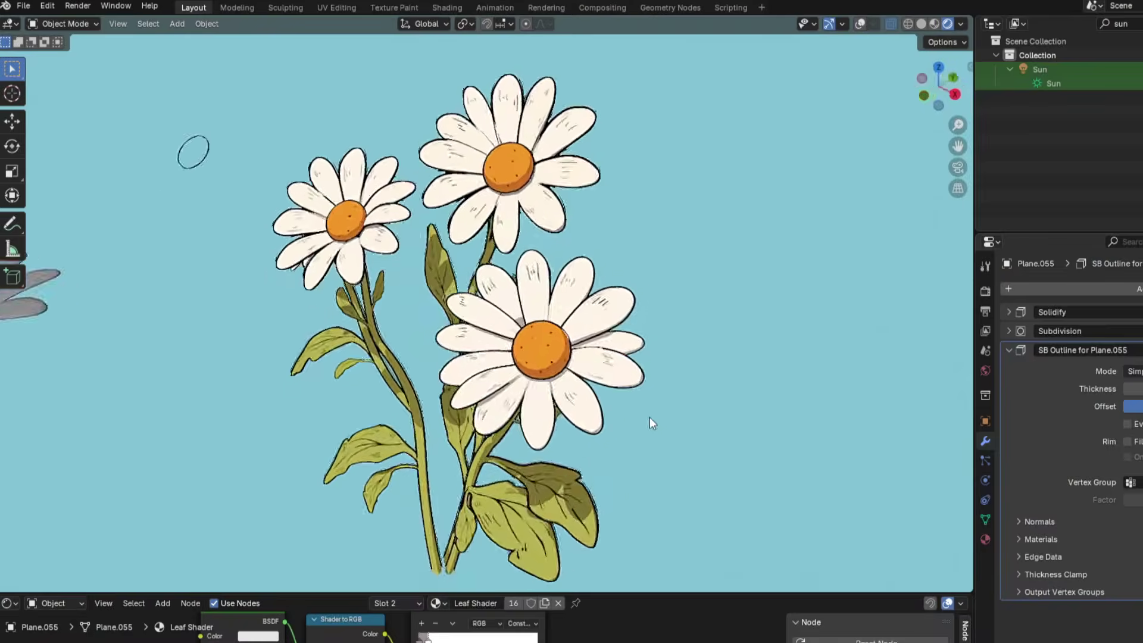
scroll(719, 399, down, 6)
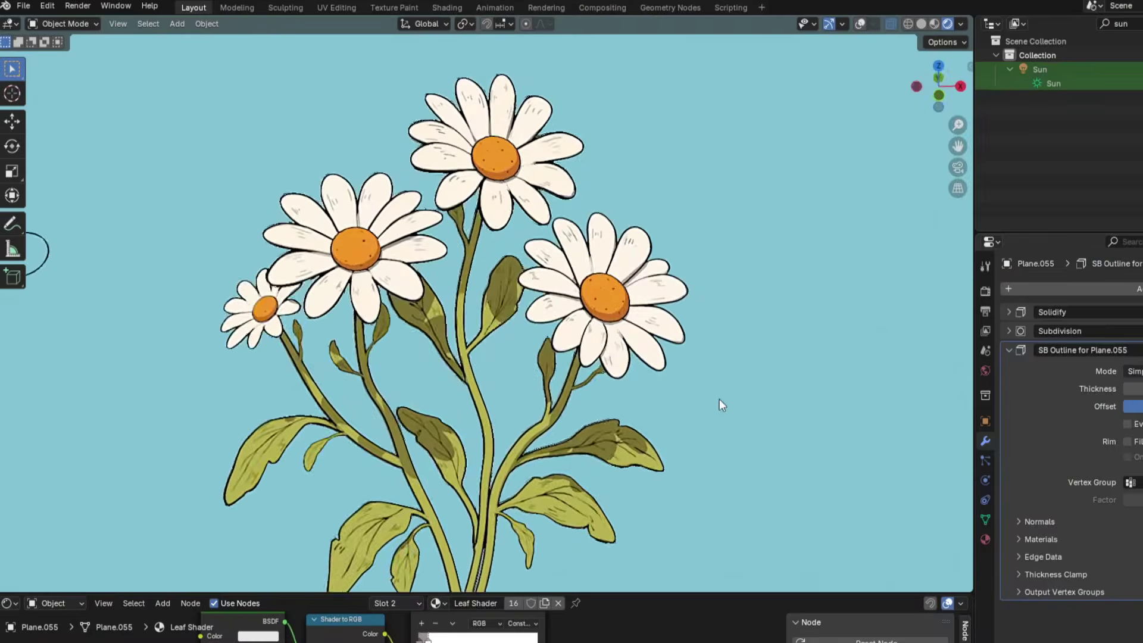
middle_drag(720, 399, 608, 407)
scroll(650, 408, up, 6)
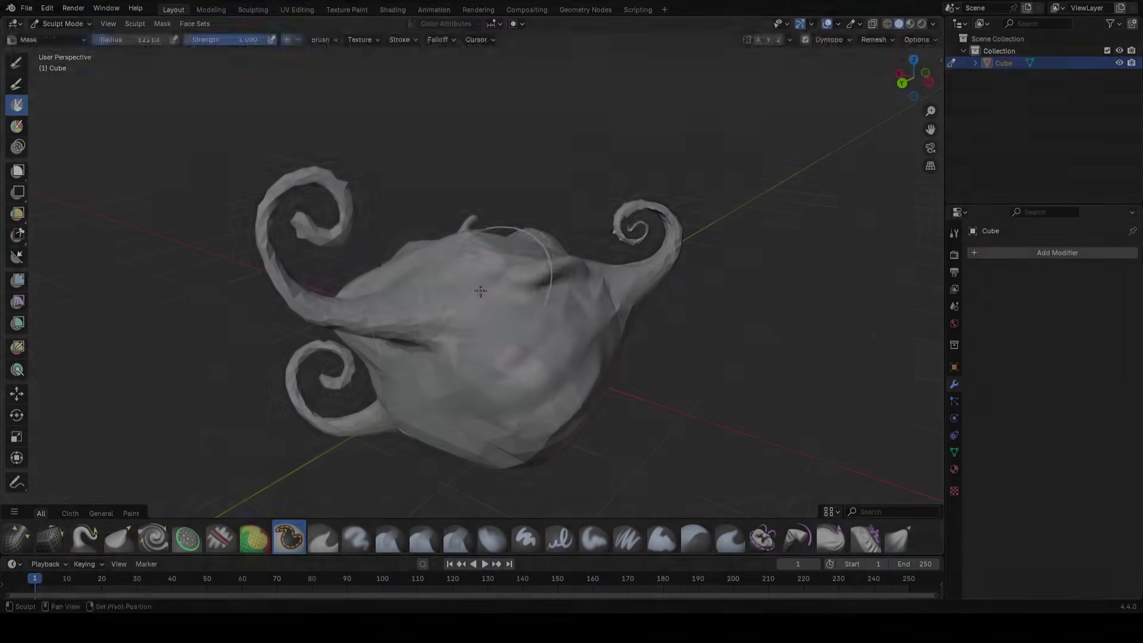
key(shift+f)
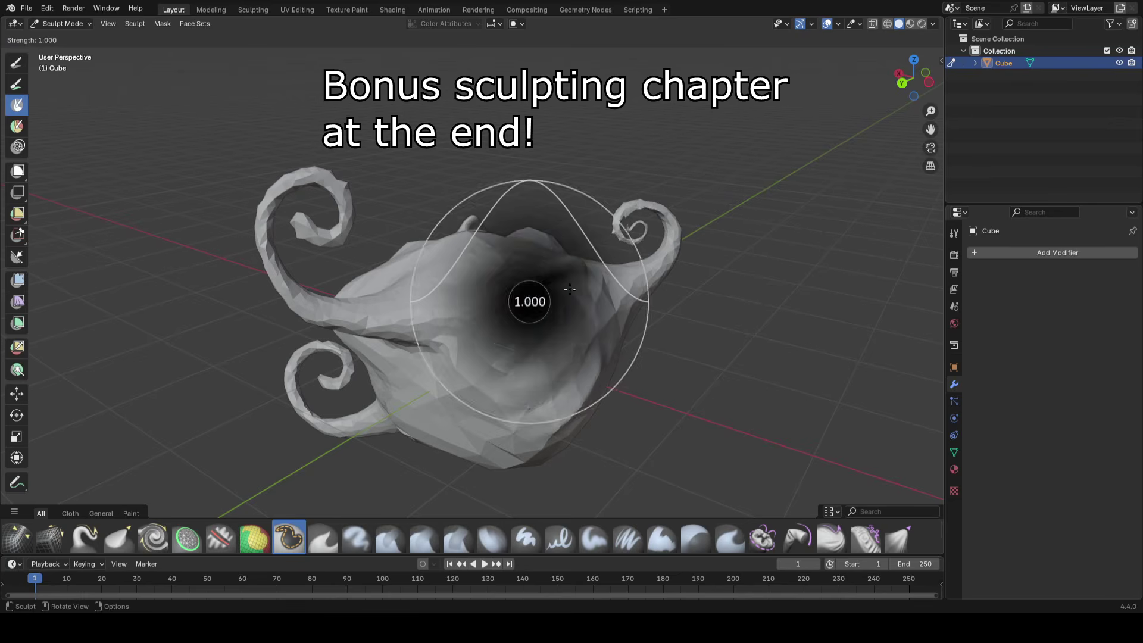
click(539, 299)
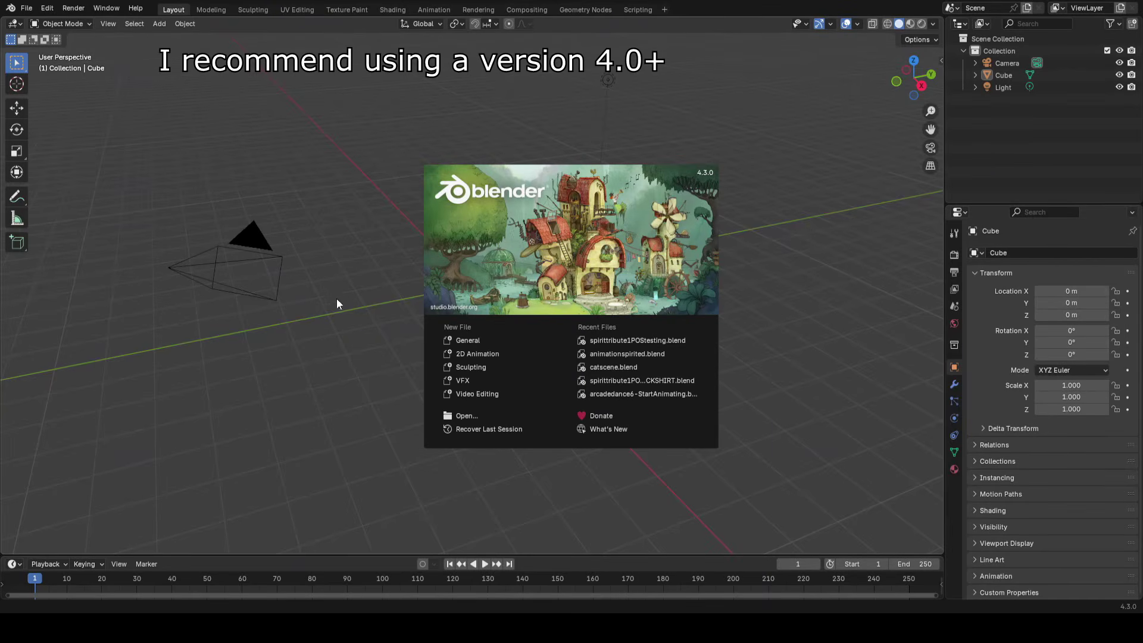
Create a new file from the General template
click(476, 339)
middle_drag(526, 206, 463, 274)
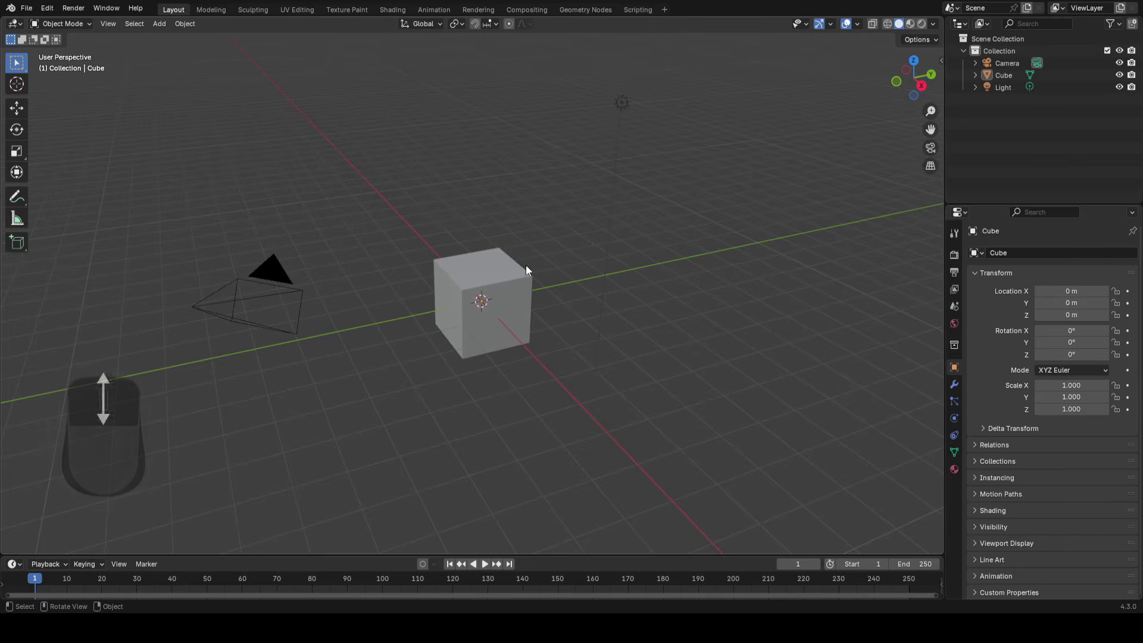
Examine the default cube by zooming the 3D view in and out and orbiting around it
scroll(527, 268, up, 3)
scroll(603, 288, up, 3)
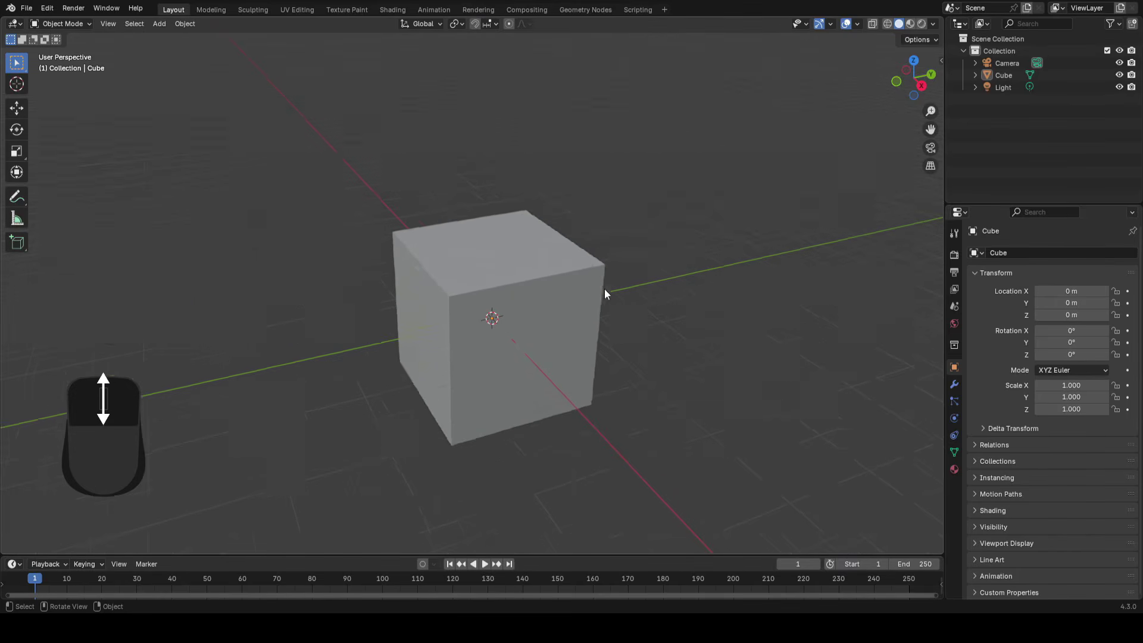
scroll(655, 291, down, 7)
scroll(548, 290, up, 5)
scroll(536, 286, down, 5)
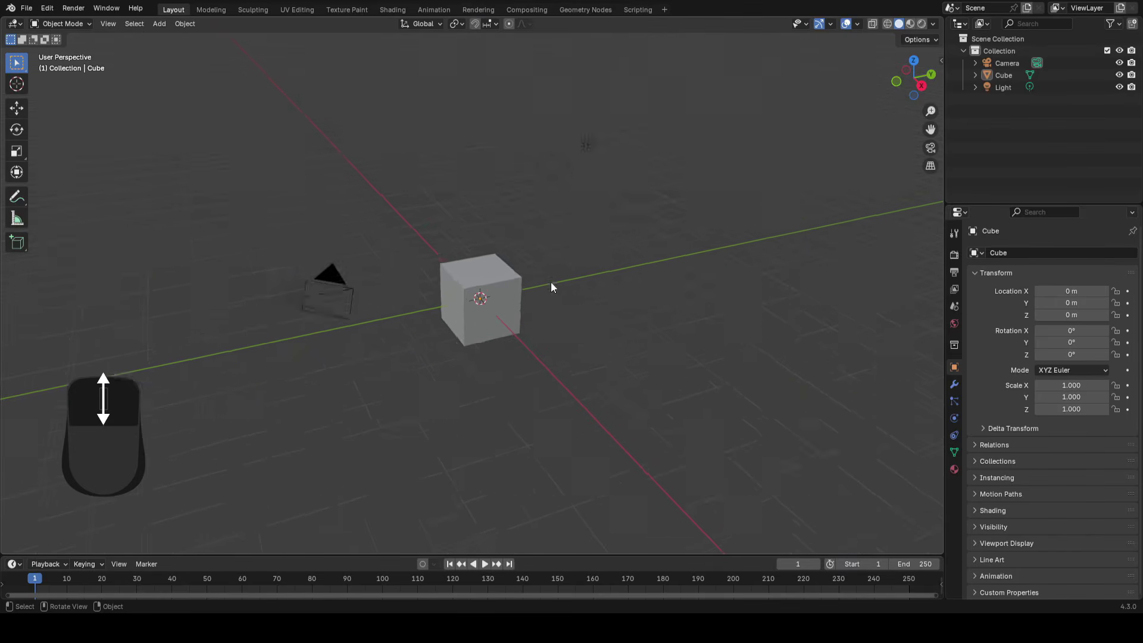
scroll(554, 285, up, 4)
scroll(562, 280, down, 1)
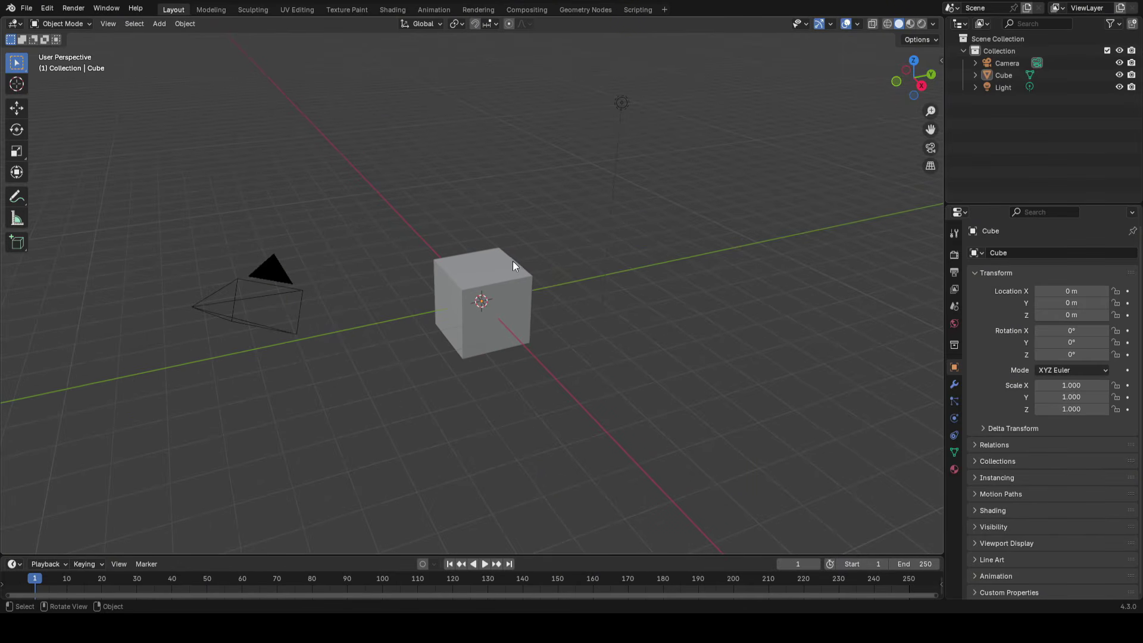
middle_drag(516, 259, 495, 292)
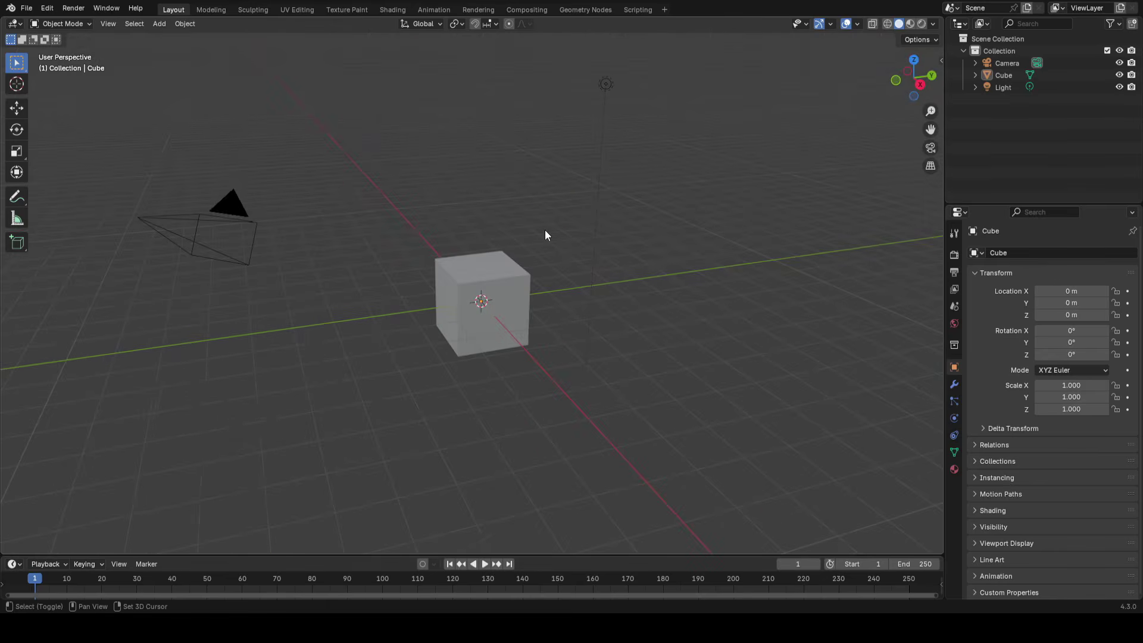
Pan the 3D view sideways and zoom it both stepwise and continuously to inspect the scene around the cube
key(shift)
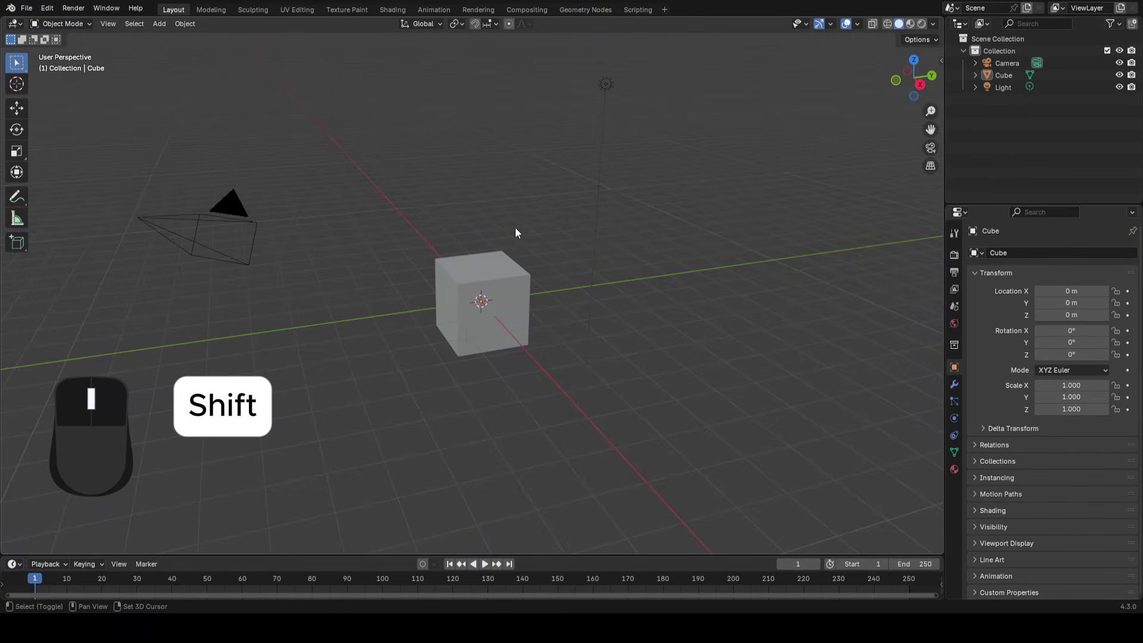
shift+middle_drag(515, 228, 596, 228)
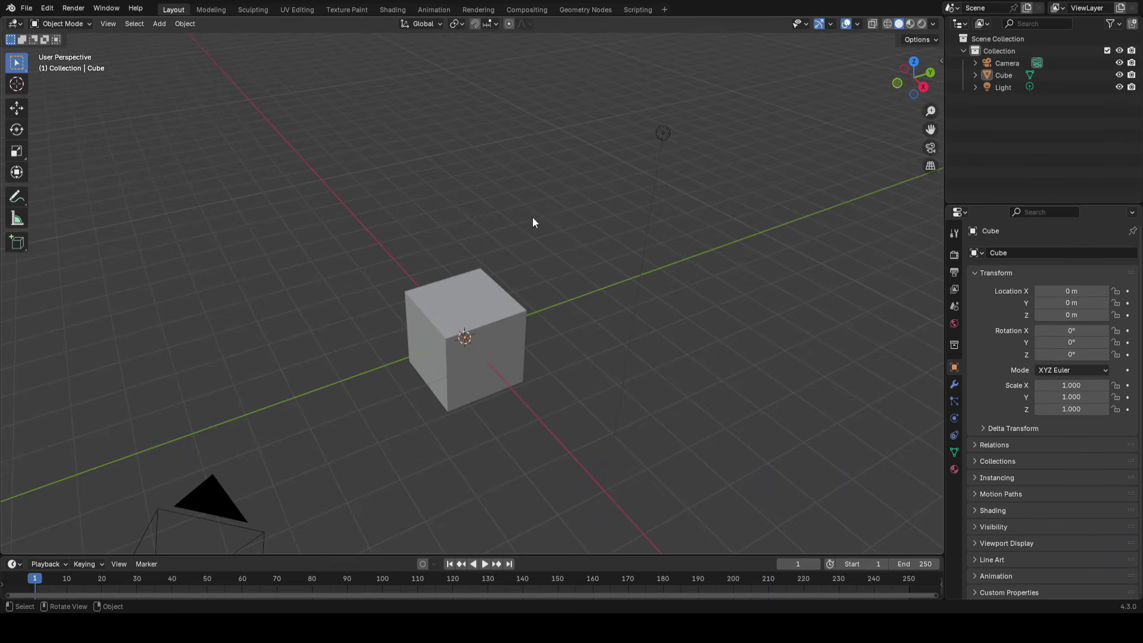
scroll(534, 226, down, 4)
scroll(552, 241, up, 3)
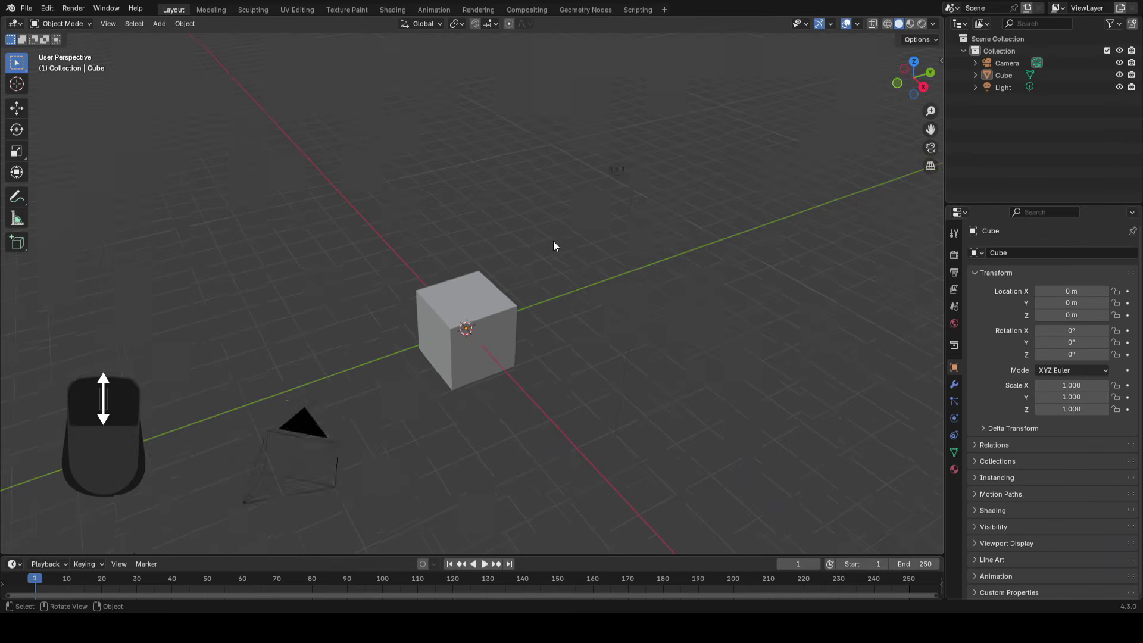
scroll(554, 245, up, 3)
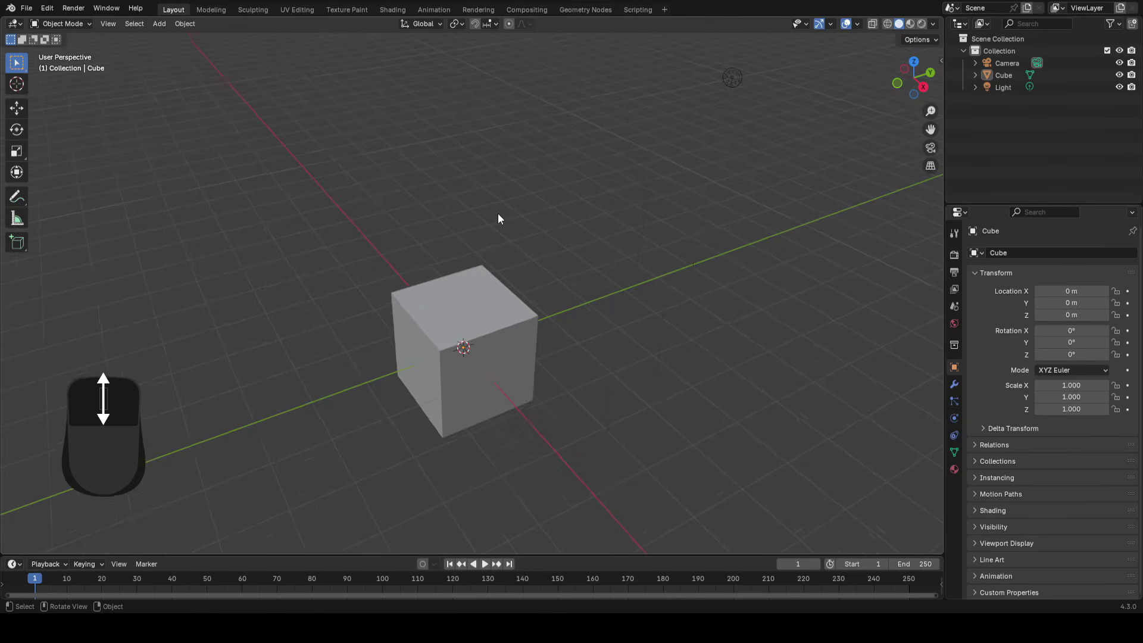
scroll(498, 219, down, 3)
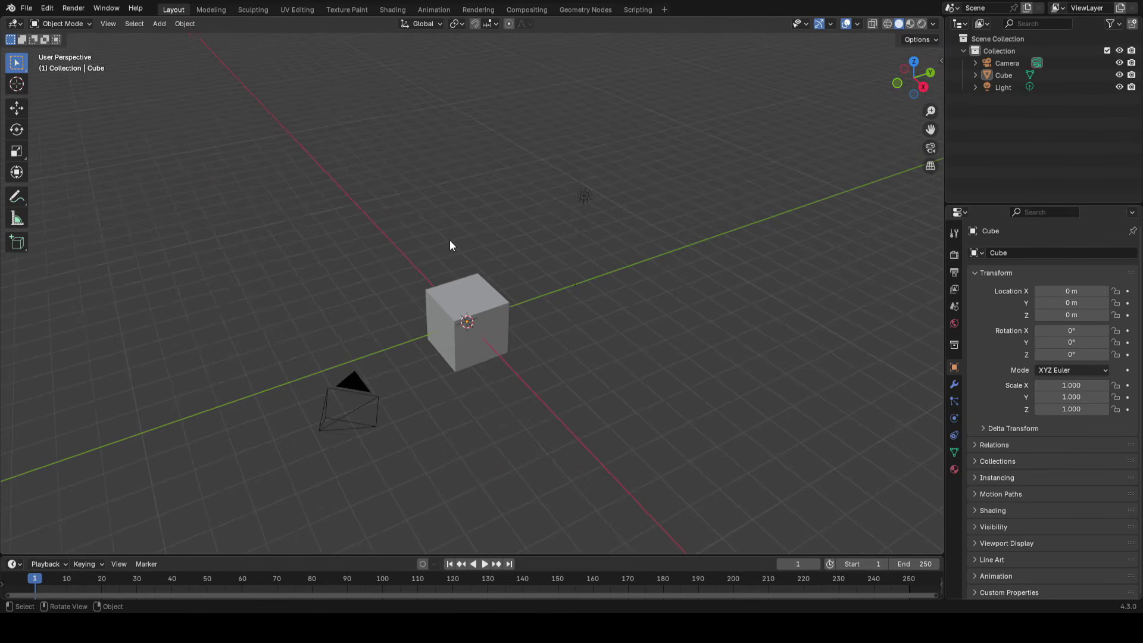
key(ctrl)
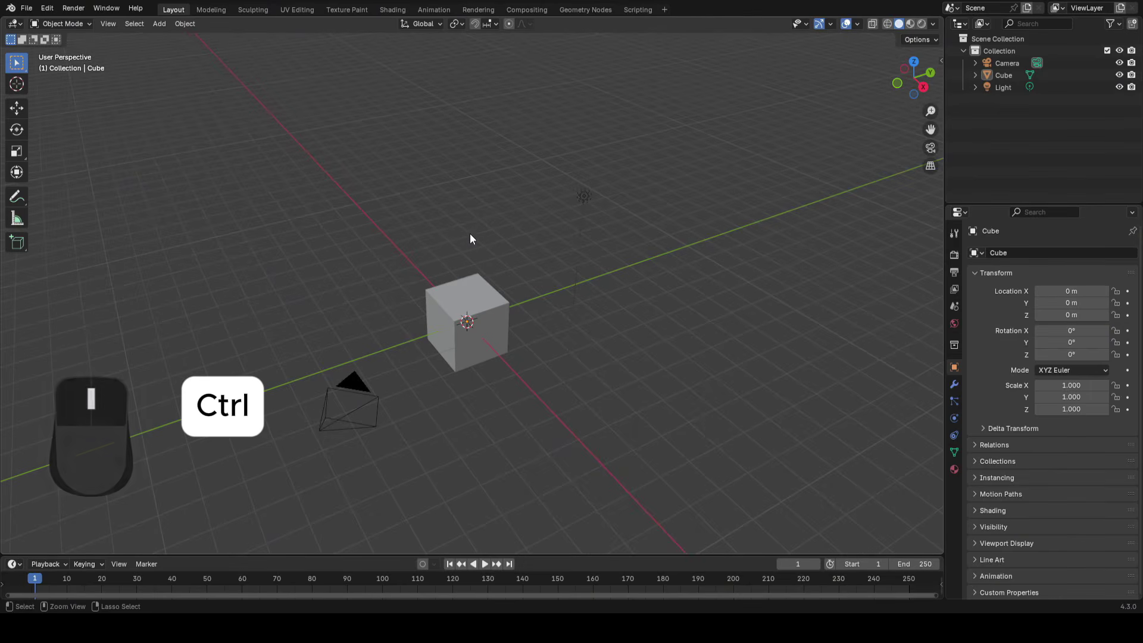
mouse_move(482, 236)
ctrl+middle_down()
mouse_move(500, 202)
mouse_move(477, 241)
mouse_move(473, 298)
mouse_move(579, 171)
mouse_move(528, 323)
mouse_move(526, 304)
mouse_move(533, 327)
mouse_move(407, 308)
mouse_move(501, 305)
mouse_move(524, 279)
mouse_move(501, 268)
mouse_move(496, 240)
ctrl+middle_up()
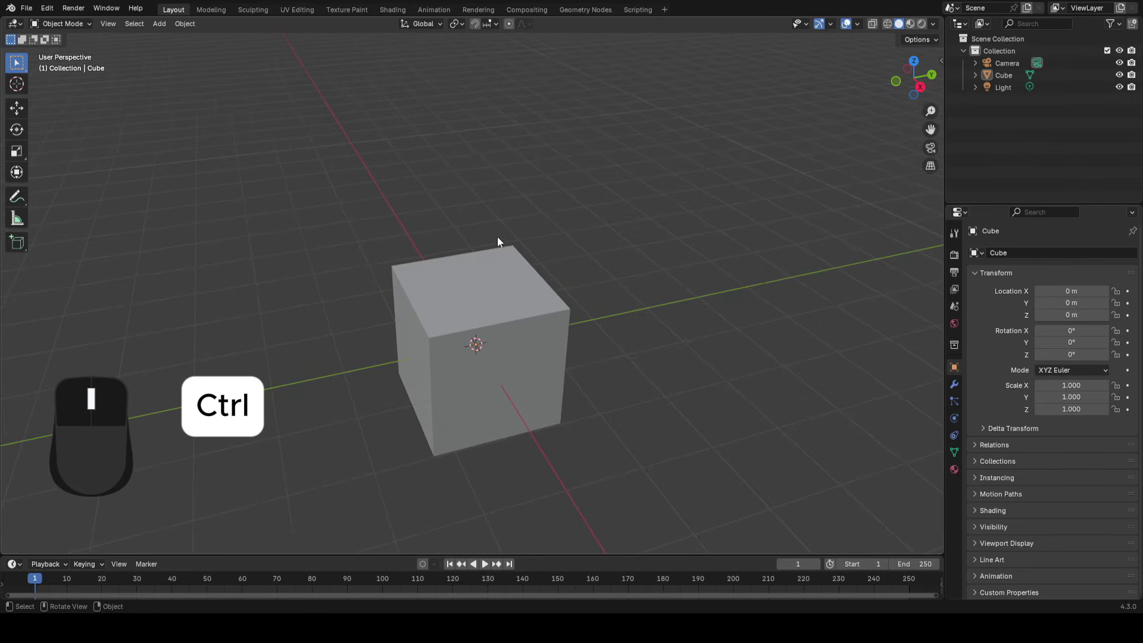
ctrl+middle_drag(496, 222, 619, 210)
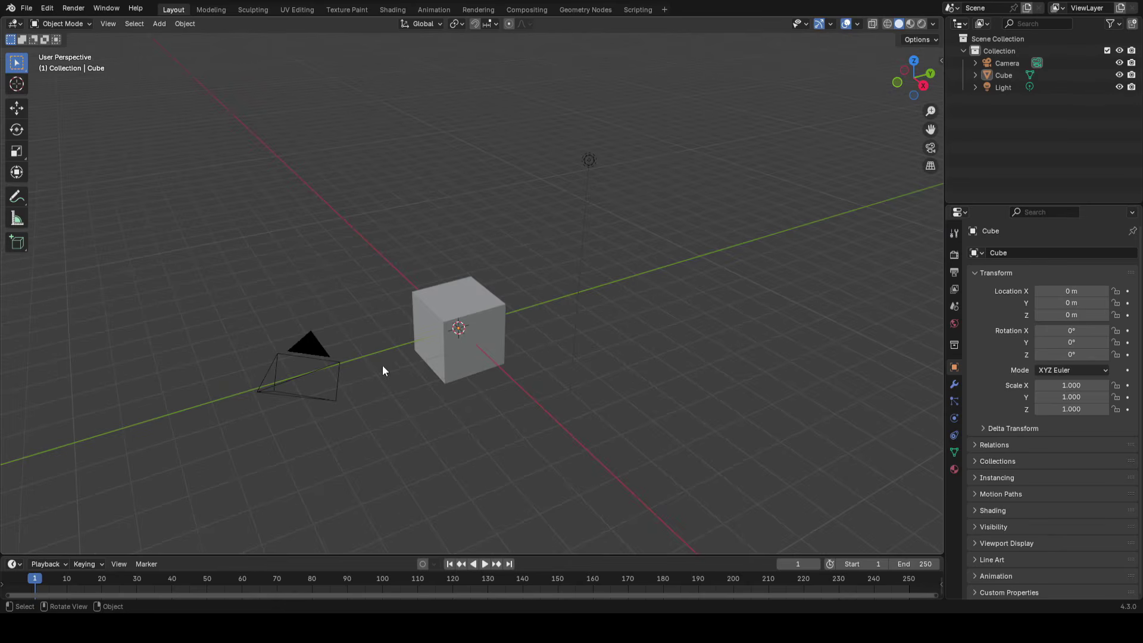
Select the cube, the light and the camera one at a time in the 3D view, ending with the camera
click(466, 310)
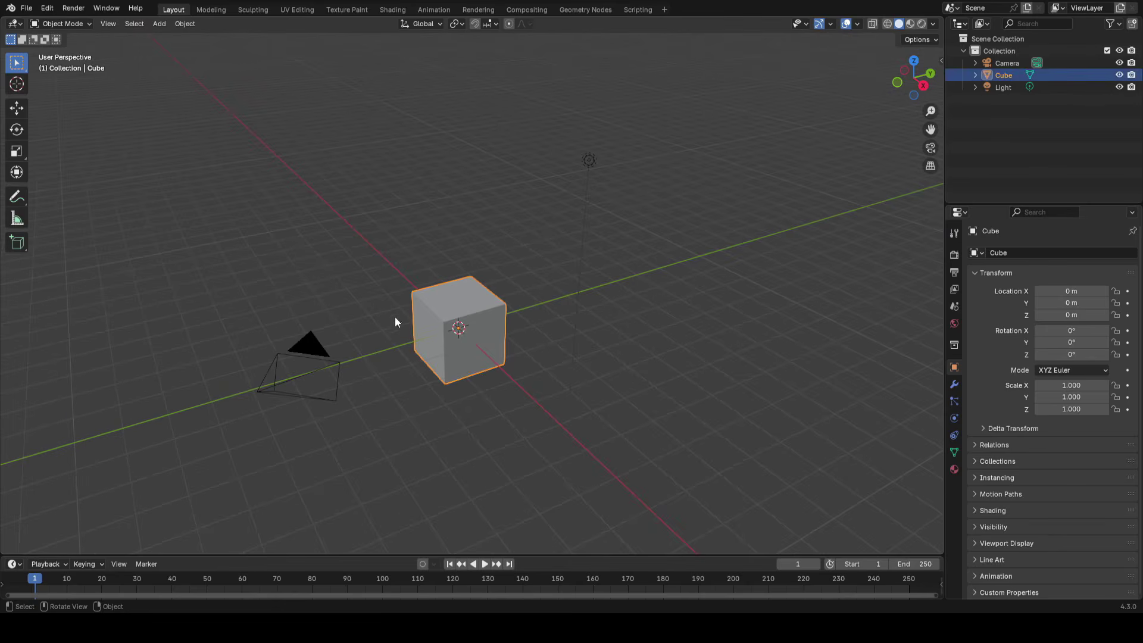
click(595, 155)
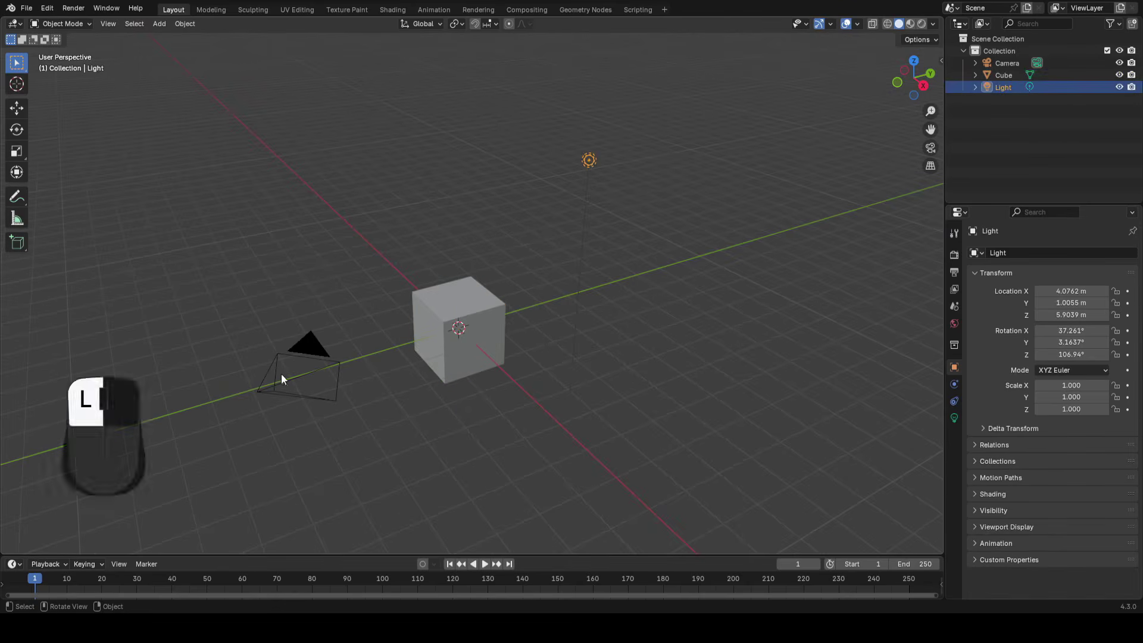
click(309, 347)
click(308, 347)
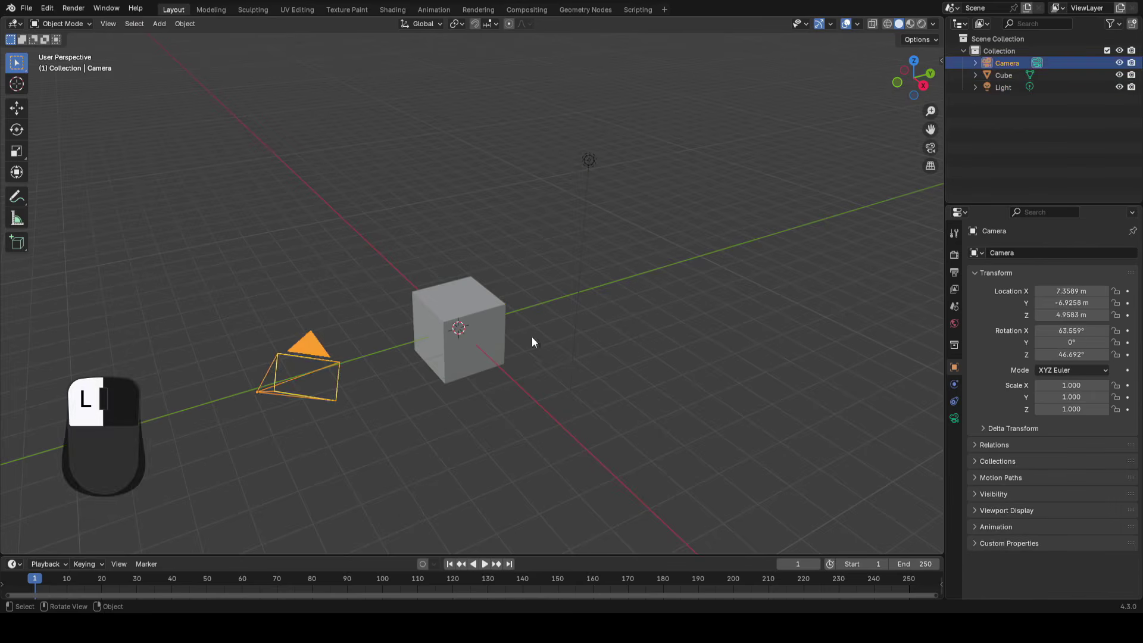
click(466, 326)
click(592, 162)
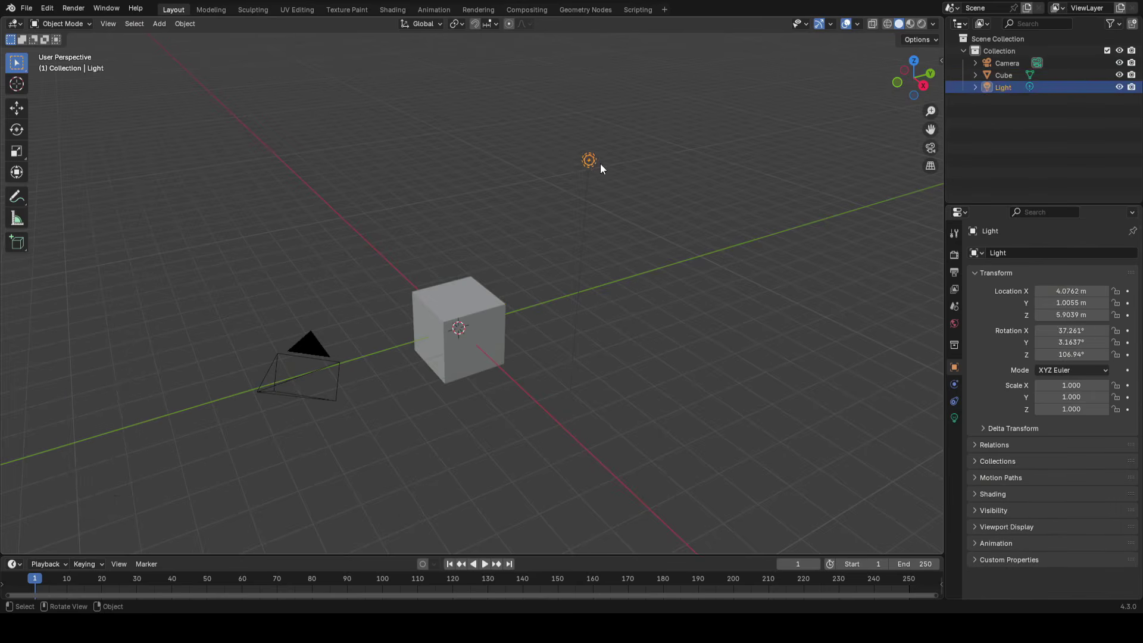
click(332, 355)
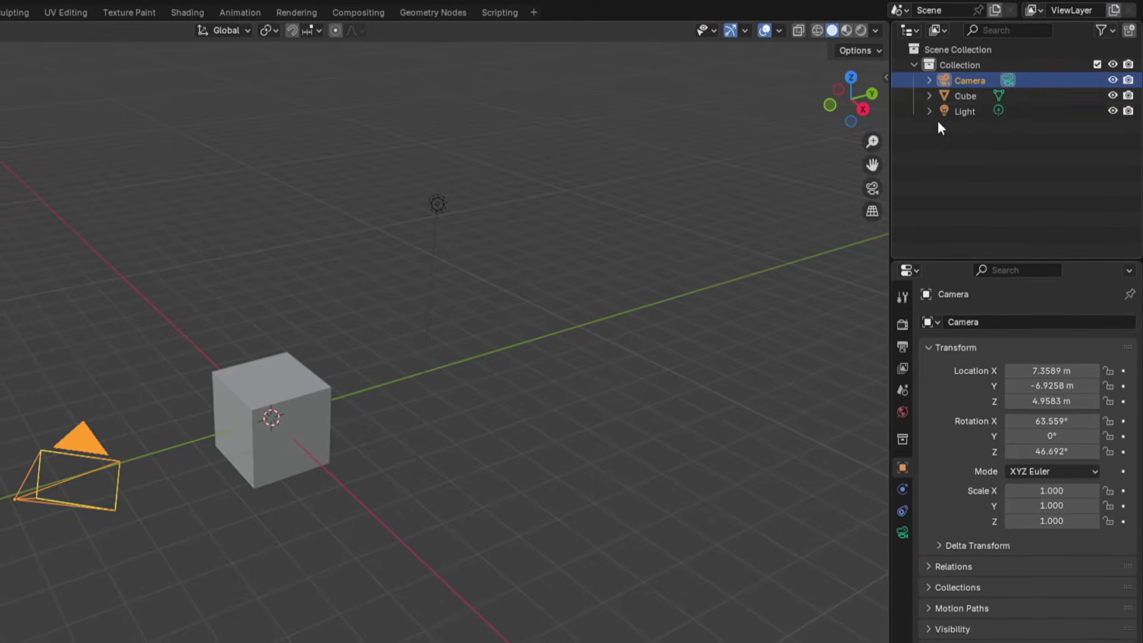
Select the cube, light and camera individually by name in the scene hierarchy, and extend the selection to all three
click(967, 95)
click(973, 113)
click(965, 95)
click(971, 79)
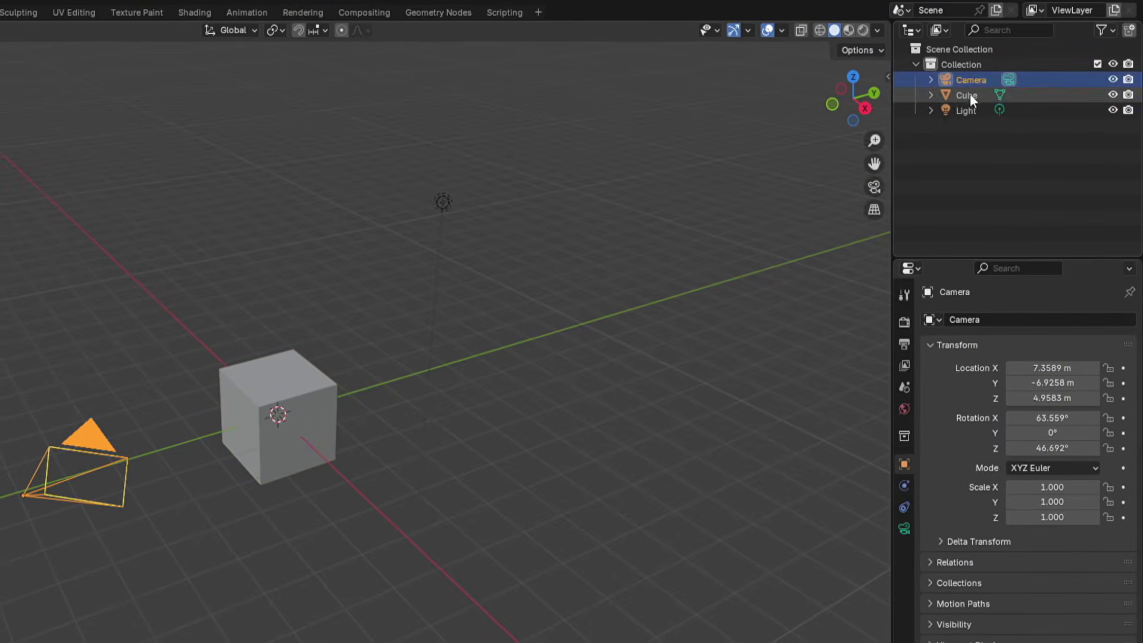
shift+click(973, 94)
shift+click(964, 110)
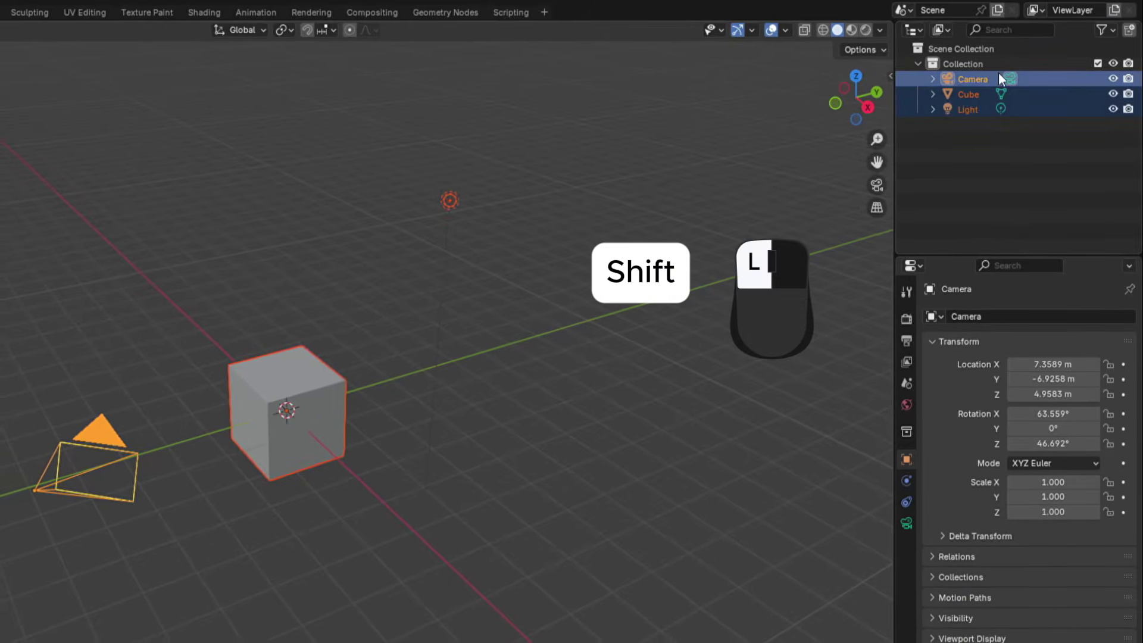
Select the cube, camera and light together in the 3D view, and clear the selection
click(305, 396)
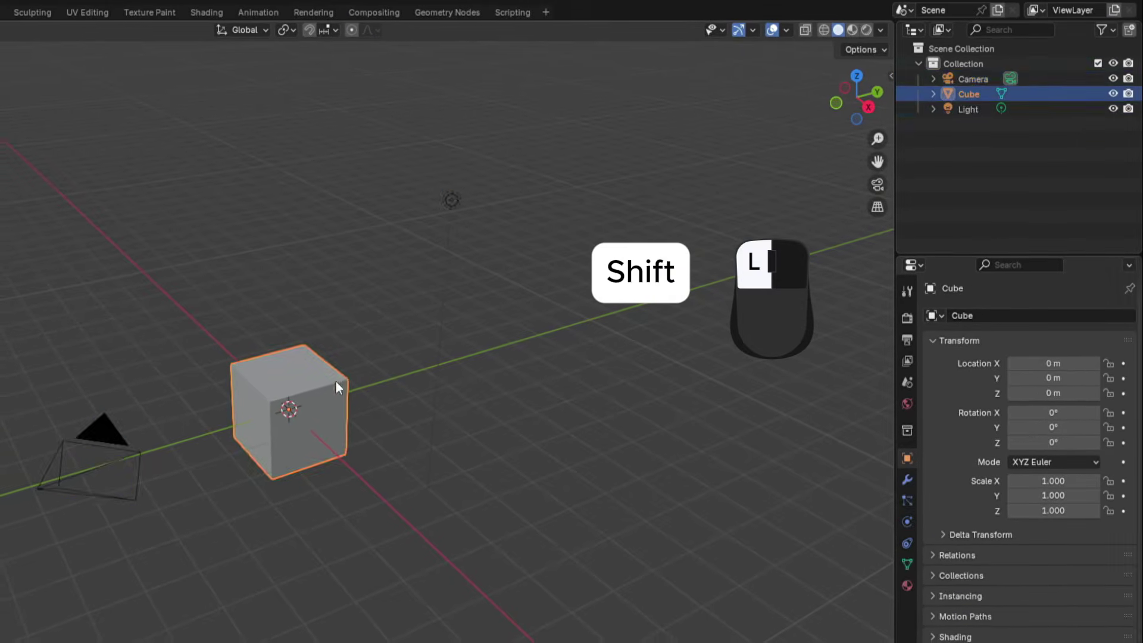
shift+click(96, 443)
shift+click(452, 202)
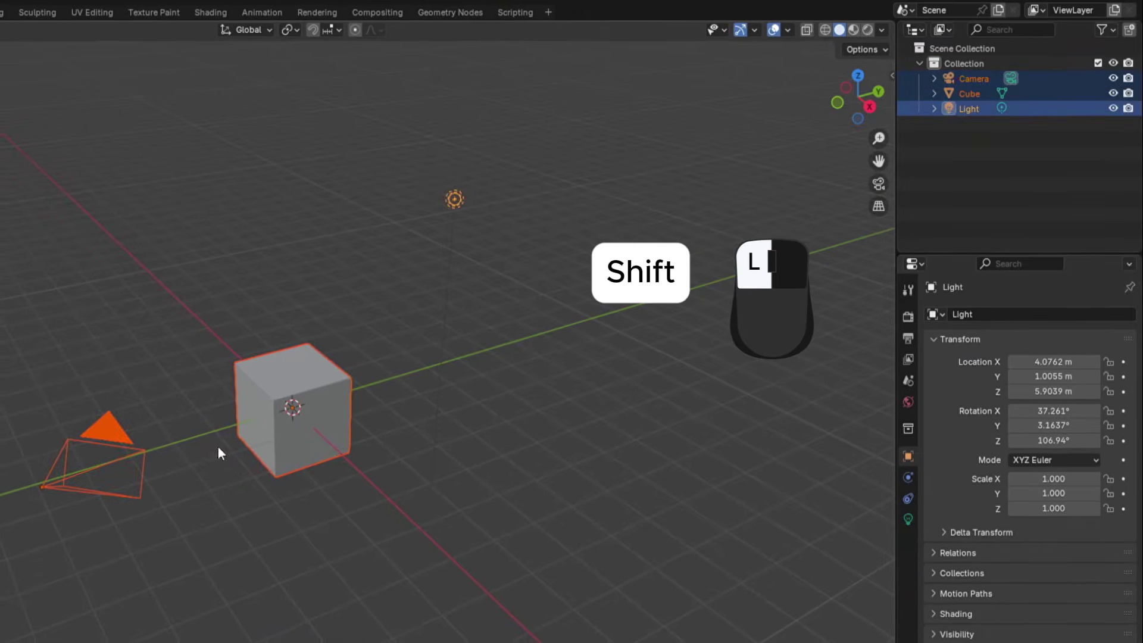
click(288, 409)
key(alt+a)
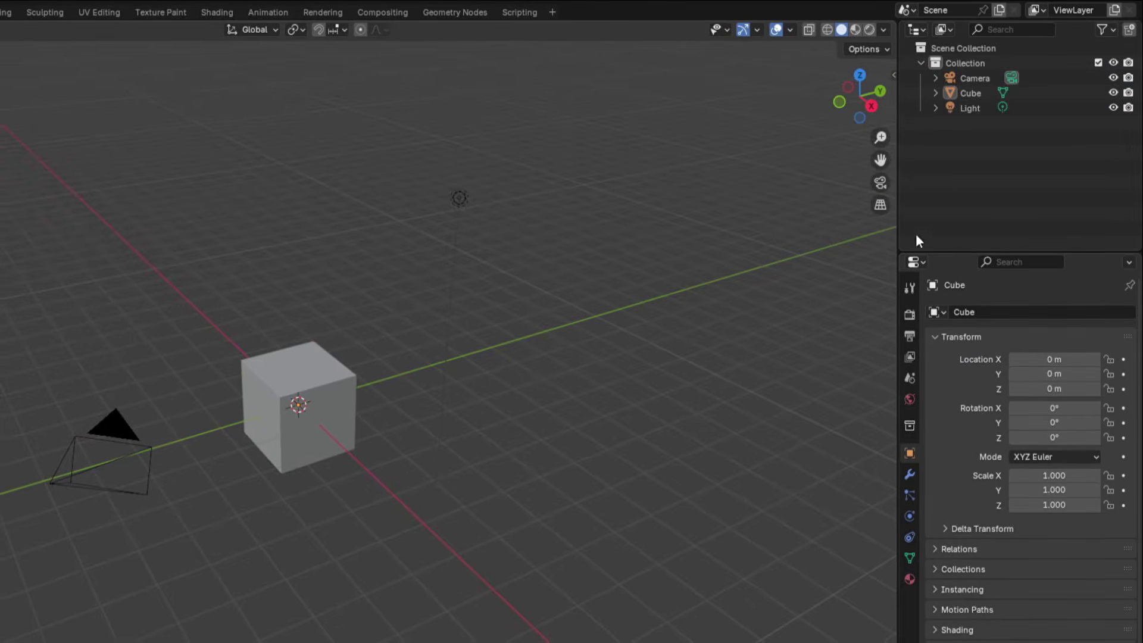
Widen the outliner and properties area, and show the modifier settings with the cube selected
drag(897, 249, 764, 416)
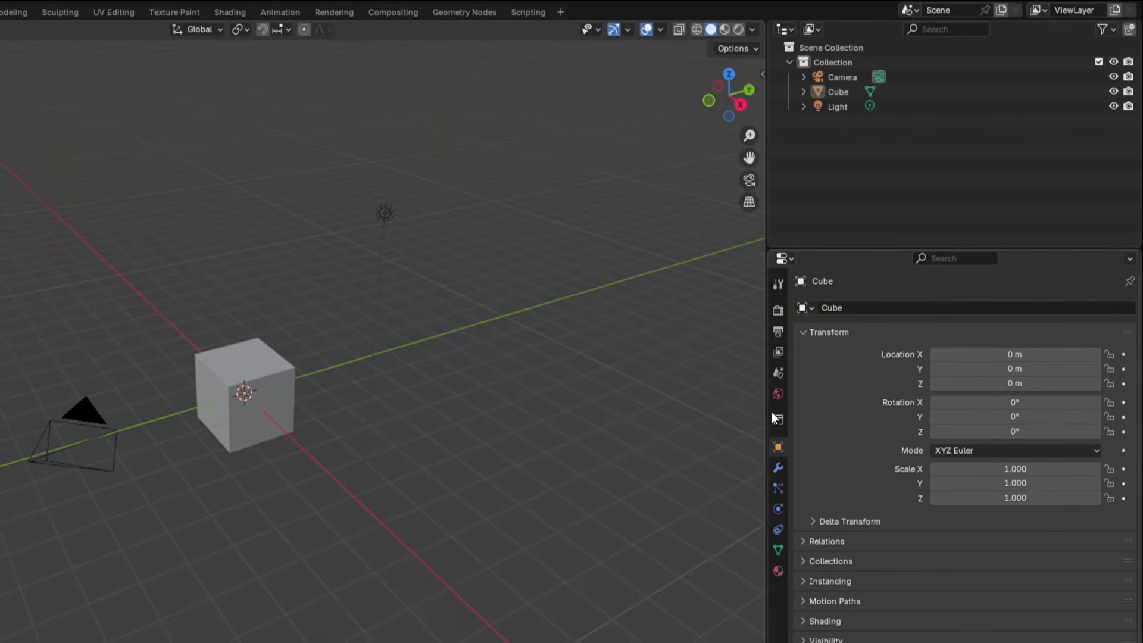
click(778, 467)
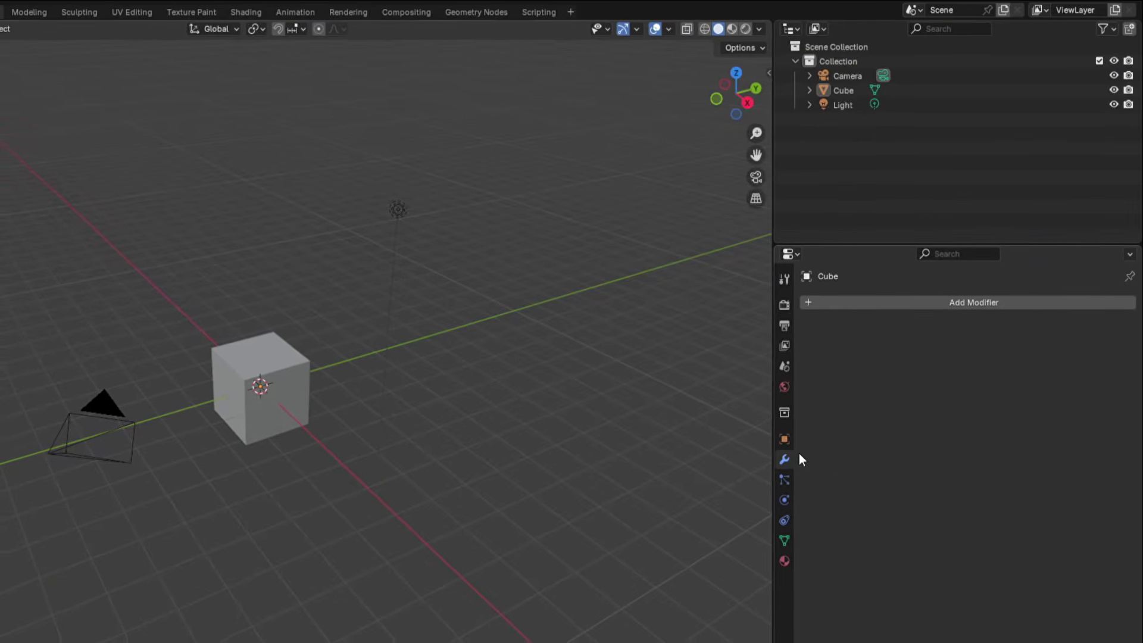
click(293, 396)
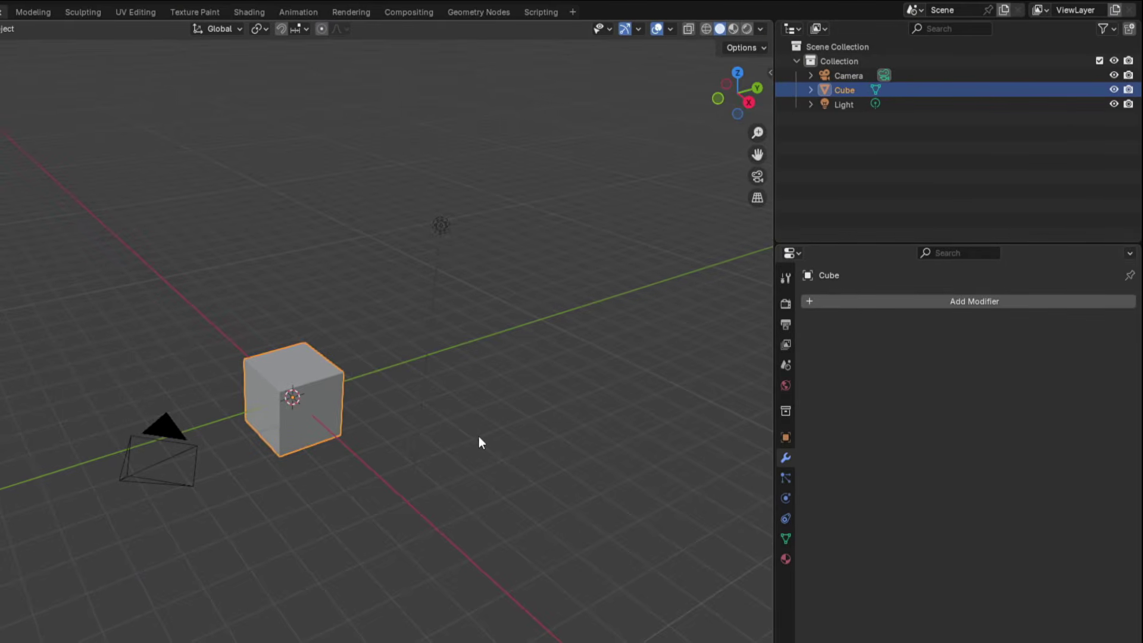
Show the 3D view's sidebar and review the cube's transform values, the active tool options and the view settings
key(n)
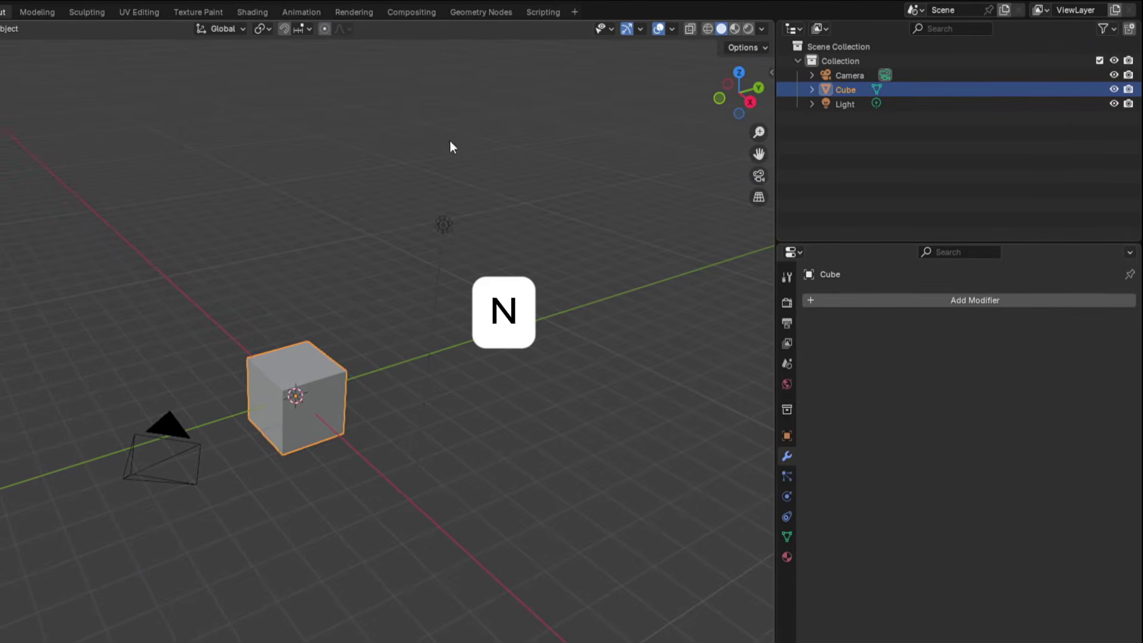
key(n)
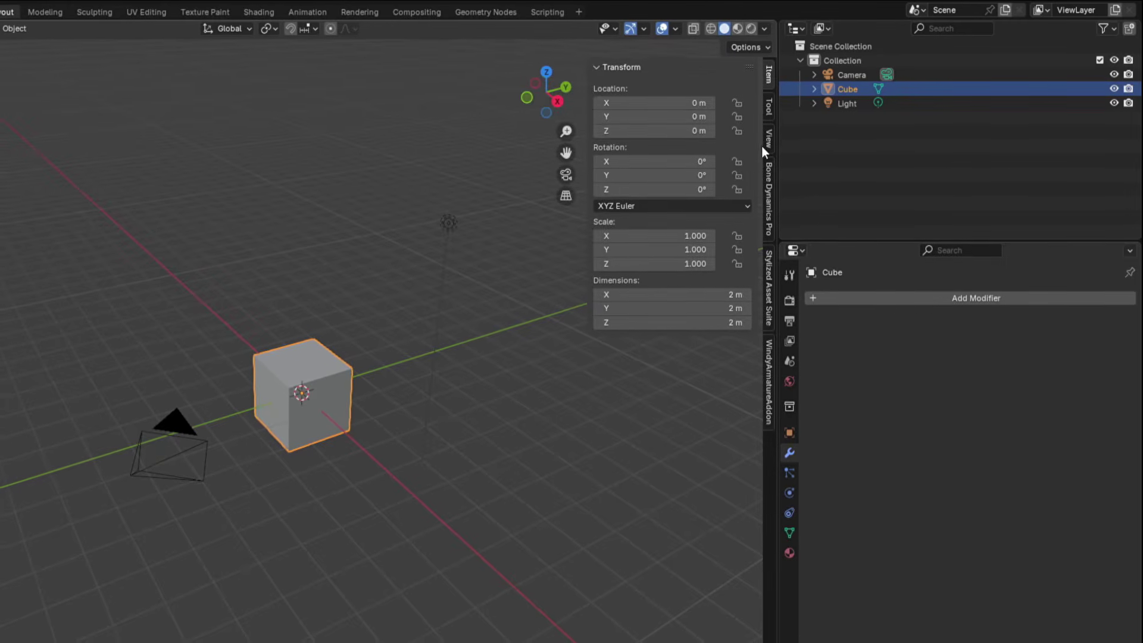
click(770, 108)
click(771, 75)
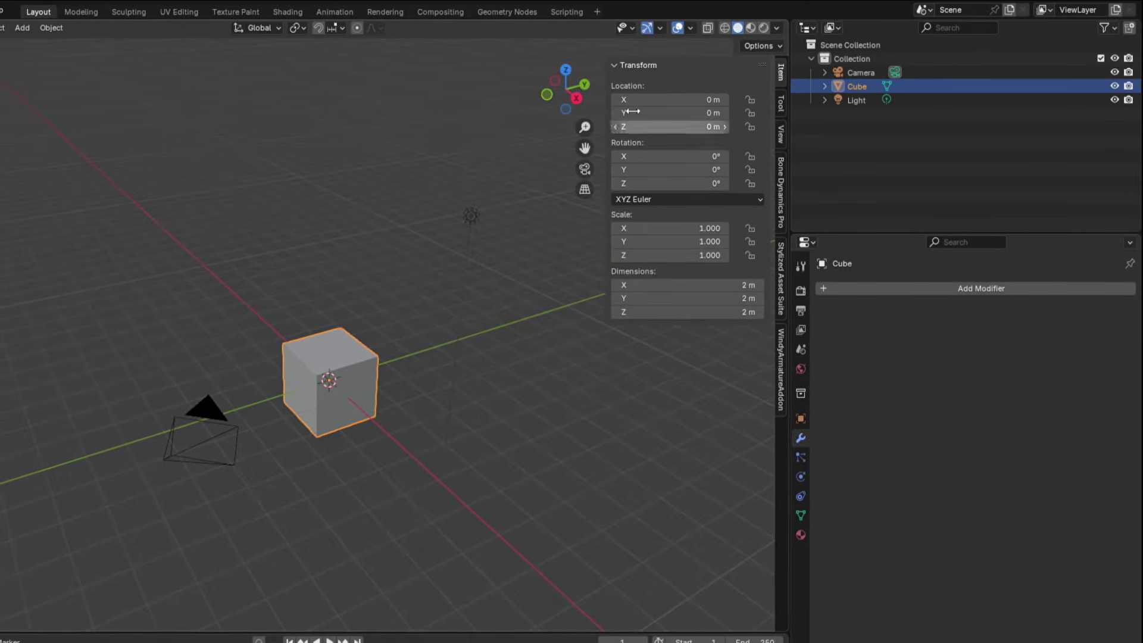
click(780, 102)
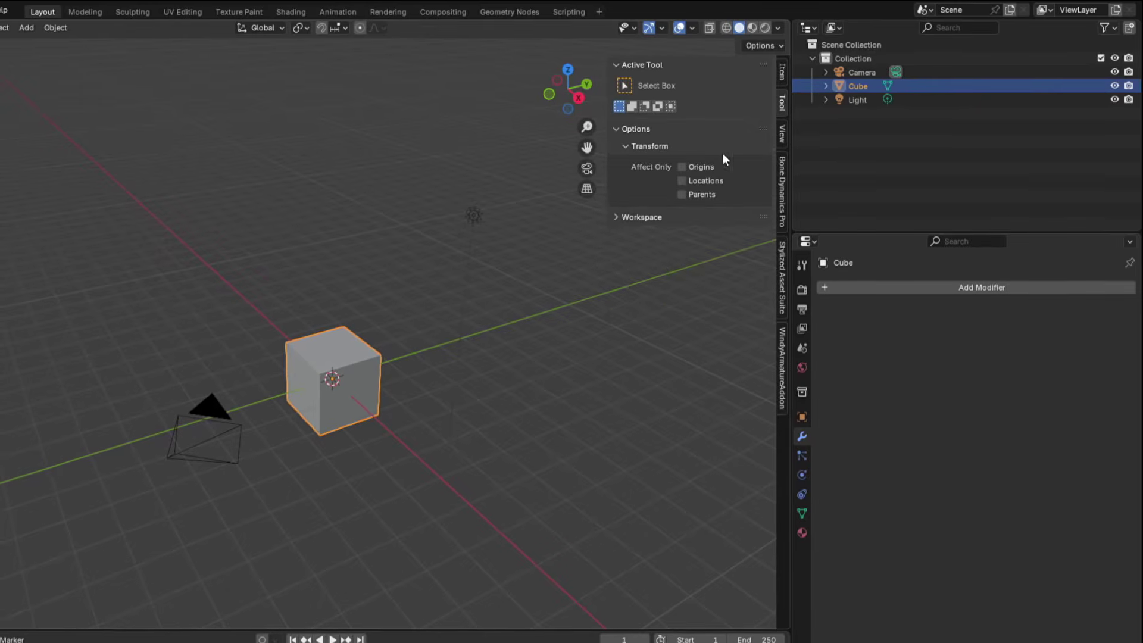
click(782, 135)
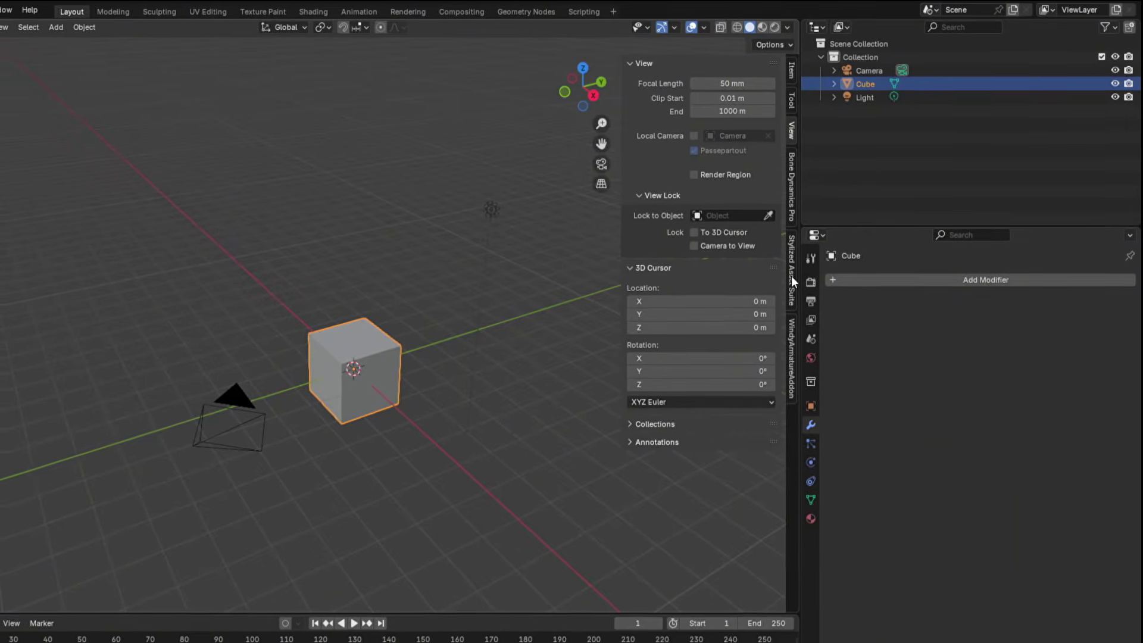
Hide the 3D view's sidebar, and select the camera, cube and light one after another, ending on the cube
key(n)
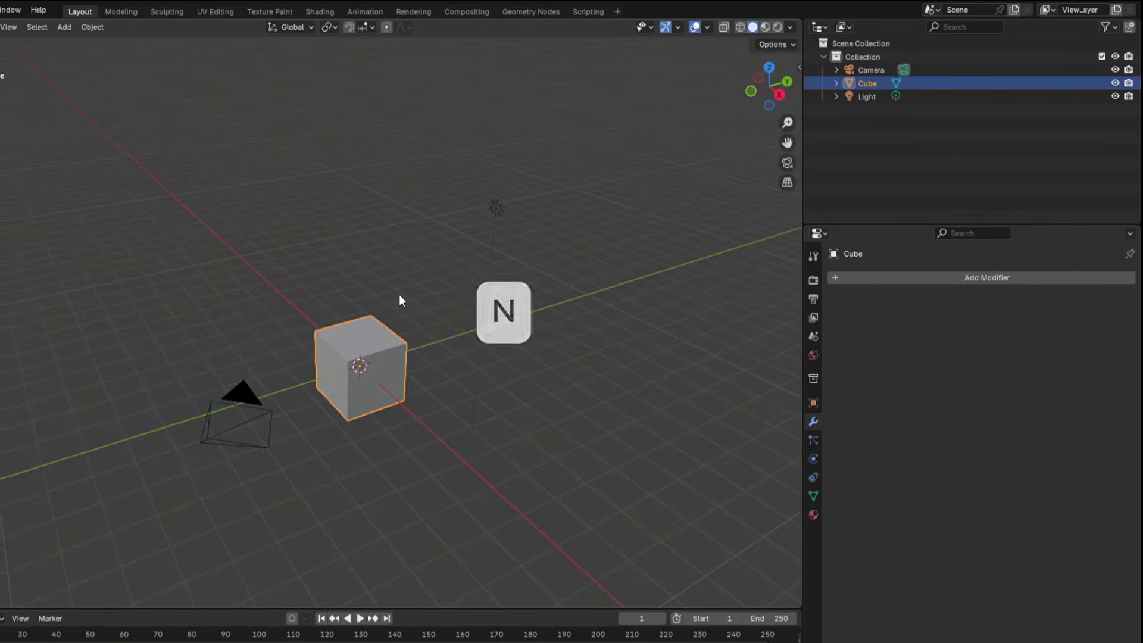
click(251, 408)
click(476, 362)
click(606, 212)
click(498, 331)
Open the cube's object context menu to review its commands, and dismiss it without choosing any
right_click(495, 333)
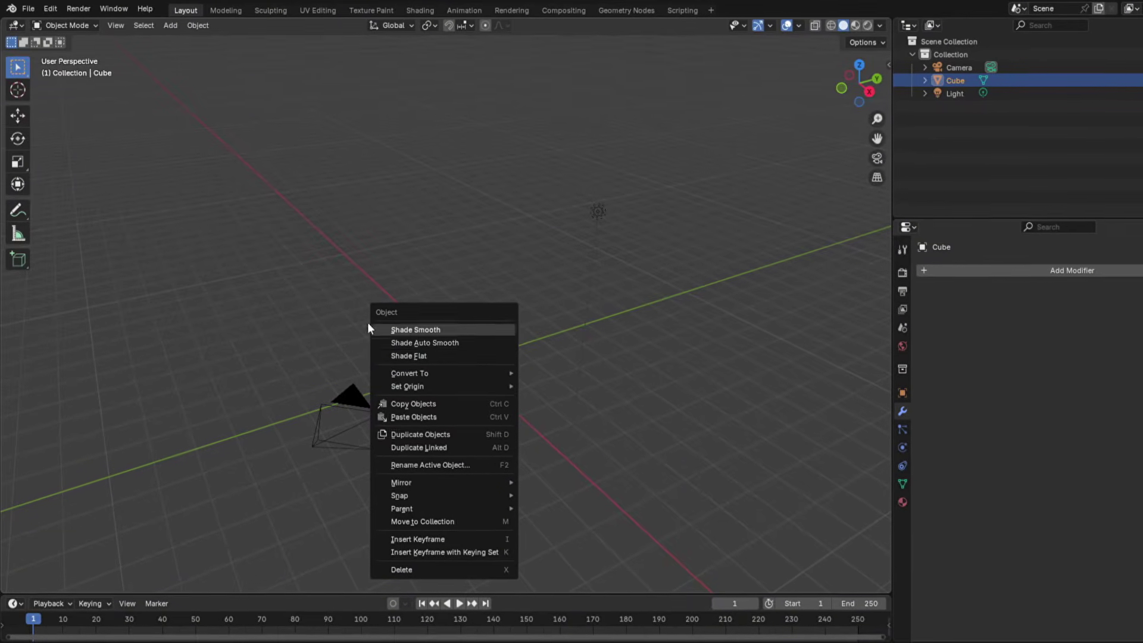
click(466, 356)
scroll(567, 343, up, 1)
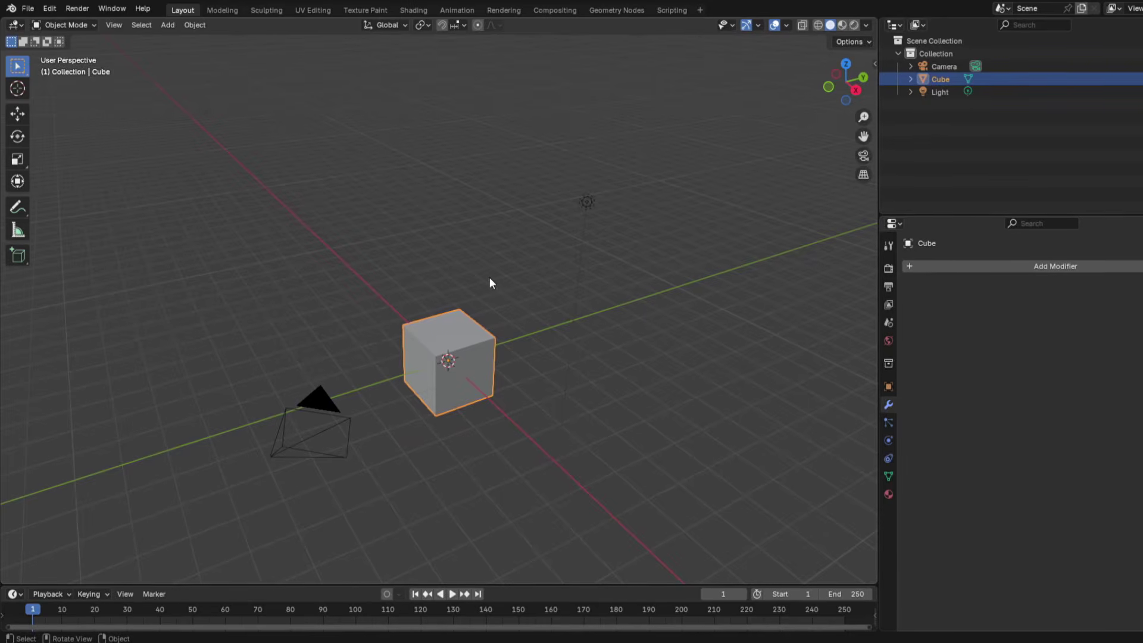
Select the camera, the light and both together in the 3D view, and remove the light from the selection
click(331, 411)
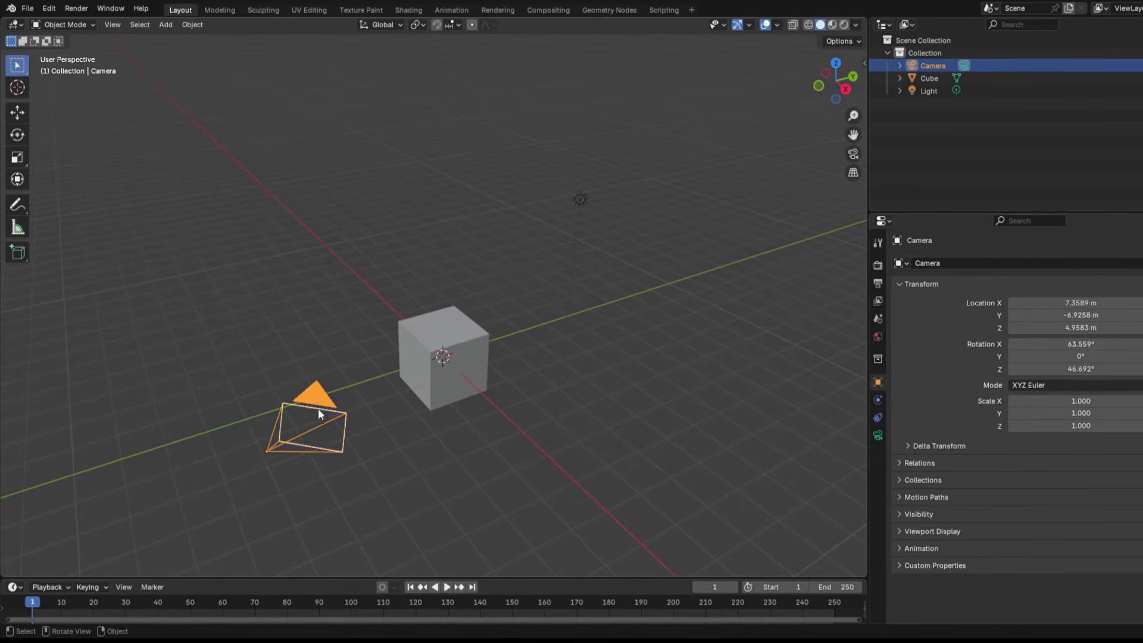
click(580, 199)
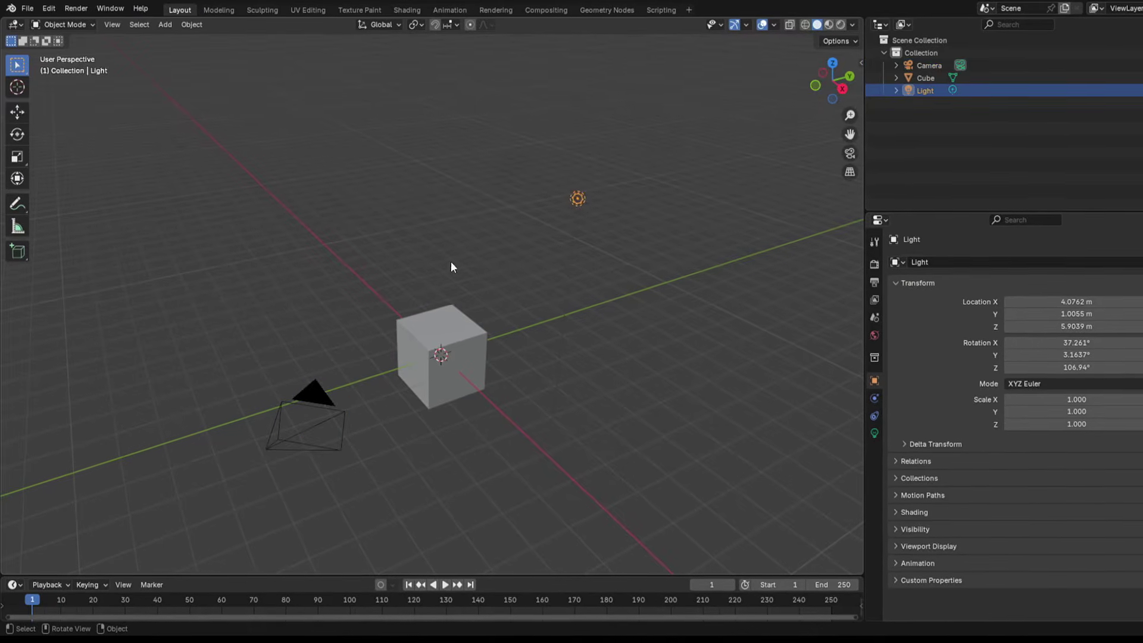
shift+click(326, 402)
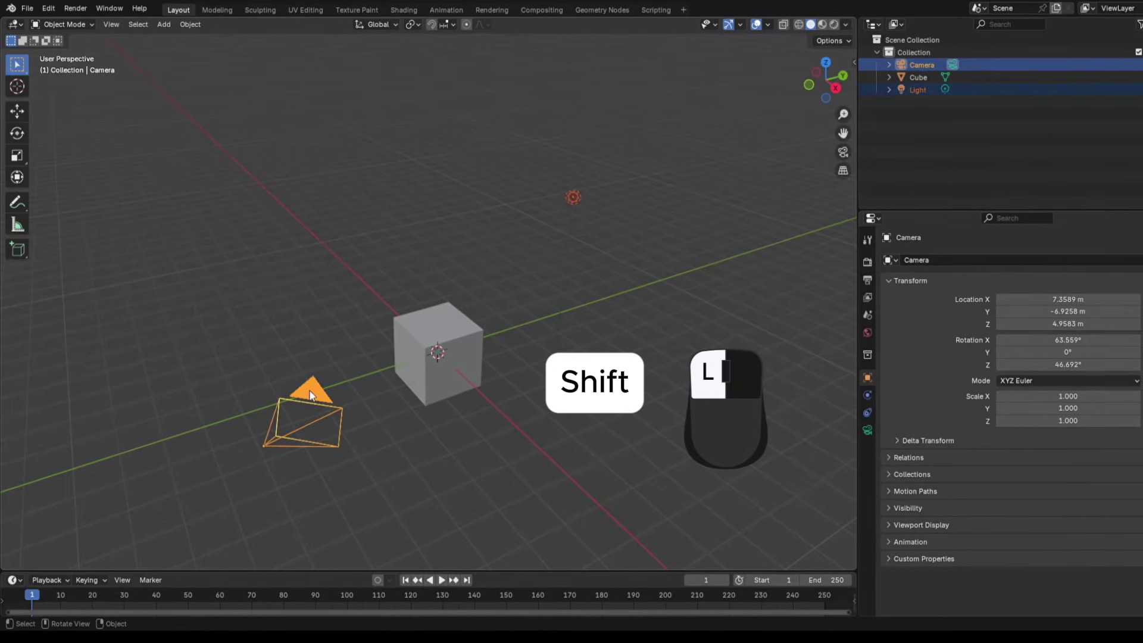
shift+click(572, 198)
shift+click(571, 196)
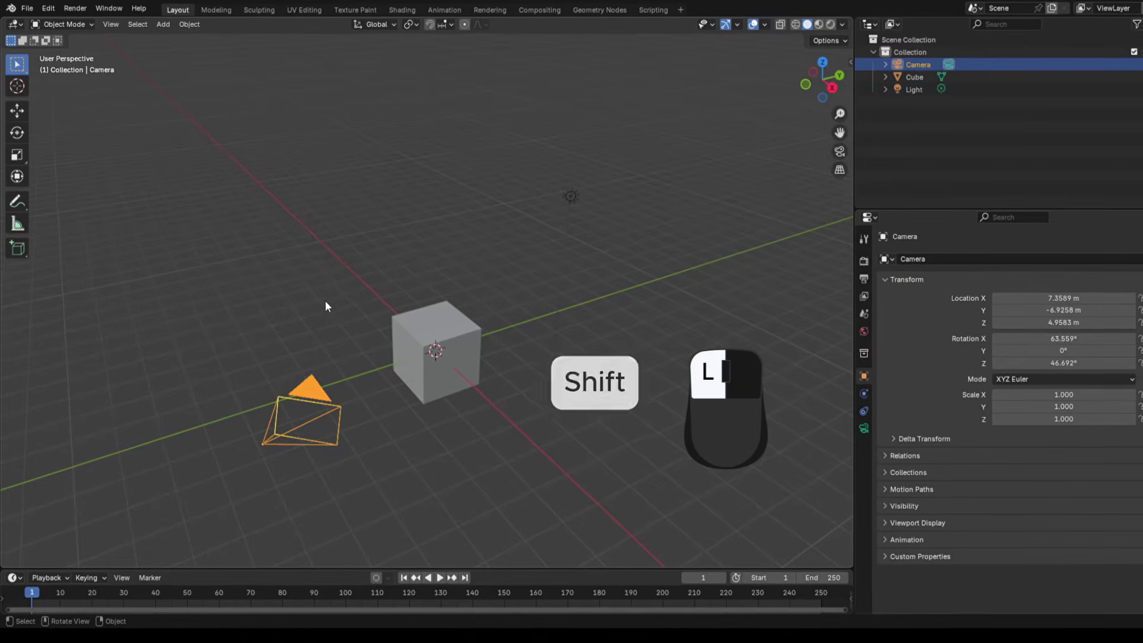
Delete the camera and the light from the scene
key(x)
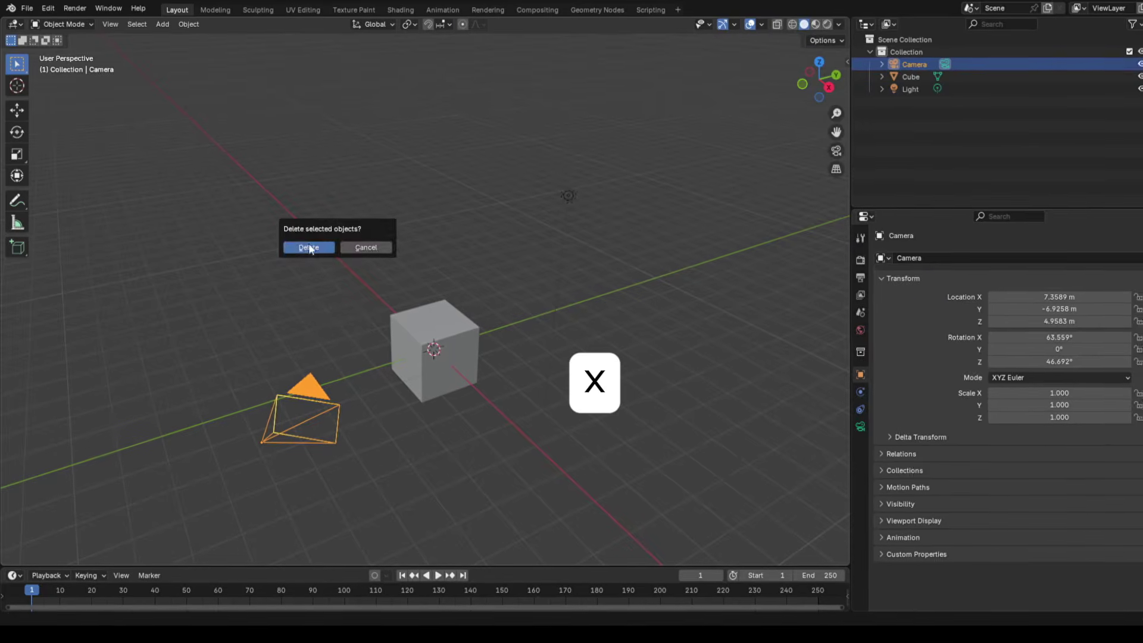
click(307, 245)
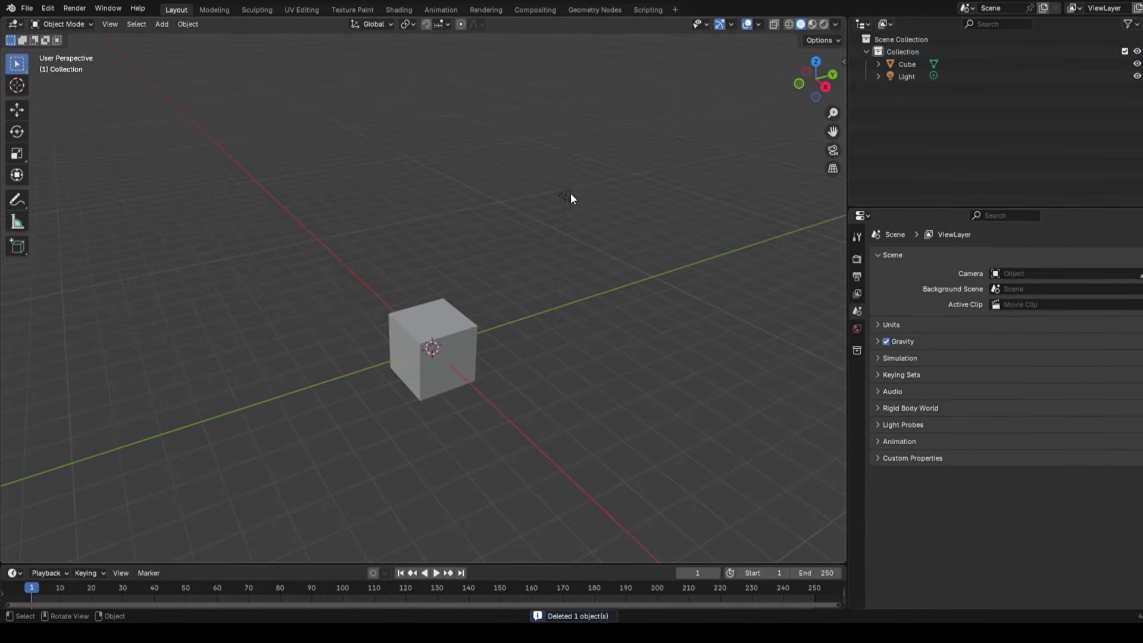
click(568, 194)
key(x)
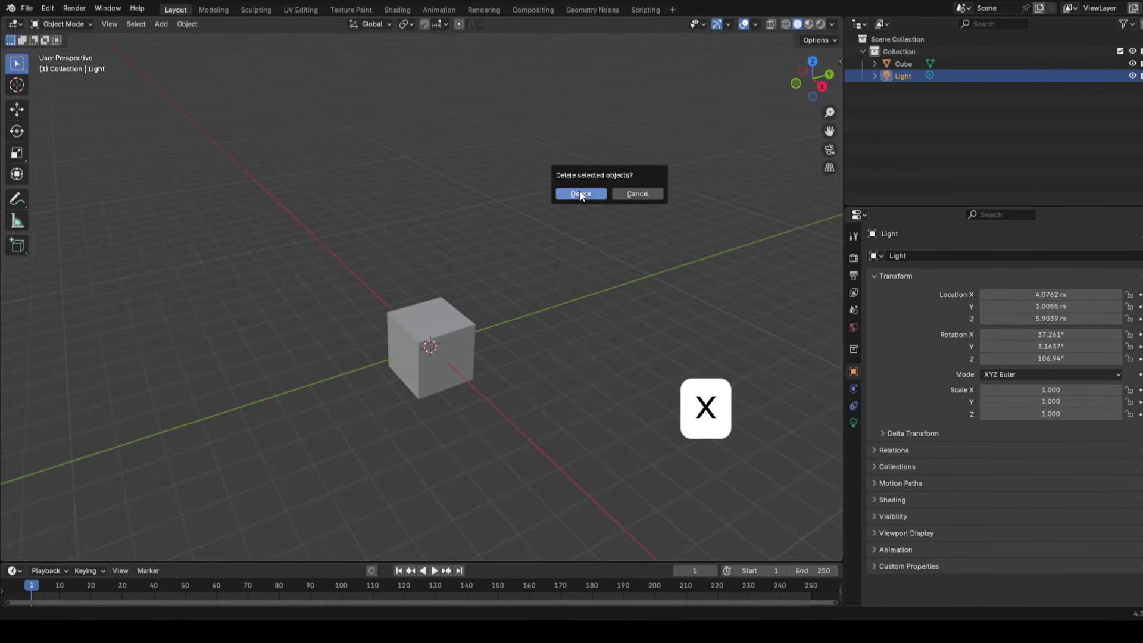
click(584, 191)
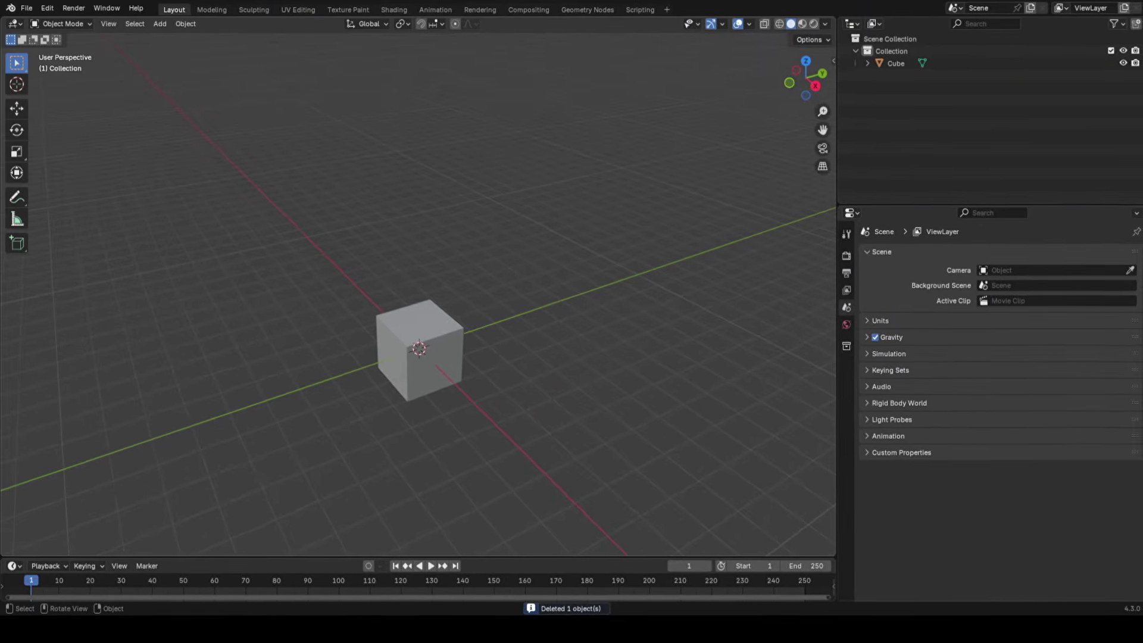
Delete the cube from the scene
click(431, 369)
scroll(525, 334, up, 4)
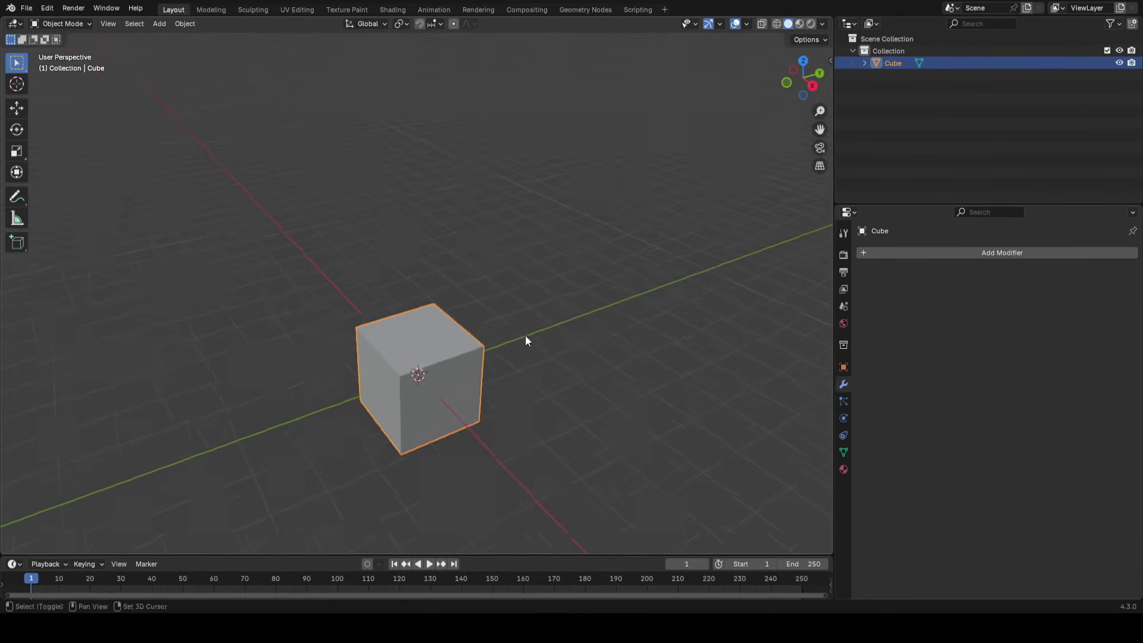
key(x)
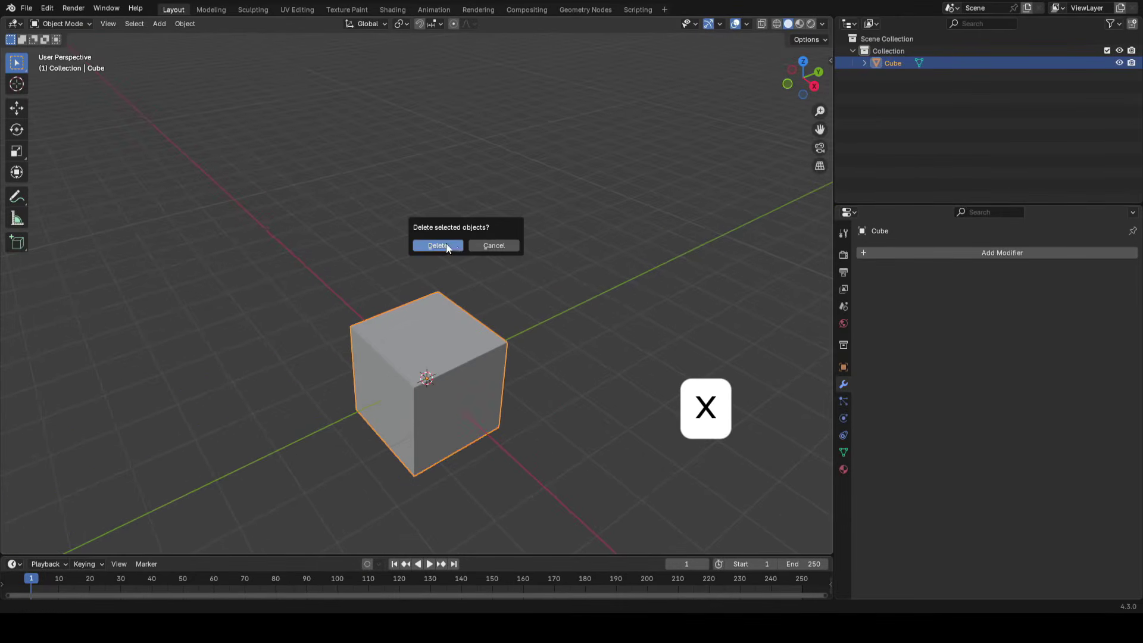
click(445, 242)
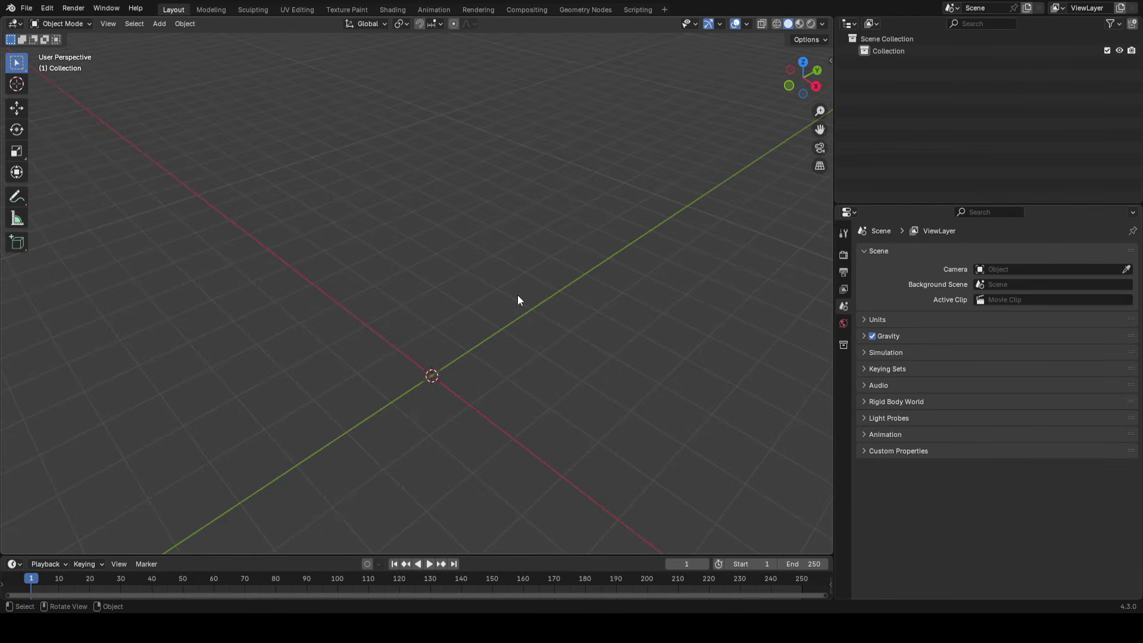
Undo the deletions of the cube, the light and the camera one by one
key(ctrl+z)
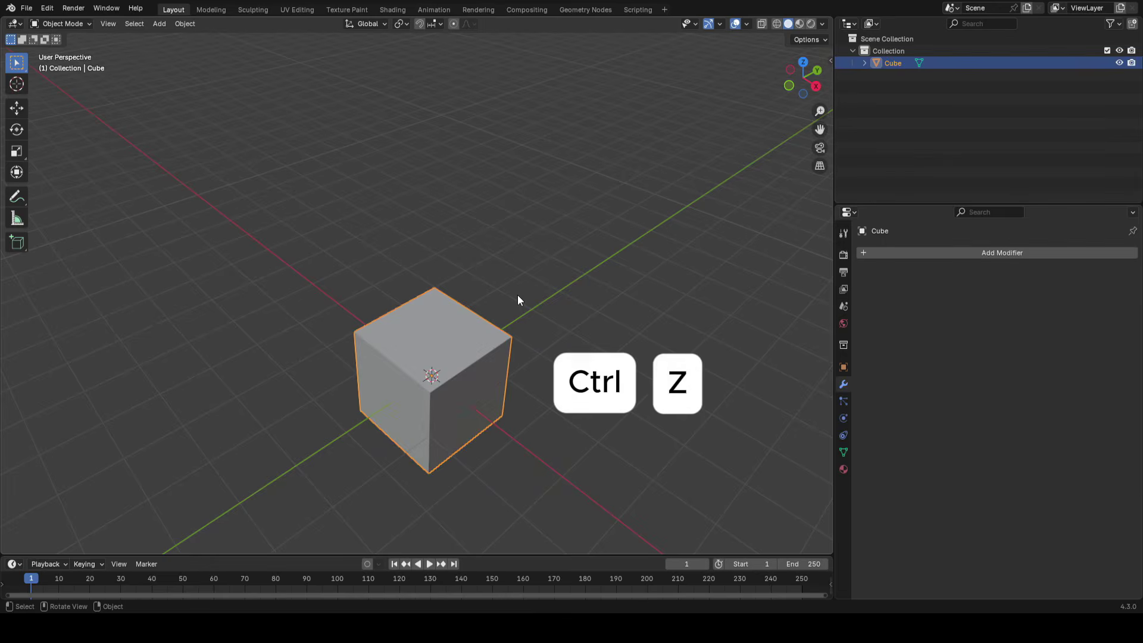
middle_drag(518, 302, 533, 352)
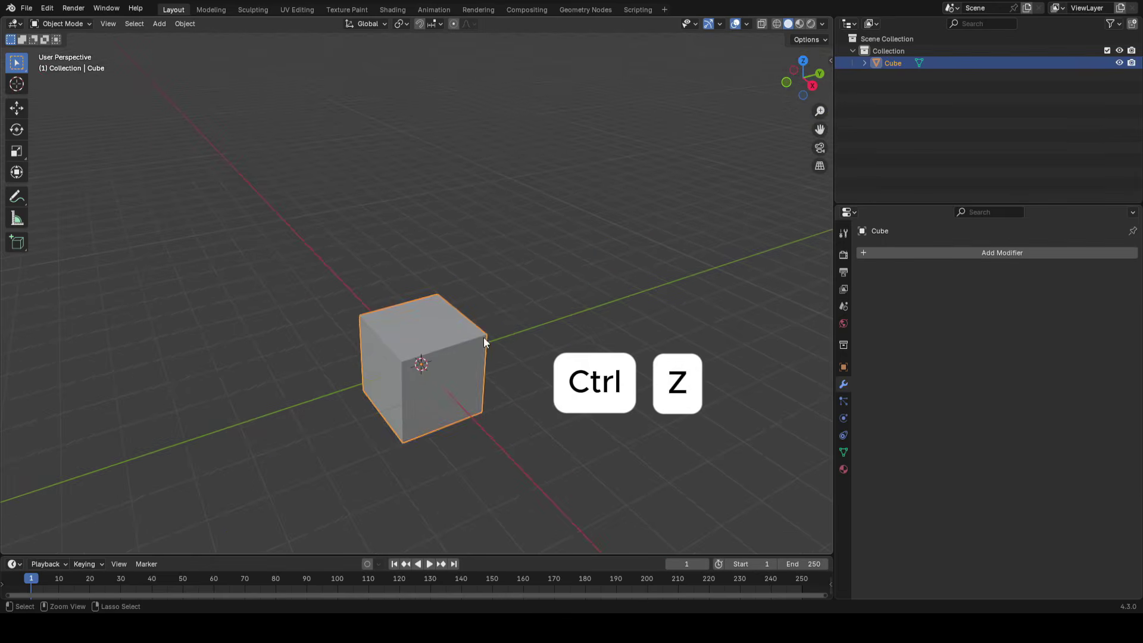
key(ctrl+z)
scroll(467, 271, down, 3)
key(ctrl+z)
scroll(273, 228, up, 1)
key(ctrl+z)
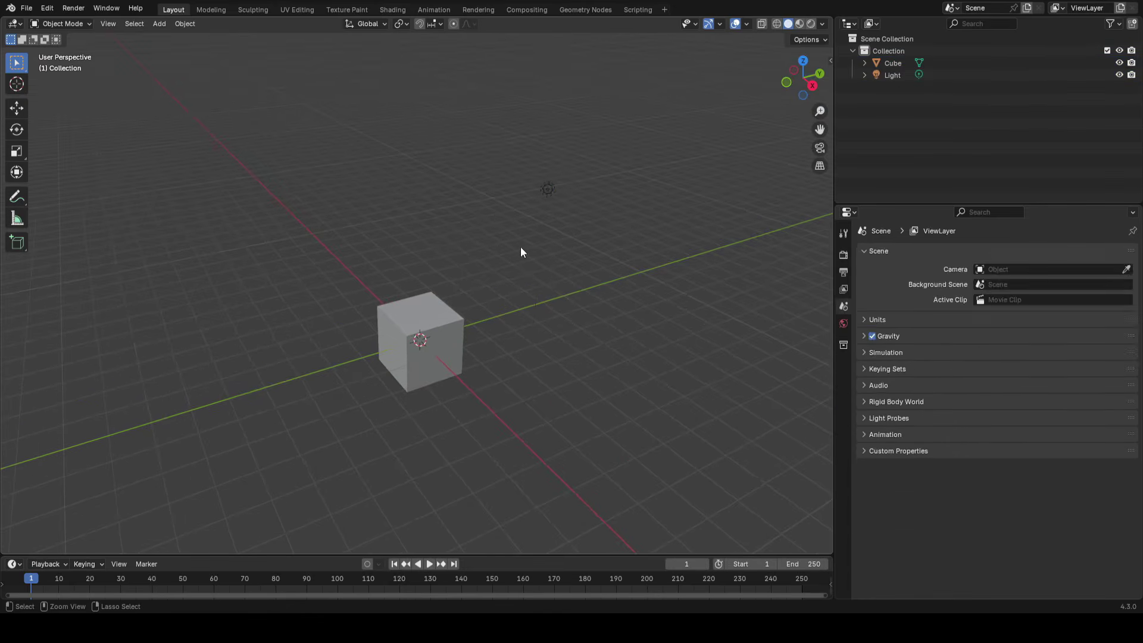
key(ctrl+z)
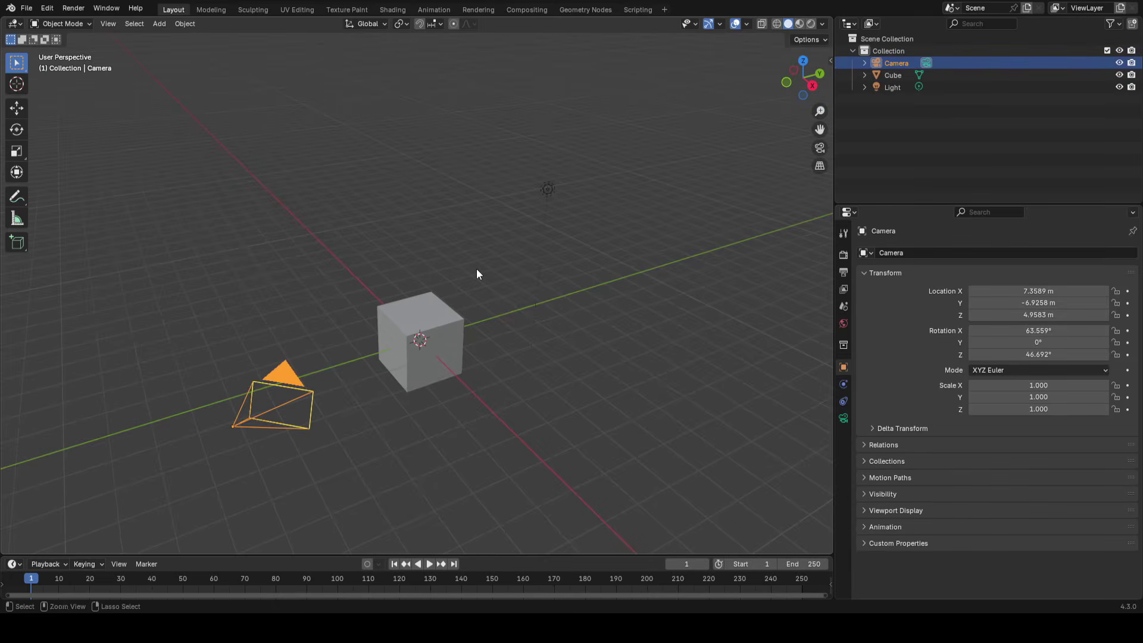
Redo the deletions of the camera and the light, keeping only the cube
key(ctrl+shift+z)
scroll(505, 244, up, 2)
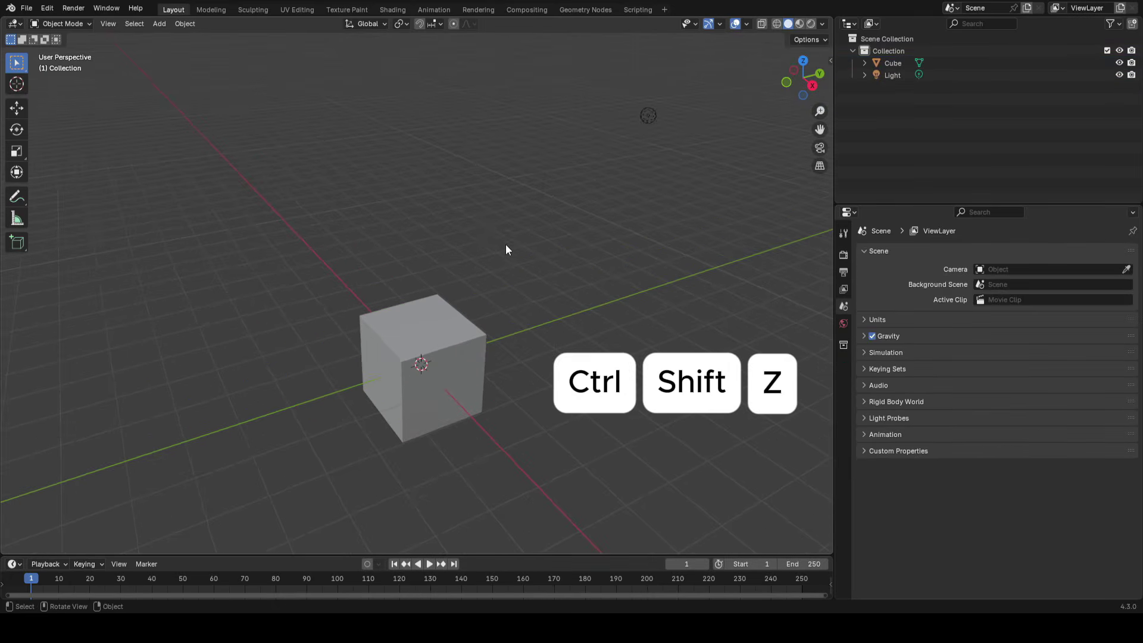
key(ctrl+shift+z)
key(ctrl+shift+z)
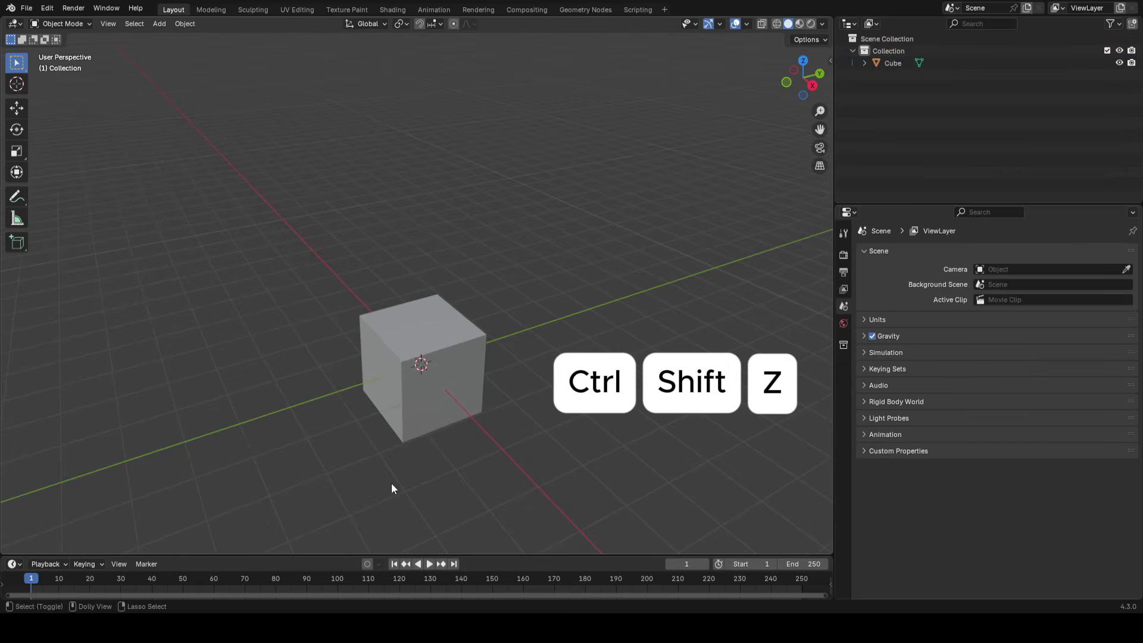
Select the cube, clear the selection and select the cube again
middle_drag(535, 316, 558, 323)
click(429, 342)
scroll(608, 329, down, 1)
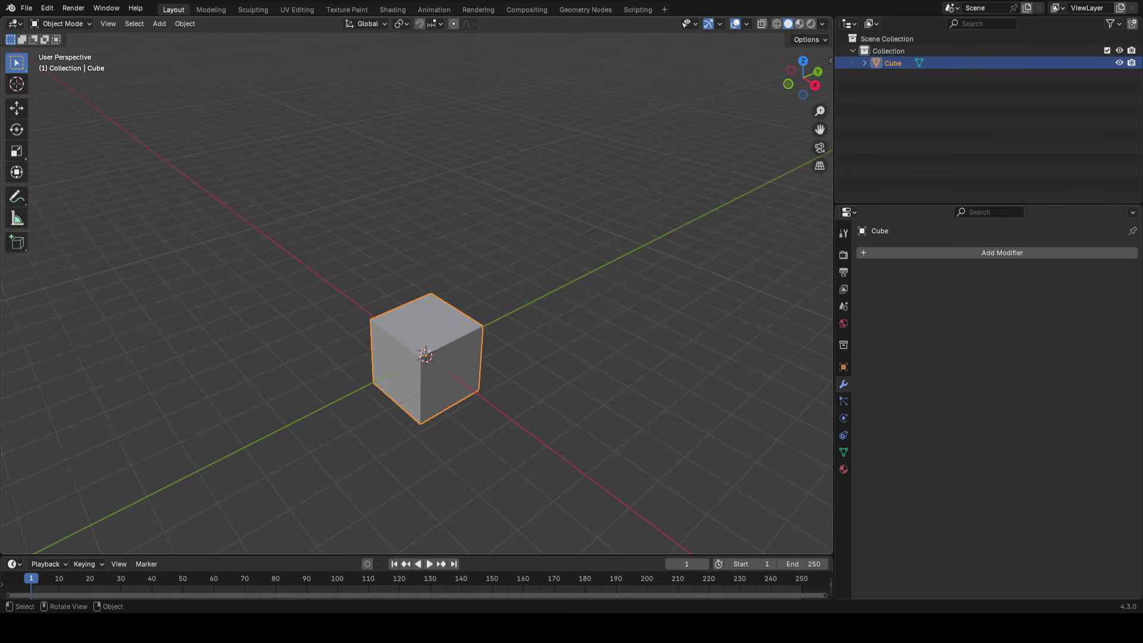
click(470, 267)
click(444, 335)
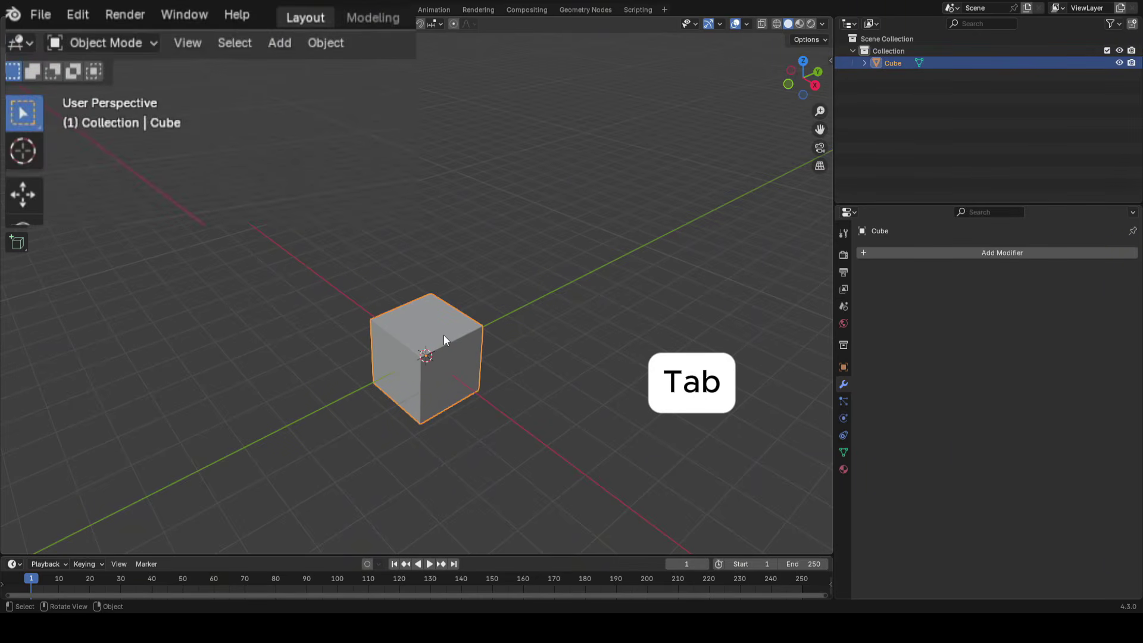
Toggle the cube repeatedly between Object Mode and Edit Mode, finishing in Object Mode
key(Tab)
key(Tab)
scroll(395, 356, up, 1)
key(Tab)
key(Tab)
key(Tab)
middle_drag(367, 303, 554, 254)
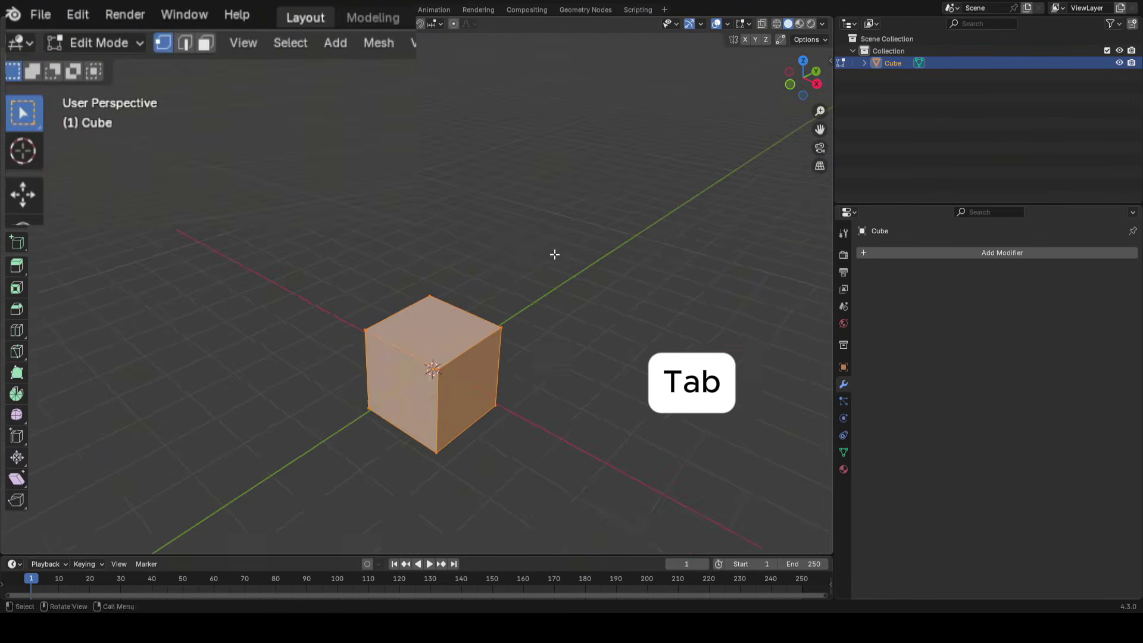
ctrl+middle_drag(535, 377, 381, 345)
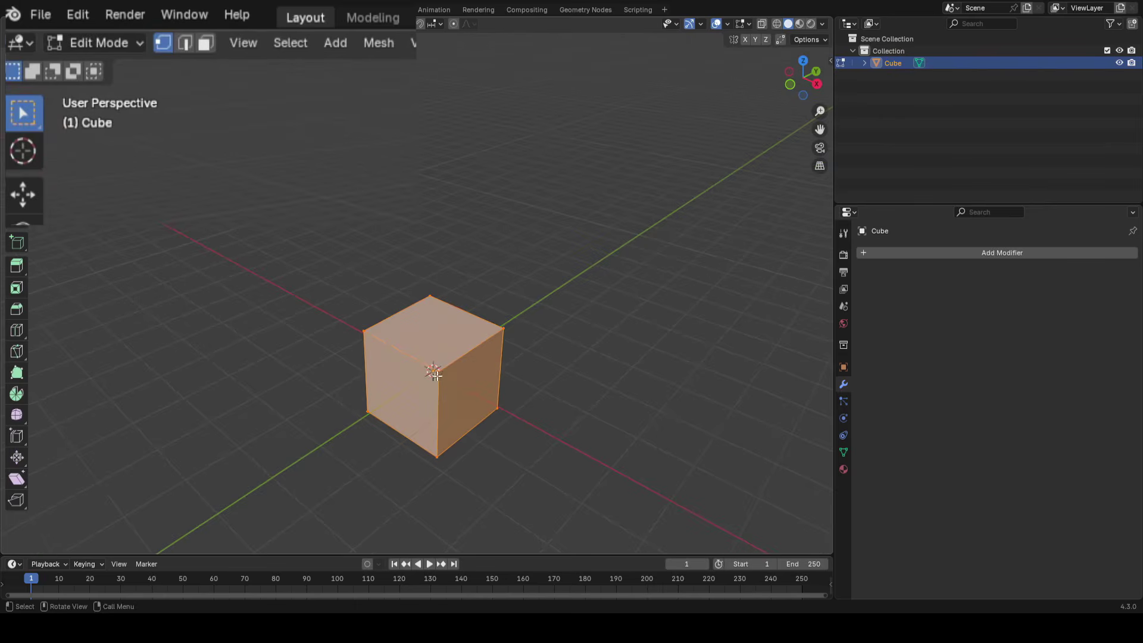
middle_drag(460, 244, 515, 406)
key(Tab)
middle_drag(428, 242, 528, 345)
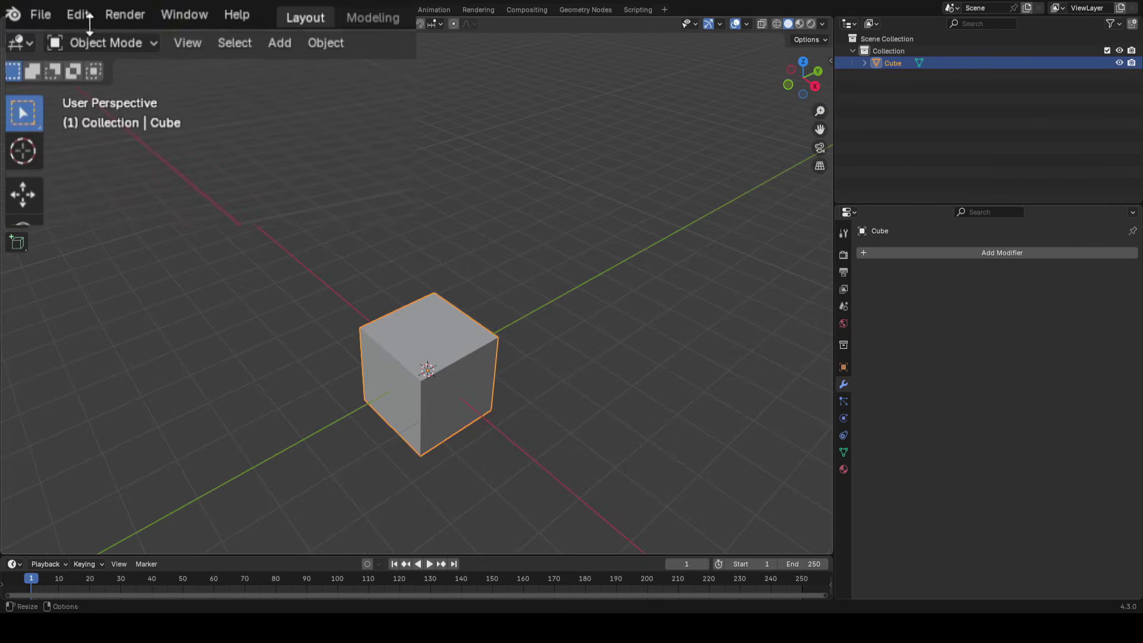
Review the available interaction modes while switching the cube to Edit Mode and back to Object Mode three times
click(100, 40)
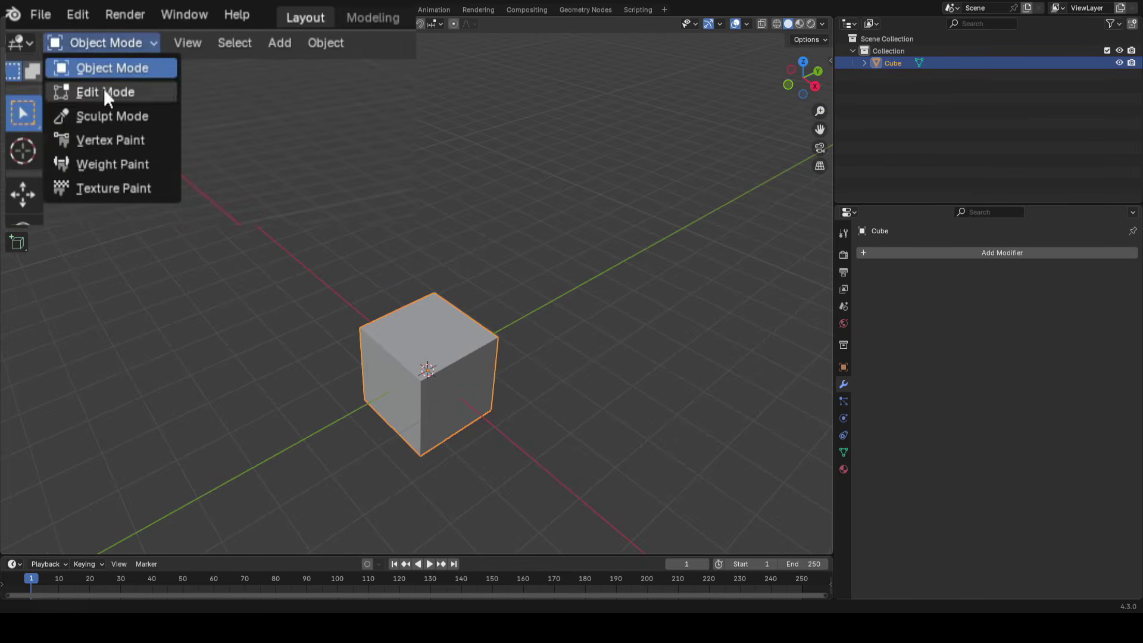
click(103, 89)
click(115, 40)
click(109, 67)
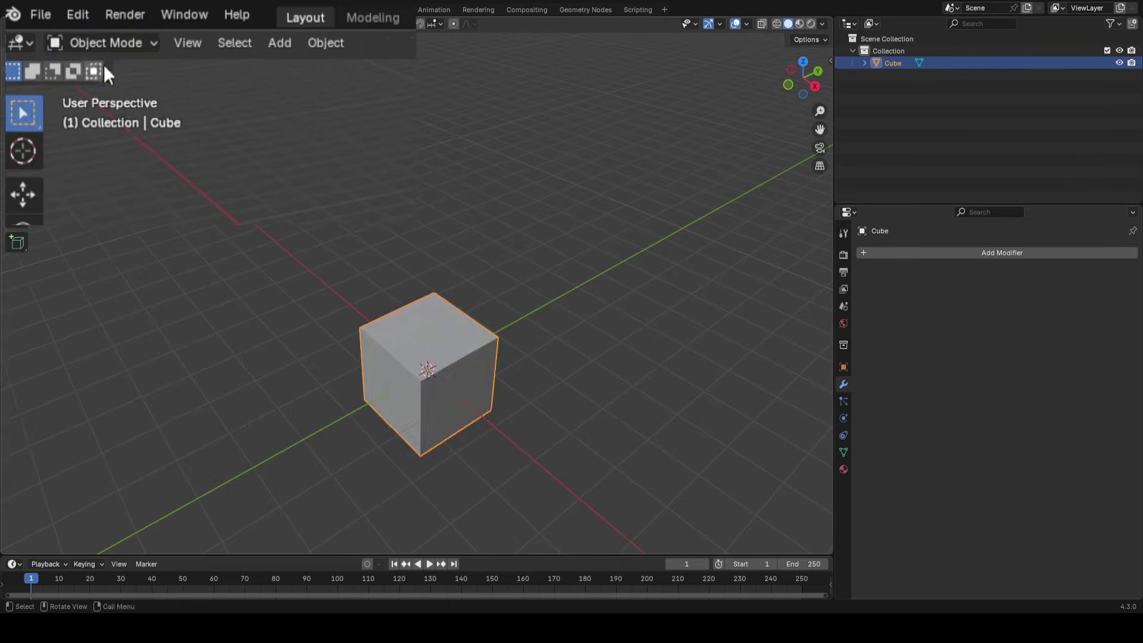
middle_drag(520, 305, 578, 366)
key(Tab)
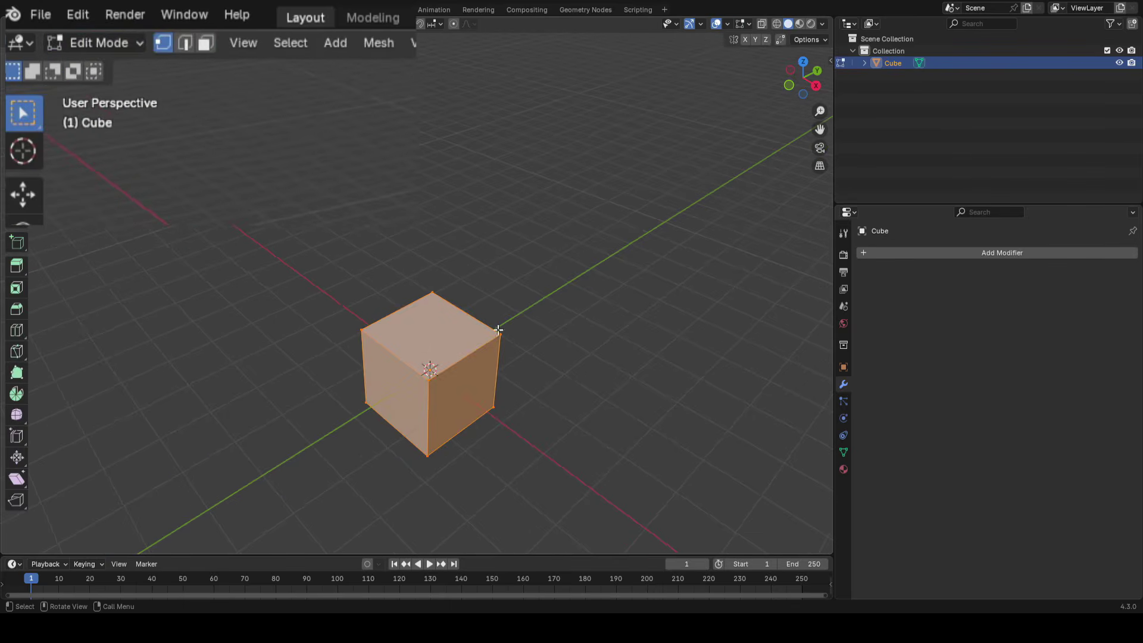
key(Tab)
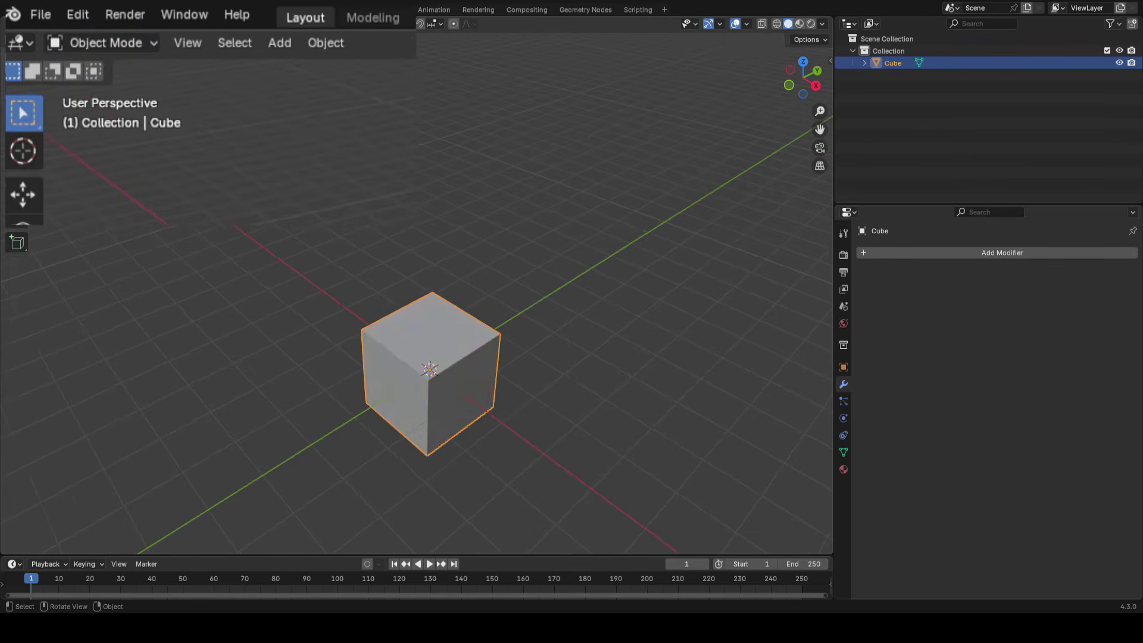
click(108, 41)
click(102, 90)
click(101, 40)
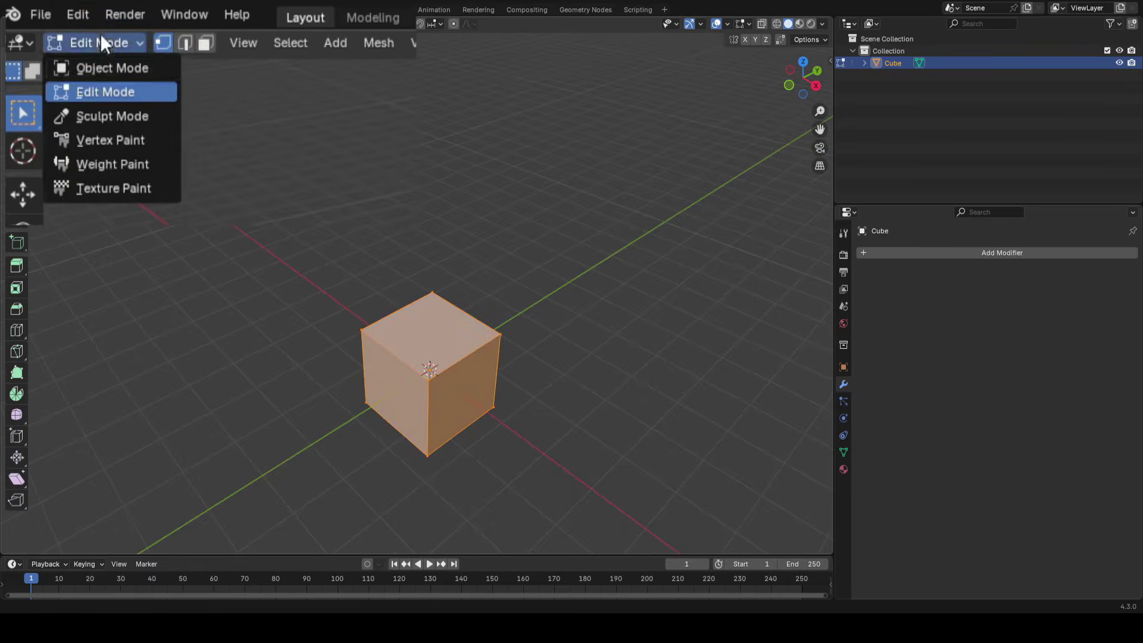
click(92, 68)
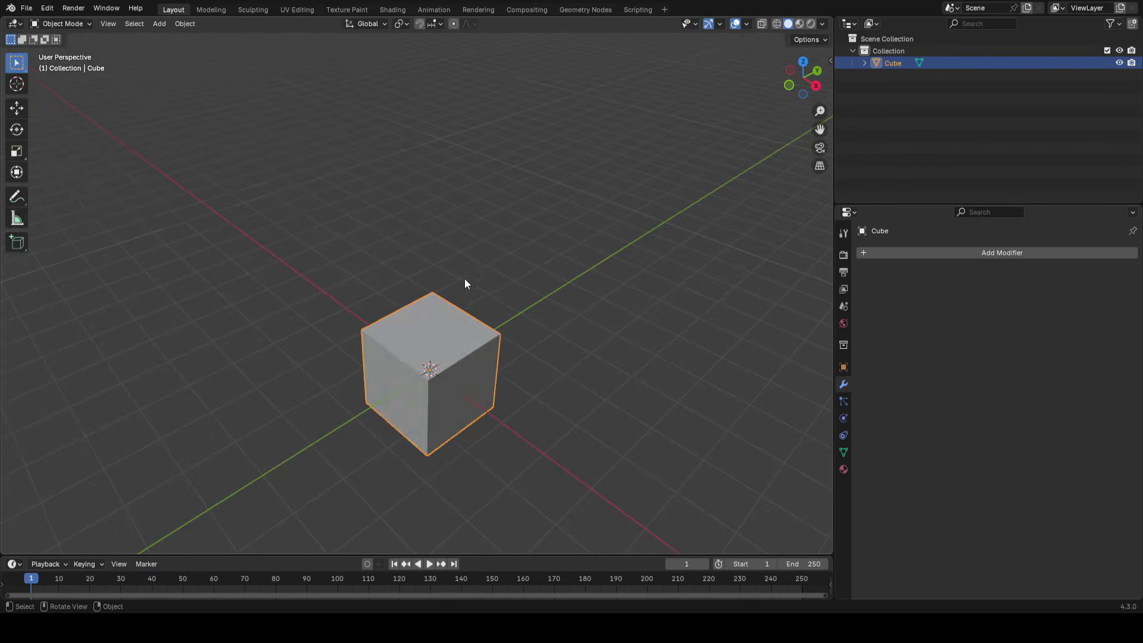
Enter Edit Mode on the cube and cycle through the vertex, edge and face selection modes, finishing with face selection
key(Tab)
middle_drag(533, 321, 487, 321)
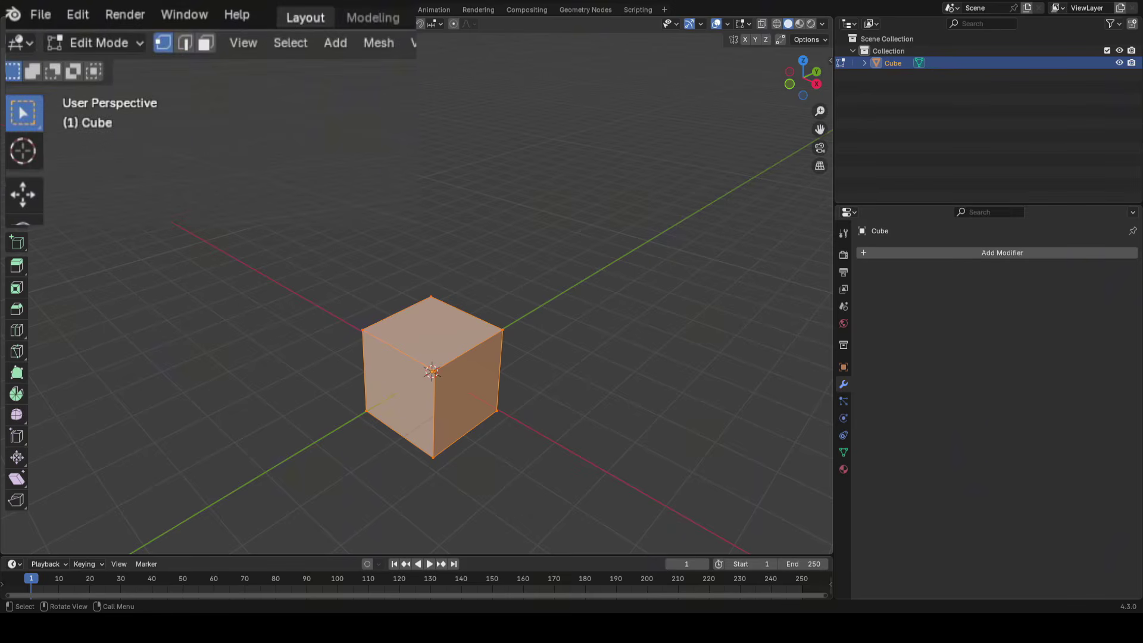
click(206, 43)
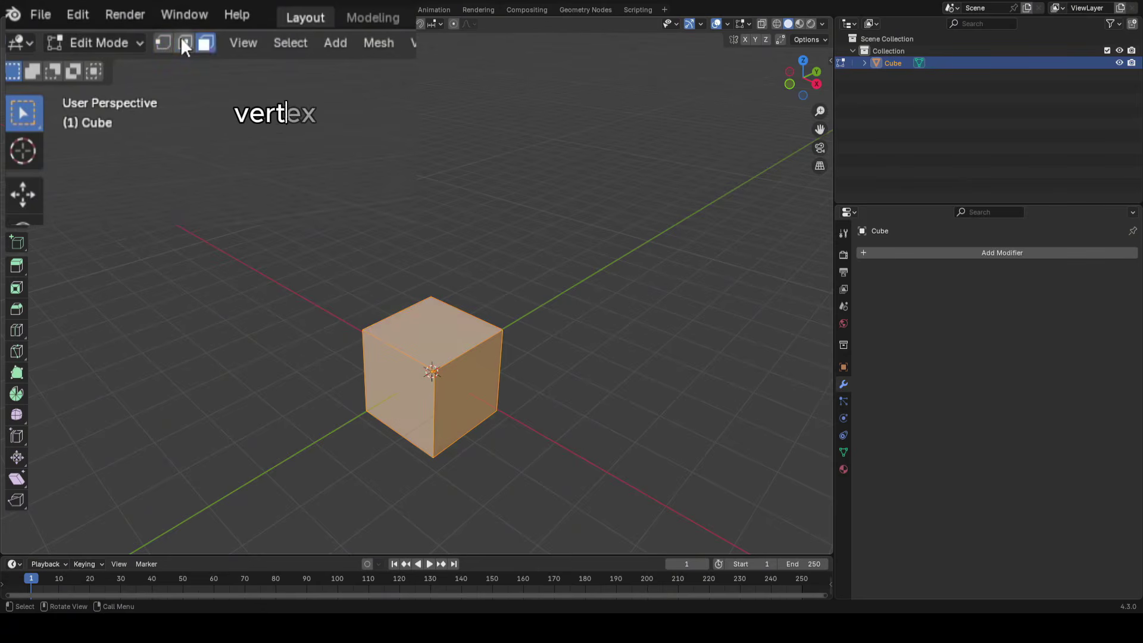
click(185, 43)
click(205, 42)
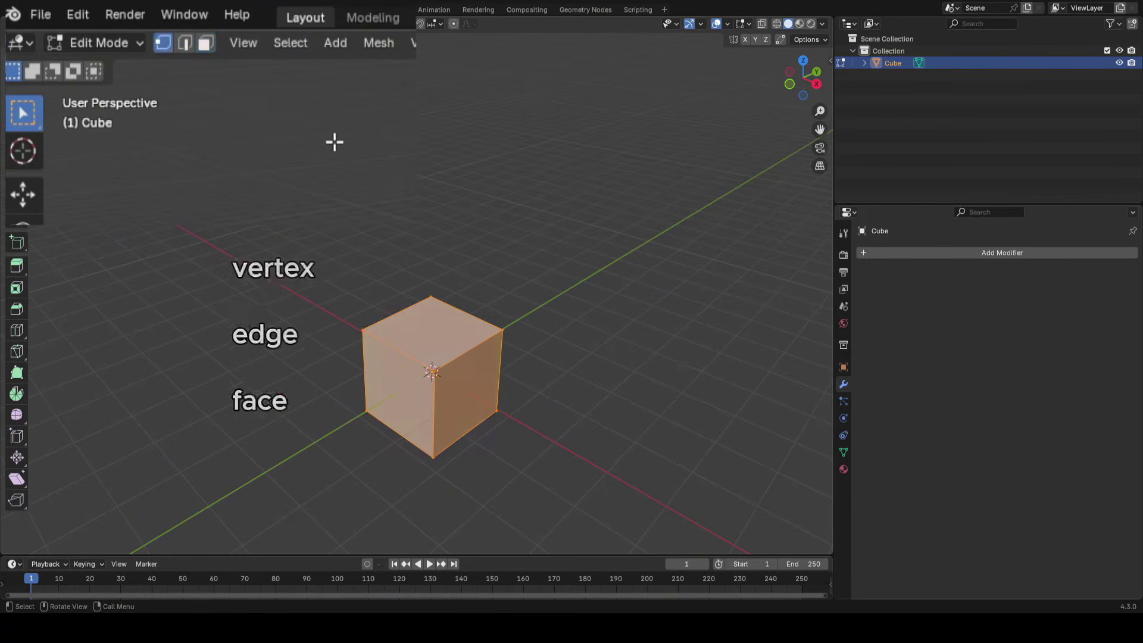
key(2)
key(3)
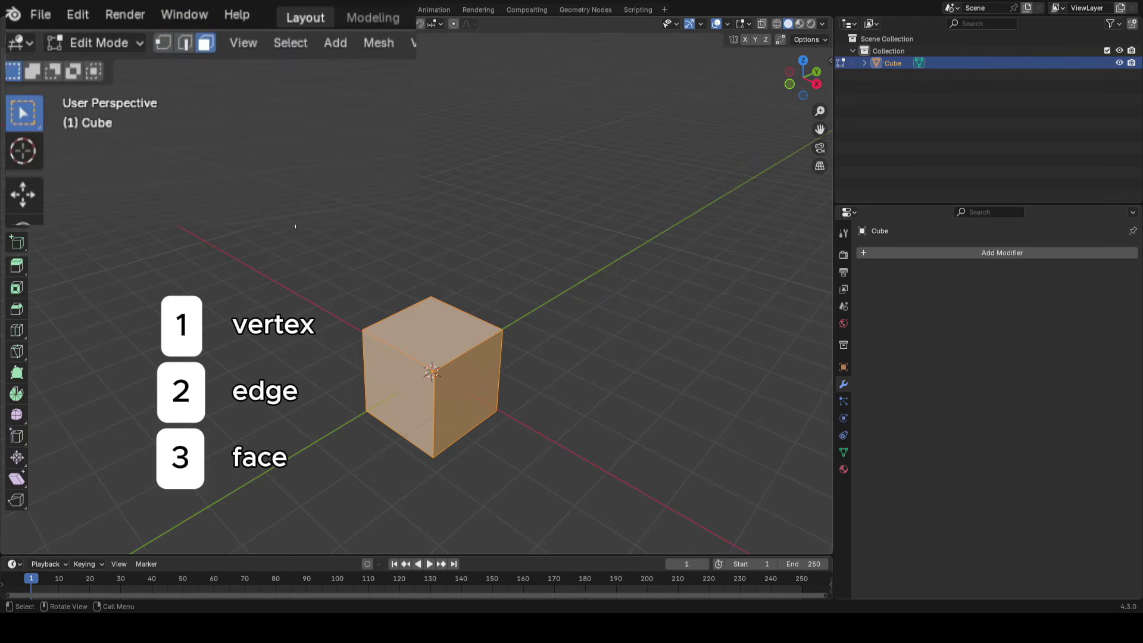
Switch repeatedly between vertex, edge and face selection modes, finishing with face selection
key(1)
key(3)
key(1)
key(2)
key(3)
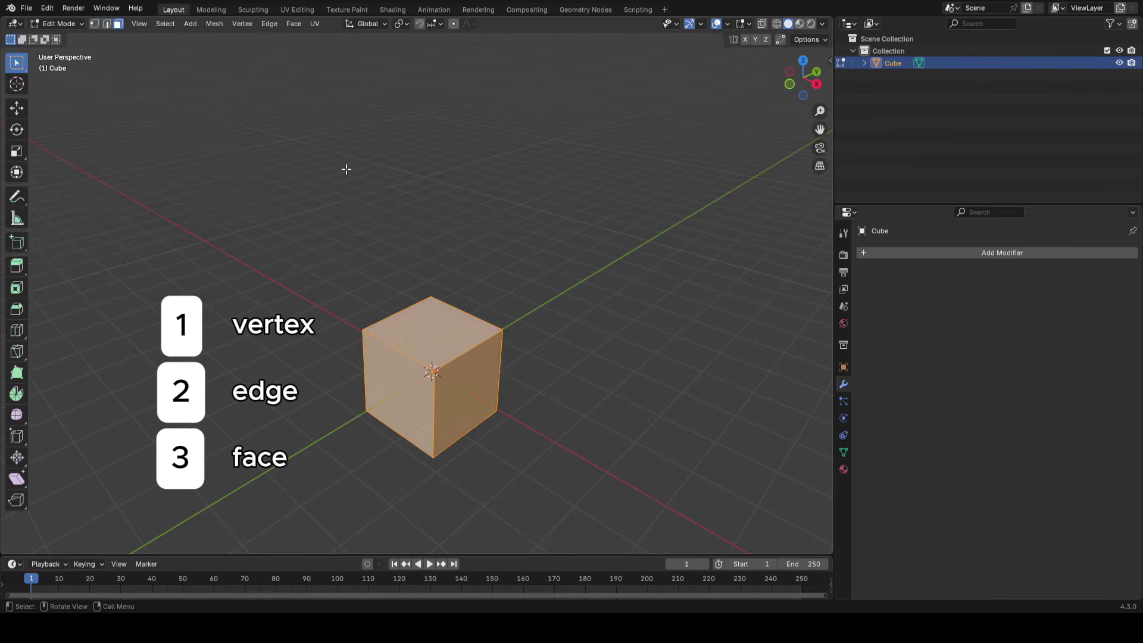
Change to vertex selection and select several corner vertices of the cube's top face one at a time
key(1)
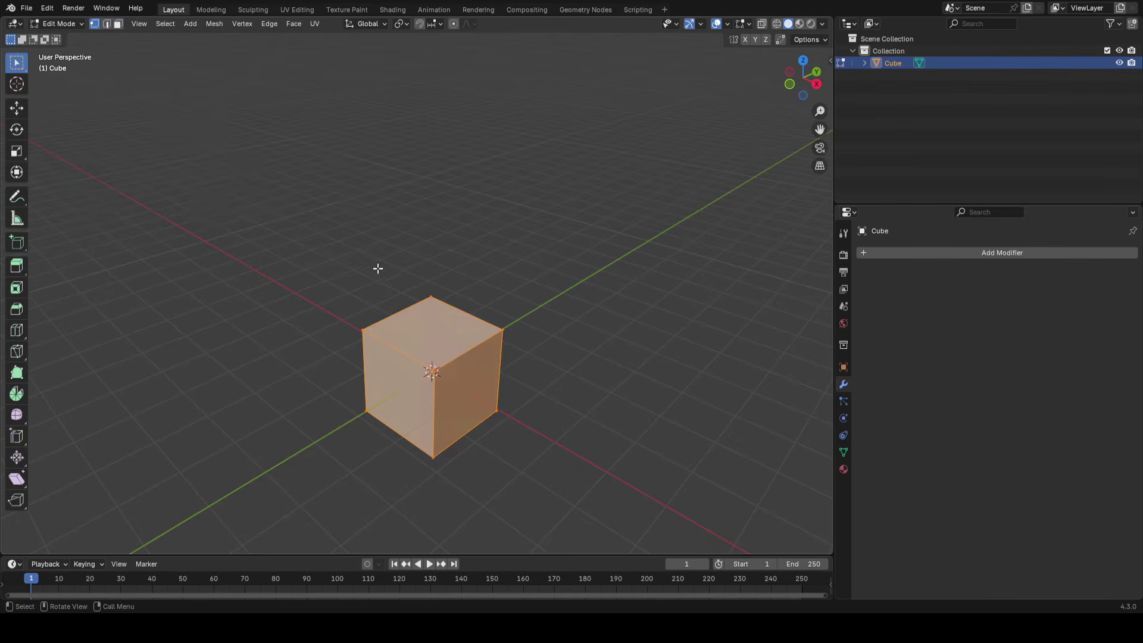
scroll(436, 293, up, 3)
middle_drag(444, 294, 448, 313)
click(434, 323)
click(322, 247)
click(434, 194)
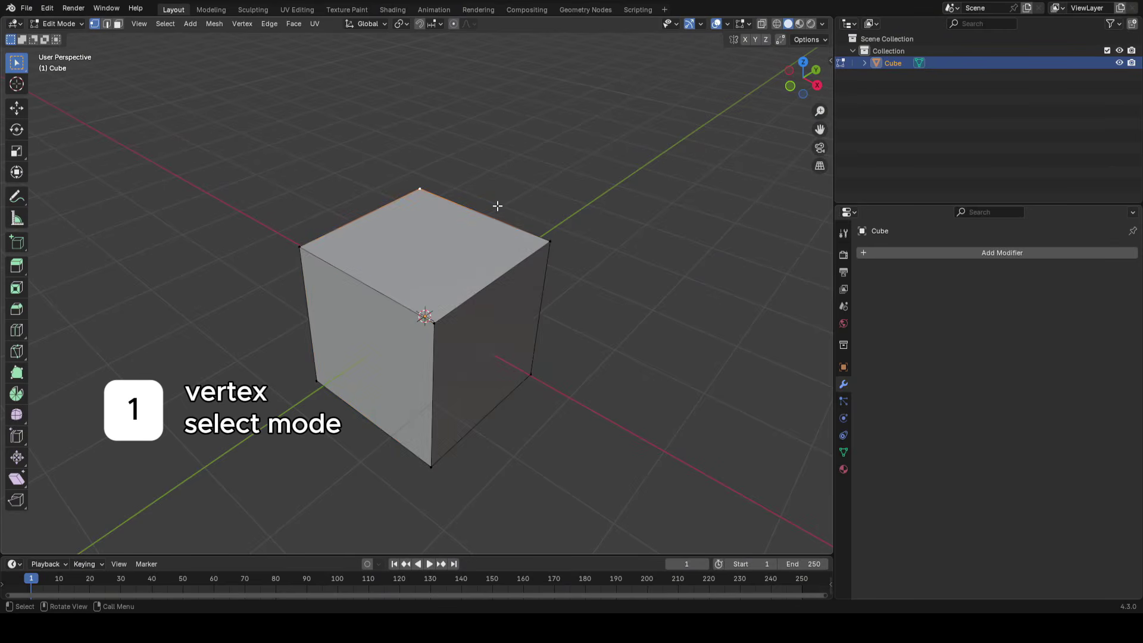
Change to edge selection and select several of the cube's edges one at a time, ending with an edge of the top face
shift+scroll(480, 291, up, 1)
key(2)
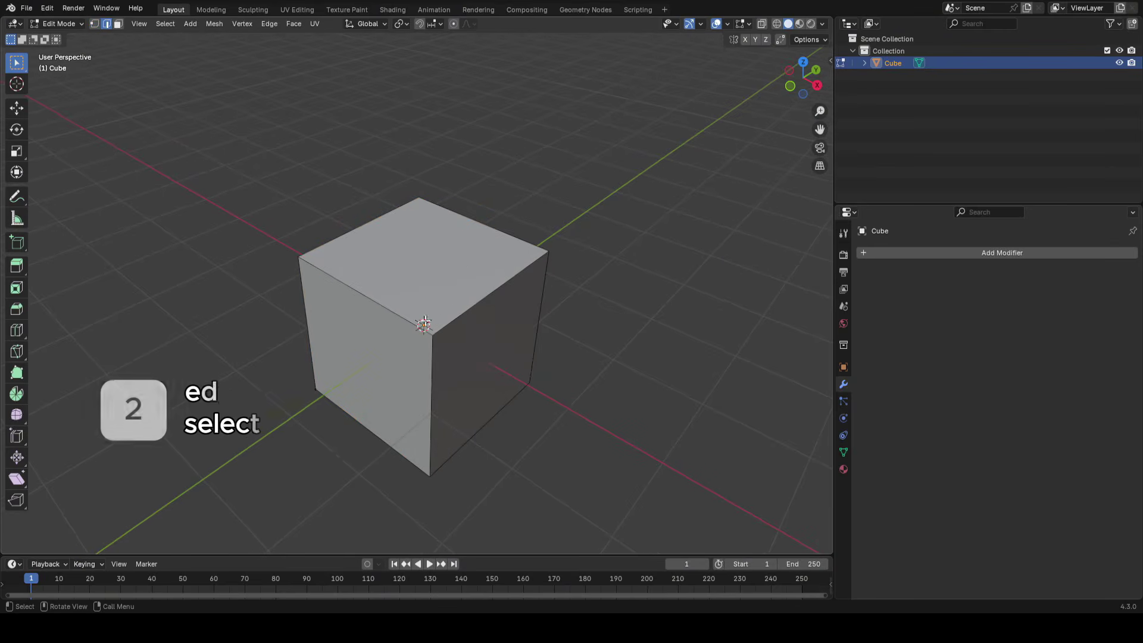
click(479, 317)
click(373, 304)
click(405, 379)
click(453, 304)
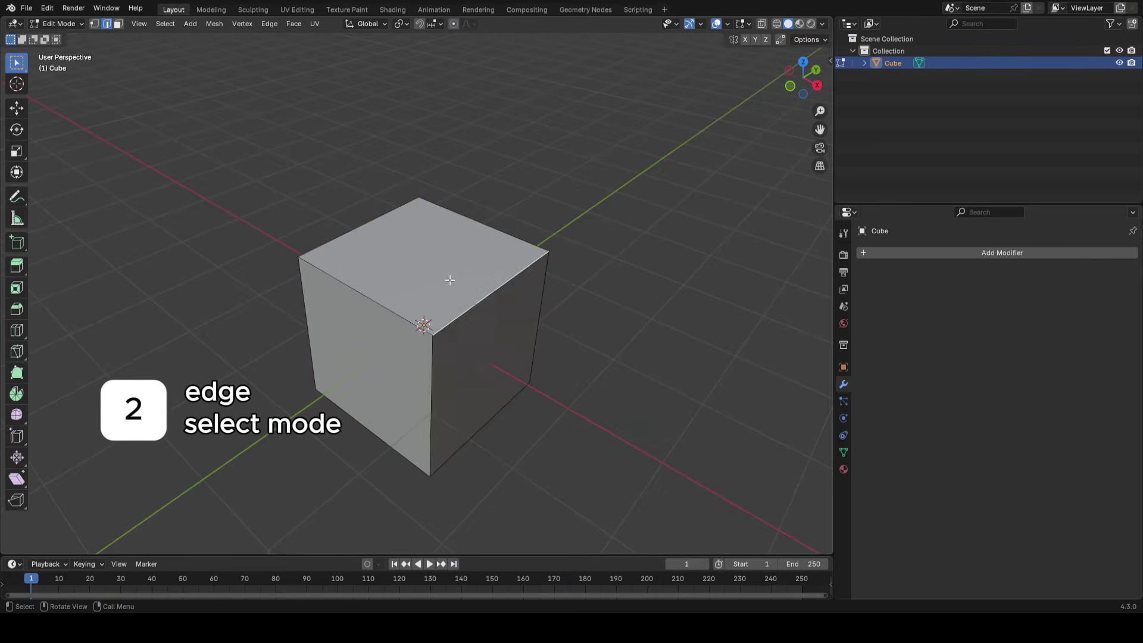
Change to face selection and select a side face of the cube
key(3)
click(495, 361)
middle_drag(495, 361, 561, 388)
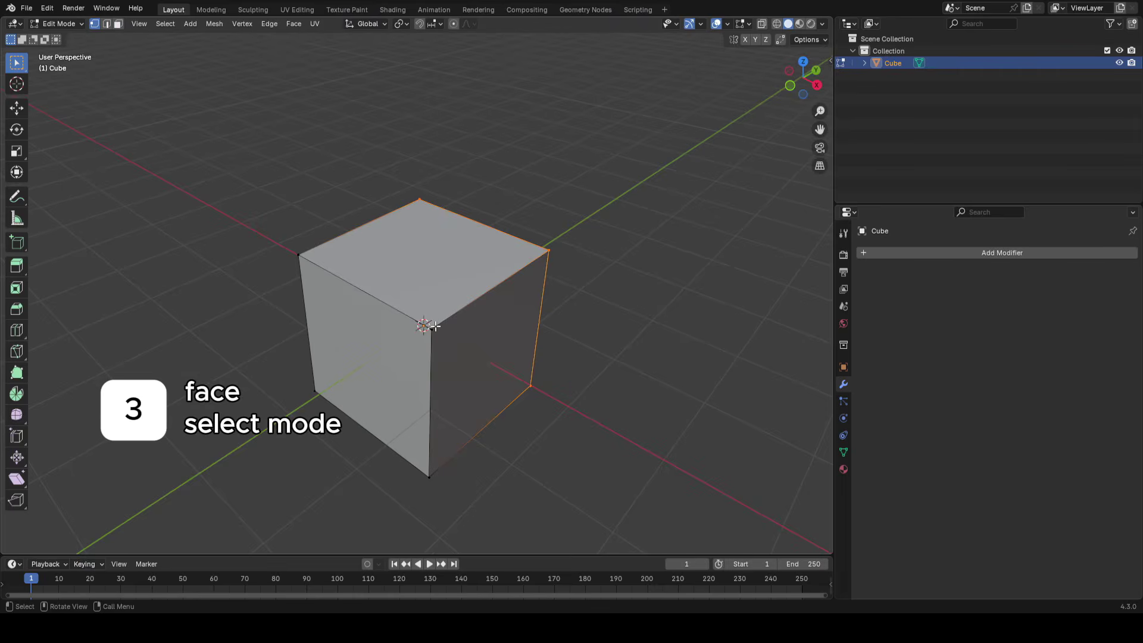
Go back to vertex selection and select the cube's nearest upper corner vertex
middle_drag(435, 327, 465, 284)
key(2)
key(1)
click(396, 339)
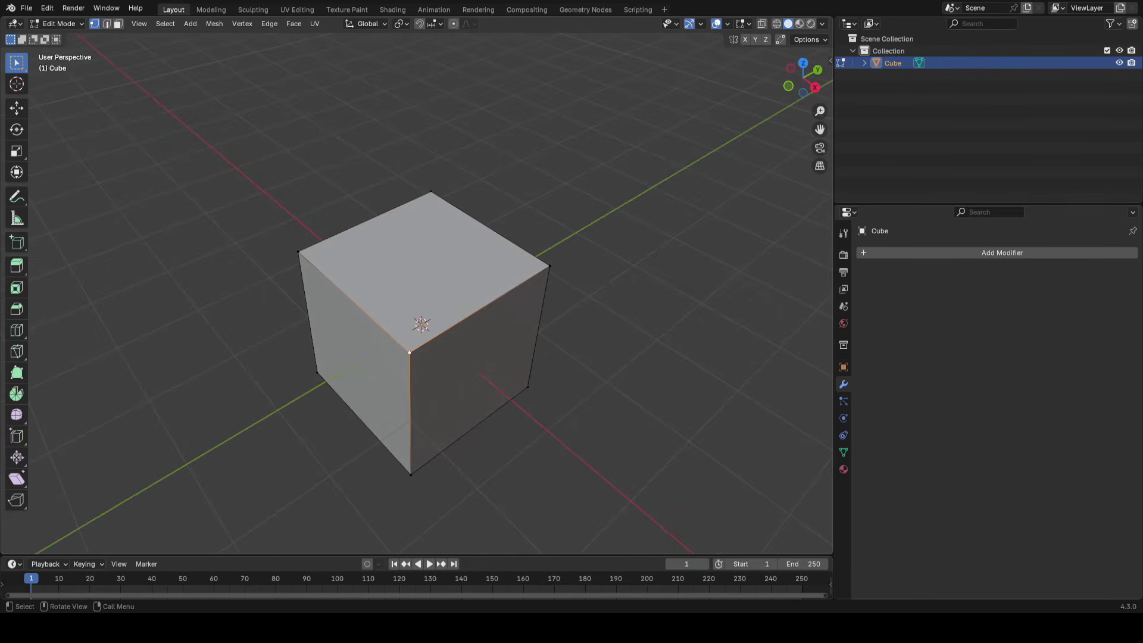
Select all of the cube's vertices, then clear the whole selection
key(a)
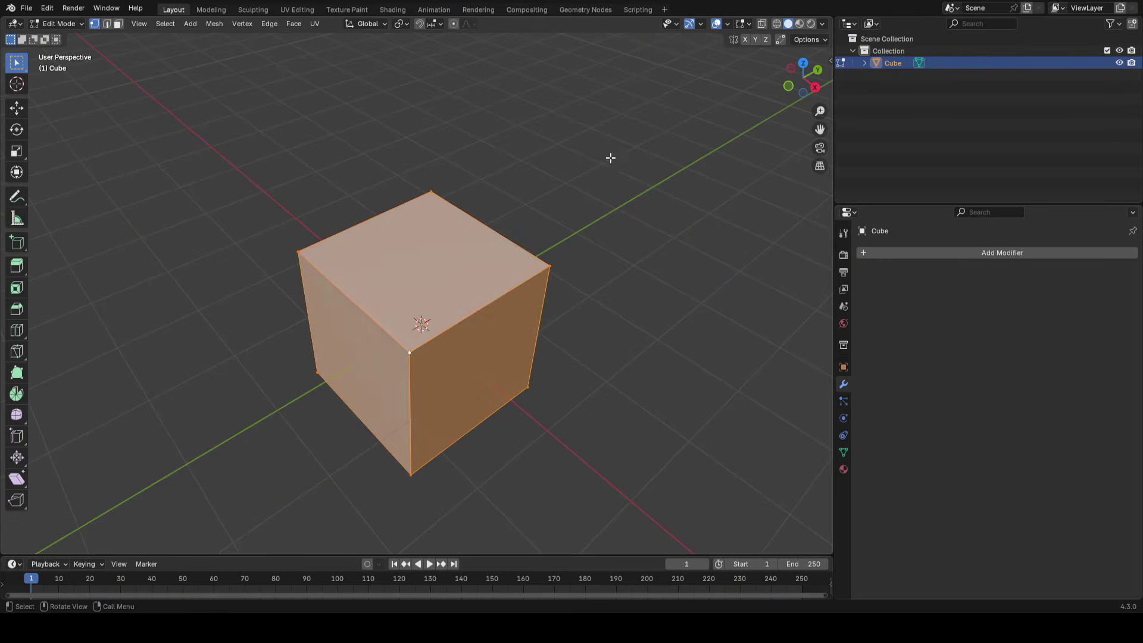
scroll(591, 159, down, 1)
middle_drag(591, 159, 597, 144)
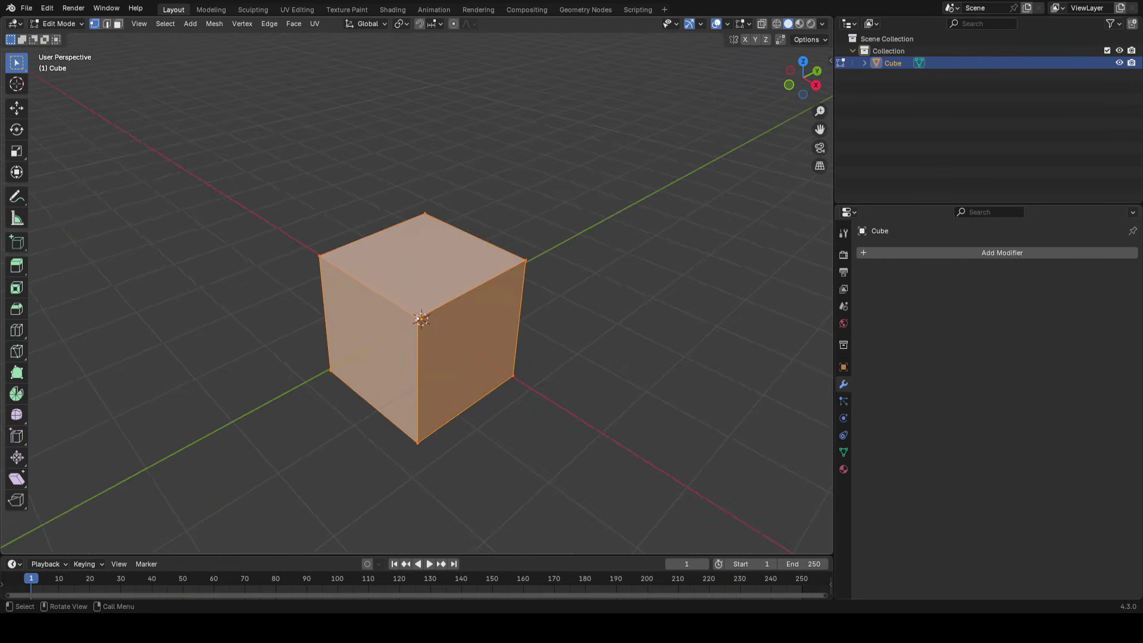
scroll(511, 269, up, 2)
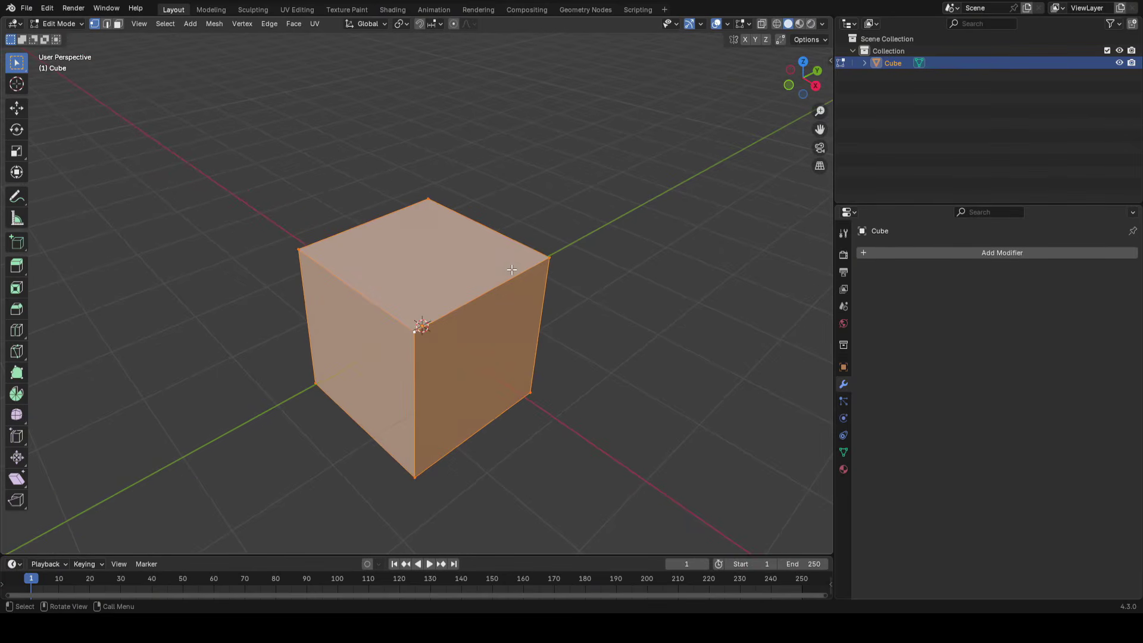
key(alt+a)
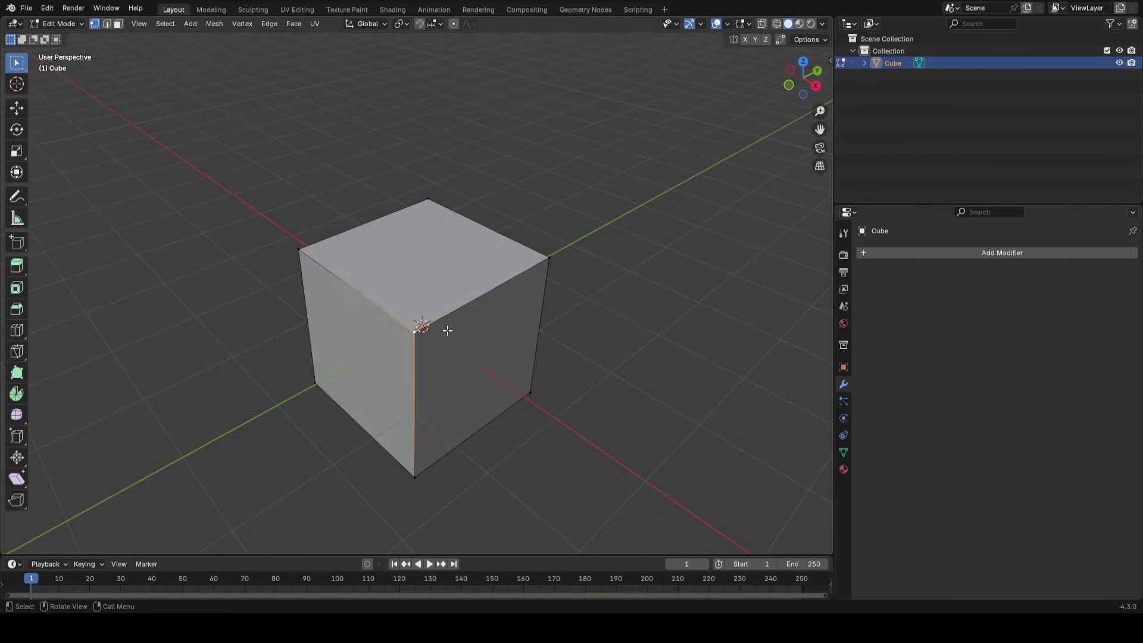
Select all four corner vertices of the cube's top face together by adding them one by one
middle_drag(446, 330, 561, 209)
click(424, 383)
shift+click(278, 268)
shift+click(419, 171)
shift+click(560, 254)
middle_drag(560, 254, 531, 356)
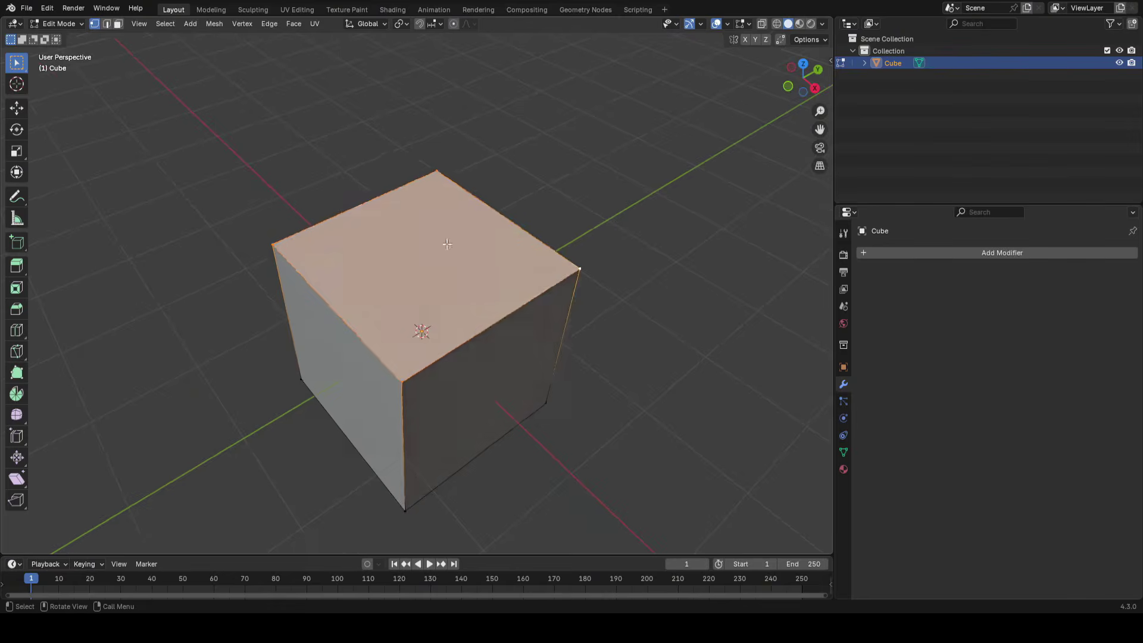
Add faces to the selection in face selection mode, then deselect everything and return to vertex selection
key(3)
shift+click(530, 356)
middle_drag(425, 356, 468, 347)
shift+click(448, 309)
key(alt+a)
key(1)
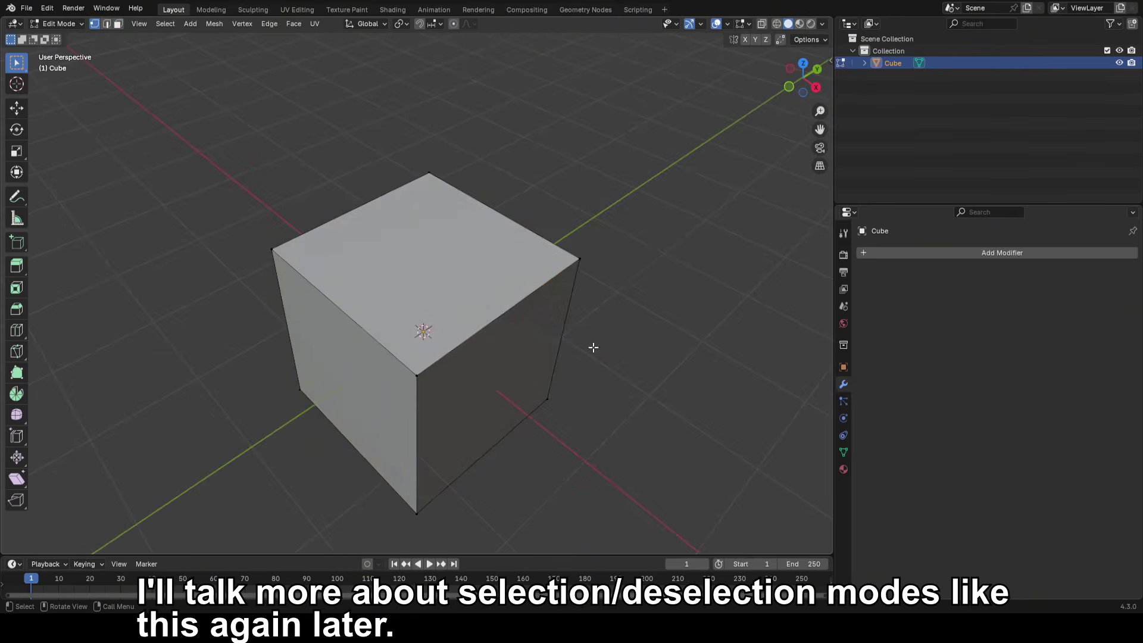
Select one corner vertex of the cube and pick the shortest path to the diagonally opposite corner
click(573, 255)
shift+middle_drag(419, 288, 431, 300)
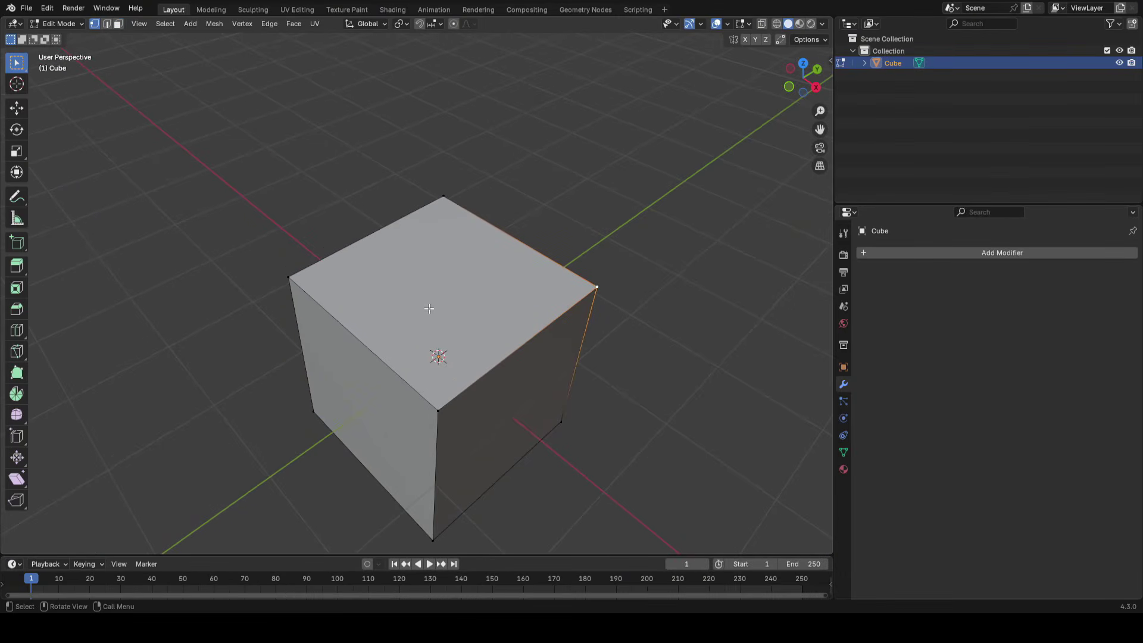
middle_drag(434, 337, 570, 279)
click(584, 273)
middle_drag(352, 387, 510, 228)
middle_drag(429, 415, 526, 194)
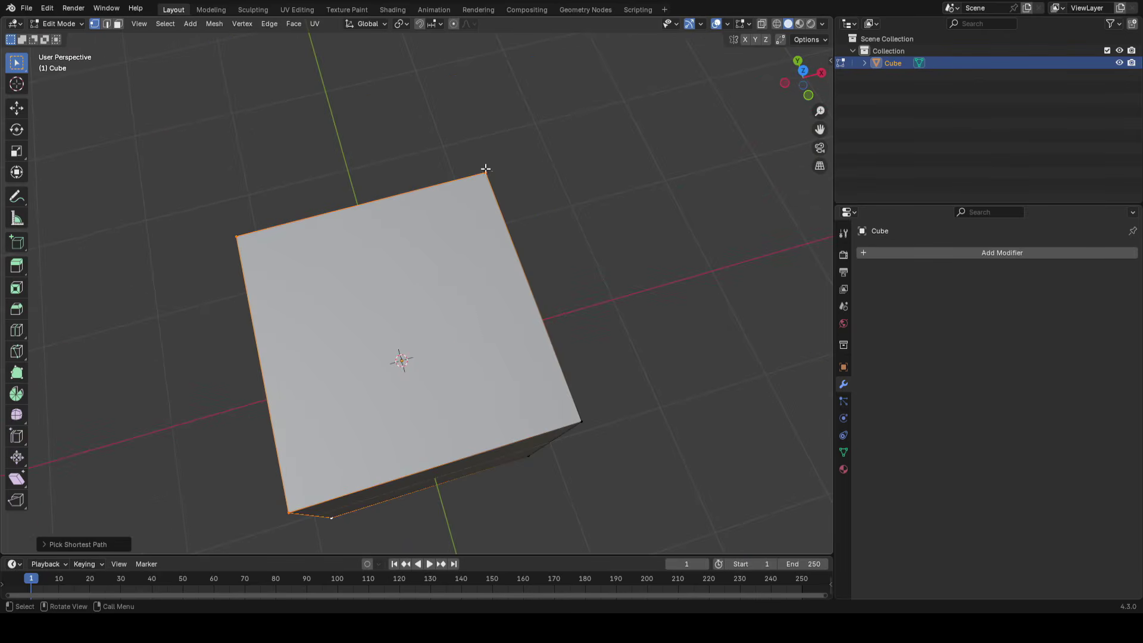
Change to edge selection, select one edge and pick the shortest path to another edge of the cube
middle_drag(354, 456, 391, 313)
key(2)
click(512, 300)
middle_drag(511, 300, 399, 253)
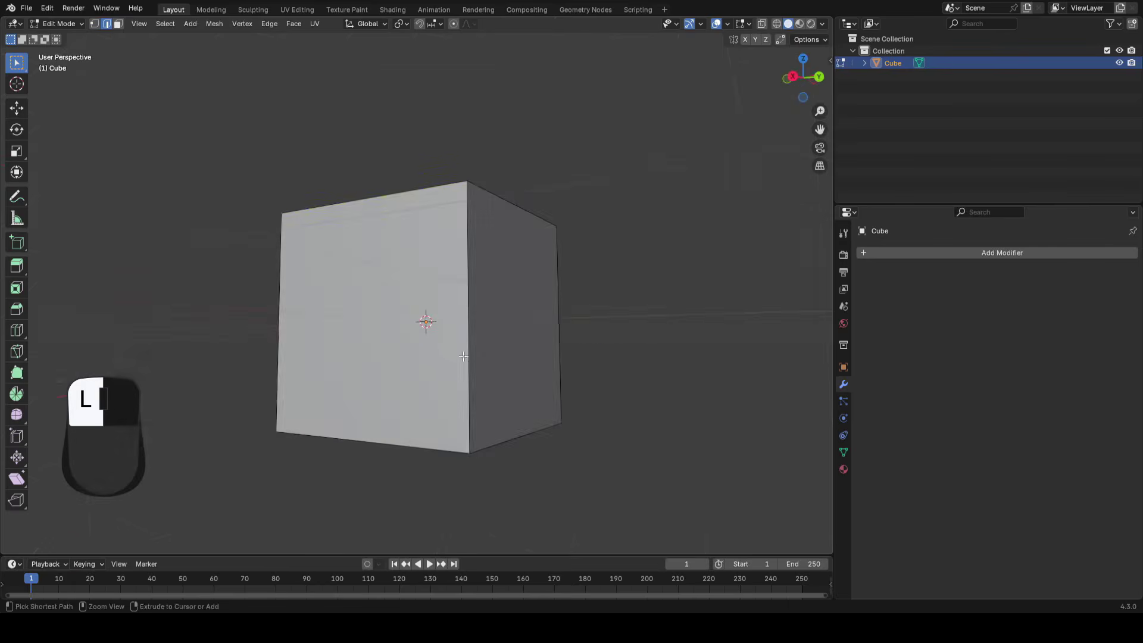
ctrl+click(467, 348)
middle_drag(468, 348, 480, 279)
Pick the shortest path between faces of the cube in face selection mode, then clear the selection
middle_drag(484, 349, 562, 324)
scroll(473, 353, down, 2)
ctrl+click(485, 326)
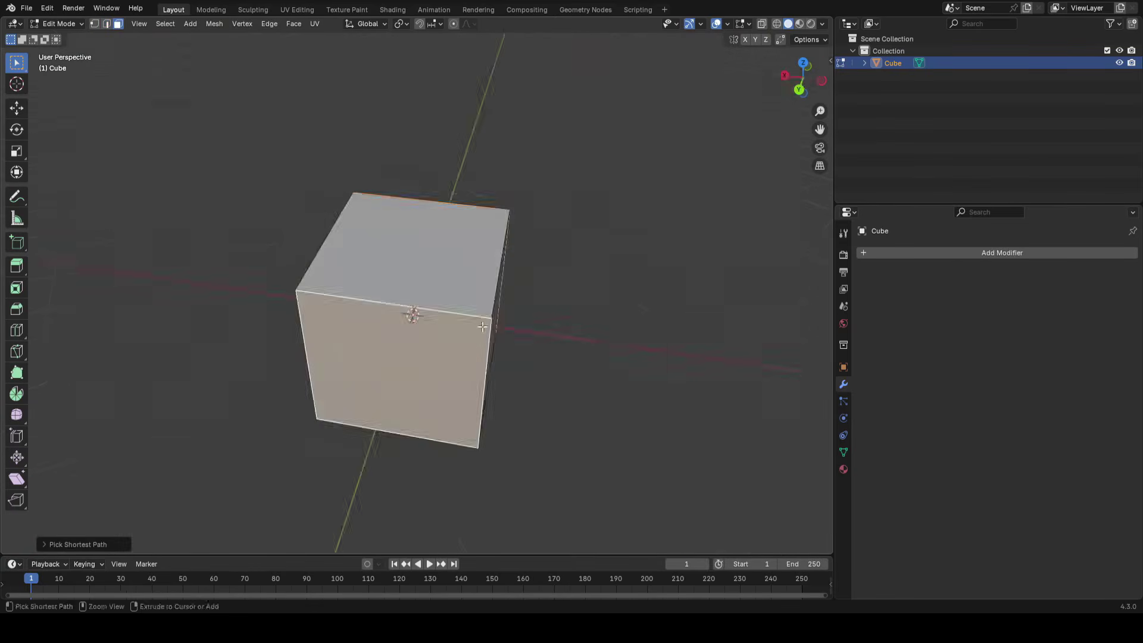
middle_drag(655, 309, 464, 273)
ctrl+click(464, 273)
middle_drag(624, 296, 468, 350)
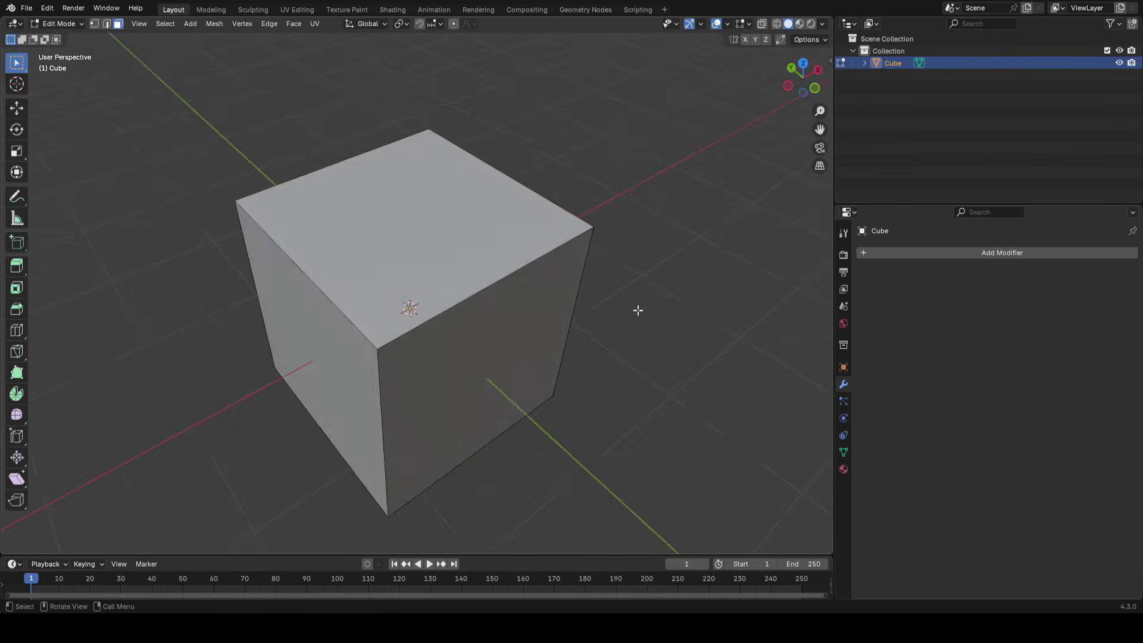
Select only the cube's top face in face selection mode
scroll(637, 309, down, 1)
middle_drag(638, 308, 654, 278)
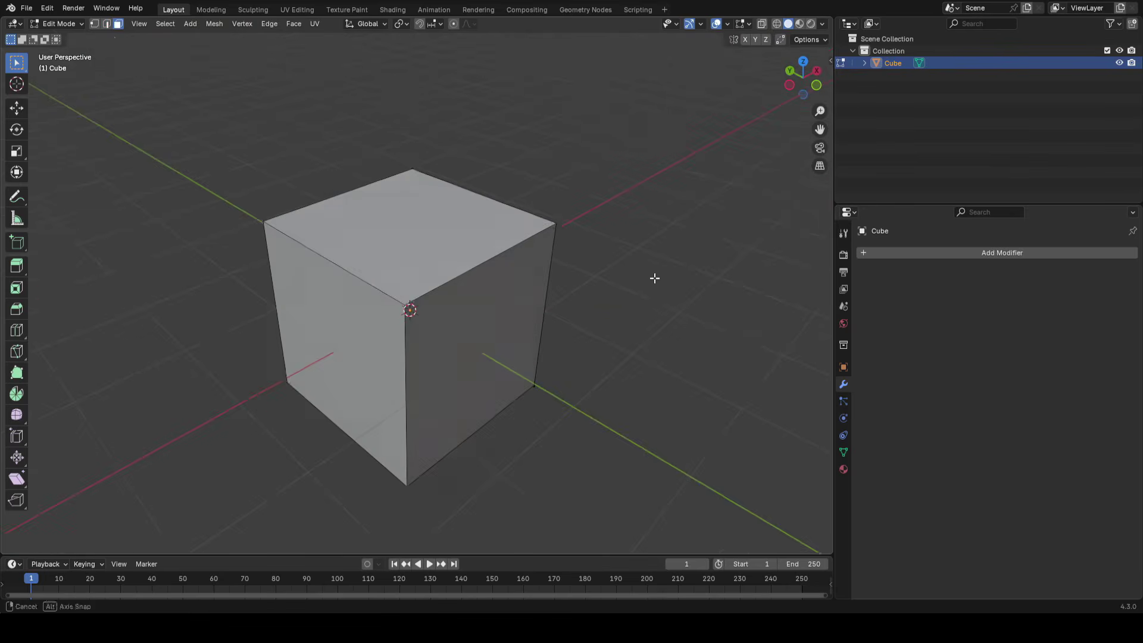
middle_drag(472, 301, 459, 311)
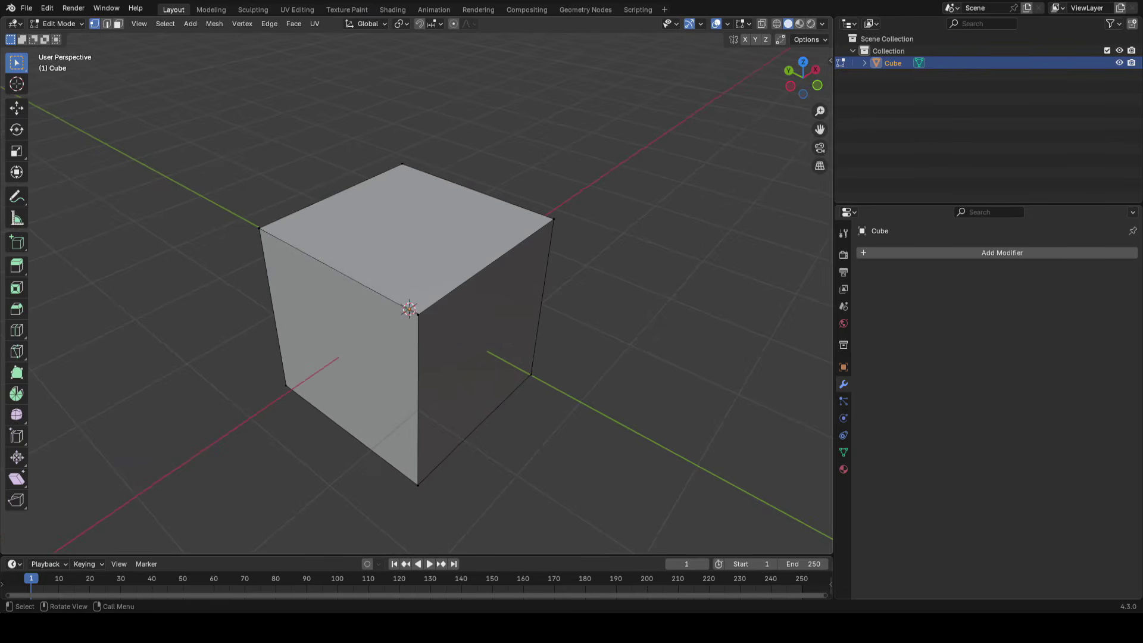
click(395, 236)
shift+middle_drag(495, 212, 498, 226)
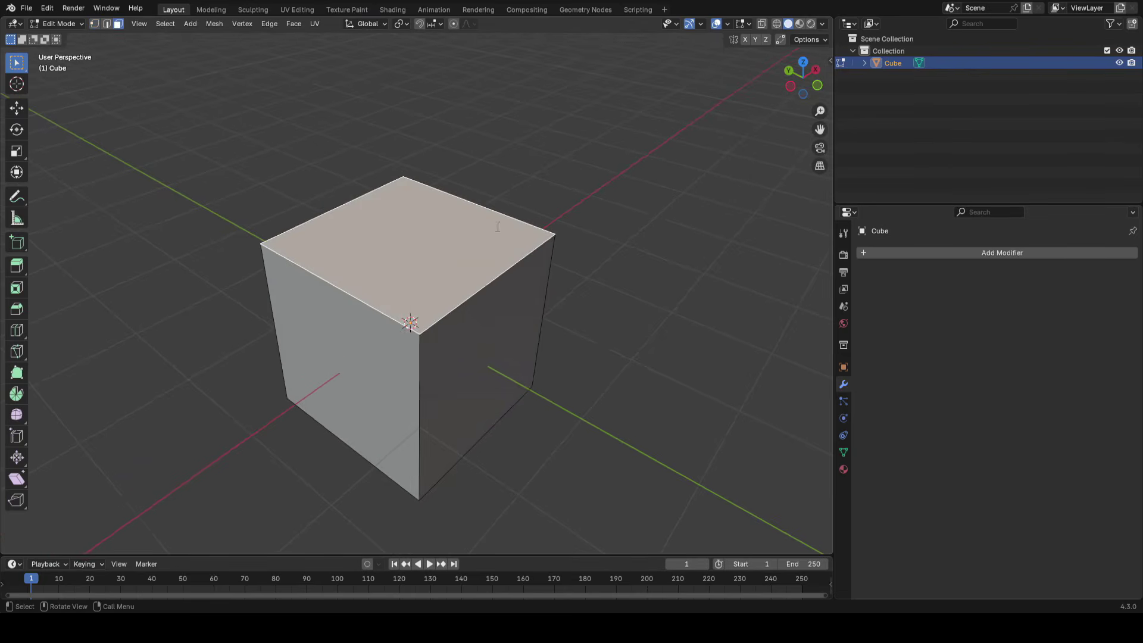
Try moving the top face freely to skew the cube, then undo the move
key(g)
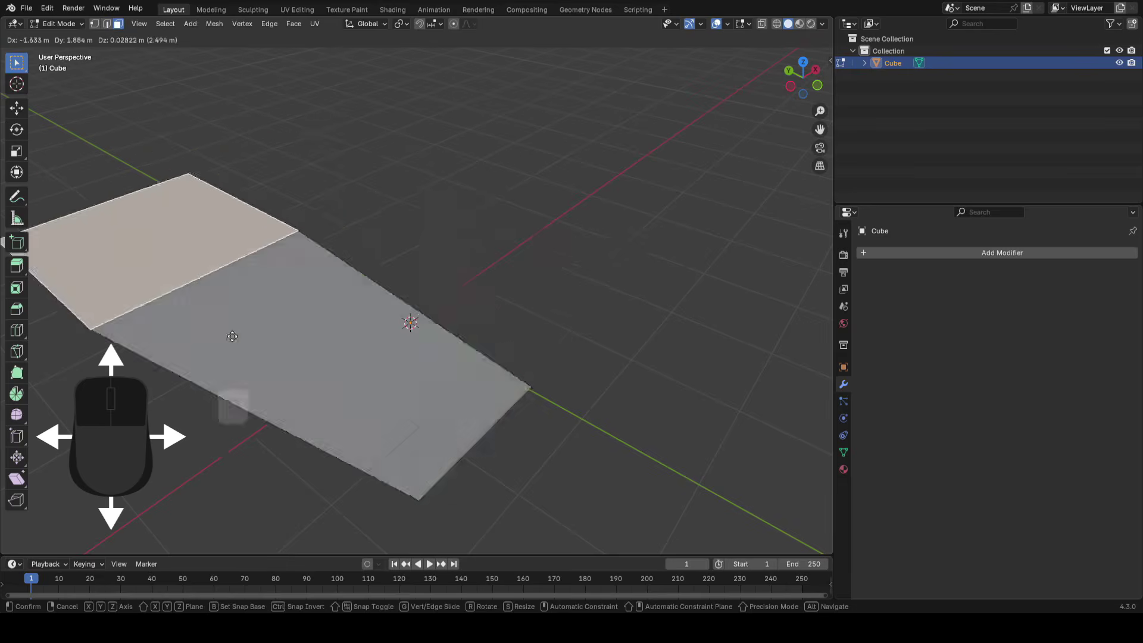
click(559, 196)
shift+middle_drag(618, 217, 640, 243)
scroll(625, 256, down, 1)
key(ctrl+z)
mouse_move(467, 312)
middle_down()
mouse_move(502, 324)
mouse_move(493, 303)
mouse_move(485, 308)
middle_up()
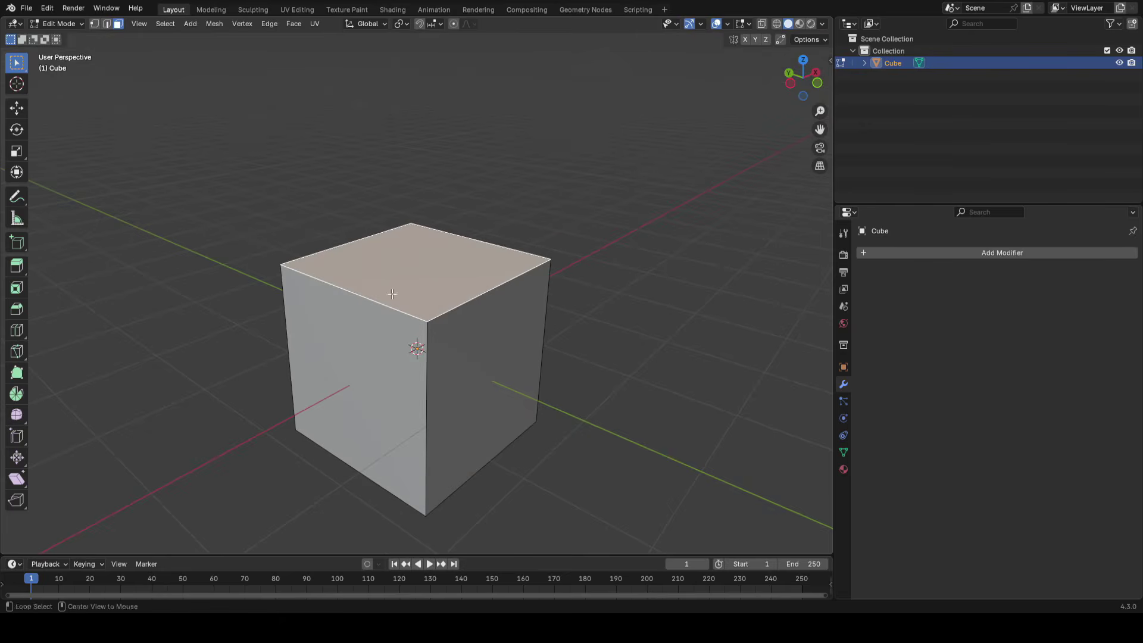
Move the top face upward along the global Z axis to make the cube taller
key(g)
key(x)
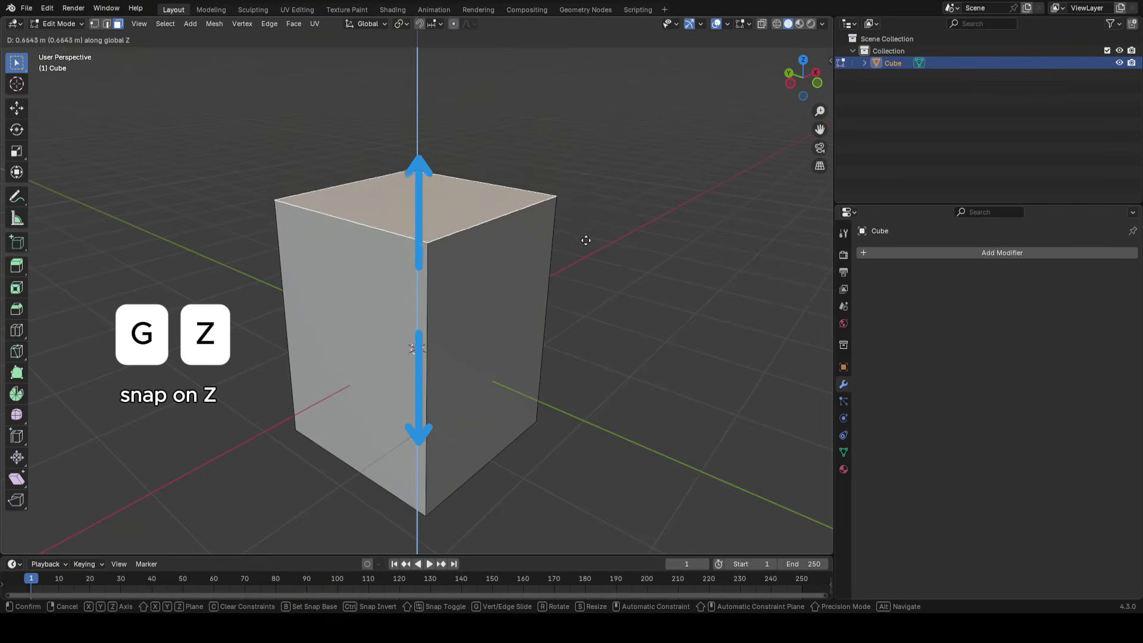
click(587, 171)
middle_drag(588, 171, 549, 317)
Move the top face along the global X axis and then along the global Y axis
key(g)
key(x)
click(612, 314)
key(g)
key(y)
click(513, 285)
Move the top face on X and Y with global Z locked, then try a transform with global Y locked
key(g)
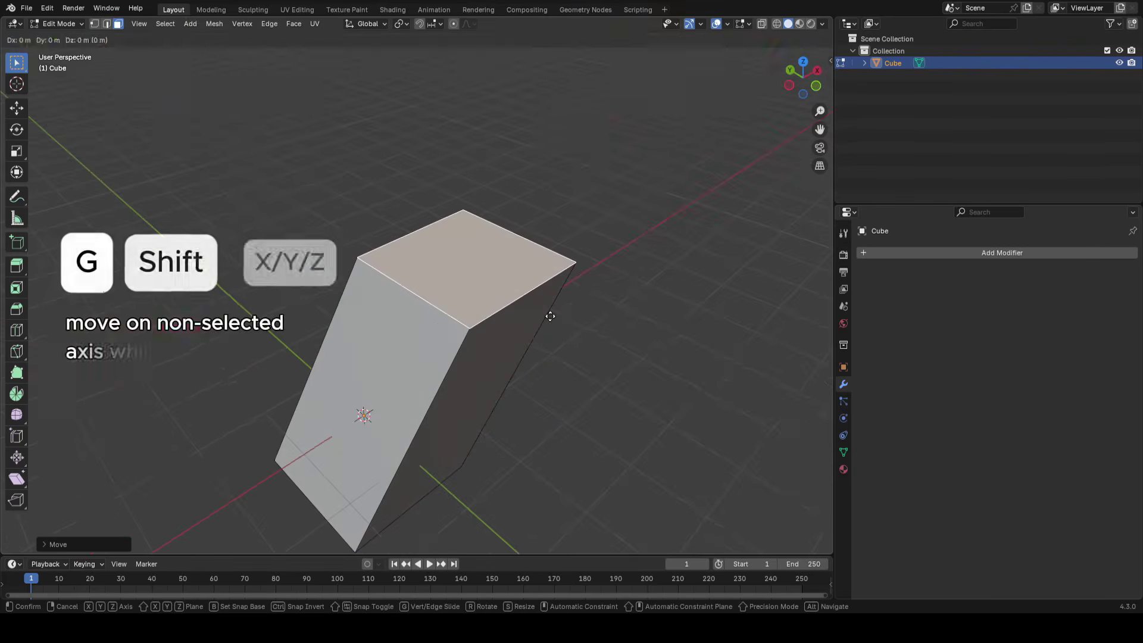
key(shift+z)
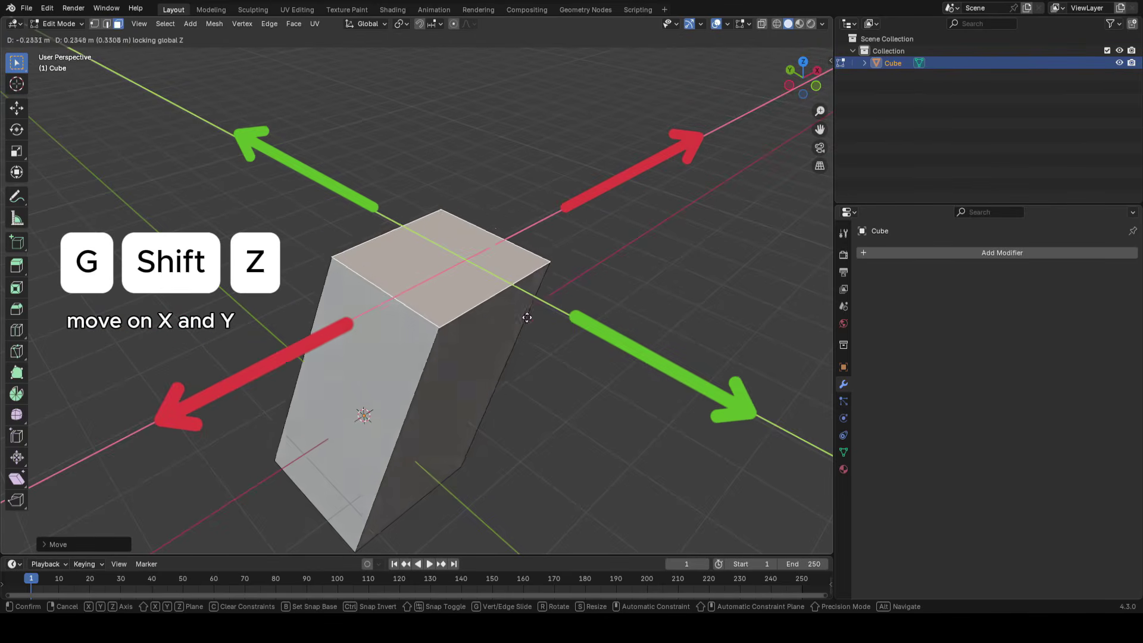
key(s)
key(shift+y)
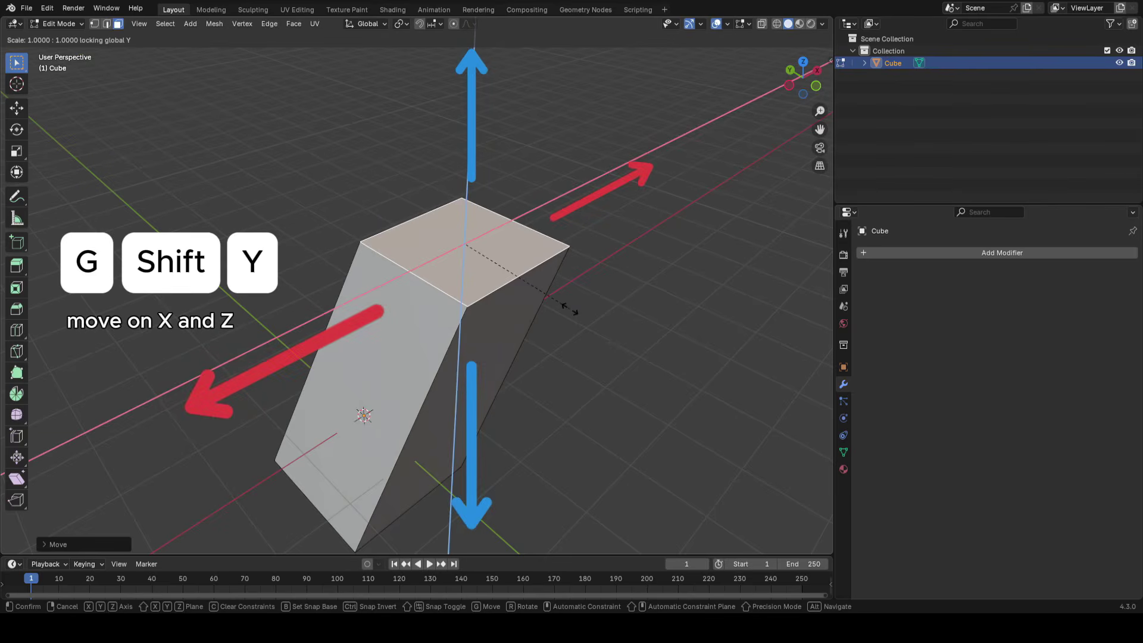
key(Escape)
Try moving an edge and a corner vertex of the top face along the global Z axis, then undo the changes
middle_drag(533, 299, 605, 278)
key(2)
key(g)
key(z)
click(531, 289)
key(g)
key(z)
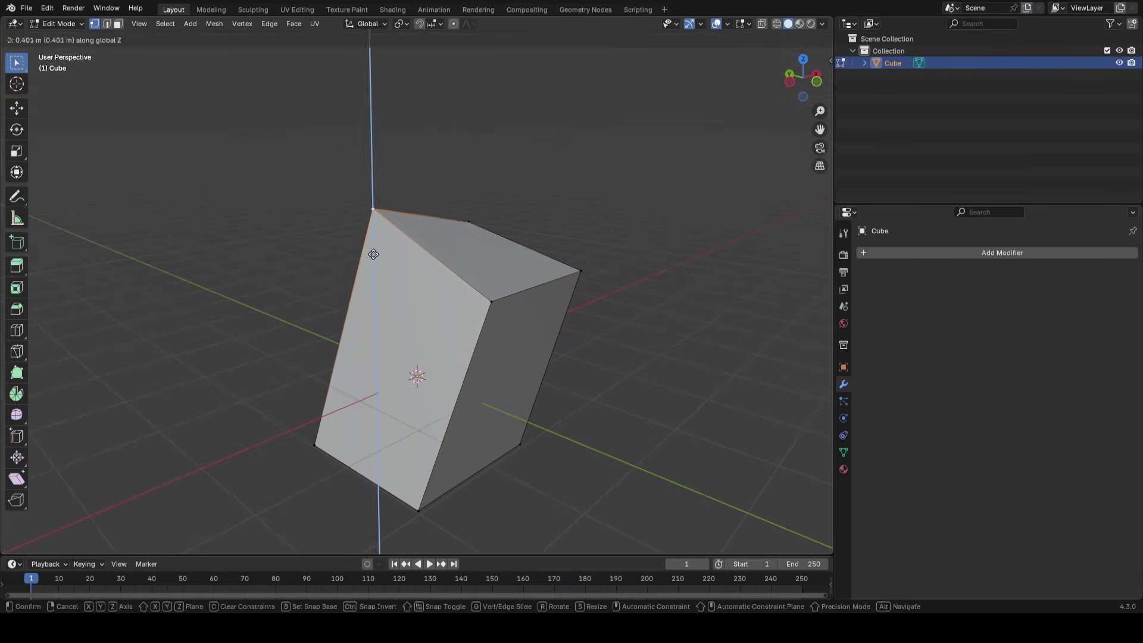
click(549, 294)
scroll(548, 293, up, 1)
key(ctrl+z)
Return to face selection and select the top face of the slanted block
scroll(461, 295, down, 1)
middle_drag(461, 295, 446, 303)
key(3)
click(505, 274)
middle_drag(463, 260, 582, 260)
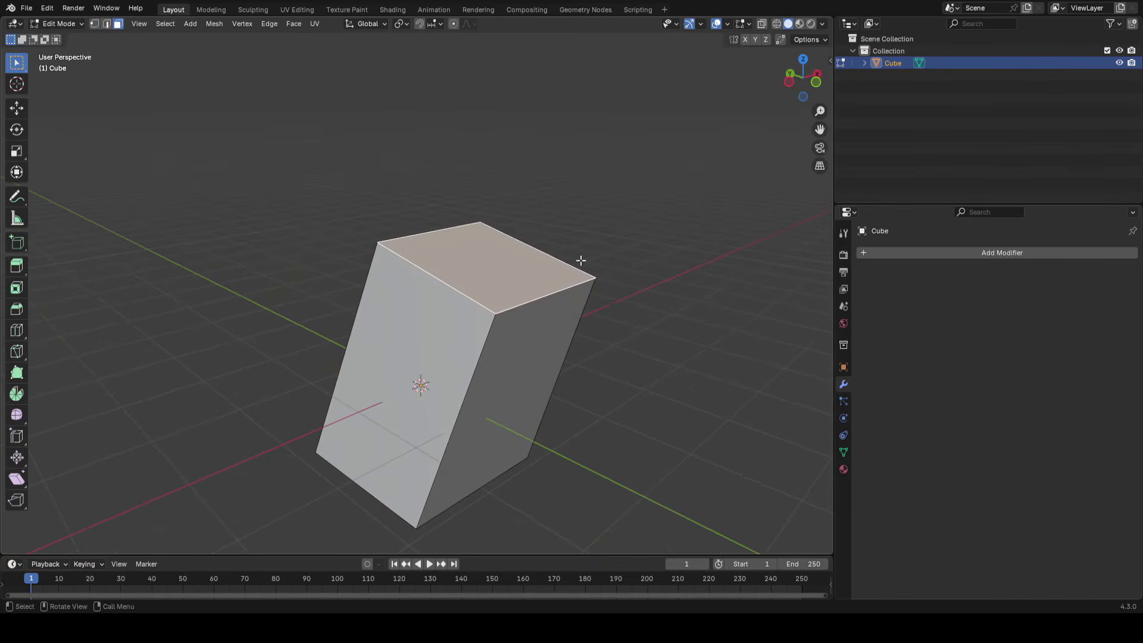
Try moving the top face freely and undo it, then try another free move and cancel it
key(g)
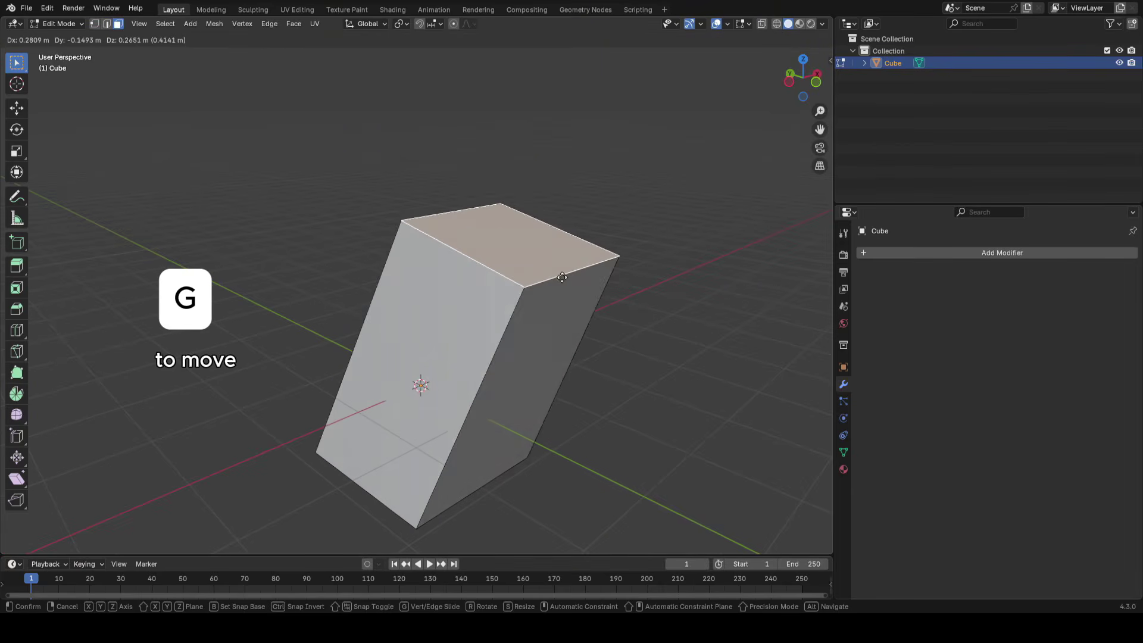
click(644, 207)
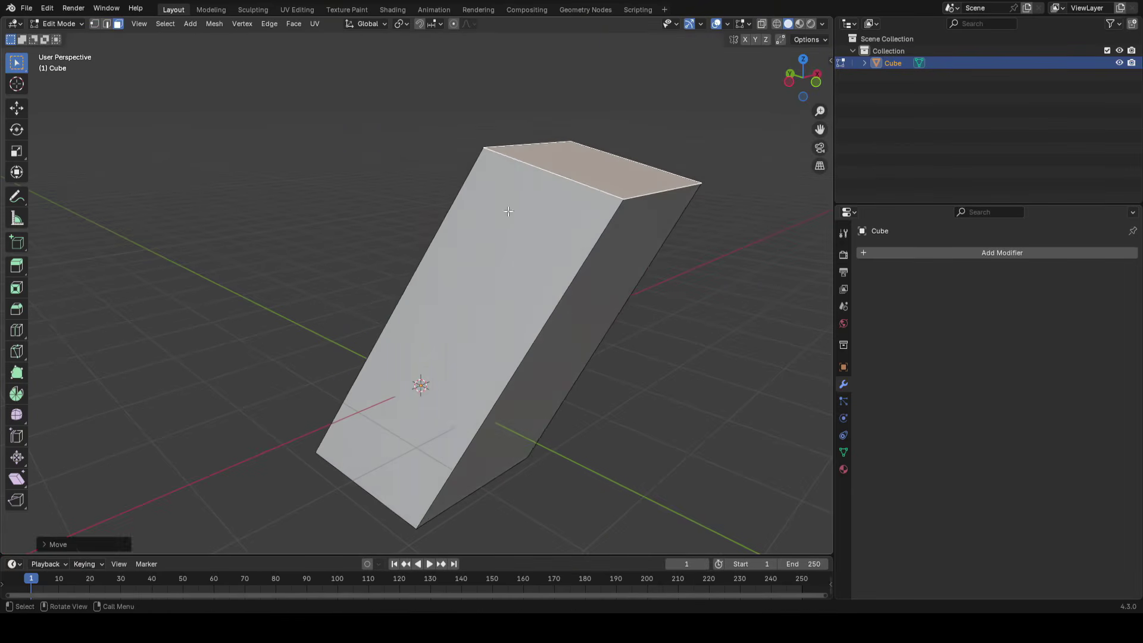
key(ctrl+z)
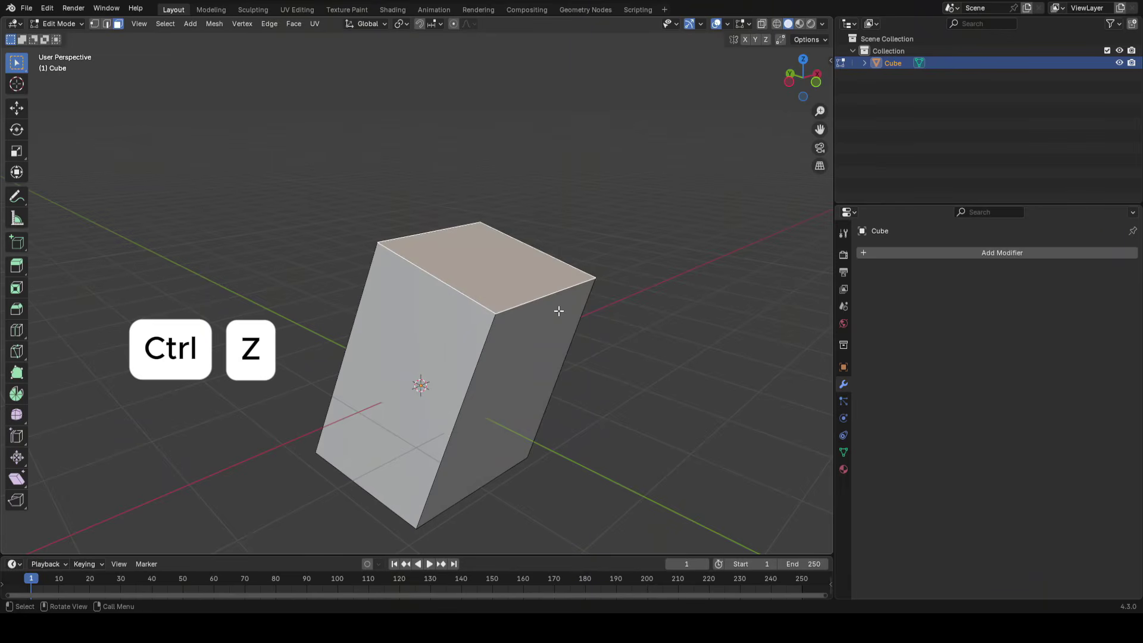
key(g)
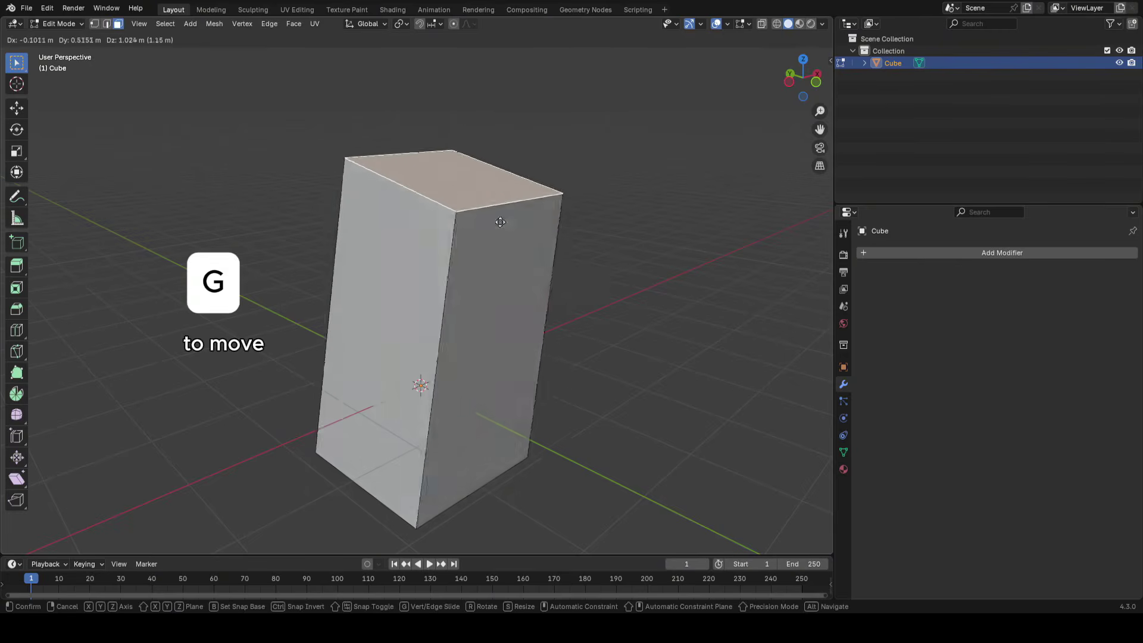
key(Escape)
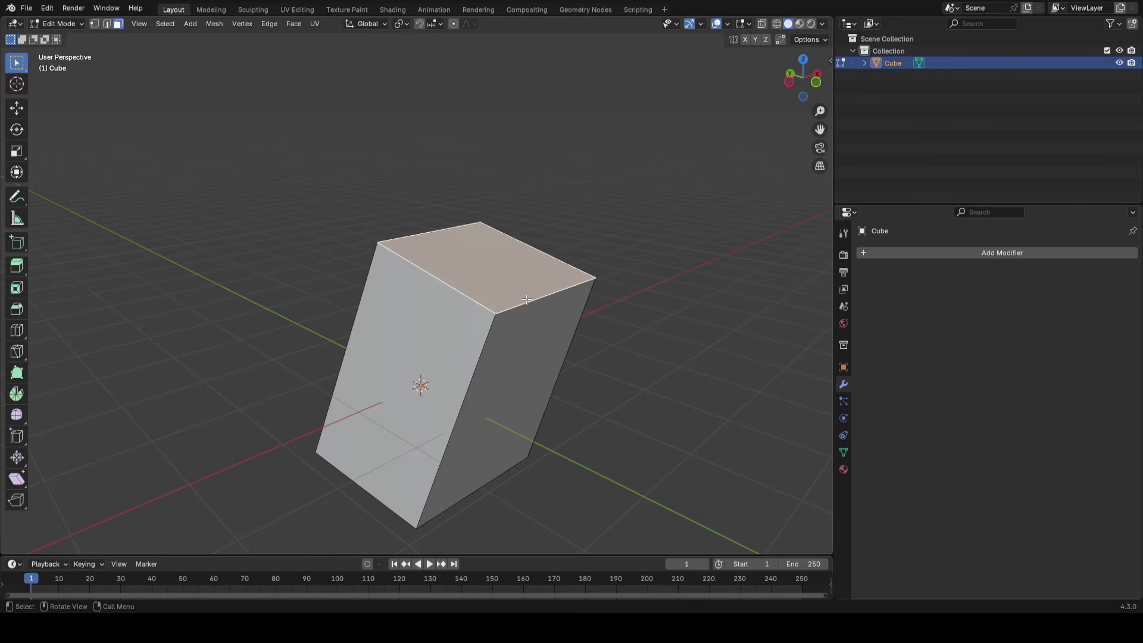
Try moving the slanted block's top face freely once more and cancel the move
key(g)
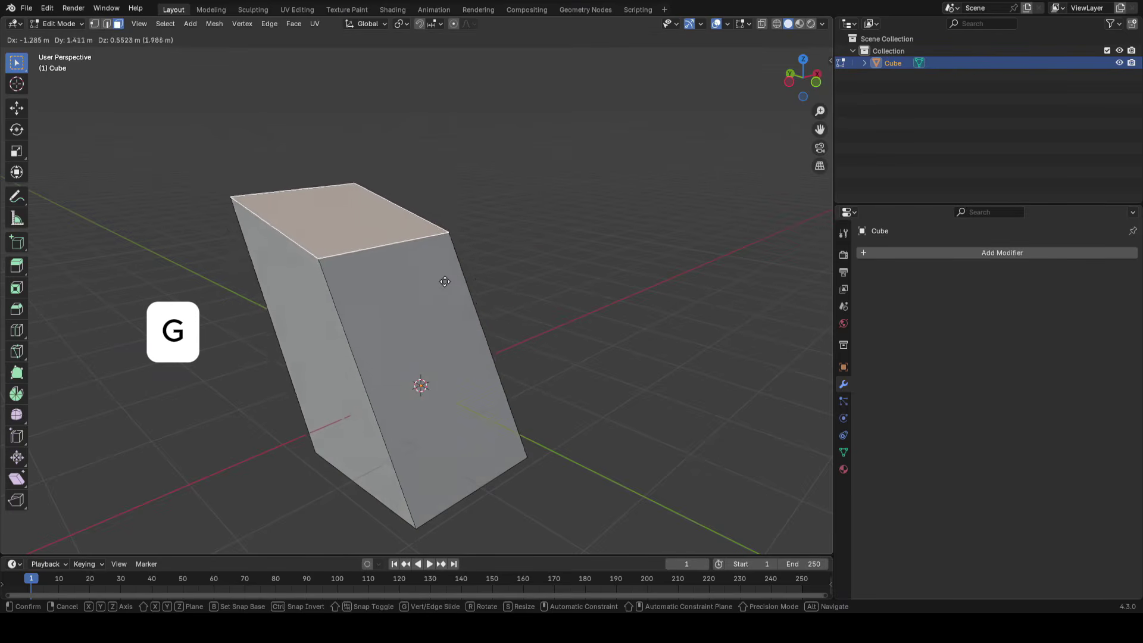
key(Escape)
middle_drag(560, 243, 587, 308)
In vertex selection, select the top face's front corner and try sliding it along its attached edge, then cancel
key(2)
click(652, 250)
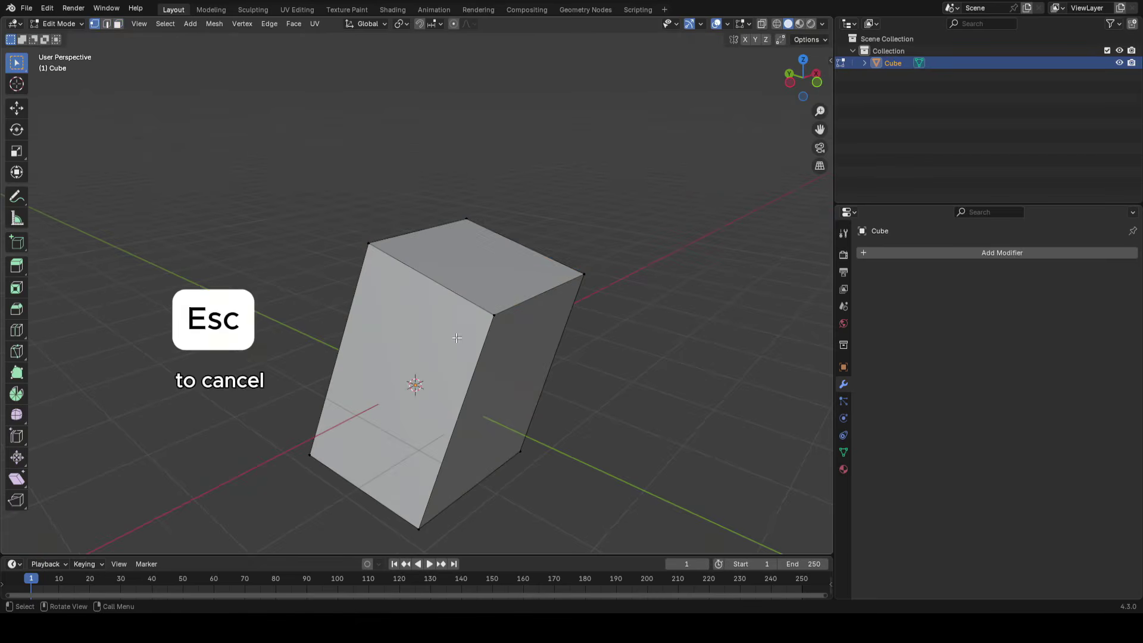
click(502, 316)
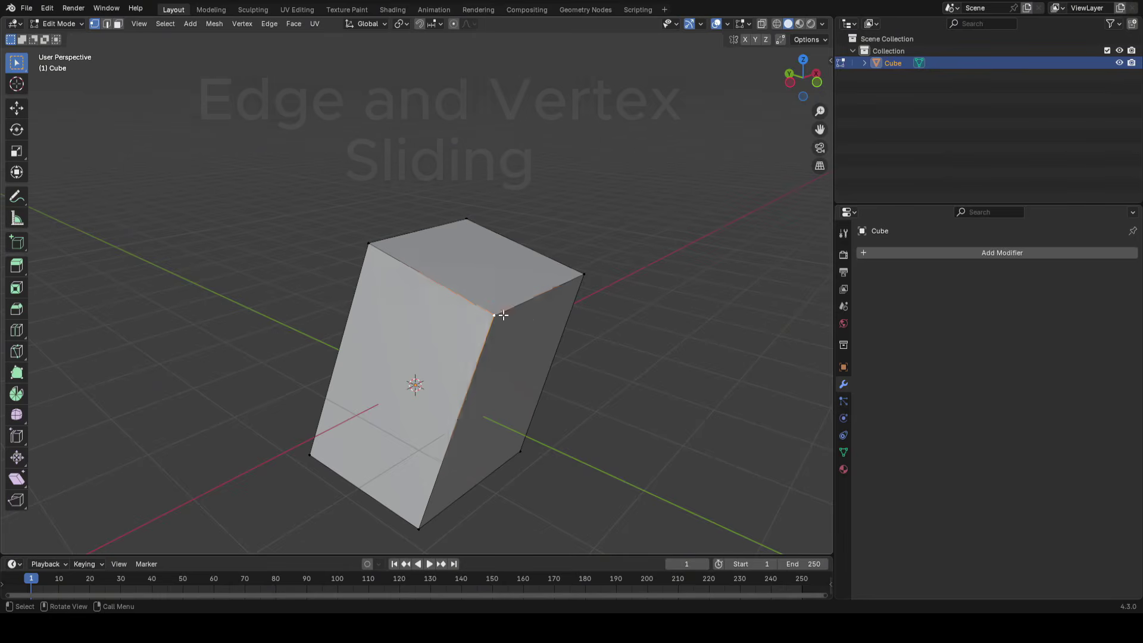
middle_drag(536, 320, 441, 308)
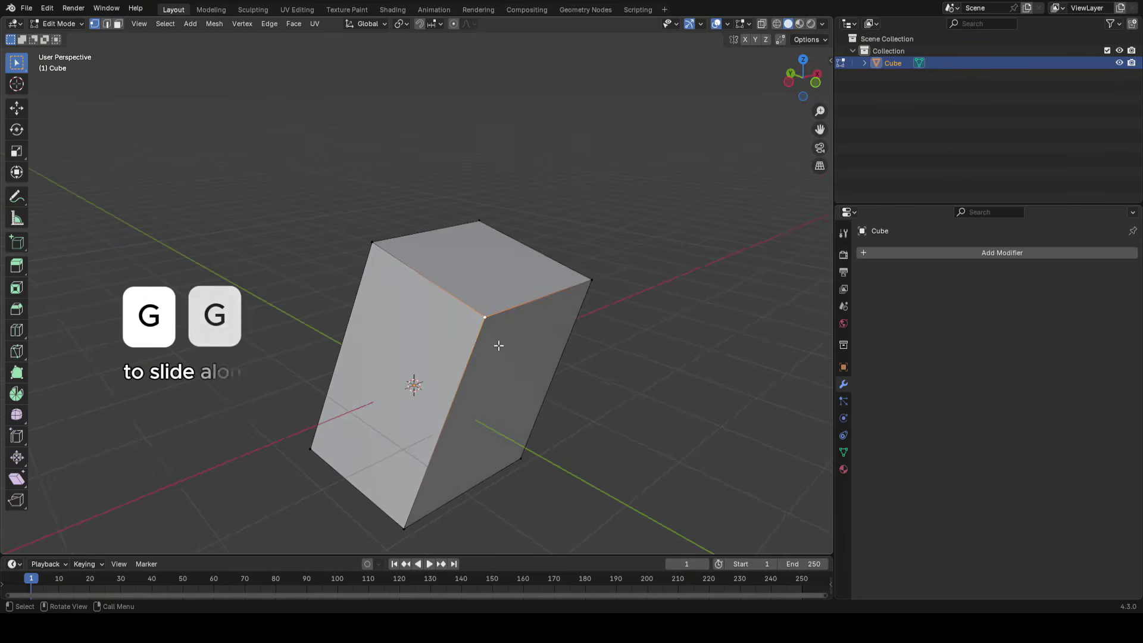
key(g)
key(g)
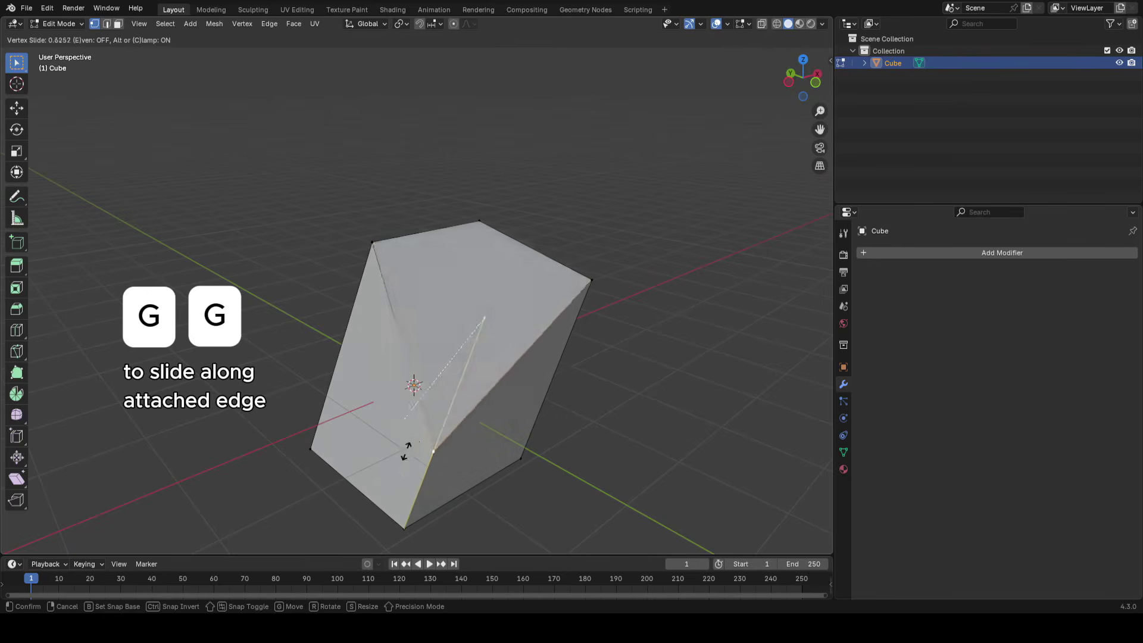
key(Escape)
In edge selection, pick the top face's front edge and slide it down along its adjoining edges by a factor of about 0.3
middle_drag(575, 293, 549, 268)
key(2)
click(491, 319)
key(g)
key(g)
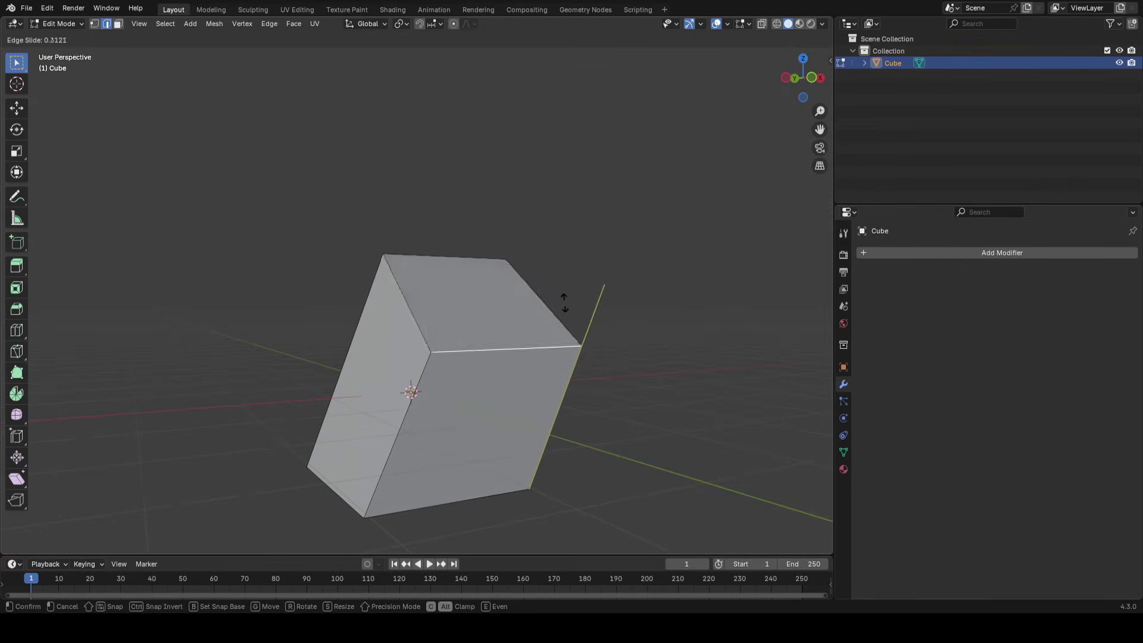
click(575, 294)
Try sliding the same top edge a second time, then undo that slide
middle_drag(581, 288, 535, 326)
key(g)
key(g)
click(499, 294)
key(ctrl+z)
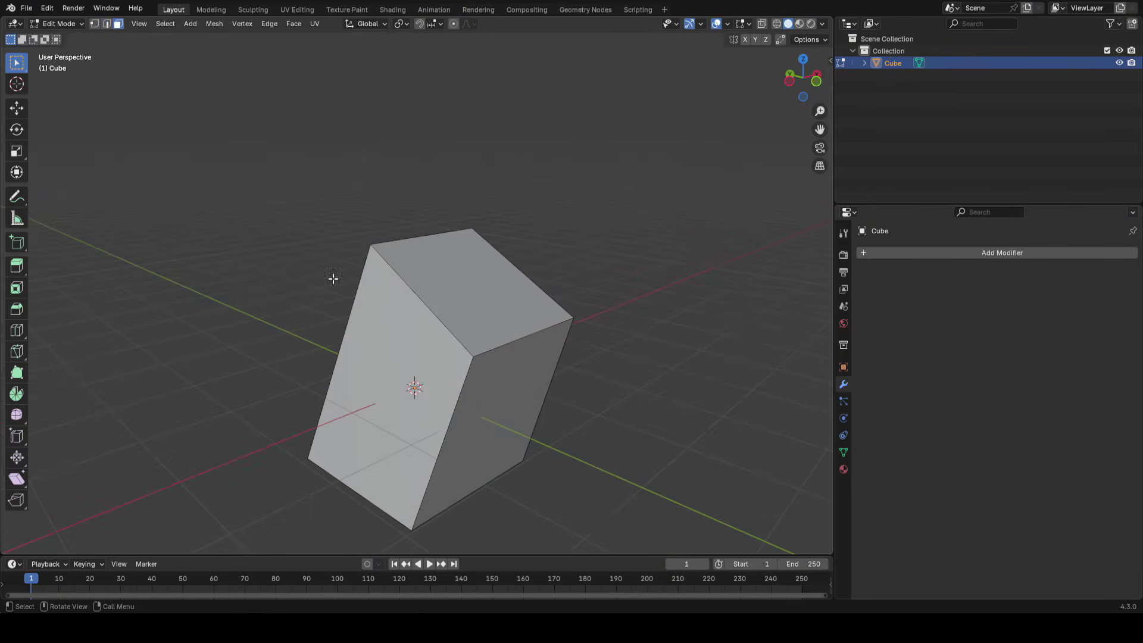
Switch to face selection, select the sloped top face and scale it down uniformly
key(3)
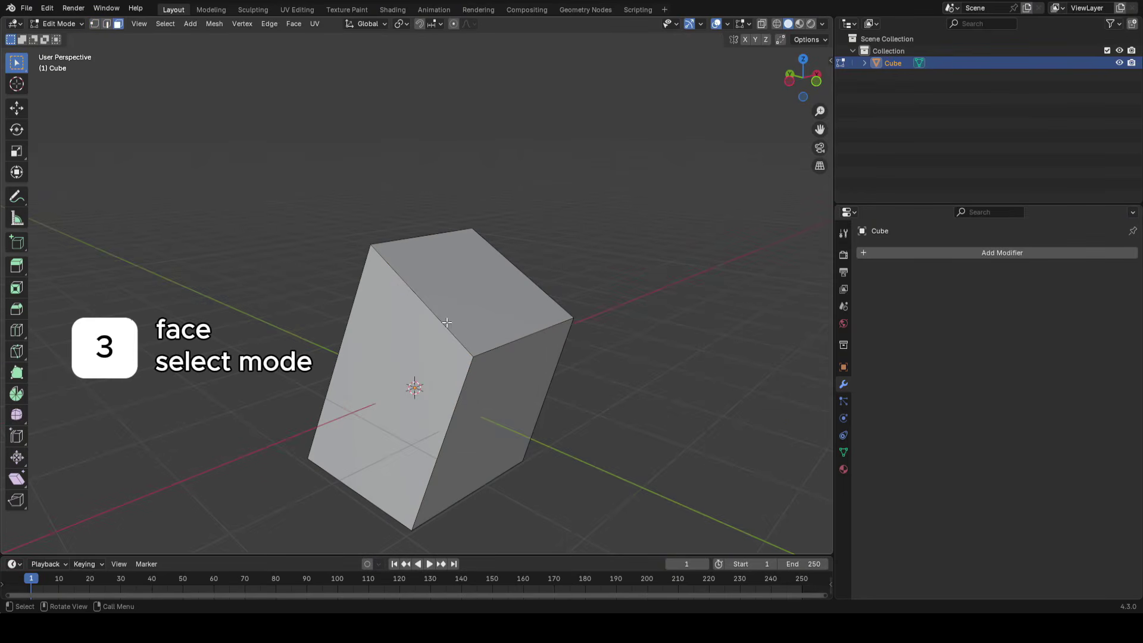
click(561, 317)
click(545, 283)
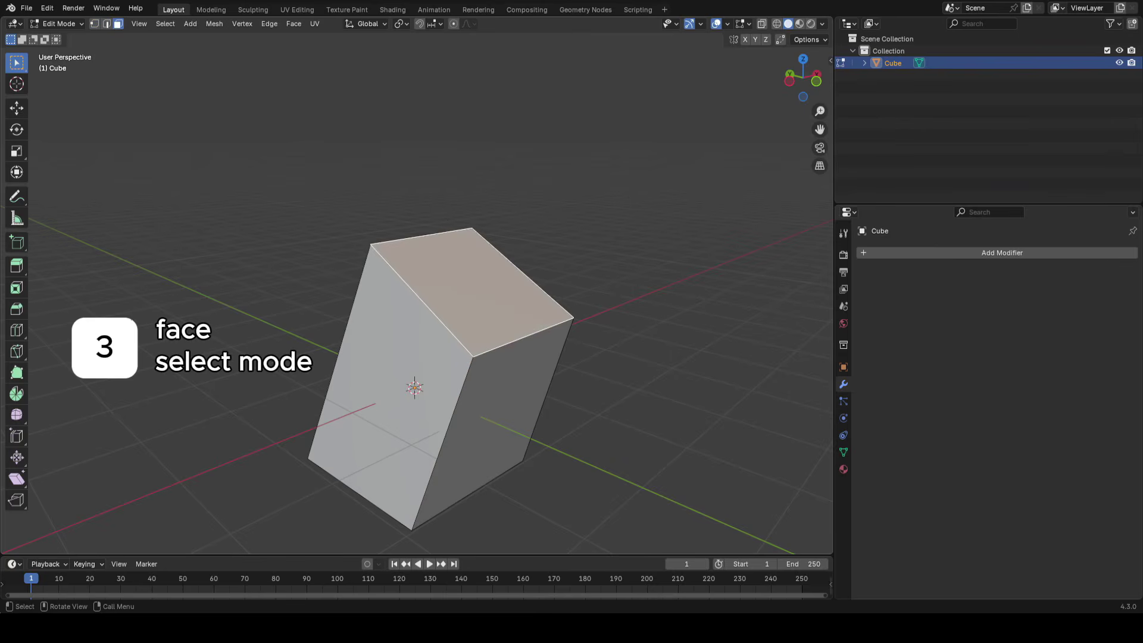
key(s)
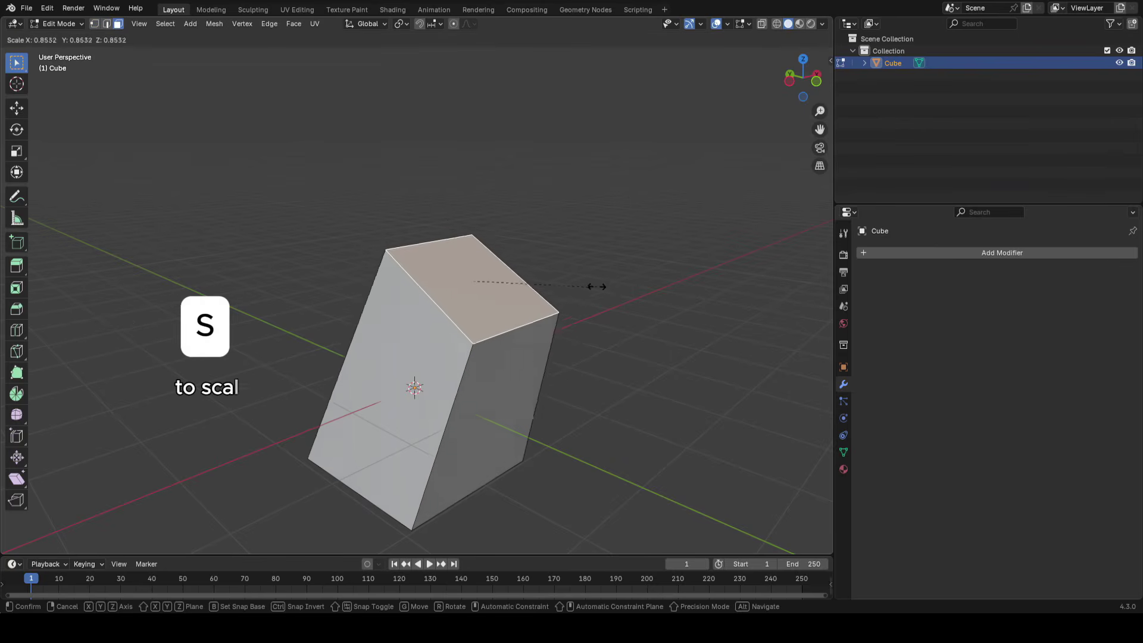
click(572, 286)
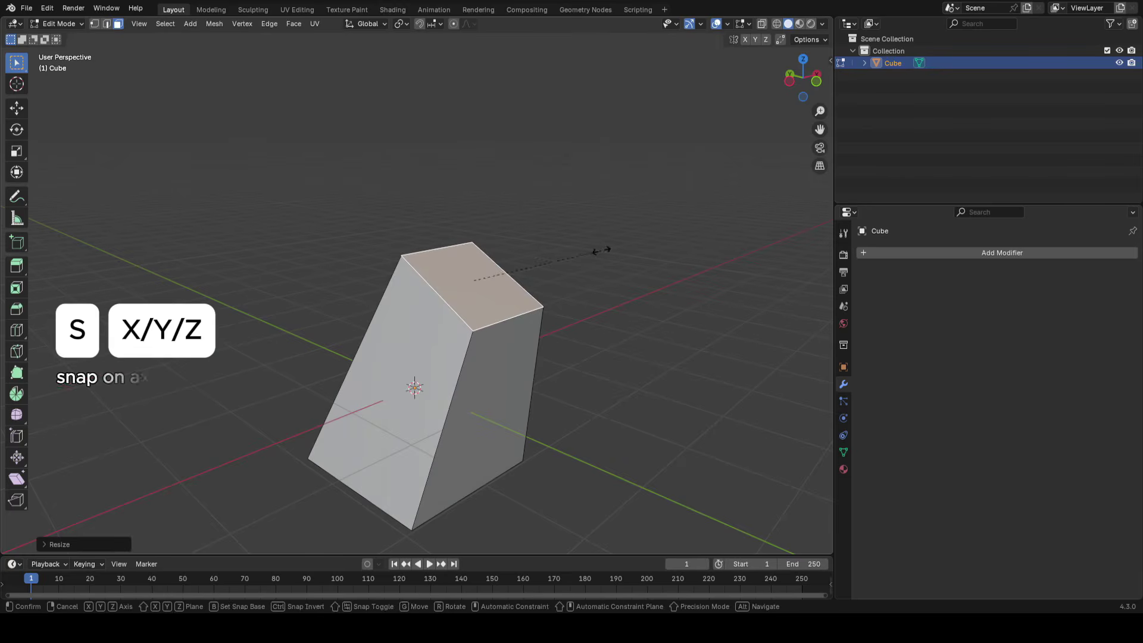
Try scaling the top face along X, Y and Z separately, then on X and Y with global Z locked
key(s)
key(x)
key(y)
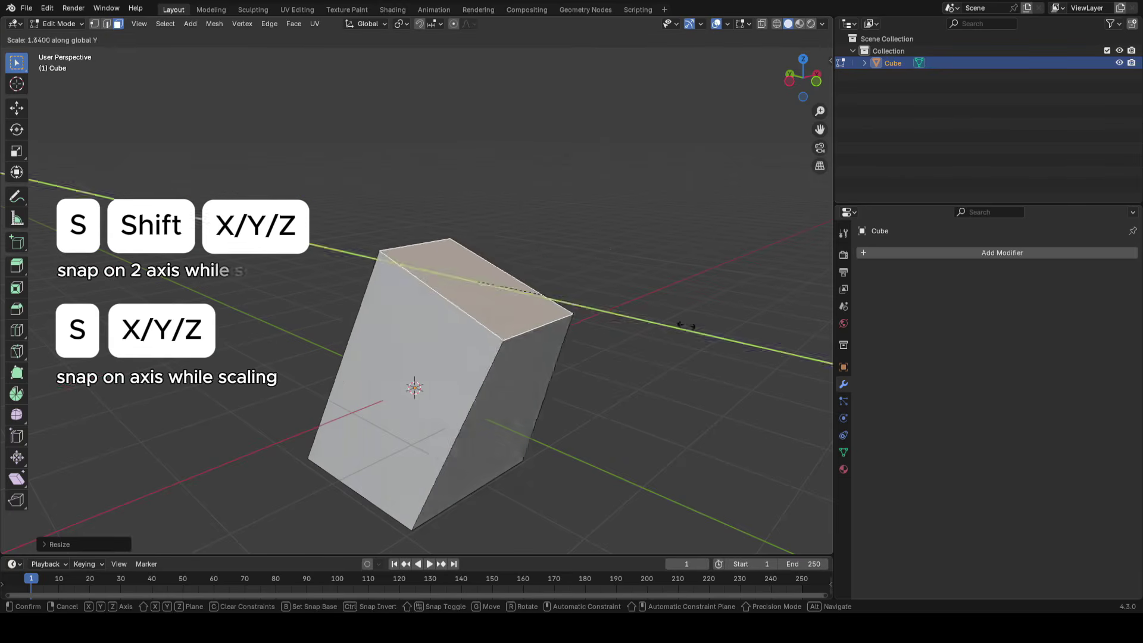
key(z)
key(shift+z)
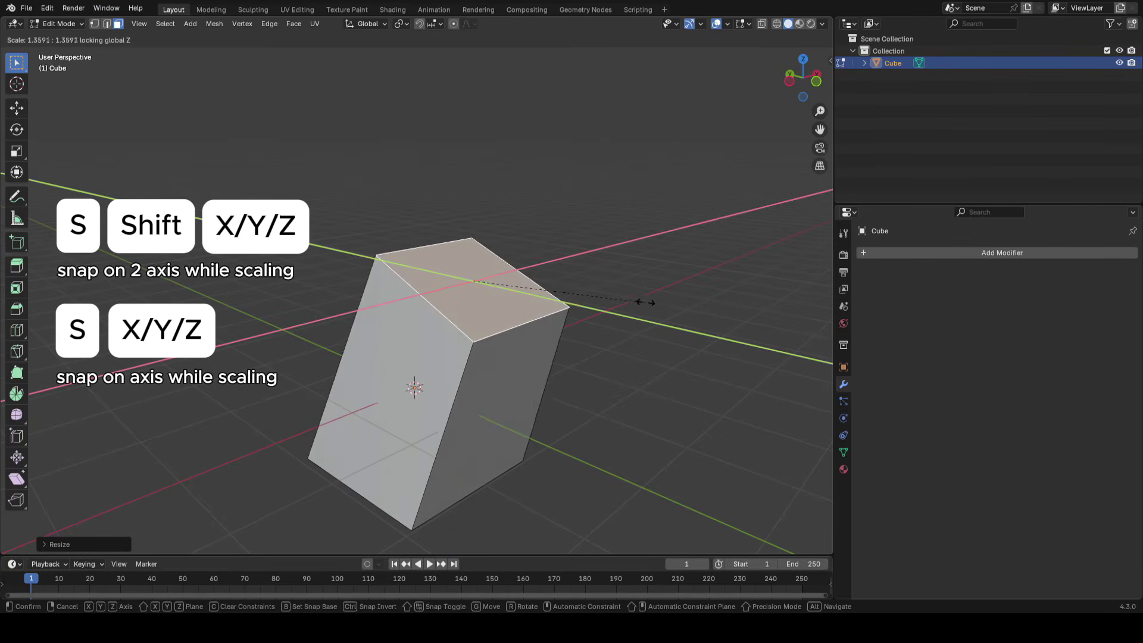
click(681, 316)
Try rotating the top face around the global X and Y axes, then cancel the rotation
middle_drag(597, 256, 614, 206)
key(r)
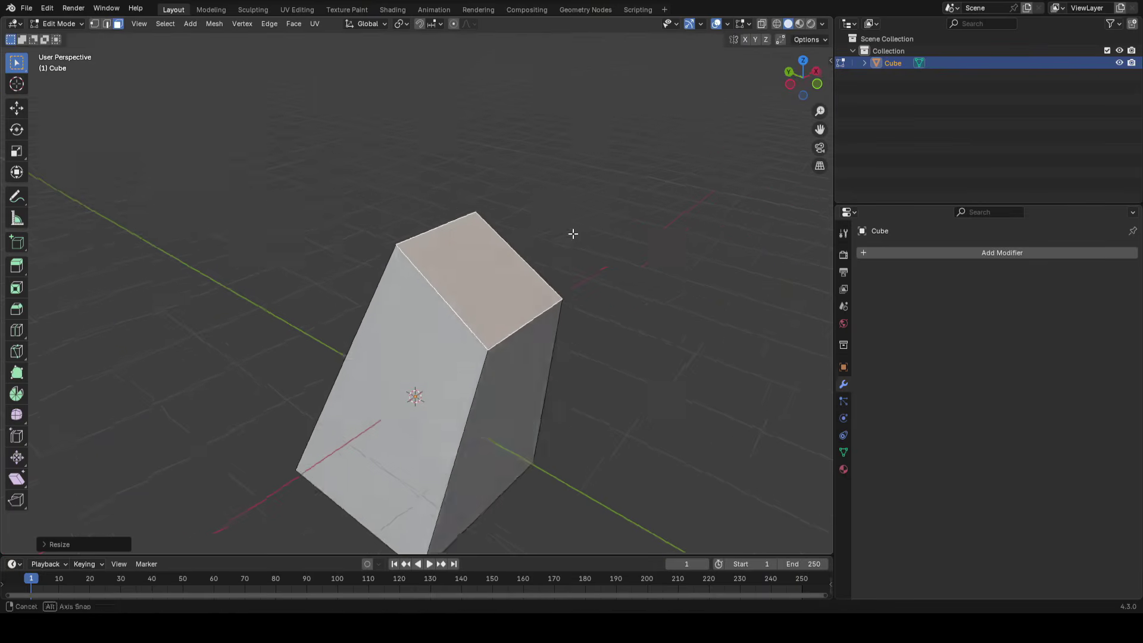
key(x)
key(y)
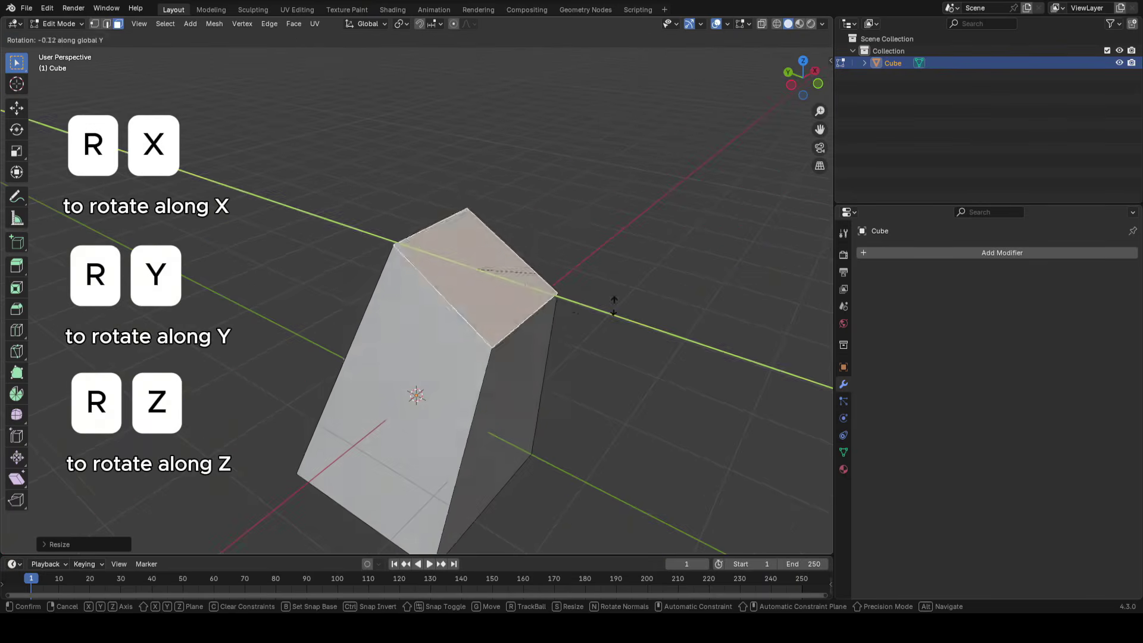
right_click(543, 202)
Extrude the block's slanted side face outward by about 0.9 m, then extrude an adjoining side face of the new section
middle_drag(515, 286, 473, 288)
click(594, 310)
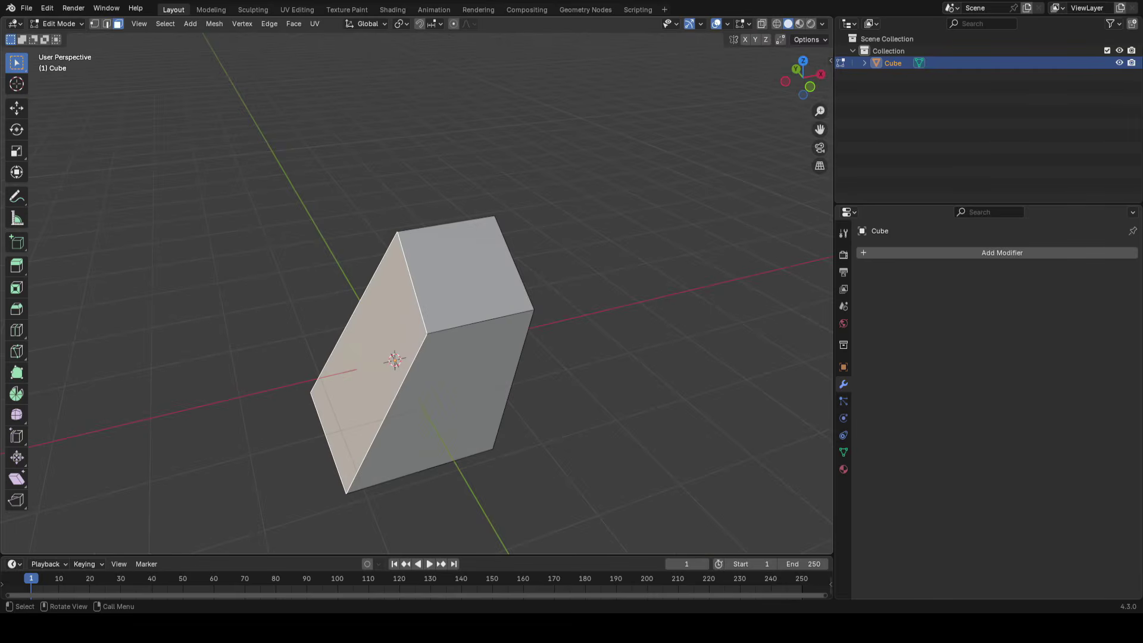
key(e)
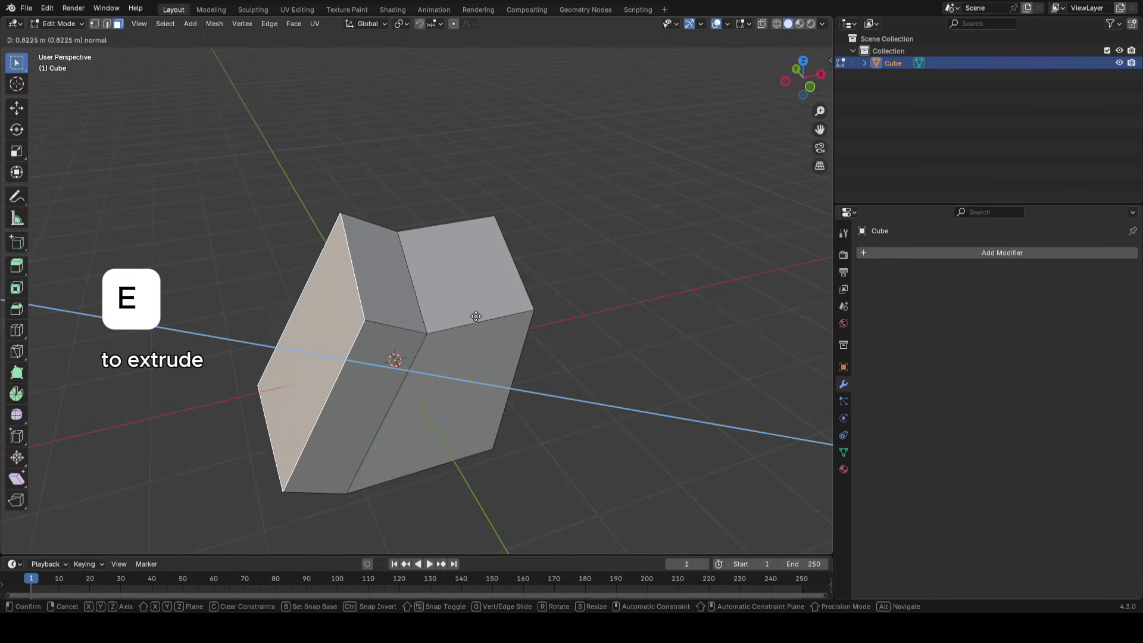
click(452, 310)
middle_drag(494, 355, 464, 355)
key(e)
click(372, 330)
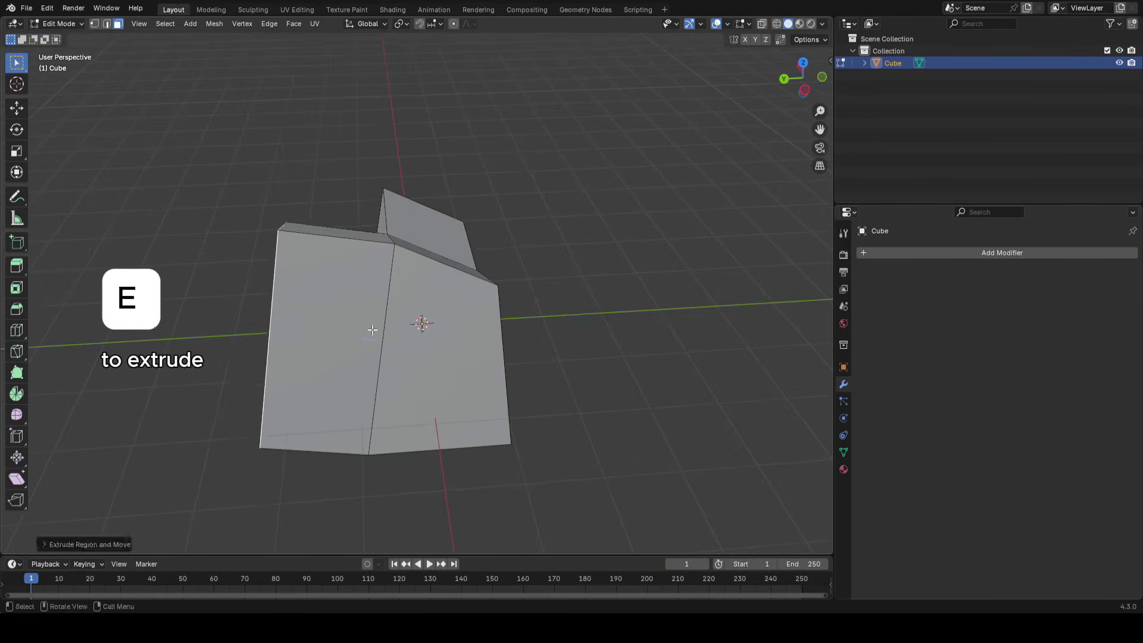
Extrude the top face of the added section upward and scale its end face down to form a taper
click(363, 232)
shift+middle_drag(441, 277, 464, 319)
middle_drag(465, 319, 391, 332)
key(e)
click(476, 211)
middle_drag(608, 359, 680, 387)
key(s)
click(507, 258)
Extrude the small tapered end face into a long neck, releasing the normal constraint to place it freely
middle_drag(385, 371, 488, 376)
scroll(488, 376, up, 3)
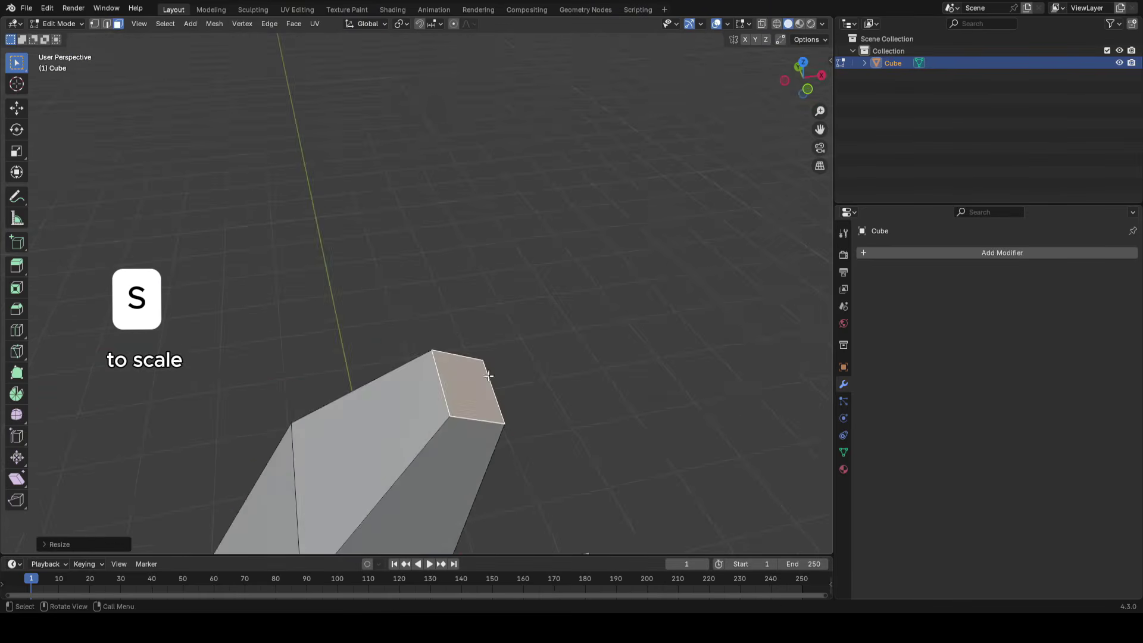
middle_drag(547, 411, 426, 375)
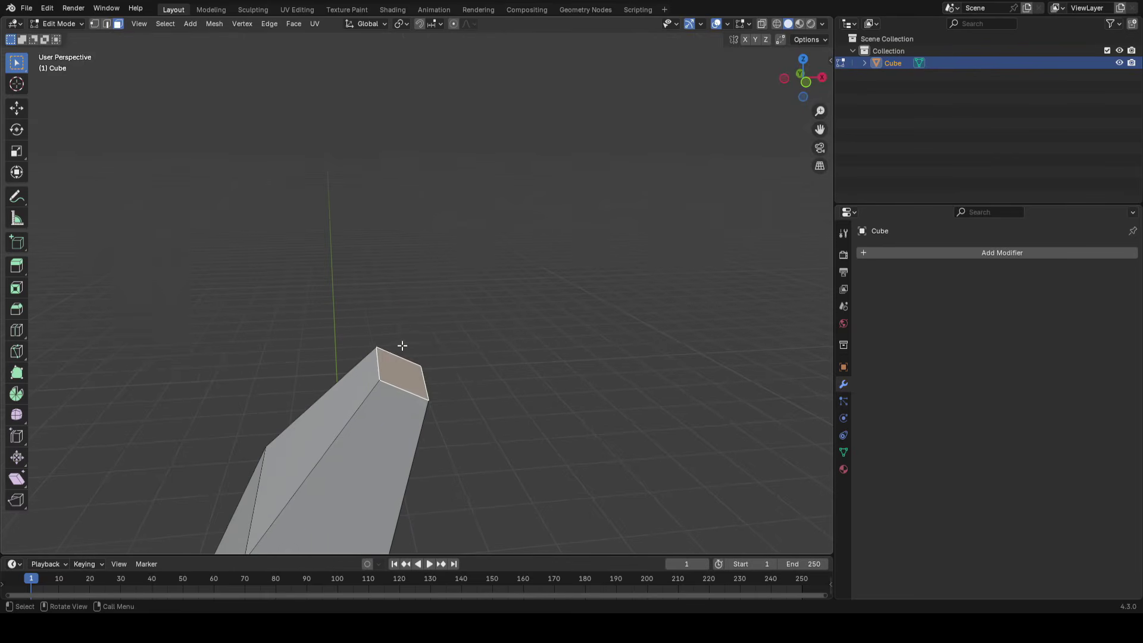
key(e)
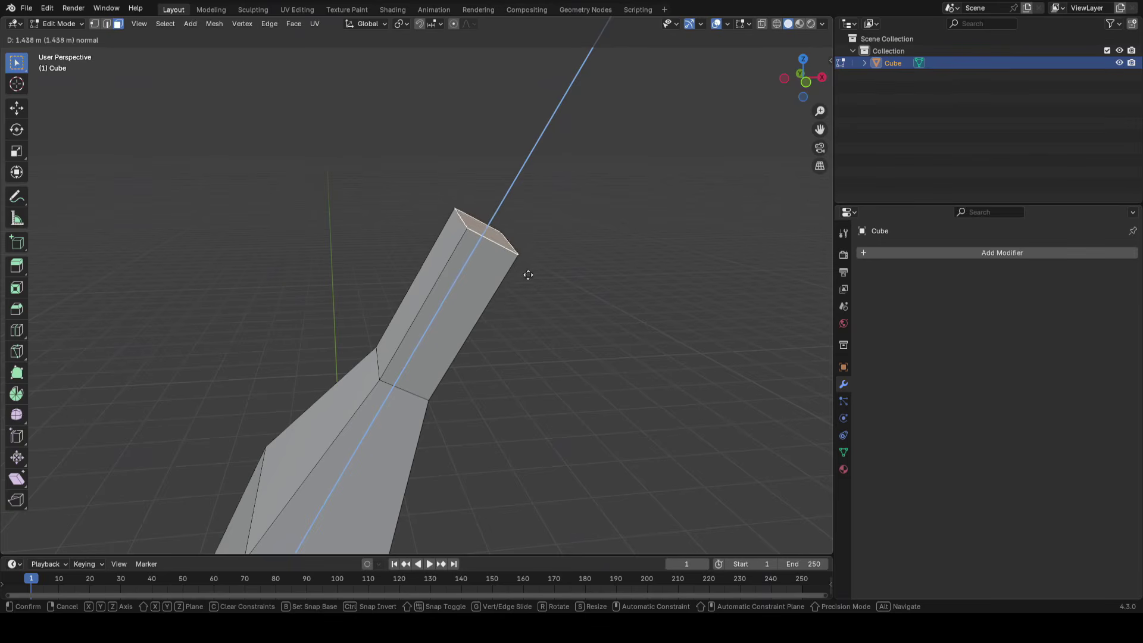
key(z)
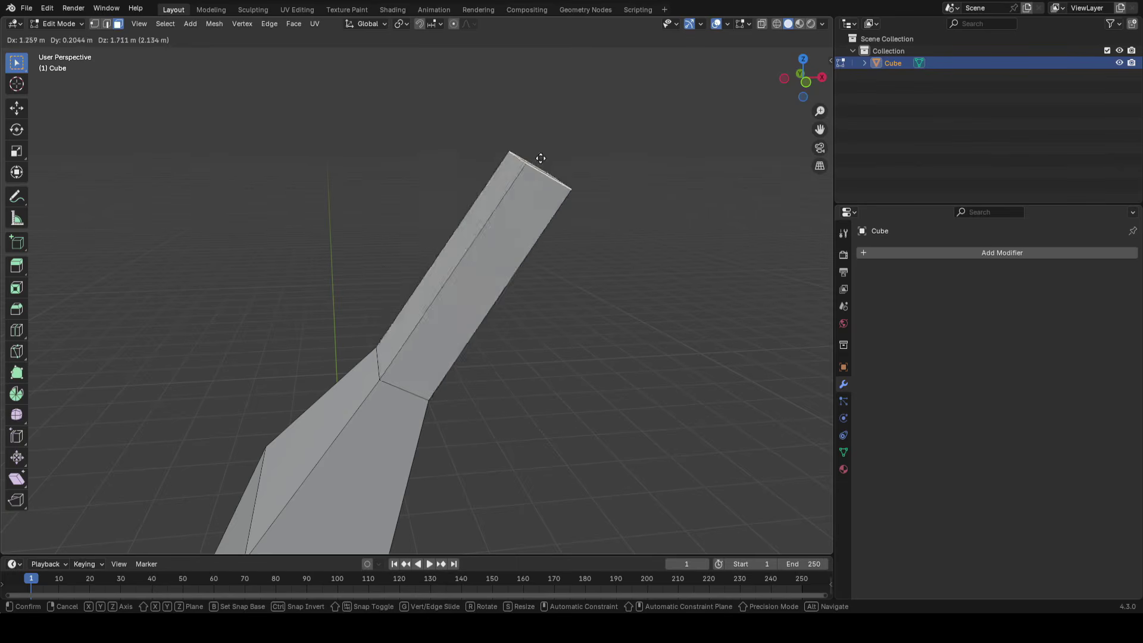
click(457, 193)
Rotate the neck's end face around the global Y axis
middle_drag(457, 194, 528, 242)
key(r)
key(y)
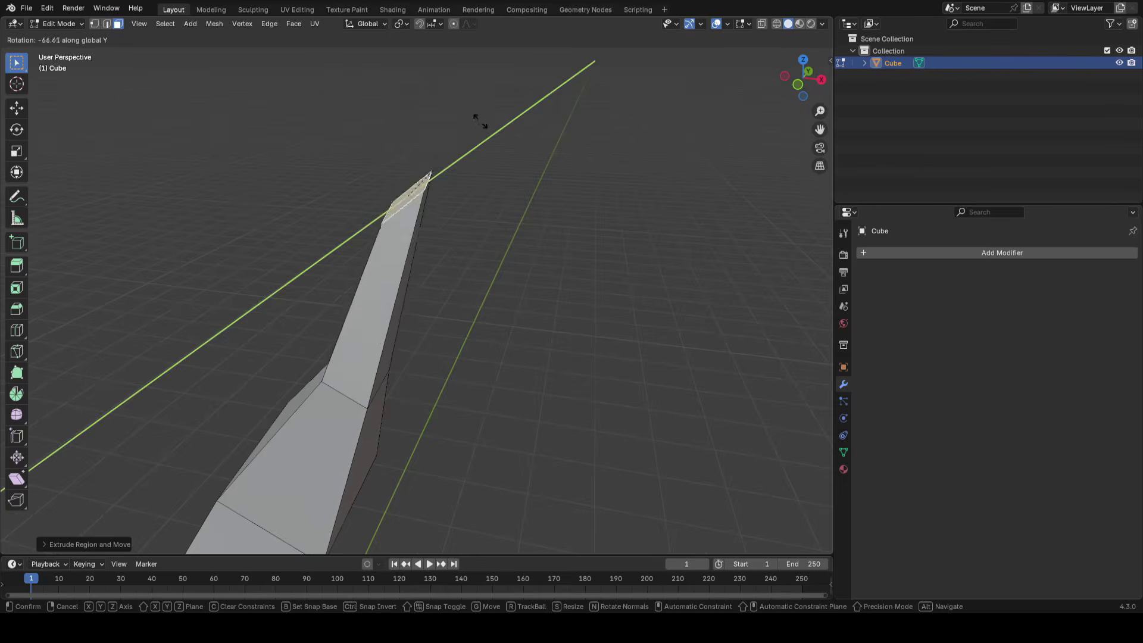
click(514, 164)
Return to Object Mode and delete the whole edited object
key(Tab)
middle_drag(472, 278, 513, 283)
key(x)
click(500, 284)
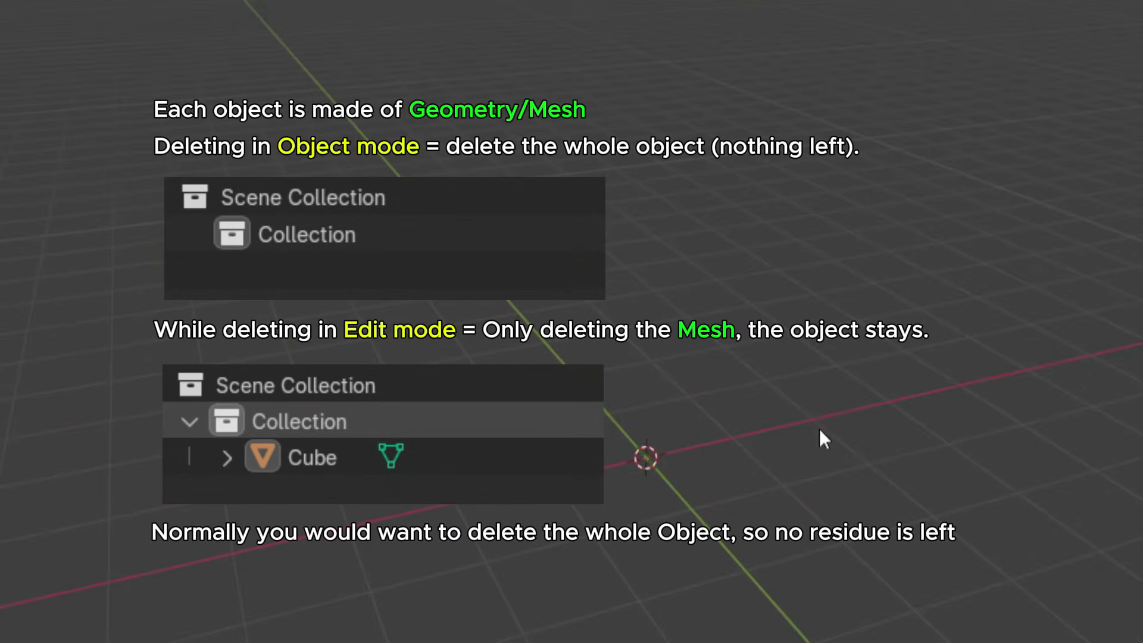
Add a new cube mesh to the empty scene
key(shift+a)
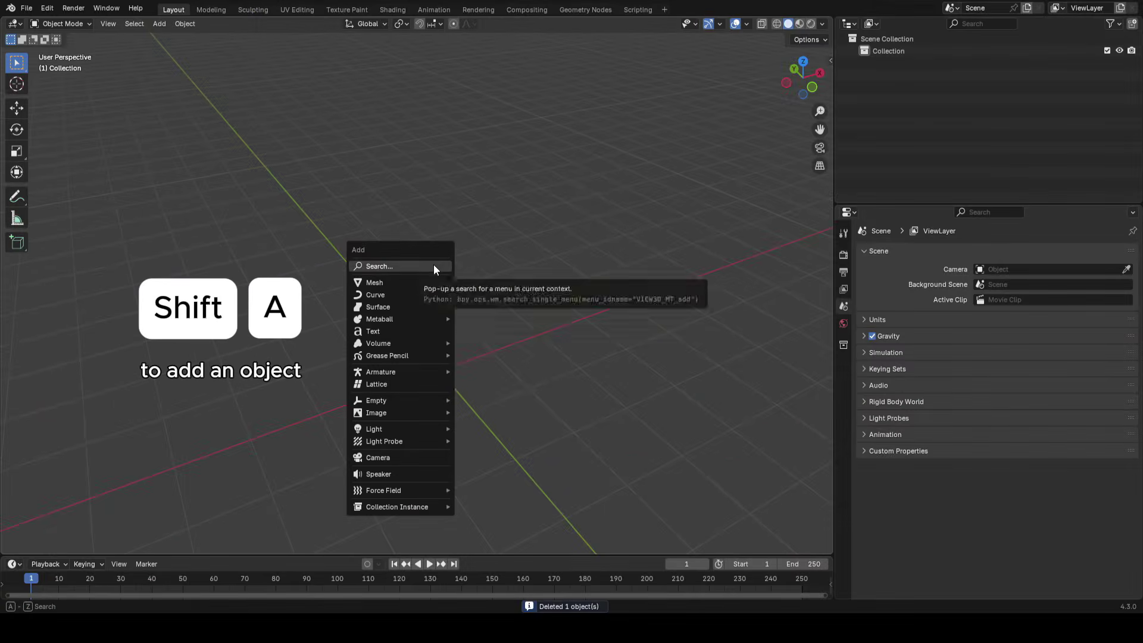
mouse_move(416, 282)
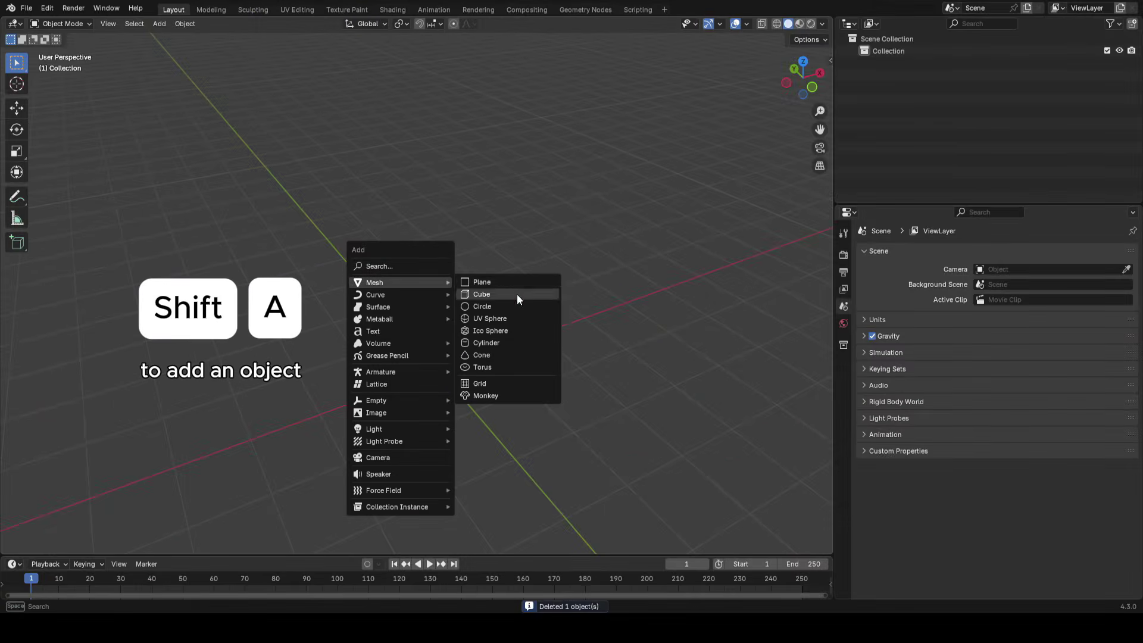
click(517, 294)
middle_drag(508, 339, 531, 351)
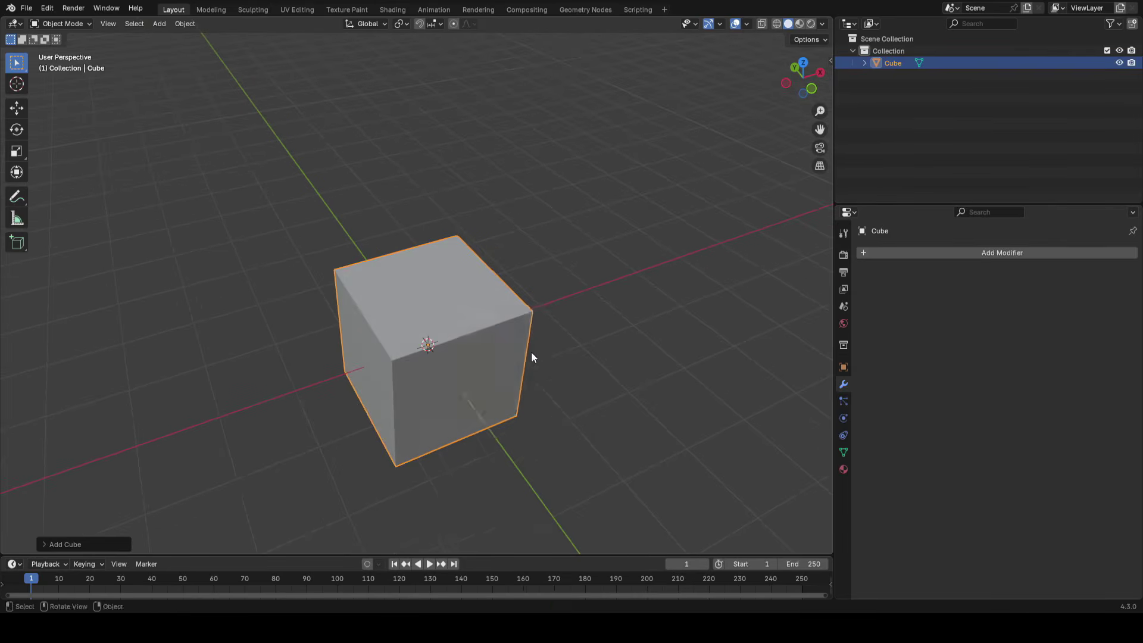
Try adding a cylinder mesh and moving it freely away from the cube, then delete the cylinder
key(shift+a)
mouse_move(495, 355)
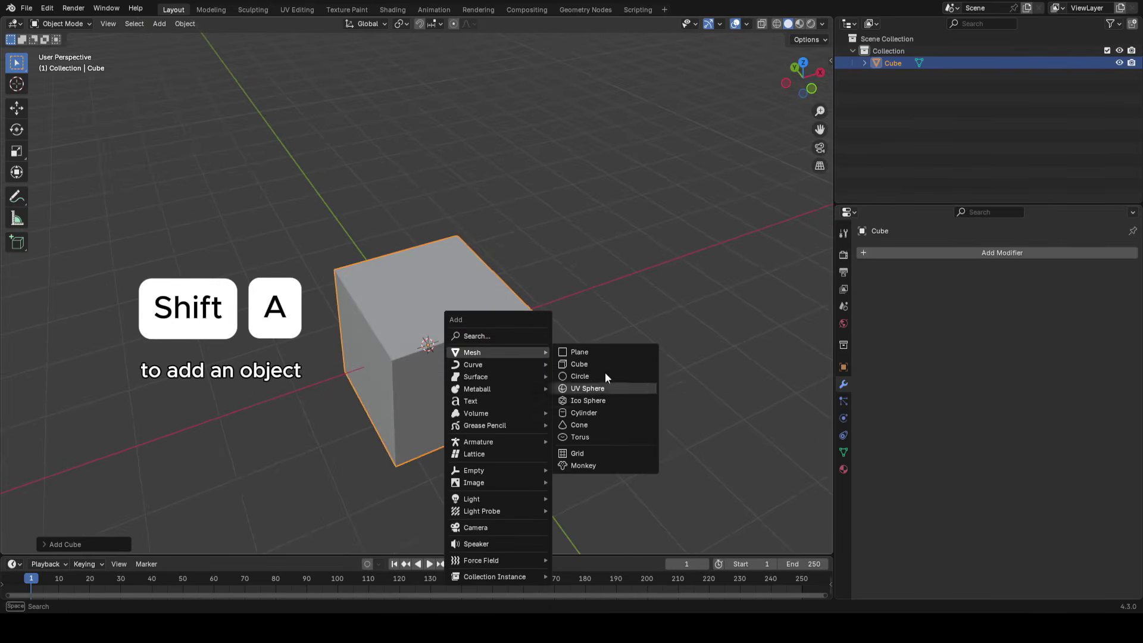
click(602, 412)
key(g)
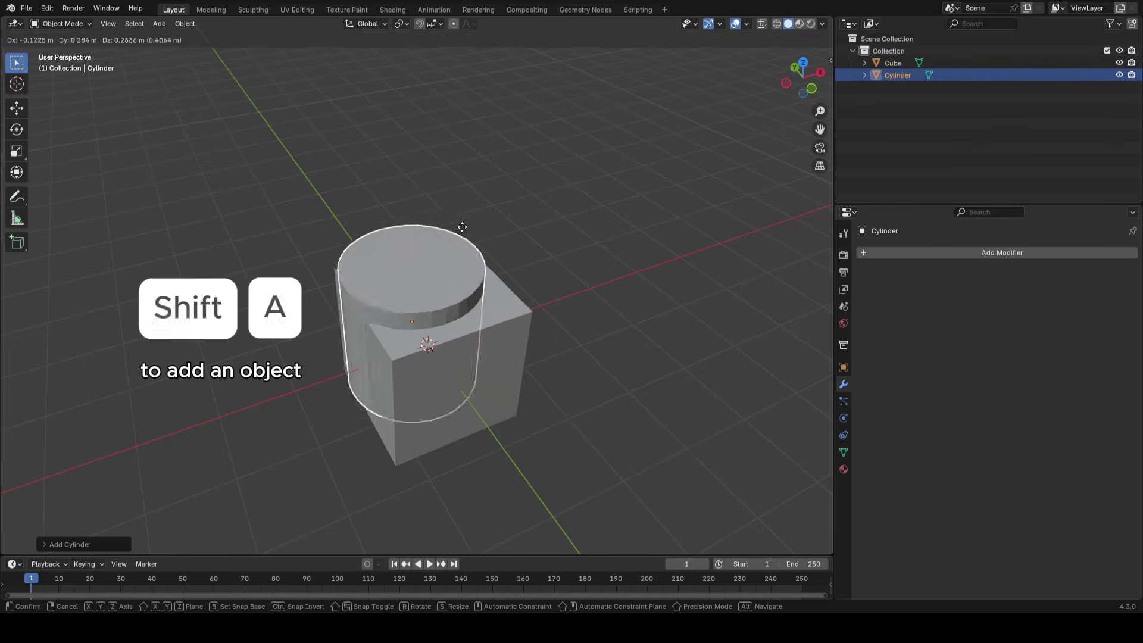
click(467, 190)
key(x)
click(545, 372)
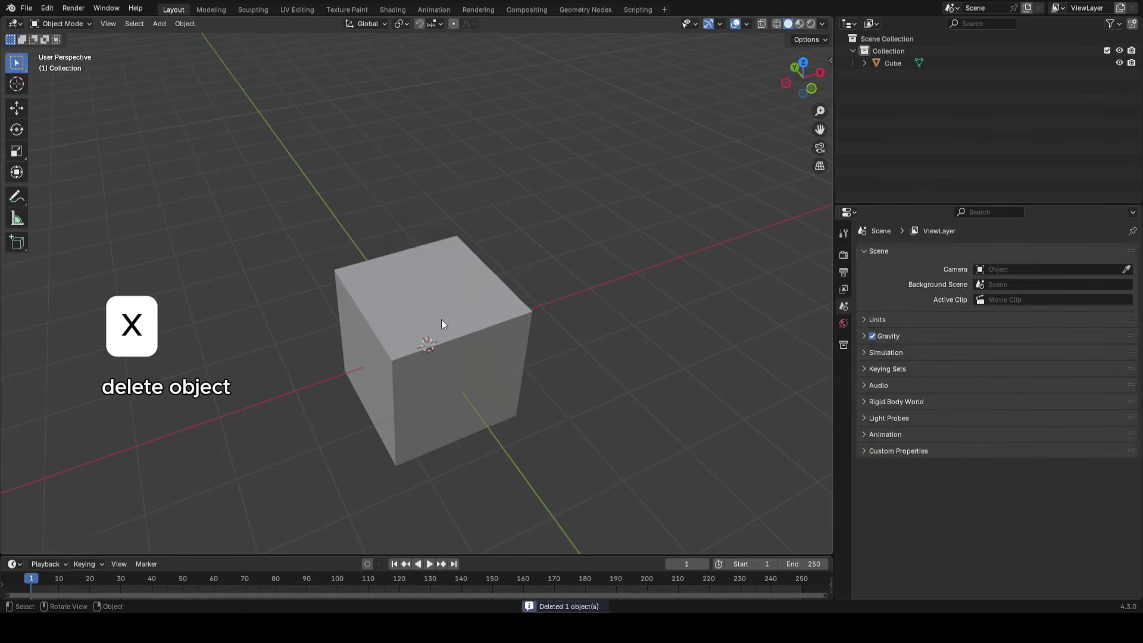
Select the new cube, enter Edit Mode and clear its face selection
click(441, 325)
key(Tab)
click(619, 290)
mouse_move(622, 307)
shift+middle_down()
mouse_move(619, 289)
mouse_move(611, 326)
shift+middle_up()
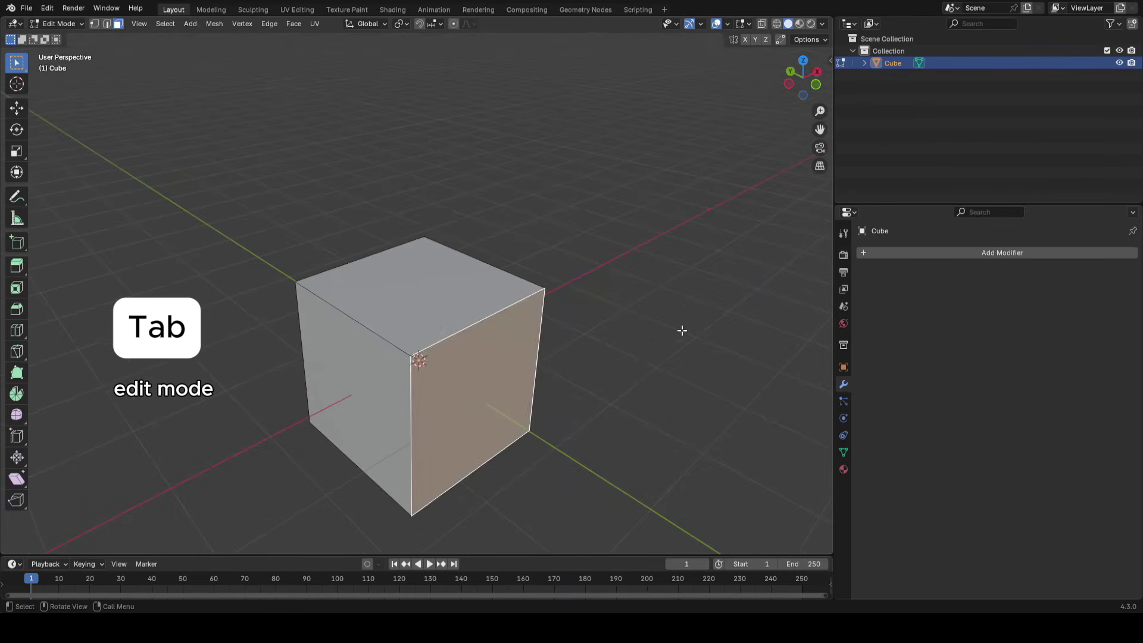
click(546, 316)
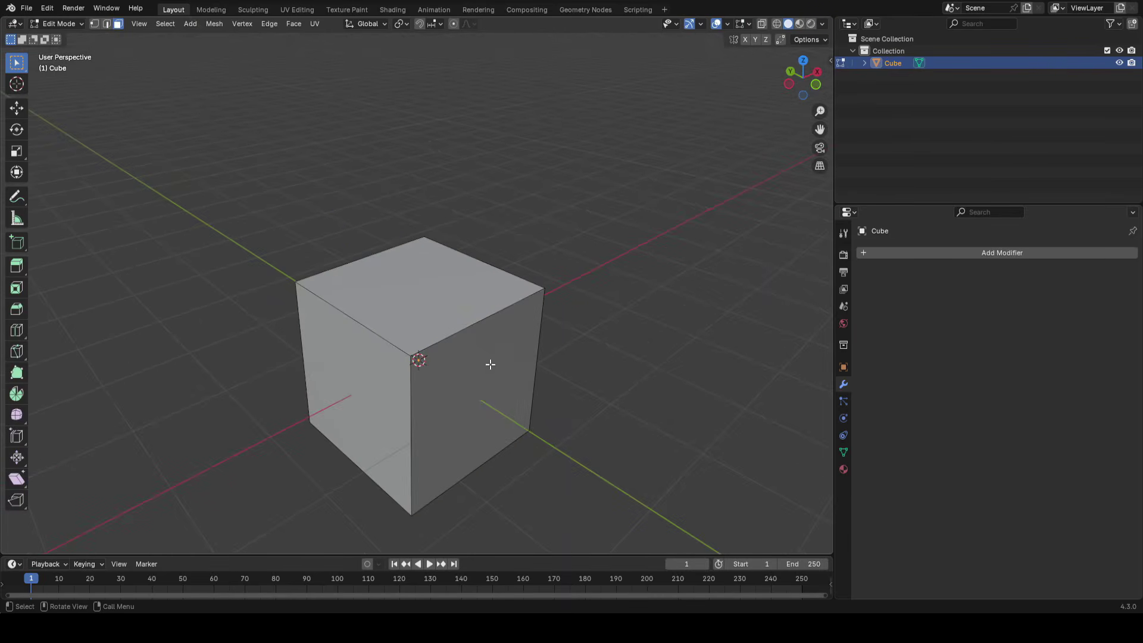
Start extruding the cube's top face upward, then cancel the extrusion's movement
click(407, 321)
key(e)
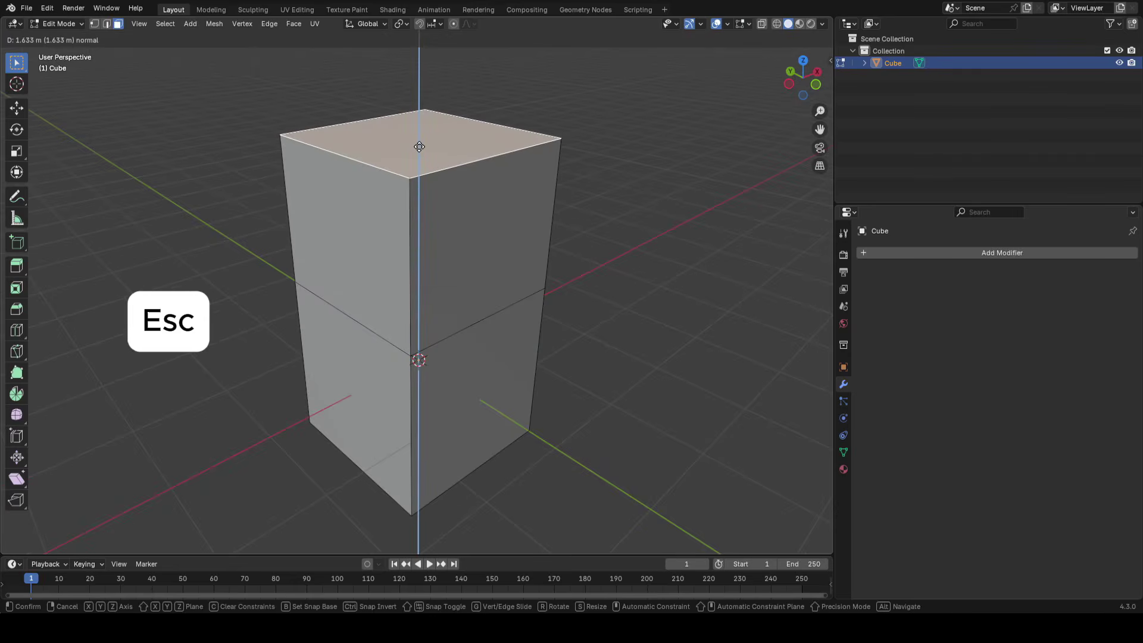
key(Escape)
Try moving the newly extruded top face freely up and sideways, then undo the extrusion
scroll(434, 209, up, 3)
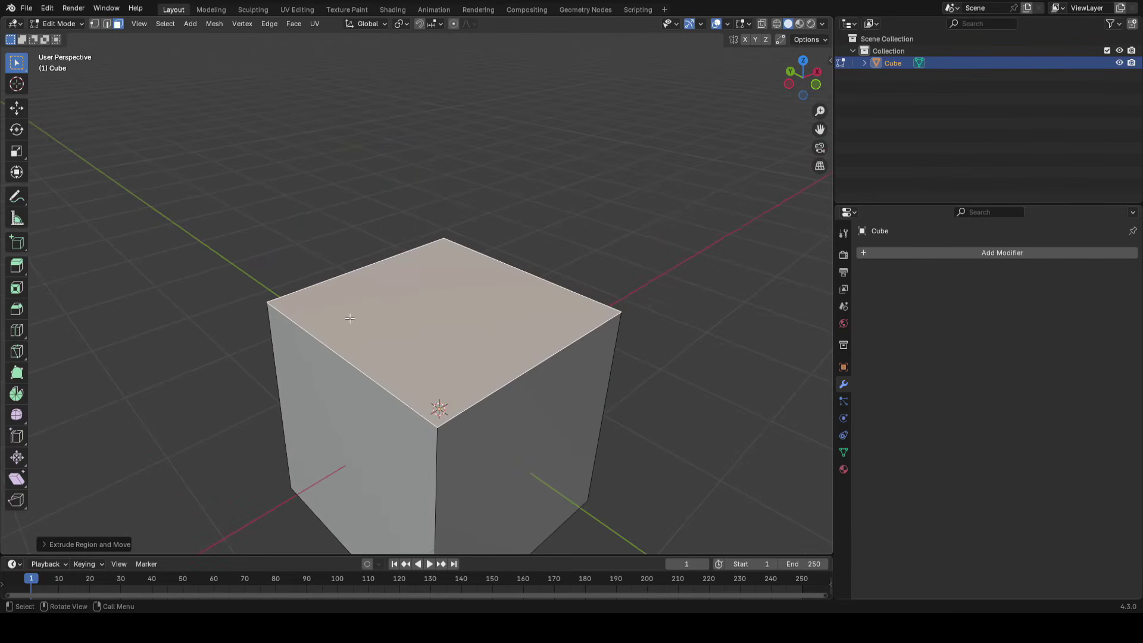
key(g)
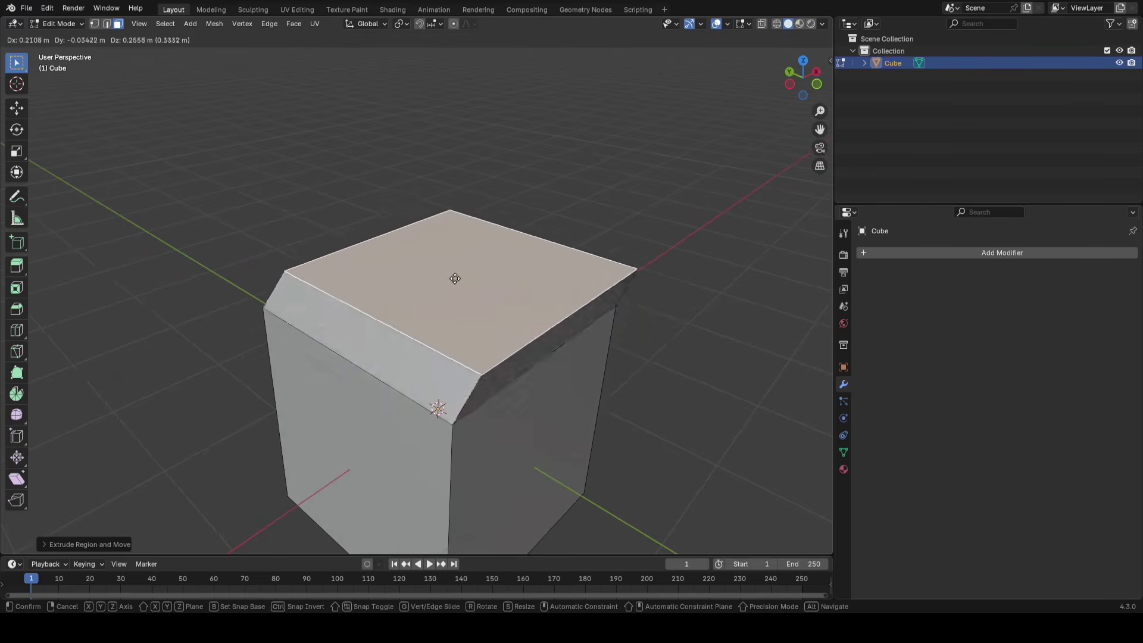
click(452, 280)
middle_drag(319, 288, 269, 355)
scroll(290, 302, down, 4)
middle_drag(290, 303, 512, 279)
key(ctrl+z)
Extrude the cube's top face upward along its normal, then undo the extrusion
key(e)
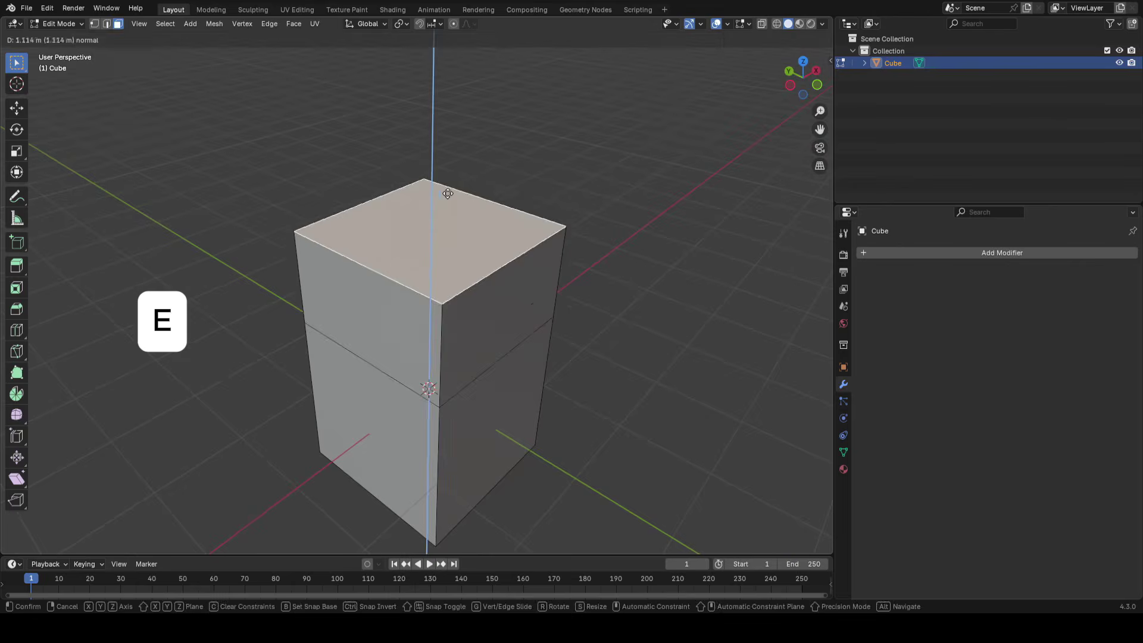
click(469, 143)
middle_drag(586, 275, 388, 340)
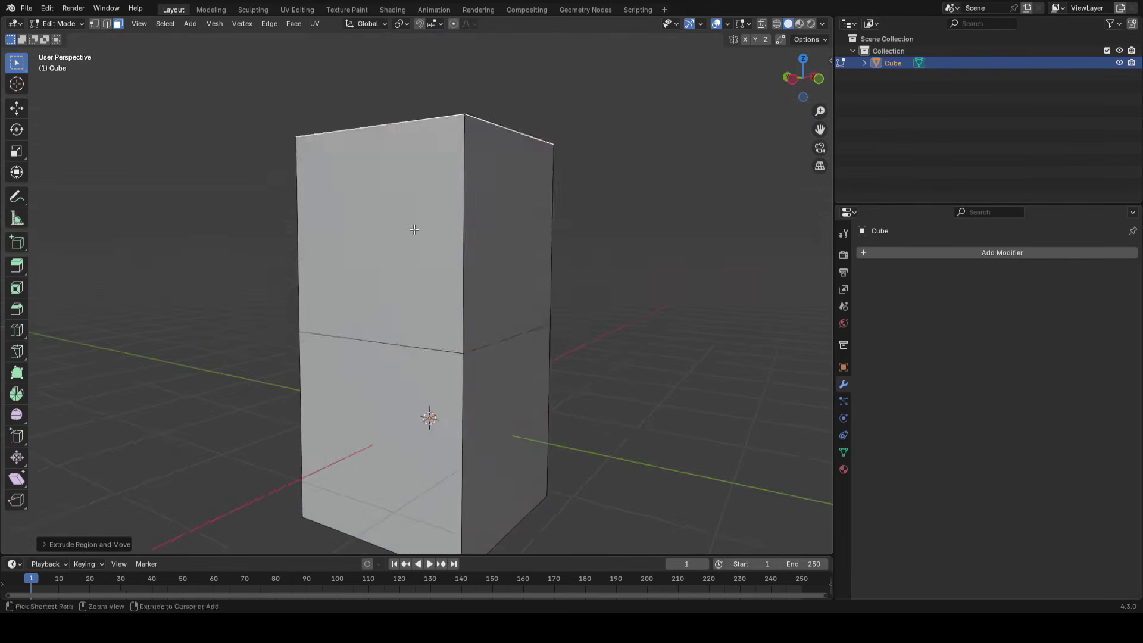
key(ctrl+z)
mouse_move(510, 317)
middle_down()
mouse_move(502, 257)
mouse_move(506, 314)
middle_up()
Start extruding the top face again and cancel it, then repeat the extrusion, confirm it and undo it
key(e)
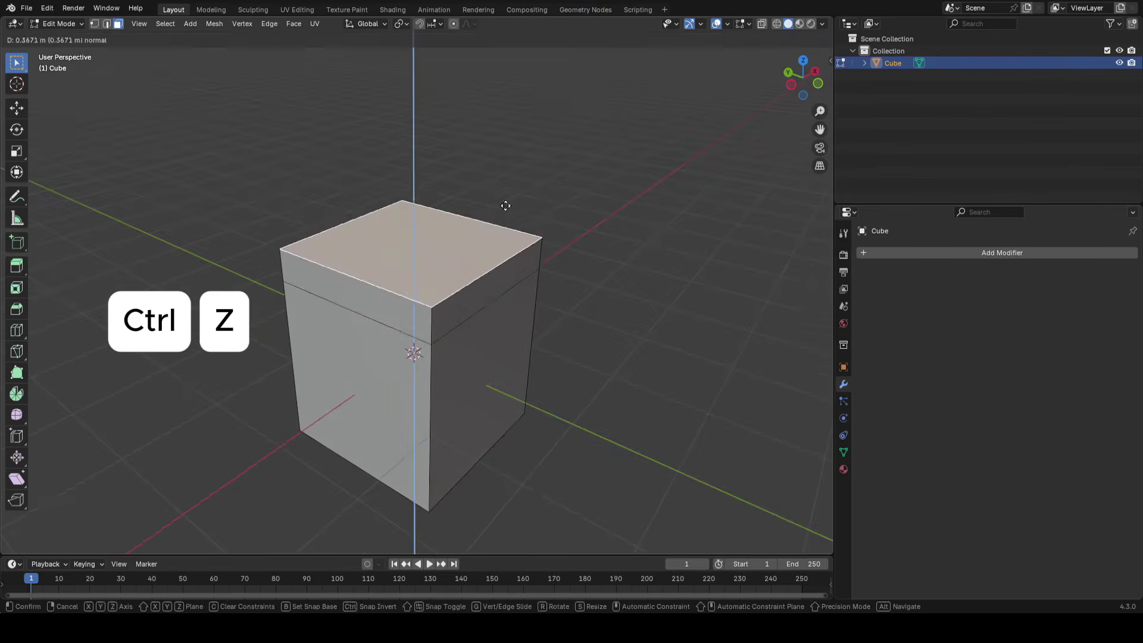
right_click(524, 153)
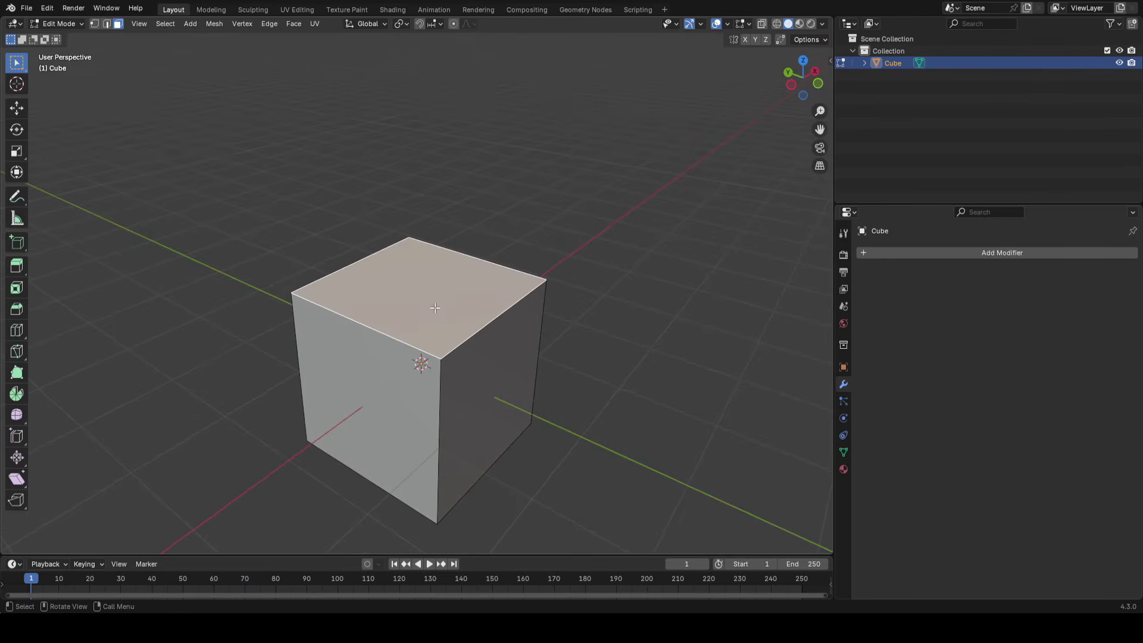
key(e)
click(522, 216)
middle_drag(591, 186, 490, 293)
key(ctrl+z)
scroll(417, 274, up, 2)
shift+middle_drag(490, 296, 482, 270)
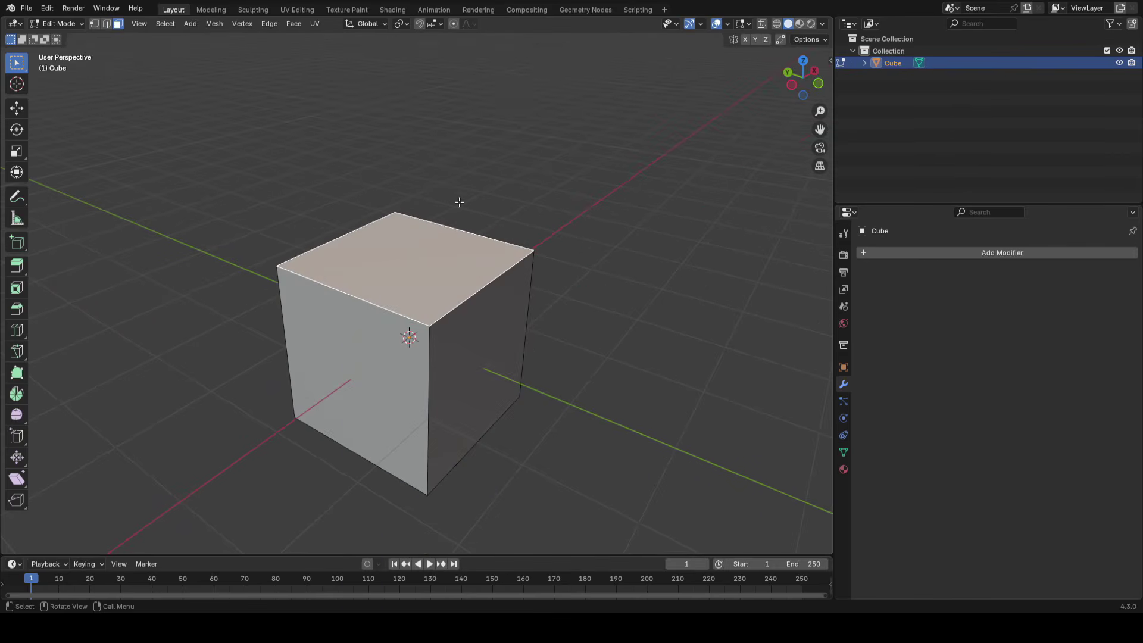
Add the two opposite side faces to the top face selection and try extruding all three together, cancelling the operation
click(480, 342)
middle_drag(479, 341, 366, 322)
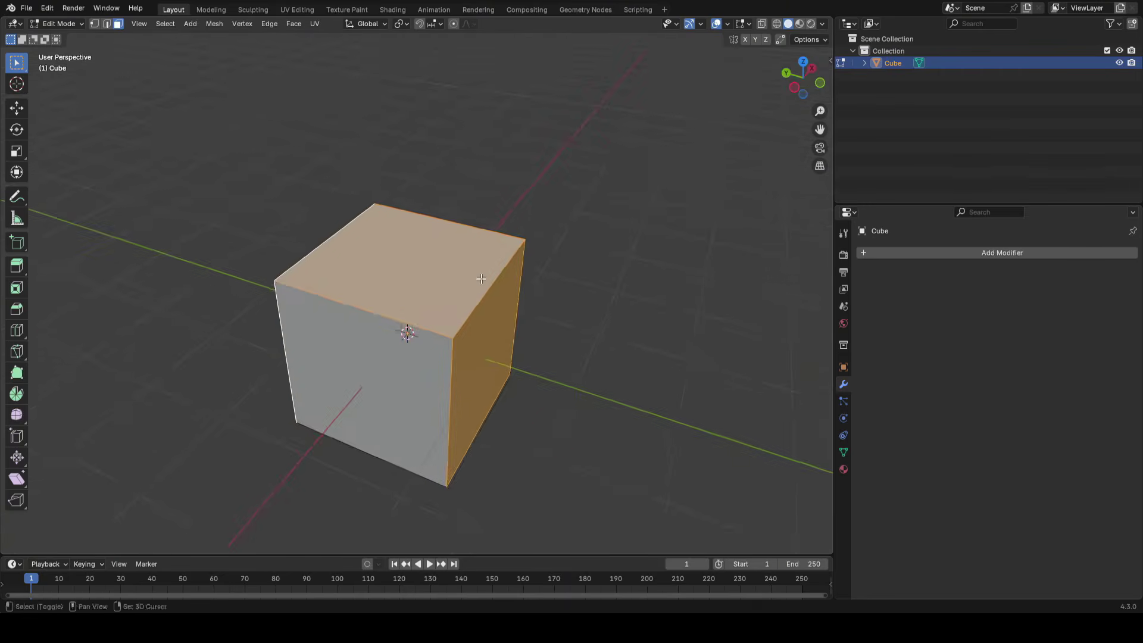
shift+middle_drag(481, 279, 482, 296)
key(e)
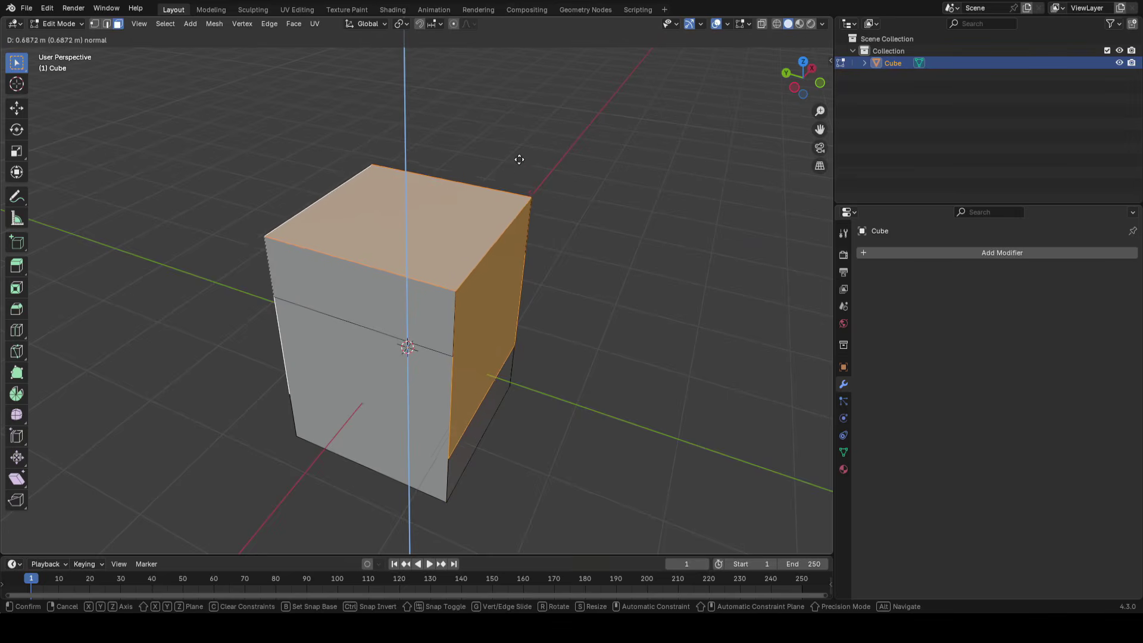
key(Escape)
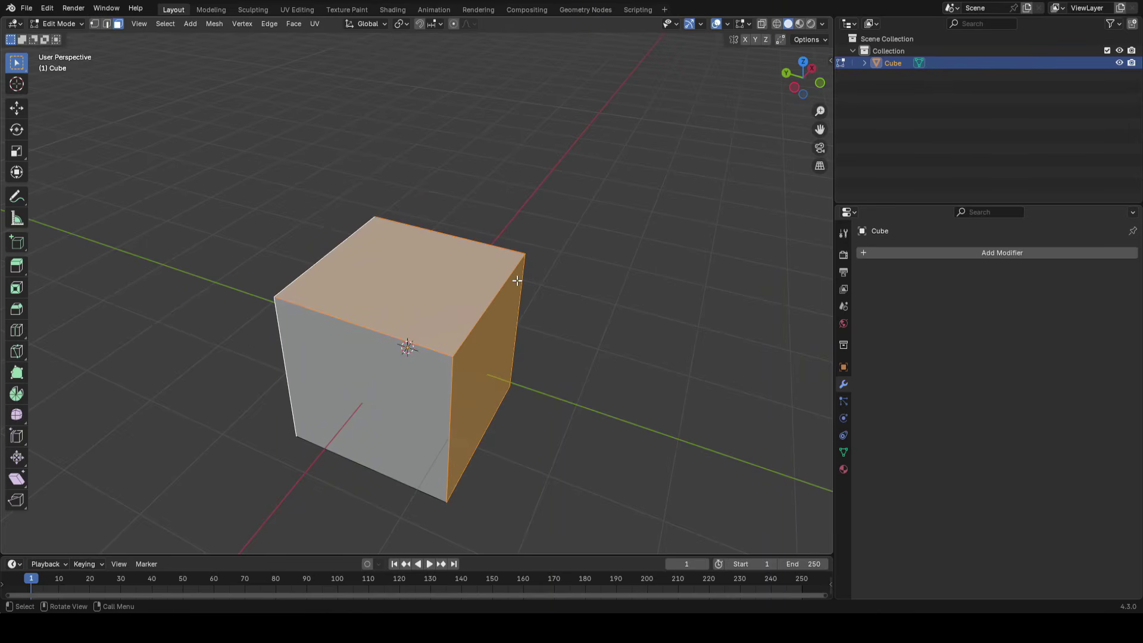
Extrude the three selected faces in place and push them outward along their normals by about 0.43 m with Shrink/Fatten
mouse_move(339, 286)
middle_down()
mouse_move(444, 248)
mouse_move(355, 288)
mouse_move(339, 283)
middle_up()
key(e)
right_click(435, 286)
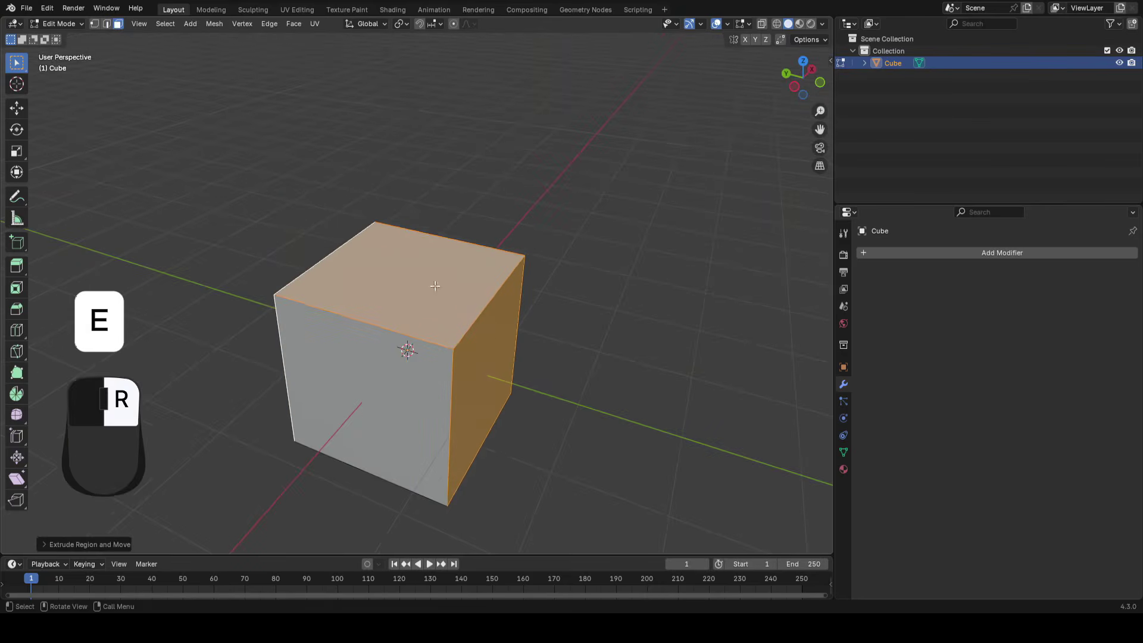
ctrl+middle_drag(423, 326, 416, 268)
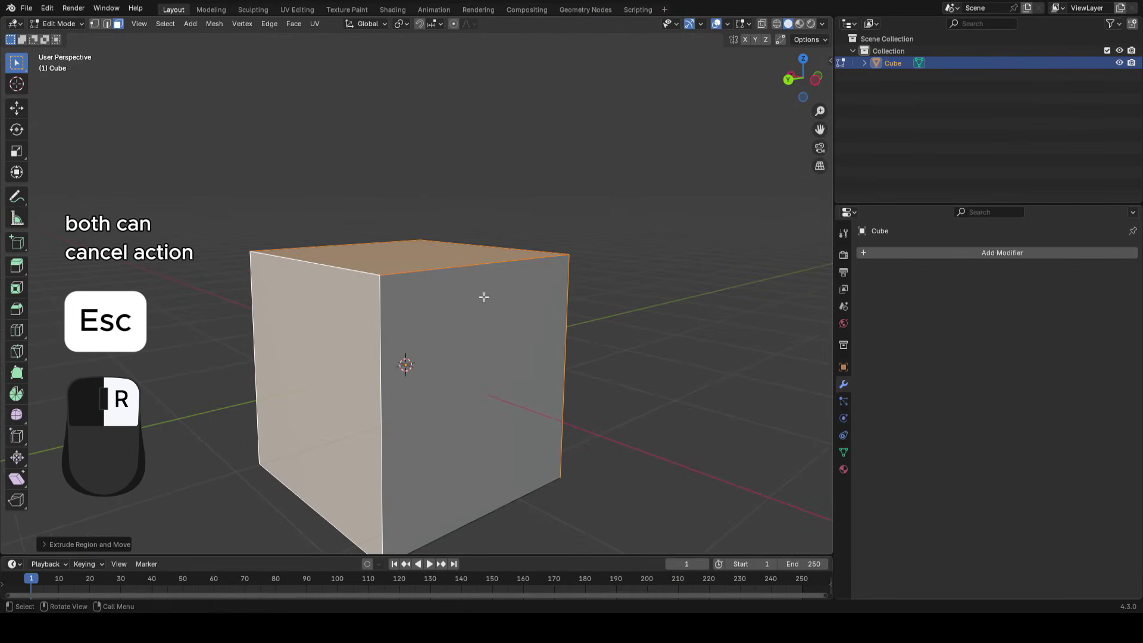
middle_drag(572, 239, 416, 341)
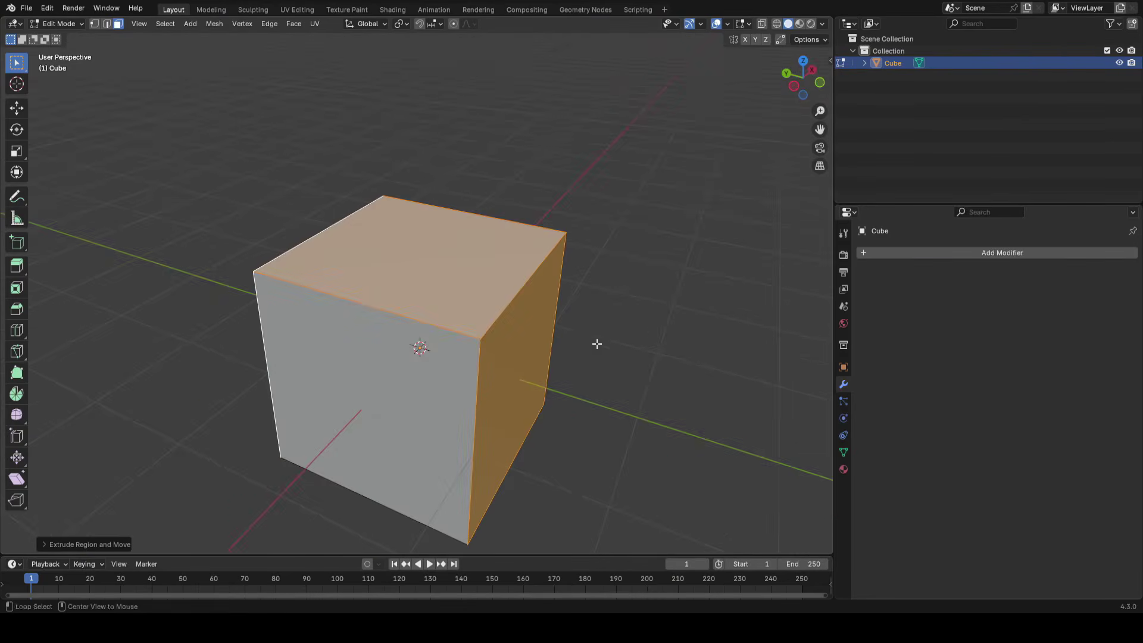
key(alt+s)
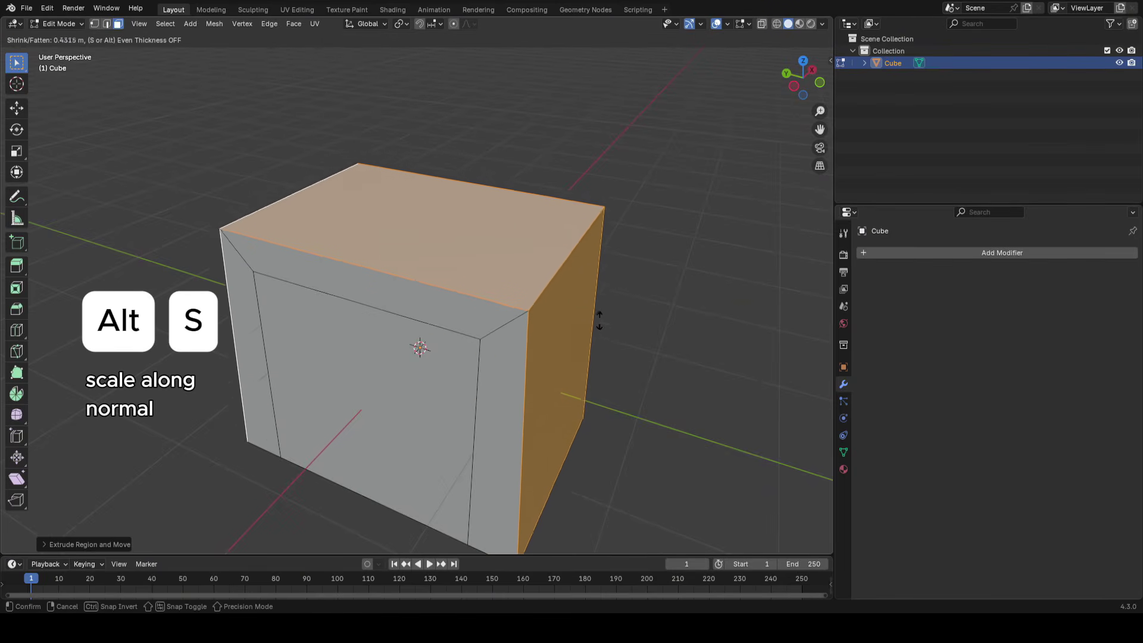
click(603, 312)
middle_drag(563, 354, 374, 285)
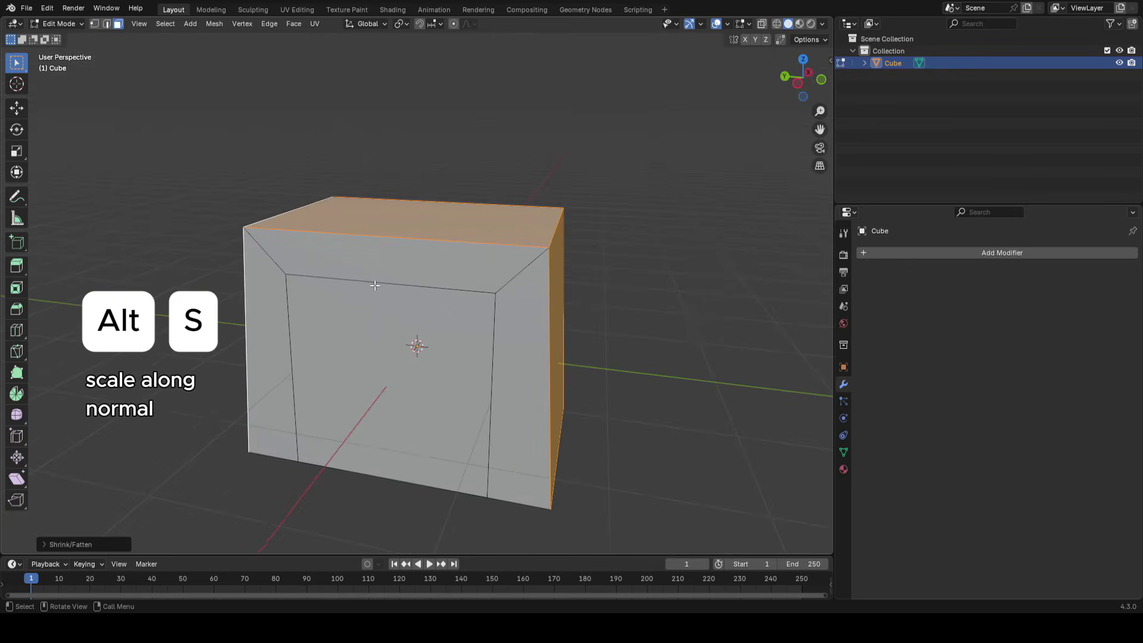
Reselect the top and two opposite side faces, extrude them in place and fatten them outward by about 0.65 m
middle_drag(392, 334, 628, 357)
click(321, 284)
shift+click(448, 241)
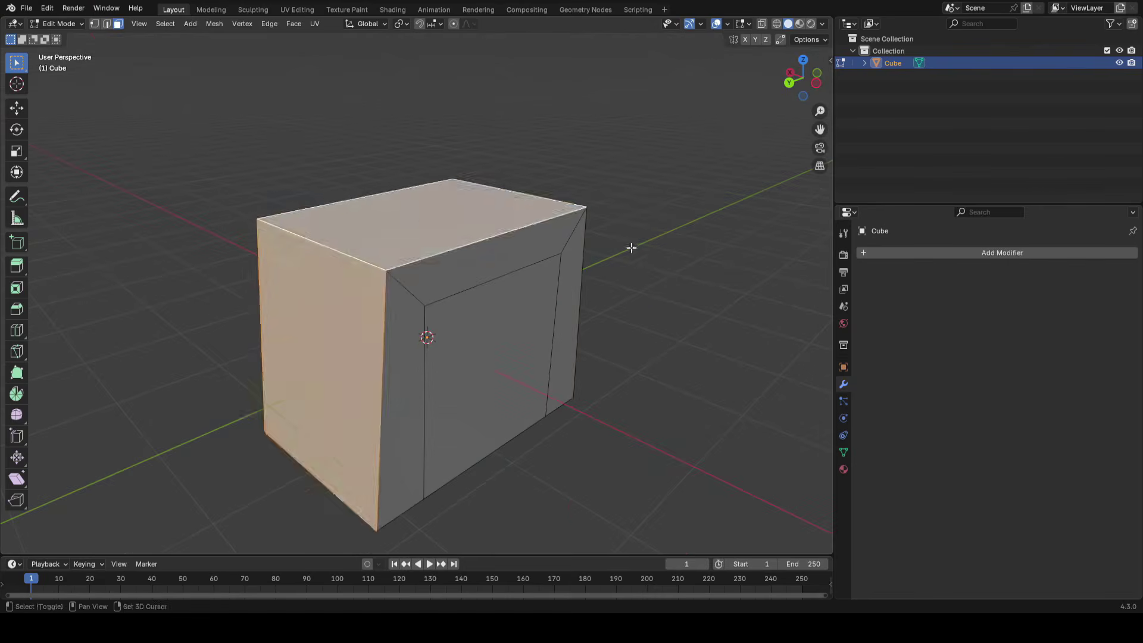
middle_drag(630, 247, 523, 285)
shift+click(528, 355)
middle_drag(529, 357, 582, 325)
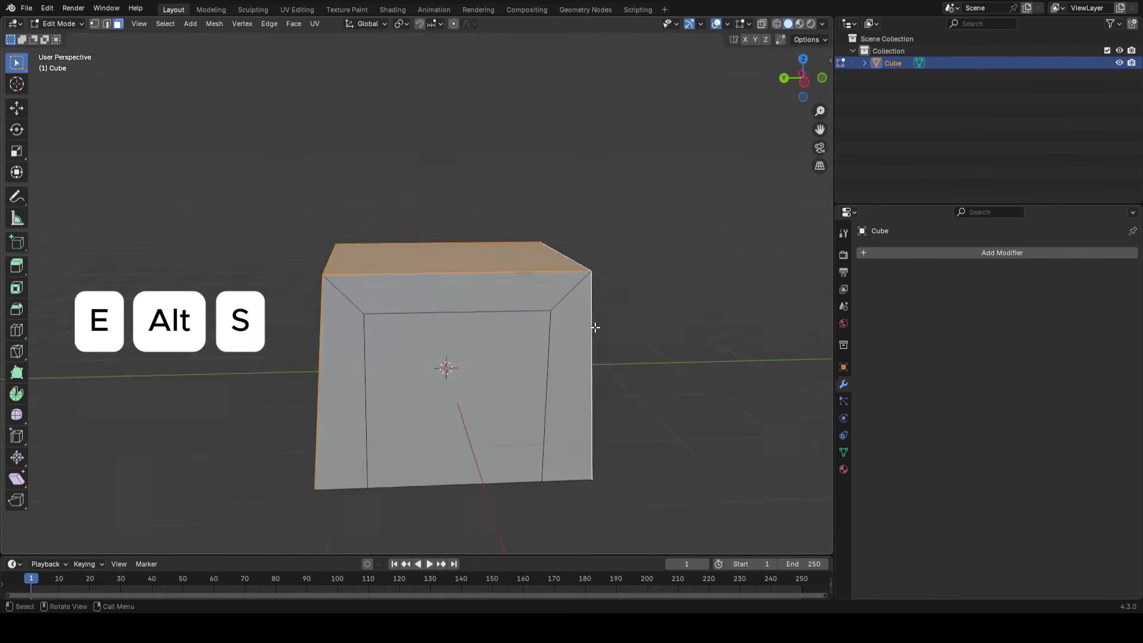
key(alt+s)
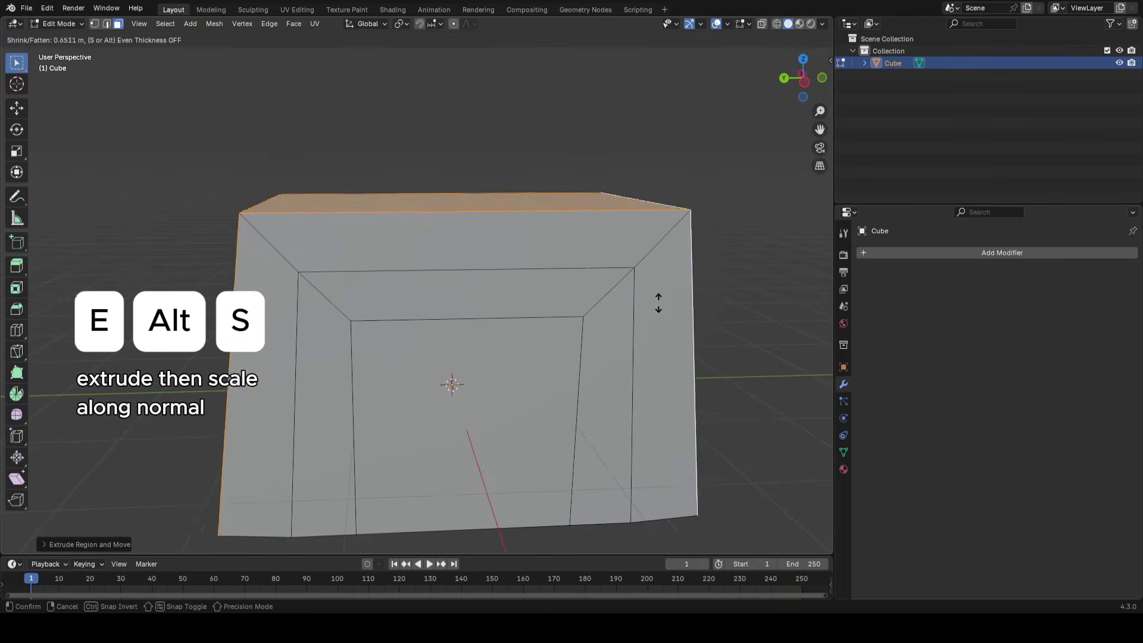
click(658, 304)
scroll(531, 352, down, 2)
middle_drag(530, 352, 543, 335)
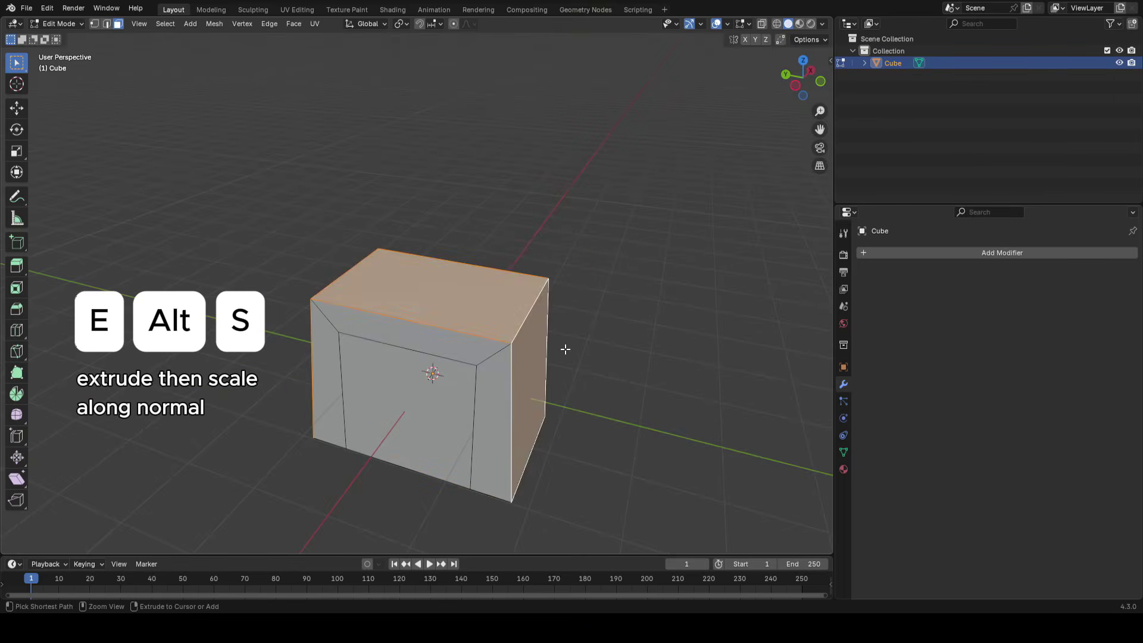
Undo the face extrusions and normal scaling to restore the plain cube with only its top face selected
key(ctrl+z)
key(ctrl+z)
key(ctrl+shift+z)
key(ctrl+shift+z)
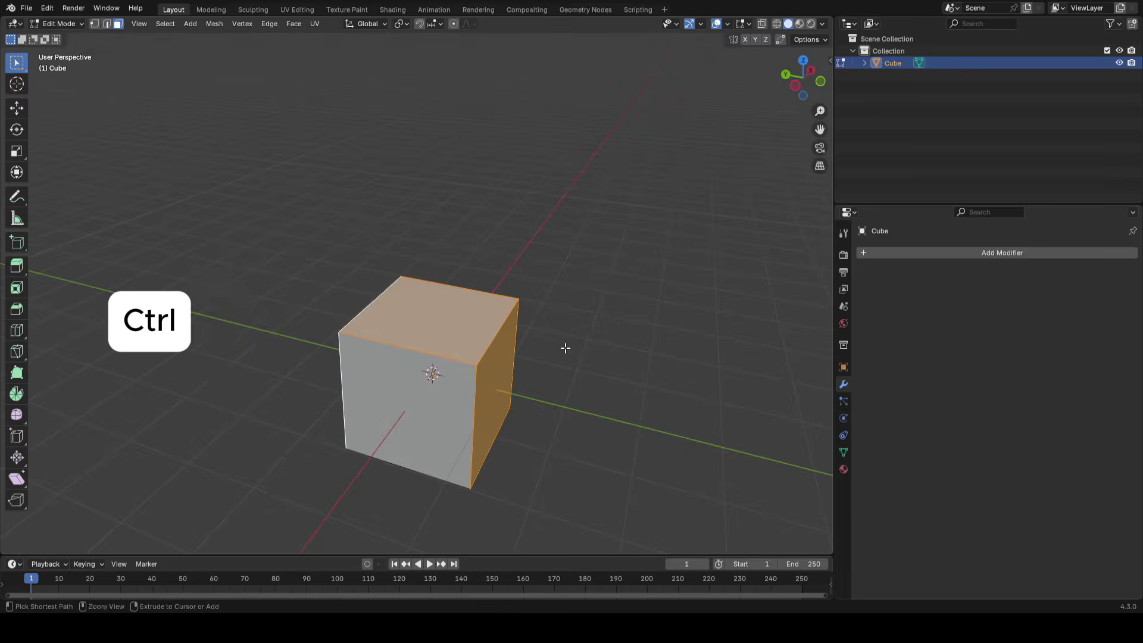
key(ctrl+z)
key(ctrl+z)
middle_drag(561, 318, 542, 315)
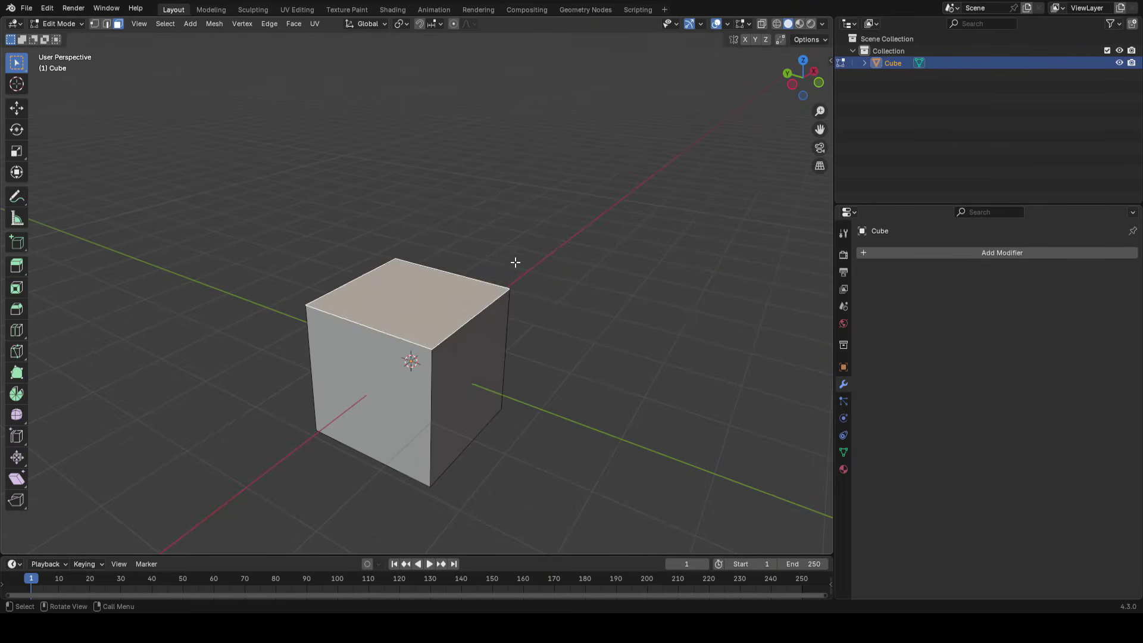
Switch between vertex, edge and face selection modes, selecting a top edge and then the cube's top face
scroll(516, 284, up, 2)
key(1)
shift+middle_drag(451, 337, 449, 279)
key(3)
key(2)
click(411, 297)
key(1)
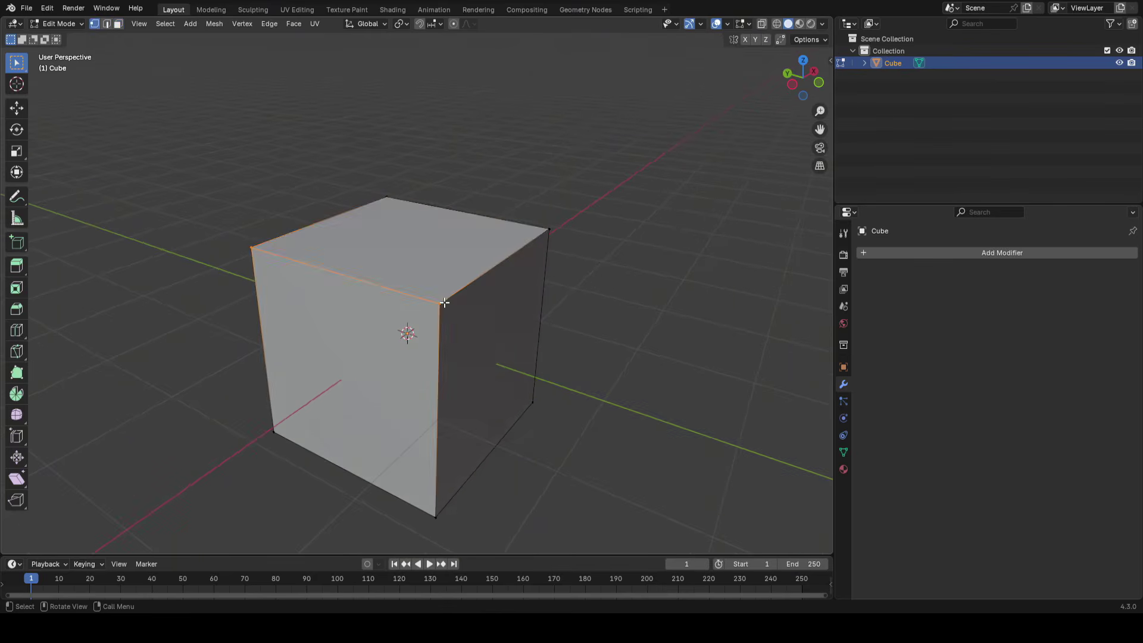
key(3)
click(430, 260)
shift+middle_drag(495, 250, 506, 291)
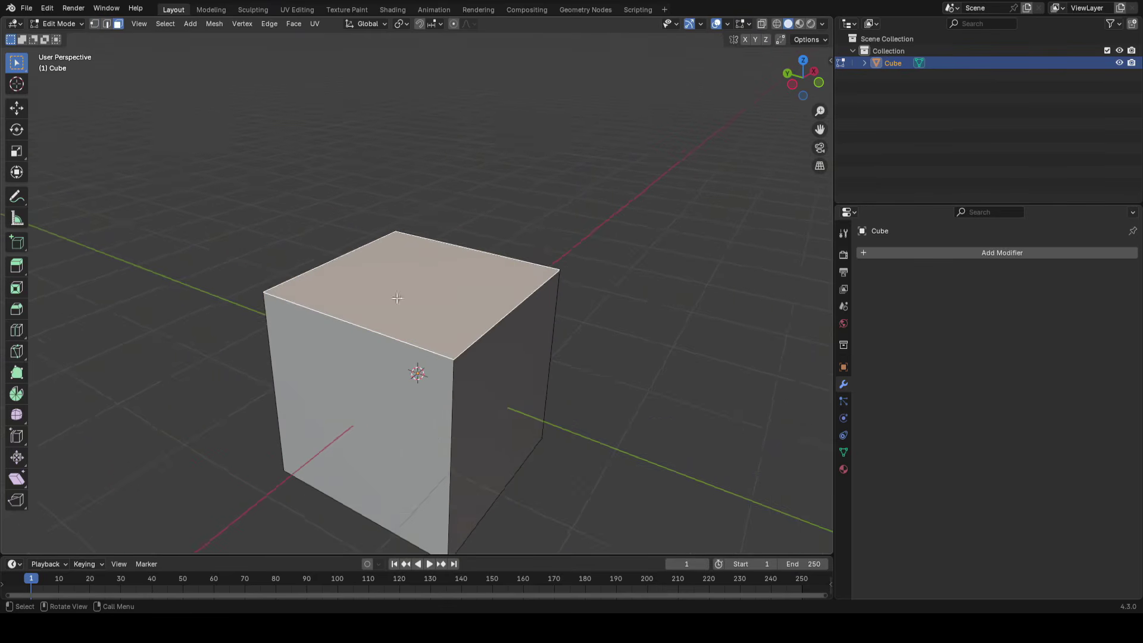
middle_drag(424, 270, 421, 244)
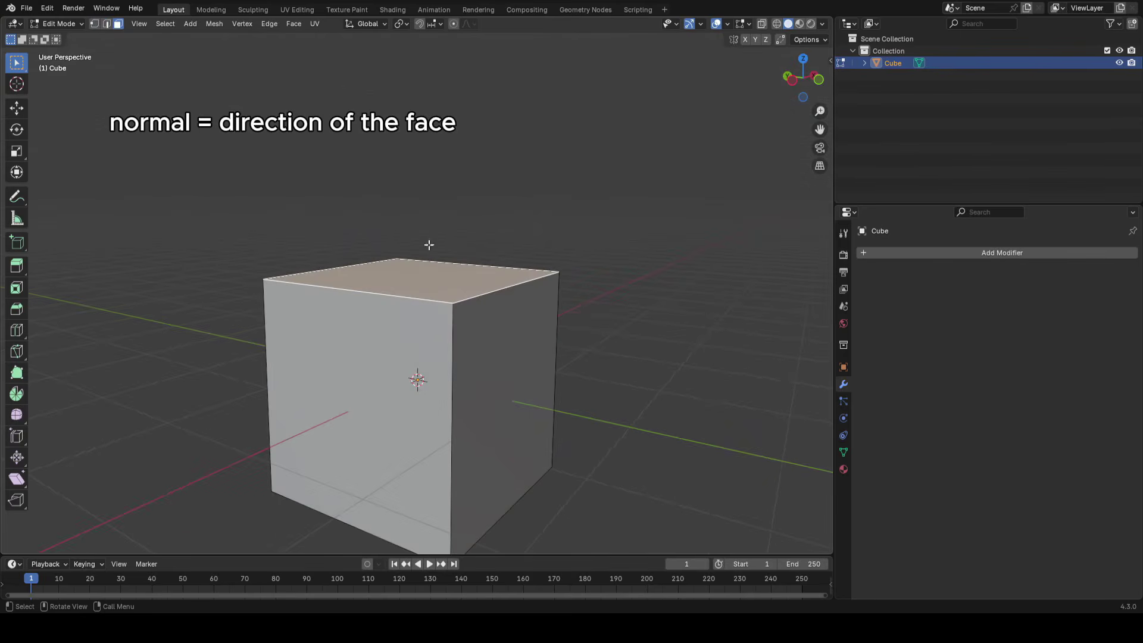
Select the cube's side face and try moving it about 0.45 m along its normal with Shrink/Fatten, then cancel
click(500, 344)
middle_drag(605, 342, 579, 324)
middle_drag(492, 285, 500, 321)
key(alt+s)
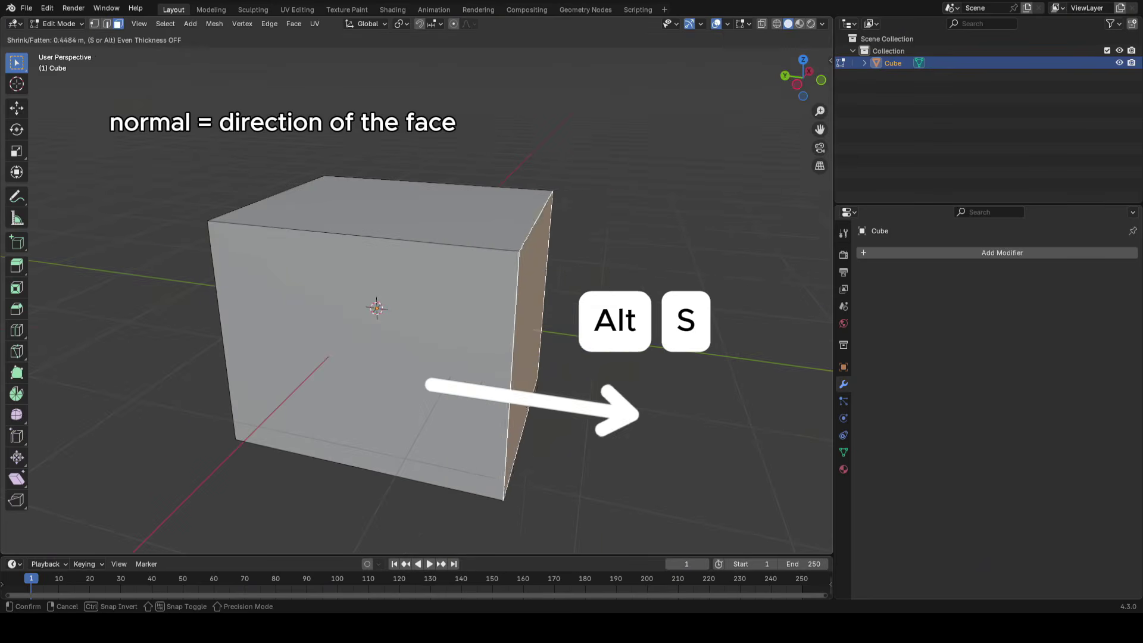
right_click(533, 220)
shift+middle_drag(534, 219, 565, 267)
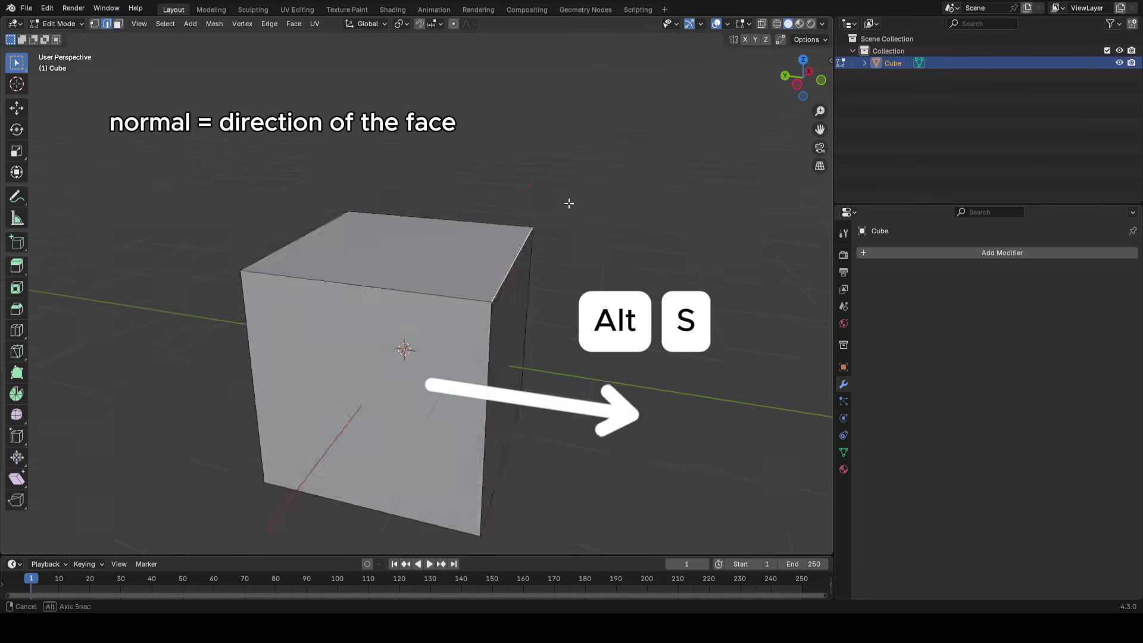
Slope the cube's top by lowering one top edge along Z and raising the opposite top edge along Z
middle_drag(569, 204, 555, 204)
key(g)
key(z)
click(556, 301)
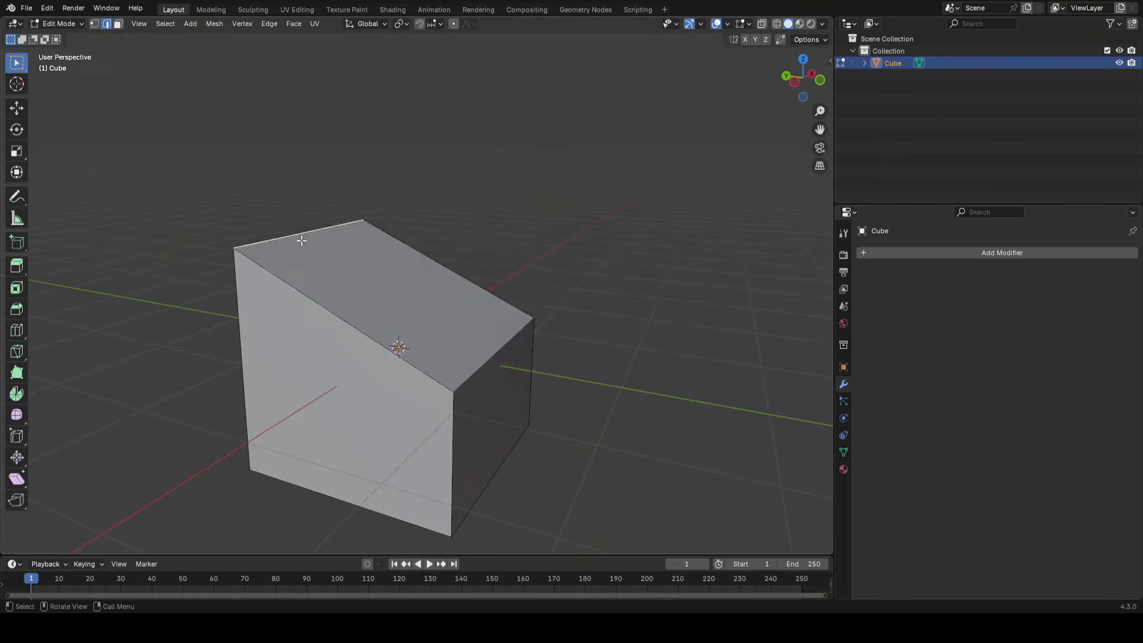
key(g)
key(z)
click(423, 186)
shift+middle_drag(423, 186, 457, 222)
Select the sloped face and try moving it about 0.43 m along its normal with Shrink/Fatten, then cancel
key(3)
click(419, 280)
scroll(443, 270, up, 2)
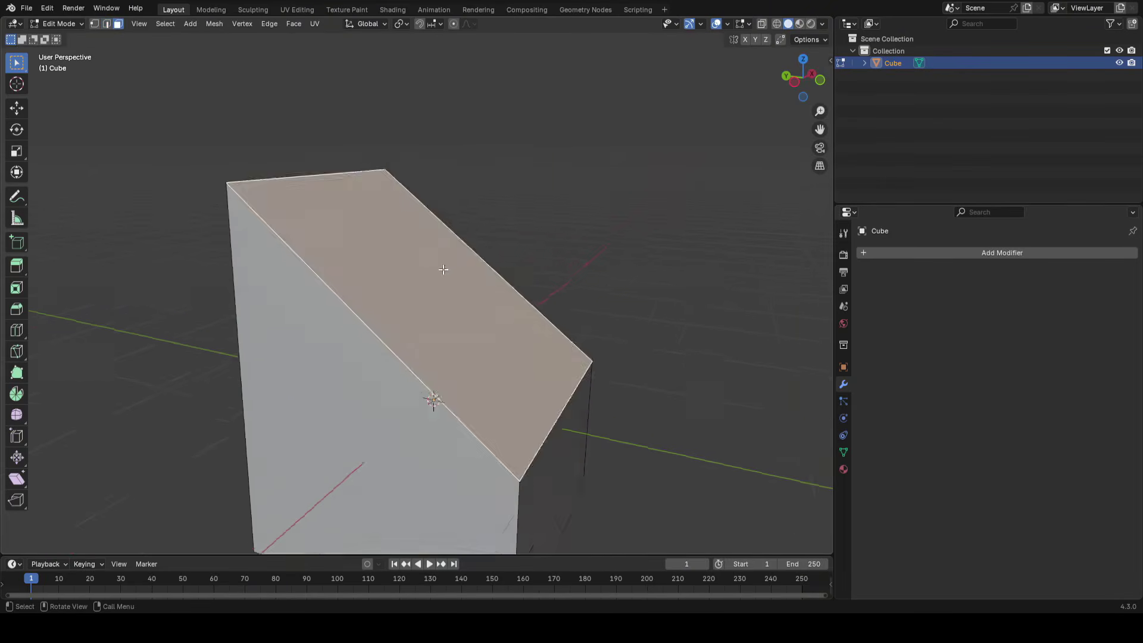
middle_drag(445, 275, 463, 263)
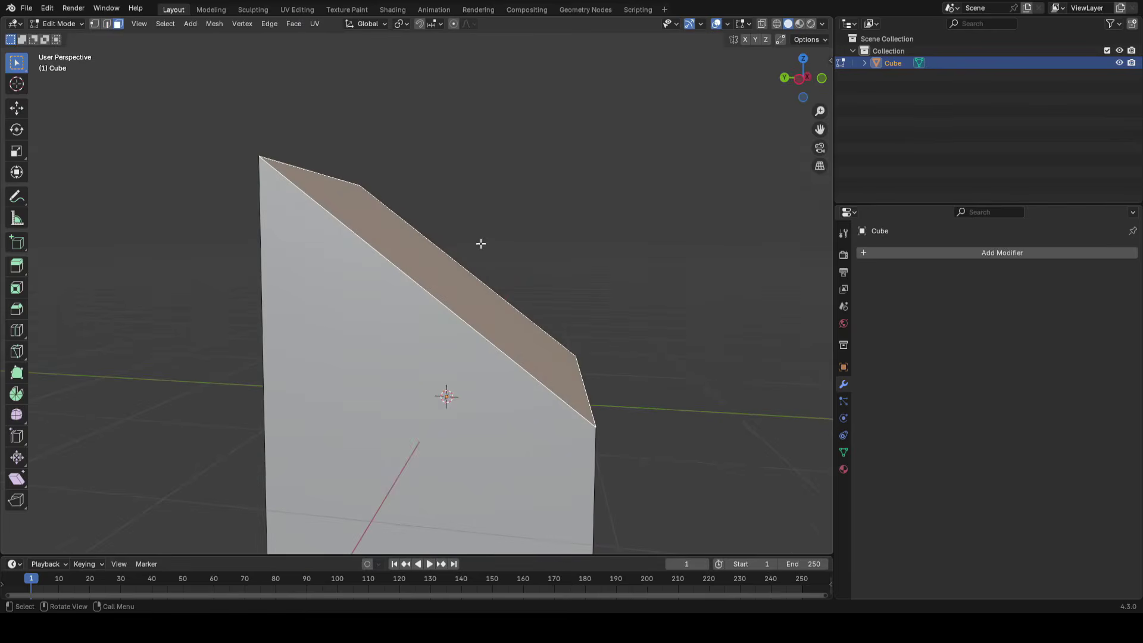
key(alt+s)
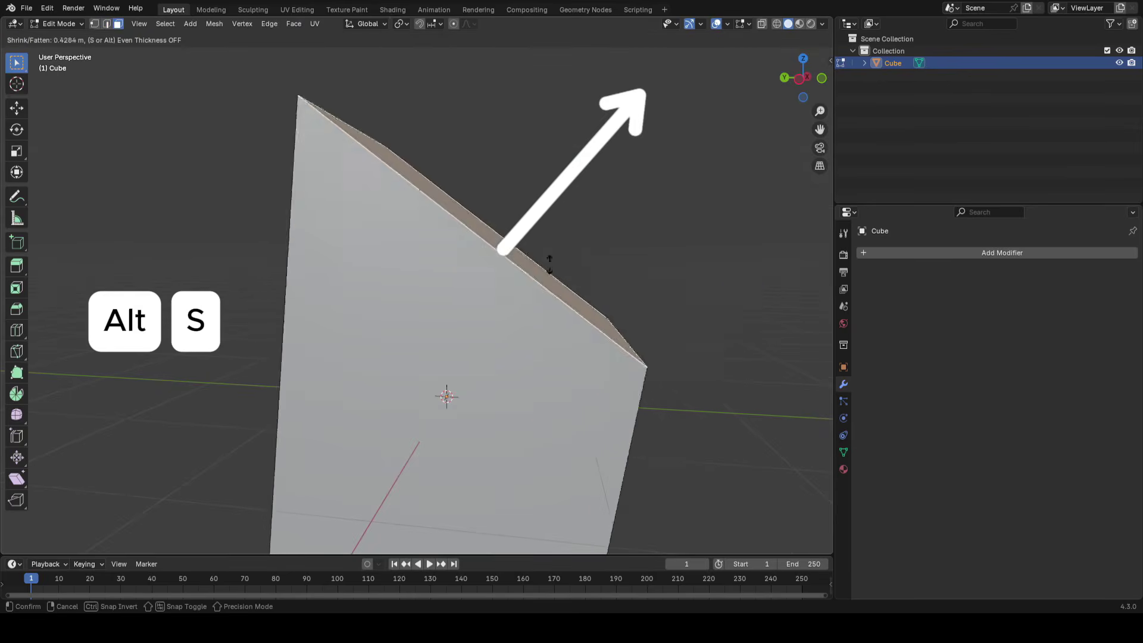
right_click(617, 194)
Select the near vertex at the slope's lower end and try moving it along its normal twice with Shrink/Fatten
key(1)
shift+middle_drag(615, 367, 571, 351)
click(521, 369)
key(alt+s)
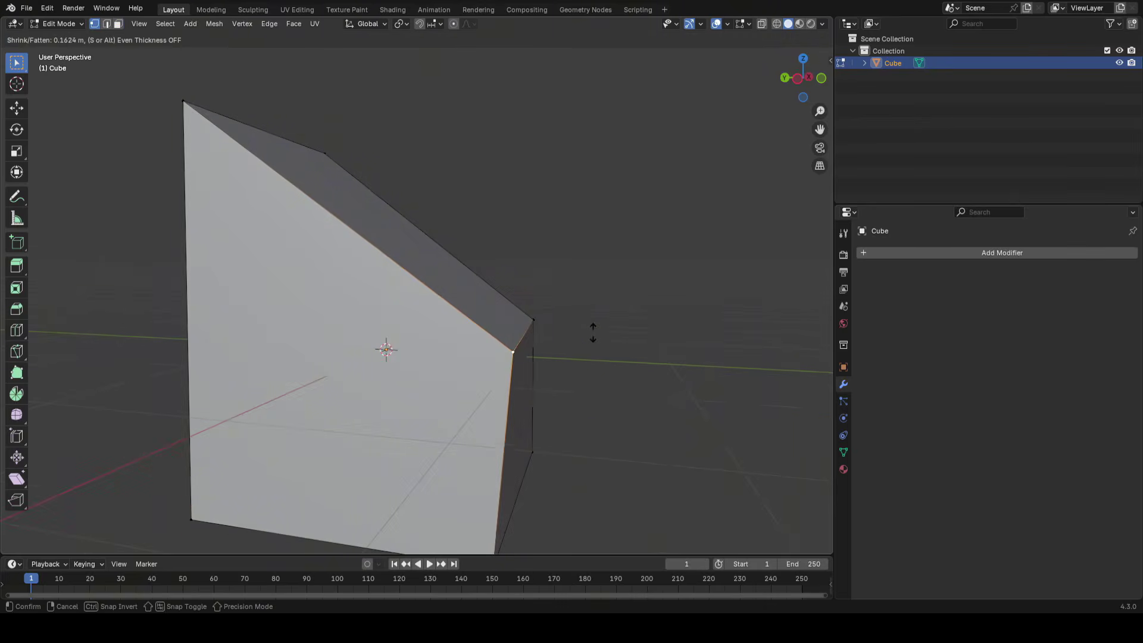
click(589, 331)
scroll(500, 322, up, 5)
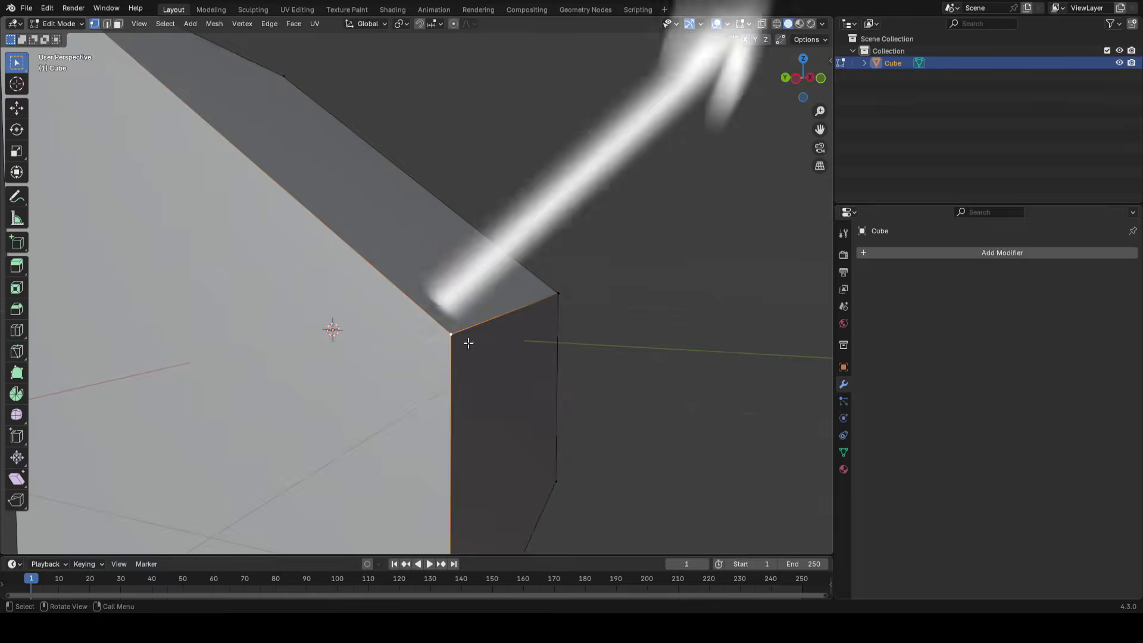
scroll(469, 343, down, 5)
key(alt+s)
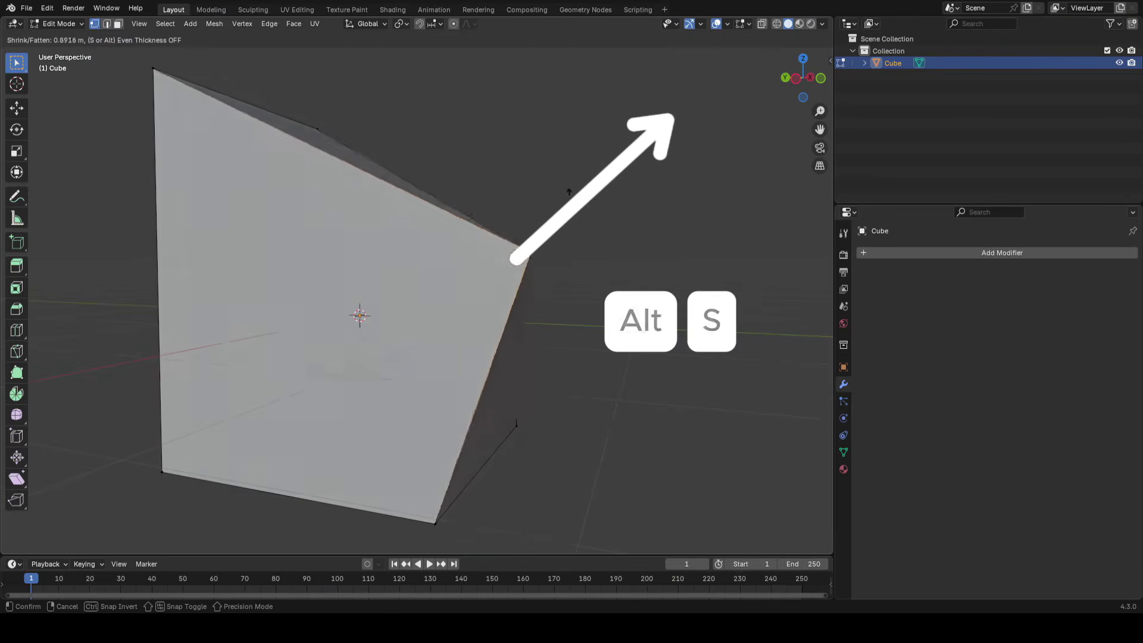
click(559, 271)
Try Shrink/Fatten on the slope's lower edge, then select the sloped face in face selection mode
middle_drag(559, 271, 450, 330)
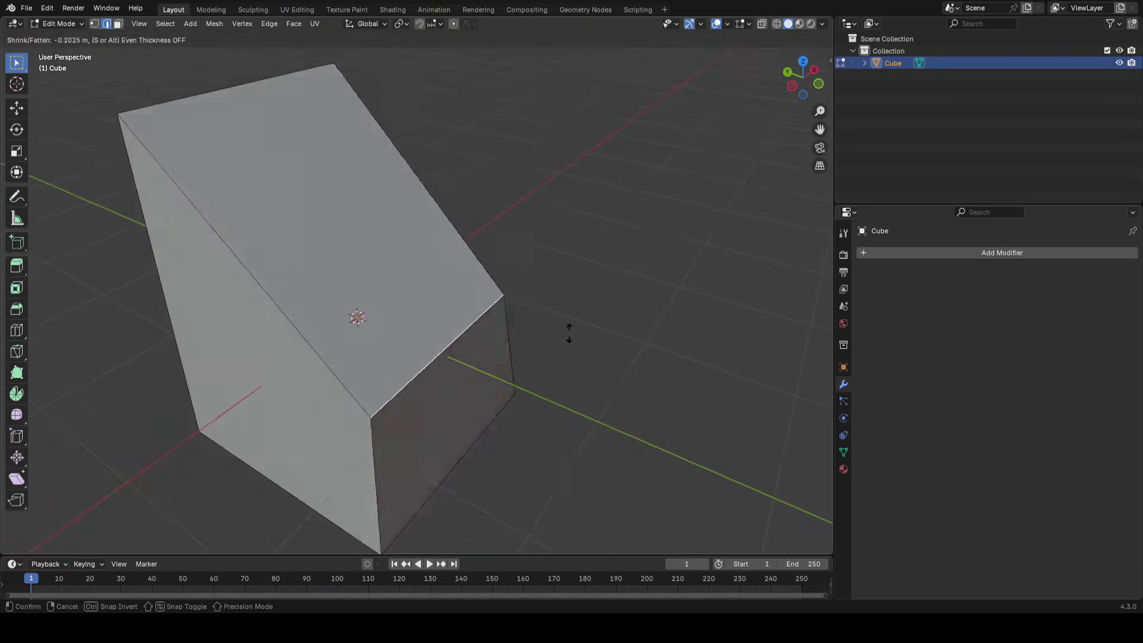
middle_drag(566, 331, 571, 262)
click(421, 297)
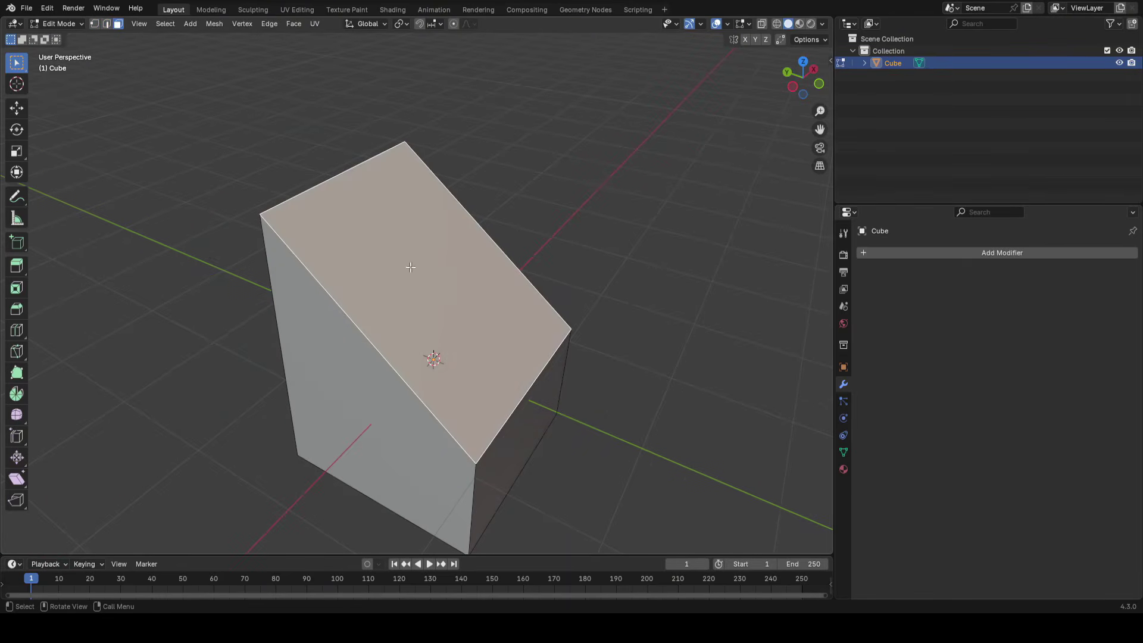
Try moving the selected sloped face 4 m along the global X axis
middle_drag(457, 234, 438, 283)
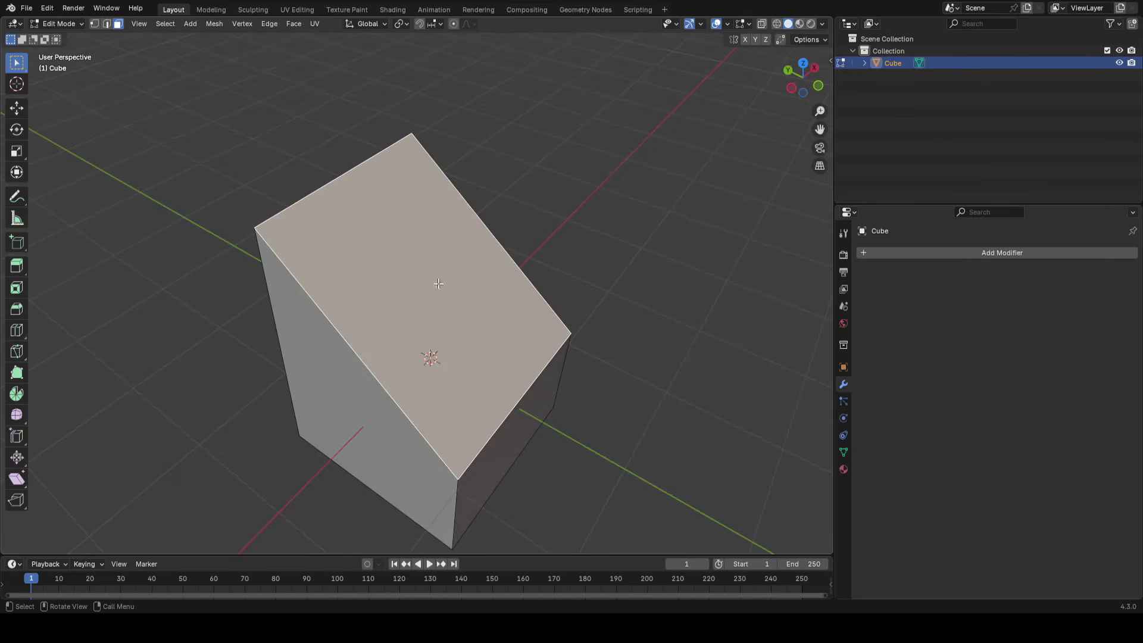
key(g)
key(x)
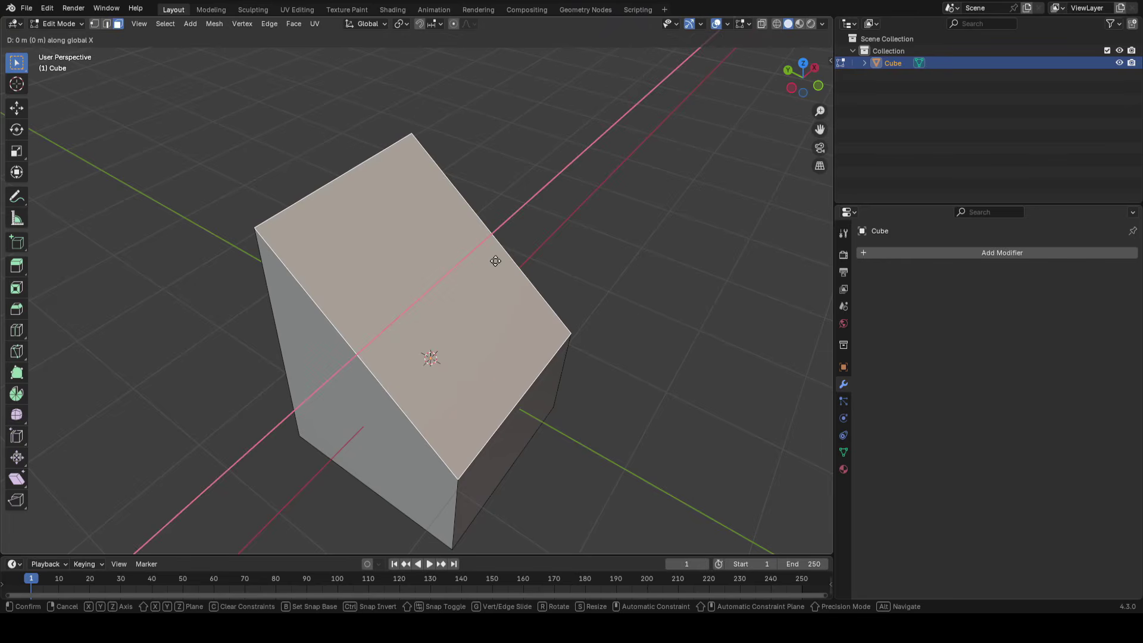
text(4)
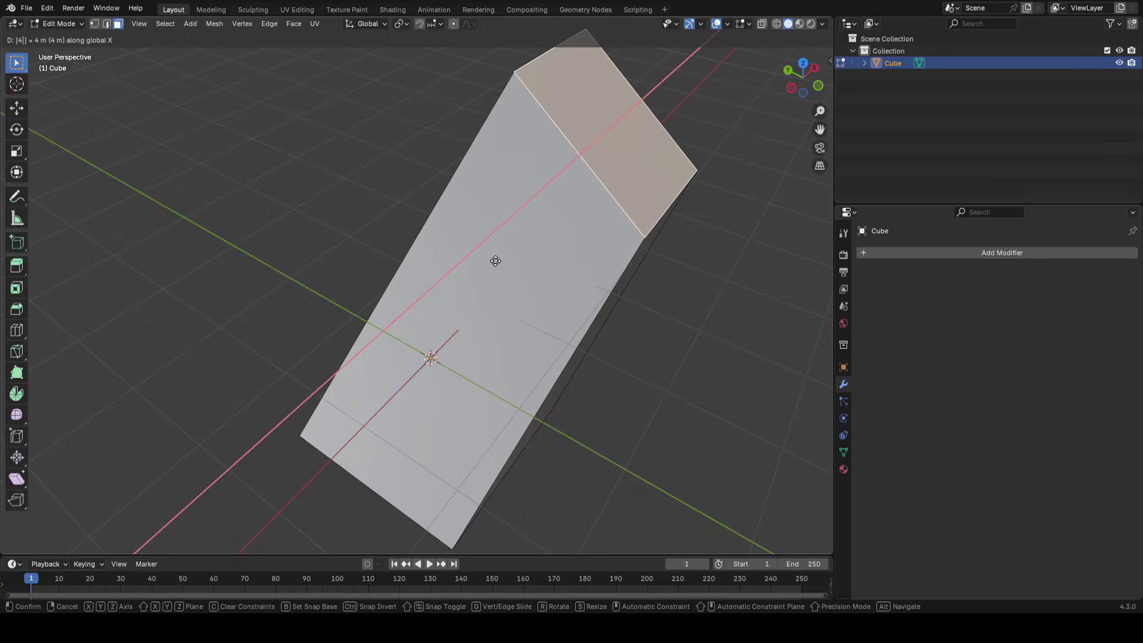
key(Return)
middle_drag(495, 261, 495, 364)
scroll(495, 365, up, 2)
Select the vertical face below the slope's lower edge, rotate it 45 degrees about the X axis, and undo the rotation
click(525, 359)
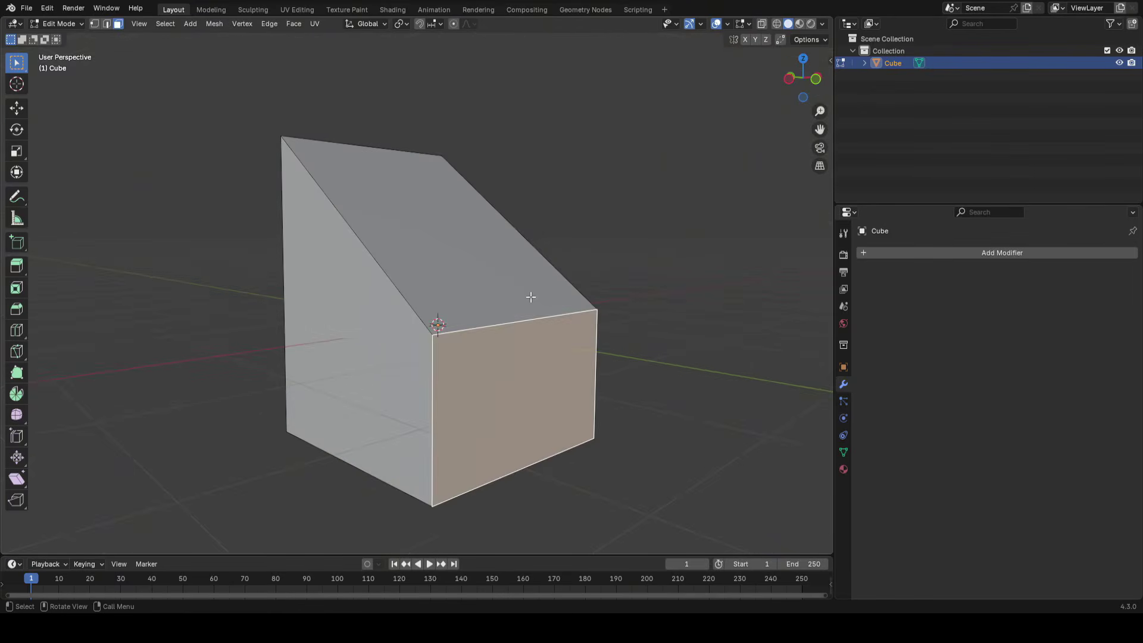
middle_drag(631, 327, 561, 280)
key(r)
key(x)
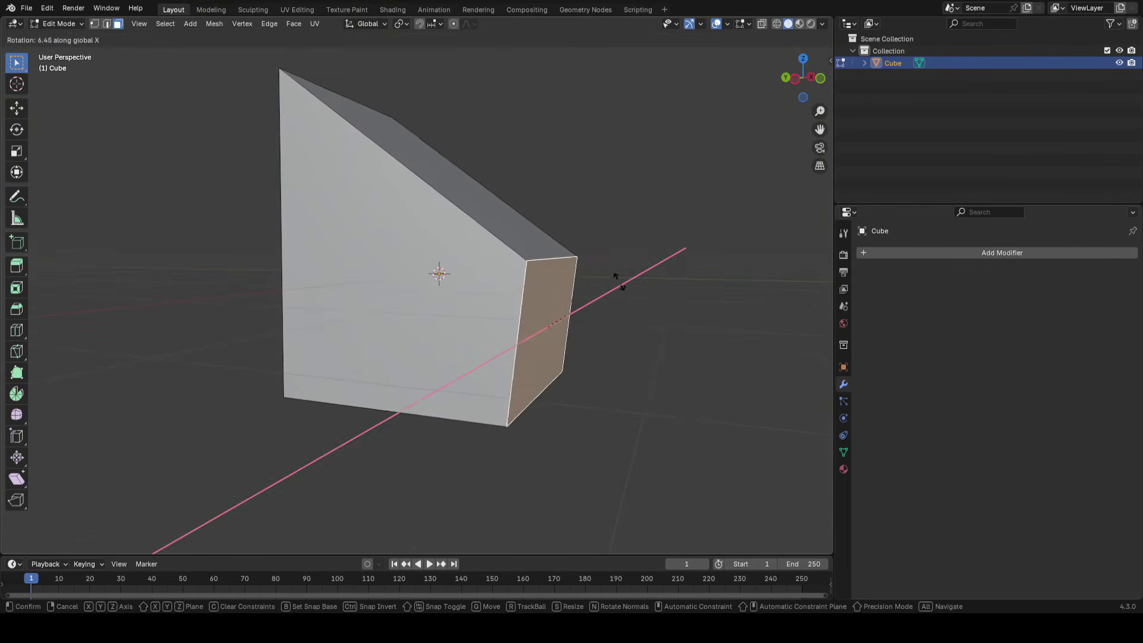
right_click(619, 244)
text(rx)
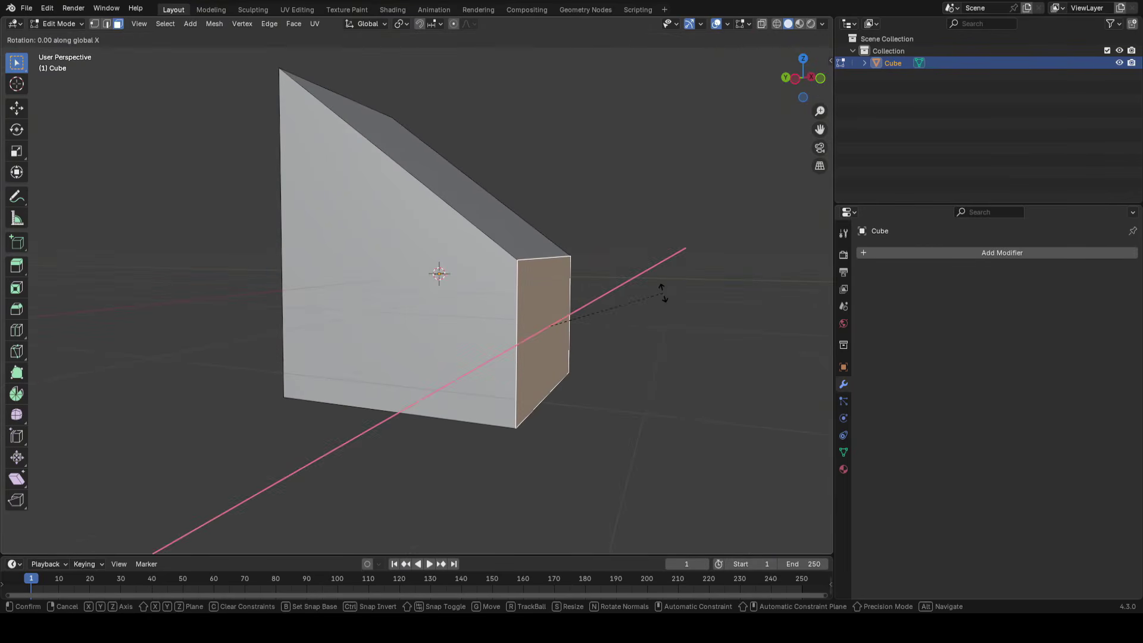
text(45)
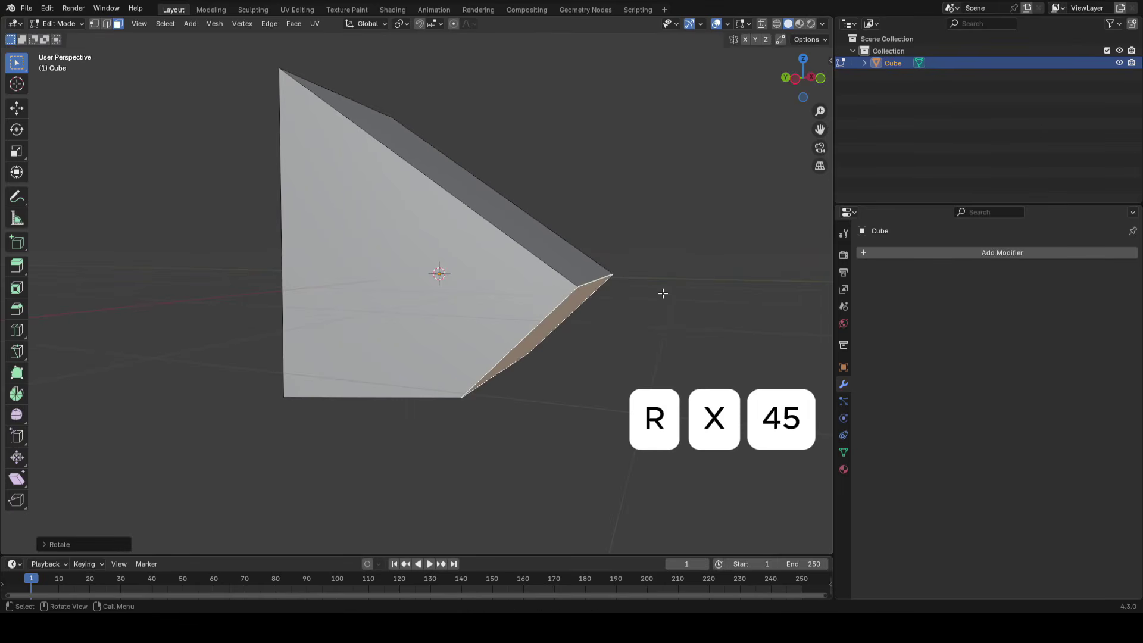
middle_drag(675, 229, 595, 248)
key(ctrl+z)
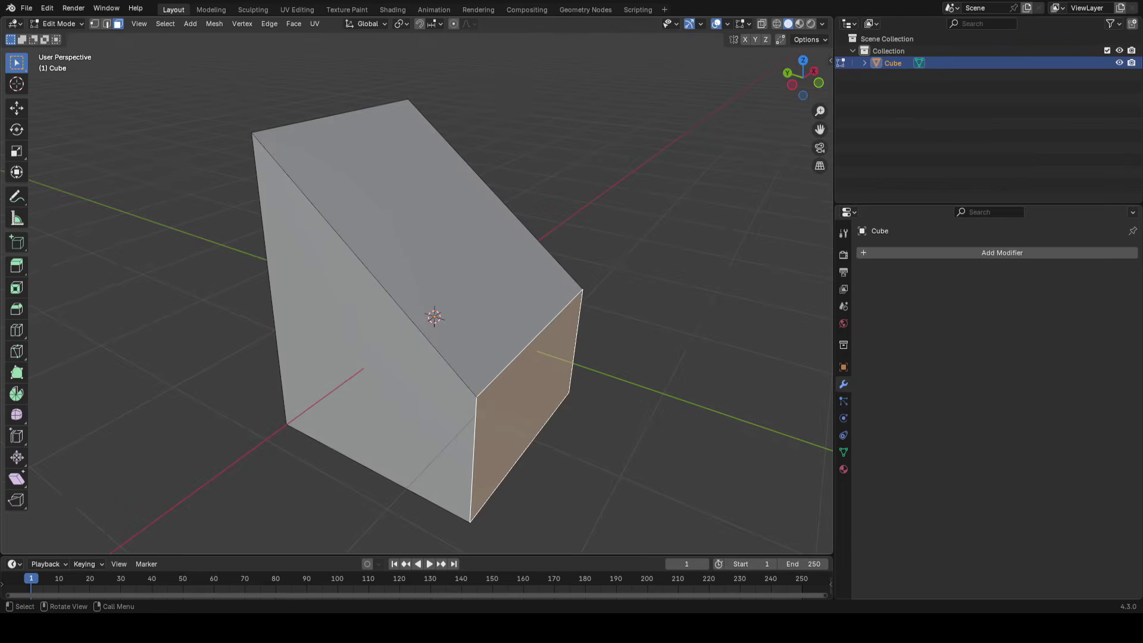
Inset the sloped face by about 0.24 m and extrude the inner face inward to form a recess
click(623, 231)
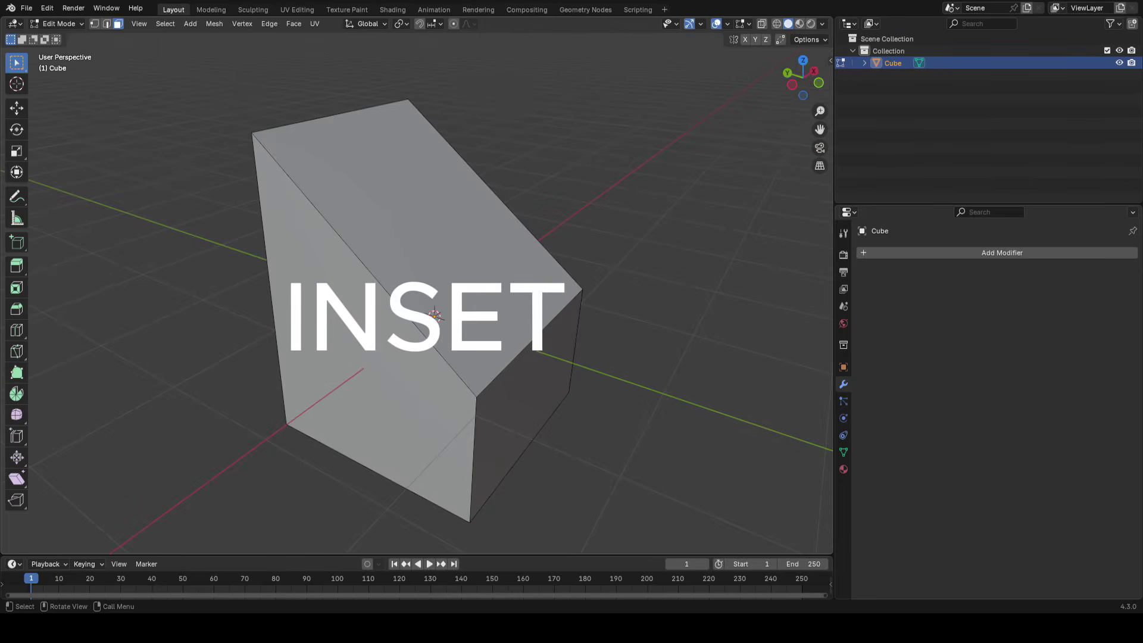
click(439, 214)
key(i)
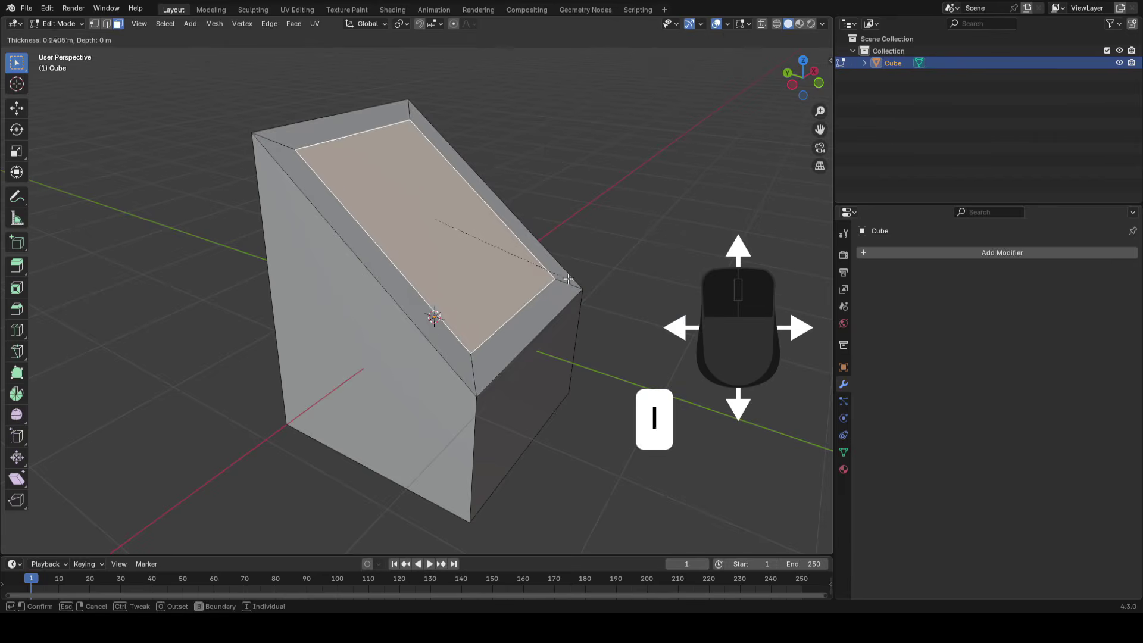
click(563, 278)
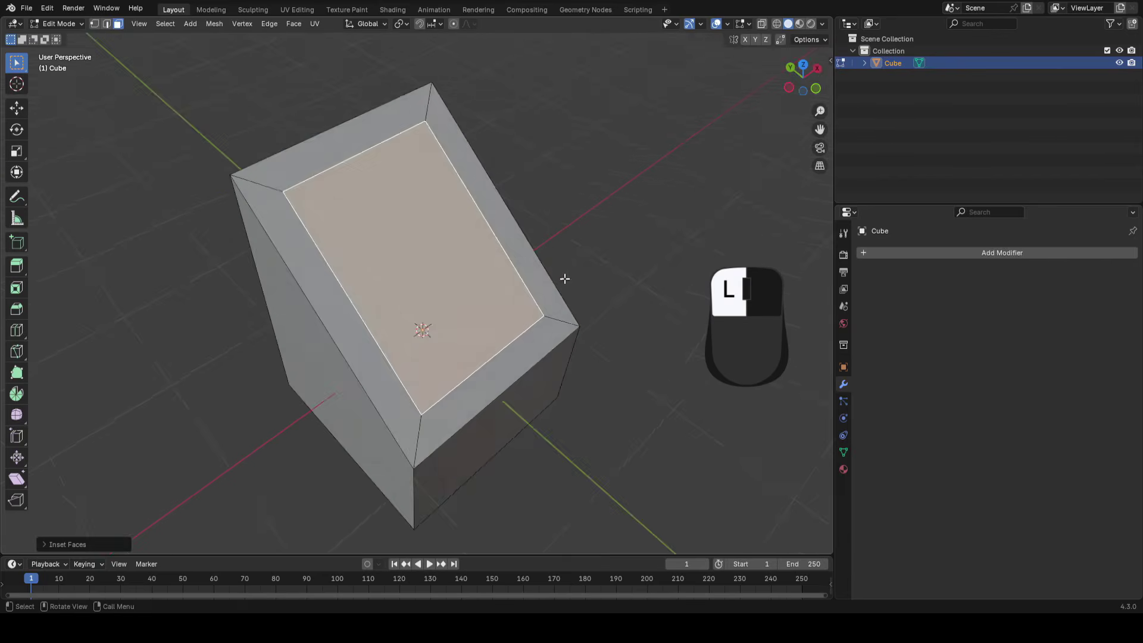
middle_drag(565, 278, 291, 192)
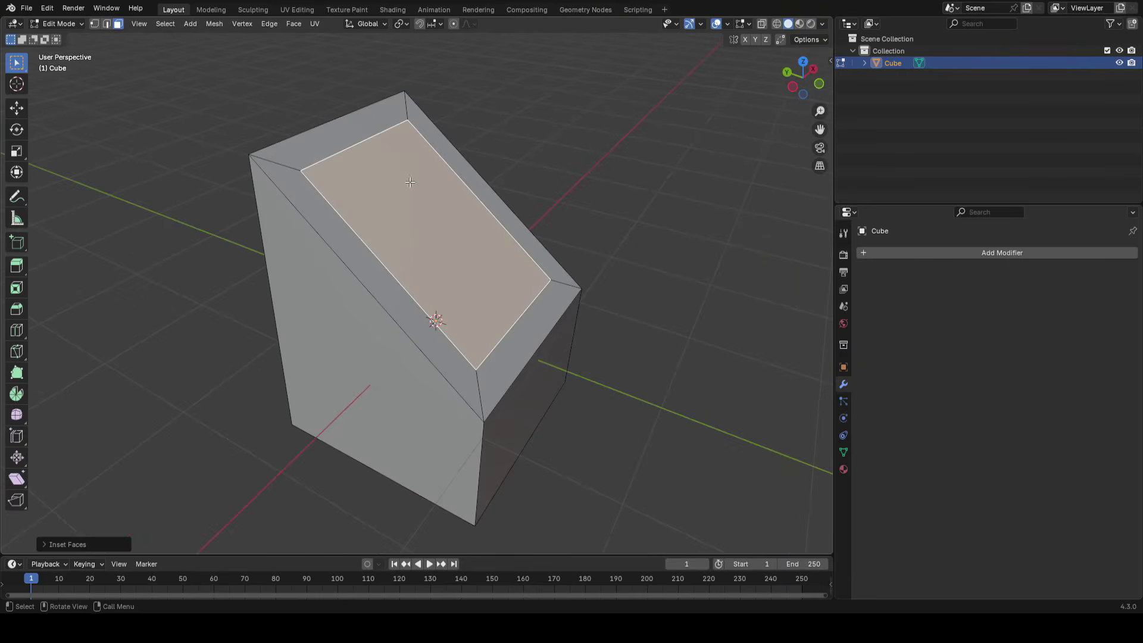
key(e)
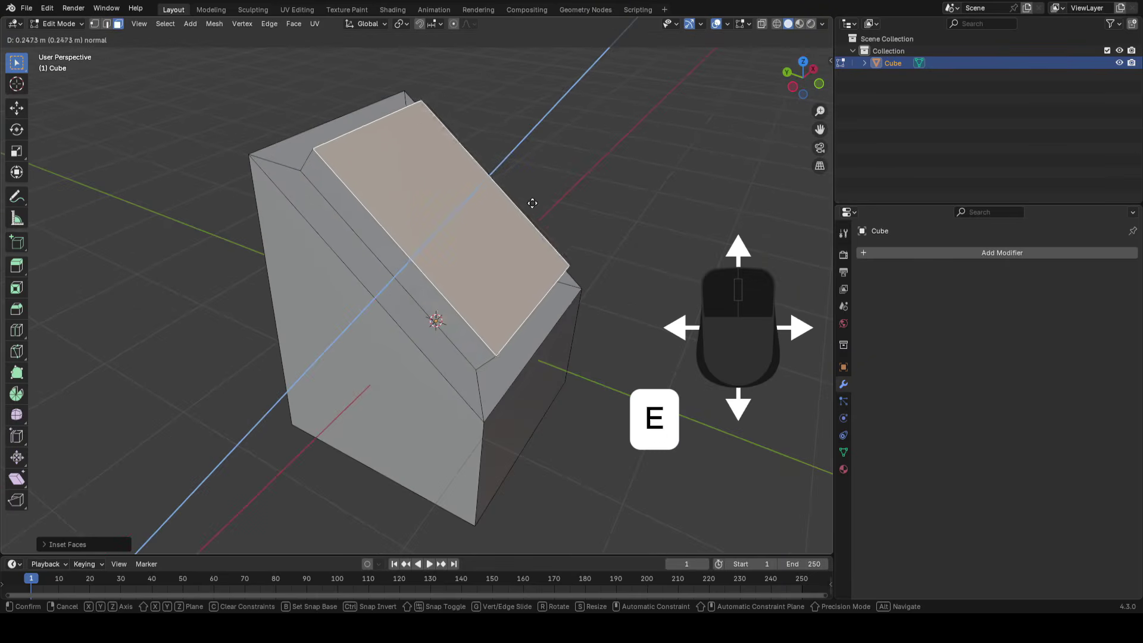
click(506, 235)
middle_drag(522, 225, 668, 282)
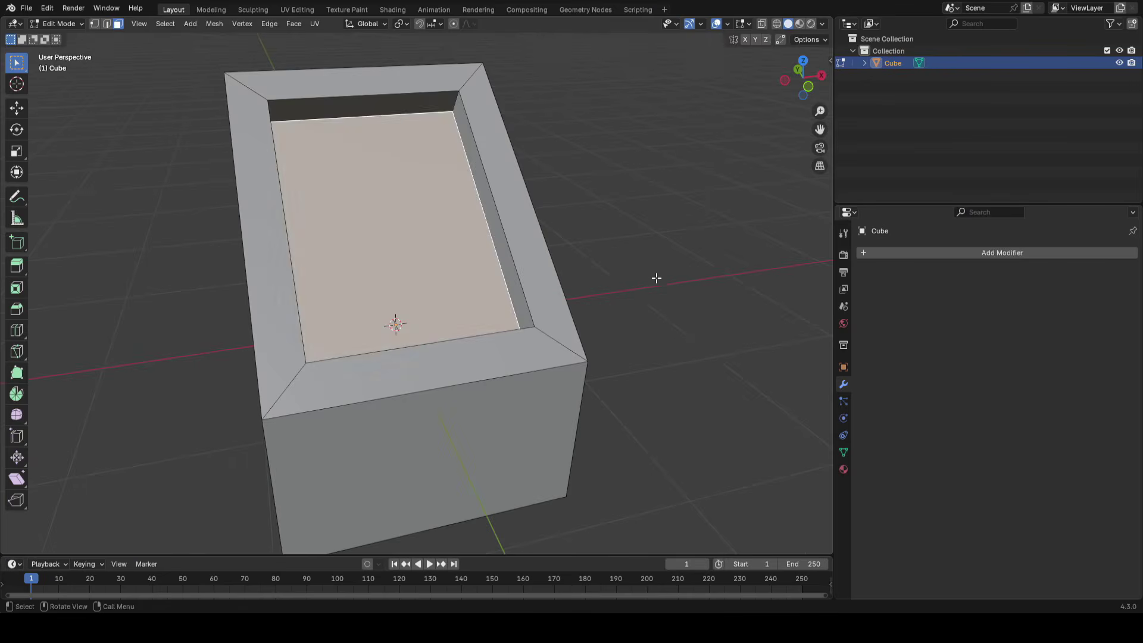
Inset the floor of the slope's recess, extrude the inner face outward into a raised block, and clear the selection
key(i)
click(625, 272)
key(e)
click(630, 241)
middle_drag(629, 242, 631, 298)
key(ctrl+z)
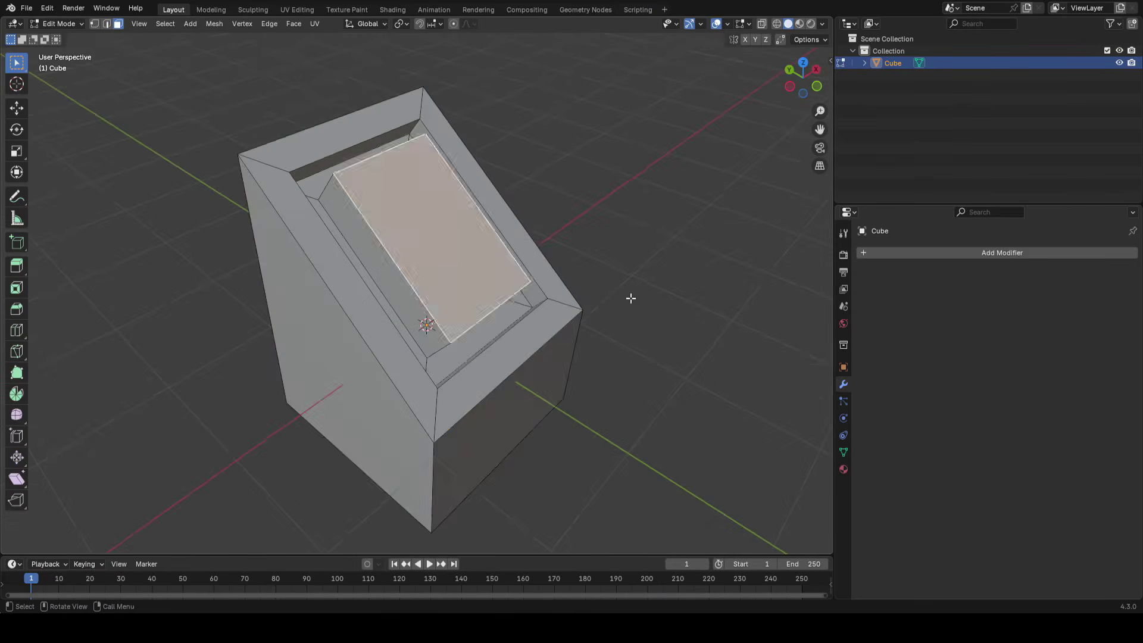
click(630, 298)
Select the front and bottom faces, inset them as one region by about 0.2 m, and undo the inset
click(454, 459)
middle_drag(401, 446, 694, 357)
click(375, 339)
key(i)
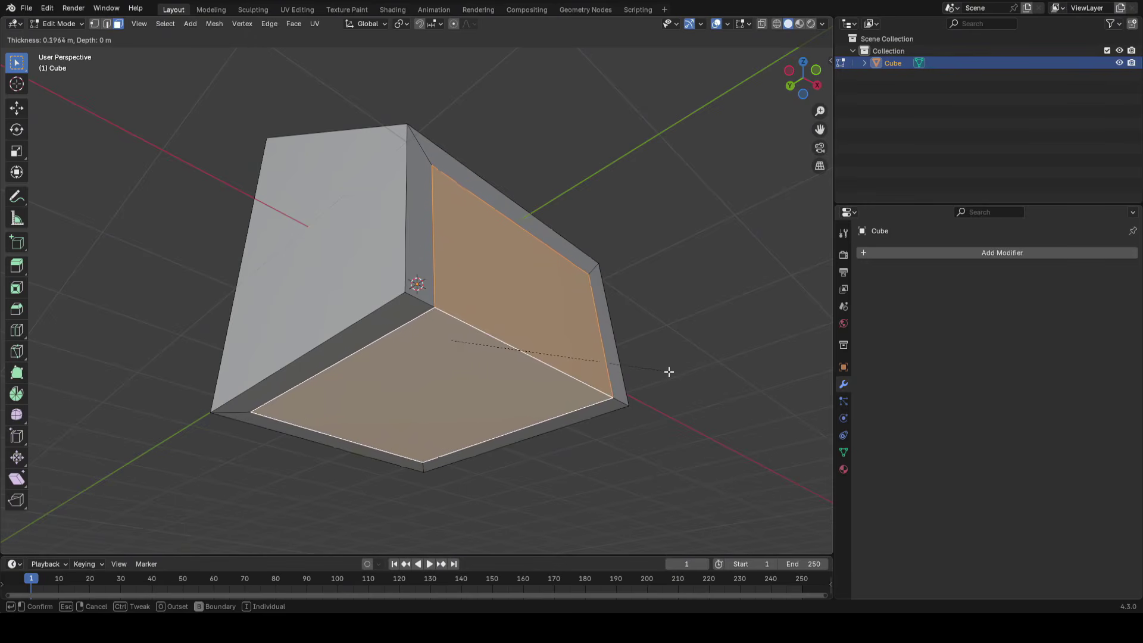
click(663, 376)
middle_drag(492, 293, 631, 306)
middle_drag(526, 325, 564, 299)
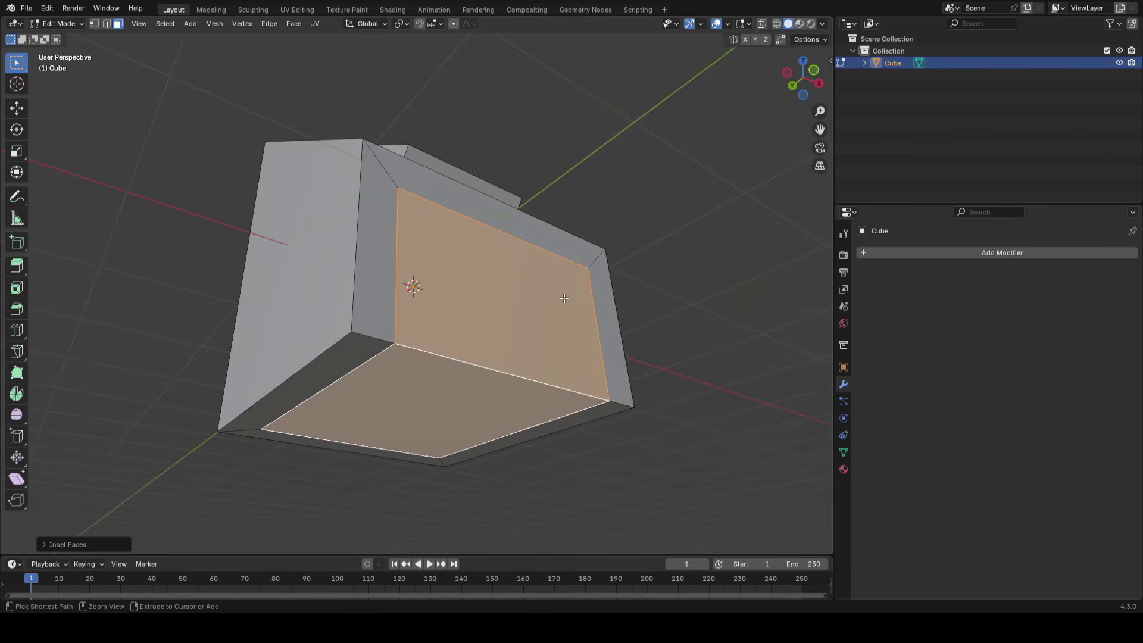
key(ctrl+z)
key(ctrl+z)
Inset the front and bottom faces individually so each gets its own border
middle_drag(449, 401, 661, 293)
key(i)
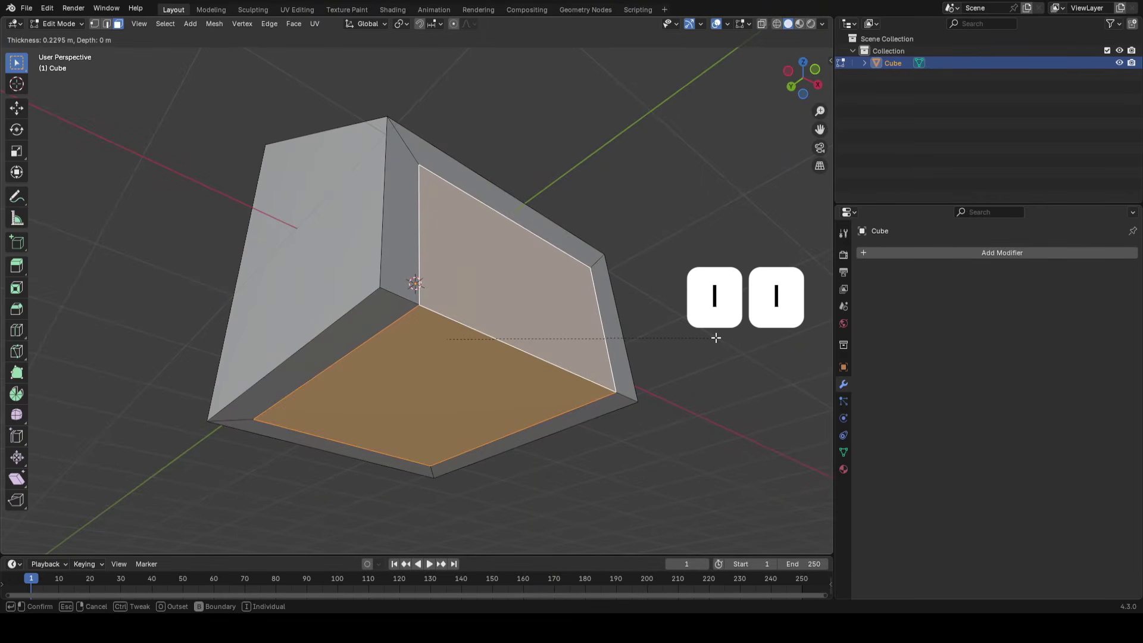
key(i)
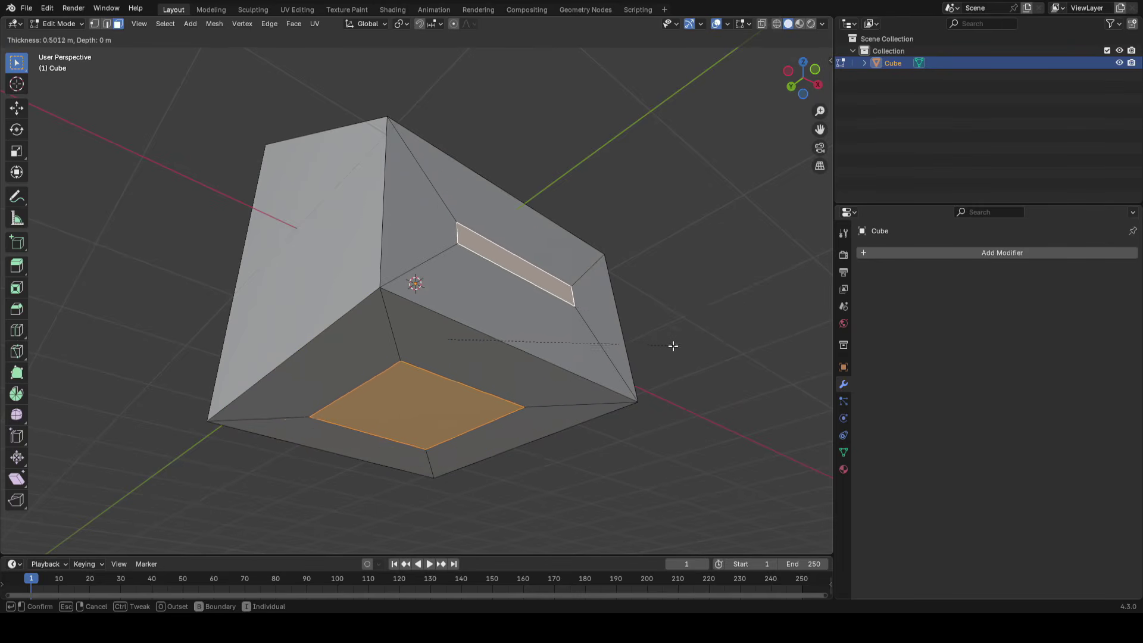
click(724, 334)
middle_drag(724, 334, 653, 334)
Extrude both inset faces inward about 0.14 m along their shared normal, then undo the extrusion
key(e)
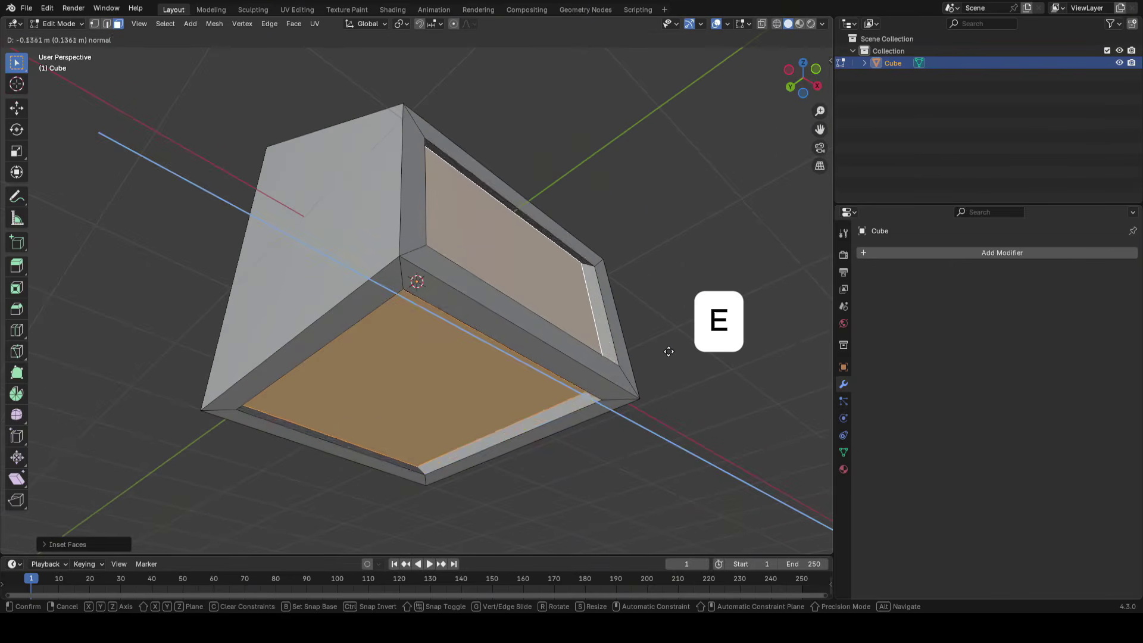
click(668, 350)
middle_drag(667, 350, 616, 209)
key(ctrl+z)
Extrude the front and bottom inset faces in place and push each inward along its own normal with Shrink/Fatten
middle_drag(398, 460, 406, 453)
middle_drag(470, 273, 422, 414)
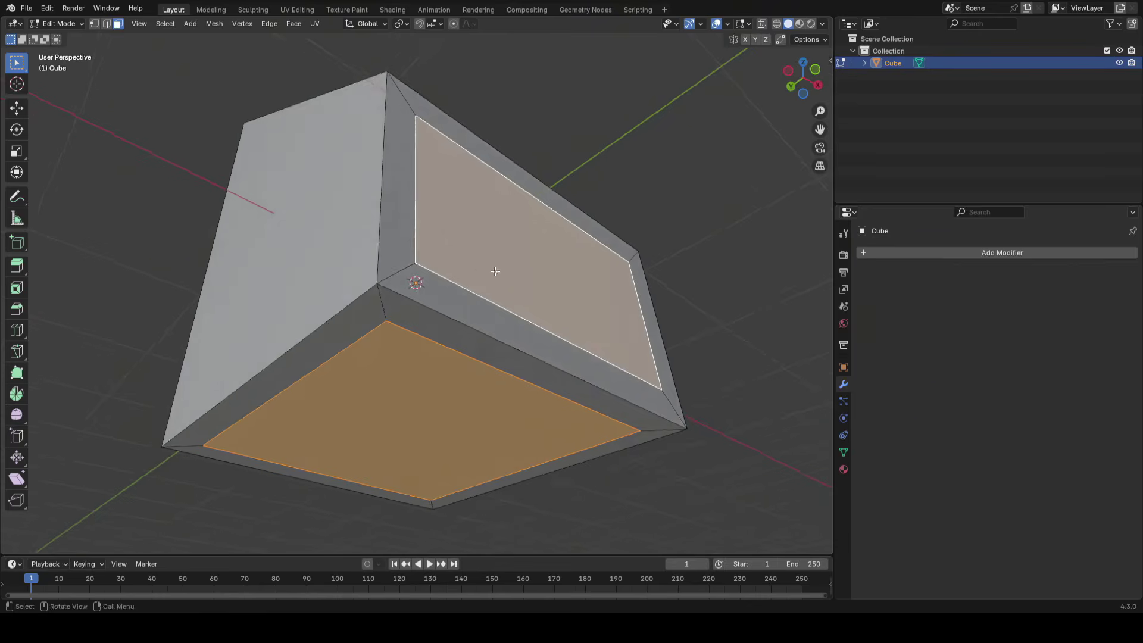
middle_drag(494, 271, 689, 286)
key(i)
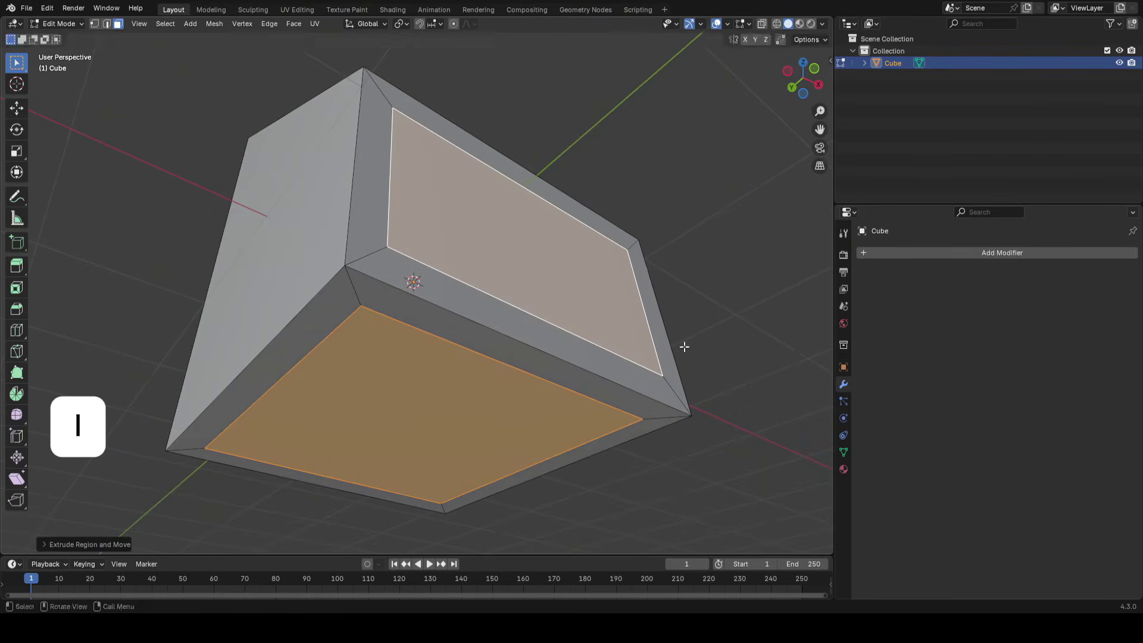
right_click(683, 347)
key(alt+s)
click(667, 348)
middle_drag(666, 347, 637, 357)
Inset the recessed front and bottom faces again, extrude the inner faces outward as blocks, and clear the selection
key(i)
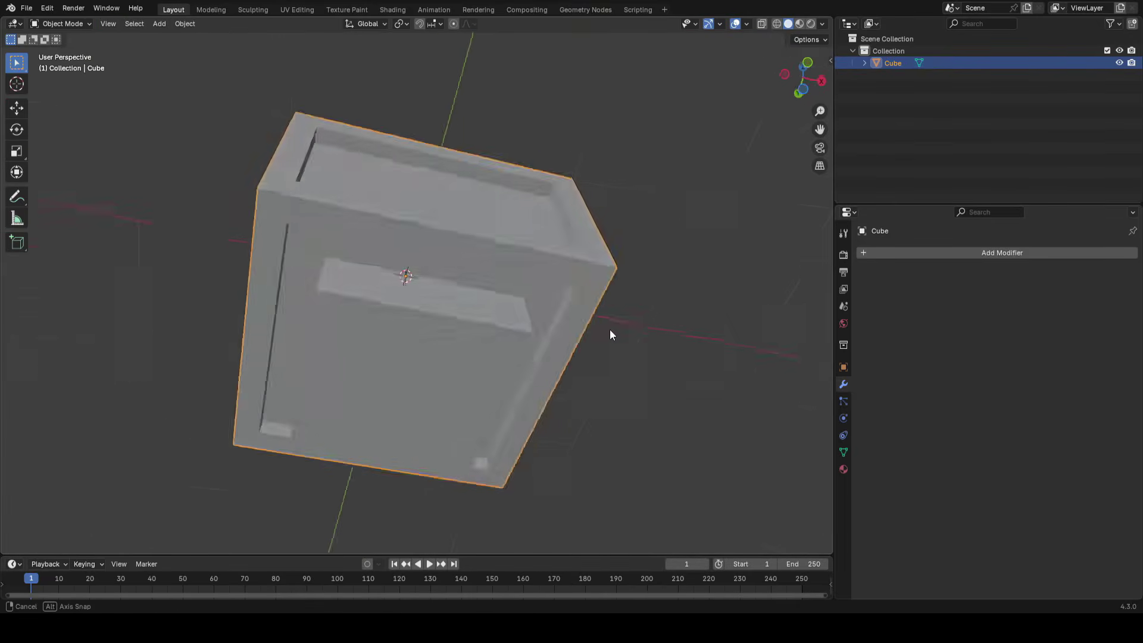
middle_drag(609, 331, 649, 391)
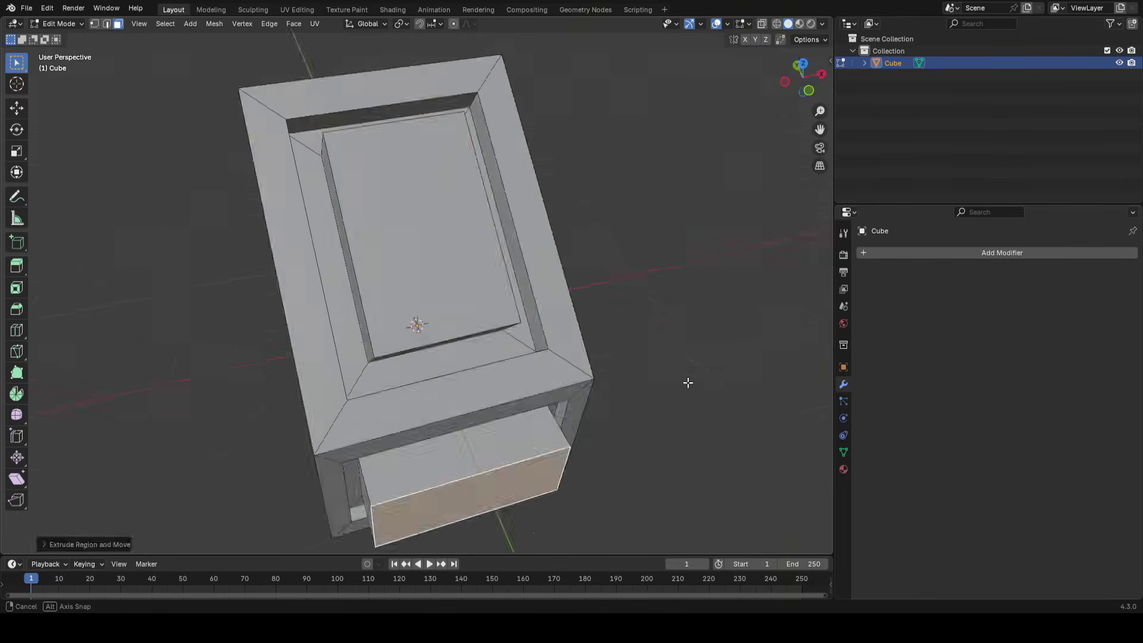
middle_drag(686, 383, 684, 339)
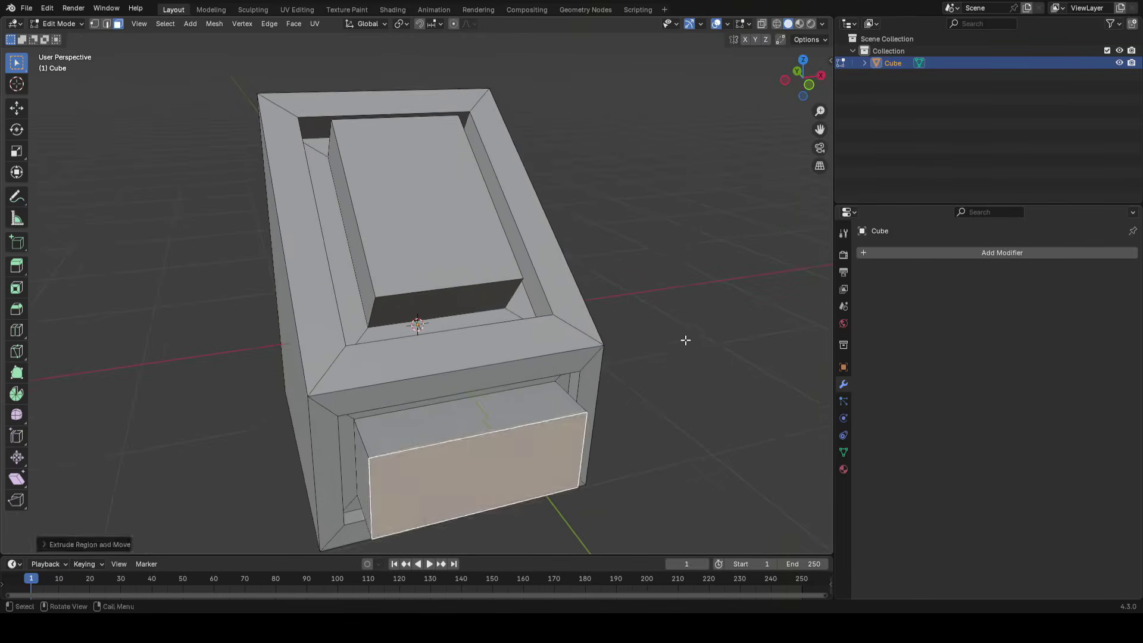
click(679, 324)
middle_drag(650, 262, 698, 307)
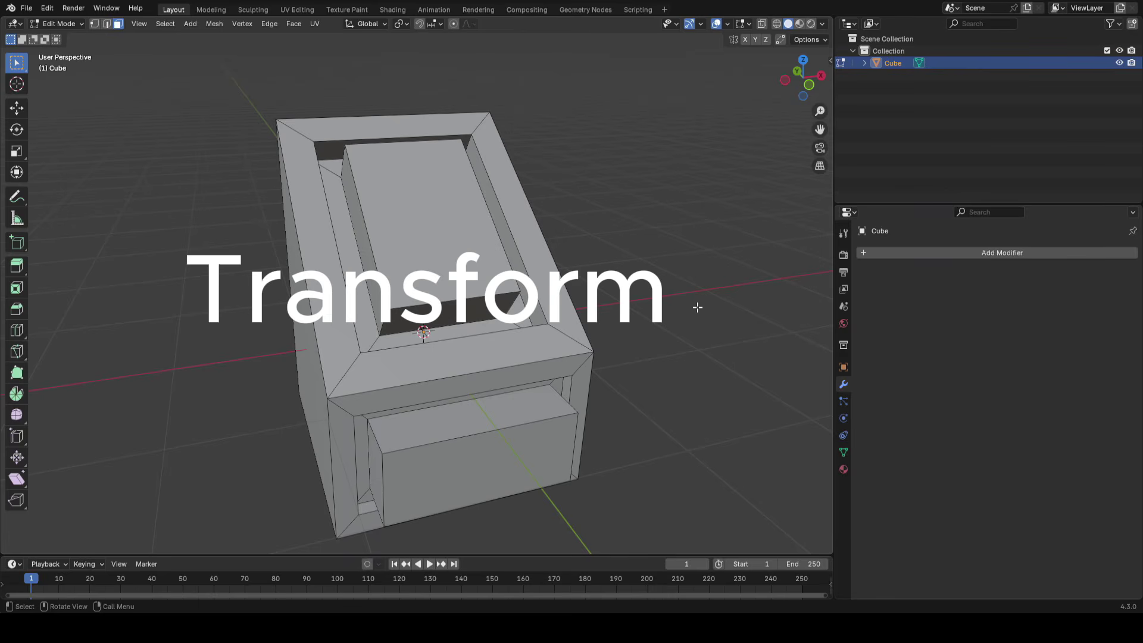
Select the outer faces of the front and sloped blocks and try scaling them down around their shared median point
click(441, 466)
shift+click(420, 218)
shift+middle_drag(559, 382, 517, 351)
key(s)
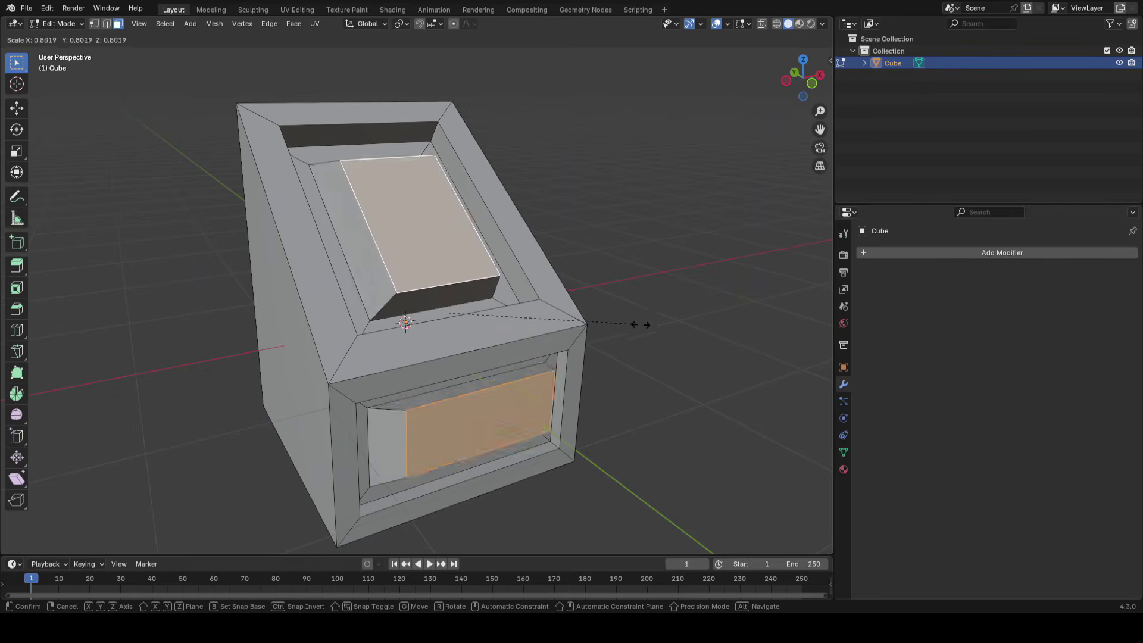
key(Escape)
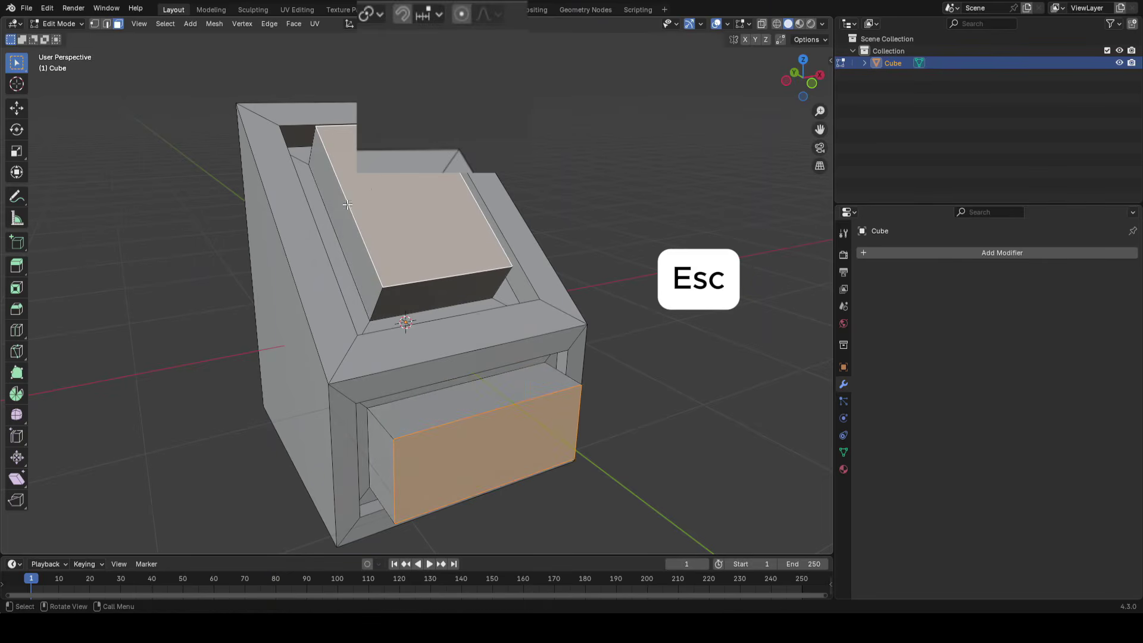
Set the transform pivot point to Individual Origins and scale the front and sloped block faces around their own centers
click(374, 21)
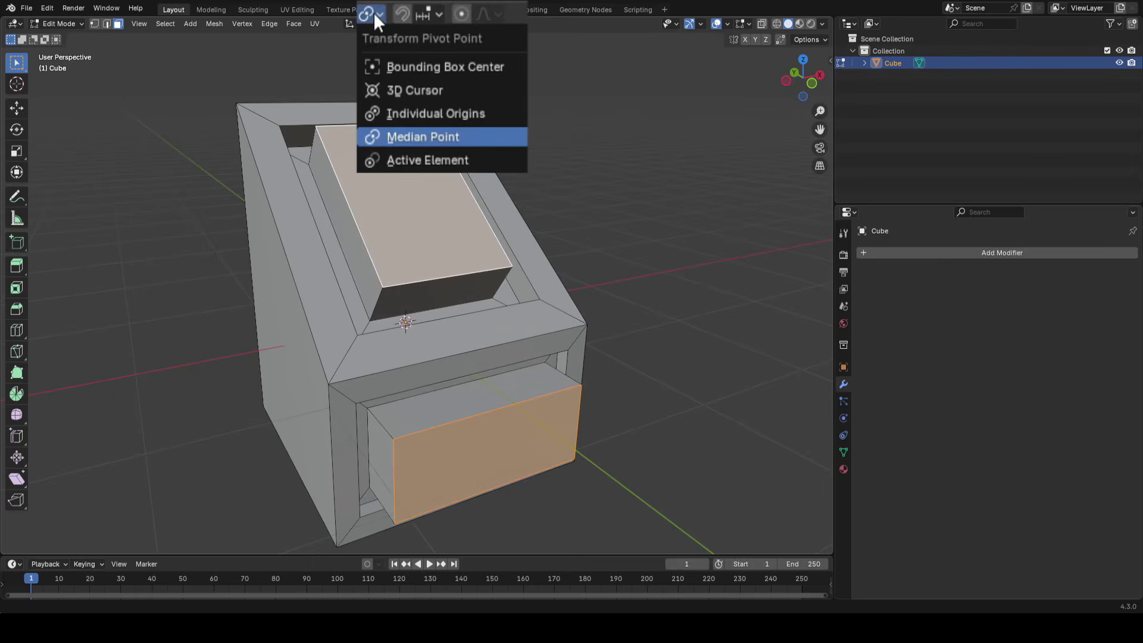
click(448, 113)
middle_drag(696, 261, 523, 232)
key(s)
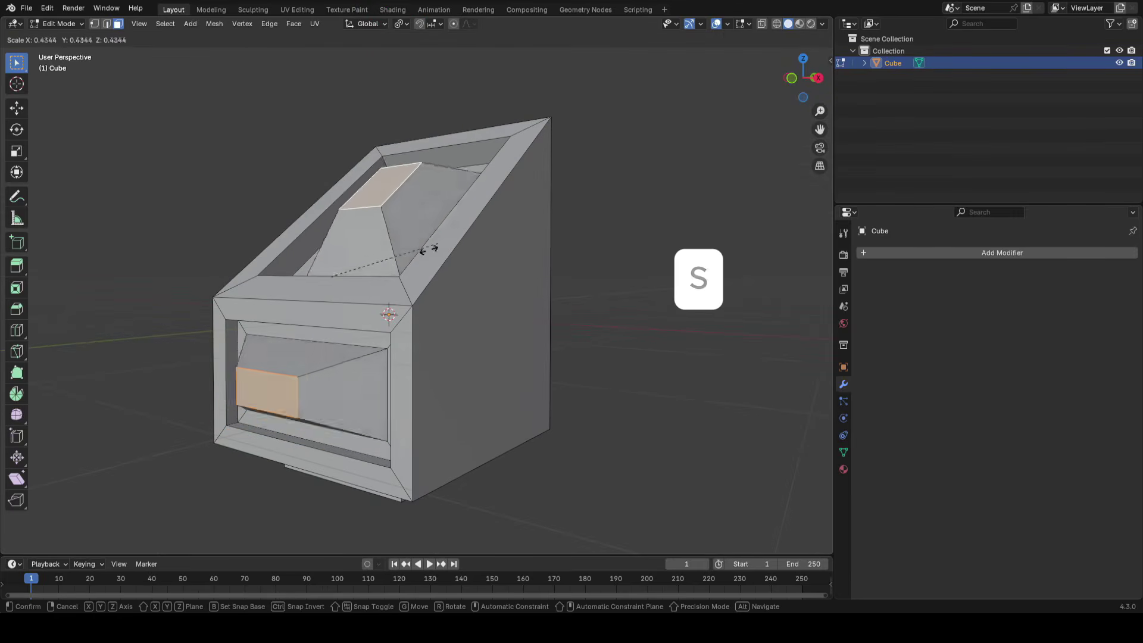
click(464, 237)
middle_drag(464, 237, 591, 265)
key(s)
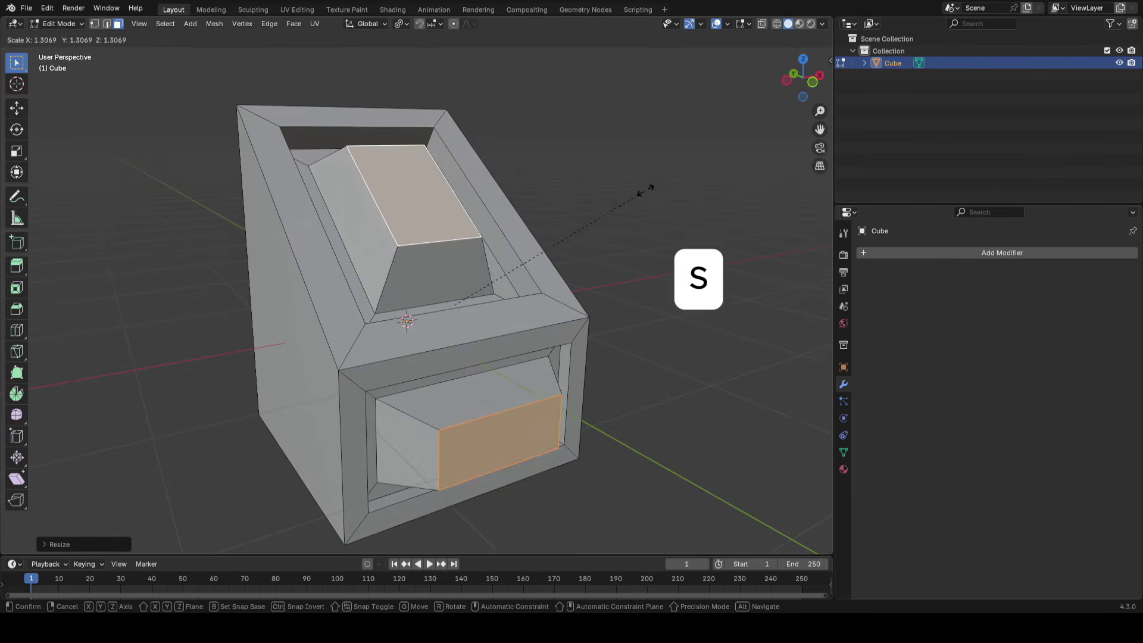
click(593, 258)
Select the outer faces of the bottom and front blocks and scale each around its own center
middle_drag(593, 258, 444, 306)
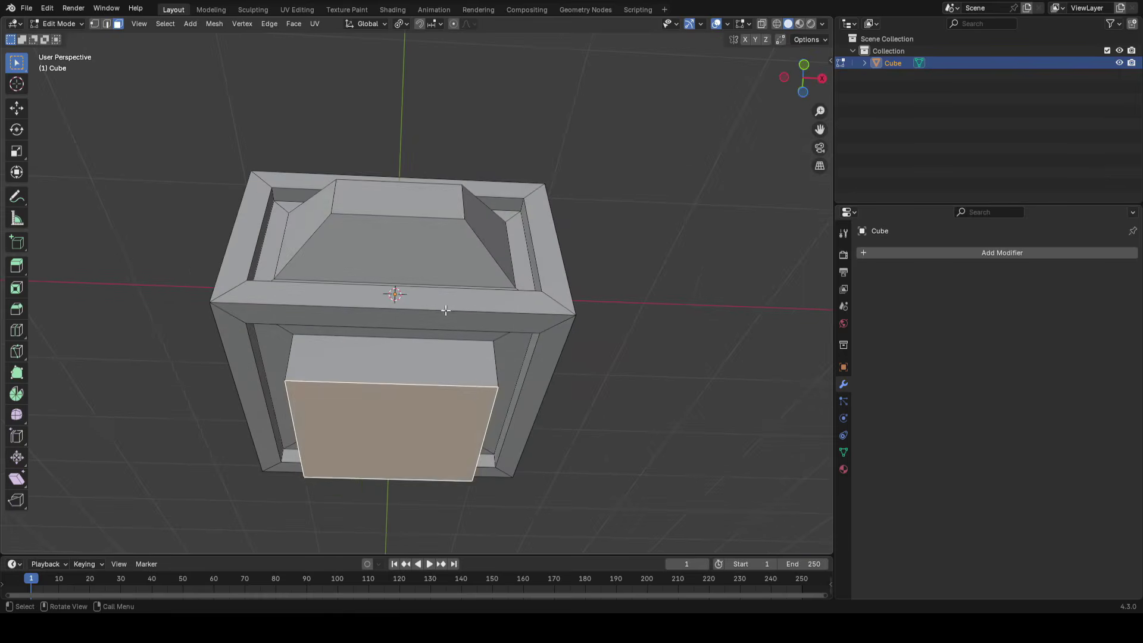
shift+click(410, 201)
middle_drag(410, 201, 513, 321)
key(s)
click(571, 309)
Inset the cube's side face on the positive X side and extrude the inner face outward
click(500, 333)
key(i)
click(653, 395)
key(e)
click(621, 390)
middle_drag(455, 354, 562, 360)
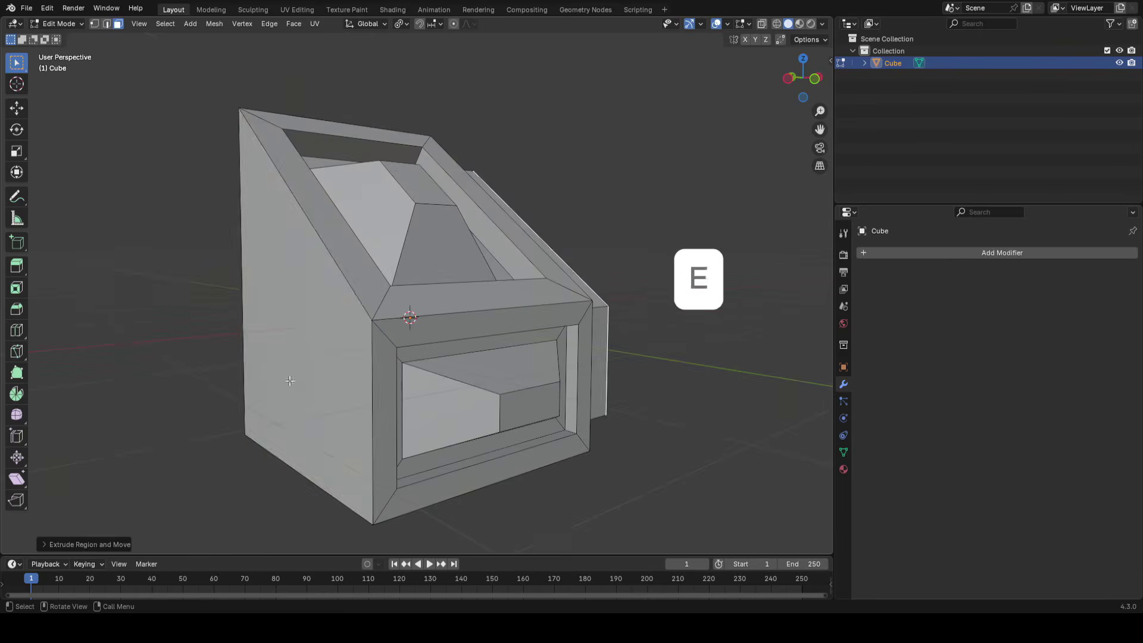
Inset the opposite side face and extrude its inner face outward
click(288, 366)
key(i)
click(467, 393)
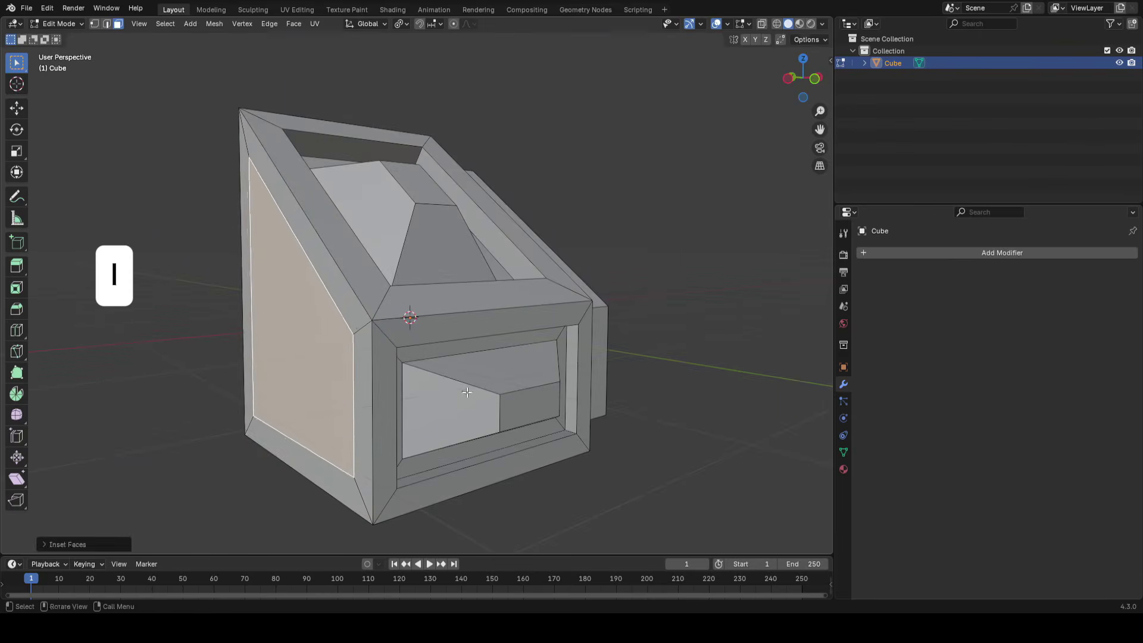
key(e)
click(414, 397)
Try to scale both extruded side faces together about their shared center
middle_drag(280, 334, 506, 357)
middle_drag(342, 322, 432, 86)
click(456, 114)
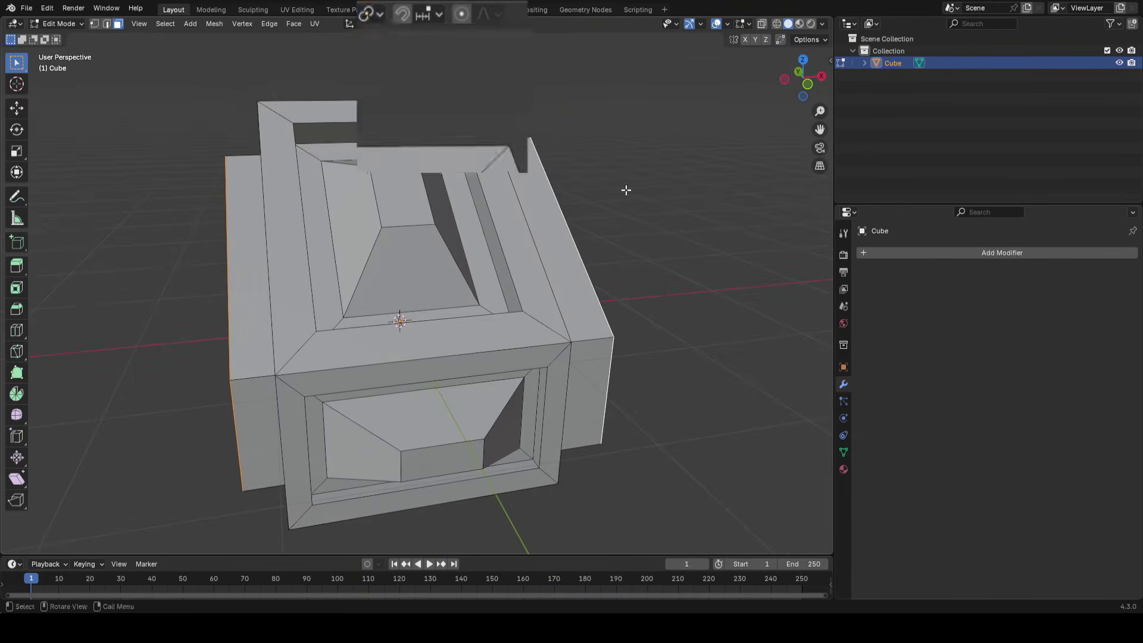
key(s)
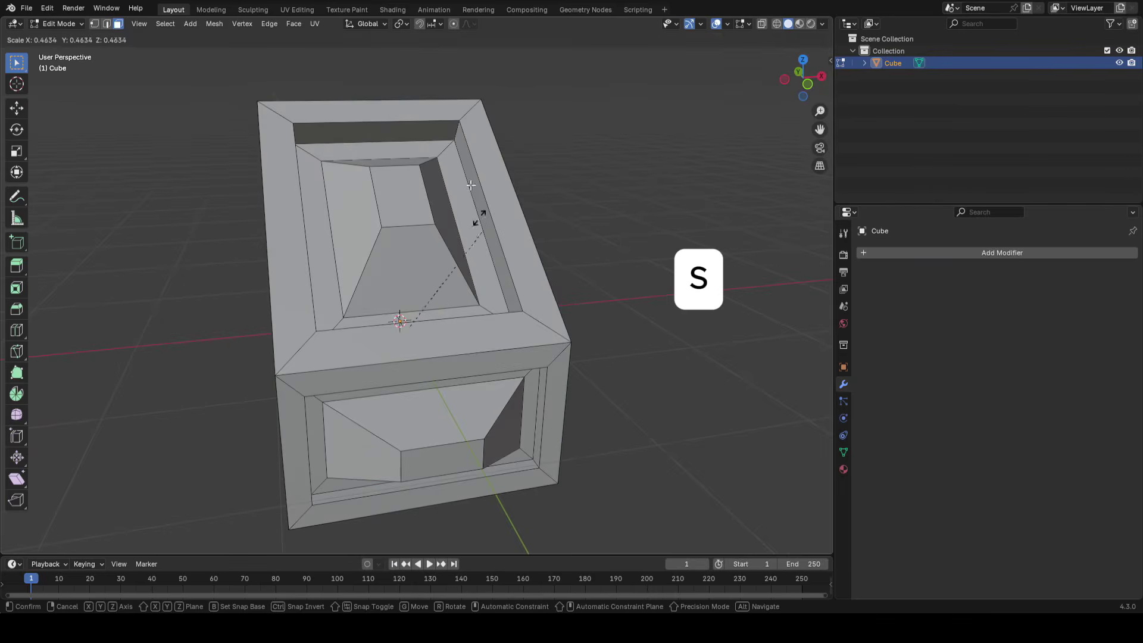
right_click(474, 222)
Set the transform pivot point to Individual Origins and scale both extruded side faces down around their own centers
click(402, 24)
click(474, 139)
key(s)
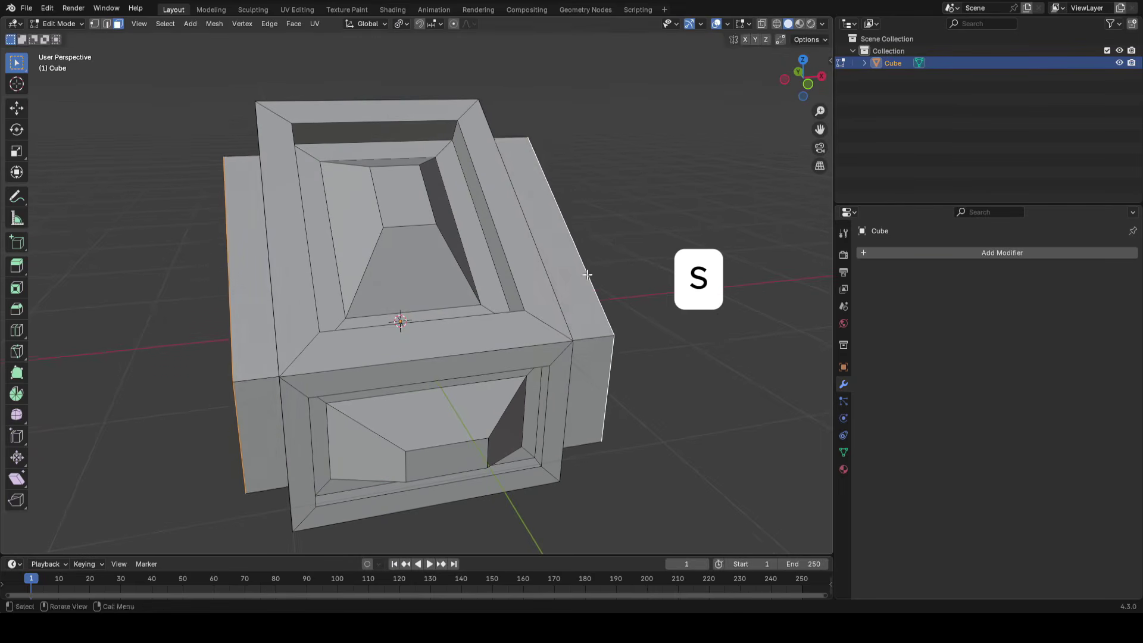
click(631, 316)
middle_drag(630, 316, 568, 391)
key(s)
click(576, 391)
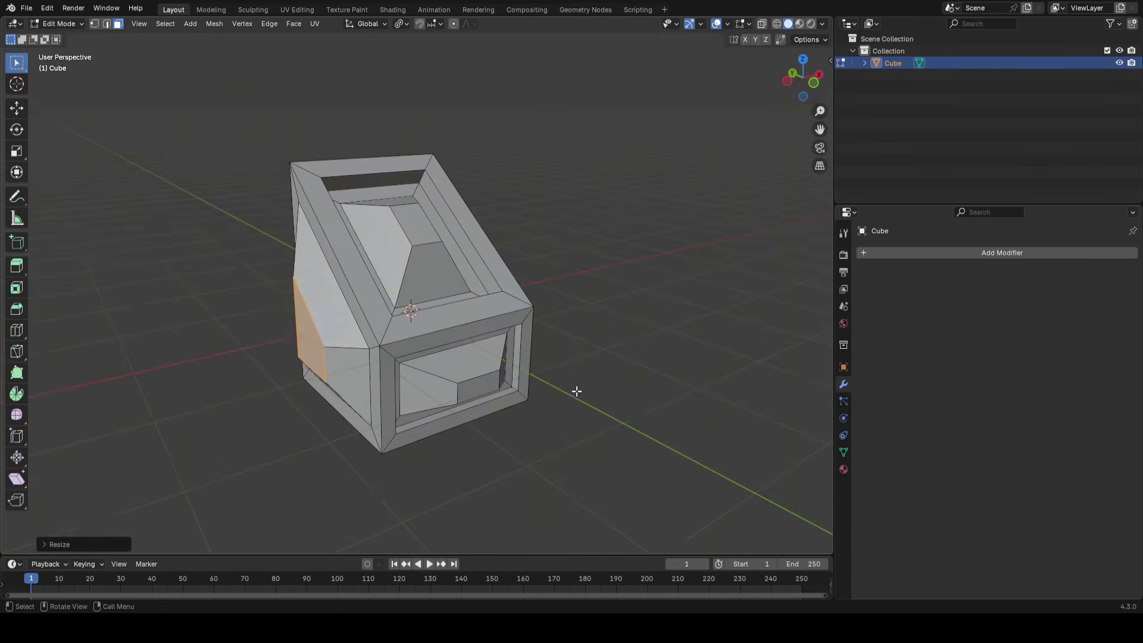
Set the transform pivot point to Active Element
scroll(628, 331, up, 1)
middle_drag(628, 331, 579, 346)
click(400, 23)
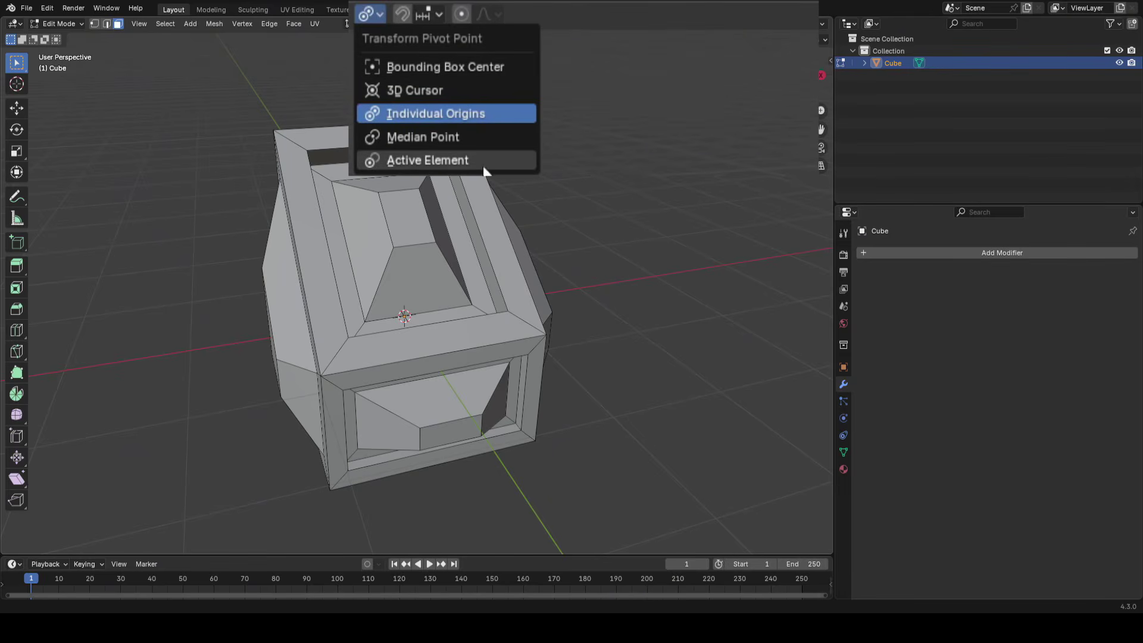
click(456, 159)
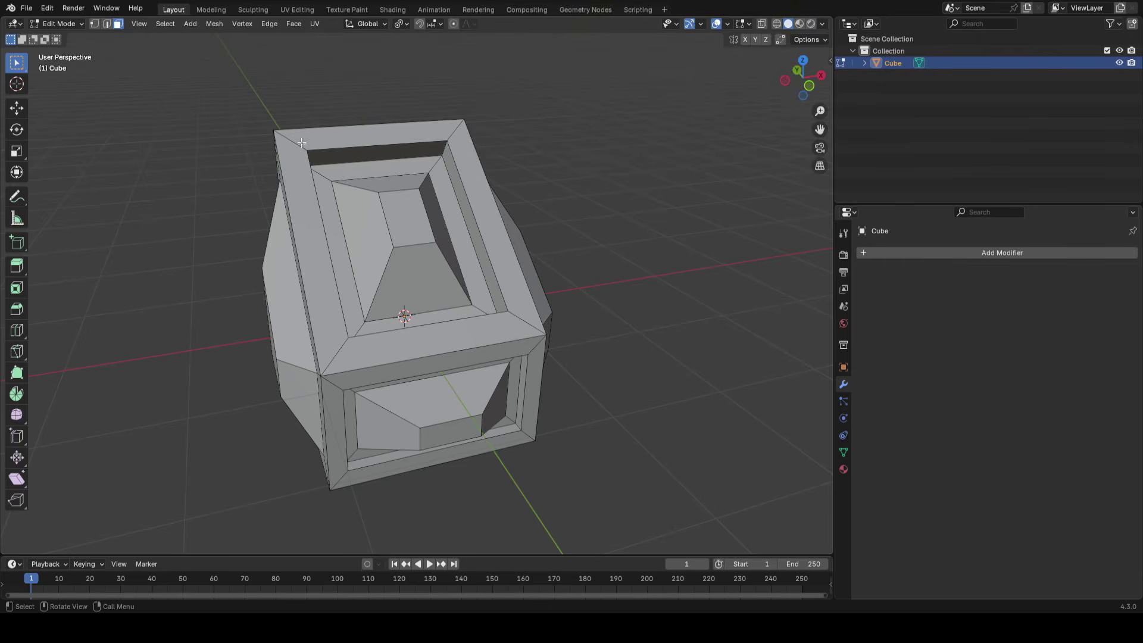
middle_drag(602, 204, 610, 210)
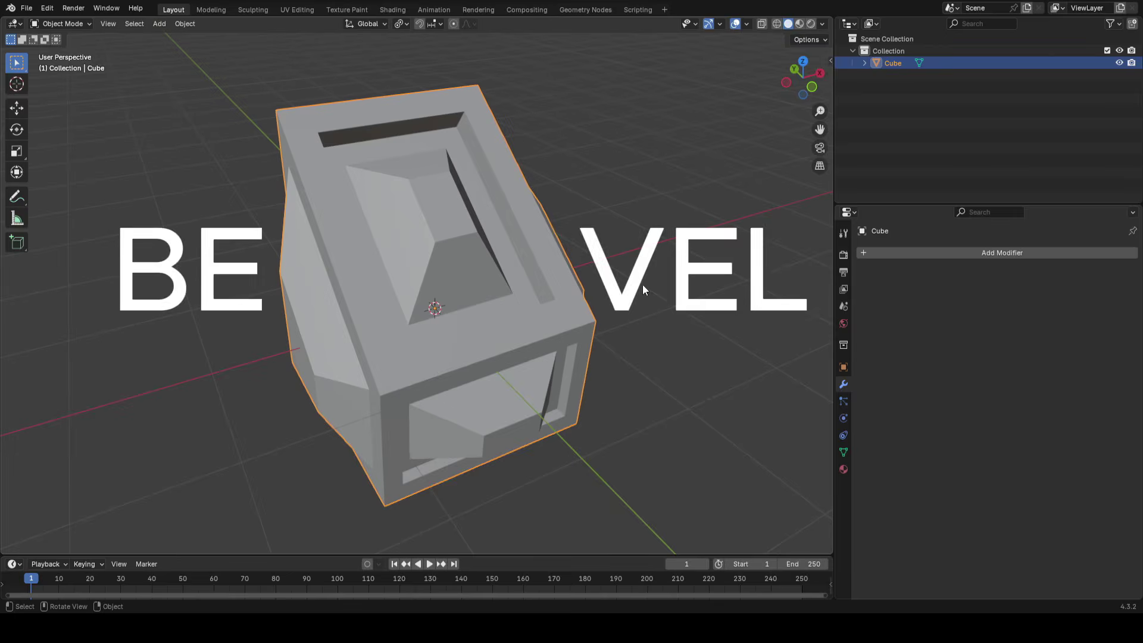
Bevel the cube's upper back edge in Edit Mode with an offset of about 0.25 m, trying different segment counts
key(Tab)
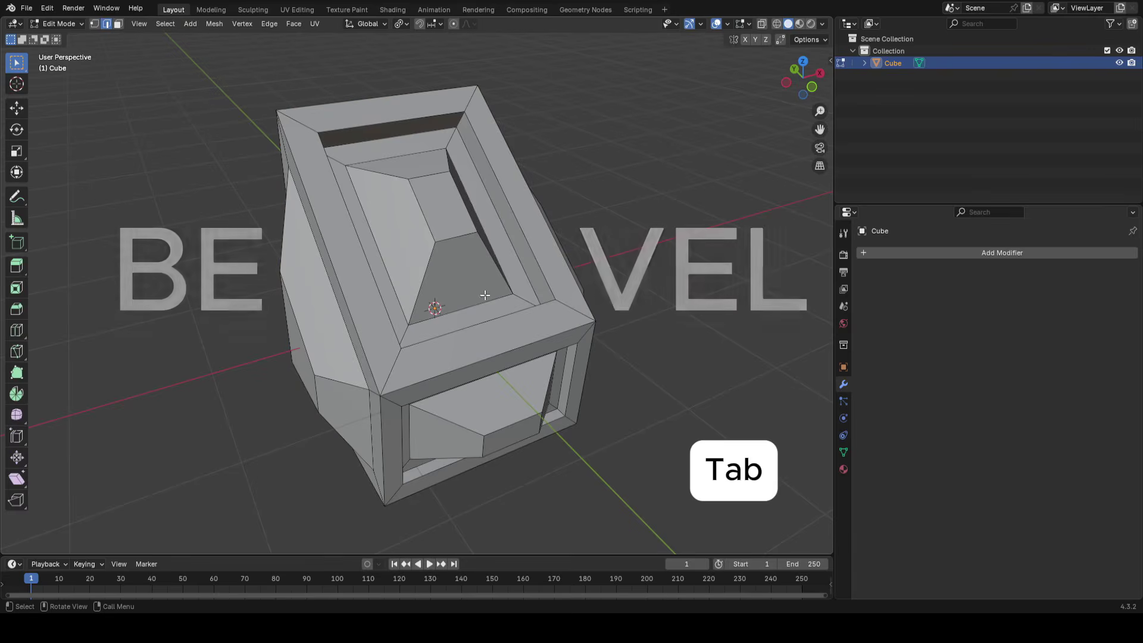
middle_drag(485, 294, 438, 250)
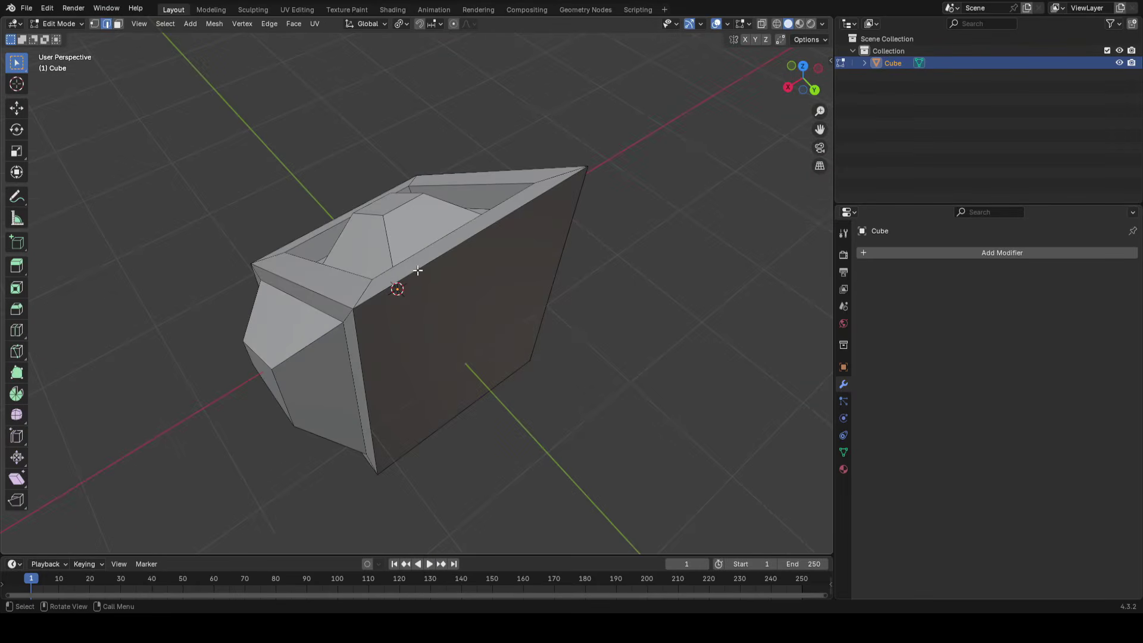
shift+middle_drag(569, 242, 585, 271)
scroll(567, 269, up, 3)
key(ctrl+b)
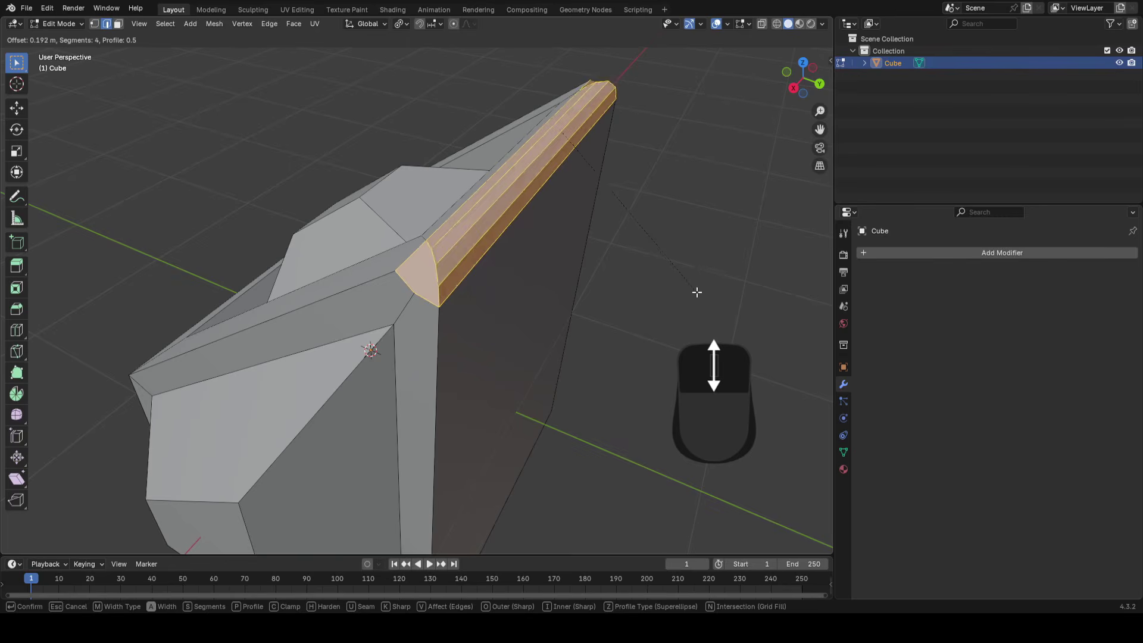
scroll(704, 276, down, 2)
scroll(704, 276, up, 2)
scroll(704, 278, down, 1)
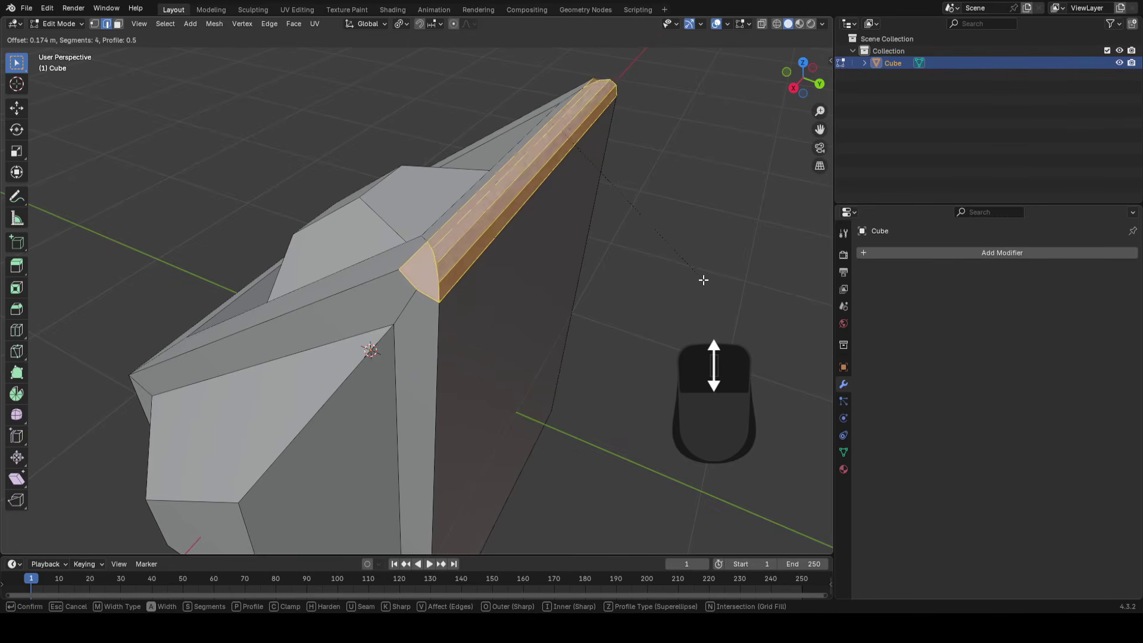
scroll(695, 313, down, 2)
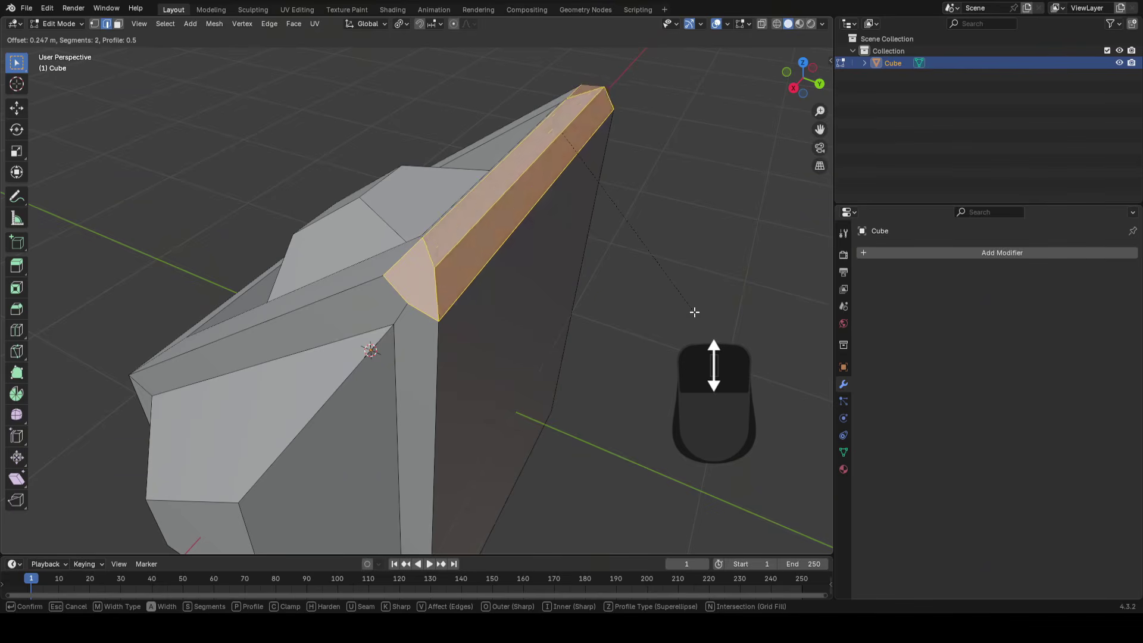
scroll(694, 311, up, 3)
click(694, 312)
Undo the bevel on the cube's upper back edge
middle_drag(682, 193, 494, 215)
click(696, 199)
drag(494, 216, 446, 280)
key(ctrl+z)
middle_drag(401, 306, 511, 252)
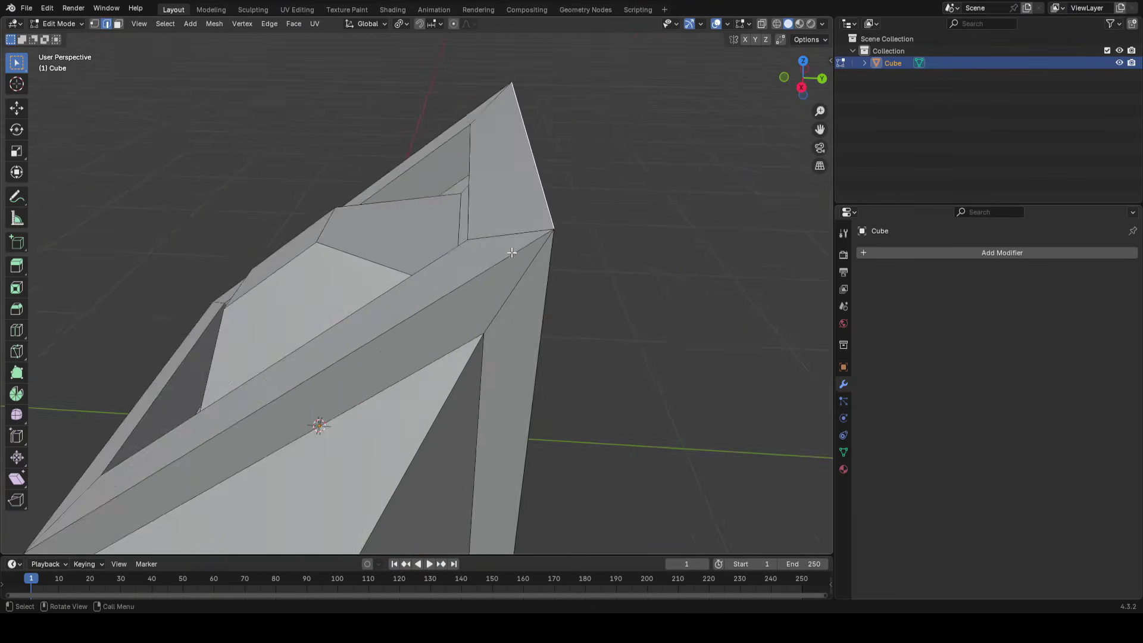
Add a second cube as a separate object in Object Mode and move it clear of the first model
scroll(573, 213, down, 5)
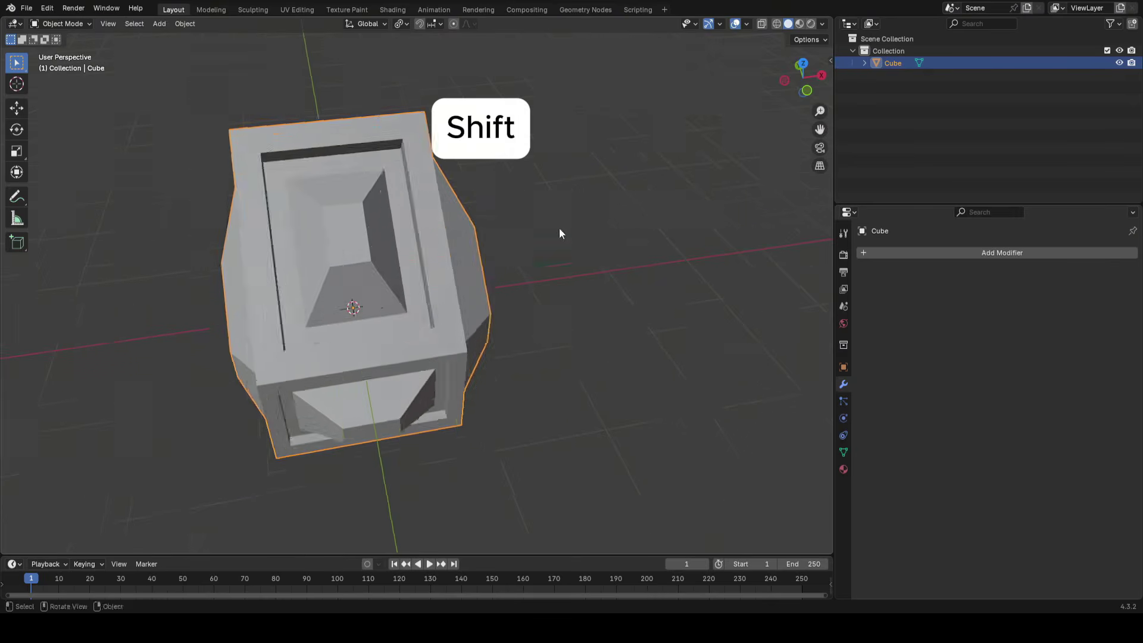
scroll(561, 232, down, 2)
key(shift+a)
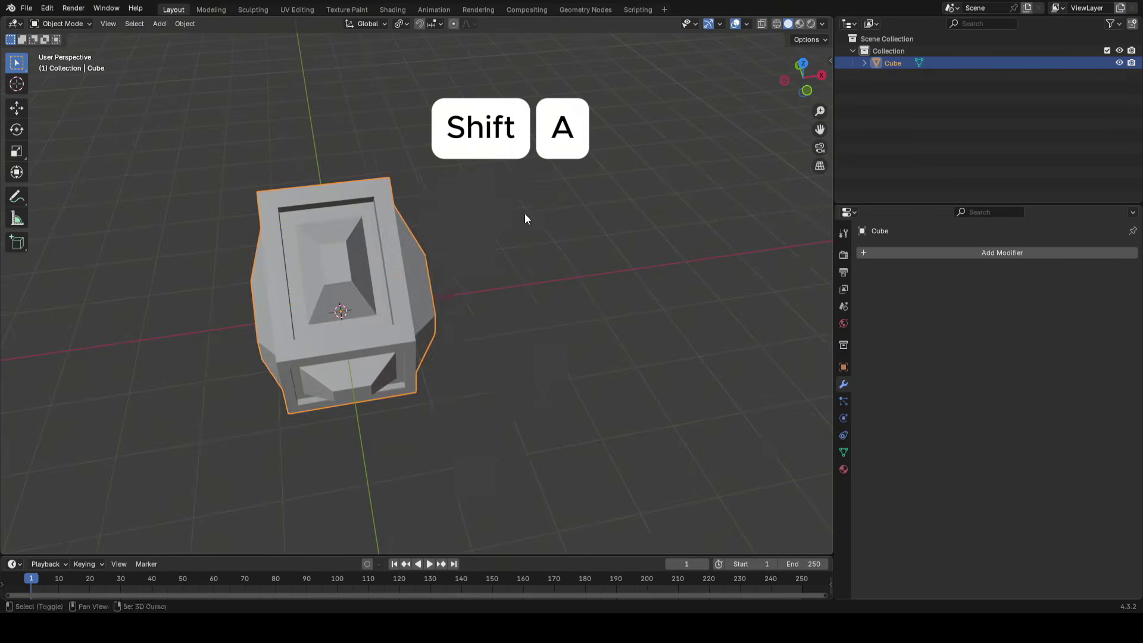
mouse_move(492, 231)
click(576, 241)
key(g)
click(663, 197)
Bevel one top edge of the second cube in Edit Mode with one segment and an offset of about 0.9 m
shift+middle_drag(663, 198, 489, 332)
scroll(489, 332, up, 1)
middle_drag(489, 332, 553, 271)
scroll(555, 277, up, 1)
key(Tab)
mouse_move(622, 268)
middle_down()
mouse_move(670, 263)
mouse_move(620, 284)
mouse_move(643, 273)
middle_up()
click(538, 230)
key(ctrl+b)
scroll(583, 273, up, 3)
scroll(587, 269, down, 1)
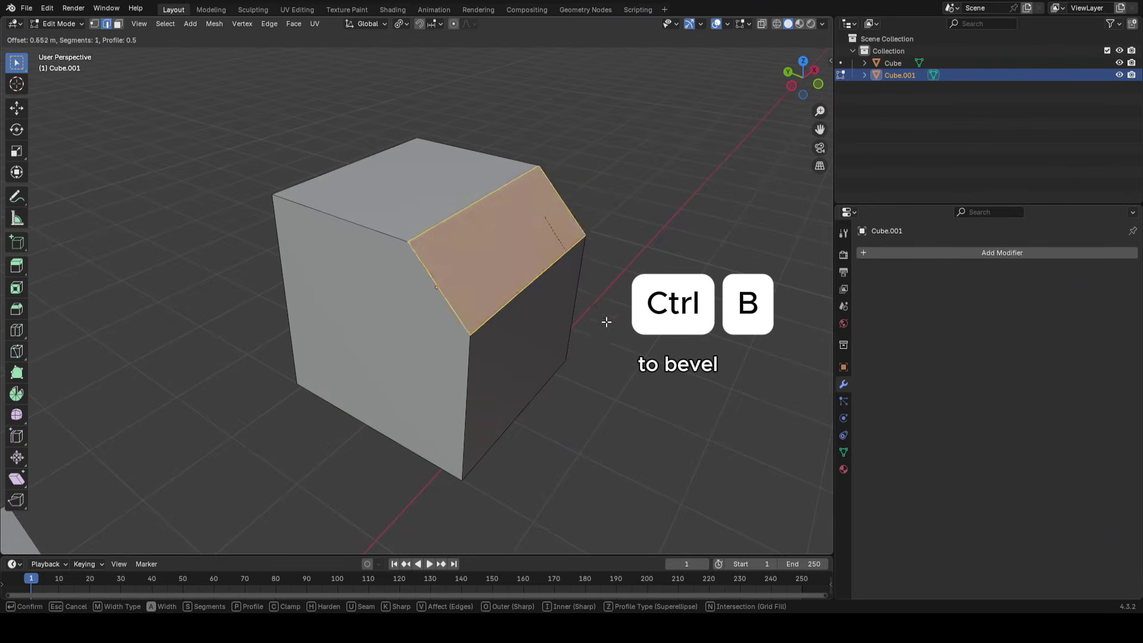
scroll(601, 345, down, 2)
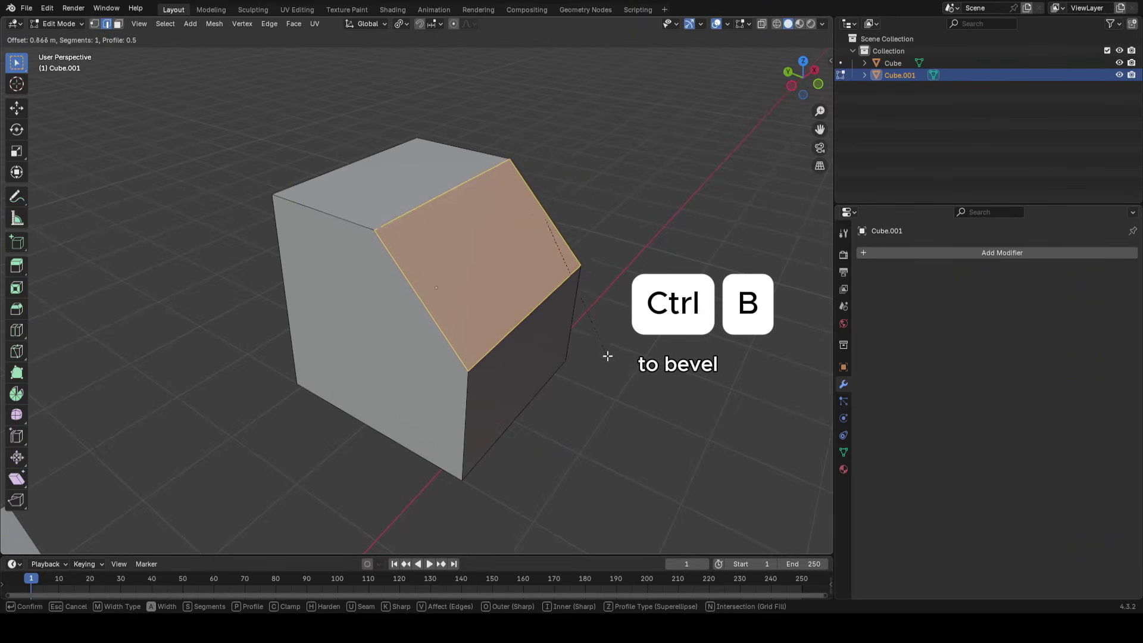
click(613, 365)
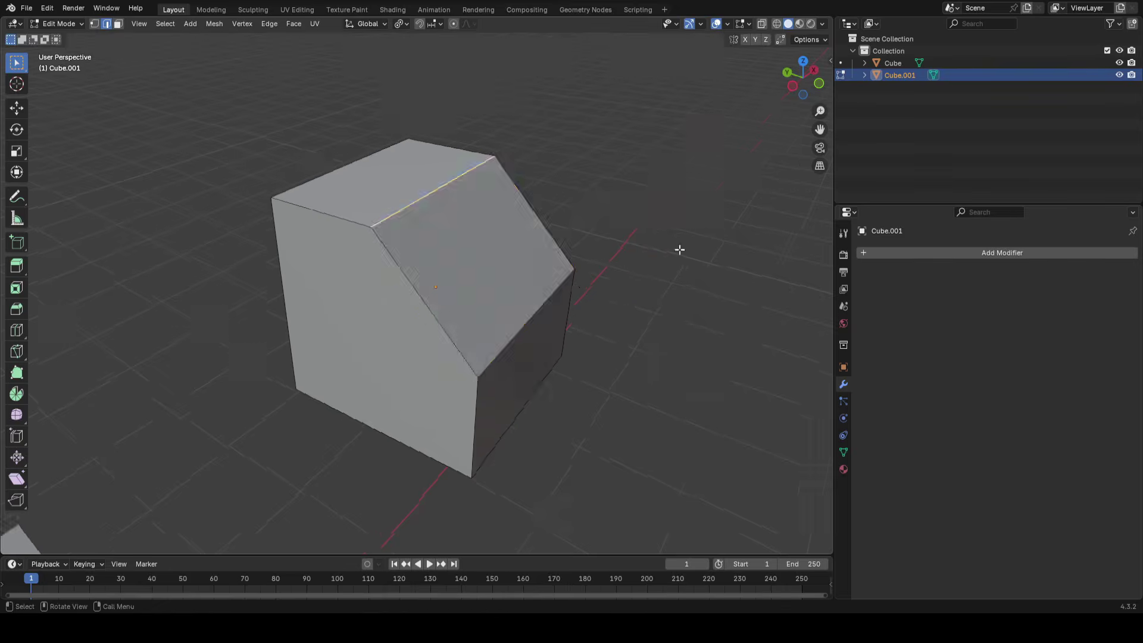
Bevel the edge between the second cube's top face and its slope with a single segment
click(410, 196)
key(ctrl+b)
click(616, 264)
middle_drag(571, 272, 333, 298)
key(Tab)
middle_drag(535, 306, 684, 278)
middle_drag(410, 351, 492, 327)
Bevel the lower edge of the second cube's slope with multiple segments
key(Tab)
click(493, 305)
key(ctrl+b)
scroll(638, 296, up, 5)
click(638, 296)
middle_drag(654, 309, 607, 296)
click(646, 270)
key(Tab)
key(Tab)
Add another cube at the 3D cursor in Edit Mode, inside the beveled cube's object
key(shift+a)
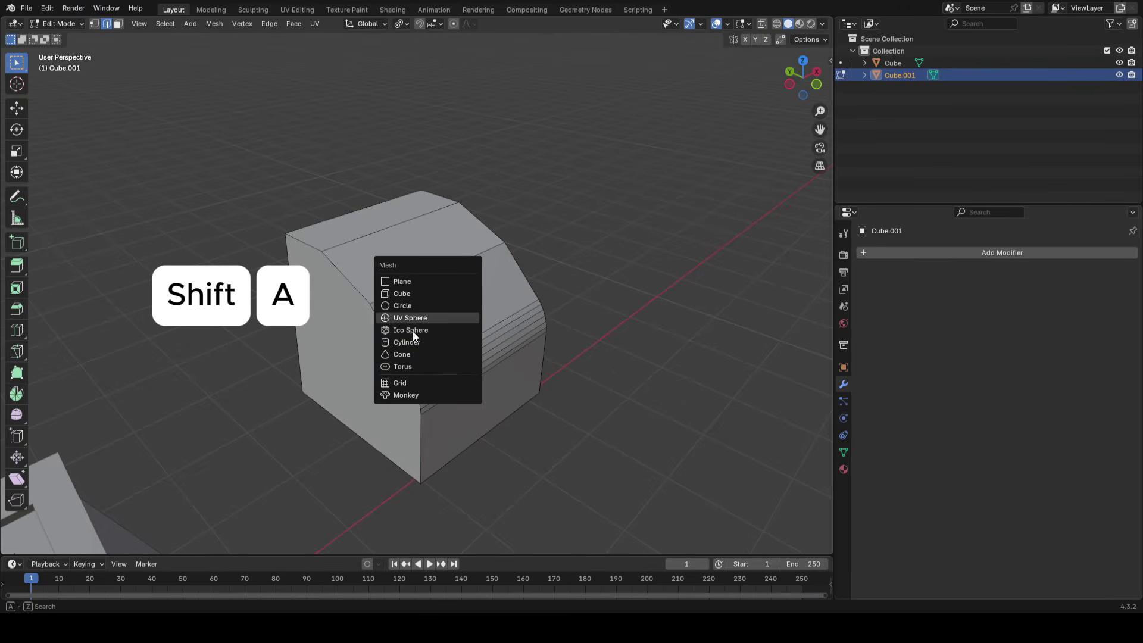
click(406, 293)
scroll(466, 334, down, 5)
shift+middle_drag(266, 479, 366, 351)
scroll(366, 351, up, 2)
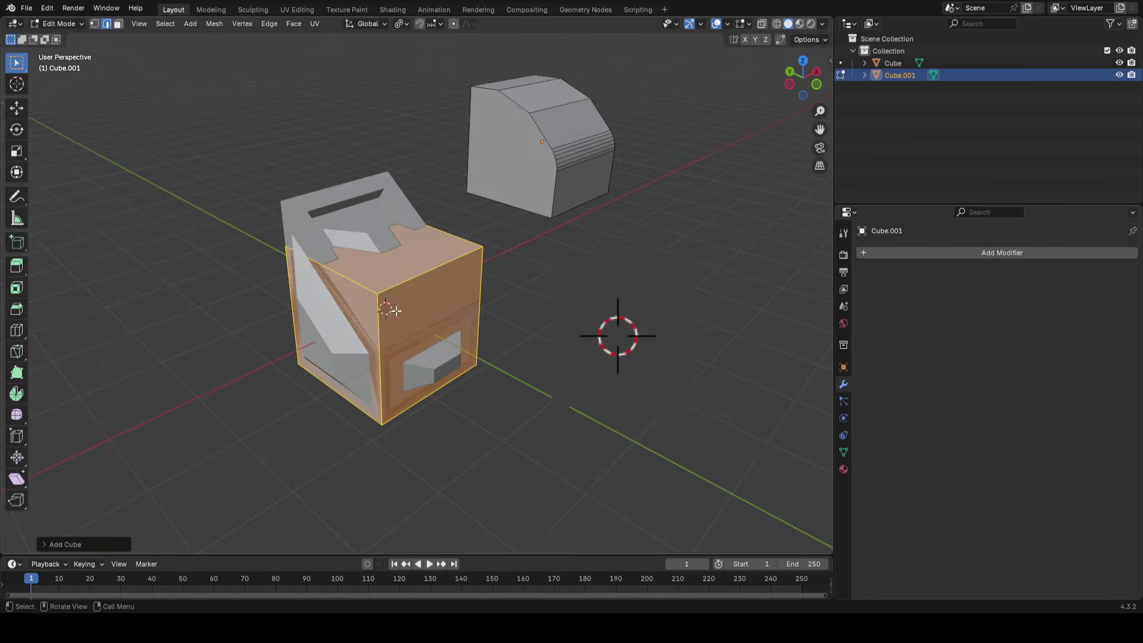
scroll(381, 311, up, 3)
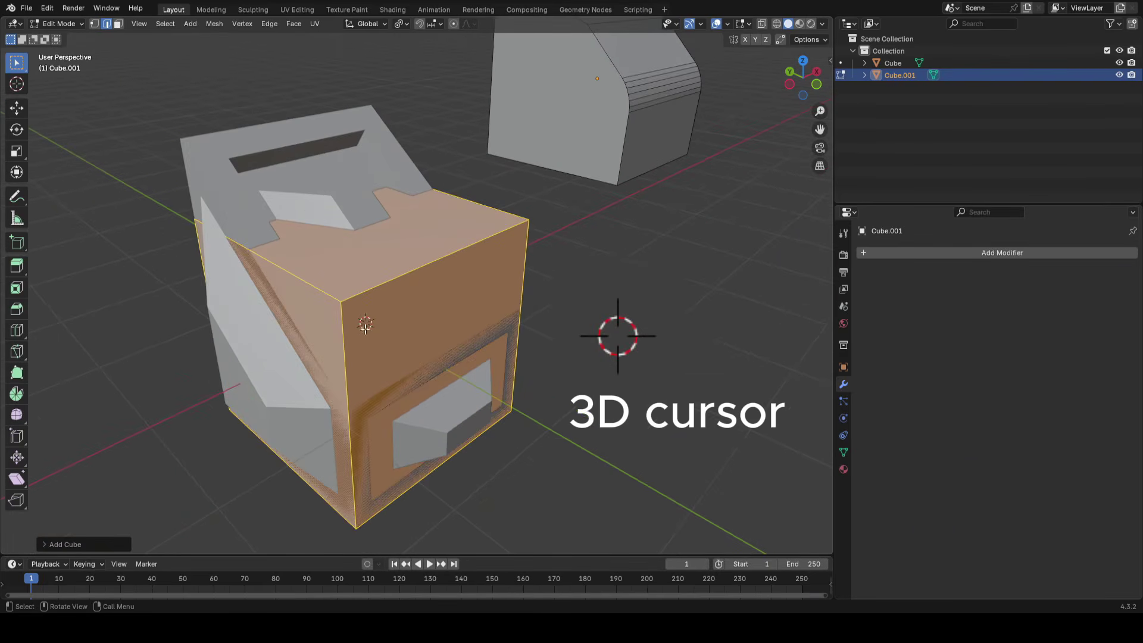
shift+right_click(364, 323)
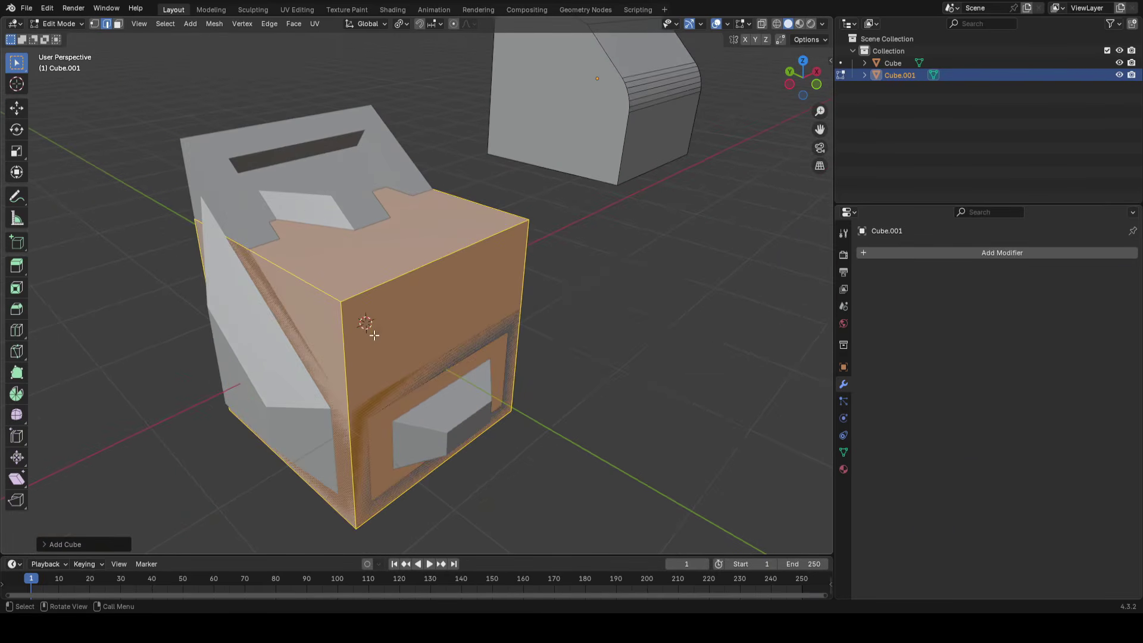
Move the newly added cube away from the first model to a free spot behind the beveled block
scroll(374, 335, down, 5)
shift+middle_drag(524, 250, 398, 374)
key(g)
click(607, 201)
scroll(607, 202, up, 3)
middle_drag(524, 298, 399, 269)
key(g)
click(650, 284)
Examine in Object Mode and Edit Mode how the added cube and the beveled block belong to one object
middle_drag(426, 309, 423, 232)
scroll(423, 232, up, 2)
shift+middle_drag(492, 231, 405, 372)
key(Tab)
middle_drag(432, 281, 530, 266)
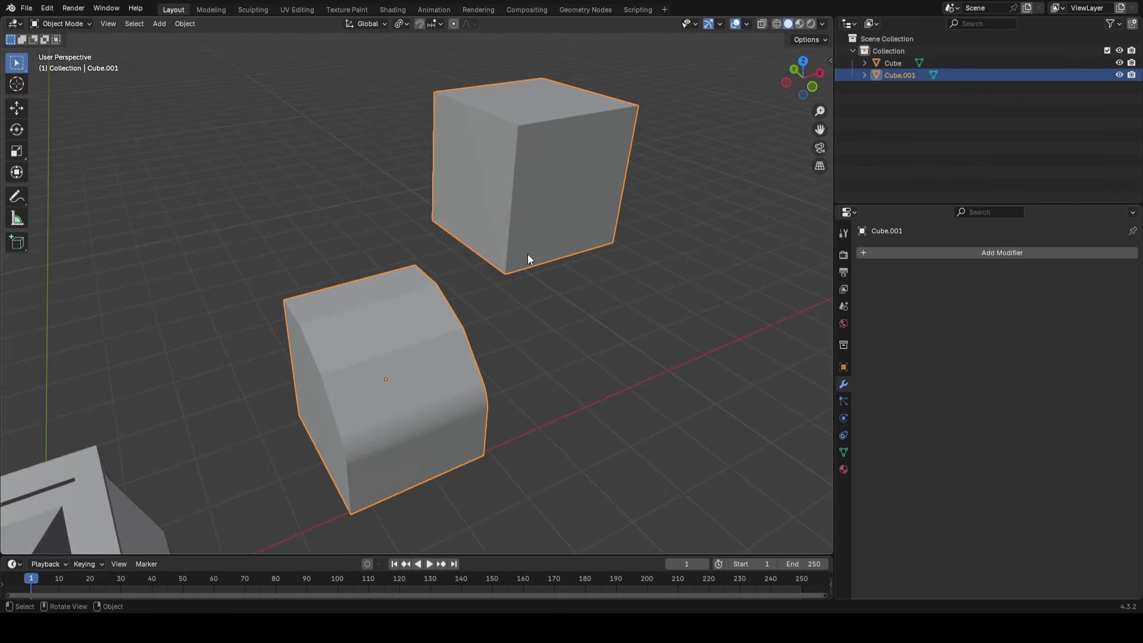
key(Tab)
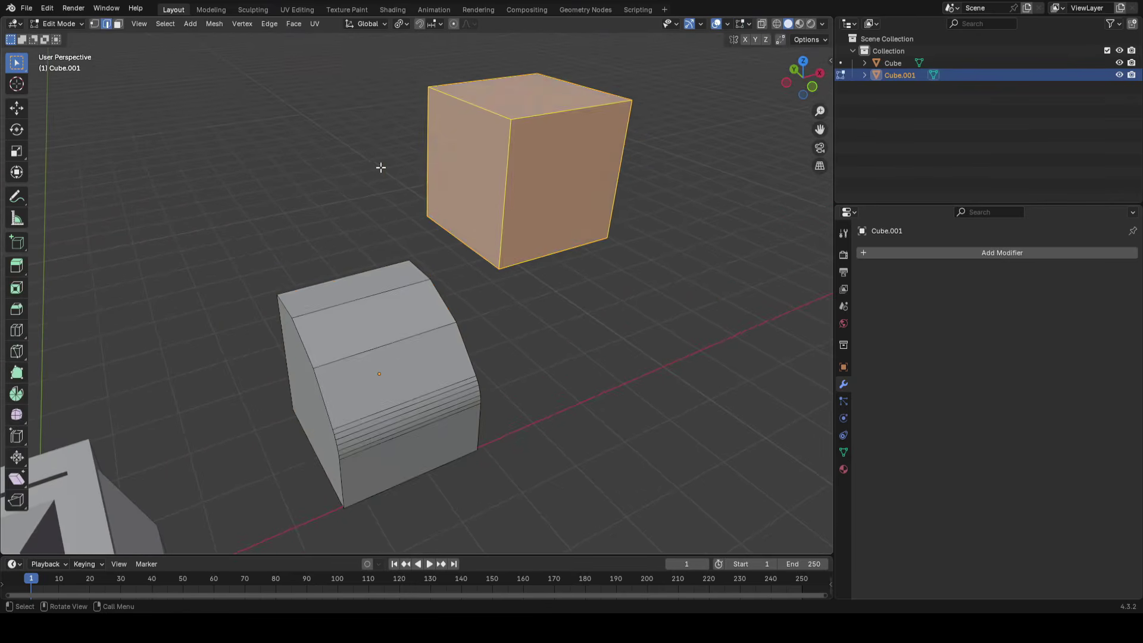
click(611, 303)
middle_drag(591, 321, 556, 310)
Inset the raised cube's bottom face, extrude it downward and return to Object Mode
middle_drag(559, 208, 604, 259)
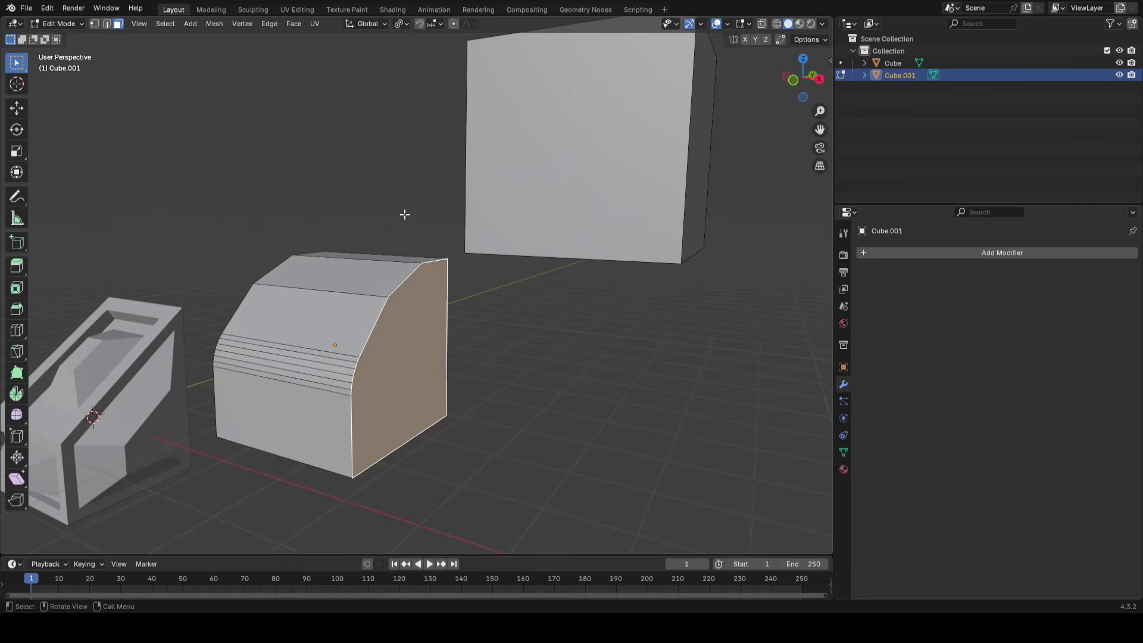
drag(441, 261, 348, 325)
click(340, 323)
middle_drag(495, 326, 529, 325)
click(597, 247)
middle_drag(597, 247, 648, 203)
click(524, 310)
middle_drag(524, 314, 393, 221)
key(e)
click(670, 304)
key(Tab)
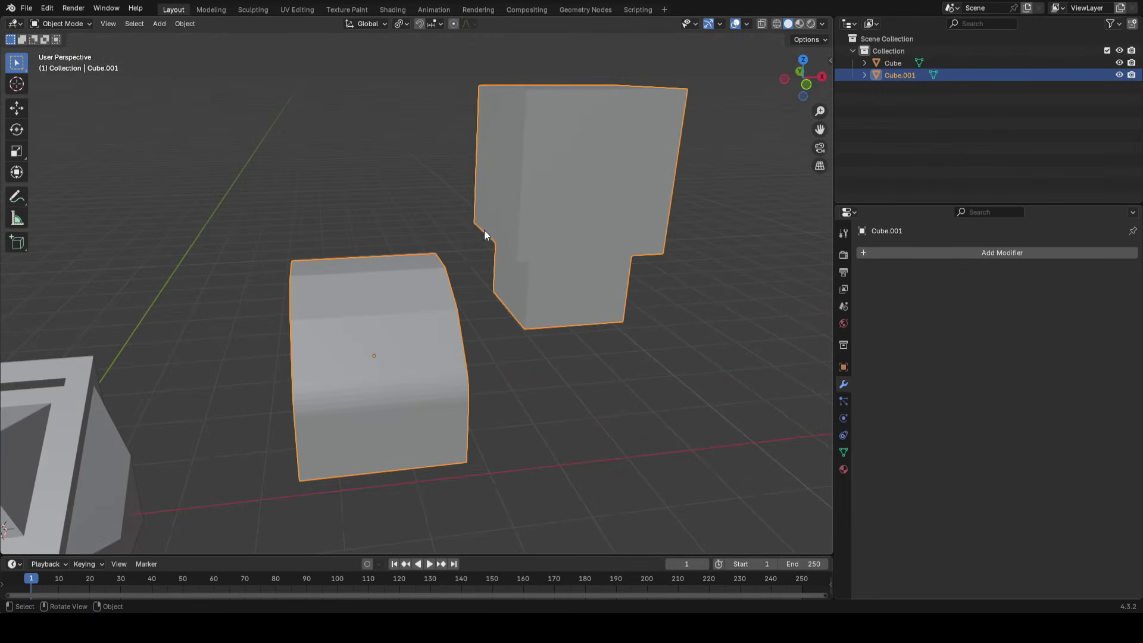
Turn on proportional editing in Edit Mode and select the beveled block's upper back corner vertex on the positive X side
middle_drag(505, 198, 558, 215)
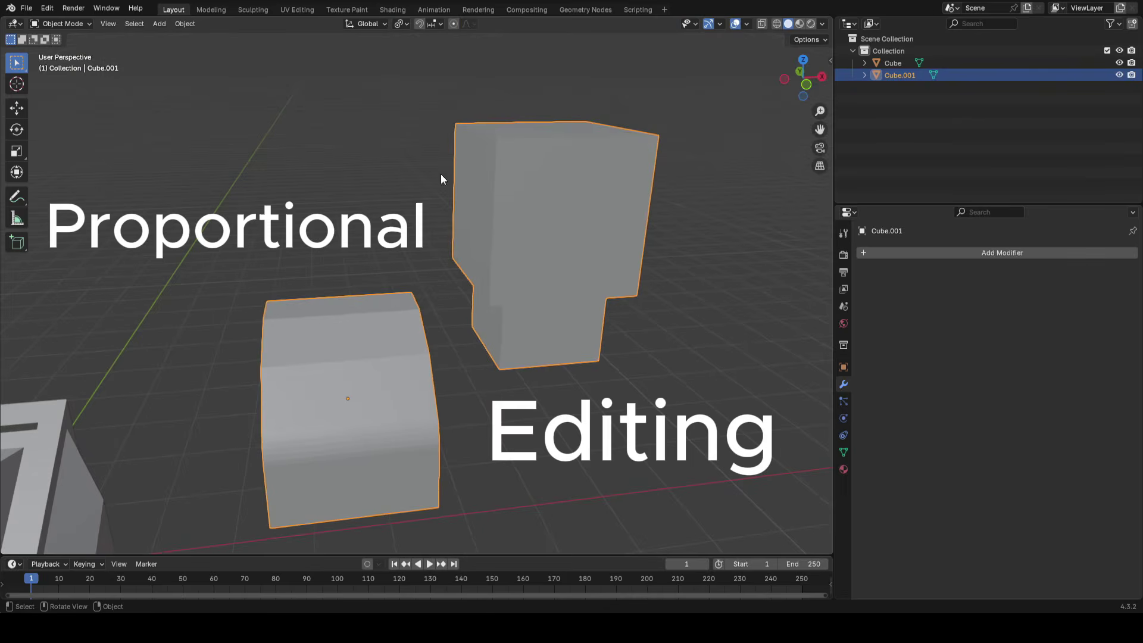
key(Tab)
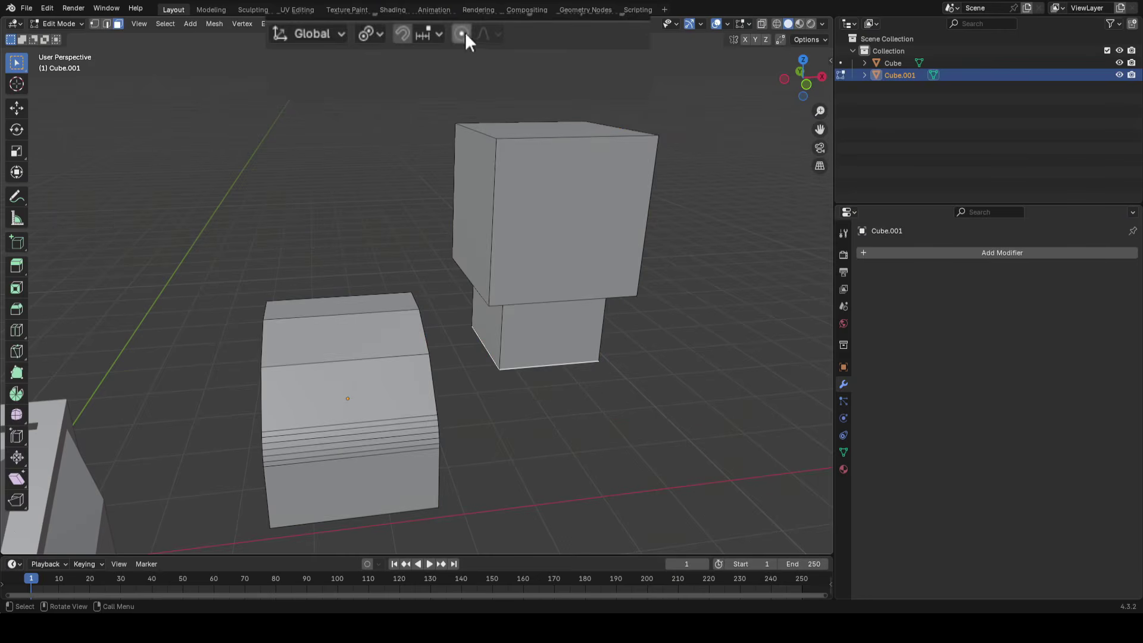
key(o)
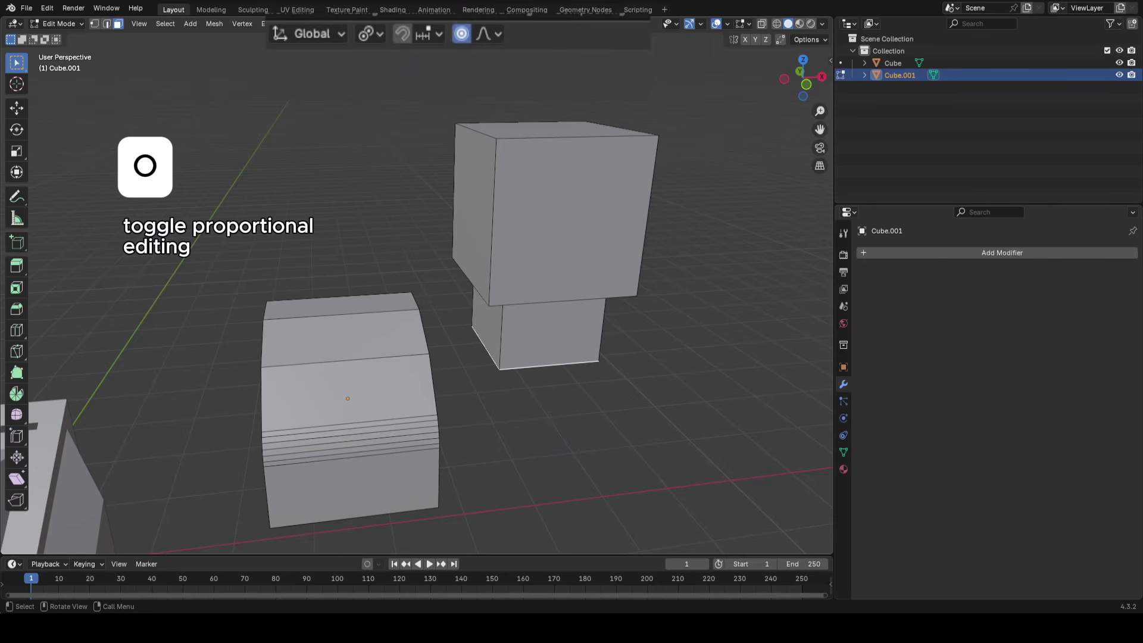
key(1)
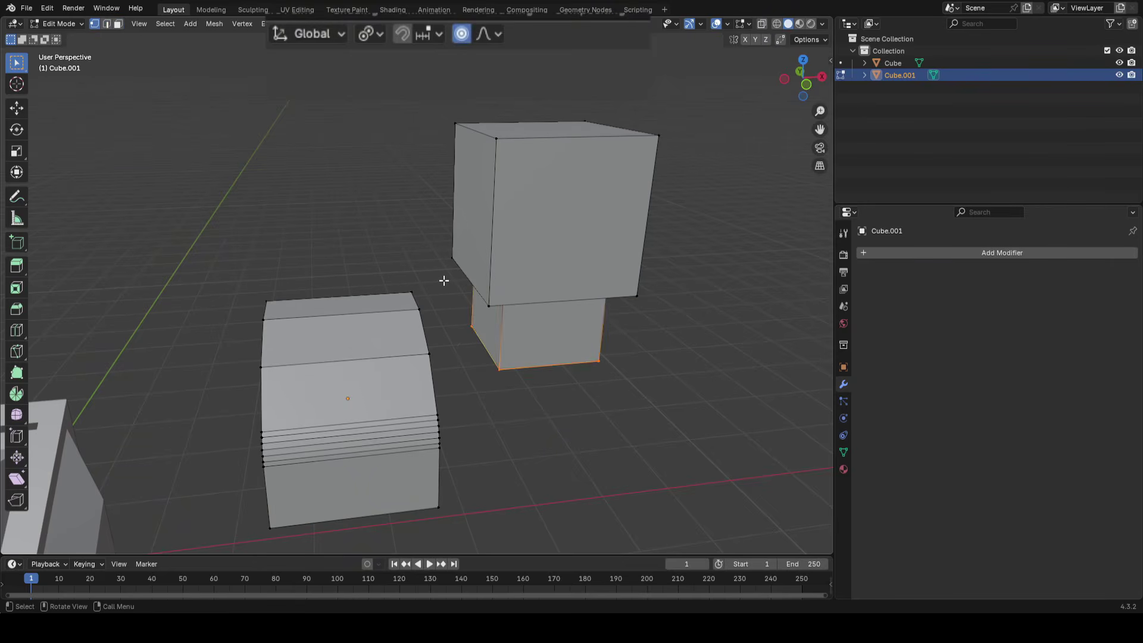
click(411, 290)
Try to move and scale the selected corner vertex with proportional editing
key(g)
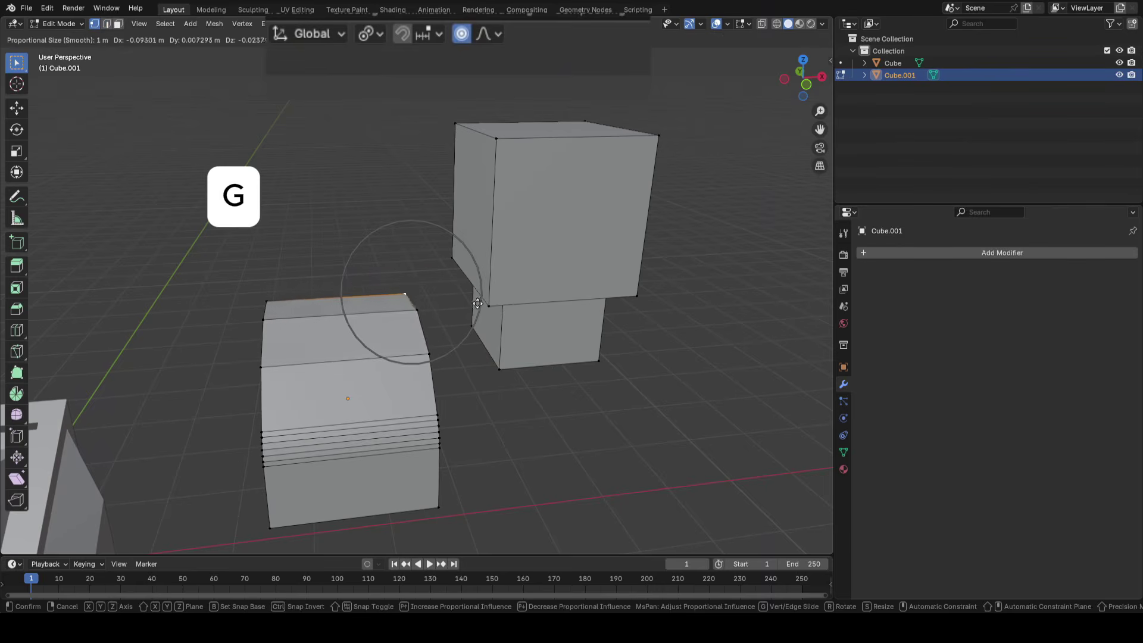
right_click(538, 260)
key(s)
right_click(449, 282)
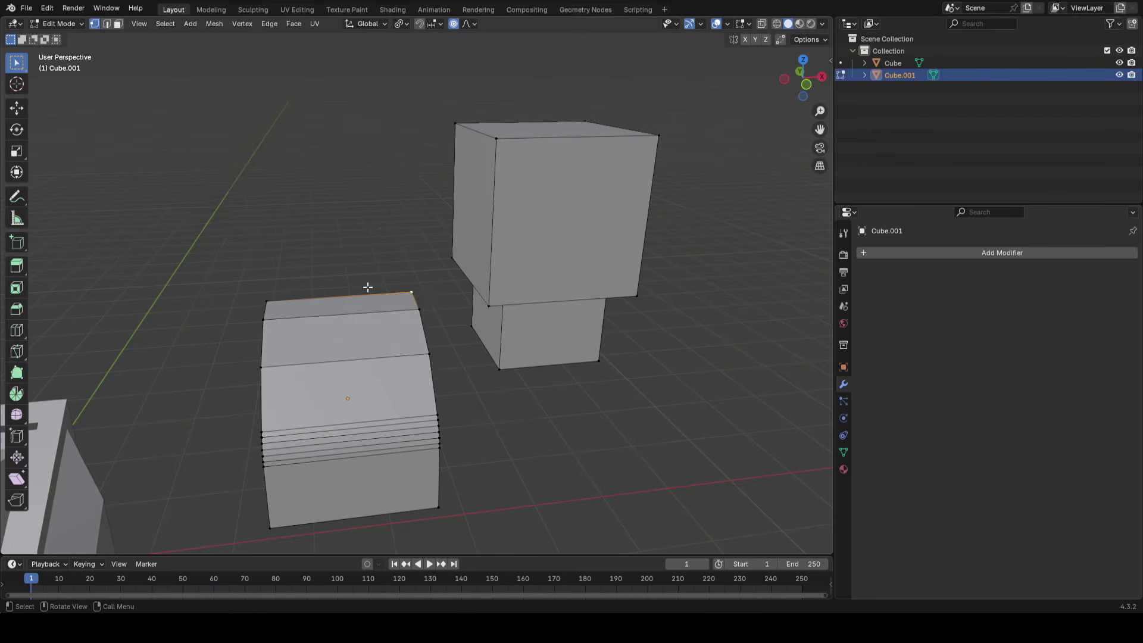
Move the beveled block's selected corner vertex upward with a proportional size of 1 m
shift+middle_drag(470, 303, 483, 308)
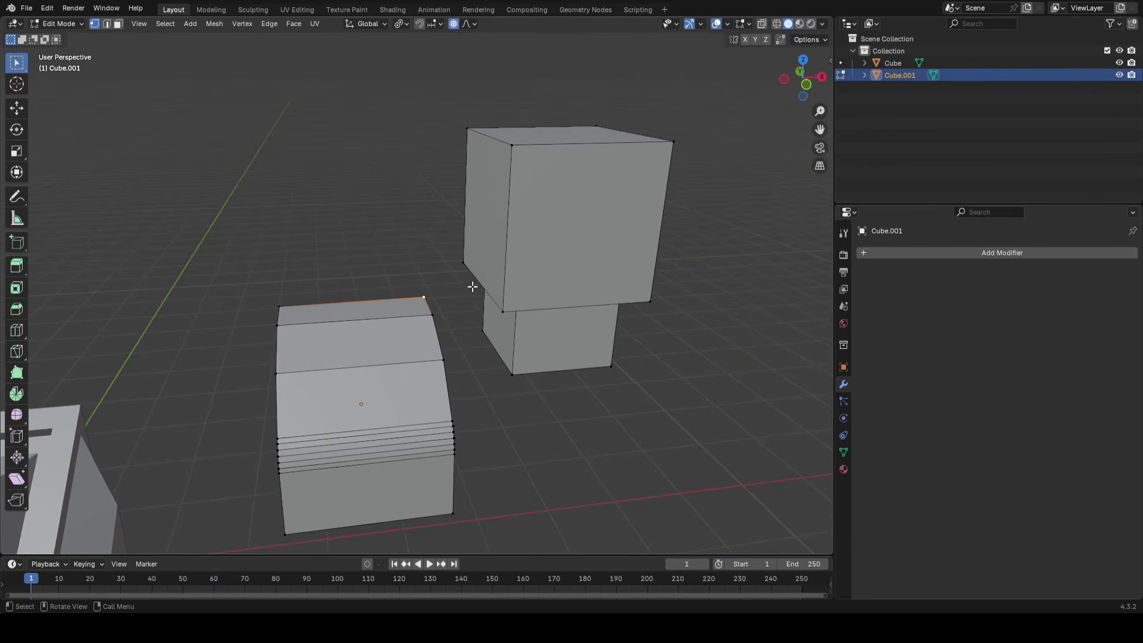
key(g)
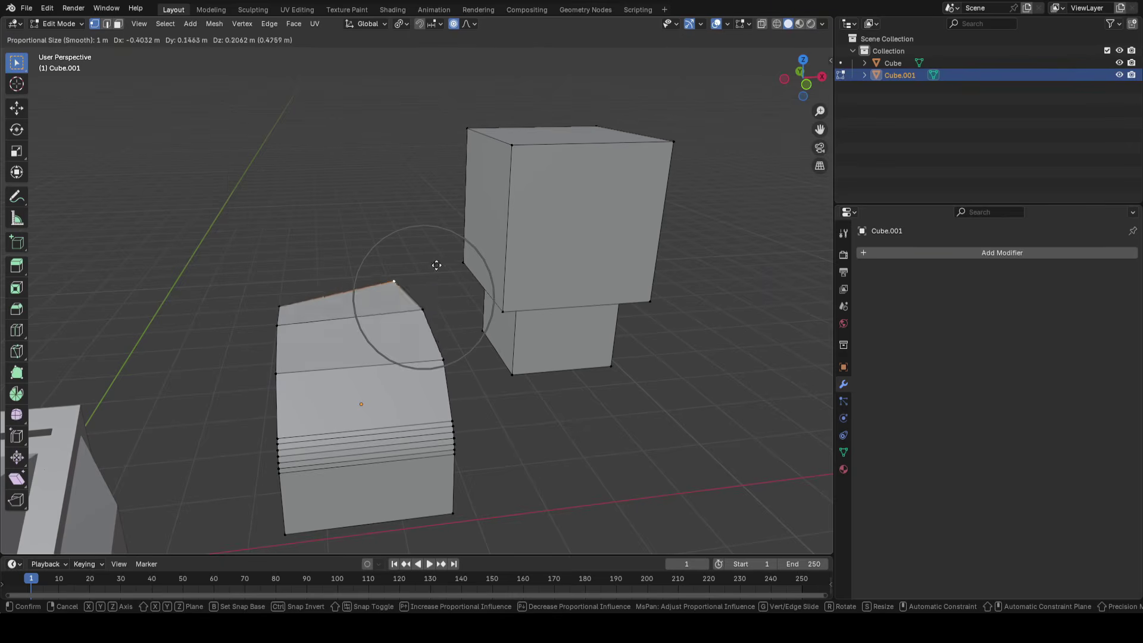
click(449, 264)
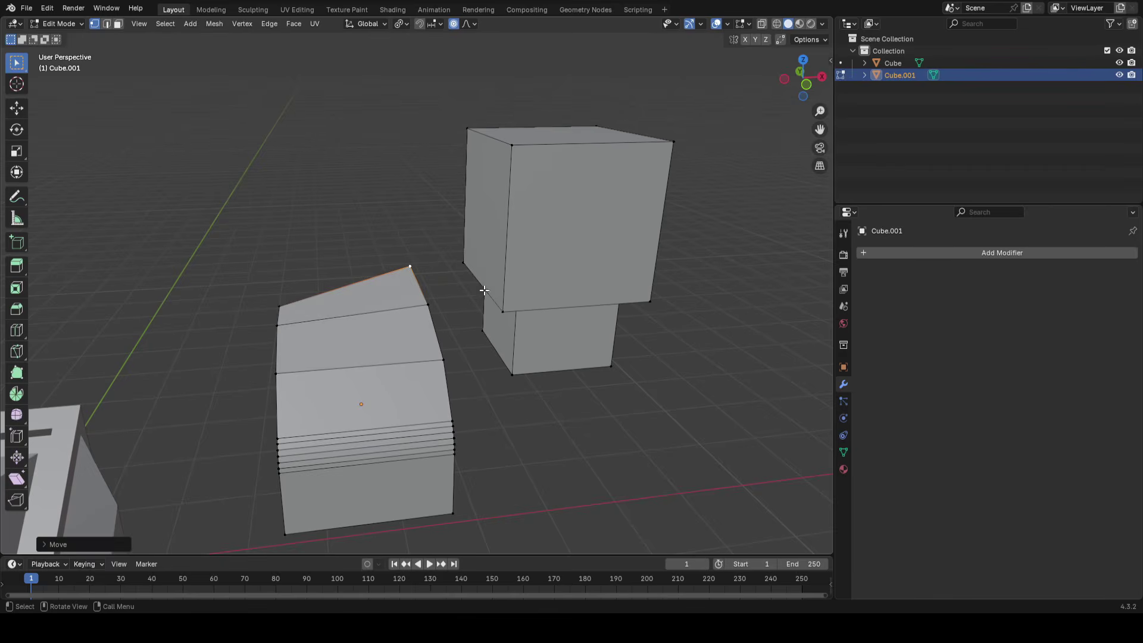
Move the beveled block's selected corner vertex with proportional editing, adjusting the proportional size to 2.358 m
key(g)
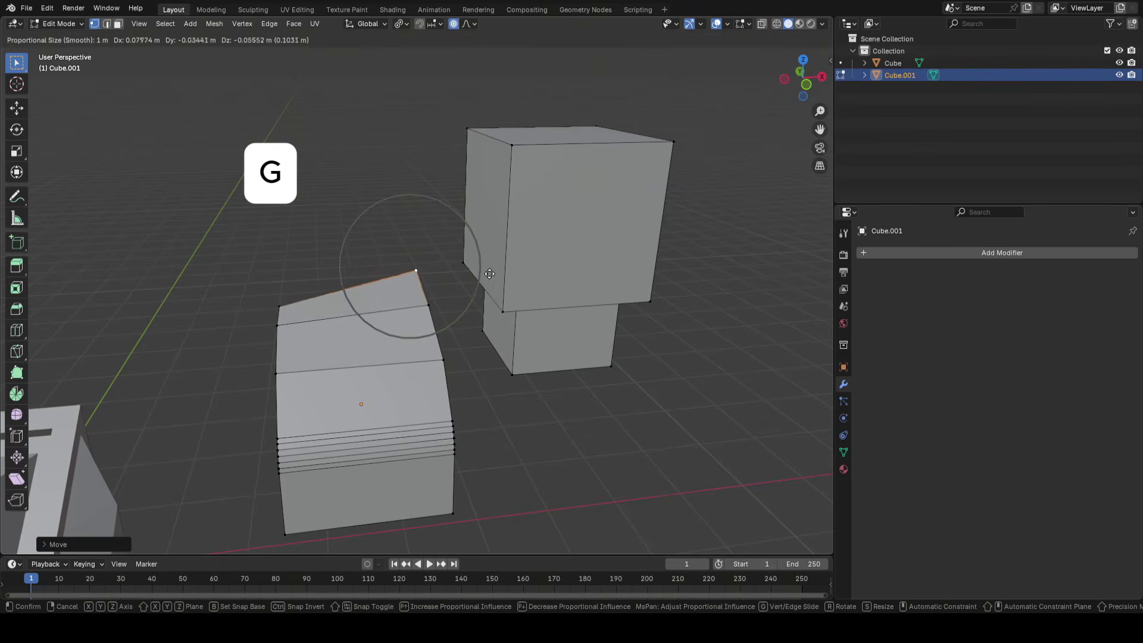
scroll(489, 273, down, 12)
scroll(477, 276, up, 5)
scroll(477, 270, down, 10)
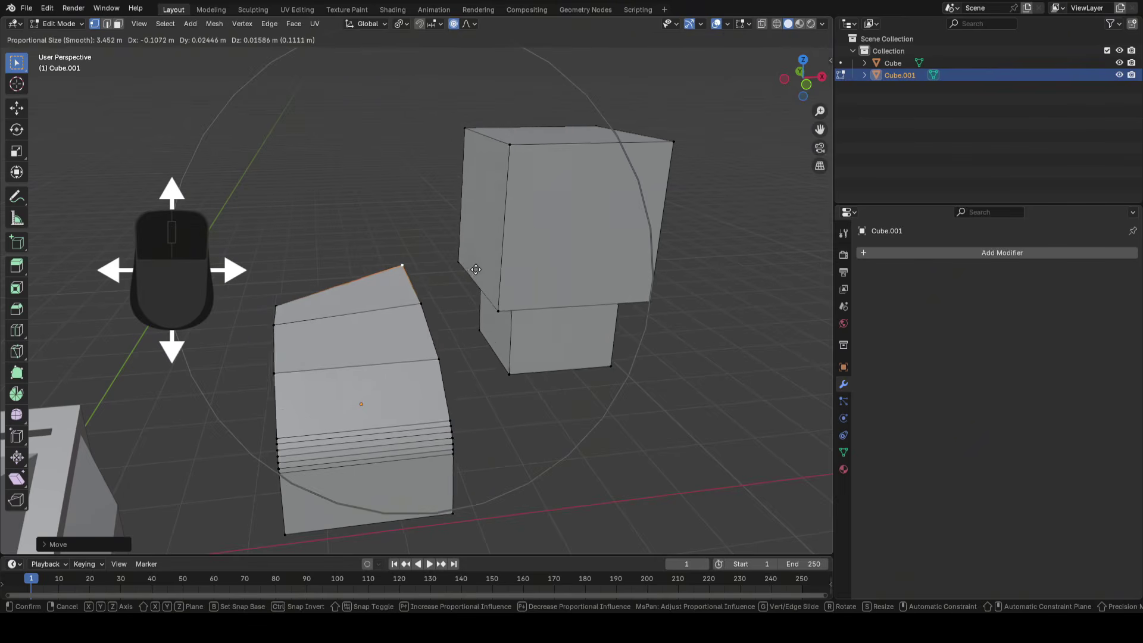
scroll(416, 250, up, 6)
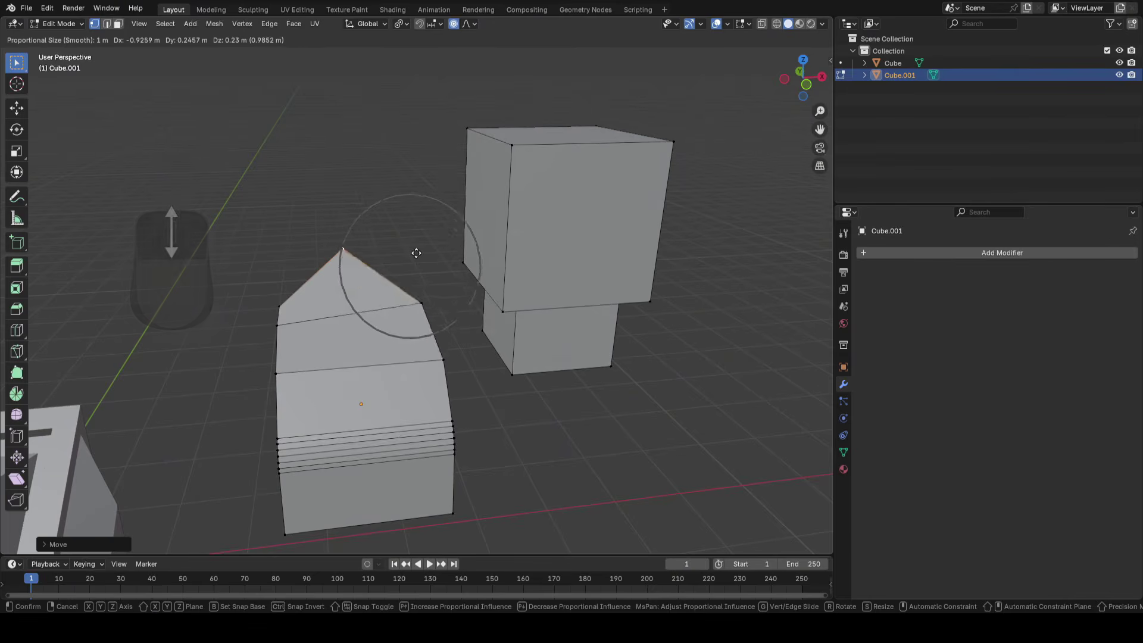
scroll(416, 253, down, 4)
scroll(455, 250, down, 3)
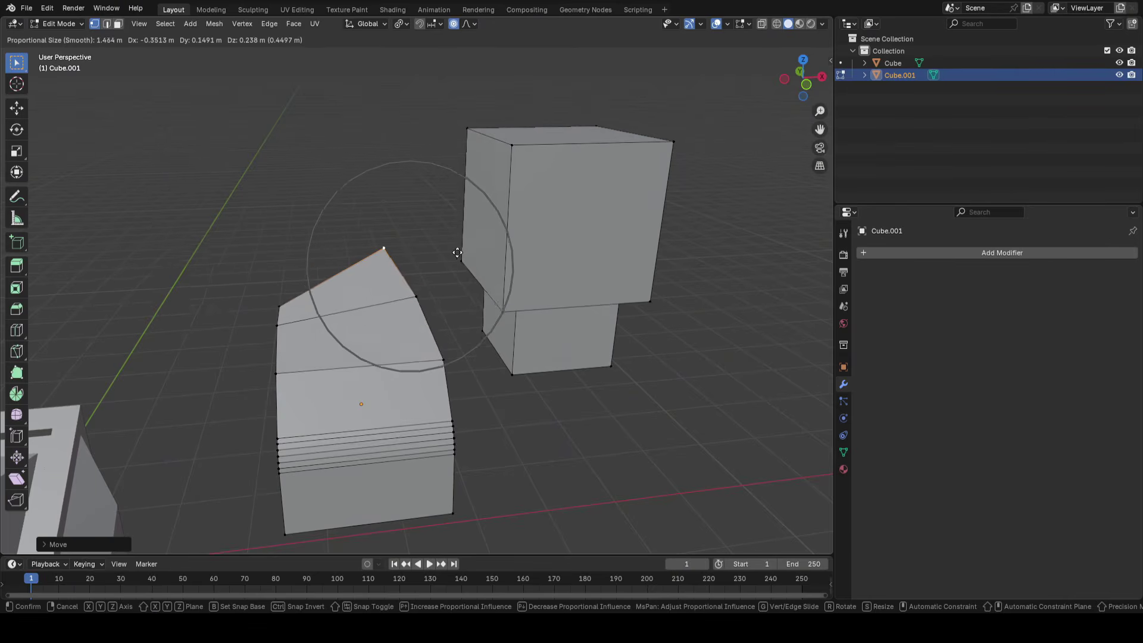
scroll(464, 250, down, 1)
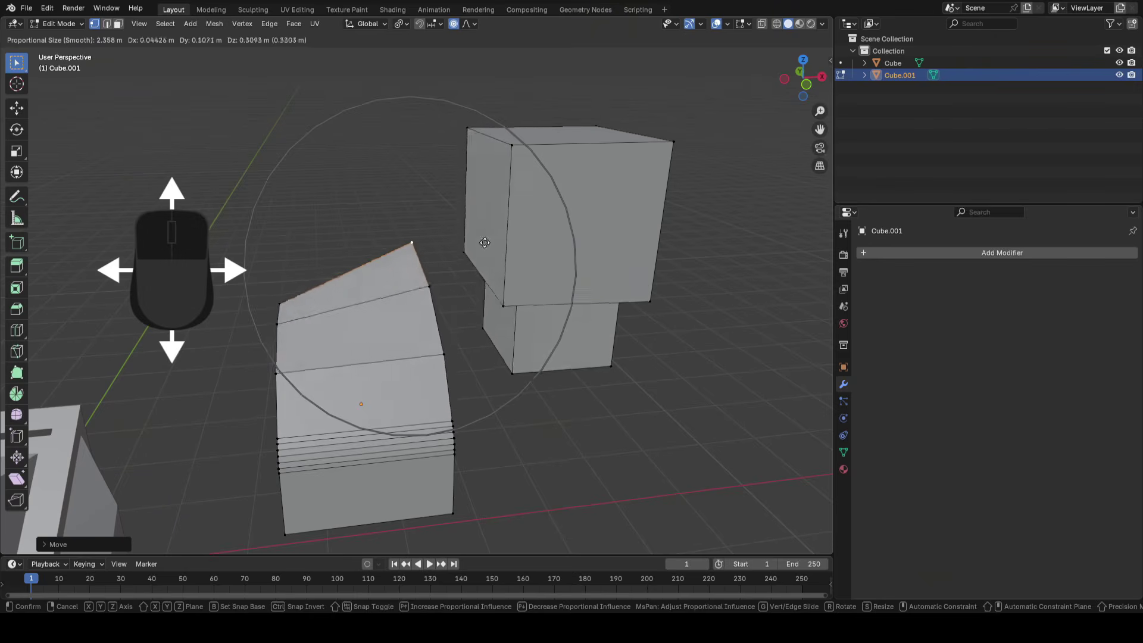
click(469, 280)
key(g)
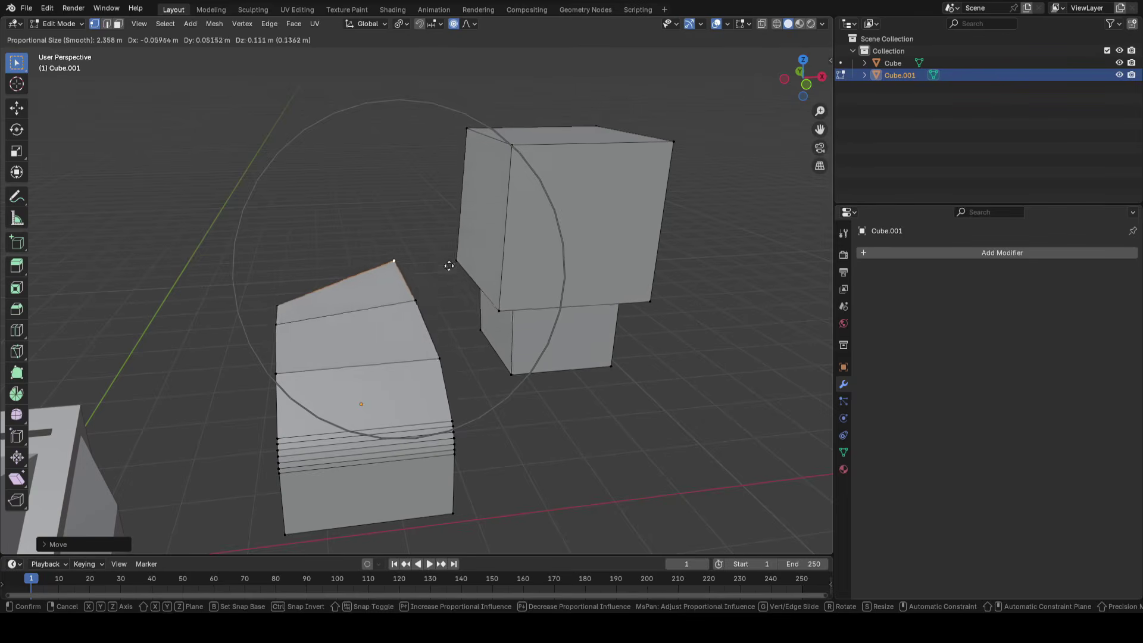
click(447, 275)
Try to move the beveled block's vertex just below that corner, using proportional editing with Smooth falloff
scroll(418, 305, up, 1)
middle_drag(428, 318, 436, 351)
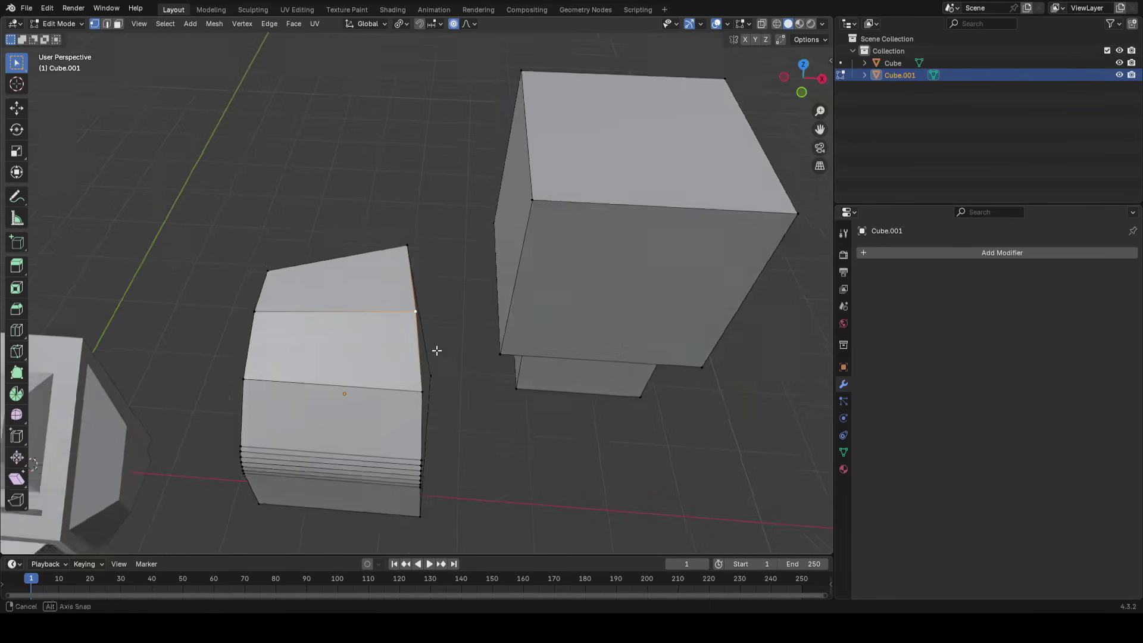
key(g)
click(408, 247)
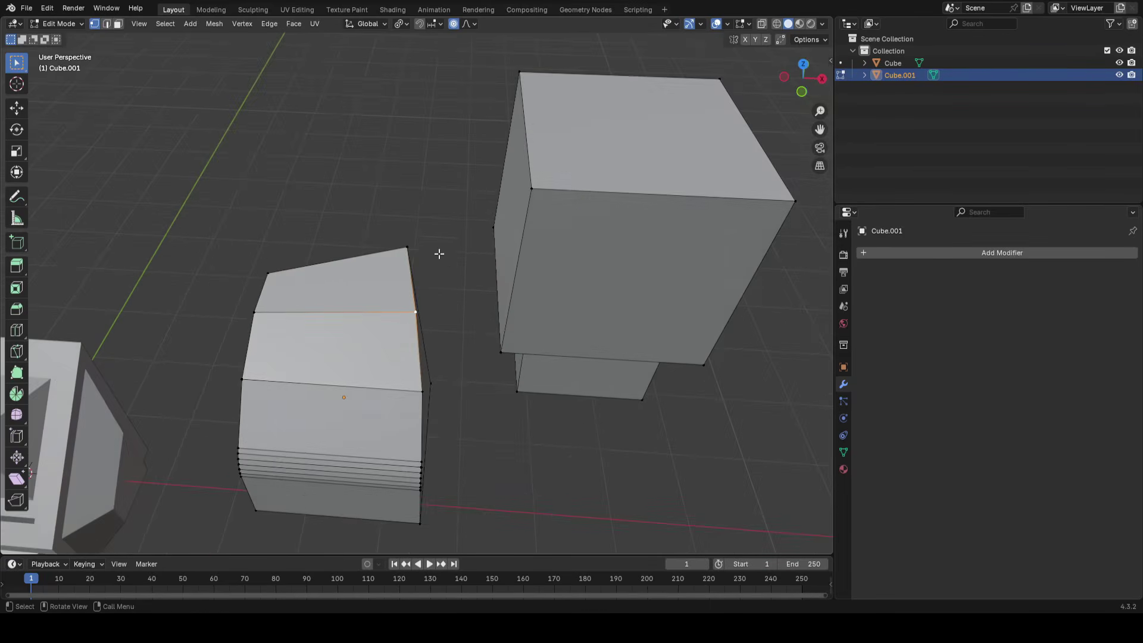
middle_drag(439, 254, 426, 236)
scroll(426, 237, down, 1)
scroll(426, 237, up, 1)
click(466, 24)
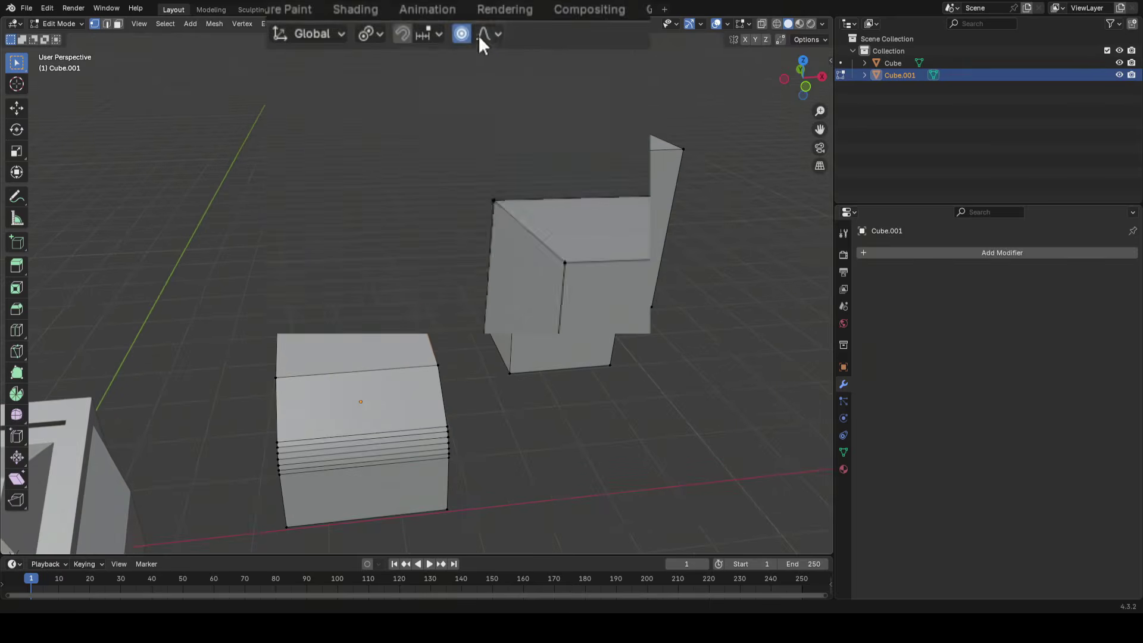
click(485, 35)
click(476, 74)
key(g)
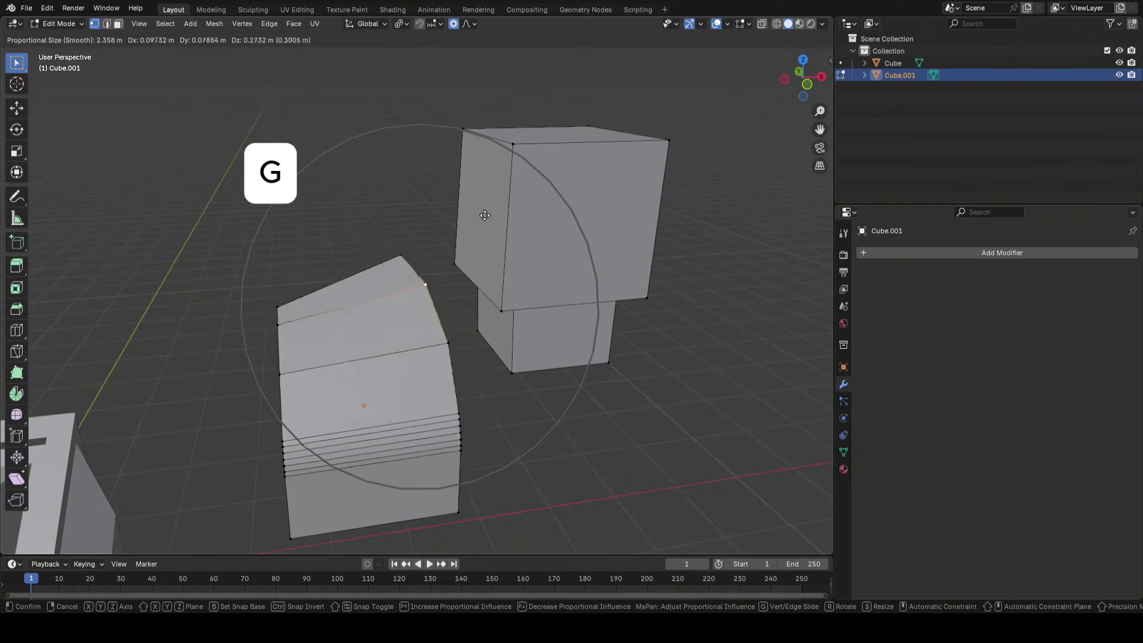
click(429, 255)
Try to move the raised cube's lower back corner vertex on the negative X side with proportional editing
drag(709, 73, 448, 379)
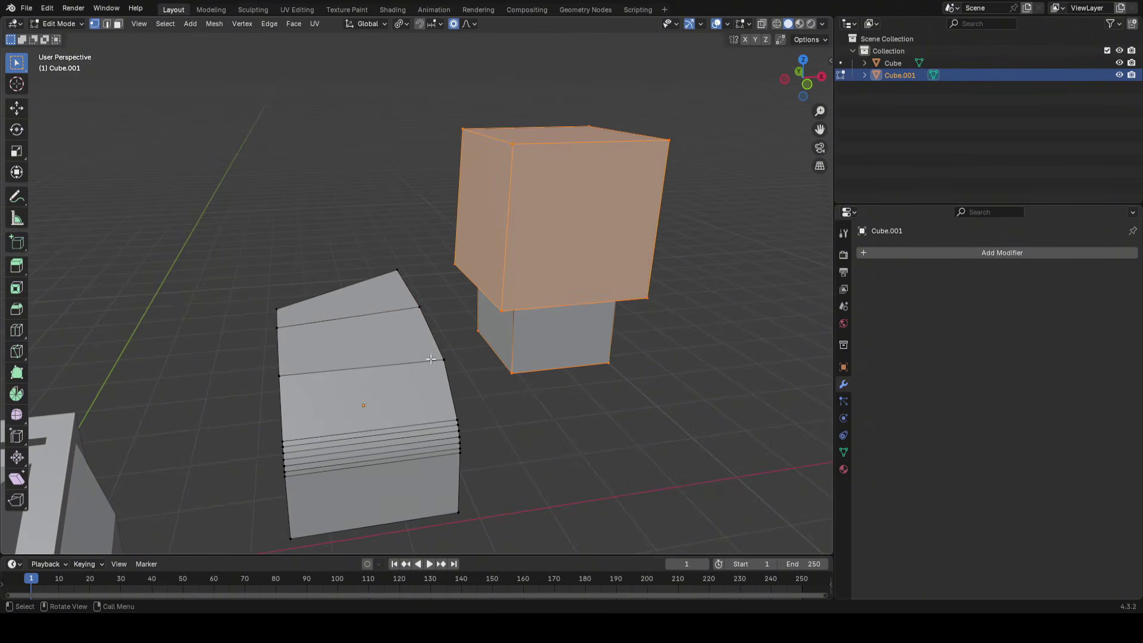
click(455, 264)
key(g)
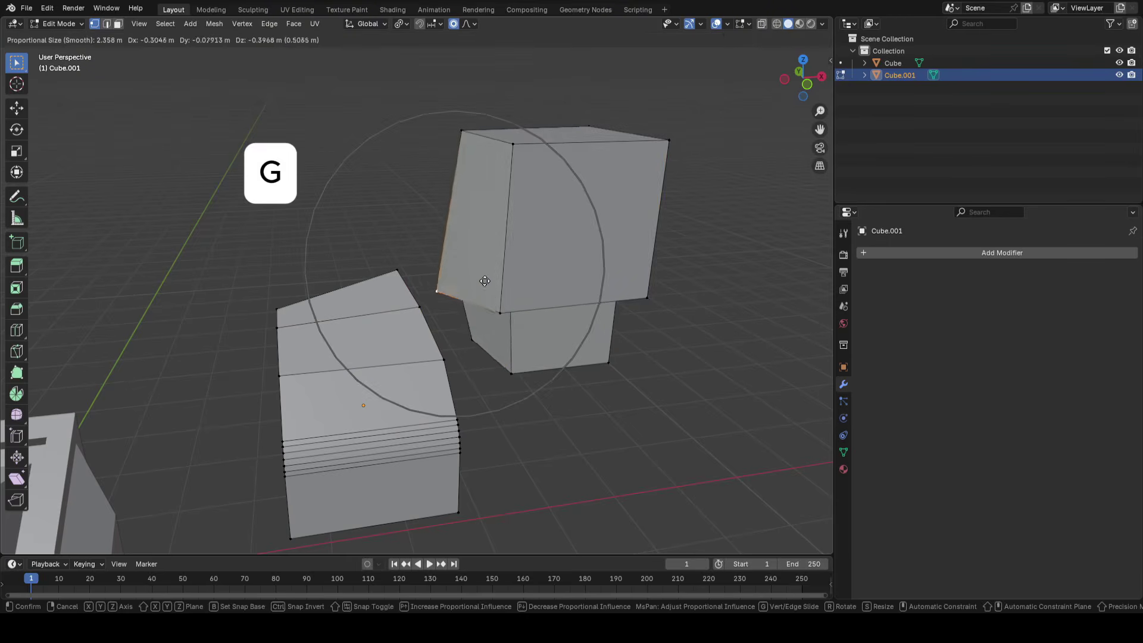
right_click(500, 232)
drag(357, 233, 440, 347)
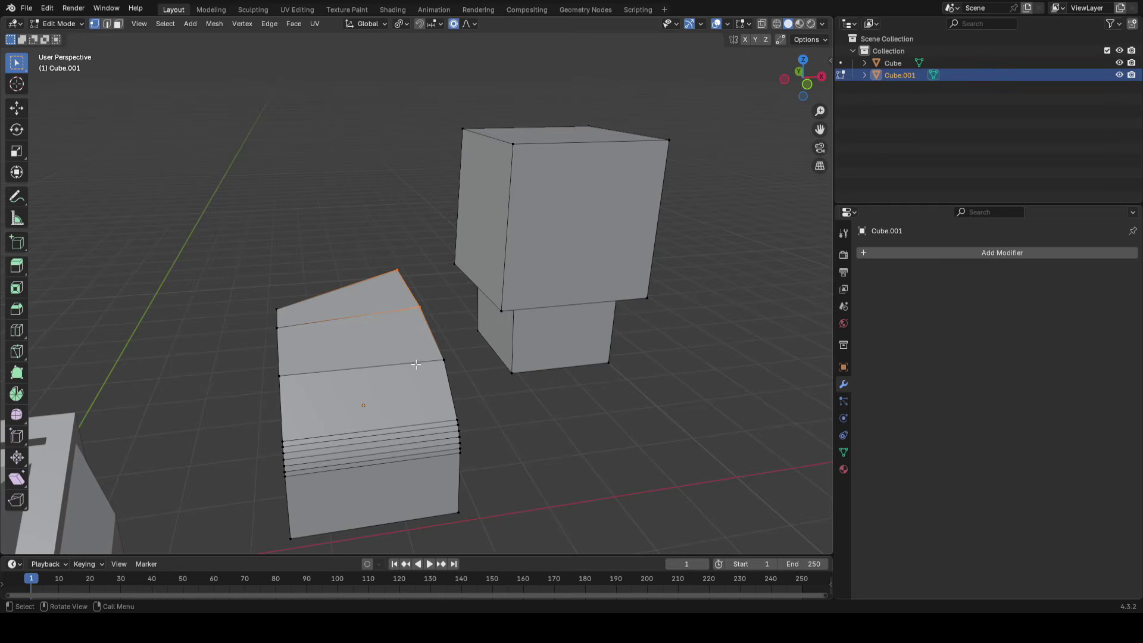
Move the raised cube's lower front corner vertex on the negative X side with a proportional size of 2.358 m
key(g)
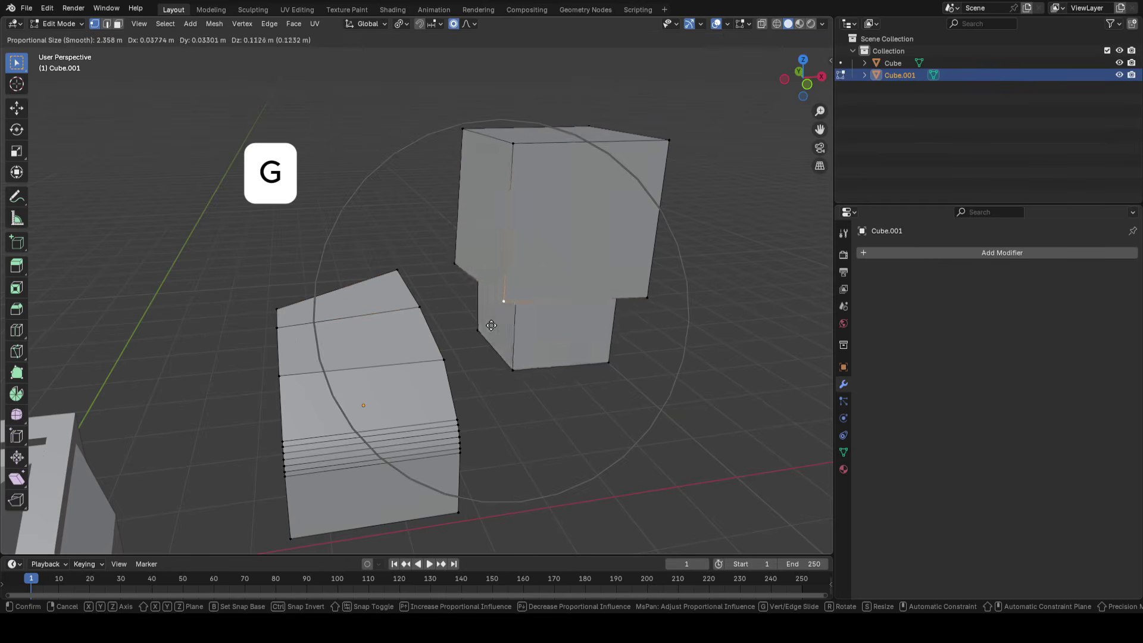
click(502, 306)
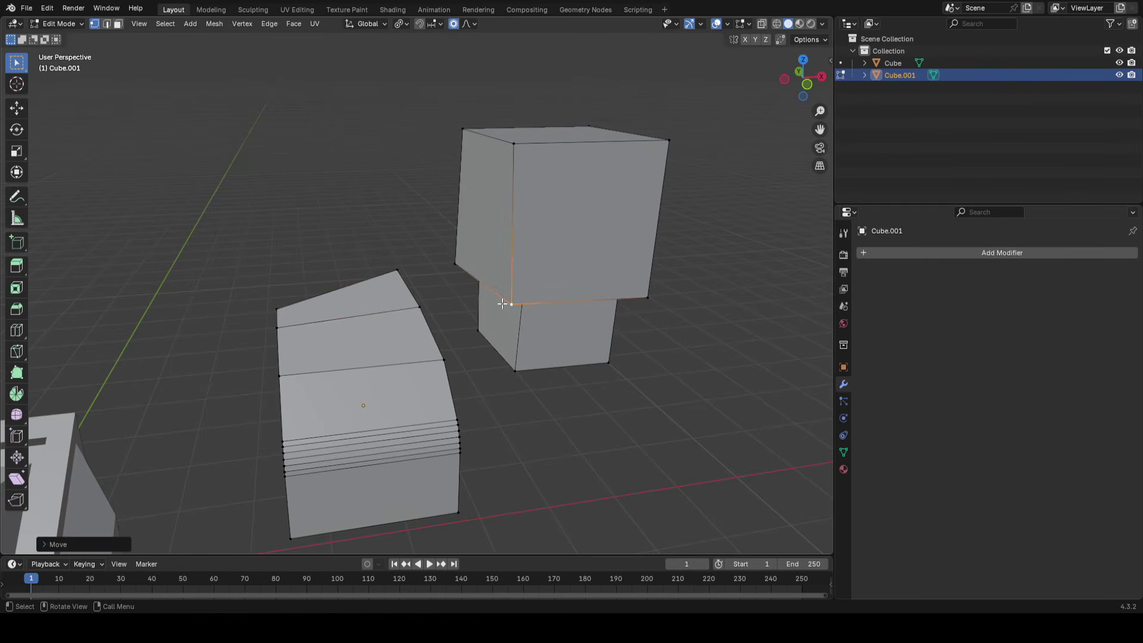
key(g)
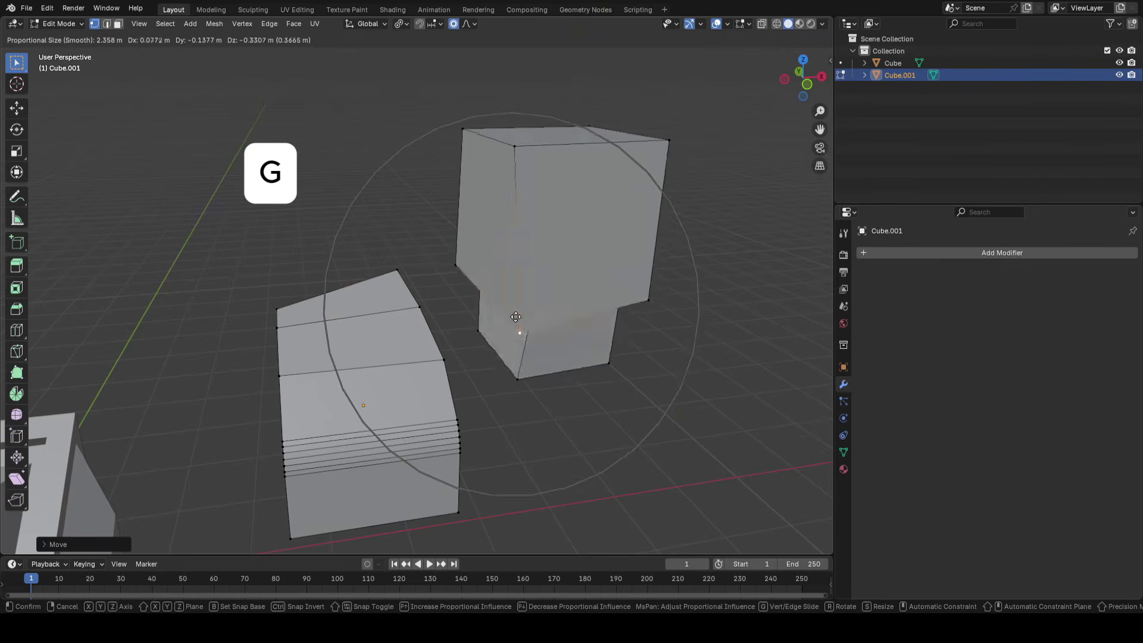
click(519, 194)
Rotate the raised cube's upper back corner vertex on the negative X side with a proportional size of 3.45 m
shift+middle_drag(520, 194, 442, 308)
click(395, 220)
middle_drag(396, 221, 425, 223)
key(r)
scroll(554, 102, down, 4)
click(572, 285)
Try to scale the raised cube's selected upper corner vertex, reducing the proportional size
key(s)
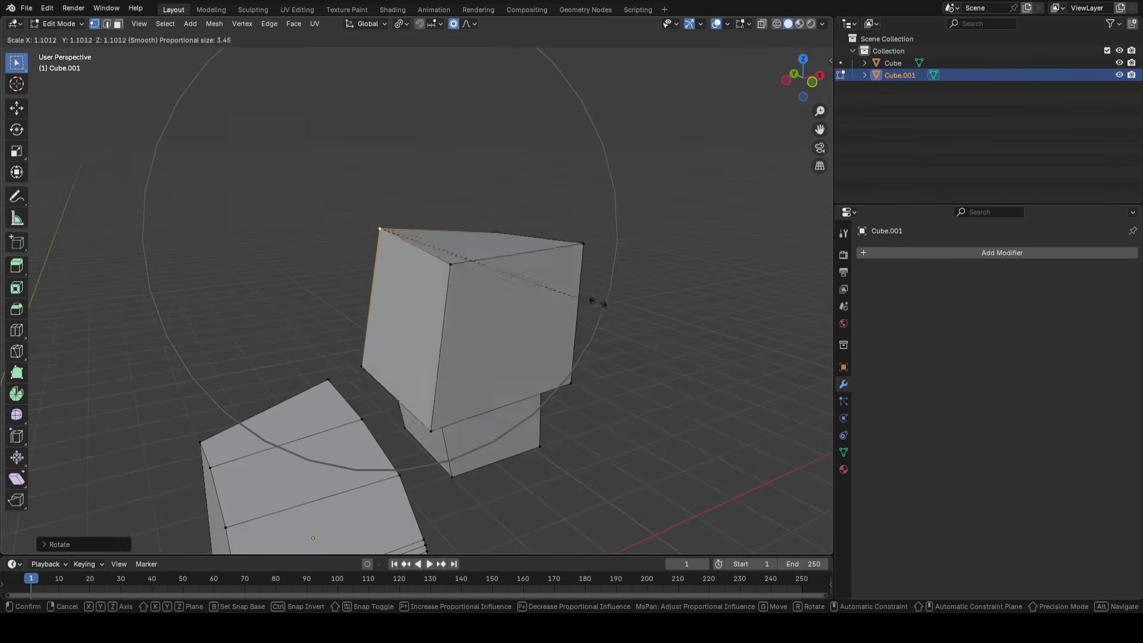
scroll(610, 284, up, 7)
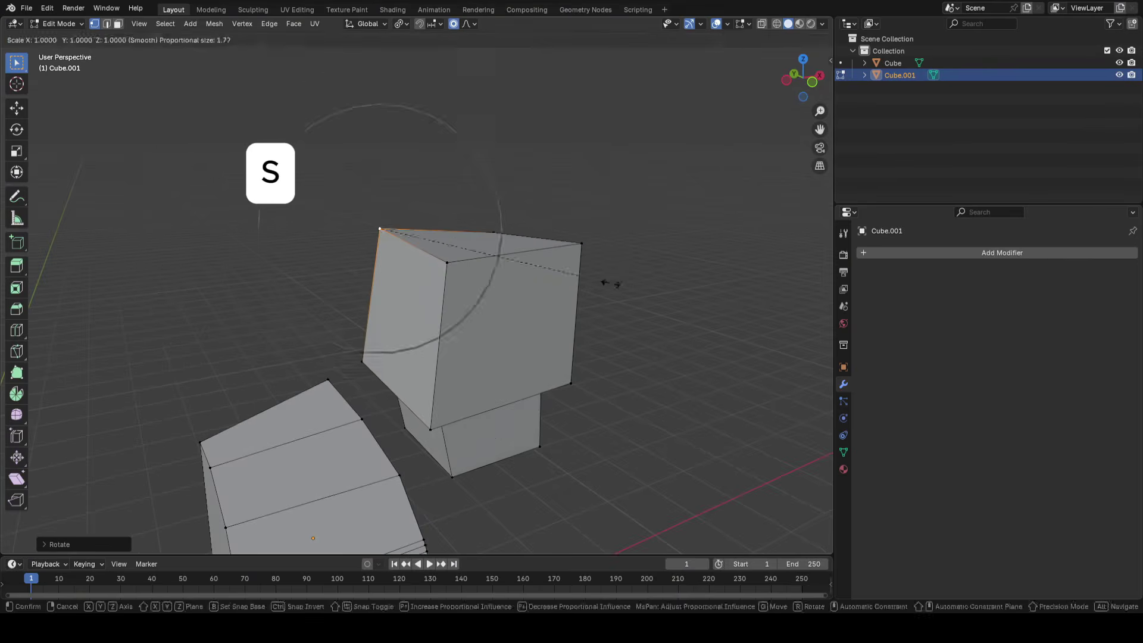
right_click(510, 271)
Return the deformed mesh to Object Mode
scroll(470, 360, down, 1)
shift+middle_drag(469, 360, 530, 256)
middle_drag(530, 256, 510, 270)
key(Tab)
shift+middle_drag(584, 241, 426, 341)
key(Tab)
key(l)
key(Tab)
Reposition the 3D cursor around the scene, leaving it in the empty space on the blocks' positive X side
scroll(427, 340, up, 4)
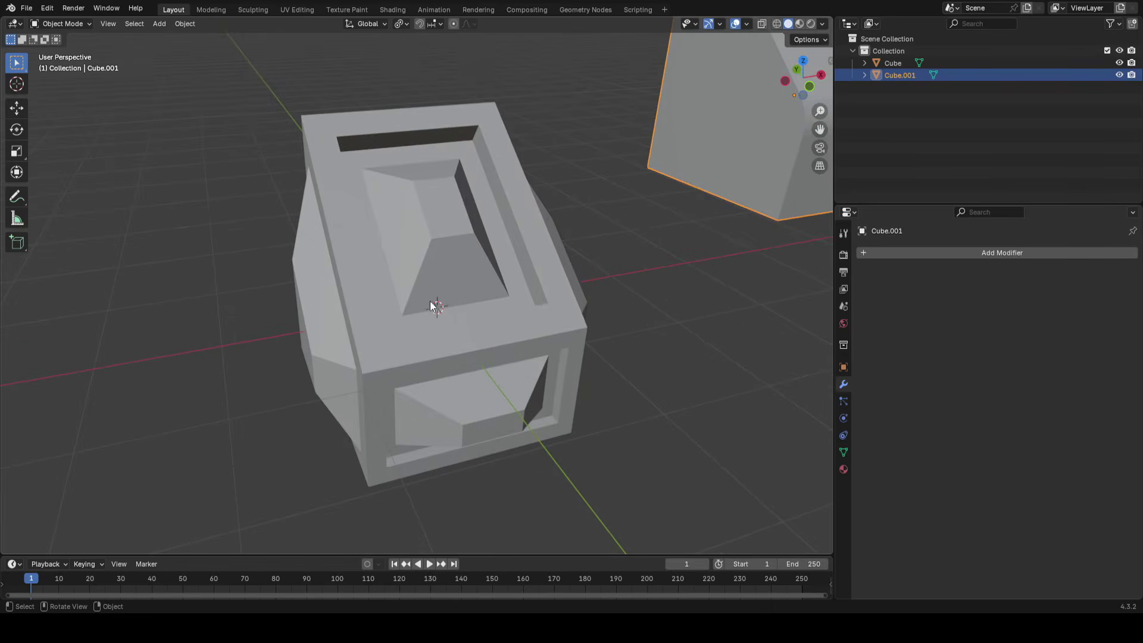
scroll(433, 305, down, 5)
shift+middle_drag(642, 206, 509, 285)
scroll(506, 286, up, 2)
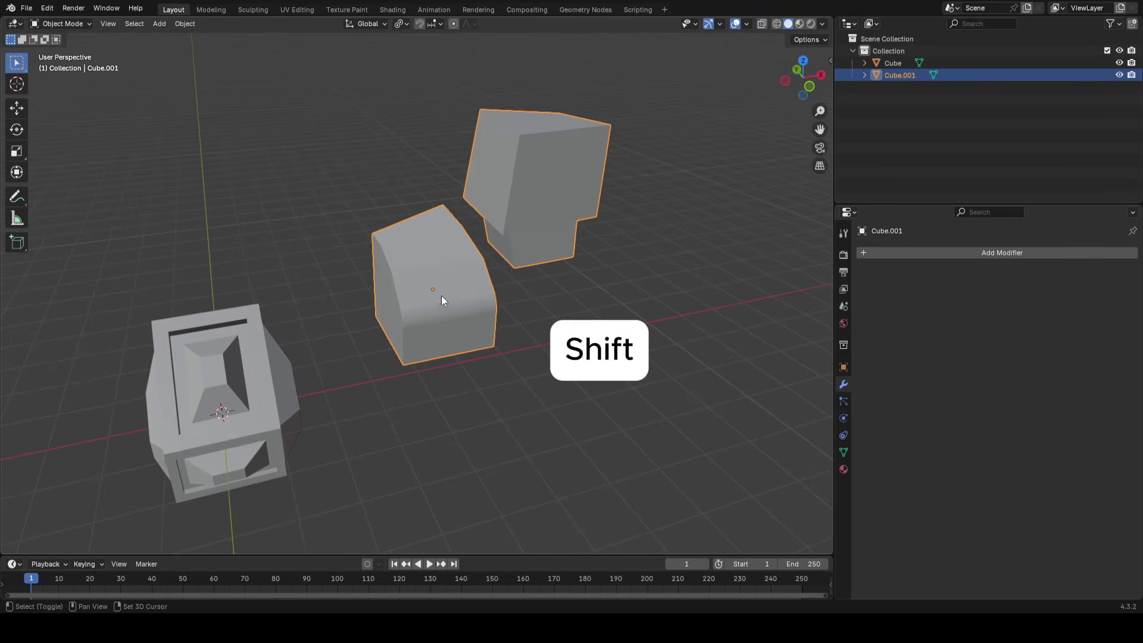
shift+right_drag(441, 297, 404, 287)
shift+right_click(287, 216)
shift+right_click(353, 289)
shift+right_click(315, 191)
shift+right_click(283, 153)
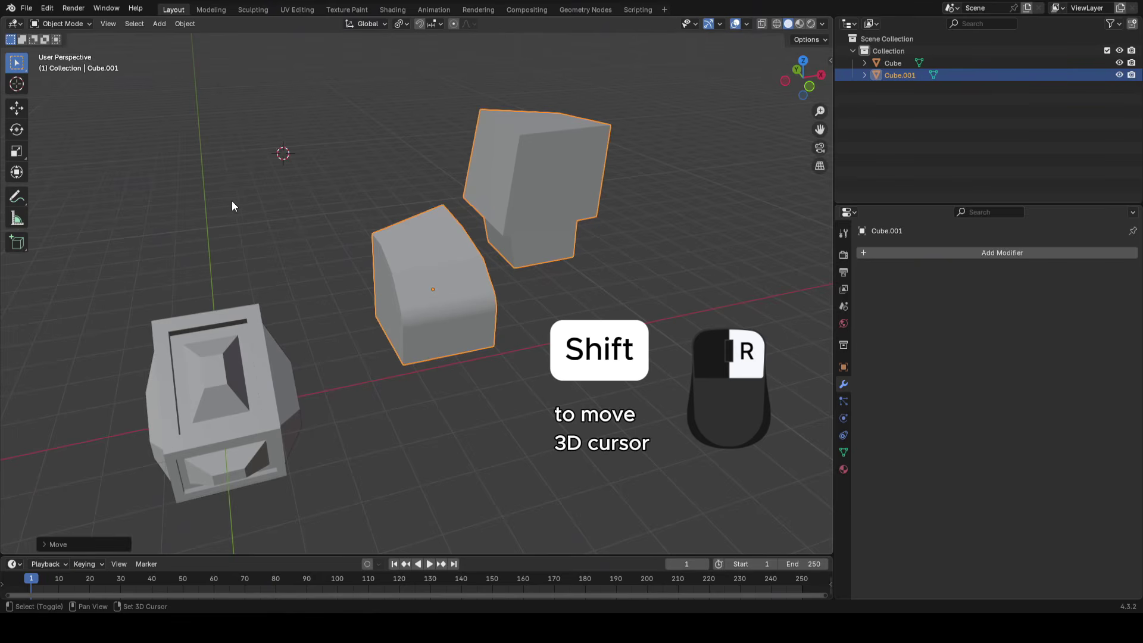
shift+right_drag(226, 203, 317, 320)
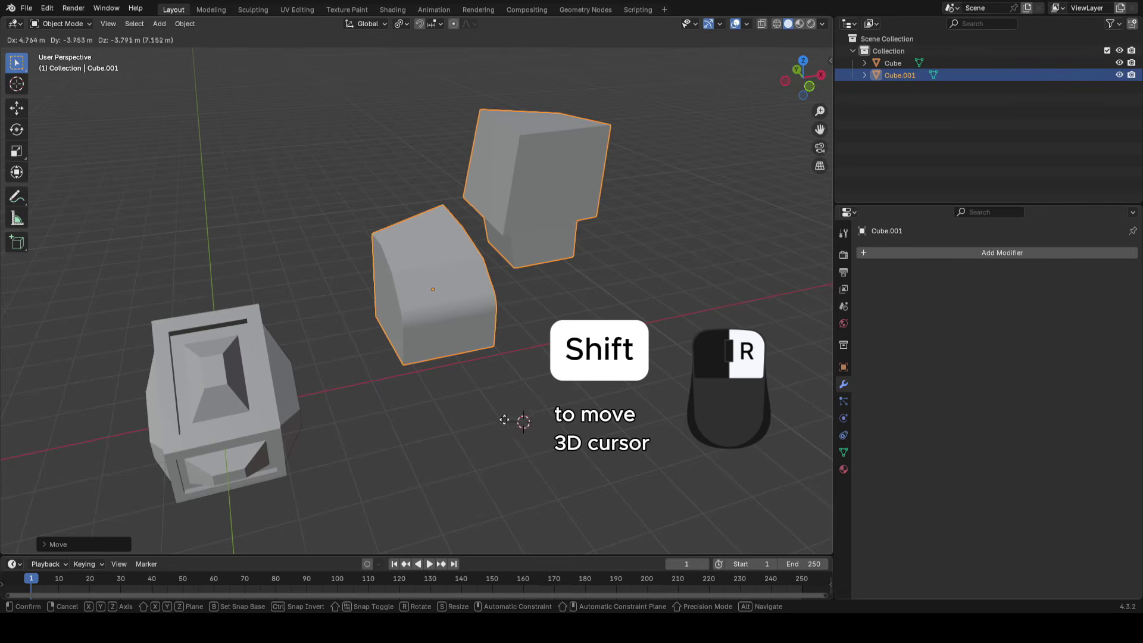
shift+right_drag(656, 400, 686, 290)
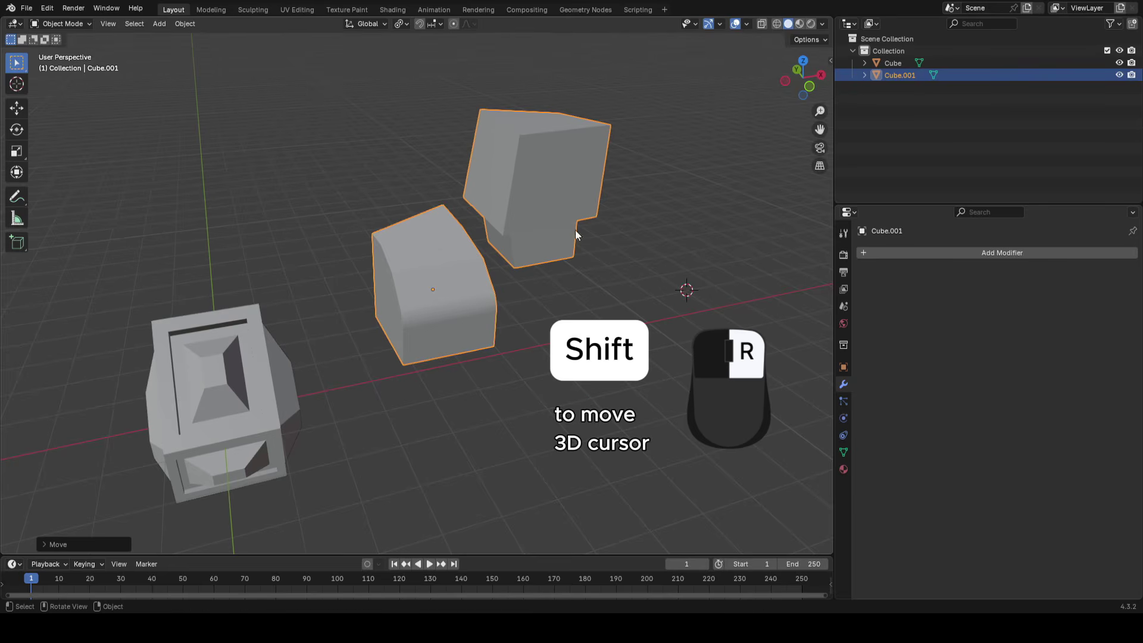
Add a Monkey mesh at the 3D cursor's position
middle_drag(637, 330, 591, 294)
scroll(616, 294, down, 1)
middle_drag(590, 294, 627, 295)
scroll(616, 294, up, 1)
scroll(628, 296, down, 1)
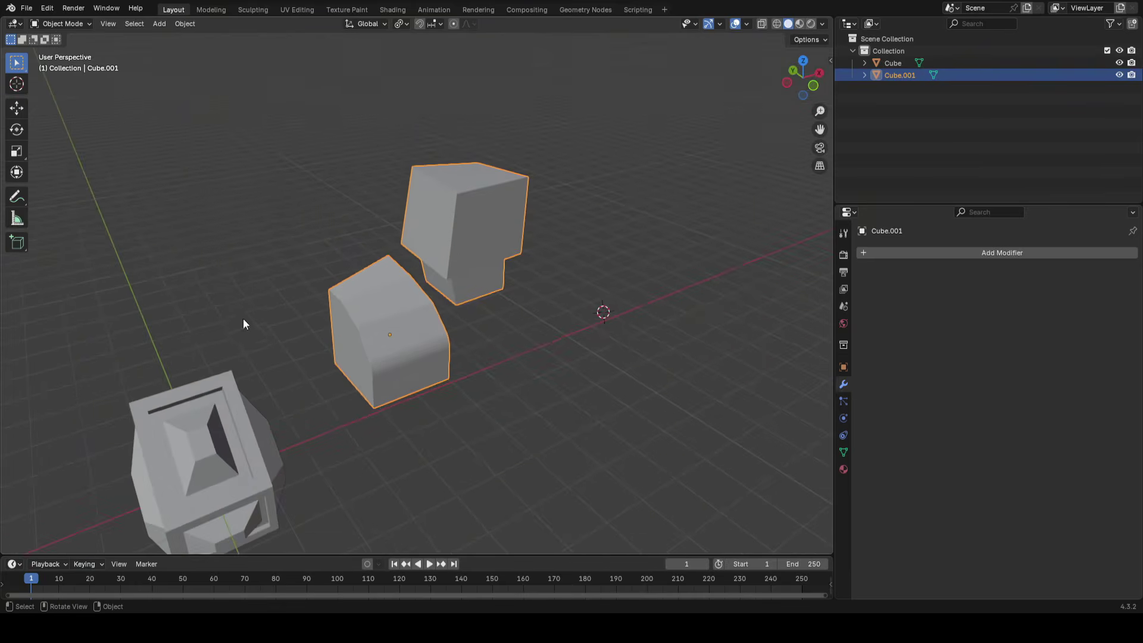
shift+middle_drag(681, 271, 652, 264)
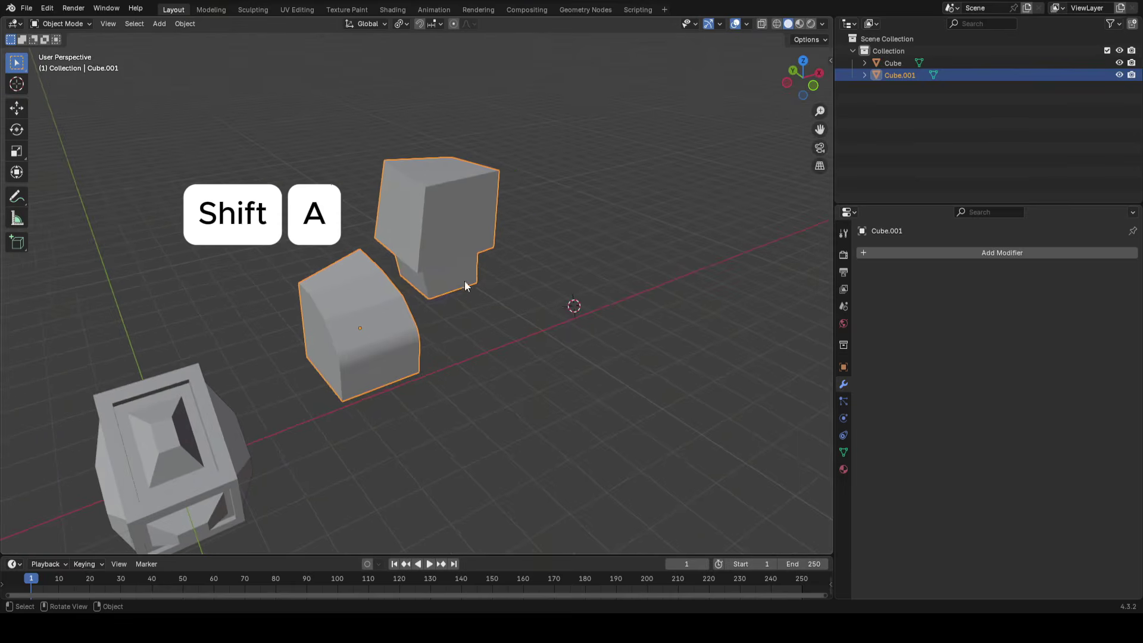
key(shift+a)
mouse_move(487, 252)
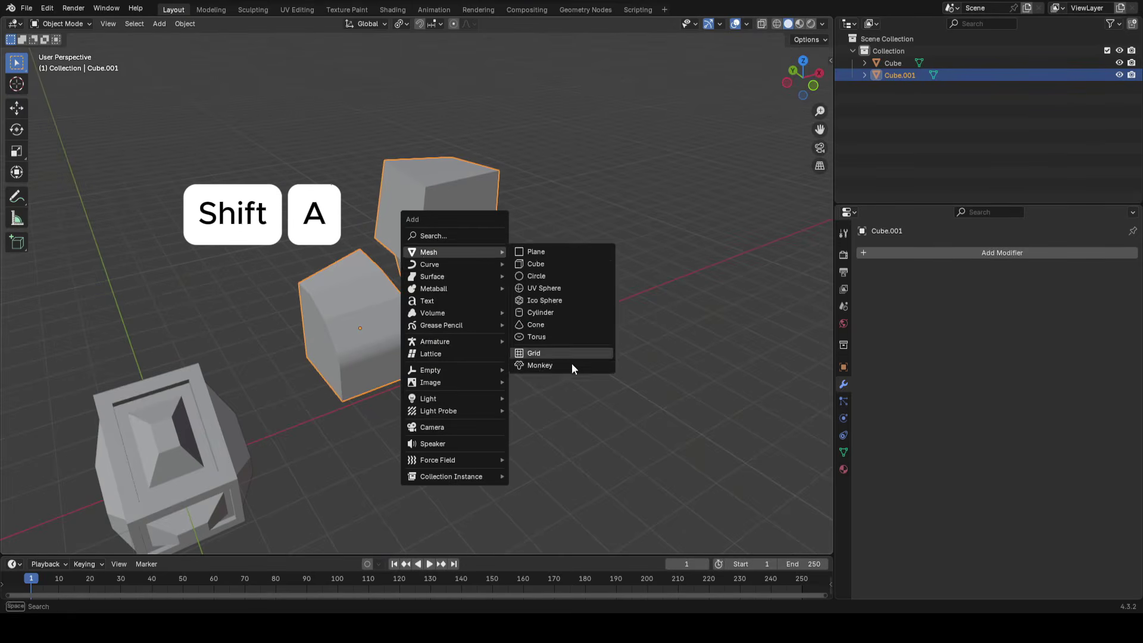
click(550, 369)
scroll(684, 323, up, 3)
middle_drag(684, 323, 373, 261)
scroll(555, 332, up, 2)
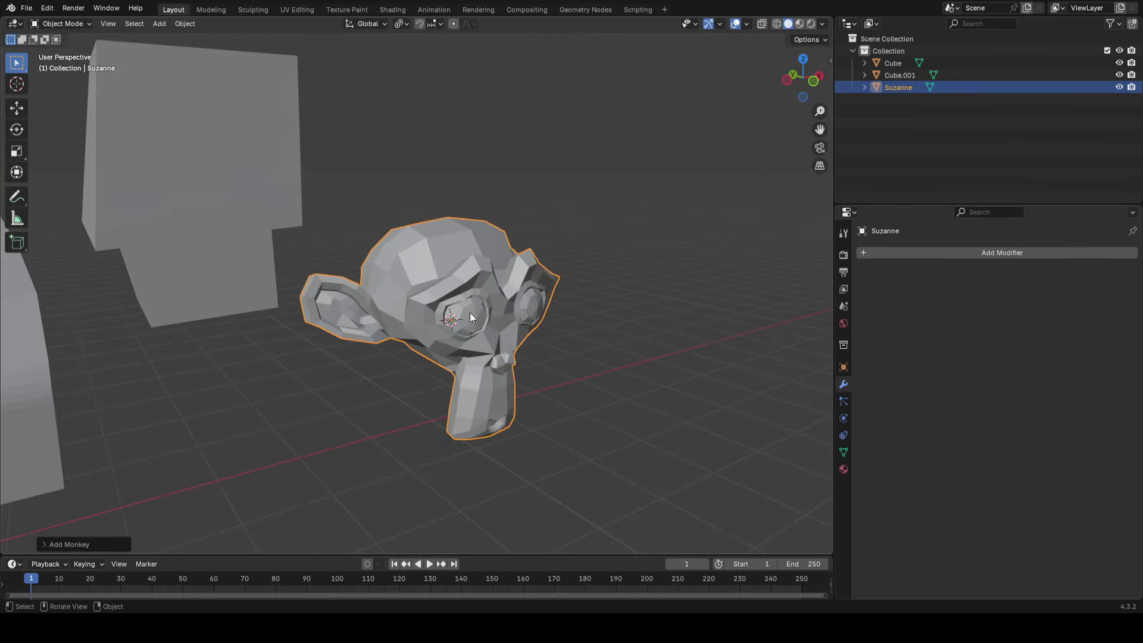
Reset the 3D cursor to the world origin
scroll(469, 312, down, 4)
shift+middle_drag(339, 292, 518, 298)
scroll(518, 298, up, 1)
mouse_move(518, 297)
middle_down()
mouse_move(498, 318)
mouse_move(319, 357)
mouse_move(314, 408)
mouse_move(327, 383)
mouse_move(540, 302)
middle_up()
key(shift+c)
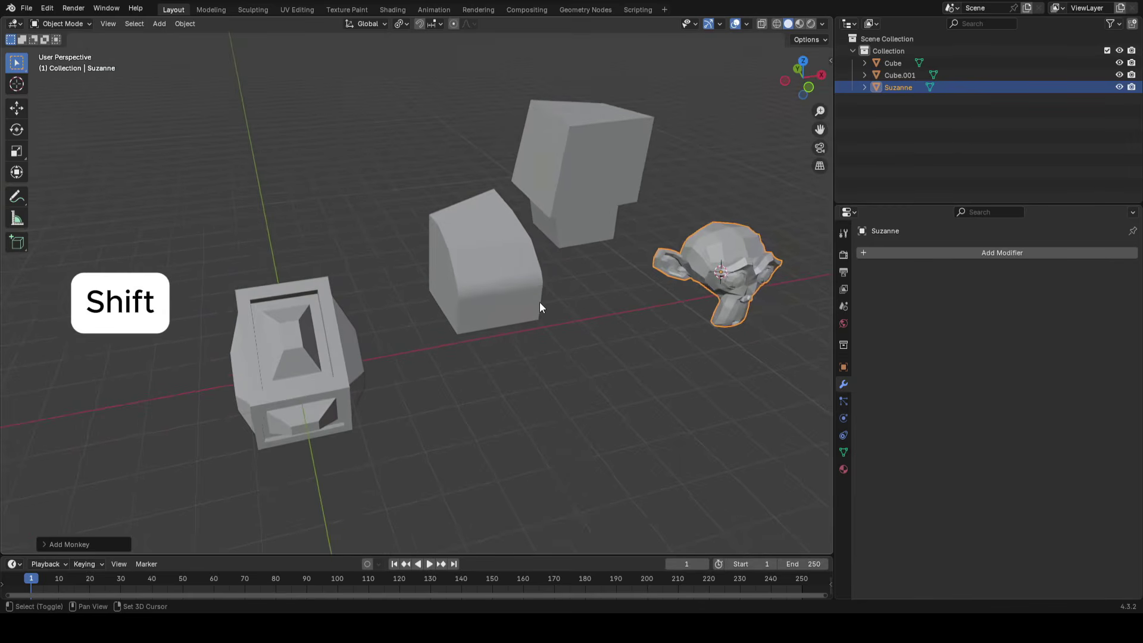
scroll(324, 363, up, 4)
shift+middle_drag(417, 360, 509, 342)
scroll(509, 342, up, 1)
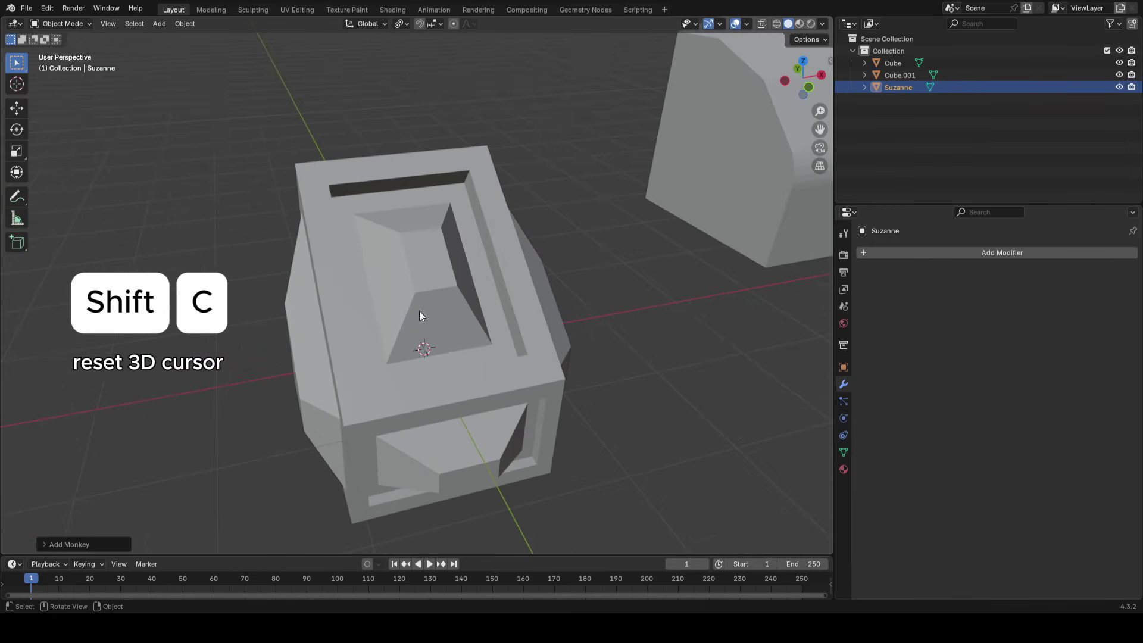
scroll(578, 329, down, 5)
shift+middle_drag(662, 292, 545, 335)
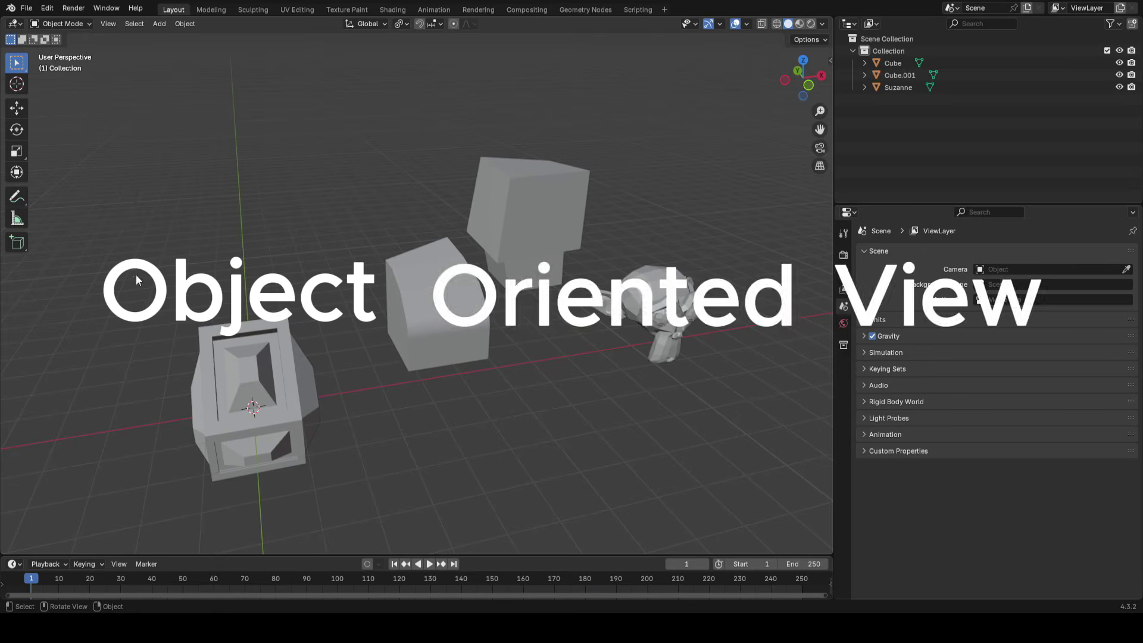
Select the monkey and center the view on it
middle_drag(568, 107, 541, 180)
shift+middle_drag(372, 253, 418, 218)
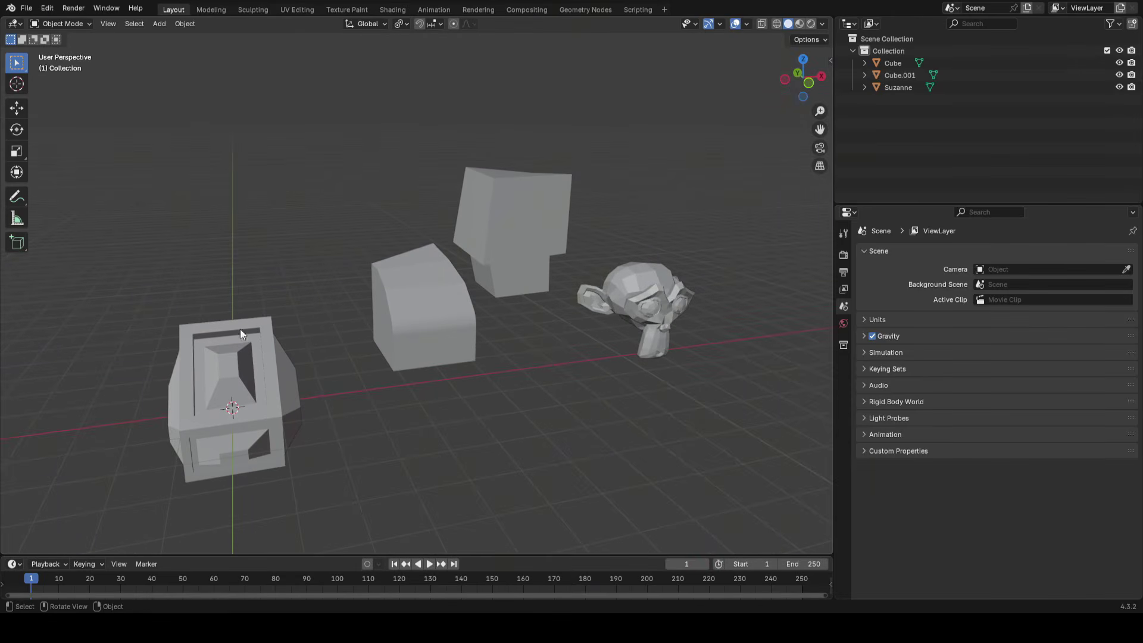
click(656, 307)
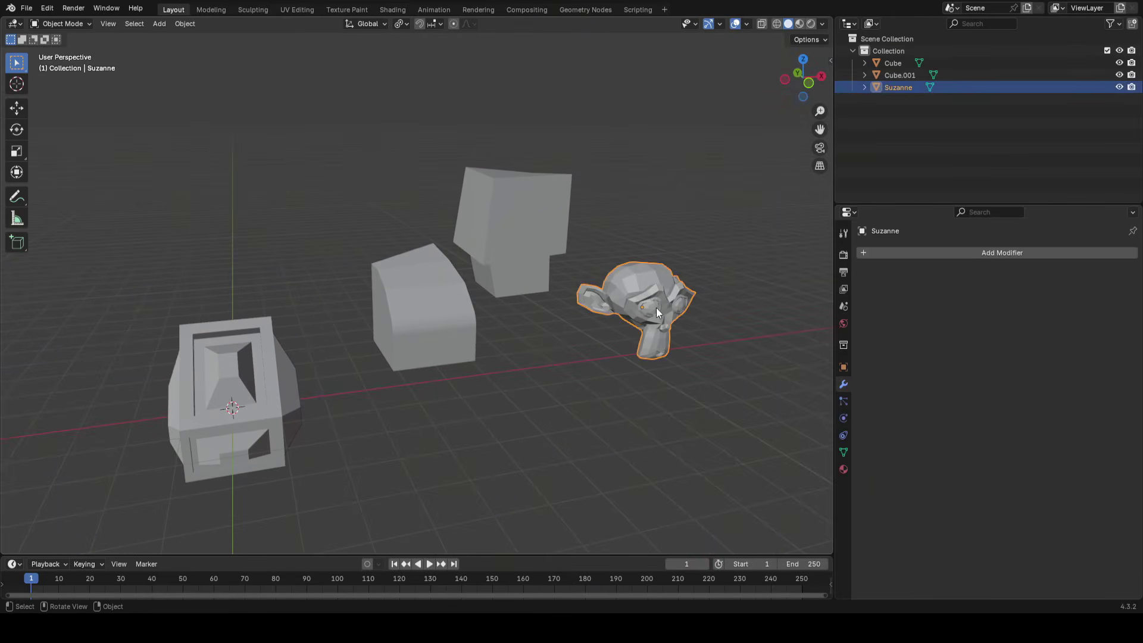
key(KP_Decimal)
middle_drag(620, 252, 332, 258)
Enter Edit Mode on the monkey, select the upper vertex in the middle of the forehead and frame it
key(Tab)
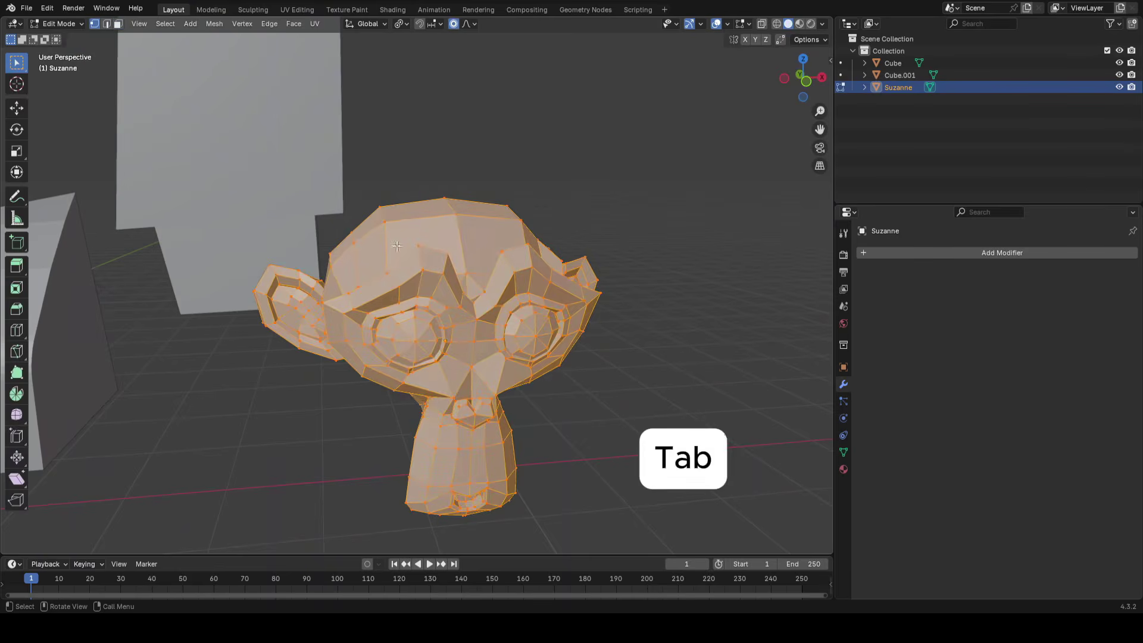
key(3)
click(431, 241)
key(1)
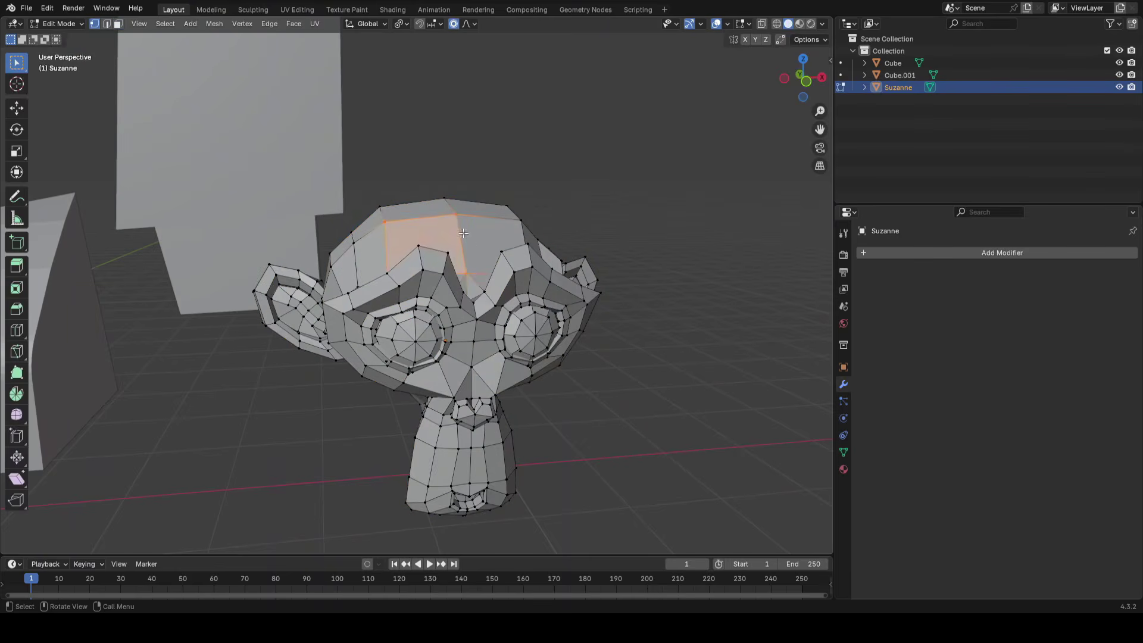
key(KP_Decimal)
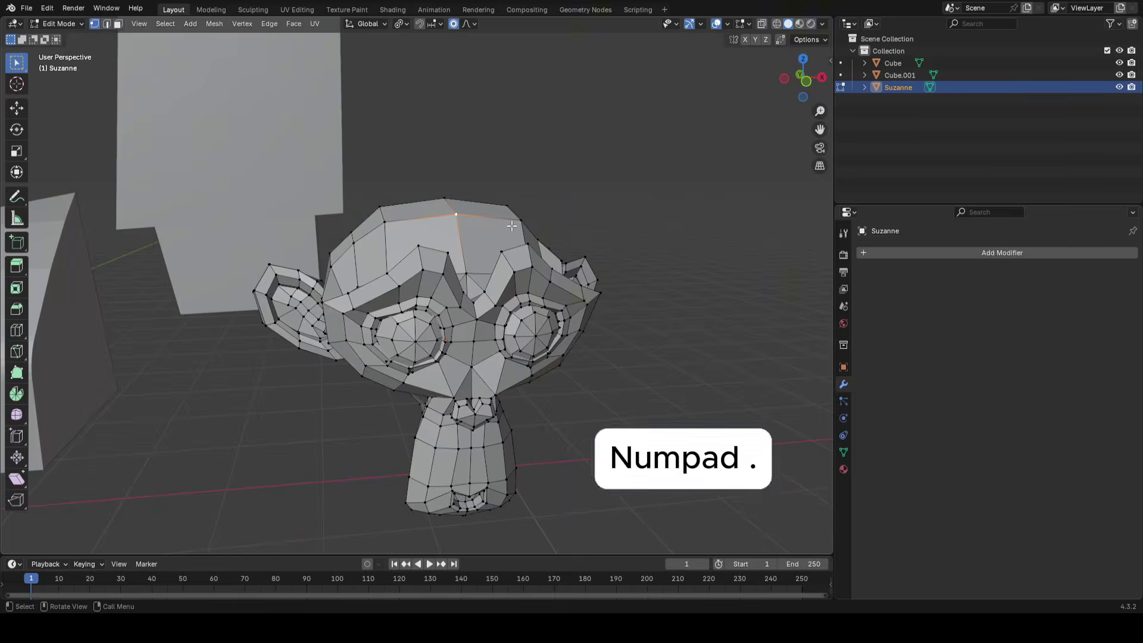
Leave the monkey's Edit Mode and return to Object Mode
middle_drag(502, 226, 557, 159)
key(Tab)
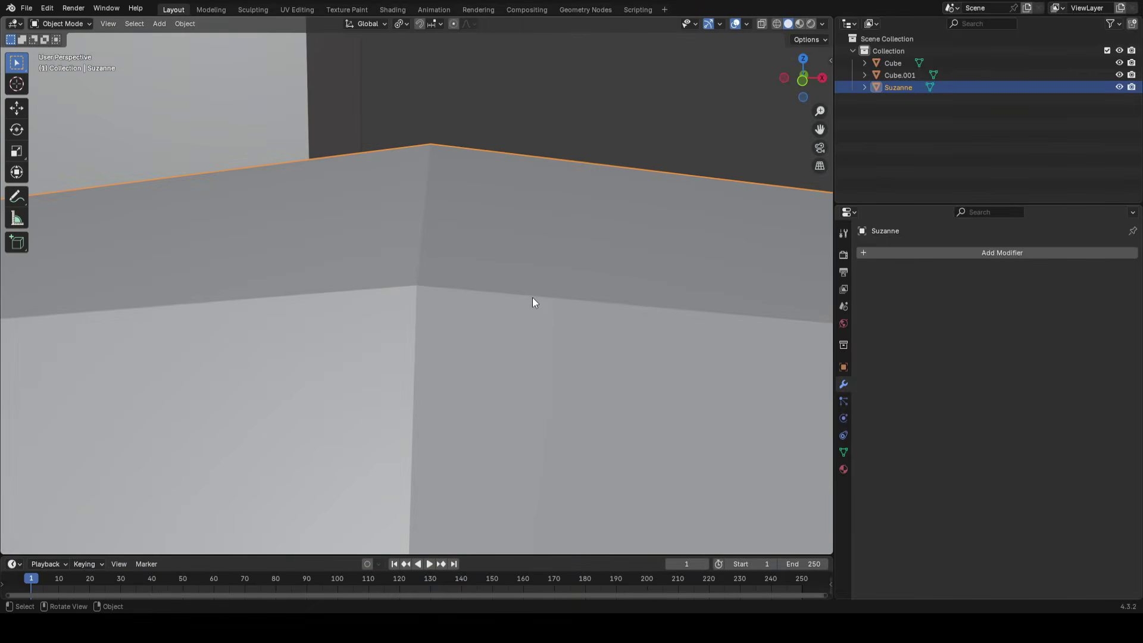
scroll(532, 298, down, 10)
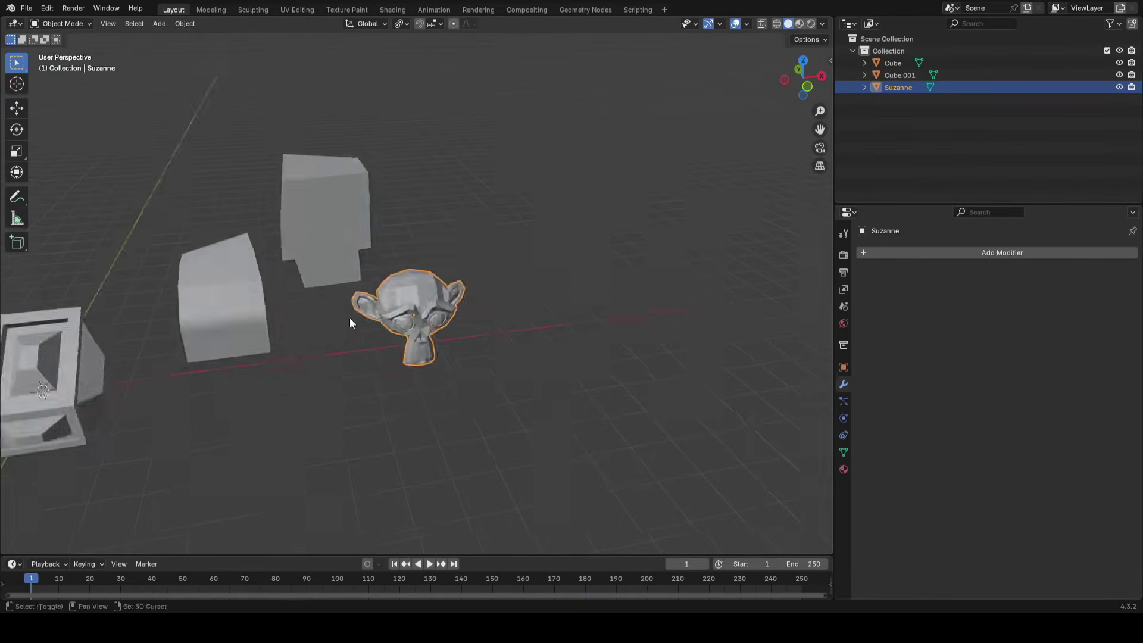
Select the beveled block, the original inset cube and the monkey together and frame them in the view
shift+middle_drag(350, 319, 481, 325)
click(480, 325)
shift+click(272, 384)
shift+click(678, 337)
shift+middle_drag(679, 337, 395, 348)
key(KP_Decimal)
Select only the inset cube at the world origin and move it along the X axis, clear of the origin
click(473, 335)
click(395, 348)
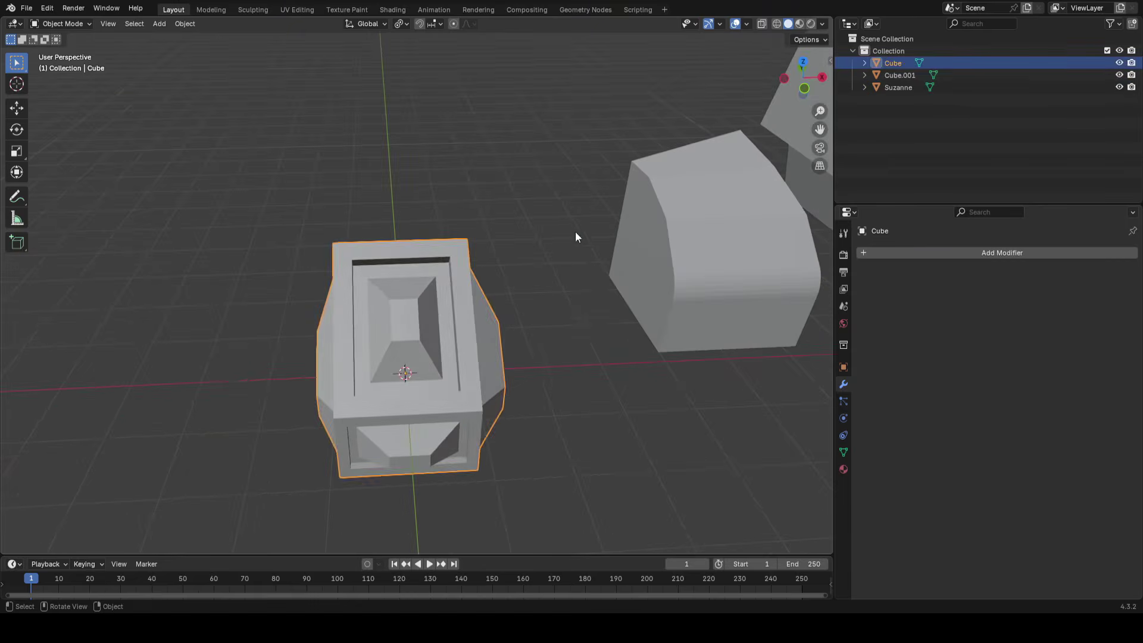
key(g)
key(x)
click(122, 351)
key(g)
key(x)
click(292, 341)
Add a new cube mesh at the world origin
mouse_move(521, 289)
shift+middle_down()
mouse_move(537, 268)
mouse_move(524, 278)
shift+middle_up()
key(shift+a)
click(568, 291)
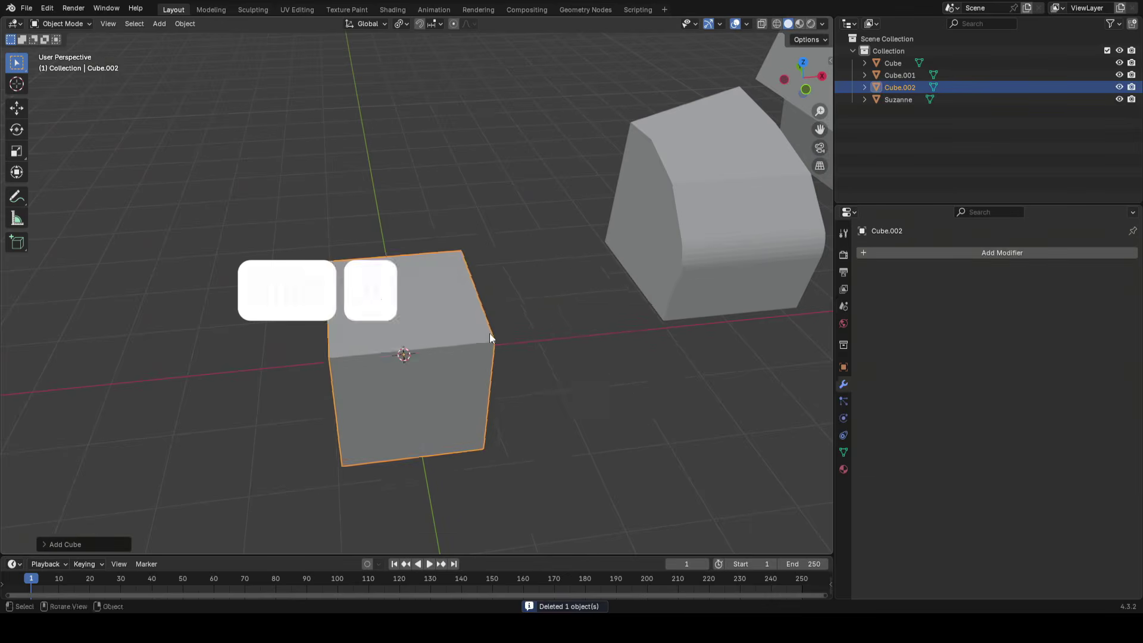
scroll(491, 381, up, 2)
middle_drag(492, 382, 552, 341)
scroll(604, 323, up, 3)
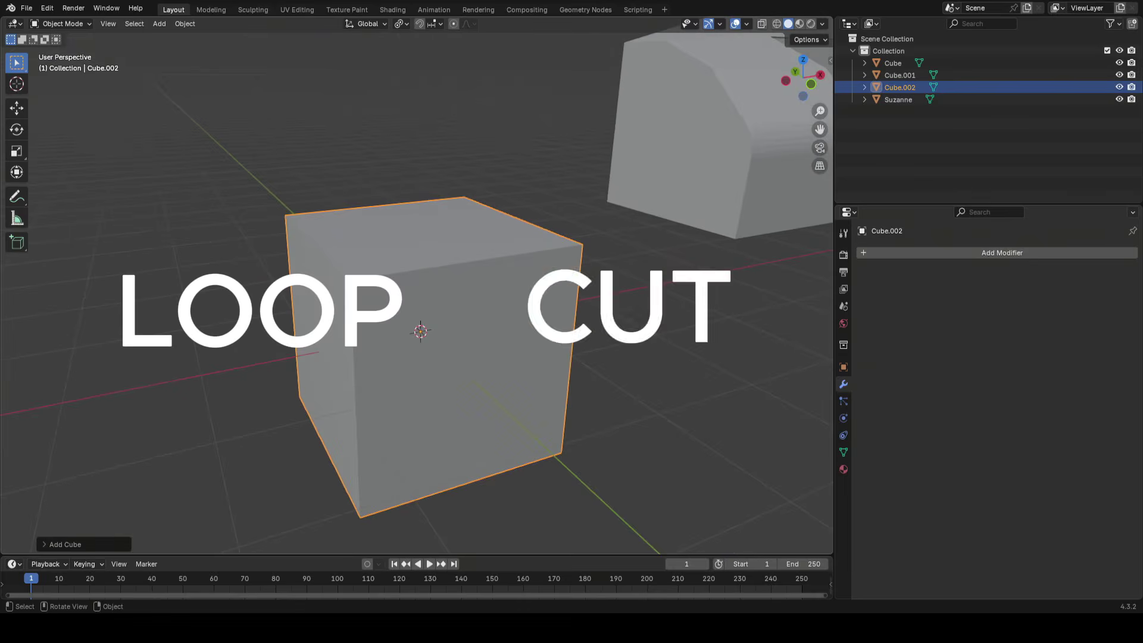
In Edit Mode, add four evenly spaced horizontal loop cuts around the new cube, leaving them unslid
key(Tab)
middle_drag(392, 301, 357, 333)
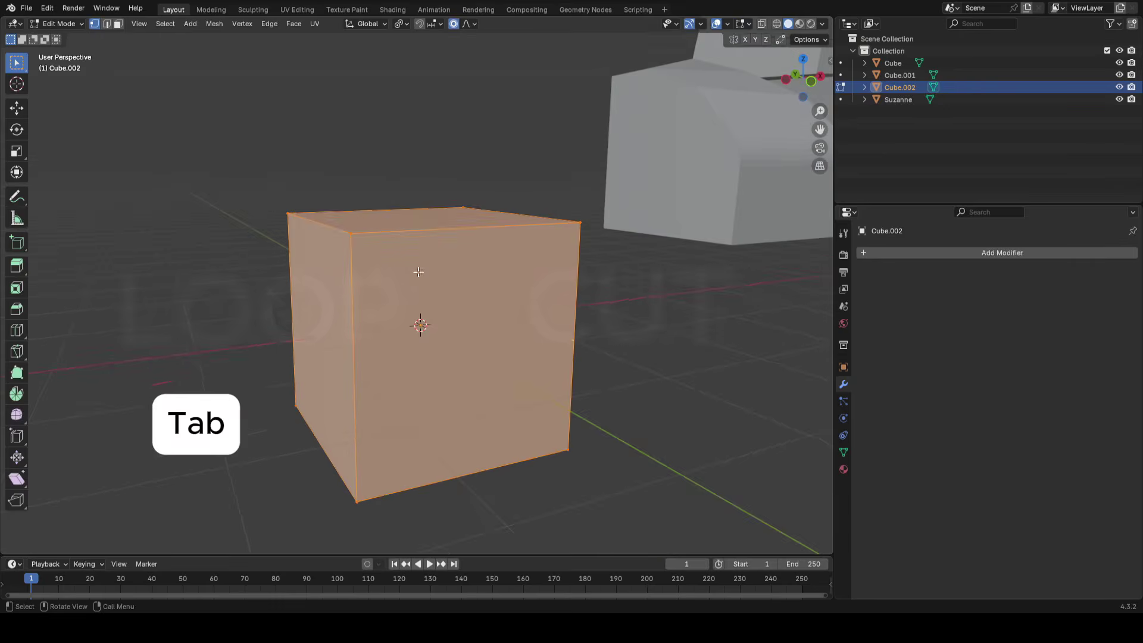
key(ctrl+r)
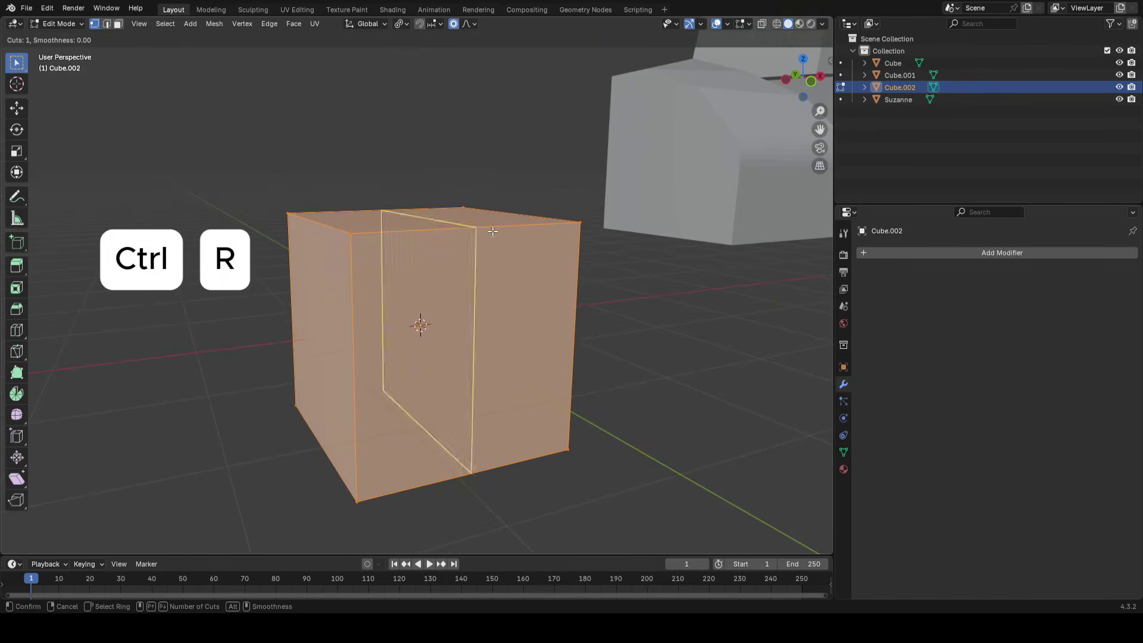
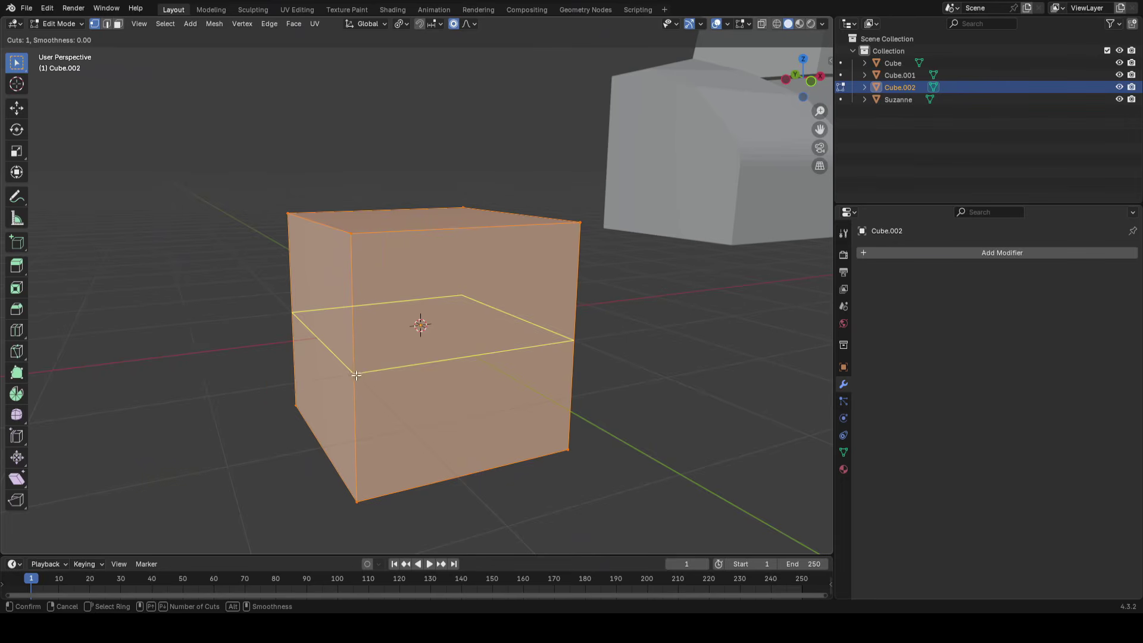
scroll(358, 372, up, 4)
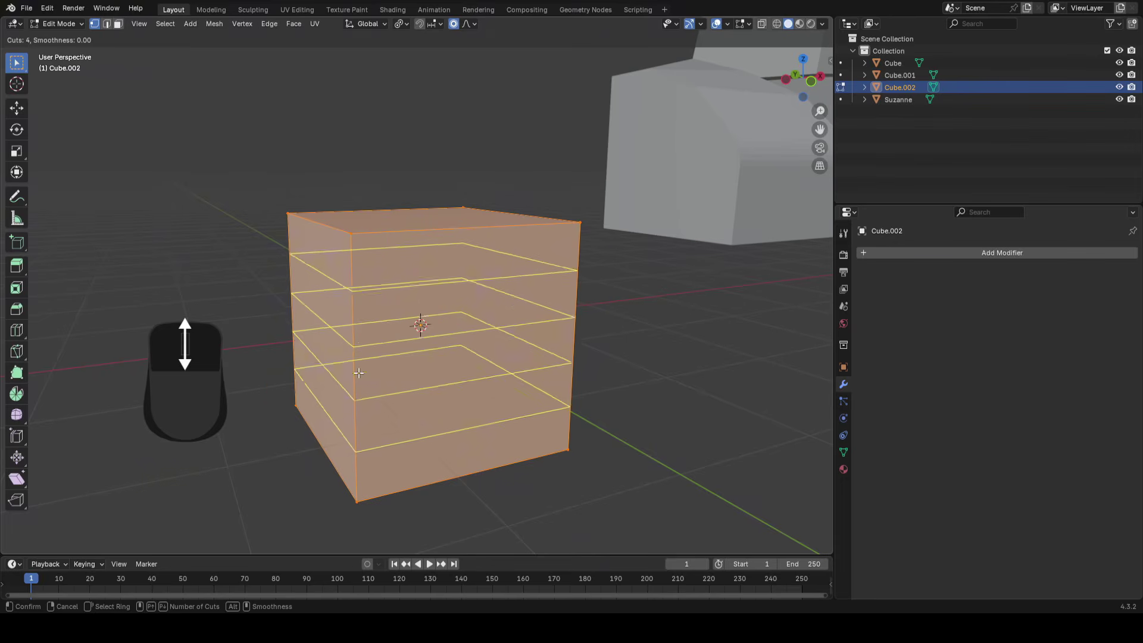
scroll(358, 373, down, 4)
scroll(359, 372, up, 3)
scroll(358, 373, up, 6)
scroll(358, 373, down, 9)
scroll(358, 373, up, 3)
scroll(358, 373, up, 2)
scroll(359, 373, down, 2)
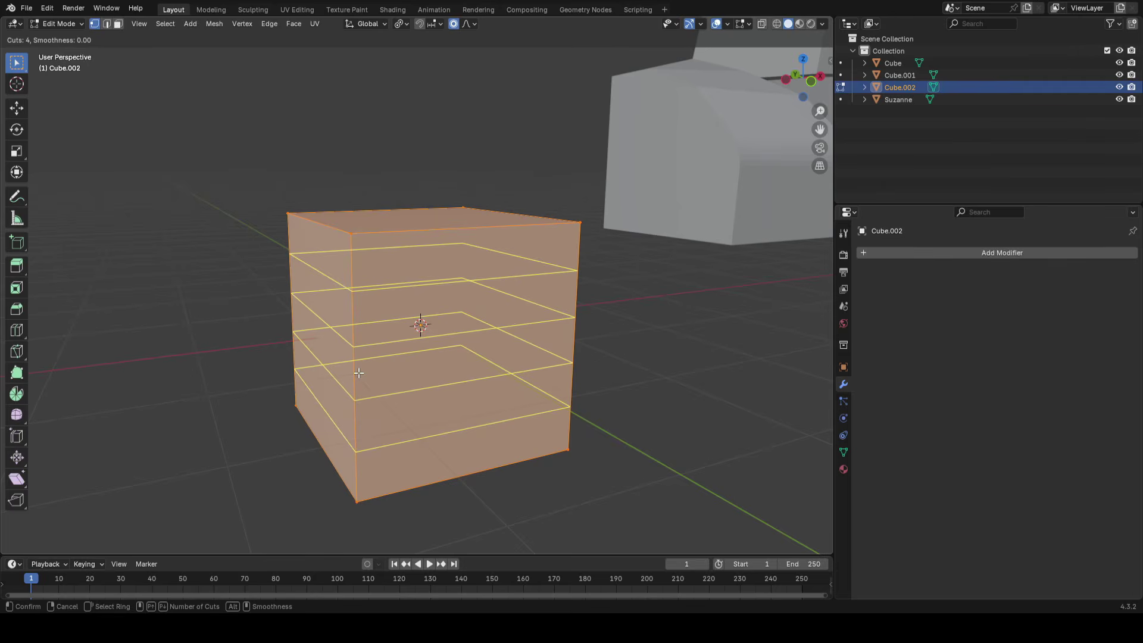
click(358, 373)
key(g)
key(g)
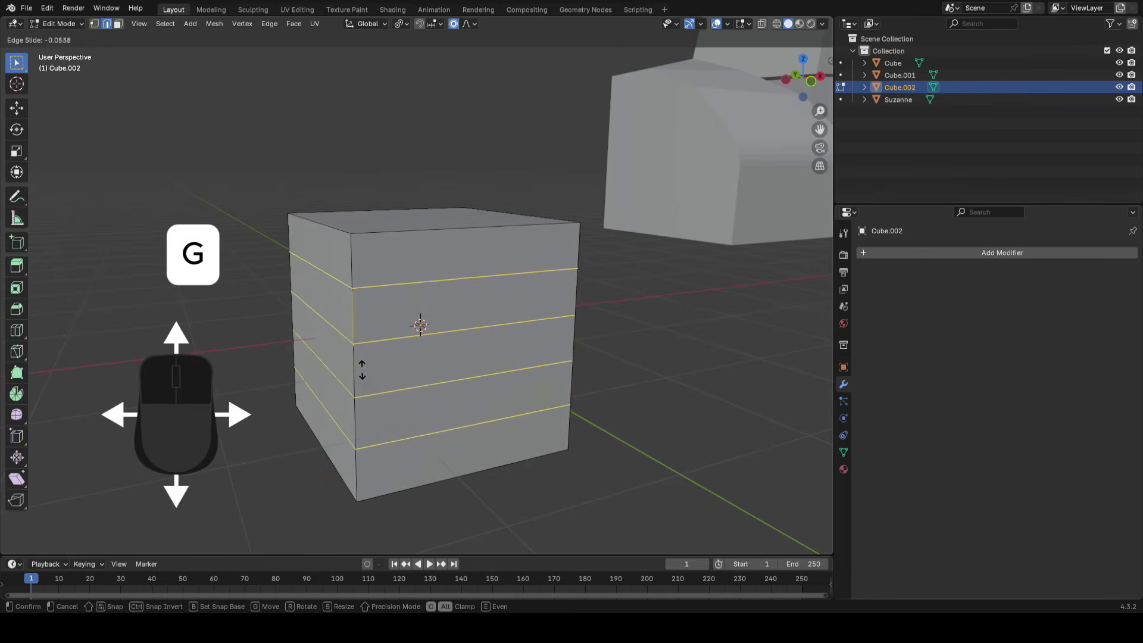
right_click(375, 309)
Switch the cube to edge selection and deselect everything
key(1)
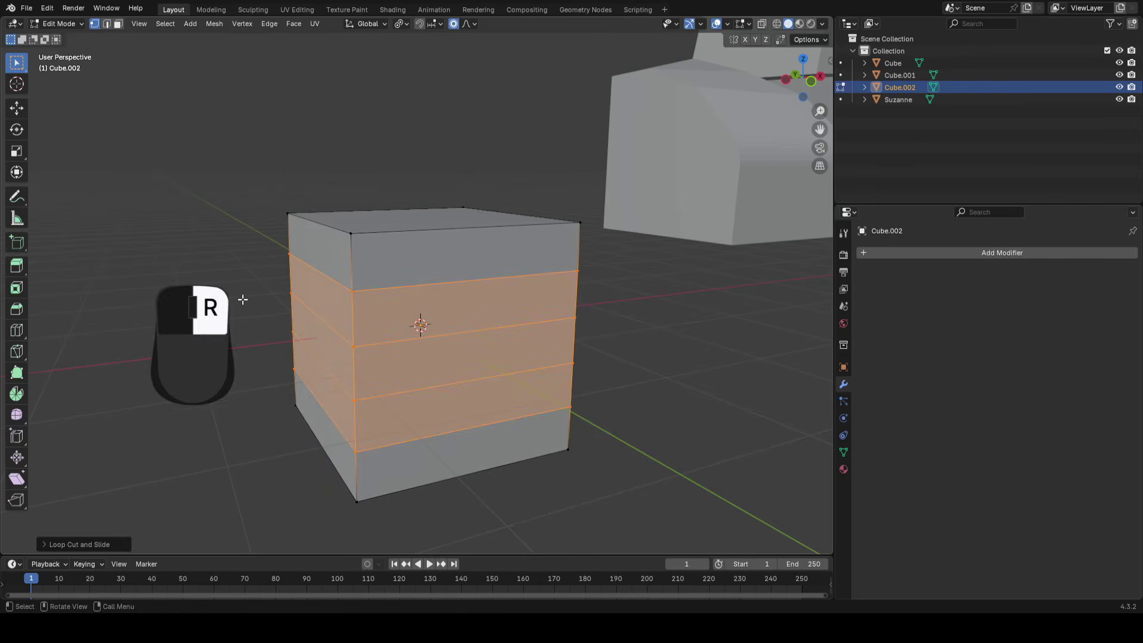
mouse_move(438, 333)
middle_down()
mouse_move(444, 342)
mouse_move(404, 328)
mouse_move(459, 339)
middle_up()
key(2)
click(621, 283)
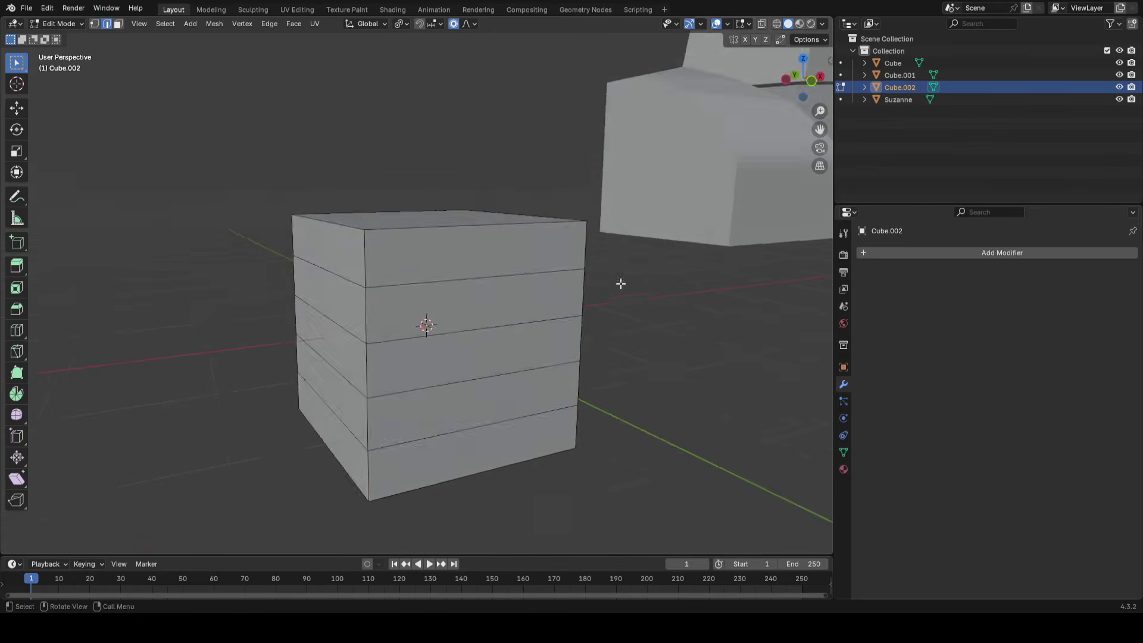
Add three evenly spaced vertical loop cuts running over the cube's front and upper faces
middle_drag(424, 282, 466, 262)
key(ctrl+r)
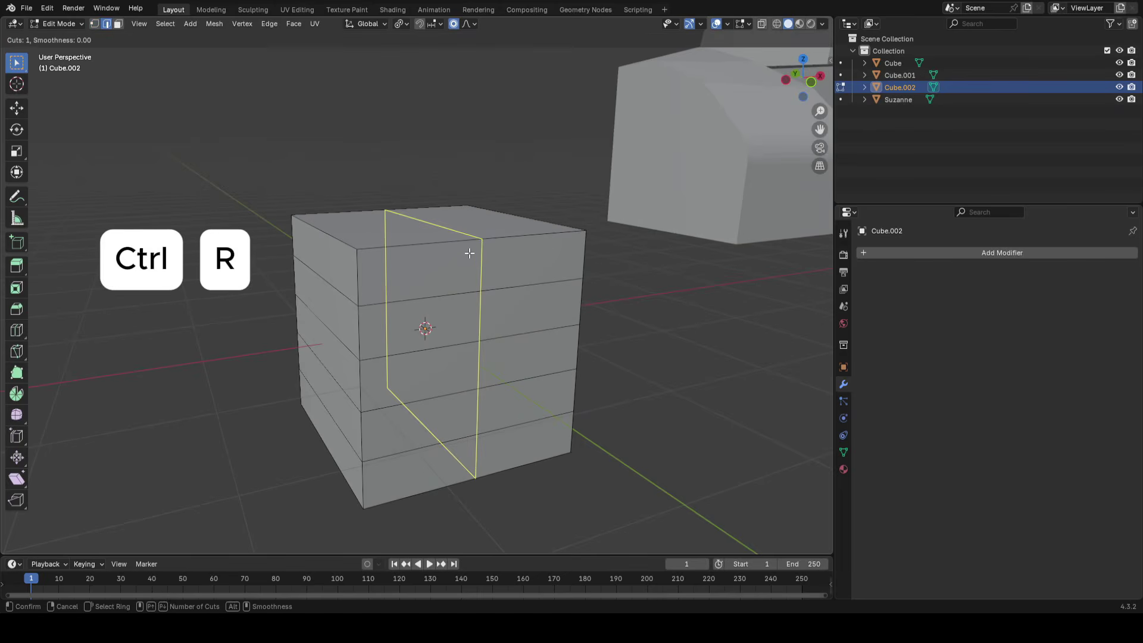
scroll(480, 245, up, 2)
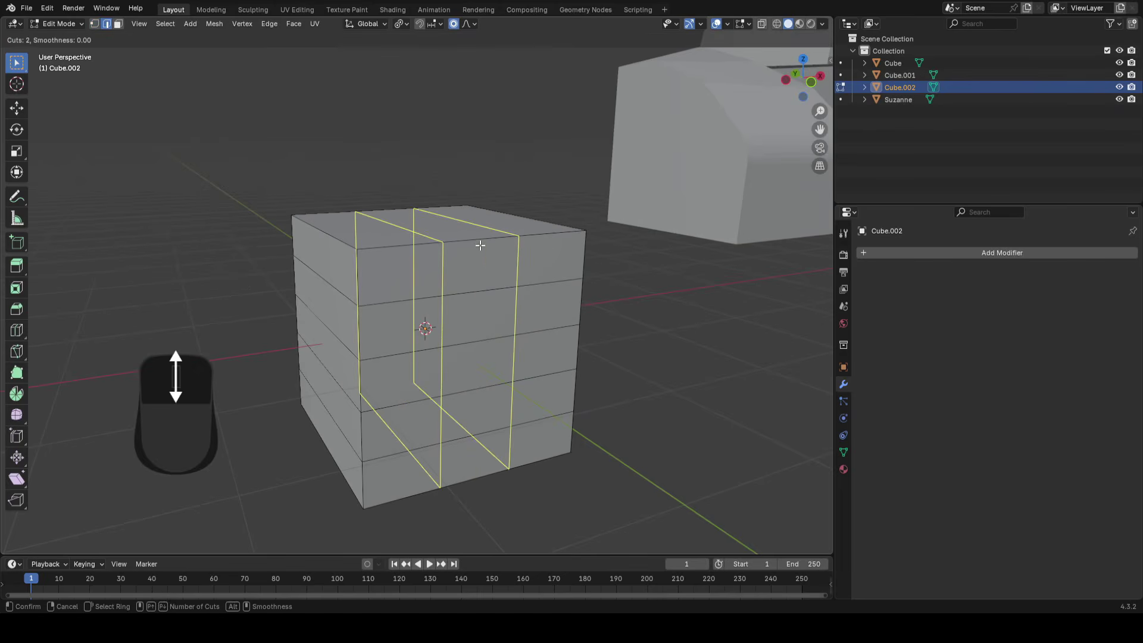
click(481, 245)
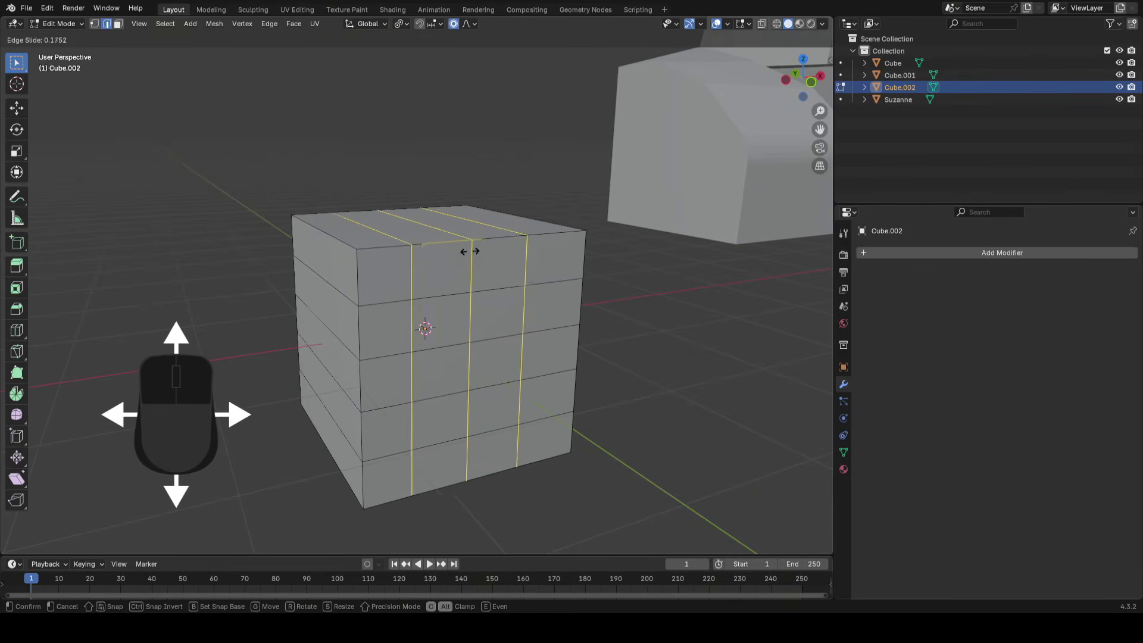
click(484, 255)
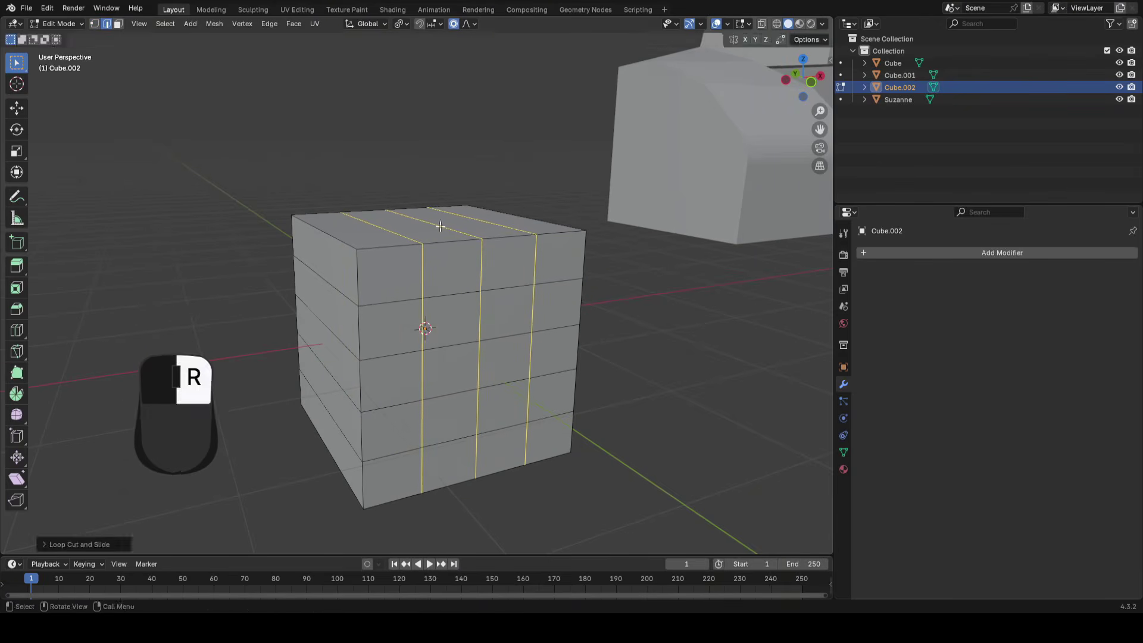
Switch to vertex selection and clear the selected loops
mouse_move(502, 281)
middle_down()
mouse_move(386, 357)
mouse_move(502, 275)
middle_up()
key(1)
click(697, 303)
middle_drag(698, 302, 601, 352)
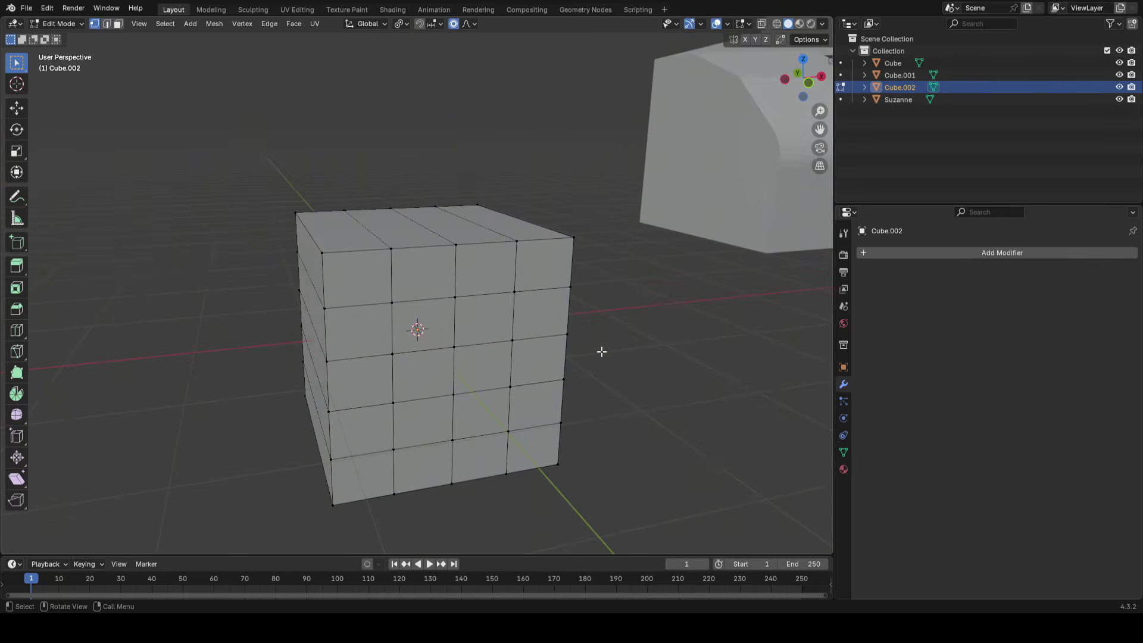
In face selection mode, select the first three faces of the front's upper row plus the one below the second
key(2)
middle_drag(601, 352, 416, 248)
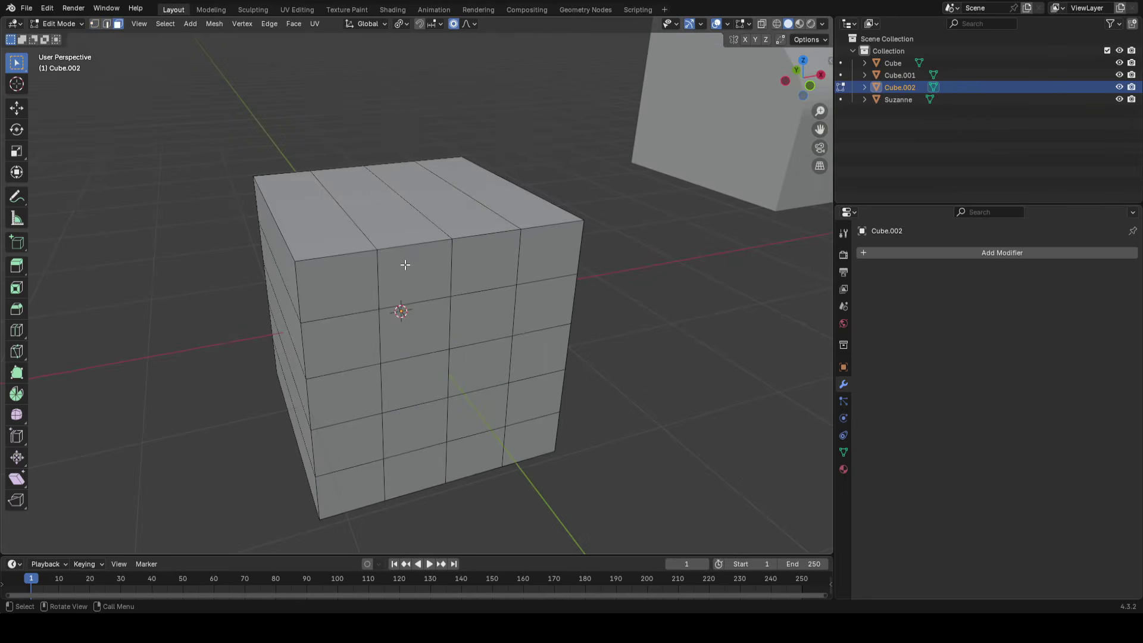
click(421, 274)
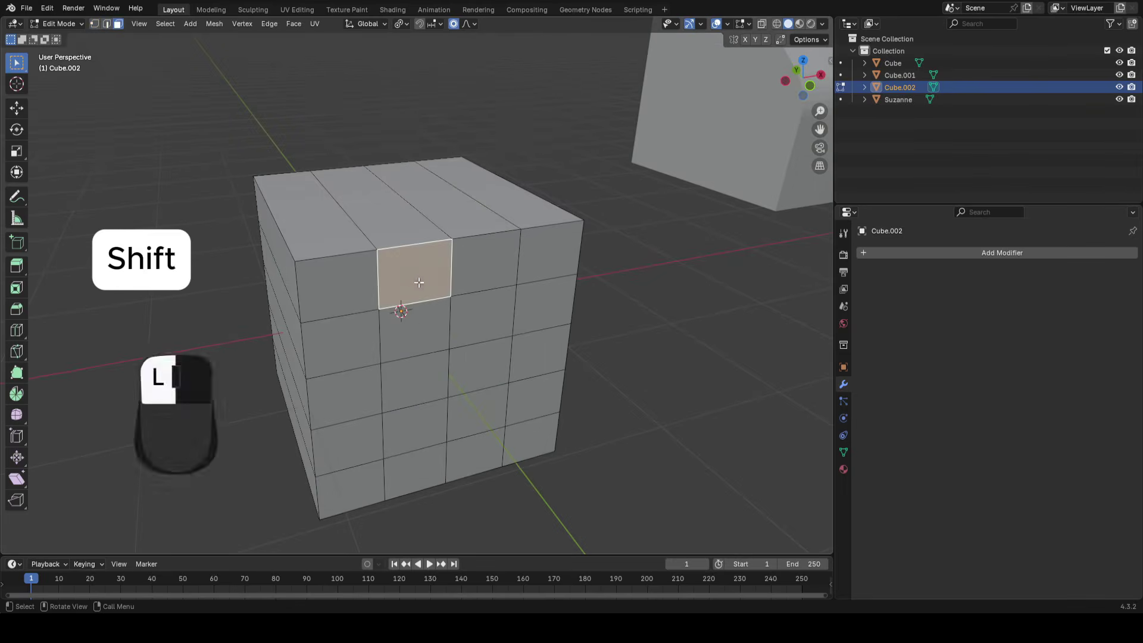
shift+click(414, 326)
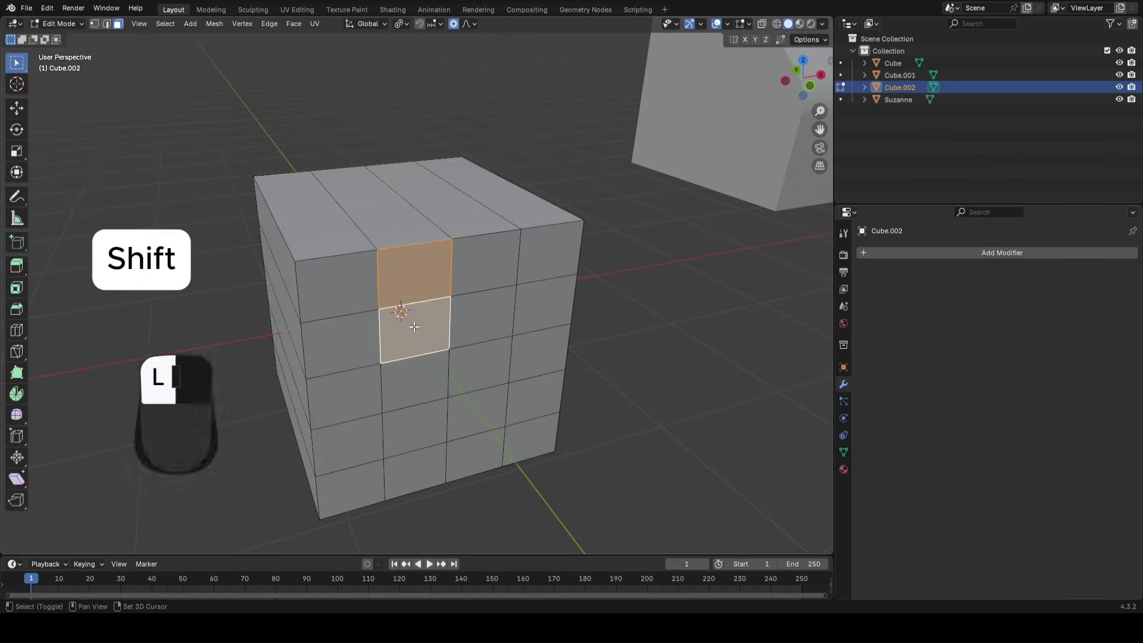
shift+click(349, 280)
shift+click(488, 278)
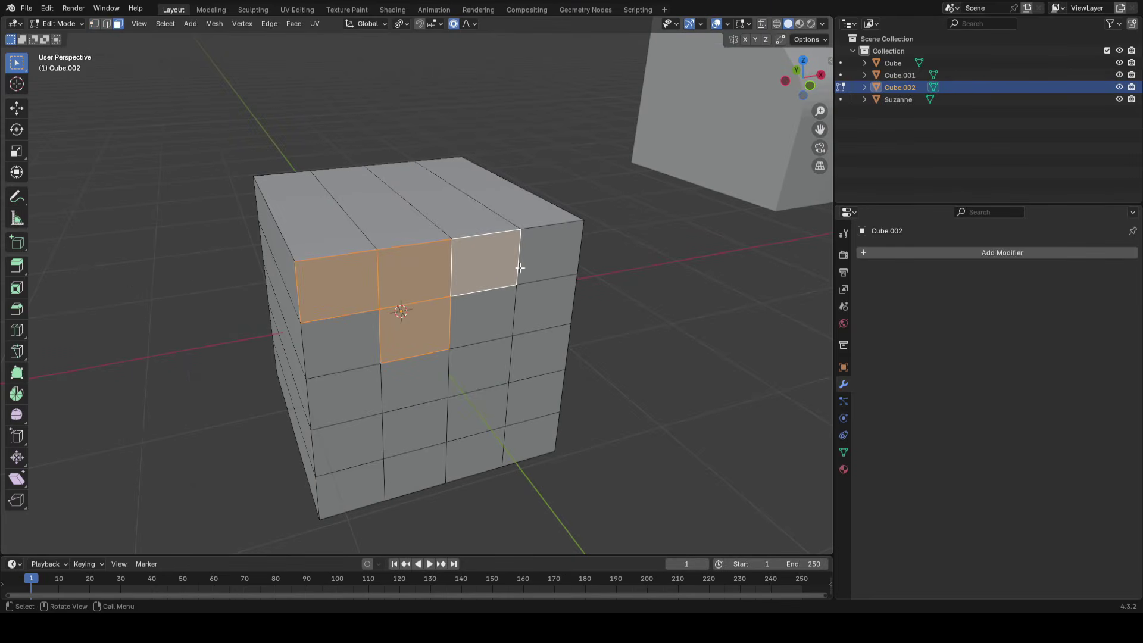
Clear the selection, then pick shortest face paths from the front's second upper face to its lower-right face and onto the underside
key(alt+a)
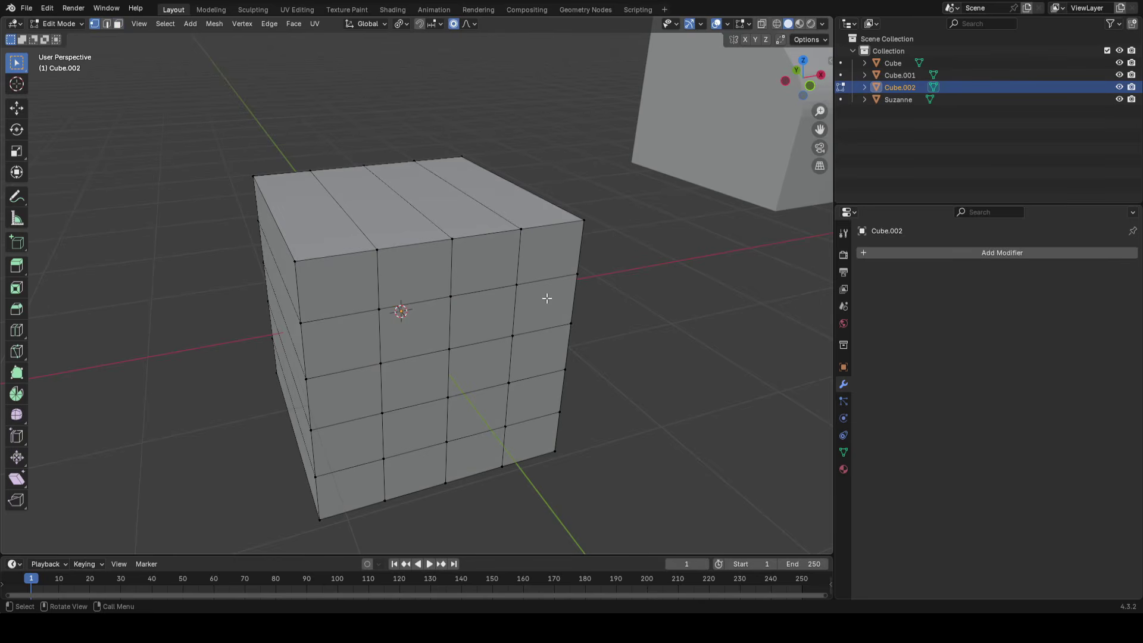
key(3)
click(445, 270)
middle_drag(562, 428, 505, 406)
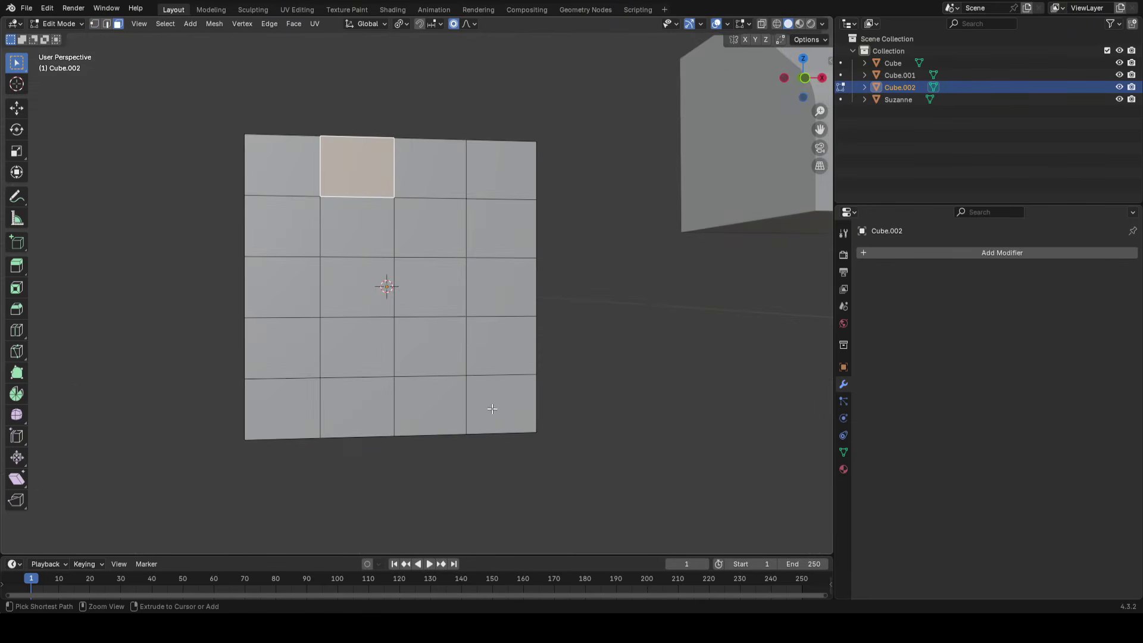
ctrl+click(499, 406)
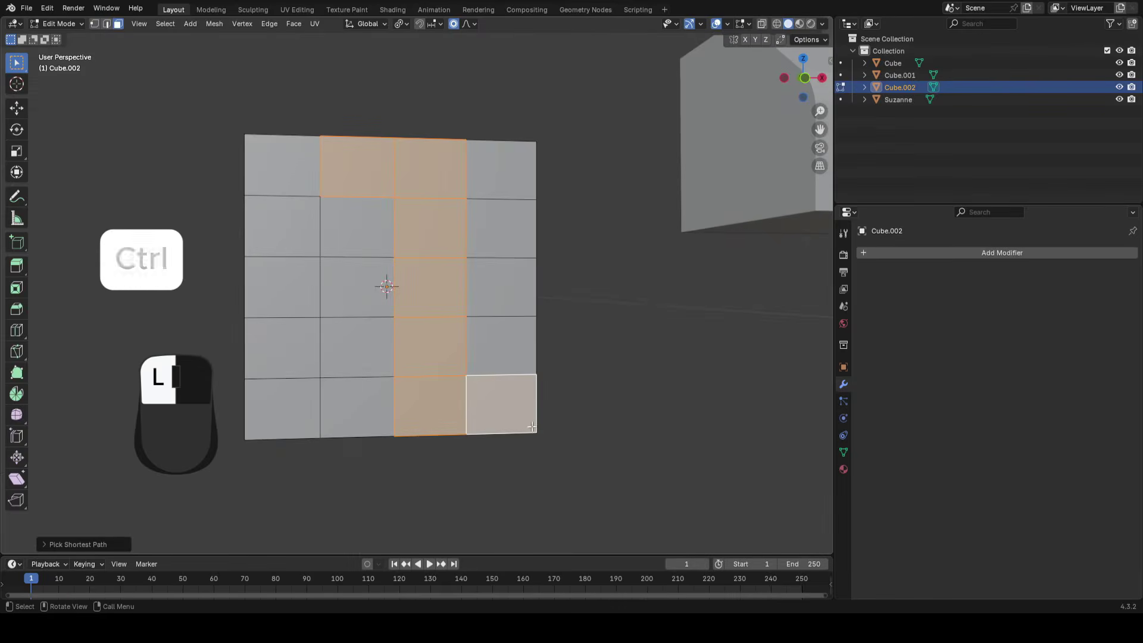
middle_drag(365, 204, 466, 311)
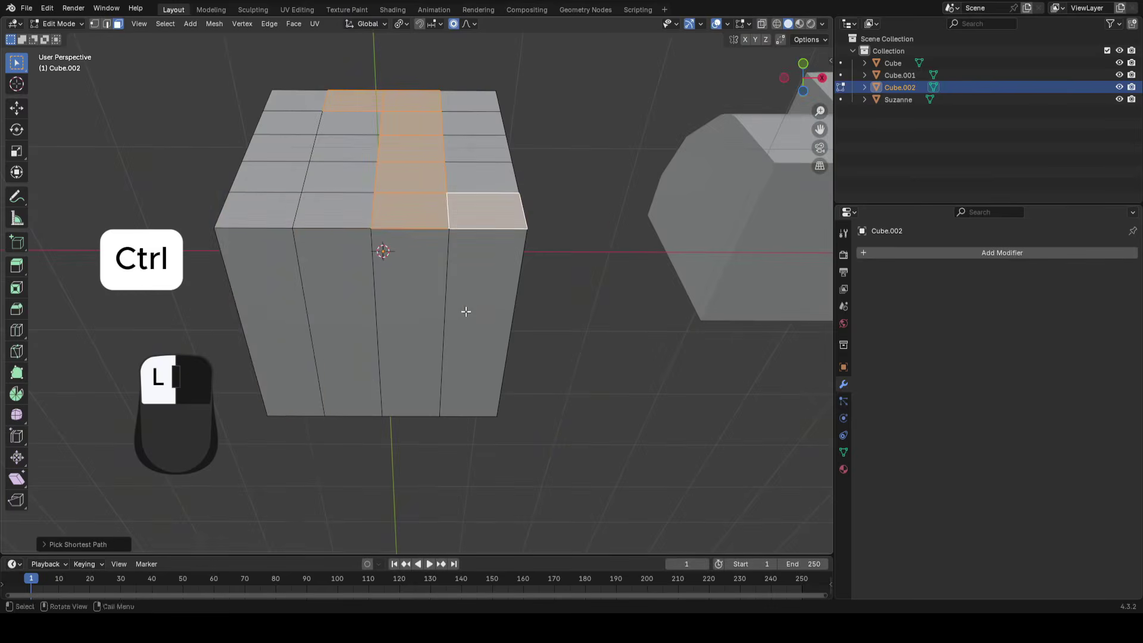
ctrl+click(254, 319)
middle_drag(255, 318, 459, 331)
middle_drag(310, 197, 320, 293)
In vertex selection mode, pick shortest paths from the front's upper-left inner vertex to the right inner column and the lower-left inner vertex
click(730, 316)
key(1)
scroll(372, 219, up, 3)
scroll(383, 265, down, 3)
click(339, 207)
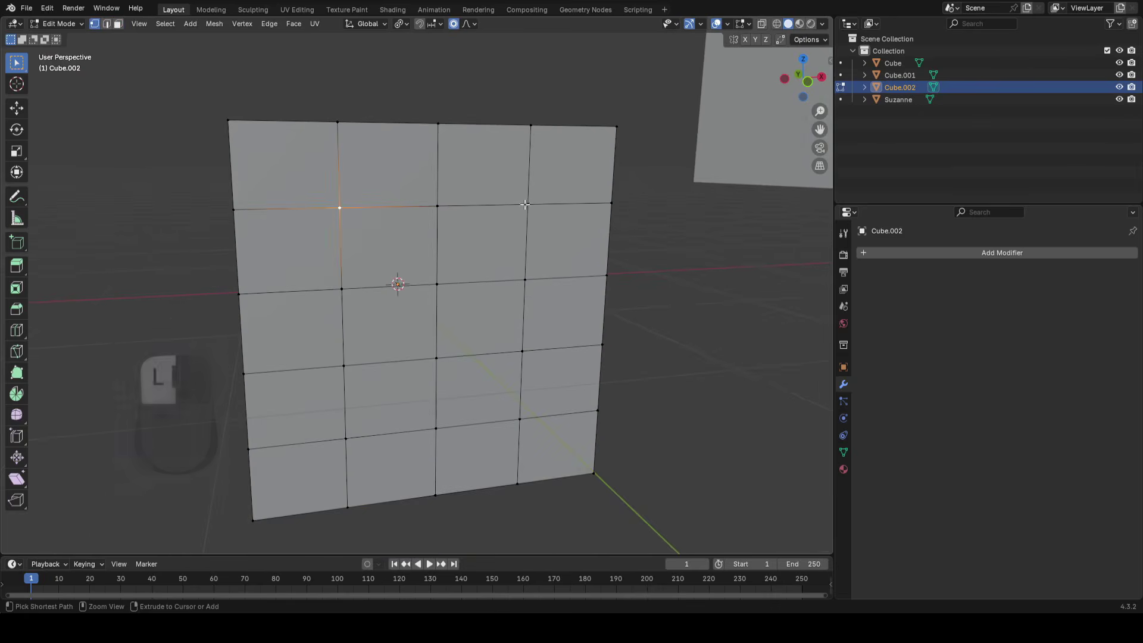
ctrl+click(524, 279)
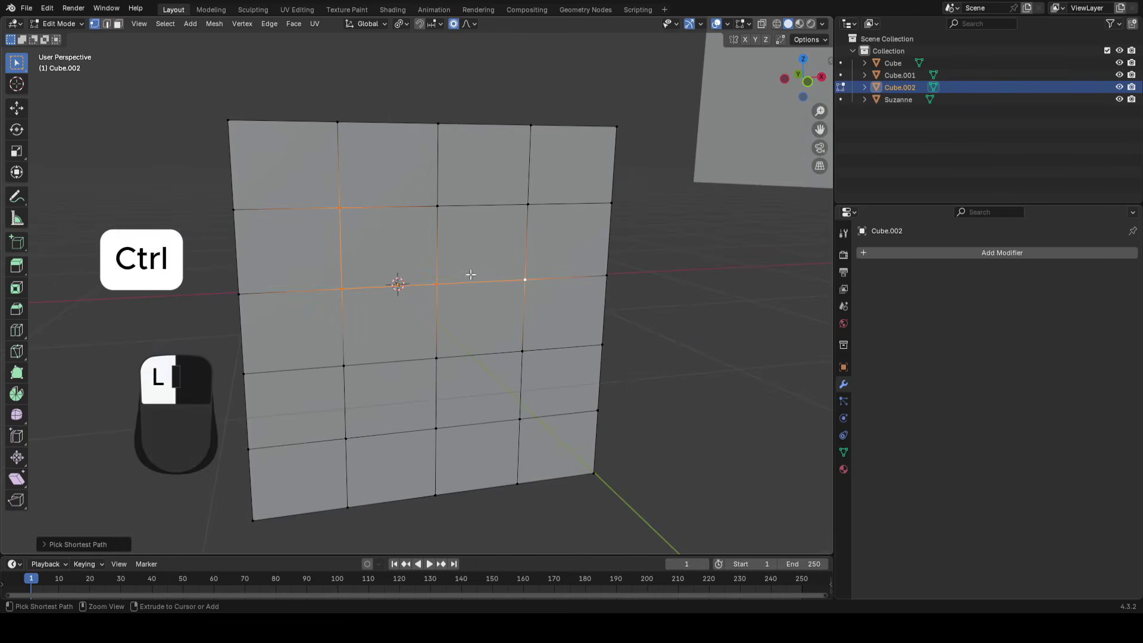
ctrl+click(343, 438)
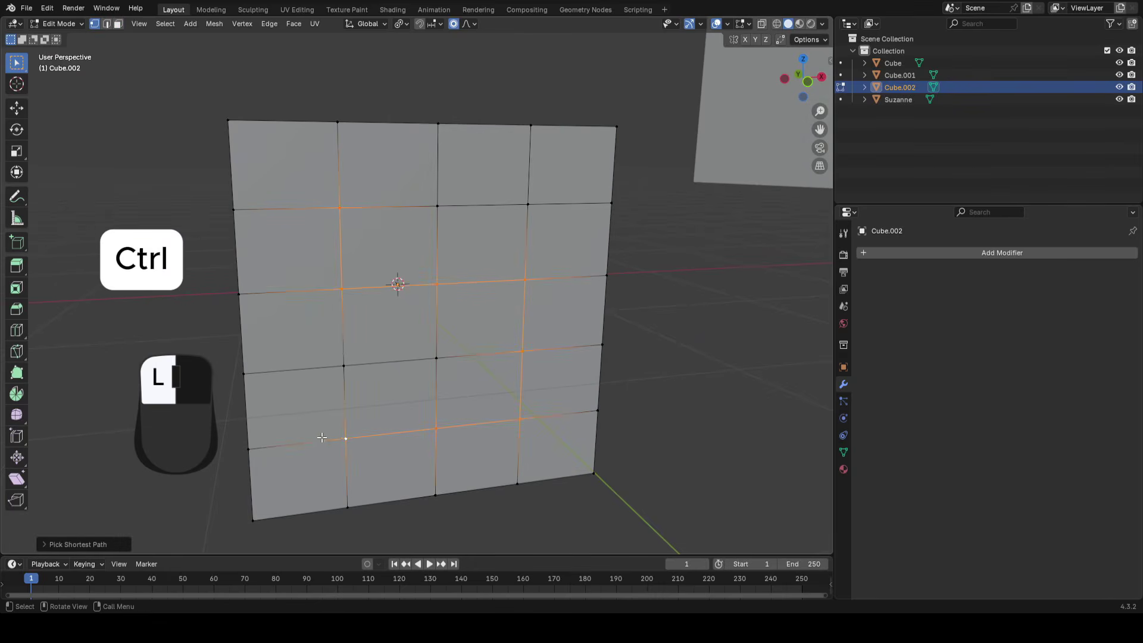
Extend the vertex selection around the cube's side to the vertical corner edge of its back face
middle_drag(605, 281, 581, 231)
shift+click(353, 357)
shift+click(445, 351)
shift+click(545, 248)
shift+click(501, 301)
middle_drag(577, 347, 564, 223)
middle_drag(644, 218, 469, 341)
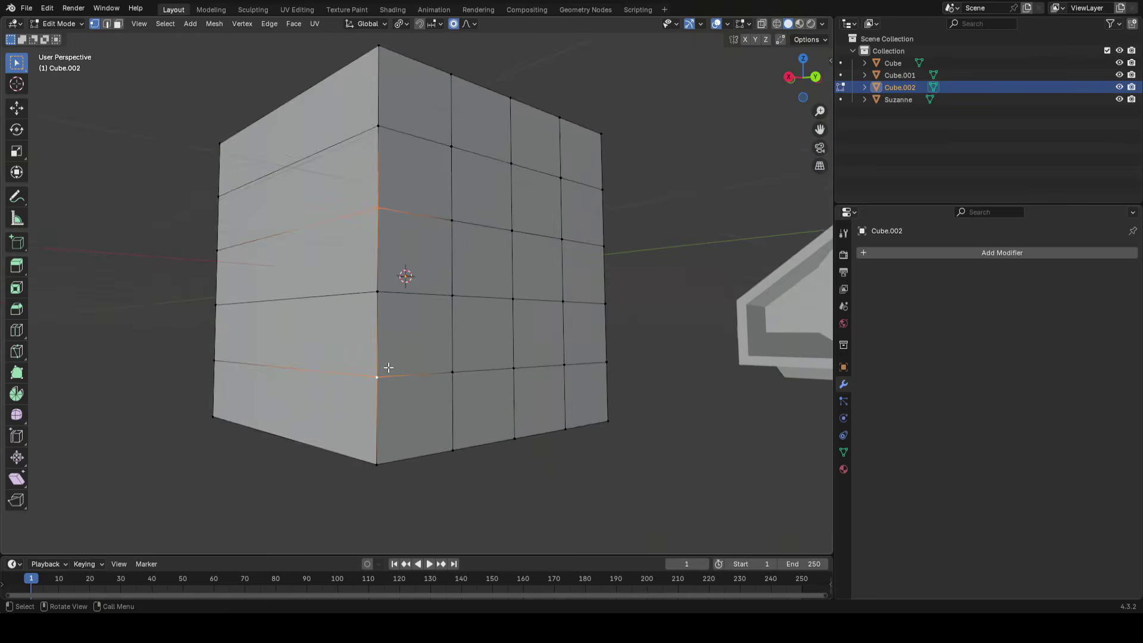
Try a shortest path from the back corner edge to the back face's far inner vertex, then undo that selection
scroll(381, 379, up, 1)
middle_drag(375, 396, 374, 394)
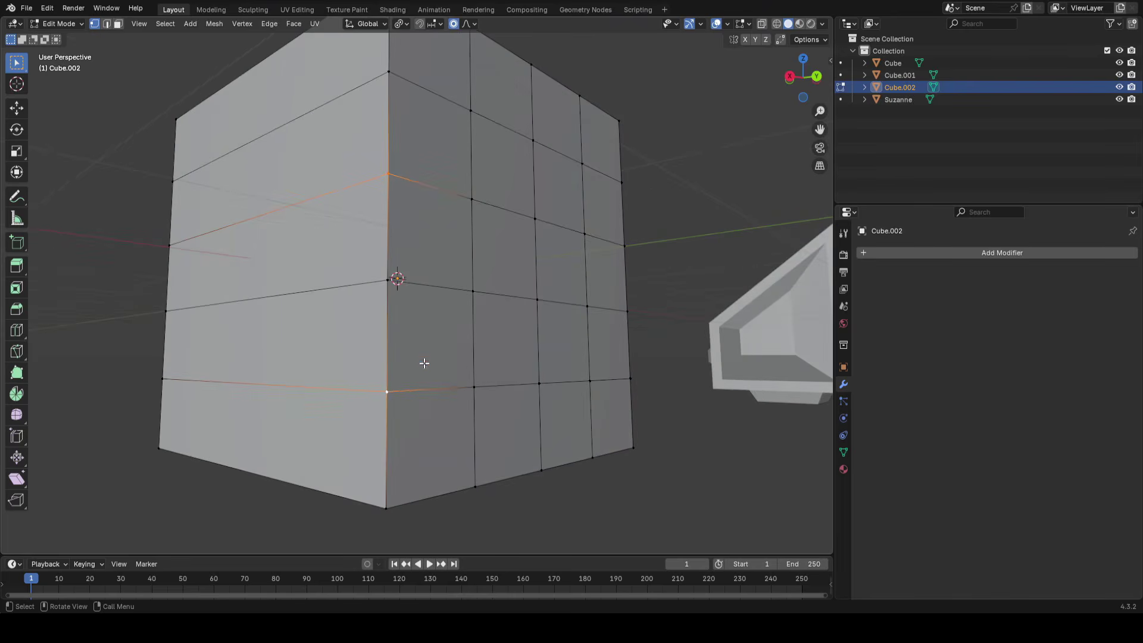
scroll(439, 336, up, 2)
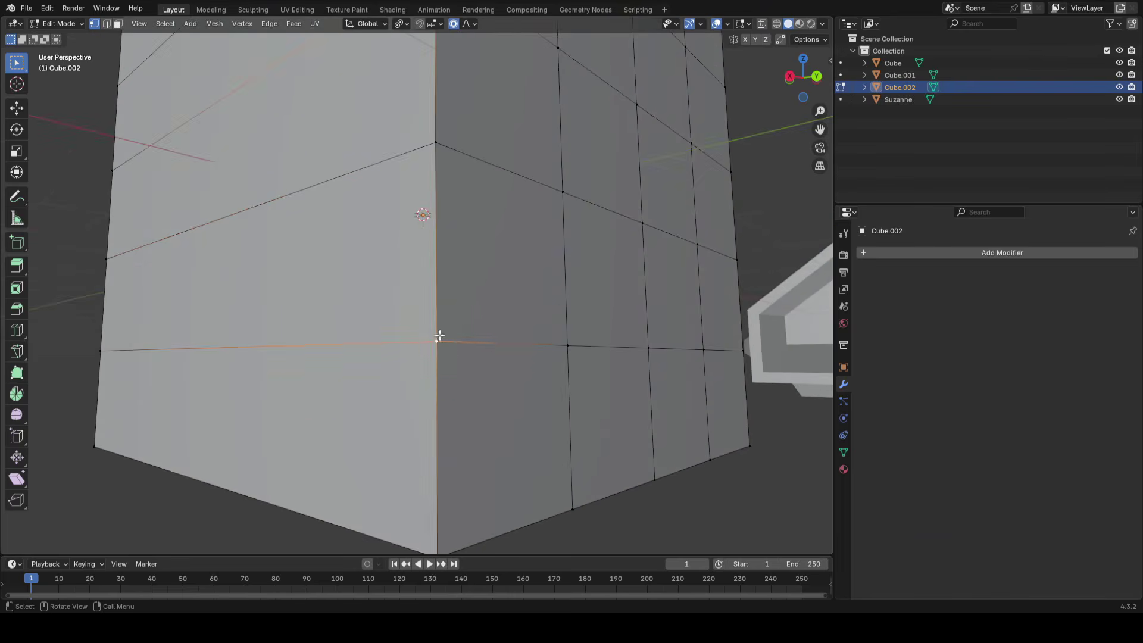
scroll(410, 356, down, 3)
middle_drag(459, 314, 559, 322)
ctrl+click(570, 260)
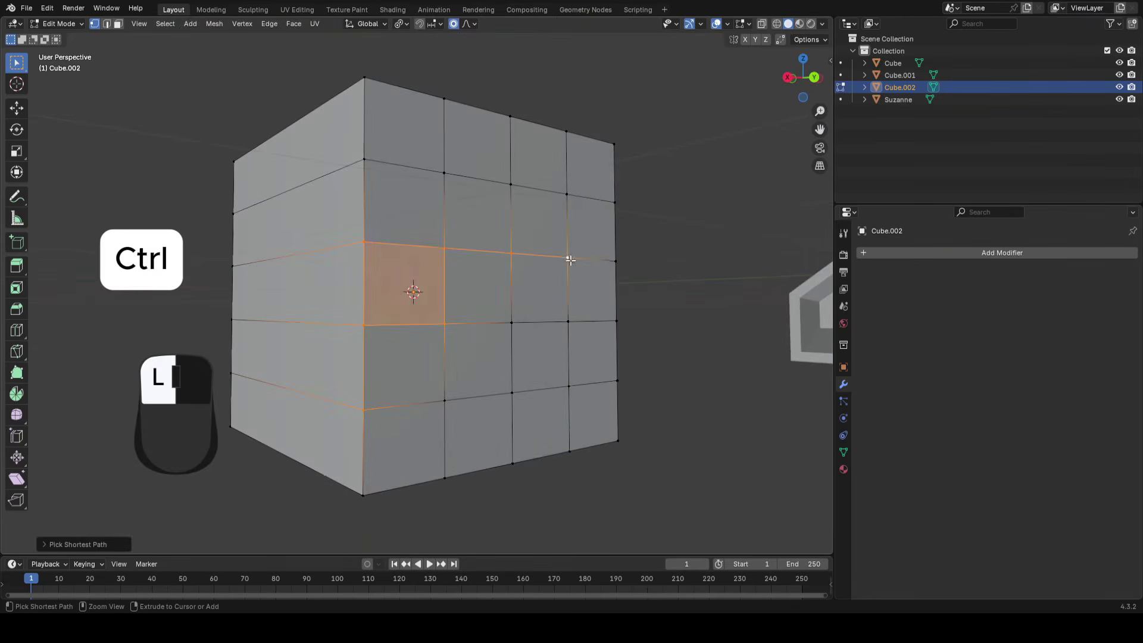
scroll(612, 194, up, 1)
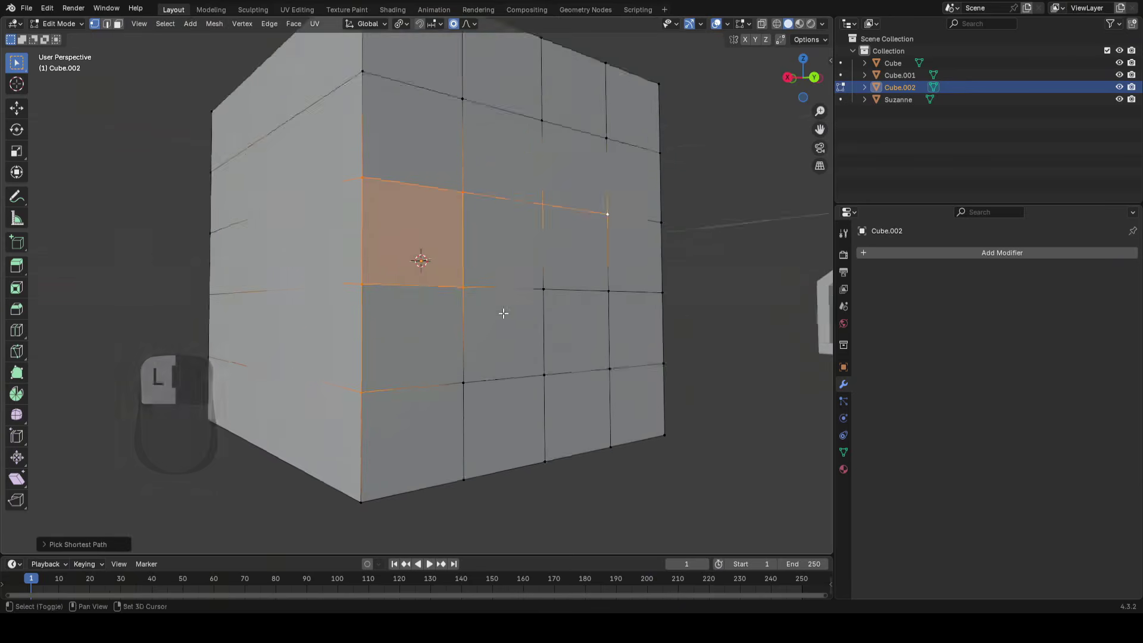
scroll(453, 244, up, 6)
key(ctrl+z)
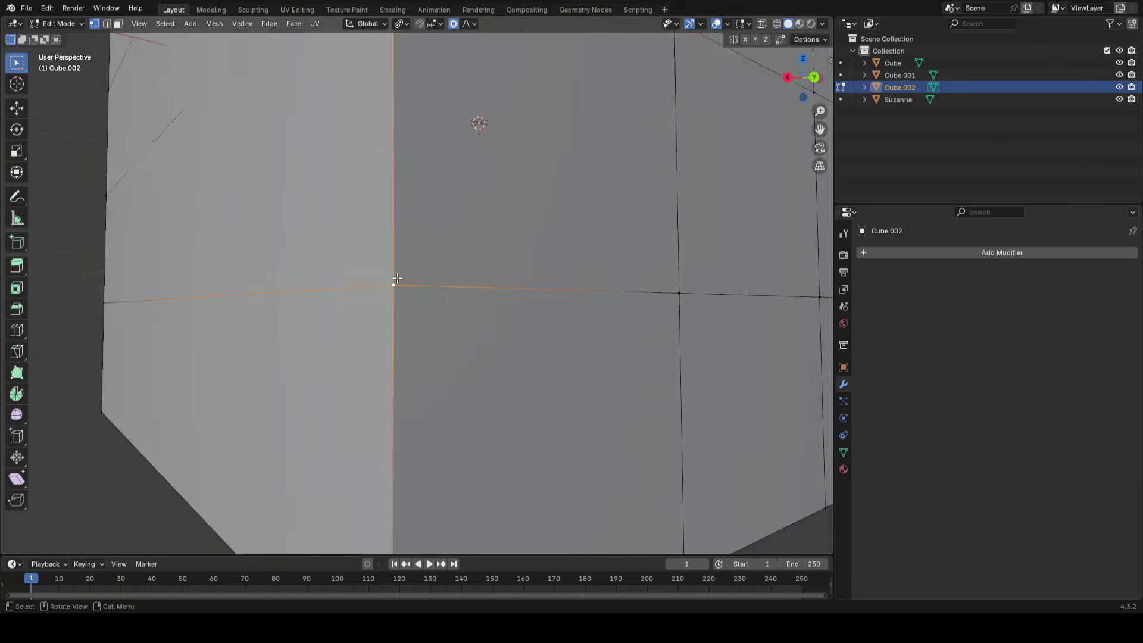
Clear the vertex selection on the cube and switch to face selection mode
scroll(441, 245, down, 5)
shift+middle_drag(604, 224, 562, 247)
scroll(563, 247, down, 5)
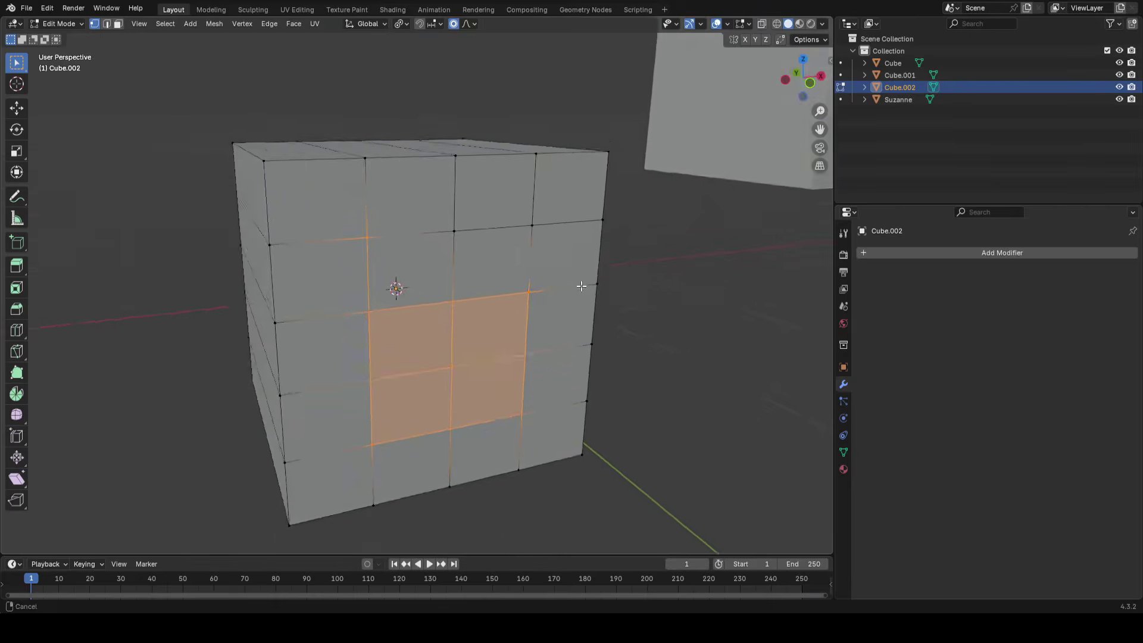
middle_drag(395, 283, 401, 296)
click(476, 321)
shift+click(403, 328)
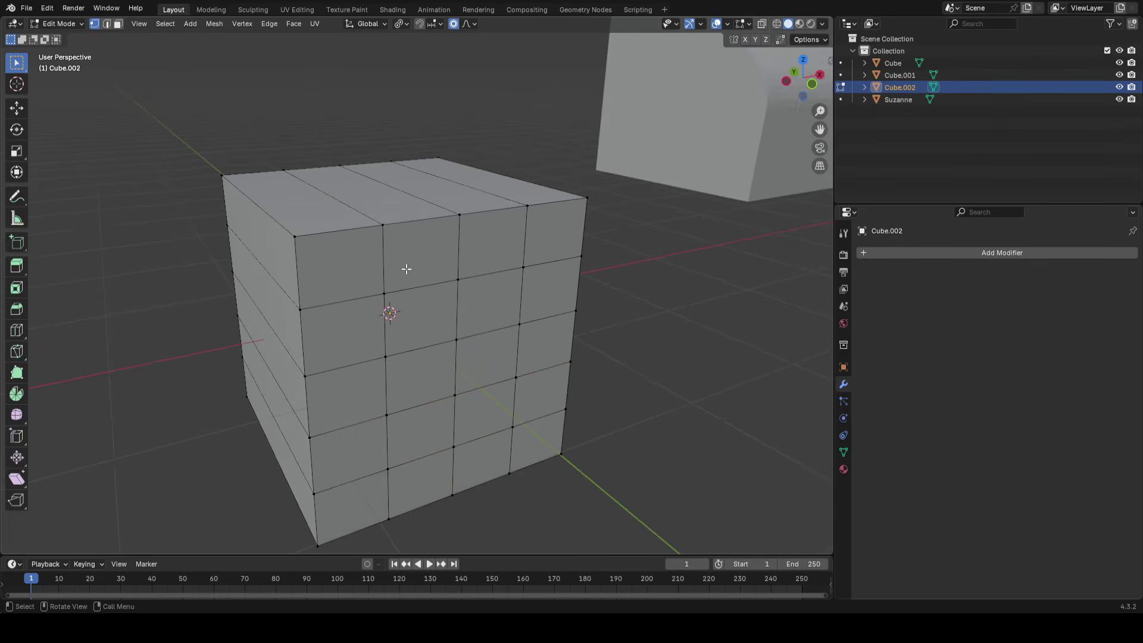
ctrl+middle_drag(338, 286, 434, 307)
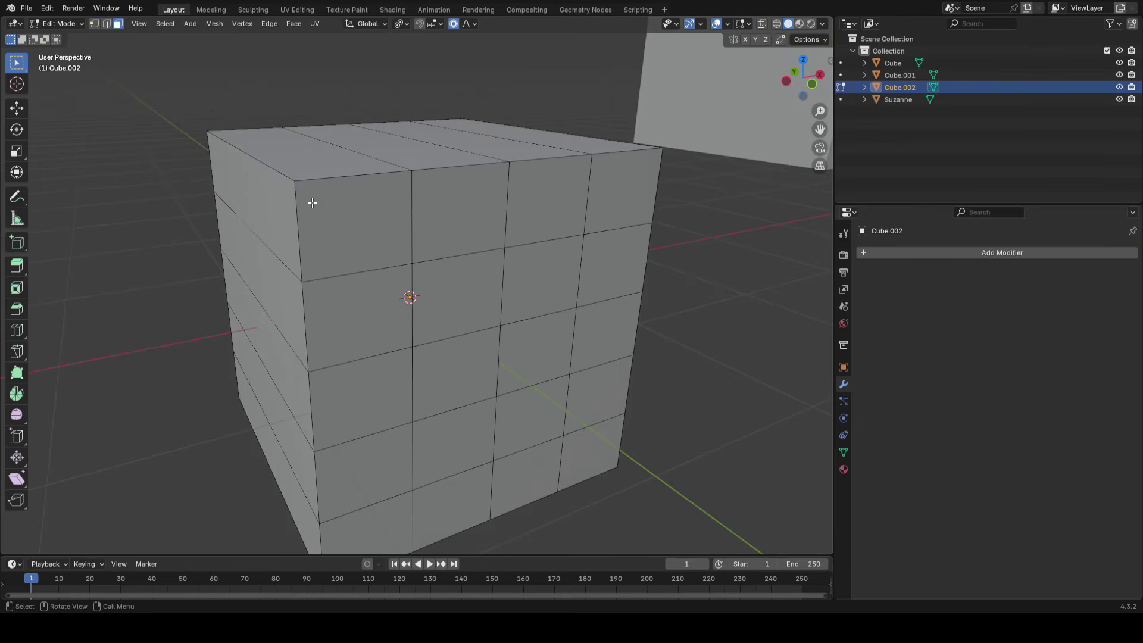
In edge selection mode, select the uppermost horizontal edge loop running around the cube's sides
alt+click(353, 274)
middle_drag(413, 234, 536, 234)
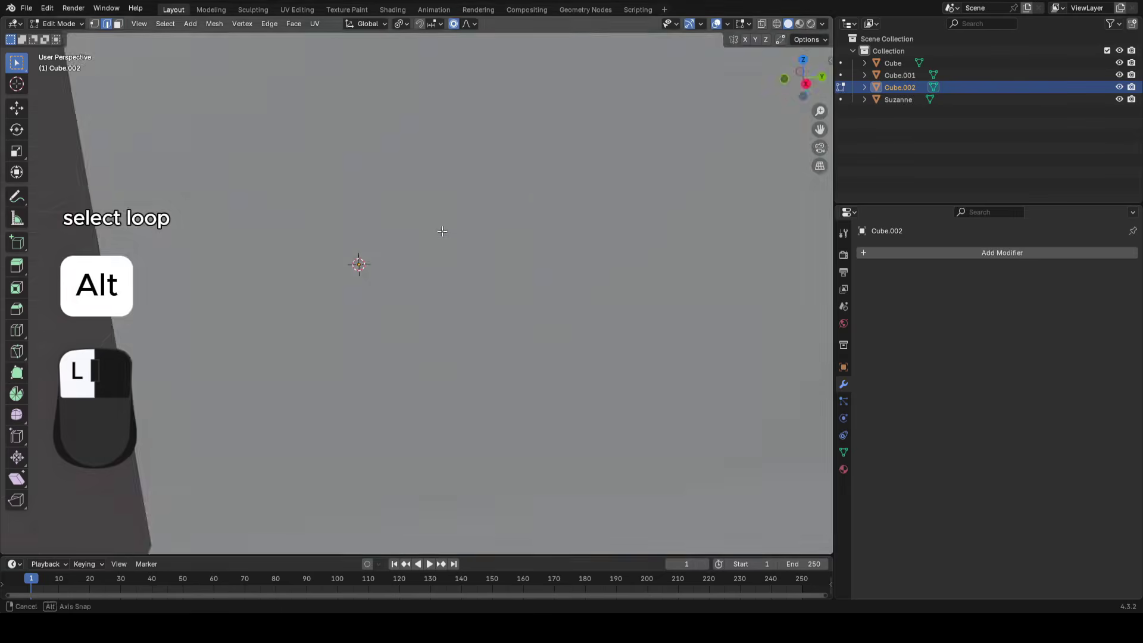
middle_drag(337, 234, 410, 233)
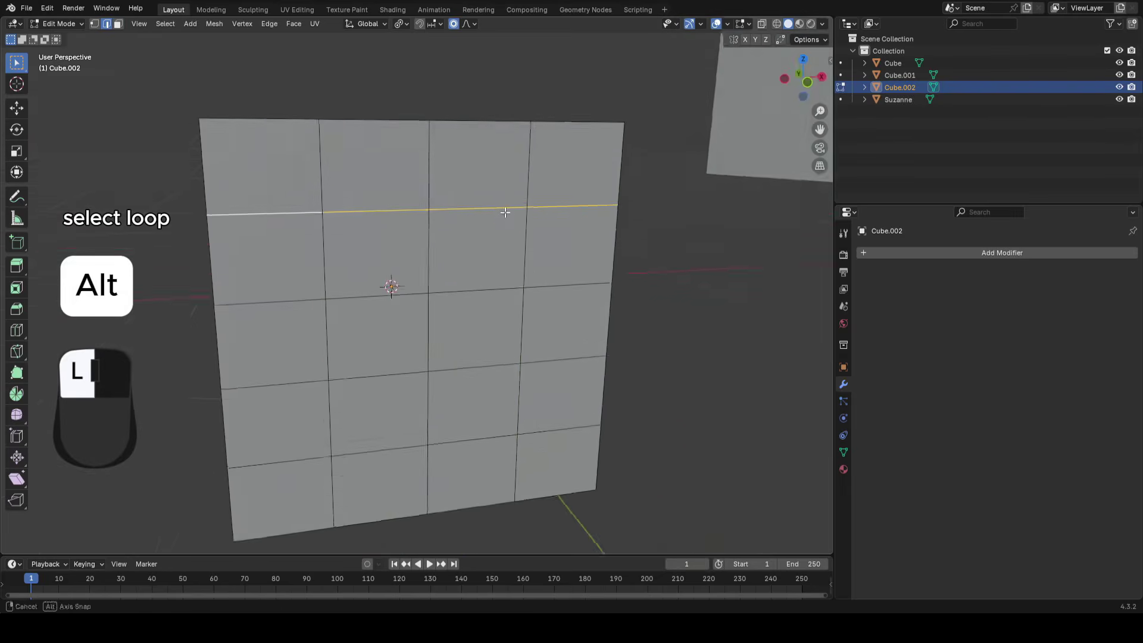
scroll(452, 229, up, 2)
middle_drag(451, 230, 376, 348)
scroll(434, 301, up, 1)
Select the middle vertical edge loop that runs over the cube's front and top
alt+click(438, 299)
scroll(418, 205, down, 3)
scroll(258, 204, down, 3)
scroll(333, 308, up, 3)
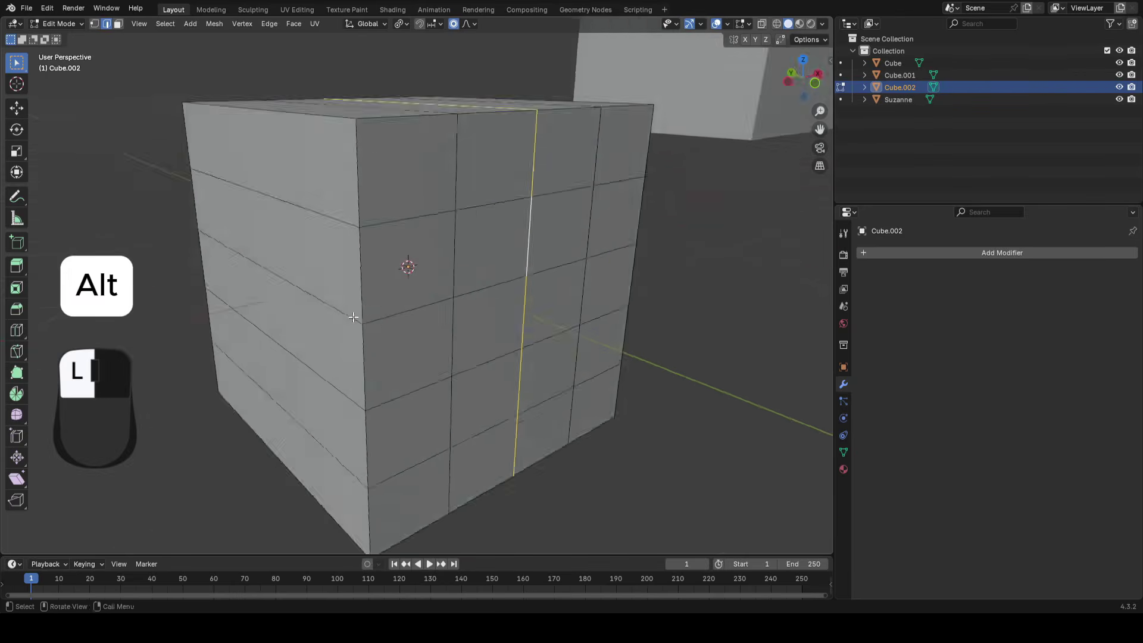
scroll(376, 349, up, 3)
Select the third horizontal edge loop from the top, adding the second horizontal loop to the selection
alt+click(376, 349)
shift+middle_drag(520, 286, 510, 64)
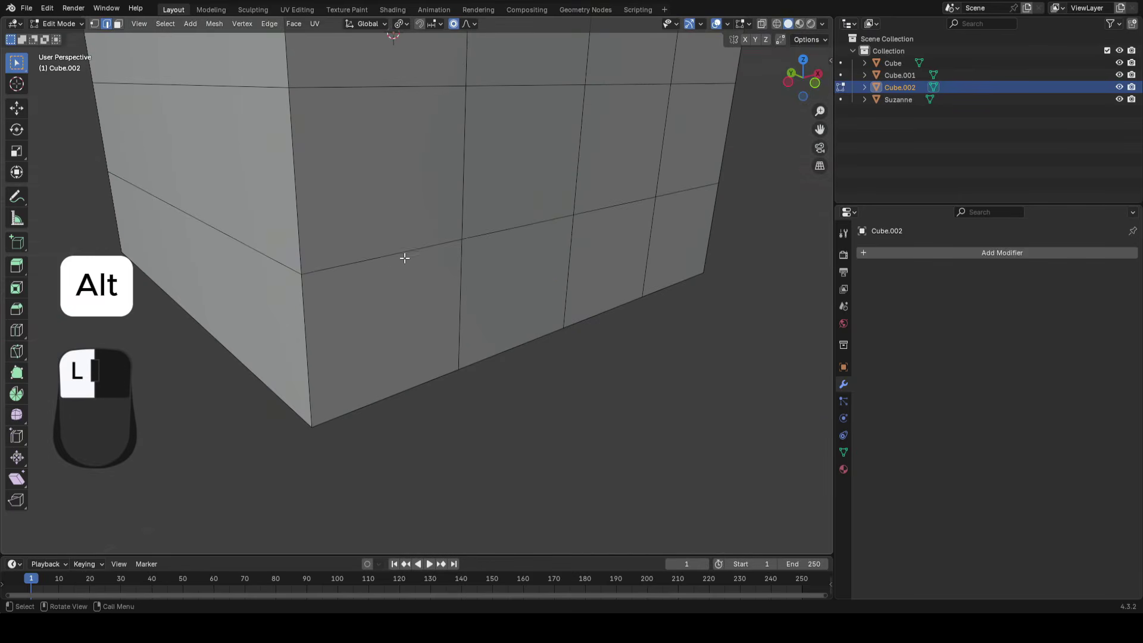
alt+click(361, 101)
scroll(402, 189, down, 3)
shift+middle_drag(402, 188, 386, 308)
scroll(387, 306, up, 1)
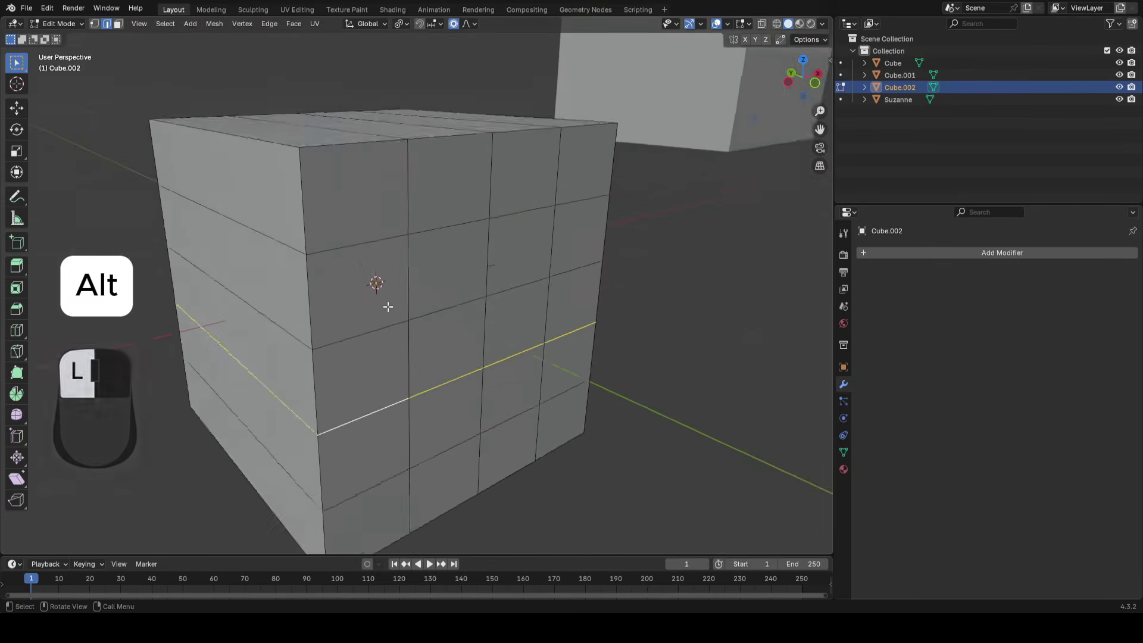
scroll(404, 338, up, 1)
alt+shift+click(348, 352)
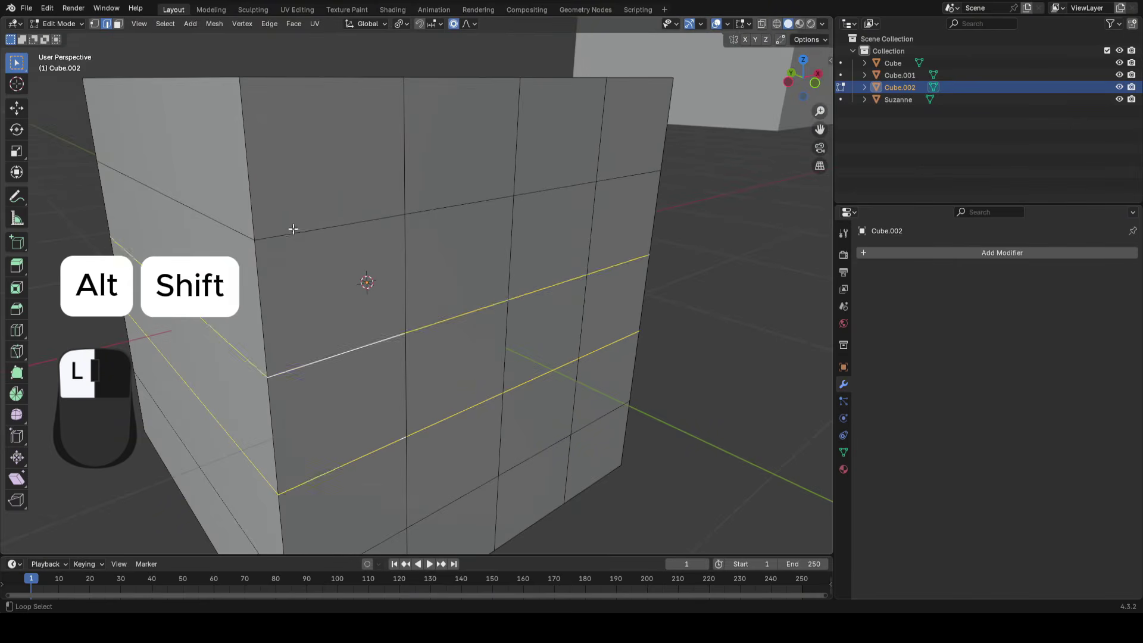
scroll(467, 258, down, 4)
scroll(467, 258, up, 3)
middle_drag(556, 275, 549, 308)
In face selection mode, select the second horizontal face loop and add the two face loops below it
key(3)
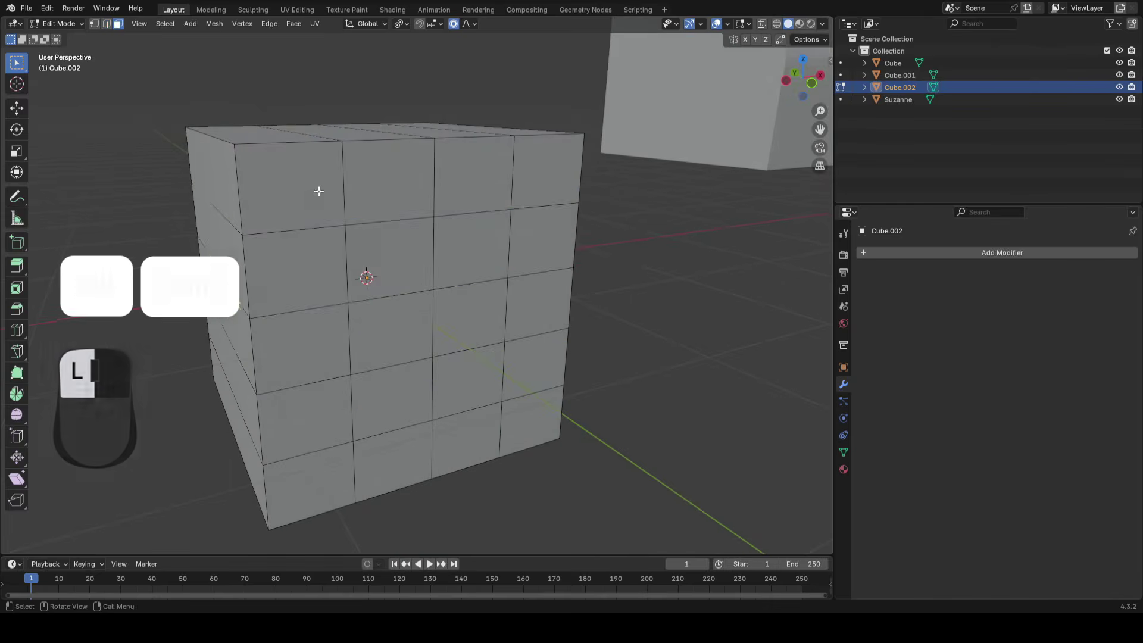
alt+click(348, 264)
alt+shift+click(349, 395)
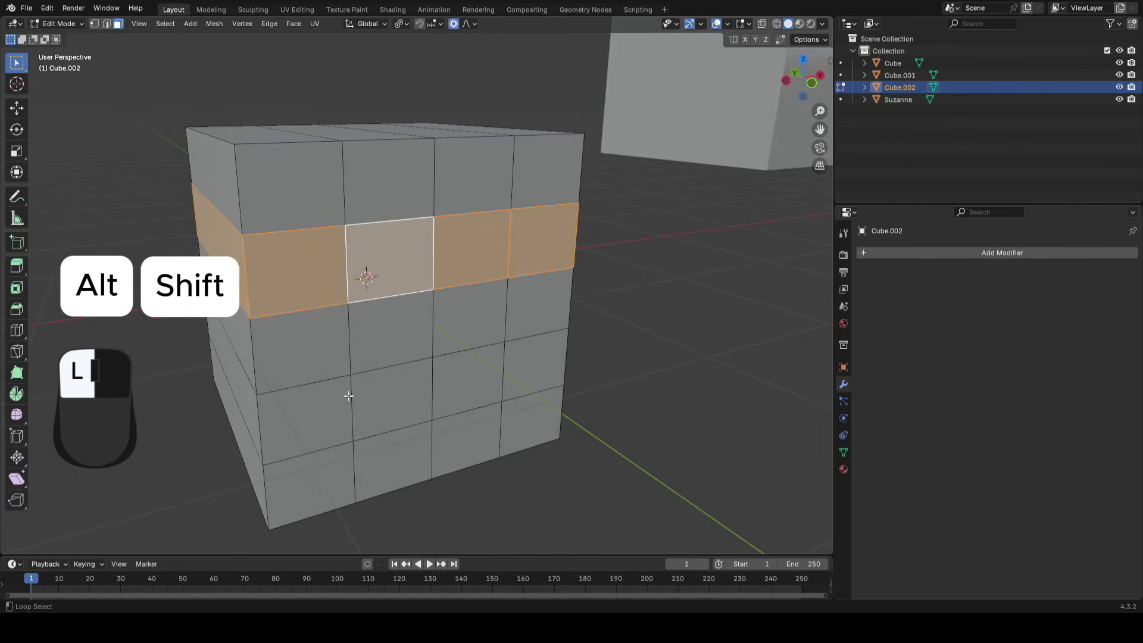
middle_drag(307, 375, 379, 252)
In vertex selection mode, clear the selection and select the middle vertical vertex loop
key(1)
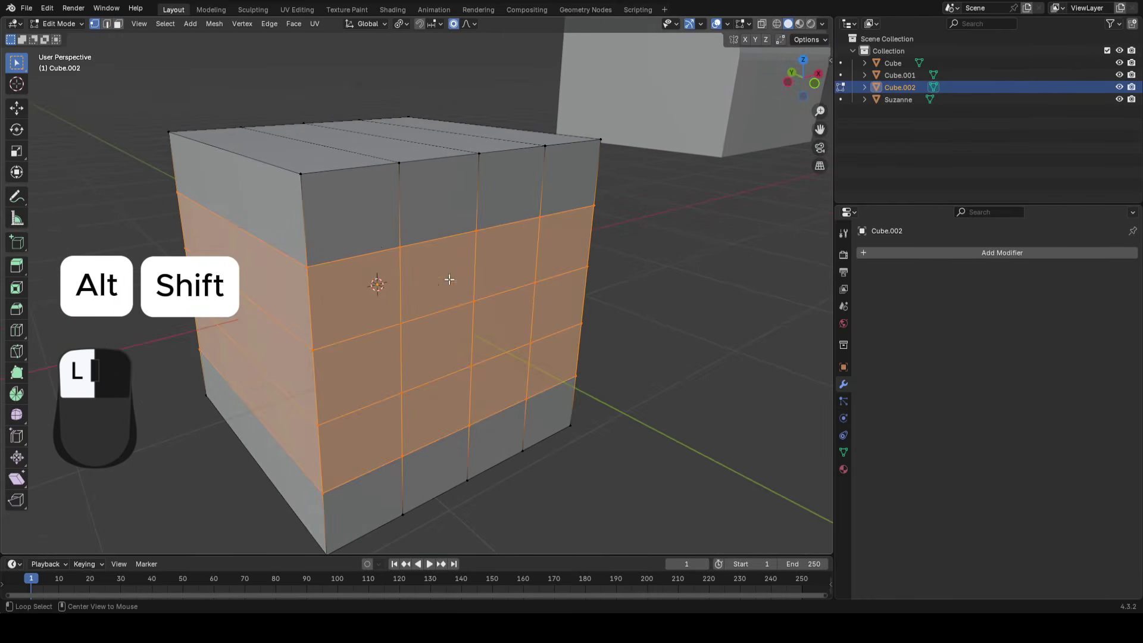
key(alt+a)
alt+shift+click(398, 296)
middle_drag(399, 296, 633, 342)
Try scaling the vertical loop and turn off proportional editing
key(s)
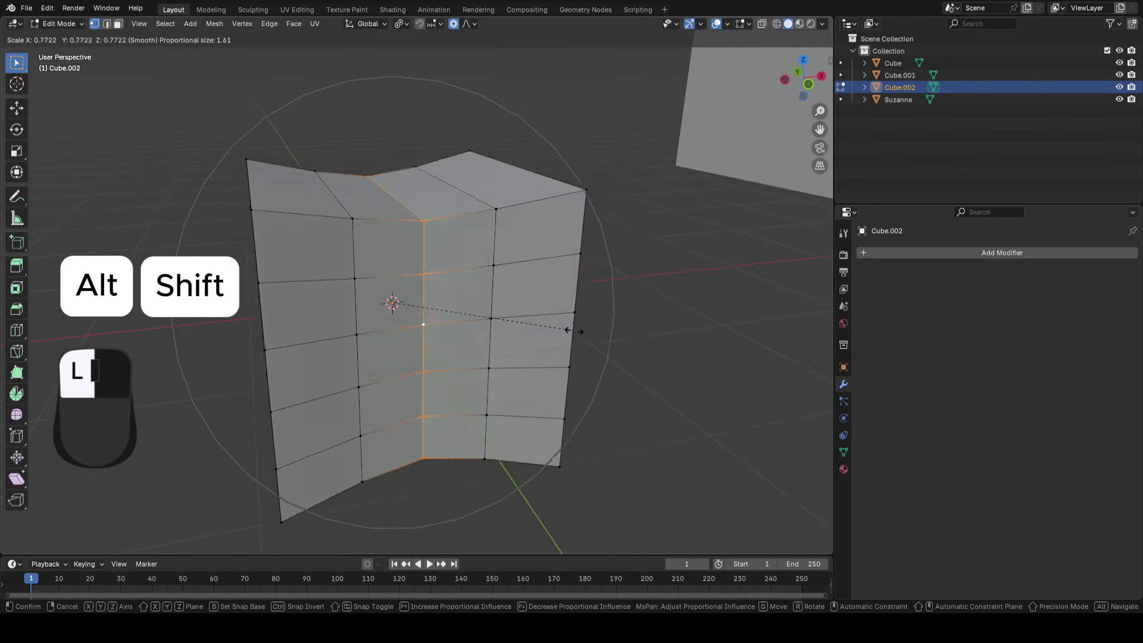
right_click(515, 225)
click(453, 26)
key(s)
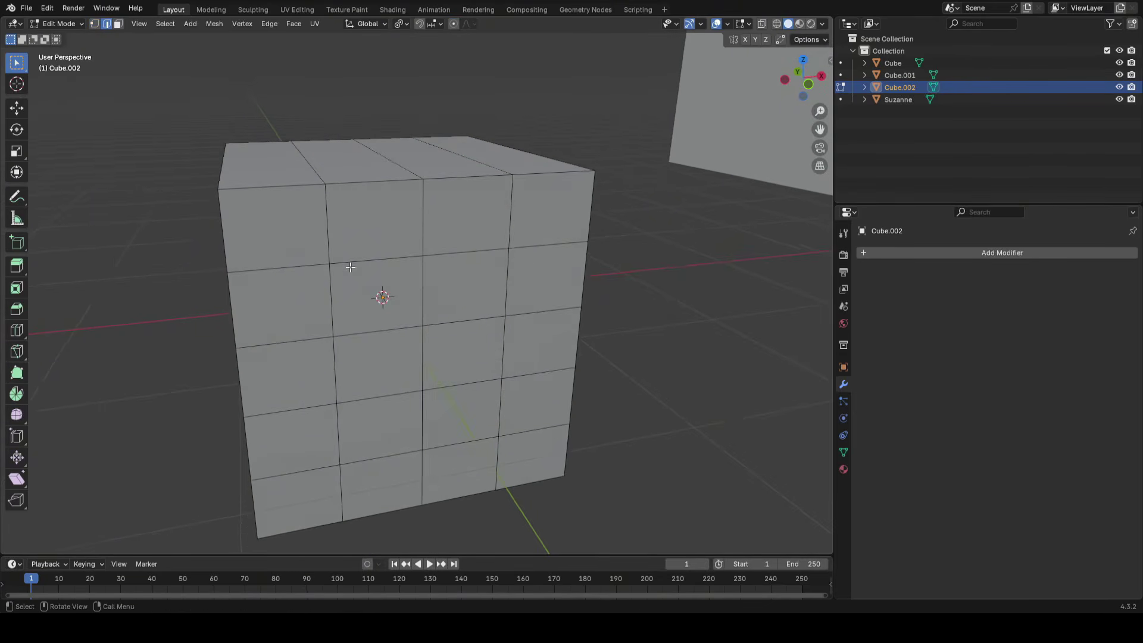
In edge selection mode, select the edge ring that includes the cube's front vertical corner edge
middle_drag(376, 275, 427, 314)
key(alt)
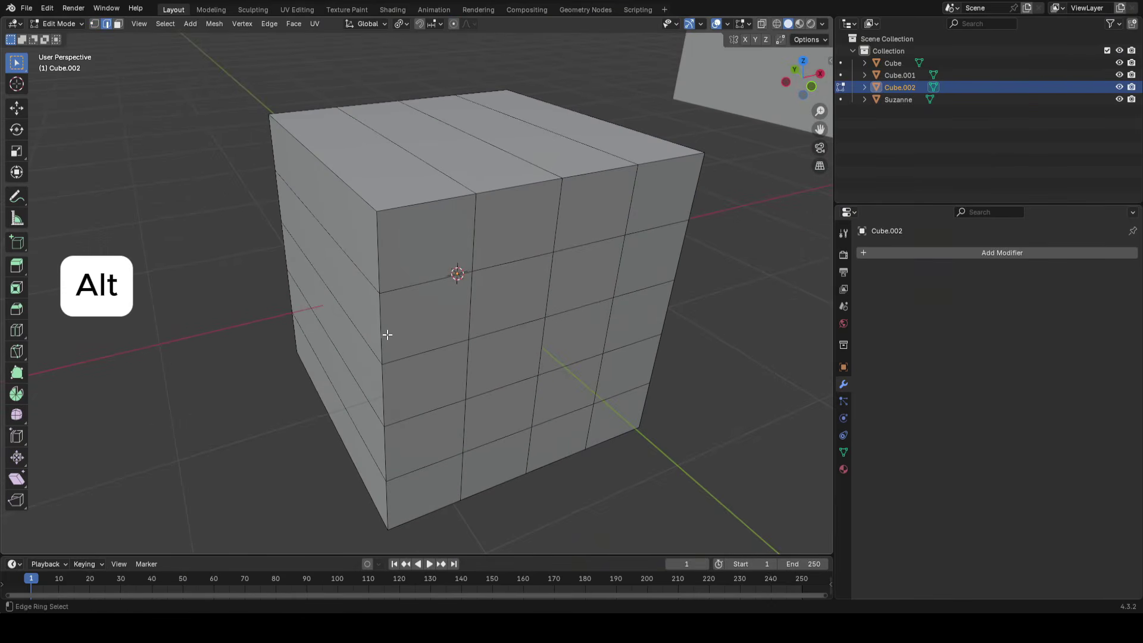
ctrl+alt+click(381, 333)
middle_drag(563, 301, 302, 271)
middle_drag(416, 402, 525, 244)
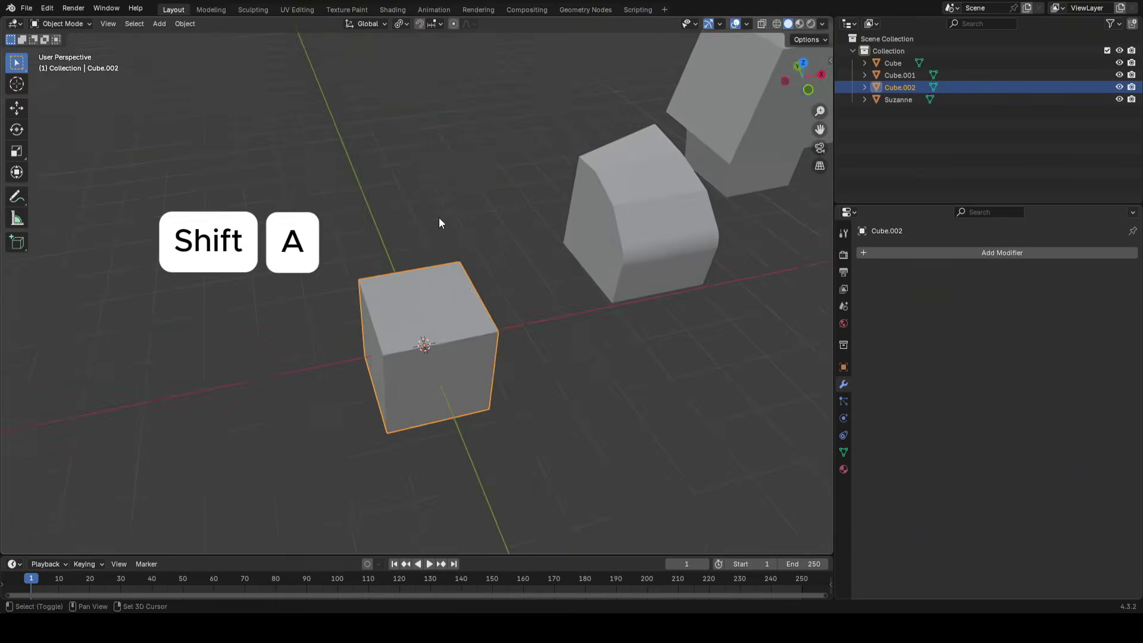
Add a new cube in Object Mode and move it away from the existing one
key(shift+a)
mouse_move(438, 217)
click(487, 230)
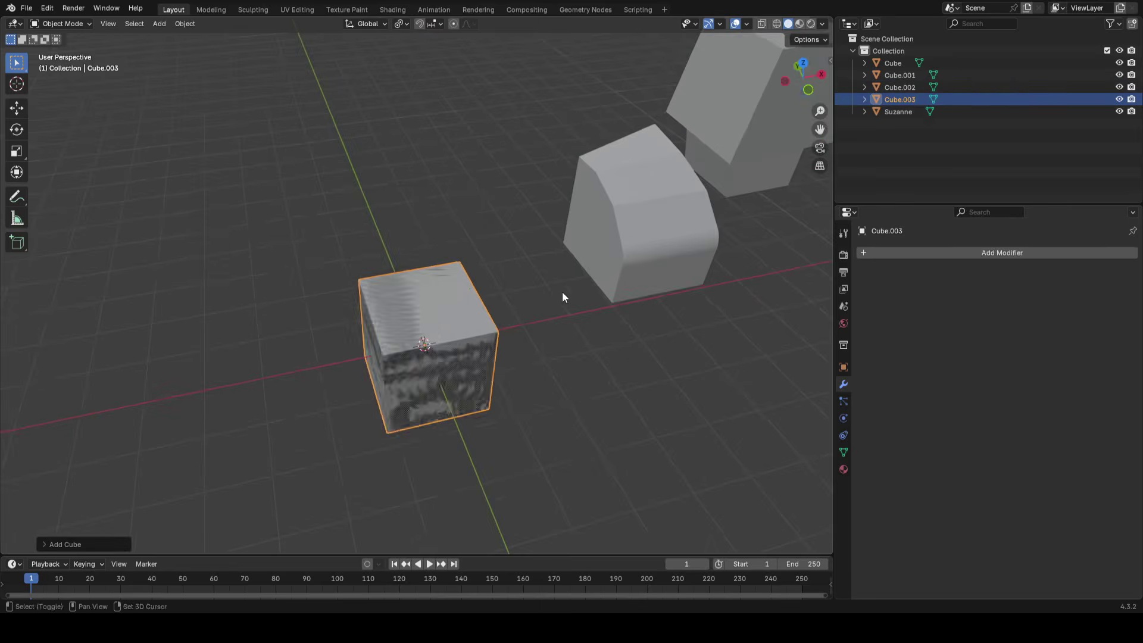
key(g)
click(356, 109)
shift+middle_drag(356, 109, 466, 286)
scroll(461, 333, up, 1)
Enter Edit Mode on the new cube and select the edge ring of its vertical edges
key(Tab)
click(461, 382)
scroll(460, 382, up, 3)
middle_drag(500, 379, 478, 227)
ctrl+alt+click(463, 346)
scroll(559, 200, down, 2)
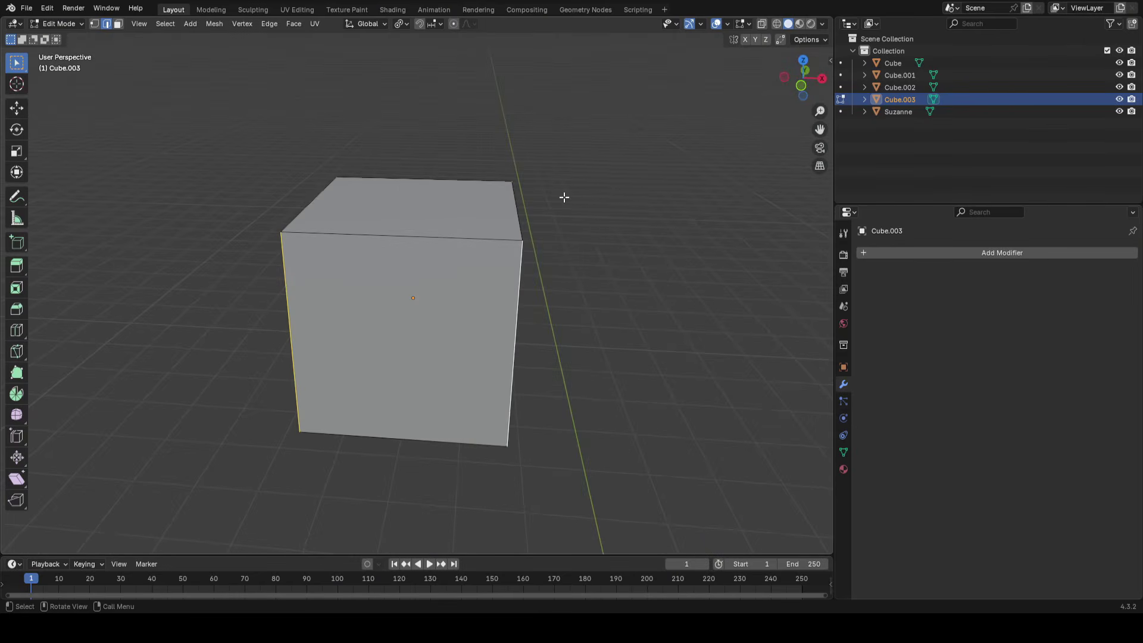
Return to Object Mode and delete the newly added cube
key(Tab)
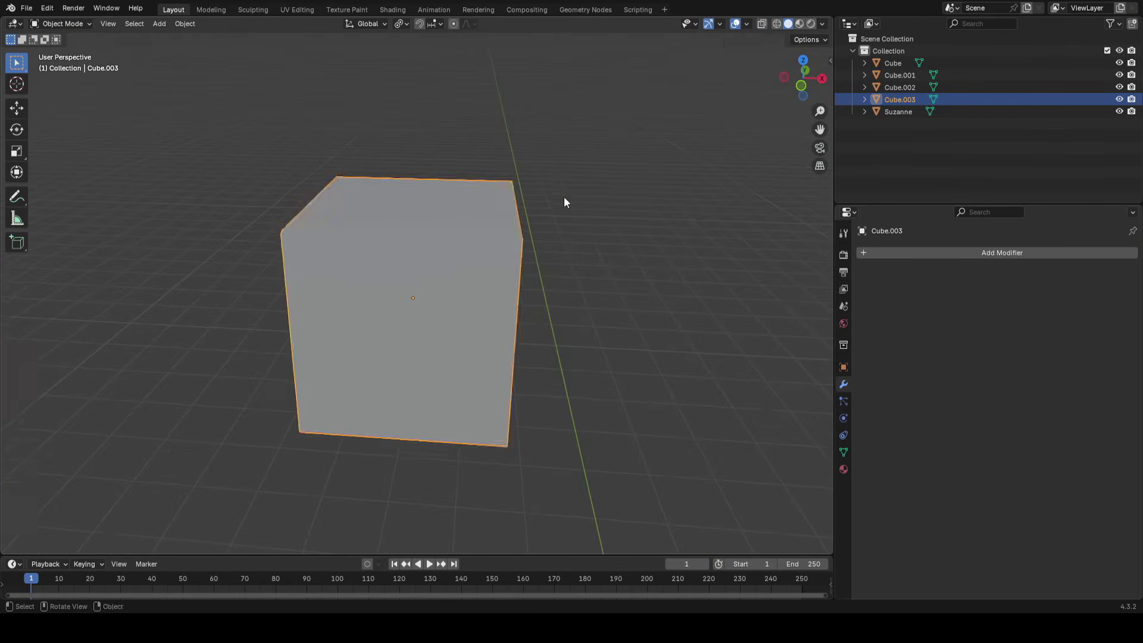
scroll(563, 196, down, 8)
shift+middle_drag(494, 338, 466, 206)
scroll(484, 254, up, 2)
scroll(494, 249, up, 3)
key(Delete)
Box-select the middle block of faces, two wide and three high, on the subdivided cube and extrude it inward
drag(464, 280, 409, 359)
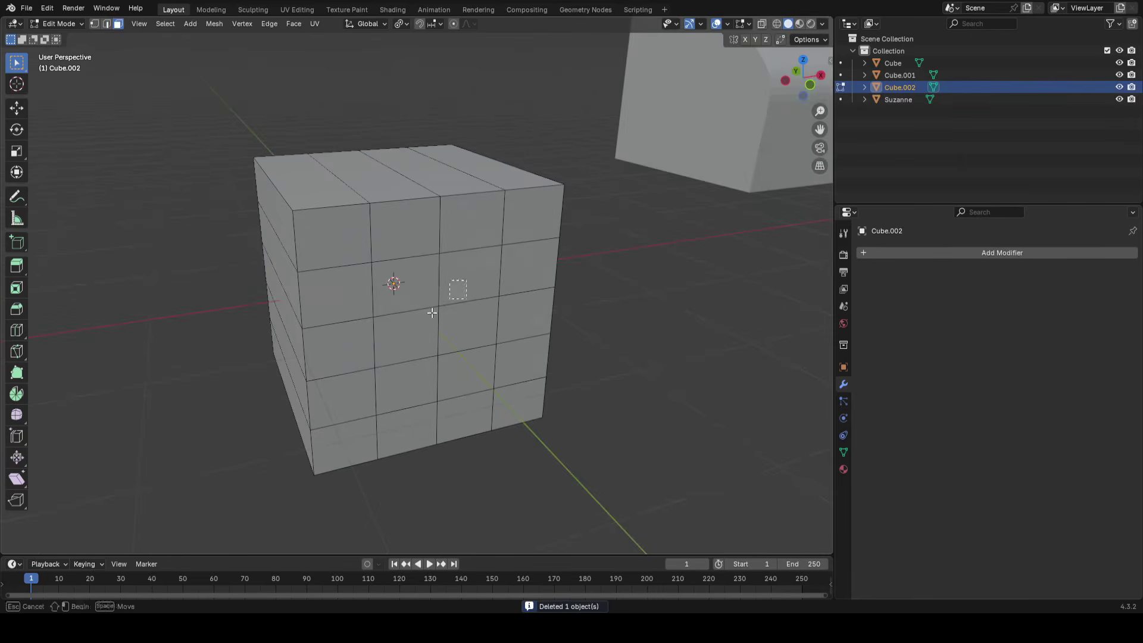
scroll(369, 286, up, 4)
scroll(417, 250, down, 4)
middle_drag(512, 298, 546, 322)
key(e)
click(541, 333)
In edge selection mode, pick horizontal edges on the recess's side walls and slide them along the walls
key(Tab)
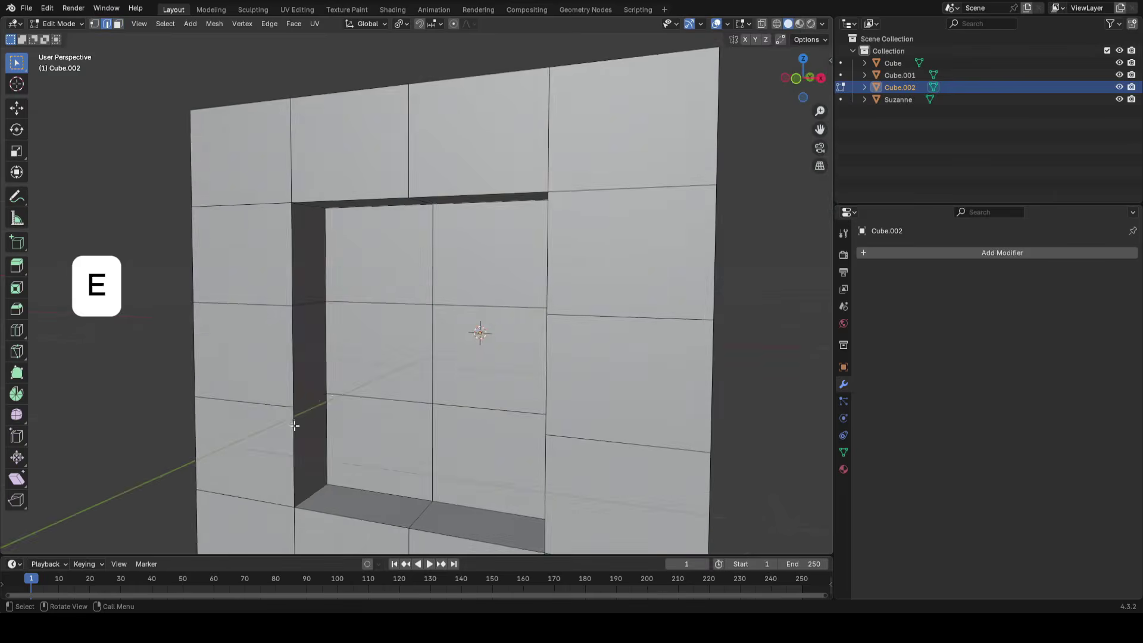
click(317, 396)
middle_drag(316, 396, 208, 369)
shift+click(331, 308)
middle_drag(333, 311, 526, 336)
key(g)
key(g)
click(357, 404)
Raise the upper horizontal edges on both side walls of the recess, constraining the second move to Z
click(343, 299)
key(g)
click(343, 271)
middle_drag(444, 332, 559, 322)
click(519, 307)
key(g)
key(z)
click(519, 289)
Lower the lower horizontal edges on both side walls of the recess along Z
click(512, 400)
key(g)
key(z)
click(513, 427)
middle_drag(524, 369, 369, 426)
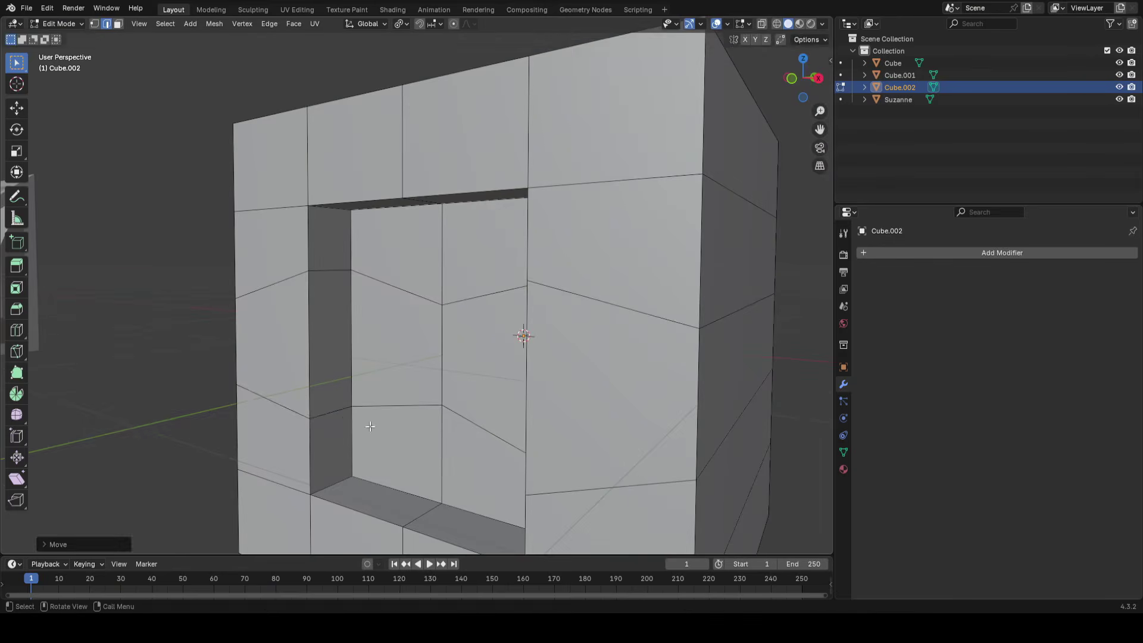
key(g)
key(z)
click(342, 436)
Raise the upper horizontal edge of each recess side wall further
click(338, 282)
key(g)
key(z)
click(337, 270)
middle_drag(337, 271, 547, 341)
key(g)
click(524, 269)
Add one centred horizontal loop cut around the cube through the middle of the recess
key(ctrl+r)
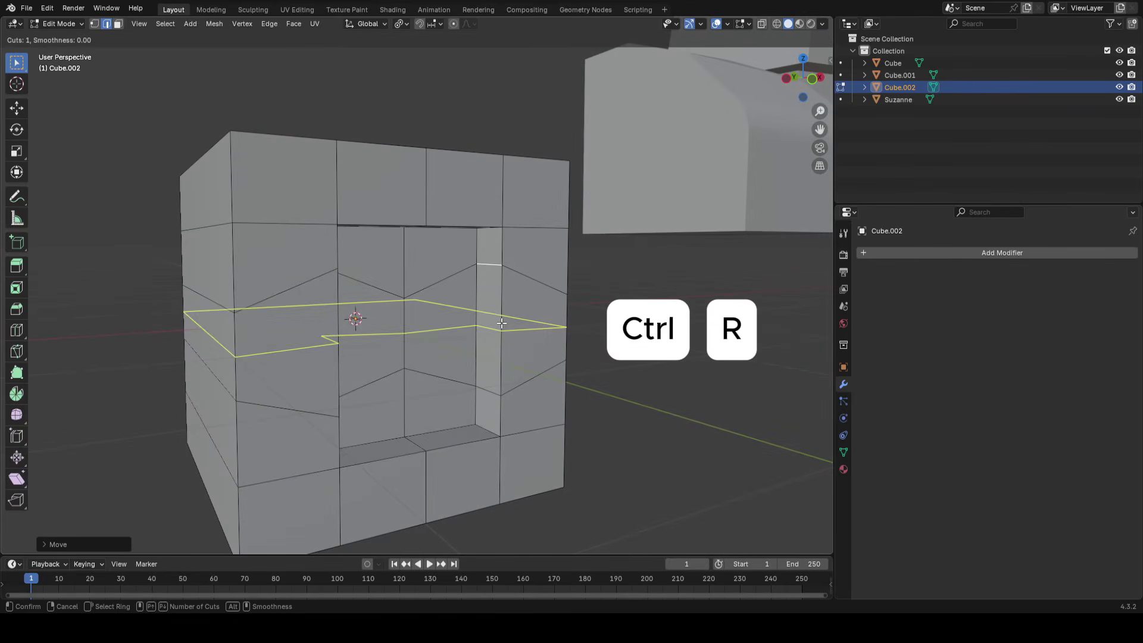
click(502, 323)
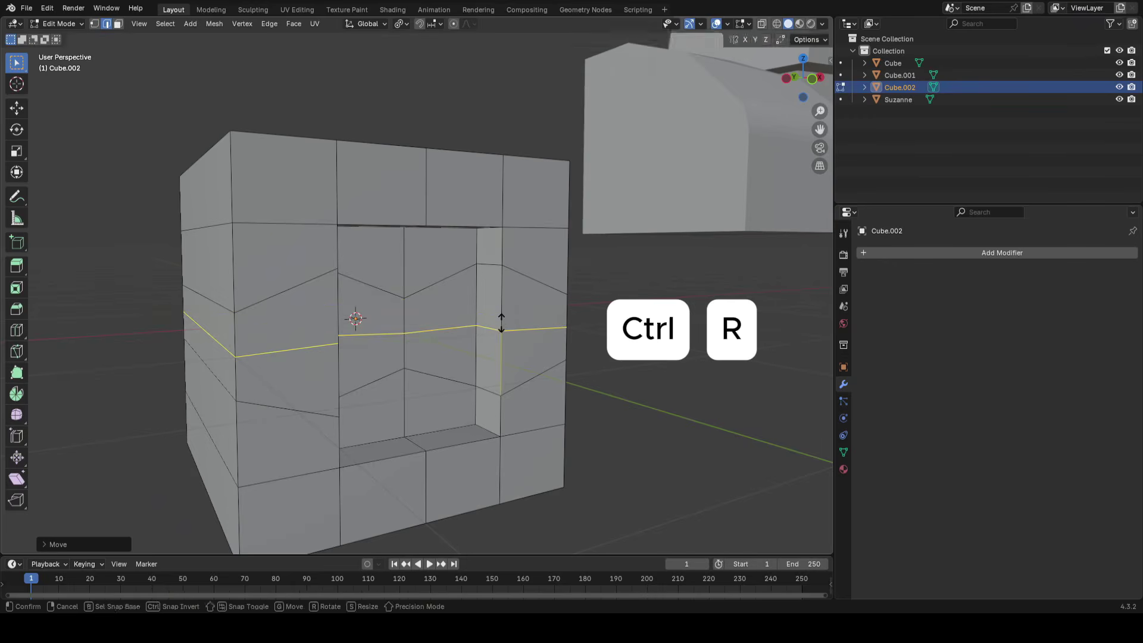
right_click(501, 324)
Examine how the new edge loop bends around the recess and the cube's face
mouse_move(599, 347)
middle_down()
mouse_move(513, 351)
mouse_move(580, 345)
mouse_move(585, 391)
mouse_move(581, 324)
mouse_move(588, 331)
middle_up()
scroll(513, 351, up, 2)
middle_drag(398, 292, 484, 284)
scroll(440, 289, up, 4)
scroll(559, 298, down, 4)
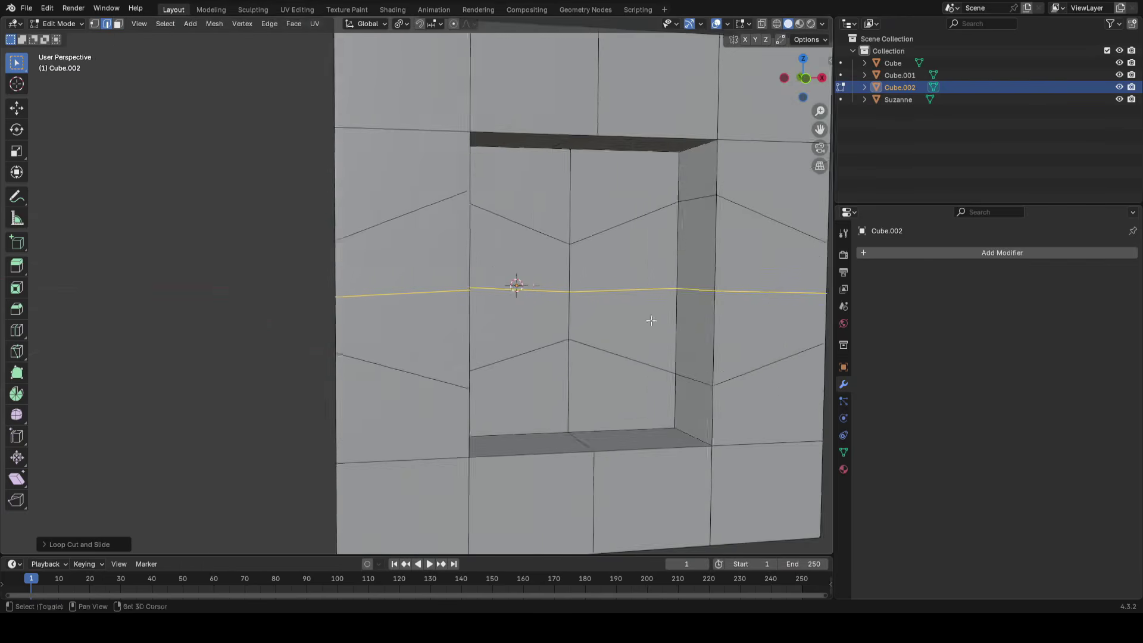
shift+middle_drag(653, 319, 527, 329)
scroll(188, 304, up, 6)
scroll(718, 342, down, 4)
scroll(594, 357, down, 3)
shift+middle_drag(719, 342, 538, 327)
scroll(580, 368, up, 2)
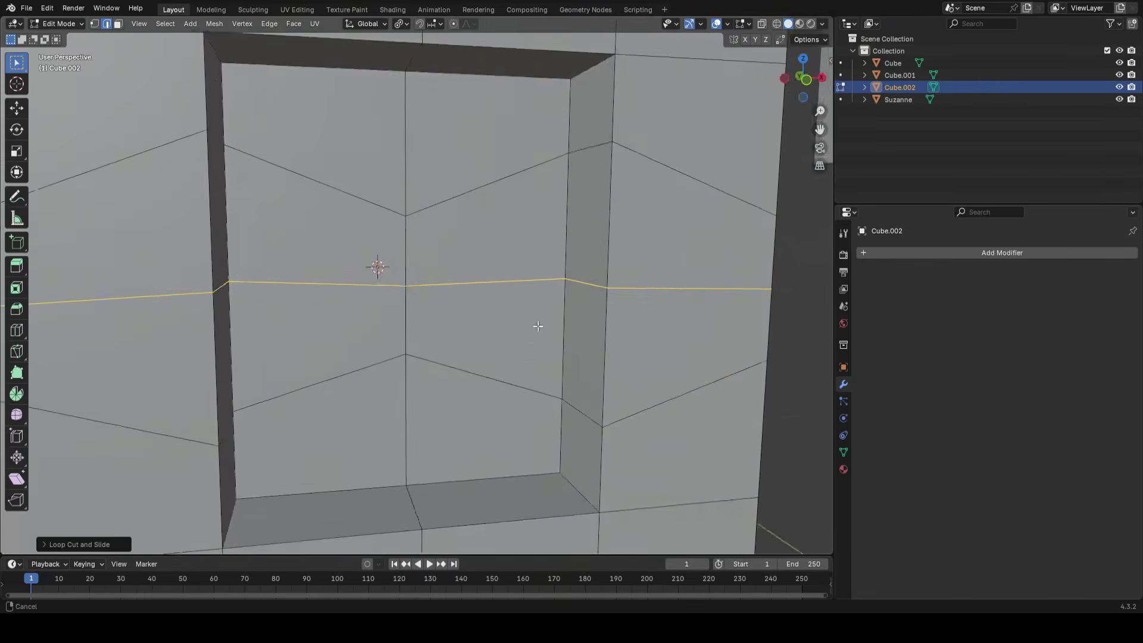
middle_drag(351, 295, 340, 296)
scroll(476, 275, down, 5)
shift+middle_drag(484, 276, 475, 309)
scroll(518, 315, up, 2)
middle_drag(585, 326, 599, 323)
Flatten the new edge loop by scaling it to 0 along Z
key(s)
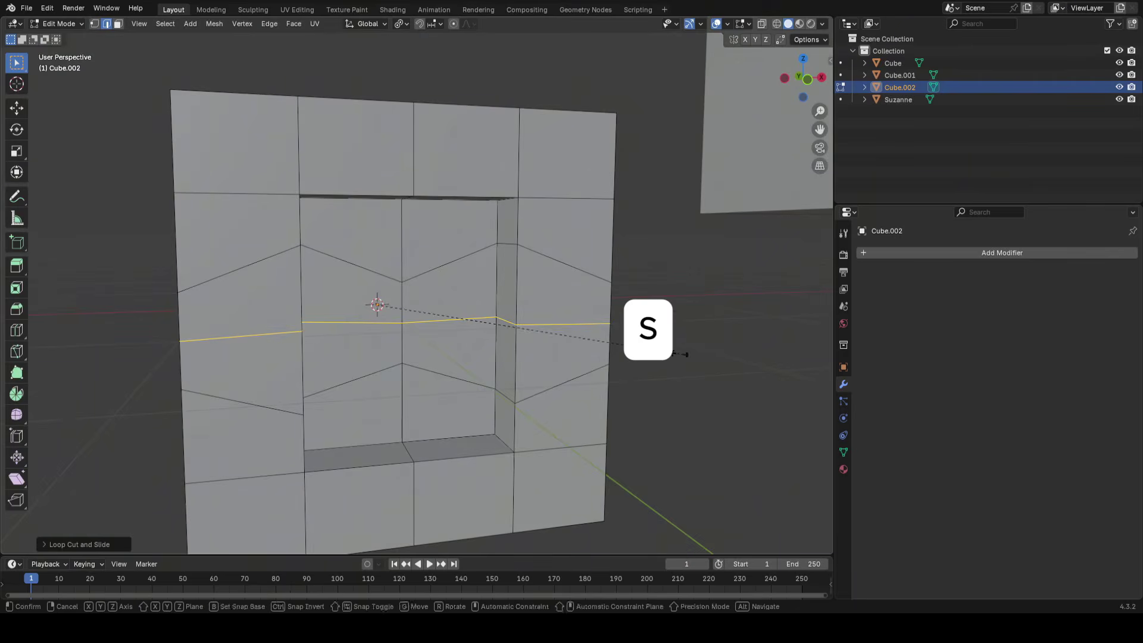
key(z)
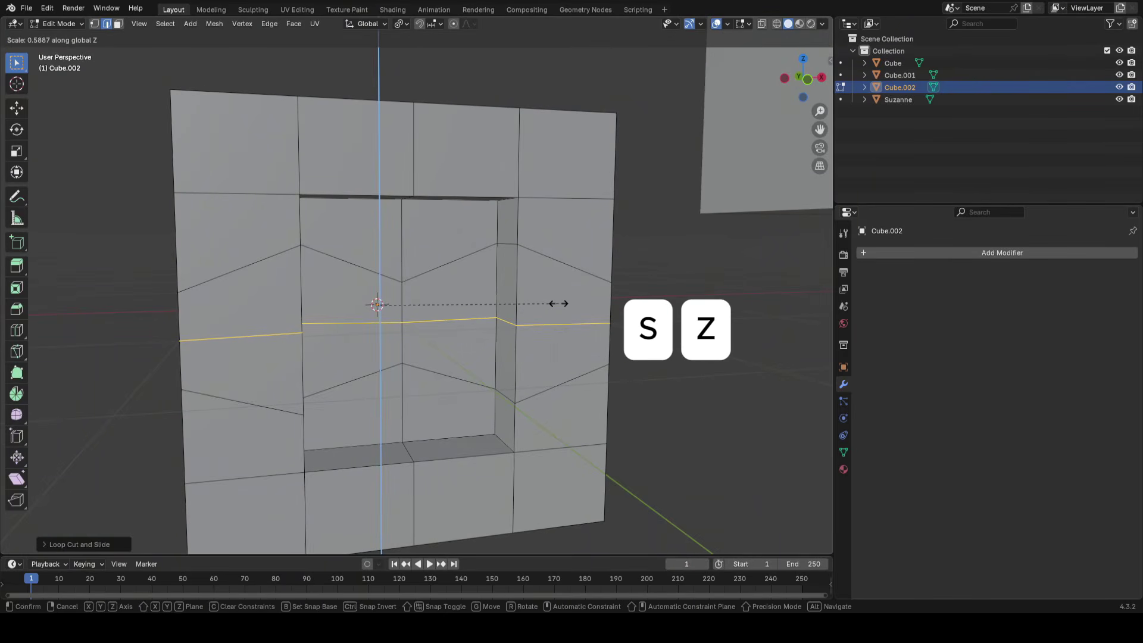
key(0)
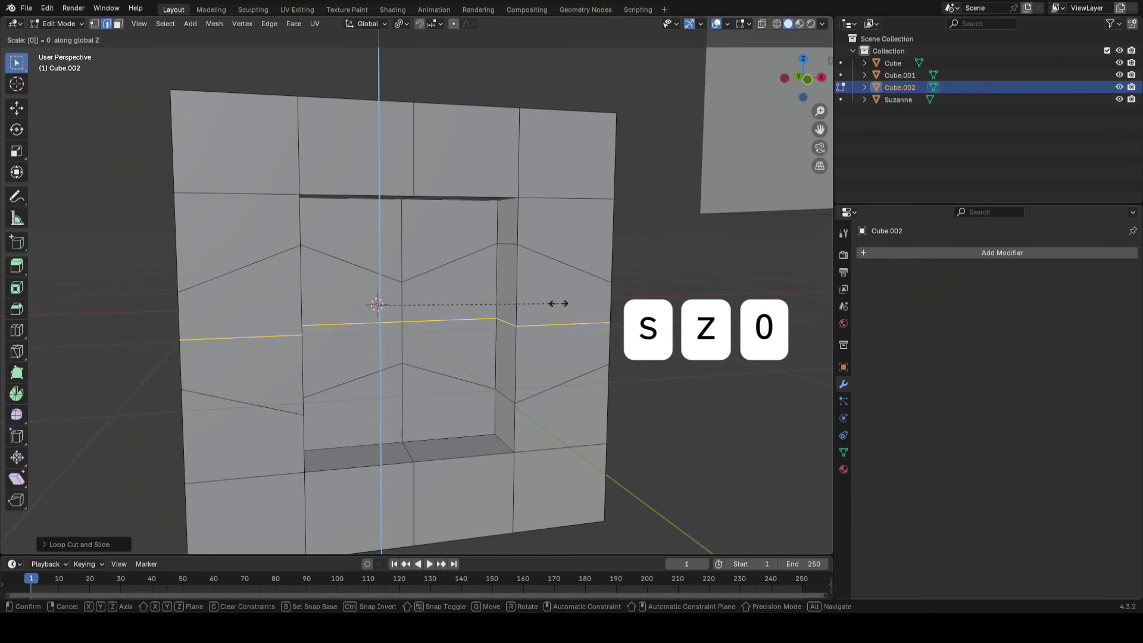
click(558, 304)
middle_drag(560, 303, 426, 326)
Slide the edge loop vertically along the cube and flatten it again with a Z scale of 0
key(g)
key(g)
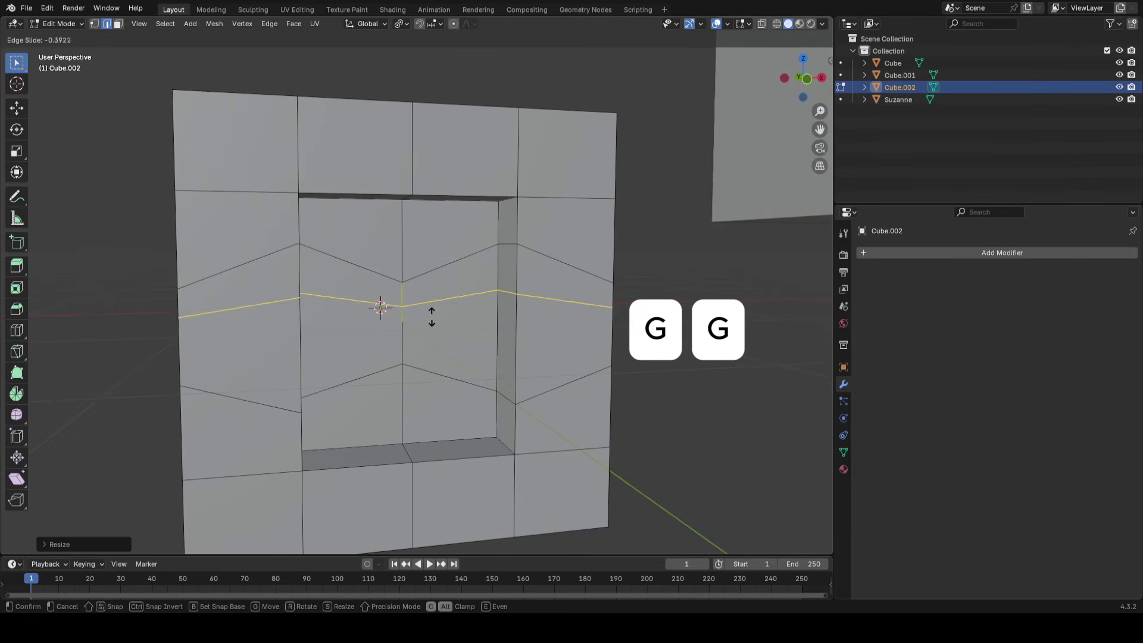
click(565, 322)
key(s)
key(z)
key(0)
click(566, 321)
In vertex selection mode, area-select vertices inside the recess
middle_drag(566, 321, 605, 349)
drag(393, 197, 336, 231)
middle_drag(501, 227, 517, 265)
key(1)
click(401, 351)
middle_drag(437, 446, 430, 301)
scroll(430, 301, up, 3)
drag(467, 178, 271, 413)
mouse_move(512, 381)
middle_down()
mouse_move(494, 382)
mouse_move(524, 370)
middle_up()
Add vertices at the face's lower-right corner and along its right edge with further area selections
drag(722, 364, 542, 553)
shift+middle_drag(538, 538, 390, 420)
shift+drag(745, 243, 411, 462)
shift+middle_drag(580, 220, 599, 355)
shift+drag(560, 229, 600, 301)
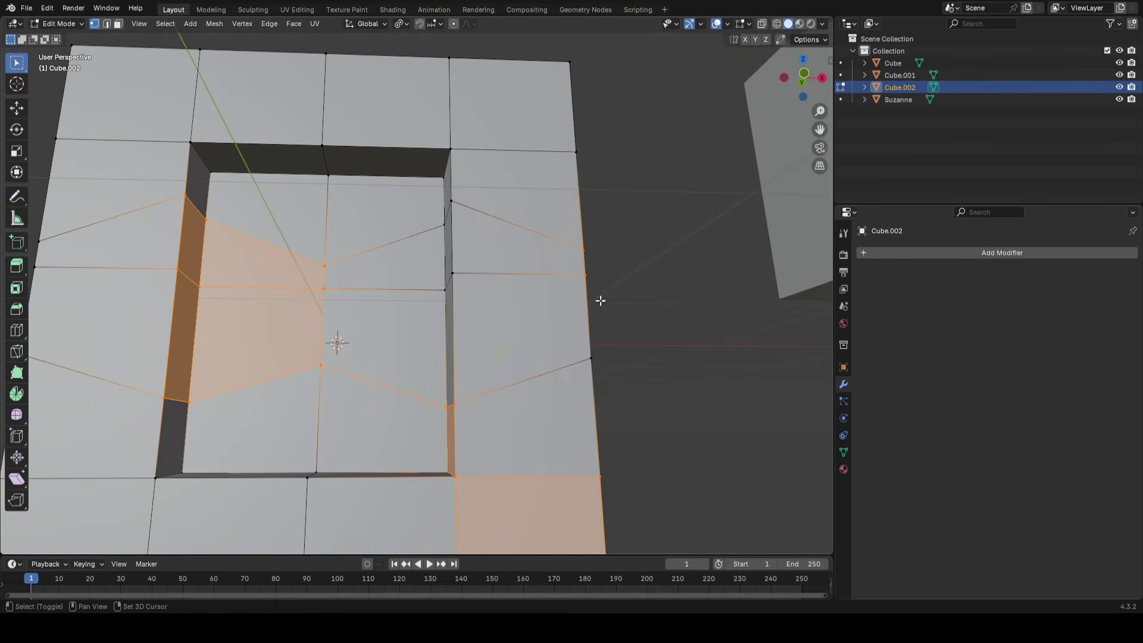
shift+middle_drag(558, 191, 587, 260)
shift+drag(642, 110, 584, 231)
middle_drag(583, 230, 586, 273)
shift+middle_drag(586, 274, 611, 221)
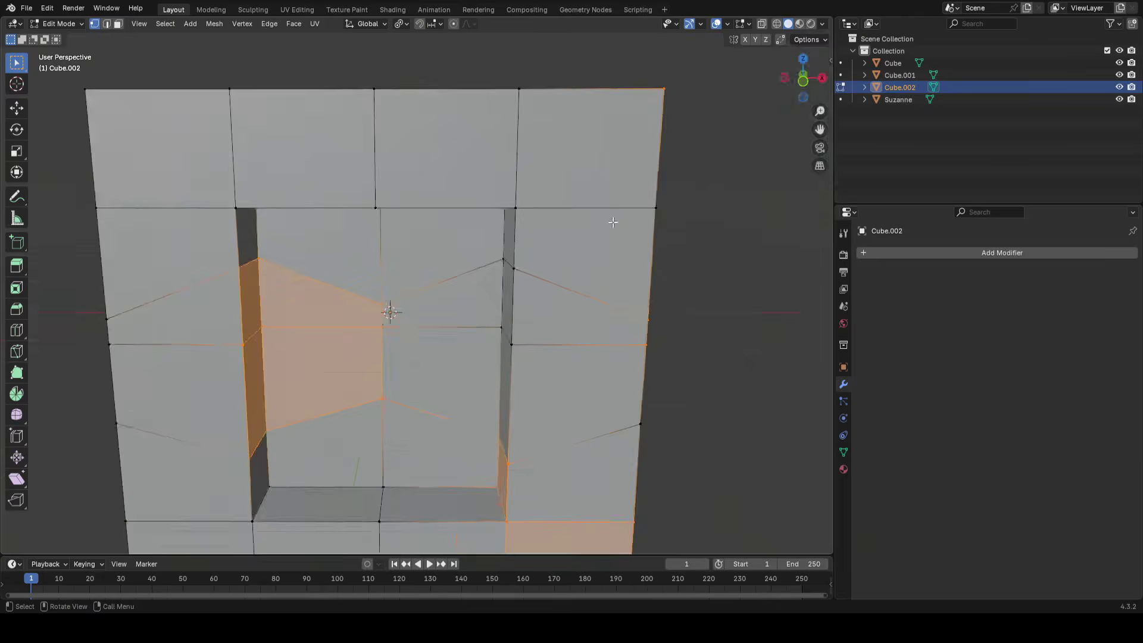
Lasso-deselect the selected vertices along the recess's left wall and around the middle of its back face
scroll(610, 220, down, 2)
scroll(601, 222, up, 1)
ctrl+shift+right_drag(362, 242, 403, 243)
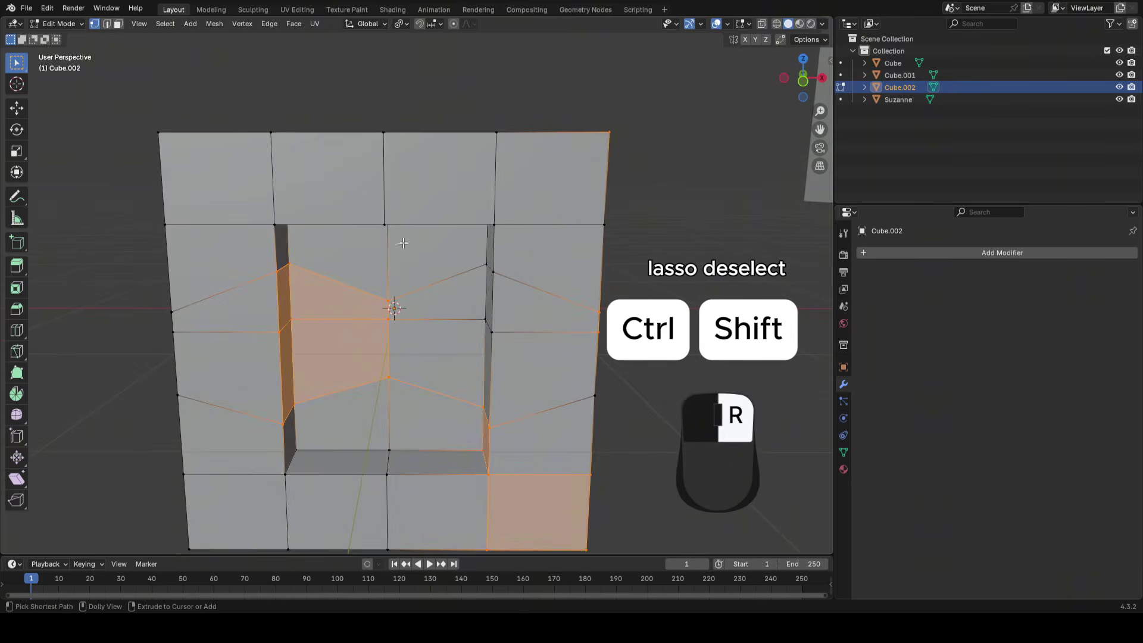
mouse_move(266, 183)
ctrl+shift+right_down()
mouse_move(435, 221)
mouse_move(423, 105)
mouse_move(340, 105)
ctrl+shift+right_up()
middle_drag(420, 271, 319, 269)
mouse_move(327, 202)
ctrl+shift+right_down()
mouse_move(201, 293)
mouse_move(276, 352)
ctrl+shift+right_up()
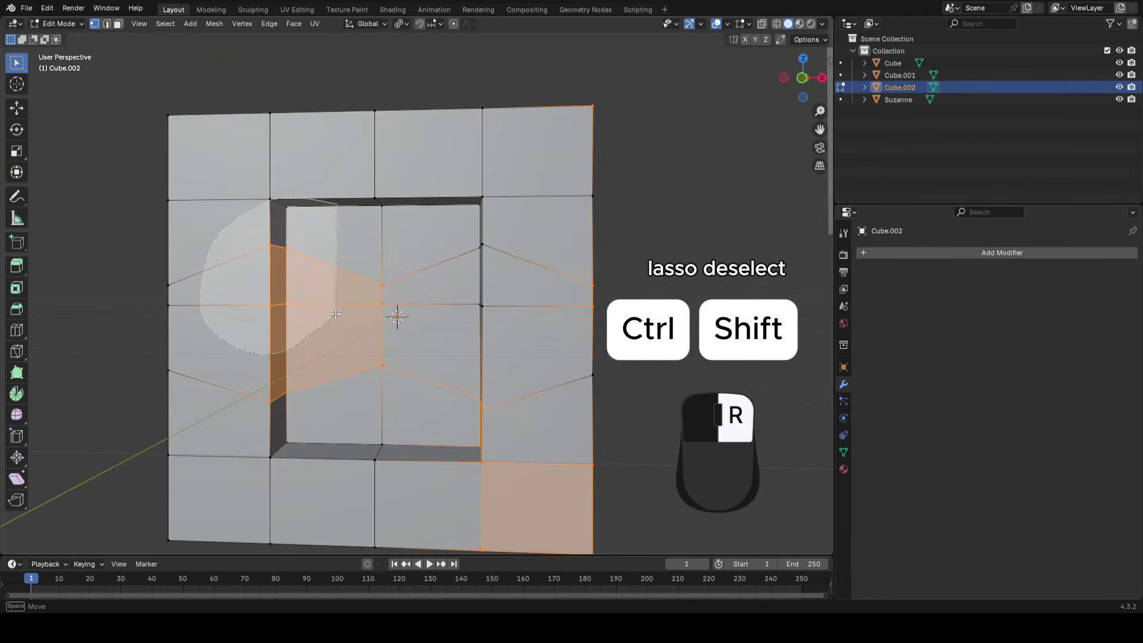
ctrl+shift+right_drag(336, 314, 336, 221)
mouse_move(456, 211)
ctrl+shift+right_down()
mouse_move(354, 322)
mouse_move(395, 316)
ctrl+shift+right_up()
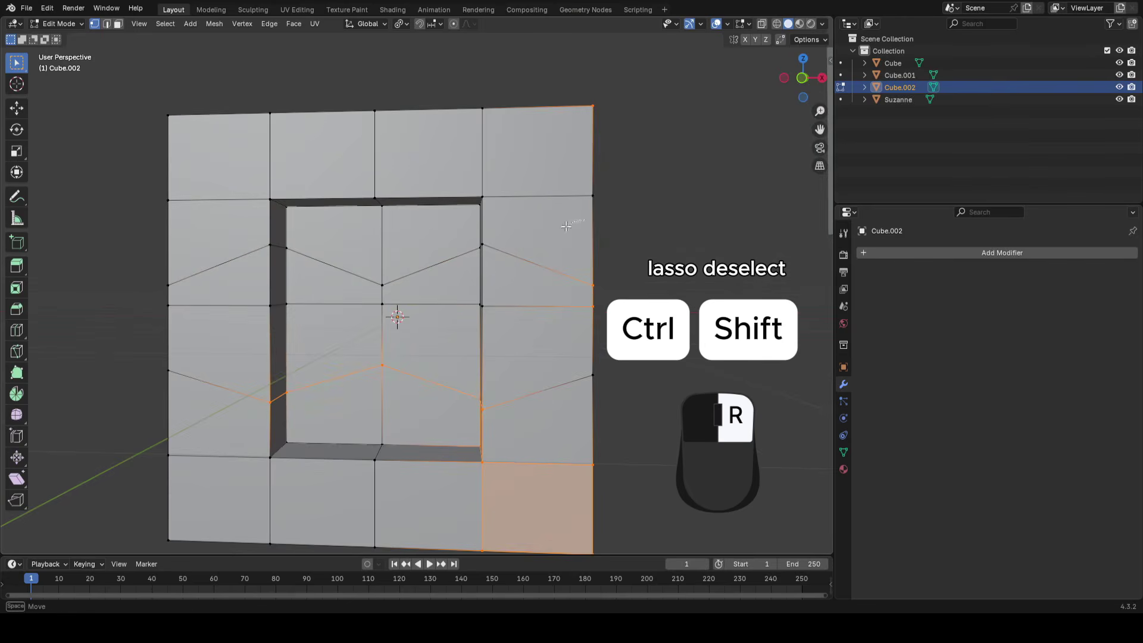
Replace the selection by box-selecting vertices along the cube's upper front edge, and box-select further areas of the mesh
mouse_move(480, 208)
shift+middle_down()
mouse_move(484, 232)
mouse_move(566, 274)
mouse_move(518, 255)
mouse_move(470, 210)
shift+middle_up()
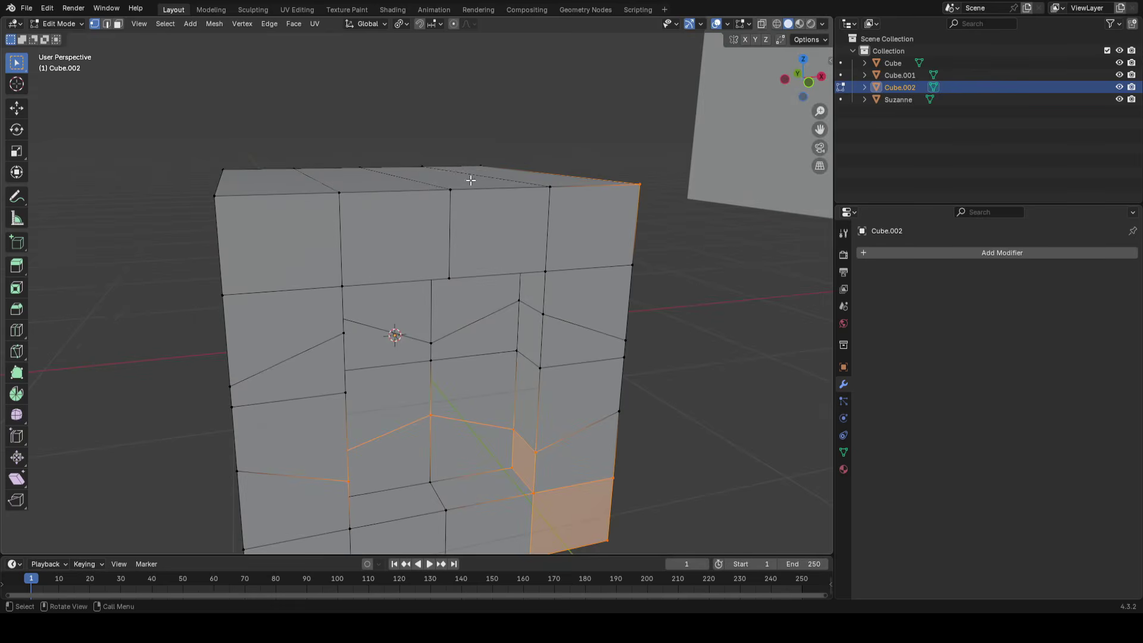
drag(470, 179, 465, 189)
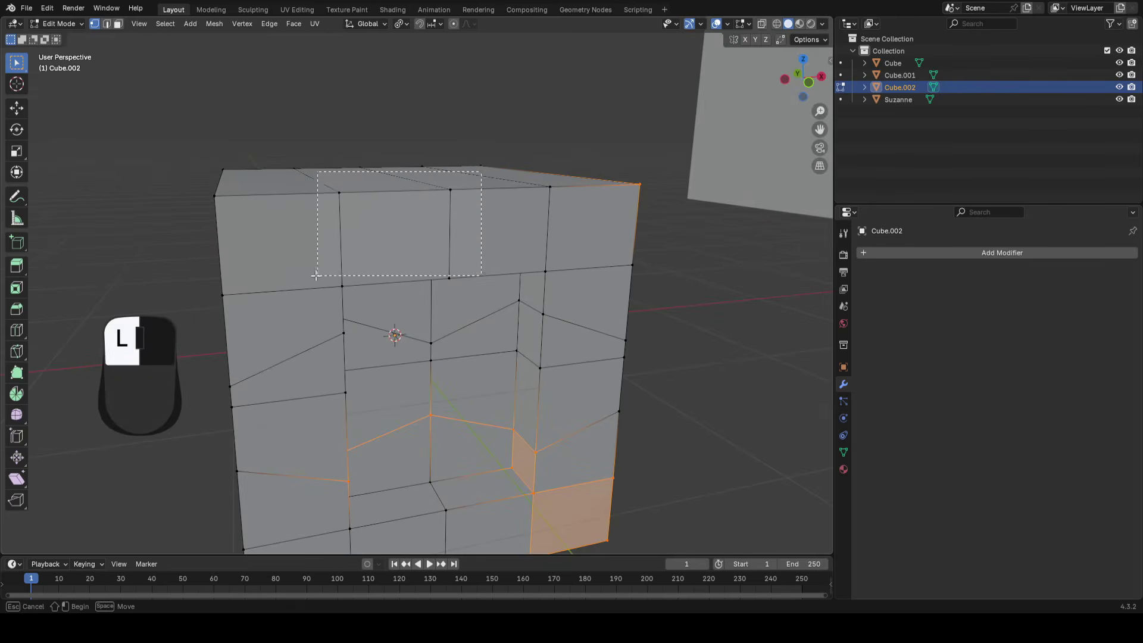
drag(304, 226, 304, 226)
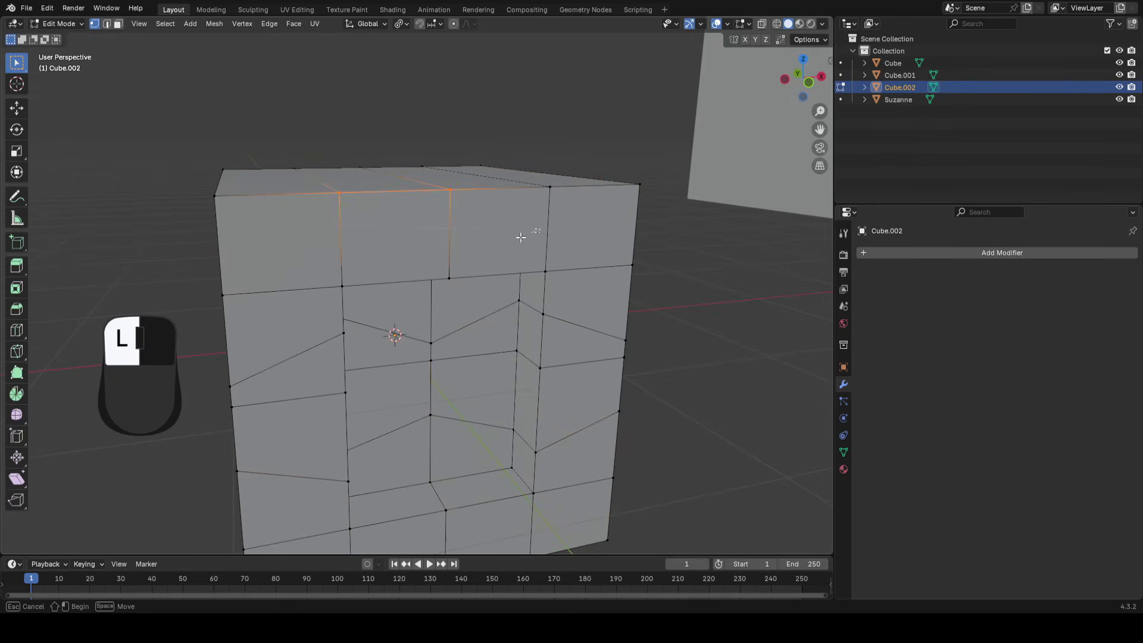
drag(304, 453, 303, 452)
middle_drag(712, 336, 684, 330)
drag(706, 149, 591, 330)
mouse_move(674, 311)
middle_down()
mouse_move(530, 332)
mouse_move(533, 302)
mouse_move(560, 268)
middle_up()
Lasso-select several groups of vertices across the cube's front face, and deselect everything
mouse_move(390, 241)
ctrl+right_down()
mouse_move(476, 140)
mouse_move(523, 238)
mouse_move(509, 325)
mouse_move(408, 360)
ctrl+right_up()
mouse_move(494, 282)
middle_down()
mouse_move(473, 277)
mouse_move(488, 280)
middle_up()
mouse_move(292, 327)
ctrl+right_down()
mouse_move(390, 173)
mouse_move(363, 366)
ctrl+right_up()
ctrl+right_drag(268, 307, 280, 321)
mouse_move(315, 467)
ctrl+right_down()
mouse_move(393, 529)
mouse_move(363, 515)
ctrl+right_up()
mouse_move(574, 351)
middle_down()
mouse_move(591, 357)
mouse_move(598, 398)
middle_up()
key(alt+a)
Circle-select vertices along the recess's left and upper edges and inside it with a resized selection circle, and clear the selection
mouse_move(482, 246)
middle_down()
mouse_move(486, 227)
mouse_move(526, 211)
mouse_move(524, 224)
mouse_move(480, 232)
middle_up()
key(c)
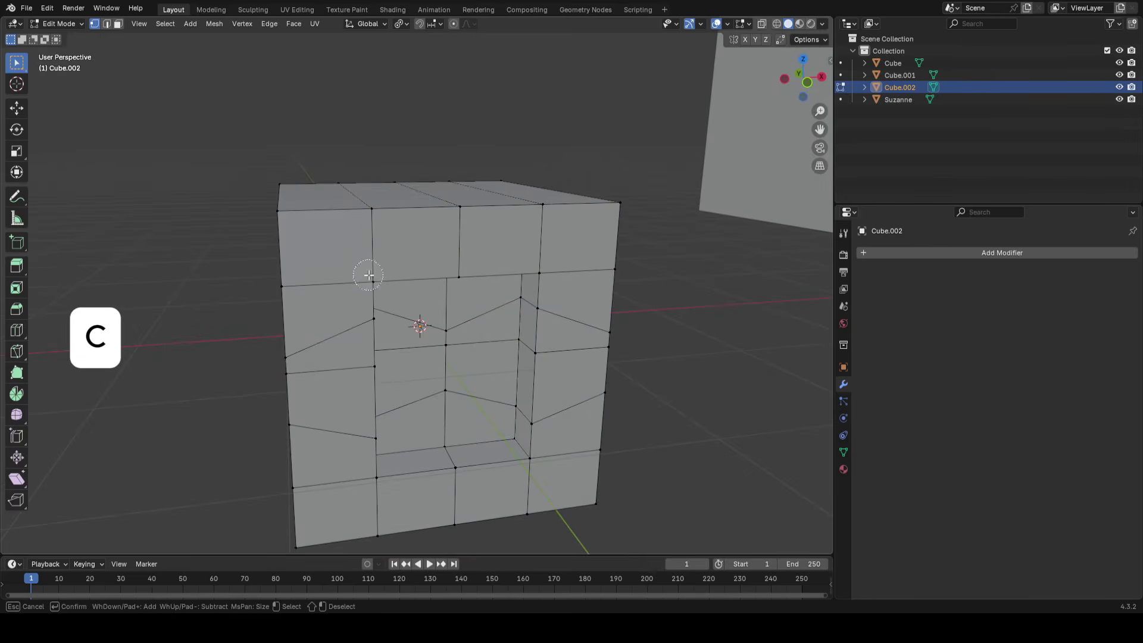
scroll(370, 271, down, 4)
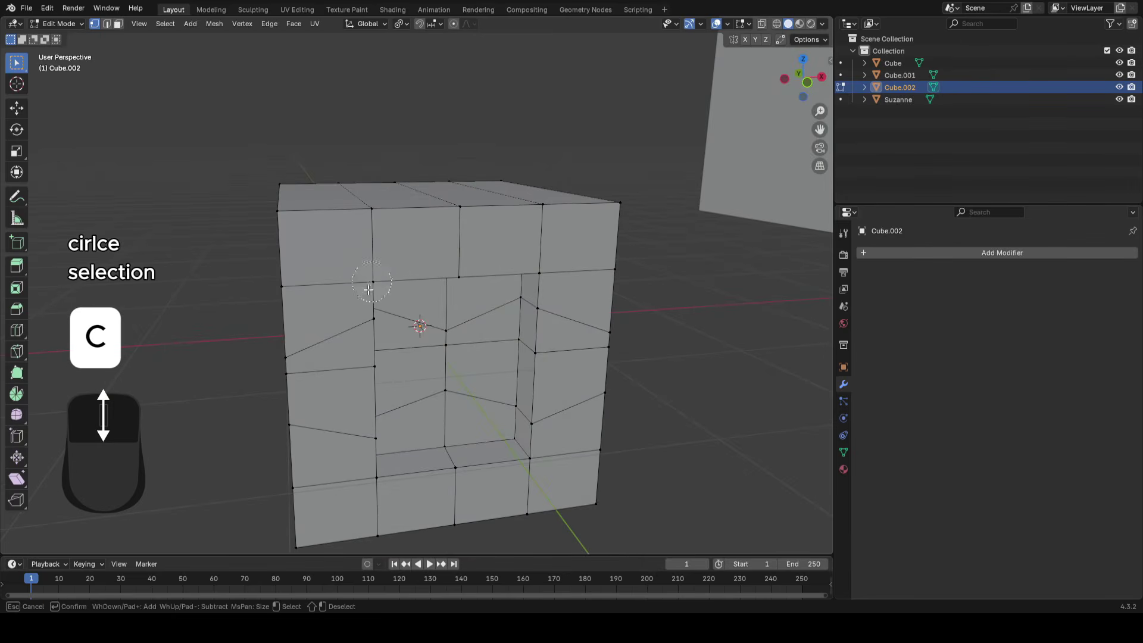
scroll(492, 274, down, 4)
scroll(600, 288, up, 3)
scroll(369, 287, up, 3)
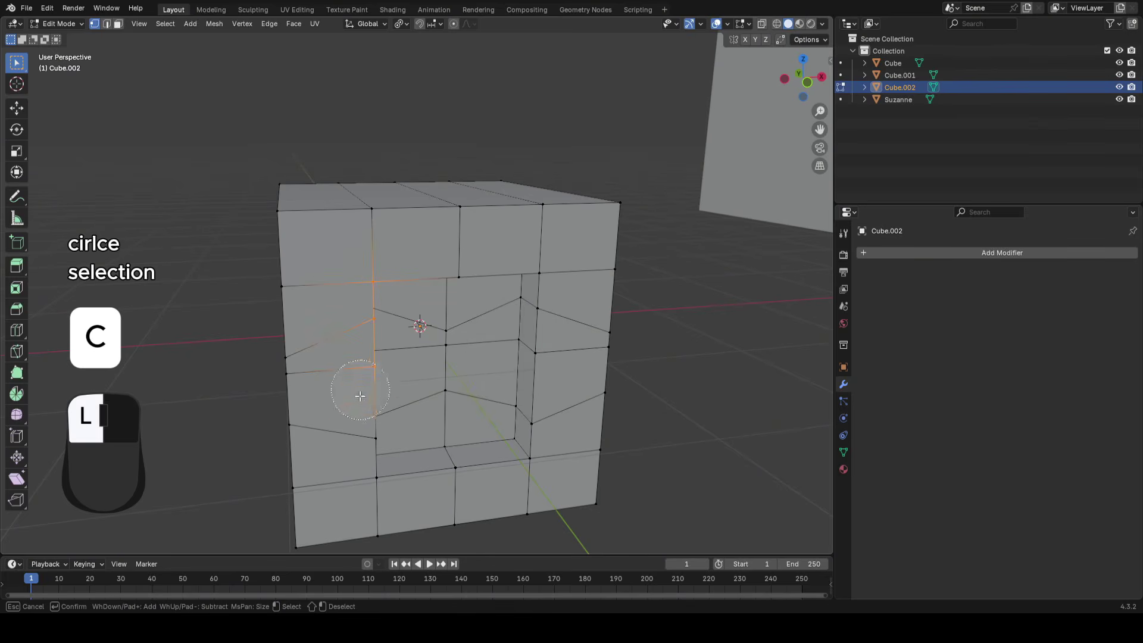
drag(479, 252, 528, 333)
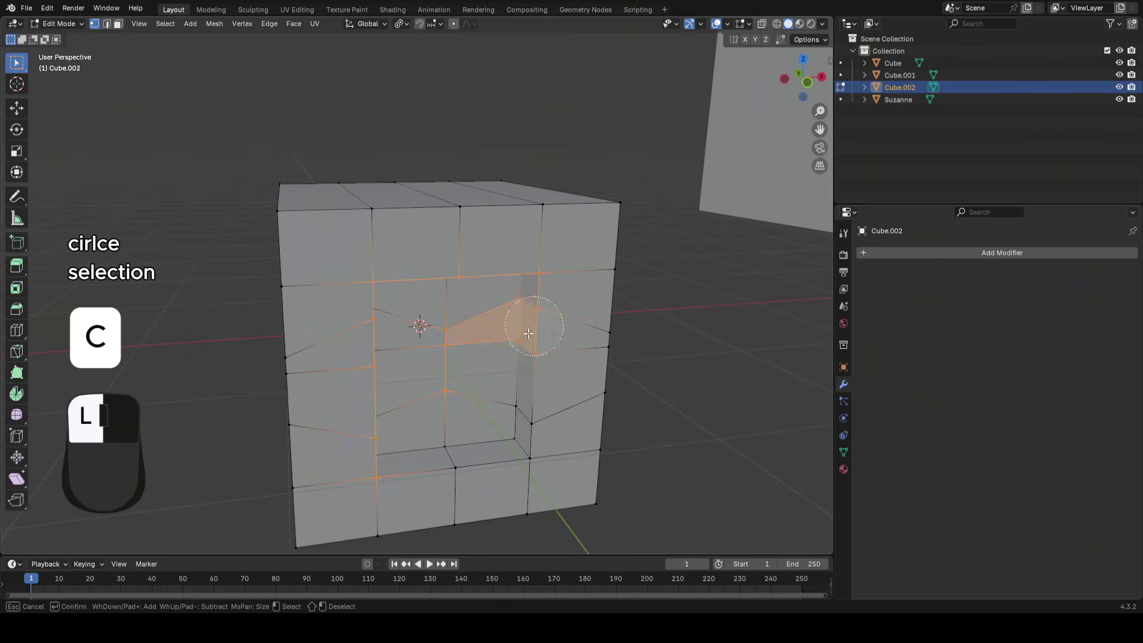
drag(554, 278, 548, 273)
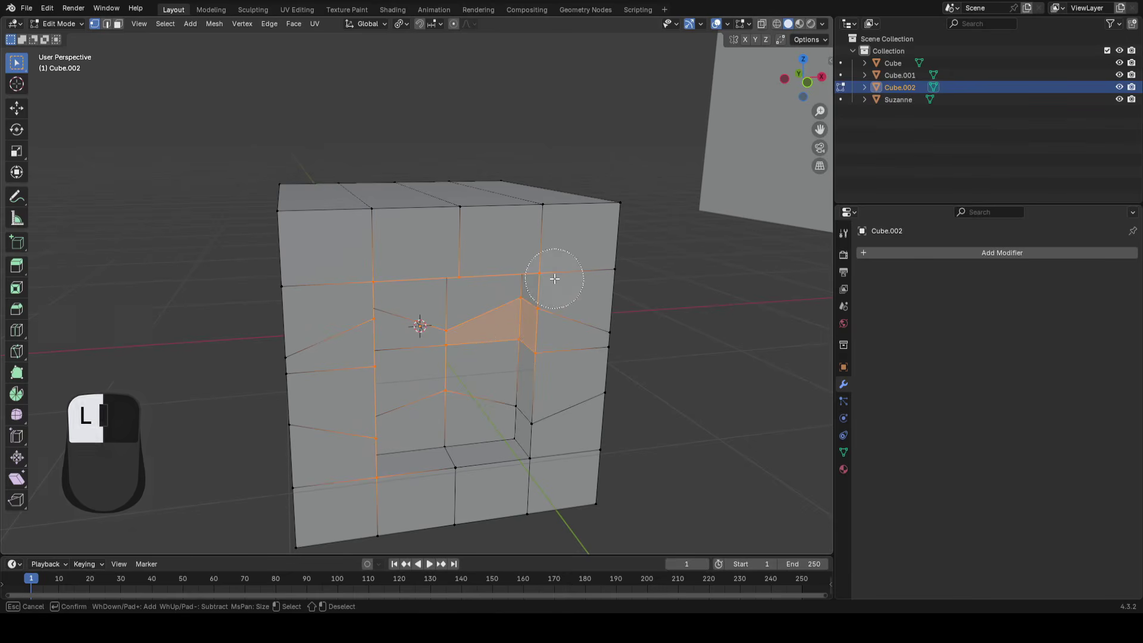
key(Return)
mouse_move(548, 273)
middle_down()
mouse_move(466, 290)
mouse_move(555, 266)
mouse_move(537, 284)
middle_up()
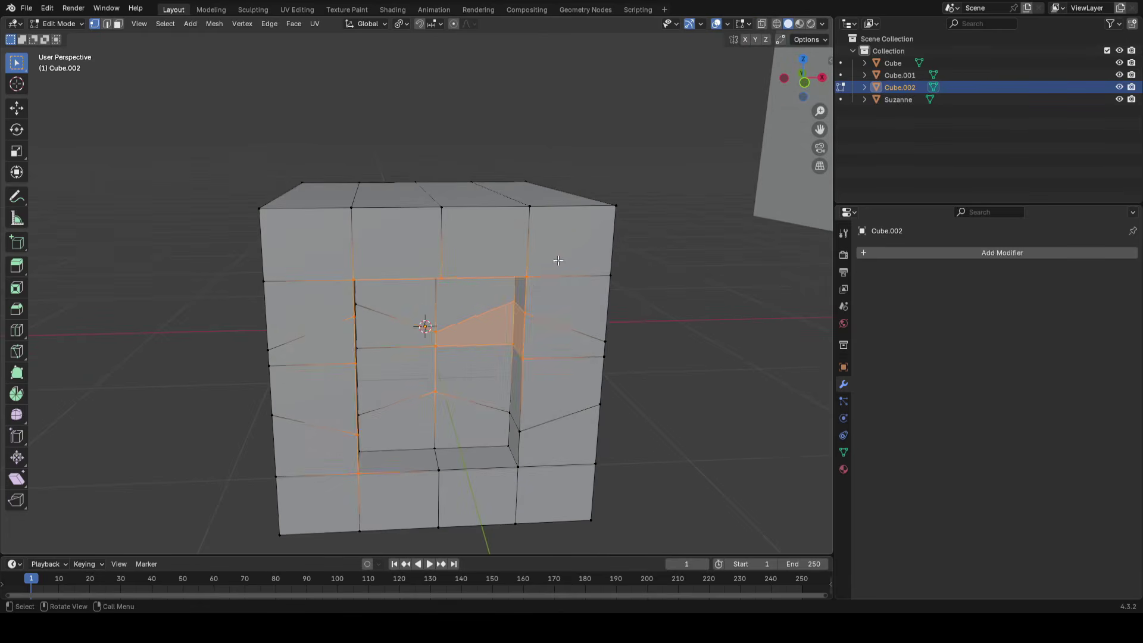
key(alt+a)
middle_drag(405, 324, 555, 237)
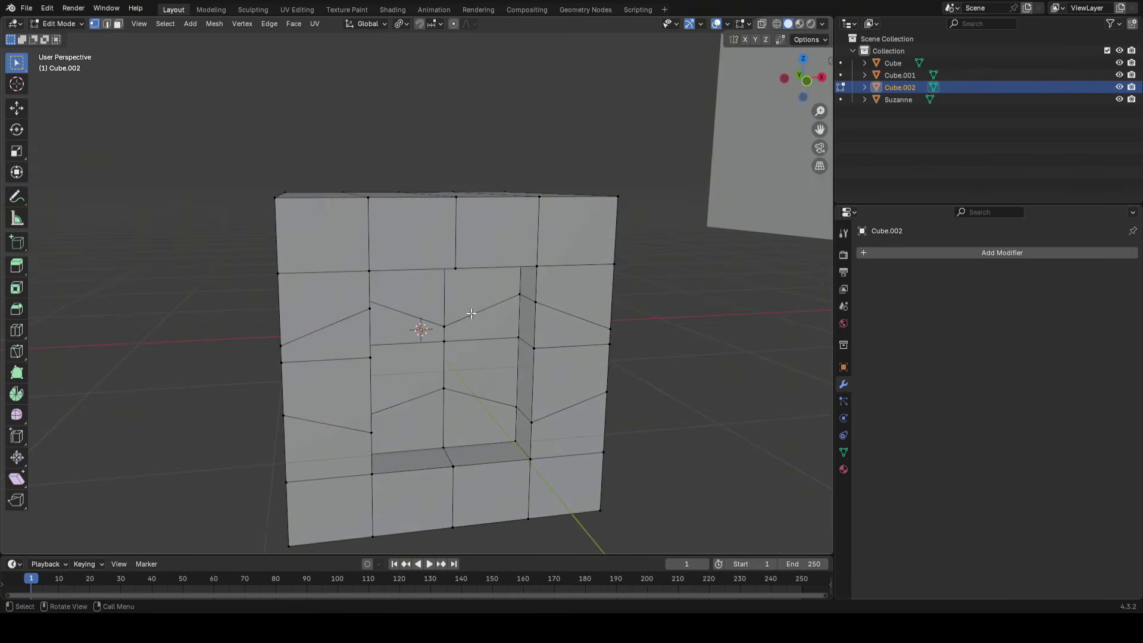
Cycle through the Circle and Lasso selection tools, lasso-select the upper part of the front face, and clear the selection
key(w)
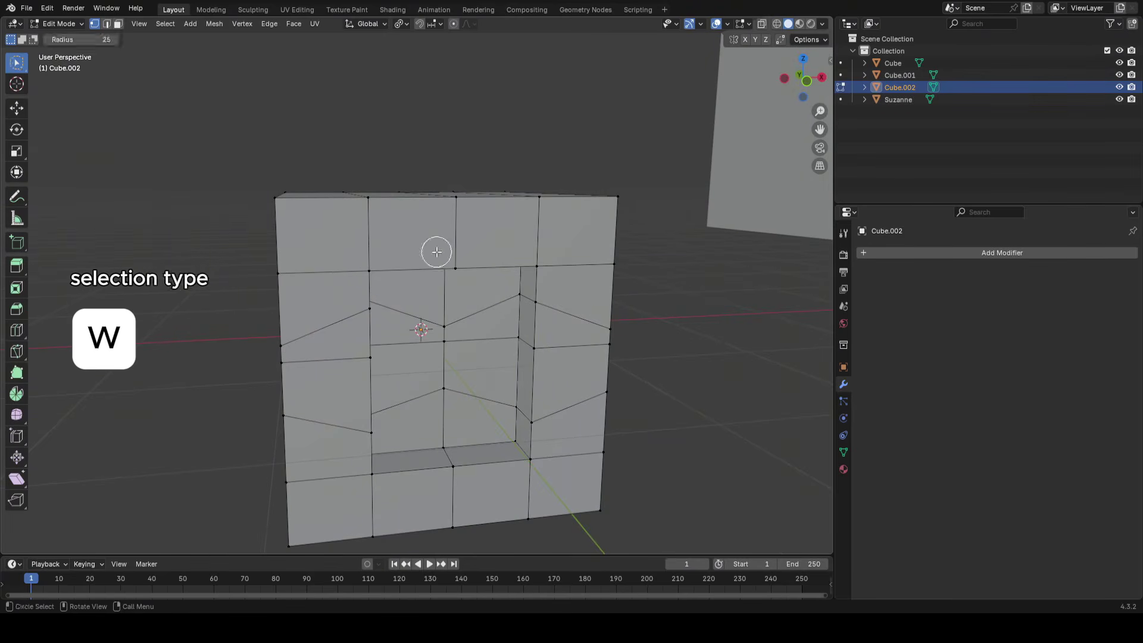
key(w)
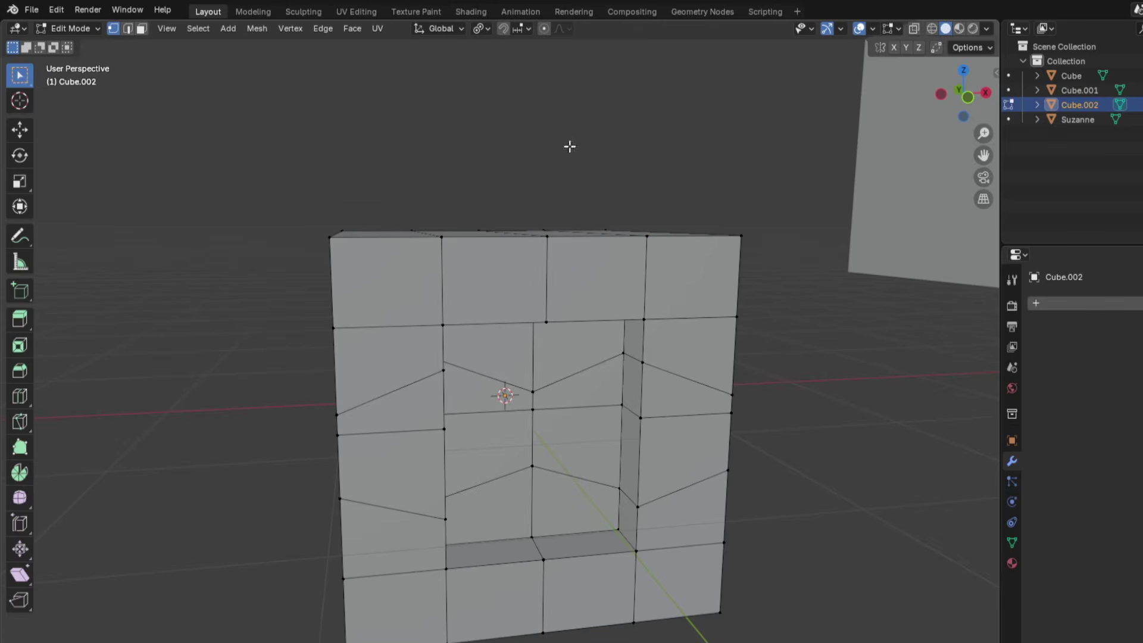
key(w)
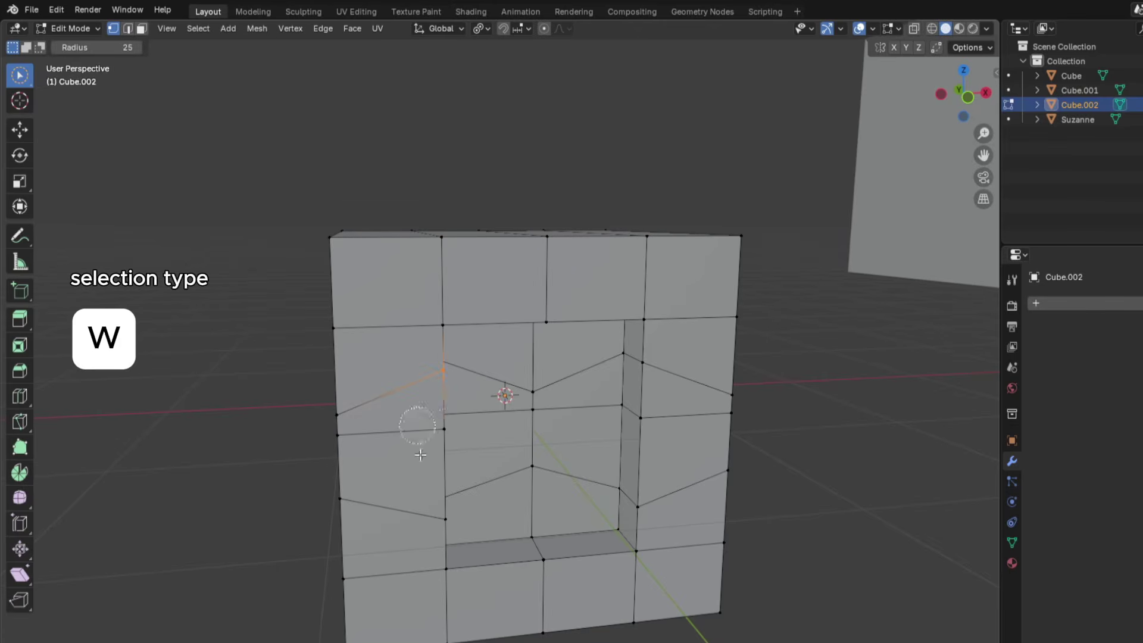
key(w)
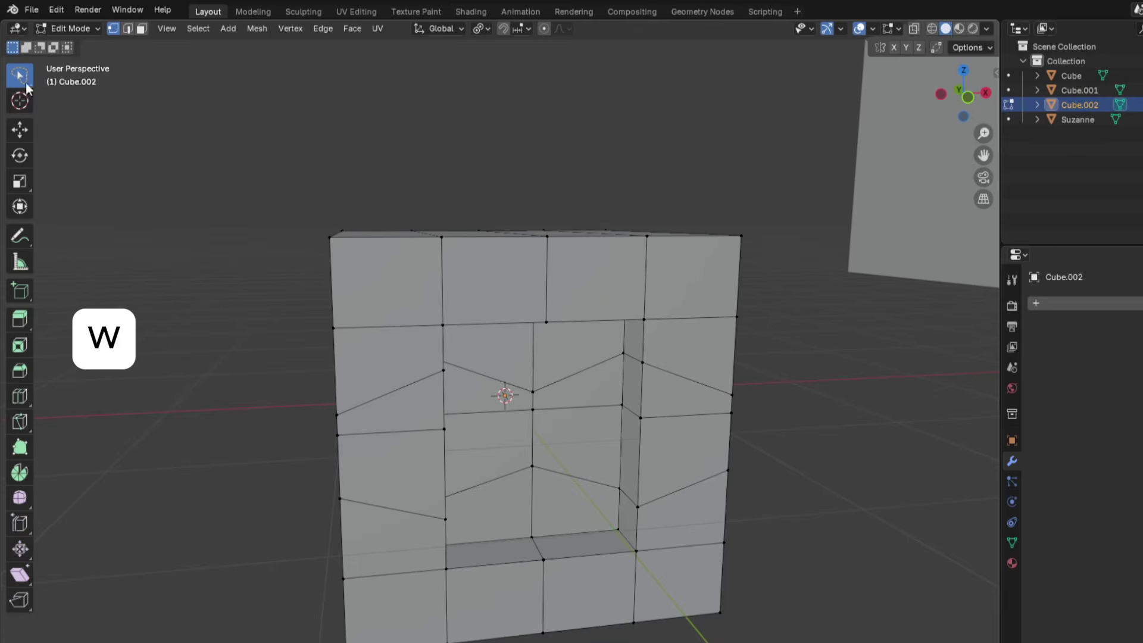
mouse_move(477, 197)
mouse_down()
mouse_move(273, 447)
mouse_move(769, 381)
mouse_up()
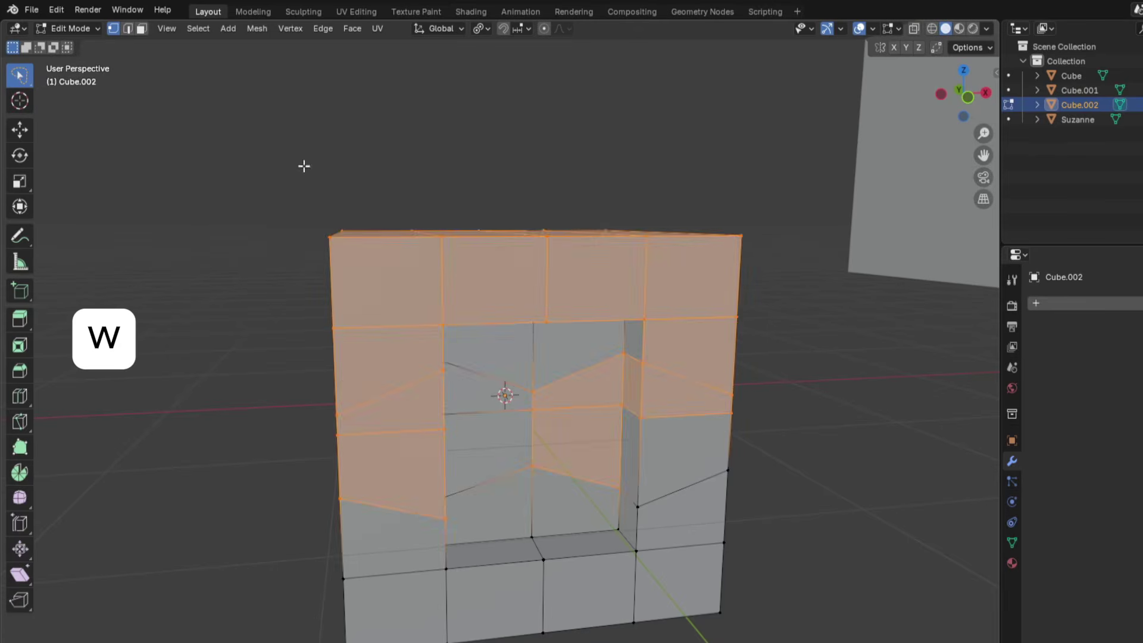
click(393, 144)
Switch to the Tweak tool and reposition the left, middle and right vertices of the recess's upper edge
key(w)
key(w)
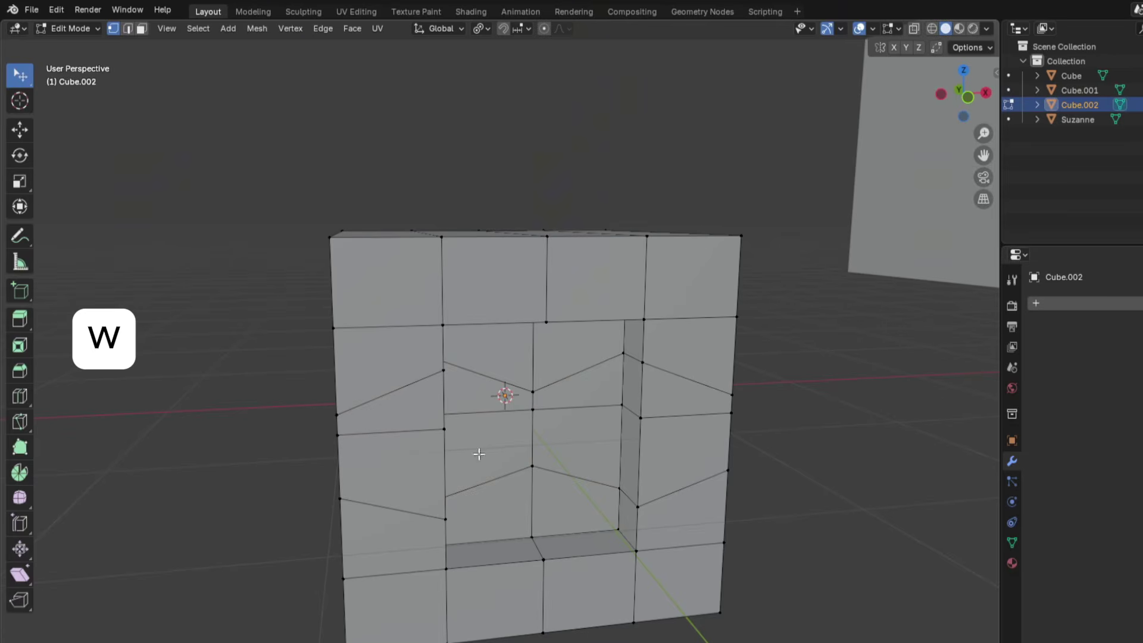
mouse_move(443, 323)
mouse_down()
mouse_move(462, 314)
mouse_move(433, 328)
mouse_up()
middle_drag(631, 342, 527, 286)
drag(520, 284, 542, 254)
middle_drag(571, 315, 623, 276)
mouse_move(641, 274)
mouse_down()
mouse_move(652, 251)
mouse_move(638, 274)
mouse_up()
middle_drag(668, 248, 663, 293)
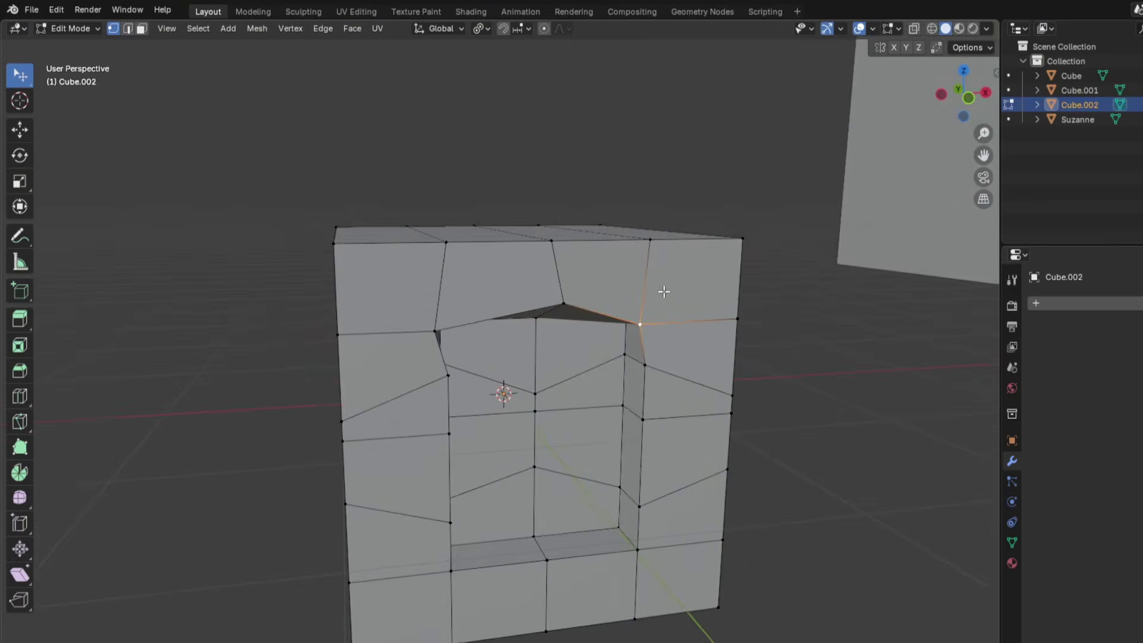
Set the active selection tool back to Select Box
key(w)
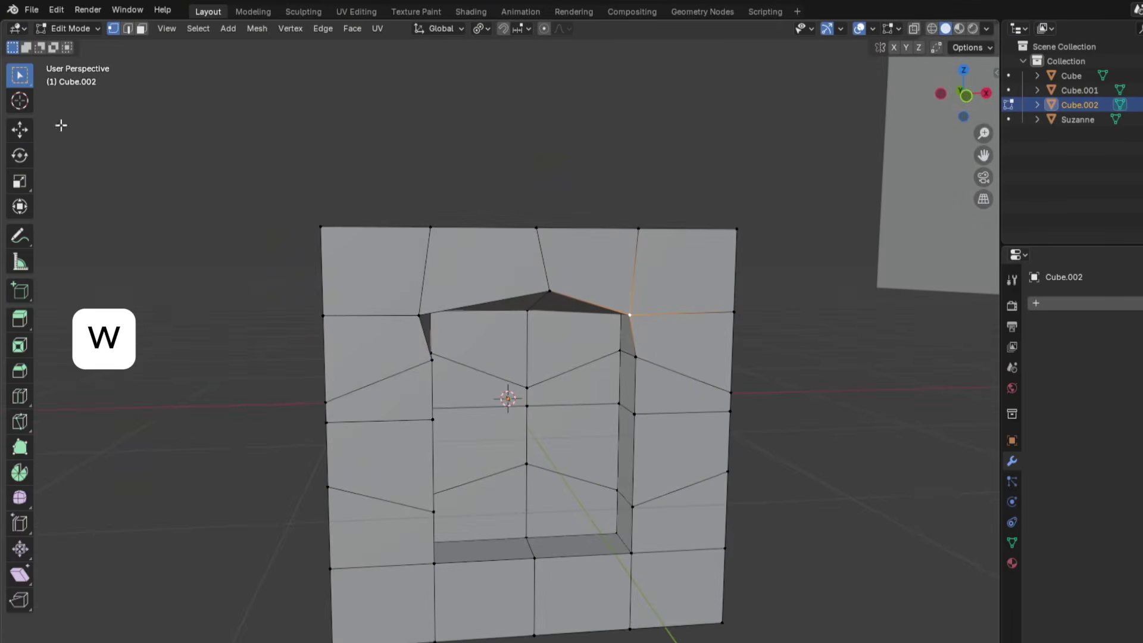
click(19, 76)
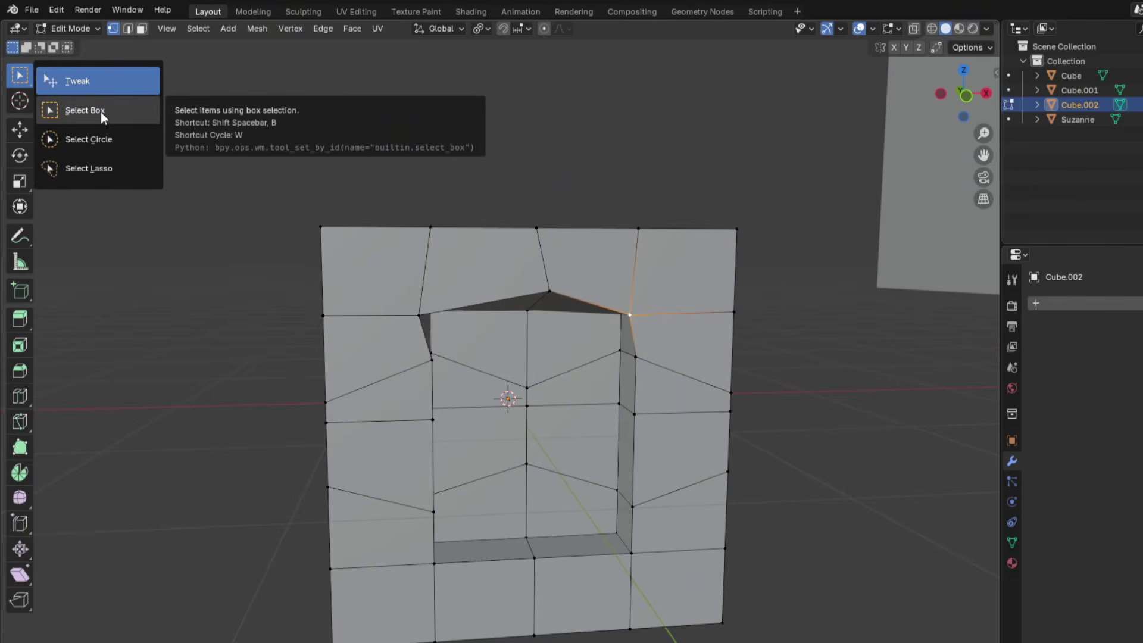
click(85, 110)
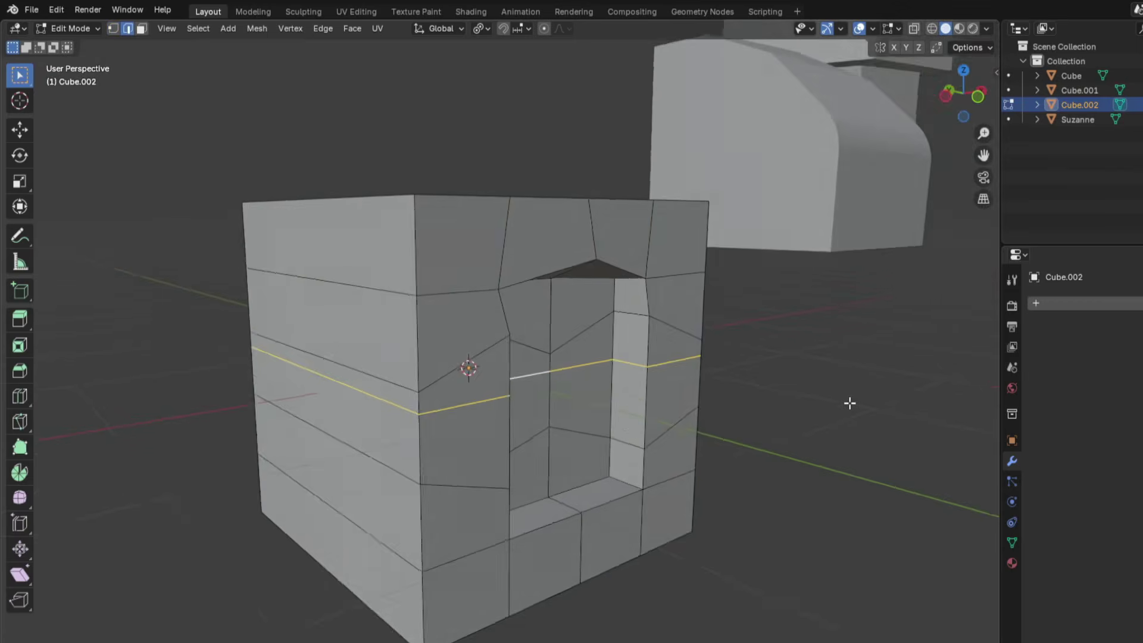
Scale the selected horizontal edge loop around the cube's middle inward
middle_drag(849, 401, 811, 390)
key(s)
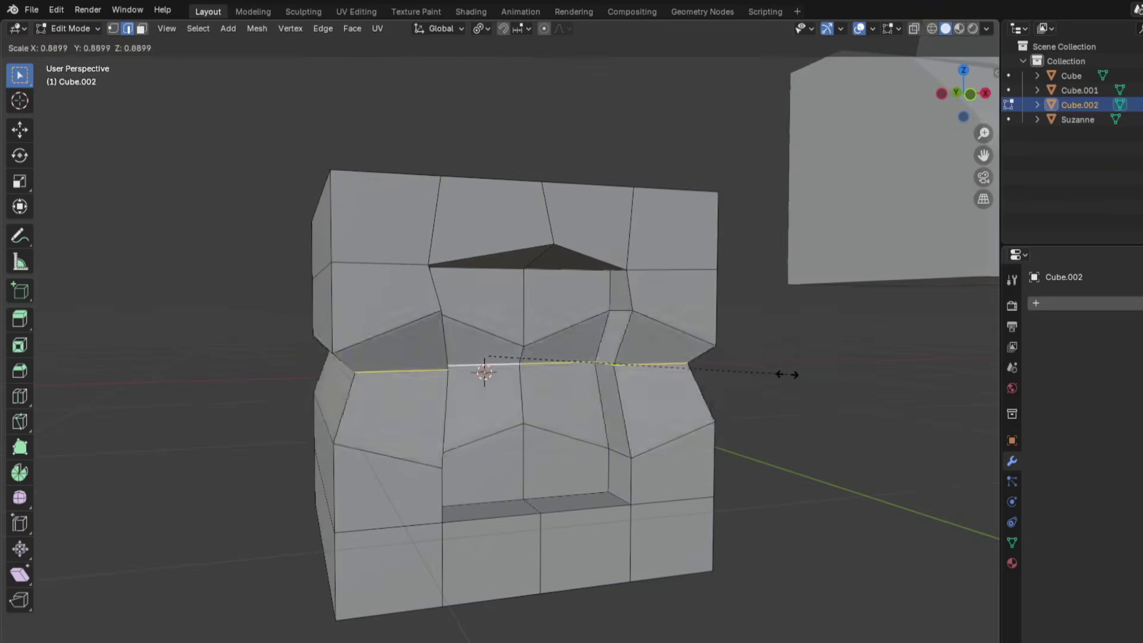
Scale the block's middle horizontal edge loop inward, and scale a second edge loop around the block
click(809, 375)
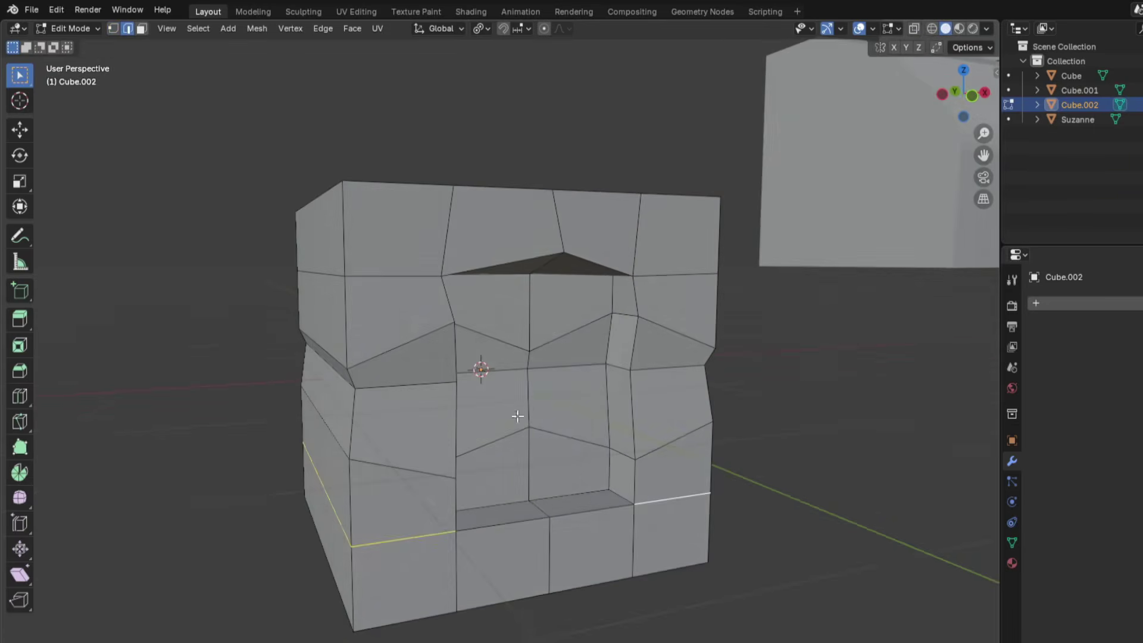
alt+click(525, 393)
middle_drag(729, 393, 696, 462)
key(s)
click(720, 475)
Bevel the centre edge running along the block's top into multiple segments
middle_drag(573, 381, 566, 273)
key(ctrl+b)
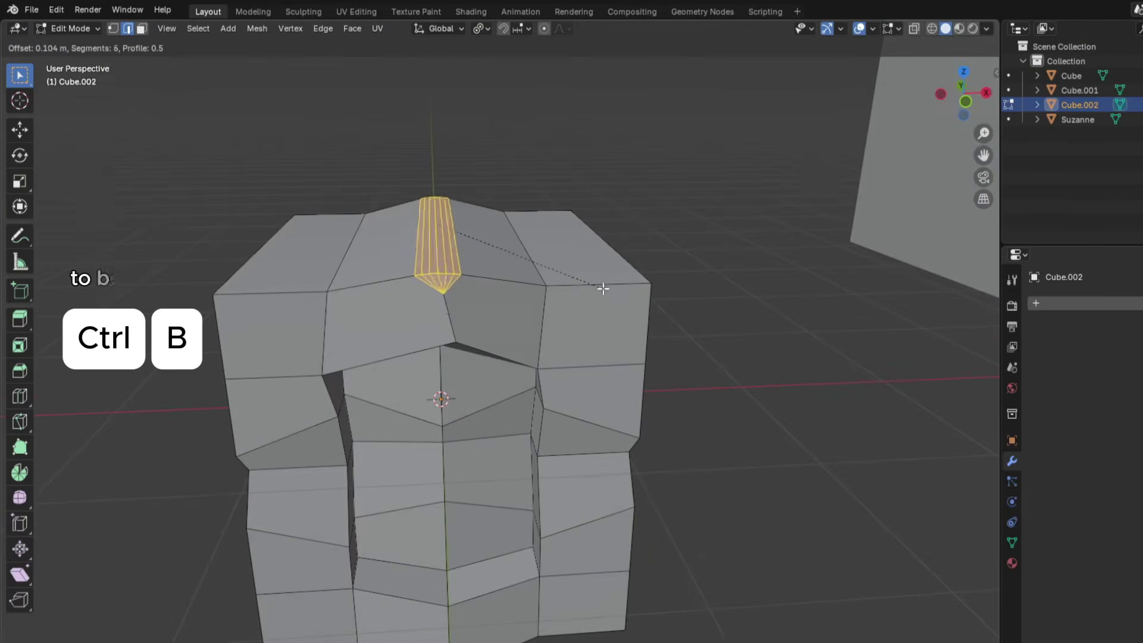
scroll(611, 293, down, 1)
scroll(613, 297, up, 1)
click(622, 303)
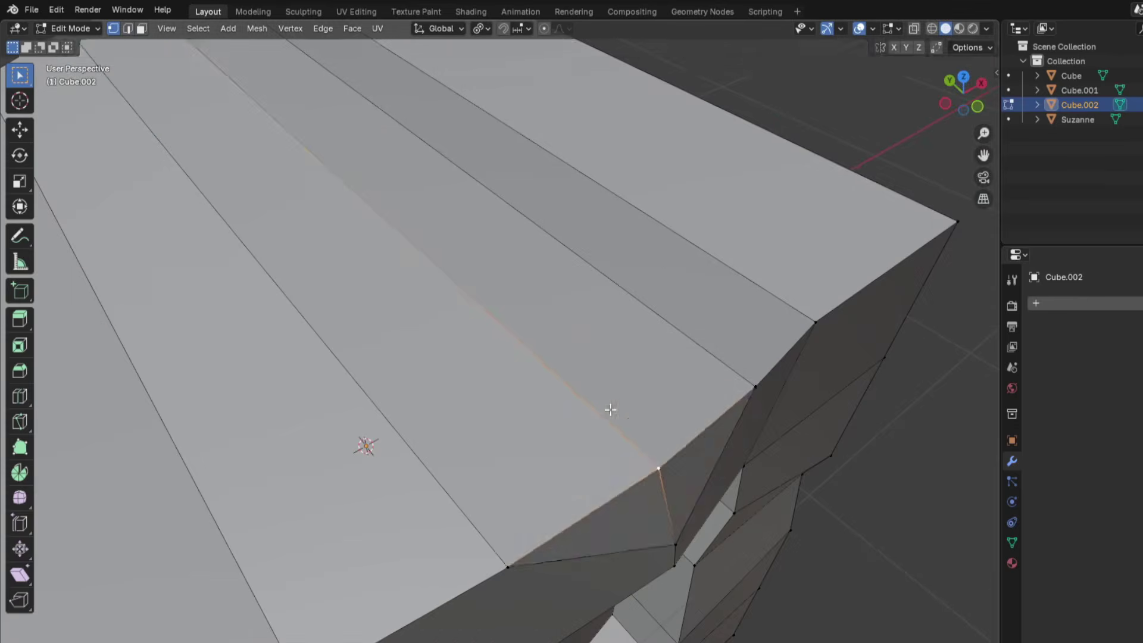
Slide the front centre vertex of the block's top back along its lengthwise edge to form a notch
key(g)
key(g)
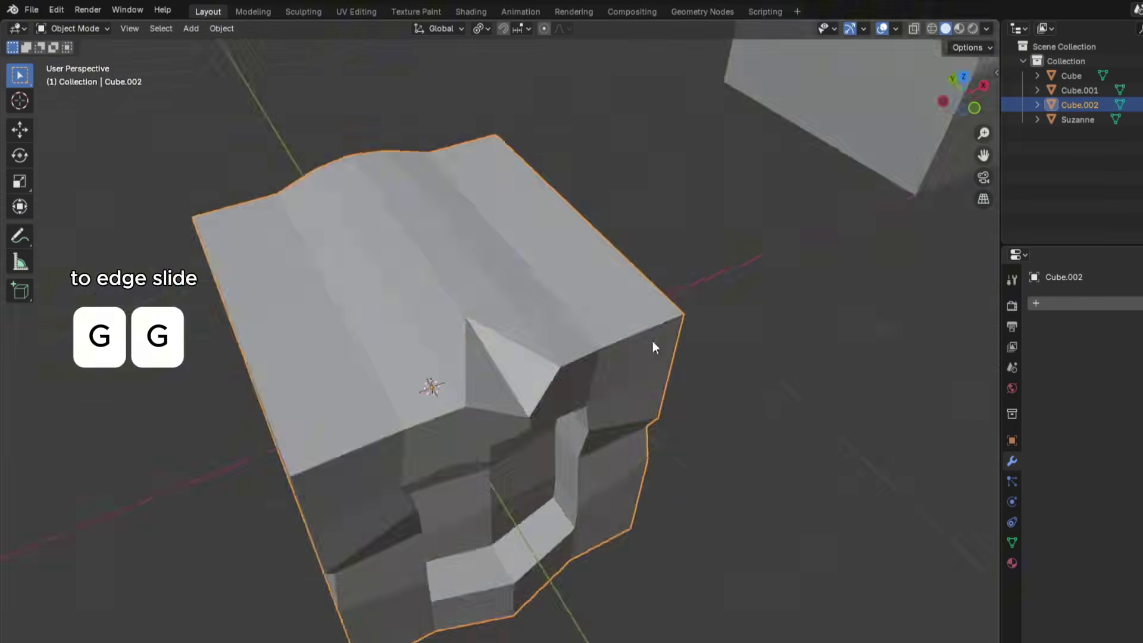
middle_drag(652, 341, 499, 349)
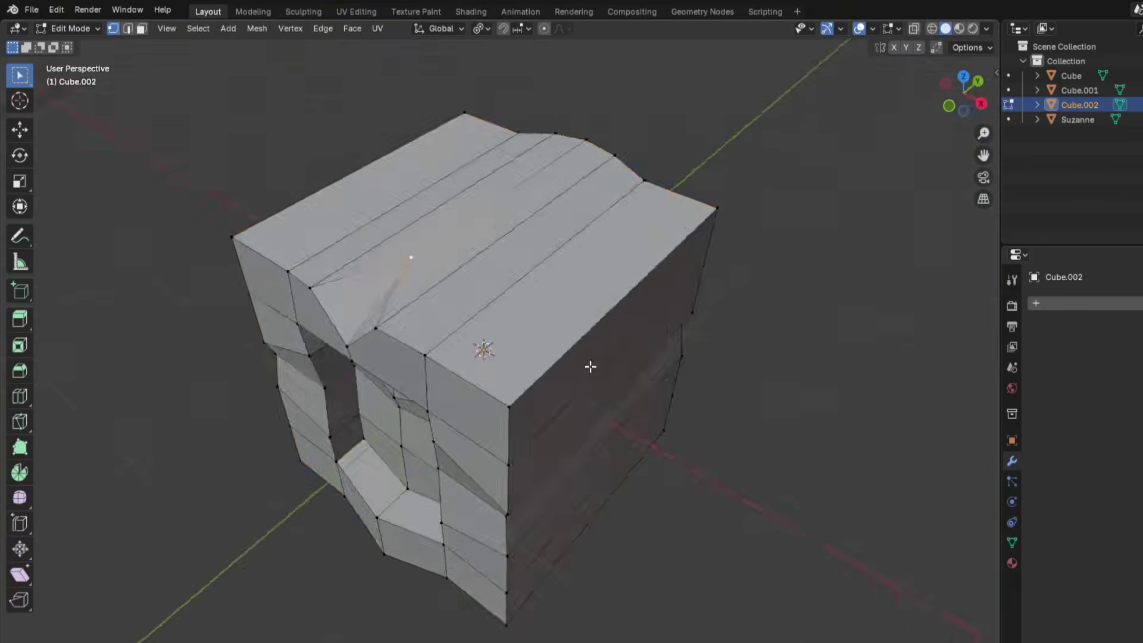
middle_drag(589, 364, 631, 371)
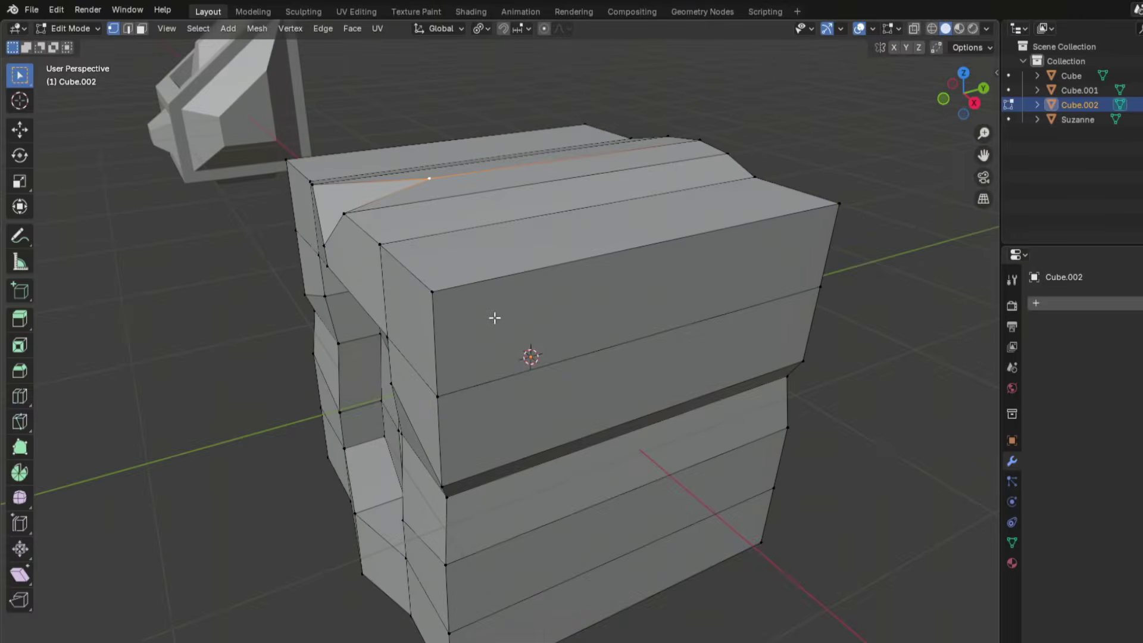
Slide the block's outer front corner vertex back along its top side edge
middle_drag(498, 316, 417, 327)
key(g)
key(g)
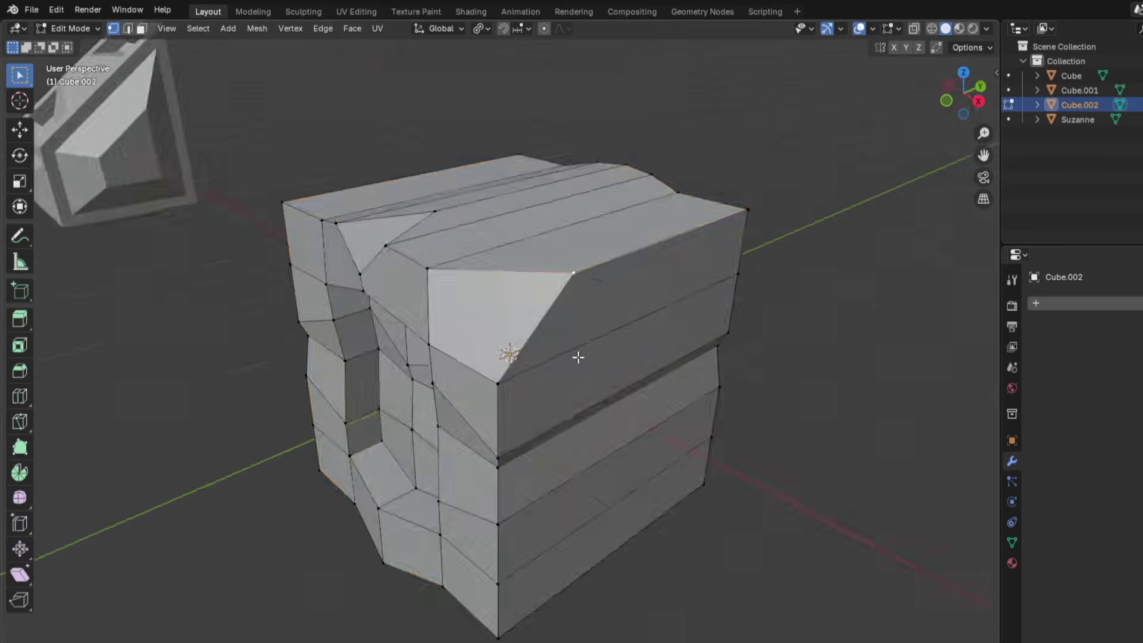
middle_drag(579, 357, 503, 339)
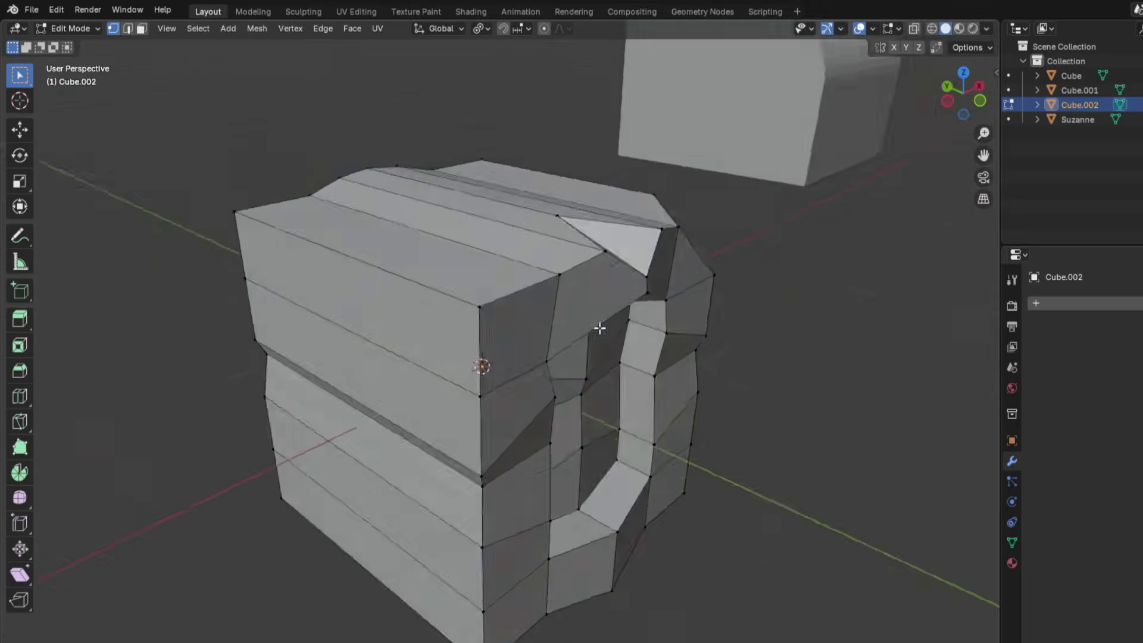
middle_drag(597, 329, 597, 306)
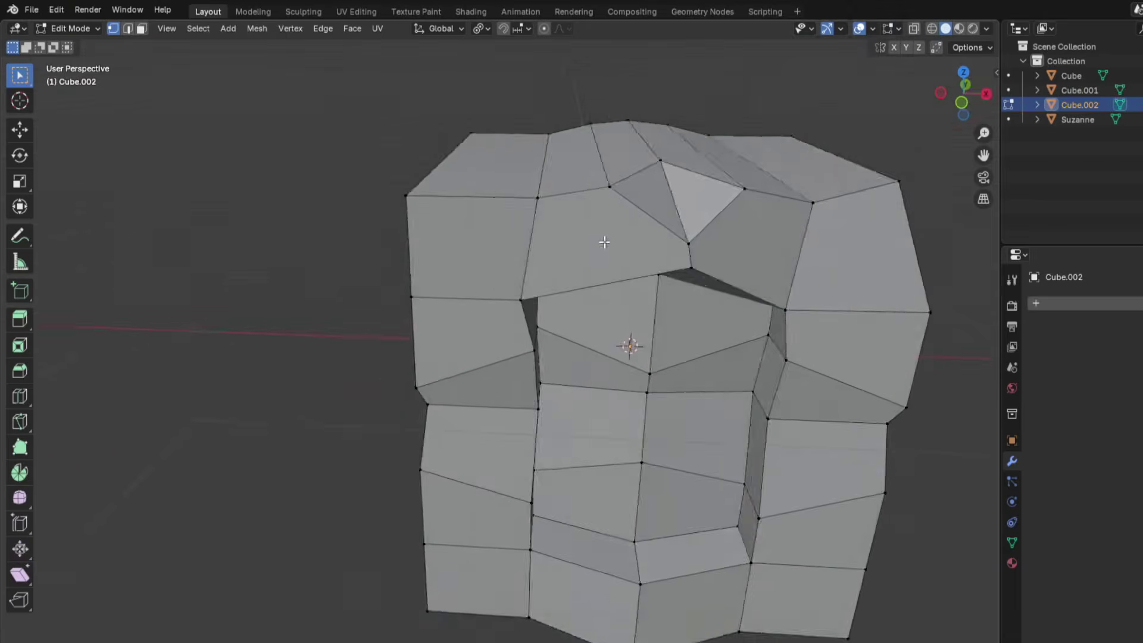
Grow the selection outward from the vertex at the front recess's upper corner until it covers the whole mesh
middle_drag(604, 242, 527, 241)
shift+middle_drag(609, 231, 603, 293)
scroll(596, 310, up, 1)
middle_drag(449, 309, 510, 338)
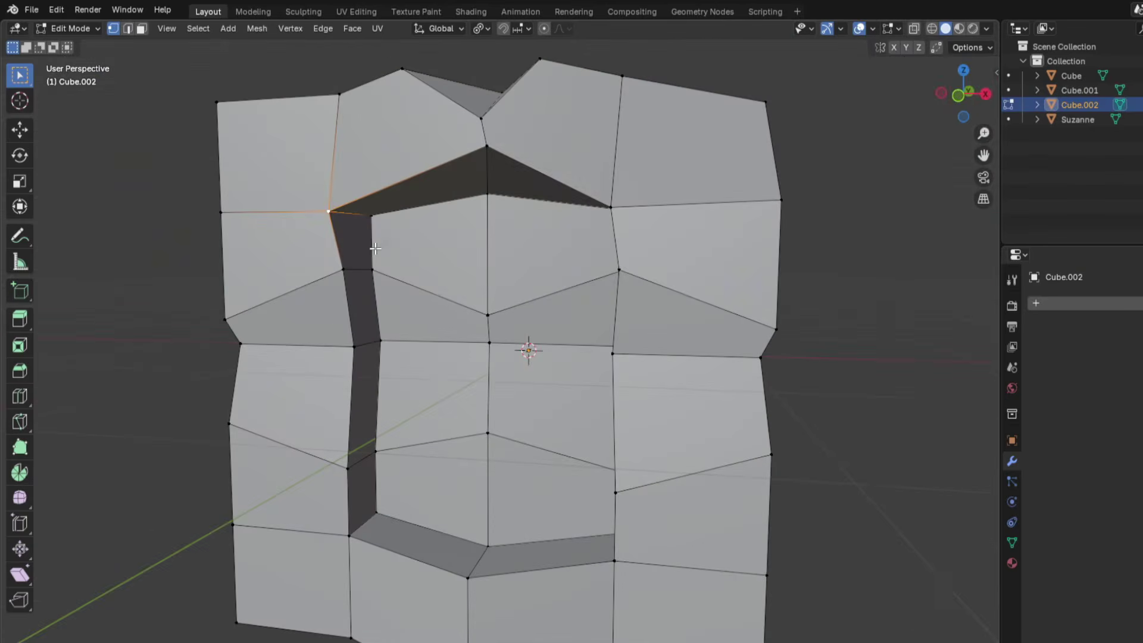
shift+middle_drag(375, 248, 509, 275)
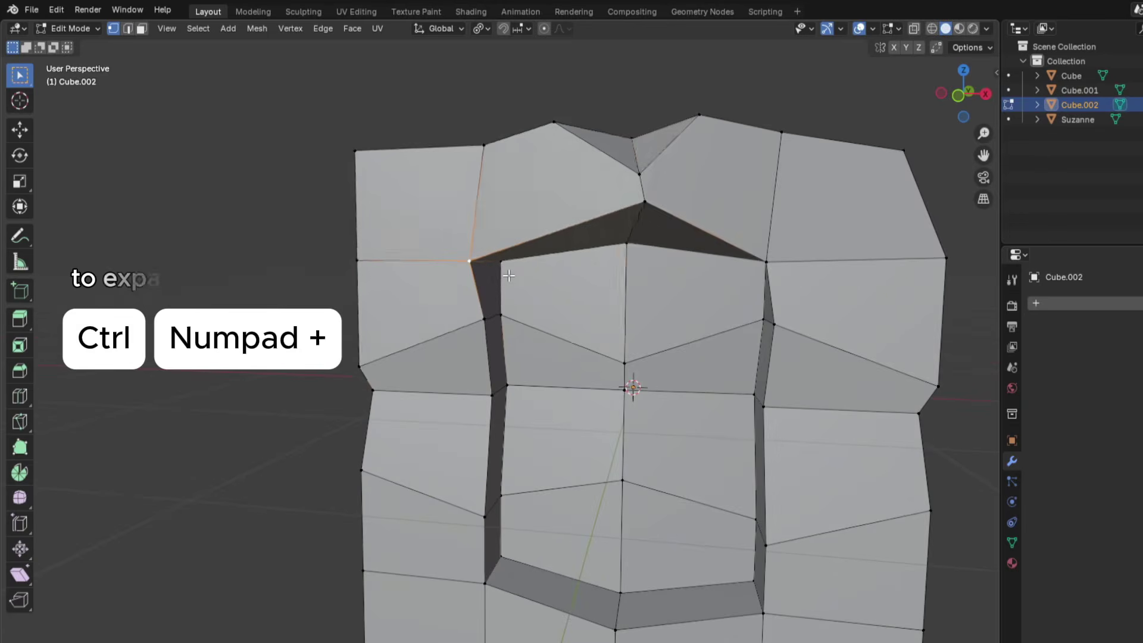
key(ctrl+KP_Add)
key(ctrl+KP_Add)
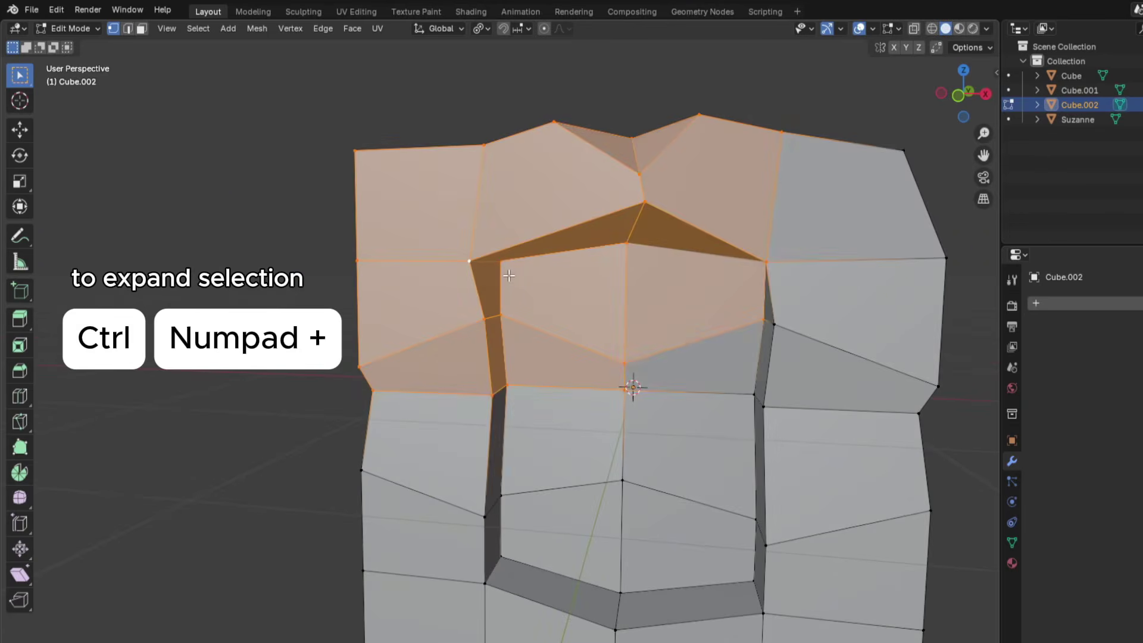
key(ctrl+KP_Add)
key(ctrl+KP_Add)
key(ctrl+KP_Add)
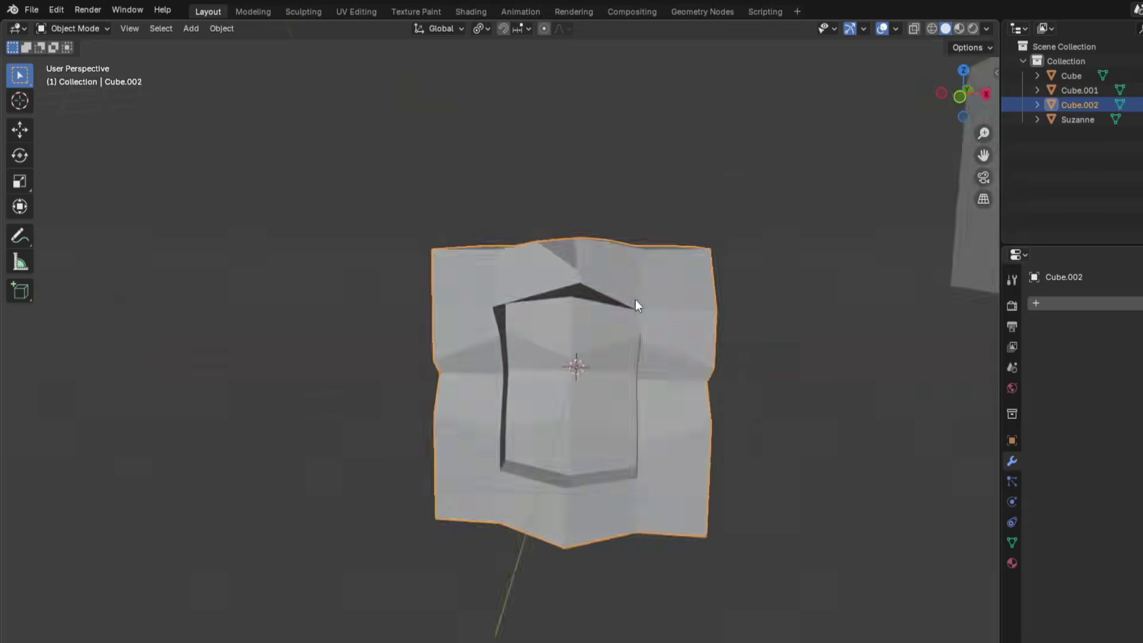
Add a cube in Object Mode and move it up along Z above the carved block
middle_drag(635, 299, 537, 313)
key(shift+a)
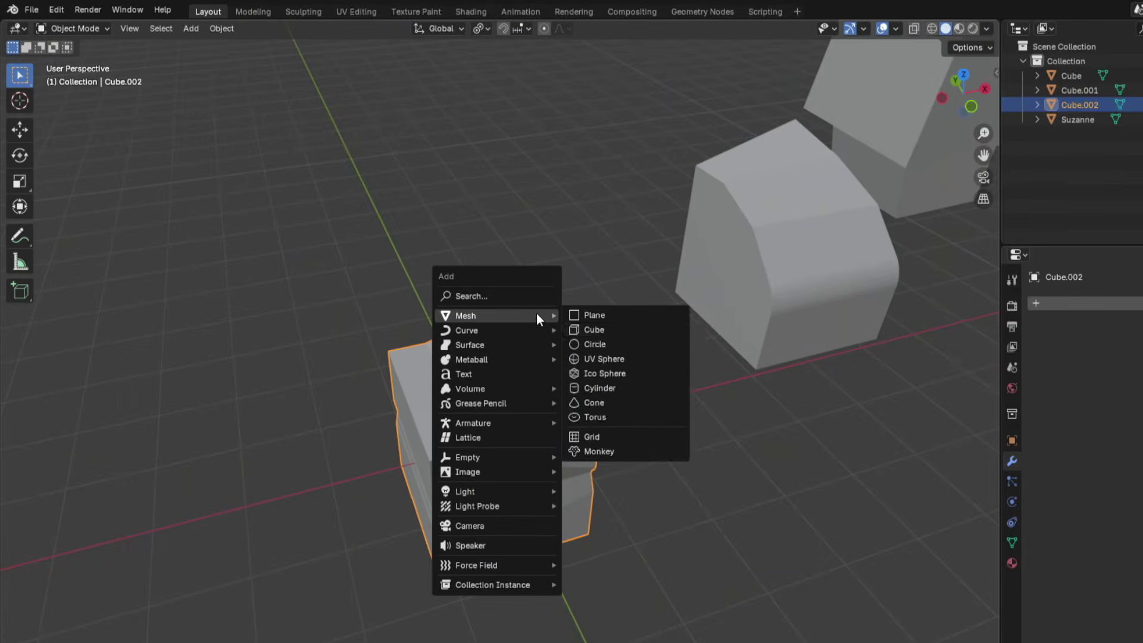
click(598, 331)
key(g)
key(z)
click(577, 163)
Edit the new cube in face select mode and inset its top face twice
key(Tab)
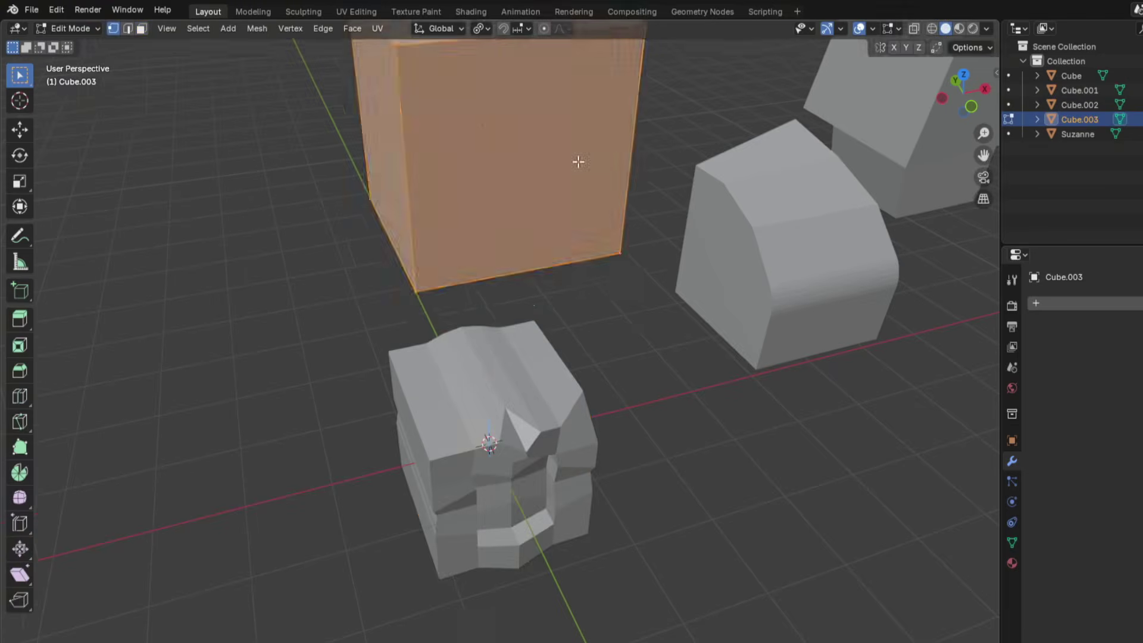
scroll(665, 367, up, 3)
middle_drag(666, 367, 622, 394)
key(3)
click(563, 386)
shift+middle_drag(699, 393, 704, 349)
scroll(666, 327, down, 5)
key(i)
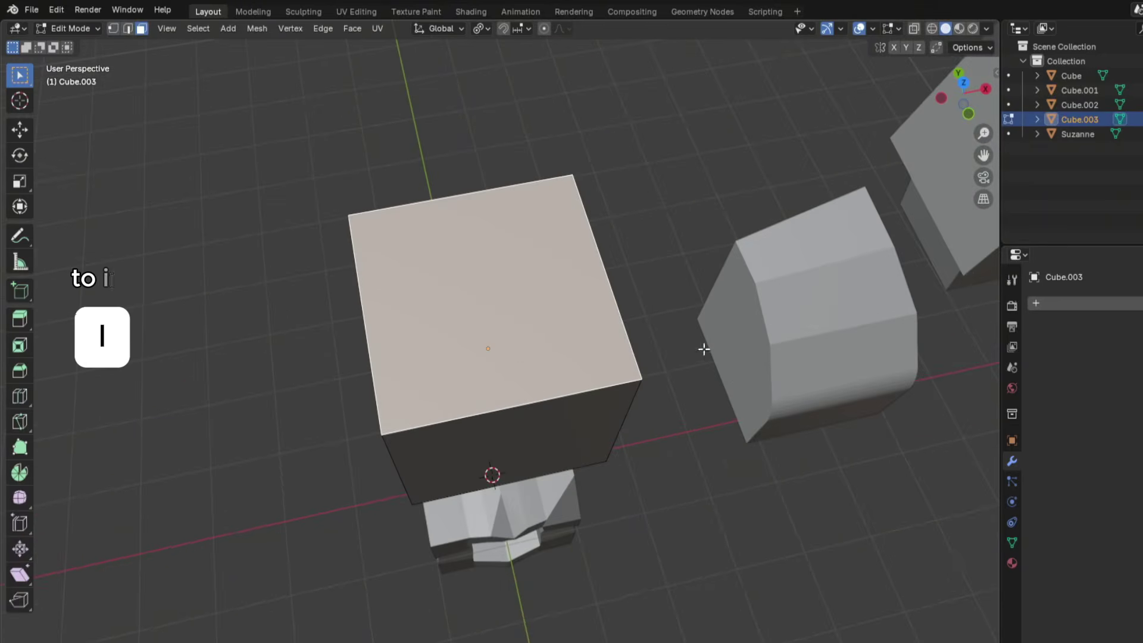
key(i)
click(675, 368)
key(i)
click(672, 393)
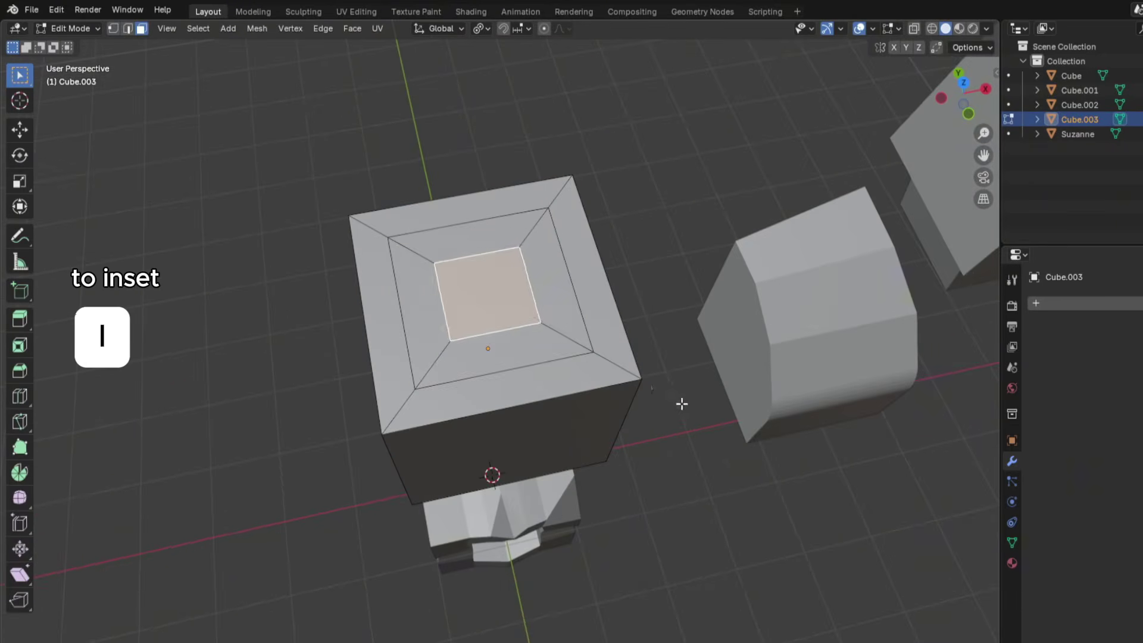
Inset the inner face twice more, enlarging it between insets, with a final inset of about 0.16 m
key(i)
click(636, 391)
key(s)
click(828, 262)
key(i)
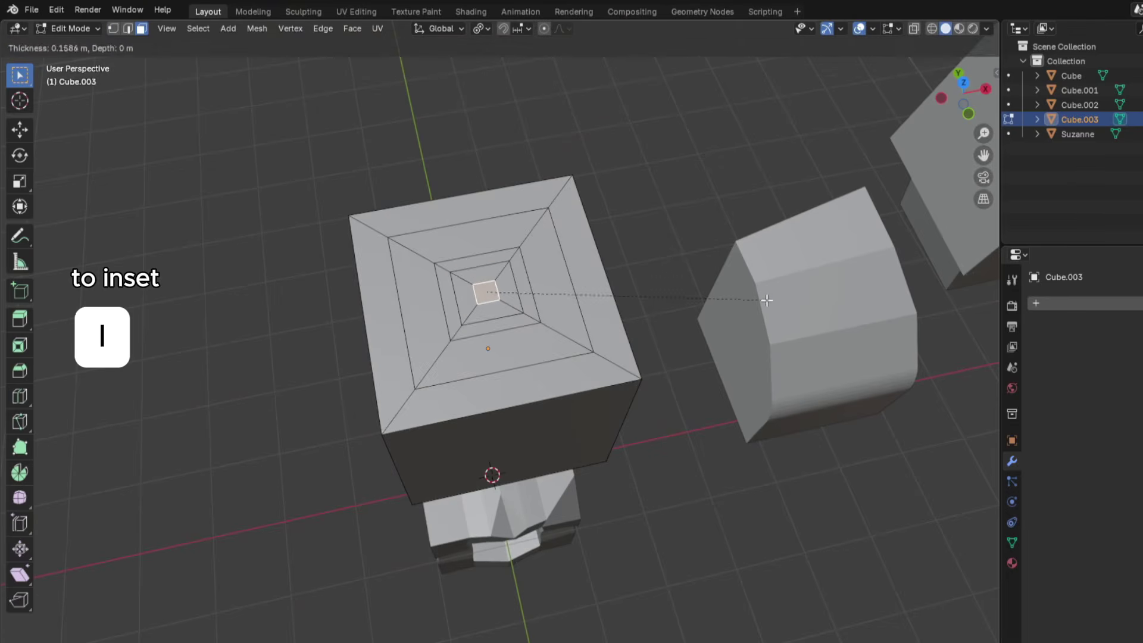
click(763, 302)
Grow the selection ring by ring from the small centre face until it covers the cube's entire top
scroll(641, 262, up, 2)
shift+middle_drag(642, 262, 661, 308)
scroll(478, 324, up, 1)
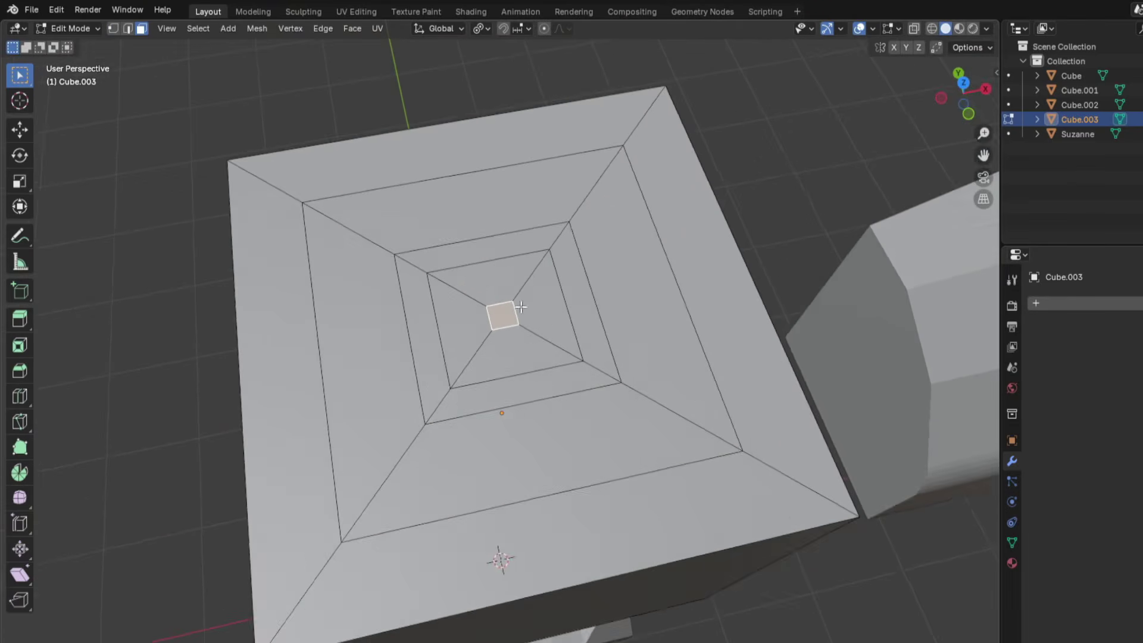
middle_drag(521, 307, 534, 365)
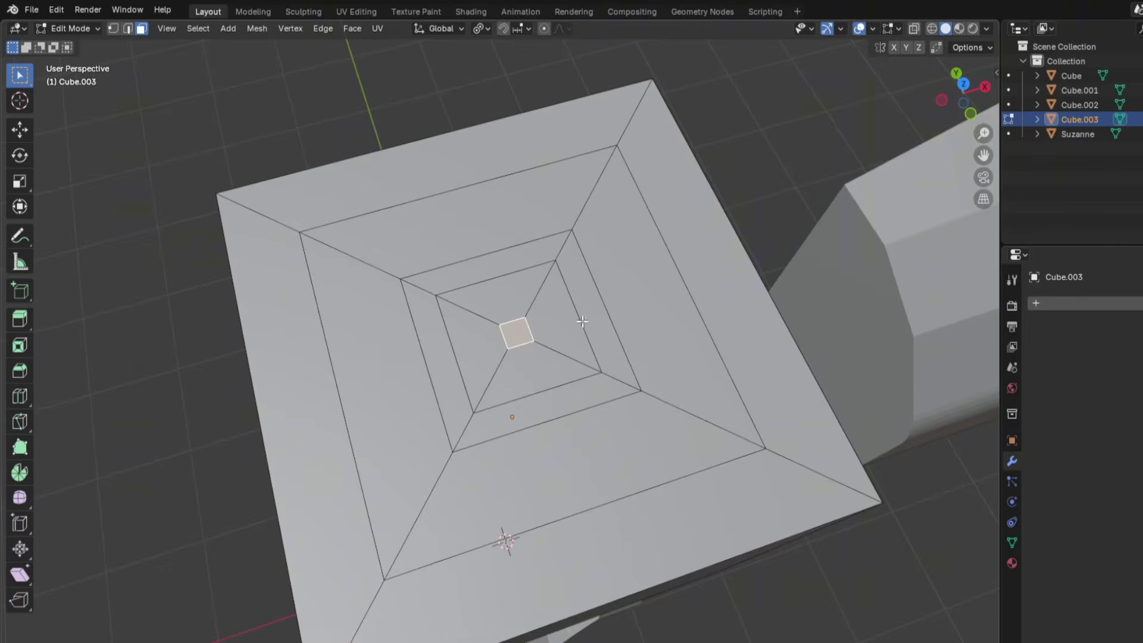
scroll(694, 276, down, 4)
scroll(692, 284, up, 3)
key(ctrl+KP_Add)
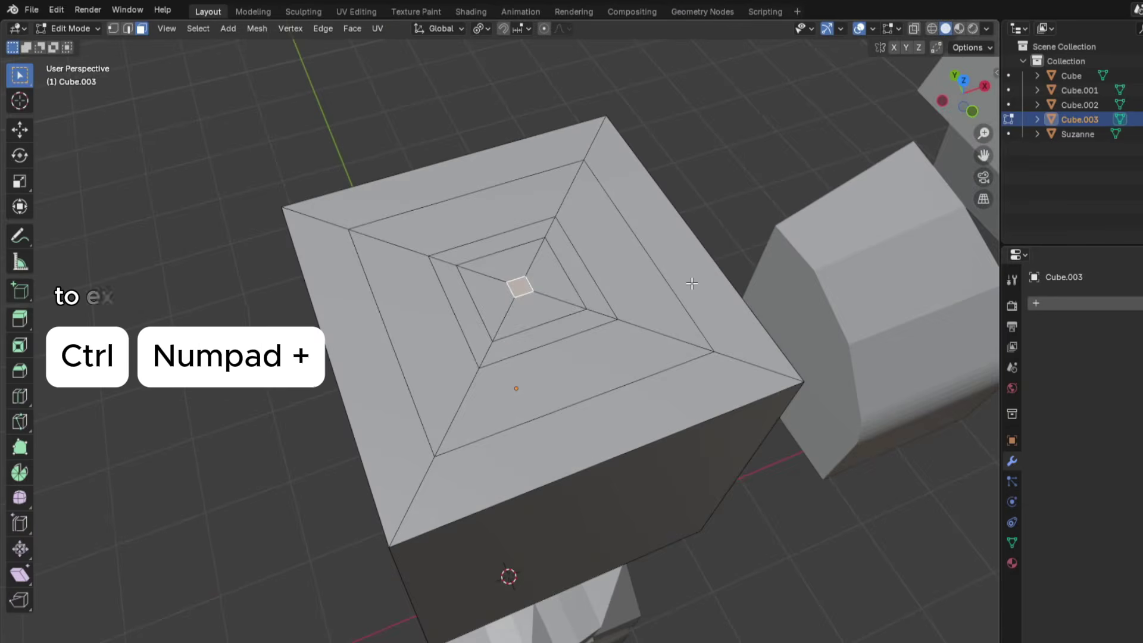
key(ctrl+KP_Add)
key(ctrl+KP_Add)
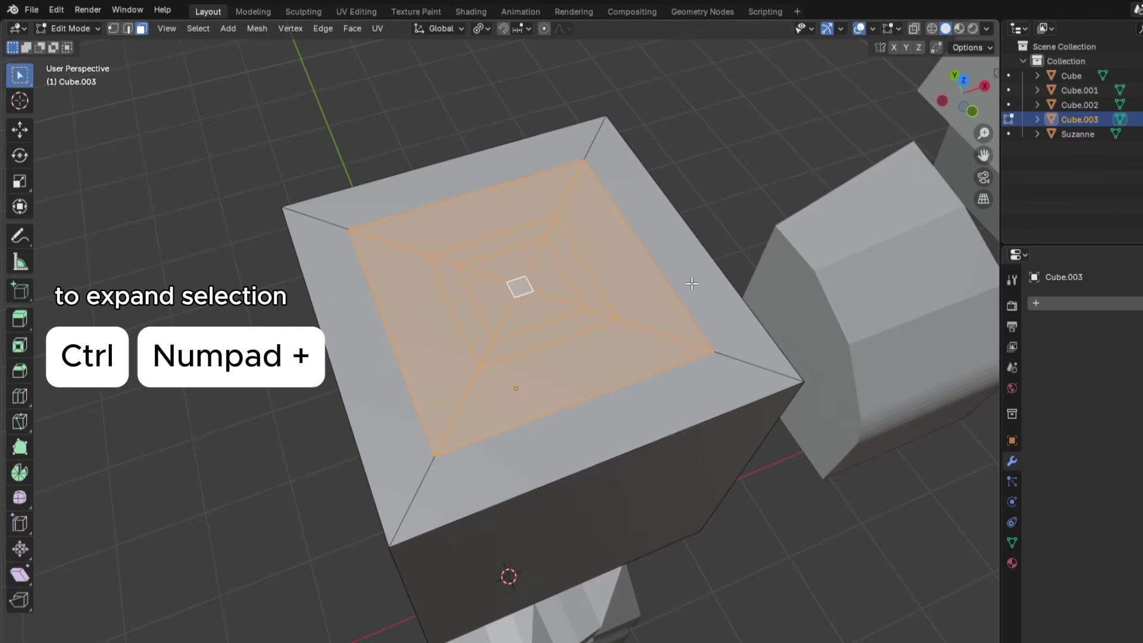
key(ctrl+KP_Add)
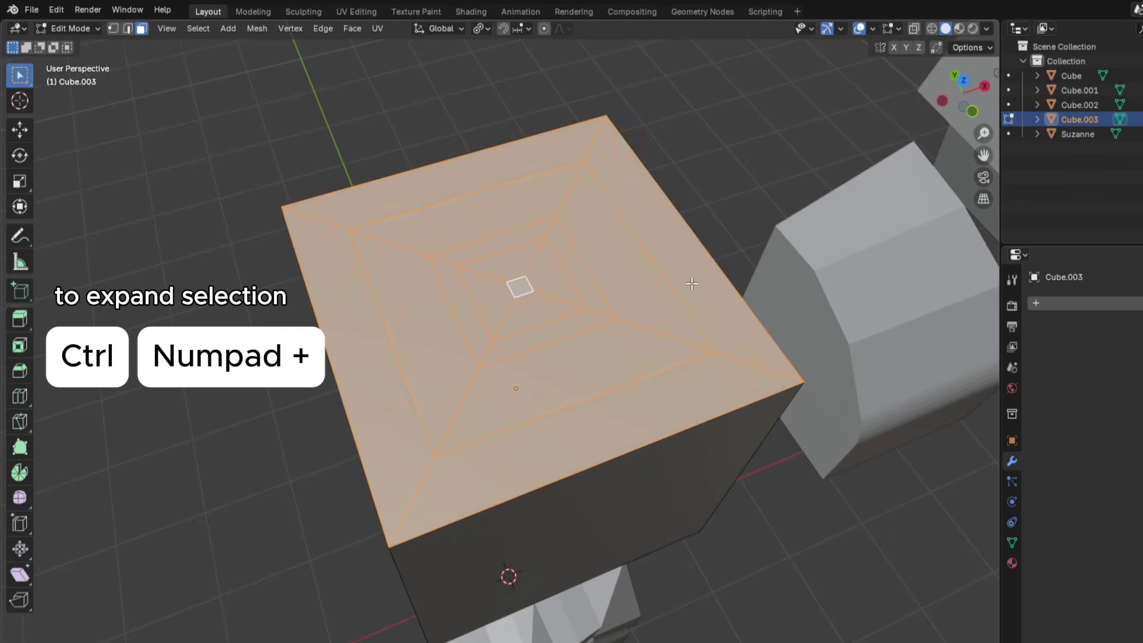
Shrink the selection ring by ring back towards the centre face and leave Edit Mode
key(ctrl+KP_Subtract)
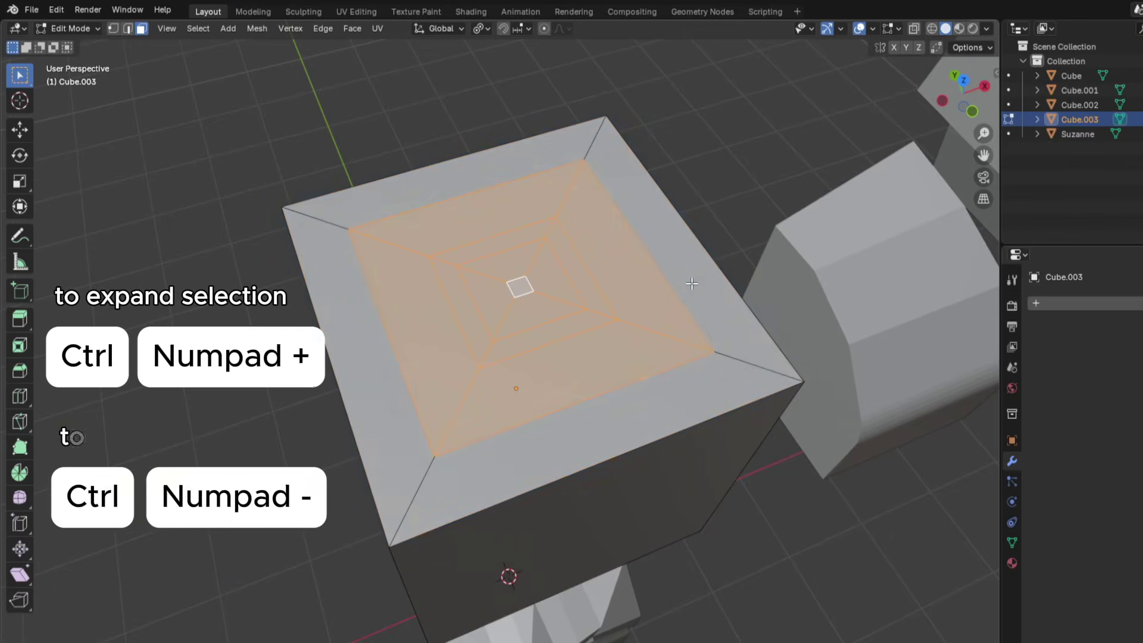
key(ctrl+KP_Subtract)
key(ctrl+KP_Subtract)
key(ctrl+KP_Subtract)
key(ctrl+KP_Subtract)
key(Tab)
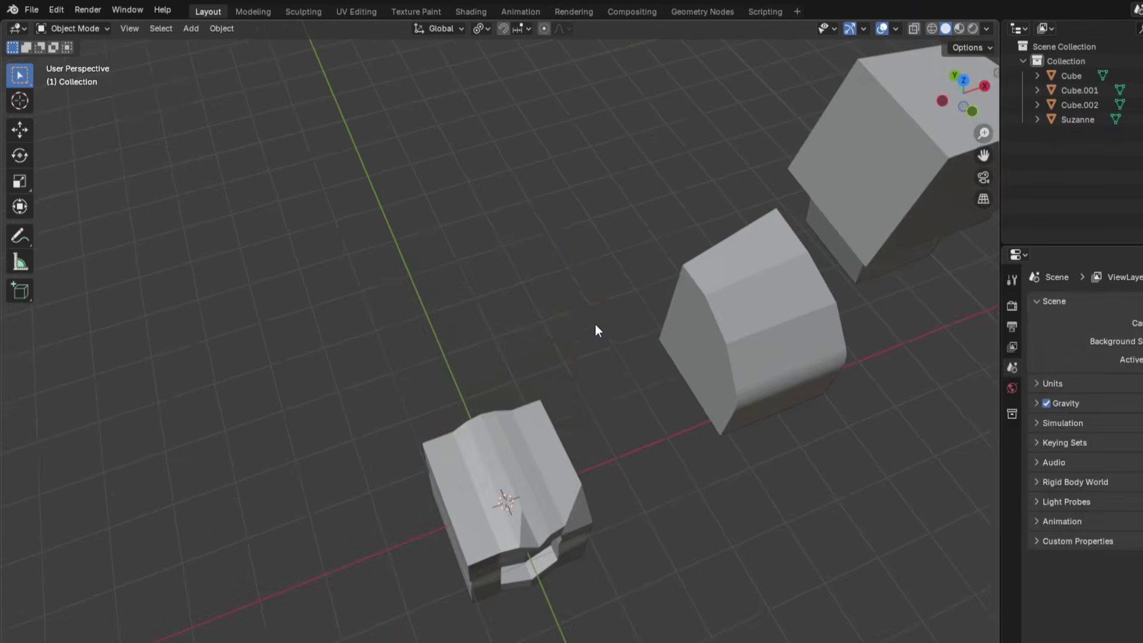
Select the carved block and frame it for a close look at its front and top
scroll(598, 330, up, 2)
click(558, 491)
shift+middle_drag(558, 489, 533, 202)
key(Tab)
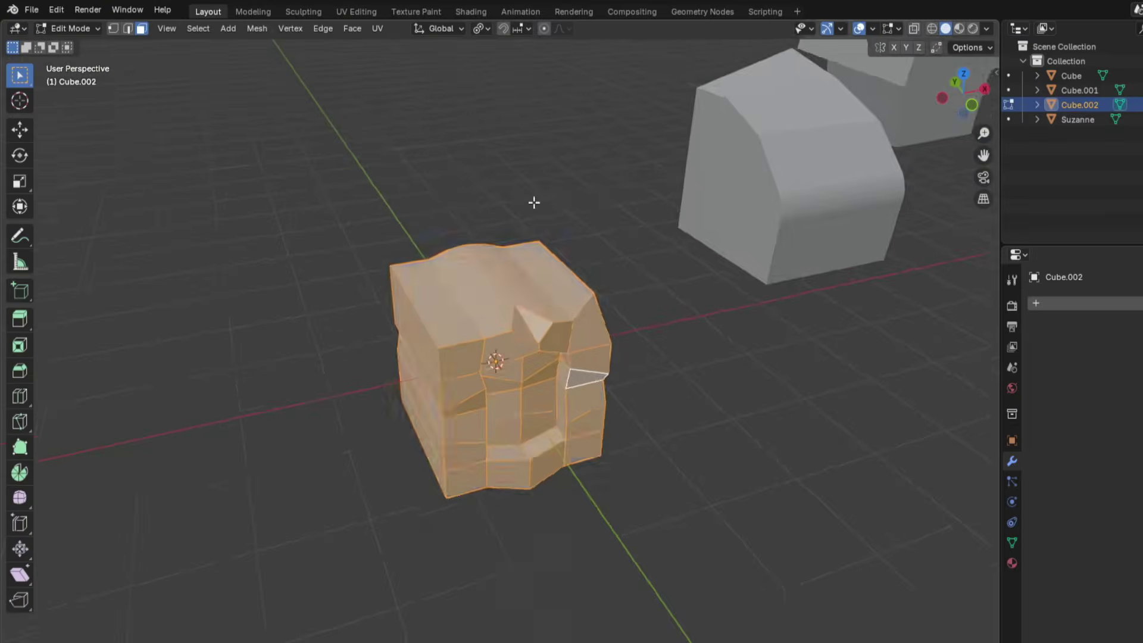
key(KP_Decimal)
key(Tab)
scroll(556, 222, down, 4)
shift+middle_drag(680, 234, 666, 261)
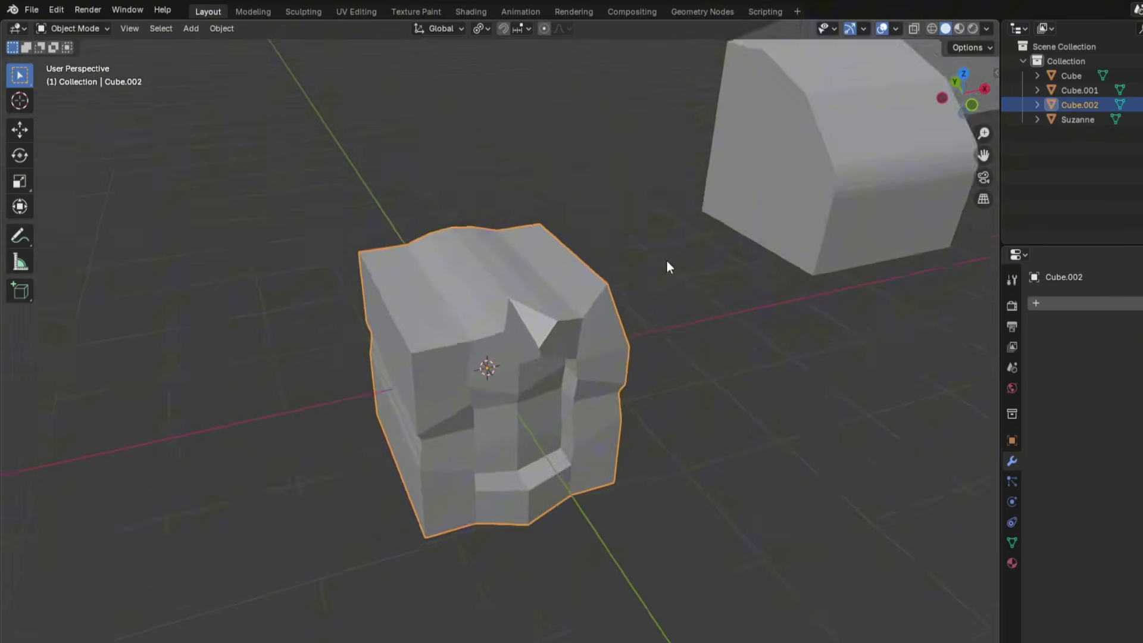
scroll(663, 301, up, 1)
middle_drag(663, 301, 624, 295)
scroll(624, 295, up, 2)
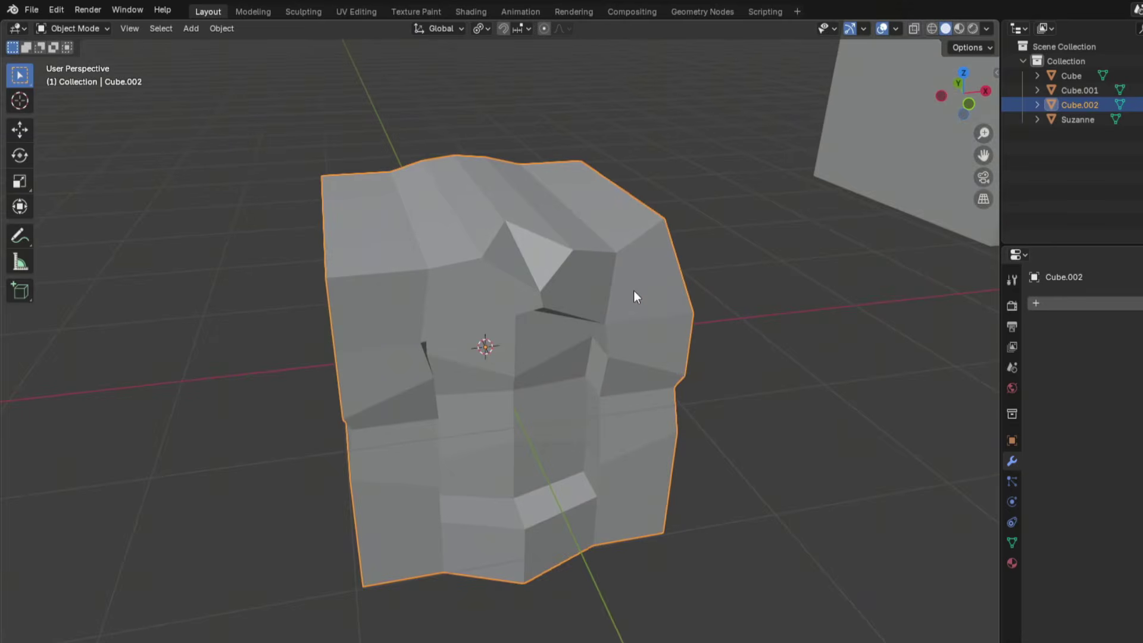
Put the carved block in Edit Mode and clear its selection
key(Tab)
middle_drag(633, 295, 696, 269)
click(690, 239)
middle_drag(619, 256, 597, 305)
scroll(535, 316, up, 1)
middle_drag(476, 324, 464, 280)
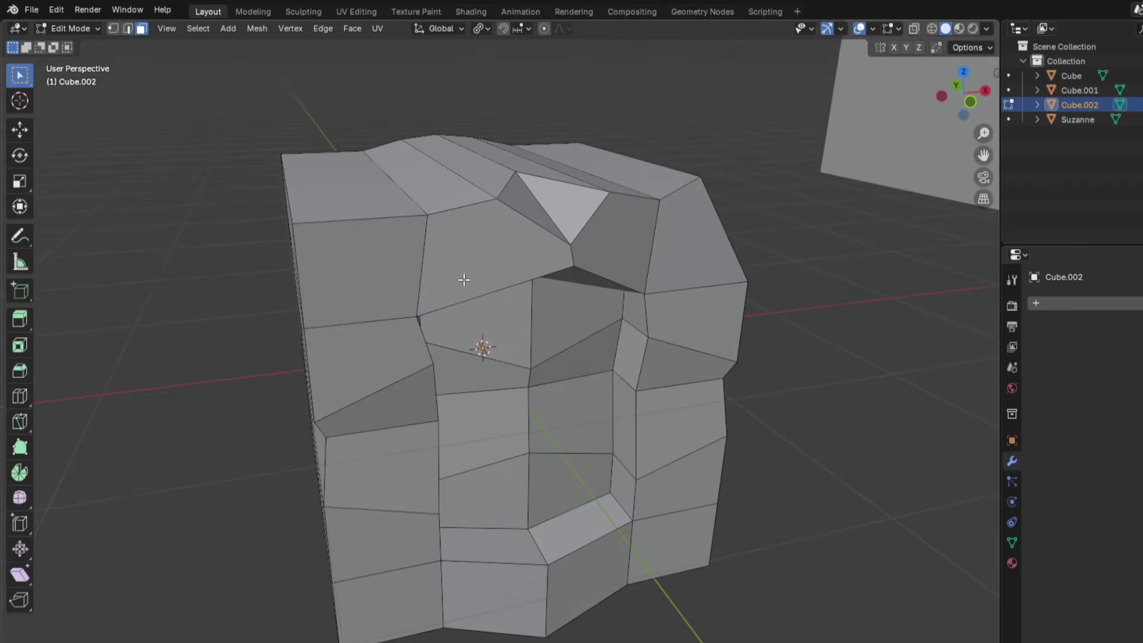
Cut a three-segment zigzag with the Knife tool across the outer top strip of the carved block, starting at its front vertex
key(k)
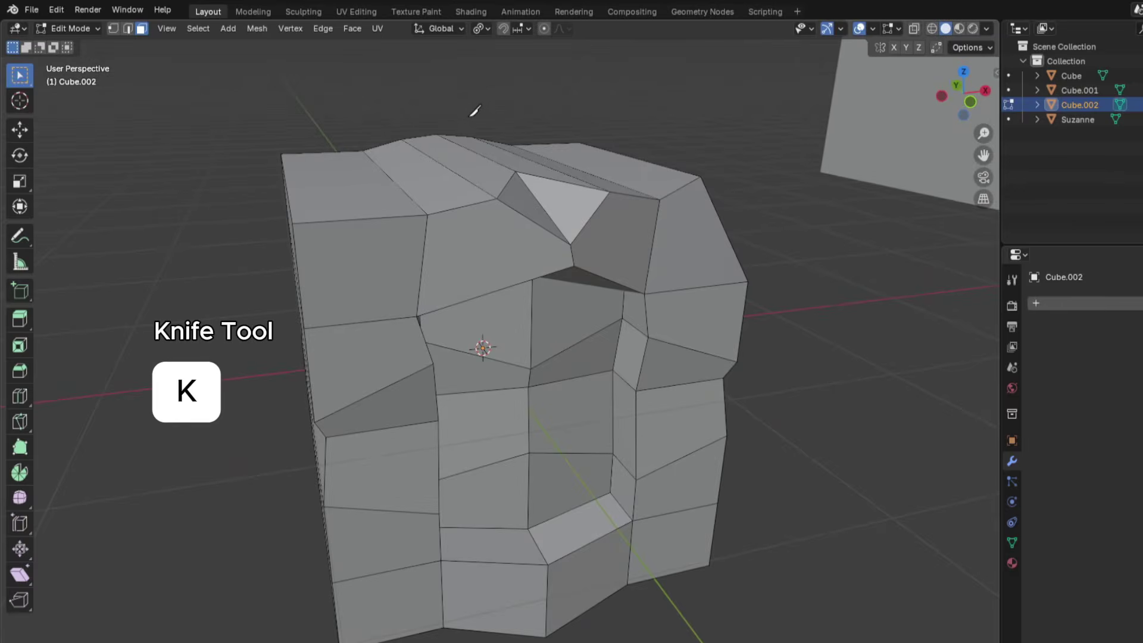
key(Escape)
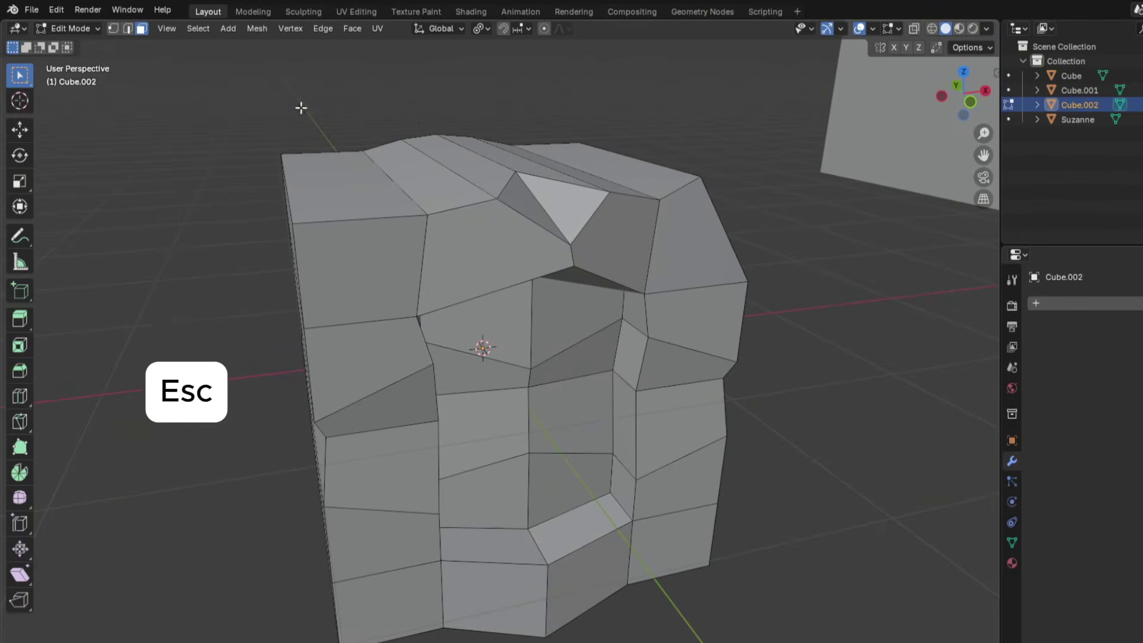
scroll(570, 290, up, 6)
scroll(529, 298, up, 1)
shift+middle_drag(570, 291, 544, 298)
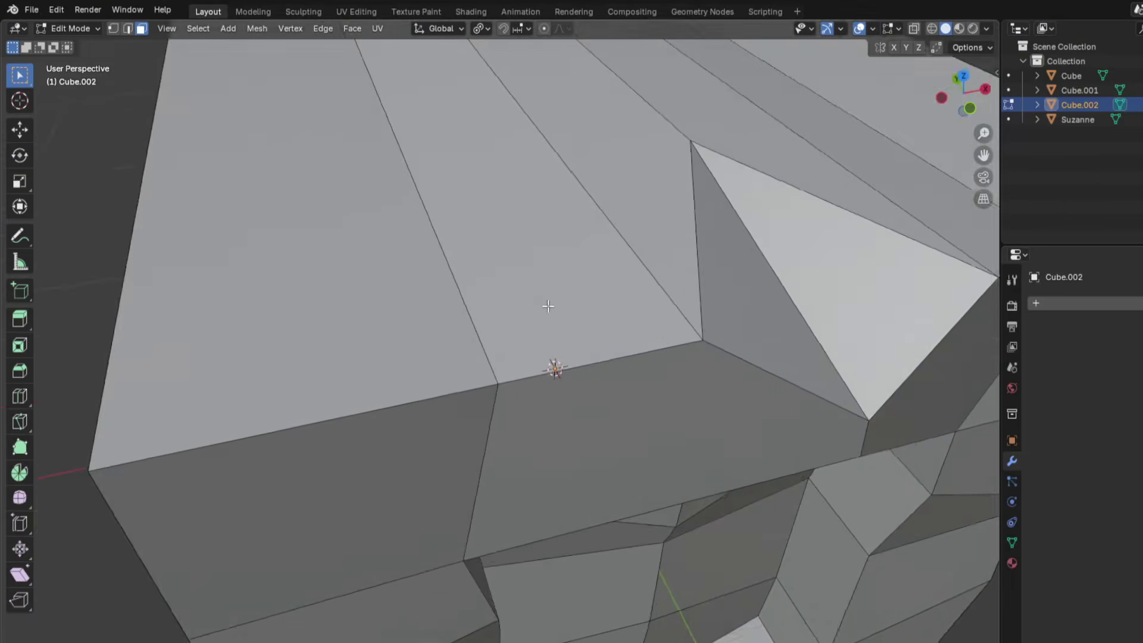
key(1)
scroll(541, 302, down, 1)
shift+middle_drag(491, 346, 503, 340)
key(k)
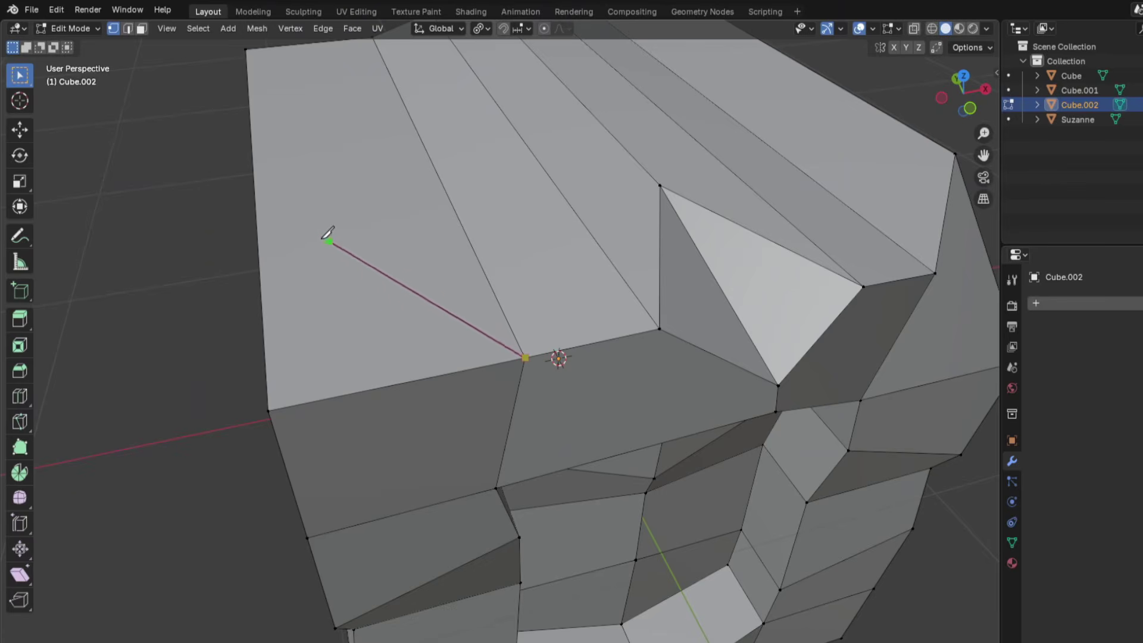
click(257, 236)
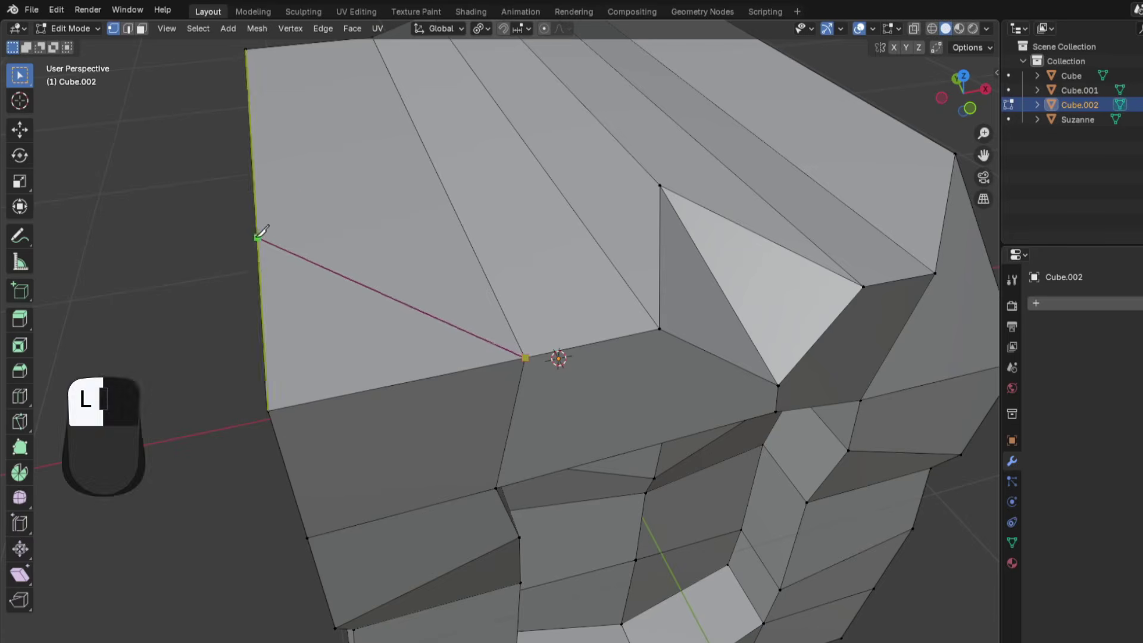
click(431, 162)
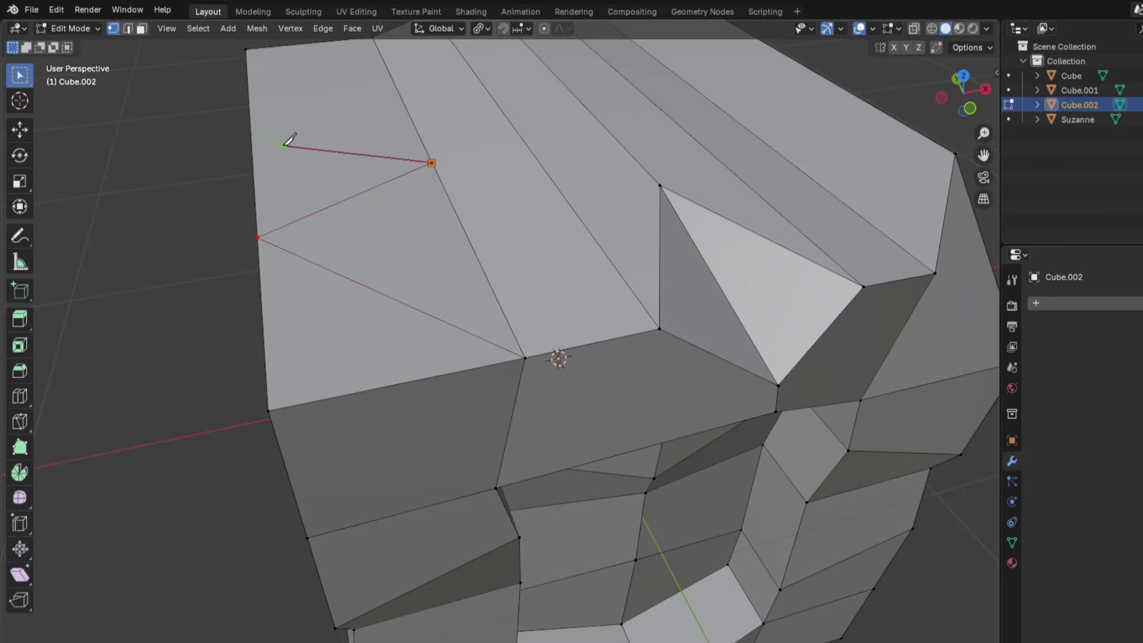
click(252, 148)
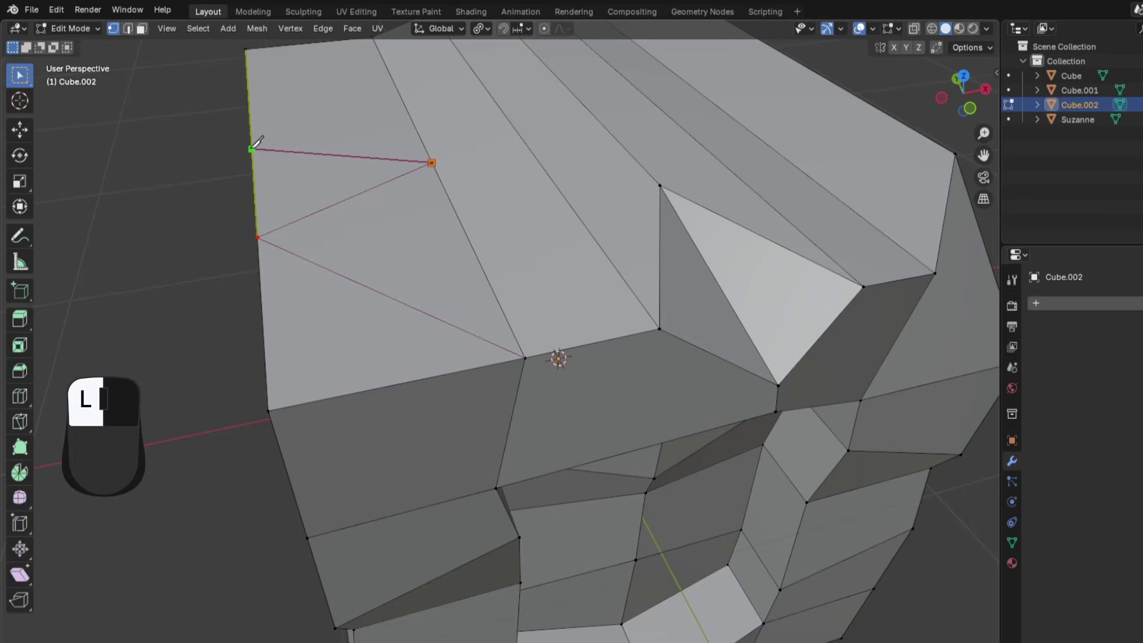
key(Return)
Extrude the middle triangular face between the knife cuts upward by about 0.18 m
middle_drag(343, 172, 584, 247)
key(3)
click(469, 227)
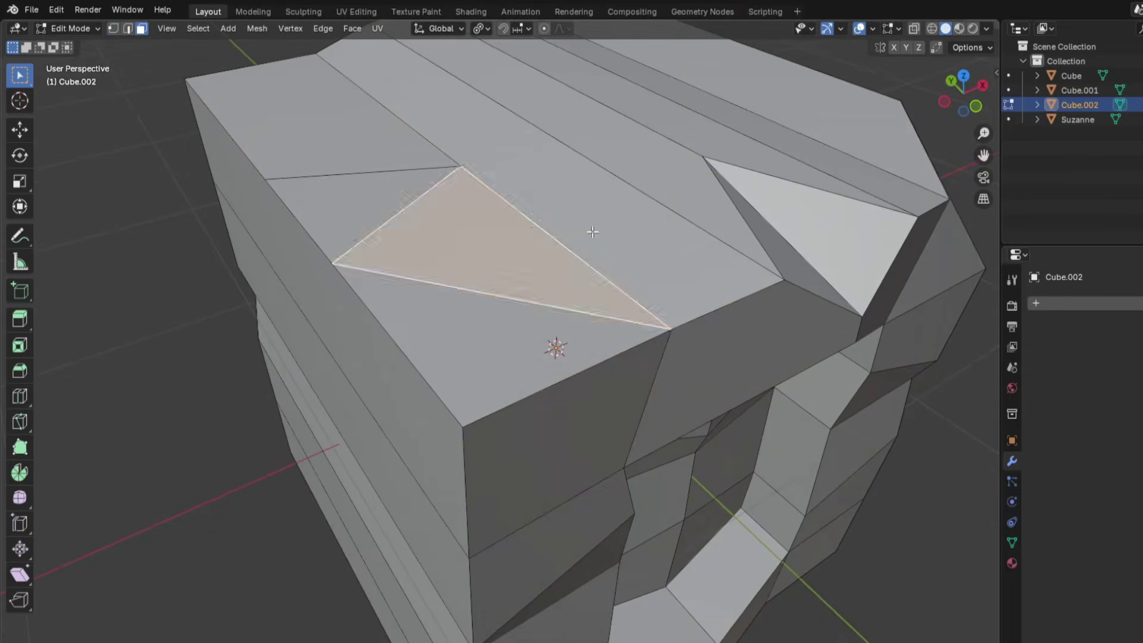
key(e)
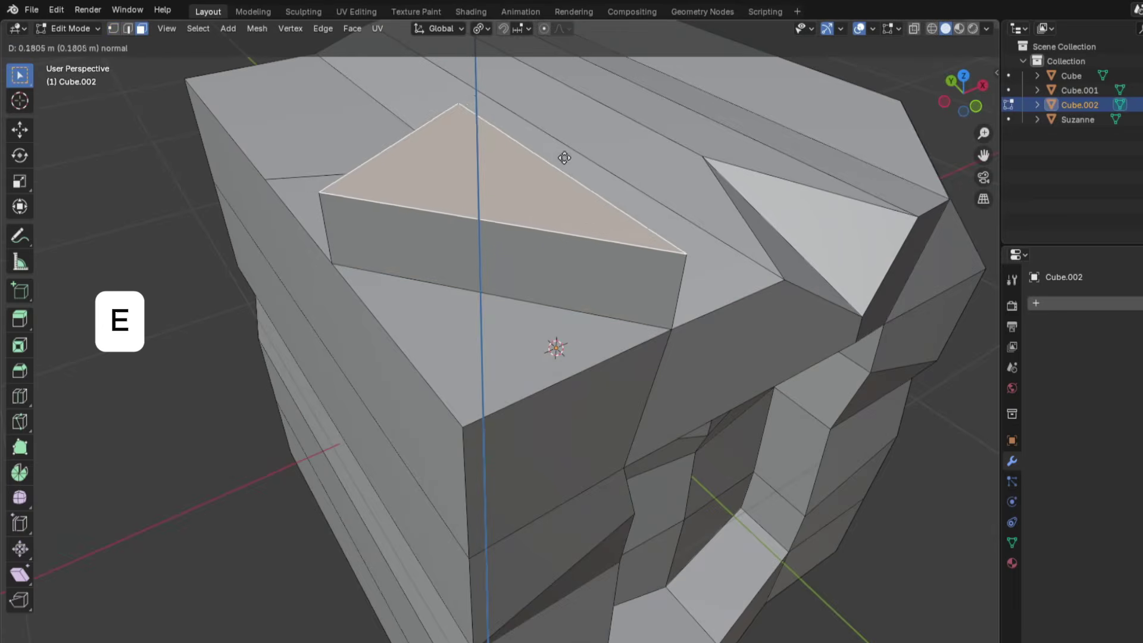
click(564, 161)
Scale down the extruded triangular face and reposition it
key(x)
key(s)
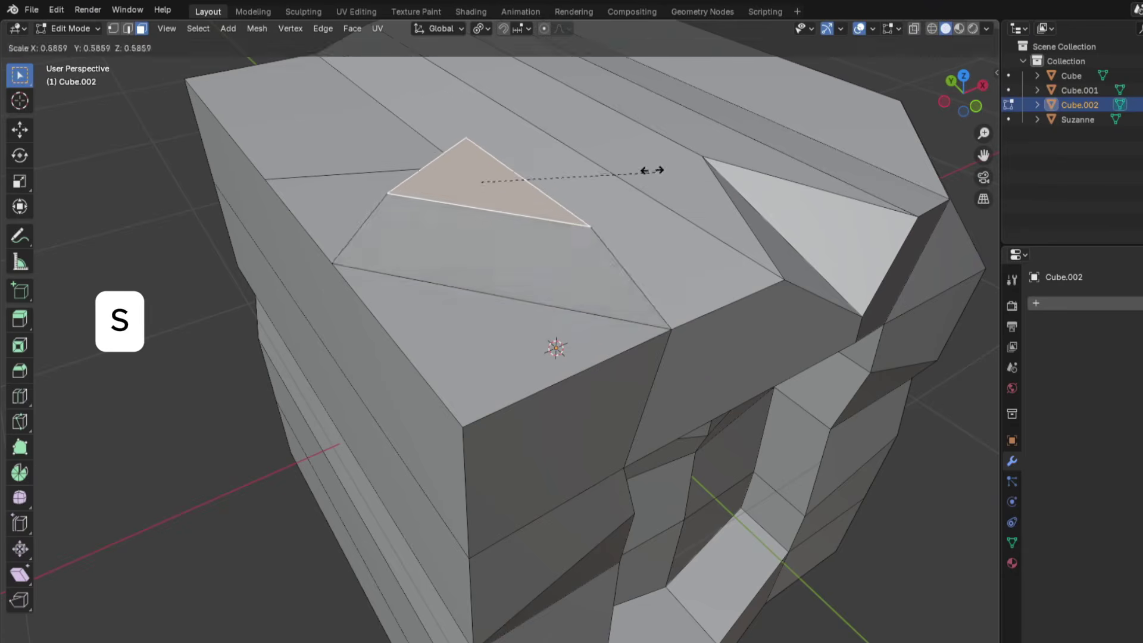
key(g)
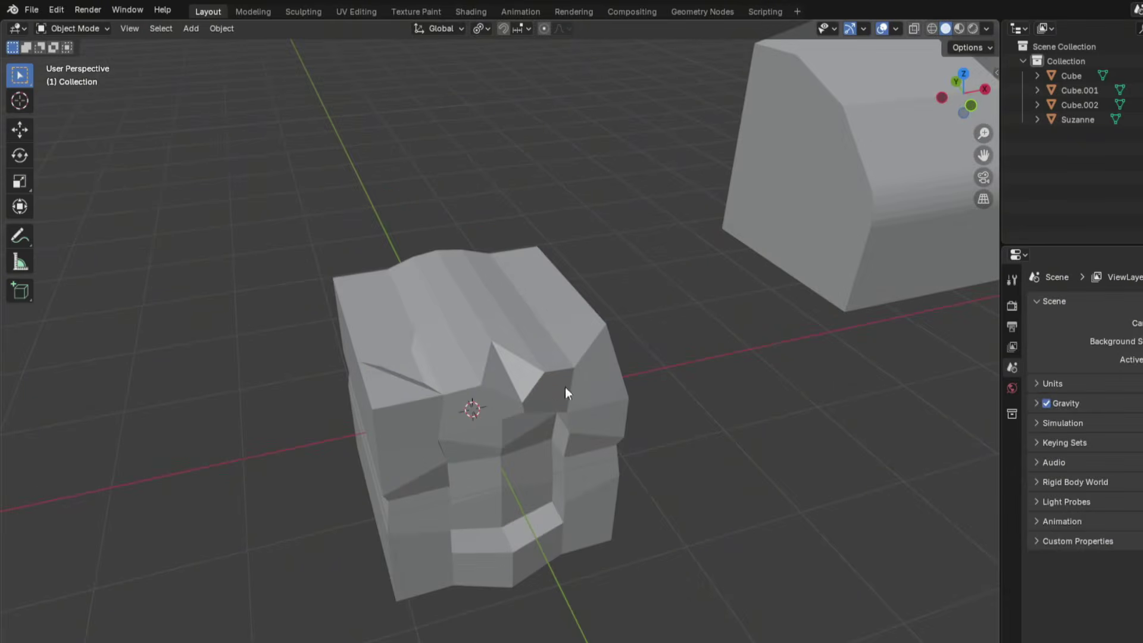
Add a new cube and raise it along the Z axis clear of the carved block
key(shift+a)
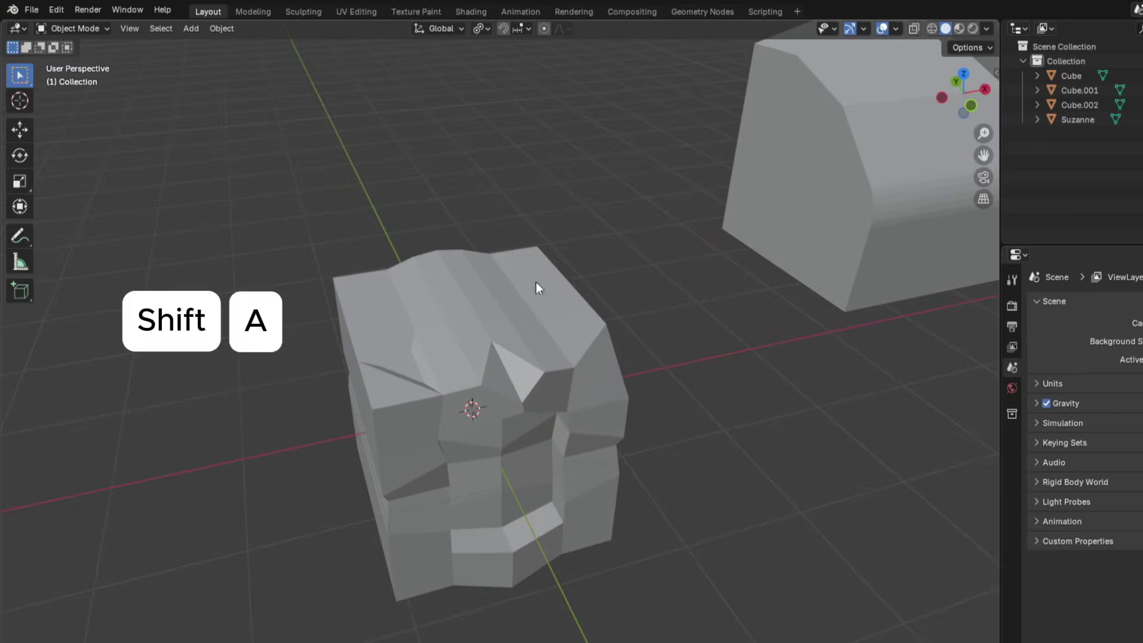
mouse_move(535, 281)
click(608, 299)
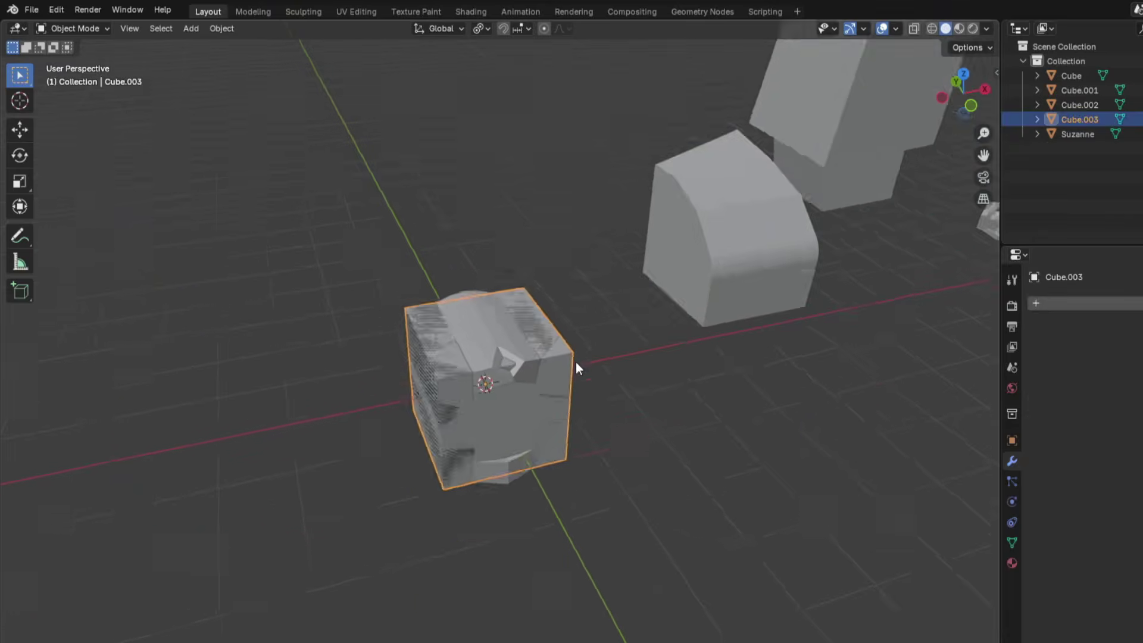
key(g)
key(z)
click(602, 183)
Put the new cube in Edit Mode and add a horizontal edge loop close to its upper edge
key(Tab)
scroll(710, 338, up, 5)
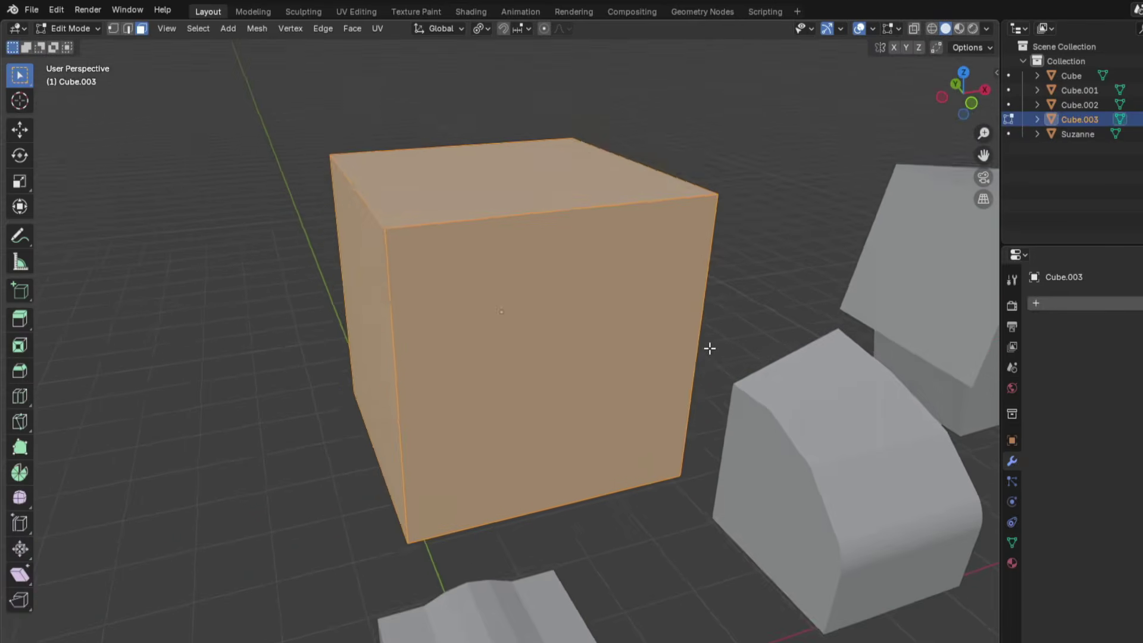
key(ctrl+r)
click(701, 316)
click(705, 245)
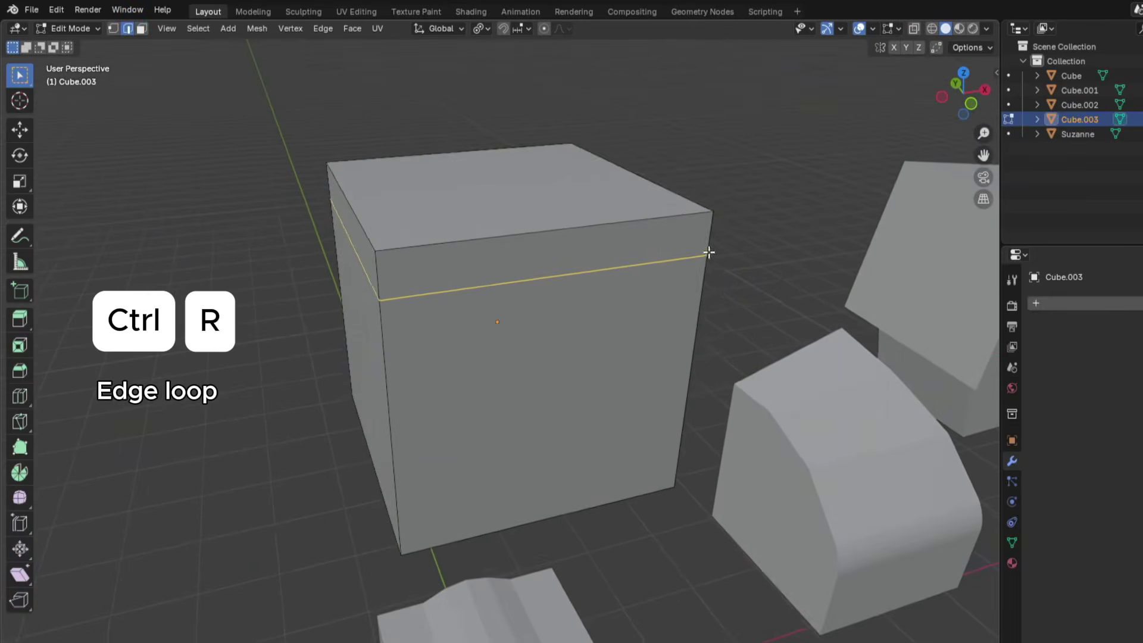
Add a second edge loop across the cube's top, close to its front edge
middle_drag(706, 245, 697, 285)
key(ctrl+r)
click(708, 296)
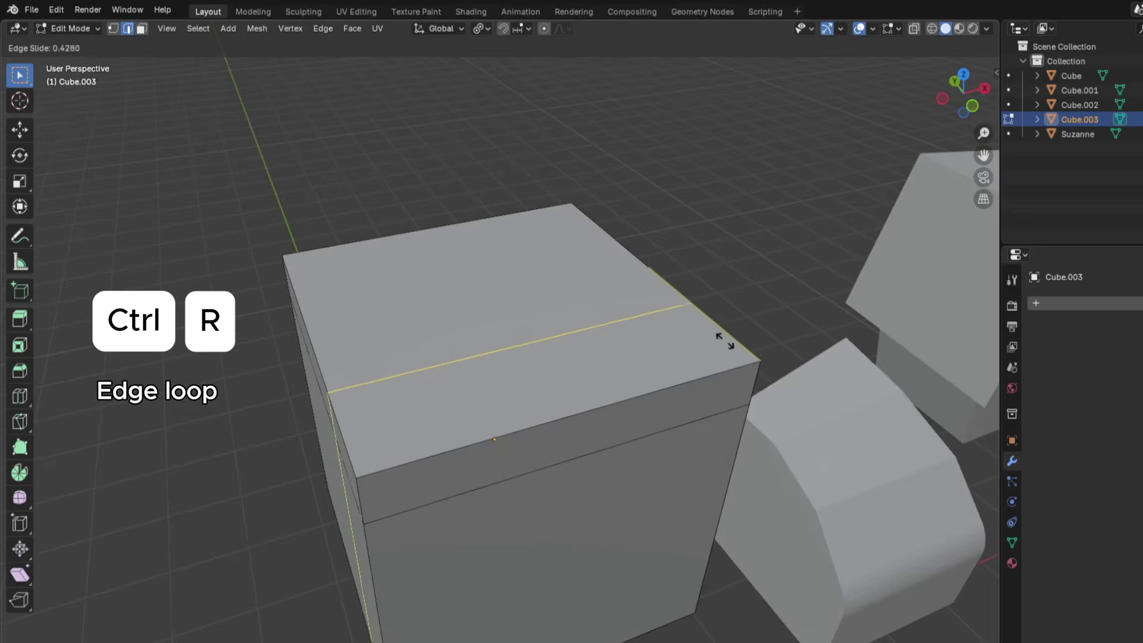
click(747, 377)
Add five evenly spaced edge loops running from back to front over the cube's top and down its front face
middle_drag(748, 377, 566, 316)
scroll(701, 390, up, 2)
key(ctrl+r)
scroll(544, 295, up, 4)
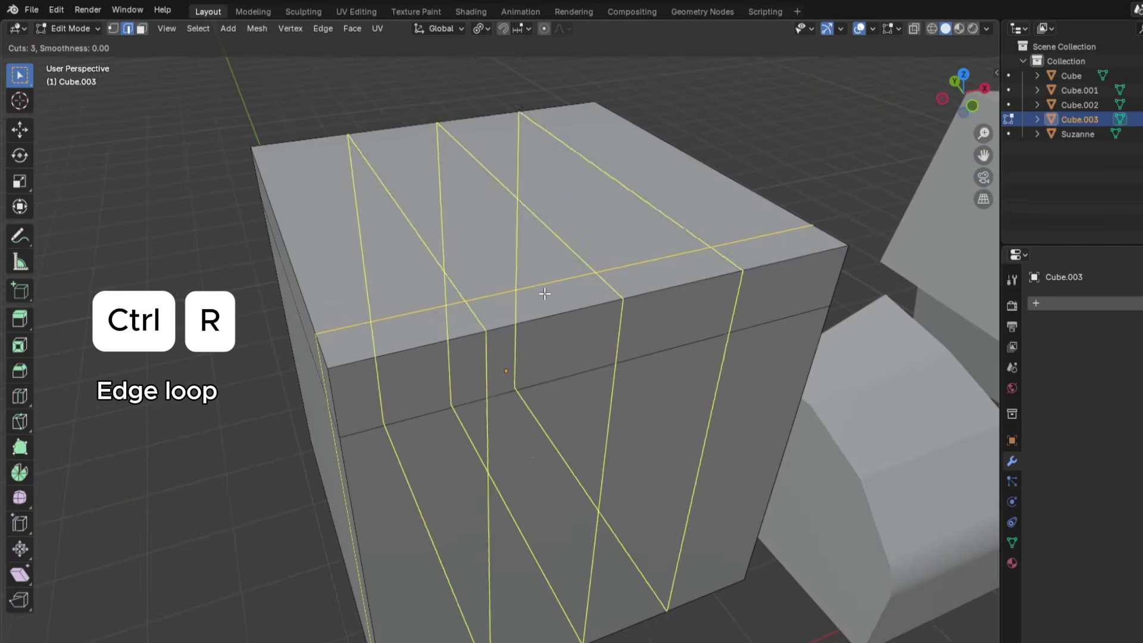
click(543, 294)
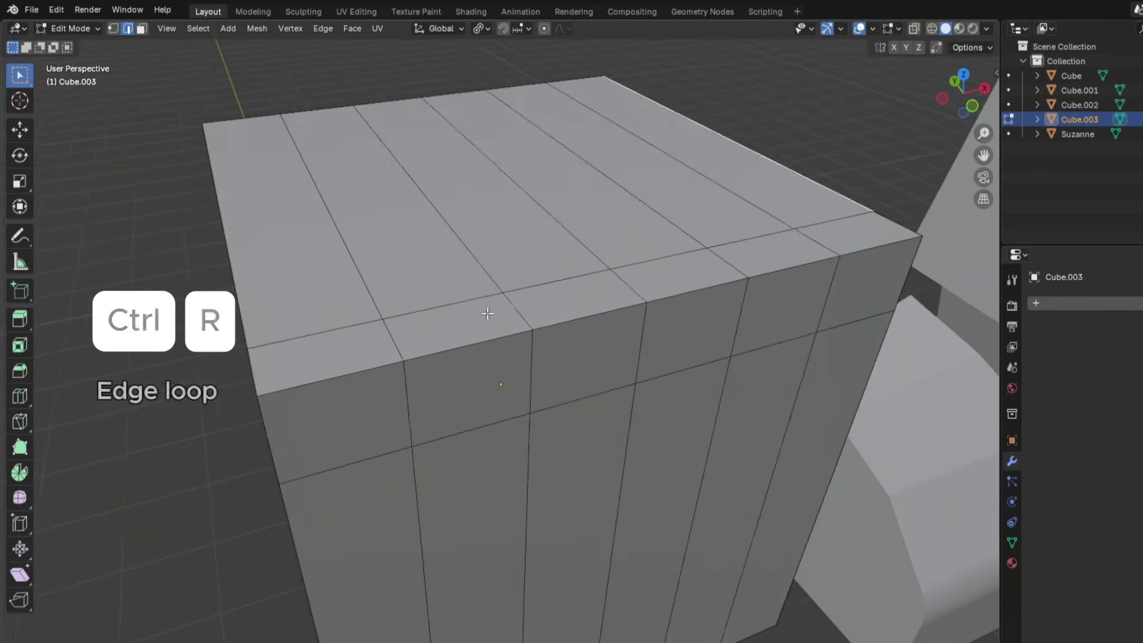
Knife a diamond around the second vertex on the cube's top front edge, and slide that centre vertex inward to form a notch
scroll(493, 323, up, 3)
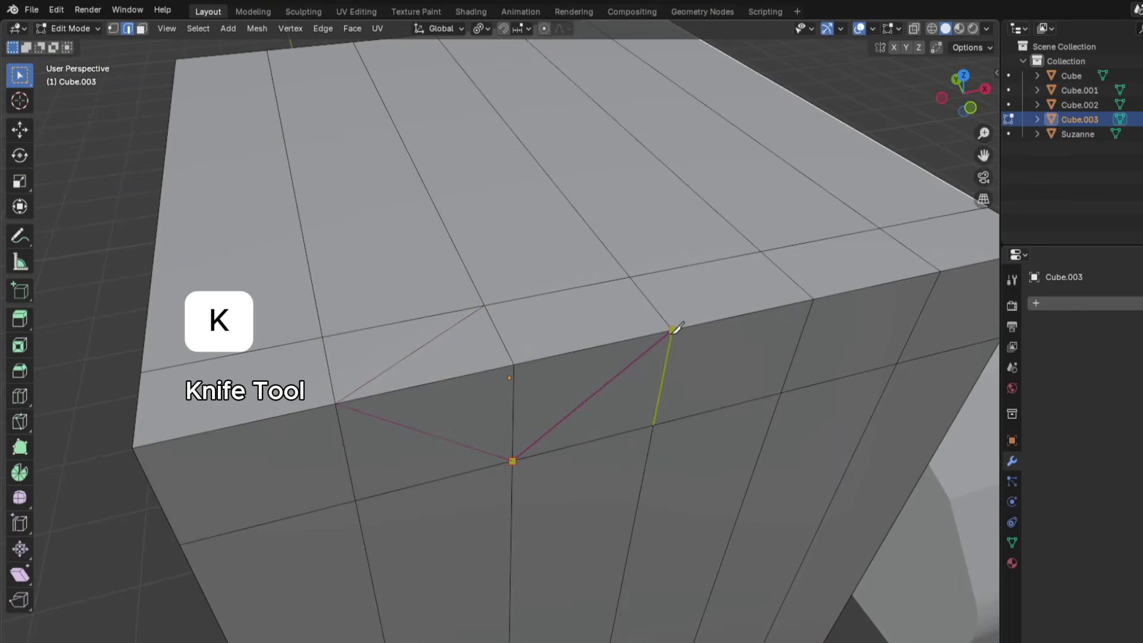
key(Return)
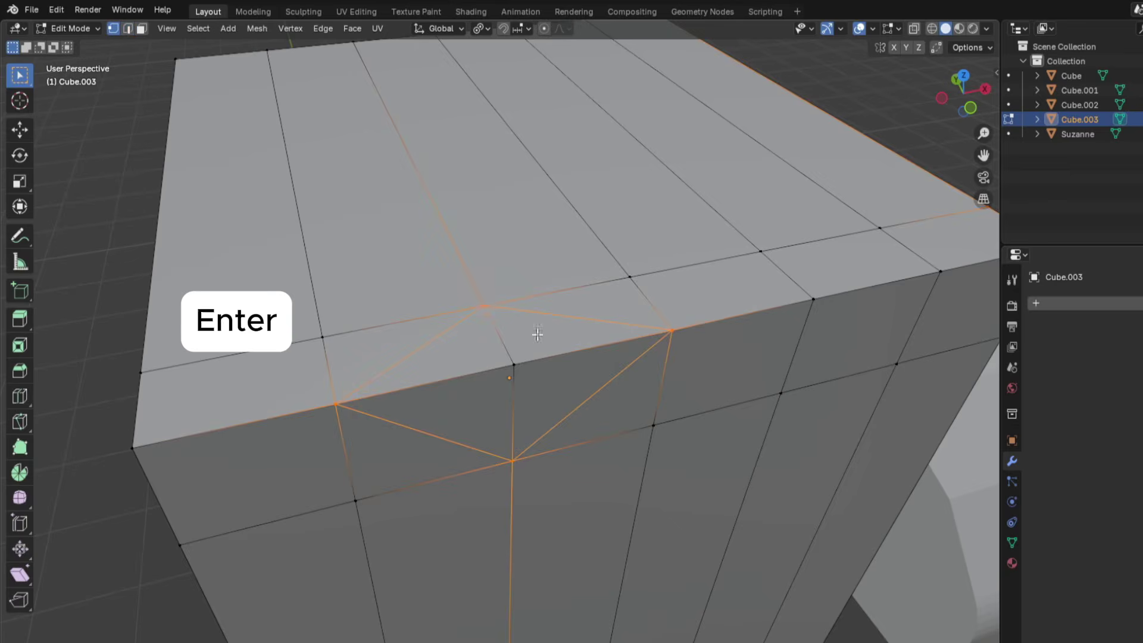
key(g)
key(g)
click(563, 348)
Examine the notch in the cube's top front edge from several angles and distances, in both Object Mode and Edit Mode
key(Tab)
scroll(563, 352, down, 3)
middle_drag(592, 357, 530, 361)
middle_drag(308, 329, 372, 330)
key(Tab)
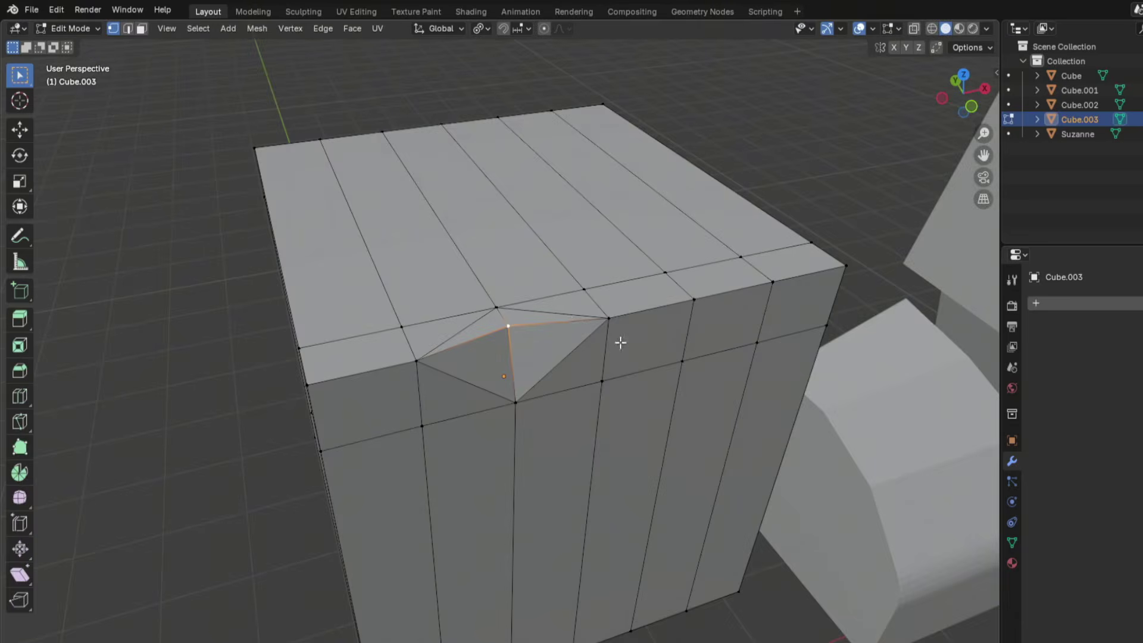
key(Tab)
middle_drag(570, 313, 395, 301)
key(Tab)
scroll(679, 365, down, 4)
key(Tab)
scroll(679, 365, down, 3)
scroll(631, 337, up, 4)
key(Tab)
scroll(632, 337, up, 4)
scroll(578, 369, up, 3)
key(Tab)
key(Tab)
Move the notch's selected vertex again and check the cube from another side
key(g)
click(338, 331)
middle_drag(339, 331, 744, 309)
key(Tab)
key(Tab)
scroll(744, 309, down, 8)
Move the plain cube in Object Mode up and clear of the carved block
key(Tab)
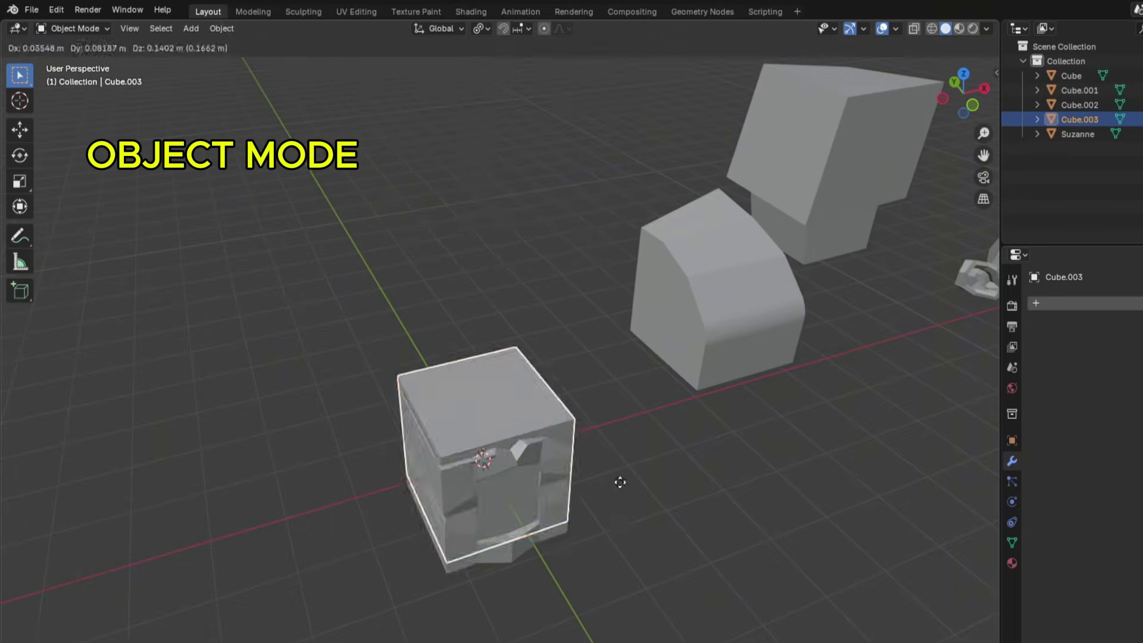
click(612, 186)
middle_drag(612, 187, 688, 443)
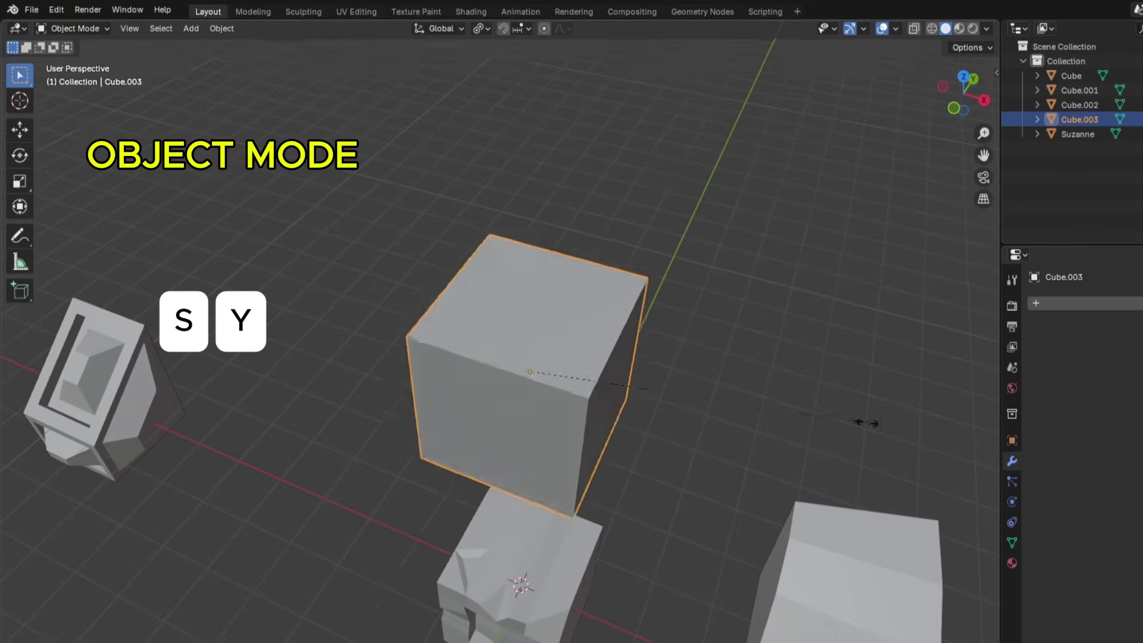
Scale the cube down along Y into a thin slab and stretch it along X
key(s)
key(y)
click(618, 360)
middle_drag(597, 375, 697, 367)
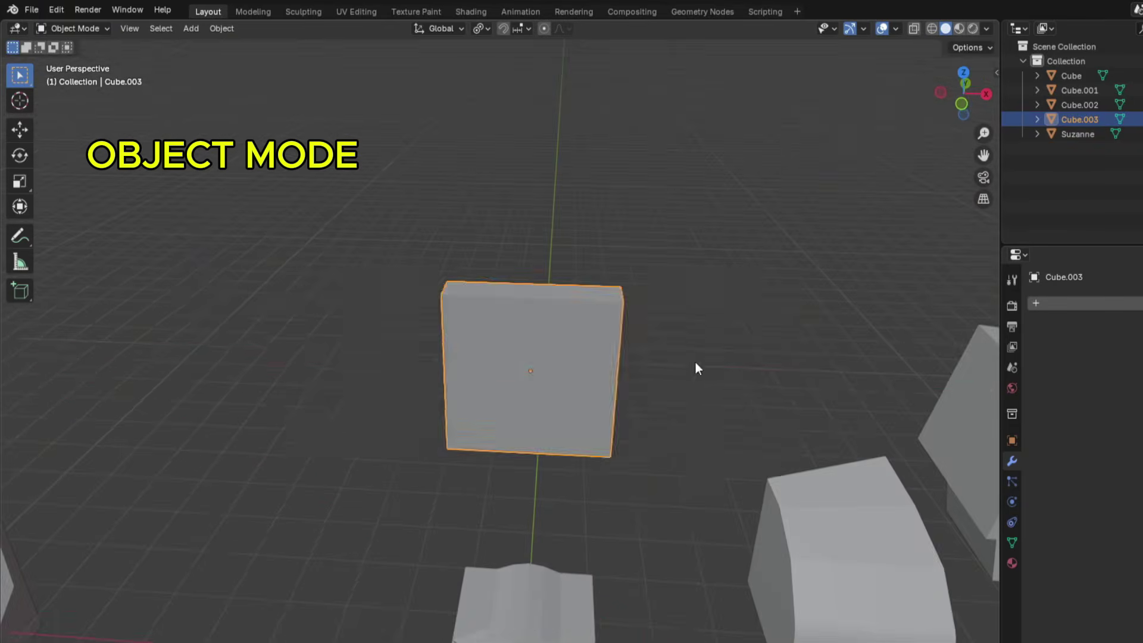
key(s)
key(x)
click(56, 442)
middle_drag(417, 447, 669, 455)
Reduce the slab's height along Z and adjust its thickness along Y to shape a long plank
key(s)
key(z)
click(566, 402)
key(s)
key(z)
key(y)
click(597, 425)
Put the plank in Edit Mode, frame it, and divide its length with five evenly spaced vertical loop cuts
key(Tab)
middle_drag(454, 438, 530, 437)
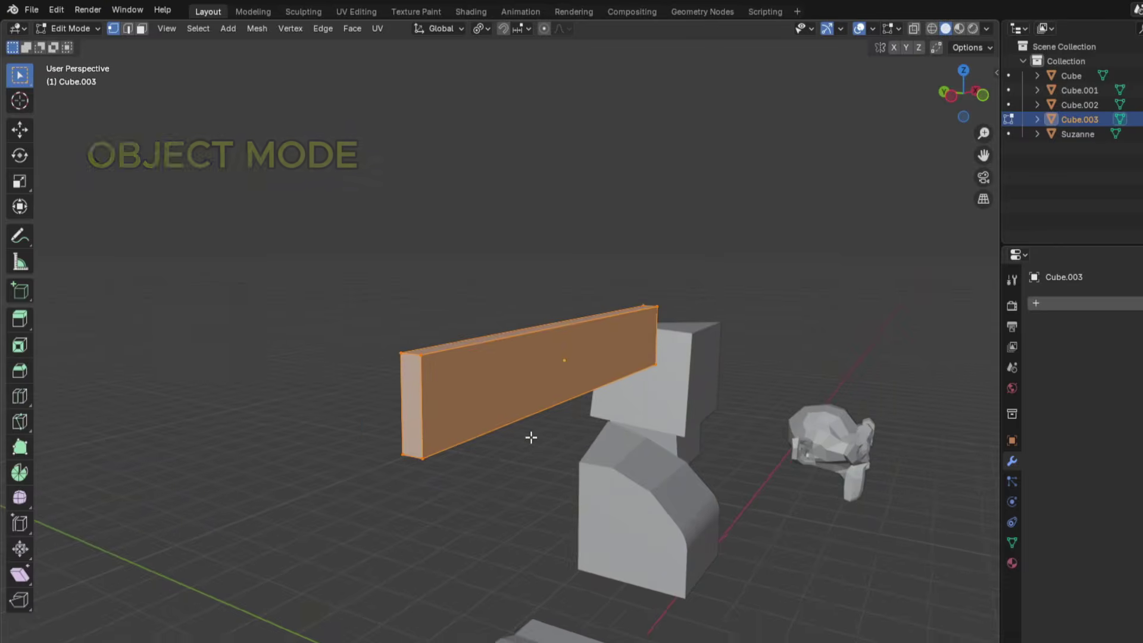
key(KP_Decimal)
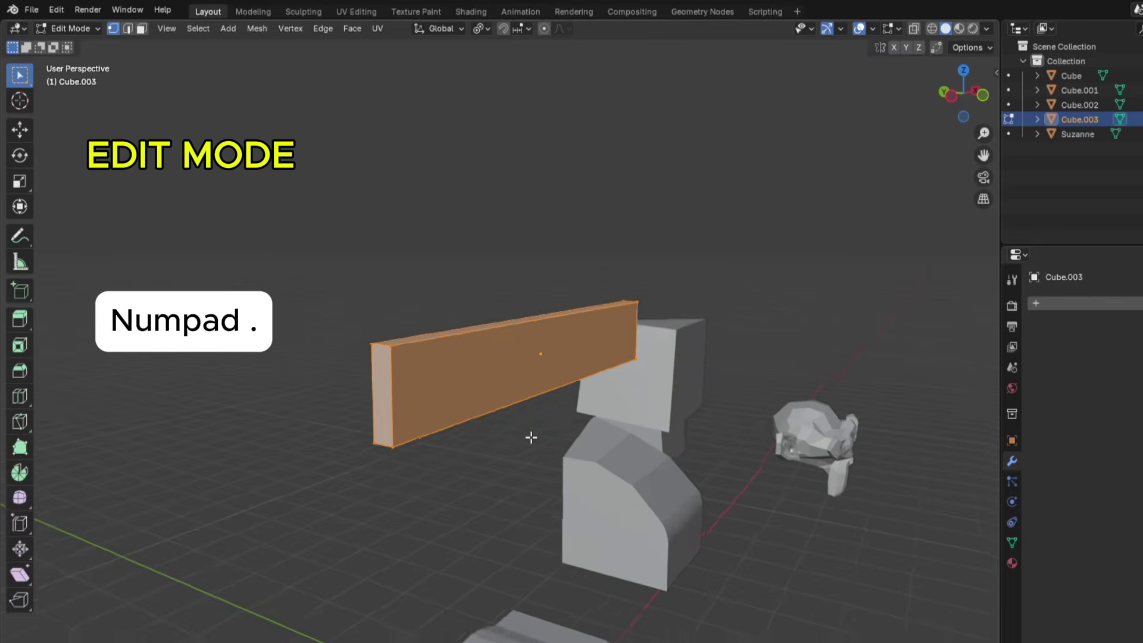
right_click(530, 434)
middle_drag(499, 296, 566, 334)
scroll(337, 364, up, 2)
scroll(446, 375, up, 2)
scroll(489, 367, down, 2)
key(ctrl+r)
scroll(567, 334, up, 1)
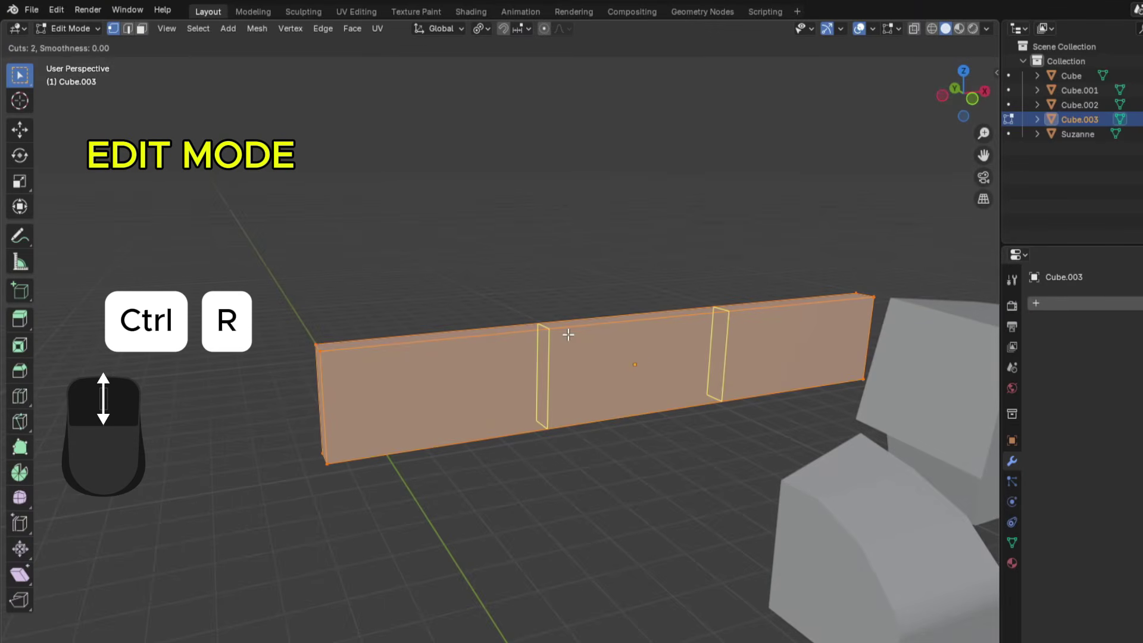
scroll(568, 334, down, 1)
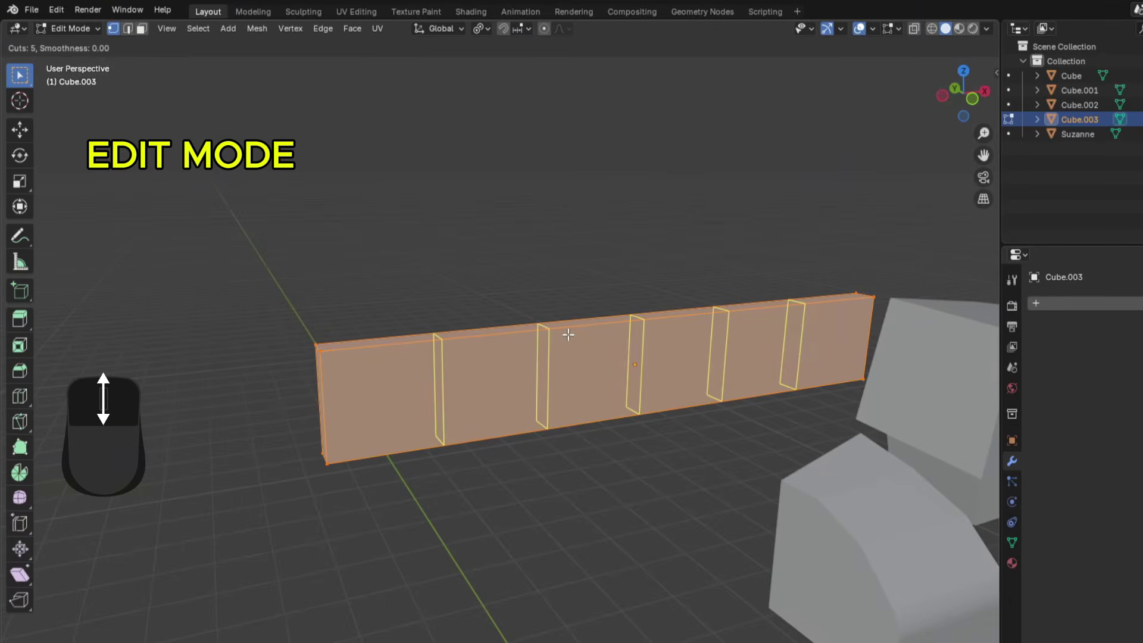
click(566, 334)
right_click(566, 334)
Add three evenly spaced horizontal loop cuts along the plank's full length
scroll(413, 370, up, 2)
middle_drag(397, 390, 418, 377)
key(ctrl+r)
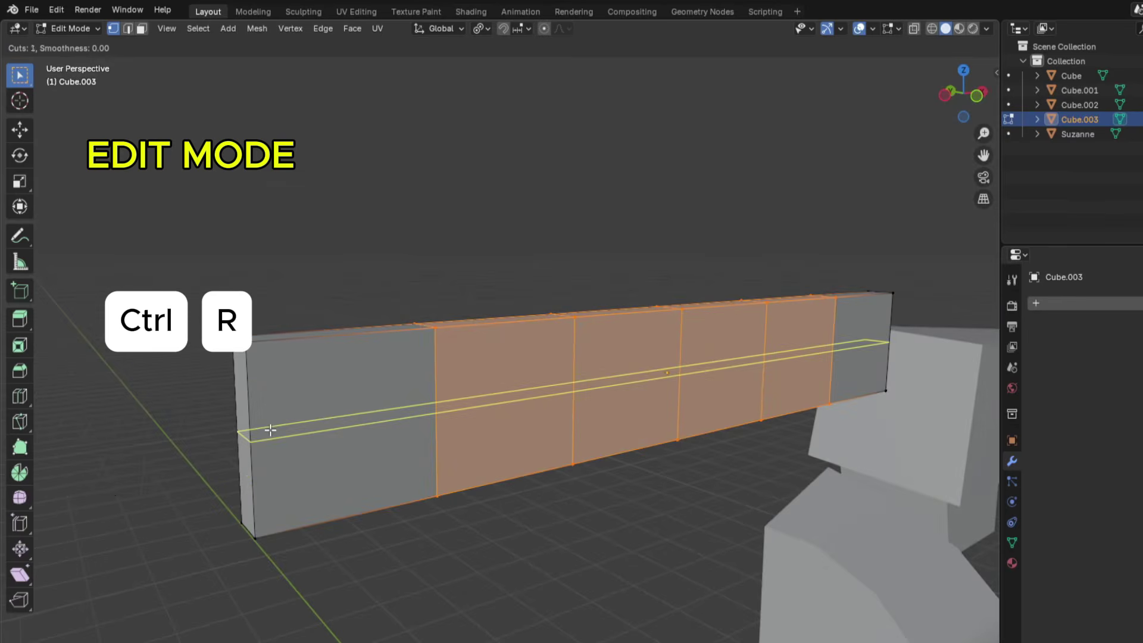
scroll(270, 429, up, 2)
click(270, 430)
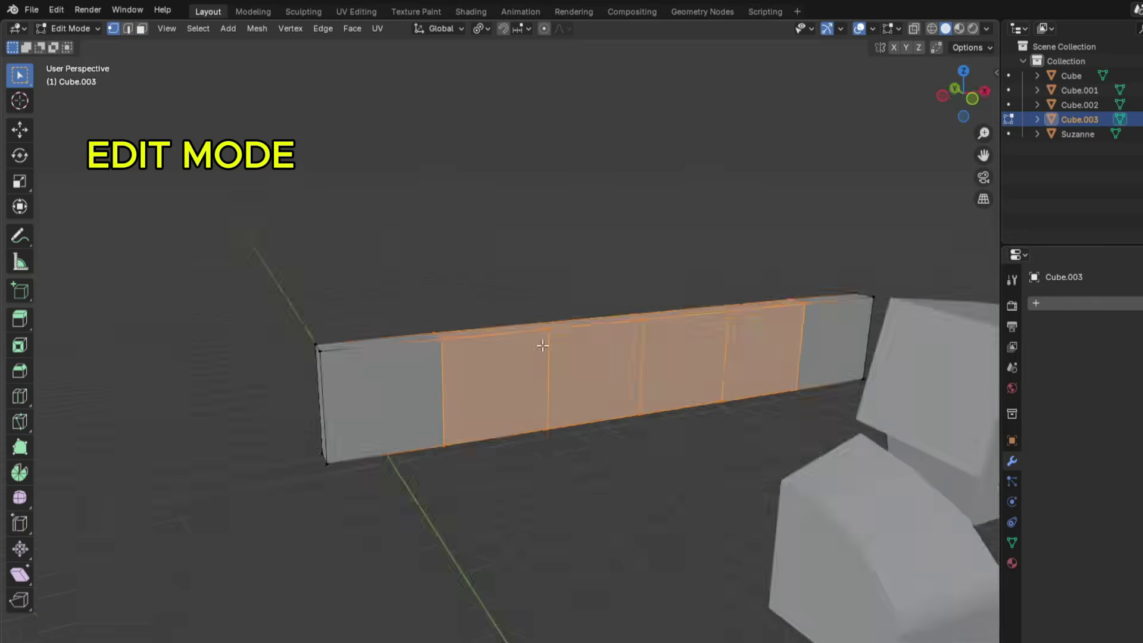
middle_drag(542, 346, 270, 429)
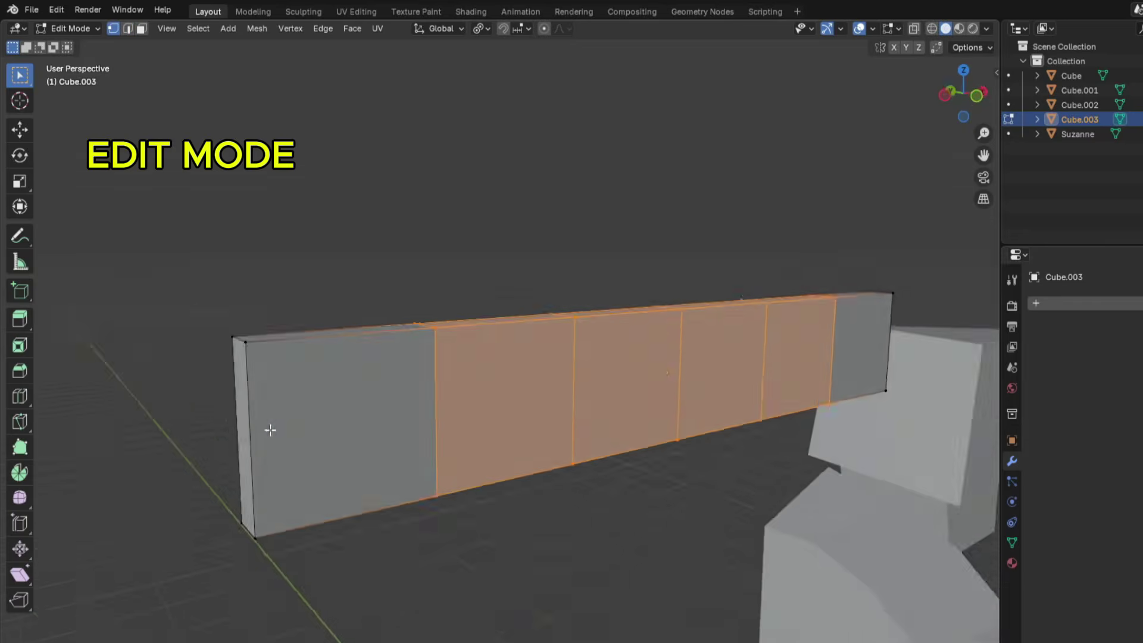
key(ctrl+r)
scroll(270, 429, up, 2)
click(270, 430)
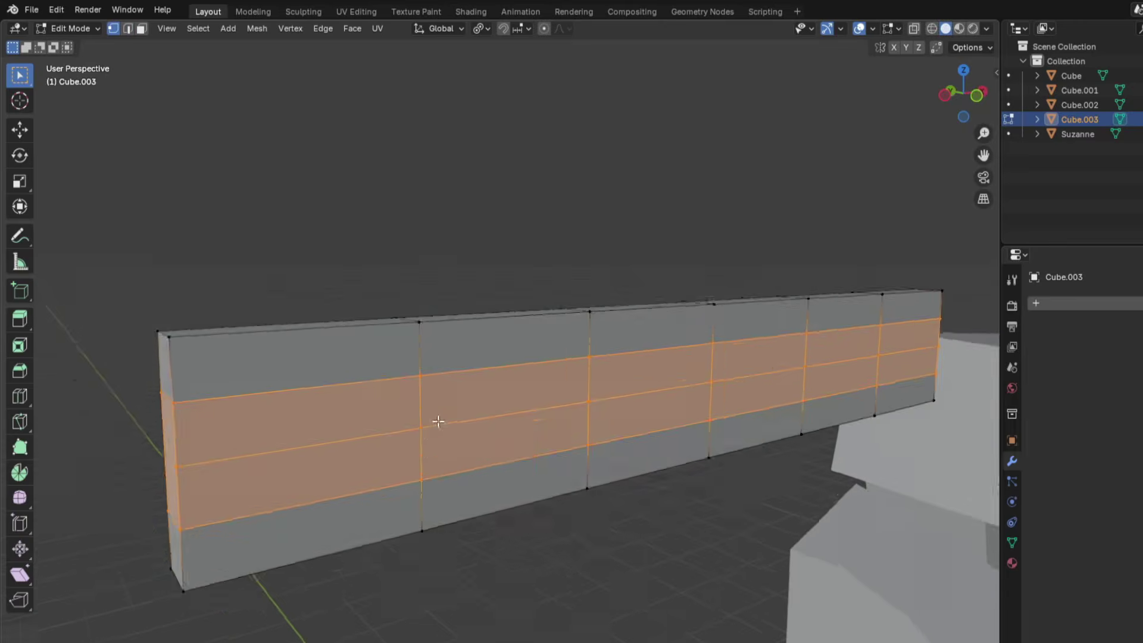
Bevel the middle short edge on the plank's end face with two segments
middle_drag(438, 421, 319, 428)
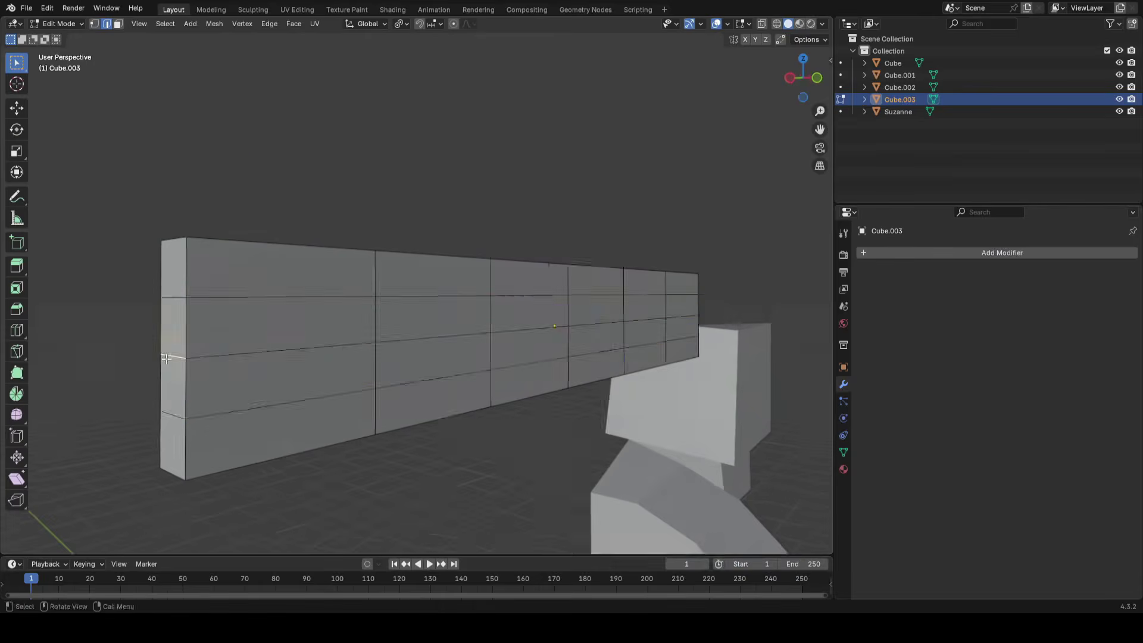
middle_drag(219, 370, 388, 326)
key(ctrl+b)
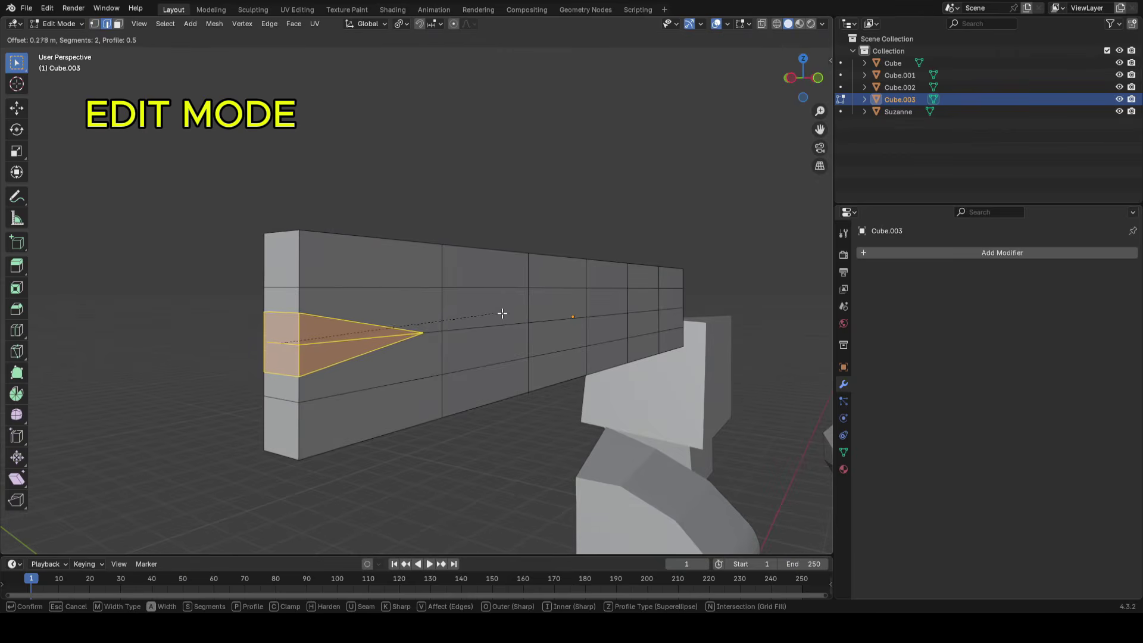
click(466, 319)
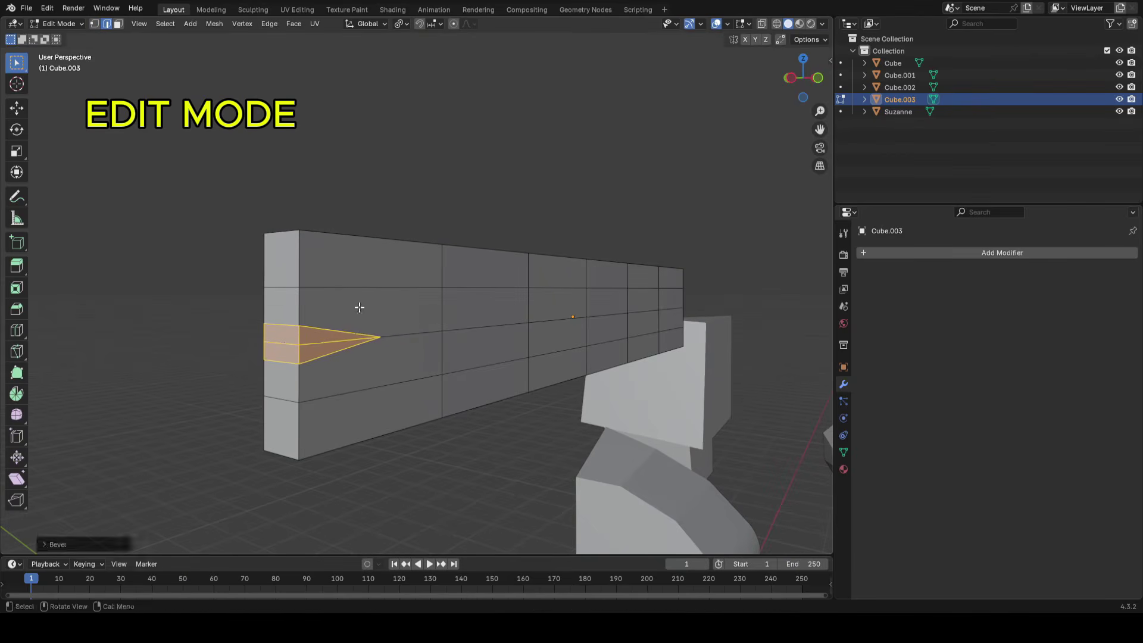
Undo the bevel on the plank's end-face edge and return the plank to Object Mode
key(ctrl+z)
middle_drag(538, 263, 569, 320)
key(Tab)
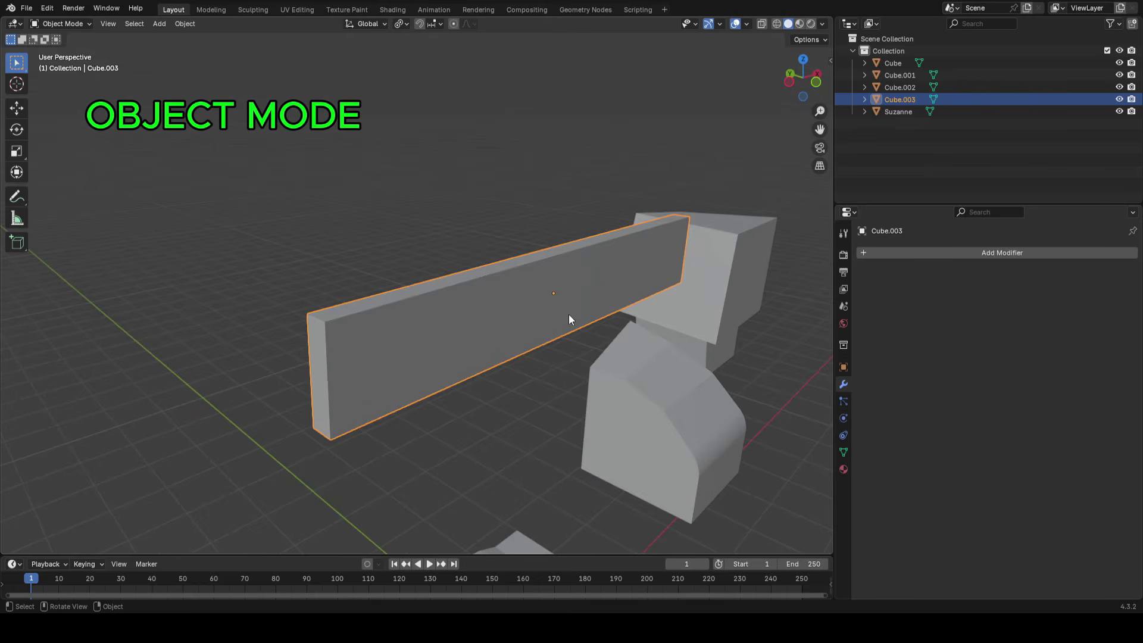
Try insetting two full-height columns of faces on the plank's long side, and return to Object Mode
middle_drag(569, 320, 452, 307)
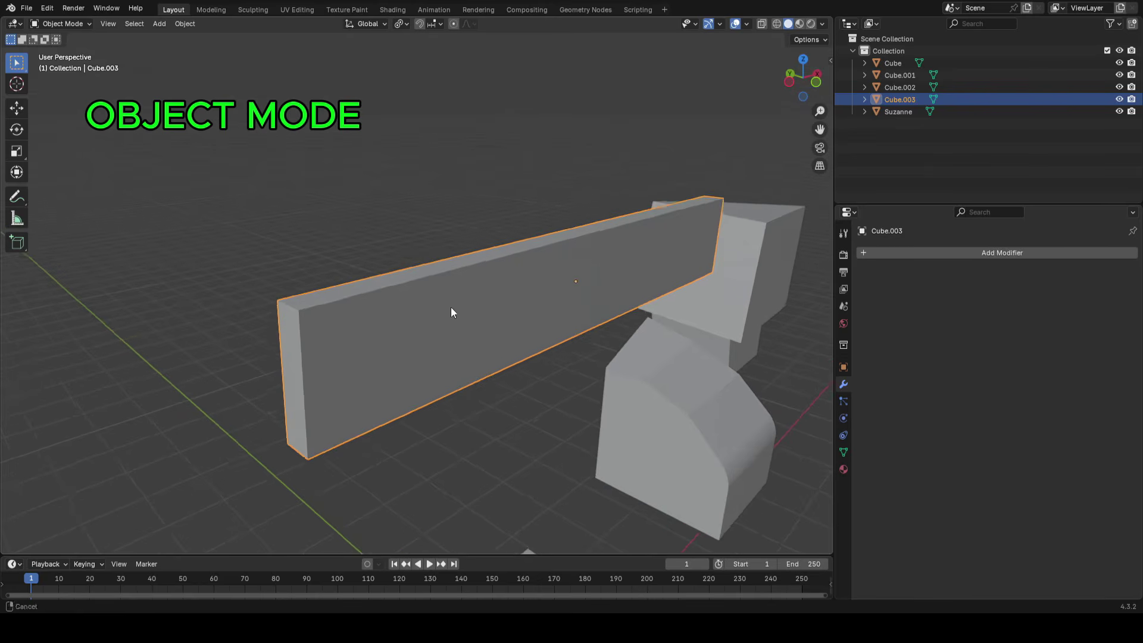
key(Tab)
middle_drag(531, 324, 664, 395)
key(i)
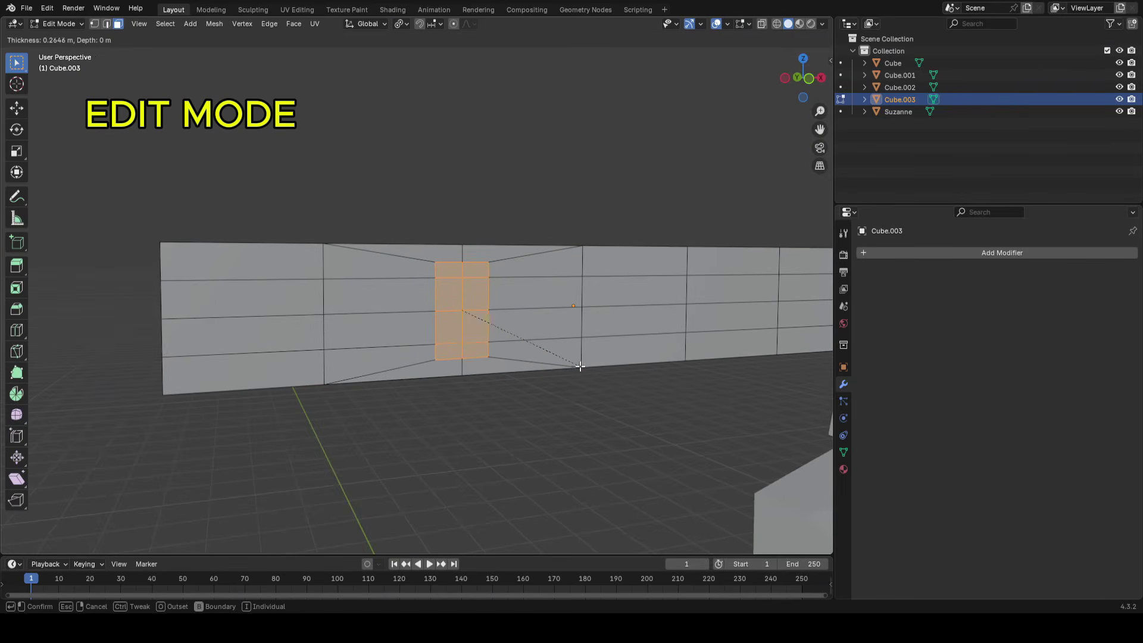
right_click(610, 377)
key(alt+a)
key(Tab)
Display the plank's location, rotation, scale and dimension values in the viewport
middle_drag(462, 357, 370, 258)
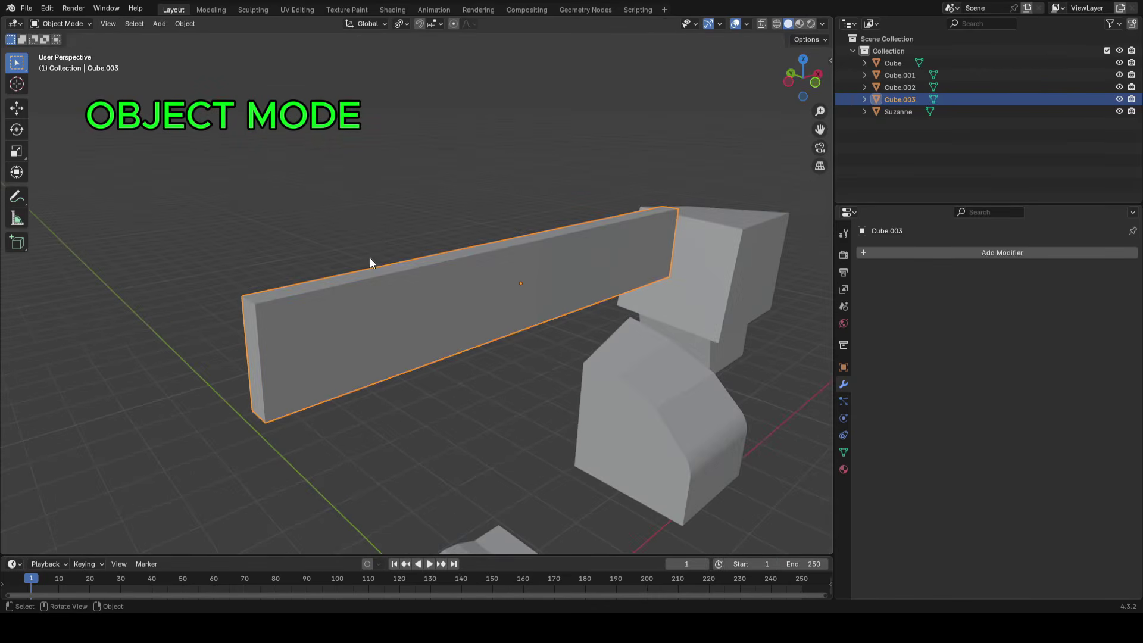
key(ctrl+a)
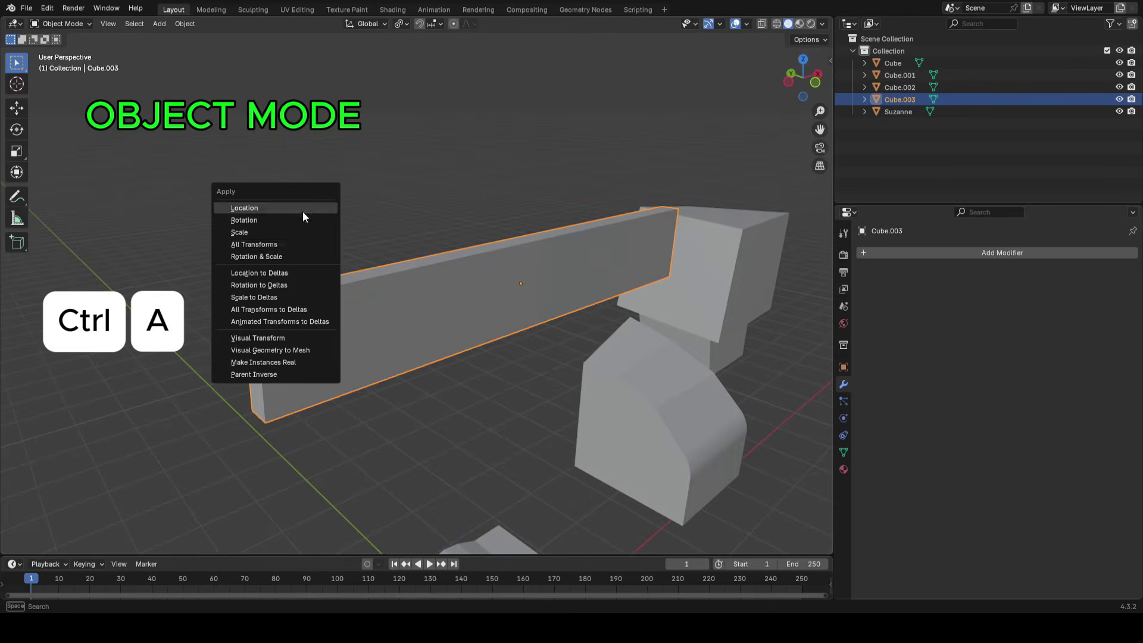
click(255, 245)
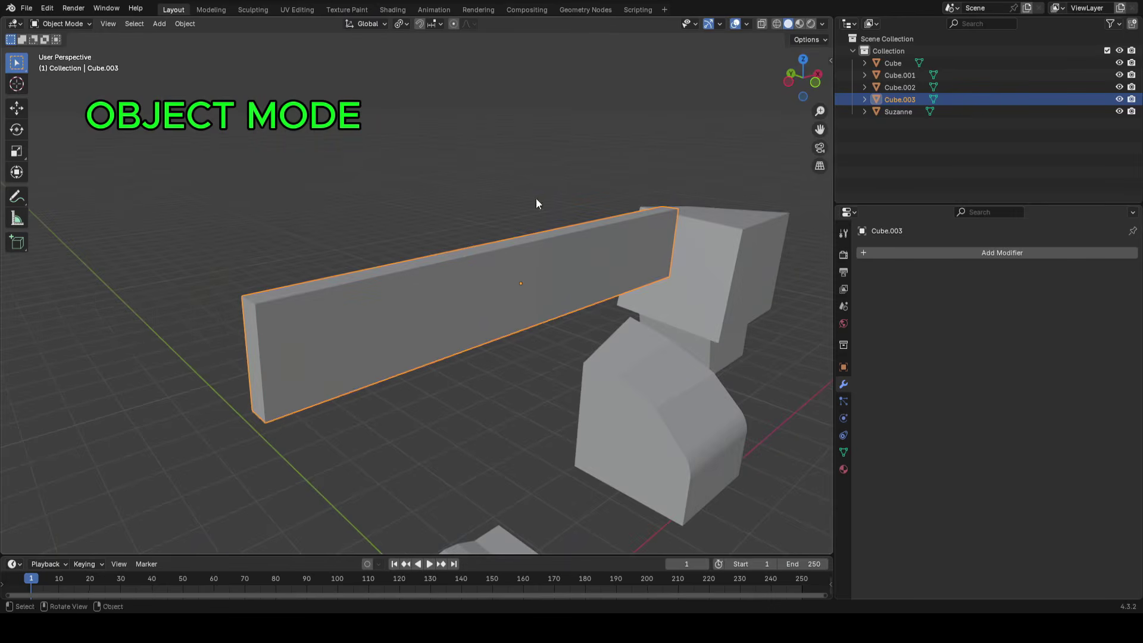
key(n)
click(826, 63)
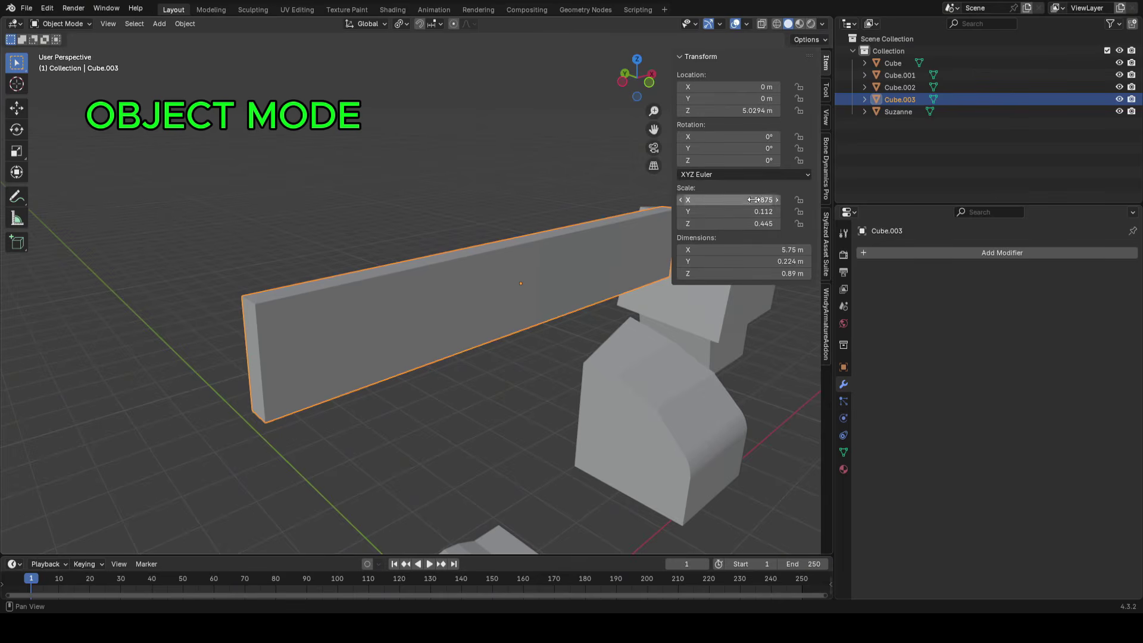
Try scaling the plank along the X and Y axes in Object Mode
key(s)
key(x)
key(y)
right_click(548, 322)
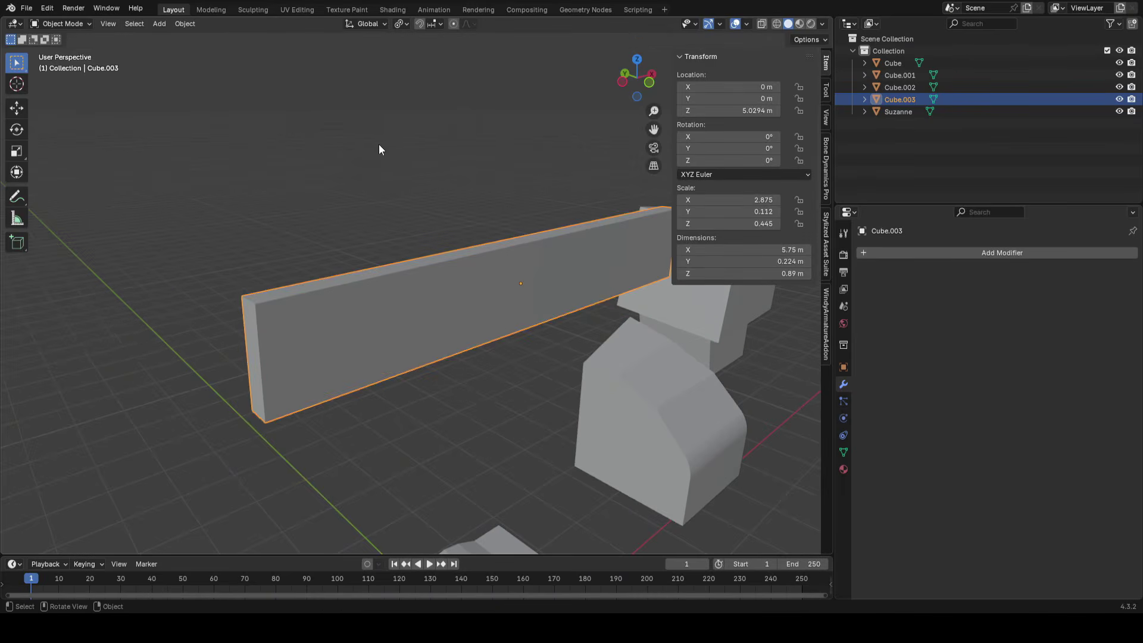
Apply all transforms to the plank and enter Edit Mode
key(ctrl+a)
click(349, 176)
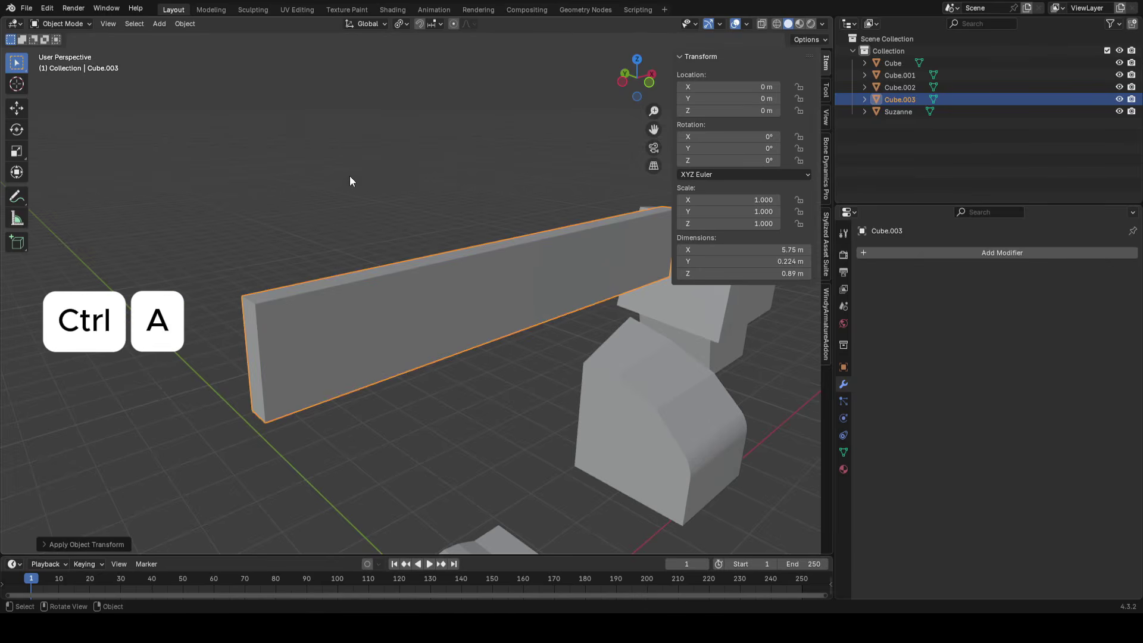
key(Tab)
Try an inset of about 0.085 m on a two-by-two block of faces in the plank's middle rows
middle_drag(474, 318, 518, 293)
scroll(517, 293, up, 2)
drag(437, 297, 516, 339)
middle_drag(551, 383, 611, 370)
key(i)
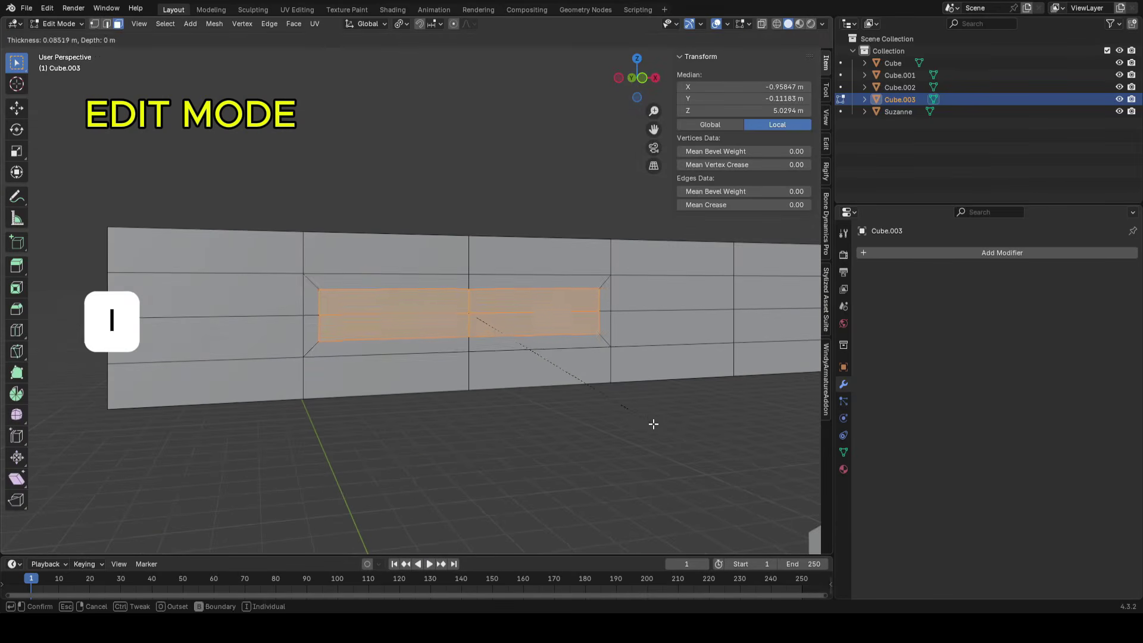
key(ctrl+z)
Try beveling the middle short edge on the plank's end face about 0.13 m with two segments, and undo it
middle_drag(648, 420, 417, 357)
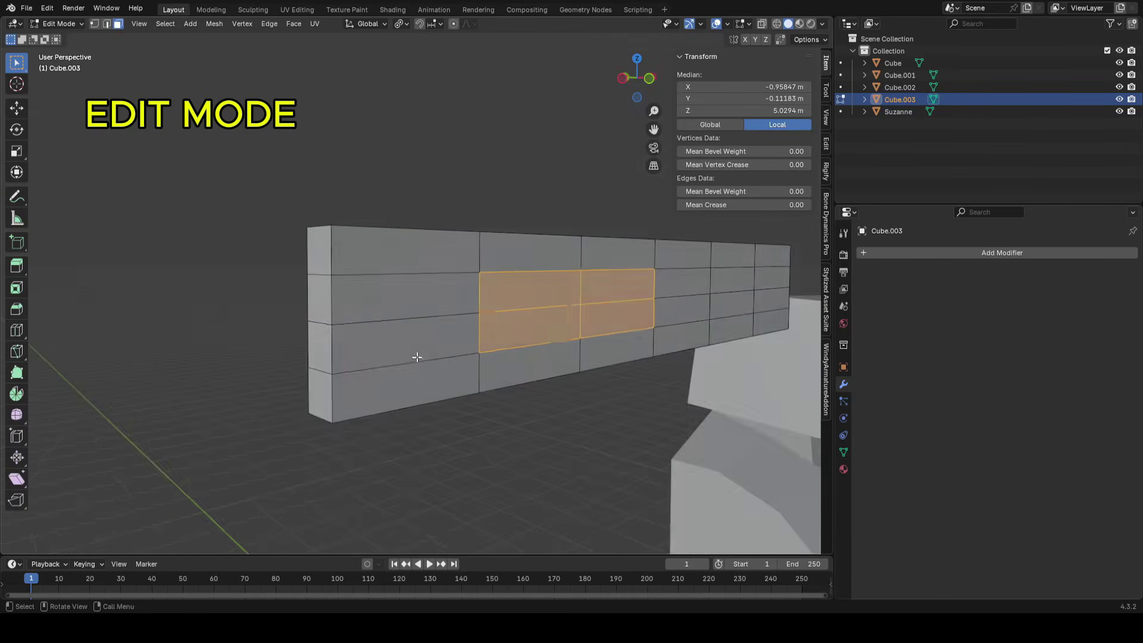
click(324, 326)
scroll(484, 327, up, 2)
middle_drag(500, 327, 468, 325)
key(ctrl+b)
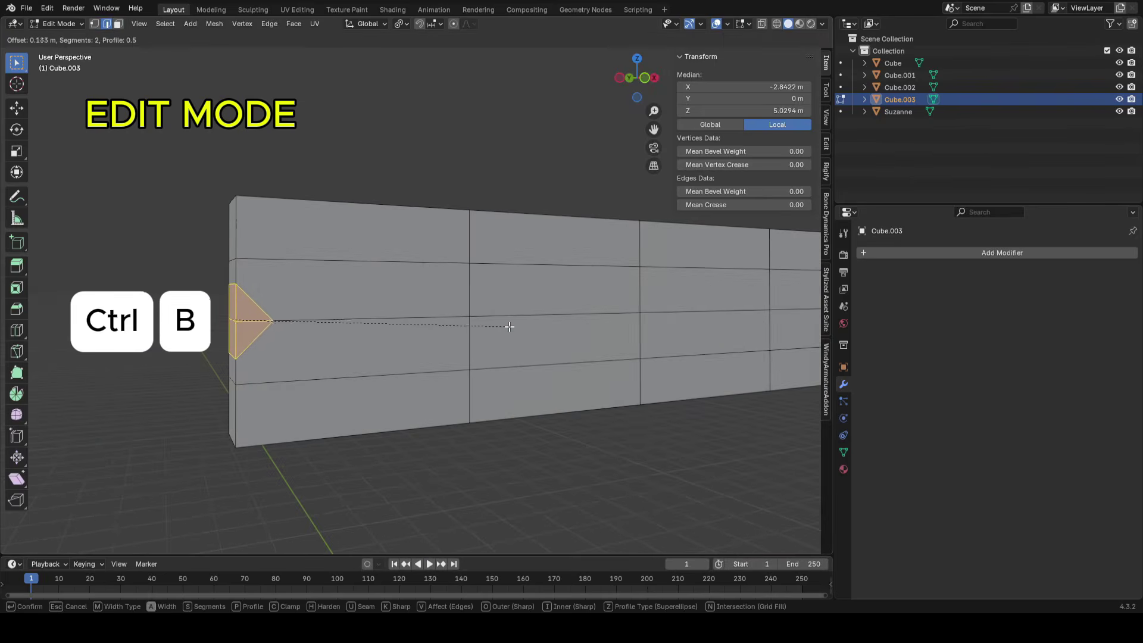
scroll(510, 325, up, 1)
click(510, 322)
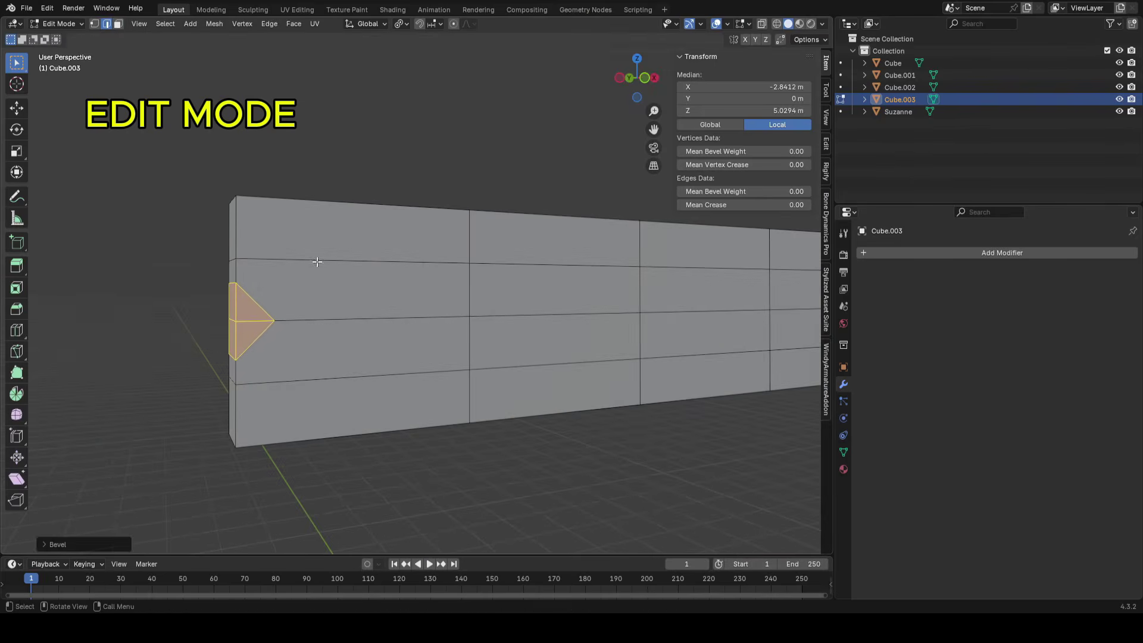
key(ctrl+z)
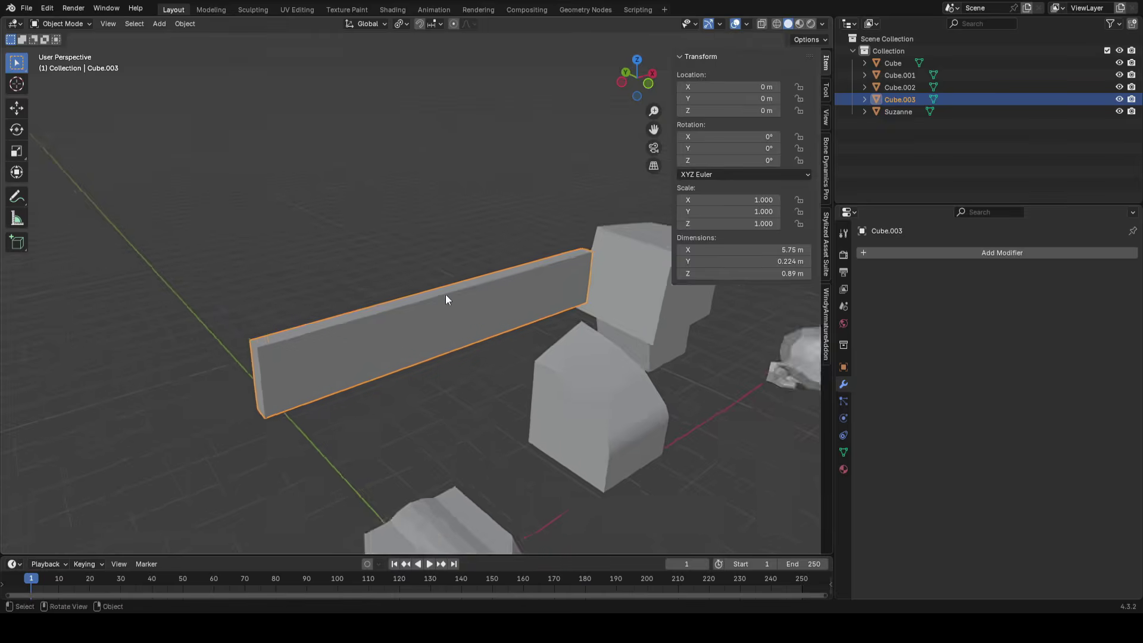
Add a new cube in Object Mode and move it to open space at about X -2.35 m, Y 4.67 m, Z 5.84 m
scroll(445, 294, up, 3)
shift+middle_drag(441, 298, 474, 291)
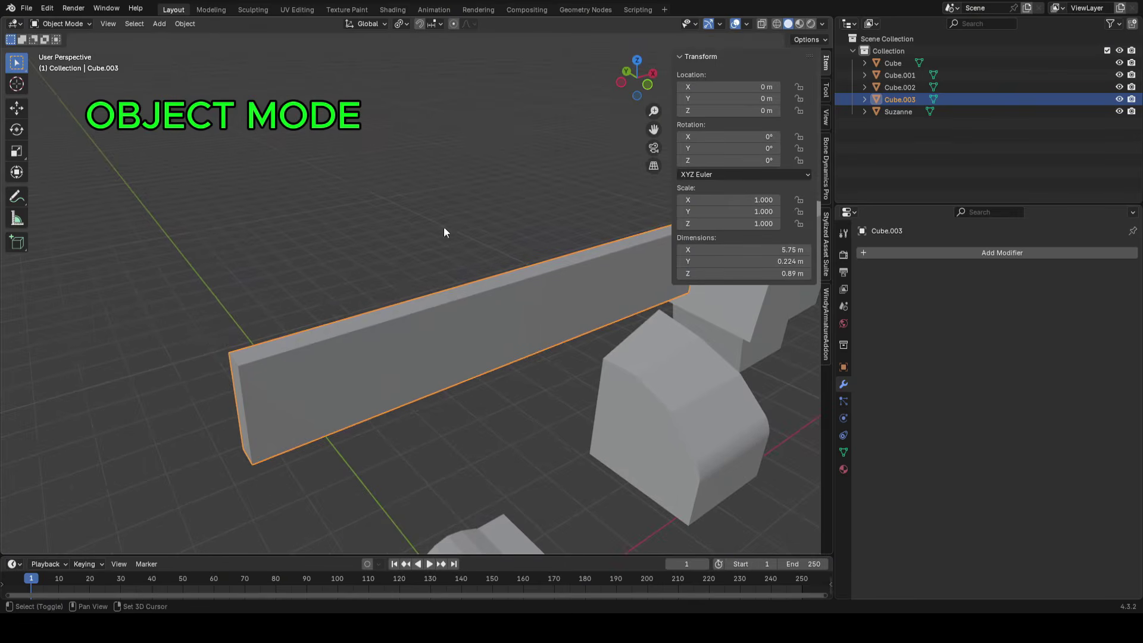
key(shift+a)
mouse_move(388, 174)
click(475, 186)
scroll(553, 375, down, 4)
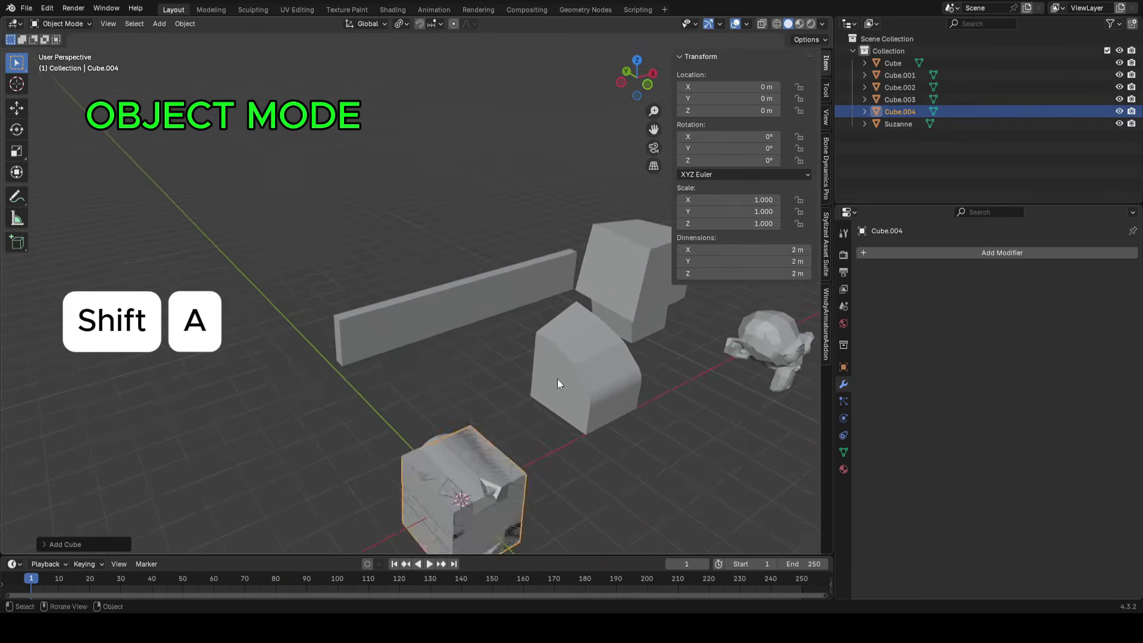
key(g)
click(354, 203)
scroll(408, 203, up, 3)
shift+middle_drag(408, 205, 514, 391)
Rotate the new cube around the global Z axis to about -38°
key(r)
key(z)
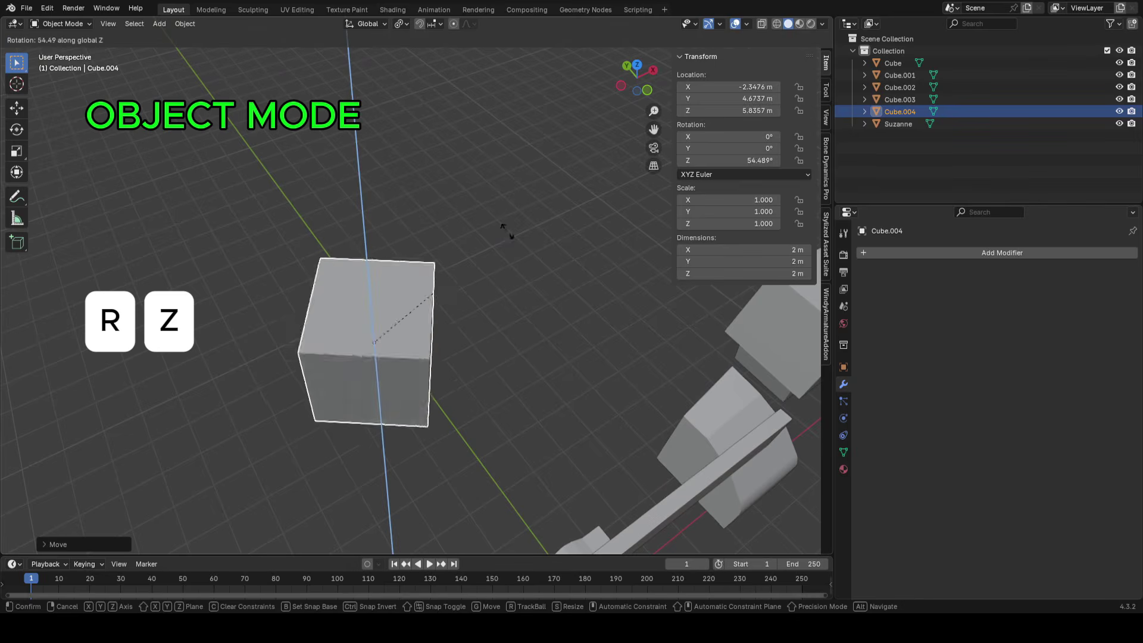
click(525, 323)
key(r)
key(x)
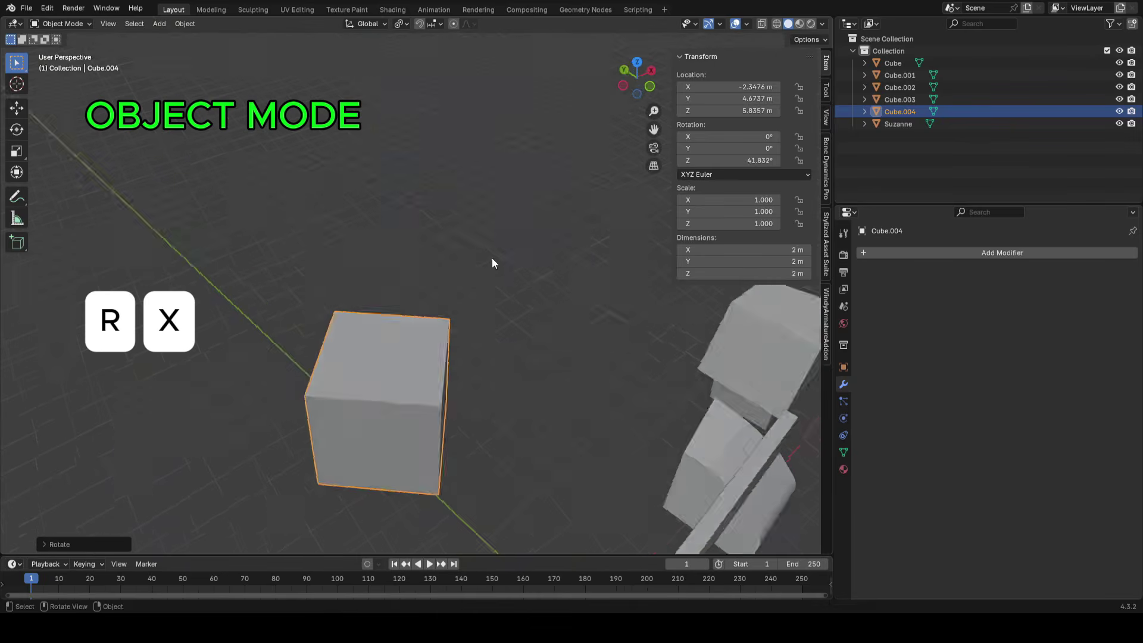
key(r)
key(z)
click(474, 419)
Move the cube to about X -4.19 m, Y 6.10 m, Z 5.90 m and trackball-rotate it to about -12°, -18°, -54°
shift+middle_drag(536, 340, 601, 319)
key(g)
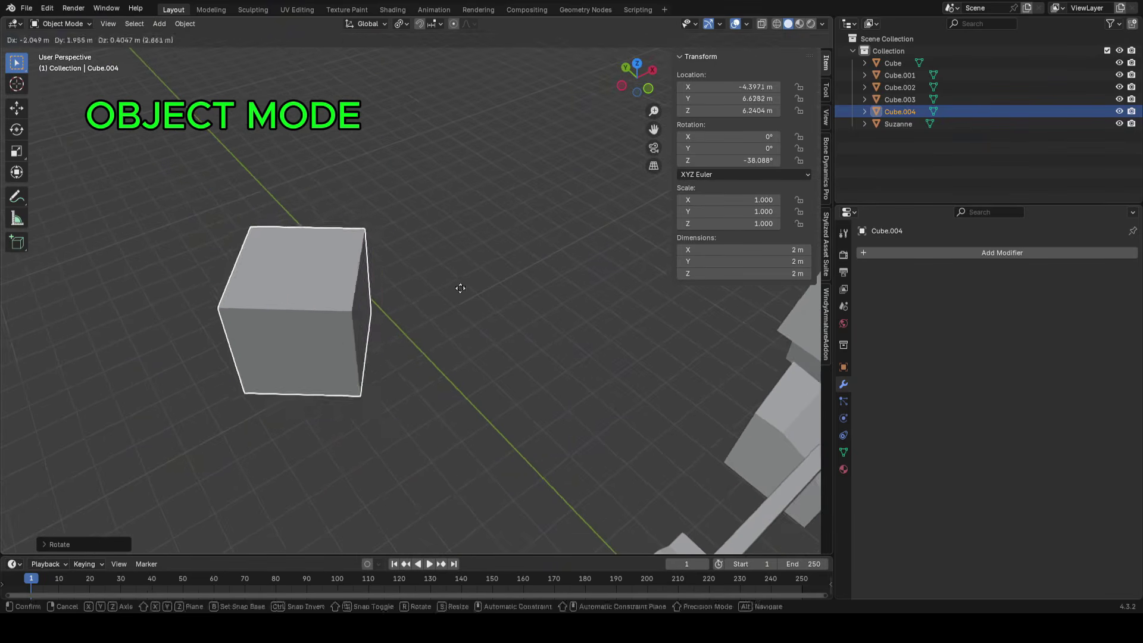
click(485, 310)
key(r)
key(r)
click(450, 293)
middle_drag(450, 293, 514, 242)
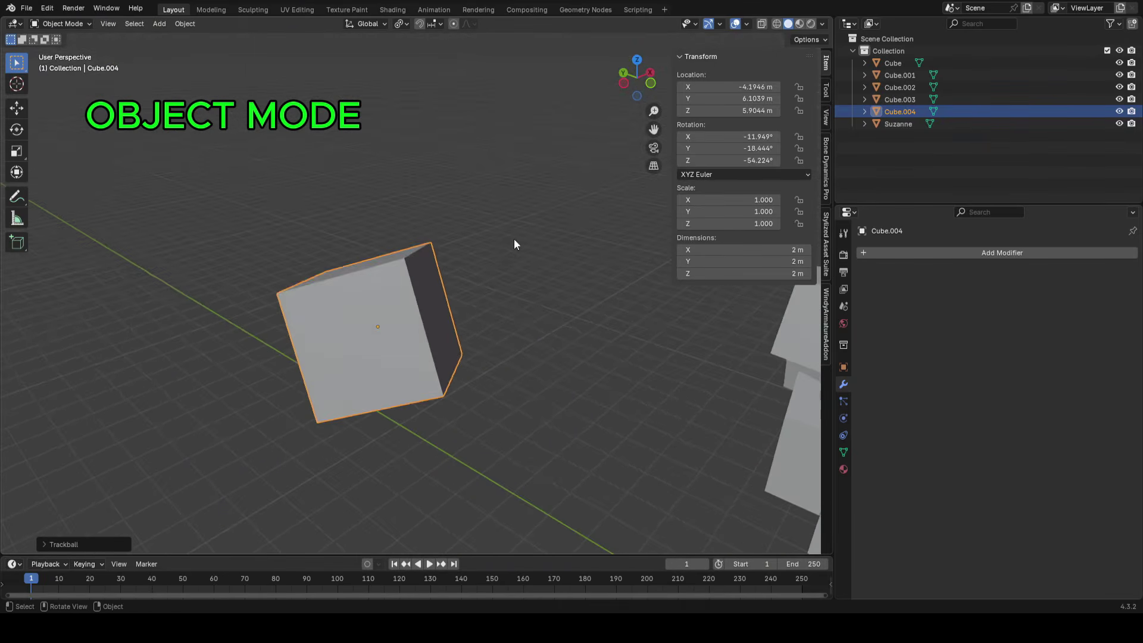
Move the tilted cube along its local X axis and along its local Y axis
key(g)
key(x)
key(x)
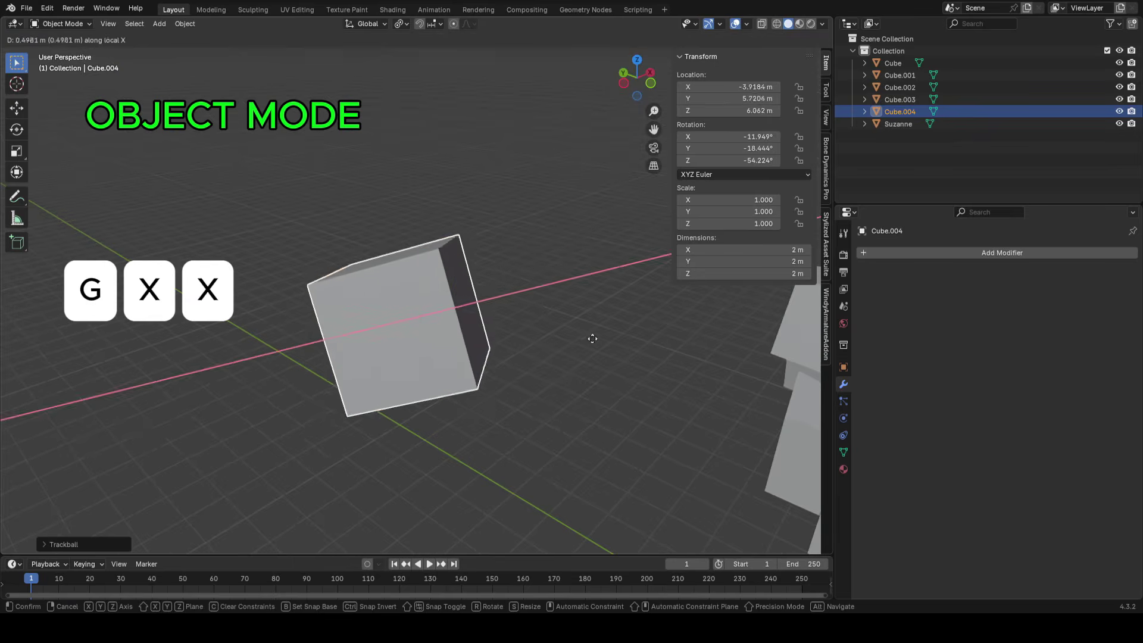
click(517, 289)
middle_drag(518, 288, 527, 292)
key(g)
key(y)
key(y)
click(558, 308)
Move the tilted cube upward along its local Z axis
key(g)
key(z)
key(z)
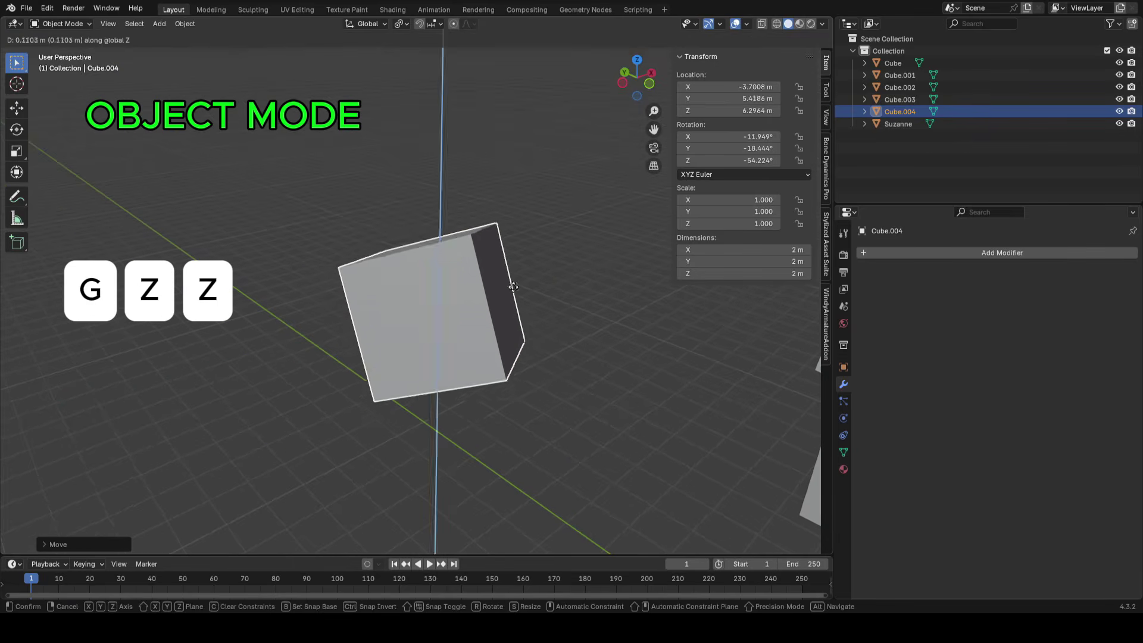
right_click(525, 311)
key(g)
key(z)
key(z)
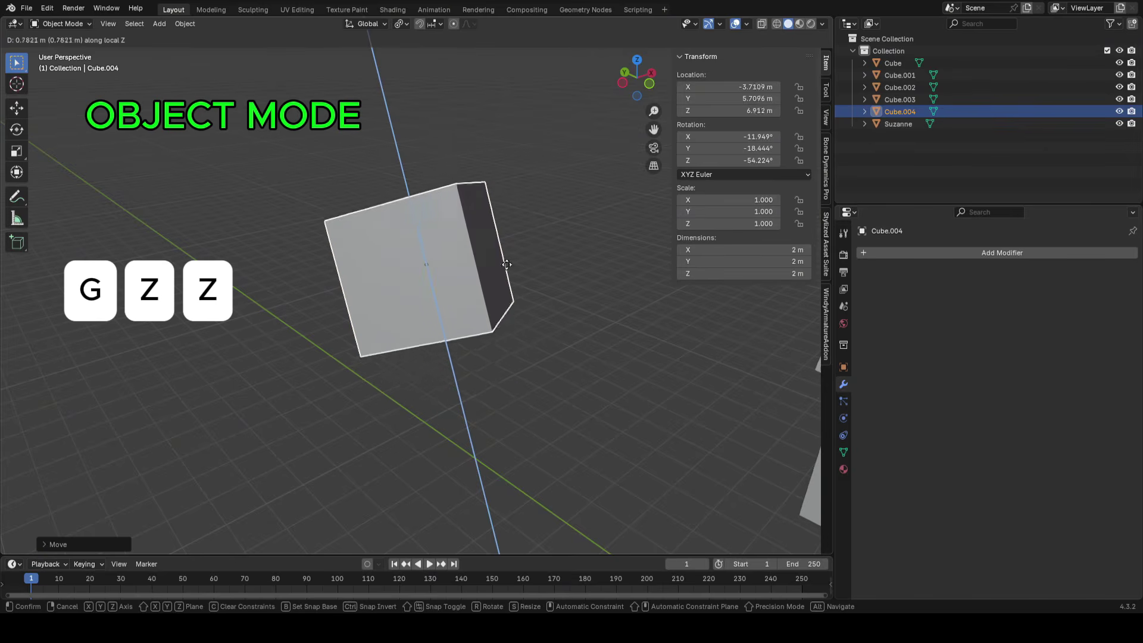
click(510, 275)
Apply all transforms to the tilted cube
mouse_move(498, 230)
middle_down()
mouse_move(562, 244)
mouse_move(516, 219)
middle_up()
middle_drag(469, 284, 549, 250)
key(ctrl+a)
click(526, 255)
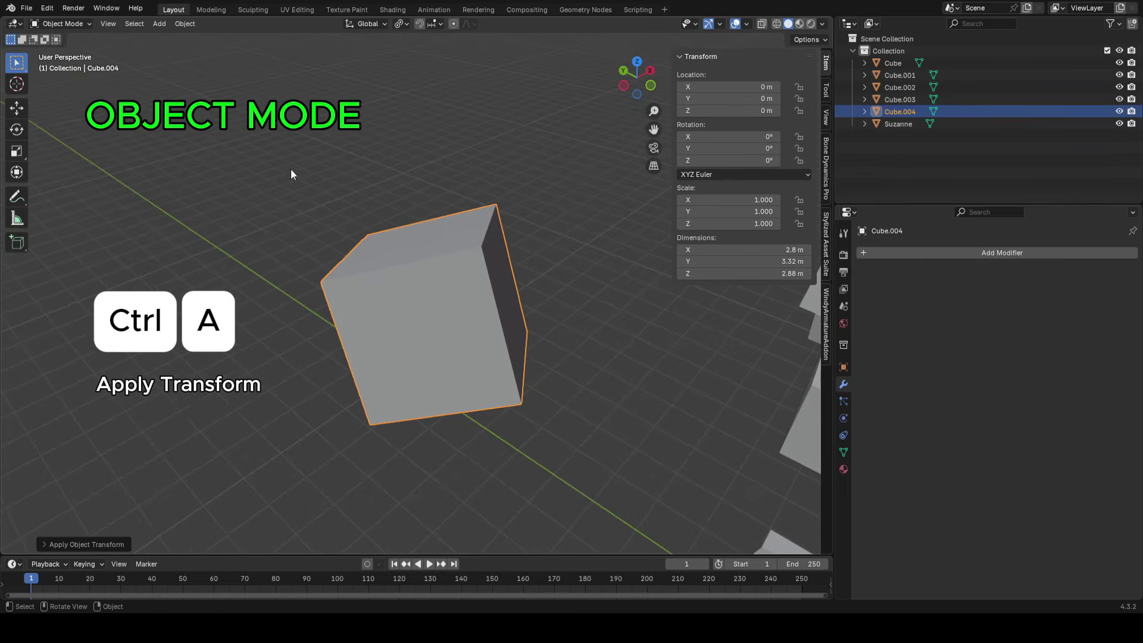
Try moving the cube along its local Z, X and Y axes, cancelling each move
key(g)
key(z)
key(z)
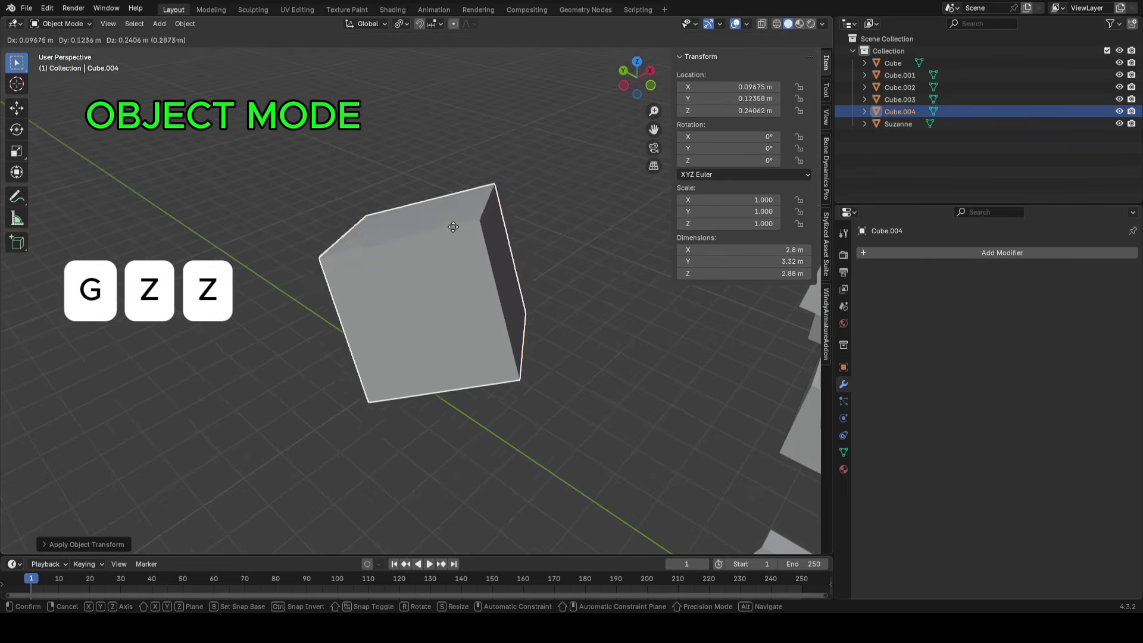
right_click(561, 316)
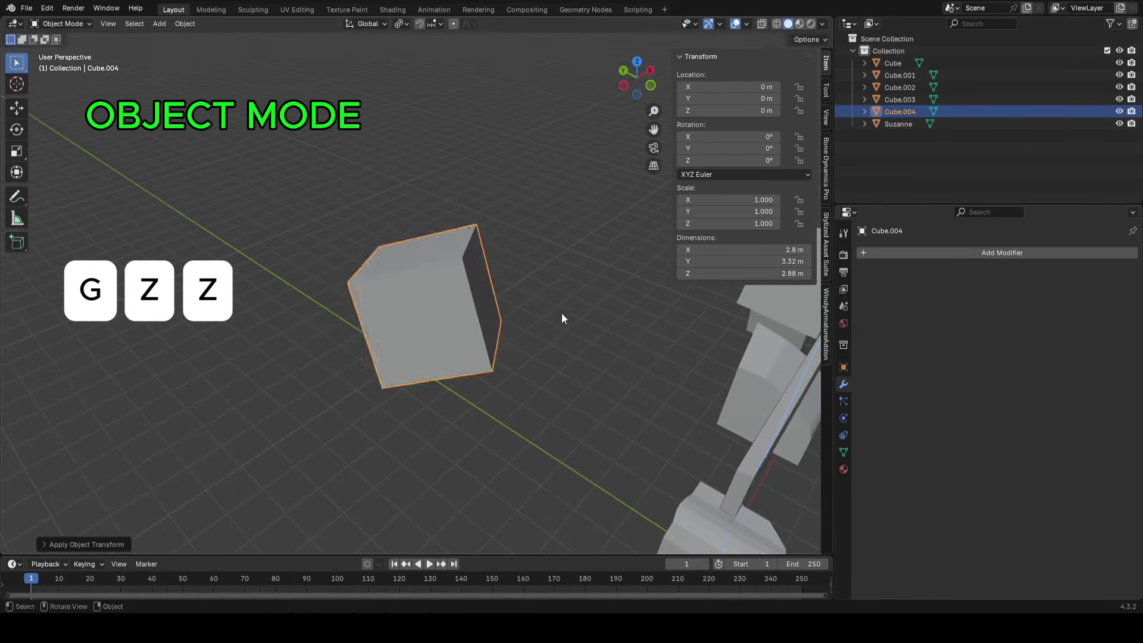
scroll(561, 316, up, 2)
key(g)
key(x)
key(x)
key(Escape)
key(g)
key(y)
key(y)
key(Escape)
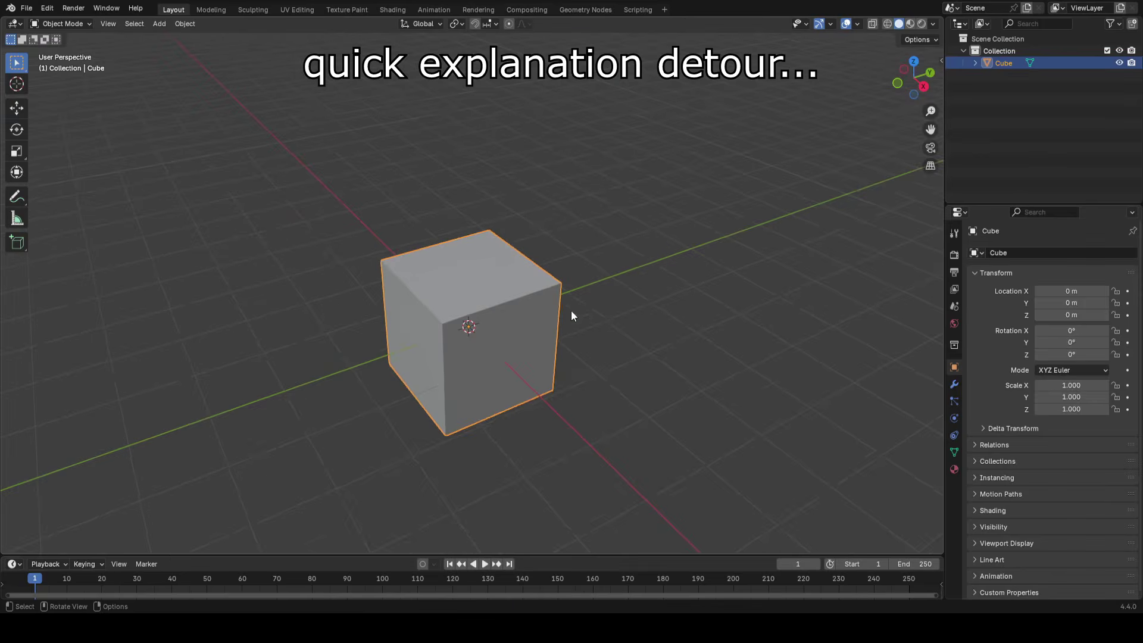
Trackball-rotate the default cube in the demo scene to about 22.9° X, -20.9° Y and 12.2° Z
middle_drag(571, 311, 592, 305)
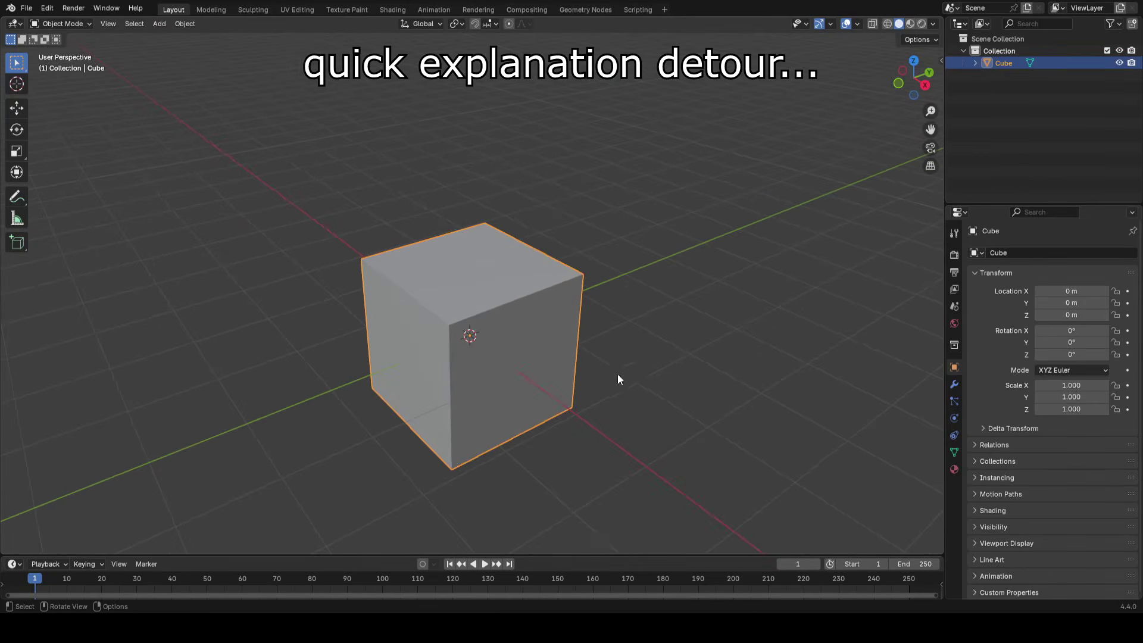
key(r)
key(r)
click(597, 235)
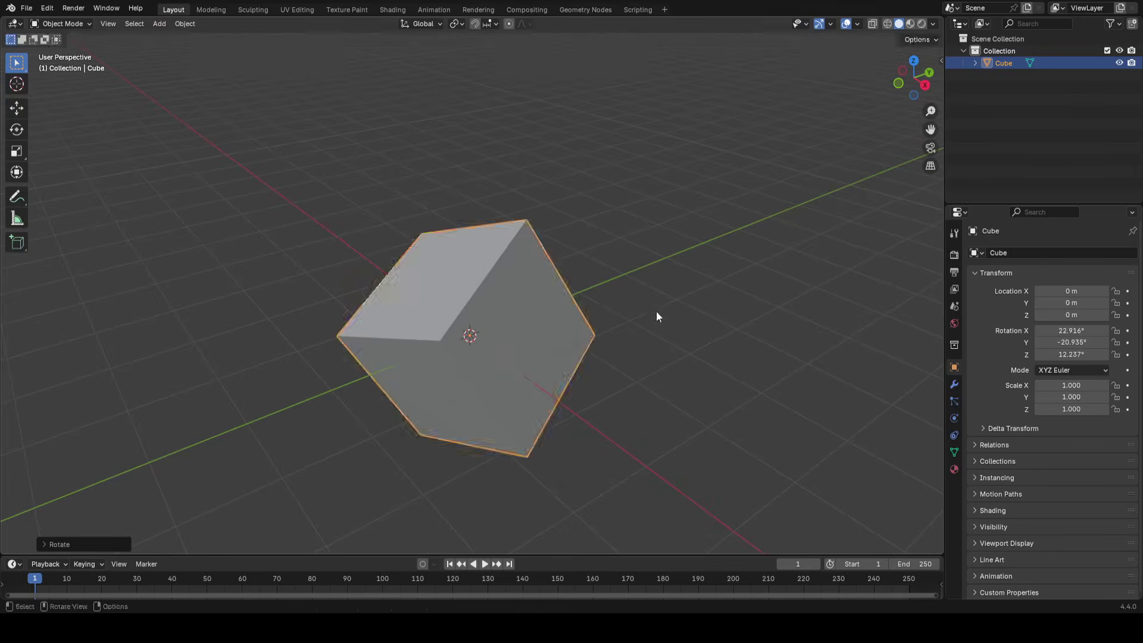
Cycle the cube's move through its local X and Y axes, and place it higher along local Z
key(g)
key(x)
key(x)
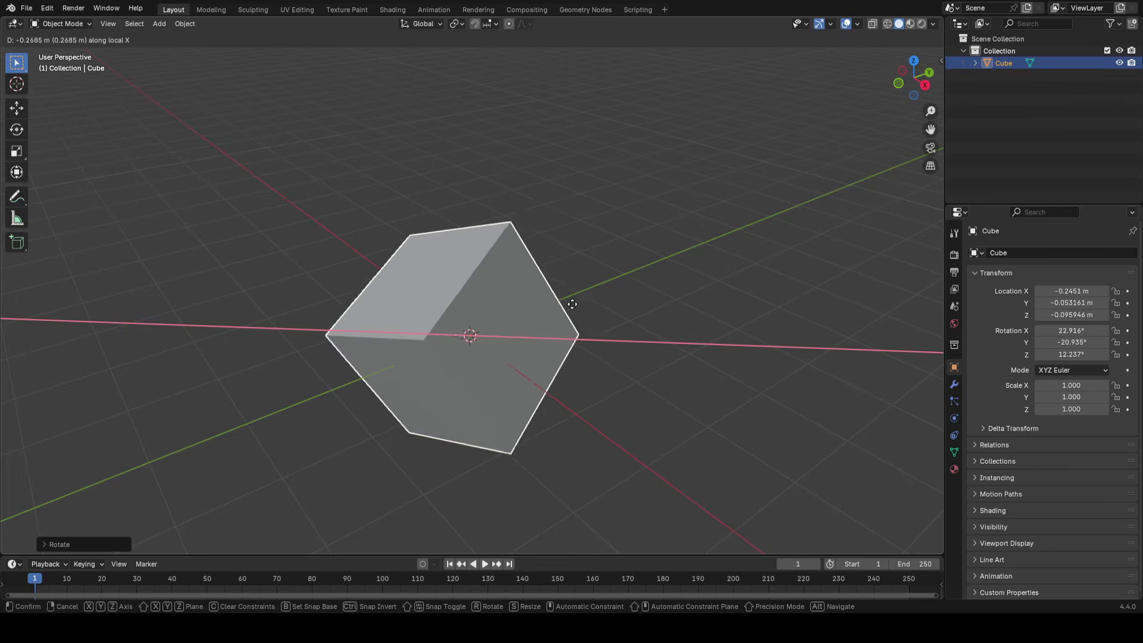
key(y)
key(y)
key(z)
key(z)
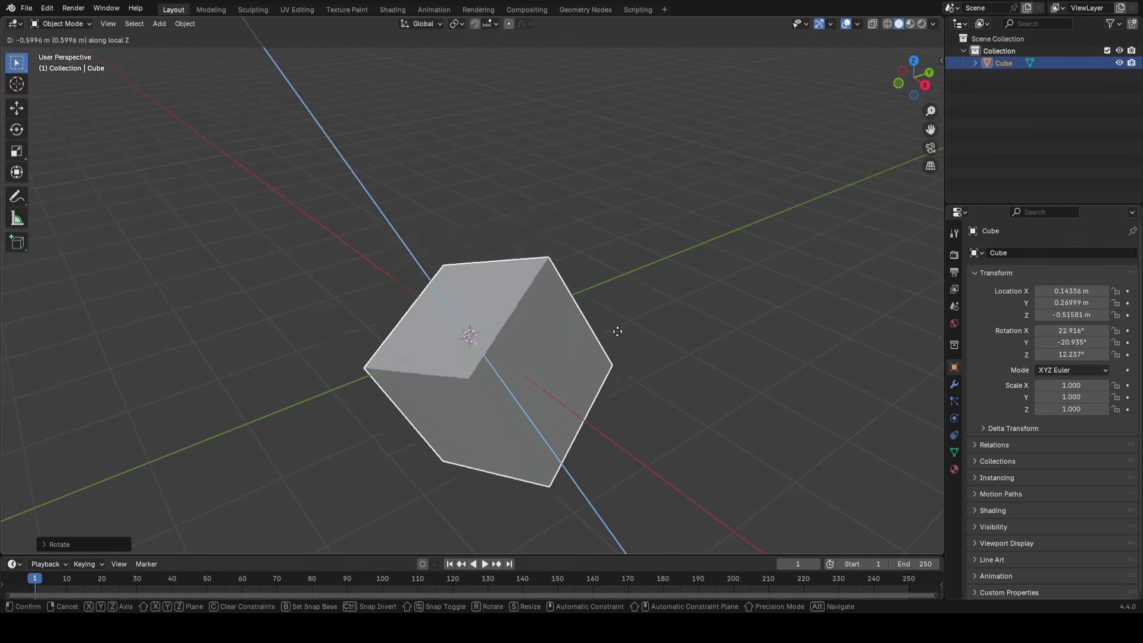
click(513, 286)
Try scaling the tilted cube along its local X axis and along the global X axis
middle_drag(512, 286, 584, 244)
key(s)
key(x)
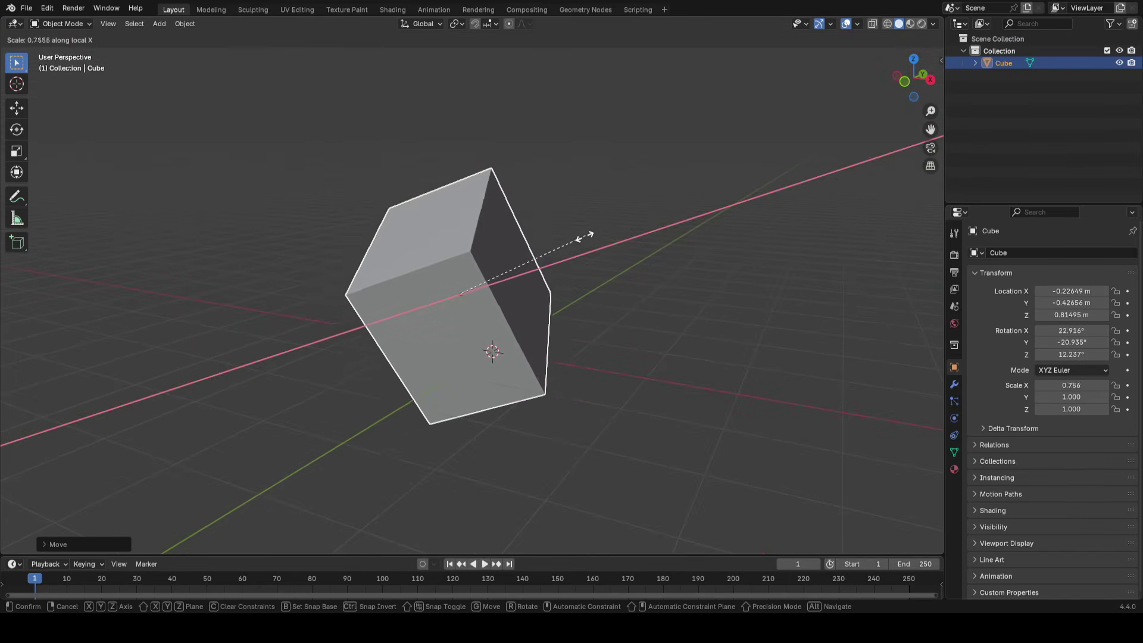
right_click(568, 247)
key(s)
key(x)
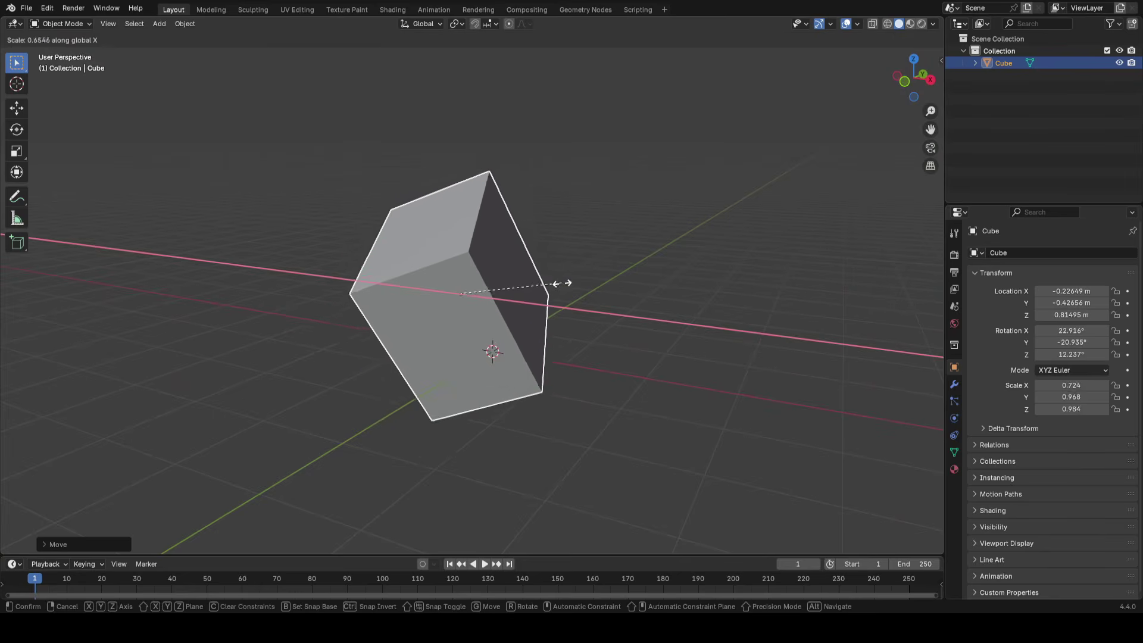
right_click(560, 284)
Trackball-rotate the cube again to about 24° X, -13° Y and 51° Z
middle_drag(605, 247, 656, 260)
key(r)
key(r)
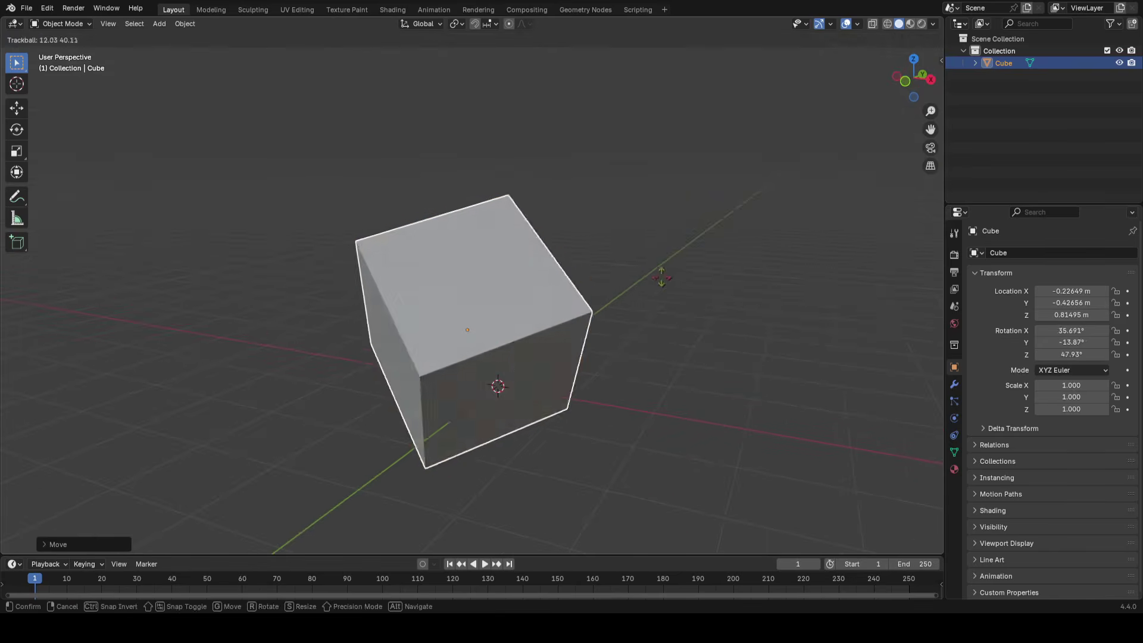
click(686, 282)
Scale the tilted cube along its local Z axis to about 0.404
key(s)
key(z)
key(z)
click(577, 288)
Scale the tilted cube along its local Y axis, ending at a Y scale of about 2.209
middle_drag(651, 288, 661, 338)
key(s)
key(y)
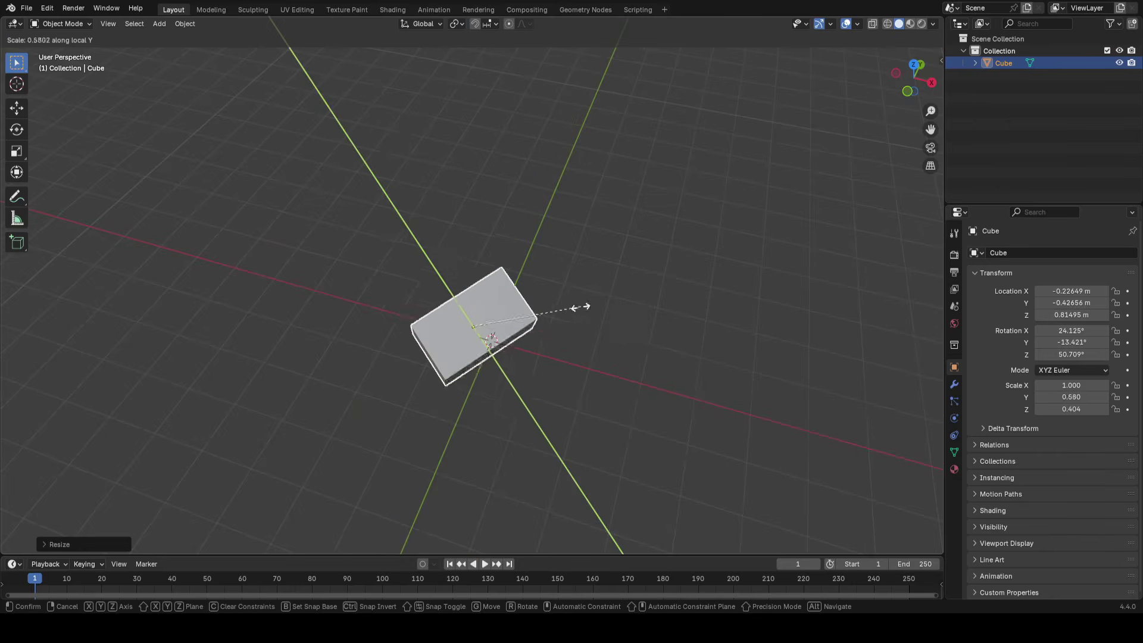
click(751, 315)
scroll(663, 296, up, 2)
key(s)
key(y)
key(y)
click(760, 297)
Scale the elongated cube along its local X axis to about 0.727
key(s)
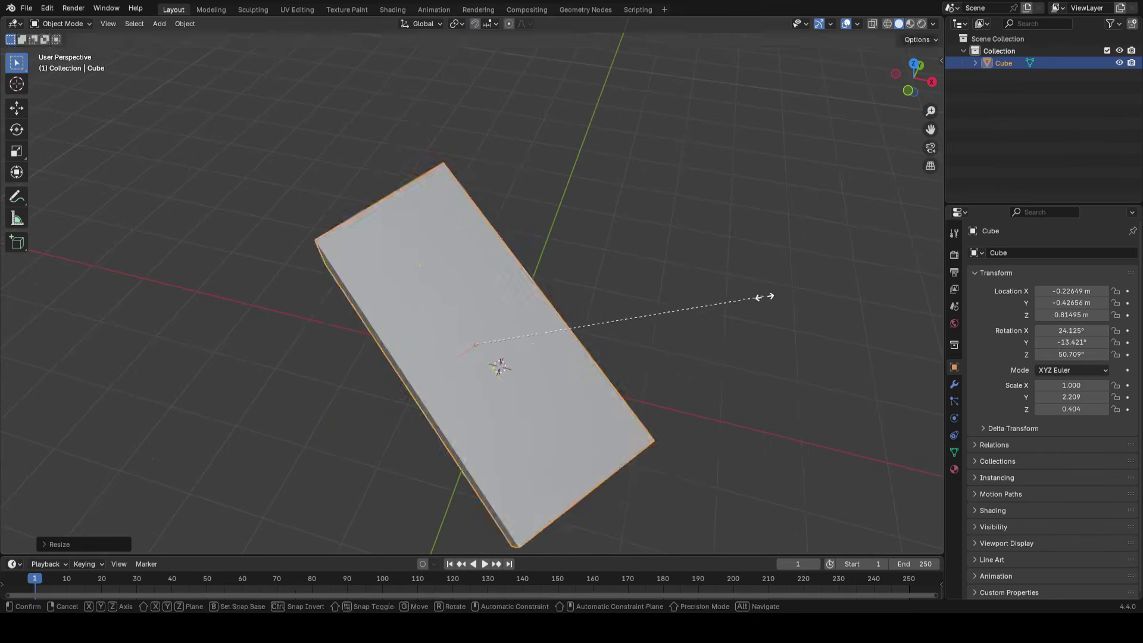
key(x)
key(x)
click(655, 302)
middle_drag(654, 302, 639, 326)
middle_drag(562, 288, 548, 310)
Try trackball-rotating the stretched box in Object Mode
key(r)
key(r)
click(433, 306)
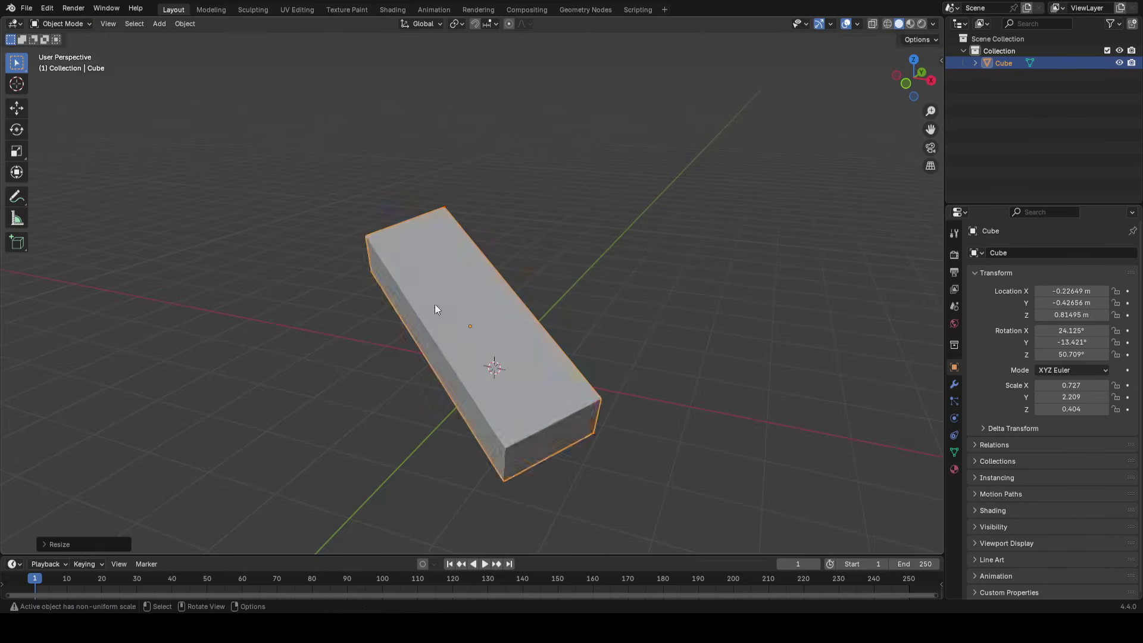
Trackball-rotate the box's whole mesh in Edit Mode, and return to Object Mode
key(Tab)
key(r)
key(r)
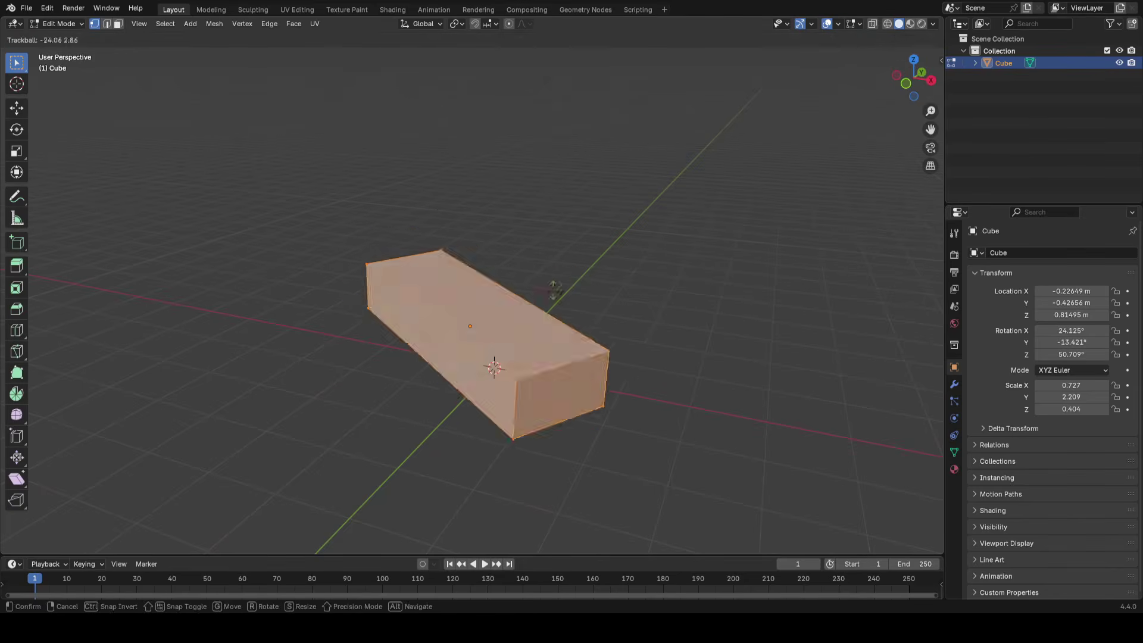
click(691, 288)
key(Tab)
Move the box along its local Z axis and compare that axis with the rotated mesh
key(g)
key(z)
key(z)
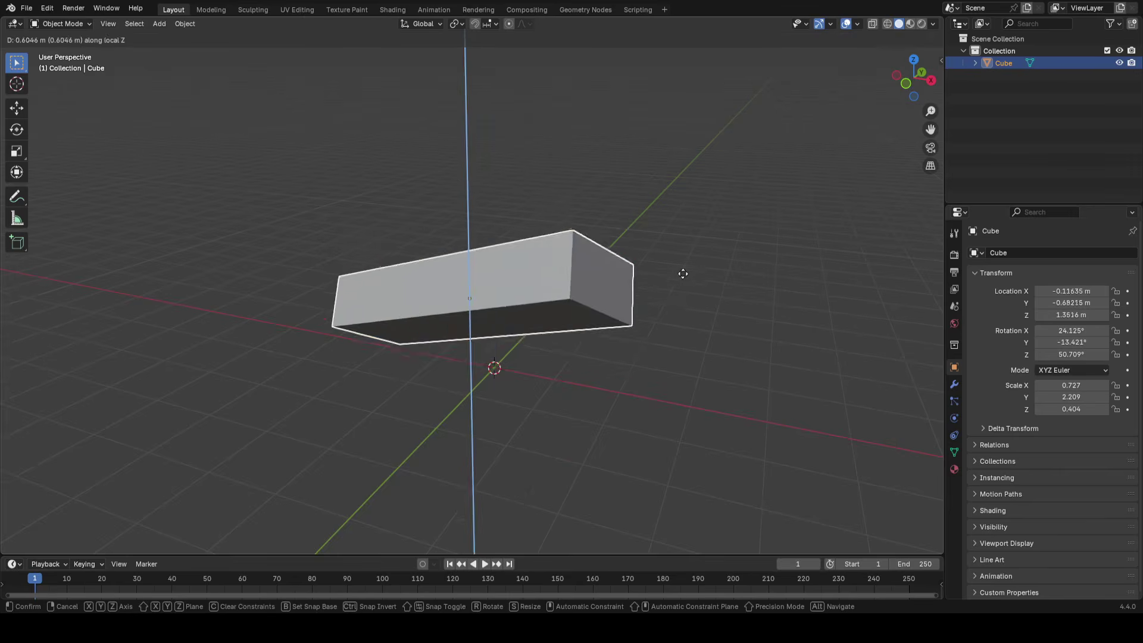
middle_drag(681, 273, 541, 278)
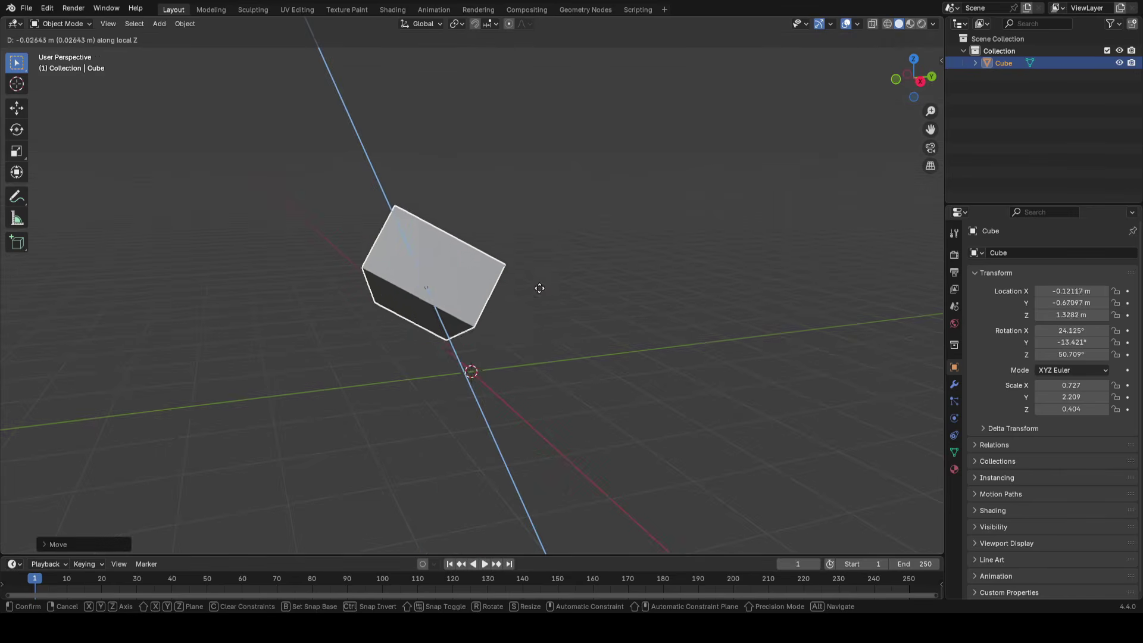
click(518, 319)
Undo the box's local Z move and the mesh rotation made in Edit Mode
key(Tab)
key(ctrl+z)
key(ctrl+z)
middle_drag(462, 296, 545, 320)
Taper the box by scaling down its far upper end edge in Edit Mode with proportional editing enabled
key(Tab)
click(338, 200)
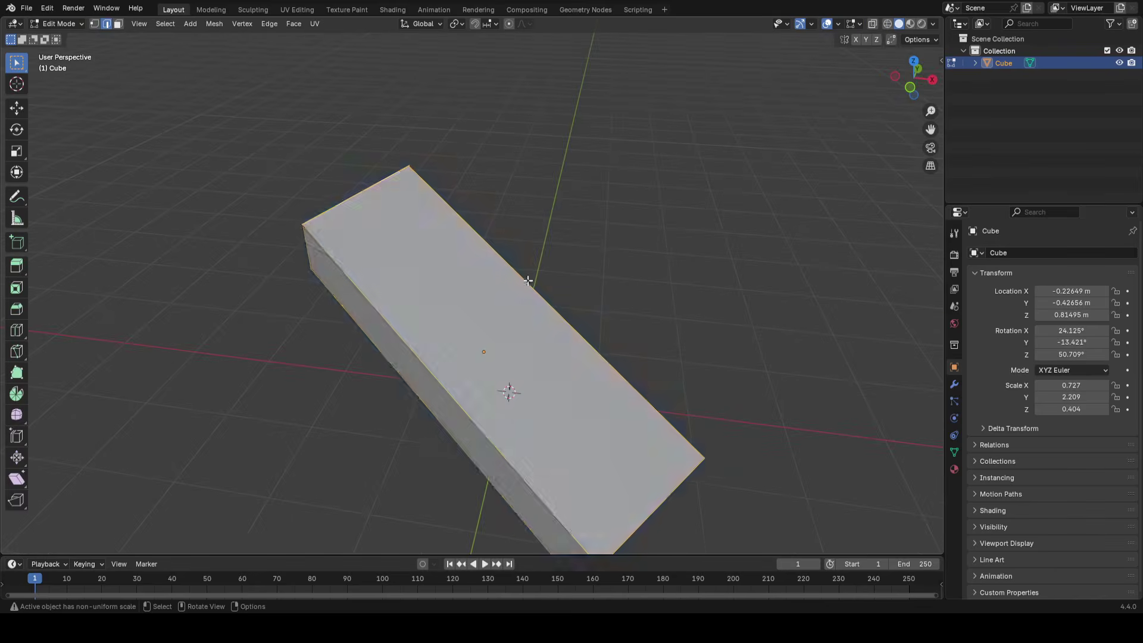
middle_drag(531, 280, 570, 256)
click(509, 23)
key(s)
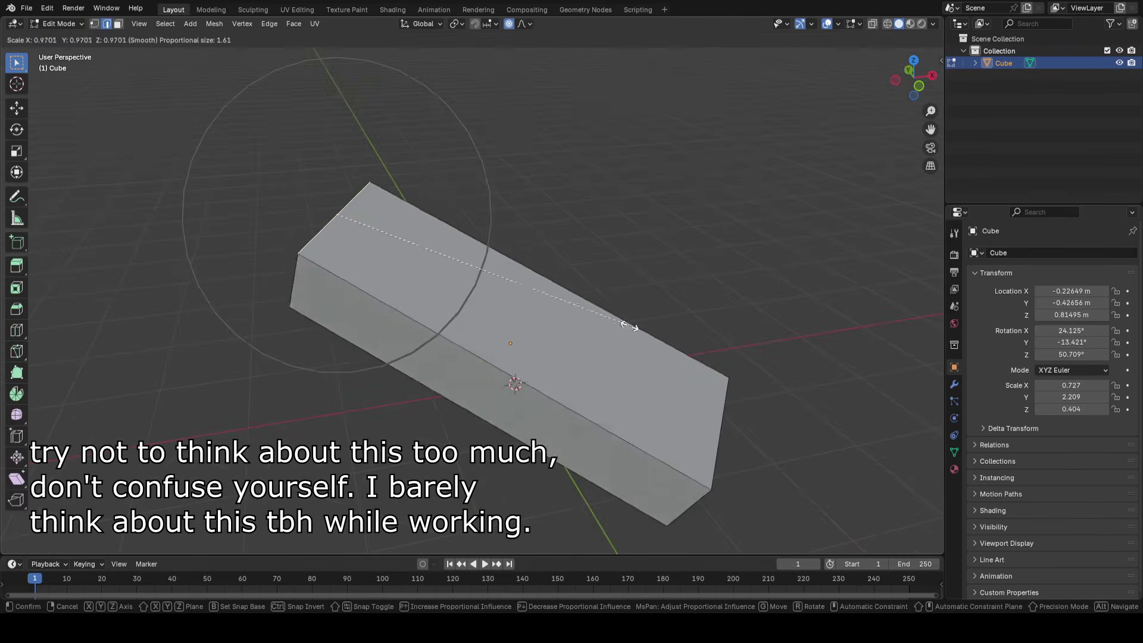
click(458, 256)
middle_drag(636, 302, 467, 294)
key(Tab)
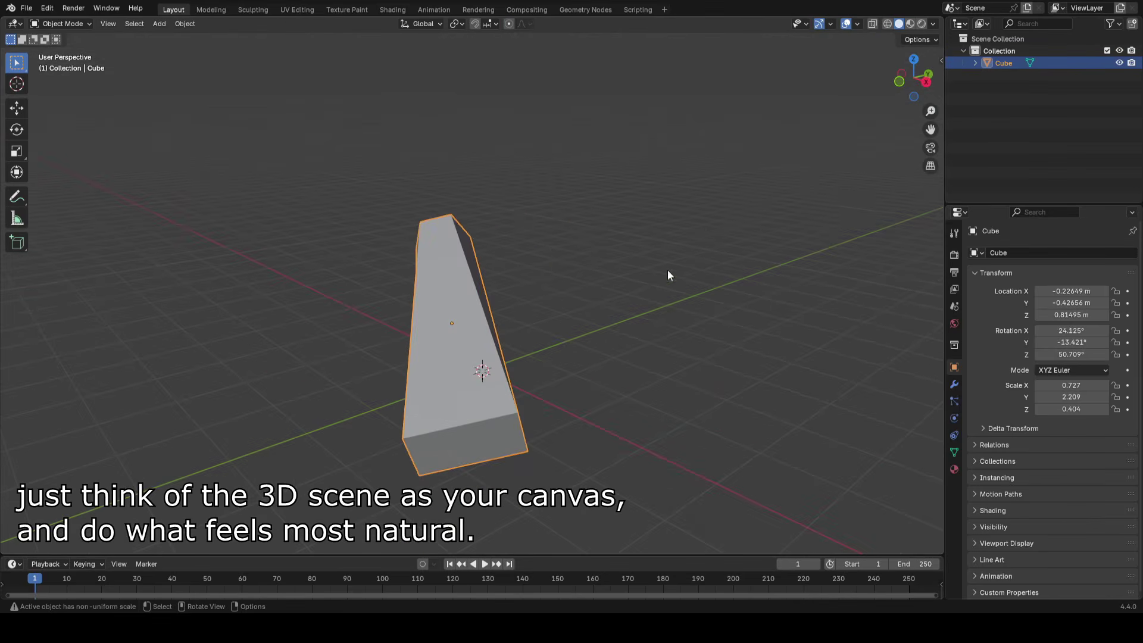
Move the tapered box freely up and away from the world origin
middle_drag(428, 335, 548, 360)
key(g)
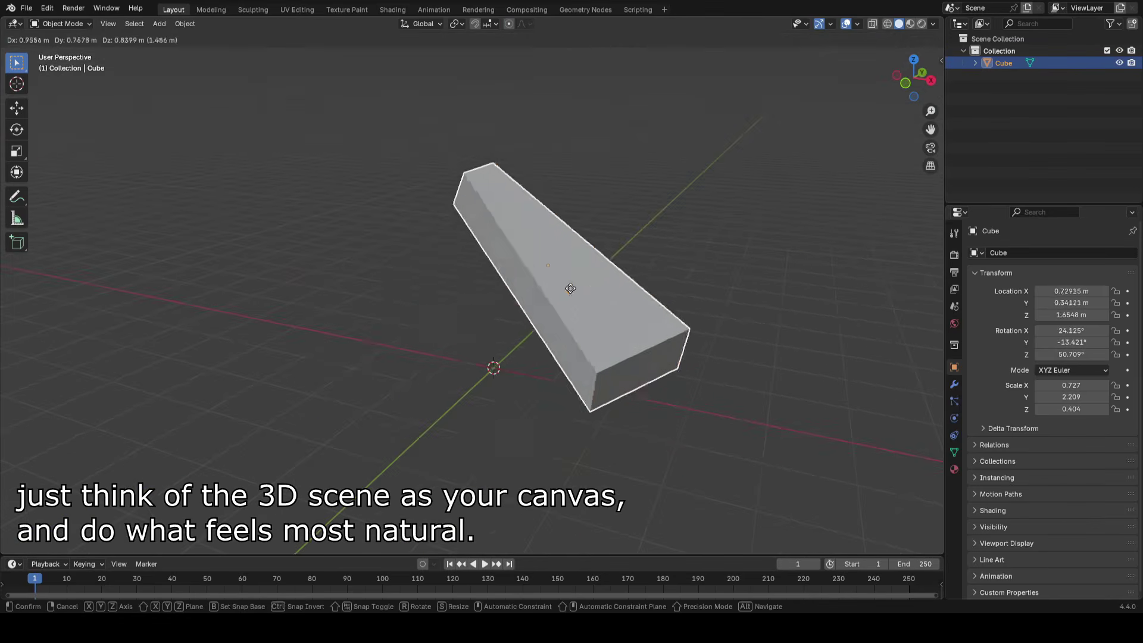
click(551, 319)
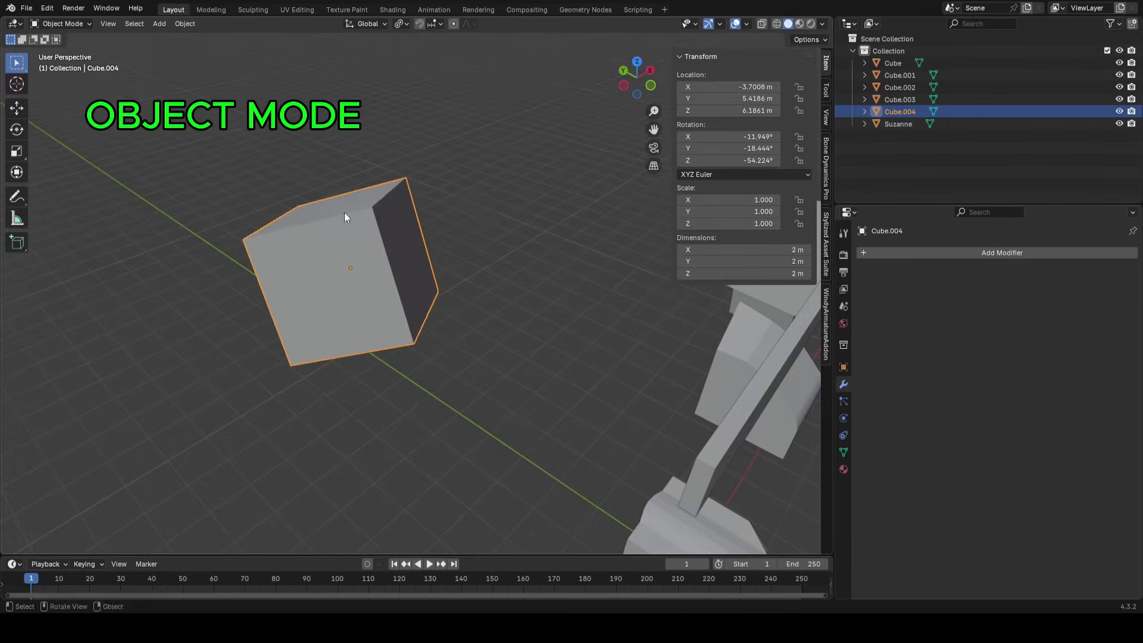
Apply the transforms of the tilted cube Cube.004 in the multi-object scene
shift+middle_drag(346, 217, 730, 172)
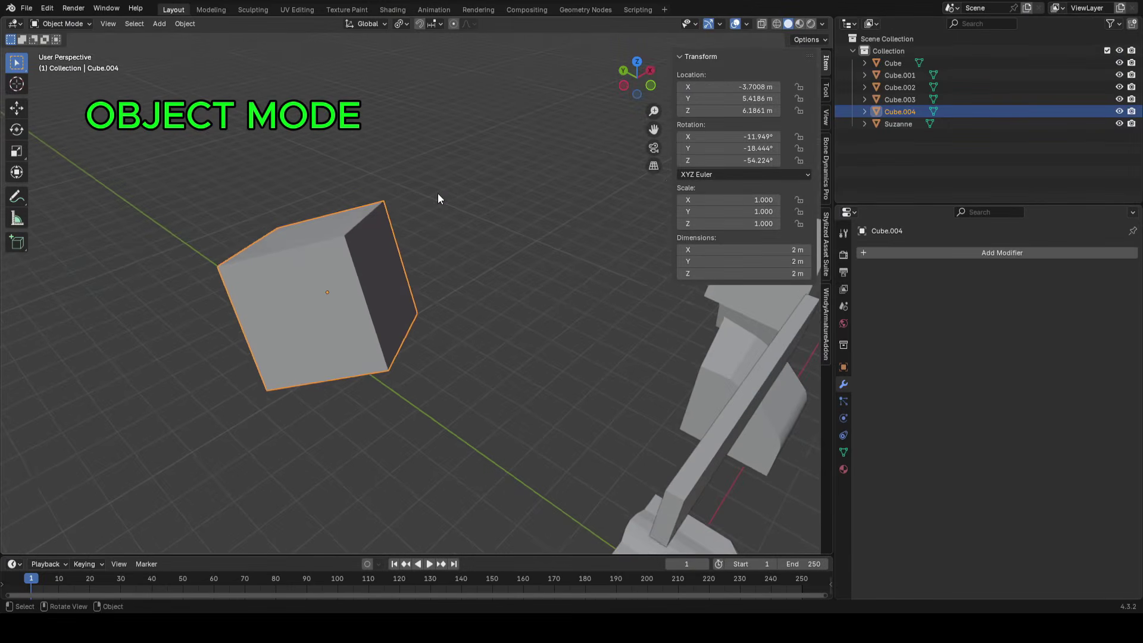
middle_drag(411, 286, 604, 340)
middle_drag(393, 249, 496, 267)
key(ctrl+a)
click(502, 262)
Try Shrink/Fatten on the cube's top face and on its side face in Edit Mode
key(Tab)
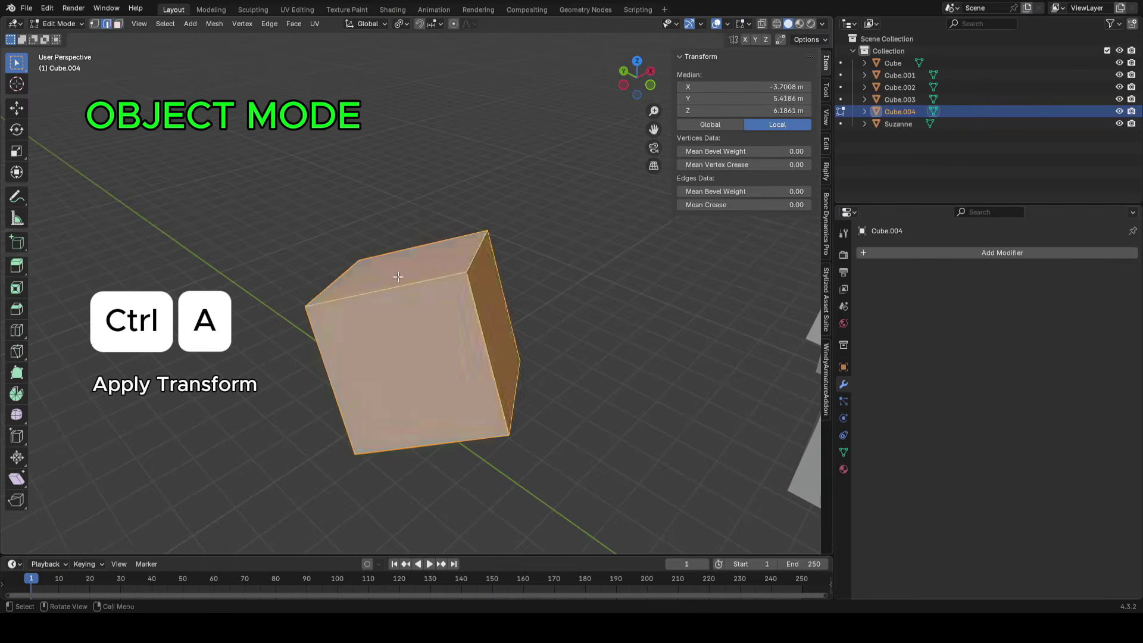
key(3)
click(397, 277)
key(alt+s)
right_click(548, 321)
middle_drag(505, 300, 488, 307)
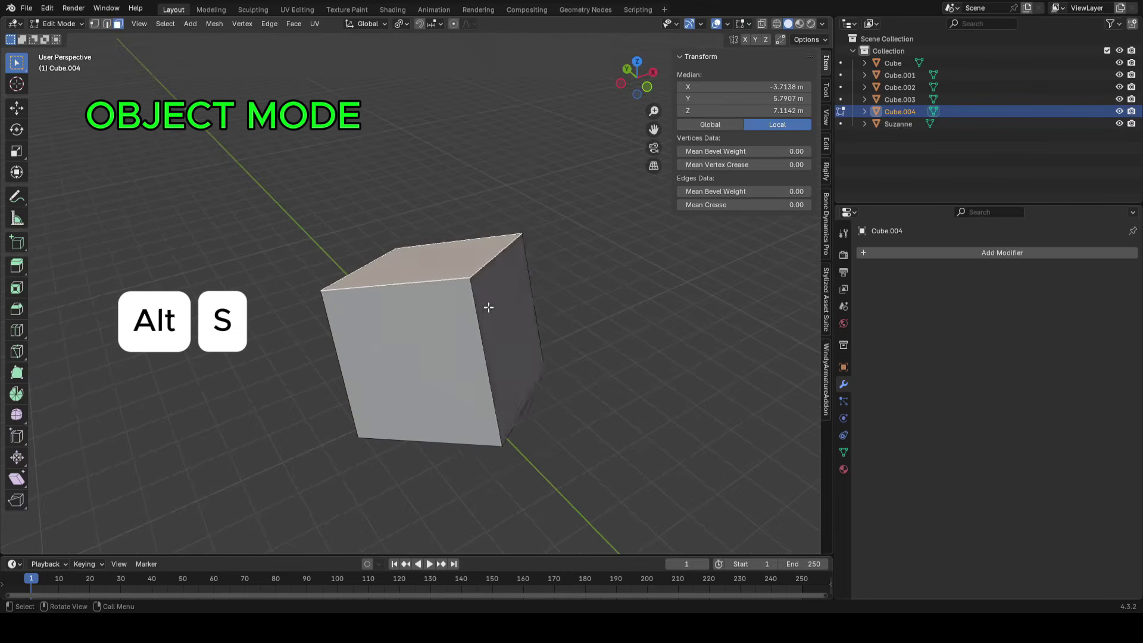
click(505, 315)
key(alt+s)
right_click(599, 274)
Return to Object Mode and delete the tilted cube
key(Tab)
middle_drag(599, 275, 451, 292)
key(x)
click(480, 352)
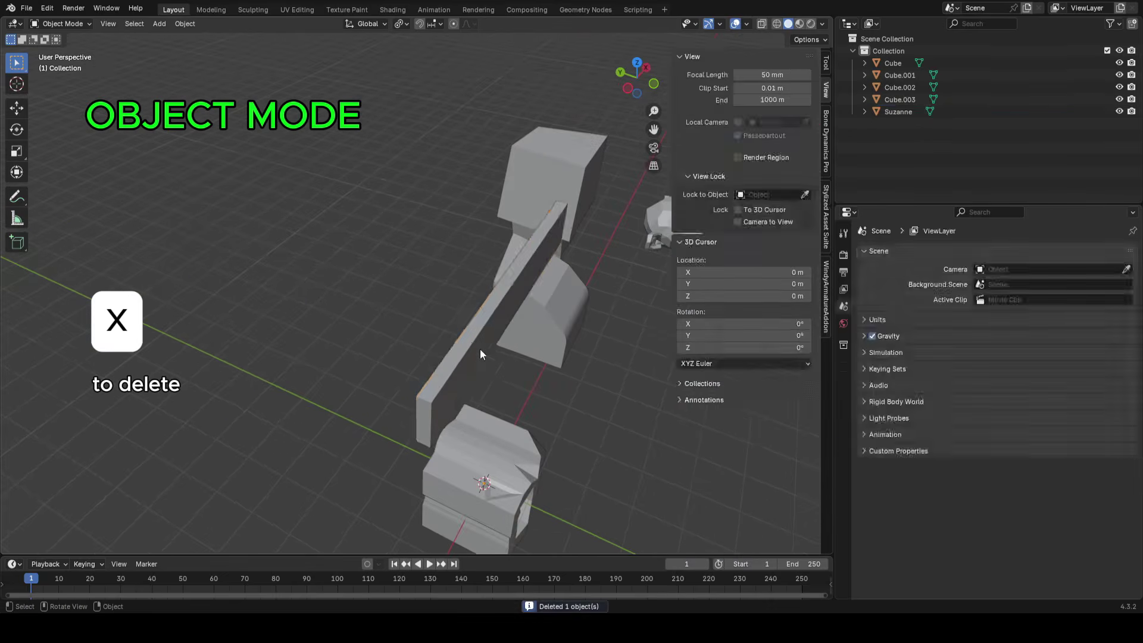
Select the long beam Cube.003, enter Edit Mode and bevel an edge loop on it
click(480, 350)
middle_drag(506, 343, 545, 335)
key(Tab)
middle_drag(430, 370, 294, 369)
key(Tab)
key(Tab)
alt+click(295, 369)
middle_drag(389, 429, 335, 262)
key(ctrl+b)
click(506, 395)
Bevel the short middle edge on the beam's end face with two segments and an offset of about 0.13 m
click(335, 262)
shift+middle_drag(444, 312, 479, 321)
scroll(426, 325, up, 1)
key(ctrl+b)
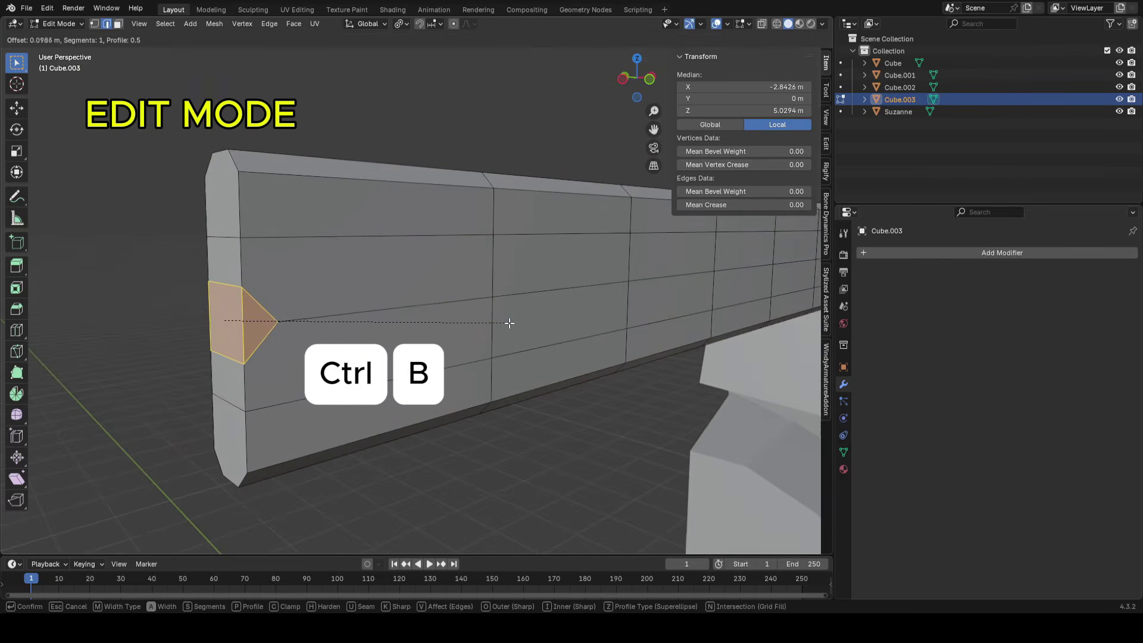
scroll(518, 320, up, 1)
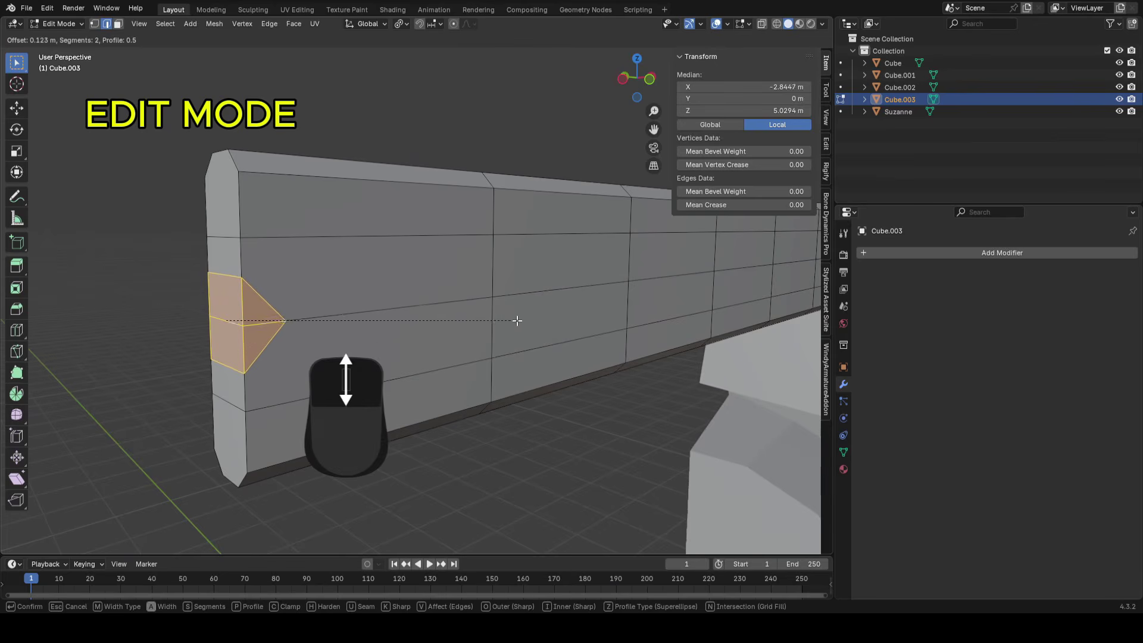
click(455, 341)
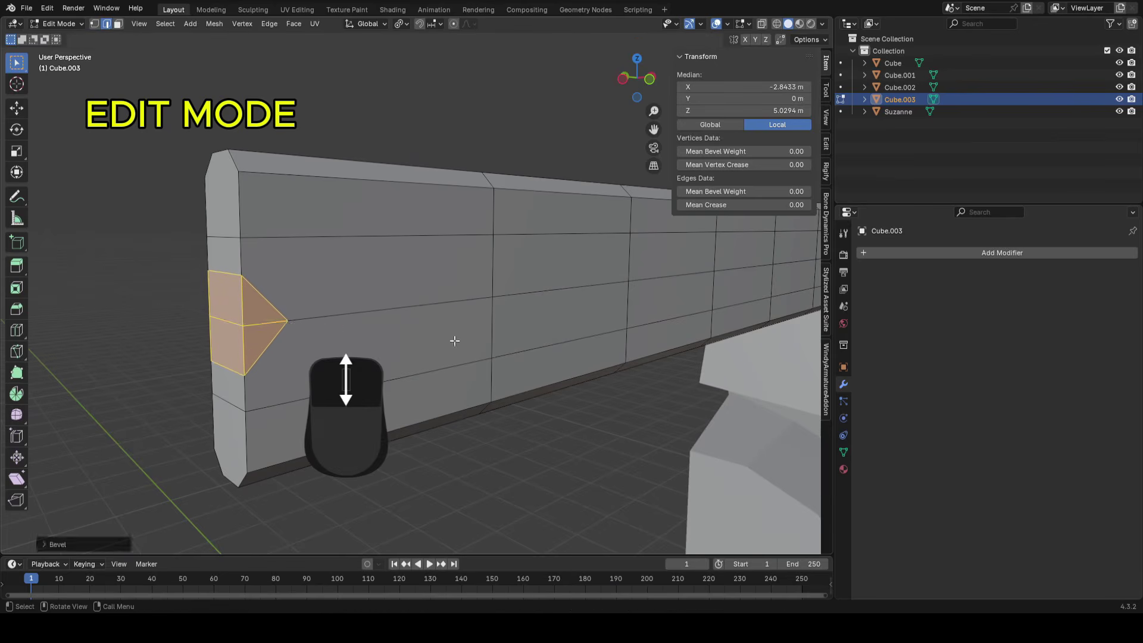
Merge the bevel's tip vertex at last into the centre vertex of the neighbouring edge loop
key(1)
click(289, 322)
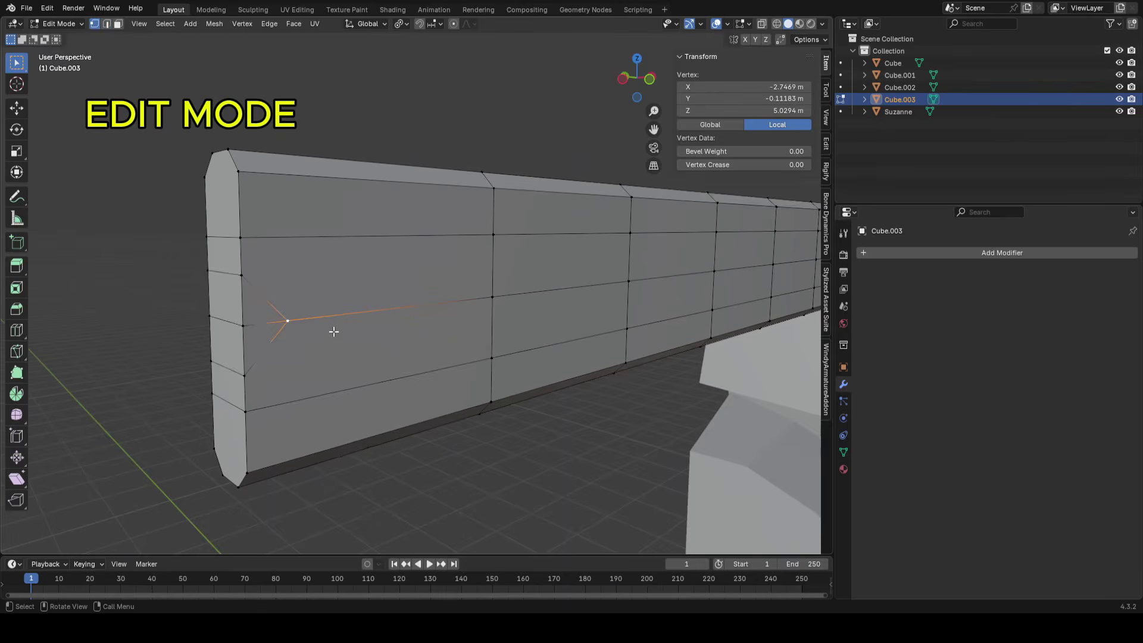
key(KP_Decimal)
scroll(447, 293, down, 14)
middle_drag(547, 285, 434, 314)
middle_drag(435, 314, 446, 308)
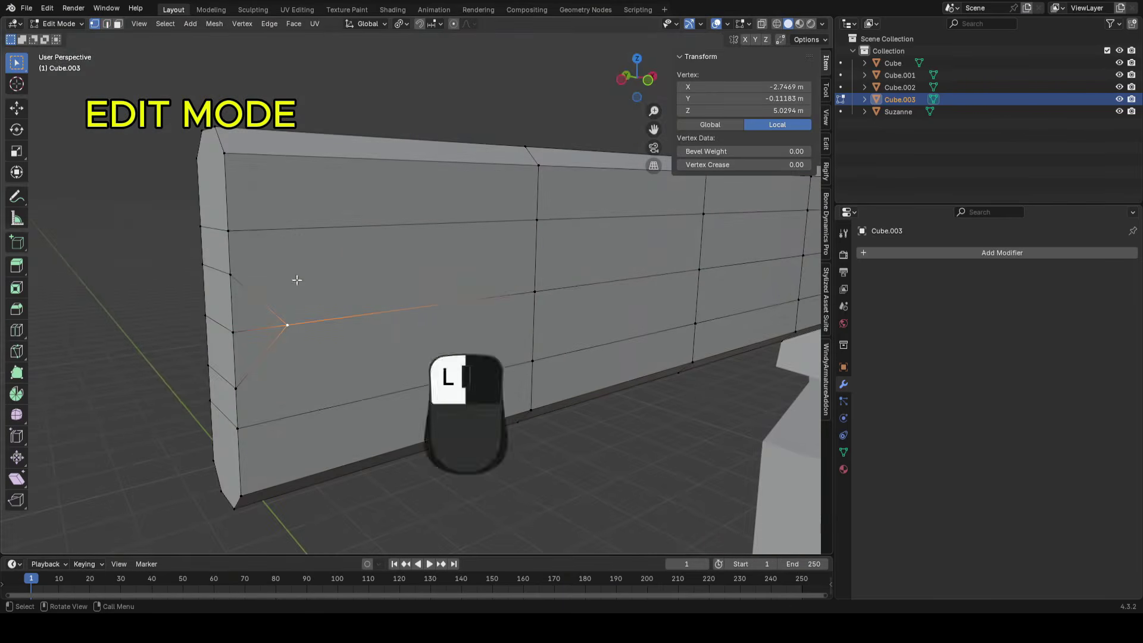
shift+click(537, 294)
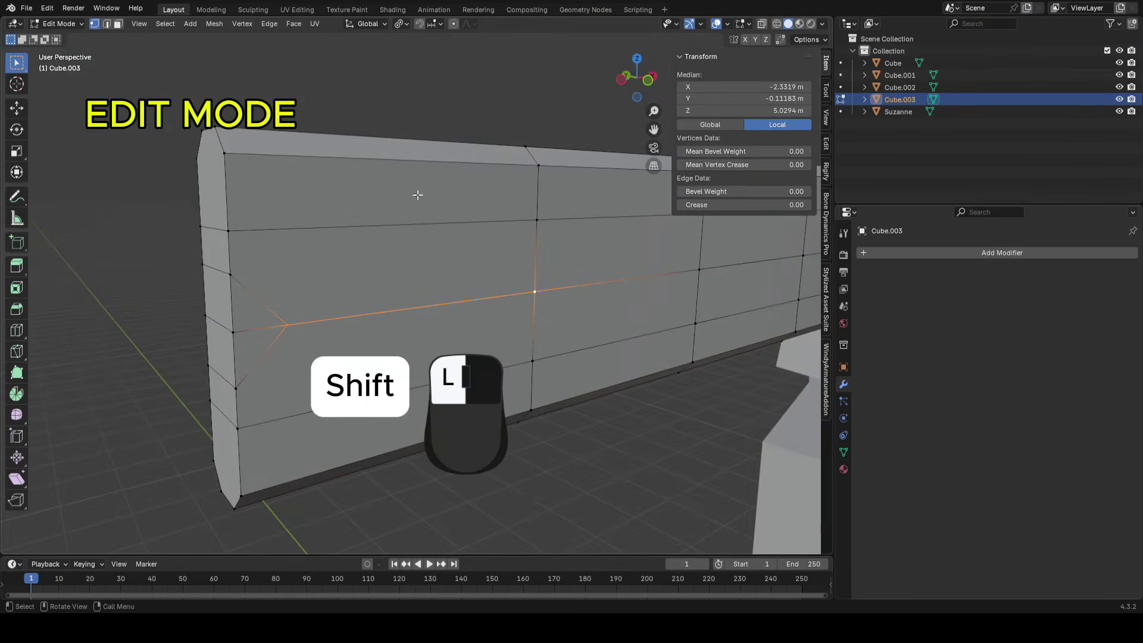
key(m)
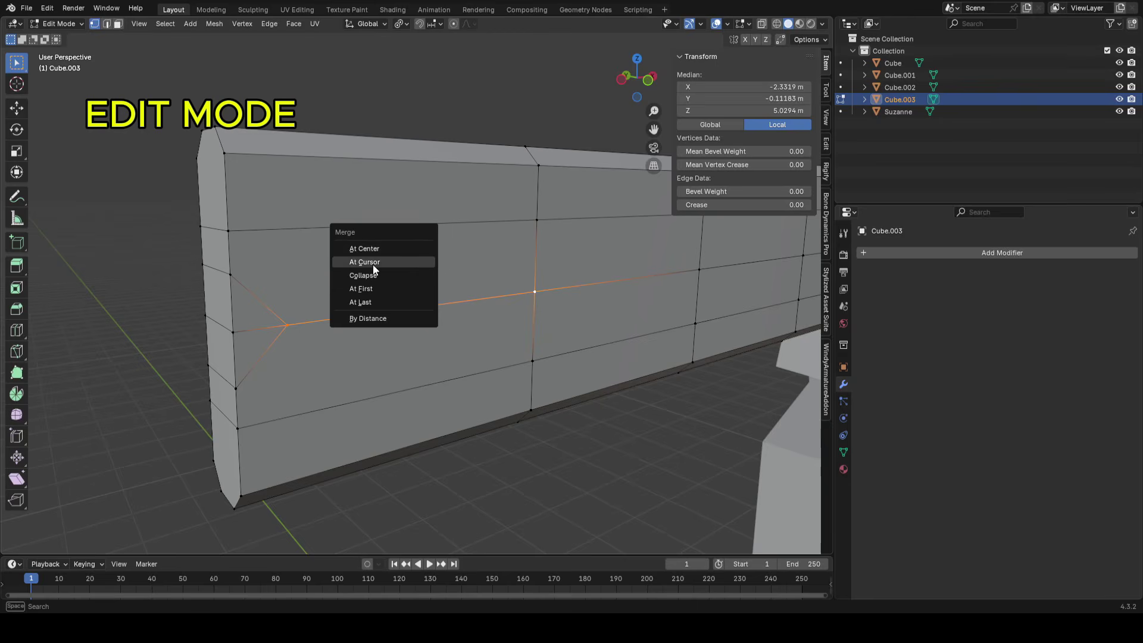
click(384, 302)
Push the middle edge of the beam's end face inward with Shrink/Fatten to form a notch
middle_drag(513, 293, 363, 283)
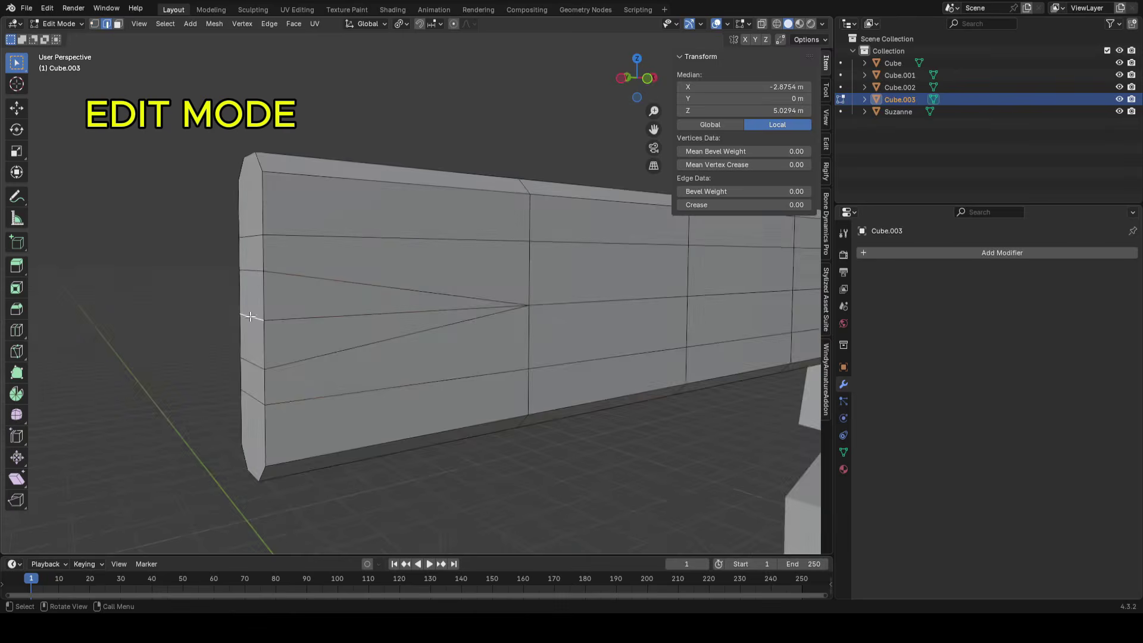
middle_drag(309, 322, 556, 334)
key(alt+s)
click(448, 327)
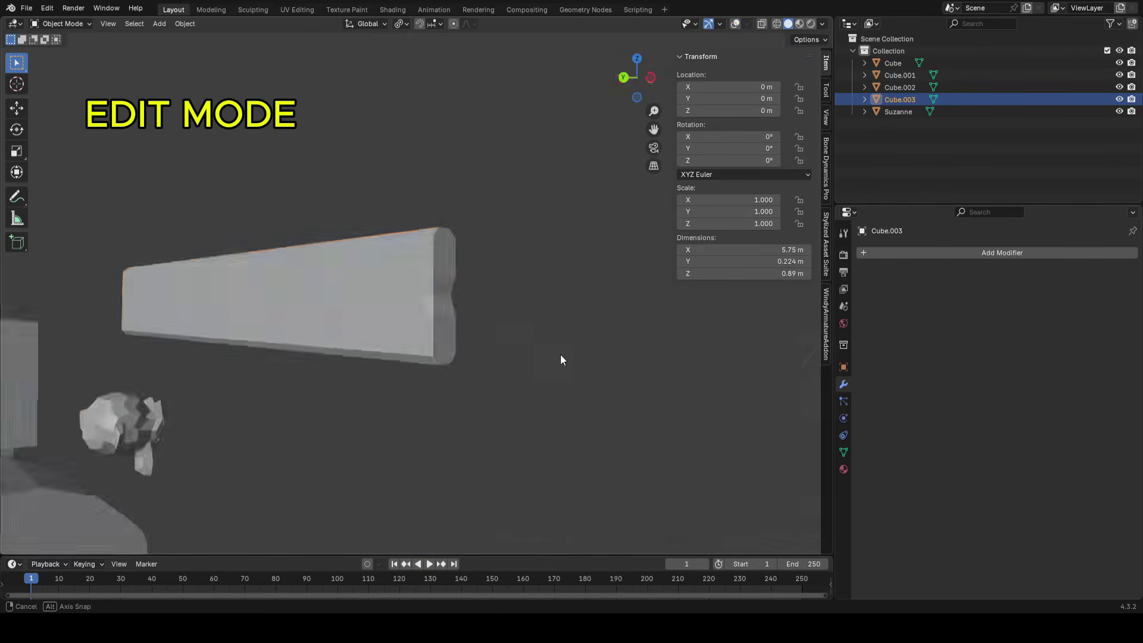
middle_drag(561, 360, 448, 382)
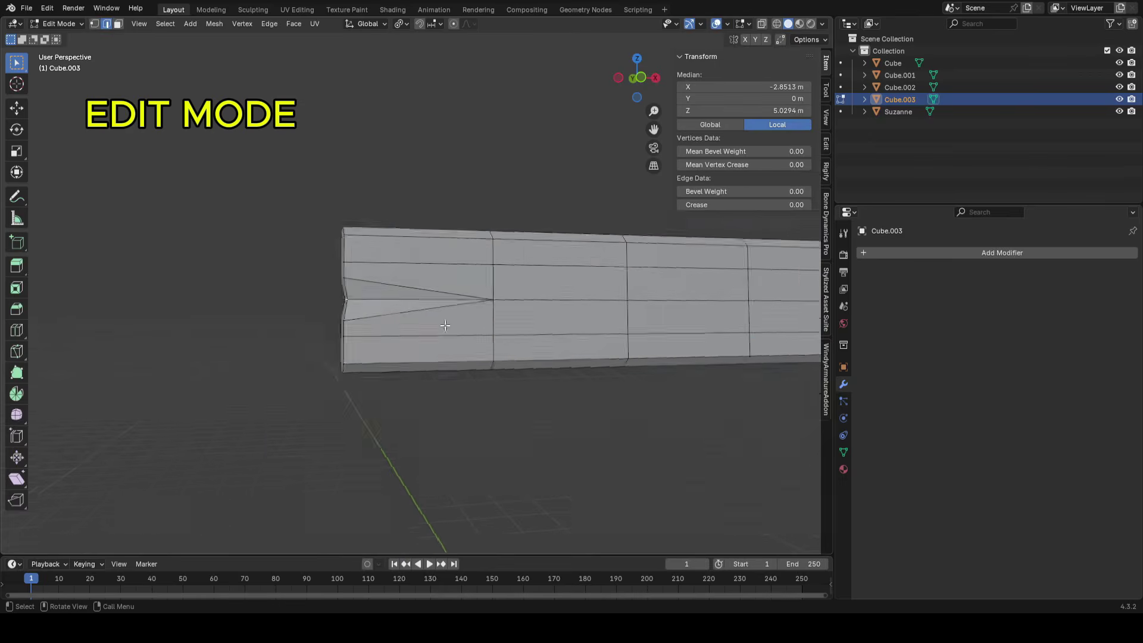
Try sliding the notch's tip vertex along its edges and moving it along the Z axis
scroll(612, 323, up, 3)
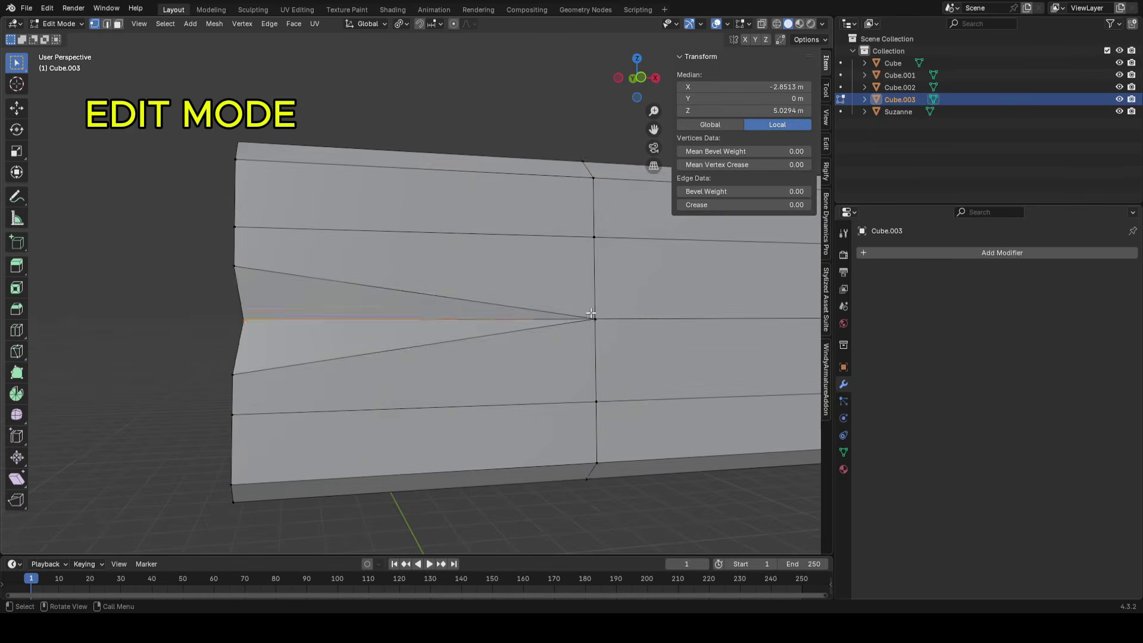
click(591, 313)
scroll(591, 313, down, 3)
middle_drag(591, 313, 502, 345)
scroll(508, 339, up, 3)
key(g)
key(g)
right_click(612, 337)
middle_drag(607, 337, 581, 335)
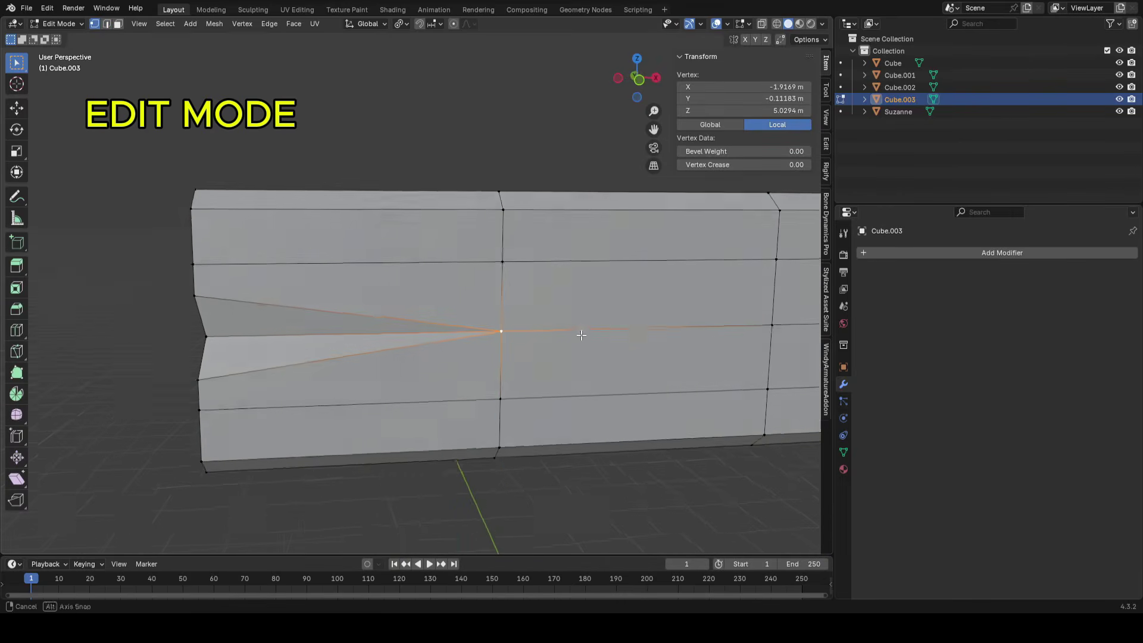
key(g)
key(z)
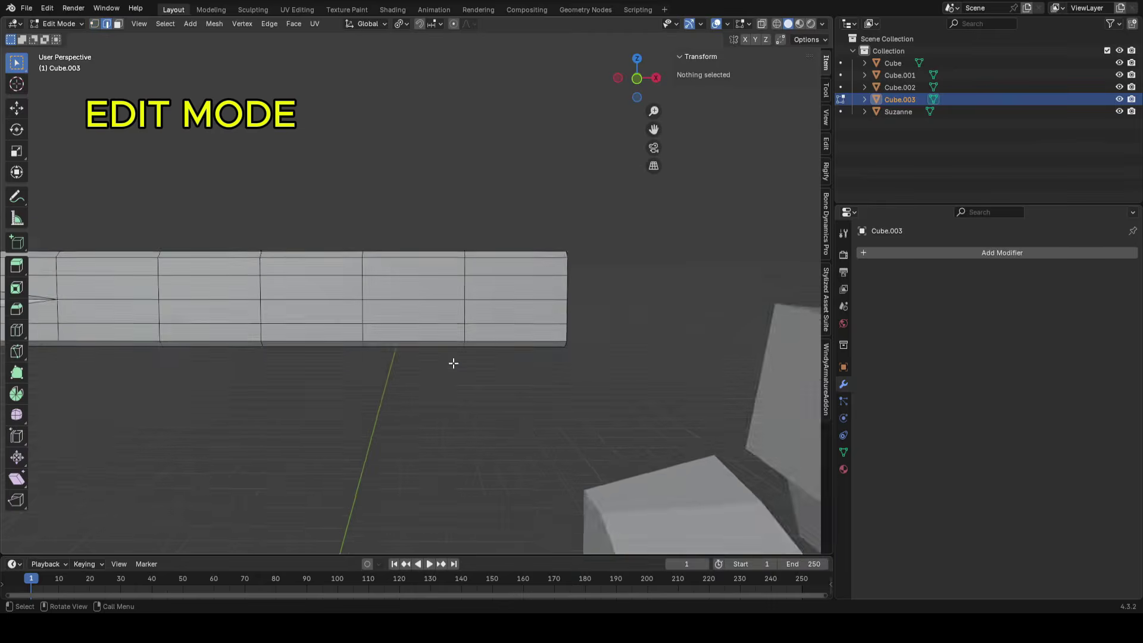
Bevel the centre edges running two segments along both sides and across the beam's other end, with two segments and about 0.093 m offset
scroll(453, 363, up, 2)
click(391, 308)
shift+click(550, 306)
middle_drag(551, 306, 419, 308)
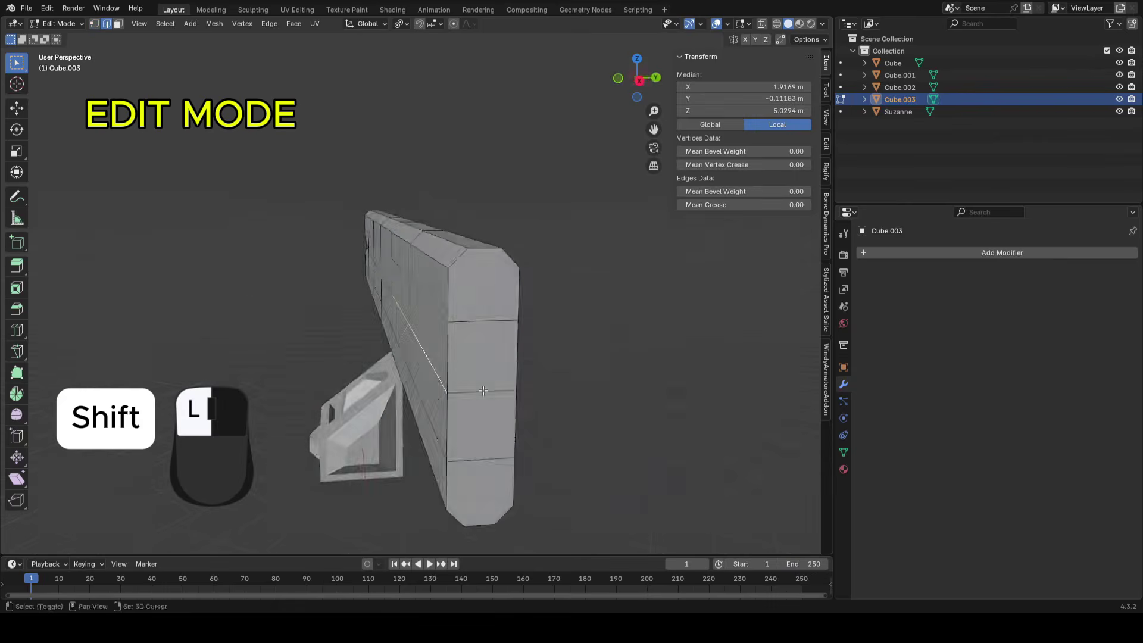
shift+click(483, 391)
middle_drag(482, 390, 398, 382)
shift+click(432, 310)
middle_drag(433, 310, 669, 377)
key(ctrl+b)
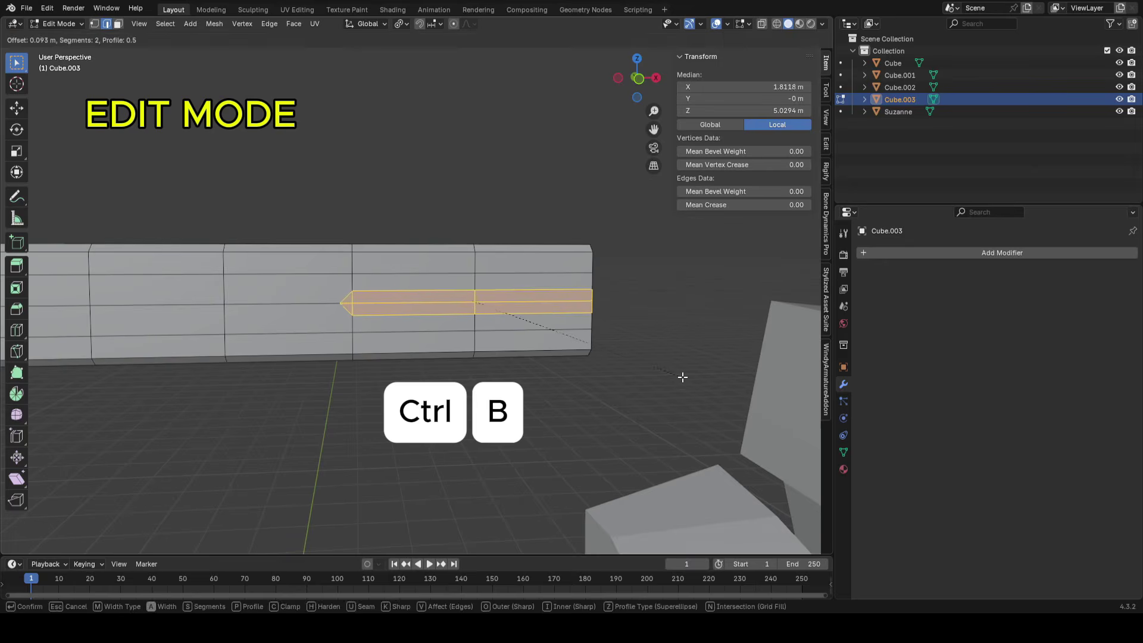
click(683, 376)
Merge the new bevel's tip vertex at last into the next loop's centre vertex on both sides of the beam
scroll(440, 340, up, 2)
key(1)
shift+middle_drag(351, 322, 478, 345)
click(430, 339)
shift+click(273, 336)
key(m)
click(409, 332)
key(m)
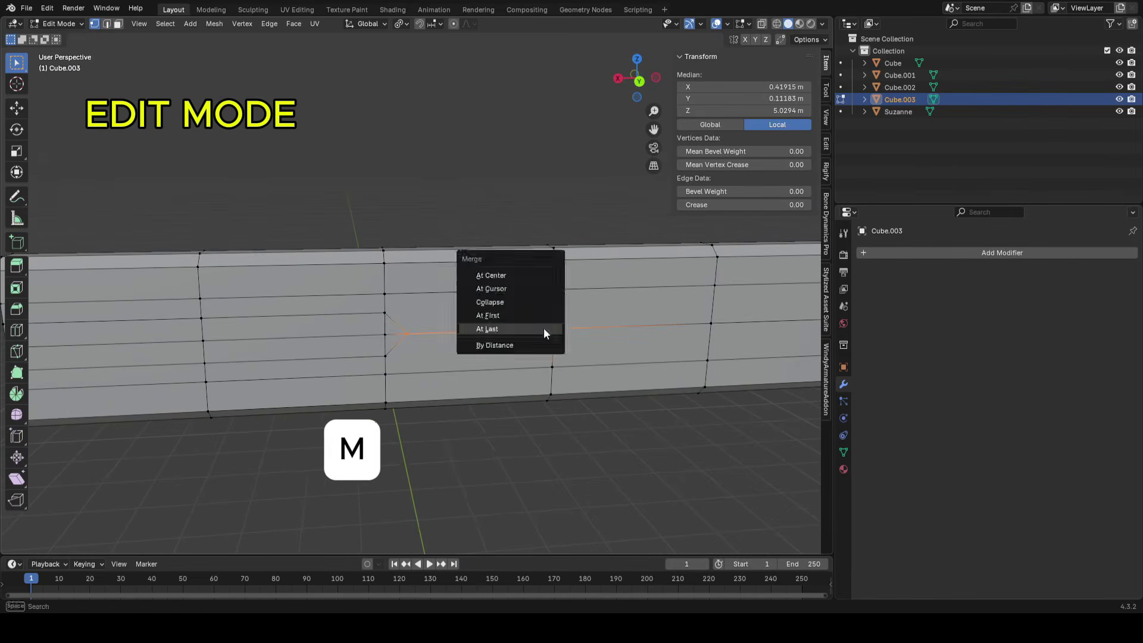
click(544, 328)
Sink the centre edges on both sides and across the end inward with Shrink/Fatten to carve a longer groove
middle_drag(544, 328, 533, 313)
click(438, 304)
shift+click(239, 303)
middle_drag(240, 303, 543, 324)
ctrl+click(452, 312)
key(ctrl+z)
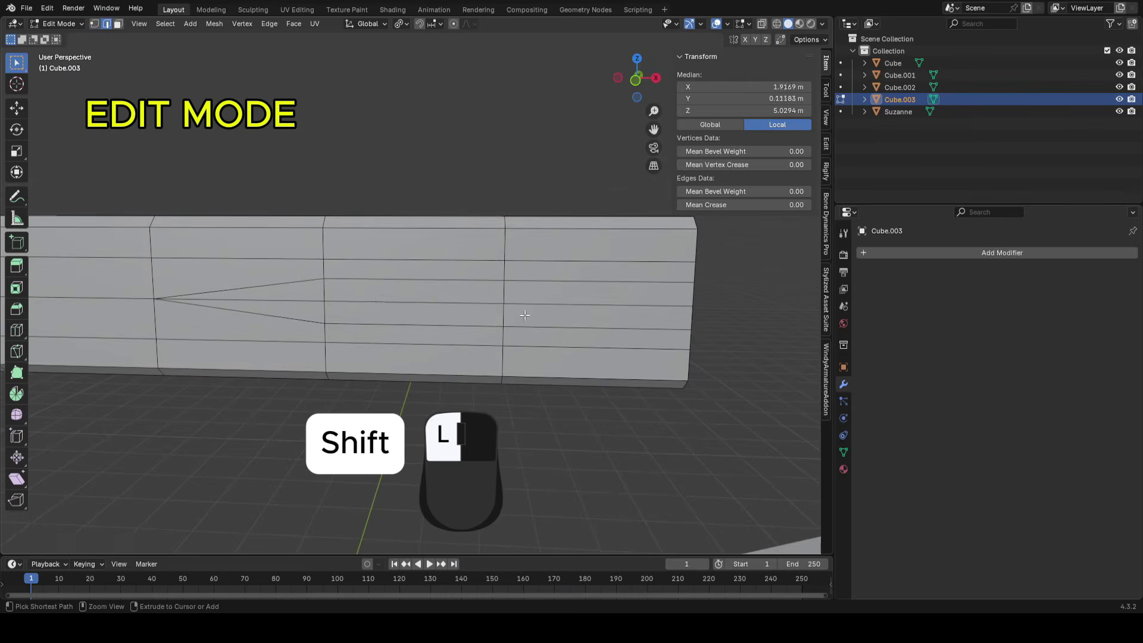
shift+click(381, 296)
middle_drag(381, 296, 673, 387)
key(alt+s)
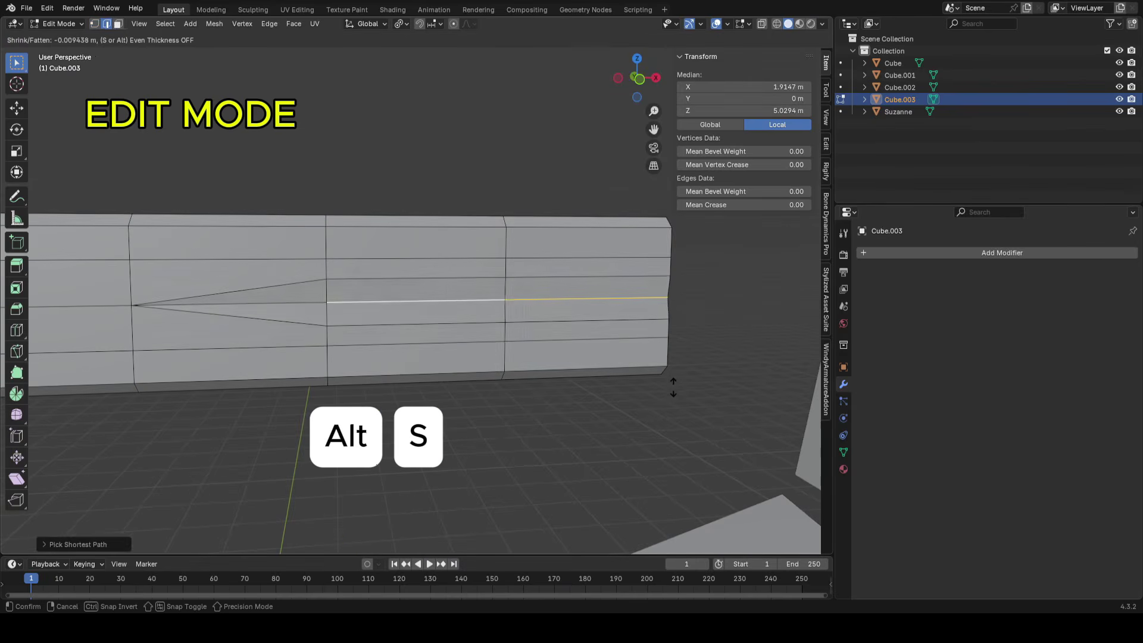
click(673, 410)
Lower the groove's upper lip vertex on the first loop from the beam's end to make the crack uneven
middle_drag(594, 380, 340, 378)
key(alt+shift+z)
scroll(387, 332, up, 6)
key(1)
shift+middle_drag(388, 332, 442, 316)
click(379, 301)
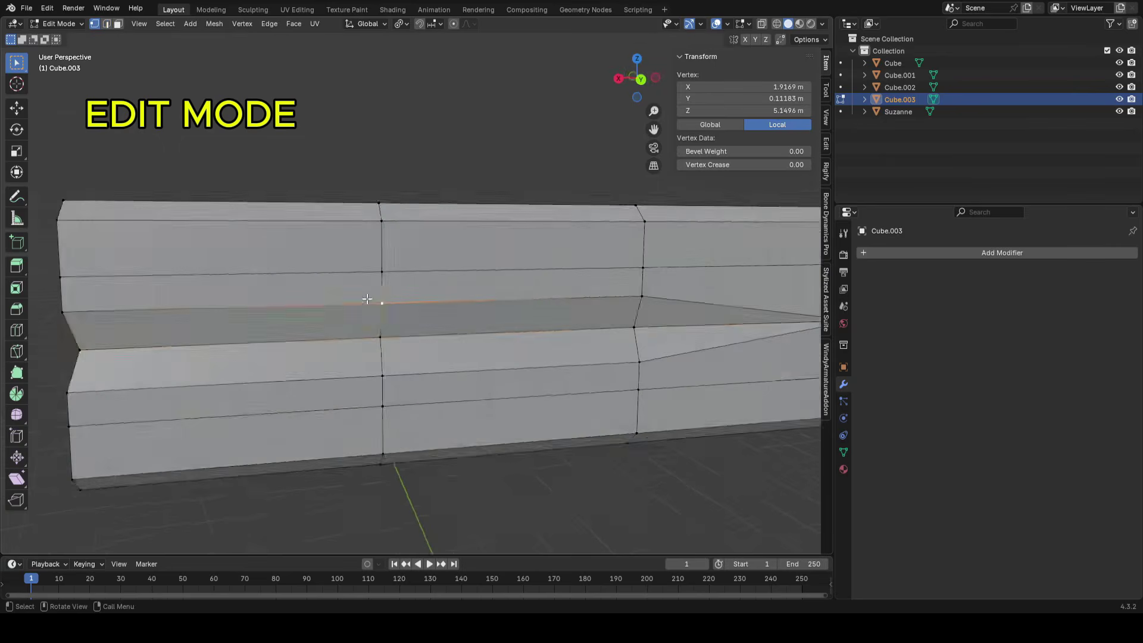
scroll(452, 316, down, 2)
key(g)
click(514, 329)
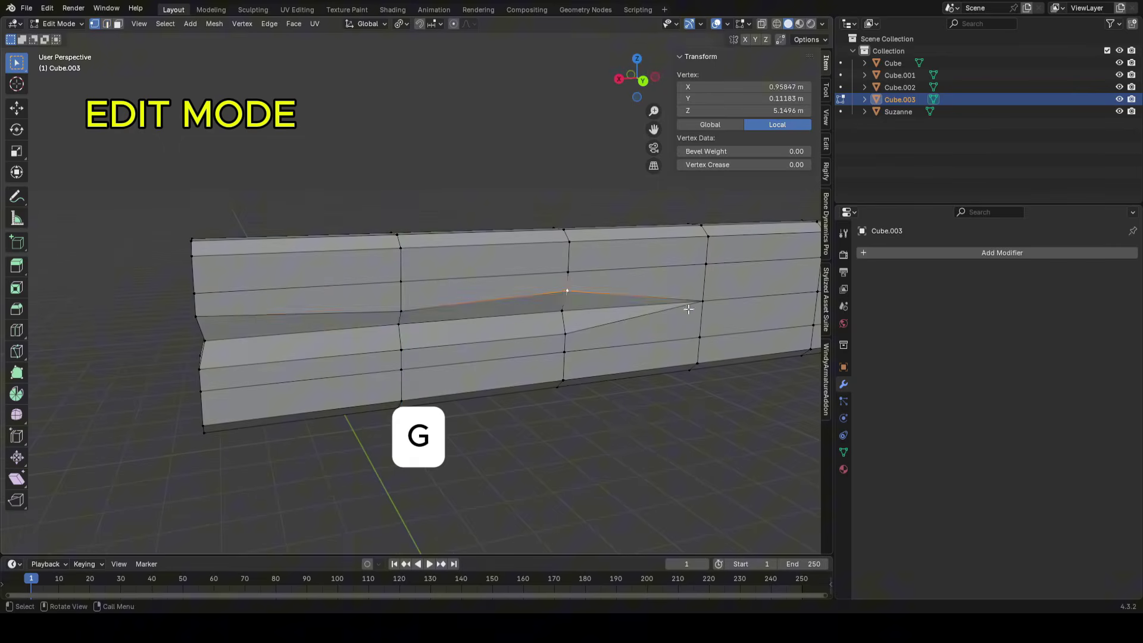
Shift a vertex of the longer groove along Y to make the crack uneven
click(688, 309)
middle_drag(688, 309, 648, 310)
key(g)
key(y)
click(597, 310)
middle_drag(429, 345, 741, 338)
On the beam's opposite side, lower the groove's upper lip vertex on the first loop from the end and raise the one at the end
click(436, 290)
key(g)
key(z)
click(434, 296)
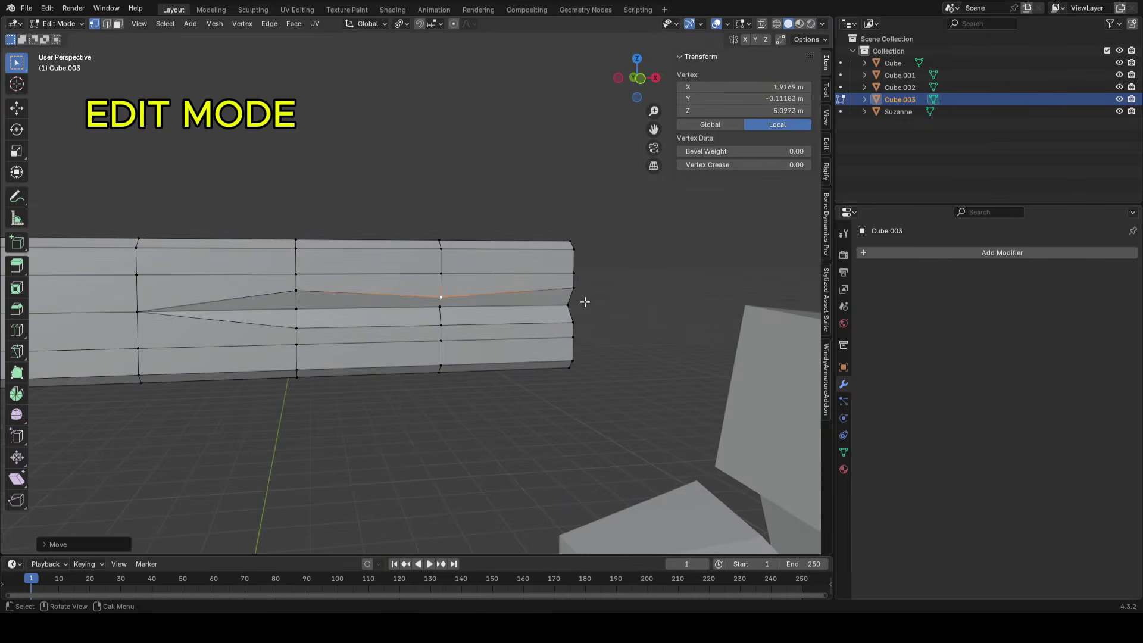
key(g)
key(z)
click(578, 284)
Move the groove's lower lip vertex on the second loop from the end, leave Edit Mode and deselect the beam
click(446, 296)
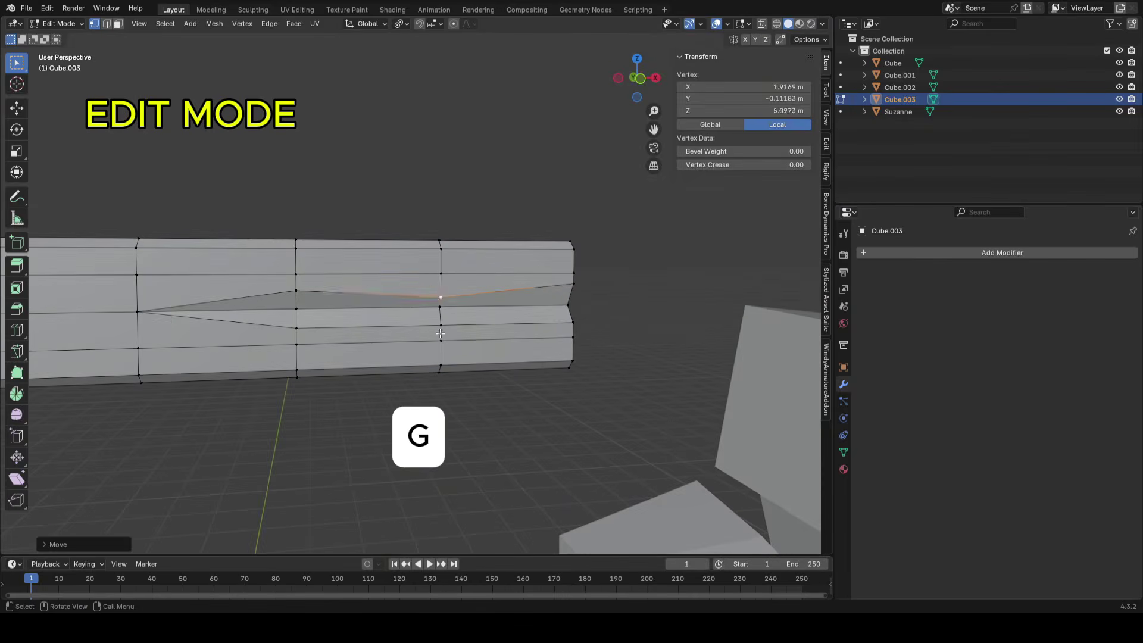
key(g)
click(308, 320)
scroll(508, 319, down, 5)
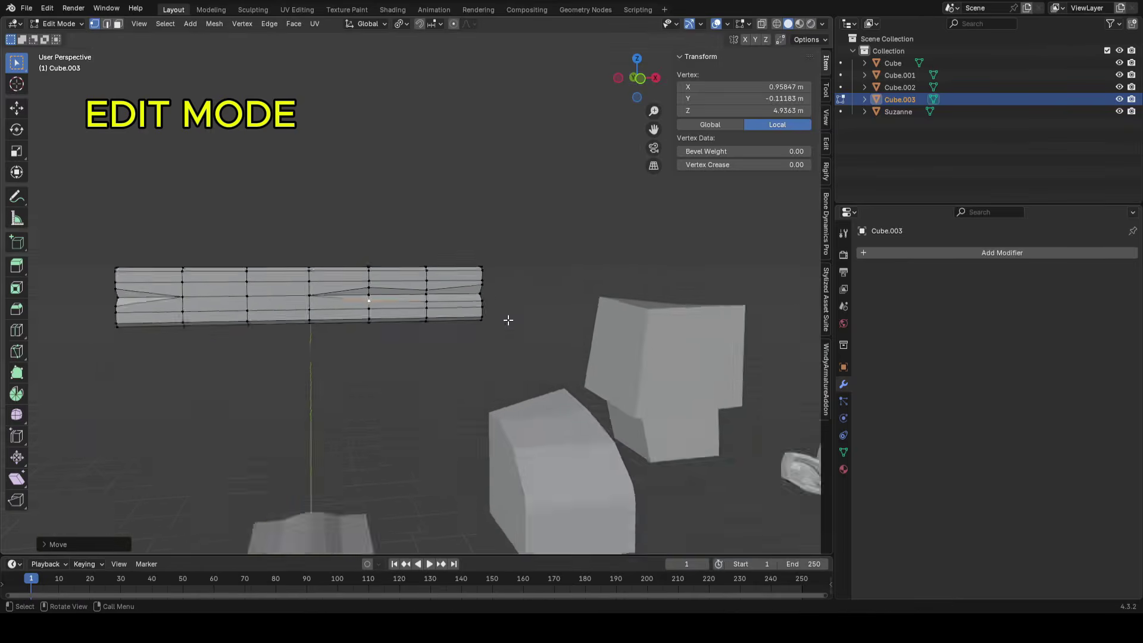
key(Tab)
middle_drag(507, 319, 481, 267)
scroll(414, 291, down, 3)
middle_drag(414, 296, 465, 305)
click(501, 299)
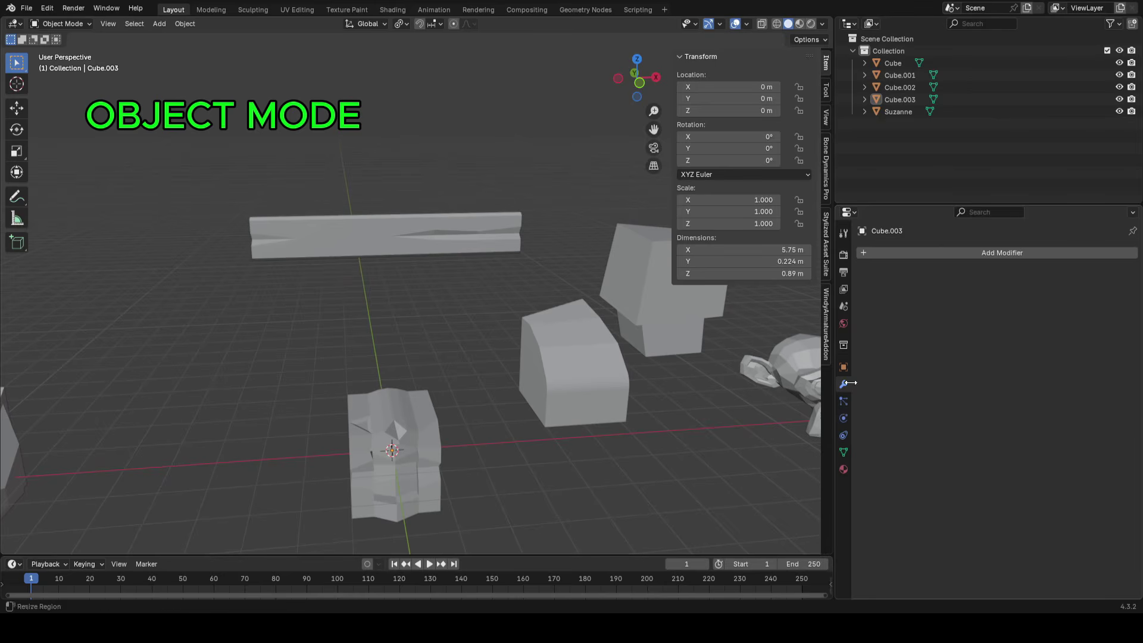
Add a monkey mesh and raise it along Z to about 7.75 m, above the beam
click(939, 253)
key(shift+a)
click(465, 449)
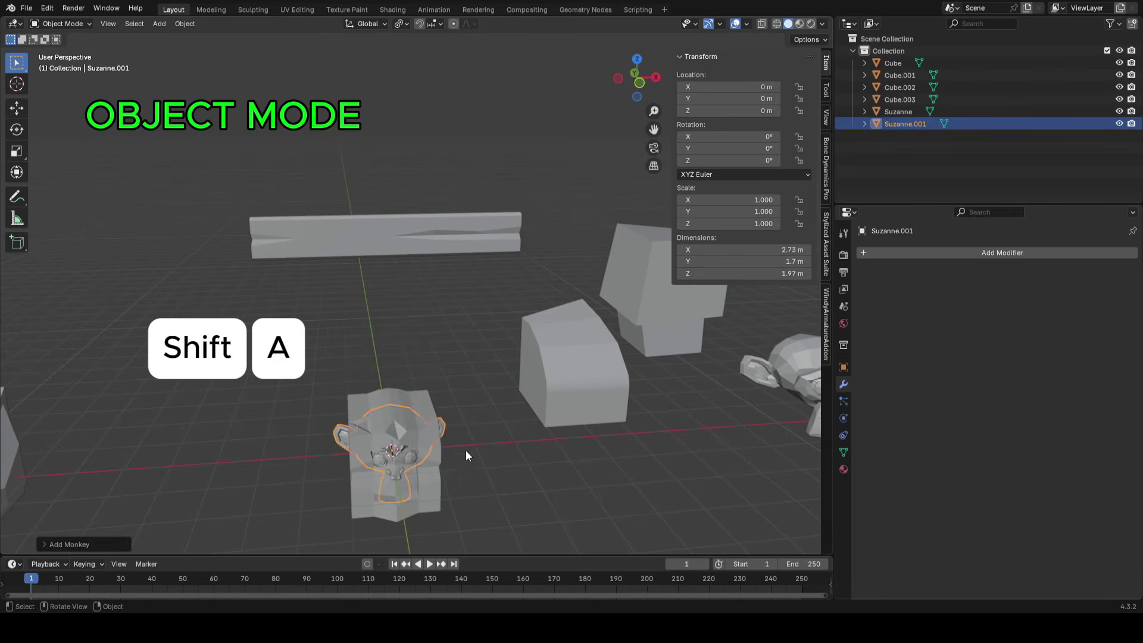
key(g)
key(z)
click(469, 113)
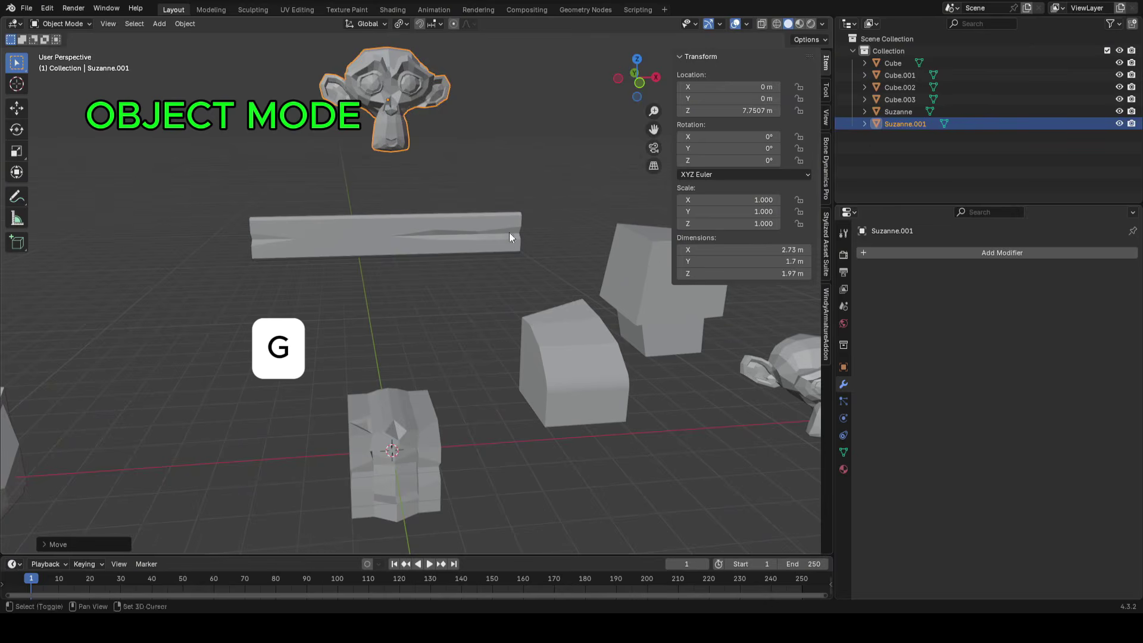
Add a Subdivision Surface modifier to the new monkey head and remove it again
shift+middle_drag(509, 233, 543, 300)
scroll(538, 285, up, 2)
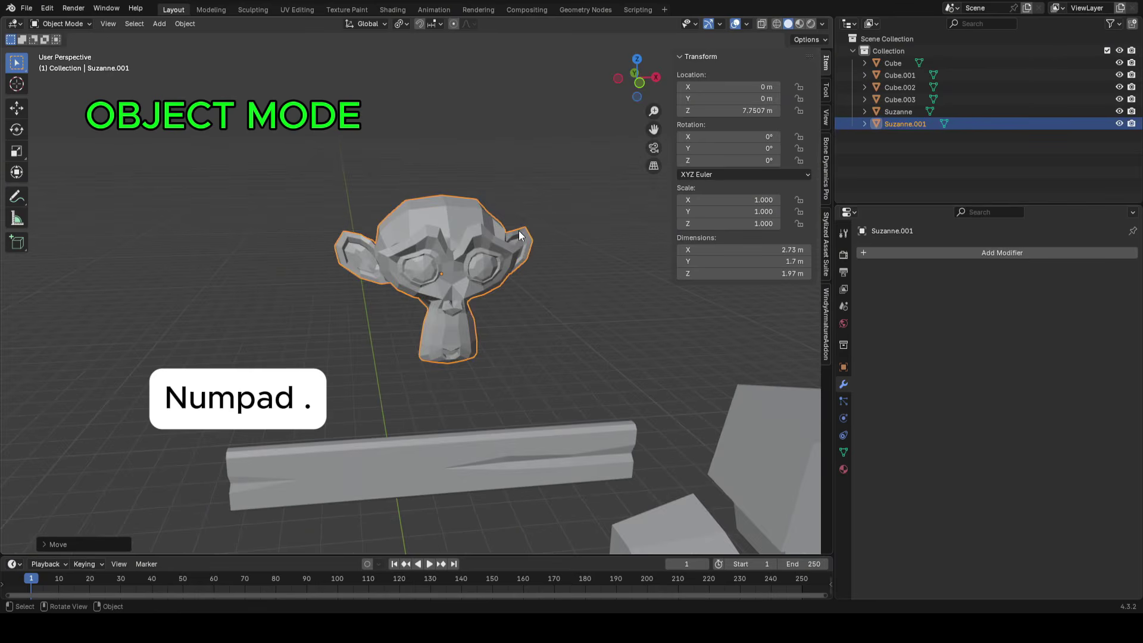
scroll(519, 230, up, 3)
middle_drag(507, 231, 526, 266)
key(Tab)
key(3)
key(Tab)
scroll(527, 272, up, 2)
click(971, 252)
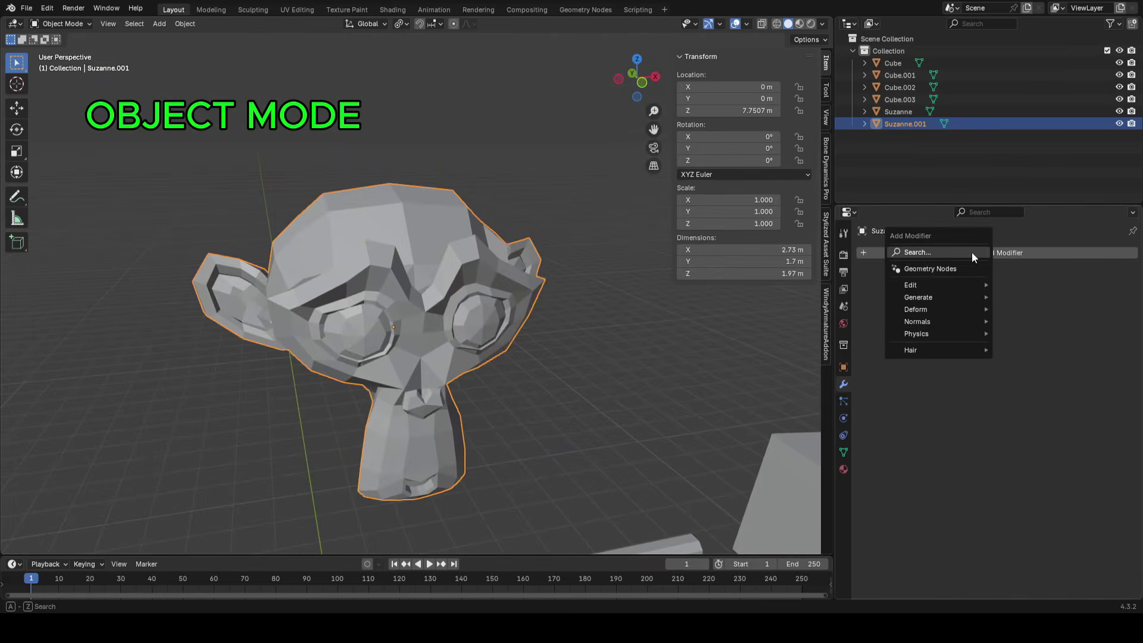
click(931, 252)
text(subdivis)
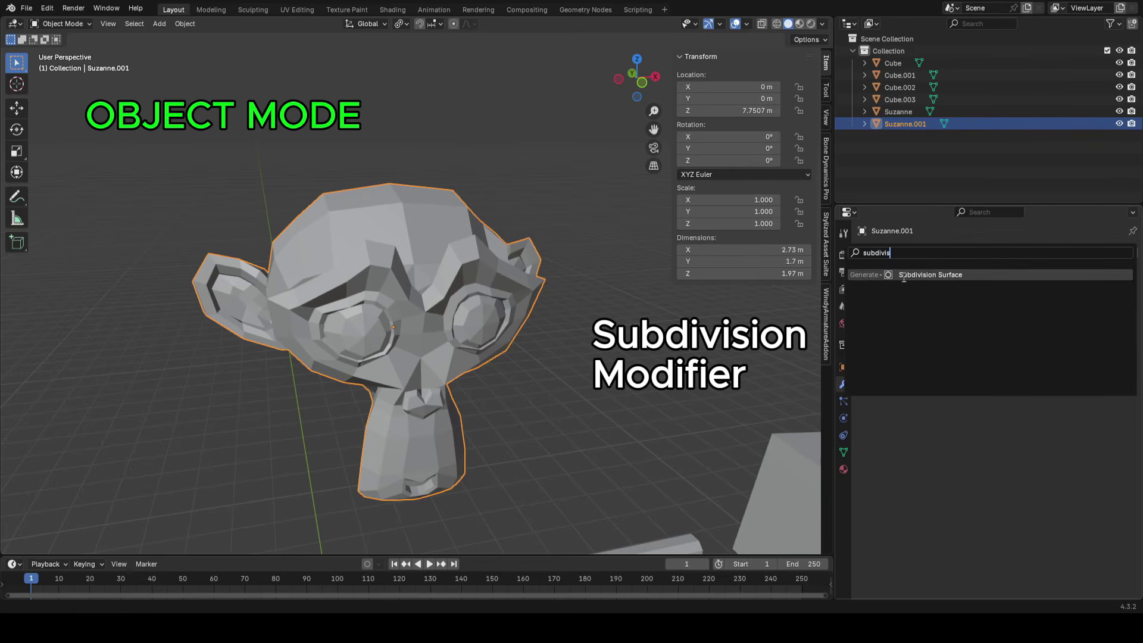
click(951, 275)
shift+middle_drag(572, 341, 585, 328)
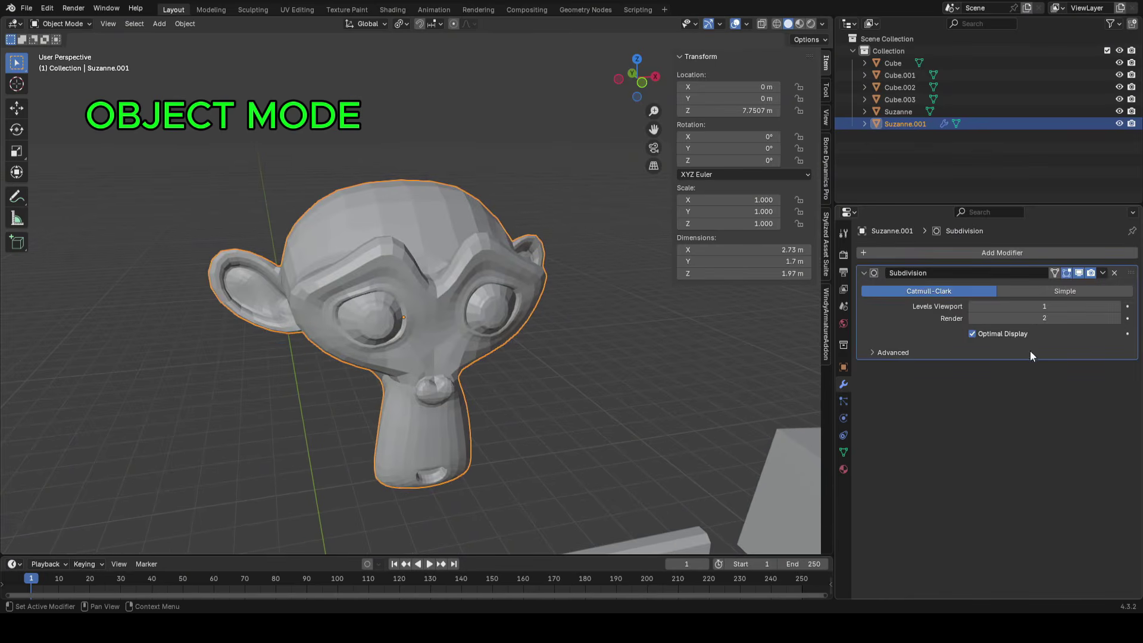
click(1114, 273)
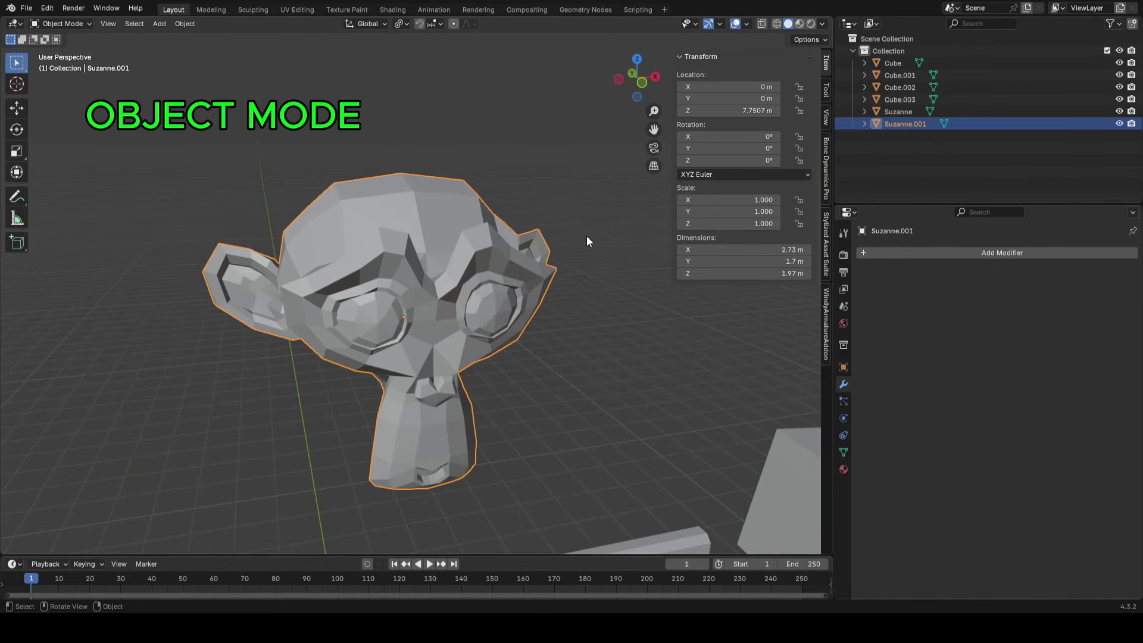
Give the monkey head a Catmull-Clark Subdivision modifier with viewport level 2
key(ctrl+1)
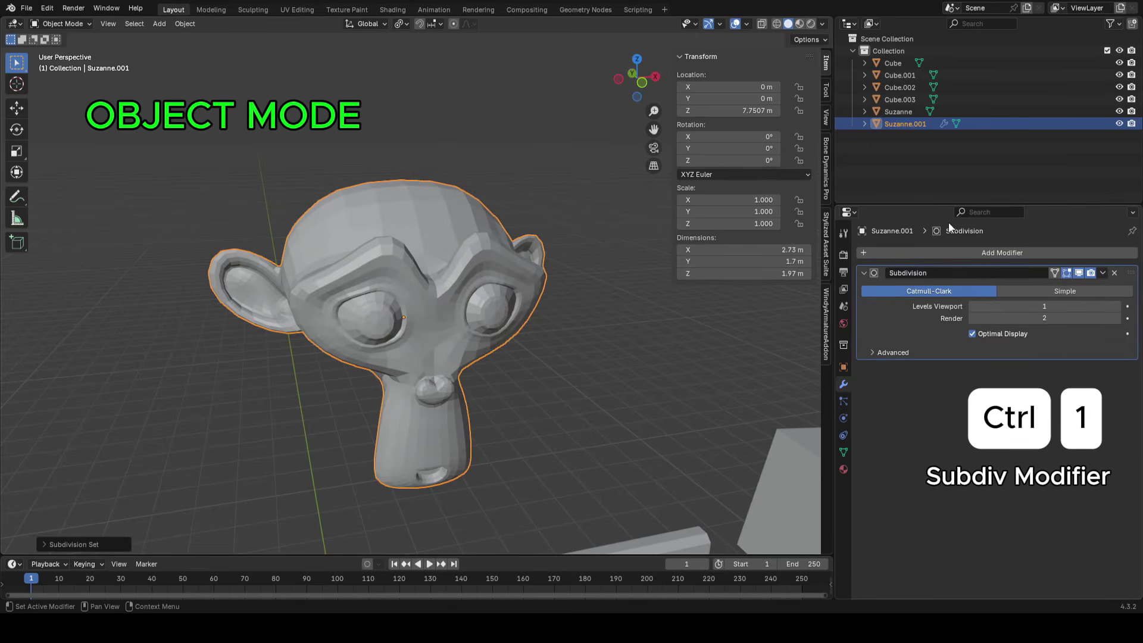
click(970, 305)
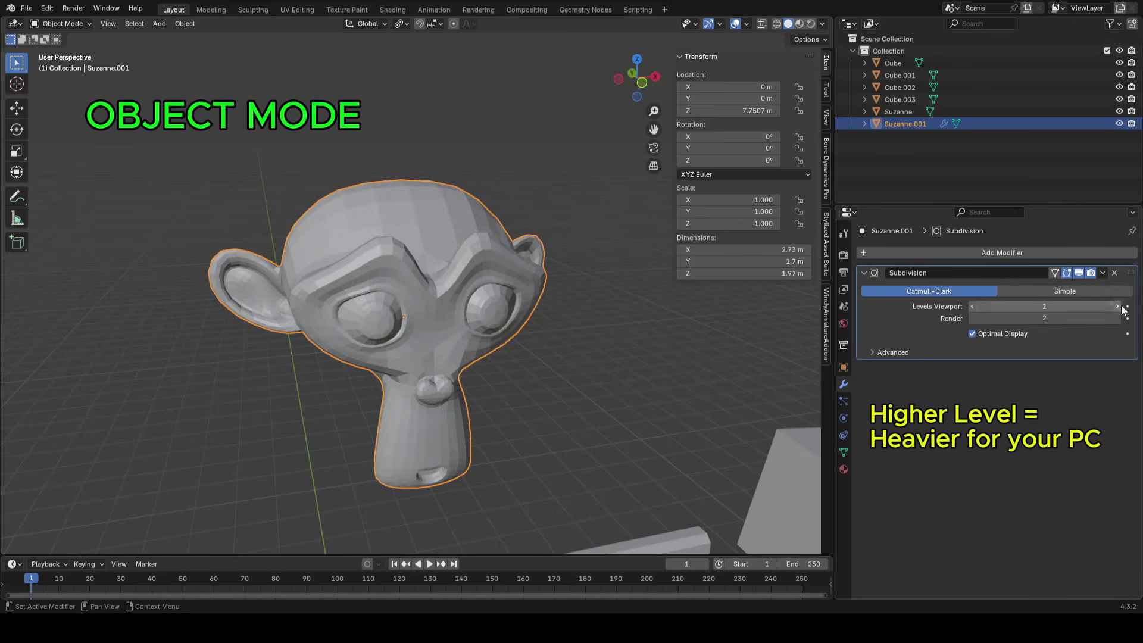
mouse_move(531, 333)
middle_down()
mouse_move(450, 334)
mouse_move(447, 236)
mouse_move(362, 278)
mouse_move(449, 276)
middle_up()
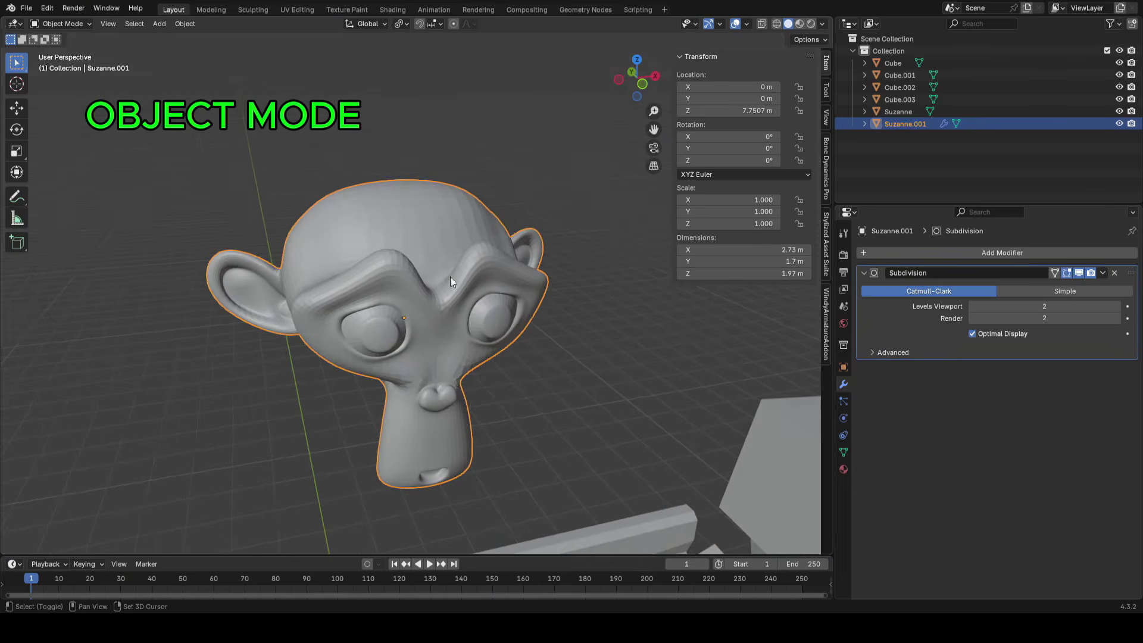
Add a cube and move it up and away from the monkey head, to about X -3, Y 1.14, Z 10.16 m
key(shift+a)
click(568, 226)
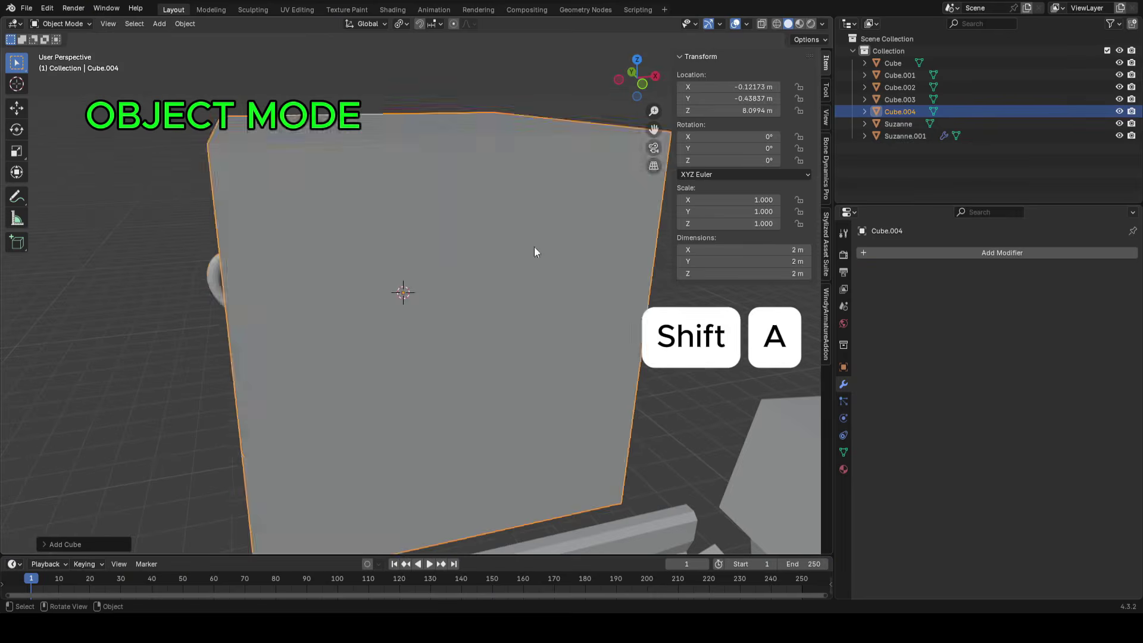
key(g)
key(g)
click(377, 197)
shift+middle_drag(381, 200, 524, 262)
Add a Subdivision Surface modifier to the new cube
key(Tab)
scroll(569, 286, up, 3)
mouse_move(530, 259)
middle_down()
mouse_move(574, 283)
mouse_move(531, 180)
mouse_move(534, 262)
middle_up()
key(Tab)
click(949, 253)
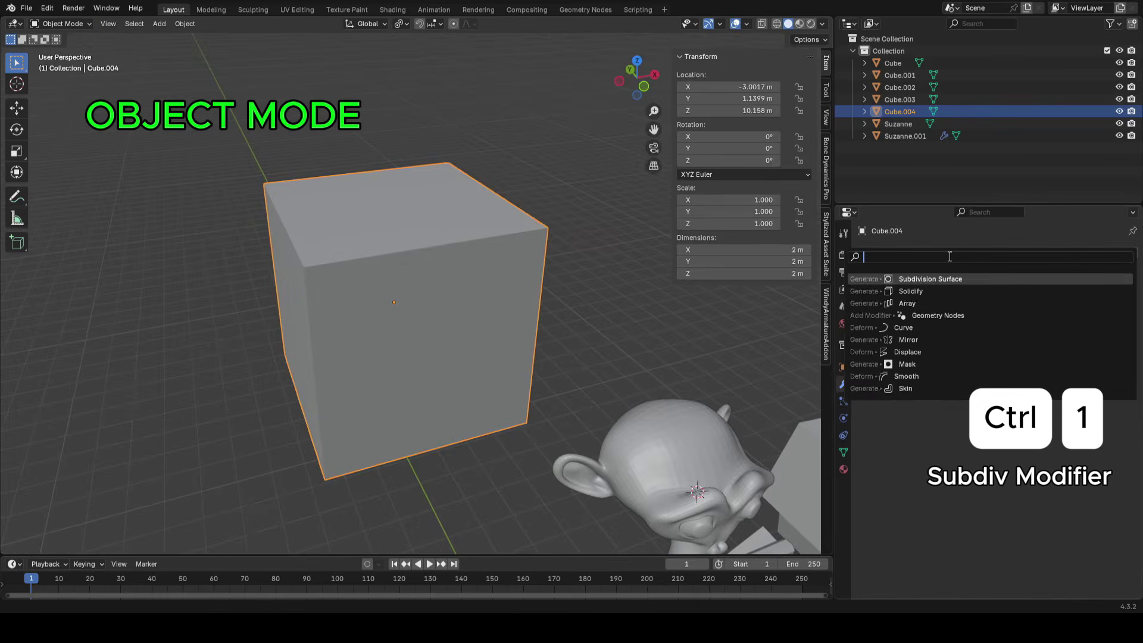
key(Return)
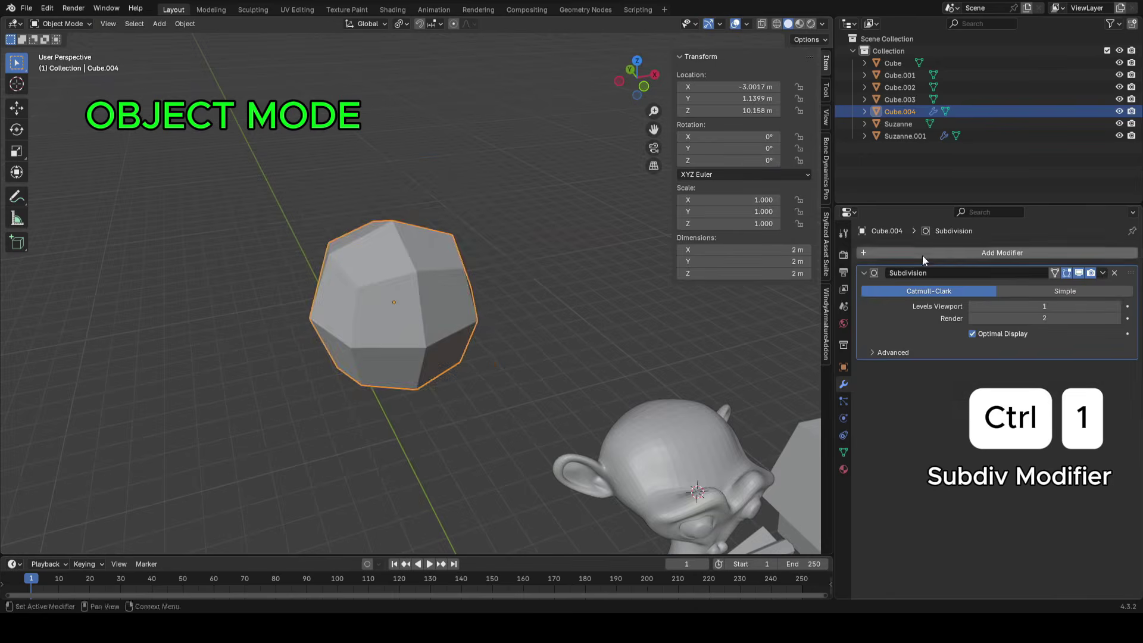
Compare the cube's original cage in Edit Mode with its subdivided shape in Object Mode
scroll(477, 320, up, 2)
key(Tab)
middle_drag(505, 297, 491, 306)
key(3)
click(554, 251)
middle_drag(555, 251, 533, 293)
key(Tab)
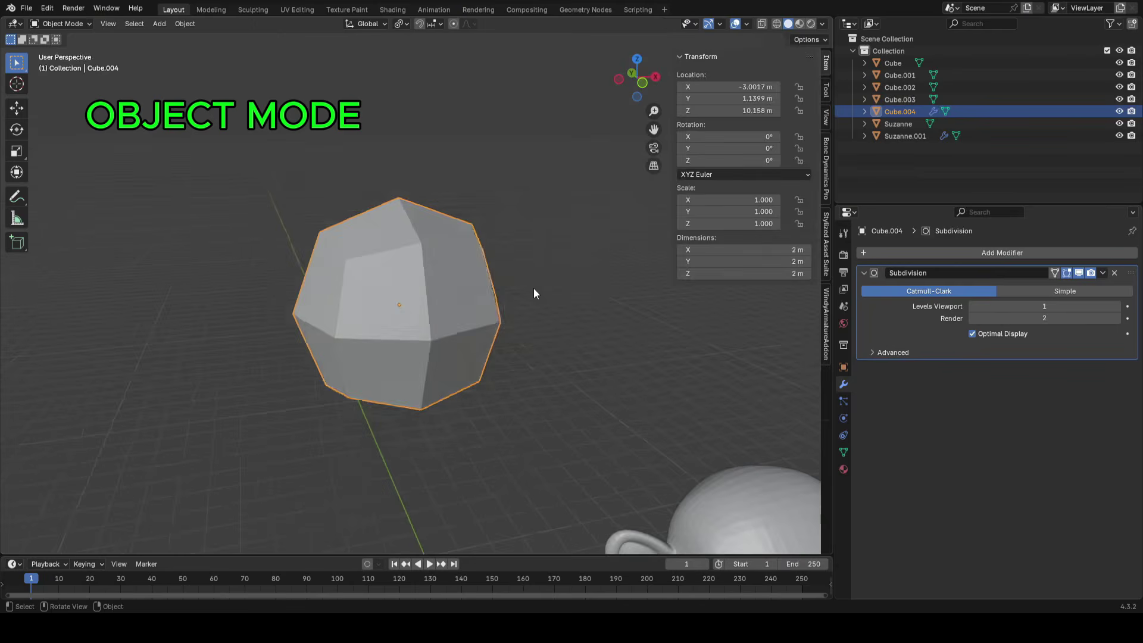
key(Tab)
middle_drag(292, 346, 416, 268)
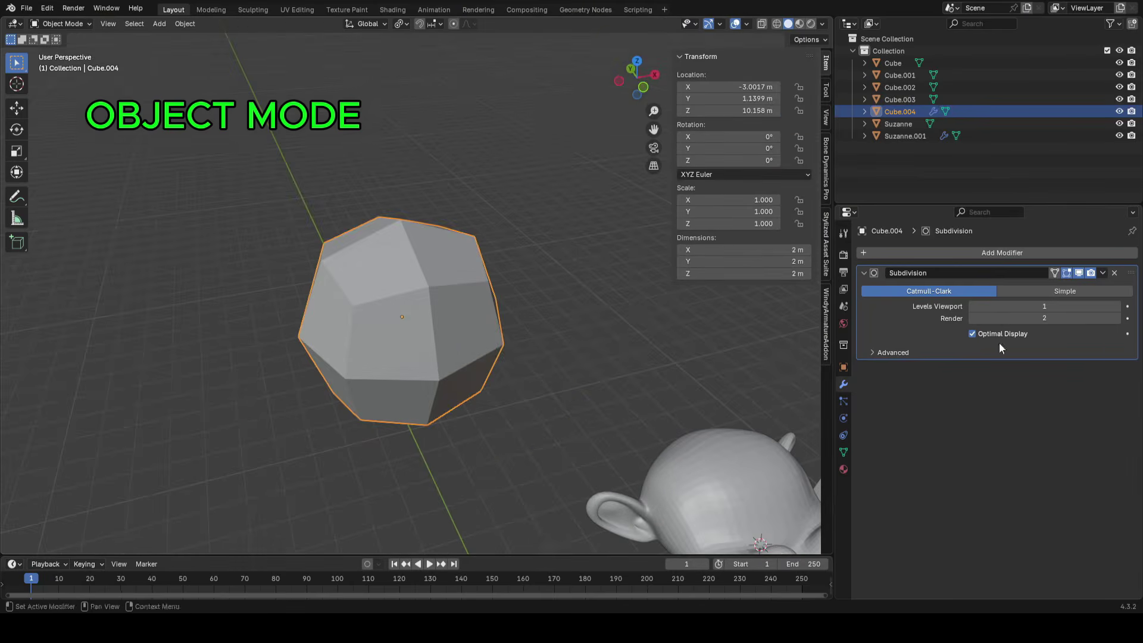
key(Tab)
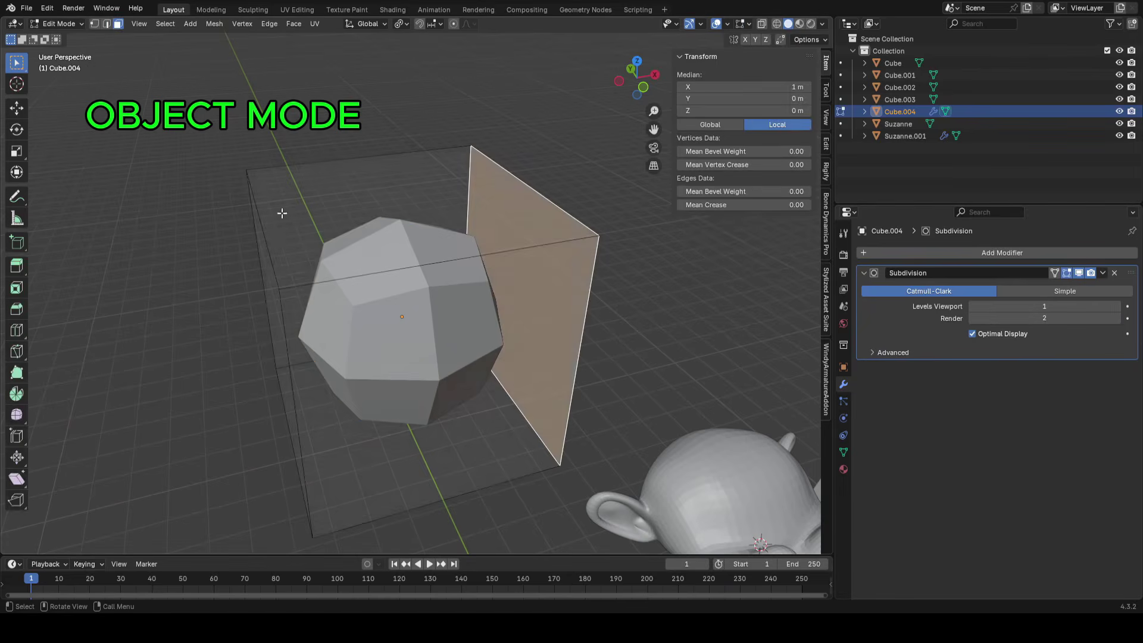
middle_drag(493, 261, 489, 269)
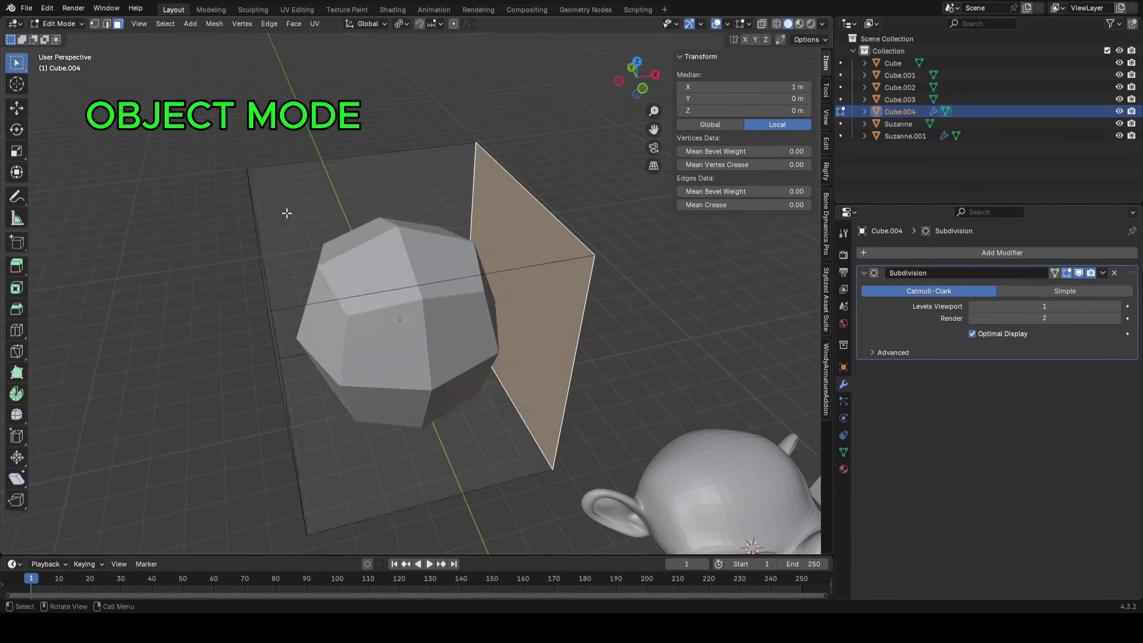
key(Tab)
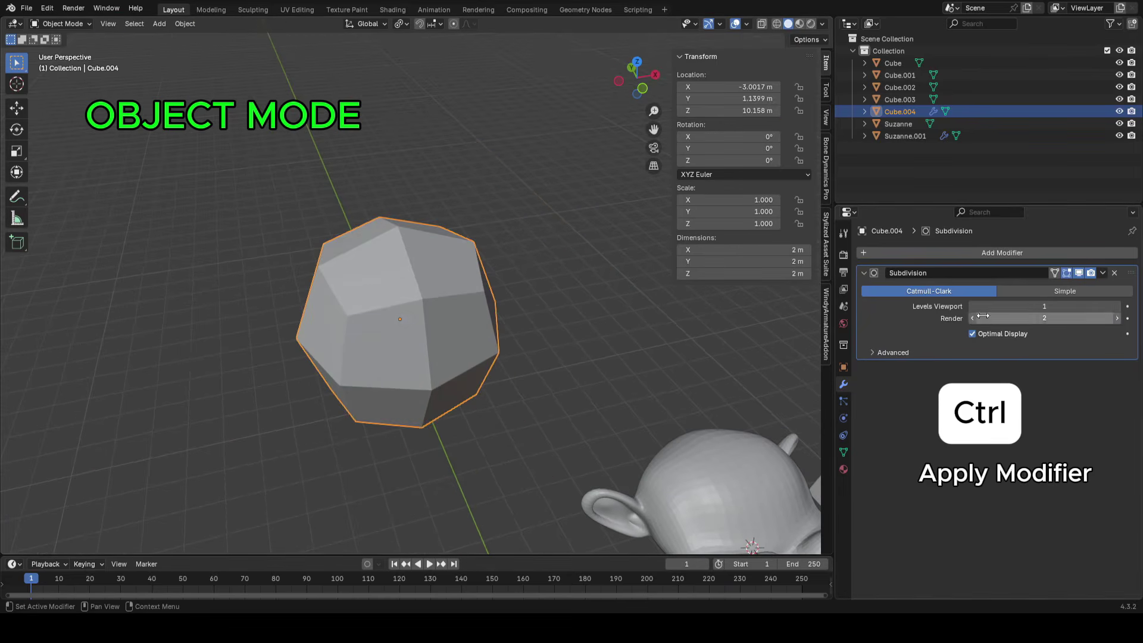
Apply the cube's Subdivision modifier and select some of the resulting vertices in Edit Mode
key(ctrl+a)
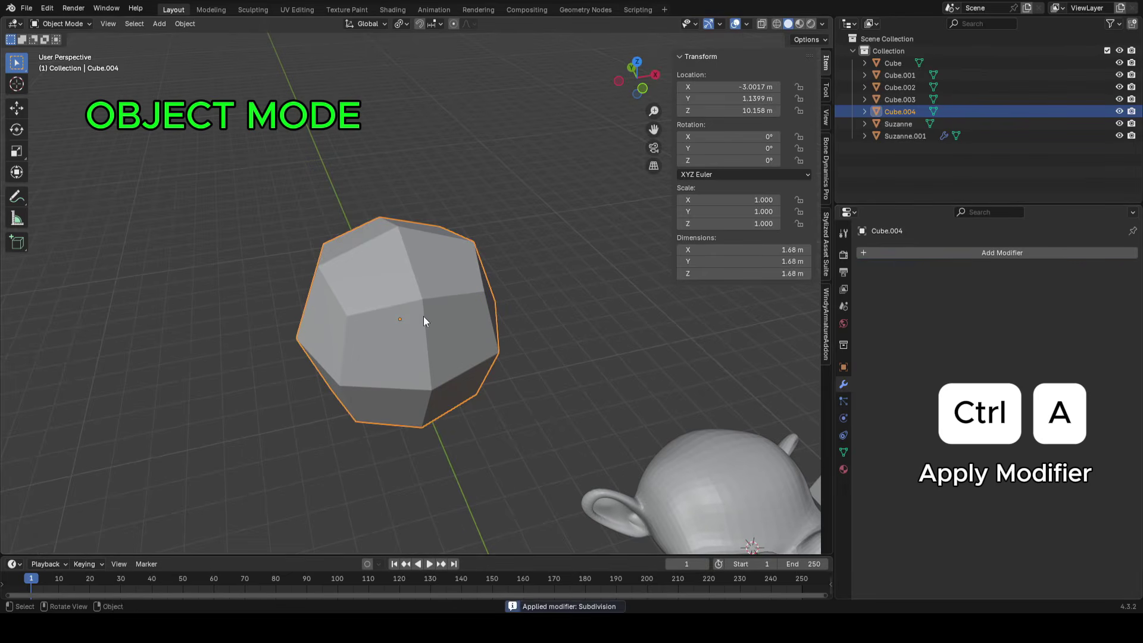
key(Tab)
middle_drag(424, 316, 555, 185)
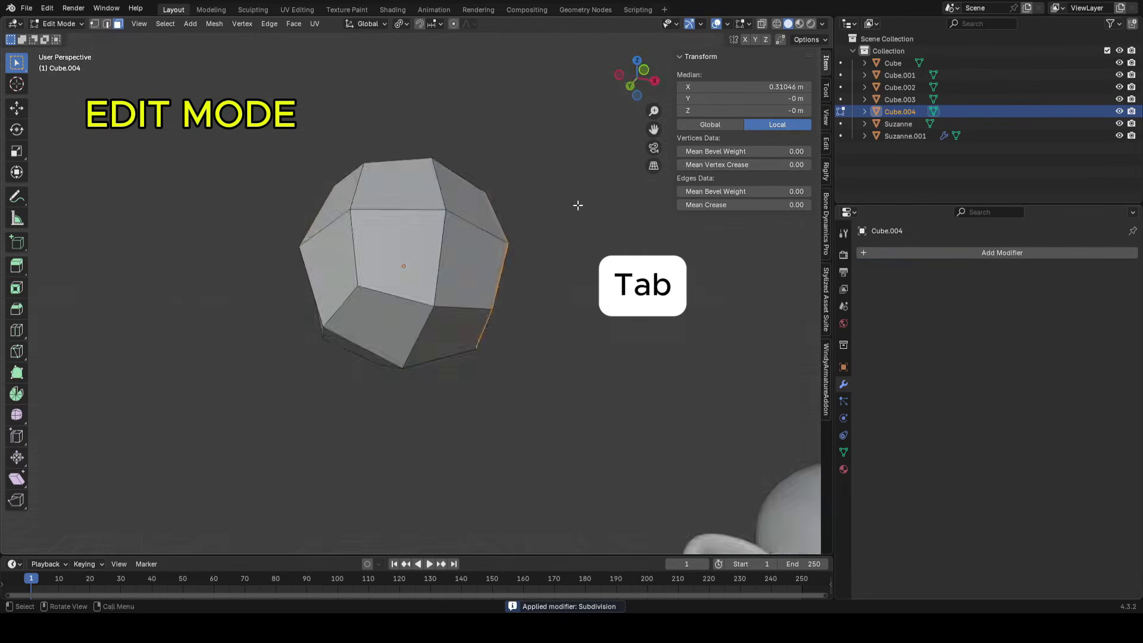
click(577, 206)
key(1)
drag(262, 387, 363, 250)
middle_drag(497, 171, 549, 365)
Undo the vertex selection and the applied Subdivision modifier on the cube
key(ctrl+z)
key(ctrl+z)
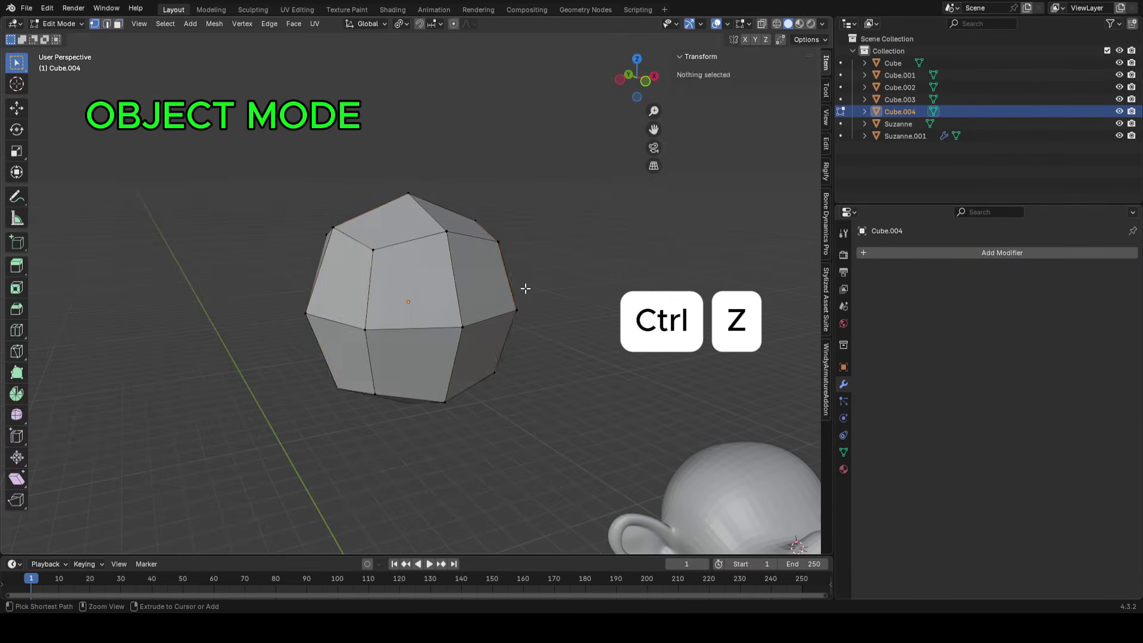
key(ctrl+z)
key(ctrl+z)
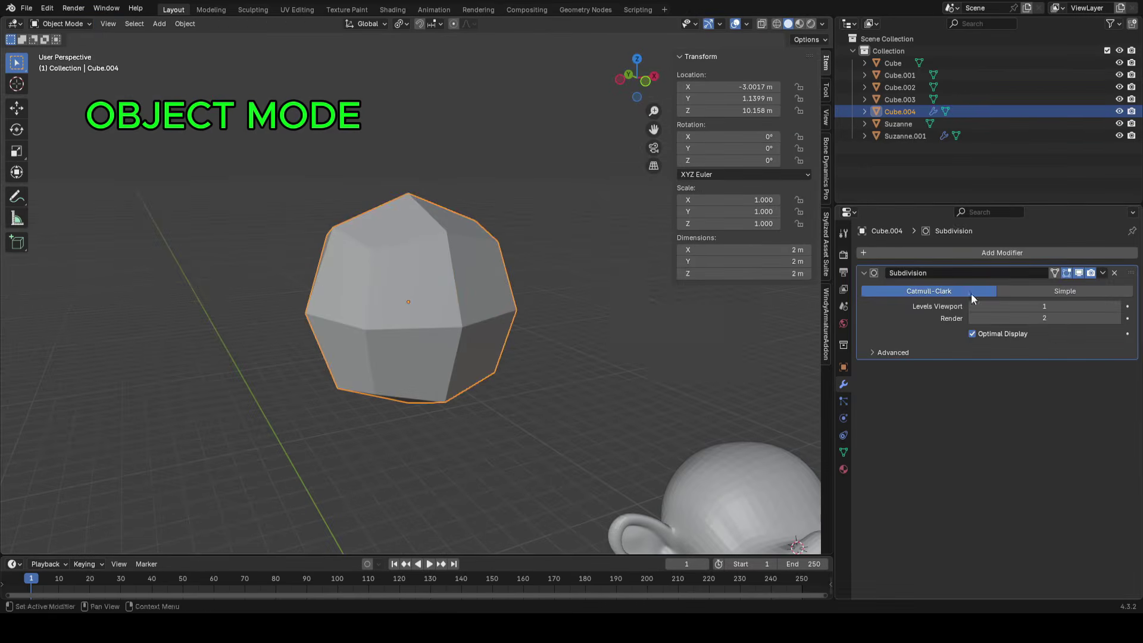
Switch the cube's Subdivision modifier from Catmull-Clark to Simple
middle_drag(508, 307, 480, 313)
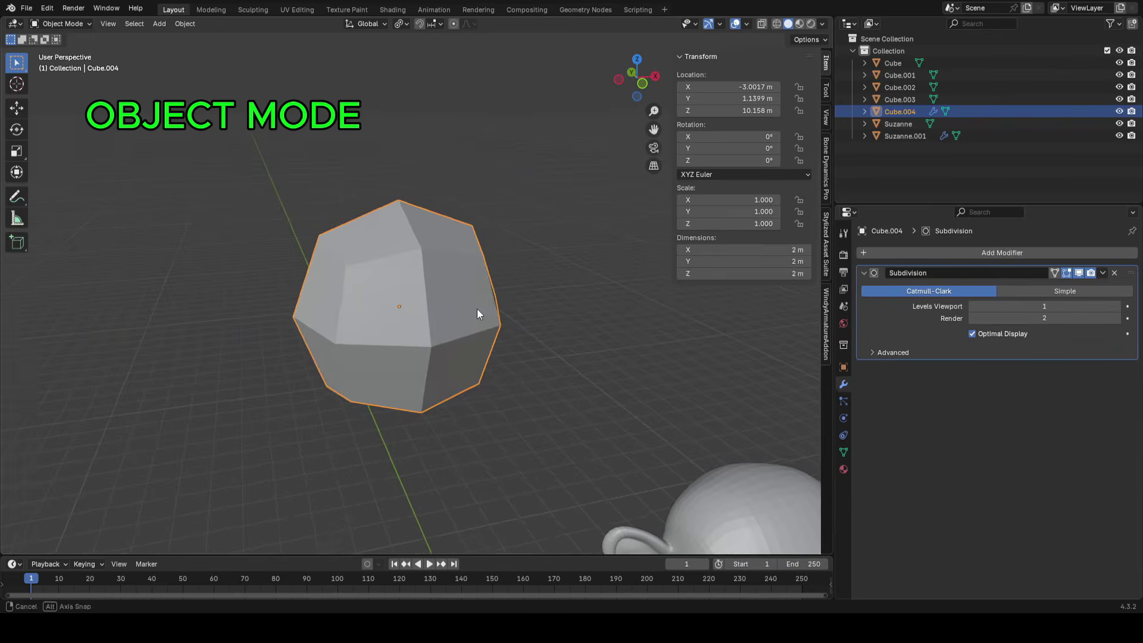
click(1066, 292)
middle_drag(566, 286, 581, 262)
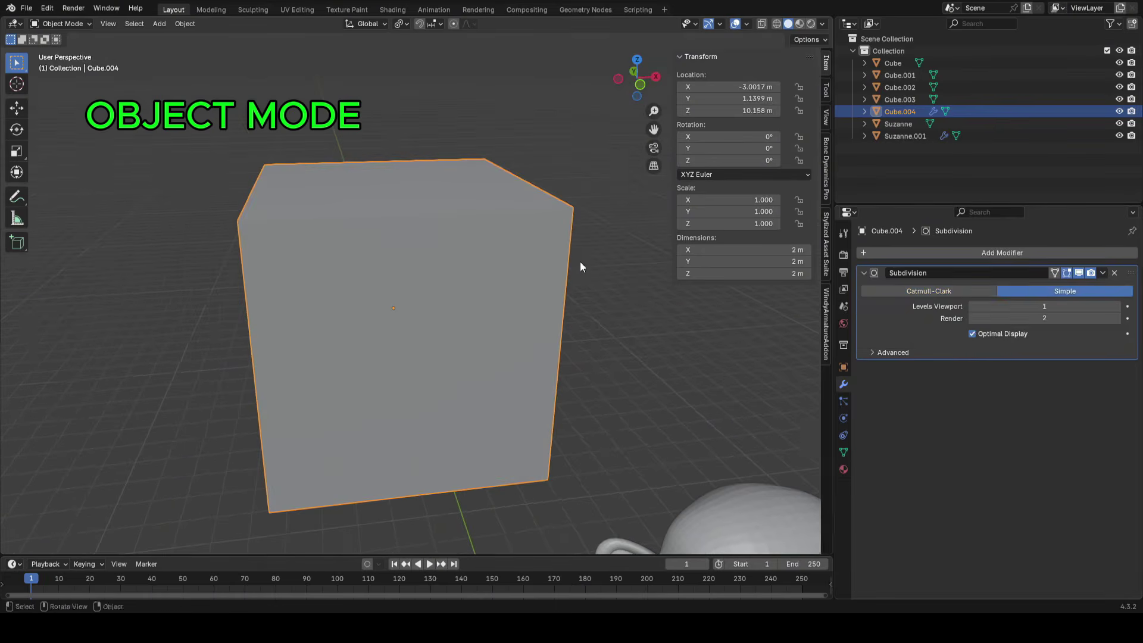
Apply the cube's Simple subdivision and examine the added geometry in Edit Mode with nothing selected
key(ctrl+a)
key(Tab)
mouse_move(421, 210)
middle_down()
mouse_move(426, 234)
mouse_move(401, 206)
middle_up()
key(alt+a)
middle_drag(416, 303, 464, 195)
scroll(538, 284, down, 3)
middle_drag(575, 306, 508, 311)
Undo applying the Simple subdivision to the cube
key(ctrl+z)
key(ctrl+z)
key(ctrl+z)
Try applying the monkey head's level 2 Subdivision modifier to view its dense mesh, and undo it
middle_drag(673, 326, 480, 338)
click(478, 296)
key(KP_Decimal)
scroll(478, 296, up, 4)
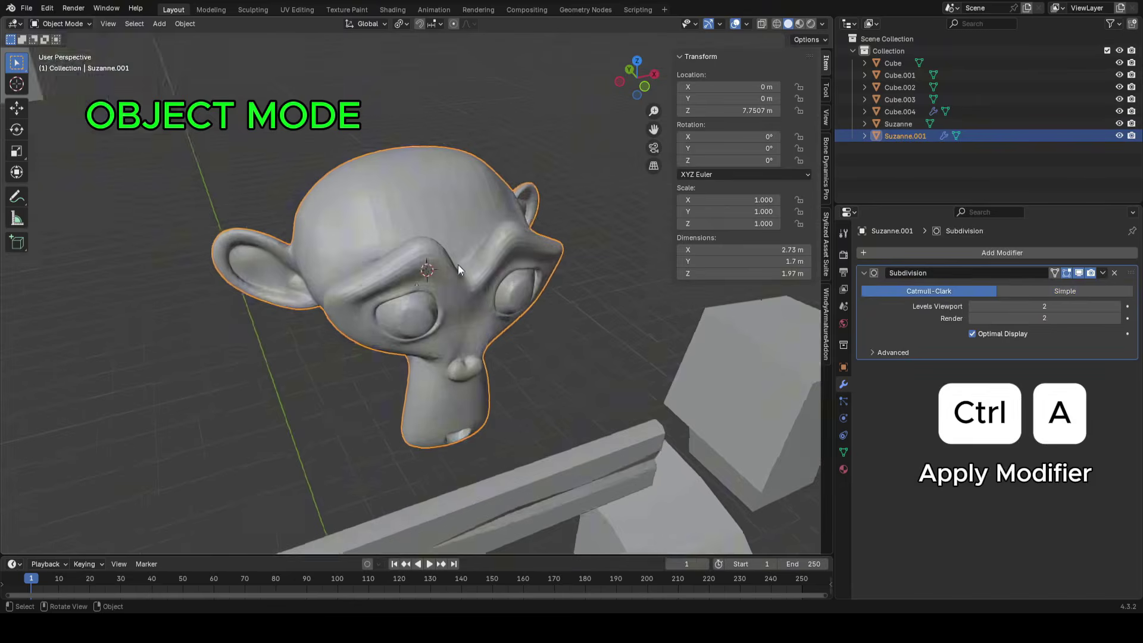
middle_drag(459, 264, 442, 317)
key(ctrl+a)
key(Tab)
middle_drag(433, 357, 516, 306)
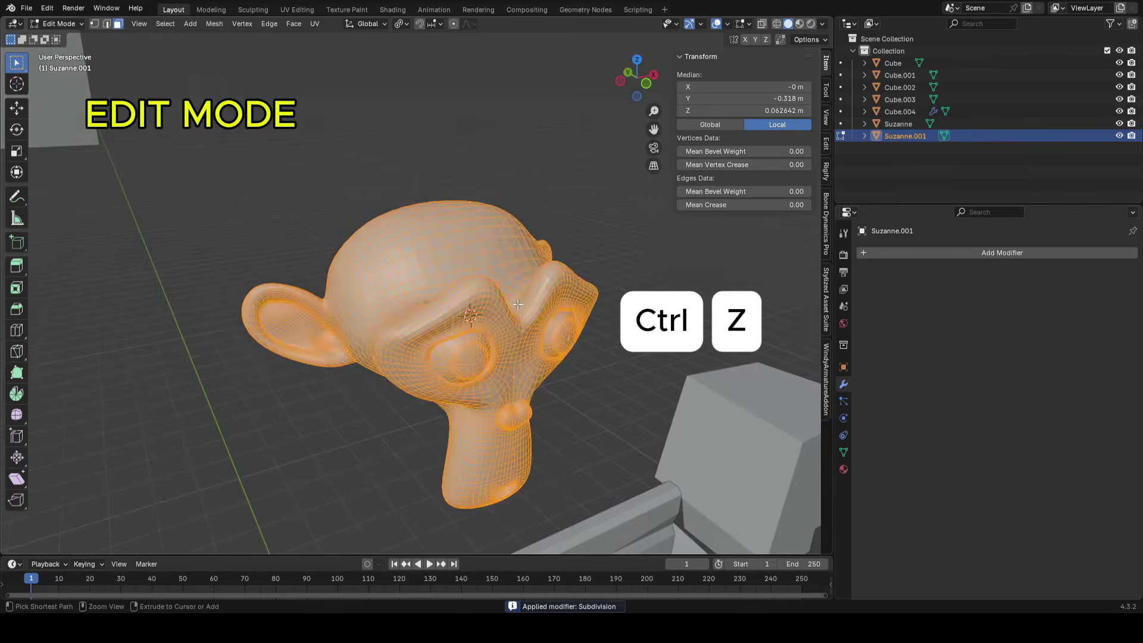
key(ctrl+z)
key(ctrl+z)
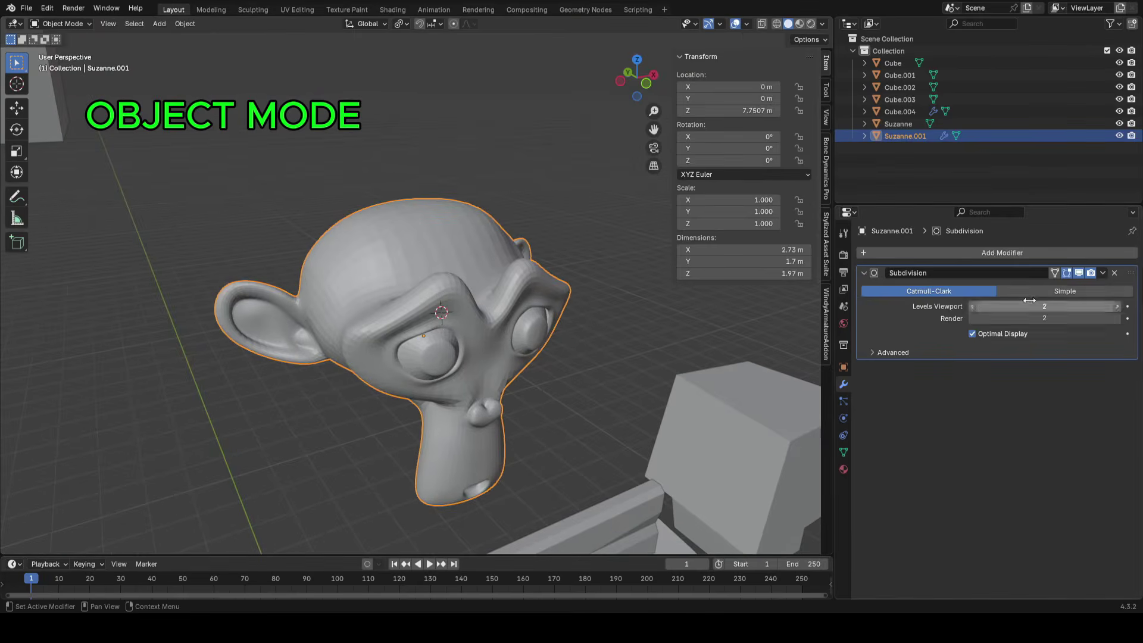
Try the Simple subdivision type on the monkey head and apply the modifier to inspect its mesh
click(1044, 291)
key(Tab)
middle_drag(385, 266, 534, 247)
key(Tab)
key(ctrl+a)
key(Tab)
middle_drag(485, 285, 513, 293)
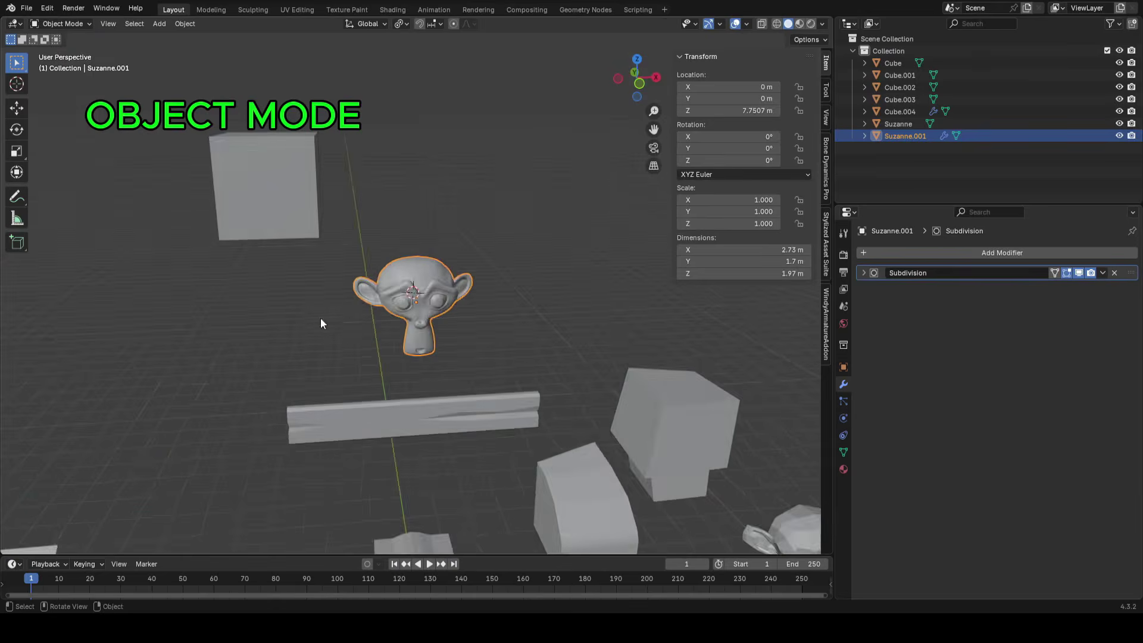
Shift the subdivided cube above the monkey head along X
scroll(506, 298, down, 2)
middle_drag(506, 299, 494, 319)
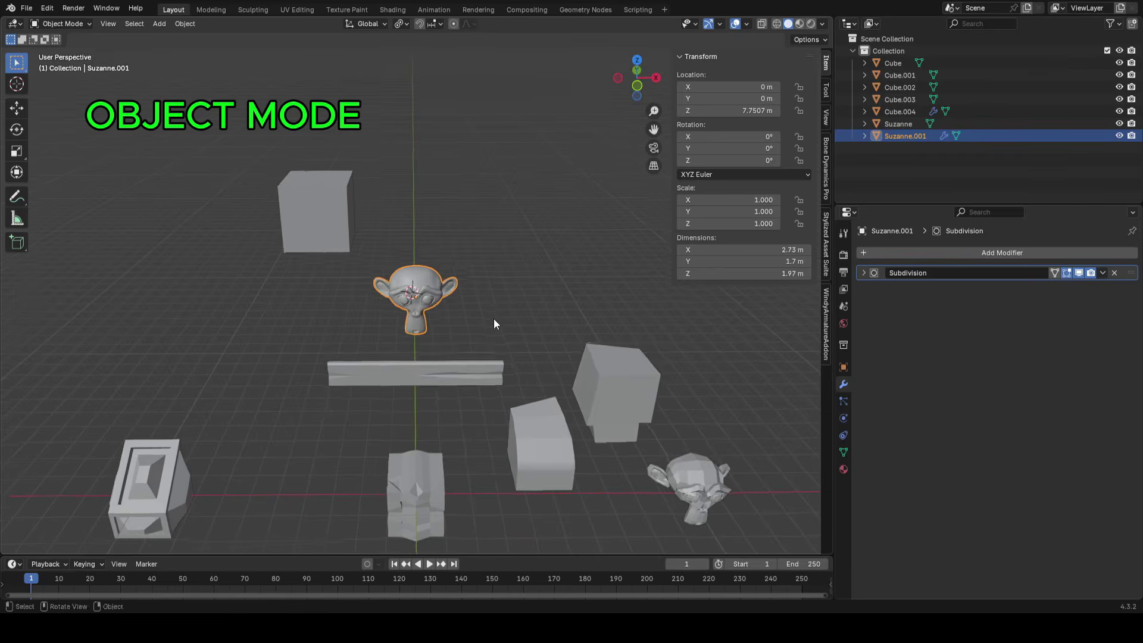
scroll(494, 319, up, 6)
scroll(419, 296, up, 1)
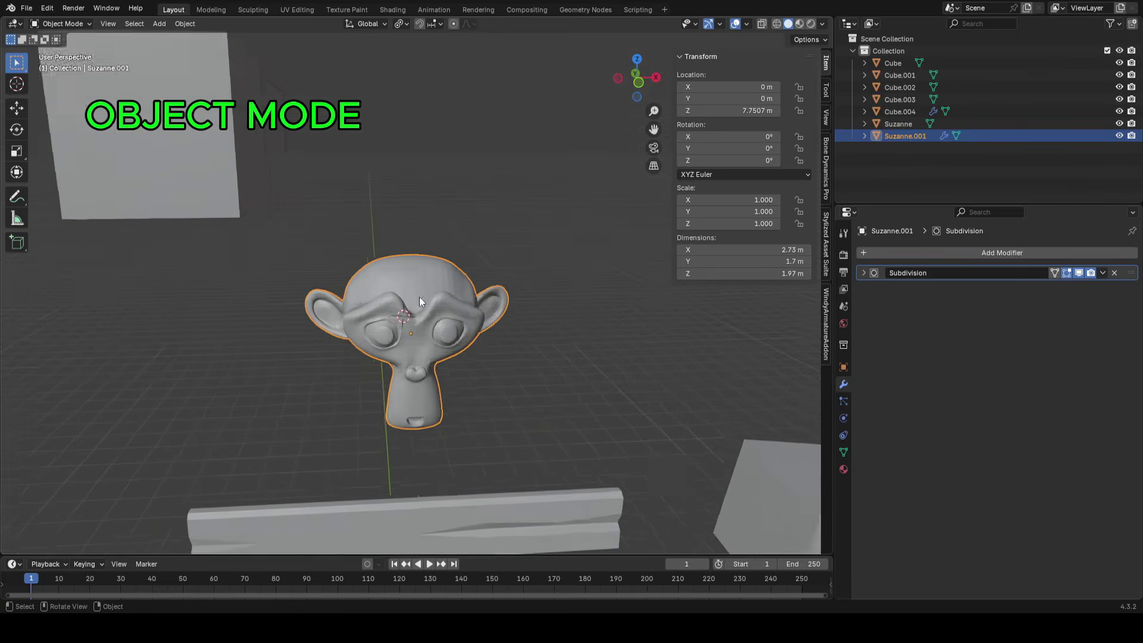
shift+middle_drag(334, 285, 395, 266)
click(287, 183)
scroll(288, 184, down, 3)
key(g)
key(x)
click(313, 207)
Add a Mirror modifier to the subdivided monkey head
click(458, 274)
scroll(485, 291, up, 4)
middle_drag(484, 302, 455, 274)
scroll(476, 297, up, 2)
click(981, 256)
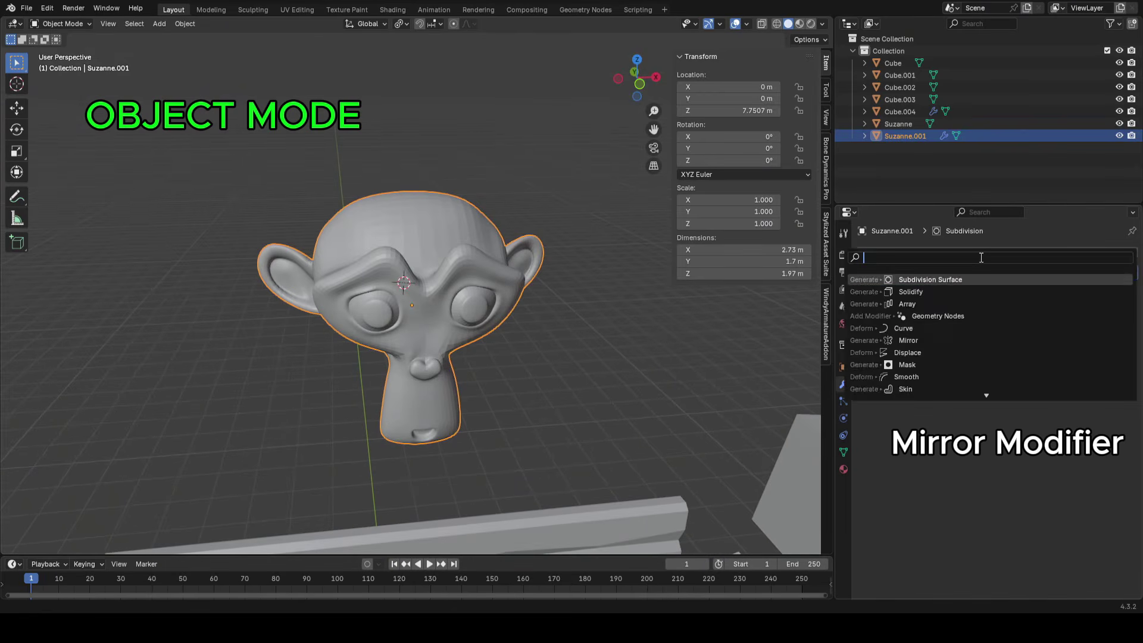
key(Return)
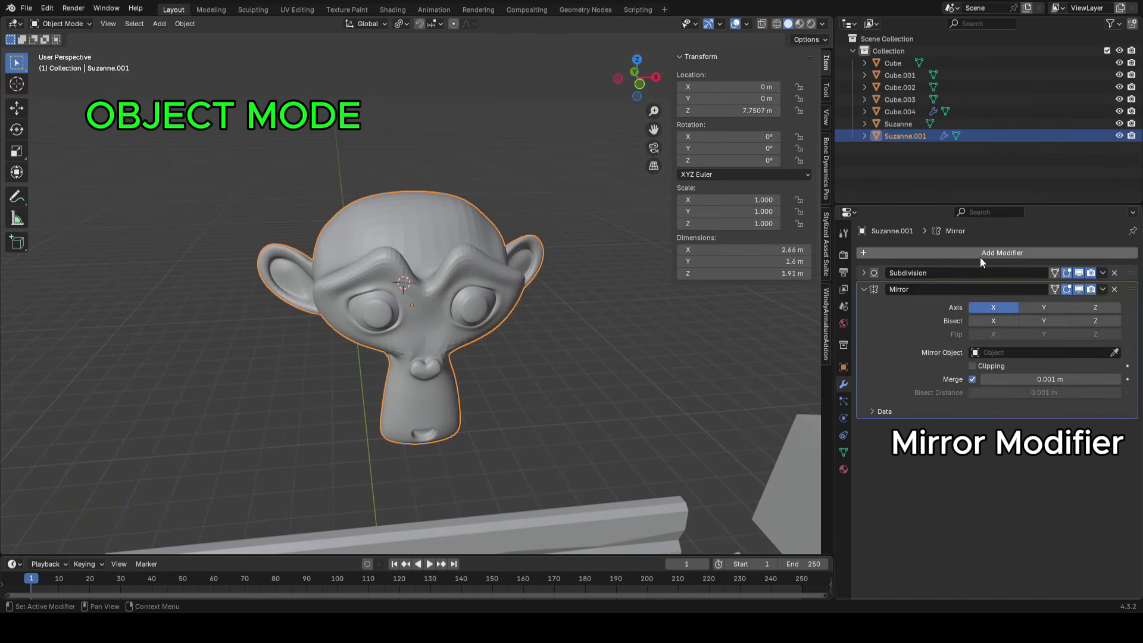
Move the mirrored monkey head about 1.27 m along X, away from the world centre
scroll(450, 377, down, 5)
middle_drag(449, 377, 466, 280)
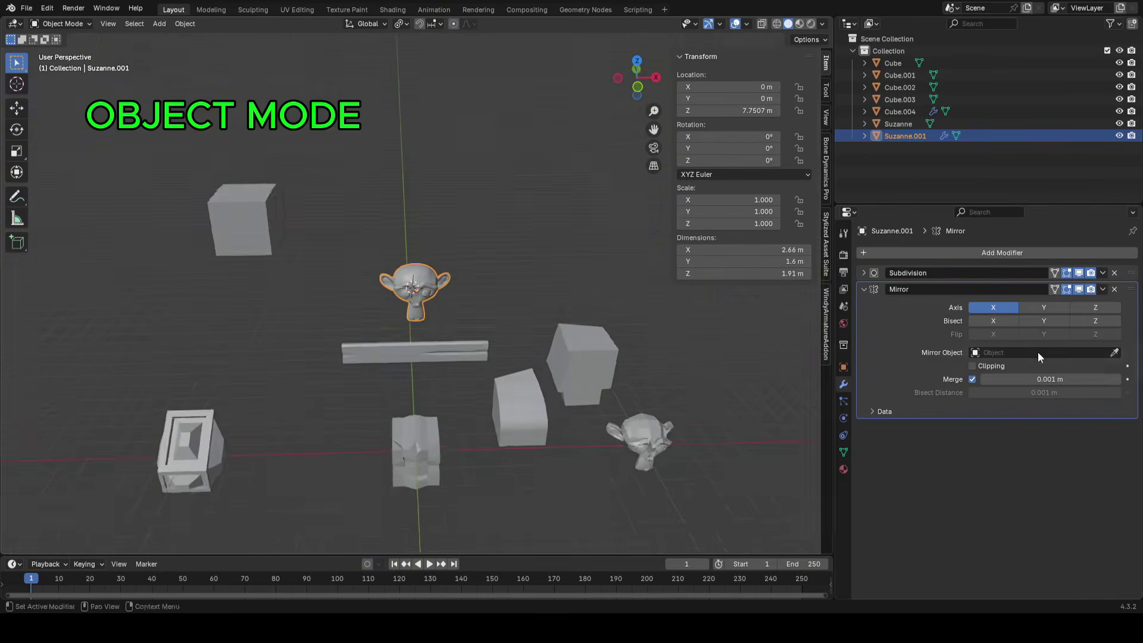
scroll(467, 279, up, 3)
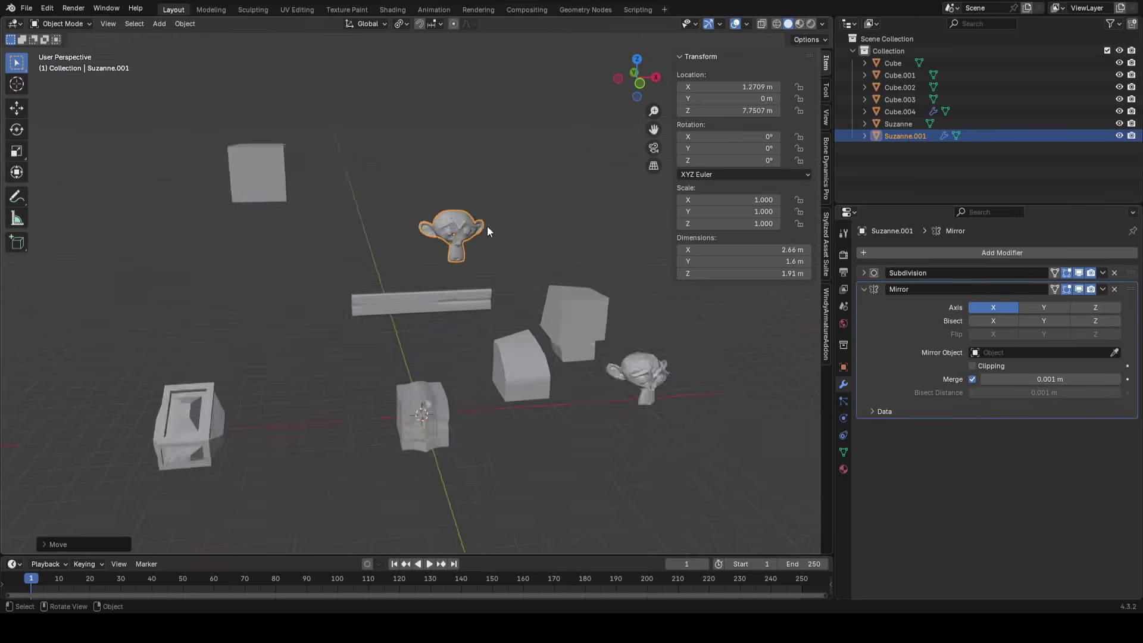
scroll(487, 226, down, 2)
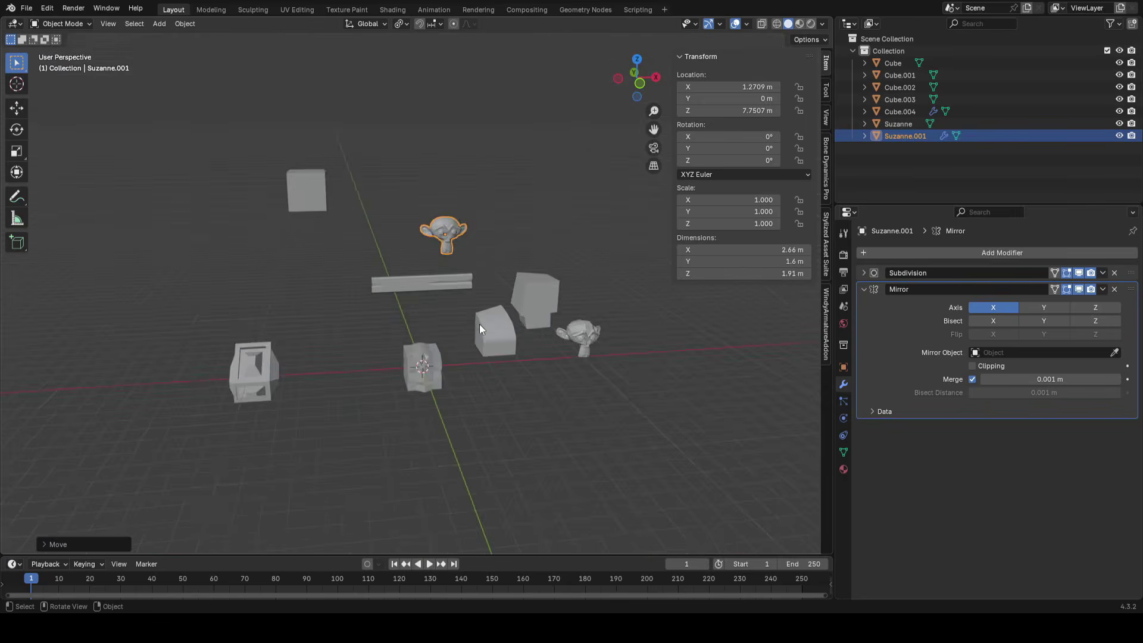
scroll(507, 262, up, 5)
shift+middle_drag(507, 262, 515, 330)
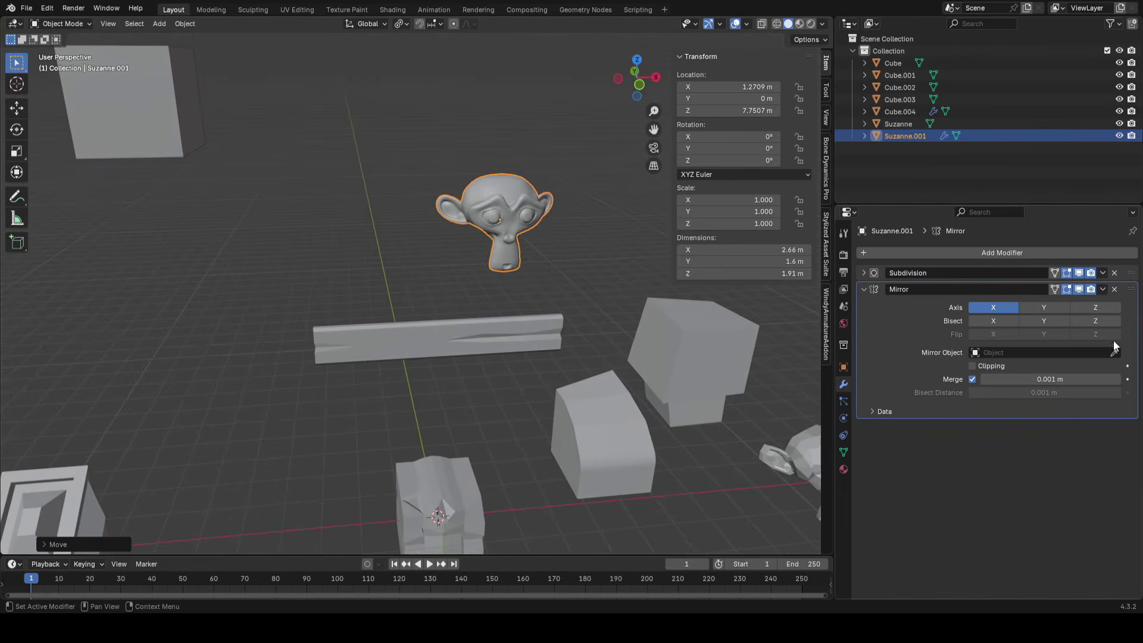
middle_drag(548, 305, 550, 306)
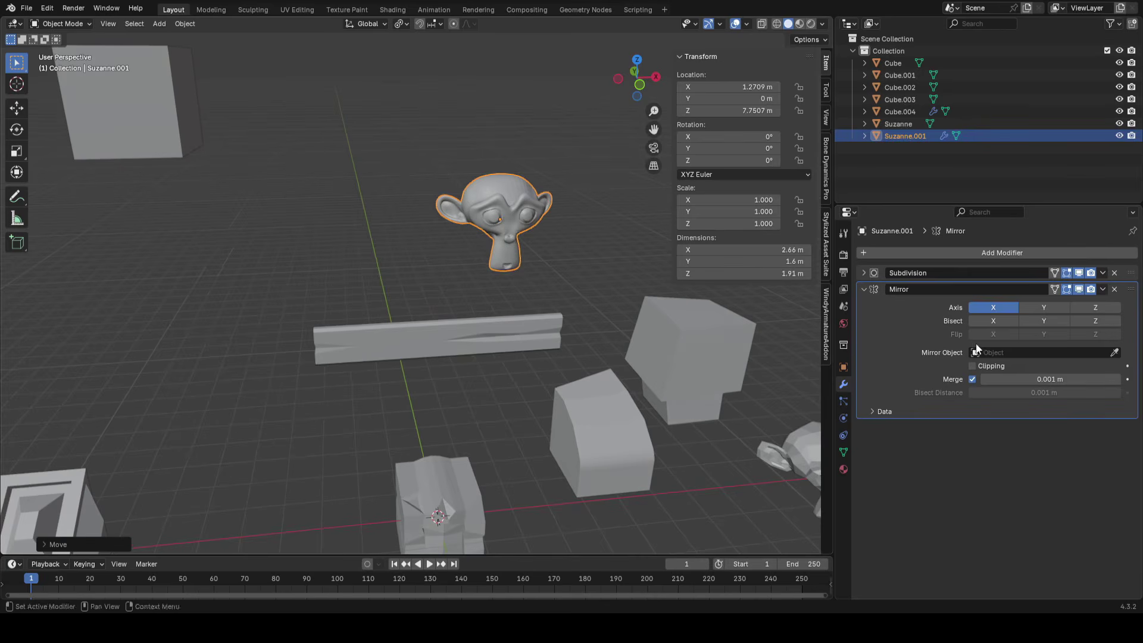
Add a Plain Axes empty at the origin and raise it about 6.97 m along Z beside the monkey head
key(shift+a)
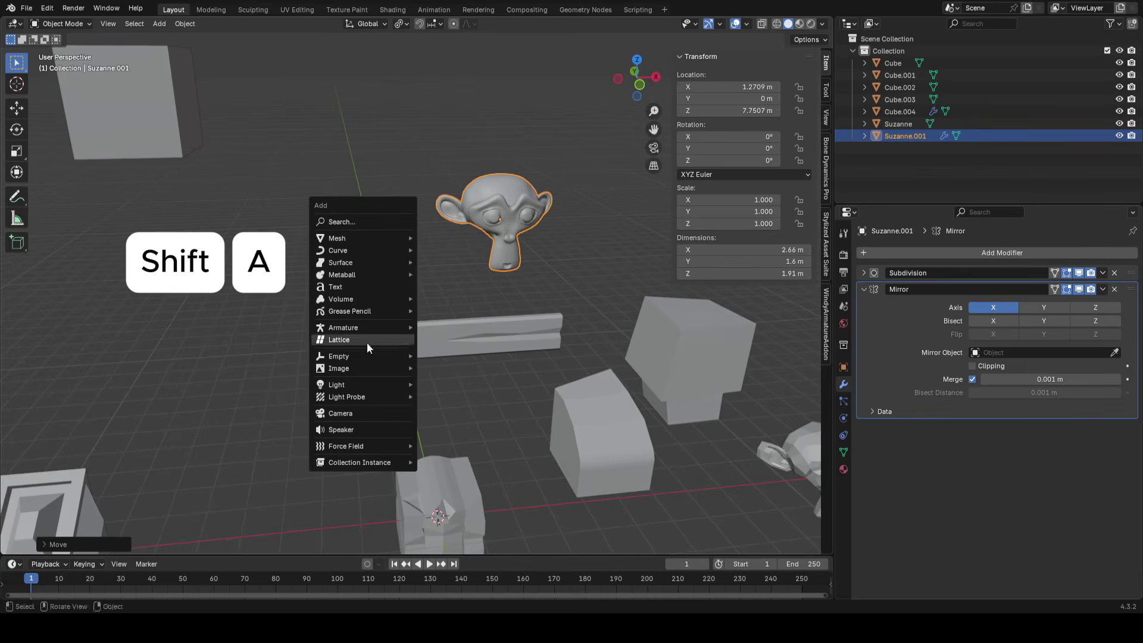
mouse_move(381, 355)
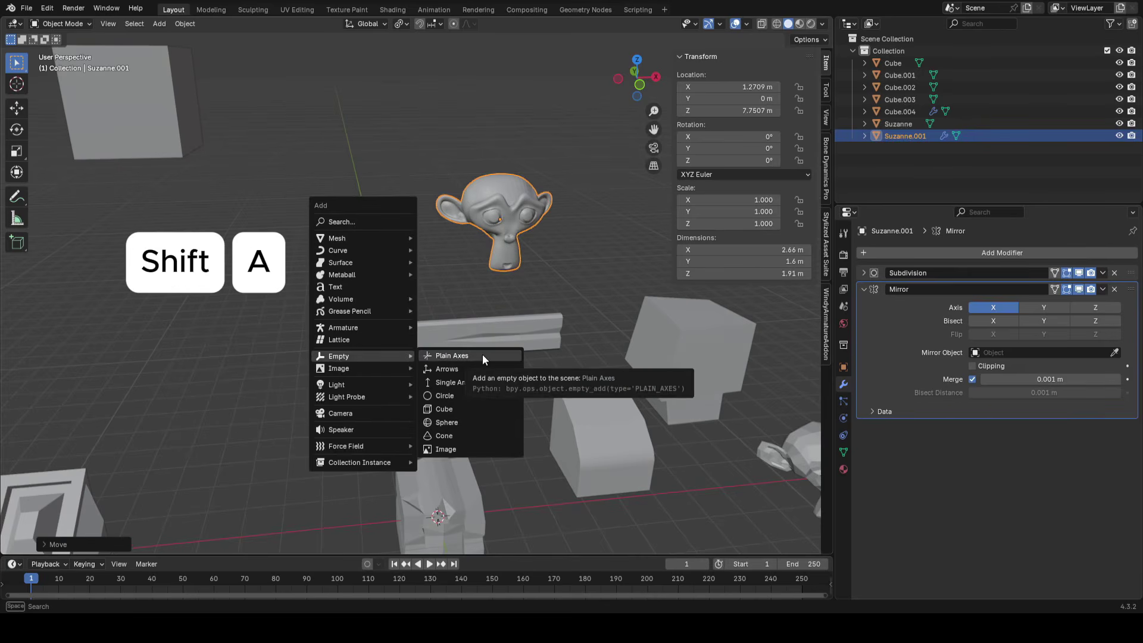
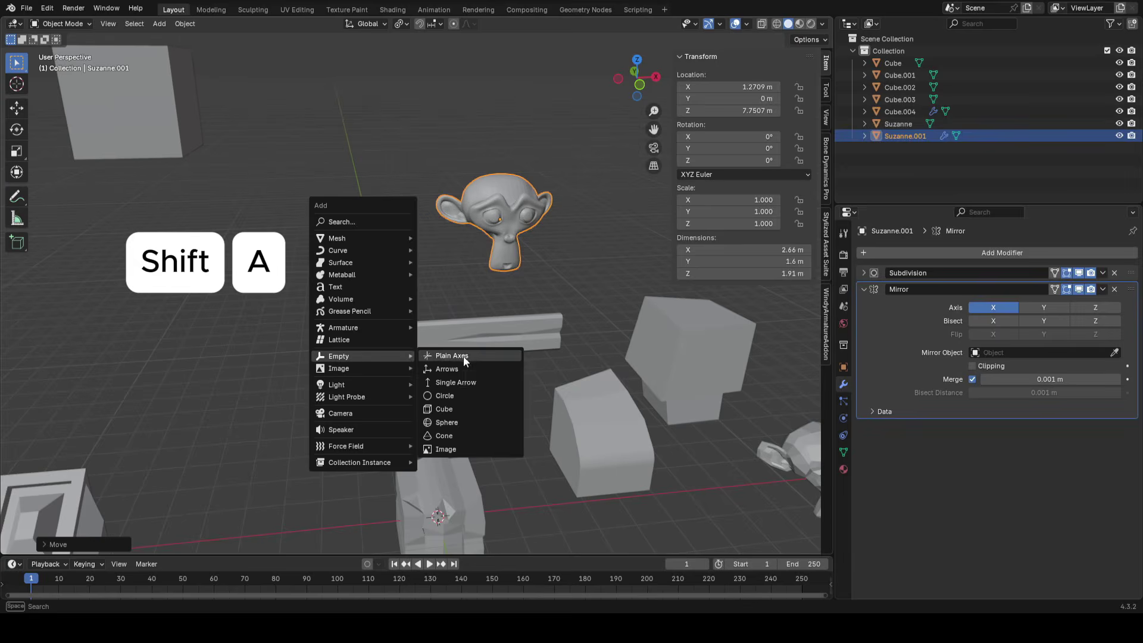
click(464, 357)
key(z)
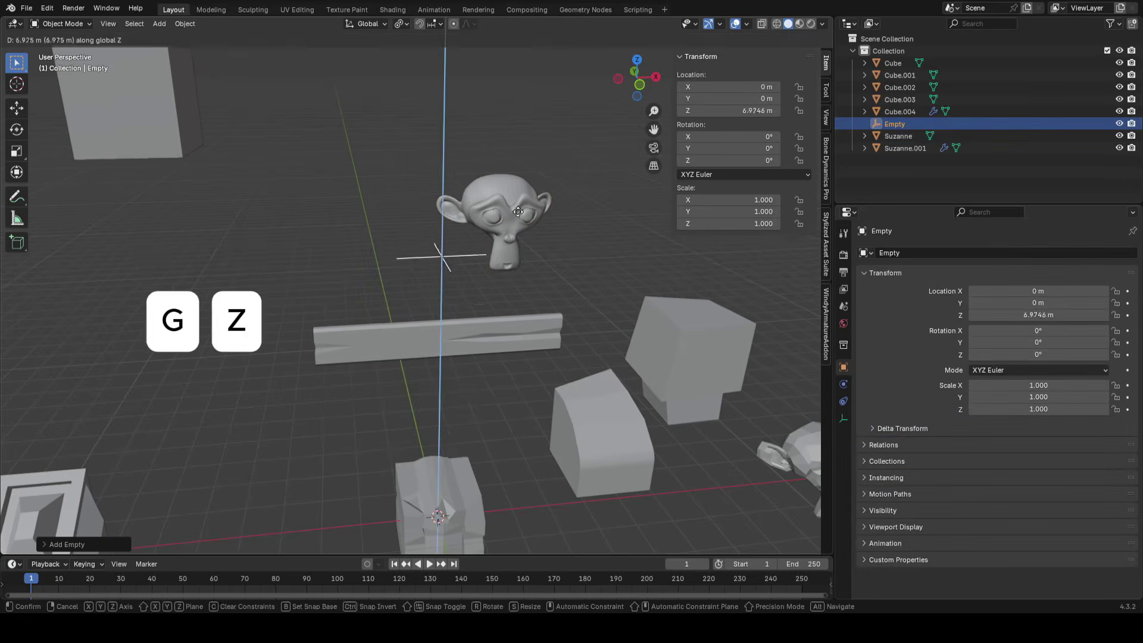
click(518, 211)
Set the empty as the Mirror Object of the monkey head's Mirror modifier
click(502, 223)
key(KP_Decimal)
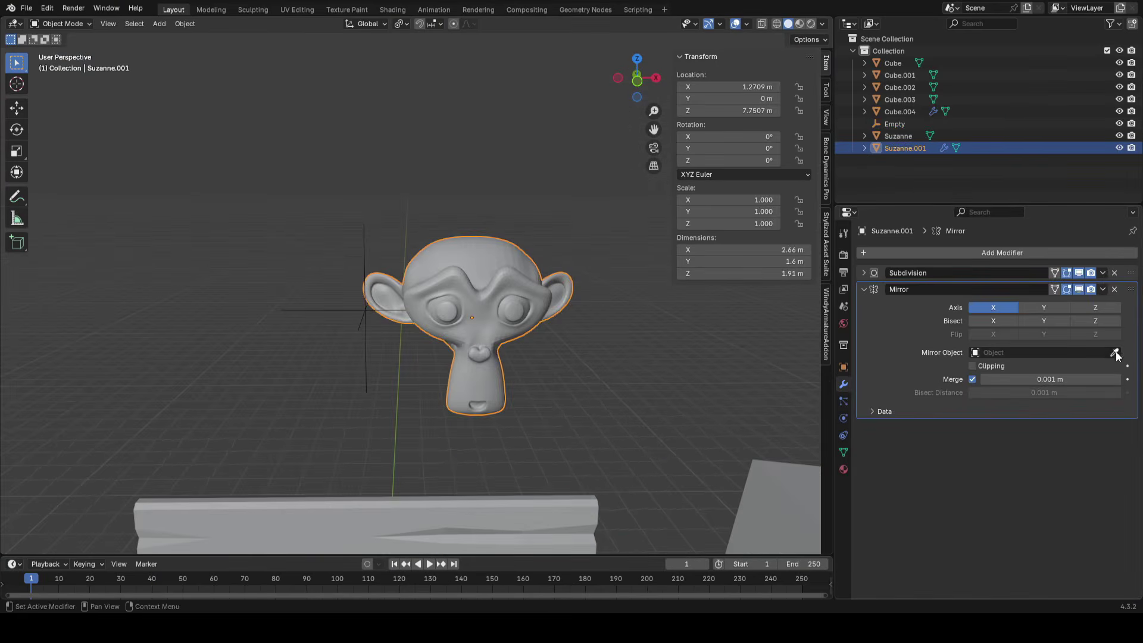
click(361, 243)
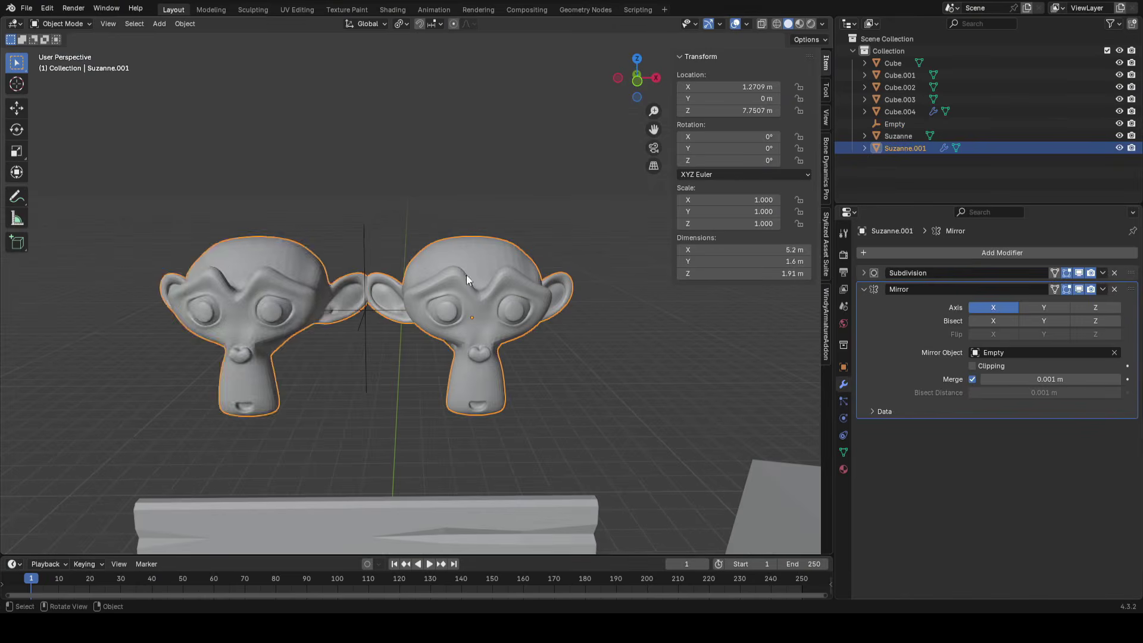
Move the monkey head away from the empty to about X 2.36 m and Z 7.91 m
key(g)
click(600, 299)
middle_drag(532, 335, 474, 318)
key(g)
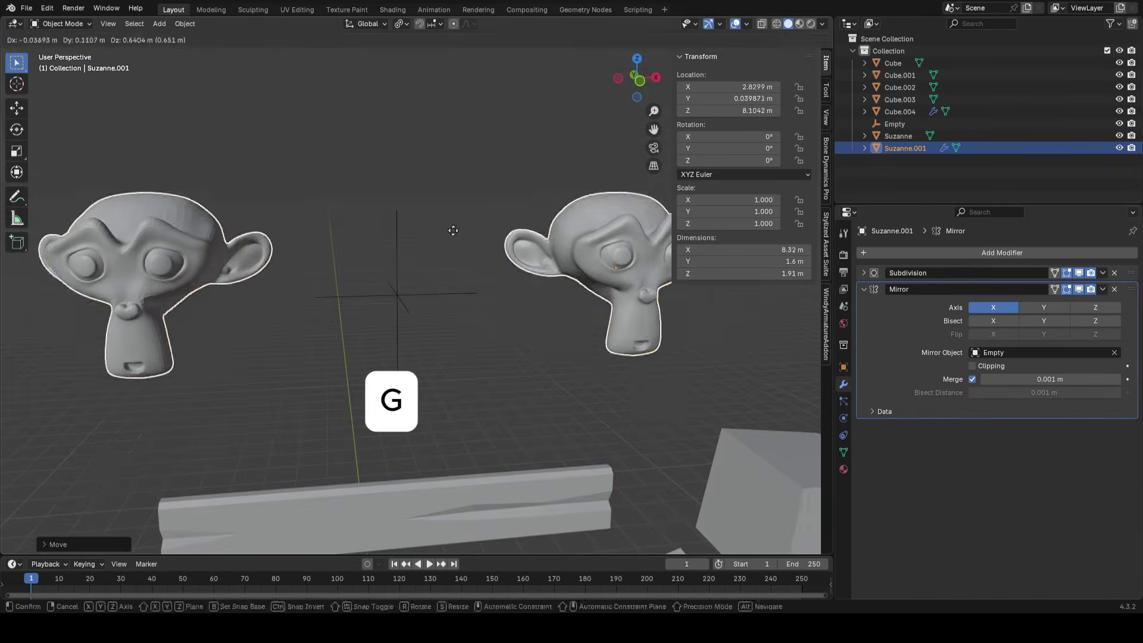
click(415, 246)
Try adding the Y axis to the monkey head's Mirror modifier, and undo it
scroll(563, 294, down, 2)
middle_drag(563, 294, 556, 290)
click(1044, 309)
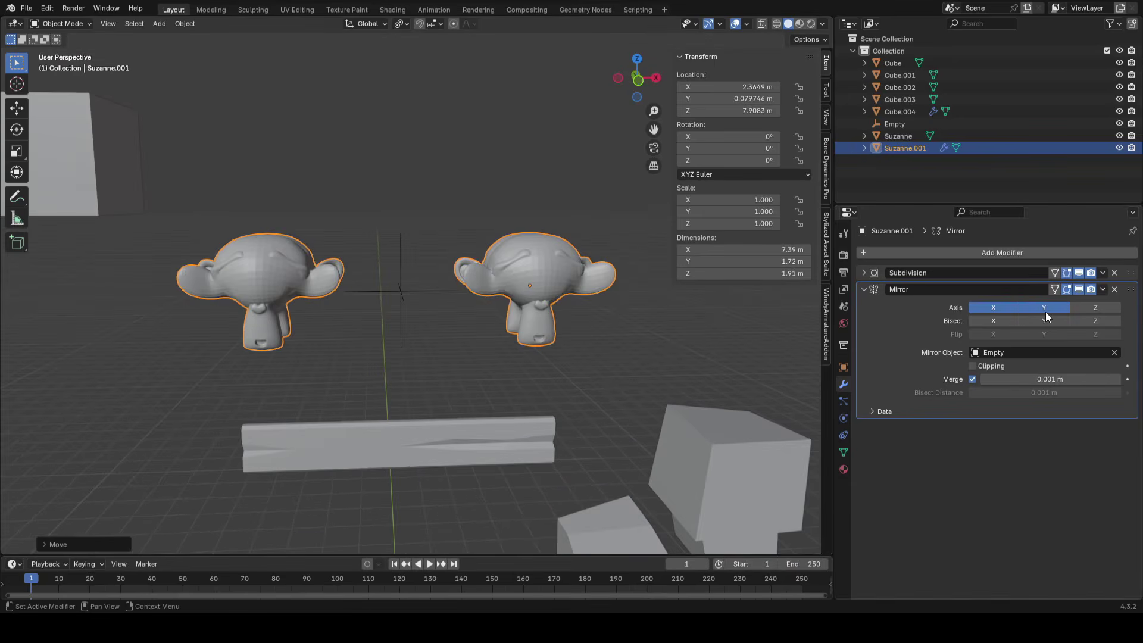
key(ctrl+z)
Try moving the empty and the monkey head separately to preview the reflection, cancelling each move
click(410, 291)
key(g)
right_click(363, 279)
click(573, 289)
key(g)
right_click(535, 285)
Select the monkey head and empty together and move them above the framed cube on the negative X side
scroll(507, 279, down, 2)
drag(564, 226, 348, 306)
middle_drag(487, 321, 471, 228)
key(g)
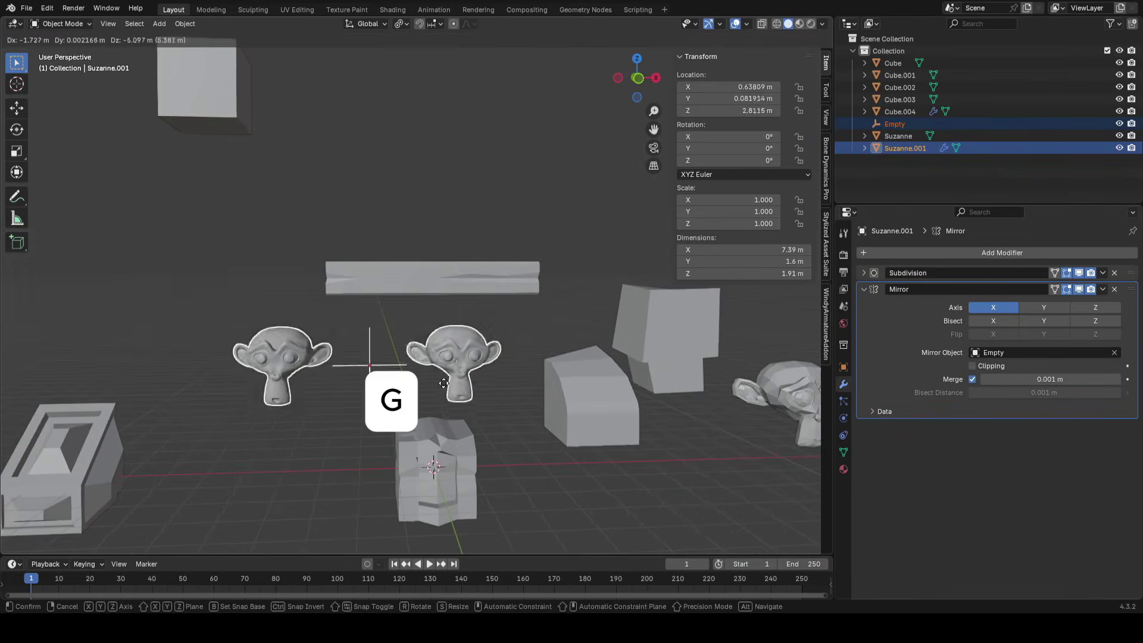
click(169, 331)
Change the transform pivot point and rotate the monkey head and empty together about 32° around Z
shift+middle_drag(274, 265, 524, 349)
key(r)
key(z)
right_click(515, 321)
click(402, 23)
click(418, 94)
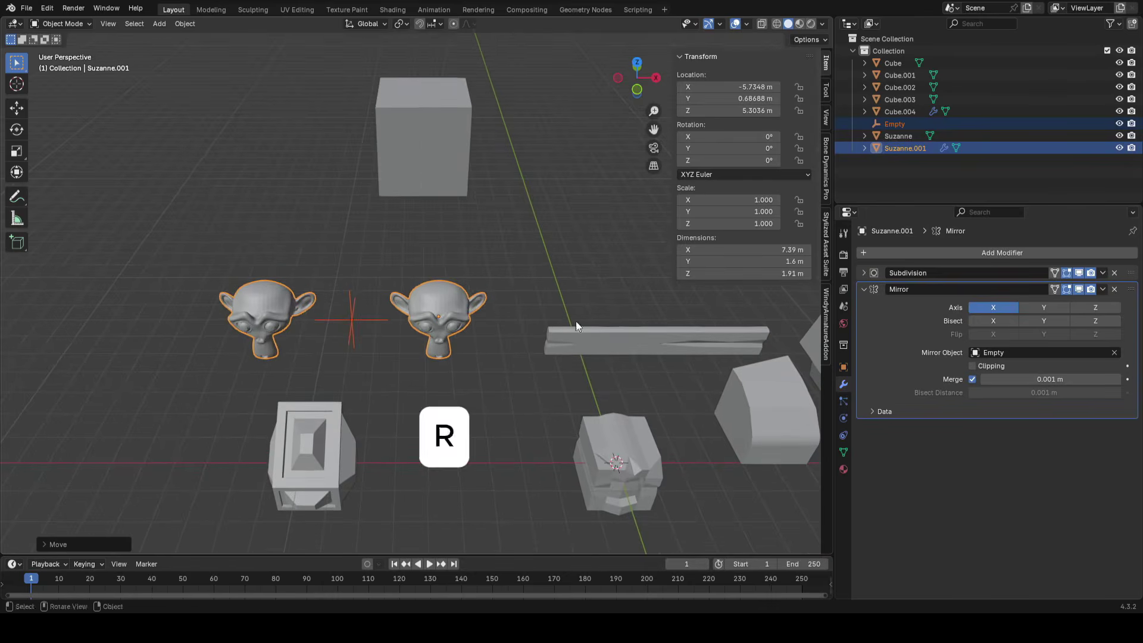
key(r)
click(548, 222)
Move the monkey head and empty farther out to about X -13 m, and select only the monkey head
key(g)
click(297, 210)
shift+middle_drag(295, 244, 522, 227)
click(523, 329)
key(g)
right_click(581, 335)
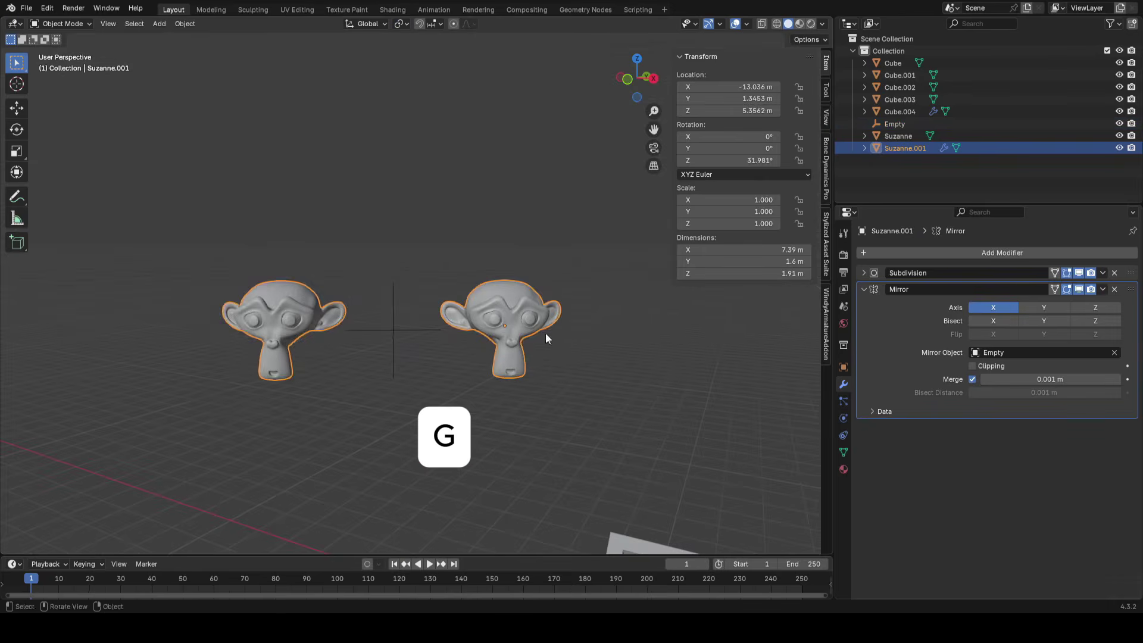
Switch the Mirror modifier's axis from X to Y and move the monkey head along its local Y axis
click(993, 307)
click(1043, 307)
middle_drag(518, 289, 444, 375)
key(g)
key(y)
key(y)
click(576, 360)
Switch the Mirror modifier's axis to Z only, and delete the monkey head and its empty
click(1043, 307)
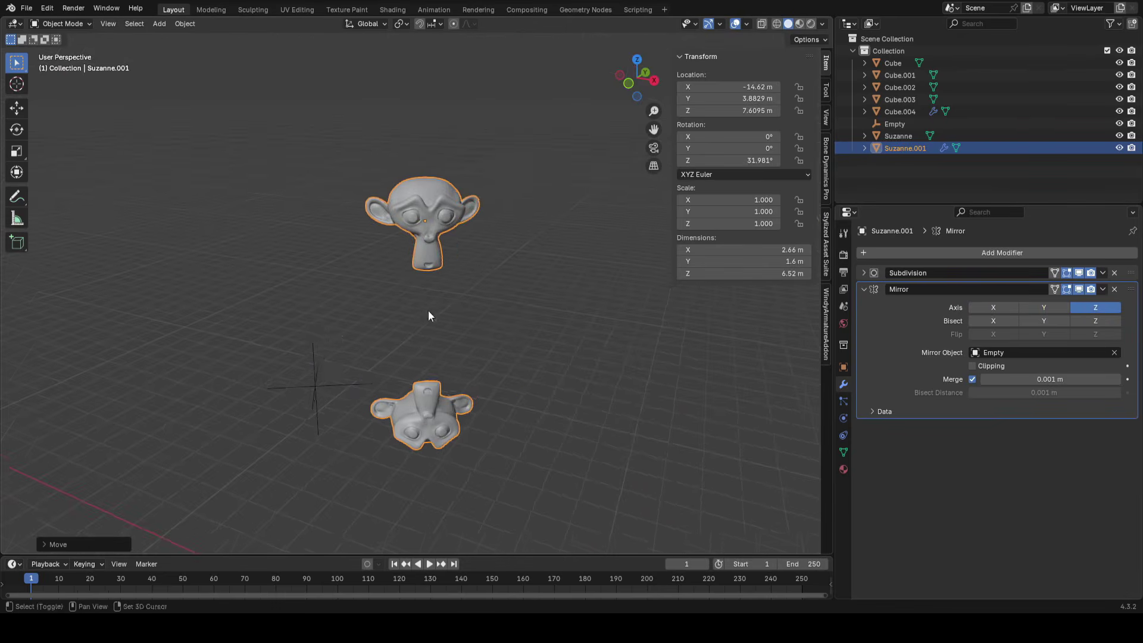
shift+middle_drag(428, 316, 442, 308)
key(x)
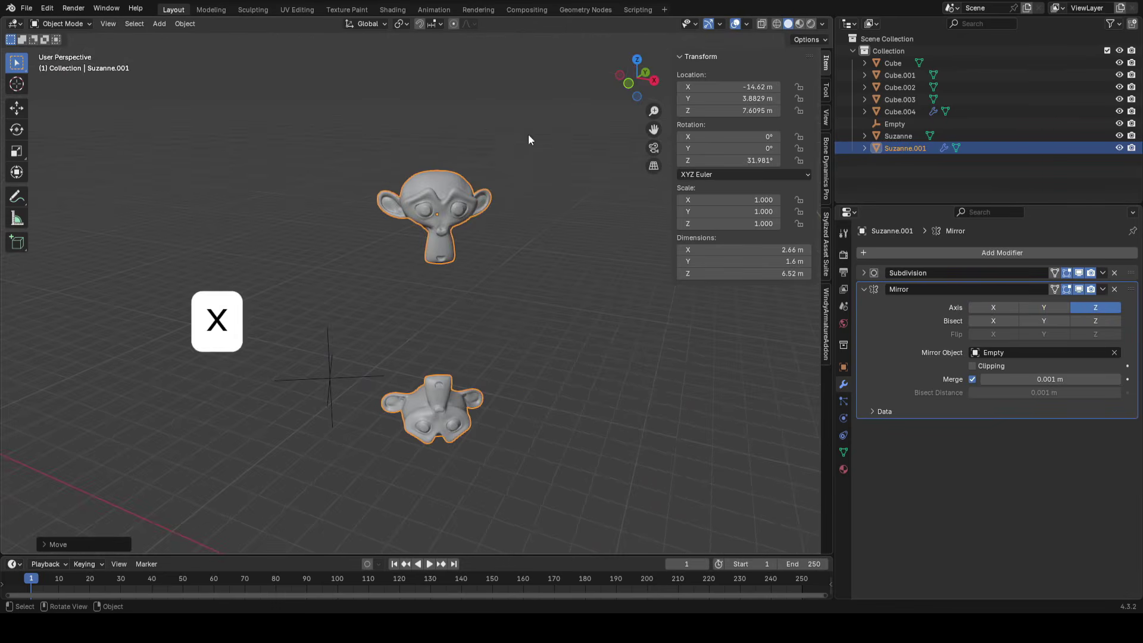
click(224, 440)
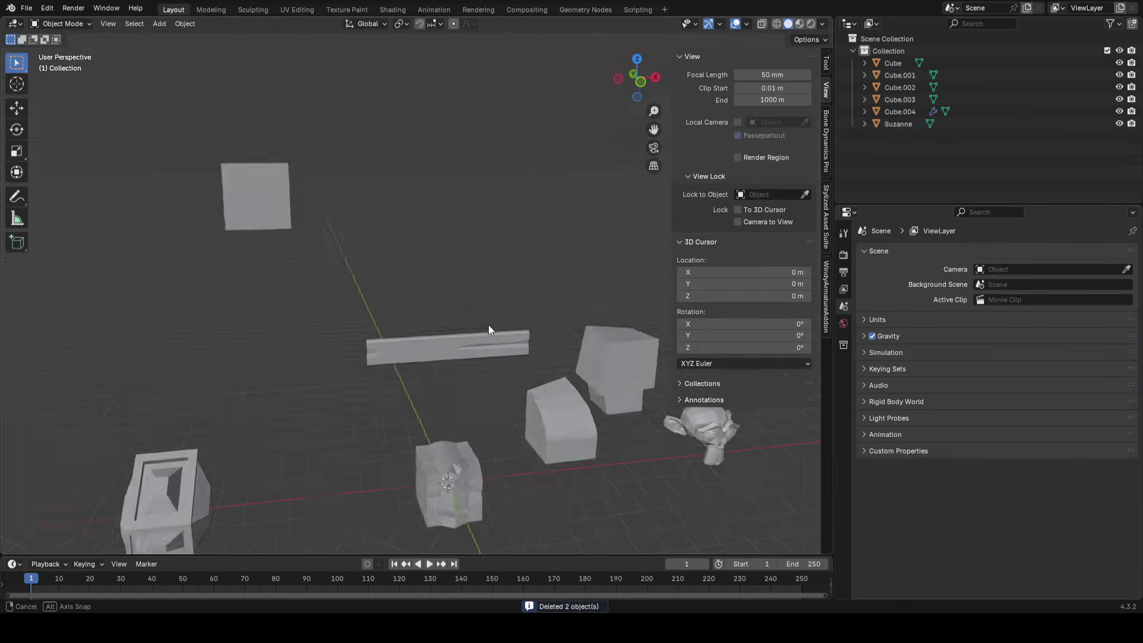
click(473, 372)
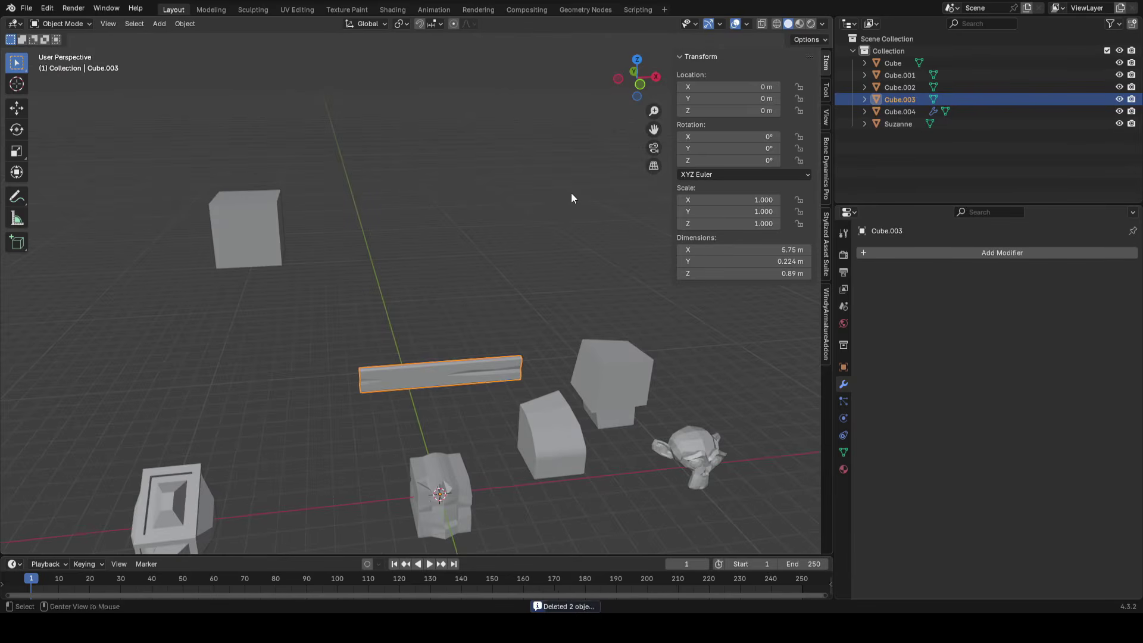
key(a)
scroll(462, 285, down, 1)
middle_drag(468, 301, 480, 323)
click(514, 379)
middle_drag(515, 382, 410, 308)
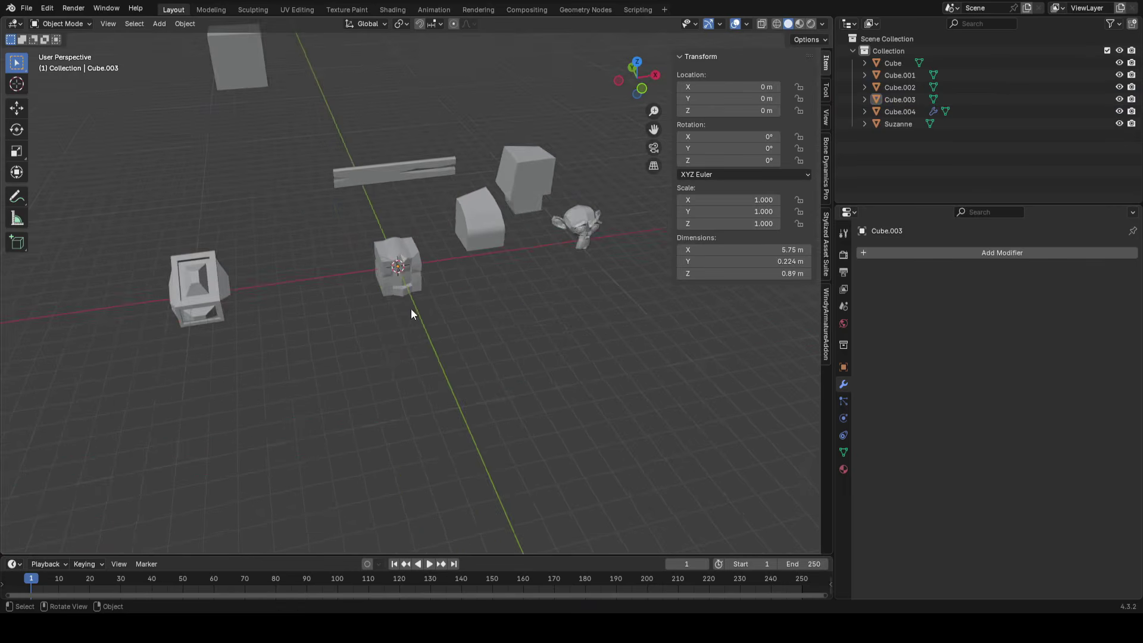
Move the deformed cube at the origin along Y to 15.75 m to free the world centre
key(KP_Decimal)
scroll(391, 280, down, 6)
shift+middle_drag(446, 256, 501, 363)
key(g)
key(y)
click(410, 89)
scroll(466, 439, up, 2)
shift+middle_drag(479, 459, 445, 313)
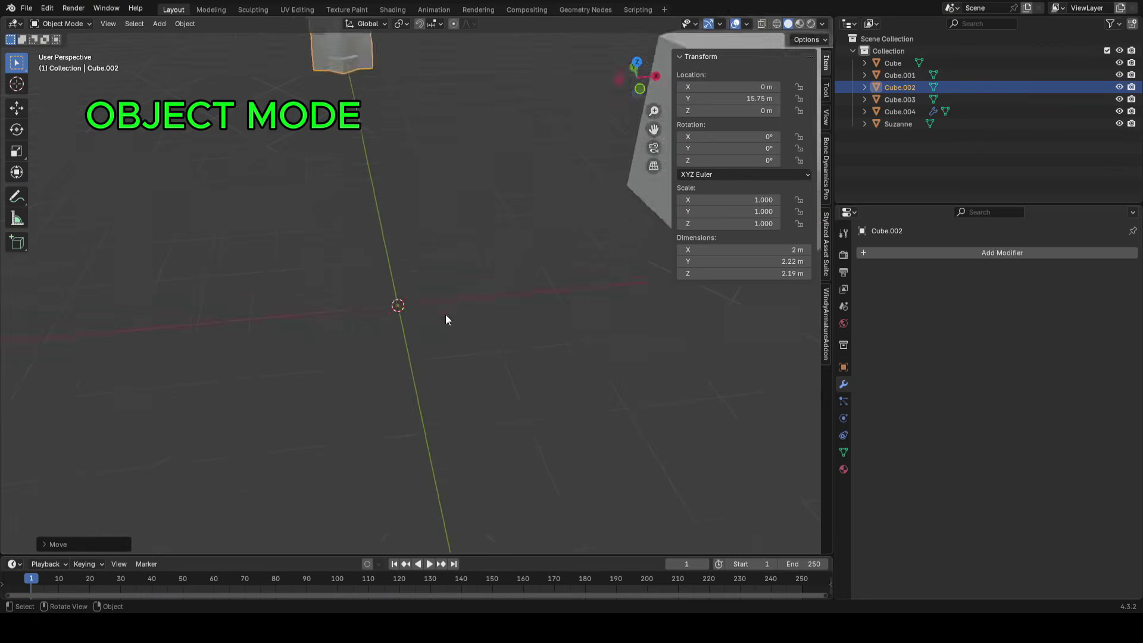
scroll(445, 313, up, 3)
middle_drag(419, 257, 486, 269)
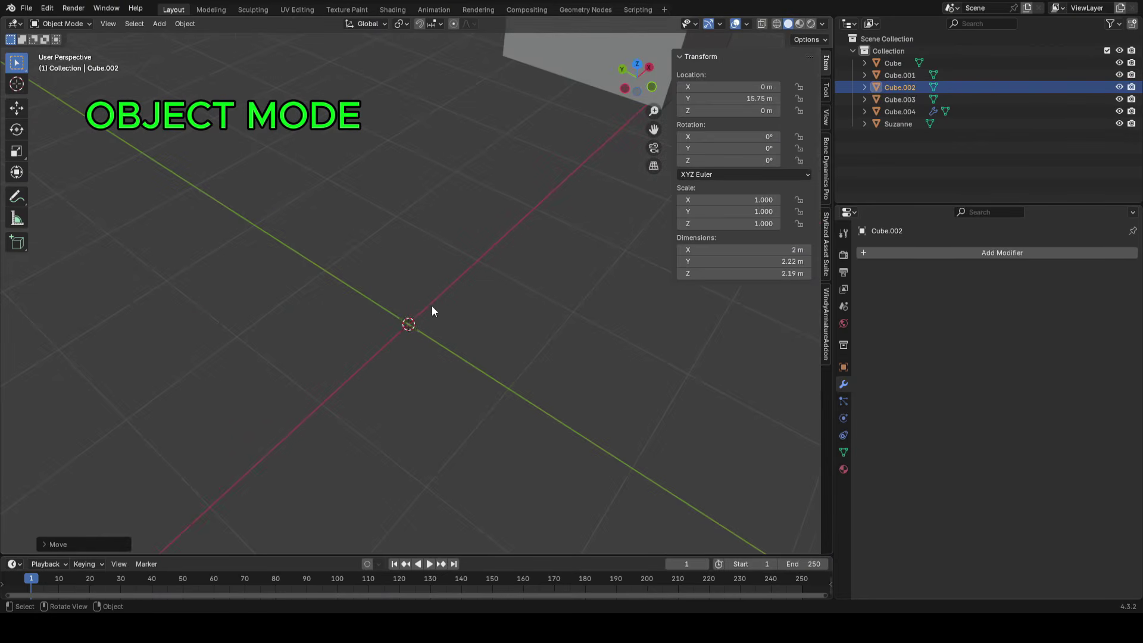
Add a plane mesh at the world origin
middle_drag(525, 320, 412, 270)
key(shift+a)
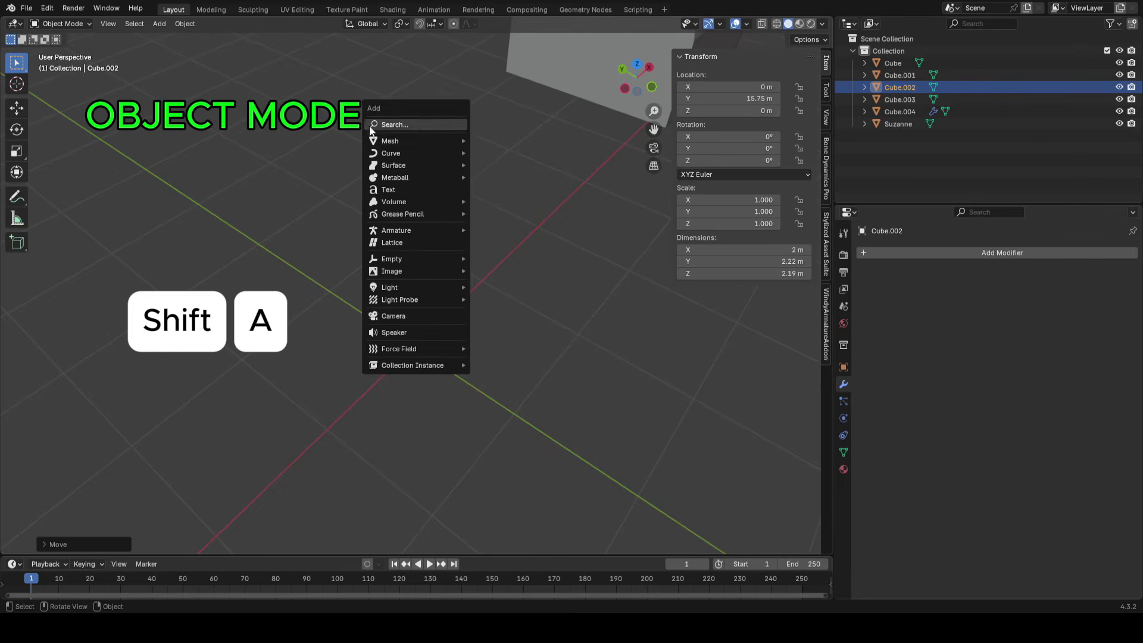
mouse_move(412, 142)
click(499, 140)
middle_drag(509, 174, 510, 291)
key(Tab)
scroll(510, 291, up, 1)
key(Tab)
middle_drag(538, 351, 550, 322)
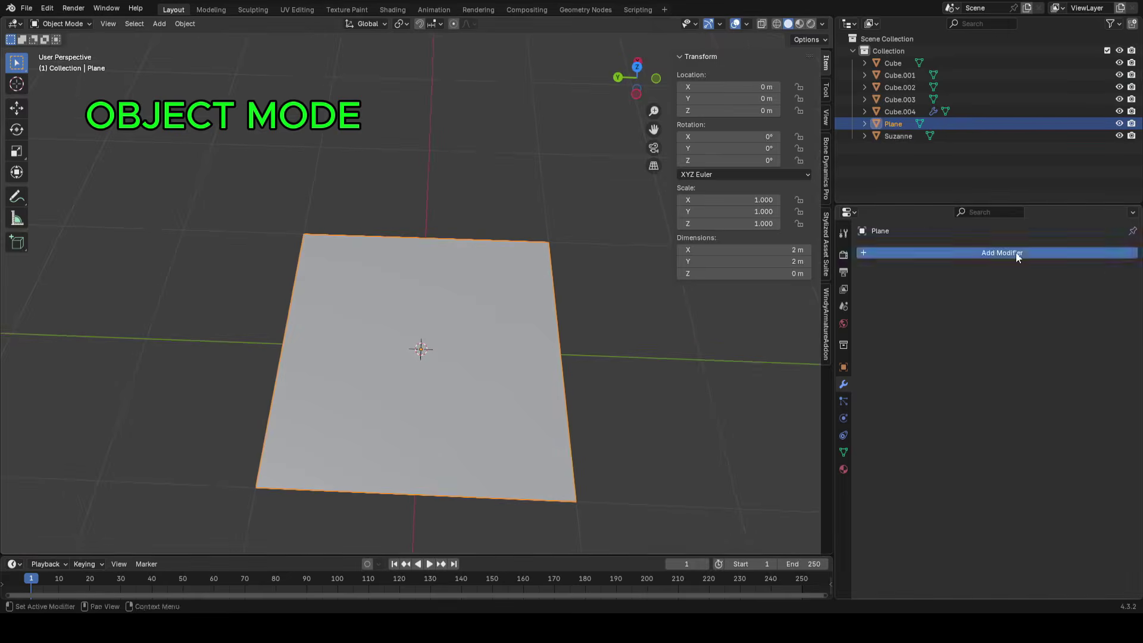
Add a Mirror modifier to the plane
click(1016, 253)
text(m)
key(Return)
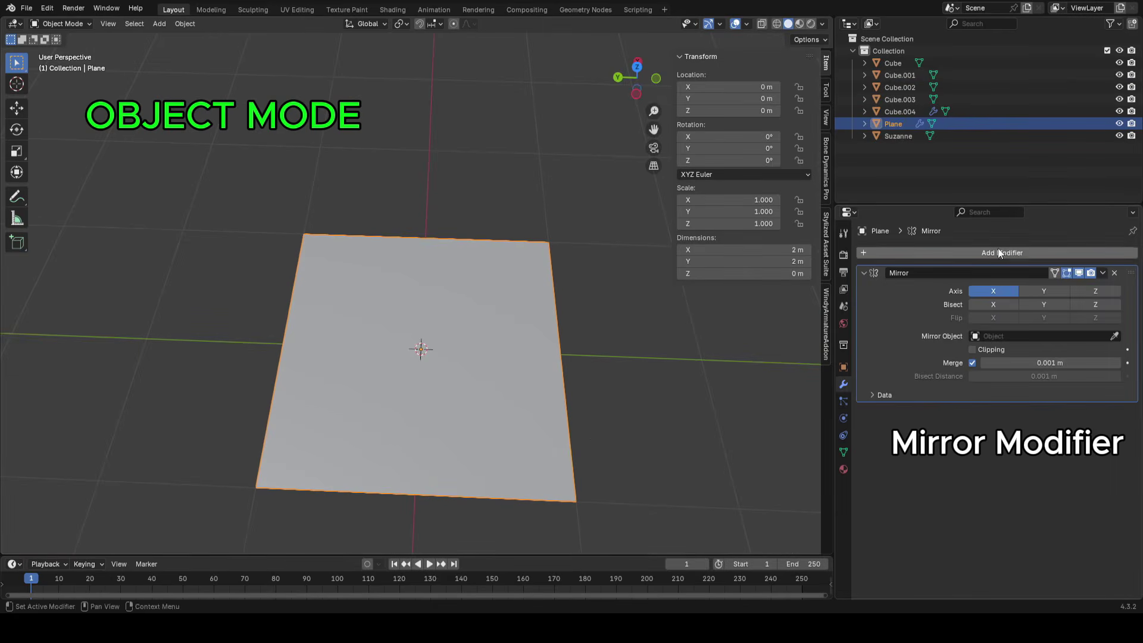
middle_drag(402, 337, 409, 323)
Cut the plane in half with one centred loop cut running along the X axis, and deselect everything
key(Tab)
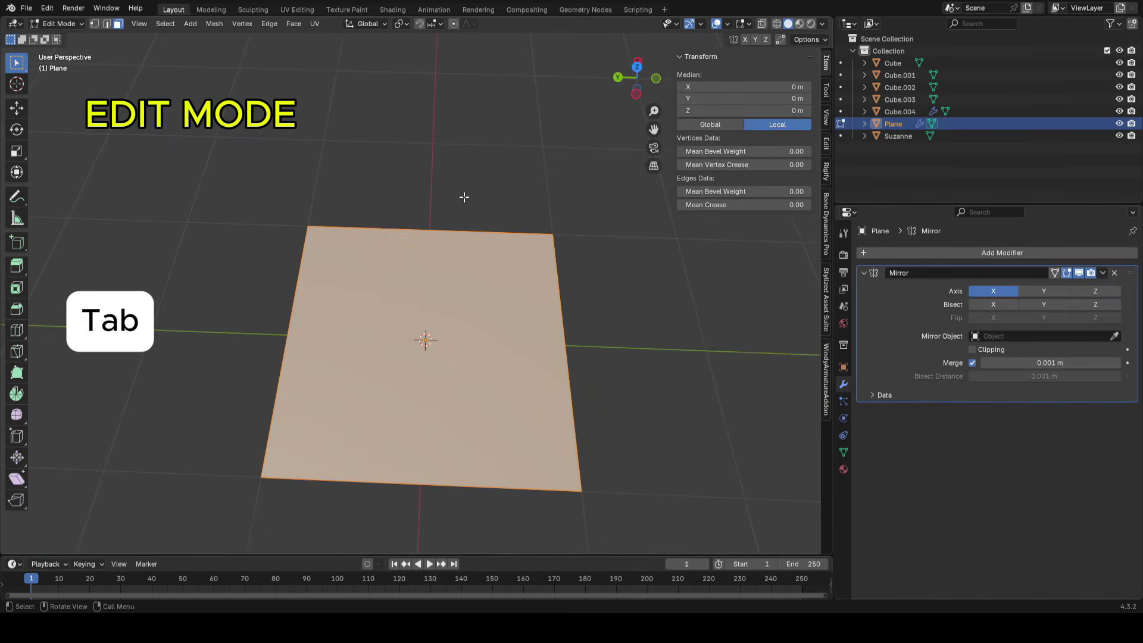
key(ctrl+r)
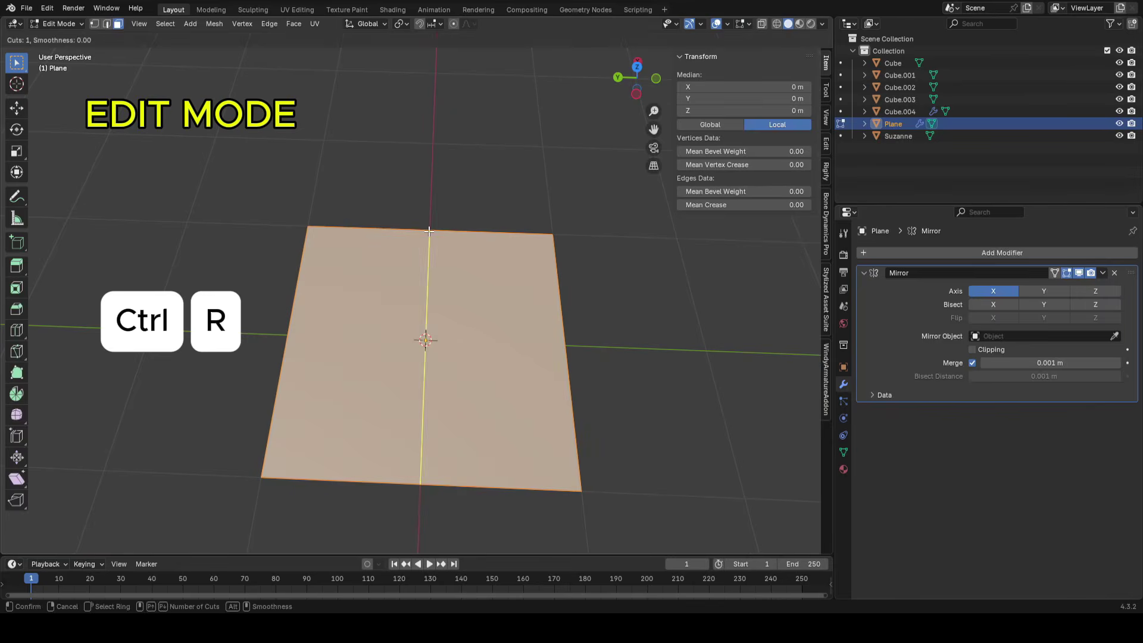
click(429, 231)
right_click(430, 232)
click(526, 180)
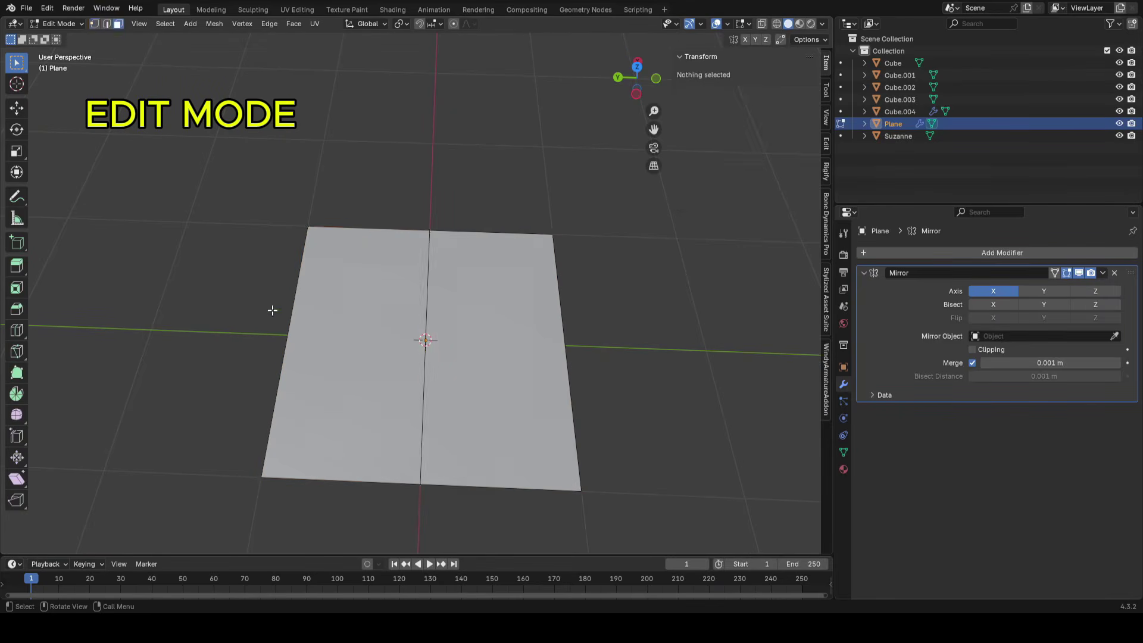
Delete the plane's face on the positive Y side and select the remaining half
click(350, 291)
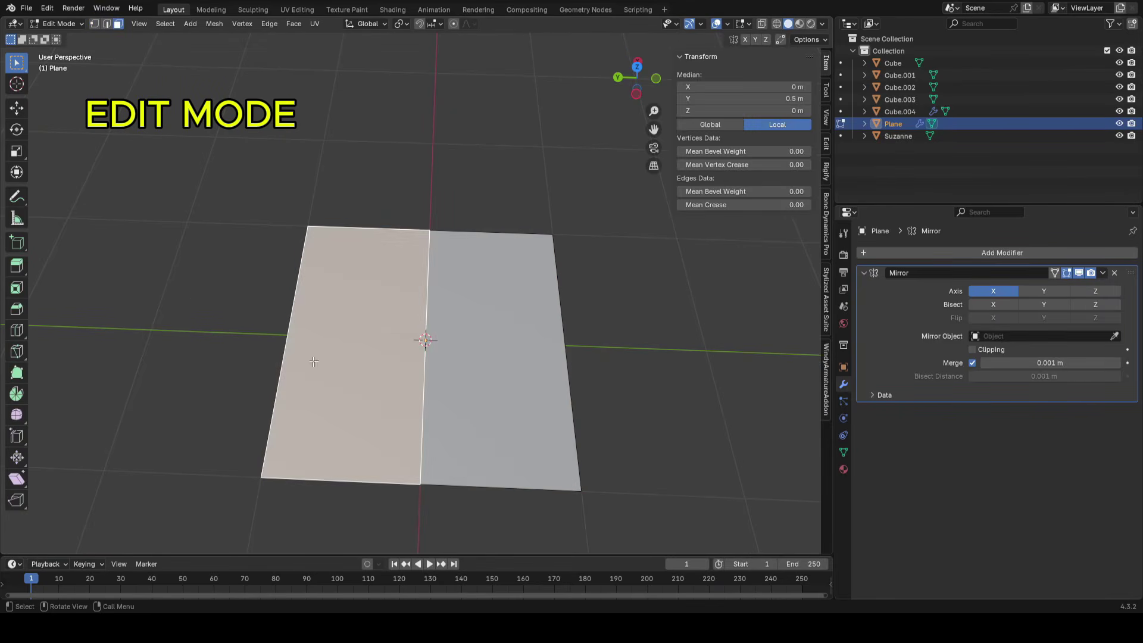
key(x)
click(346, 360)
click(443, 361)
shift+middle_drag(521, 361, 506, 324)
middle_drag(438, 254, 503, 297)
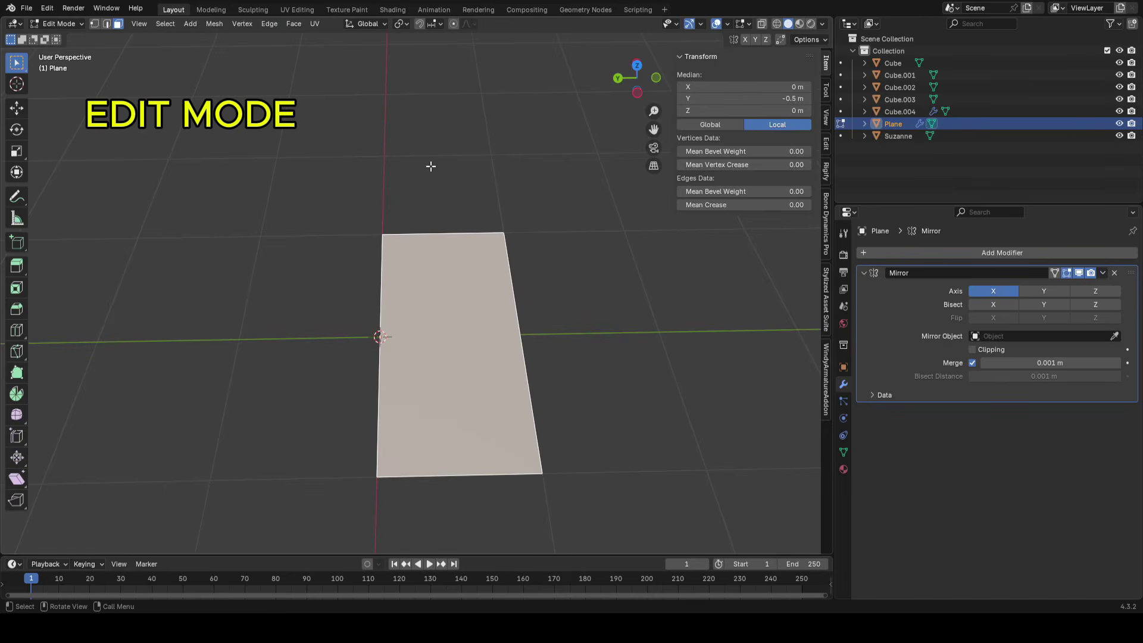
Return to Object Mode and enable the Y axis in the plane's Mirror modifier
key(Tab)
middle_drag(560, 320, 589, 349)
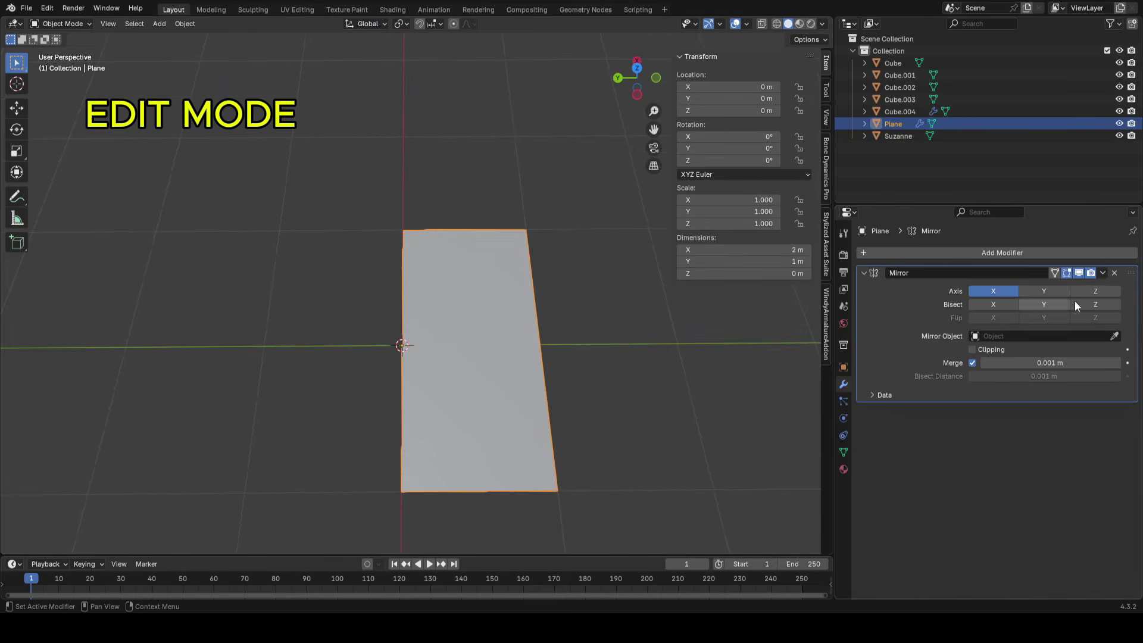
click(1043, 292)
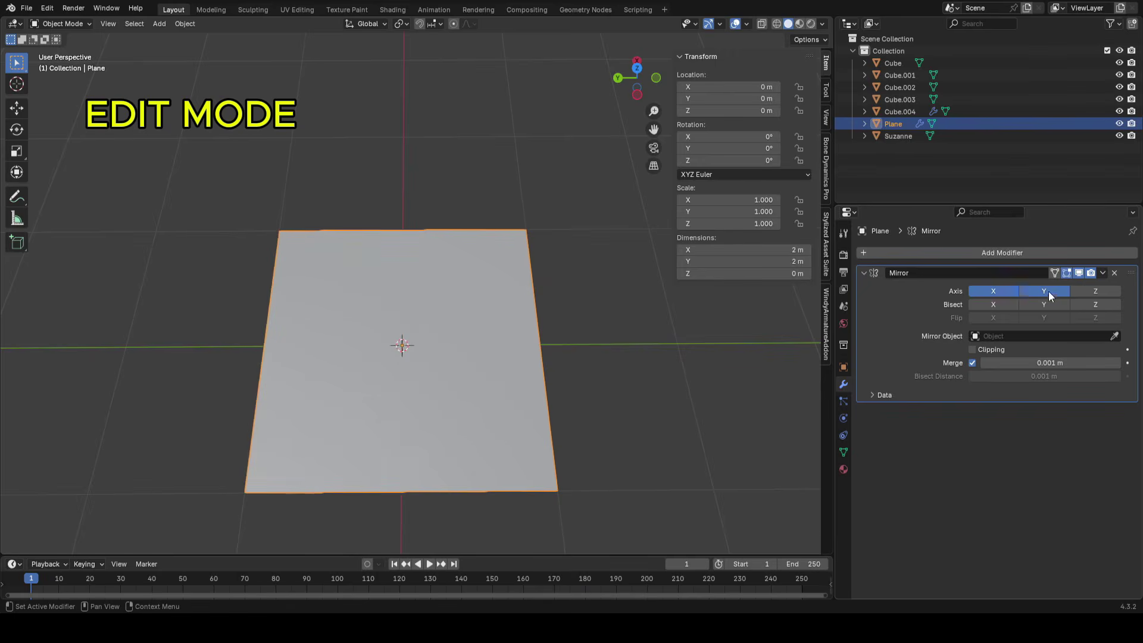
Turn off the X axis in the plane's Mirror modifier and enter Edit Mode with vertex selection
shift+middle_drag(595, 333, 611, 331)
middle_drag(179, 309, 80, 315)
middle_drag(415, 301, 512, 304)
key(Tab)
mouse_move(513, 342)
middle_down()
mouse_move(516, 331)
mouse_move(509, 342)
middle_up()
key(1)
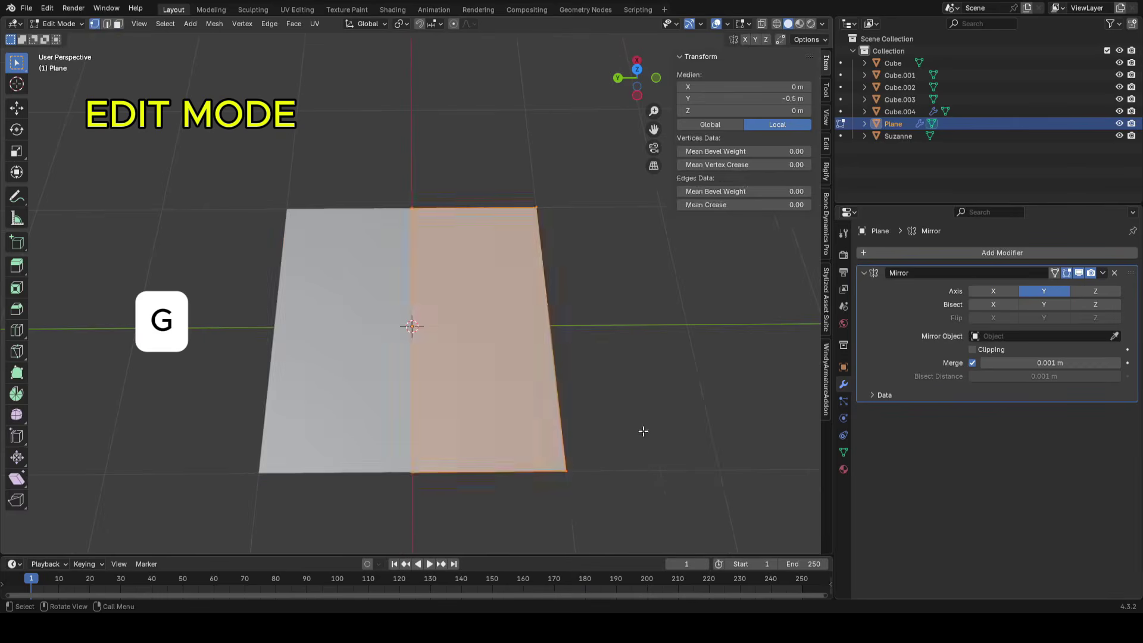
Select the half's near outer corner vertex and move it outward, locked to the XY plane
drag(642, 429, 535, 495)
key(g)
right_click(580, 488)
scroll(529, 294, up, 10)
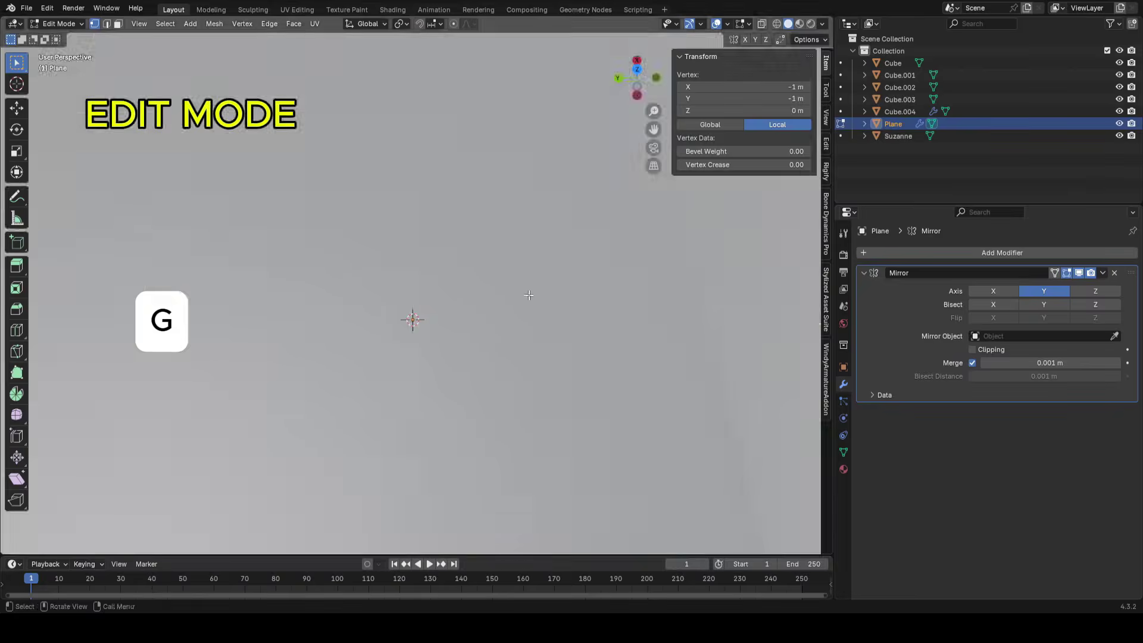
scroll(529, 295, down, 10)
middle_drag(571, 357, 551, 357)
shift+middle_drag(551, 357, 558, 329)
key(g)
key(shift+z)
click(557, 401)
Select the far outer corner vertex and move it outward, locked to the XY plane
drag(595, 159, 516, 318)
key(g)
key(shift+z)
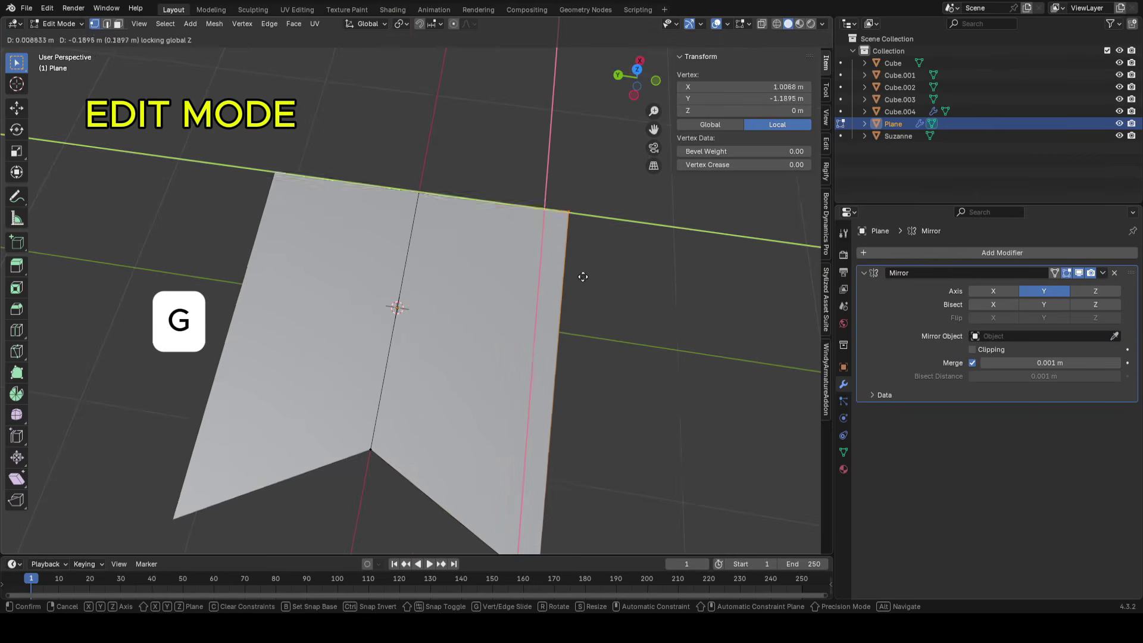
click(588, 208)
middle_drag(483, 283, 498, 279)
scroll(494, 277, down, 1)
Move the half's two inner vertices along Y to about -0.28 m, away from the mirror line
drag(462, 174, 348, 533)
key(g)
key(x)
key(y)
click(426, 474)
Move the half's two outer vertices along Y to a median of about -1.6 m
drag(630, 110, 500, 552)
key(g)
key(y)
click(553, 506)
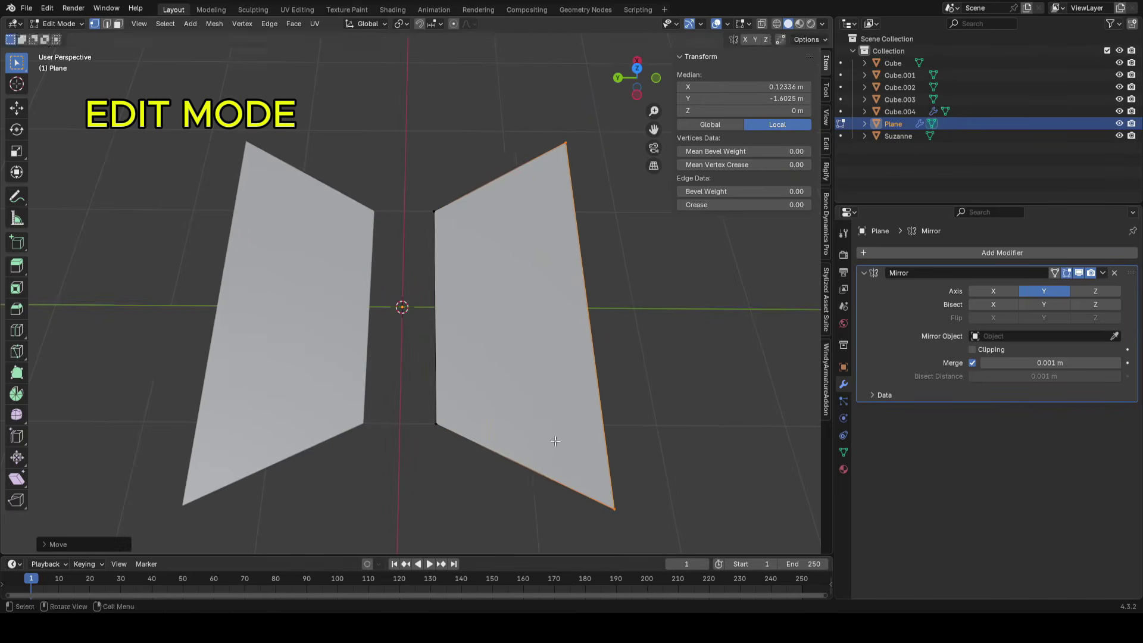
Add three evenly spaced loop cuts running along the X direction of the half plane
key(ctrl+r)
click(511, 438)
right_click(512, 438)
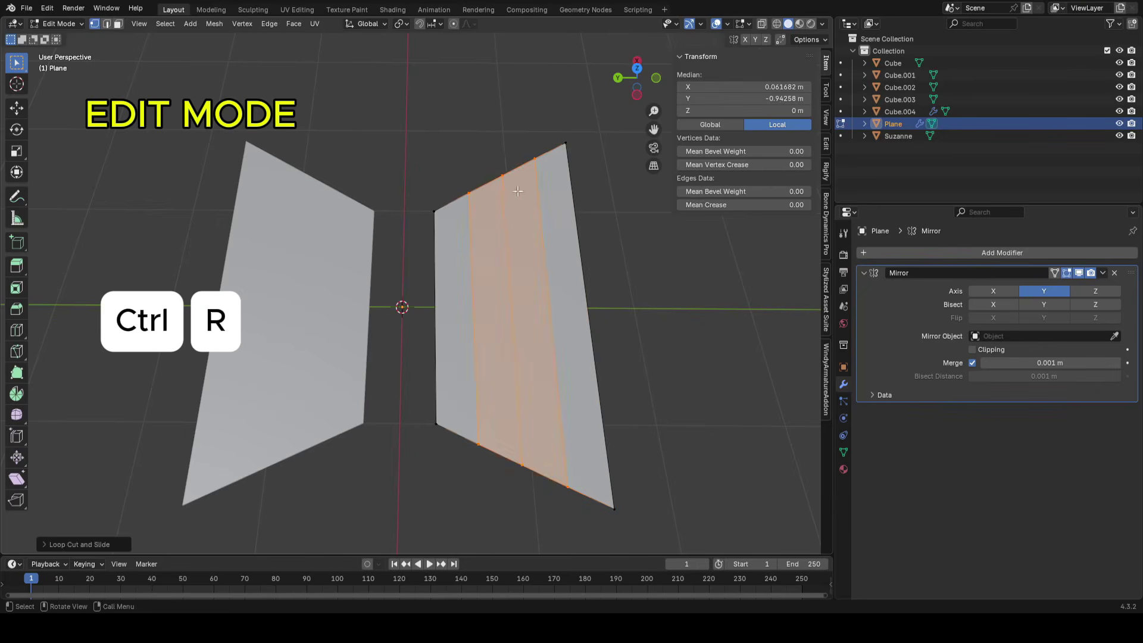
drag(487, 447, 488, 445)
Shrink the middle edge loop along X and compare the mirrored shape in Object Mode and Edit Mode
alt+click(524, 415)
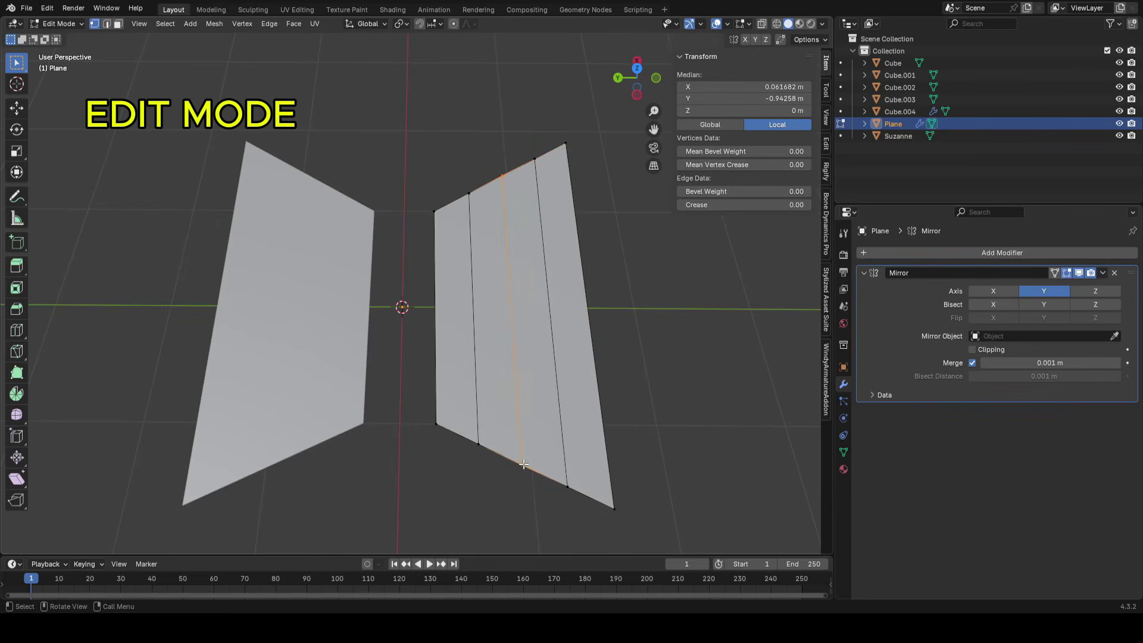
key(s)
key(x)
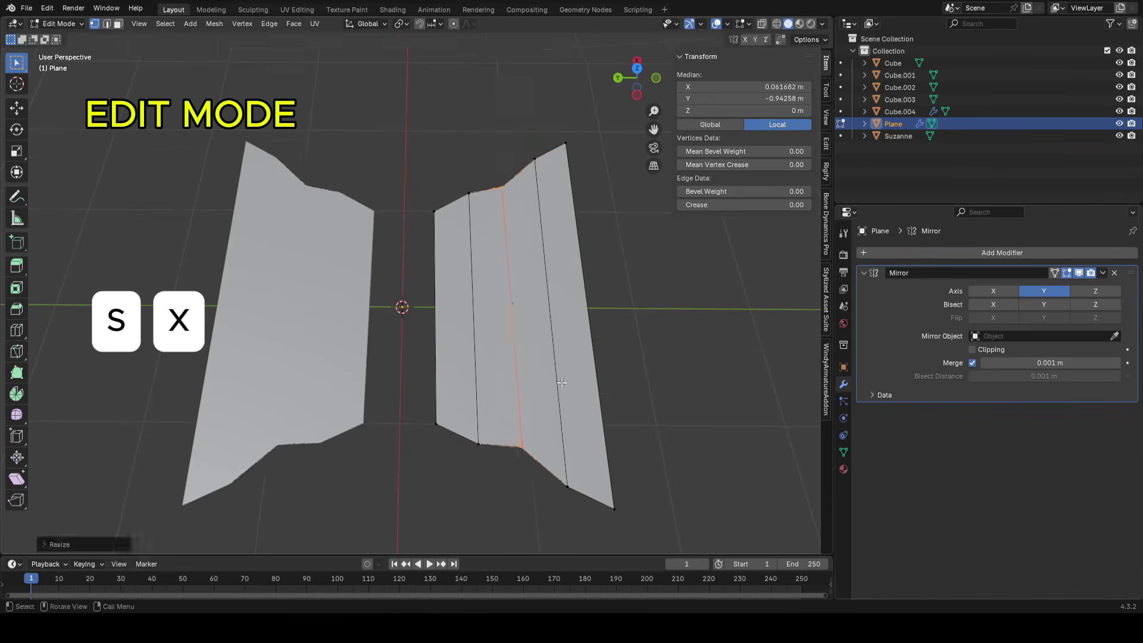
key(Tab)
key(Tab)
key(Tab)
key(Tab)
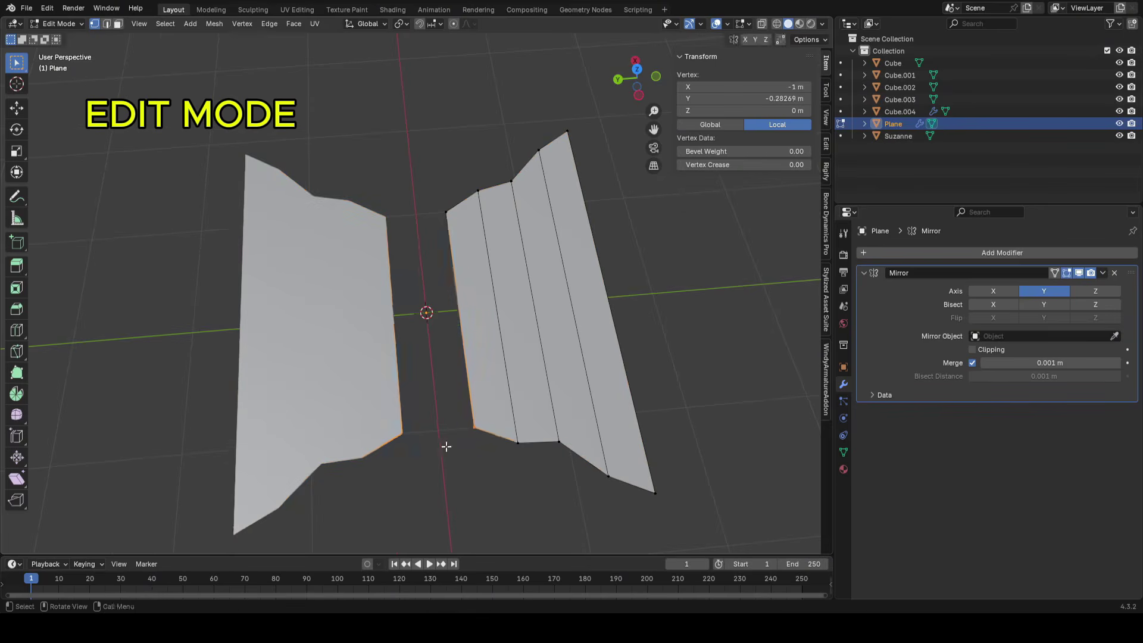
Move the near inner corner vertex along Y past the mirror line to about Y 0.22 m
key(g)
key(y)
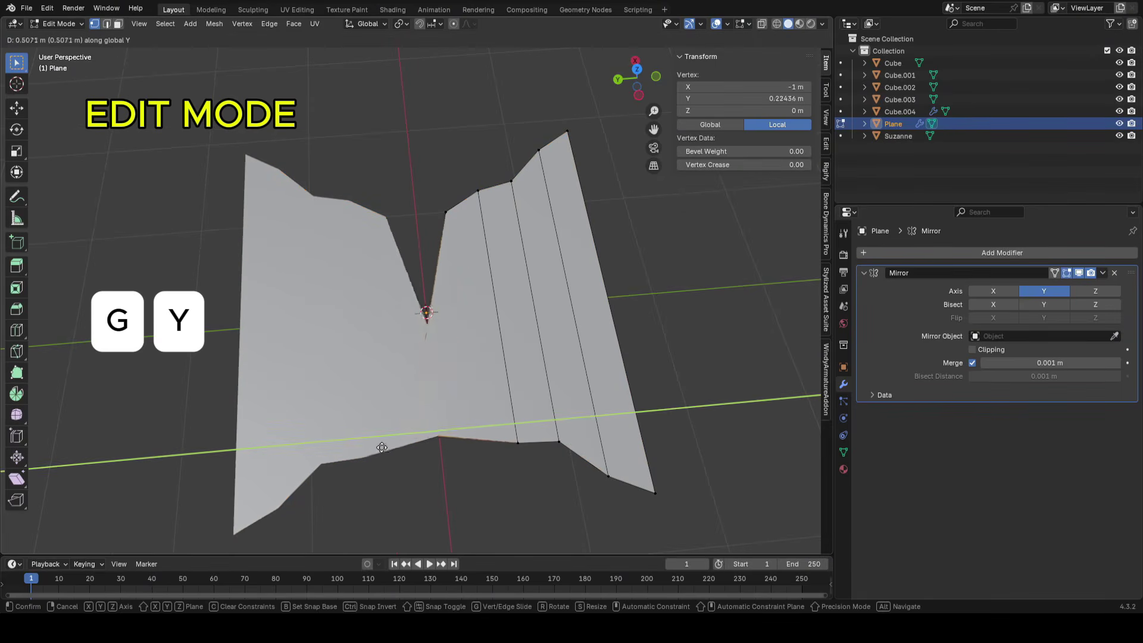
click(412, 443)
scroll(410, 375, up, 6)
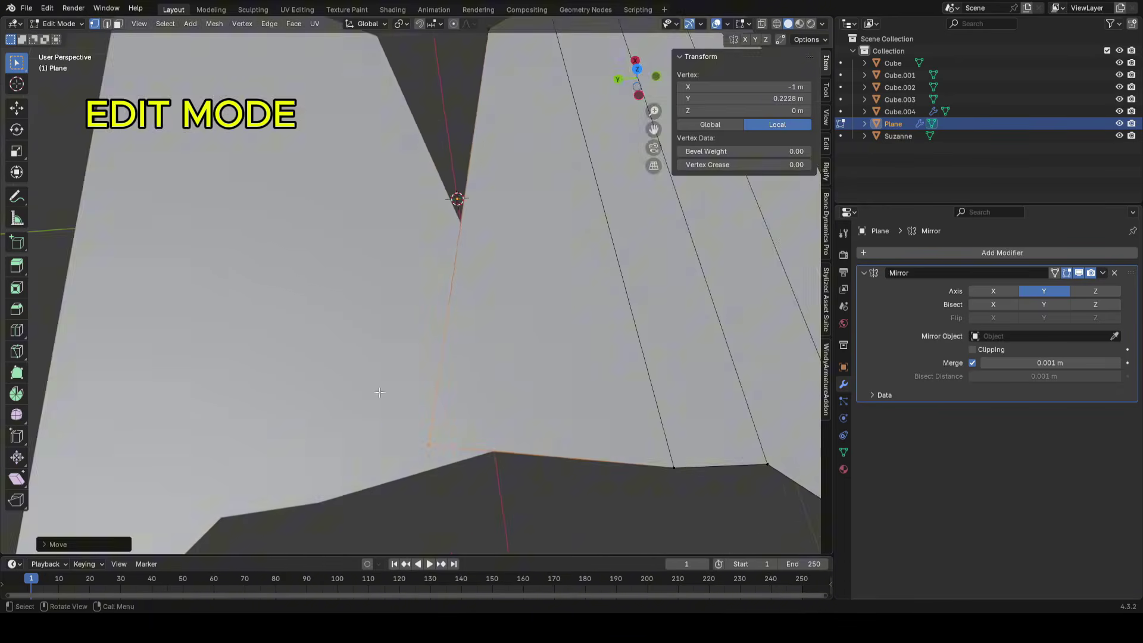
scroll(380, 392, down, 5)
scroll(380, 392, up, 2)
middle_drag(421, 381, 422, 415)
Move the near inner corner vertex back along Y to the negative side of the mirror line
key(g)
key(y)
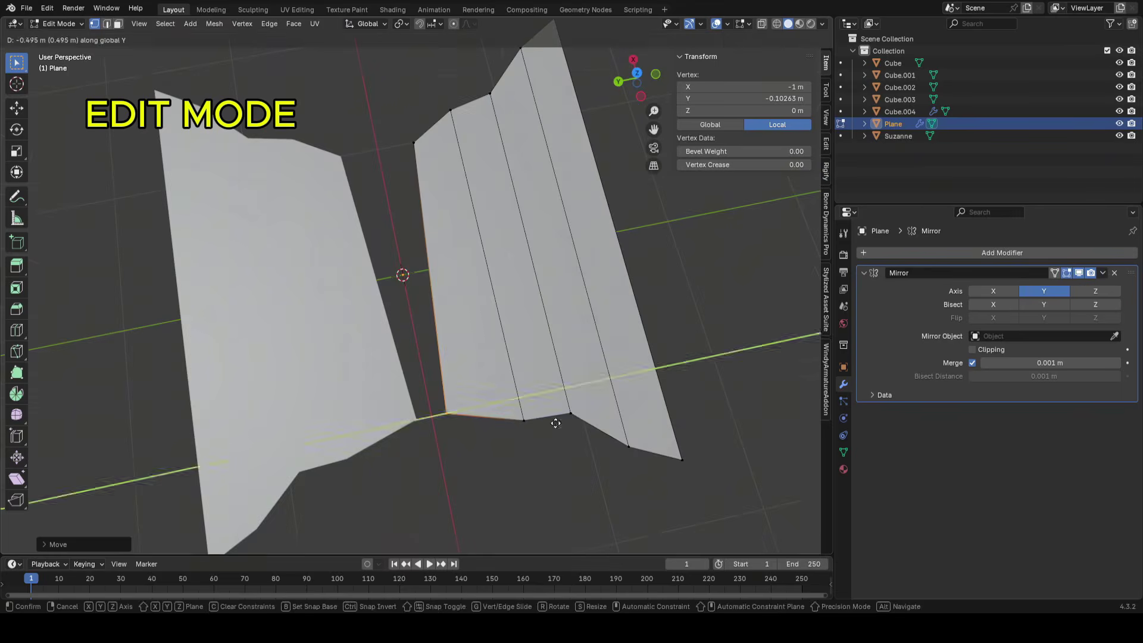
click(555, 423)
Enable Clipping in the Mirror modifier and move the near inner corner vertex along Y onto the mirror line
middle_drag(544, 400, 421, 387)
key(g)
key(y)
key(g)
middle_drag(455, 352, 482, 376)
key(y)
right_click(454, 340)
scroll(487, 337, down, 2)
scroll(470, 238, up, 1)
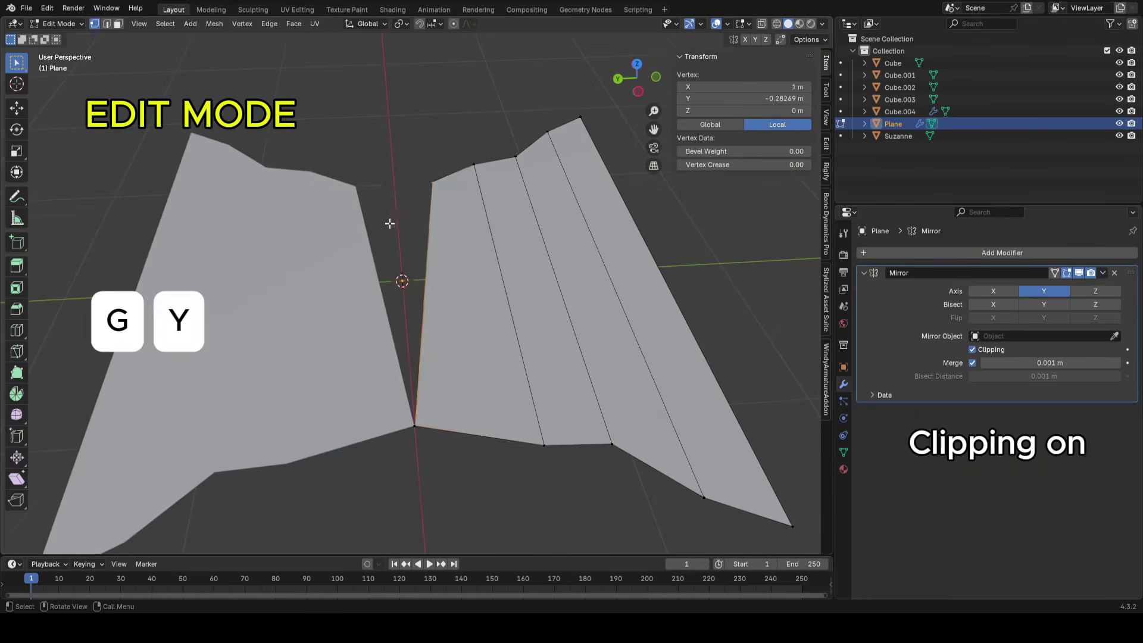
Move the far inner corner vertex along Y onto the mirror line and return to Object Mode
key(g)
key(y)
click(333, 218)
key(Tab)
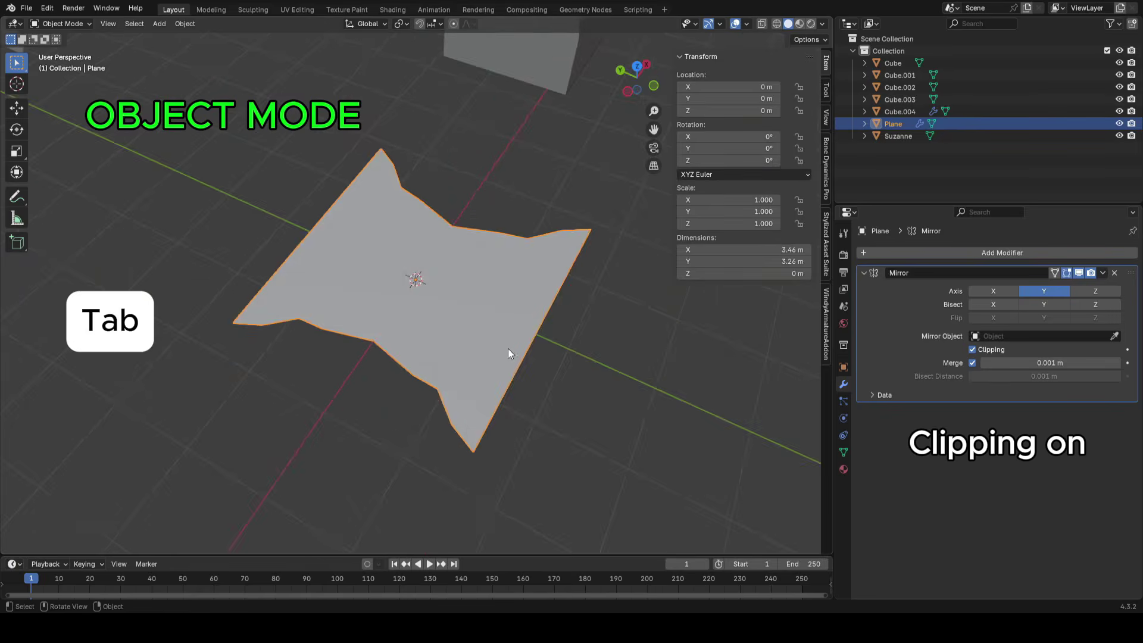
Enable the X mirror axis and, in Edit Mode, move the whole mesh along X to a median of about 1.33 m
middle_drag(509, 349, 528, 347)
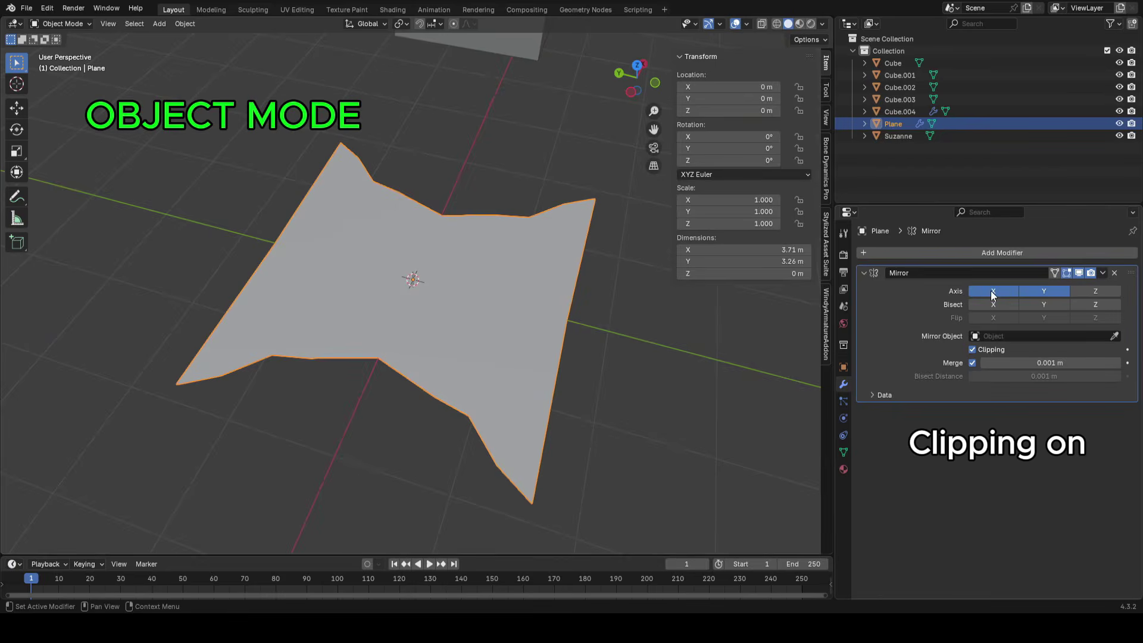
key(Tab)
middle_drag(470, 367, 414, 343)
key(g)
key(x)
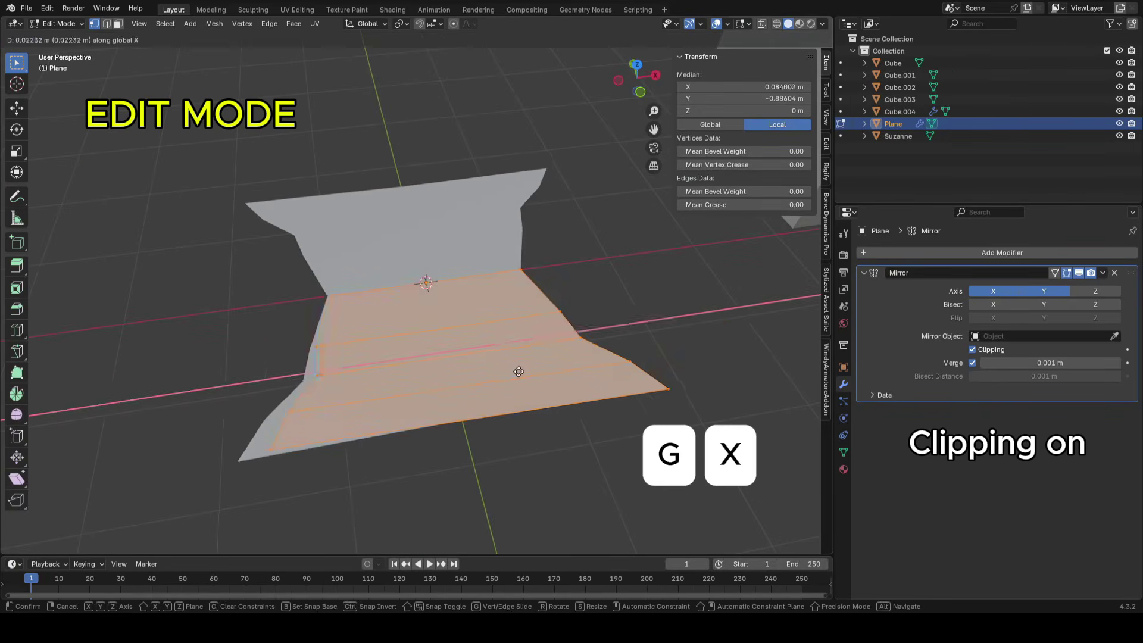
click(661, 352)
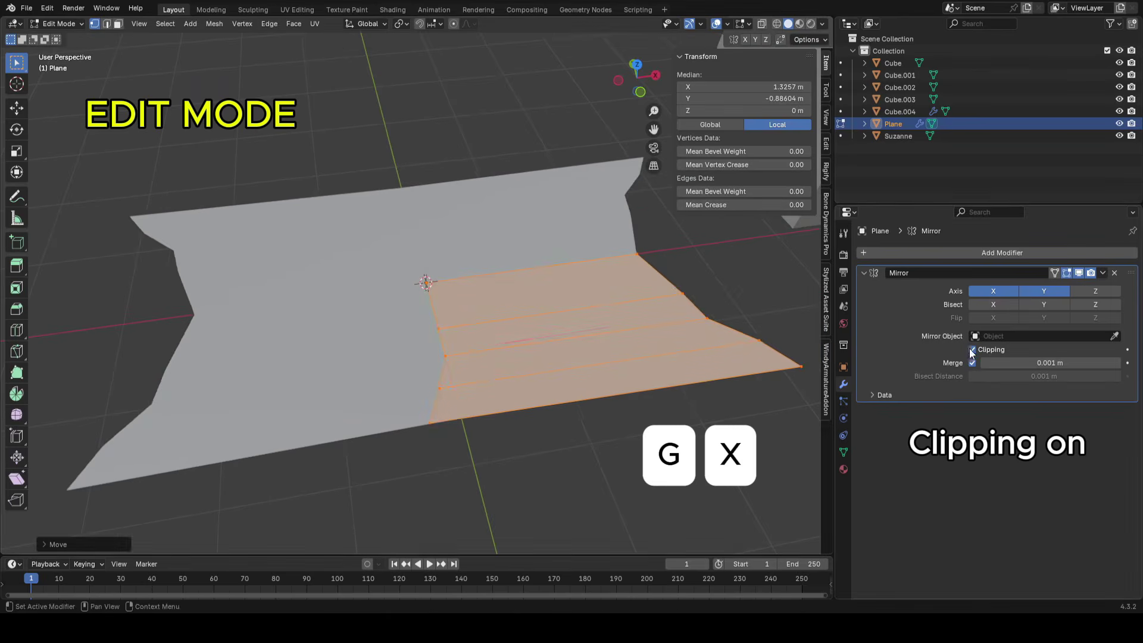
Turn off Clipping and move the whole mesh along X to a median of about 1.78 m
key(g)
key(x)
click(520, 370)
shift+middle_drag(520, 370, 450, 381)
middle_drag(449, 381, 450, 397)
Select the edge lying on the Y mirror line and move it along Y to about -0.29 m
key(2)
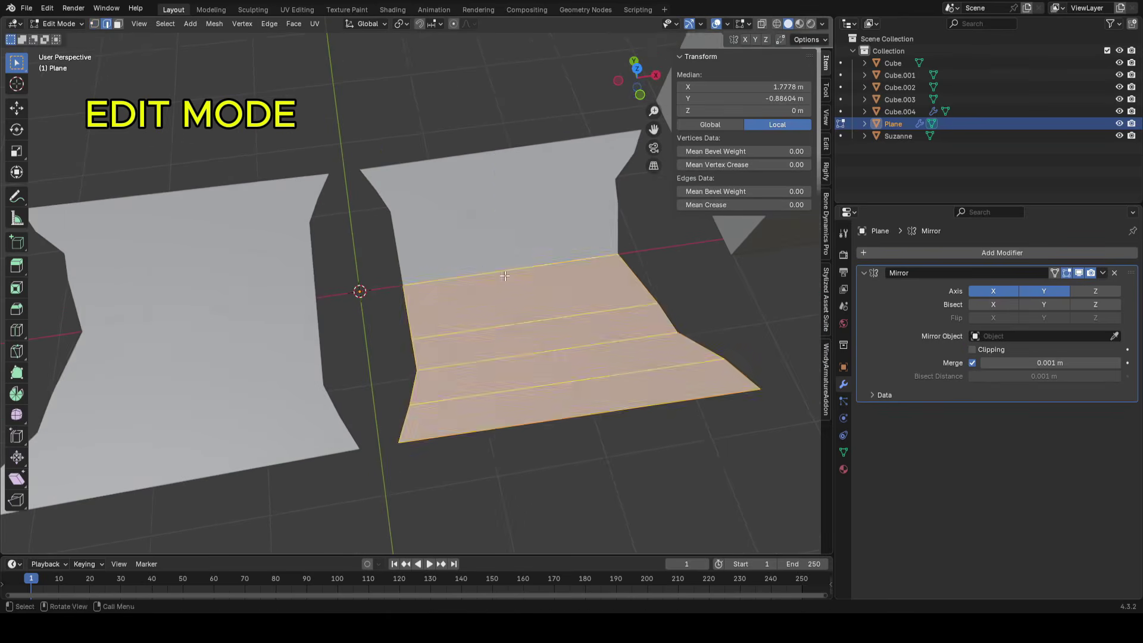
click(481, 271)
key(g)
key(y)
click(486, 296)
shift+middle_drag(487, 296, 524, 247)
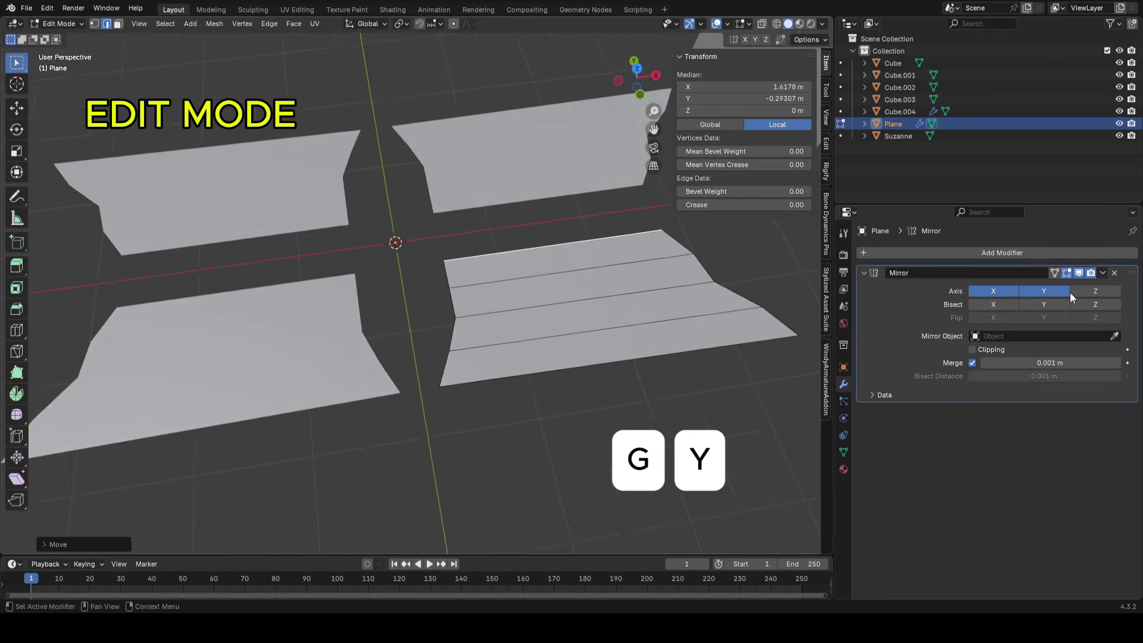
Inset all the plane's faces together by about 0.17 m and extrude them about 1.38 m upward
middle_drag(420, 313, 480, 337)
key(g)
key(x)
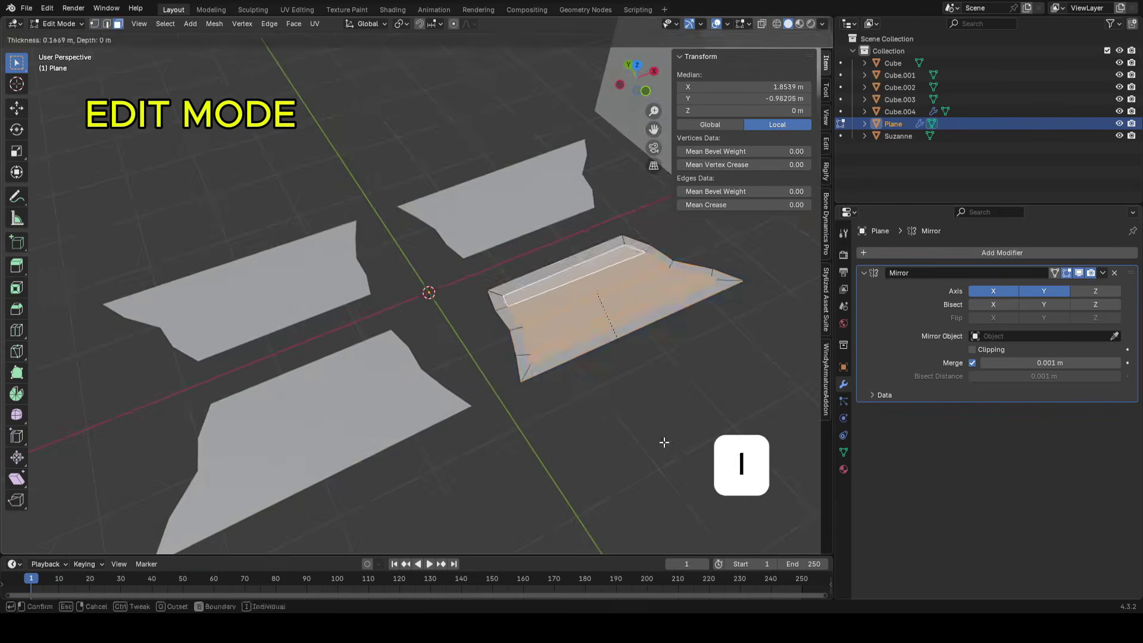
click(664, 442)
key(e)
click(614, 334)
key(Tab)
middle_drag(614, 334, 527, 321)
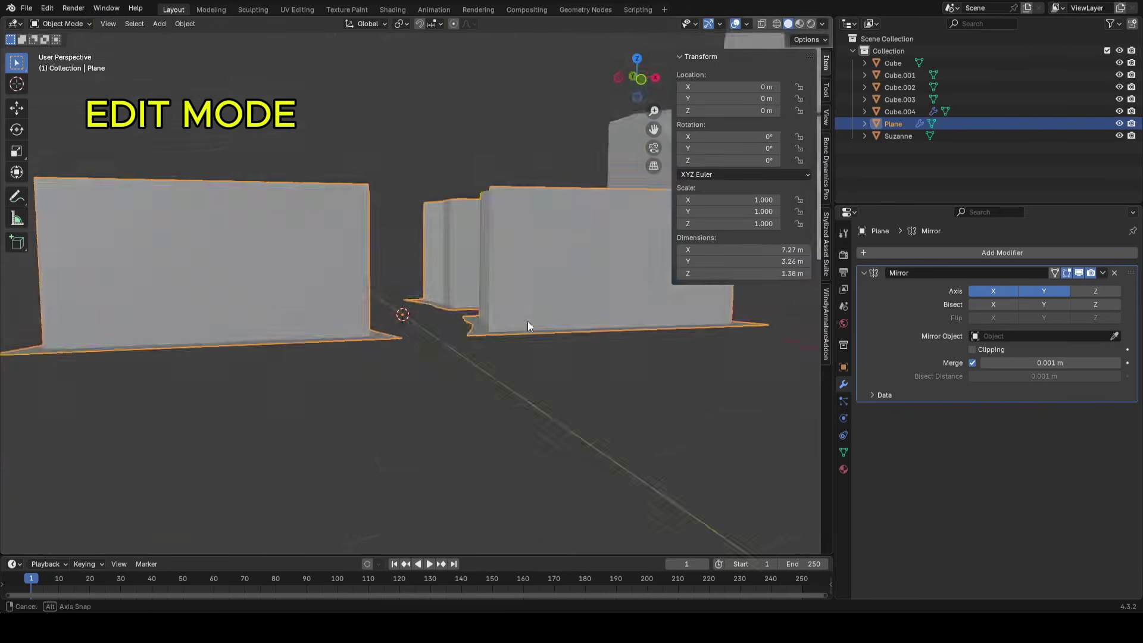
Inset the block's outer side face and extrude it about 0.9 m outward
key(Tab)
click(625, 309)
key(i)
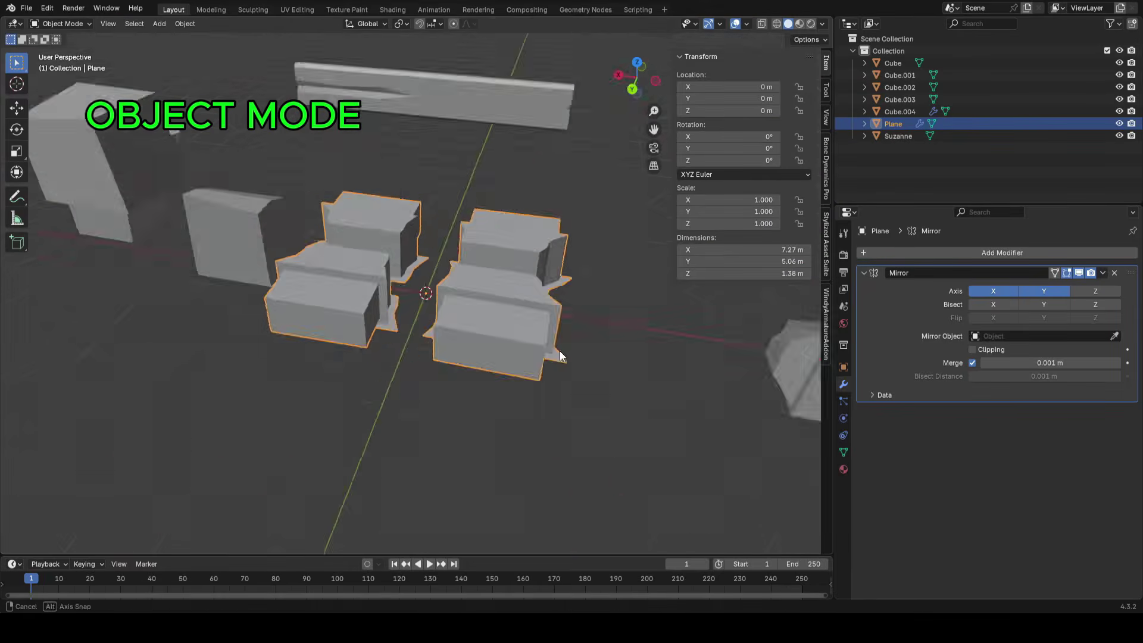
Apply the Mirror modifier and try moving the resulting object in Object Mode
middle_drag(560, 351, 473, 396)
key(g)
key(ctrl+a)
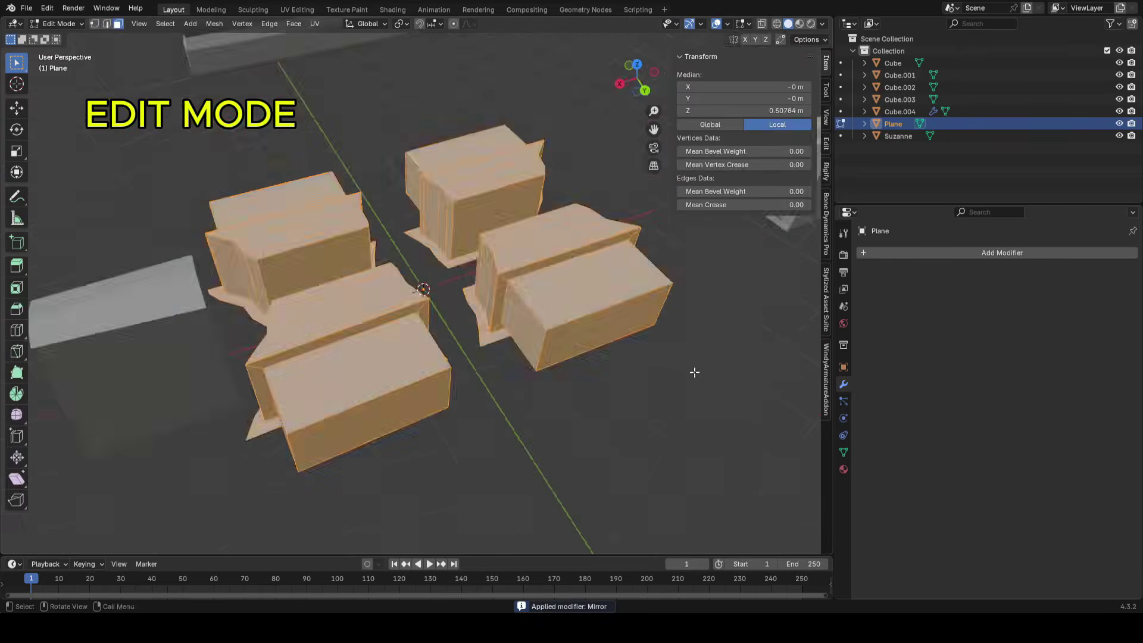
middle_drag(416, 309, 464, 334)
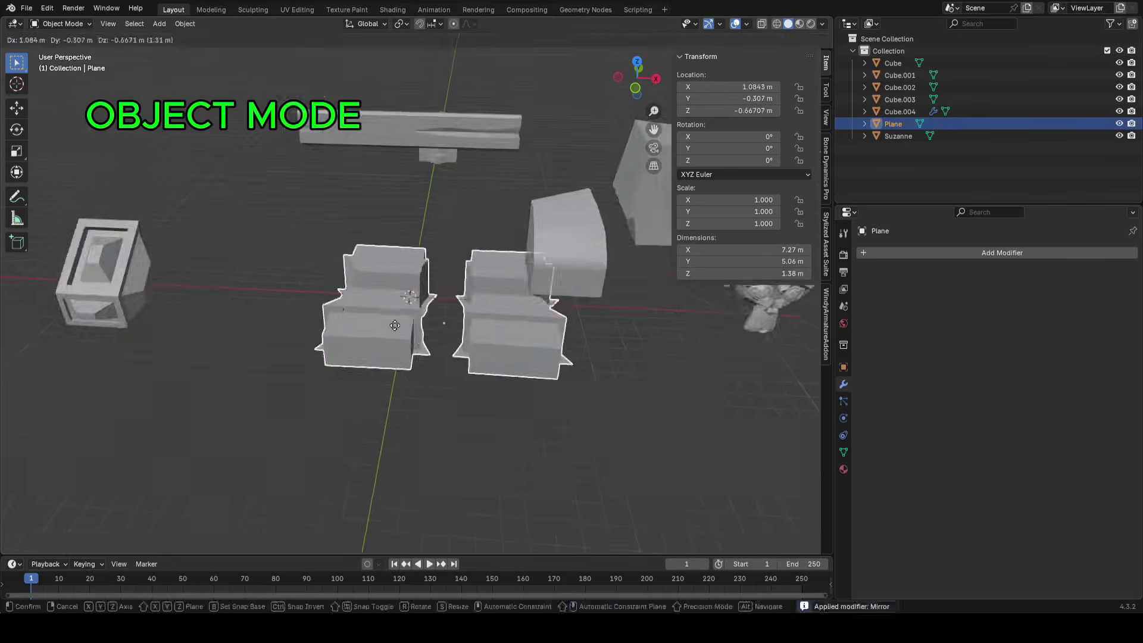
right_click(394, 325)
Delete the mirrored plane object
scroll(470, 433, down, 4)
key(x)
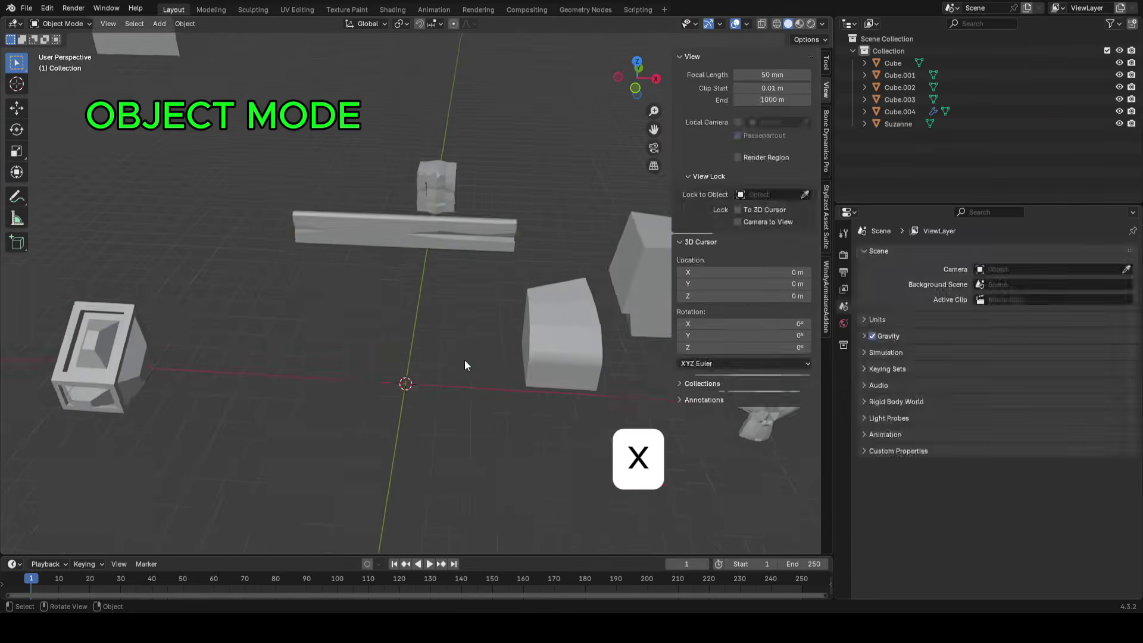
middle_drag(464, 359, 488, 325)
click(453, 274)
scroll(487, 325, up, 2)
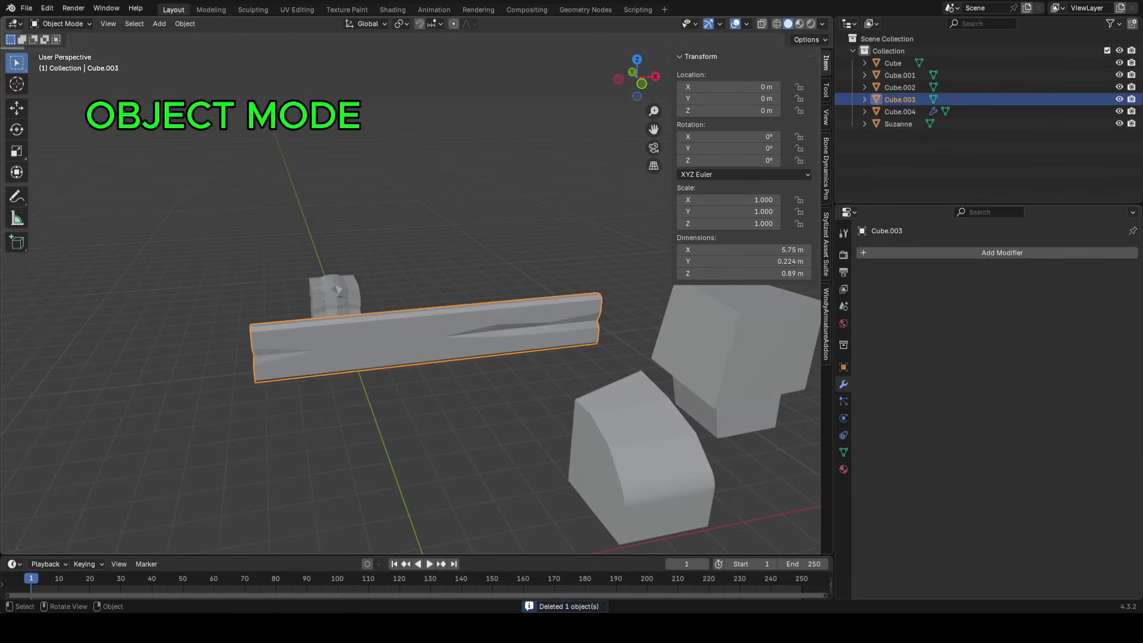
scroll(487, 333, down, 4)
shift+middle_drag(493, 373, 450, 287)
scroll(475, 283, up, 2)
key(ctrl+z)
Add a UV sphere at the world origin
scroll(450, 287, up, 2)
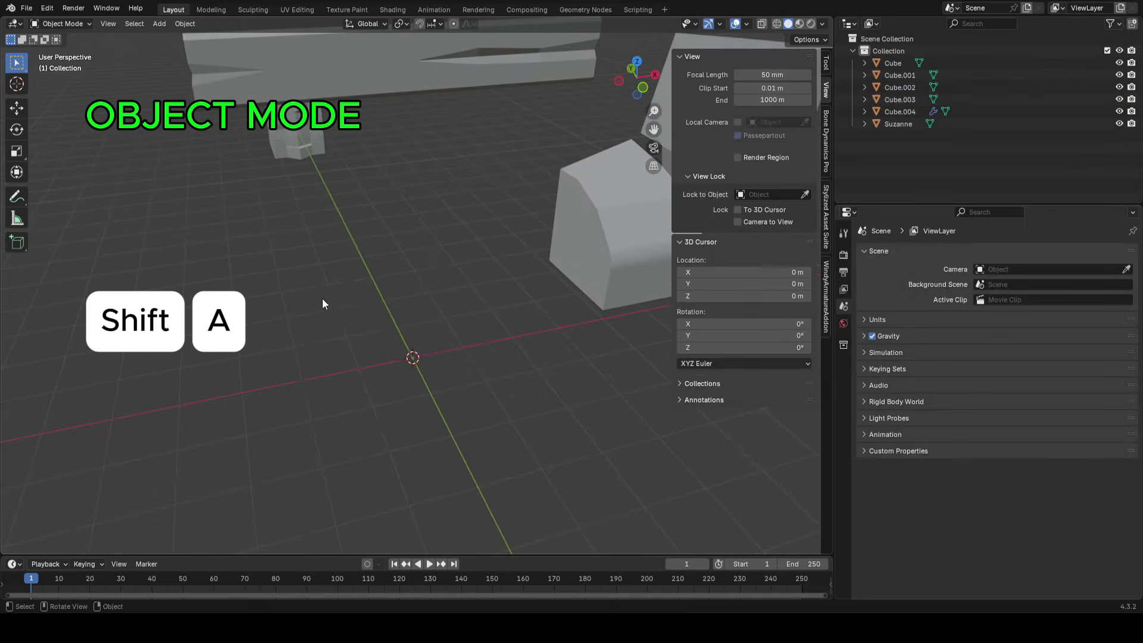
key(shift+a)
mouse_move(353, 275)
click(428, 311)
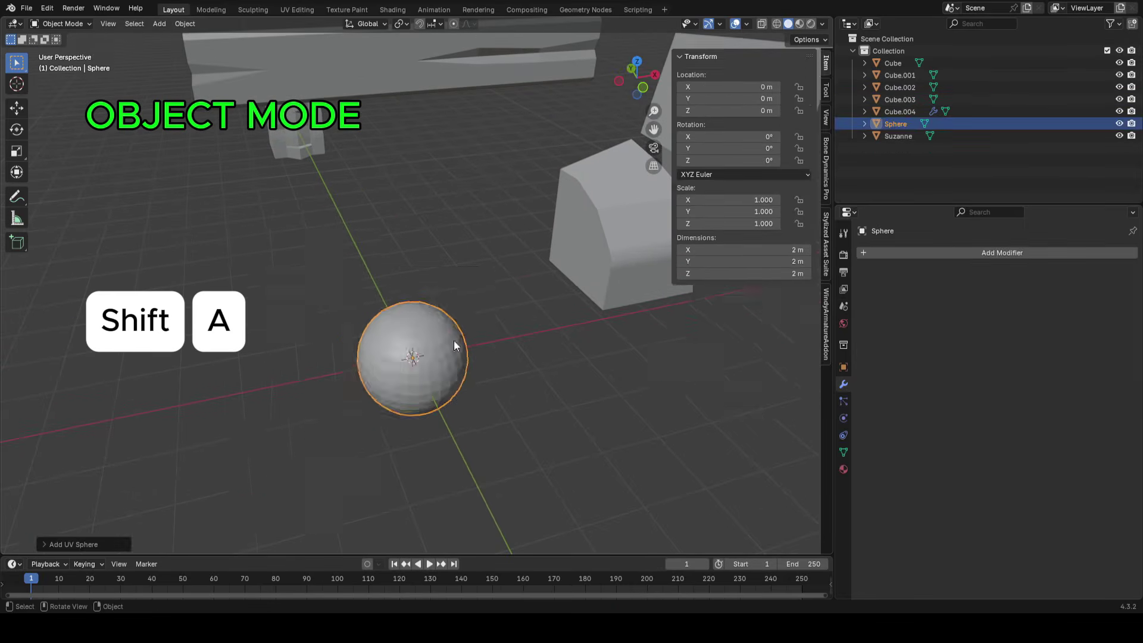
scroll(454, 340, up, 5)
middle_drag(539, 328, 437, 251)
middle_drag(238, 211, 541, 234)
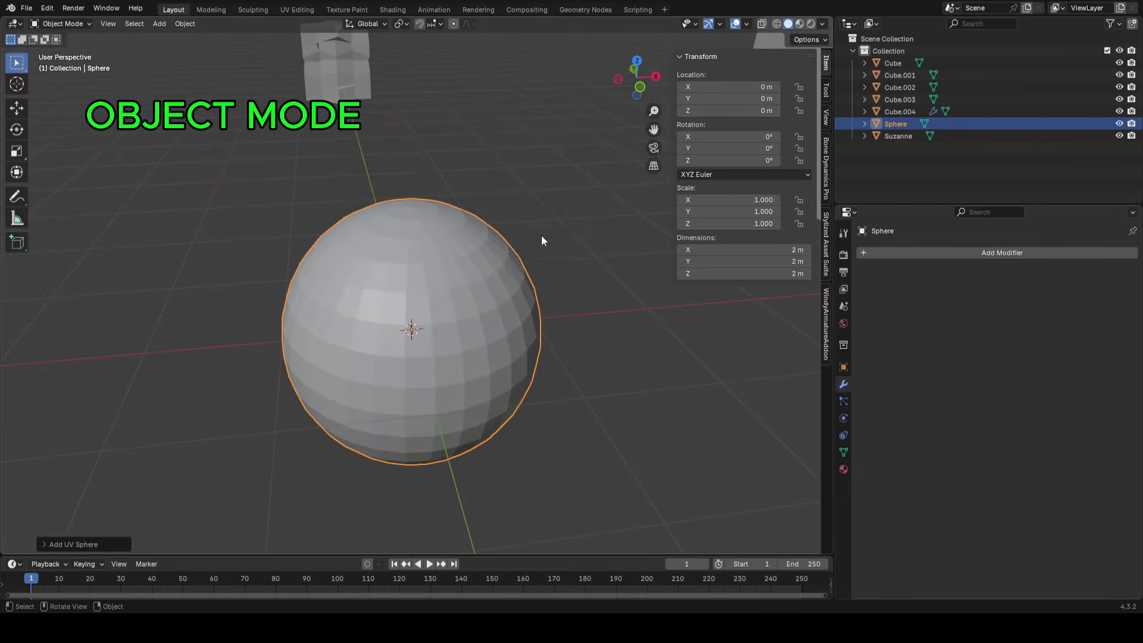
Shade the sphere smooth and try moving it along X
right_click(541, 235)
click(468, 216)
middle_drag(298, 332, 569, 301)
key(g)
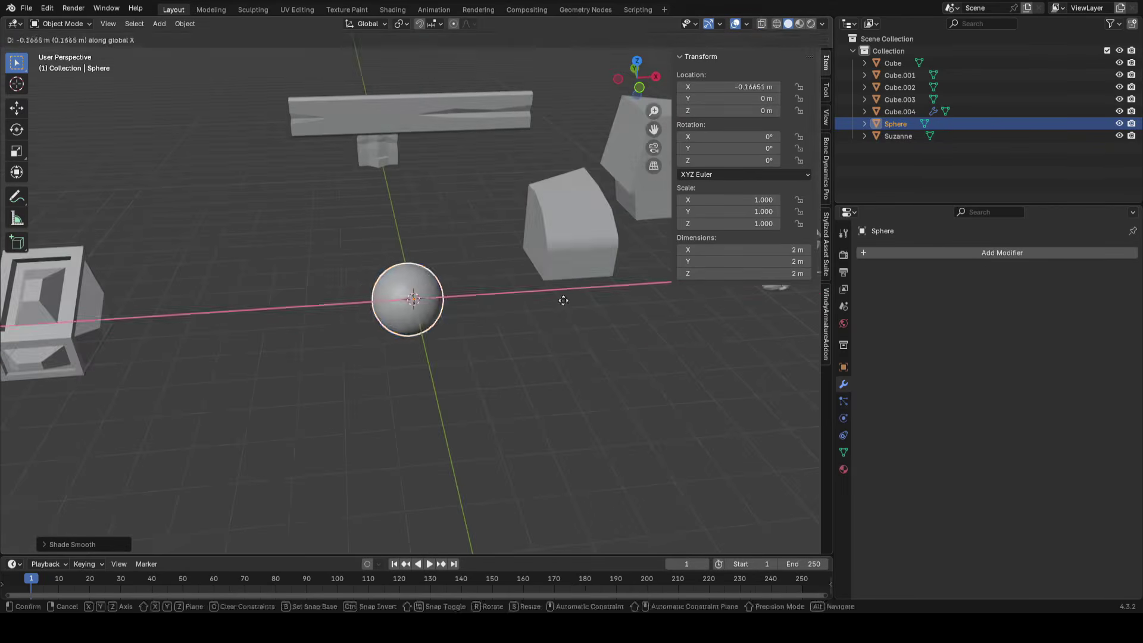
right_click(563, 301)
scroll(476, 292, up, 8)
middle_drag(470, 316, 424, 284)
scroll(477, 252, down, 1)
Inspect the sphere's mesh in Edit Mode and apply Shade Smooth again in Object Mode
key(Tab)
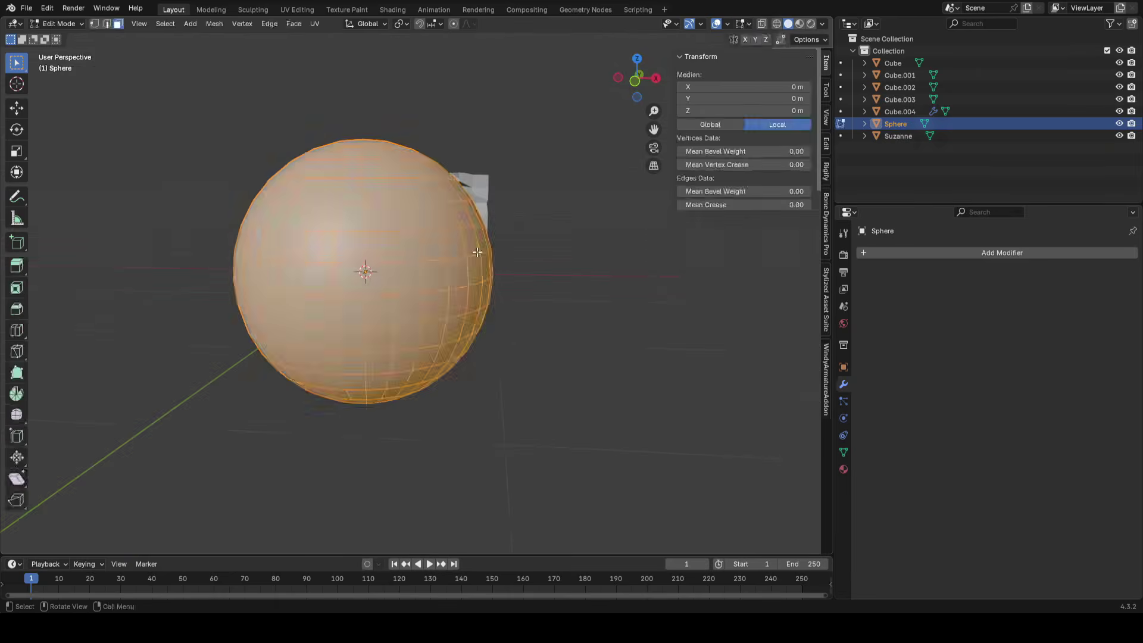
key(Tab)
right_click(512, 205)
right_click(290, 180)
click(291, 183)
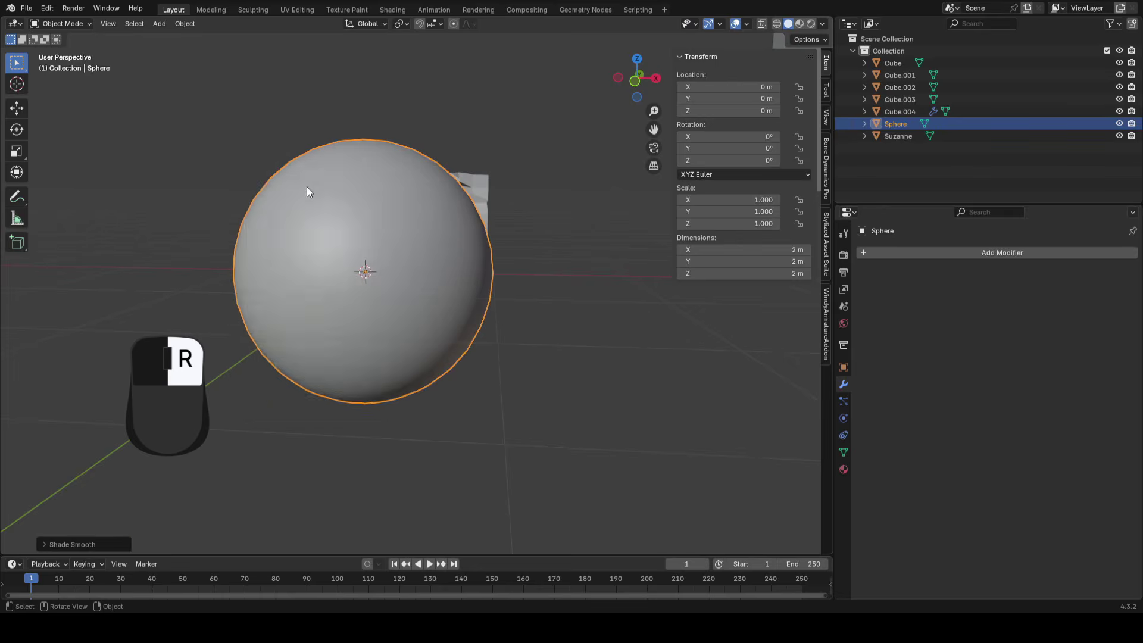
Select the long plank behind the sphere, inspect its mesh in Edit Mode and return to Object Mode
scroll(470, 227, down, 4)
middle_drag(463, 226, 478, 359)
click(478, 359)
scroll(477, 359, up, 2)
key(Tab)
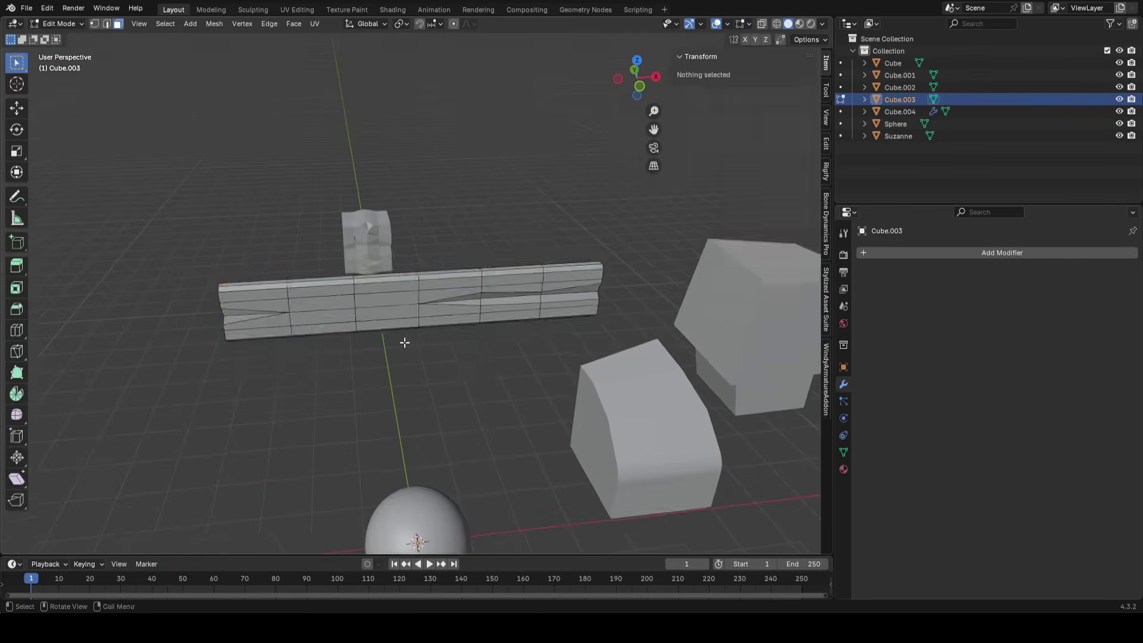
middle_drag(404, 342, 446, 312)
key(Tab)
middle_drag(572, 308, 509, 349)
Apply Shade Auto Smooth to the plank and set its Smooth by Angle modifier's angle to 16.6°
right_click(371, 226)
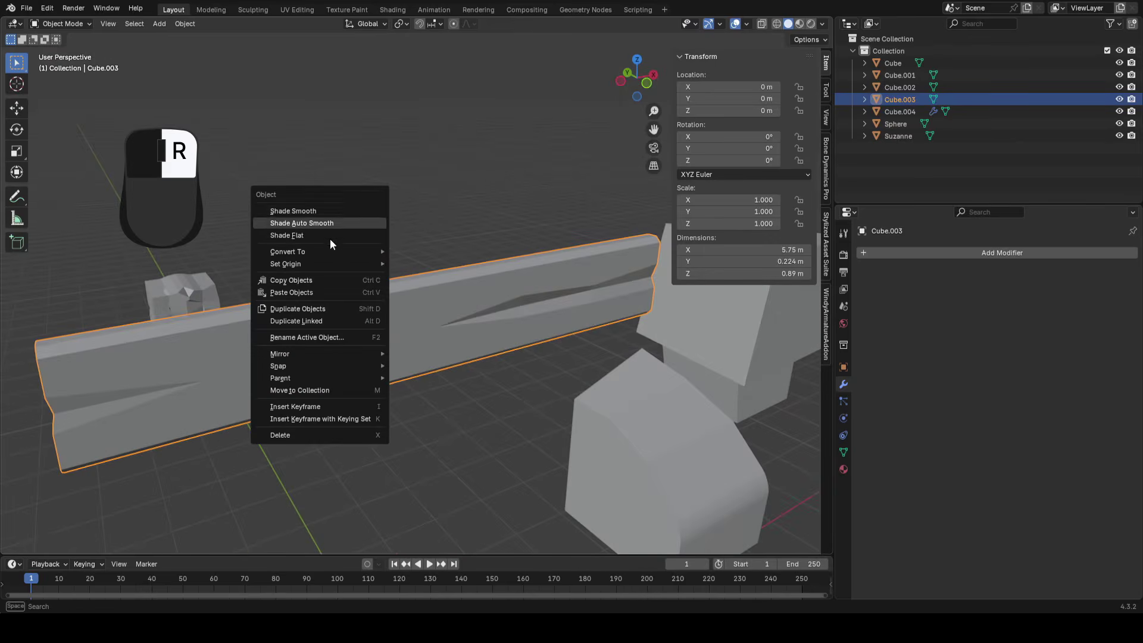
click(305, 222)
middle_drag(420, 339, 565, 345)
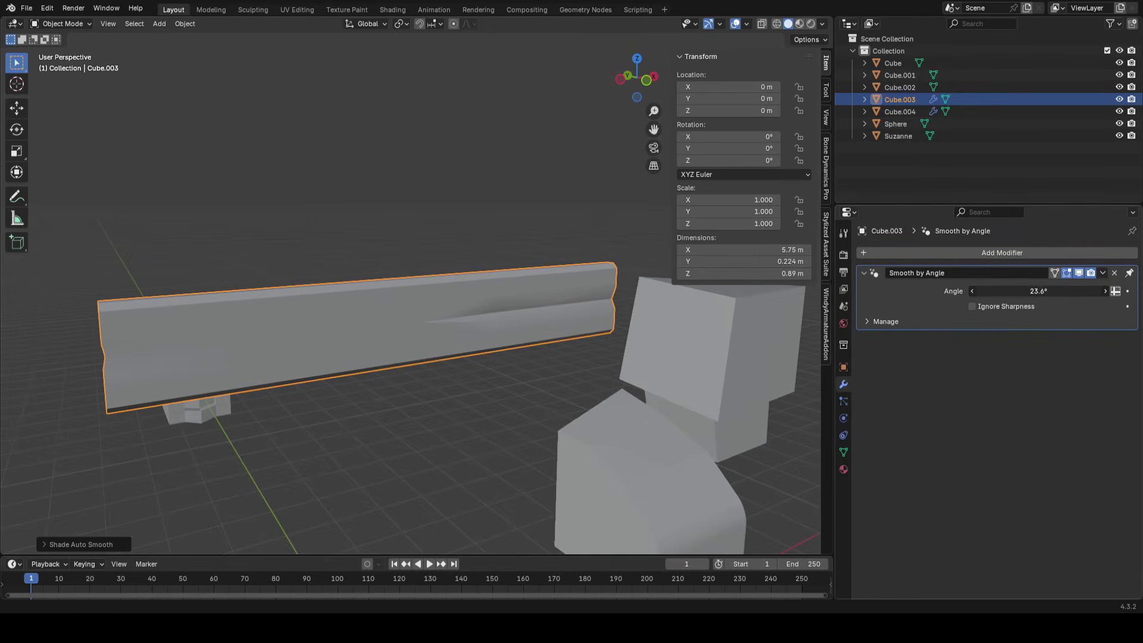
middle_drag(659, 357, 542, 340)
middle_drag(441, 341, 344, 269)
scroll(432, 259, down, 4)
shift+middle_drag(433, 258, 403, 326)
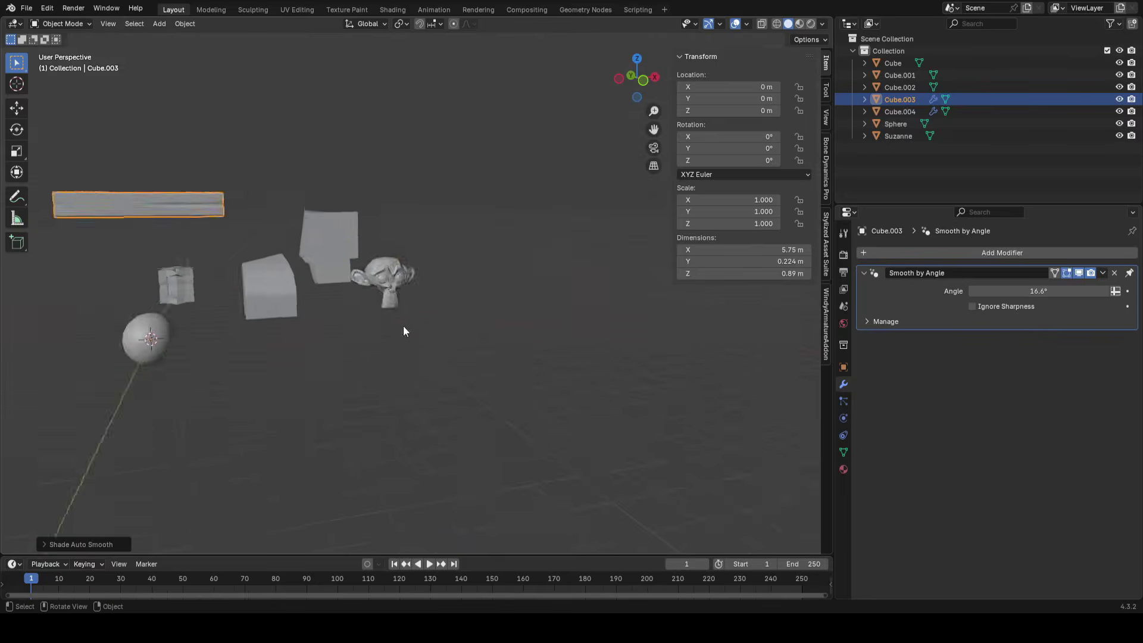
Select the monkey head, frame it in the view and apply Shade Smooth to it
scroll(402, 326, up, 2)
click(388, 262)
key(KP_Decimal)
middle_drag(388, 261, 560, 203)
right_click(566, 192)
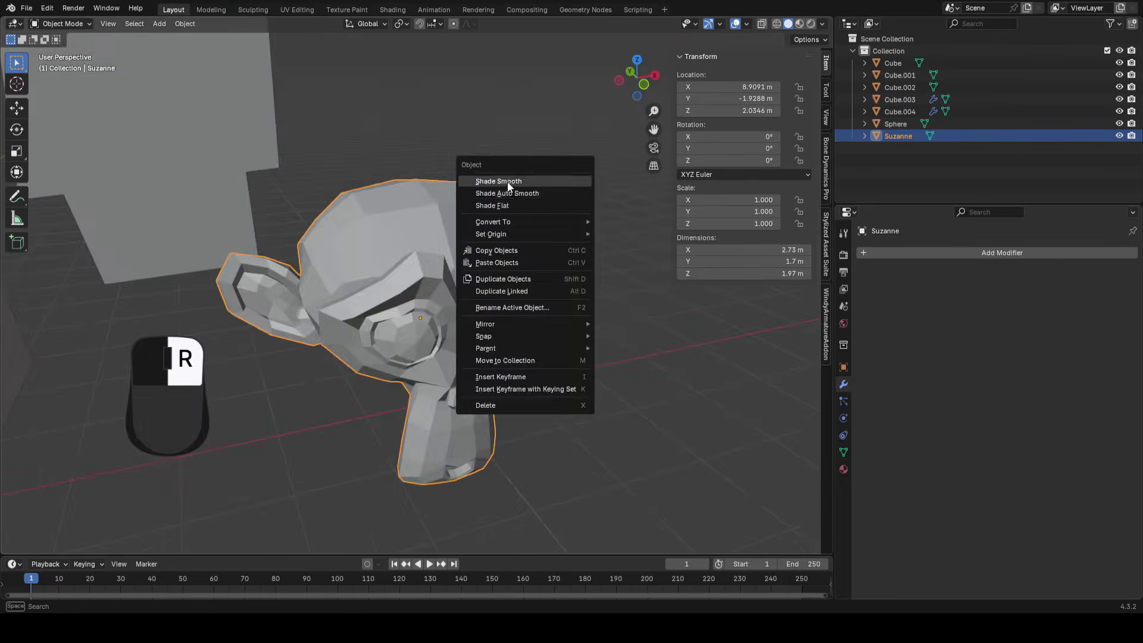
click(560, 181)
mouse_move(553, 287)
middle_down()
mouse_move(430, 279)
mouse_move(530, 255)
mouse_move(538, 291)
mouse_move(555, 212)
mouse_move(484, 337)
mouse_move(373, 340)
mouse_move(452, 285)
mouse_move(491, 277)
mouse_move(583, 327)
mouse_move(595, 370)
mouse_move(305, 311)
mouse_move(525, 265)
mouse_move(599, 324)
mouse_move(571, 334)
mouse_move(573, 315)
middle_up()
Try a different shading on the monkey head and undo it, then try a Subdivision modifier and remove it
right_click(554, 212)
click(496, 216)
key(ctrl+z)
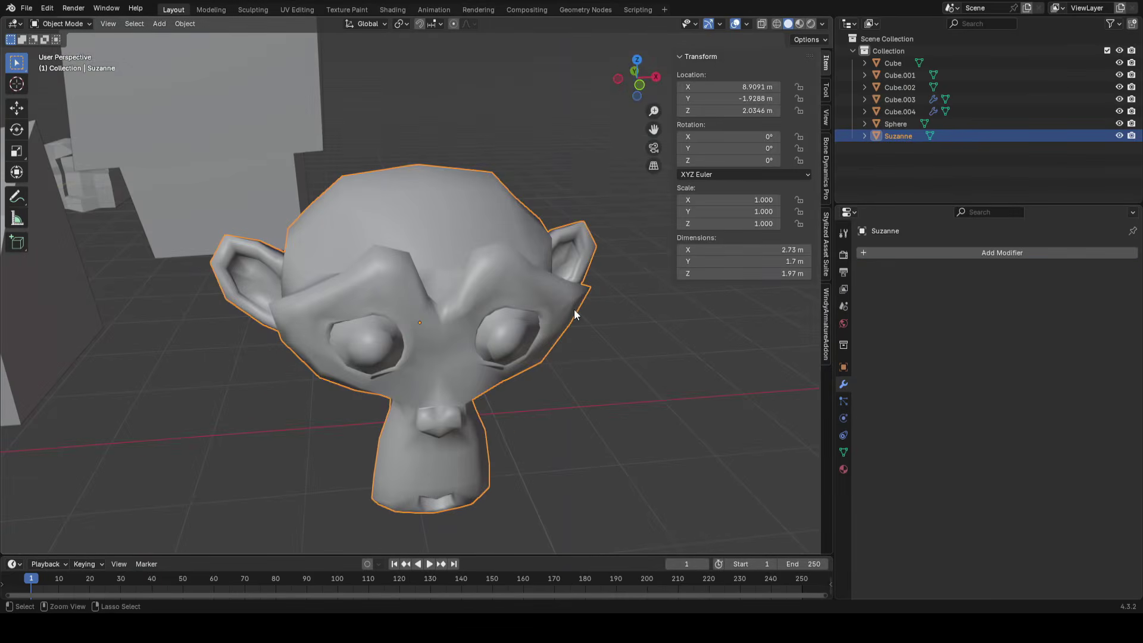
key(ctrl+1)
middle_drag(492, 319, 519, 300)
right_click(526, 206)
click(529, 186)
click(1113, 272)
Shade the monkey head flat and add a level 1 Subdivision modifier to it
middle_drag(506, 348, 524, 350)
right_click(525, 214)
click(502, 238)
middle_drag(502, 238, 445, 225)
key(ctrl+1)
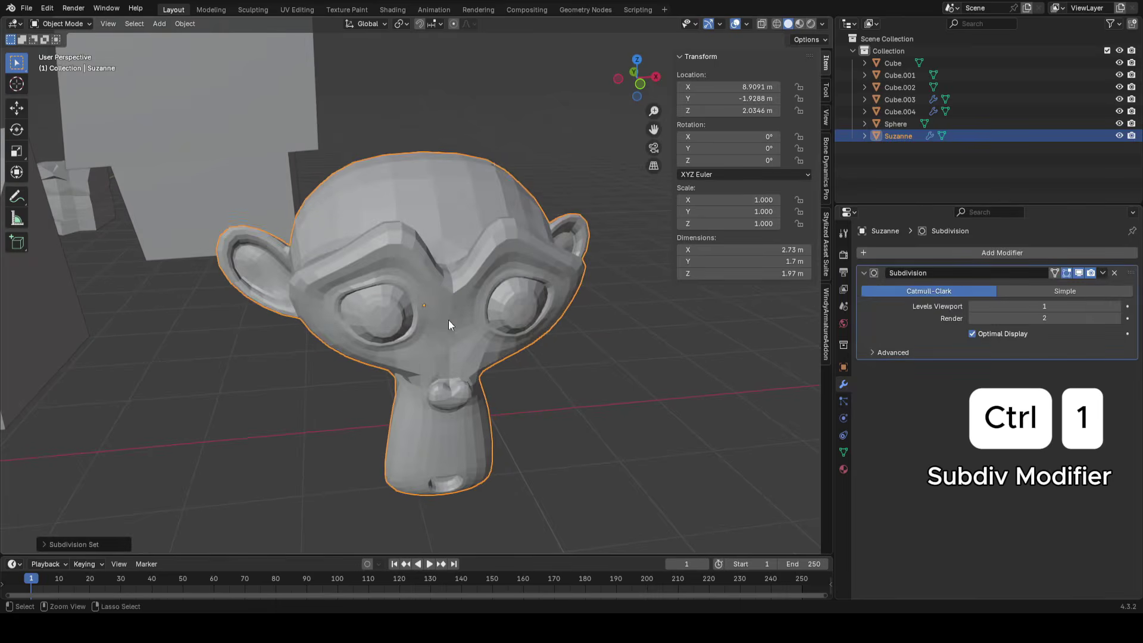
Apply Shade Smooth to the subdivided monkey head and check its mesh in Edit Mode
right_click(428, 142)
click(426, 128)
mouse_move(426, 127)
middle_down()
mouse_move(366, 284)
mouse_move(383, 346)
mouse_move(549, 262)
mouse_move(545, 294)
mouse_move(519, 323)
mouse_move(477, 277)
middle_up()
key(Tab)
key(Tab)
Add a new cube in Object Mode and move it to about X -6.6 m, Y 3.63 m, Z 5.13 m
scroll(547, 294, down, 8)
click(547, 295)
scroll(519, 323, up, 2)
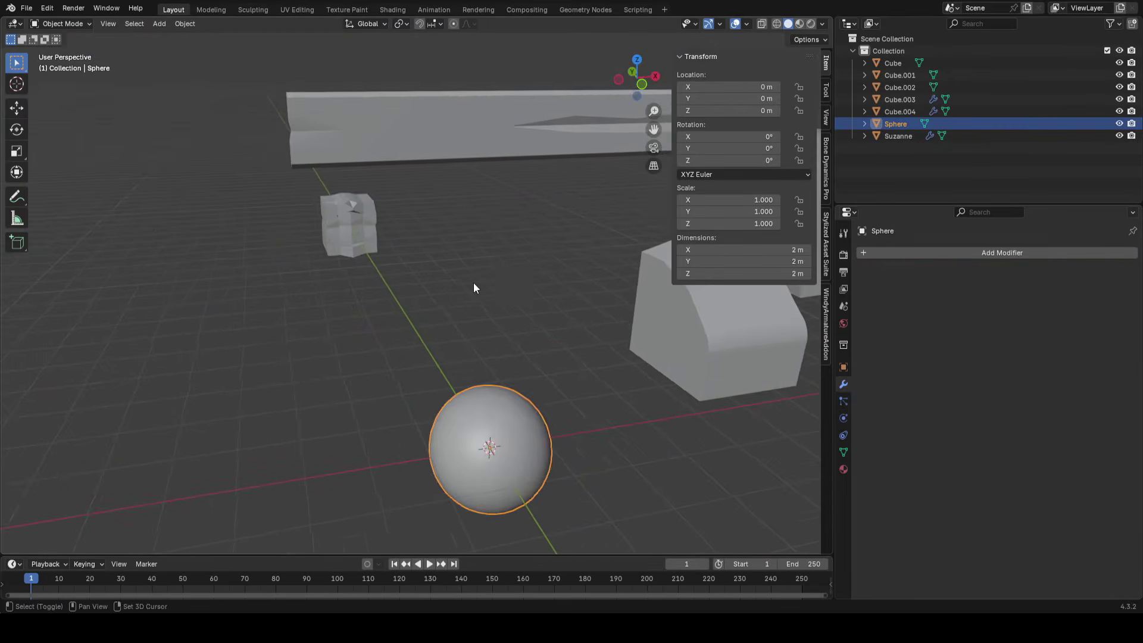
middle_drag(473, 282, 468, 303)
key(shift+a)
mouse_move(552, 248)
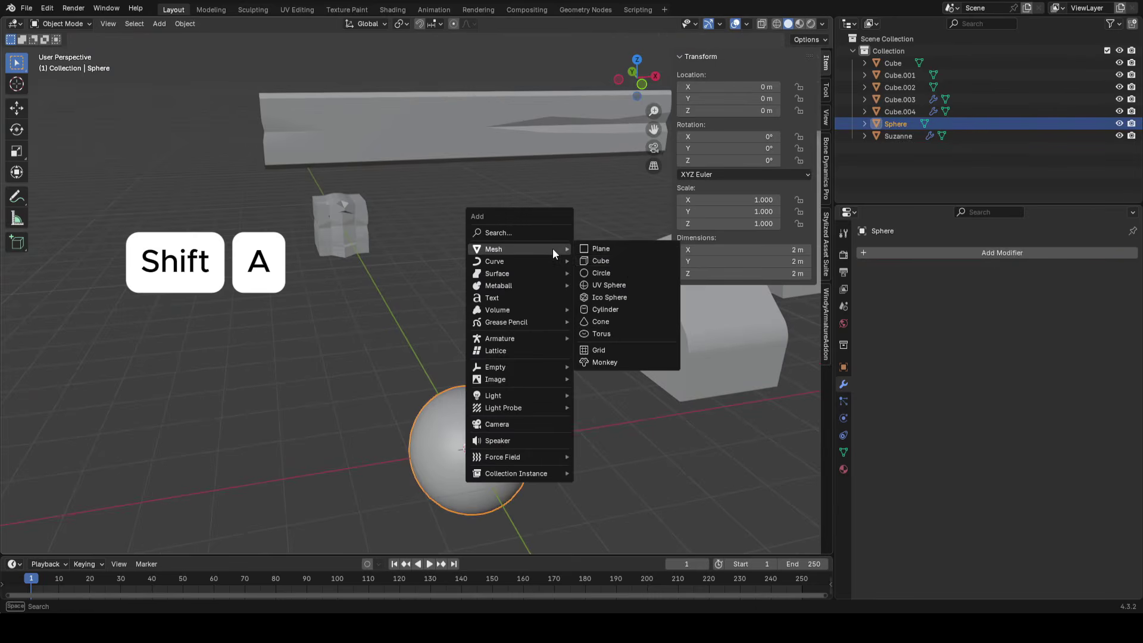
click(619, 262)
key(g)
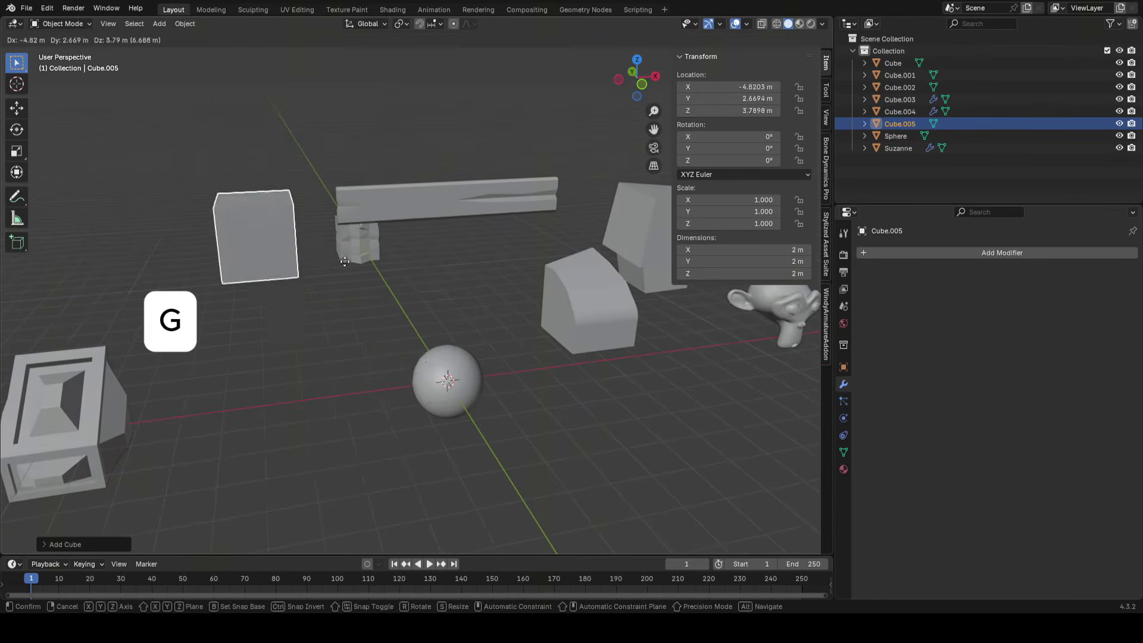
key(Tab)
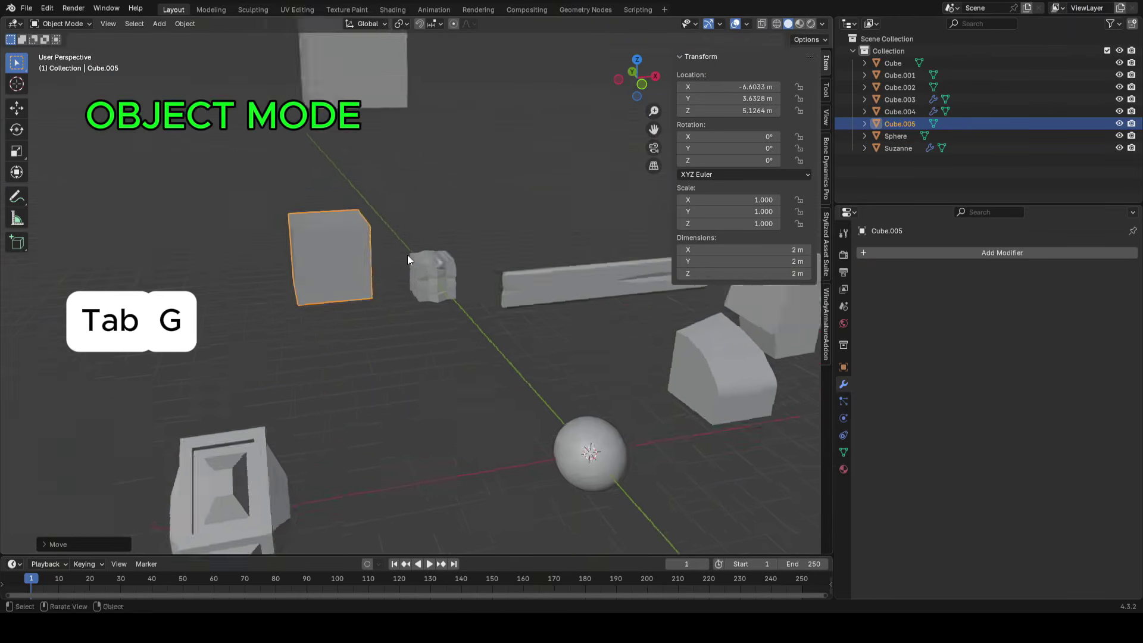
Add a second cube inside the new cube's mesh in Edit Mode and move it to about X -3.89 m, Y 0.06 m, Z 1.03 m
click(406, 254)
key(KP_Decimal)
middle_drag(528, 304, 586, 277)
key(Tab)
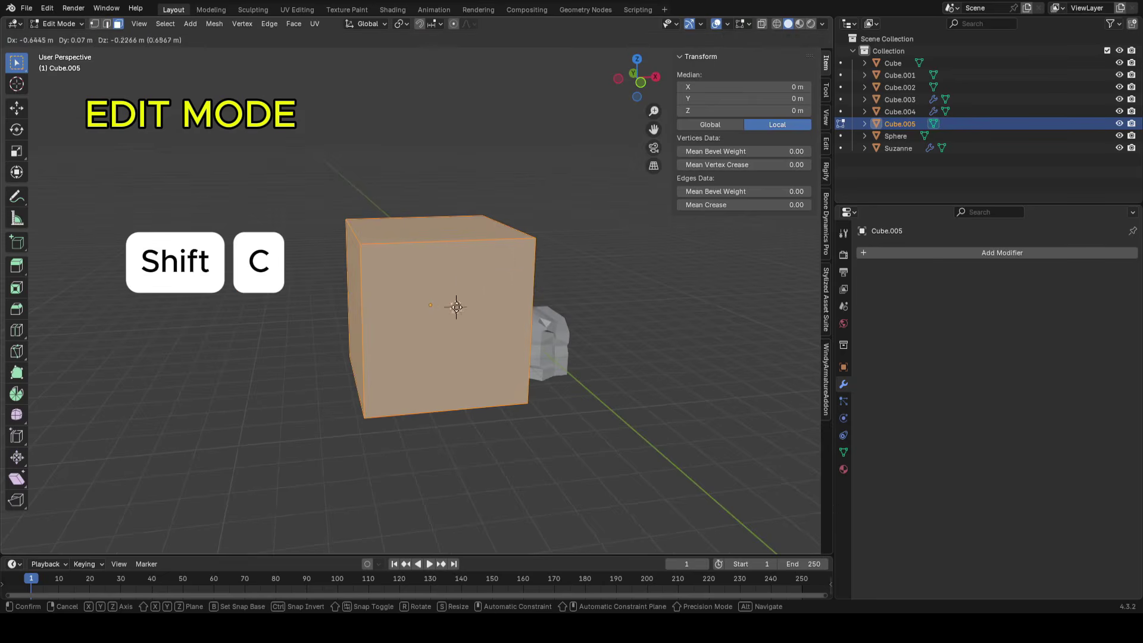
key(shift+a)
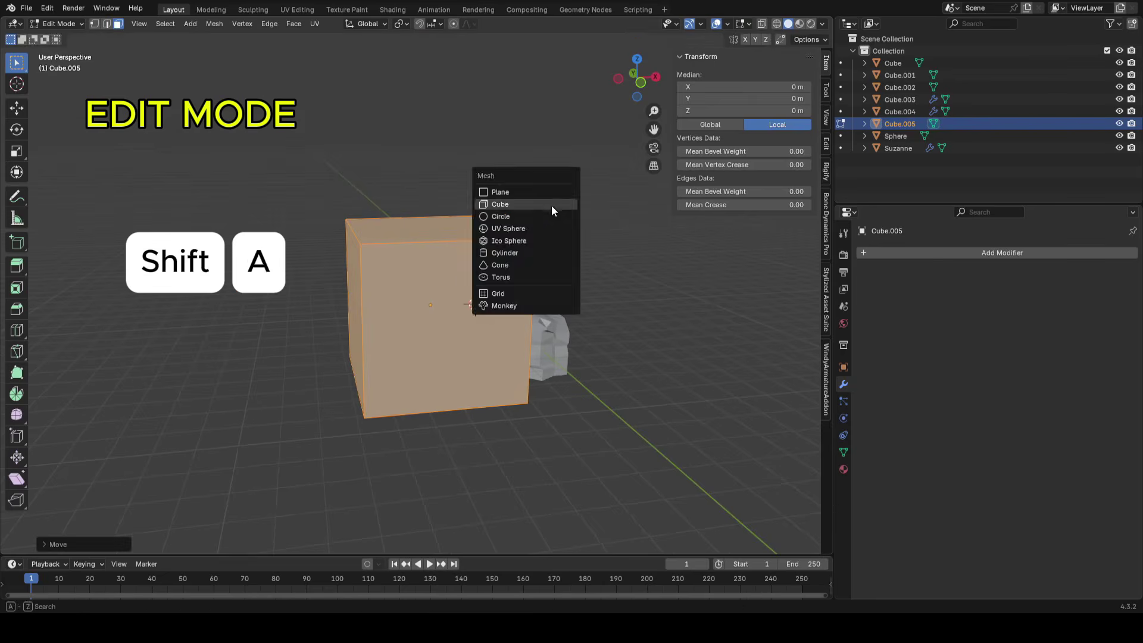
click(551, 205)
key(g)
click(233, 223)
shift+middle_drag(319, 253, 417, 267)
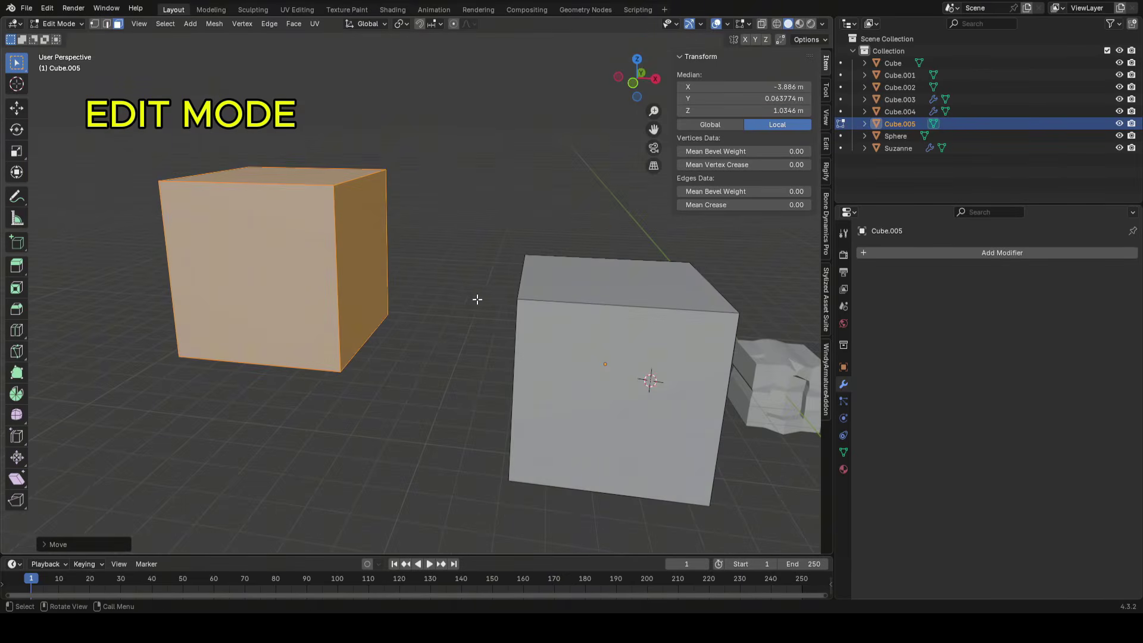
middle_drag(440, 318, 496, 257)
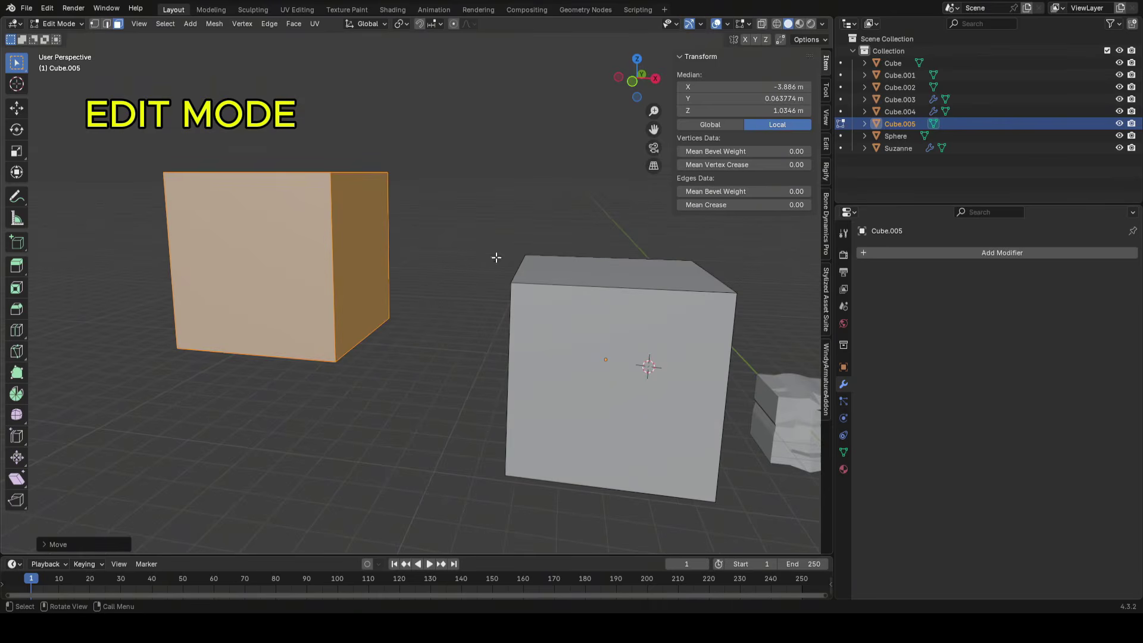
Select the facing sides of the two cubes and connect them with Bridge Edge Loops
middle_drag(394, 335, 528, 308)
click(556, 304)
scroll(565, 310, up, 1)
shift+click(376, 331)
key(F3)
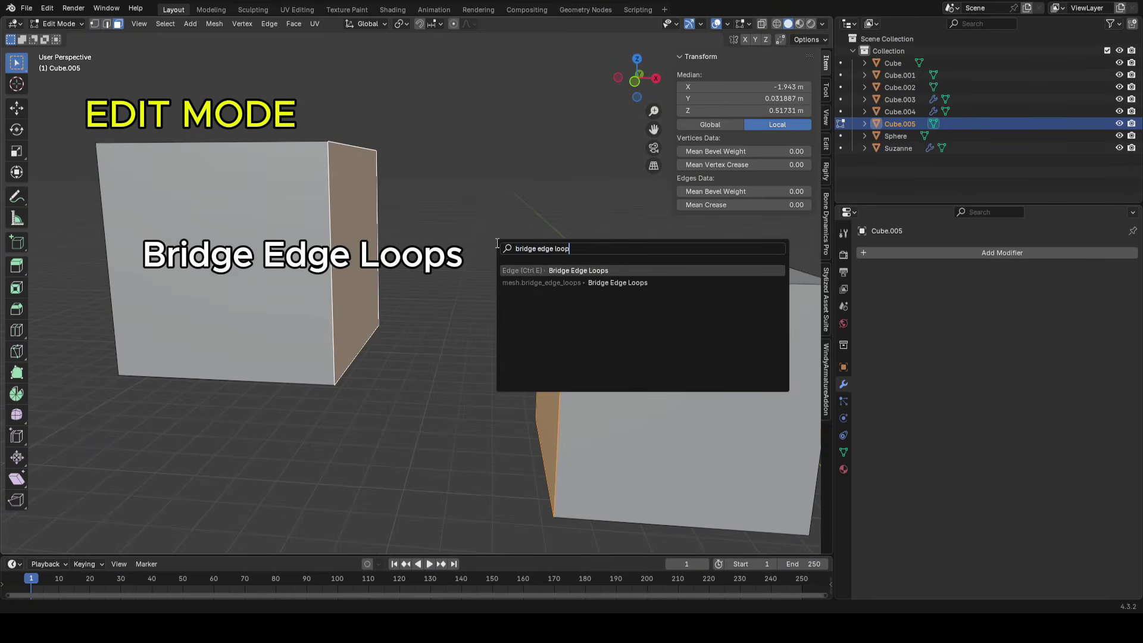
key(Return)
middle_drag(496, 243, 507, 281)
Set the bridge's number of cuts to 3 and merge factor to 0.480, then return to Object Mode
click(95, 545)
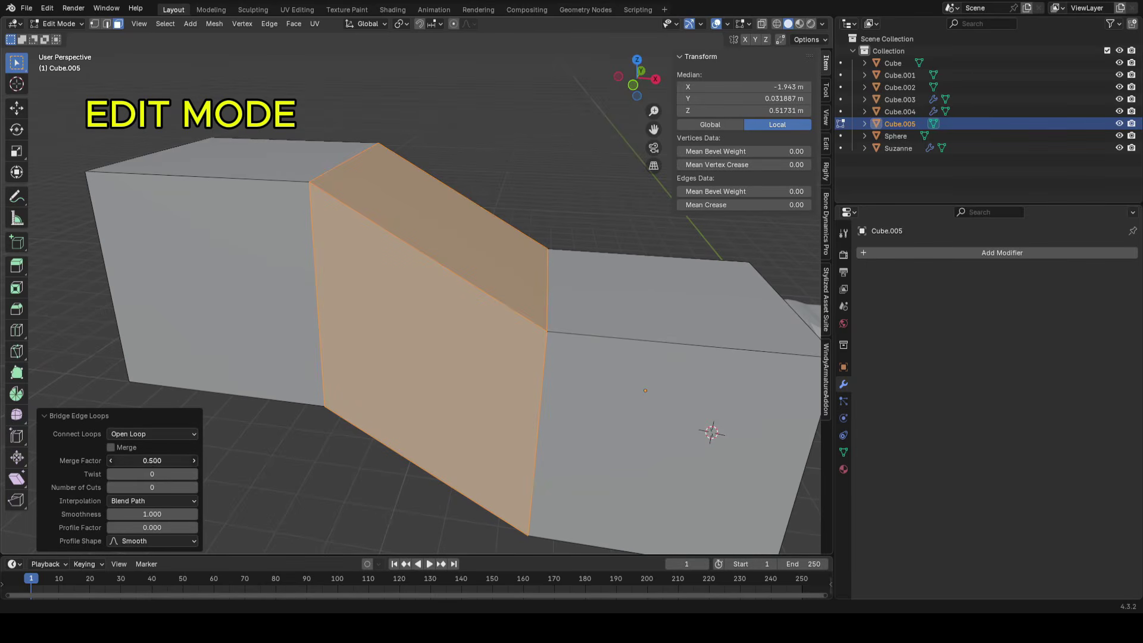
drag(162, 487, 170, 487)
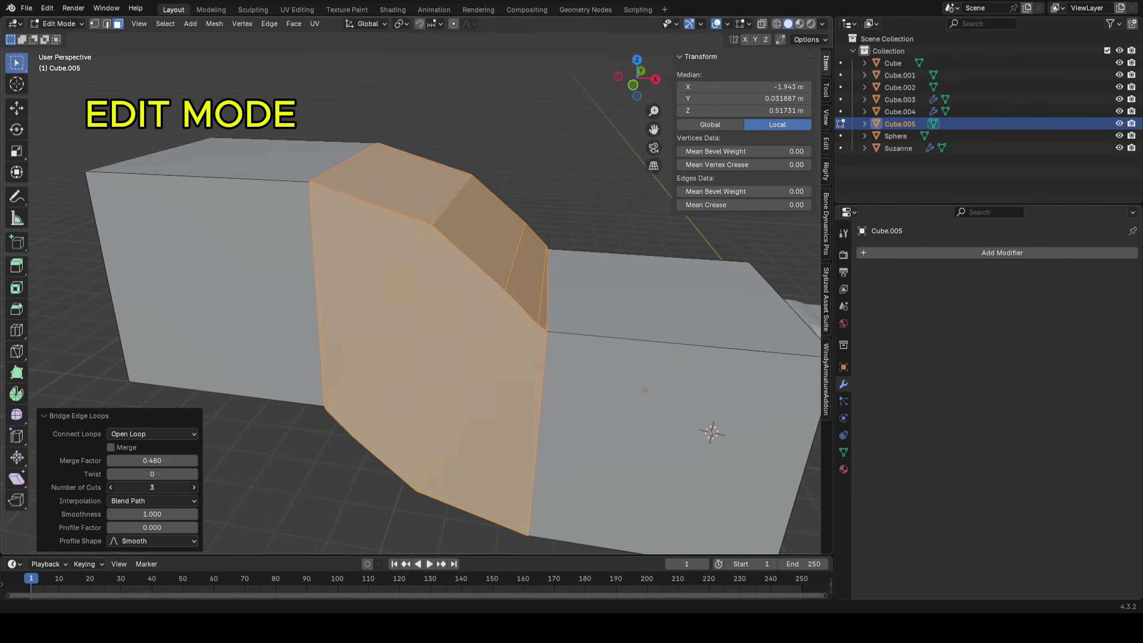
middle_drag(524, 315, 280, 319)
key(Tab)
scroll(520, 273, down, 5)
Clear the selection in Edit Mode and add a third, separate cube to the mesh above the bridged piece
middle_drag(333, 351, 507, 325)
key(Tab)
key(alt+a)
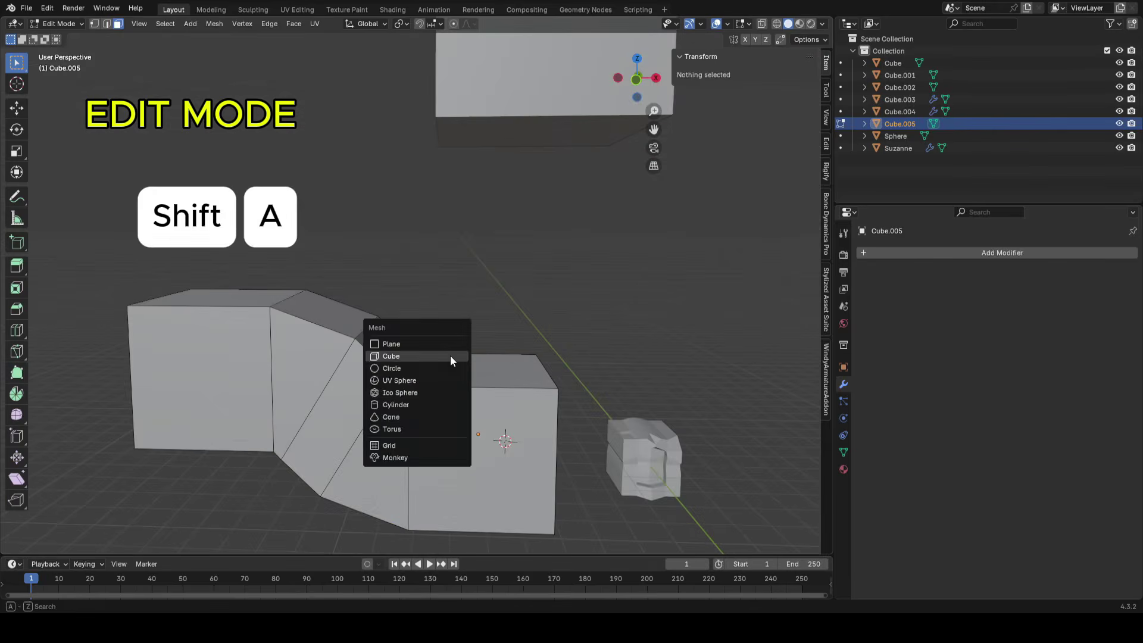
click(391, 355)
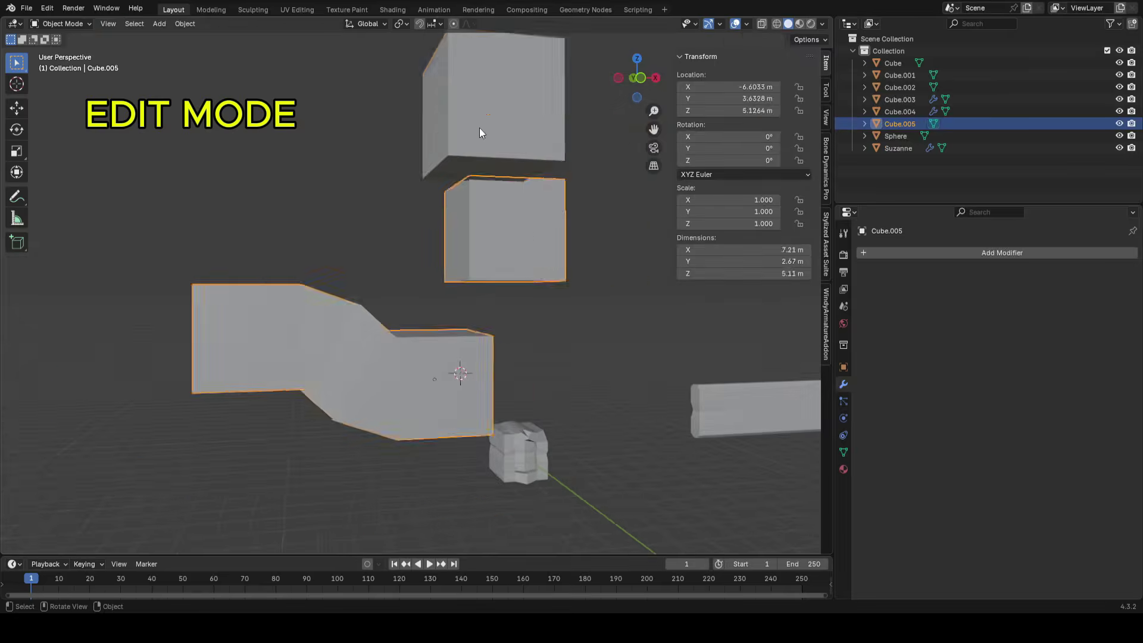
Delete the large block hanging above the edited object in Object Mode
click(480, 127)
key(x)
click(503, 122)
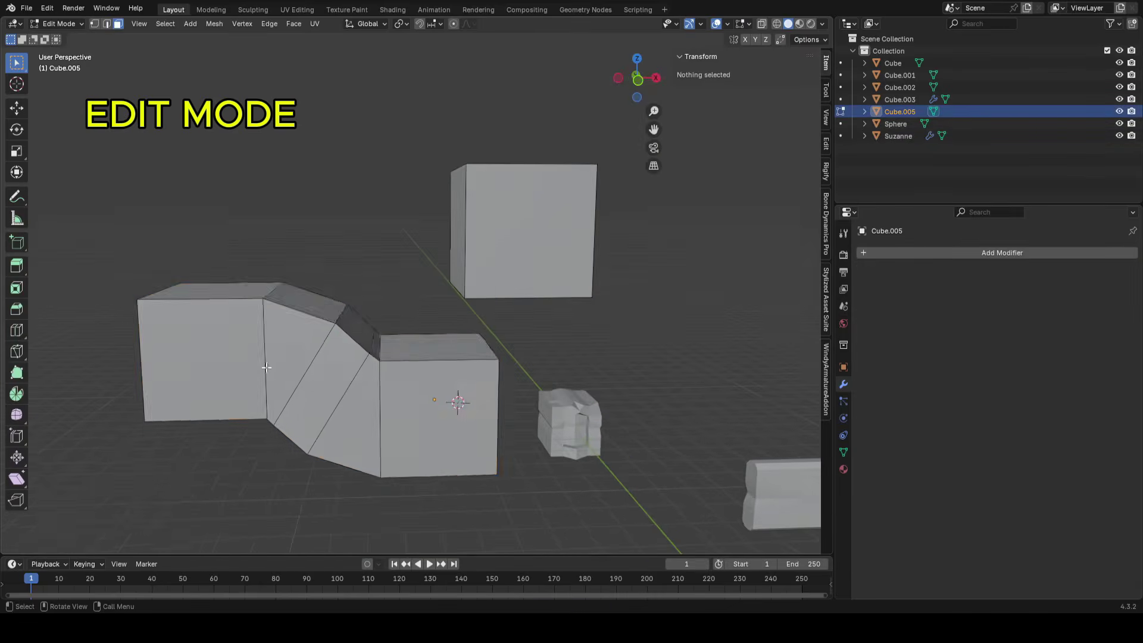
Select the whole bridged piece with Select Linked, again starting from one face, and box-select the separate cube's visible faces
key(l)
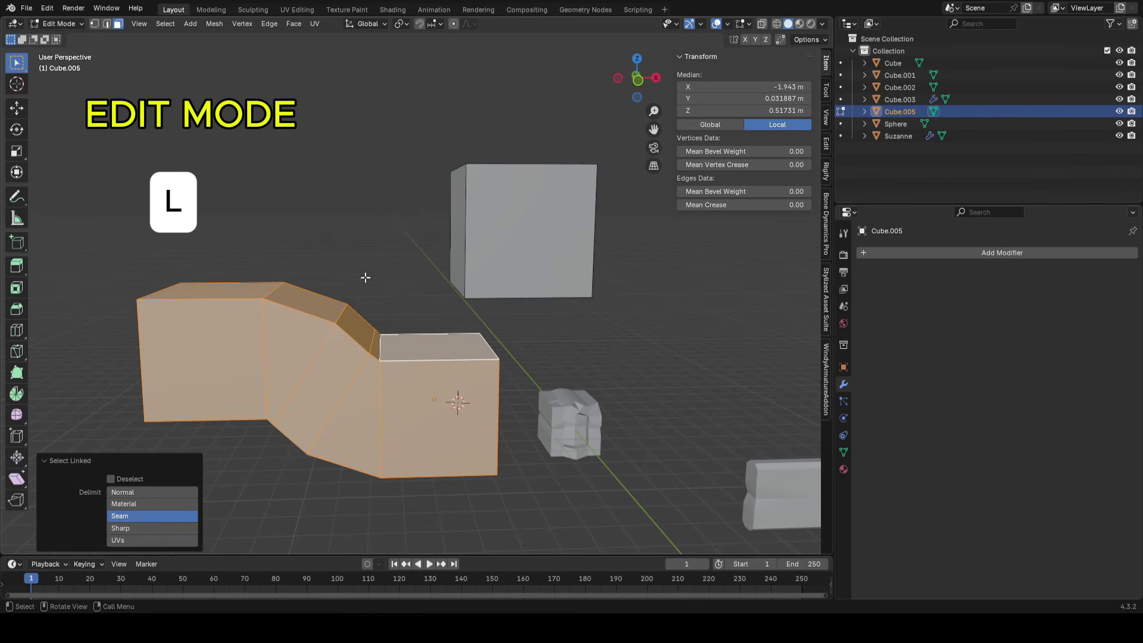
click(350, 182)
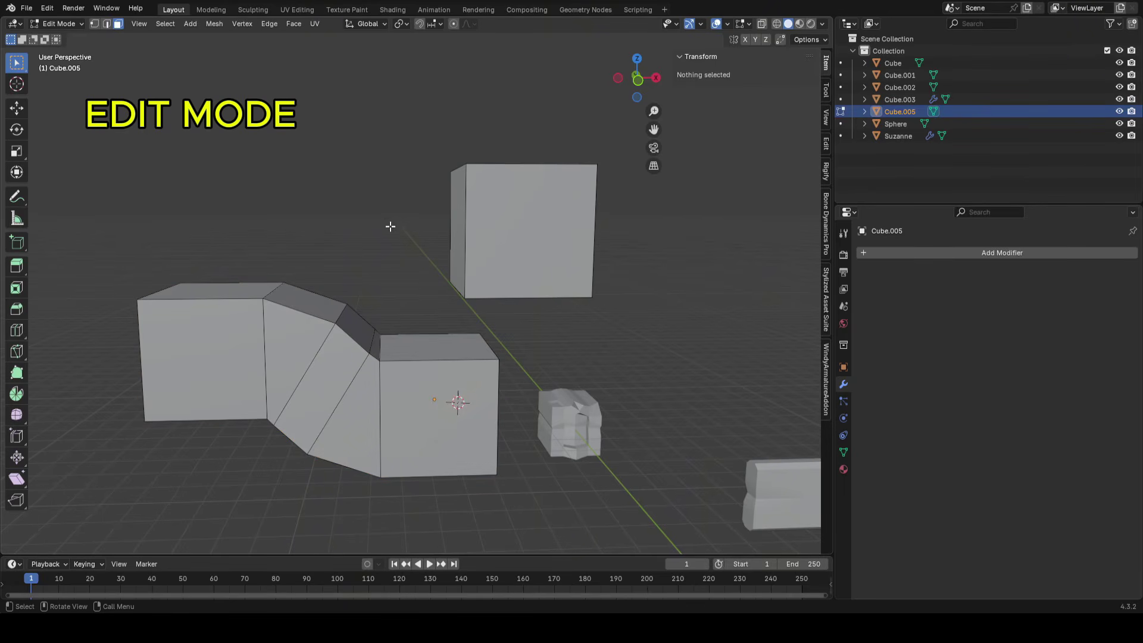
click(465, 406)
middle_drag(436, 398, 560, 201)
key(ctrl+l)
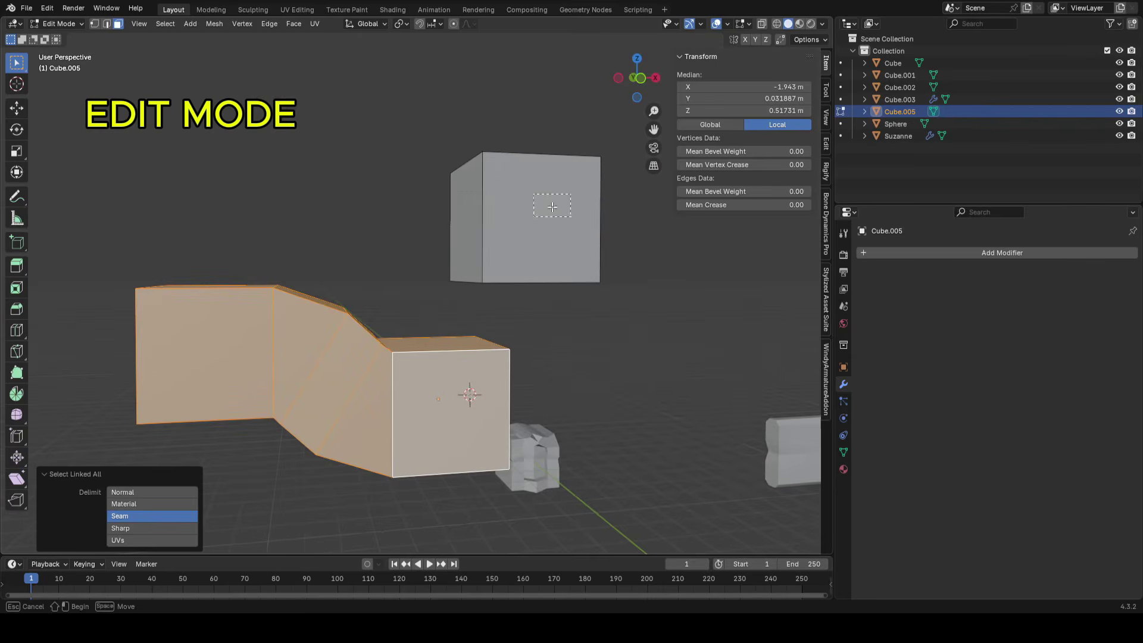
drag(474, 266, 525, 314)
middle_drag(525, 313, 409, 145)
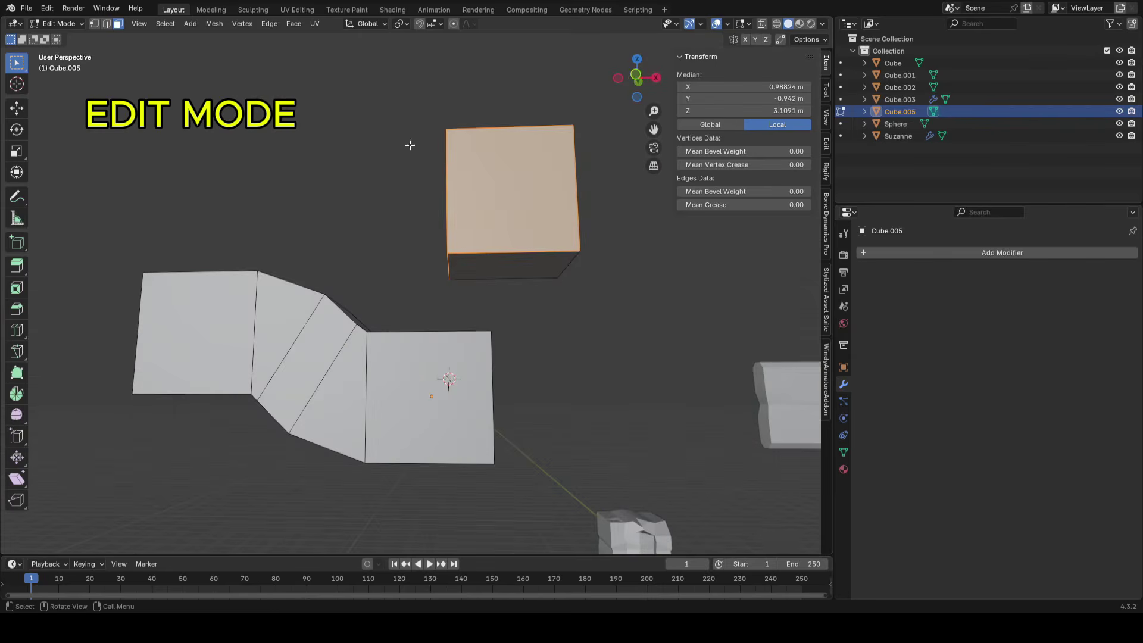
Use Select Linked from a single vertex to select the whole bridged piece, and repeat it on the separate cube
click(459, 329)
middle_drag(460, 330, 305, 395)
middle_drag(410, 381, 455, 373)
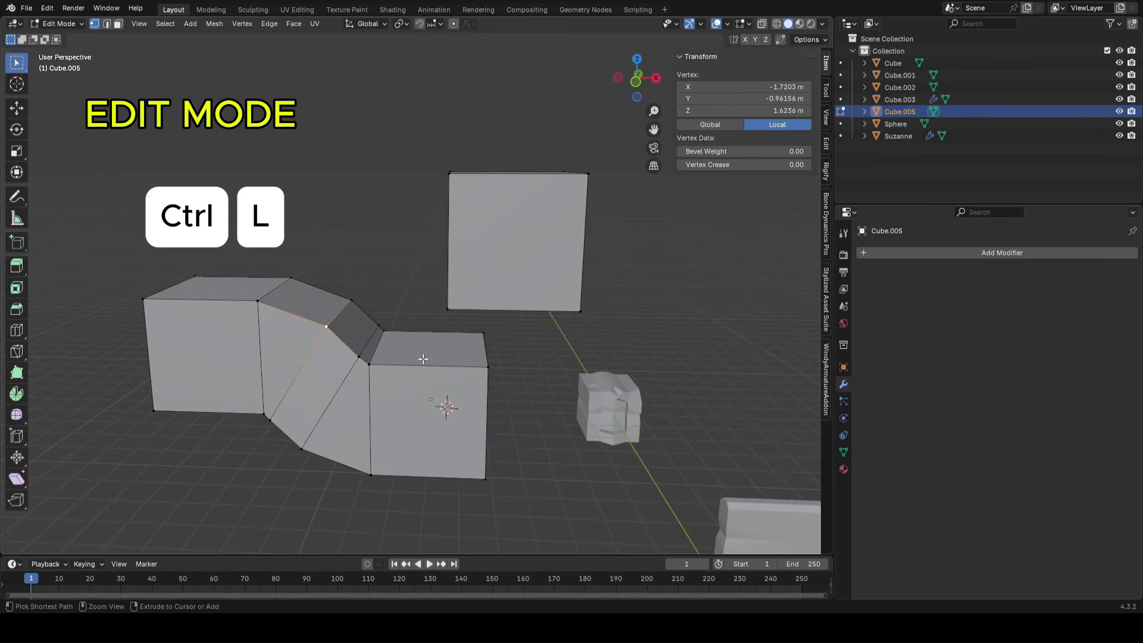
key(ctrl+l)
middle_drag(422, 359, 482, 319)
click(576, 212)
key(ctrl+l)
Return to Object Mode and delete the object made of the bridged piece and the separate cube
middle_drag(321, 254, 530, 298)
key(Tab)
middle_drag(409, 273, 421, 363)
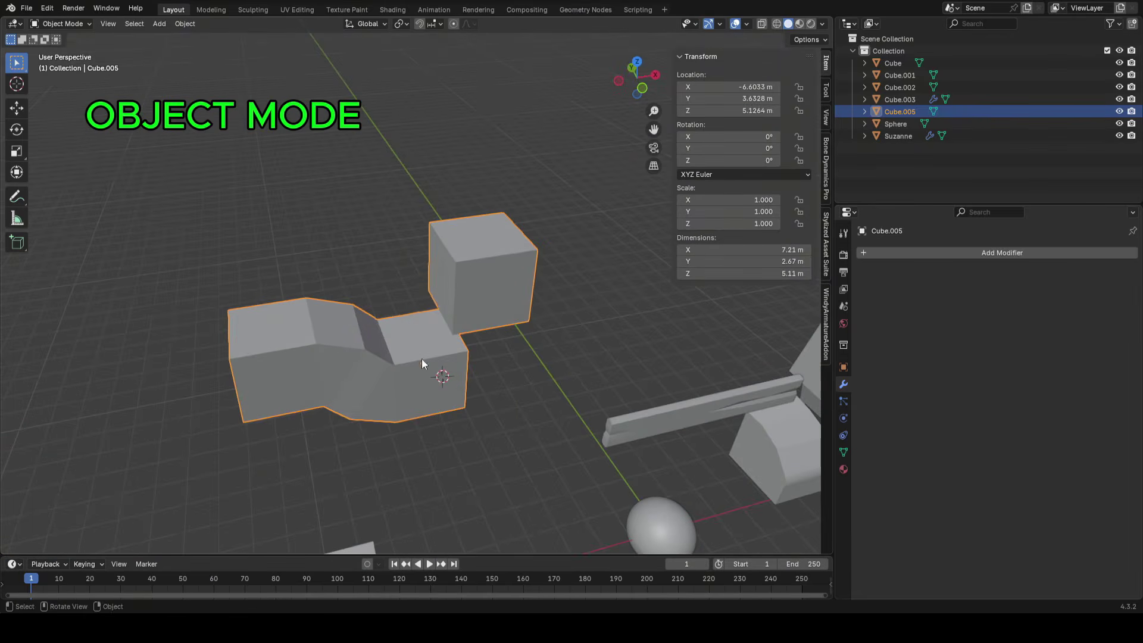
key(x)
click(466, 305)
middle_drag(466, 305, 456, 328)
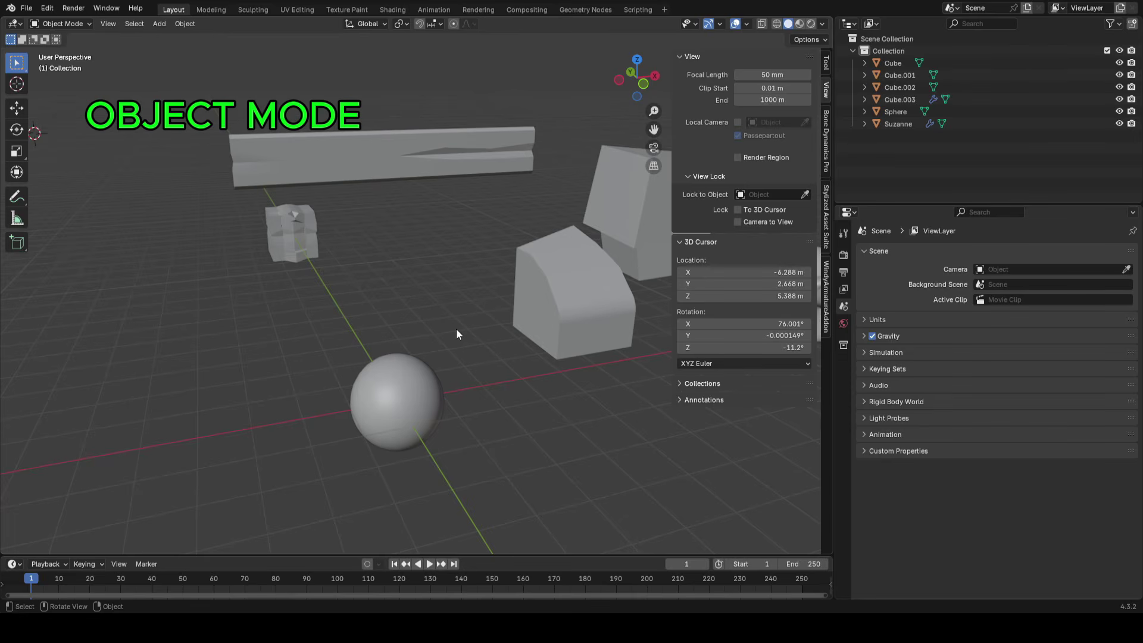
Delete the sphere and add a new monkey mesh at the world origin
click(415, 386)
key(x)
click(428, 363)
key(shift+a)
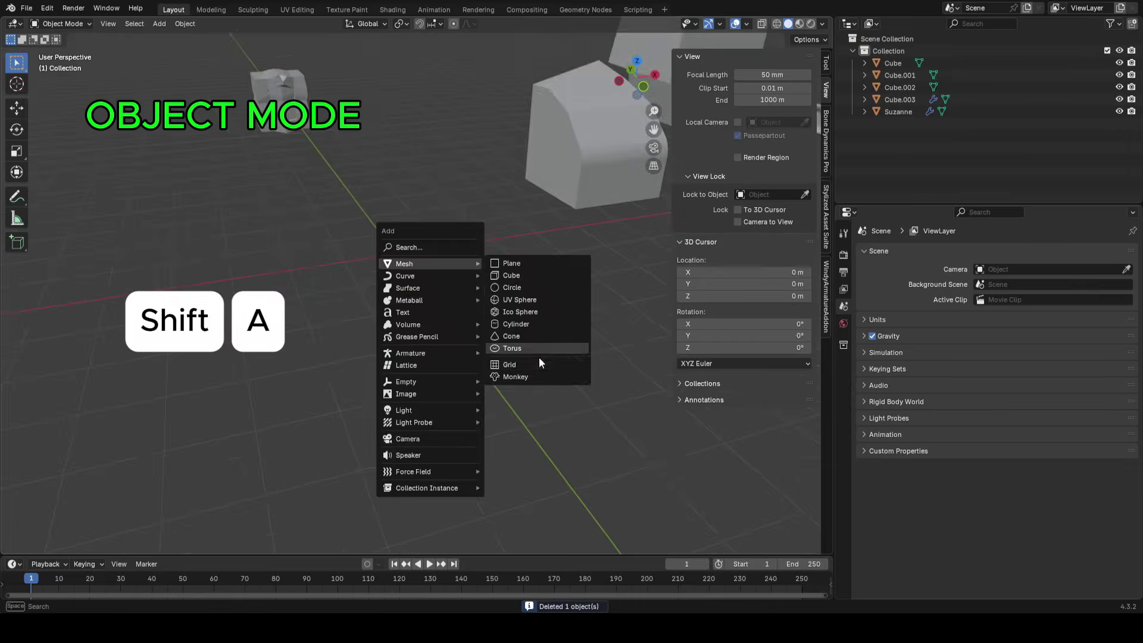
click(538, 357)
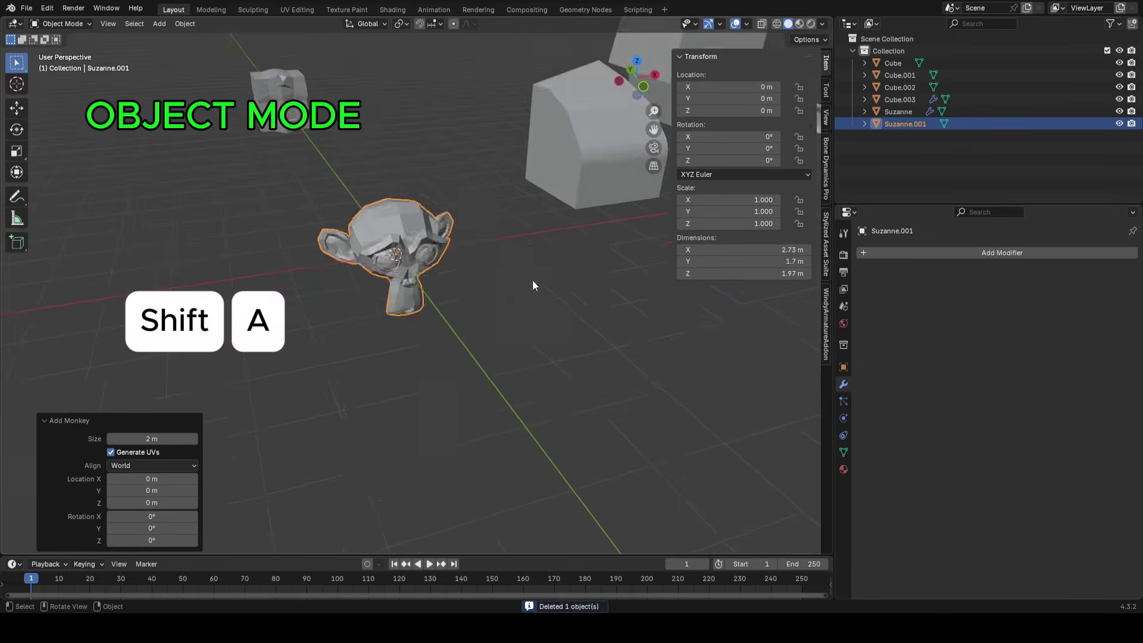
Frame the new monkey head, add a level 1 Subdivision modifier and apply Shade Smooth
key(KP_Decimal)
middle_drag(530, 233, 476, 260)
key(ctrl+1)
right_click(452, 240)
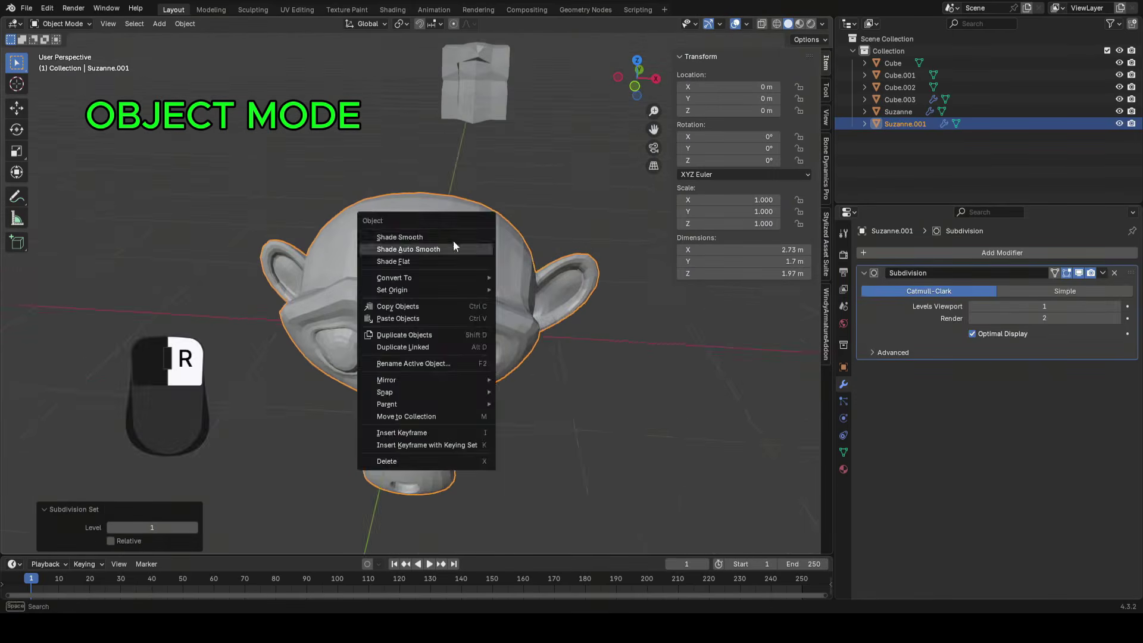
click(407, 238)
middle_drag(532, 301, 544, 178)
Try another shading type on the new monkey head and reapply Shade Smooth
right_click(574, 227)
click(553, 240)
right_click(543, 178)
click(498, 156)
middle_drag(501, 319, 445, 309)
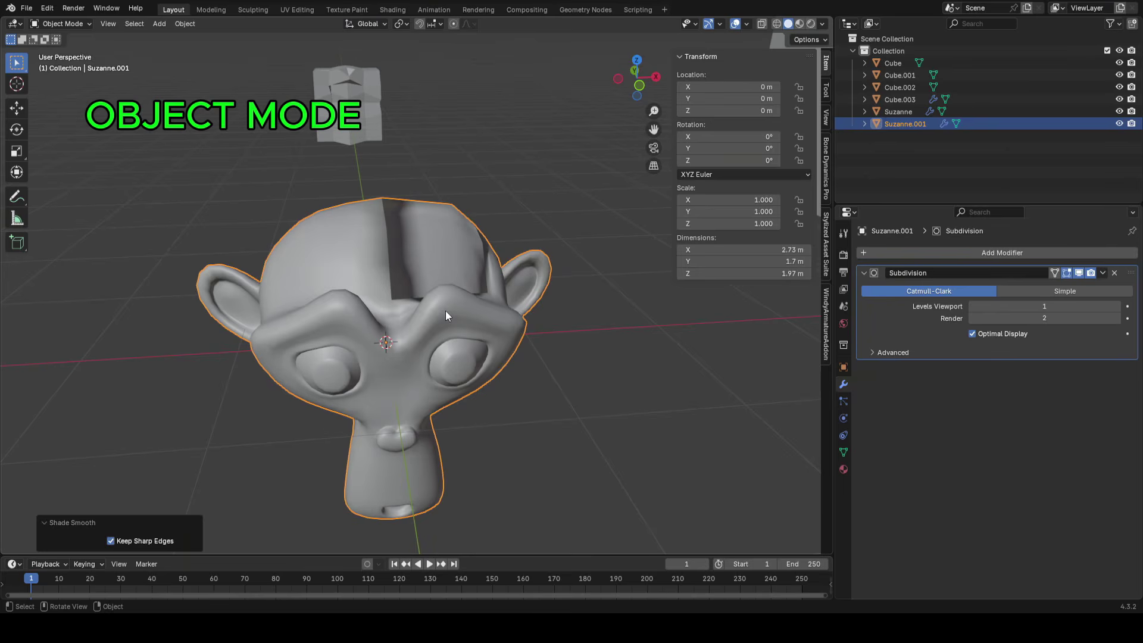
Select the monkey head's entire mesh in Edit Mode, recalculate its normals to the outside and return to Object Mode
key(Tab)
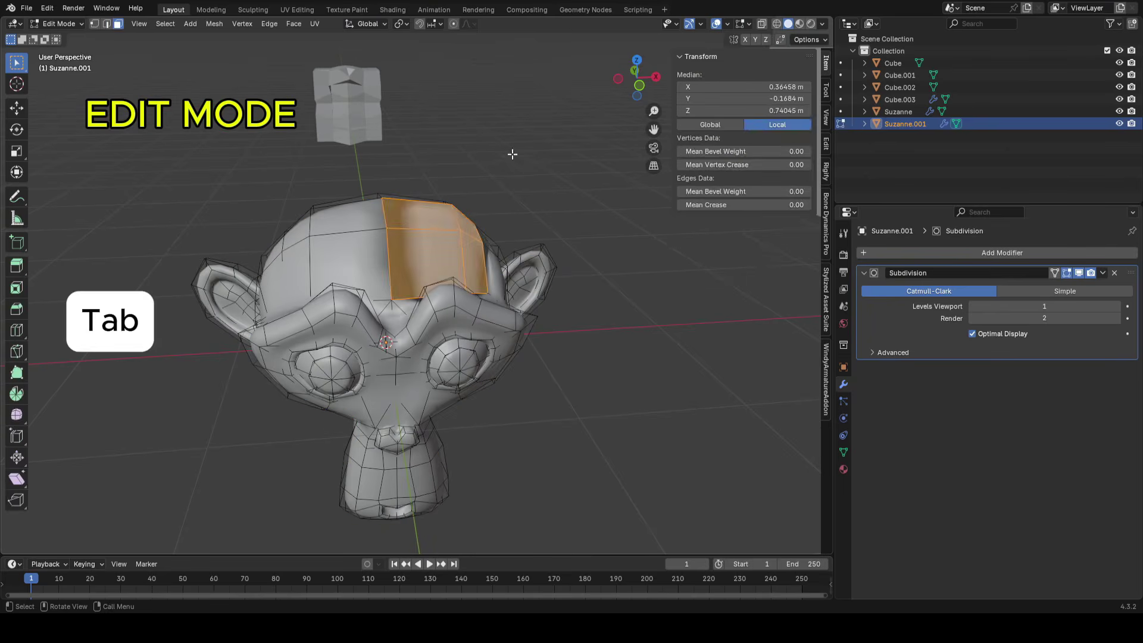
click(620, 268)
key(a)
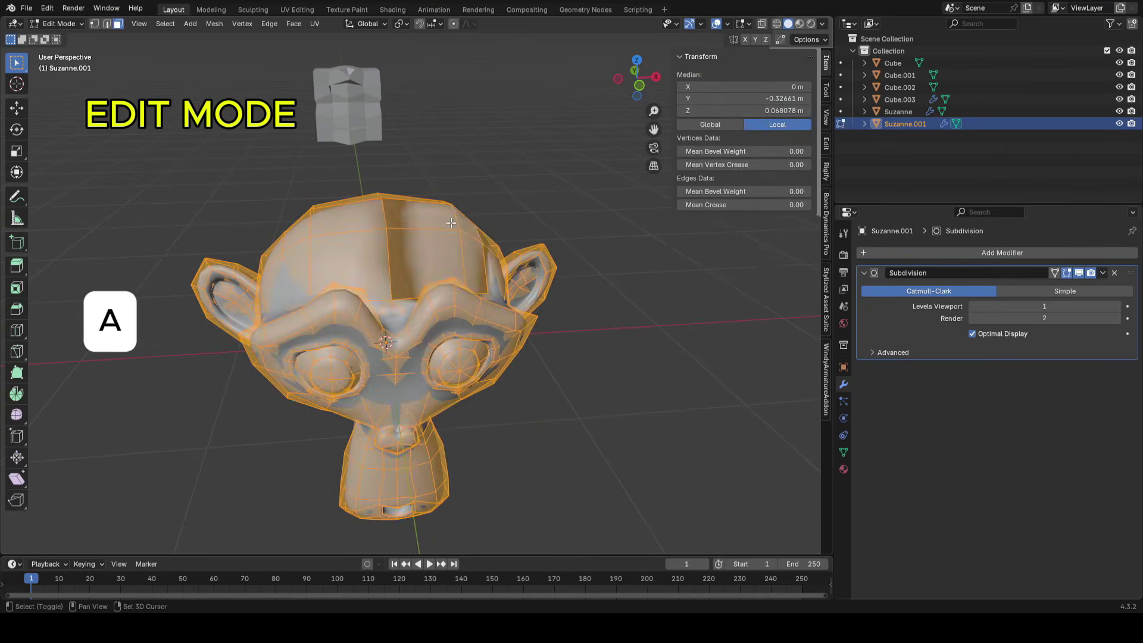
key(shift+n)
key(Tab)
middle_drag(497, 213, 388, 347)
Recalculate the monkey head's normals again in Edit Mode and try the Inside option
key(Tab)
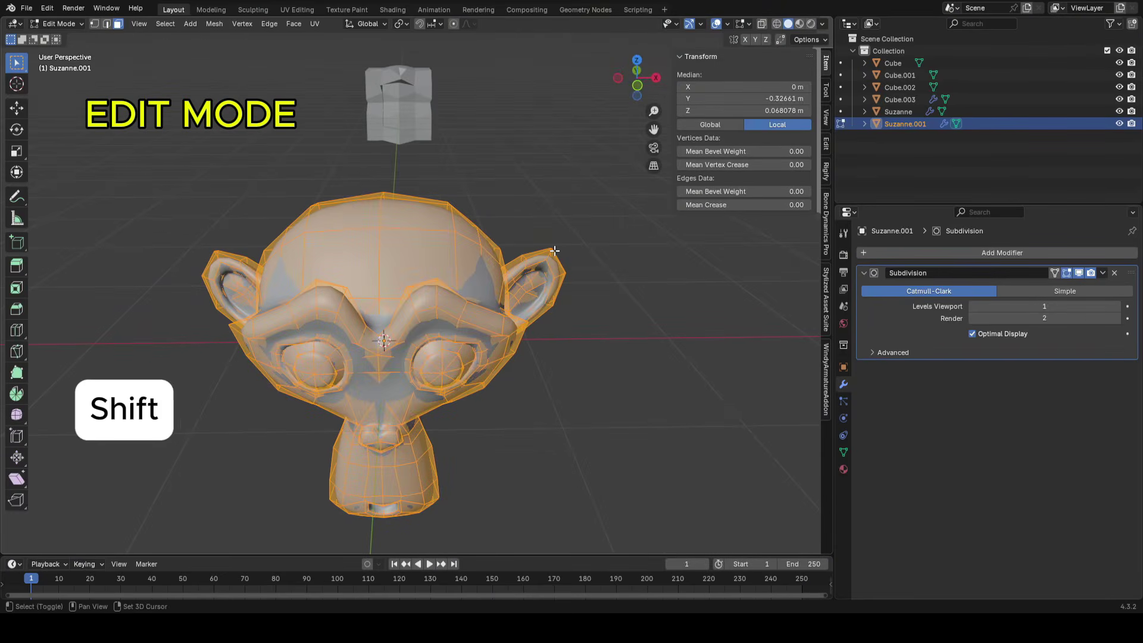
key(shift+n)
click(111, 541)
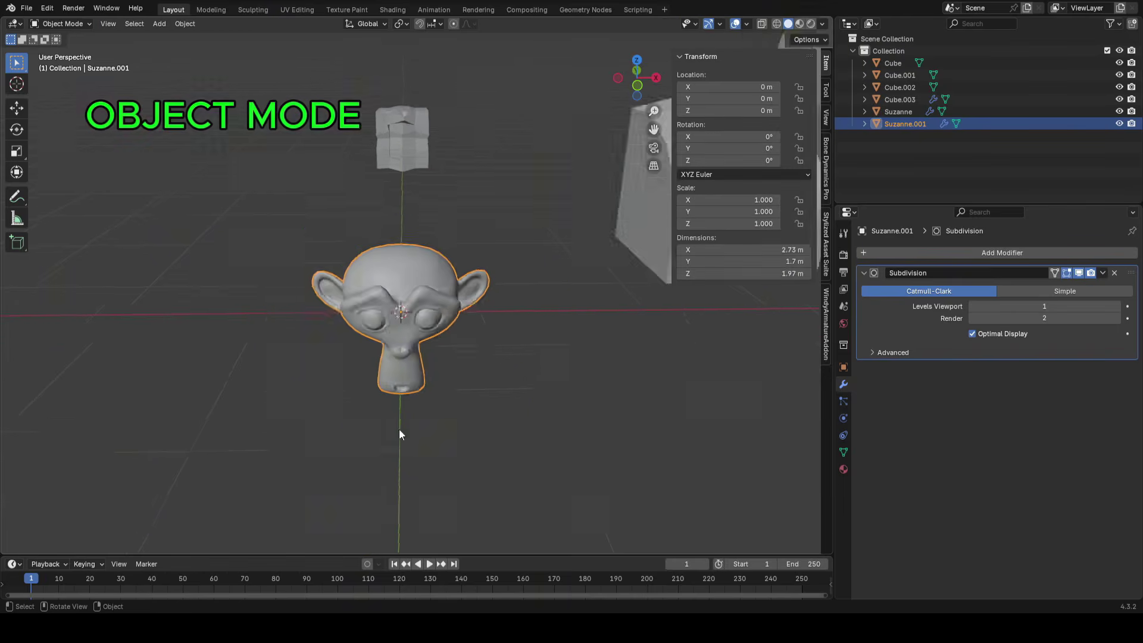
Return the box to Object Mode and scale it along Z by about 0.864
scroll(434, 404, up, 4)
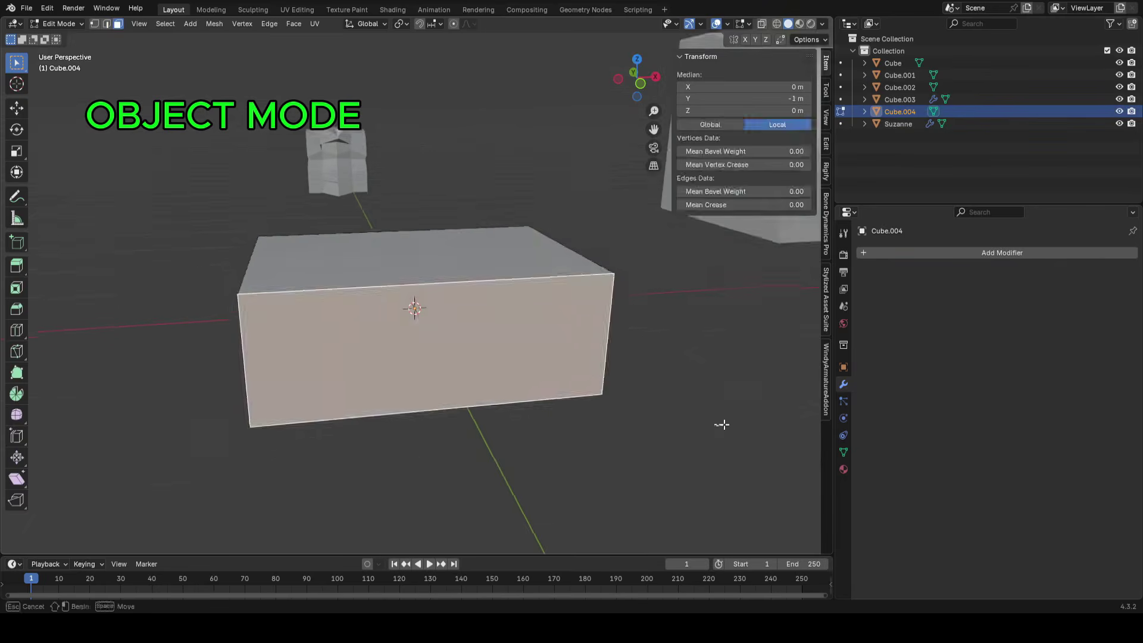
middle_drag(722, 423, 462, 355)
key(Tab)
key(g)
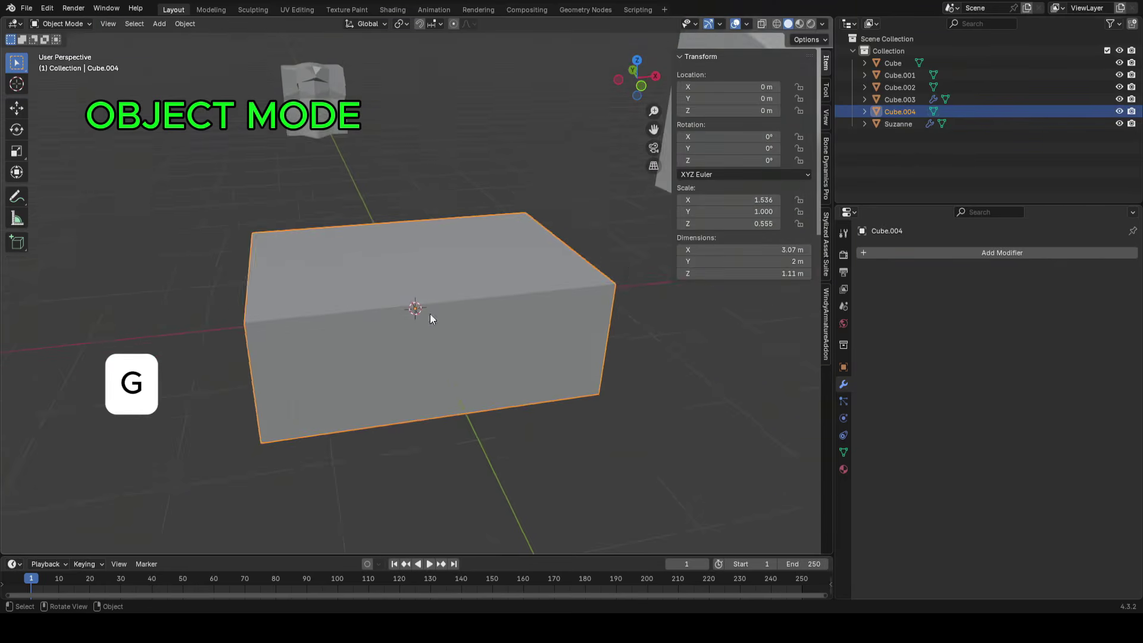
key(s)
key(z)
click(595, 411)
Try rotating the box in Object Mode and insetting its front face in Edit Mode
key(r)
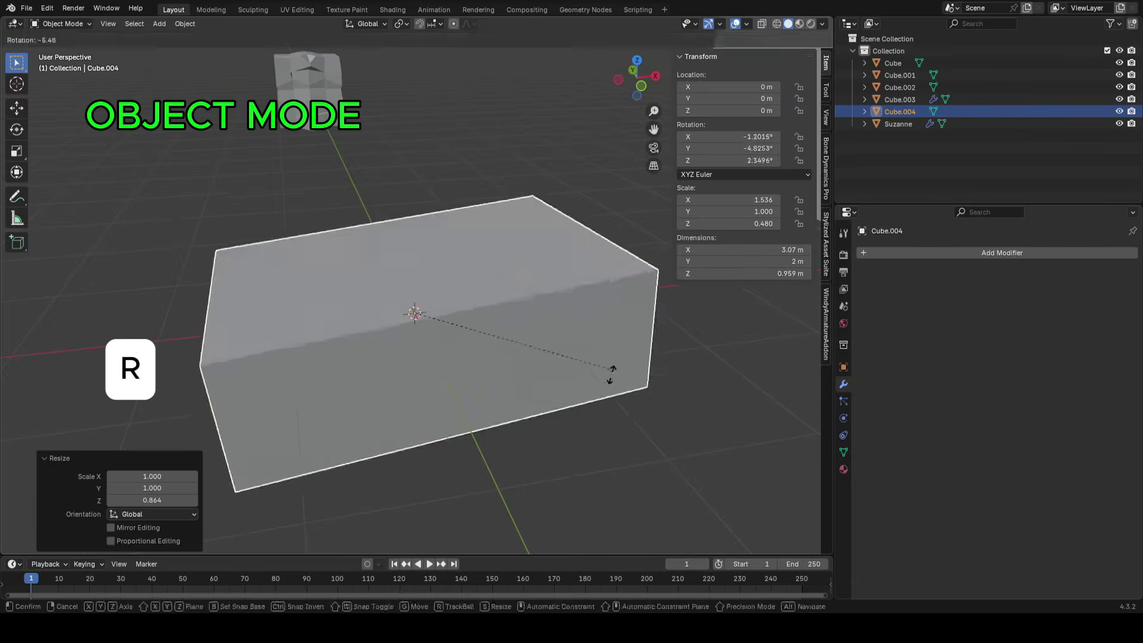
right_click(645, 458)
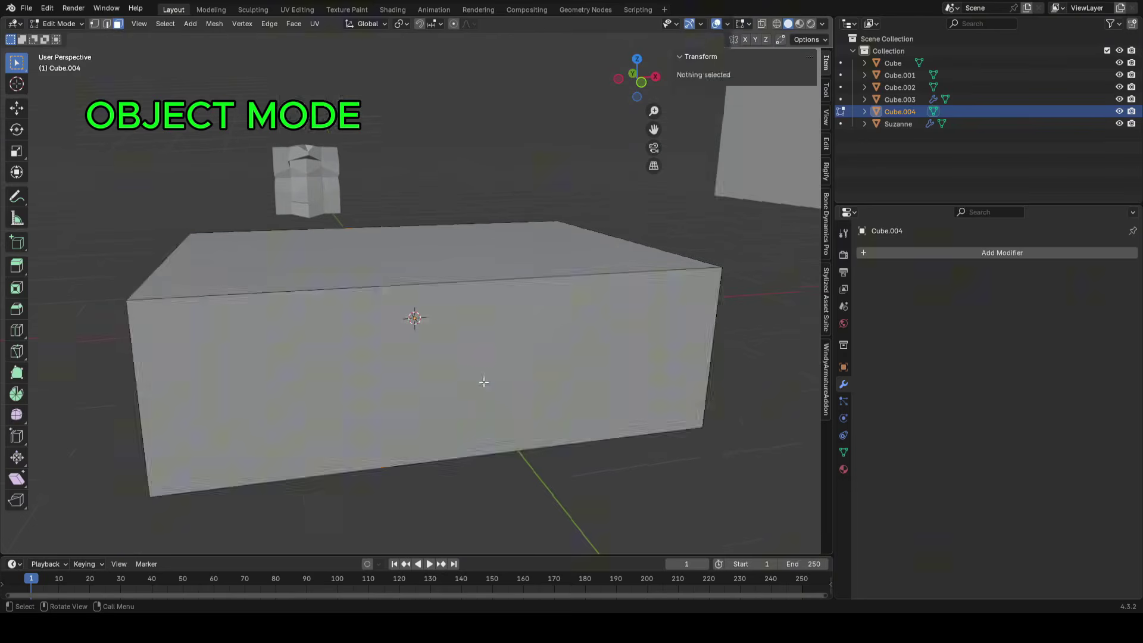
click(483, 381)
key(i)
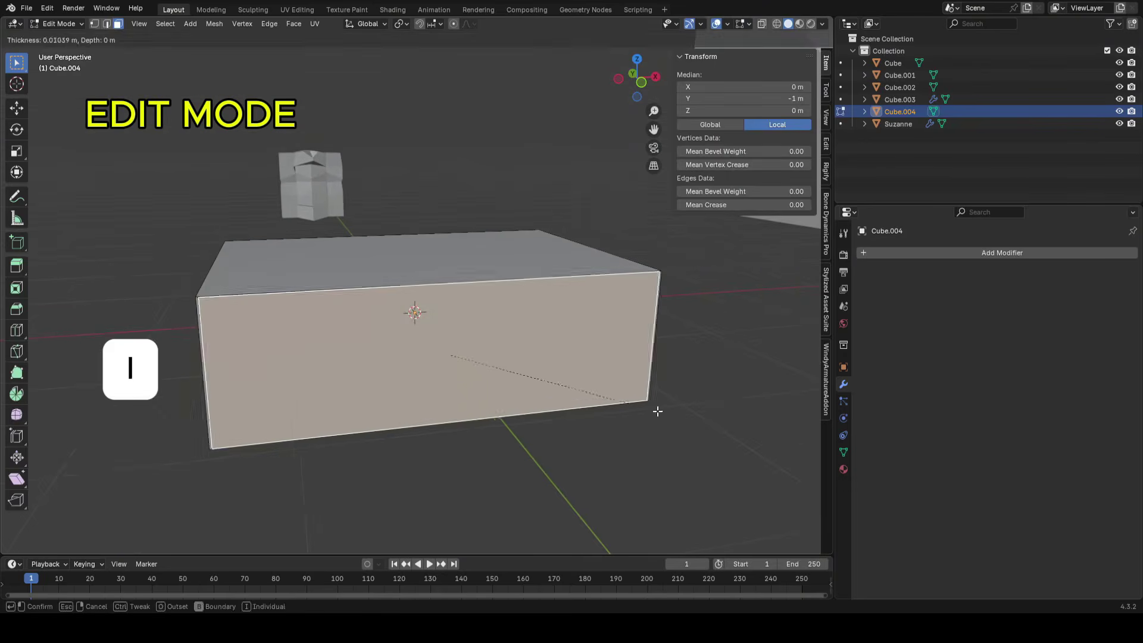
click(258, 298)
middle_drag(258, 299, 357, 309)
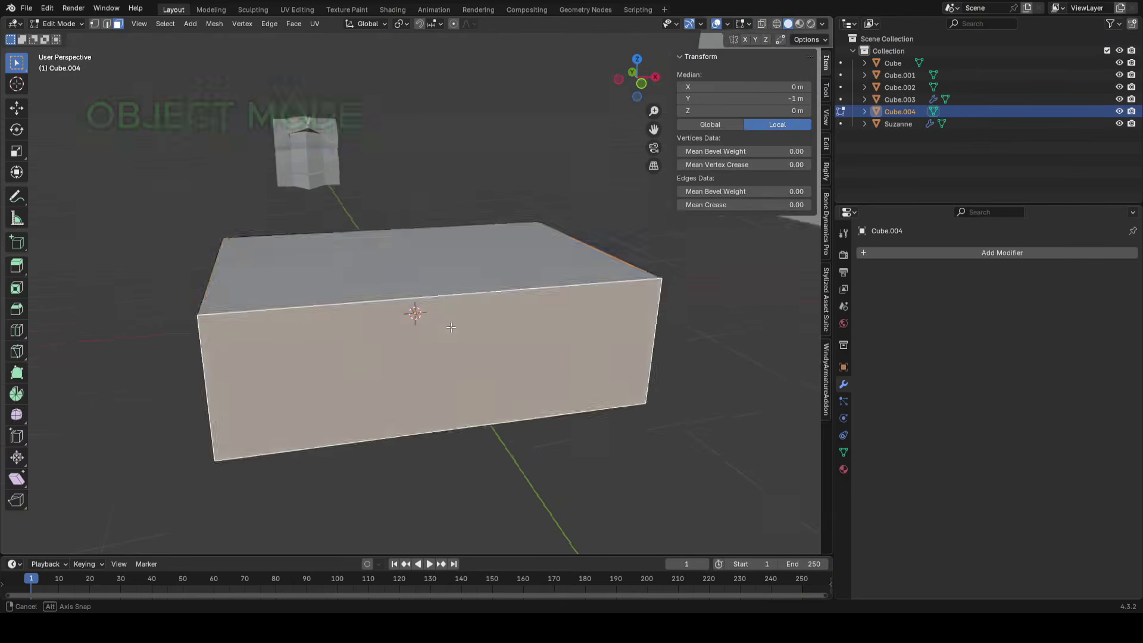
middle_drag(565, 280, 584, 272)
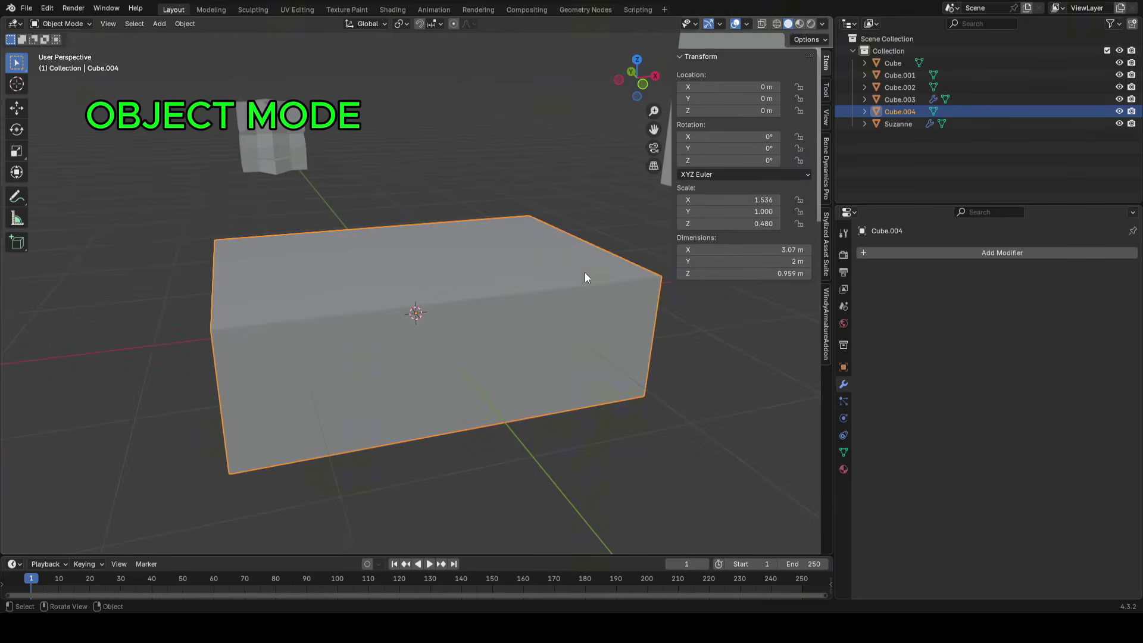
Apply all transforms to the box and move it by about -10.41, 2.72 and 7.08 m in X, Y and Z
key(ctrl+a)
click(529, 210)
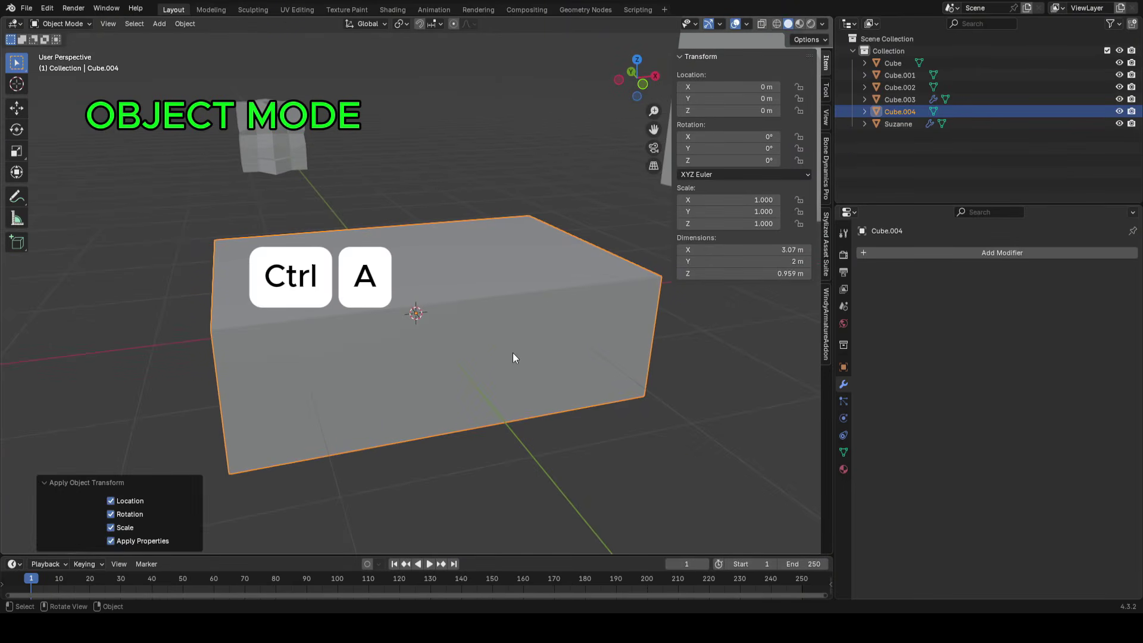
scroll(506, 344, down, 10)
middle_drag(502, 302, 573, 433)
scroll(466, 288, up, 1)
key(g)
click(433, 294)
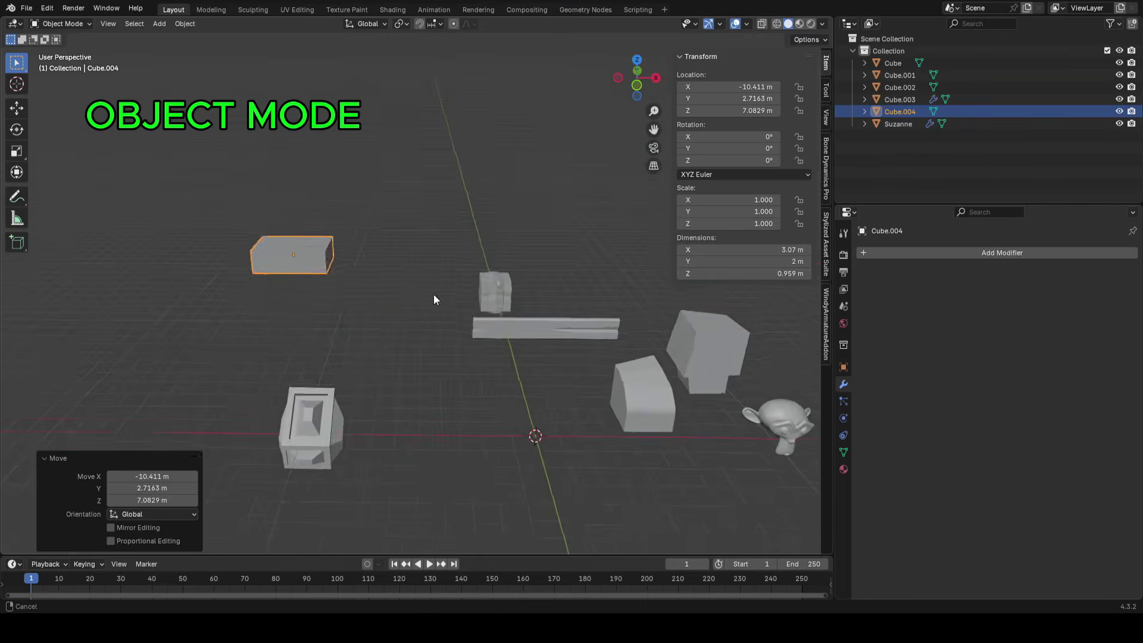
Frame the moved box and apply all of its transforms
key(KP_Decimal)
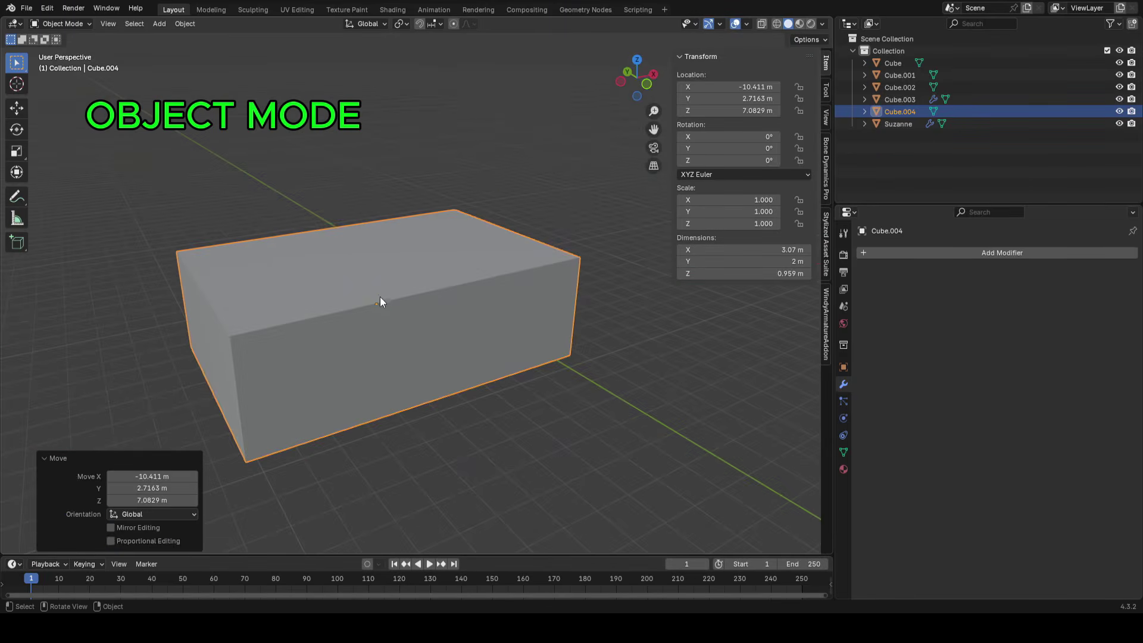
key(ctrl)
key(ctrl+a)
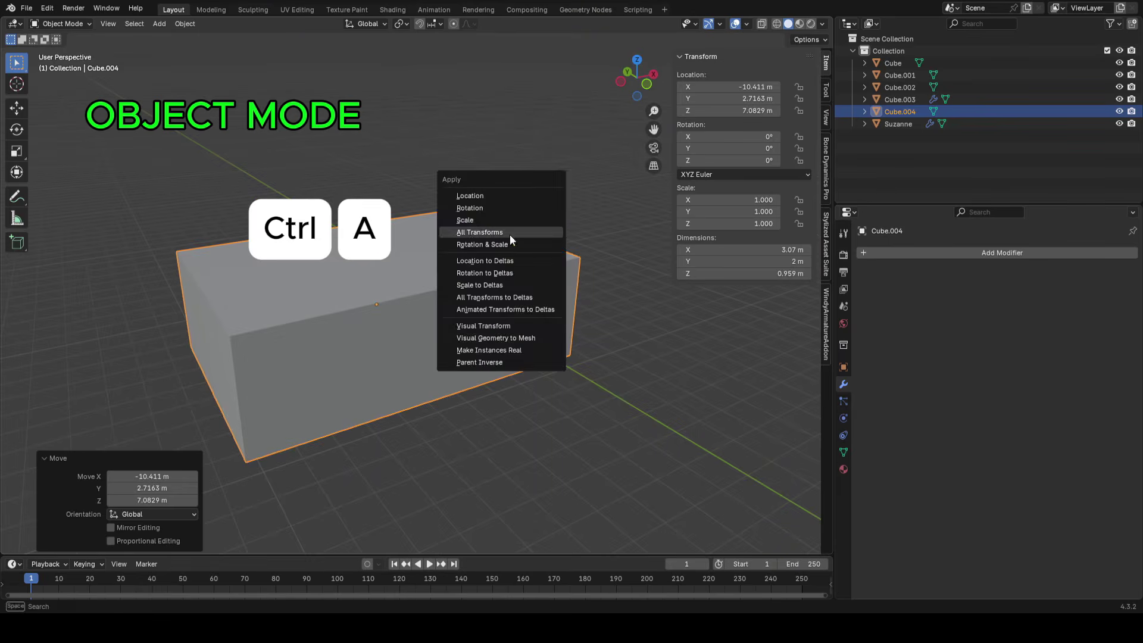
click(480, 233)
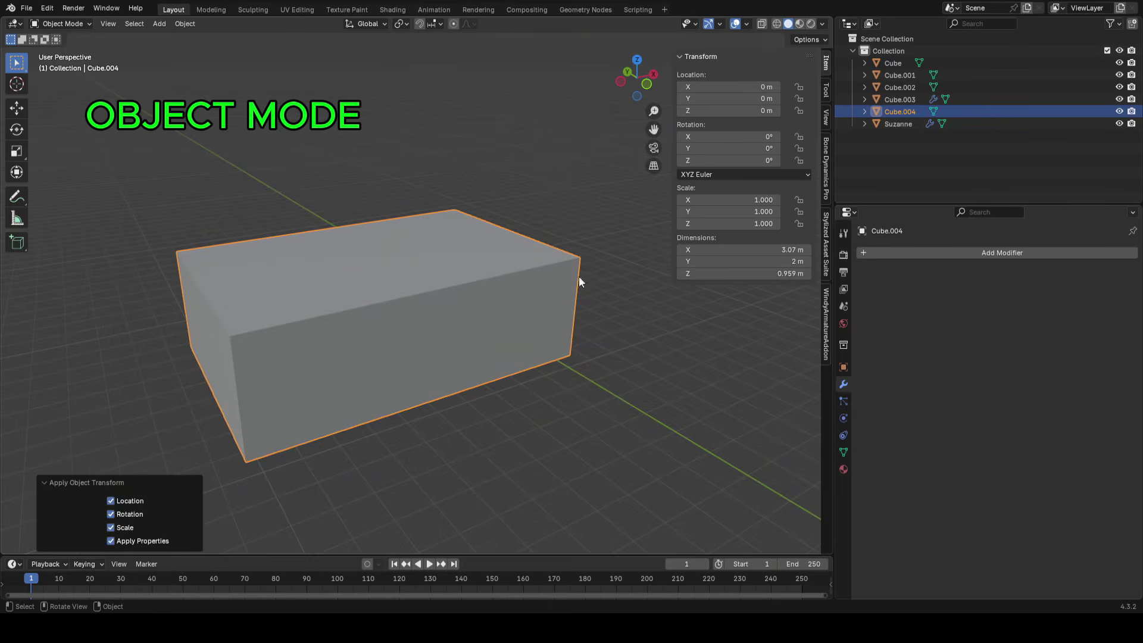
Try scaling the box about its origin at the world centre and inspect its distance from that point
middle_drag(579, 277, 564, 267)
key(s)
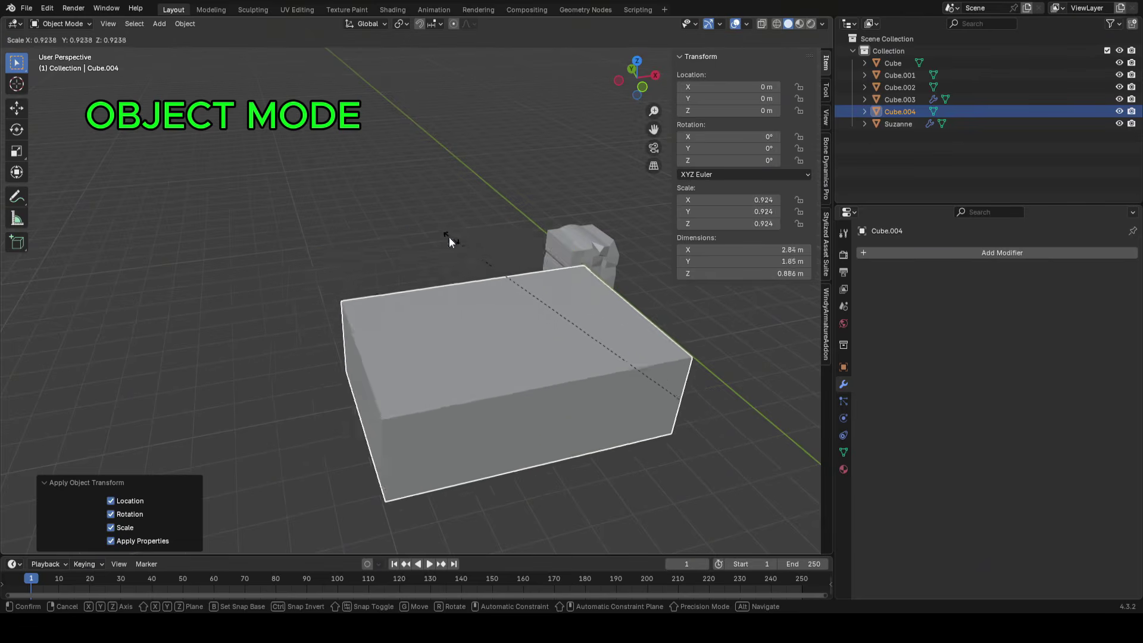
key(Escape)
scroll(417, 292, down, 5)
shift+middle_drag(555, 331, 478, 342)
scroll(452, 363, up, 1)
scroll(454, 349, down, 4)
shift+middle_drag(321, 255, 499, 351)
scroll(539, 358, up, 4)
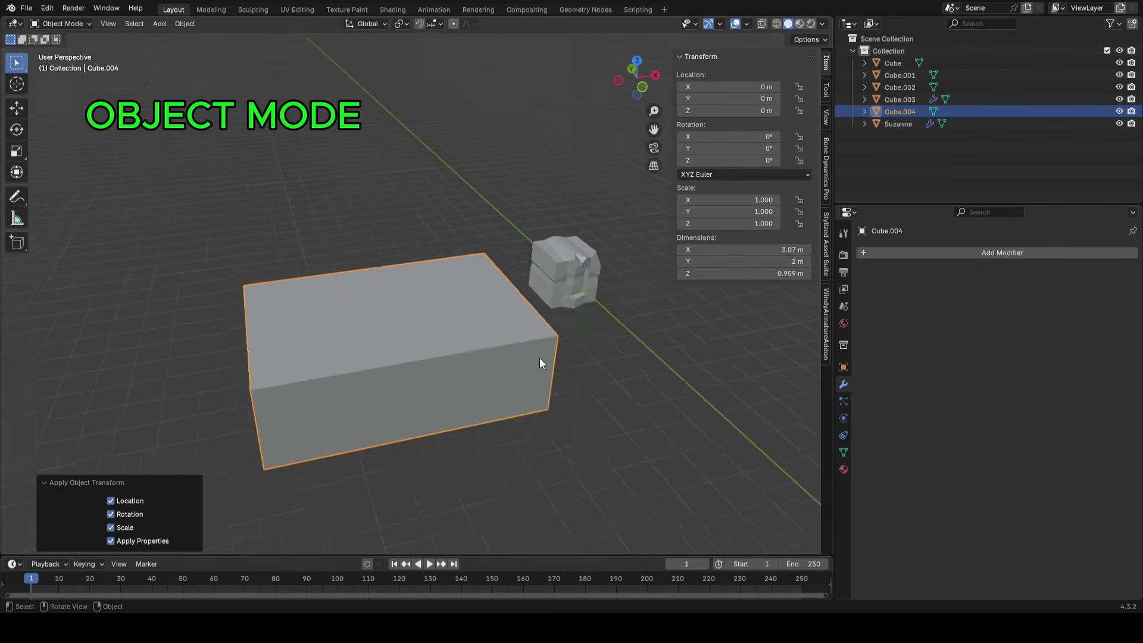
Try scaling and moving the box again while its origin is away from its geometry
scroll(530, 352, up, 1)
shift+middle_drag(358, 273, 381, 267)
key(s)
right_click(355, 216)
scroll(363, 272, down, 3)
scroll(417, 261, up, 2)
middle_drag(495, 249, 357, 348)
middle_drag(438, 305, 345, 294)
key(g)
right_click(363, 297)
key(s)
right_click(409, 297)
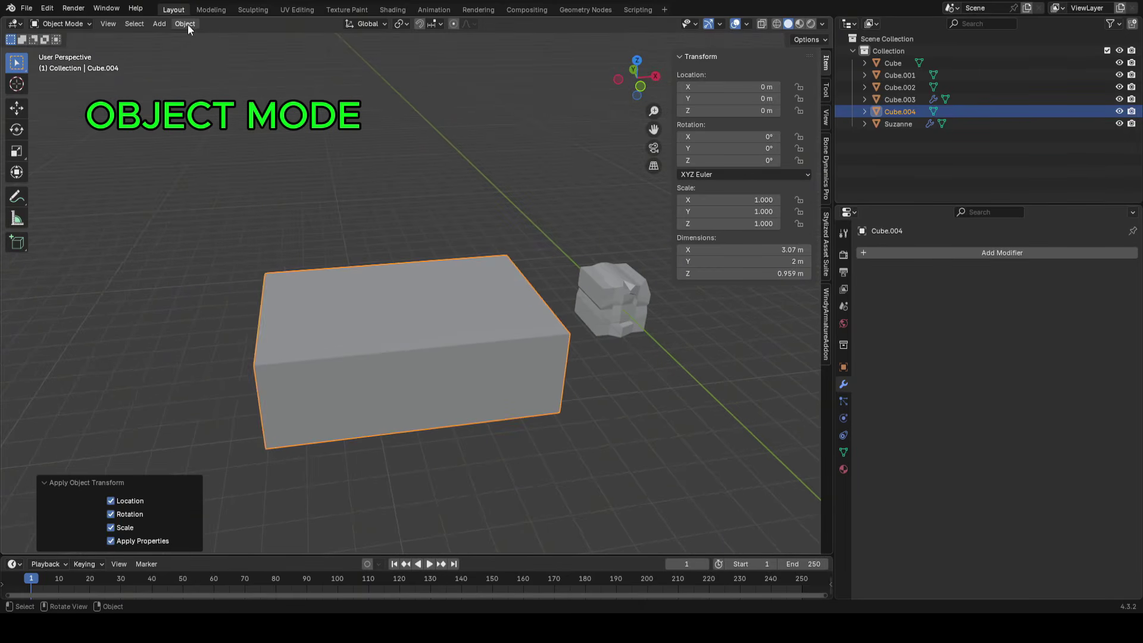
Set the box's origin to its geometry
click(184, 24)
mouse_move(216, 48)
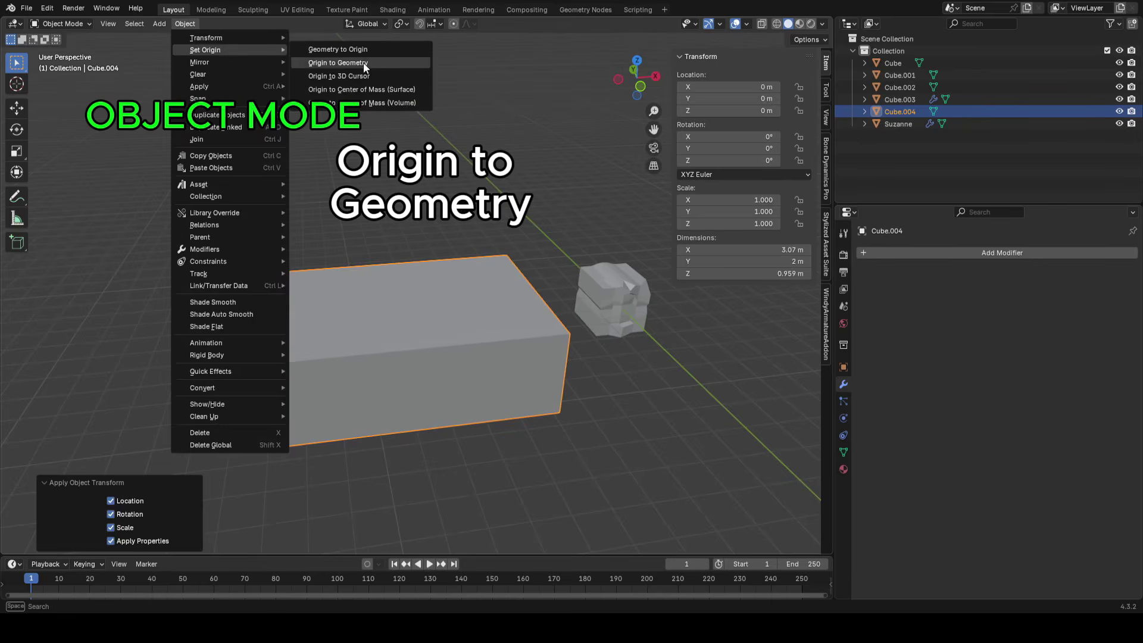
click(363, 63)
middle_drag(507, 324, 415, 208)
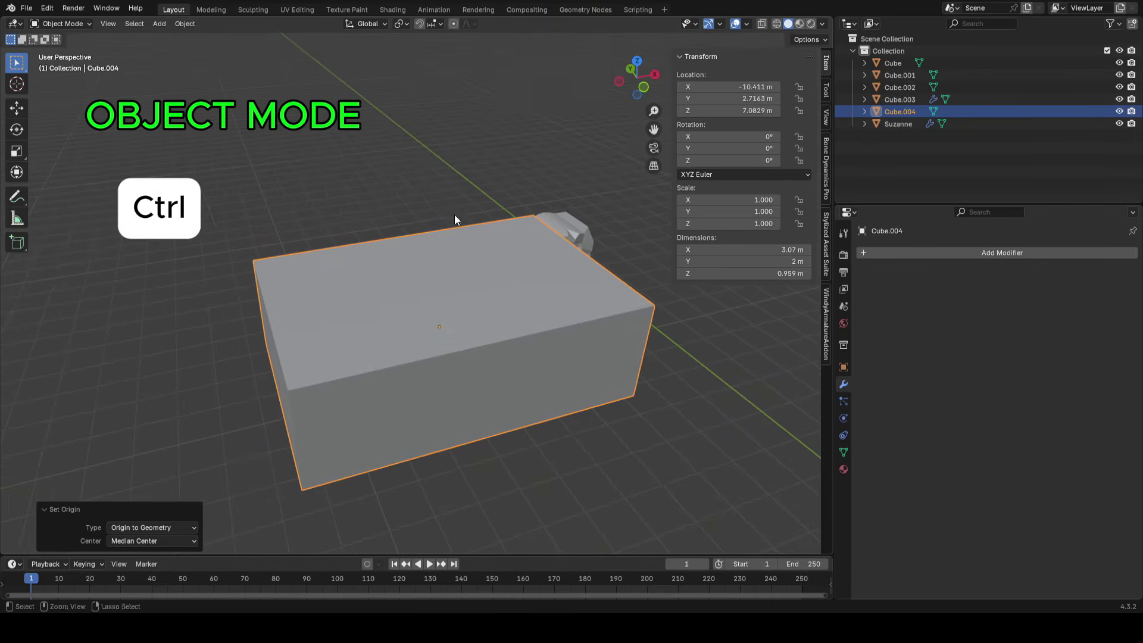
Apply all transforms to the box once more and set its origin back to geometry
key(ctrl+a)
click(345, 233)
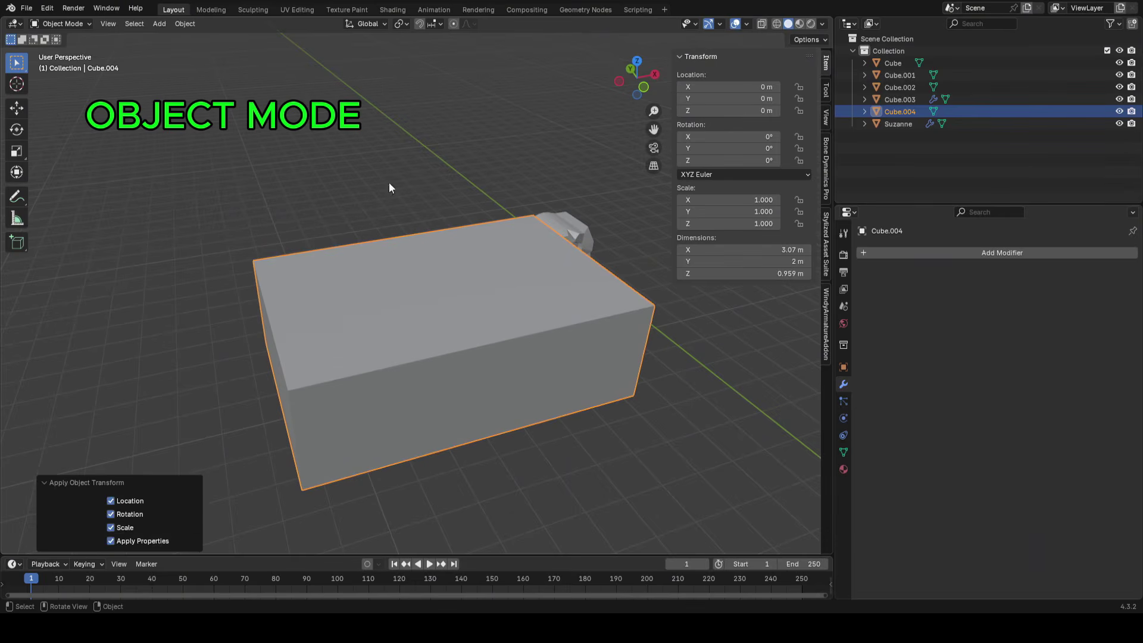
click(184, 25)
mouse_move(206, 51)
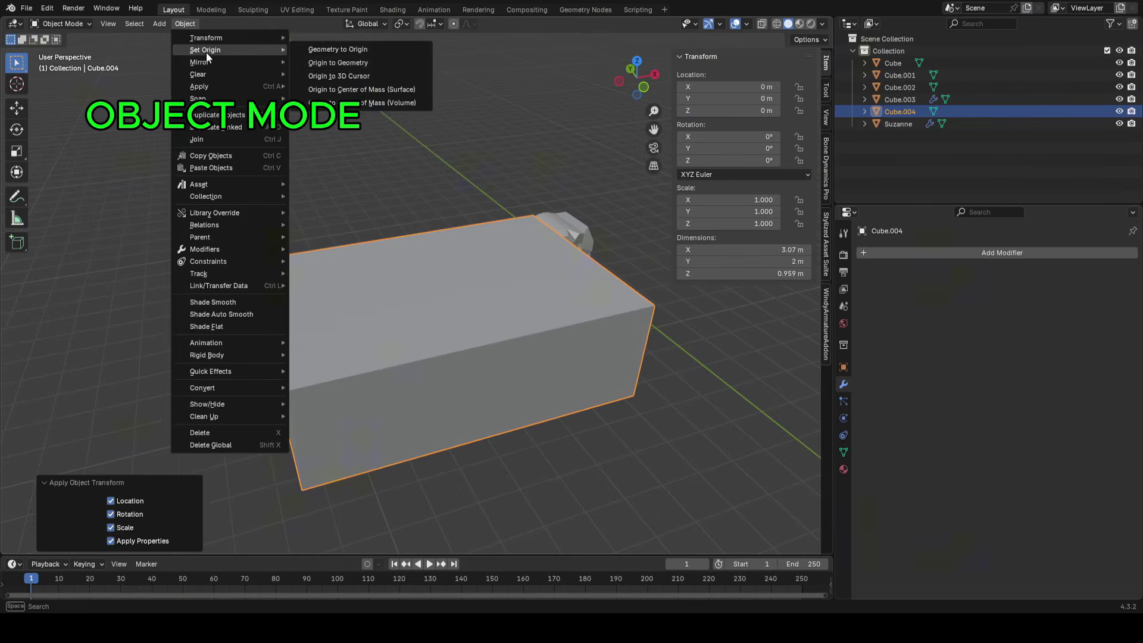
click(348, 63)
Try scaling the box about its recentred origin
middle_drag(458, 311, 322, 187)
key(s)
right_click(551, 317)
scroll(551, 317, down, 3)
key(s)
right_click(552, 275)
scroll(536, 303, up, 2)
Inset the box's front face in Edit Mode and bevel its vertical corner edge with 2 segments
key(Tab)
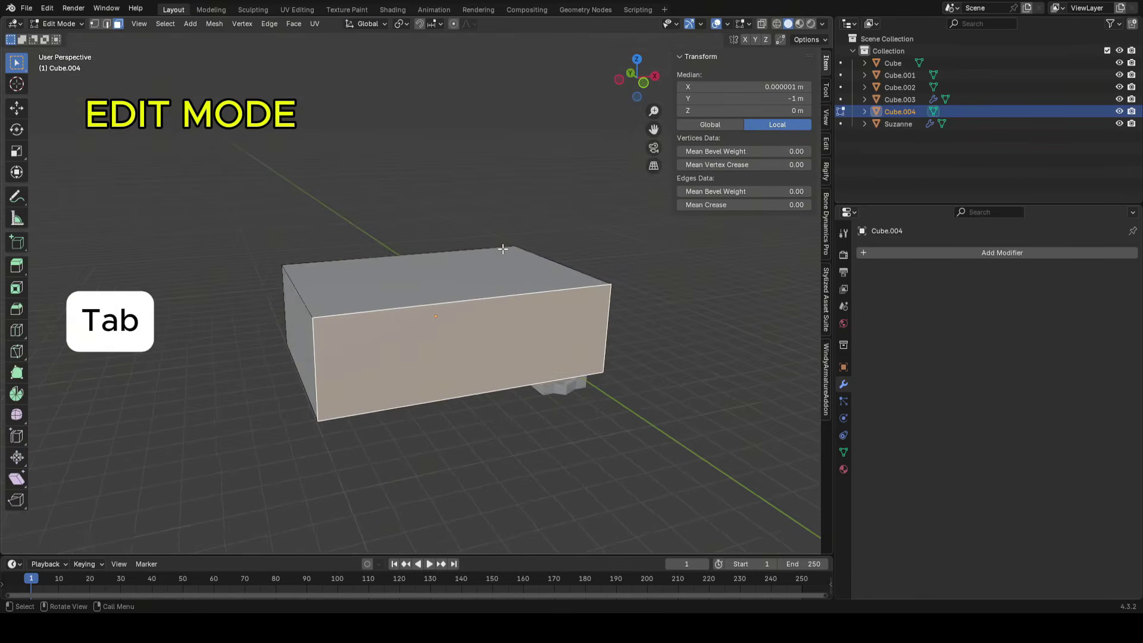
scroll(504, 325, up, 1)
click(651, 467)
middle_drag(566, 434, 348, 398)
key(2)
click(349, 398)
key(ctrl+b)
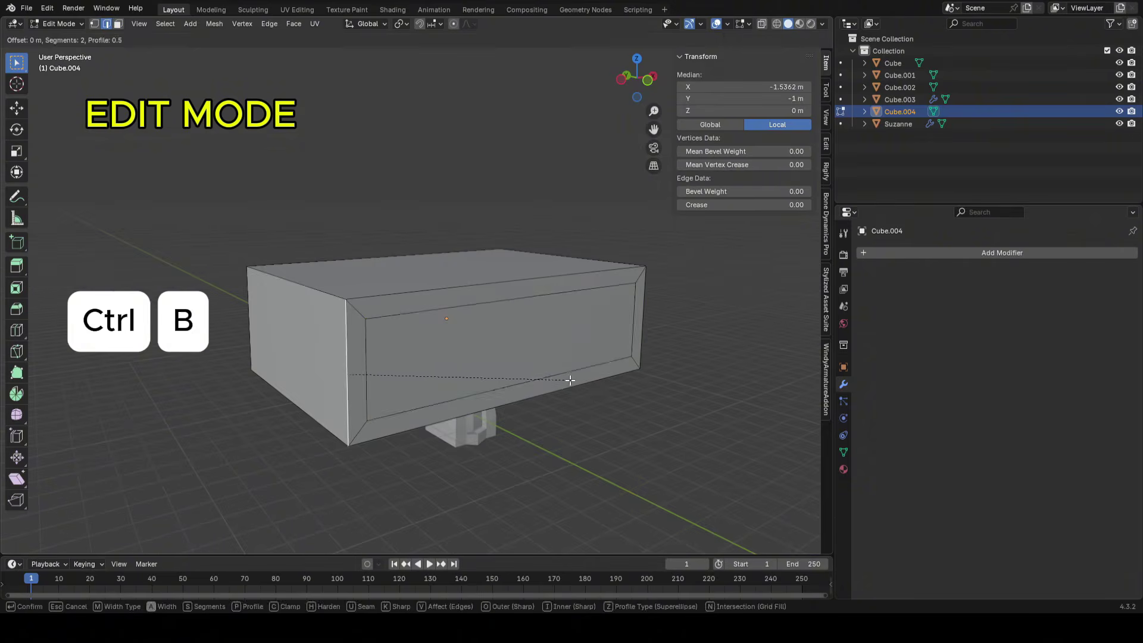
click(571, 387)
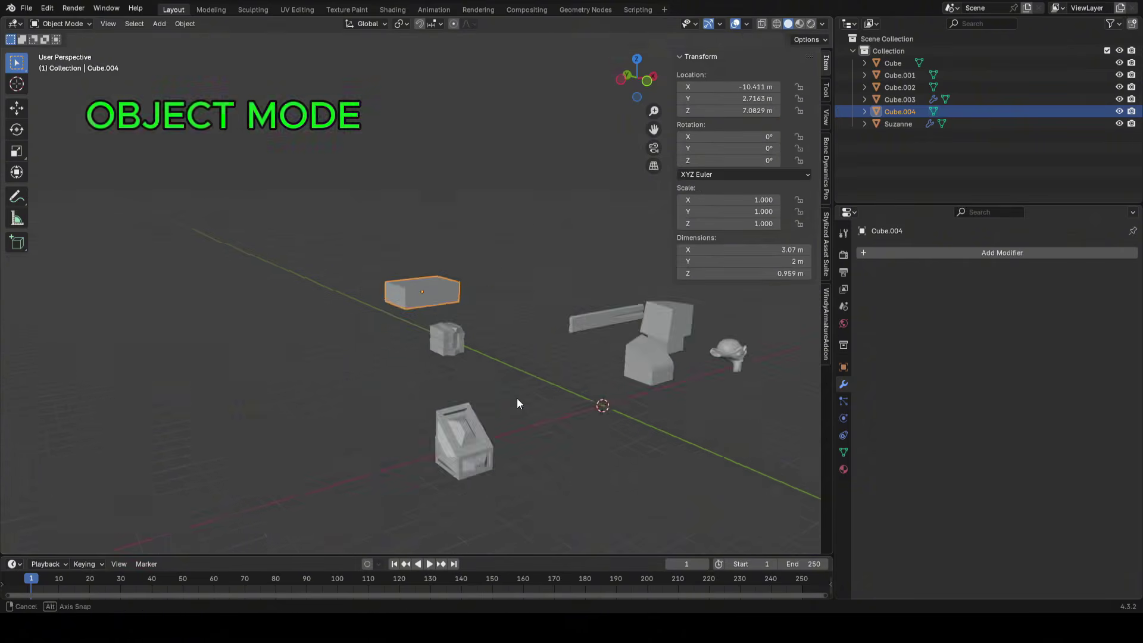
Delete the box in Object Mode and add a new 2 m cube at the world origin
key(KP_Decimal)
scroll(539, 382, down, 3)
shift+middle_drag(539, 383, 528, 302)
scroll(527, 303, up, 3)
key(x)
shift+middle_drag(644, 369, 338, 297)
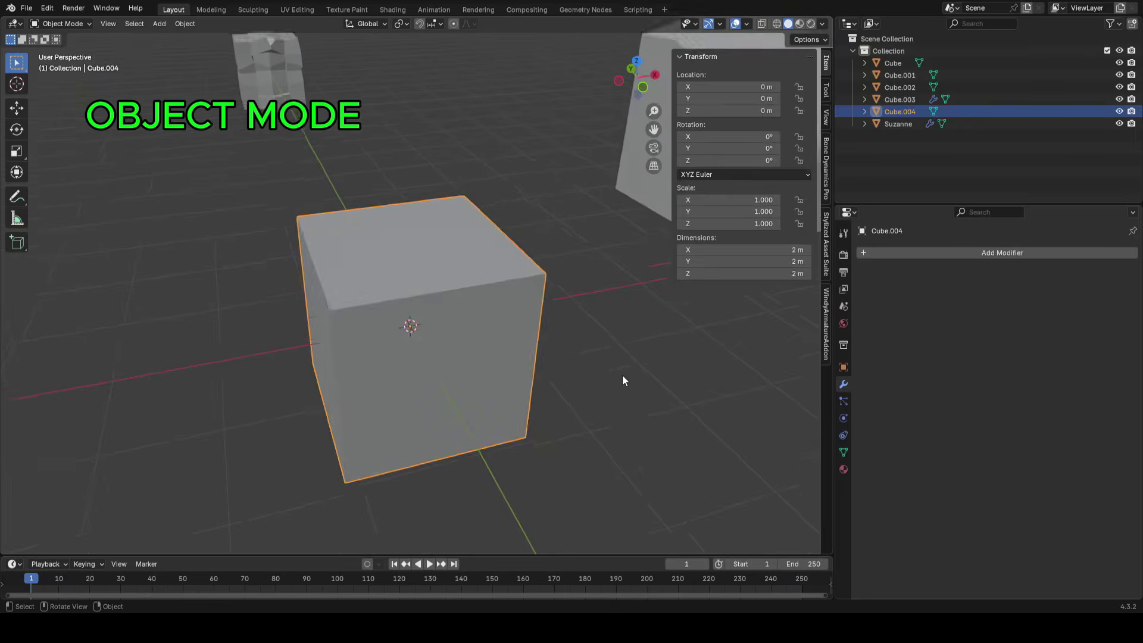
Select the new cube's upper edge on the +X side in Edit Mode and try moving it along X
key(Tab)
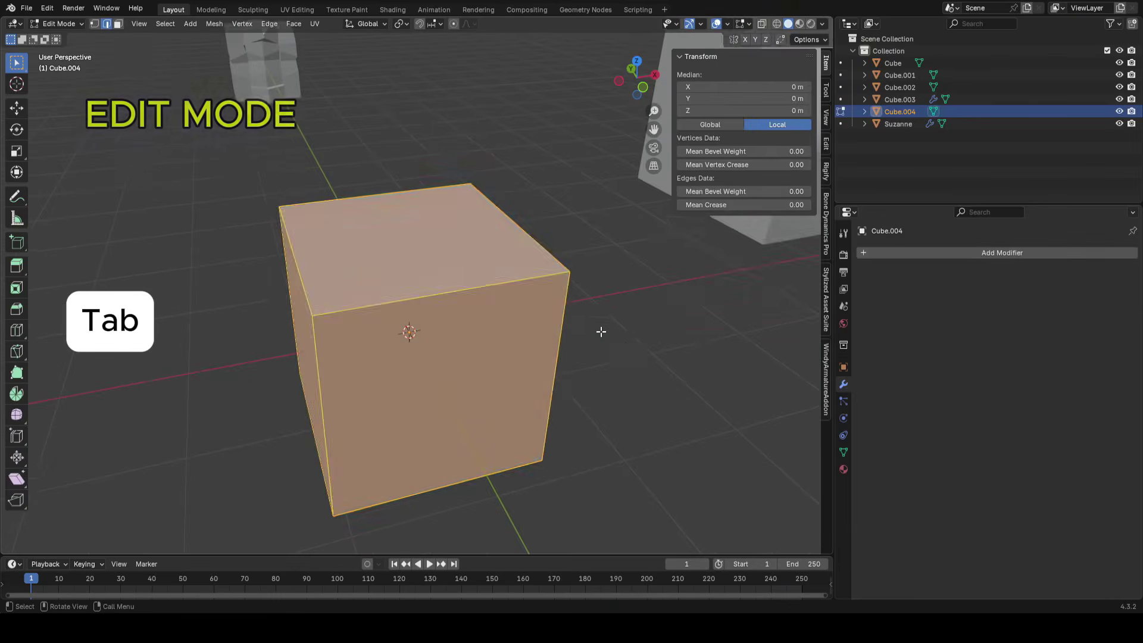
middle_drag(599, 331, 509, 254)
click(519, 256)
middle_drag(579, 299, 593, 314)
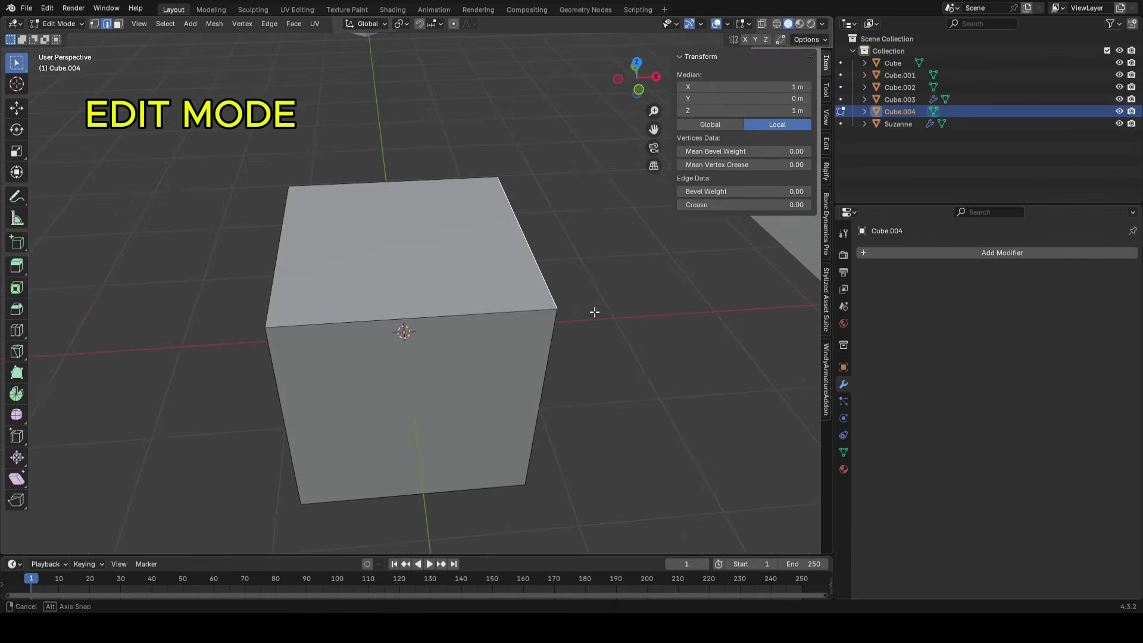
key(g)
key(x)
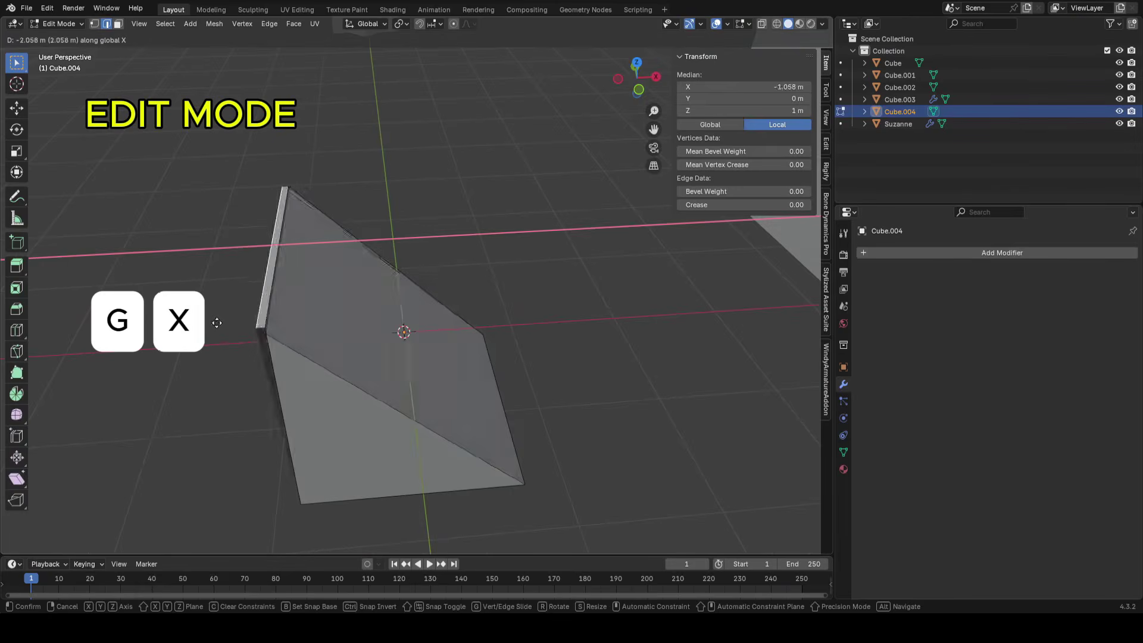
right_click(274, 343)
middle_drag(609, 307, 610, 307)
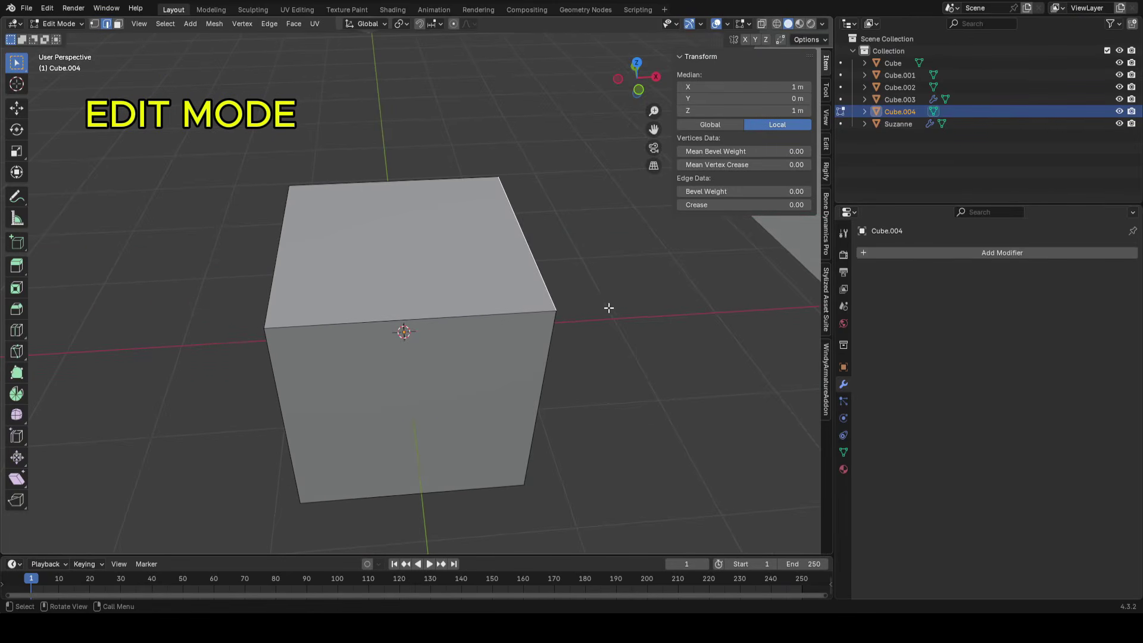
Edge-slide the selected edge across the top face onto the opposite edge and return to Object Mode
key(g)
key(g)
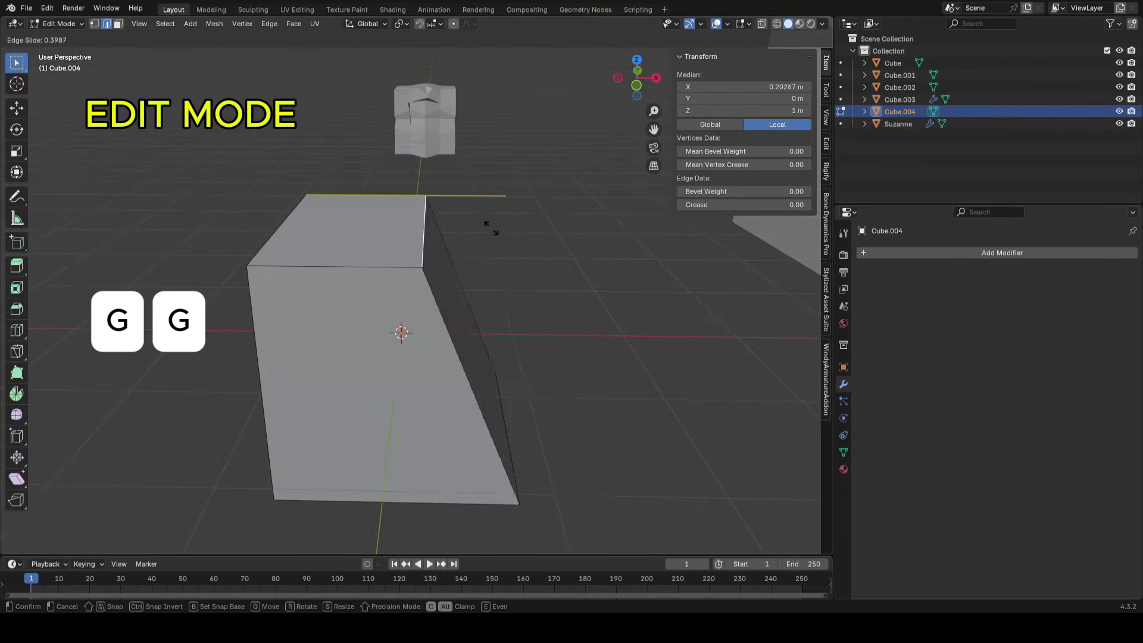
click(327, 244)
key(Tab)
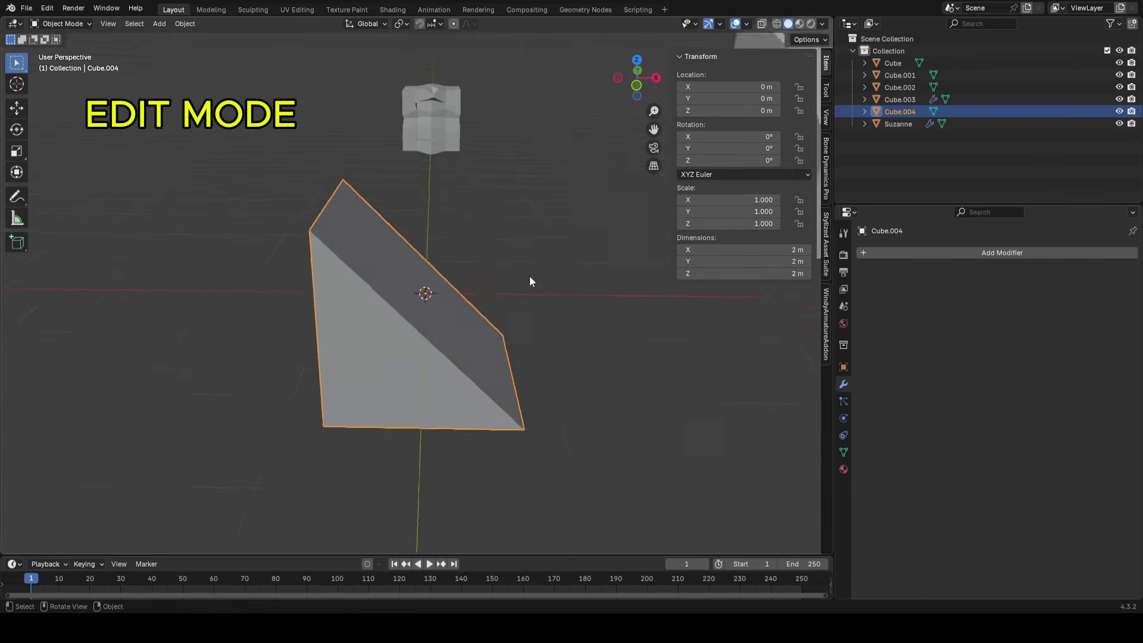
Check the wedge's overlapping top corner in vertex select and try moving its overlapping edge in Edit Mode
click(530, 276)
scroll(530, 277, up, 1)
middle_drag(530, 276, 598, 301)
key(Tab)
key(1)
click(650, 363)
middle_drag(650, 363, 509, 329)
click(404, 327)
key(2)
click(360, 283)
key(g)
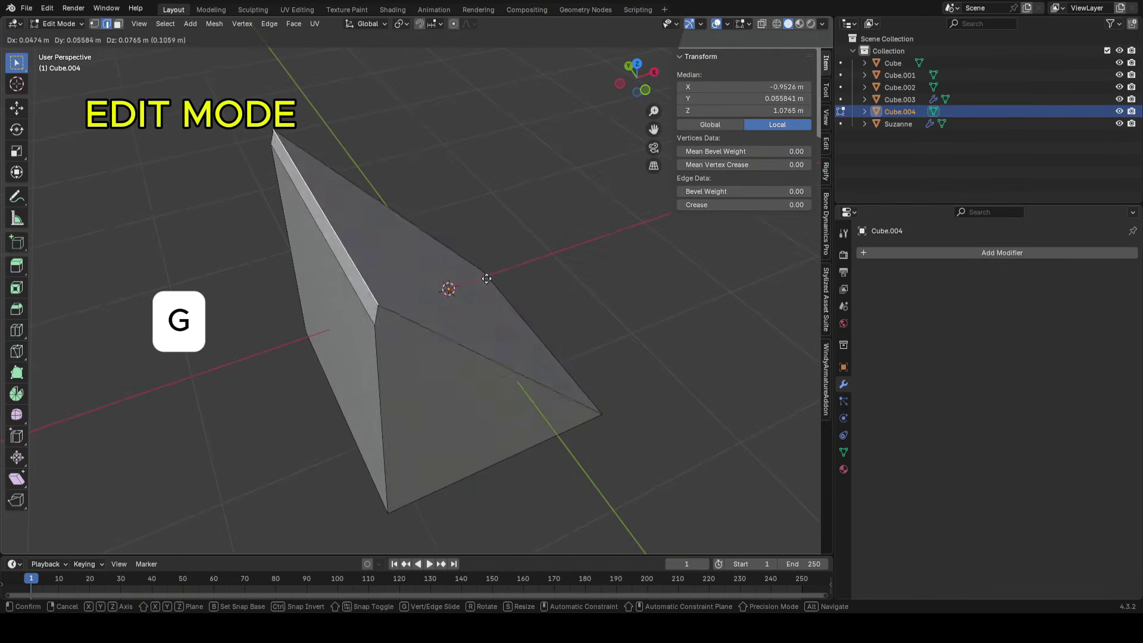
right_click(446, 314)
middle_drag(442, 311, 527, 306)
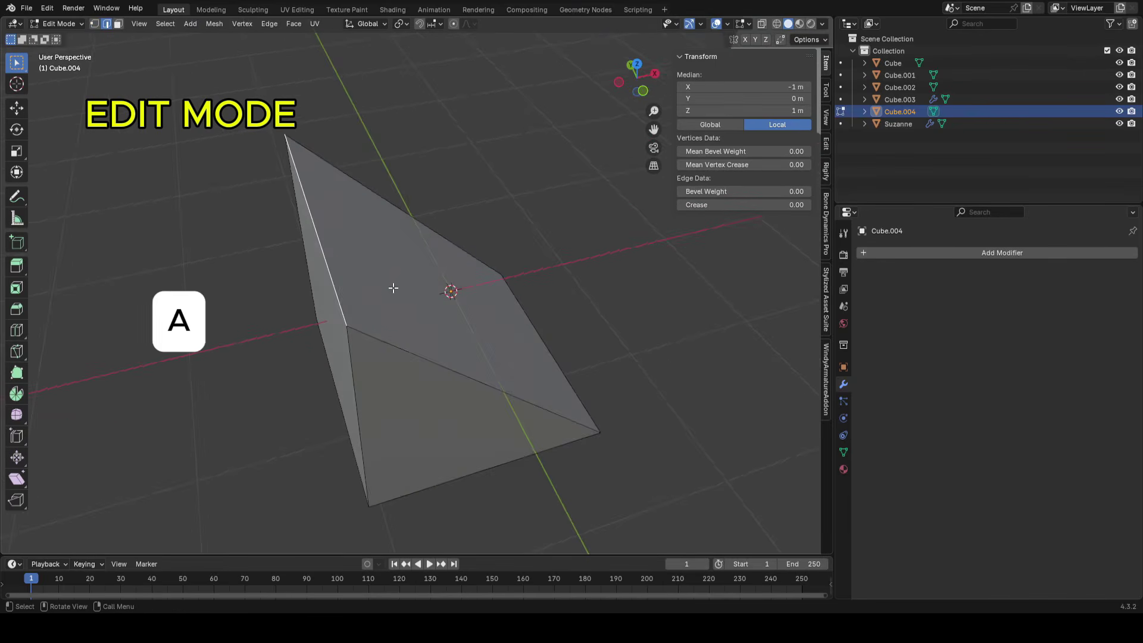
Select the entire wedge mesh in face select mode and merge its vertices by distance at 0.0001 m
key(a)
key(3)
key(m)
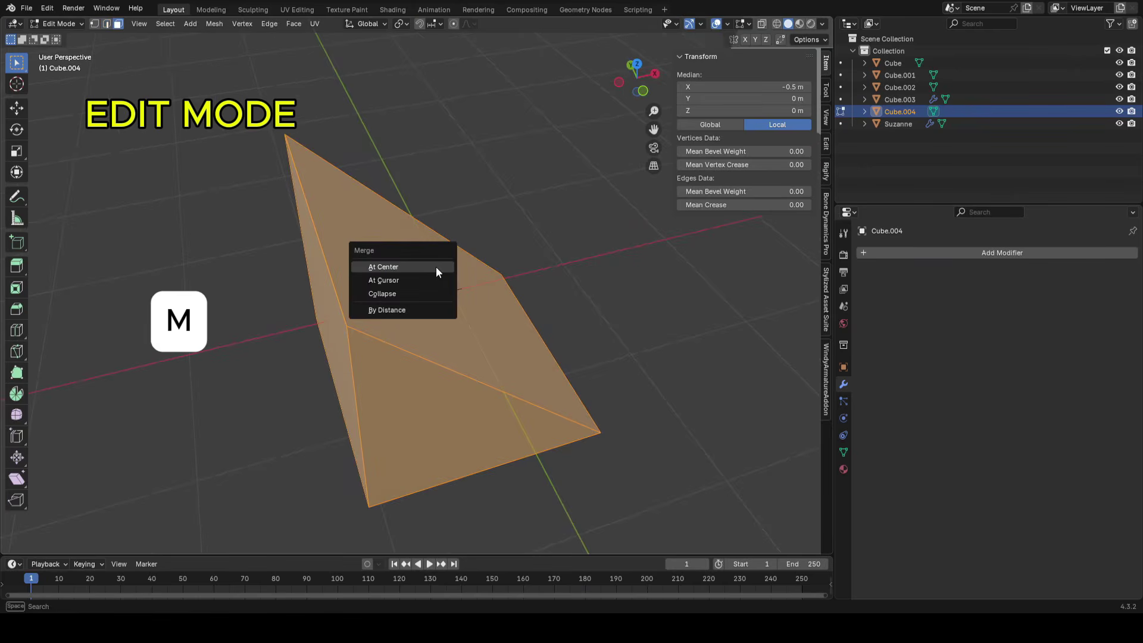
click(384, 310)
scroll(403, 321, up, 3)
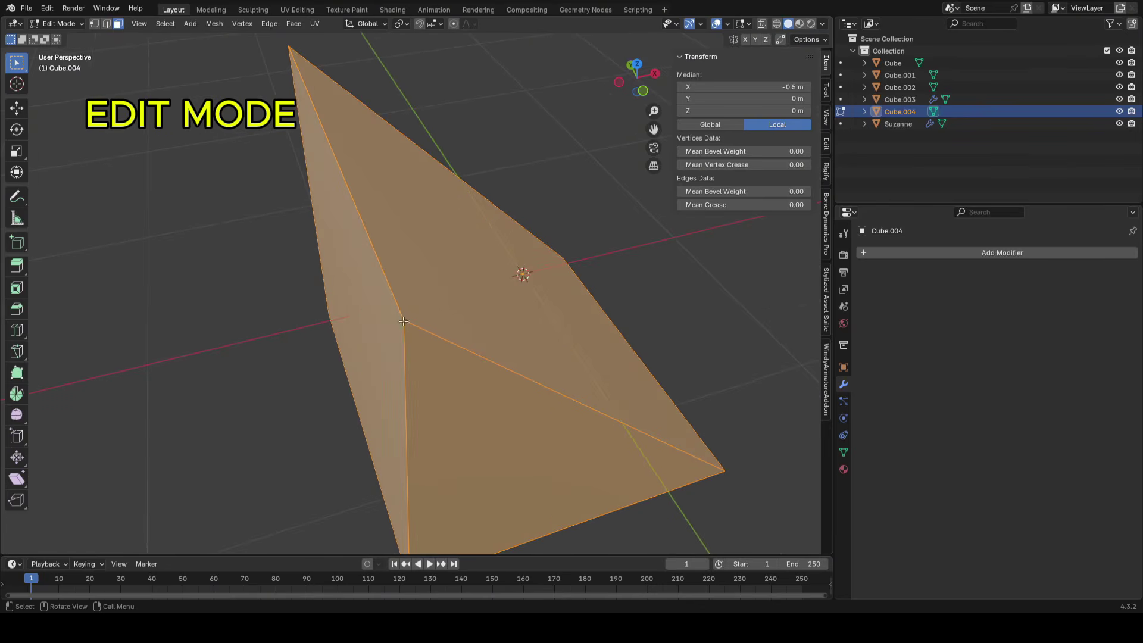
middle_drag(422, 319, 382, 287)
middle_drag(451, 279, 514, 292)
key(m)
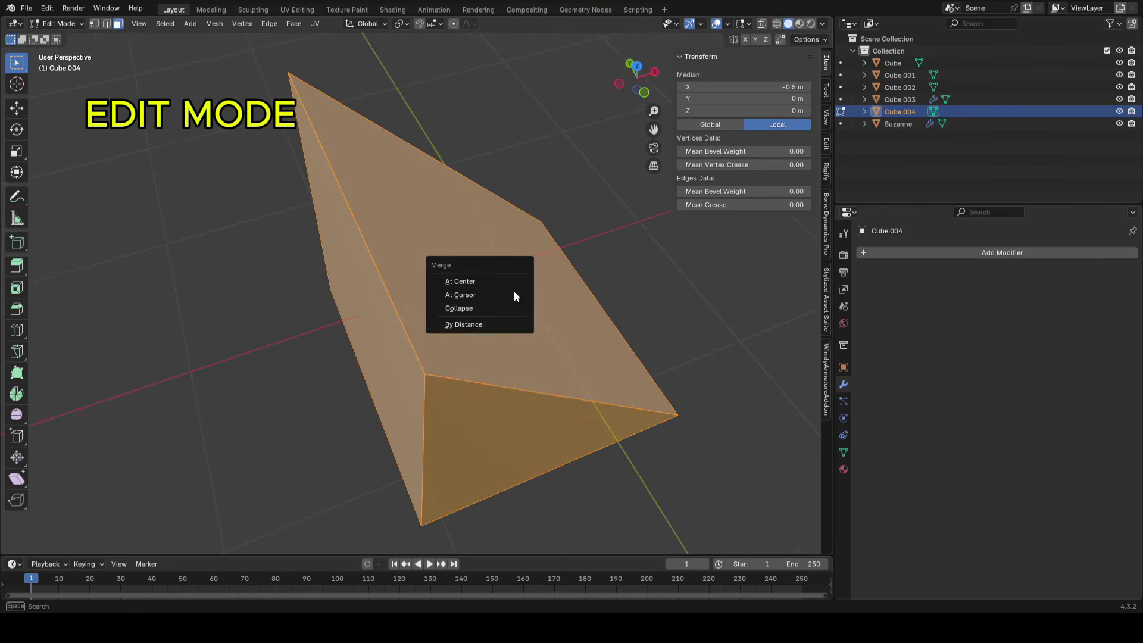
click(475, 325)
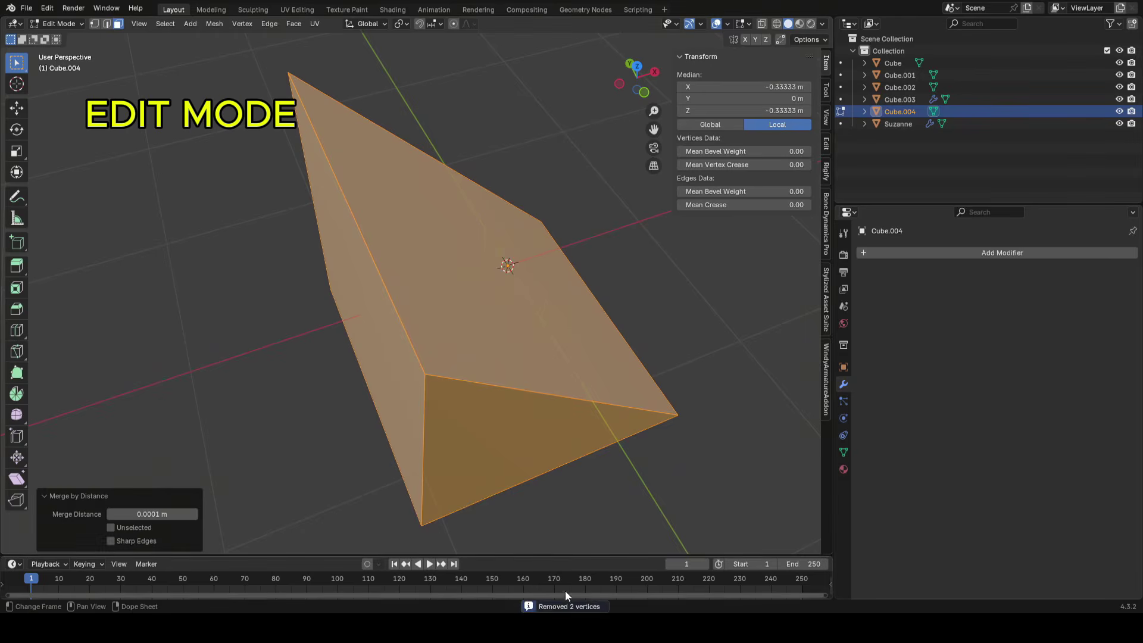
Try moving the wedge's merged top edge on the -X side in edge select mode and return to Object Mode
scroll(438, 400, up, 1)
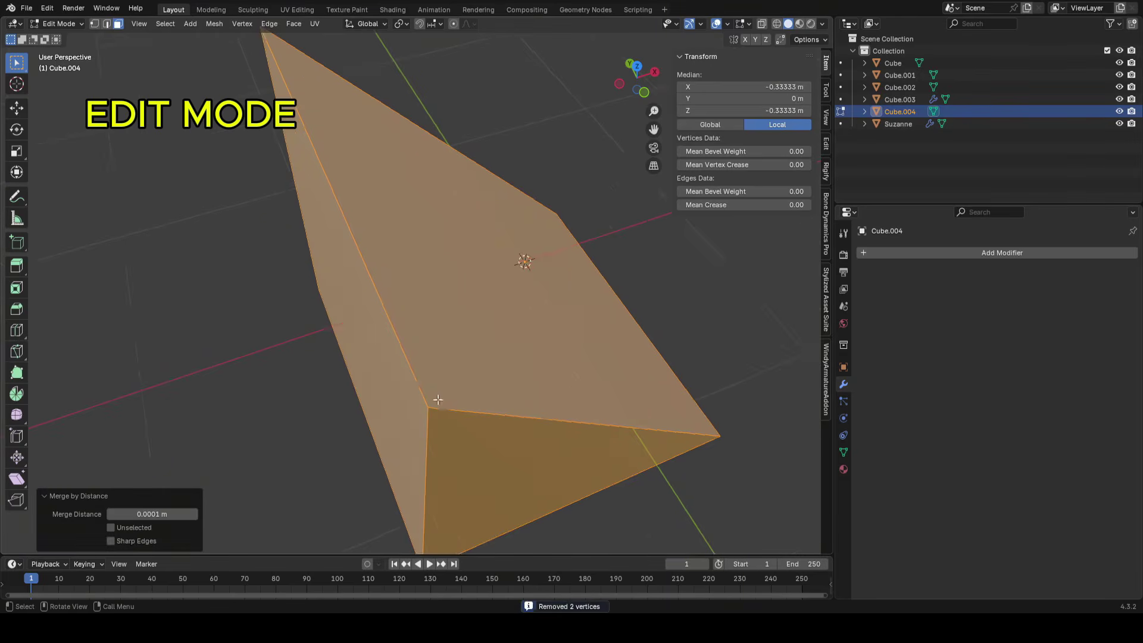
middle_drag(319, 343, 317, 214)
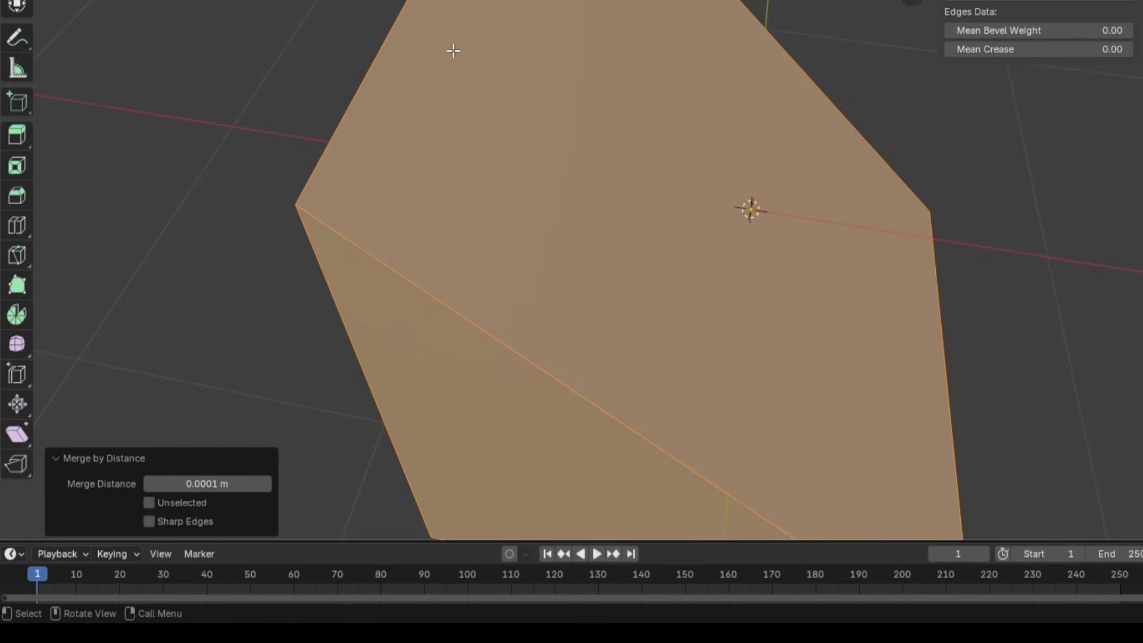
key(g)
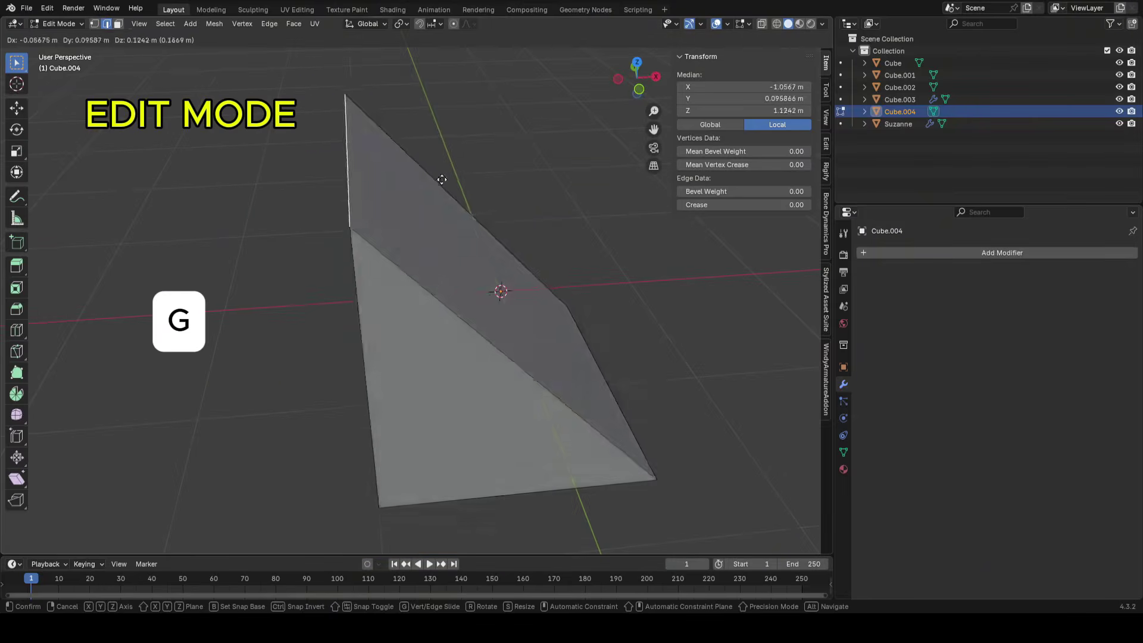
click(416, 256)
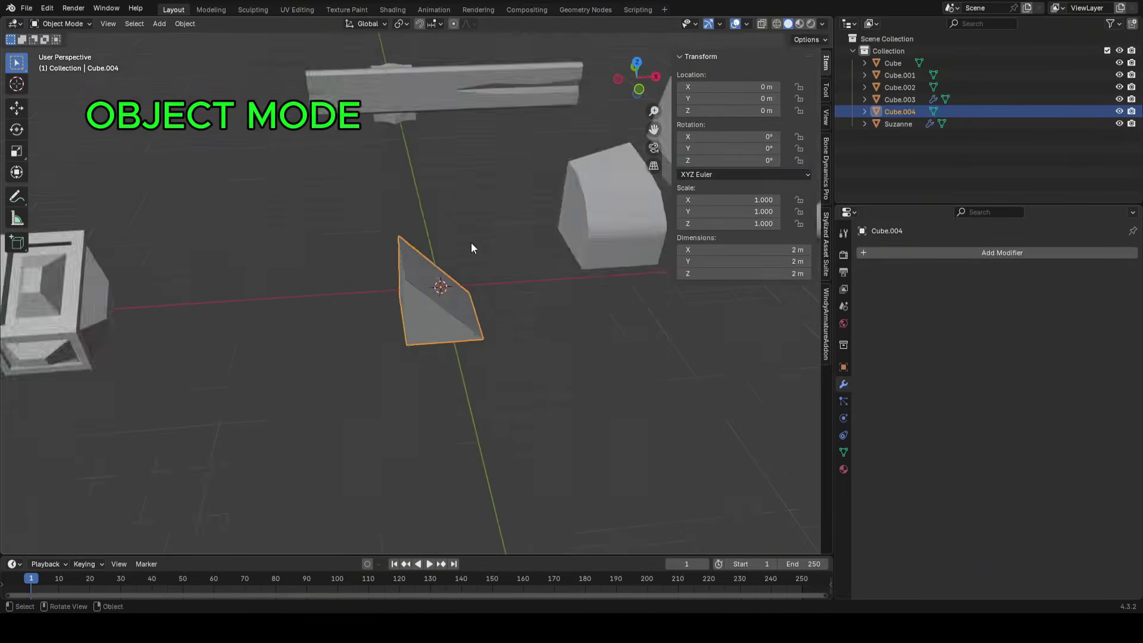
Add a text object and place it above the other models at about X -16.8 m, Y 4.0 m, Z 6.2 m
scroll(468, 232, down, 4)
scroll(512, 269, up, 2)
middle_drag(456, 187, 484, 338)
scroll(484, 337, up, 1)
key(shift+a)
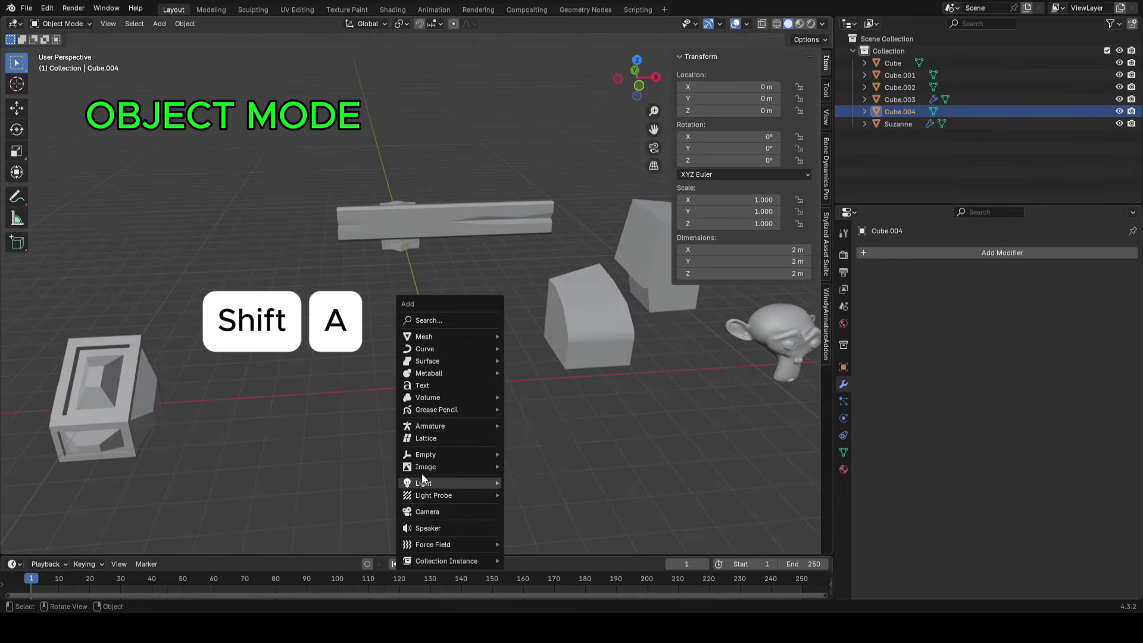
click(451, 387)
key(g)
click(366, 171)
Rotate the text object 90° about the X axis so it stands upright
shift+middle_drag(366, 170, 518, 250)
scroll(556, 240, up, 1)
key(r)
key(x)
key(9)
key(0)
key(Return)
Replace the default text with the lines "1. Merging vertices by distance" and "2. Recalculate Noramls with Shift N"
key(Tab)
key(BackSpace)
key(BackSpace)
key(BackSpace)
key(BackSpace)
text(I. M)
text(erging ve)
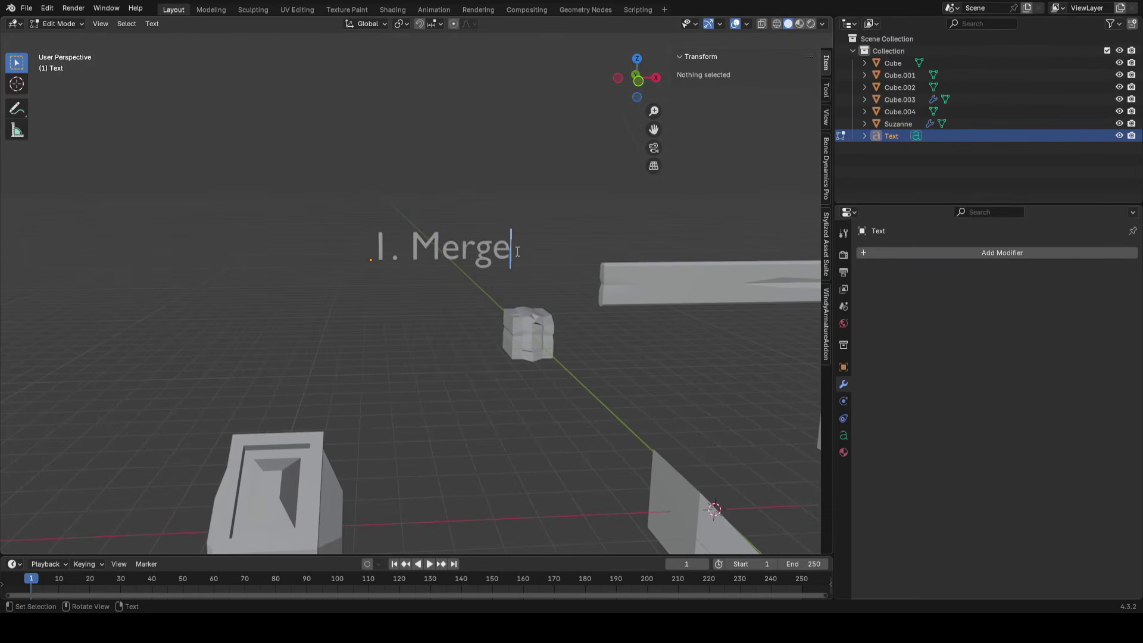
key(BackSpace)
text(ing vertices by distan)
key(BackSpace)
text(anc 2. Recalculate)
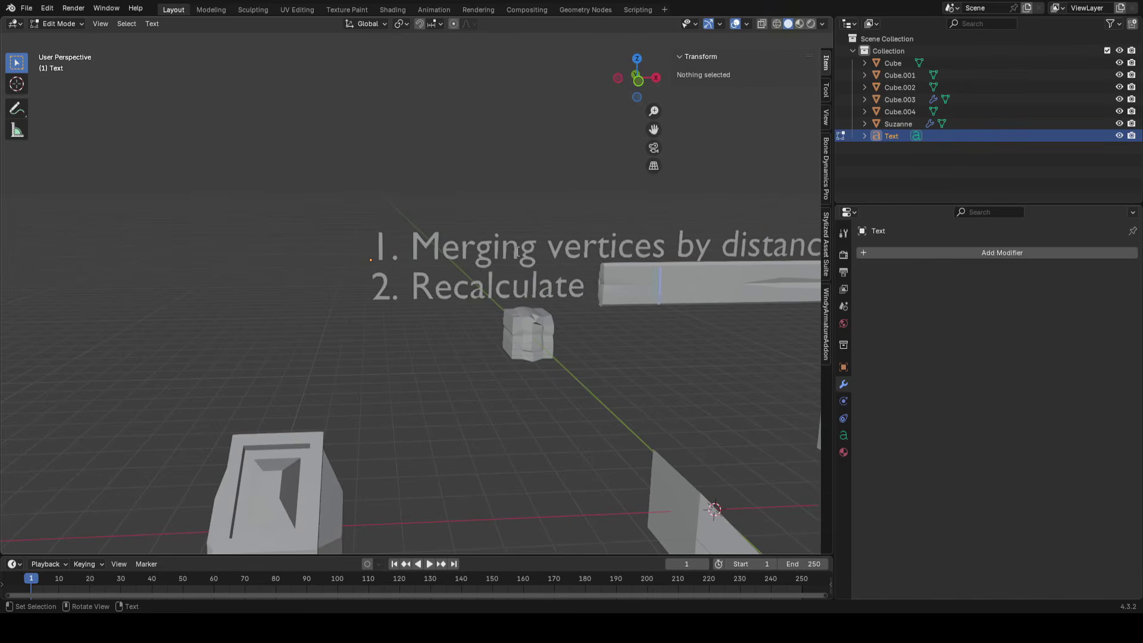
key(Tab)
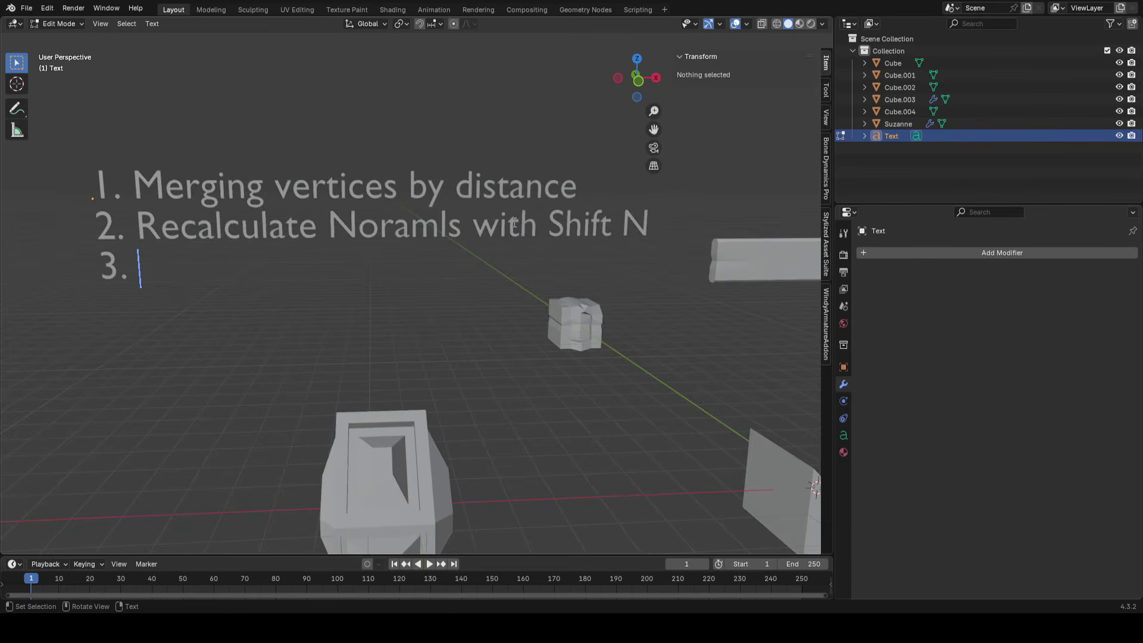
Complete the third line of the text as "3. Applying All Transforms" and return to Object Mode
text(pplying All Transf)
key(BackSpace)
text(sfo)
key(Tab)
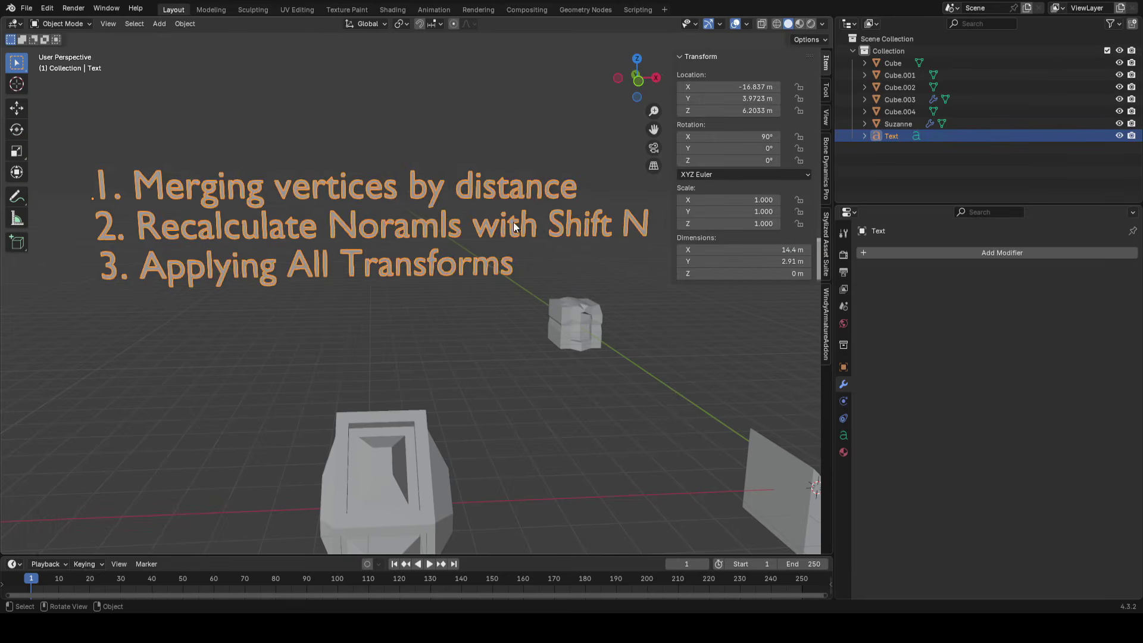
Delete the text object and select the wedge again
shift+middle_drag(333, 242, 341, 270)
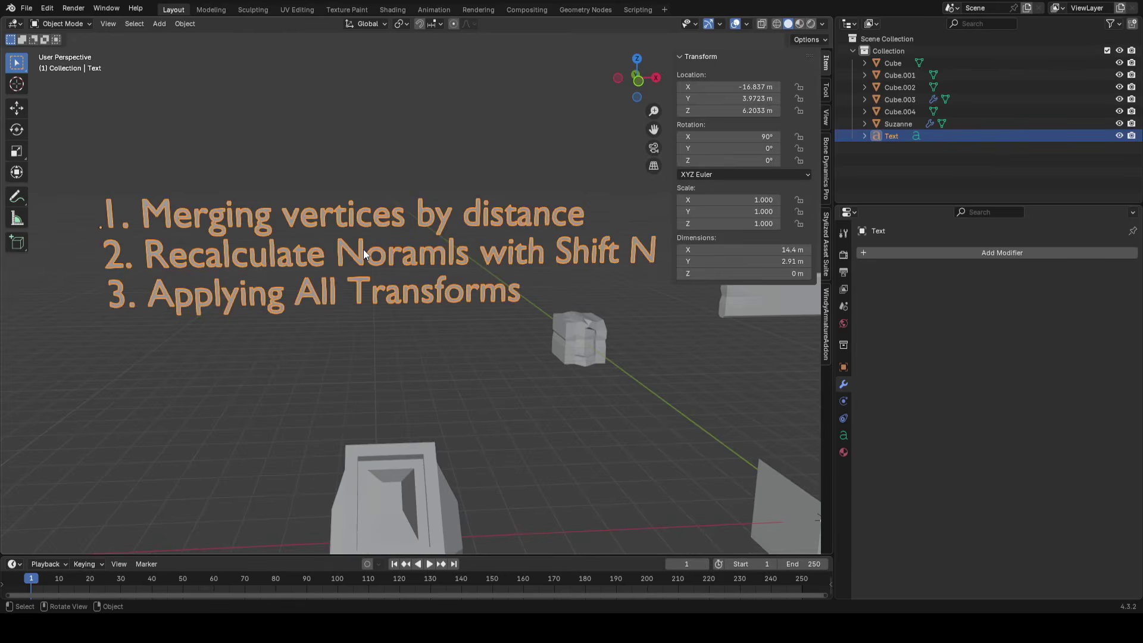
key(x)
click(265, 213)
scroll(509, 366, down, 5)
shift+middle_drag(509, 367, 333, 297)
scroll(357, 312, up, 2)
click(380, 329)
shift+middle_drag(449, 300, 558, 277)
scroll(496, 355, up, 4)
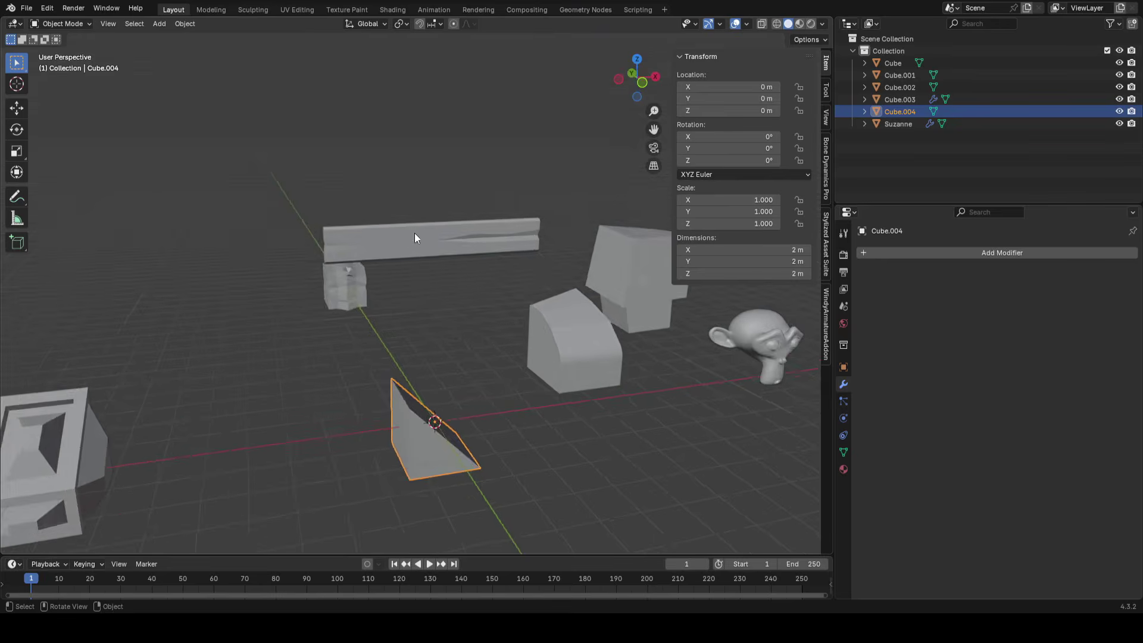
middle_drag(415, 235, 414, 252)
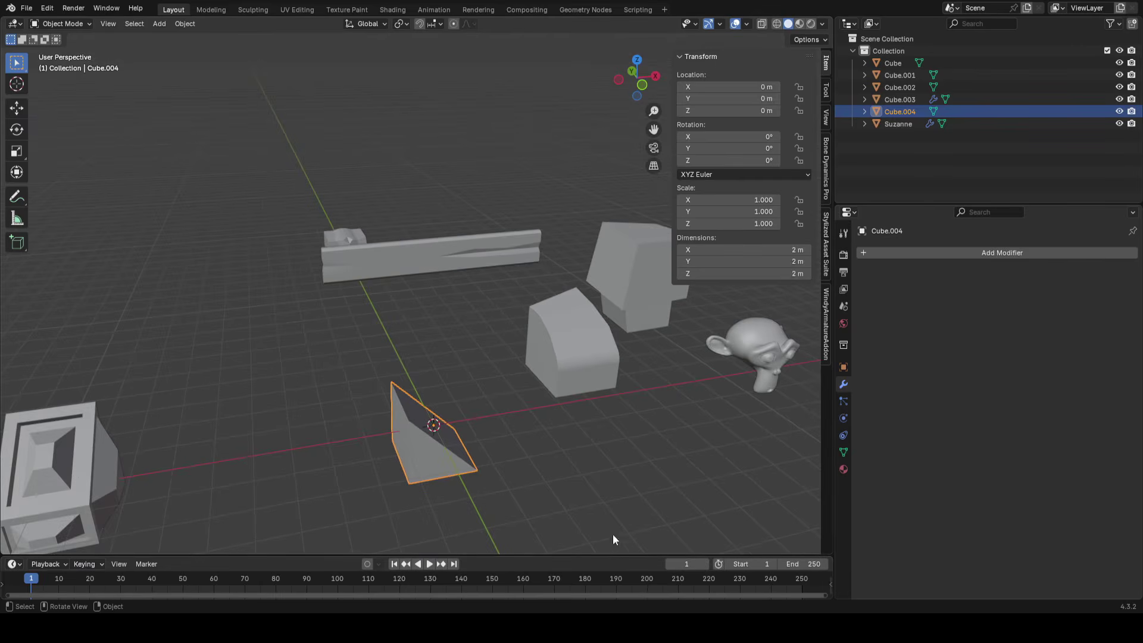
Widen the 3D viewport by moving its borders with the neighbouring editors, and split off a second viewport below it
drag(529, 553, 523, 513)
drag(832, 172, 904, 172)
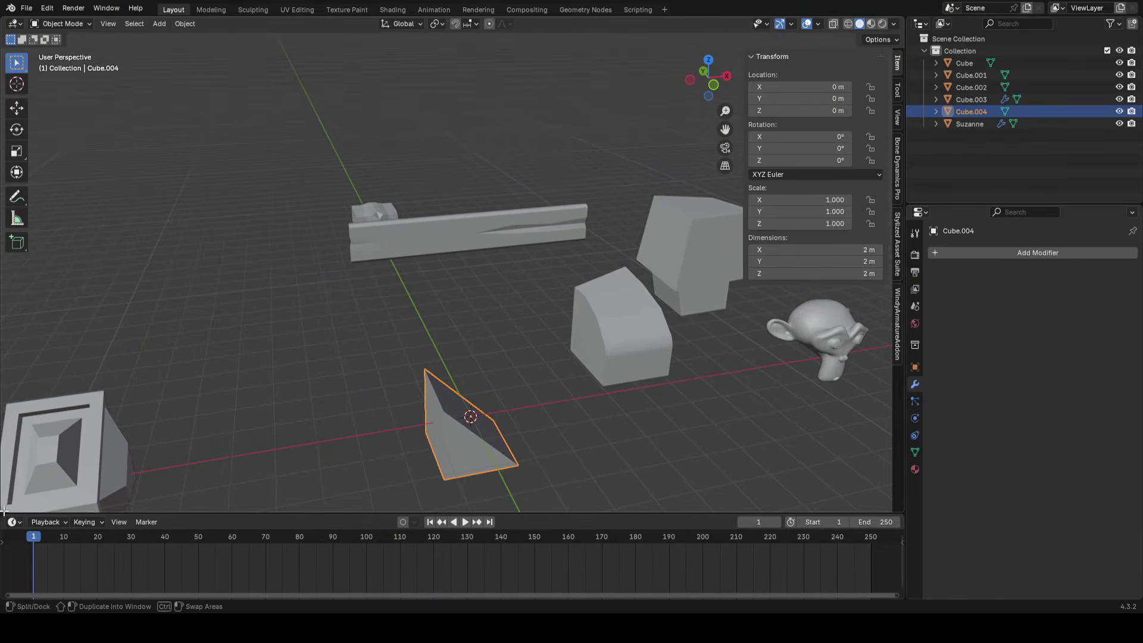
drag(2, 507, 7, 390)
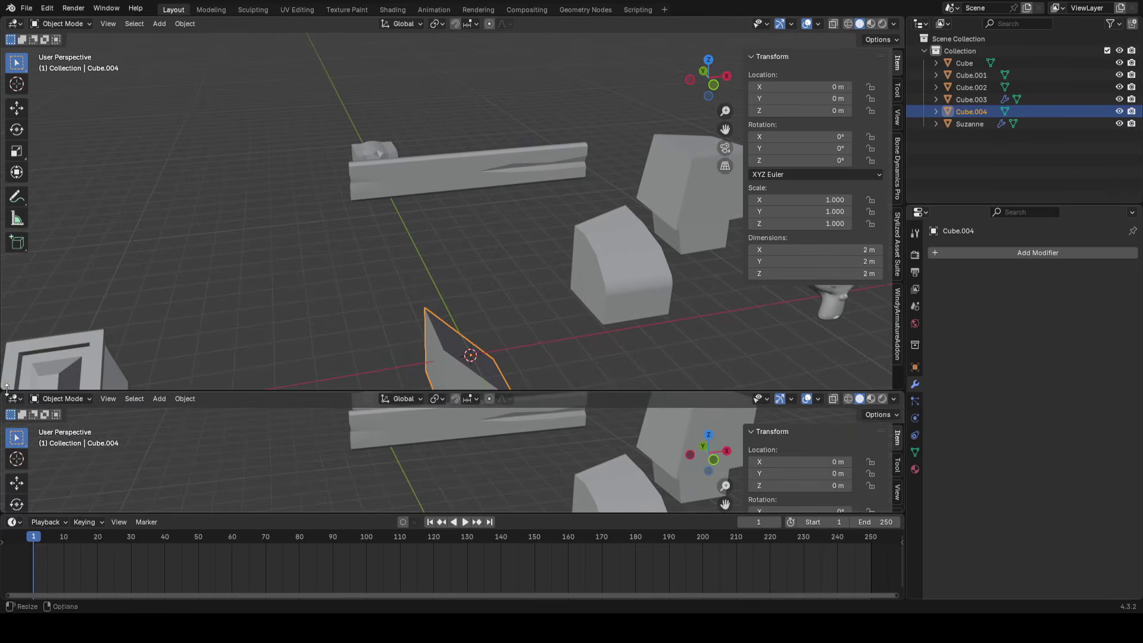
Switch the new lower area to a Timeline and back to a 3D Viewport, and reduce its height
click(14, 398)
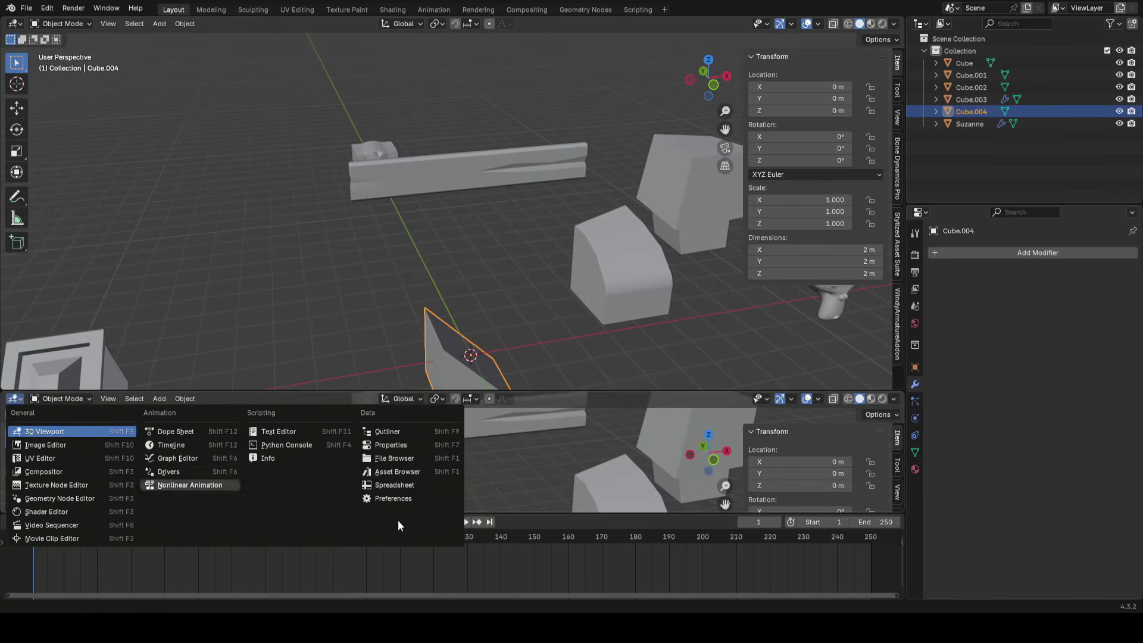
click(191, 436)
click(12, 400)
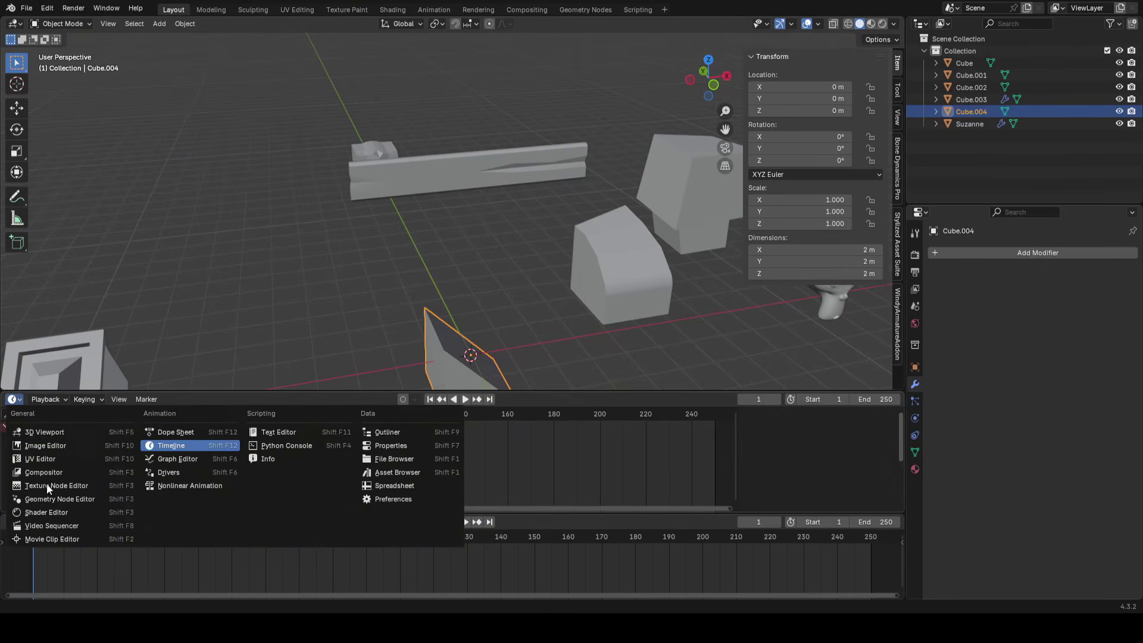
click(56, 432)
middle_drag(299, 454, 374, 490)
drag(417, 393, 476, 427)
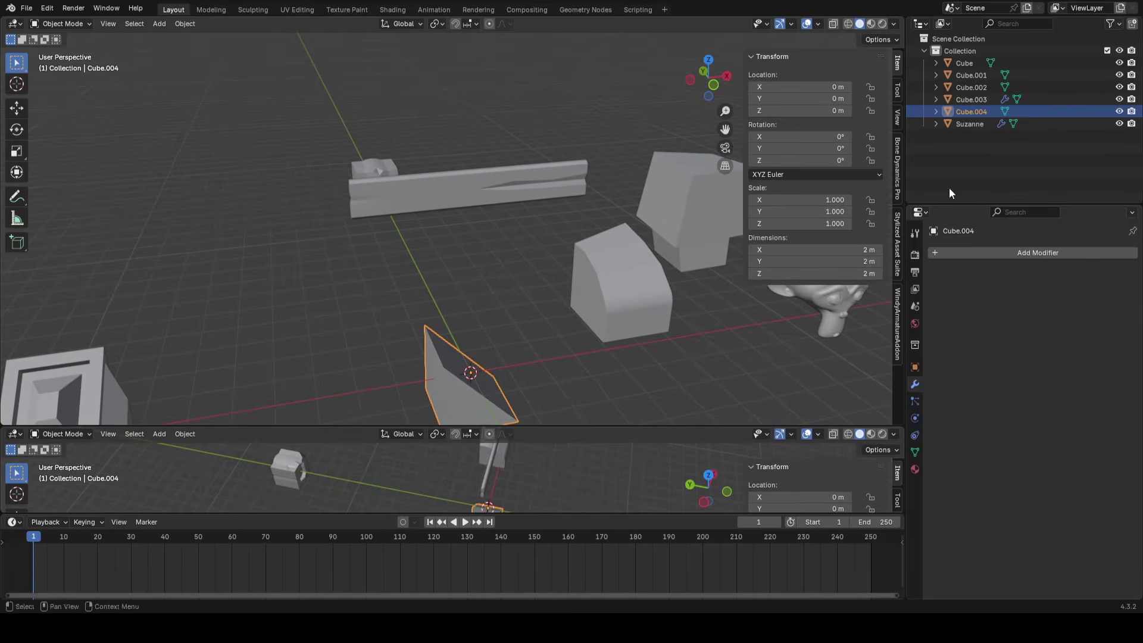
Extend the Outliner over the Properties editor, and split off its lower part as a 3D Viewport
drag(908, 202, 1015, 343)
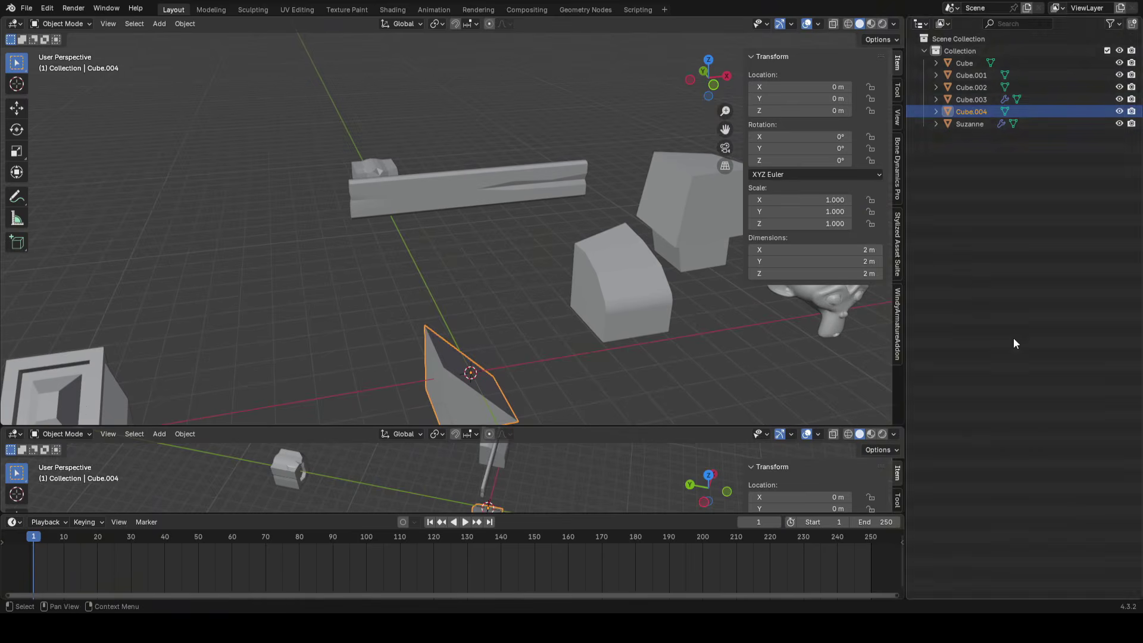
drag(908, 599, 948, 231)
click(919, 247)
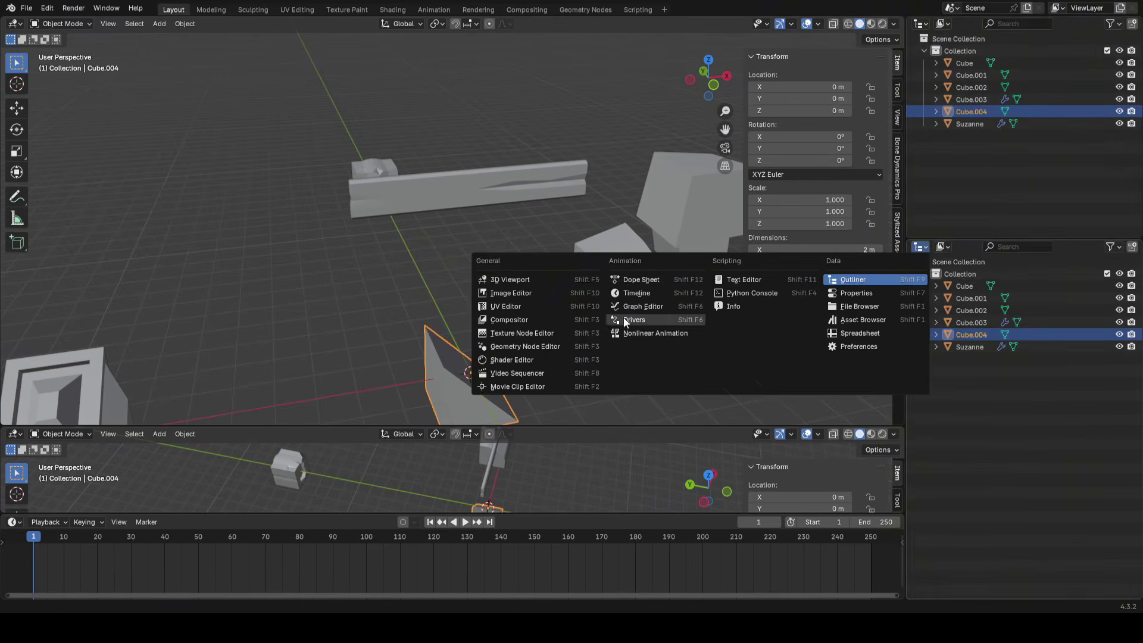
click(530, 279)
middle_drag(1009, 360, 970, 345)
Change the area below the Outliner to another Outliner and finally to a Properties editor
click(920, 248)
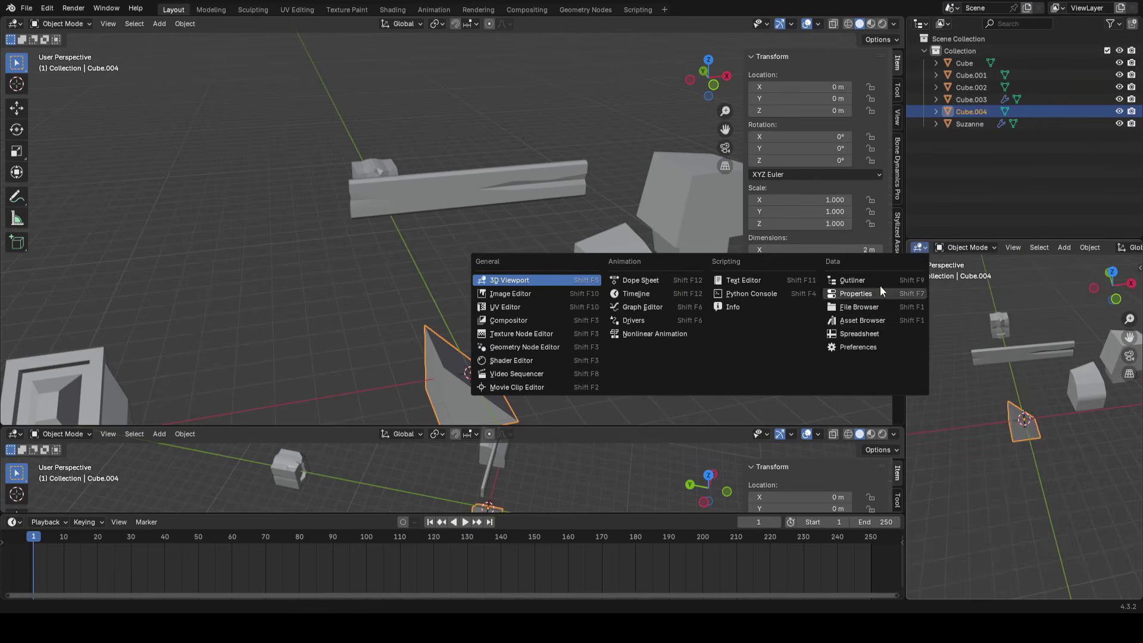
click(874, 280)
click(921, 248)
click(904, 294)
scroll(941, 506, down, 1)
middle_drag(667, 344, 556, 303)
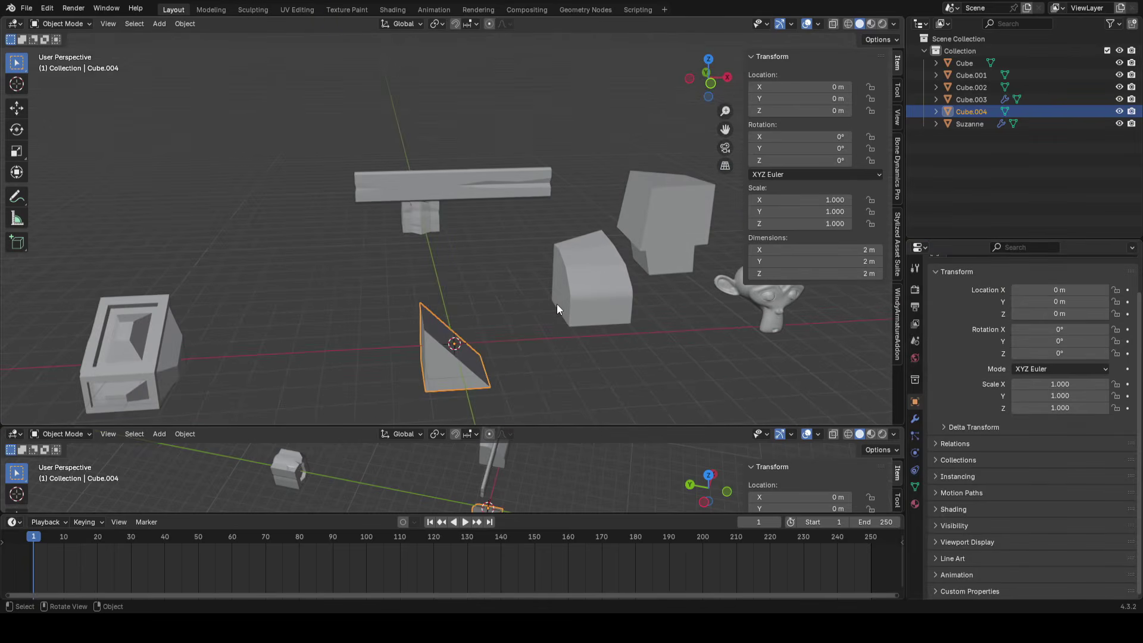
drag(2, 424, 5, 536)
click(15, 433)
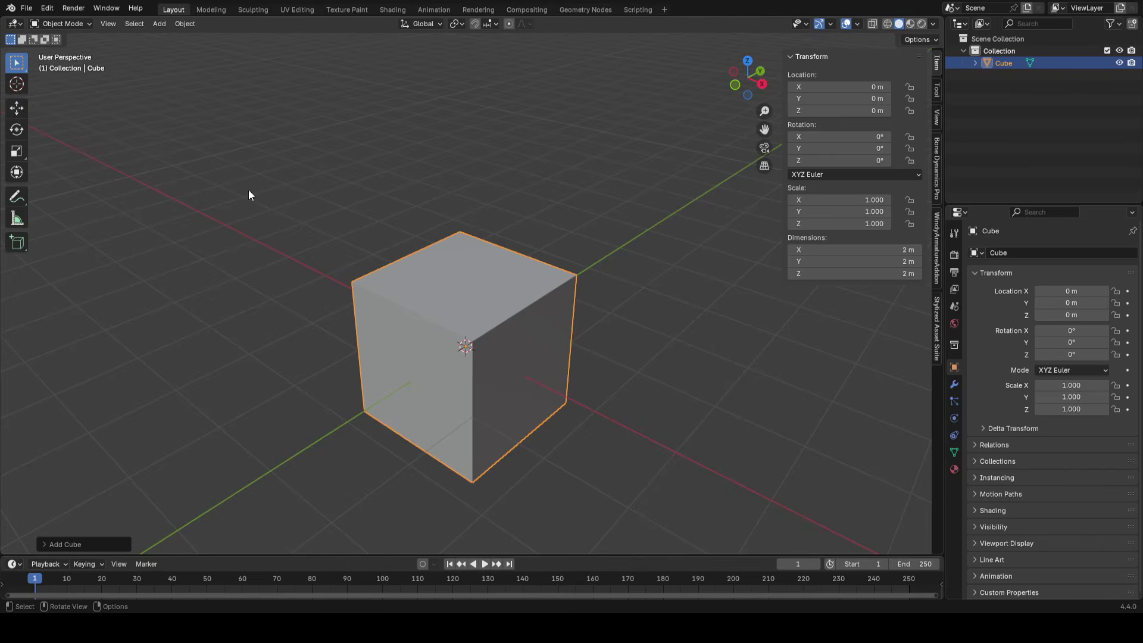
Enter Edit Mode on the default cube and add a second cube to its mesh
middle_drag(565, 355, 547, 340)
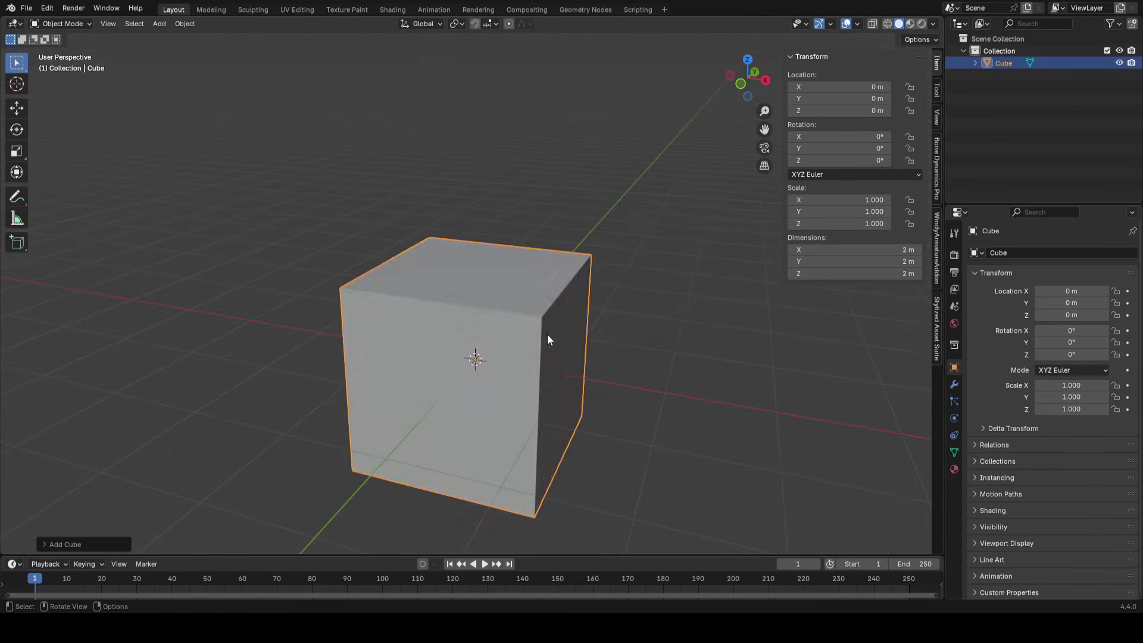
key(Tab)
middle_drag(564, 199, 553, 247)
key(shift+a)
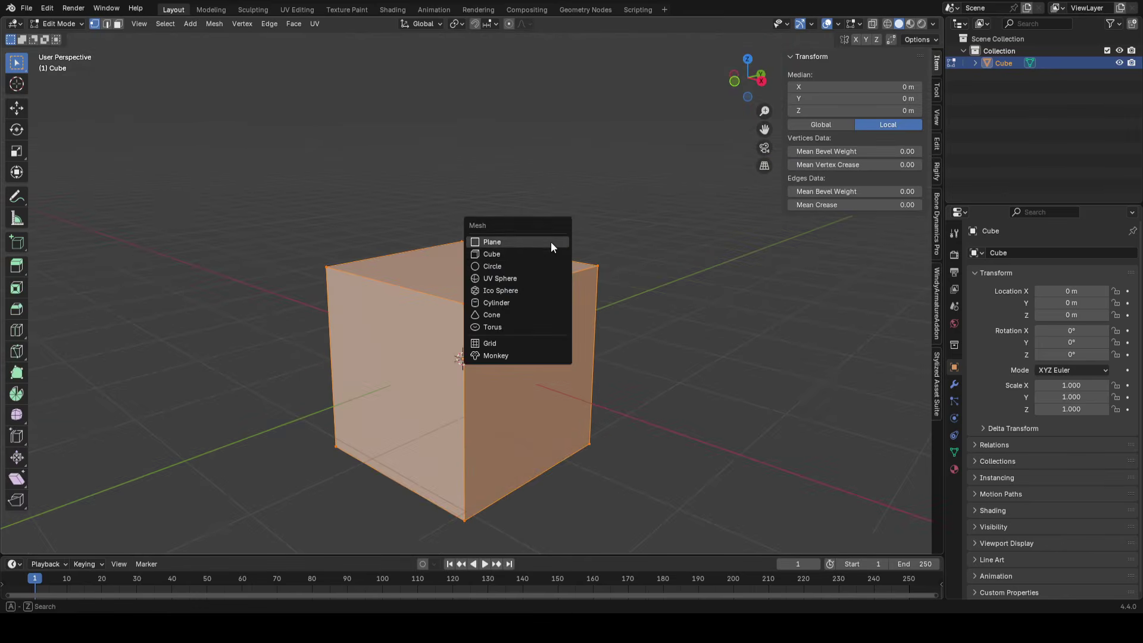
click(515, 255)
Move the added cube above the original to about X -1.17 m, Y -0.11 m, Z 2.90 m and return to Object Mode
scroll(630, 327, down, 3)
shift+middle_drag(661, 334, 663, 370)
scroll(663, 370, down, 2)
key(g)
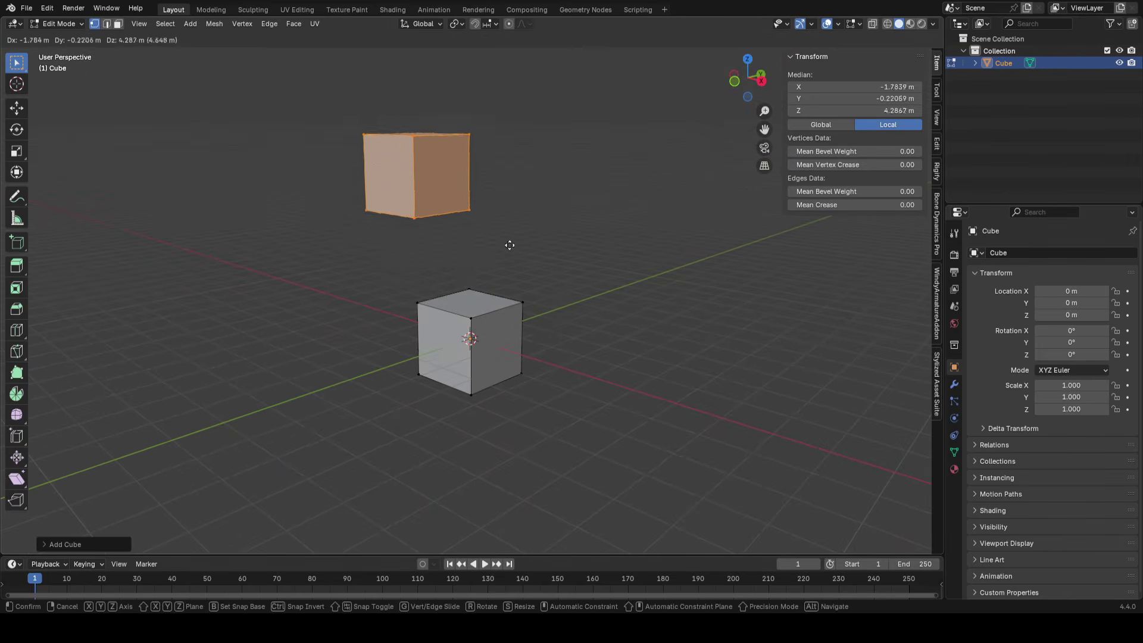
click(530, 296)
scroll(500, 251, up, 2)
key(Tab)
scroll(585, 311, up, 1)
middle_drag(587, 311, 303, 228)
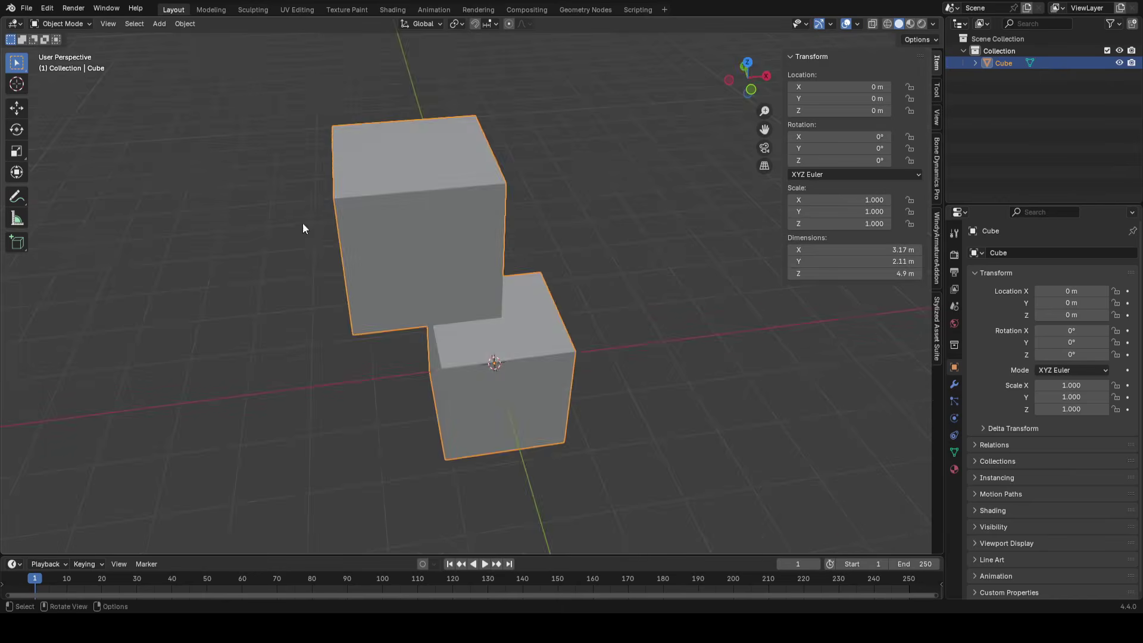
middle_drag(626, 358, 500, 291)
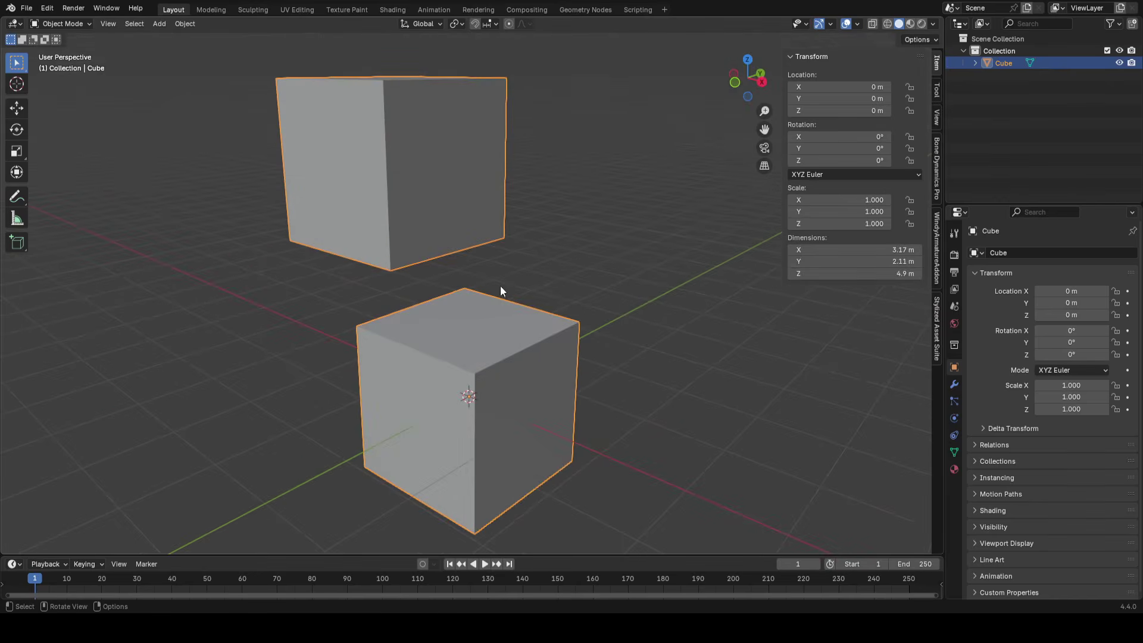
Select the whole mesh in Edit Mode, separate it into individual objects by loose parts, and return to Object Mode
key(Tab)
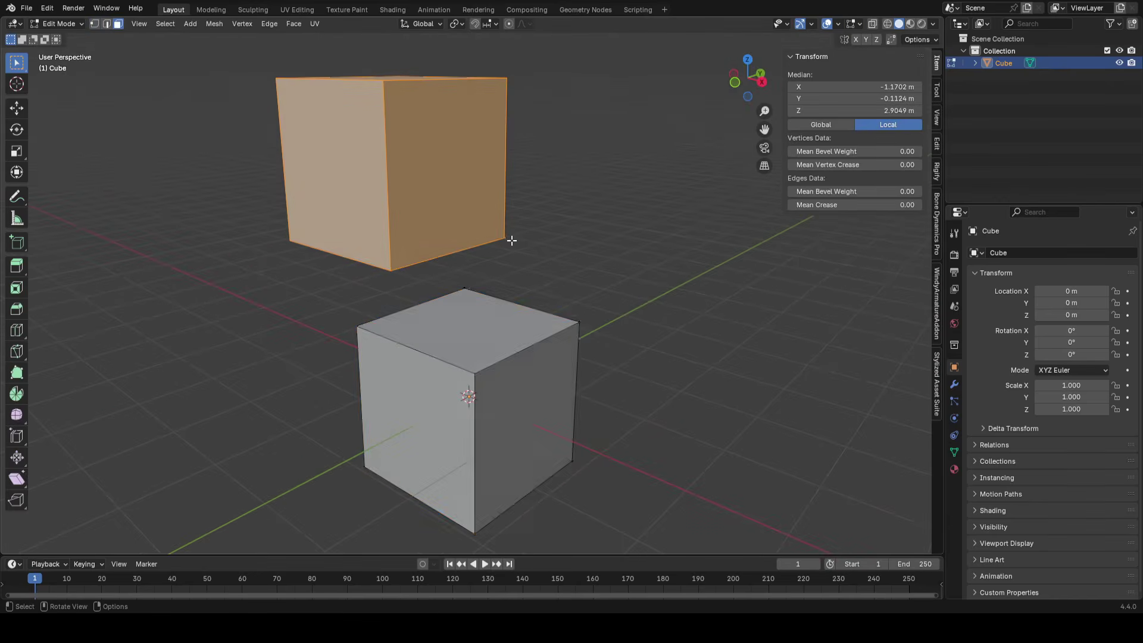
key(a)
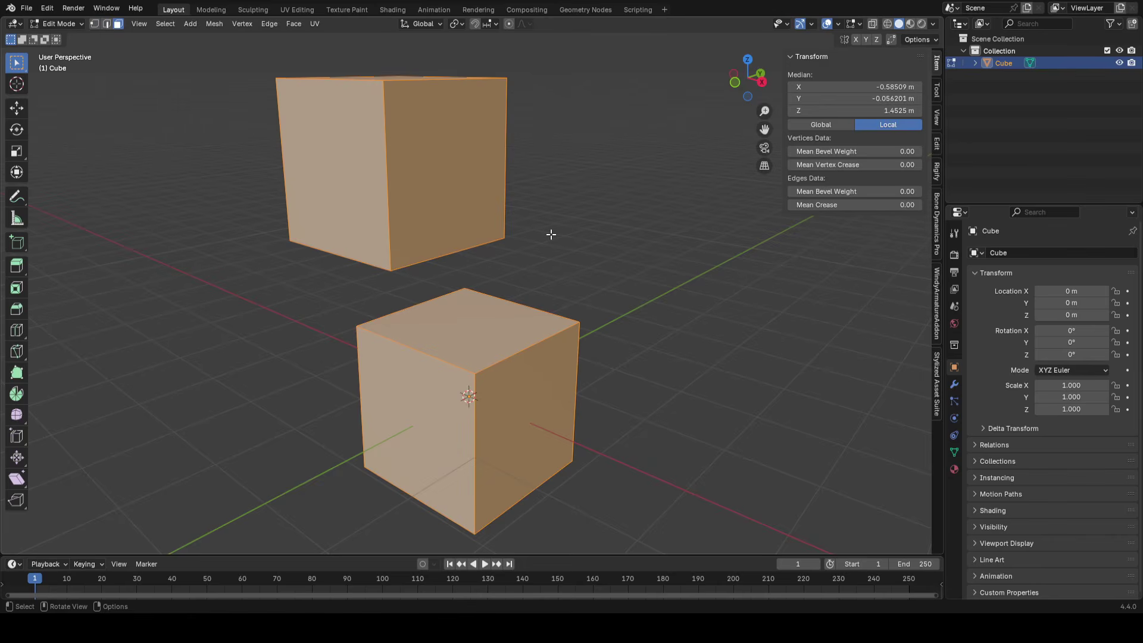
key(p)
click(526, 259)
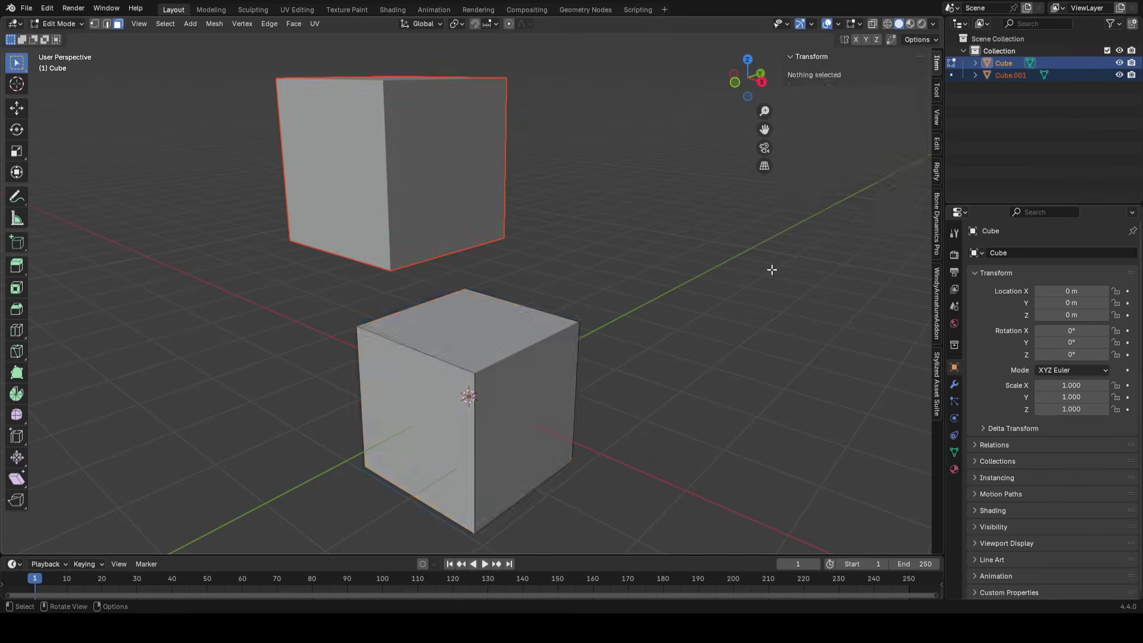
key(Tab)
Select the upper and lower cubes in turn to check that each is its own object
click(412, 216)
click(483, 416)
click(476, 226)
click(492, 400)
middle_drag(521, 288, 239, 288)
click(426, 223)
Try moving the upper cube and the lower cube independently in Object Mode
middle_drag(490, 319, 548, 235)
key(g)
right_click(533, 244)
key(g)
right_click(510, 392)
click(510, 392)
key(g)
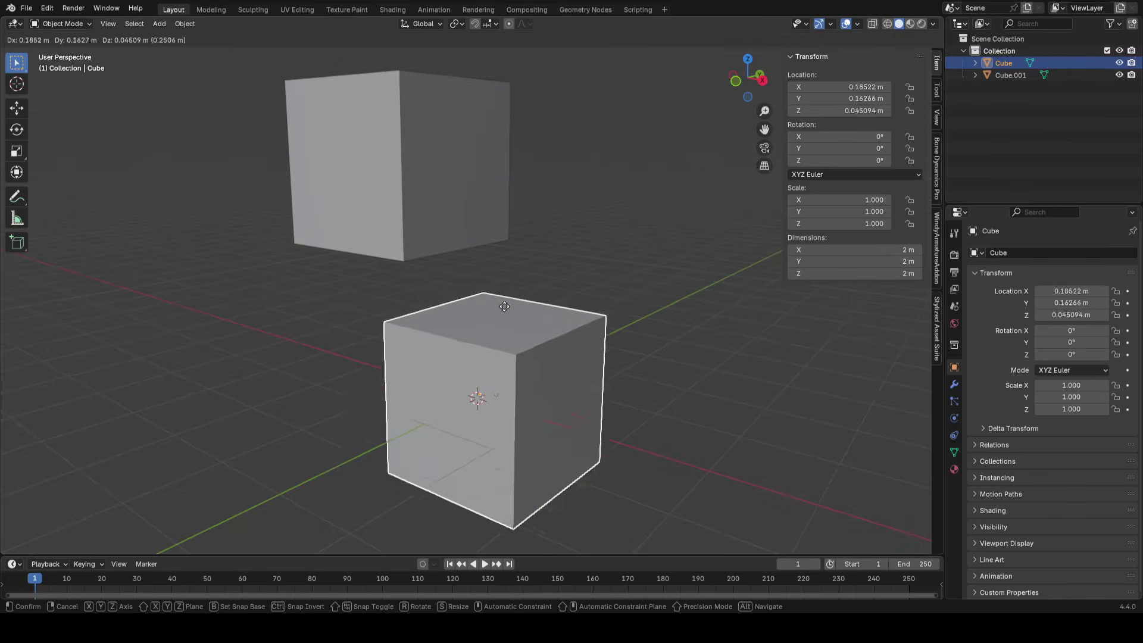
right_click(504, 306)
Move the lower cube away from the other one to about X 4.95 m, Y 5.57 m, Z 1.20 m
middle_drag(504, 306, 545, 396)
middle_drag(551, 339, 554, 356)
scroll(565, 333, down, 2)
key(Tab)
key(Tab)
shift+middle_drag(527, 449, 277, 465)
key(g)
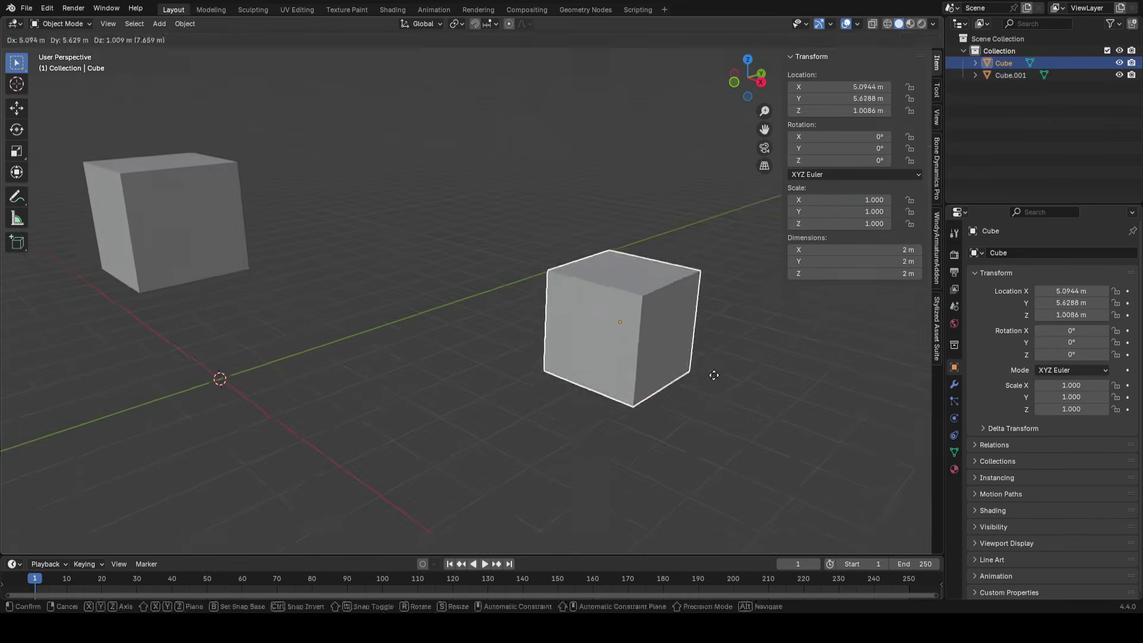
click(708, 366)
shift+middle_drag(705, 365, 615, 371)
scroll(619, 370, up, 1)
Select the moved cube's whole mesh in Edit Mode and duplicate it twice, placing the copies in empty space around it
key(Tab)
shift+middle_drag(668, 299, 600, 334)
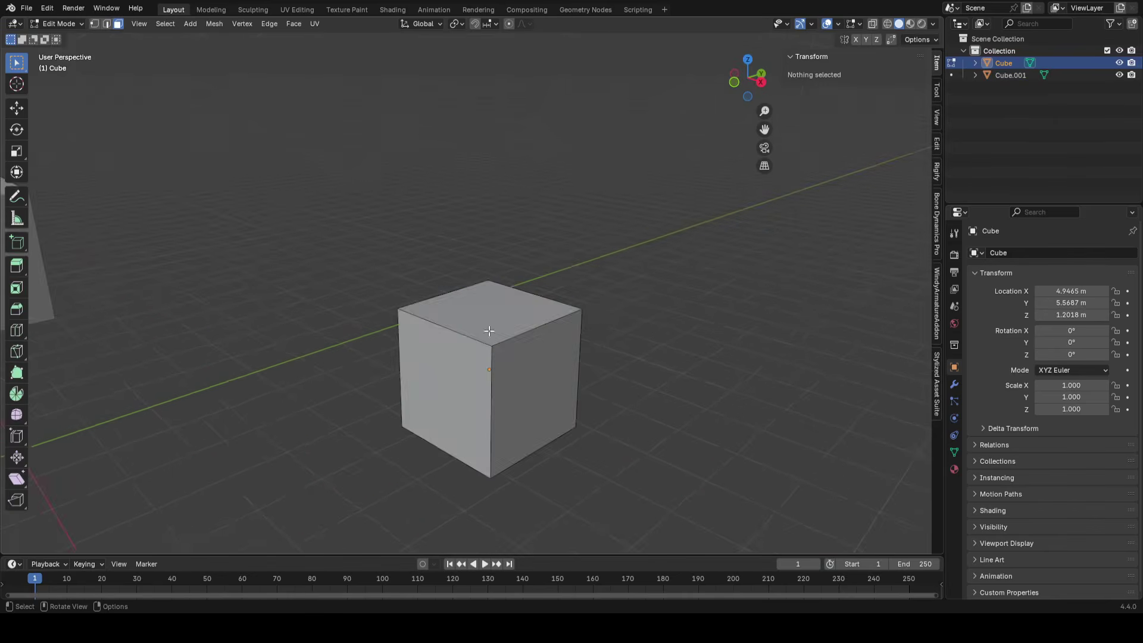
scroll(489, 331, down, 2)
middle_drag(489, 331, 413, 378)
scroll(413, 377, up, 2)
key(a)
middle_drag(321, 423, 450, 390)
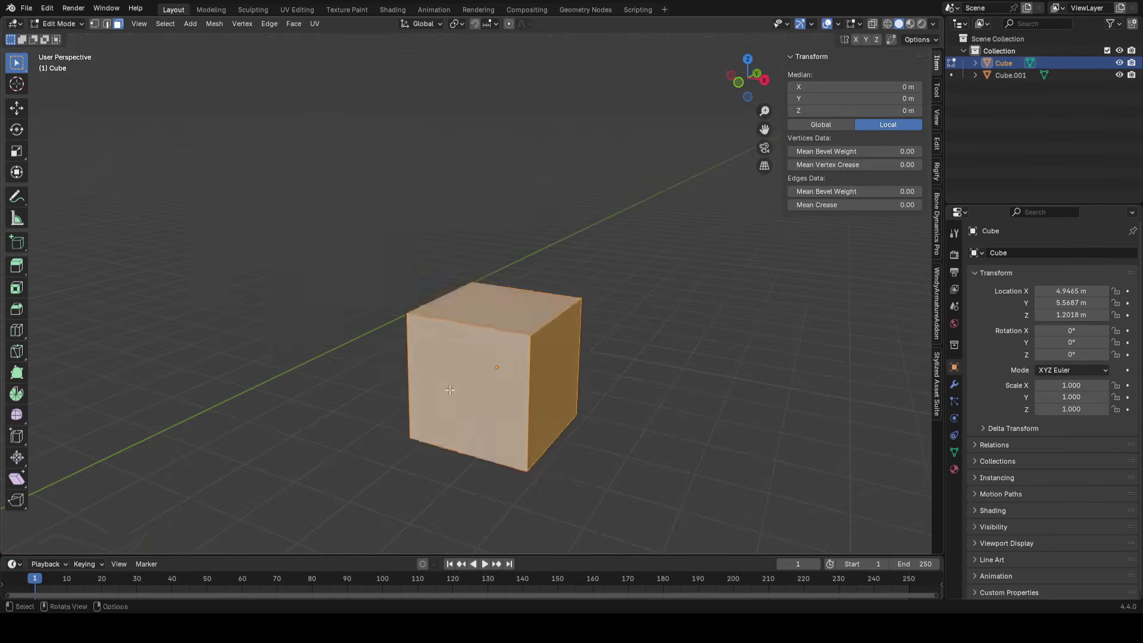
key(shift+d)
click(300, 267)
key(shift+d)
click(612, 186)
Place a third duplicate of the cube mesh beside the original and return to Object Mode
scroll(612, 186, down, 3)
key(shift+d)
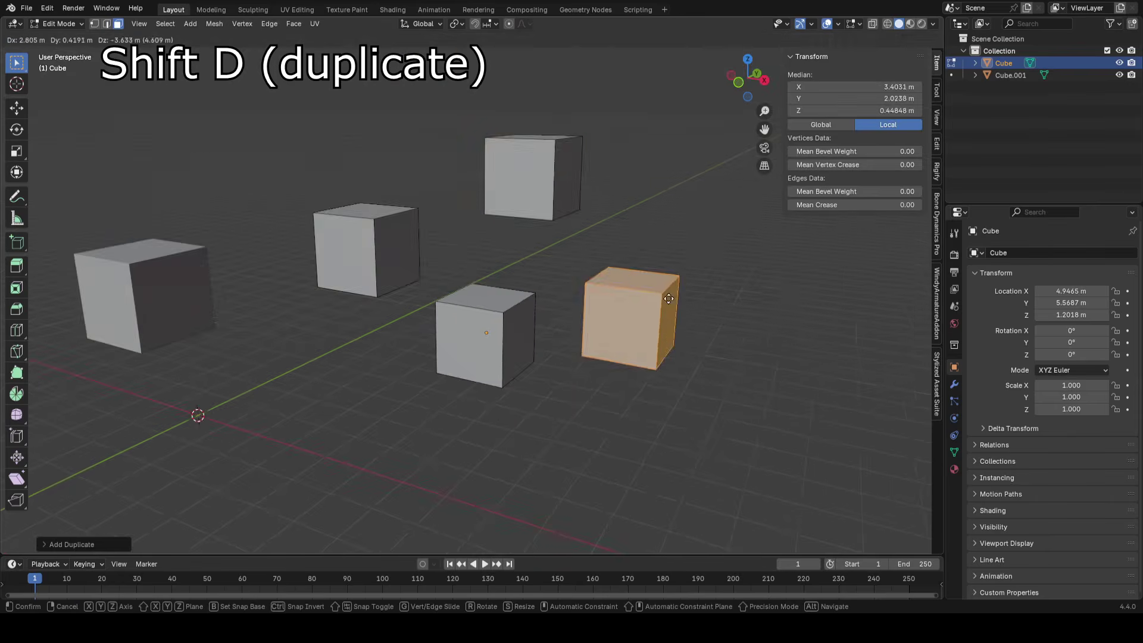
click(668, 299)
key(Tab)
middle_drag(569, 254, 506, 276)
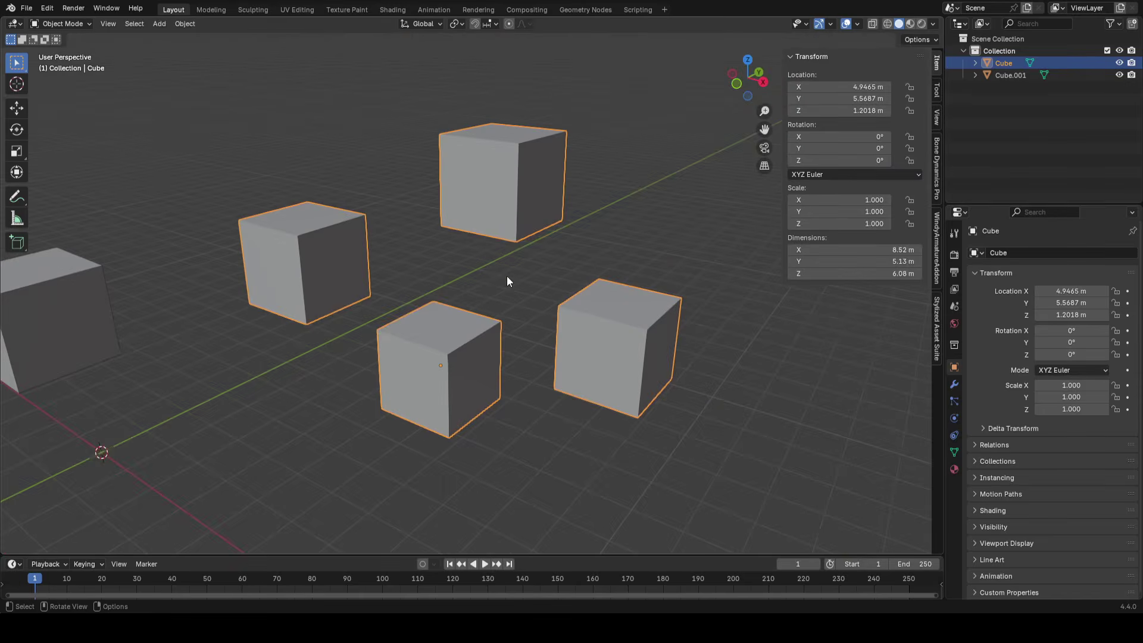
Select all four cubes in Edit Mode, separate them by loose parts, and return to Object Mode
key(Tab)
key(a)
key(p)
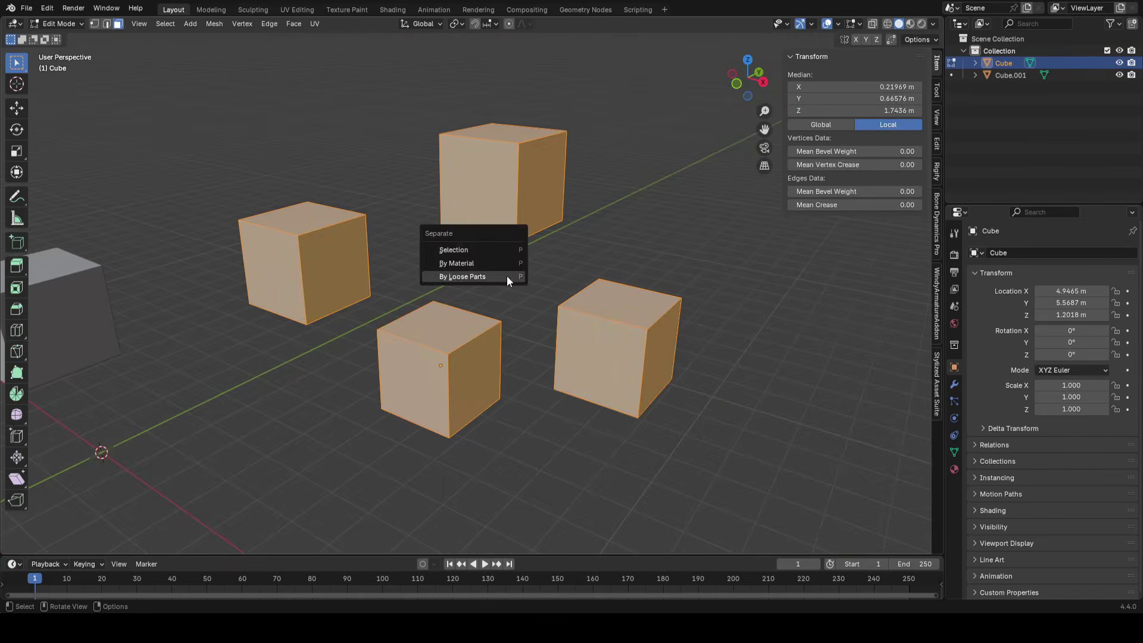
click(506, 277)
key(Tab)
middle_drag(697, 226, 426, 372)
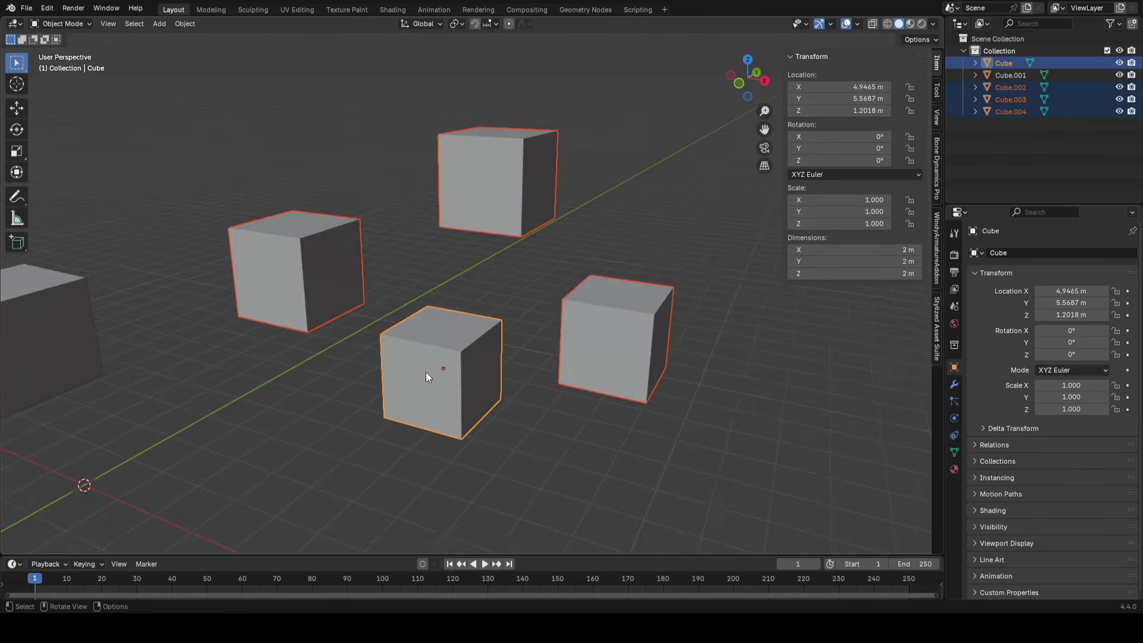
Join the original cube and its first duplicate into one object and try moving them together
click(426, 372)
scroll(373, 309, up, 1)
shift+click(281, 276)
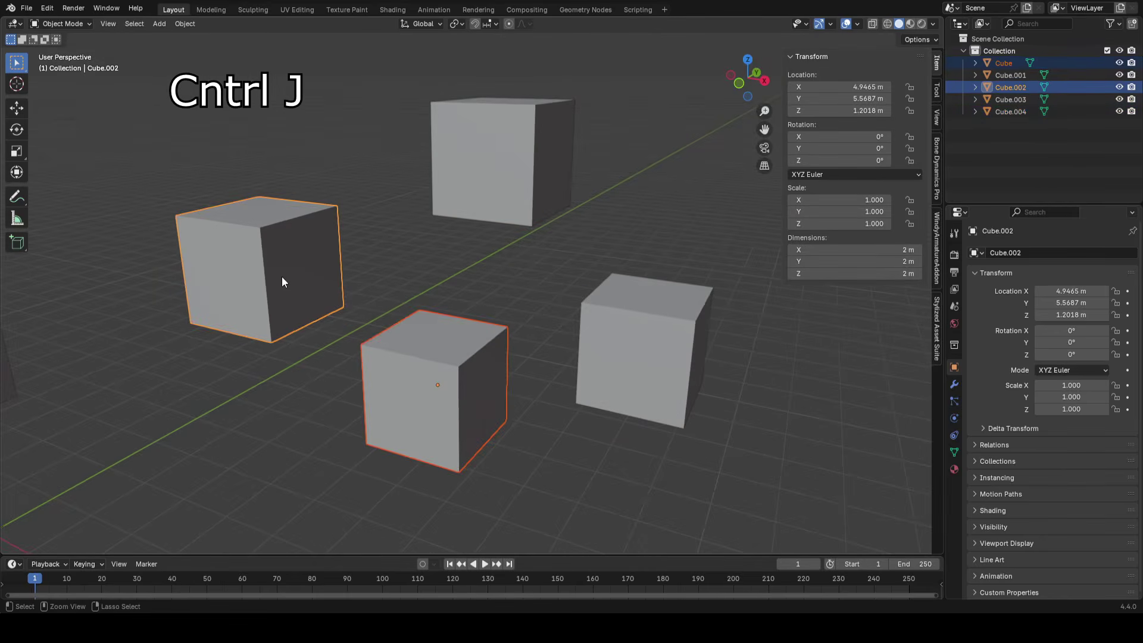
key(ctrl+j)
shift+middle_drag(451, 342, 524, 354)
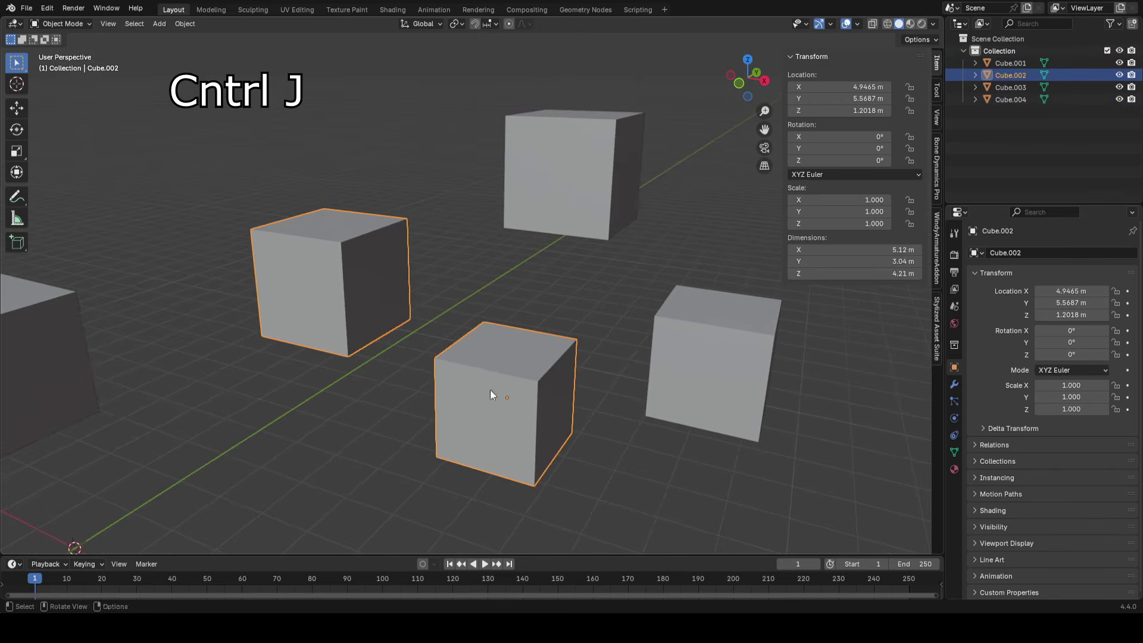
key(g)
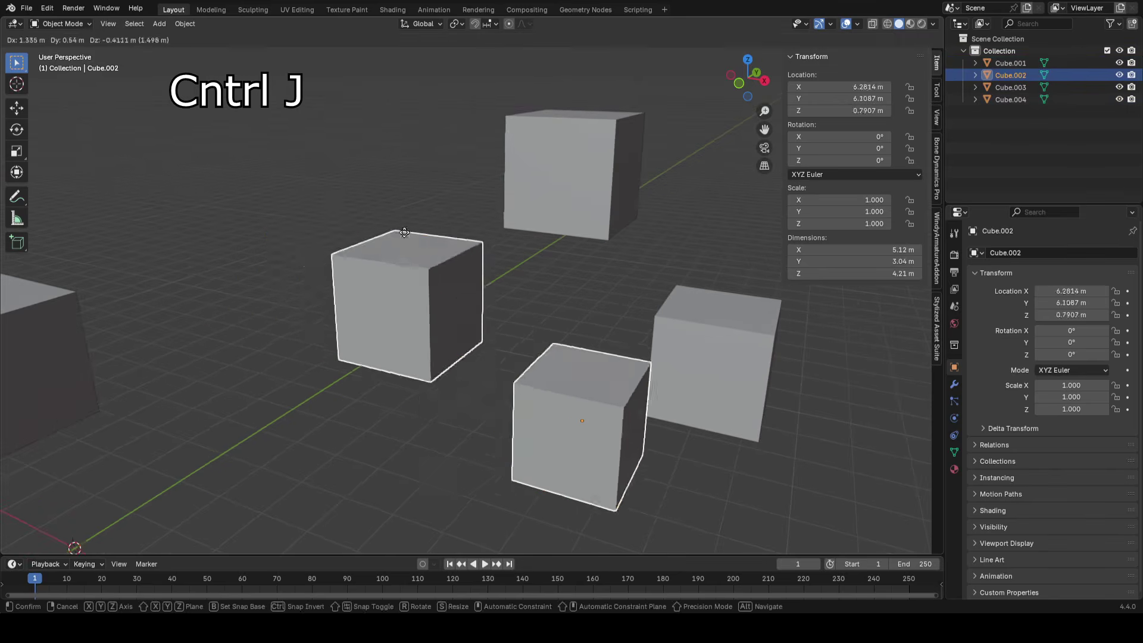
right_click(326, 224)
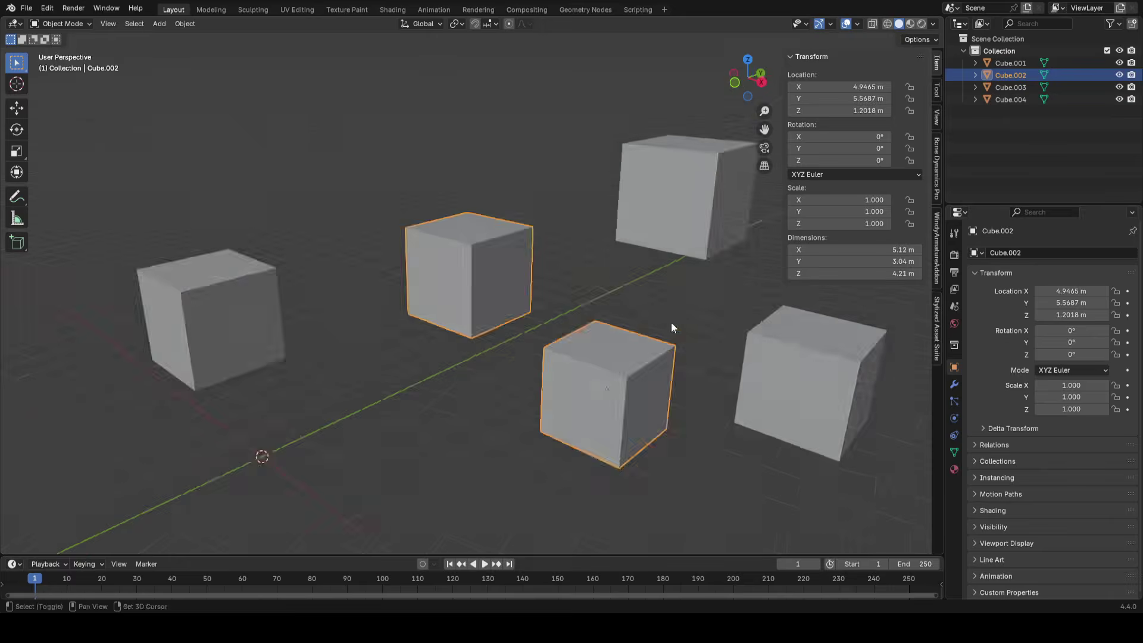
Separate the upper cube of the joined object by selection in Edit Mode, then select it in Object Mode
middle_drag(671, 328, 414, 273)
key(Tab)
click(457, 300)
shift+click(403, 207)
middle_drag(403, 208, 543, 303)
key(p)
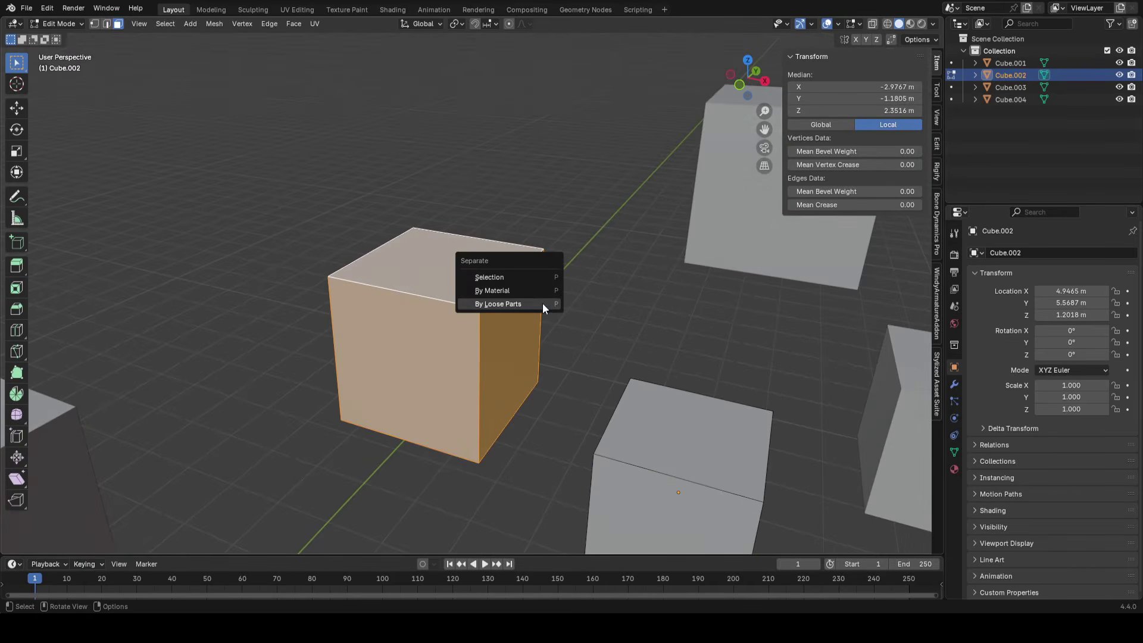
click(515, 278)
key(Tab)
click(473, 296)
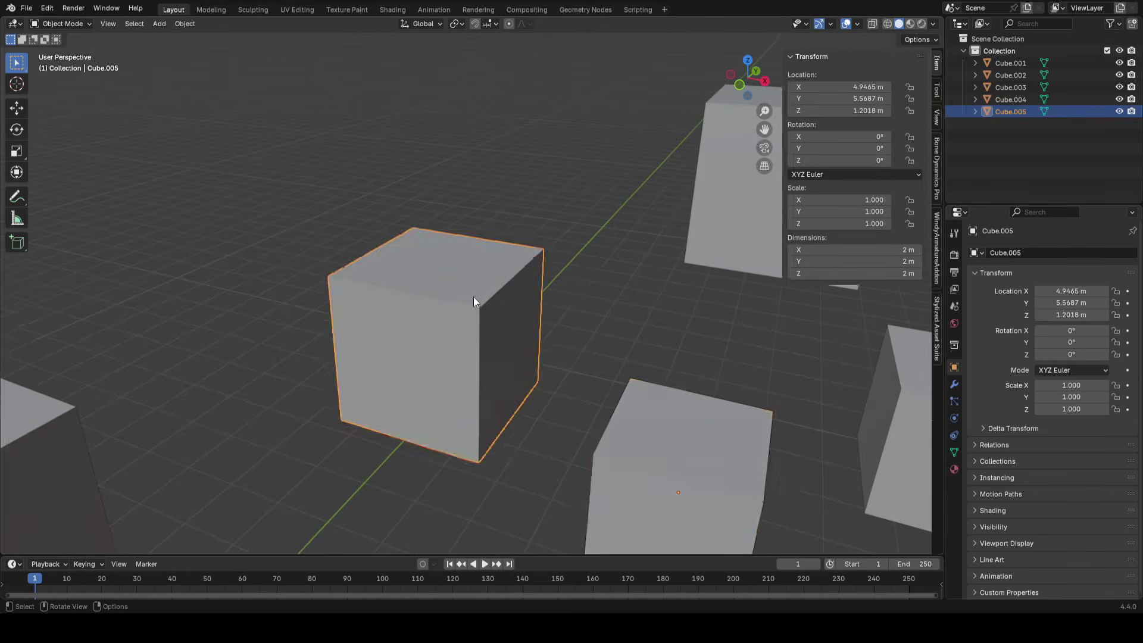
Move the newly separated cube independently of the other cubes in Object Mode
scroll(556, 332, down, 4)
key(g)
click(371, 159)
mouse_move(371, 159)
middle_down()
mouse_move(405, 192)
mouse_move(477, 225)
mouse_move(414, 224)
mouse_move(432, 301)
mouse_move(672, 263)
mouse_move(597, 224)
mouse_move(426, 268)
mouse_move(415, 322)
mouse_move(422, 282)
mouse_move(560, 357)
mouse_move(566, 334)
mouse_move(452, 285)
middle_up()
click(433, 301)
key(g)
click(441, 269)
click(597, 225)
middle_drag(584, 359, 502, 332)
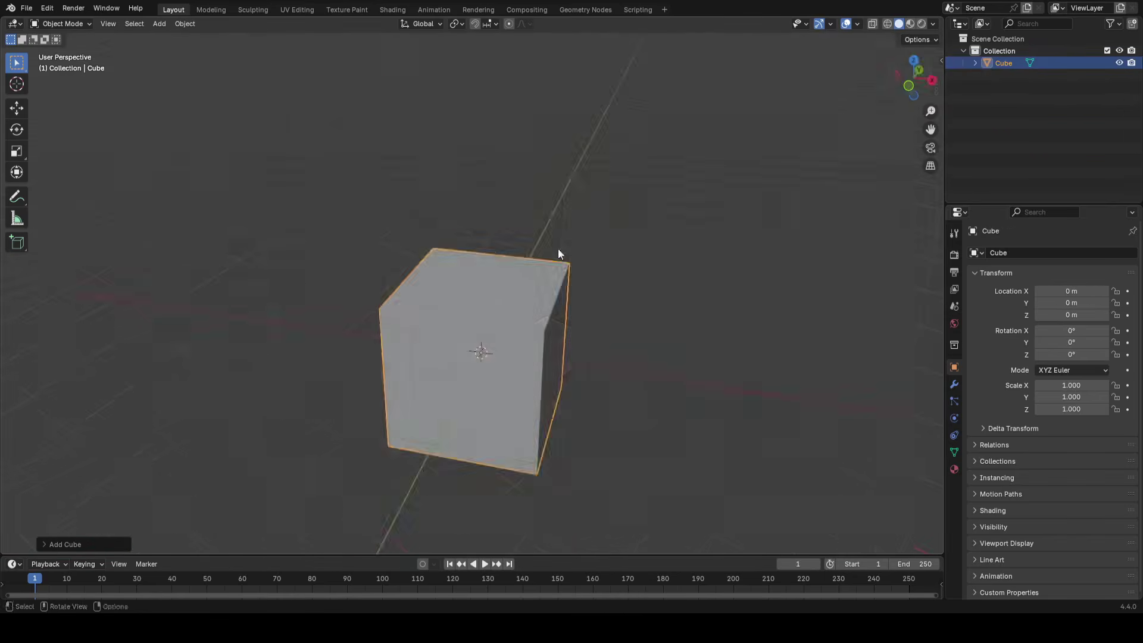
Delete the cube and add a cylinder mesh at the world origin
middle_drag(558, 248, 614, 297)
key(Delete)
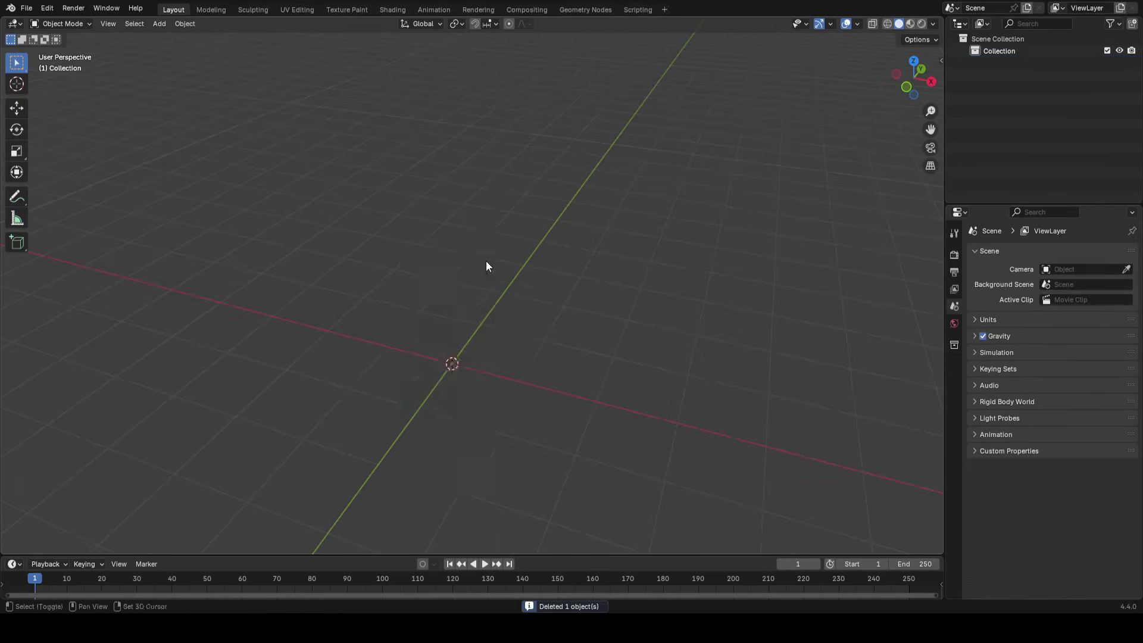
key(shift+a)
mouse_move(486, 261)
click(551, 322)
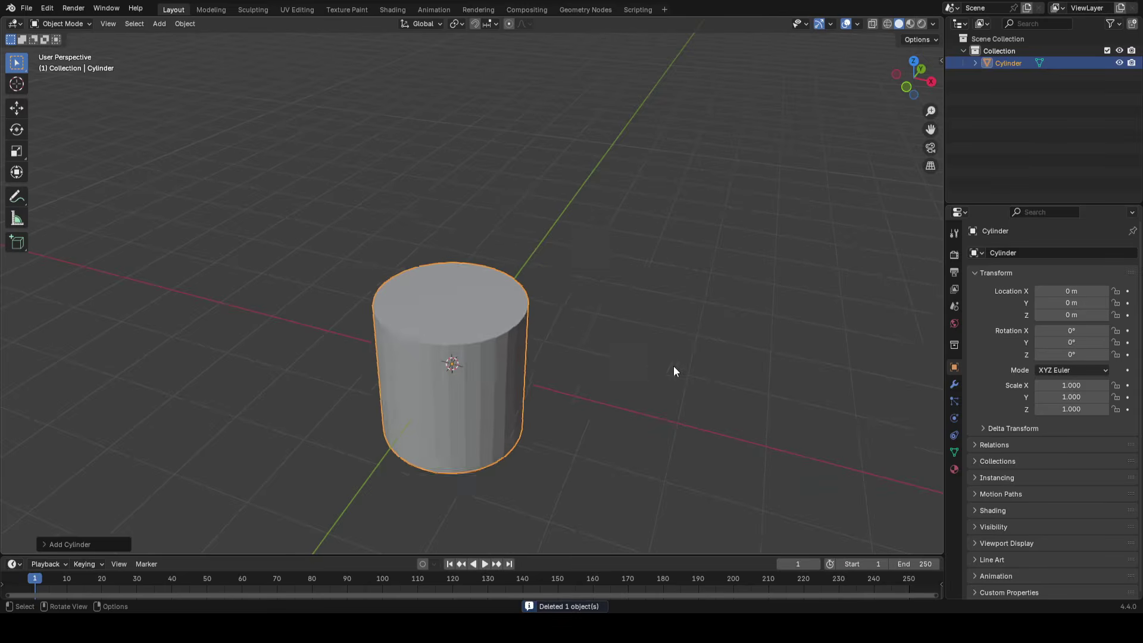
Select the cylinder's top cap in Edit Mode and delete it with the Faces option
key(Tab)
key(3)
middle_drag(560, 280, 521, 312)
click(495, 301)
scroll(498, 333, up, 1)
key(2)
key(3)
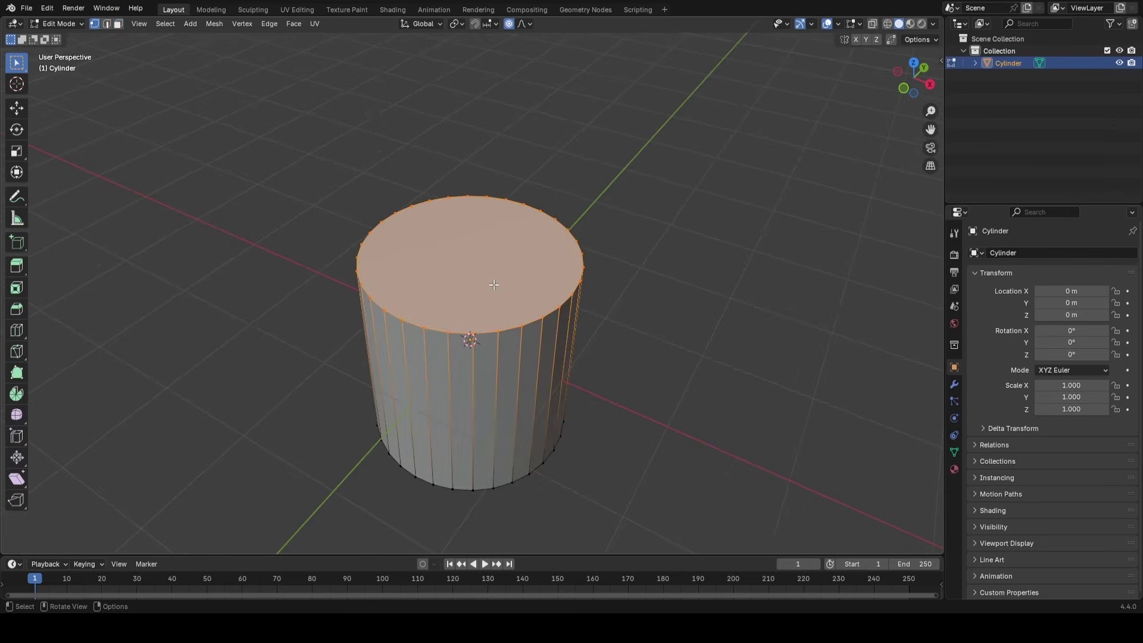
scroll(416, 273, up, 1)
key(x)
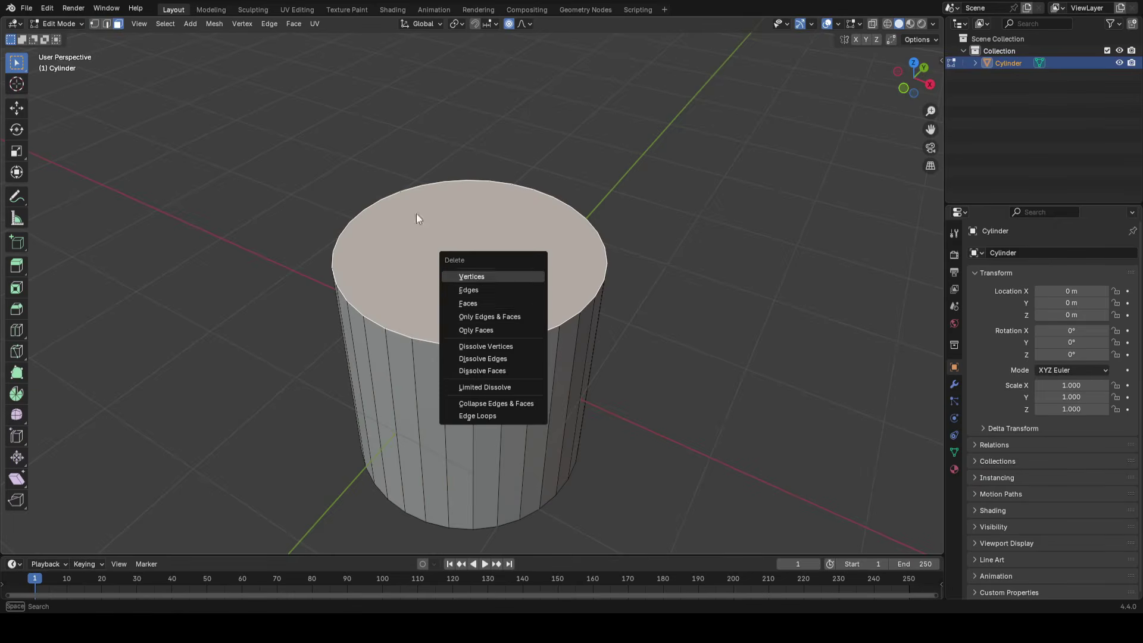
key(Escape)
mouse_move(549, 275)
middle_down()
mouse_move(552, 308)
mouse_move(555, 259)
middle_up()
key(x)
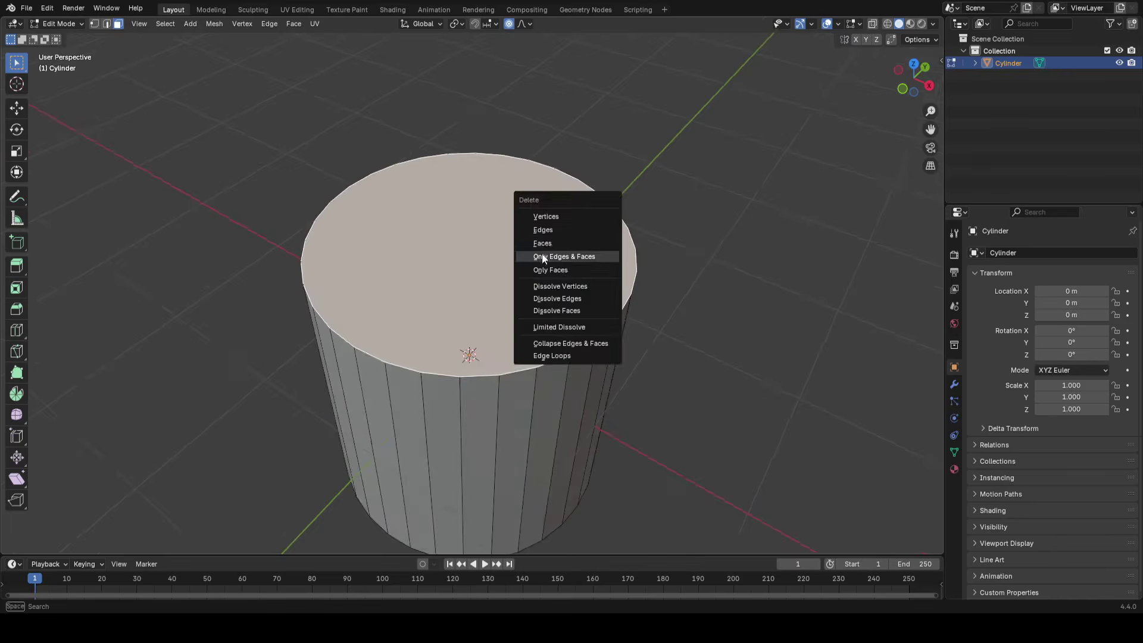
click(544, 244)
Select the vertex loop around the cylinder's open top and extrude it inward by scaling to form a flat rim
middle_drag(564, 390, 592, 370)
key(1)
middle_drag(489, 231, 538, 172)
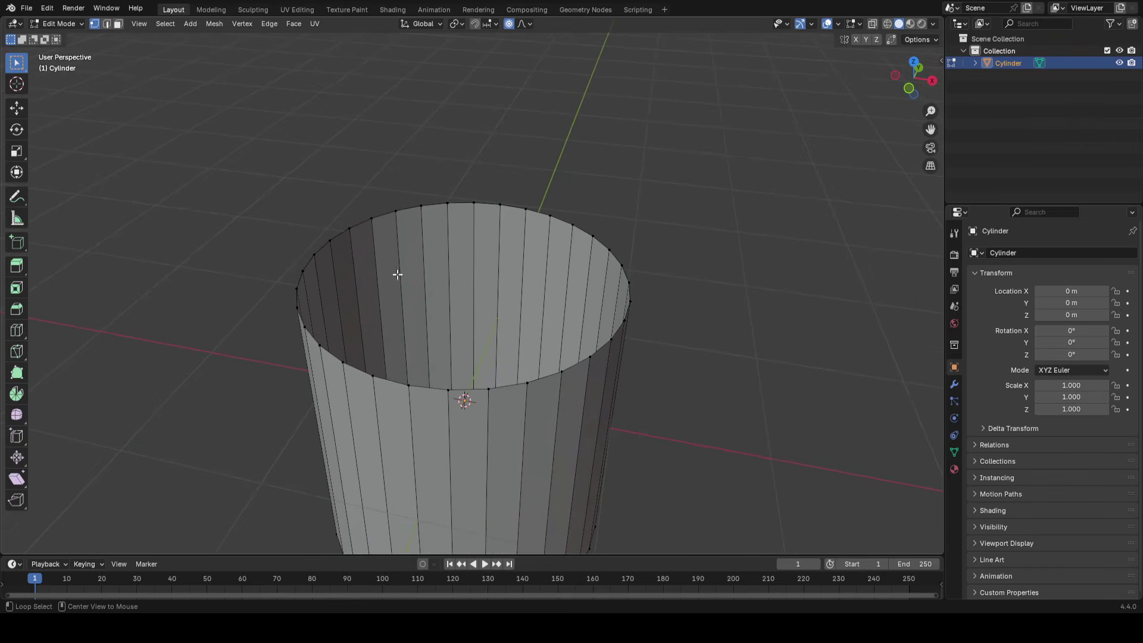
alt+click(462, 204)
middle_drag(235, 298, 716, 260)
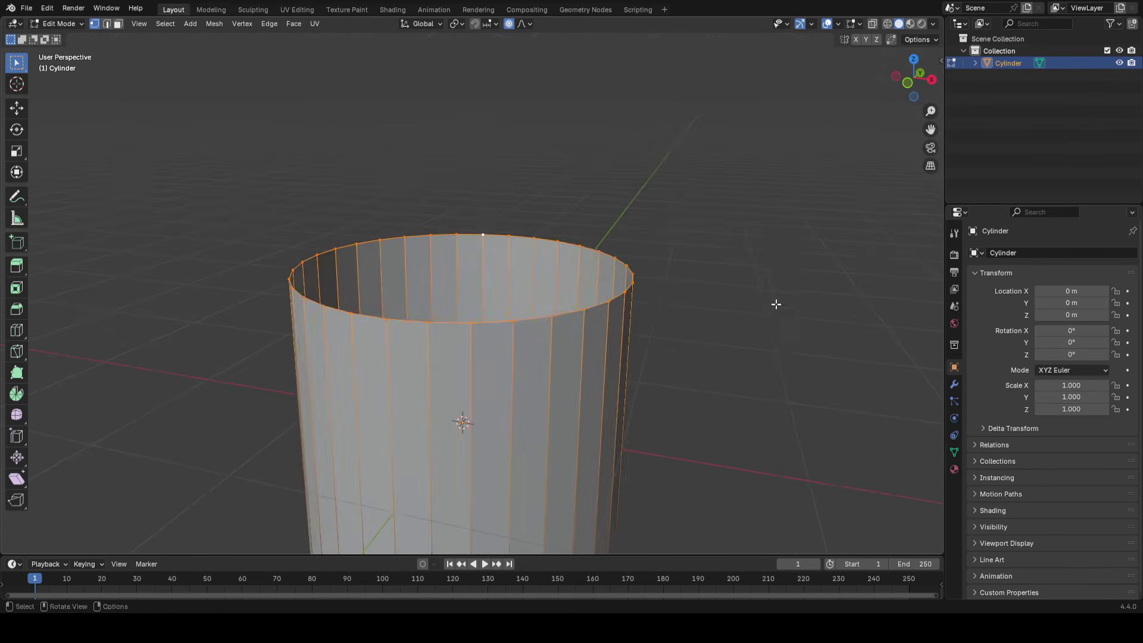
key(e)
key(s)
click(705, 281)
middle_drag(705, 281, 579, 273)
Turn off proportional editing and scale the rim's inner vertex loop
key(s)
right_click(655, 278)
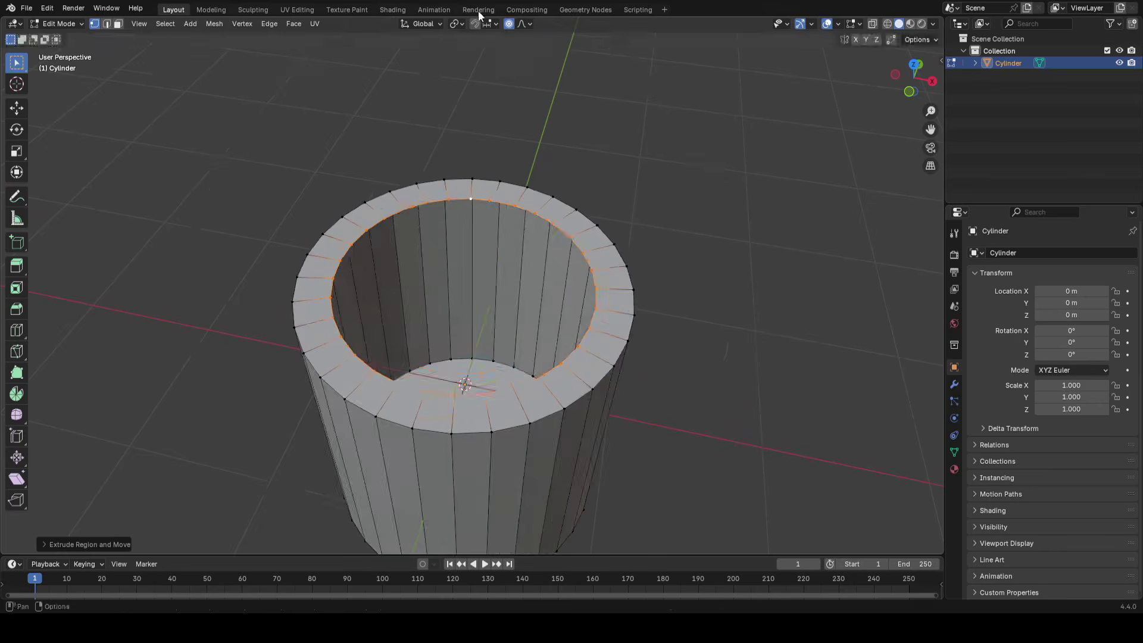
click(509, 24)
key(s)
click(624, 184)
Extrude the rim's inner loop upward to form a narrower second tier
mouse_move(614, 282)
middle_down()
mouse_move(629, 211)
mouse_move(617, 279)
middle_up()
key(e)
click(610, 120)
Scale a new loop inward on the second tier and extrude it upward along Z as a third tier
middle_drag(610, 119, 635, 283)
key(s)
click(559, 276)
middle_drag(601, 334, 618, 241)
key(e)
key(z)
click(621, 152)
Close the open top of the third tier by filling its vertex loop with a face
middle_drag(622, 152, 528, 262)
scroll(512, 213, up, 3)
middle_drag(513, 214, 316, 242)
key(f)
scroll(479, 218, up, 3)
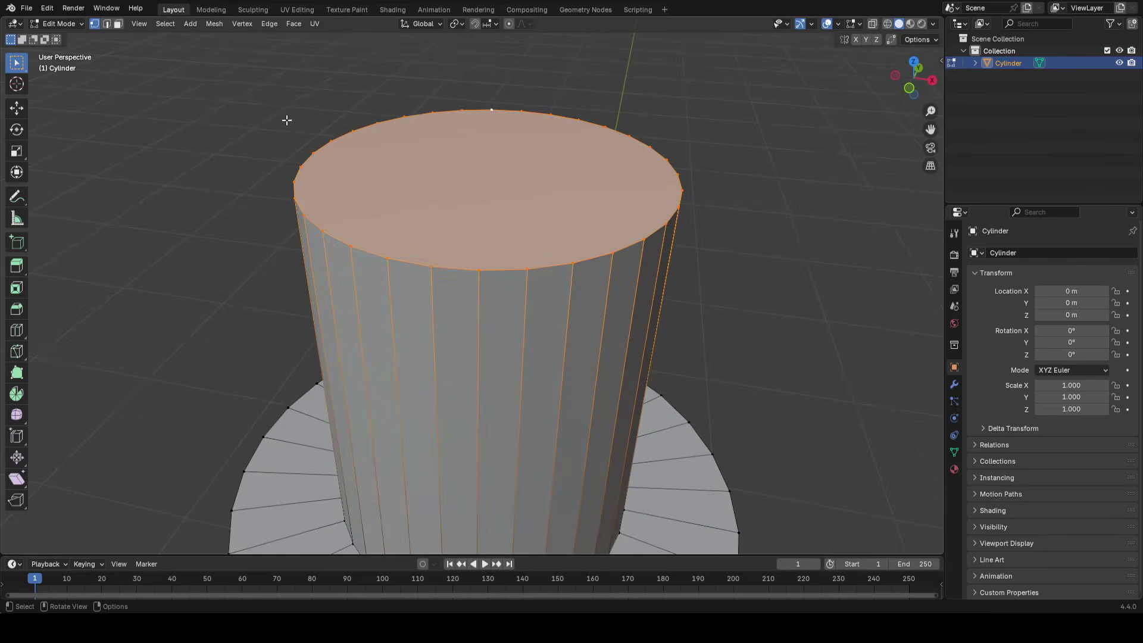
Bevel the top edge loop of the third tier, then bevel the base tier's rim loop with additional segments
middle_drag(850, 226, 645, 178)
scroll(645, 178, down, 4)
key(2)
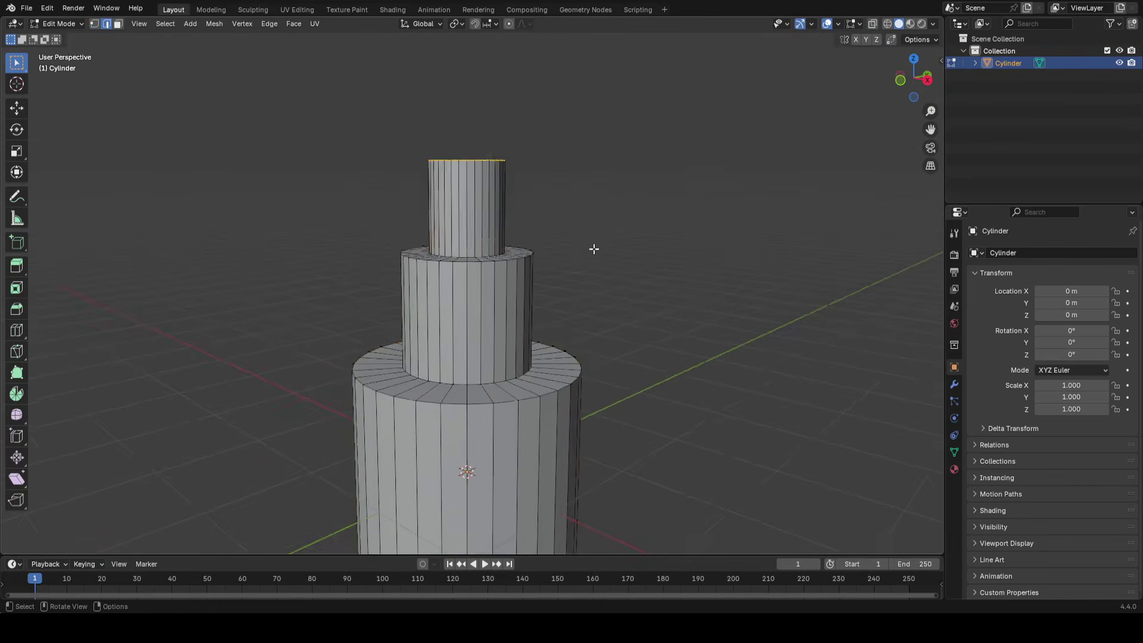
scroll(593, 249, up, 1)
key(ctrl+b)
click(568, 305)
alt+click(480, 432)
key(ctrl+b)
scroll(618, 392, up, 4)
click(604, 385)
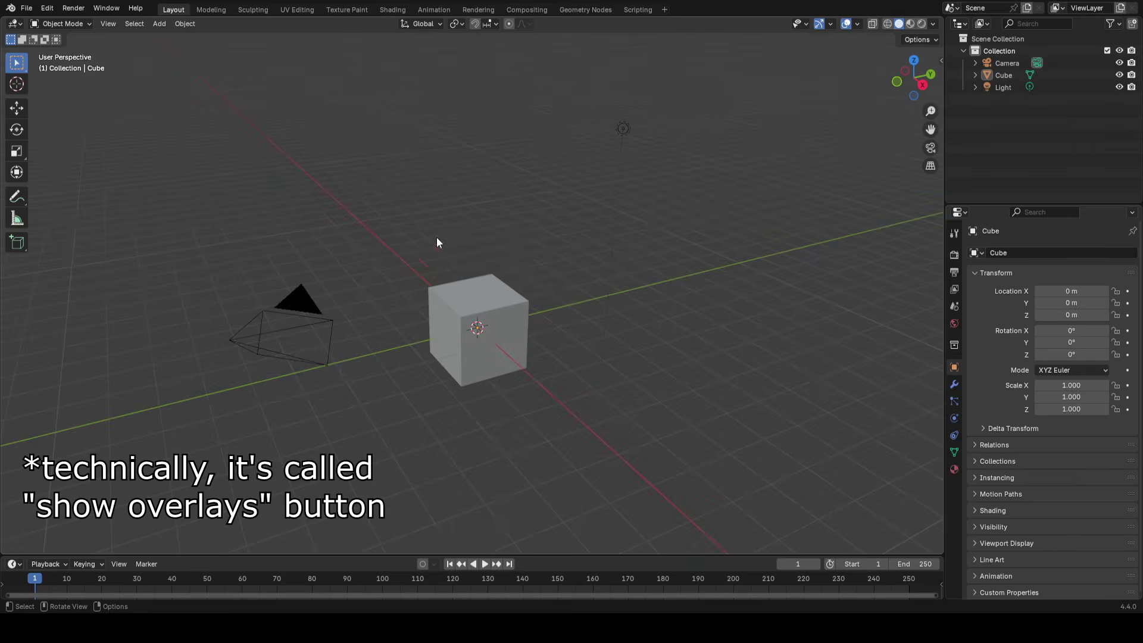
Toggle the viewport overlays off and on several times to compare the default scene with and without them
key(alt+shift+z)
key(alt+shift+z)
key(alt+shift+z)
middle_drag(476, 276, 497, 290)
key(alt+shift+z)
key(alt+shift+z)
middle_drag(592, 217, 522, 320)
middle_drag(329, 286, 536, 306)
key(shift+alt+z)
middle_drag(616, 277, 826, 39)
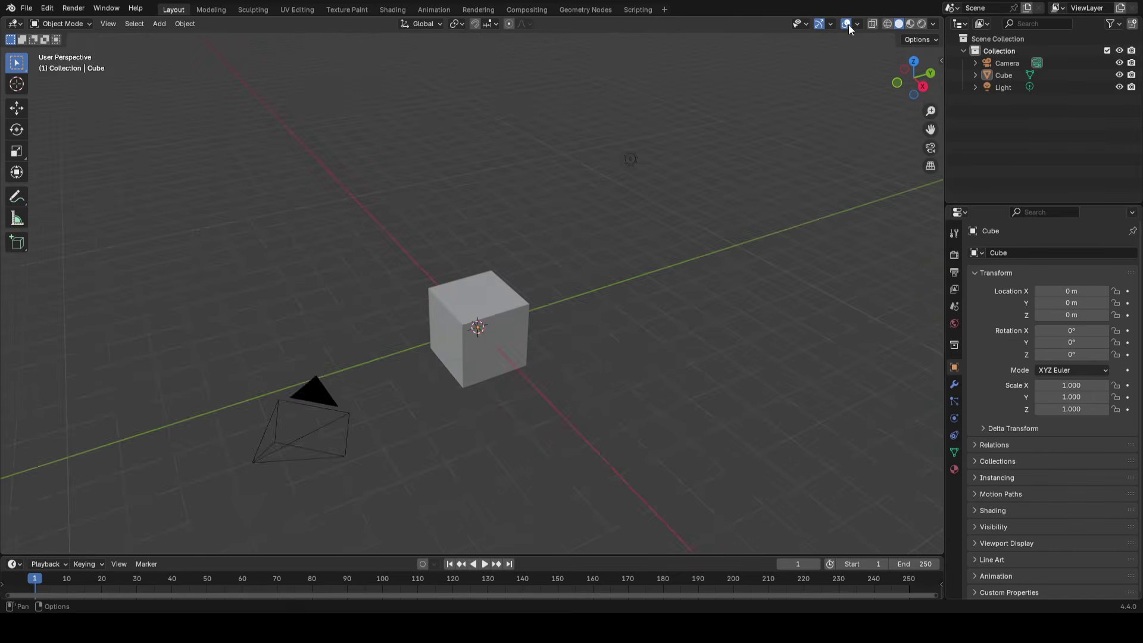
click(846, 24)
click(846, 23)
click(846, 23)
click(845, 24)
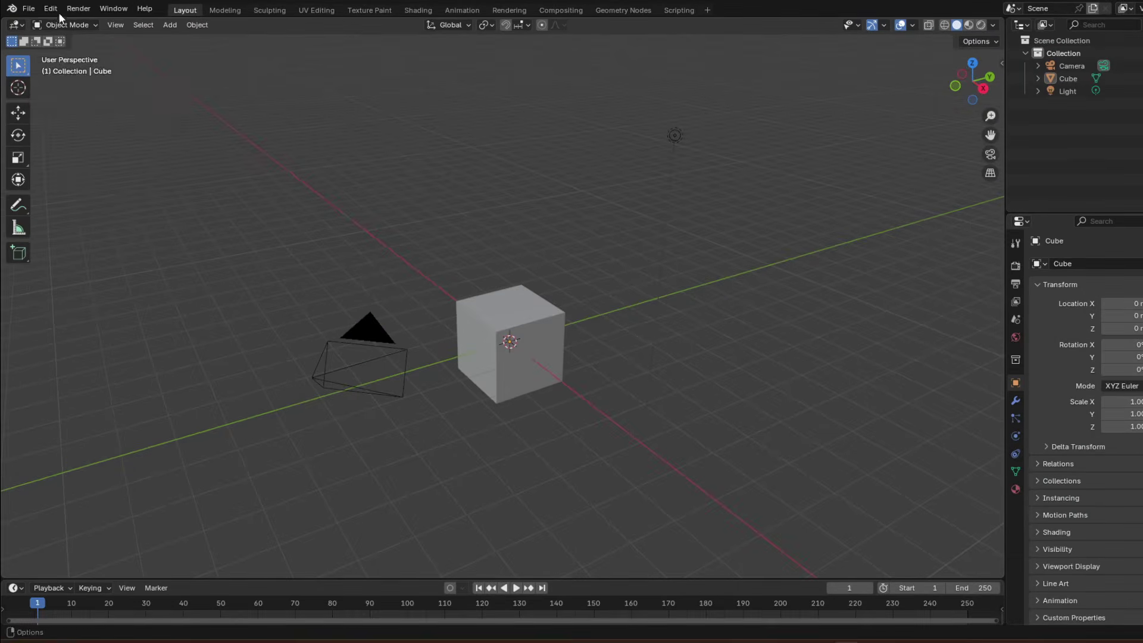
Open the Keymap preferences, expand the 3D View shortcuts, and locate the Context Toggle entry just above Set Tool by Name
click(59, 15)
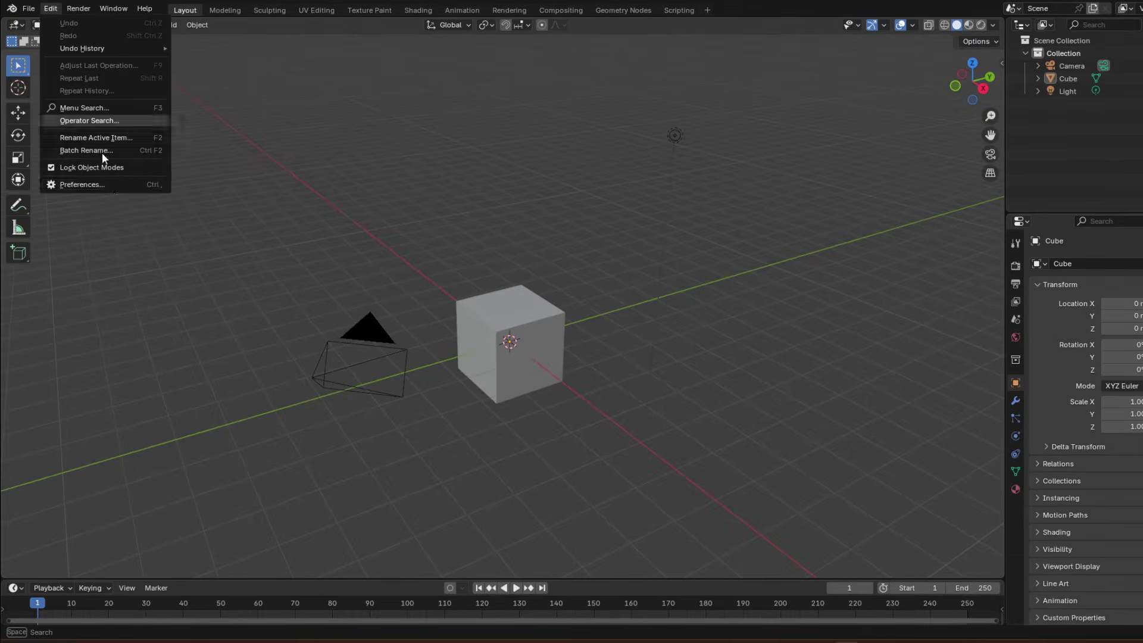
click(112, 183)
click(38, 195)
click(35, 209)
scroll(190, 242, down, 8)
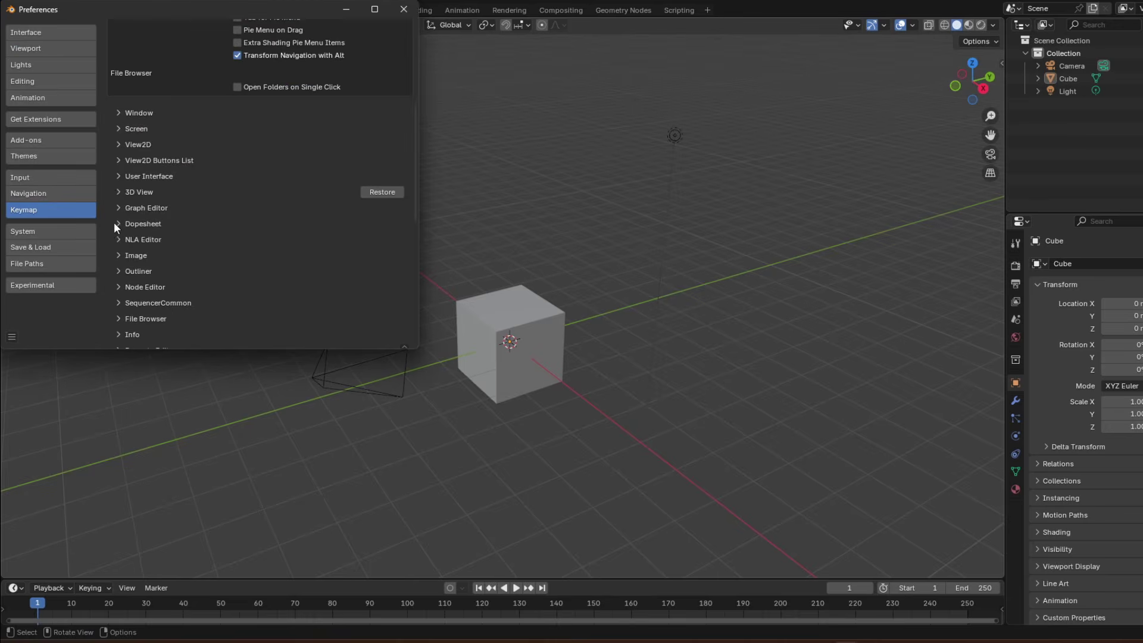
click(117, 191)
scroll(174, 208, down, 1)
click(131, 180)
scroll(276, 176, down, 15)
scroll(300, 167, down, 15)
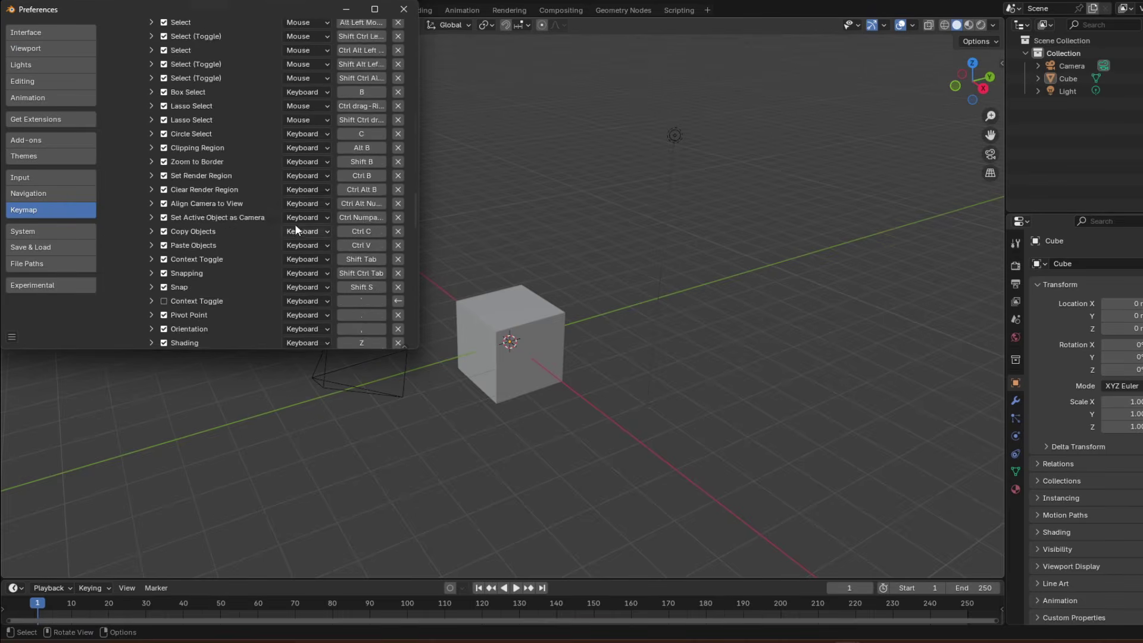
scroll(296, 229, down, 4)
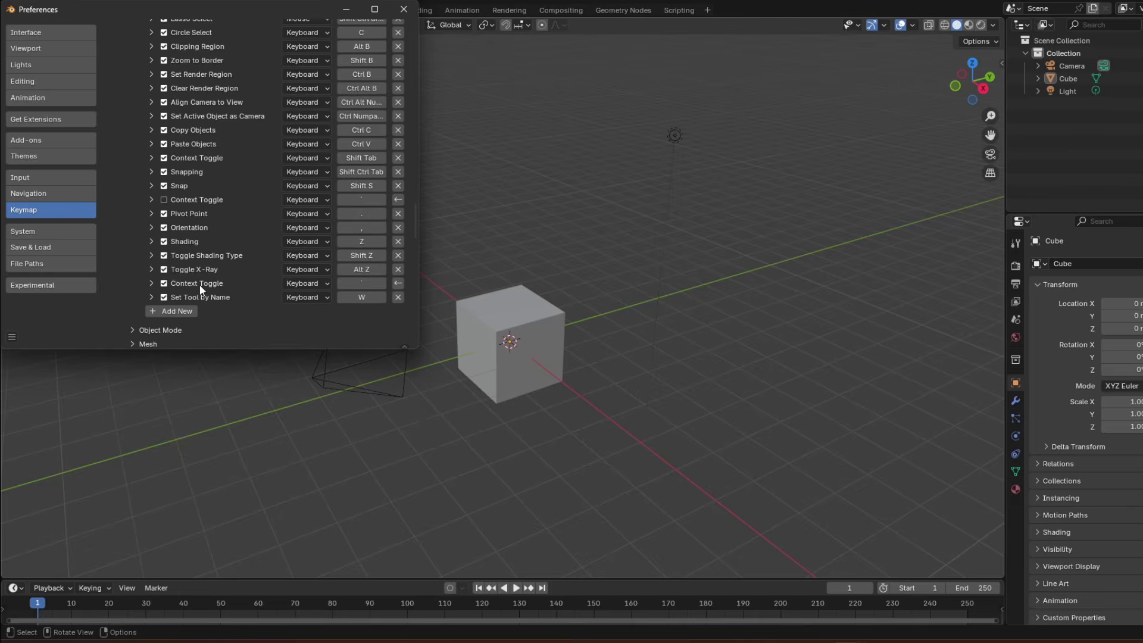
scroll(169, 269, down, 1)
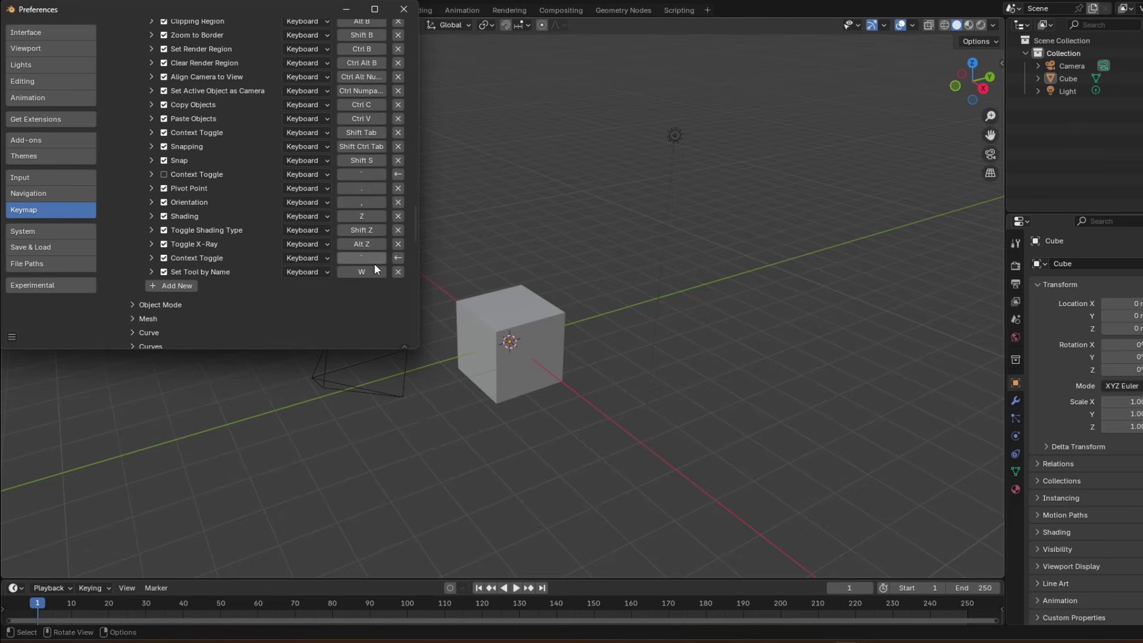
Close the Preferences window and toggle the viewport overlays off and back on
click(398, 5)
key(shift+alt+z)
middle_drag(713, 196, 560, 355)
key(shift+alt+z)
key(shift+alt+z)
scroll(490, 371, down, 1)
middle_drag(515, 301, 518, 302)
key(shift+alt+z)
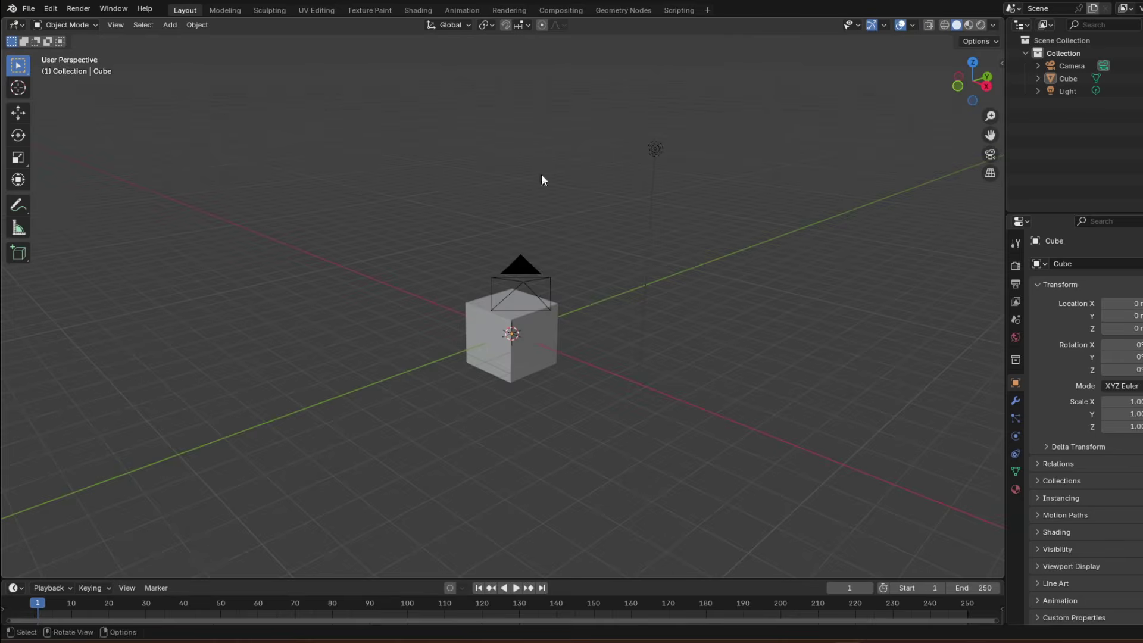
middle_drag(451, 151, 252, 123)
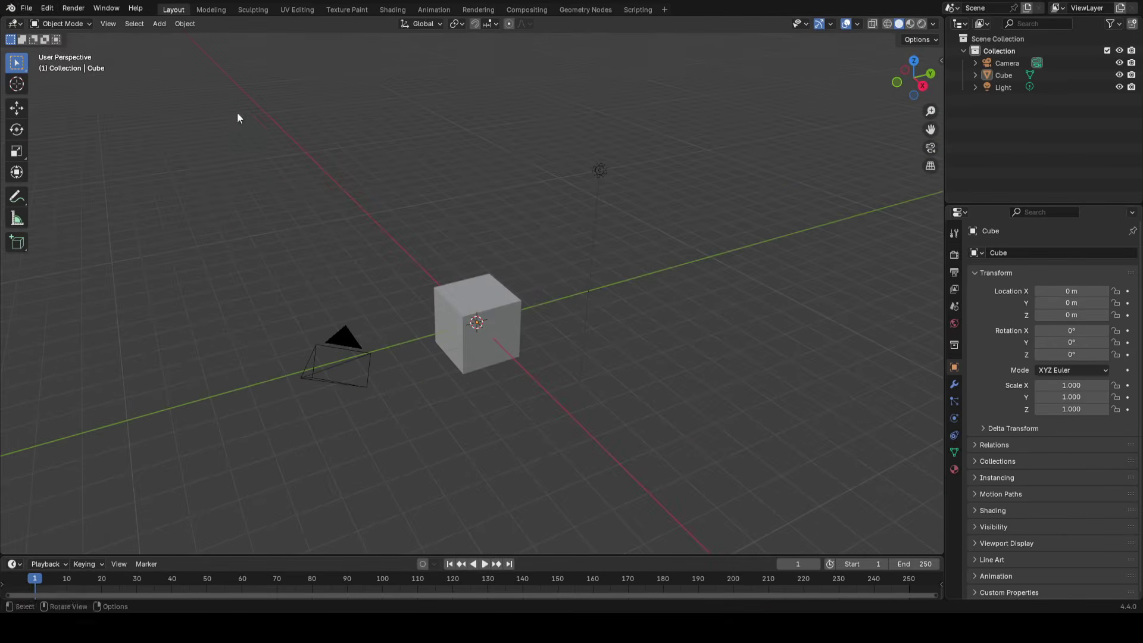
Start a new file from the General template
click(23, 8)
mouse_move(112, 24)
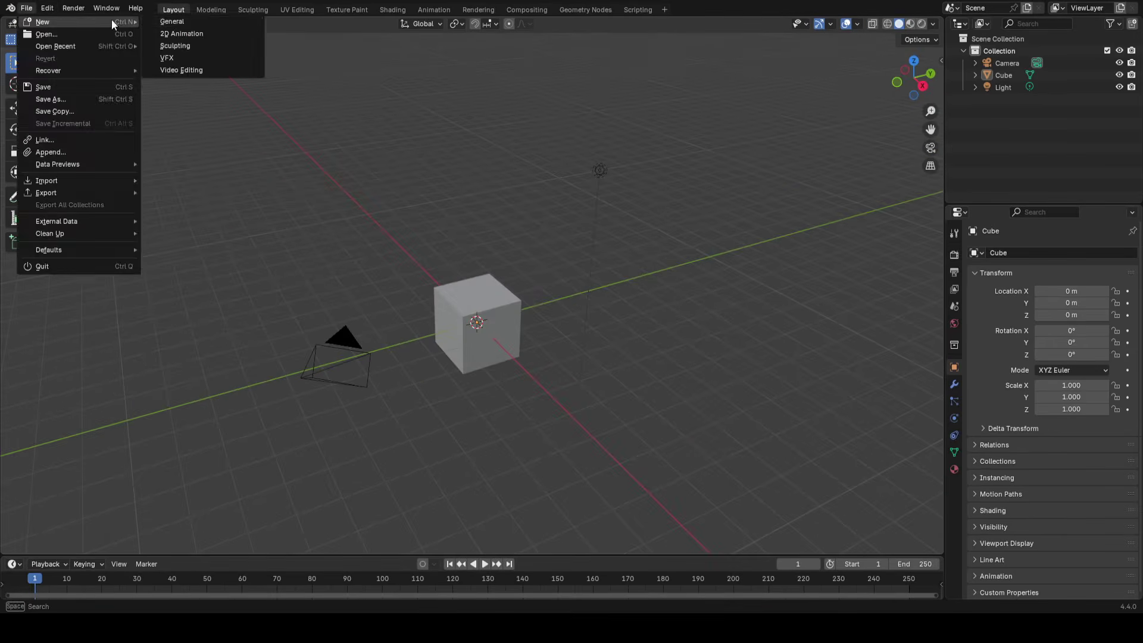
click(174, 22)
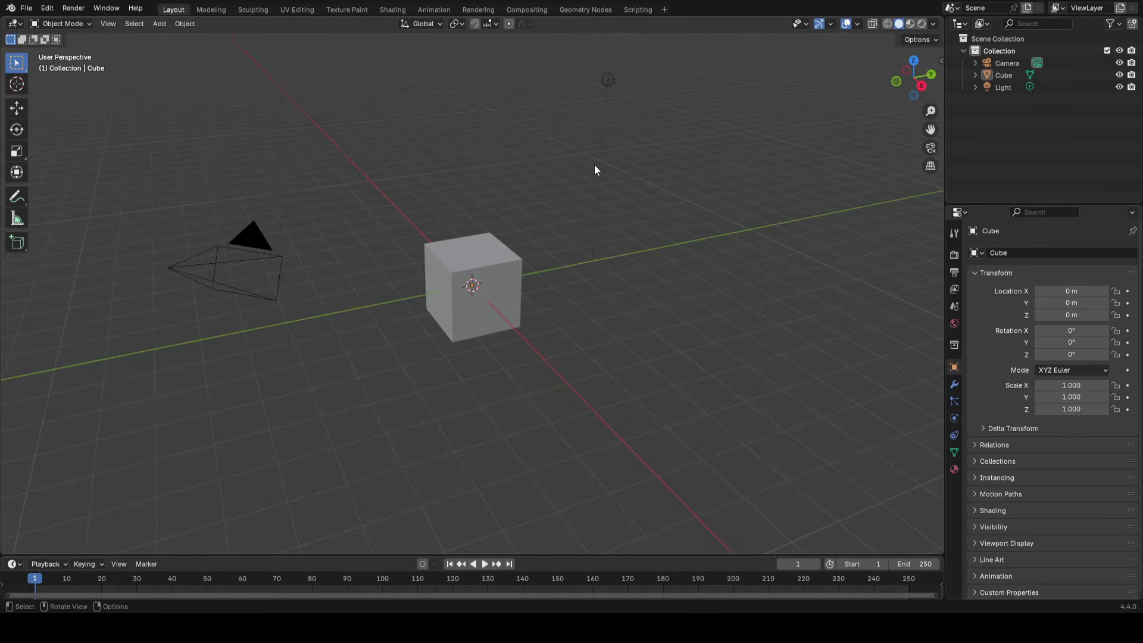
middle_drag(594, 171, 582, 238)
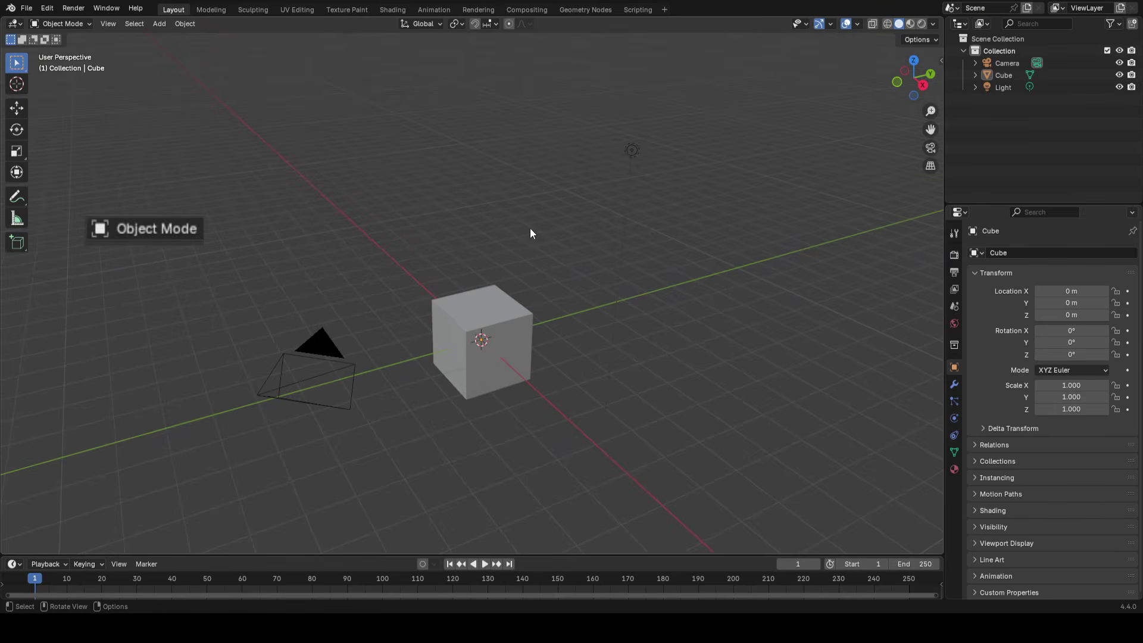
Delete all the default objects: camera, cube and light
key(a)
key(x)
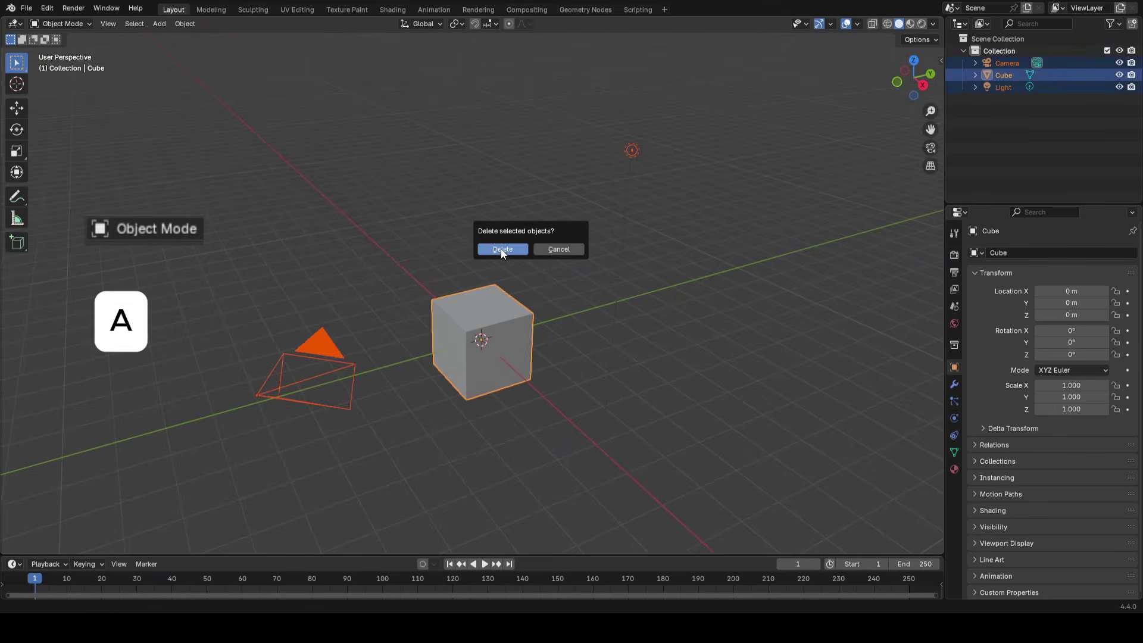
click(519, 249)
middle_drag(538, 286, 539, 298)
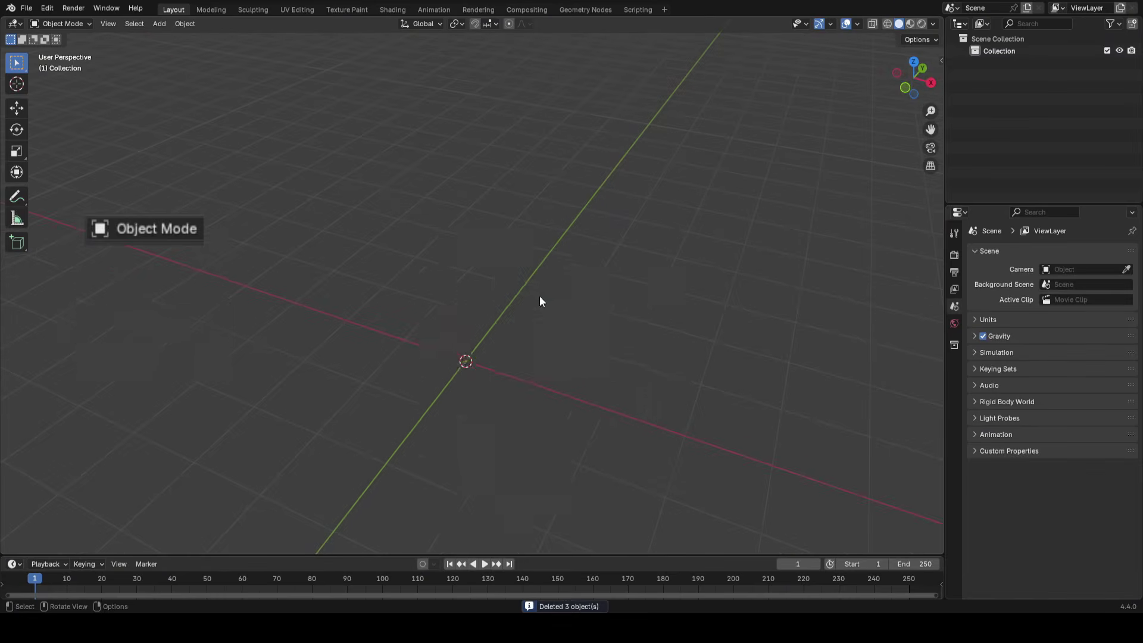
Add a Path curve at the world origin
key(shift+a)
mouse_move(524, 292)
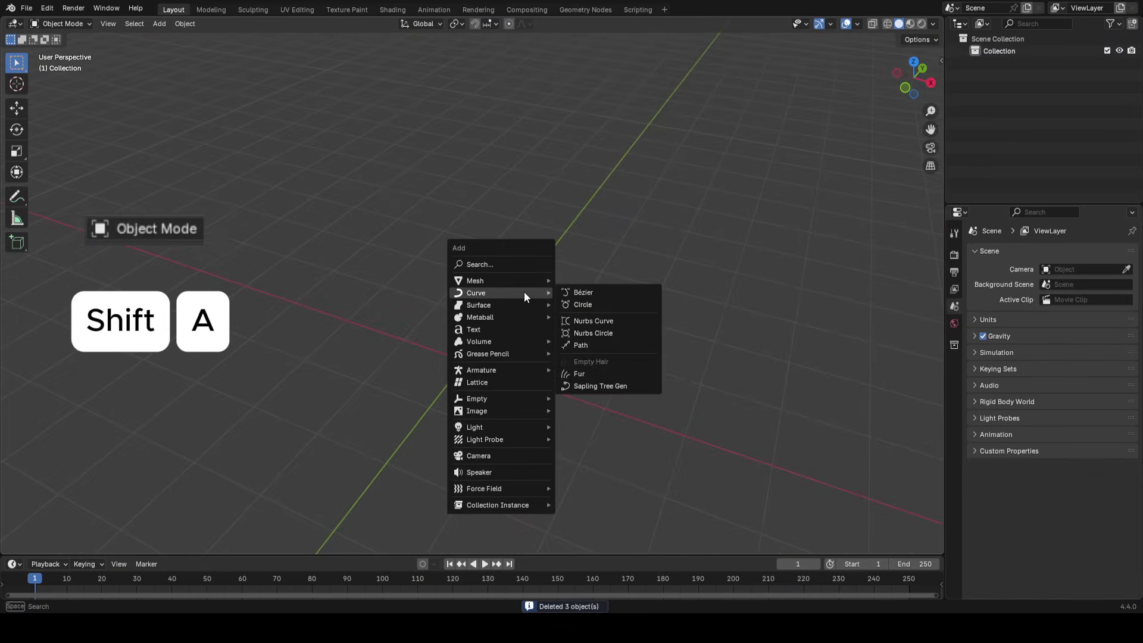
click(605, 345)
middle_drag(536, 375, 851, 398)
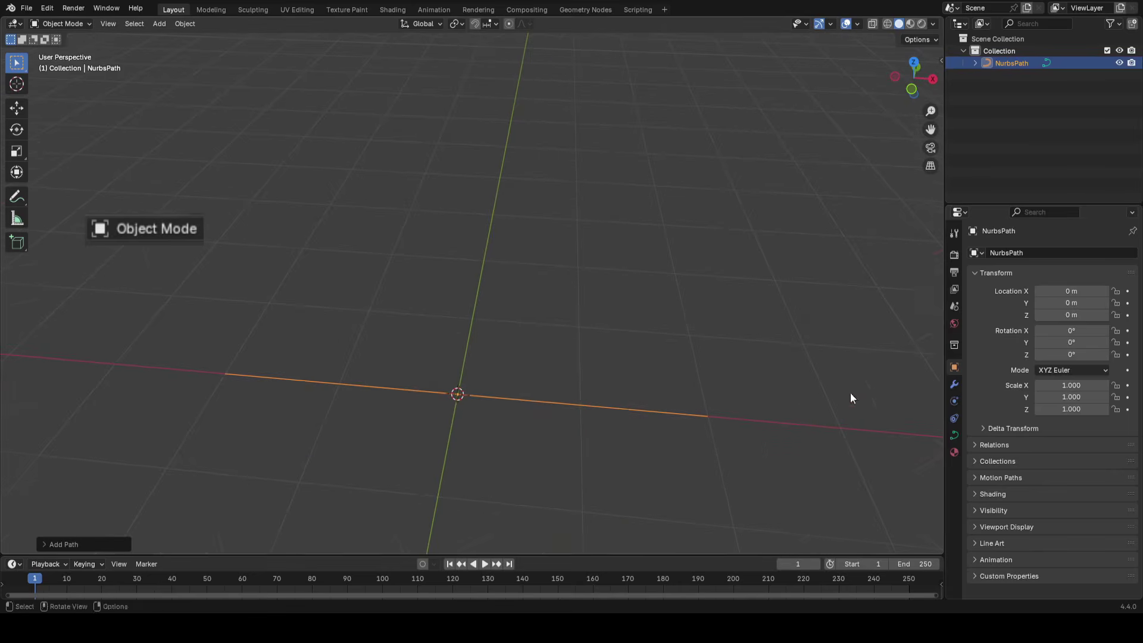
Widen the properties area and give the path a round bevel with a depth of about 0.121 m
click(954, 435)
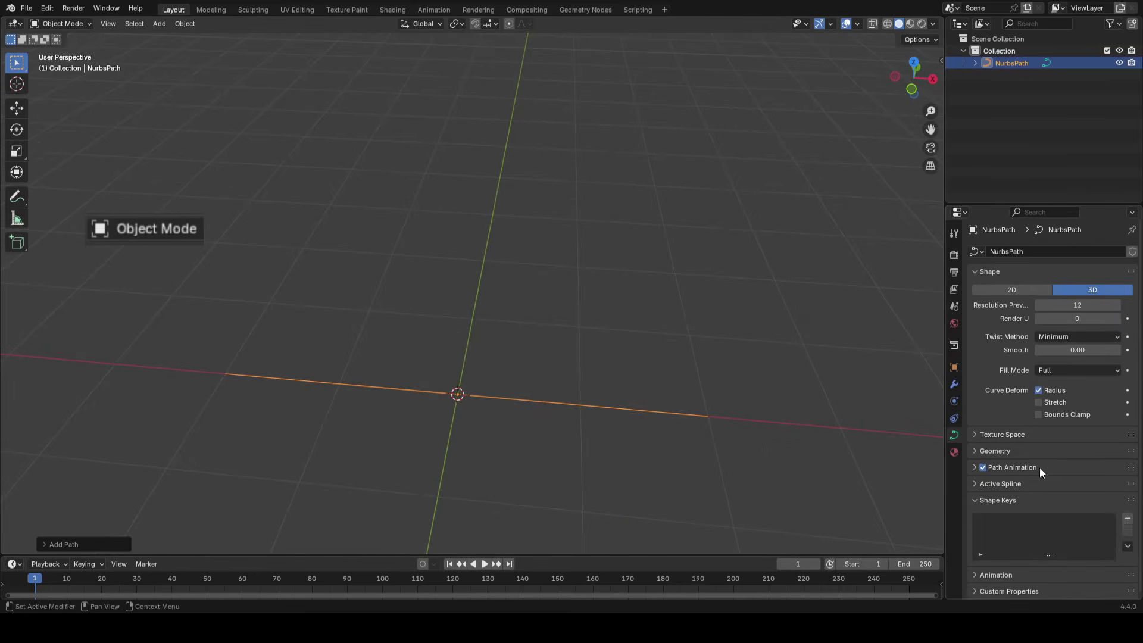
drag(942, 424, 848, 425)
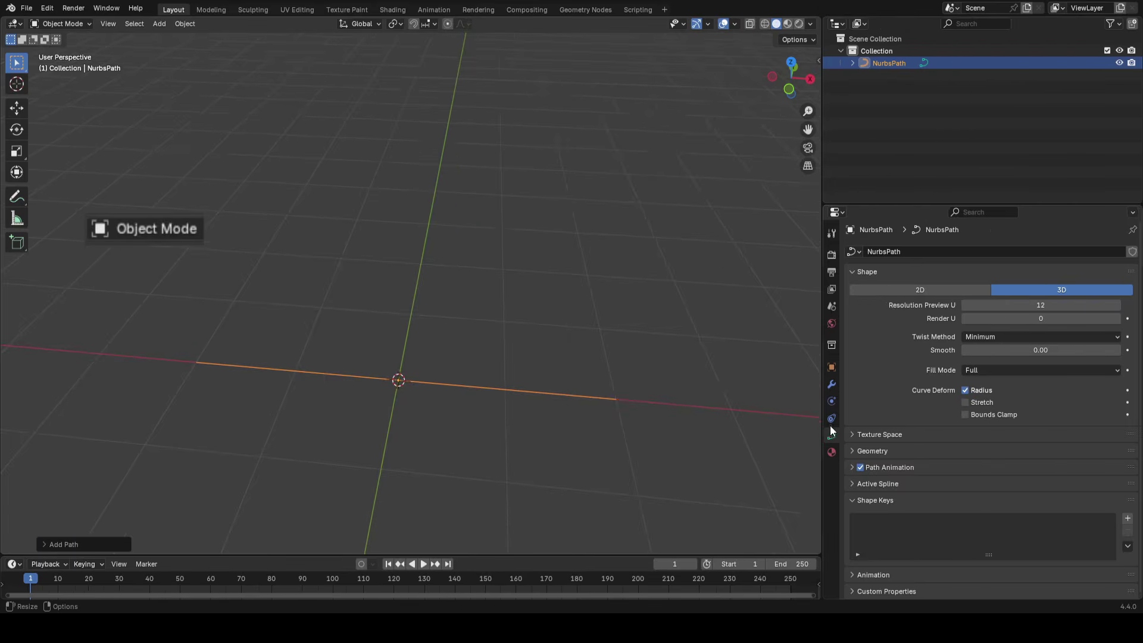
click(898, 450)
scroll(897, 437, down, 4)
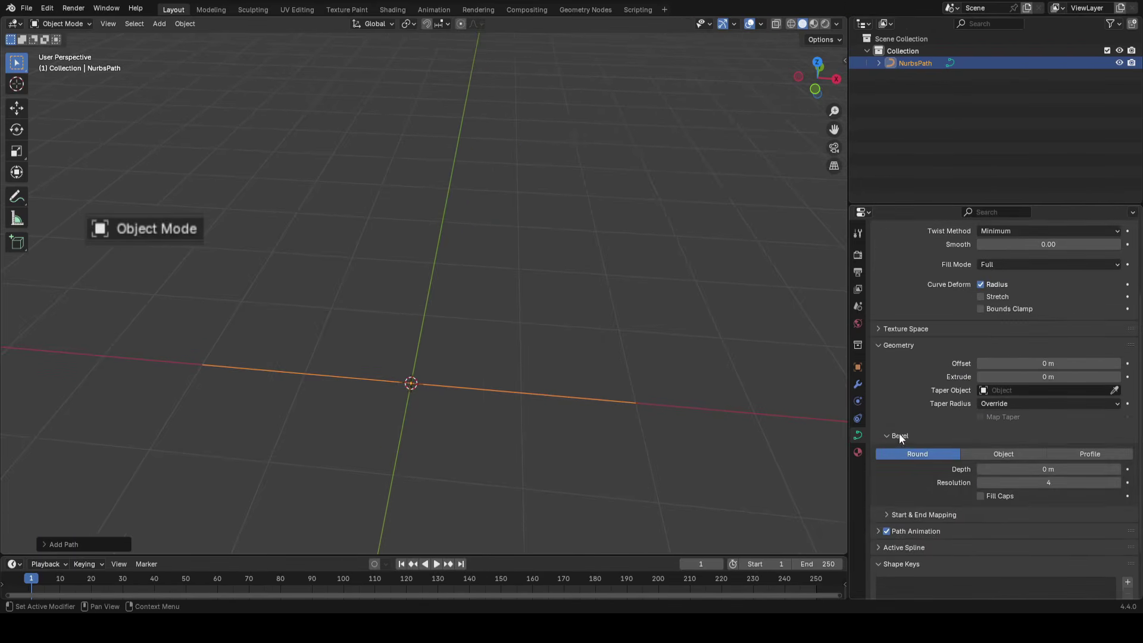
mouse_move(1047, 469)
mouse_down()
mouse_move(1080, 469)
mouse_move(1064, 469)
mouse_up()
shift+middle_drag(445, 253, 451, 262)
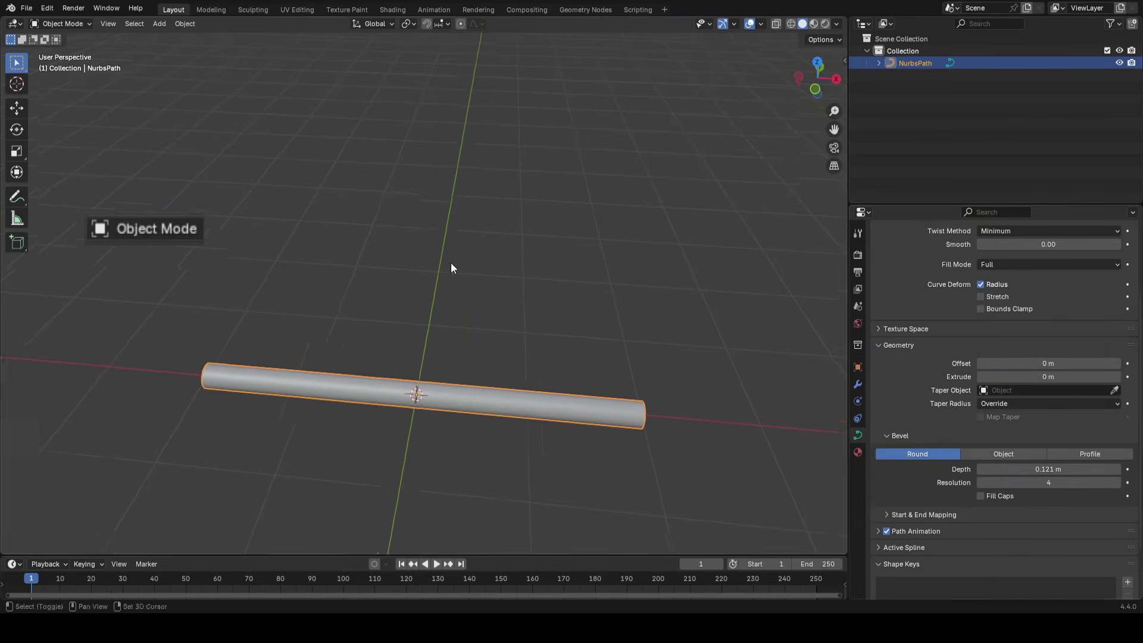
In Edit Mode, move the path's end control point upward to bend the tube
key(Tab)
drag(687, 357, 624, 435)
middle_drag(668, 441, 645, 301)
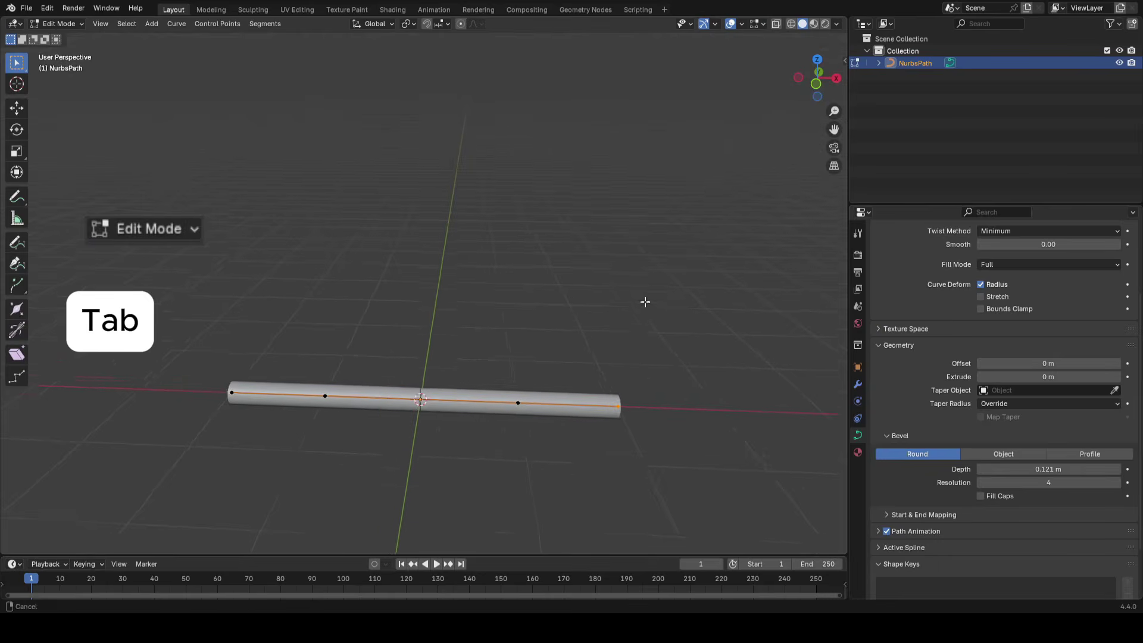
key(g)
click(576, 254)
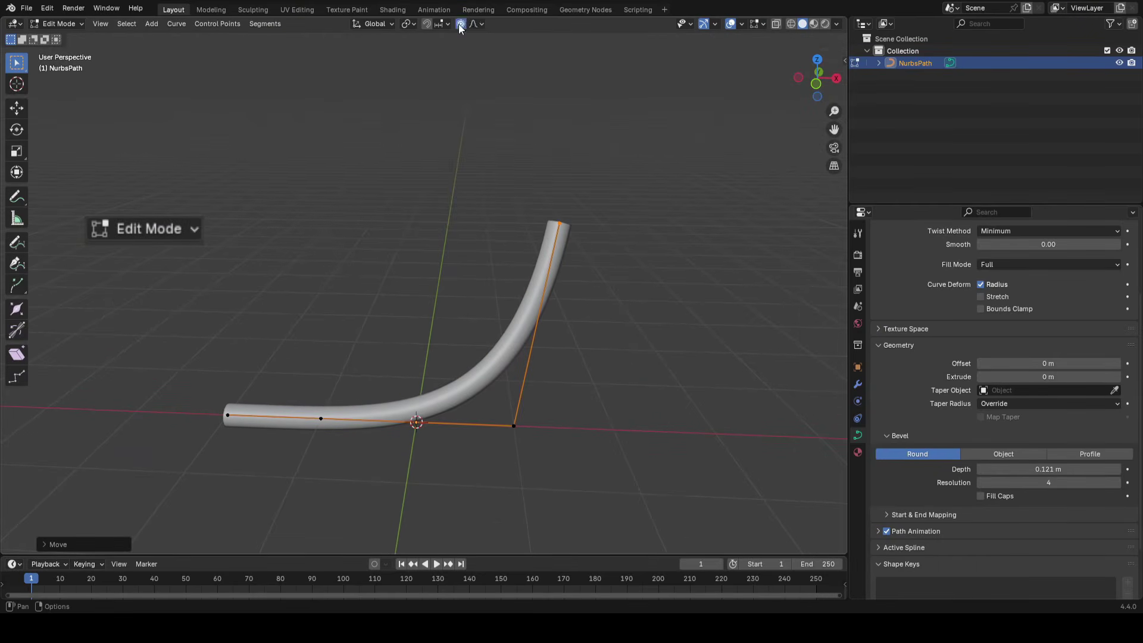
With proportional editing enabled and an influence size of about 1.77 m, move the raised end point further up and inward
key(g)
scroll(592, 338, down, 3)
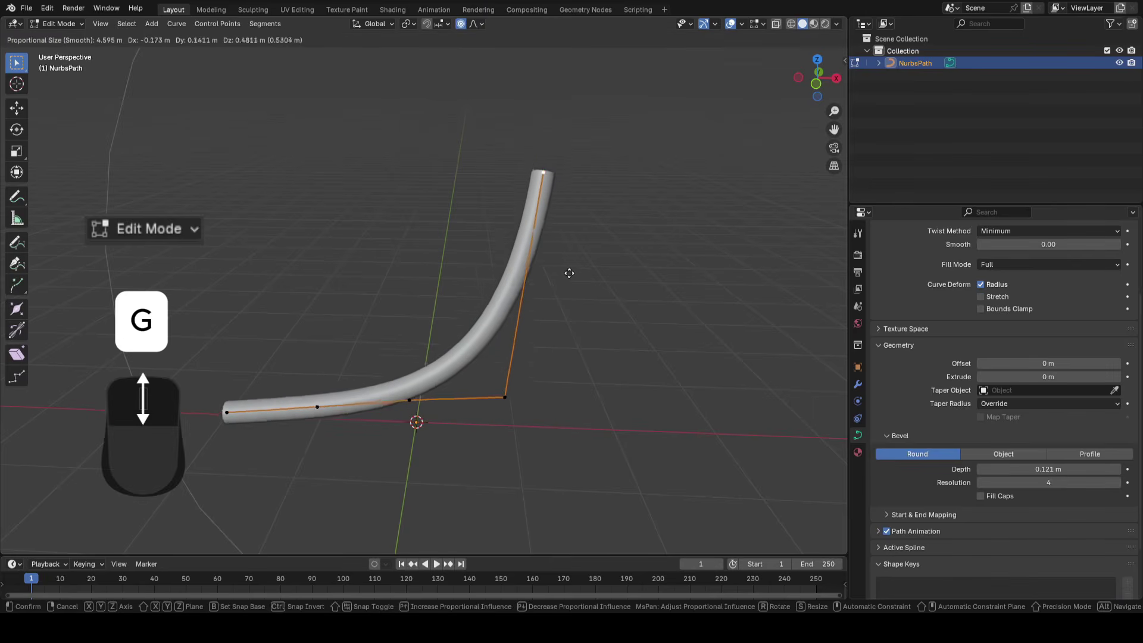
scroll(566, 261, up, 1)
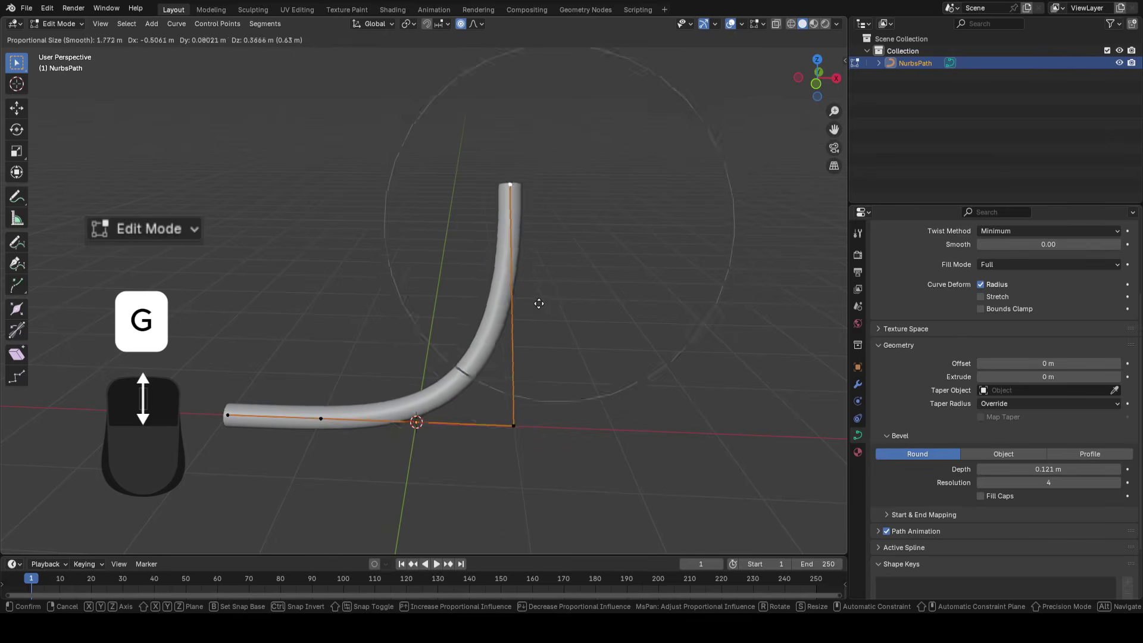
click(524, 272)
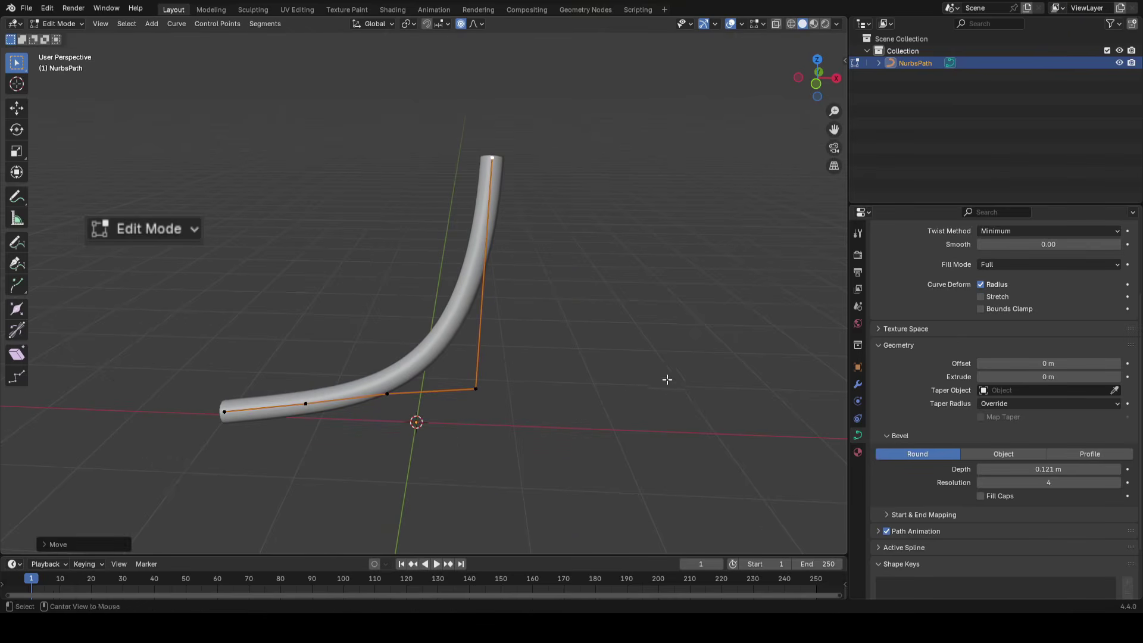
Taper the tube toward its raised end by shrinking the radius at the tip and the two control points below it
key(alt+s)
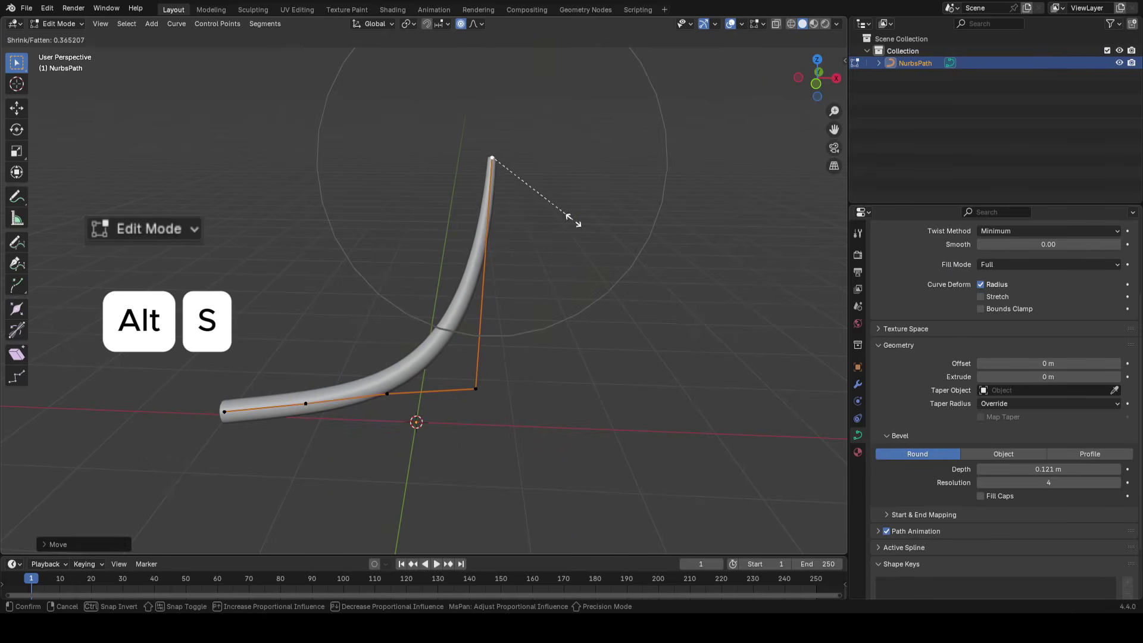
click(568, 206)
click(476, 388)
key(alt+s)
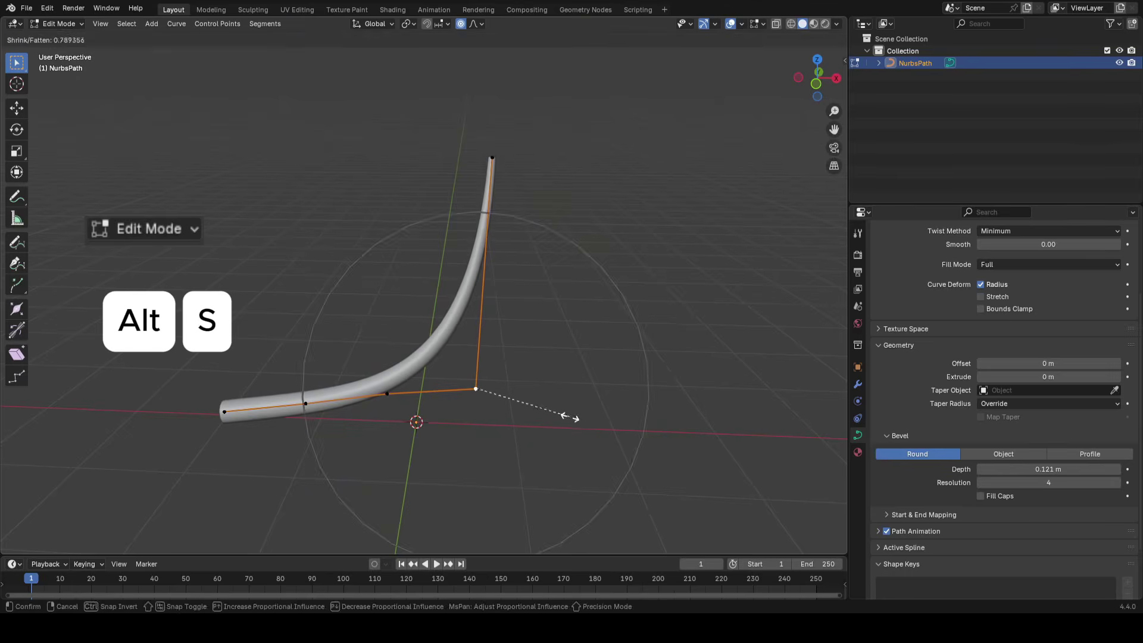
click(570, 417)
key(alt+s)
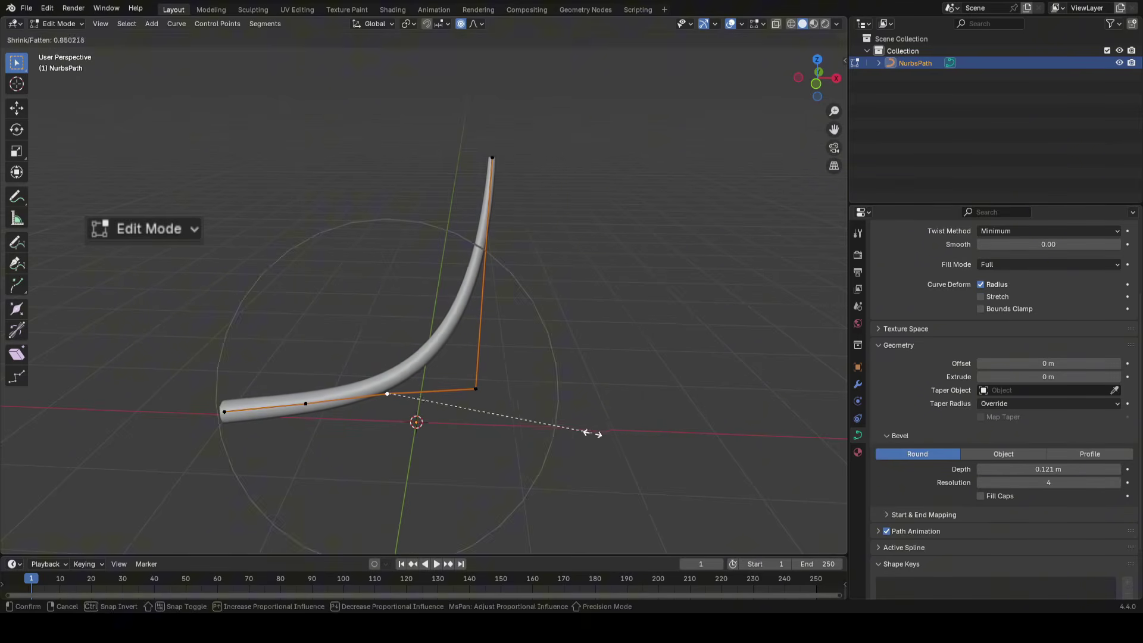
click(598, 433)
Move the tip and the control point below it up and inward to form the upper part of the curve
key(g)
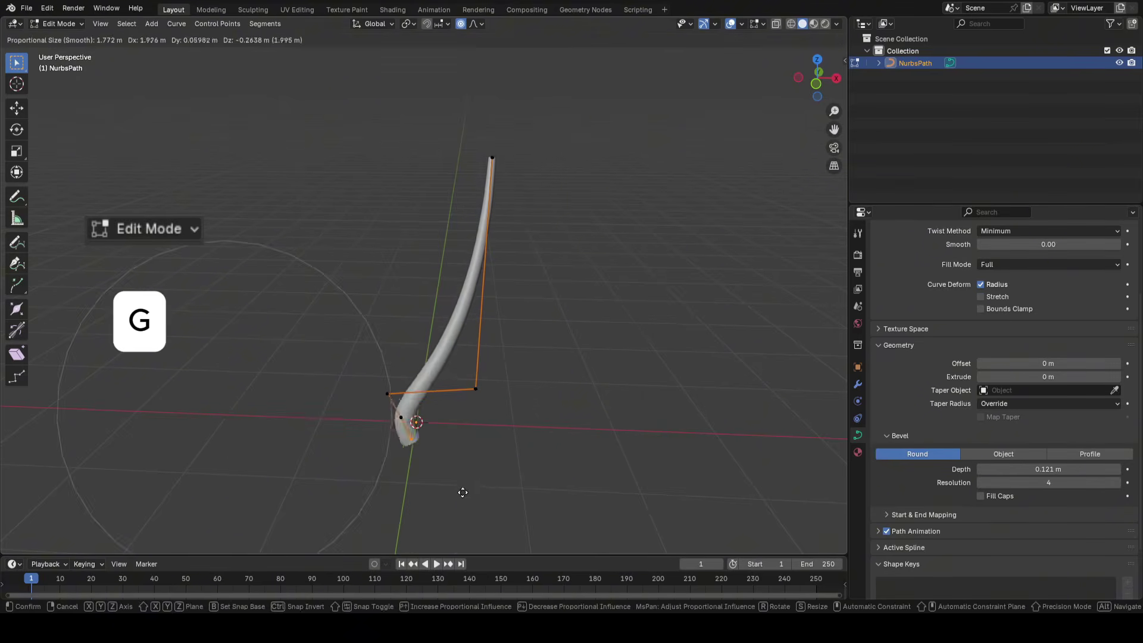
right_click(414, 391)
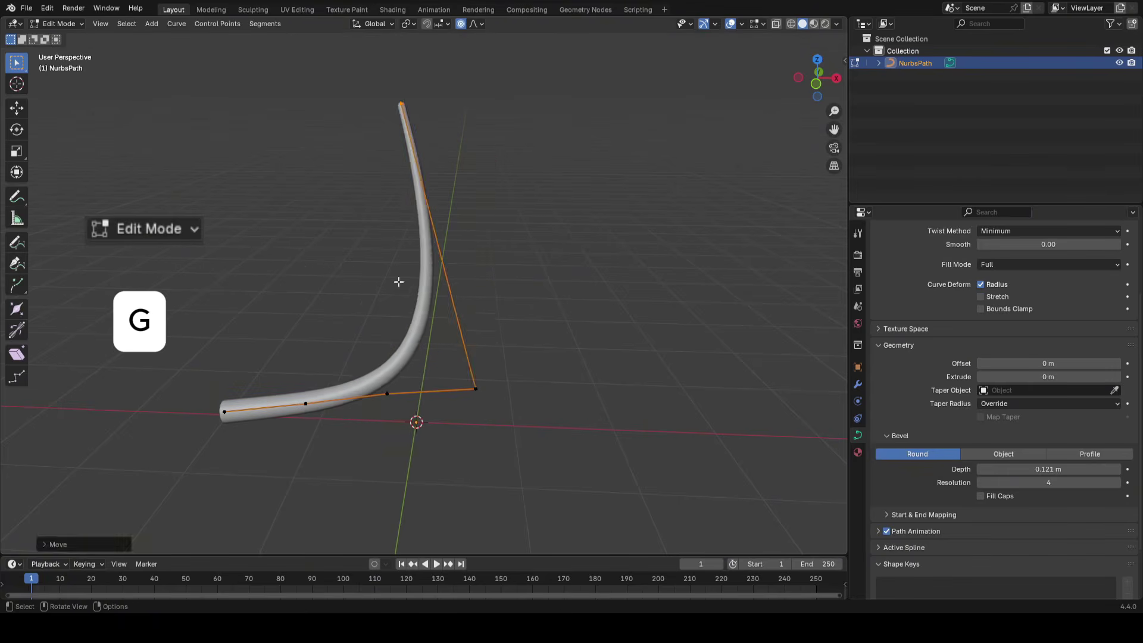
click(475, 389)
key(g)
scroll(436, 408, up, 10)
click(379, 261)
Move the middle control point and its lower neighbour up in line with the upper part of the curve
drag(465, 328, 343, 429)
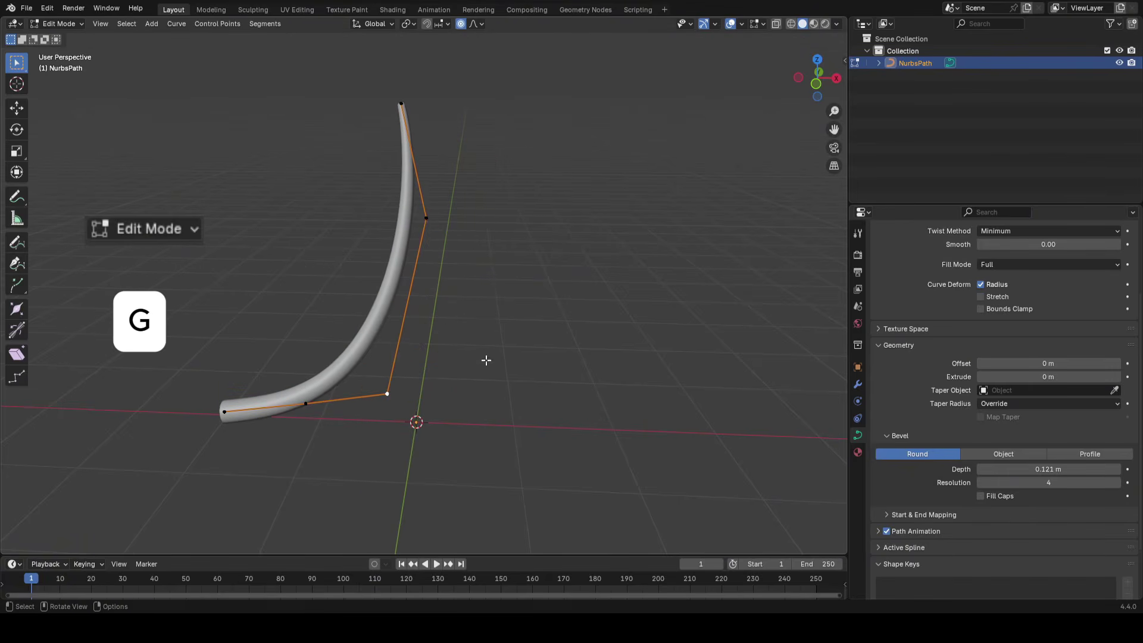
shift+middle_drag(486, 360, 494, 382)
key(g)
click(419, 351)
drag(421, 369, 292, 444)
key(g)
click(461, 390)
Move the base of the curve next to the world origin and adjust the point above it
middle_drag(463, 389, 343, 443)
key(g)
click(535, 455)
shift+middle_drag(511, 383, 481, 292)
key(g)
click(447, 401)
Reposition the upper control points so that the curve rises steeply above its base
key(g)
click(421, 337)
click(469, 305)
key(g)
click(416, 321)
middle_drag(416, 322, 483, 315)
Bring the lower control point in line above the base and lean the curve's upper part sideways from the middle point
click(450, 418)
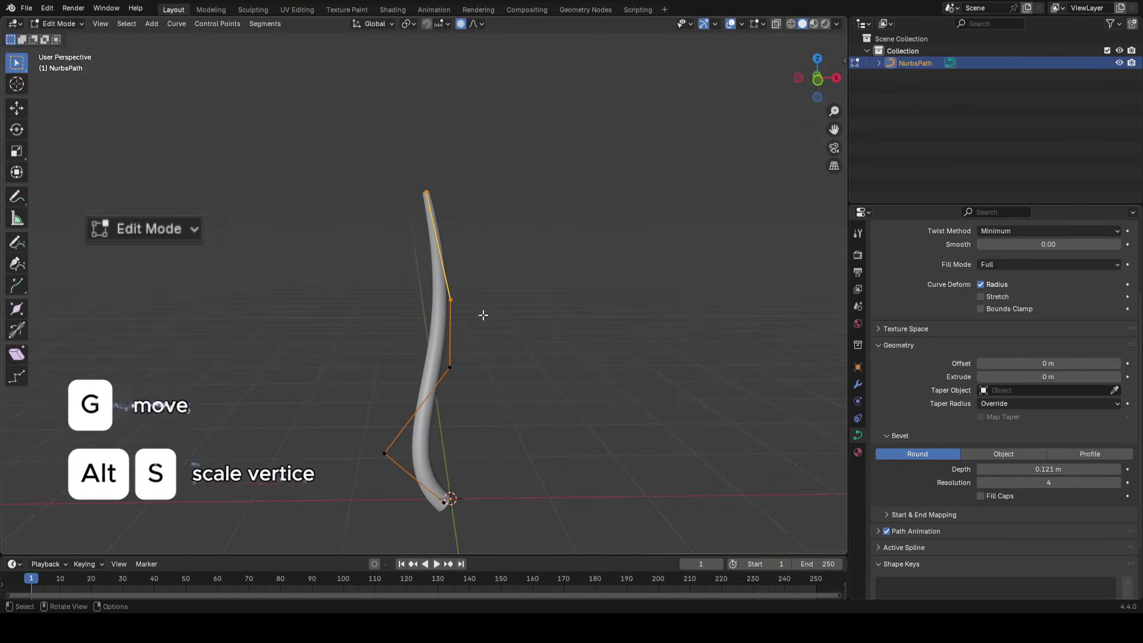
key(g)
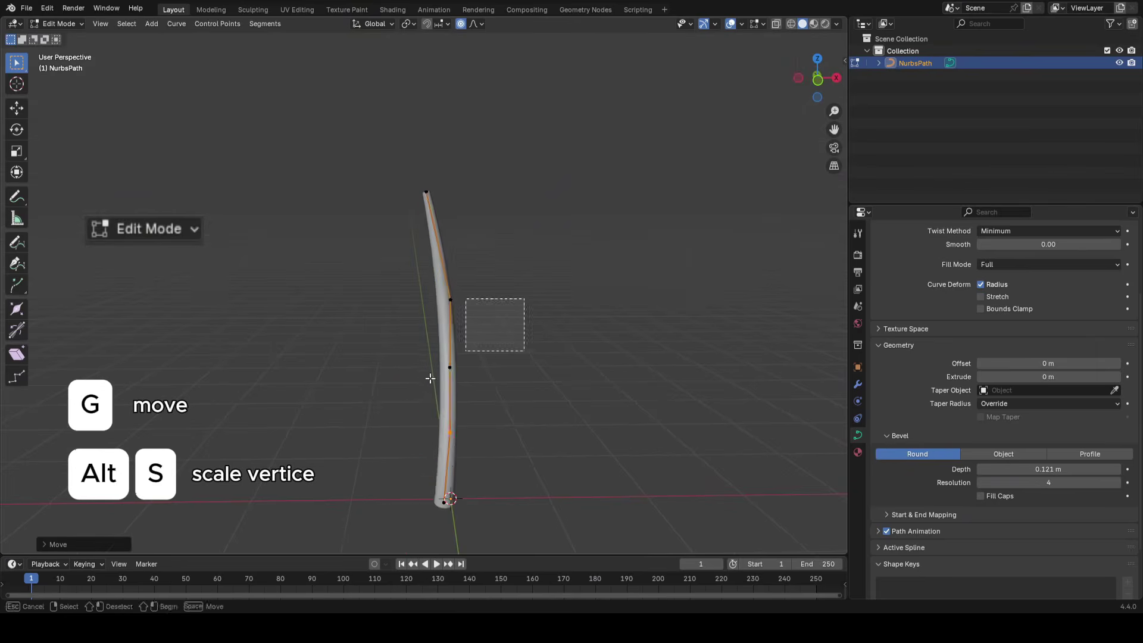
click(502, 353)
middle_drag(500, 350, 477, 356)
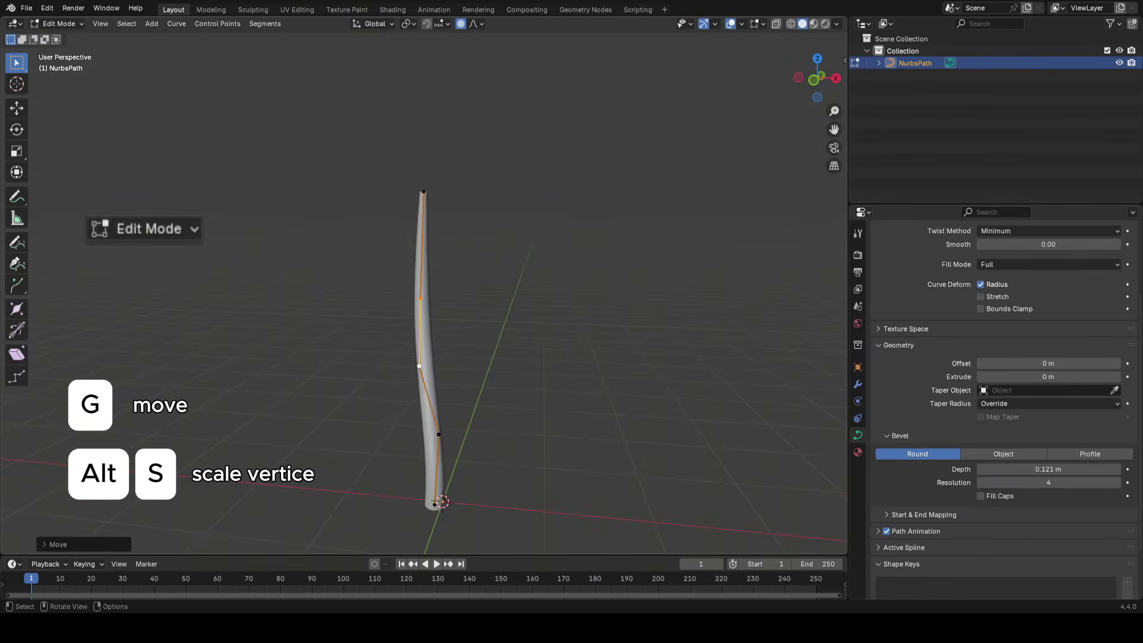
key(ctrl+z)
key(g)
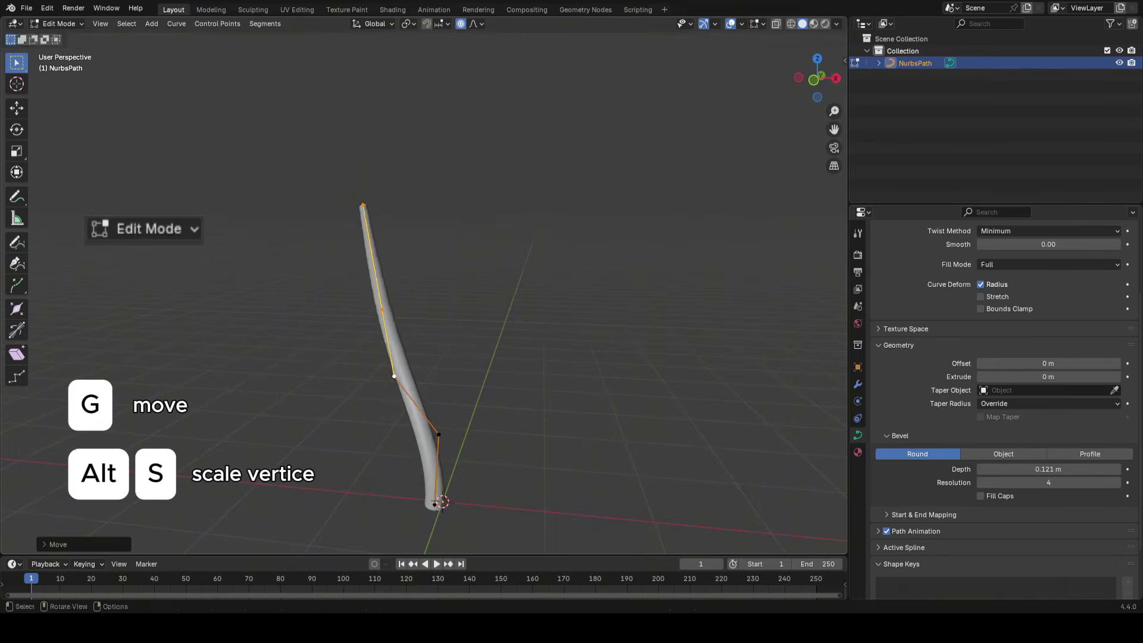
click(332, 335)
Extend the curve by extruding new control points from its tip and slightly thin the new end
key(e)
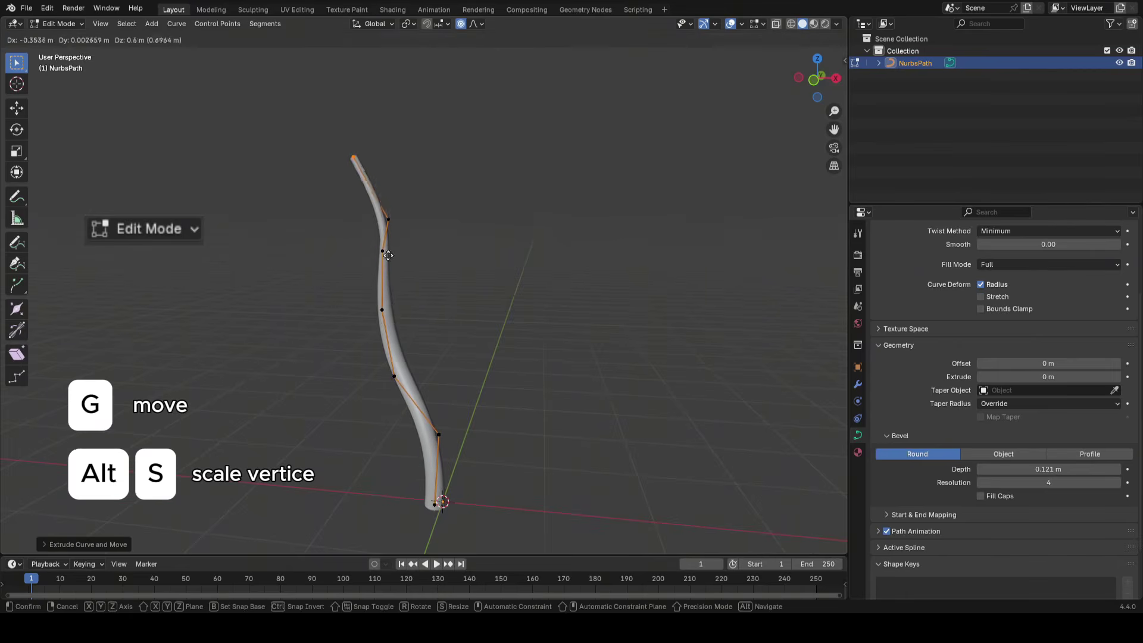
click(378, 246)
key(e)
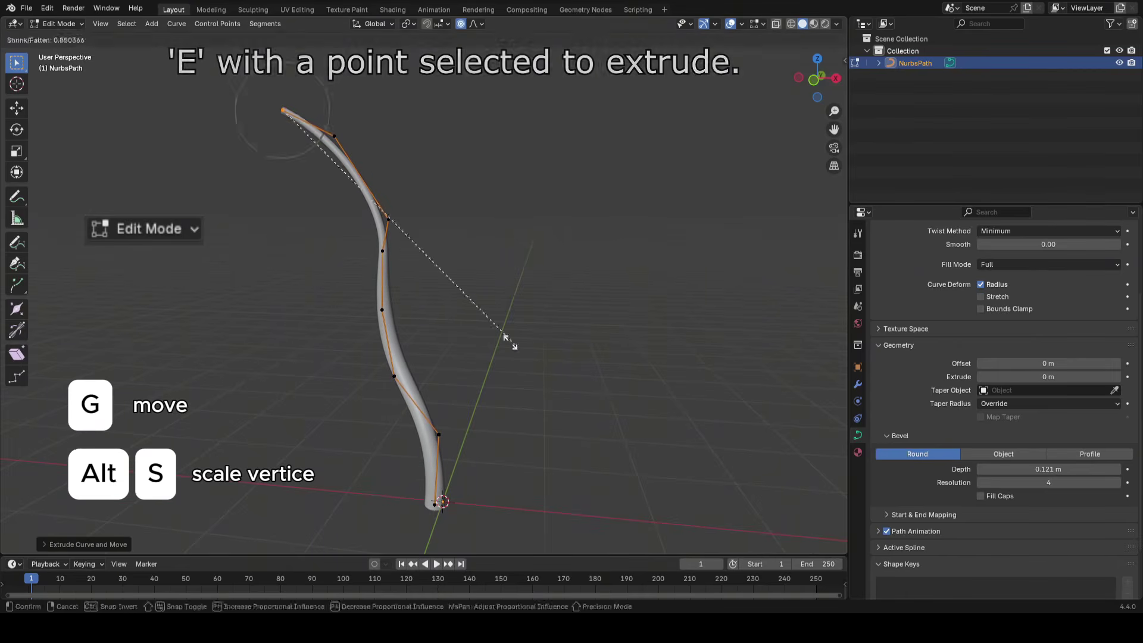
click(363, 197)
Move the newly extruded control points at the top to straighten the leaning tip
drag(336, 75, 222, 160)
key(g)
click(418, 197)
click(382, 251)
key(ctrl+x)
Reposition the middle control points one by one to spread them evenly along the curve
key(g)
drag(462, 300, 383, 393)
click(364, 361)
key(g)
click(391, 399)
key(g)
drag(405, 247, 356, 289)
key(g)
click(361, 316)
Move and rotate the top control points with an adjusted proportional influence to soften the bend near the tip
middle_drag(447, 300, 319, 296)
drag(449, 116, 334, 241)
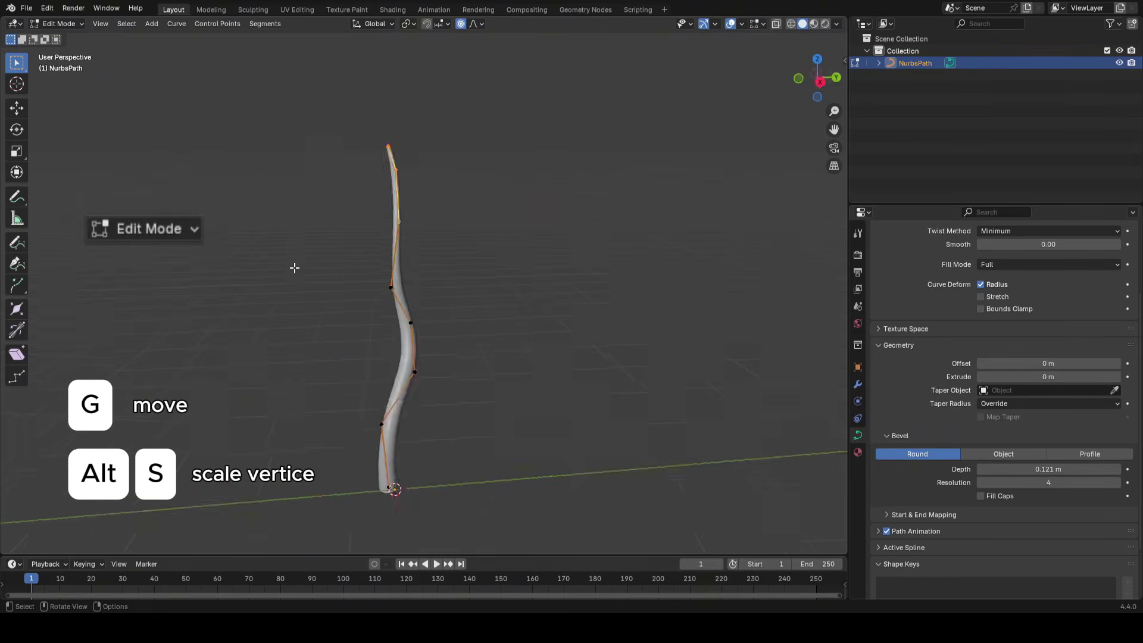
middle_drag(293, 268, 476, 267)
key(Tab)
key(Tab)
drag(391, 97, 295, 194)
key(g)
scroll(512, 215, up, 5)
click(524, 217)
key(r)
click(506, 289)
Reposition individual control points along the upper half for a smooth, gently winding shape
click(395, 230)
key(g)
click(398, 329)
click(354, 160)
key(g)
scroll(369, 166, up, 4)
click(384, 180)
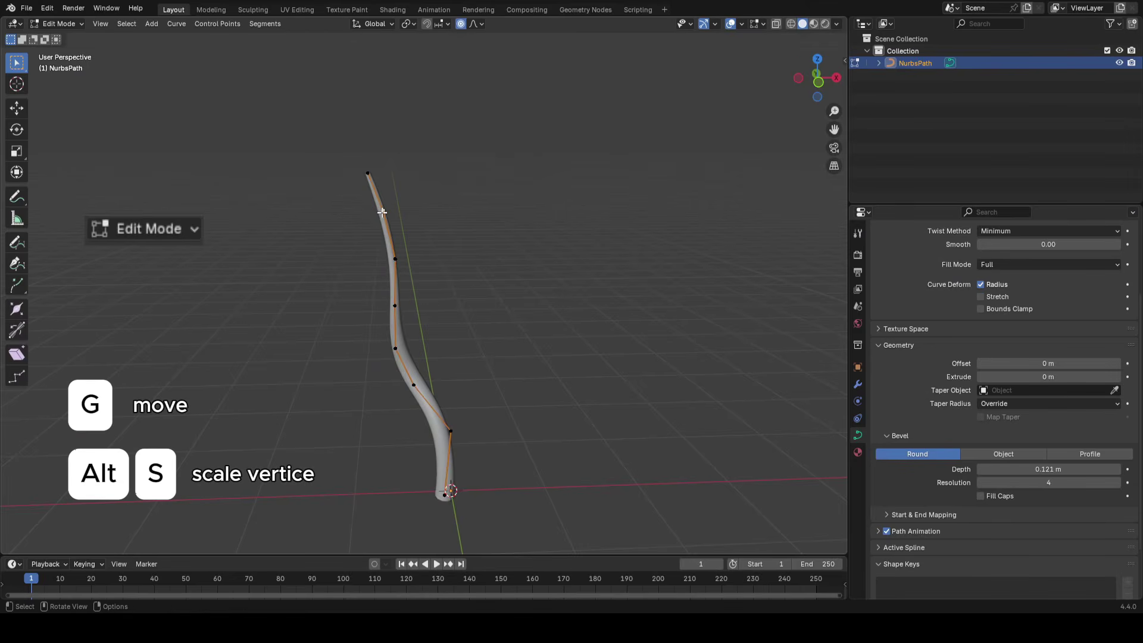
key(g)
click(401, 173)
Check the curve from several sides and nudge its top control points into their final position
key(Tab)
key(Tab)
middle_drag(581, 304, 298, 280)
middle_drag(485, 250, 601, 250)
key(g)
click(584, 250)
key(Tab)
middle_drag(523, 261, 478, 318)
key(Tab)
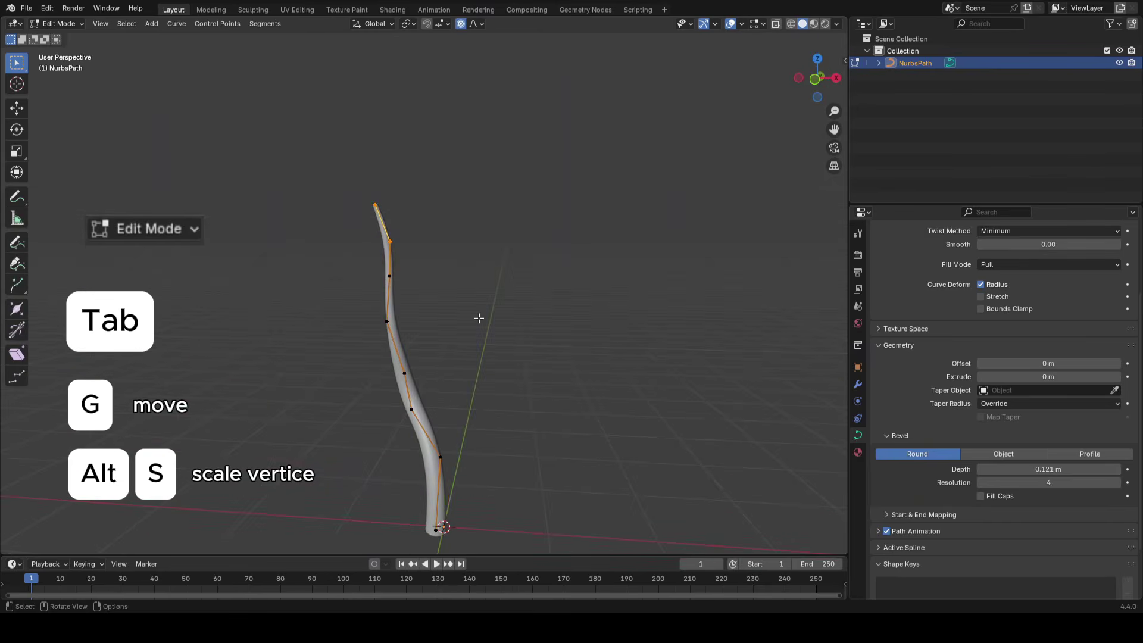
Duplicate the top four control points just beside the curve and separate the copy into its own object
drag(467, 132, 324, 350)
key(shift+d)
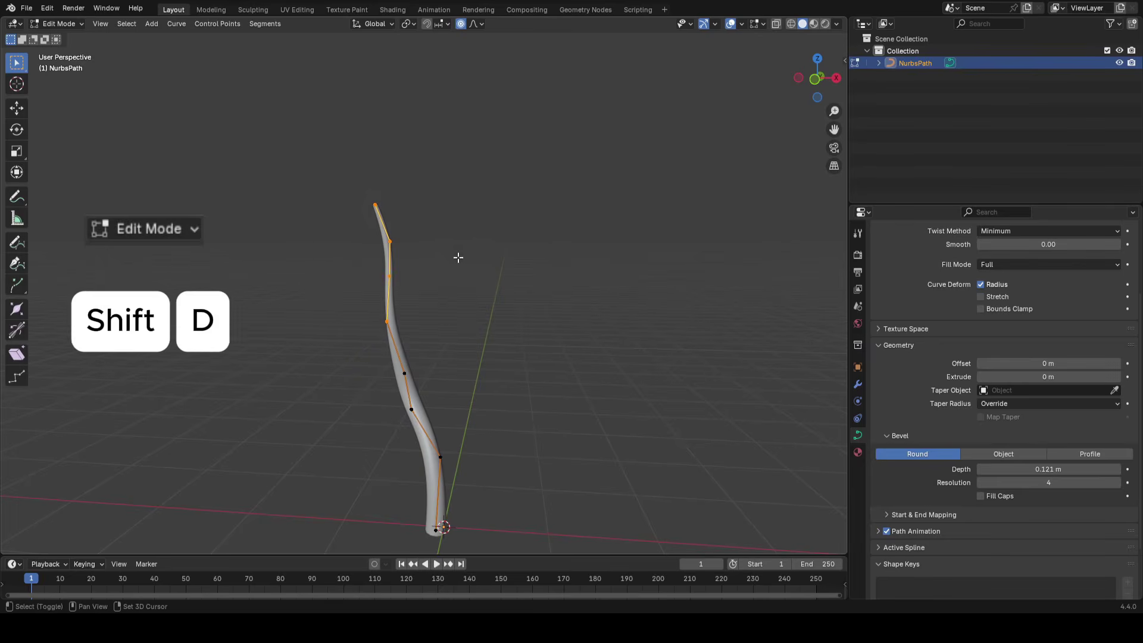
click(393, 242)
key(p)
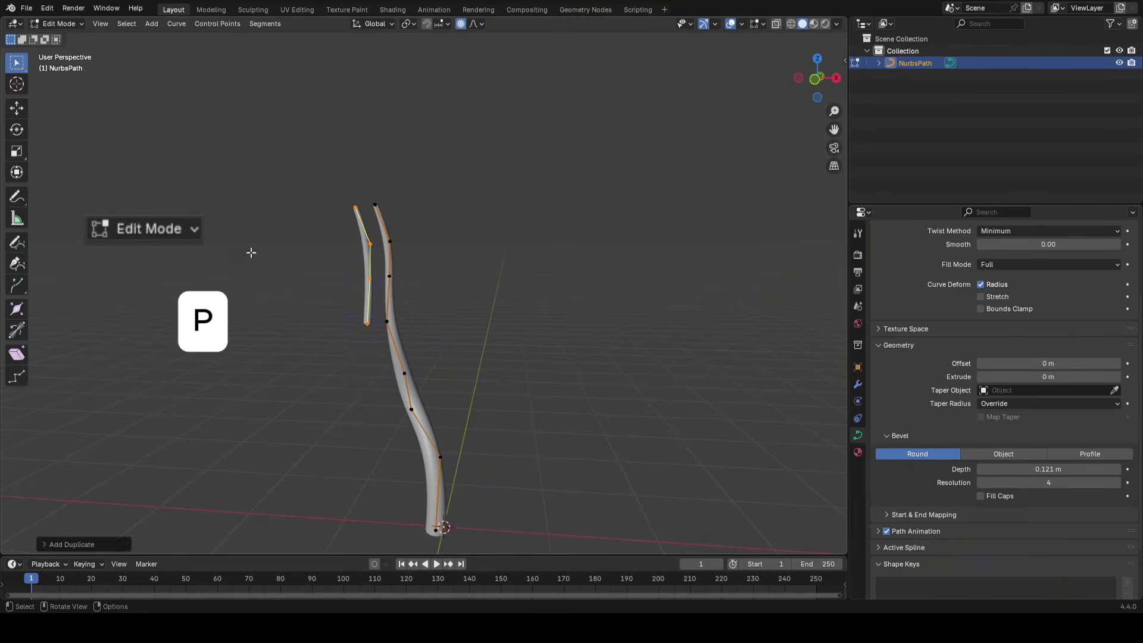
Select only the separated branch and open its control points for editing
key(Tab)
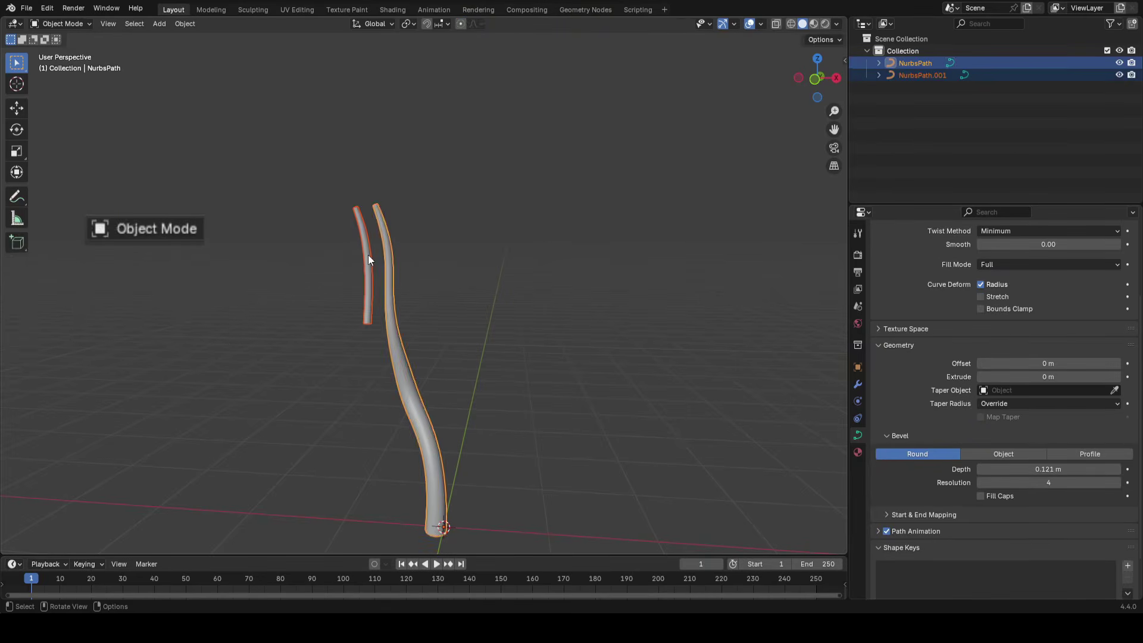
click(368, 255)
key(Tab)
drag(391, 308, 355, 334)
scroll(449, 363, up, 3)
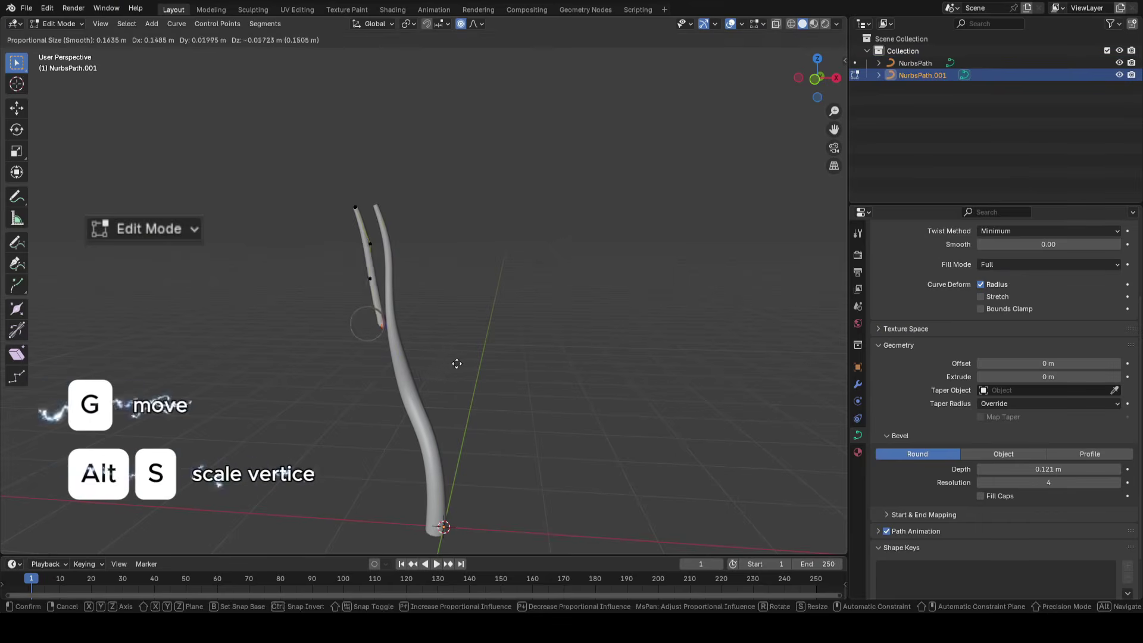
right_click(436, 334)
key(Tab)
key(g)
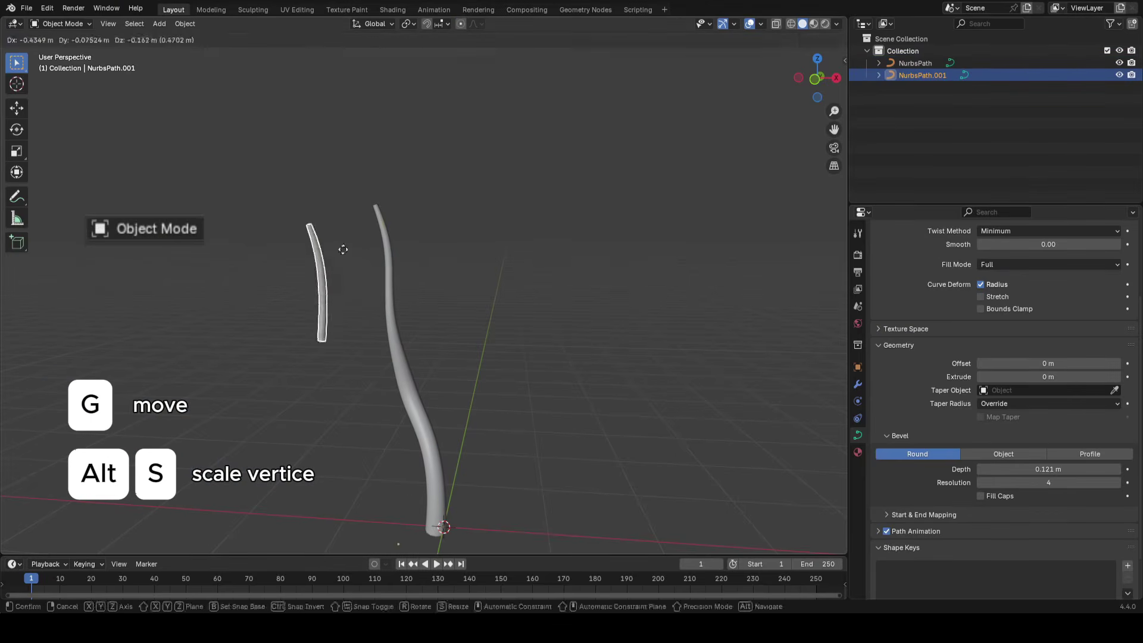
right_click(342, 246)
Move the lowest control point of the branch onto the main stem so the branch grows out of it
key(Tab)
drag(370, 324, 353, 356)
key(g)
click(374, 359)
middle_drag(464, 326, 508, 327)
key(g)
click(389, 350)
Reposition the branch's middle and top control points so it curves outward and upward away from the main stem
click(375, 284)
middle_drag(295, 300, 324, 298)
key(g)
click(355, 311)
middle_drag(437, 294, 447, 288)
drag(394, 188, 306, 262)
key(g)
click(288, 247)
key(Tab)
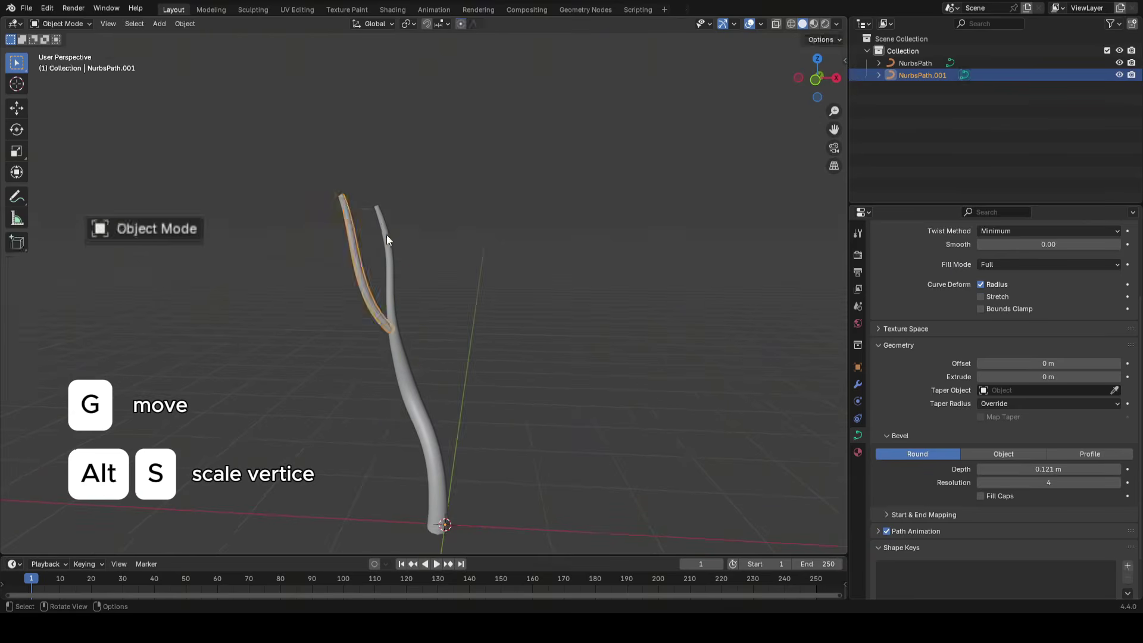
Reposition several of the main stem's control points to refine its shape around the fork
click(387, 234)
key(Tab)
key(g)
click(327, 312)
click(407, 373)
key(g)
click(349, 375)
key(g)
click(446, 271)
key(Tab)
Inspect the forked stem from several sides with the overlays toggled
shift+click(364, 268)
key(Tab)
middle_drag(405, 191, 507, 348)
click(507, 352)
key(alt+shift+z)
middle_drag(510, 393, 439, 266)
key(Tab)
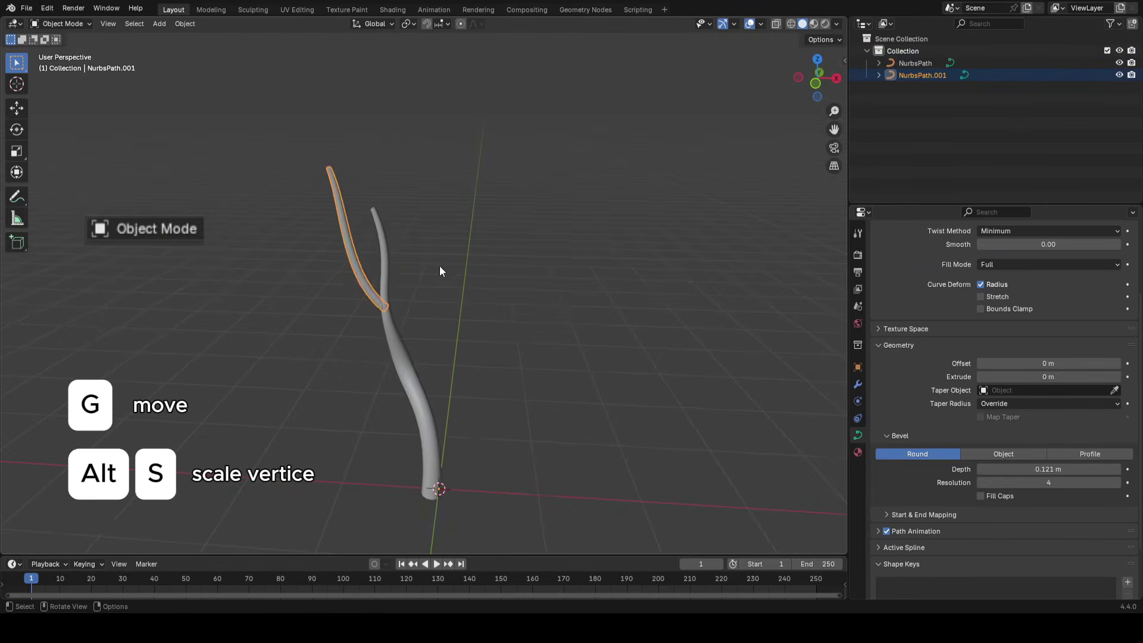
Edit the branch and main stem together and move their upper control points as one group
shift+click(384, 234)
key(Tab)
drag(460, 73, 298, 357)
middle_drag(432, 217, 436, 197)
key(g)
click(444, 209)
Move a larger group of both curves' control points down the stem and check the shape with overlays hidden
drag(456, 144, 217, 413)
key(g)
click(226, 422)
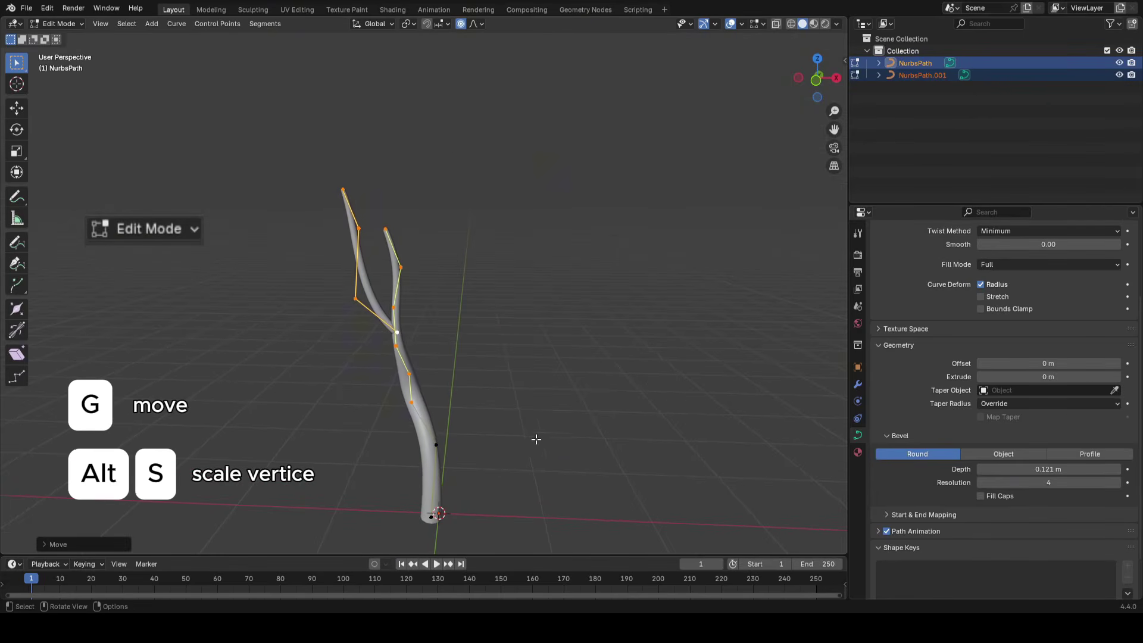
key(Tab)
key(shift+alt+z)
click(378, 309)
key(shift+alt+z)
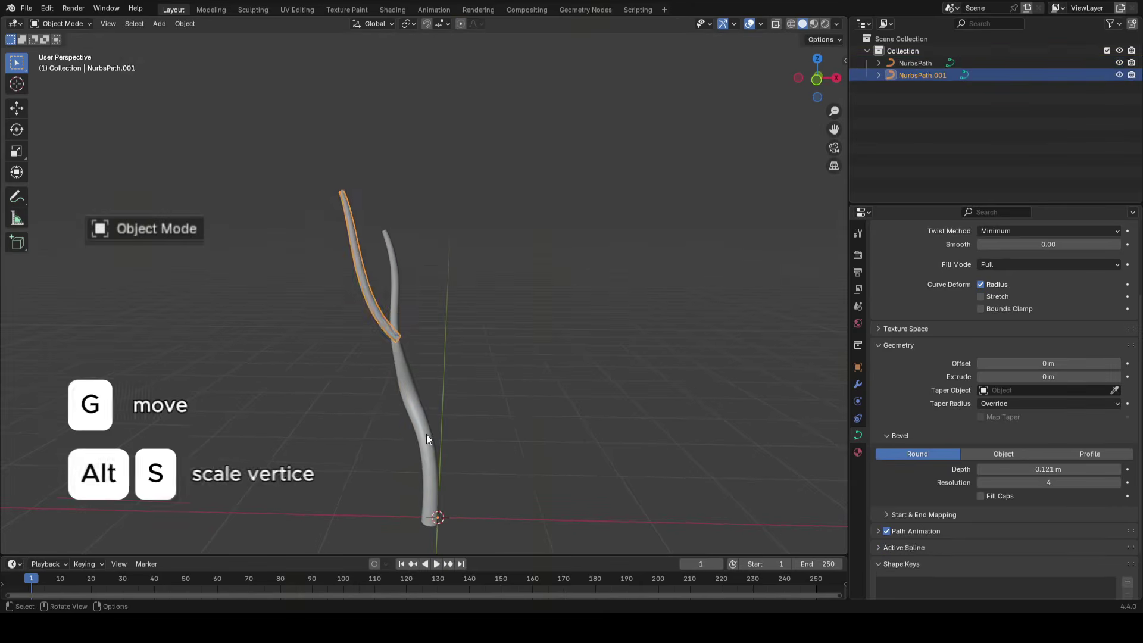
Duplicate the main stem and place the copy right beside the original, moving it only in the horizontal plane
click(426, 434)
middle_drag(563, 380, 572, 444)
key(shift+d)
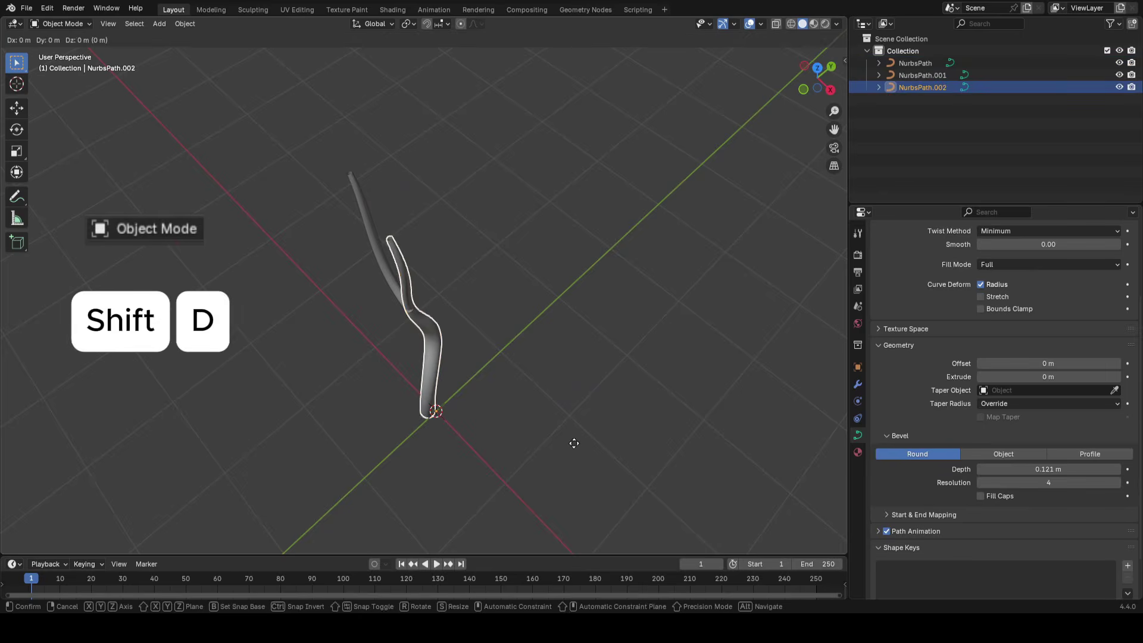
key(shift+z)
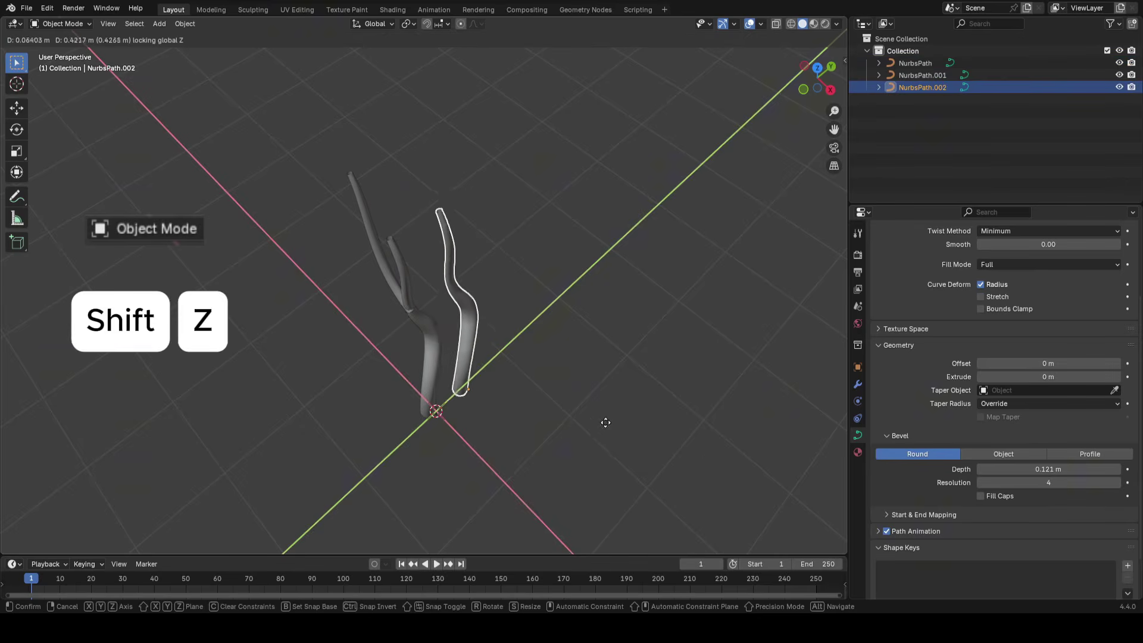
click(587, 439)
Delete the control points at the top of the duplicated stem to shorten it
key(Tab)
middle_drag(587, 439, 523, 263)
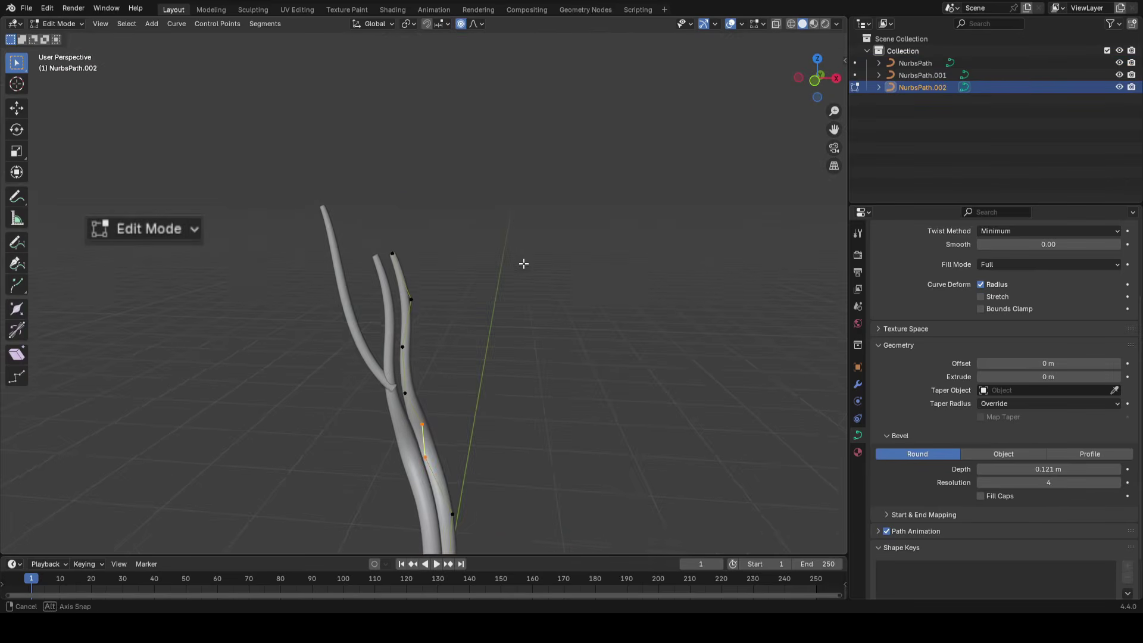
shift+middle_drag(530, 339, 540, 272)
drag(493, 169, 322, 303)
shift+middle_drag(321, 304, 314, 245)
key(x)
click(528, 231)
Move the duplicated stem's remaining upper control points outward so its tip bends away from the main stem
shift+middle_drag(435, 247, 444, 198)
drag(444, 199, 365, 300)
key(g)
click(439, 225)
key(g)
click(410, 268)
drag(495, 191, 447, 236)
key(g)
click(485, 210)
Adjust the radius of the middle control points on the duplicated stem
drag(461, 296, 399, 340)
shift+middle_drag(508, 304, 497, 327)
key(alt+s)
click(509, 366)
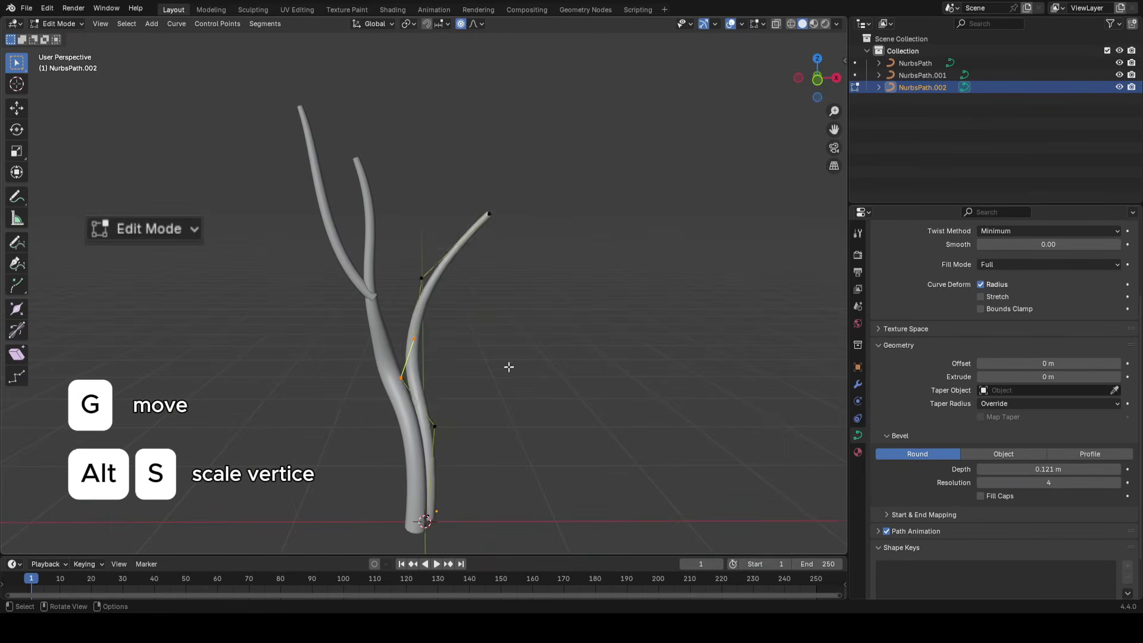
Move the duplicated stem's top control points and scale their radius to taper the tip
drag(591, 139, 493, 291)
key(g)
click(476, 249)
key(alt+s)
click(402, 250)
Raise the duplicated stem's tip and shift its middle control points outward for a smoother bend
key(g)
drag(398, 250, 455, 398)
click(485, 361)
key(g)
click(502, 322)
key(g)
click(477, 393)
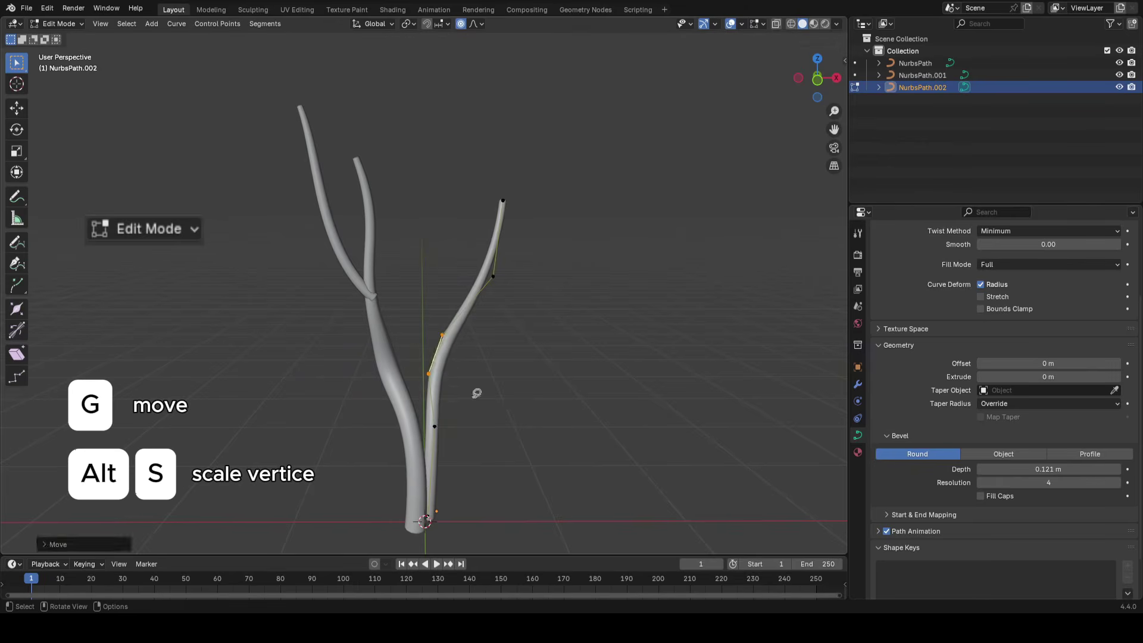
Reposition the upper, middle and lower control points of the duplicated stem to even out its curve
shift+middle_drag(437, 455, 442, 477)
drag(559, 163, 416, 390)
key(g)
click(415, 403)
key(g)
click(445, 381)
drag(406, 342, 439, 475)
key(g)
click(446, 481)
Straighten the duplicated stem's sideways bends by moving its middle and upper control points from a side view
middle_drag(537, 271, 400, 269)
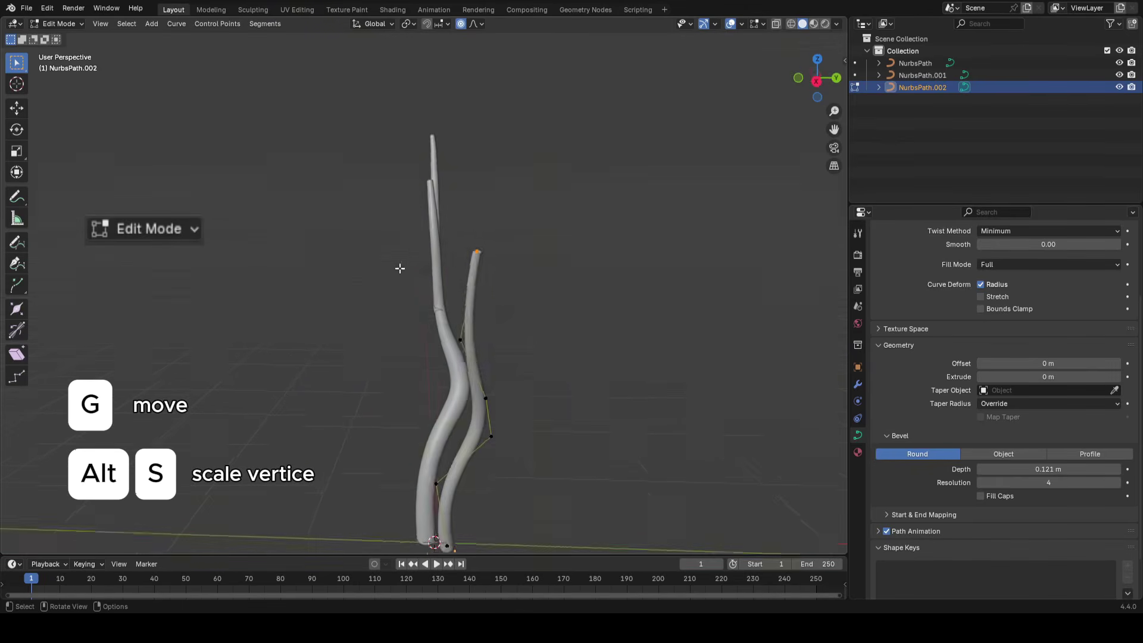
middle_drag(555, 313, 560, 304)
drag(523, 387, 479, 455)
key(g)
click(458, 416)
drag(494, 229, 392, 284)
key(g)
click(355, 345)
middle_drag(396, 356, 531, 316)
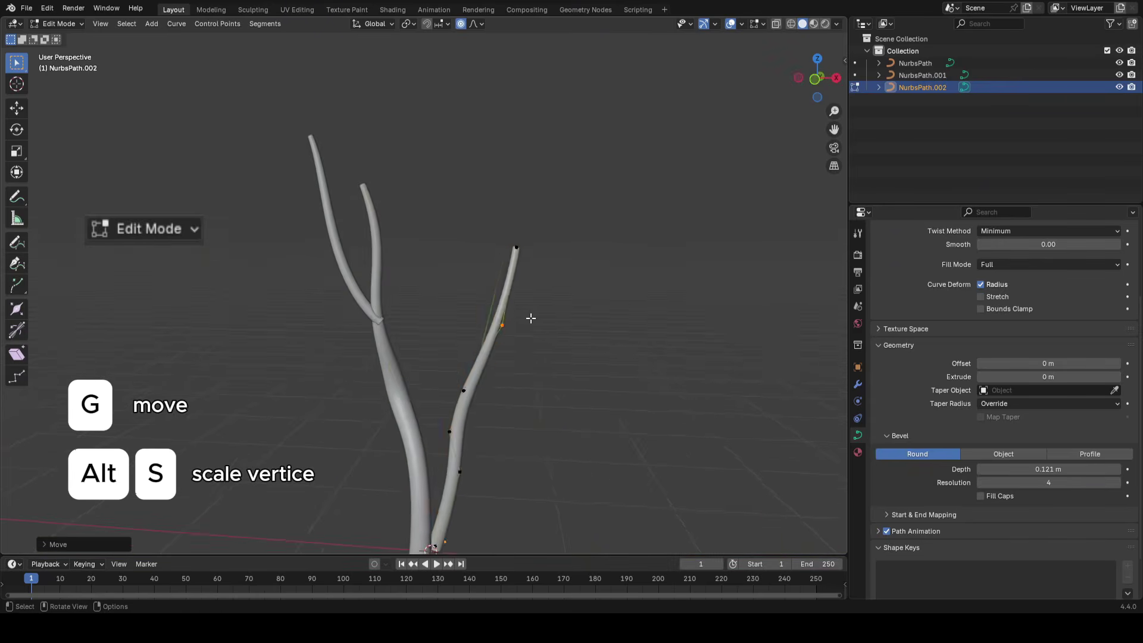
Reduce the radius of the main stem's lower and middle control points to slim the trunk
key(Tab)
click(416, 430)
shift+middle_drag(470, 385, 488, 352)
key(Tab)
key(alt+s)
click(516, 433)
middle_drag(322, 414, 337, 413)
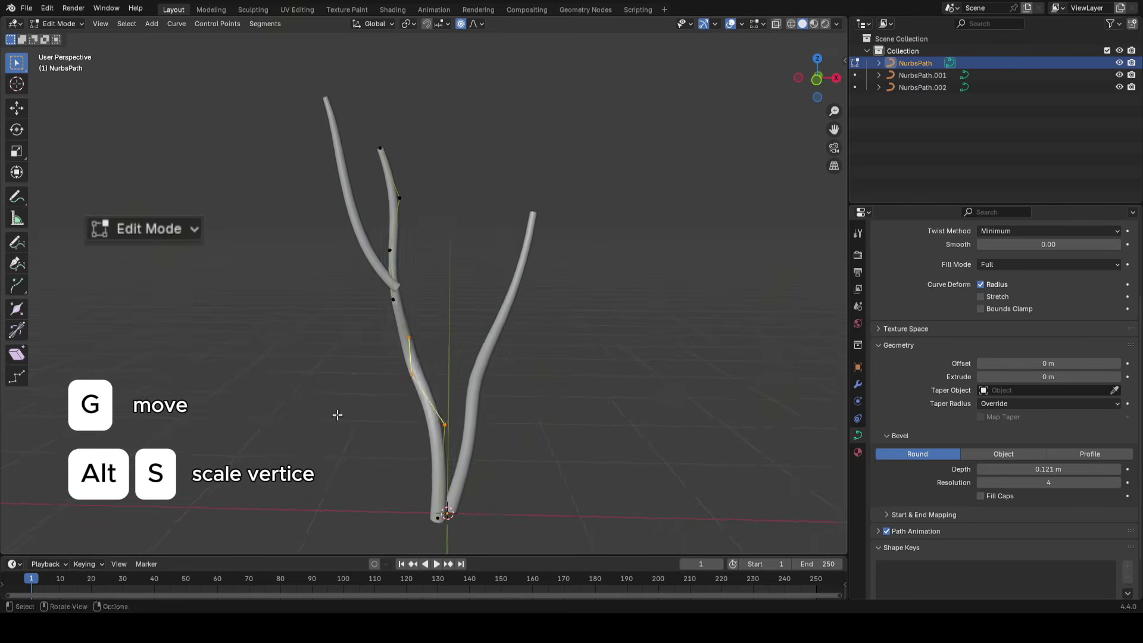
Return to the second stem and shift its upper control points to strengthen the bend below the tip
key(Tab)
middle_drag(534, 356, 469, 324)
click(469, 324)
key(Tab)
middle_drag(568, 326, 474, 472)
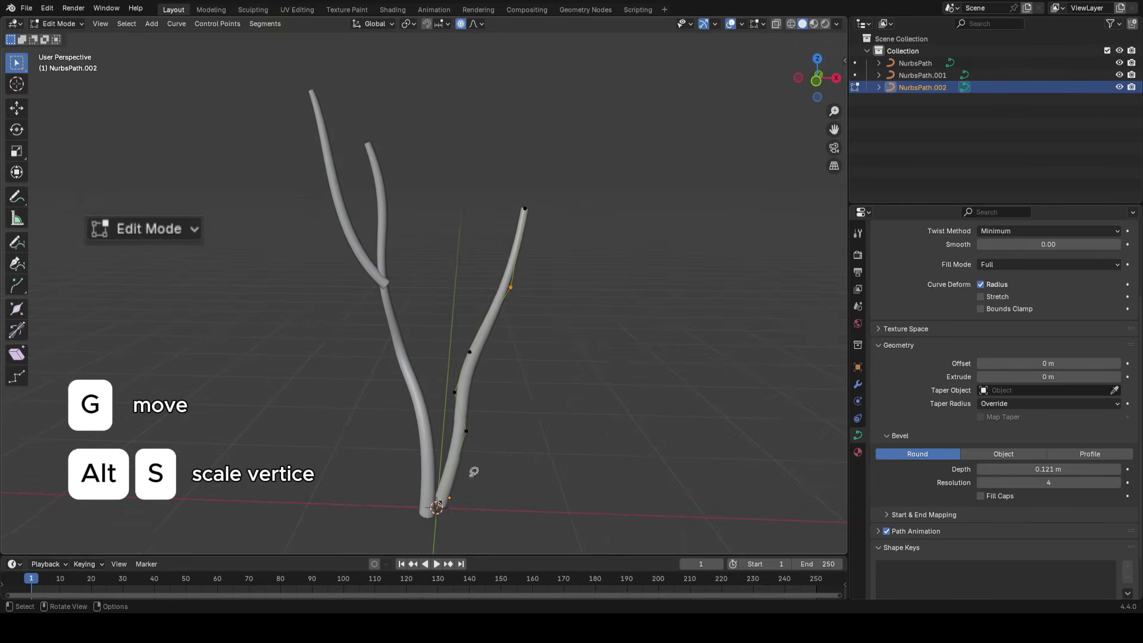
click(551, 217)
middle_drag(551, 217, 527, 309)
key(g)
click(541, 319)
click(500, 357)
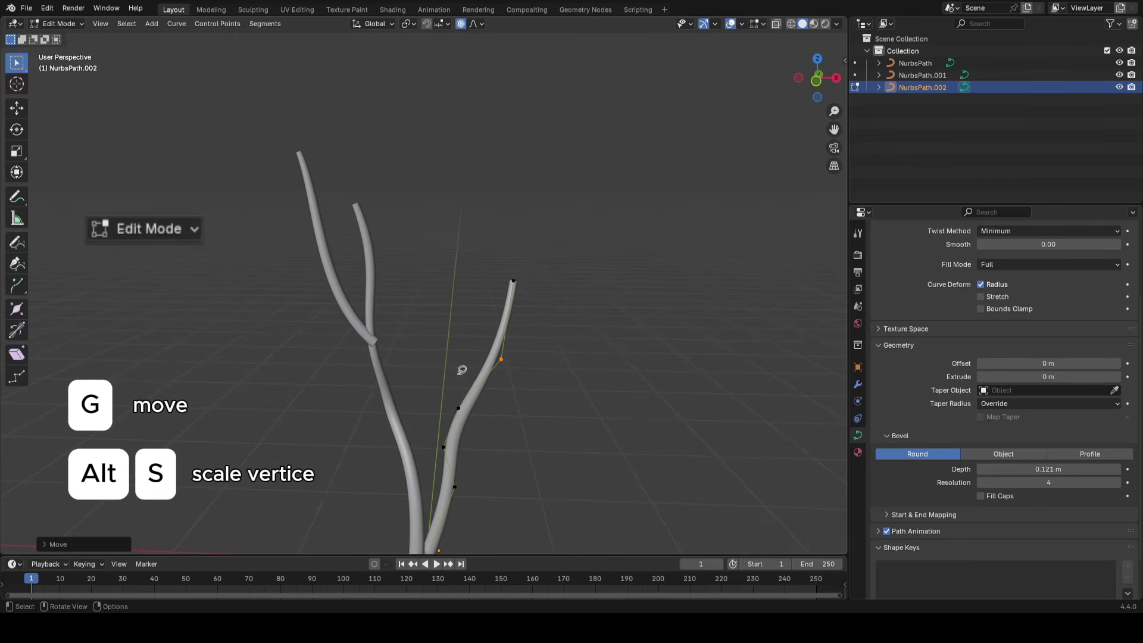
Duplicate the second stem and move the copy horizontally to a spot beside the other stems
scroll(474, 358, down, 1)
key(Tab)
middle_drag(473, 358, 386, 473)
key(shift+d)
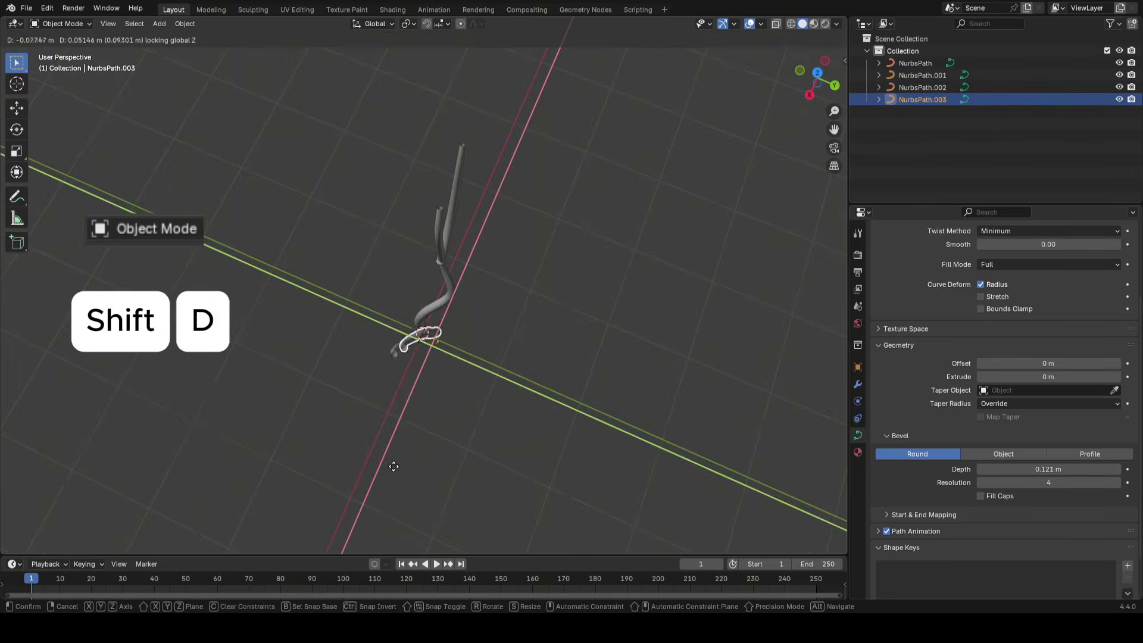
click(419, 449)
Move the upper control points of the third stem to a new position between the other stems
key(Tab)
middle_drag(418, 449, 630, 245)
scroll(630, 245, up, 2)
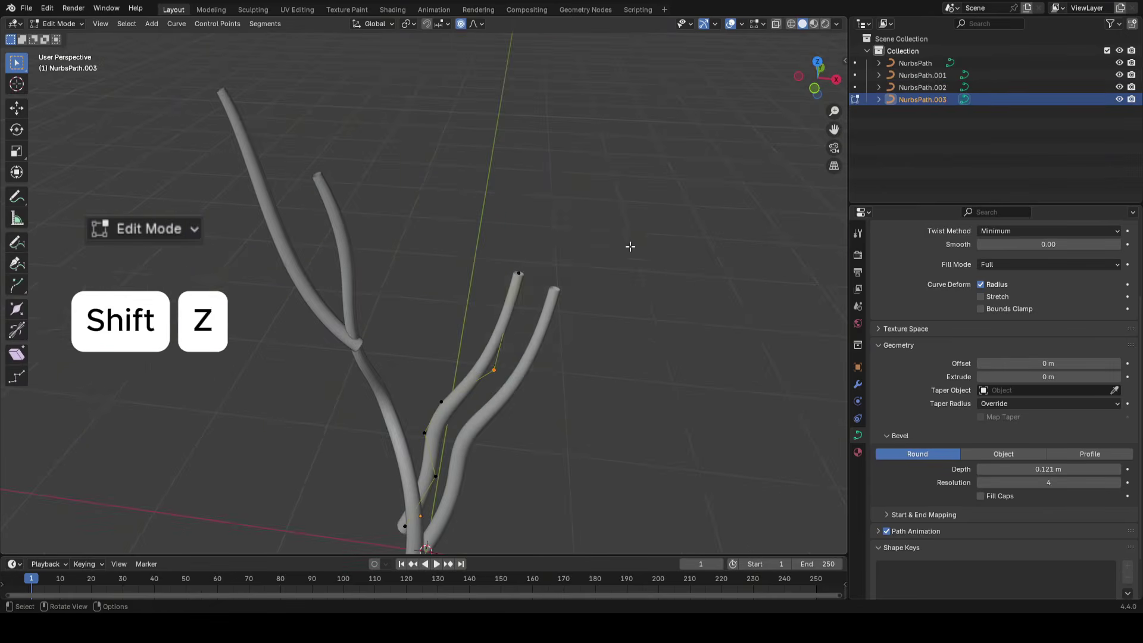
drag(600, 221, 485, 384)
middle_drag(555, 392, 533, 310)
key(g)
click(517, 405)
Bring the third stem's base in to meet the other stems and reposition its upper control points
click(399, 482)
key(g)
click(419, 499)
drag(471, 237, 365, 369)
key(g)
click(431, 338)
Scale the radius of all the third stem's control points to thin it and leave curve editing
scroll(476, 173, up, 1)
middle_drag(481, 169, 474, 158)
key(a)
key(alt+s)
click(596, 305)
key(Tab)
scroll(595, 306, down, 2)
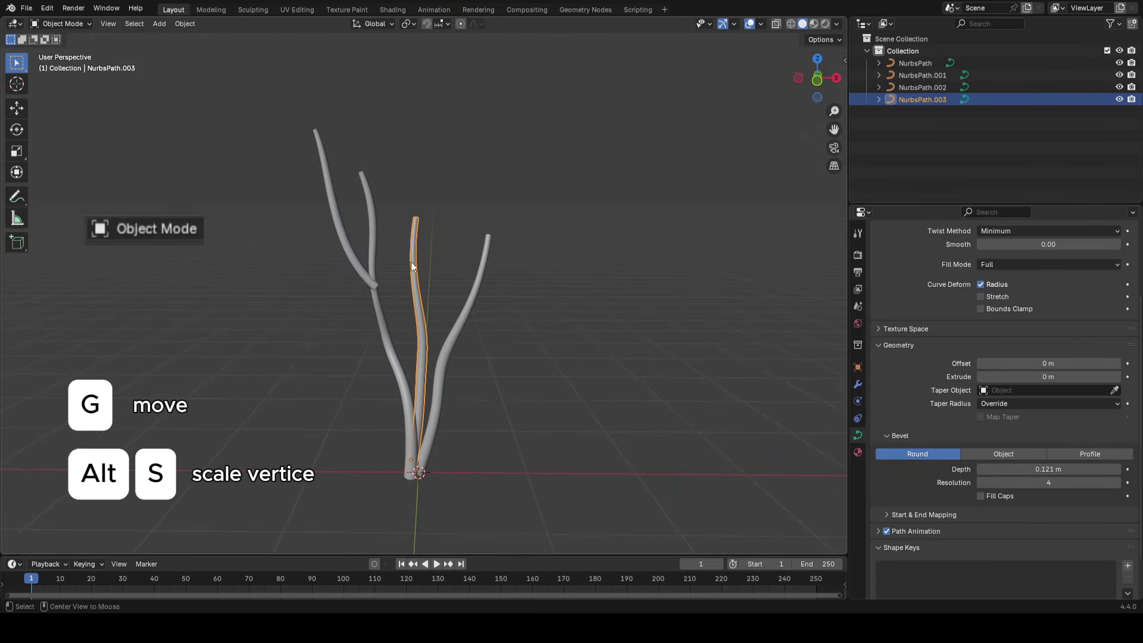
Select the third stem's lower control points and move them in against the other stems
key(Tab)
key(Tab)
middle_drag(459, 441, 632, 322)
key(Tab)
mouse_move(451, 415)
middle_down()
mouse_move(485, 454)
mouse_move(470, 423)
middle_up()
drag(439, 398, 338, 522)
key(g)
click(359, 506)
key(Tab)
Refine the position of the third stem's control points beside the second stem and scale their radius
middle_drag(556, 440, 461, 438)
key(Tab)
scroll(386, 398, up, 1)
scroll(462, 439, down, 1)
key(shift+alt+z)
key(g)
click(483, 534)
scroll(483, 535, up, 1)
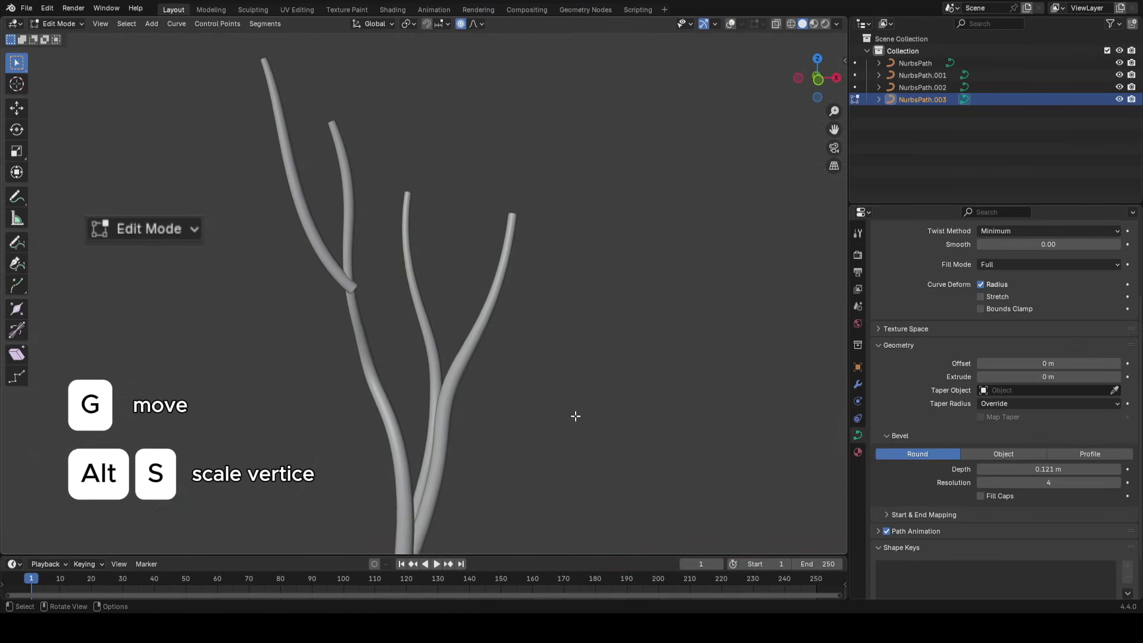
key(alt+s)
click(524, 293)
scroll(523, 293, down, 2)
scroll(523, 296, up, 1)
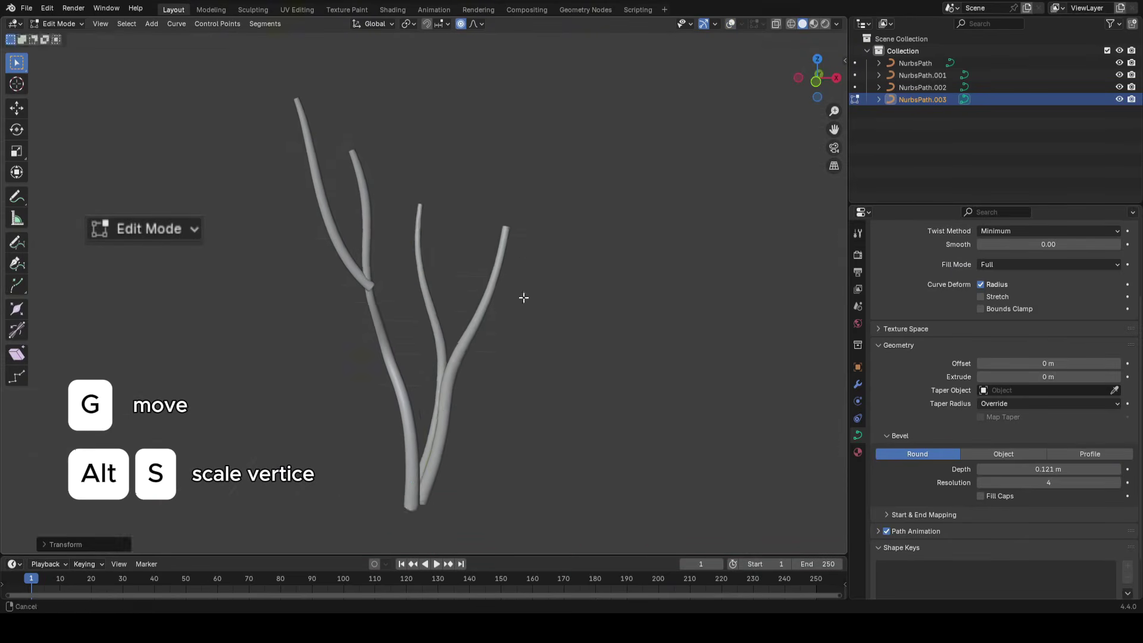
Extrude the third stem upward to lengthen it, reposition its top control point and leave curve editing
shift+middle_drag(523, 296, 550, 344)
key(shift+alt+z)
key(e)
click(541, 316)
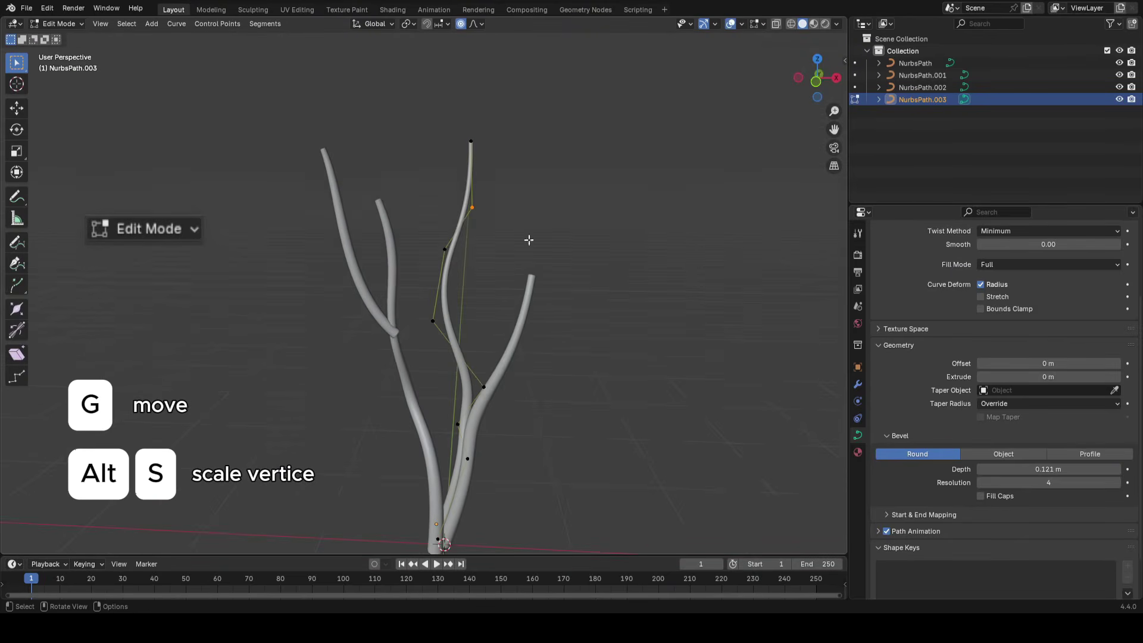
drag(553, 100, 441, 172)
key(g)
click(444, 237)
key(Tab)
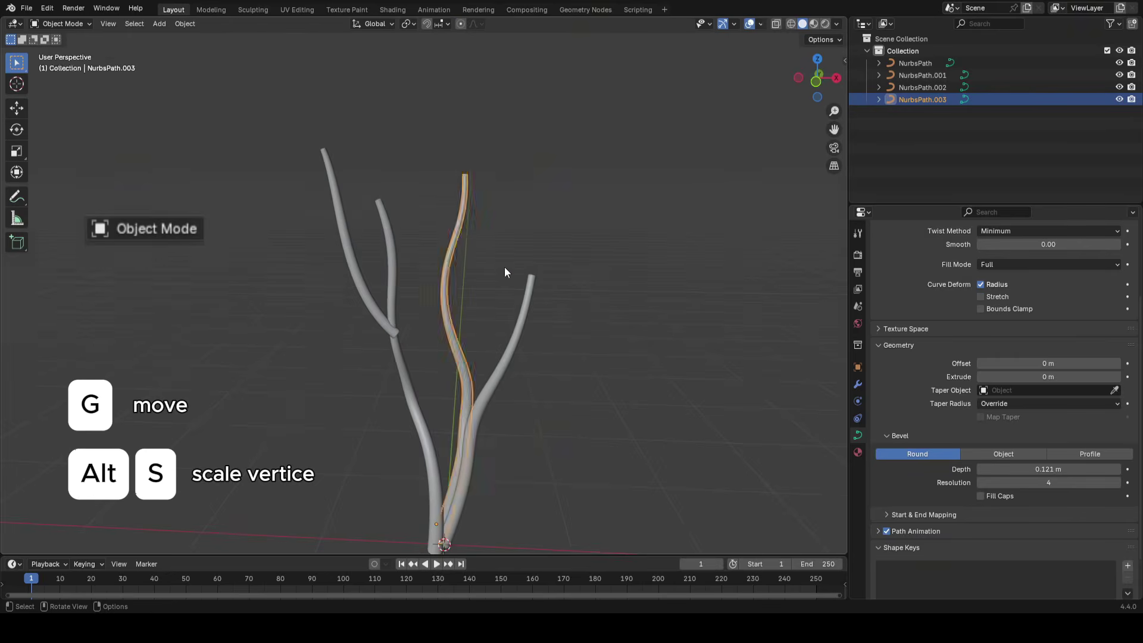
Move the selected control point of the second stem slightly and leave curve editing
click(520, 265)
key(Tab)
key(g)
click(588, 287)
key(Tab)
Shift the third stem's upper control points slightly to refine the curve of its tip
click(452, 225)
key(Tab)
drag(516, 126, 408, 245)
key(g)
click(528, 199)
key(Tab)
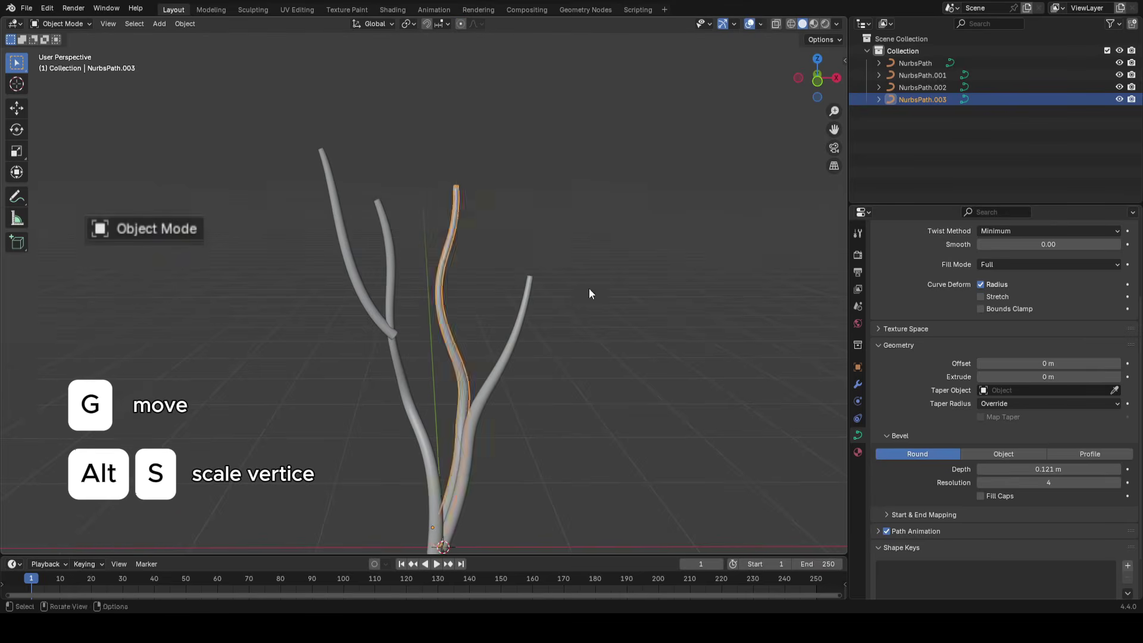
ctrl+middle_drag(564, 284, 558, 274)
scroll(558, 273, down, 1)
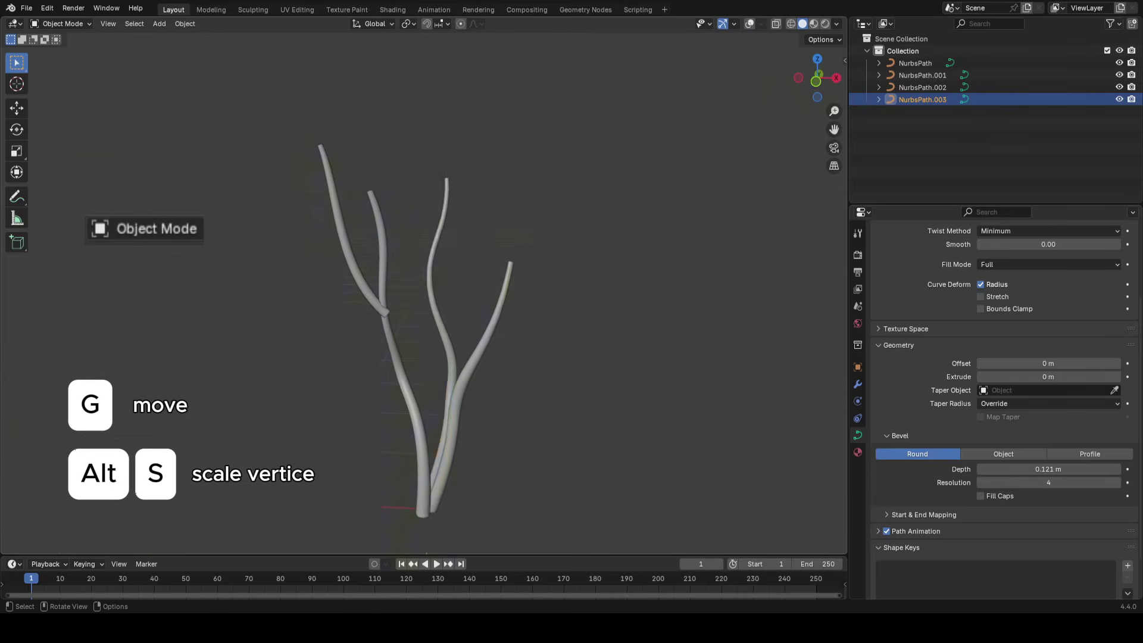
Try extruding the second stem, undo the extrusion and adjust its selected control point instead
key(alt+shift+z)
click(467, 381)
key(Tab)
key(e)
click(548, 482)
key(ctrl+z)
key(g)
click(568, 419)
key(Tab)
click(425, 490)
key(Tab)
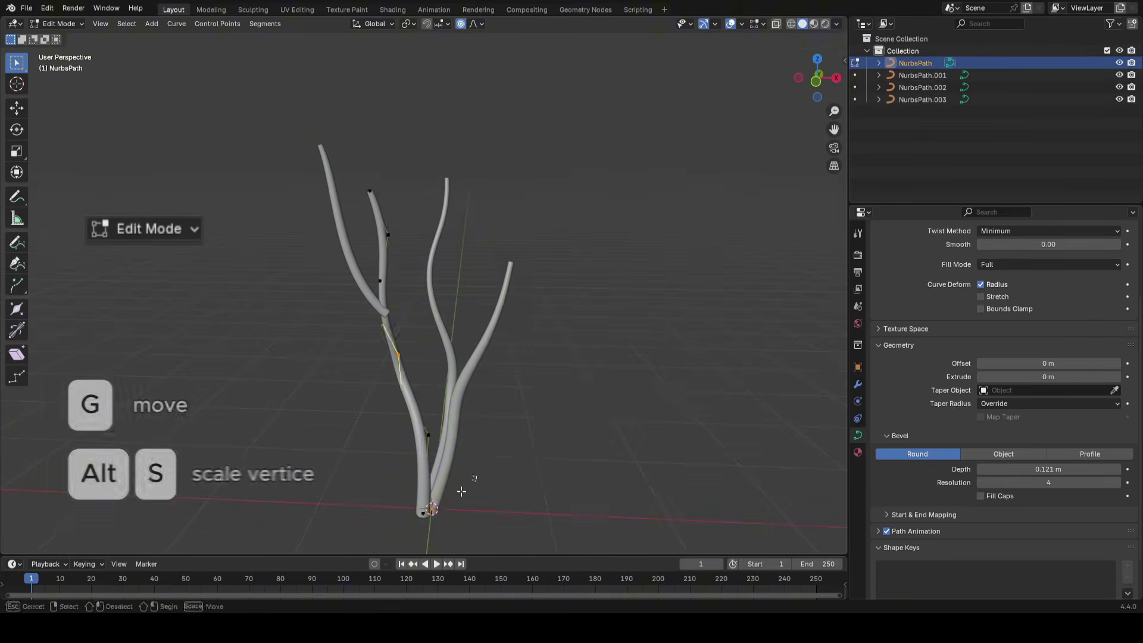
key(Tab)
key(alt+shift+z)
ctrl+middle_drag(552, 417, 552, 405)
Move the side branch's base onto the main stem and scale its radius to blend the joint
click(364, 297)
key(Tab)
key(g)
click(399, 341)
middle_drag(399, 341, 572, 342)
key(alt+s)
click(553, 367)
key(alt+s)
click(564, 341)
shift+middle_drag(456, 374, 513, 322)
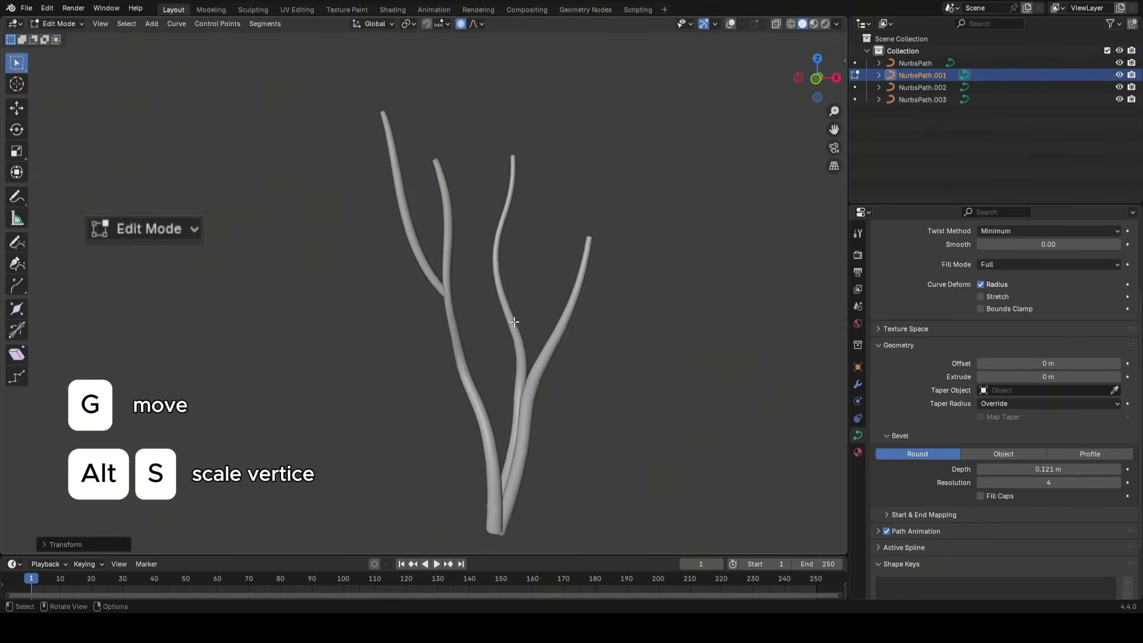
Fine-tune the radius and position of the side branch's base where it joins the main stem
key(alt+shift+z)
scroll(513, 322, up, 5)
key(alt+s)
click(625, 330)
key(g)
click(622, 346)
middle_drag(621, 346, 577, 288)
scroll(382, 349, down, 5)
key(g)
click(442, 352)
key(Tab)
key(alt+shift+z)
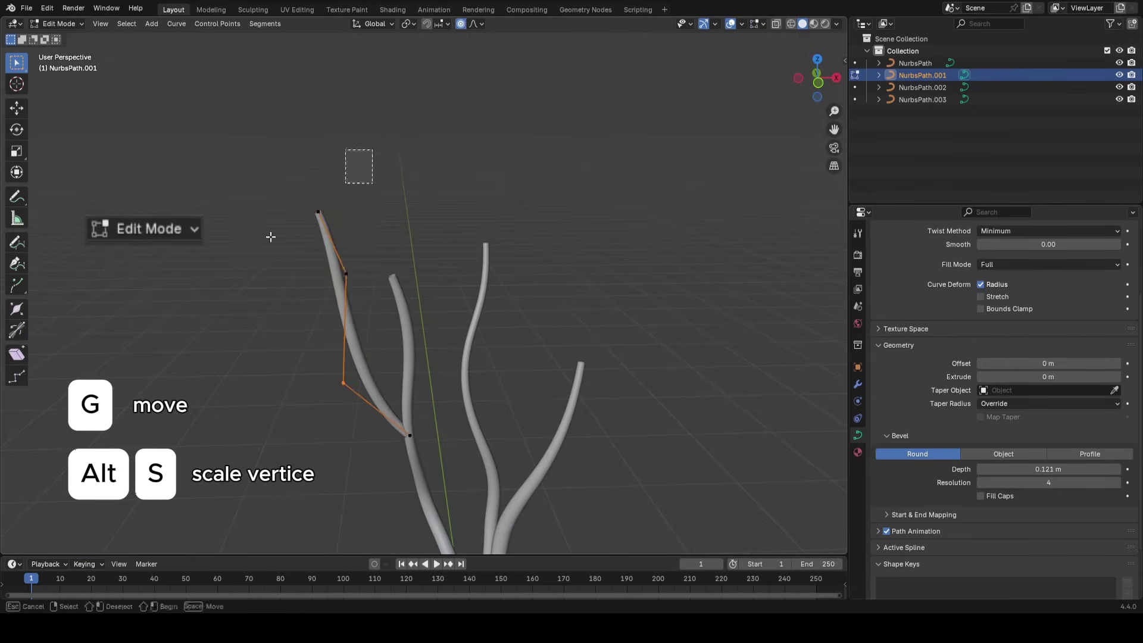
Thin the tips of the side branch and the main stem by scaling their control point radius
key(alt+s)
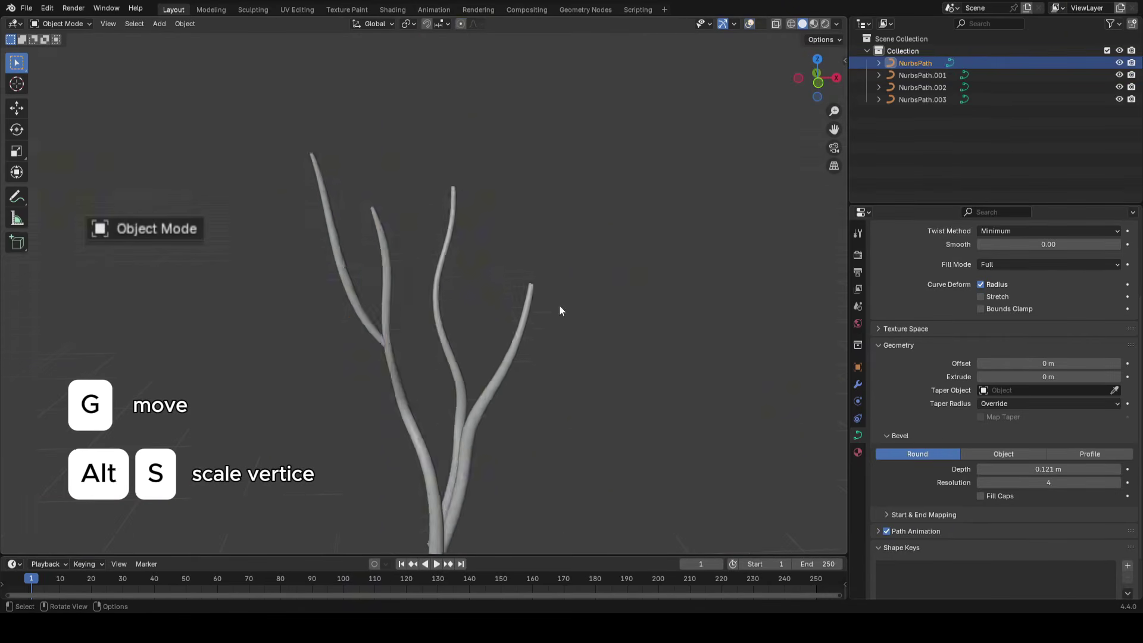
middle_drag(558, 304, 543, 306)
key(shift+alt+z)
Edit the second and third stems together and adjust their upper control points
click(441, 256)
shift+click(515, 305)
key(Tab)
drag(579, 164, 359, 372)
key(g)
click(631, 385)
drag(502, 146, 356, 347)
key(Tab)
Edit the main stem and its side branch together and adjust their upper control points
click(388, 334)
shift+click(349, 262)
key(Tab)
drag(413, 125, 300, 321)
key(g)
key(Tab)
key(shift+alt+z)
key(shift+alt+z)
Make a further adjustment to a wider selection of control points on the main stem and side branch
click(349, 246)
shift+click(383, 226)
key(Tab)
drag(422, 110, 184, 352)
key(g)
click(181, 355)
key(Tab)
Inspect the side branch's tip and the whole plant with and without overlays, and clear the selection
shift+middle_drag(447, 284, 436, 313)
click(327, 256)
key(Tab)
click(311, 178)
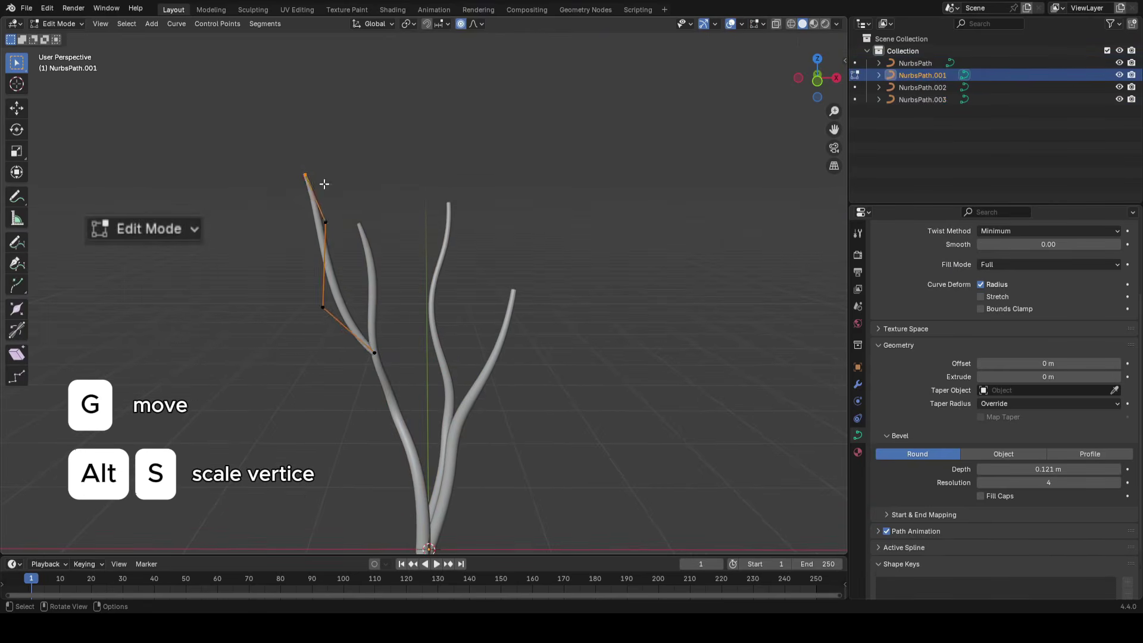
key(Tab)
key(shift+alt+z)
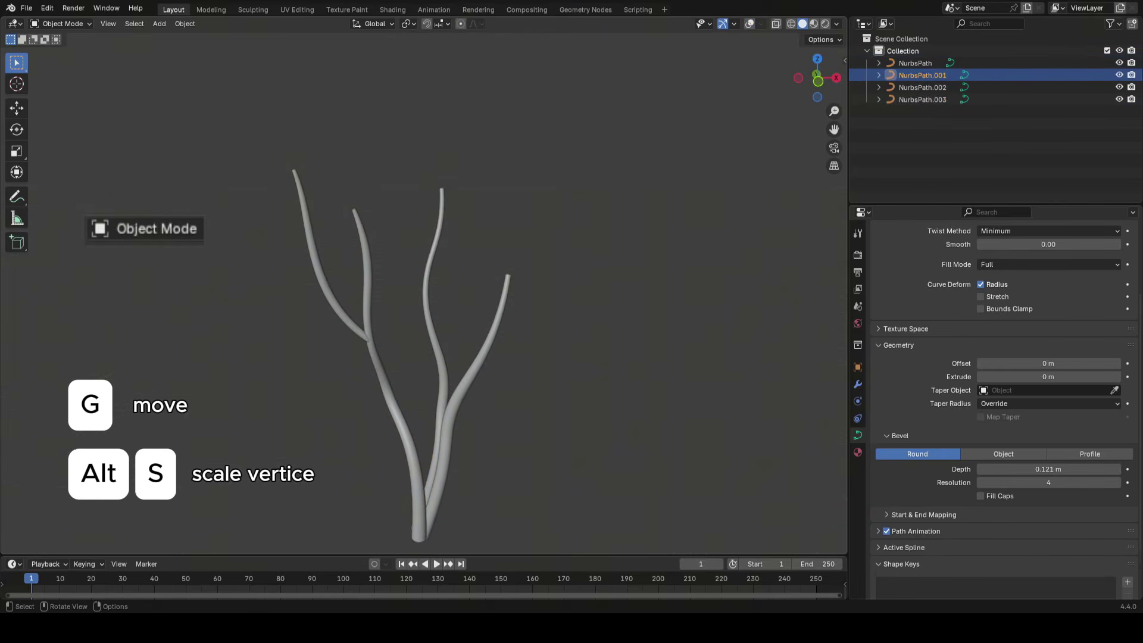
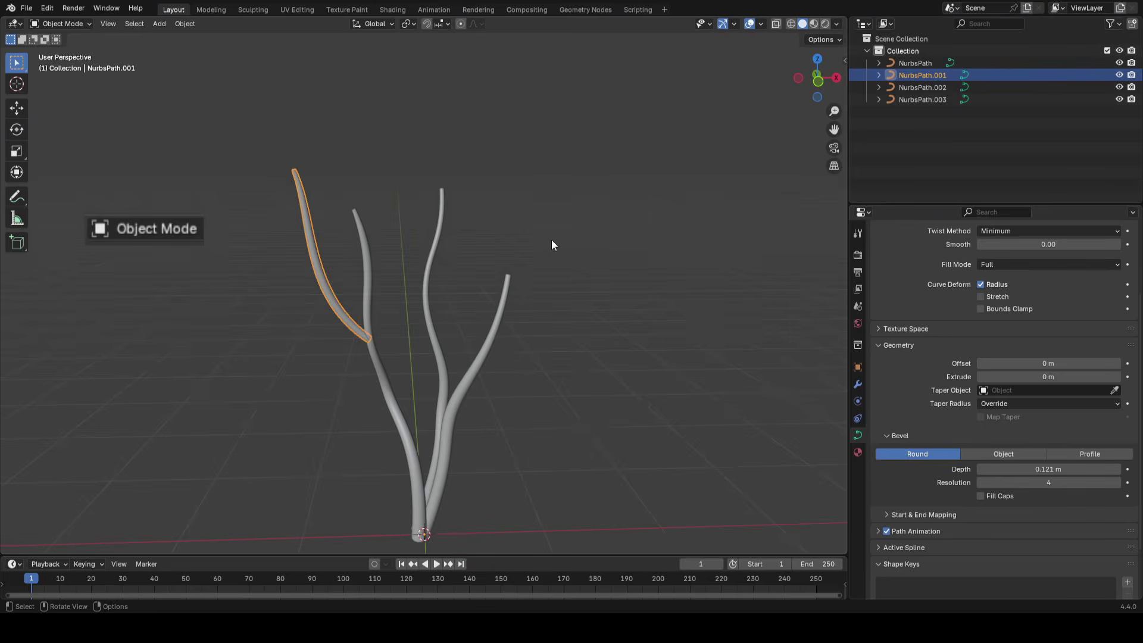
key(shift+alt+z)
key(shift+alt+z)
middle_drag(587, 262, 590, 279)
click(590, 286)
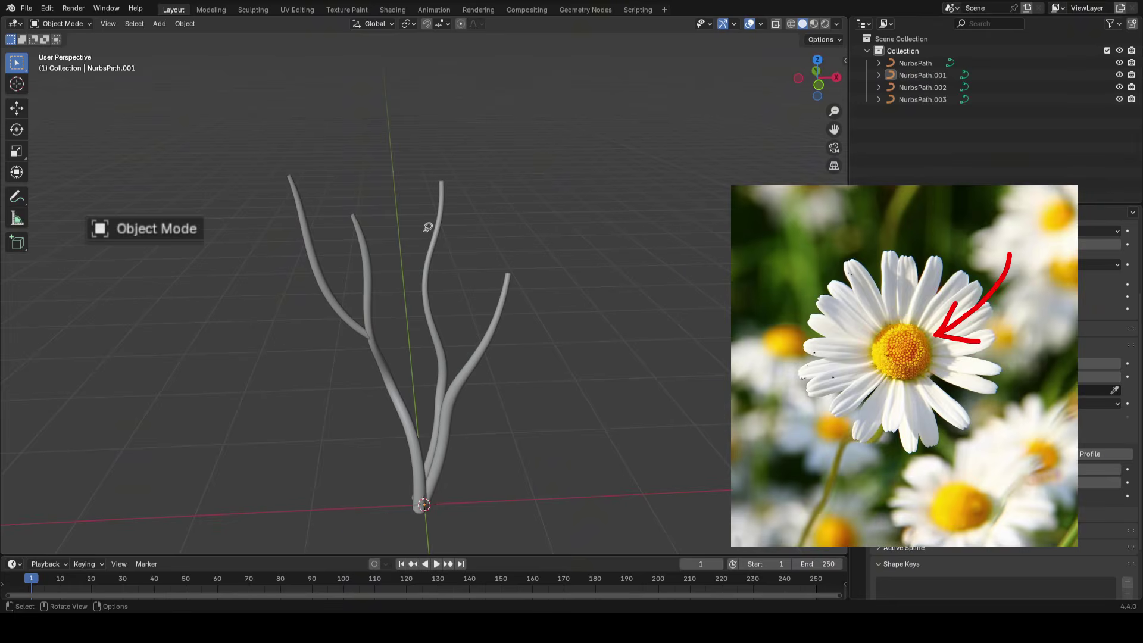
Add a UV sphere with 24 segments and 10 rings for the flower centre
key(shift+a)
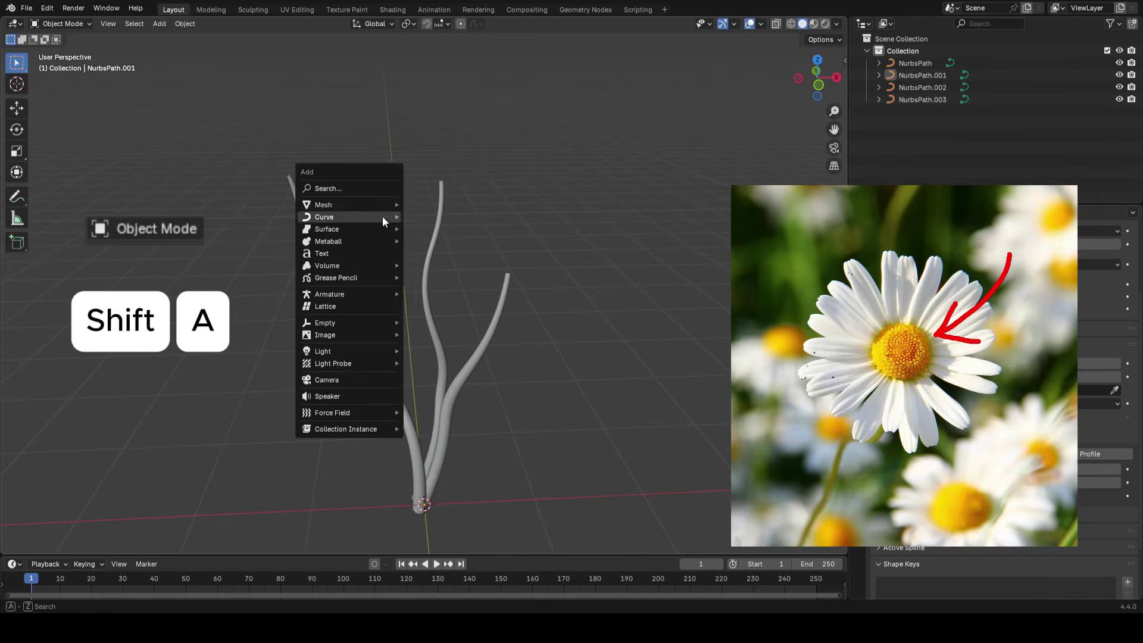
mouse_move(351, 208)
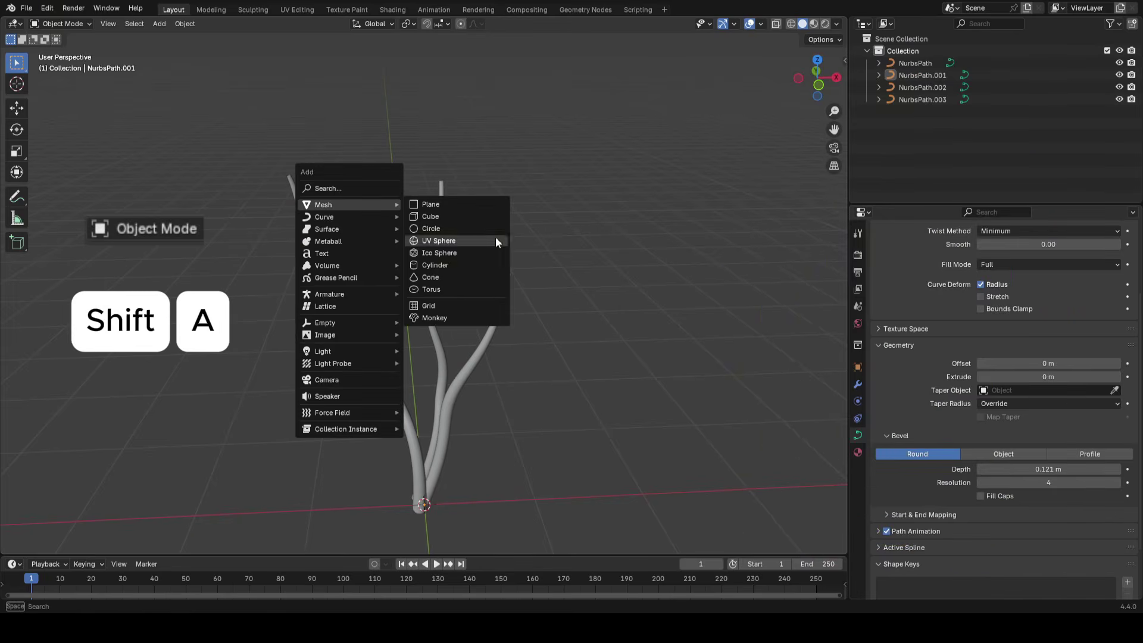
click(495, 239)
scroll(435, 296, down, 1)
key(KP_Decimal)
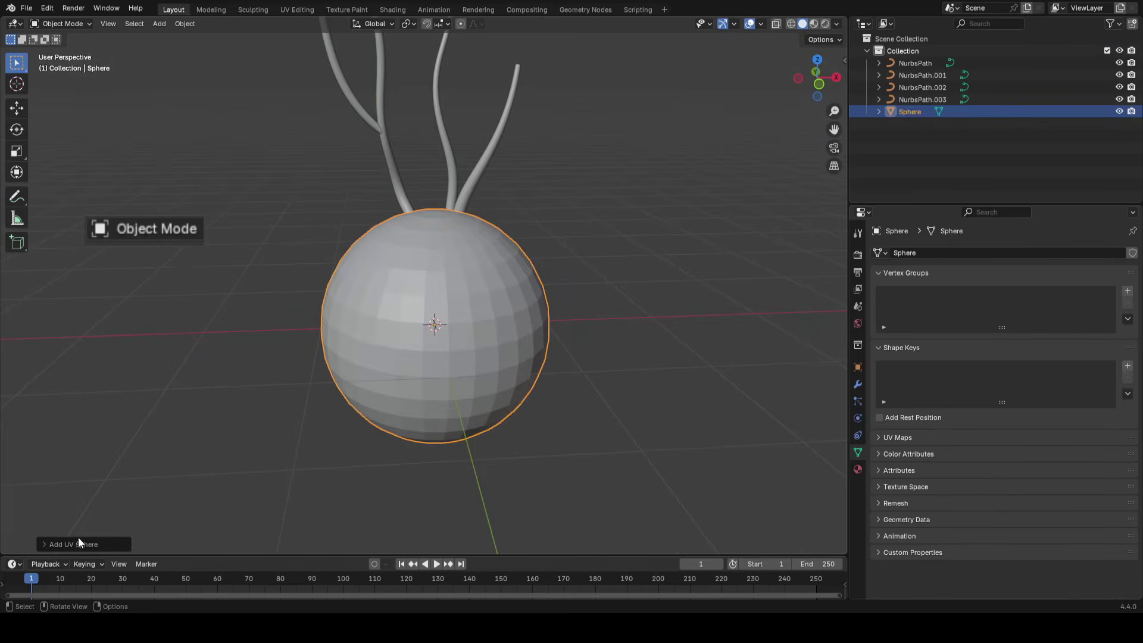
click(81, 541)
drag(152, 411, 142, 411)
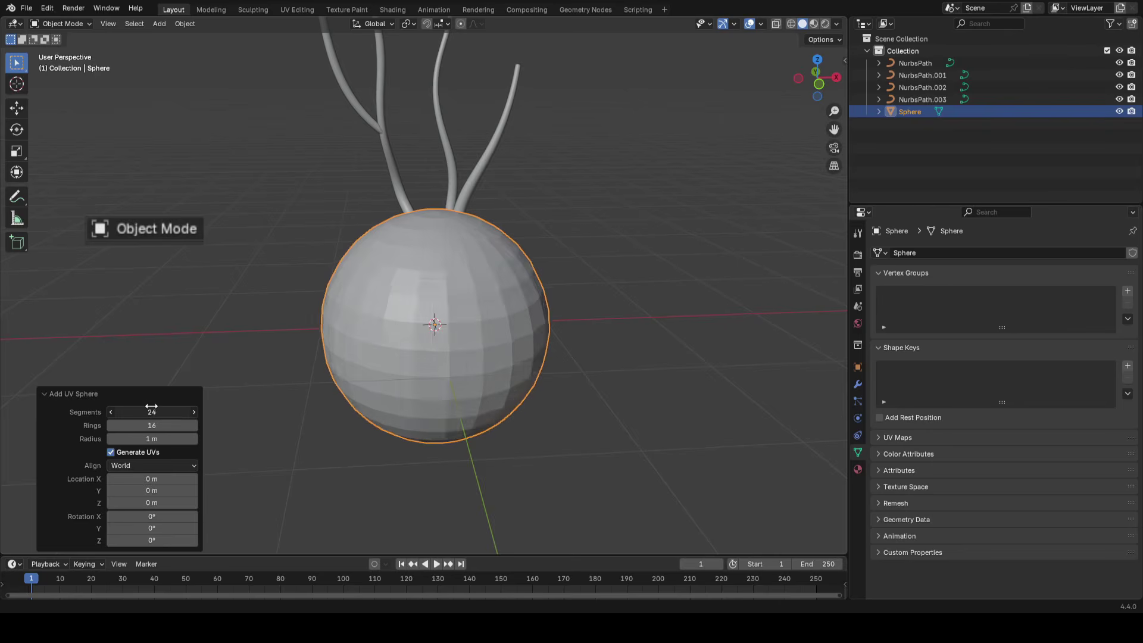
drag(152, 425, 147, 423)
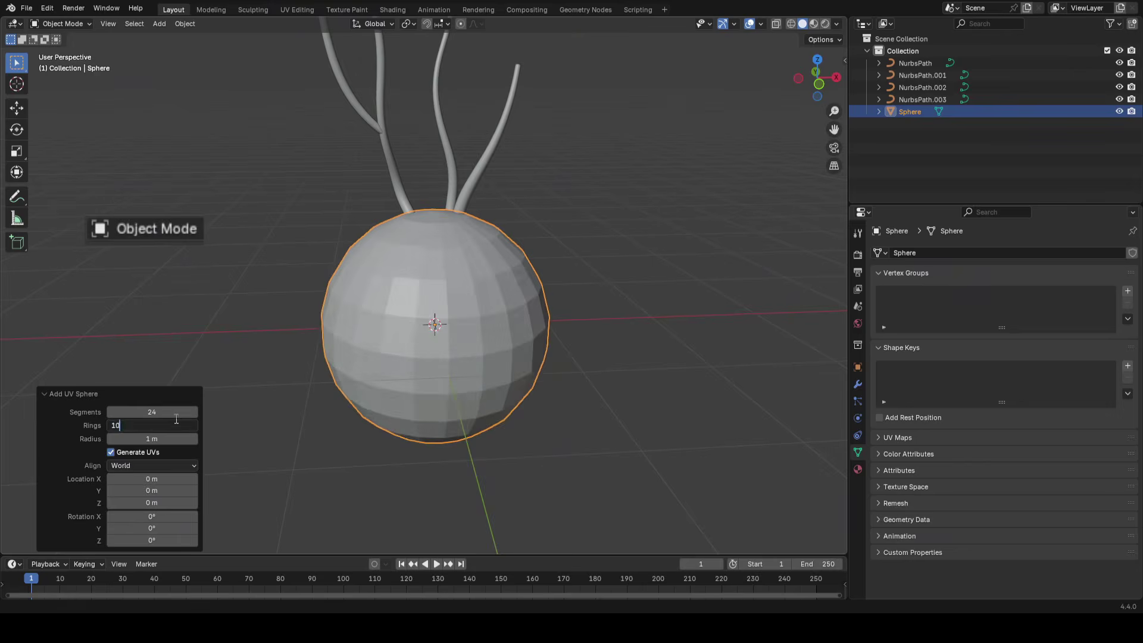
key(Return)
Flatten the sphere by scaling it down along the Z axis
middle_drag(535, 297, 537, 324)
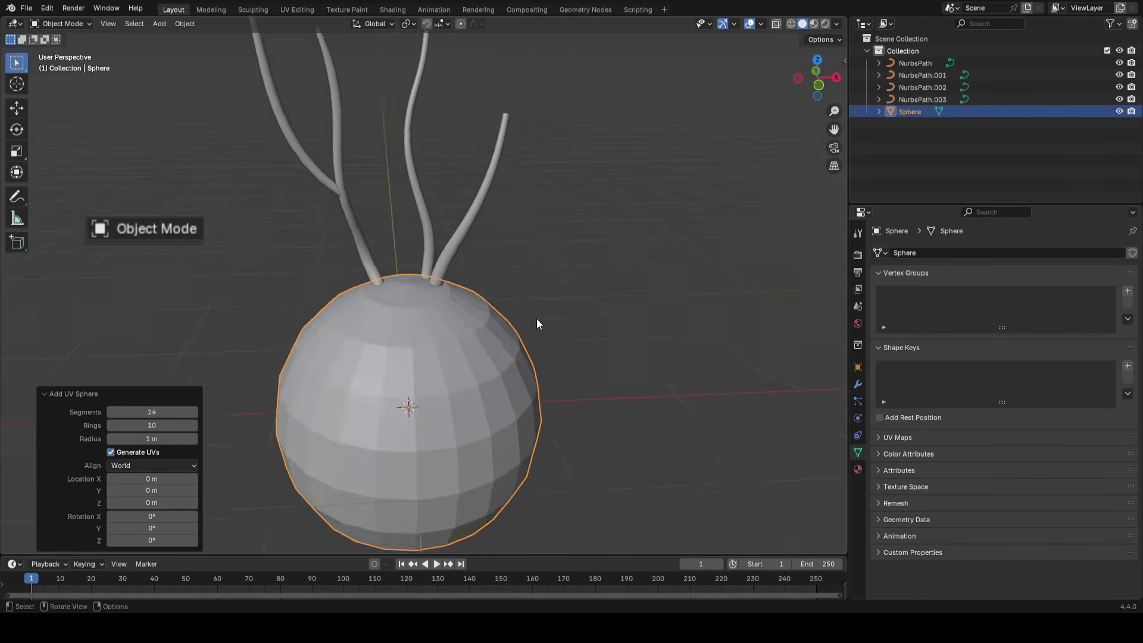
scroll(570, 355, down, 3)
key(s)
key(z)
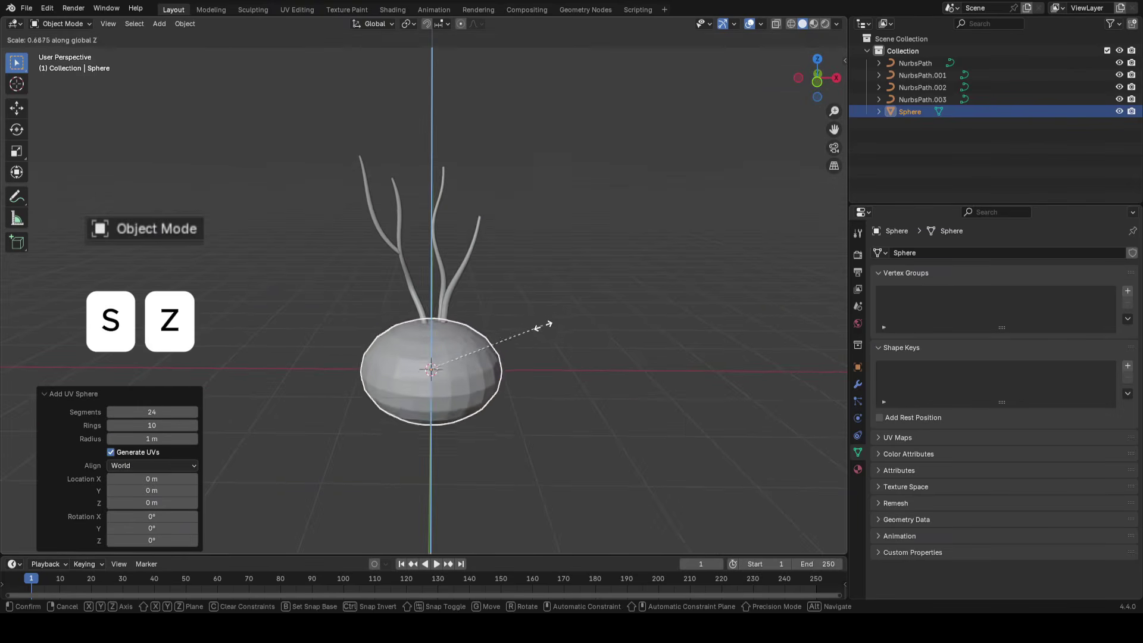
click(500, 348)
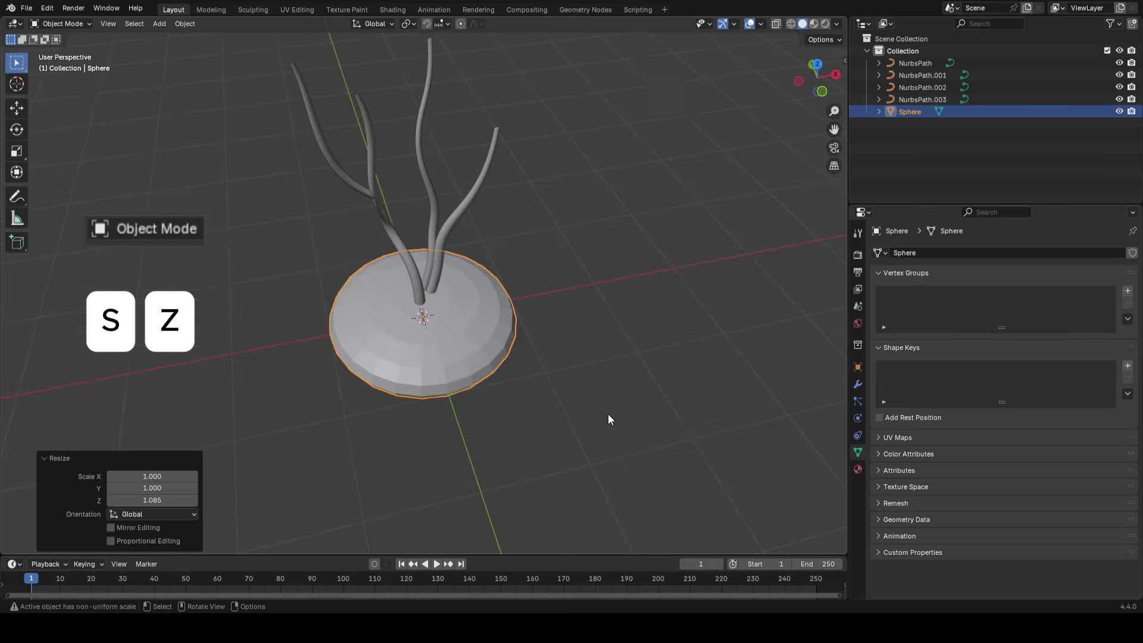
middle_drag(607, 416, 642, 340)
key(s)
key(z)
click(627, 269)
Scale the flattened sphere down uniformly and move it about -1.418 m along Y, clear of the stems
key(s)
click(501, 309)
key(s)
click(518, 307)
key(g)
key(y)
click(499, 399)
key(KP_Decimal)
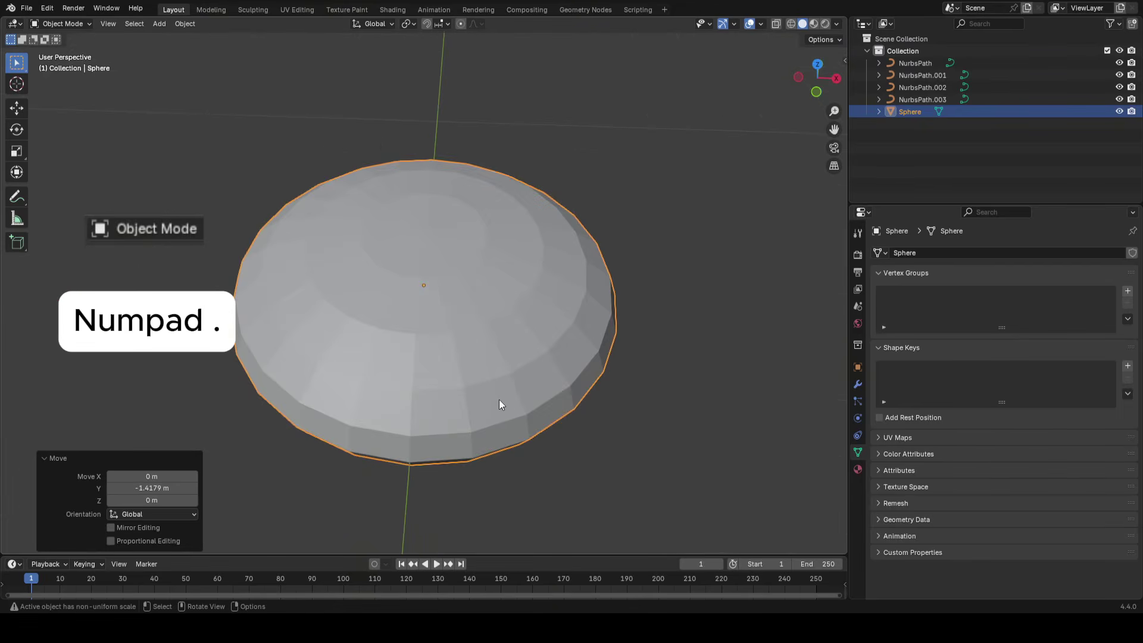
shift+middle_drag(533, 197, 596, 318)
scroll(554, 309, down, 5)
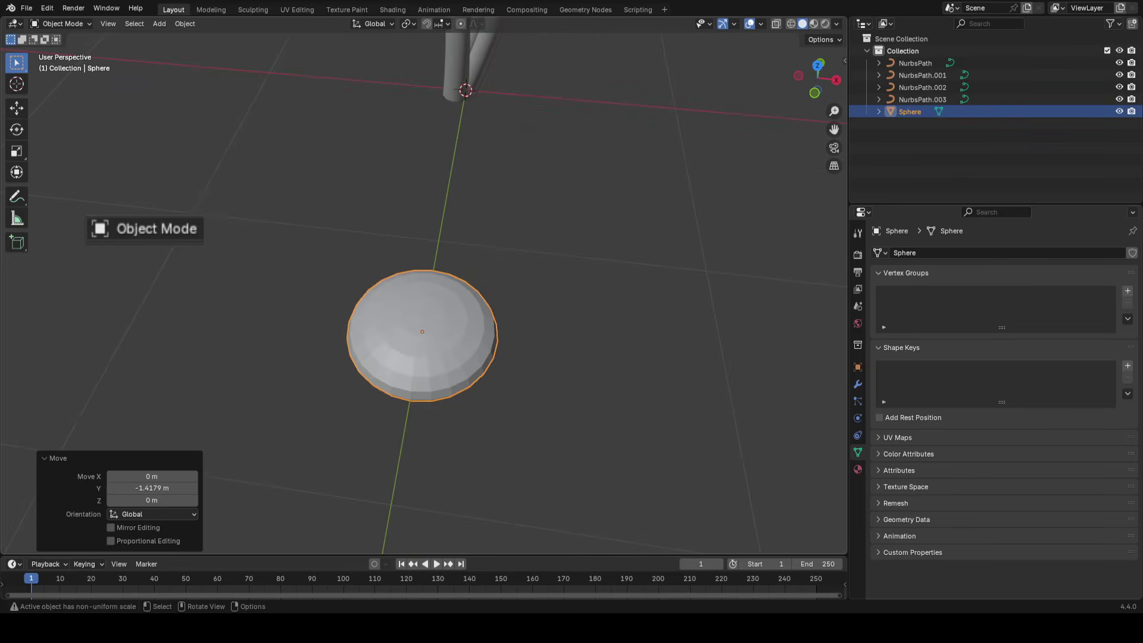
middle_drag(494, 238, 504, 287)
key(shift+a)
mouse_move(504, 291)
scroll(568, 258, up, 1)
shift+middle_drag(443, 229, 437, 274)
key(shift+s)
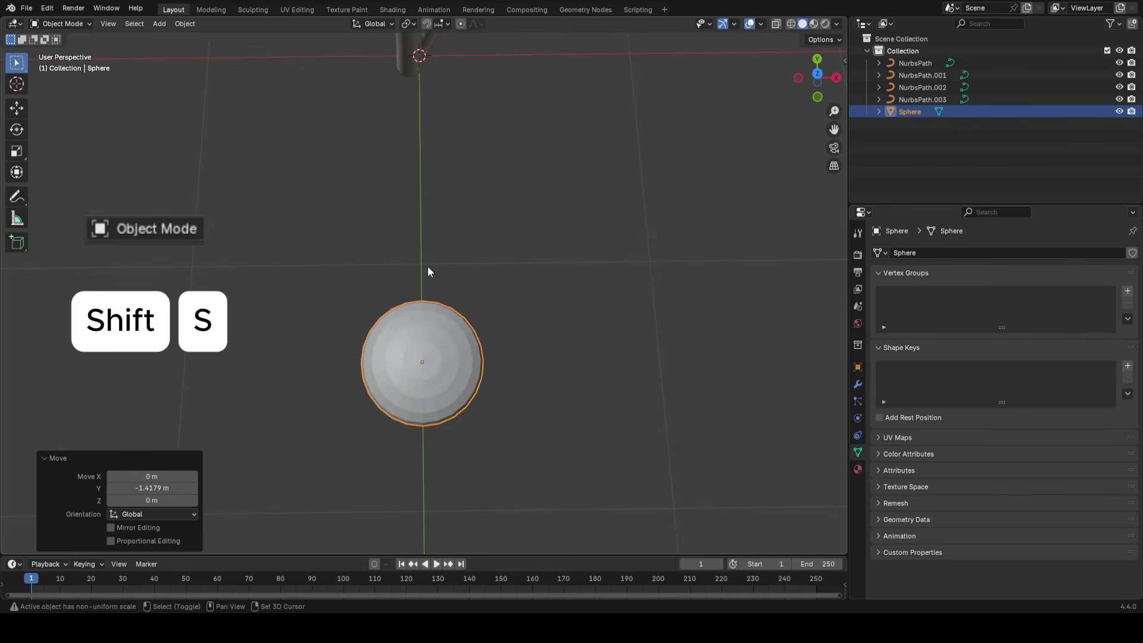
key(Escape)
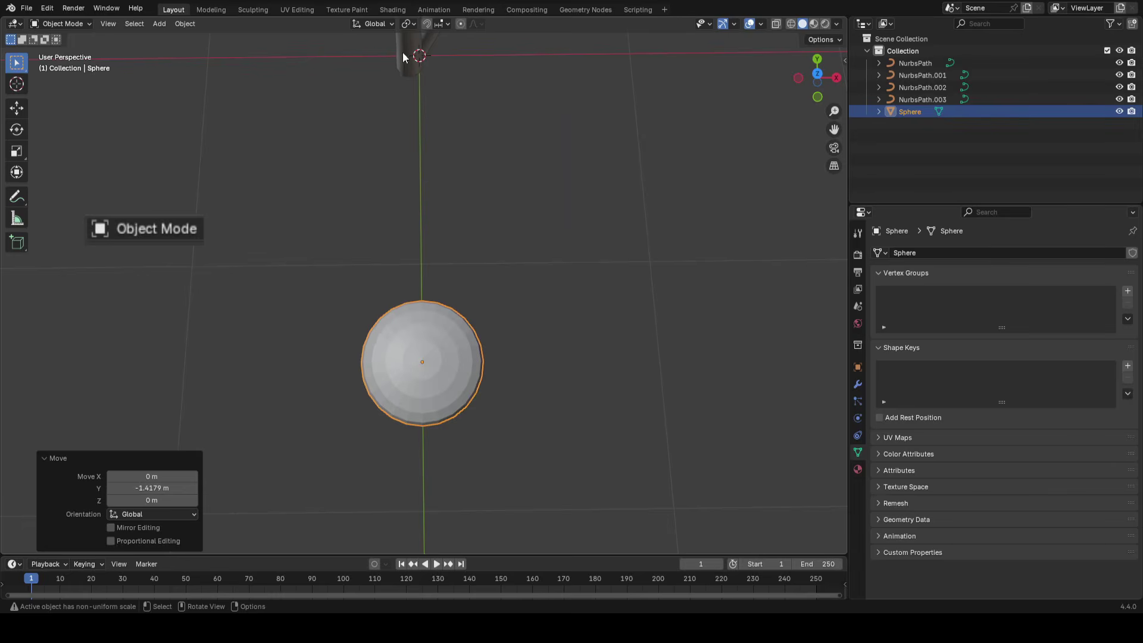
key(shift+s)
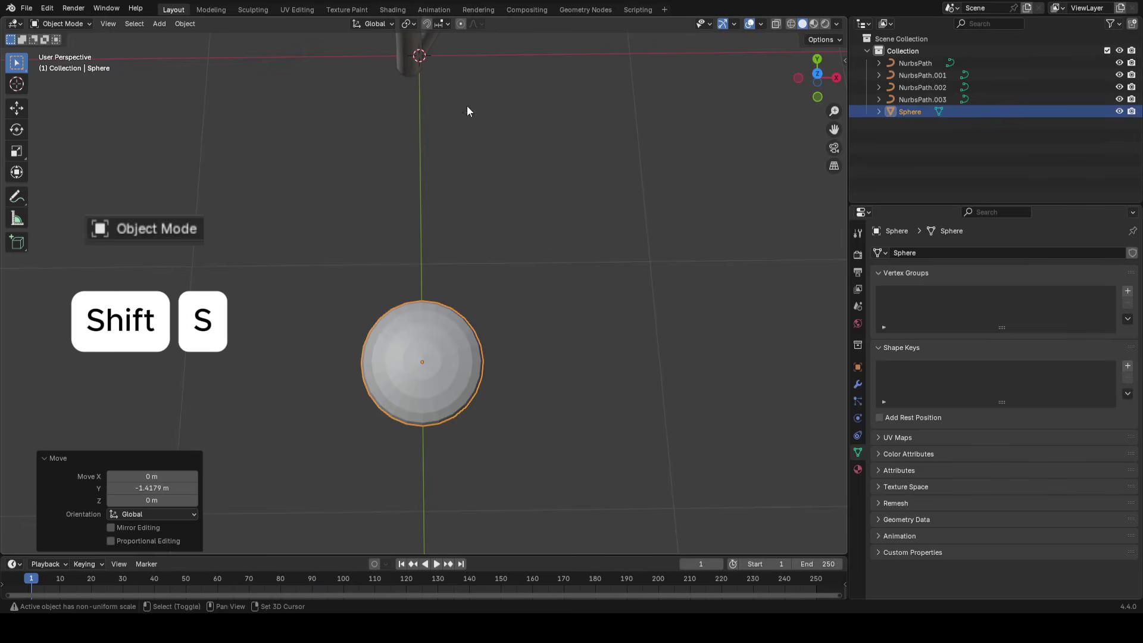
key(Escape)
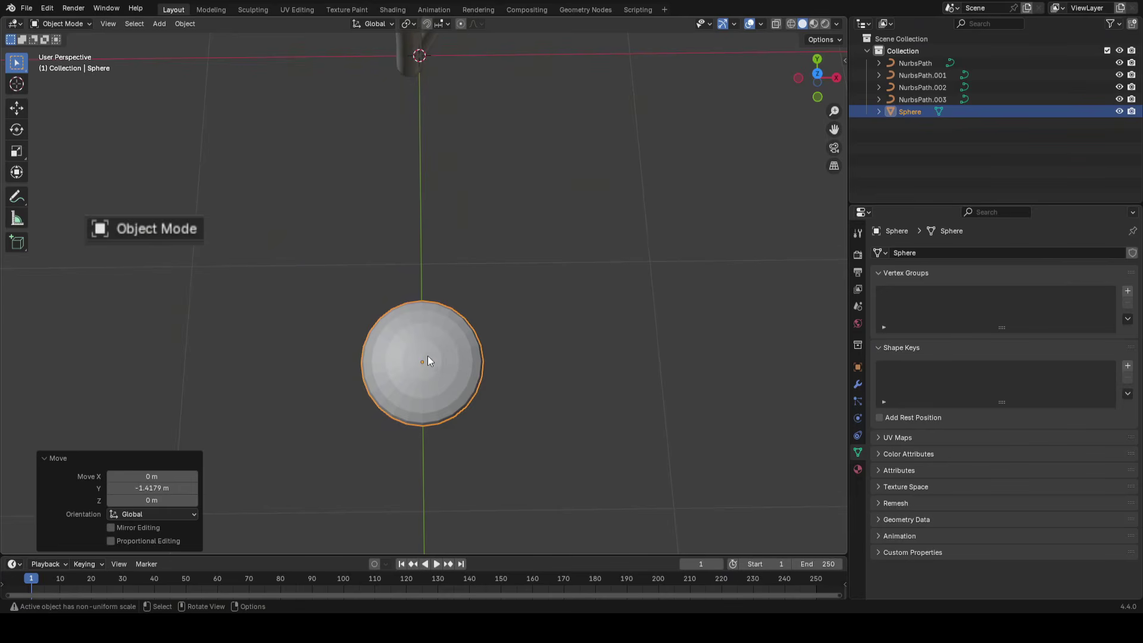
Snap the 3D cursor to the flattened sphere's centre and frame the sphere
scroll(427, 356, up, 4)
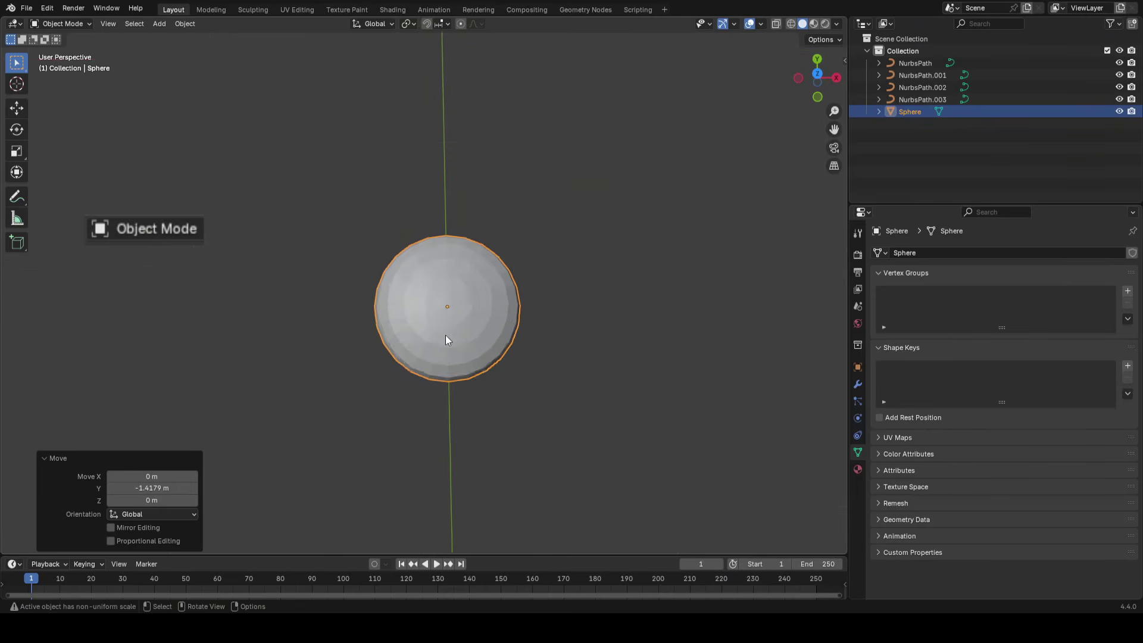
click(473, 299)
scroll(452, 275, down, 5)
shift+middle_drag(445, 269, 407, 340)
shift+middle_drag(460, 190, 470, 190)
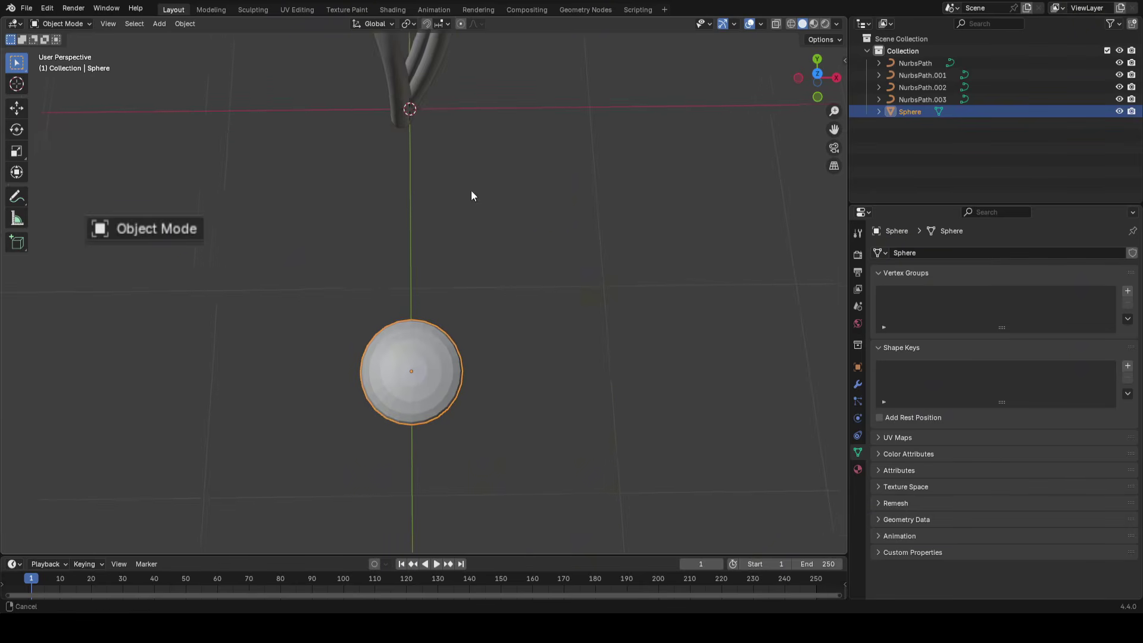
scroll(471, 208, up, 1)
key(shift+s)
click(469, 297)
key(KP_Decimal)
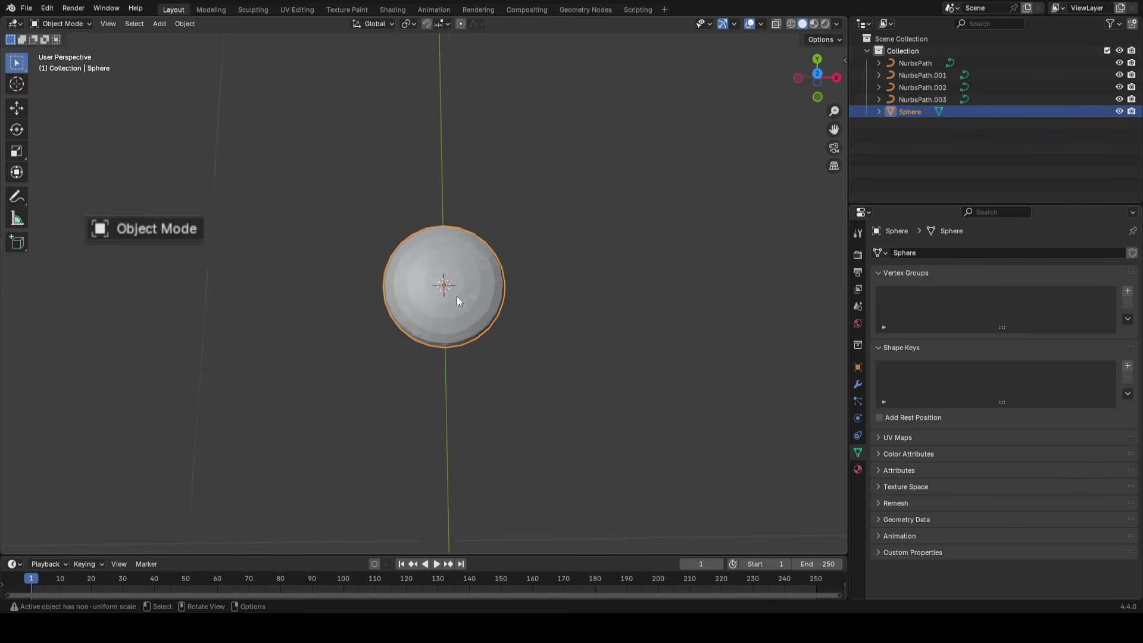
Add a plane at the flattened sphere's centre and scale it down to start a petal
shift+middle_drag(563, 247, 523, 302)
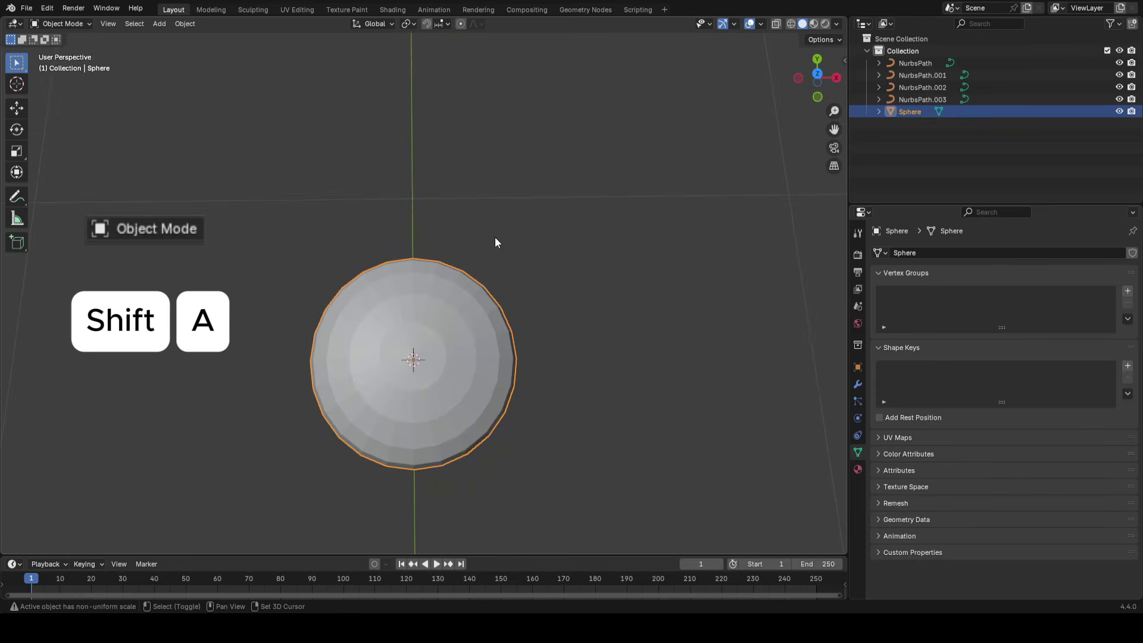
key(shift+a)
mouse_move(494, 237)
click(543, 237)
key(s)
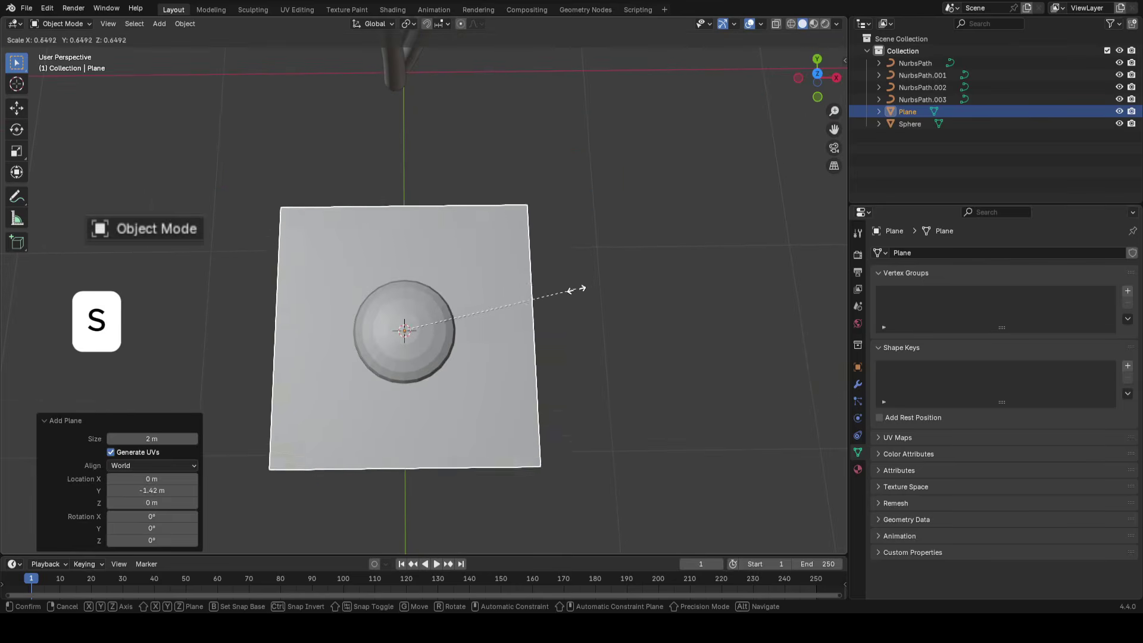
click(509, 289)
key(s)
click(498, 294)
Move the plane about 0.877 m along X, clear of the sphere, and adjust its overall size
key(g)
key(x)
click(673, 294)
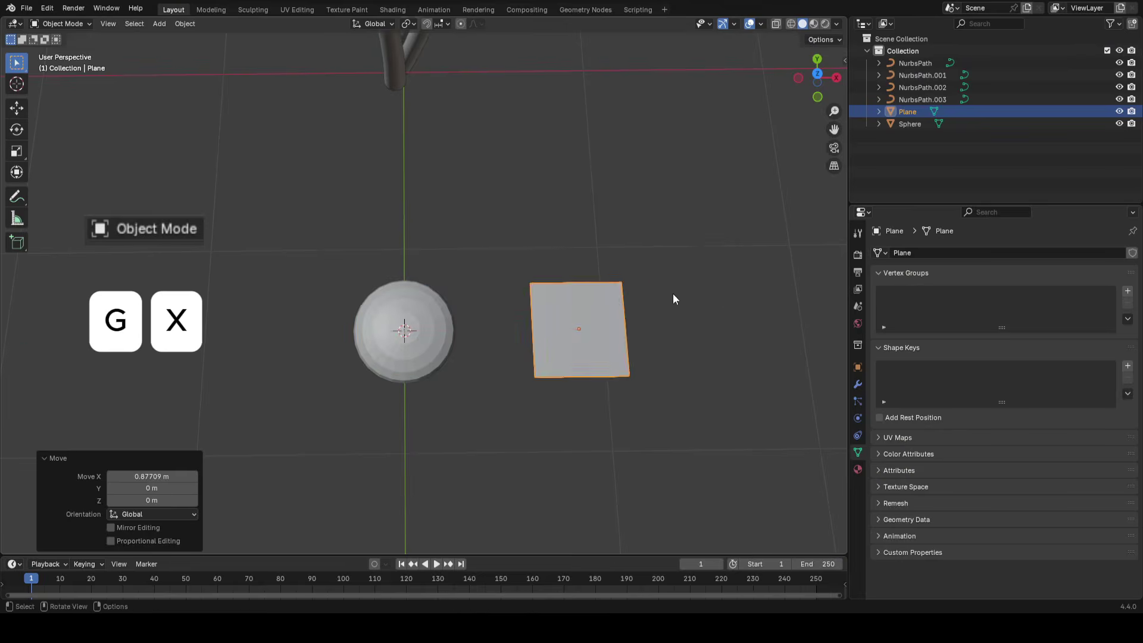
shift+middle_drag(717, 282, 629, 317)
key(s)
click(610, 310)
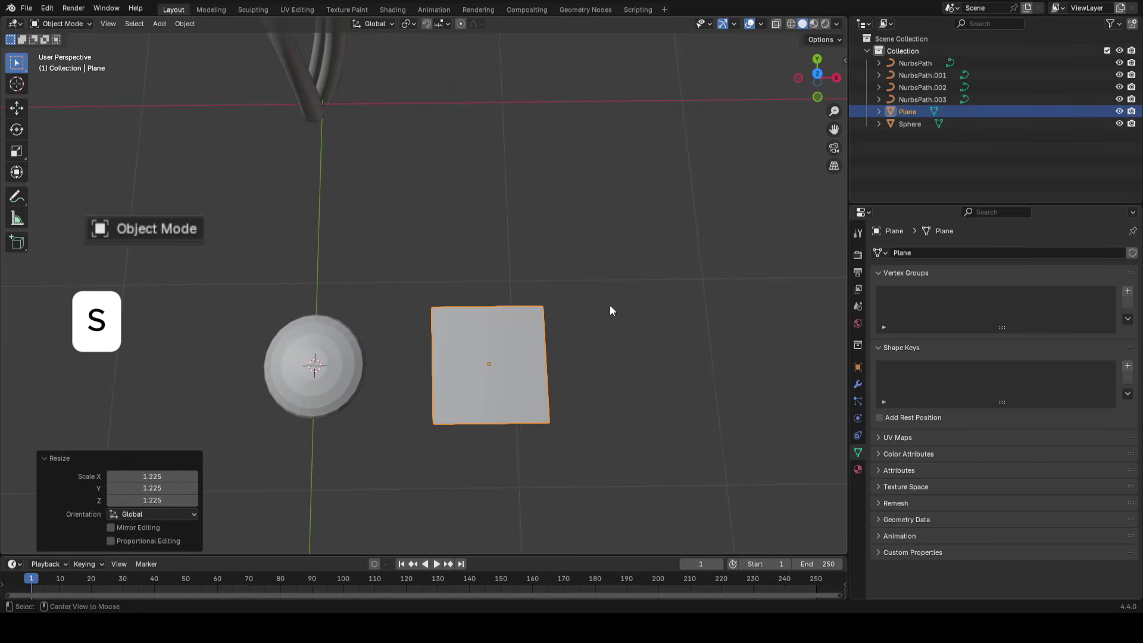
key(Tab)
key(Tab)
key(s)
click(631, 328)
shift+middle_drag(630, 329, 597, 316)
In Edit Mode with edge selection, extrude the plane's sphere-side edge along X towards the sphere
key(Tab)
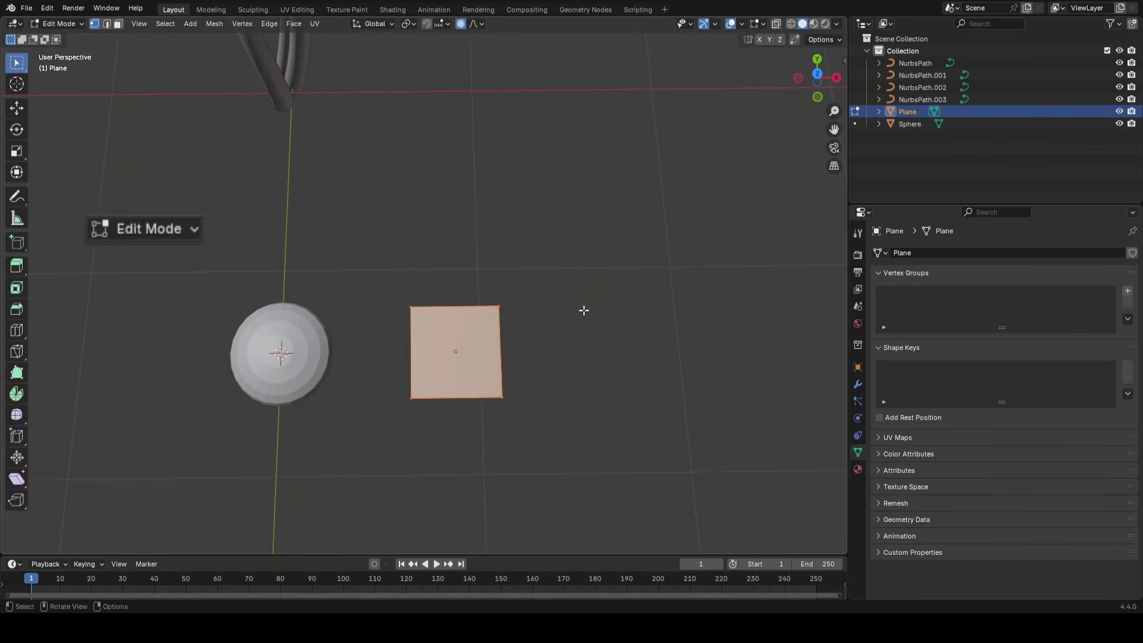
key(2)
middle_drag(368, 344, 433, 362)
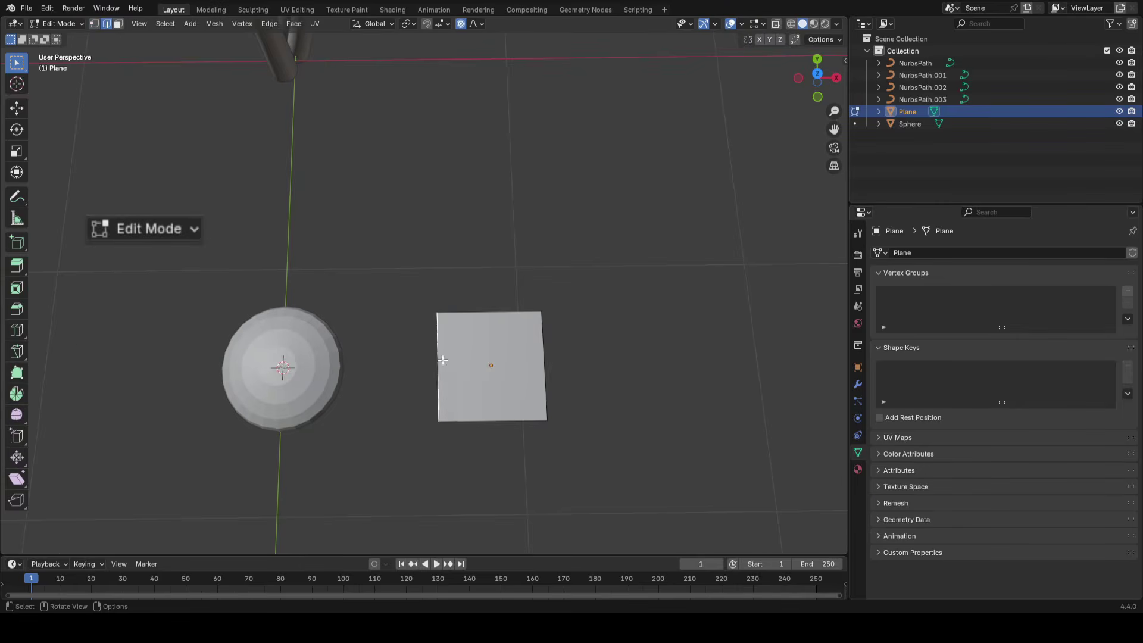
key(e)
key(x)
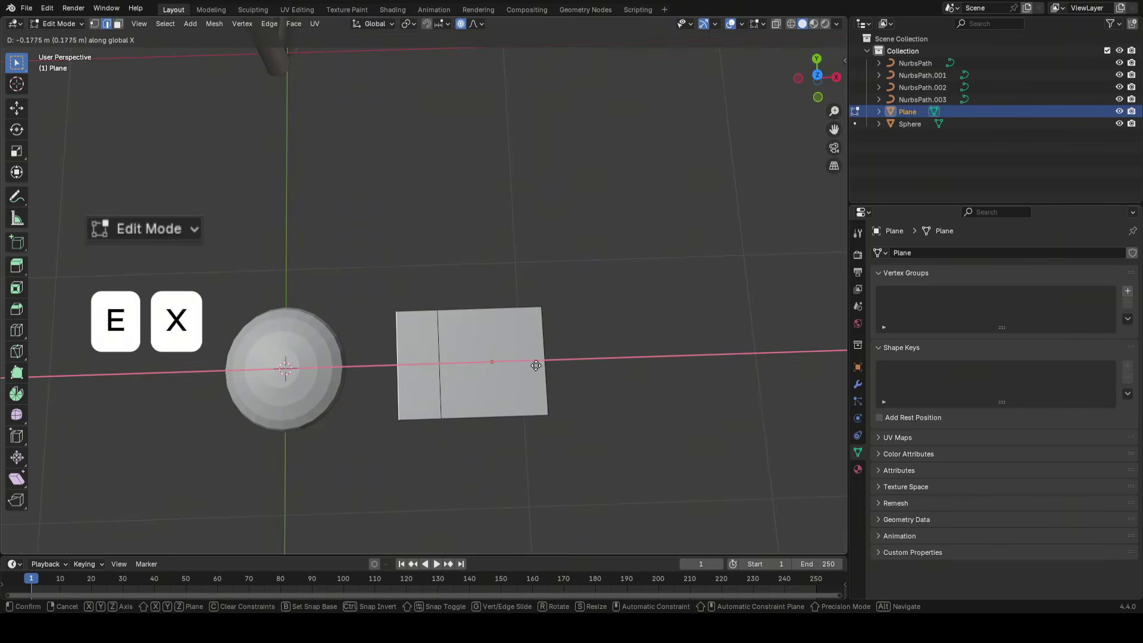
click(505, 387)
Extrude the plane's opposite edge about 0.414 m along X, away from the sphere
click(546, 357)
shift+middle_drag(546, 357, 497, 306)
scroll(512, 337, up, 1)
scroll(578, 324, up, 1)
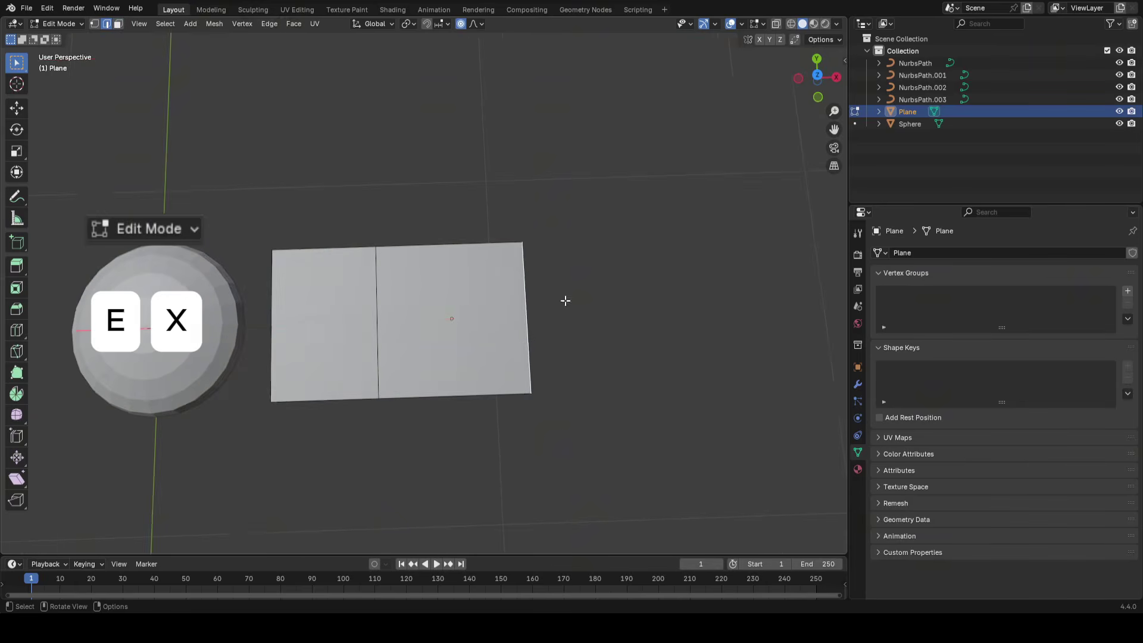
key(e)
key(x)
click(701, 292)
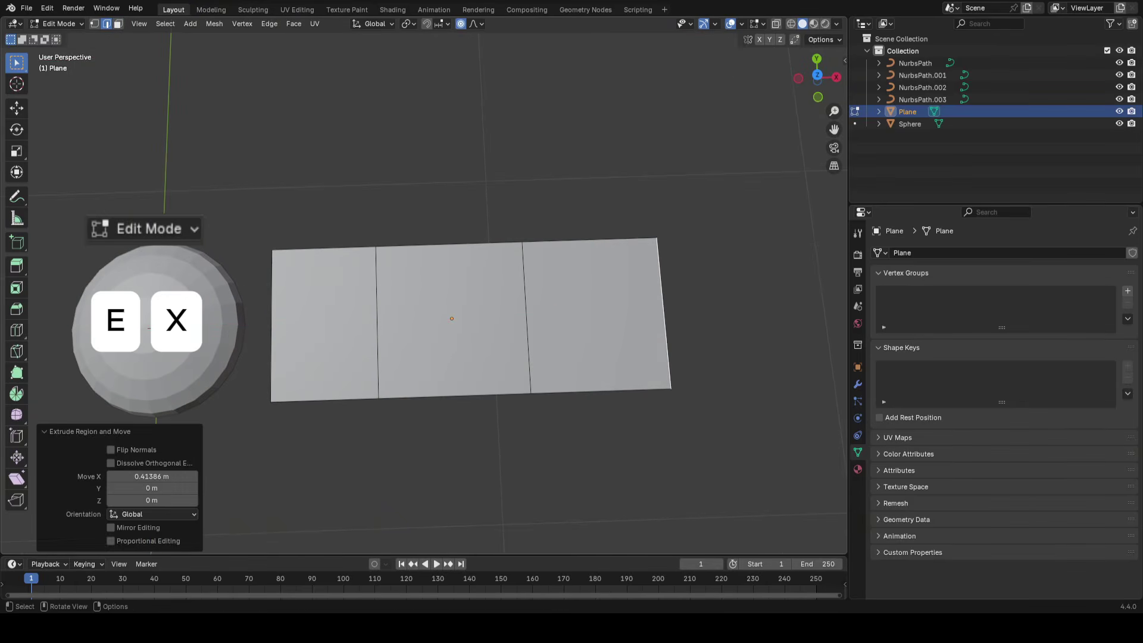
Slide the strip's two inner cross edges to even out the spacing between its sections
click(521, 302)
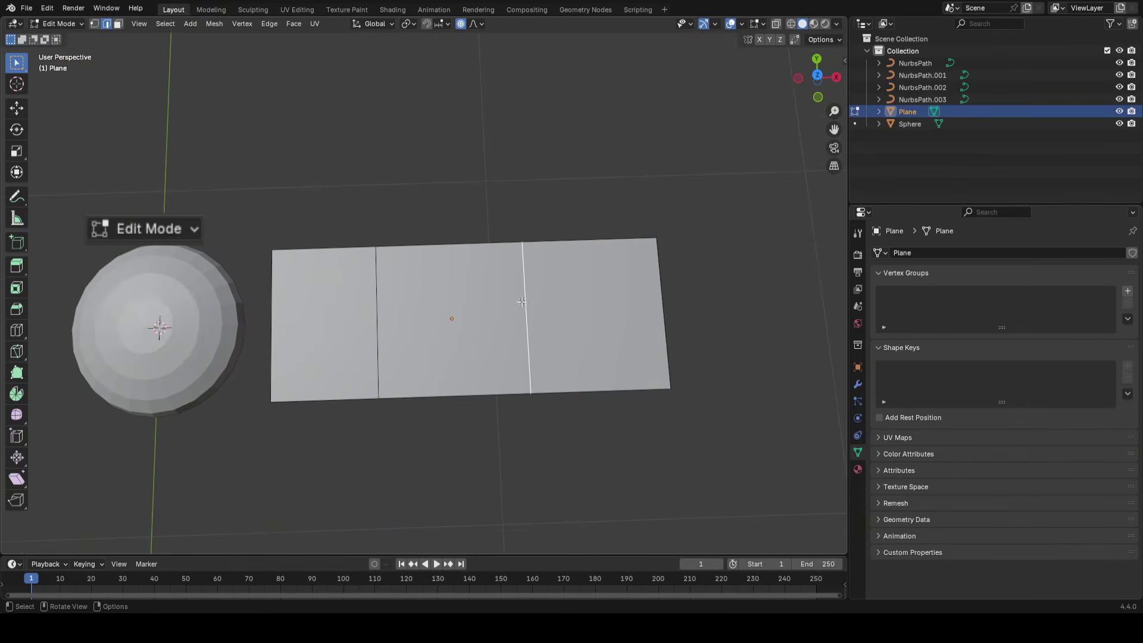
key(g)
key(g)
click(538, 329)
click(377, 322)
key(g)
key(g)
click(391, 325)
Extrude the strip's outer edge about 0.365 m along X and scale it down to form a tapered tip
shift+middle_drag(680, 300, 470, 334)
click(655, 335)
scroll(494, 337, down, 2)
key(e)
key(x)
click(601, 338)
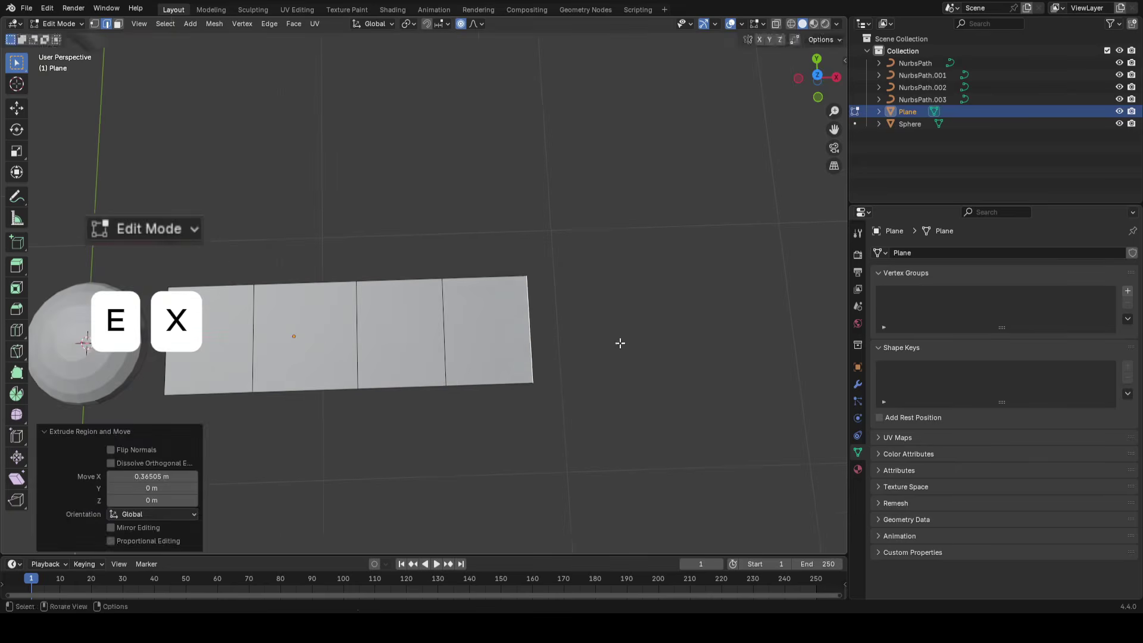
key(s)
click(590, 333)
key(Tab)
key(Tab)
Narrow the strip's sphere-side end by scaling its edge down with smooth proportional editing at size 1.1
shift+middle_drag(231, 326, 425, 331)
click(321, 330)
scroll(425, 331, up, 1)
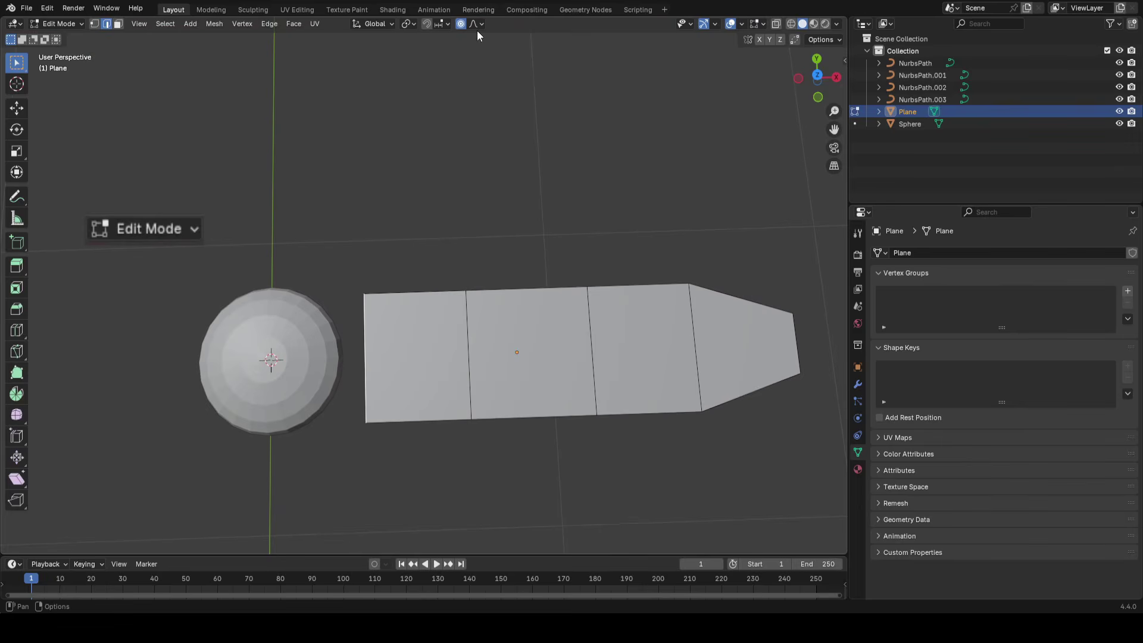
scroll(556, 222, down, 3)
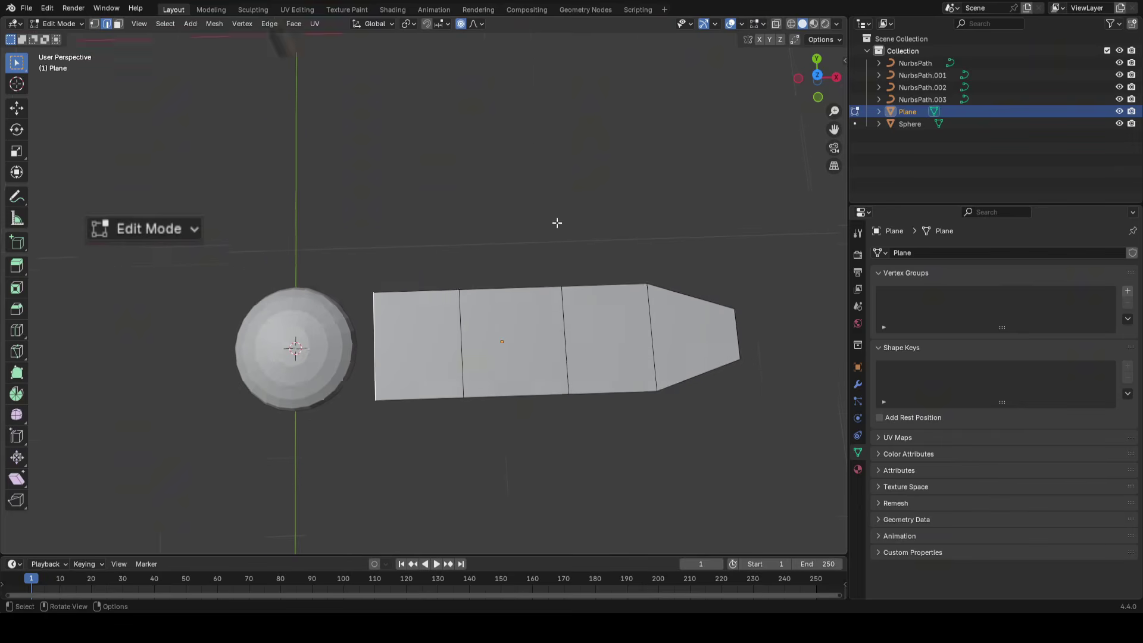
key(s)
scroll(577, 236, down, 10)
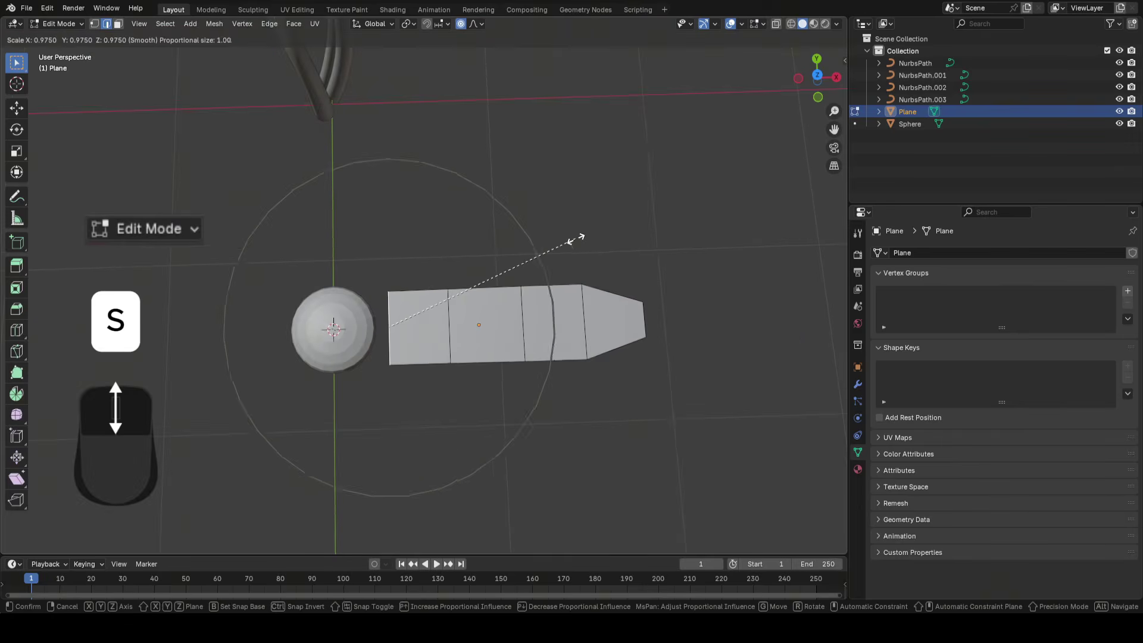
scroll(576, 238, down, 2)
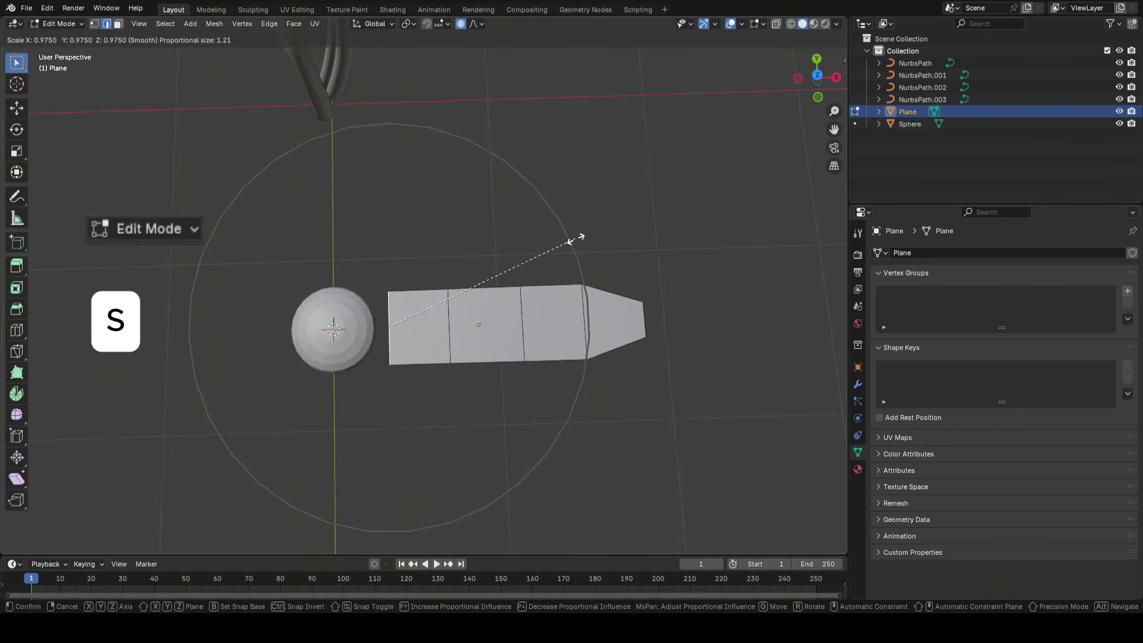
click(538, 256)
key(s)
click(554, 253)
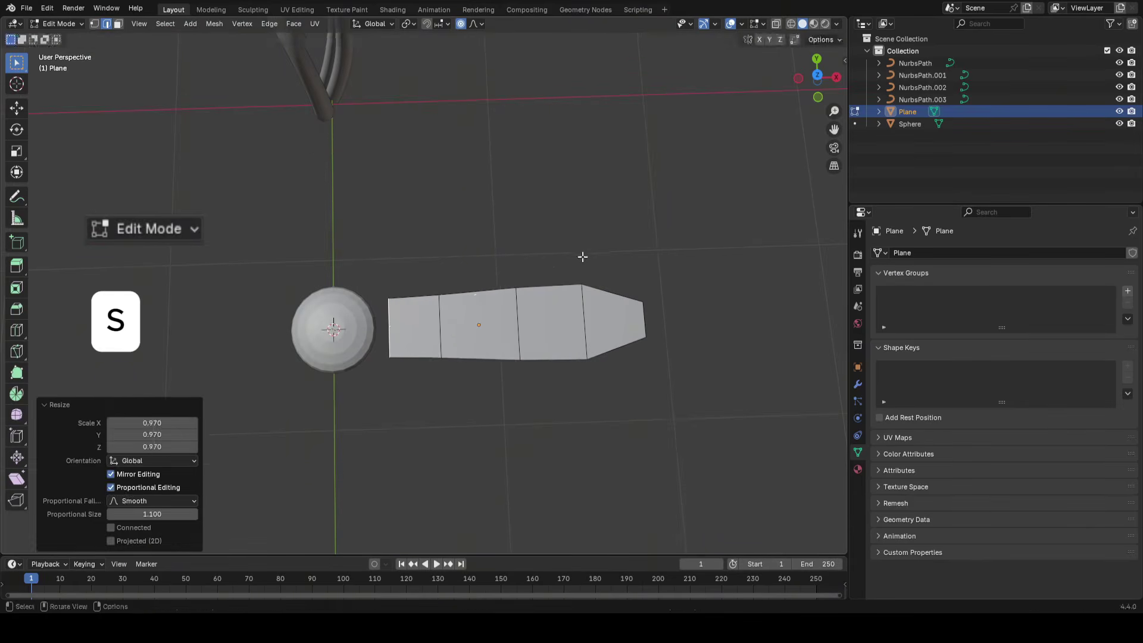
Fine-tune the sphere-side edge's scale with the proportional editing size reduced to about 0.91
scroll(582, 255, up, 2)
key(s)
scroll(572, 255, up, 3)
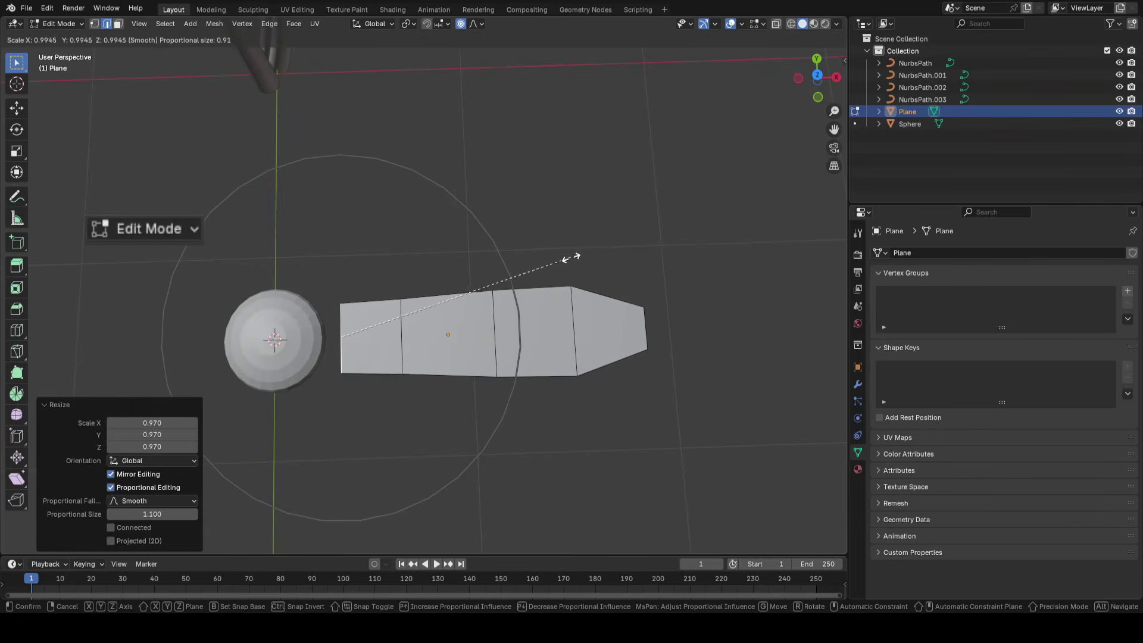
click(570, 259)
middle_drag(568, 261, 557, 234)
Return to Object Mode and give the petal a Subdivision Surface modifier with viewport level 2
key(Tab)
key(ctrl+1)
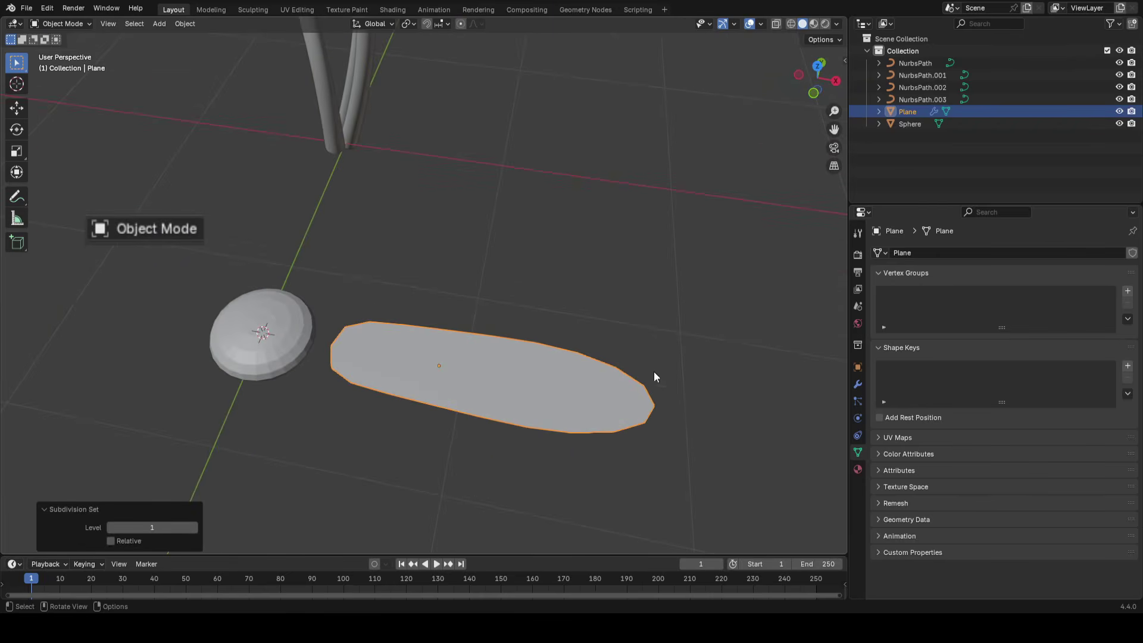
click(857, 385)
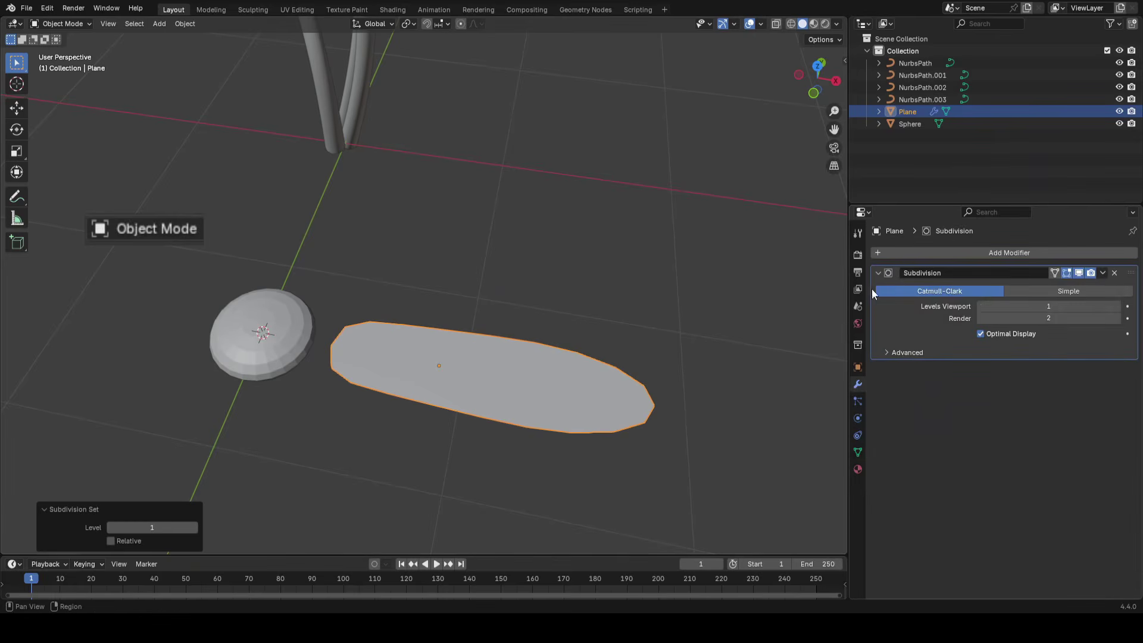
click(1115, 307)
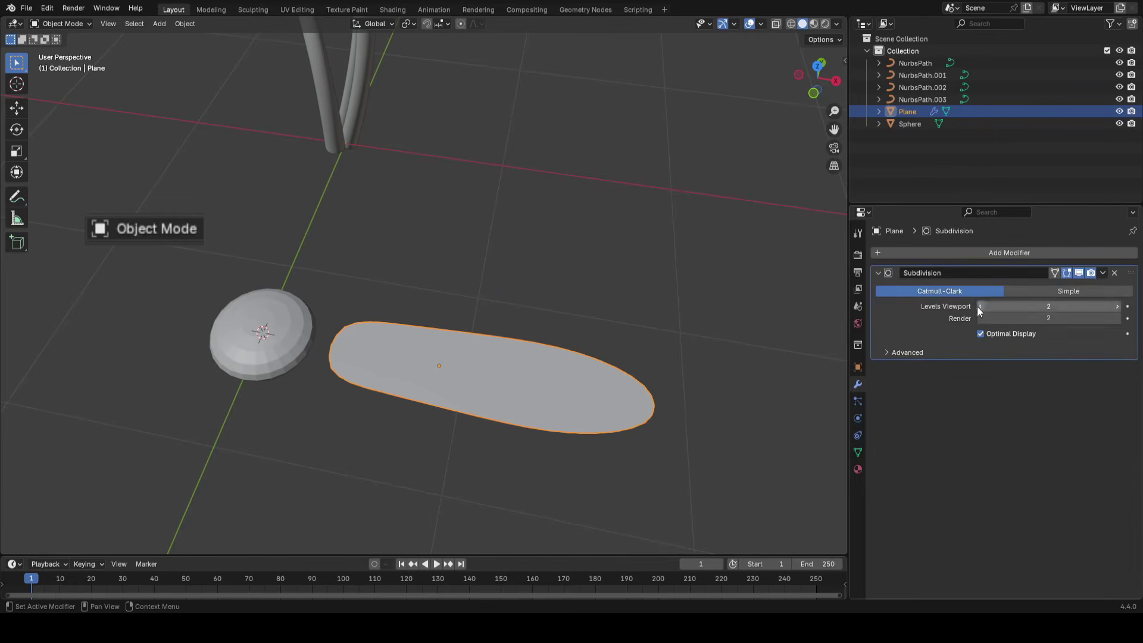
Add a Solidify modifier to the petal and set its thickness to 0.074 m
middle_drag(512, 369, 524, 339)
scroll(503, 313, up, 3)
key(Tab)
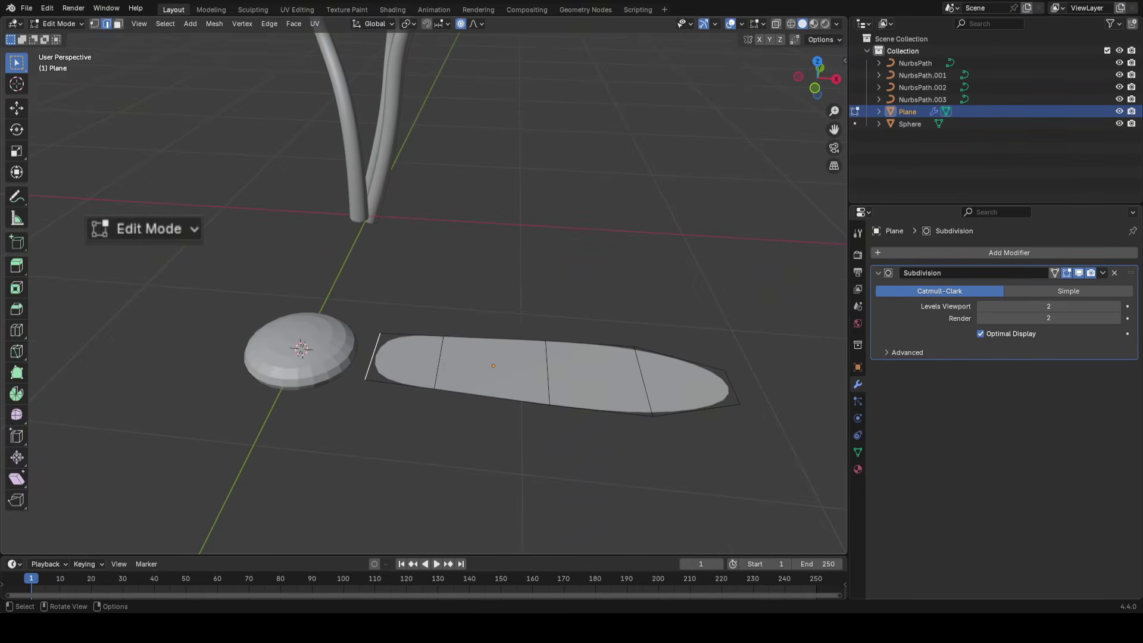
key(Tab)
middle_drag(511, 294, 501, 428)
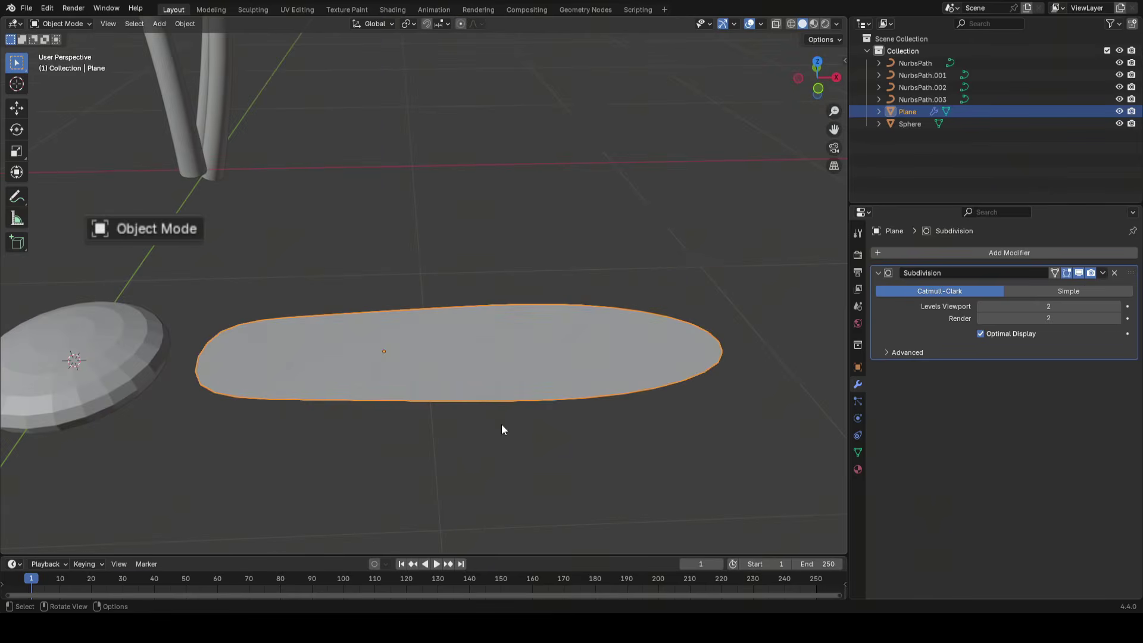
middle_drag(512, 300, 595, 310)
click(925, 256)
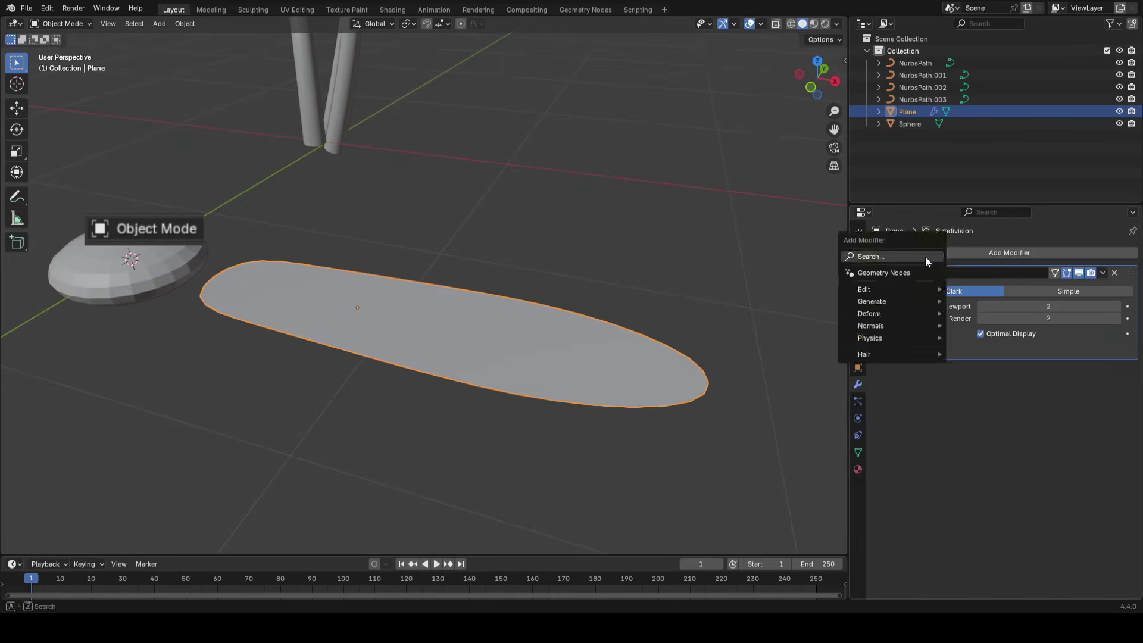
click(925, 256)
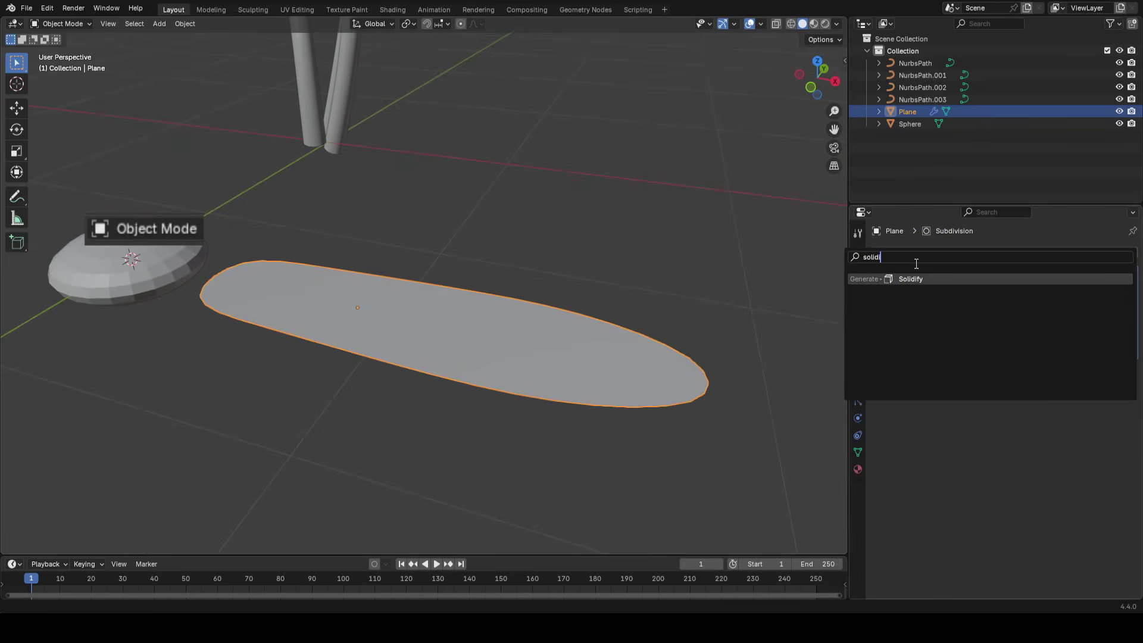
key(Return)
middle_drag(498, 369, 579, 352)
drag(1047, 417, 1070, 418)
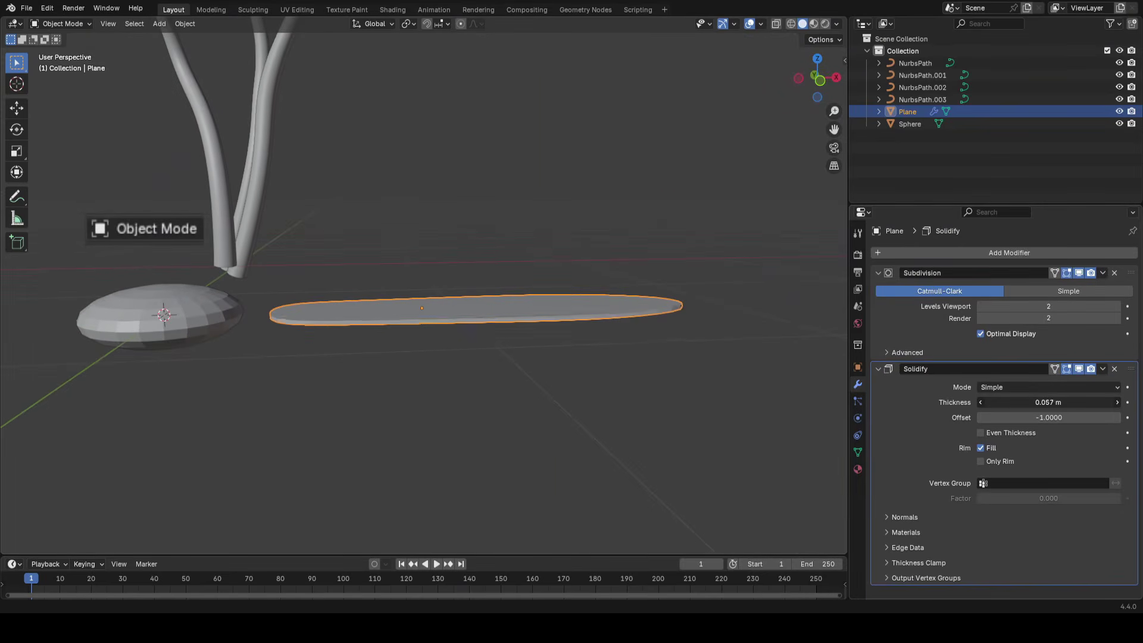
middle_drag(559, 357, 651, 198)
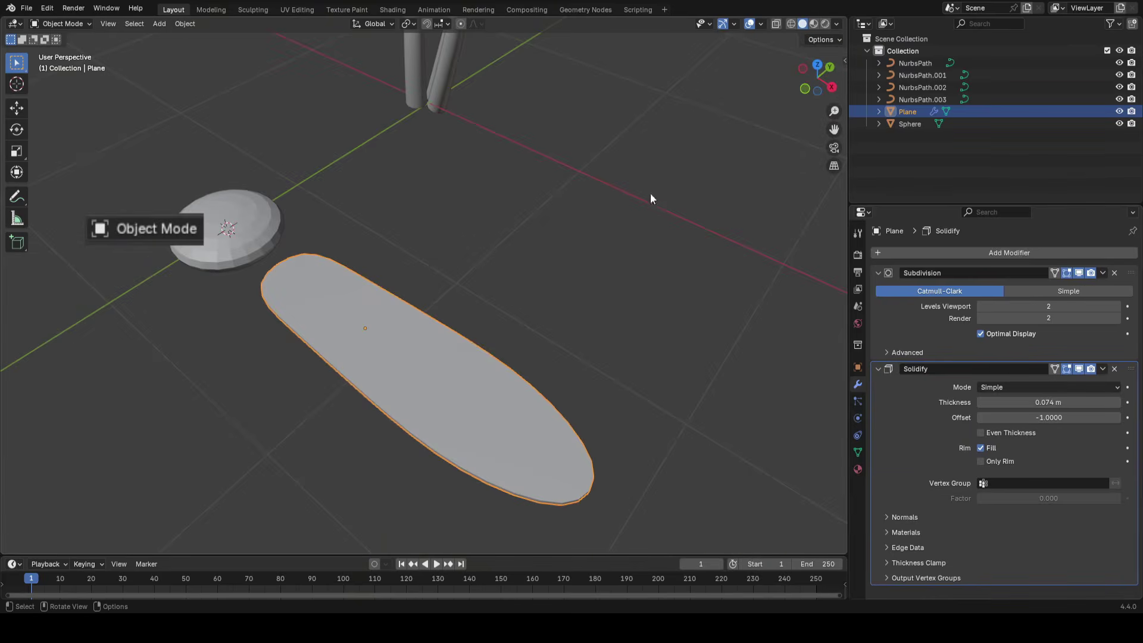
middle_drag(466, 364, 537, 271)
middle_drag(258, 303, 585, 273)
key(Tab)
key(Tab)
key(Tab)
key(Tab)
middle_drag(543, 336, 547, 355)
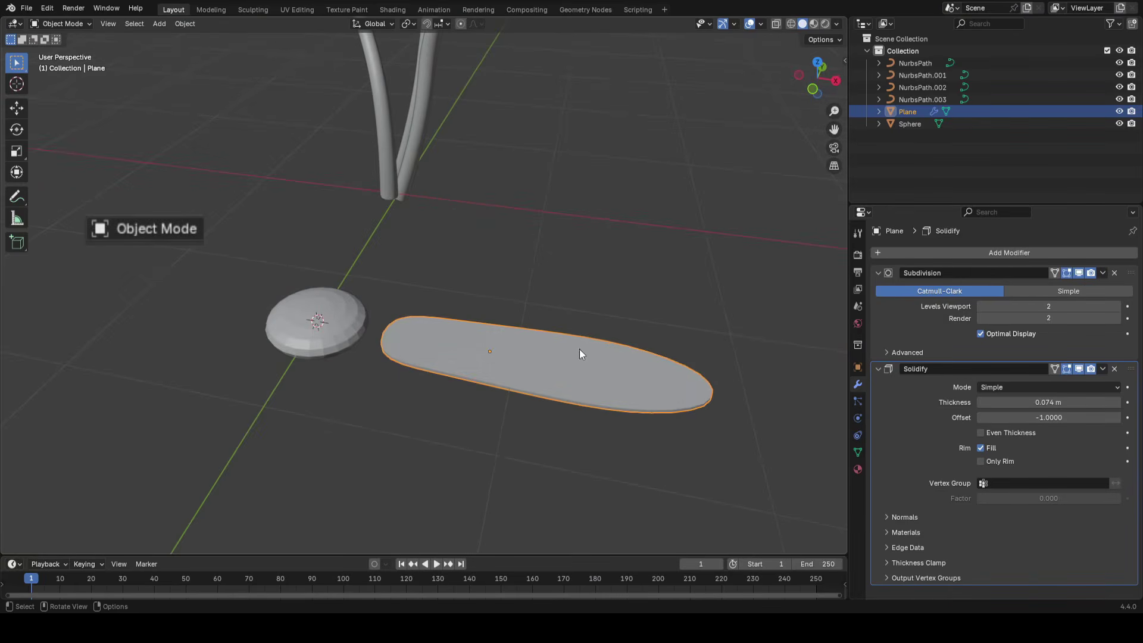
Arch the petal in Edit Mode by raising its middle edge along Z with smooth proportional editing at size 1.1 m
key(Tab)
middle_drag(521, 356, 543, 368)
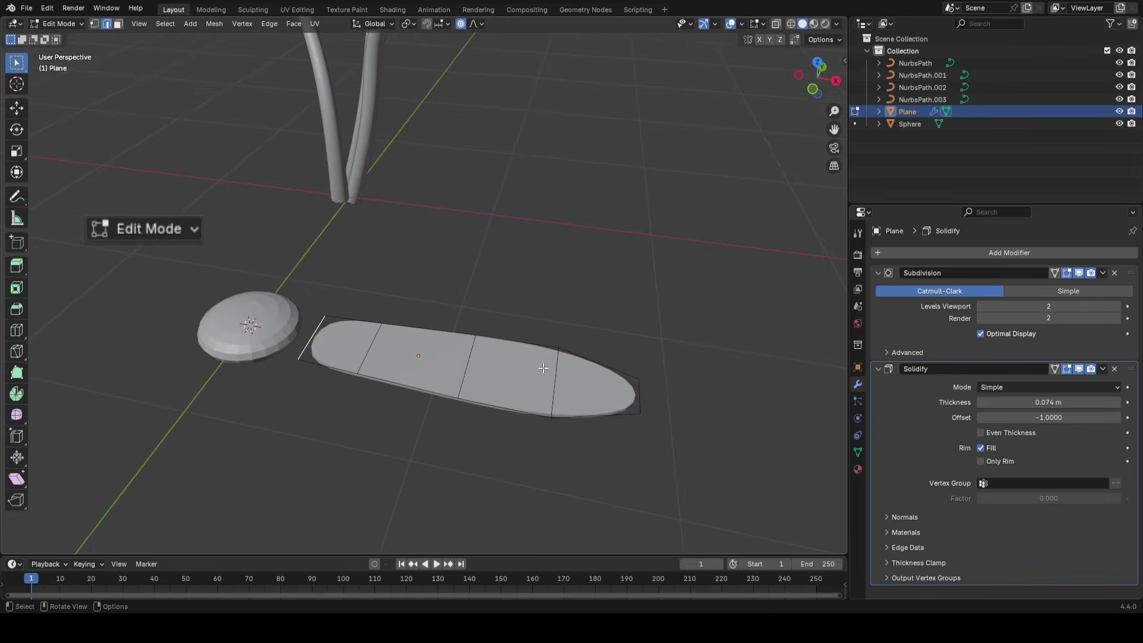
middle_drag(474, 369, 542, 367)
key(g)
key(z)
scroll(550, 366, down, 3)
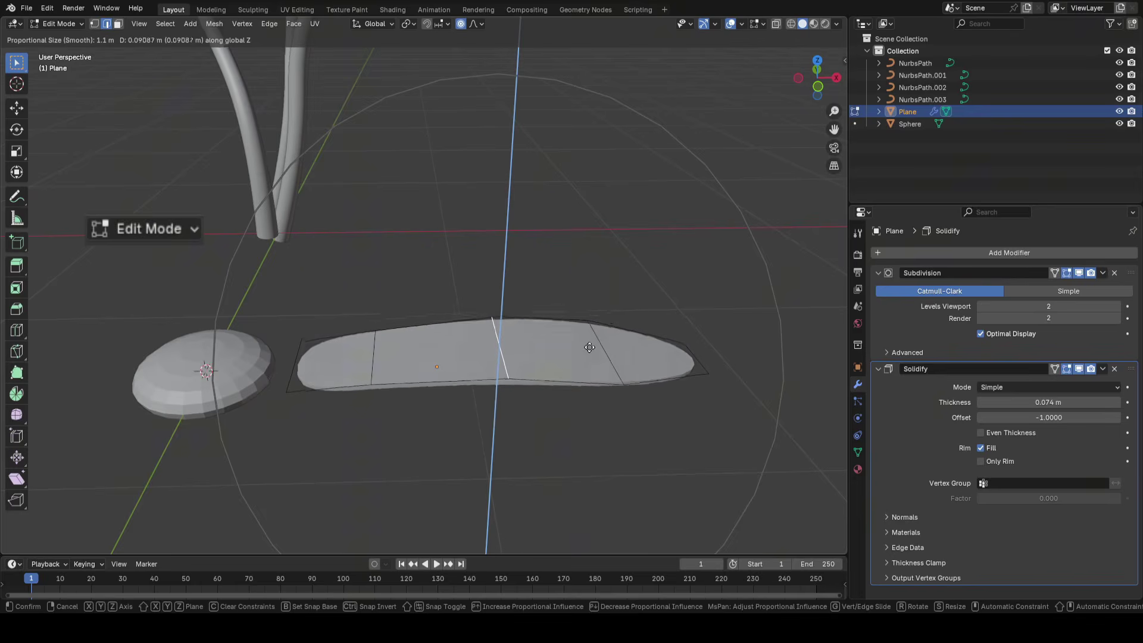
click(595, 334)
mouse_move(595, 334)
middle_down()
mouse_move(651, 306)
mouse_move(641, 284)
mouse_move(639, 405)
mouse_move(666, 355)
mouse_move(606, 347)
middle_up()
key(g)
key(z)
click(641, 273)
Leave Edit Mode, scale the petal down and move it along X against the flower centre
key(Tab)
scroll(668, 265, down, 4)
key(s)
click(619, 347)
key(g)
key(x)
click(673, 348)
key(s)
right_click(607, 349)
key(shift+alt+z)
key(s)
right_click(610, 352)
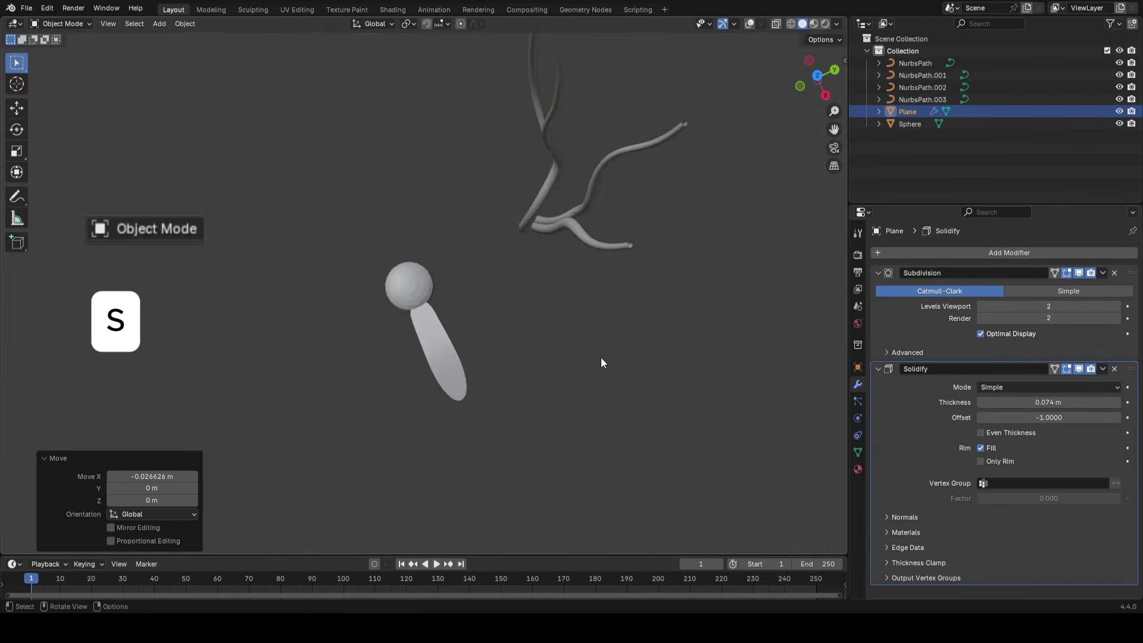
With X-ray on, narrow the petal's base by scaling its edge down with a proportional size of about 0.35
key(Tab)
middle_drag(435, 329, 562, 311)
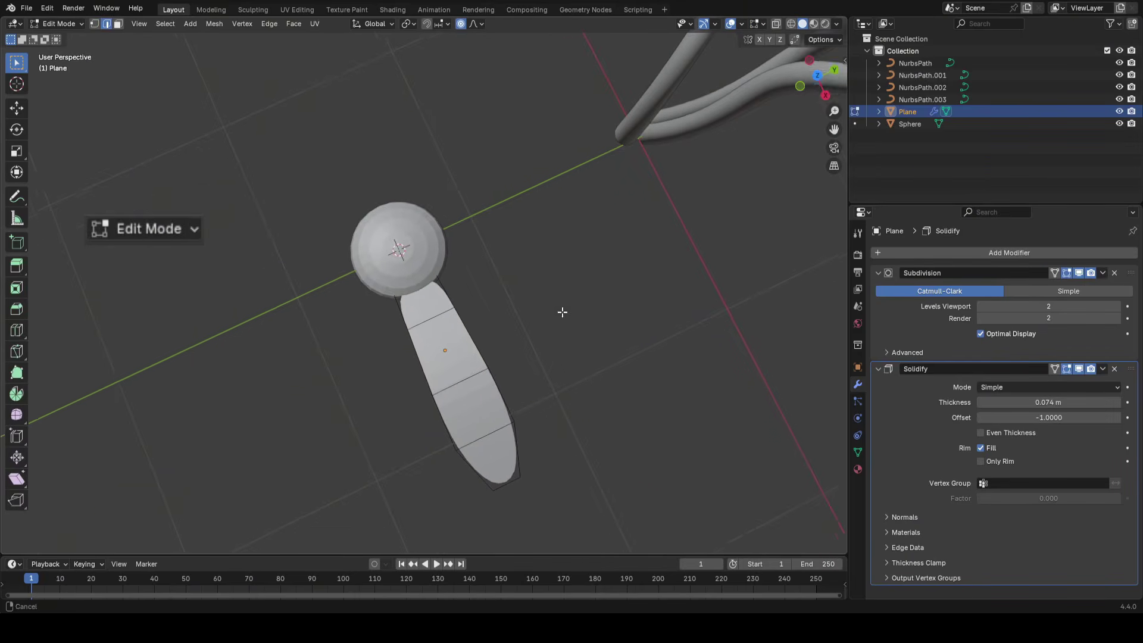
key(alt+z)
key(alt+z)
mouse_move(572, 366)
middle_down()
mouse_move(726, 324)
mouse_move(718, 339)
mouse_move(548, 352)
mouse_move(589, 369)
middle_up()
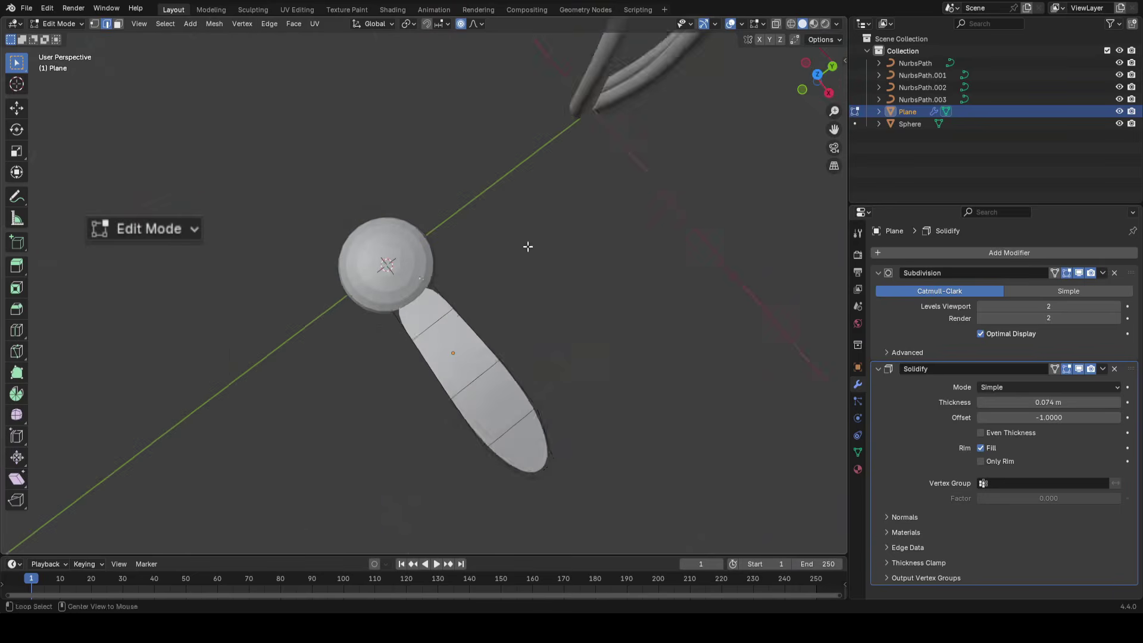
scroll(528, 246, up, 6)
key(alt+z)
middle_drag(409, 359, 455, 326)
scroll(573, 326, down, 5)
mouse_move(576, 324)
middle_down()
mouse_move(586, 317)
mouse_move(573, 320)
middle_up()
key(s)
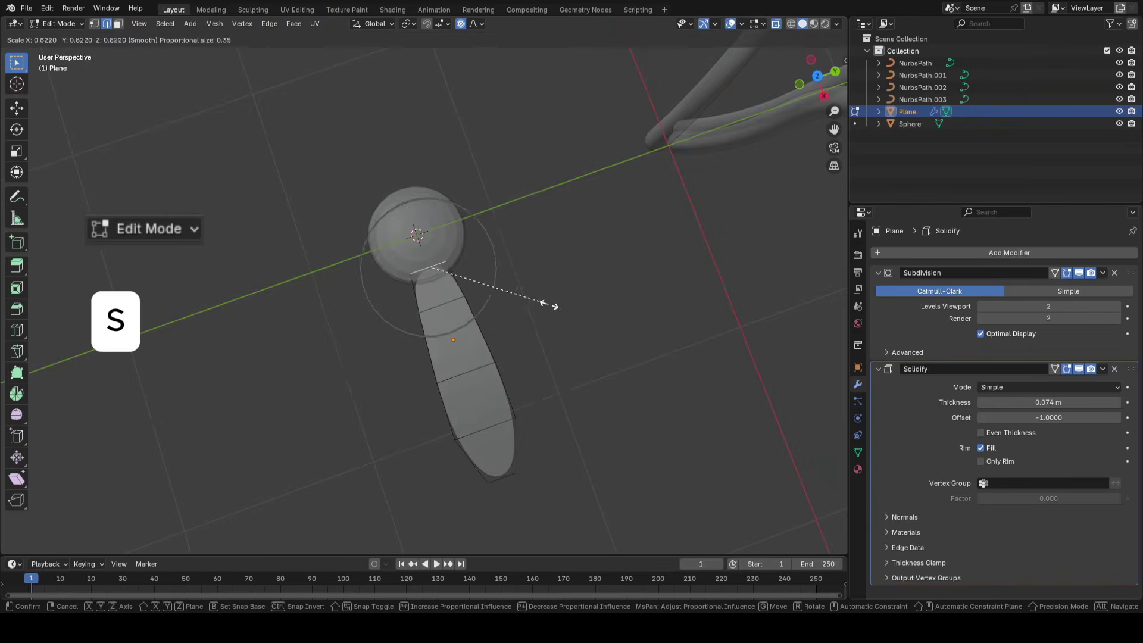
click(535, 302)
key(Tab)
Add a single centred loop cut across the petal, between its innermost cross edge and the middle edge
middle_drag(502, 331, 497, 357)
key(Tab)
key(ctrl+r)
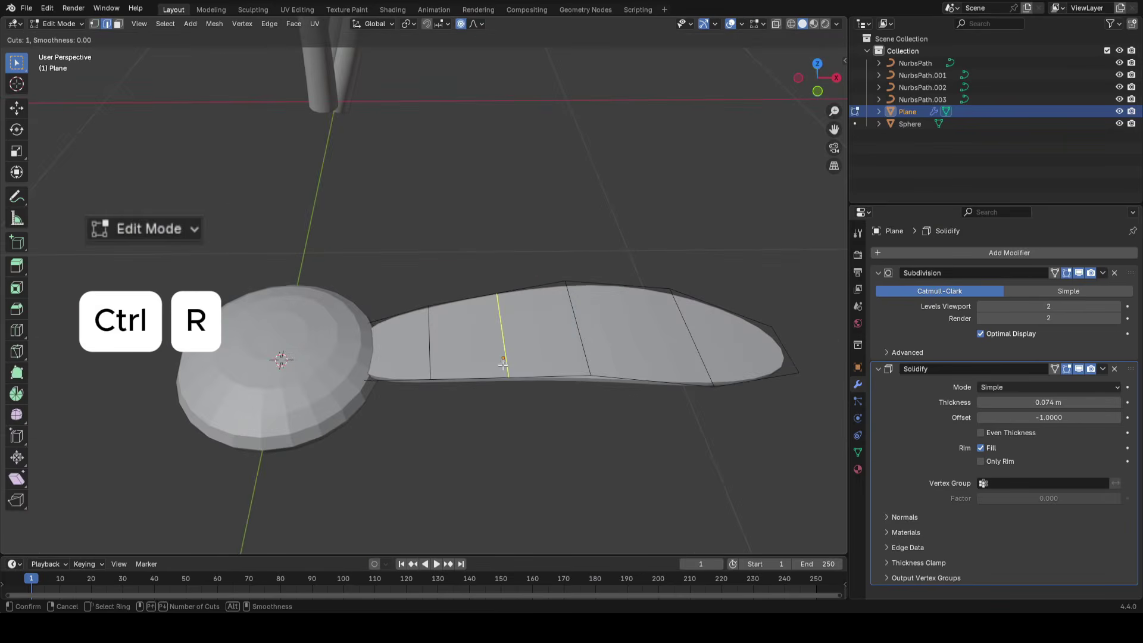
click(503, 364)
right_click(503, 365)
Raise the new cross edge along Z with smooth proportional editing at a size of about 0.22 m
middle_drag(503, 365, 556, 280)
key(g)
key(z)
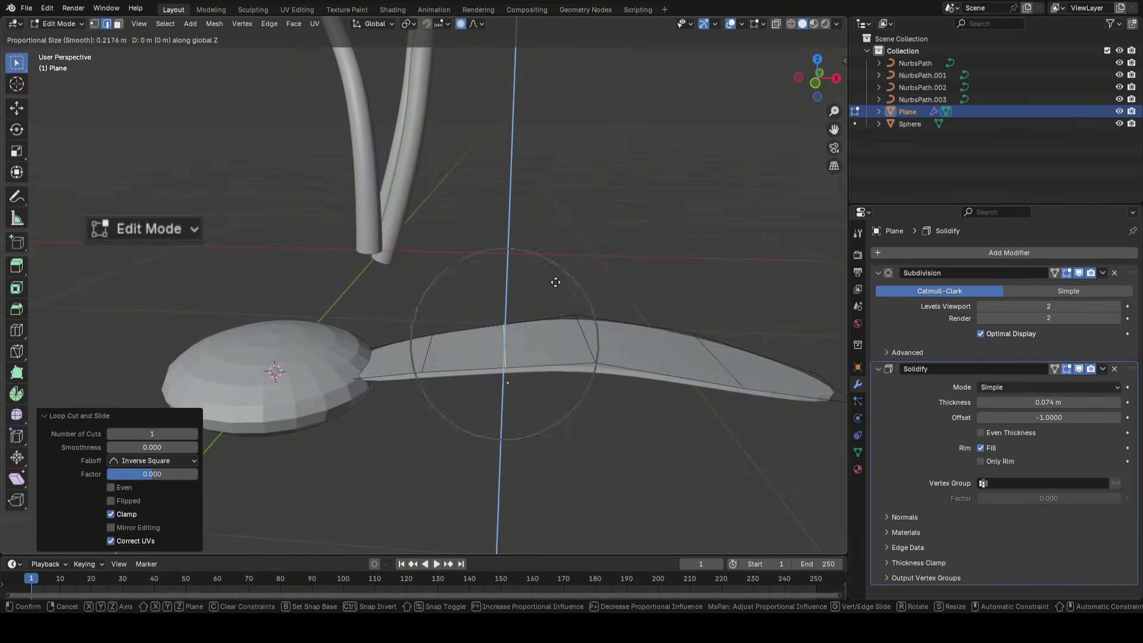
click(558, 278)
Add a centred loop cut between the petal's middle and outermost cross edges and raise it along Z
scroll(633, 285, down, 2)
middle_drag(633, 286, 575, 411)
scroll(619, 310, up, 3)
key(ctrl+r)
click(482, 316)
right_click(622, 315)
key(g)
key(z)
click(640, 252)
scroll(643, 252, down, 2)
Scale the petal's tip edge to 0.952 with a proportional size of about 0.15
key(g)
key(z)
right_click(651, 255)
click(528, 449)
key(s)
click(523, 437)
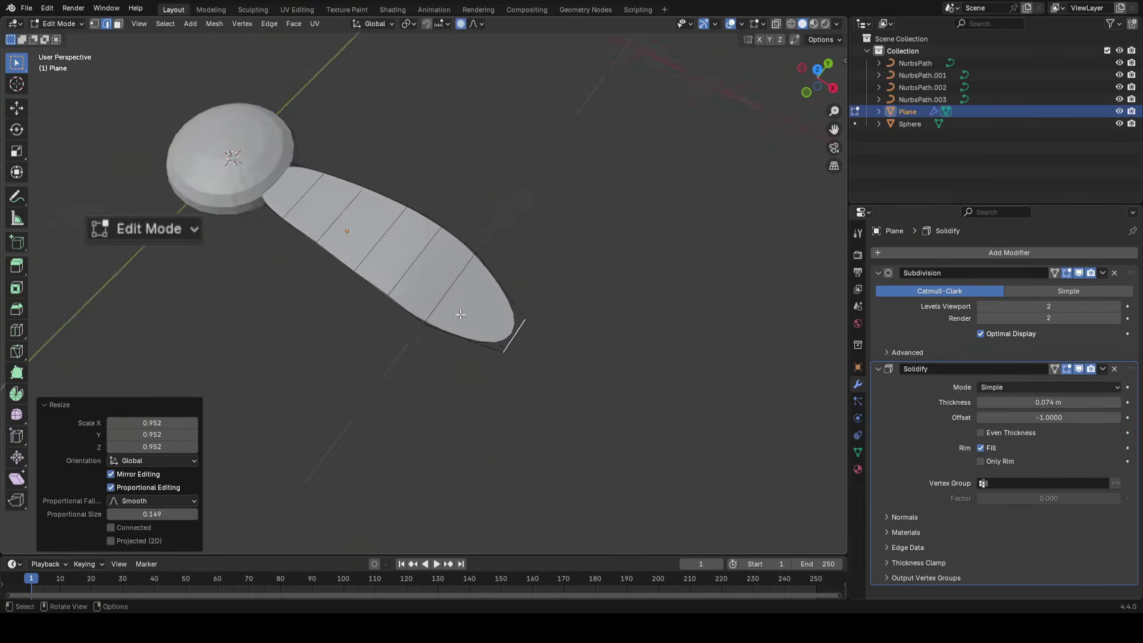
Edge-slide the petal's outermost cross edge slightly toward the tip
scroll(506, 322, up, 3)
click(467, 289)
key(g)
right_click(507, 254)
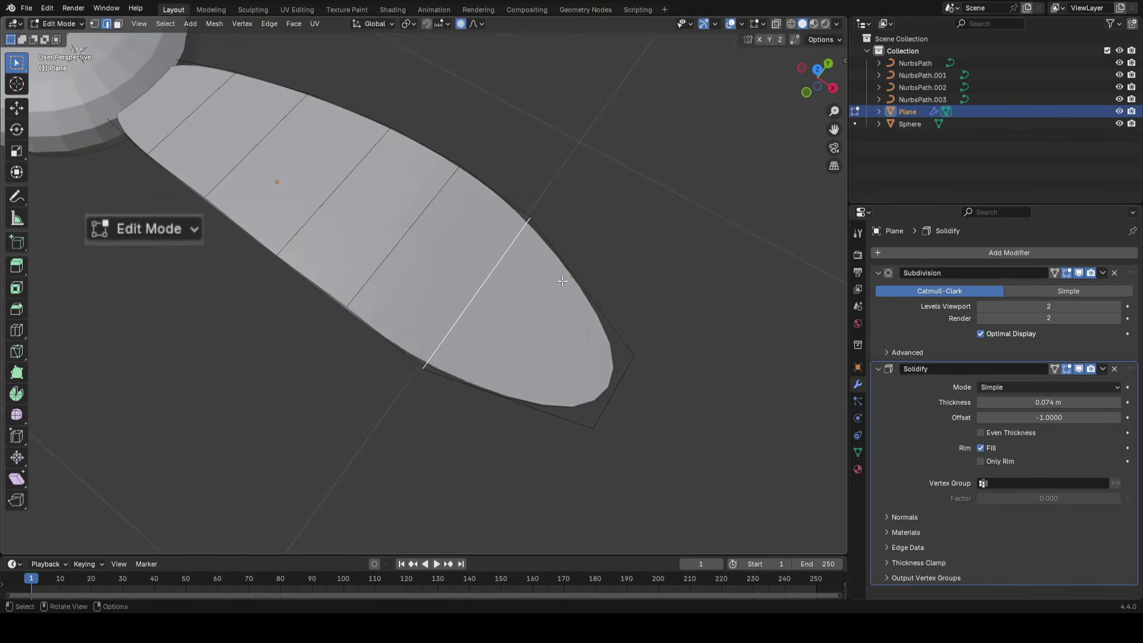
key(g)
key(g)
right_click(528, 271)
key(g)
key(g)
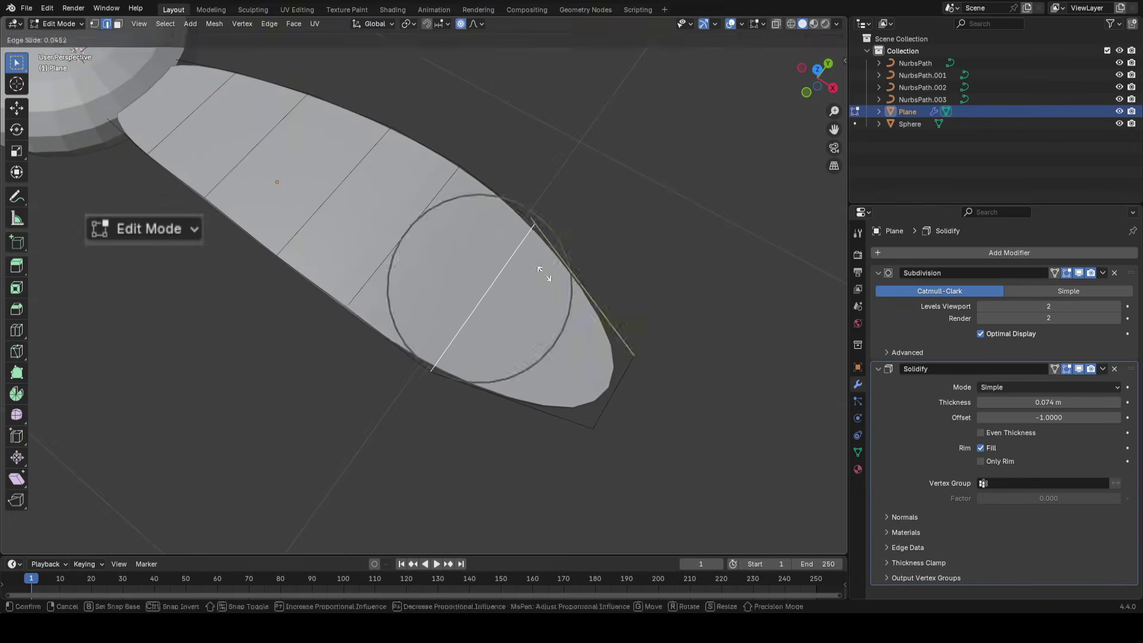
click(546, 273)
Leave Edit Mode and scale the whole petal to 0.982
key(Tab)
key(Tab)
scroll(476, 256, down, 2)
scroll(456, 265, down, 2)
key(Tab)
middle_drag(454, 248, 587, 318)
key(s)
click(669, 324)
Rotate the petal about the Y axis so it tilts upward away from the flower centre
middle_drag(668, 323, 677, 271)
key(r)
key(y)
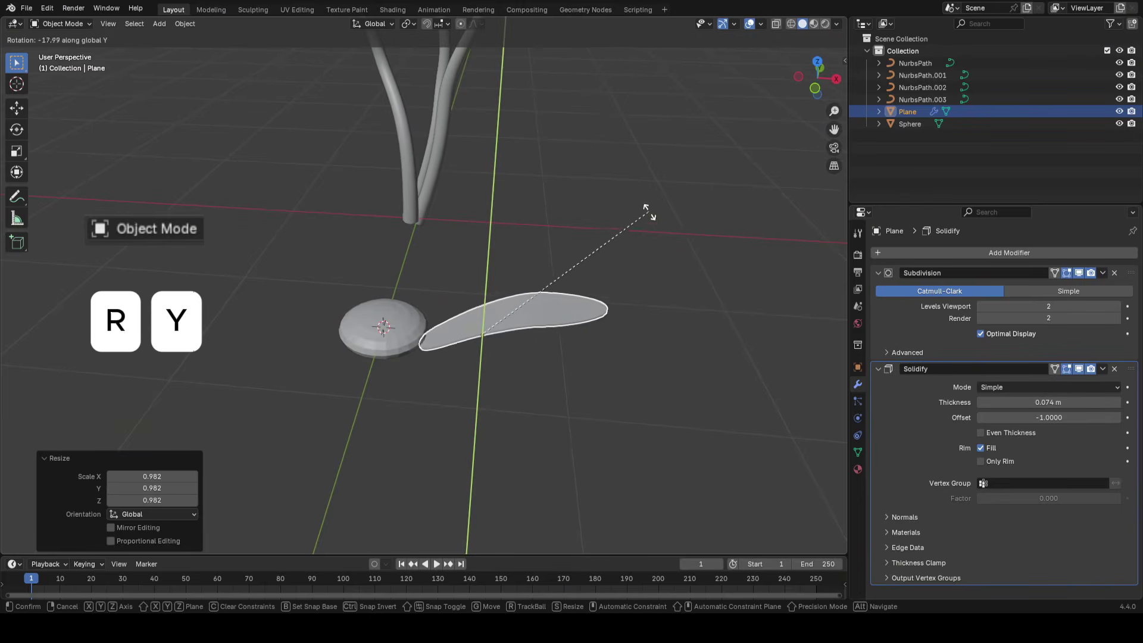
click(651, 192)
In Edit Mode, move the petal's middle cross edge about -0.0014 m along local Z with a proportional size of about 0.2
key(Tab)
scroll(651, 192, up, 3)
key(ctrl+r)
middle_drag(560, 341, 560, 299)
key(g)
key(z)
key(z)
key(z)
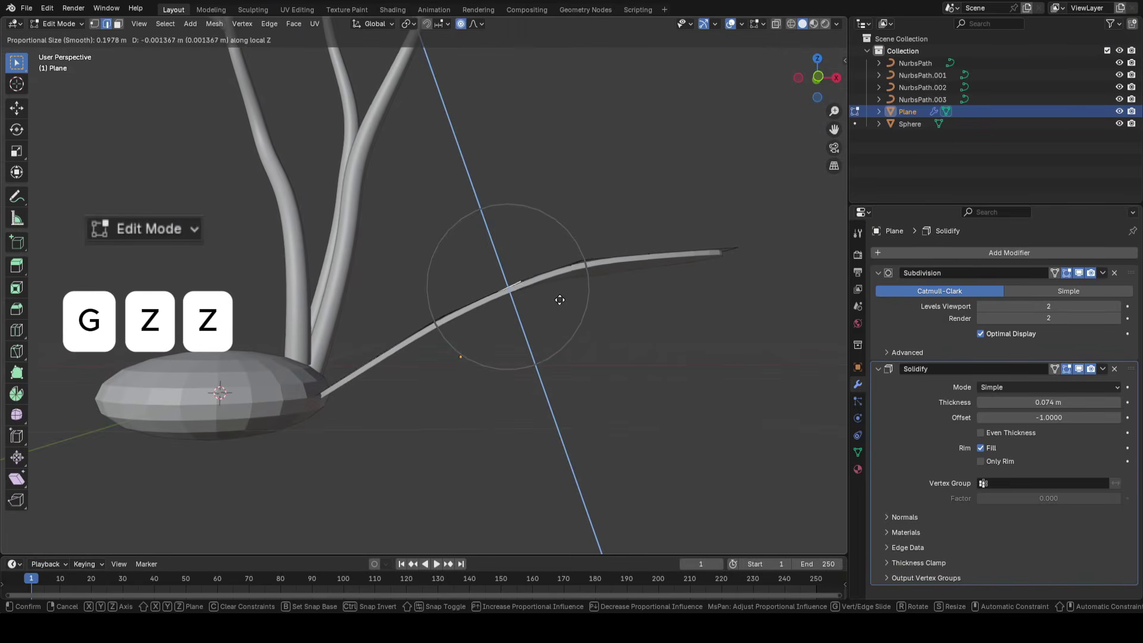
click(559, 300)
Push the petal's middle cross edge outward with Shrink/Fatten to strengthen the arch
key(alt+s)
right_click(589, 318)
middle_drag(572, 303, 558, 328)
key(alt+s)
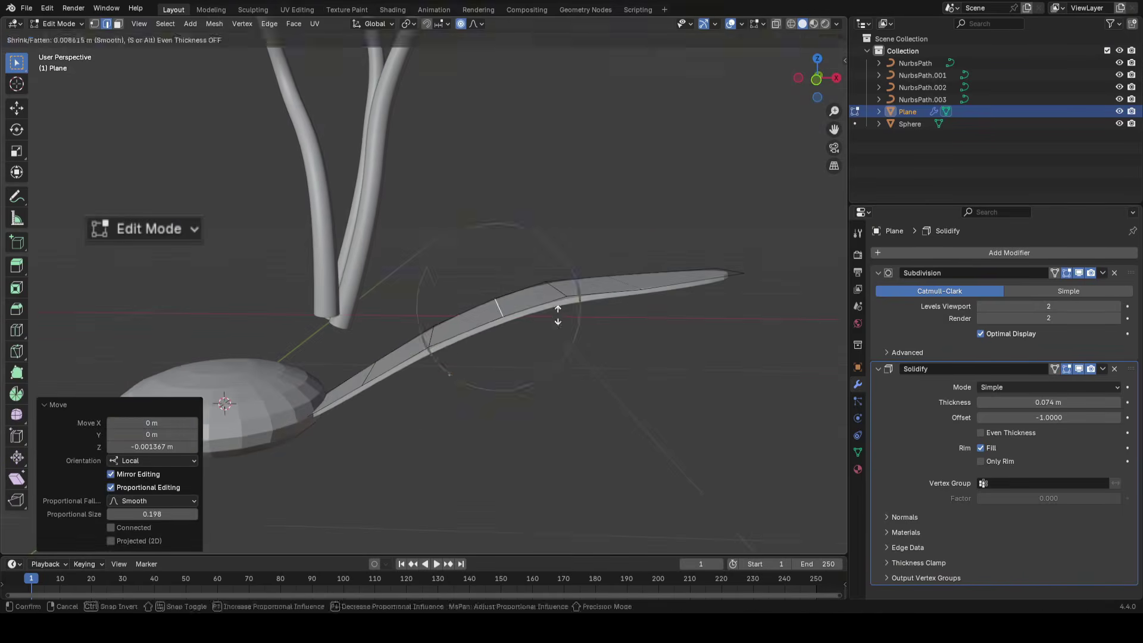
click(559, 298)
Adjust the petal's tip edge with Shrink/Fatten to refine the curve at the end
click(563, 286)
middle_drag(646, 298, 648, 307)
click(751, 286)
key(alt+s)
click(768, 299)
Adjust the second cross edge from the petal's base with Shrink/Fatten
middle_drag(432, 328, 455, 319)
click(459, 329)
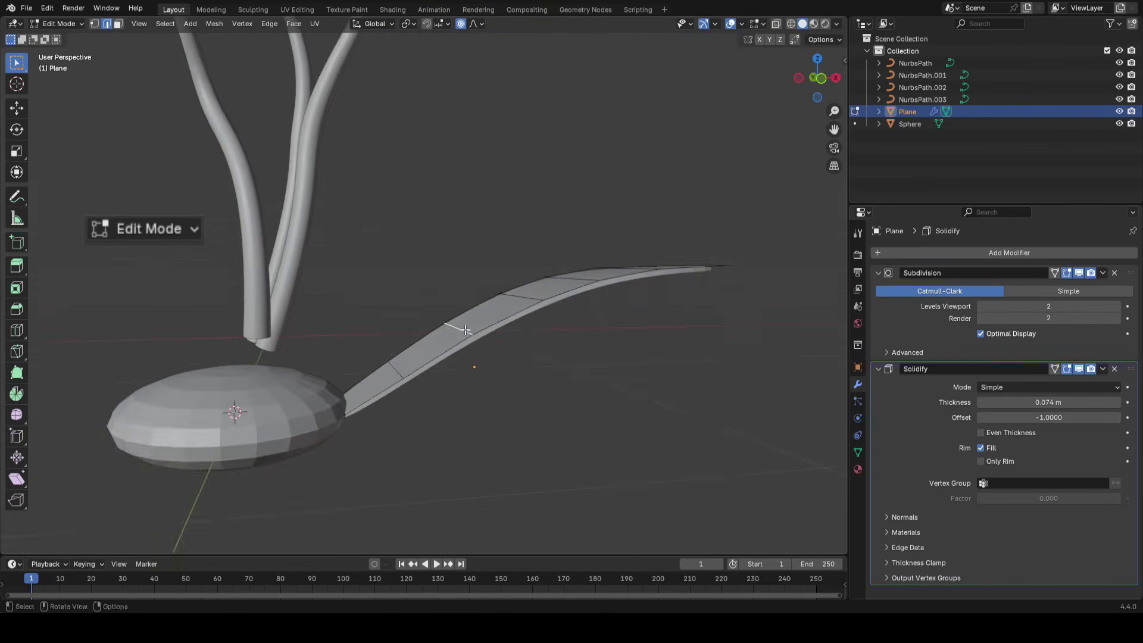
middle_drag(525, 338, 500, 327)
key(alt+s)
click(502, 324)
Adjust the cross edge nearest the petal's base with Shrink/Fatten and leave Edit Mode
middle_drag(369, 376, 402, 398)
click(403, 384)
key(alt+s)
click(510, 373)
key(Tab)
scroll(500, 378, down, 5)
middle_drag(510, 373, 532, 363)
scroll(480, 388, up, 5)
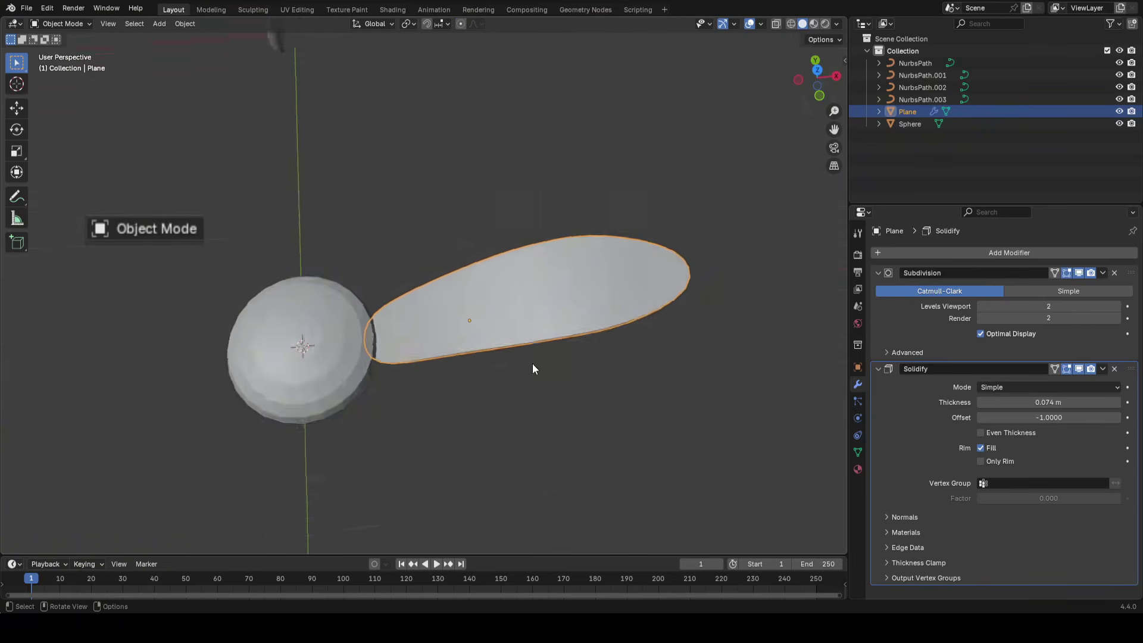
scroll(541, 345, down, 5)
scroll(484, 312, up, 2)
Add a mesh circle and move it into the empty area away from the flower
key(shift+a)
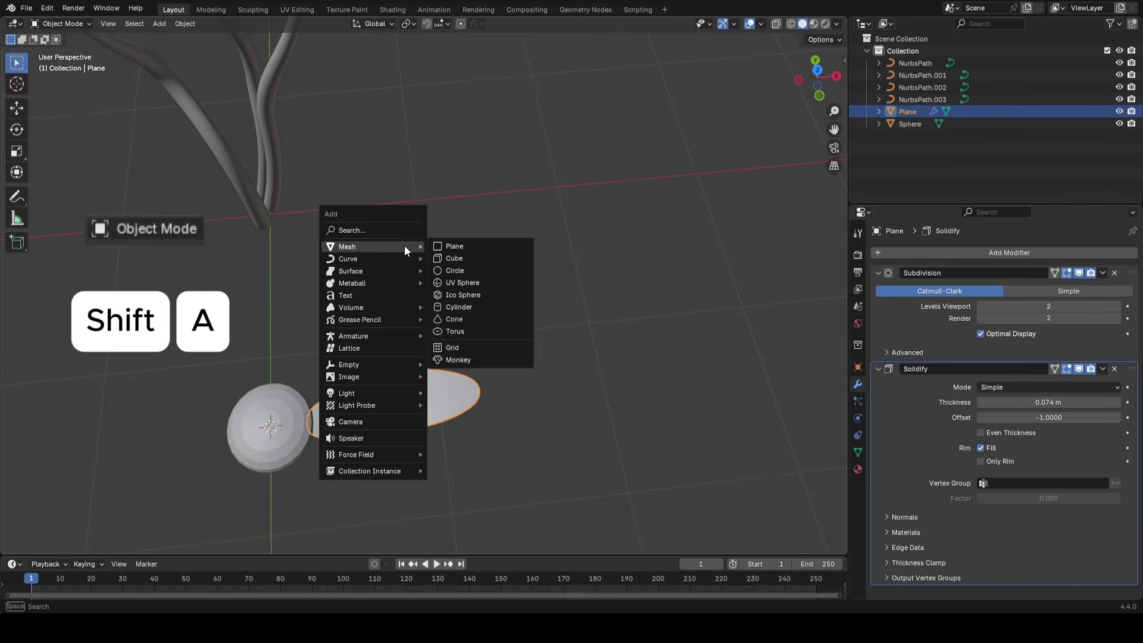
mouse_move(405, 246)
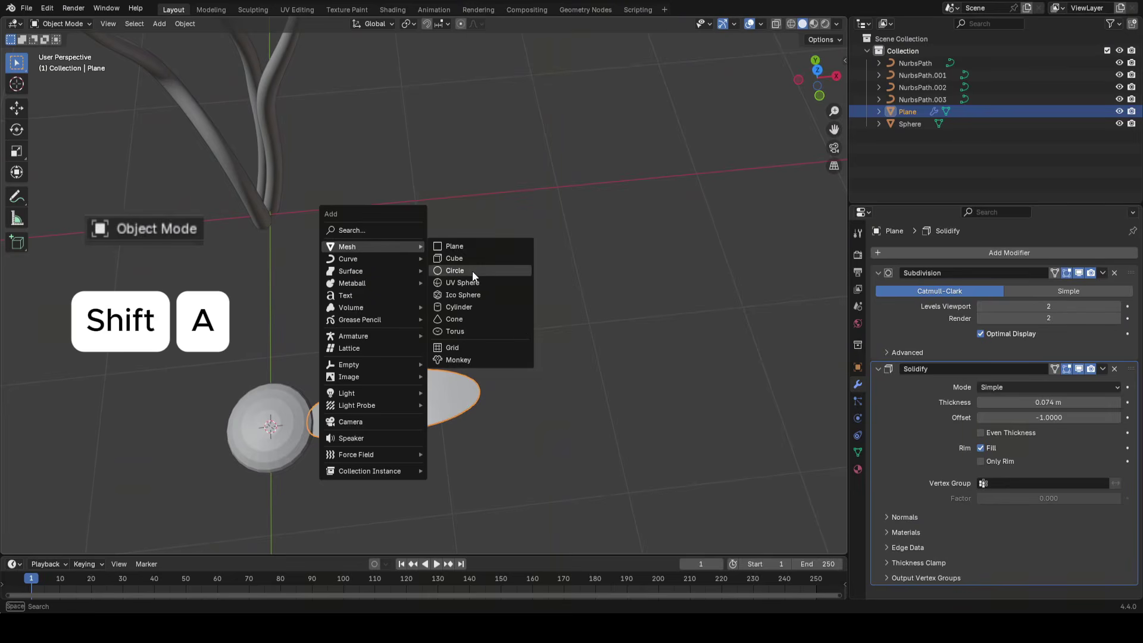
click(474, 271)
scroll(431, 298, down, 3)
key(g)
click(587, 308)
In Edit Mode, extrude the circle's vertices downward along Z into an open tube
key(Tab)
scroll(584, 323, up, 3)
key(1)
shift+middle_drag(584, 323, 566, 228)
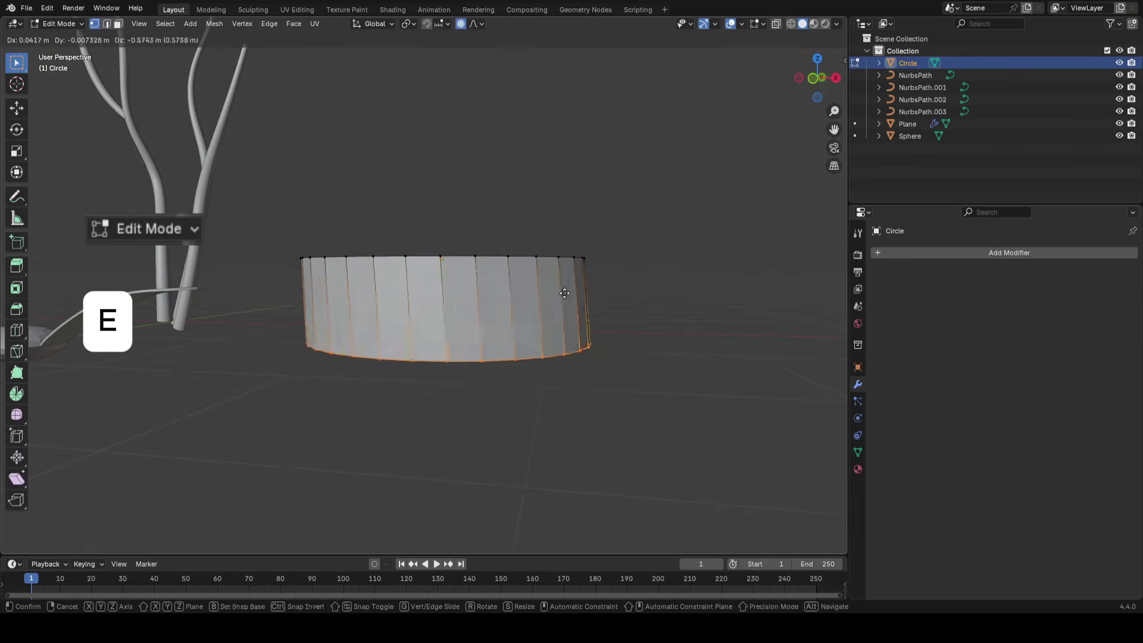
key(z)
click(585, 395)
Fill both open ends of the extruded circle with faces and leave Edit Mode
shift+middle_drag(585, 396, 448, 397)
key(f)
alt+click(442, 336)
key(f)
key(Tab)
middle_drag(520, 222, 273, 271)
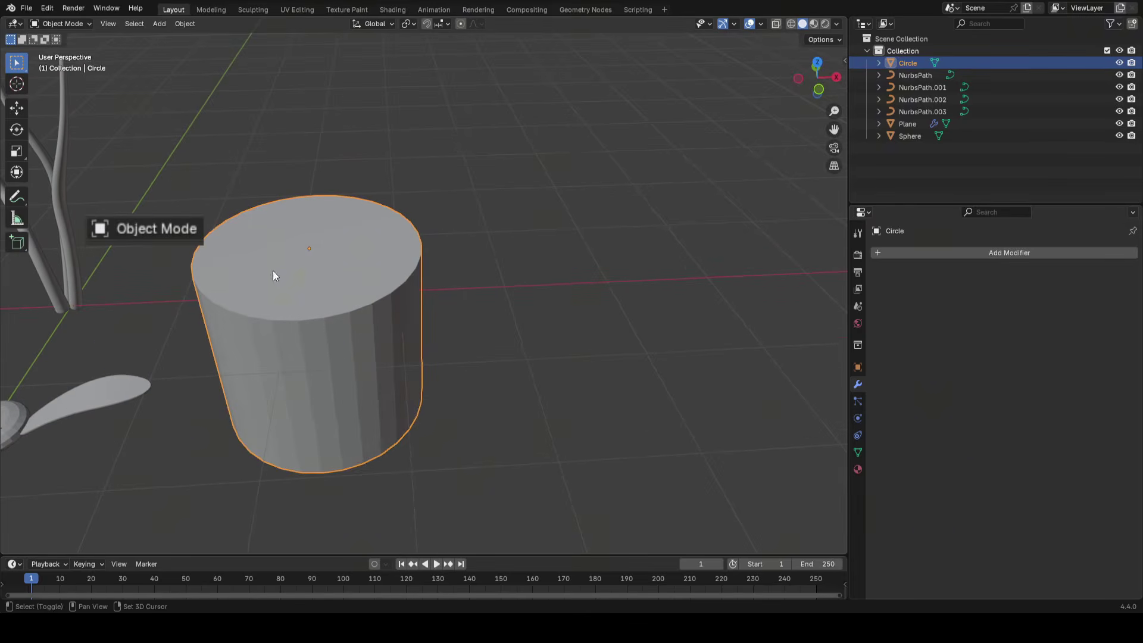
Add a mesh cylinder and move it away from the extruded circle
key(shift+a)
mouse_move(424, 291)
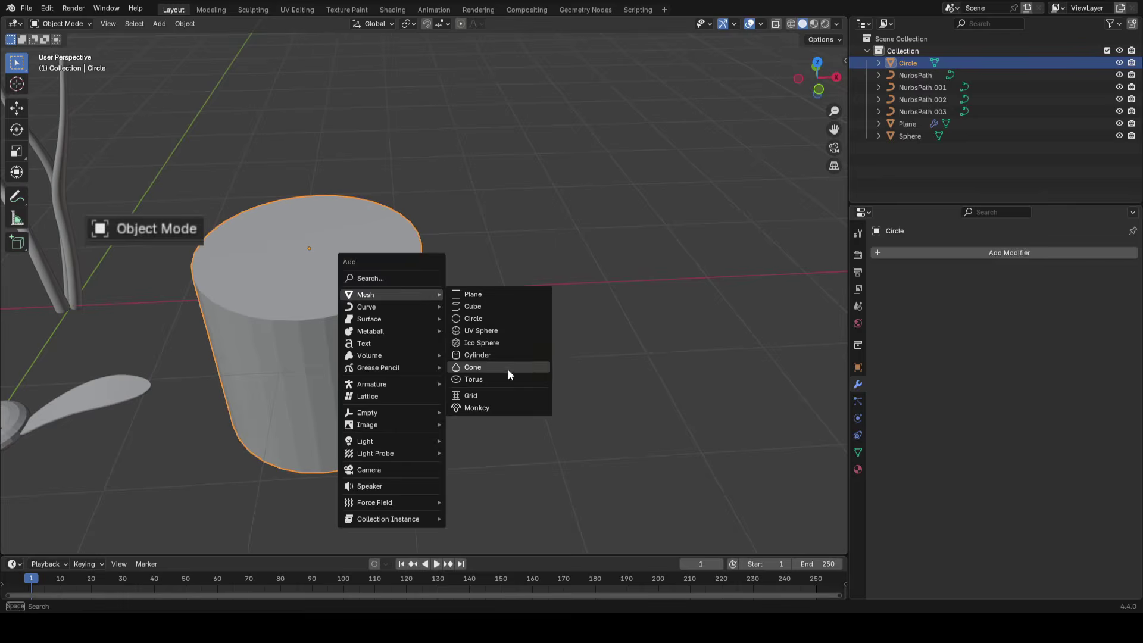
click(481, 356)
key(g)
click(2, 271)
key(g)
click(424, 286)
Select the extruded circle and the cylinder together and compare their meshes in Edit Mode
scroll(423, 286, down, 2)
middle_drag(426, 284, 260, 311)
shift+click(260, 310)
shift+click(589, 249)
key(Tab)
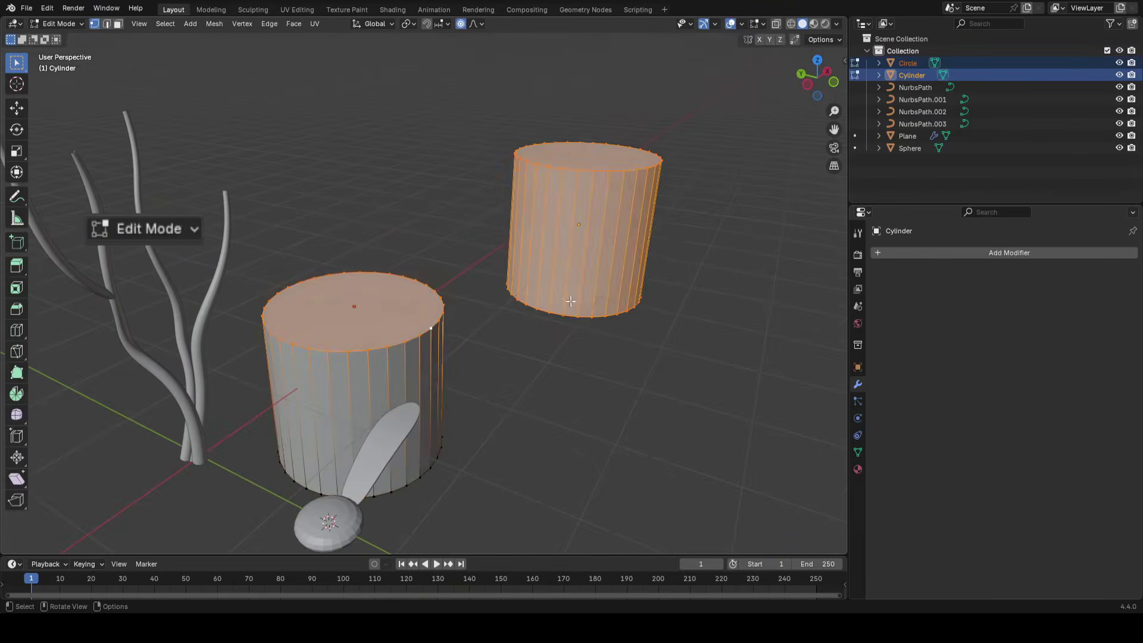
key(Tab)
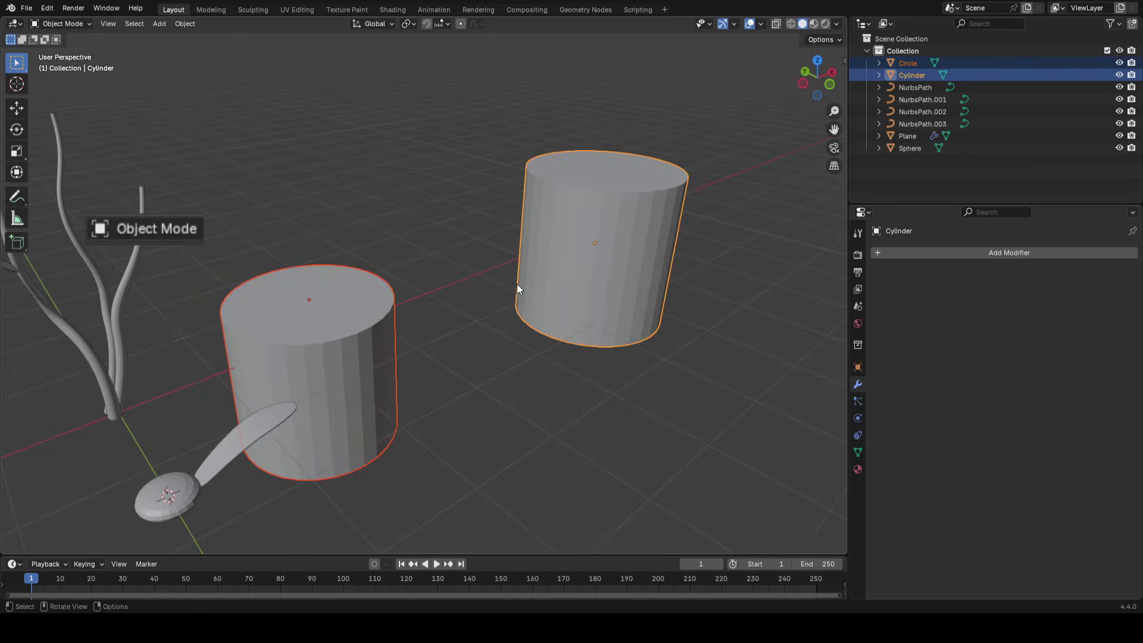
Delete the extruded circle and the cylinder
key(shift+a)
mouse_move(401, 262)
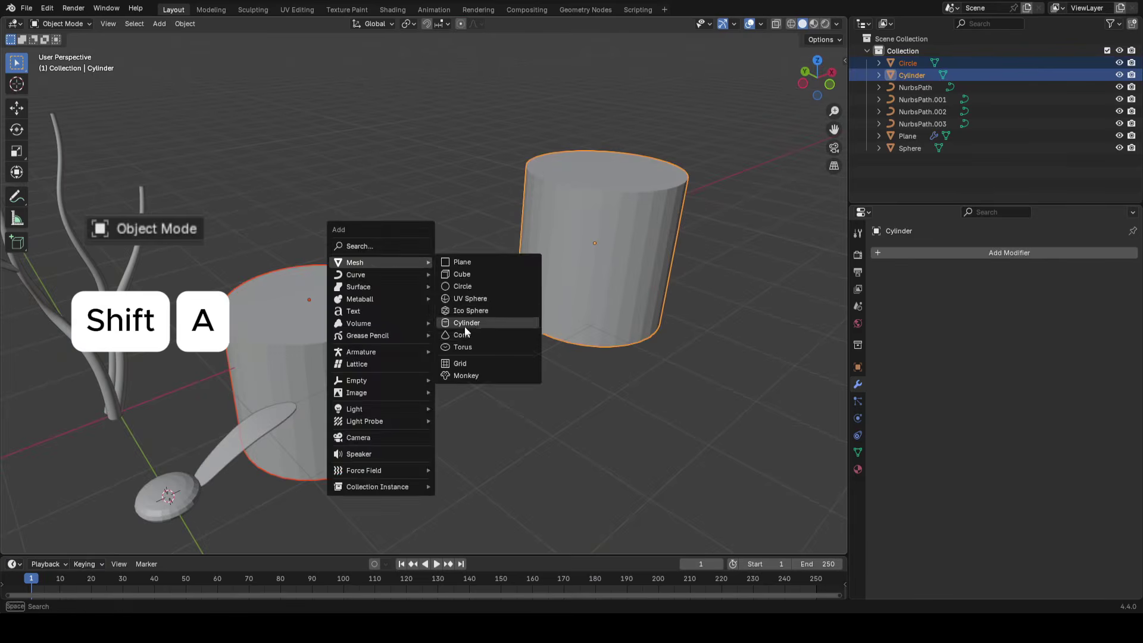
shift+click(337, 321)
key(Delete)
middle_drag(502, 302, 469, 321)
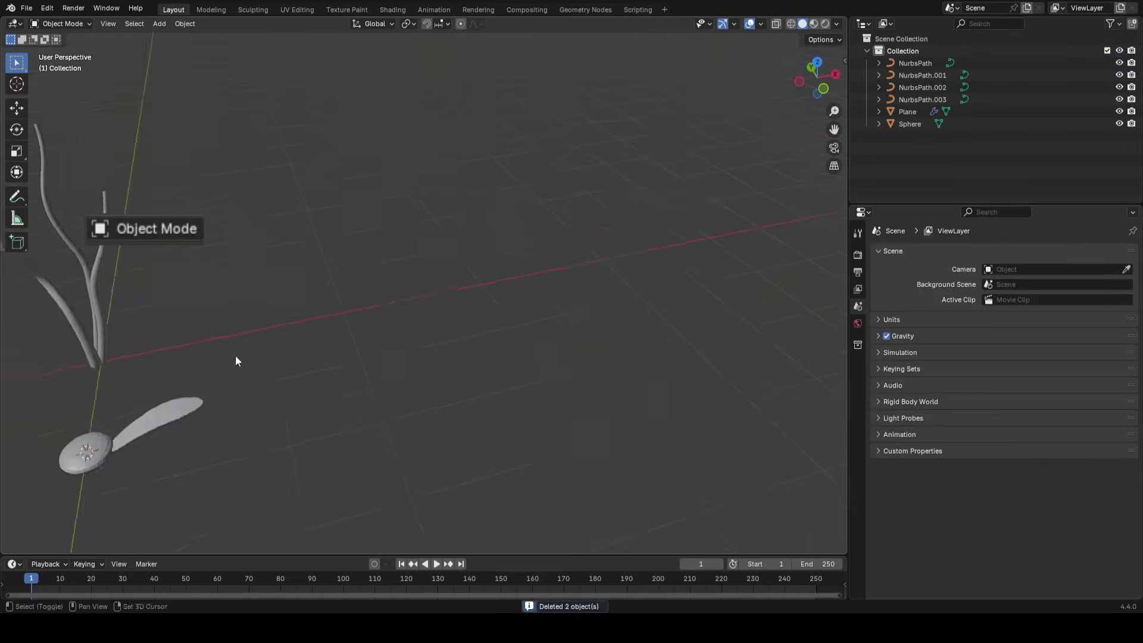
Reopen the petal in Edit Mode and adjust its selected cross edge with Shrink/Fatten
shift+middle_drag(149, 417, 459, 320)
click(563, 280)
key(KP_Decimal)
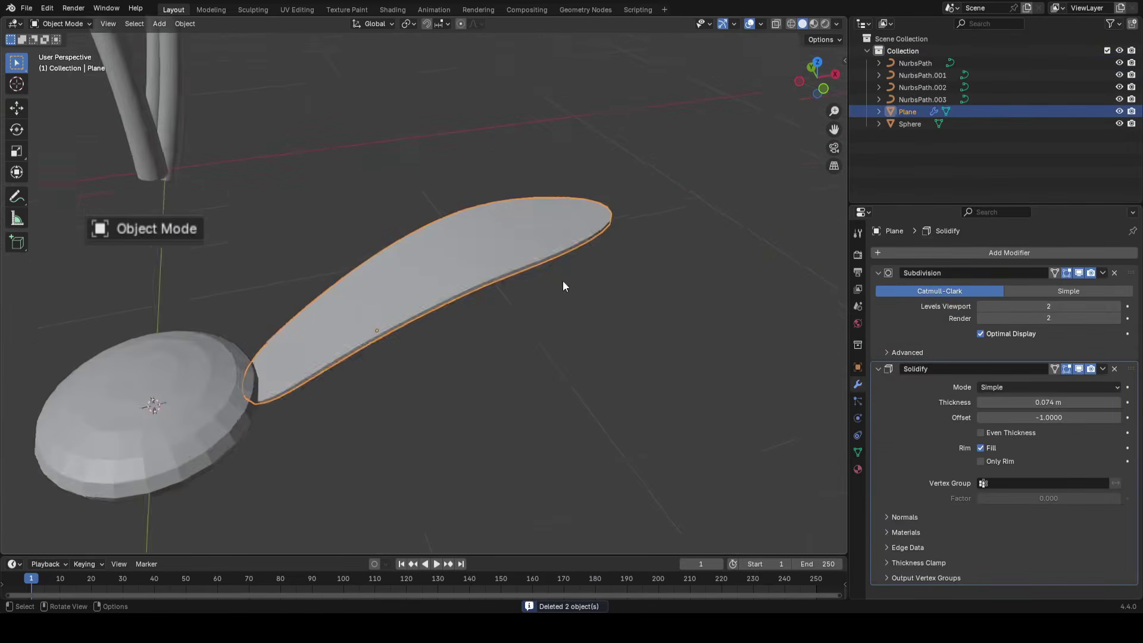
key(Tab)
middle_drag(545, 235, 571, 303)
key(alt+s)
click(502, 291)
Refine the petal's arch by applying Shrink/Fatten to further cross edges, and return to Object Mode
click(503, 291)
key(alt+s)
click(666, 302)
middle_drag(690, 297, 550, 377)
key(alt+s)
scroll(533, 339, down, 6)
click(545, 329)
click(512, 286)
key(alt+s)
click(617, 323)
key(Tab)
scroll(617, 324, down, 6)
middle_drag(617, 323, 595, 351)
scroll(372, 323, up, 2)
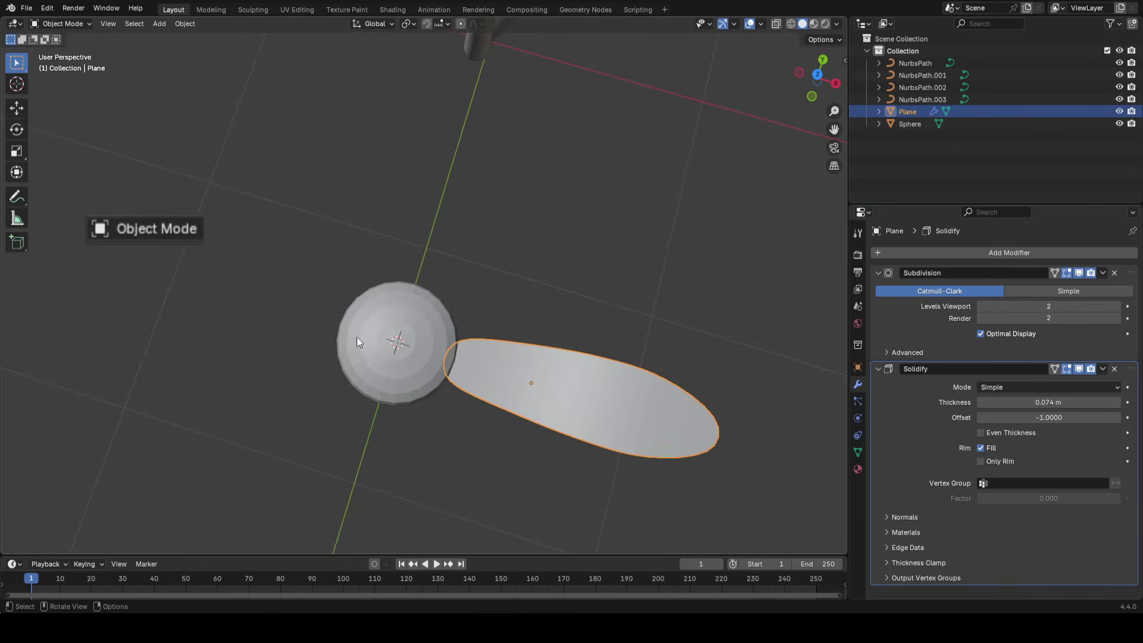
Set the transform pivot point to the 3D Cursor at the flower centre
click(409, 24)
click(451, 67)
middle_drag(524, 238, 515, 294)
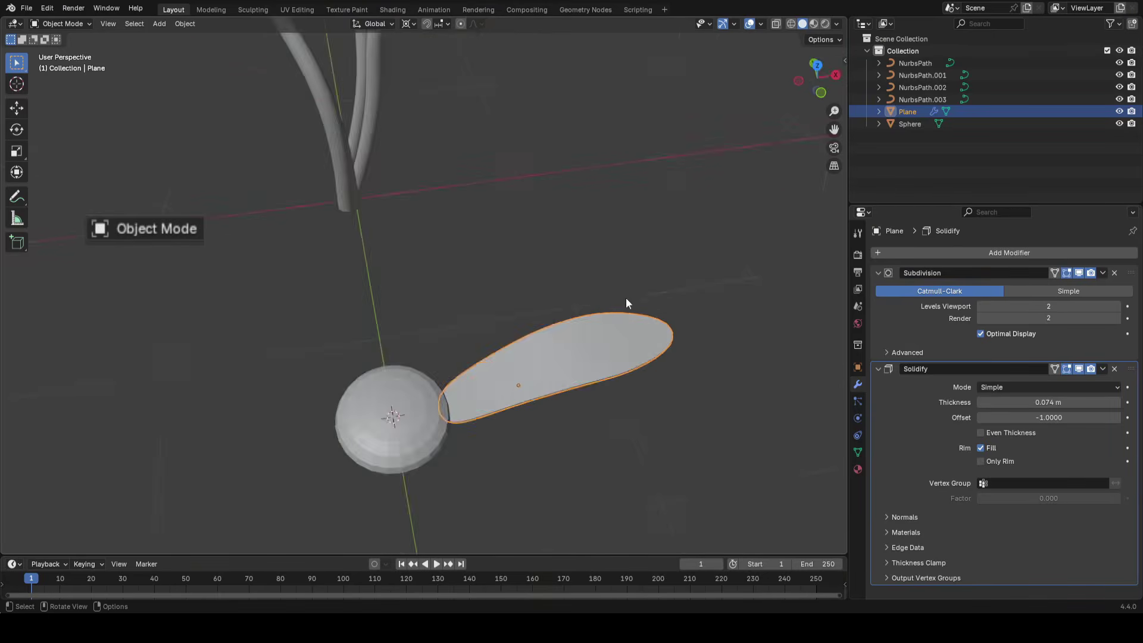
middle_drag(626, 304, 616, 336)
Duplicate the petal in place and rotate the copy about Z by 30.3° plus a small extra turn around the flower centre
key(shift+d)
right_click(607, 378)
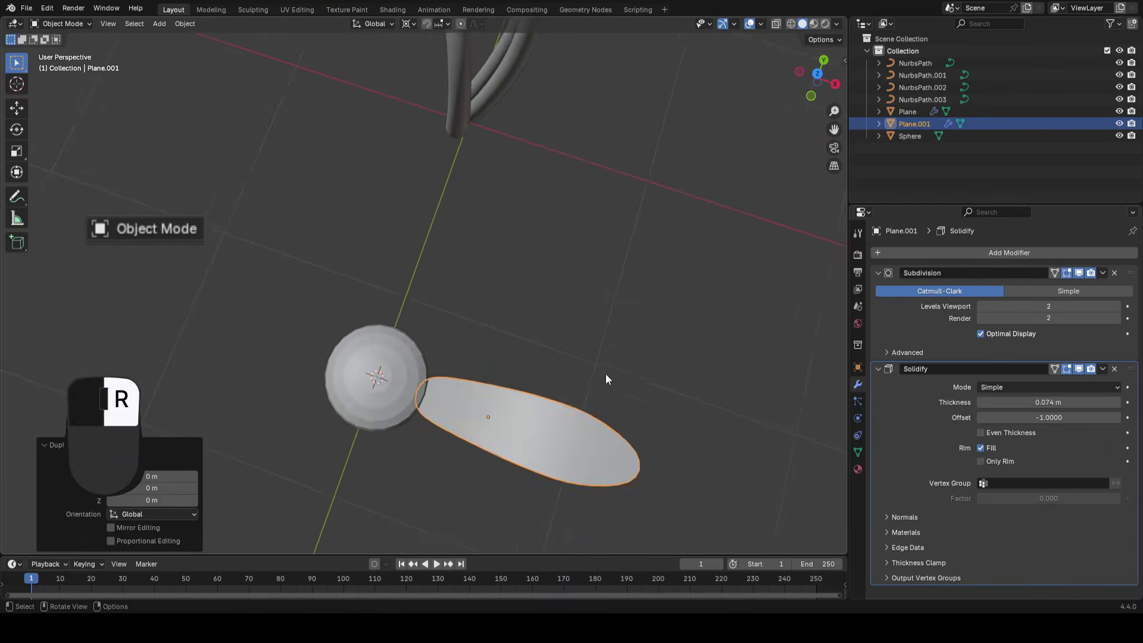
key(r)
key(z)
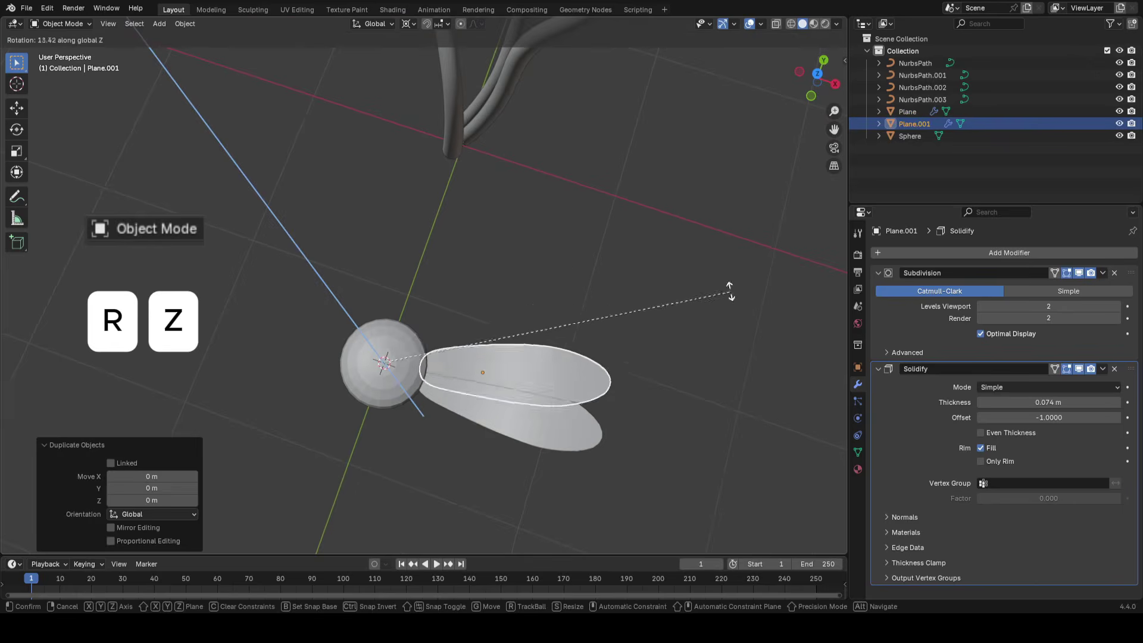
click(702, 176)
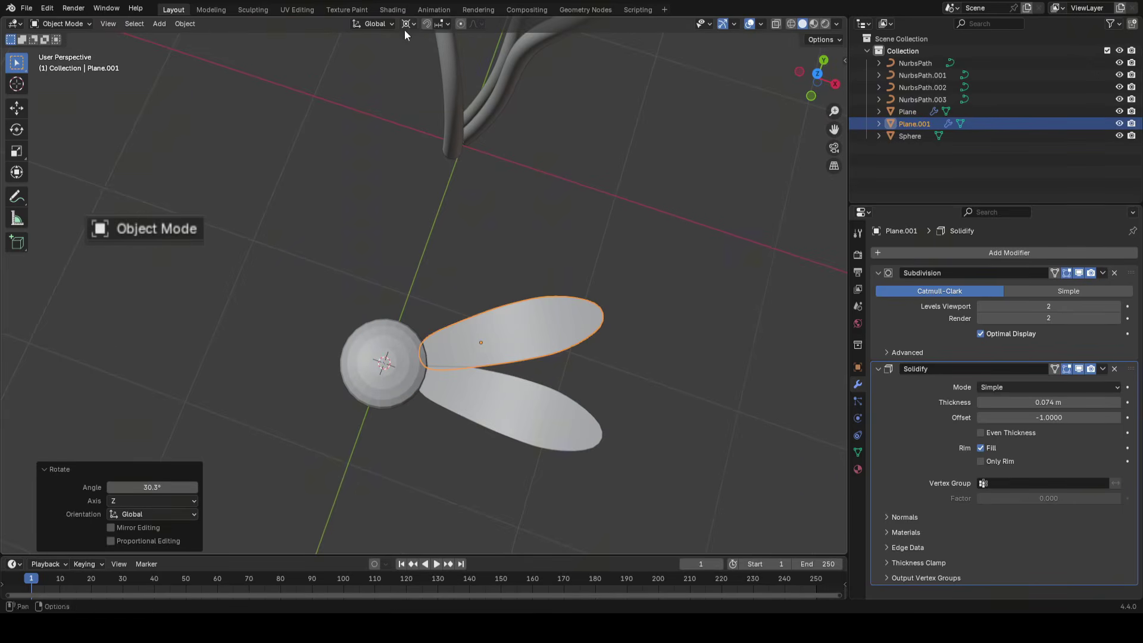
key(r)
key(z)
click(657, 285)
Duplicate the second petal in place and rotate the copy 35.3° about Z
key(shift+d)
right_click(657, 293)
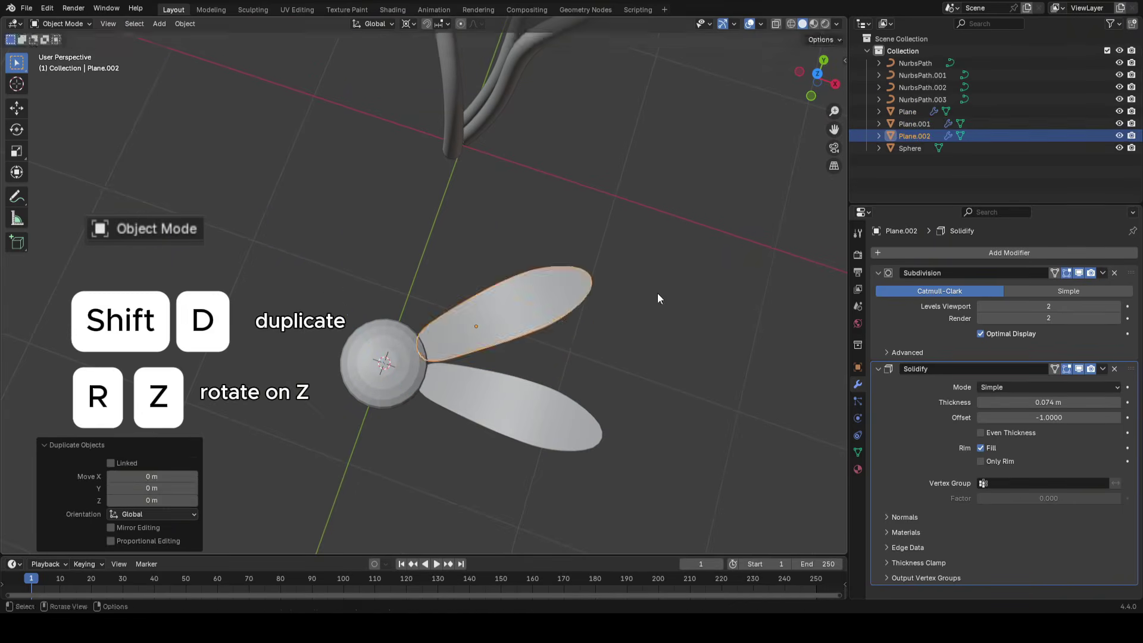
key(r)
key(z)
click(580, 154)
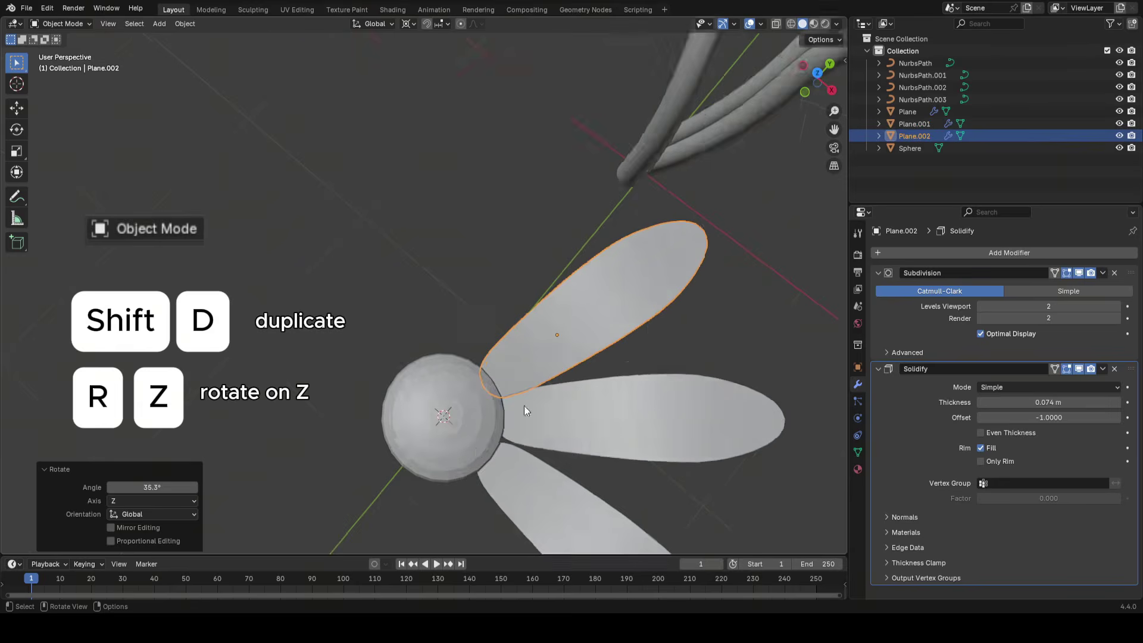
Duplicate the third petal in place and rotate the copy about Z around the flower centre as the fourth petal
scroll(584, 311, down, 2)
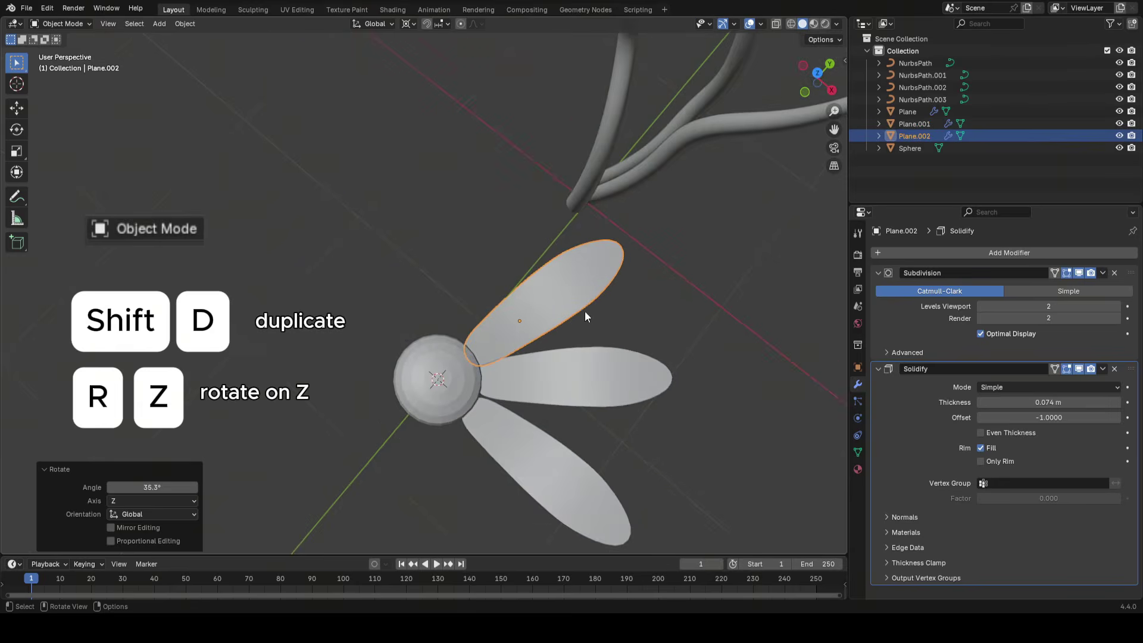
shift+middle_drag(584, 311, 567, 337)
scroll(569, 338, up, 1)
key(shift+d)
right_click(570, 338)
key(r)
key(z)
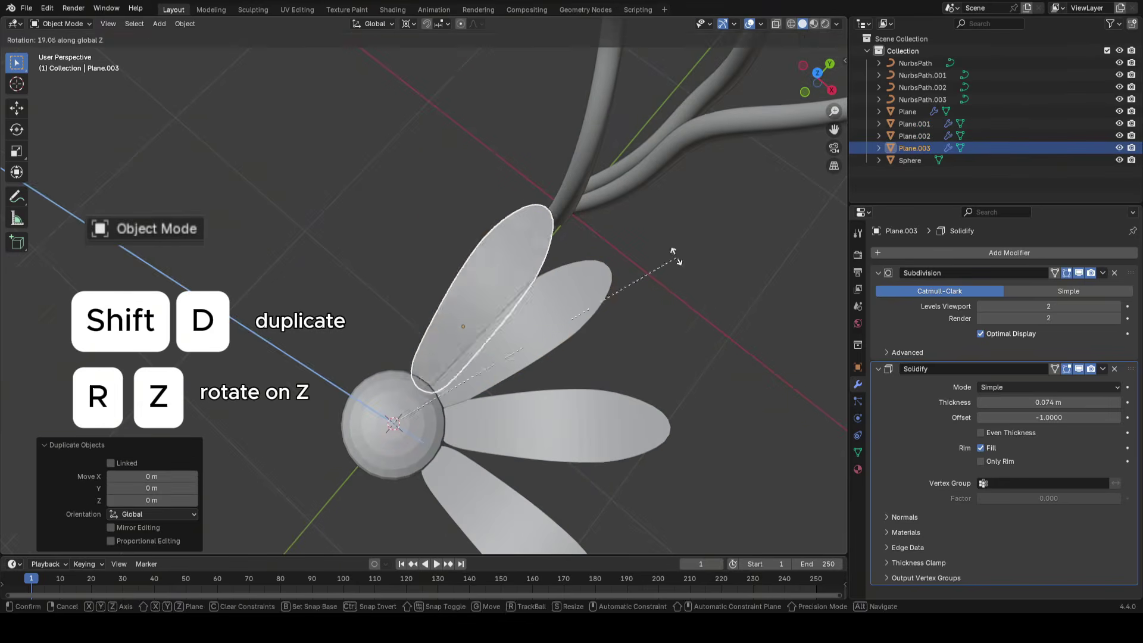
click(607, 244)
Duplicate the fourth petal in place and rotate the copy about Z into the next gap as the fifth petal
key(shift+d)
right_click(606, 252)
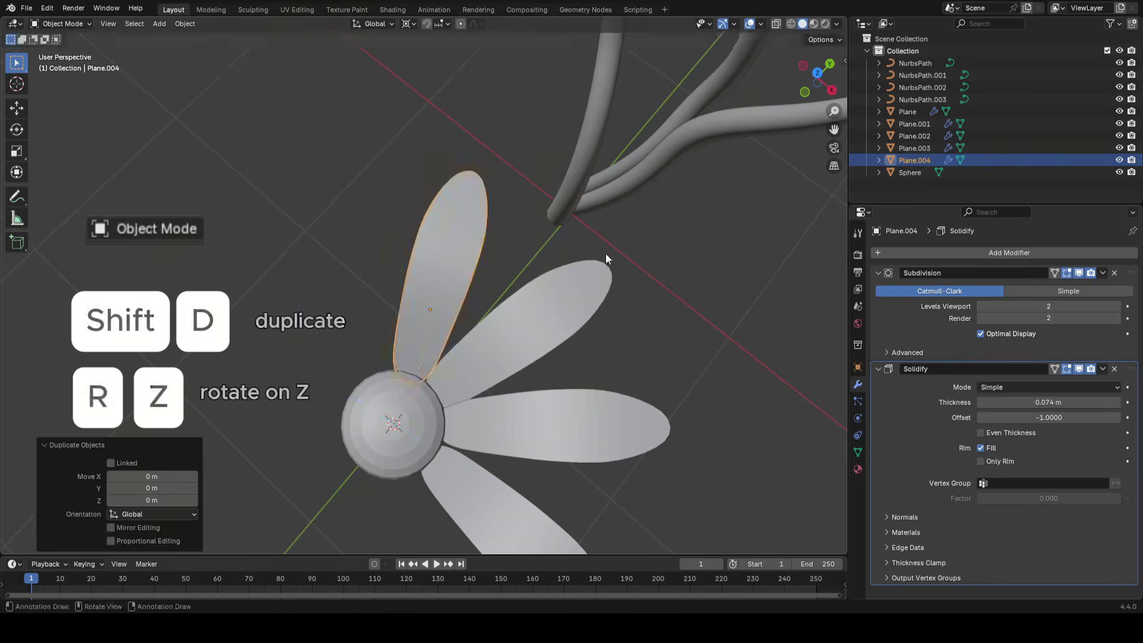
key(r)
key(z)
click(493, 144)
Add a sixth petal by duplicating the fifth in place and rotating the copy about Z
key(shift+d)
right_click(556, 255)
key(r)
key(z)
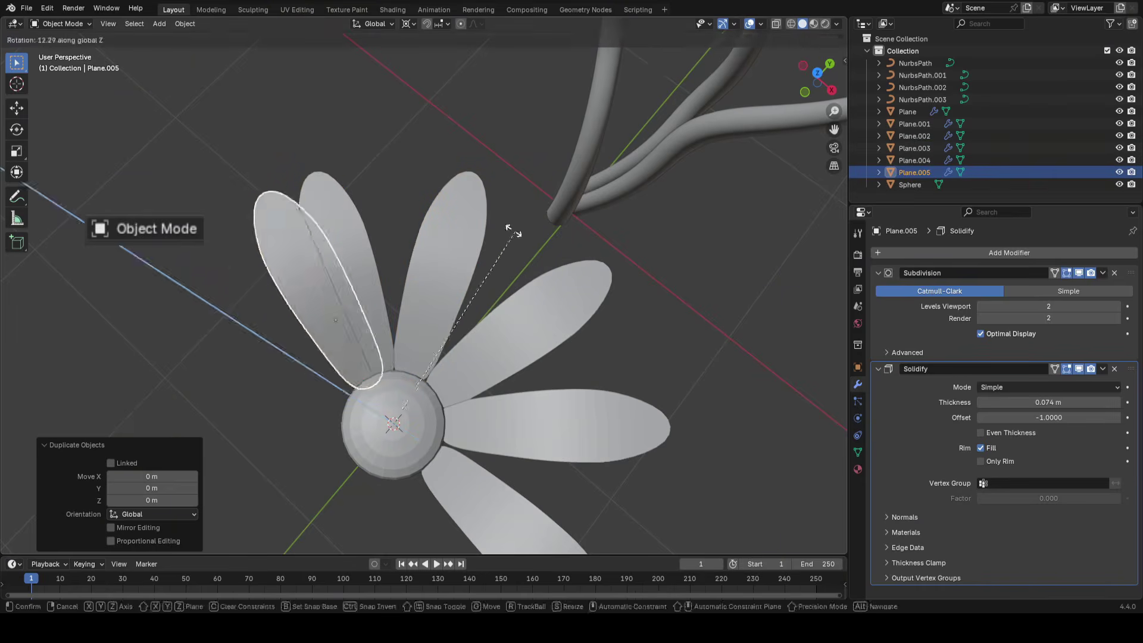
click(534, 275)
Add a seventh petal by duplicating the sixth in place and rotating the copy about Z
middle_drag(534, 270, 540, 304)
key(shift+d)
right_click(540, 303)
key(r)
key(z)
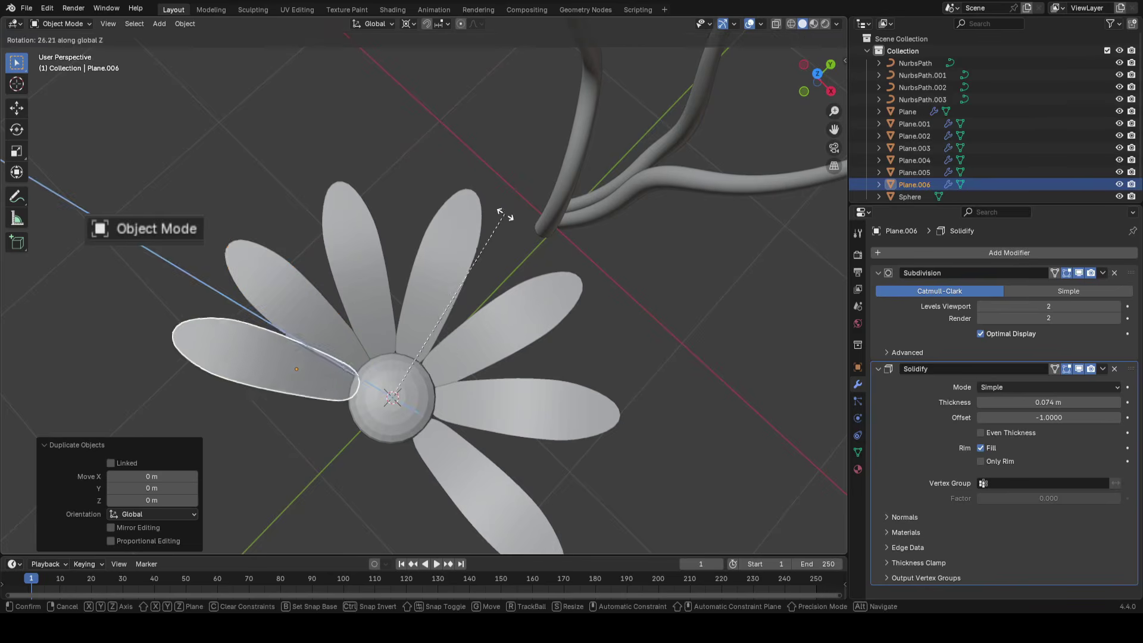
click(531, 257)
Add an eighth petal by duplicating the seventh in place and rotating the copy about Z
key(shift+d)
right_click(531, 257)
key(r)
key(z)
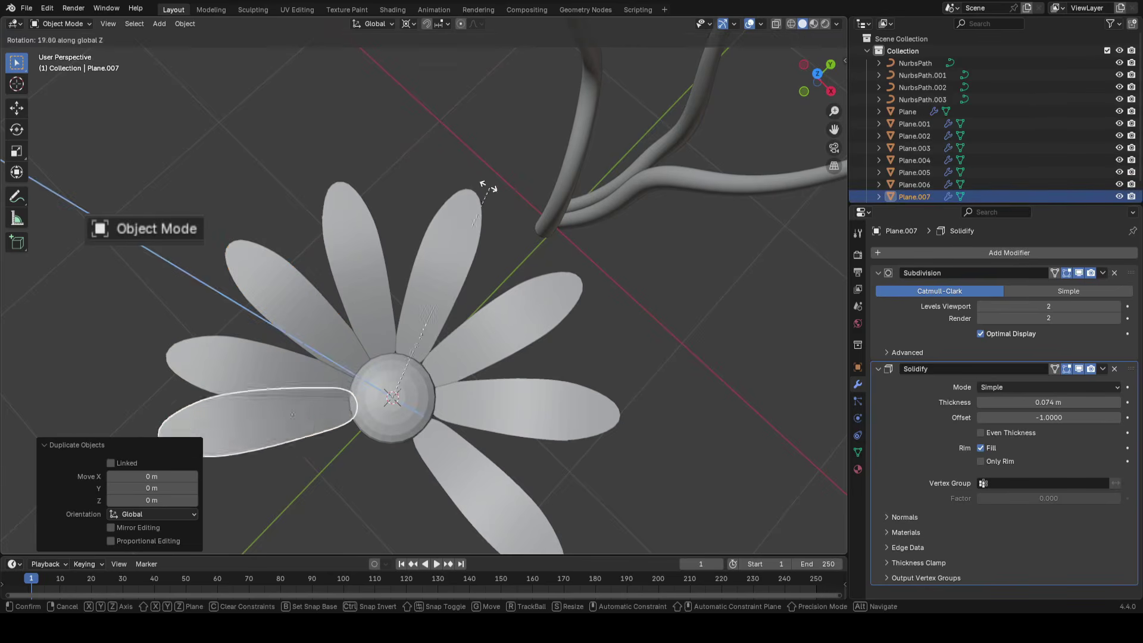
click(416, 129)
Duplicate the eighth petal in place and rotate the copy 34° about Z as the ninth petal
key(shift+d)
right_click(417, 130)
key(r)
key(z)
click(502, 250)
scroll(506, 328, down, 3)
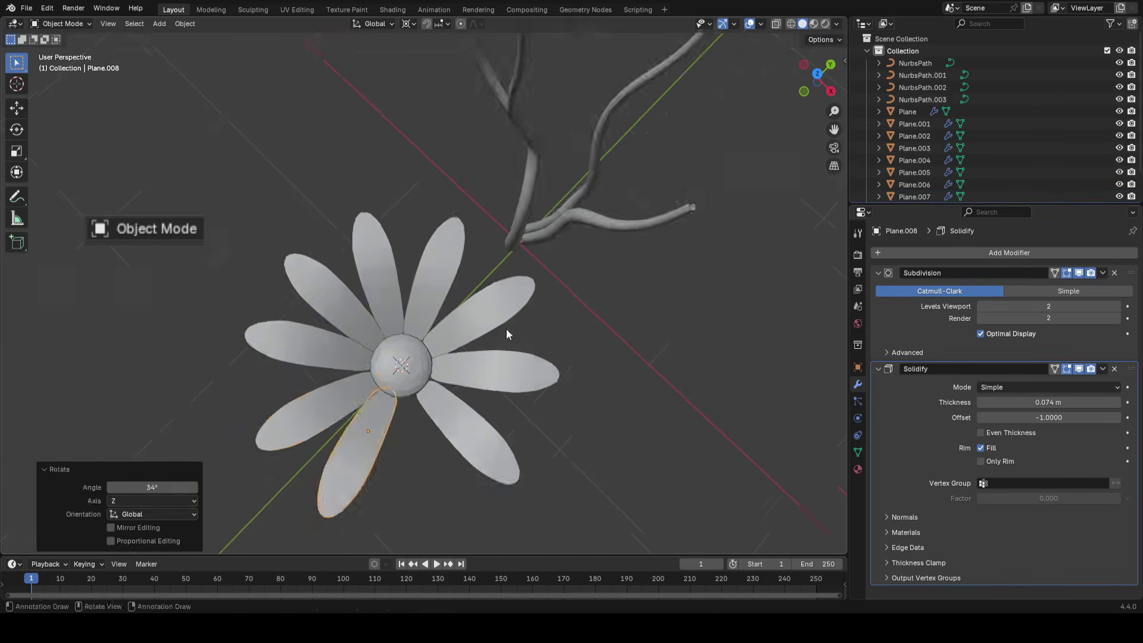
Duplicate the ninth petal and rotate the copy into the remaining gap to close the ring with a tenth petal
key(shift+d)
key(r)
click(507, 326)
click(465, 441)
middle_drag(466, 441, 495, 340)
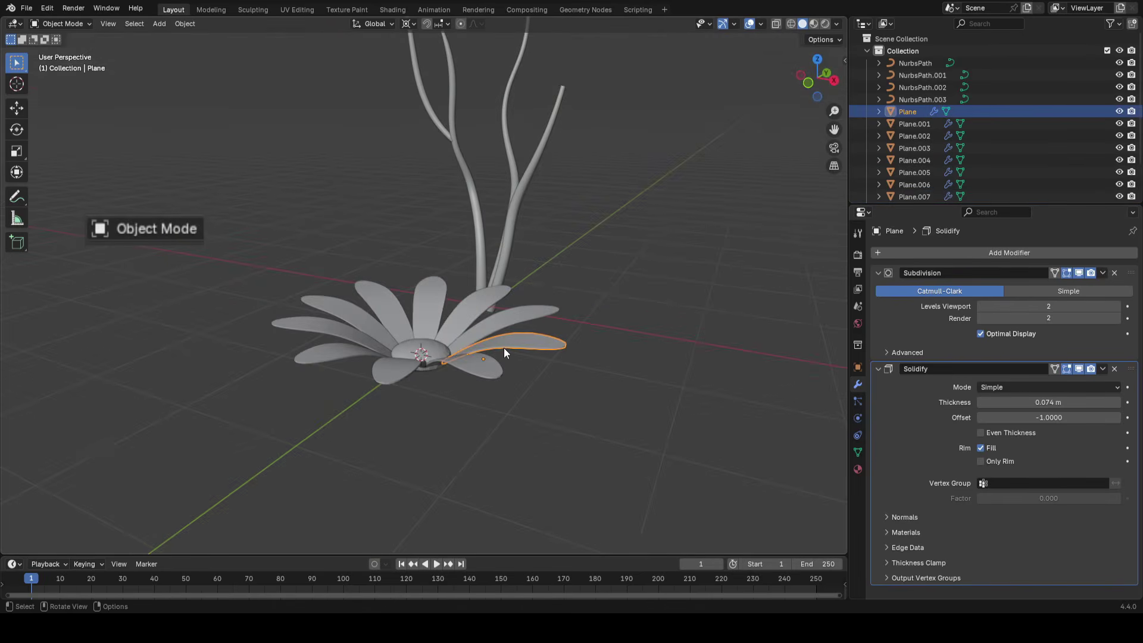
scroll(355, 391, up, 4)
middle_drag(503, 286, 446, 340)
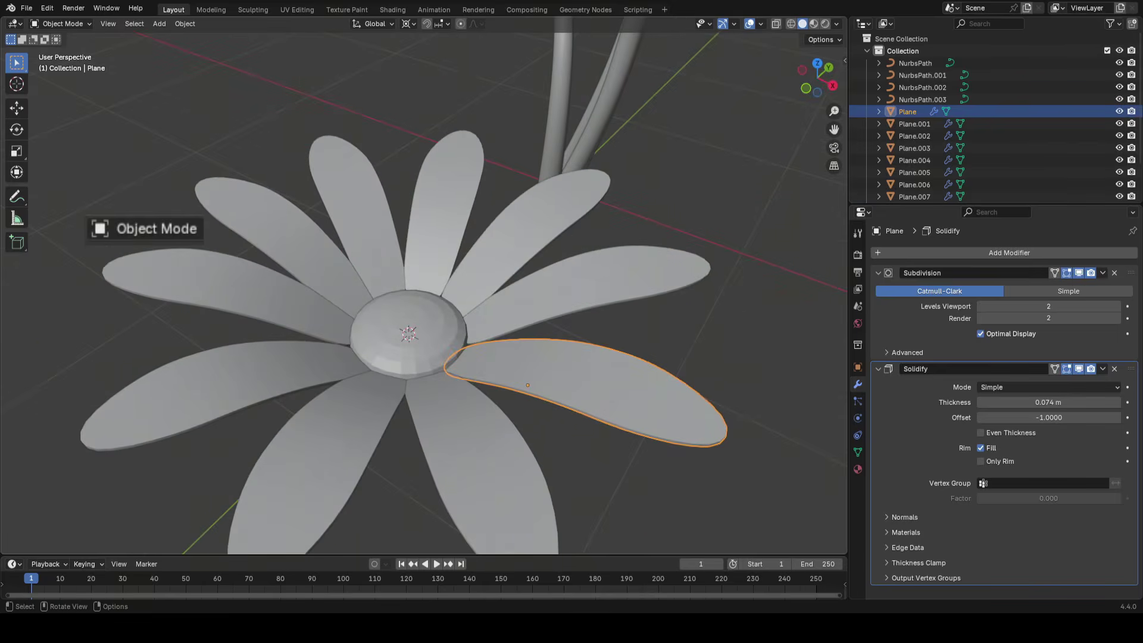
middle_drag(556, 362, 621, 363)
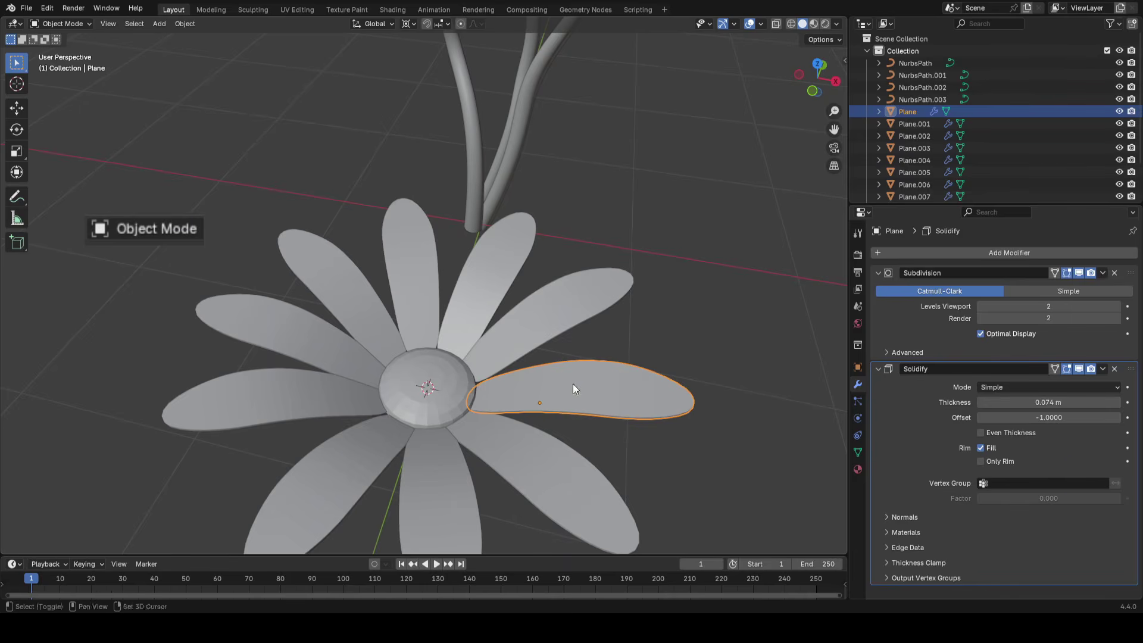
shift+middle_drag(572, 384, 544, 388)
Shorten petal Plane.002 by scaling it to 0.922 along its local X axis
click(441, 93)
middle_drag(460, 145, 460, 234)
key(s)
key(x)
key(x)
click(565, 265)
click(459, 234)
key(s)
key(x)
click(647, 258)
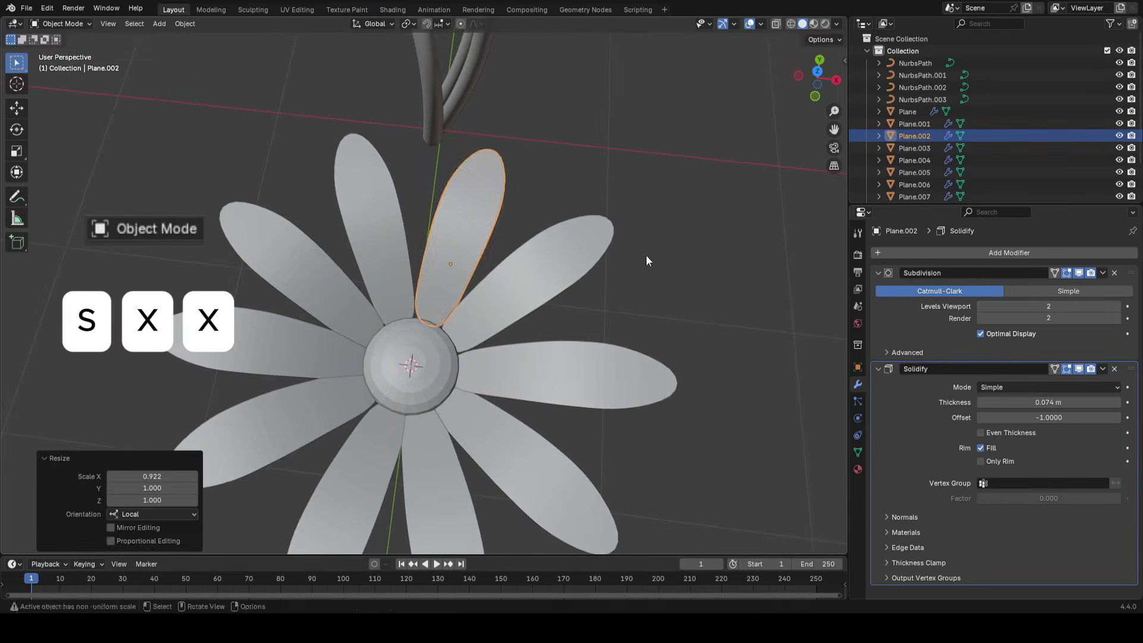
Move petal Plane.002 along its local X axis slightly toward the flower centre
key(g)
key(x)
key(x)
click(640, 267)
Narrow petals Plane.001 and Plane.007 by scaling each along its local Y axis
click(571, 275)
key(s)
key(y)
key(y)
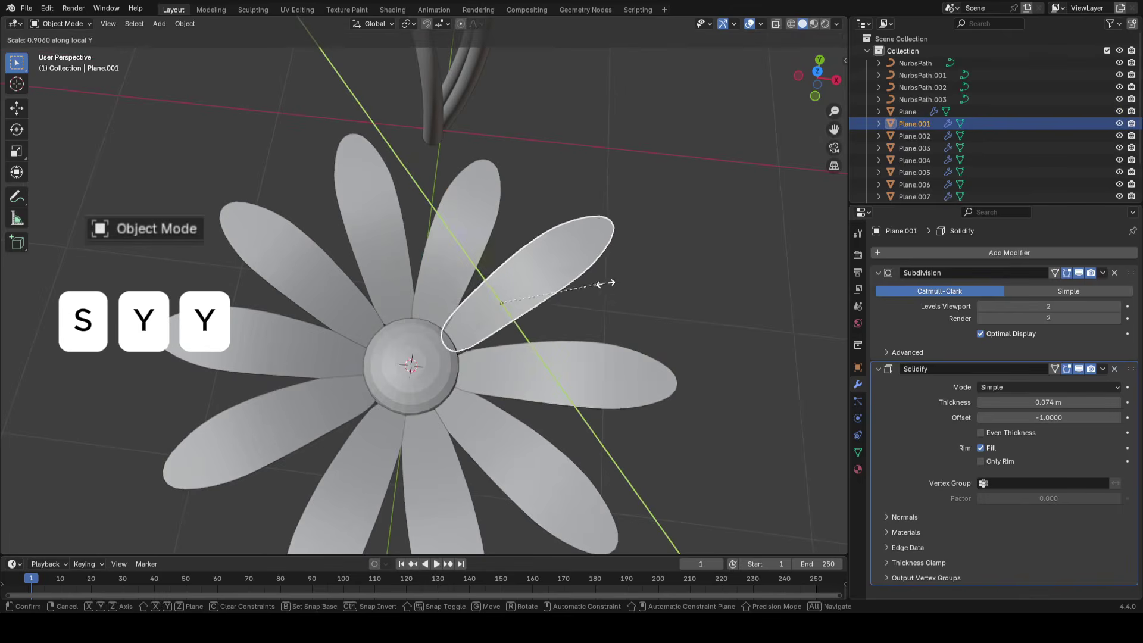
click(639, 295)
scroll(596, 333, down, 2)
click(376, 431)
key(s)
key(y)
key(y)
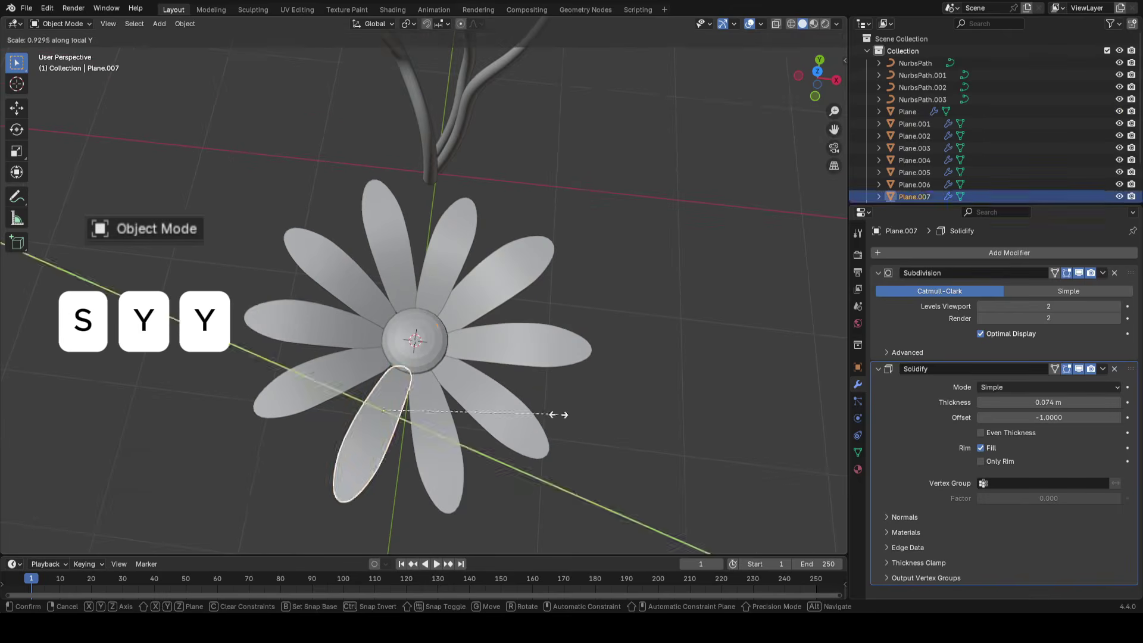
click(558, 413)
Scale petals Plane.005 and Plane.008 along their local Y axes to vary their widths
click(325, 326)
key(s)
key(y)
key(y)
click(491, 344)
click(440, 411)
key(s)
key(y)
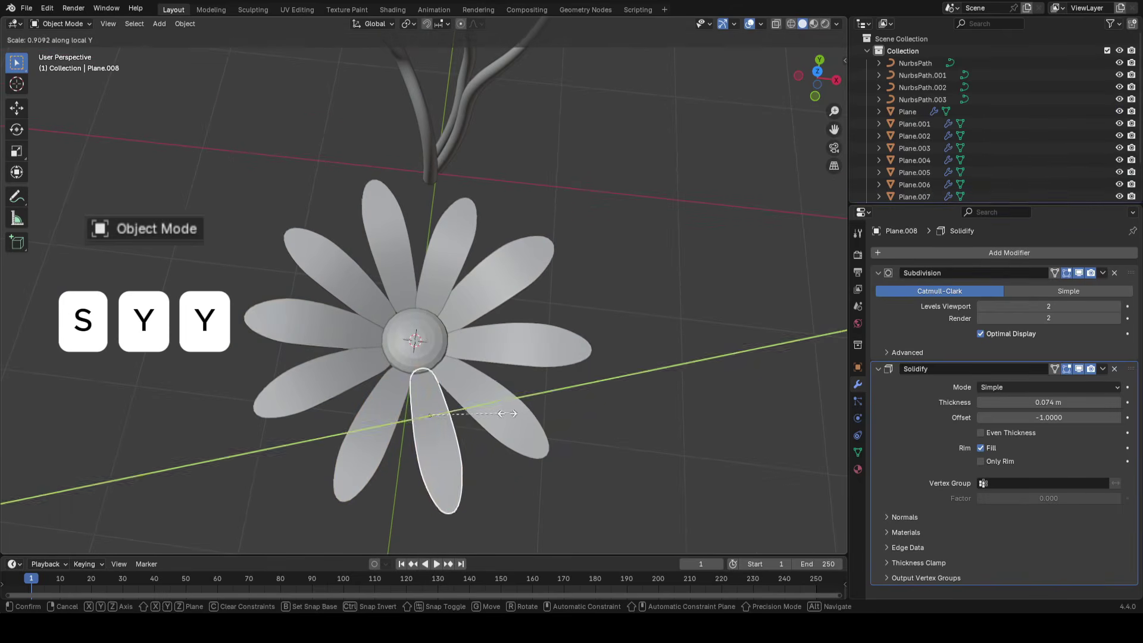
click(508, 413)
Shorten petal Plane.003 by scaling it to 0.944 along its local X axis
click(377, 251)
key(s)
key(x)
key(x)
right_click(515, 275)
key(s)
key(y)
key(y)
click(518, 271)
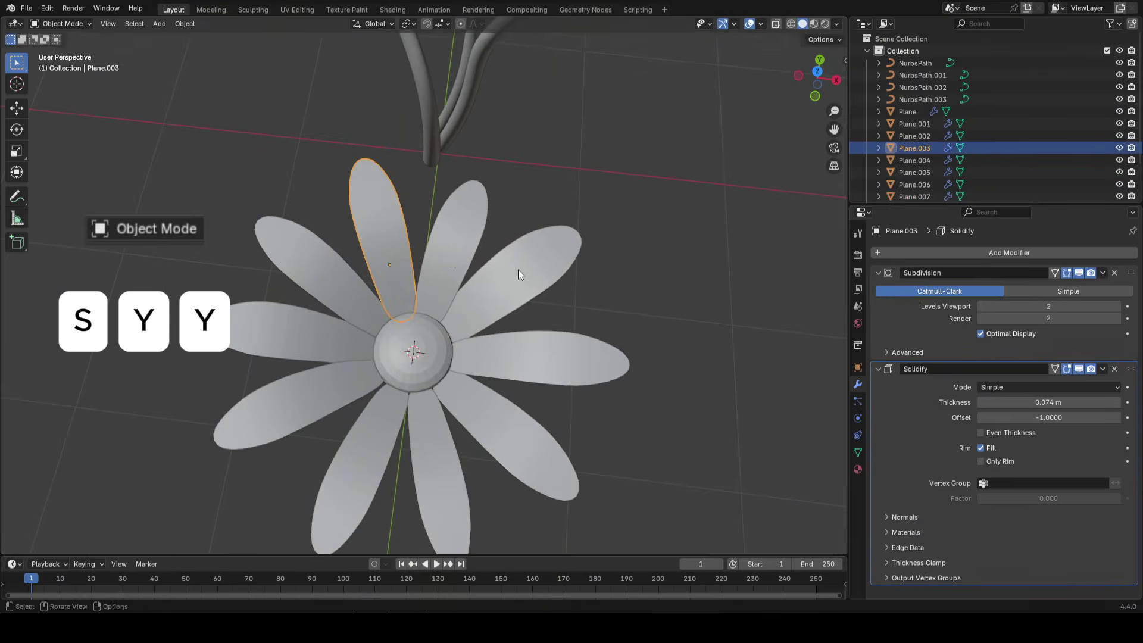
click(516, 269)
Reposition petal Plane.003 along its local X axis and nudge it about -0.007 m in both X and Y
key(g)
key(x)
key(x)
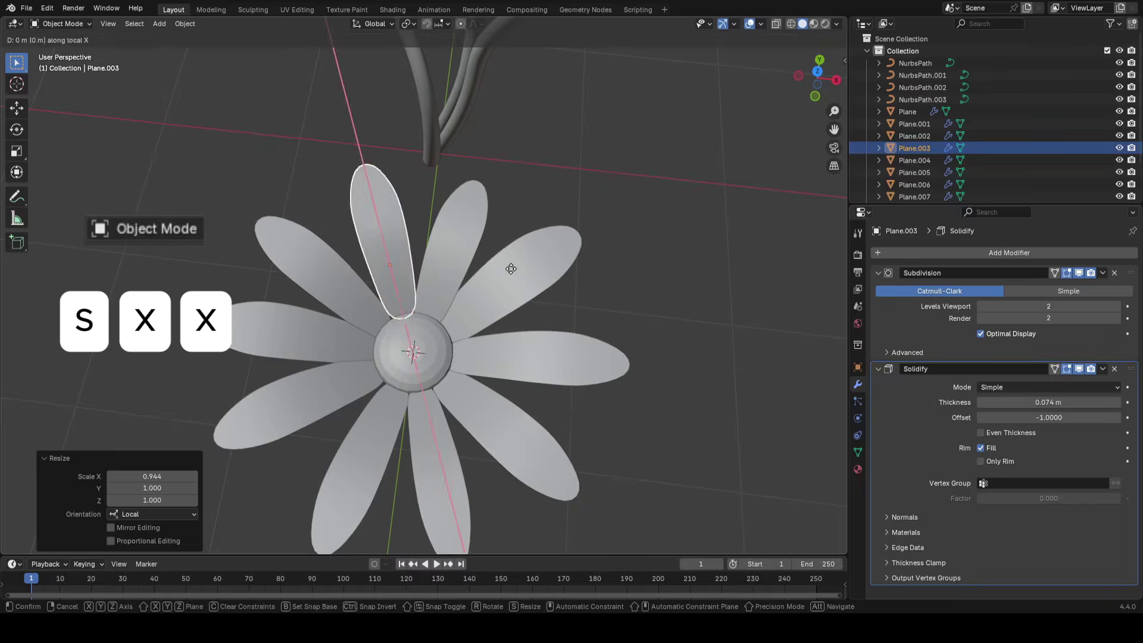
click(510, 268)
middle_drag(510, 269, 492, 288)
key(g)
click(505, 273)
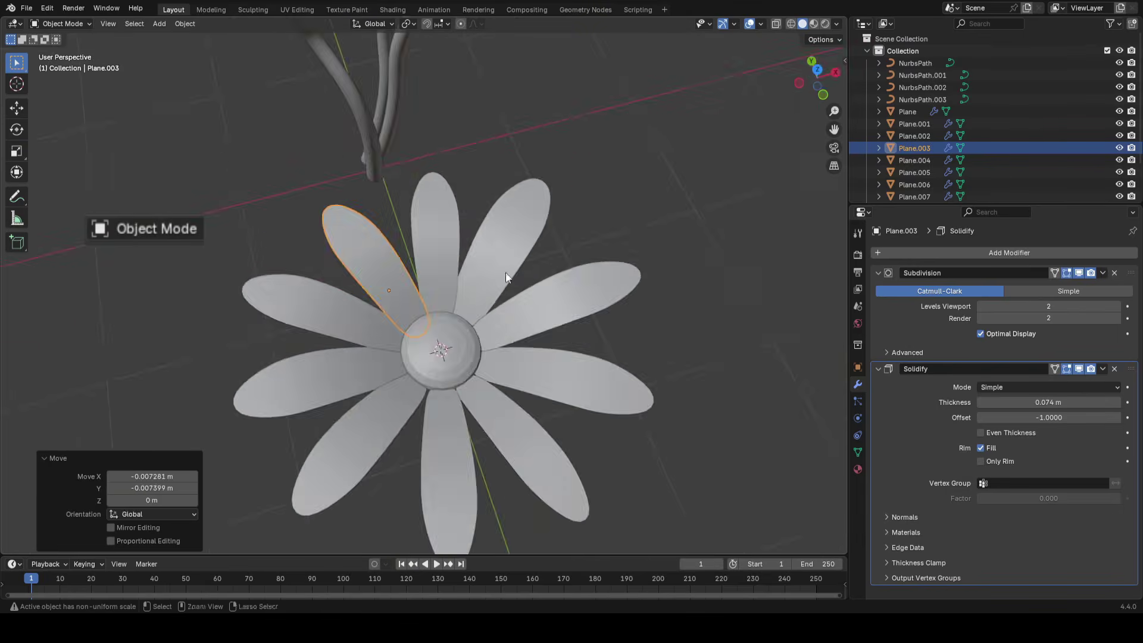
Scale the flower's centre sphere along Z and adjust its height by moving it along Z
middle_drag(585, 275, 590, 314)
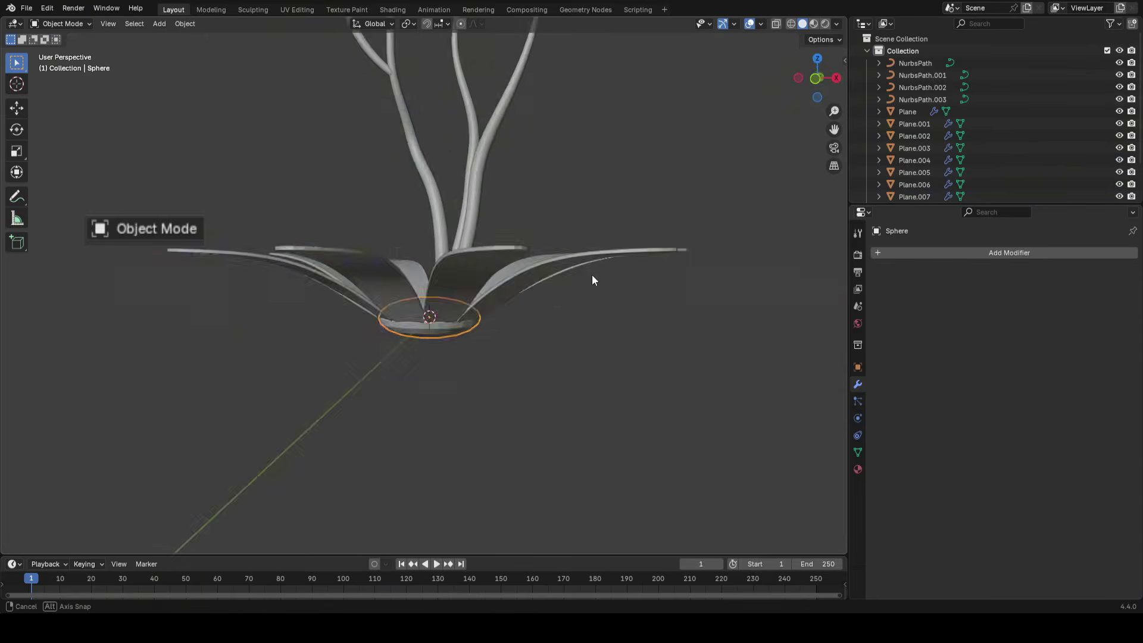
click(612, 262)
key(s)
key(z)
click(591, 270)
key(s)
key(z)
click(581, 255)
key(g)
key(z)
click(617, 313)
Apply Shade Smooth to the flower's centre sphere
scroll(526, 376, up, 2)
shift+middle_drag(526, 376, 484, 432)
right_click(518, 224)
click(522, 225)
Select all ten petals and apply Shade Smooth to them
click(485, 432)
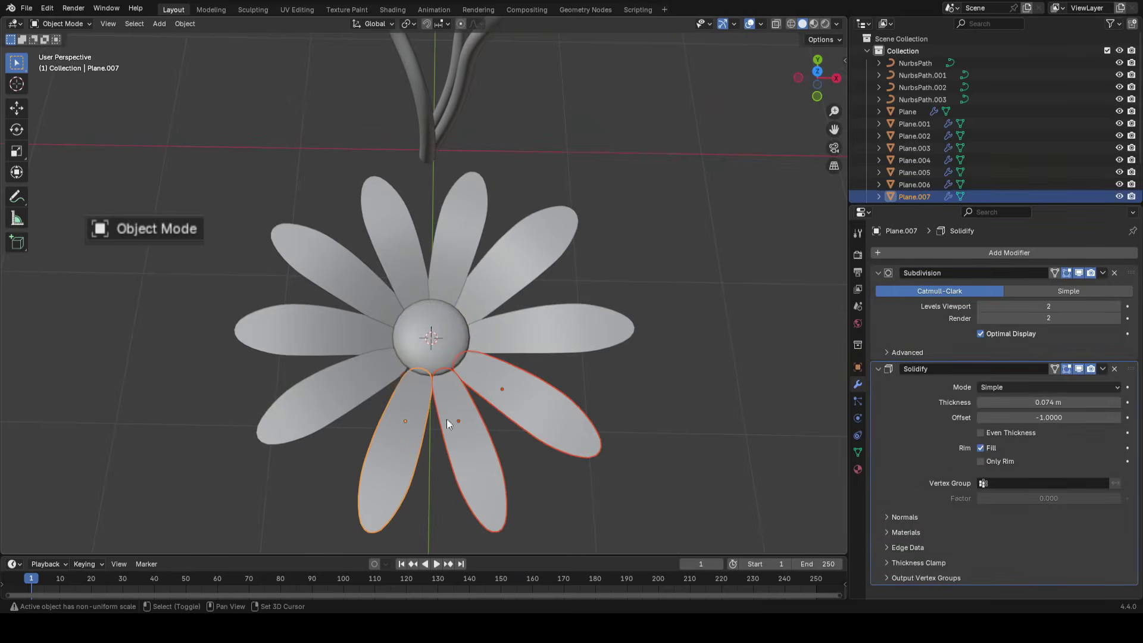
shift+click(573, 316)
right_click(675, 226)
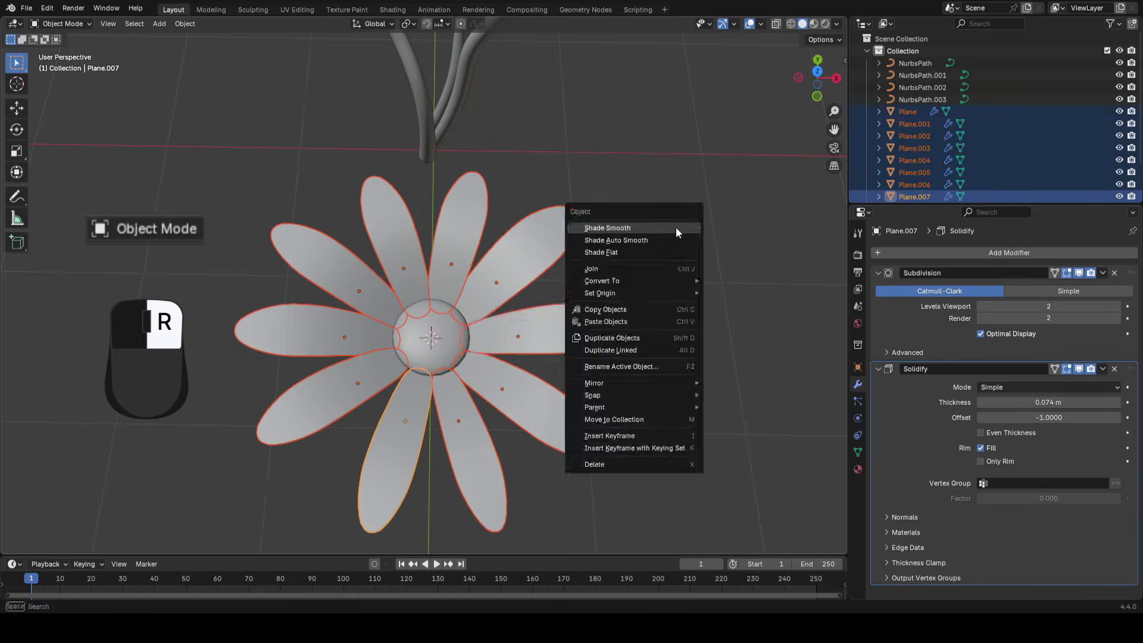
click(669, 223)
Examine the shading along the petals' edges and tips from several angles
scroll(607, 268, up, 1)
middle_drag(617, 277, 540, 246)
click(573, 316)
scroll(499, 348, up, 2)
scroll(471, 282, up, 2)
scroll(504, 280, down, 8)
middle_drag(454, 321, 477, 264)
scroll(472, 305, up, 8)
key(Tab)
key(Tab)
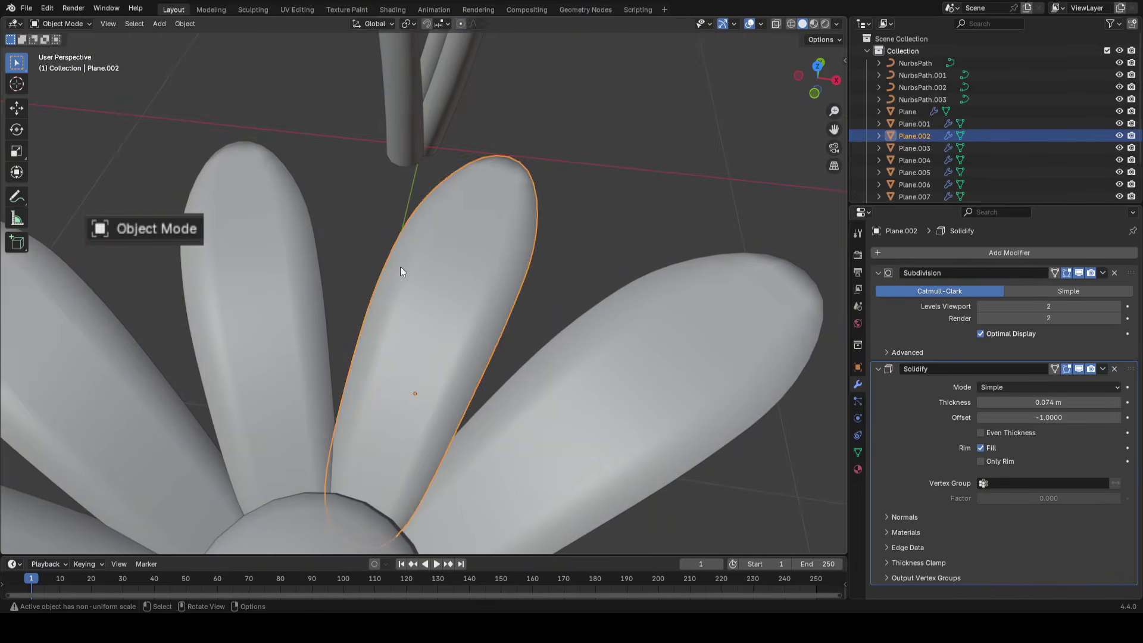
Add two lengthwise loop cuts to petal Plane.002 near its side edges, with factors 0.832 and -0.737
key(Tab)
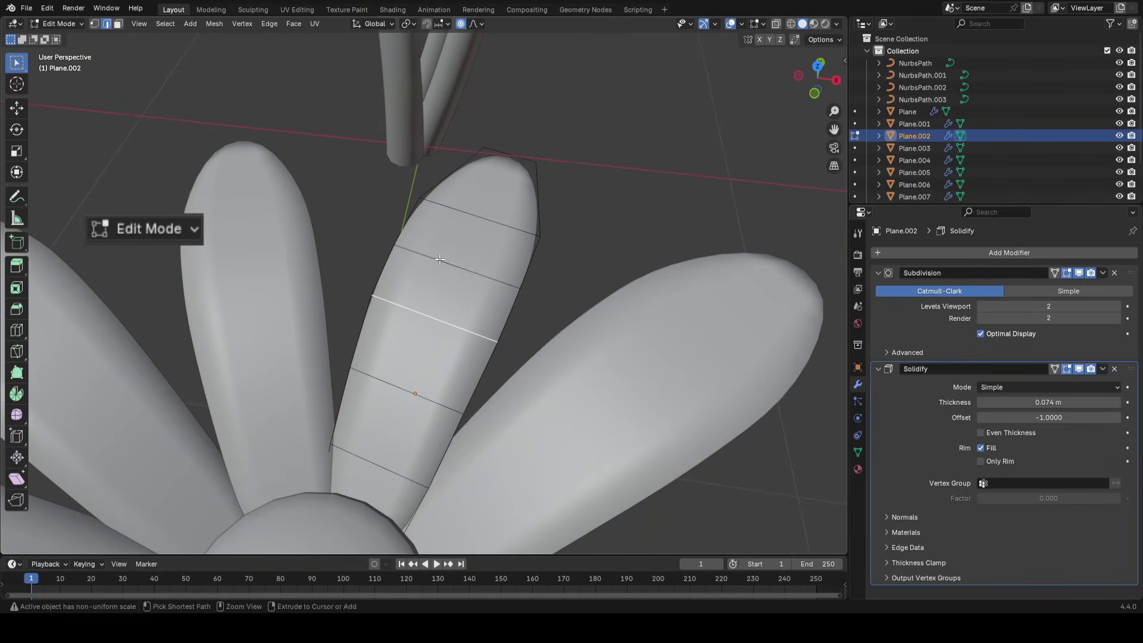
key(ctrl+r)
click(466, 262)
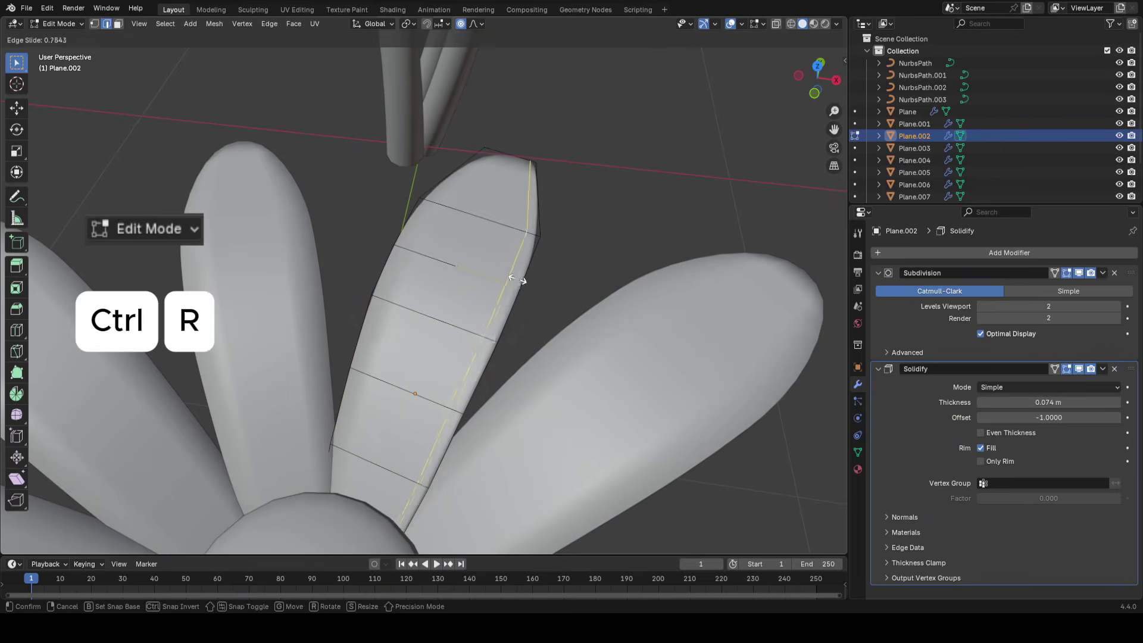
click(513, 279)
key(ctrl+r)
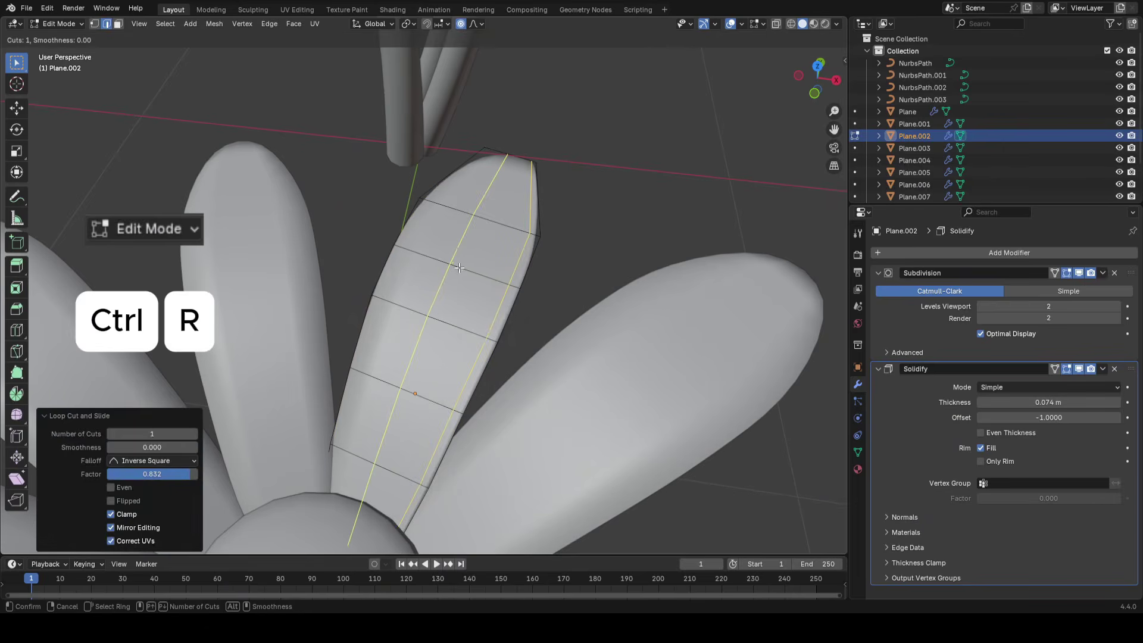
click(456, 267)
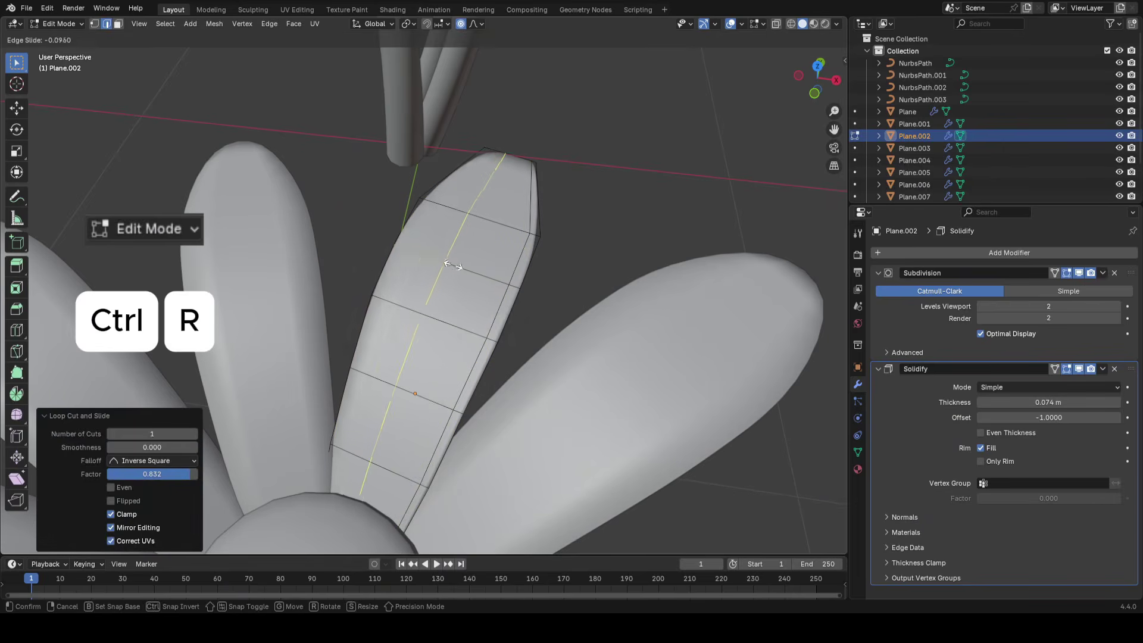
click(417, 253)
Check the petal without overlays and add a crosswise loop cut near its tip with a factor of -0.832
key(alt+shift+z)
middle_drag(619, 255, 512, 256)
scroll(464, 283, down, 5)
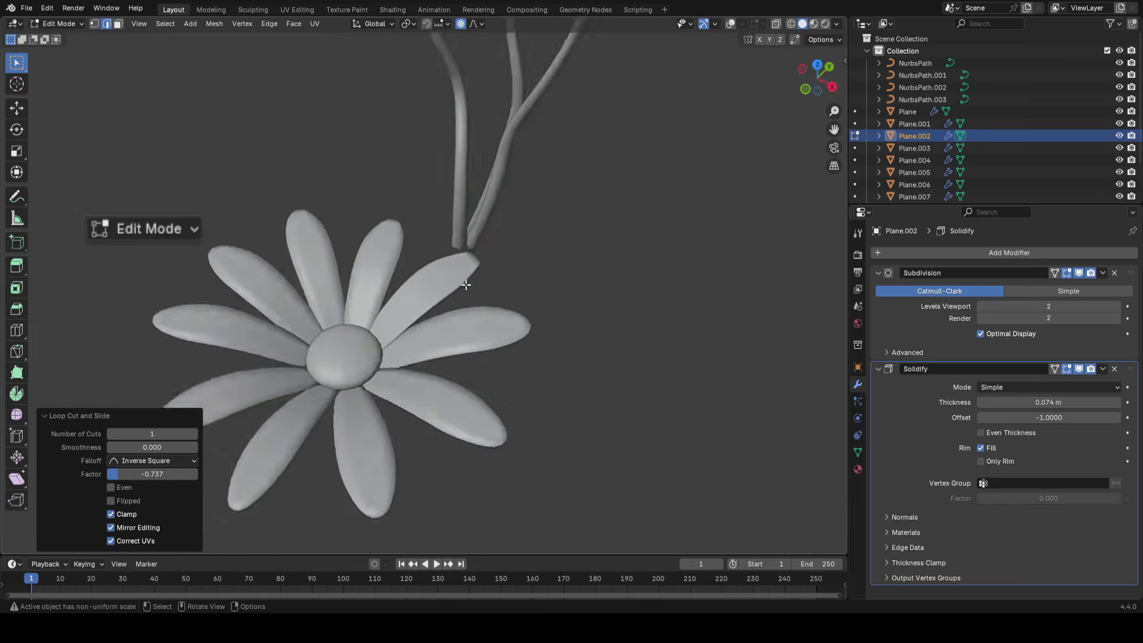
middle_drag(601, 375, 541, 334)
scroll(540, 334, up, 5)
key(ctrl+r)
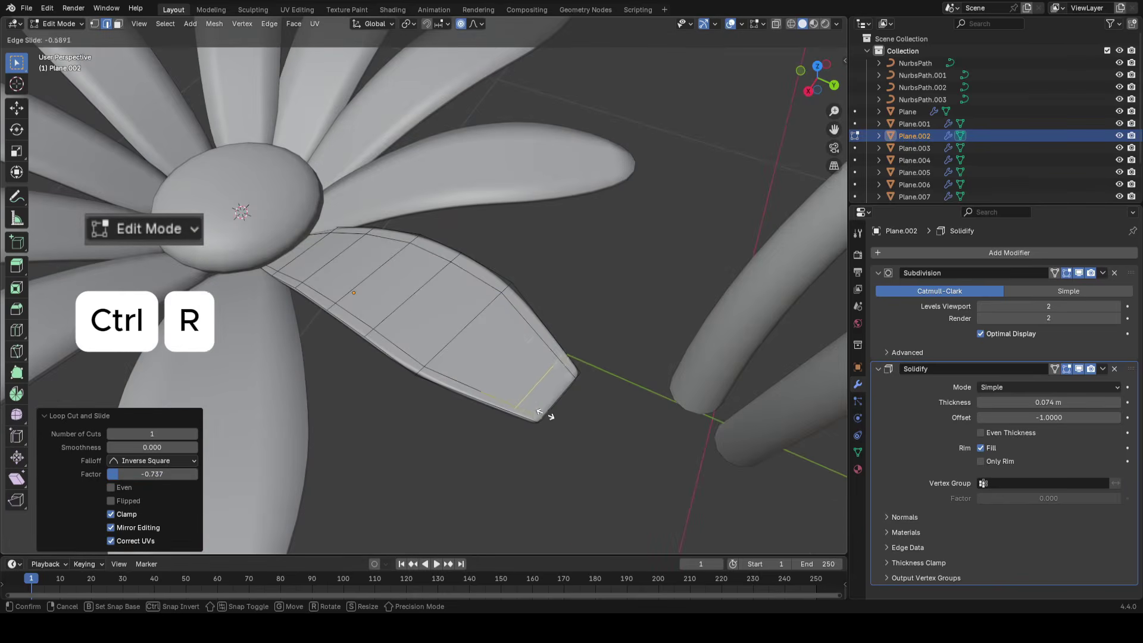
click(557, 426)
Undo the loop cuts on petal Plane.002 and return to Object Mode
middle_drag(557, 427, 482, 443)
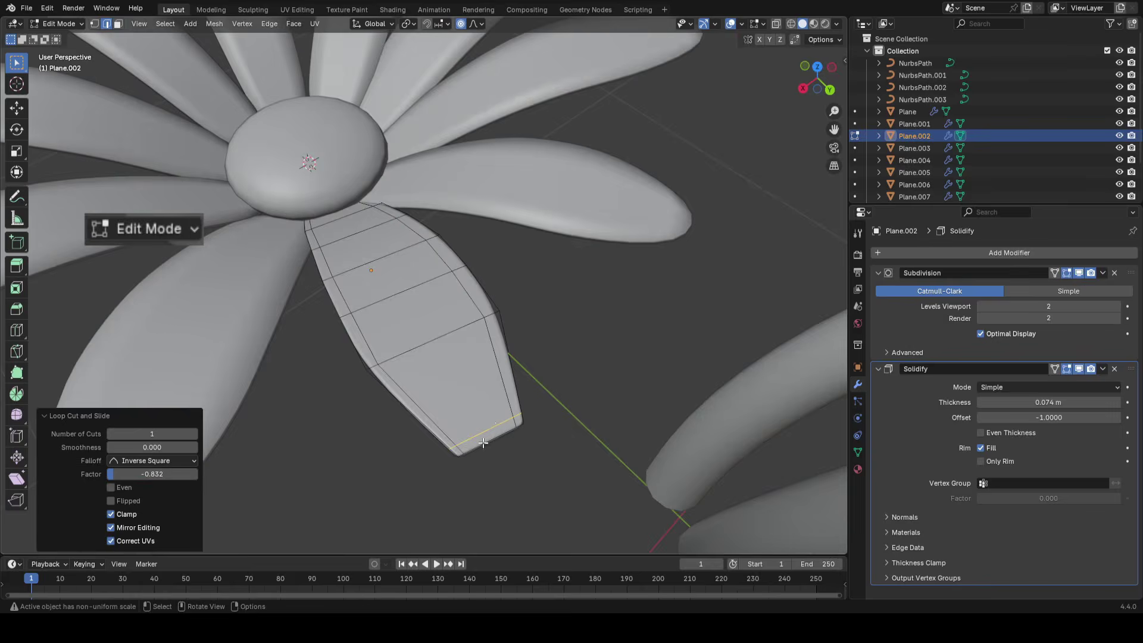
middle_drag(471, 337, 556, 326)
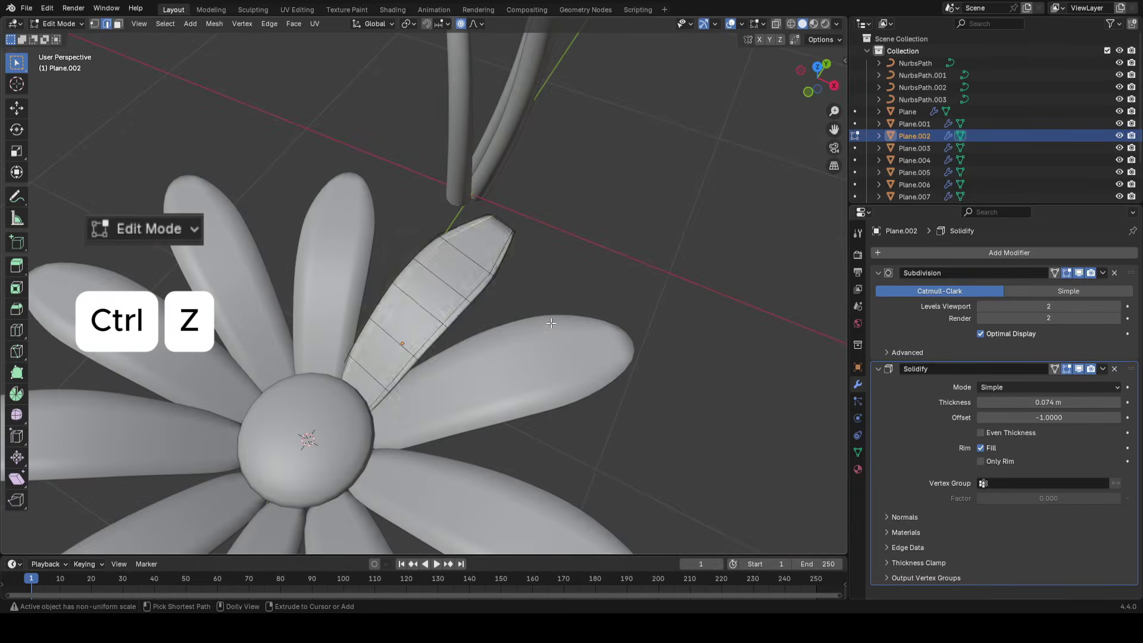
key(ctrl+z)
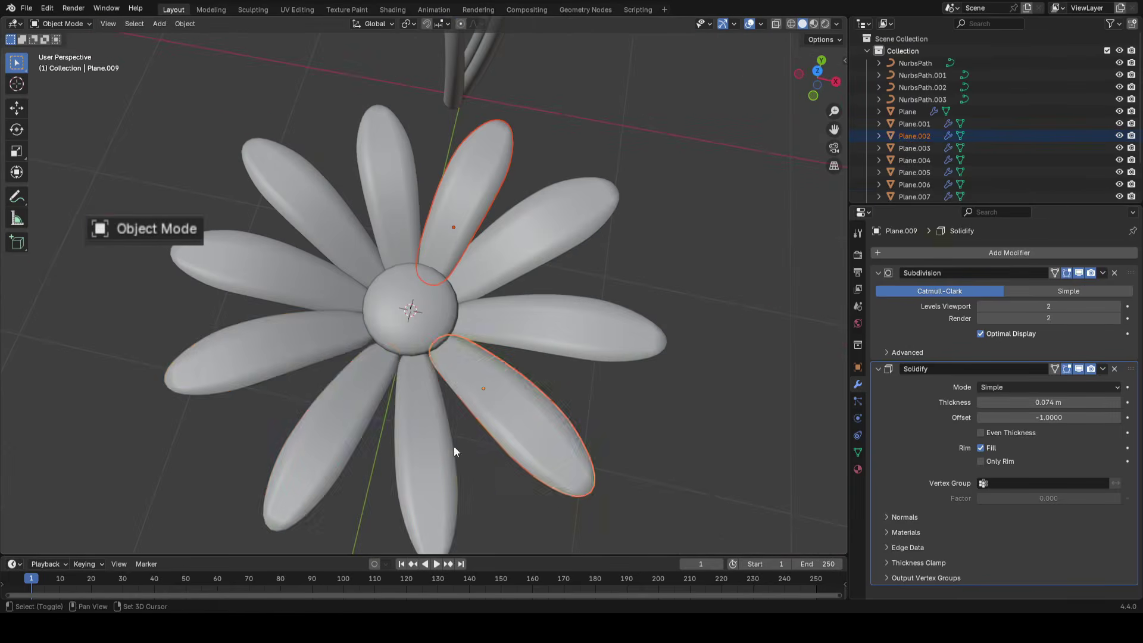
Select all the petals and try Shade Auto Smooth at 30° on them
key(a)
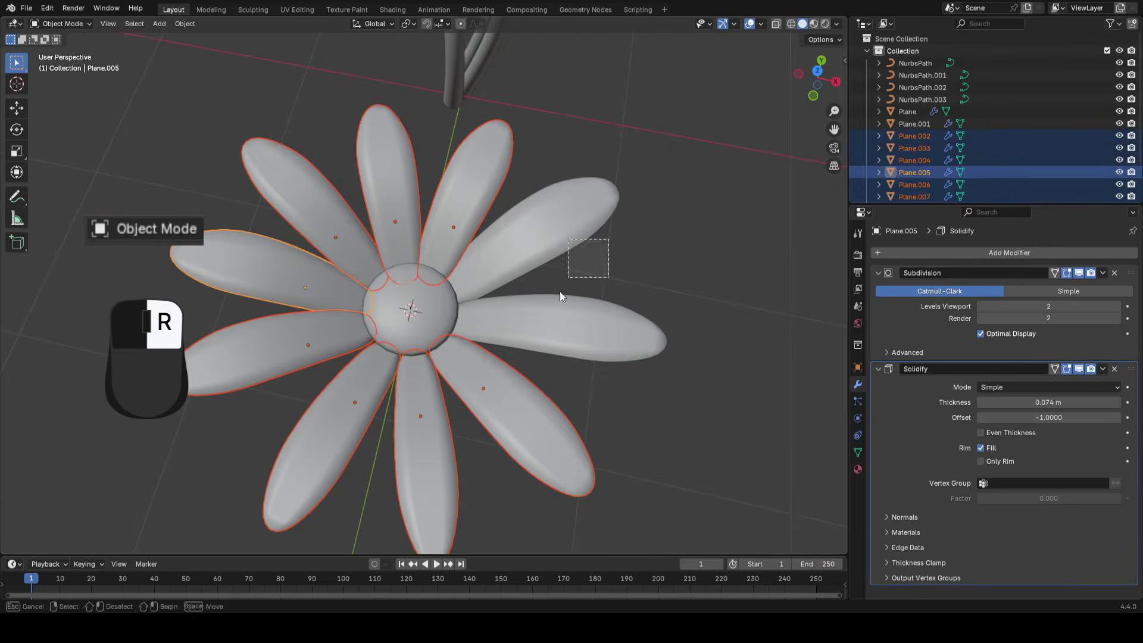
right_click(602, 233)
click(580, 247)
middle_drag(563, 314, 592, 333)
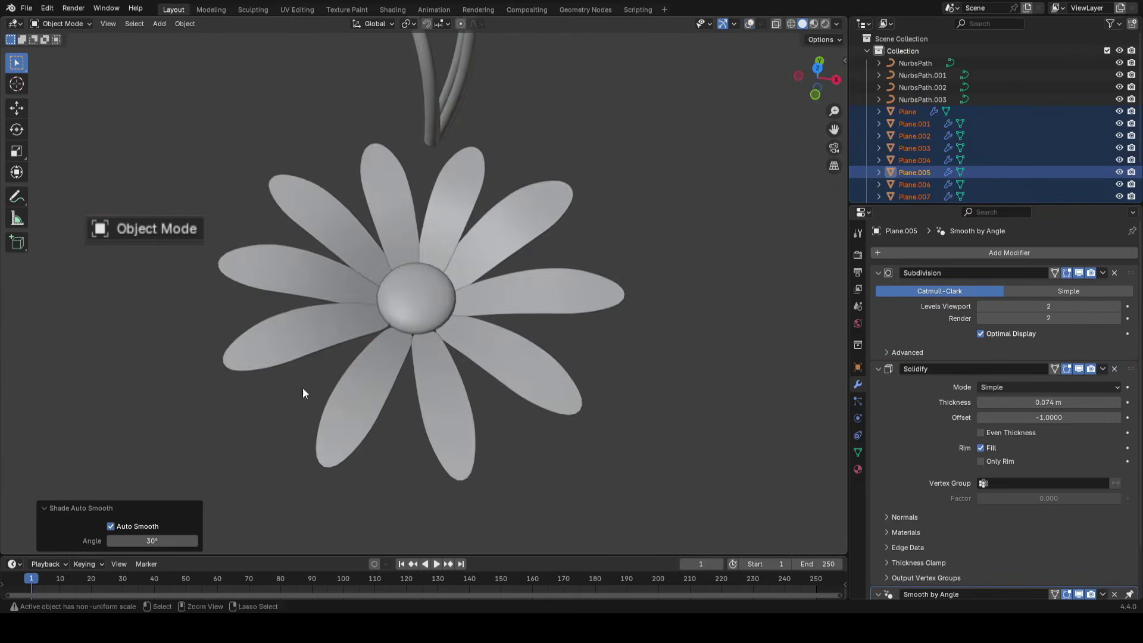
Undo the petals' Shade Auto Smooth and show the viewport overlays again
key(ctrl+z)
scroll(449, 240, up, 2)
key(shift+alt+z)
click(452, 432)
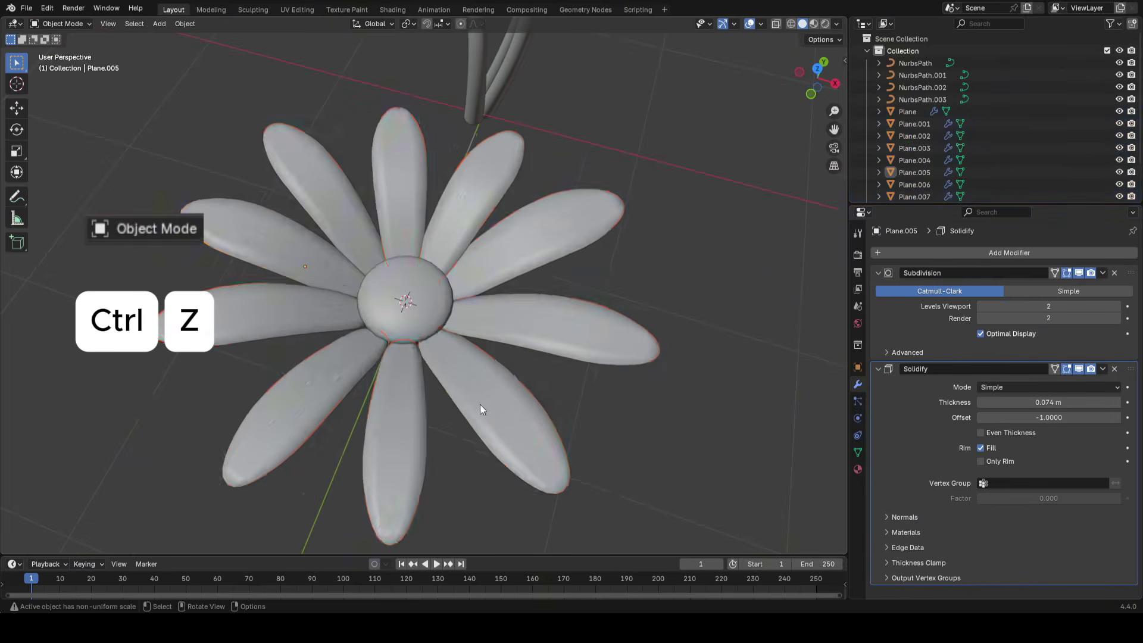
Open petal Plane.009 in Edit Mode and move its tip edge along Z with smooth proportional editing
scroll(487, 385, down, 3)
key(shift+alt+z)
key(shift+alt+z)
scroll(487, 385, up, 3)
middle_drag(569, 300, 592, 306)
click(623, 351)
key(Tab)
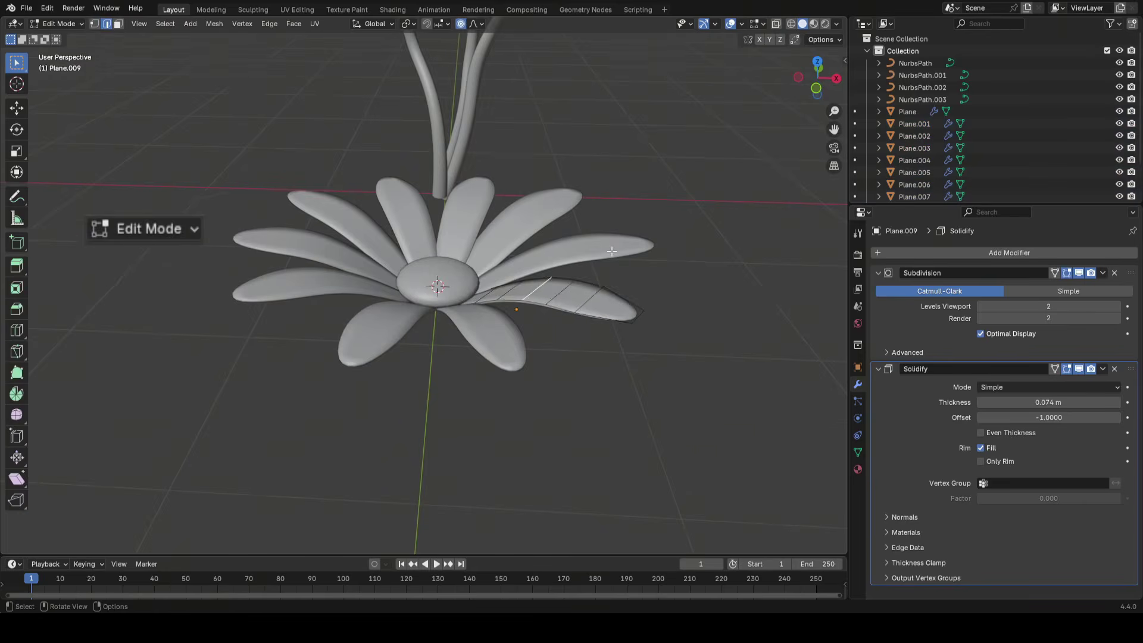
middle_drag(652, 352, 541, 350)
key(g)
key(z)
click(689, 409)
Lower the tip of petal Plane.009 further, by about 0.024 m along Z with a proportional size of 0.621
key(g)
key(z)
click(502, 324)
key(g)
key(z)
click(512, 349)
key(r)
key(x)
right_click(489, 331)
middle_drag(490, 332, 443, 361)
key(r)
key(x)
key(x)
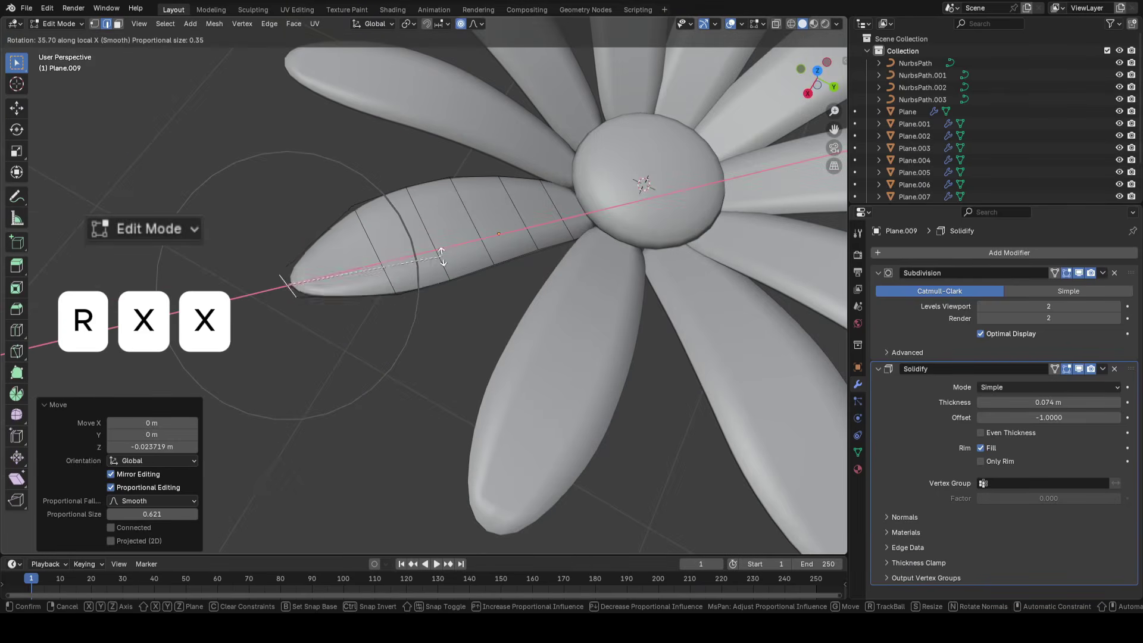
right_click(442, 257)
Rotate the tip of petal Plane.009 by 18.4° about its local Y axis with a proportional size of 0.513
middle_drag(517, 324, 532, 338)
key(r)
key(z)
key(z)
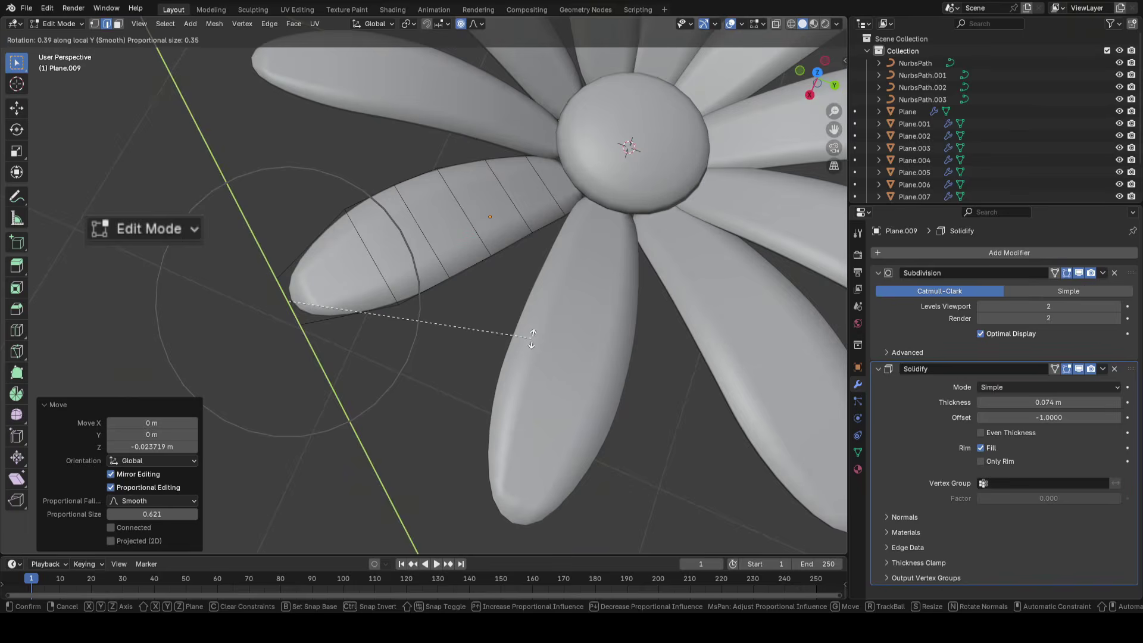
middle_drag(511, 263, 467, 230)
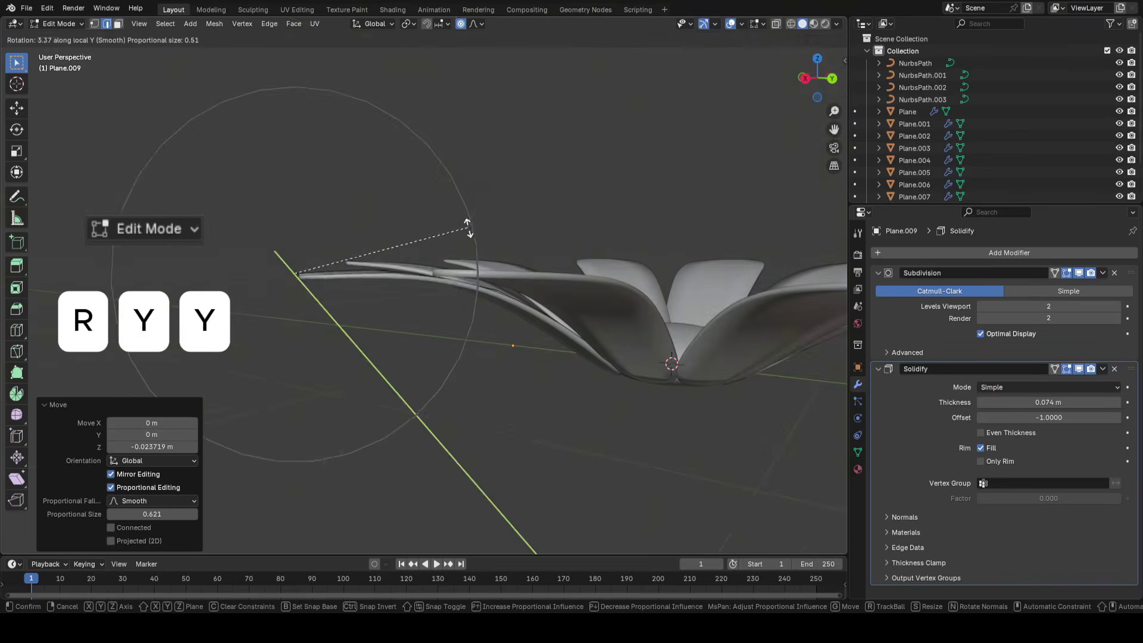
click(470, 174)
Lower the rotated tip of petal Plane.009 by about 0.055 m along Z
key(g)
key(z)
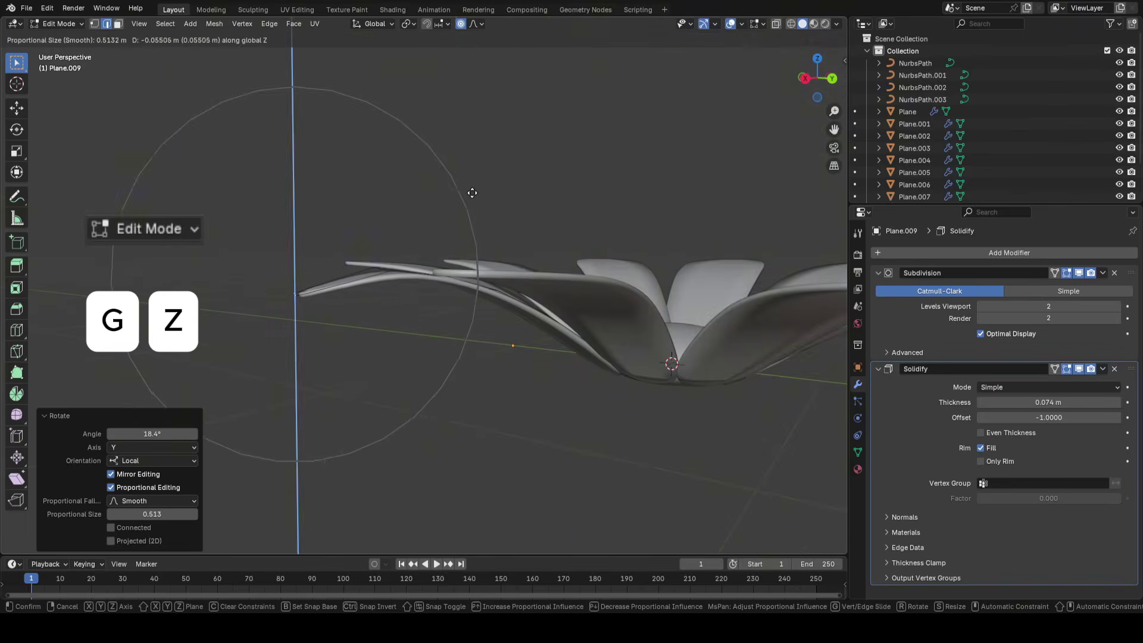
click(472, 194)
right_click(472, 194)
middle_drag(472, 194, 531, 300)
key(g)
key(x)
right_click(514, 329)
key(g)
right_click(532, 357)
key(g)
right_click(544, 256)
Select another edge of petal Plane.009, move it freely with proportional editing, and return to Object Mode
click(450, 297)
key(g)
middle_drag(562, 338, 598, 329)
click(576, 303)
key(g)
key(Tab)
Scale petal Plane.009 along Y to make it wider
click(487, 262)
scroll(524, 358, down, 2)
click(523, 357)
middle_drag(487, 262, 557, 351)
scroll(557, 351, up, 1)
key(s)
key(x)
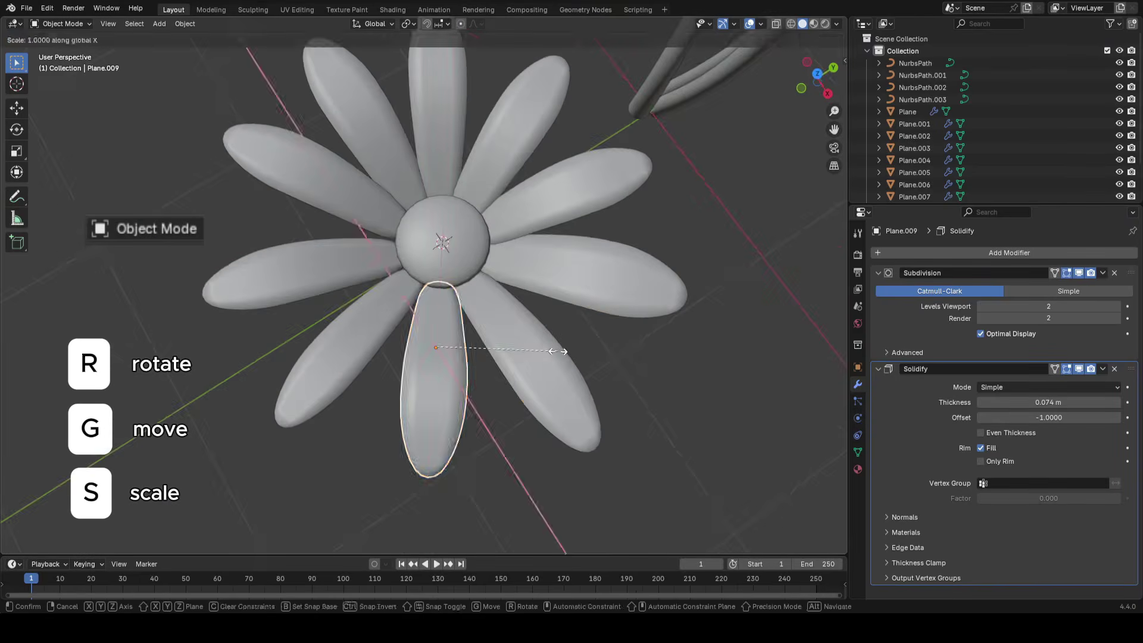
key(y)
click(566, 349)
Select petal Plane.007 and scale it along its local Y axis to widen it
middle_drag(352, 338, 375, 347)
click(329, 331)
key(s)
key(y)
key(y)
click(323, 333)
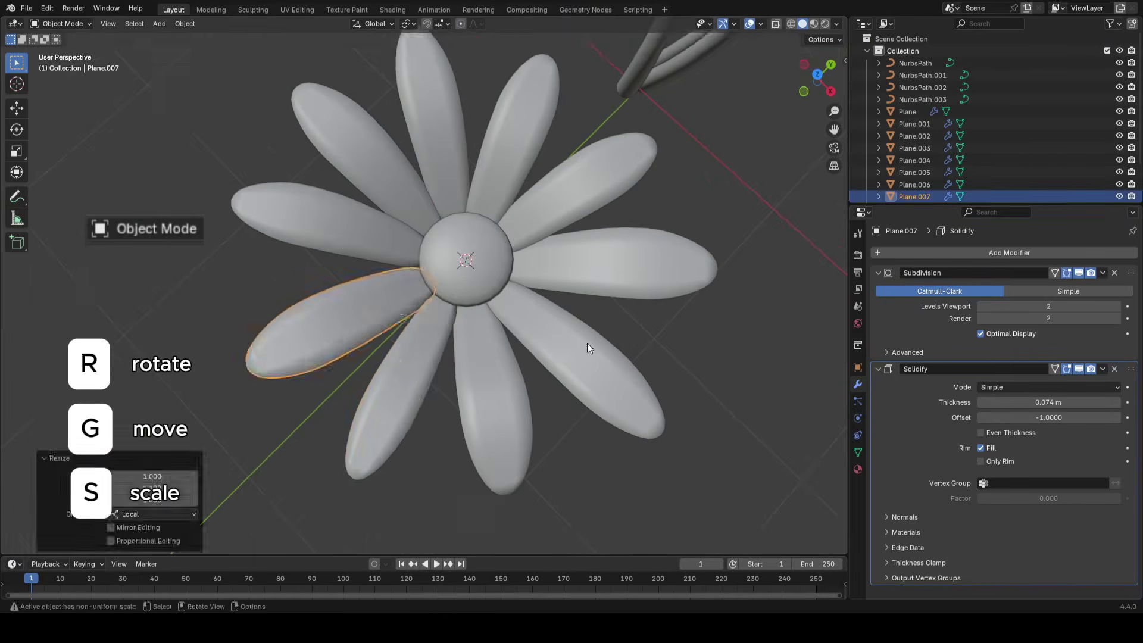
Select all ten petals and set the transform pivot point to Individual Origins
middle_drag(587, 343, 636, 357)
shift+click(470, 405)
shift+click(529, 360)
shift+click(555, 302)
shift+click(518, 241)
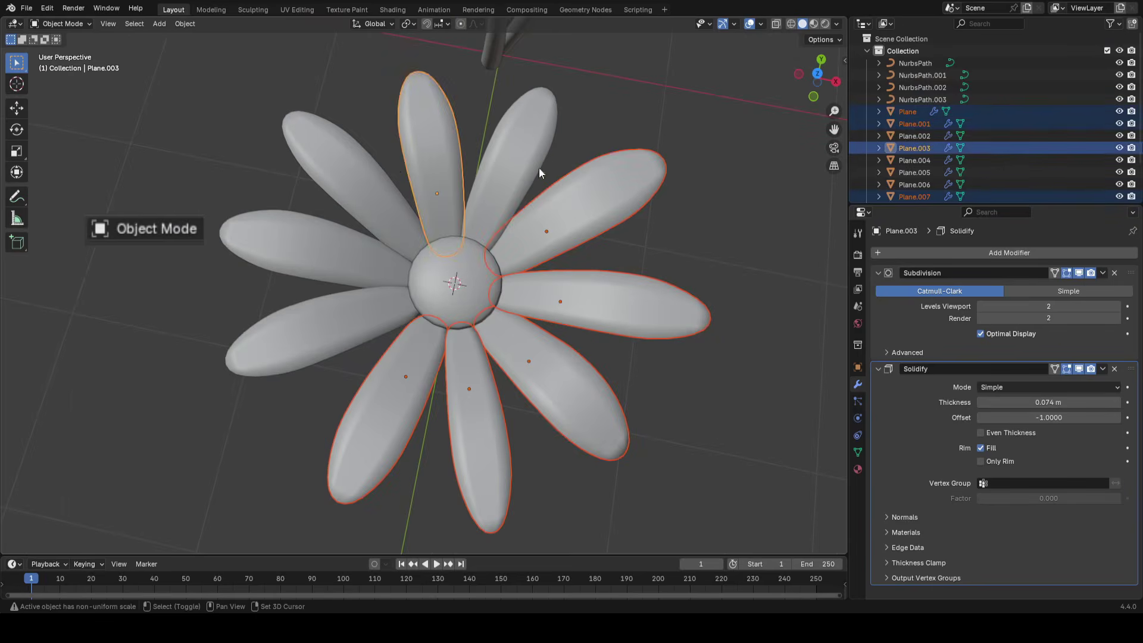
click(408, 24)
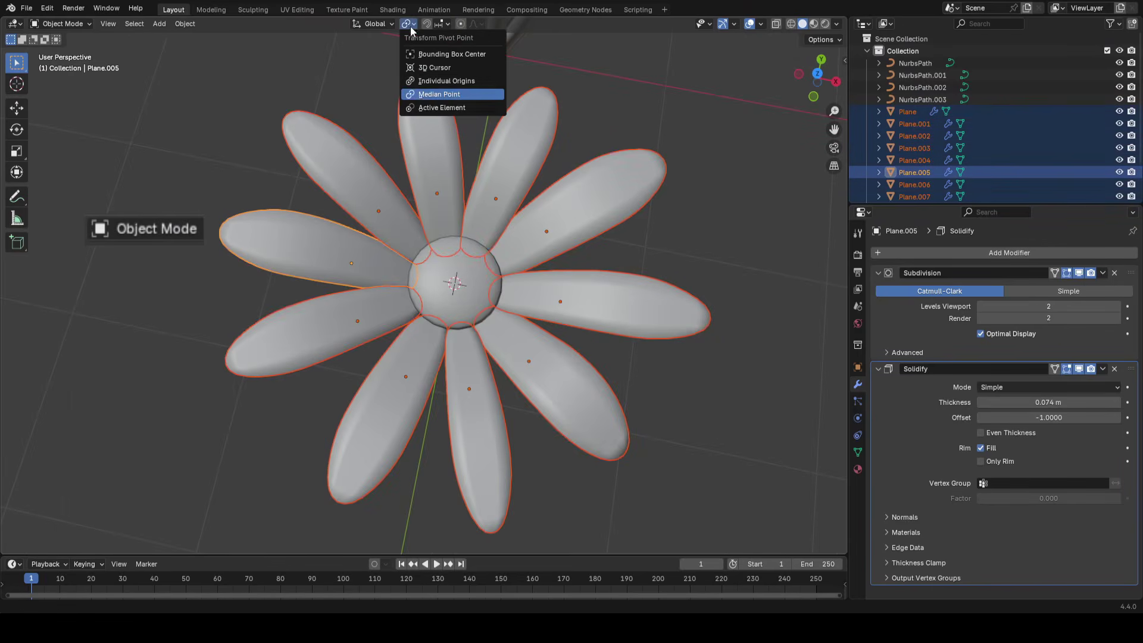
click(470, 82)
key(s)
key(x)
key(x)
key(y)
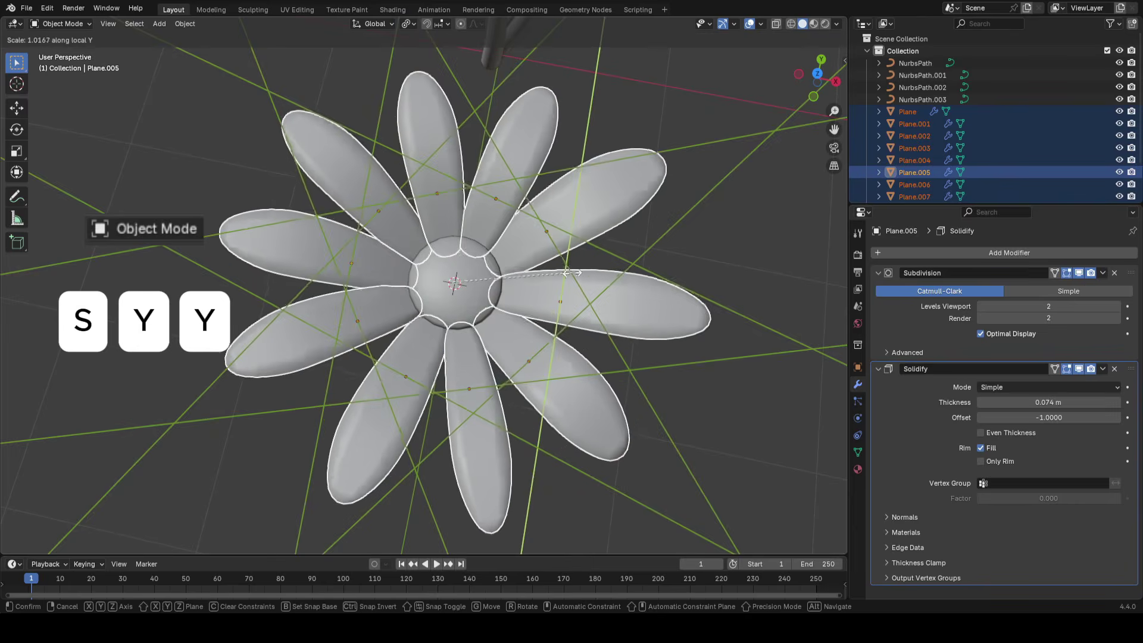
right_click(580, 262)
Scale all the selected petals along their local Y axes
key(s)
key(y)
key(y)
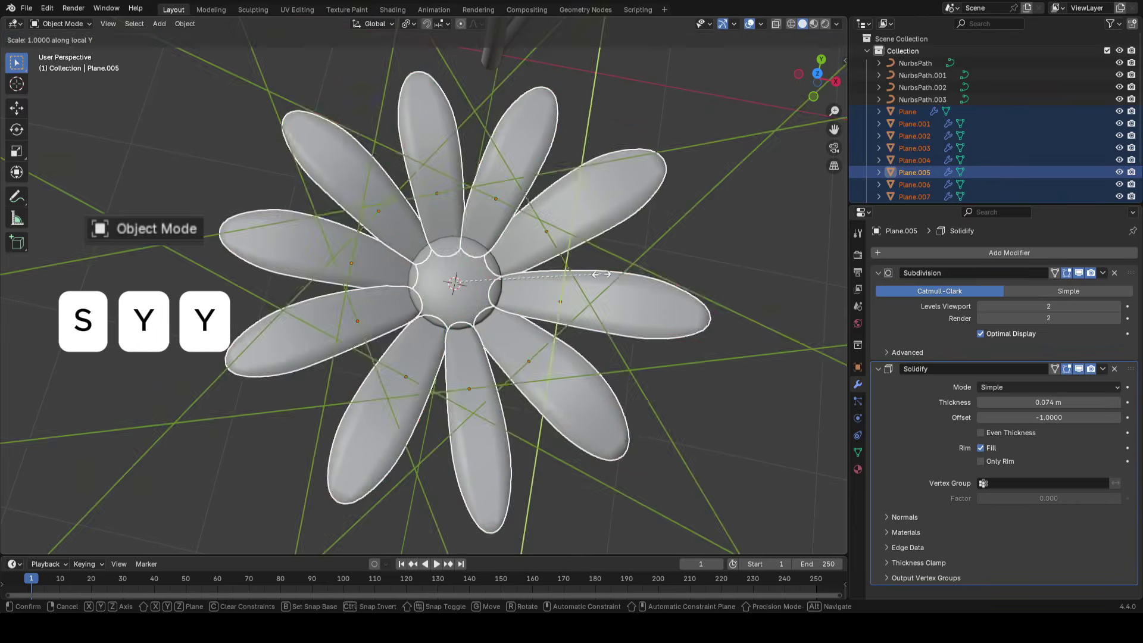
click(612, 268)
scroll(634, 289, down, 2)
scroll(635, 285, down, 3)
middle_drag(635, 285, 589, 316)
scroll(641, 229, down, 2)
key(s)
key(y)
key(y)
right_click(646, 236)
scroll(642, 238, up, 5)
key(s)
key(y)
right_click(589, 316)
Choose Individual Origins as the pivot point and nudge petal Plane.006 by about 0.002 m in X and -0.003 m in Y
click(409, 25)
click(448, 80)
drag(541, 352, 543, 350)
middle_drag(543, 350, 507, 122)
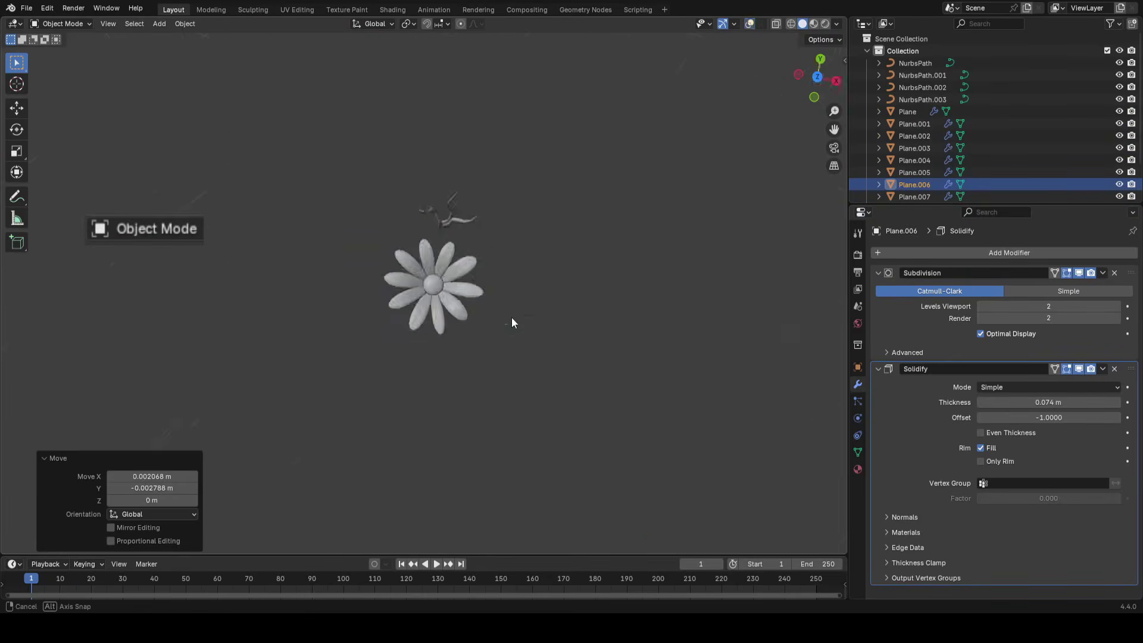
Scale a petal along its local Y axis and shift petal Plane.002 about 0.032 m along its local X axis
key(s)
key(y)
key(y)
click(573, 269)
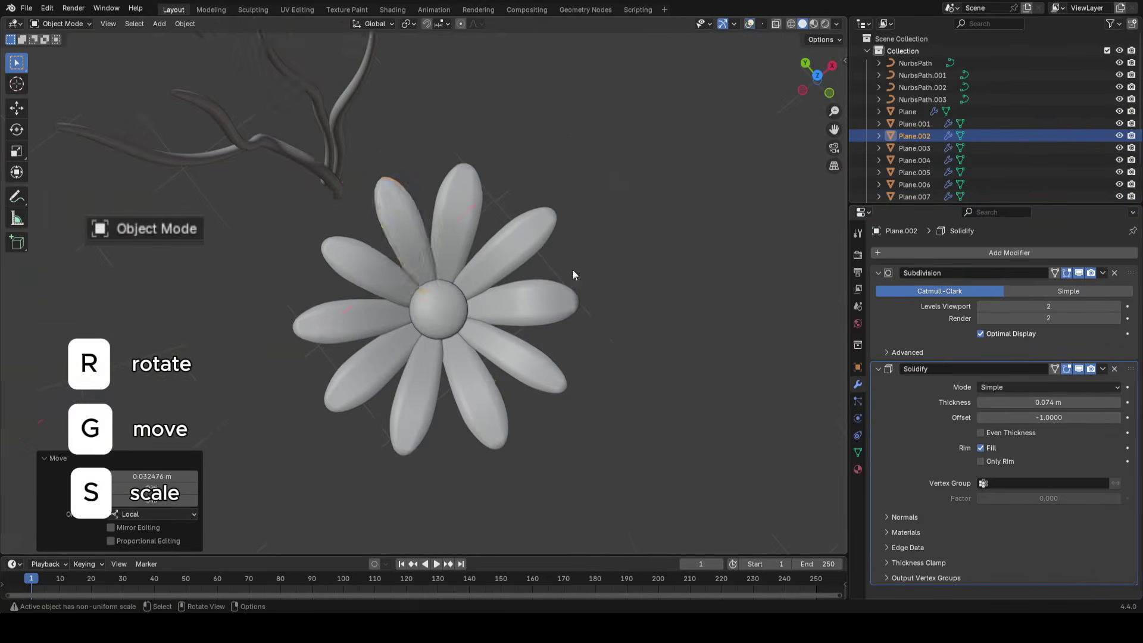
Lower the tip of petal Plane.006 by about 0.024 m along Z with a proportional size of 0.123
scroll(492, 326, down, 3)
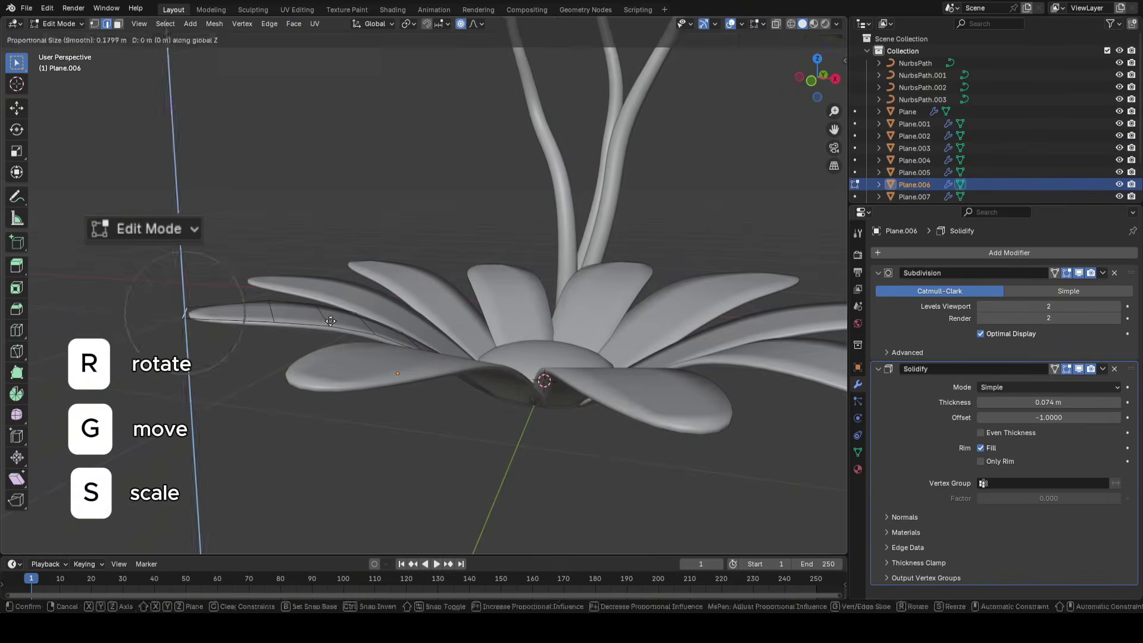
scroll(330, 322, up, 4)
click(332, 327)
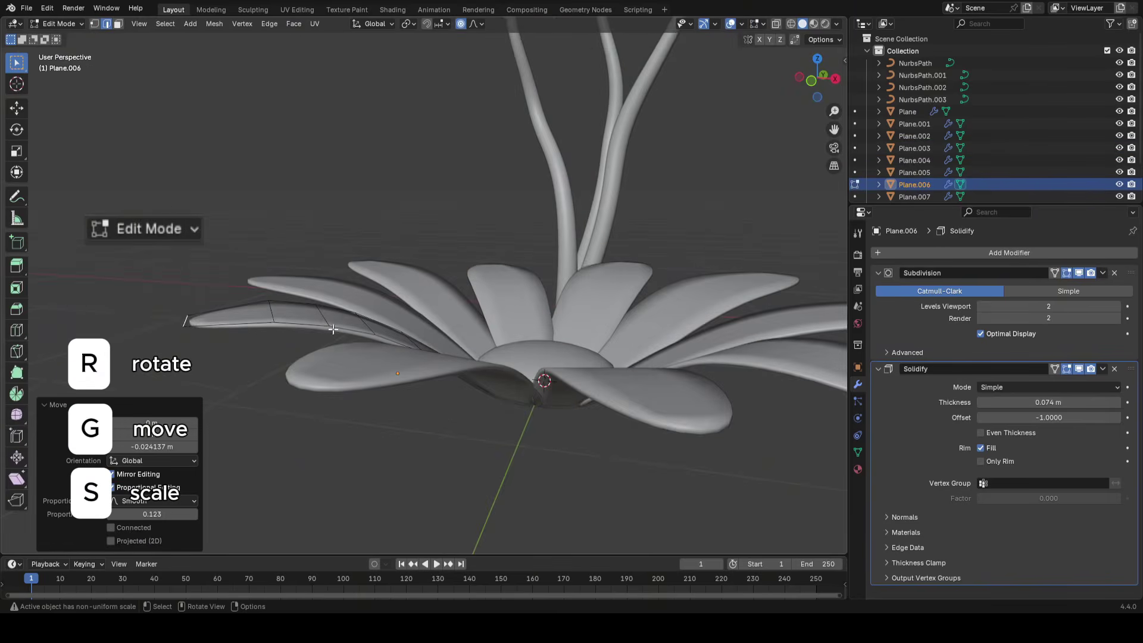
key(r)
key(x)
right_click(382, 306)
key(r)
key(y)
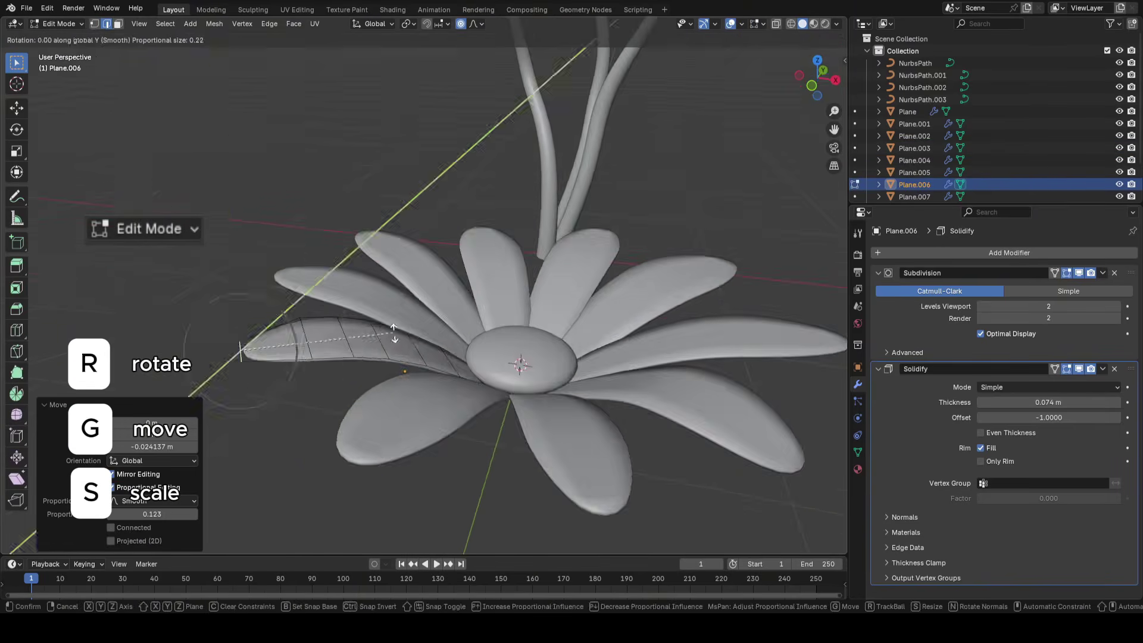
key(z)
right_click(402, 302)
Rotate the tip of petal Plane.006 about its local Y axis with proportional editing and move it along Z
middle_drag(402, 303, 465, 241)
key(r)
key(y)
key(y)
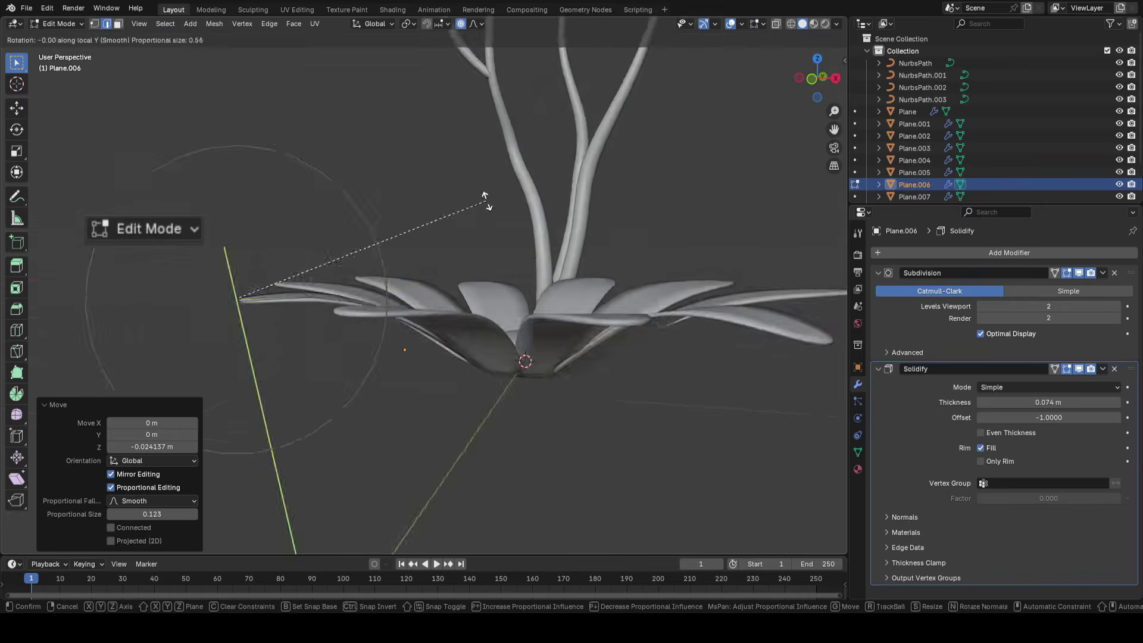
middle_drag(485, 197, 344, 426)
key(r)
key(y)
key(y)
click(344, 250)
key(g)
key(z)
click(342, 249)
Switch editing to a neighbouring petal, rotate its tip about the Y axis, and return to Object Mode
key(alt+q)
key(r)
key(y)
click(416, 269)
key(Tab)
Rotate the tip of petal Plane.003 about its local Y axis in Edit Mode and return to Object Mode
click(369, 416)
key(Tab)
key(r)
key(y)
key(y)
click(334, 359)
key(Tab)
Open petal Plane.002 in Edit Mode and rotate its tip about its local Y axis with a proportional size of 0.467
middle_drag(333, 359, 469, 351)
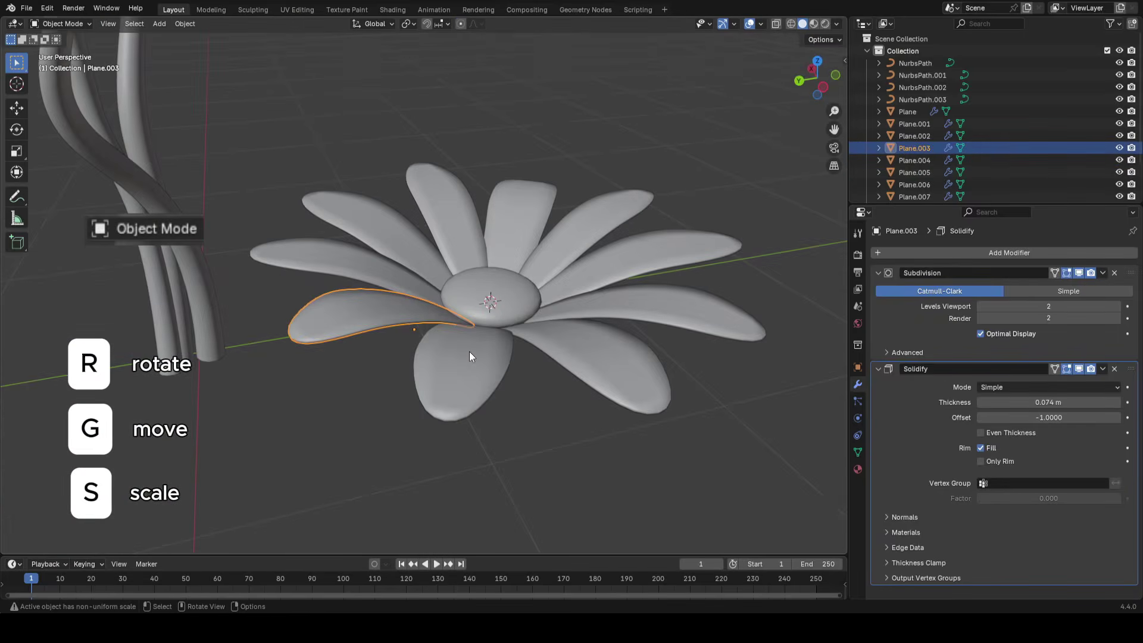
click(277, 251)
key(Tab)
scroll(277, 251, up, 1)
middle_drag(277, 251, 286, 217)
key(r)
key(y)
key(y)
click(435, 259)
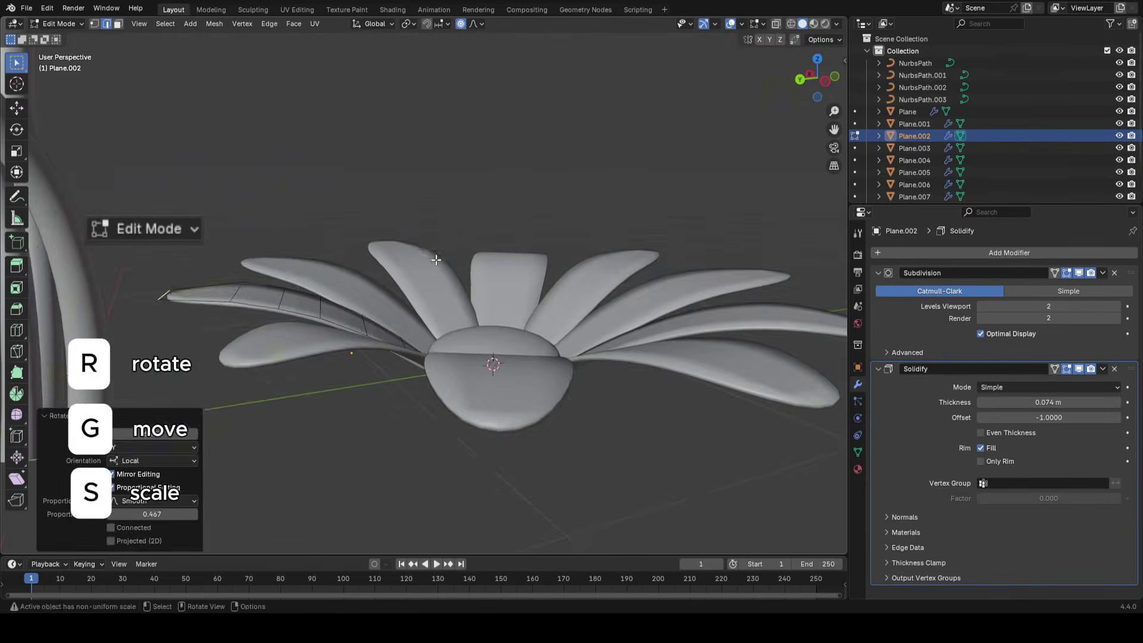
Leave petal Plane.002, rotate the tip of the next petal in Edit Mode, and return to Object Mode
scroll(436, 260, down, 5)
key(Tab)
middle_drag(492, 267, 363, 300)
key(shift+alt+z)
key(Tab)
scroll(477, 287, up, 4)
key(r)
click(460, 310)
key(Tab)
Rotate one more petal tip in Edit Mode, adjust the original petal Plane, and return to Object Mode
key(Tab)
key(r)
click(523, 298)
key(Tab)
mouse_move(523, 299)
middle_down()
mouse_move(520, 340)
mouse_move(535, 286)
middle_up()
click(519, 338)
key(Tab)
click(582, 331)
key(shift+alt+z)
scroll(584, 323, down, 4)
key(Tab)
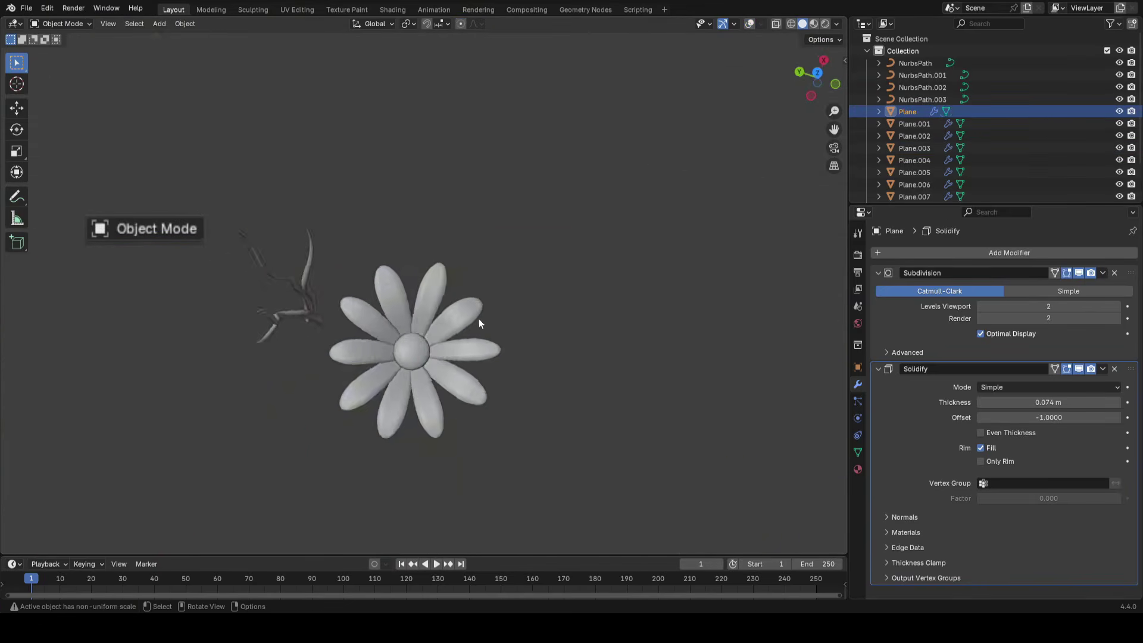
Rotate petal Plane.001 slightly, nudge it into place around the flower centre, and save the file
scroll(478, 318, up, 5)
click(516, 322)
key(r)
key(g)
click(602, 328)
middle_drag(603, 329, 578, 409)
scroll(578, 409, down, 5)
key(ctrl+s)
scroll(512, 366, up, 3)
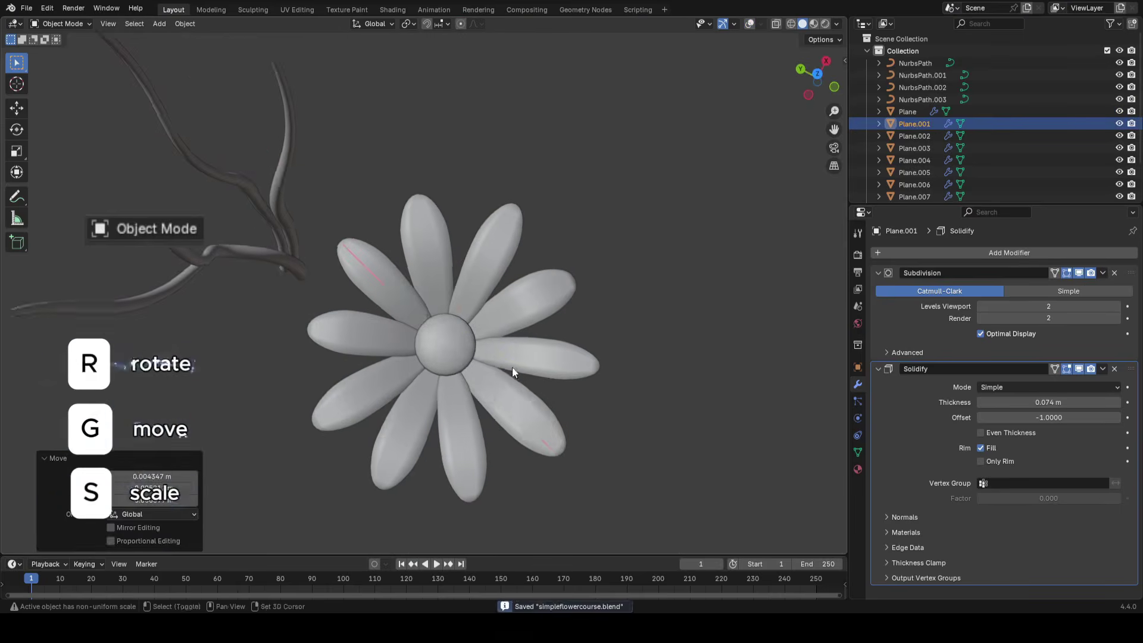
Shift petal Plane.002 about 0.014 m along its local X axis
shift+middle_drag(512, 367, 490, 367)
click(381, 298)
key(s)
key(x)
key(x)
key(y)
key(y)
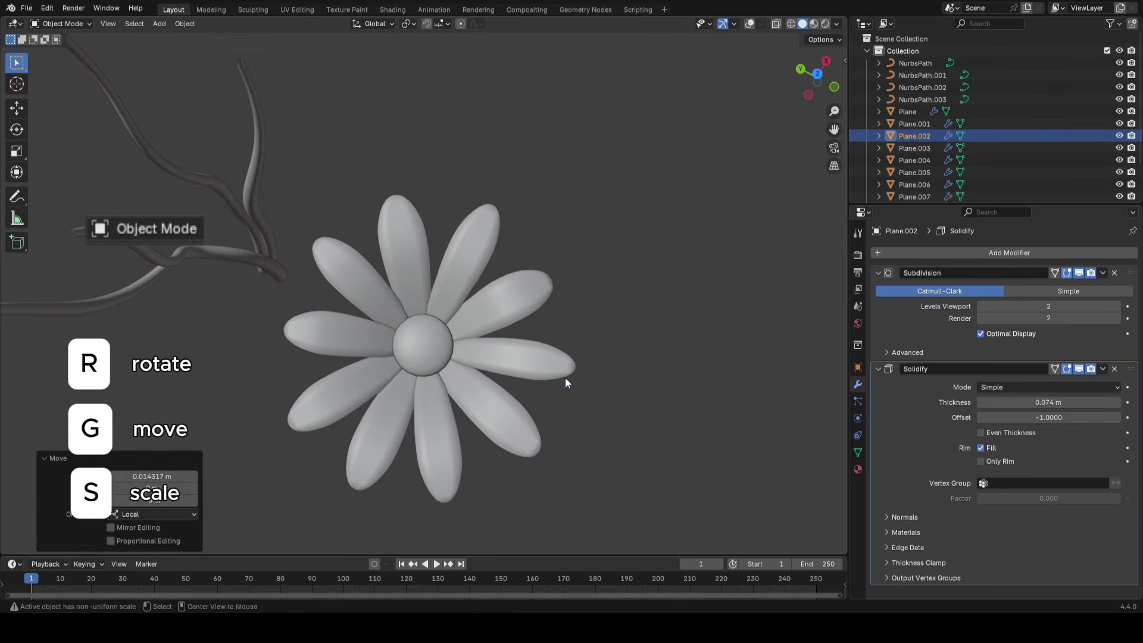
scroll(365, 281, down, 1)
Scale petal Plane.003 along the Y axis
click(364, 280)
key(shift+alt+z)
middle_drag(452, 286, 381, 274)
key(shift+alt+z)
scroll(541, 333, up, 1)
key(s)
key(x)
key(y)
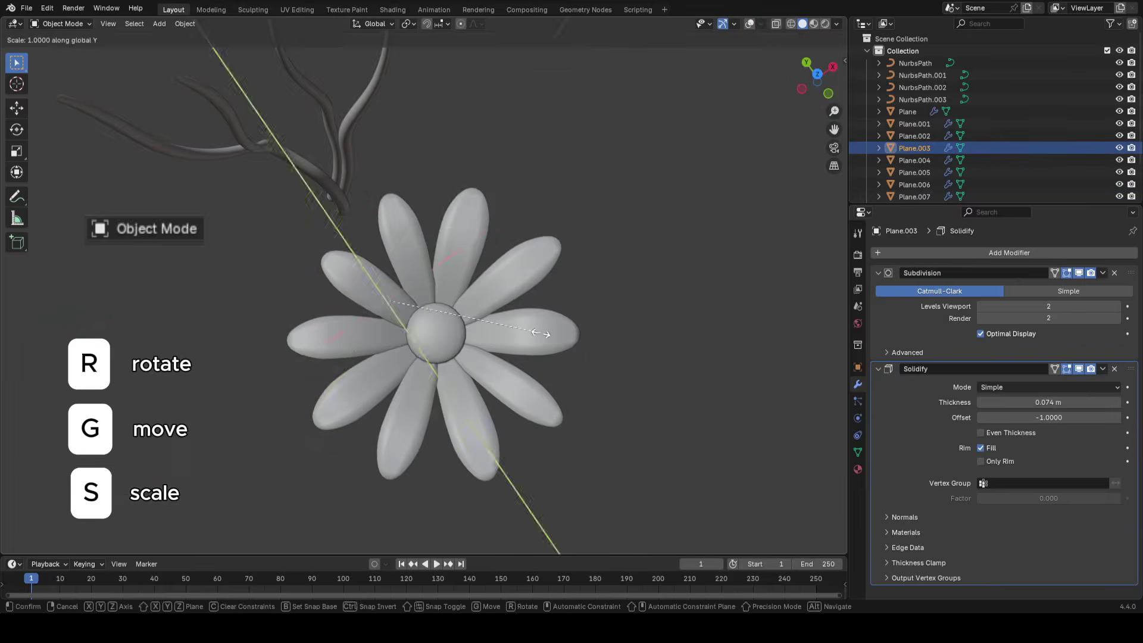
click(541, 334)
Move petal Plane.003 about 0.0187 m along its local X axis and save the file
key(g)
key(x)
key(x)
click(543, 333)
middle_drag(577, 345, 539, 384)
key(ctrl+s)
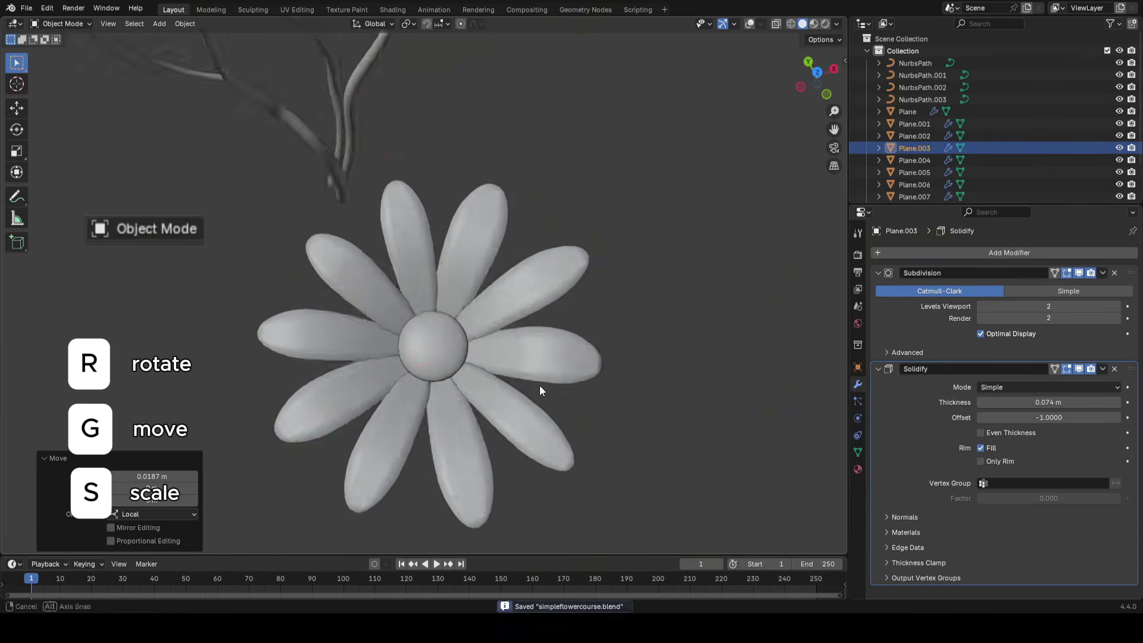
Reposition two more petals slightly around the flower centre and save the file
click(516, 297)
key(g)
click(516, 297)
click(478, 460)
key(g)
click(566, 440)
middle_drag(566, 440, 607, 396)
key(ctrl+s)
Rotate petal Plane.005 about the Z axis to even out its spacing and save the file
click(448, 418)
key(r)
key(z)
click(585, 416)
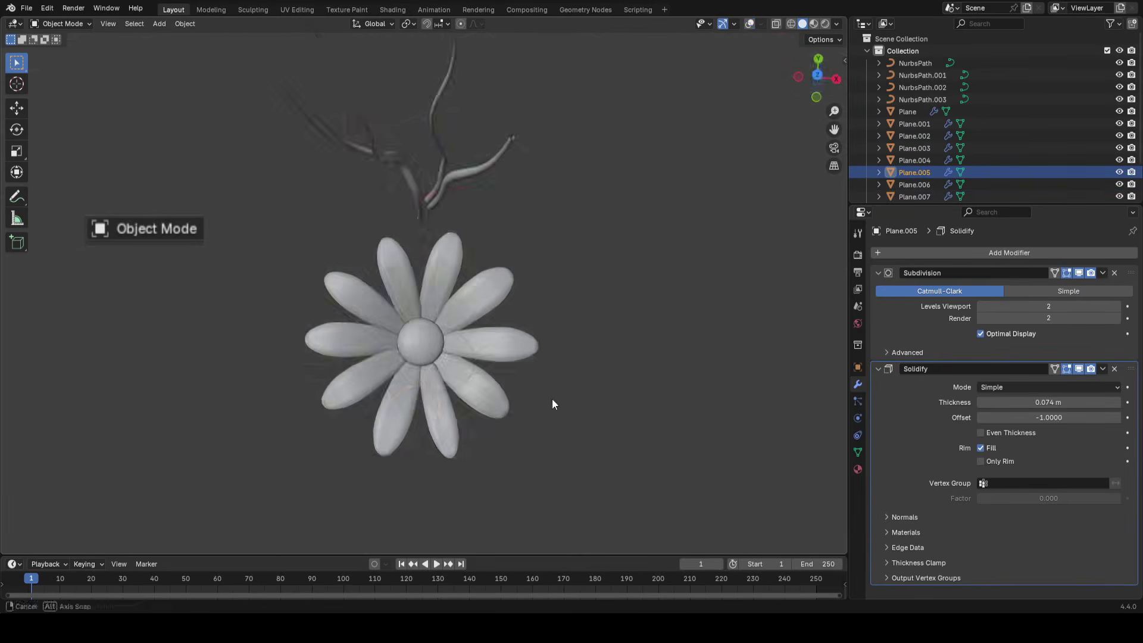
middle_drag(552, 398, 515, 323)
key(ctrl+s)
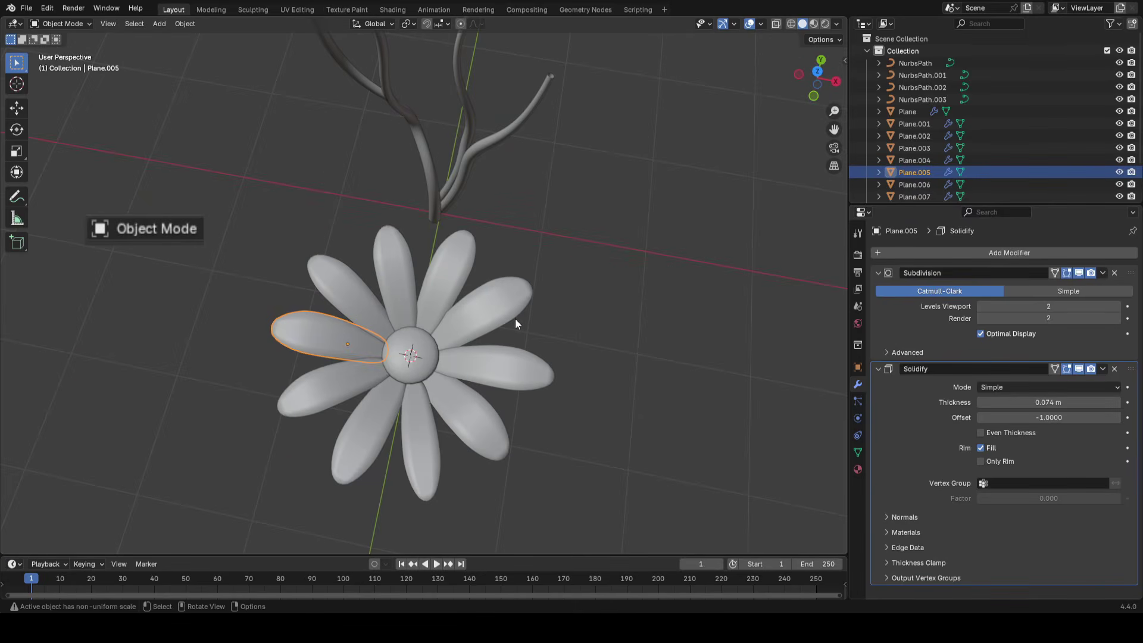
Add an Empty at the flower centre and raise it about 0.239 m along Z
middle_drag(515, 323, 505, 276)
key(shift+a)
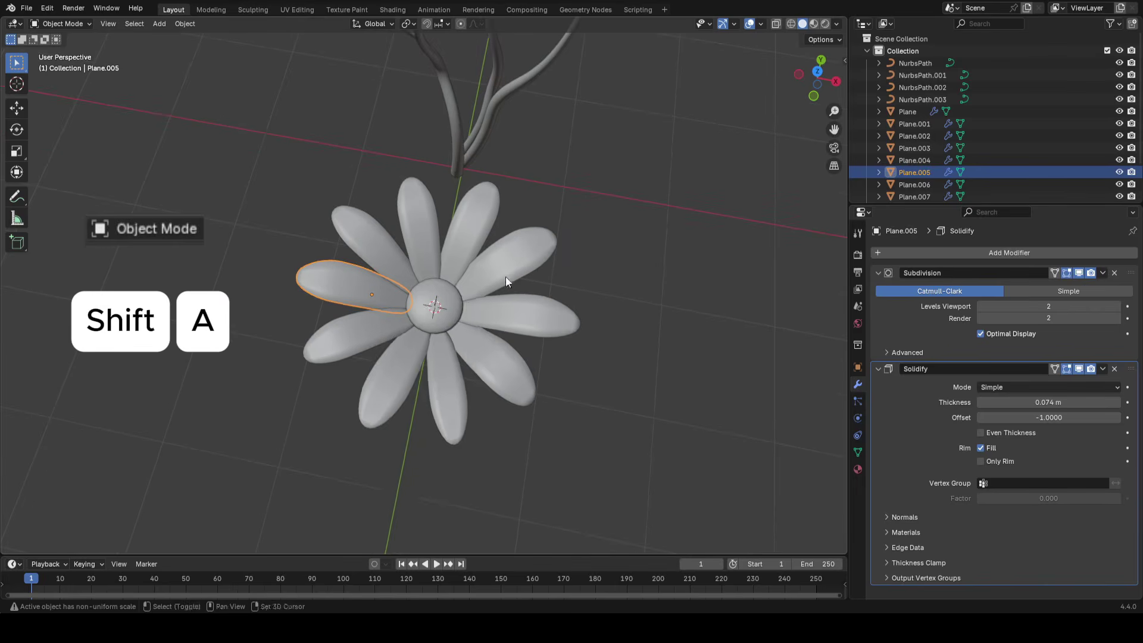
mouse_move(412, 424)
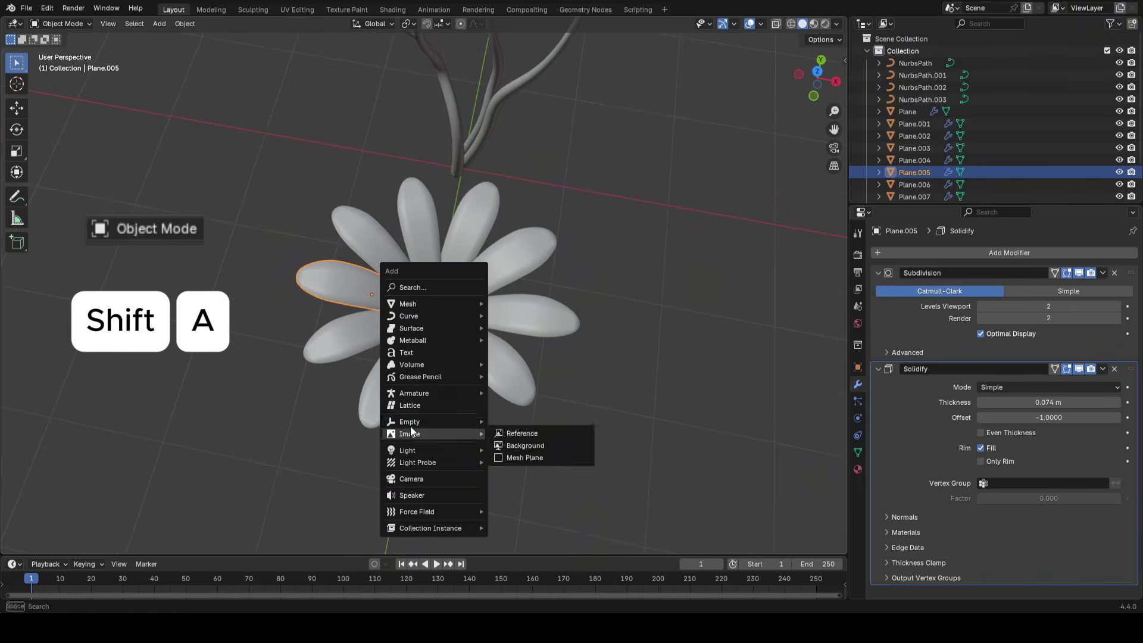
click(512, 422)
middle_drag(476, 387, 635, 402)
key(g)
key(z)
click(523, 245)
scroll(524, 262, up, 2)
middle_drag(524, 285, 586, 286)
key(g)
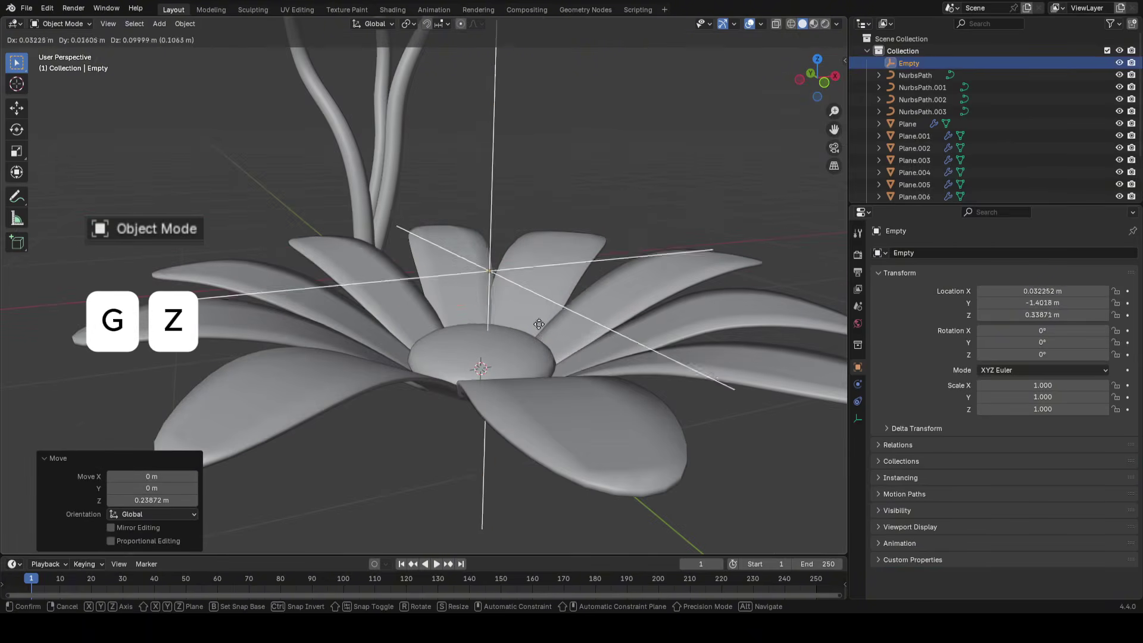
scroll(341, 366, down, 3)
mouse_move(568, 190)
middle_down()
mouse_move(420, 294)
mouse_move(572, 294)
mouse_move(578, 205)
middle_up()
drag(579, 194, 352, 379)
key(Escape)
Select all petals and the flower centre with the Empty as active object, and parent them to it as Object
click(488, 297)
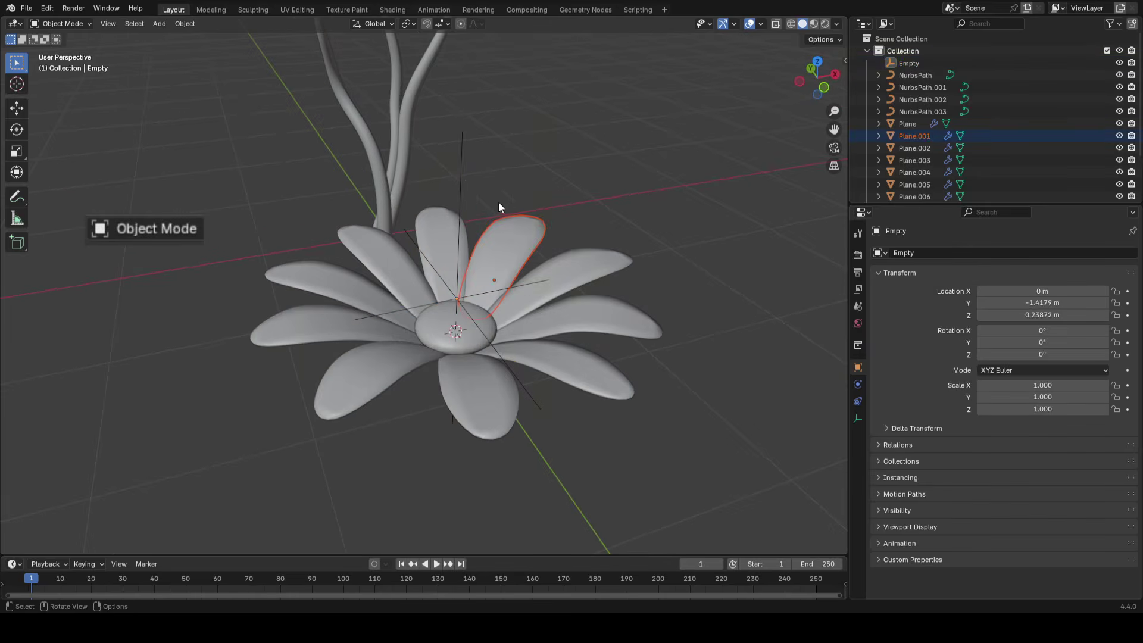
middle_drag(474, 193, 496, 337)
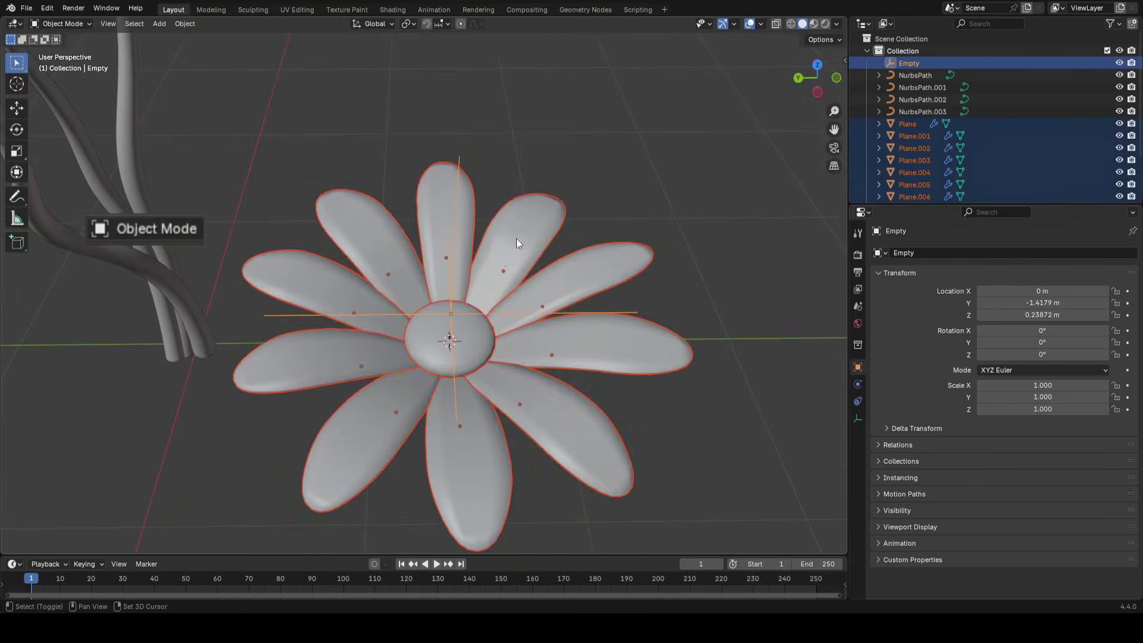
middle_drag(570, 222, 527, 279)
shift+click(456, 208)
shift+click(456, 208)
shift+click(456, 209)
scroll(563, 244, up, 1)
middle_drag(563, 244, 475, 328)
key(ctrl+p)
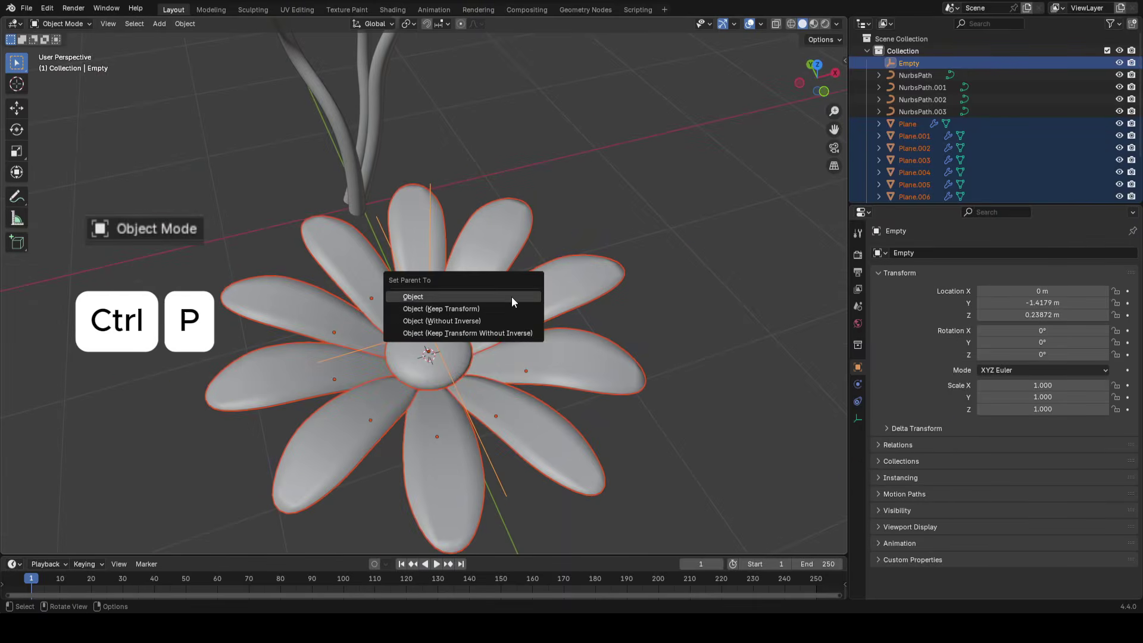
click(445, 316)
Test the parenting by trackball-rotating the Empty together with the flower
middle_drag(375, 209, 562, 322)
key(r)
key(r)
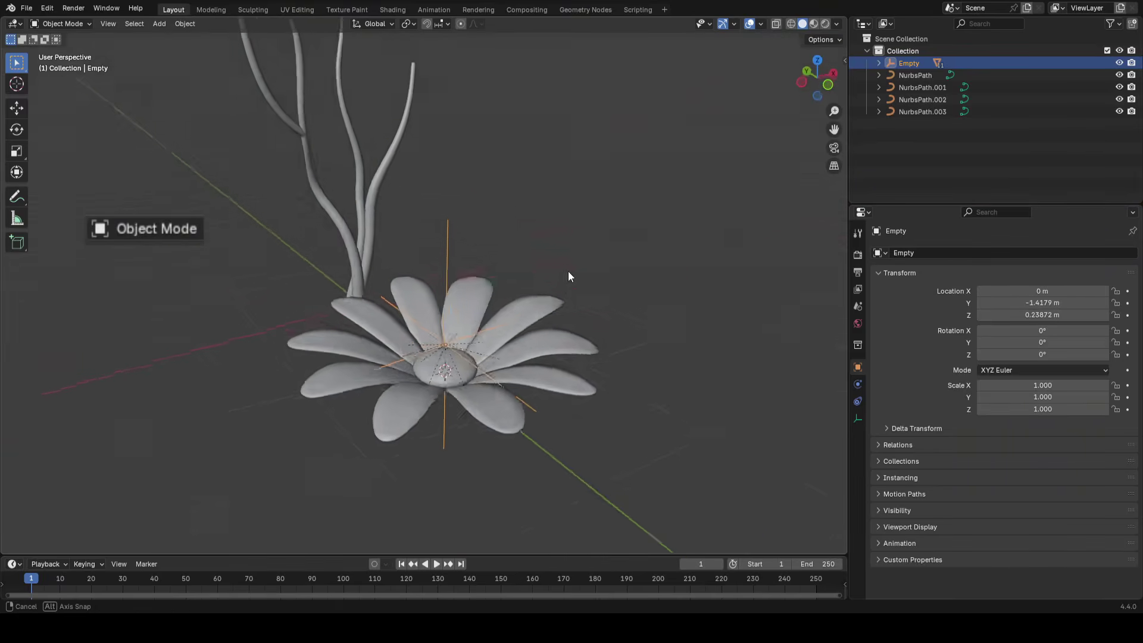
key(r)
key(r)
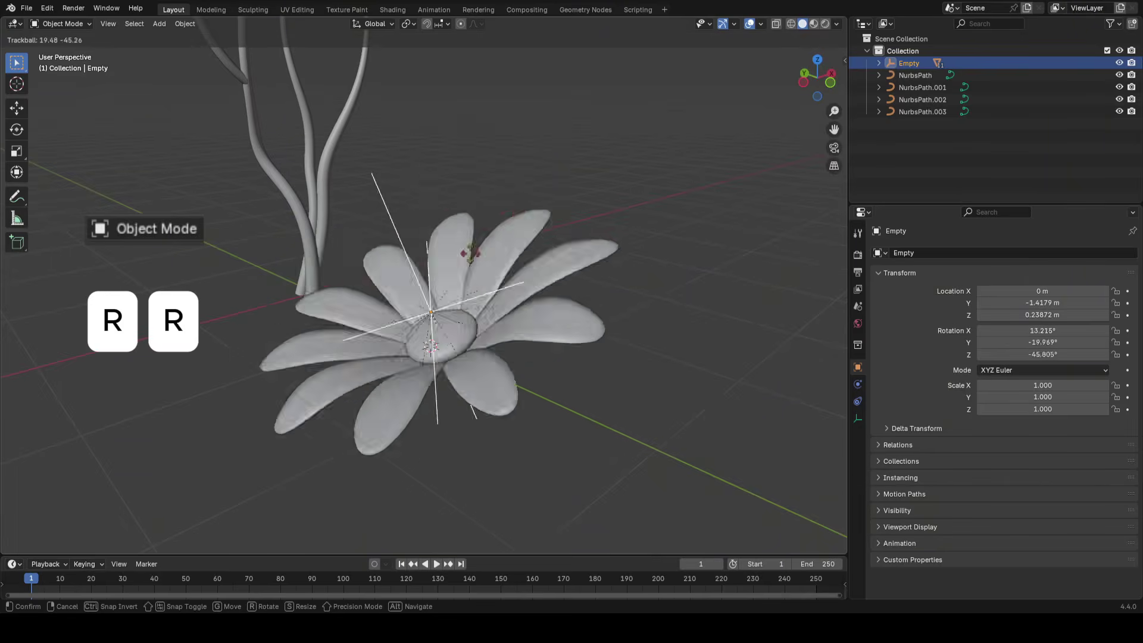
right_click(433, 199)
Move the Empty with its flower about -5.79 m along X, away from the stems
scroll(538, 288, down, 4)
middle_drag(538, 287, 500, 351)
scroll(416, 250, up, 3)
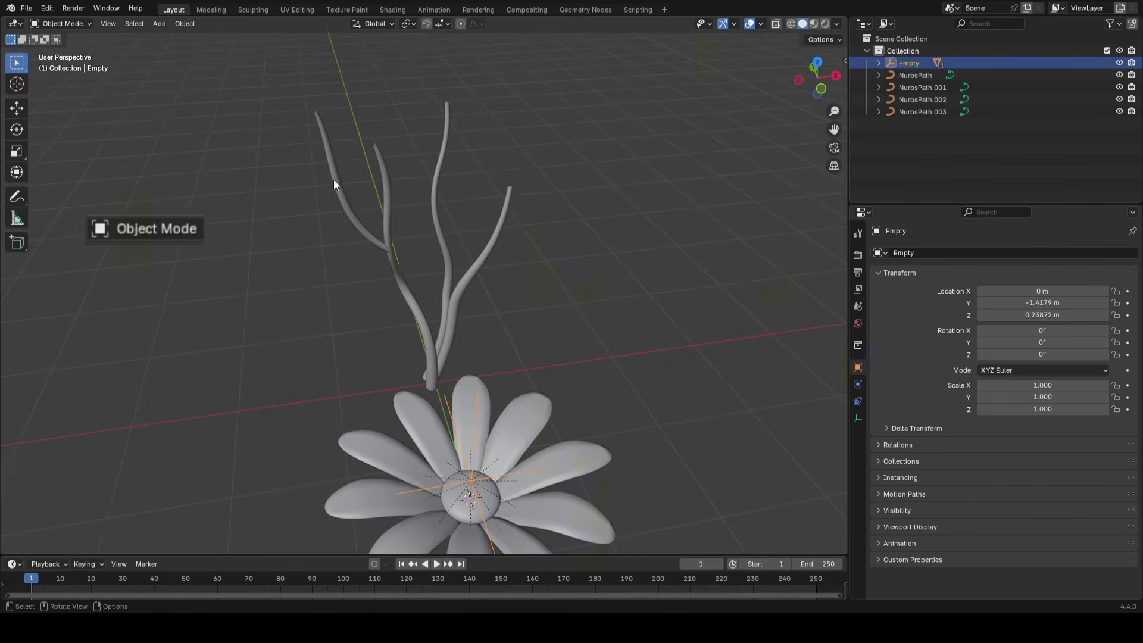
scroll(520, 339, down, 3)
key(g)
key(x)
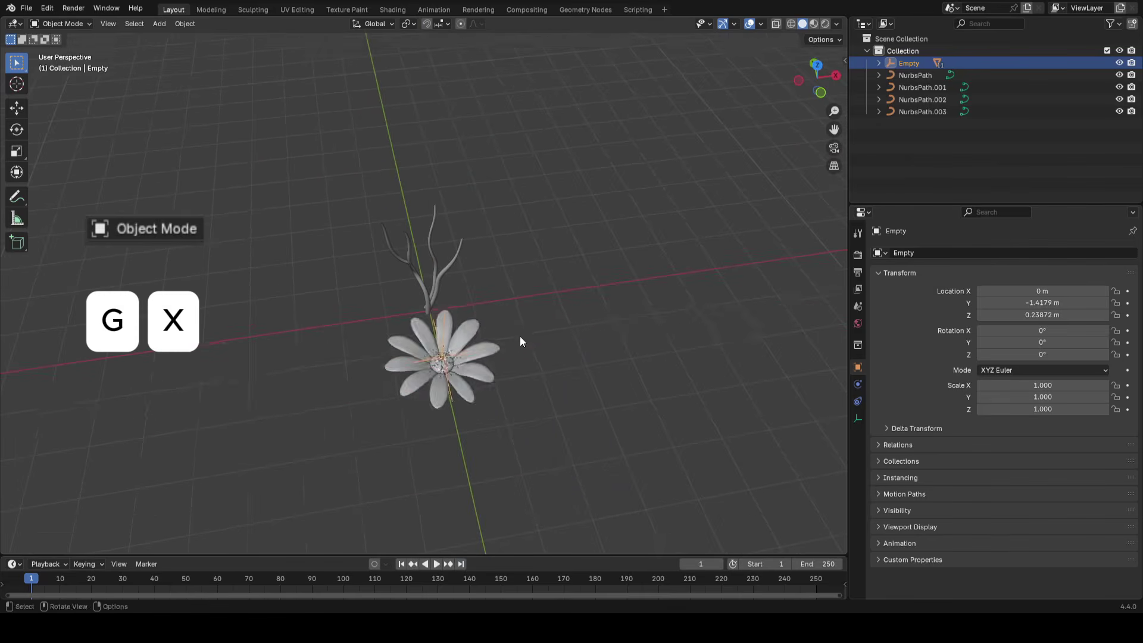
click(240, 388)
key(KP_Decimal)
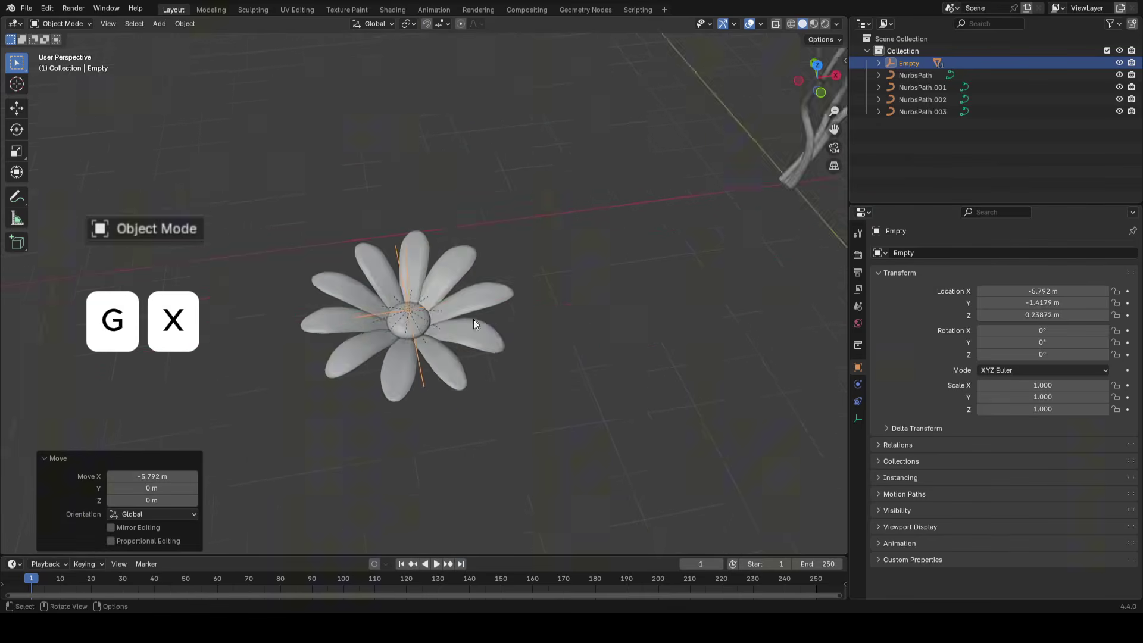
key(g)
right_click(462, 291)
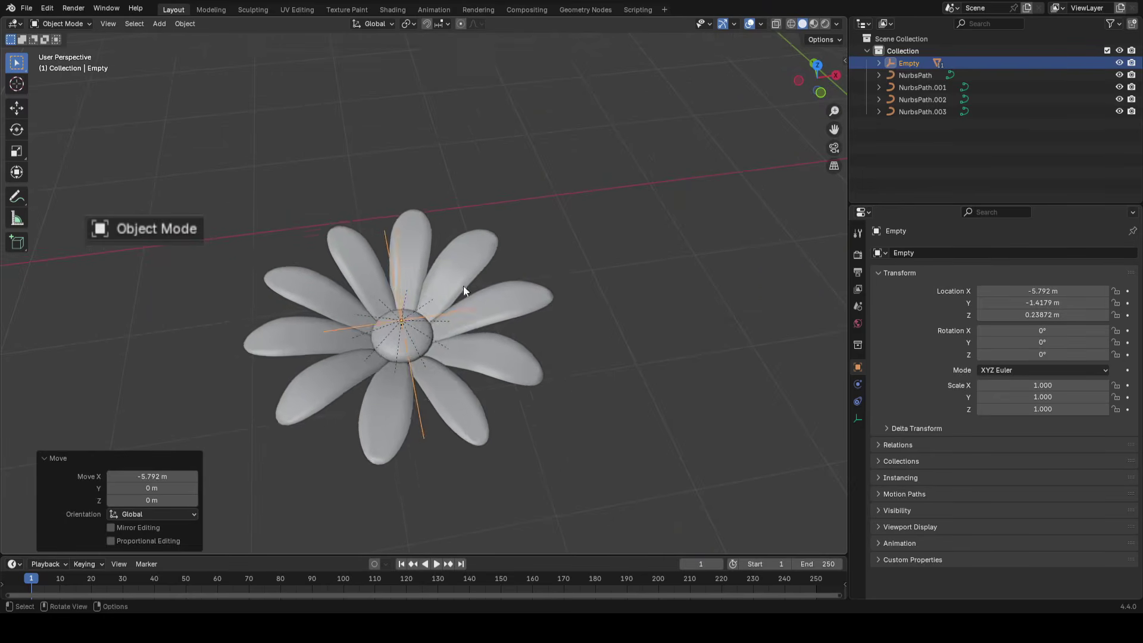
scroll(462, 291, down, 2)
middle_drag(500, 297, 523, 283)
shift+middle_drag(523, 283, 484, 386)
middle_drag(757, 13, 616, 204)
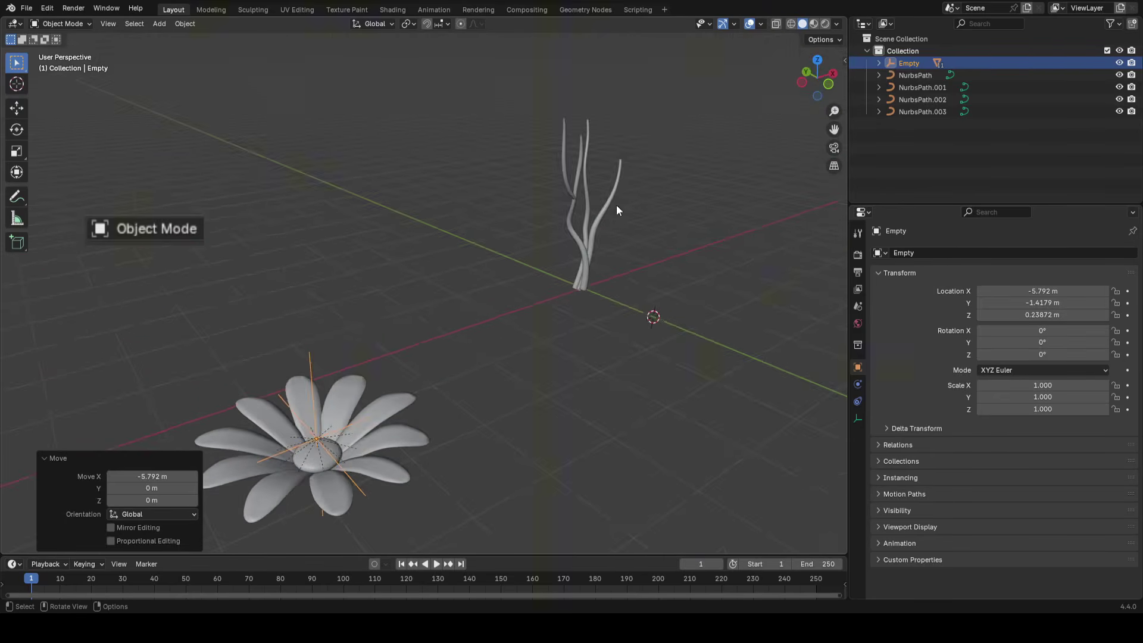
shift+middle_drag(393, 362, 540, 266)
scroll(540, 266, up, 4)
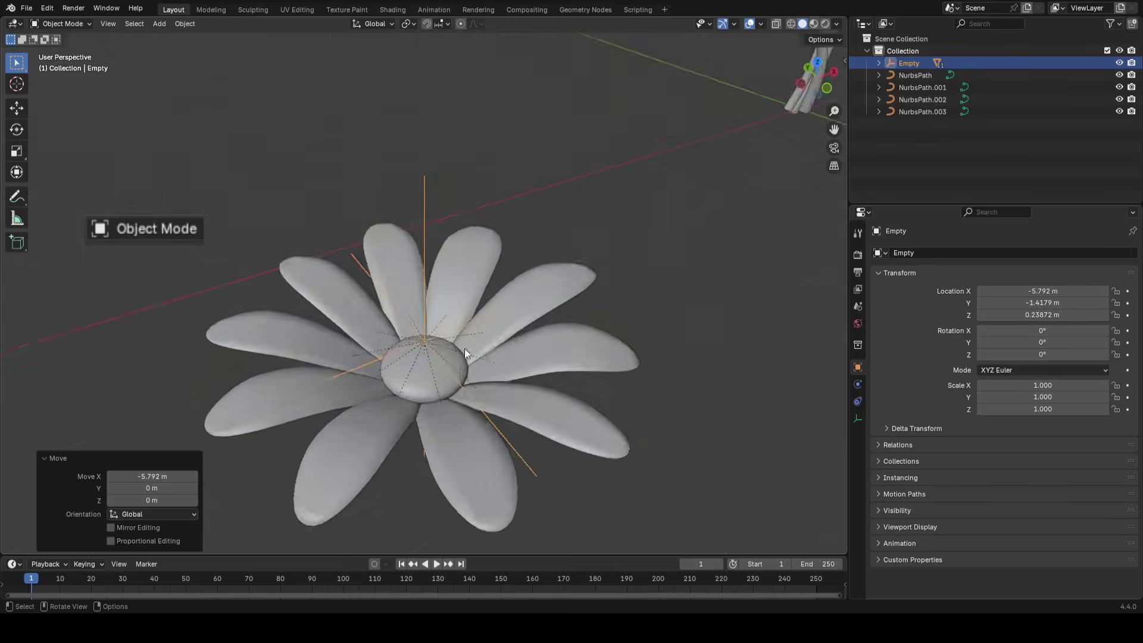
middle_drag(464, 350, 515, 322)
scroll(396, 343, down, 3)
middle_drag(396, 344, 450, 249)
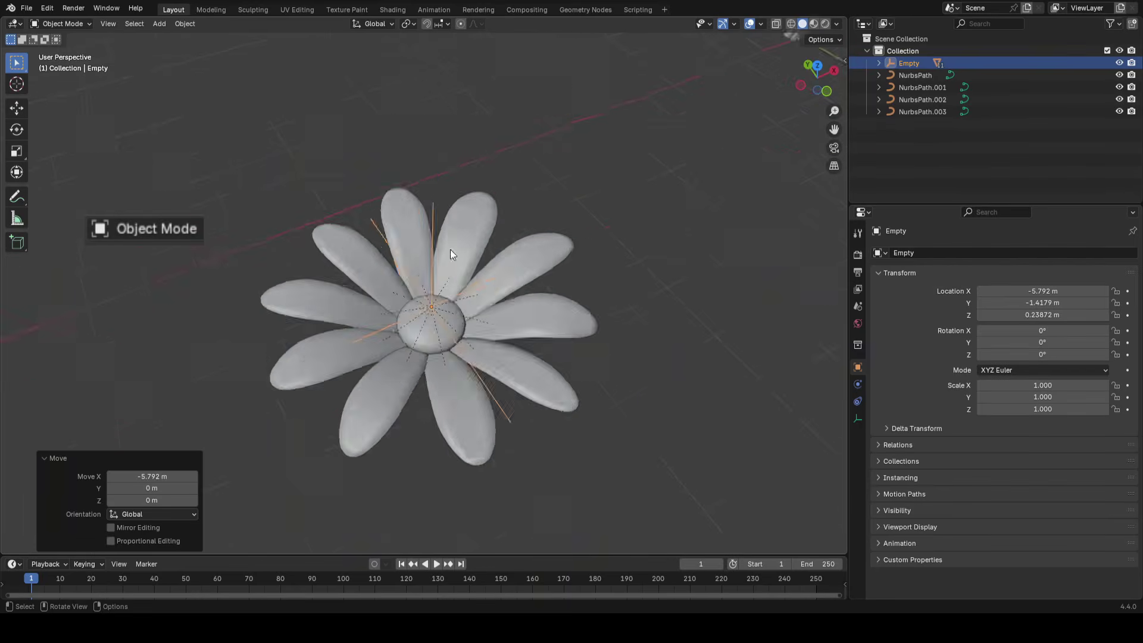
scroll(450, 249, down, 4)
shift+middle_drag(601, 166, 472, 310)
shift+middle_drag(361, 454, 423, 371)
scroll(423, 371, up, 3)
shift+middle_drag(331, 407, 440, 316)
scroll(474, 228, up, 2)
Duplicate the whole flower with its Empty, place the copy near the stems, and select only the copy's Empty
click(456, 238)
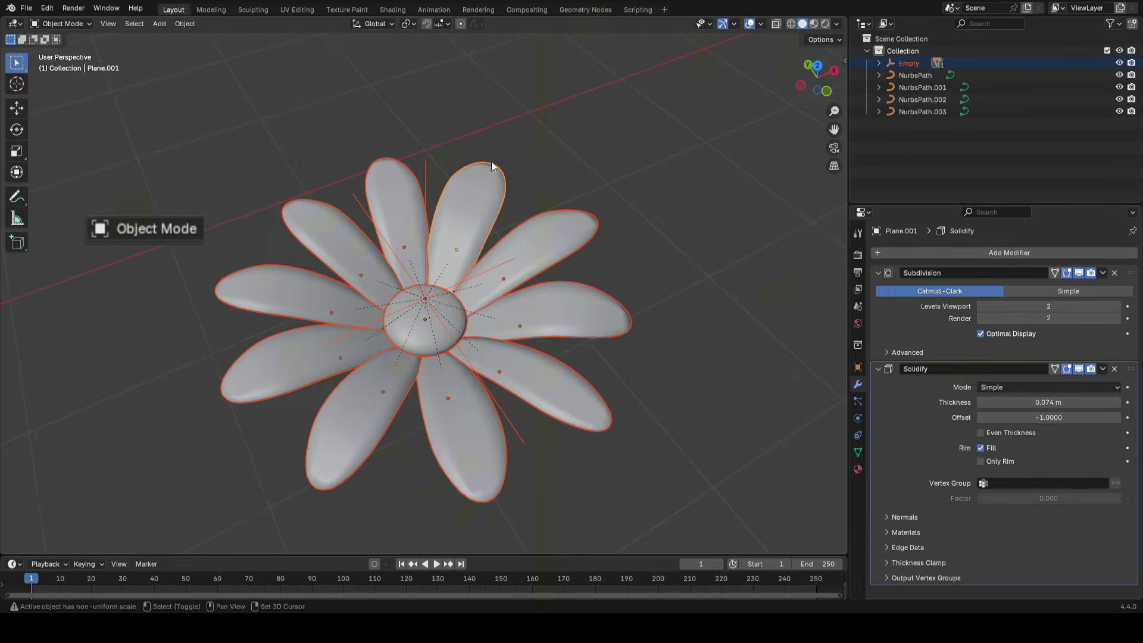
scroll(444, 345, down, 3)
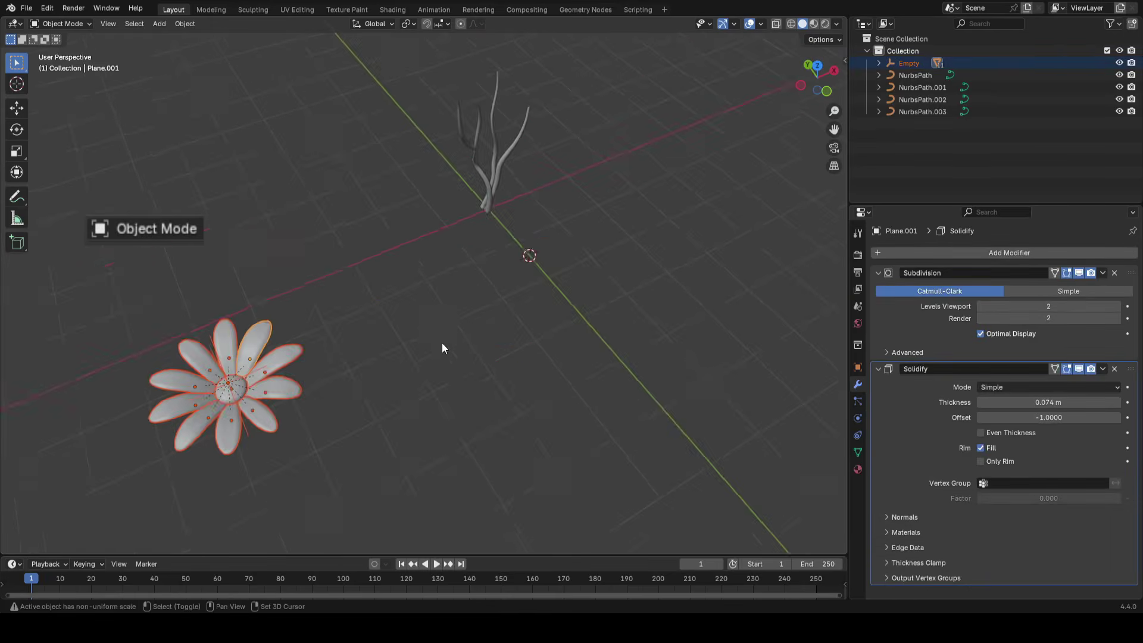
key(shift+d)
scroll(398, 252, up, 2)
click(397, 252)
click(364, 221)
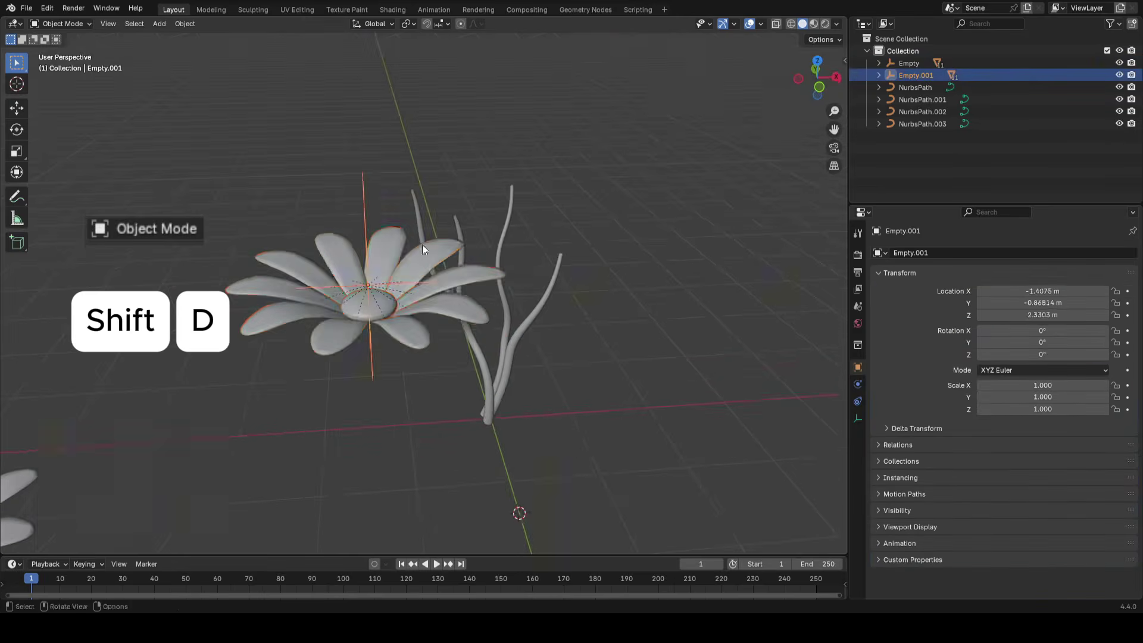
Move the copied flower closer to the stems and trackball-rotate it to face forward
middle_drag(423, 244, 401, 232)
key(g)
click(550, 209)
shift+middle_drag(572, 236, 500, 267)
key(r)
key(r)
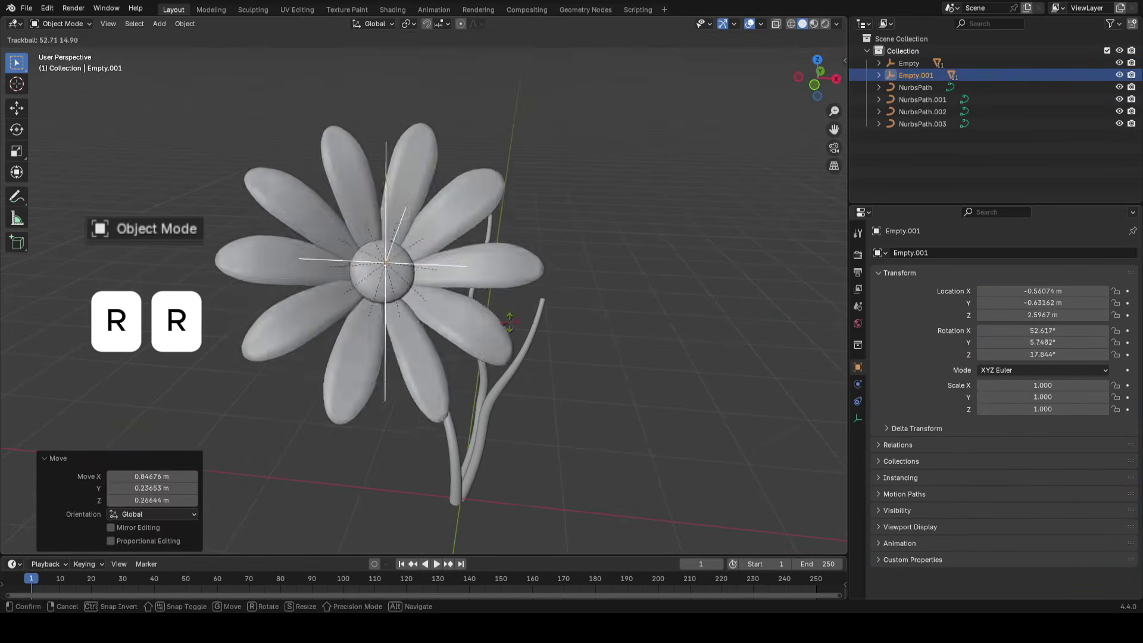
click(605, 319)
Scale the copied flower down to about 0.324 and move it onto a stem tip
key(s)
click(452, 263)
shift+middle_drag(503, 306, 453, 292)
scroll(533, 324, up, 2)
key(g)
click(531, 265)
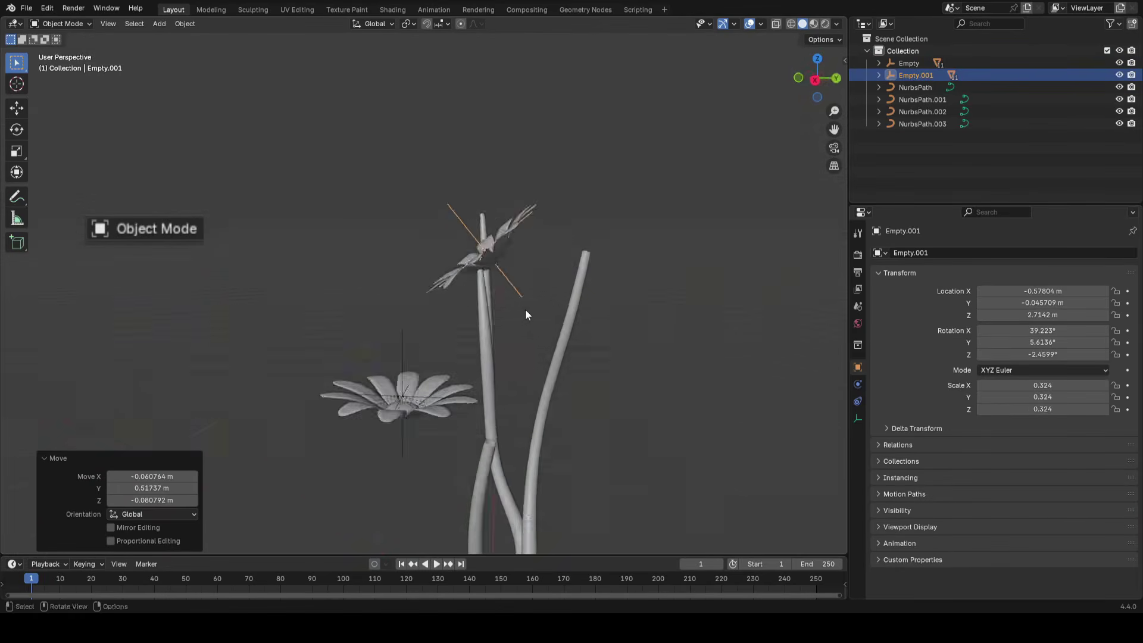
Hide the overlays and fine-tune the copied flower's position, rotation and size on its stem tip
middle_drag(525, 309, 582, 305)
scroll(536, 301, down, 2)
key(alt+shift+z)
middle_drag(487, 295, 547, 313)
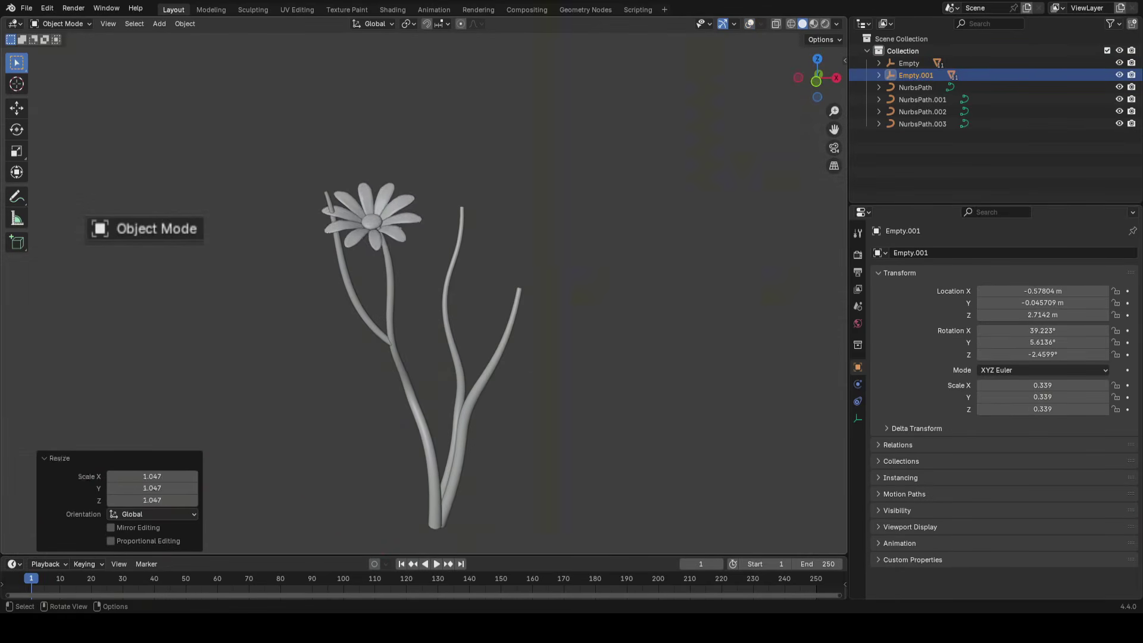
scroll(484, 252, up, 1)
key(g)
click(482, 286)
key(r)
key(r)
click(485, 287)
key(s)
click(487, 288)
middle_drag(476, 292, 318, 311)
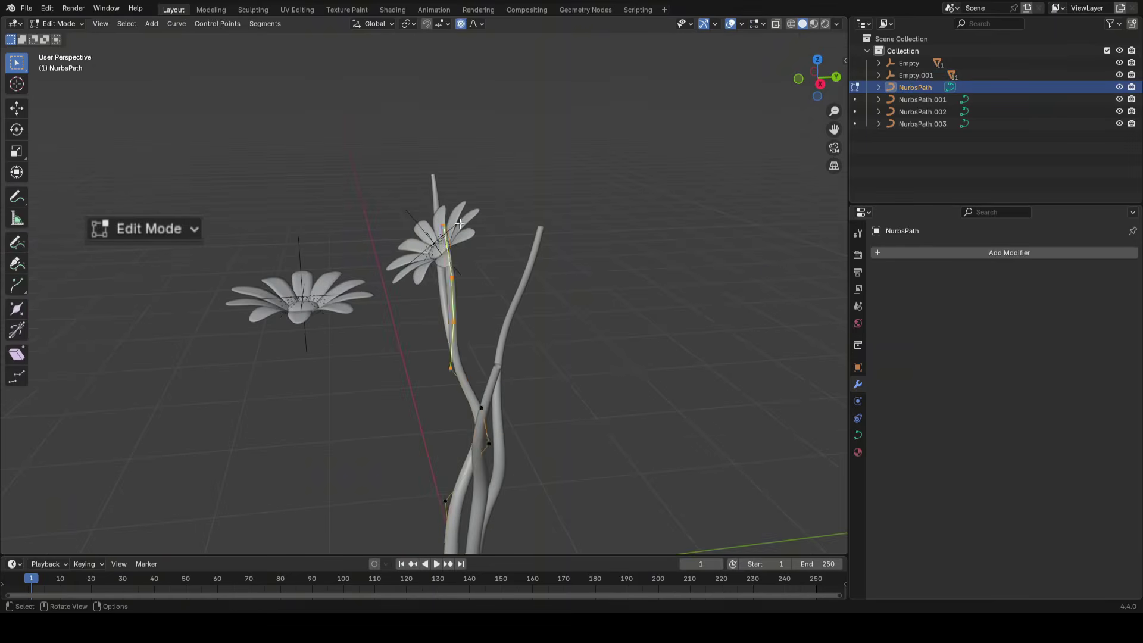
Move the upper control points of the flower-bearing stem with proportional editing so its tip meets the back of the flower
click(446, 237)
key(g)
click(479, 258)
key(x)
click(528, 240)
click(453, 286)
key(g)
scroll(430, 296, up, 13)
click(430, 282)
Adjust the stem tip's radius, refine its position beneath the flower, and return to Object Mode with overlays shown
key(alt+s)
key(g)
click(516, 290)
drag(512, 296, 429, 345)
key(alt+shift+z)
mouse_move(489, 334)
middle_down()
mouse_move(563, 329)
mouse_move(395, 411)
mouse_move(384, 368)
middle_up()
scroll(563, 329, down, 4)
key(Tab)
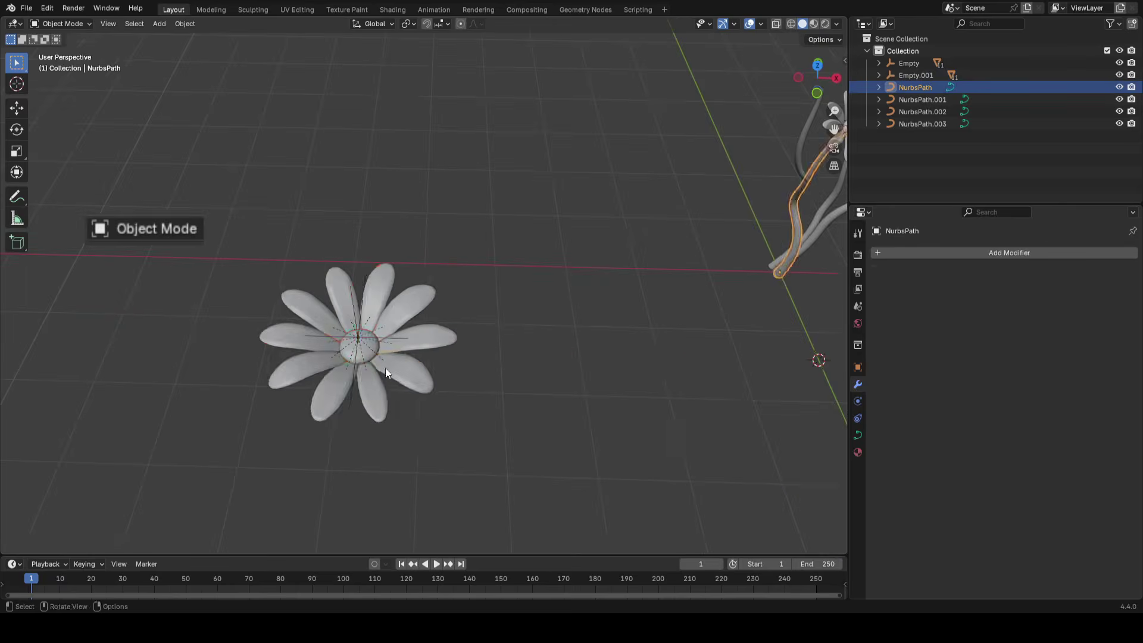
Duplicate the original flower with its Empty and place the copy about 3.74 m away along X
click(384, 368)
shift+middle_drag(520, 323, 331, 346)
key(shift+d)
click(613, 357)
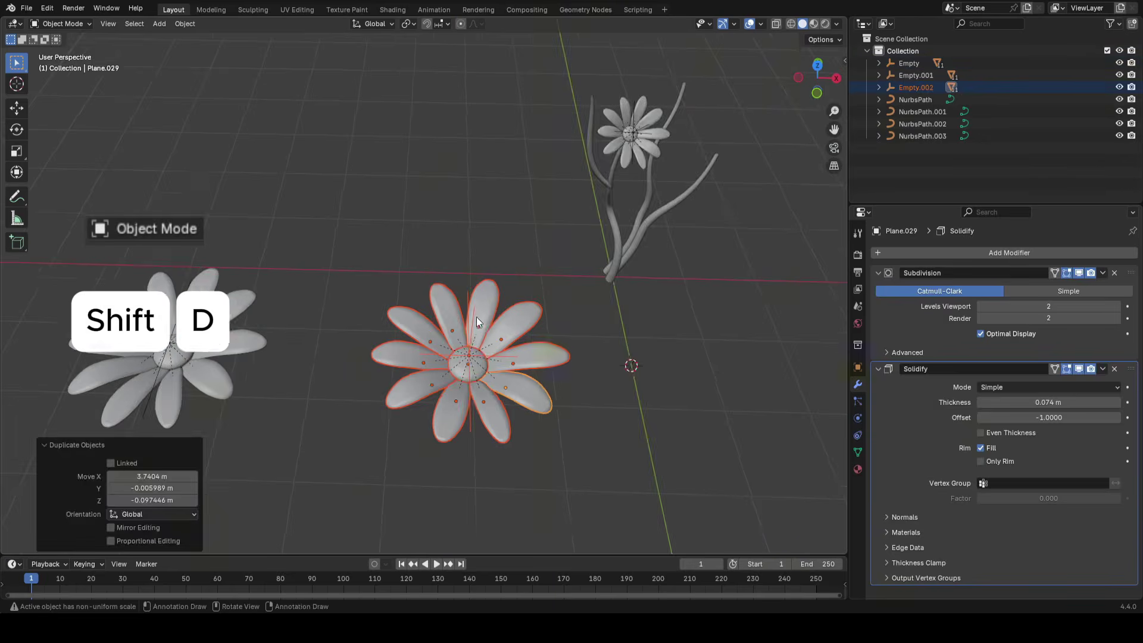
Select only the new copy's Empty and move the flower close to the outer bare stem opposite the finished flower
click(471, 316)
shift+middle_drag(584, 344, 321, 429)
middle_drag(321, 428, 335, 403)
key(g)
click(326, 337)
shift+middle_drag(335, 403, 503, 384)
key(g)
right_click(449, 306)
click(514, 293)
drag(527, 227, 316, 452)
key(g)
click(522, 324)
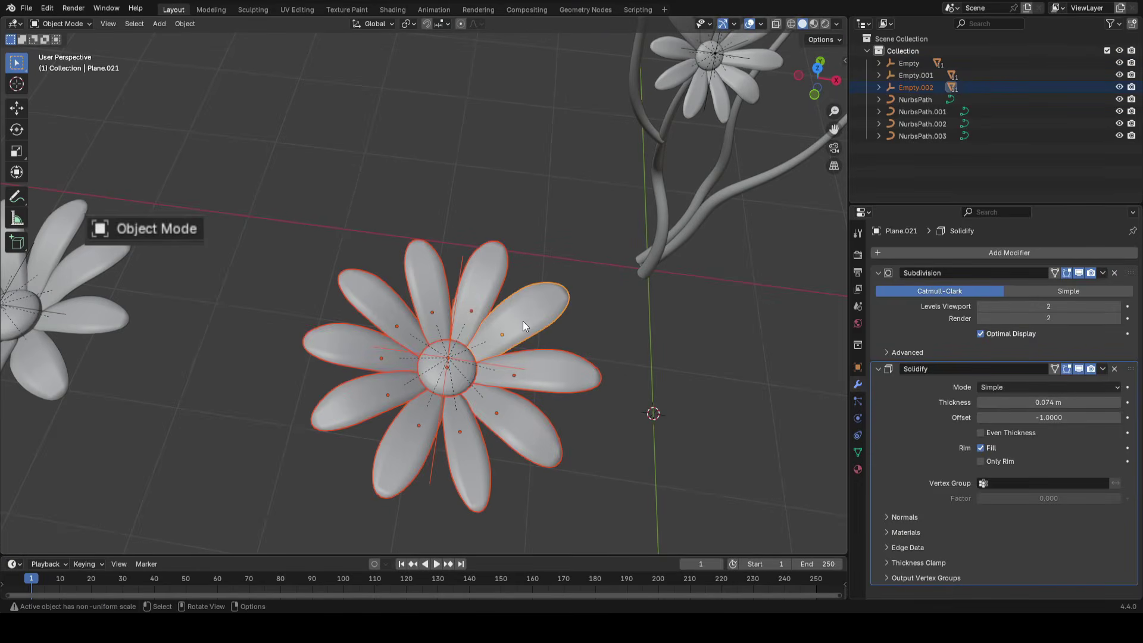
key(g)
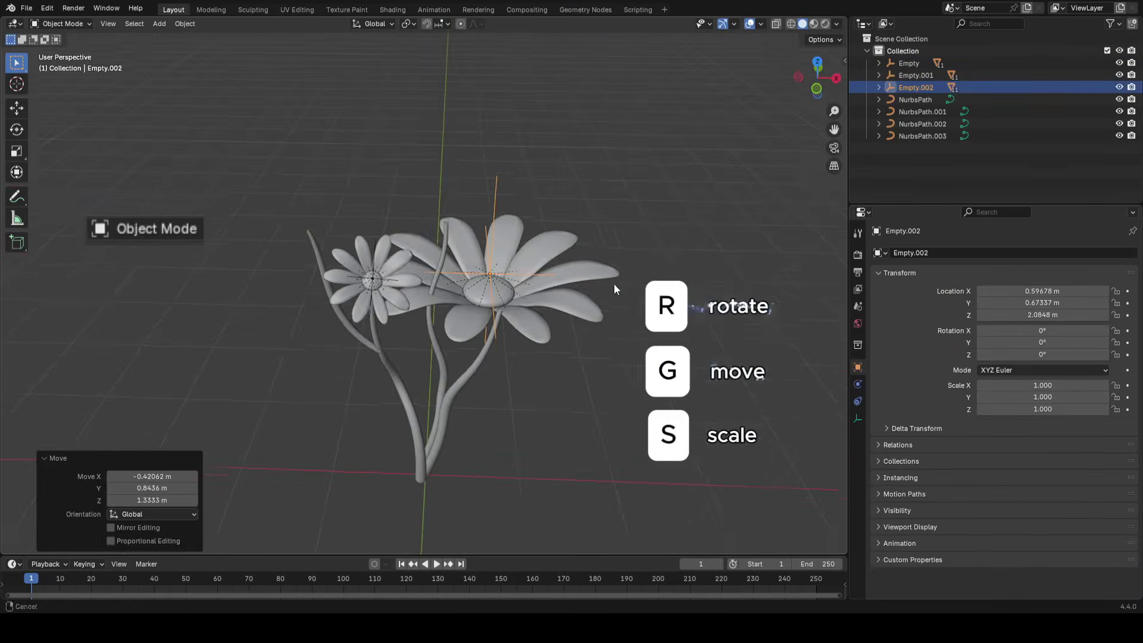
Fit the flower to the outer stem's tip, rotating it to face forward and scaling it to about 0.419
key(r)
key(r)
click(697, 247)
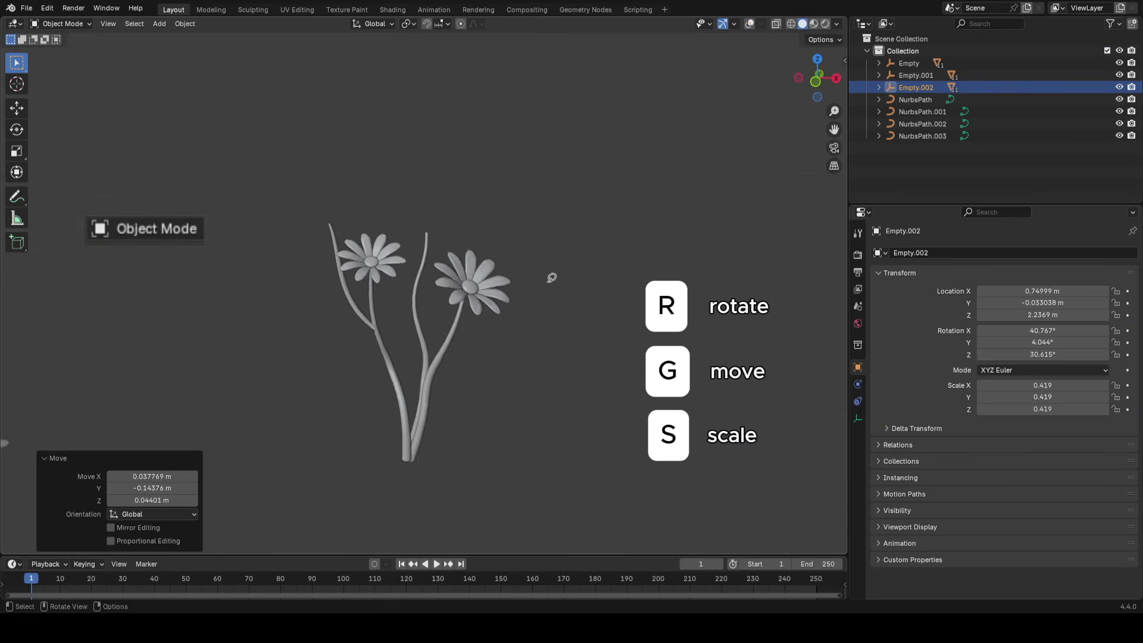
key(r)
click(644, 283)
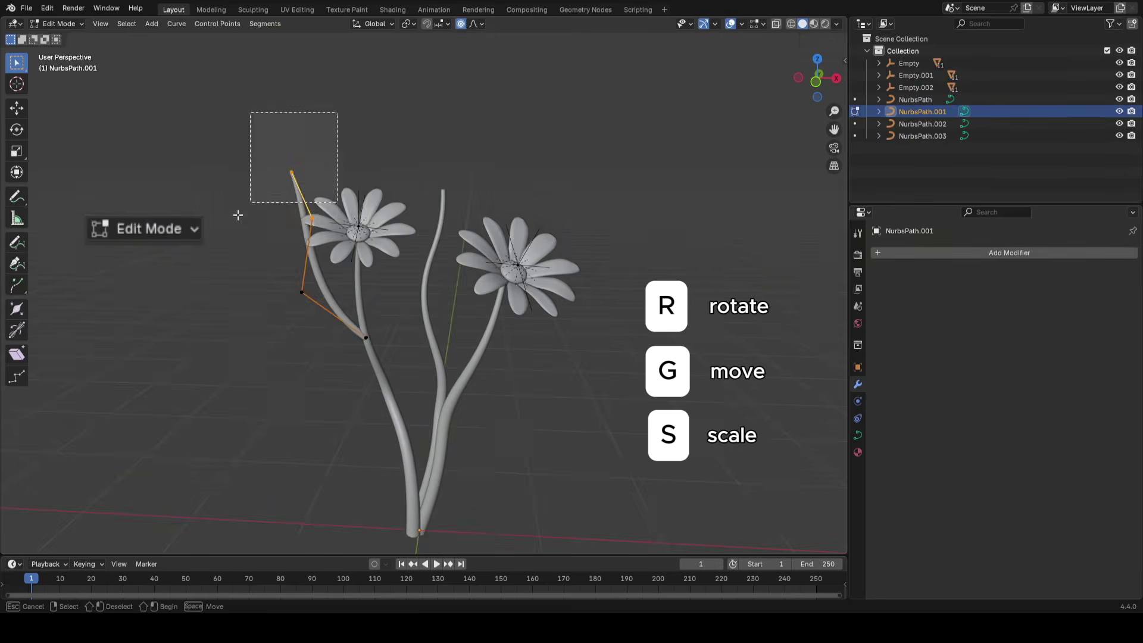
Move the upper control points of the short side branch outward with proportional editing
key(g)
click(301, 229)
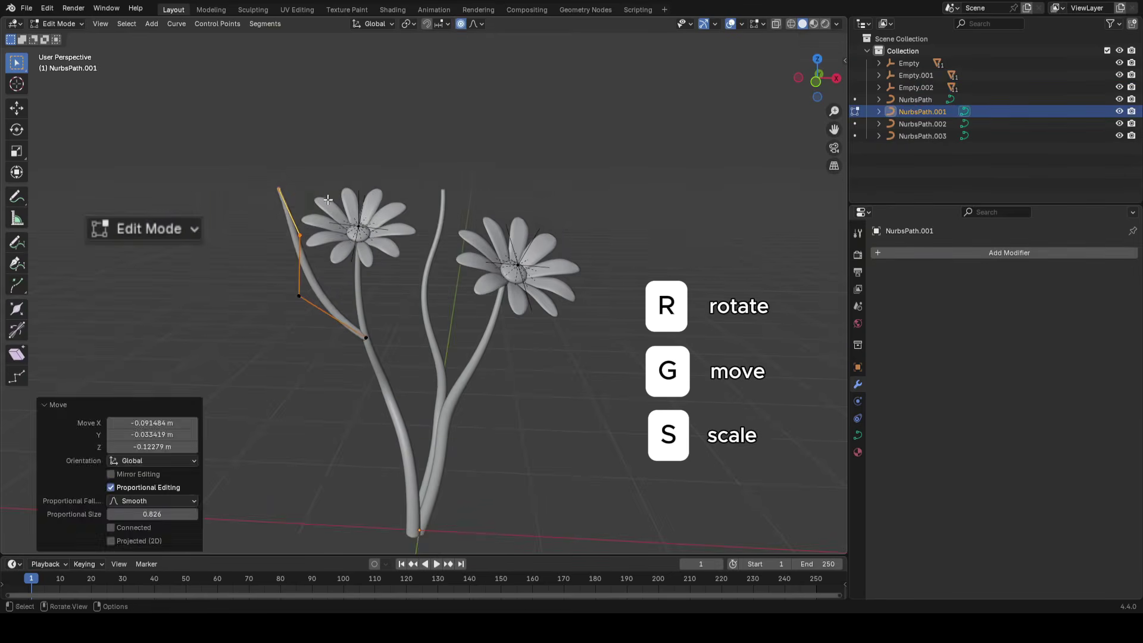
click(376, 301)
key(shift+alt+z)
middle_drag(480, 309, 351, 307)
Lower the short side branch's tip below the neighbouring flower, shaping the branch from several views
key(g)
click(387, 300)
key(g)
click(503, 288)
key(g)
click(559, 301)
middle_drag(553, 301, 413, 301)
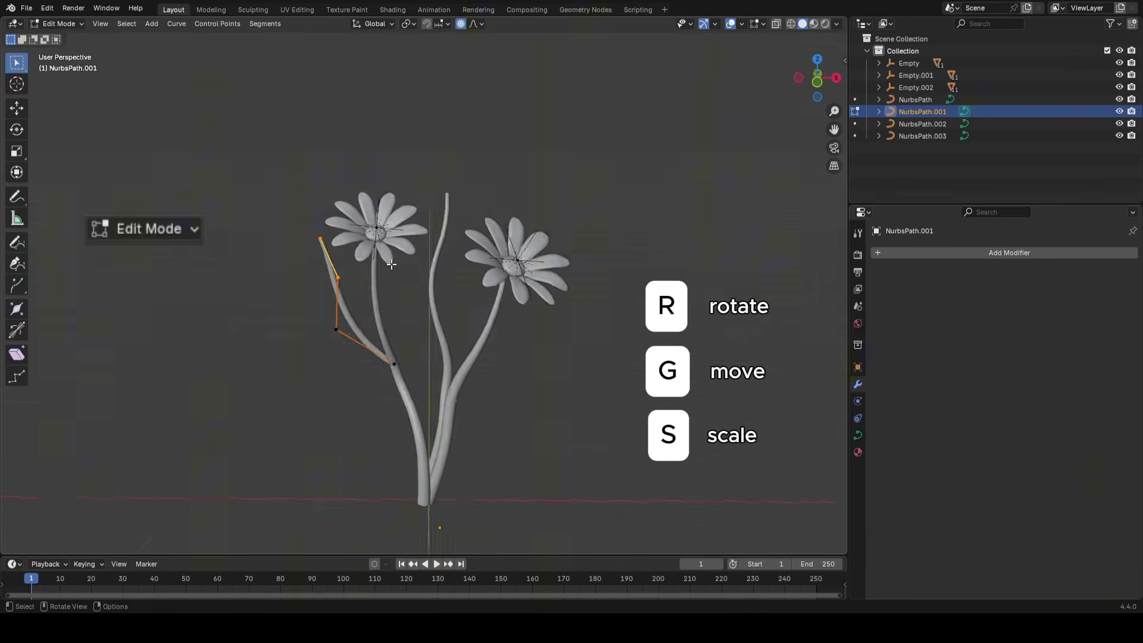
Fine-tune the side branch's tip position with proportional editing, checking its curve from the front and side
key(g)
click(408, 253)
key(shift+alt+z)
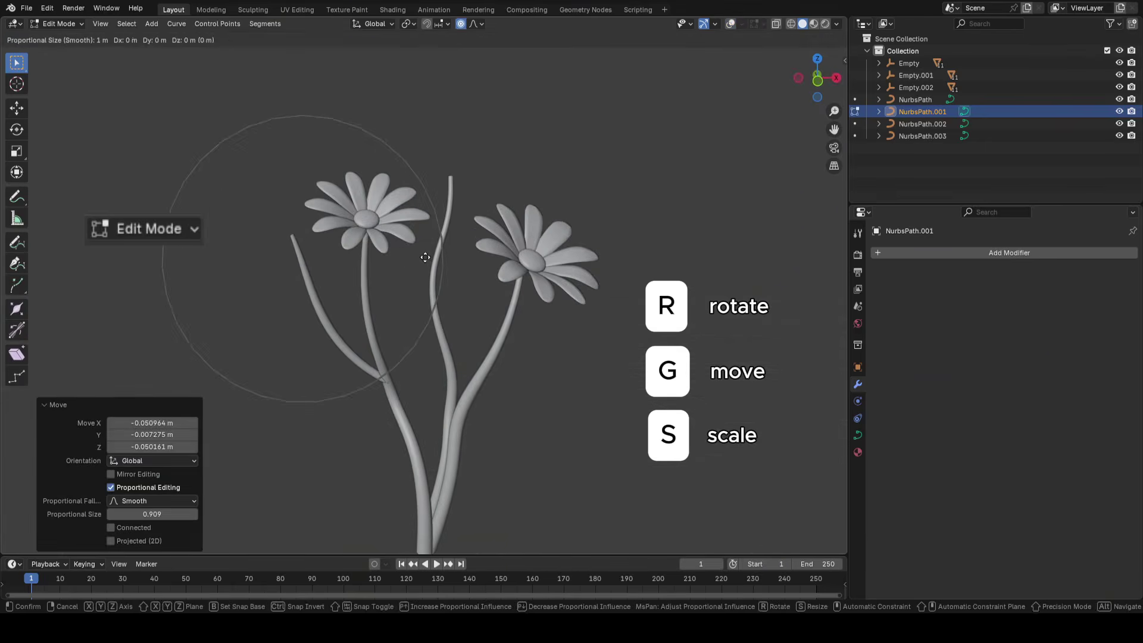
click(425, 257)
middle_drag(589, 286, 477, 309)
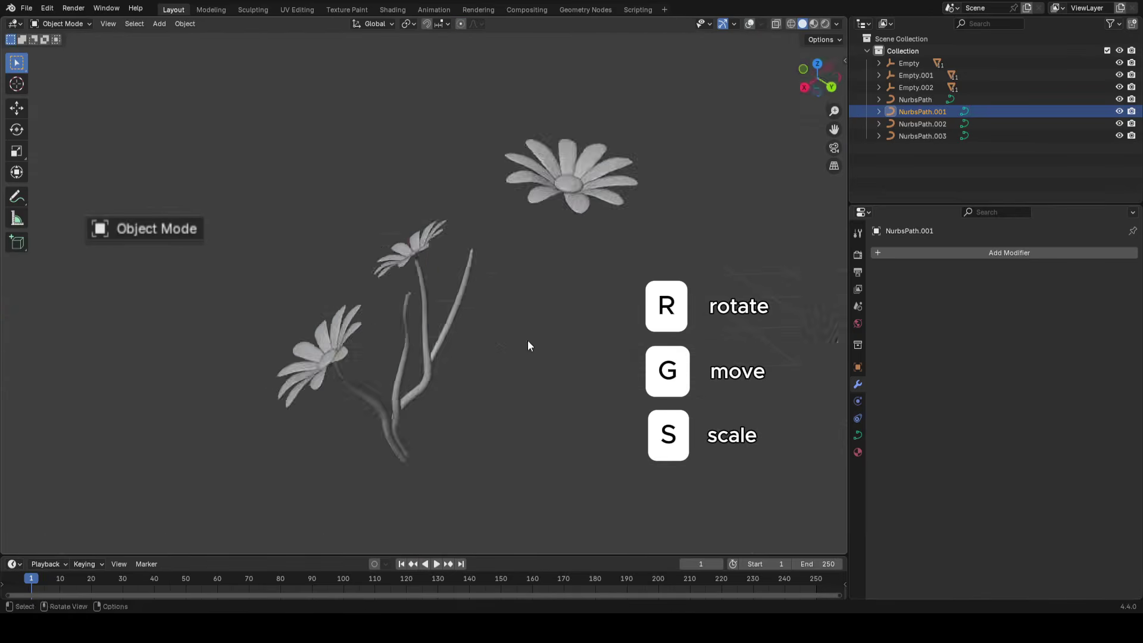
middle_drag(527, 340, 550, 313)
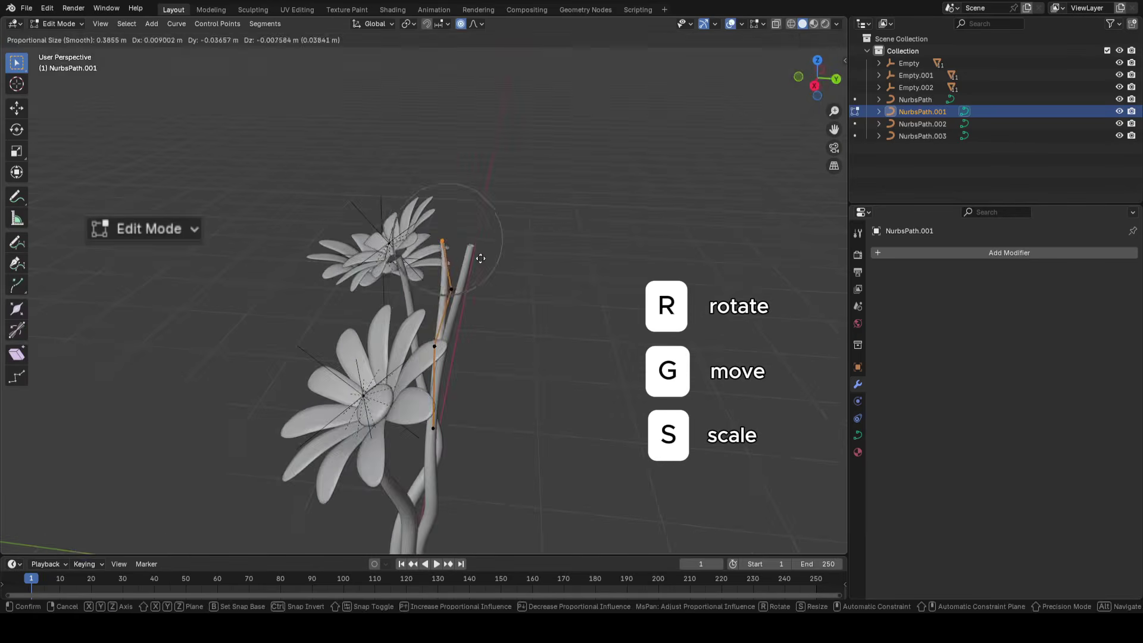
click(432, 304)
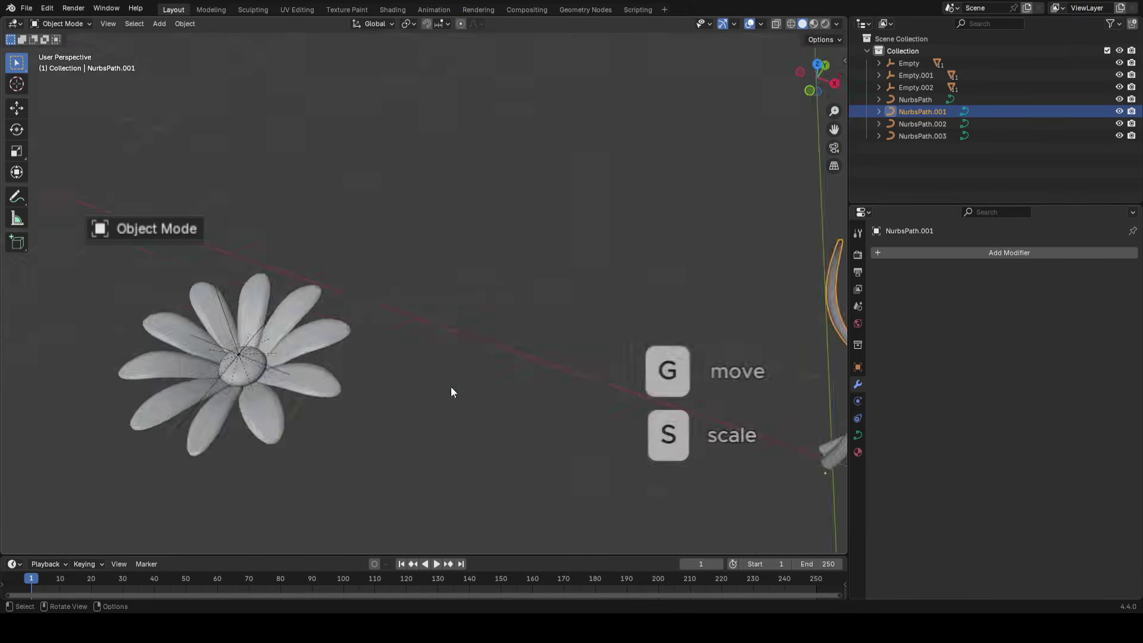
Duplicate the original flower and fit the copy onto the side branch's tip, rotated forward and scaled to about 0.233
click(312, 290)
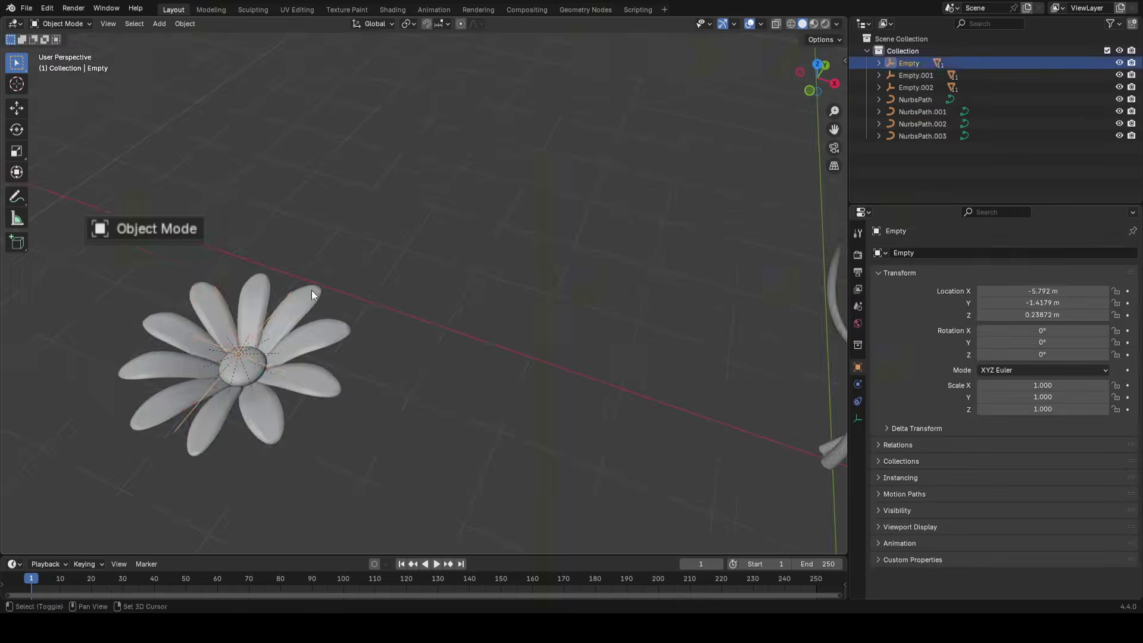
key(shift+d)
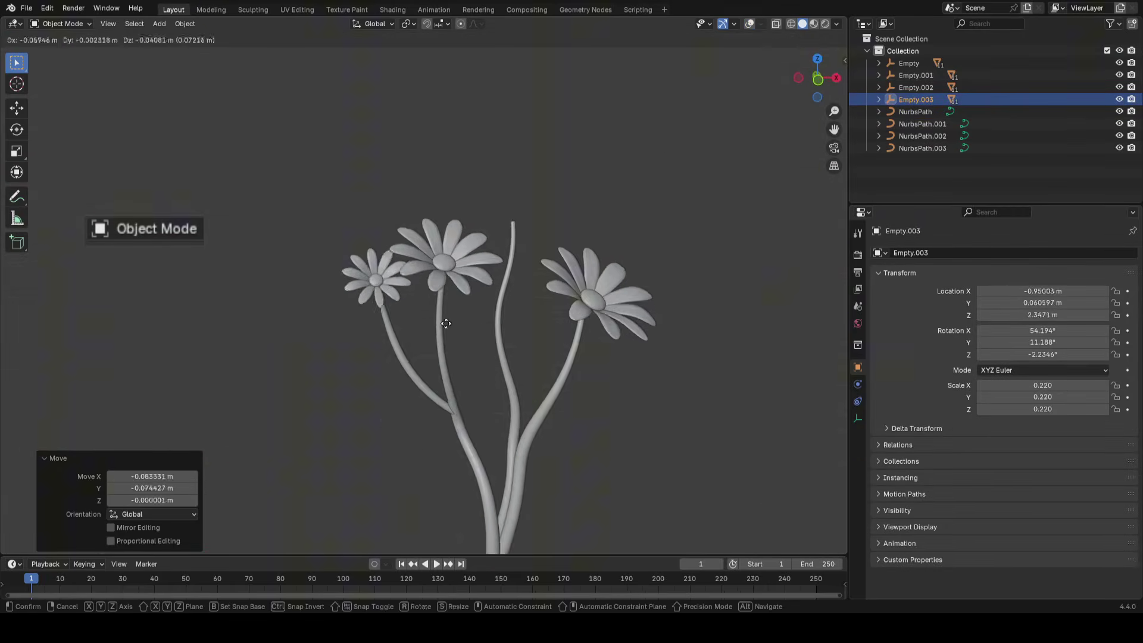
click(486, 334)
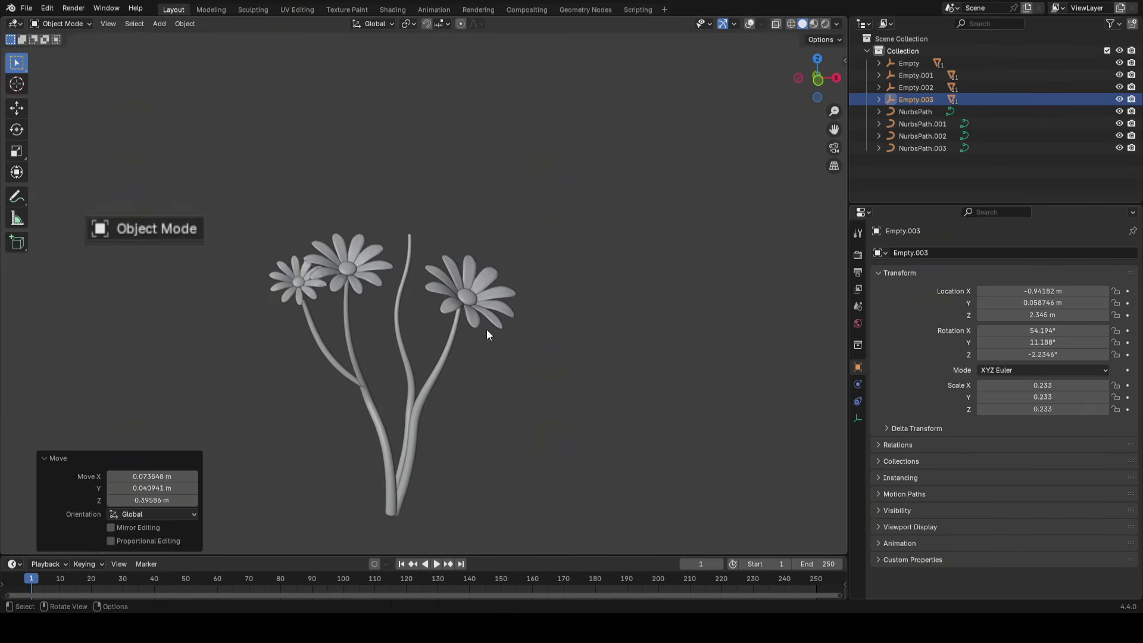
Reposition the side branch with its small flower and adjust the stem curves with proportional editing so they join cleanly
click(470, 253)
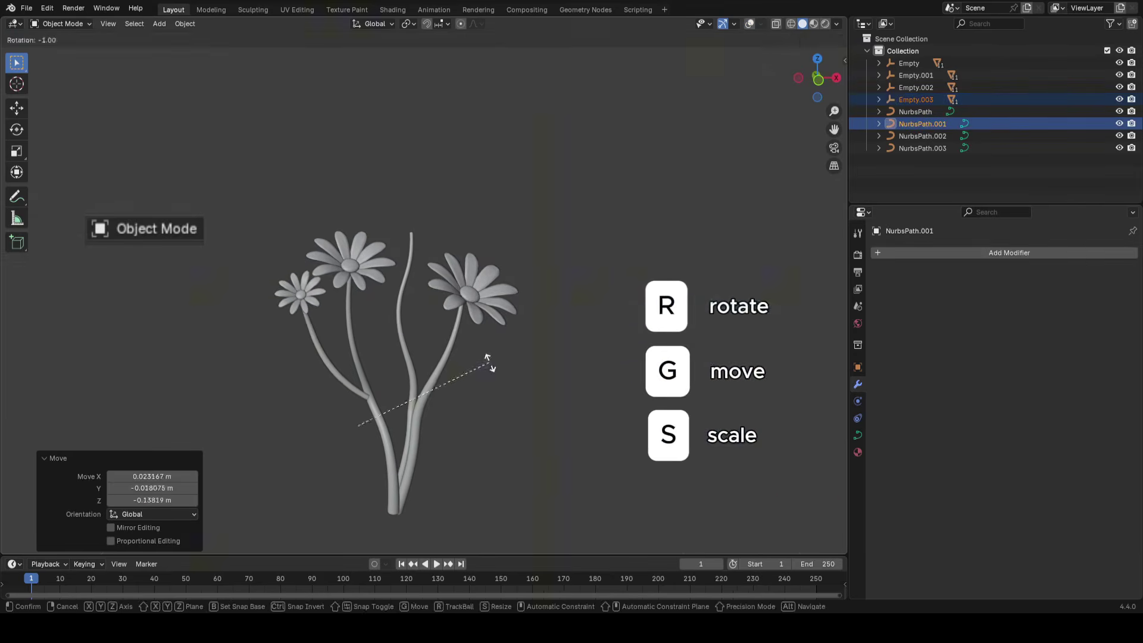
key(Tab)
key(g)
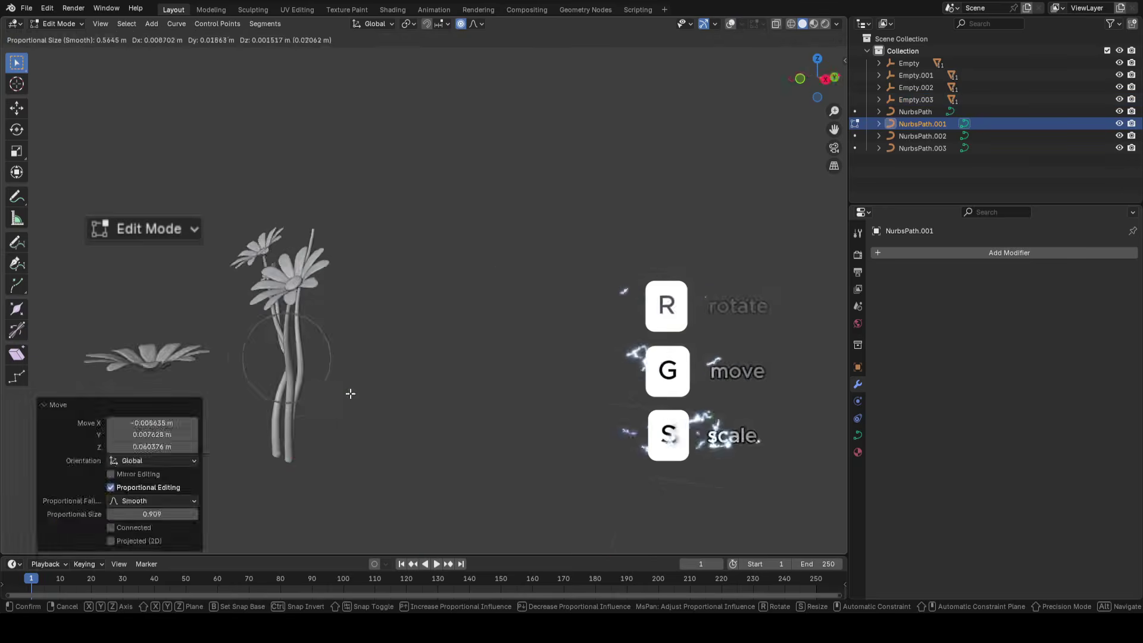
click(305, 345)
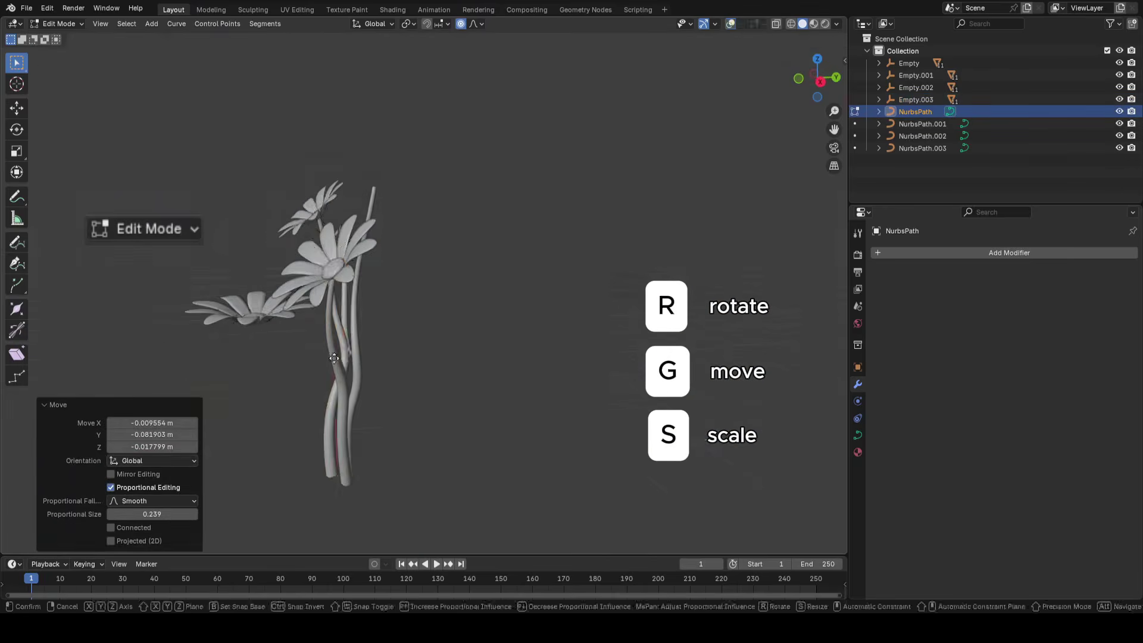
click(351, 351)
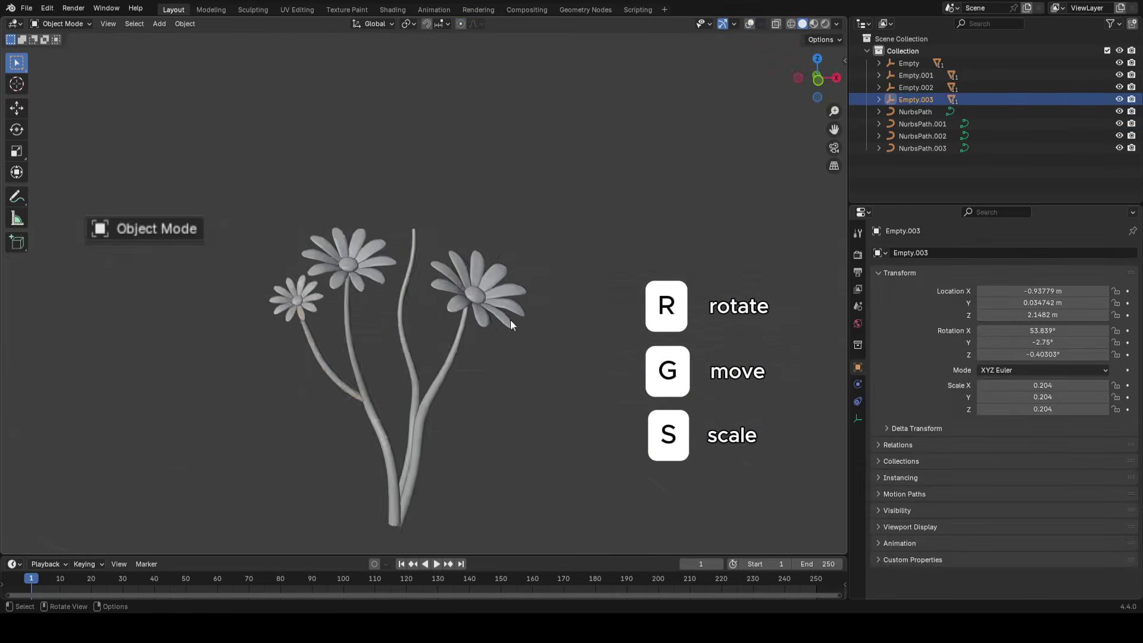
Fine-tune the size and rotation of the small flower on the side branch
key(s)
click(526, 319)
key(r)
click(466, 299)
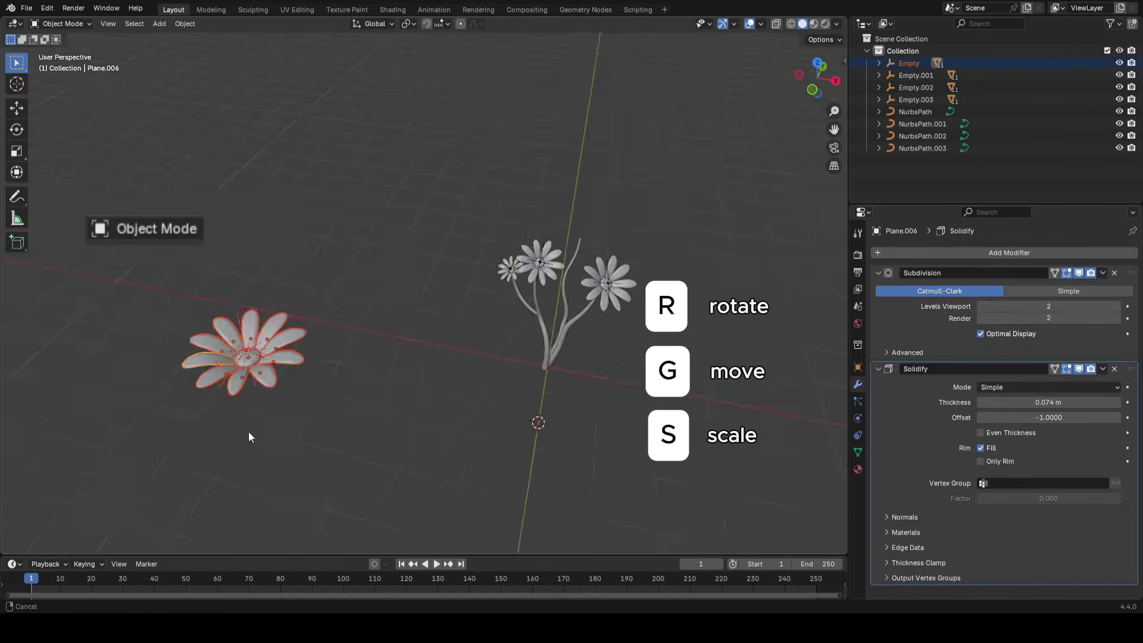
Duplicate the original flower for the tallest stem's tip, scale the copy to about 0.433 and rotate it into place
key(shift+d)
click(293, 284)
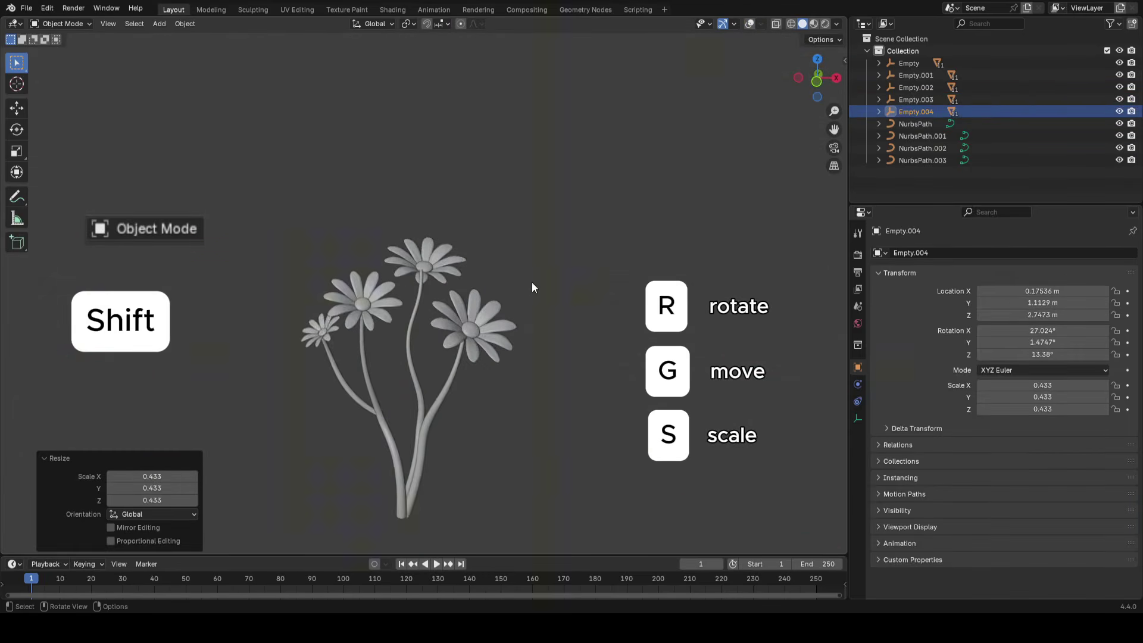
key(r)
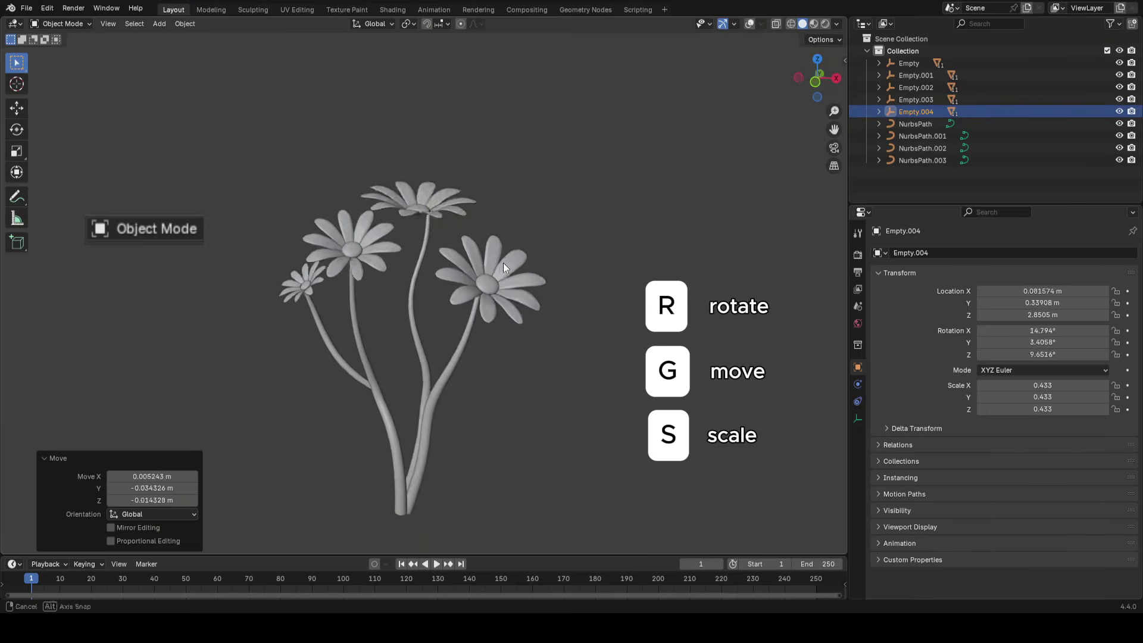
click(504, 267)
key(s)
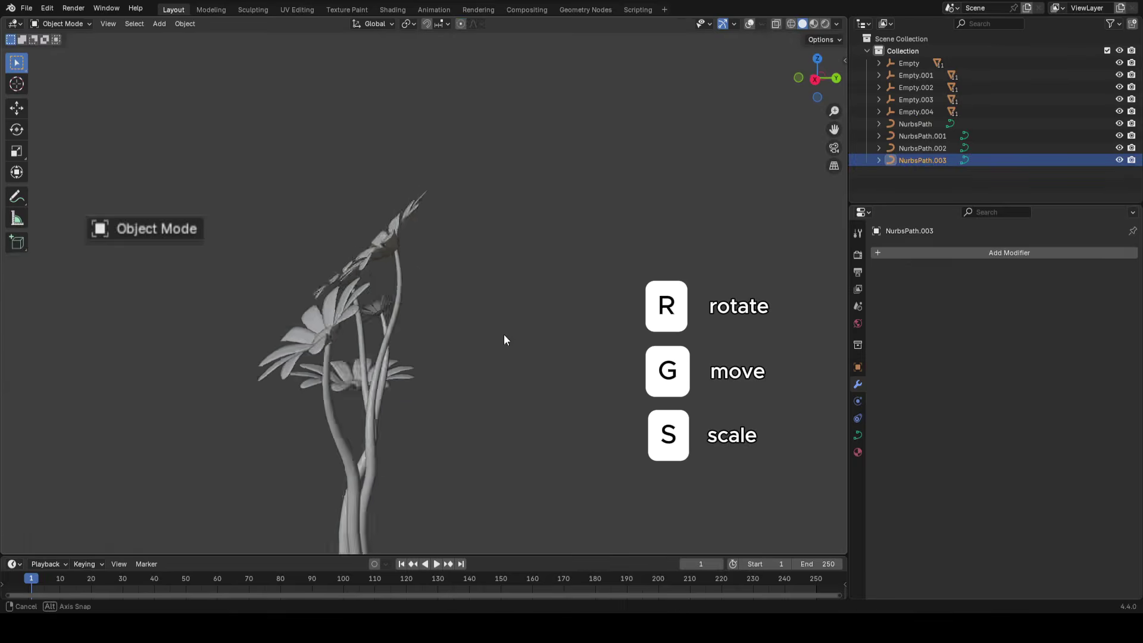
Adjust the outer stem's tip control point to meet the back of its flower, and save the file
middle_drag(503, 334, 489, 261)
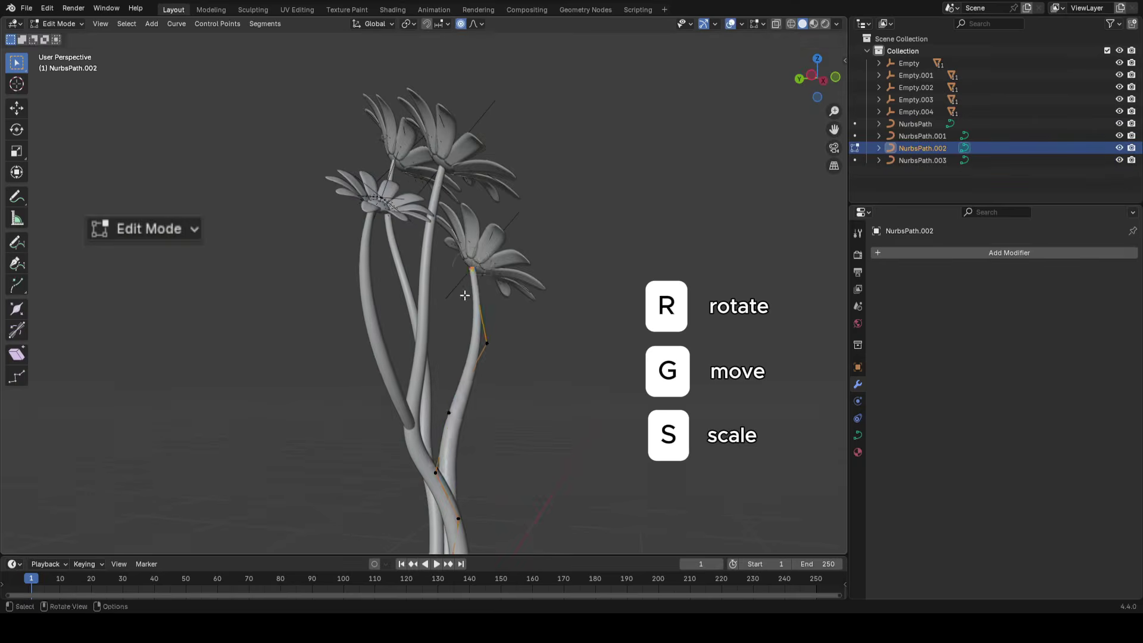
click(473, 278)
drag(473, 281, 476, 276)
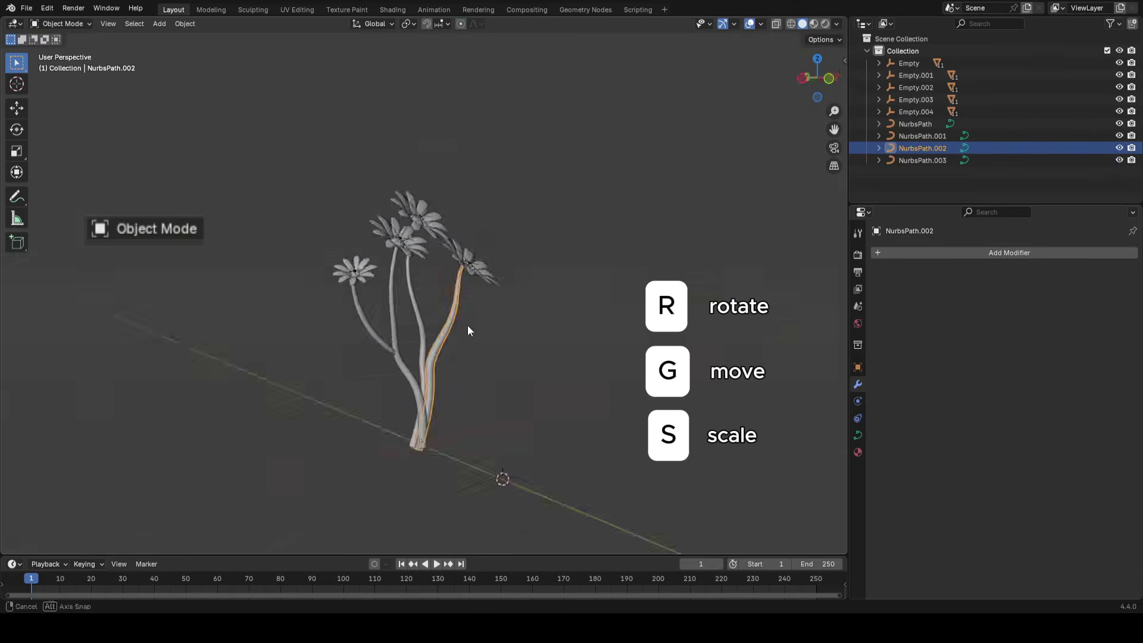
middle_drag(466, 325, 513, 341)
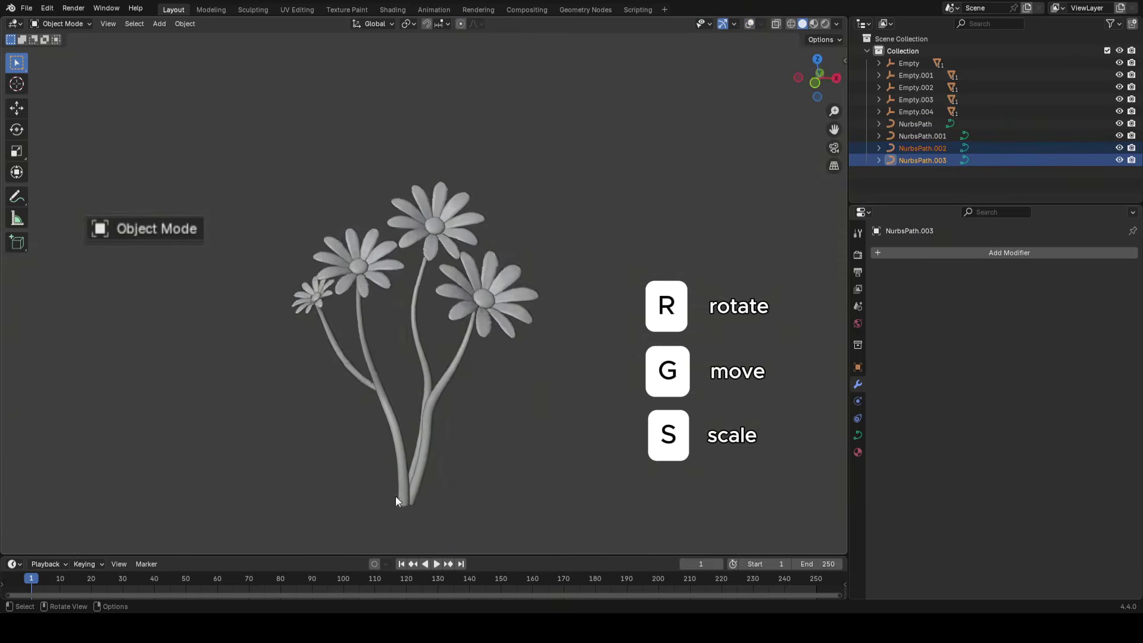
middle_drag(395, 500, 498, 384)
key(ctrl+s)
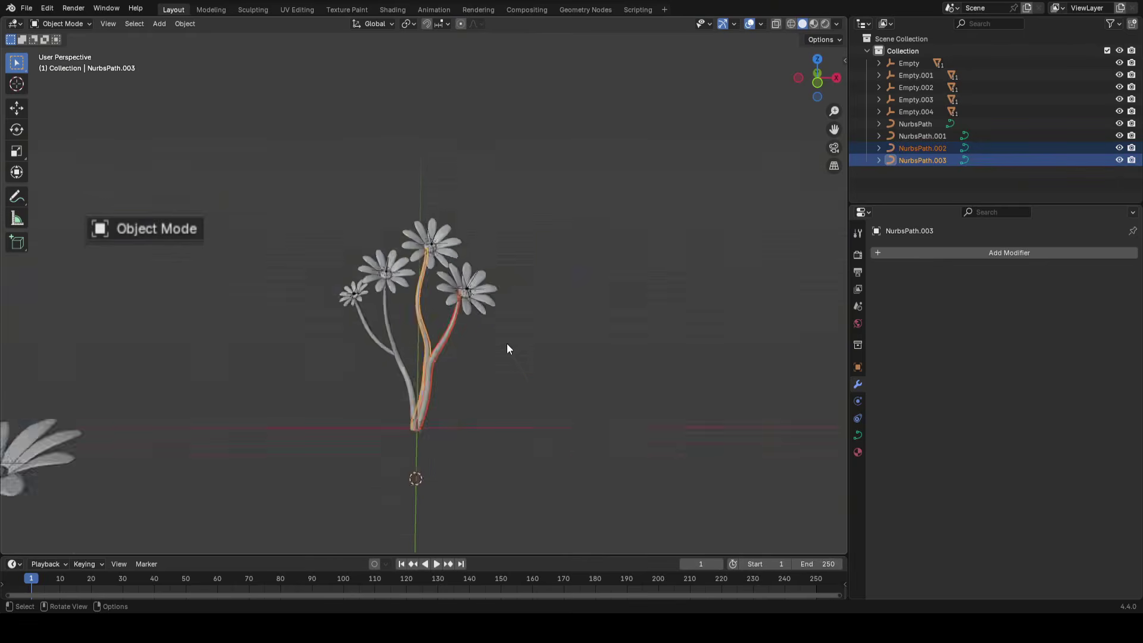
Add a 2 m plane at the 3D cursor in front of the stems
middle_drag(505, 343, 503, 270)
key(shift+a)
mouse_move(450, 148)
click(594, 150)
scroll(476, 187, down, 3)
middle_drag(477, 187, 528, 262)
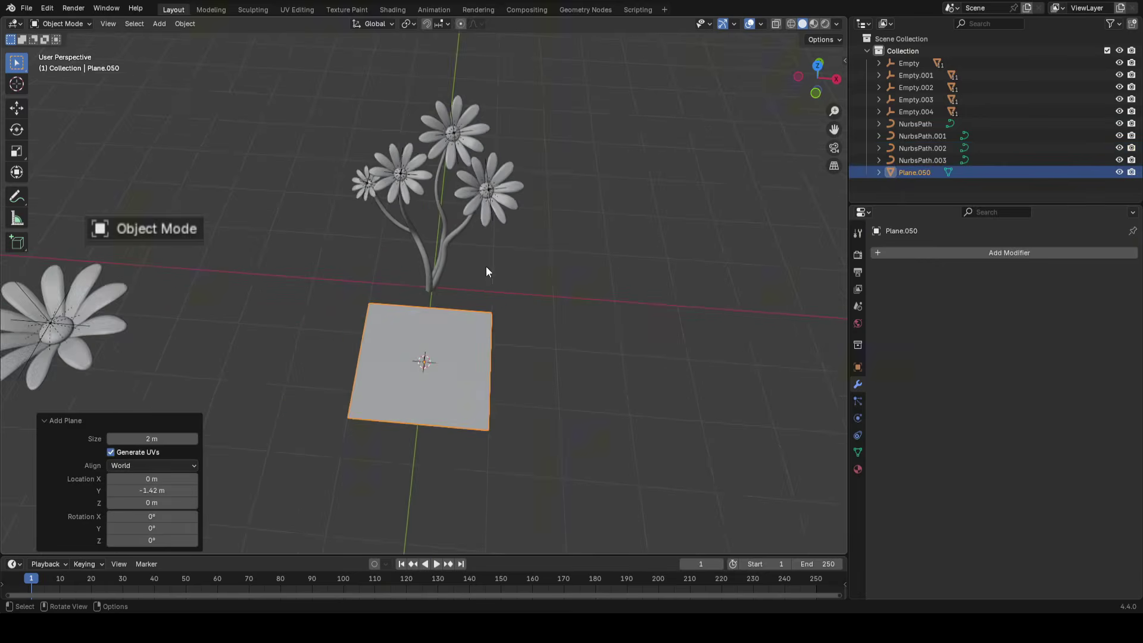
Scale the new plane down in Object Mode and open its mesh for edge editing
key(Tab)
scroll(541, 380, up, 3)
key(alt+a)
middle_drag(475, 376, 555, 337)
key(Tab)
key(s)
click(537, 330)
key(Tab)
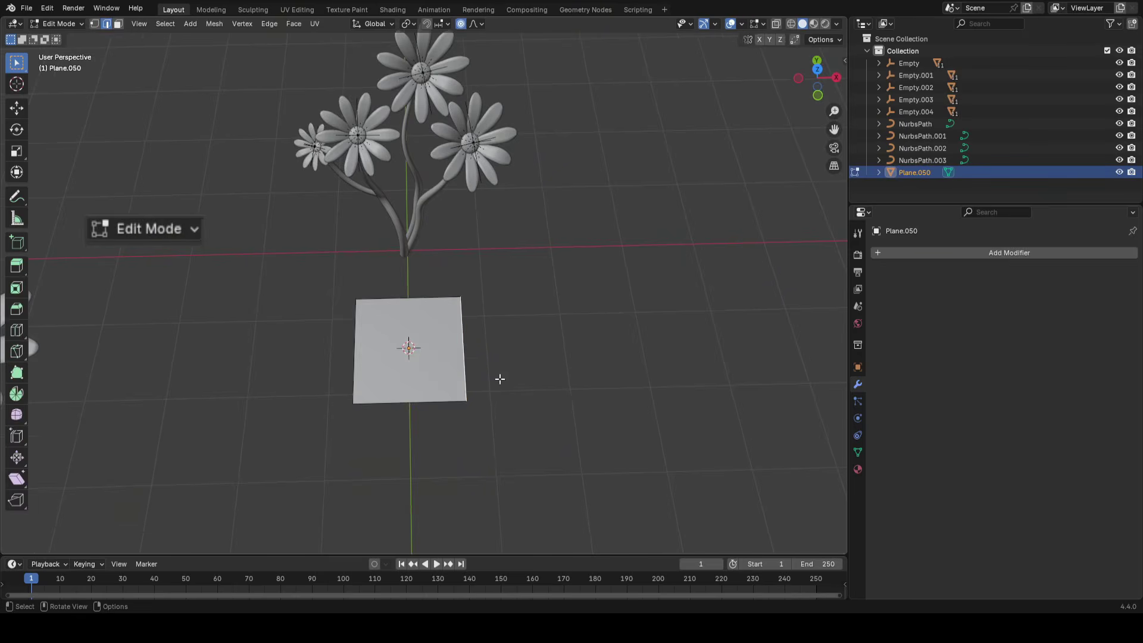
Extrude one side edge of the plane about 0.98 m along X and scale the new edge narrower
key(e)
key(x)
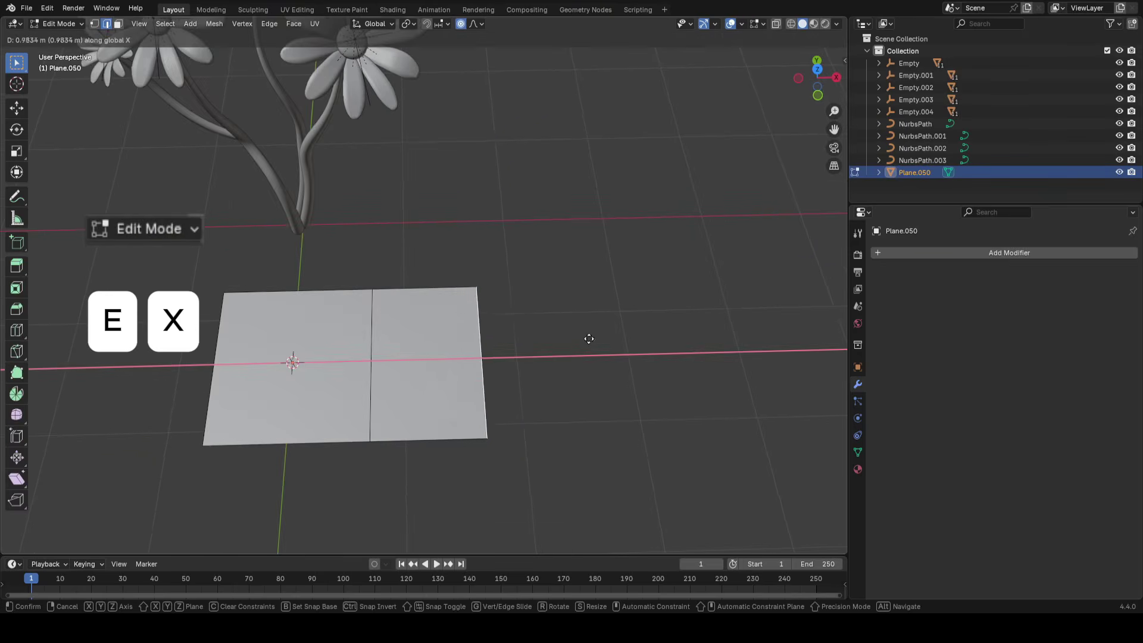
click(589, 338)
key(s)
click(560, 337)
Add a level 1 Subdivision modifier to the plane in Object Mode
key(Tab)
middle_drag(516, 357, 624, 340)
key(ctrl+1)
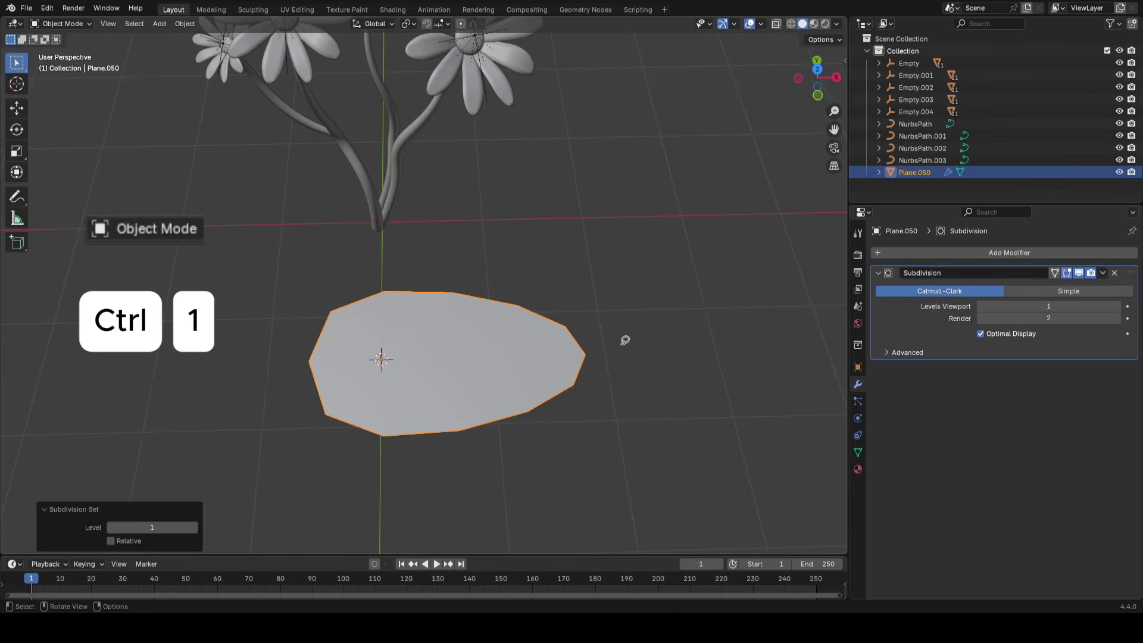
Extrude the plane's opposite edge about 0.78 m outward along X and scale the new edge to roughly half its length
key(Tab)
click(302, 360)
shift+middle_drag(432, 361, 493, 355)
key(e)
key(x)
click(405, 355)
key(s)
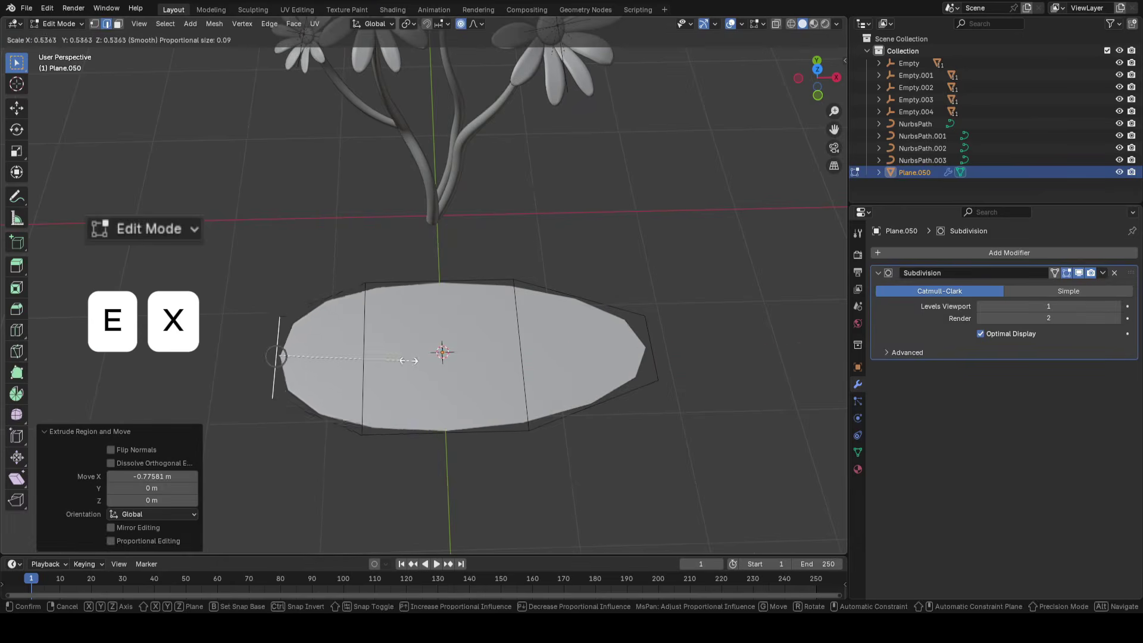
click(364, 357)
Move the inner edge beside the new end about 0.16 m inward along X and widen it about 1.3 times
key(g)
key(x)
click(381, 356)
key(s)
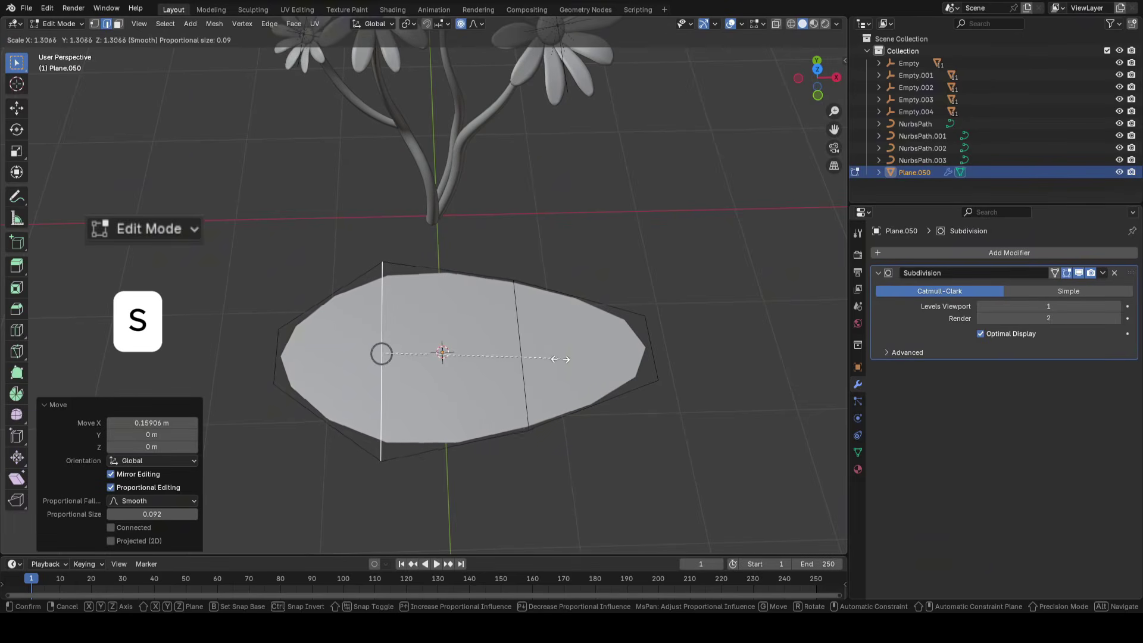
click(570, 354)
Move the end edge nearest the leaf's widest part slightly inward along X
click(276, 356)
key(g)
key(x)
click(291, 355)
shift+middle_drag(369, 352, 516, 356)
Cut an edge loop across the leaf's middle and raise it along Z with proportional editing to arch the leaf
key(ctrl+r)
click(443, 378)
scroll(516, 356, up, 3)
key(g)
key(z)
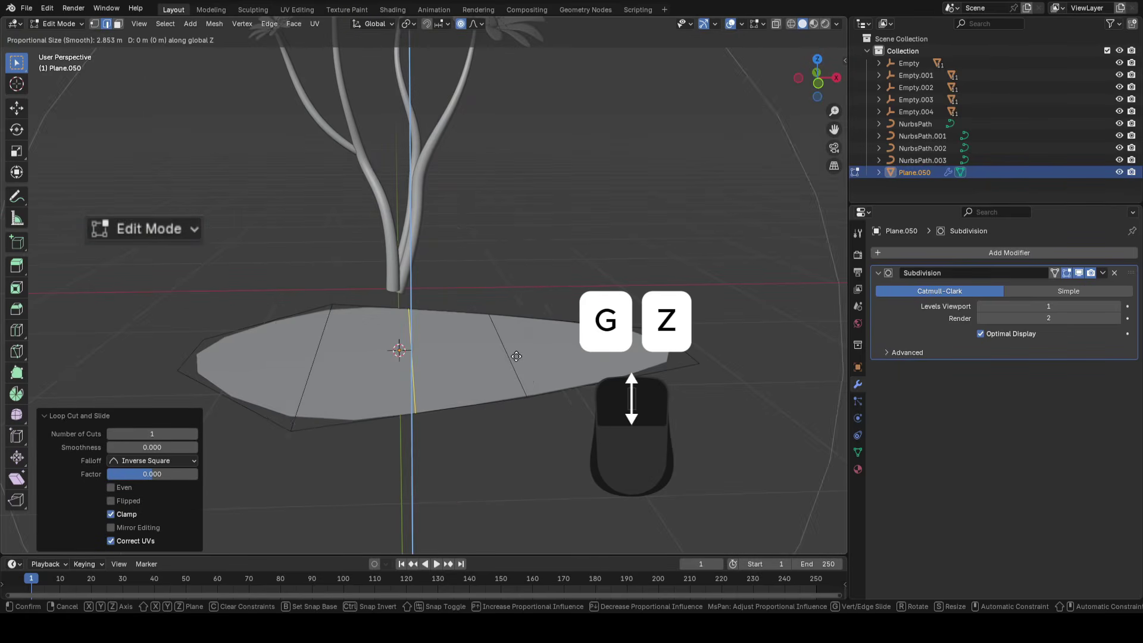
click(516, 348)
middle_drag(516, 348, 559, 364)
key(Tab)
key(Tab)
scroll(536, 387, up, 4)
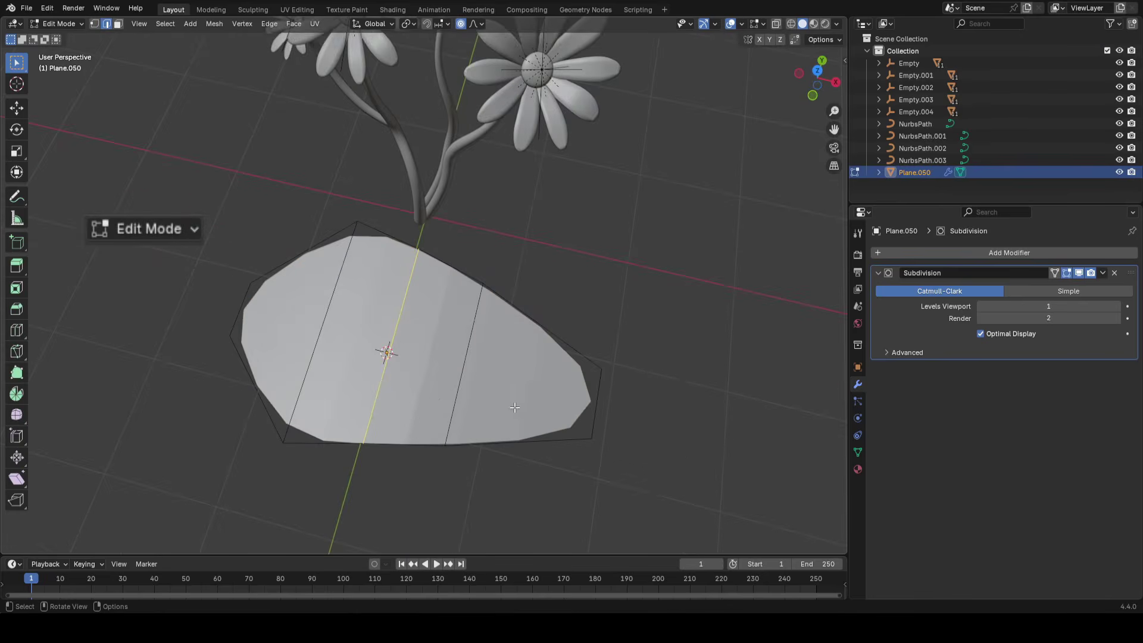
Rescale the leaf's inner cross edge and shrink the narrow end edge to about 0.68 times with proportional editing
click(531, 402)
click(473, 363)
key(s)
click(545, 361)
click(602, 411)
key(s)
click(619, 411)
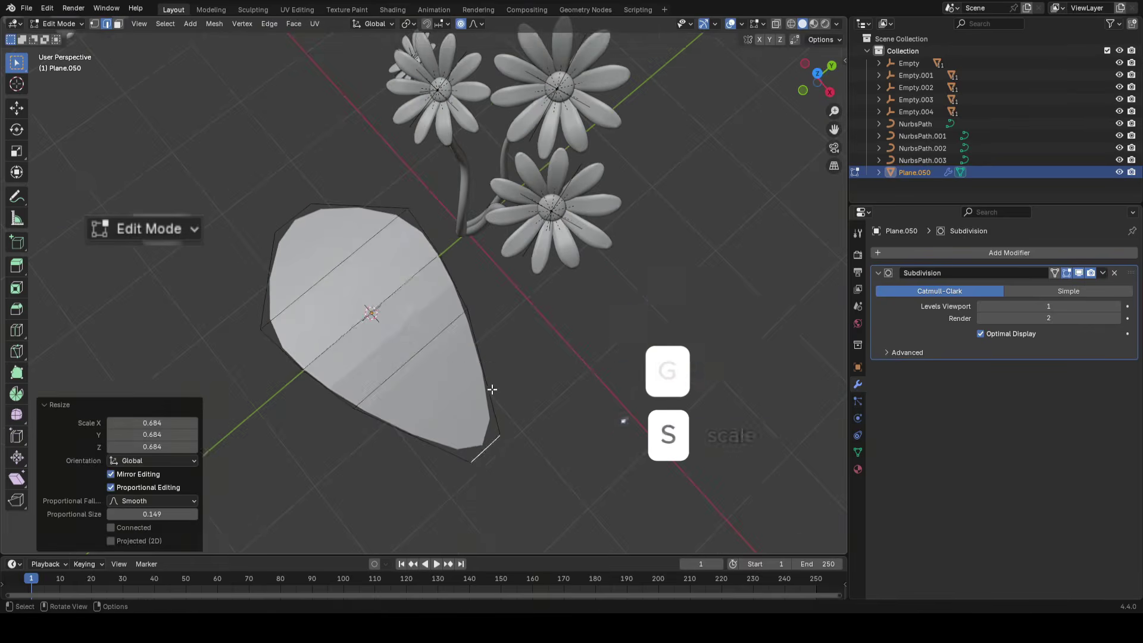
Rescale the leaf's cross edges one after another to refine the outline's width
key(s)
click(619, 310)
key(s)
click(509, 301)
key(s)
click(446, 339)
click(447, 334)
Slide the inner cross edge near the narrow end by a factor of about 0.09 and fine-tune its width and the wide-end edge's
key(s)
click(555, 349)
key(s)
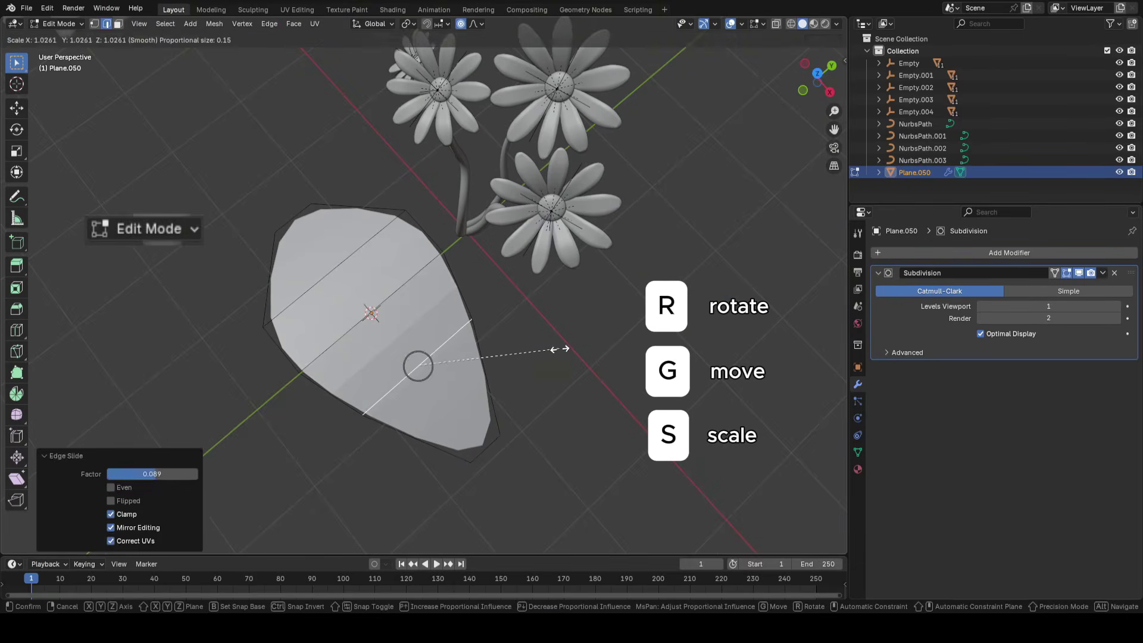
click(558, 348)
click(335, 268)
key(s)
click(481, 329)
Return to Object Mode and add a Solidify modifier to the leaf with a thickness of 0.076 m
key(Tab)
middle_drag(489, 357, 591, 288)
click(922, 250)
text(s)
click(913, 271)
scroll(598, 293, up, 1)
drag(1035, 420, 1077, 418)
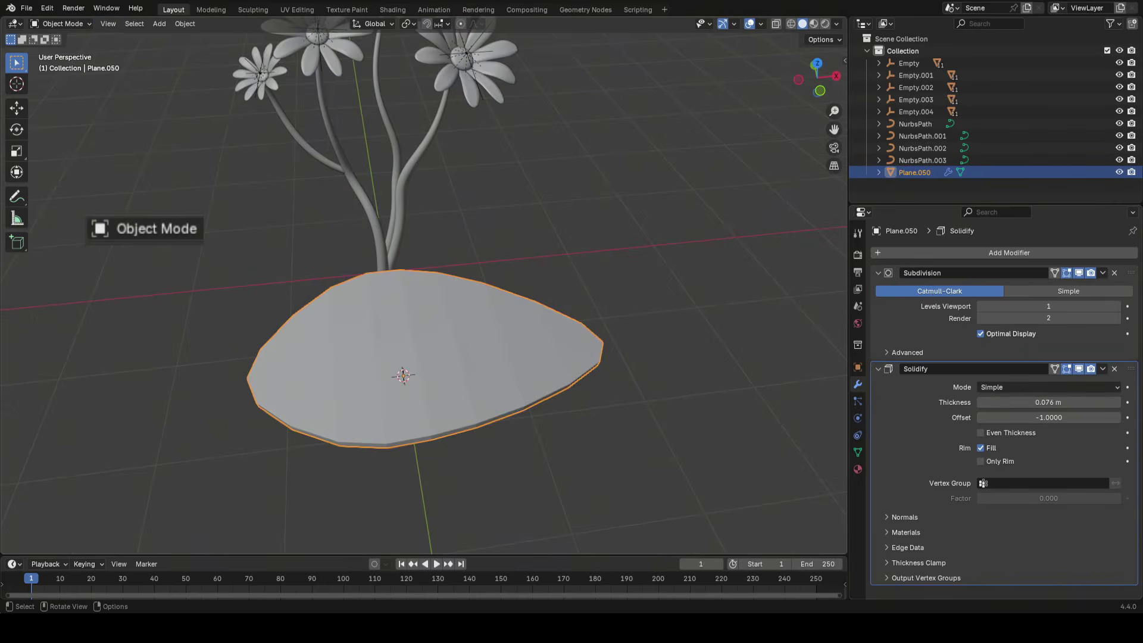
Rotate the leaf about -63.5° around the global Z axis
shift+middle_drag(298, 133, 466, 262)
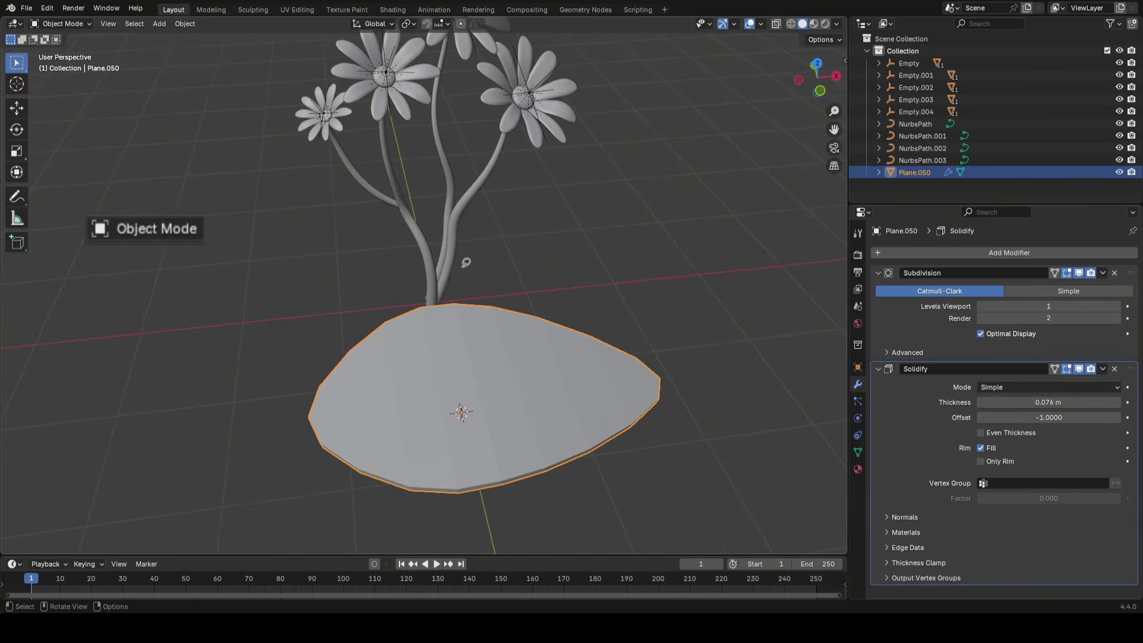
scroll(466, 262, down, 4)
key(r)
key(z)
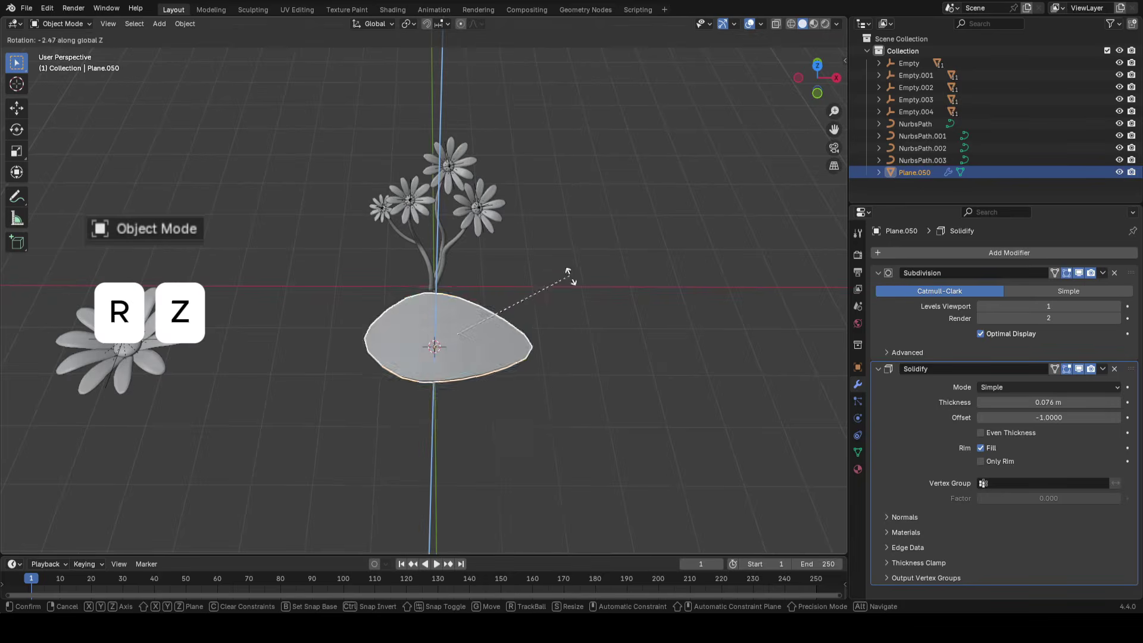
click(558, 419)
Move the leaf horizontally away from the stems' base and scale it down
middle_drag(590, 230, 602, 252)
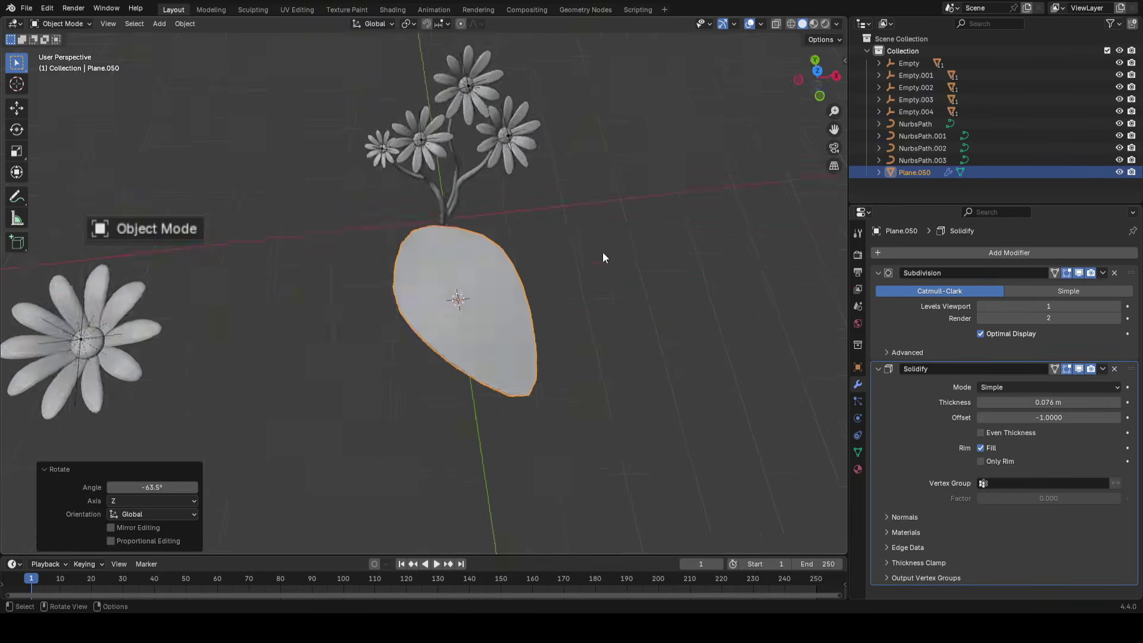
key(g)
key(shift+z)
click(446, 331)
mouse_move(468, 312)
shift+middle_down()
mouse_move(496, 278)
mouse_move(536, 276)
mouse_move(486, 318)
shift+middle_up()
key(s)
click(427, 318)
Rotate the leaf about -10° around the Z axis
scroll(497, 302, up, 2)
key(s)
key(z)
click(505, 316)
Duplicate the leaf twice in the horizontal plane, offset about 1.21 m and about -2.52 m along X, to make a row of three
shift+middle_drag(500, 299, 506, 335)
key(shift+d)
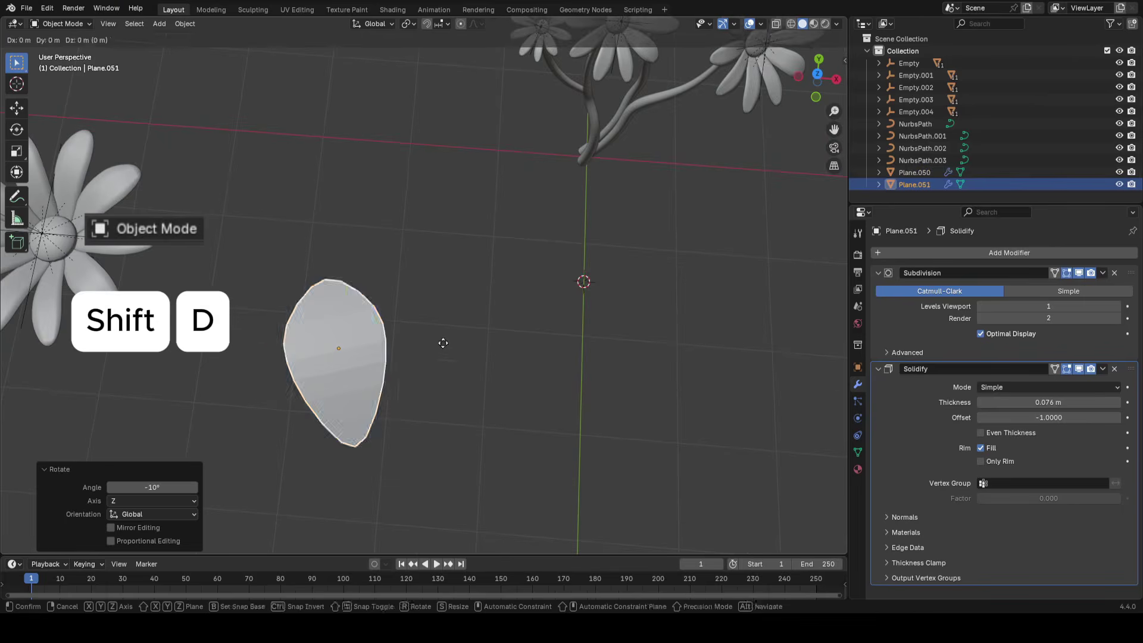
key(shift+z)
click(548, 316)
shift+middle_drag(549, 315, 642, 260)
key(shift+d)
key(shift+z)
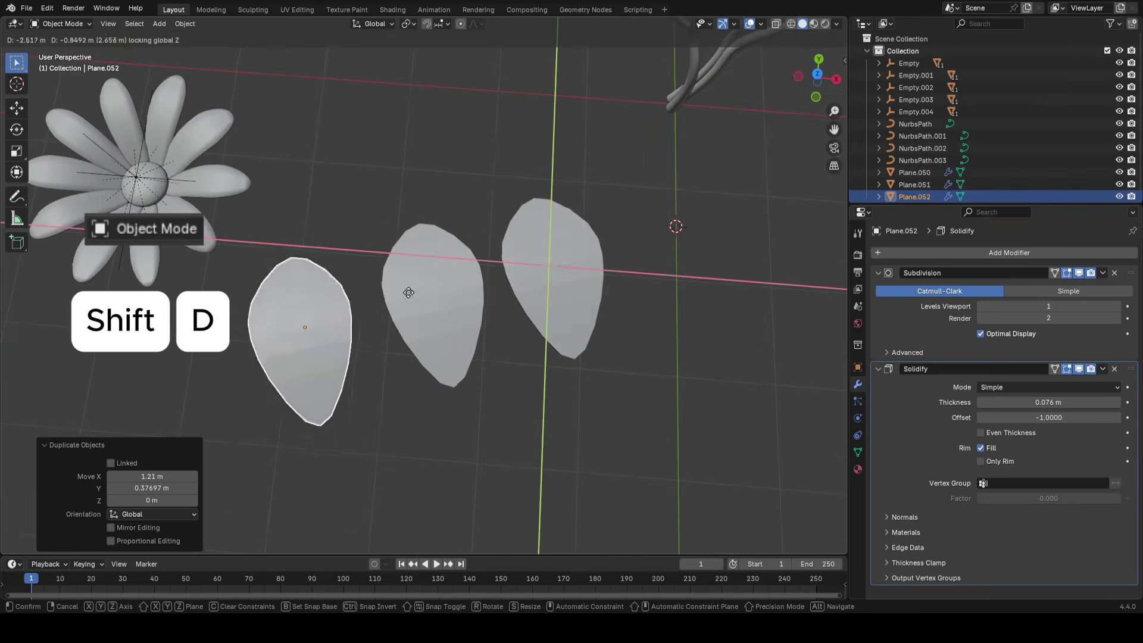
click(409, 292)
Rescale the middle leaf along its local X and Y axes to vary its proportions
click(421, 323)
scroll(611, 321, up, 3)
key(s)
key(x)
key(x)
click(592, 310)
middle_drag(592, 311, 574, 273)
key(s)
key(y)
key(y)
click(573, 313)
Edit the middle leaf's mesh and shift its selected part along Z with proportional editing, redoing the move once
key(Tab)
scroll(574, 273, up, 2)
key(g)
key(z)
click(538, 330)
middle_drag(538, 330, 526, 304)
key(ctrl+z)
key(g)
key(z)
click(526, 309)
Move another part of the middle leaf's mesh along Z in two passes to adjust its arch
click(437, 292)
key(g)
key(z)
click(477, 270)
key(Tab)
middle_drag(477, 270, 454, 264)
key(Tab)
key(g)
key(z)
click(453, 262)
key(Tab)
Apply the Subdivision modifier of the leaf nearest the stems and reopen its mesh for editing
click(566, 284)
key(Tab)
middle_drag(566, 284, 535, 429)
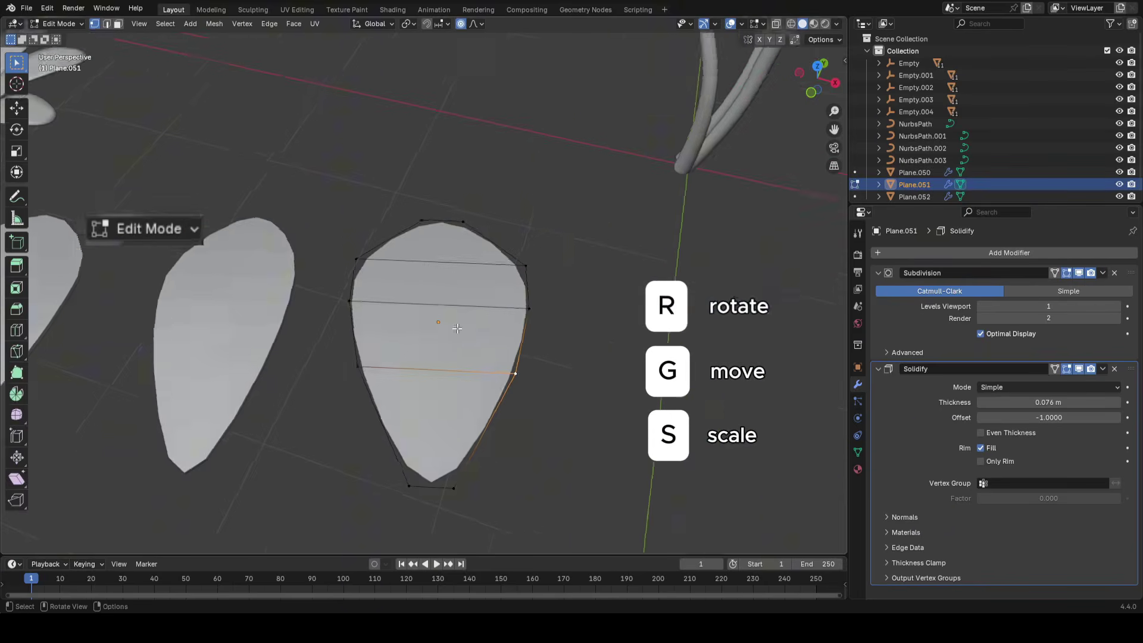
middle_drag(773, 291, 826, 288)
key(Tab)
key(ctrl+a)
key(Tab)
Reposition several of that leaf's vertices, freely and along Z, with proportional editing
middle_drag(555, 321, 623, 421)
click(530, 332)
key(g)
click(490, 252)
key(g)
click(378, 414)
key(g)
key(z)
click(398, 387)
Shift further vertices of the leaf along Z to give its surface and rim an uneven wave
click(321, 328)
key(g)
key(z)
click(333, 336)
middle_drag(334, 337, 531, 357)
key(g)
key(z)
click(484, 347)
Return to Object Mode and add a level 1 Subdivision modifier to the edited leaf
key(Tab)
key(ctrl+1)
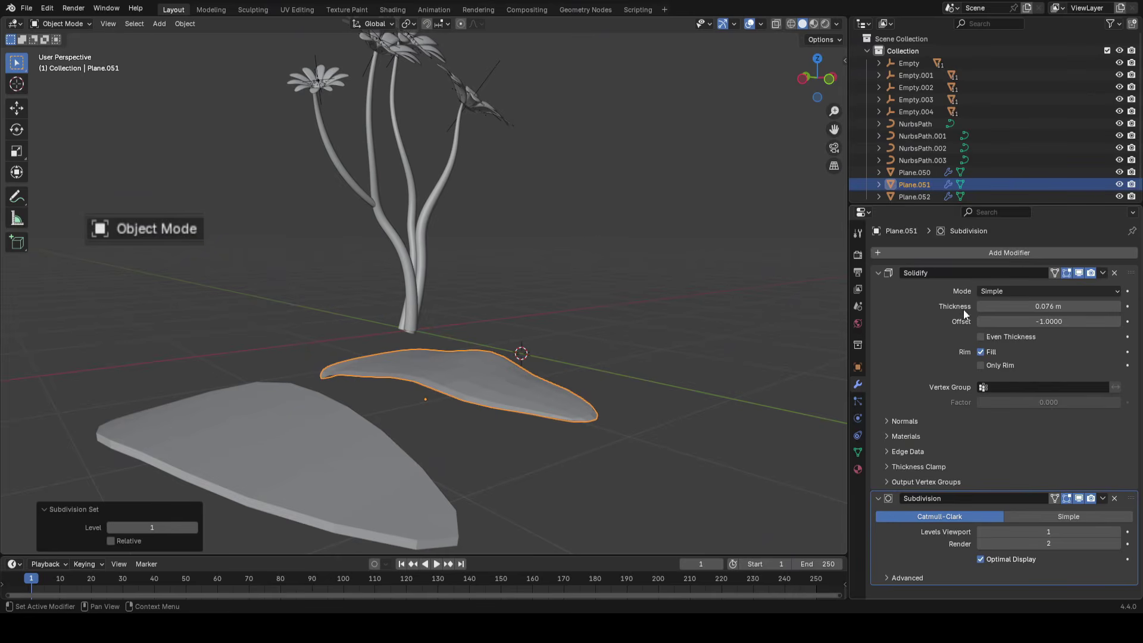
shift+middle_drag(505, 352, 494, 311)
scroll(393, 385, up, 4)
middle_drag(437, 366, 408, 372)
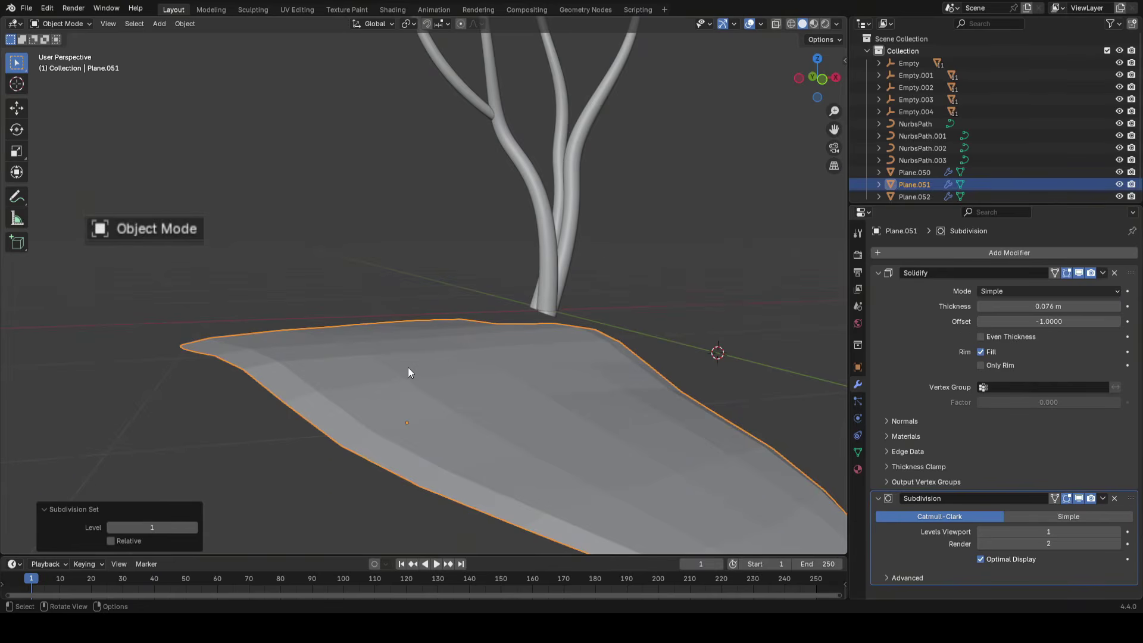
Compare the leaf's shape with the Subdivision modifier hidden and shown in the viewport
click(1079, 502)
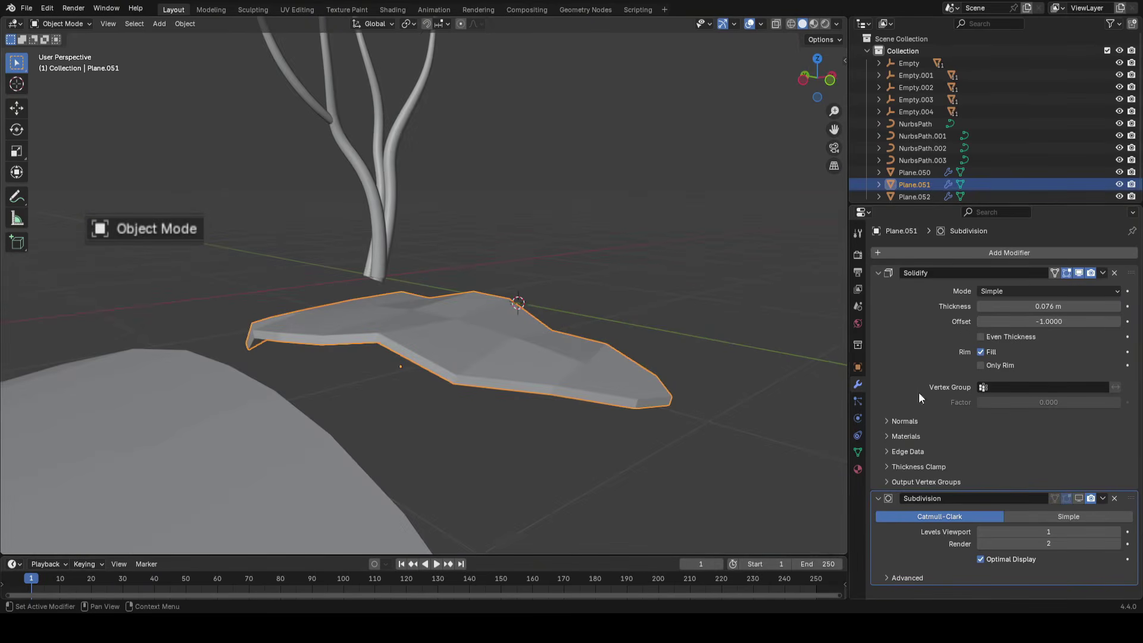
scroll(583, 393, up, 1)
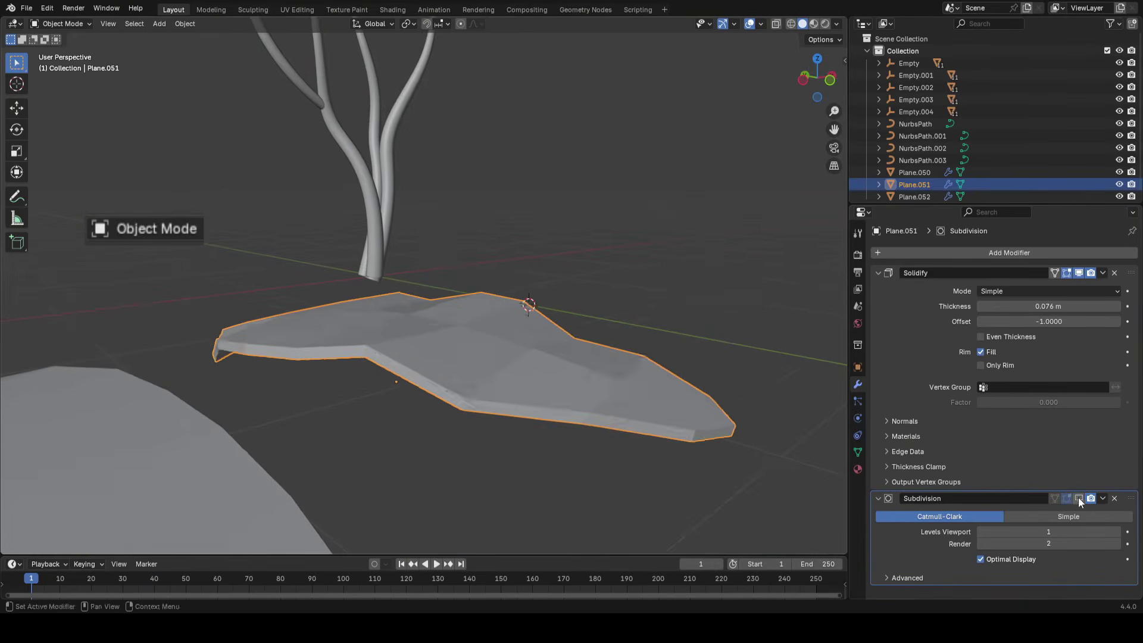
middle_drag(266, 325, 333, 387)
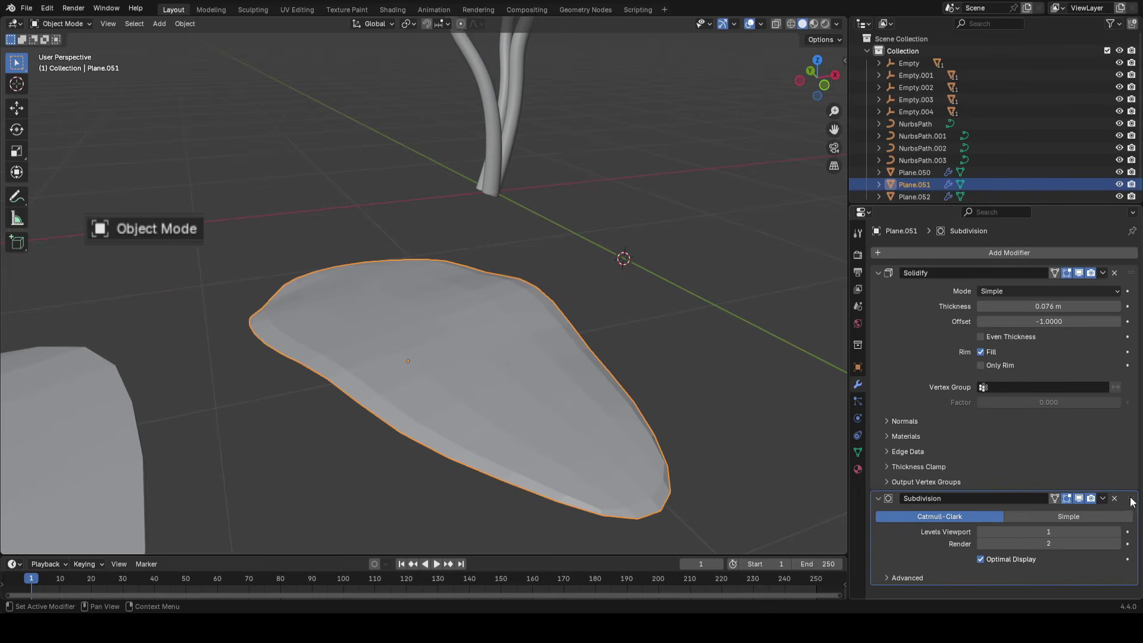
Place the Subdivision modifier above Solidify in the leaf's stack and inspect the rim from several angles
drag(1129, 501, 1105, 220)
middle_drag(654, 334, 559, 343)
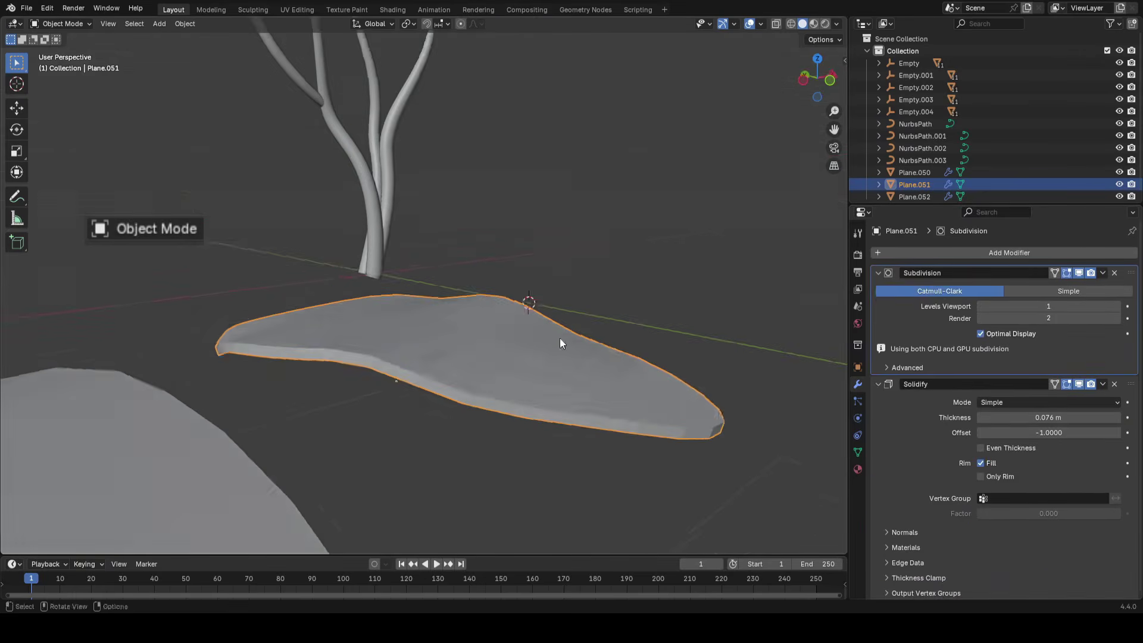
middle_drag(308, 390, 549, 331)
middle_drag(437, 446, 537, 370)
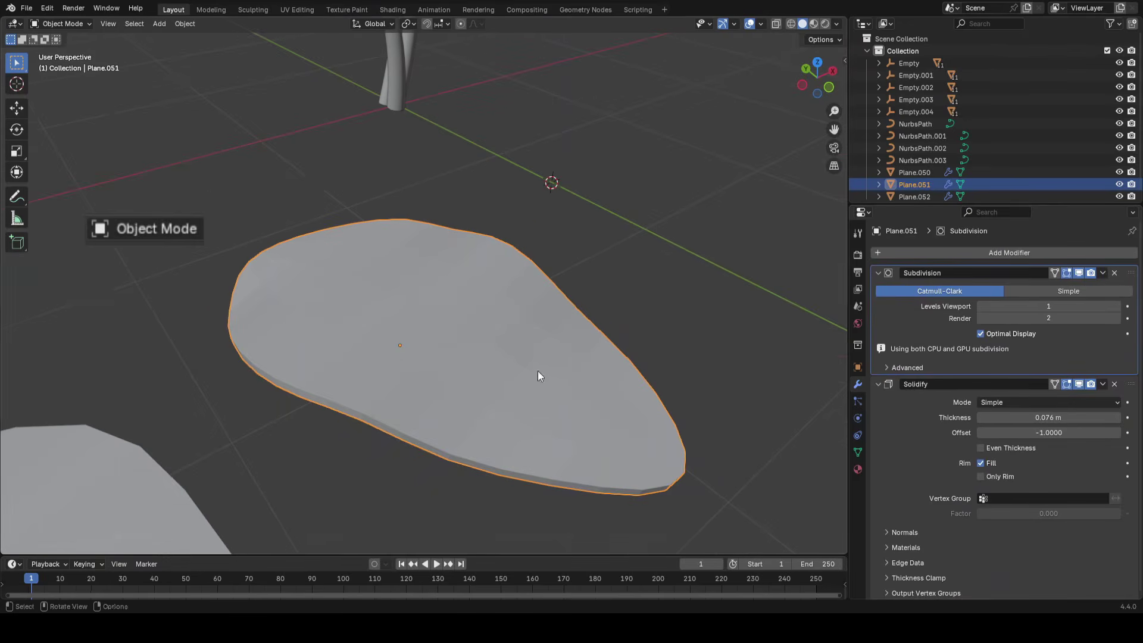
Toggle the viewport display of the Subdivision and Solidify modifiers to compare their effect on the leaf
click(1075, 275)
click(1075, 274)
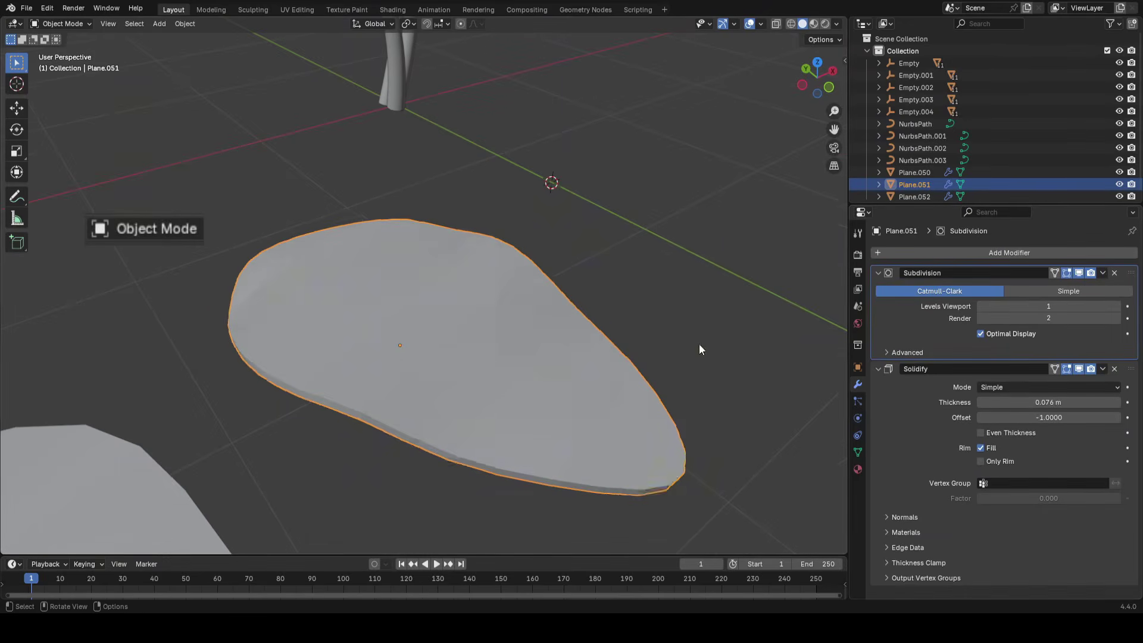
middle_drag(699, 344, 686, 336)
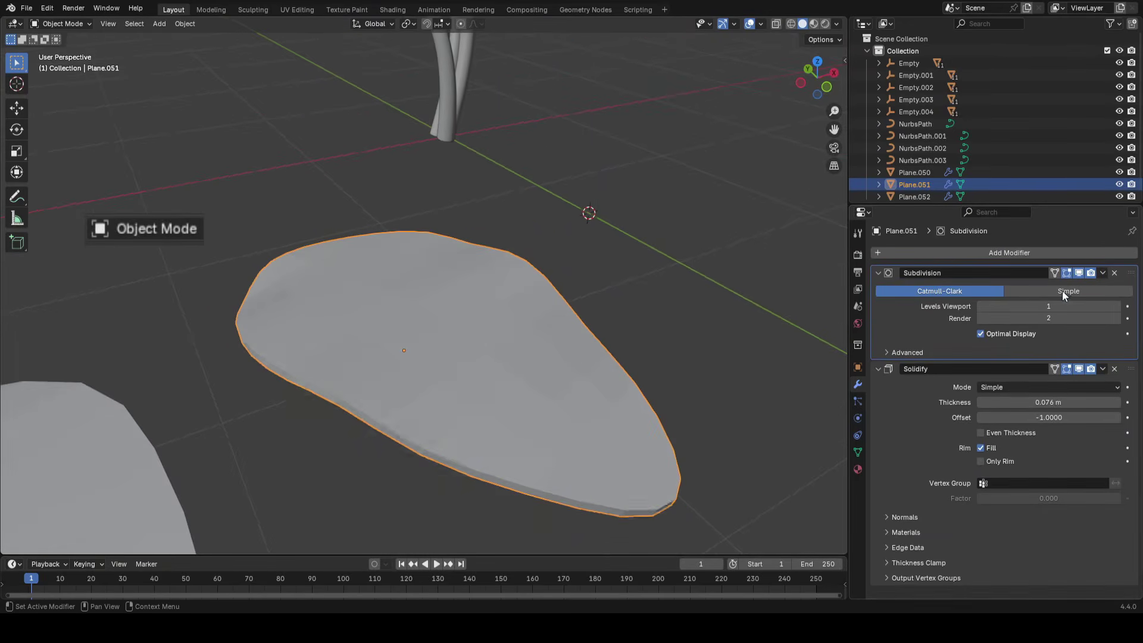
click(1078, 370)
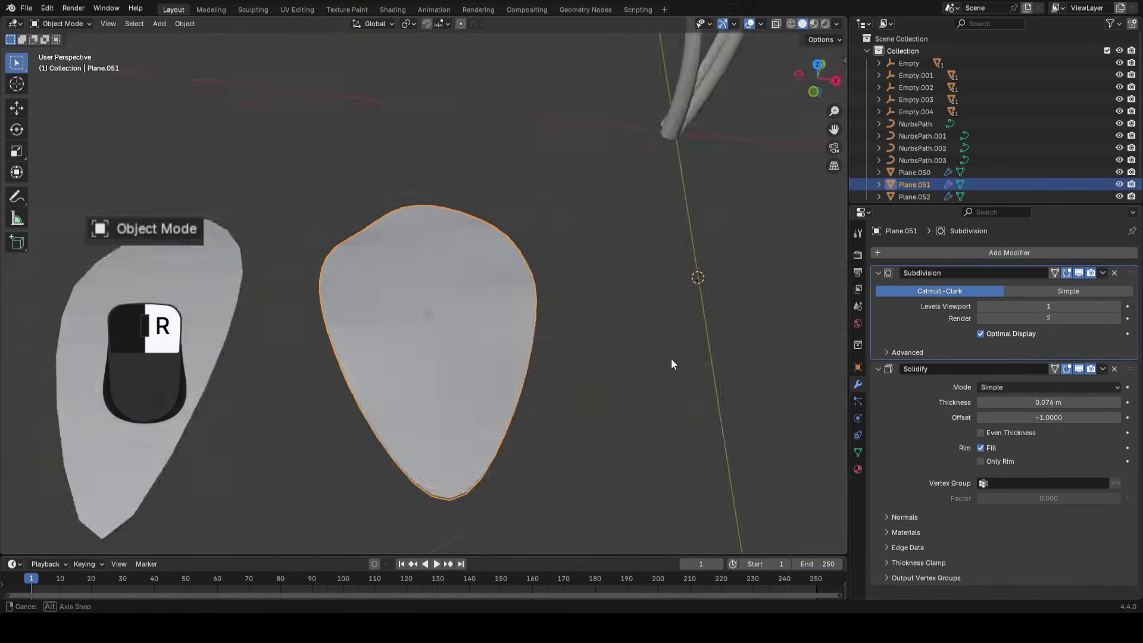
Shade the edited leaf smooth and check it from the side
right_click(625, 237)
click(575, 226)
middle_drag(582, 221, 556, 127)
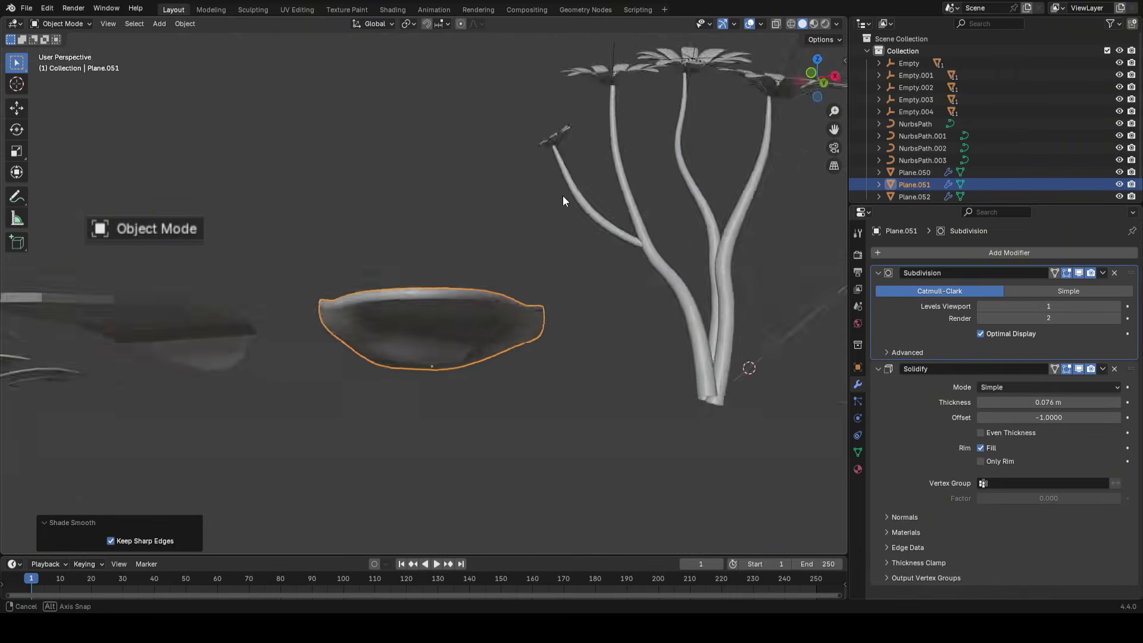
Set the leaf's Subdivision viewport levels to 3 and examine the surface
click(1117, 306)
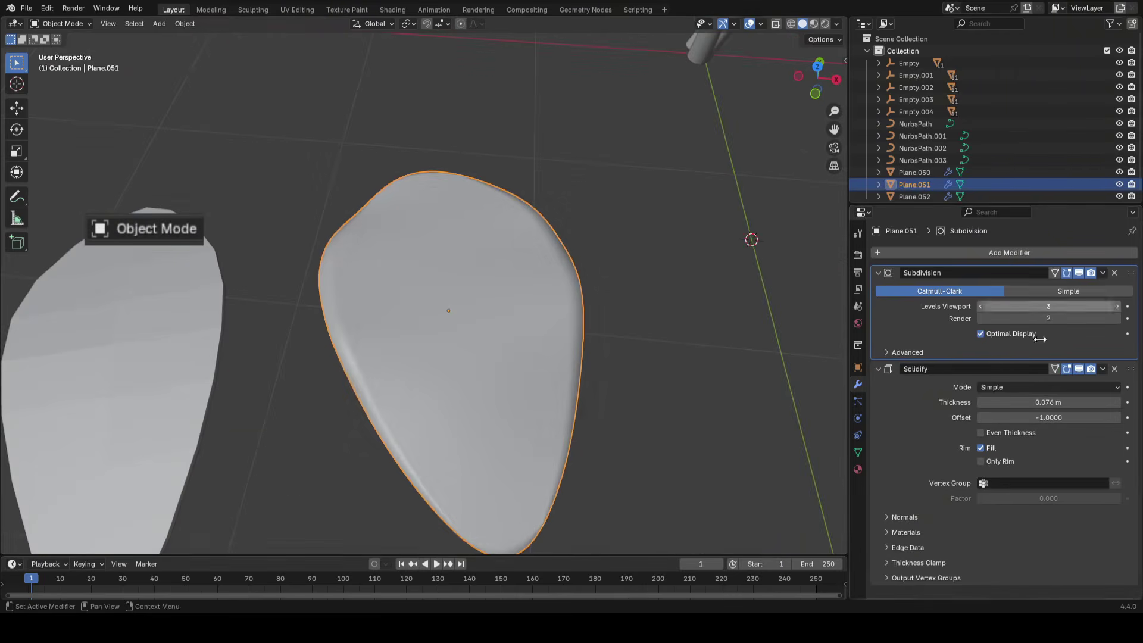
middle_drag(774, 351, 632, 430)
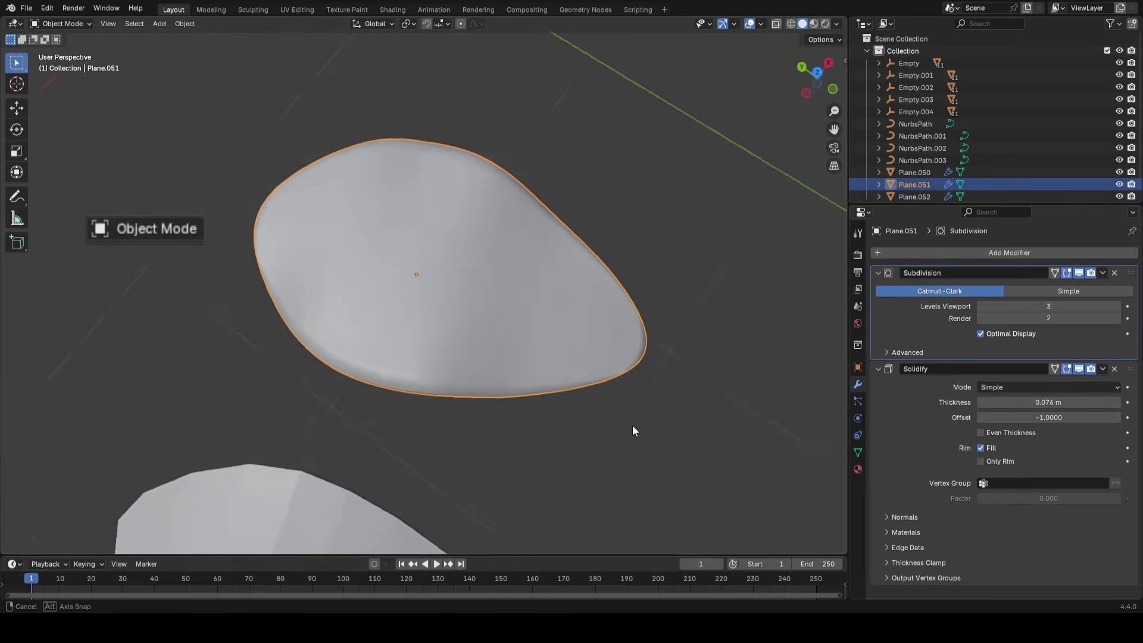
scroll(619, 328, down, 6)
middle_drag(624, 369, 574, 314)
scroll(575, 320, up, 3)
Set the Subdivision viewport levels to 1 and place the modifier below Solidify in the leaf's stack
click(981, 306)
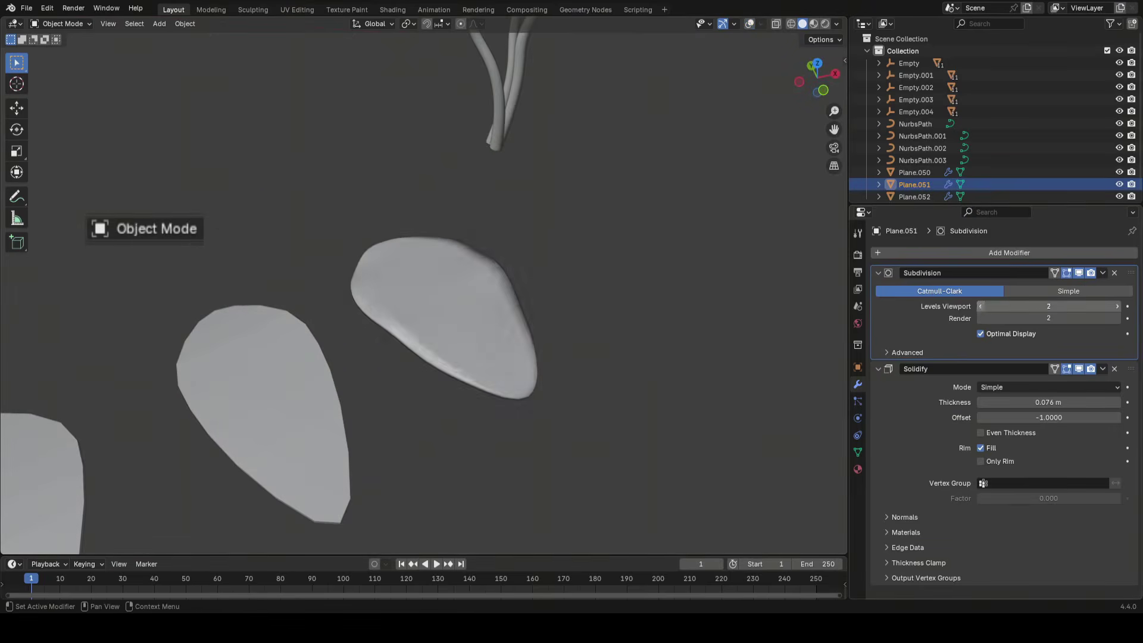
key(shift+alt+z)
middle_drag(611, 326, 542, 390)
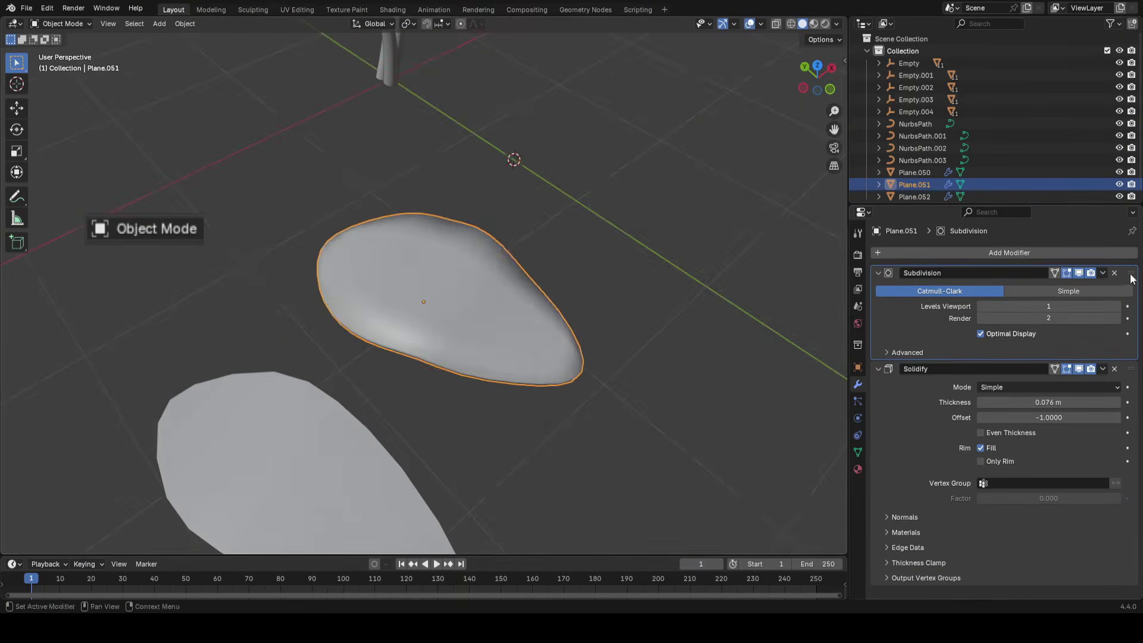
drag(1131, 275, 1013, 459)
Edit the leaf's mesh and move two of its near rim vertices along Z to vary the wavy edge
middle_drag(714, 357, 473, 402)
key(Tab)
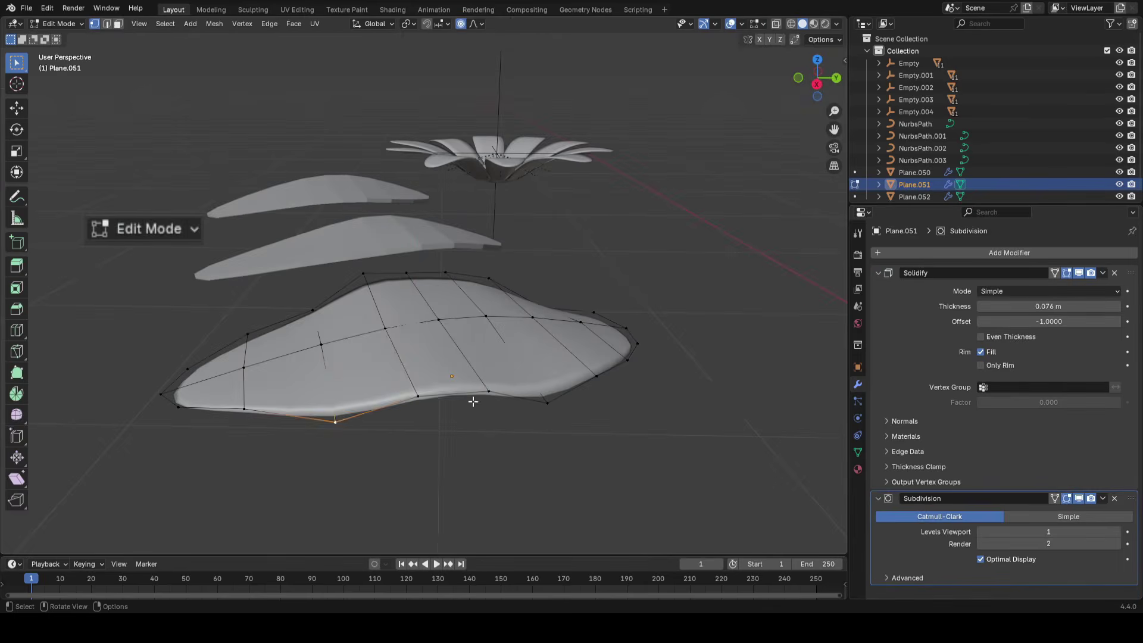
key(g)
key(z)
click(488, 388)
click(629, 385)
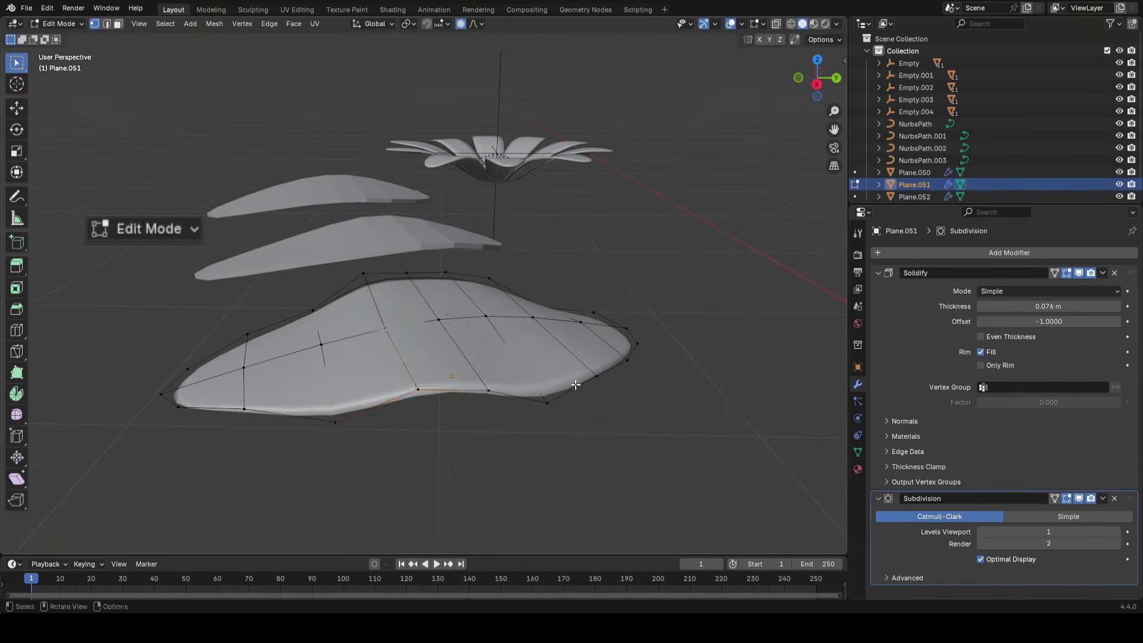
middle_drag(565, 401, 559, 386)
click(560, 386)
key(g)
key(z)
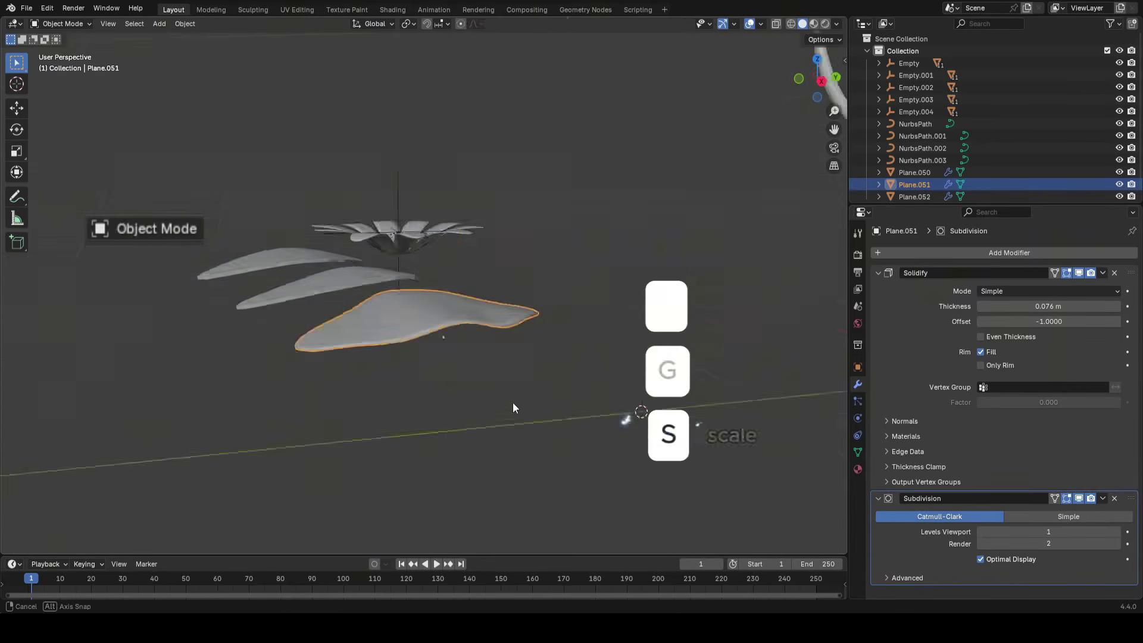
Pull a vertex midway along the leaf's stem-facing rim inward and its neighbour outward to form a notch
key(Tab)
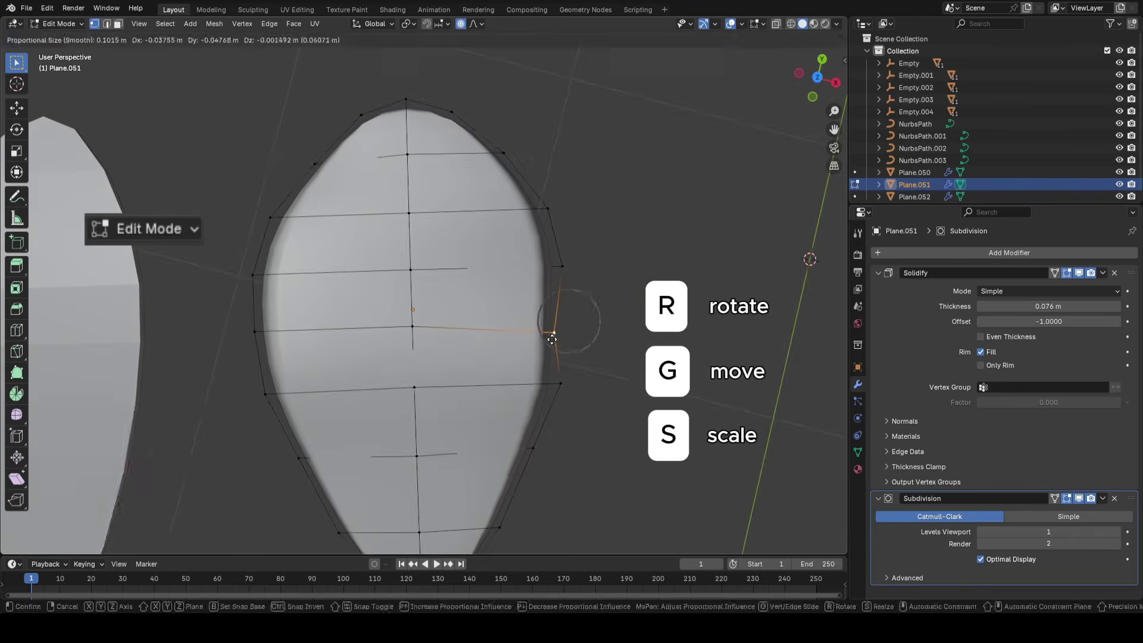
click(552, 337)
click(574, 384)
key(g)
click(604, 335)
scroll(604, 336, down, 3)
middle_drag(604, 335, 546, 324)
scroll(546, 323, up, 4)
click(500, 388)
mouse_move(500, 388)
middle_down()
mouse_move(521, 393)
mouse_move(511, 388)
middle_up()
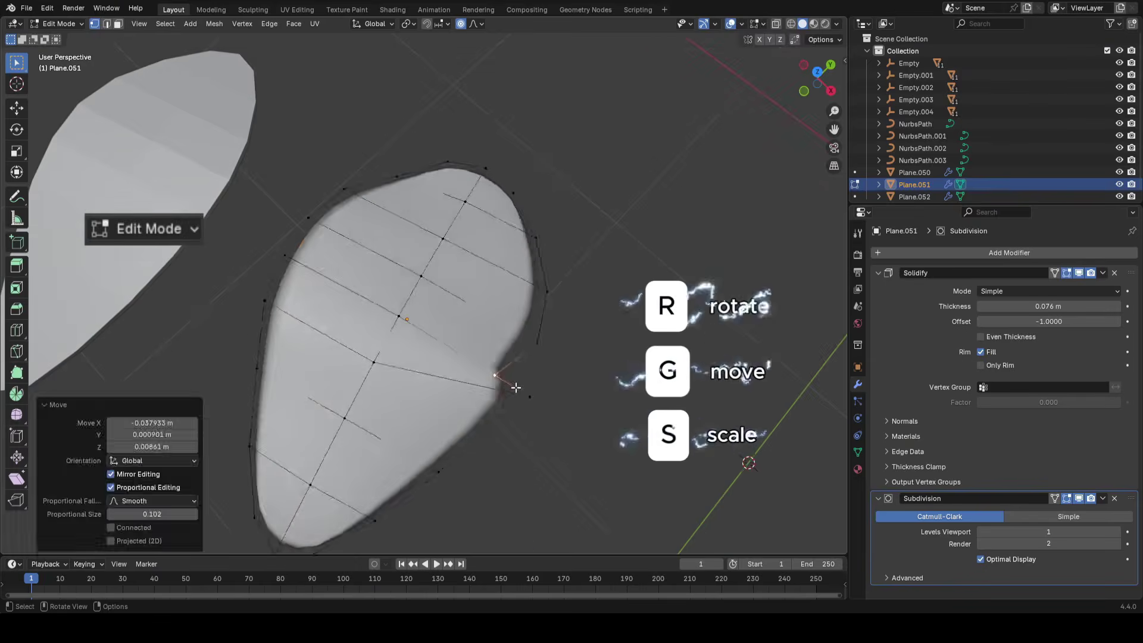
On the opposite rim near the narrow end, move one vertex inward about 0.05 m and the next one slightly outward
key(g)
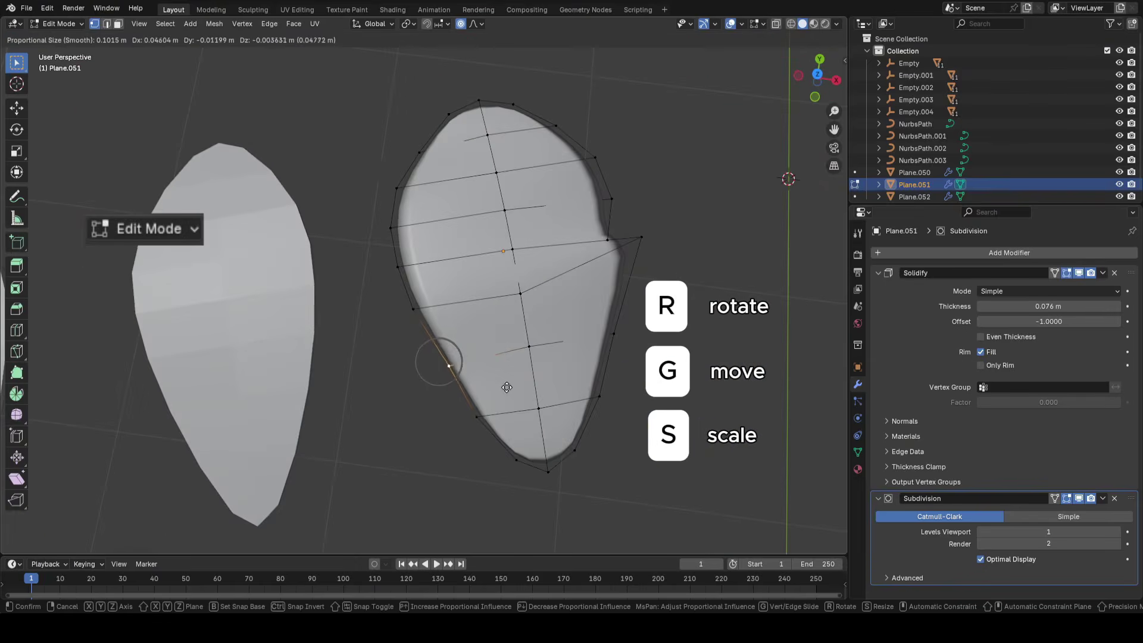
click(440, 360)
key(g)
click(480, 417)
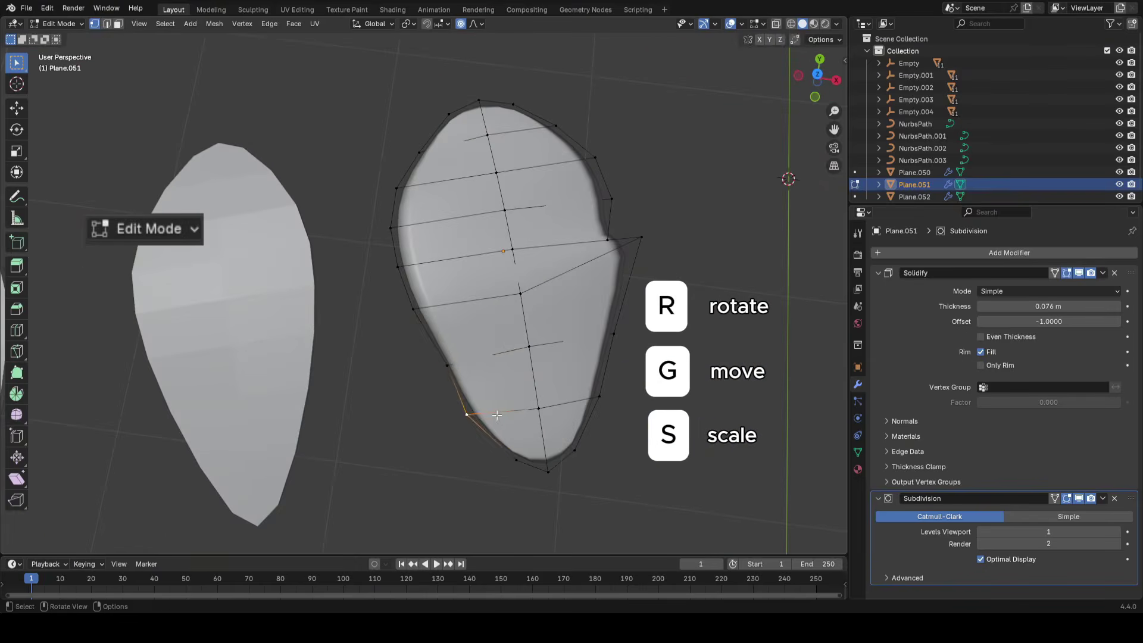
Shift a vertex on the wide half of the leaf's un-notched rim and finish editing this leaf's mesh
shift+middle_drag(475, 384, 477, 453)
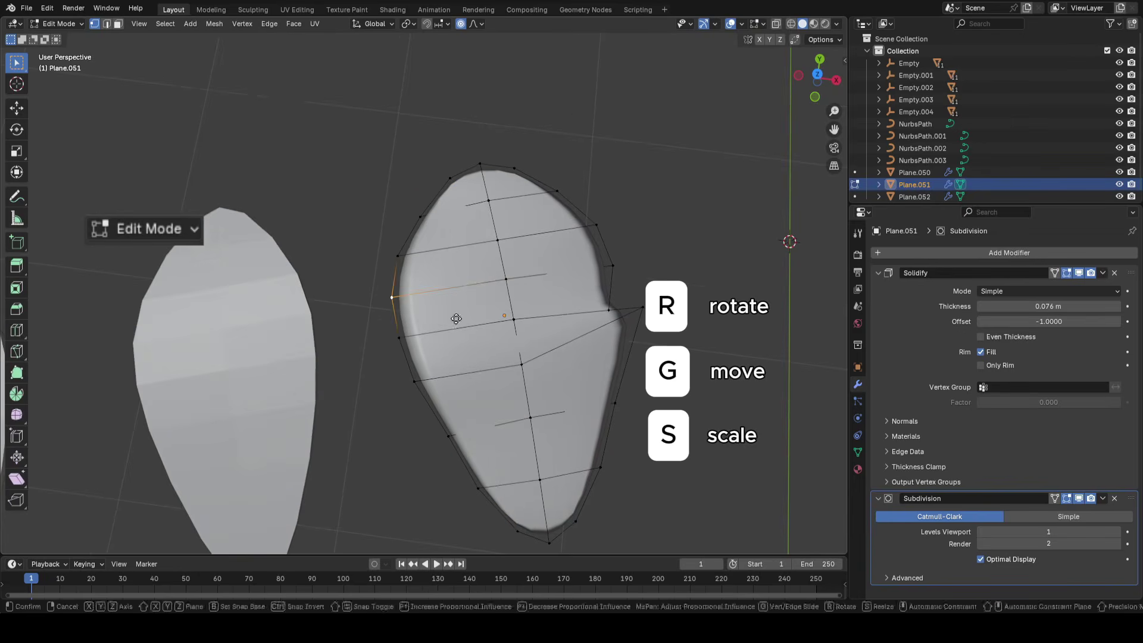
click(597, 296)
key(Tab)
scroll(633, 344, down, 3)
middle_drag(634, 344, 614, 388)
Edit the mesh of the rounded leaf nearest the separate flower and move one of its rim vertices along Z
click(430, 324)
key(Tab)
click(520, 326)
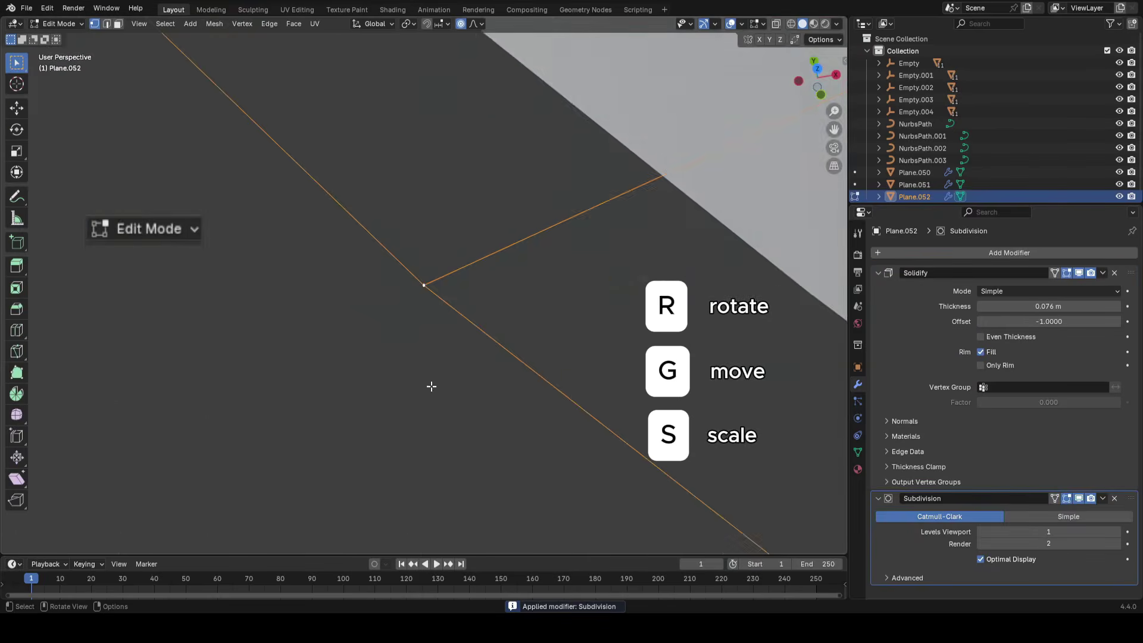
scroll(431, 386, down, 12)
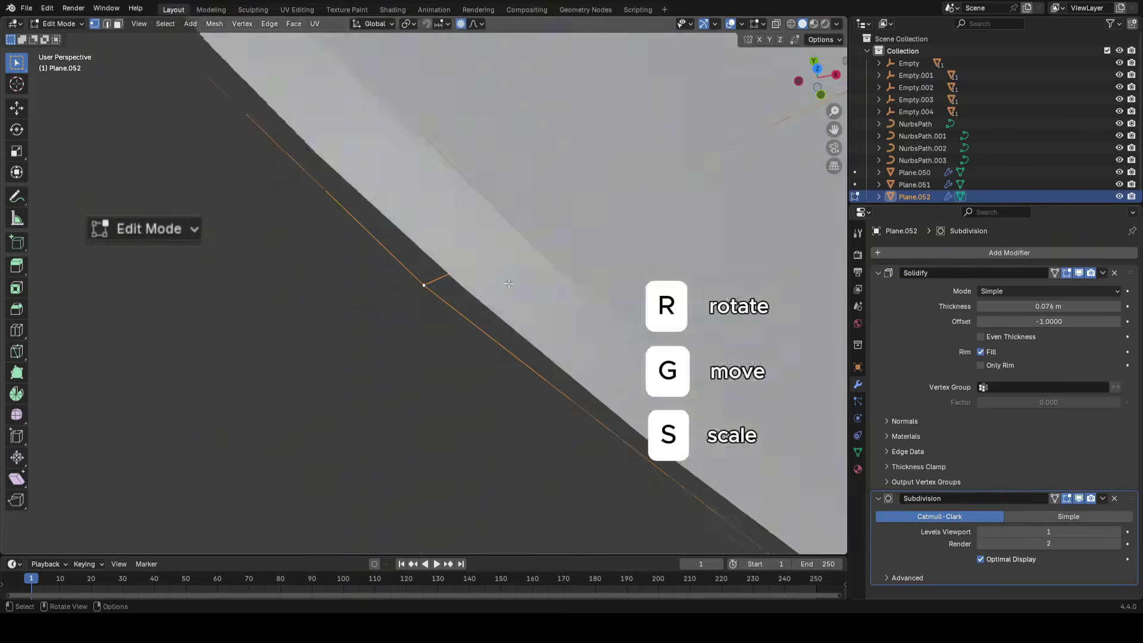
middle_drag(532, 301, 547, 268)
middle_drag(536, 310, 684, 220)
key(g)
key(z)
click(586, 253)
Reposition another vertex of this leaf and move a further one along Z to give the surface height variation
key(g)
click(408, 403)
click(397, 333)
key(g)
key(z)
click(336, 291)
click(327, 327)
click(409, 303)
Adjust one more leaf vertex along Z and lower its neighbour about 0.07 m to make the edge wavy
click(501, 318)
key(g)
key(z)
click(495, 316)
click(450, 302)
key(g)
key(z)
click(428, 326)
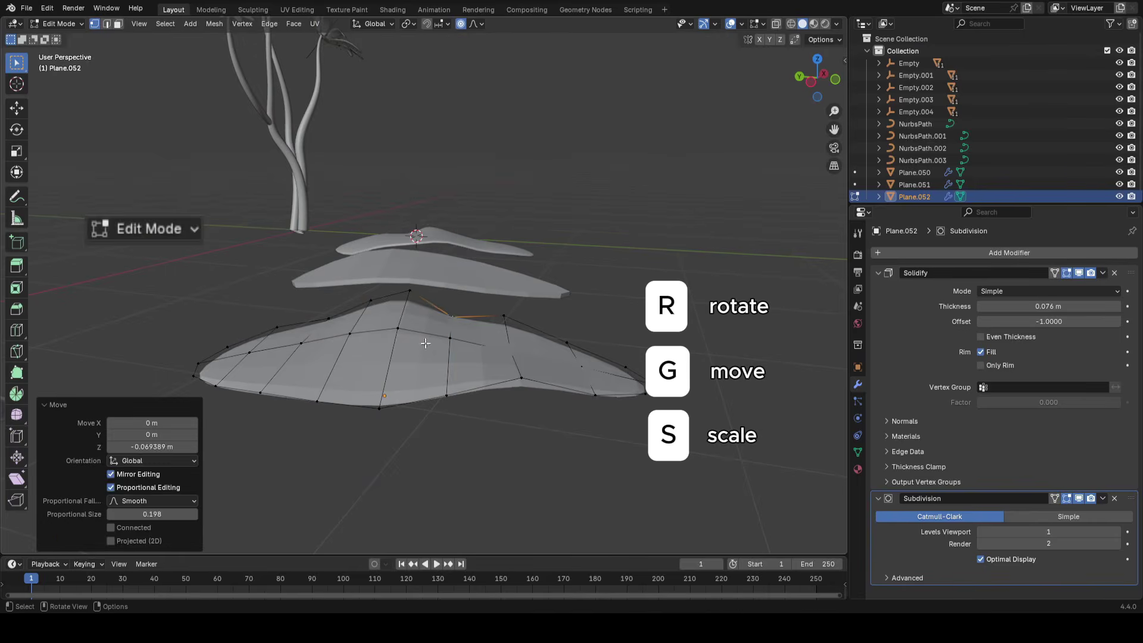
Move another vertex of the wavy leaf, leave mesh editing and shade the leaf smooth
shift+click(313, 399)
key(g)
middle_drag(592, 334, 603, 317)
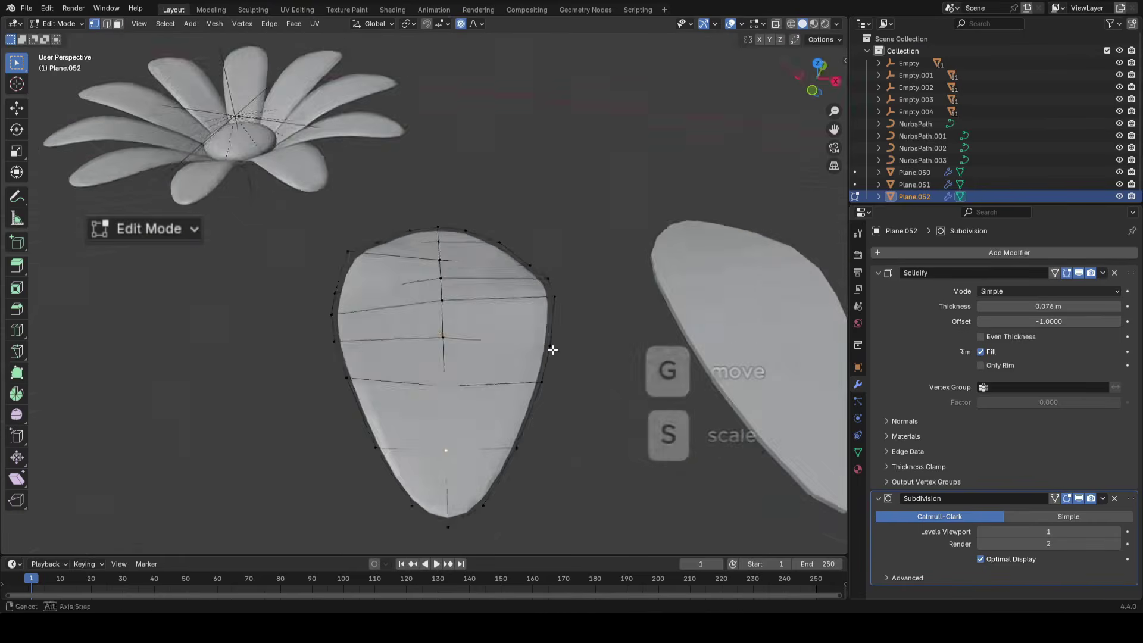
key(Tab)
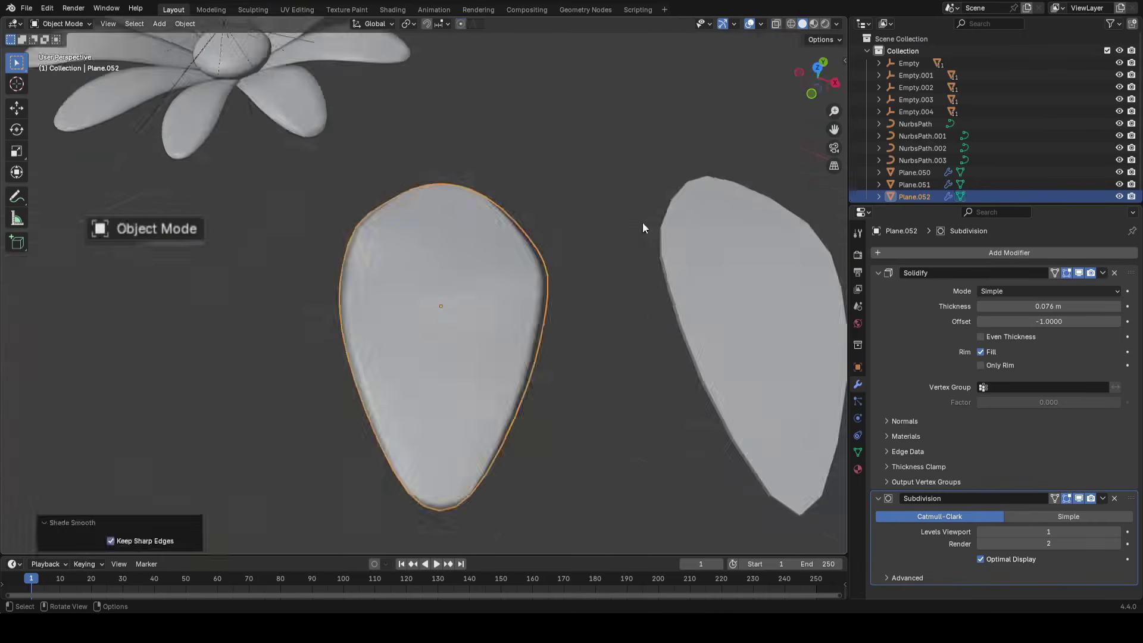
Add one centred loop cut across the leaf just below its middle, with a slide factor of 0
middle_drag(642, 222, 524, 291)
key(ctrl+r)
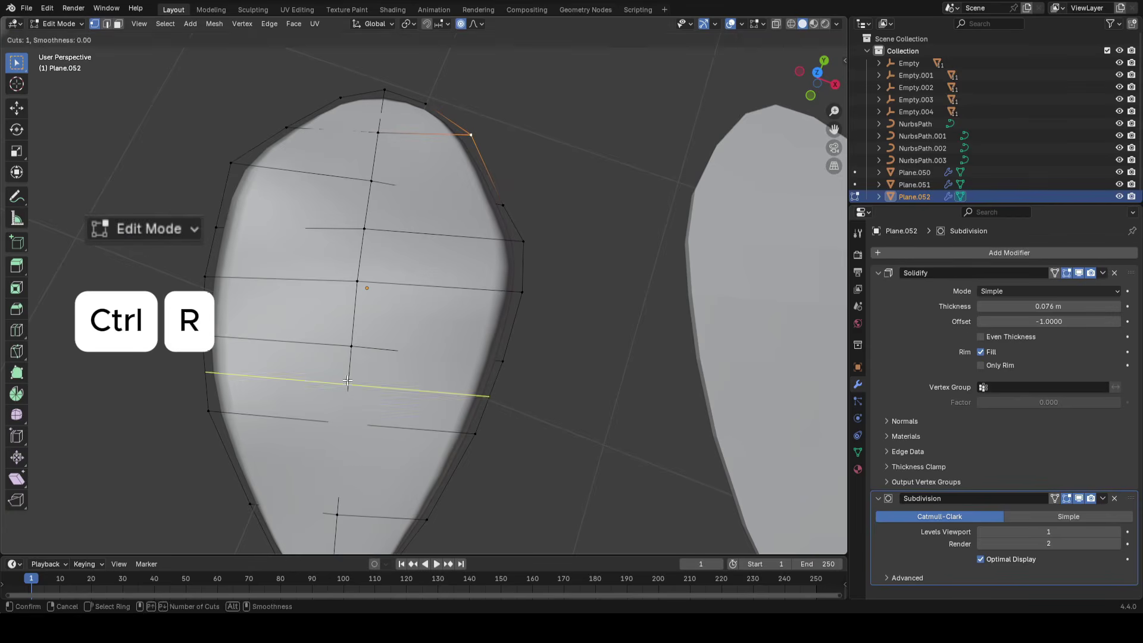
click(347, 380)
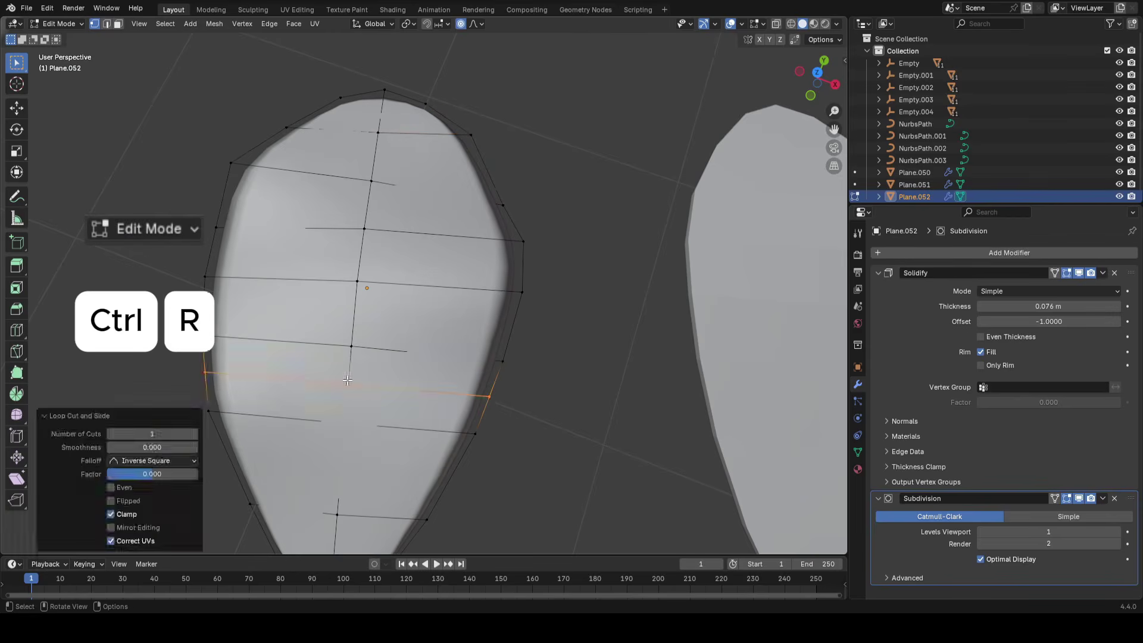
Pull the new loop's rim vertex inward and the next vertex toward the narrow end outward to form a notch
click(487, 397)
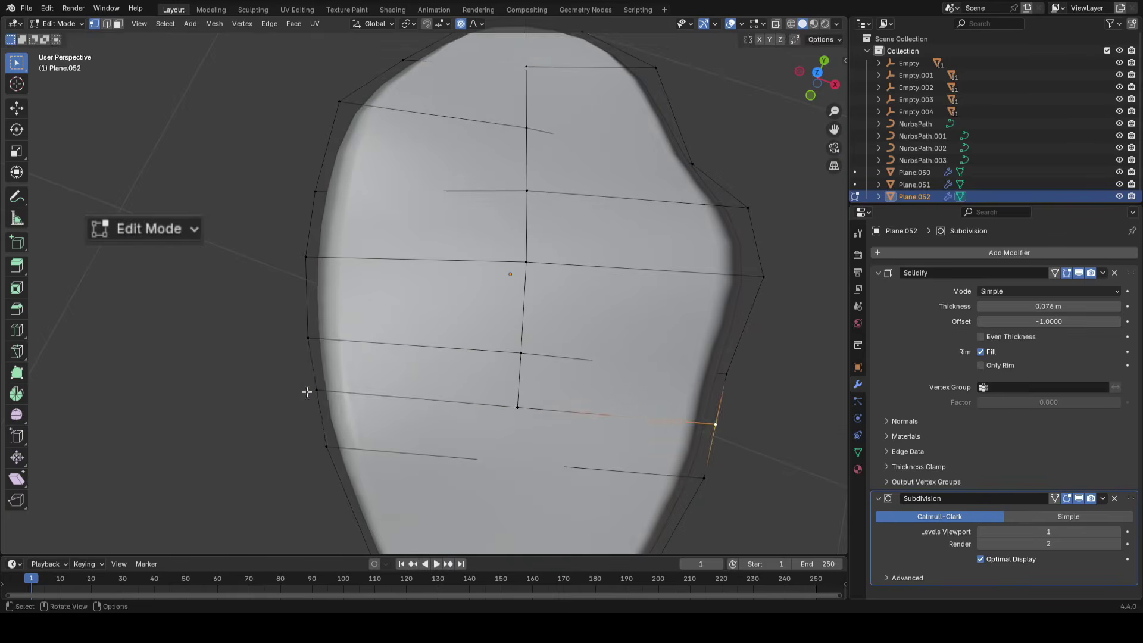
key(g)
click(362, 392)
click(327, 446)
key(g)
click(280, 379)
On the opposite rim near the wide end, move a vertex outward about 0.19 m in X and -0.07 m in Y
scroll(433, 387, down, 6)
key(alt+shift+z)
middle_drag(434, 387, 542, 367)
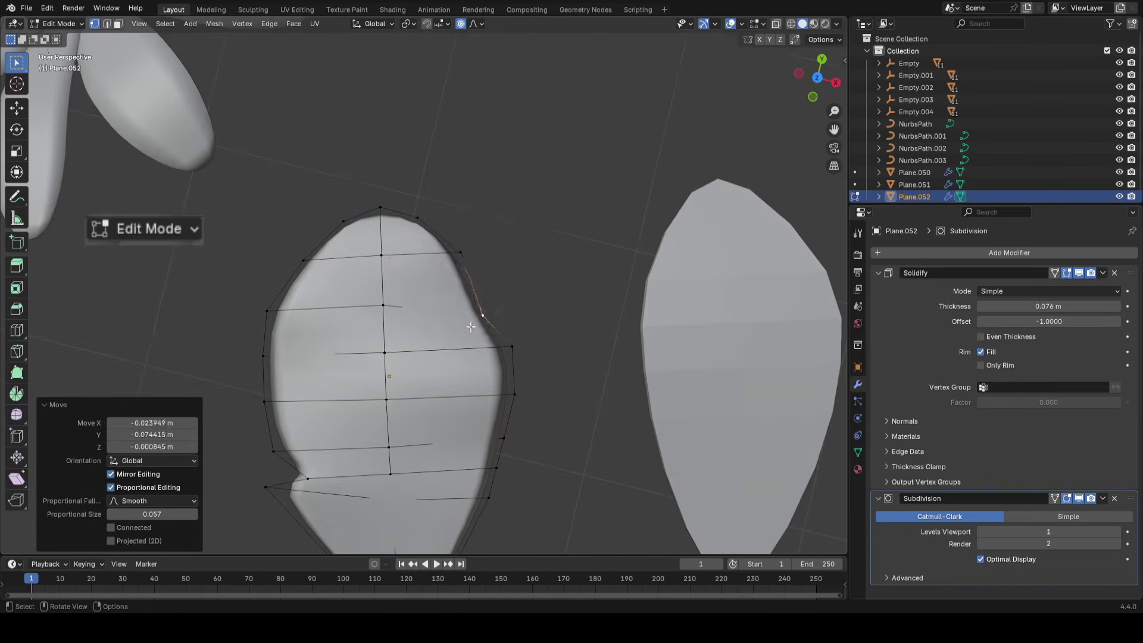
key(g)
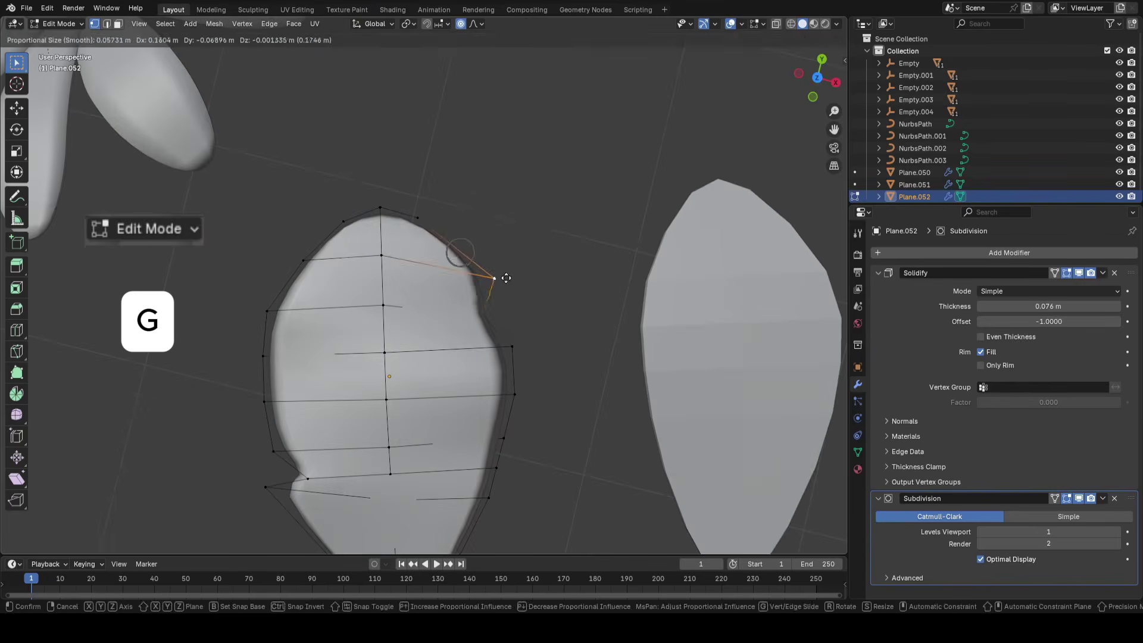
click(501, 275)
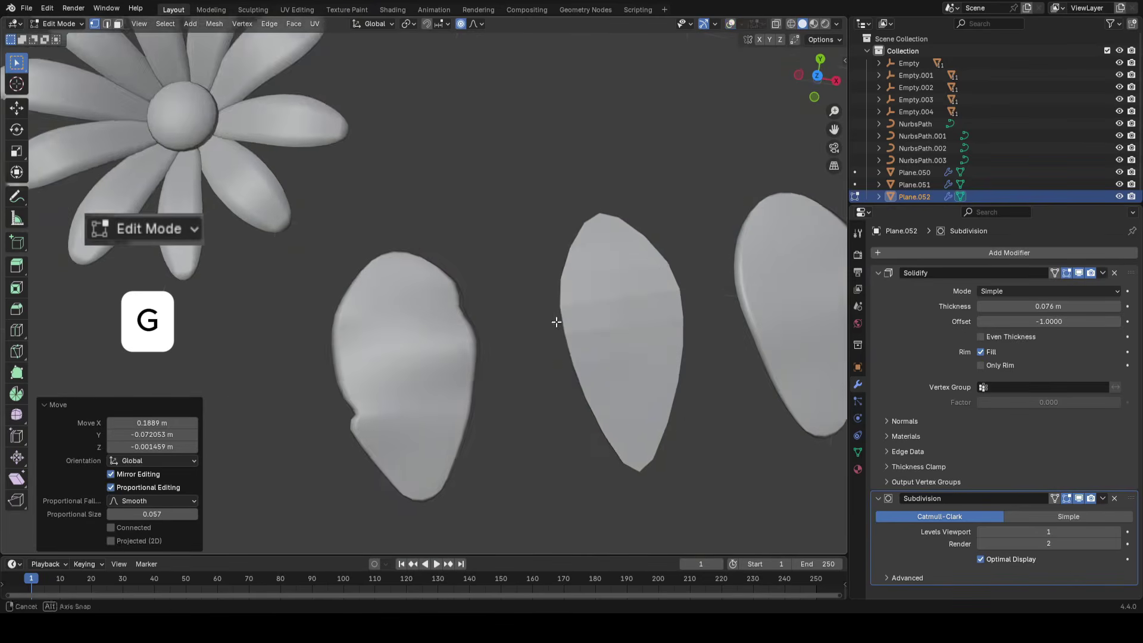
Scale the notched leaf to 0.963 along its local Y axis and 1.035 along its local X axis
key(Tab)
key(s)
key(y)
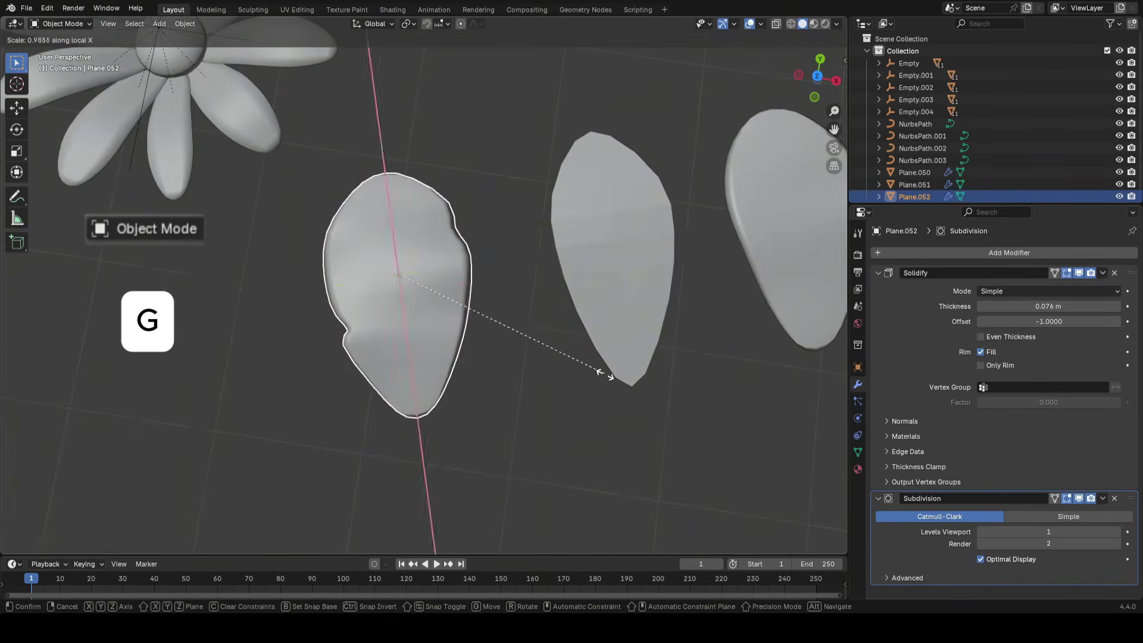
click(600, 375)
key(s)
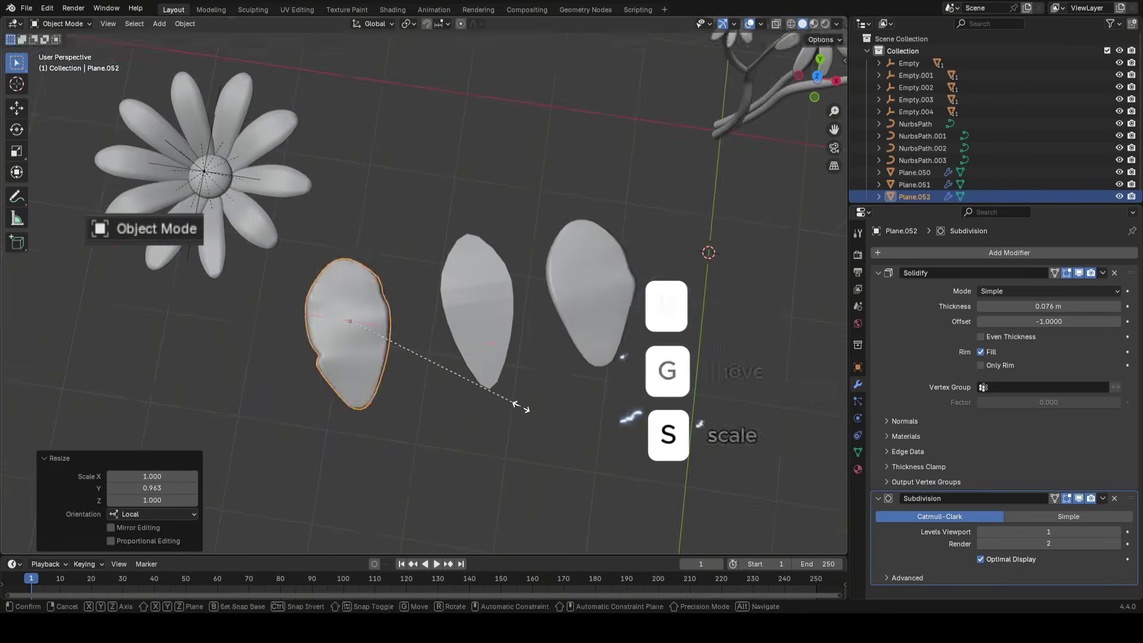
key(x)
key(x)
click(527, 406)
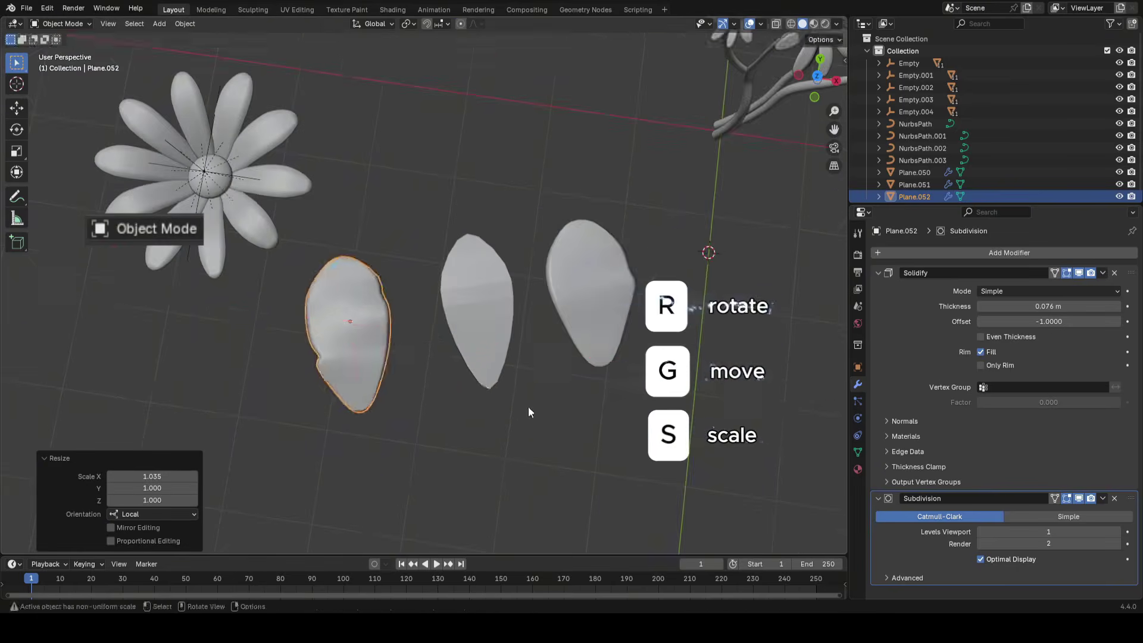
key(s)
key(x)
key(x)
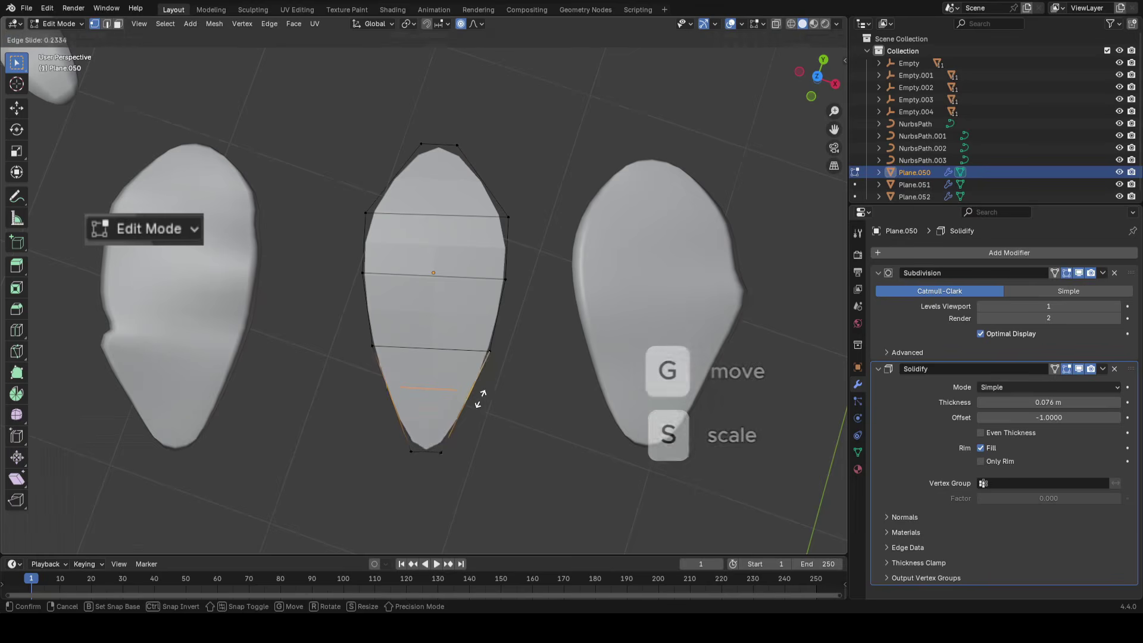
Place a loop cut near the middle leaf's narrow end and shrink its tip edge in two scalings of about 0.62 and 0.73
click(480, 398)
drag(396, 434, 470, 462)
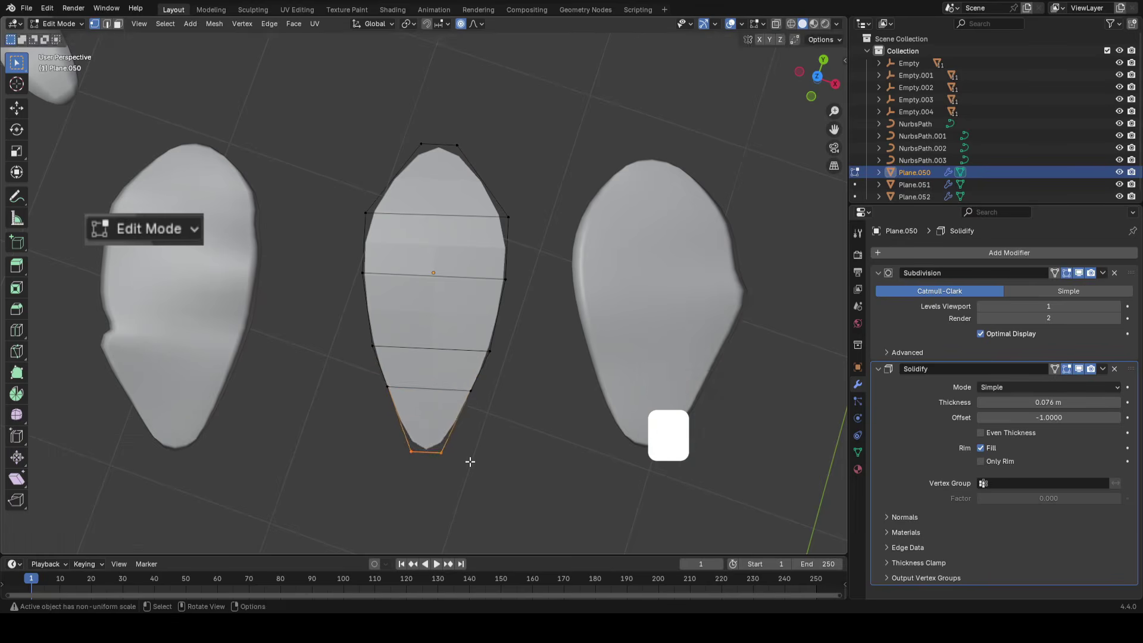
key(s)
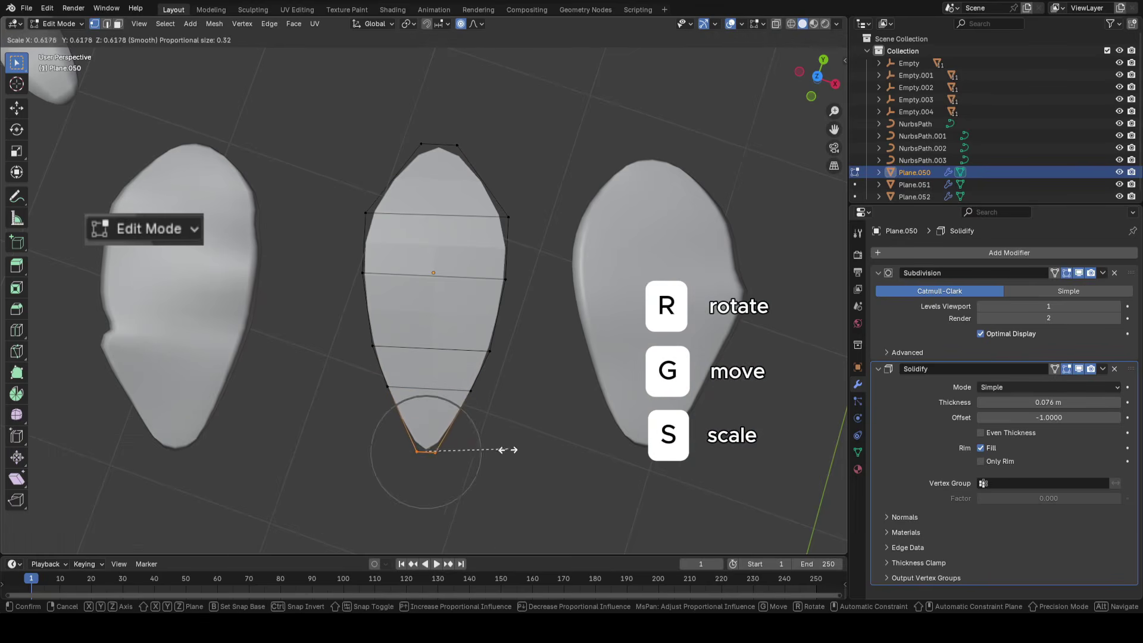
click(504, 449)
key(s)
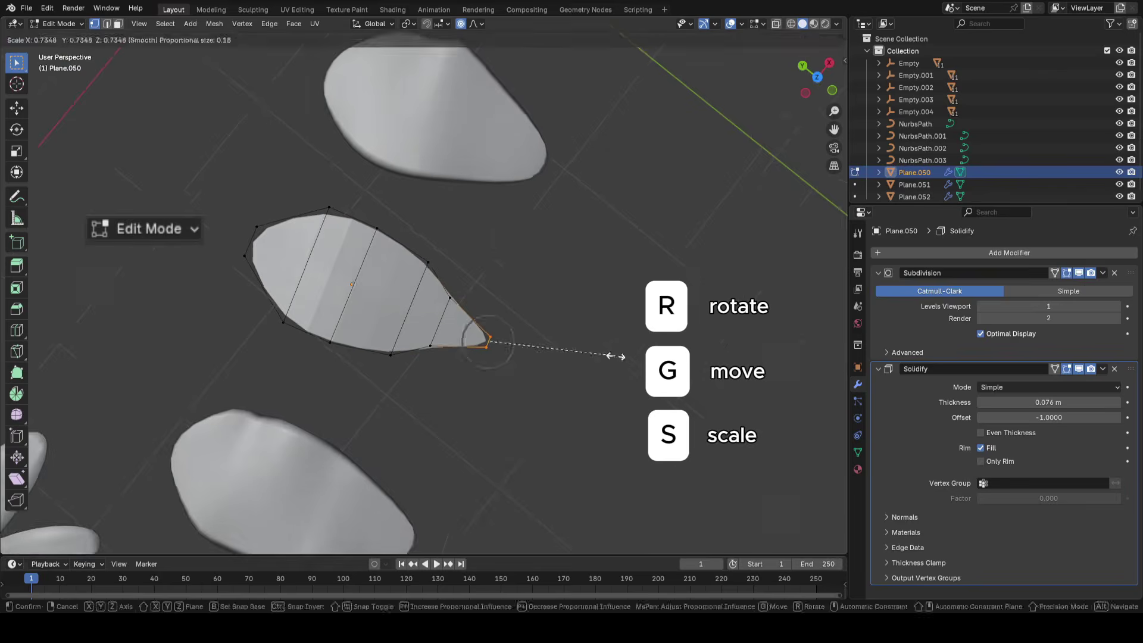
click(613, 356)
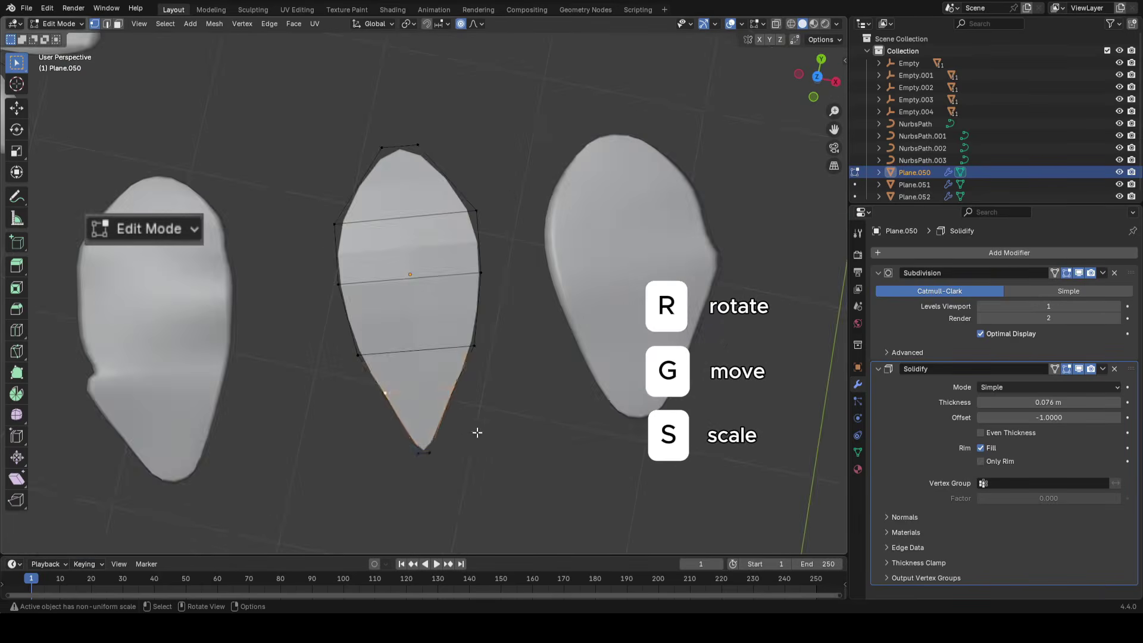
Move a rim vertex near the pointed leaf's wide end inward, about 0.26 m in X and -0.09 m in Y
click(461, 400)
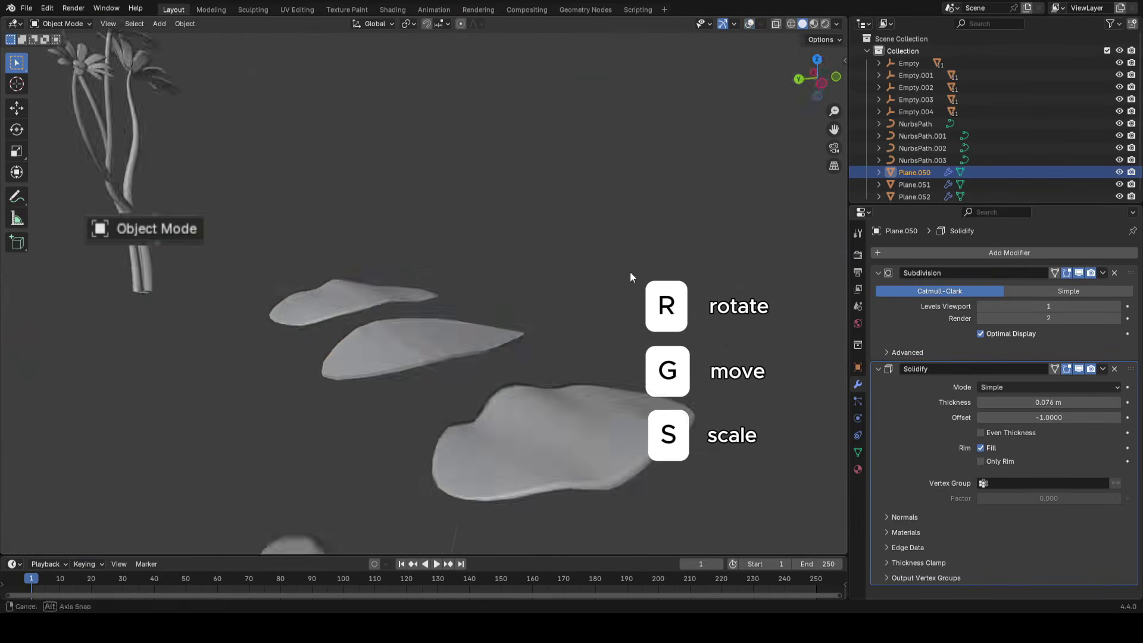
key(Tab)
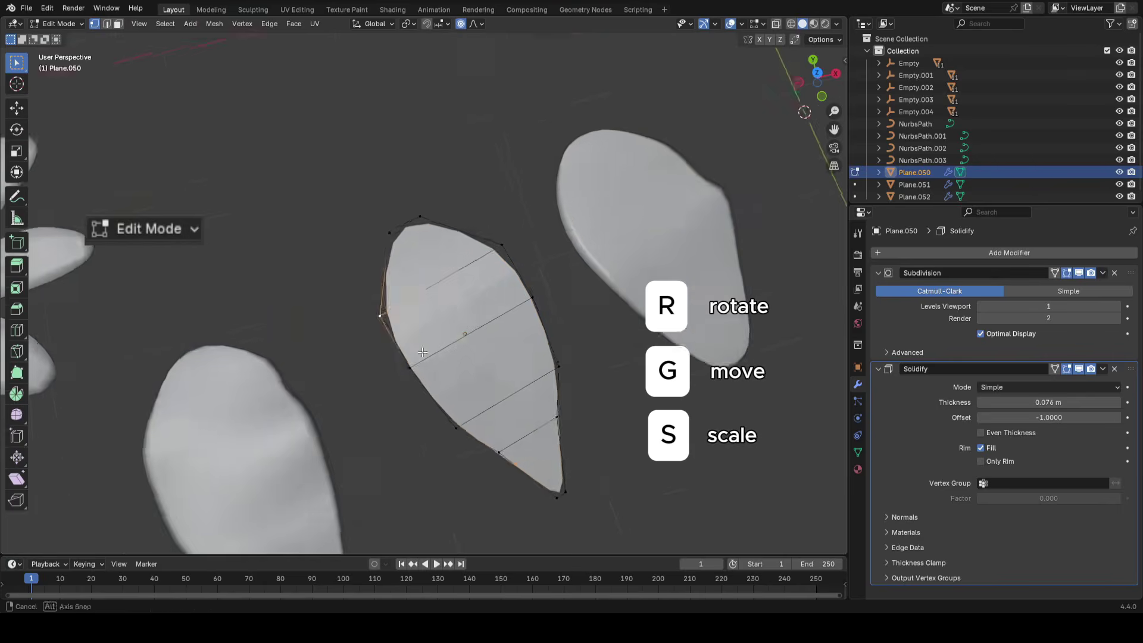
key(g)
click(477, 357)
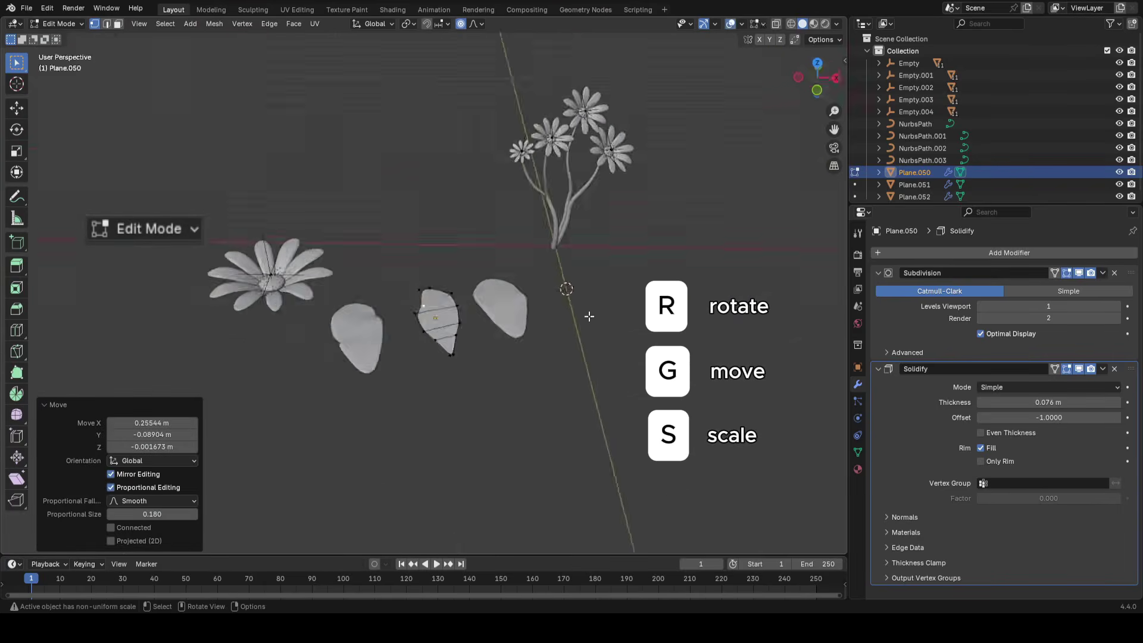
middle_drag(584, 317, 572, 419)
scroll(574, 422, up, 2)
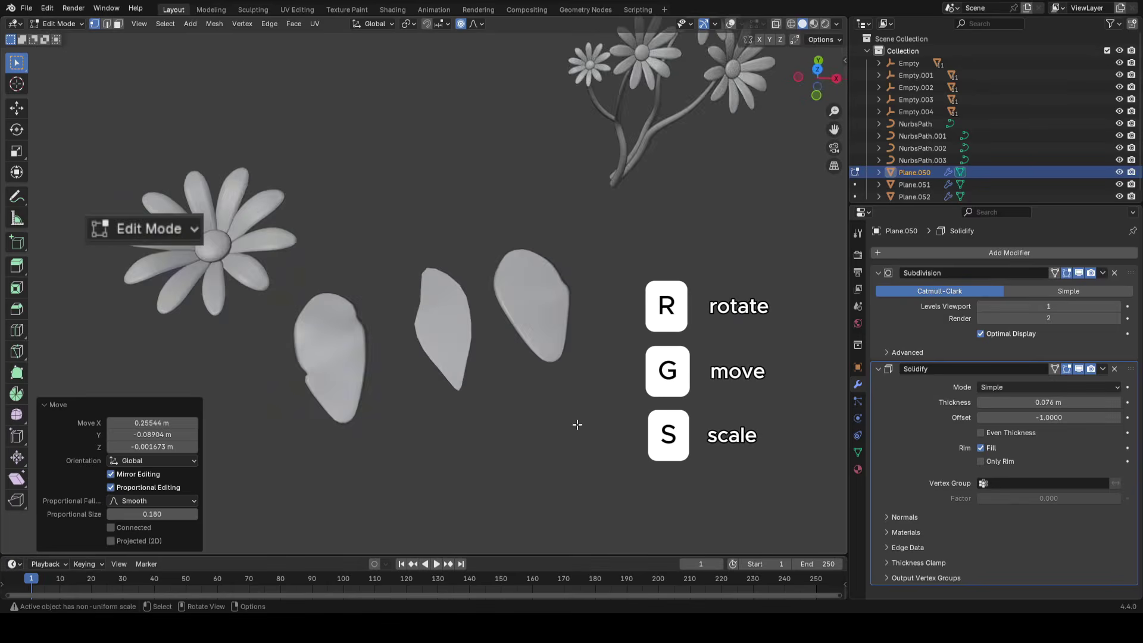
Refine the pointed leaf's outline with another vertex move and scale the leaf to 1.077 along its local X axis
key(Tab)
key(shift+alt+z)
scroll(427, 327, up, 3)
middle_drag(427, 326, 459, 349)
key(Tab)
key(g)
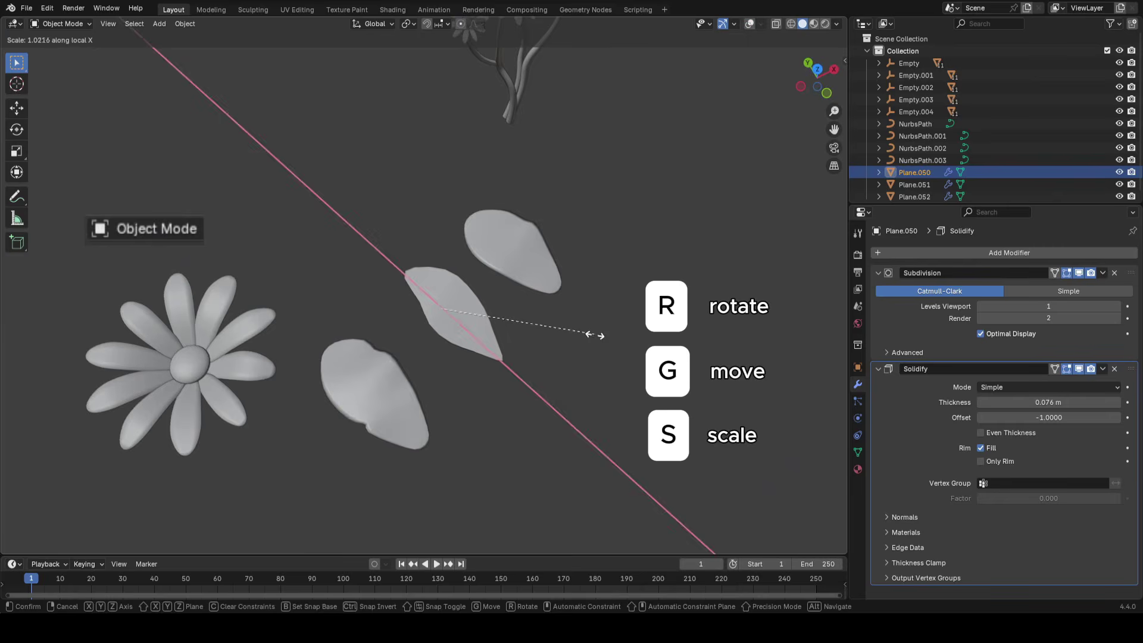
click(594, 335)
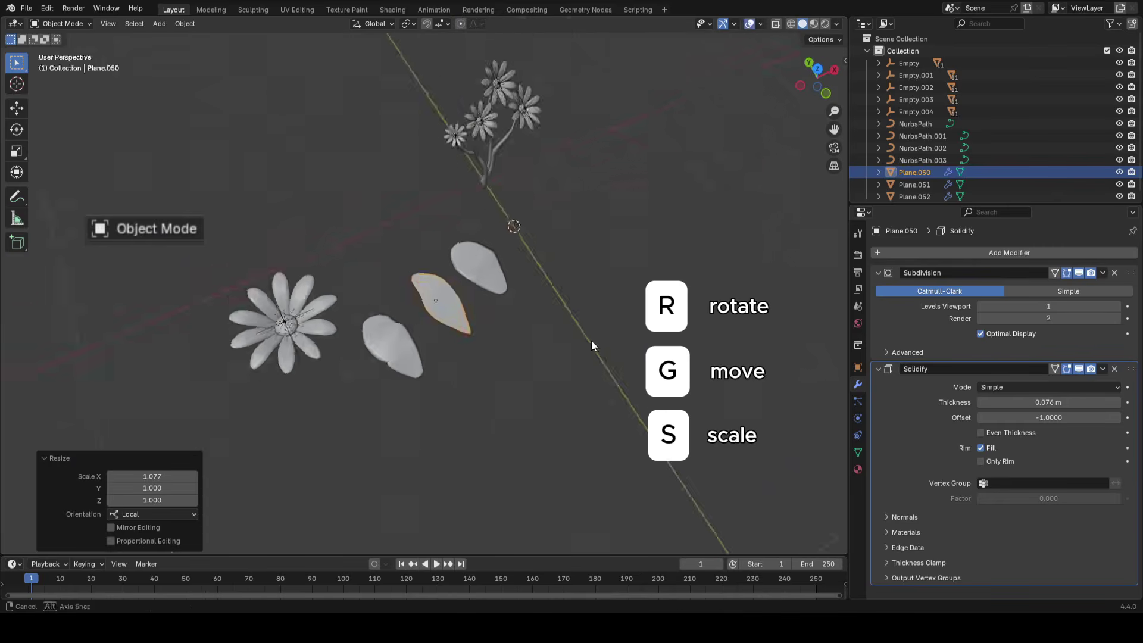
Save the Blender file with the reshaped leaves
middle_drag(591, 340, 510, 268)
key(ctrl+s)
key(shift+alt+z)
Select the three leaves, rotate them together and move them into a row in front of the separate flower
scroll(444, 398, down, 3)
shift+drag(511, 268, 459, 319)
scroll(459, 319, down, 2)
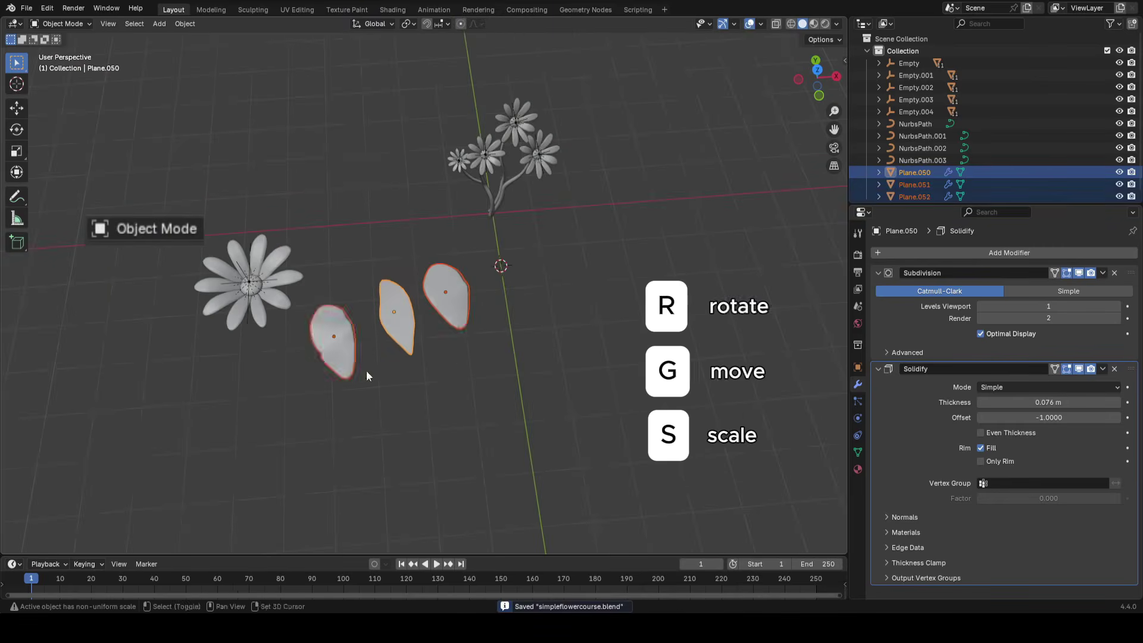
key(r)
click(516, 316)
key(g)
click(512, 372)
mouse_move(512, 372)
middle_down()
mouse_move(415, 279)
mouse_move(481, 338)
mouse_move(499, 374)
middle_up()
key(g)
click(436, 382)
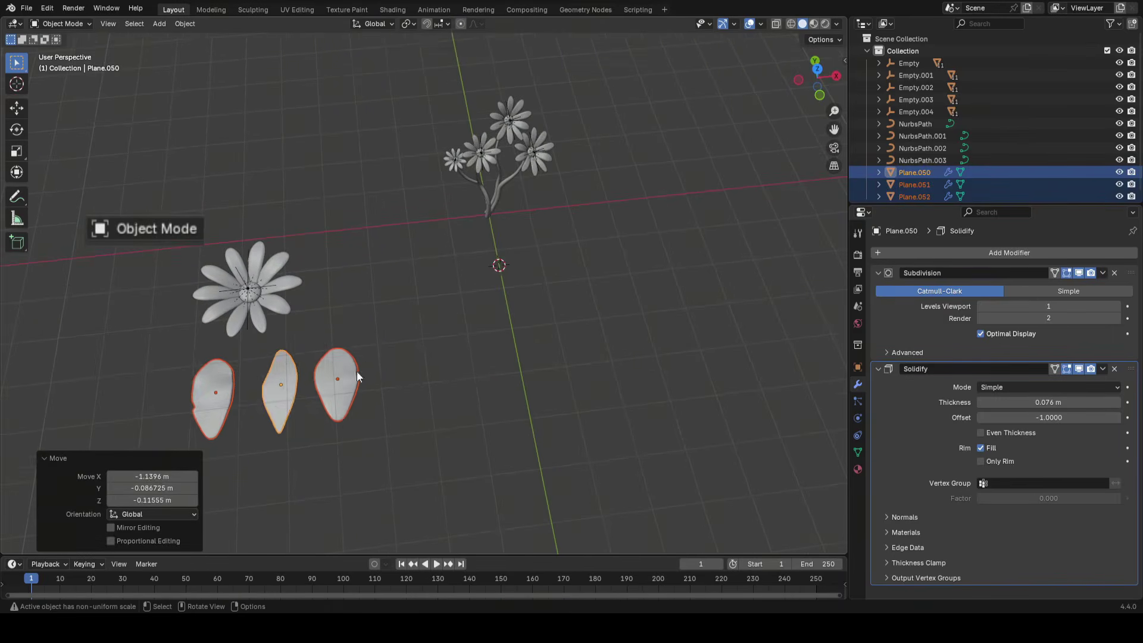
Select all three leaves, duplicate them and place the copies beside the daisy stems
shift+middle_drag(357, 375, 519, 403)
scroll(519, 404, up, 1)
click(421, 323)
middle_drag(465, 440, 560, 292)
click(426, 443)
shift+click(367, 486)
shift+click(280, 495)
shift+middle_drag(484, 393, 450, 426)
scroll(456, 419, down, 2)
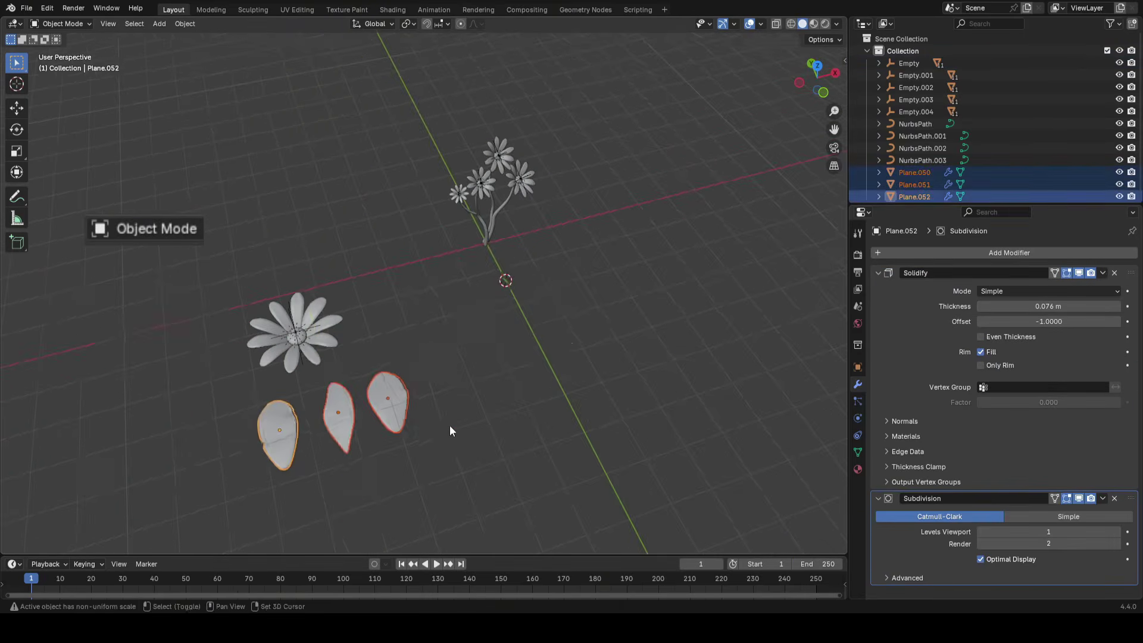
key(shift+d)
click(576, 270)
Scale the three leaf copies beside the stems uniformly to 0.807
key(KP_Decimal)
scroll(599, 259, down, 3)
mouse_move(598, 259)
middle_down()
mouse_move(604, 246)
mouse_move(589, 241)
middle_up()
shift+middle_drag(589, 241, 584, 315)
middle_drag(623, 197, 566, 273)
key(s)
click(413, 277)
middle_drag(446, 271, 583, 320)
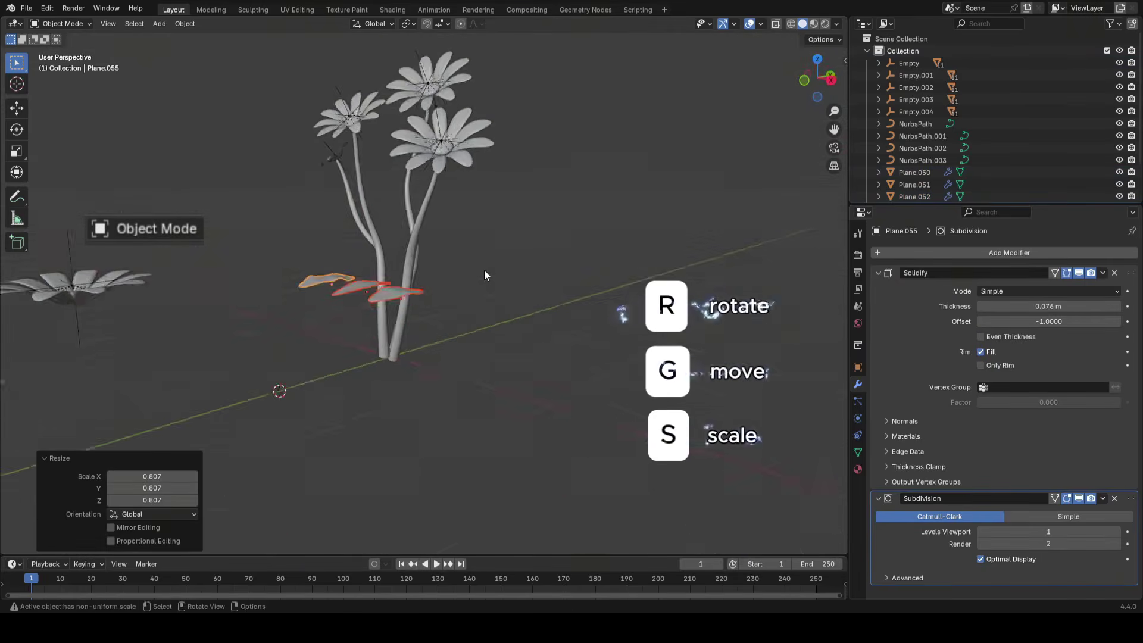
Stand the leaf copies upright with a trackball rotation of about 73.9°, straighten them slightly and raise them beside the stems
scroll(524, 333, up, 2)
key(r)
key(r)
click(582, 380)
key(r)
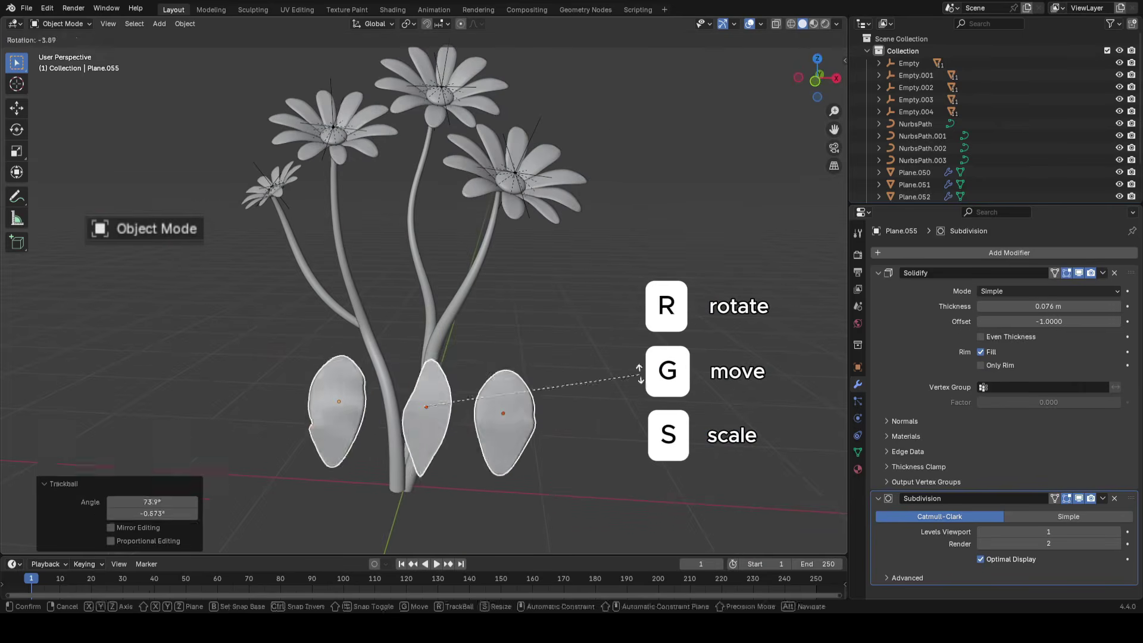
click(635, 352)
key(g)
click(626, 322)
Select the pointed leaf copy, rotate it about -106° in the view and move it away from the stems
click(391, 395)
click(451, 387)
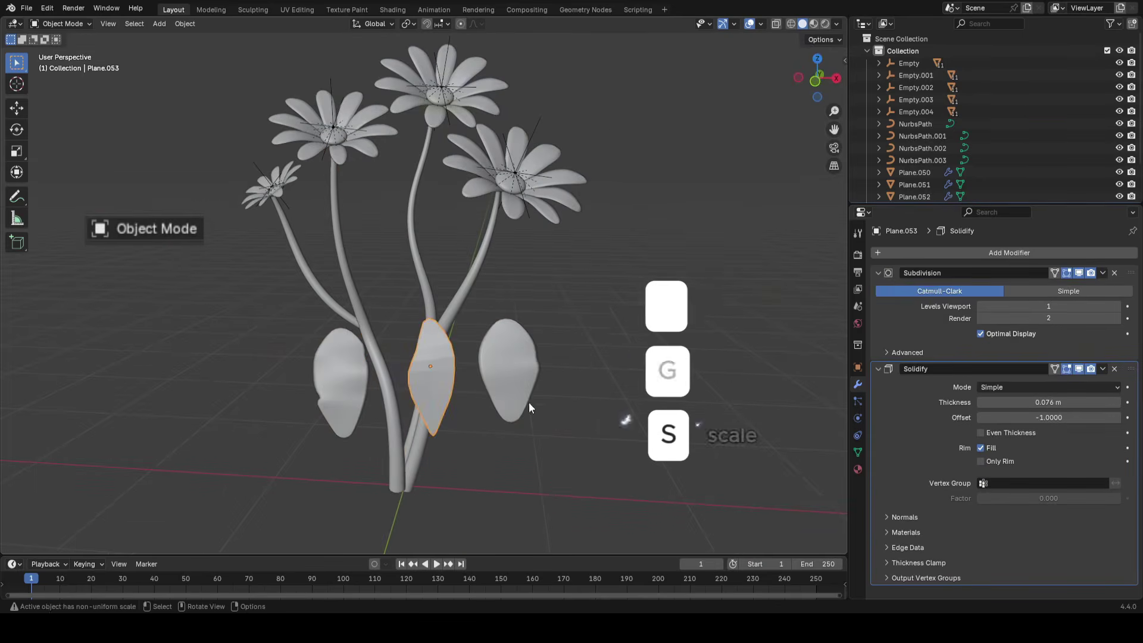
key(r)
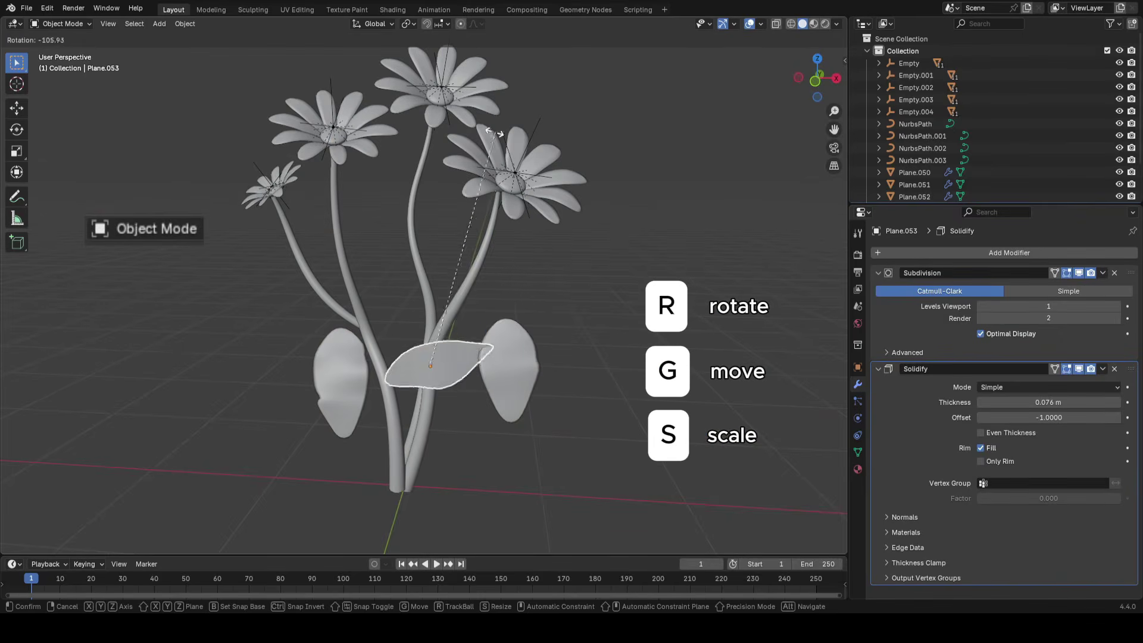
click(494, 132)
key(g)
click(593, 56)
Tilt the pointed leaf copy with a trackball rotation and reposition it above the wide leaf copy beside the stems
key(r)
key(r)
click(619, 119)
middle_drag(696, 345, 562, 352)
key(g)
click(589, 352)
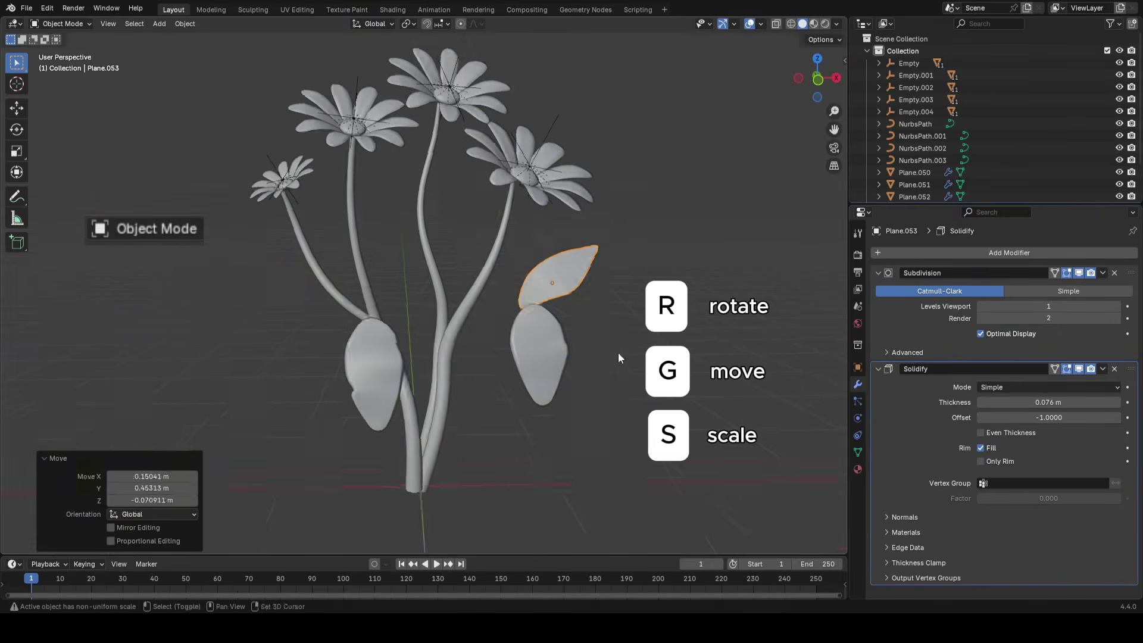
key(g)
click(666, 315)
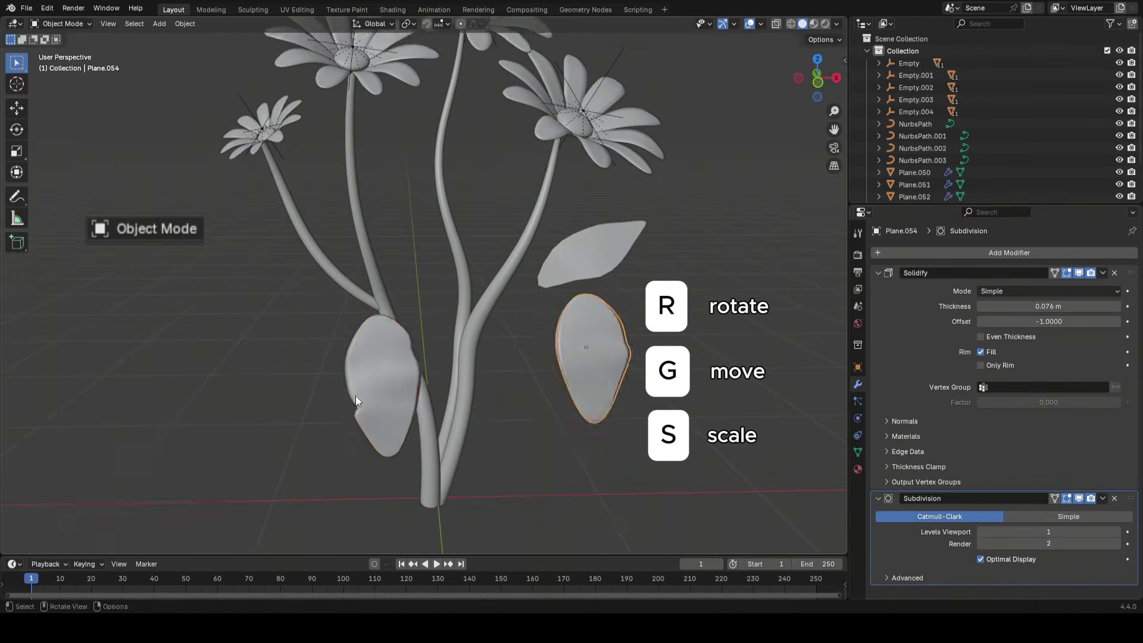
Rotate the wide leaf copy next to the stems and bend its mesh with proportional Shrink/Fatten in edit mode
key(r)
click(517, 441)
middle_drag(517, 438, 508, 324)
key(Tab)
key(g)
scroll(345, 327, up, 3)
click(509, 320)
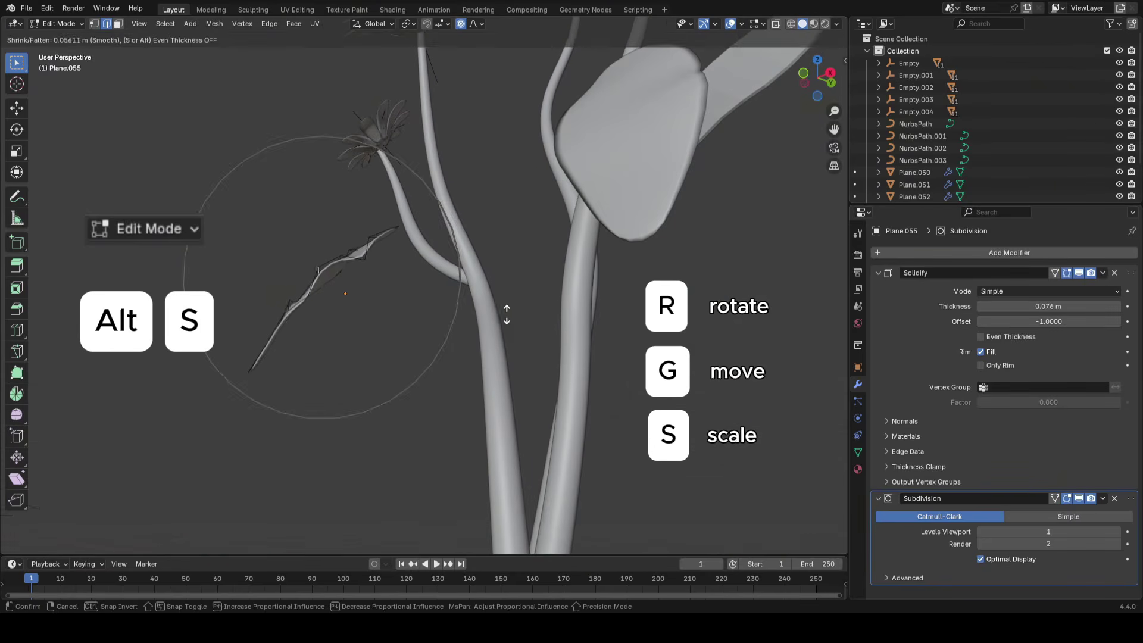
click(503, 276)
key(Tab)
scroll(457, 354, down, 6)
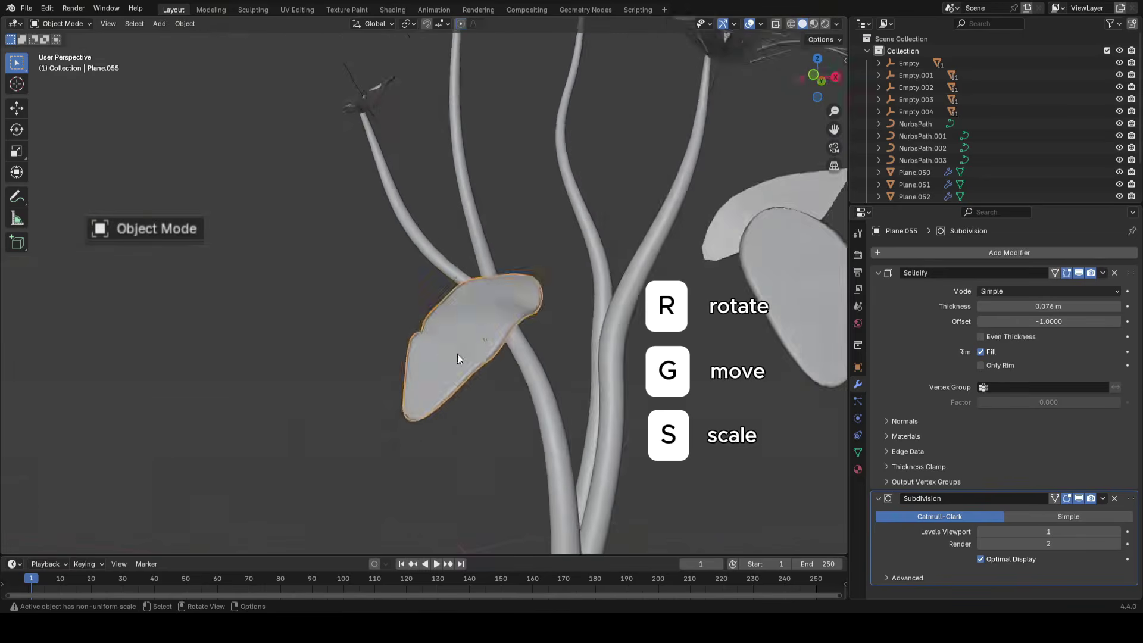
Move the bent leaf to the lower front stem, rotate it around the global Z axis and seat its base against the stem
key(g)
click(398, 382)
middle_drag(400, 382, 529, 381)
key(r)
key(z)
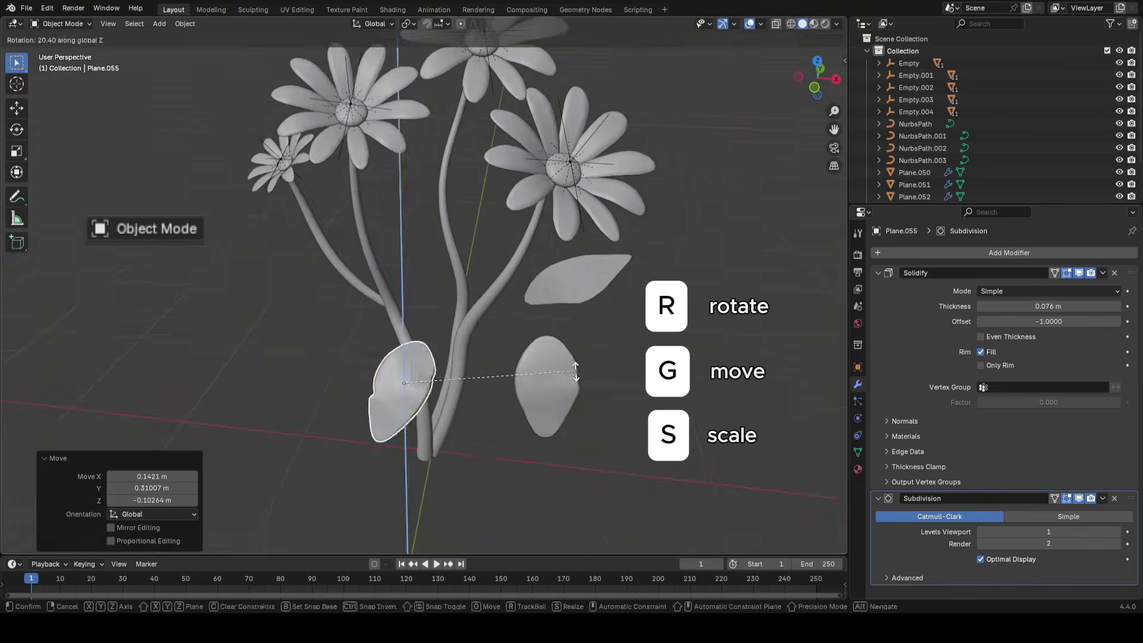
click(522, 371)
key(g)
click(518, 365)
Move the other wide leaf copy across the plant and position it beside the smallest flower's stem
click(609, 382)
key(g)
click(333, 343)
middle_drag(333, 342, 357, 340)
mouse_move(410, 393)
middle_down()
mouse_move(452, 415)
mouse_move(509, 393)
mouse_move(356, 427)
mouse_move(396, 410)
middle_up()
key(g)
click(446, 415)
key(g)
click(467, 396)
Tilt the leaf beside the smallest flower's stem with trackball rotations, ending with -13.2° and 7.45°, and shift it slightly outward
key(r)
key(r)
click(466, 404)
key(r)
key(r)
click(427, 388)
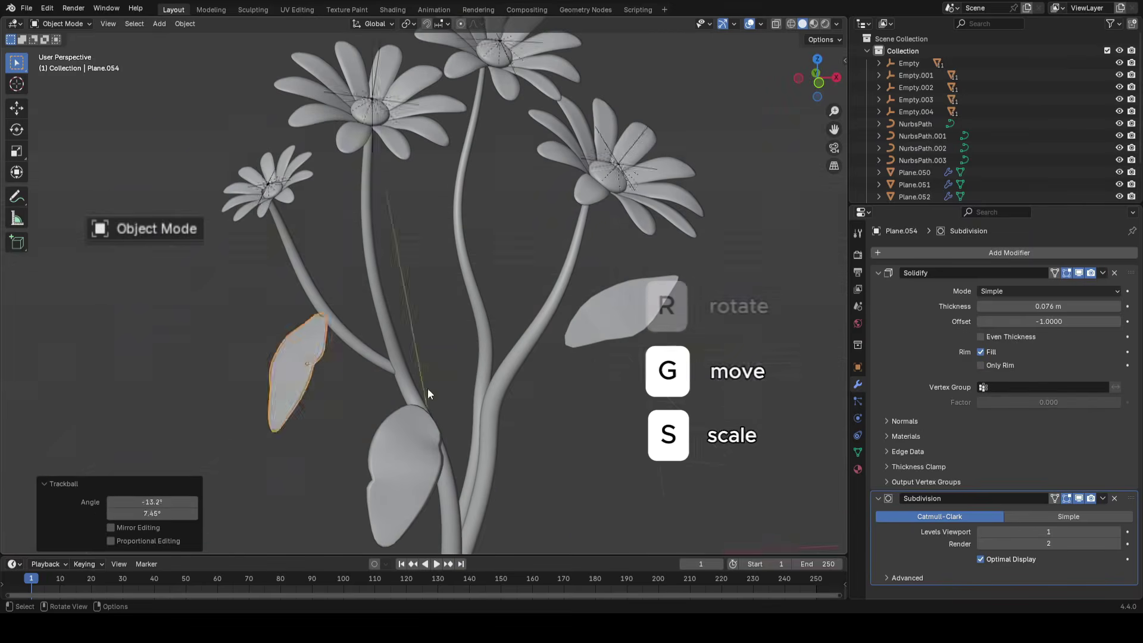
key(g)
click(441, 423)
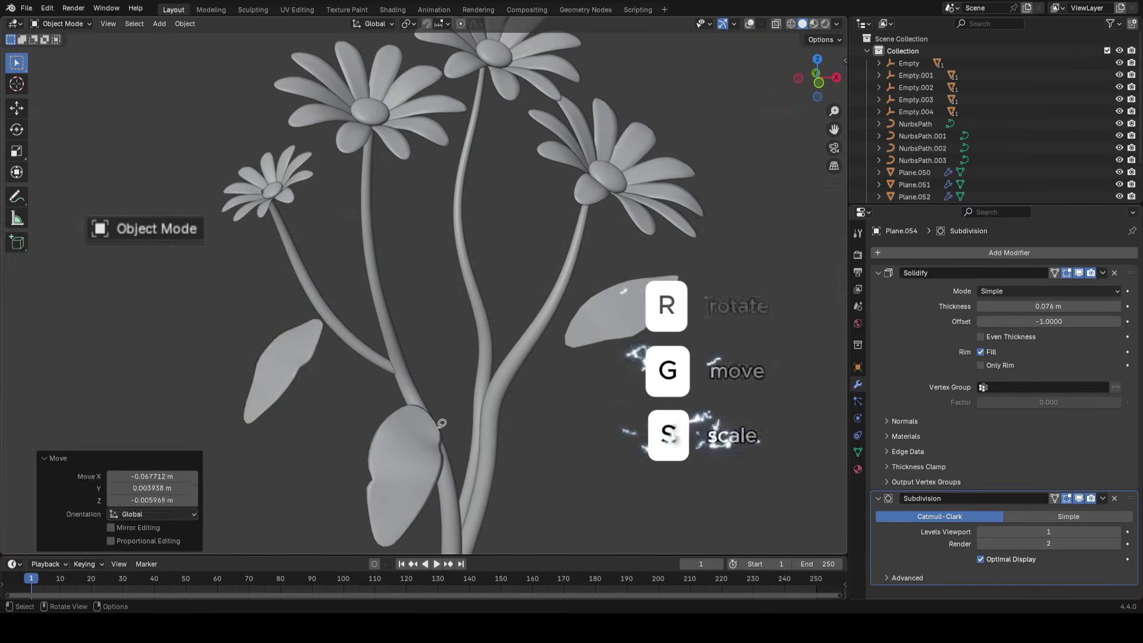
Rotate the lower leaf so that it points outward from its stem
key(r)
key(r)
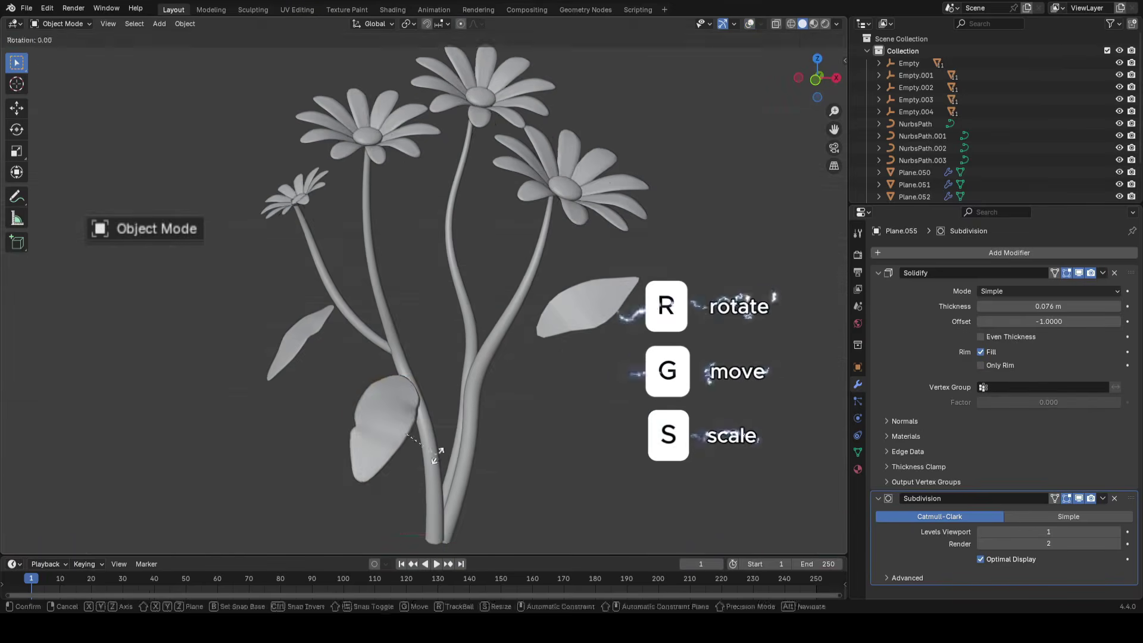
click(470, 441)
key(r)
click(506, 425)
Reshape the lower leaf in edit mode, applying Shrink/Fatten and adjusting its middle edge loop to curve the blade
key(Tab)
key(alt+s)
click(502, 429)
alt+click(376, 424)
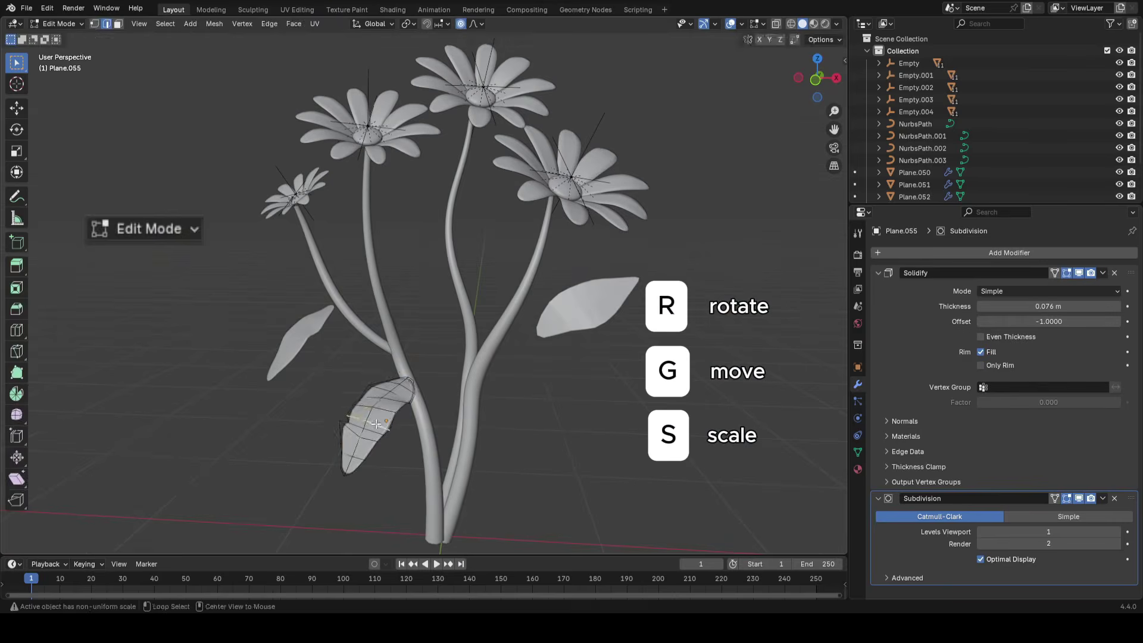
click(507, 427)
key(Tab)
Tilt the lower leaf with a trackball rotation of -6.88° and -21.2°, and turn it slightly around the global Z axis
key(alt+shift+z)
key(r)
key(r)
click(578, 396)
middle_drag(579, 395, 576, 427)
key(r)
key(z)
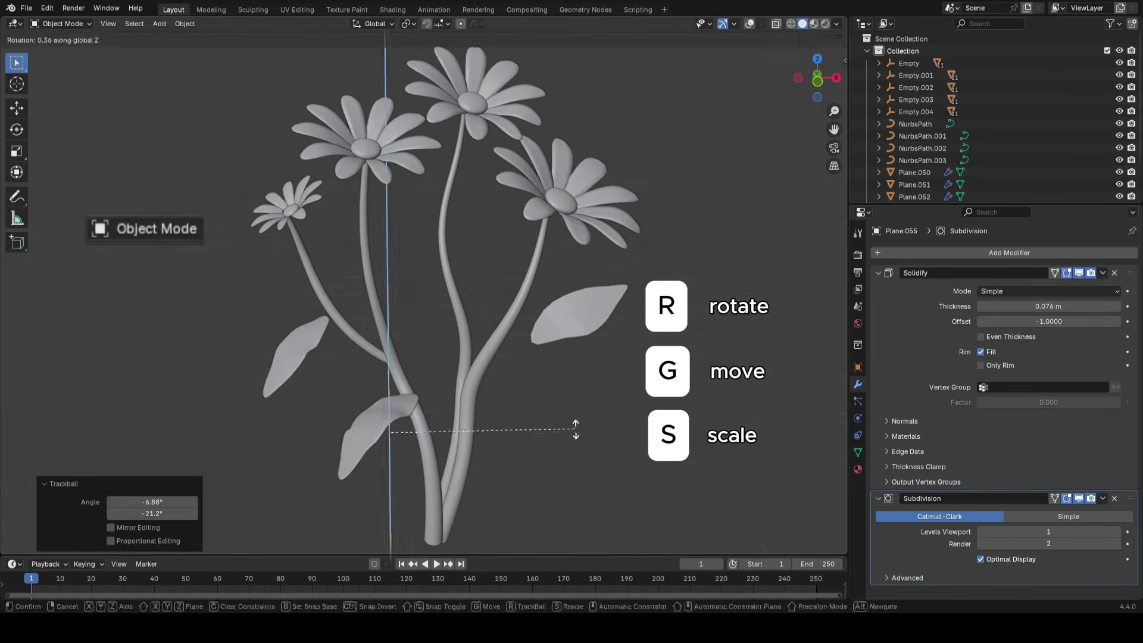
Lower the base of the lower leaf along the Z axis with proportional editing where it meets the stem
key(Tab)
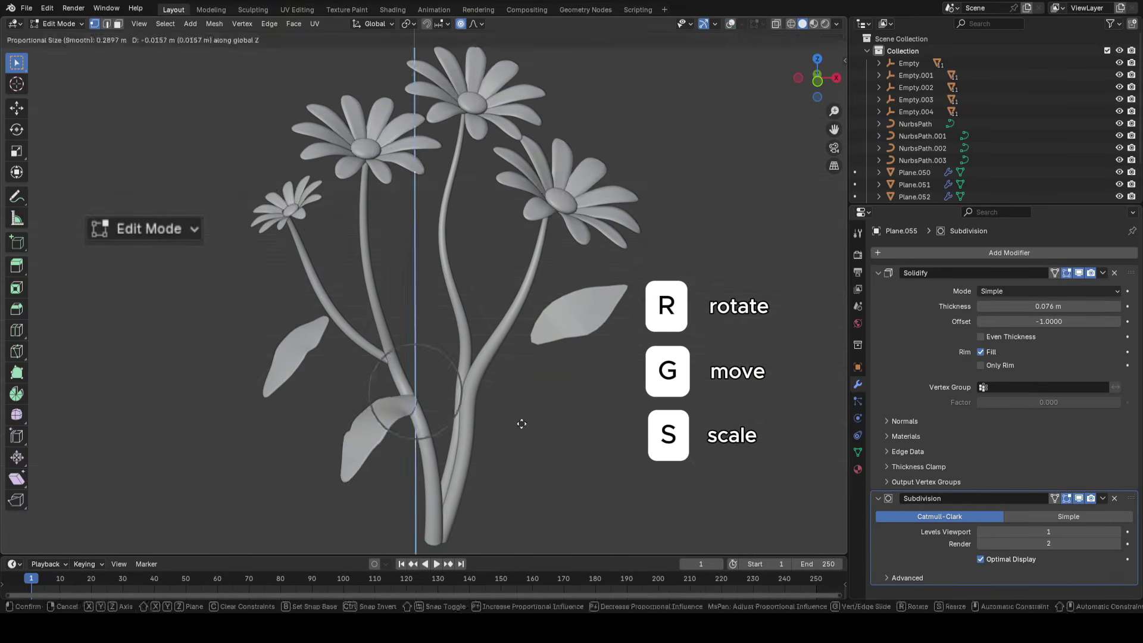
click(528, 438)
middle_drag(561, 439, 557, 415)
key(Tab)
Select the pointed leaf, set its mesh to edge selection and move the leaf closer to the large flower's stem
click(576, 335)
key(Tab)
key(alt+shift+z)
key(2)
key(alt+shift+z)
scroll(574, 388, up, 1)
key(Tab)
key(Tab)
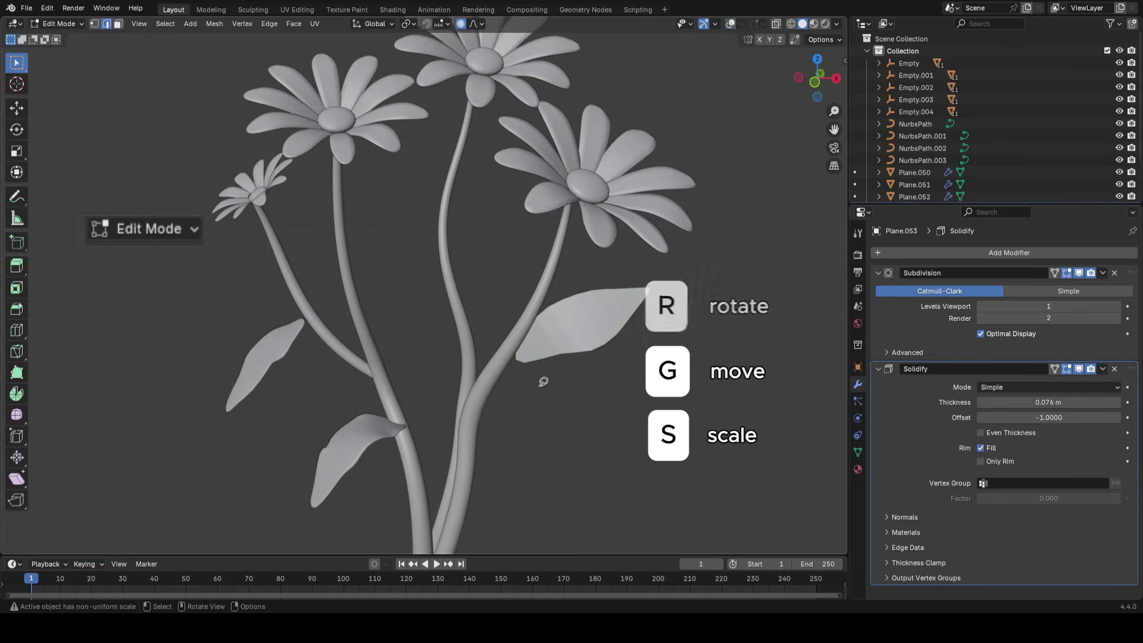
key(alt+shift+z)
key(Tab)
key(g)
click(580, 381)
Extrude the pointed leaf's base edge about 0.18 m toward the stem, narrow it and position it to form a stalk
scroll(528, 370, up, 3)
key(Tab)
mouse_move(579, 381)
shift+middle_down()
mouse_move(528, 369)
mouse_move(603, 387)
shift+middle_up()
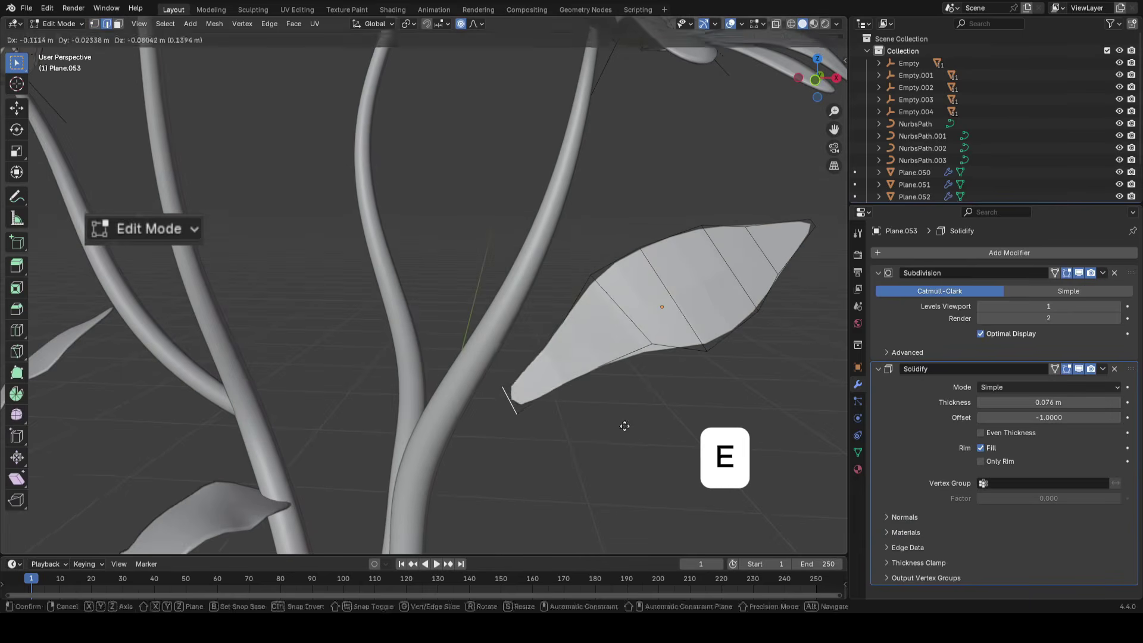
click(660, 451)
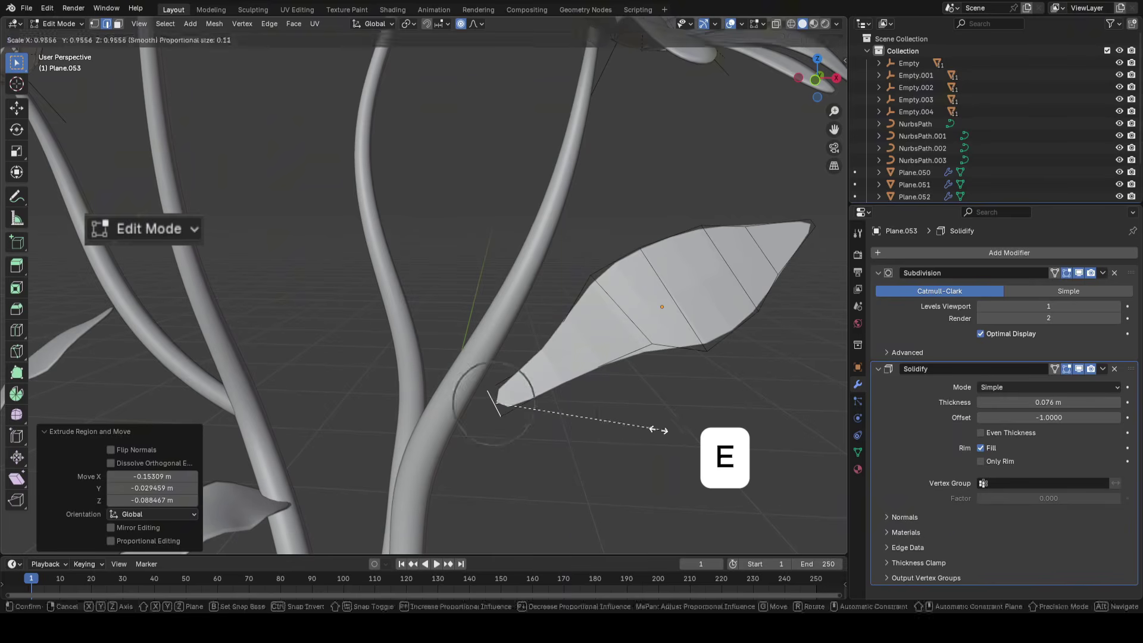
click(601, 424)
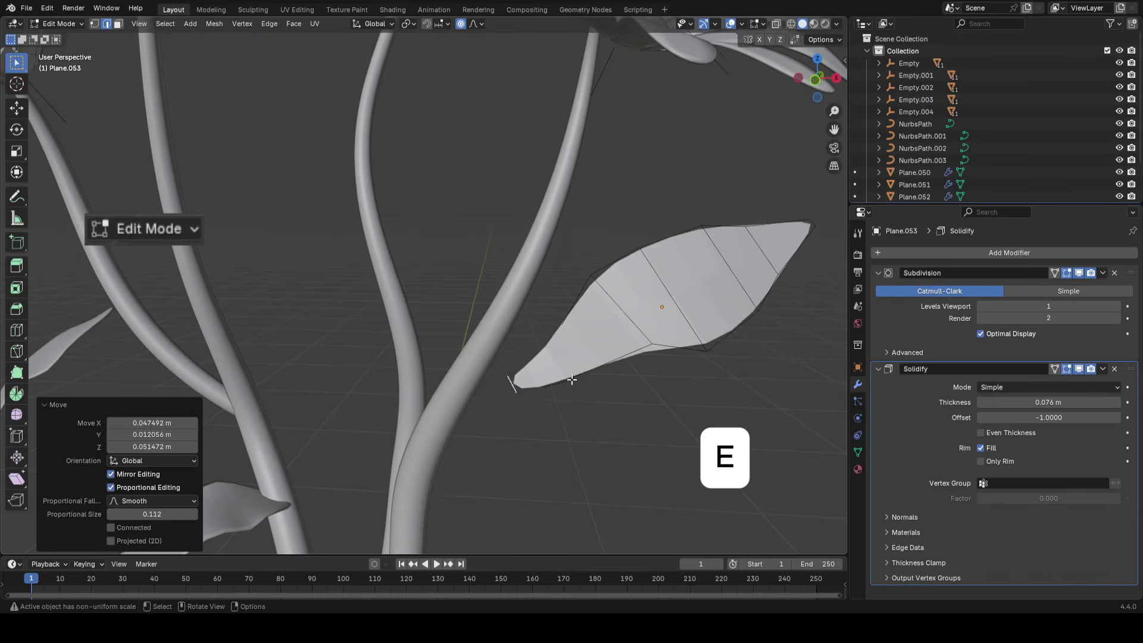
click(516, 388)
middle_drag(517, 387, 482, 395)
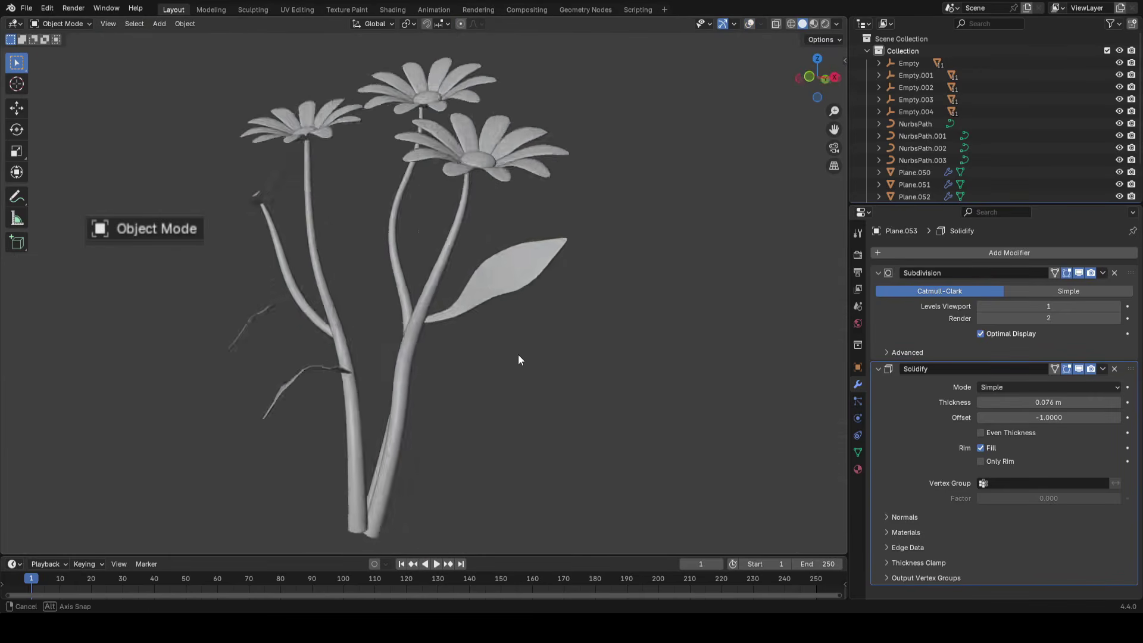
Turn on X-ray for the pointed leaf's mesh and scale the edge where the stalk meets the blade to about 0.60
scroll(517, 354, down, 2)
middle_drag(541, 349, 563, 366)
scroll(563, 366, up, 3)
key(alt+z)
key(Tab)
scroll(532, 349, up, 7)
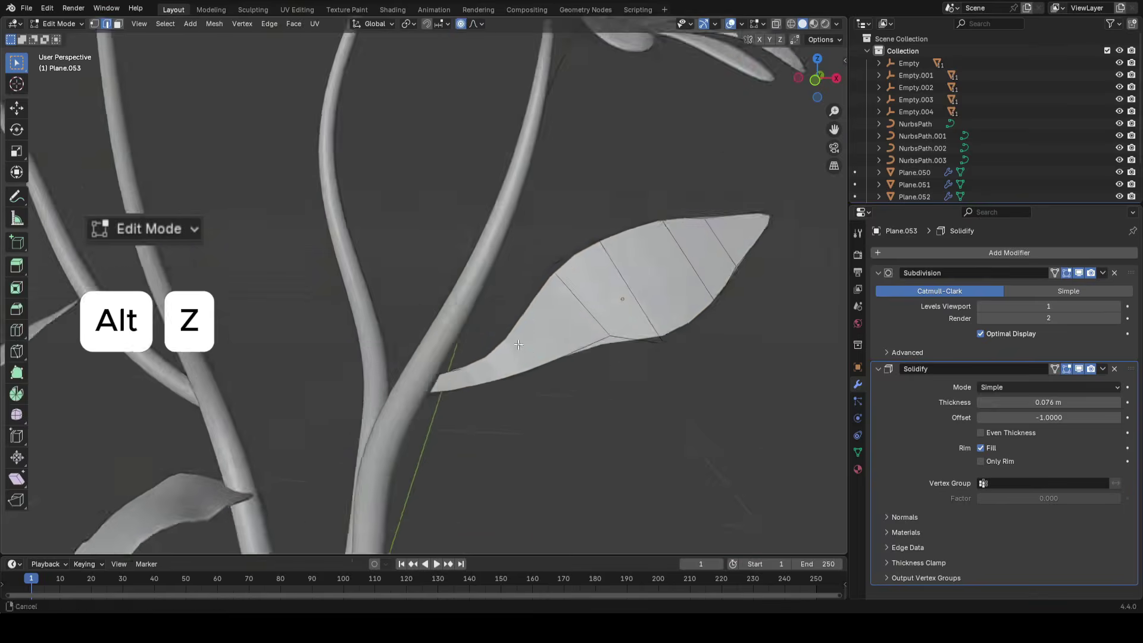
key(s)
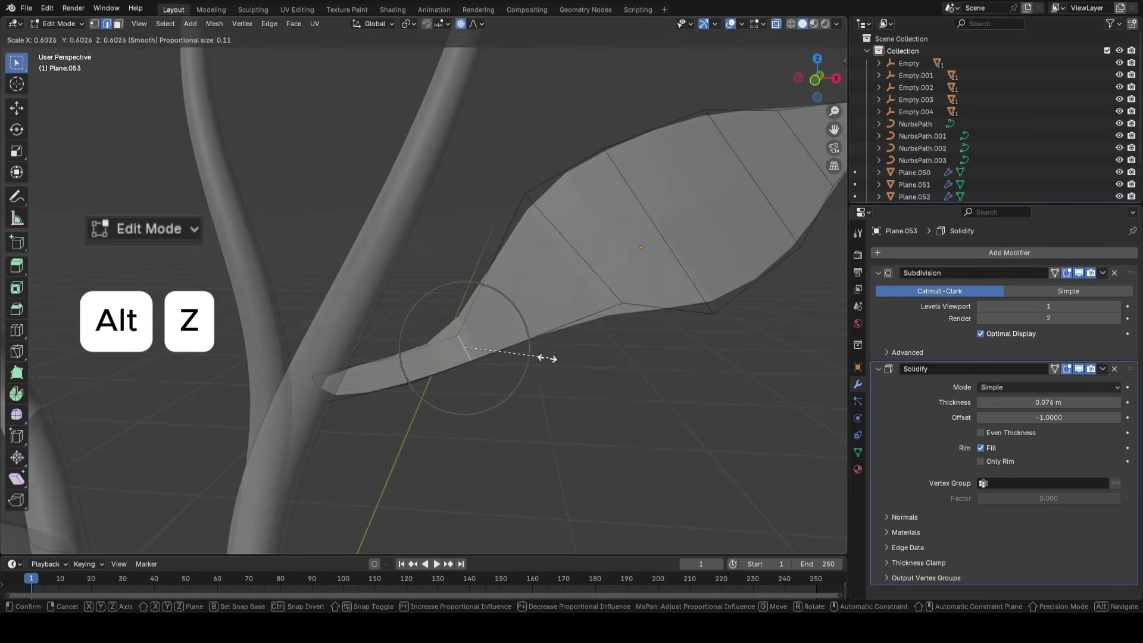
click(546, 358)
Scale the remaining cross edges of the pointed leaf's blade and stalk to taper it smoothly toward the stem
click(582, 262)
key(s)
click(640, 332)
click(405, 370)
key(s)
click(487, 377)
click(322, 388)
click(538, 344)
key(s)
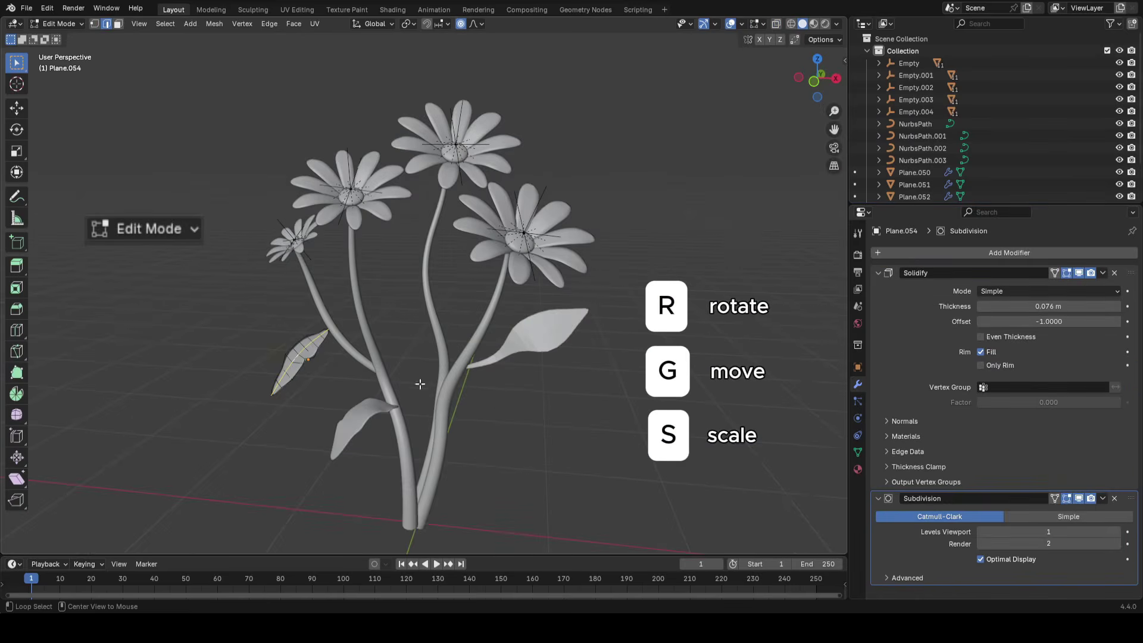
Arch the leaf beside the smallest flower's stem in edit mode so that its base bends toward the stem
click(384, 331)
key(Tab)
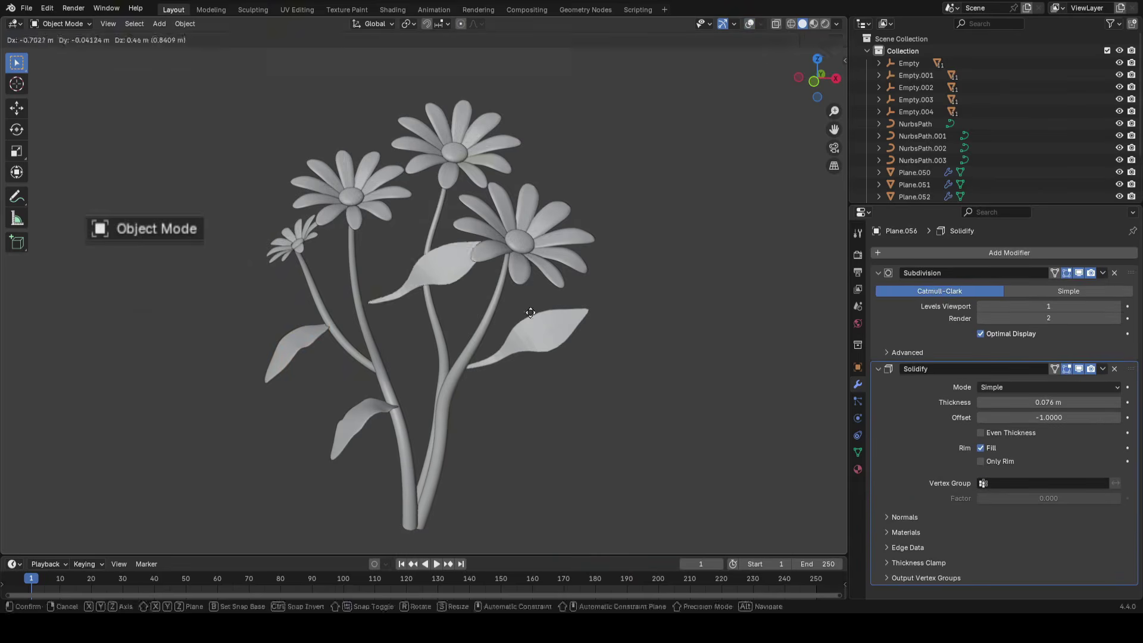
Place a duplicate of the pointed leaf between the upper stems, rotate it -62° in the view and mirror it along X
click(531, 312)
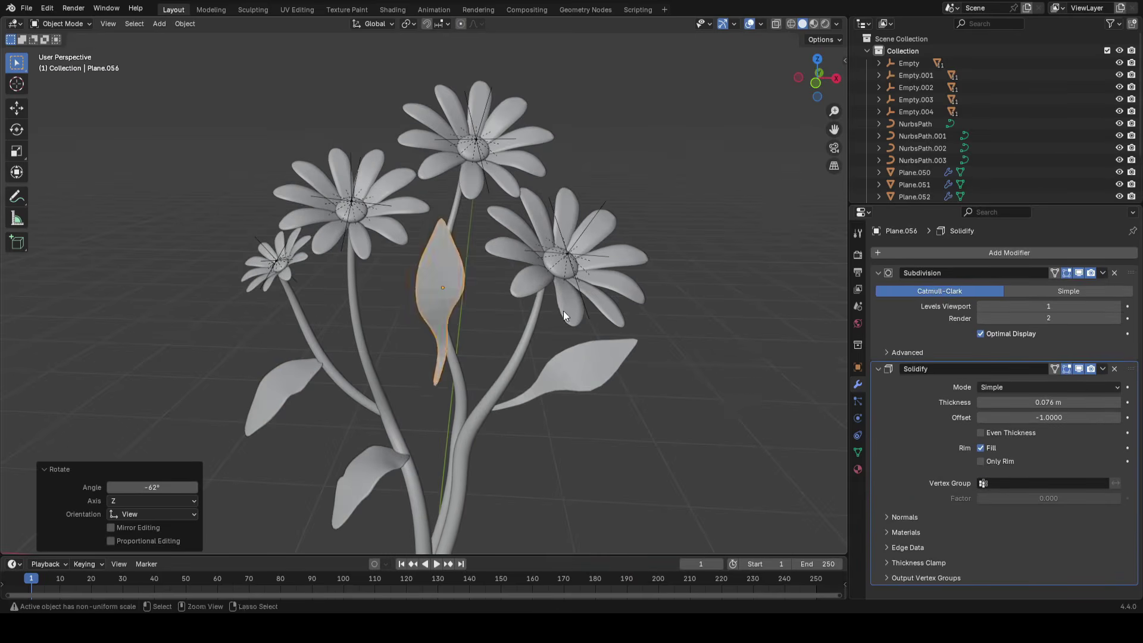
key(ctrl+m)
key(x)
click(563, 311)
Rotate the mirrored leaf -29.8° in the view, tilt it by trackball -16° and -8.59°, and move it toward the middle stem
key(r)
click(601, 273)
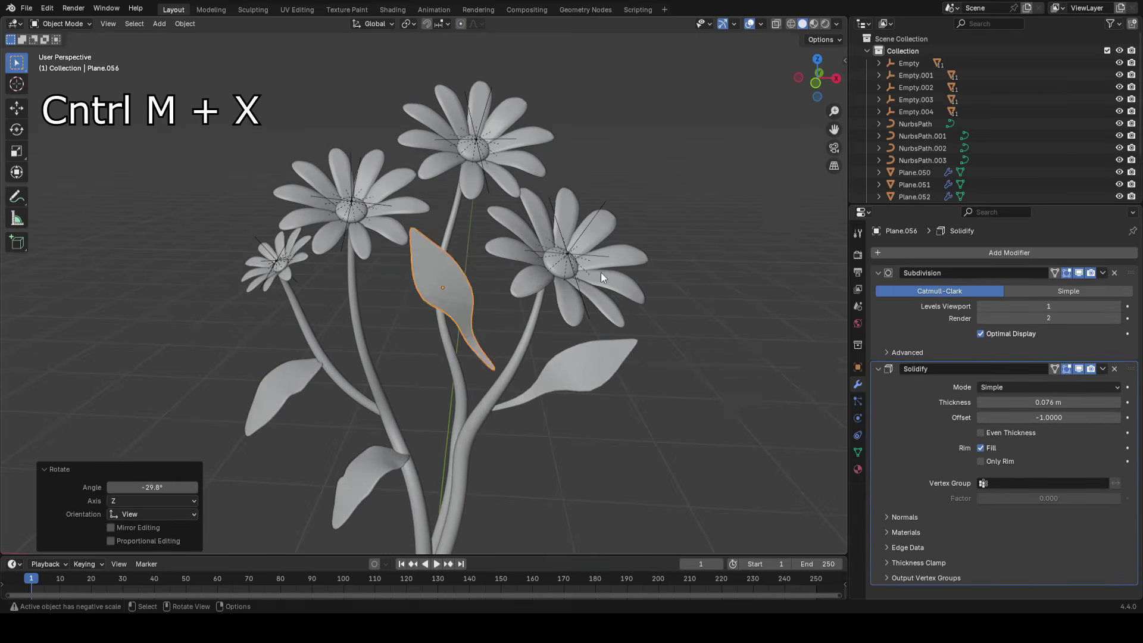
key(r)
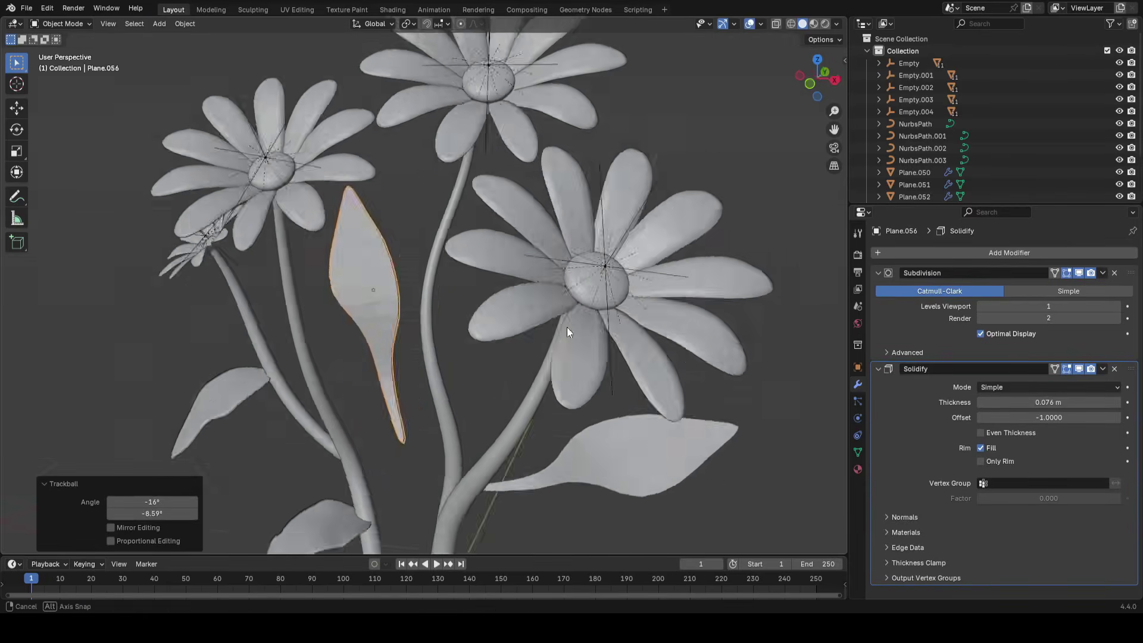
middle_drag(567, 327, 555, 264)
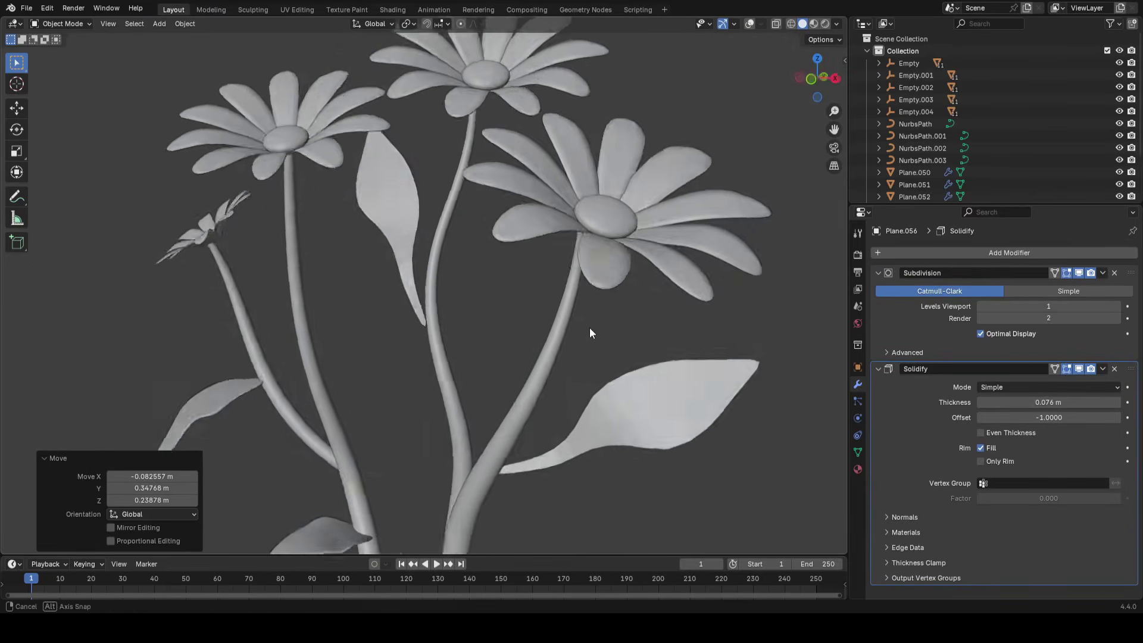
scroll(589, 327, up, 1)
Scale the mirrored leaf, seat its base on the middle stem and rotate it -2.28° in the view
key(s)
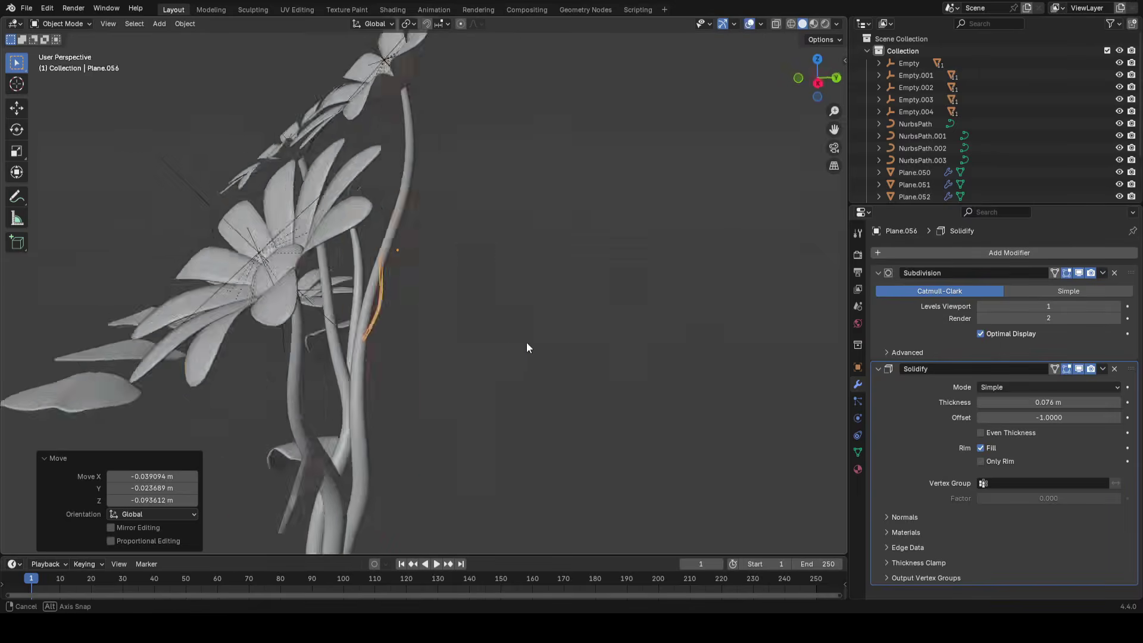
middle_drag(526, 341, 596, 365)
scroll(517, 327, down, 3)
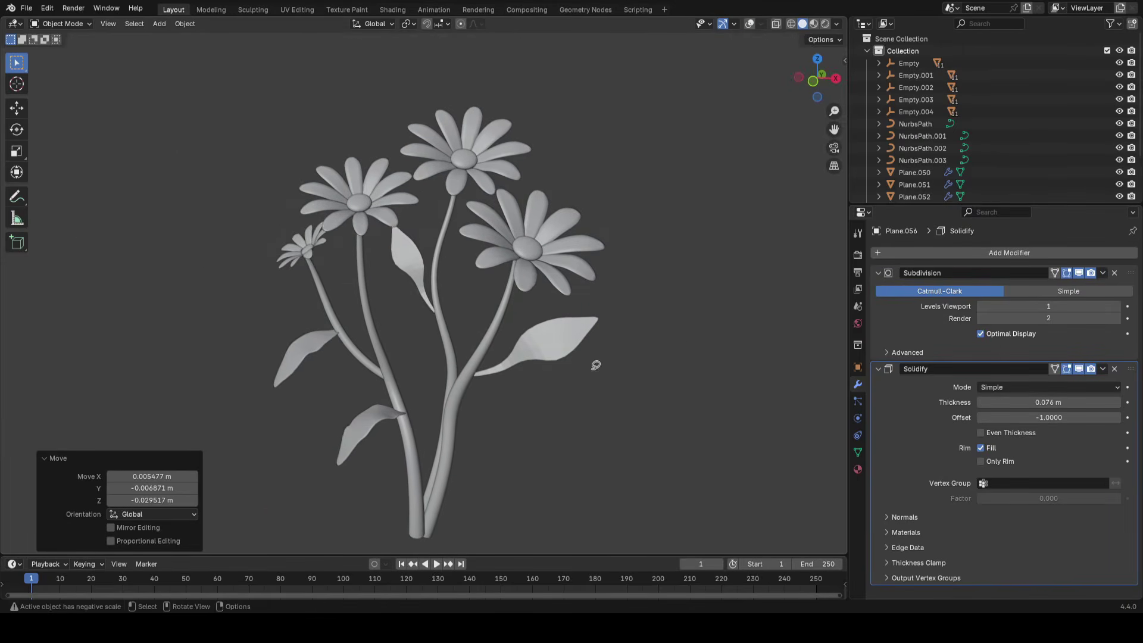
click(636, 309)
key(r)
click(639, 304)
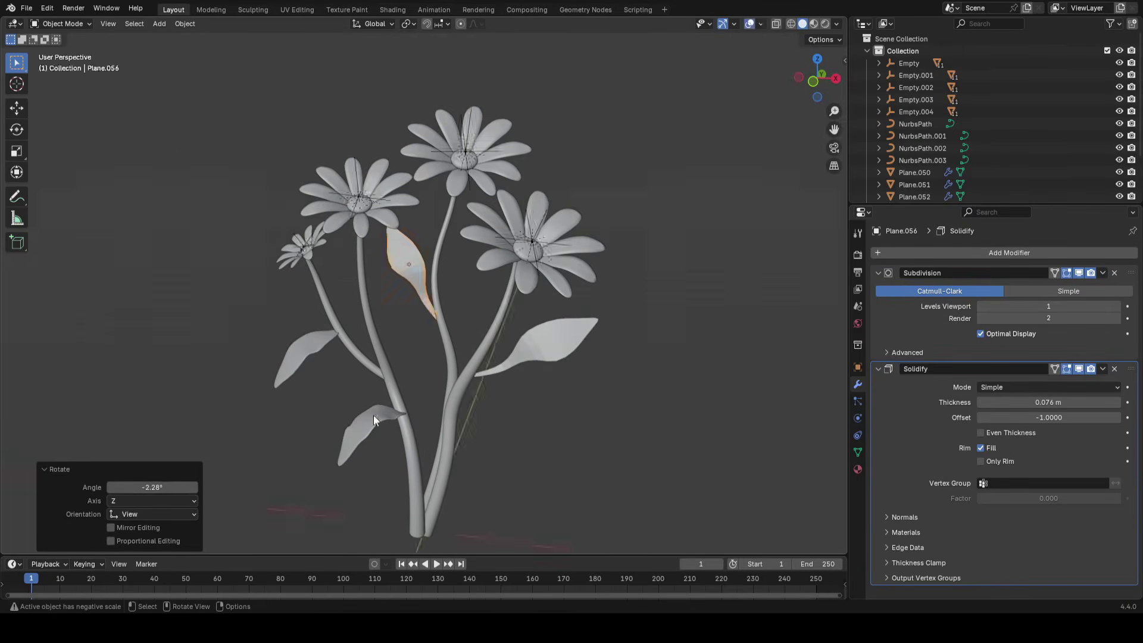
Place a copy of the lower leaf between the stems, scale it along its local X axis and rotate it 18.5° in the view
key(s)
key(x)
key(x)
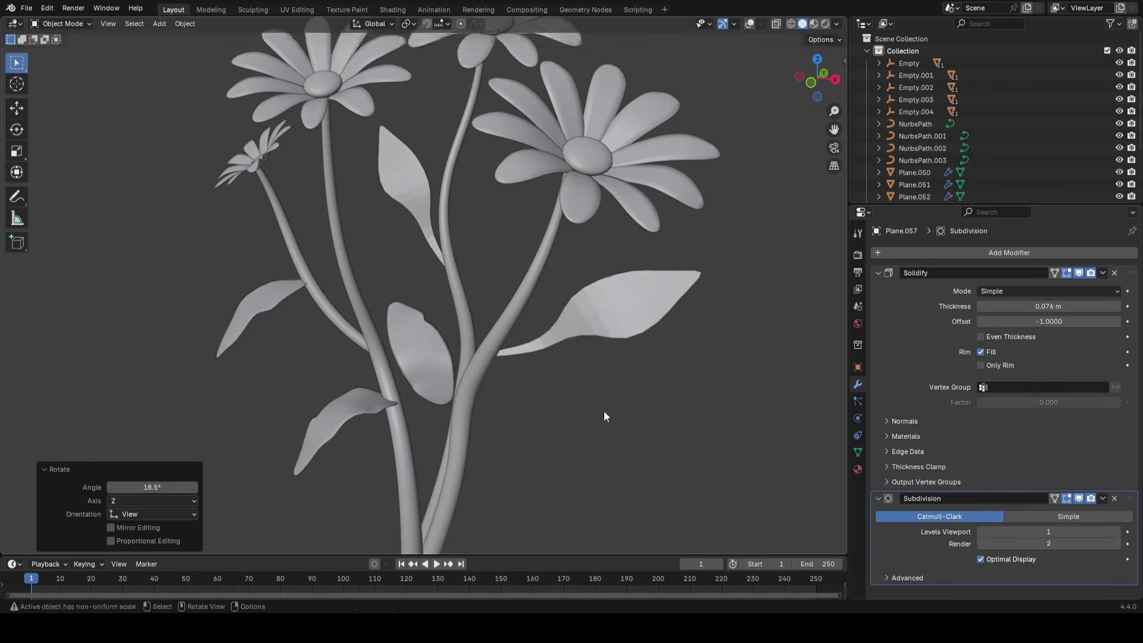
click(622, 402)
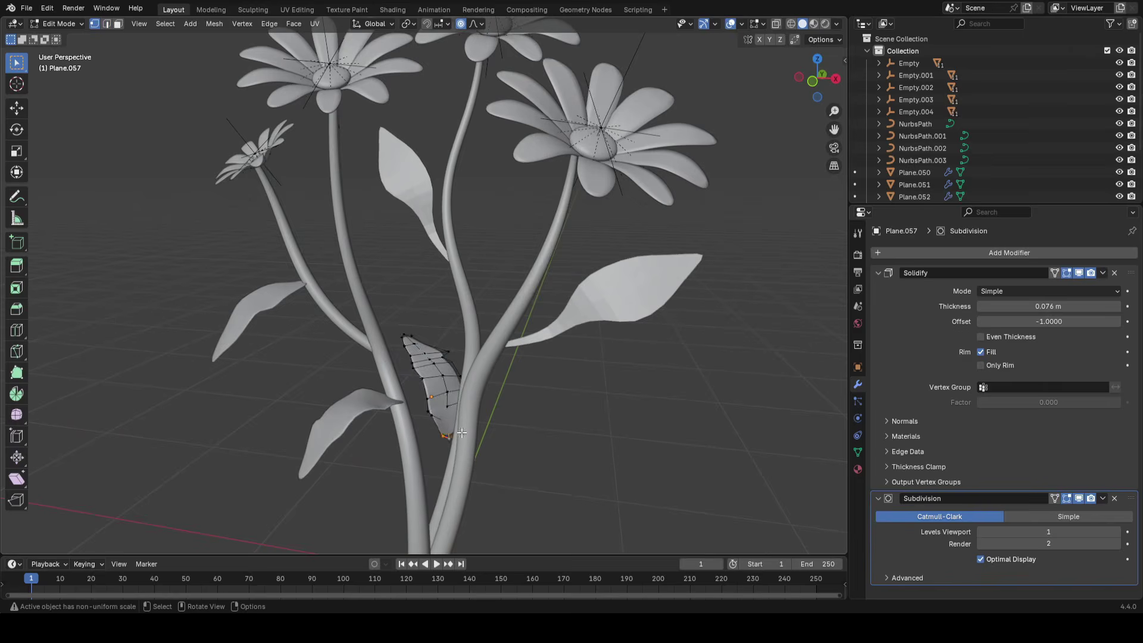
Scale the base vertices of the new leaf between the stems to narrow its lower end
key(s)
click(574, 453)
key(s)
click(557, 449)
Try to narrow the new leaf's base edge and shift it toward the stem in edge selection mode
key(shift+alt+z)
key(2)
click(447, 441)
key(shift+alt+z)
key(s)
click(541, 455)
key(g)
click(506, 456)
key(shift+alt+z)
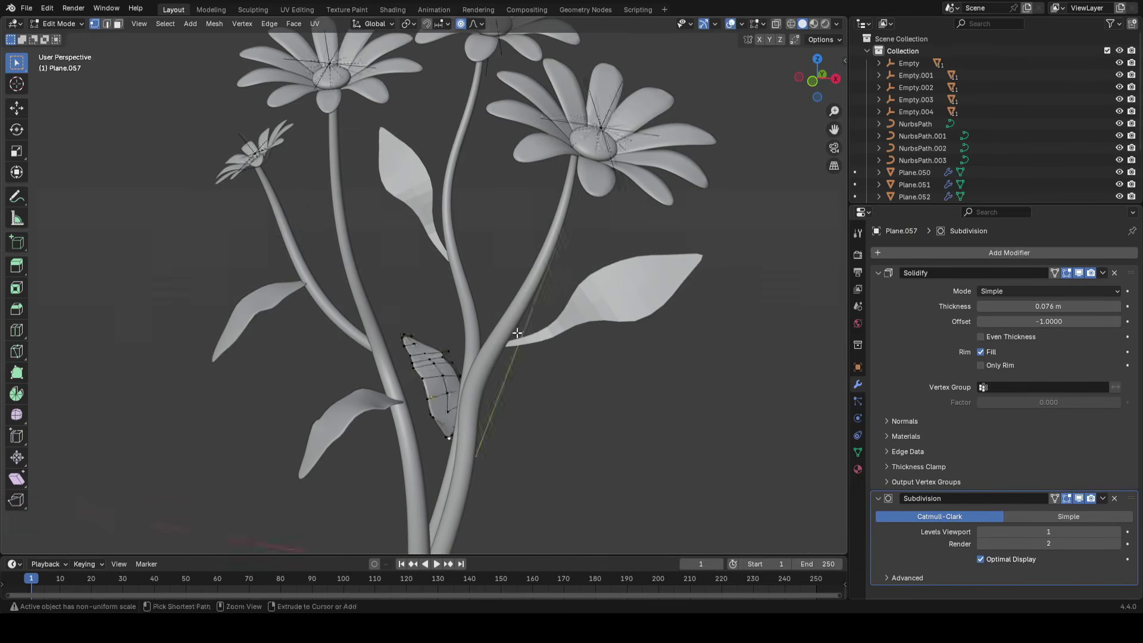
Undo the last base edit, rescale the new leaf's base and move it onto the stem with proportional editing
key(ctrl+z)
key(shift+alt+z)
key(s)
click(601, 442)
key(g)
click(614, 441)
middle_drag(614, 442, 381, 433)
middle_drag(503, 439, 613, 449)
key(s)
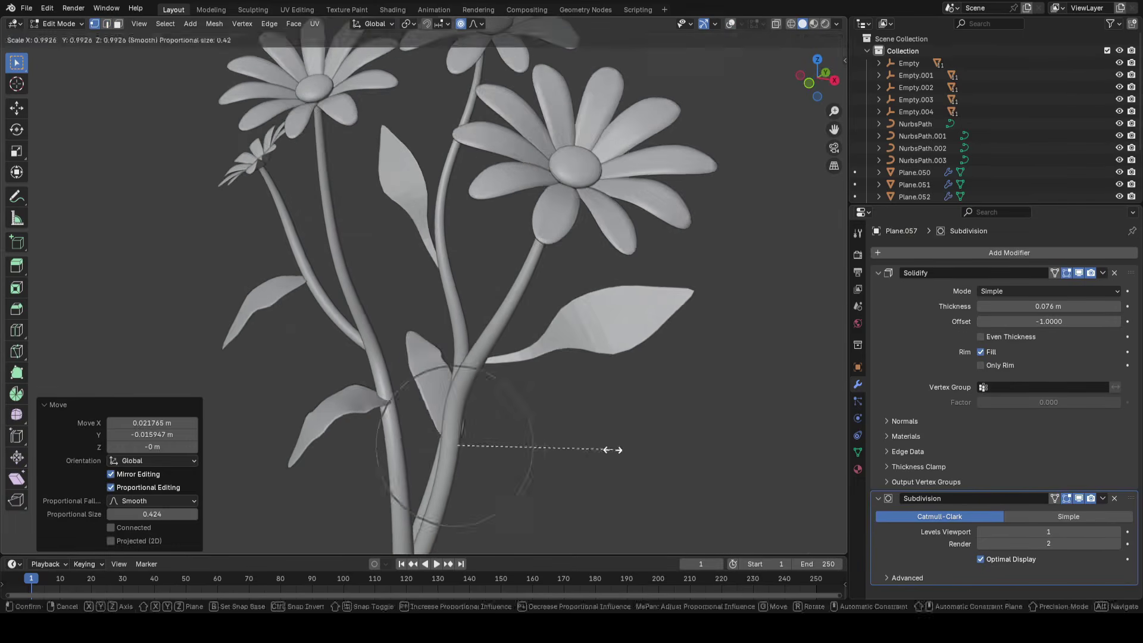
Select an edge loop across the leaf between the stems in edge mode and move it with proportional editing
middle_drag(546, 421, 571, 411)
key(shift+alt+z)
key(2)
middle_drag(506, 399, 491, 398)
alt+click(454, 399)
key(shift+alt+z)
key(g)
click(517, 397)
Adjust the edge loop near the small leaf's tip and rotate the leaf's side vertex with proportional editing
key(shift+alt+z)
alt+click(423, 376)
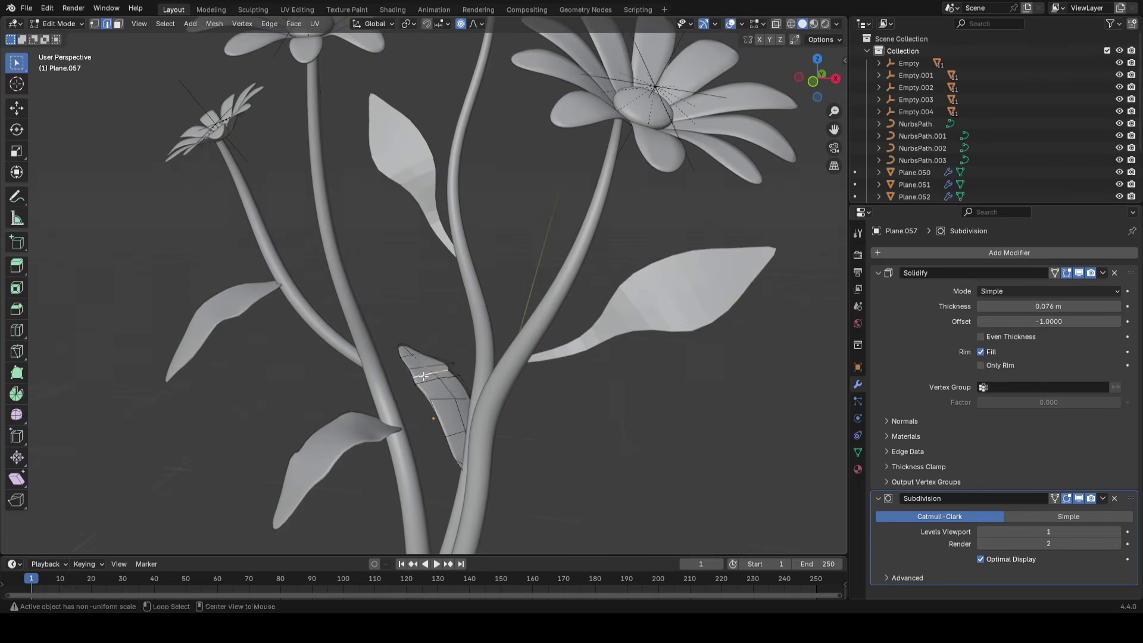
click(484, 385)
key(shift+alt+z)
key(1)
click(457, 378)
key(r)
click(565, 391)
Move a vertex on the small leaf's stem-facing side to smooth its outline with proportional editing
key(shift+alt+z)
click(465, 366)
key(shift+alt+z)
key(g)
click(516, 378)
scroll(587, 370, down, 4)
scroll(588, 369, up, 2)
key(shift+alt+z)
key(shift+alt+z)
key(g)
scroll(562, 376, down, 5)
scroll(560, 375, up, 5)
Move a vertex near the small leaf's tip in two passes to reshape the tip
key(shift+alt+z)
click(406, 358)
key(shift+alt+z)
key(g)
click(411, 357)
key(g)
click(429, 334)
Scale the middle of the small leaf between the stems with proportional editing to adjust its width
key(shift+alt+z)
click(454, 388)
key(shift+alt+z)
key(s)
click(553, 389)
scroll(570, 378, down, 3)
scroll(571, 378, up, 1)
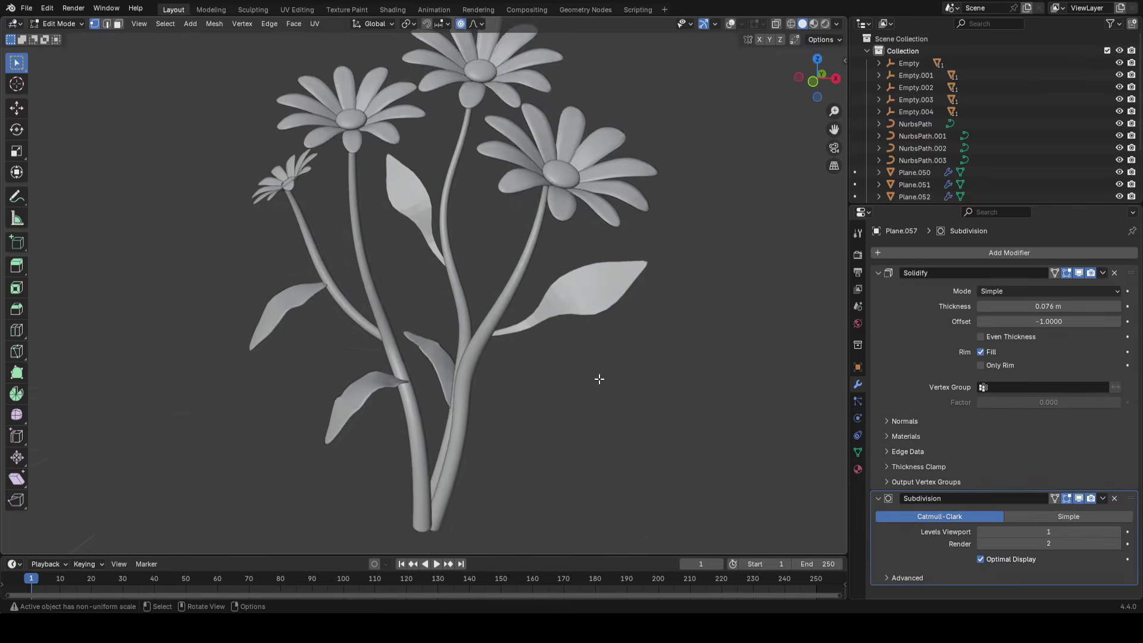
Move the edge loop near the small leaf's upper end about 0.065 m with a proportional size of 0.063
scroll(599, 380, up, 2)
key(2)
key(shift+alt+z)
alt+click(395, 342)
scroll(470, 346, up, 1)
click(470, 331)
key(shift+alt+z)
scroll(602, 309, down, 4)
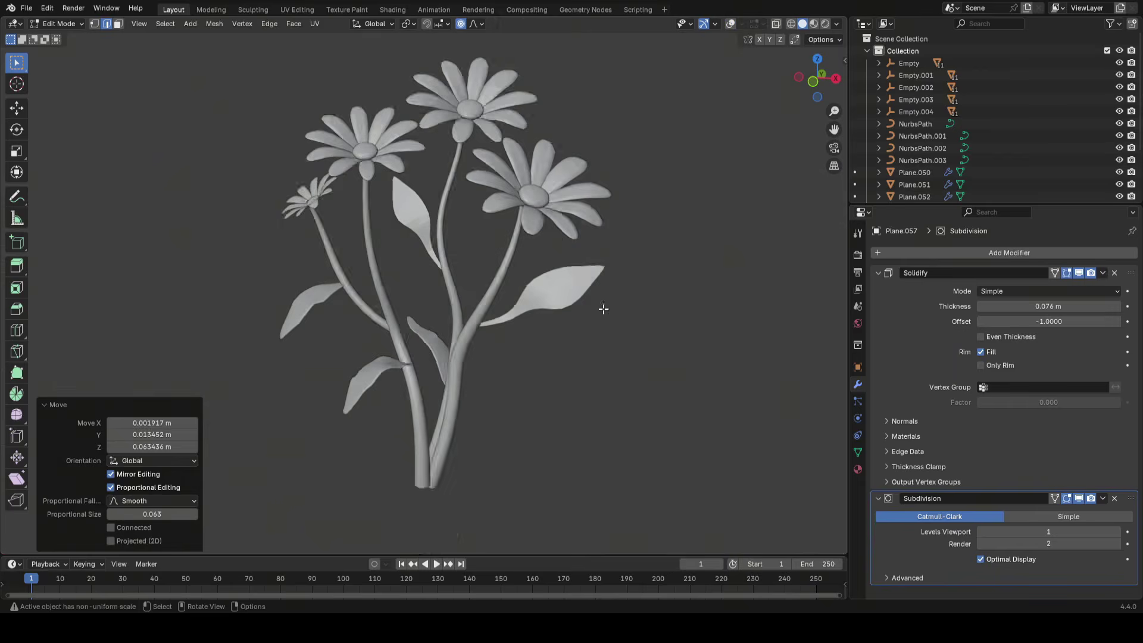
Scale the whole leaf between the stems along its local Y axis in Object Mode
scroll(558, 337, up, 3)
key(Tab)
key(shift+alt+z)
middle_drag(558, 336, 286, 381)
key(s)
key(y)
key(y)
click(523, 412)
key(shift+alt+z)
Move the small leaf between the stems and trackball-rotate it to change its tilt
scroll(523, 412, down, 4)
middle_drag(523, 413, 586, 366)
key(g)
click(566, 363)
key(r)
key(r)
click(535, 335)
Extrude the small leaf's base edge about 0.11 m downward and scale the new edge to about 0.67 to form a stalk
scroll(515, 357, up, 2)
shift+middle_drag(495, 387, 538, 369)
key(Tab)
key(shift+alt+z)
scroll(468, 339, up, 3)
scroll(499, 357, up, 3)
key(e)
click(546, 383)
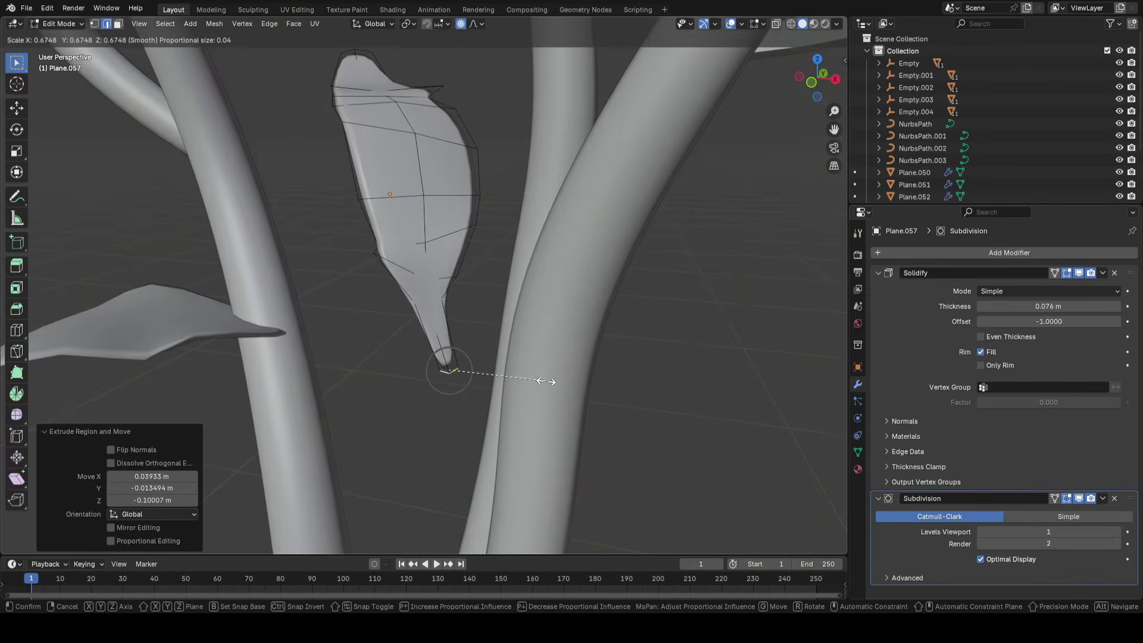
click(542, 380)
key(g)
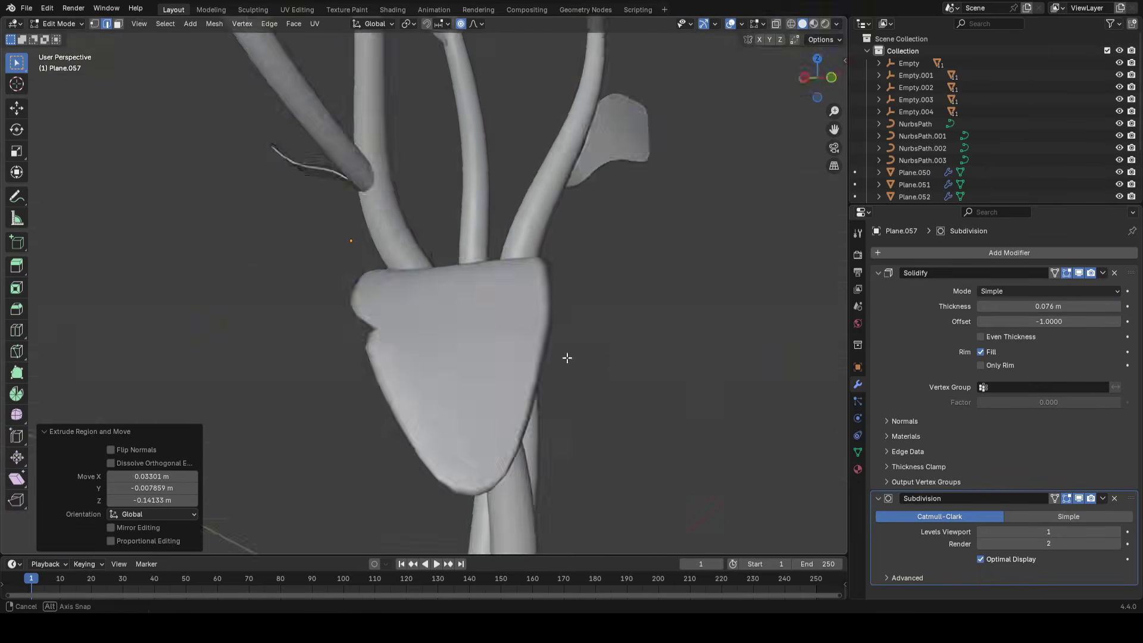
Move the stalk's end edge toward the stem and extrude it once more to attach the leaf
middle_drag(566, 354, 613, 351)
key(g)
click(470, 375)
key(e)
click(464, 395)
key(alt+z)
middle_drag(465, 395, 444, 387)
Box-select the small leaf's tip vertices and move them about 0.034 m outward with a proportional size of 0.683
scroll(416, 386, up, 3)
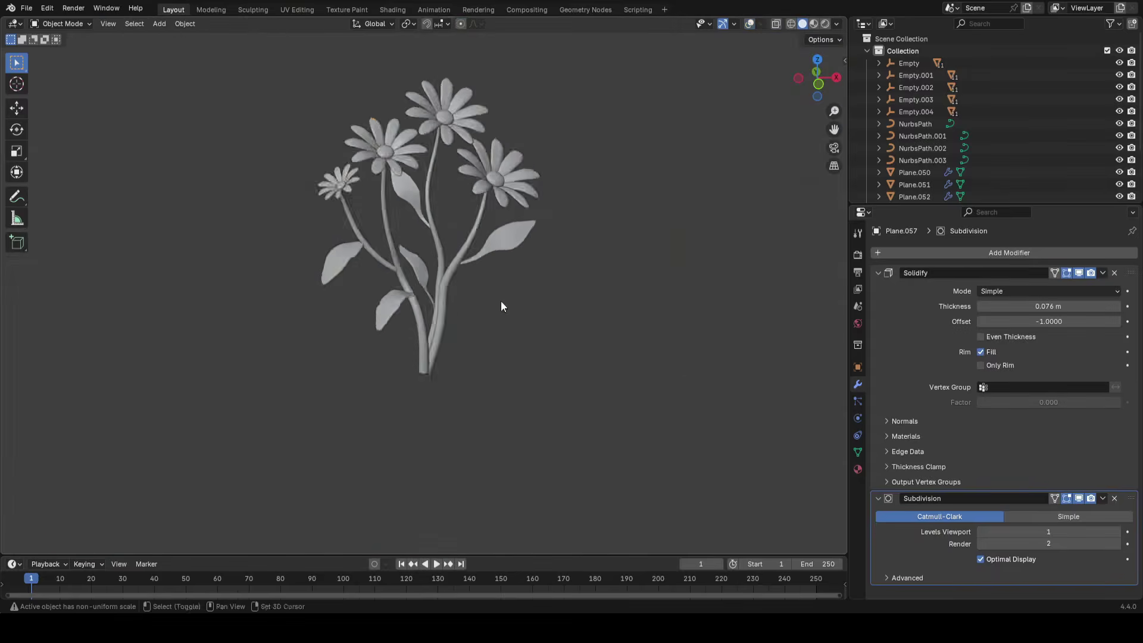
scroll(501, 301, up, 2)
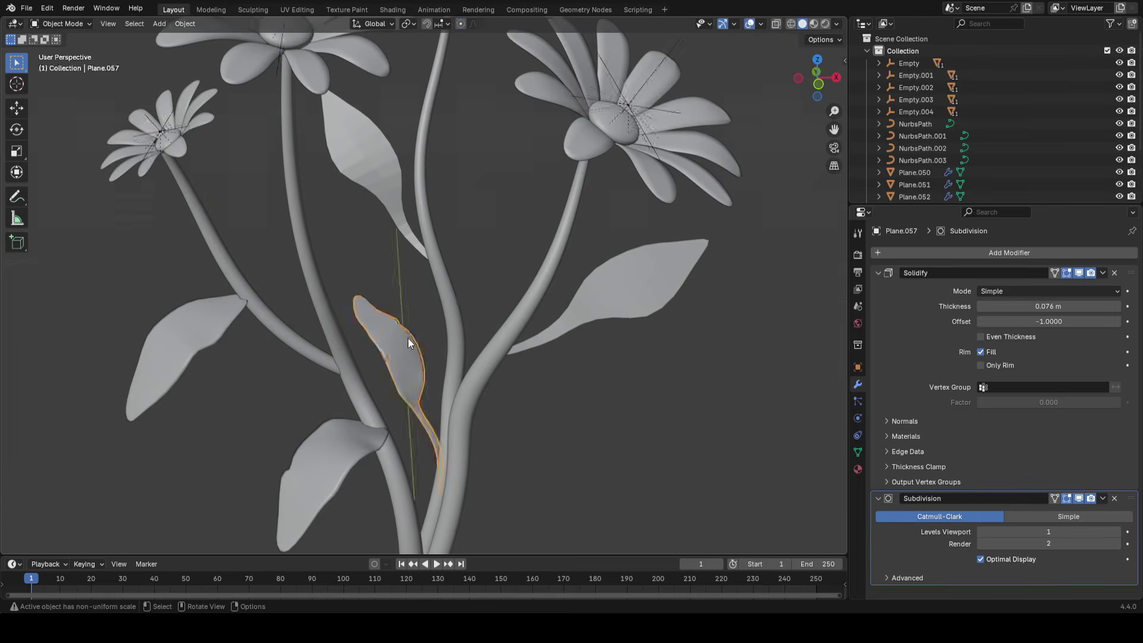
key(Tab)
key(b)
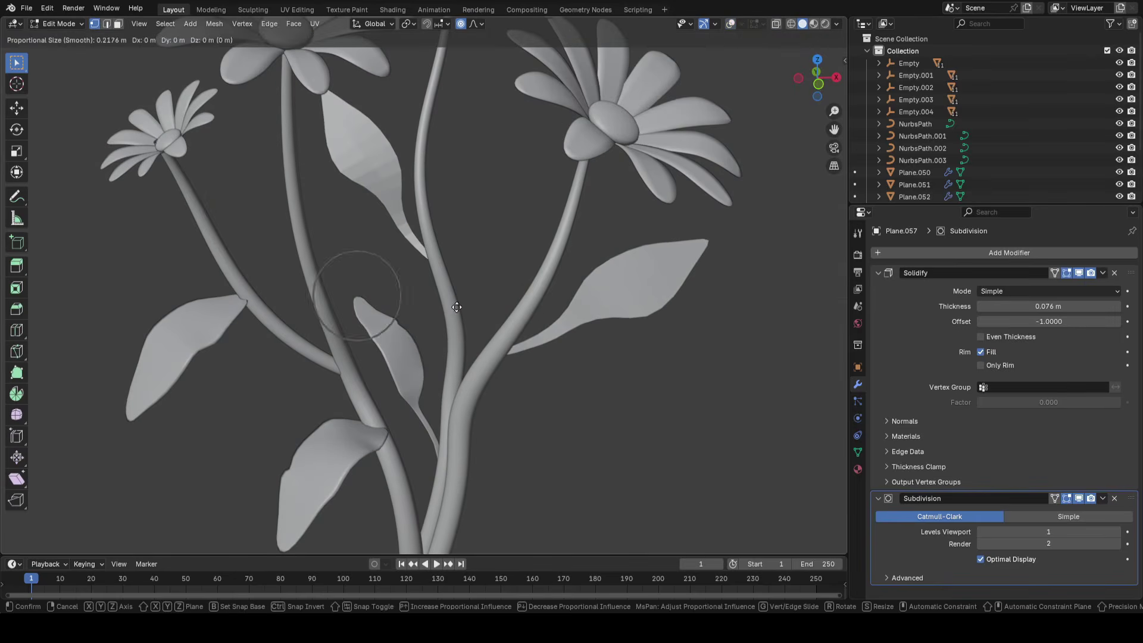
click(416, 405)
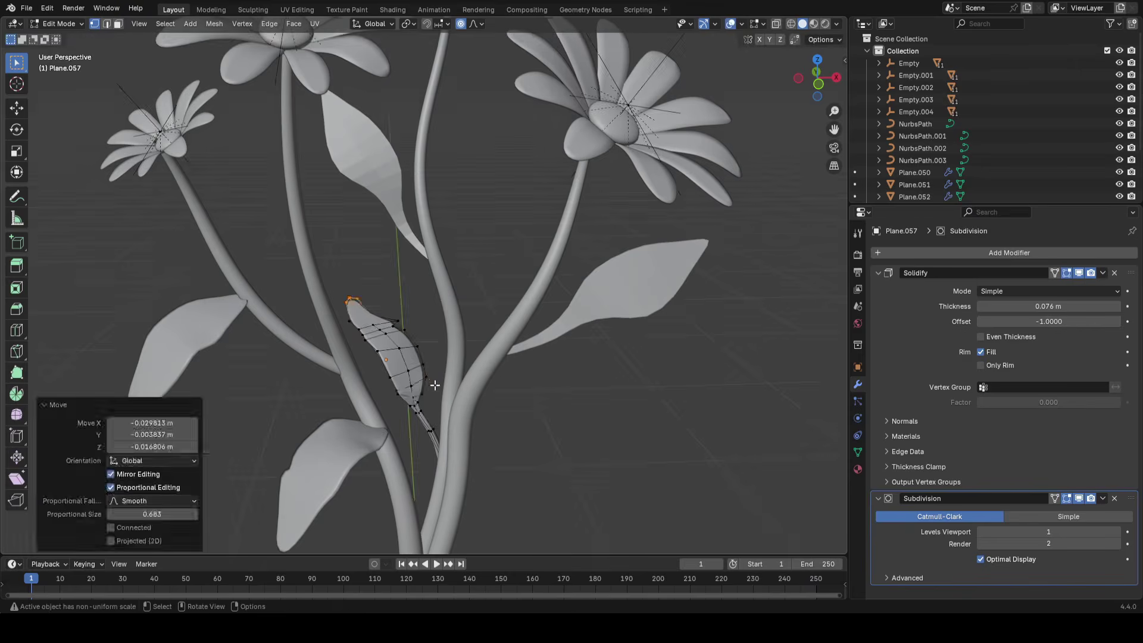
Move the selected point on the small middle leaf with smooth proportional editing, reducing the influence size
key(g)
scroll(435, 406, up, 2)
click(443, 404)
scroll(559, 365, down, 2)
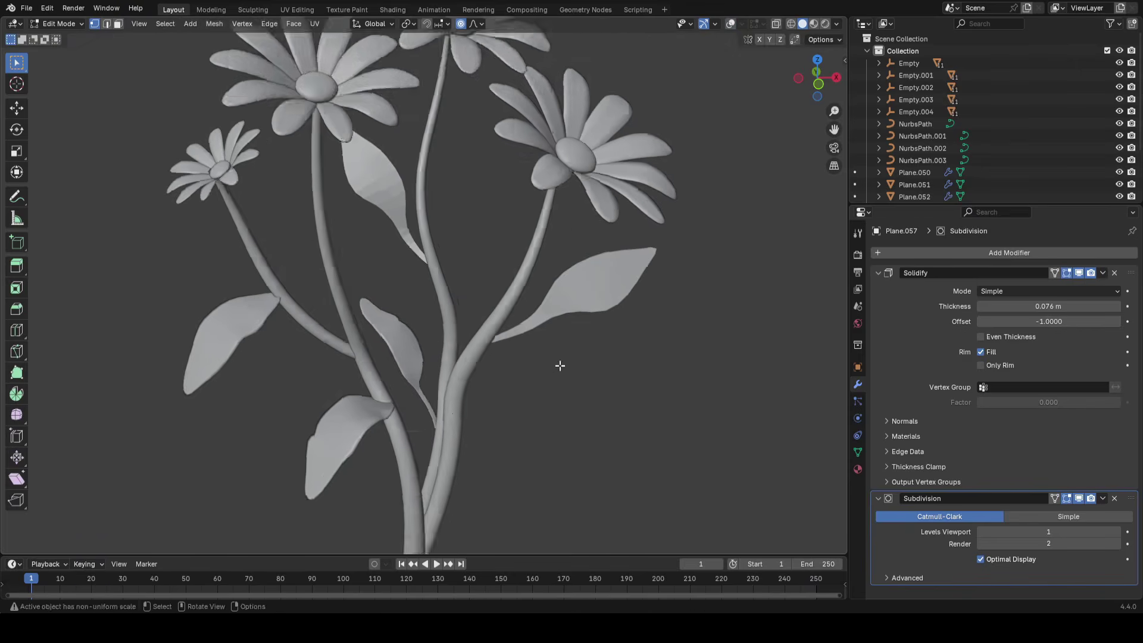
shift+middle_drag(481, 325, 524, 359)
key(Tab)
key(shift+alt+z)
scroll(476, 330, up, 1)
scroll(466, 324, down, 1)
scroll(466, 329, down, 1)
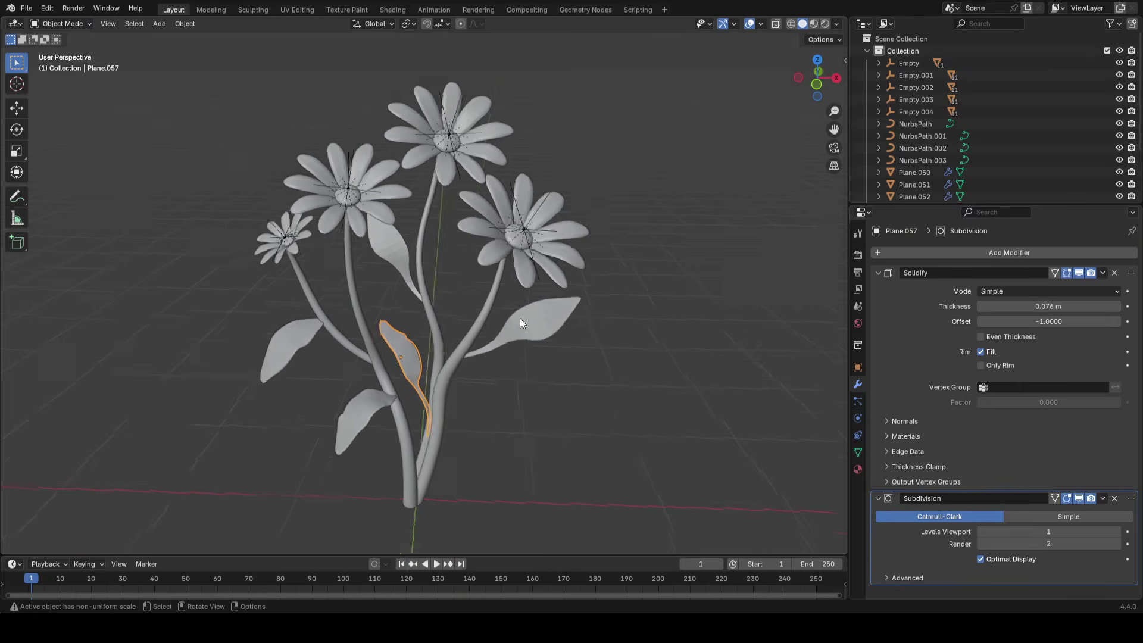
Nudge a point on the lower part of the small middle leaf using a proportional size of about 0.26 m
scroll(519, 325, up, 3)
middle_drag(516, 343, 518, 336)
key(g)
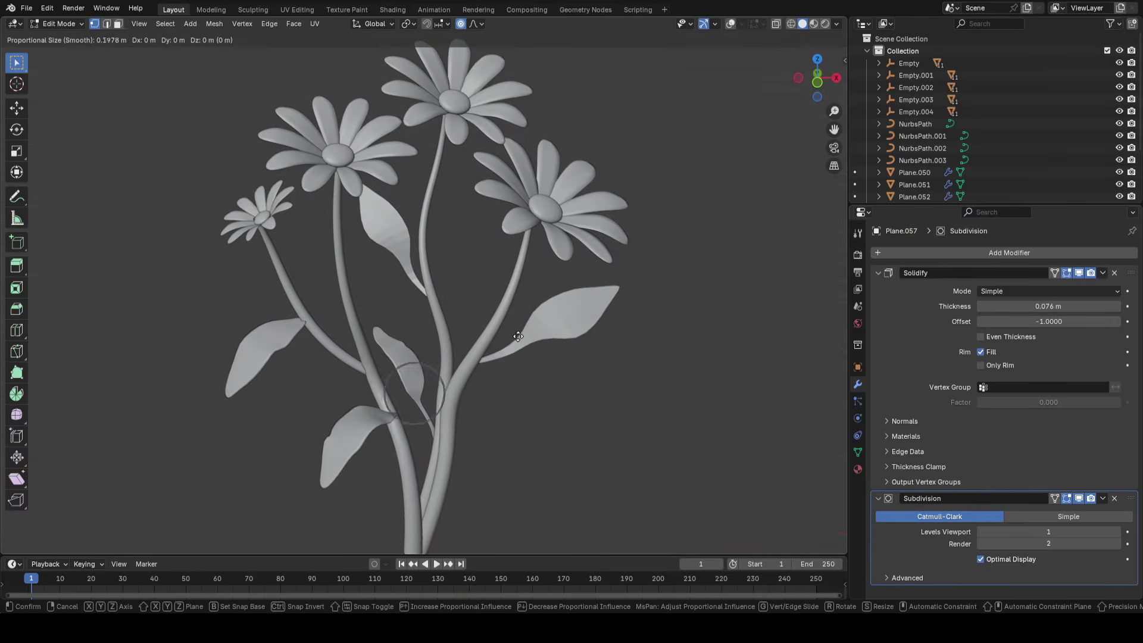
scroll(518, 336, up, 1)
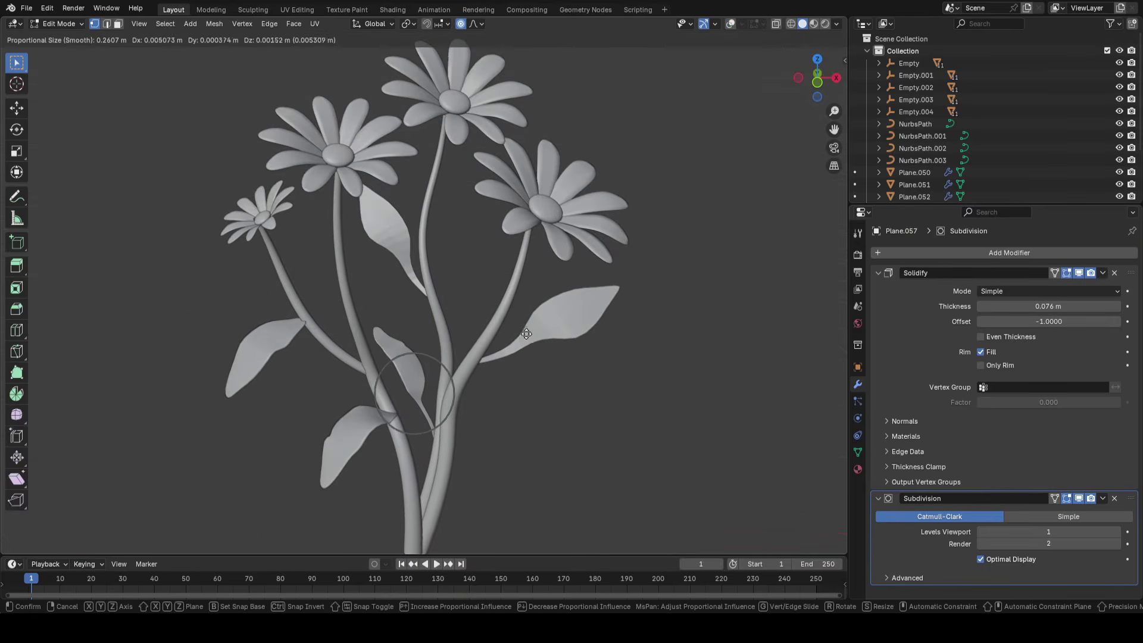
click(526, 334)
scroll(502, 370, down, 2)
scroll(507, 366, up, 2)
key(Tab)
Add an edge loop across the upper part of the leaf between the two tallest stems and shrink the proportional size to about 0.008 m
click(406, 269)
key(Tab)
key(shift+alt+z)
shift+middle_drag(430, 275, 464, 313)
scroll(464, 313, up, 3)
mouse_move(465, 313)
middle_down()
mouse_move(425, 304)
mouse_move(559, 298)
mouse_move(469, 264)
mouse_move(480, 304)
middle_up()
scroll(469, 263, up, 2)
scroll(481, 305, up, 2)
key(ctrl+r)
click(430, 283)
right_click(429, 284)
click(430, 279)
scroll(443, 297, up, 3)
key(g)
scroll(444, 297, up, 13)
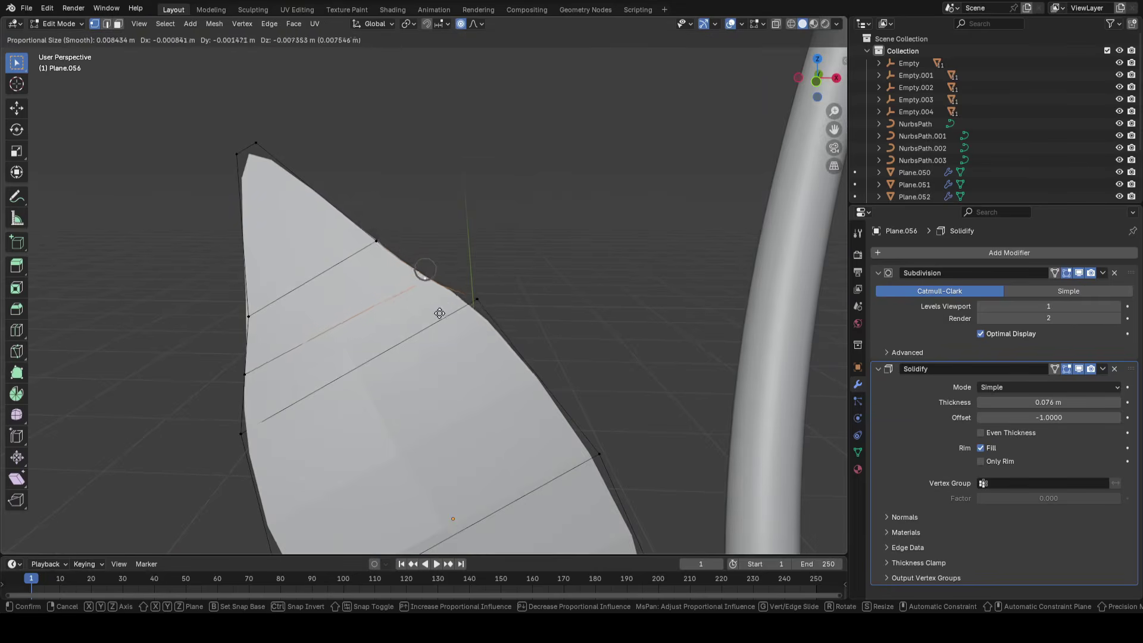
key(Escape)
Add a second edge loop just below the first on this leaf and move its edge vertex outward
key(ctrl+r)
click(448, 280)
right_click(453, 278)
key(g)
click(446, 281)
key(g)
click(448, 266)
Move the first loop's edge vertex inward to form a notch in the leaf's outline
key(g)
click(416, 274)
key(g)
click(416, 276)
key(g)
click(413, 275)
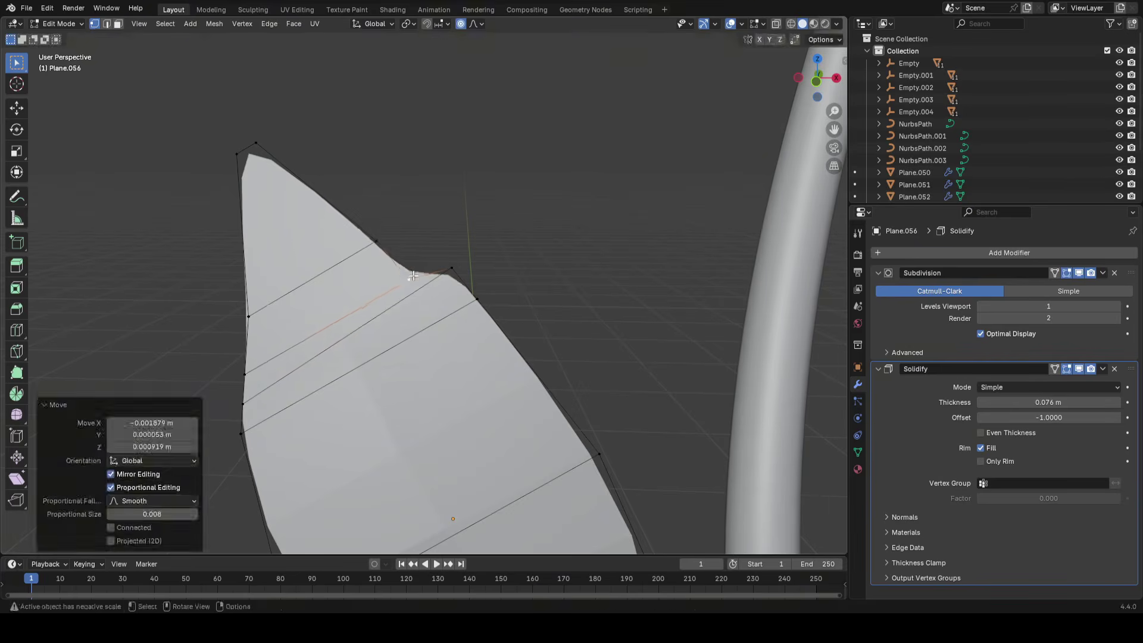
key(Tab)
Shape a notch in the lower edge of the leaf under the smallest flower by moving its edge vertices
scroll(528, 325, down, 10)
scroll(528, 325, up, 1)
shift+middle_drag(527, 325, 515, 251)
scroll(452, 357, up, 3)
click(430, 357)
key(Tab)
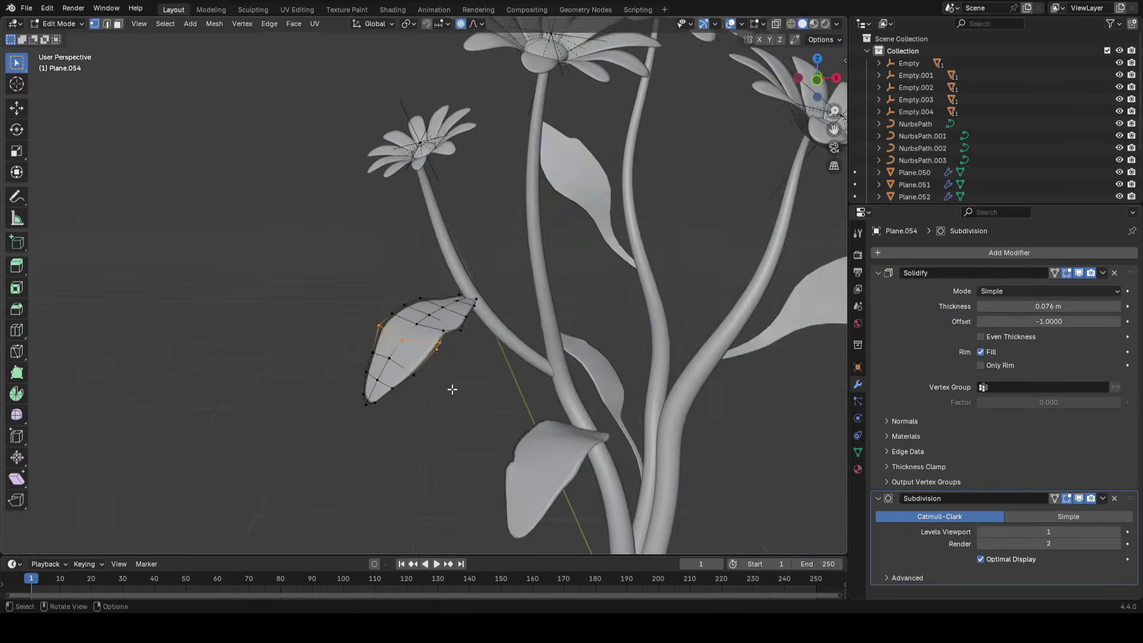
key(KP_Decimal)
key(g)
click(416, 424)
key(g)
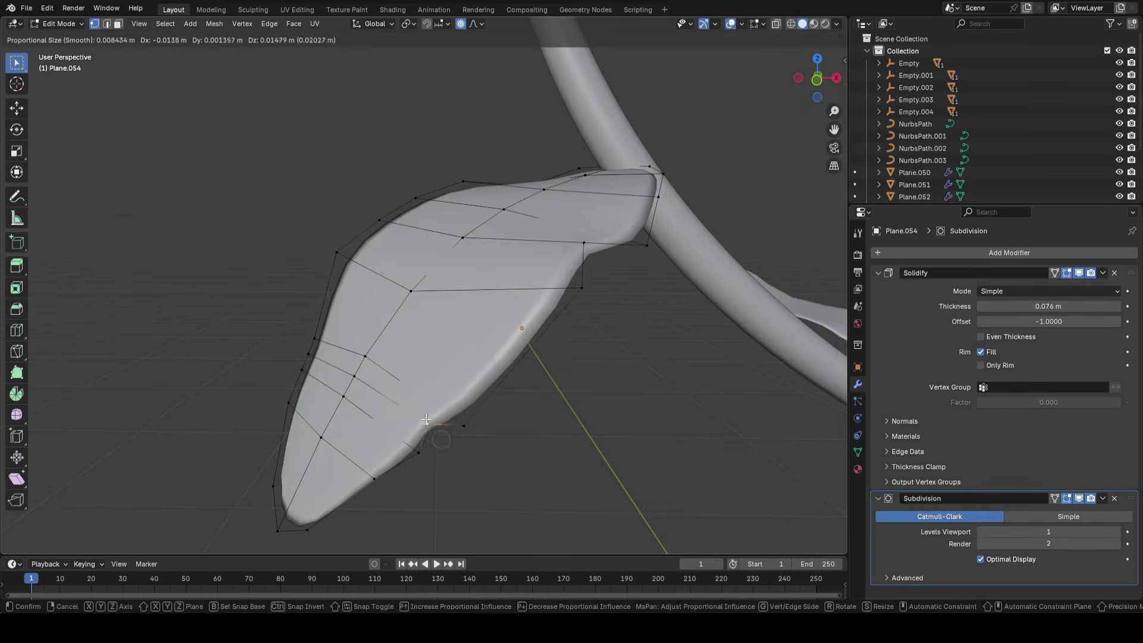
click(426, 419)
key(Tab)
Add an edge loop to the outer half of the leaf on the rightmost stem and pull its lower vertex inward
scroll(536, 342, down, 10)
scroll(569, 325, up, 4)
shift+middle_drag(568, 316, 508, 352)
click(545, 307)
key(Tab)
key(KP_Decimal)
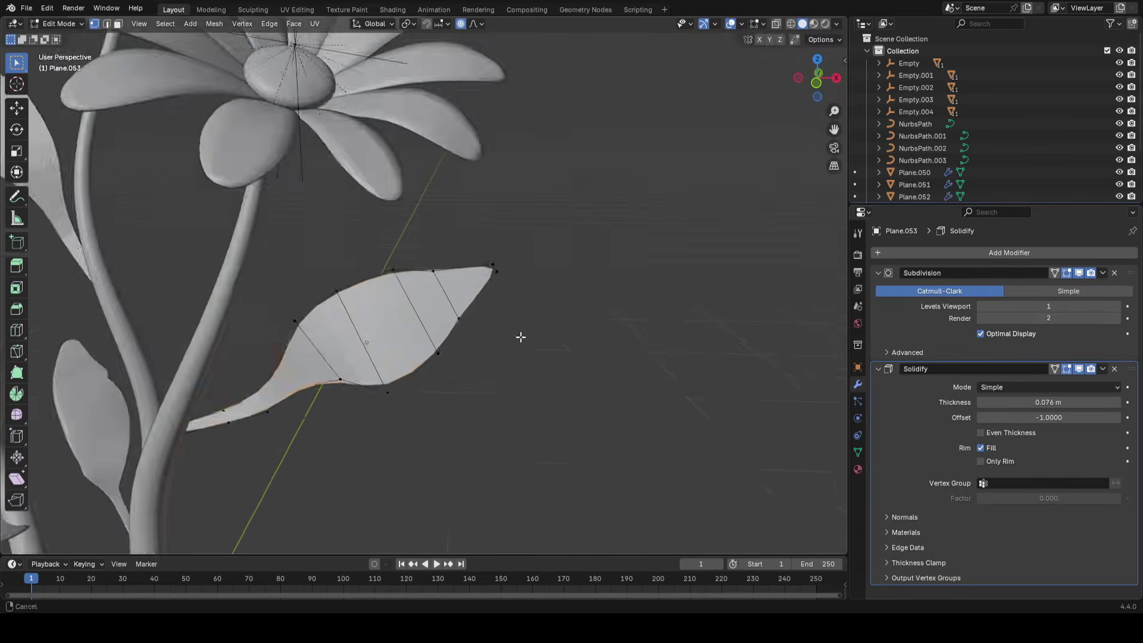
key(ctrl+r)
click(521, 411)
right_click(521, 410)
click(519, 411)
key(g)
click(505, 445)
Cut an edge loop through the wide part of this leaf and push the vertex below the notch outward
key(ctrl+r)
click(497, 446)
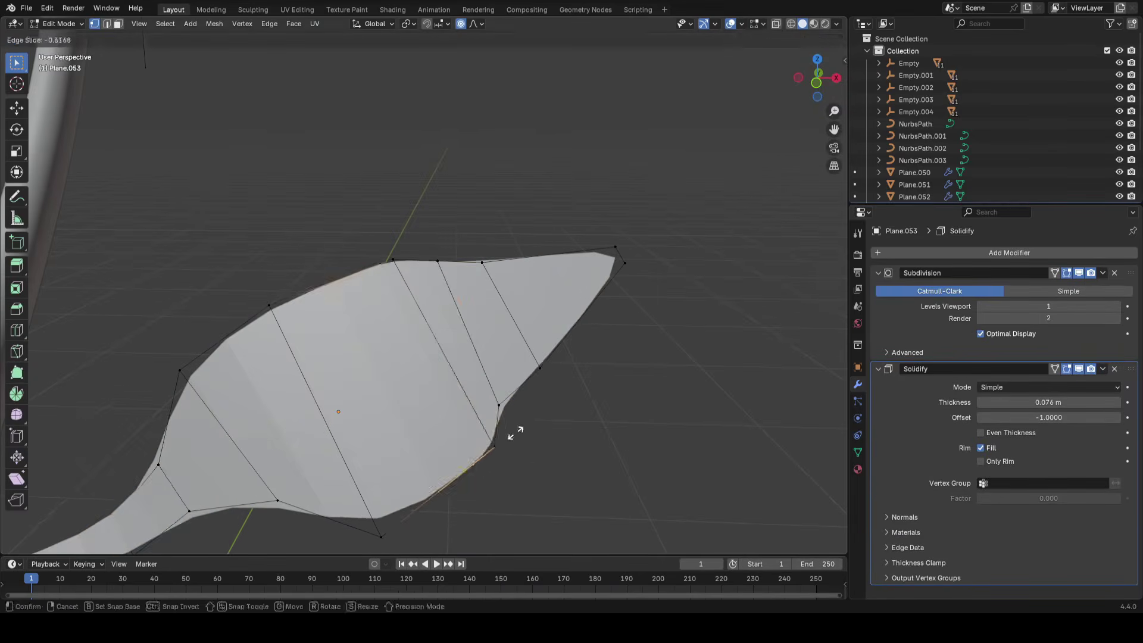
click(516, 433)
key(Home)
key(KP_Decimal)
key(g)
click(544, 411)
Add an edge loop between the notch and the tip of this leaf
click(574, 363)
key(ctrl+r)
click(610, 315)
right_click(610, 315)
click(612, 313)
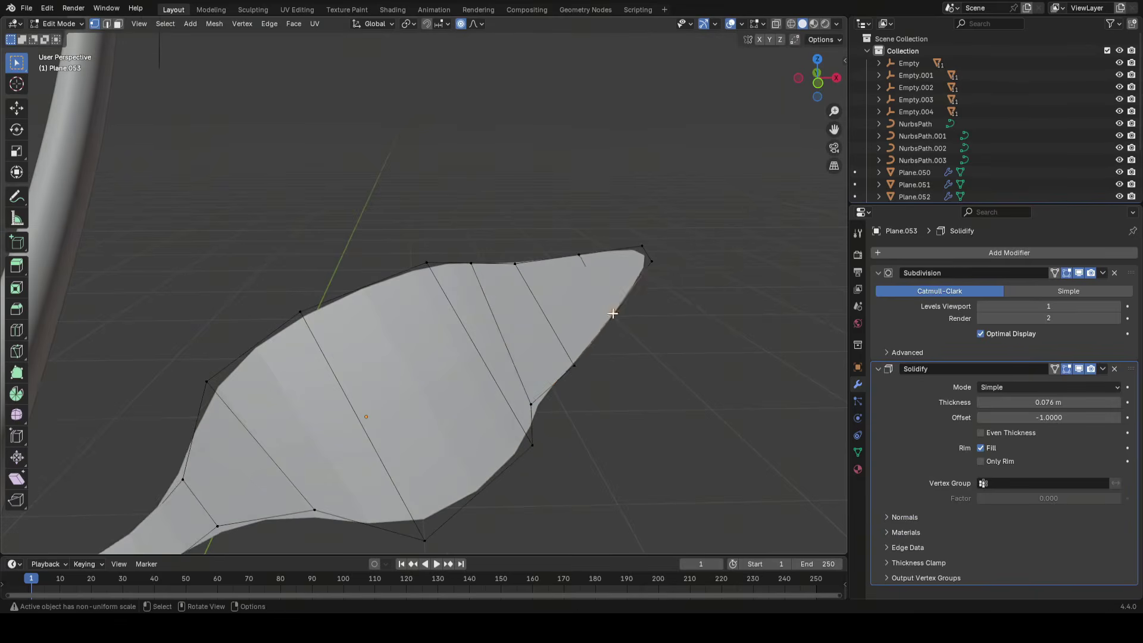
Scale the selected point near the leaf's tip and save the file
scroll(520, 338, down, 7)
shift+middle_drag(464, 328, 512, 354)
scroll(511, 353, up, 1)
key(s)
click(617, 339)
key(Tab)
key(shift+alt+z)
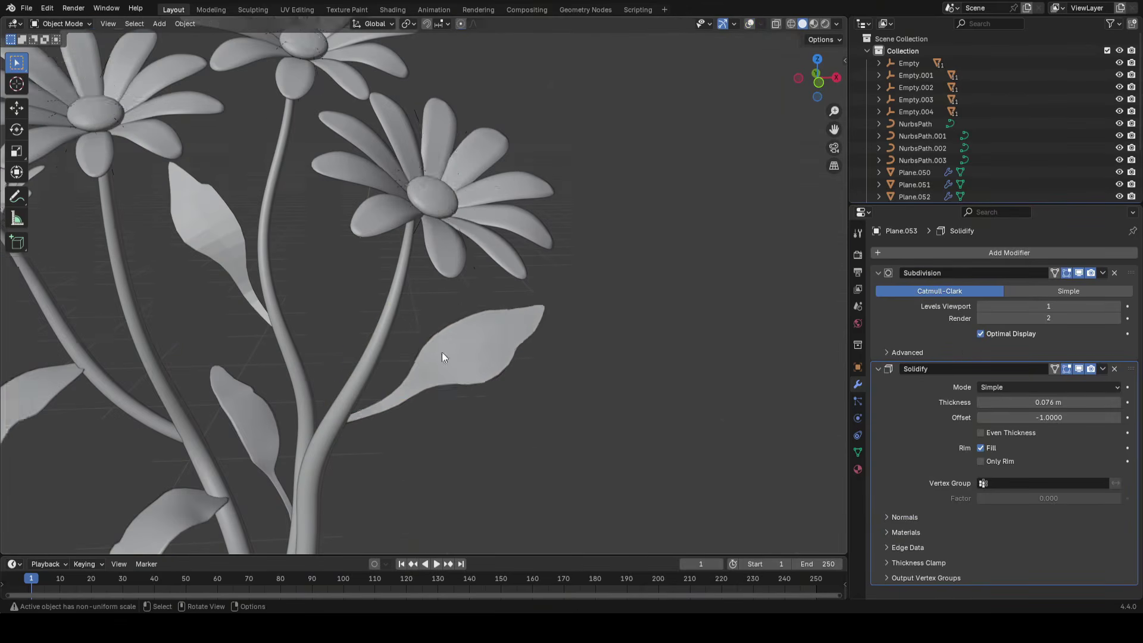
key(Home)
key(ctrl+s)
Extrude an edge in the upper part of the leaf under the smallest flower and scale the extruded geometry
click(286, 334)
key(g)
click(290, 335)
key(Tab)
scroll(357, 357, up, 5)
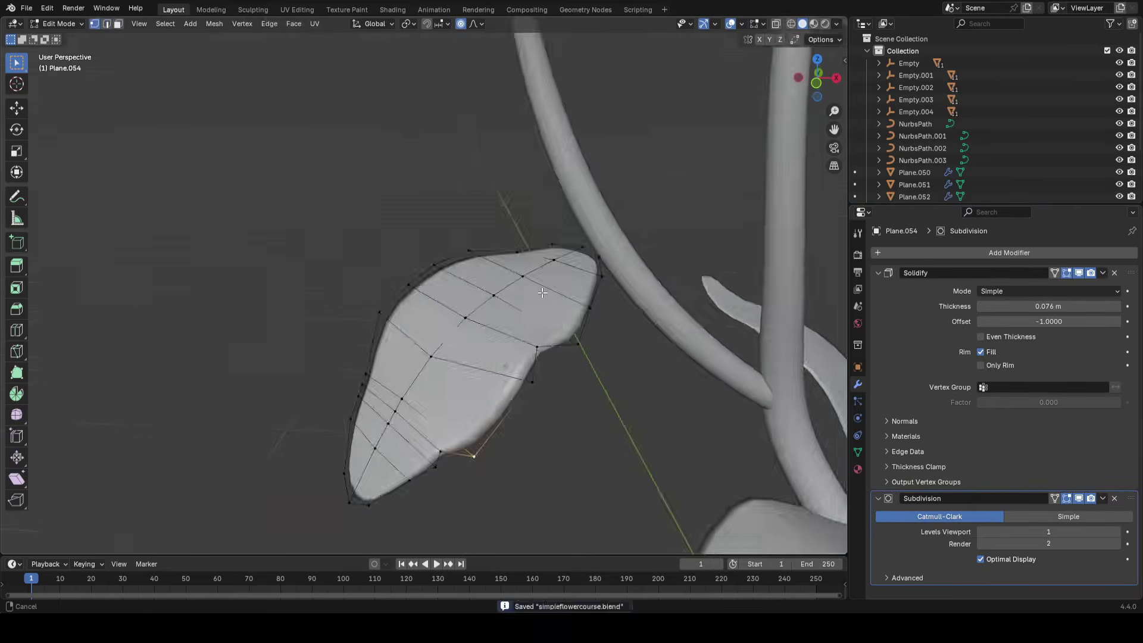
key(2)
click(482, 333)
key(e)
middle_drag(482, 370, 650, 275)
key(s)
click(472, 324)
Reposition the selected geometry on this leaf and save the file
key(g)
right_click(490, 341)
key(alt+z)
key(g)
click(651, 275)
scroll(619, 273, down, 8)
key(Tab)
key(shift+alt+z)
key(ctrl+s)
middle_drag(562, 274, 606, 303)
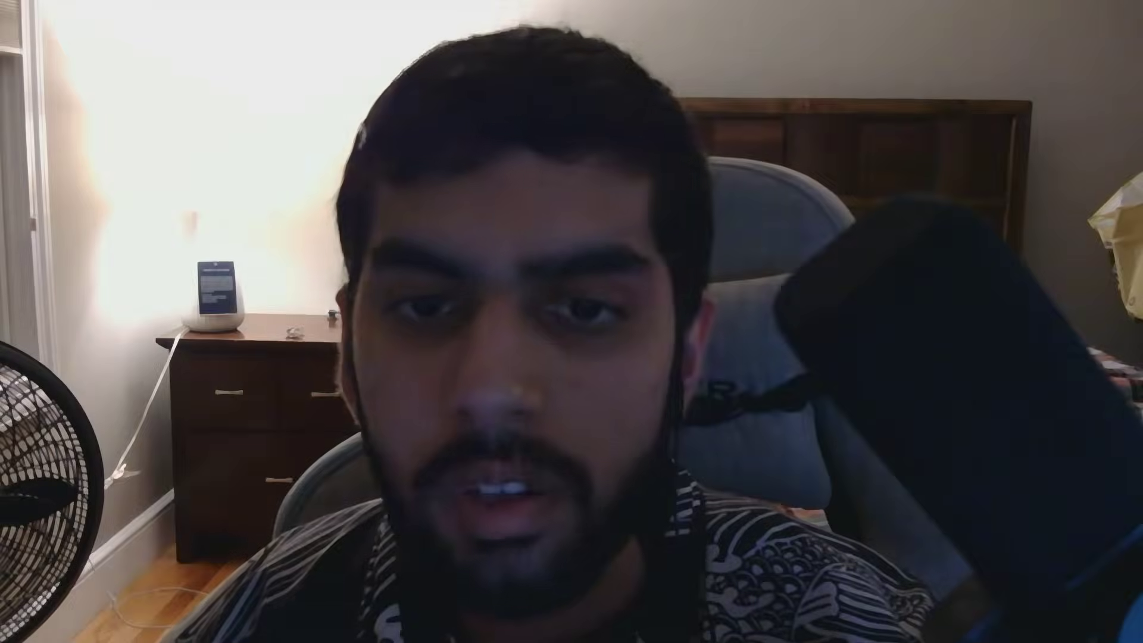
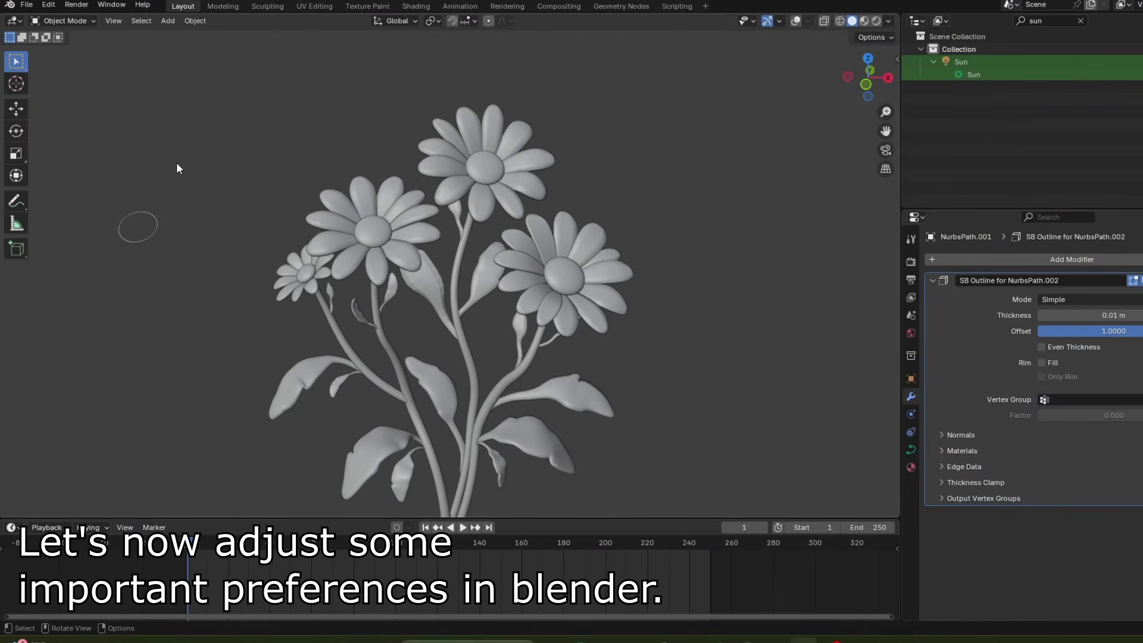
Look up the Node Wrangler add-on in the Preferences and check its enabled state and details
click(49, 4)
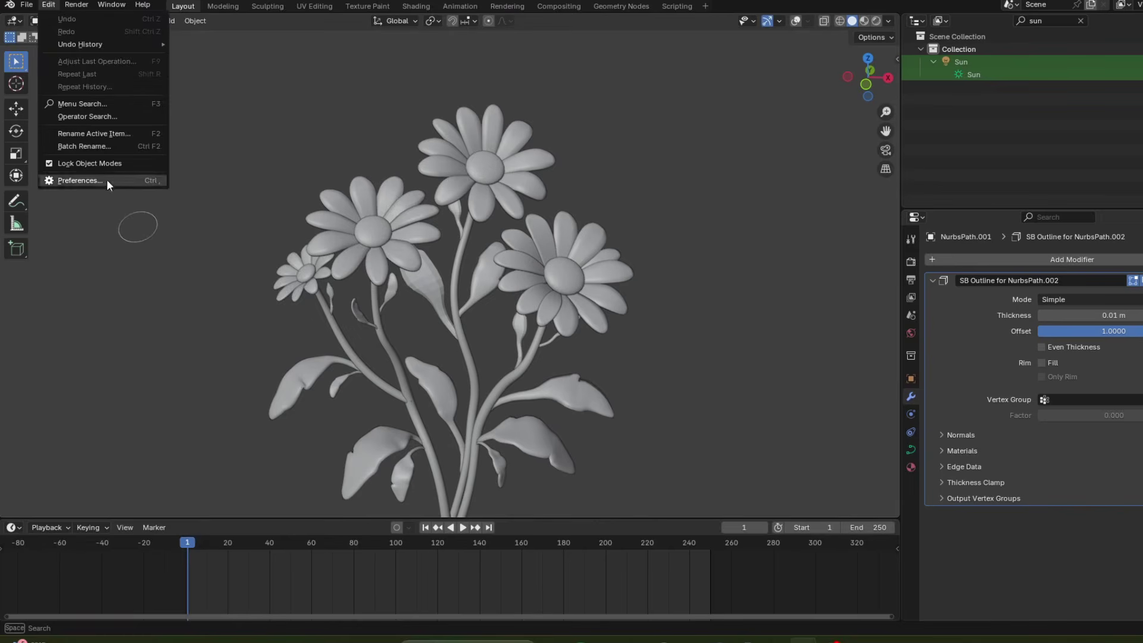
click(80, 180)
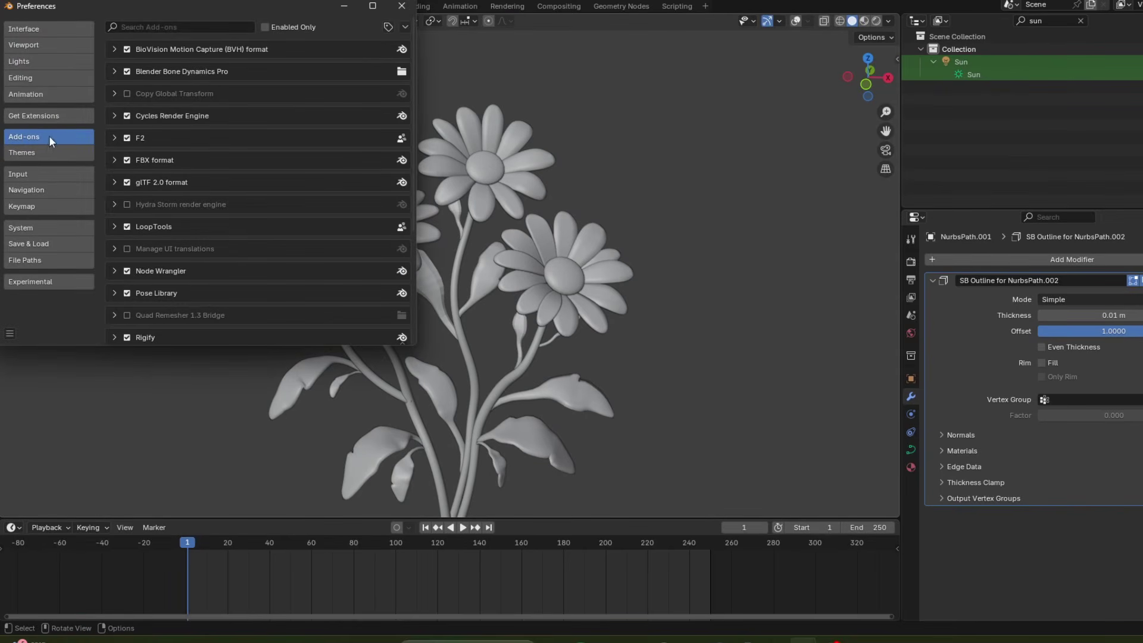
click(174, 26)
text(node wrangler)
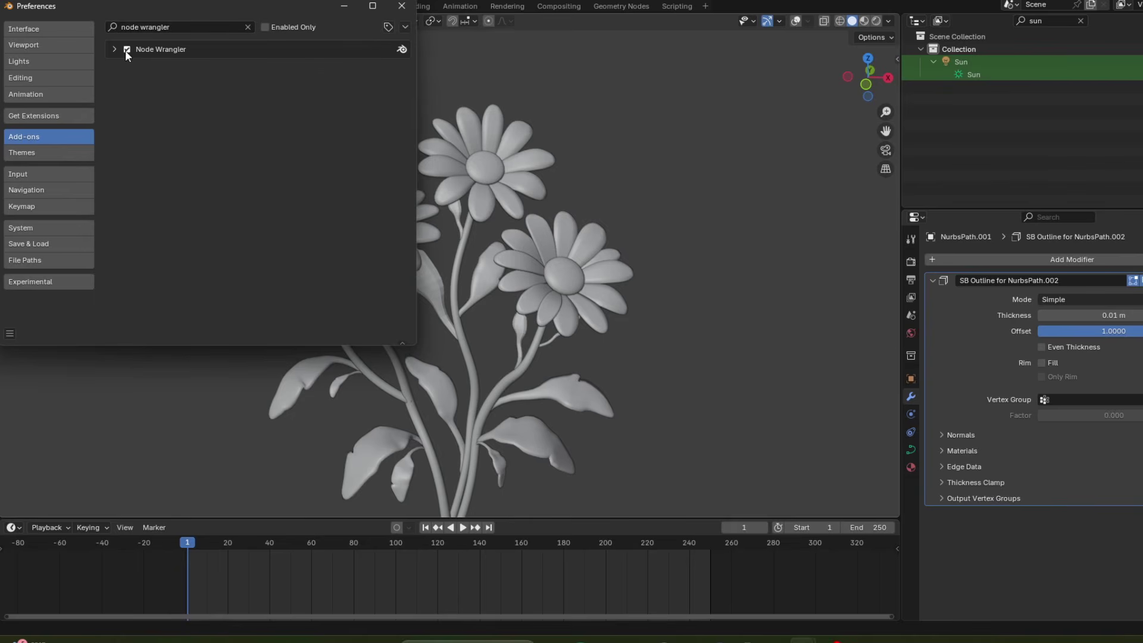
click(109, 49)
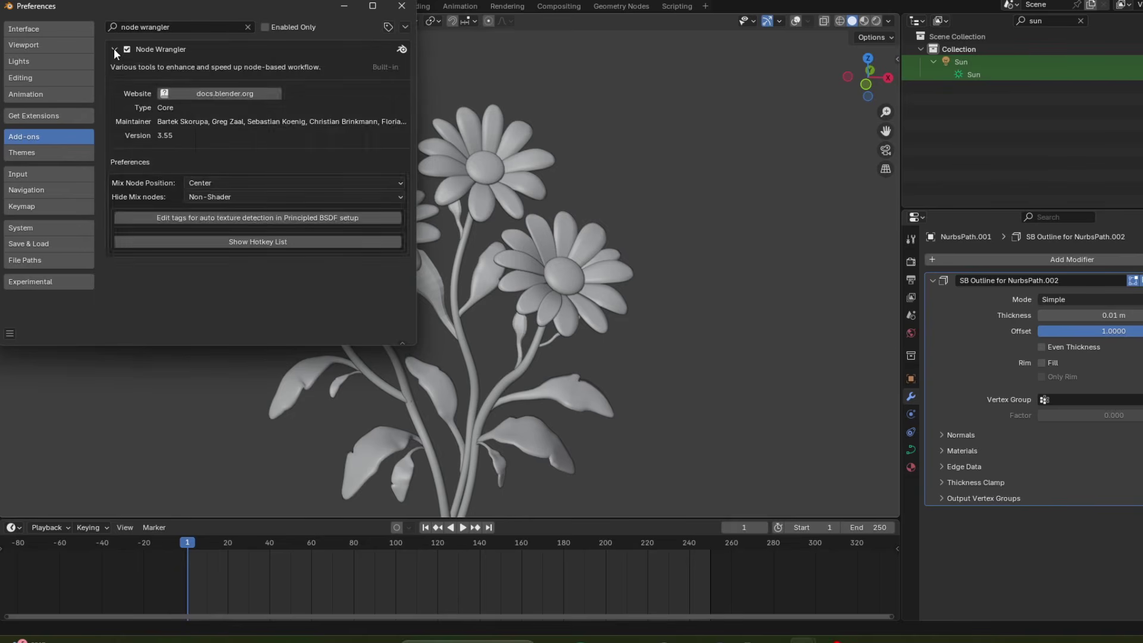
click(114, 50)
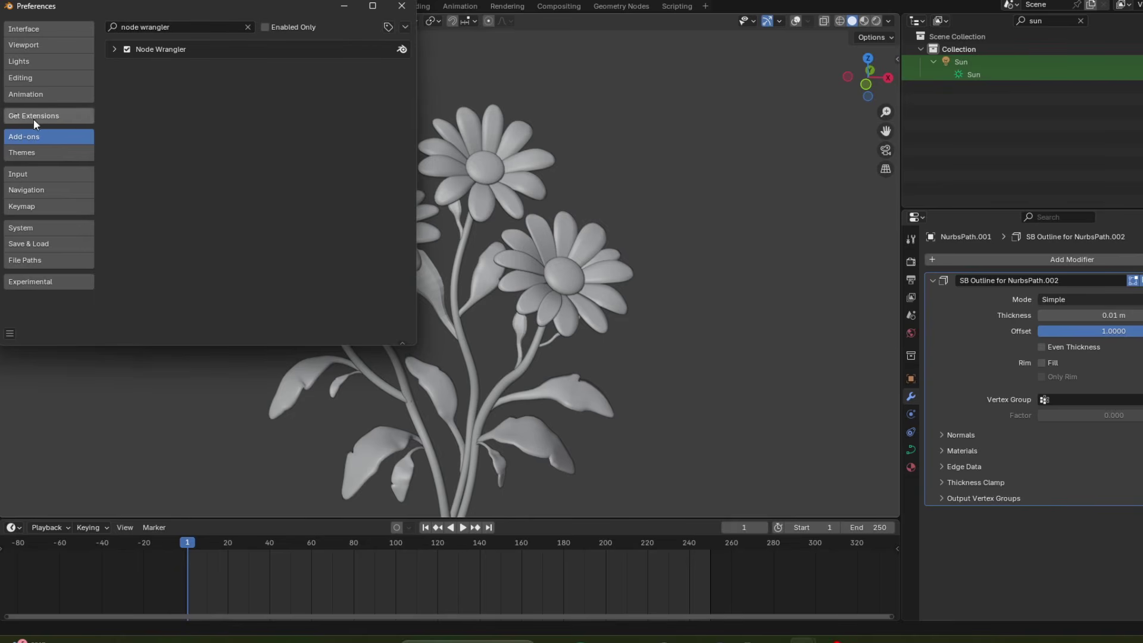
Search the available extensions for Node Wrangler and clear the searches to list all add-ons
click(48, 115)
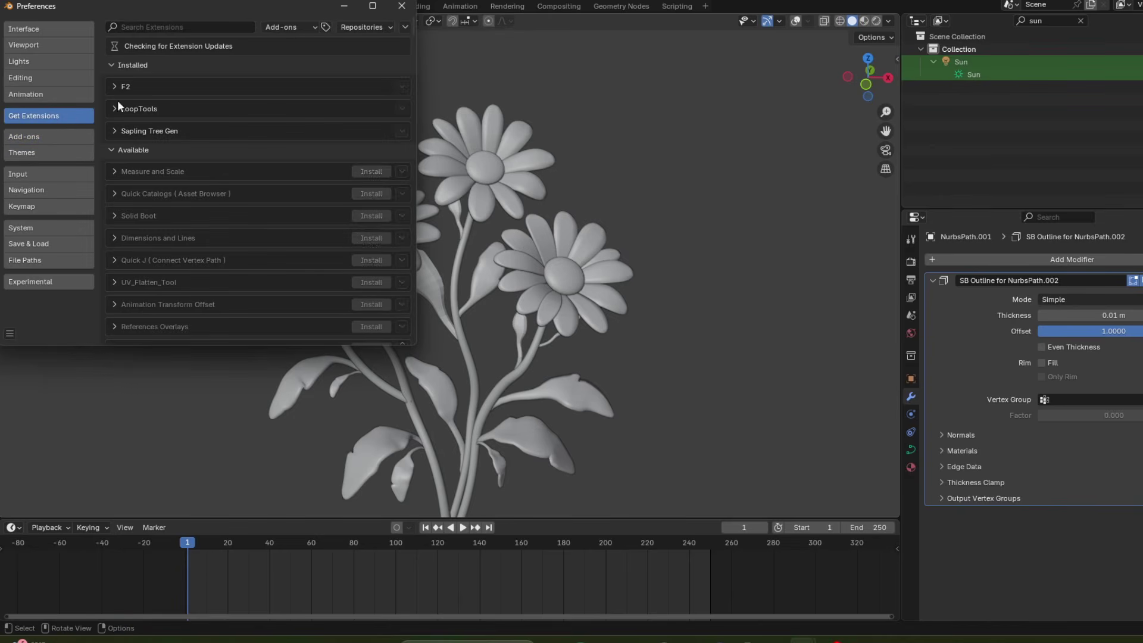
text(node wrangle)
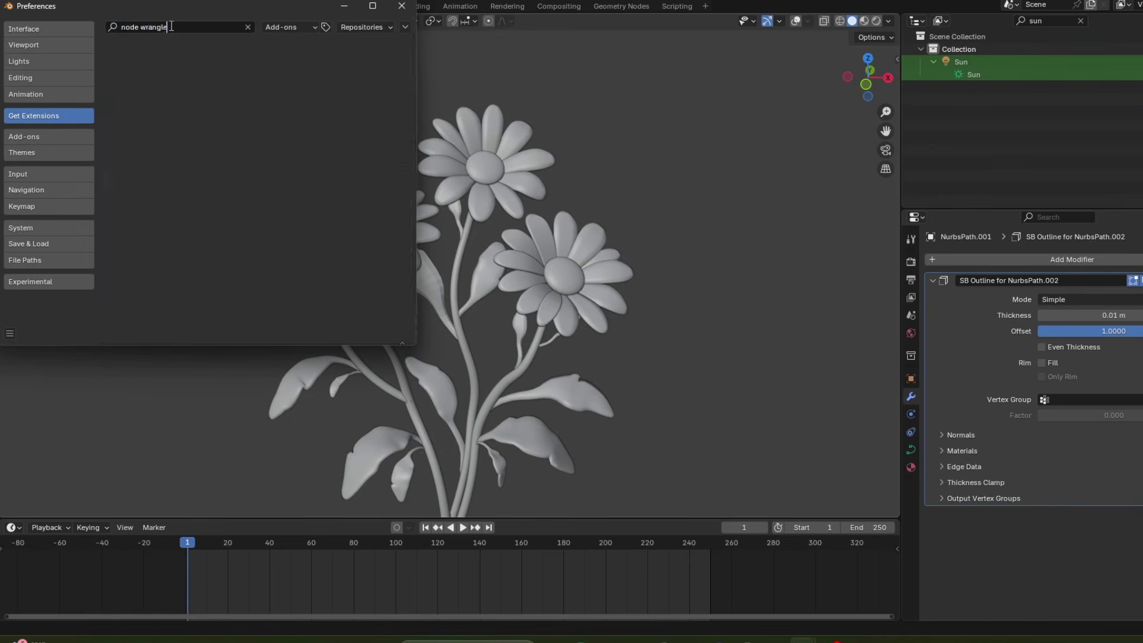
key(ctrl+a)
key(BackSpace)
click(24, 138)
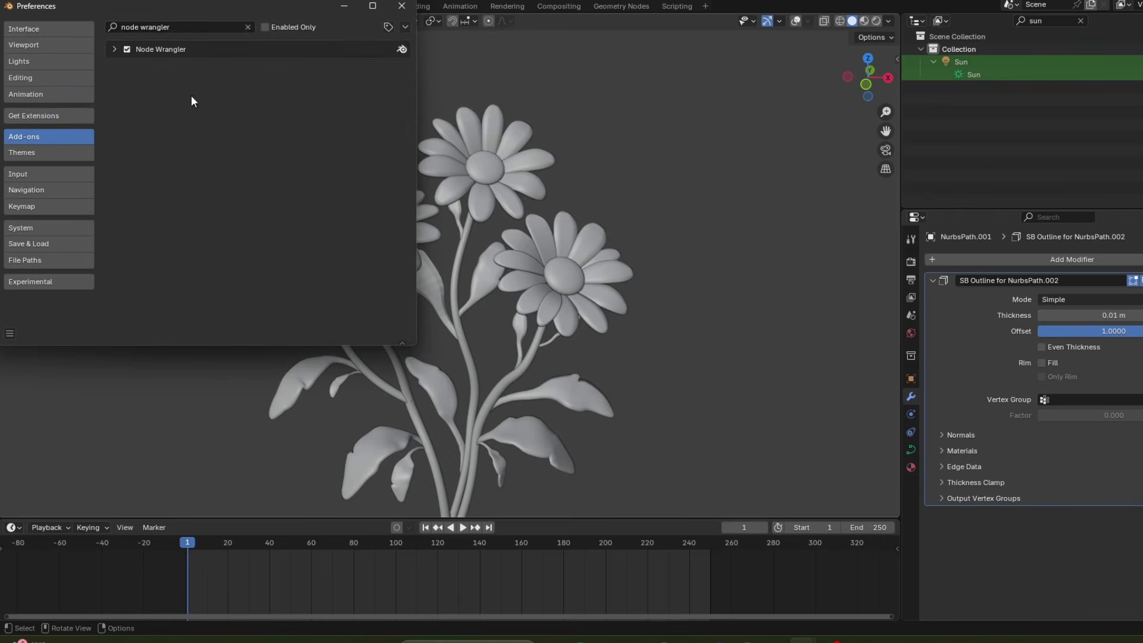
click(246, 27)
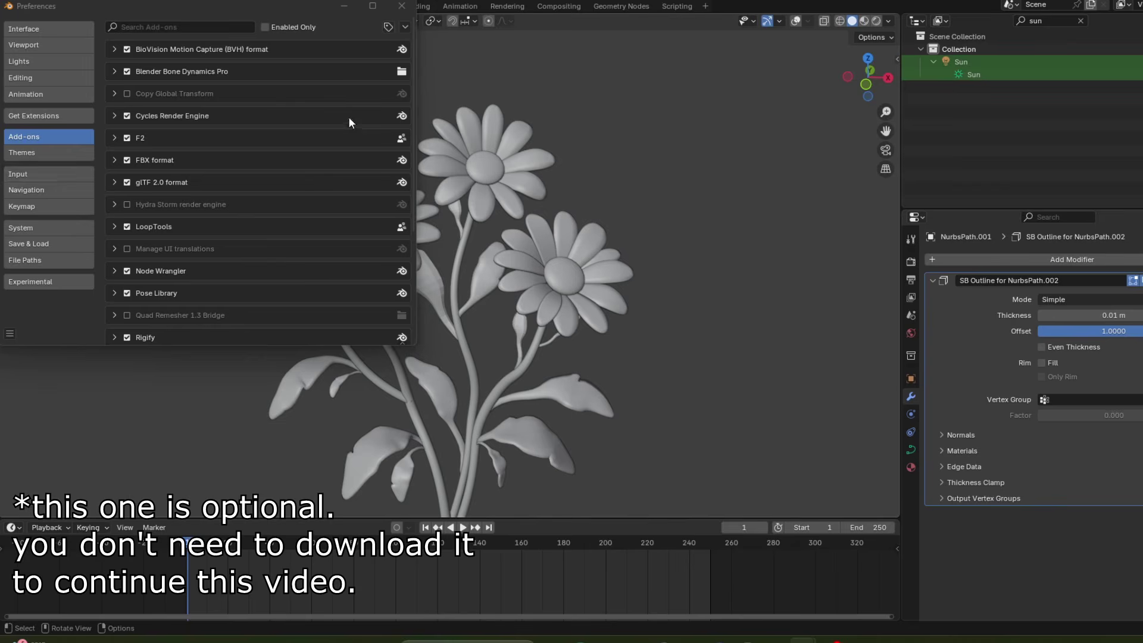
click(404, 26)
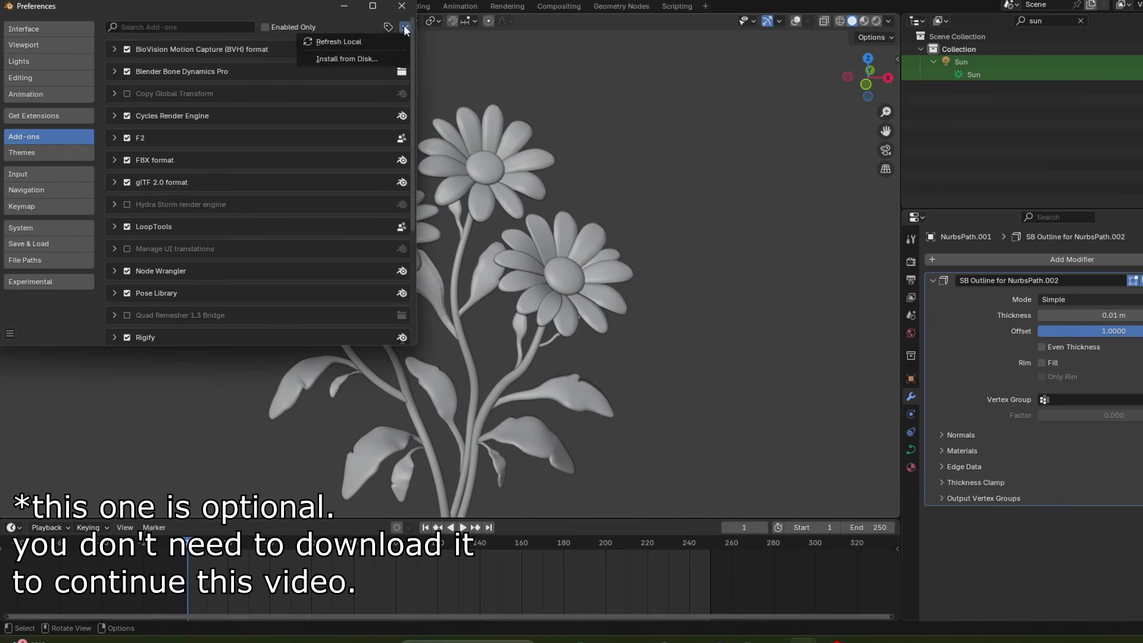
click(374, 58)
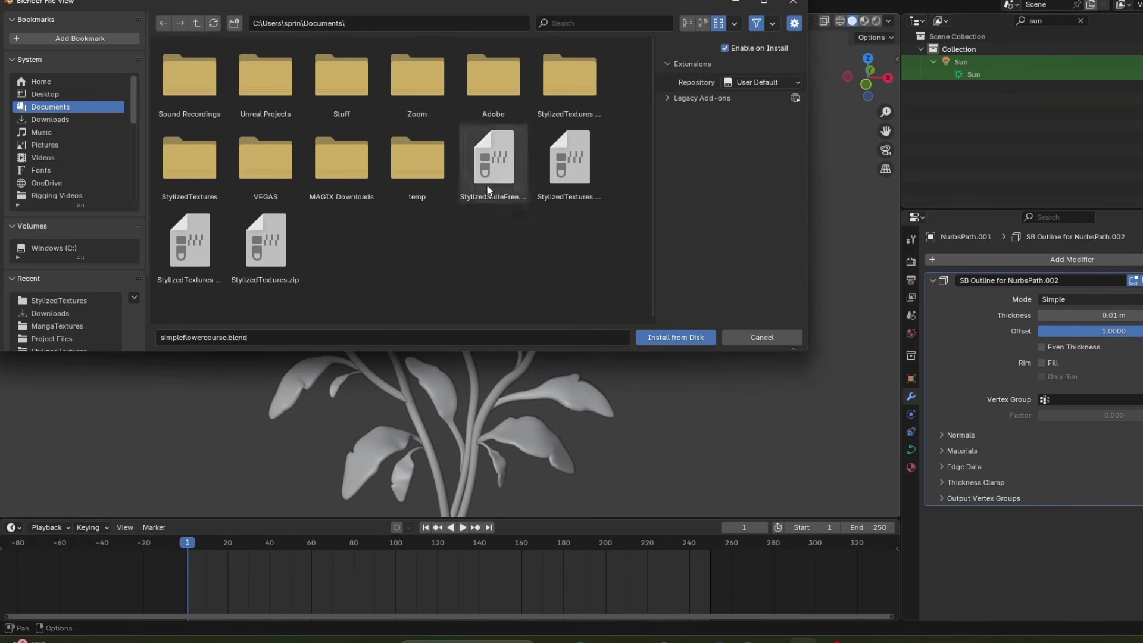
click(484, 148)
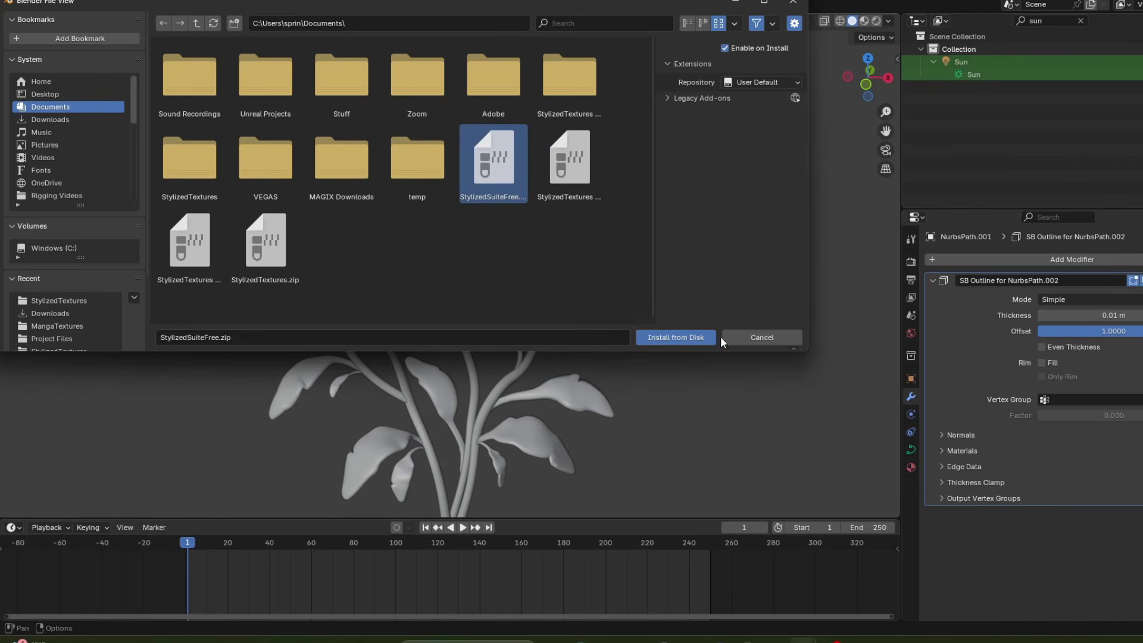
click(758, 337)
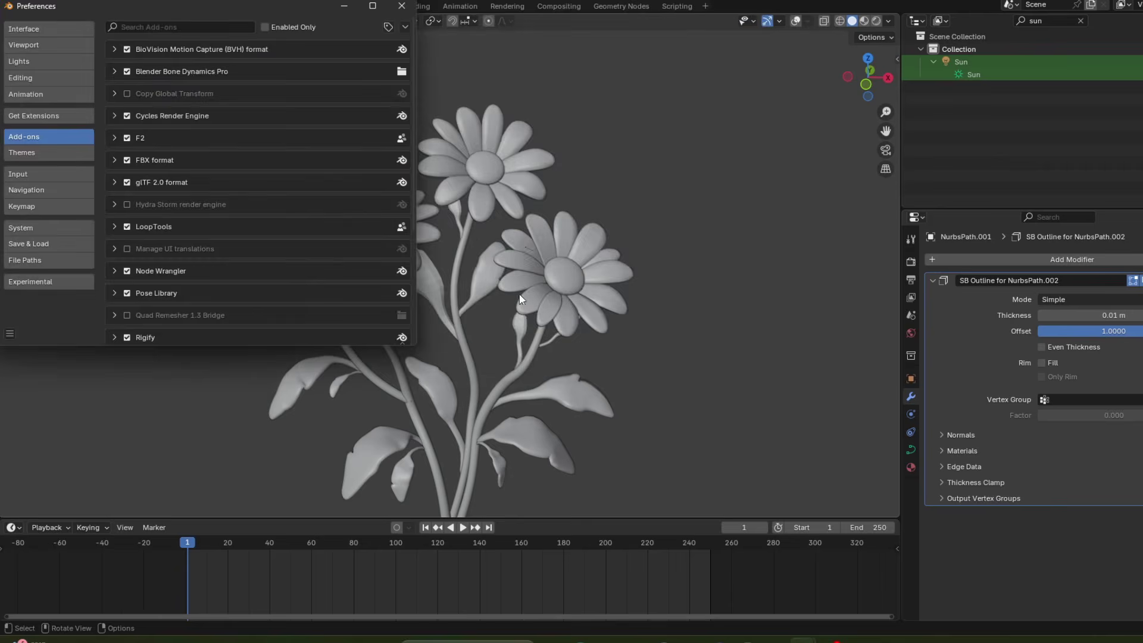
click(401, 5)
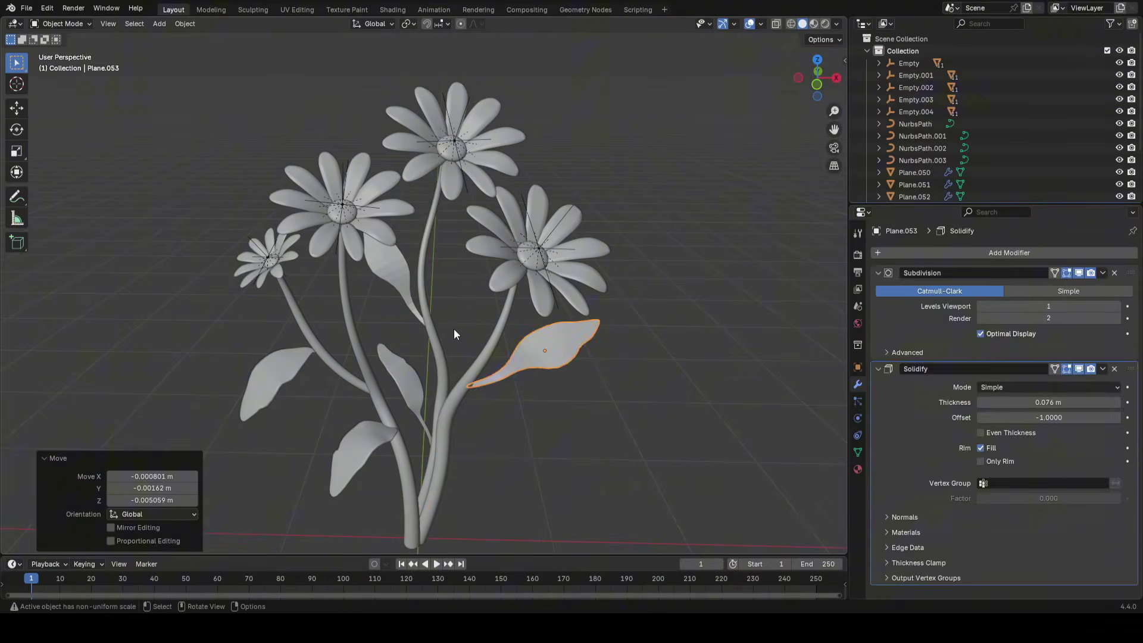
Deselect the leaf on the rightmost stem and save the file
click(452, 329)
click(466, 302)
key(ctrl+s)
Examine the whole flower arrangement from several angles and distances
middle_drag(399, 269, 446, 275)
scroll(357, 315, down, 5)
key(alt+shift+z)
scroll(541, 261, up, 6)
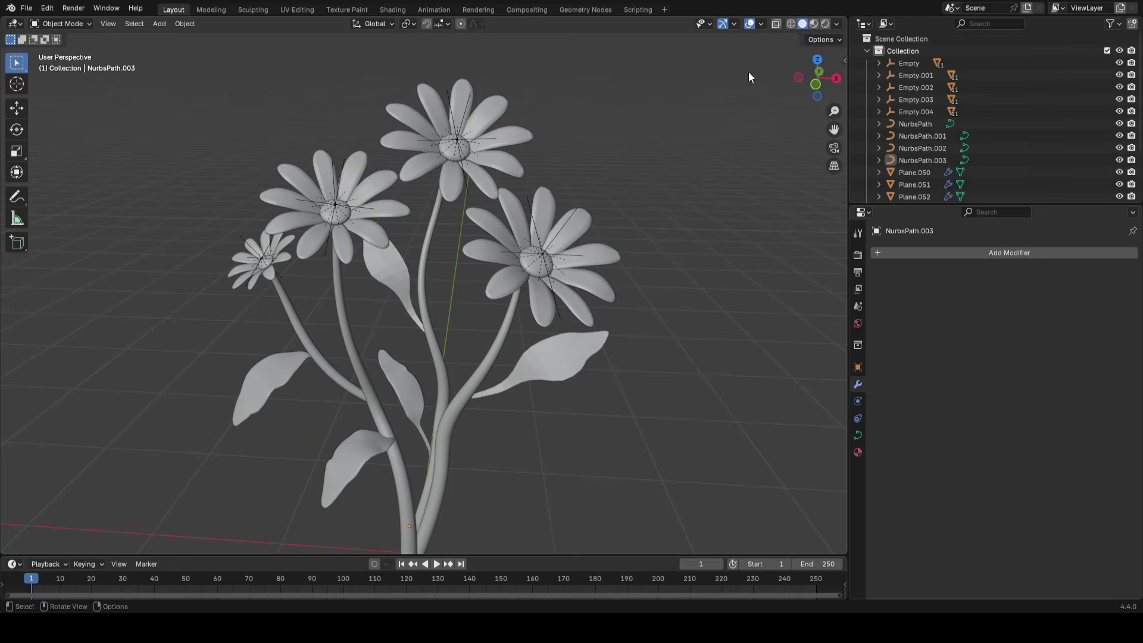
scroll(462, 372, down, 4)
mouse_move(462, 372)
middle_down()
mouse_move(381, 390)
mouse_move(367, 452)
mouse_move(464, 392)
mouse_move(492, 412)
mouse_move(460, 400)
mouse_move(465, 392)
middle_up()
scroll(507, 349, up, 7)
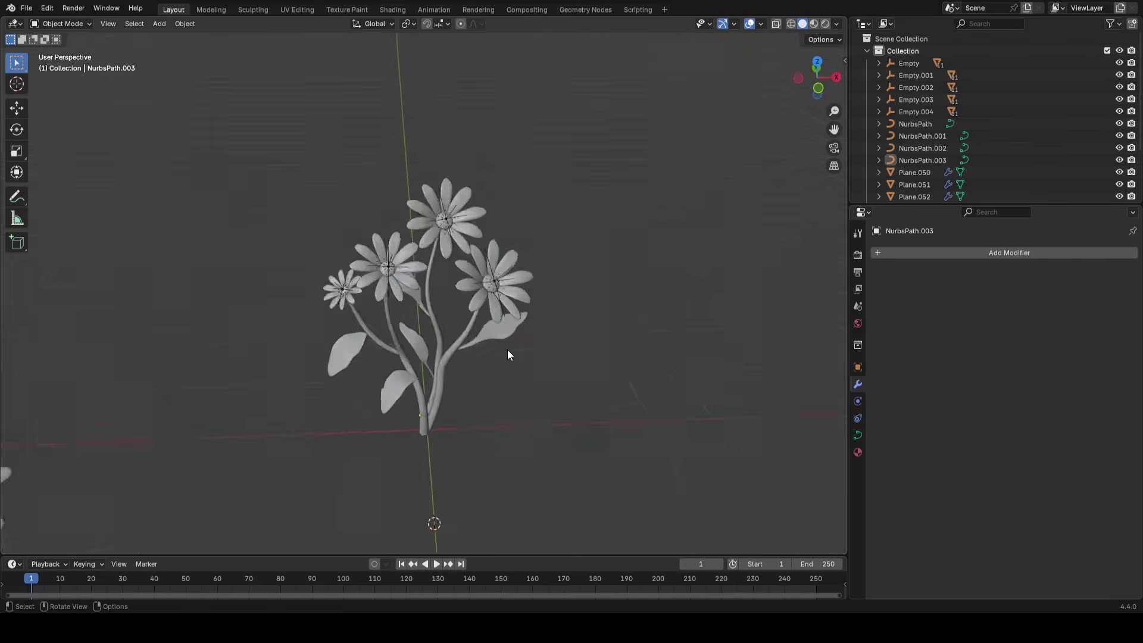
middle_drag(595, 397, 568, 394)
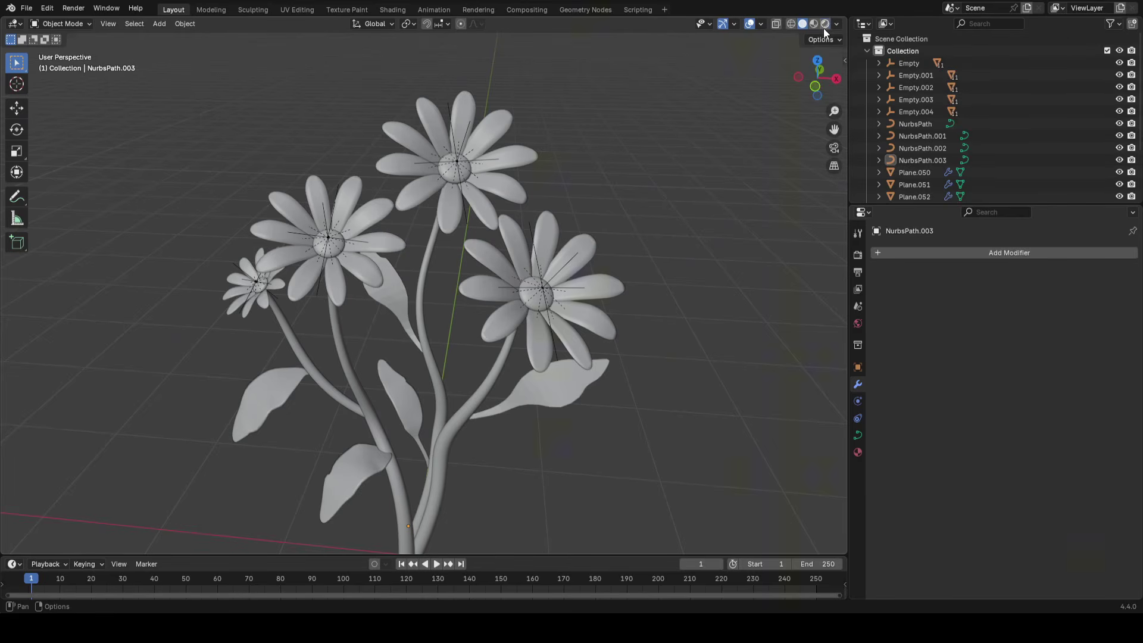
Switch the viewport to rendered shading and add a Sun light to the scene
click(824, 25)
mouse_move(550, 205)
middle_down()
mouse_move(430, 213)
mouse_move(402, 270)
mouse_move(607, 262)
mouse_move(592, 301)
mouse_move(527, 322)
middle_up()
key(shift+a)
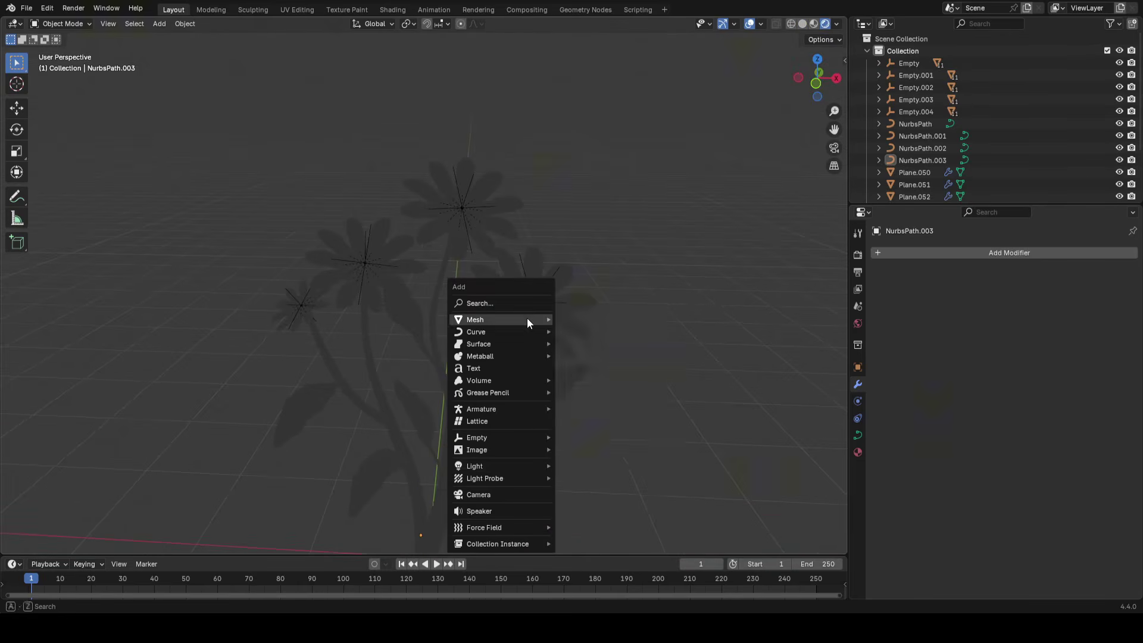
mouse_move(486, 466)
click(589, 475)
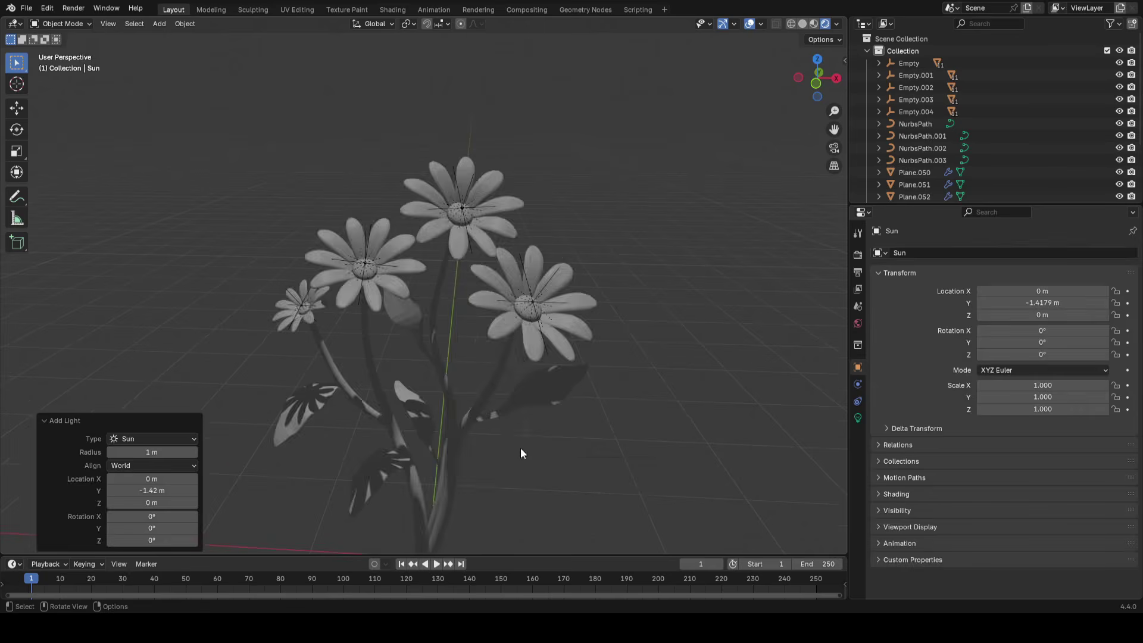
scroll(522, 454, down, 3)
middle_drag(552, 425, 498, 356)
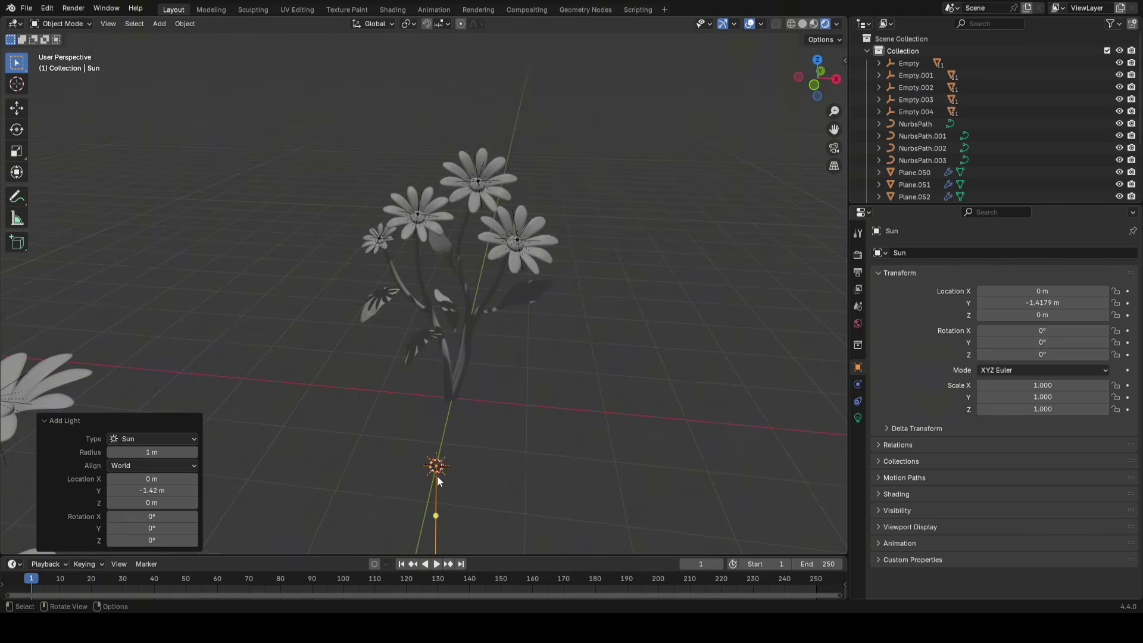
Move the Sun light up to the left side of the bouquet and rotate it about 37° in the view plane
key(g)
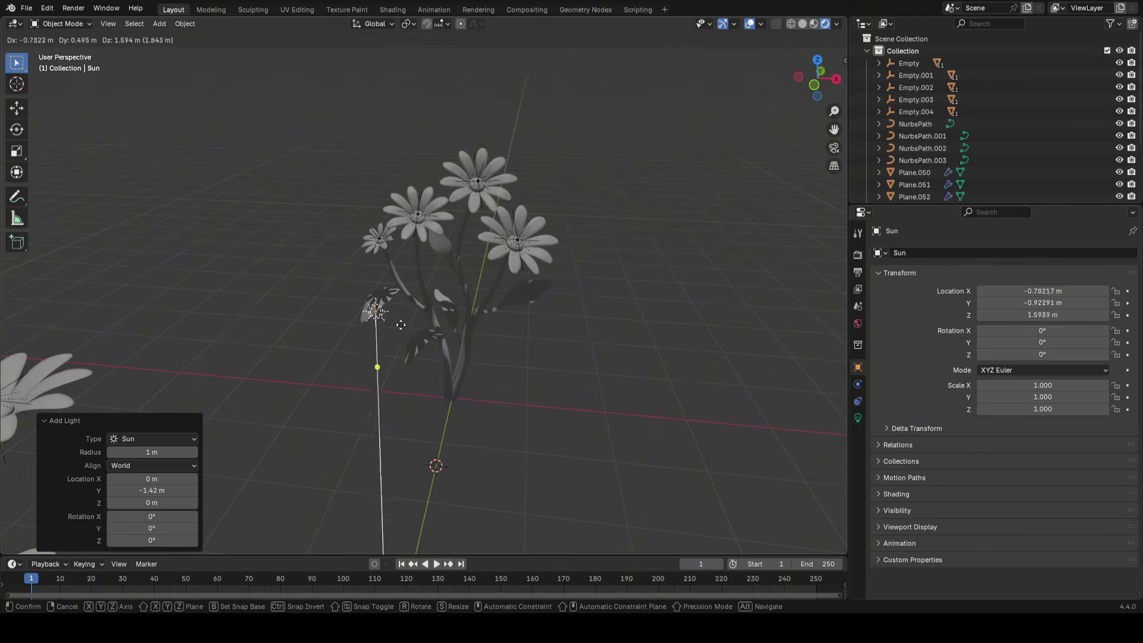
click(235, 167)
key(r)
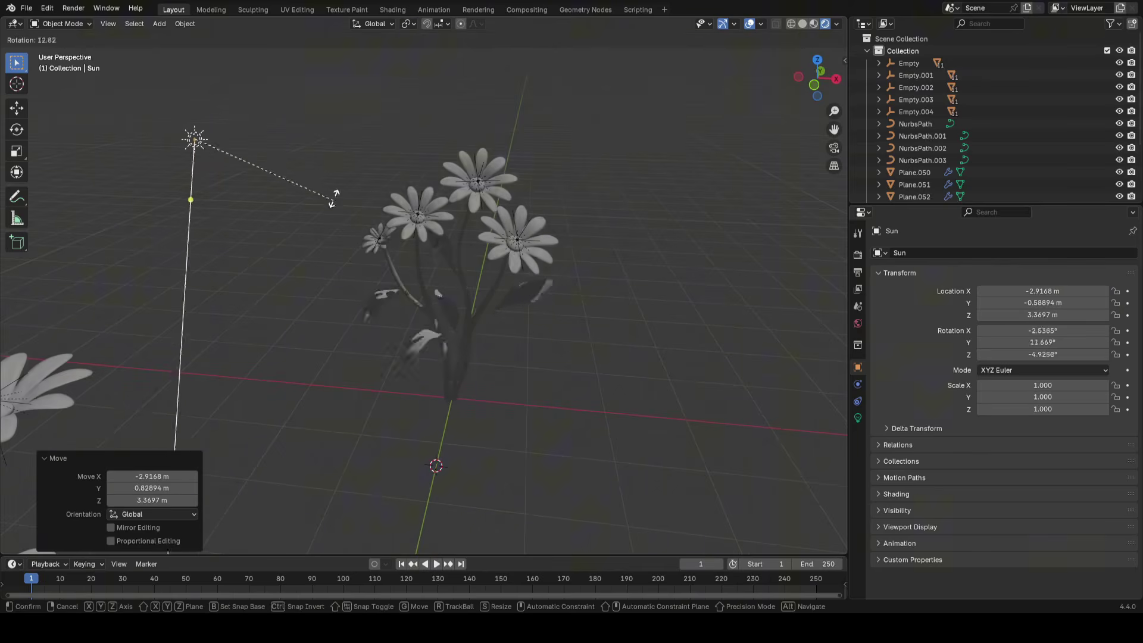
click(336, 324)
key(g)
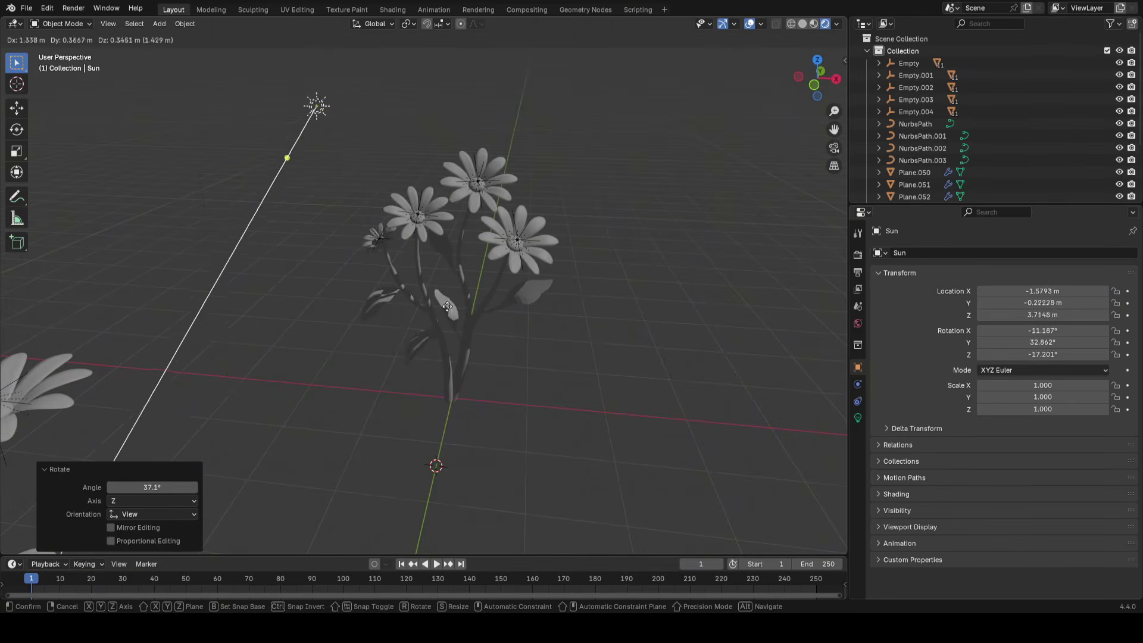
click(325, 339)
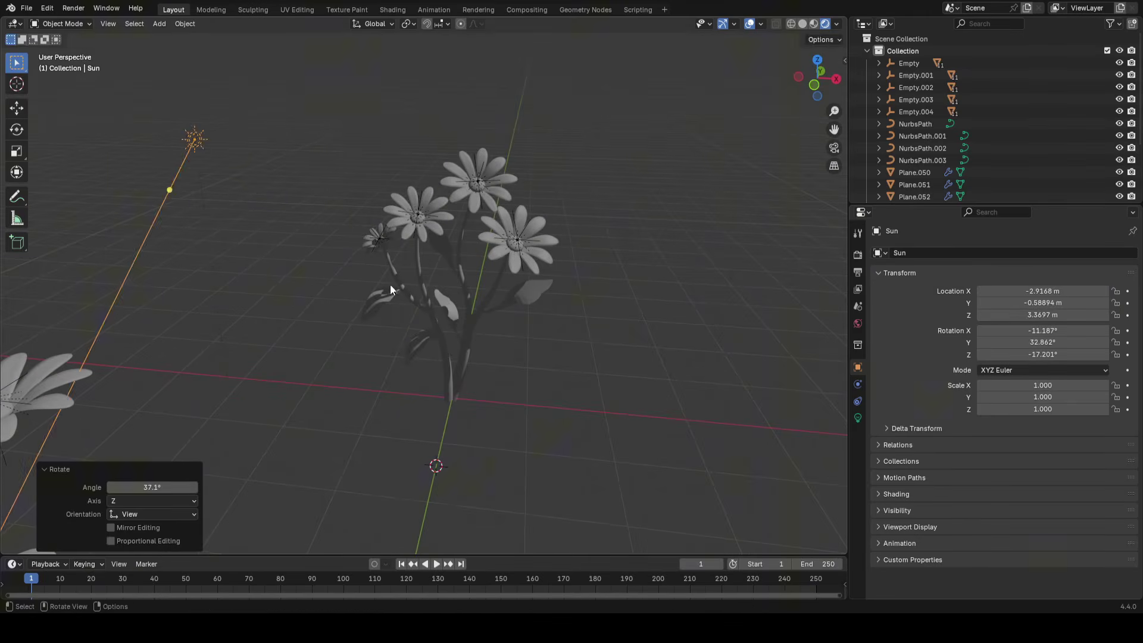
Reposition the Sun light closer to the bouquet at about X -2.31 m, Y -0.53 m, Z 3.17 m
key(g)
click(479, 138)
key(g)
click(476, 169)
middle_drag(446, 231, 507, 214)
key(g)
click(470, 233)
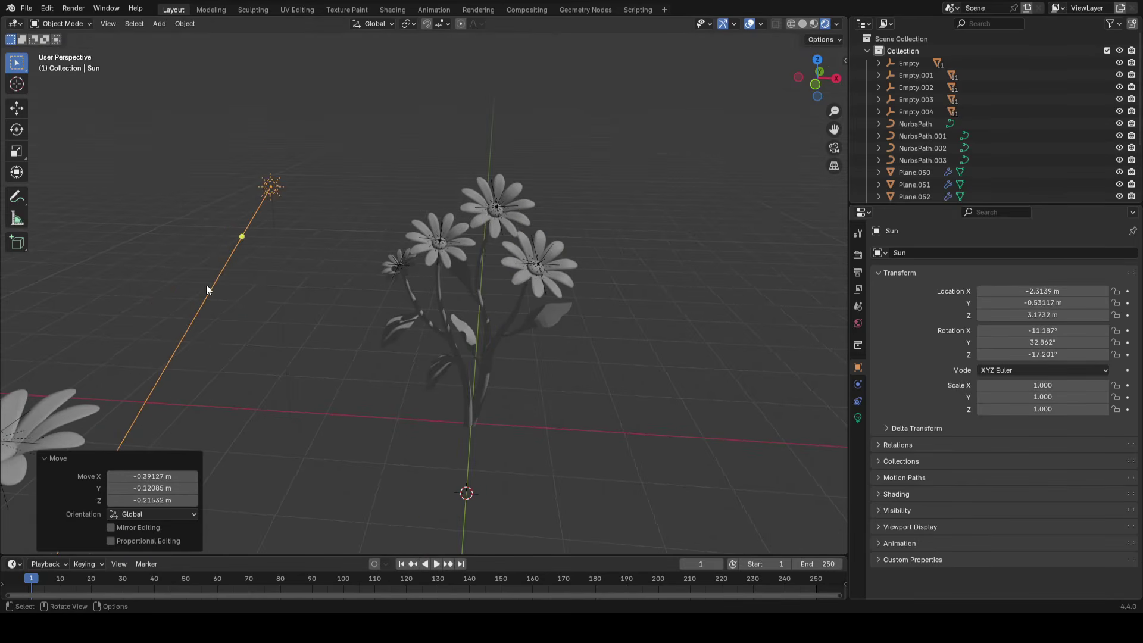
Rotate the Sun light freely to about 19°, 48°, -51° so it shines onto the front of the bouquet
key(r)
click(324, 181)
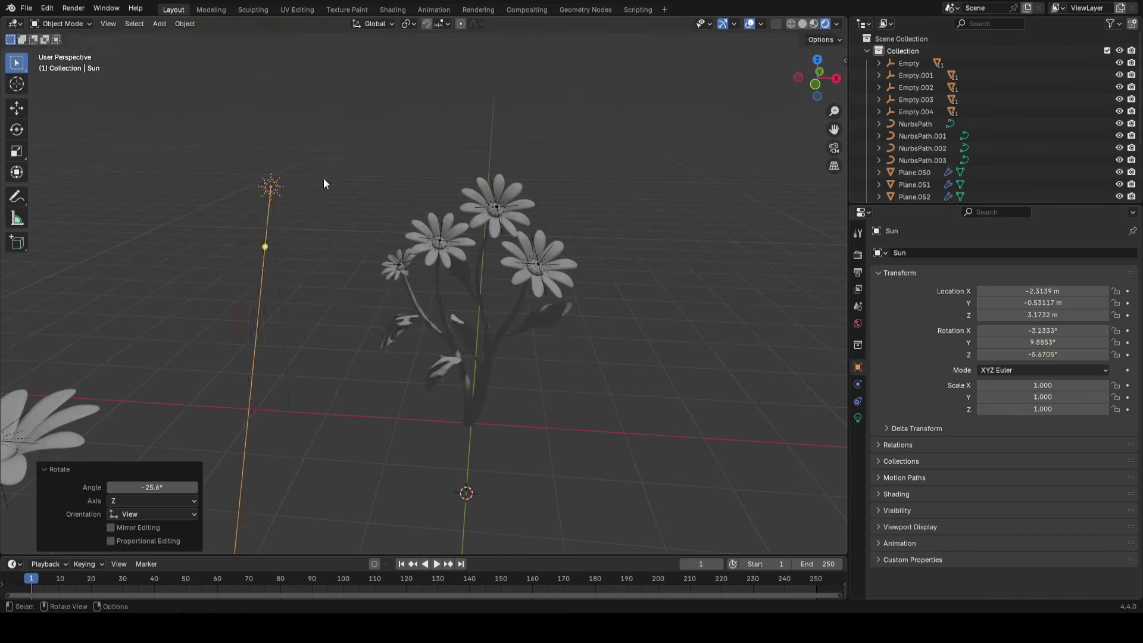
key(r)
key(r)
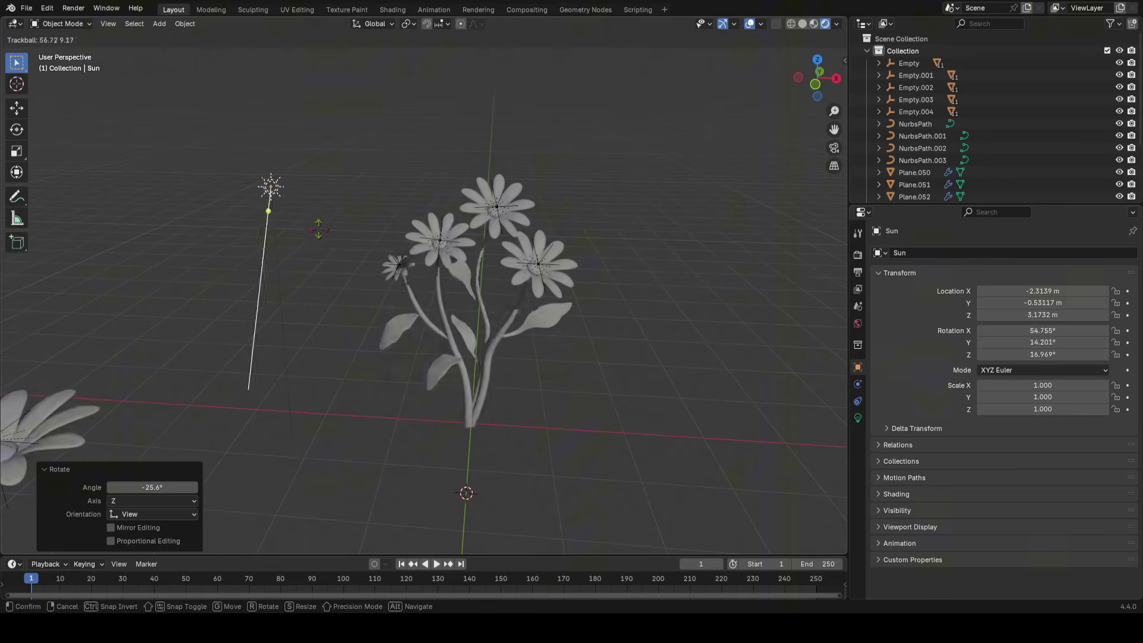
click(312, 226)
middle_drag(312, 226, 446, 271)
scroll(442, 256, down, 1)
key(r)
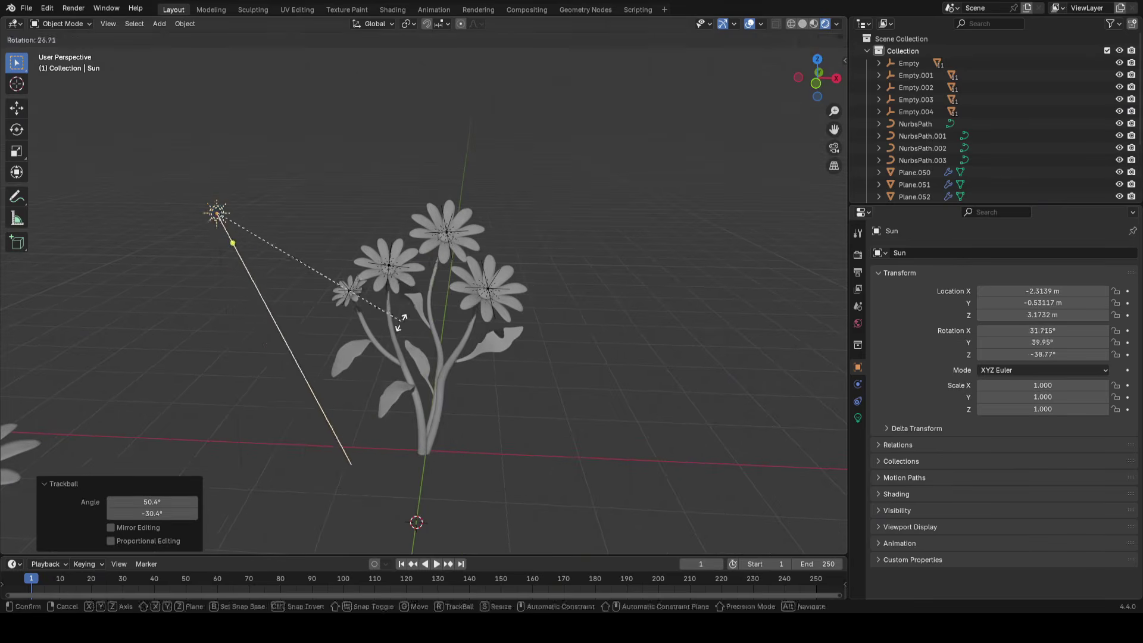
click(370, 354)
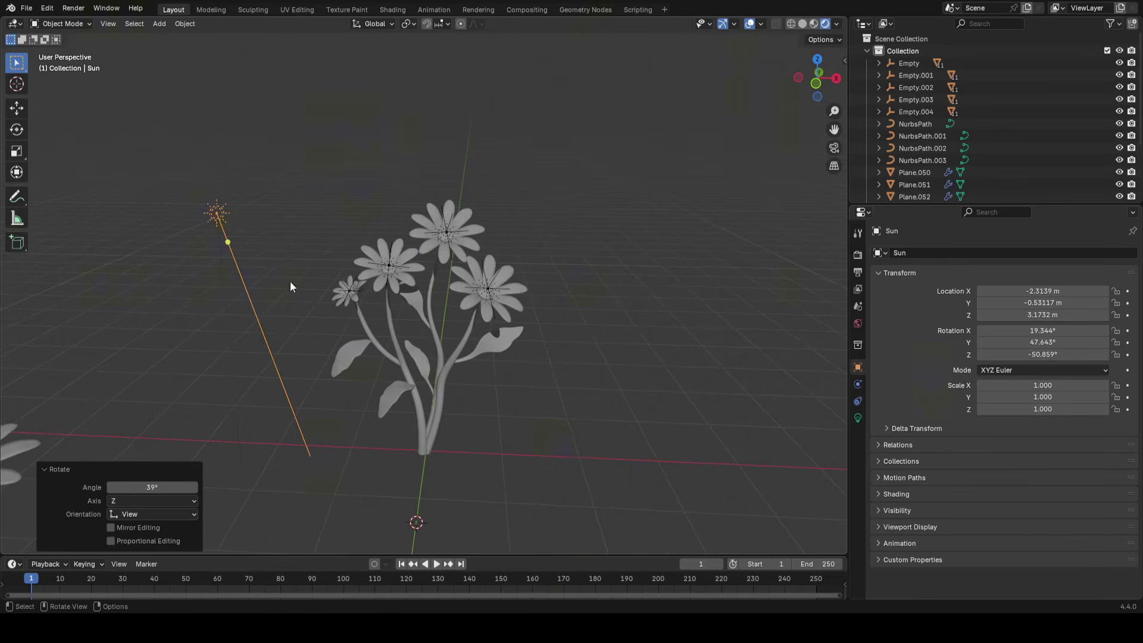
Try adding a Point light and positioning it beside the rightmost flower, then undo it
key(shift+a)
mouse_move(410, 285)
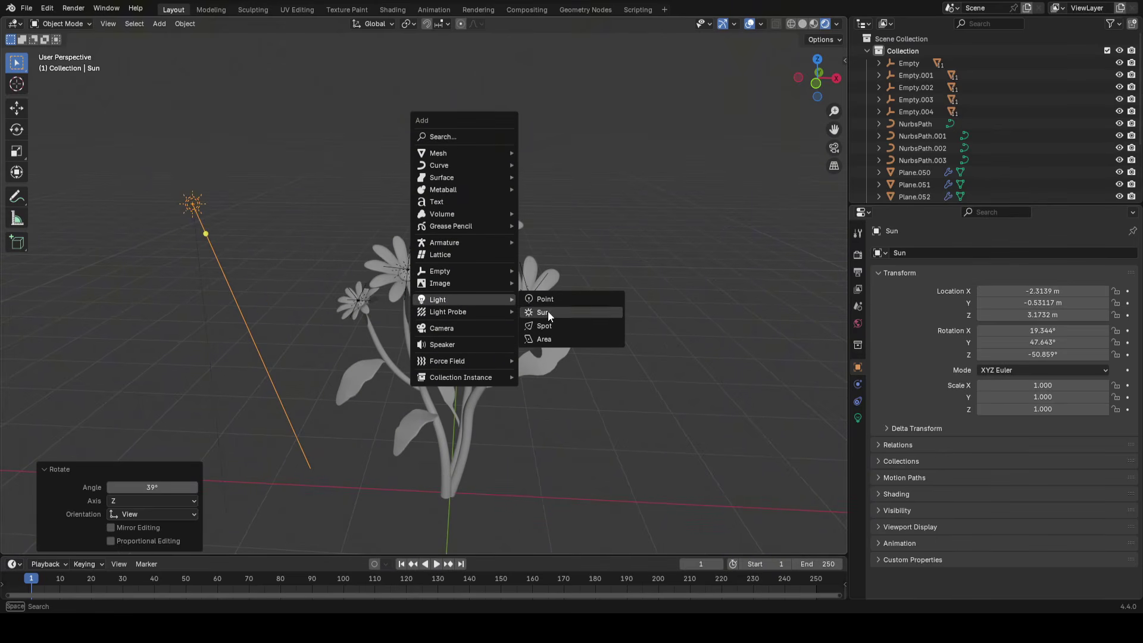
click(555, 298)
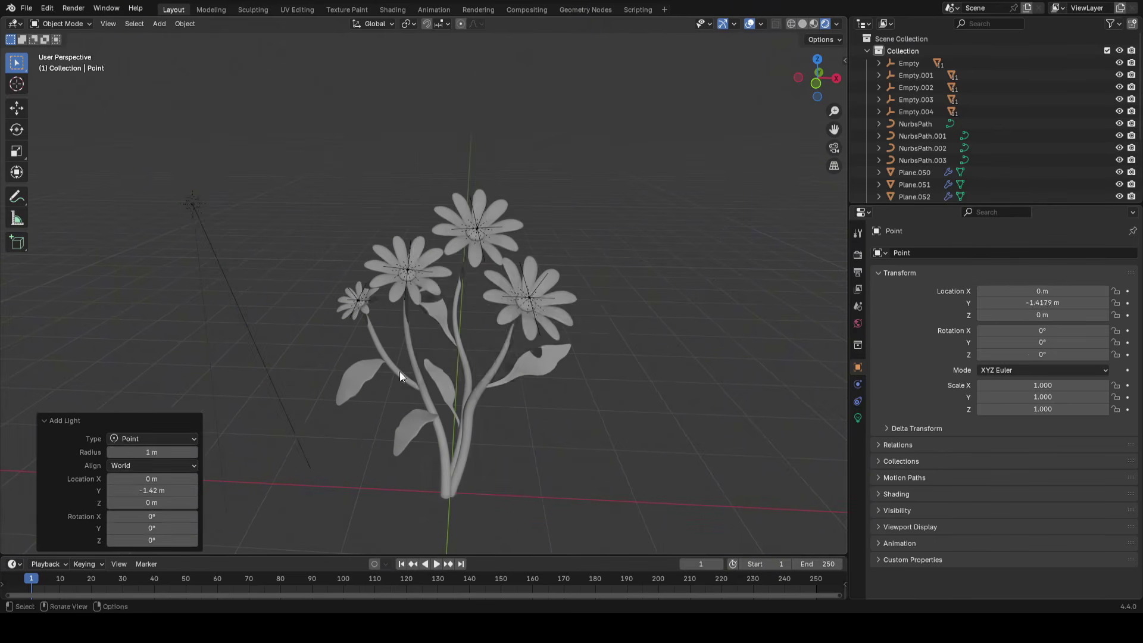
key(g)
click(556, 544)
key(g)
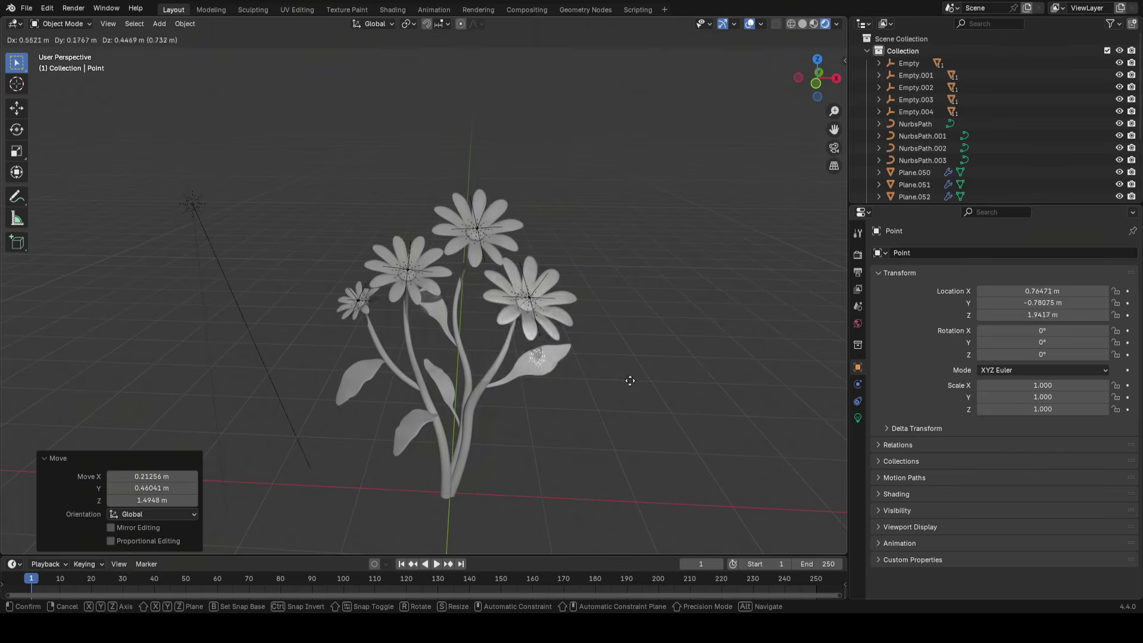
click(641, 267)
key(g)
click(653, 326)
middle_drag(653, 329, 598, 324)
key(g)
click(625, 326)
scroll(613, 309, up, 2)
key(g)
click(632, 334)
key(alt+shift+z)
middle_drag(646, 367, 592, 359)
Try a new Point light placed above and to the right of the bouquet
key(shift+a)
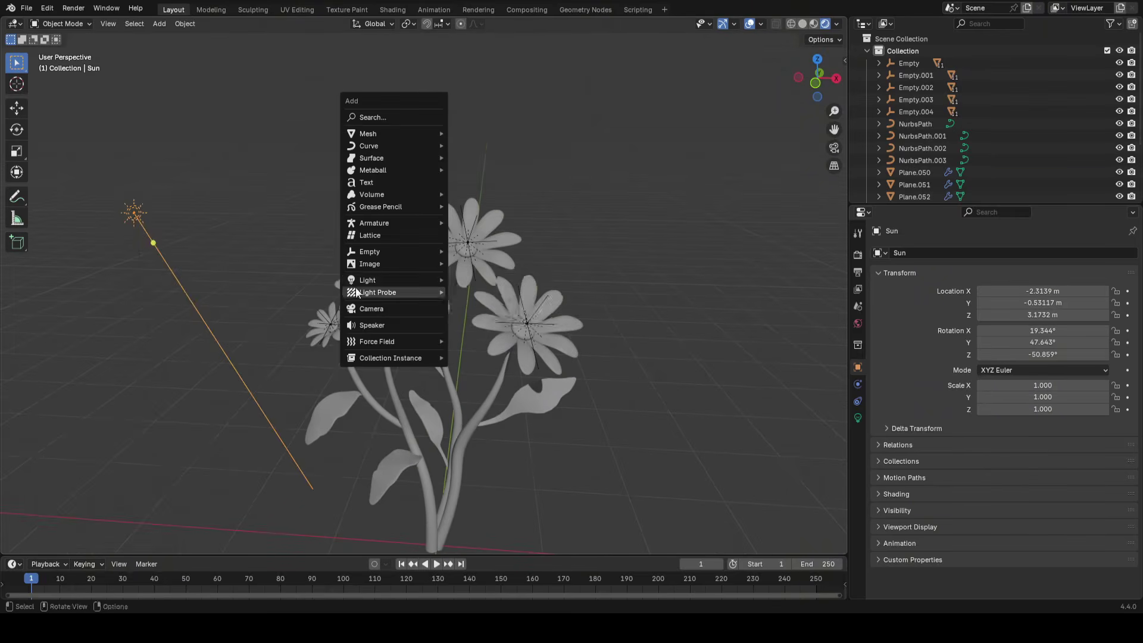
mouse_move(405, 280)
click(495, 283)
key(g)
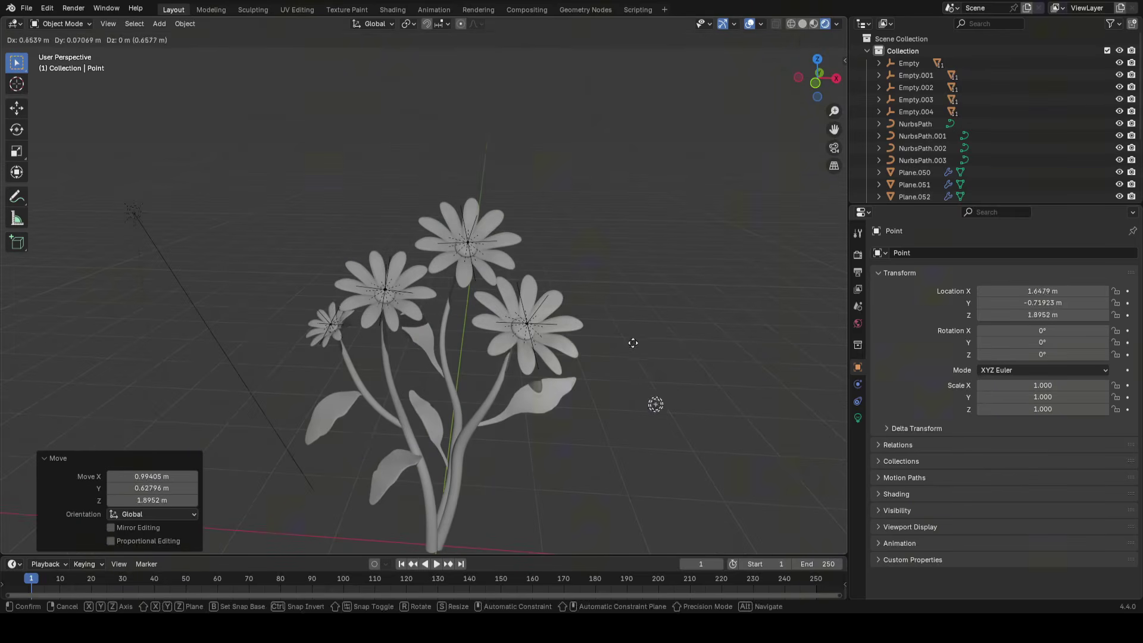
click(729, 252)
click(732, 315)
key(g)
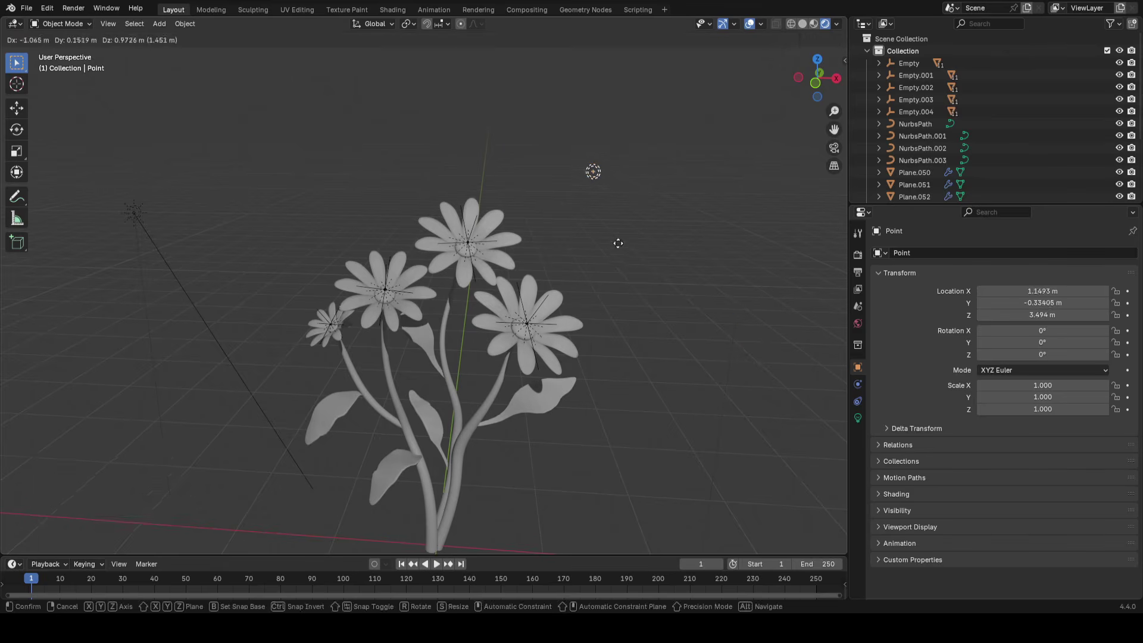
click(632, 227)
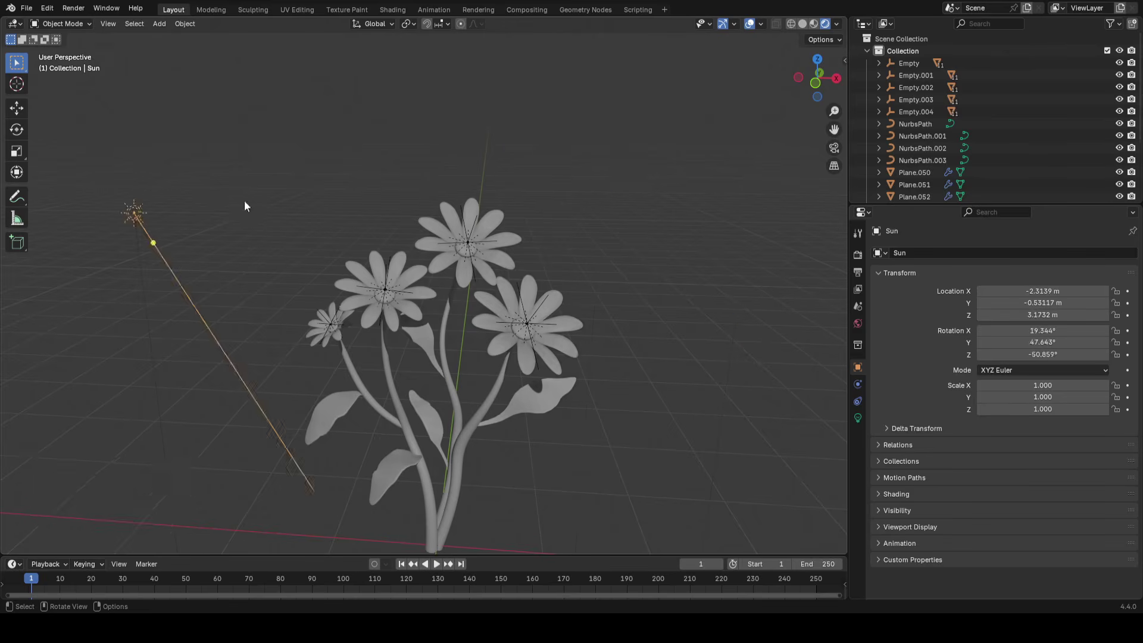
key(r)
key(r)
right_click(452, 277)
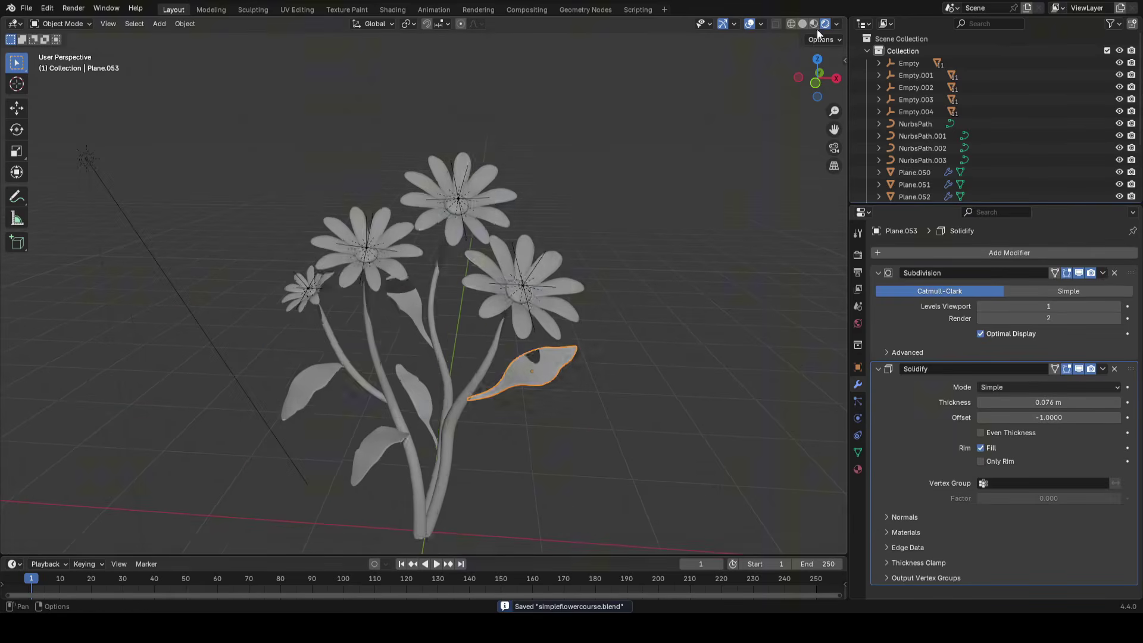
Compare the bouquet in solid and rendered viewport shading, and switch to Material Preview
click(822, 27)
click(801, 24)
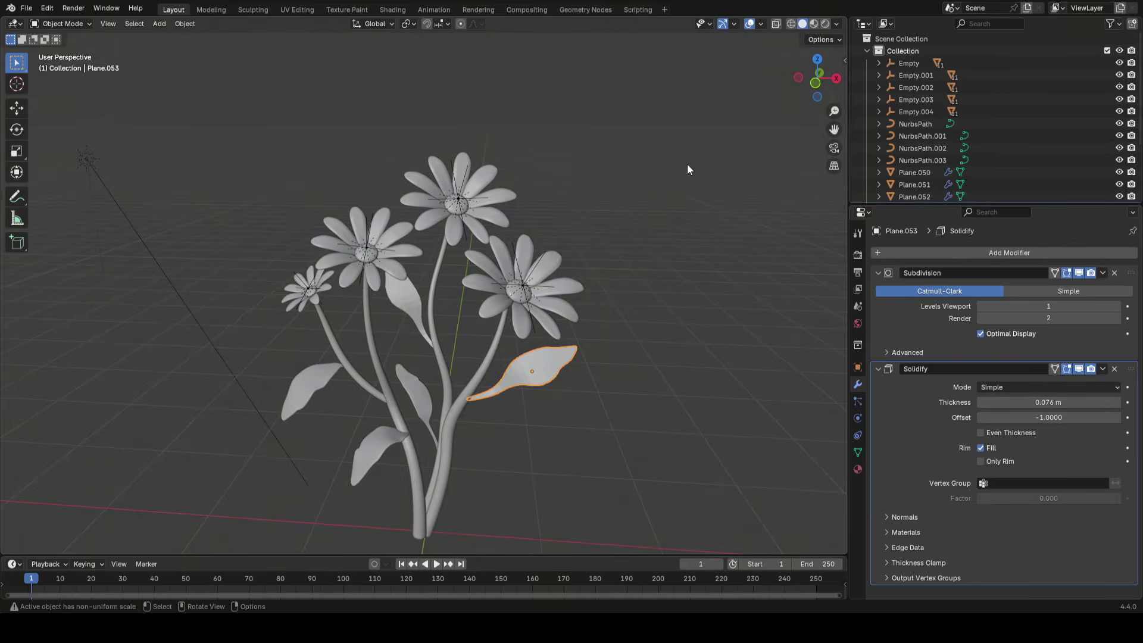
click(824, 25)
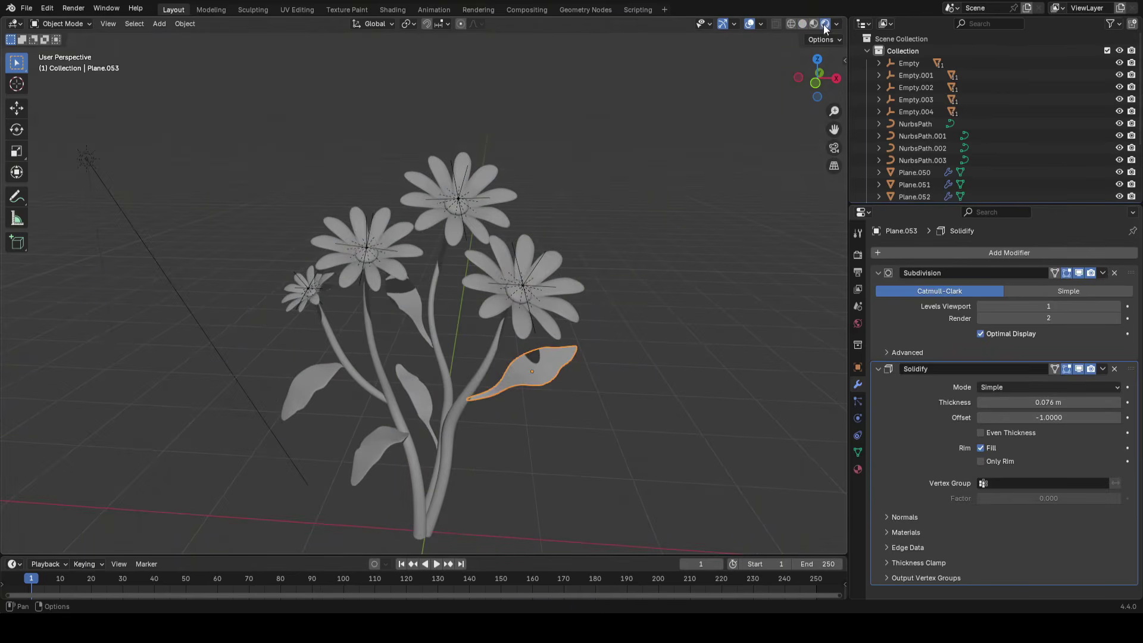
click(813, 25)
Examine the flowers in Material Preview, return the viewport to rendered shading and save the file
middle_drag(542, 322, 545, 348)
scroll(602, 220, up, 2)
scroll(456, 413, up, 5)
scroll(502, 330, down, 5)
scroll(474, 390, up, 6)
scroll(500, 394, down, 8)
middle_drag(522, 397, 525, 382)
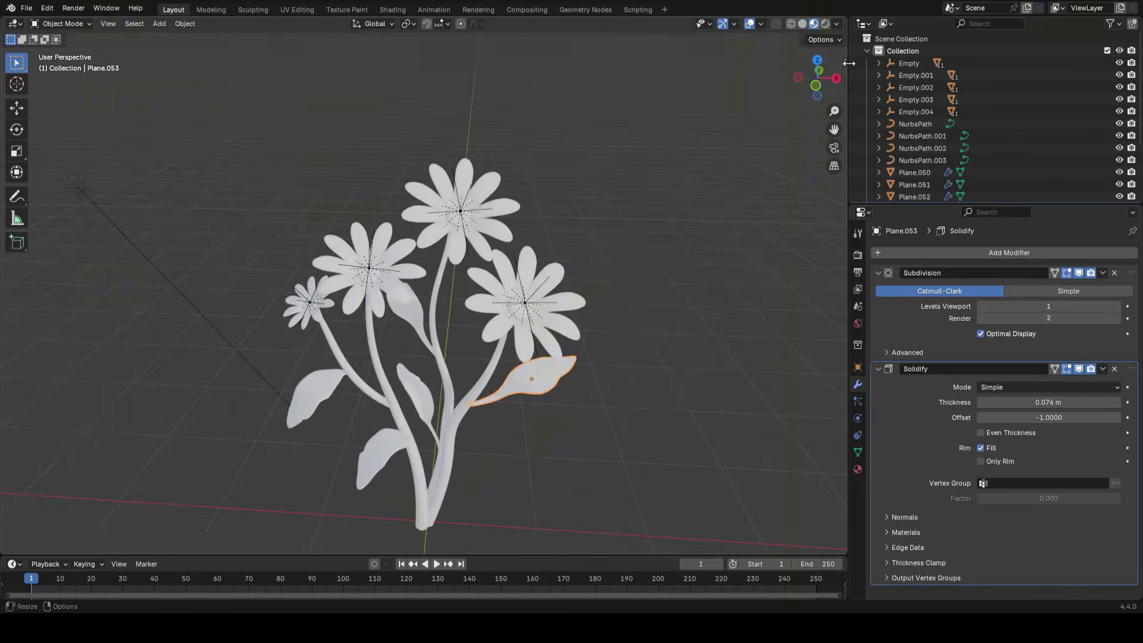
click(824, 23)
key(ctrl+s)
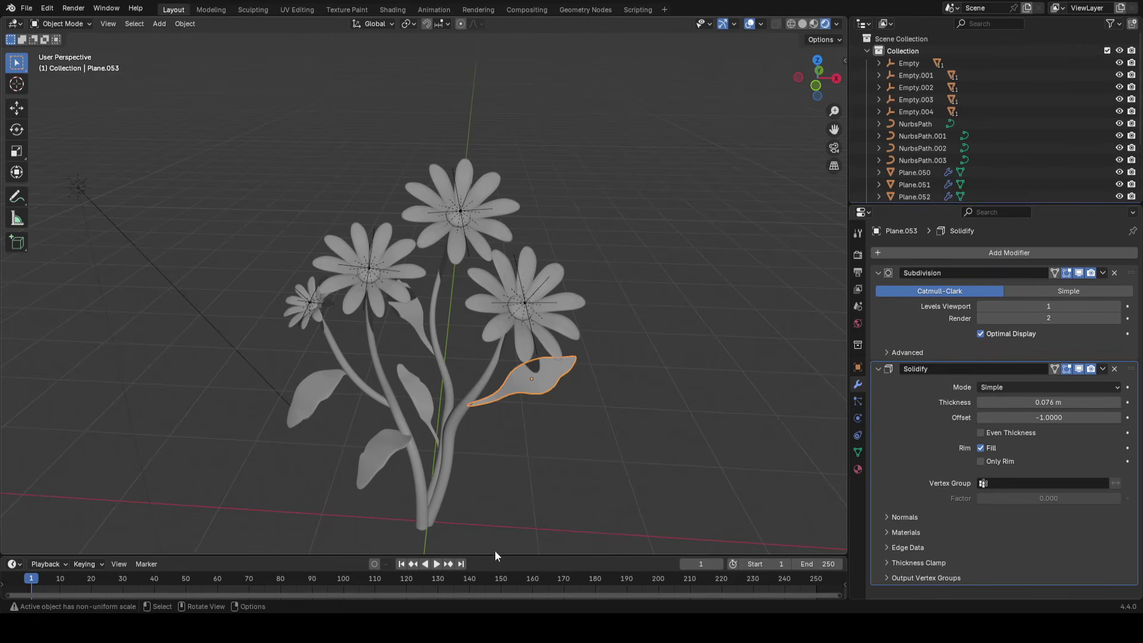
Enlarge the timeline area below the viewport and change it into a Shader Editor
drag(489, 555, 476, 429)
key(space)
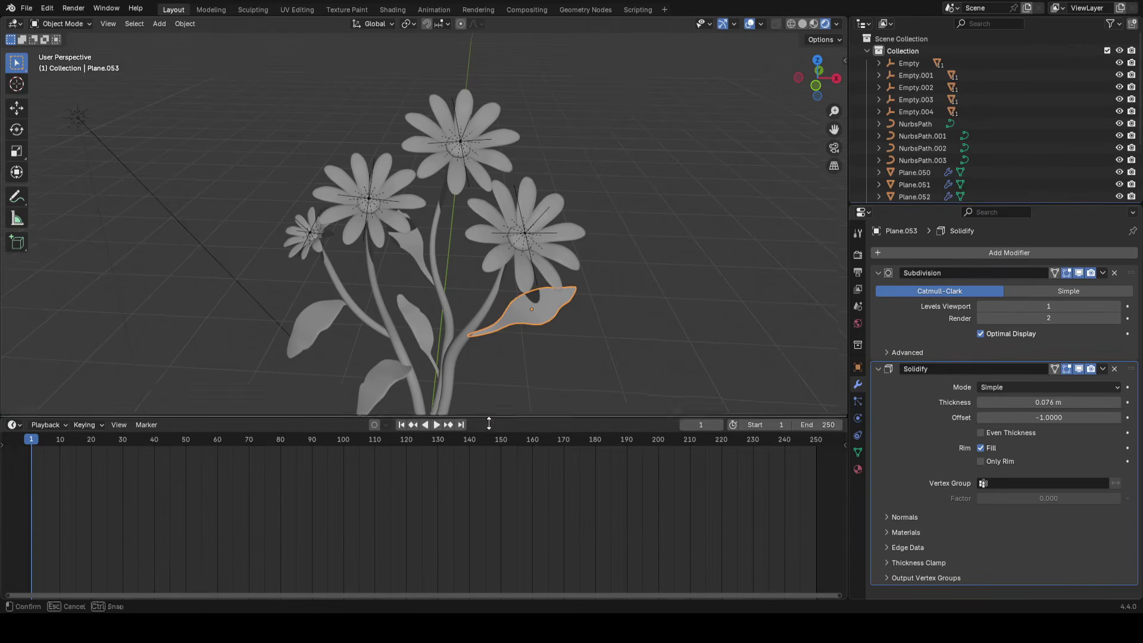
drag(281, 457, 24, 444)
shift+middle_drag(484, 327, 381, 316)
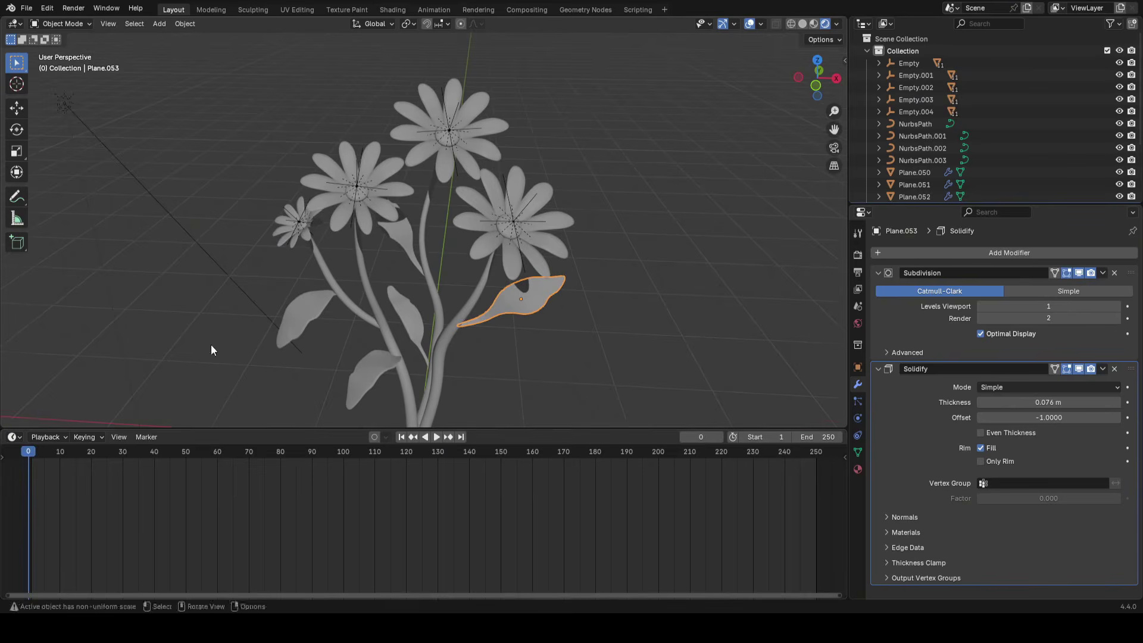
click(13, 436)
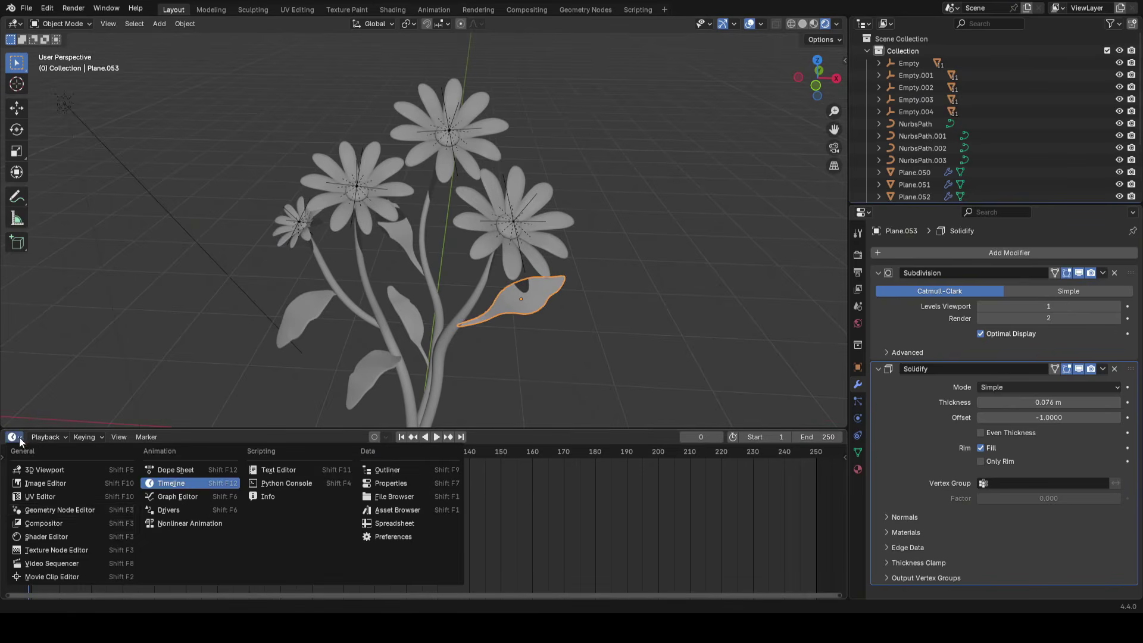
click(51, 538)
drag(301, 430, 352, 391)
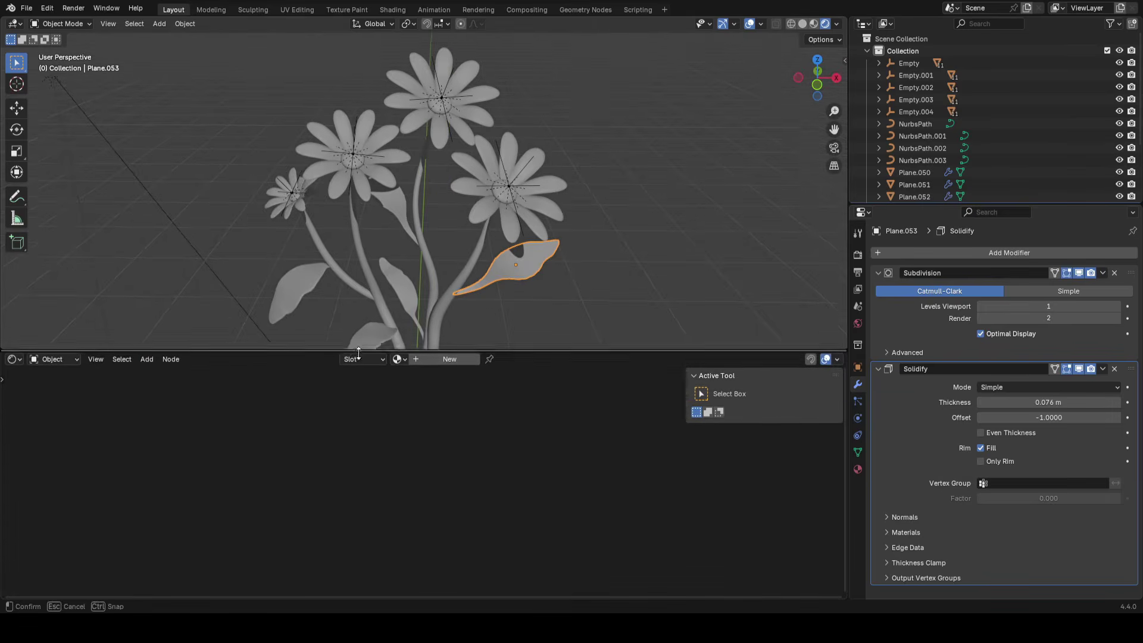
Select the leaf on the rightmost stem and create a new material for it
click(448, 301)
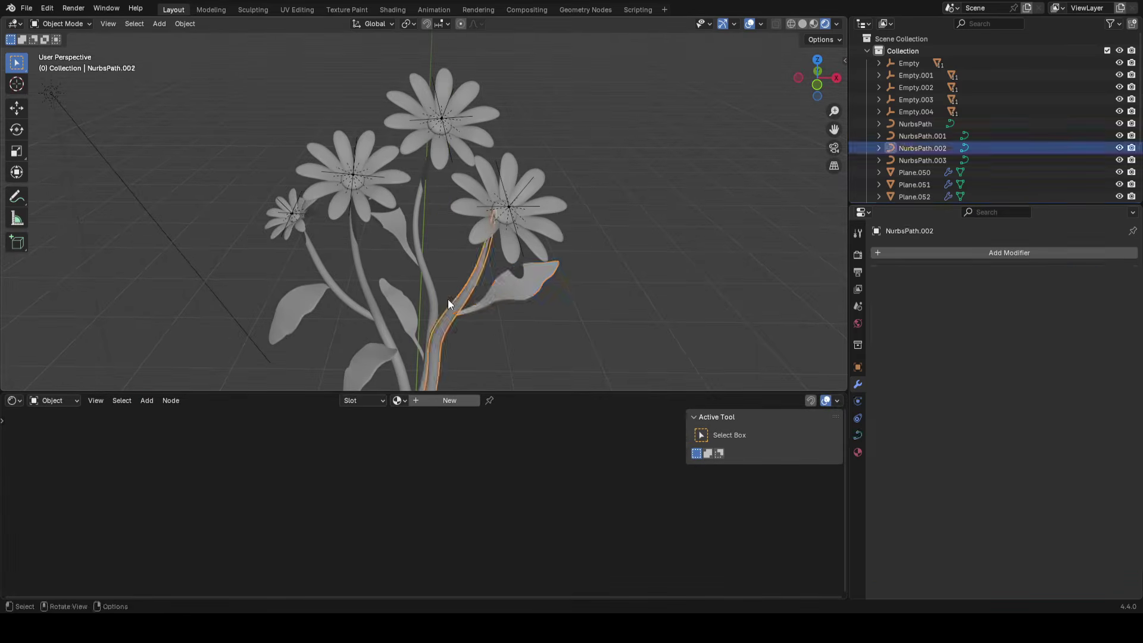
shift+middle_drag(479, 300, 481, 291)
click(482, 292)
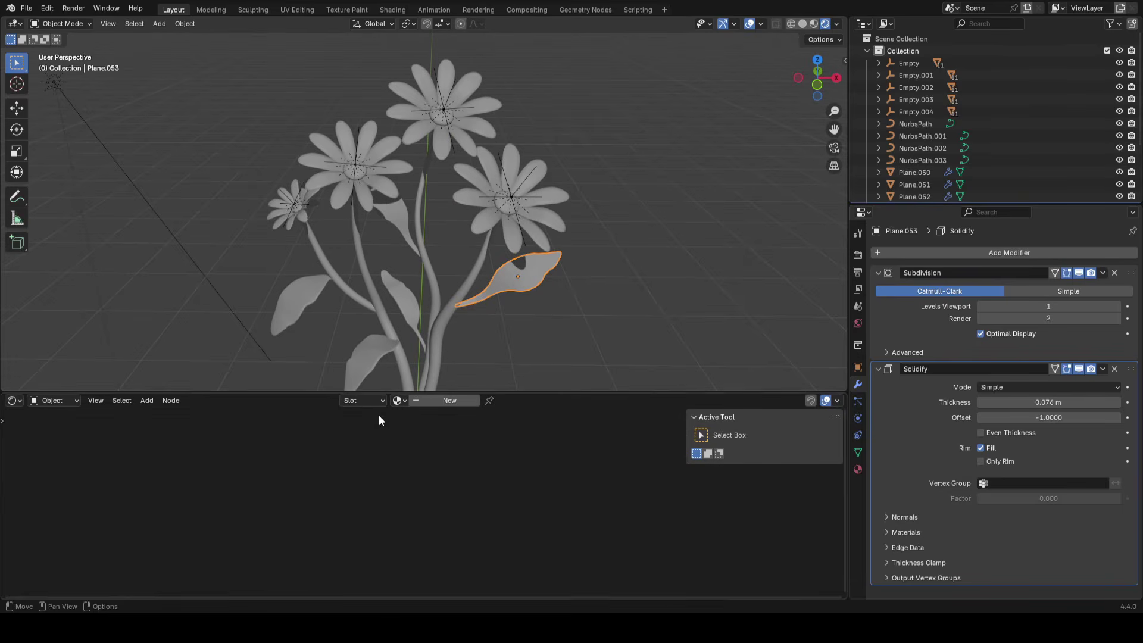
click(418, 250)
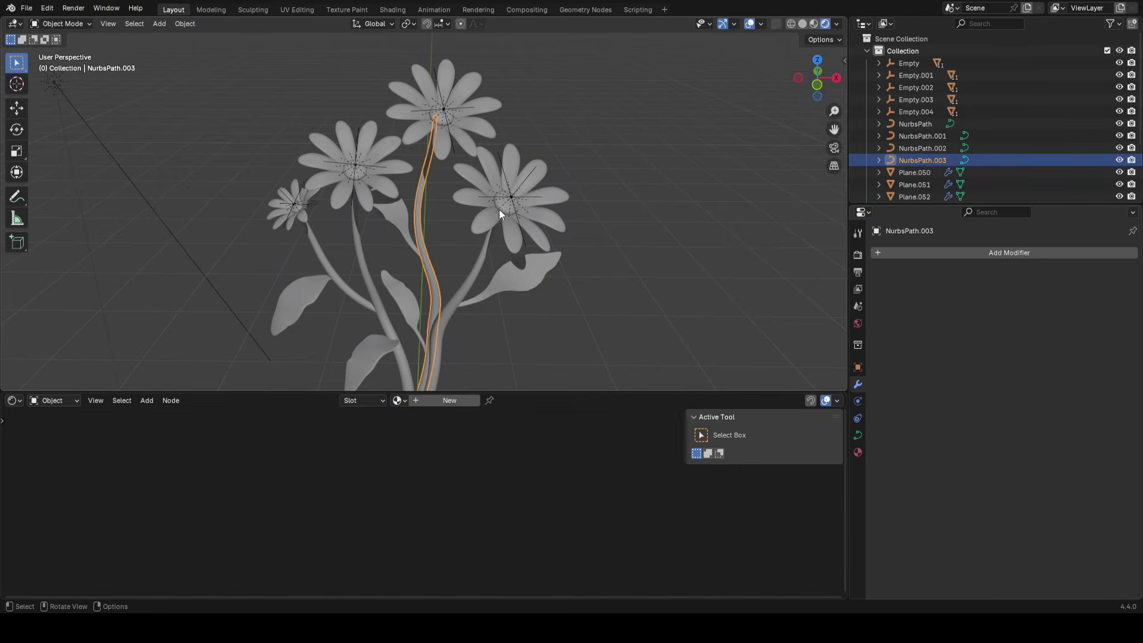
click(519, 284)
key(KP_Decimal)
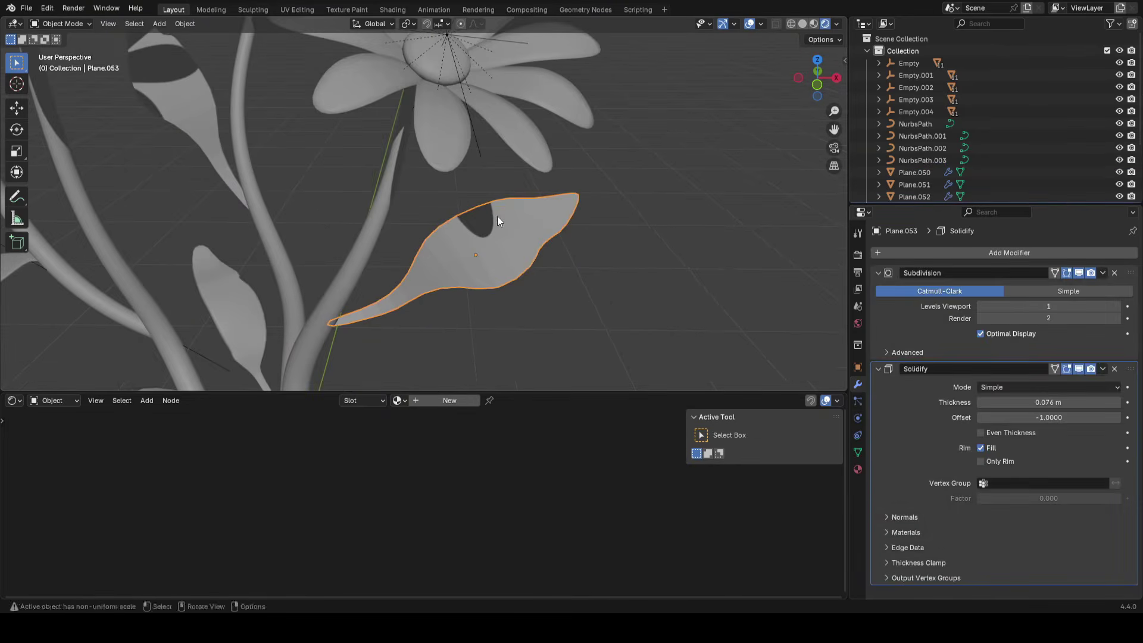
click(446, 401)
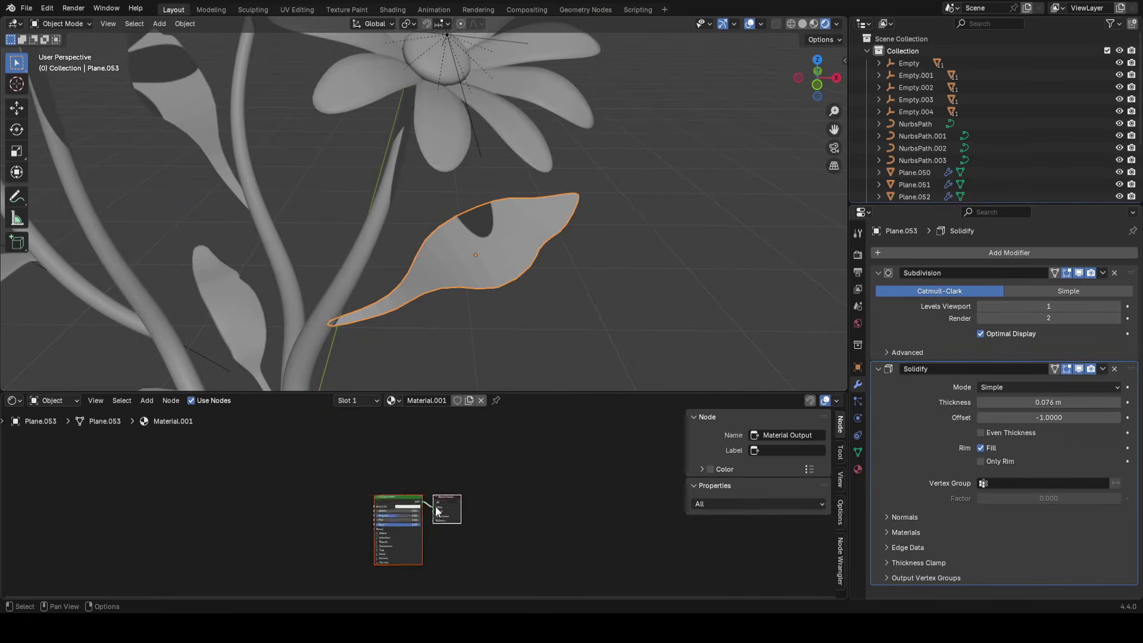
Make the Shader Editor taller and frame all of the leaf material's nodes in it
middle_drag(472, 466, 470, 459)
scroll(470, 460, up, 1)
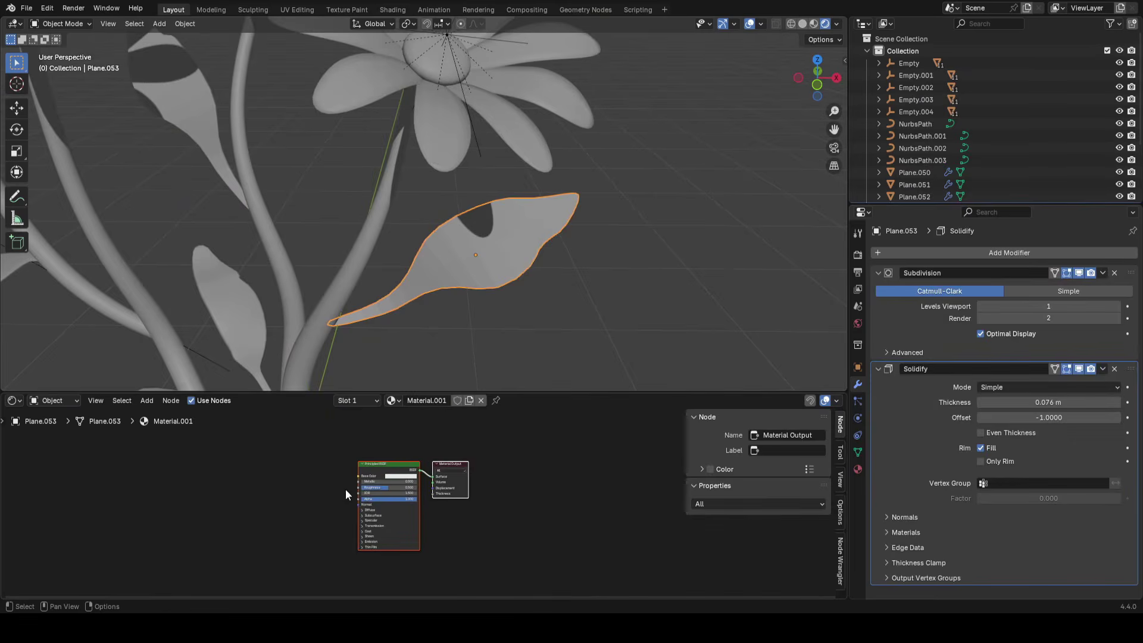
scroll(345, 488, up, 1)
drag(302, 393, 316, 310)
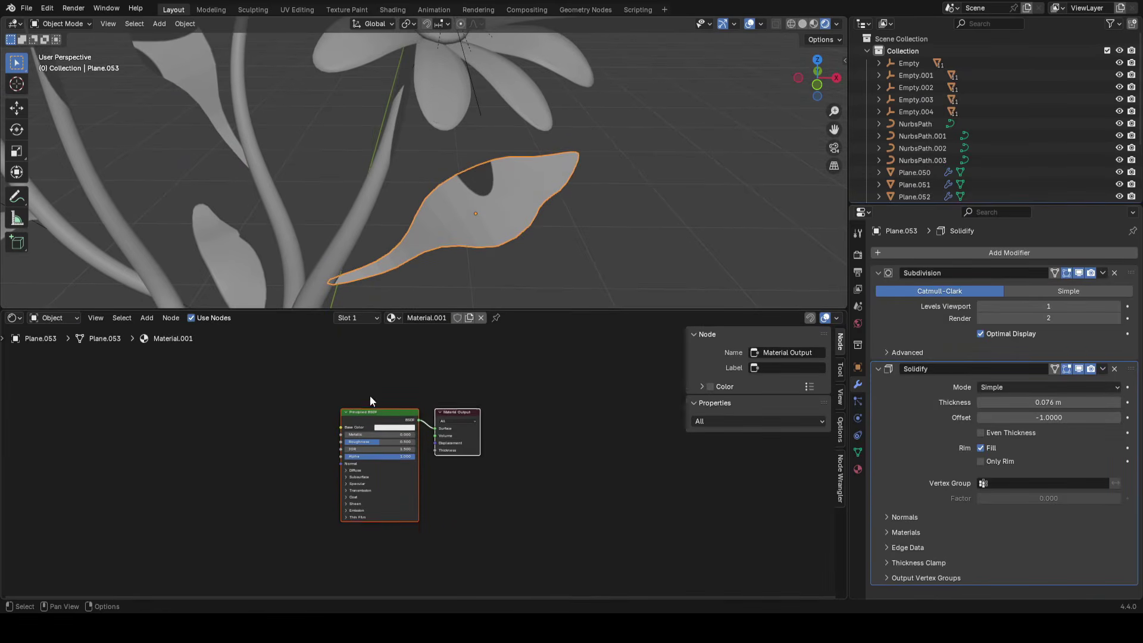
scroll(485, 431, down, 2)
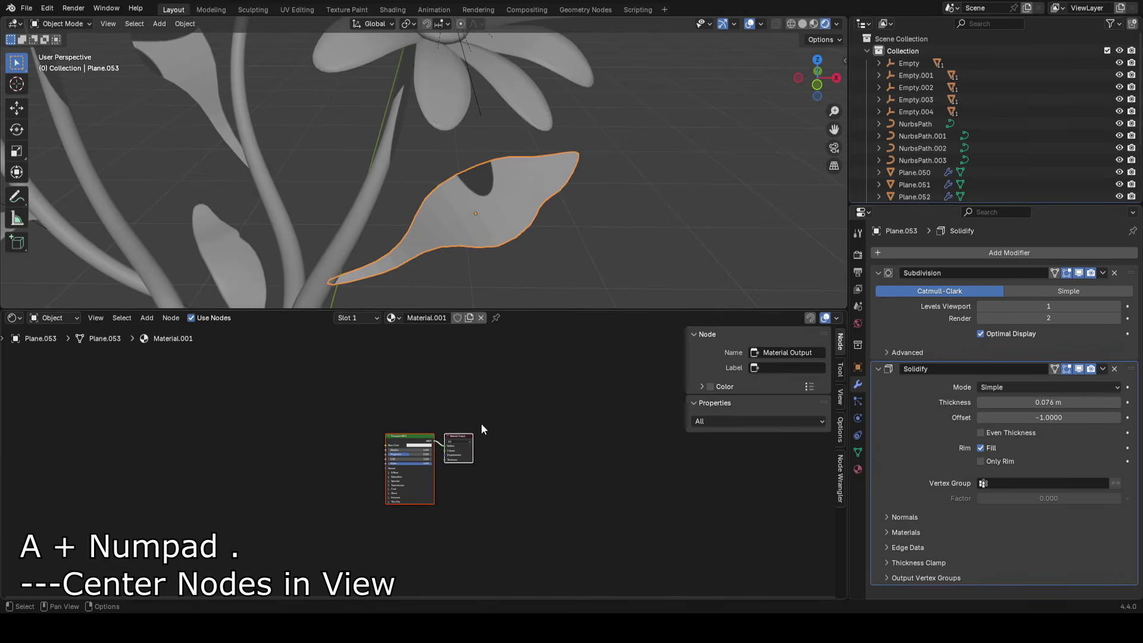
key(a)
key(KP_Decimal)
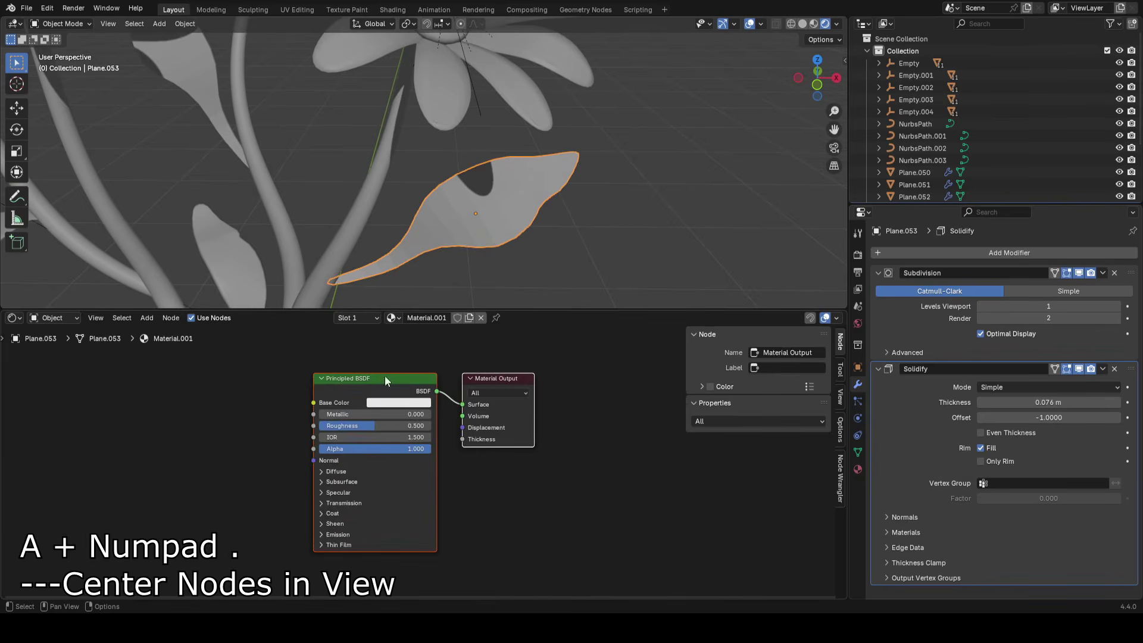
Spread the Principled BSDF node and the Material Output node apart in the leaf material
scroll(460, 417, up, 4)
middle_drag(351, 409, 386, 410)
scroll(357, 380, up, 1)
click(365, 346)
scroll(460, 416, down, 2)
key(g)
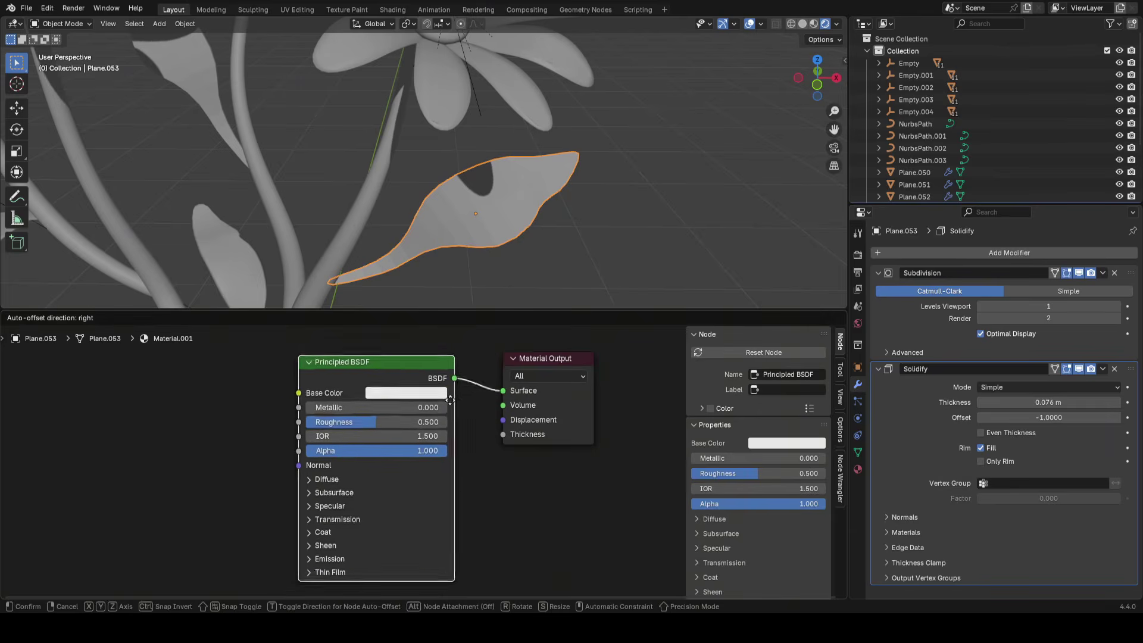
click(506, 415)
middle_drag(493, 428, 497, 431)
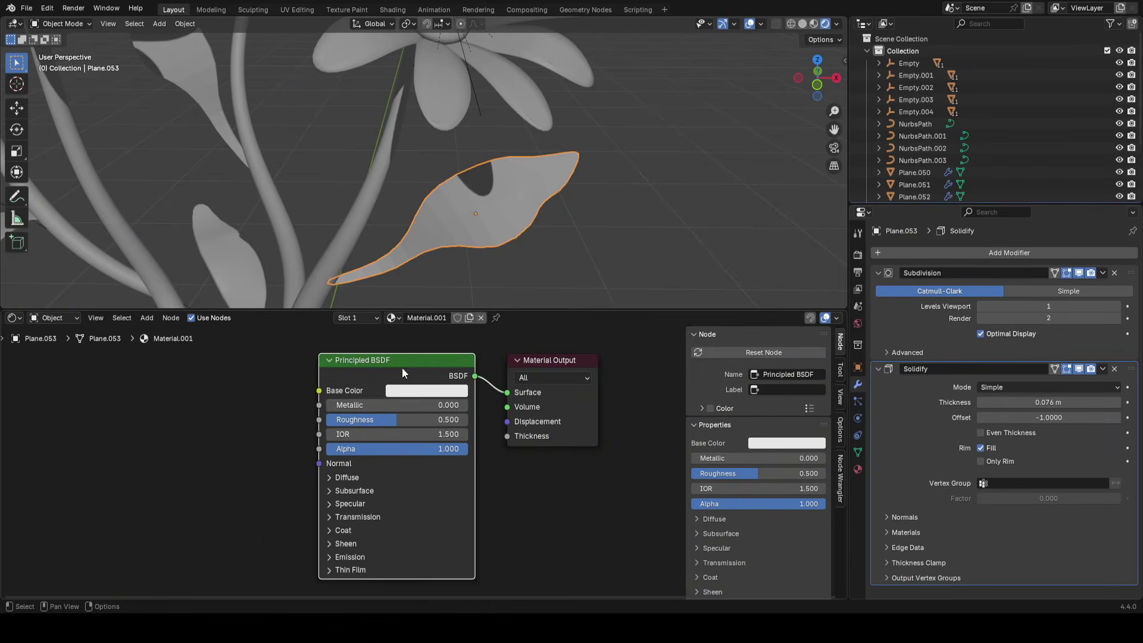
drag(402, 367, 383, 361)
scroll(431, 463, up, 1)
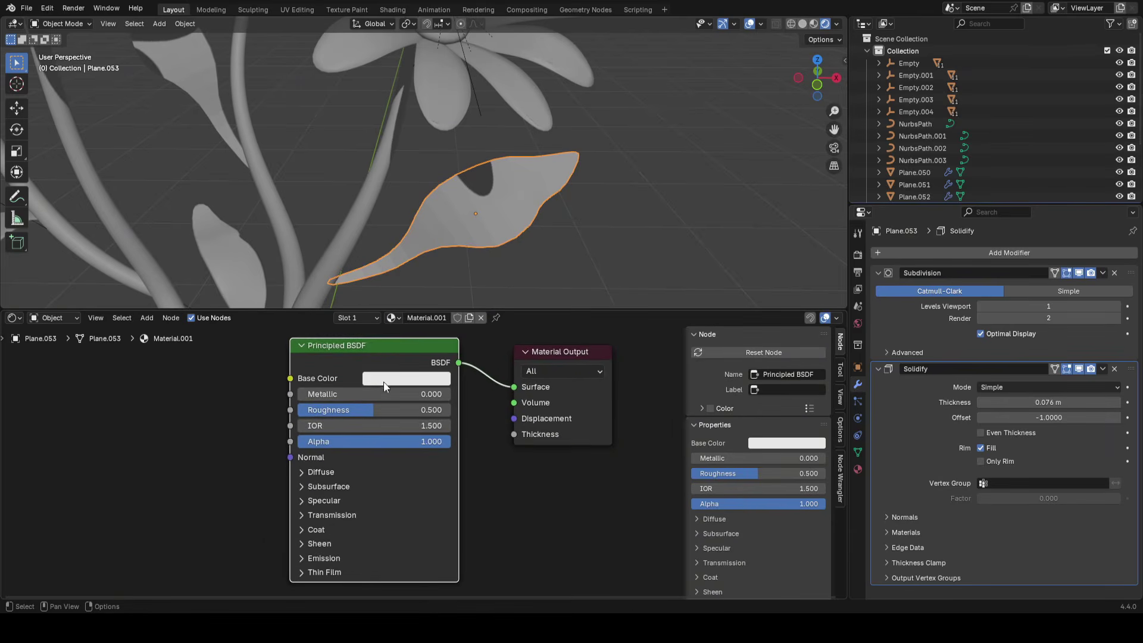
Set the Principled BSDF's roughness to 0.350 and its metallic value to 0.145
middle_drag(433, 360, 440, 364)
mouse_move(350, 398)
mouse_down()
mouse_move(478, 398)
mouse_move(333, 401)
mouse_move(398, 400)
mouse_move(336, 414)
mouse_up()
right_click(336, 414)
click(310, 477)
scroll(320, 474, down, 1)
scroll(345, 493, up, 1)
mouse_move(345, 494)
mouse_down()
mouse_move(480, 493)
mouse_move(339, 493)
mouse_up()
click(318, 476)
mouse_move(408, 413)
mouse_down()
mouse_move(454, 413)
mouse_move(288, 399)
mouse_move(327, 399)
mouse_up()
Move the Solidify modifier above the Subdivision modifier in the leaf's modifier stack
scroll(525, 192, up, 3)
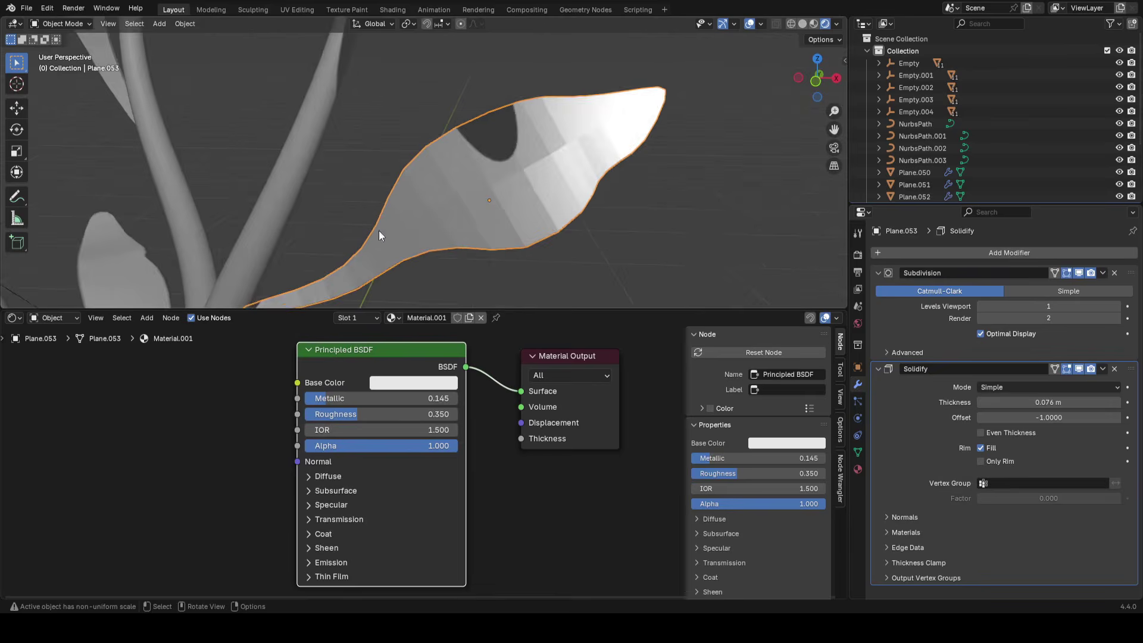
scroll(483, 176, down, 3)
middle_drag(483, 176, 494, 143)
scroll(494, 143, up, 3)
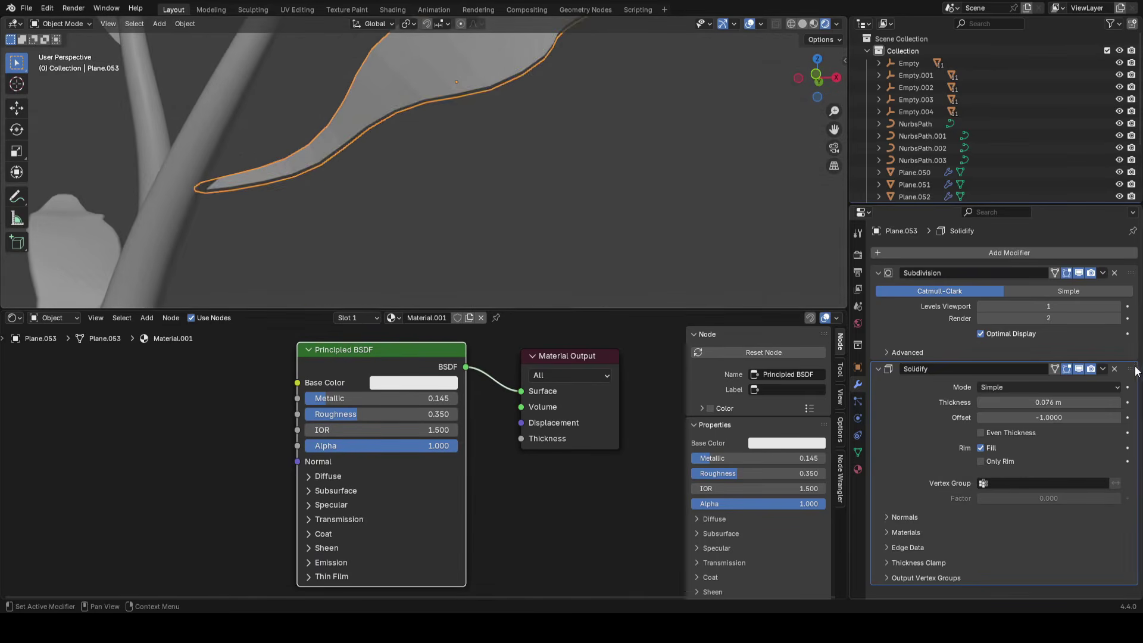
drag(1135, 369, 1134, 269)
Apply smooth shading to the selected leaf and check its surface
middle_drag(536, 203, 585, 224)
scroll(584, 223, up, 3)
right_click(537, 112)
click(500, 99)
middle_drag(494, 101, 545, 185)
scroll(562, 220, down, 2)
scroll(545, 185, up, 2)
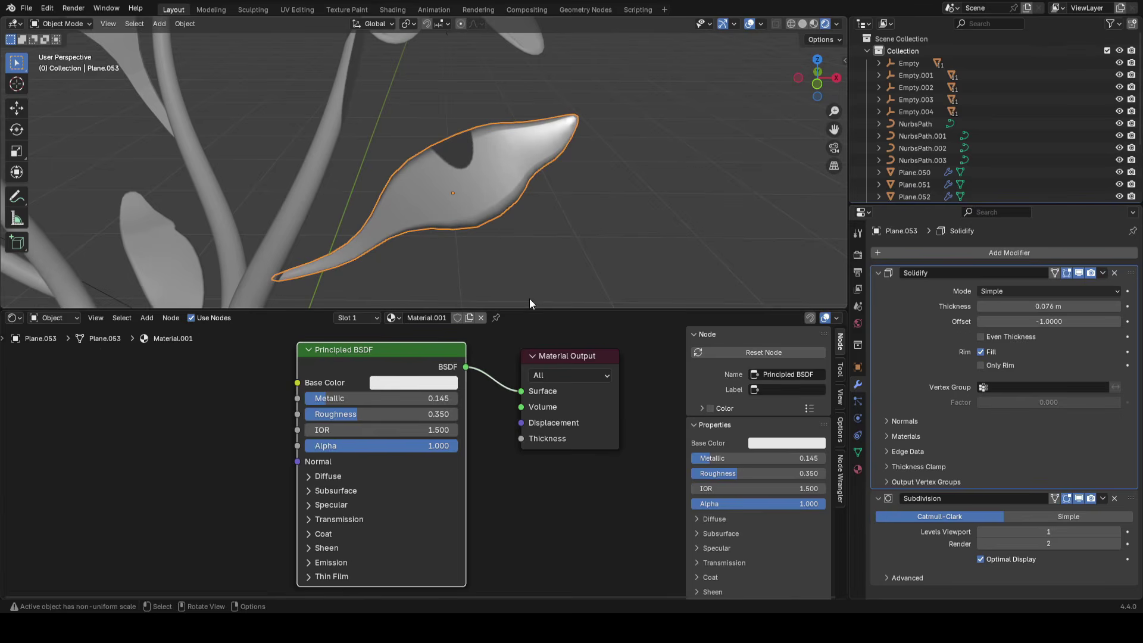
Make the Shader Editor slightly taller and delete the Principled BSDF node from the leaf material
drag(526, 309, 529, 293)
scroll(494, 361, down, 2)
middle_drag(492, 362, 479, 369)
scroll(417, 366, up, 1)
drag(345, 364, 338, 349)
key(x)
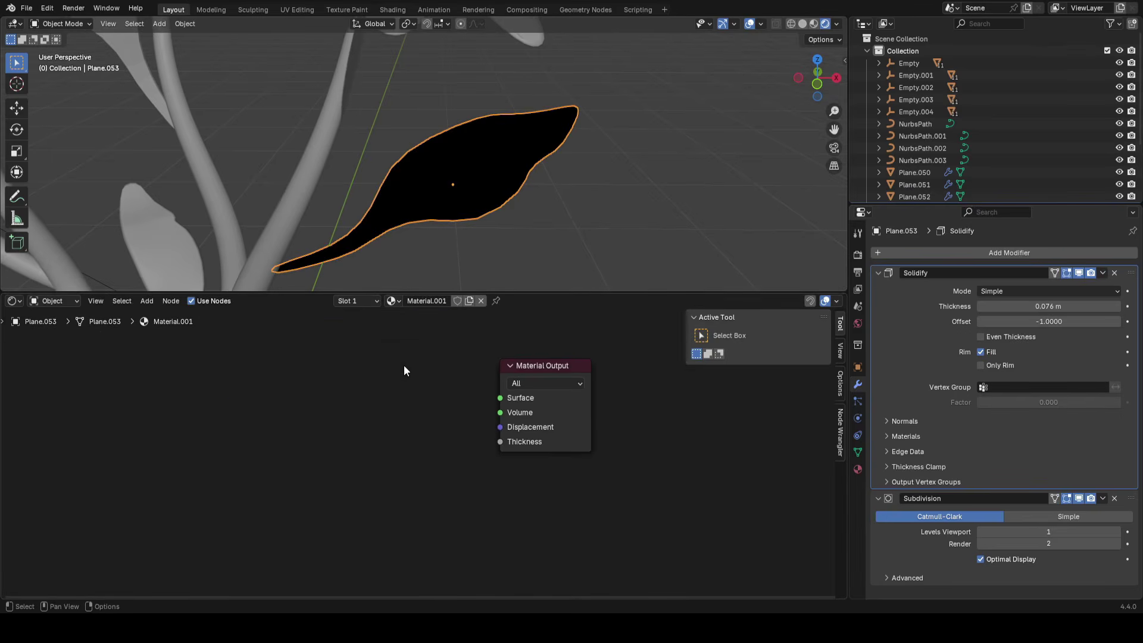
Add an RGB node and connect its Color output to the Material Output's Surface input
key(shift+a)
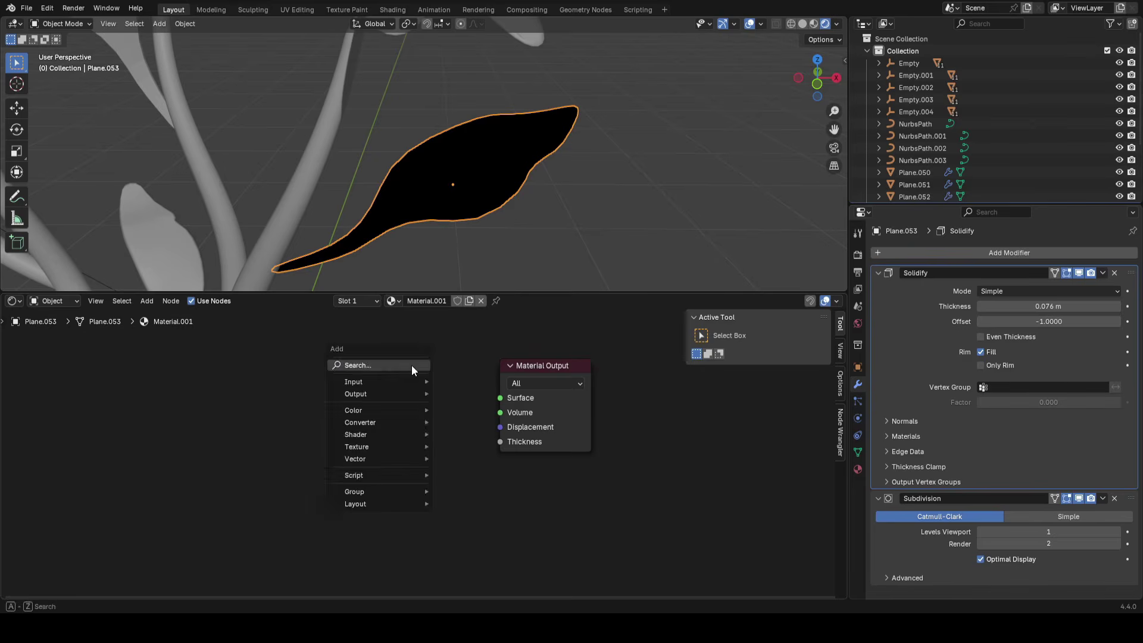
text(RGB)
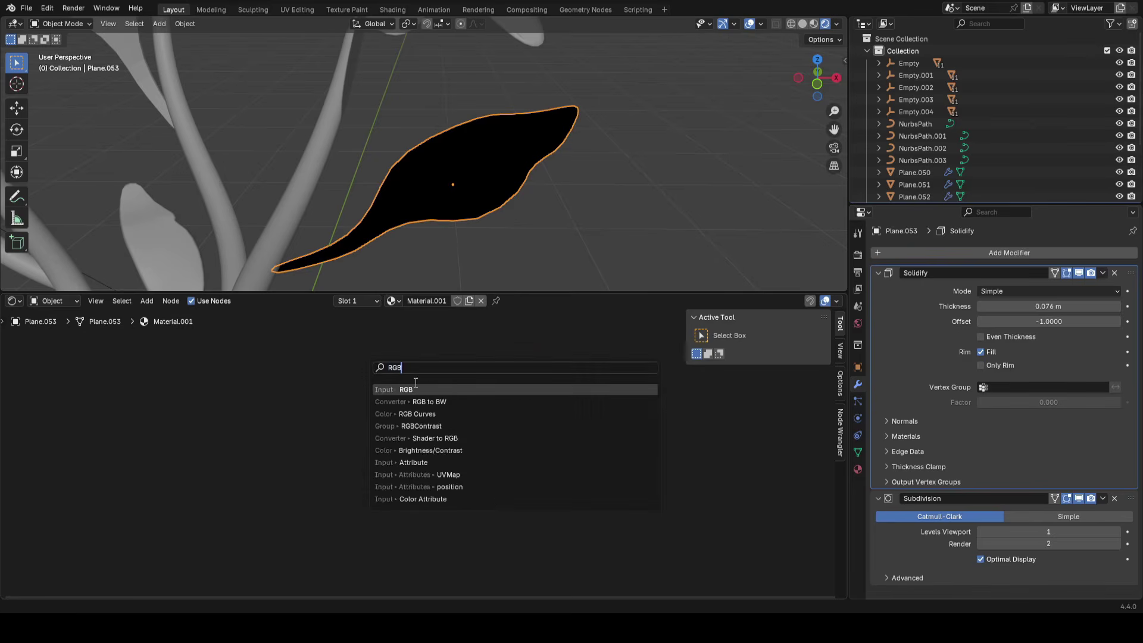
key(Return)
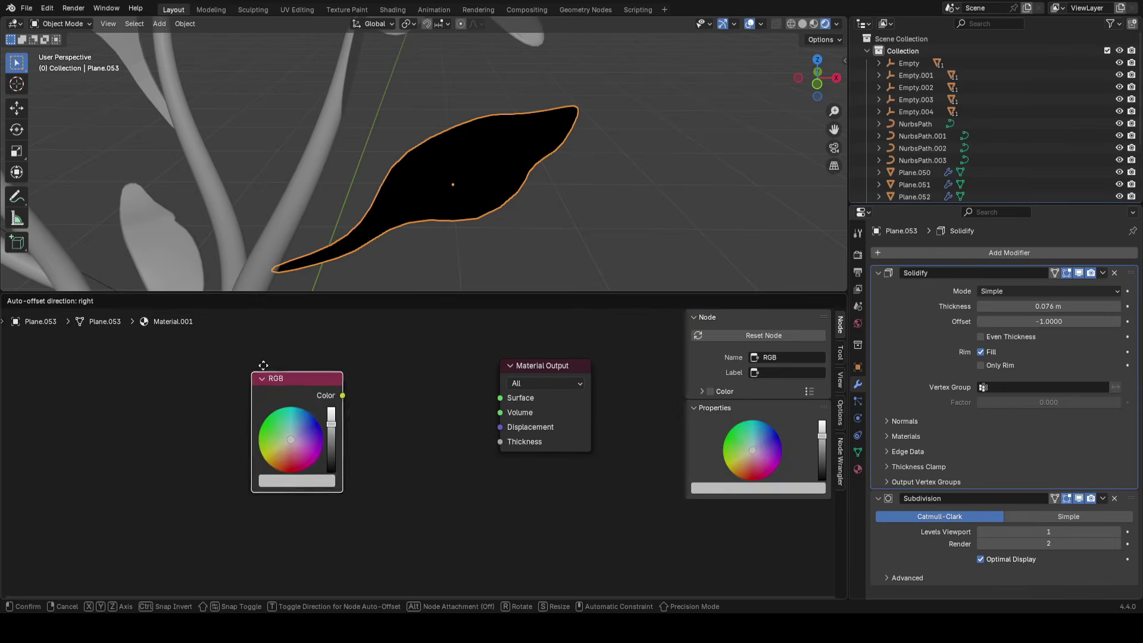
click(192, 346)
drag(283, 368, 519, 388)
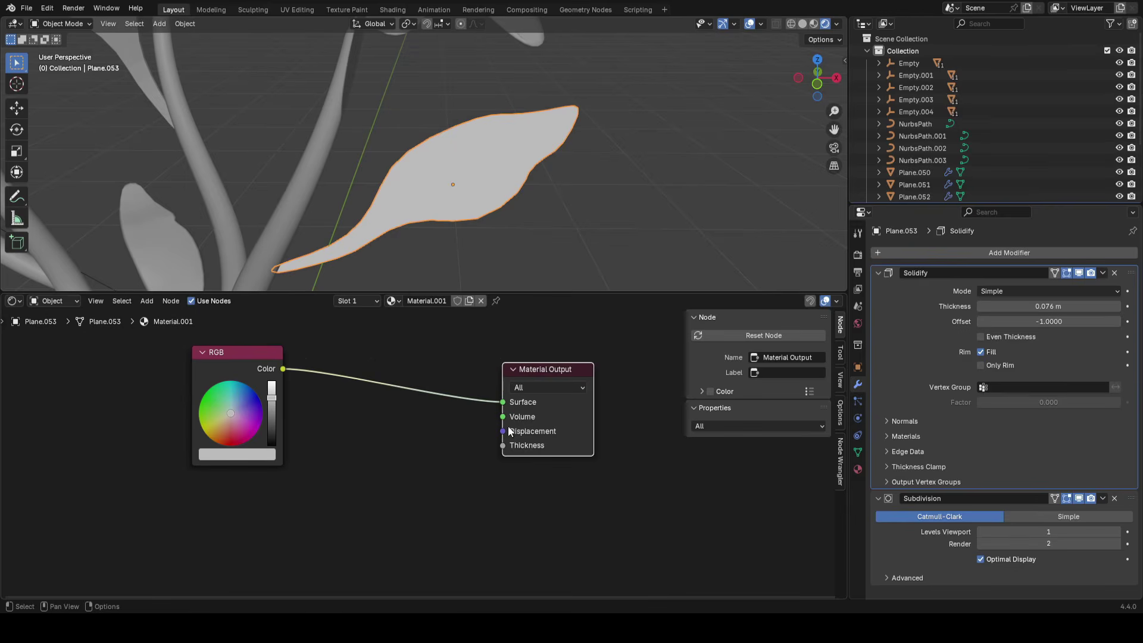
Set the RGB node's color to a muted medium green
mouse_move(215, 403)
mouse_down()
mouse_move(238, 413)
mouse_move(214, 415)
mouse_up()
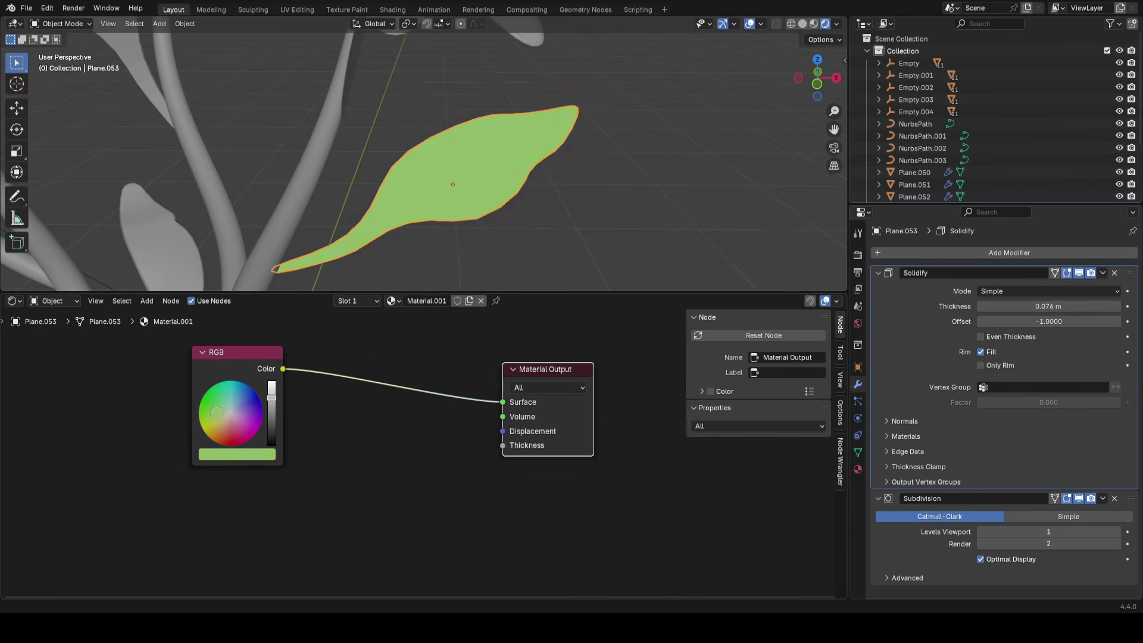
mouse_move(272, 397)
mouse_down()
mouse_move(271, 423)
mouse_move(272, 412)
mouse_up()
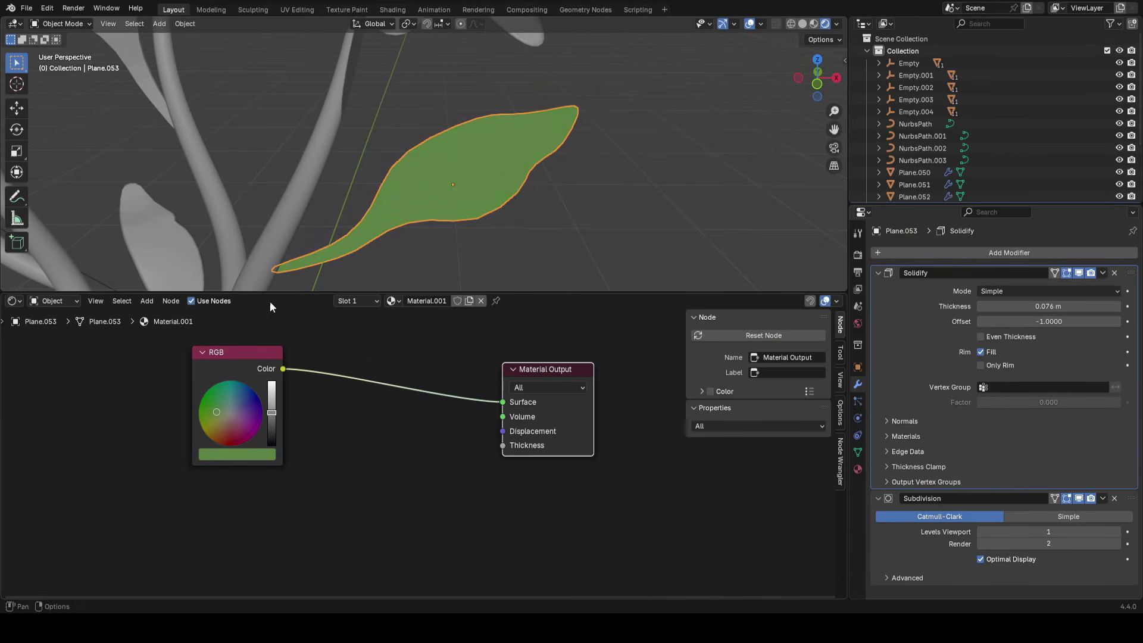
Enlarge the viewport and examine the flat green leaf against the bouquet with overlays hidden
drag(268, 293, 274, 410)
scroll(397, 212, down, 4)
key(alt+shift+z)
middle_drag(397, 212, 519, 262)
scroll(536, 262, down, 2)
scroll(499, 234, up, 4)
key(alt+shift+z)
scroll(518, 262, up, 1)
scroll(519, 263, up, 1)
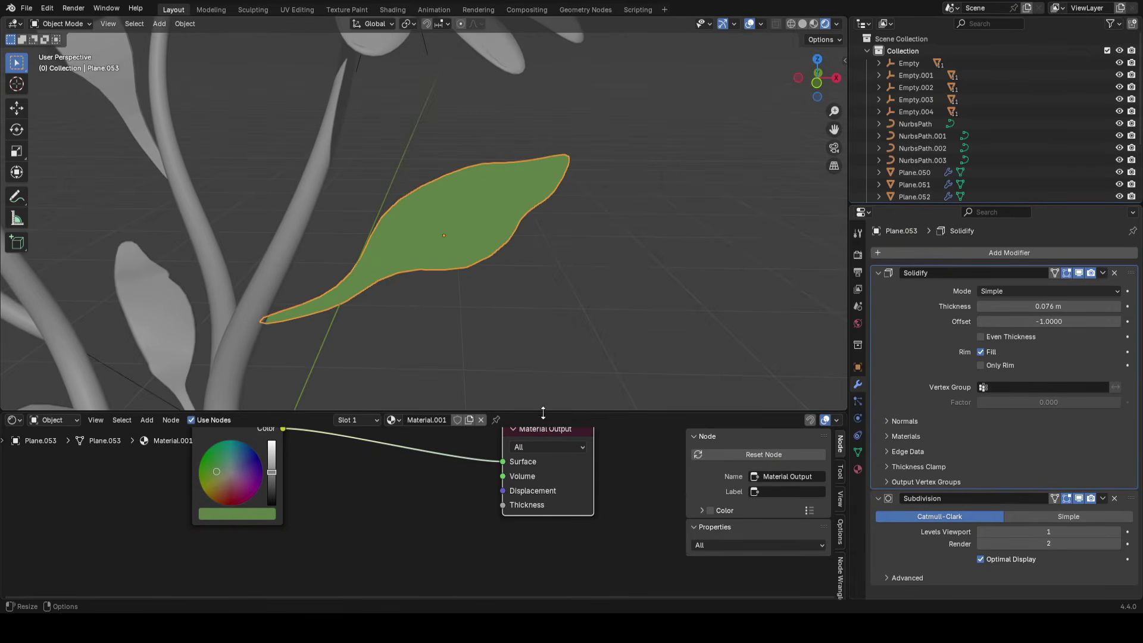
Enlarge the Shader Editor again and move the RGB node farther from the Material Output
drag(544, 410, 566, 276)
middle_drag(398, 370, 469, 395)
drag(299, 372, 132, 331)
scroll(333, 381, down, 2)
middle_drag(333, 381, 459, 361)
Add a Diffuse BSDF node below the RGB node
key(shift+a)
click(427, 359)
text(diffuse)
key(Return)
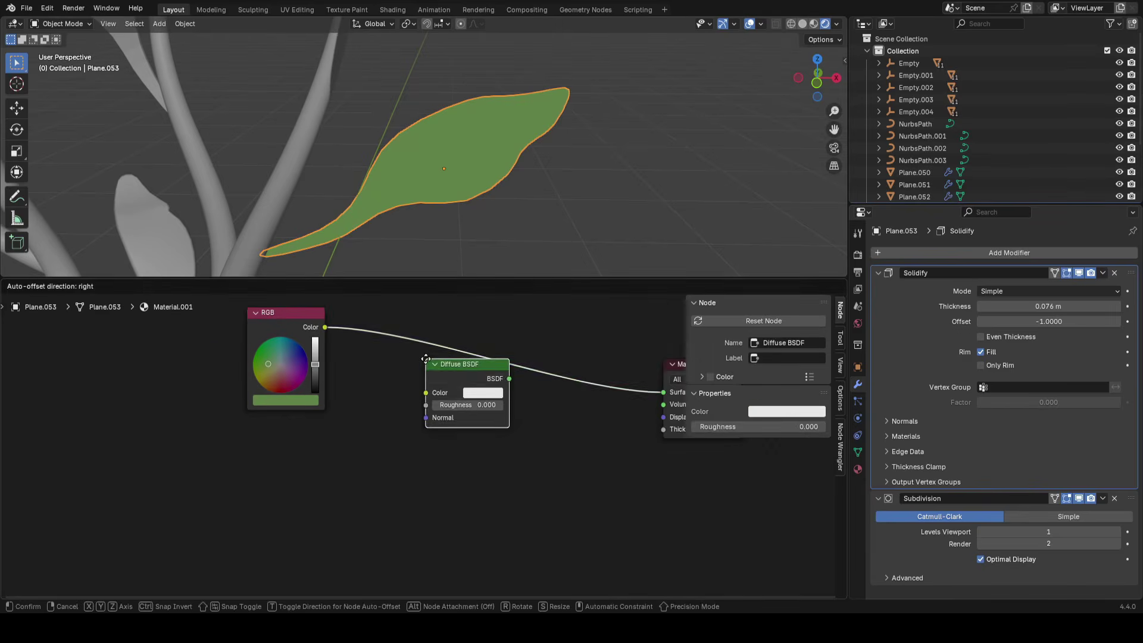
click(319, 425)
middle_drag(435, 430, 323, 470)
scroll(323, 470, up, 1)
Arrange the Diffuse BSDF node beside the RGB node and connect its BSDF output to the Material Output's Surface
drag(243, 466, 316, 446)
scroll(420, 404, up, 2)
middle_drag(416, 459, 490, 451)
scroll(491, 450, up, 2)
drag(316, 442, 313, 430)
scroll(397, 423, down, 2)
middle_drag(398, 421, 382, 435)
drag(302, 444, 326, 452)
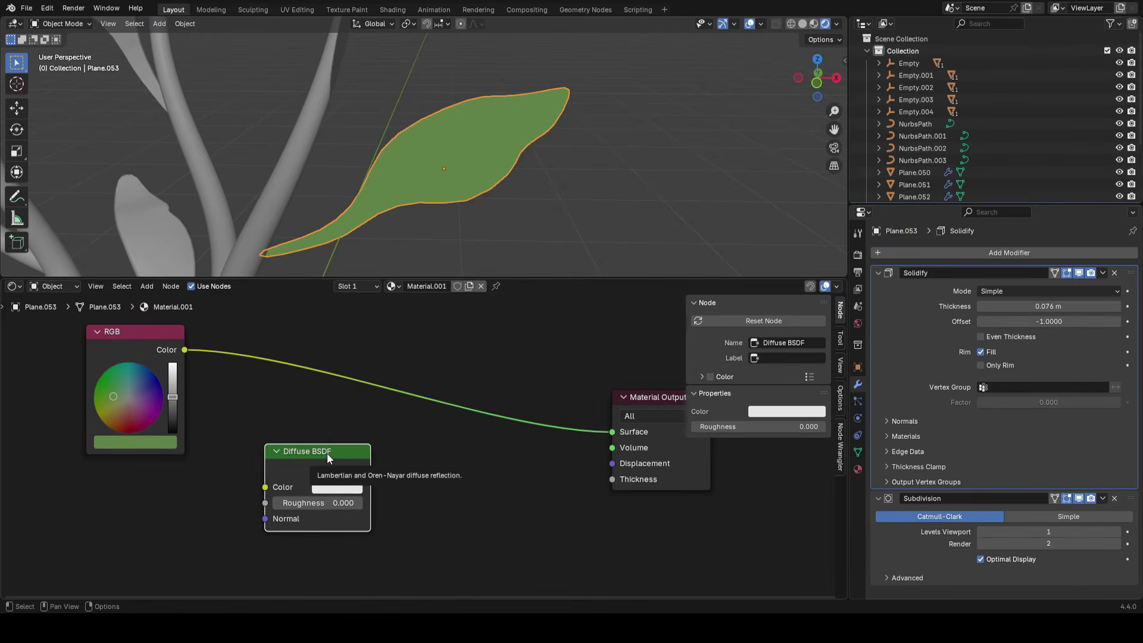
middle_drag(411, 456, 383, 467)
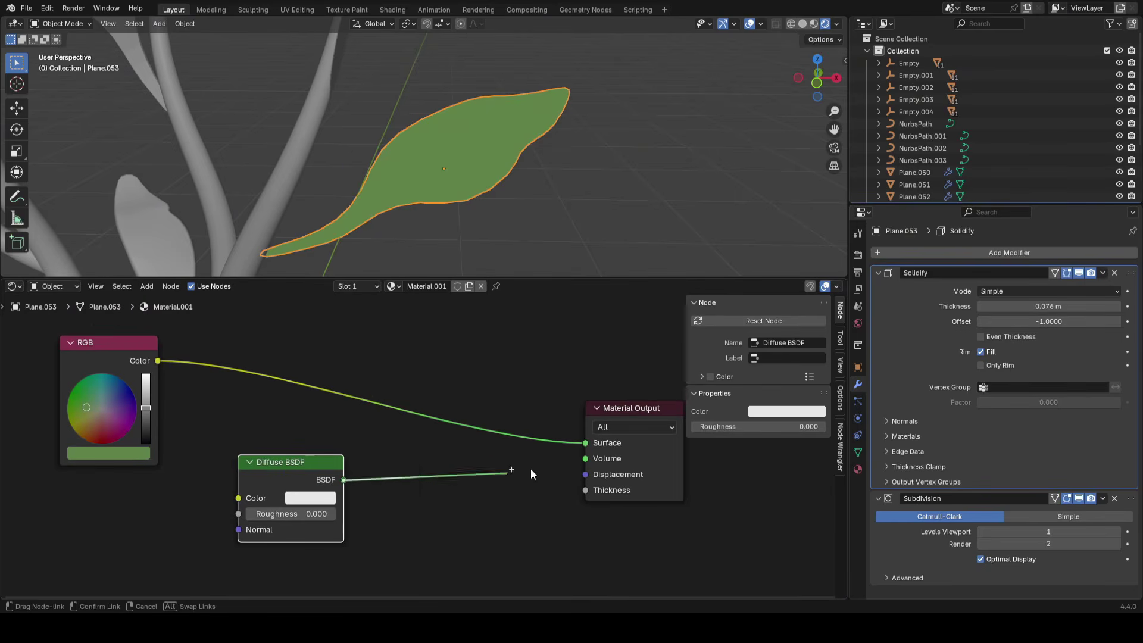
drag(587, 444, 587, 445)
mouse_move(488, 160)
middle_down()
mouse_move(402, 171)
mouse_move(483, 158)
mouse_move(478, 146)
mouse_move(485, 160)
middle_up()
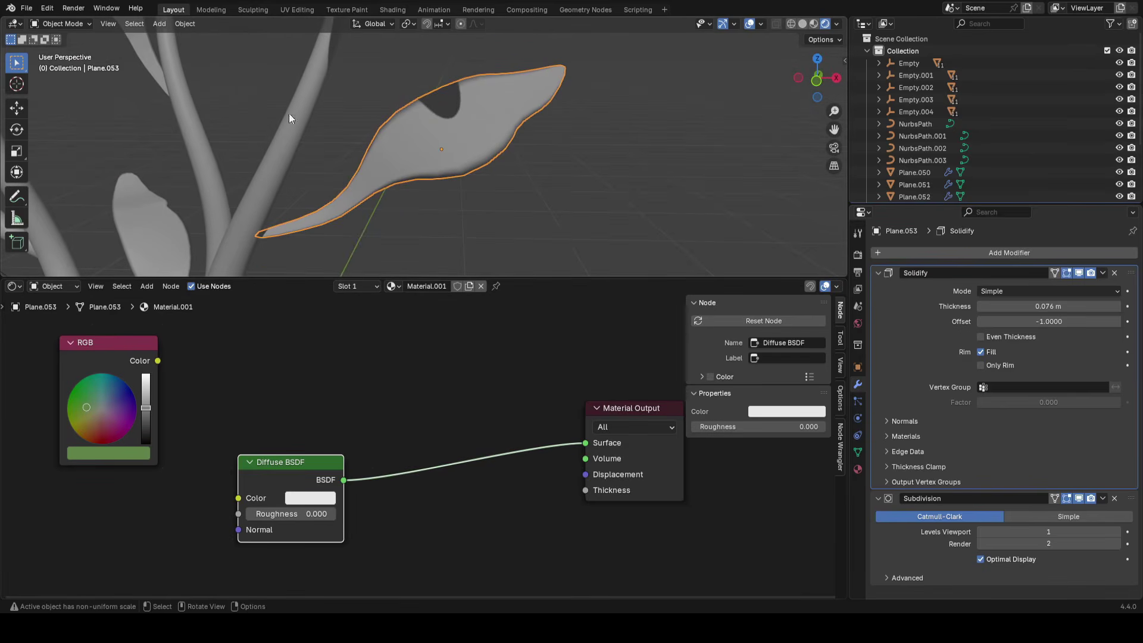
Shift the Diffuse BSDF node away from the Material Output to make room for another node
scroll(482, 309, down, 3)
middle_drag(417, 411, 425, 374)
scroll(338, 428, up, 2)
drag(321, 427, 269, 462)
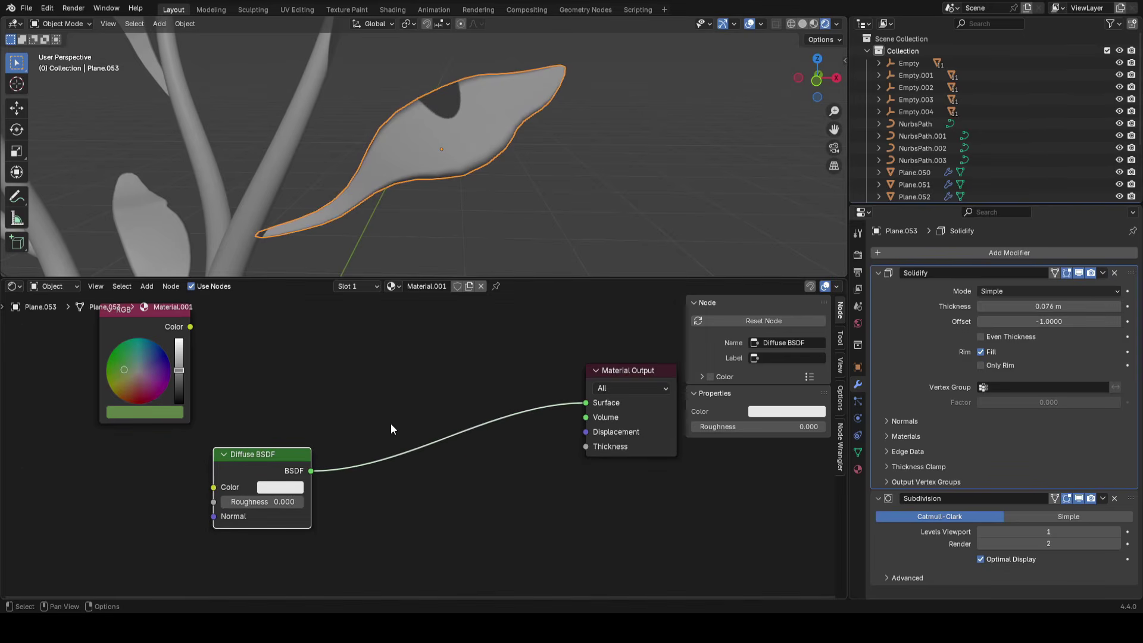
scroll(406, 409, up, 1)
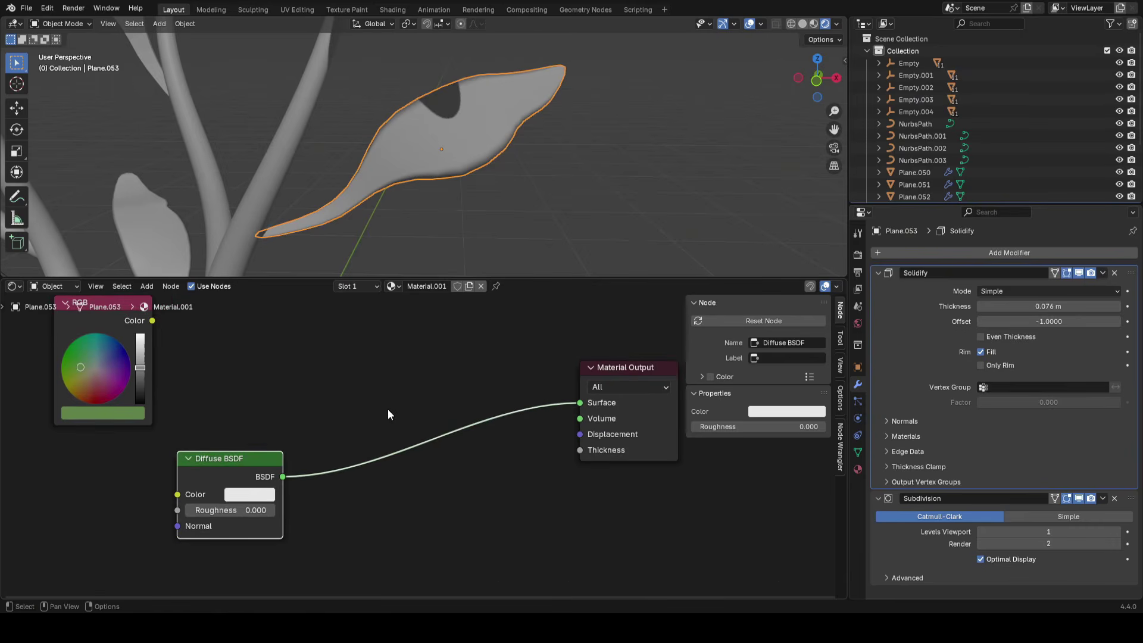
scroll(417, 401, down, 1)
click(623, 378)
scroll(459, 397, up, 1)
drag(220, 467, 189, 460)
Insert a Shader to RGB node between the Diffuse BSDF and the Material Output, and space the nodes neatly
key(shift+a)
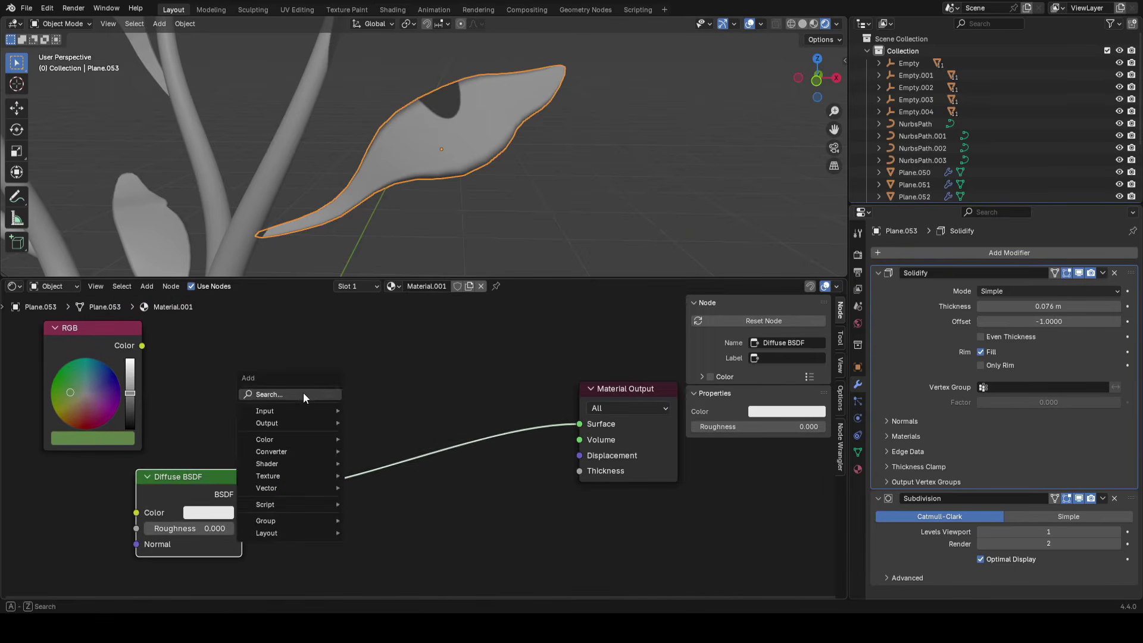
click(271, 394)
text(shader)
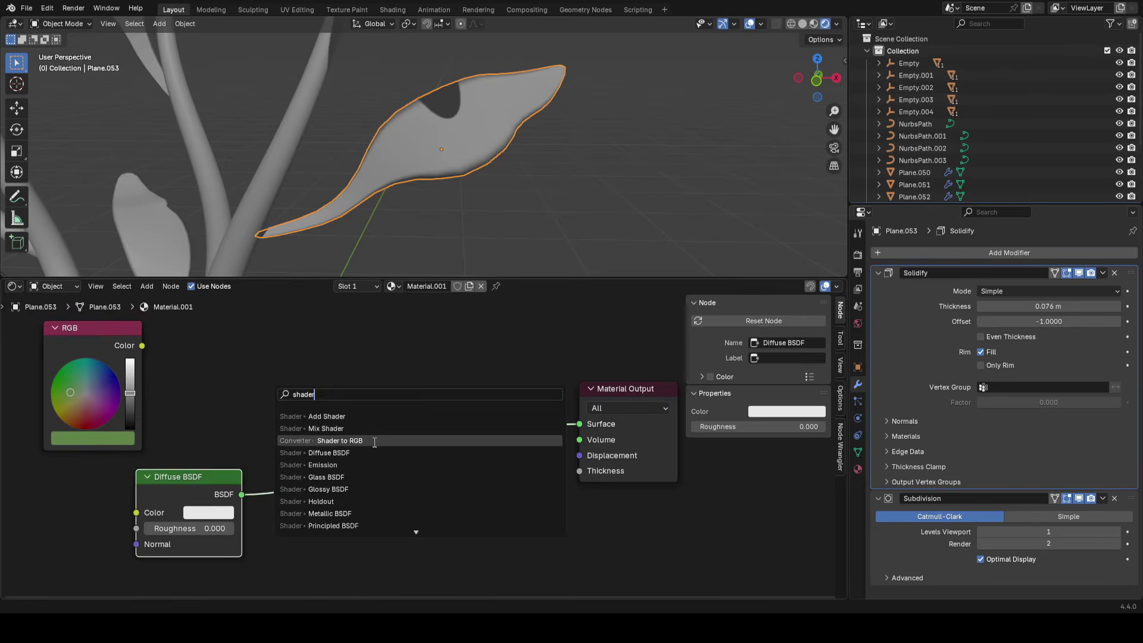
click(374, 440)
scroll(357, 476, up, 1)
click(375, 496)
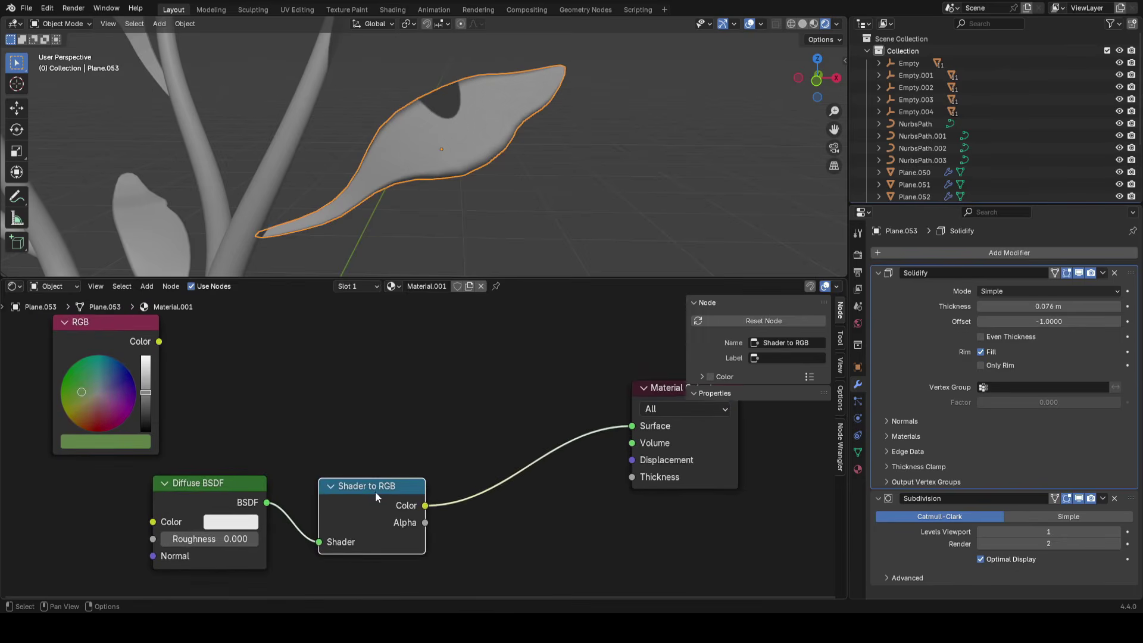
mouse_move(212, 479)
mouse_down()
mouse_move(254, 467)
mouse_move(217, 464)
mouse_move(224, 488)
mouse_move(227, 475)
mouse_up()
drag(375, 495, 352, 499)
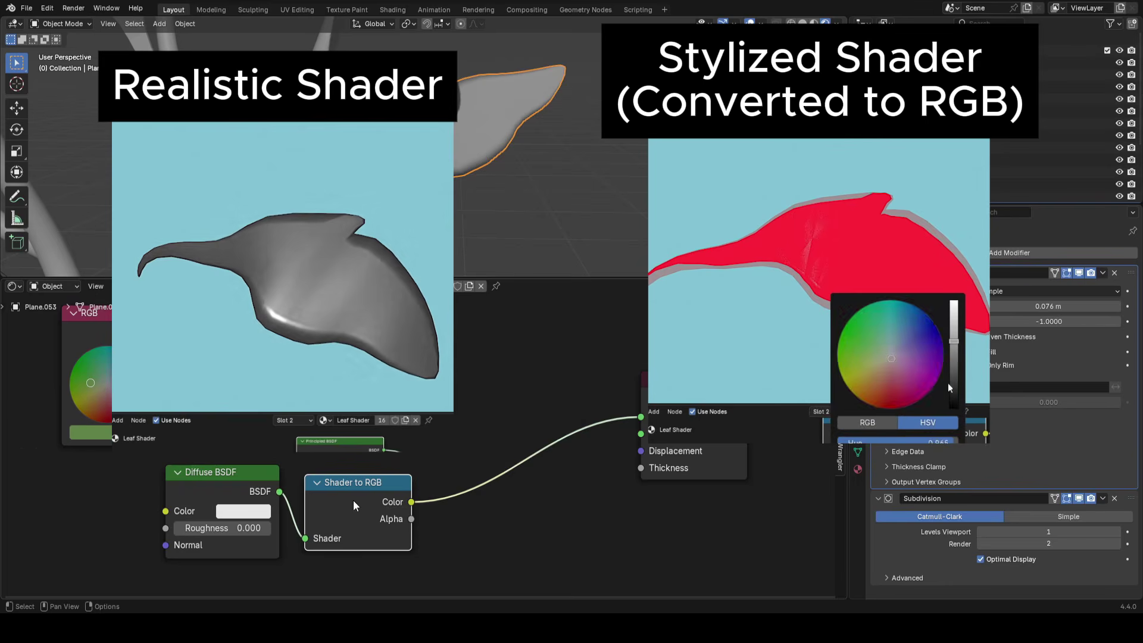
mouse_move(360, 481)
mouse_down()
mouse_move(373, 469)
mouse_move(366, 480)
mouse_move(378, 478)
mouse_move(356, 481)
mouse_move(356, 495)
mouse_up()
drag(356, 495, 379, 506)
Move the Material Output node farther from the Shader to RGB node
mouse_move(524, 124)
middle_down()
mouse_move(383, 136)
mouse_move(505, 116)
mouse_move(524, 125)
middle_up()
scroll(511, 439, down, 3)
middle_drag(511, 439, 395, 468)
drag(580, 336, 356, 474)
key(g)
click(430, 474)
middle_drag(377, 461, 403, 402)
scroll(403, 403, up, 3)
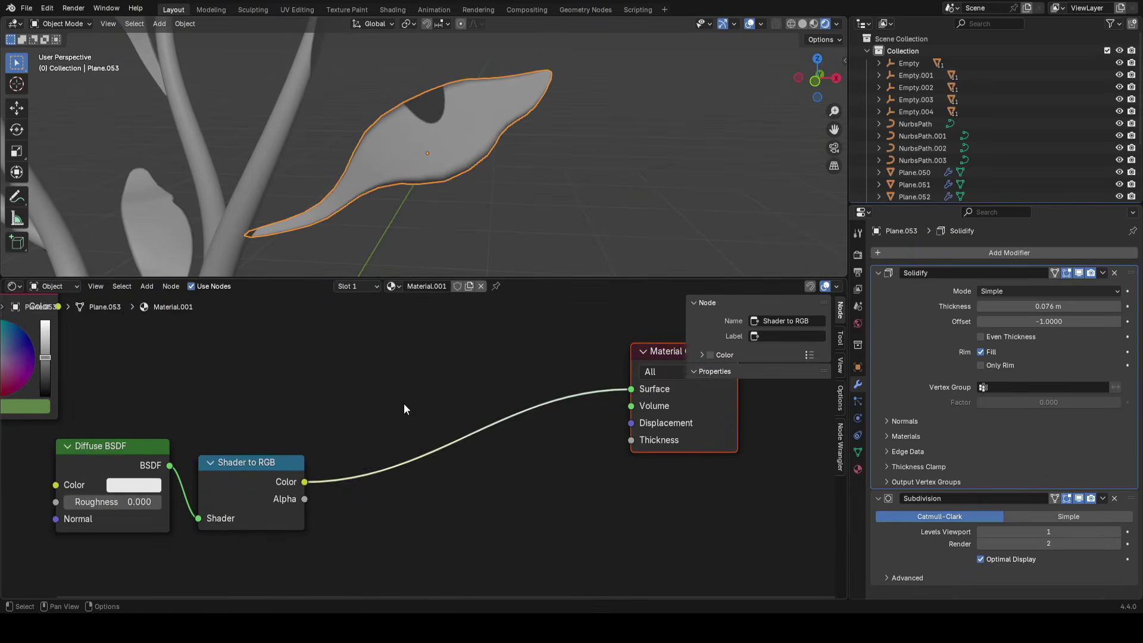
Insert a Color Ramp node between the Shader to RGB node and the Material Output
key(shift+a)
click(379, 397)
text(color ramp)
key(Return)
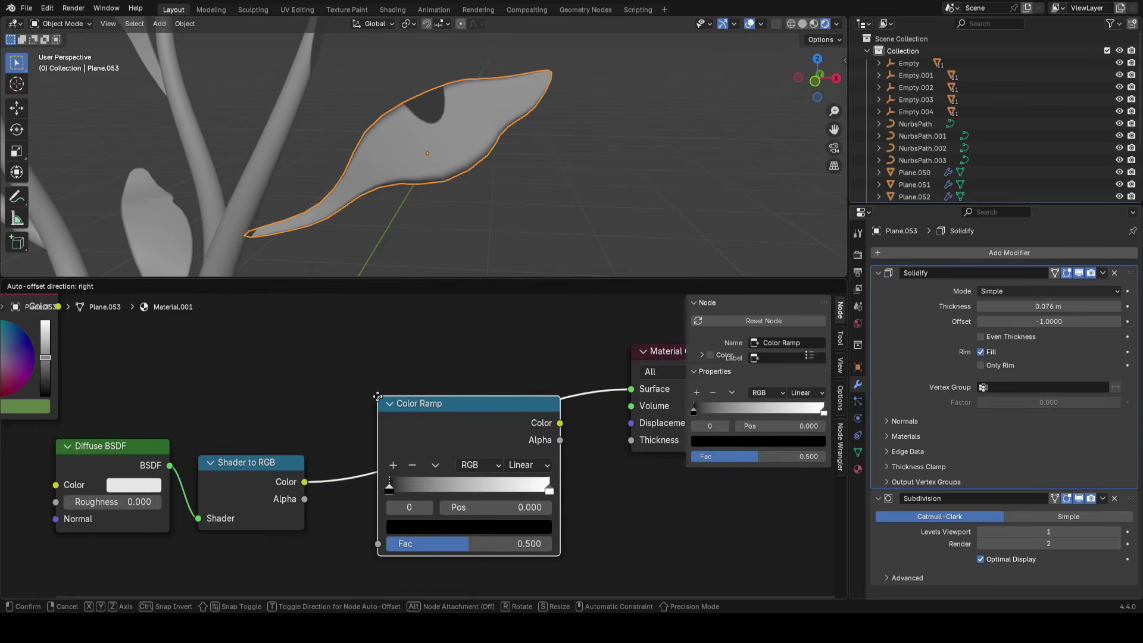
click(358, 404)
drag(441, 421, 420, 416)
scroll(523, 496, down, 1)
Try moving the Color Ramp's white stop close to a black stop at 0.055, and reset the ramp
drag(503, 487, 374, 488)
mouse_move(514, 167)
middle_down()
mouse_move(405, 144)
mouse_move(438, 134)
middle_up()
scroll(438, 135, up, 1)
drag(356, 487, 363, 486)
scroll(352, 149, up, 2)
middle_drag(352, 149, 529, 150)
scroll(518, 144, down, 3)
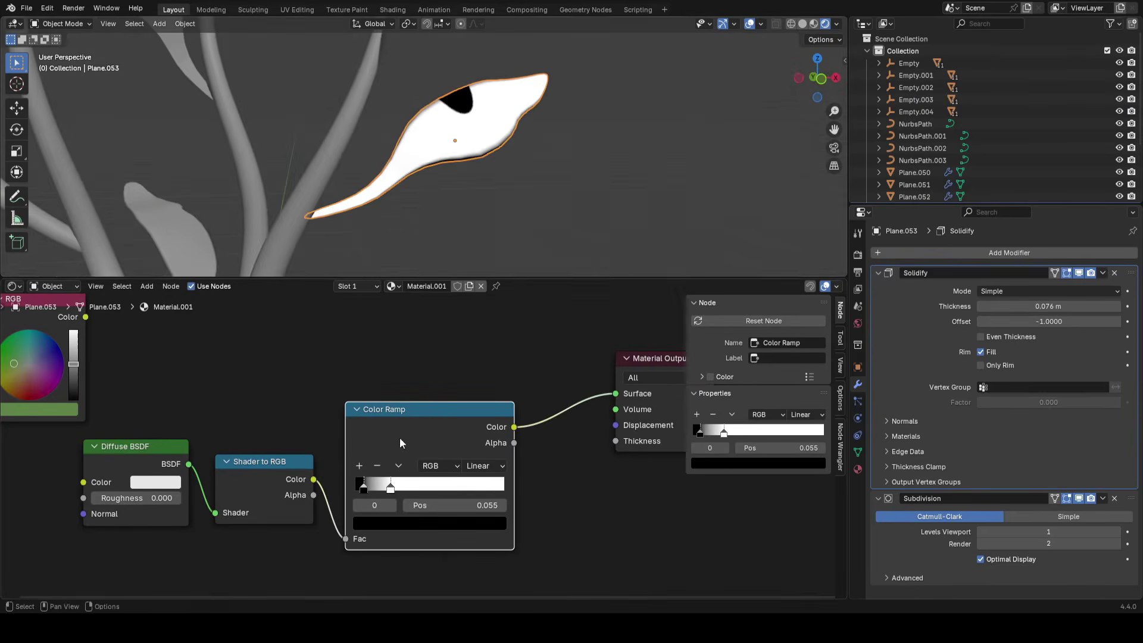
scroll(399, 437, up, 1)
click(401, 468)
click(441, 577)
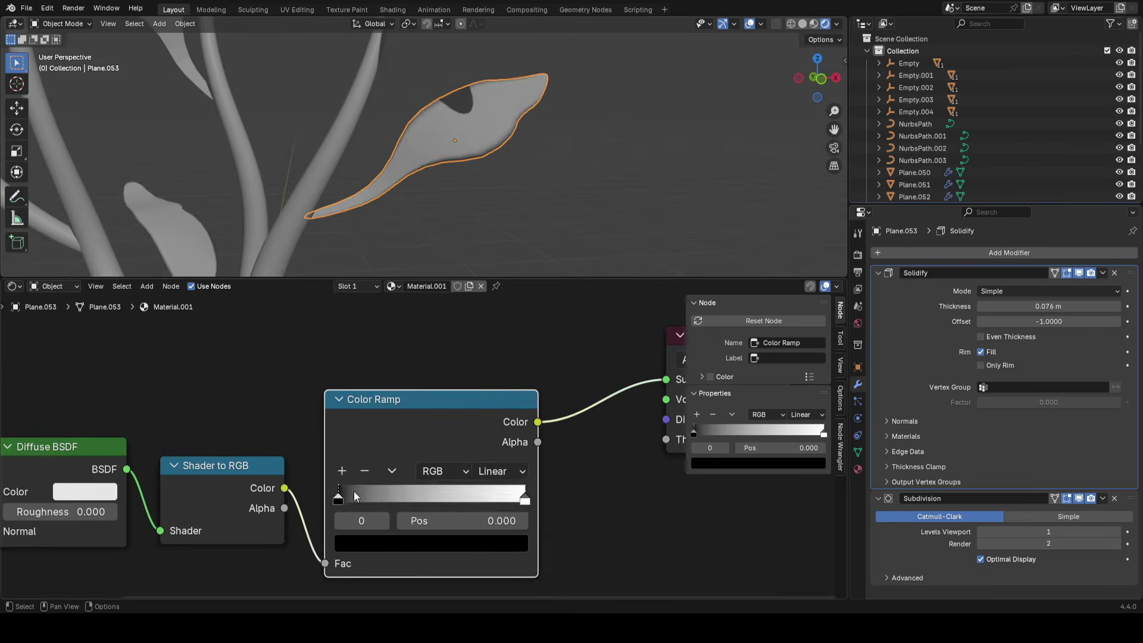
scroll(381, 416, down, 1)
Set the Color Ramp's interpolation to Constant
scroll(482, 189, up, 3)
scroll(423, 447, up, 1)
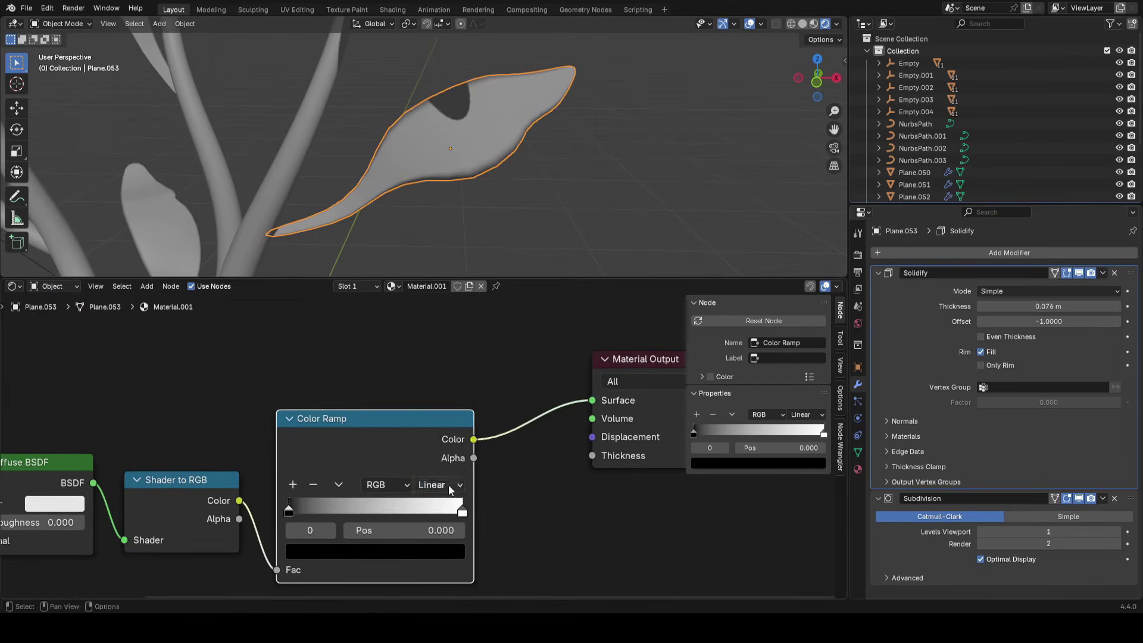
click(439, 485)
click(445, 465)
middle_drag(533, 485, 540, 462)
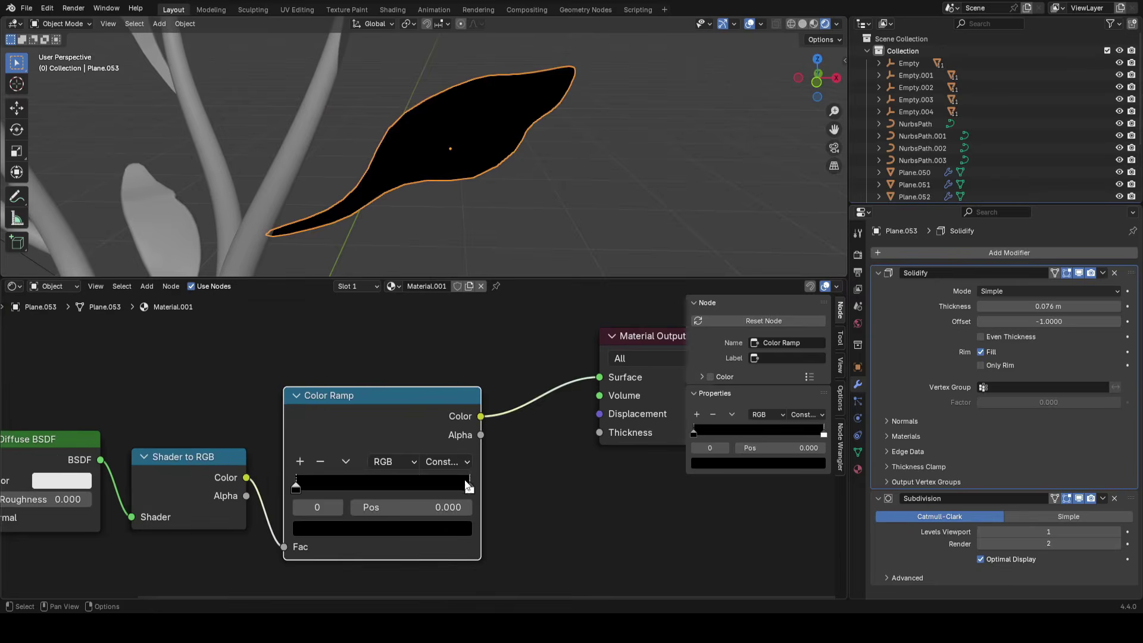
Move the Color Ramp's white stop to position 0.077 and check the hard-edged shadow on the leaf
drag(470, 488, 448, 493)
drag(353, 488, 298, 490)
middle_drag(452, 190, 505, 160)
scroll(470, 110, up, 5)
middle_drag(470, 111, 492, 128)
scroll(492, 127, down, 5)
scroll(419, 378, down, 5)
Move the Diffuse BSDF, Shader to RGB and Color Ramp nodes together to a spot below the RGB node
middle_drag(421, 377, 478, 380)
drag(510, 368, 228, 483)
key(g)
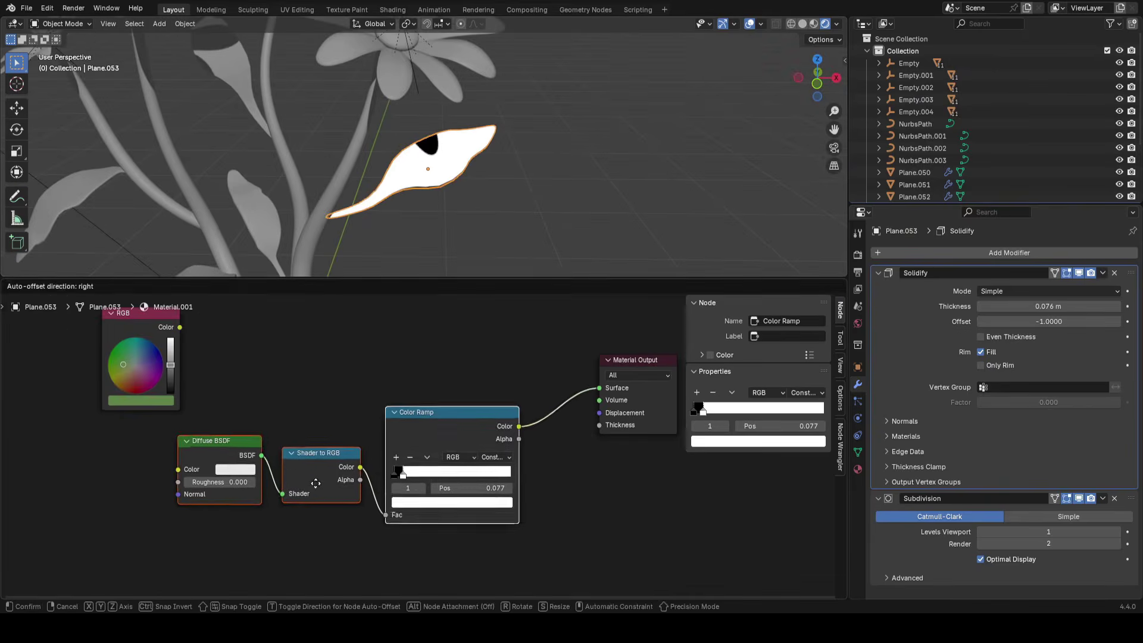
click(316, 472)
scroll(491, 383, up, 3)
key(g)
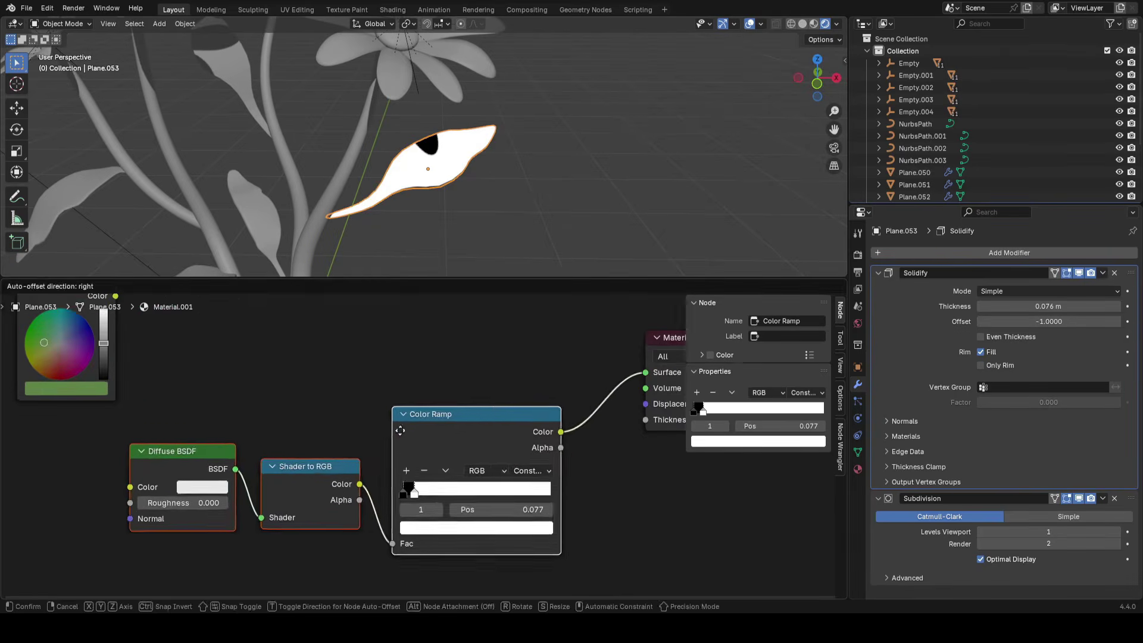
click(382, 406)
scroll(453, 393, down, 6)
key(g)
click(295, 413)
Move the Material Output node farther away to free space after the RGB and Color Ramp nodes
scroll(296, 413, up, 3)
middle_drag(295, 405, 321, 422)
drag(185, 349, 357, 334)
scroll(513, 385, up, 1)
middle_drag(513, 385, 374, 369)
drag(589, 339, 448, 419)
key(g)
click(533, 416)
middle_drag(534, 415, 491, 430)
Add a Multiply color mix node with the RGB node's Color feeding its A input
drag(185, 341, 311, 388)
text(multip)
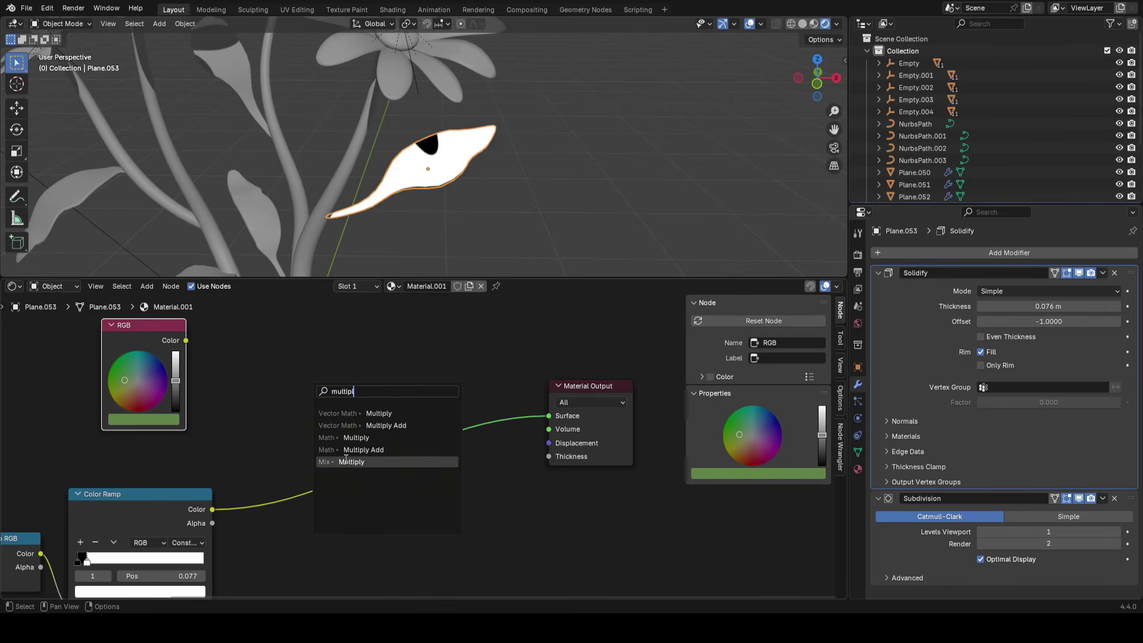
click(360, 464)
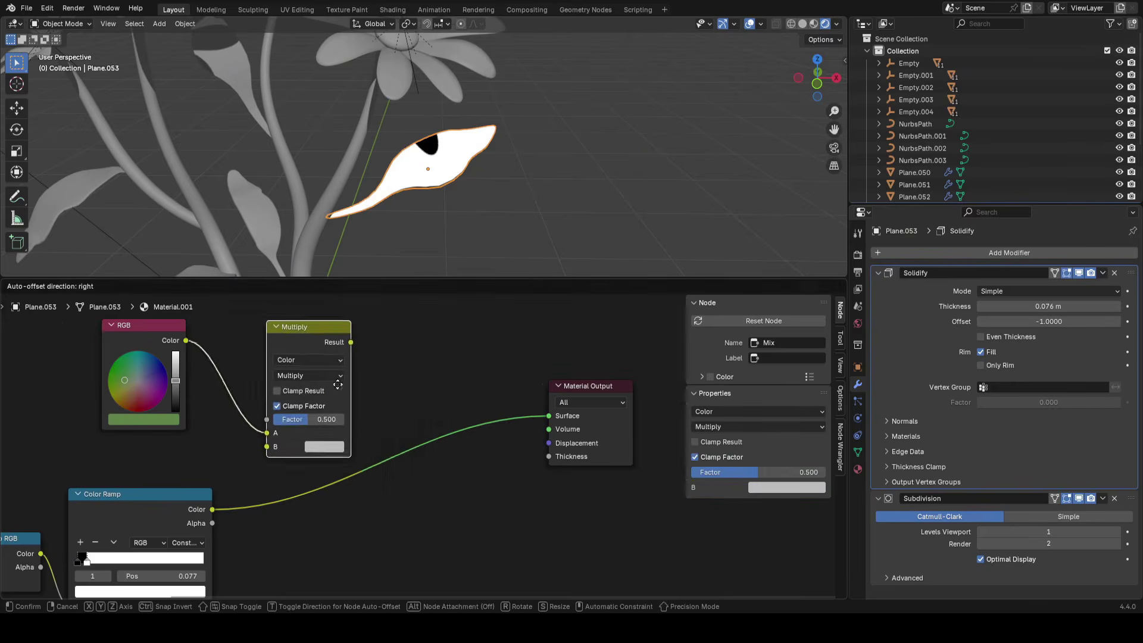
click(375, 416)
middle_drag(374, 416, 425, 403)
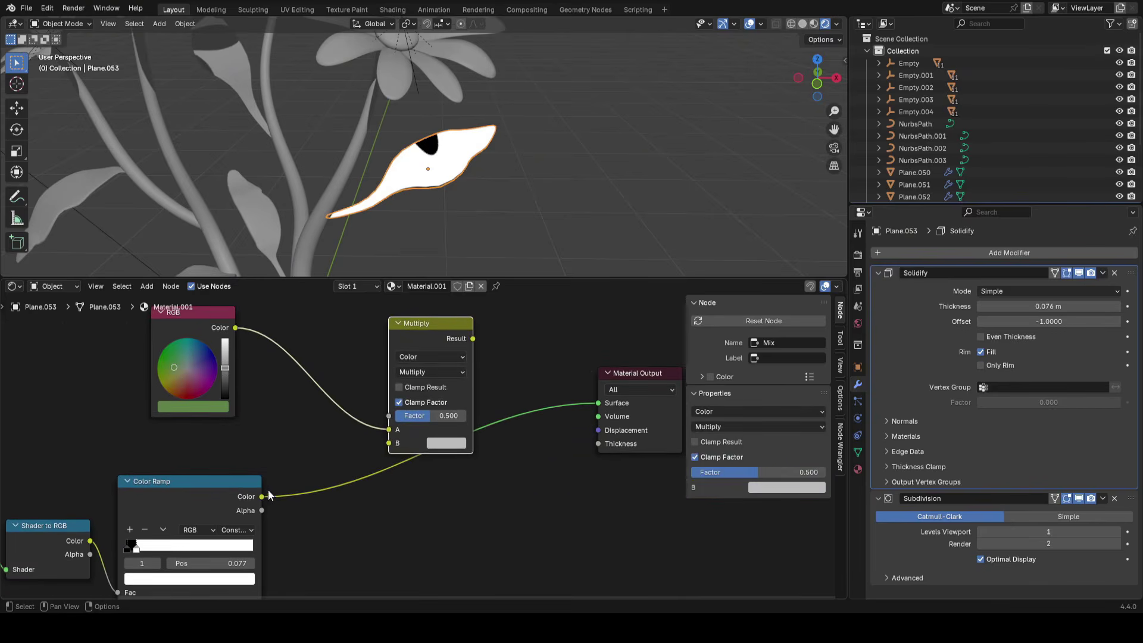
Connect the Color Ramp's Color output to the Multiply node's B input
drag(262, 496, 266, 491)
scroll(358, 461, down, 1)
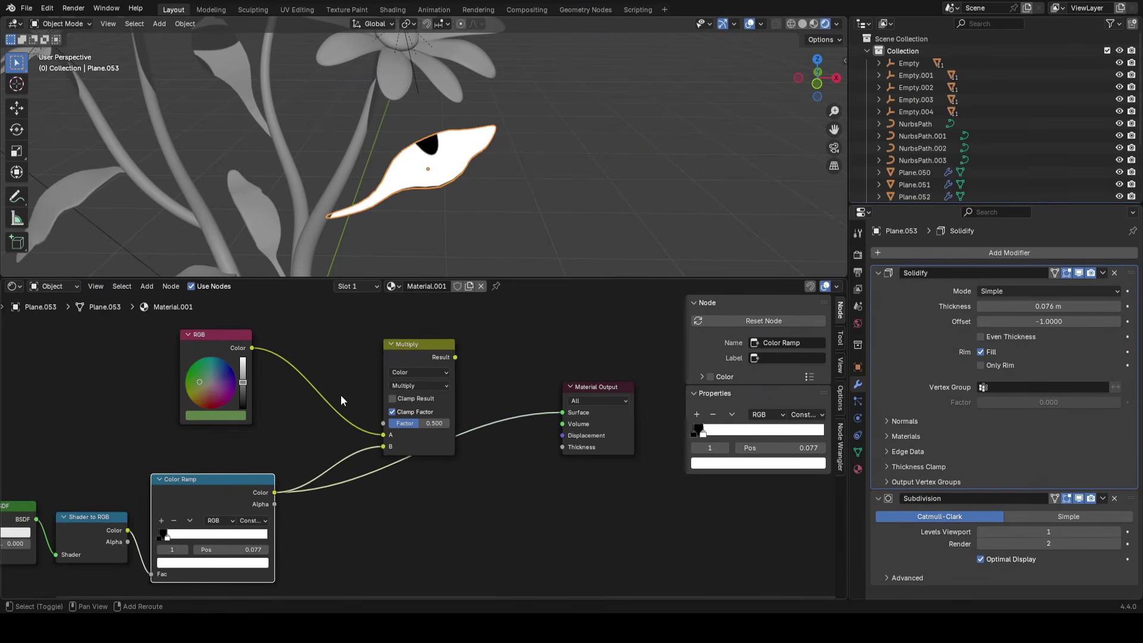
scroll(221, 483, up, 1)
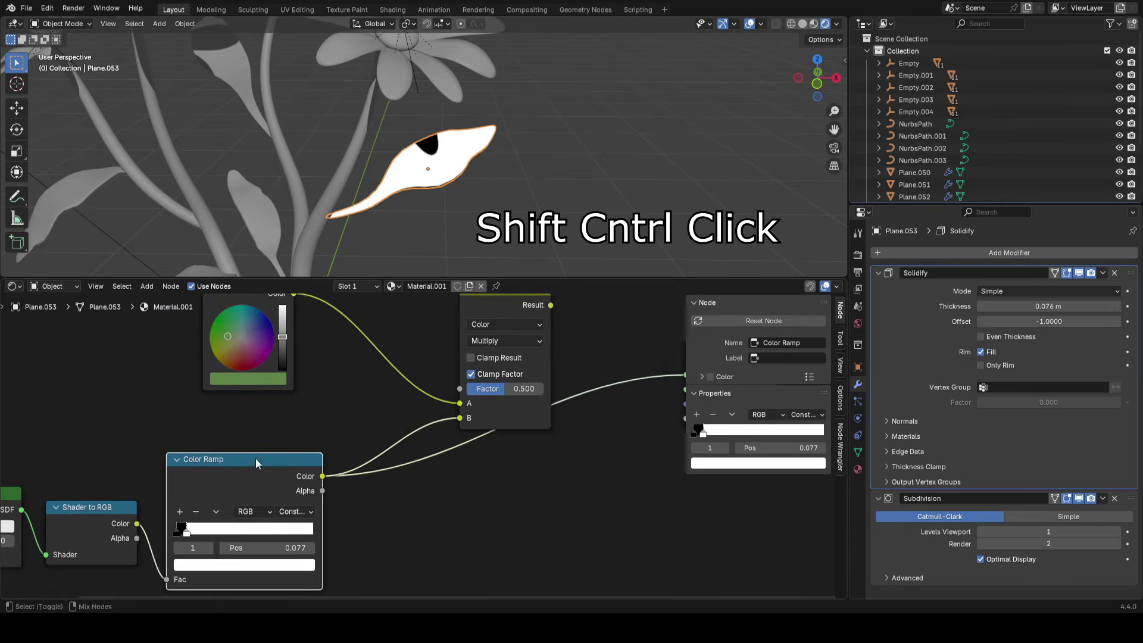
Preview the RGB node and the Color Ramp node alternately on the leaf to compare their separate contributions
middle_drag(257, 335, 306, 389)
ctrl+shift+click(282, 336)
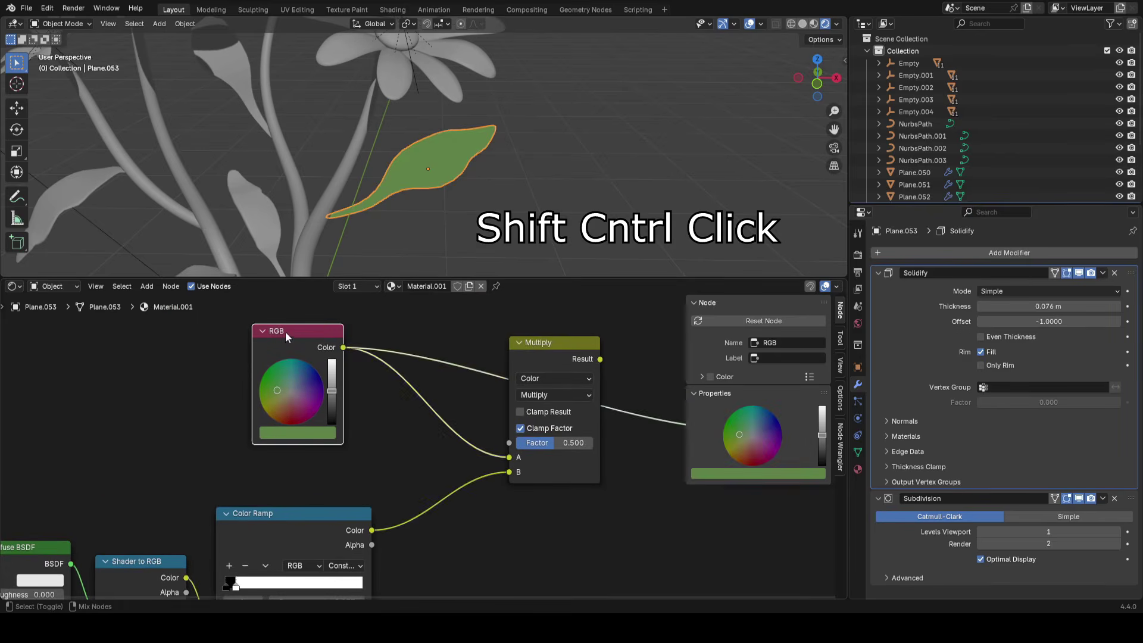
middle_drag(363, 480, 93, 437)
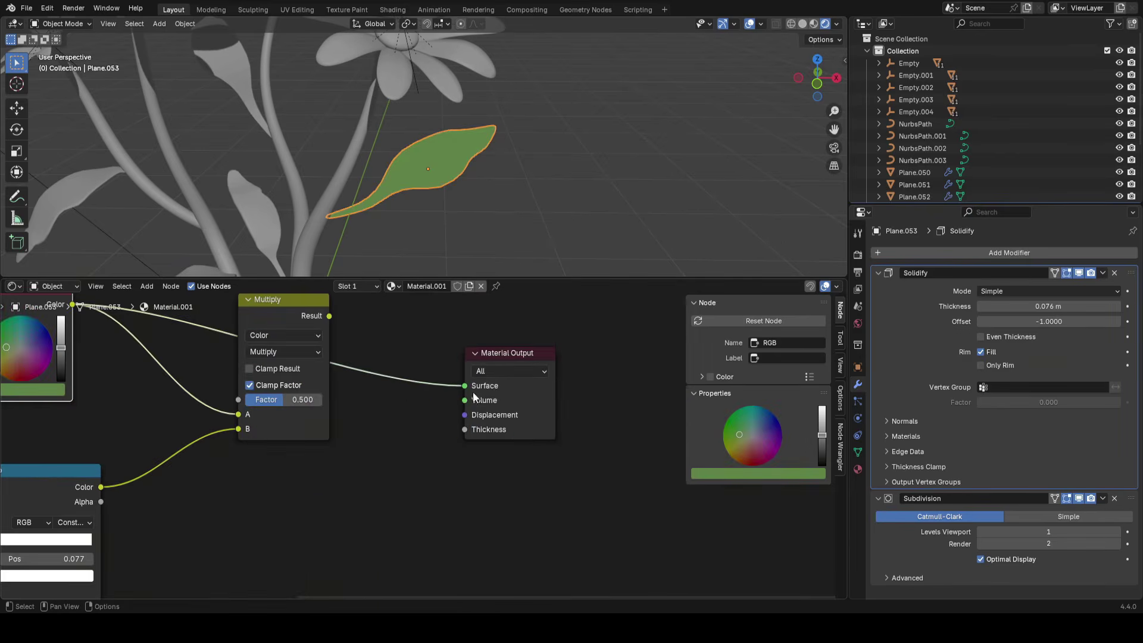
middle_drag(164, 492, 407, 466)
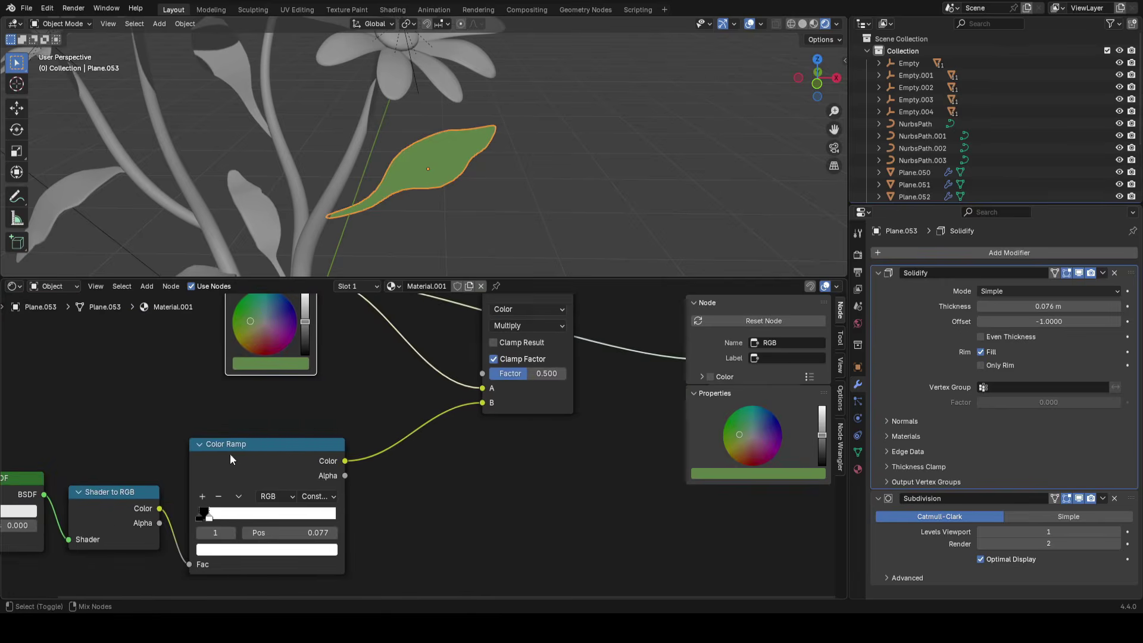
ctrl+shift+click(269, 451)
middle_drag(360, 406, 336, 463)
middle_drag(313, 400, 328, 431)
scroll(251, 415, down, 2)
ctrl+shift+click(224, 361)
ctrl+shift+click(227, 504)
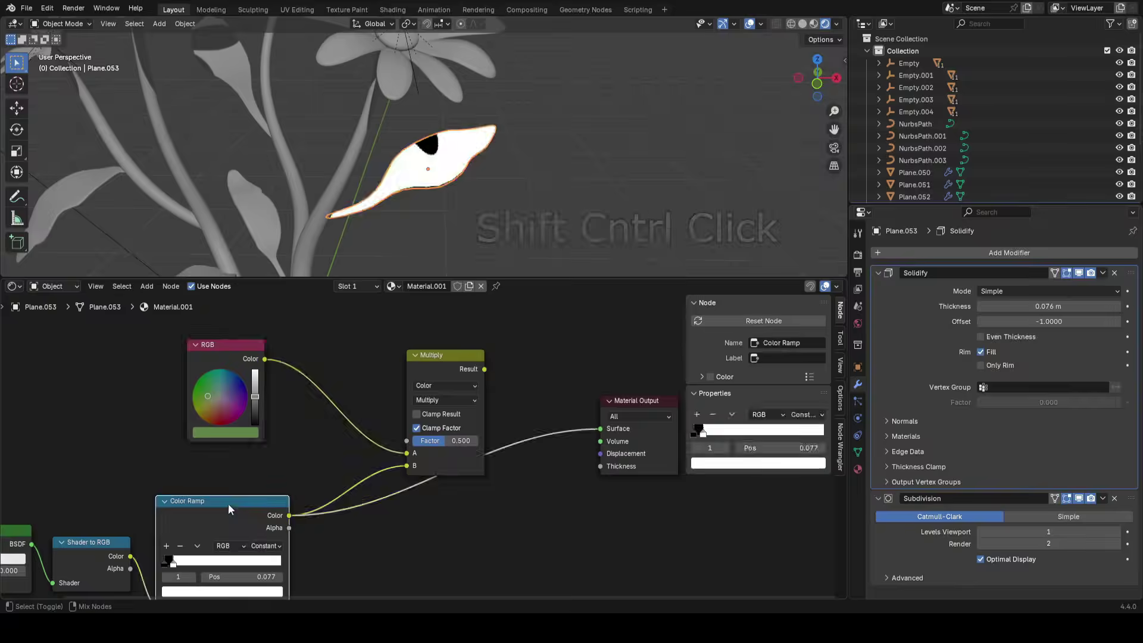
ctrl+shift+click(233, 358)
ctrl+shift+click(237, 509)
middle_drag(479, 387, 395, 408)
scroll(319, 387, up, 2)
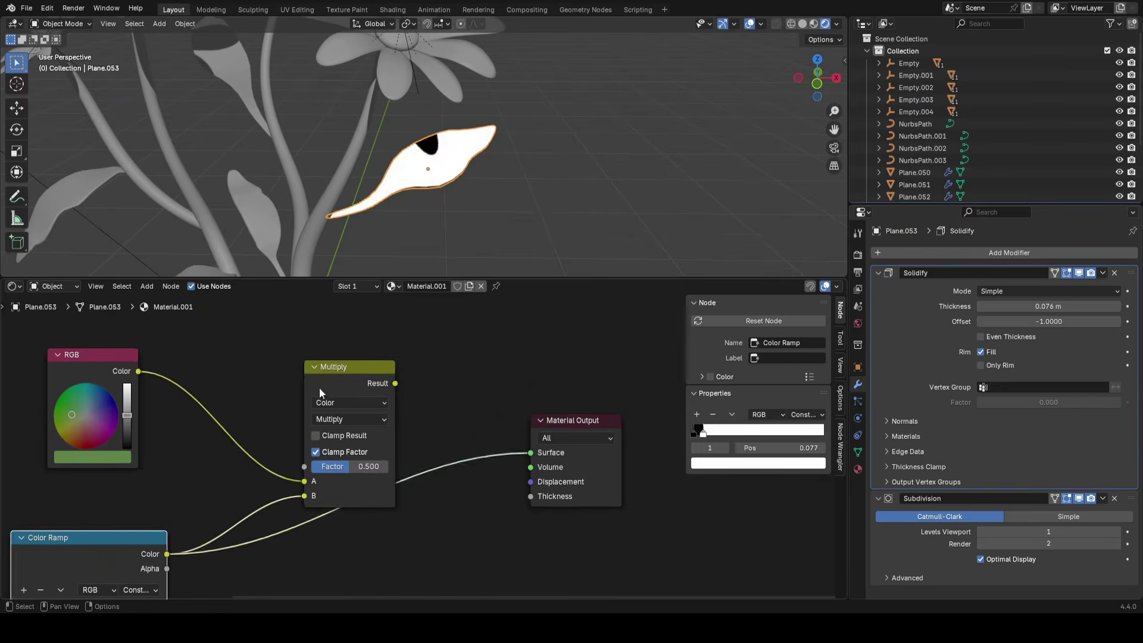
Connect the Multiply node's Result to the Material Output surface and set its factor to 0.617
ctrl+shift+click(348, 374)
scroll(499, 155, up, 2)
middle_drag(498, 155, 476, 145)
mouse_move(369, 466)
mouse_down()
mouse_move(400, 467)
mouse_move(351, 467)
mouse_up()
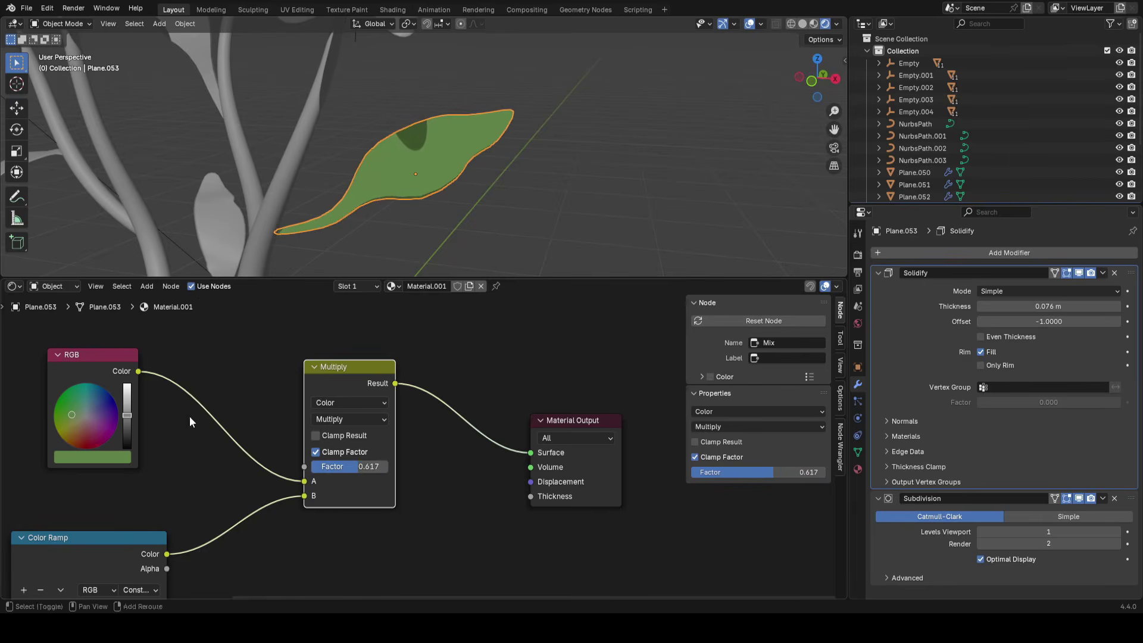
Try other colours for the Color Ramp's black stop at position 0
shift+middle_drag(189, 421, 257, 394)
scroll(258, 394, down, 1)
middle_drag(95, 560, 267, 474)
scroll(267, 474, up, 5)
click(284, 487)
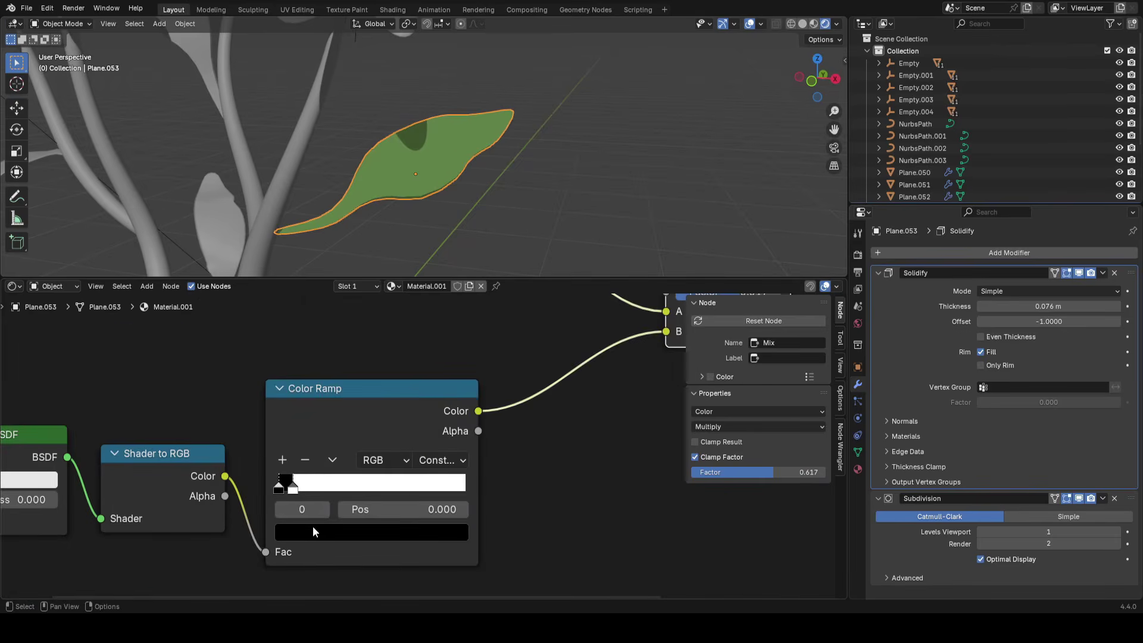
click(316, 531)
drag(439, 357, 436, 286)
drag(313, 324, 353, 307)
key(Escape)
scroll(423, 444, down, 3)
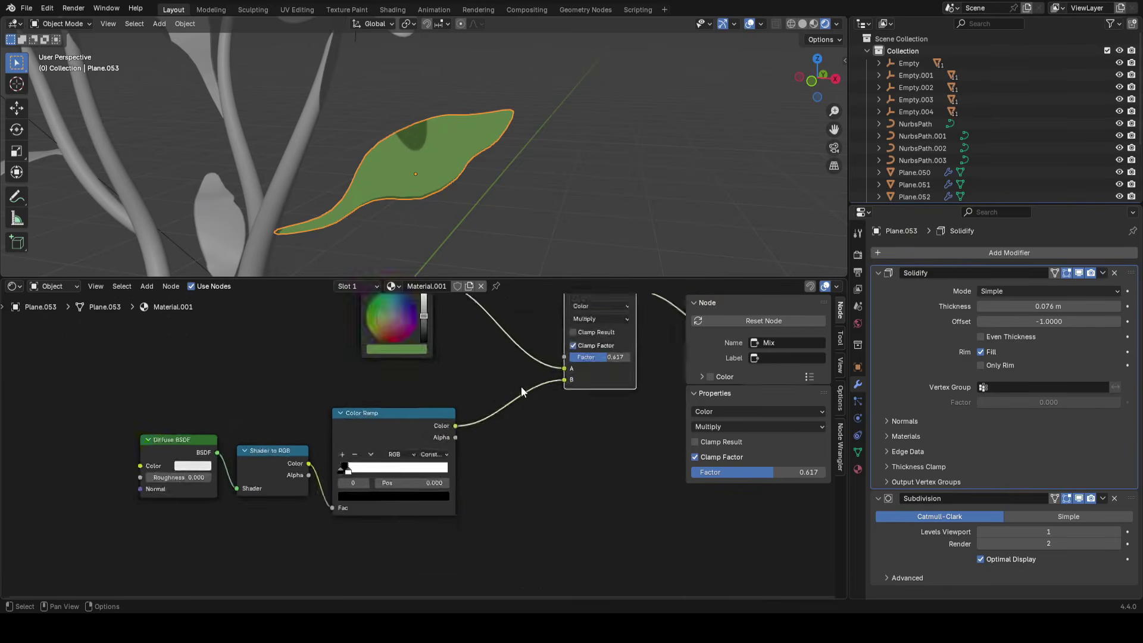
Set the Multiply node's factor to 0.575, rename the material Leaf Shader, and enlarge the 3D view
middle_drag(657, 358, 519, 431)
scroll(519, 431, up, 1)
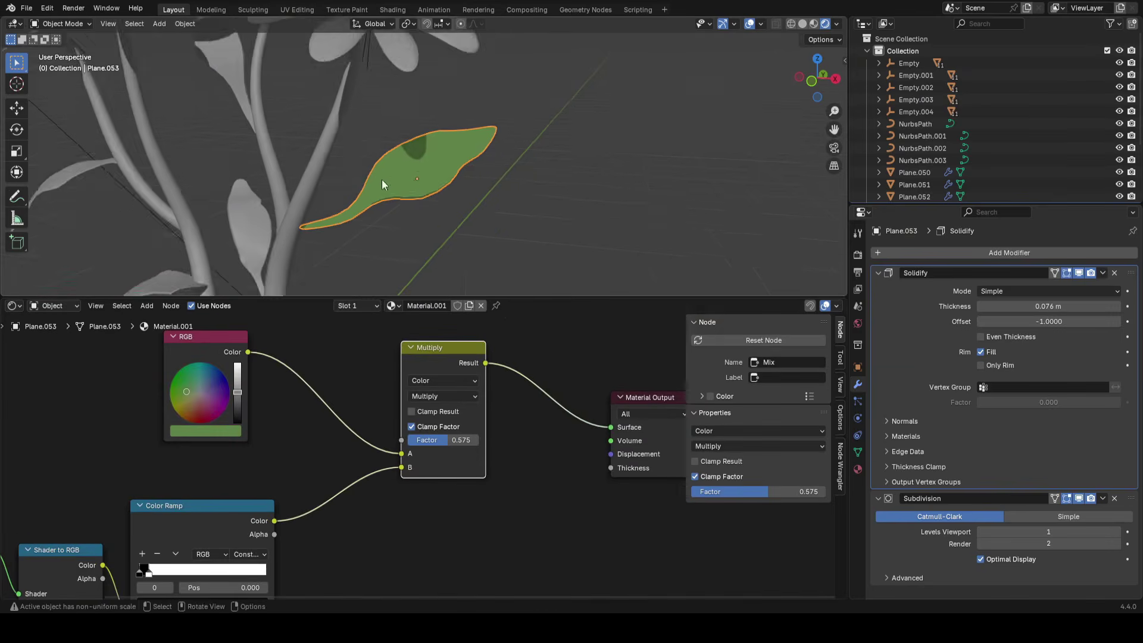
scroll(380, 209, down, 6)
shift+middle_drag(526, 191, 516, 195)
scroll(516, 196, up, 1)
scroll(428, 424, down, 5)
middle_drag(312, 424, 330, 409)
scroll(332, 404, up, 2)
scroll(449, 322, up, 2)
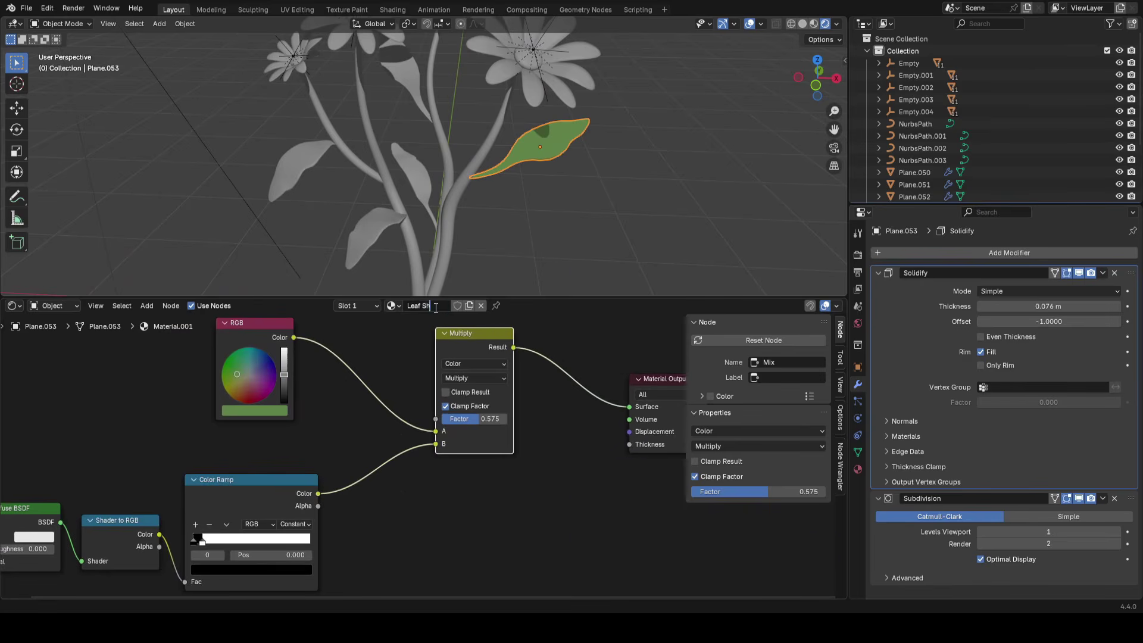
drag(466, 297, 545, 326)
Link the Leaf Shader material from the green leaf to all the other leaves of the bouquet
shift+middle_drag(440, 116, 444, 144)
scroll(476, 153, down, 1)
scroll(380, 254, up, 1)
shift+click(356, 265)
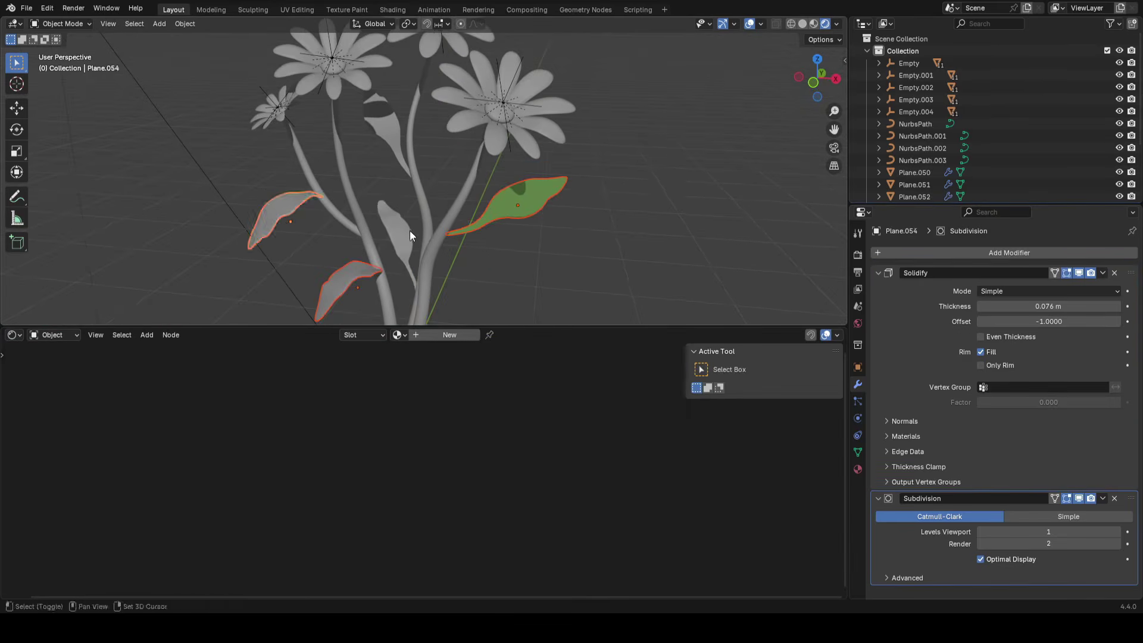
shift+click(383, 138)
shift+click(491, 219)
scroll(536, 209, up, 4)
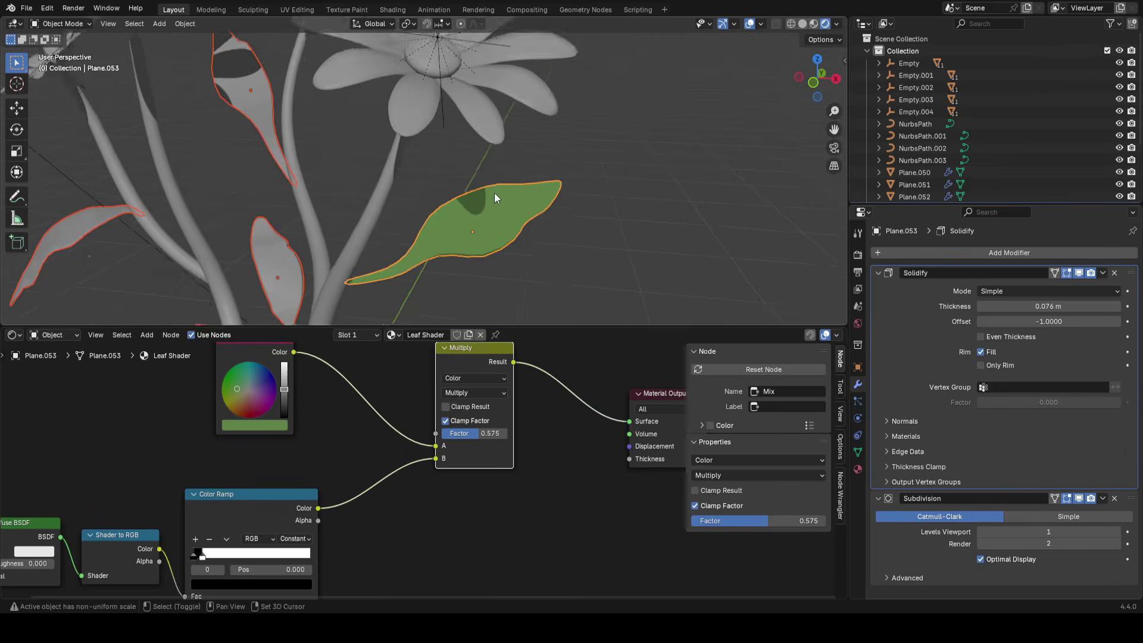
middle_drag(494, 192, 498, 185)
key(ctrl+l)
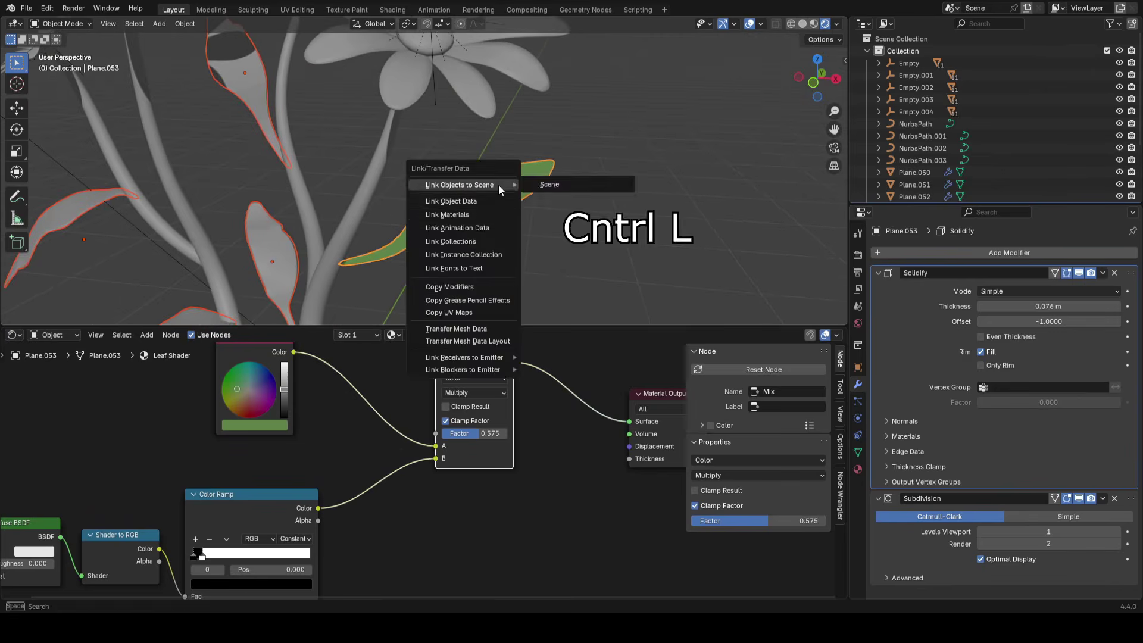
click(456, 213)
scroll(430, 180, down, 5)
middle_drag(476, 191, 511, 187)
scroll(511, 196, up, 1)
key(alt+shift+z)
scroll(524, 178, up, 3)
Link the Leaf Shader material from the leaf to the central stem
click(432, 188)
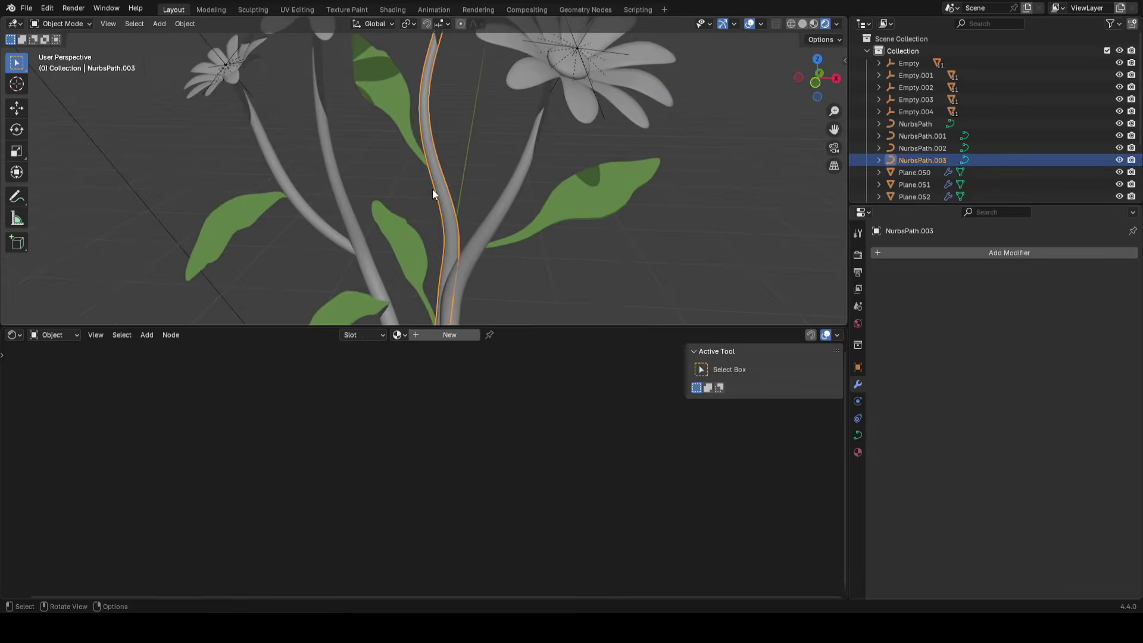
click(394, 123)
scroll(352, 539, down, 2)
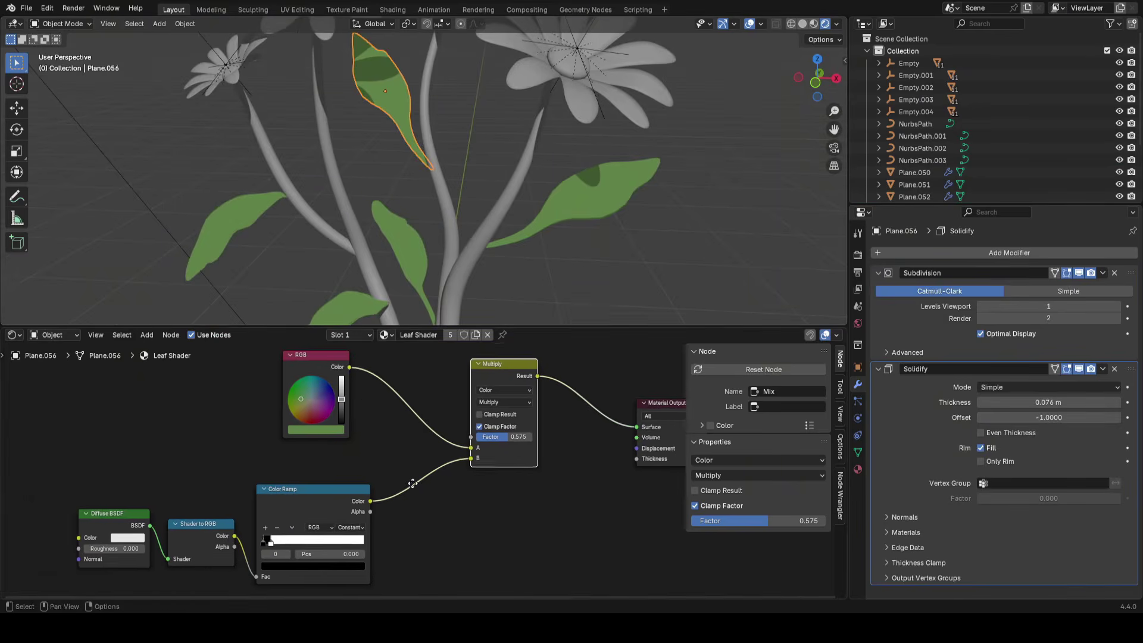
click(444, 179)
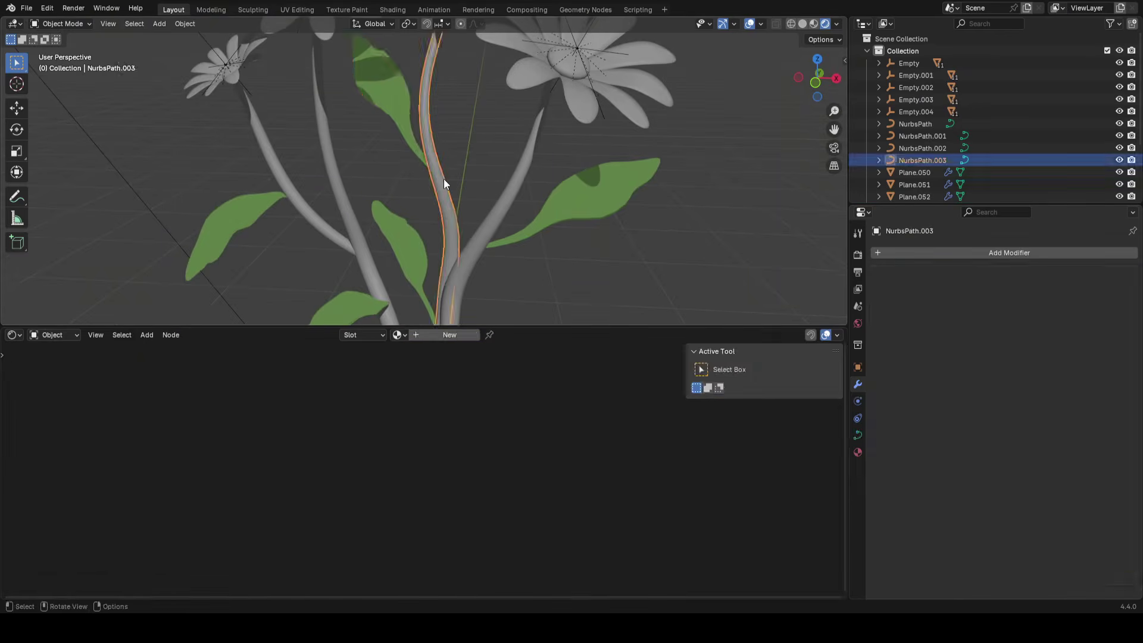
shift+middle_drag(508, 185, 434, 191)
scroll(426, 197, up, 1)
shift+click(544, 162)
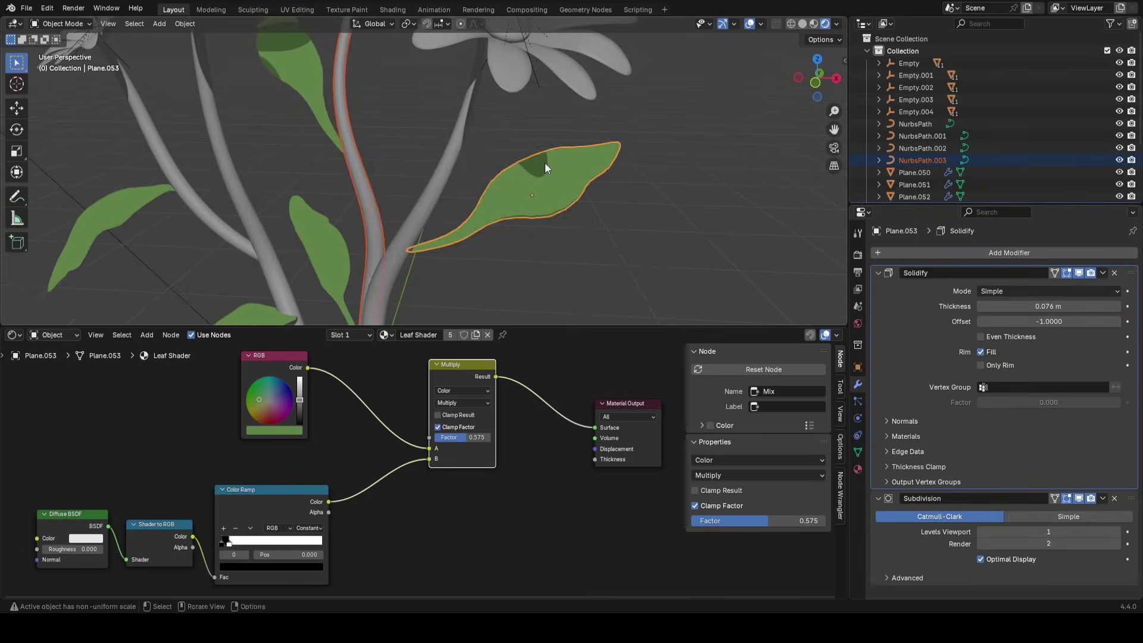
key(ctrl+l)
click(544, 162)
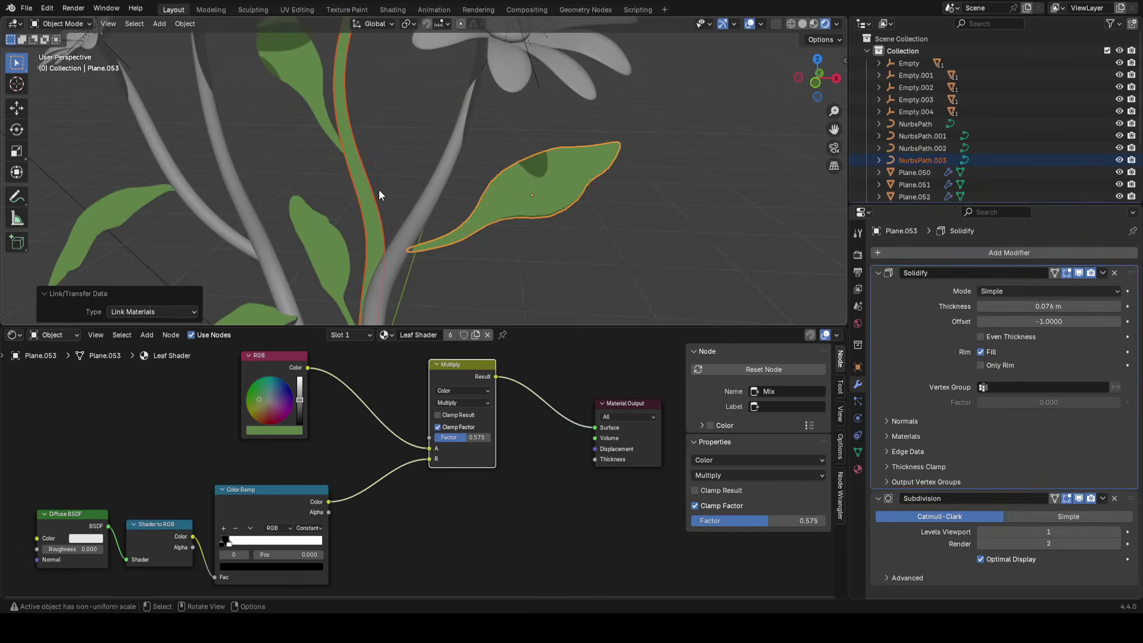
Give the central stem its own separate copy of the Leaf Shader material
click(363, 191)
scroll(366, 215, down, 2)
scroll(508, 217, down, 3)
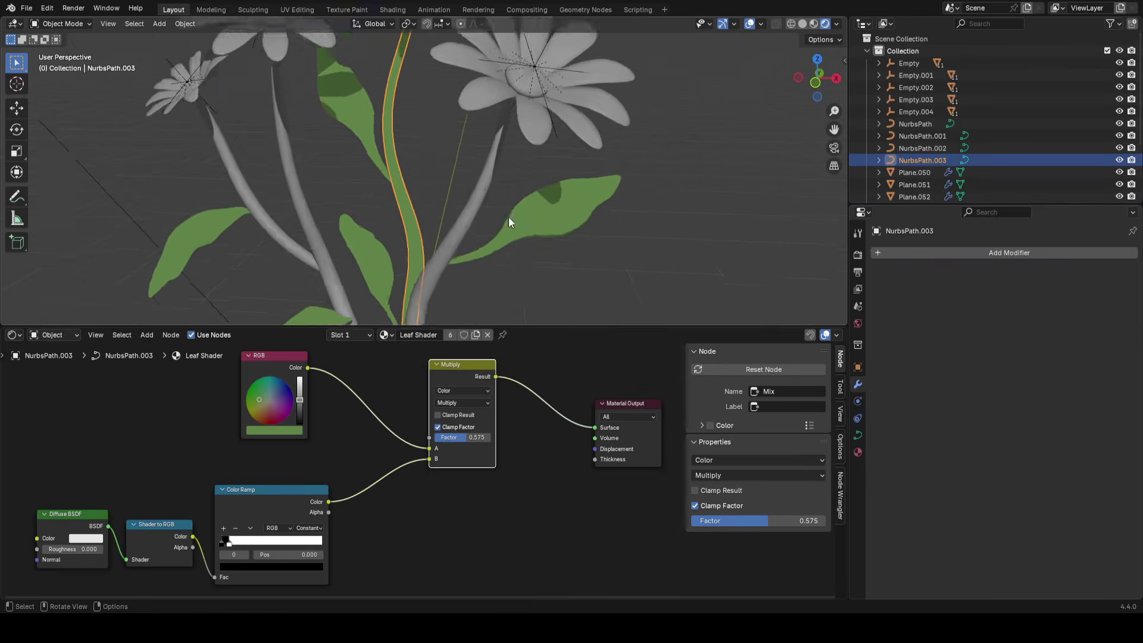
drag(467, 437, 489, 438)
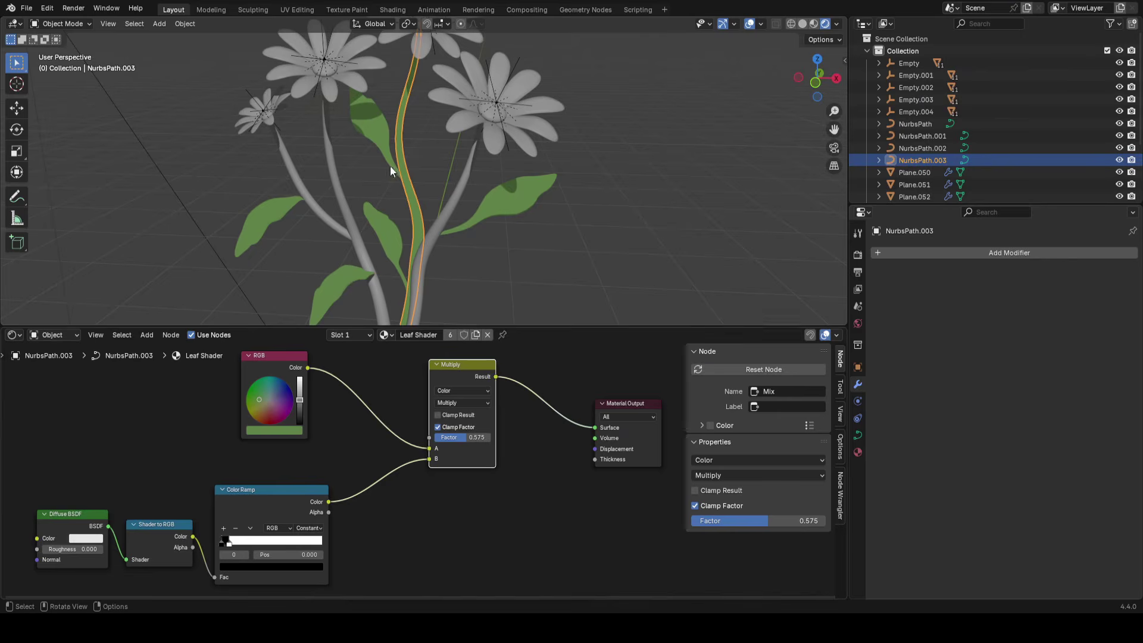
click(449, 335)
drag(477, 439, 523, 439)
mouse_move(259, 399)
mouse_down()
mouse_move(281, 395)
mouse_move(262, 378)
mouse_up()
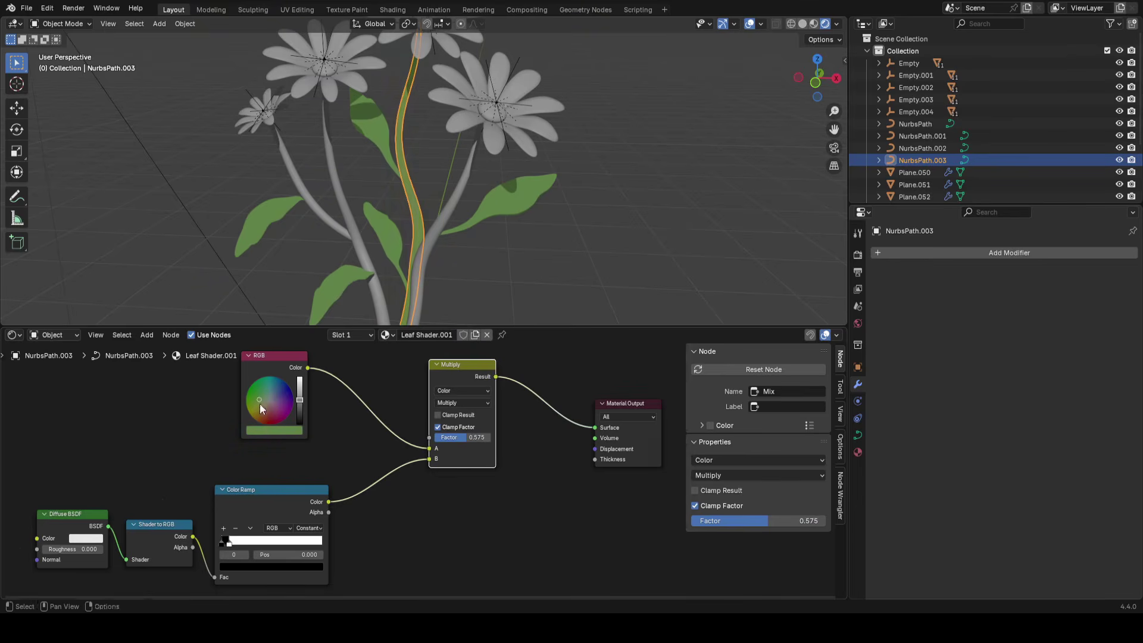
Link the central stem's material to the other three stems
scroll(326, 206, up, 1)
shift+click(346, 185)
shift+click(308, 201)
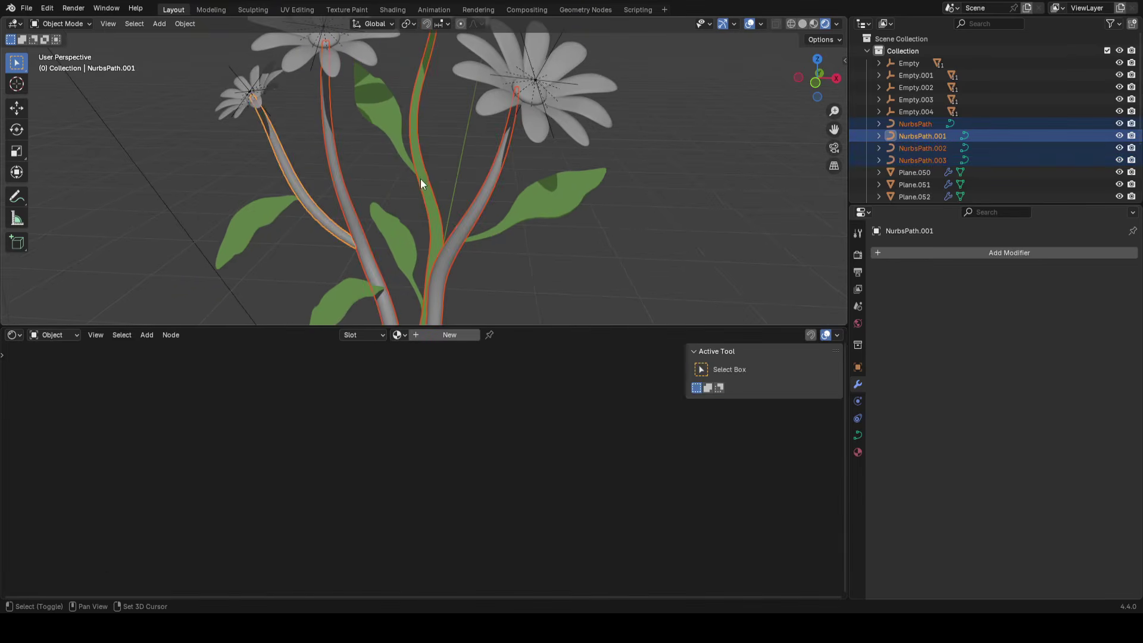
shift+click(441, 227)
key(ctrl+l)
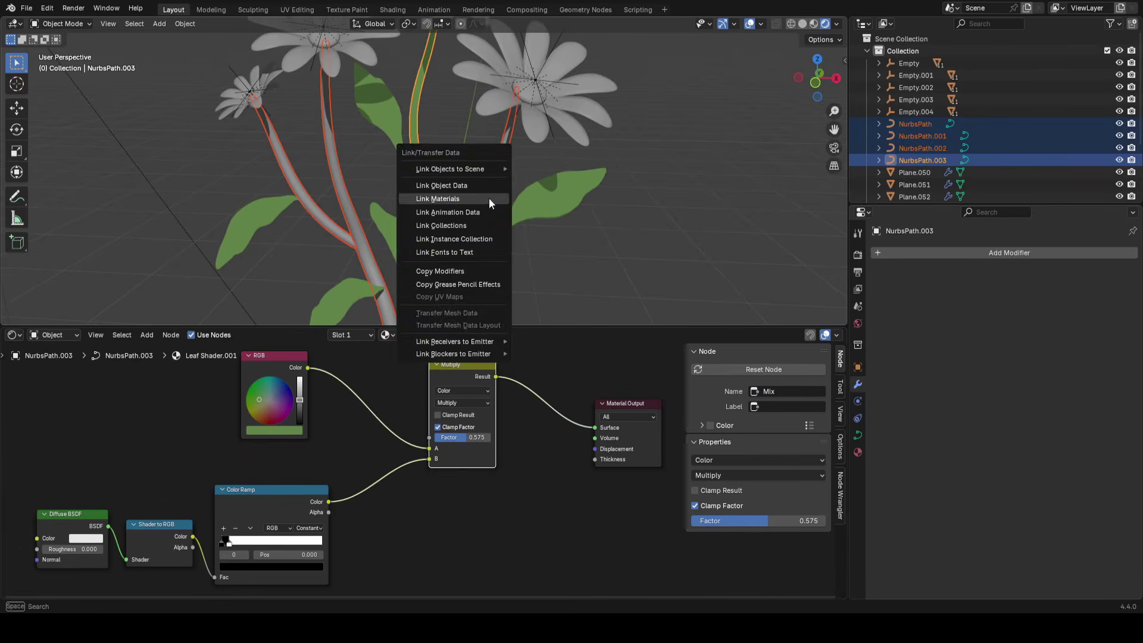
click(488, 198)
middle_drag(488, 197, 459, 220)
click(460, 221)
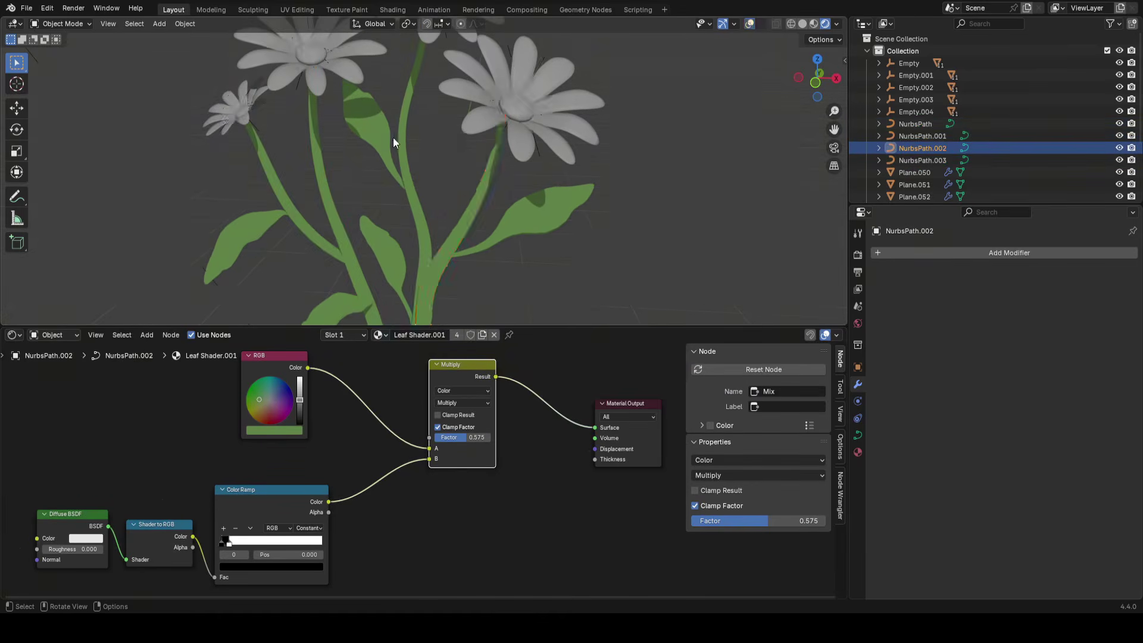
Try a different RGB colour and Multiply factor on the stem material
scroll(523, 174, down, 5)
scroll(532, 202, up, 3)
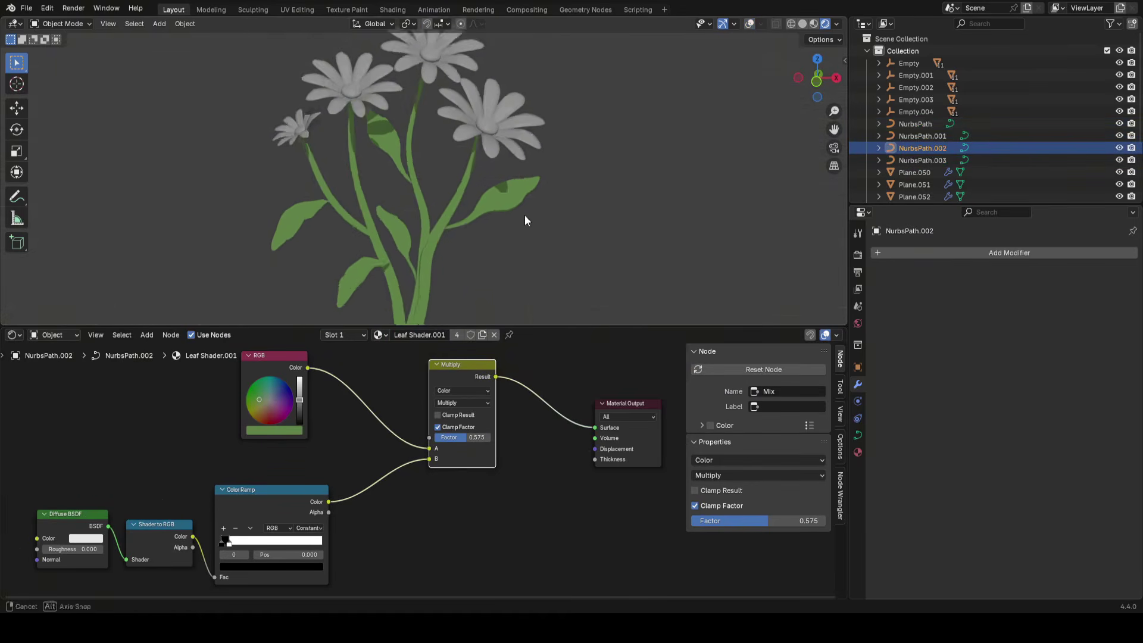
drag(271, 402, 269, 410)
key(ctrl+z)
scroll(486, 381, up, 5)
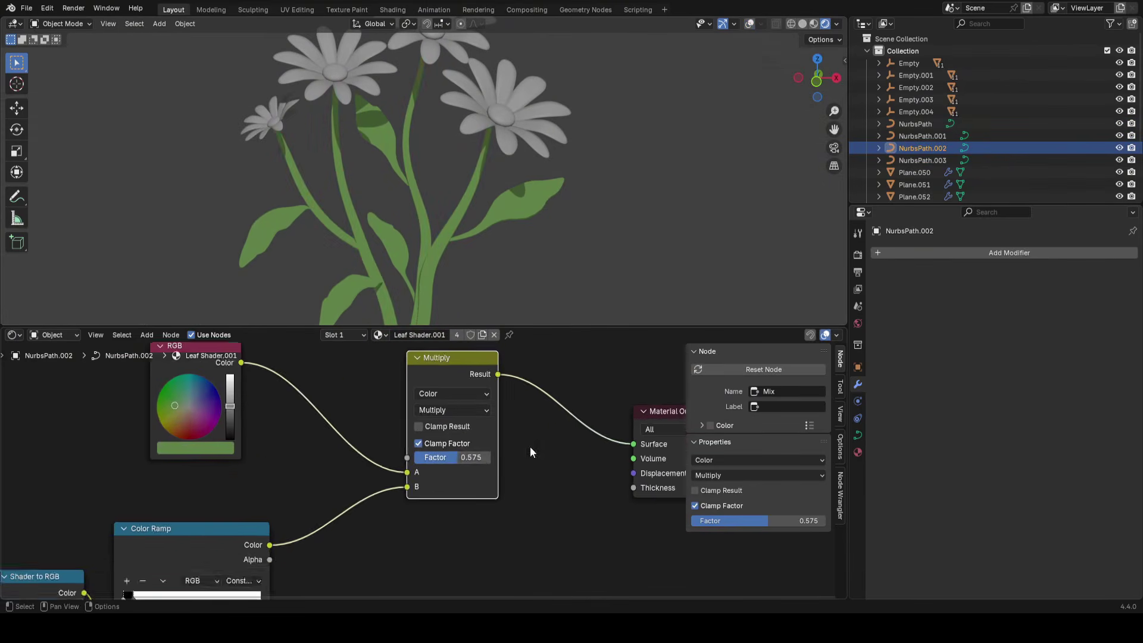
middle_drag(531, 451, 510, 481)
drag(447, 488, 477, 488)
key(ctrl+z)
Try a slight position shift on one of the leaves
scroll(452, 180, down, 1)
key(alt+shift+z)
middle_drag(451, 181, 522, 205)
key(ctrl+z)
key(alt+shift+z)
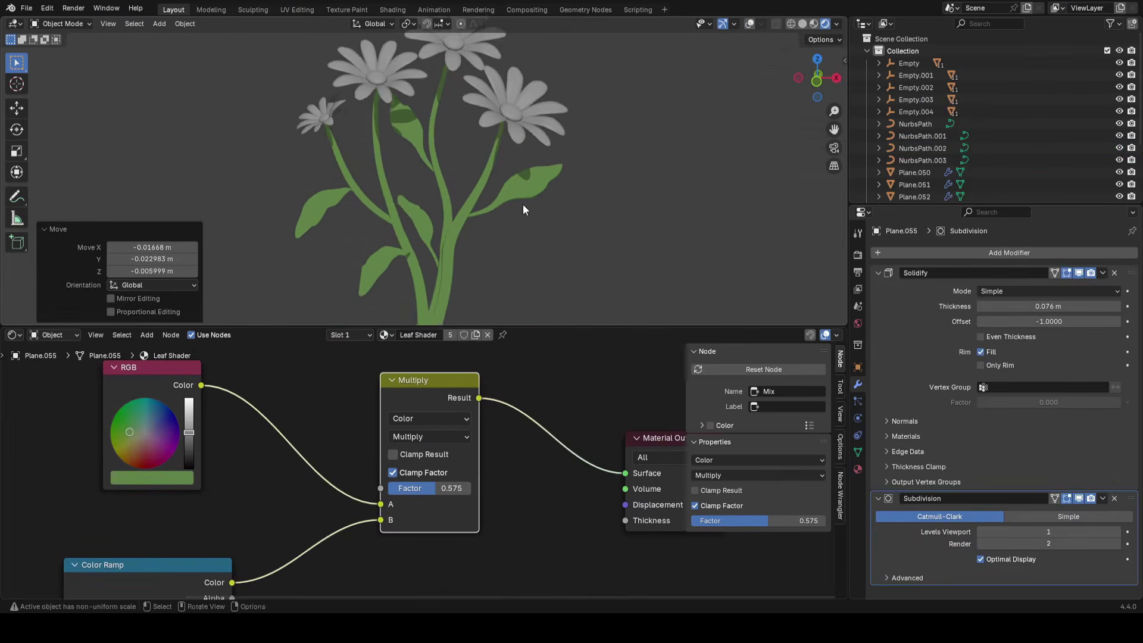
key(ctrl+z)
key(ctrl+z)
key(alt+shift+z)
Rotate the sun with a free trackball rotation to about 5° X, 28° Y and -60° Z
scroll(537, 410, down, 2)
scroll(295, 165, down, 3)
shift+middle_drag(295, 166, 280, 197)
click(239, 103)
scroll(410, 134, up, 2)
key(r)
key(r)
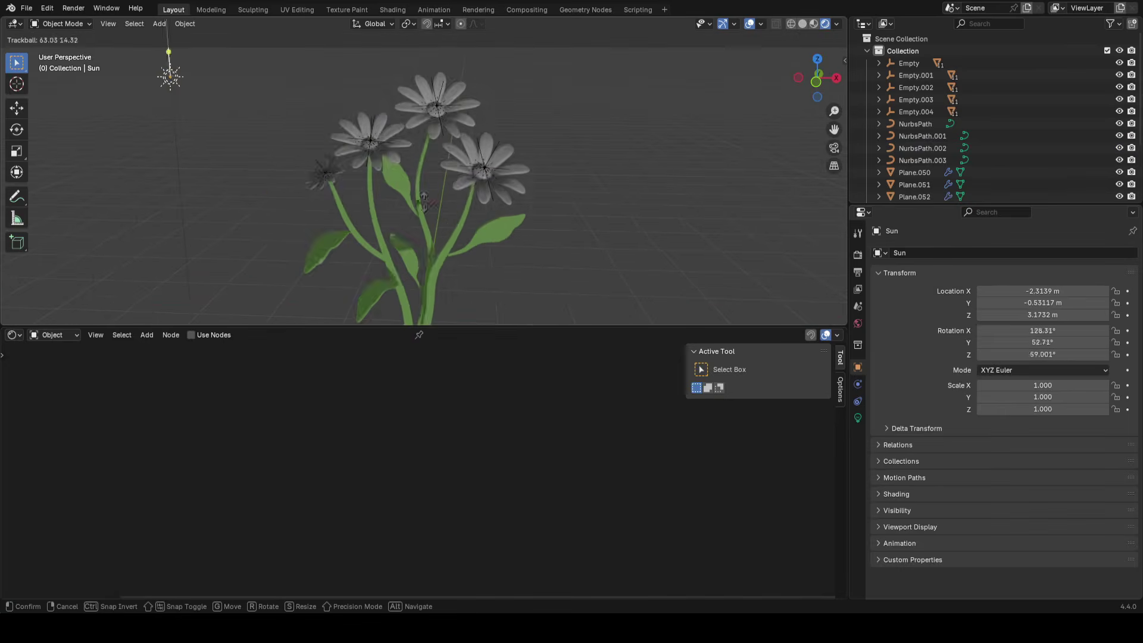
right_click(427, 182)
key(r)
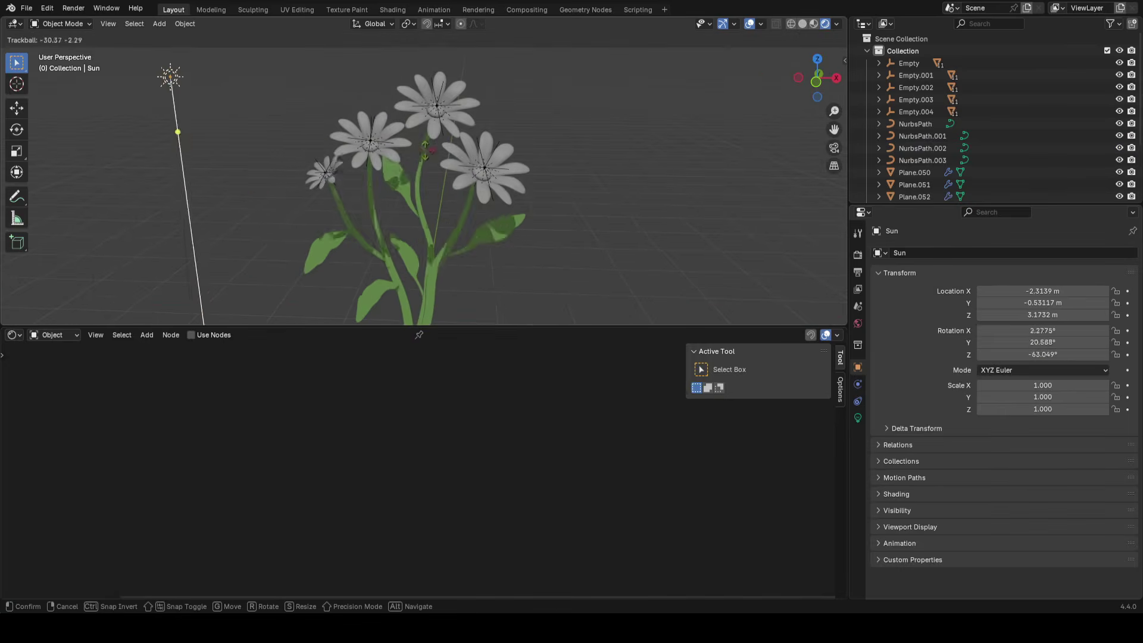
key(r)
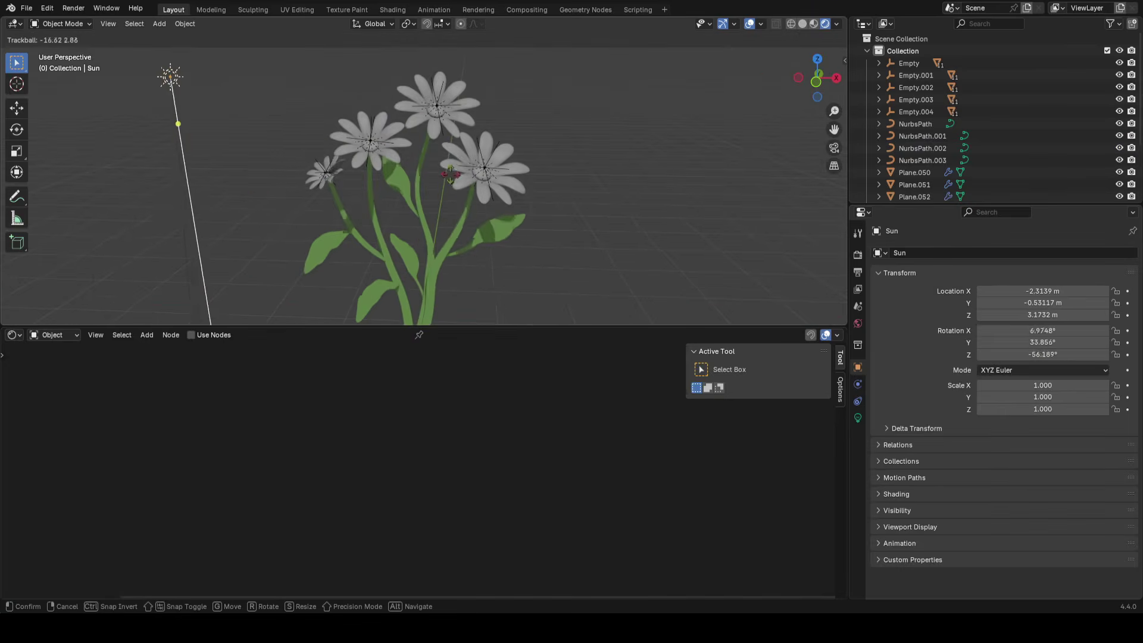
click(485, 229)
middle_drag(485, 230, 501, 209)
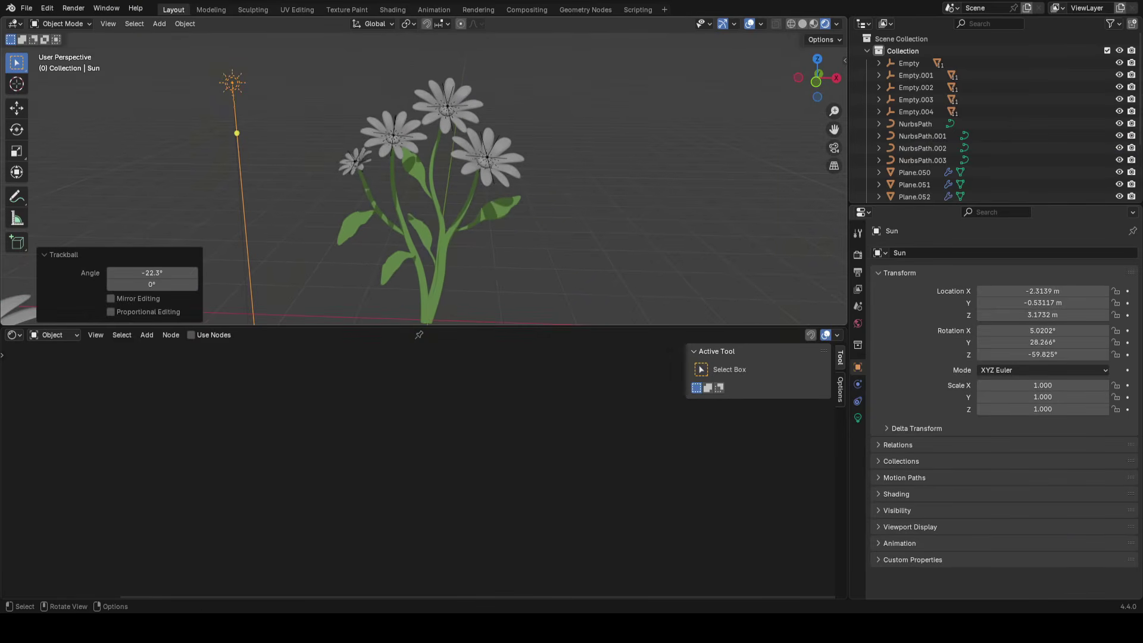
Fine-tune the sun's rotation and check the shadows on the stems and leaves
key(r)
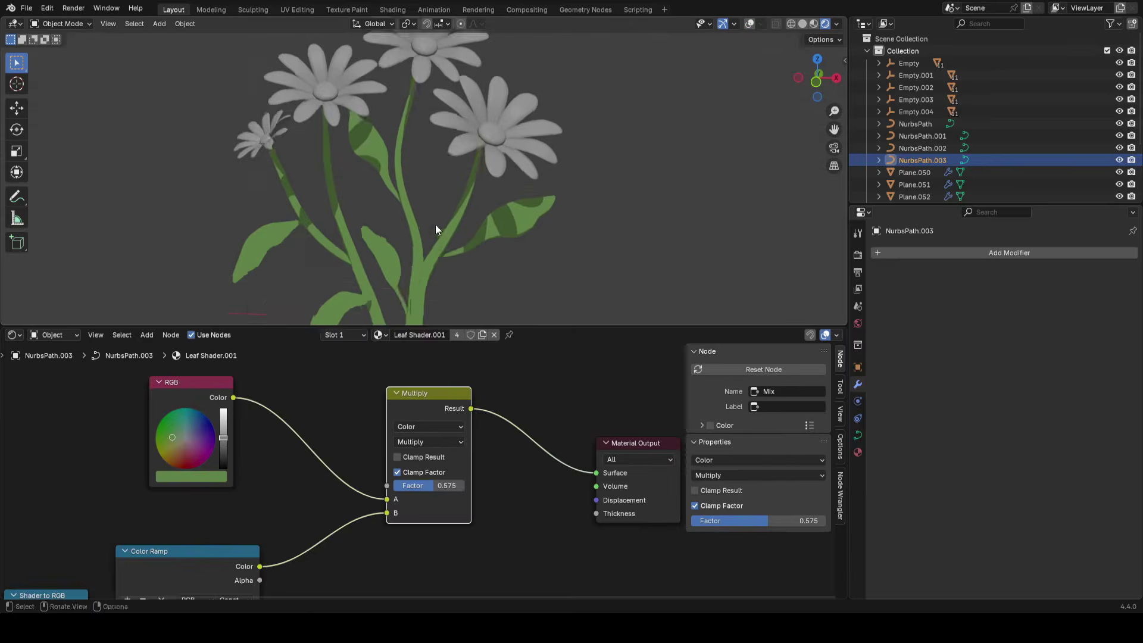
middle_drag(434, 224, 528, 231)
key(alt+shift+z)
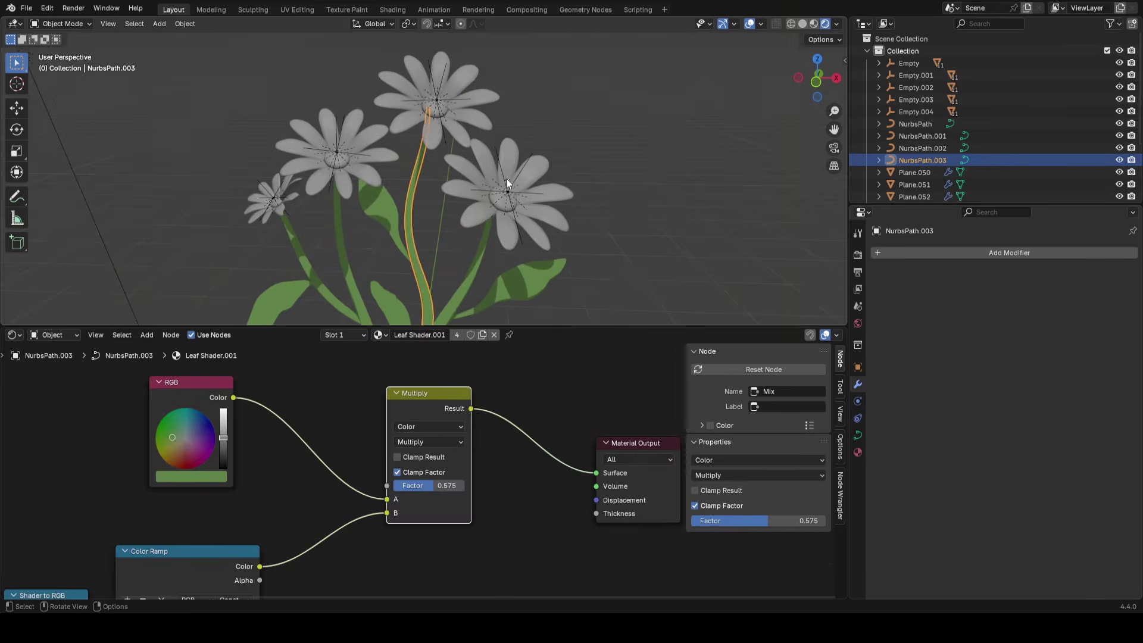
Link the toon leaf material from a green leaf to one petal of the lower front flower
click(476, 224)
shift+middle_drag(341, 183, 402, 184)
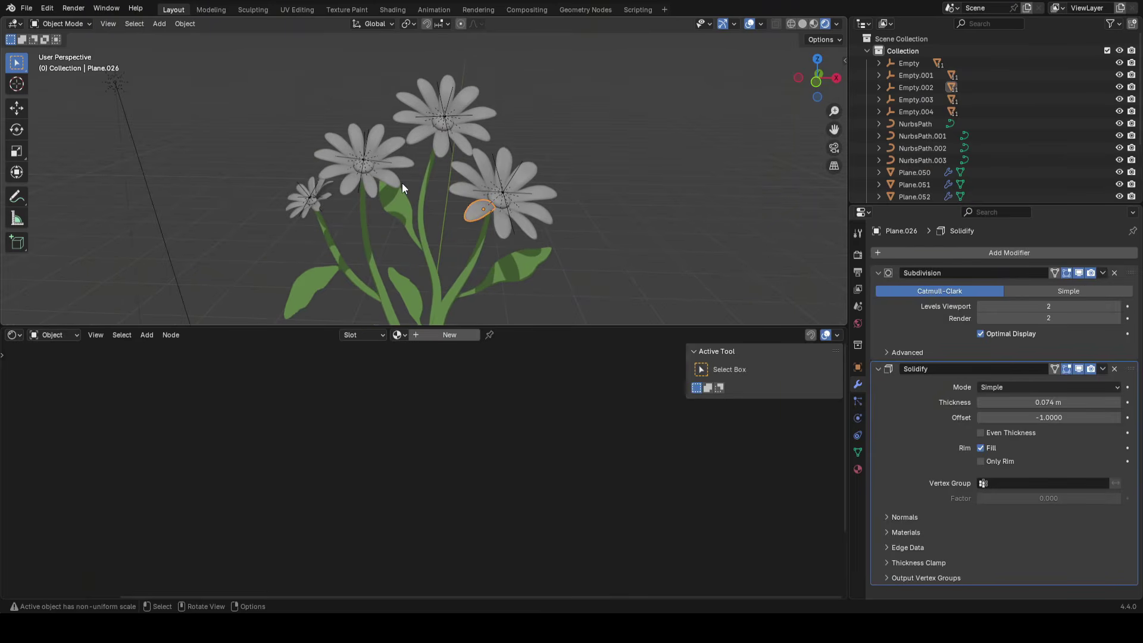
scroll(402, 184, up, 4)
shift+middle_drag(491, 133, 485, 156)
scroll(430, 167, up, 2)
scroll(430, 167, down, 2)
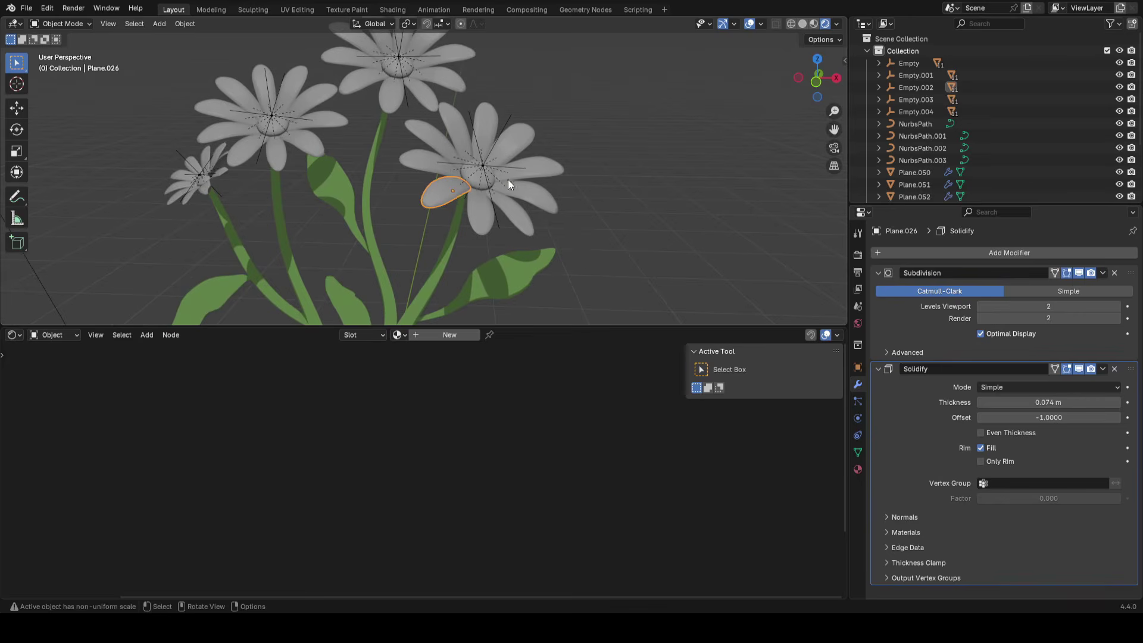
scroll(423, 149, up, 1)
click(423, 148)
middle_drag(427, 177, 319, 169)
shift+click(318, 169)
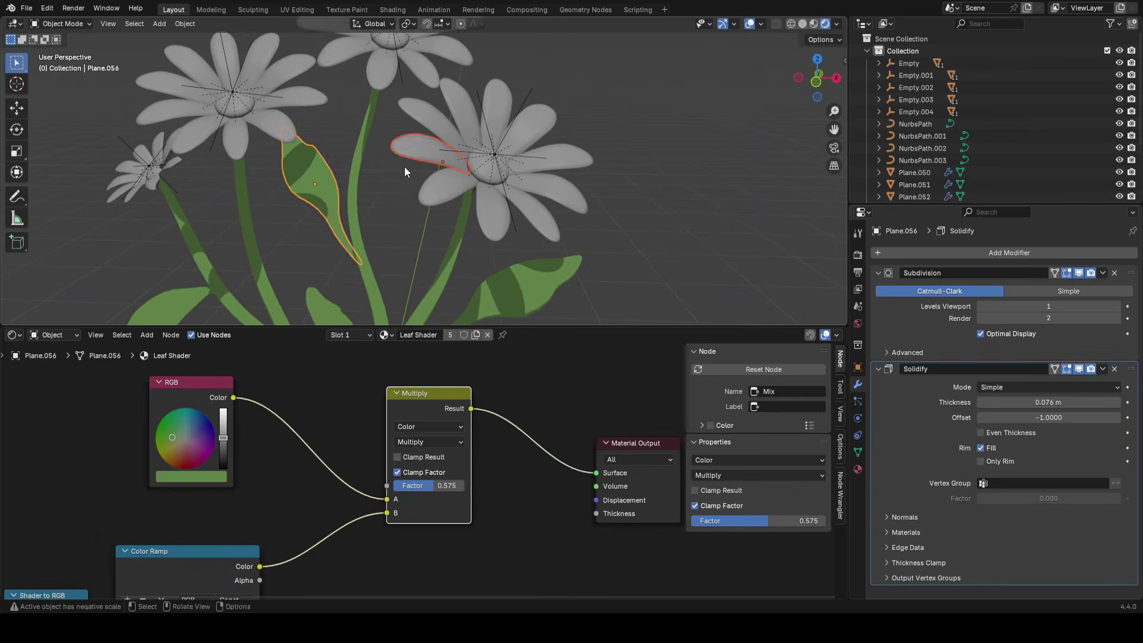
key(ctrl+l)
click(405, 167)
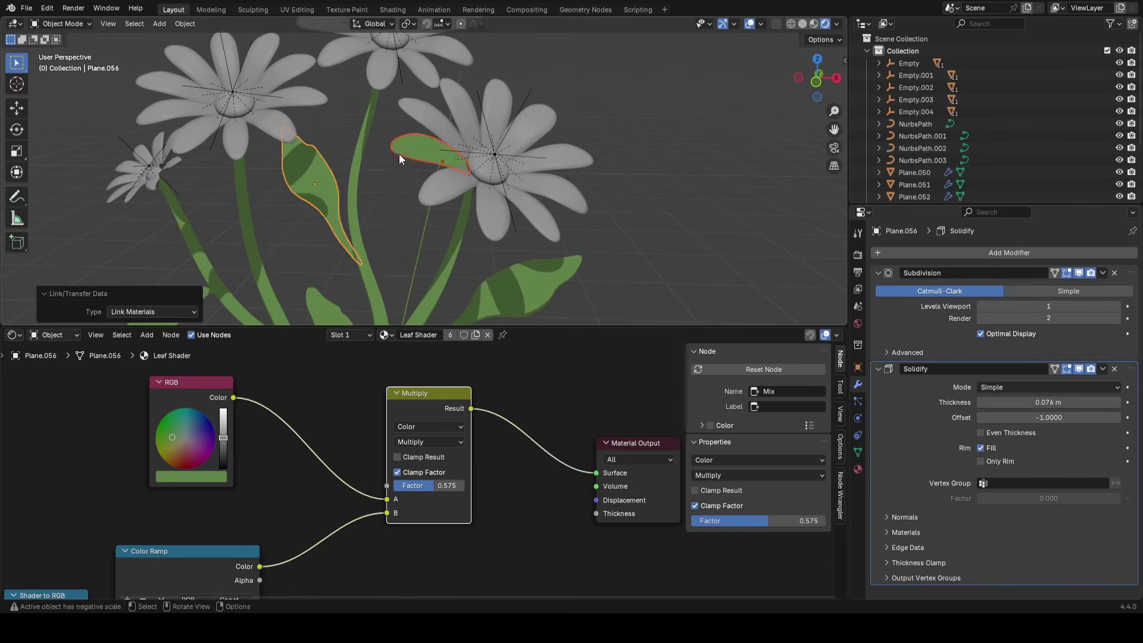
Make the petal's material a single-user copy and set its RGB colour to a bright cream white
click(399, 153)
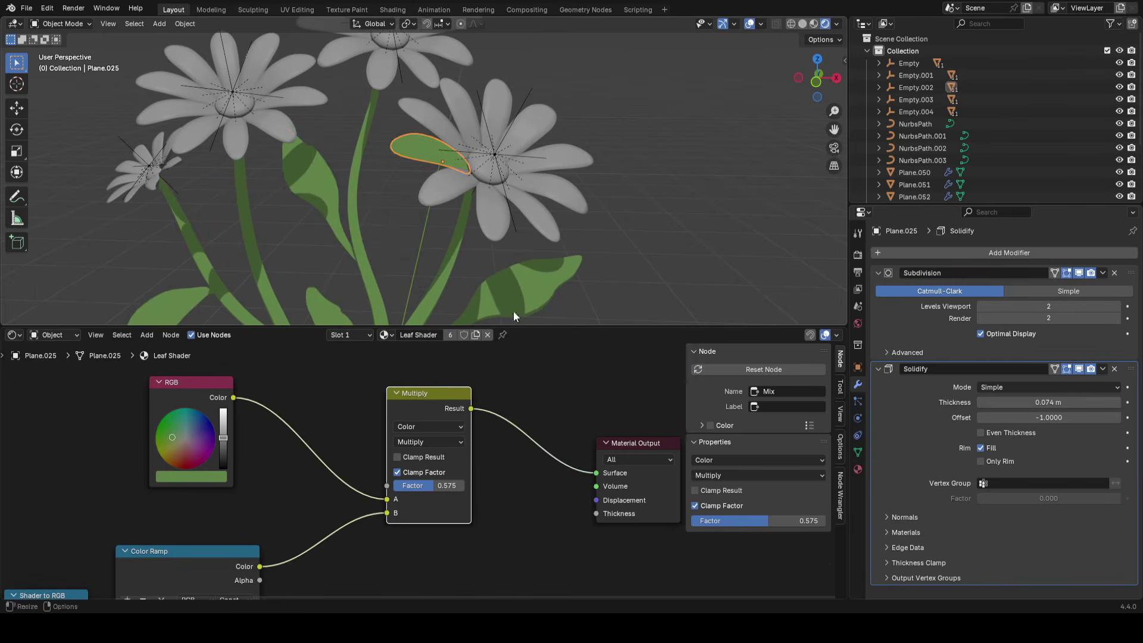
drag(172, 437, 195, 445)
right_click(195, 445)
click(451, 335)
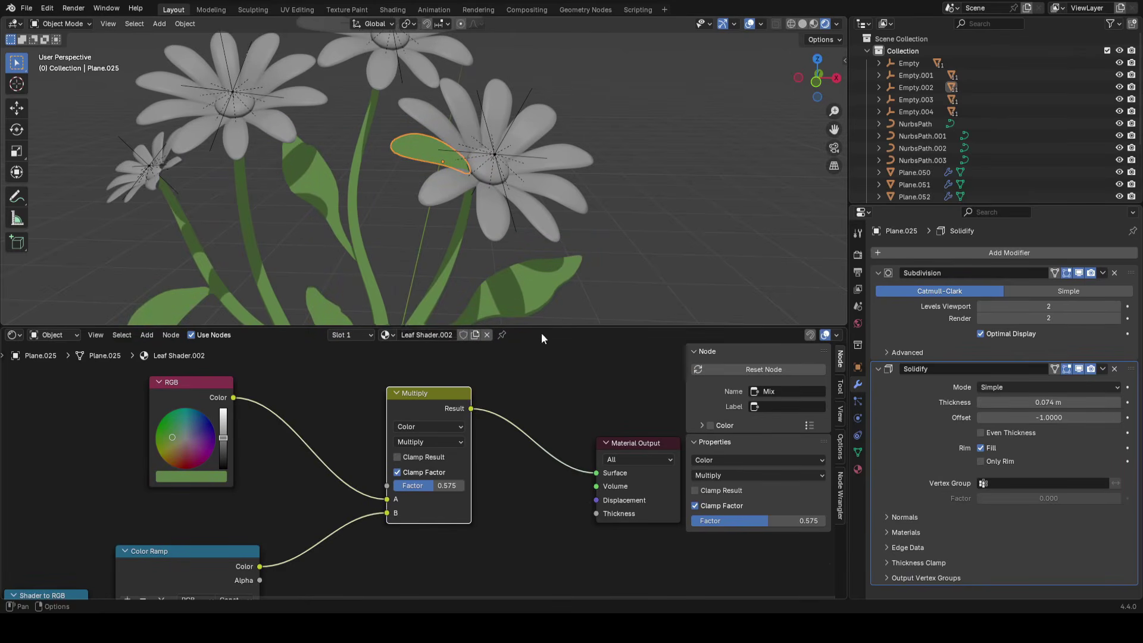
drag(541, 326, 537, 291)
drag(173, 414, 223, 390)
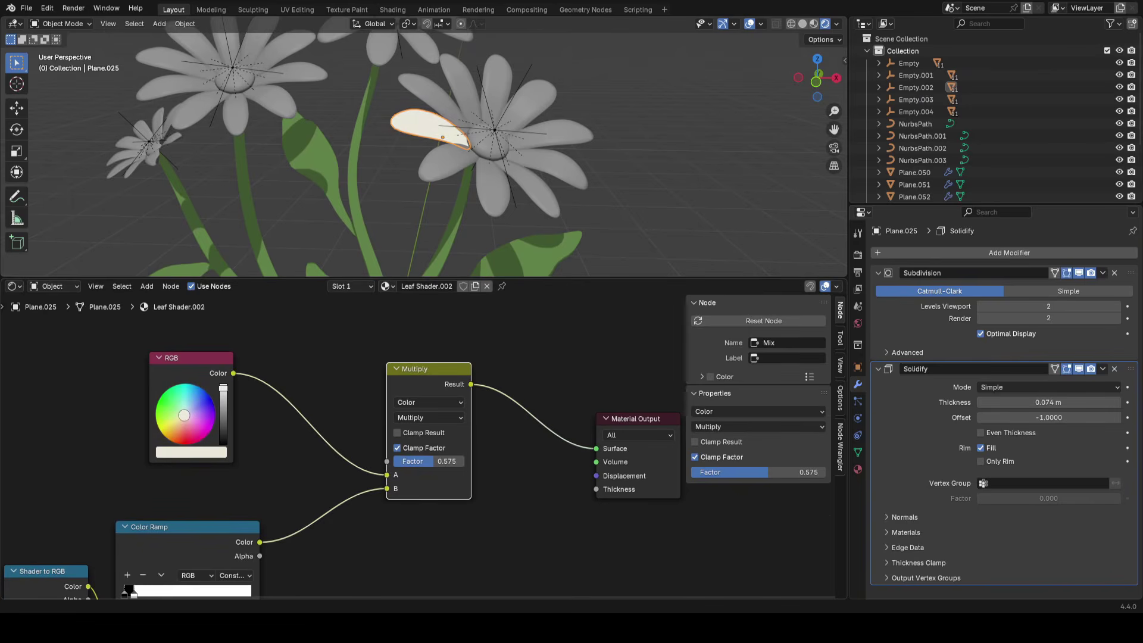
drag(444, 460, 444, 461)
Move the white stop of the petal material's Color Ramp to about 0.223
middle_drag(231, 535, 455, 430)
scroll(455, 430, up, 3)
scroll(555, 149, up, 1)
middle_drag(554, 147, 546, 156)
scroll(547, 155, up, 2)
drag(336, 507, 364, 498)
Link the cream petal material to all the remaining petals of the same flower
scroll(452, 119, down, 6)
shift+middle_drag(458, 139, 450, 153)
scroll(450, 157, up, 2)
click(395, 204)
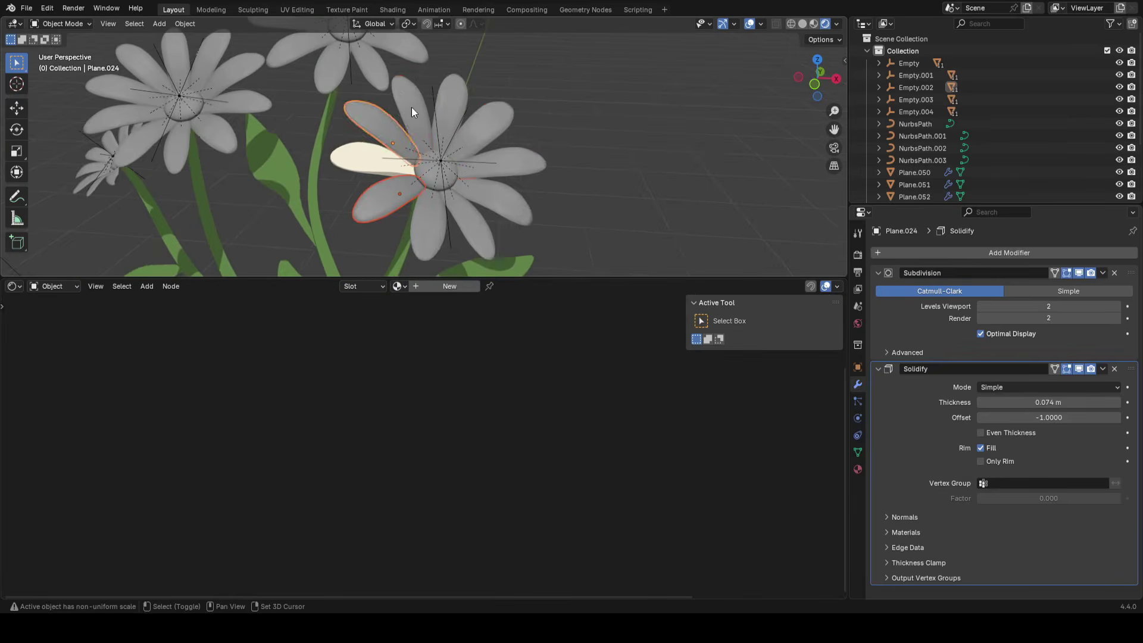
click(351, 170)
key(ctrl+l)
click(350, 166)
click(498, 196)
scroll(545, 176, down, 4)
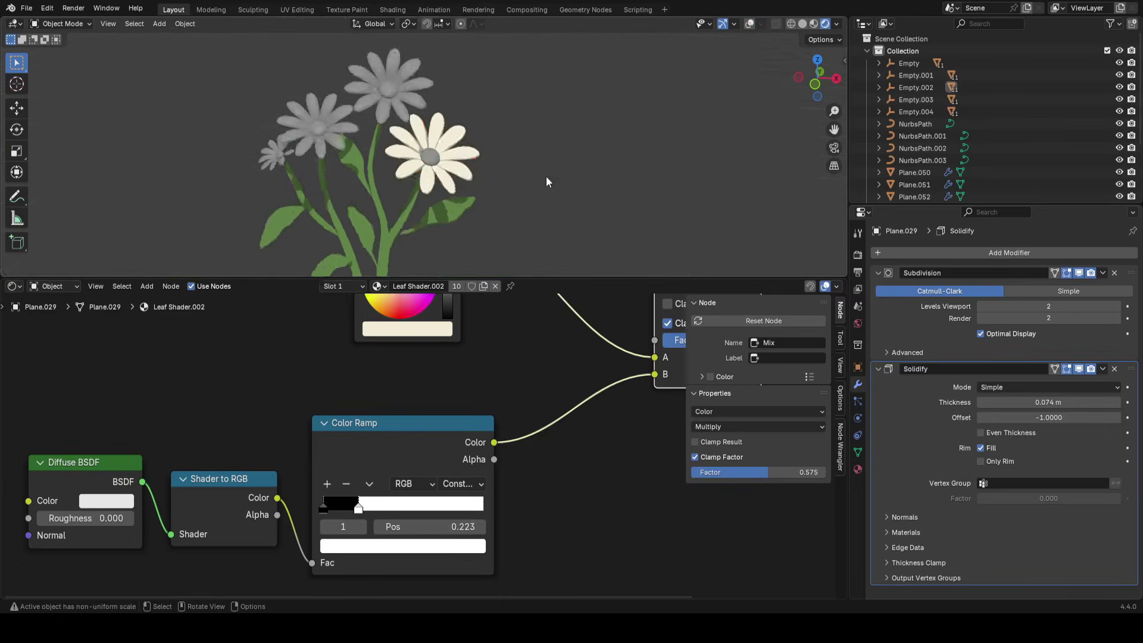
Check the petals without overlays and lower the white Color Ramp stop to about 0.191
key(shift+alt+z)
scroll(416, 148, up, 3)
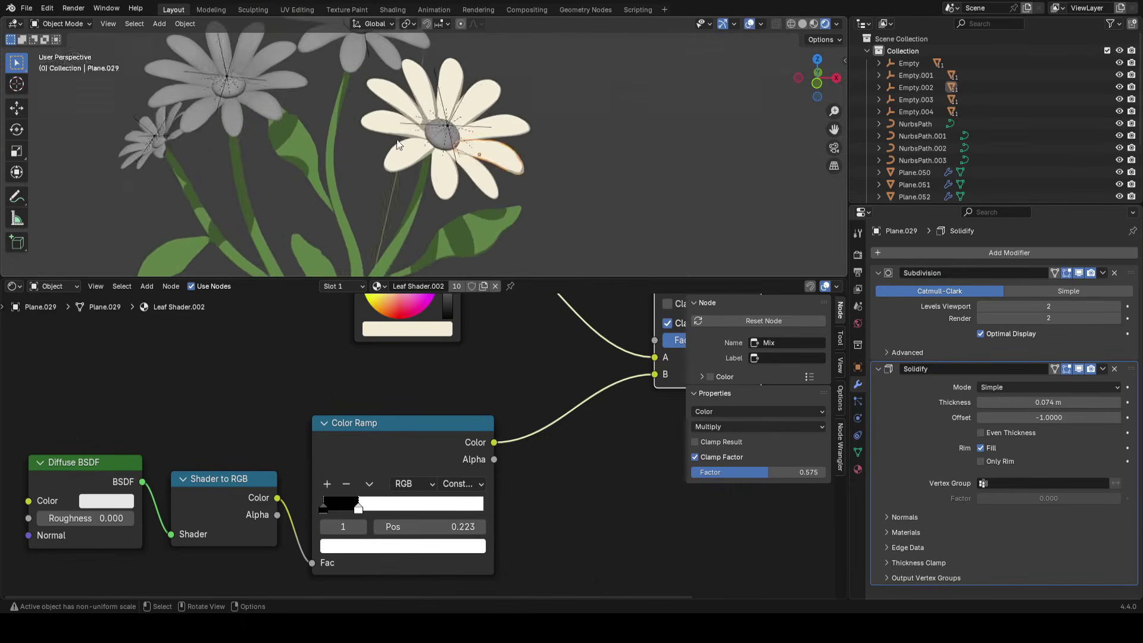
key(shift+alt+z)
scroll(398, 145, up, 3)
scroll(421, 446, up, 1)
drag(353, 511, 348, 507)
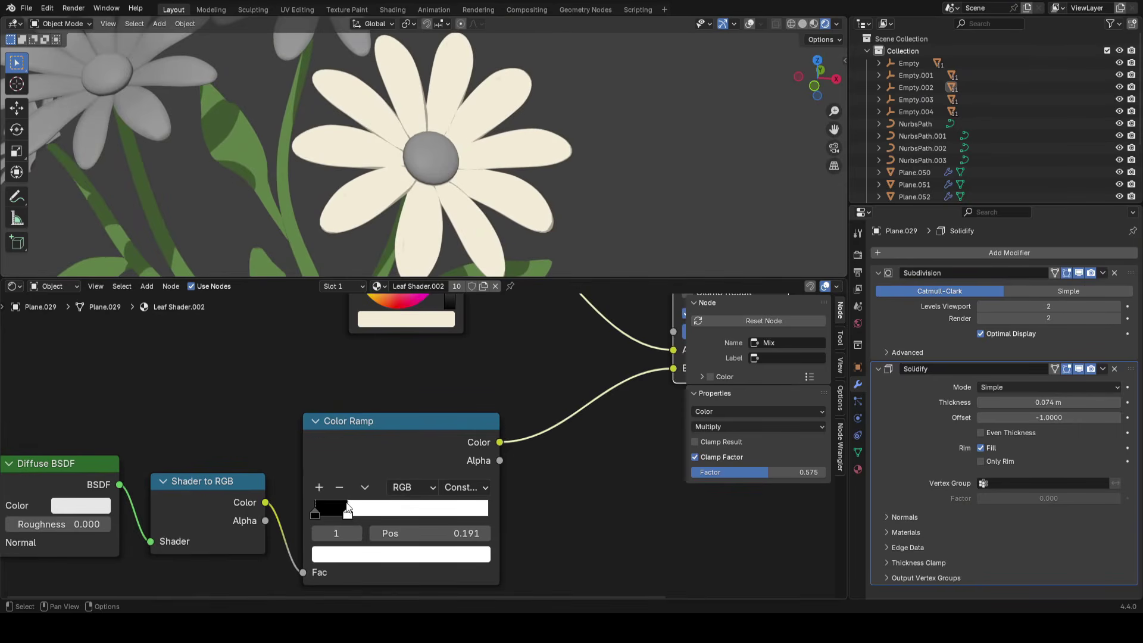
Link the green leaf material to the centre of the cream-petalled flower
scroll(475, 216, down, 6)
key(shift+alt+z)
scroll(498, 145, up, 4)
middle_drag(453, 162, 313, 141)
click(436, 164)
shift+click(304, 108)
key(ctrl+l)
click(303, 108)
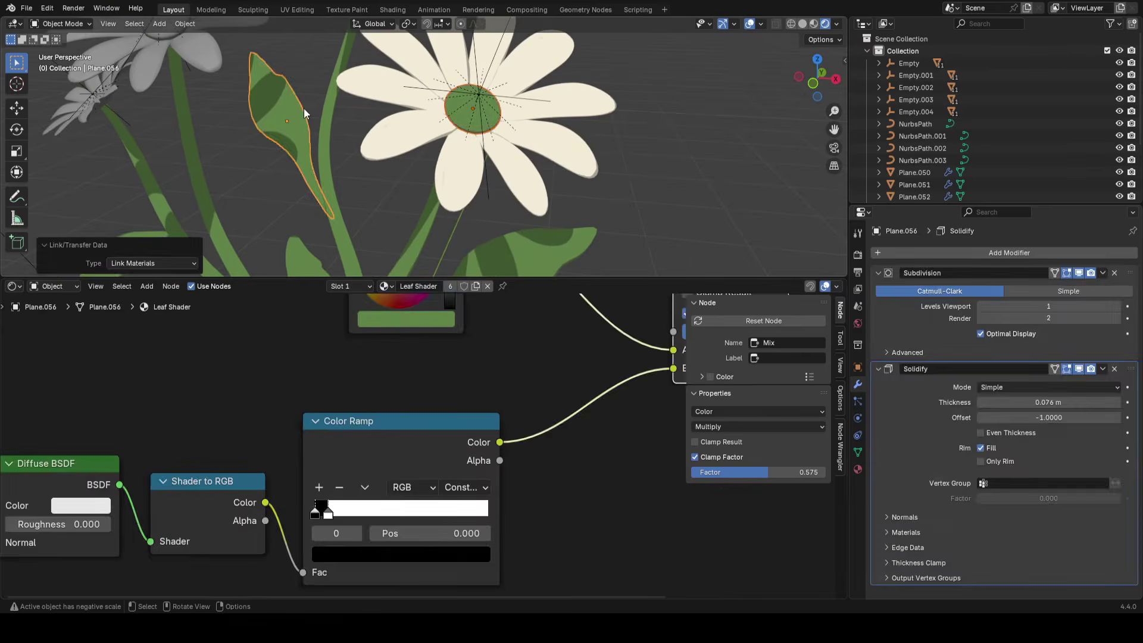
Make the flower centre's material a single-user copy and set its RGB colour to a bright yellow-orange
click(474, 112)
scroll(521, 391, down, 8)
middle_drag(517, 381, 363, 430)
scroll(363, 430, up, 1)
click(451, 286)
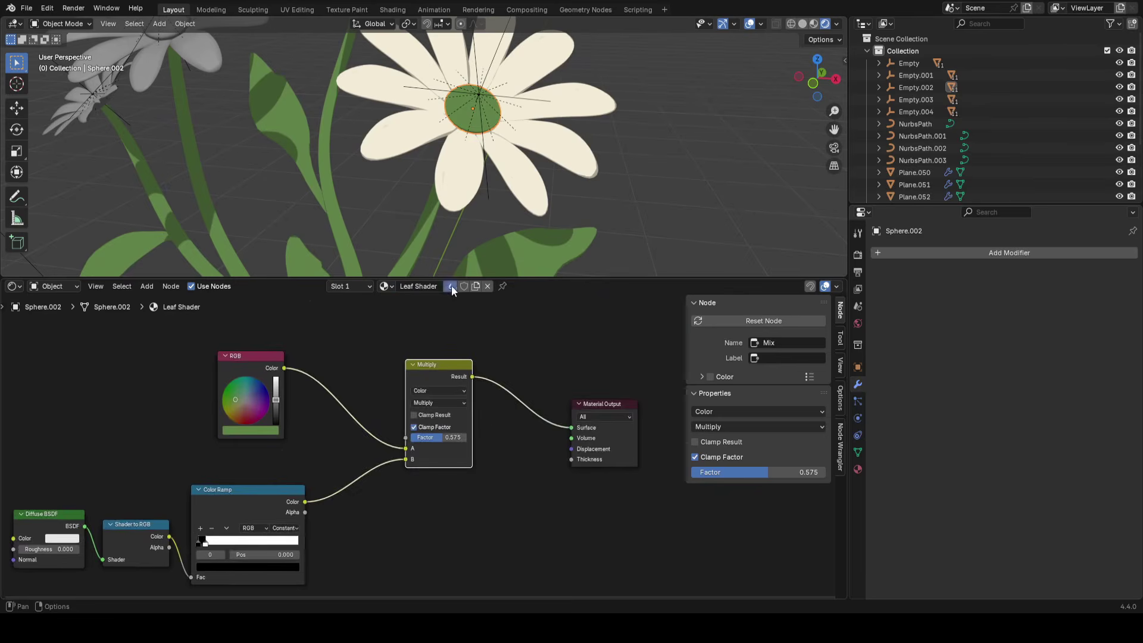
click(451, 287)
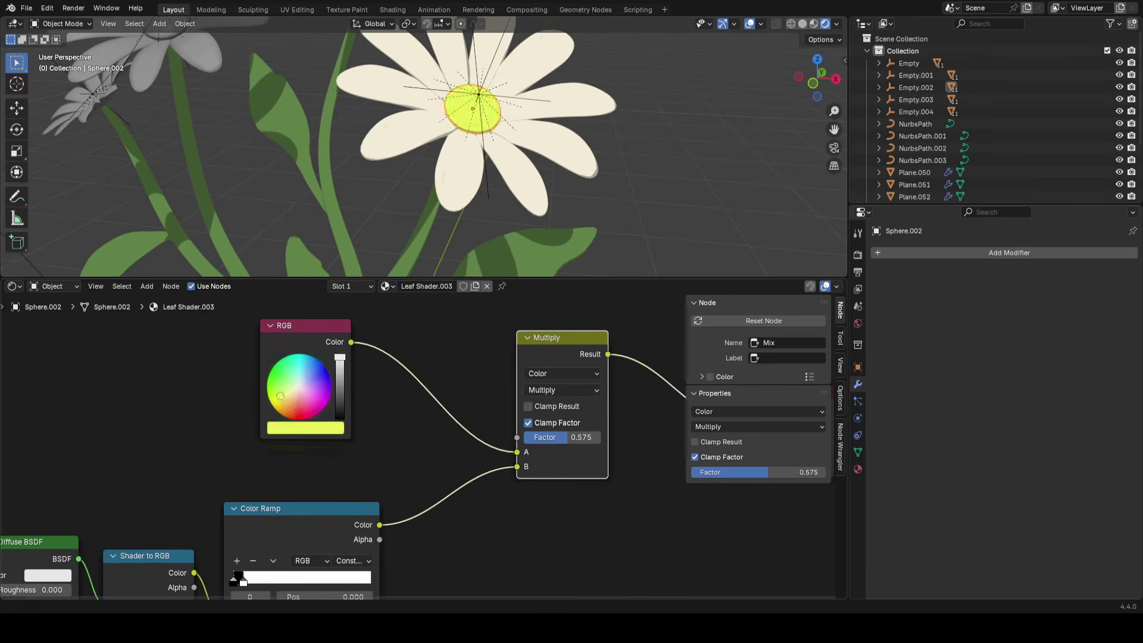
drag(339, 356, 340, 366)
drag(288, 401, 288, 404)
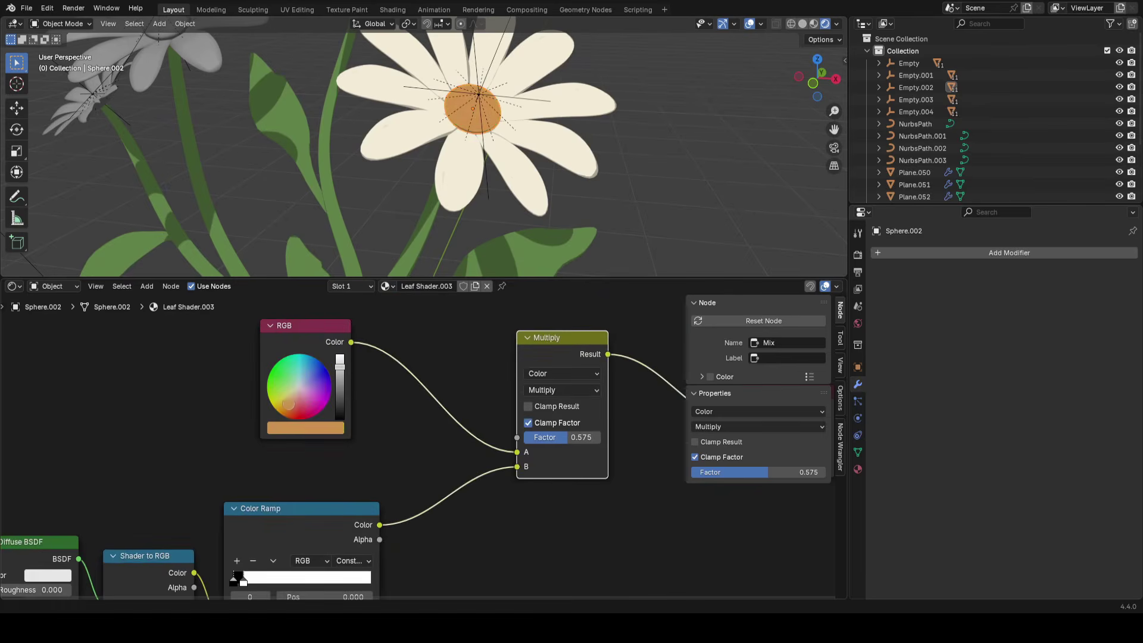
scroll(423, 443, down, 1)
drag(346, 373, 346, 364)
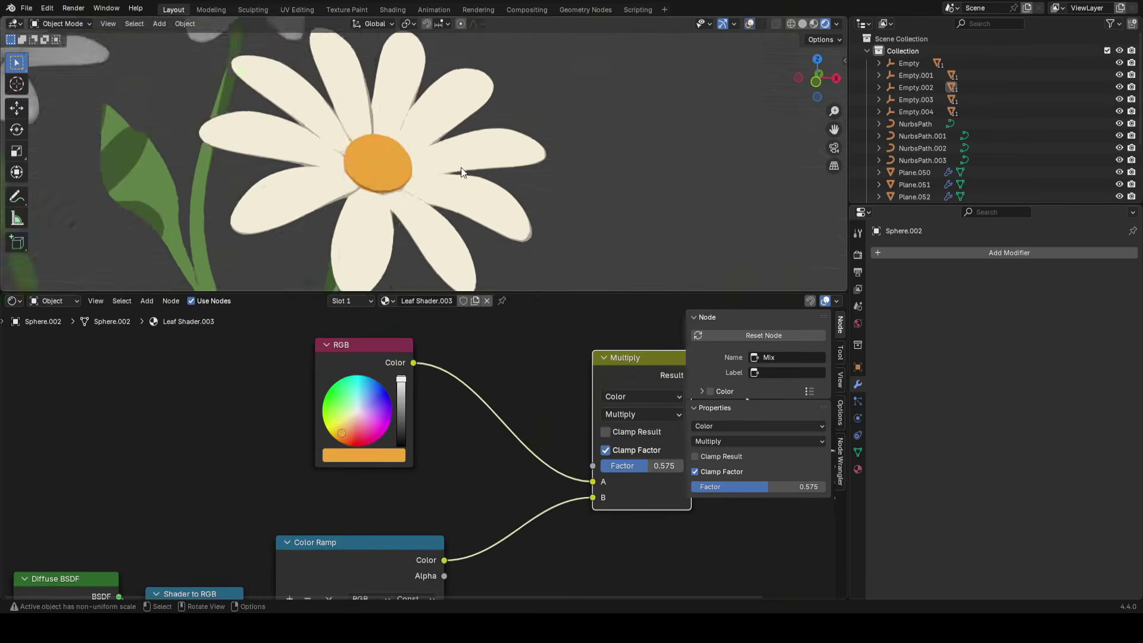
Scale the orange flower centre along its local Z axis and reposition it along Z so it sits in the petals
scroll(541, 138, up, 4)
key(s)
key(z)
key(z)
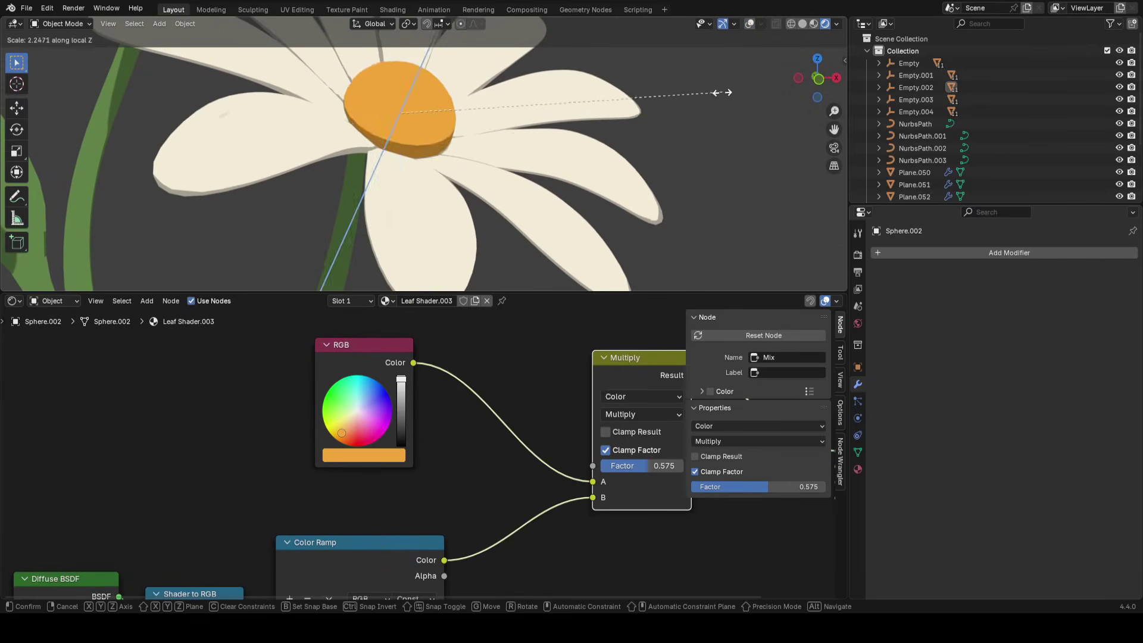
key(g)
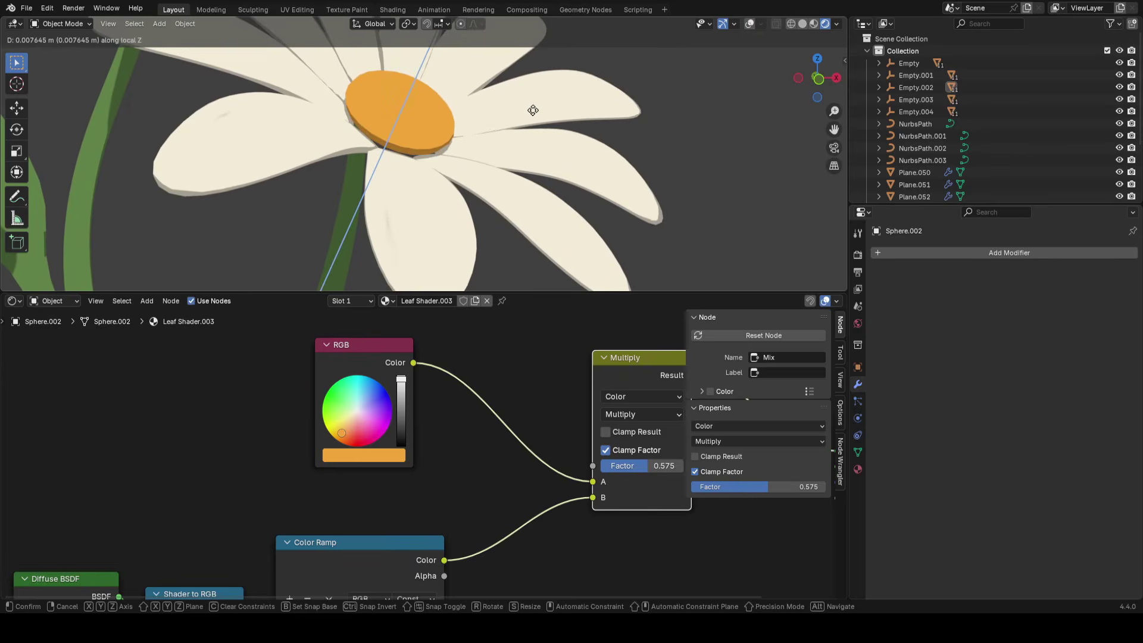
click(533, 110)
key(s)
key(z)
click(584, 104)
key(g)
key(z)
click(579, 103)
Move the white stop of the flower centre's Color Ramp to about 0.155
scroll(475, 442, down, 1)
middle_drag(365, 543, 441, 400)
scroll(440, 400, up, 1)
scroll(440, 405, up, 1)
drag(380, 469, 392, 470)
scroll(548, 135, down, 6)
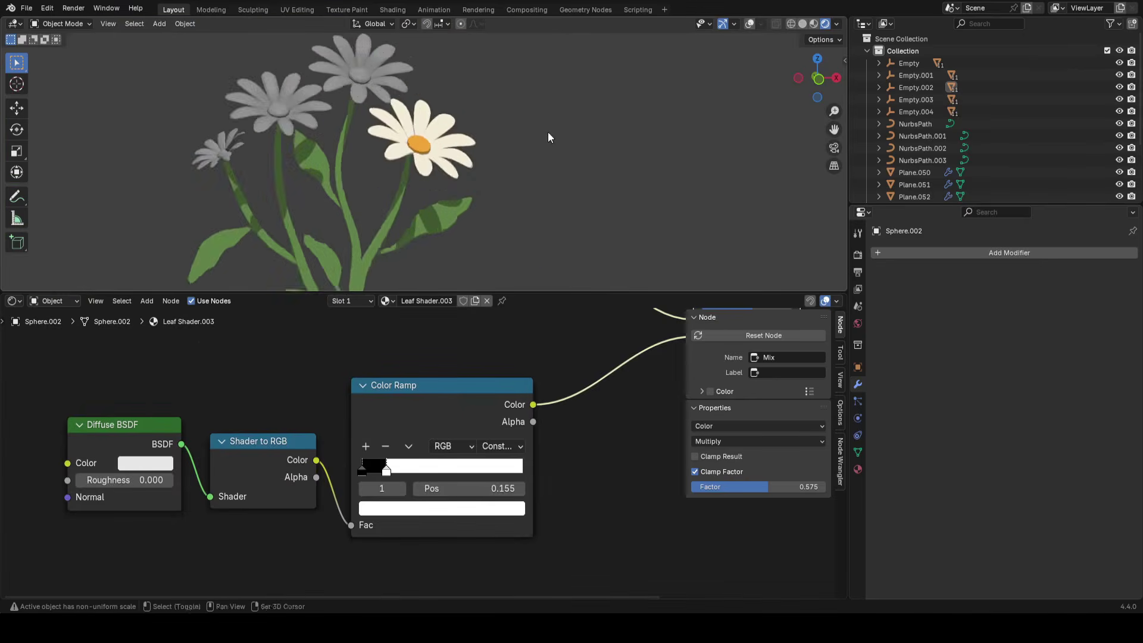
Move the orange flower centre about -0.005 m along its local Z axis
scroll(577, 154, up, 3)
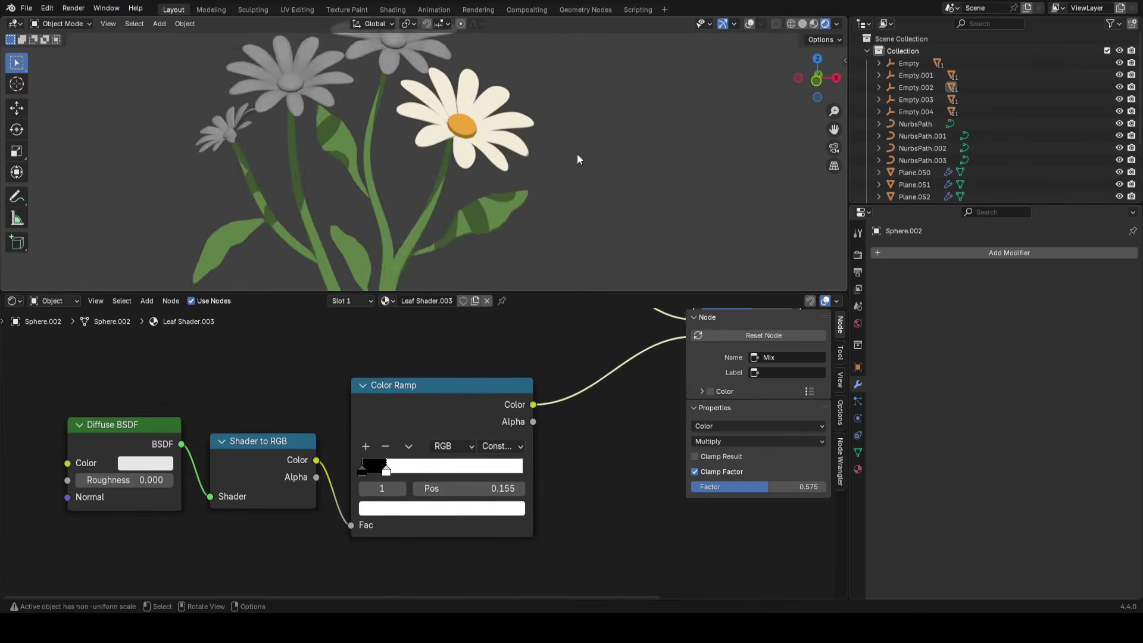
key(g)
key(z)
key(z)
click(573, 161)
Set the Multiply factor of the flower centre's material to about 0.341
middle_drag(587, 377, 292, 470)
scroll(292, 471, up, 1)
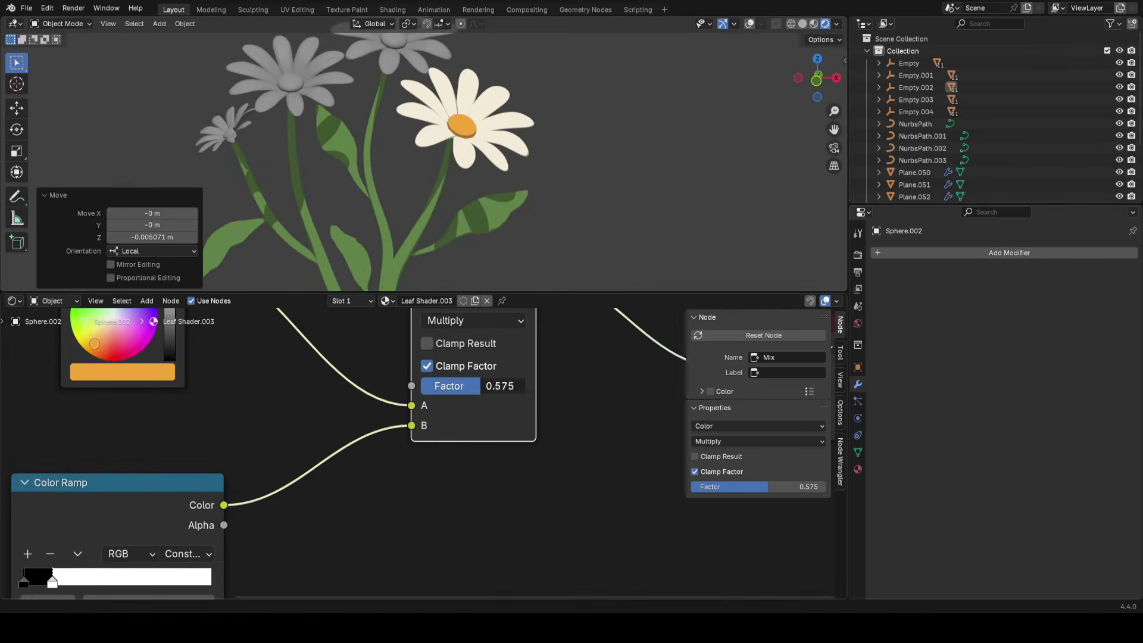
drag(477, 382, 470, 382)
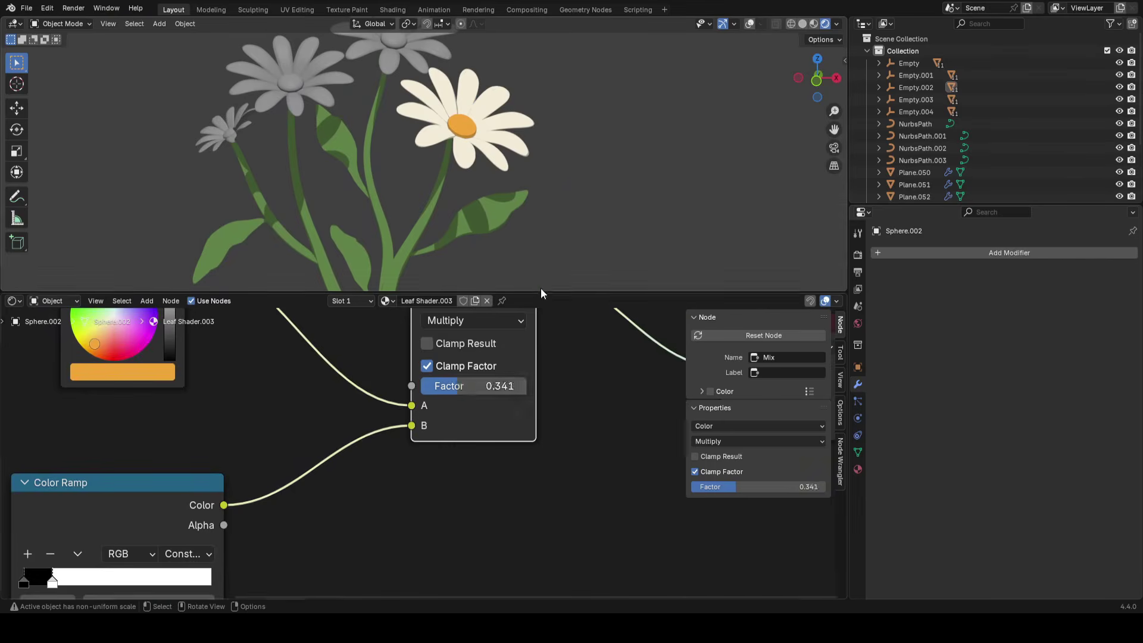
Select all four stem curves and scale the radius of all their control points by about 0.936
drag(541, 291, 529, 490)
middle_drag(459, 307, 448, 326)
key(shift+alt+z)
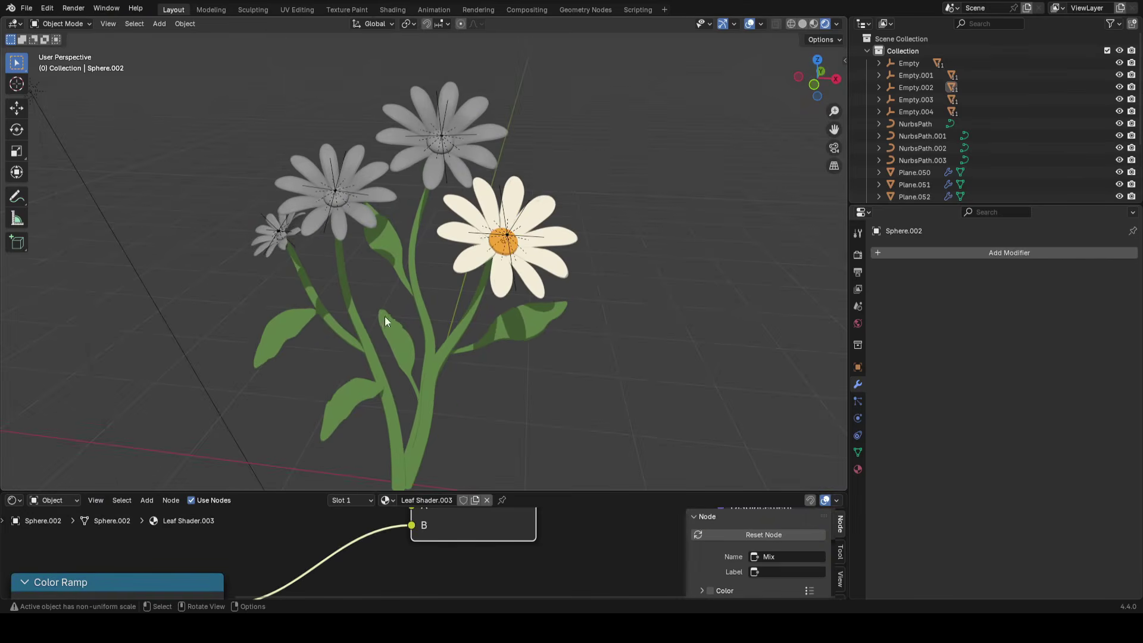
click(355, 341)
shift+click(372, 360)
shift+click(434, 402)
shift+click(449, 346)
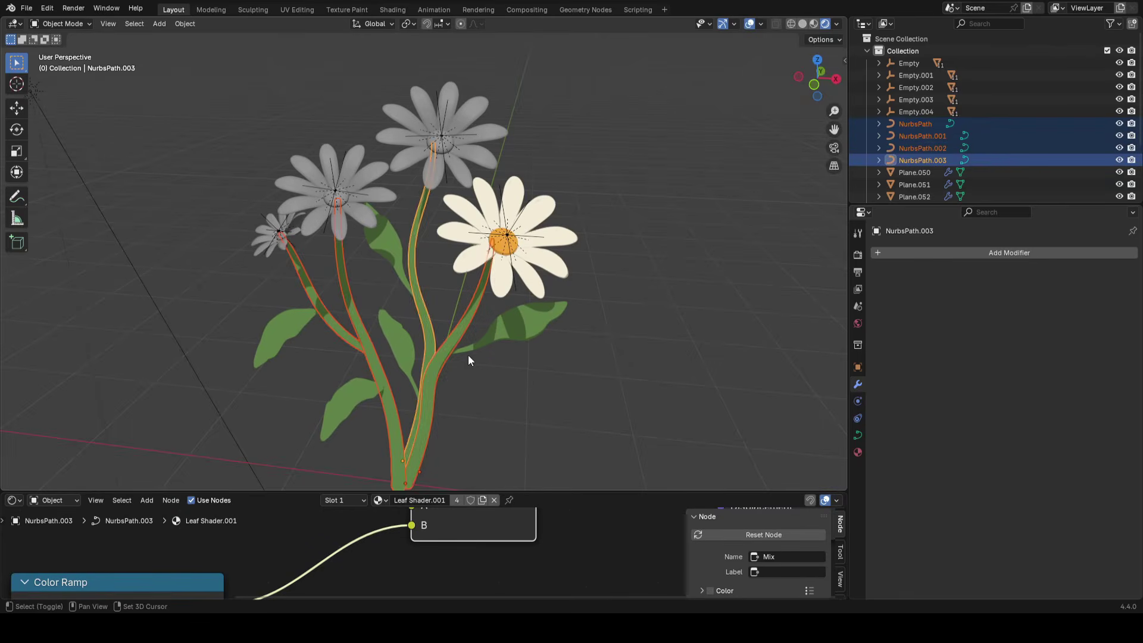
key(Tab)
key(a)
key(alt+s)
click(597, 395)
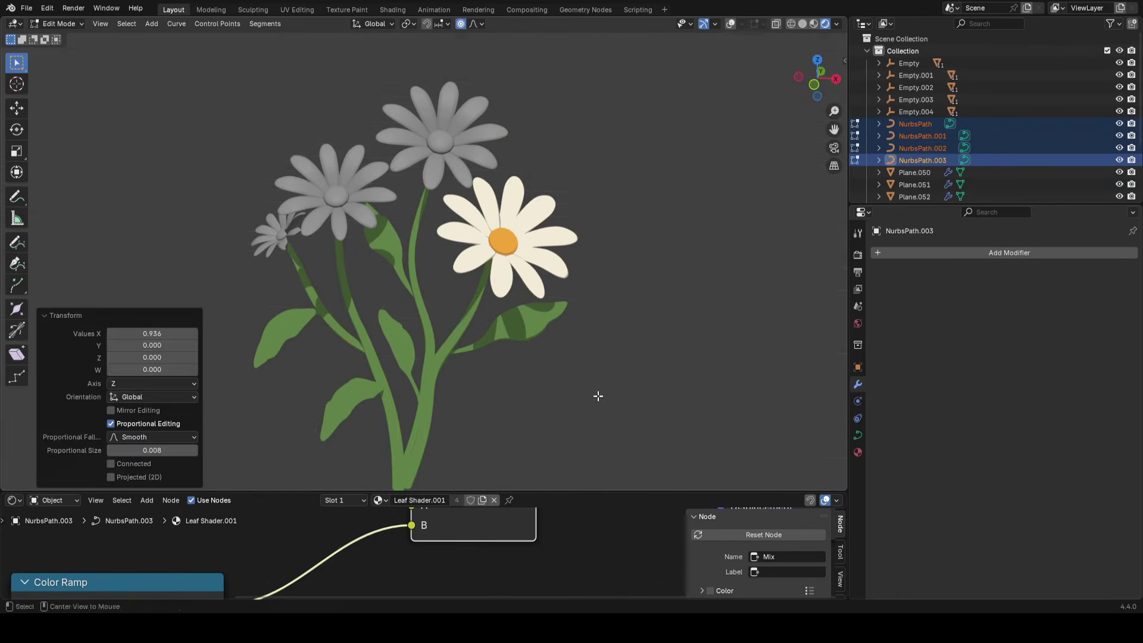
key(Tab)
Deselect the stem curves and save the project file
shift+middle_drag(381, 374, 376, 311)
click(361, 328)
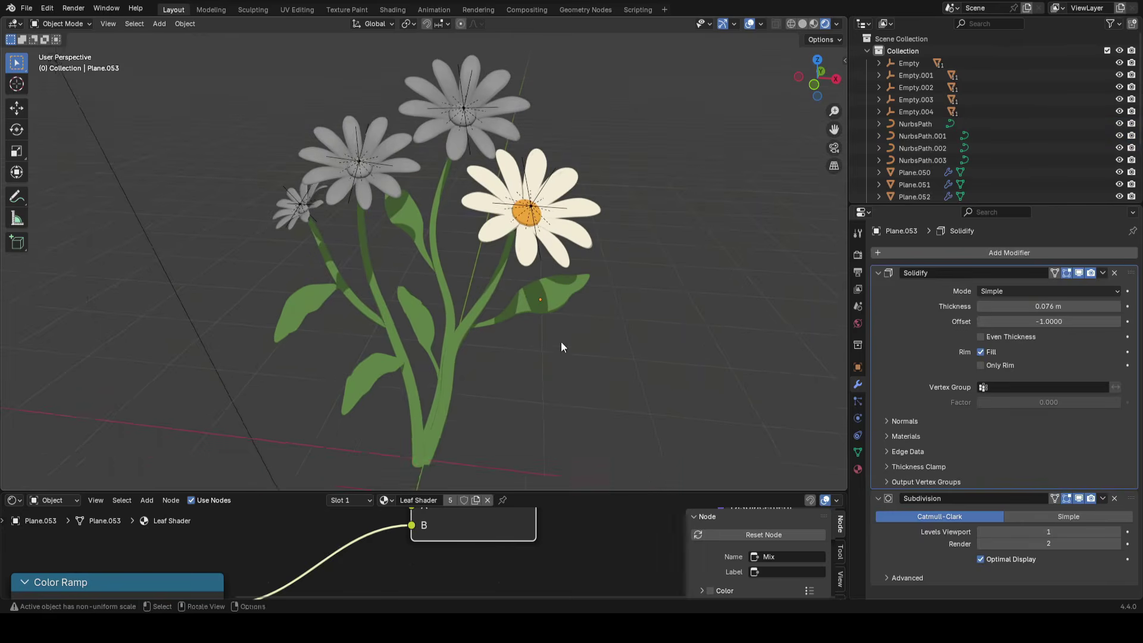
key(ctrl+s)
Enlarge the 3D viewport and add a cube mesh 2 m in size to the scene
drag(584, 490, 538, 530)
scroll(533, 400, down, 4)
scroll(512, 431, up, 5)
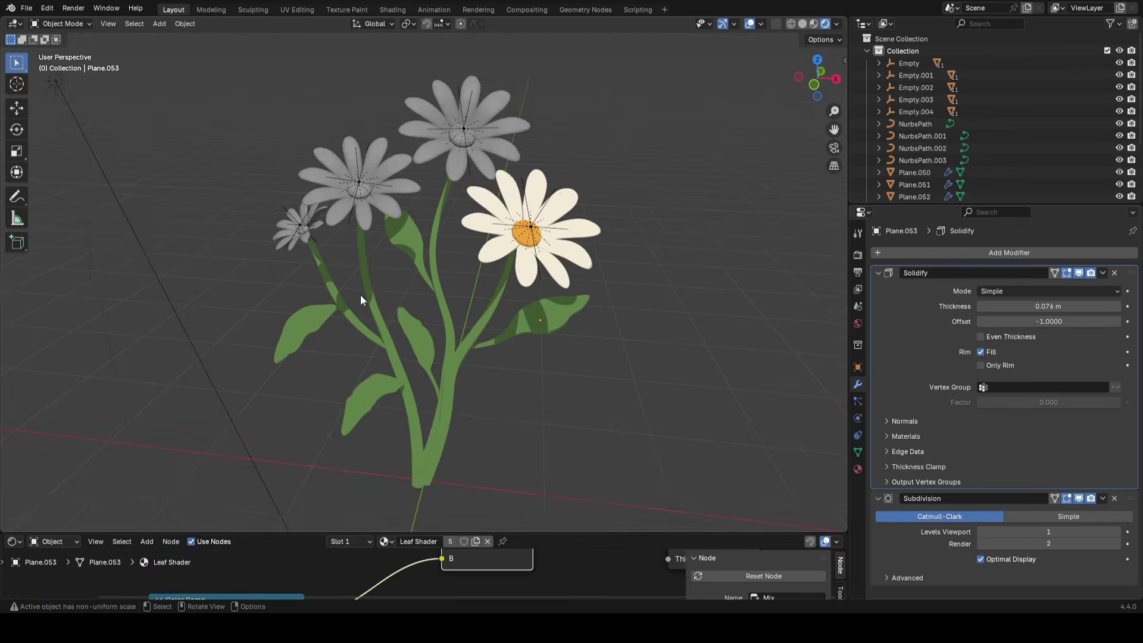
scroll(362, 298, down, 3)
middle_drag(362, 298, 383, 241)
scroll(402, 322, up, 4)
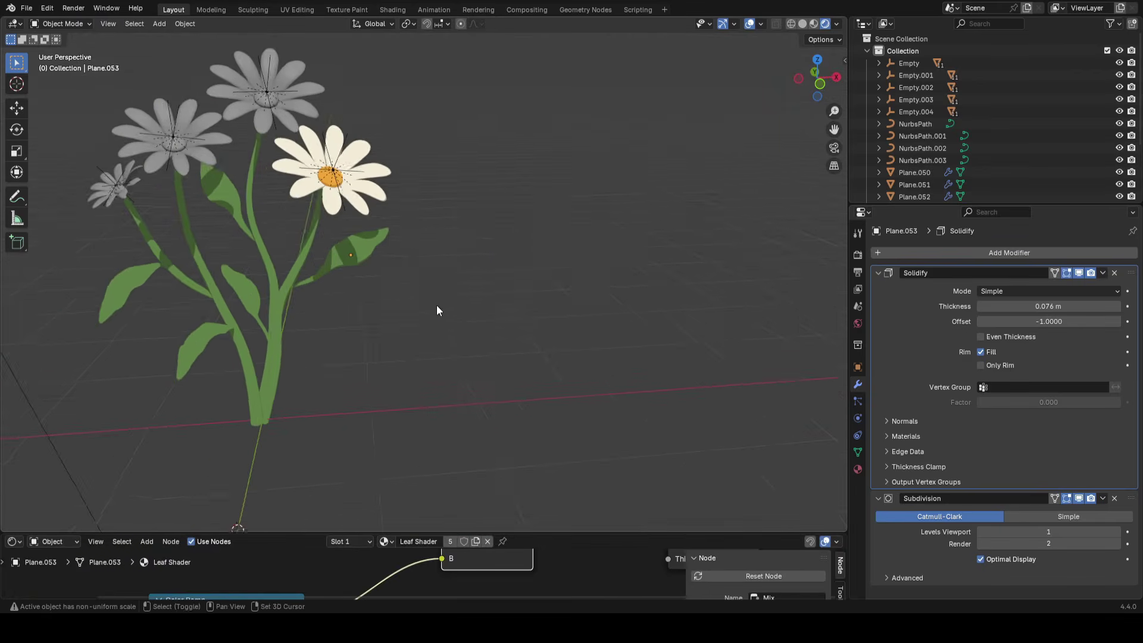
key(shift+a)
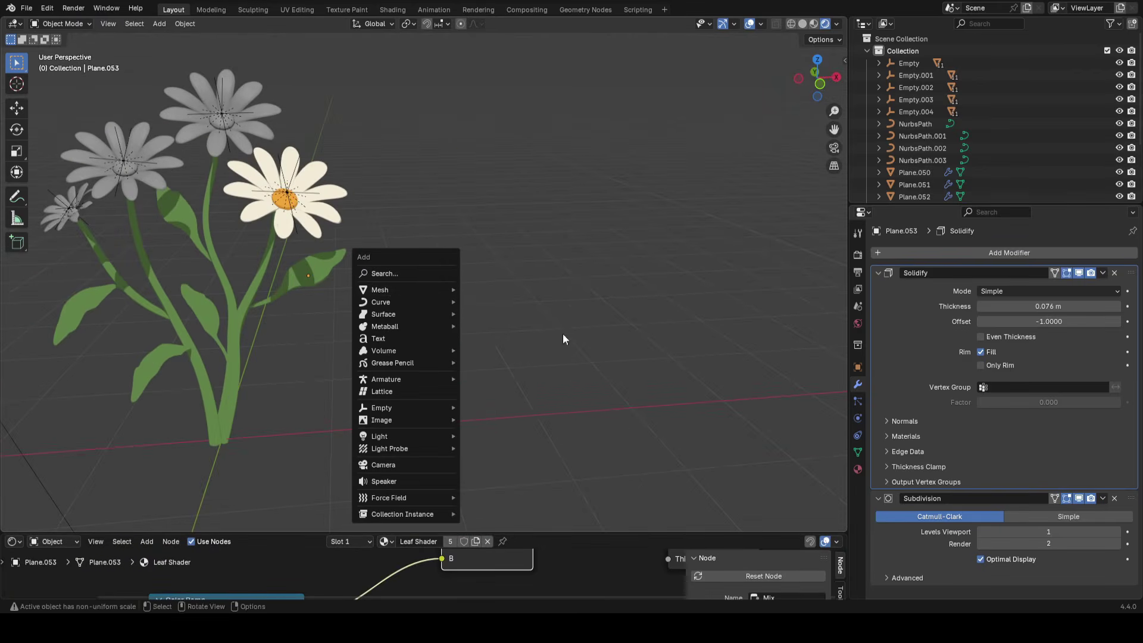
mouse_move(405, 290)
click(479, 302)
Move the cube clear of the bouquet, to the empty space beside it
key(g)
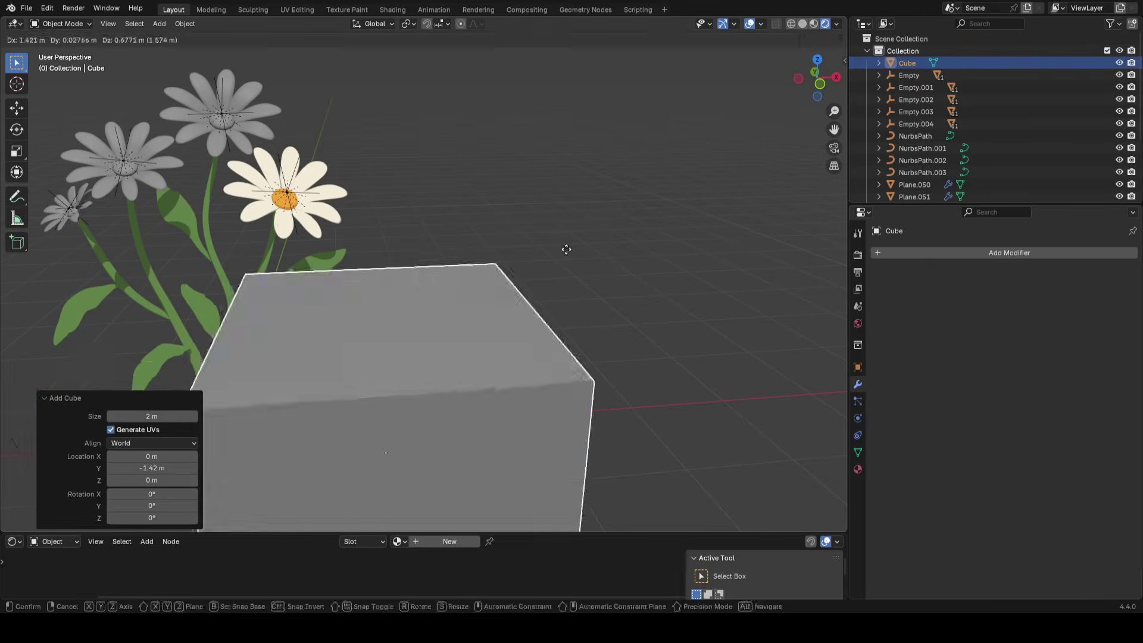
click(675, 172)
scroll(594, 248, down, 2)
shift+middle_drag(594, 254, 381, 306)
scroll(370, 311, up, 1)
key(g)
click(572, 190)
Annotate the empty space above the bouquet with a rectangle containing scribbles, labelled "procreat"
shift+middle_drag(559, 176, 544, 277)
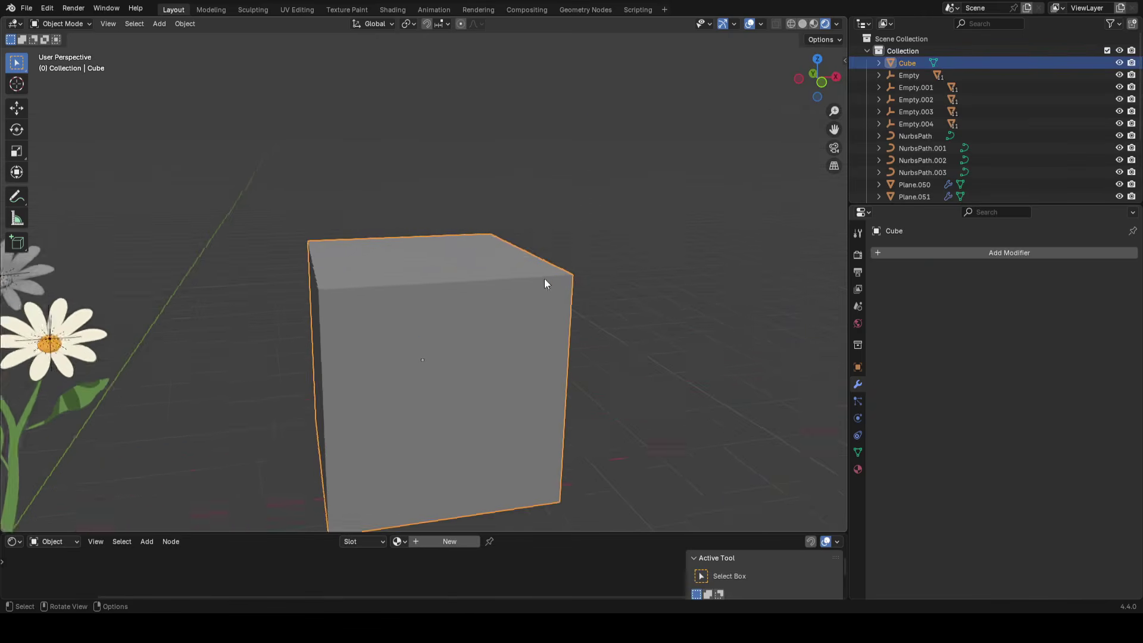
scroll(548, 208, down, 1)
scroll(531, 219, up, 1)
middle_drag(527, 223, 503, 225)
shift+middle_drag(495, 163, 636, 178)
shift+middle_drag(482, 182, 505, 345)
scroll(505, 345, down, 1)
middle_drag(476, 216, 473, 202)
scroll(472, 202, up, 1)
shift+middle_drag(455, 143, 480, 252)
scroll(478, 256, down, 1)
key(d)
drag(304, 138, 484, 301)
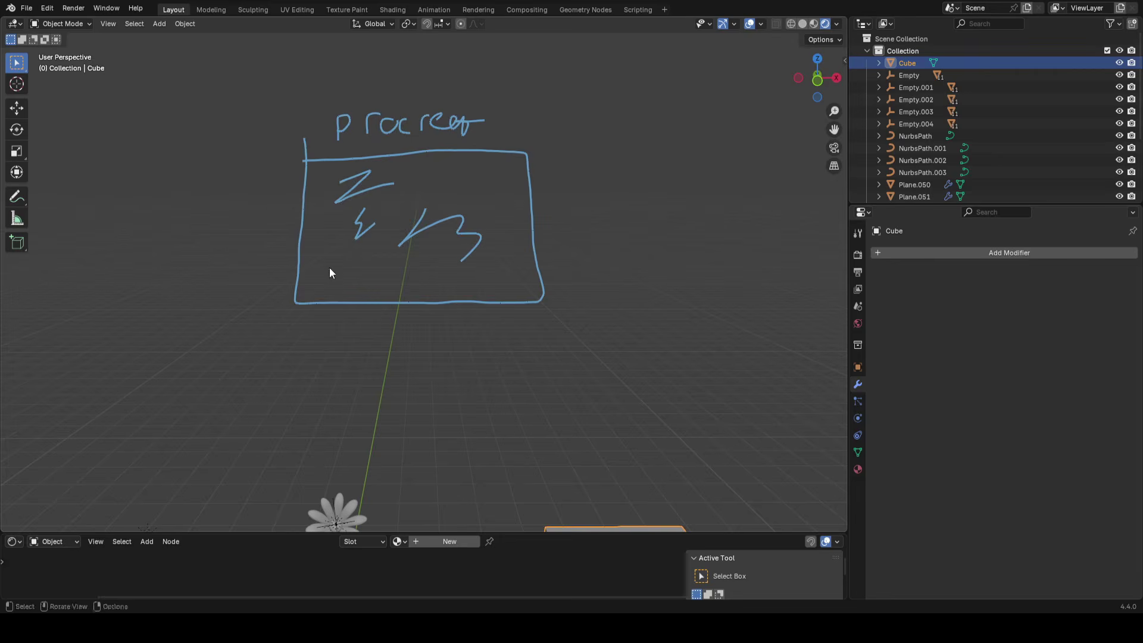
mouse_move(291, 160)
middle_down()
mouse_move(398, 203)
mouse_move(287, 212)
mouse_move(274, 206)
mouse_move(419, 210)
mouse_move(524, 239)
mouse_move(434, 145)
mouse_move(482, 229)
mouse_move(465, 265)
mouse_move(370, 331)
mouse_move(276, 296)
mouse_move(423, 285)
mouse_move(363, 274)
mouse_move(332, 244)
middle_up()
key(Tab)
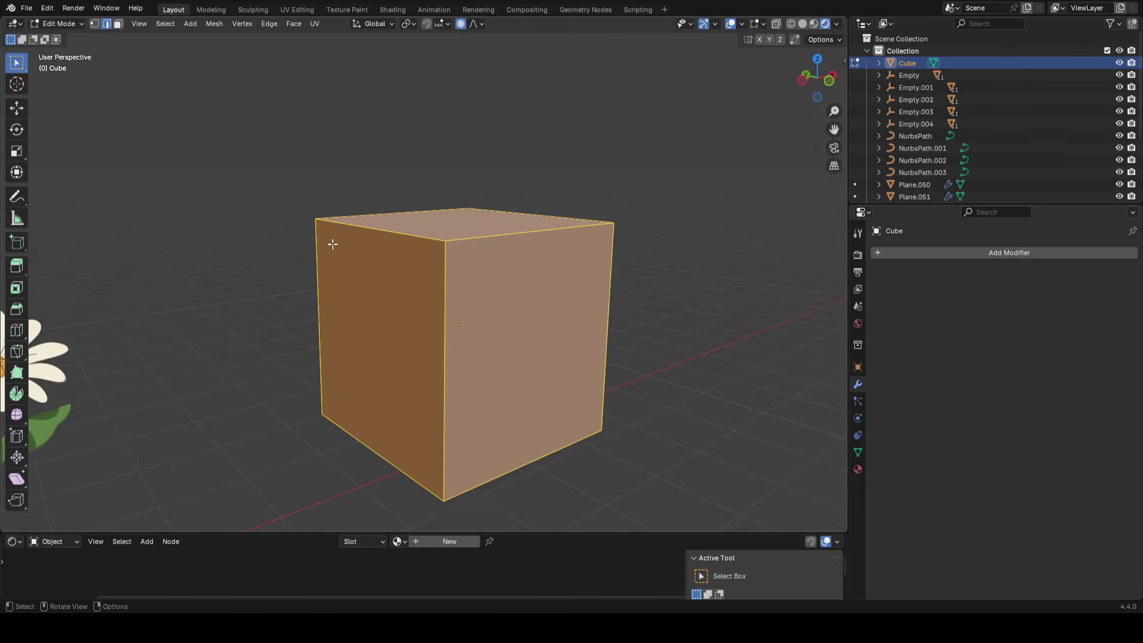
key(Tab)
Annotate the empty space beside the cube with a large square outline
mouse_move(595, 225)
middle_down()
mouse_move(362, 265)
mouse_move(349, 249)
middle_up()
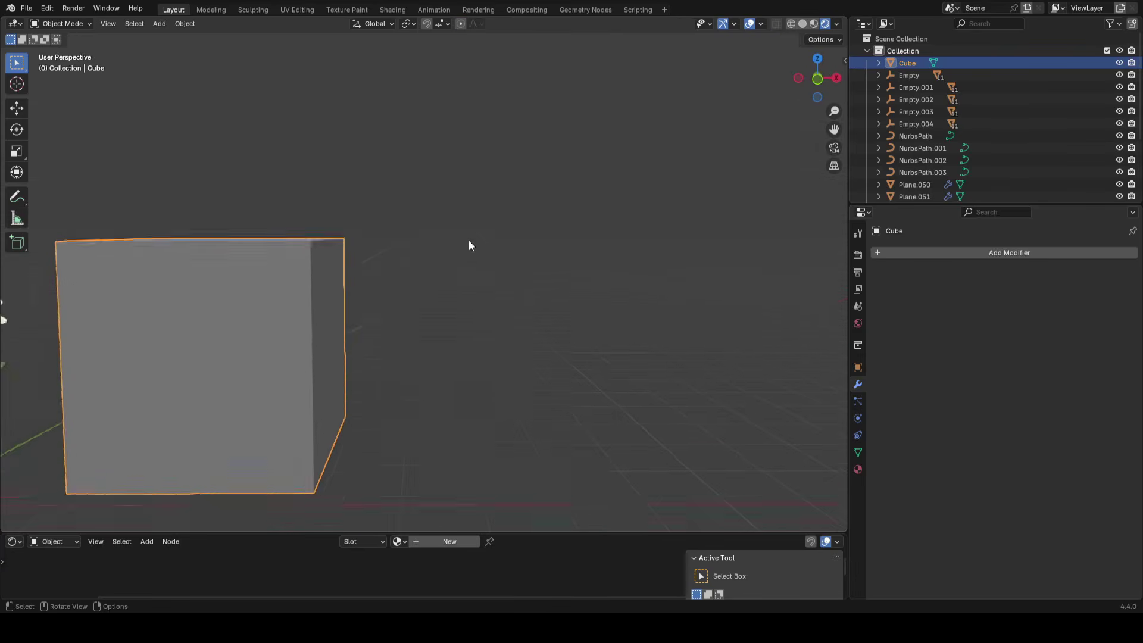
scroll(466, 233, up, 1)
key(d)
drag(439, 169, 441, 191)
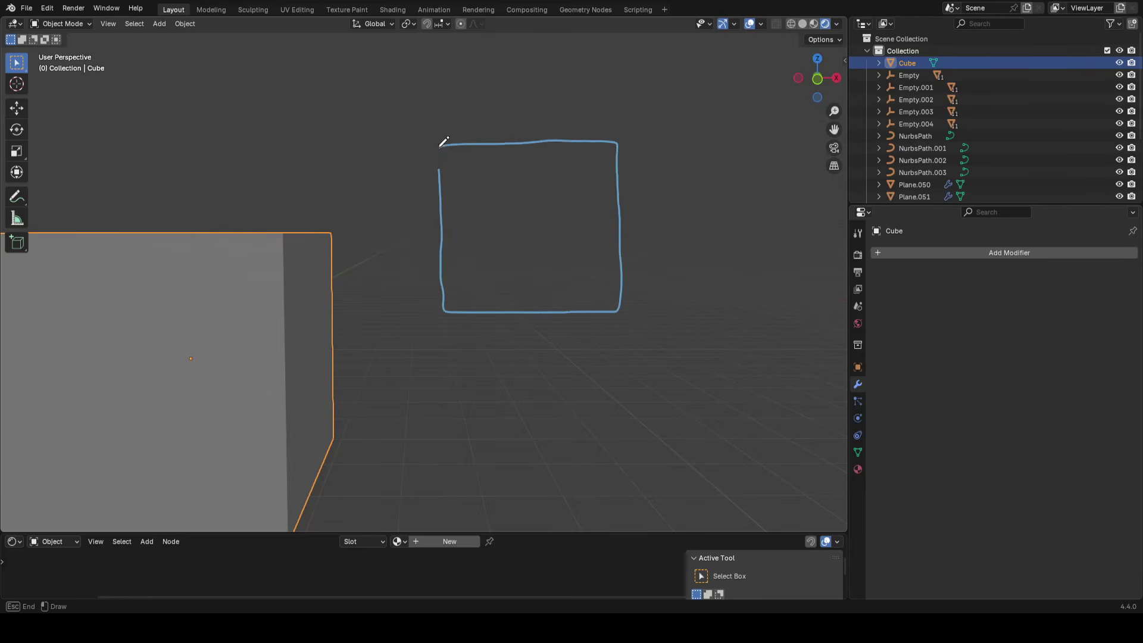
drag(439, 146, 435, 186)
shift+middle_drag(462, 269, 465, 263)
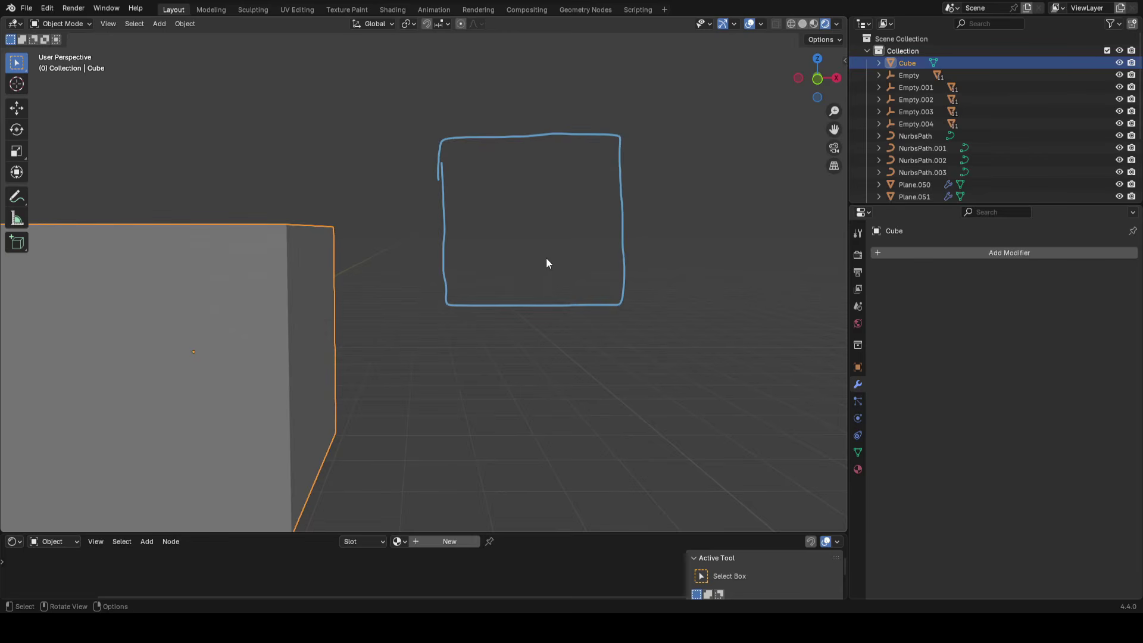
Compare the cube's selected geometry in Edit Mode with the square annotation beside it
mouse_move(545, 260)
middle_down()
mouse_move(563, 284)
mouse_move(438, 320)
middle_up()
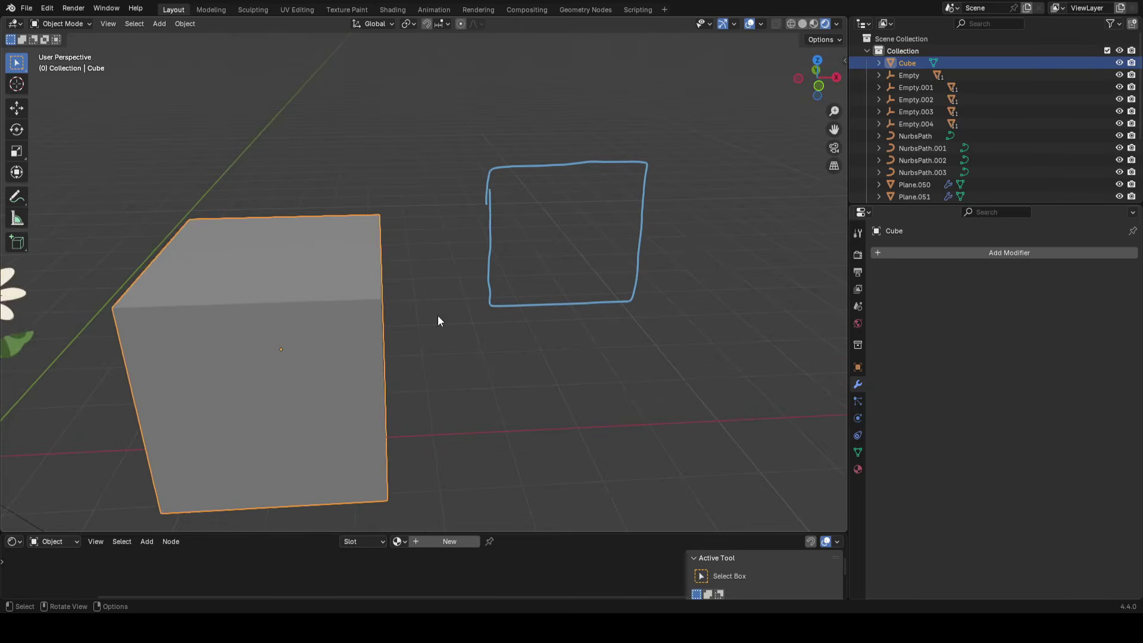
key(Tab)
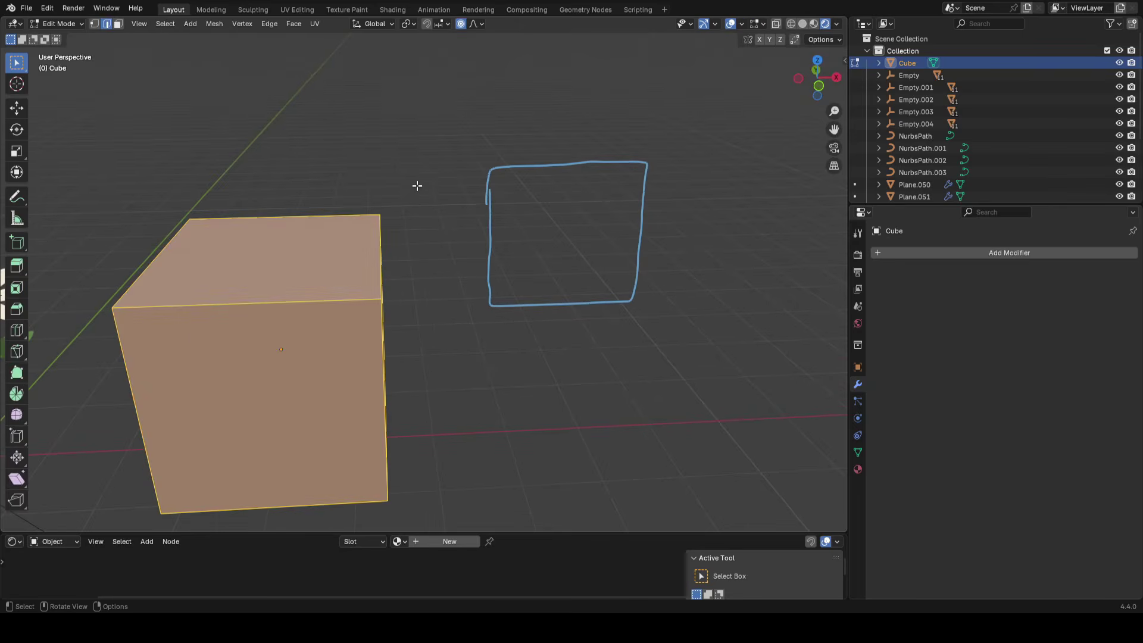
key(Tab)
mouse_move(468, 238)
middle_down()
mouse_move(373, 270)
mouse_move(448, 206)
mouse_move(458, 252)
mouse_move(408, 198)
middle_up()
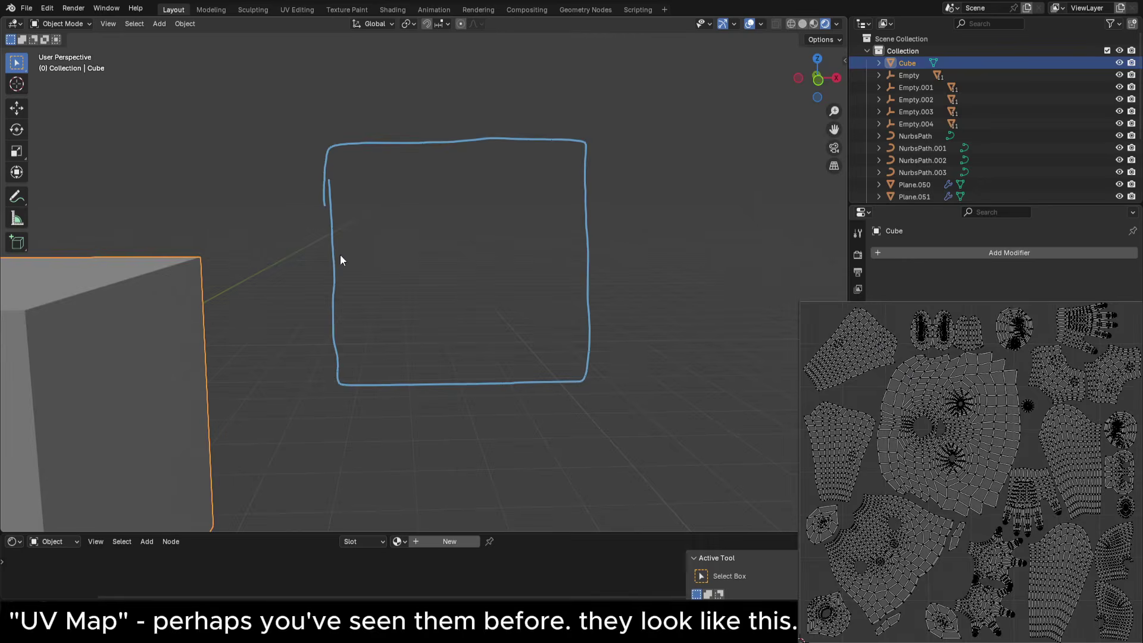
scroll(340, 256, down, 3)
key(Tab)
middle_drag(411, 229, 434, 270)
key(Tab)
scroll(512, 256, up, 2)
middle_drag(523, 258, 481, 258)
scroll(500, 244, up, 1)
scroll(357, 254, down, 3)
key(Tab)
middle_drag(357, 255, 217, 321)
scroll(462, 286, down, 2)
scroll(218, 321, up, 2)
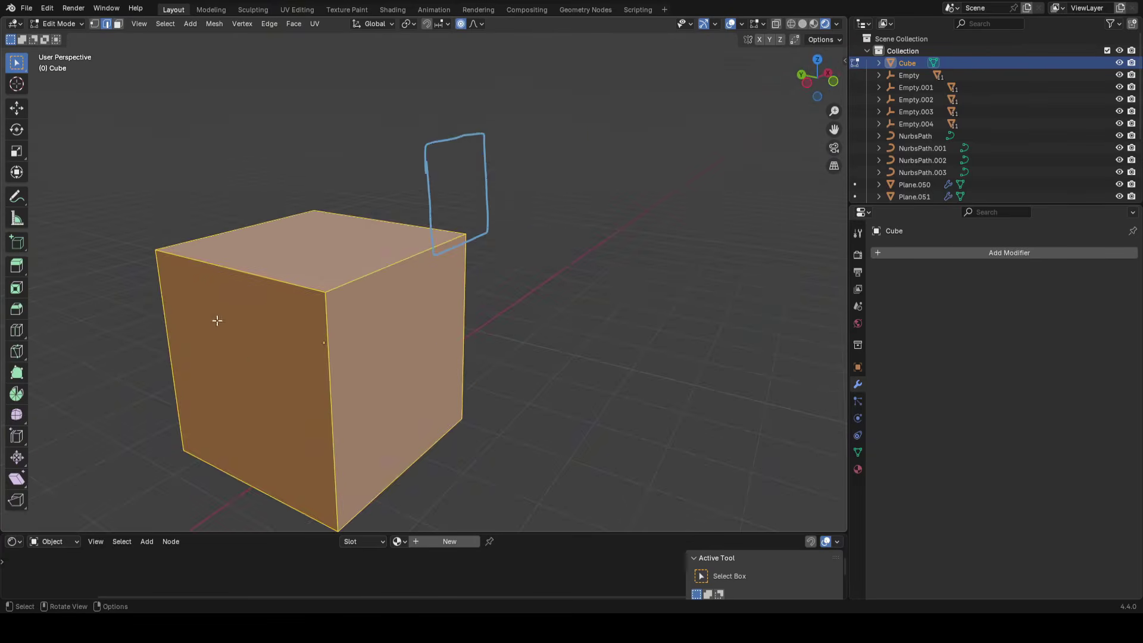
Draw a cross-shaped unfolded cube net inside the square annotation, with small scribbles on its two side arms
scroll(373, 292, down, 2)
middle_drag(447, 280, 366, 302)
shift+middle_drag(558, 281, 516, 280)
key(Tab)
shift+middle_drag(673, 164, 523, 220)
scroll(524, 220, up, 2)
middle_drag(458, 304, 447, 269)
scroll(448, 269, up, 3)
drag(414, 153, 437, 432)
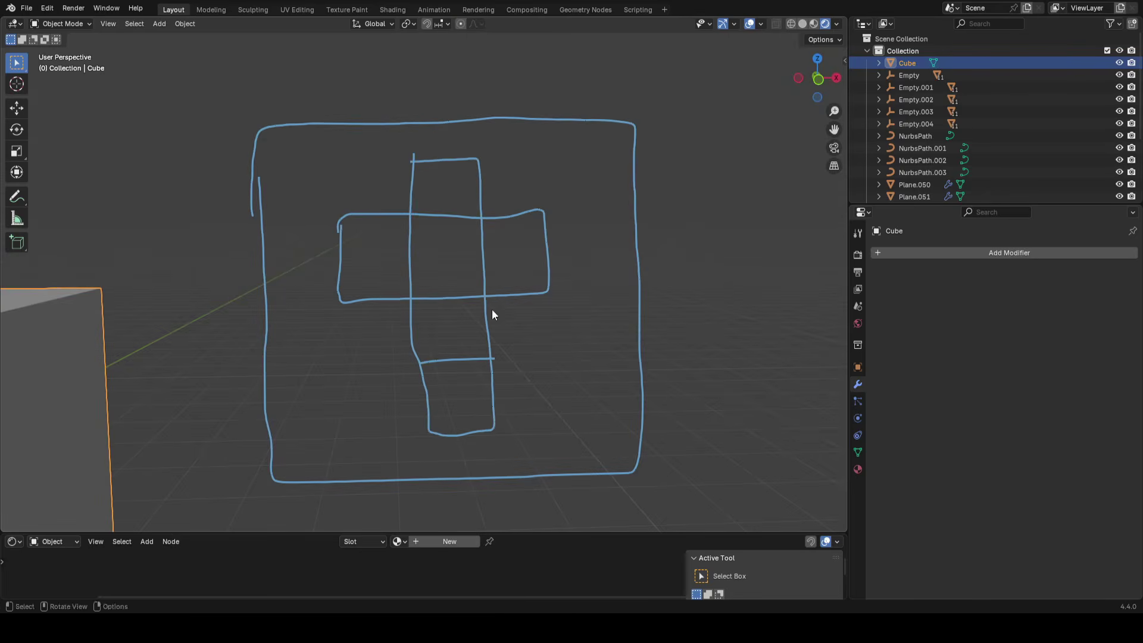
mouse_move(142, 299)
middle_down()
mouse_move(148, 333)
mouse_move(53, 371)
mouse_move(435, 312)
mouse_move(516, 276)
middle_up()
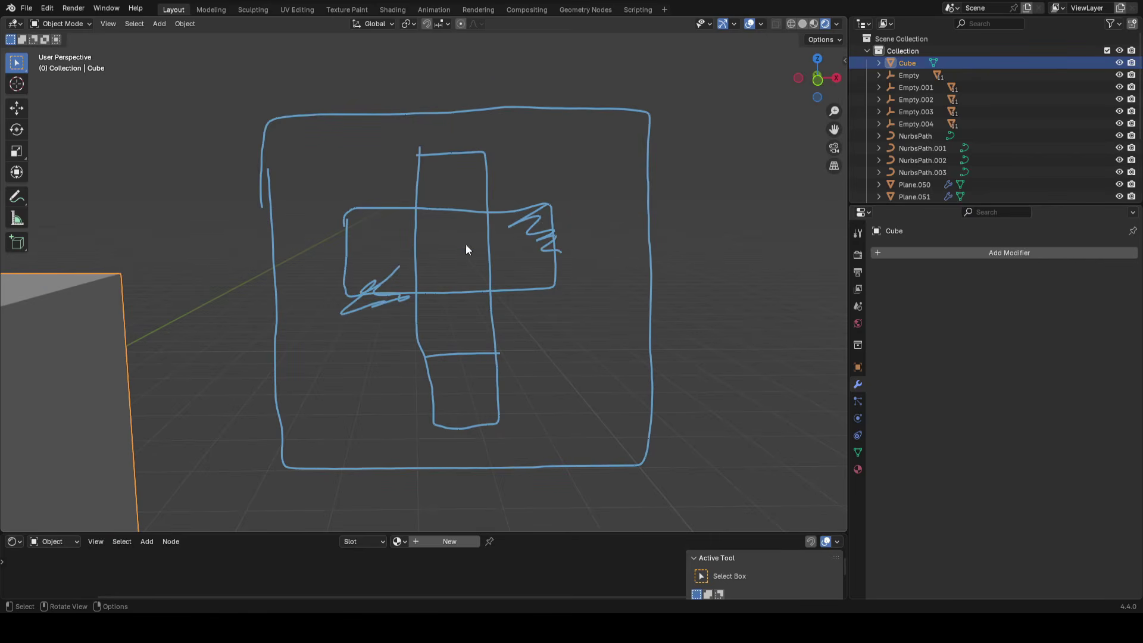
Select a single side face of the cube to relate it to the drawn net
scroll(466, 244, down, 4)
middle_drag(168, 322, 130, 331)
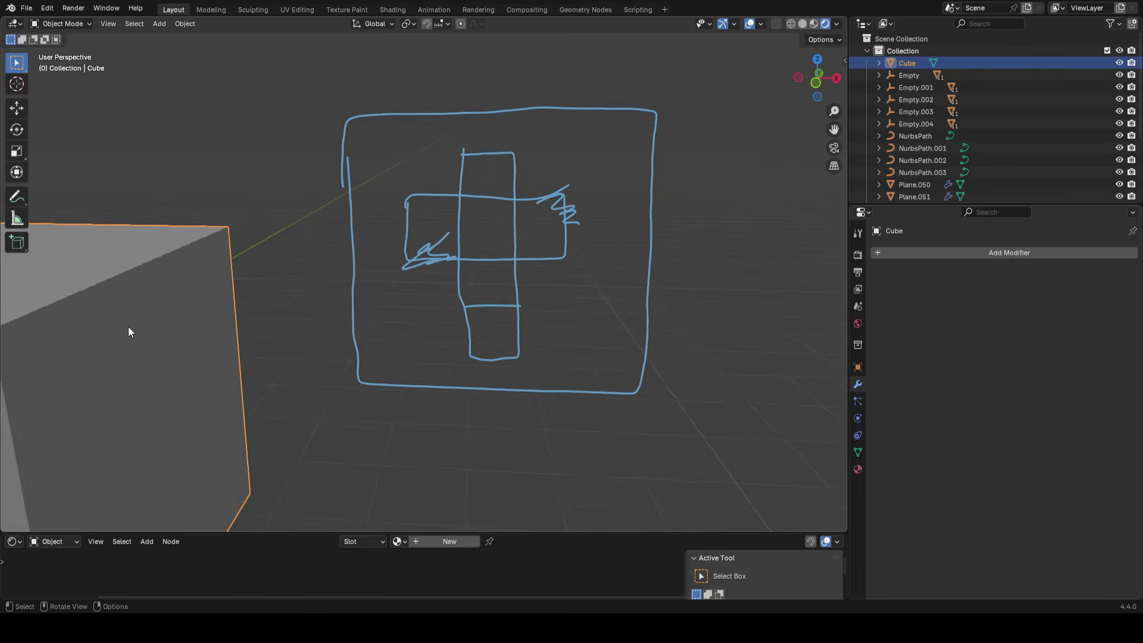
scroll(533, 324, up, 4)
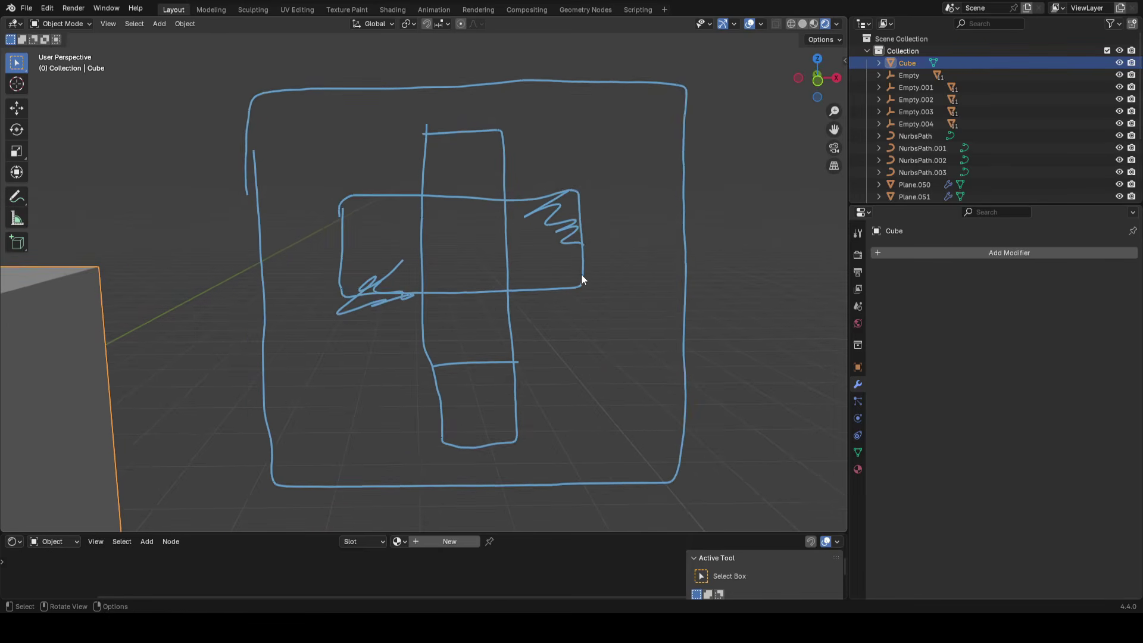
scroll(590, 244, up, 2)
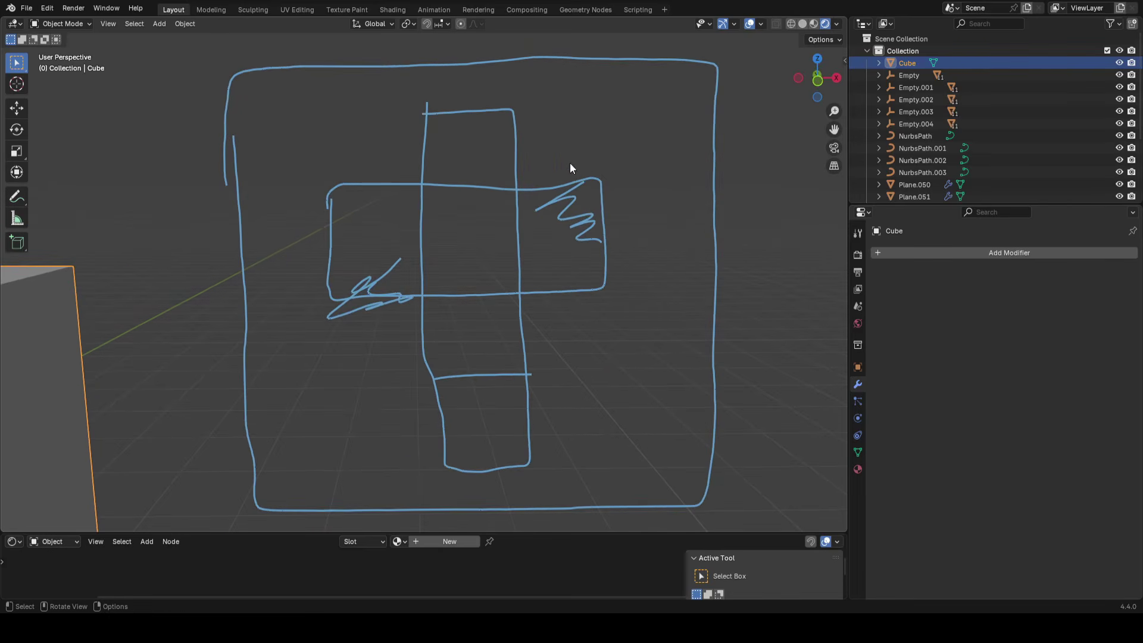
scroll(468, 272, down, 4)
key(Tab)
middle_drag(499, 209, 452, 337)
key(3)
click(355, 334)
middle_drag(353, 276, 411, 333)
key(Tab)
Add denser scribbles across the right arm of the drawn cube net
scroll(673, 181, down, 4)
scroll(673, 181, up, 5)
mouse_move(673, 181)
shift+middle_down()
mouse_move(517, 302)
mouse_move(539, 297)
shift+middle_up()
mouse_move(538, 298)
shift+middle_down()
mouse_move(549, 260)
mouse_move(567, 261)
shift+middle_up()
scroll(566, 257, up, 5)
drag(469, 237, 437, 271)
Examine the cube's faces in Edit Mode against the scribbled areas of the drawn net
scroll(510, 260, down, 6)
shift+middle_drag(506, 416, 370, 177)
mouse_move(271, 86)
shift+middle_down()
mouse_move(410, 209)
mouse_move(357, 181)
mouse_move(454, 288)
mouse_move(416, 283)
shift+middle_up()
key(Tab)
key(Tab)
scroll(422, 284, up, 3)
shift+middle_drag(170, 283, 480, 255)
key(Tab)
scroll(452, 256, down, 3)
scroll(470, 264, up, 4)
scroll(319, 191, down, 5)
scroll(512, 238, up, 5)
mouse_move(619, 184)
shift+middle_down()
mouse_move(495, 196)
mouse_move(498, 214)
shift+middle_up()
scroll(499, 214, up, 3)
Fill the left arm of the drawn cube net with more scribbles in Object Mode
key(Tab)
shift+middle_drag(403, 177, 429, 221)
mouse_move(430, 221)
middle_down()
mouse_move(432, 249)
mouse_move(429, 233)
mouse_move(462, 248)
middle_up()
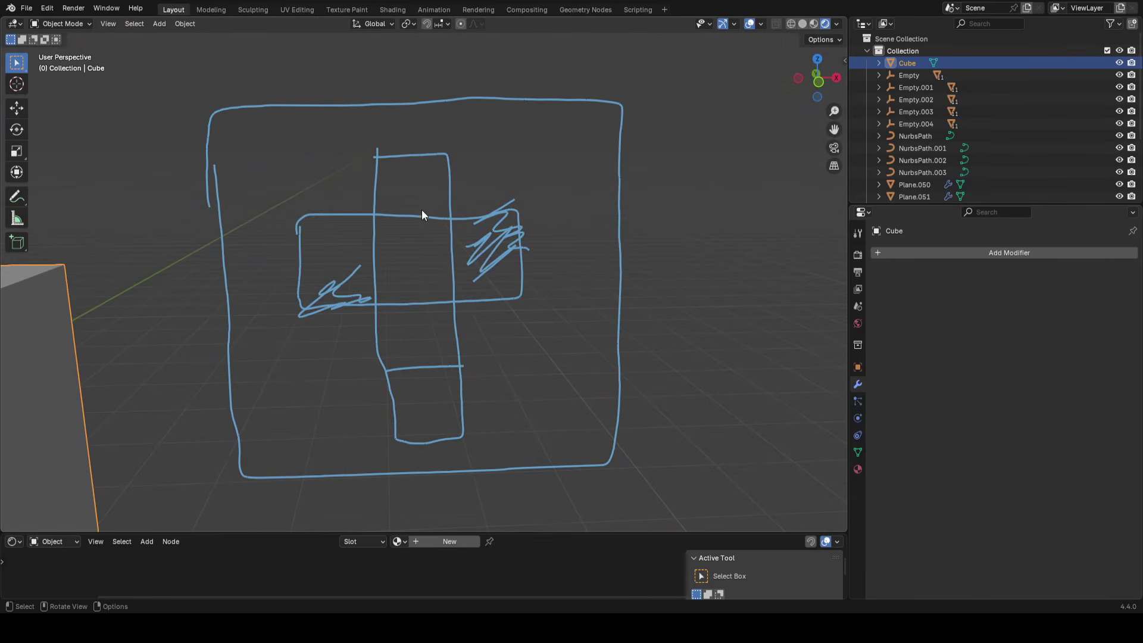
drag(377, 215, 358, 245)
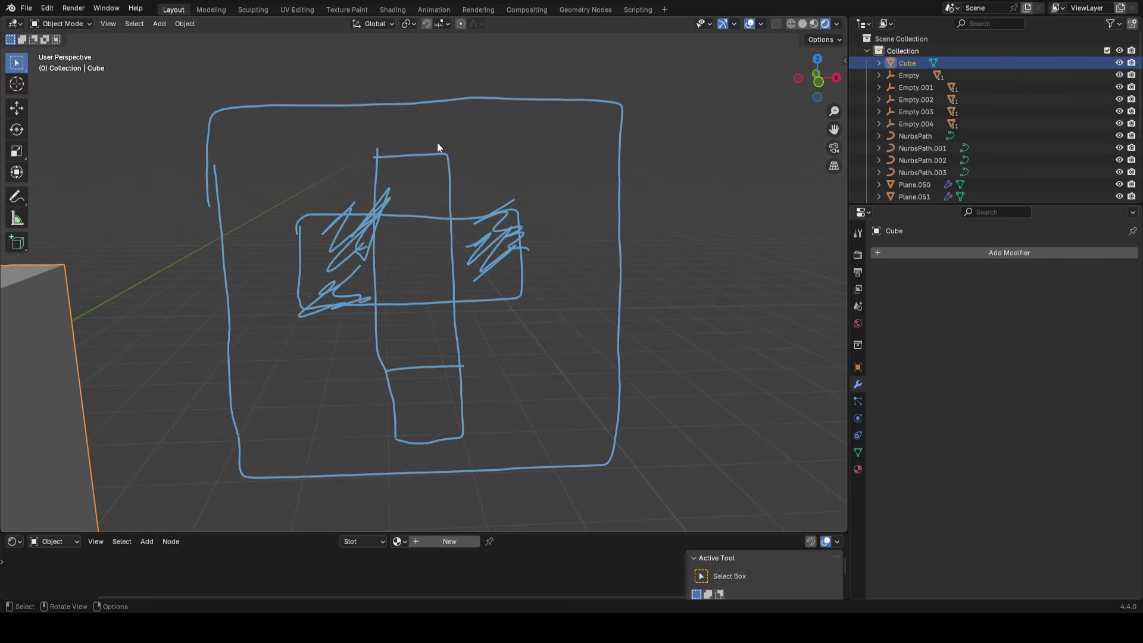
Examine the finished net annotation and the cube beside it from several angles
scroll(394, 180, down, 4)
middle_drag(507, 194, 488, 213)
mouse_move(640, 162)
shift+middle_down()
mouse_move(493, 206)
mouse_move(519, 225)
shift+middle_up()
scroll(530, 226, up, 3)
middle_drag(544, 228, 576, 199)
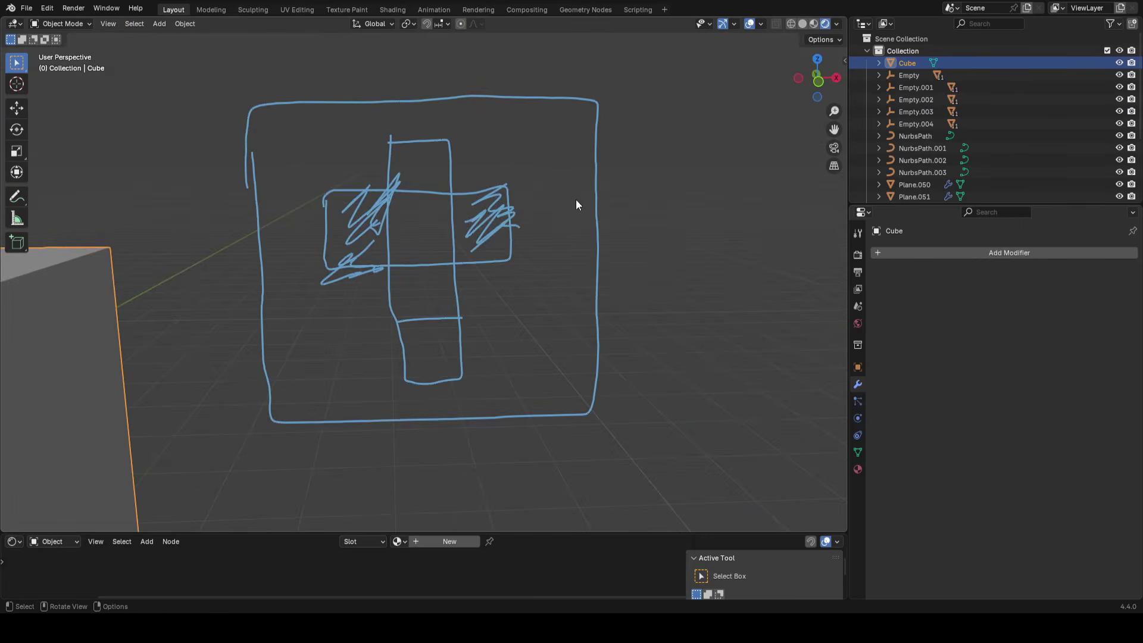
scroll(549, 258, down, 3)
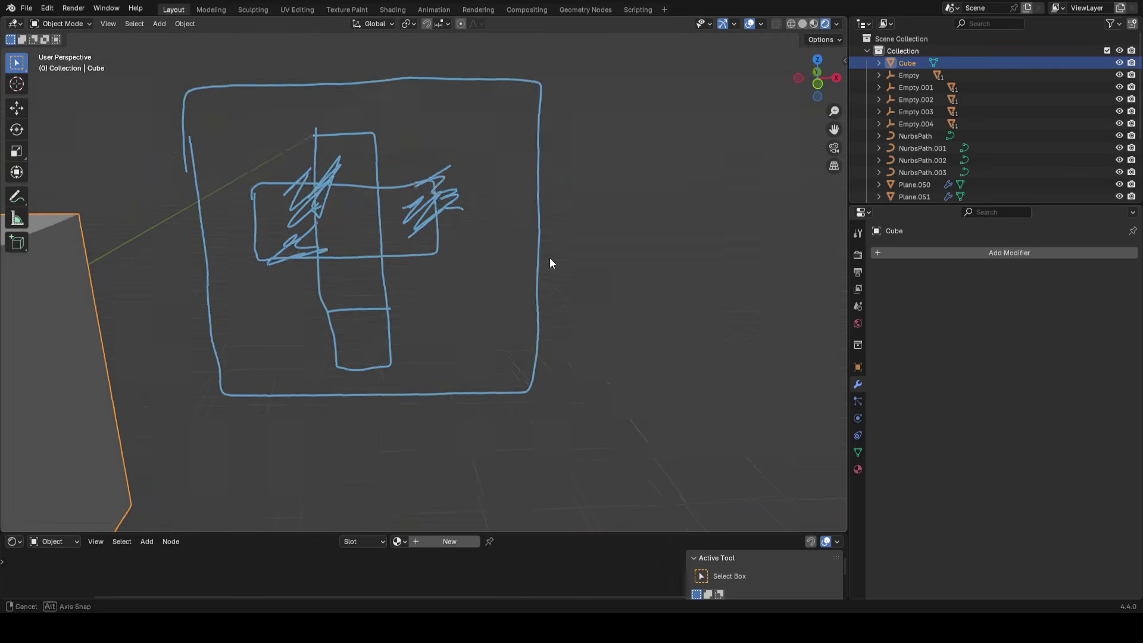
scroll(533, 262, down, 4)
mouse_move(412, 298)
middle_down()
mouse_move(574, 258)
mouse_move(597, 262)
mouse_move(616, 288)
mouse_move(555, 276)
middle_up()
key(x)
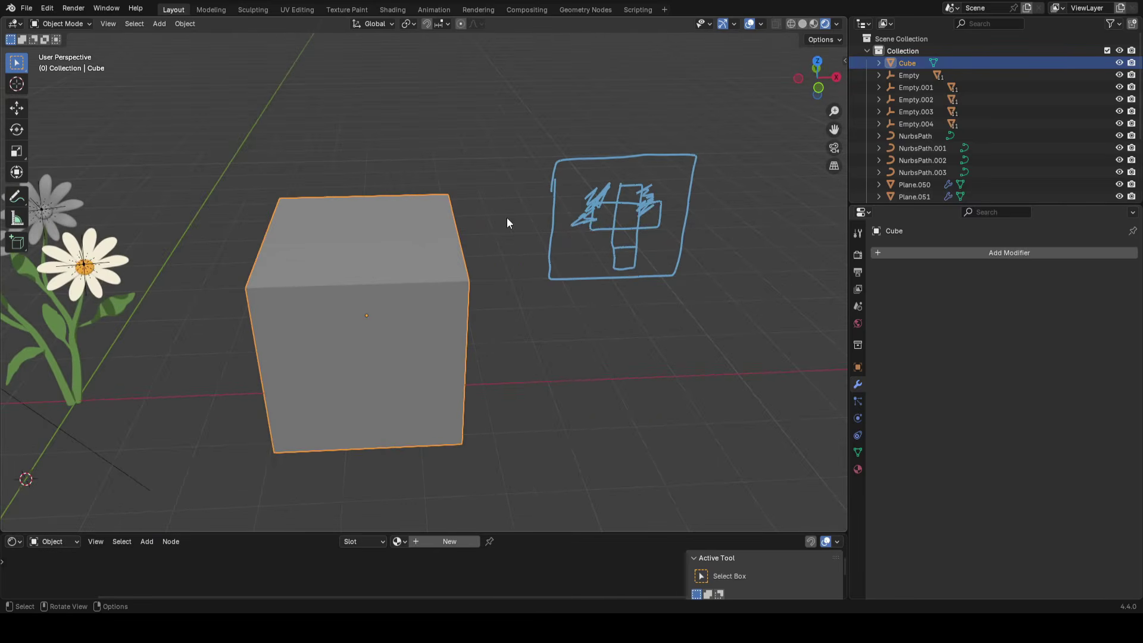
middle_drag(507, 222, 404, 223)
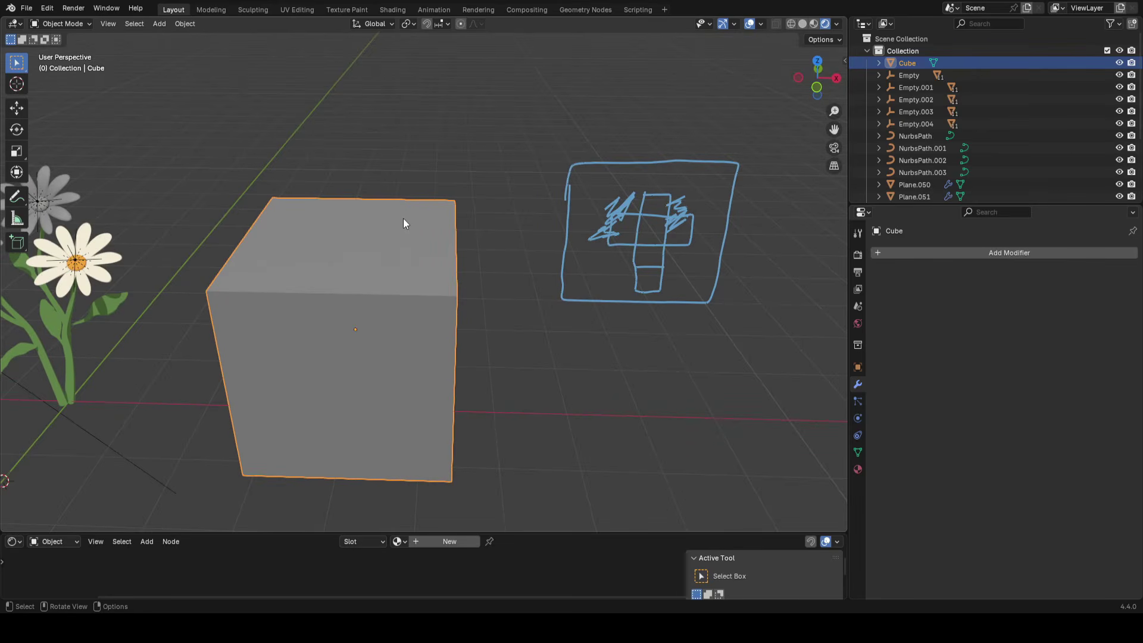
middle_drag(403, 219, 343, 212)
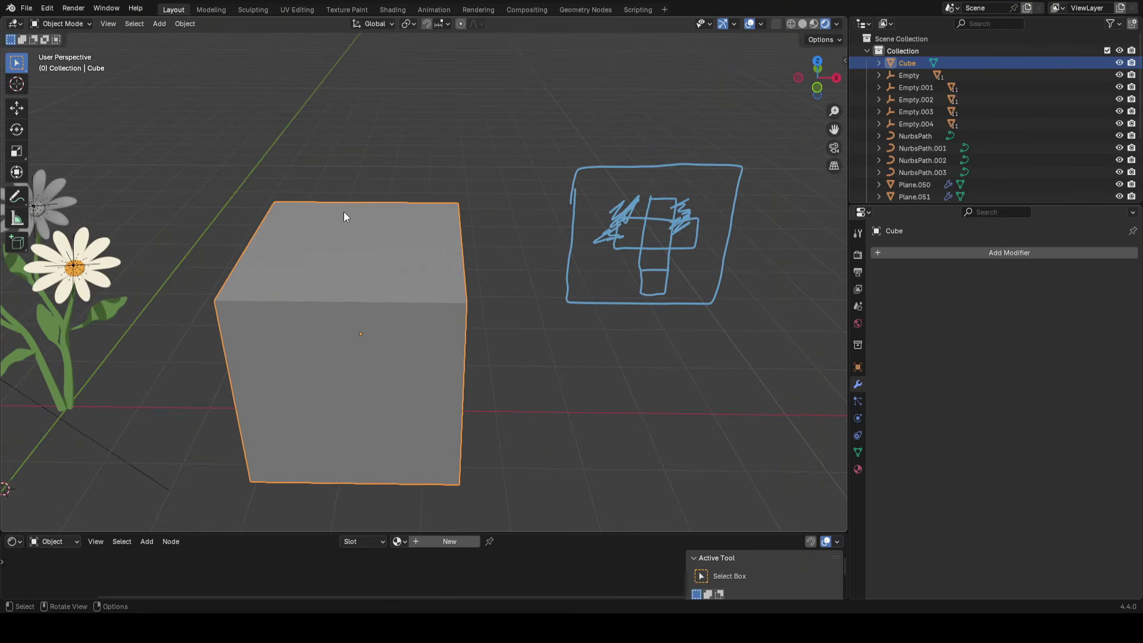
Extrude the cube's right side face outward to form a long rectangular block
scroll(344, 212, down, 4)
key(Tab)
middle_drag(494, 231, 246, 263)
click(382, 261)
key(e)
click(732, 326)
middle_drag(732, 327, 382, 265)
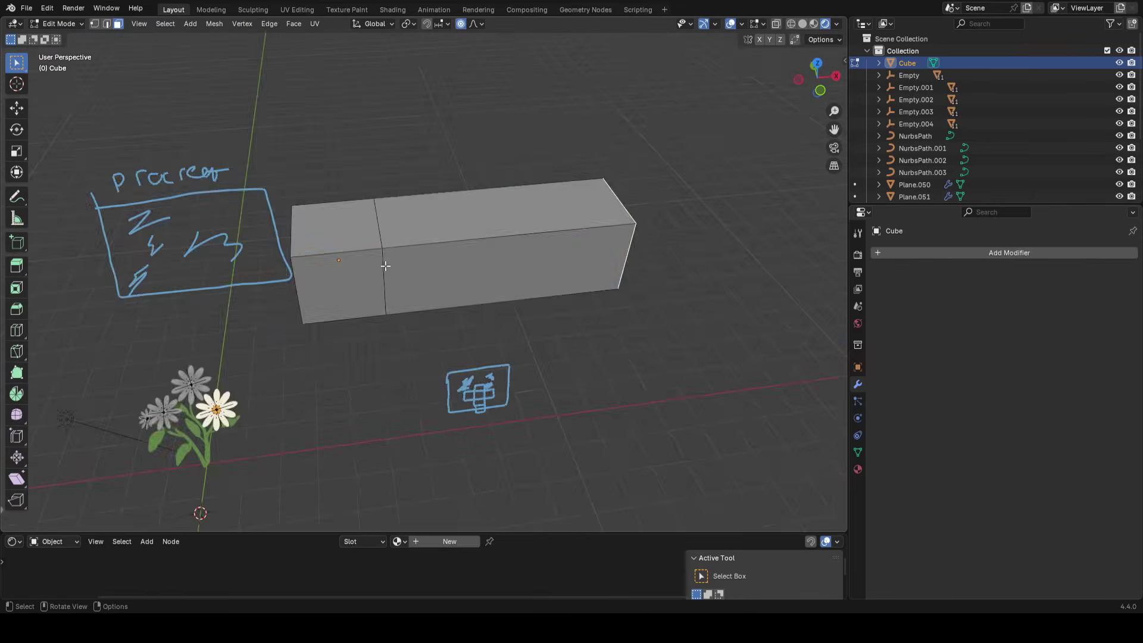
Move the two faces on the block's long side along the Y axis to make the block thin
click(375, 284)
shift+click(506, 273)
middle_drag(518, 272, 527, 237)
key(g)
key(y)
click(471, 240)
key(Tab)
scroll(423, 248, up, 2)
mouse_move(393, 235)
middle_down()
mouse_move(476, 284)
mouse_move(467, 263)
mouse_move(385, 238)
middle_up()
key(Tab)
mouse_move(500, 221)
middle_down()
mouse_move(548, 232)
mouse_move(434, 215)
mouse_move(494, 214)
middle_up()
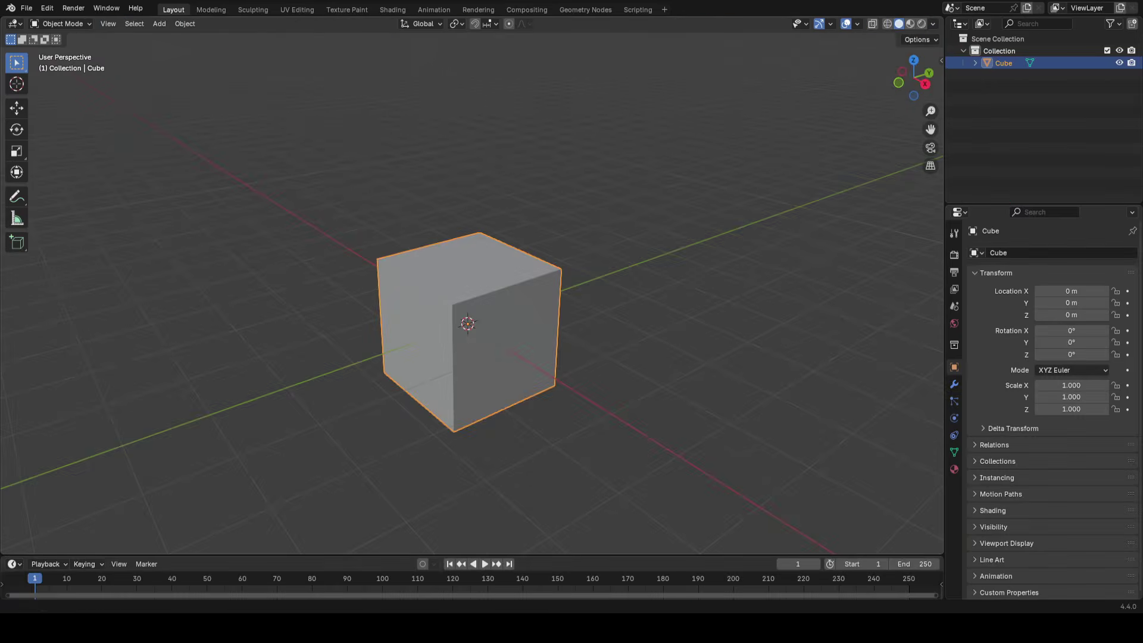
Try to unwrap all faces of the default cube in a separate scene without marking any seams
key(Tab)
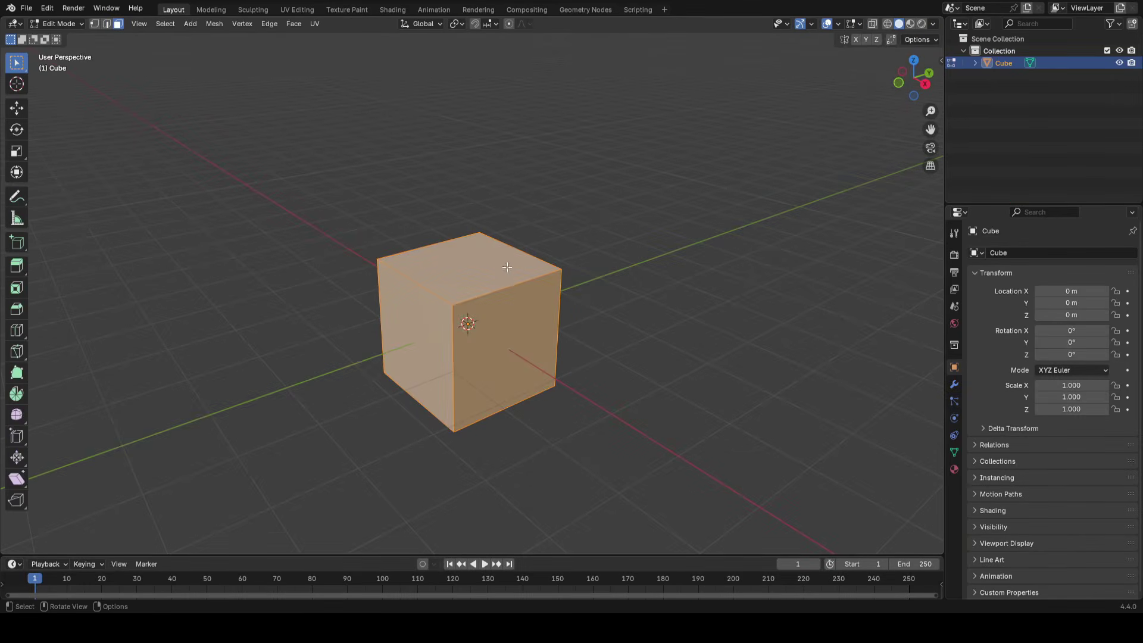
scroll(509, 272, up, 2)
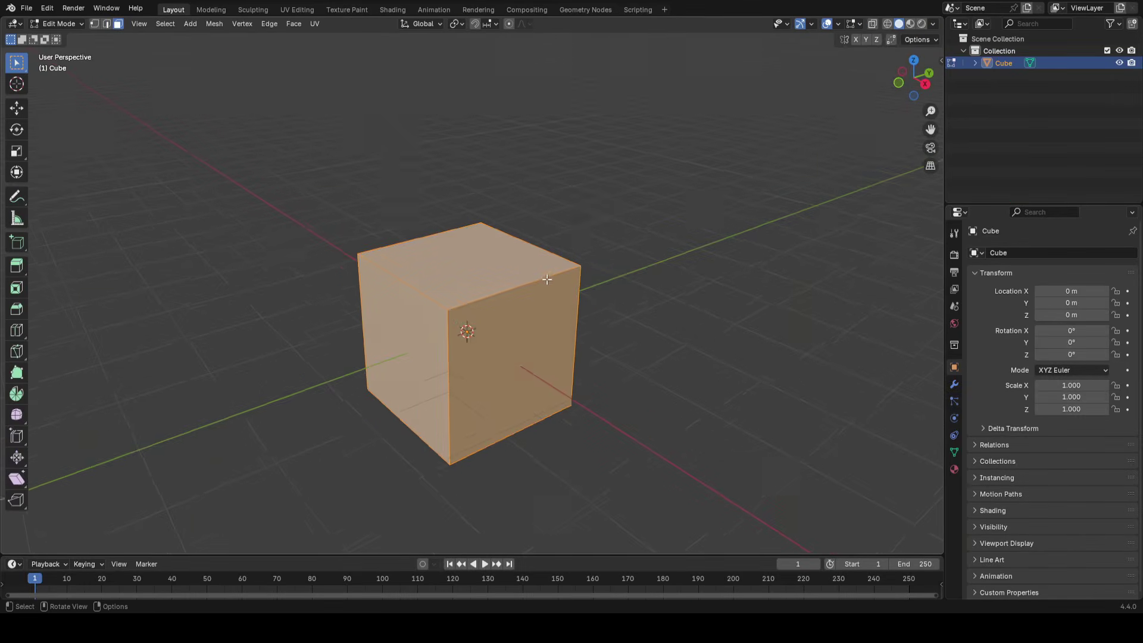
key(u)
click(589, 269)
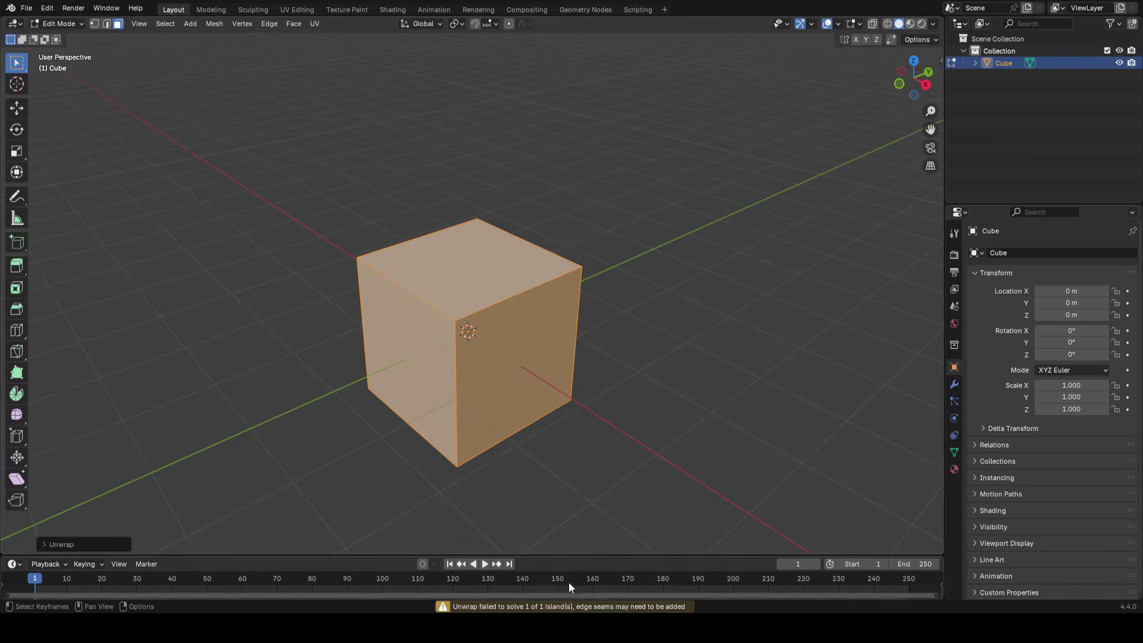
key(Tab)
key(Tab)
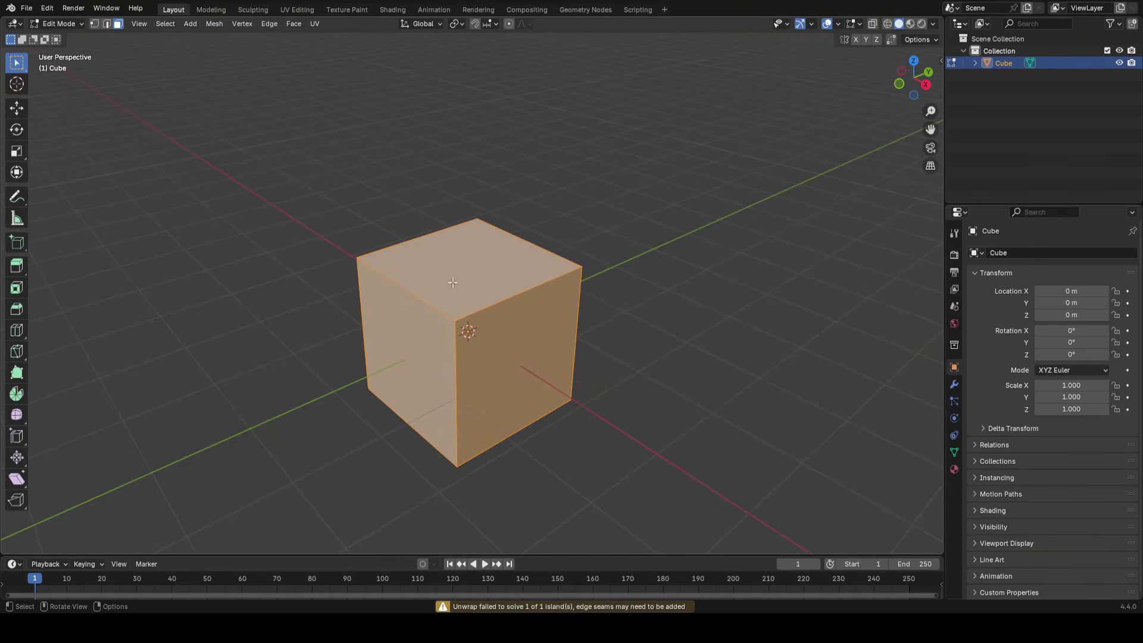
Select the edge loop bordering the thin block's long front side and mark it as a seam
middle_drag(630, 306, 554, 308)
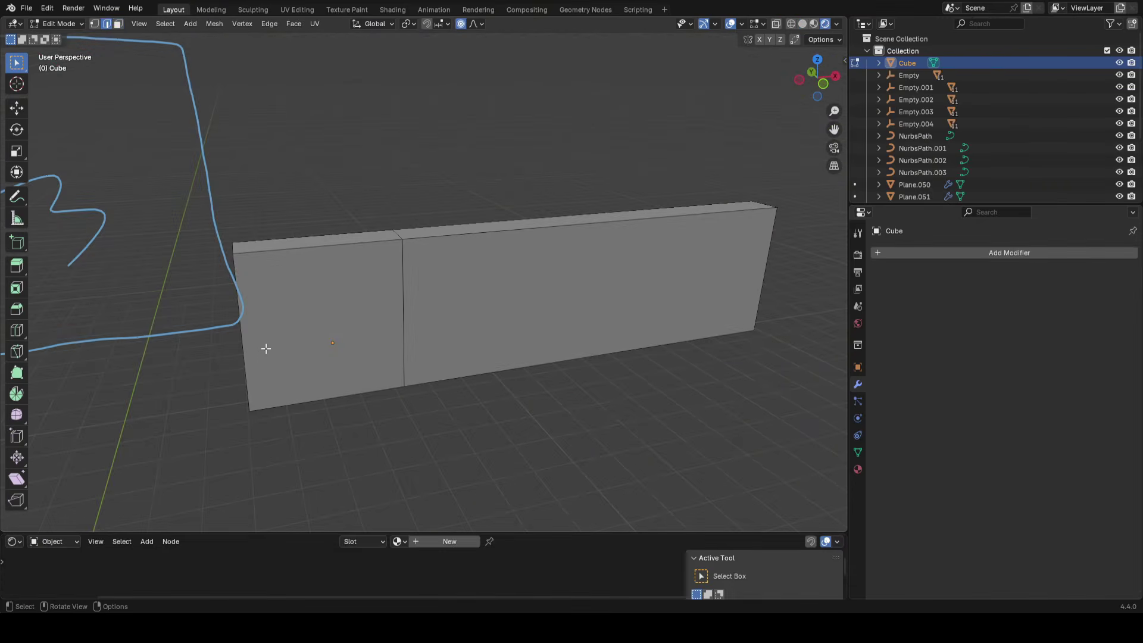
shift+click(265, 348)
shift+click(540, 350)
shift+click(769, 273)
alt+shift+click(393, 239)
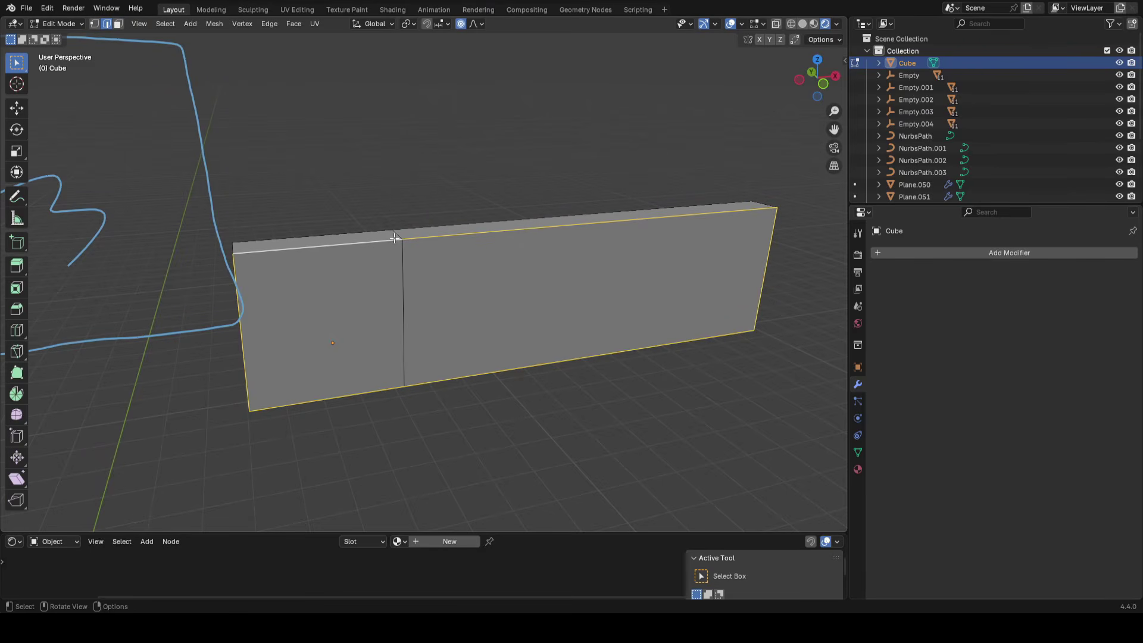
key(ctrl+e)
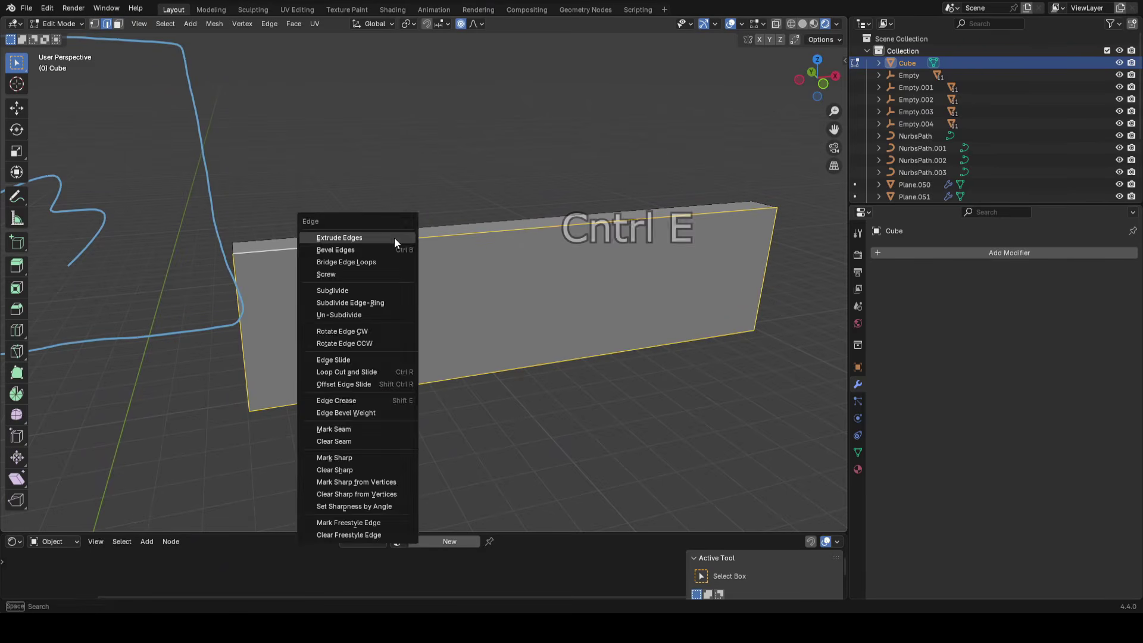
click(333, 429)
Select all faces of the seamed block and unwrap them
middle_drag(484, 258, 321, 305)
key(3)
key(a)
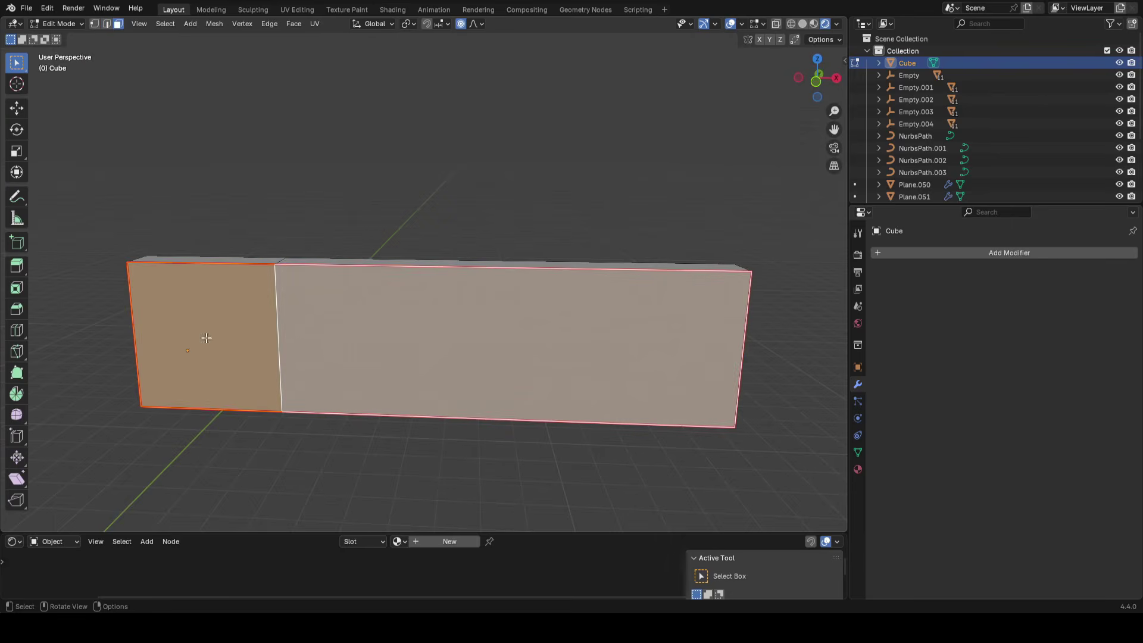
middle_drag(435, 350, 397, 356)
mouse_move(221, 343)
middle_down()
mouse_move(255, 267)
mouse_move(374, 298)
mouse_move(461, 248)
mouse_move(516, 262)
mouse_move(612, 204)
mouse_move(562, 265)
mouse_move(497, 230)
mouse_move(502, 251)
middle_up()
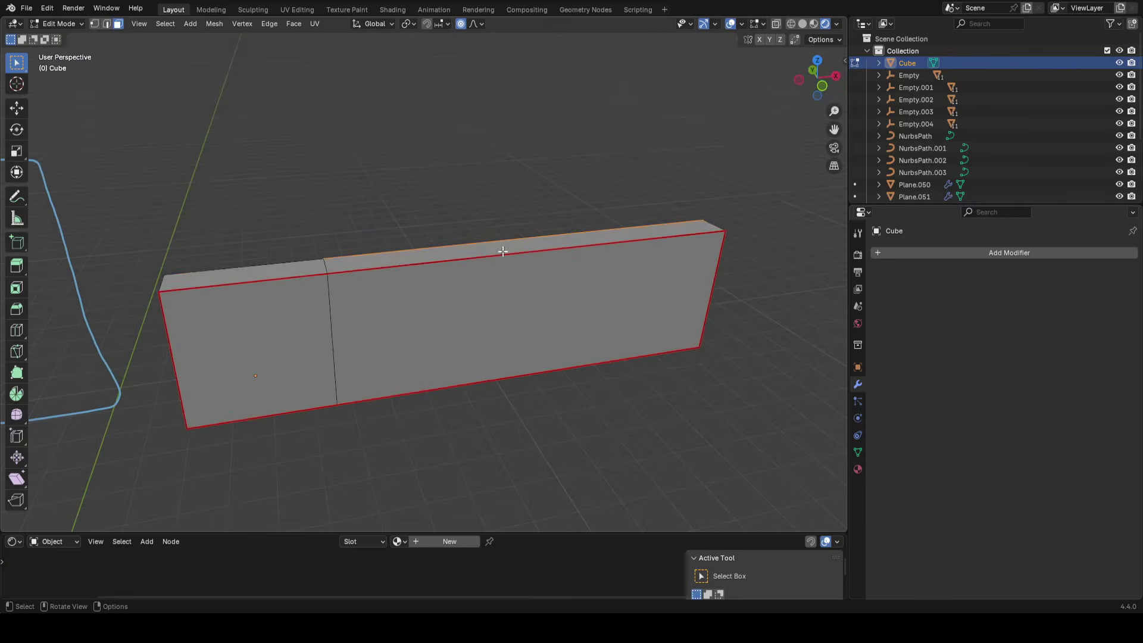
key(a)
key(u)
click(512, 218)
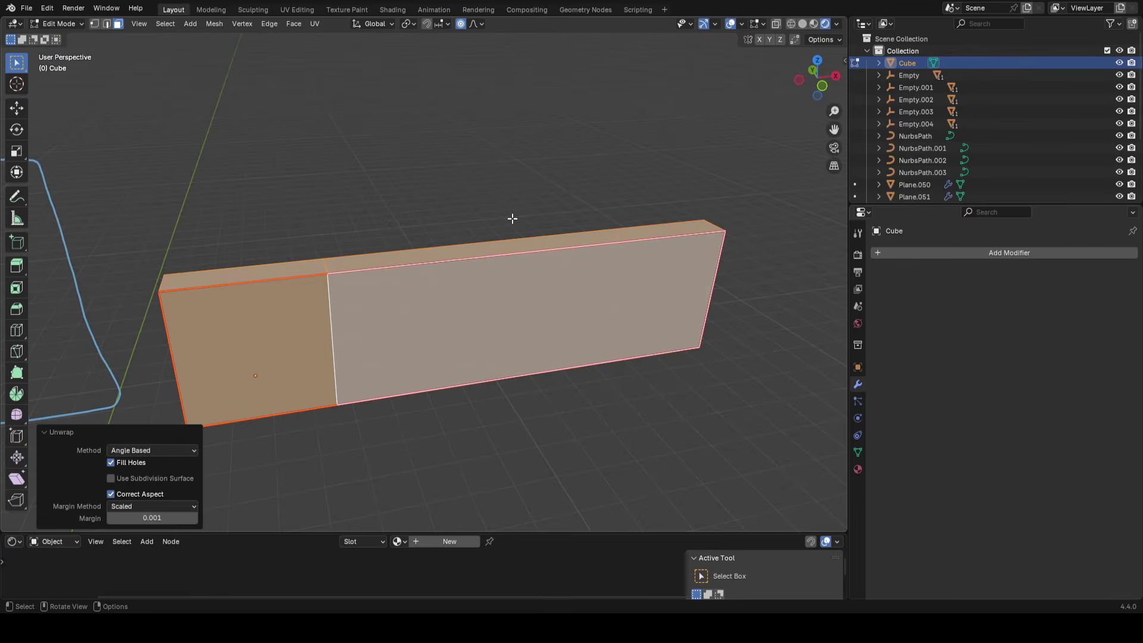
key(u)
Switch to the UV Editing workspace and frame the block in the 3D view
click(297, 9)
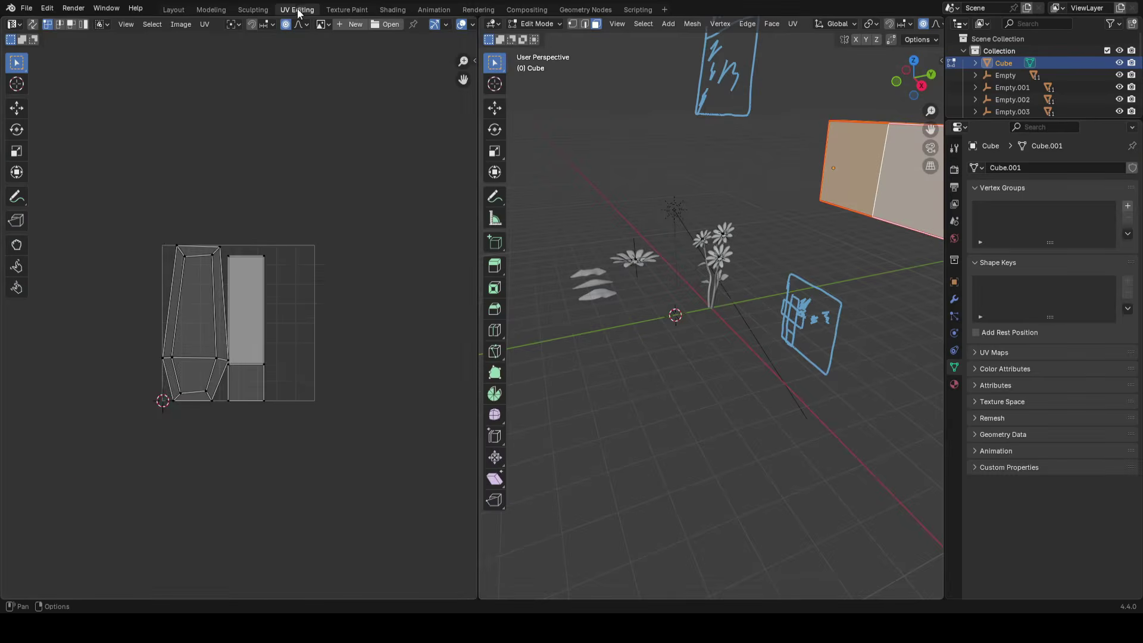
scroll(281, 311, up, 4)
key(KP_Decimal)
middle_drag(673, 234, 680, 309)
Select the block's two front faces individually and together to examine their matching UV areas
click(655, 290)
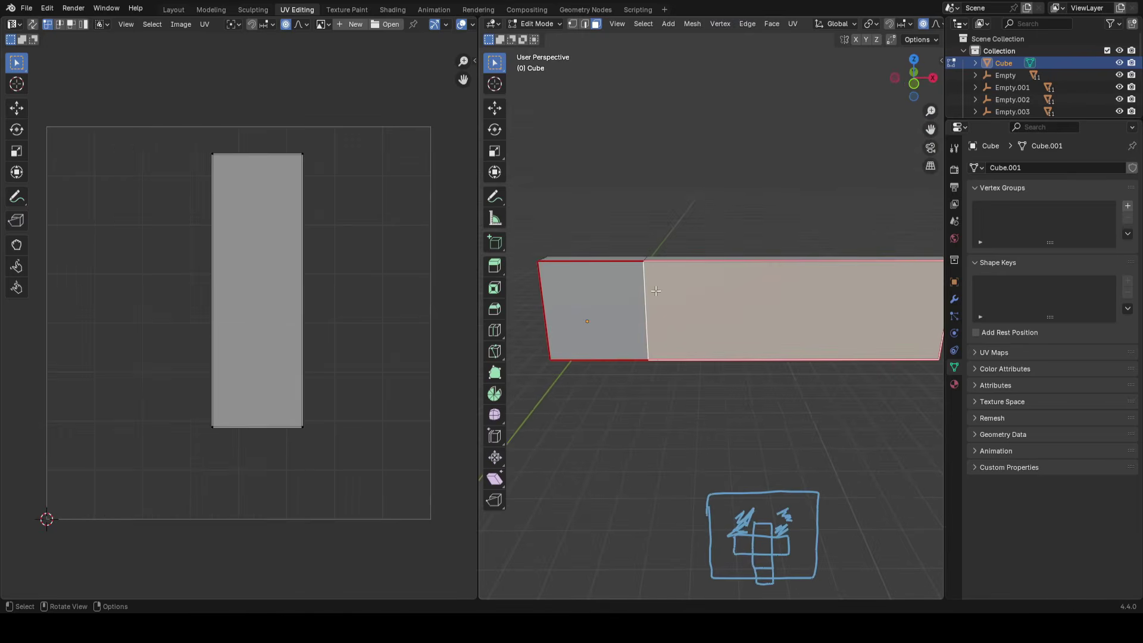
shift+click(619, 297)
shift+click(759, 301)
shift+click(616, 299)
click(729, 300)
shift+click(627, 303)
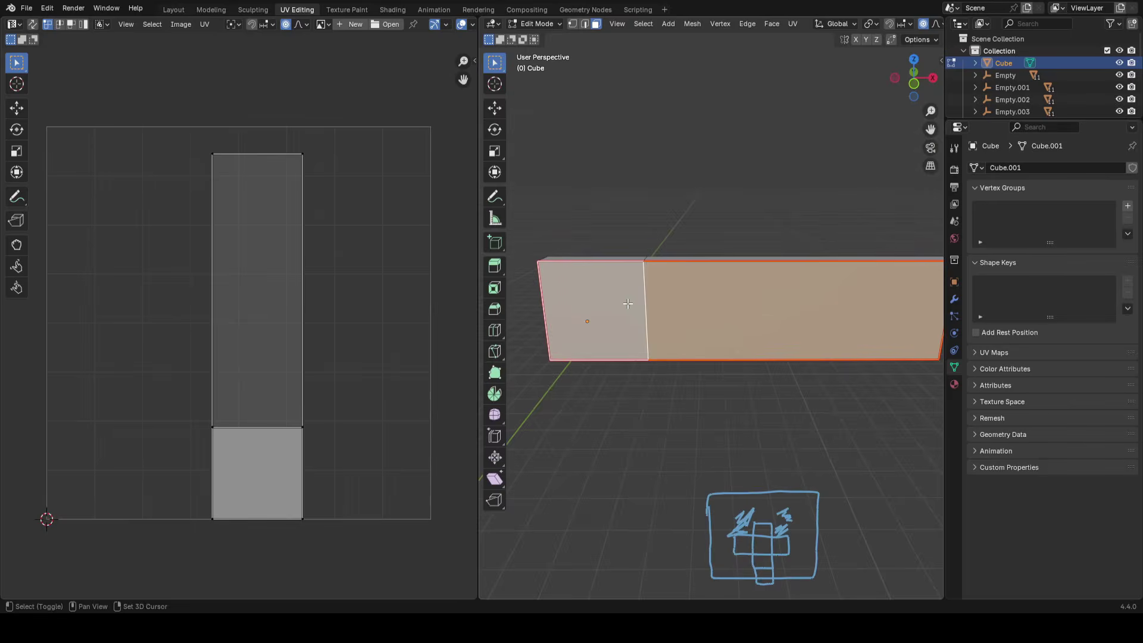
Select the edges bordering the block's long rear side and mark them as seams
key(a)
middle_drag(756, 196, 636, 323)
key(2)
click(531, 276)
shift+click(641, 331)
shift+click(667, 249)
mouse_move(806, 253)
middle_down()
mouse_move(742, 288)
mouse_move(780, 283)
mouse_move(789, 263)
middle_up()
shift+click(821, 273)
shift+click(829, 352)
shift+click(881, 311)
key(ctrl+e)
click(874, 291)
middle_drag(788, 264, 827, 304)
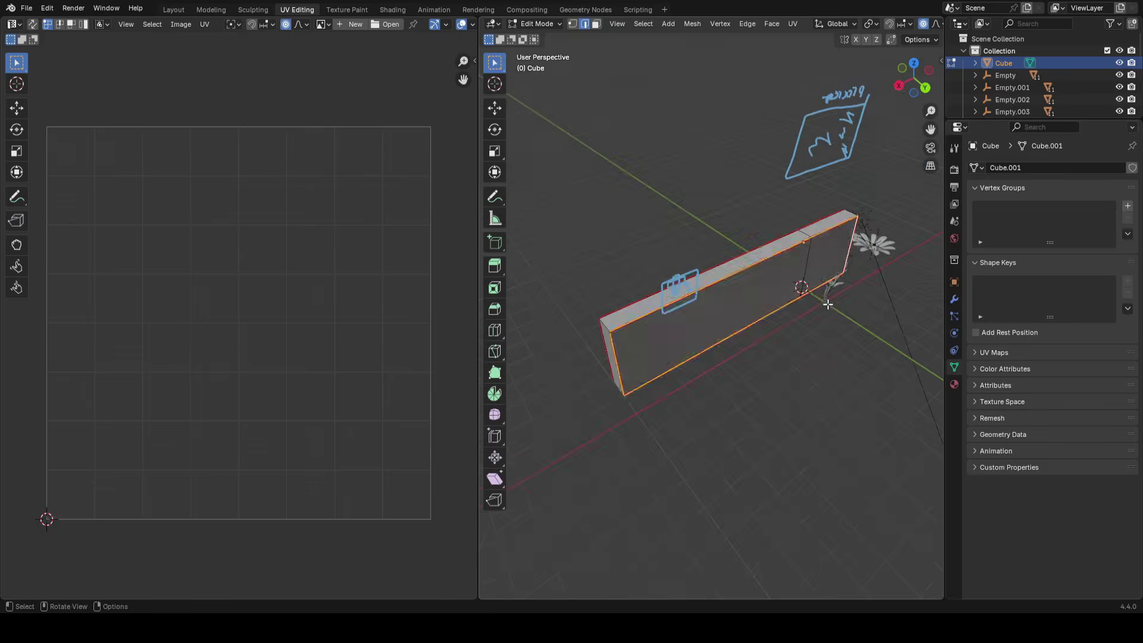
Select all of the block's faces and unwrap them along the marked seams
key(a)
key(u)
click(824, 294)
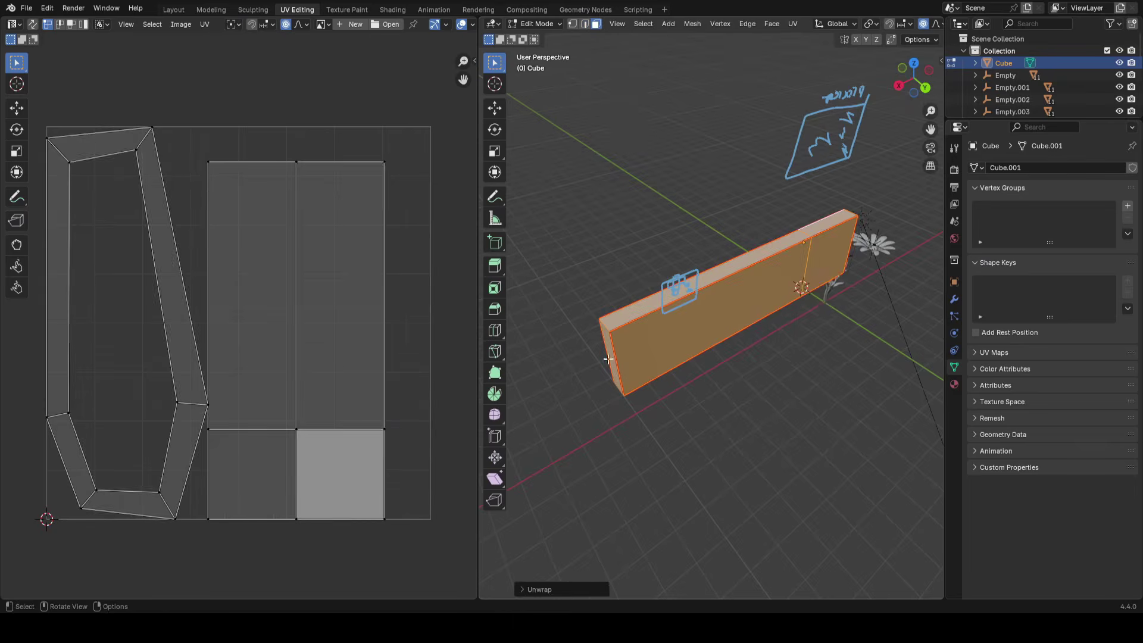
Select the block's front and rear face pairs to examine where their areas lie in the UV layout
click(697, 330)
shift+middle_drag(845, 268, 853, 276)
key(a)
click(771, 296)
shift+click(831, 268)
middle_drag(595, 369, 791, 341)
click(696, 309)
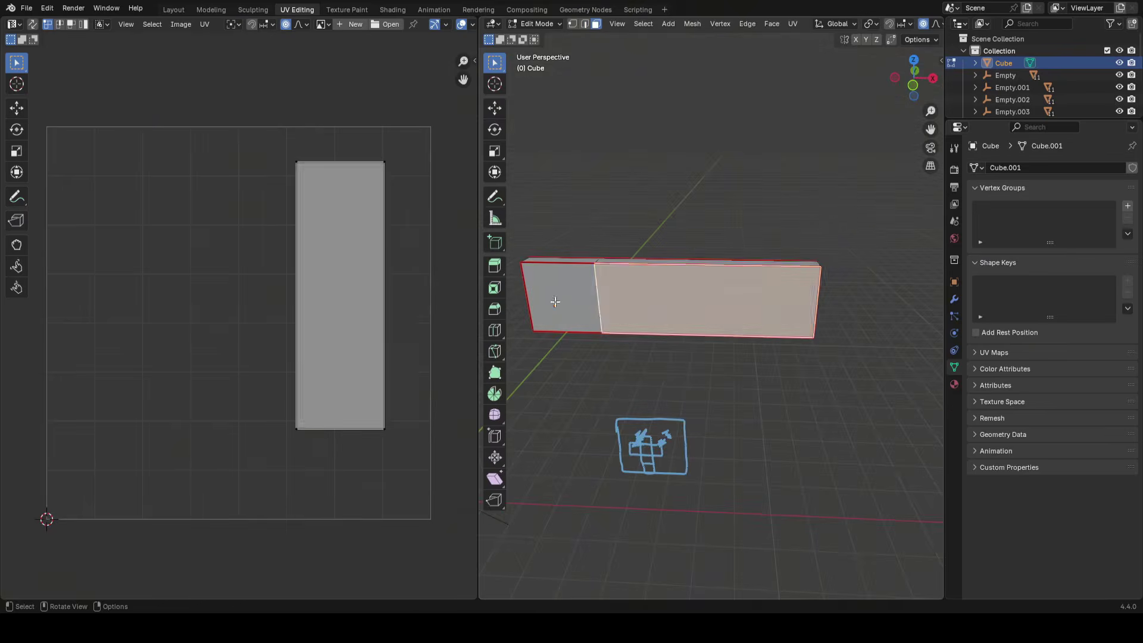
shift+click(554, 303)
Select the block's narrow rim faces and the complete UV layout to examine how the side strip unfolds
key(a)
middle_drag(881, 310, 768, 311)
alt+click(767, 311)
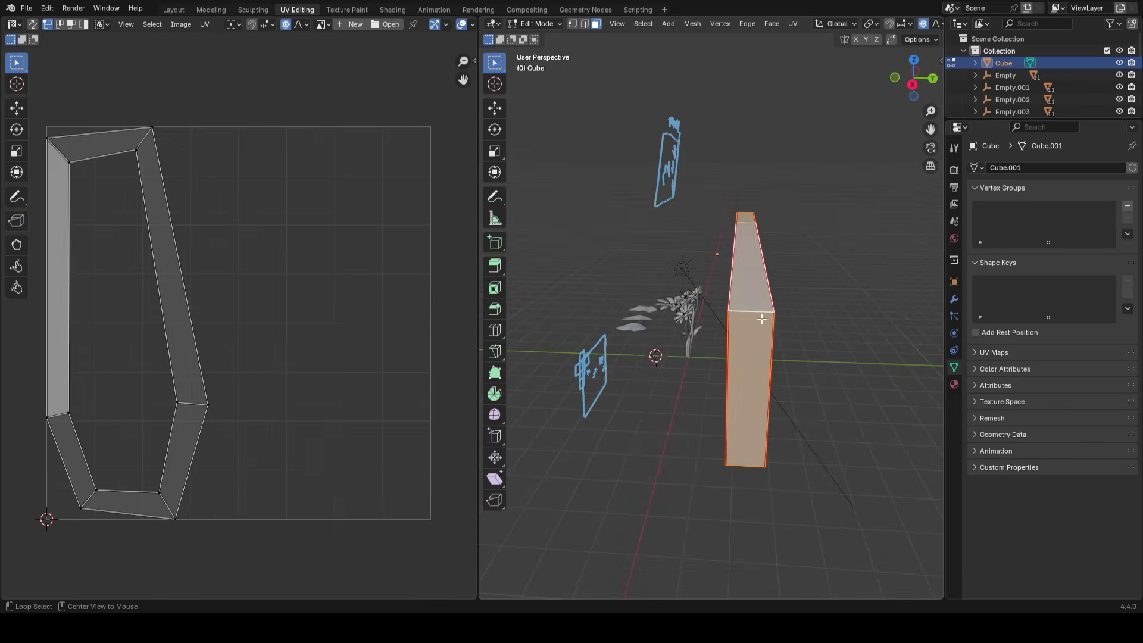
key(alt+a)
key(a)
middle_drag(662, 334, 685, 315)
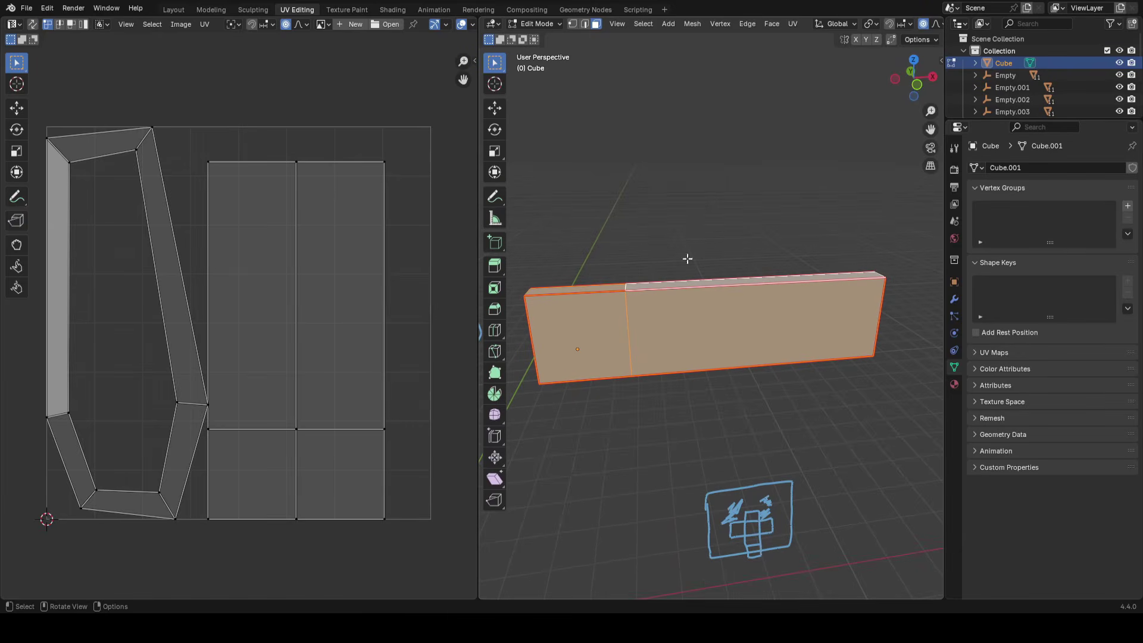
drag(33, 102, 443, 533)
click(420, 249)
Return to the Layout workspace in Object Mode and delete the demonstration block
key(Tab)
click(174, 9)
key(x)
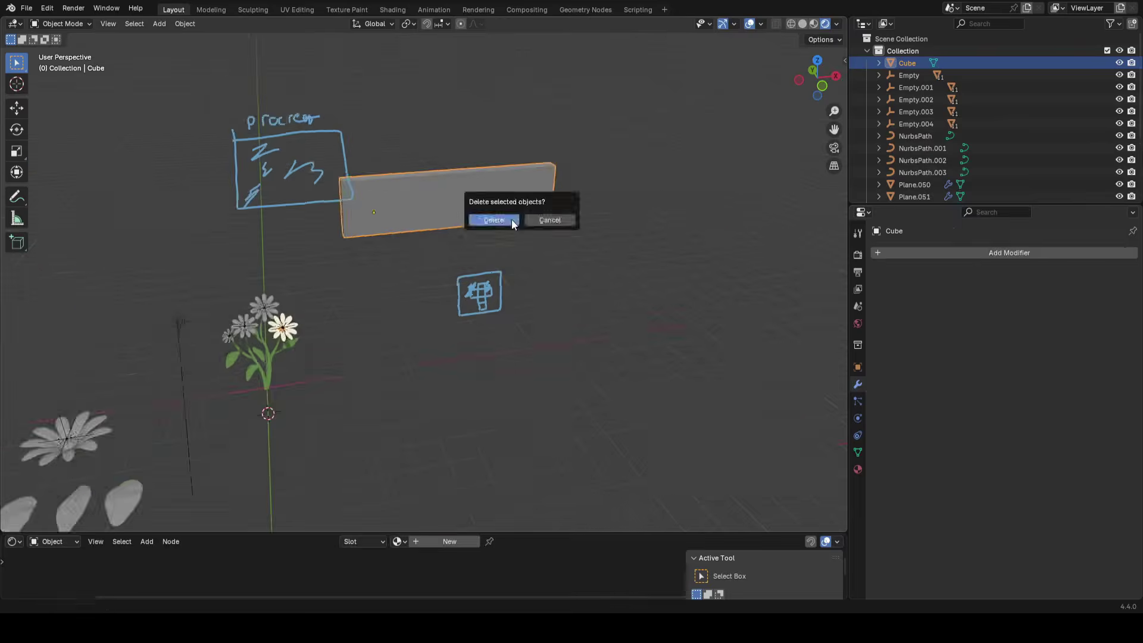
click(512, 219)
Remove the Note annotation layer and select the leaf below the white flower
scroll(427, 243, up, 3)
key(n)
shift+middle_drag(562, 258, 555, 306)
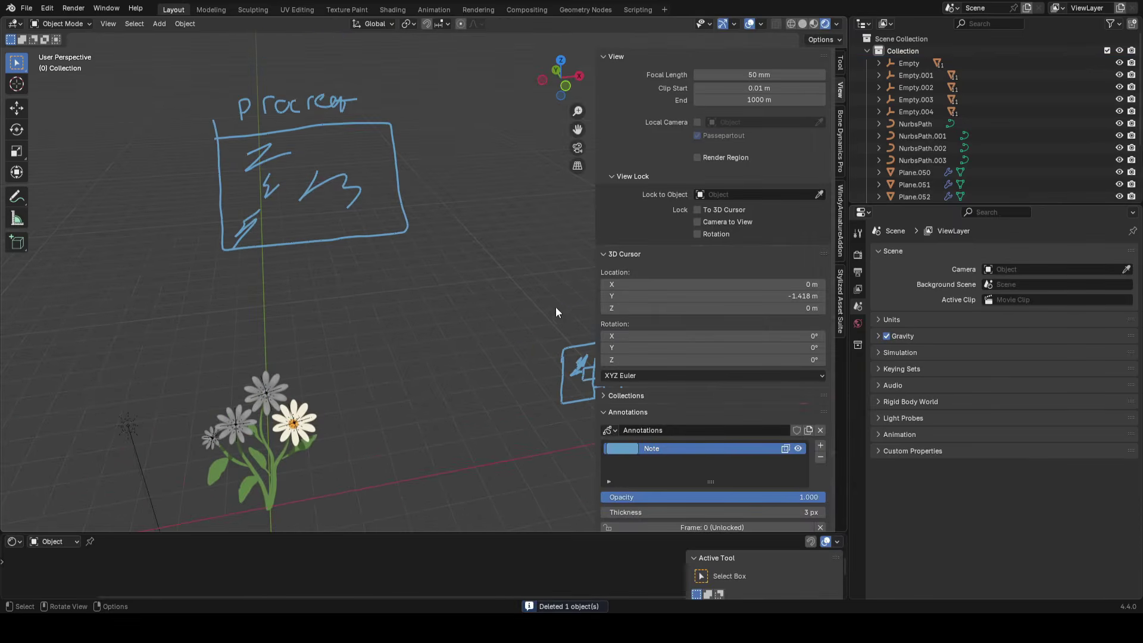
click(820, 457)
scroll(414, 339, up, 5)
click(361, 279)
key(n)
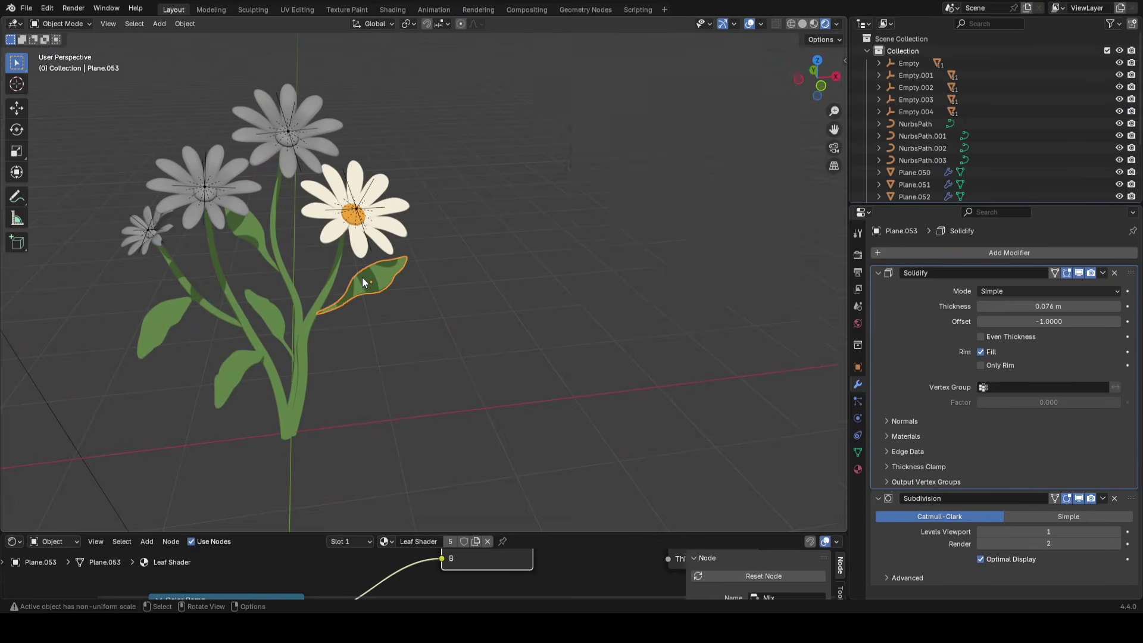
Frame the leaf below the white flower and save the file
key(KP_Decimal)
scroll(370, 273, down, 7)
shift+middle_drag(480, 302, 607, 253)
click(615, 319)
scroll(620, 302, up, 1)
key(ctrl+s)
Switch the leaf below the white flower in and out of Edit Mode to examine its mesh
key(Tab)
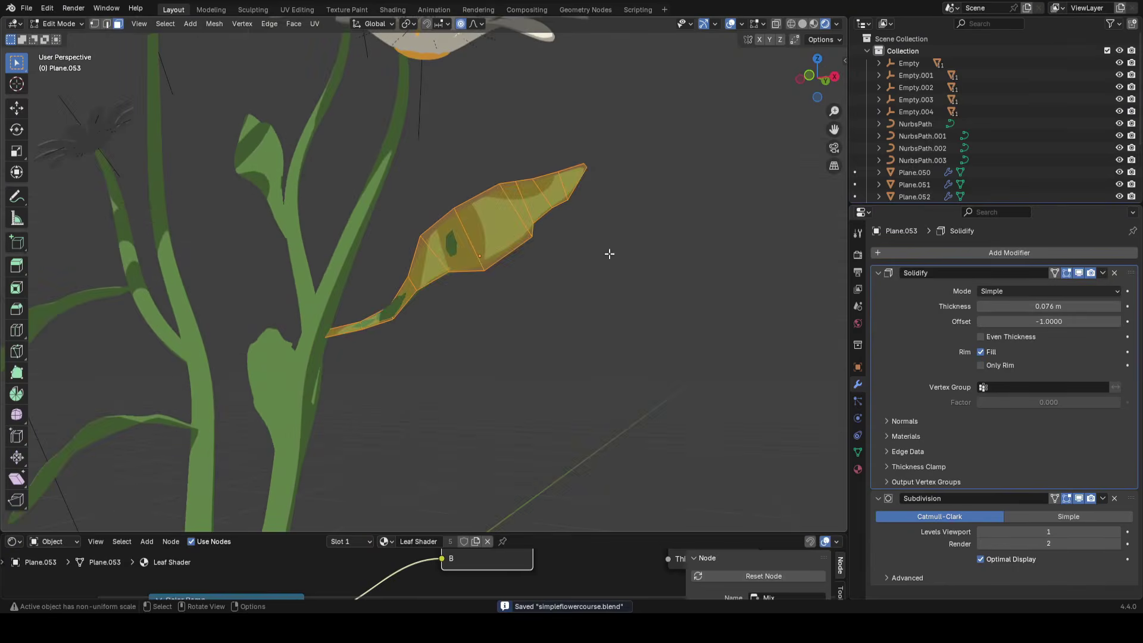
key(Tab)
scroll(385, 280, down, 5)
scroll(440, 359, up, 4)
shift+middle_drag(440, 359, 419, 325)
scroll(419, 325, up, 1)
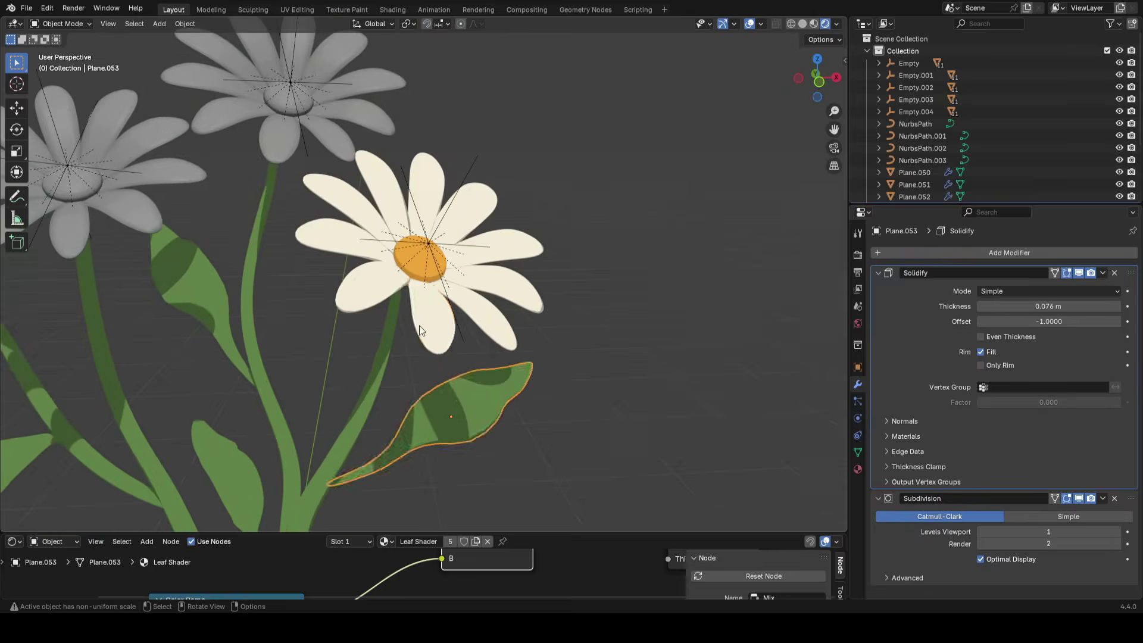
click(421, 328)
key(Tab)
scroll(448, 344, up, 3)
key(Tab)
scroll(511, 393, down, 5)
shift+middle_drag(476, 381, 459, 263)
Select all five leaves together and unwrap their faces with Unwrap Angle Based
click(460, 267)
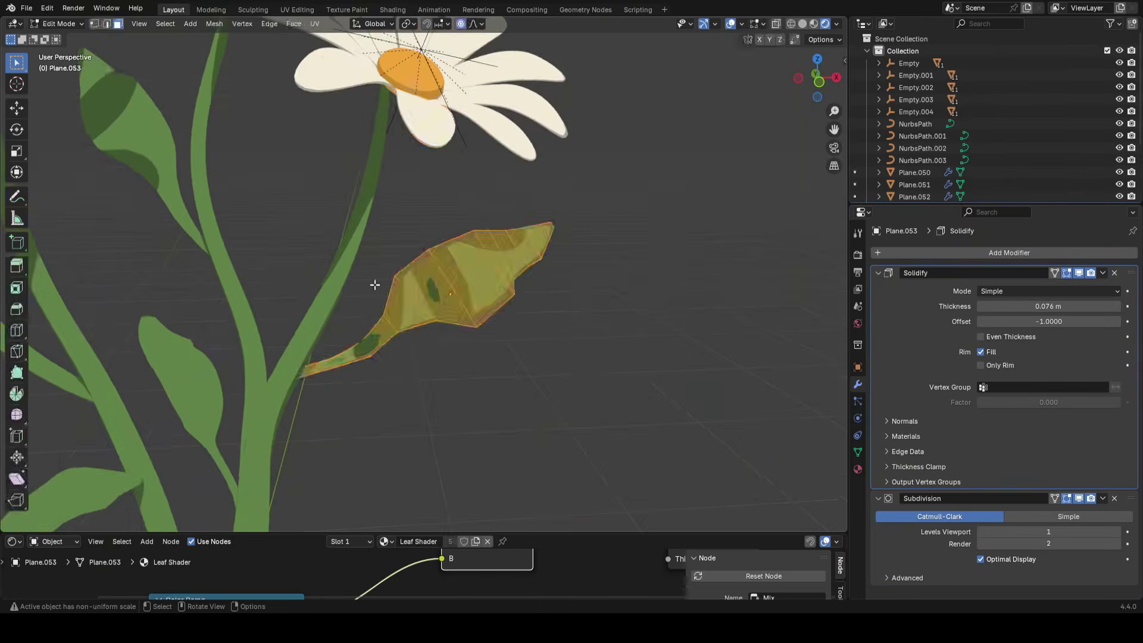
scroll(413, 280, down, 4)
scroll(474, 302, up, 2)
shift+click(409, 345)
shift+click(347, 391)
shift+click(267, 324)
shift+middle_drag(514, 333, 548, 297)
shift+click(401, 251)
scroll(445, 291, up, 2)
key(Tab)
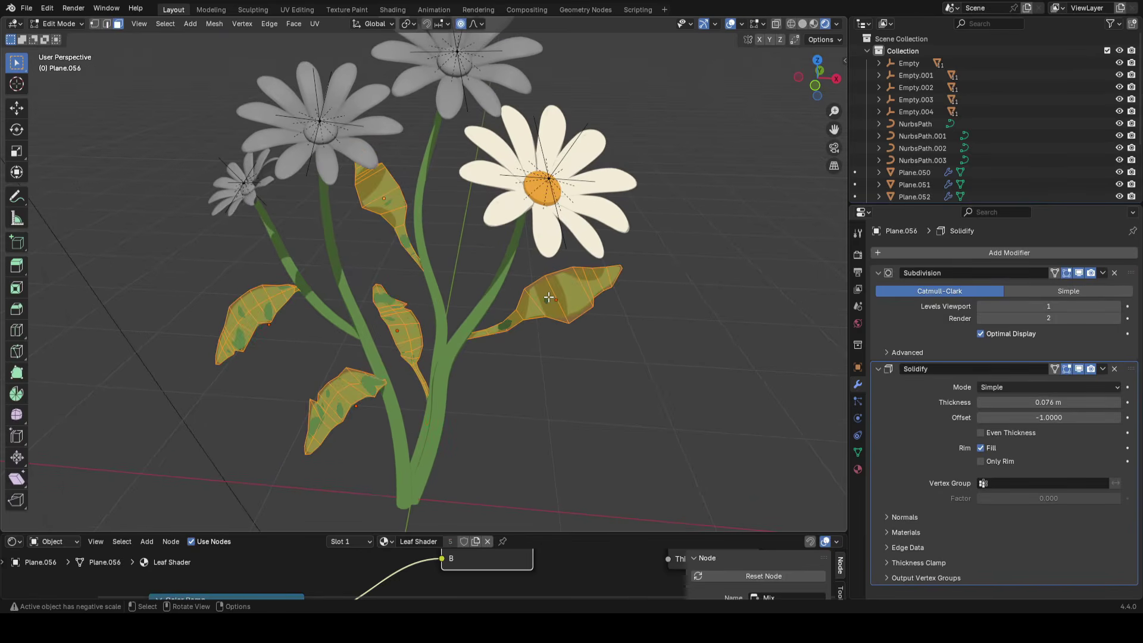
key(u)
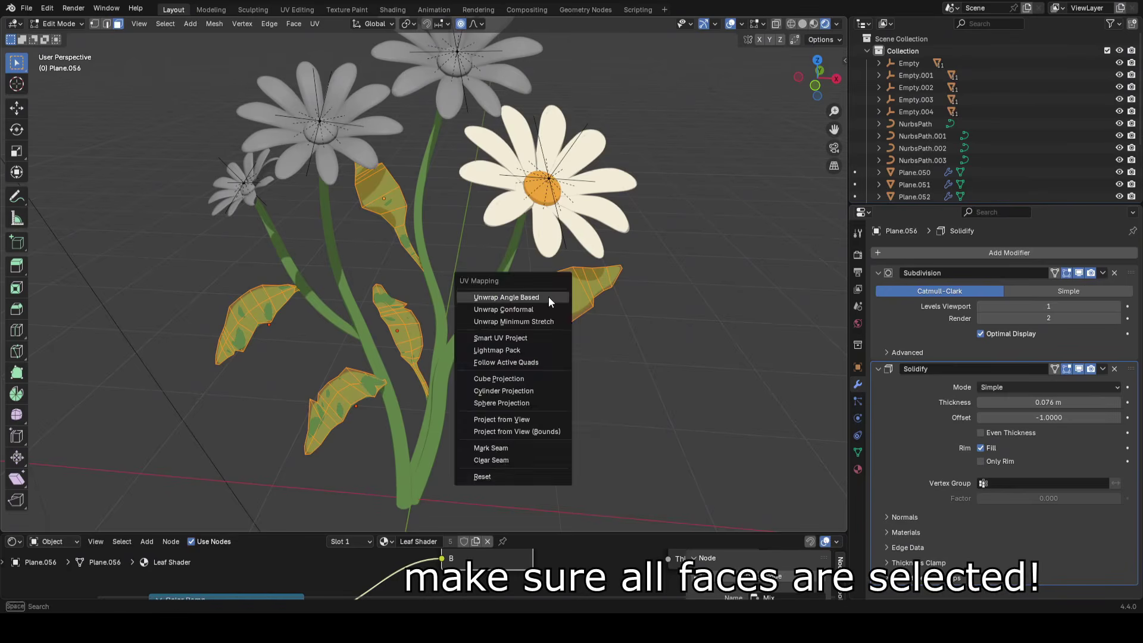
click(548, 296)
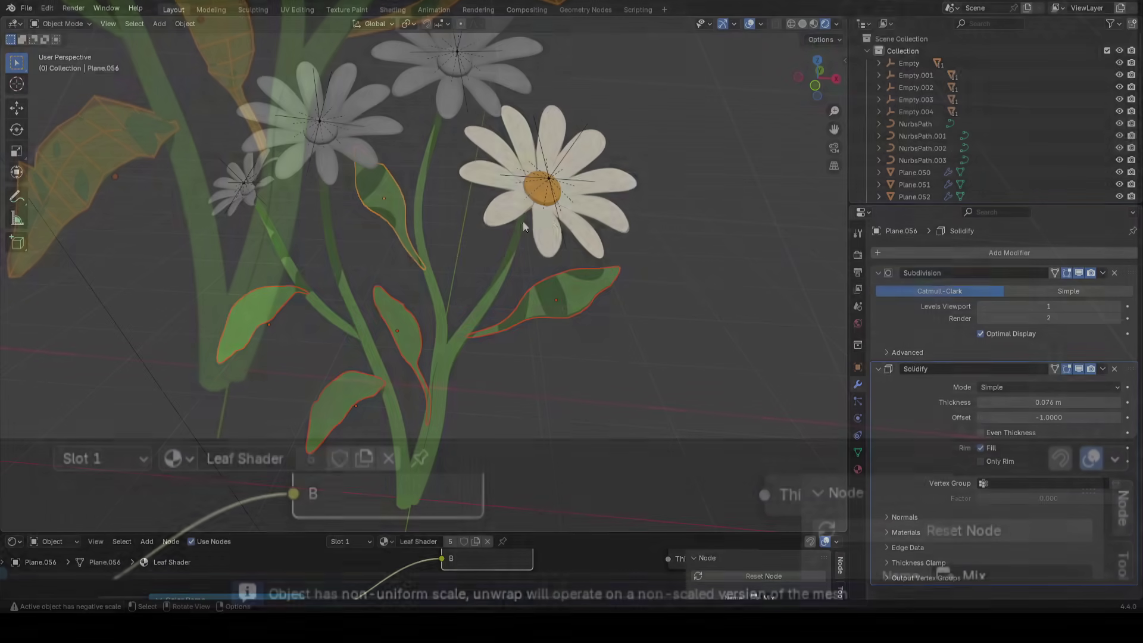
Apply all transforms to the five selected leaves
key(ctrl+a)
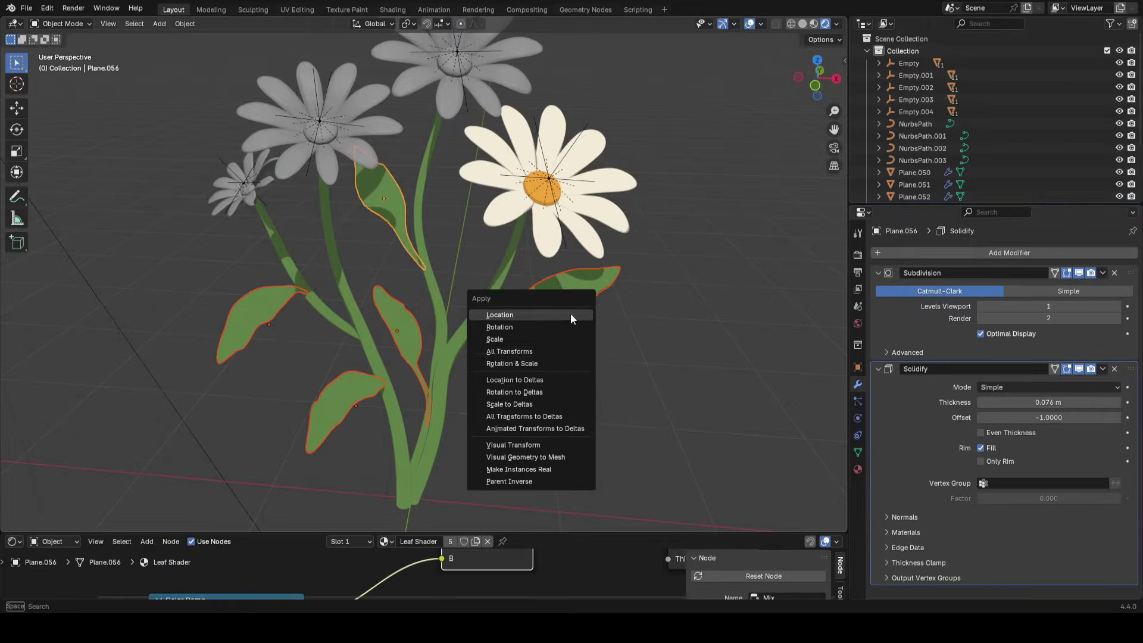
click(540, 355)
middle_drag(514, 369, 357, 370)
middle_drag(574, 337, 410, 296)
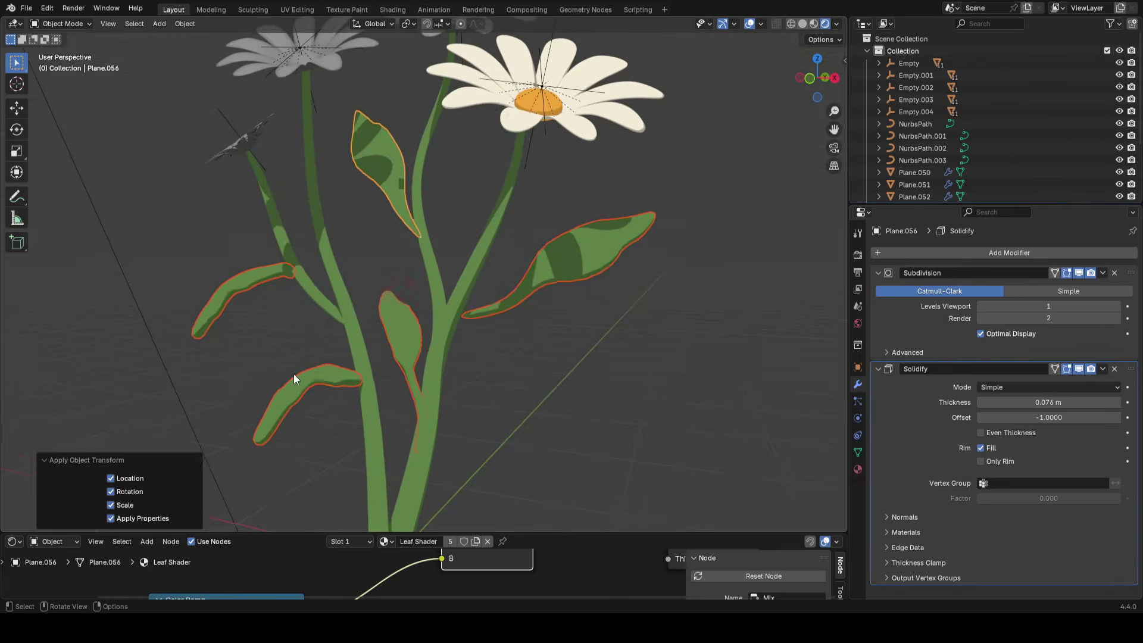
Set the Solidify thickness to 0.023 m on the lower outer leaf and 0.046 m on the outer leaf above it
click(298, 381)
drag(1054, 307, 1025, 306)
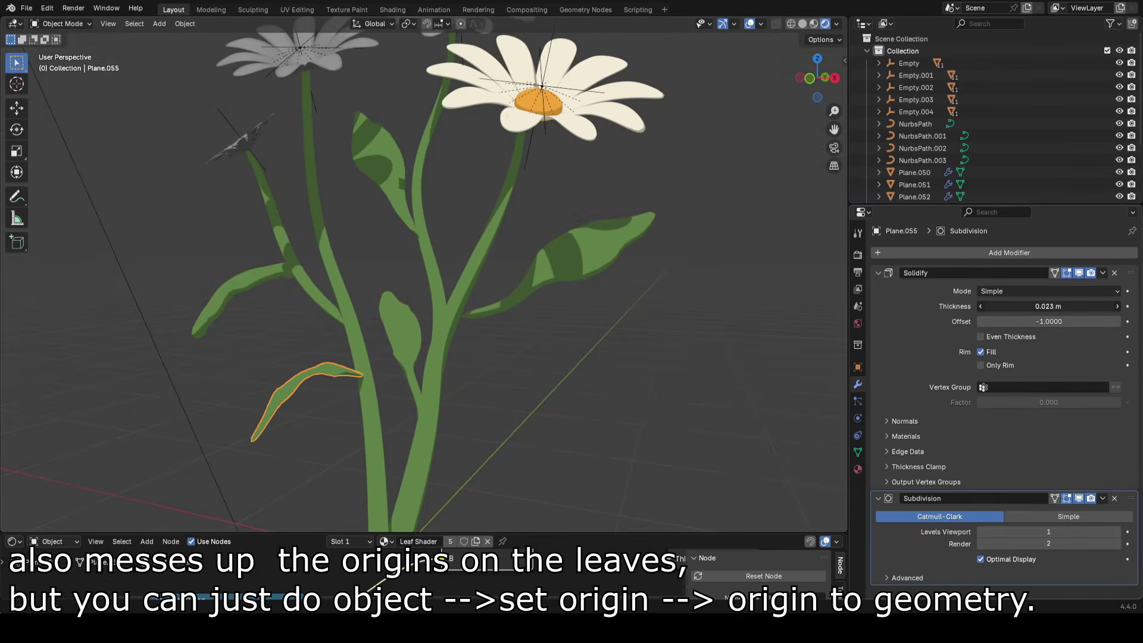
click(248, 291)
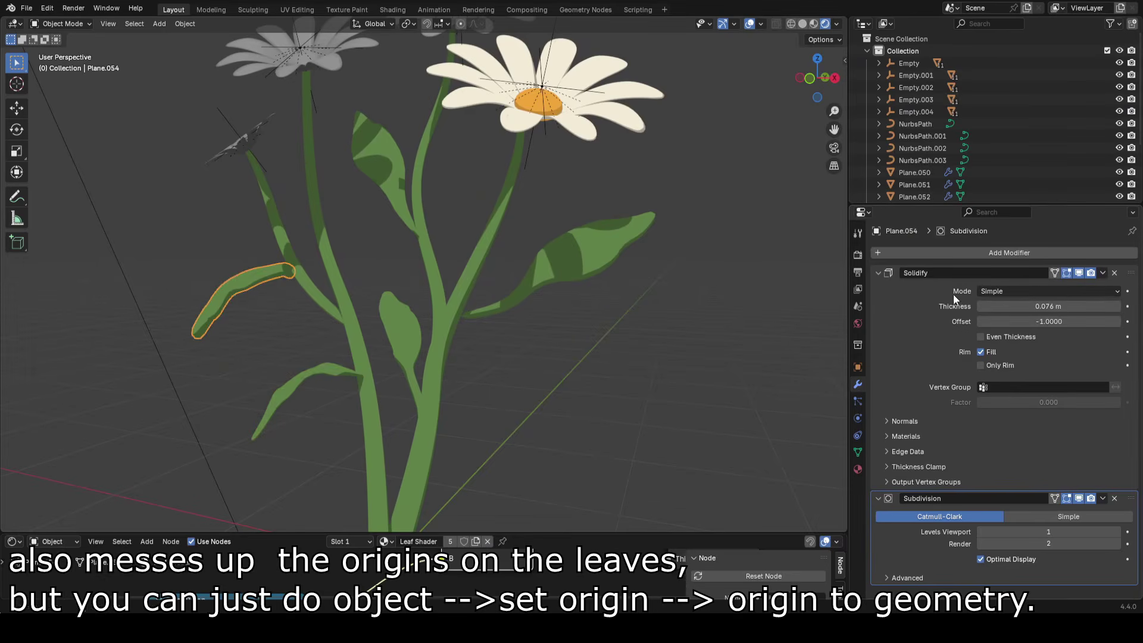
drag(1047, 305, 1035, 306)
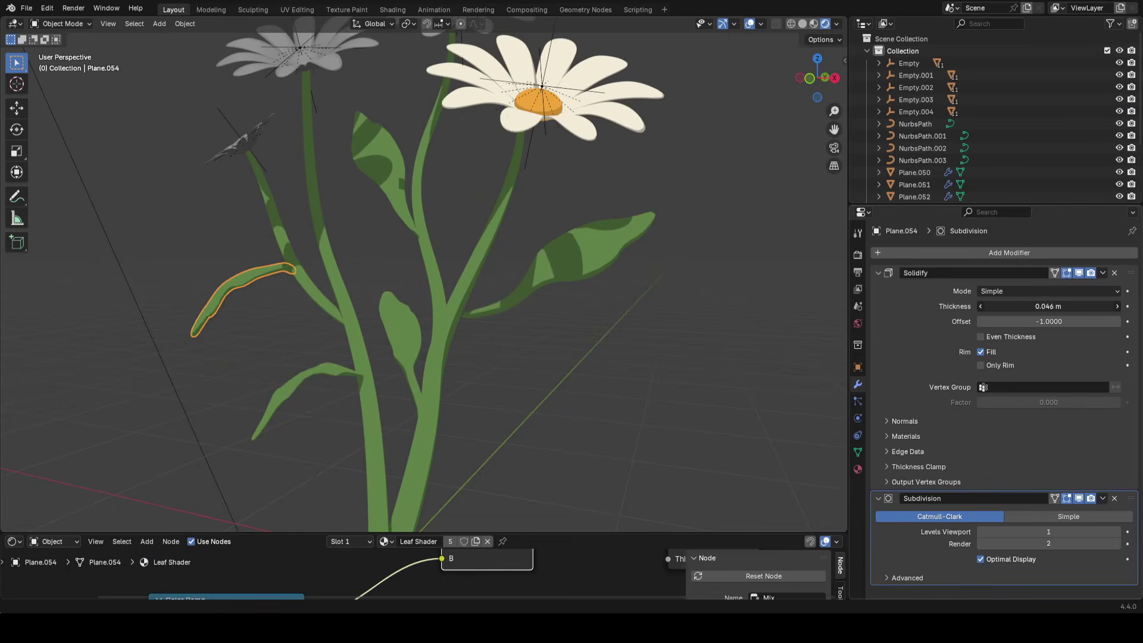
Reduce the Solidify thickness of the small leaf between the stems
middle_drag(495, 306, 470, 320)
click(423, 348)
drag(1047, 306, 1021, 306)
Select the uppermost leaf and frame it closely from the side
click(405, 156)
shift+middle_drag(416, 178, 443, 298)
middle_drag(443, 298, 508, 301)
scroll(421, 267, up, 6)
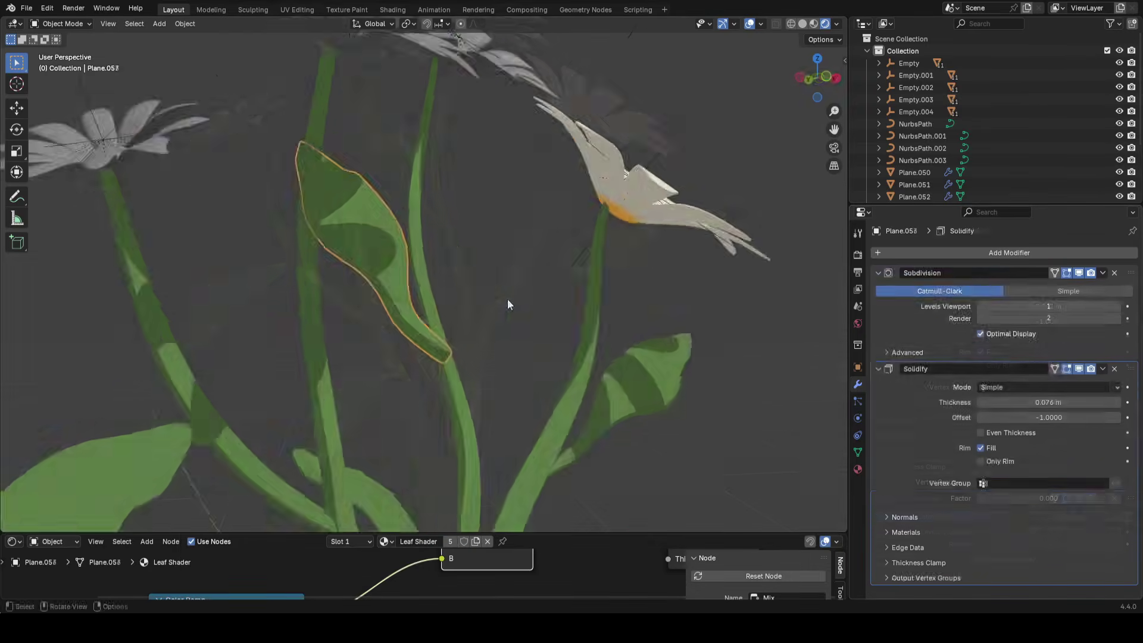
scroll(421, 268, down, 3)
drag(1049, 402, 1101, 402)
right_click(1023, 402)
drag(1023, 403, 959, 403)
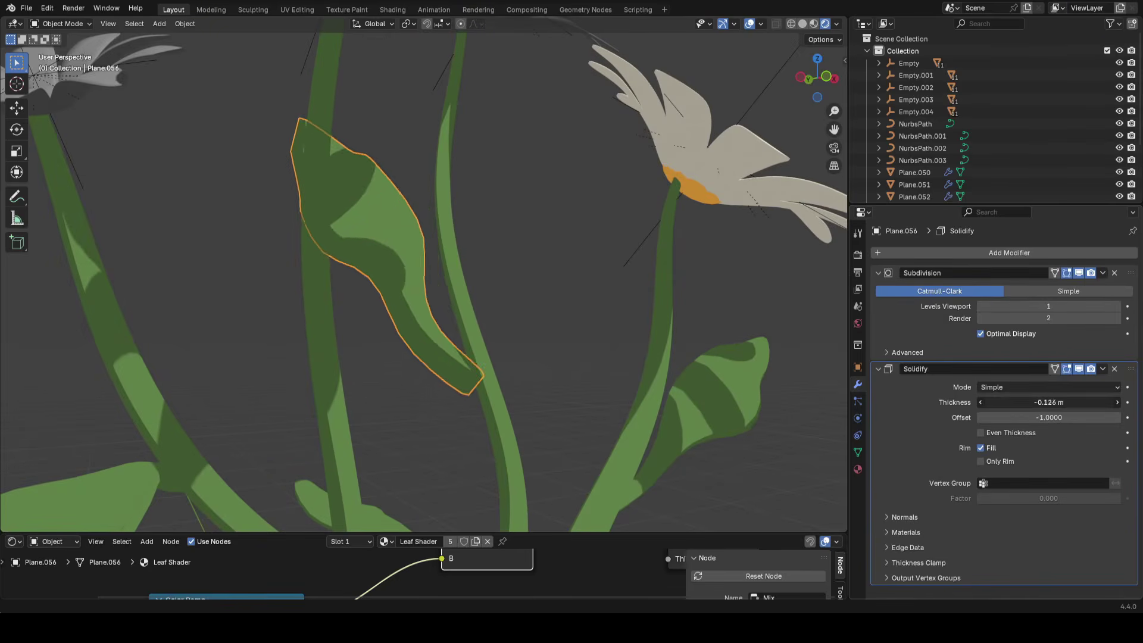
right_click(1023, 403)
Recalculate the uppermost leaf's normals and set its Solidify thickness to 0.018 m
key(Tab)
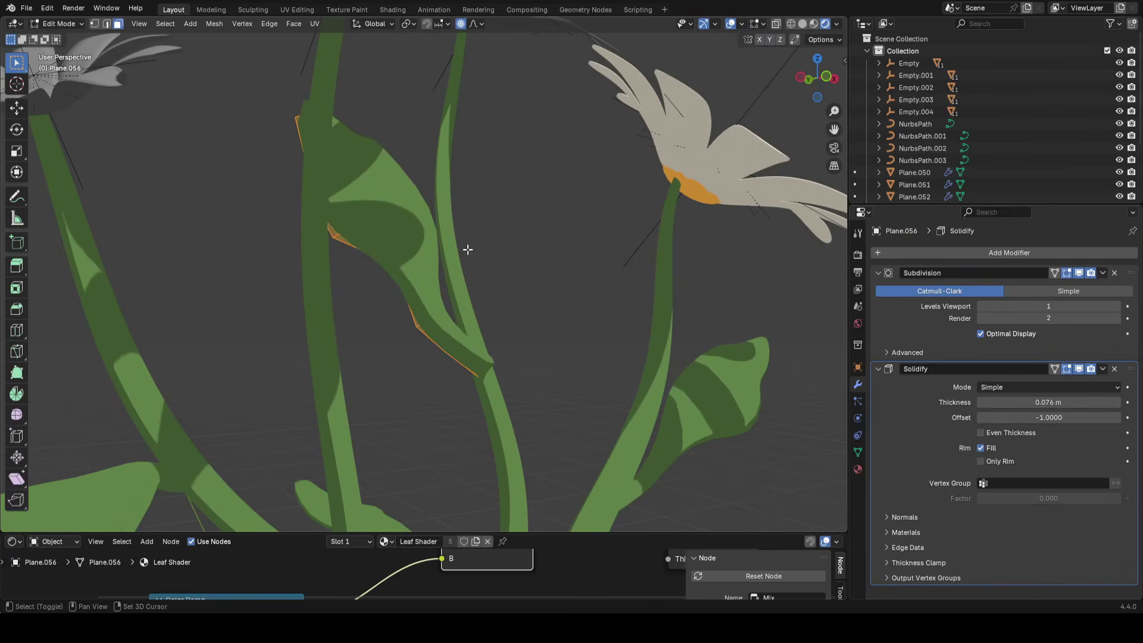
key(shift+n)
key(Tab)
scroll(467, 253, down, 4)
middle_drag(467, 254, 571, 291)
drag(1041, 402, 1016, 401)
Set the Solidify thickness of the leaf below the white flower to 0.038 m
scroll(519, 310, down, 4)
middle_drag(619, 291, 632, 269)
scroll(537, 321, up, 3)
click(430, 309)
click(625, 259)
drag(1048, 304, 1045, 306)
Select the five thinned leaves and unwrap all their faces again with the Angle Based method
middle_drag(464, 321, 477, 329)
shift+click(400, 333)
shift+click(341, 379)
shift+click(255, 272)
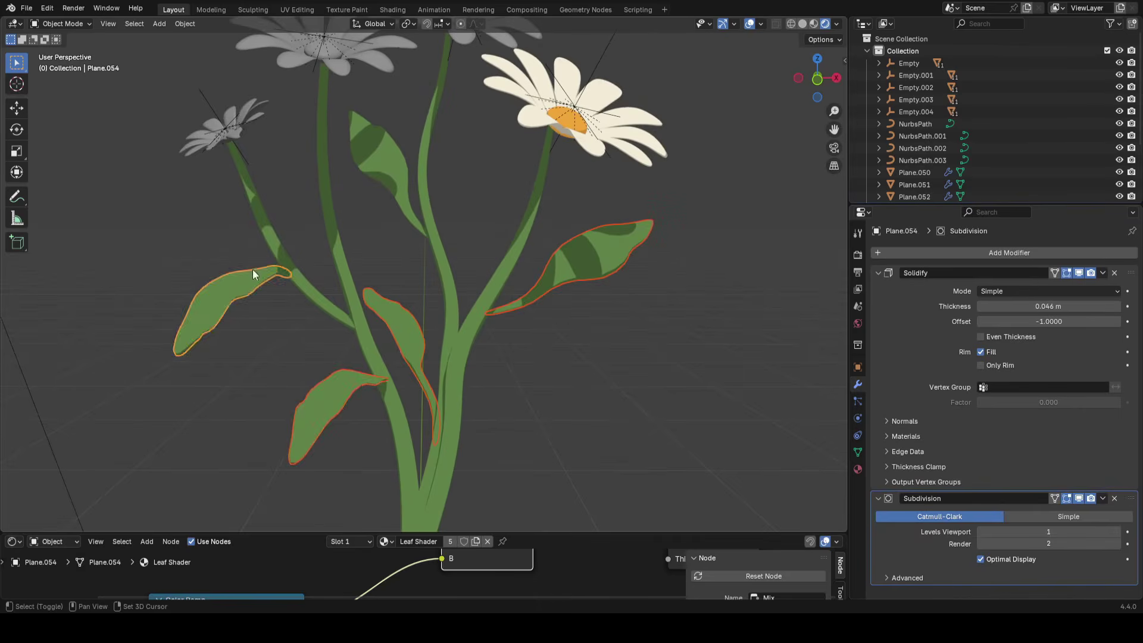
shift+click(397, 170)
middle_drag(550, 238, 561, 273)
scroll(561, 273, down, 1)
key(Tab)
scroll(258, 240, up, 1)
key(u)
click(496, 279)
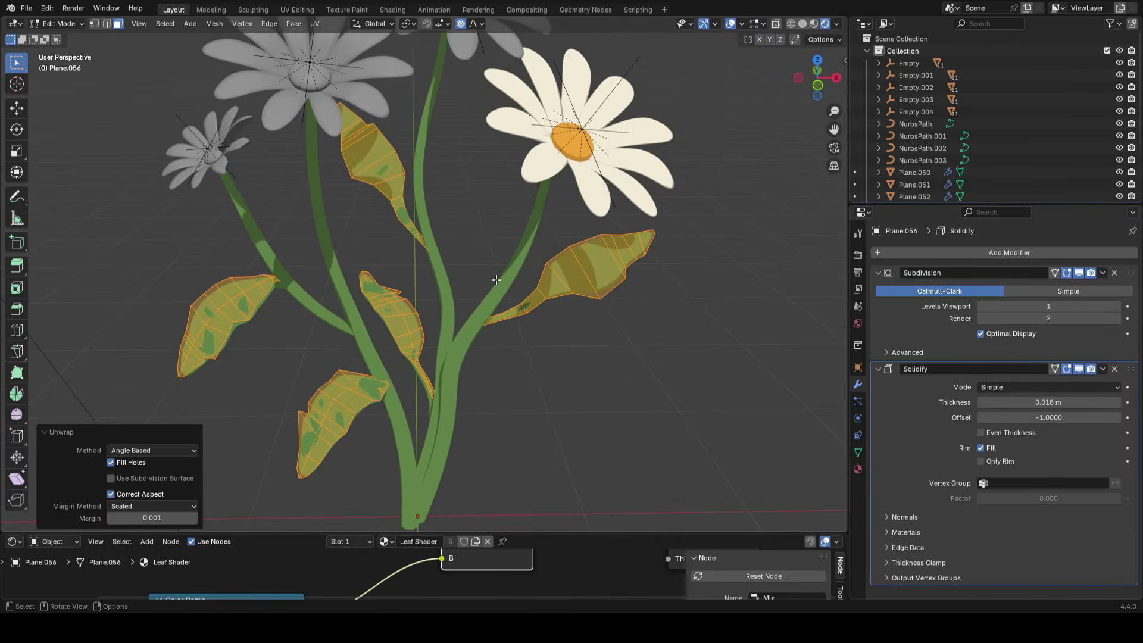
Examine the leaves' UV islands in the UV Editing workspace and return to the Layout workspace
click(284, 12)
scroll(309, 276, up, 1)
scroll(201, 502, down, 1)
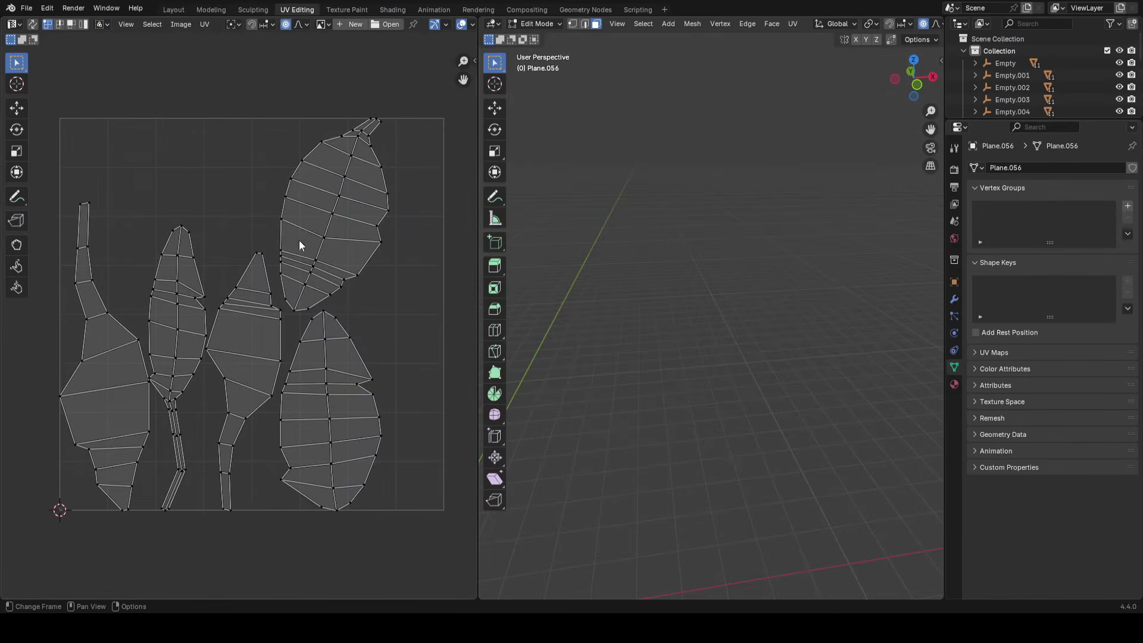
click(174, 10)
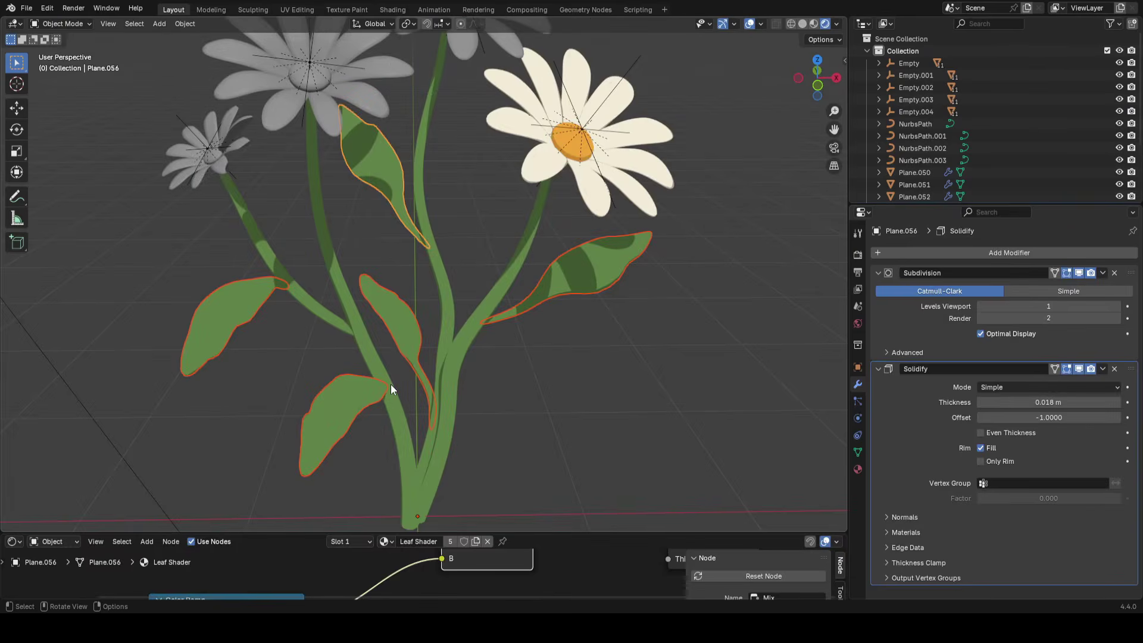
Save the file with the leaf below the white flower selected, and enlarge the shader editor
click(559, 284)
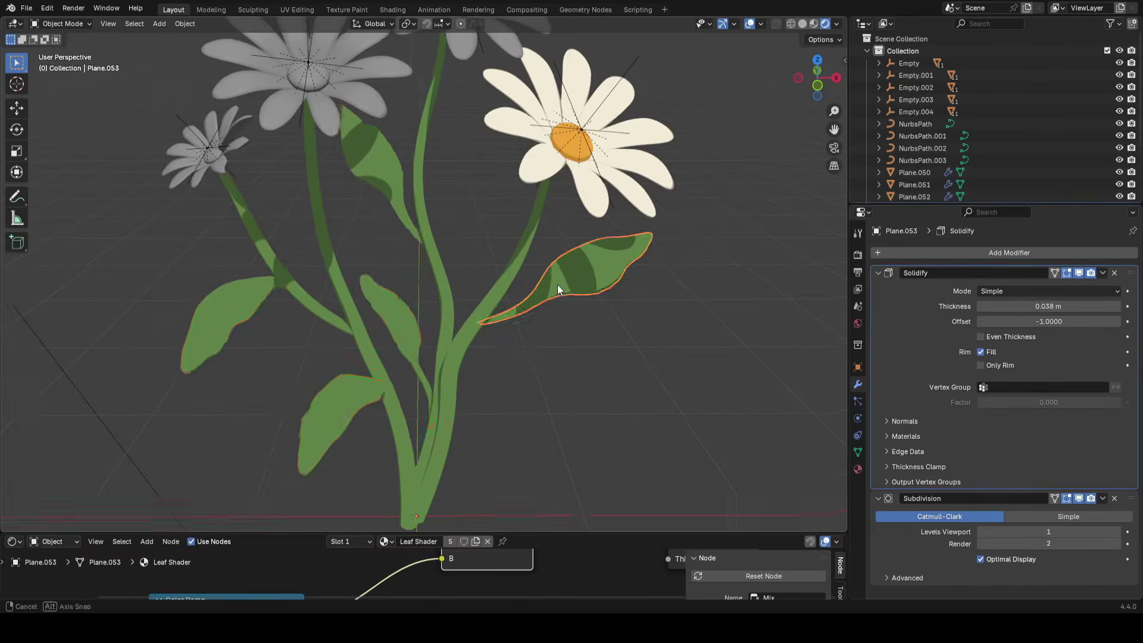
key(ctrl+s)
drag(543, 533, 543, 183)
Move all Leaf Shader nodes except the RGB node together to free space in the node layout
scroll(435, 381, down, 8)
drag(445, 435, 76, 509)
scroll(601, 291, up, 2)
shift+drag(611, 280, 411, 461)
middle_drag(457, 357, 472, 339)
scroll(402, 345, up, 1)
key(g)
click(480, 349)
scroll(481, 350, down, 1)
middle_drag(362, 349, 332, 362)
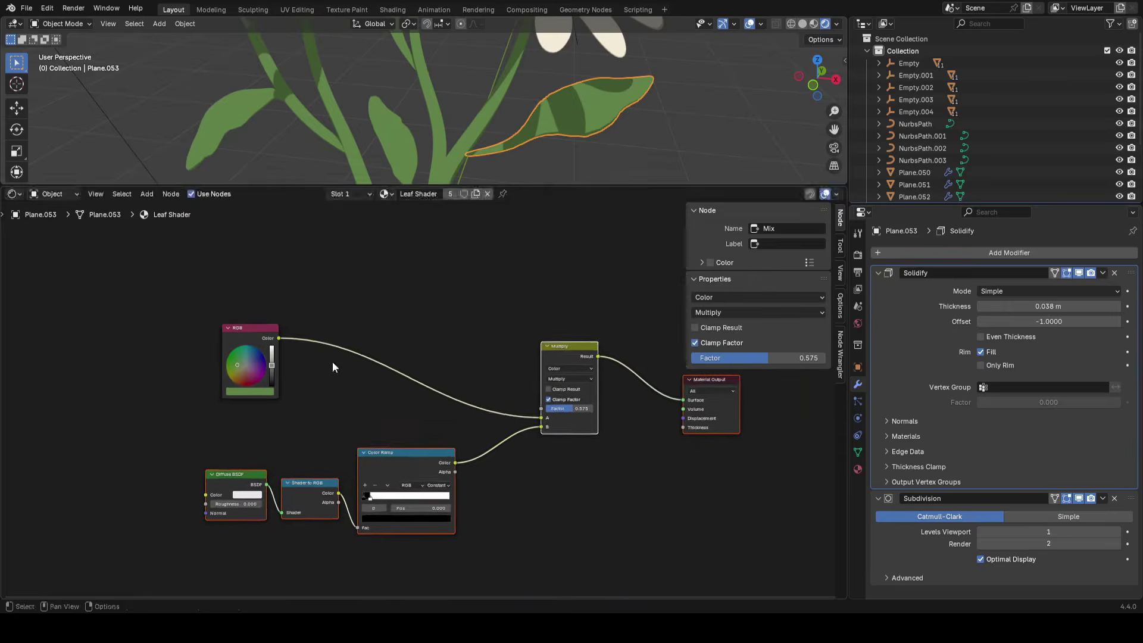
key(g)
key(y)
click(332, 391)
Reposition the RGB node and enlarge the 3D view above the Leaf Shader nodes
scroll(298, 321, up, 5)
drag(245, 257, 89, 358)
key(g)
drag(291, 318, 280, 327)
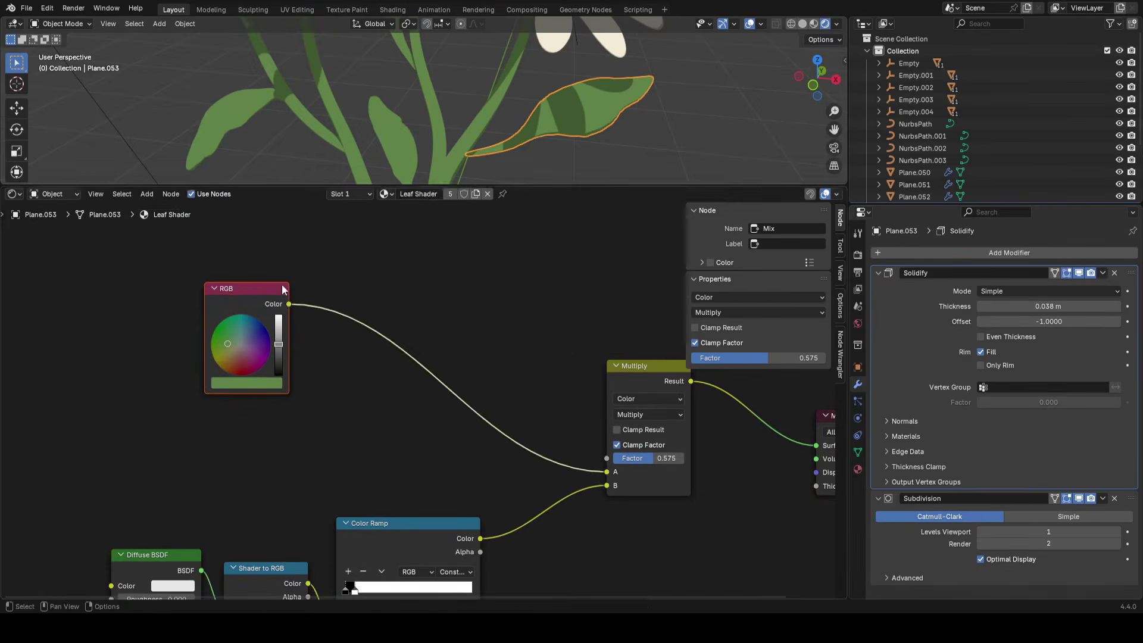
drag(433, 185, 381, 297)
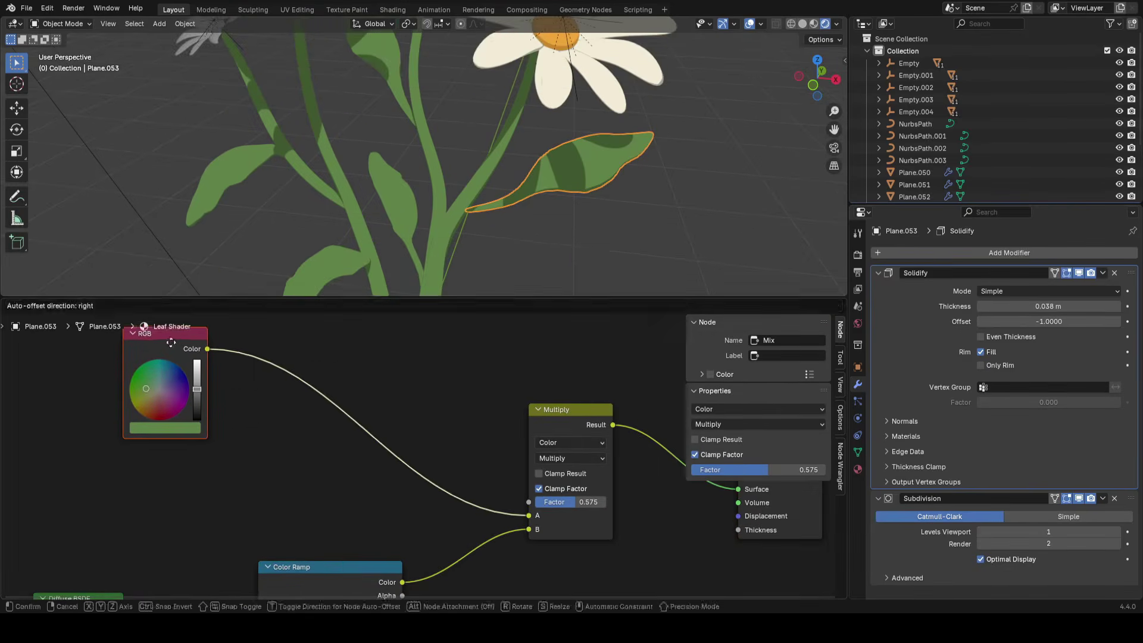
middle_drag(569, 413, 464, 371)
drag(472, 460, 472, 460)
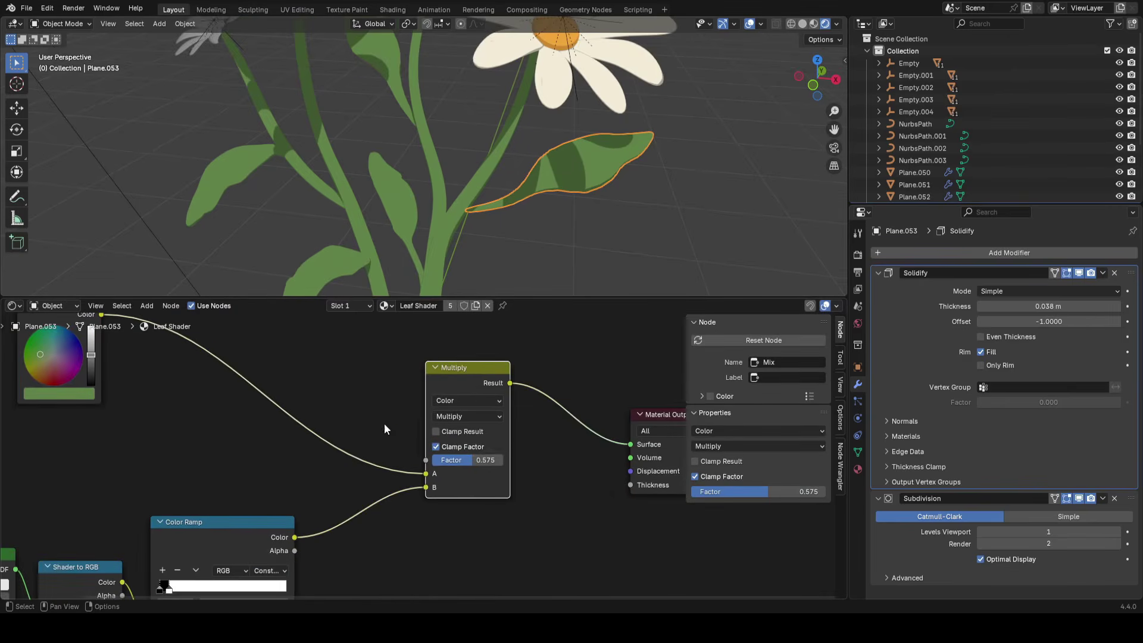
Shift the Diffuse BSDF, Shader to RGB and Color Ramp nodes as a group
scroll(372, 453, down, 6)
middle_drag(371, 457, 445, 427)
drag(446, 427, 146, 533)
key(g)
click(338, 492)
Move the Multiply and Material Output nodes farther away from the RGB node
middle_drag(338, 491, 254, 513)
drag(637, 359, 434, 461)
key(g)
click(571, 481)
middle_drag(393, 467, 174, 468)
key(g)
click(284, 461)
Reposition the Diffuse BSDF, Shader to RGB and Color Ramp group to suit the widened node layout
middle_drag(284, 462, 449, 436)
scroll(449, 434, down, 1)
drag(447, 430, 105, 529)
middle_drag(259, 445, 377, 423)
key(g)
click(294, 480)
Hide the node editor's sidebar and add an Image Texture node below the RGB node in the Leaf Shader
drag(329, 340, 220, 439)
scroll(234, 392, up, 5)
middle_drag(387, 396, 377, 415)
key(n)
middle_drag(565, 422, 735, 408)
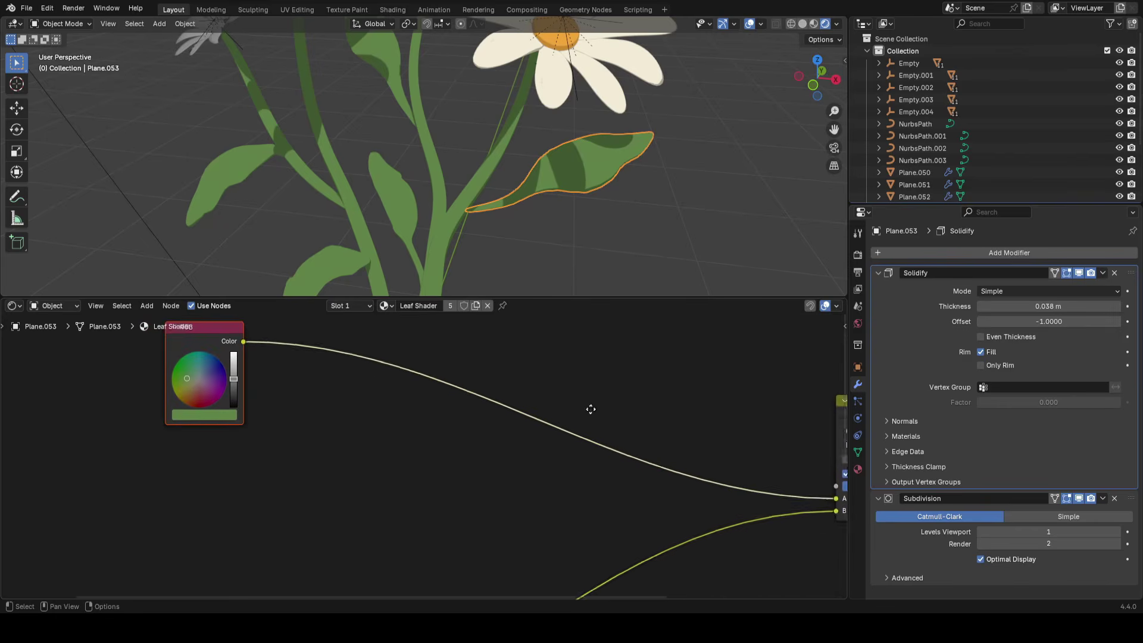
key(shift+a)
text(ima)
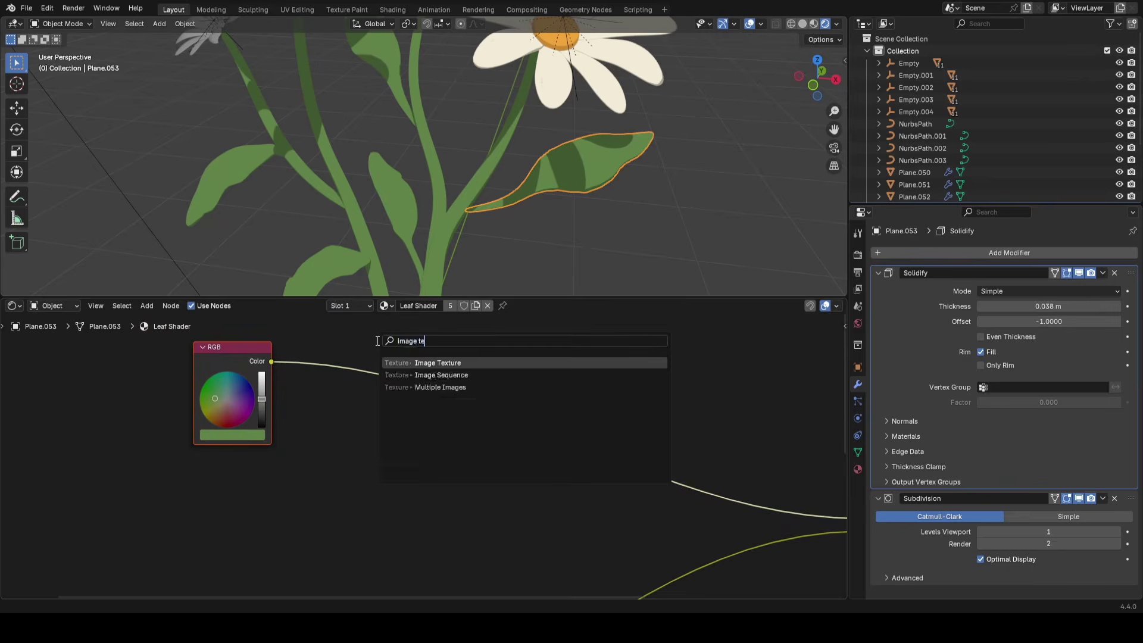
key(Return)
click(277, 469)
Move the RGB node farther away from the Multiply node to leave space around the new Image Texture node
scroll(324, 416, down, 1)
drag(241, 355, 177, 348)
scroll(441, 455, down, 1)
middle_drag(458, 464, 422, 448)
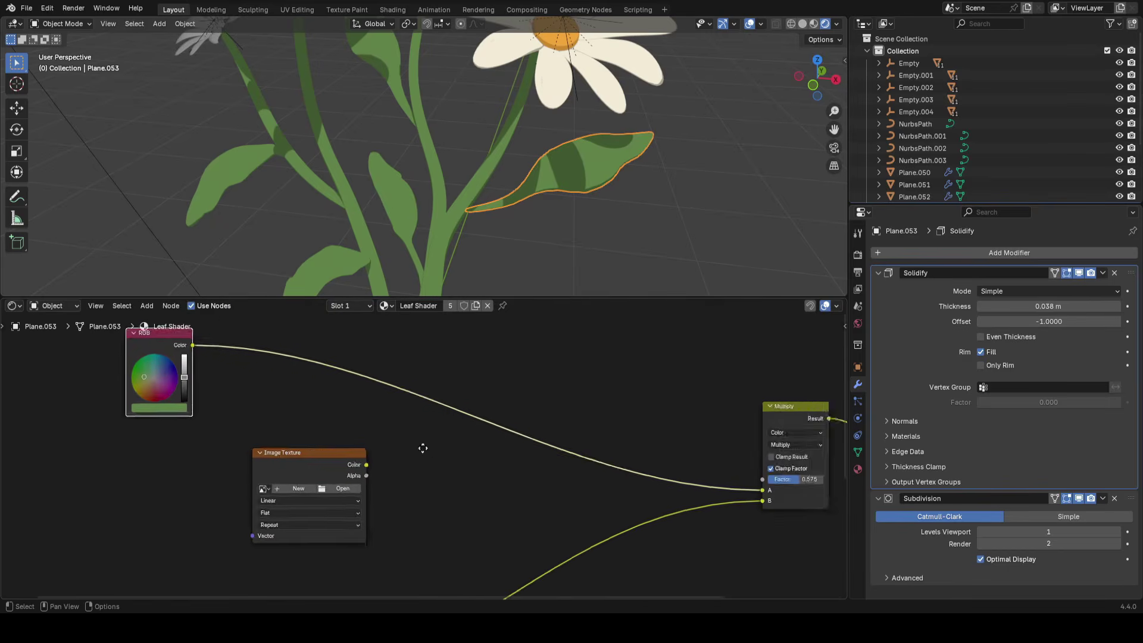
Create a new 2048 × 2048 px image named LeafVeins in the Image Texture node
scroll(423, 448, up, 3)
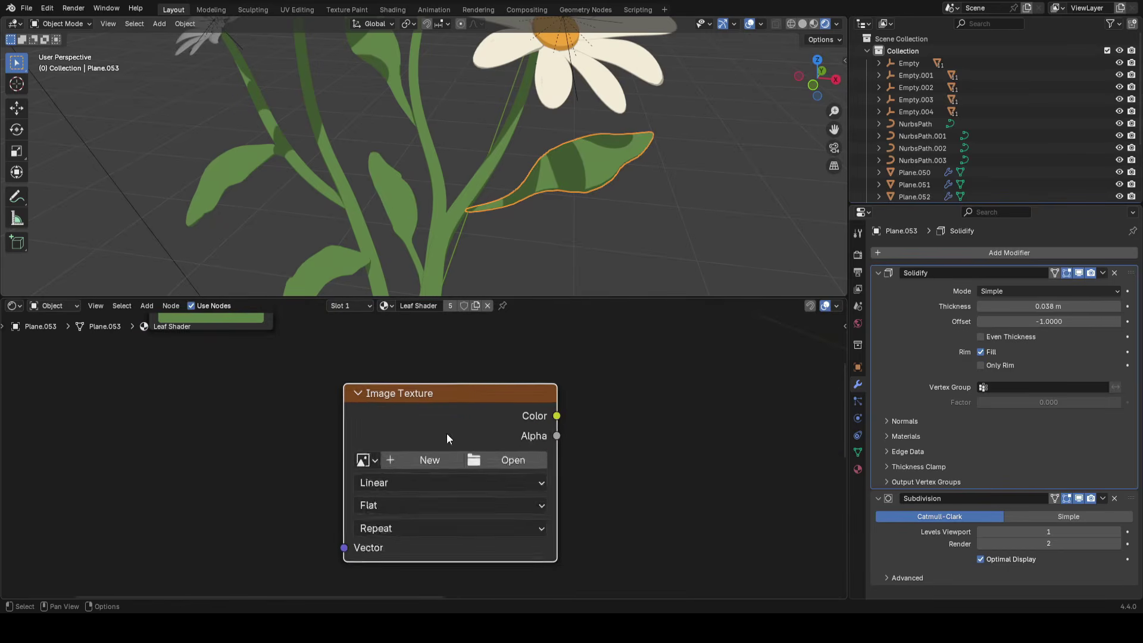
click(398, 468)
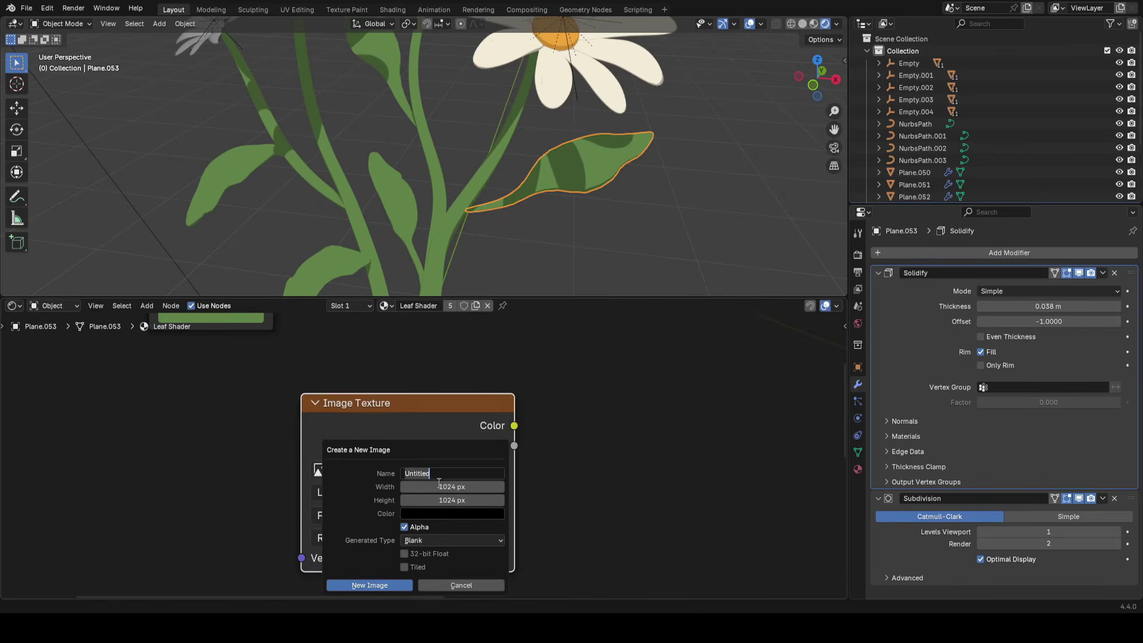
key(Tab)
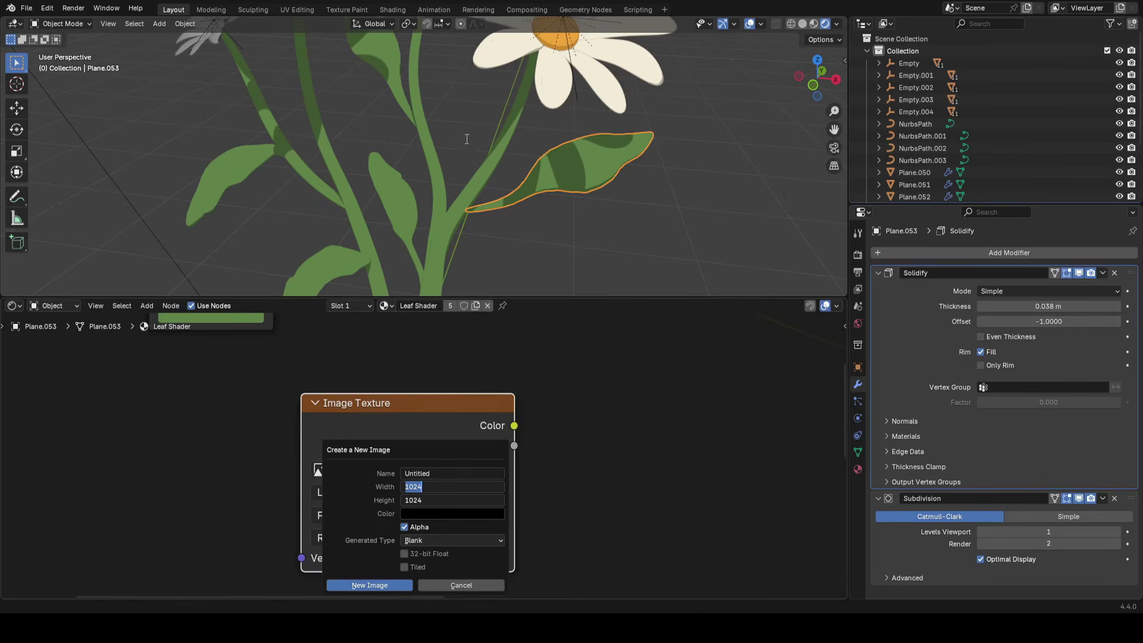
key(Return)
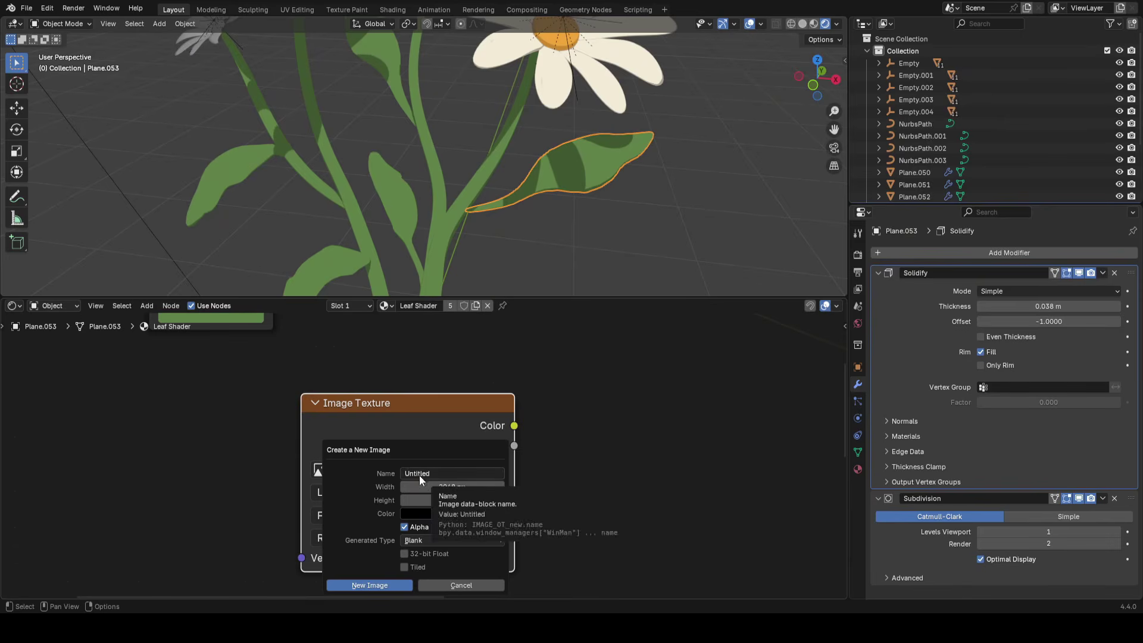
click(448, 470)
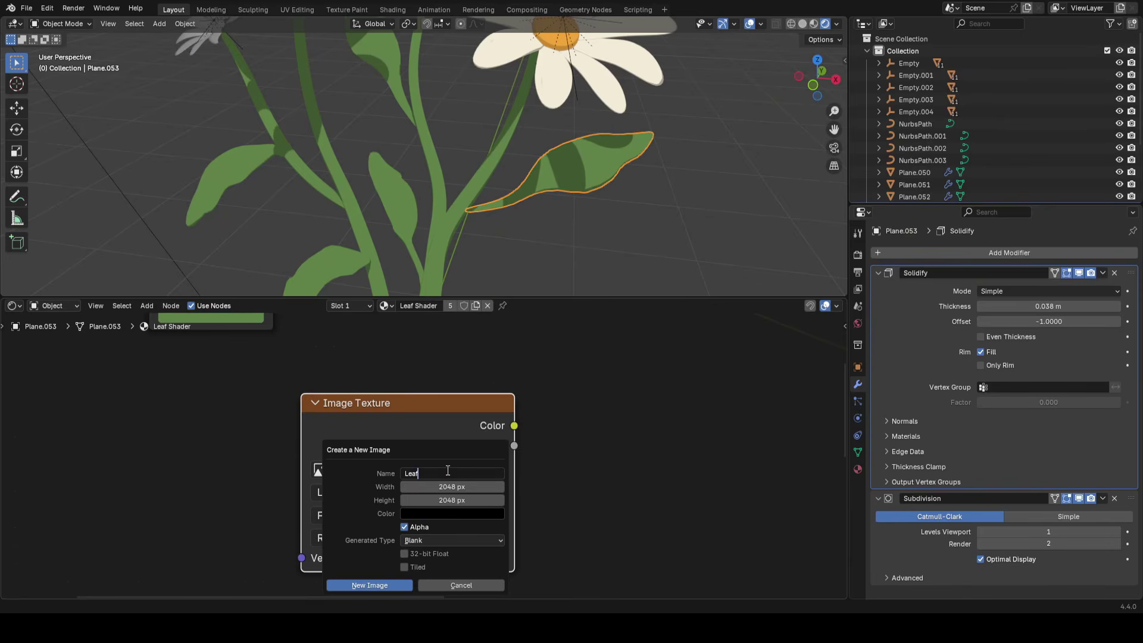
click(351, 585)
Insert a Mix Color node between the RGB node and the Multiply node, with the RGB color feeding input A
scroll(461, 389, down, 2)
middle_drag(431, 372, 247, 464)
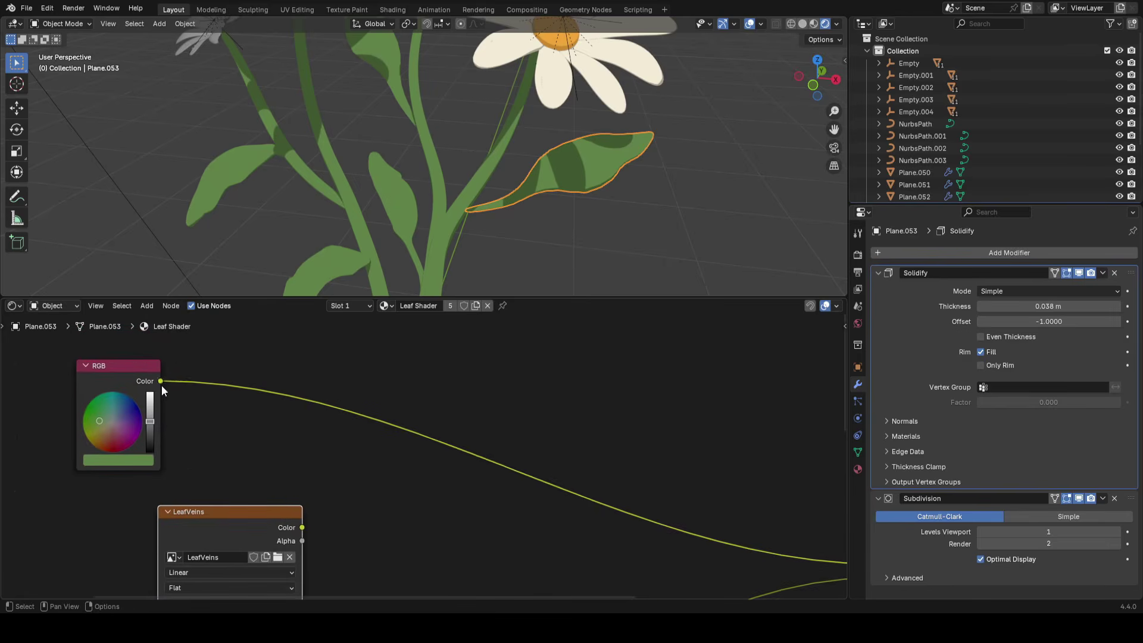
drag(161, 381, 415, 391)
text(mix)
key(Return)
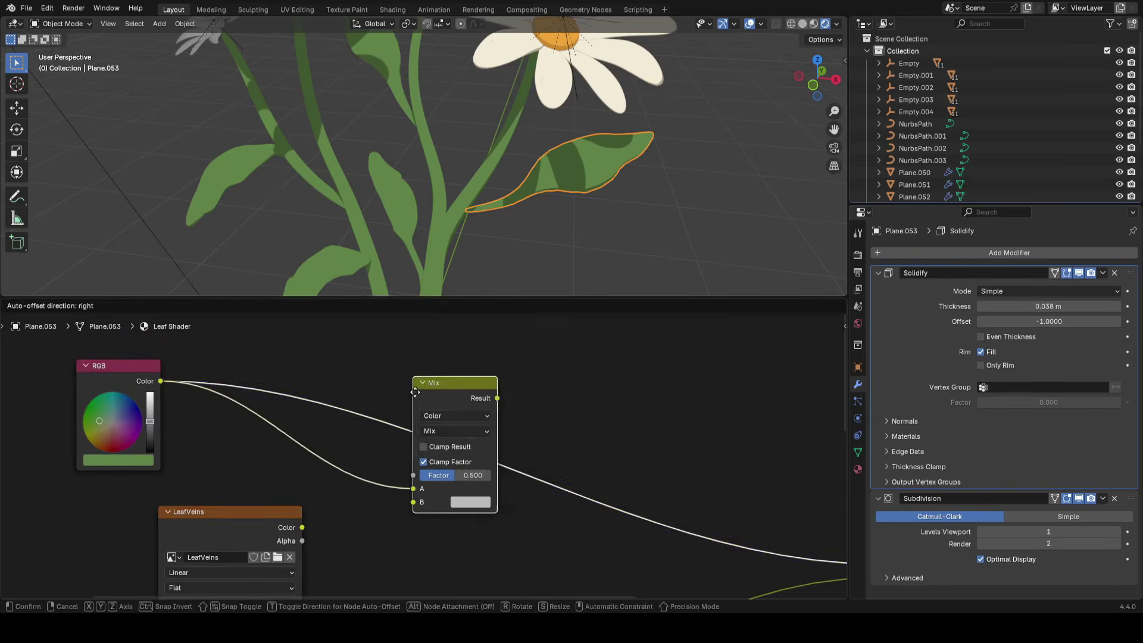
click(515, 390)
scroll(358, 440, down, 1)
Connect the LeafVeins image's Color output to the Factor input of the new Mix node
middle_drag(313, 496, 294, 456)
scroll(294, 455, up, 2)
drag(294, 455, 315, 457)
middle_drag(367, 450, 304, 480)
drag(293, 490, 435, 423)
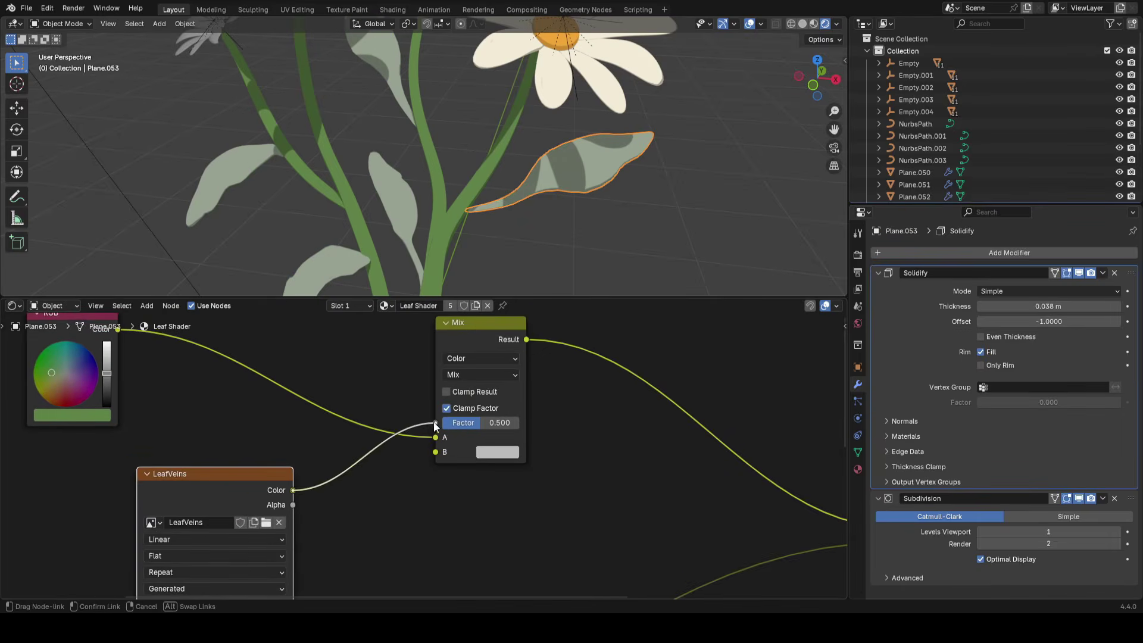
Reposition the LeafVeins image node so it sits just below and before the Mix node
scroll(569, 430, down, 3)
scroll(440, 440, down, 6)
middle_drag(437, 461, 594, 425)
scroll(466, 450, up, 5)
scroll(422, 453, up, 4)
drag(369, 452, 396, 450)
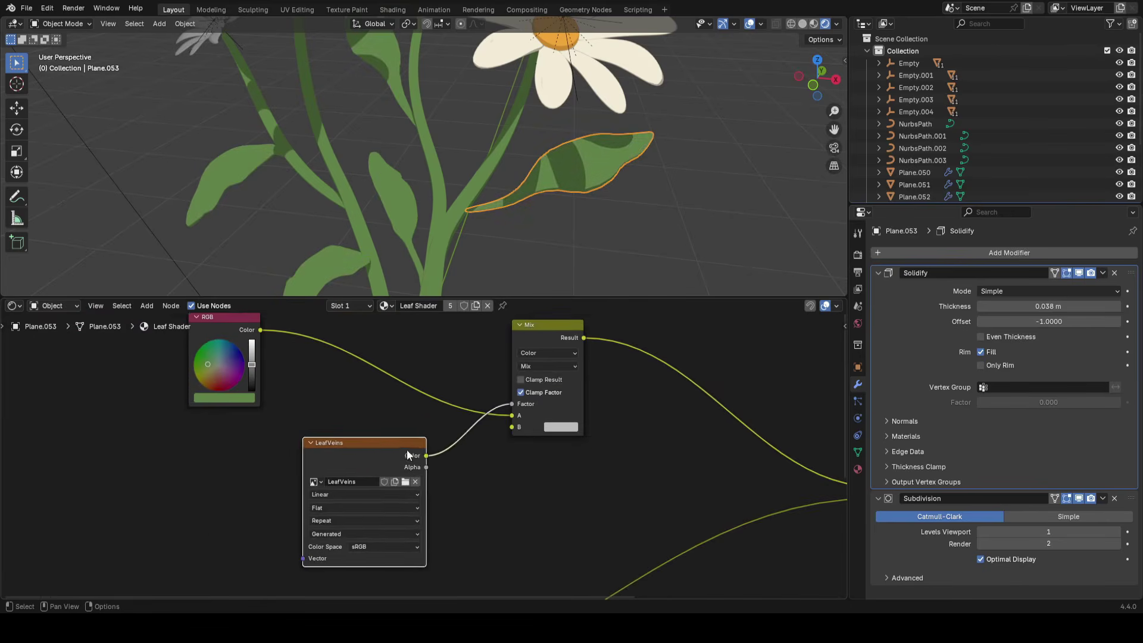
scroll(448, 436, down, 4)
middle_drag(447, 436, 542, 434)
scroll(324, 429, up, 4)
scroll(542, 435, up, 2)
mouse_move(333, 463)
mouse_down()
mouse_move(349, 465)
mouse_move(346, 474)
mouse_up()
scroll(451, 415, down, 1)
middle_drag(452, 415, 158, 417)
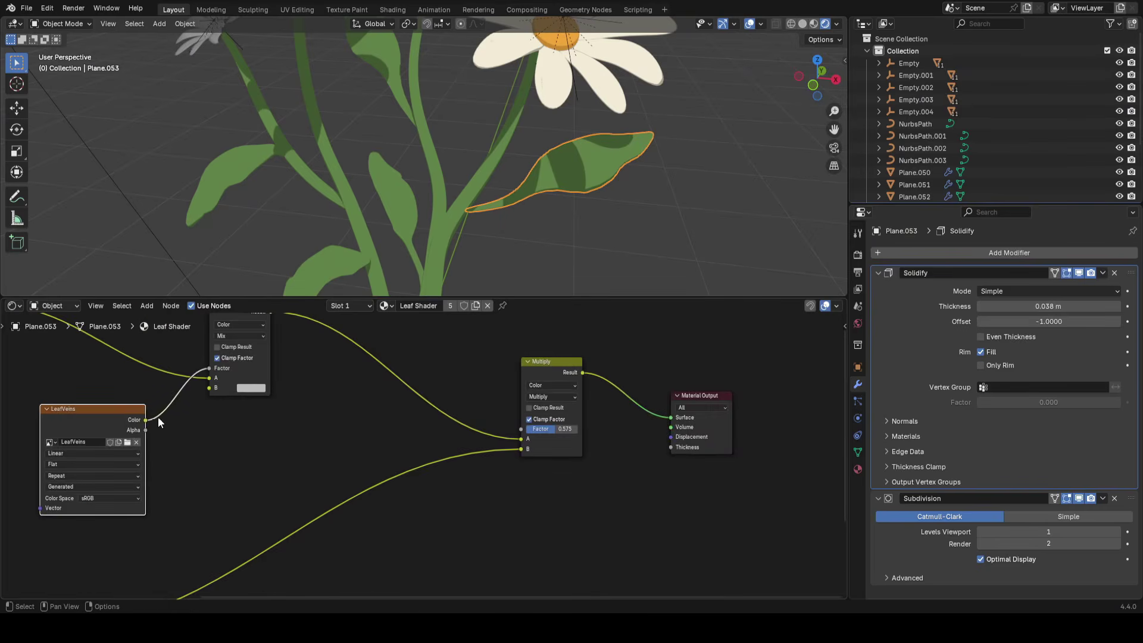
Preview the LeafVeins image on the leaves by routing its Color output straight to the Material Output
drag(240, 417, 676, 407)
right_click(676, 407)
middle_drag(342, 417, 569, 396)
scroll(459, 366, up, 3)
middle_drag(458, 366, 538, 399)
scroll(429, 393, up, 2)
ctrl+shift+click(356, 416)
scroll(387, 381, down, 1)
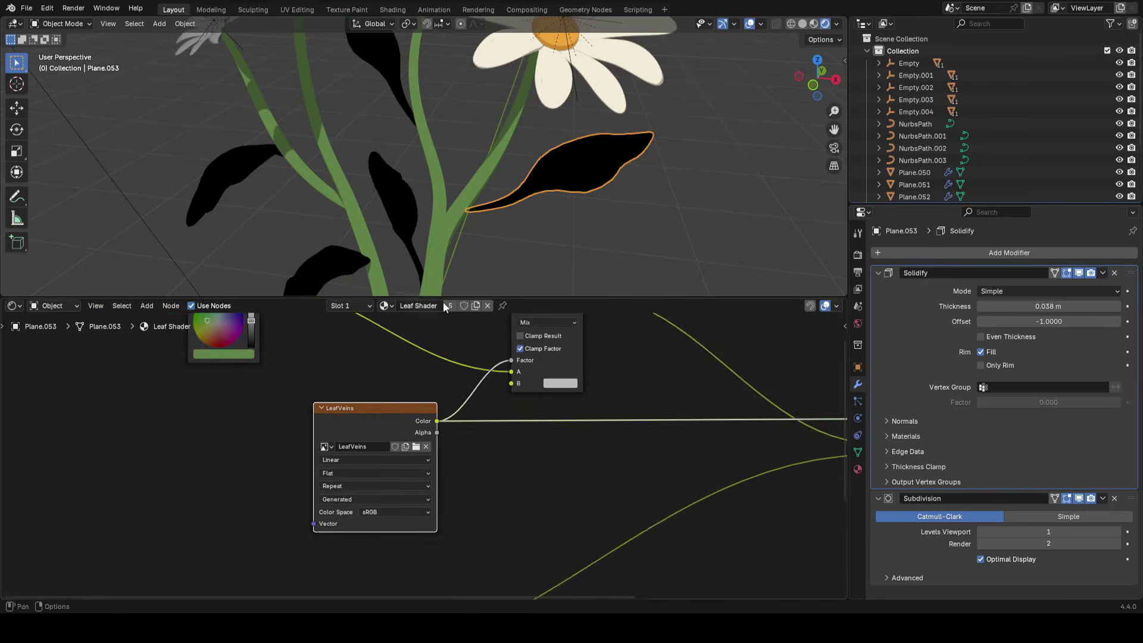
Enlarge the 3D view, frame the selected leaf and switch it to Texture Paint mode
drag(559, 296, 565, 403)
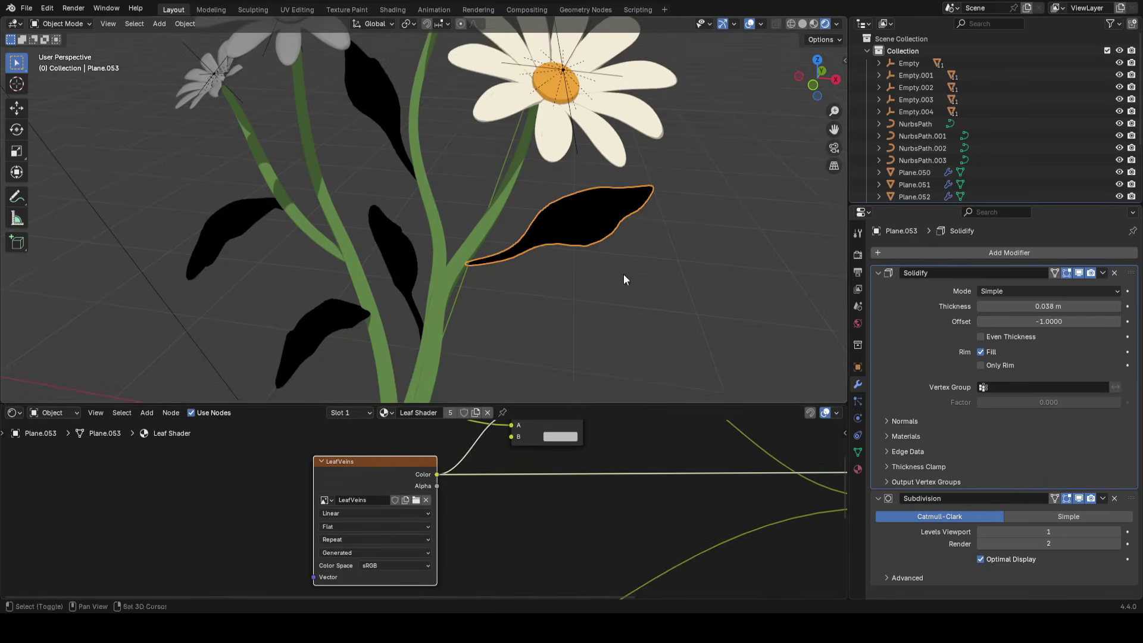
key(KP_Decimal)
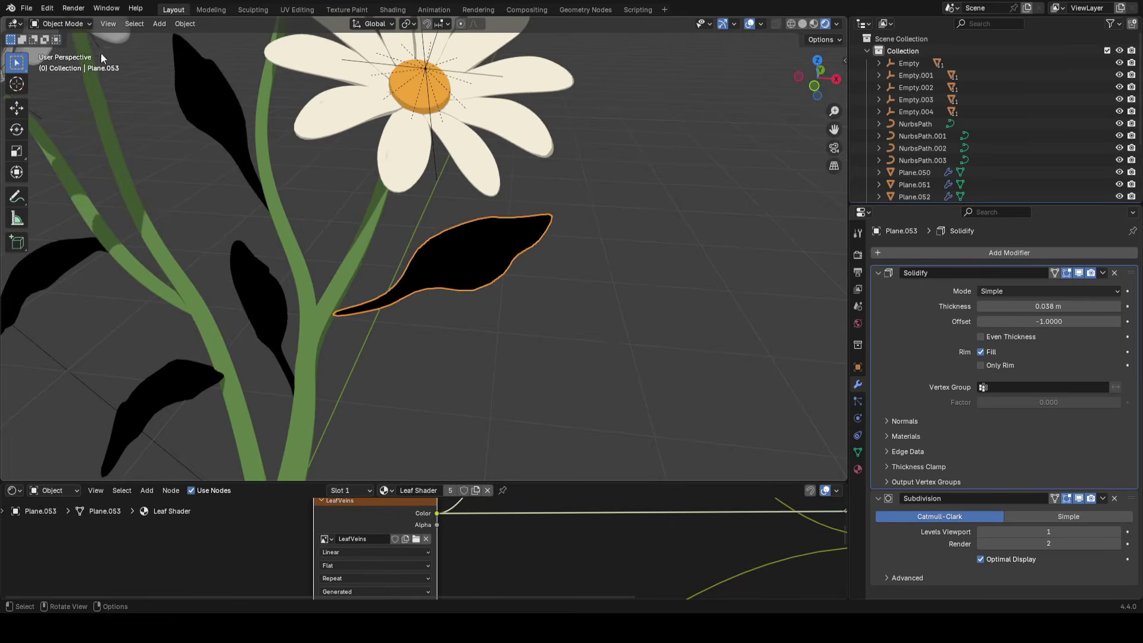
click(67, 26)
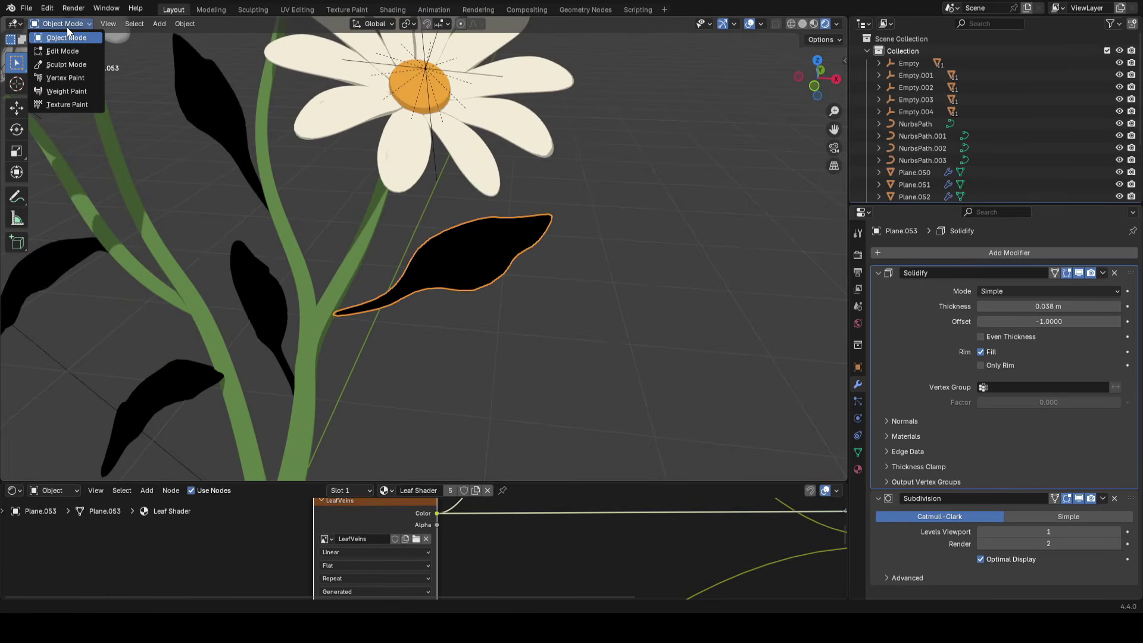
click(67, 104)
scroll(513, 209, down, 1)
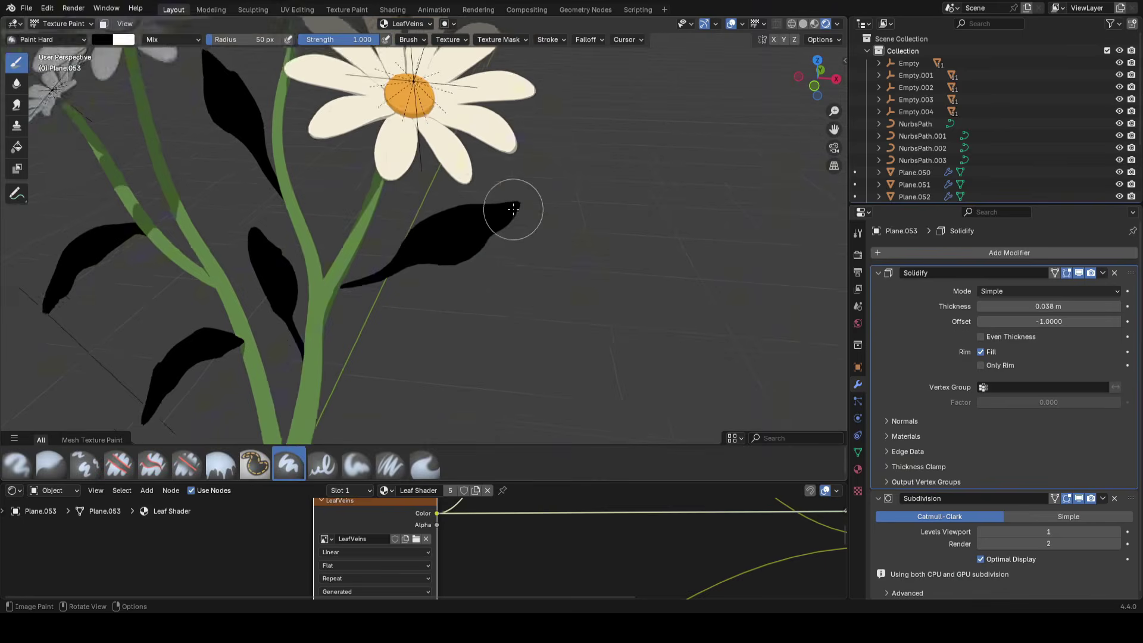
Shrink the Paint Hard brush radius to 9 px for painting the leaf
shift+middle_drag(513, 209, 480, 173)
scroll(479, 173, up, 2)
scroll(481, 173, down, 1)
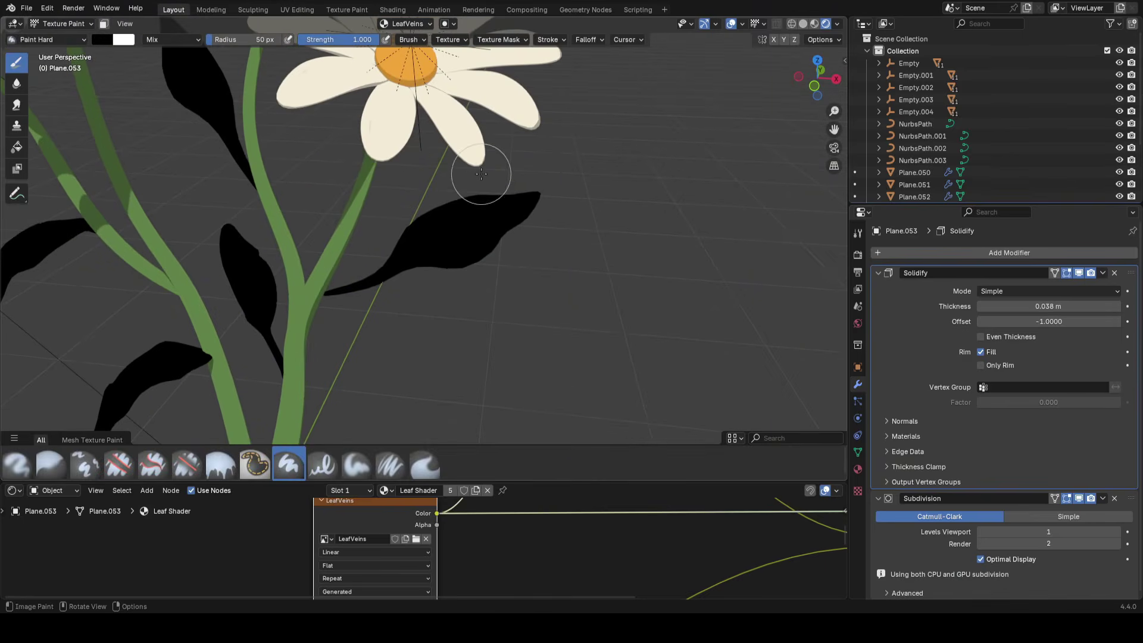
scroll(466, 252, up, 2)
key(f)
click(466, 252)
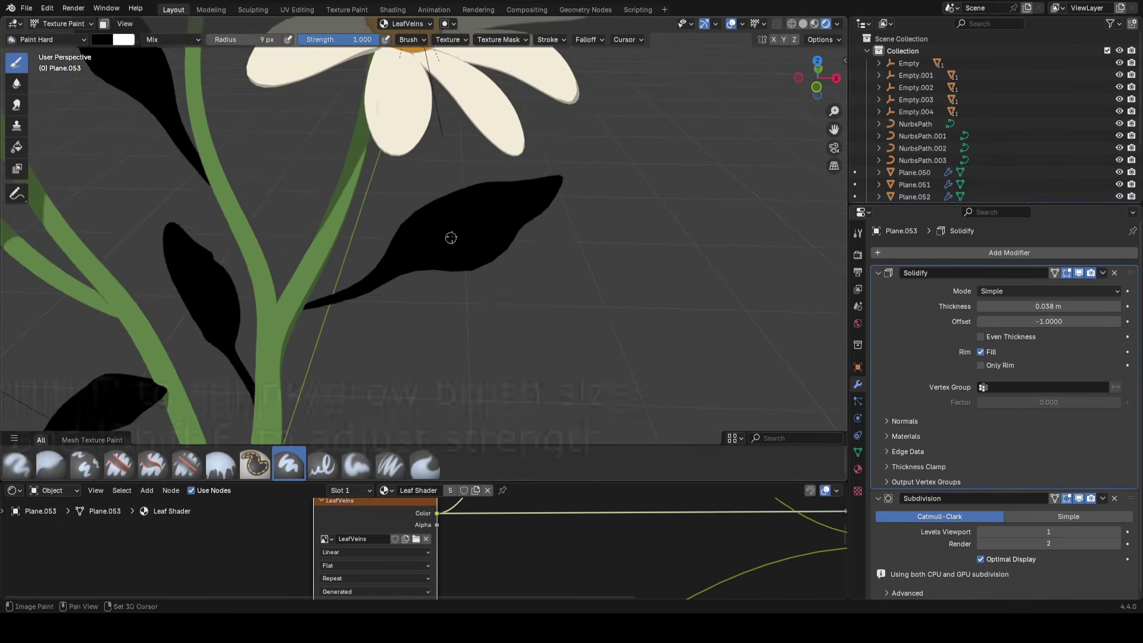
Set the brush's primary color to white and its secondary color to black
middle_drag(450, 237, 462, 244)
shift+middle_drag(454, 299, 472, 288)
scroll(520, 223, up, 1)
shift+middle_drag(535, 233, 559, 245)
scroll(551, 240, up, 1)
scroll(559, 245, down, 3)
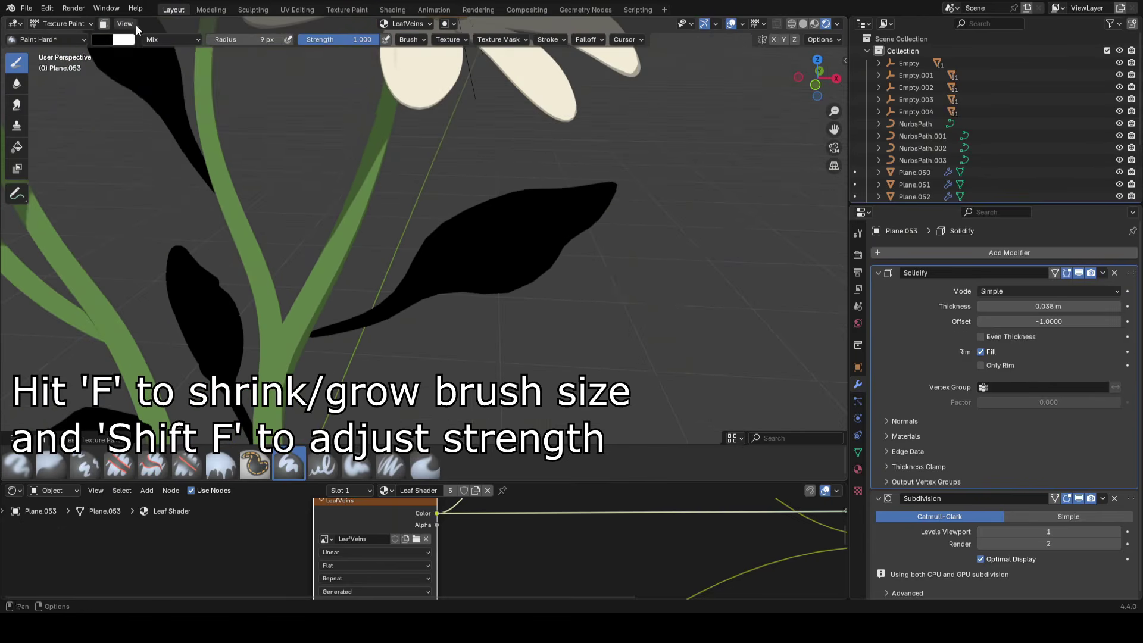
click(100, 39)
drag(155, 201, 204, 201)
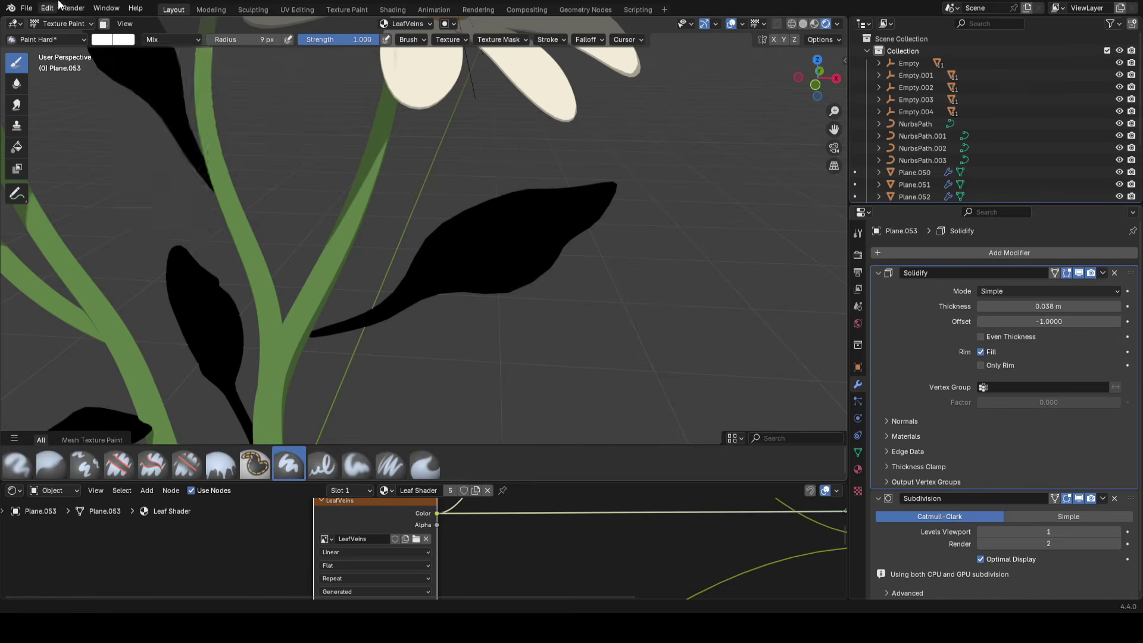
click(123, 43)
click(220, 144)
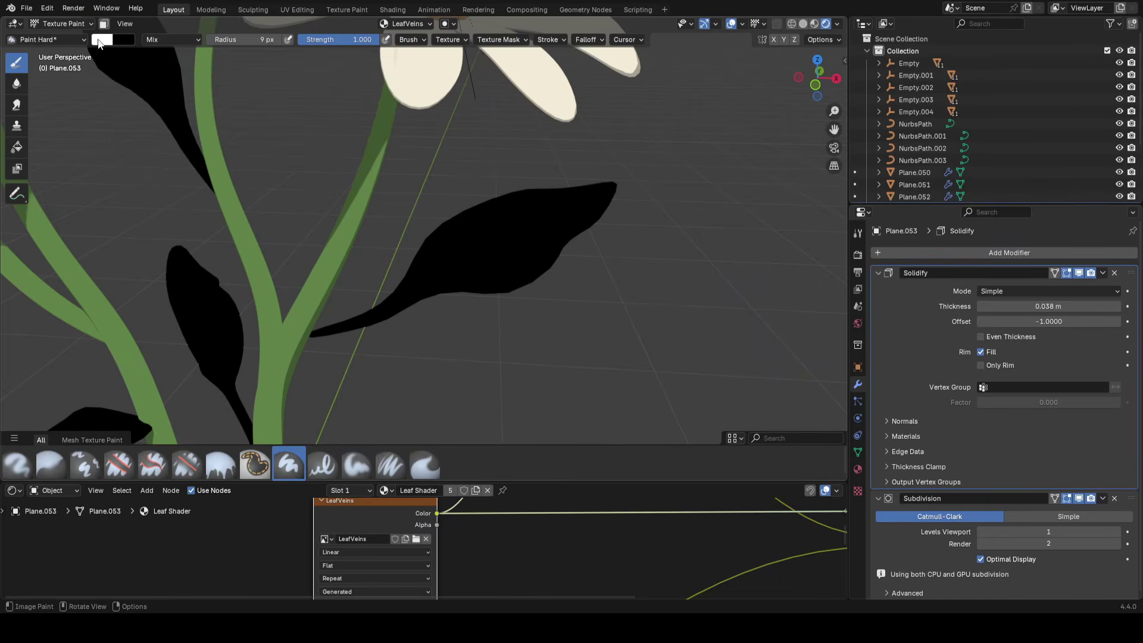
Paint a white midrib stroke along the middle of the leaf and trim its edges with the black secondary color
scroll(470, 267, up, 4)
drag(456, 290, 553, 227)
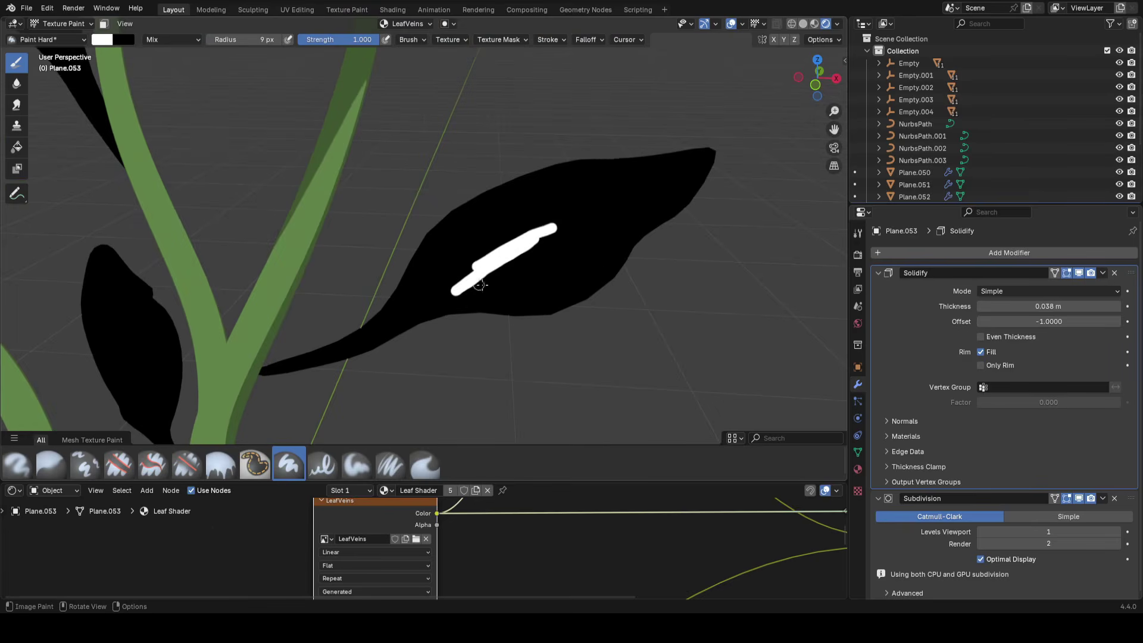
middle_drag(479, 284, 426, 274)
ctrl+drag(438, 291, 572, 193)
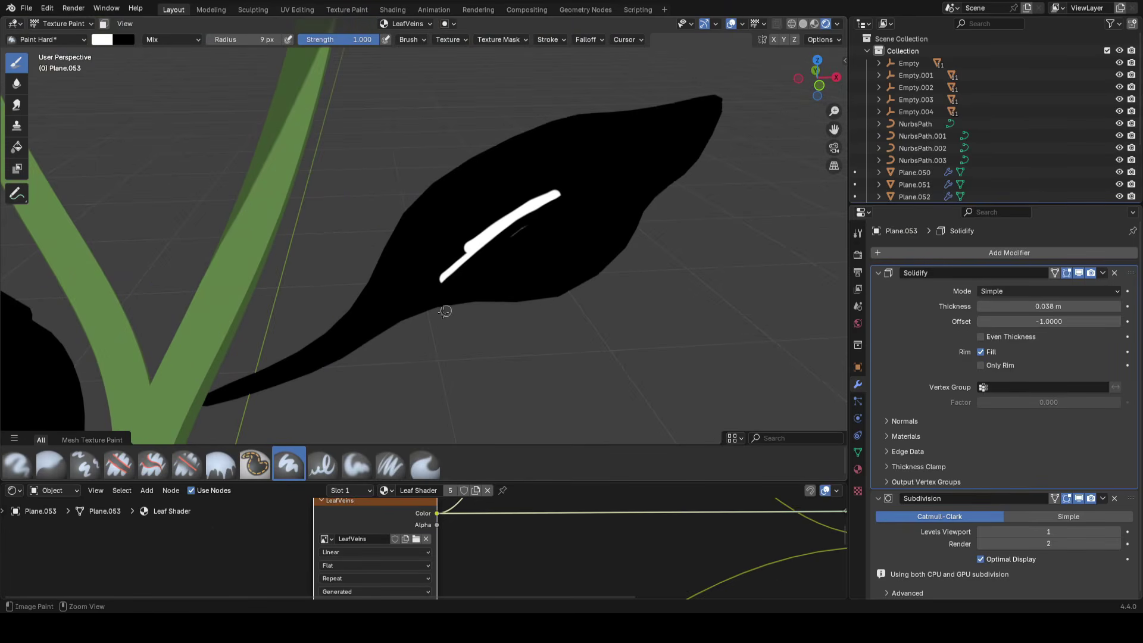
scroll(586, 172, up, 3)
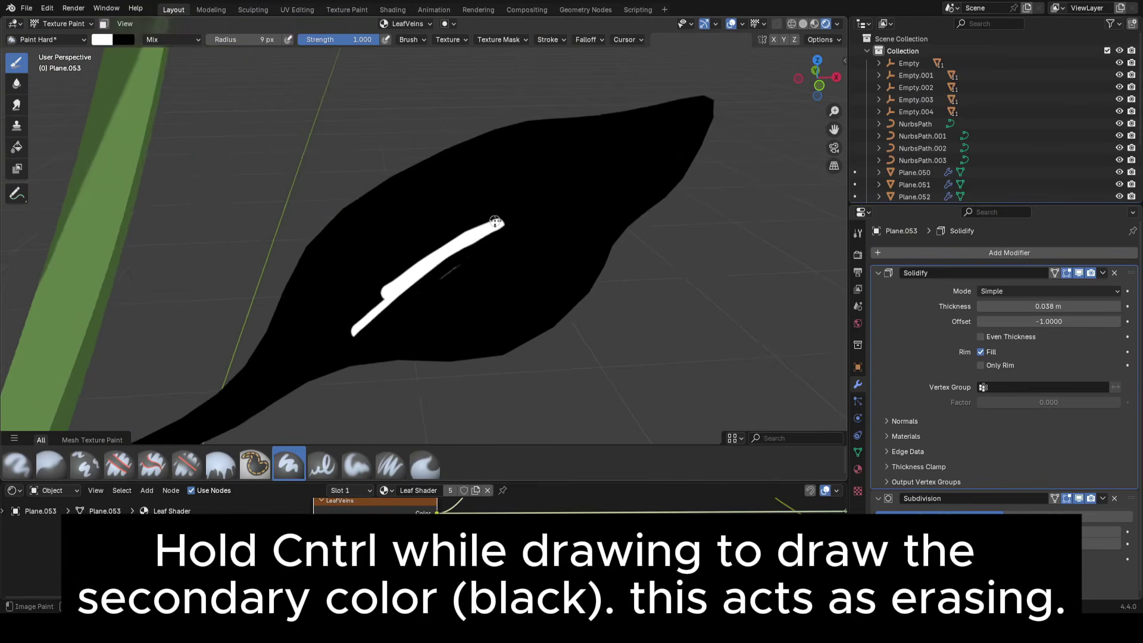
drag(497, 228, 491, 219)
scroll(492, 237, down, 1)
key(bracketleft)
ctrl+drag(369, 317, 485, 232)
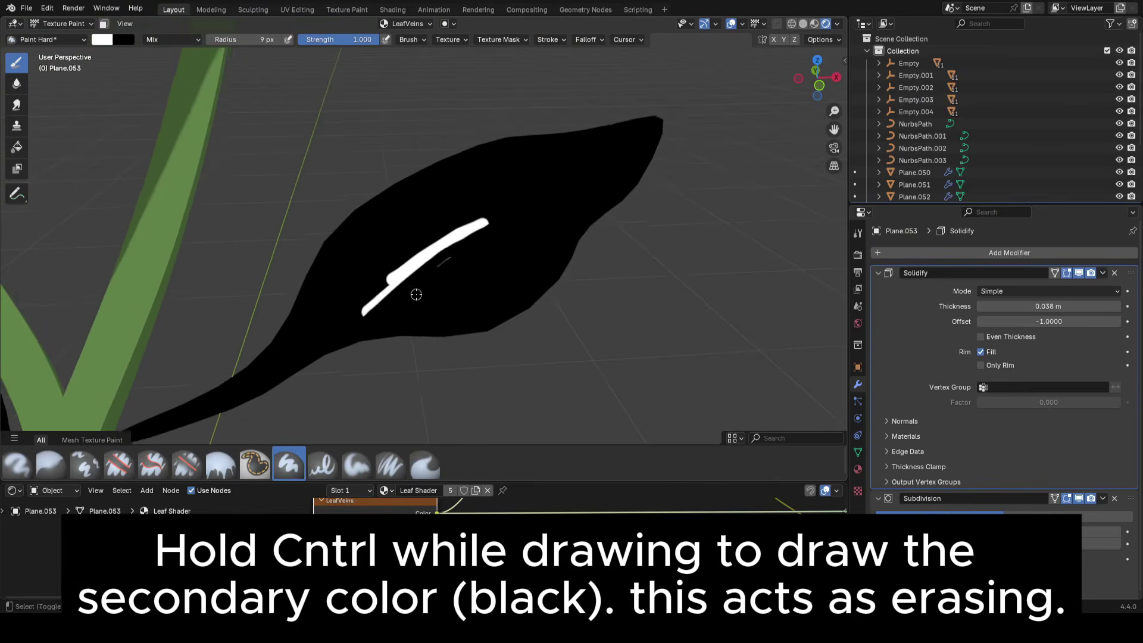
Extend the white midrib to the leaf's tip and down toward the stalk with a 7 px brush radius
middle_drag(416, 294, 375, 286)
drag(356, 281, 420, 253)
drag(607, 167, 617, 162)
mouse_move(381, 273)
shift+middle_down()
mouse_move(518, 184)
mouse_move(427, 255)
mouse_move(483, 193)
shift+middle_up()
drag(402, 248, 303, 324)
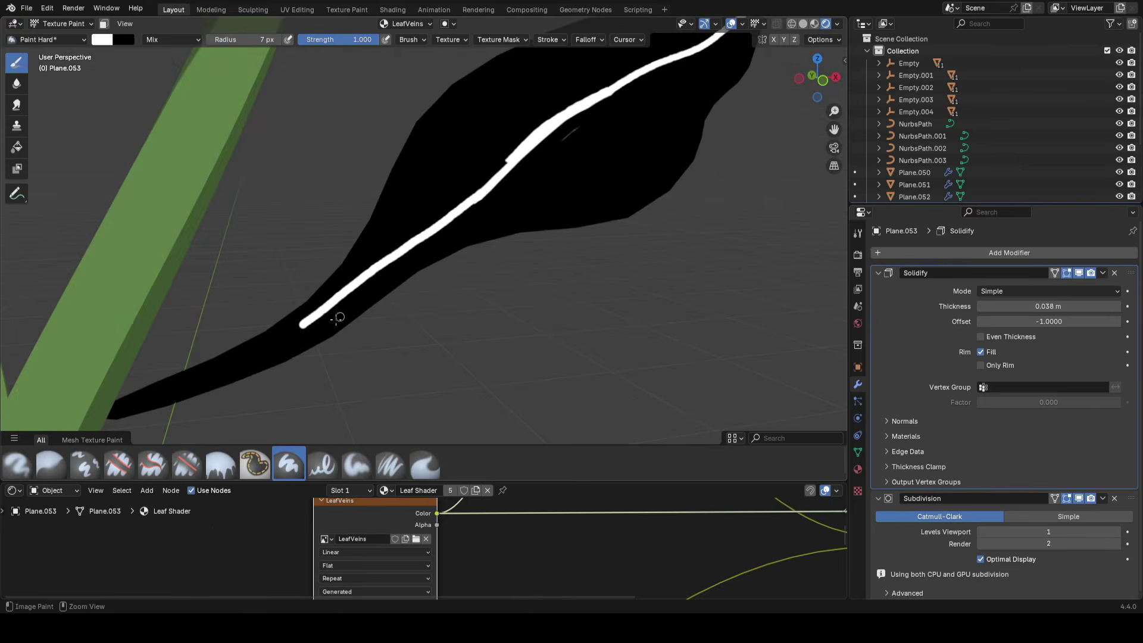
Inspect the leaf's mesh against the painted midrib in Edit Mode and return to Texture Paint mode
key(Tab)
scroll(536, 187, down, 3)
mouse_move(556, 198)
middle_down()
mouse_move(515, 236)
mouse_move(570, 188)
middle_up()
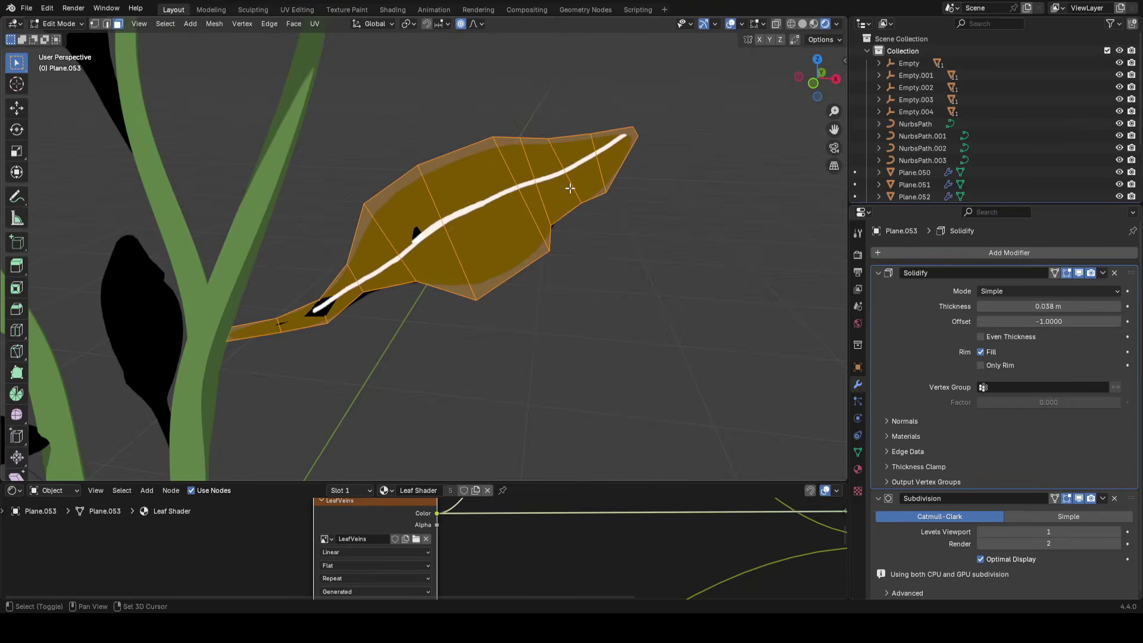
key(Tab)
Undo the strokes at the midrib's lower end and repaint it down the narrow stalk with a 6 px brush radius
scroll(541, 202, up, 5)
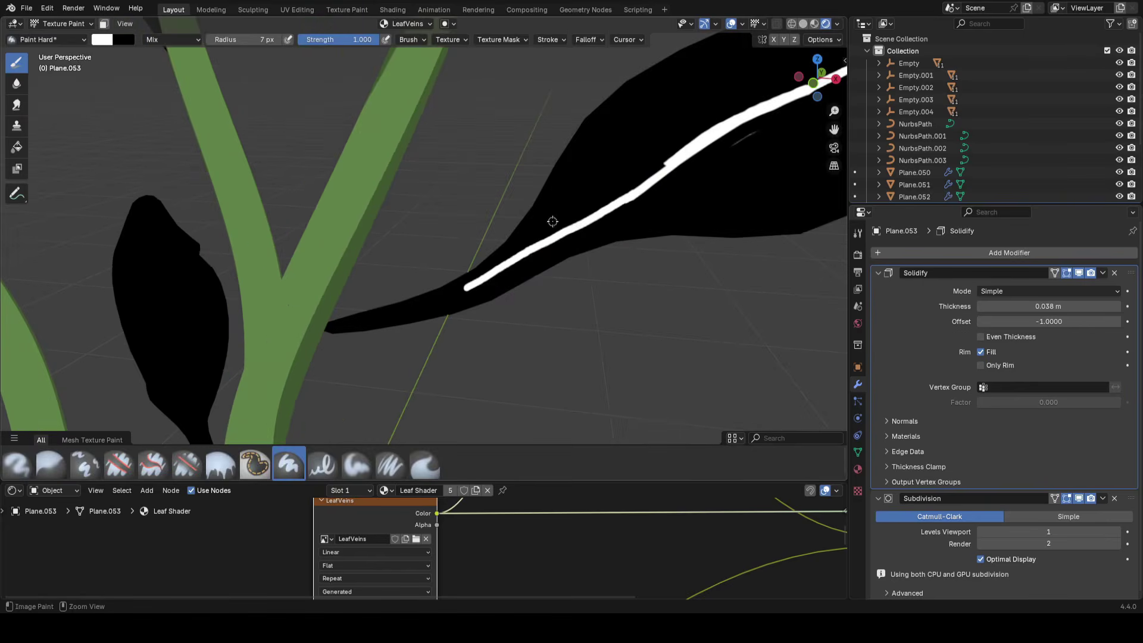
key(ctrl+z)
middle_drag(449, 293, 525, 247)
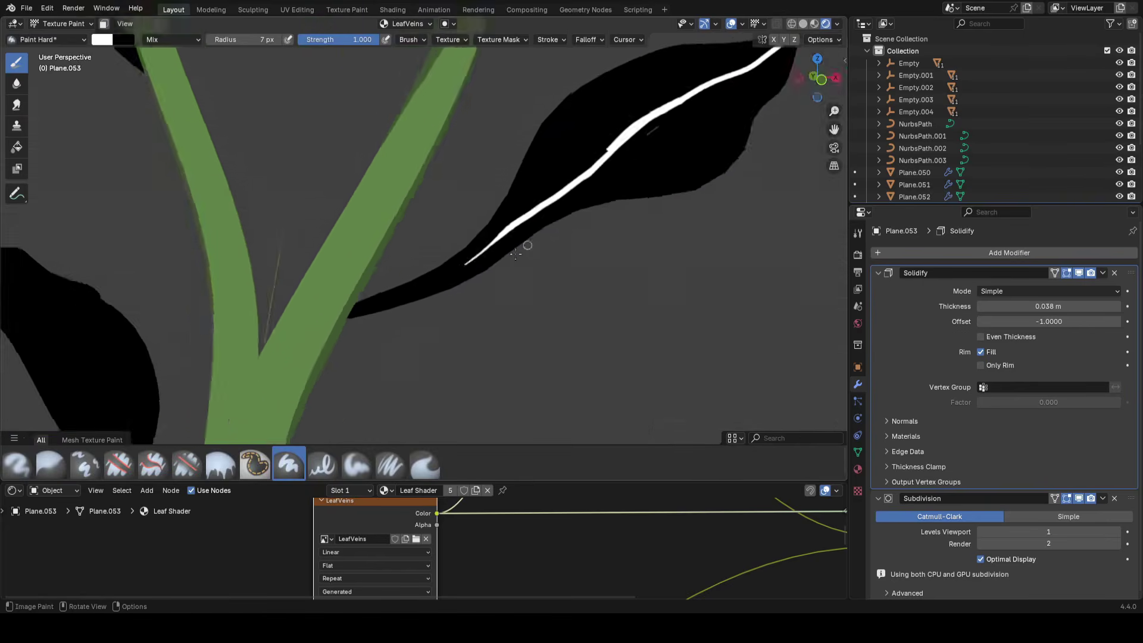
scroll(530, 273, up, 6)
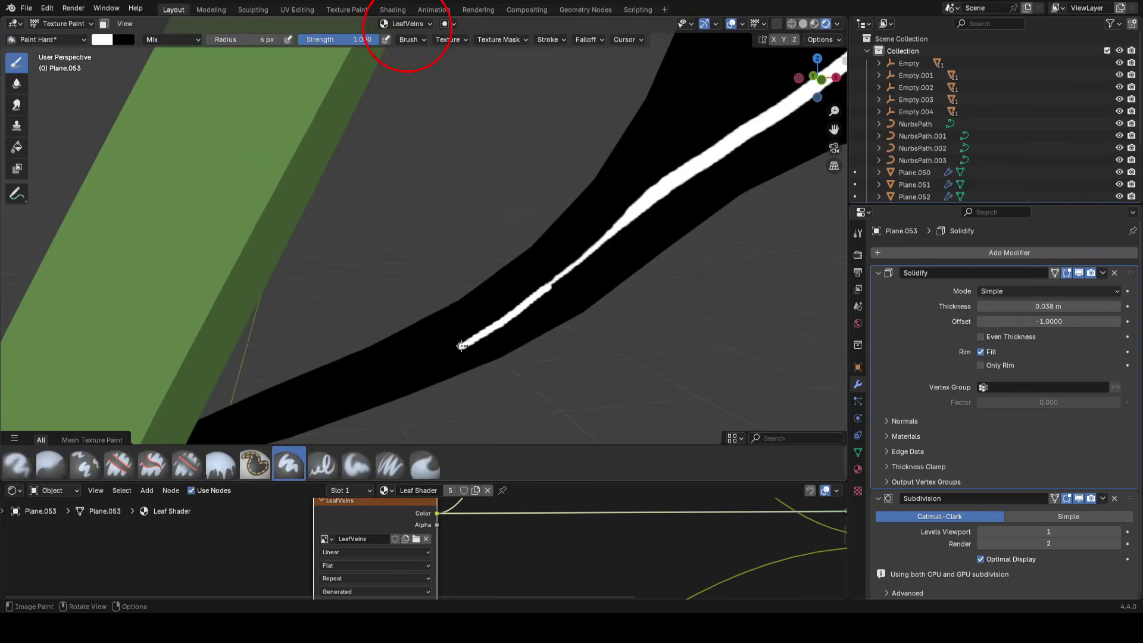
middle_drag(462, 346, 552, 238)
key(ctrl+z)
mouse_move(293, 345)
mouse_down()
mouse_move(458, 306)
mouse_move(575, 209)
mouse_up()
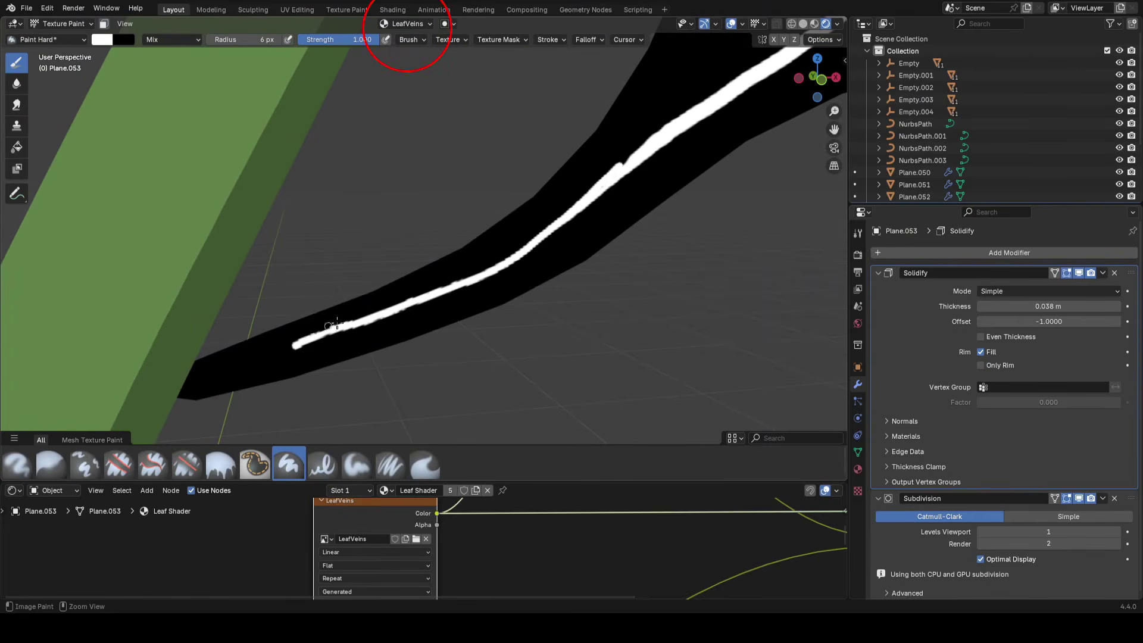
Test a side vein stroke beside the midrib, undo it and reduce the brush radius to 4 px
middle_drag(337, 323, 390, 289)
scroll(561, 195, down, 5)
scroll(590, 180, up, 2)
middle_drag(587, 182, 528, 237)
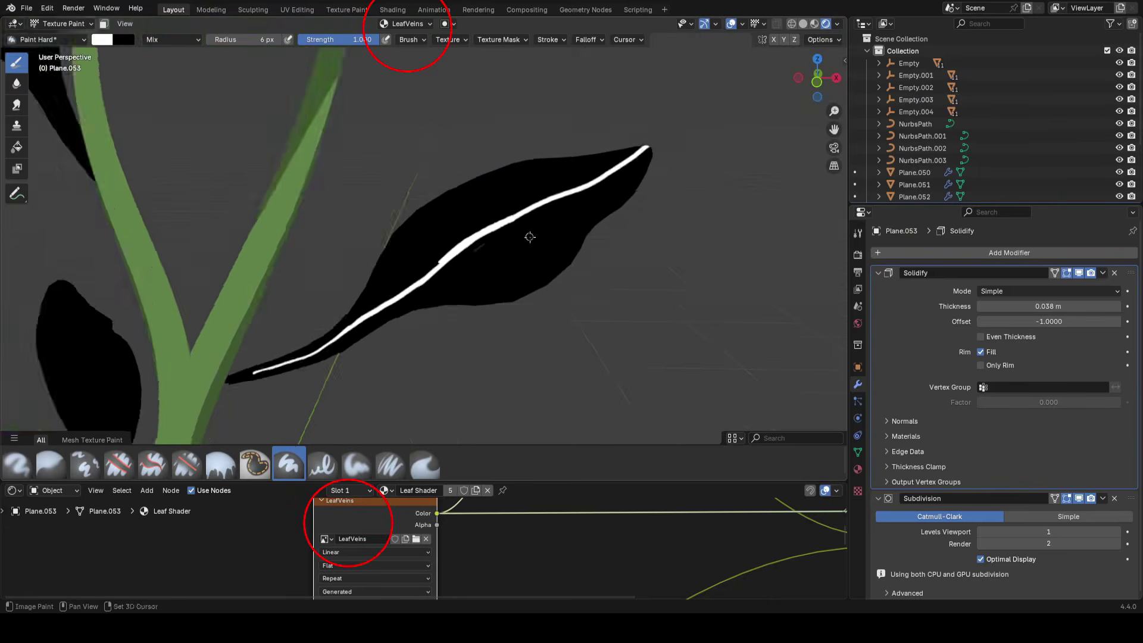
scroll(595, 176, up, 3)
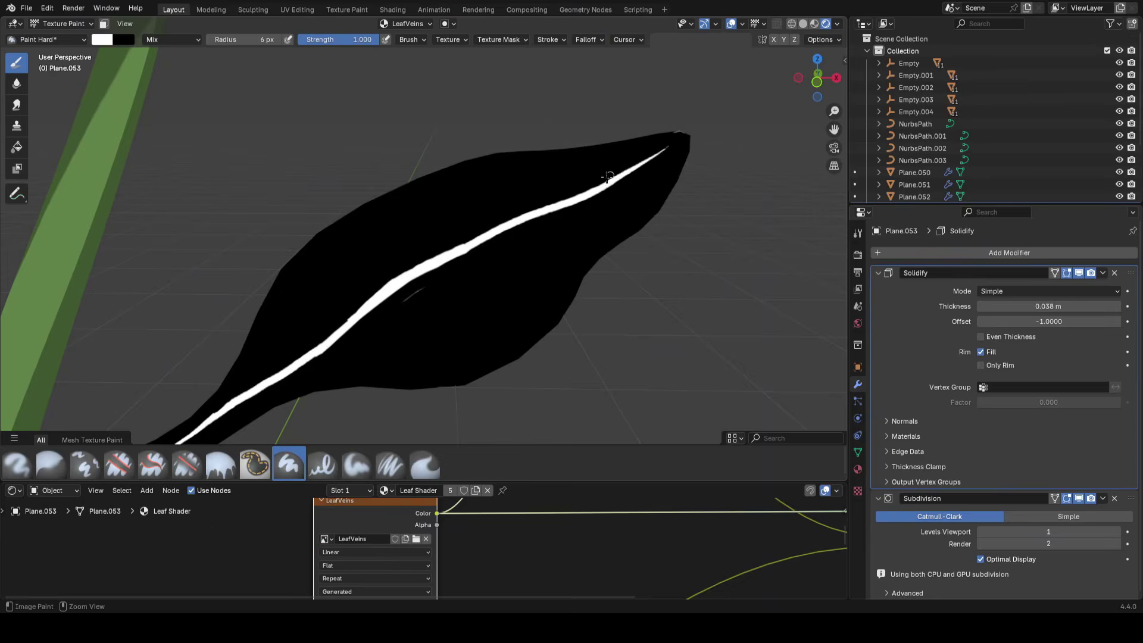
scroll(608, 177, down, 4)
scroll(429, 279, up, 7)
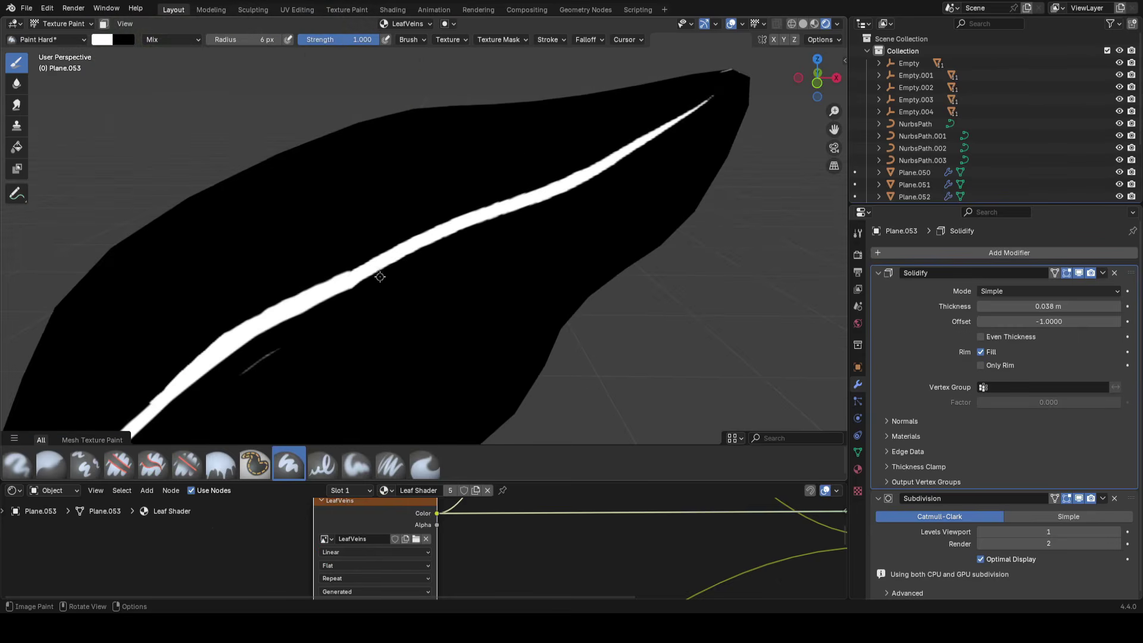
drag(426, 268, 585, 231)
key(ctrl+z)
key(bracketleft)
key(bracketleft)
Try side veins branching from the middle of the midrib toward both leaf edges, then undo the strokes
drag(366, 275, 615, 220)
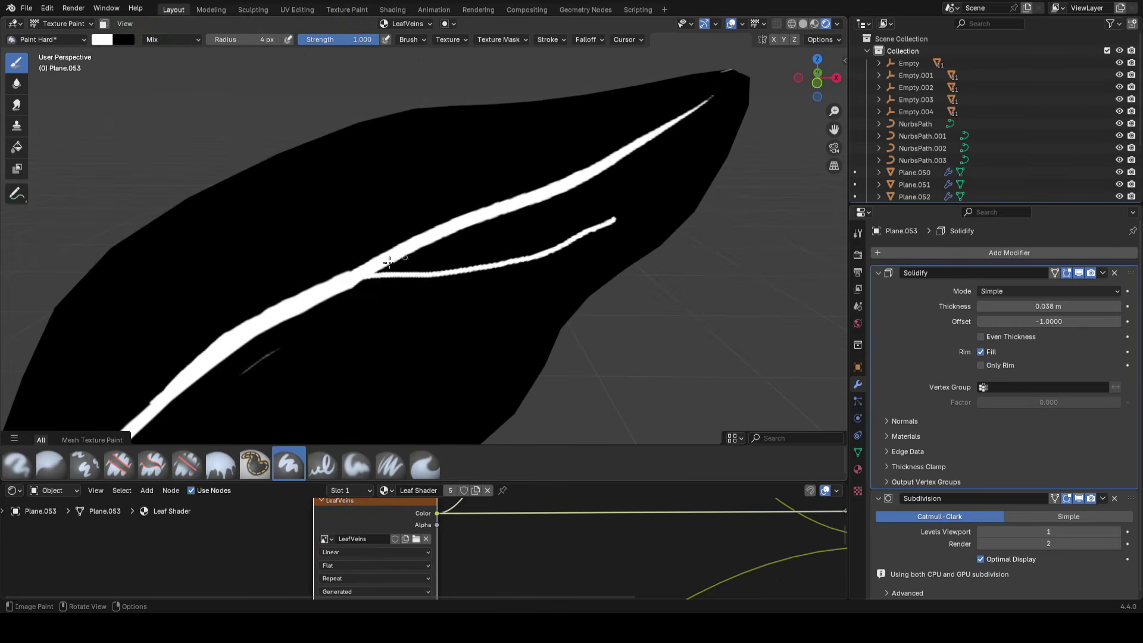
key(ctrl+z)
drag(338, 291, 557, 262)
drag(352, 269, 546, 110)
scroll(490, 175, down, 3)
scroll(250, 318, up, 1)
key(ctrl+z)
key(ctrl+z)
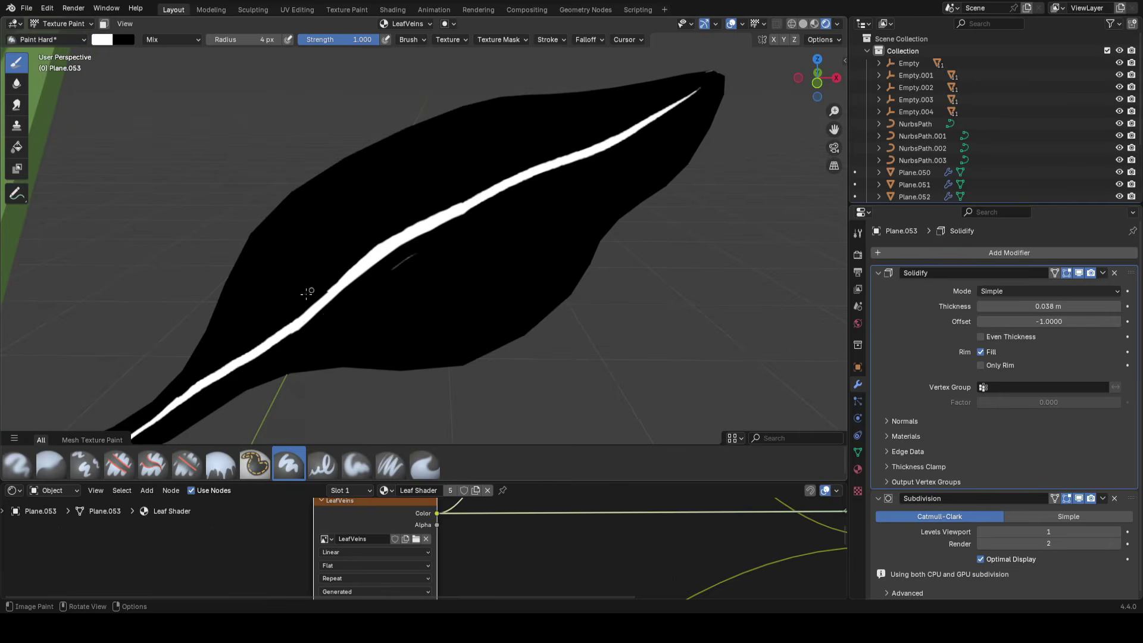
Paint two pairs of white side veins branching from the lower part and the middle of the midrib with the 4 px brush
drag(309, 319, 523, 292)
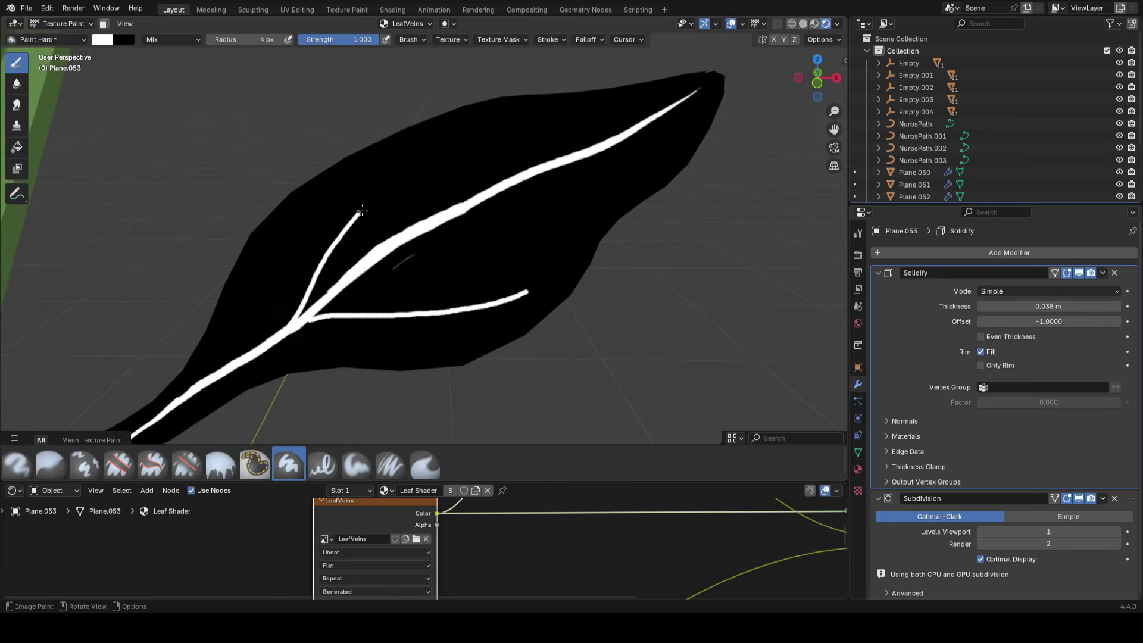
key(ctrl+z)
drag(306, 315, 338, 249)
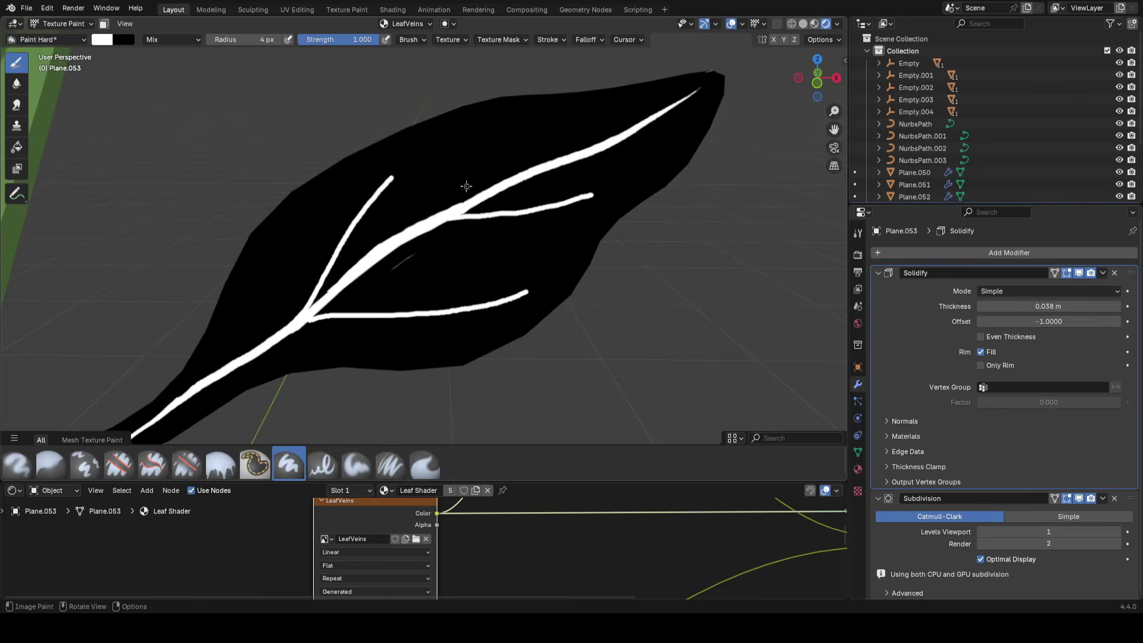
scroll(506, 197, down, 4)
scroll(452, 244, up, 4)
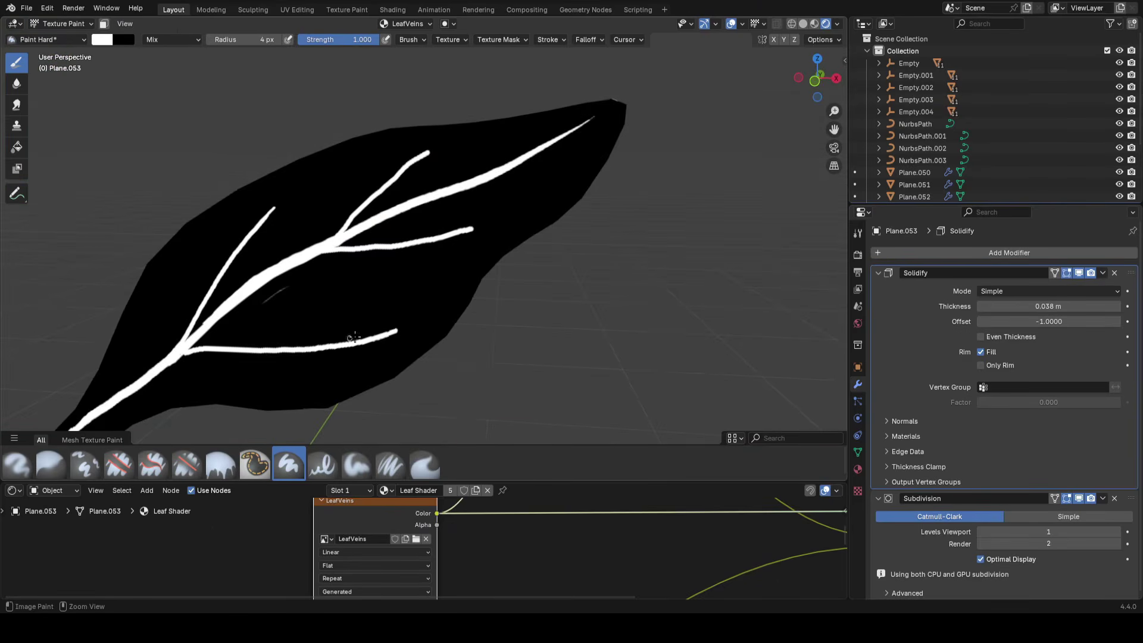
Taper the end of the long lower side vein and paint out the stray mark beside the midrib with black
shift+middle_drag(363, 340, 399, 330)
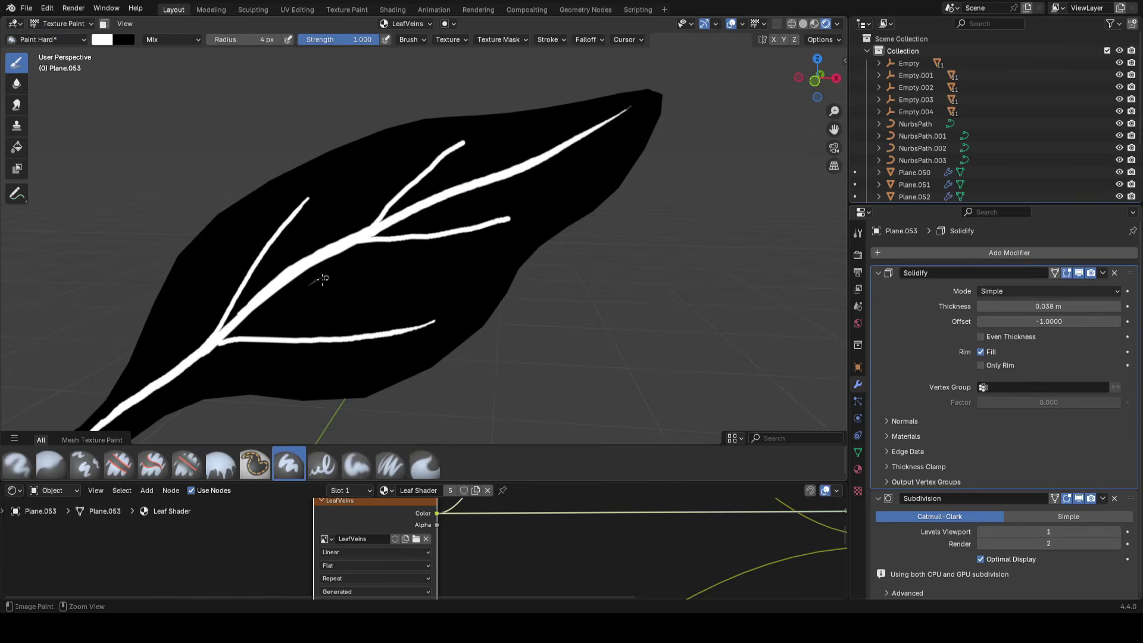
shift+middle_drag(347, 291, 425, 304)
click(124, 38)
click(124, 38)
drag(400, 304, 454, 312)
key(ctrl+z)
shift+middle_drag(400, 268, 416, 268)
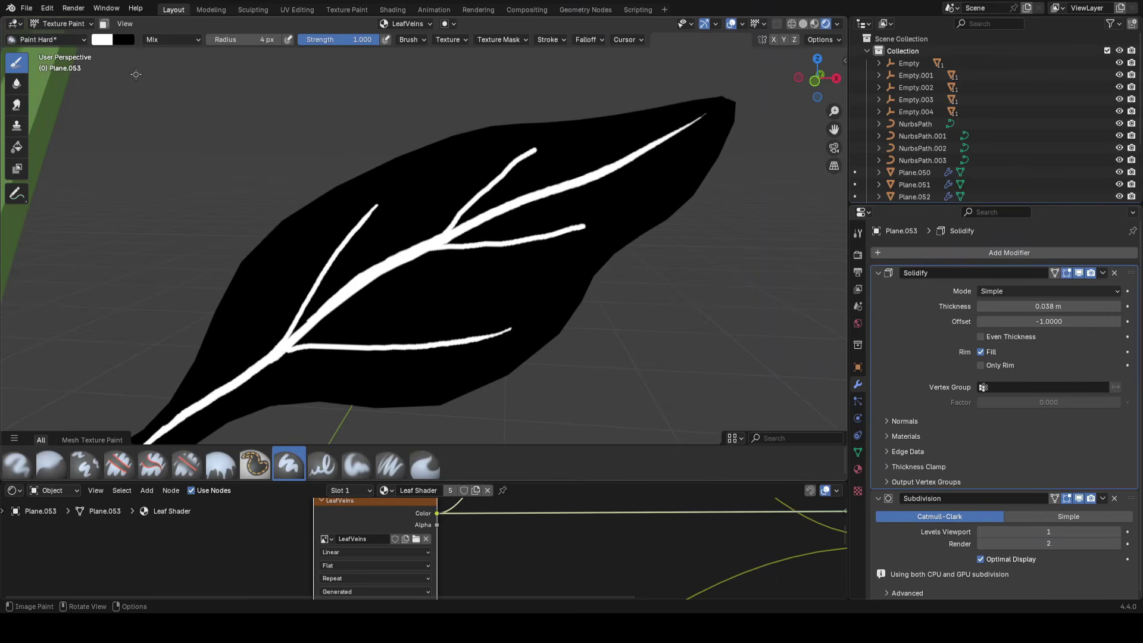
Trim the blunt end of the upper side vein to a point with black at a 6 px brush radius
scroll(516, 233, down, 4)
ctrl+middle_drag(351, 302, 506, 267)
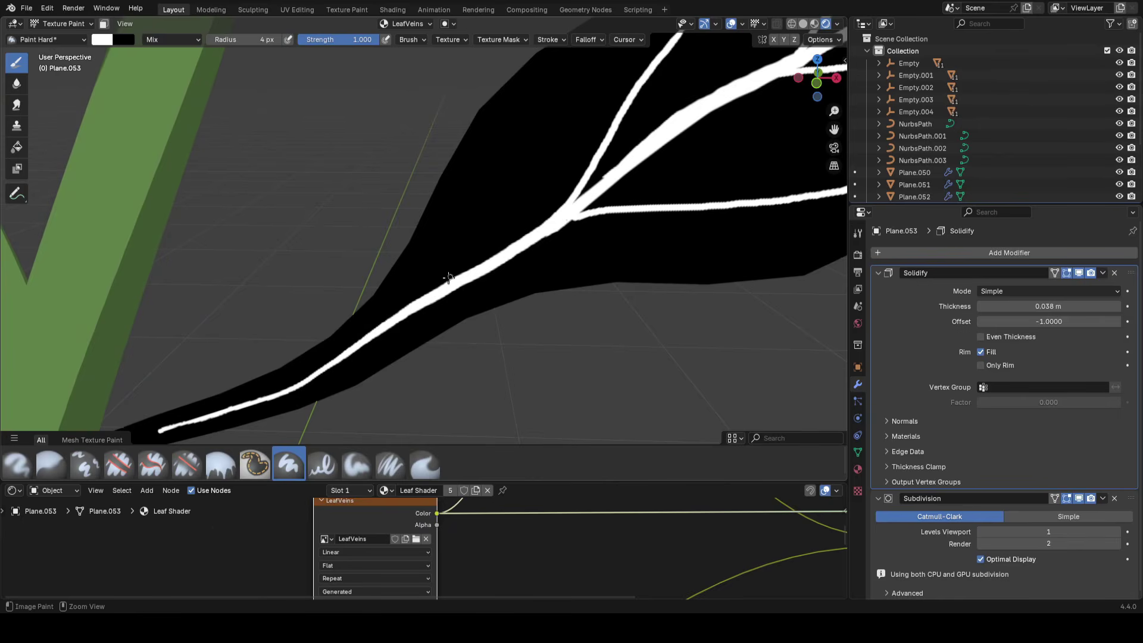
shift+middle_drag(317, 364, 454, 292)
scroll(454, 293, up, 1)
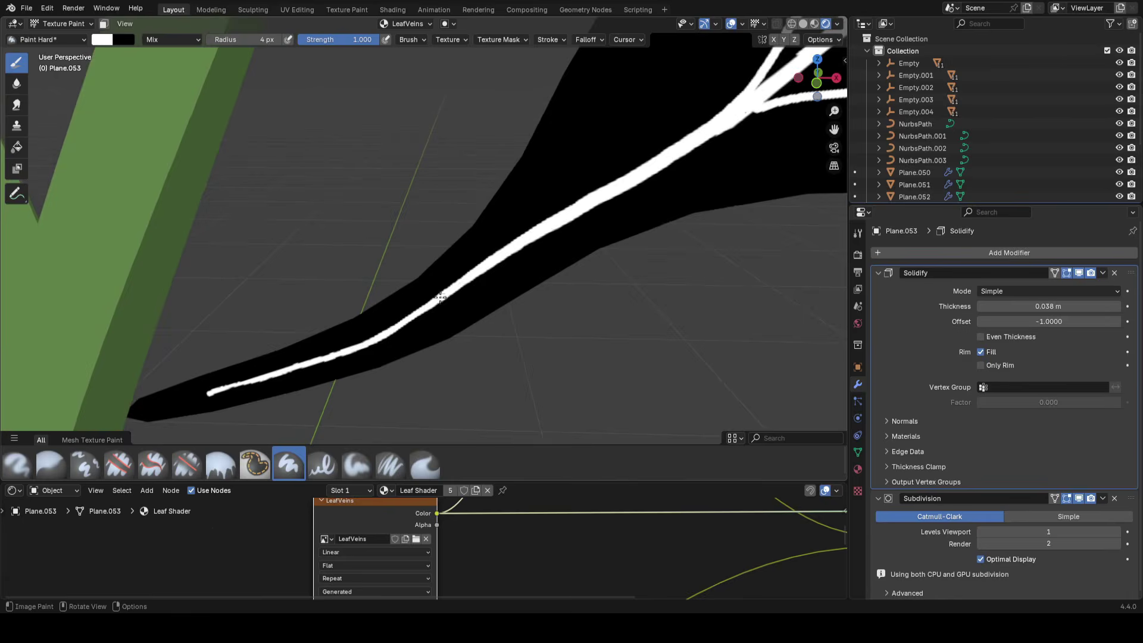
scroll(520, 235, down, 15)
ctrl+middle_drag(525, 238, 547, 206)
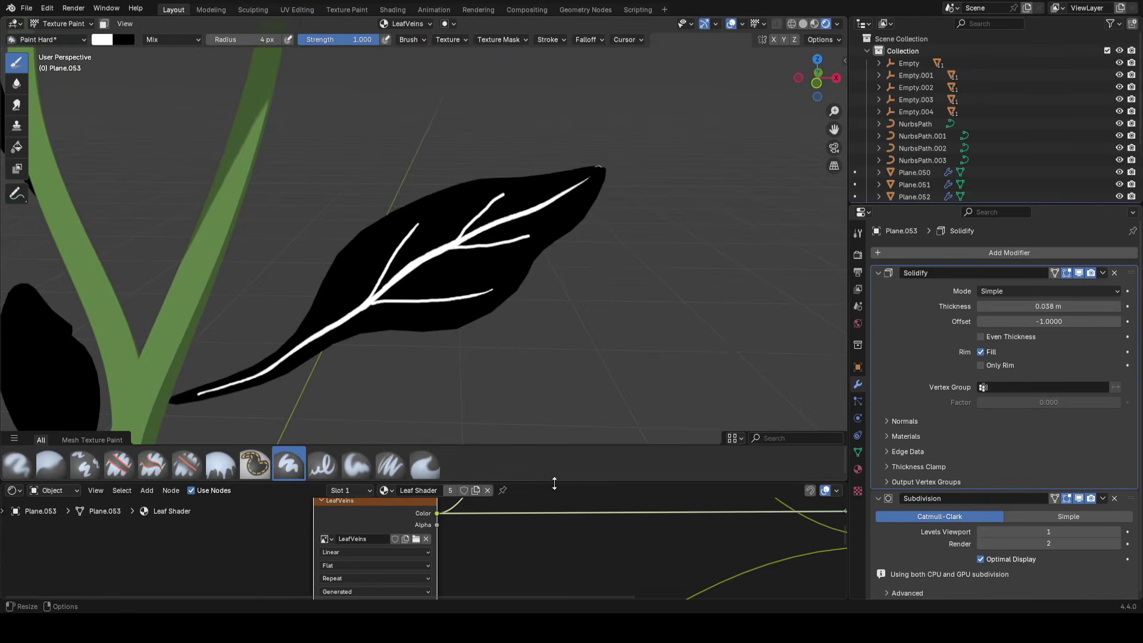
ctrl+middle_drag(568, 244, 586, 172)
shift+middle_drag(586, 173, 557, 211)
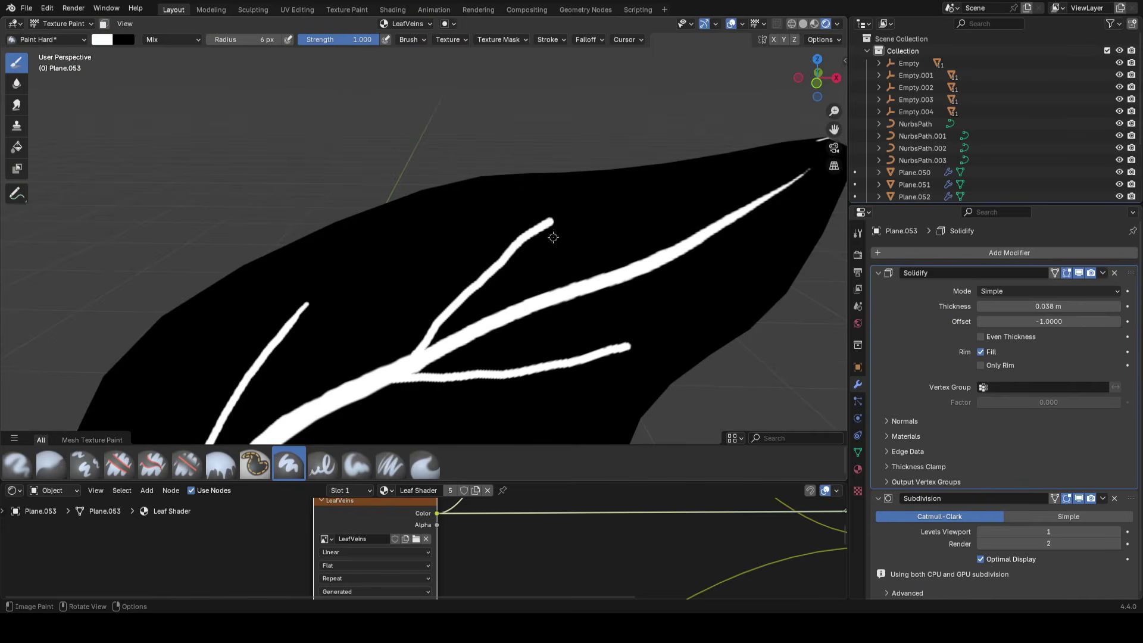
drag(489, 268, 506, 250)
mouse_move(515, 253)
ctrl+middle_down()
mouse_move(487, 295)
mouse_move(492, 274)
mouse_move(493, 321)
mouse_move(479, 282)
ctrl+middle_up()
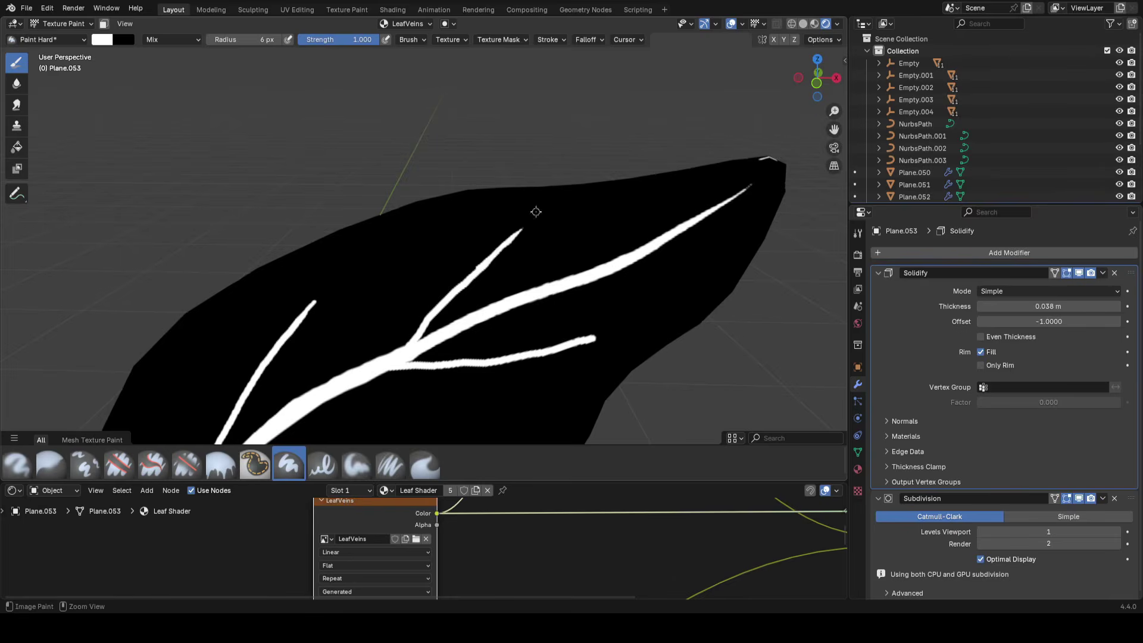
ctrl+middle_drag(536, 212, 561, 252)
Enlarge the node editor and examine how the LeafVeins color output feeds the Mix node's Factor input
drag(589, 482, 591, 304)
ctrl+middle_drag(583, 167, 583, 154)
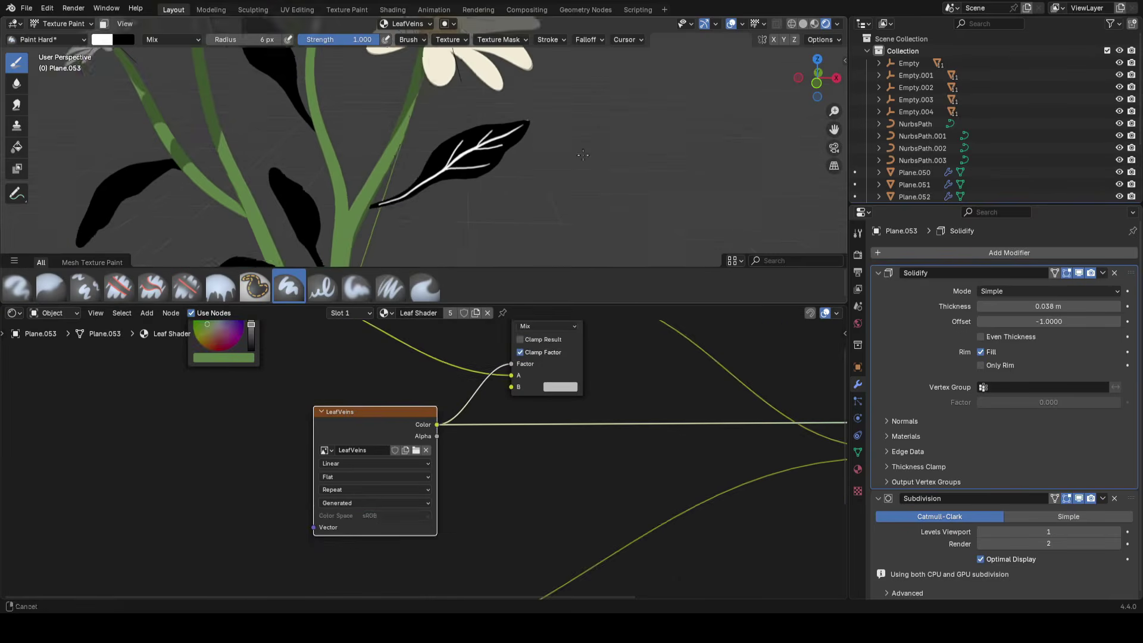
scroll(446, 146, up, 5)
mouse_move(446, 146)
middle_down()
mouse_move(470, 160)
mouse_move(427, 184)
middle_up()
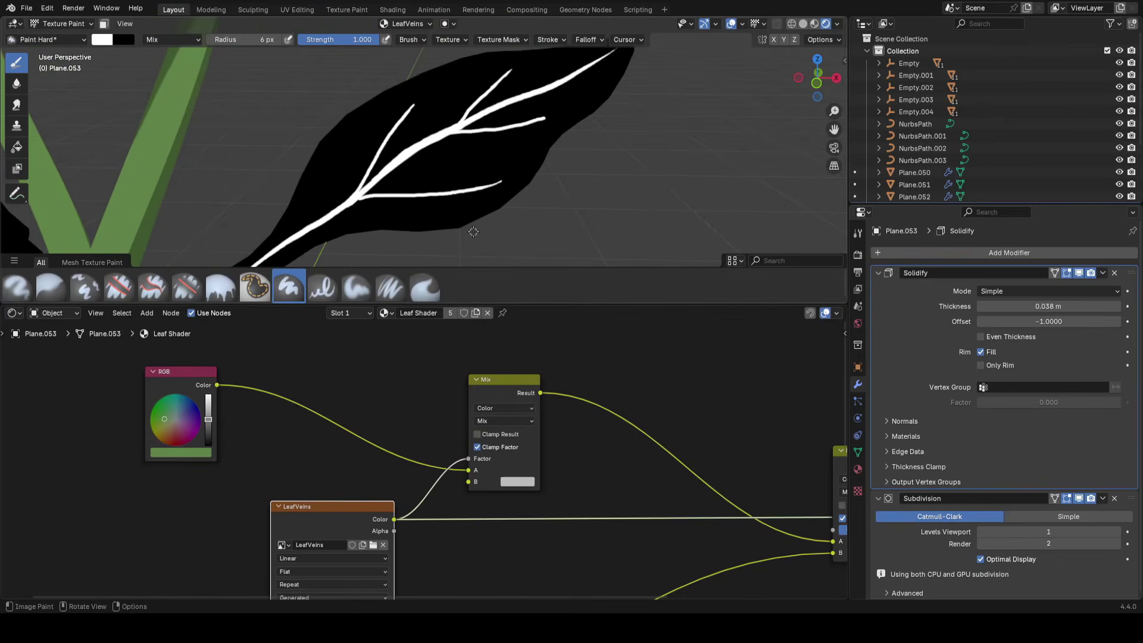
scroll(441, 426, up, 3)
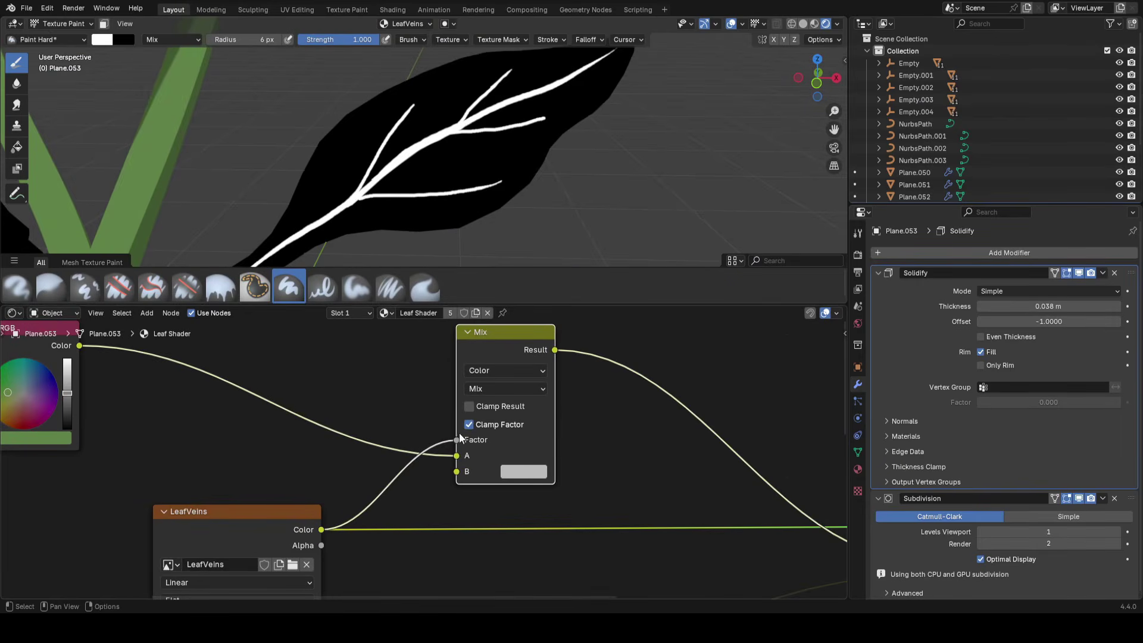
scroll(466, 438, up, 1)
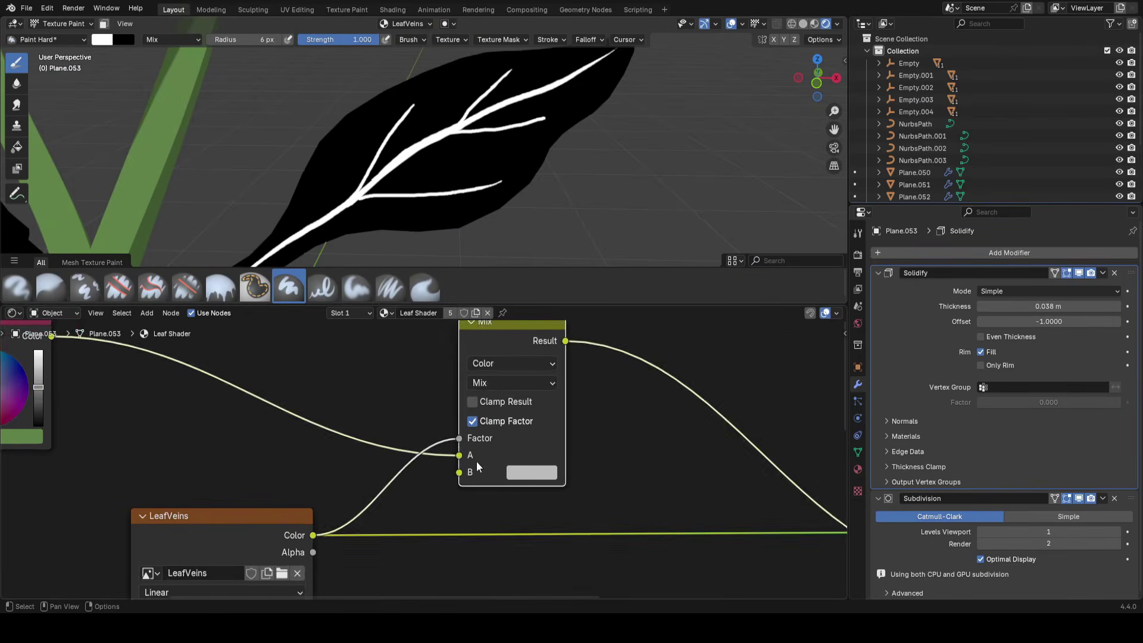
scroll(459, 473, down, 3)
scroll(380, 482, up, 2)
mouse_move(276, 513)
mouse_down()
mouse_move(266, 520)
mouse_move(280, 510)
mouse_up()
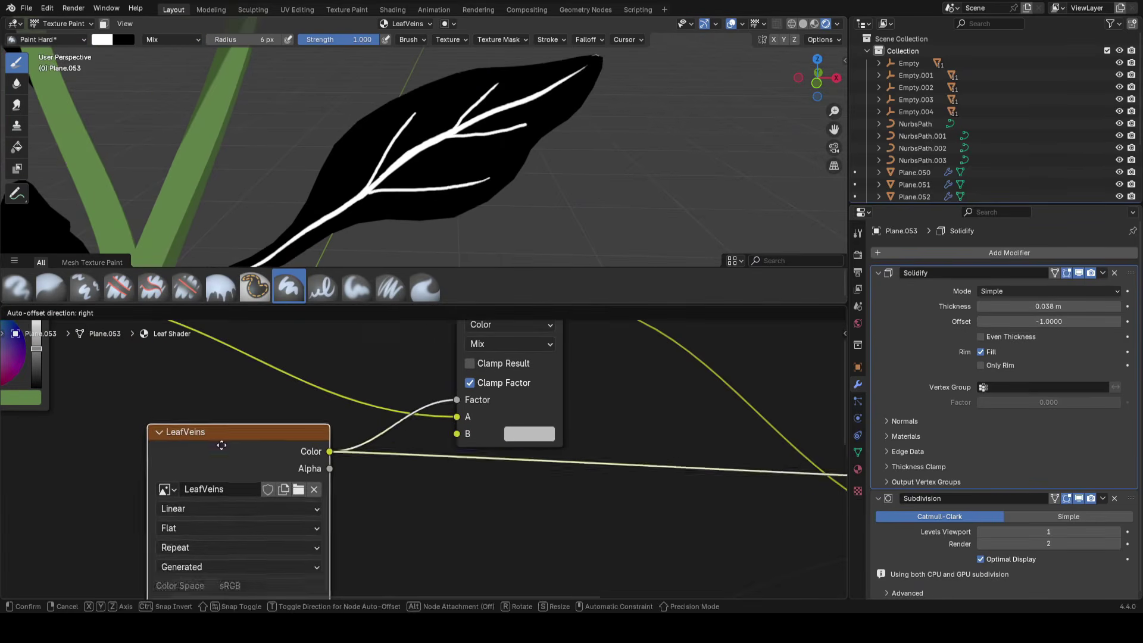
drag(222, 444, 239, 489)
scroll(371, 485, up, 1)
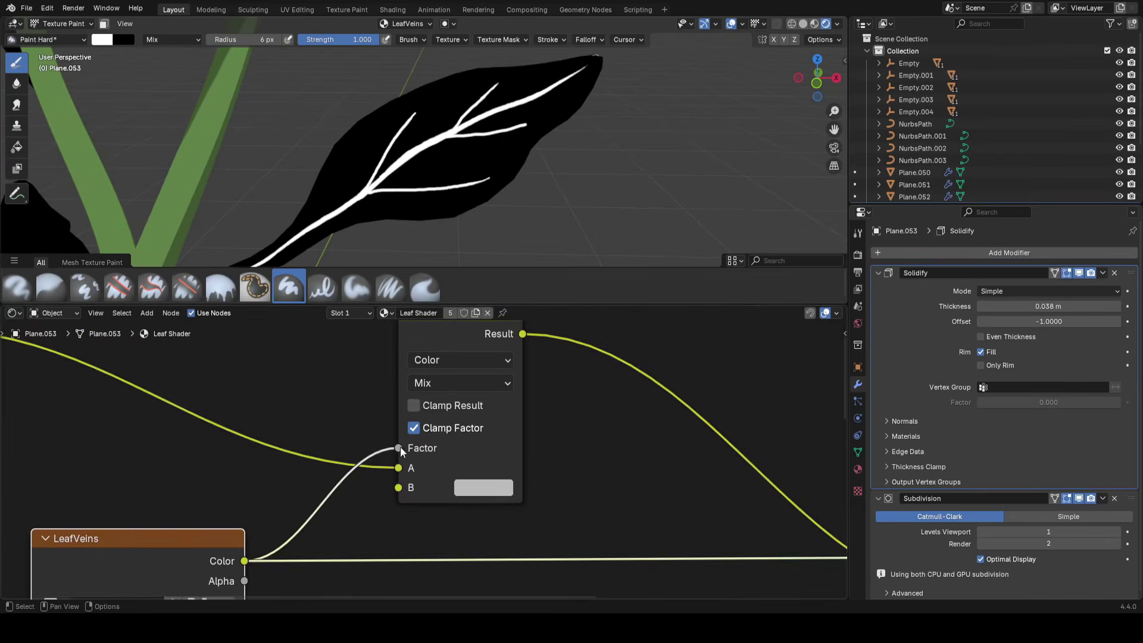
middle_drag(400, 446, 405, 460)
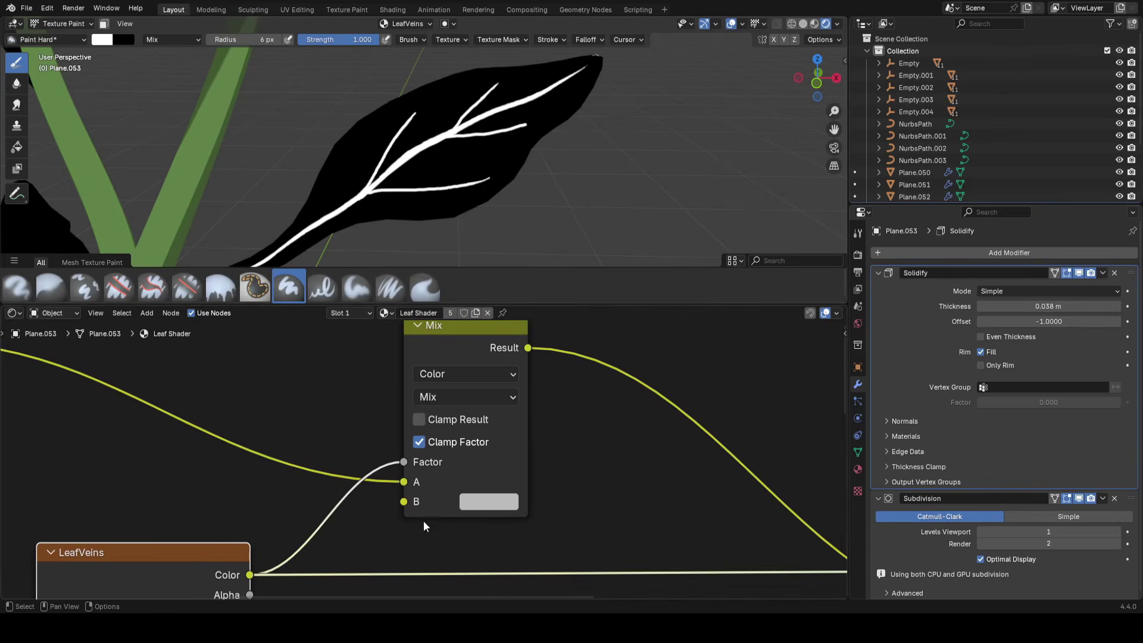
scroll(435, 511, down, 2)
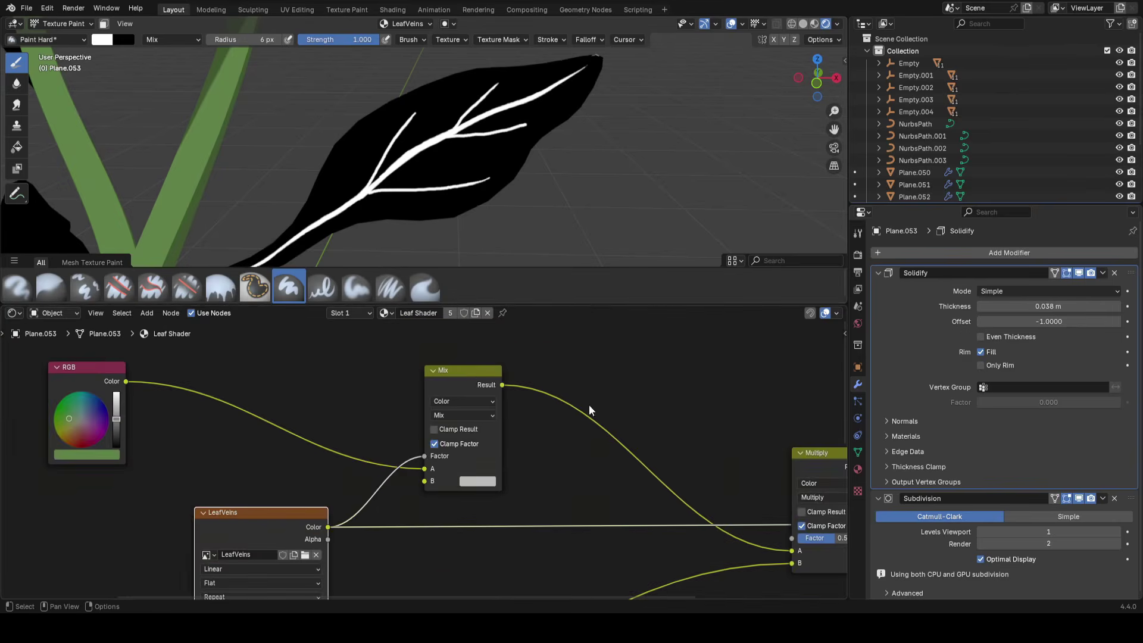
Preview the Mix node's result on the leaf and compare it with the LeafVeins image preview
ctrl+shift+click(470, 374)
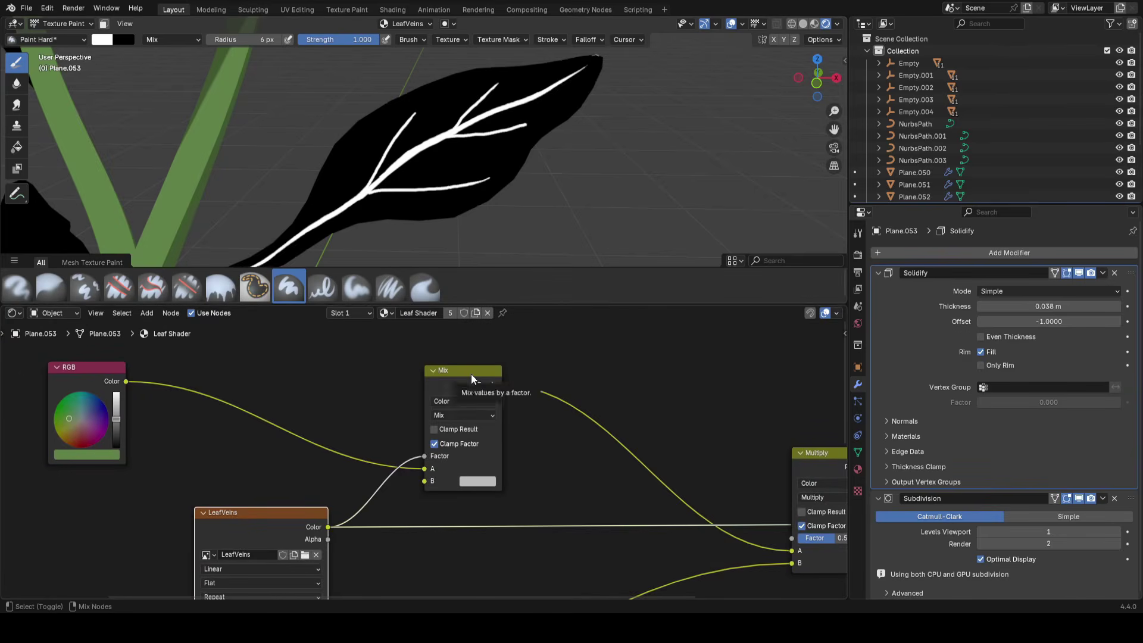
scroll(433, 507, up, 1)
drag(55, 363, 96, 378)
right_click(95, 378)
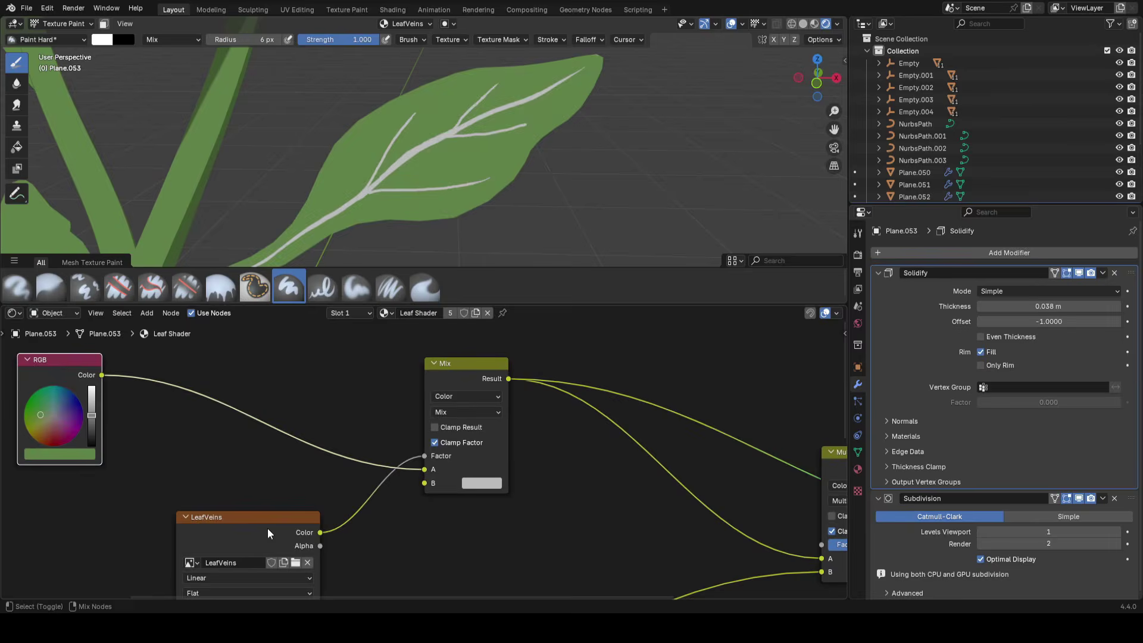
ctrl+shift+click(298, 516)
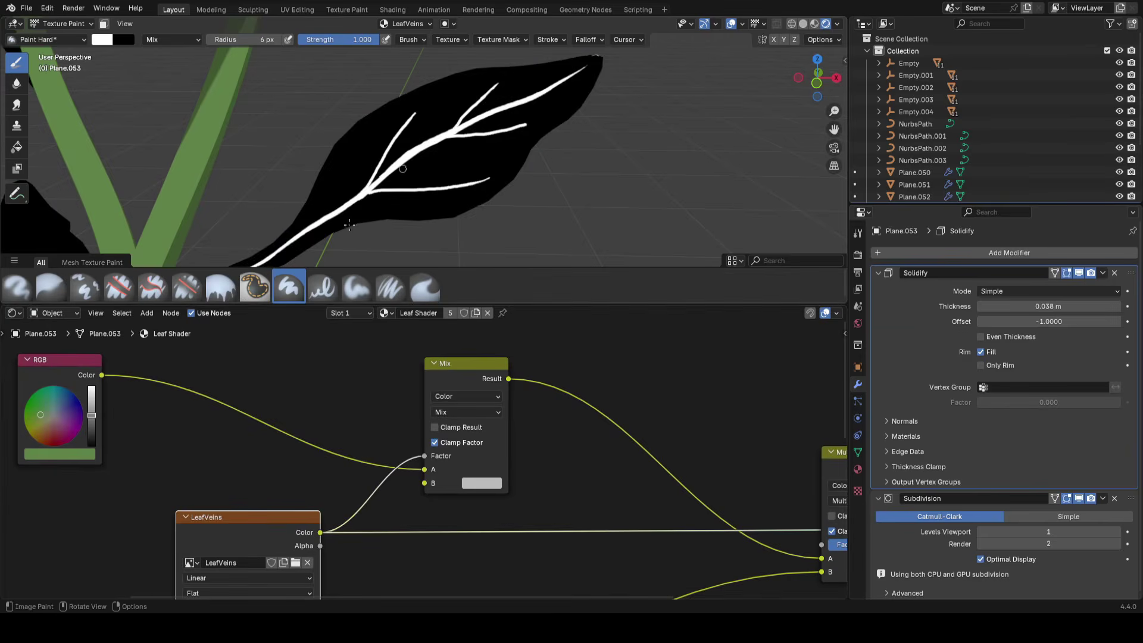
click(98, 388)
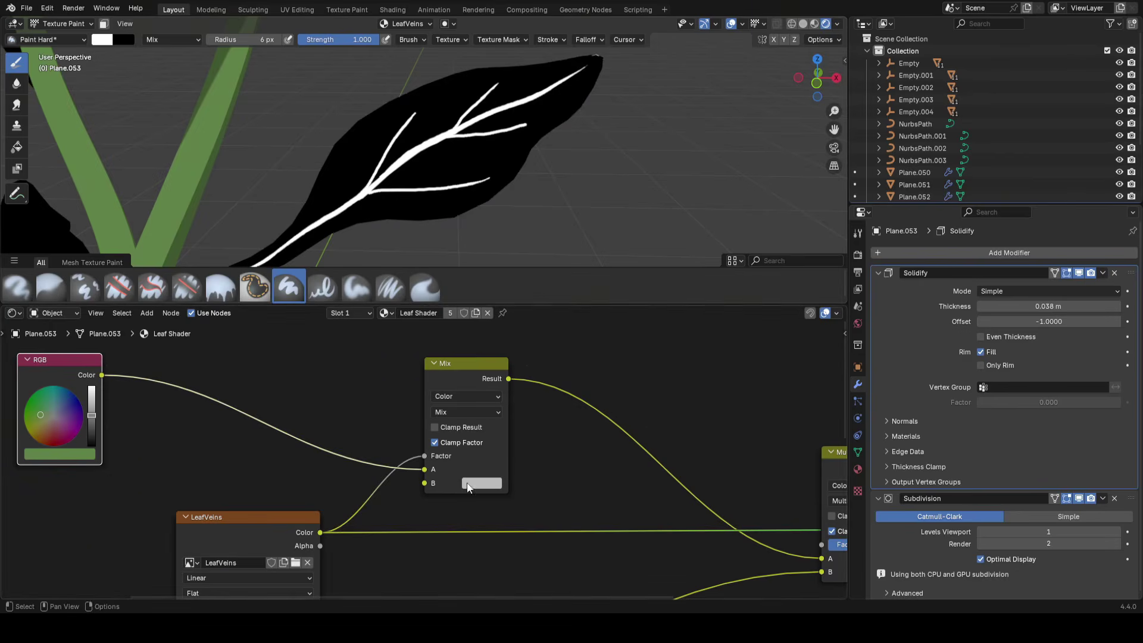
Route the last color node of the Leaf Shader to the material output to show the shaded leaf colors
scroll(427, 489, up, 1)
scroll(469, 494, down, 7)
middle_drag(524, 440, 441, 414)
middle_drag(630, 434, 444, 415)
ctrl+shift+click(443, 415)
Change the Mix node's B color to a very dark green for the leaf veins
middle_drag(222, 388, 445, 414)
scroll(445, 415, up, 6)
middle_drag(498, 442, 552, 481)
scroll(552, 481, up, 2)
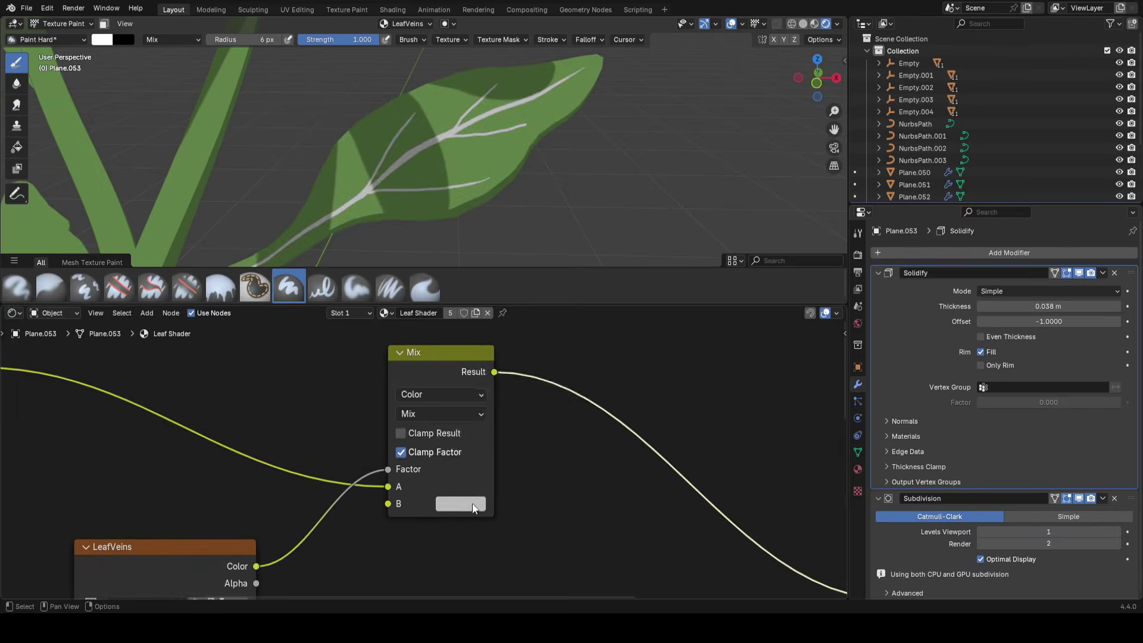
click(473, 501)
drag(573, 321, 573, 351)
drag(499, 311, 493, 309)
drag(573, 351, 573, 355)
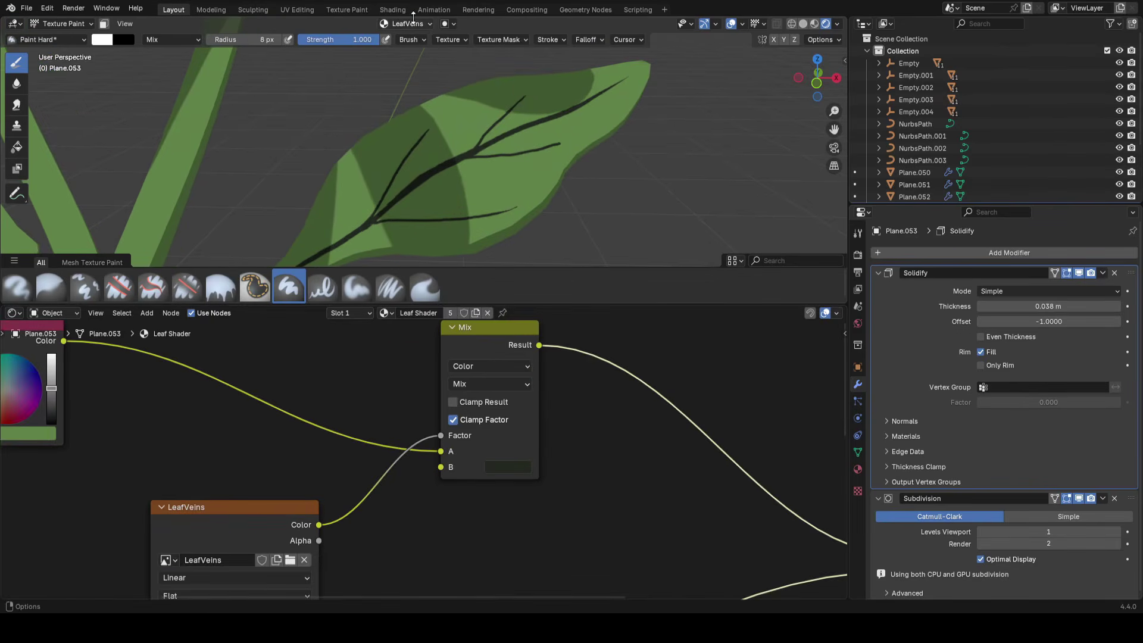
Check the LeafVeins paint slot settings and the option for saving all images
click(408, 25)
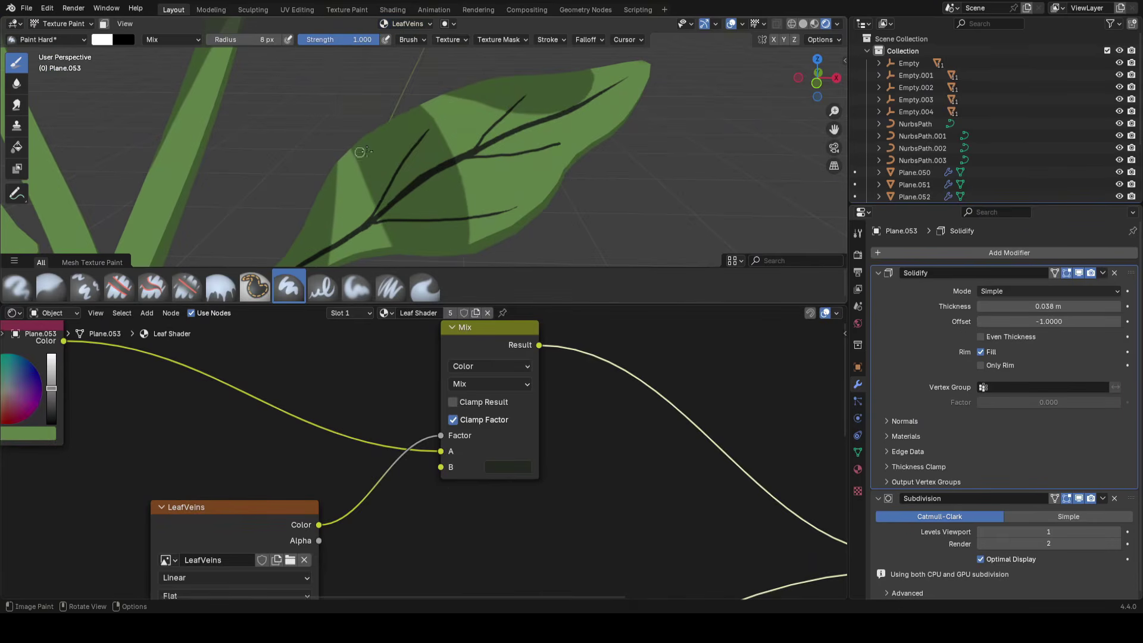
click(423, 25)
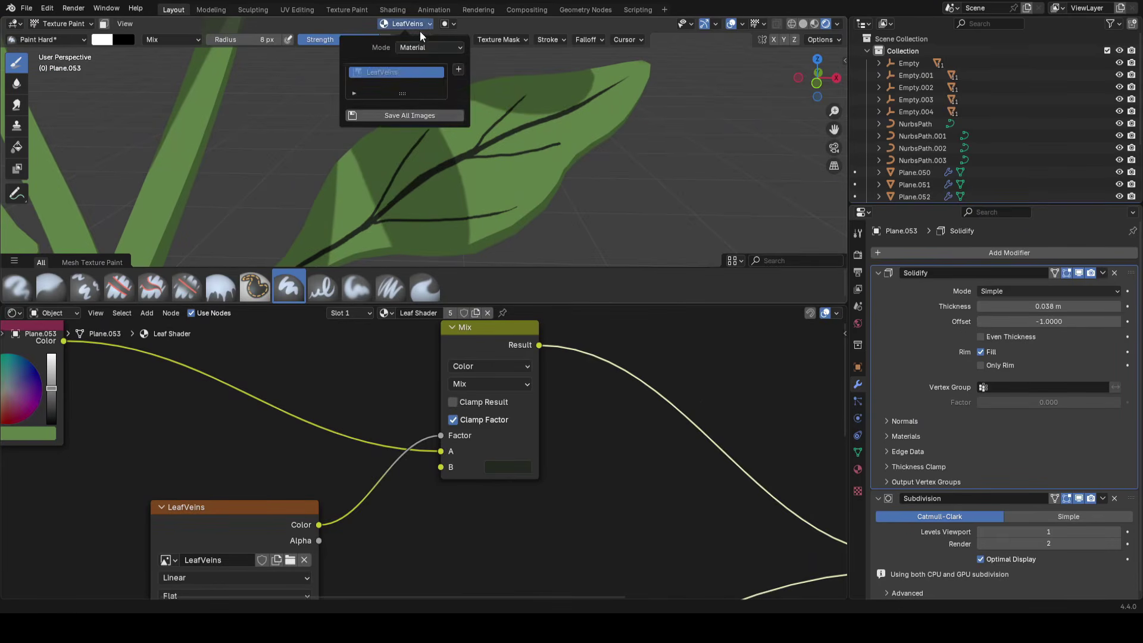
click(419, 30)
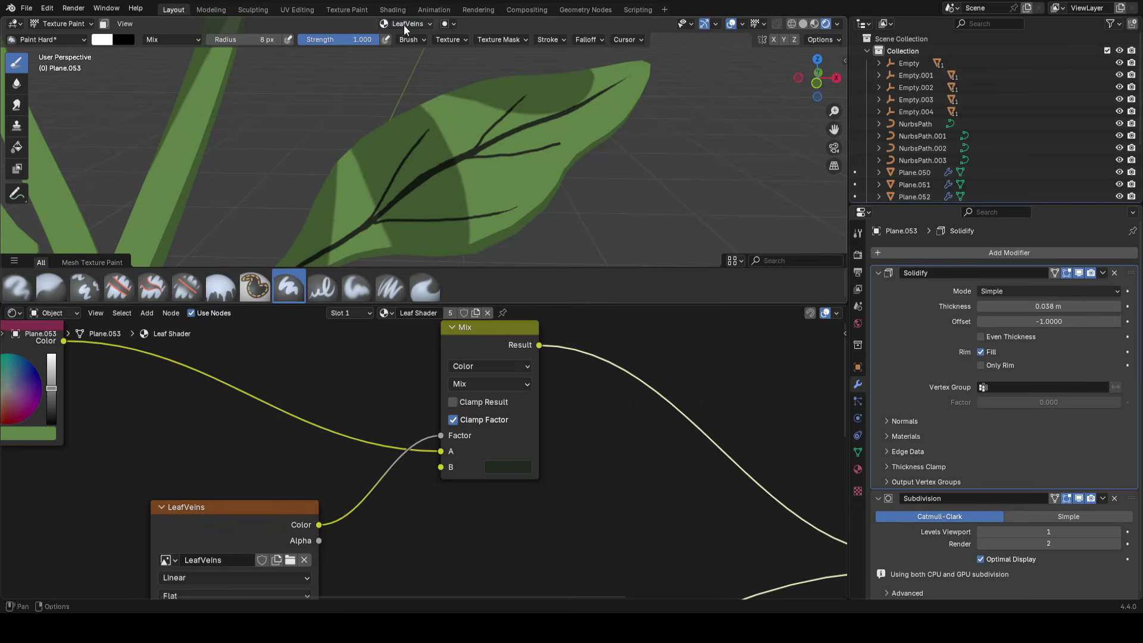
click(405, 25)
scroll(420, 167, up, 2)
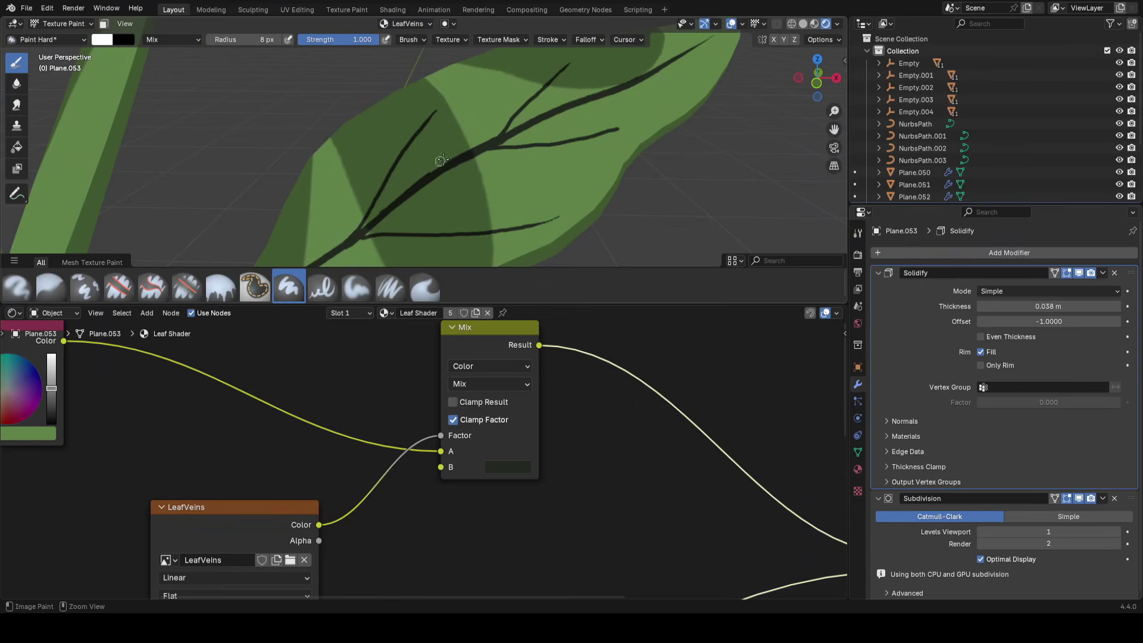
Review the veined leaf within the whole bouquet from several angles and save the file
scroll(488, 134, down, 6)
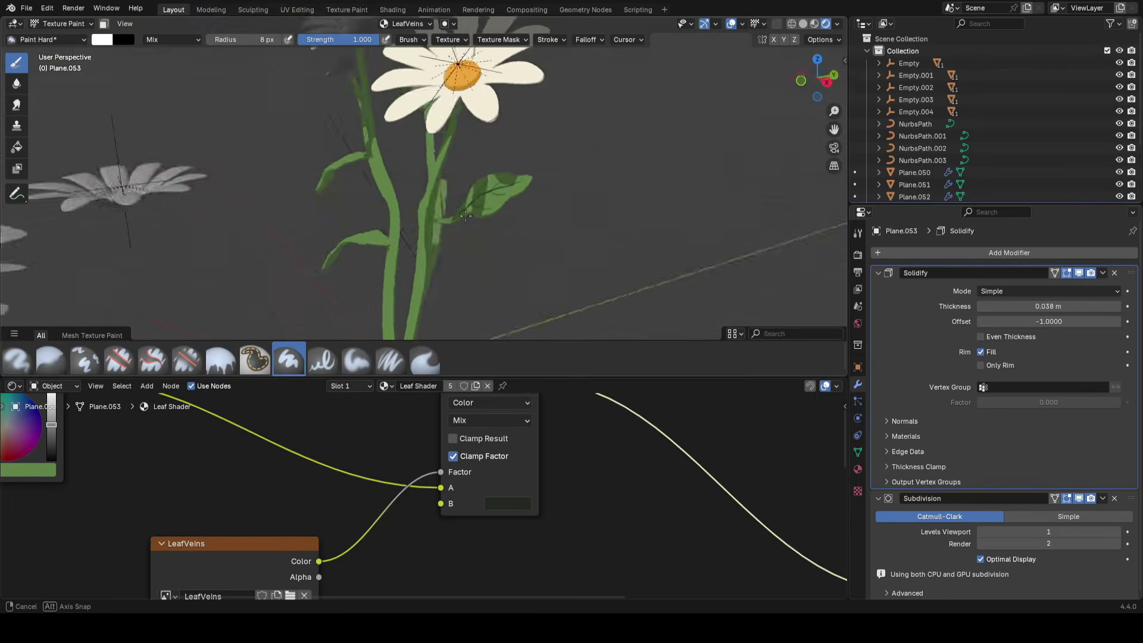
middle_drag(466, 216, 486, 256)
scroll(462, 215, up, 8)
key(ctrl+s)
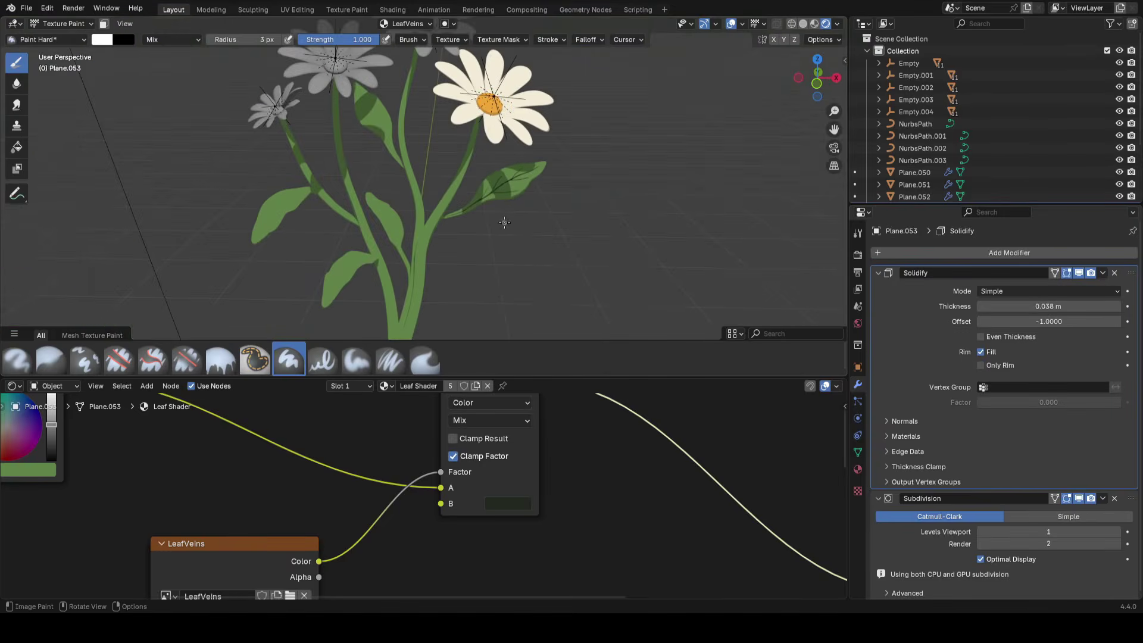
Enlarge the viewport and paint a central vein along the still unpainted upper leaf, from its tip toward the stem
drag(587, 378, 580, 485)
scroll(528, 232, up, 1)
drag(528, 231, 527, 231)
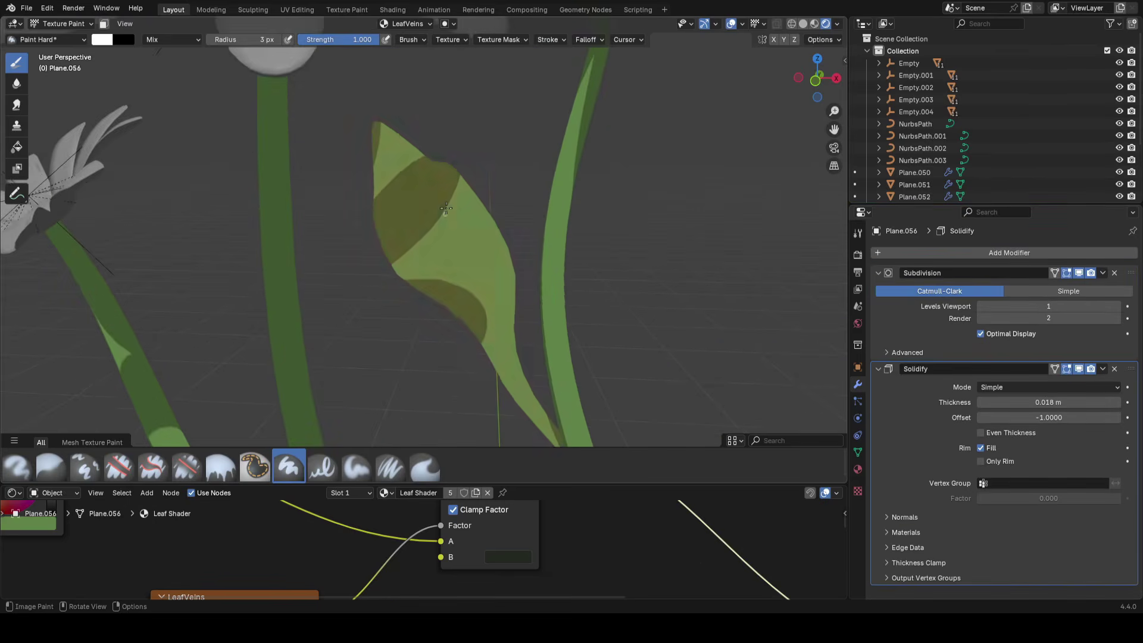
drag(376, 111, 391, 155)
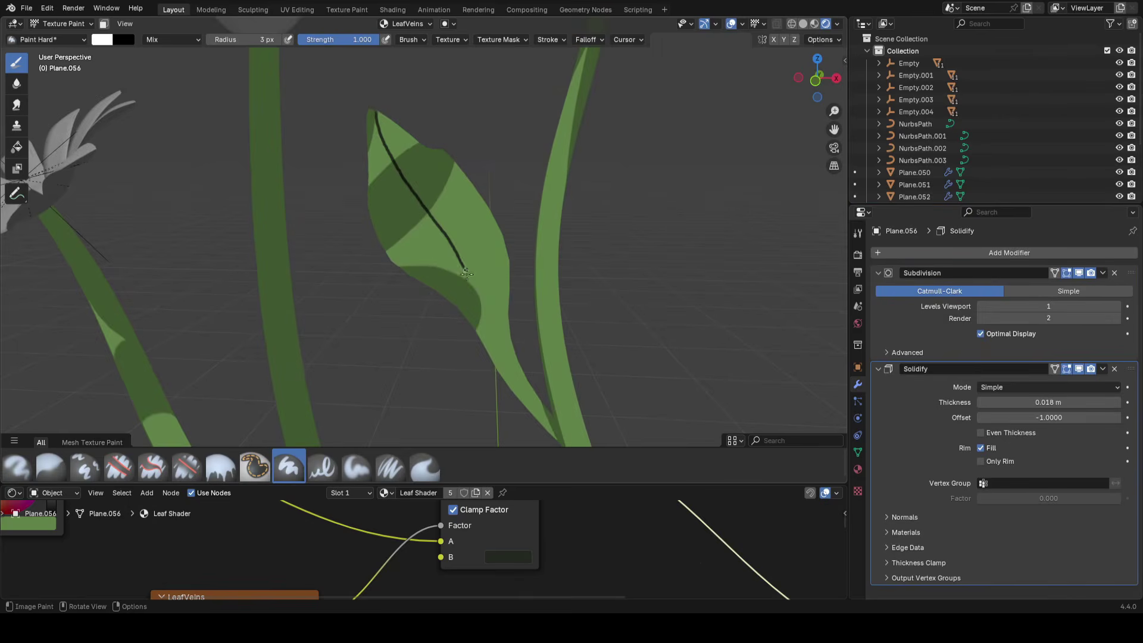
drag(467, 273, 518, 377)
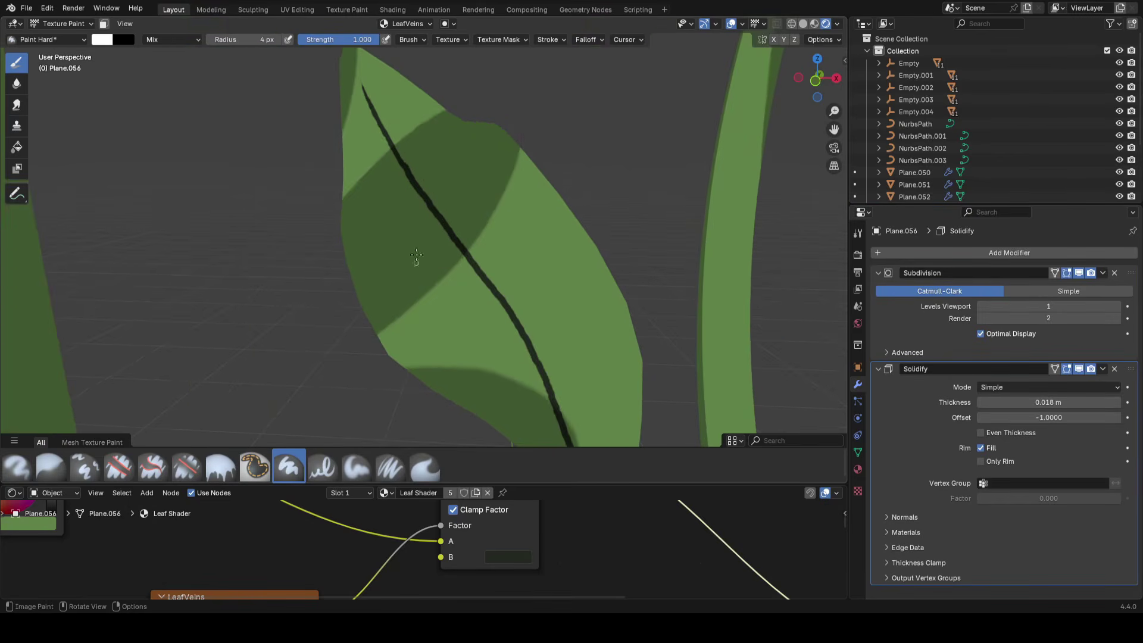
Paint side veins branching from the upper leaf's central vein on both sides, undoing a misplaced stroke
drag(410, 226, 456, 262)
key(ctrl+z)
drag(363, 212, 513, 328)
mouse_move(520, 326)
mouse_down()
mouse_move(522, 208)
mouse_move(507, 159)
mouse_up()
shift+middle_drag(508, 158, 481, 77)
drag(434, 264, 530, 364)
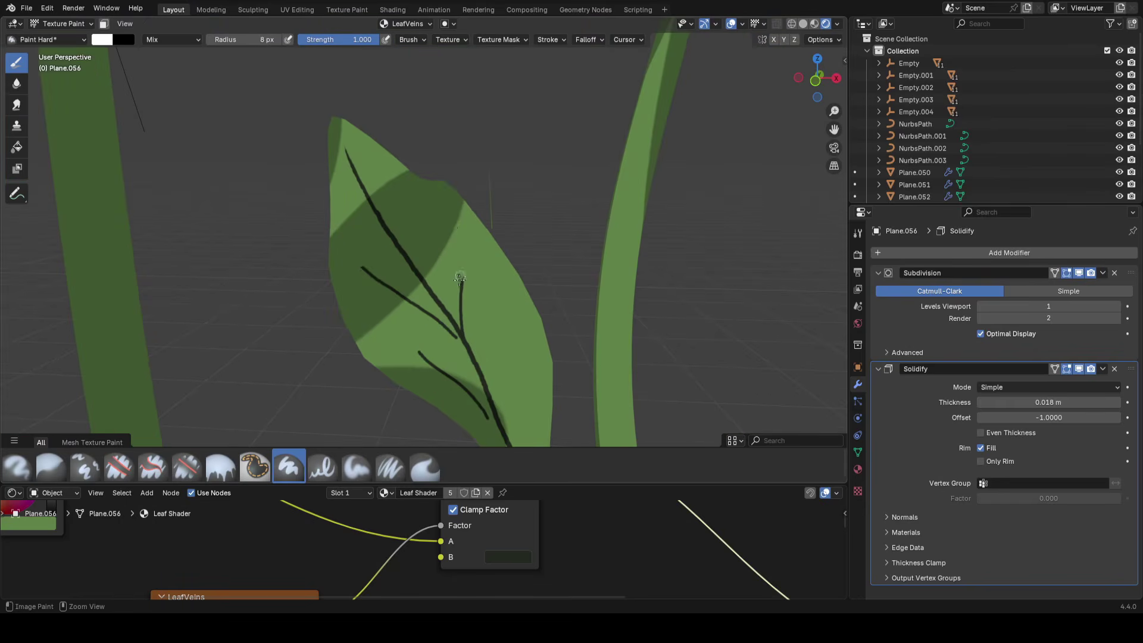
drag(463, 301, 455, 207)
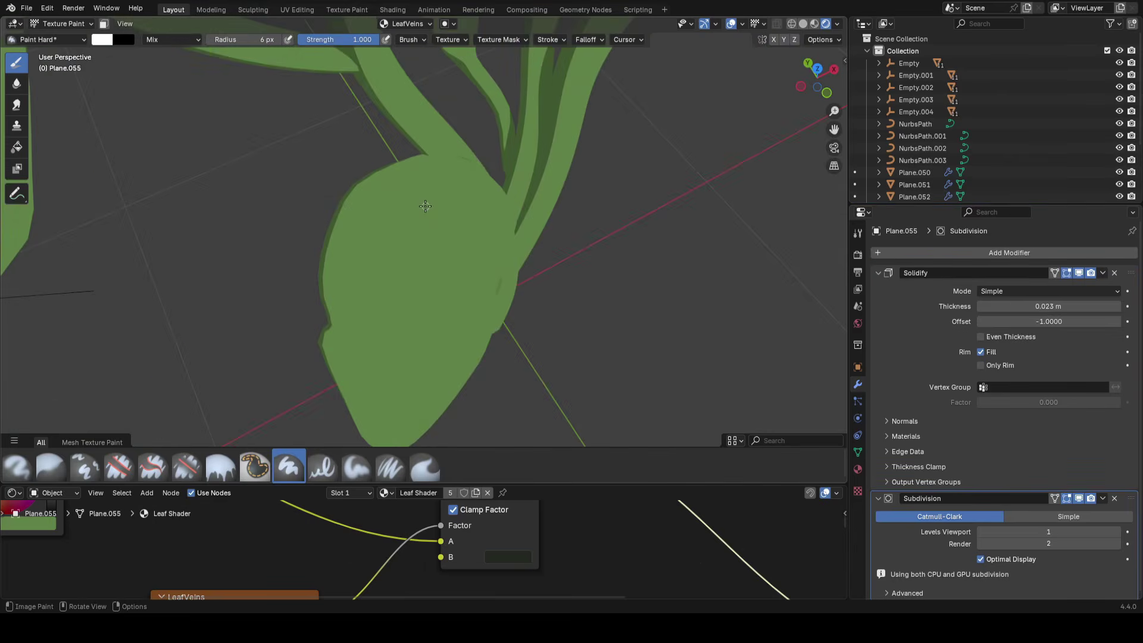
Paint branching veins on the lowest leaf and short fine veins on the leaf below the white flower
mouse_move(441, 235)
mouse_down()
mouse_move(405, 327)
mouse_move(405, 386)
mouse_move(442, 189)
mouse_move(361, 314)
mouse_up()
drag(440, 205, 455, 338)
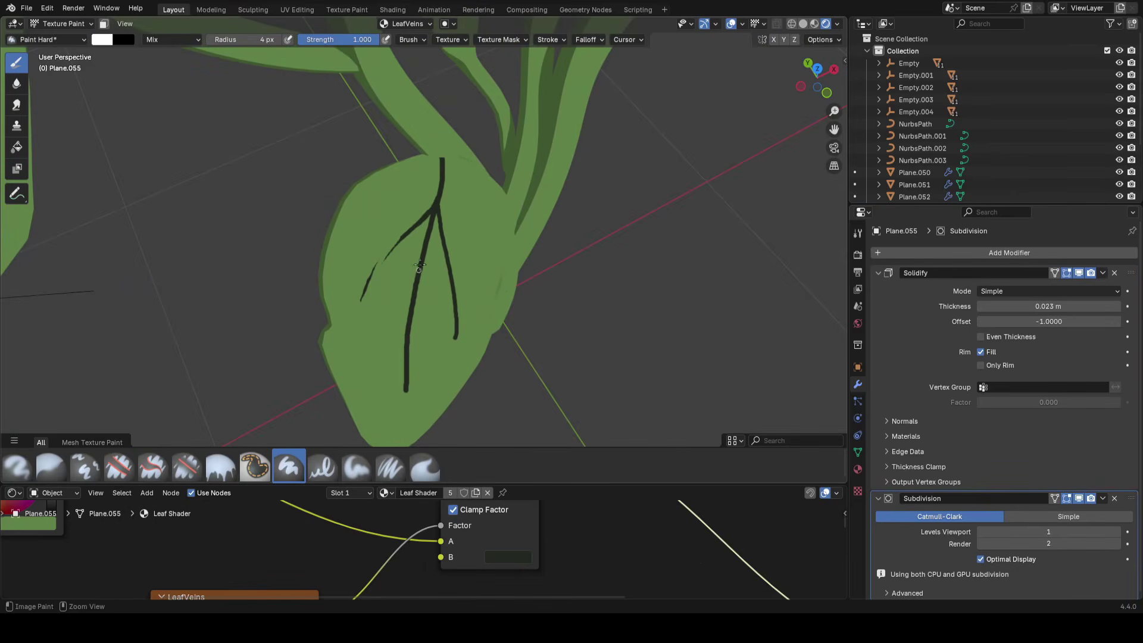
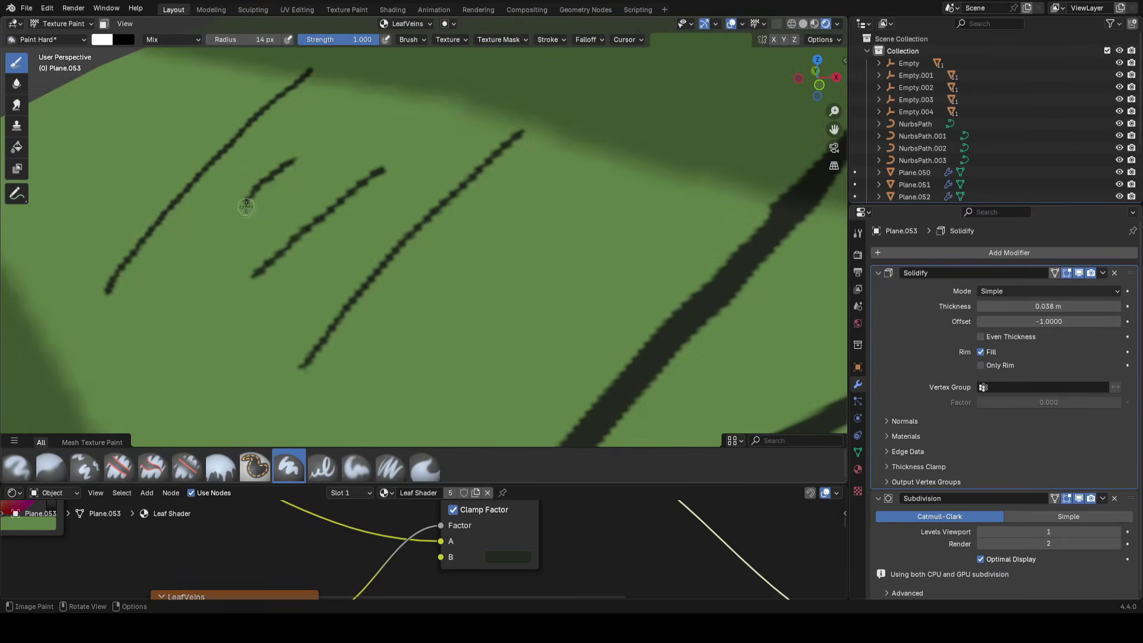
drag(240, 209, 305, 156)
drag(255, 274, 381, 174)
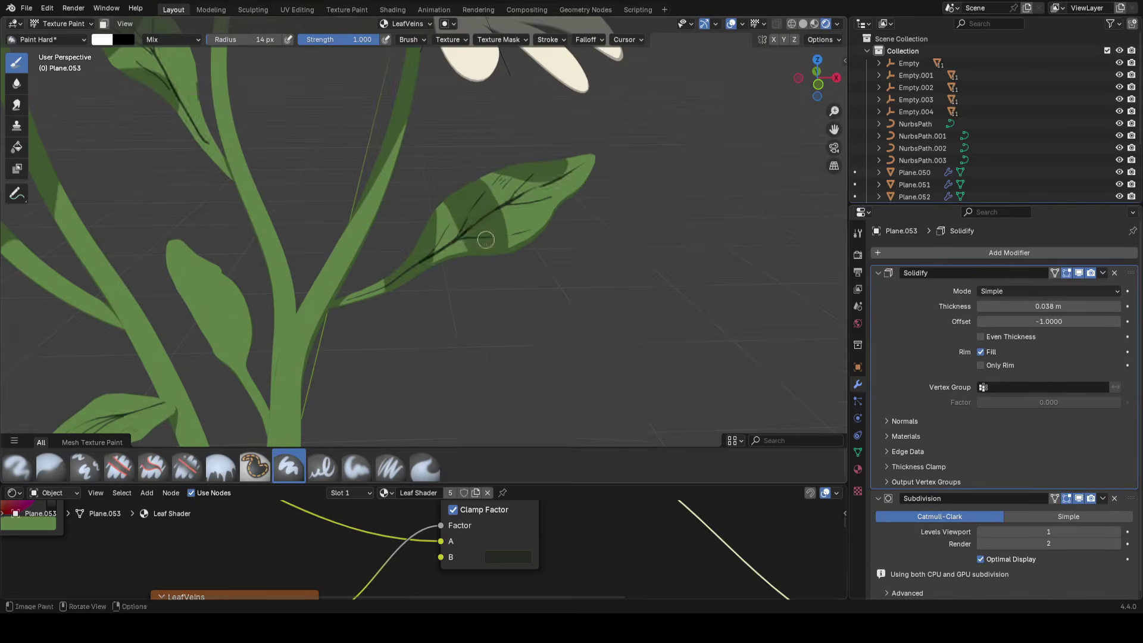
Paint a central vein along the small middle leaf between the stems
click(508, 556)
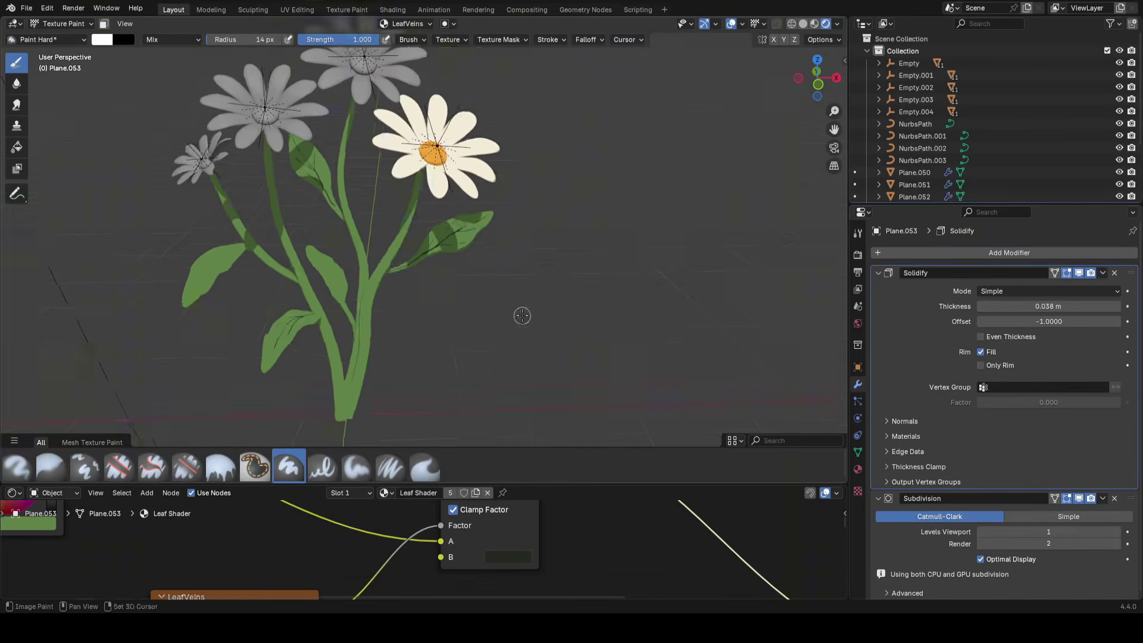
shift+middle_drag(473, 237, 547, 266)
scroll(466, 294, up, 2)
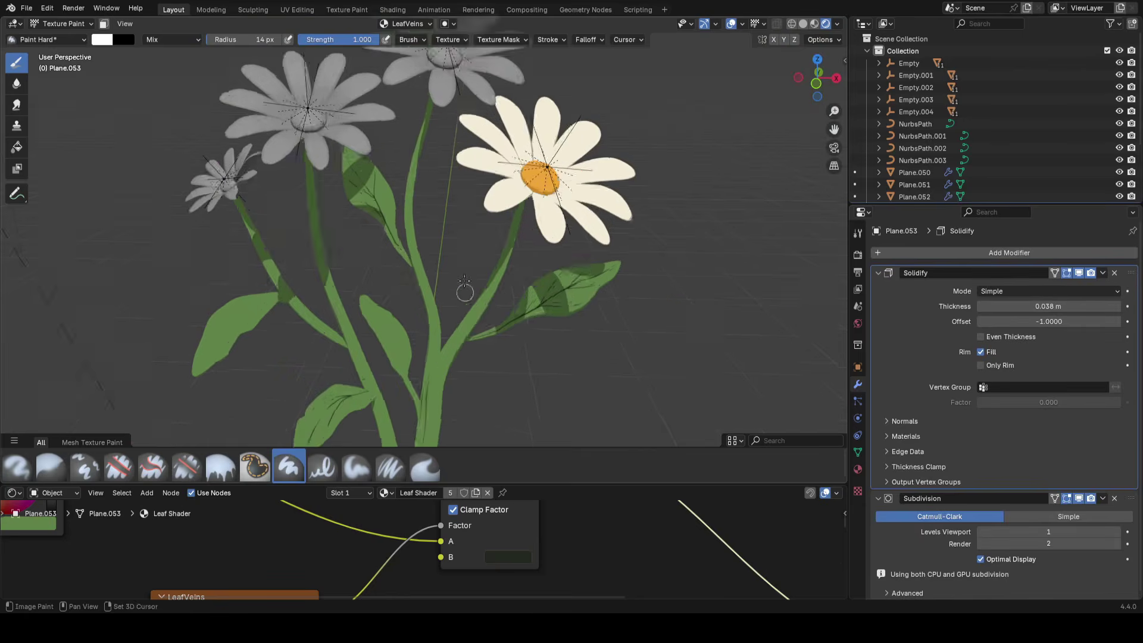
shift+middle_drag(467, 294, 476, 232)
scroll(363, 272, up, 4)
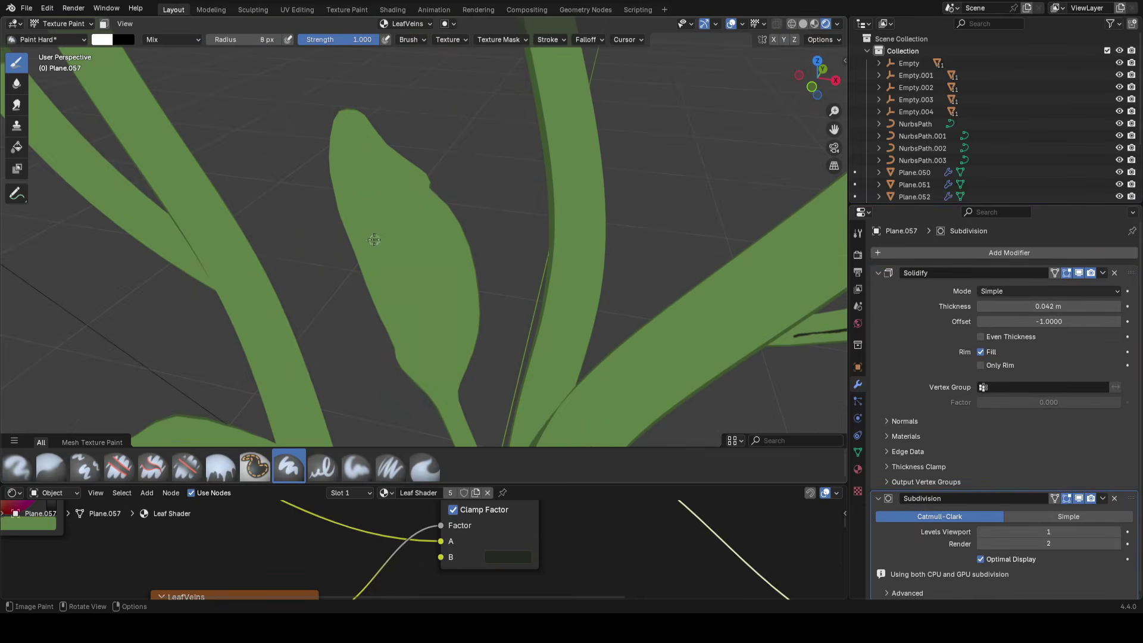
drag(347, 118, 471, 437)
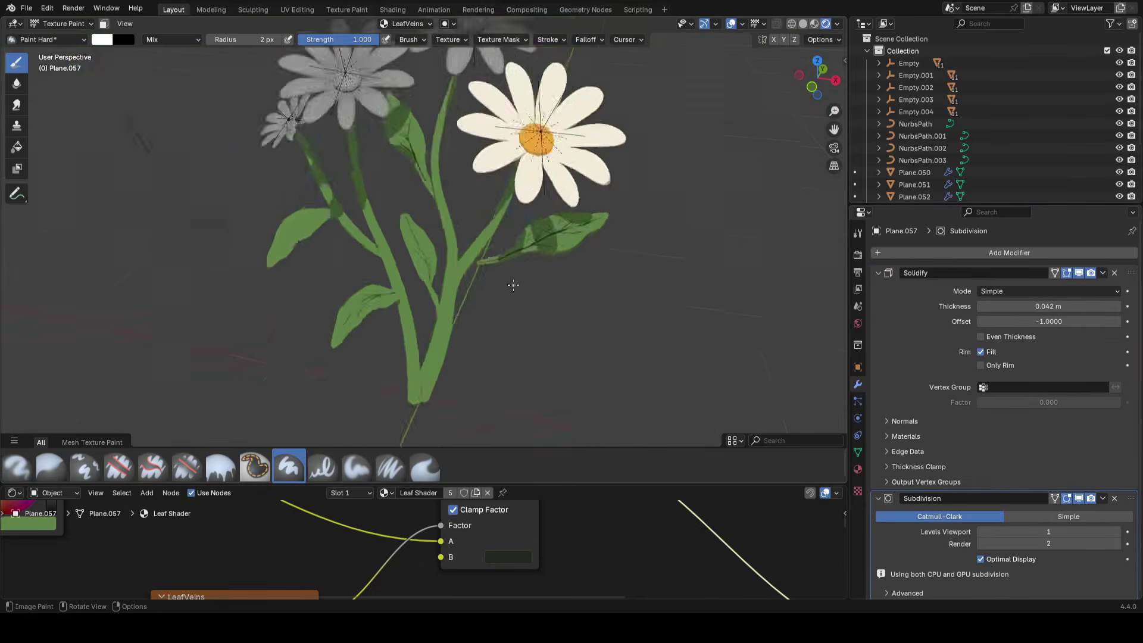
Paint a central vein and side veins on the outer leaf below the smallest flower, undoing misplaced strokes
scroll(439, 296, up, 8)
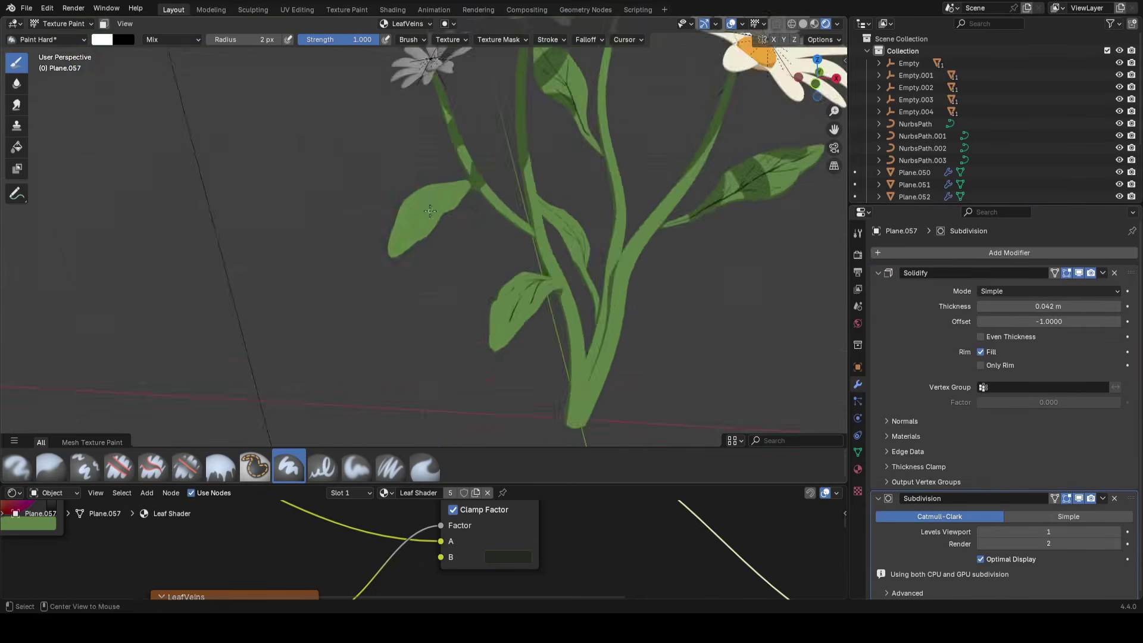
drag(420, 351, 439, 296)
mouse_move(439, 296)
mouse_down()
mouse_move(476, 195)
mouse_move(482, 272)
mouse_up()
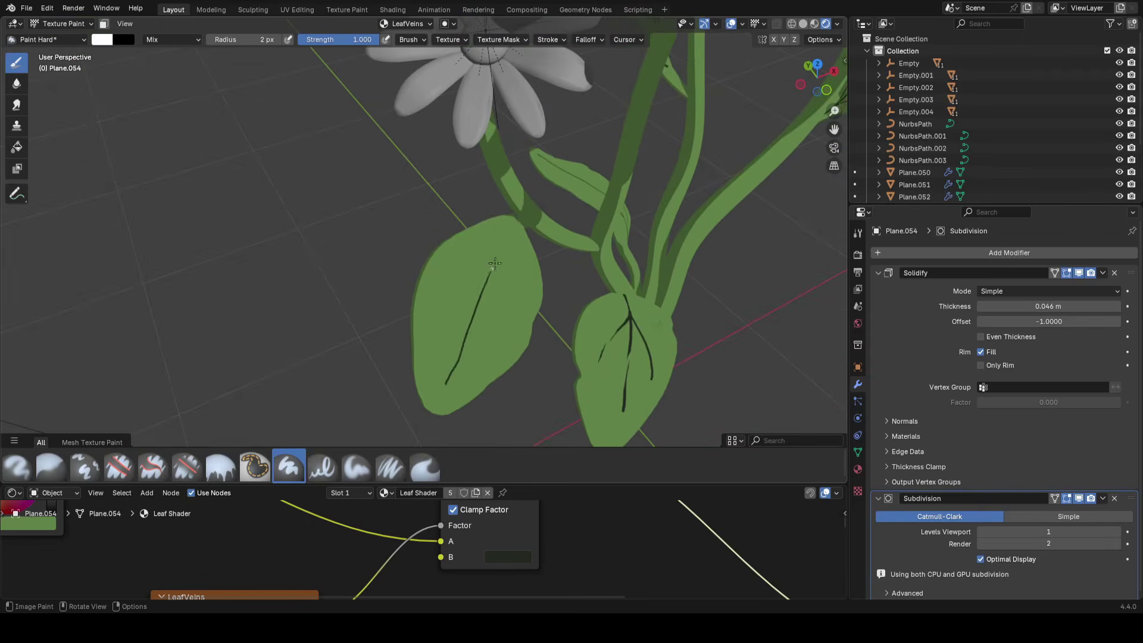
key(ctrl+z)
scroll(459, 379, up, 1)
mouse_move(509, 173)
mouse_down()
mouse_move(437, 269)
mouse_move(482, 195)
mouse_move(435, 241)
mouse_up()
key(ctrl+z)
mouse_move(510, 170)
mouse_down()
mouse_move(490, 246)
mouse_move(503, 294)
mouse_up()
key(ctrl+z)
drag(473, 258, 434, 320)
mouse_move(433, 320)
ctrl+middle_down()
mouse_move(443, 381)
mouse_move(392, 250)
mouse_move(527, 272)
mouse_move(466, 247)
ctrl+middle_up()
key(f)
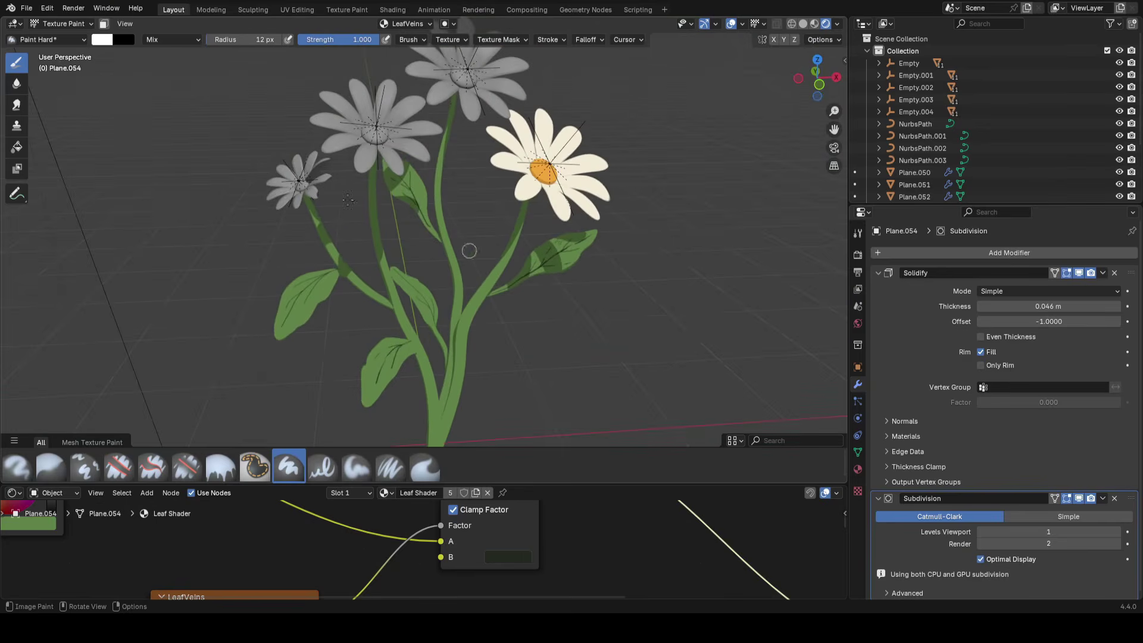
Return to Object Mode and save the file with the painted leaf veins
click(62, 24)
click(56, 37)
scroll(571, 232, up, 3)
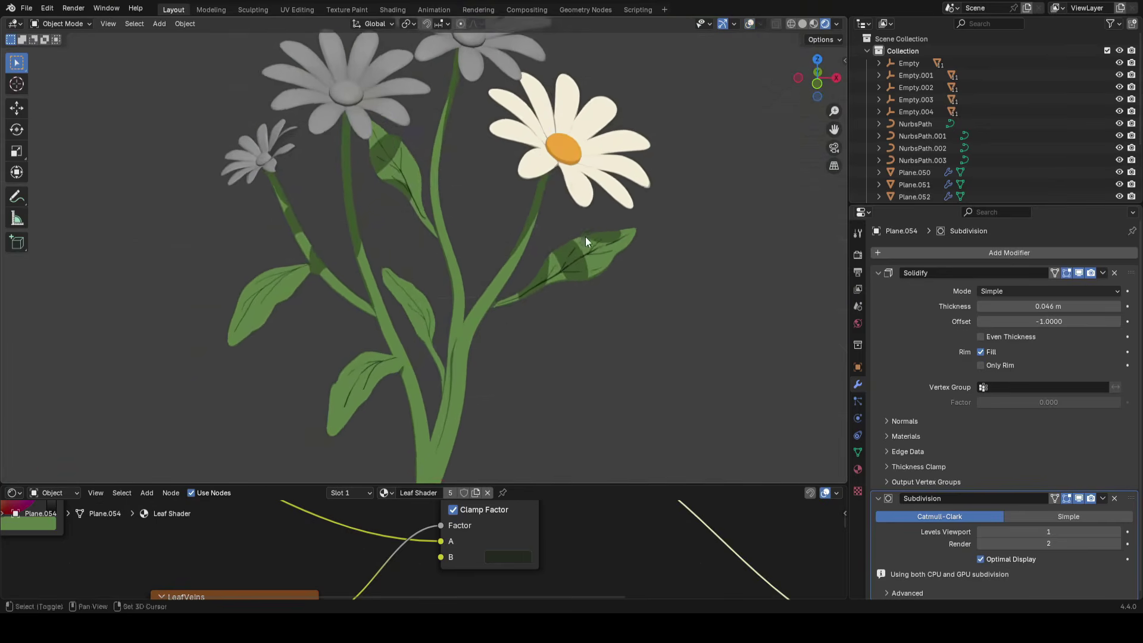
key(ctrl+s)
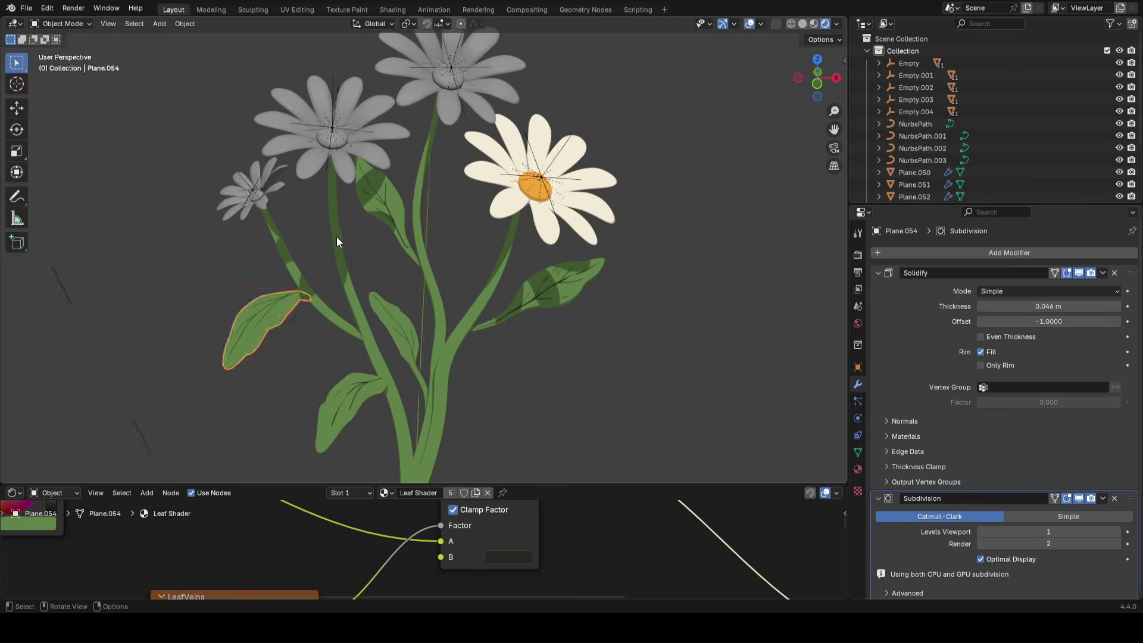
Try a very pale green as the Mix node's B color for the leaf veins
drag(553, 483, 546, 252)
scroll(423, 376, down, 2)
scroll(448, 444, up, 2)
click(517, 444)
drag(626, 291, 628, 199)
Add a Hue/Saturation/Value node fed by the RGB base color and connect its output to the Mix node's B input
scroll(420, 416, down, 2)
middle_drag(333, 431, 375, 392)
drag(331, 436, 300, 475)
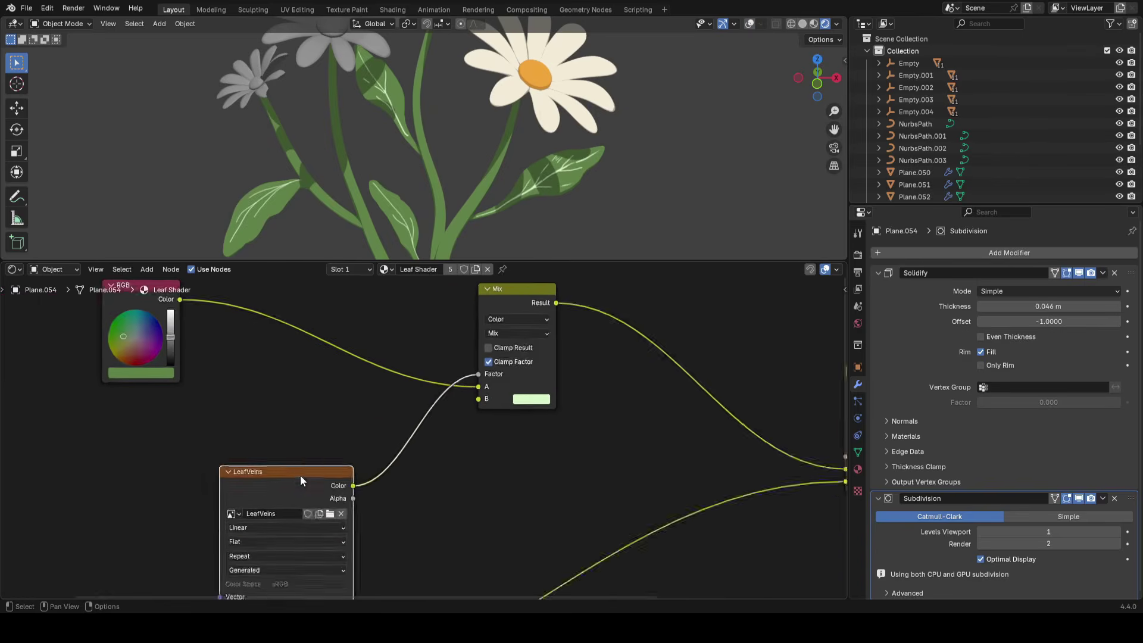
middle_drag(300, 475, 324, 535)
scroll(323, 535, up, 2)
drag(143, 344, 257, 395)
text(hue)
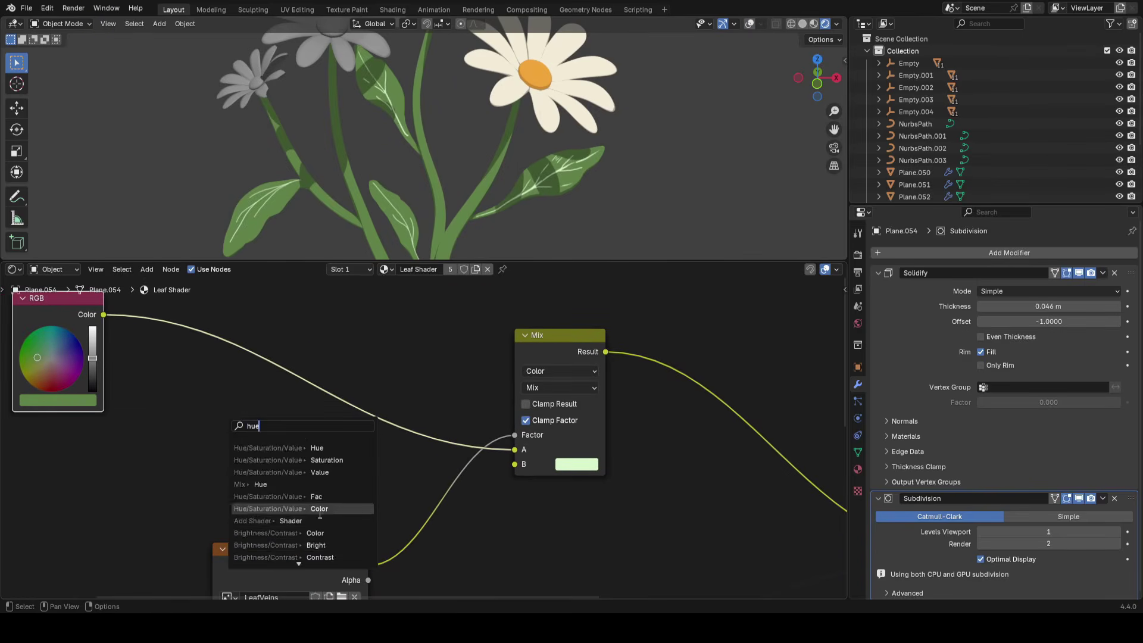
click(318, 509)
click(281, 511)
drag(194, 502, 188, 471)
drag(271, 413, 509, 463)
drag(505, 261, 509, 435)
Set the Hue/Saturation/Value node's Value to 0.280 to make the veins darker than the leaf color
scroll(398, 497, up, 3)
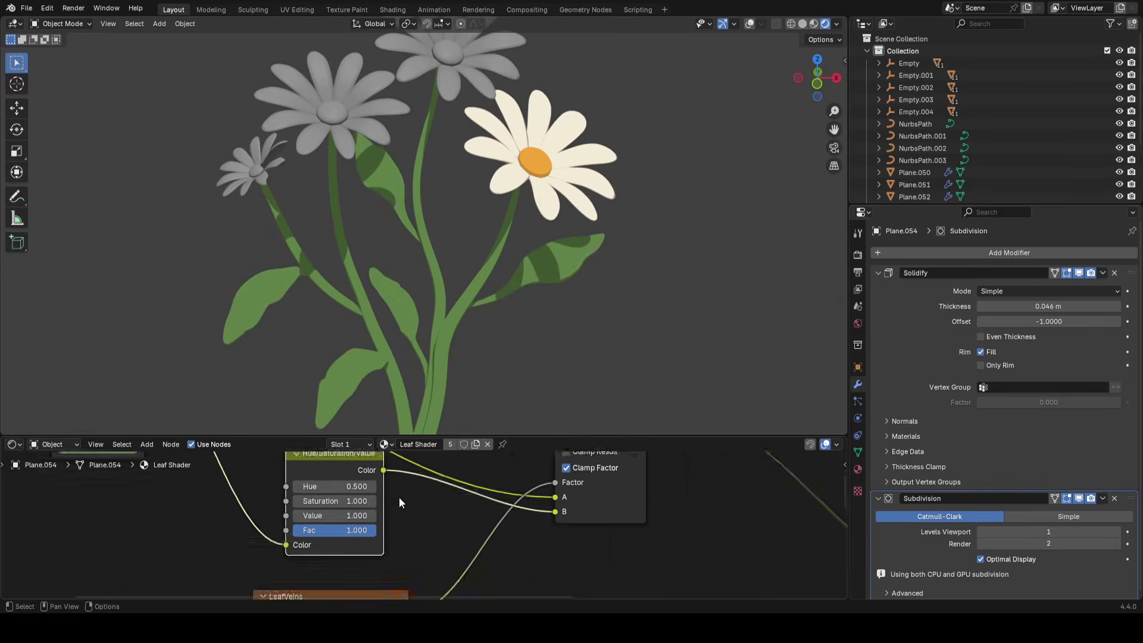
drag(394, 531, 369, 530)
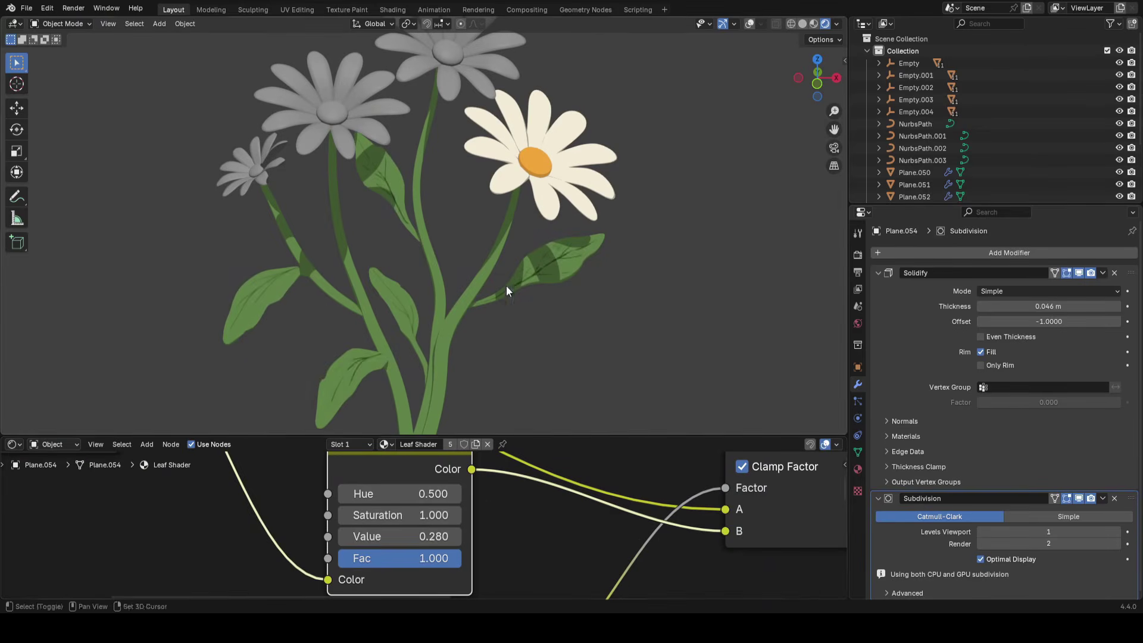
scroll(506, 285, up, 8)
drag(417, 494, 420, 536)
scroll(438, 265, down, 7)
scroll(488, 334, up, 3)
scroll(422, 533, down, 2)
Try a slightly different base green in the RGB node and examine the veins on the leaf below the white flower
middle_drag(237, 490, 458, 586)
scroll(333, 518, up, 1)
mouse_move(290, 491)
mouse_down()
mouse_move(295, 513)
mouse_move(316, 507)
mouse_move(288, 488)
mouse_up()
scroll(490, 277, up, 5)
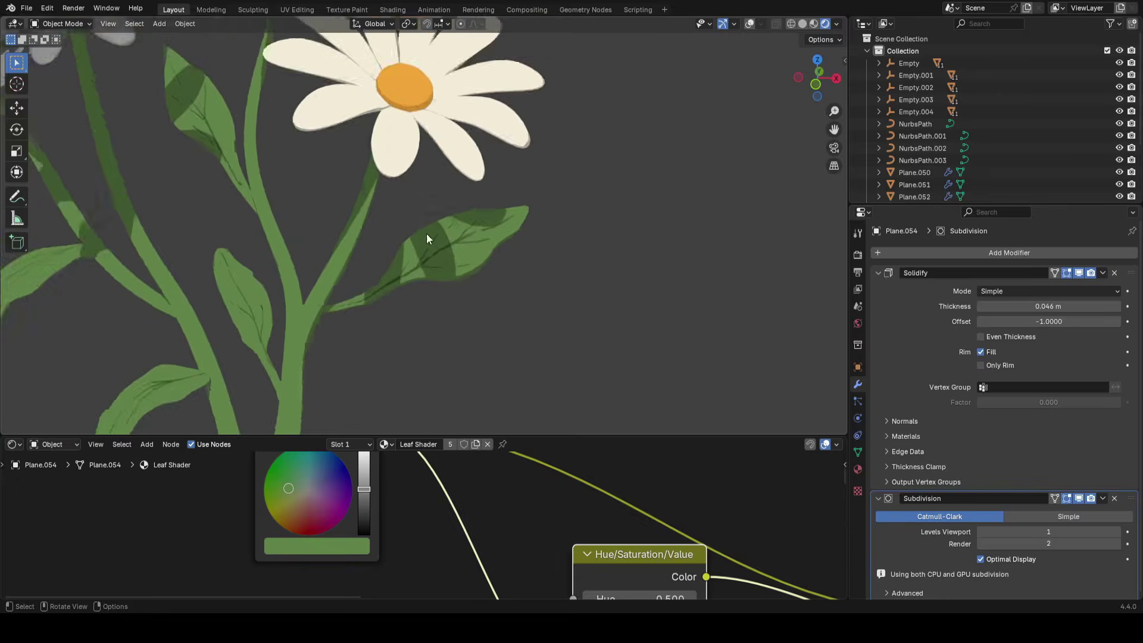
scroll(448, 363, up, 1)
scroll(299, 513, down, 1)
scroll(303, 512, up, 1)
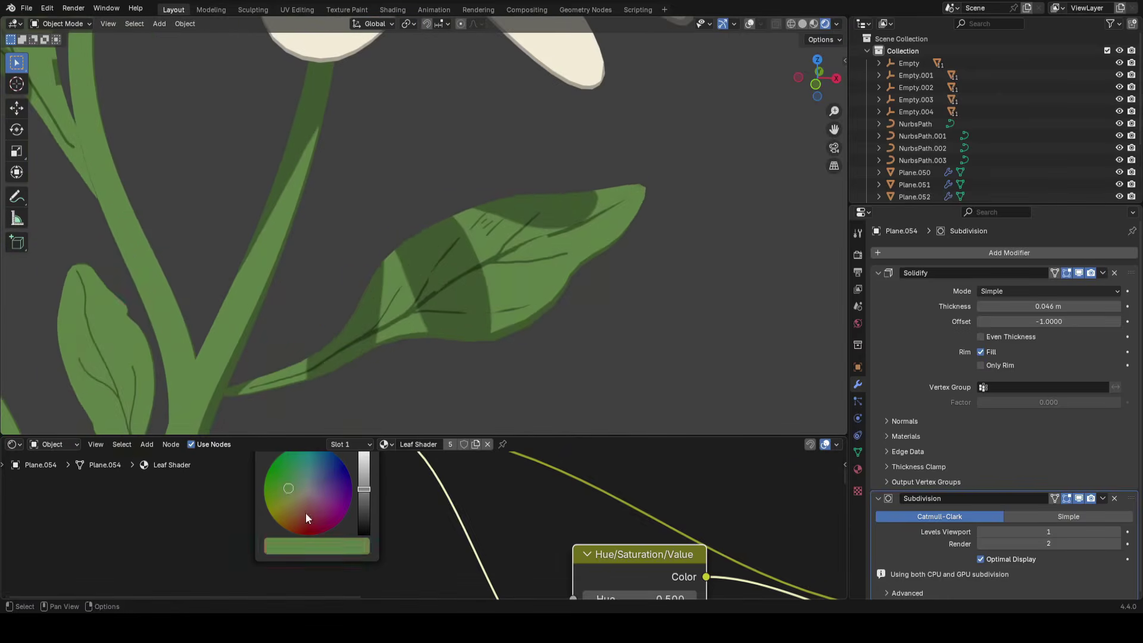
Remove the Hue/Saturation/Value node from the Leaf Shader node tree
scroll(643, 579, down, 6)
middle_drag(643, 579, 434, 545)
scroll(417, 488, down, 1)
key(ctrl+x)
scroll(437, 502, up, 2)
drag(512, 559, 552, 559)
middle_drag(553, 559, 542, 544)
scroll(441, 530, up, 1)
middle_drag(195, 487, 260, 517)
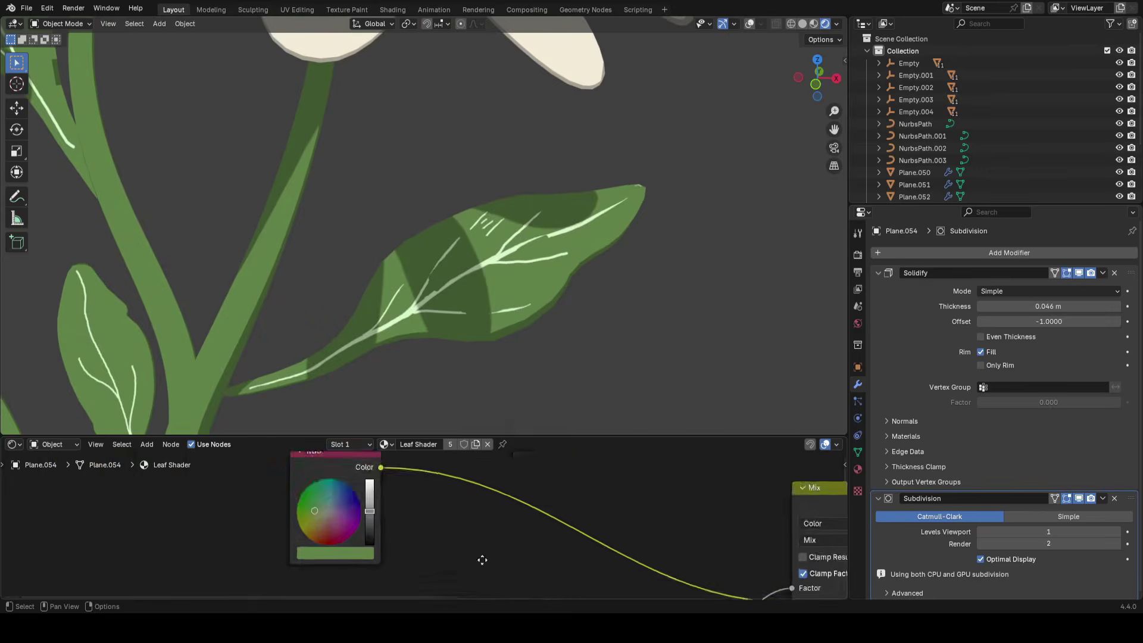
Set the Mix node's B color to the dark green #2F3525
scroll(260, 516, down, 3)
click(557, 560)
scroll(621, 427, down, 15)
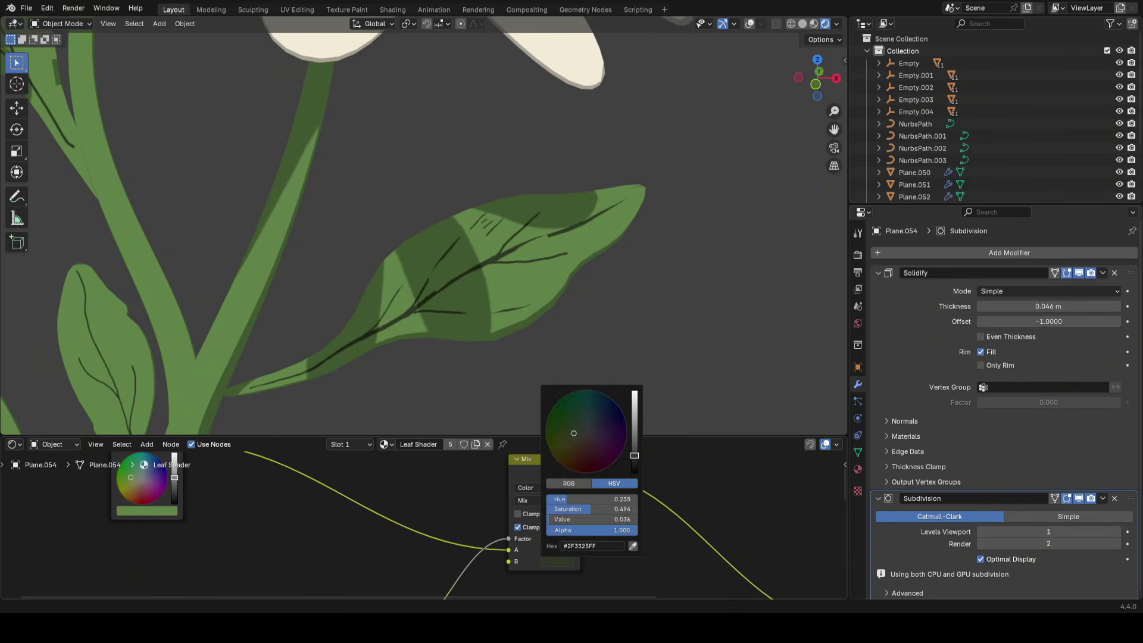
Try another base color in the RGB node to compare it with the fixed dark vein color
middle_drag(210, 514, 445, 550)
scroll(416, 522, up, 3)
drag(391, 512, 352, 514)
scroll(482, 514, down, 3)
middle_drag(482, 514, 311, 510)
Reconnect the RGB color through a new Hue/Saturation/Value node into the Mix node's B input and lower its Value
drag(260, 475, 370, 515)
text(hue)
click(446, 546)
click(422, 483)
drag(452, 436, 455, 202)
scroll(460, 326, up, 2)
drag(245, 393, 556, 473)
drag(184, 382, 292, 434)
drag(298, 501, 192, 500)
drag(585, 200, 617, 527)
Select the stem of the white flower and change its Leaf Shader.001 RGB color to olive green #6B8240
scroll(446, 315, down, 6)
shift+middle_drag(382, 310, 479, 330)
click(460, 321)
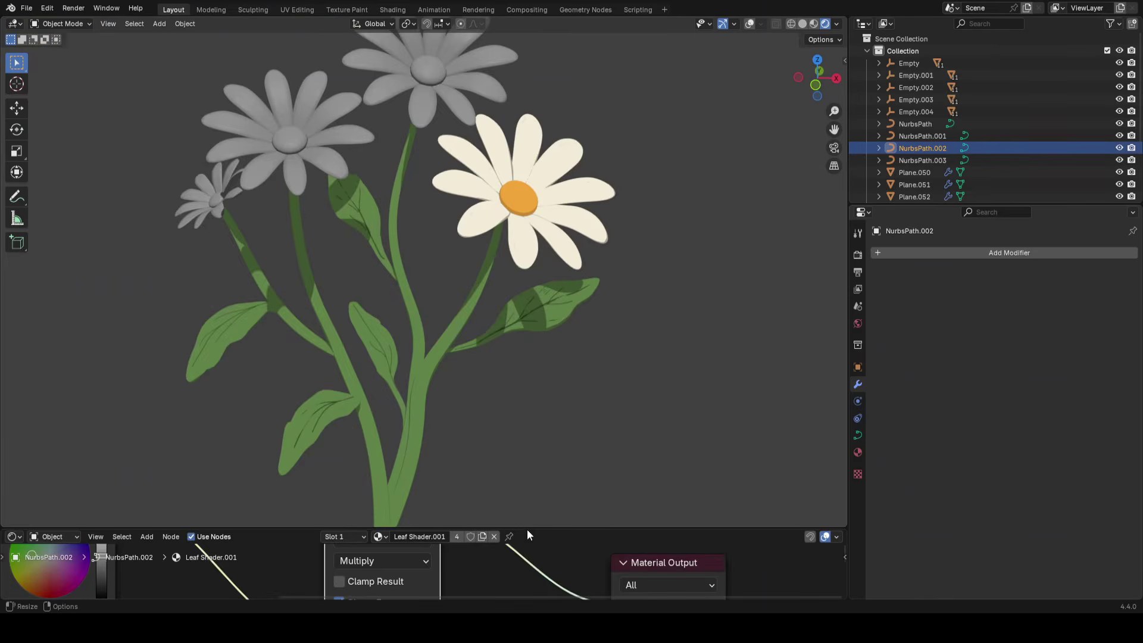
drag(526, 529, 543, 410)
scroll(548, 280, down, 3)
middle_drag(551, 334, 409, 313)
middle_drag(264, 512, 467, 524)
scroll(279, 500, up, 2)
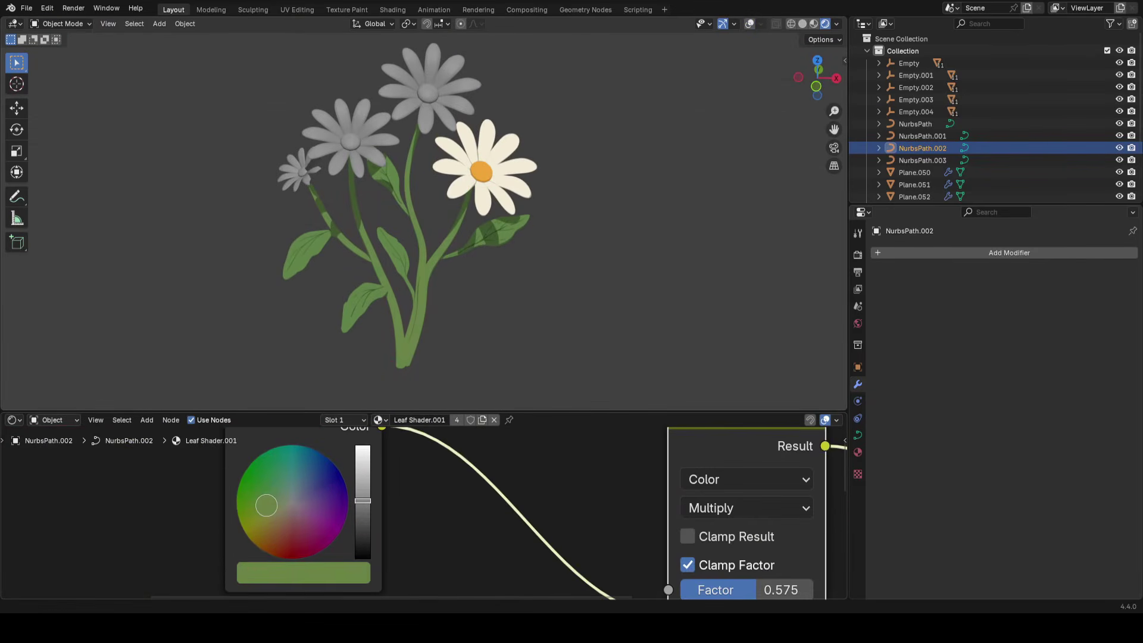
middle_drag(316, 566, 379, 537)
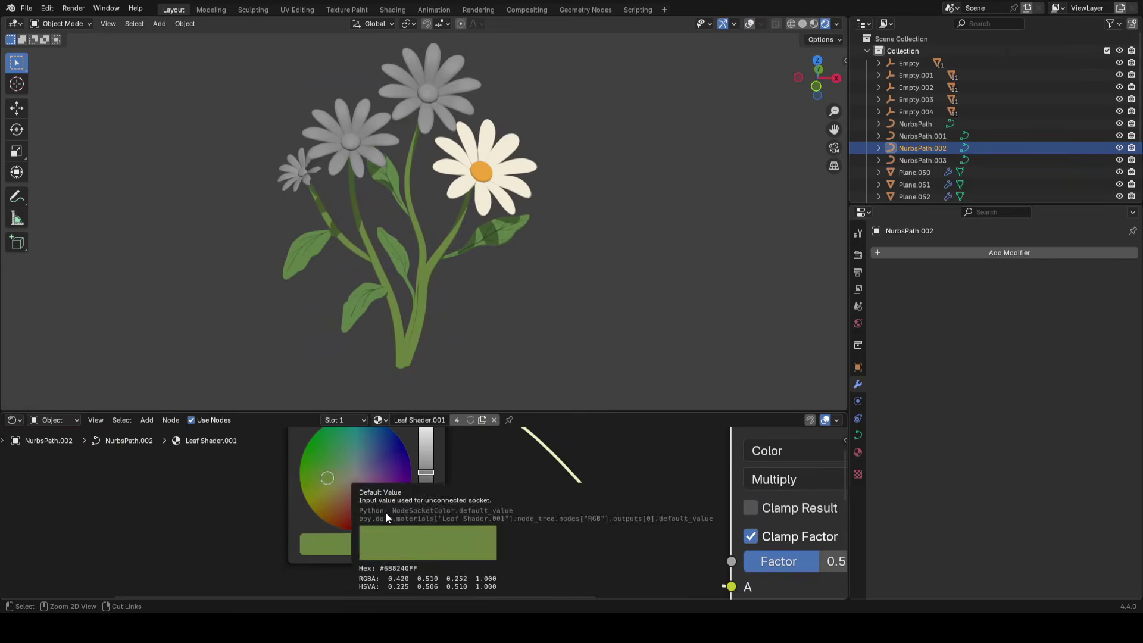
Copy the stem's olive green to the RGB node of the Leaf Shader on the leaf below the white flower
scroll(512, 238, up, 1)
click(511, 238)
scroll(496, 543, up, 1)
key(ctrl+v)
drag(519, 543, 375, 450)
key(g)
key(y)
click(507, 480)
middle_drag(461, 238, 476, 228)
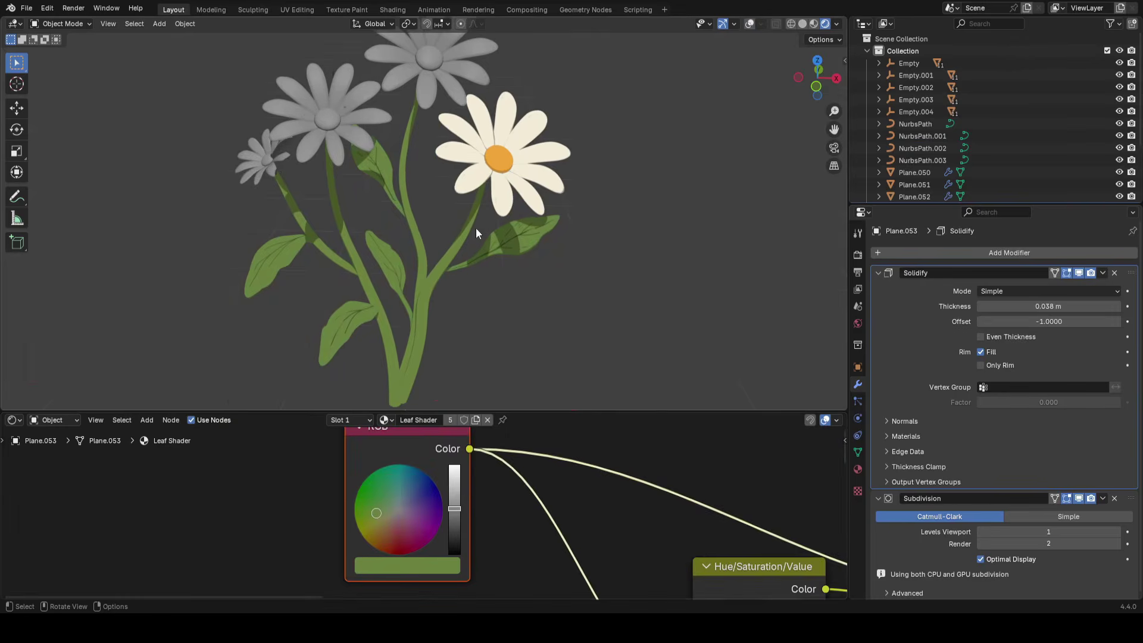
Select the three main stem curves with overlays shown and box-select their lower control points in Edit Mode
key(alt+shift+z)
click(426, 285)
drag(463, 327, 384, 375)
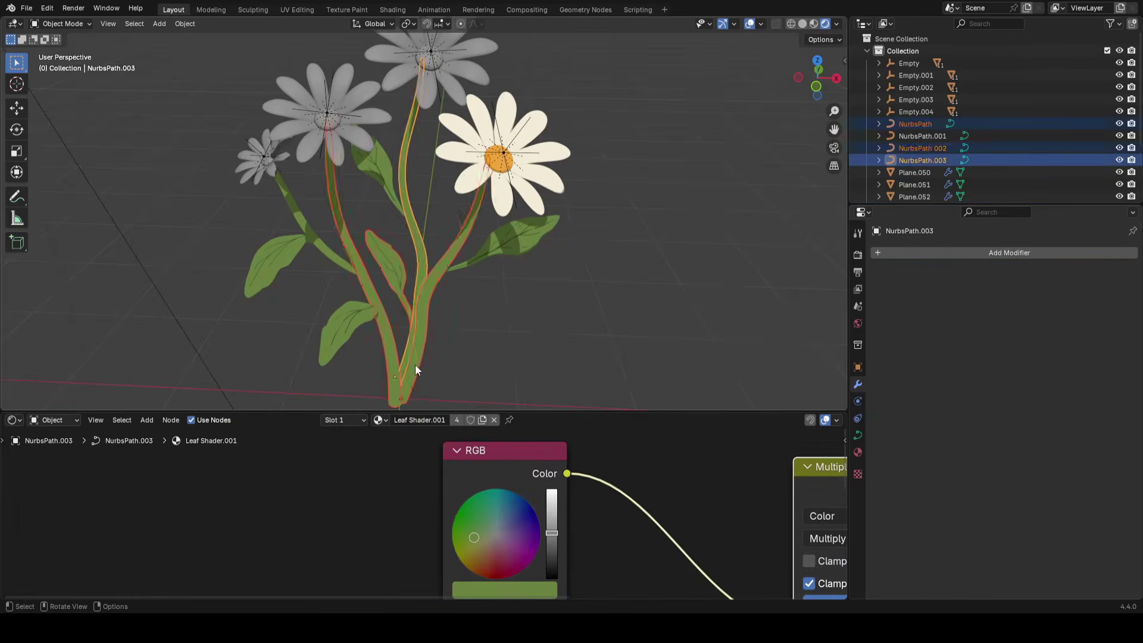
shift+click(416, 364)
key(Tab)
drag(306, 303, 457, 410)
Turn on proportional editing and adjust the radius of the lower stem points with Shrink/Fatten
key(alt+shift+z)
key(s)
right_click(599, 329)
key(s)
right_click(529, 357)
key(o)
key(s)
key(Escape)
key(alt+s)
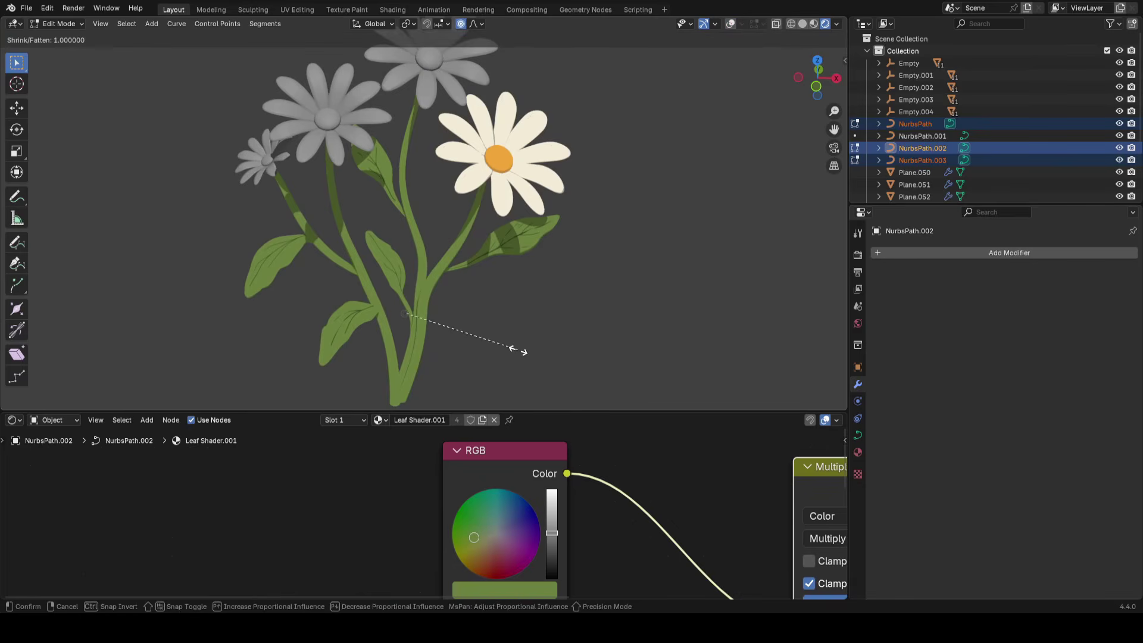
click(507, 348)
Reduce the control point selection and readjust the stem thickness near the base with Shrink/Fatten
key(alt+s)
right_click(510, 349)
key(alt+shift+z)
key(ctrl+KP_Subtract)
key(alt+shift+z)
key(alt+s)
right_click(510, 350)
key(alt+s)
click(529, 350)
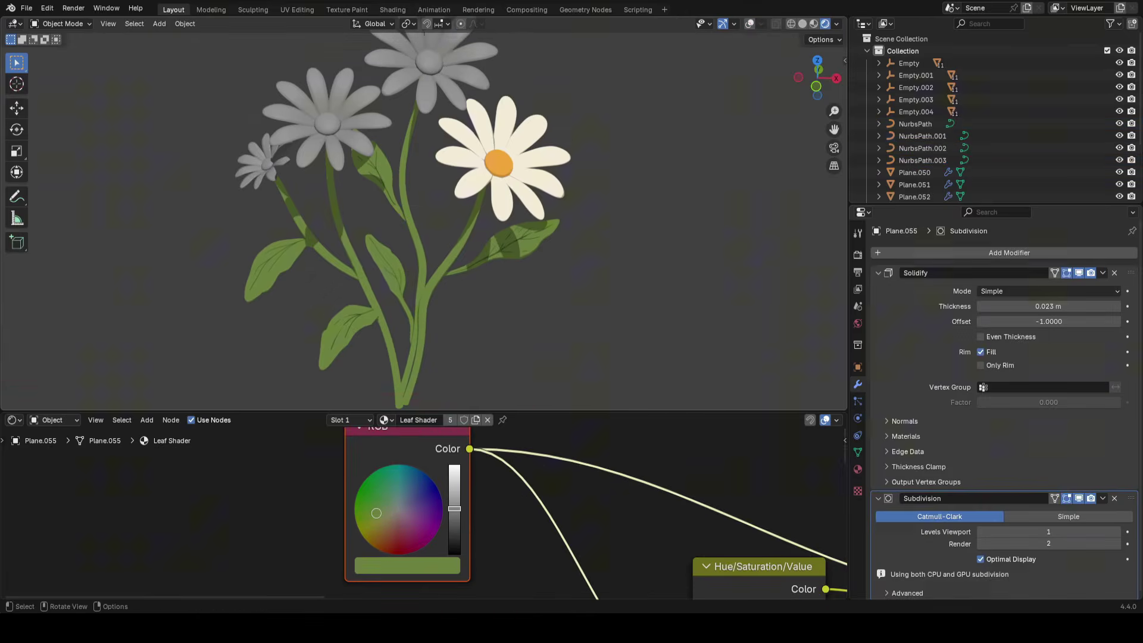
Select the orange center of the white flower and scale it up by 1.240
key(alt+shift+z)
click(499, 162)
key(alt+shift+z)
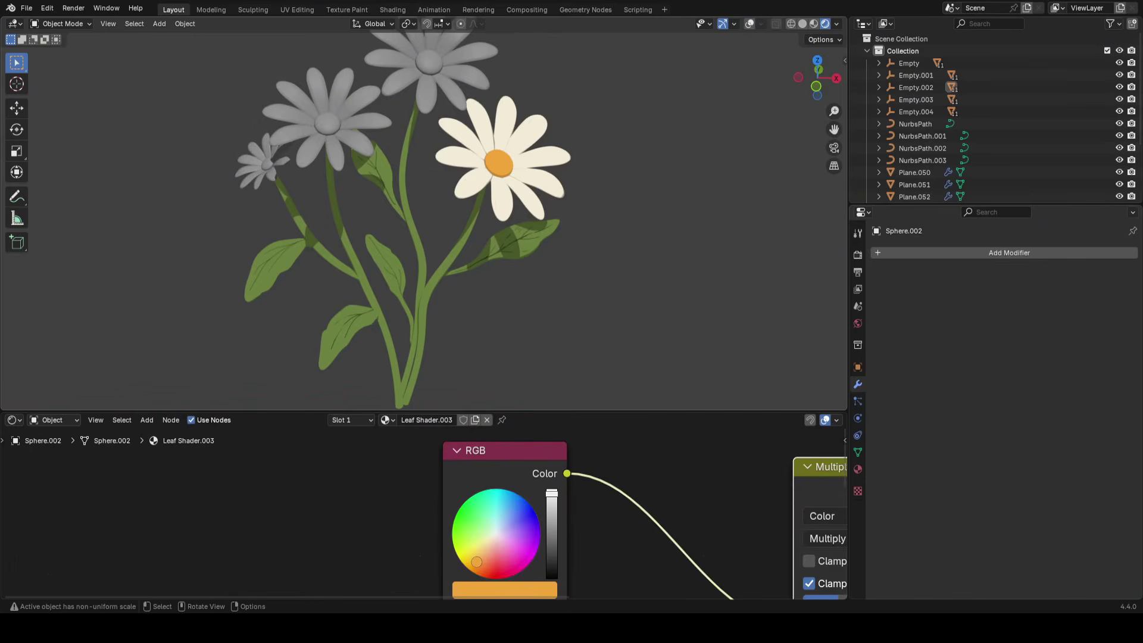
shift+middle_drag(423, 318, 325, 398)
scroll(535, 256, up, 2)
key(s)
right_click(569, 248)
scroll(566, 250, down, 2)
shift+middle_drag(501, 318, 557, 245)
scroll(557, 245, up, 1)
key(s)
click(597, 241)
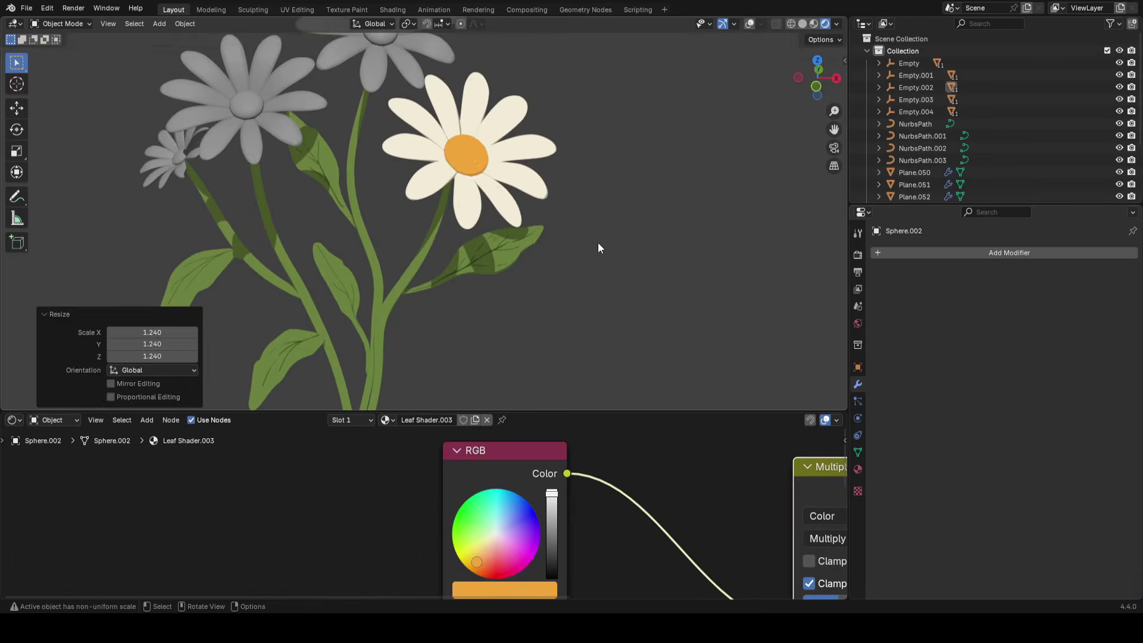
Nudge the white flower's orange center along its local Z axis and tilt it with a Trackball rotation of 1.38° and -0.898°
key(KP_Decimal)
key(alt+shift+z)
scroll(628, 217, down, 6)
middle_drag(629, 217, 619, 274)
key(g)
key(z)
key(z)
click(625, 140)
key(alt+shift+z)
scroll(623, 148, down, 4)
scroll(622, 234, up, 3)
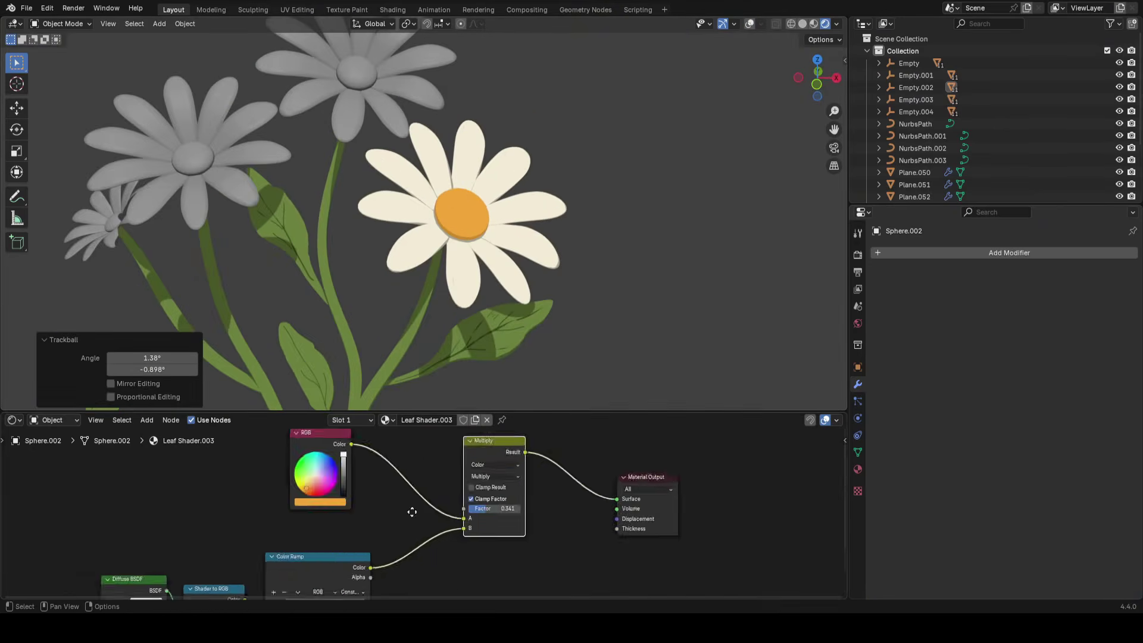
Shift the white Color Ramp stop in the orange center's Leaf Shader.003 to adjust its shadow area
scroll(280, 587, up, 8)
middle_drag(280, 586, 395, 514)
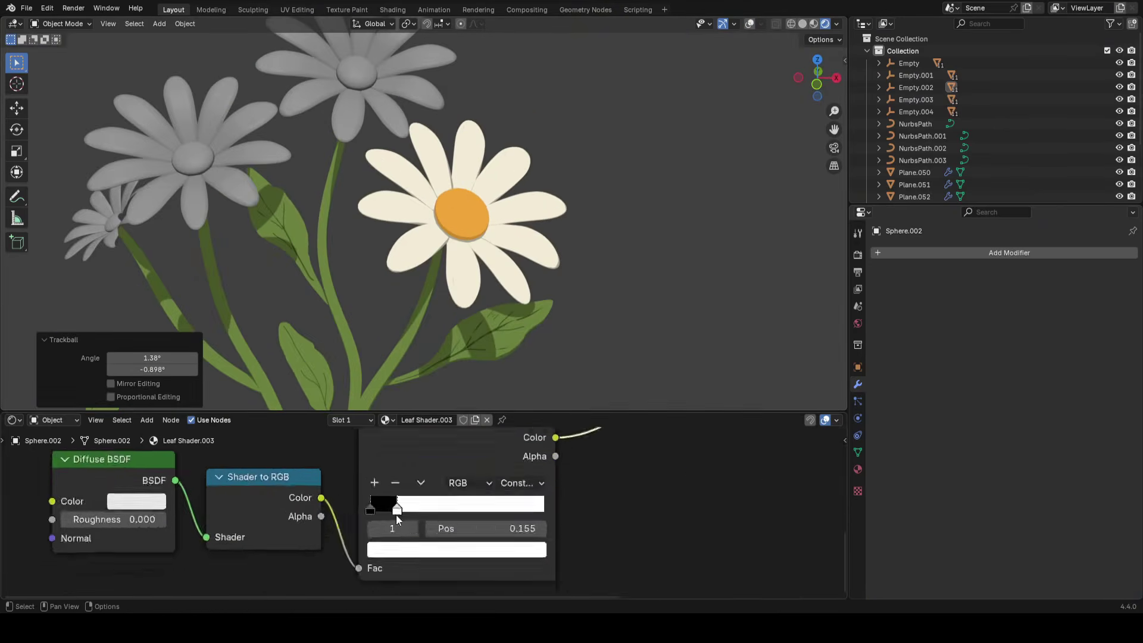
drag(395, 512, 411, 505)
click(390, 513)
click(476, 563)
Select a lower petal of the white flower to show its Leaf Shader.002 nodes, and save the file
click(564, 378)
click(464, 345)
drag(566, 362, 565, 311)
drag(481, 368, 466, 370)
scroll(625, 504, down, 4)
middle_drag(635, 489, 632, 485)
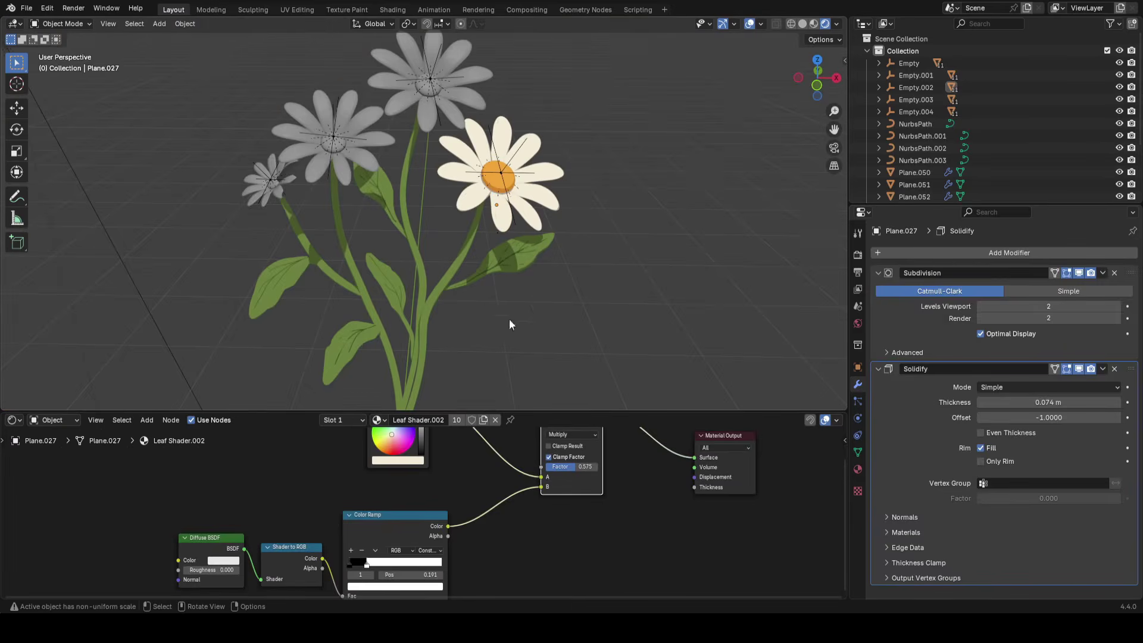
key(ctrl+s)
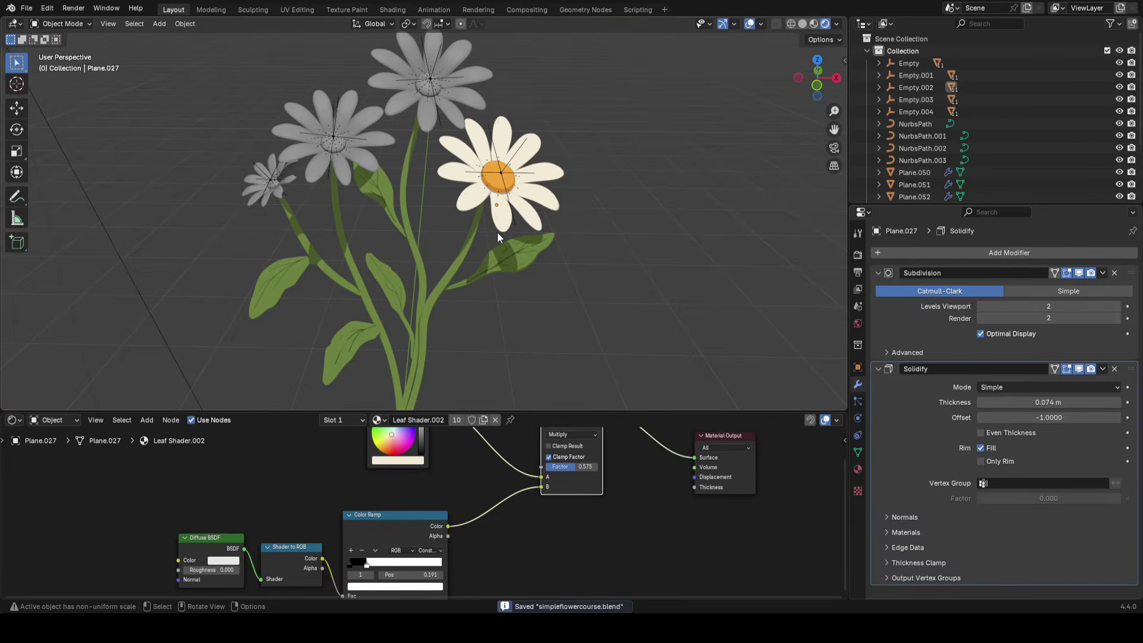
Replace the Shader Editor with a Timeline, shrink it to a thin strip under the viewport, and save the file
click(14, 419)
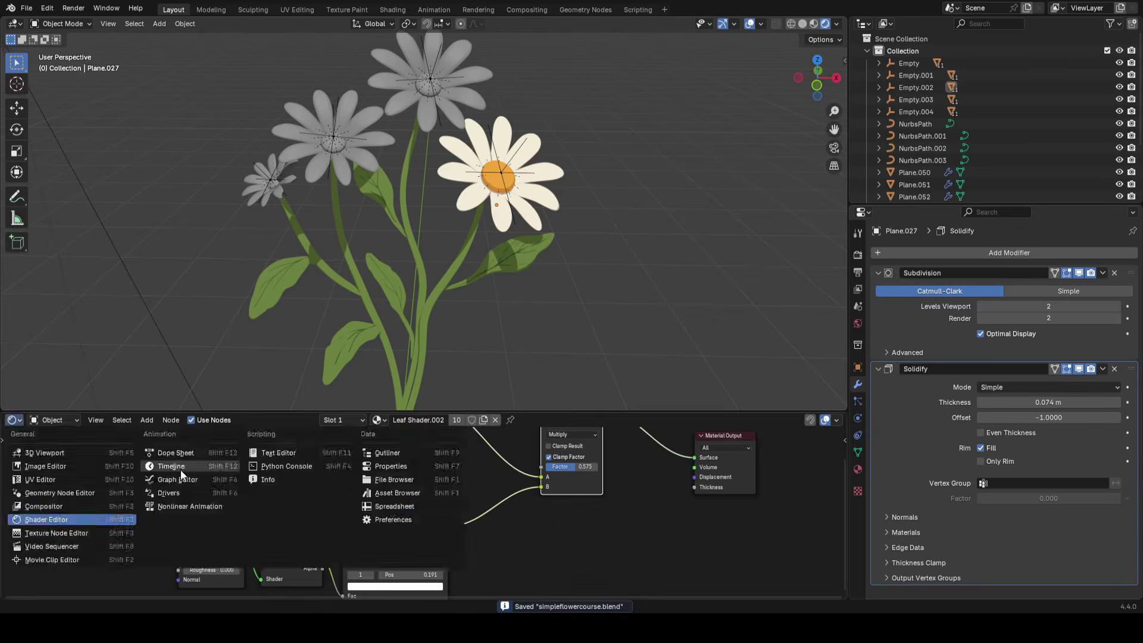
click(171, 466)
drag(179, 413, 179, 547)
key(shift+alt+z)
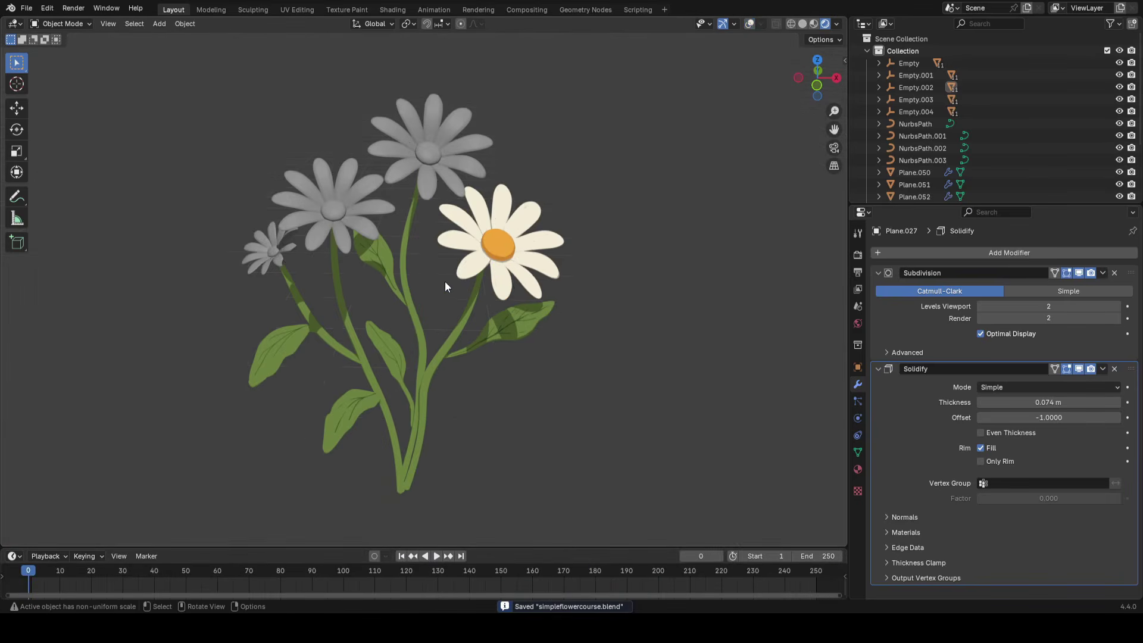
scroll(447, 287, up, 1)
key(shift+alt+z)
key(ctrl+s)
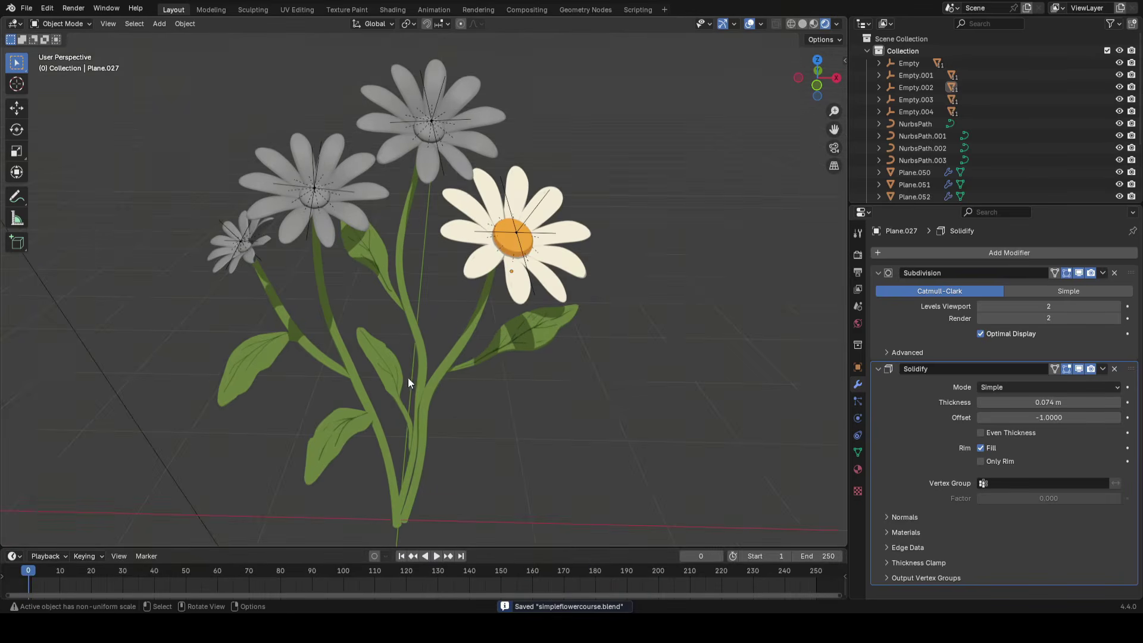
Show the Stylized Asset Suite settings and create a new material on the lower-right petal of the larger left gray flower
key(n)
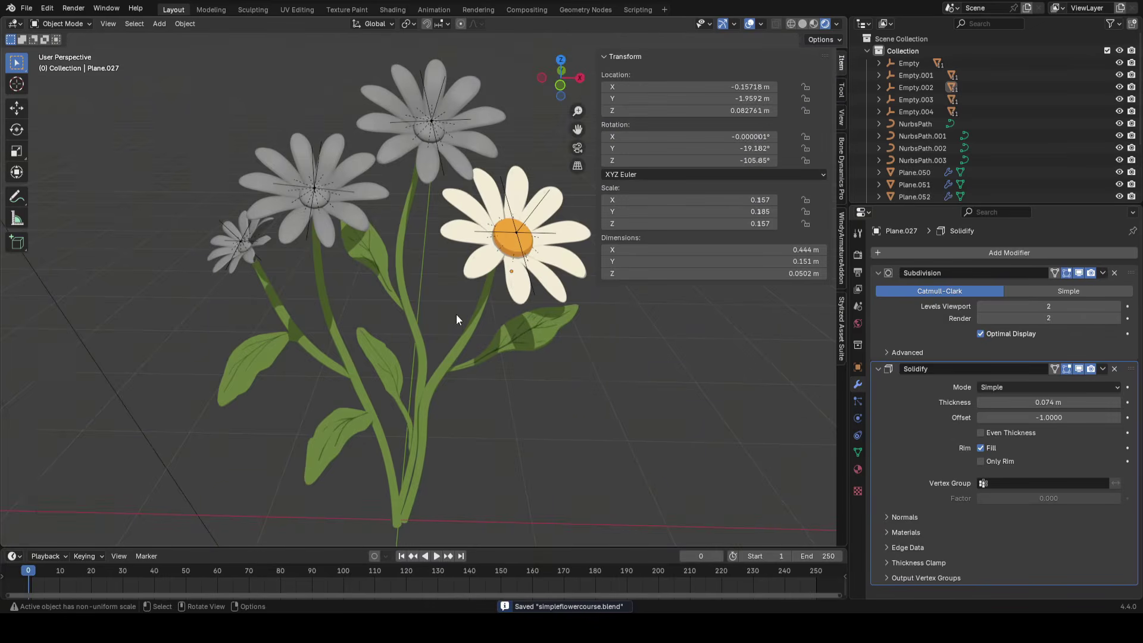
click(839, 321)
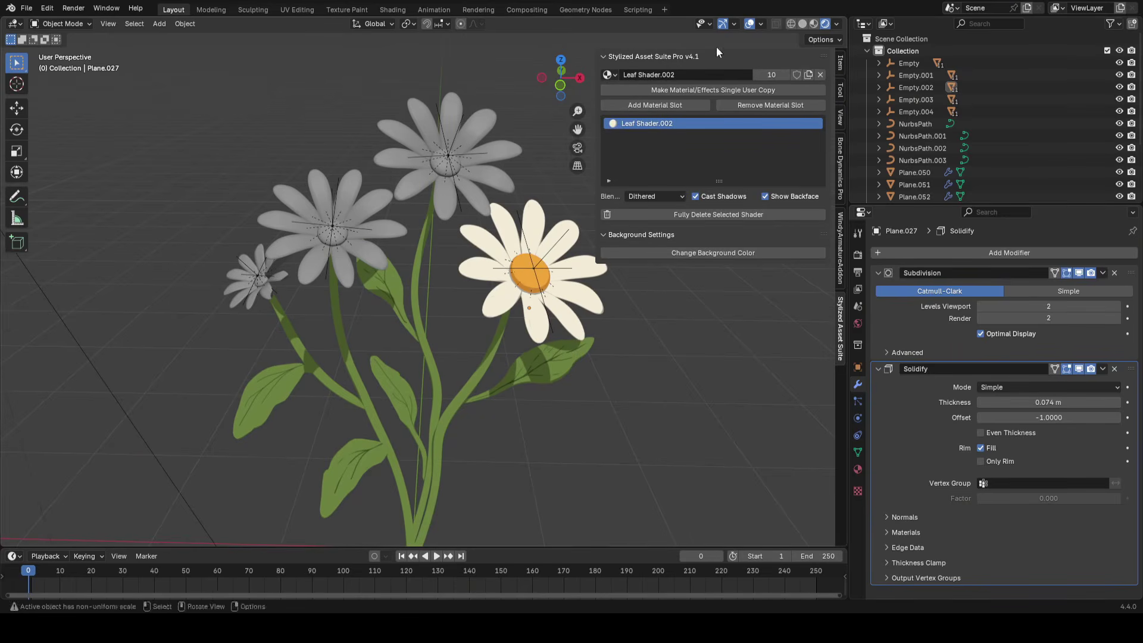
scroll(447, 258, up, 1)
mouse_move(442, 230)
shift+middle_down()
mouse_move(447, 259)
mouse_move(401, 244)
mouse_move(450, 237)
shift+middle_up()
click(370, 288)
key(g)
right_click(440, 224)
scroll(414, 280, up, 1)
shift+middle_drag(414, 280, 455, 312)
click(688, 77)
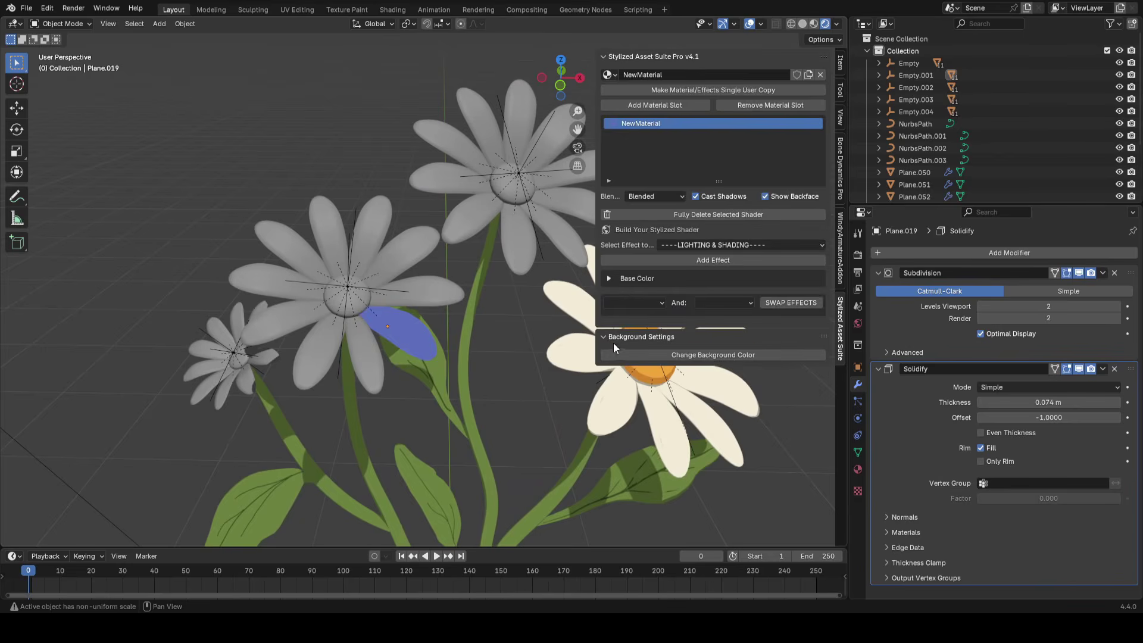
Set the new petal material's base color to a pale, warm off-white
click(607, 337)
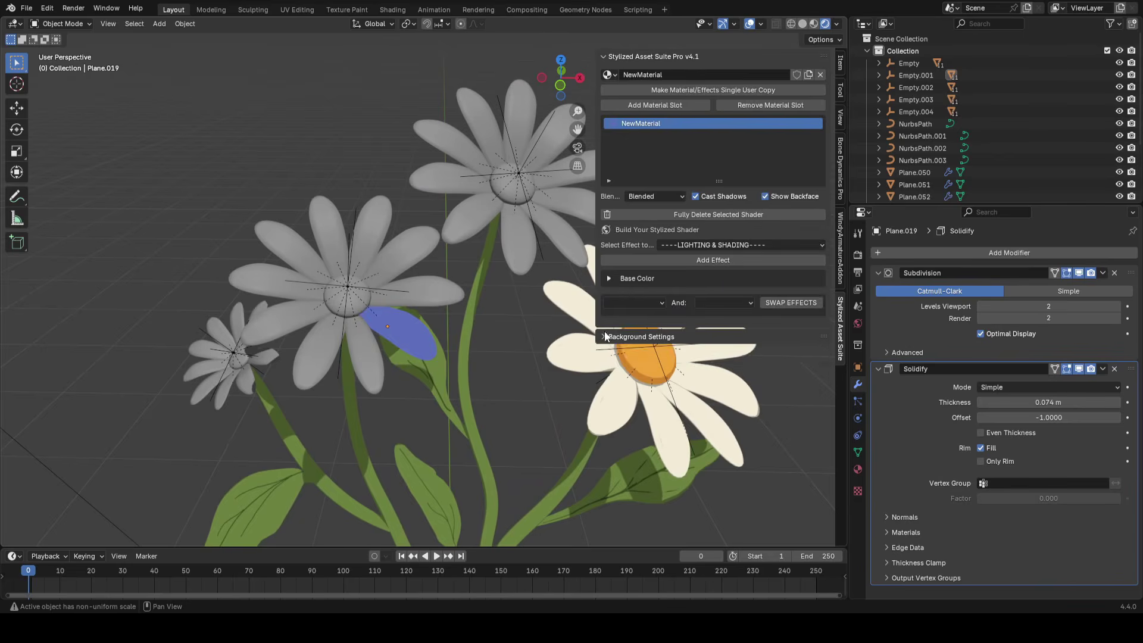
click(610, 279)
click(754, 298)
mouse_move(761, 167)
mouse_down()
mouse_move(753, 161)
mouse_move(795, 158)
mouse_move(783, 129)
mouse_move(767, 147)
mouse_up()
drag(746, 237, 767, 249)
drag(765, 147, 765, 150)
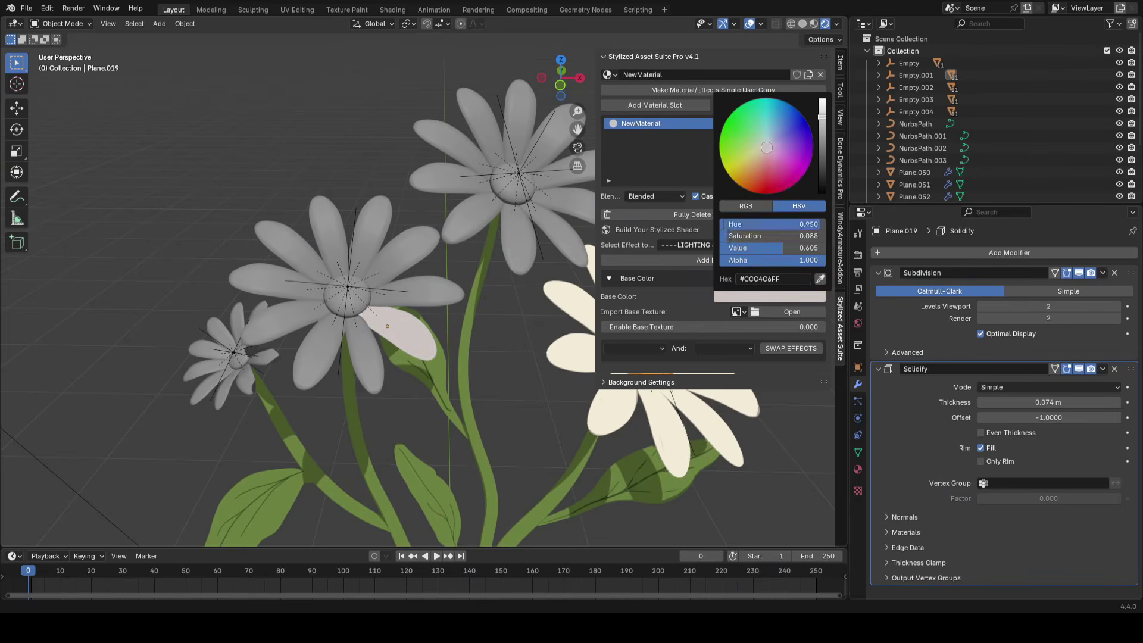
drag(774, 247, 789, 248)
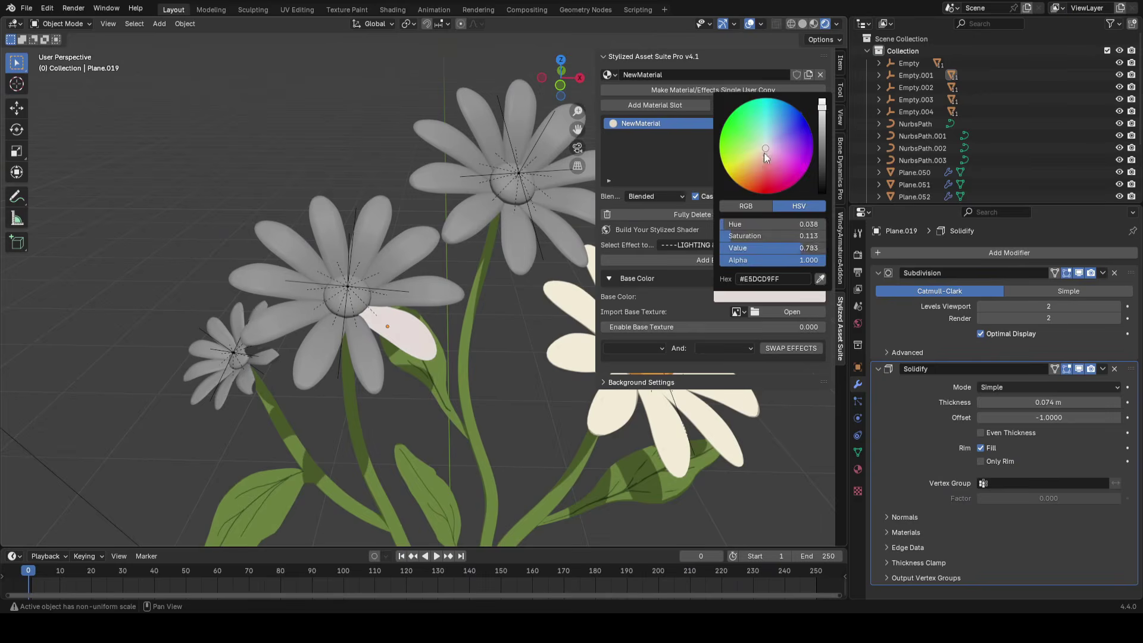
click(608, 278)
Add the Stylized 3D Lighting (Main) (Dynamic) (EEVEE) effect to the petal material and expand its settings
click(709, 245)
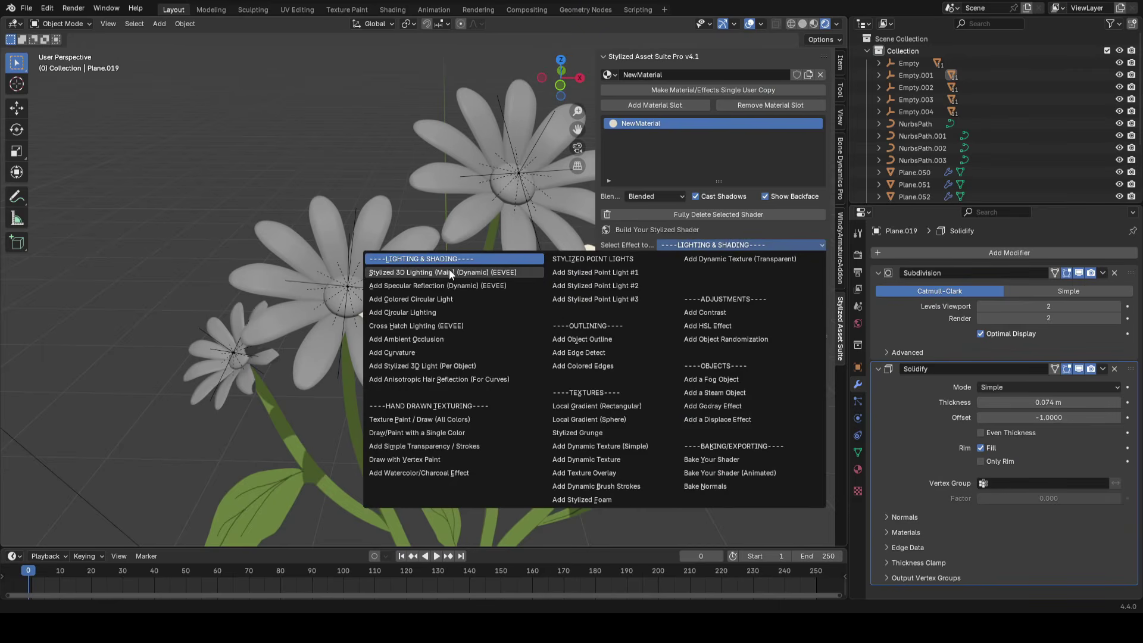
click(449, 272)
click(732, 261)
click(612, 304)
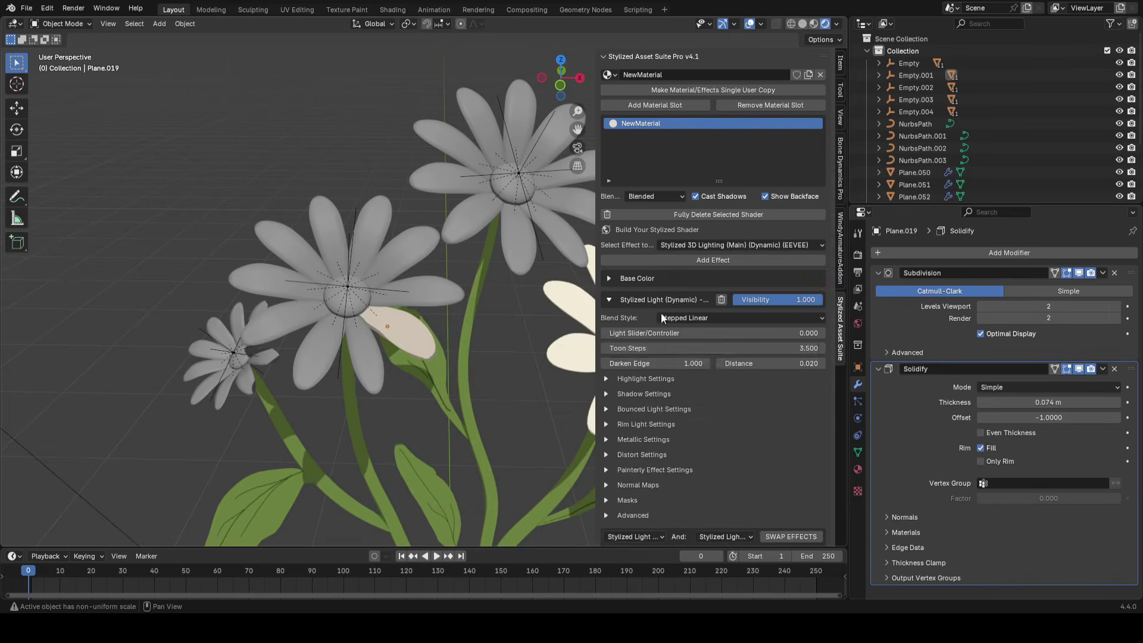
scroll(659, 348, down, 2)
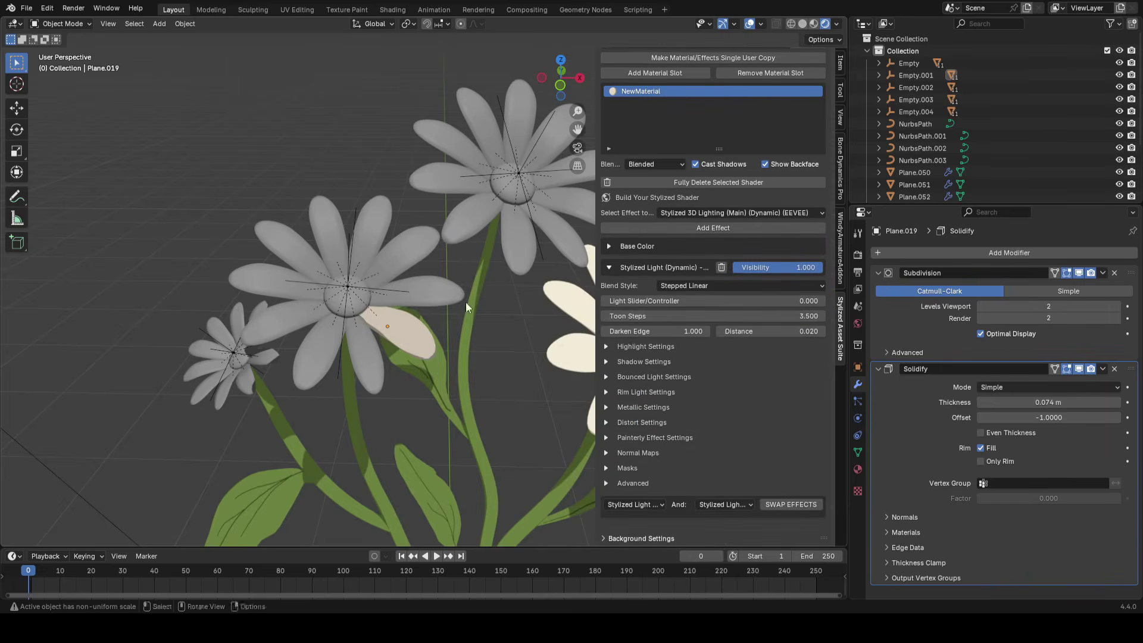
Try different Toon Steps values for the petal's stylized light, ending at 24.500
drag(708, 316, 756, 315)
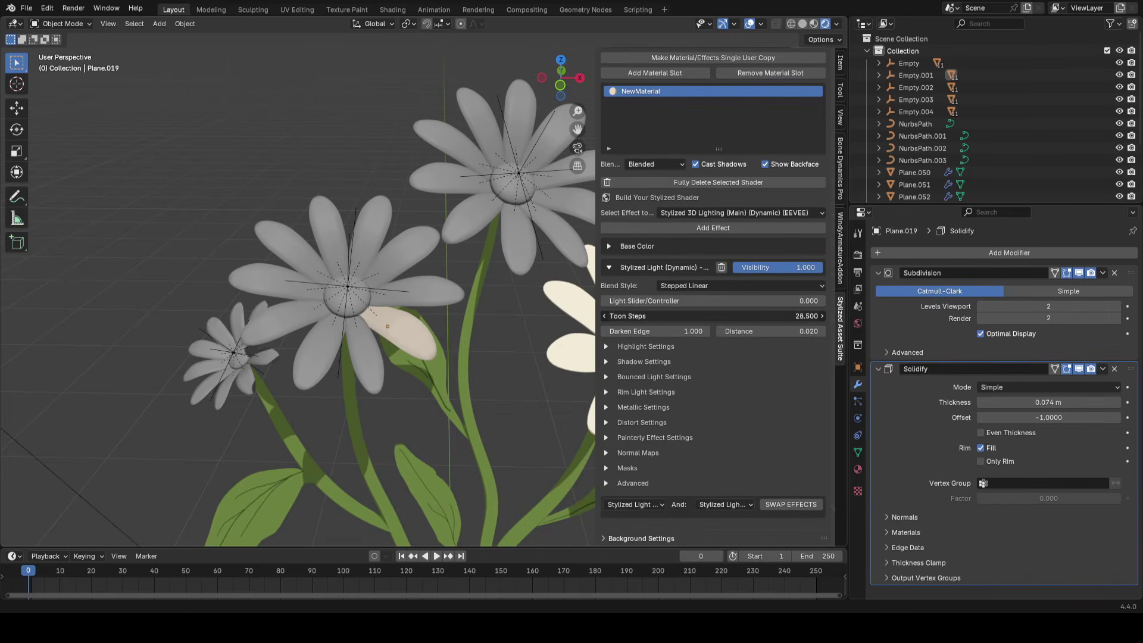
drag(771, 315, 822, 315)
scroll(493, 337, up, 6)
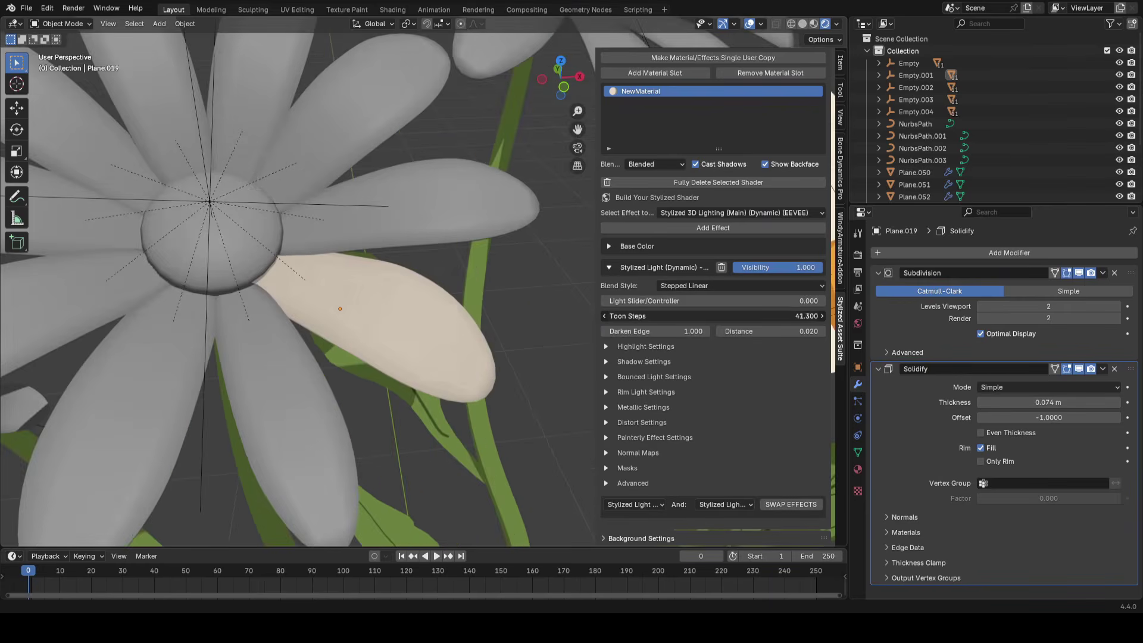
drag(666, 315, 654, 316)
Adjust the highlight and shadow settings of the petal's stylized light
click(623, 346)
mouse_move(655, 376)
mouse_down()
mouse_move(709, 376)
mouse_move(613, 377)
mouse_up()
click(645, 346)
click(644, 362)
drag(708, 377, 711, 376)
click(606, 361)
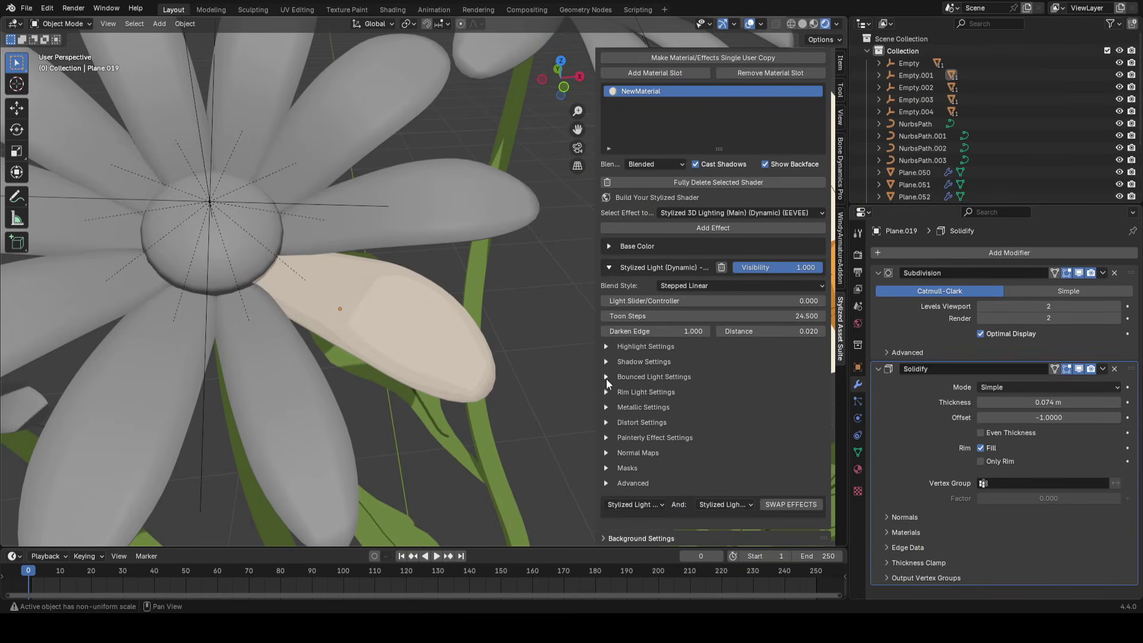
Set the stylized light's Enable Rim Light value to 1.000 and adjust the Rim Light Spreading
click(606, 391)
drag(714, 407, 732, 407)
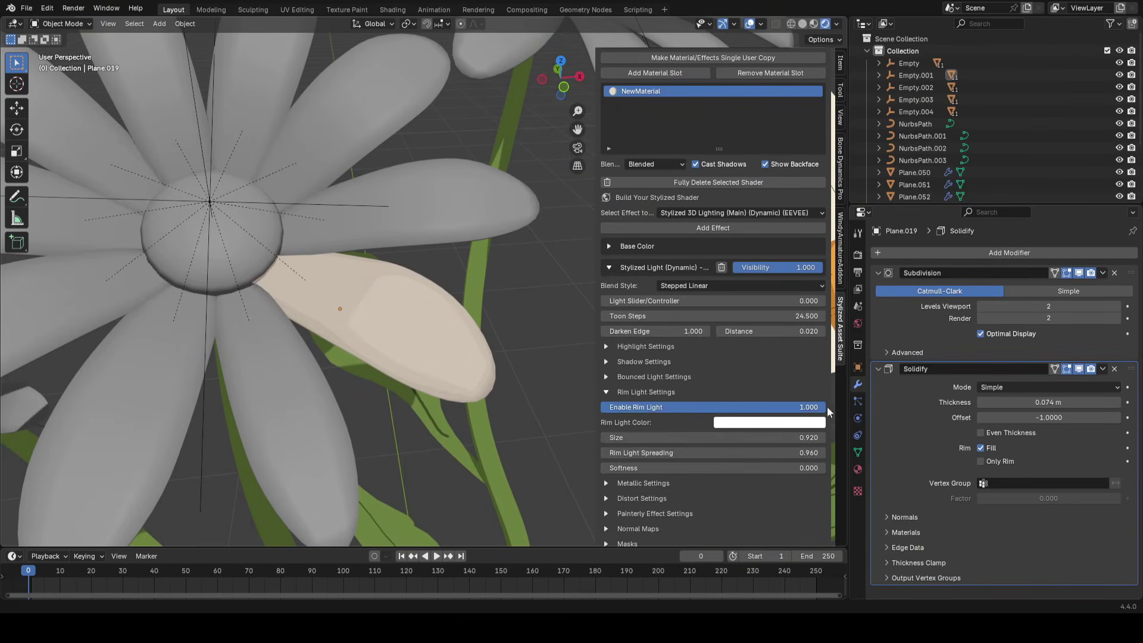
scroll(507, 287, down, 5)
middle_drag(507, 288, 507, 272)
drag(714, 452, 738, 452)
click(606, 392)
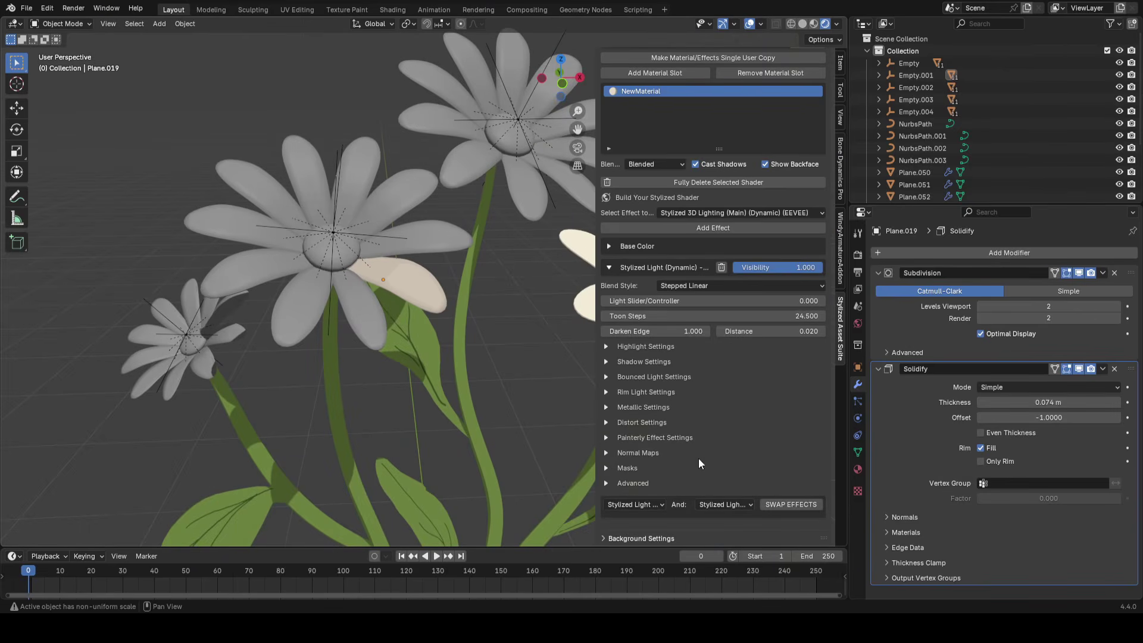
Set the stylized light's Toon Steps to 1 and its Light Slider/Controller to about -0.600
click(658, 316)
text(1)
key(Return)
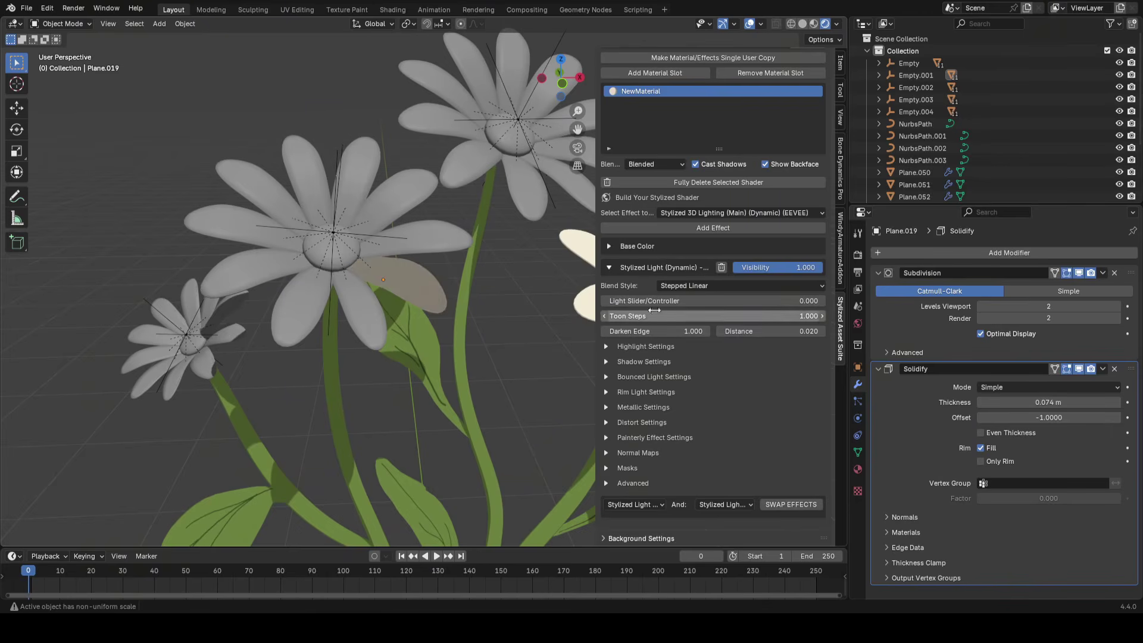
scroll(341, 276, up, 4)
middle_drag(341, 276, 493, 334)
mouse_move(670, 301)
mouse_down()
mouse_move(733, 301)
mouse_move(609, 301)
mouse_move(622, 301)
mouse_up()
mouse_move(508, 326)
middle_down()
mouse_move(491, 267)
mouse_move(513, 308)
middle_up()
mouse_move(660, 301)
mouse_down()
mouse_move(675, 301)
mouse_move(660, 301)
mouse_up()
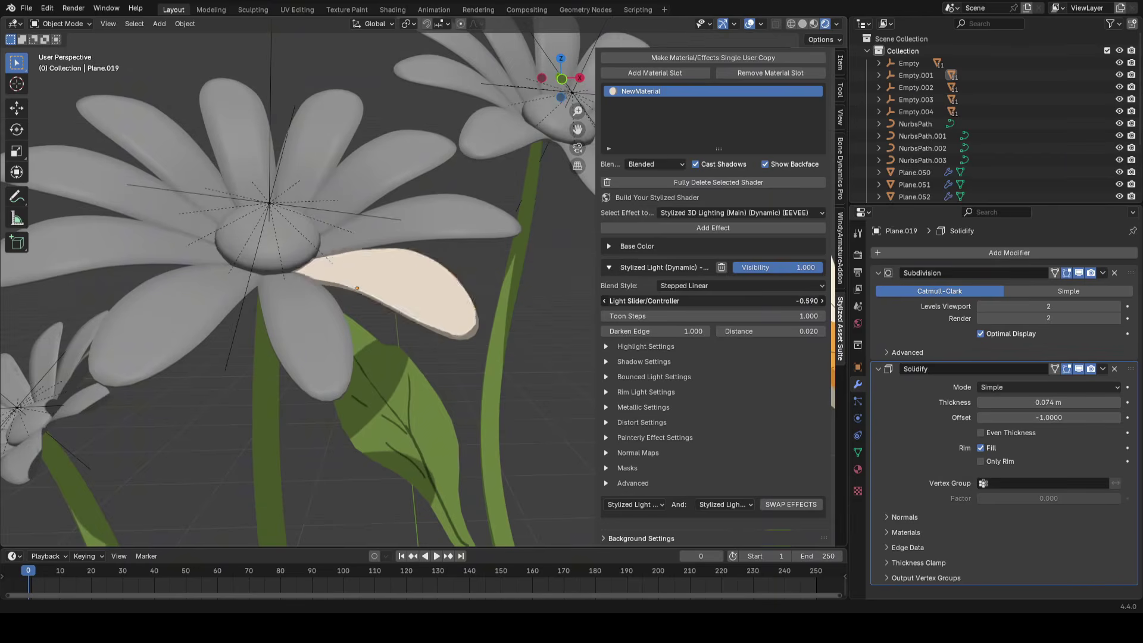
Link the shaded petal's material to all the other petals of its flower, and save the file
middle_drag(460, 337, 457, 369)
scroll(457, 369, down, 2)
shift+click(411, 390)
shift+click(361, 408)
shift+click(291, 349)
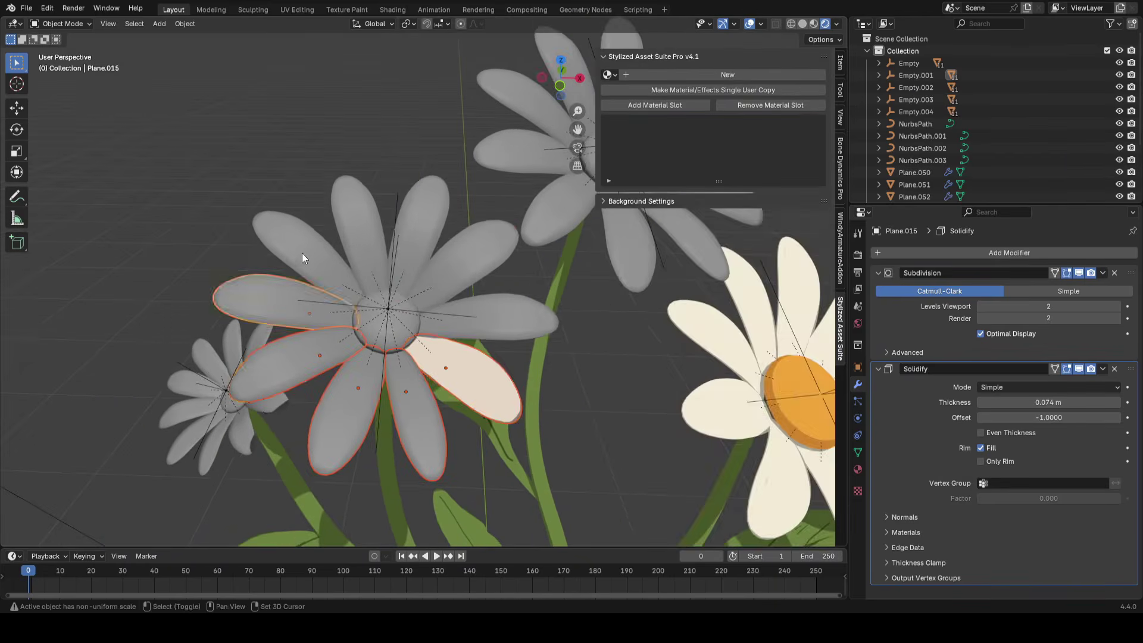
shift+click(302, 252)
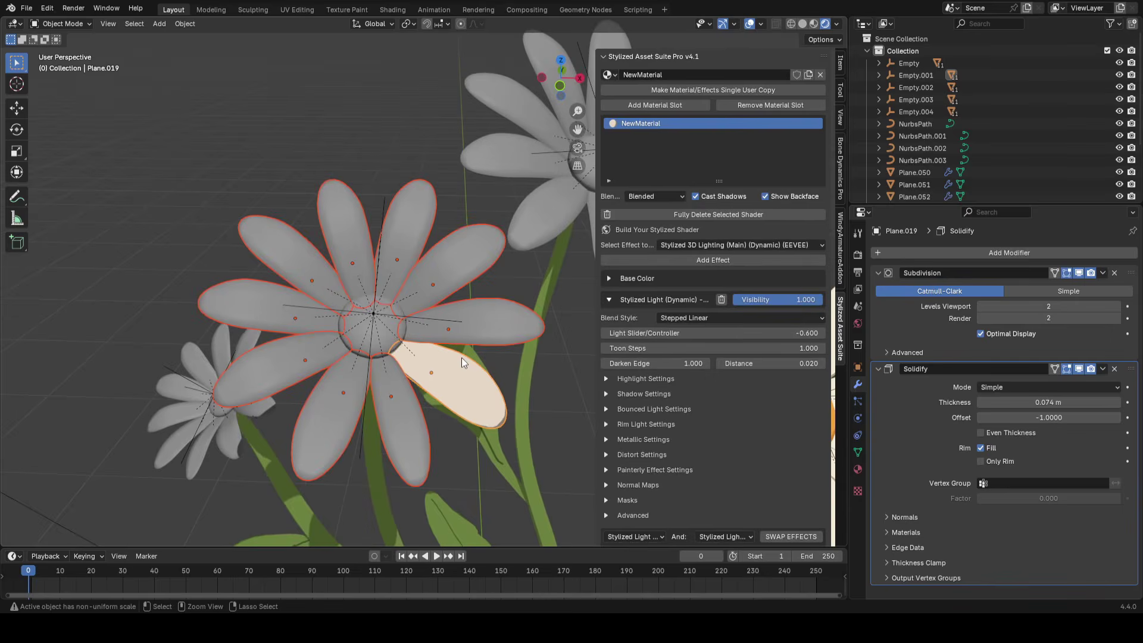
key(ctrl+l)
click(462, 357)
mouse_move(465, 367)
middle_down()
mouse_move(496, 365)
mouse_move(484, 361)
middle_up()
scroll(495, 366, down, 5)
scroll(499, 286, up, 4)
key(ctrl+s)
Select a petal of the white flower, examine its Leaf Shader.002 nodes in the Shader Editor, and return to the Timeline
scroll(464, 348, down, 1)
shift+middle_drag(409, 333, 451, 338)
scroll(434, 321, up, 1)
key(alt+shift+z)
click(506, 330)
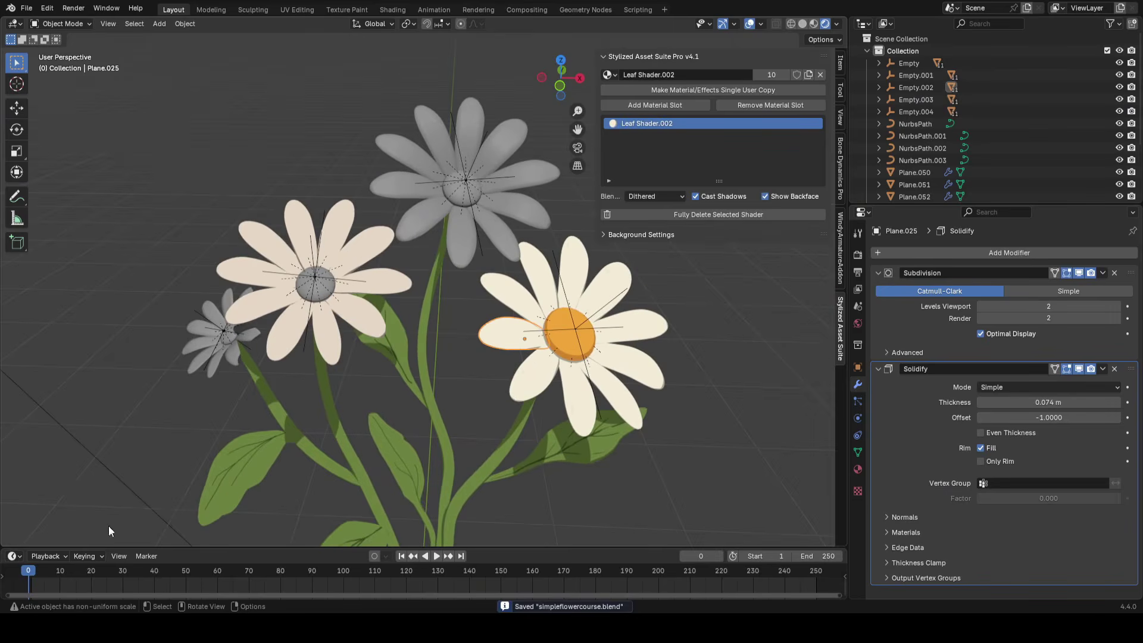
click(13, 555)
click(54, 506)
ctrl+middle_drag(369, 483, 381, 453)
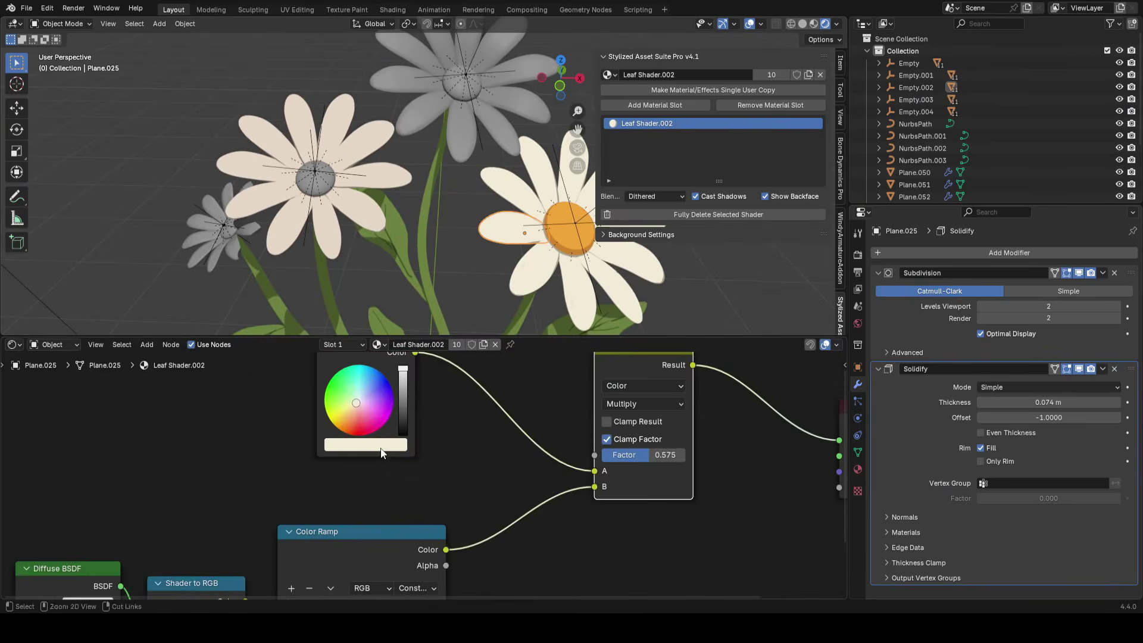
click(14, 344)
click(184, 395)
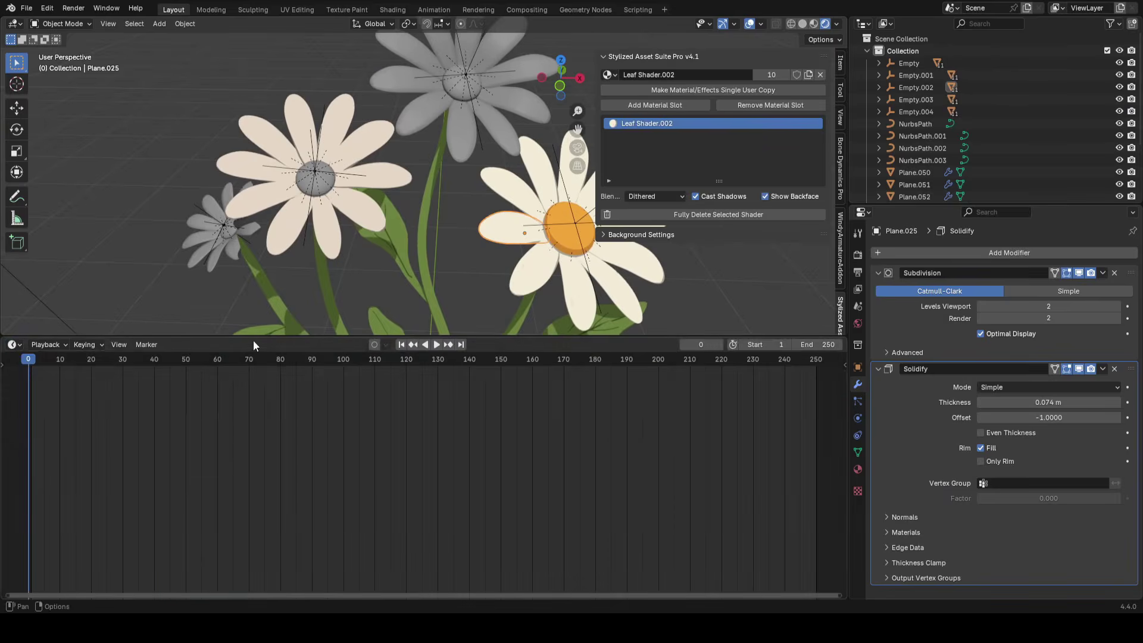
Paste the copied cream base color into the unshaded-looking left daisy's petal material and save the file
drag(256, 337, 256, 519)
click(371, 304)
click(609, 299)
click(606, 279)
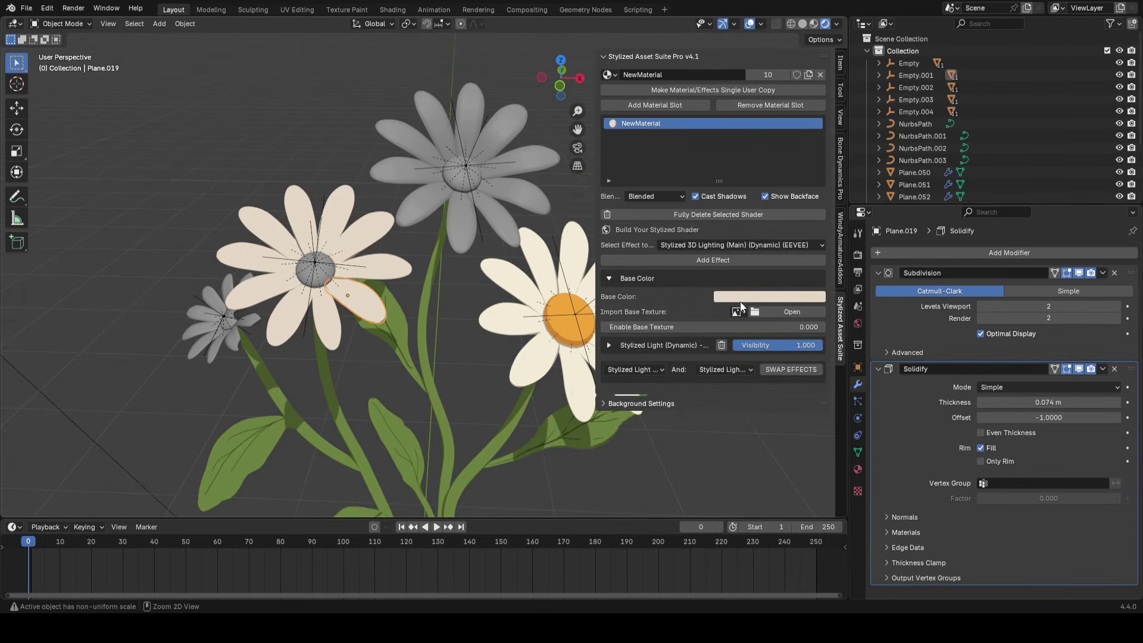
key(ctrl+v)
shift+middle_drag(511, 251, 511, 243)
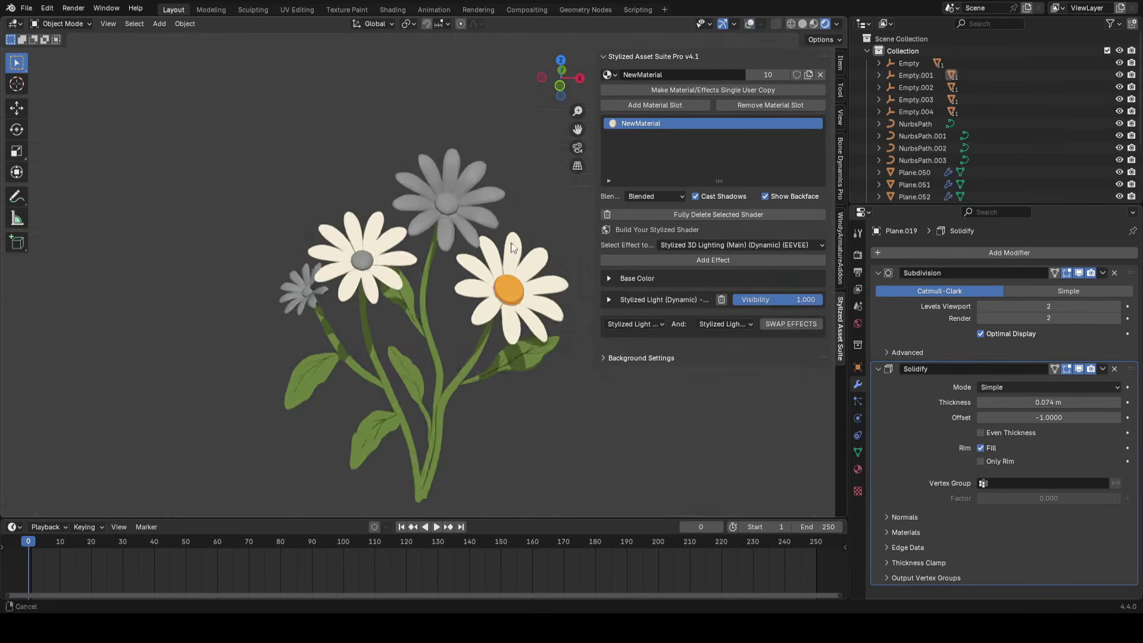
key(ctrl+s)
Select the grey centre of the left daisy and create a new stylized material for it
scroll(334, 312, up, 6)
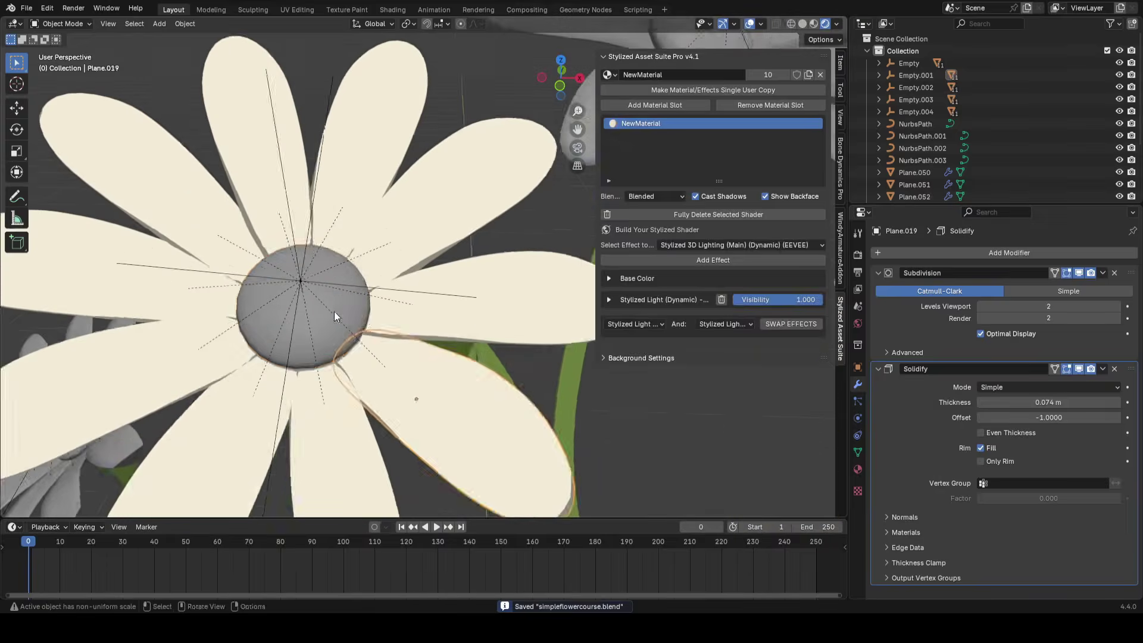
click(334, 312)
scroll(385, 304, down, 2)
scroll(385, 305, up, 1)
key(shift+alt+z)
key(shift+alt+z)
click(711, 72)
click(608, 277)
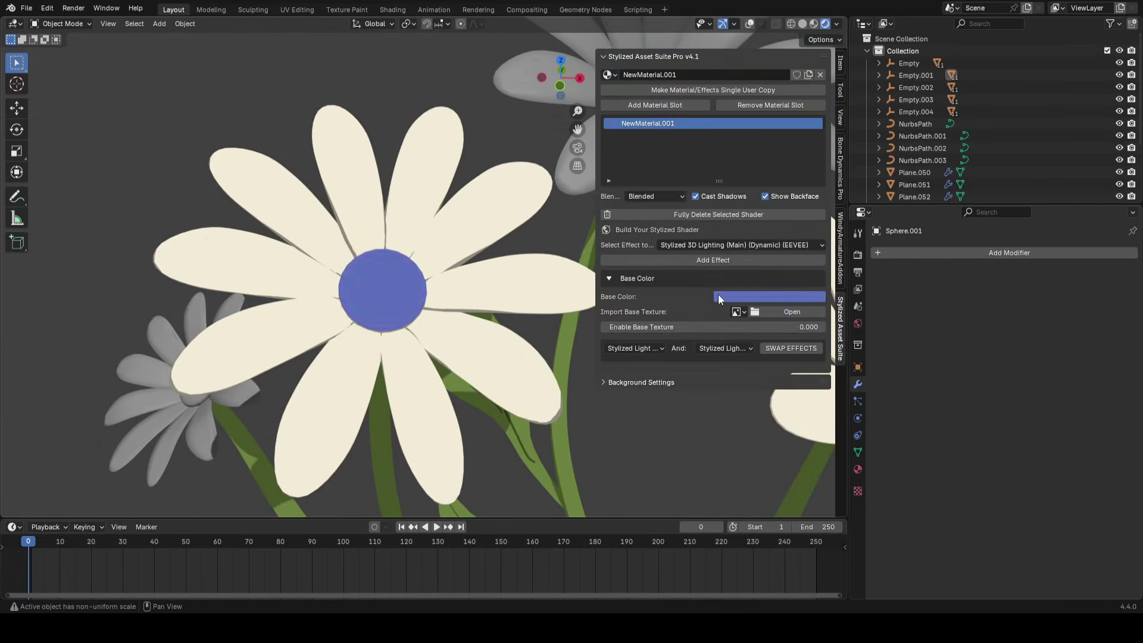
Set the centre's base color to orange and add the Stylized 3D Lighting (Main) (Dynamic) (EEVEE) effect
click(718, 297)
click(755, 172)
drag(822, 124, 822, 106)
drag(755, 173, 753, 170)
click(681, 245)
click(500, 270)
click(695, 262)
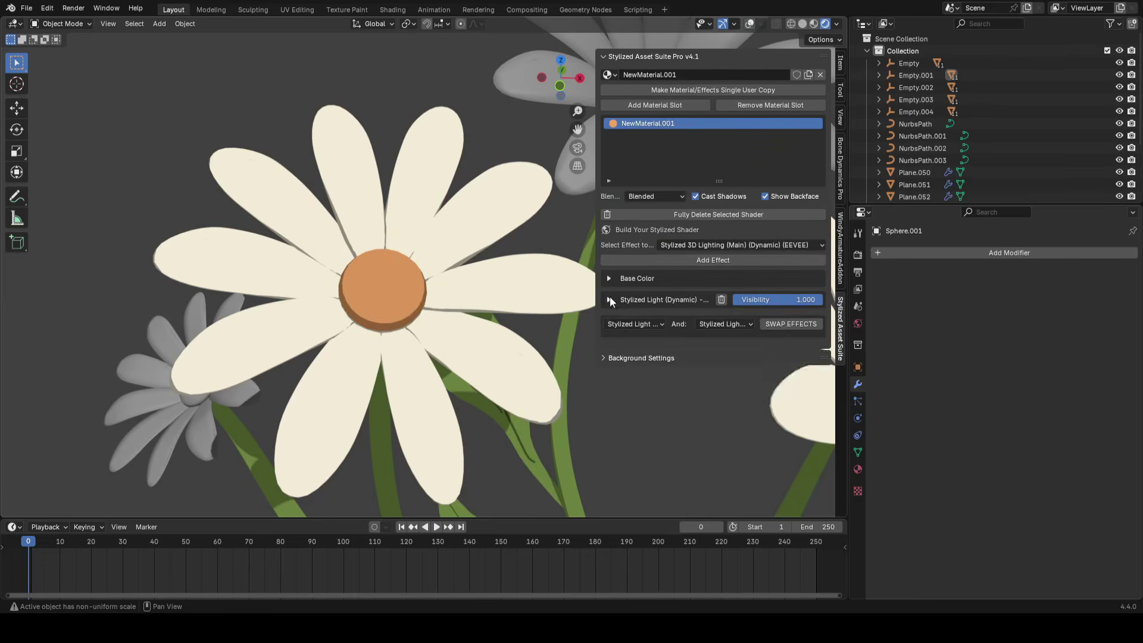
Set the centre's stylized light to 1 toon step and its Light Slider/Controller to about -0.7
click(609, 300)
click(648, 347)
text(1)
key(Return)
drag(663, 333, 612, 333)
scroll(467, 302, up, 1)
middle_drag(466, 301, 513, 275)
mouse_move(691, 332)
mouse_down()
mouse_move(649, 333)
mouse_move(675, 333)
mouse_up()
Set the centre's Shadow Value to 0.58, colorize the shadow with orange #BB5D27FF, and raise the Colorize Shadow Influence
click(643, 393)
drag(667, 409, 684, 409)
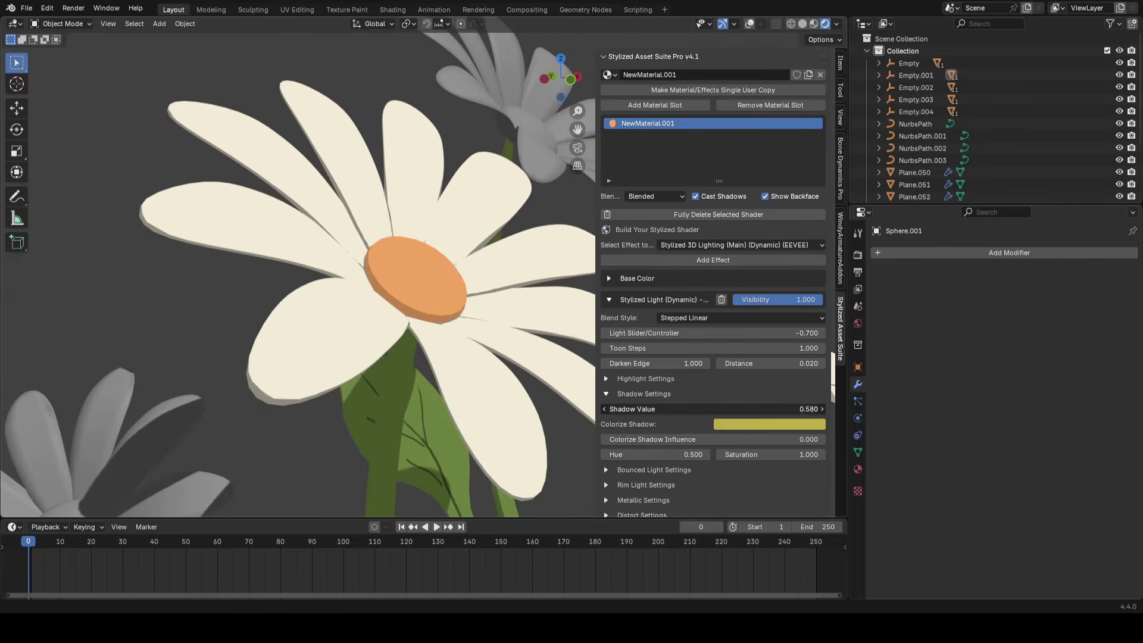
click(759, 425)
drag(762, 295, 756, 305)
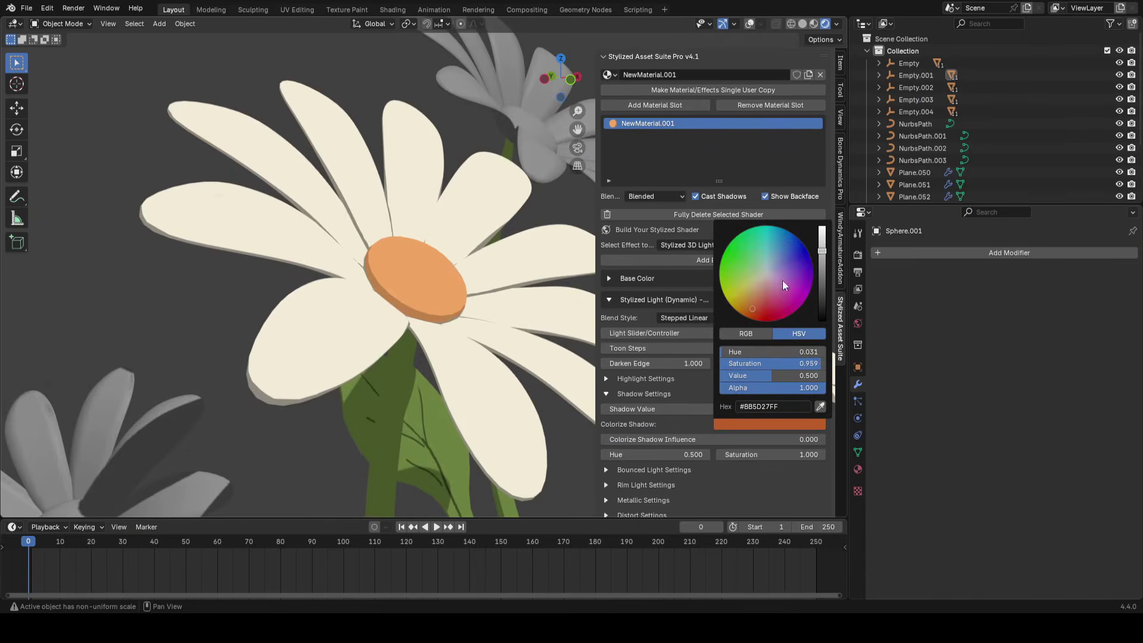
drag(619, 439, 636, 439)
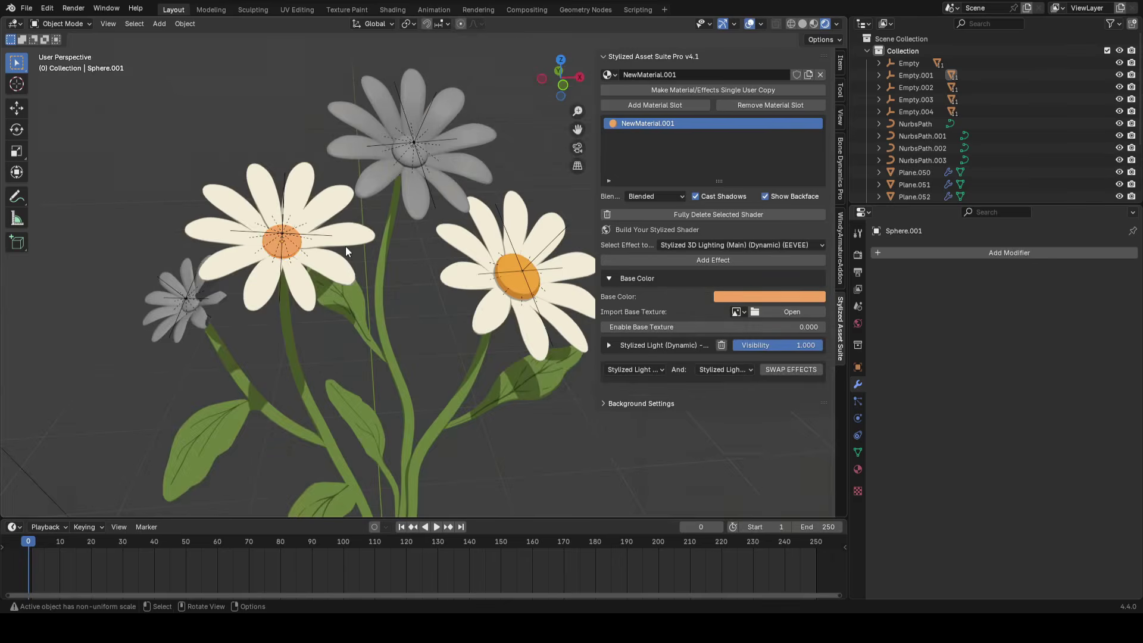
Scale the left daisy's centre up by about 1.289 and reposition it along its local Z axis
scroll(345, 246, up, 3)
key(s)
click(537, 290)
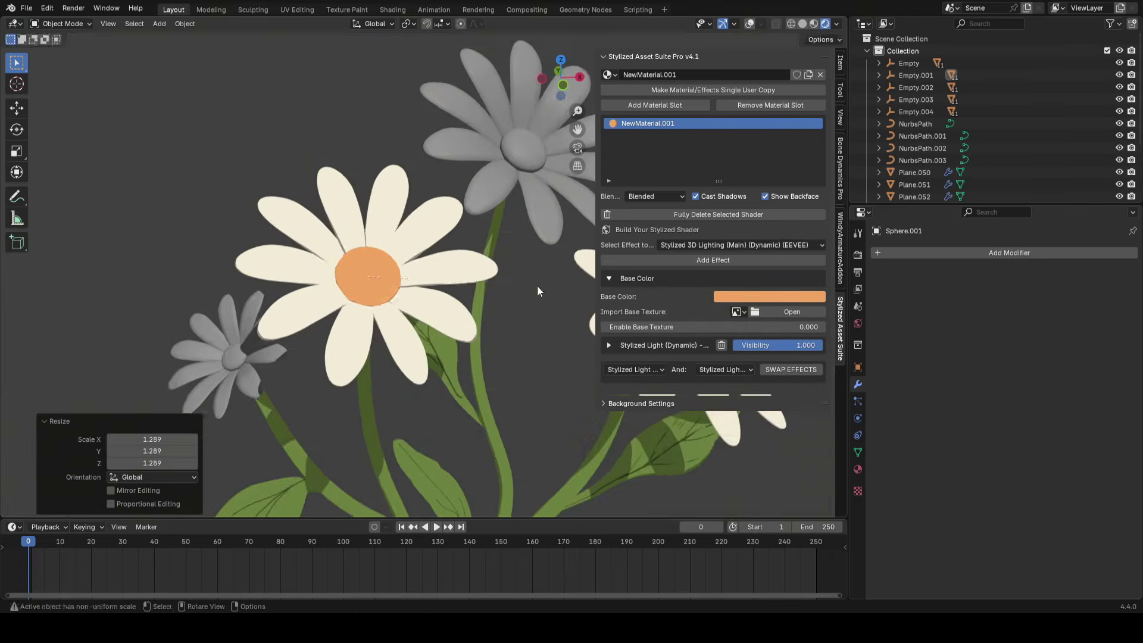
middle_drag(537, 290, 513, 223)
key(g)
key(z)
key(z)
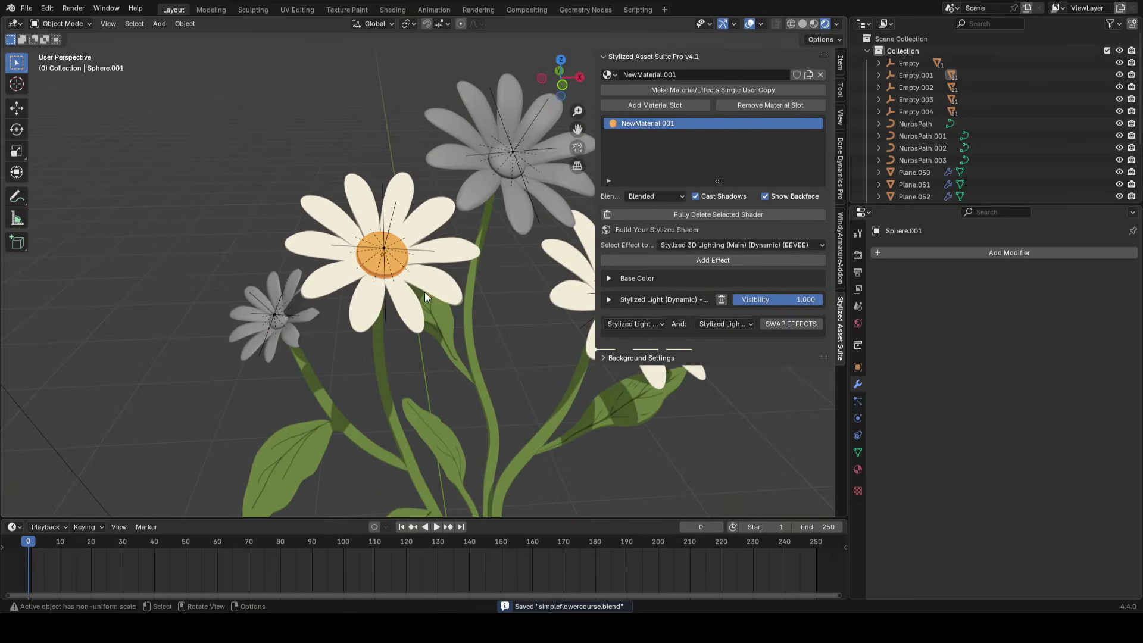
click(425, 295)
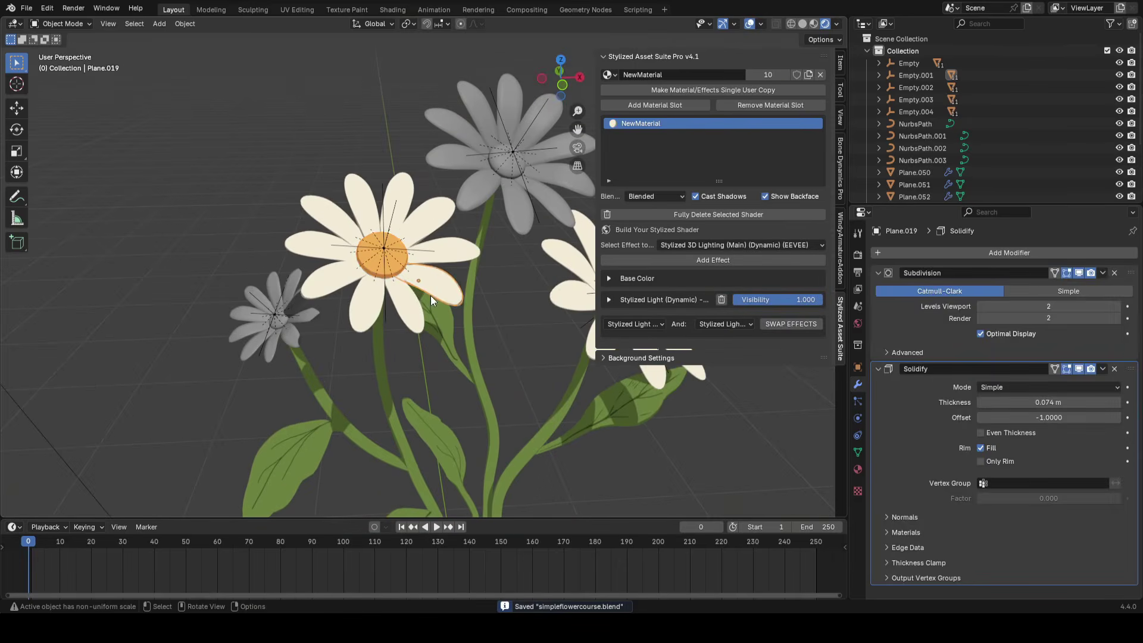
scroll(452, 309, up, 3)
scroll(532, 350, up, 1)
shift+middle_drag(532, 348, 481, 355)
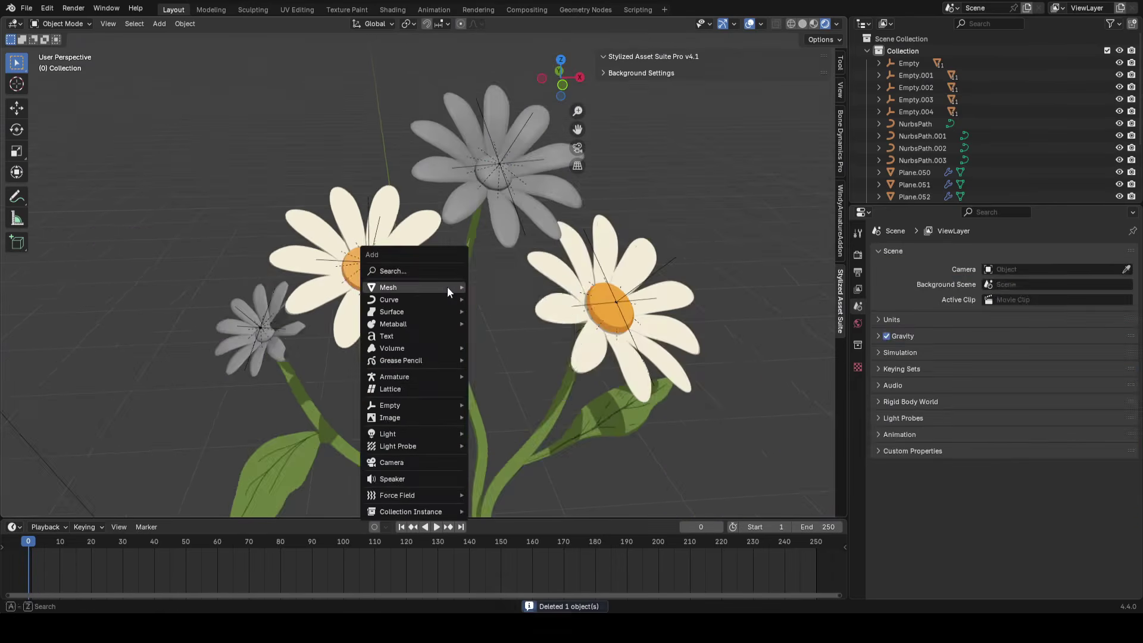
Add a plane mesh and move it above the left side of the flower bouquet
mouse_move(447, 287)
click(511, 287)
scroll(503, 293, down, 5)
key(g)
click(595, 280)
scroll(466, 238, up, 2)
shift+middle_drag(464, 234, 467, 268)
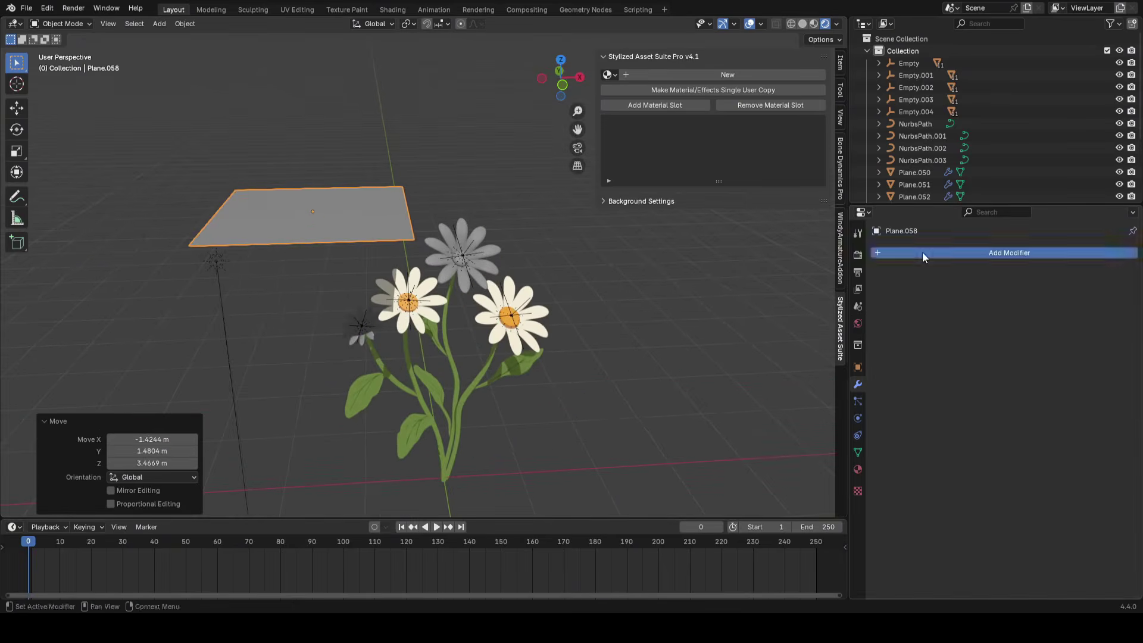
Try a Solidify modifier on the plane, remove the modifier and delete the plane
click(923, 253)
text(s)
click(916, 274)
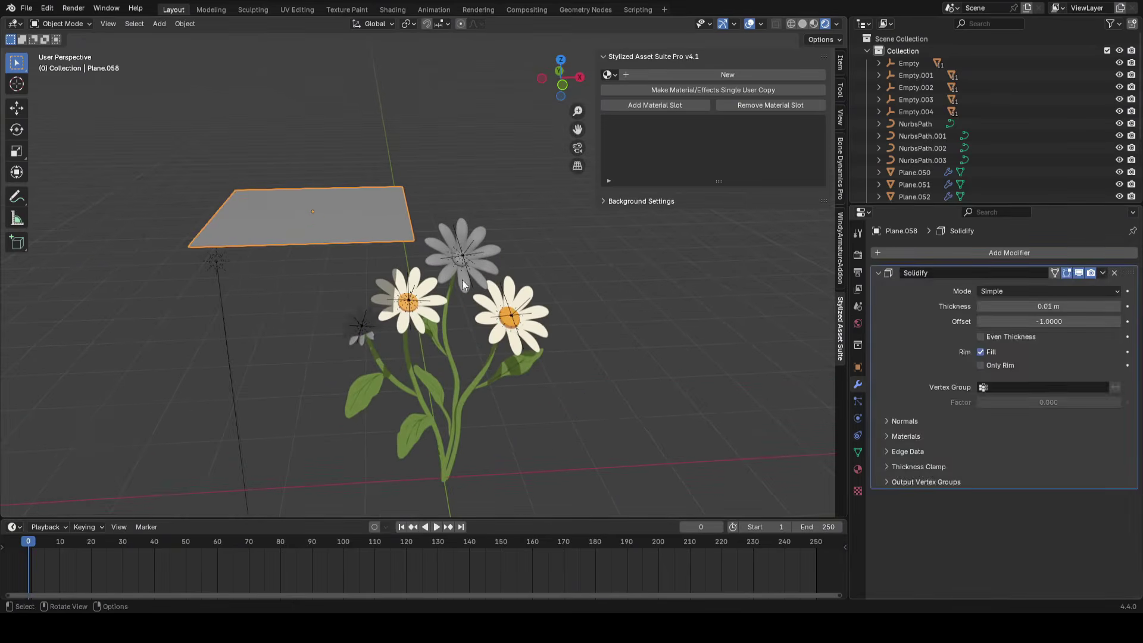
click(1114, 273)
key(Delete)
Examine the petals and centre of the left daisy up close
scroll(455, 259, up, 5)
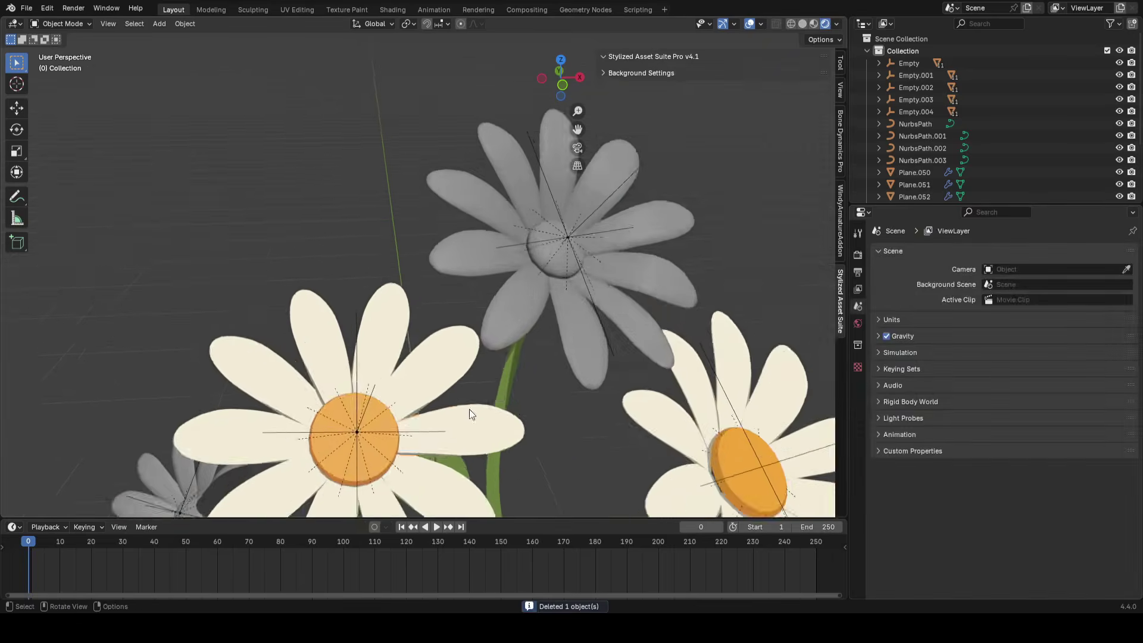
click(470, 409)
scroll(470, 409, up, 5)
scroll(434, 352, down, 6)
shift+middle_drag(344, 464, 515, 356)
click(407, 344)
scroll(506, 340, down, 4)
scroll(443, 329, up, 3)
scroll(443, 325, up, 3)
Add the Add Object Outline effect to the lower petal of the left daisy
click(398, 322)
click(421, 311)
click(439, 373)
click(702, 247)
click(604, 340)
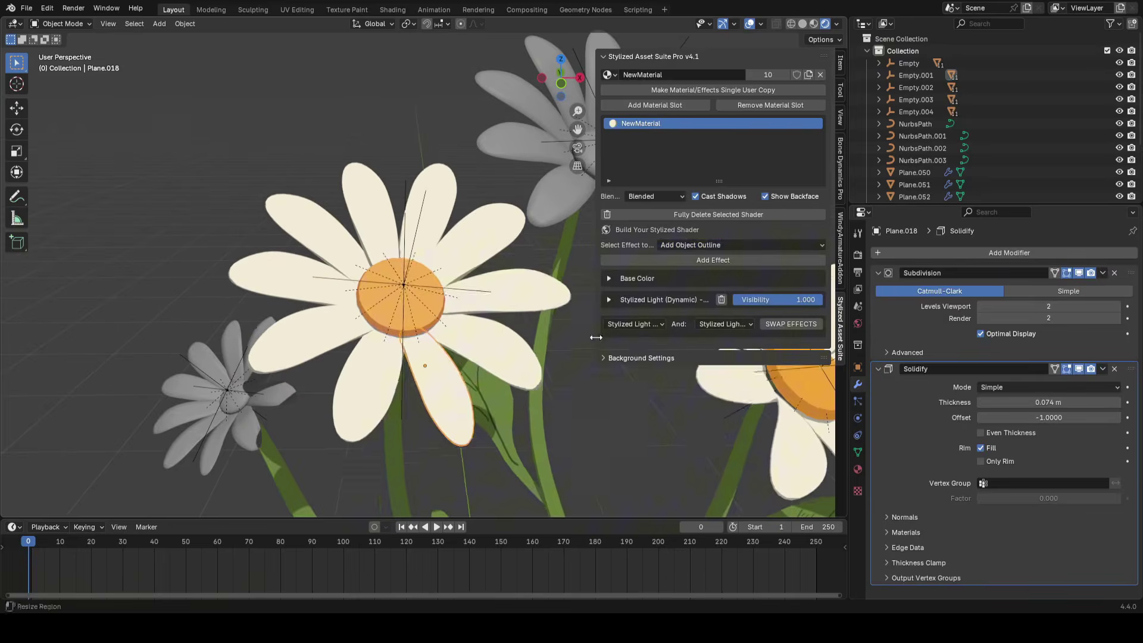
scroll(515, 306, up, 2)
click(690, 245)
click(624, 338)
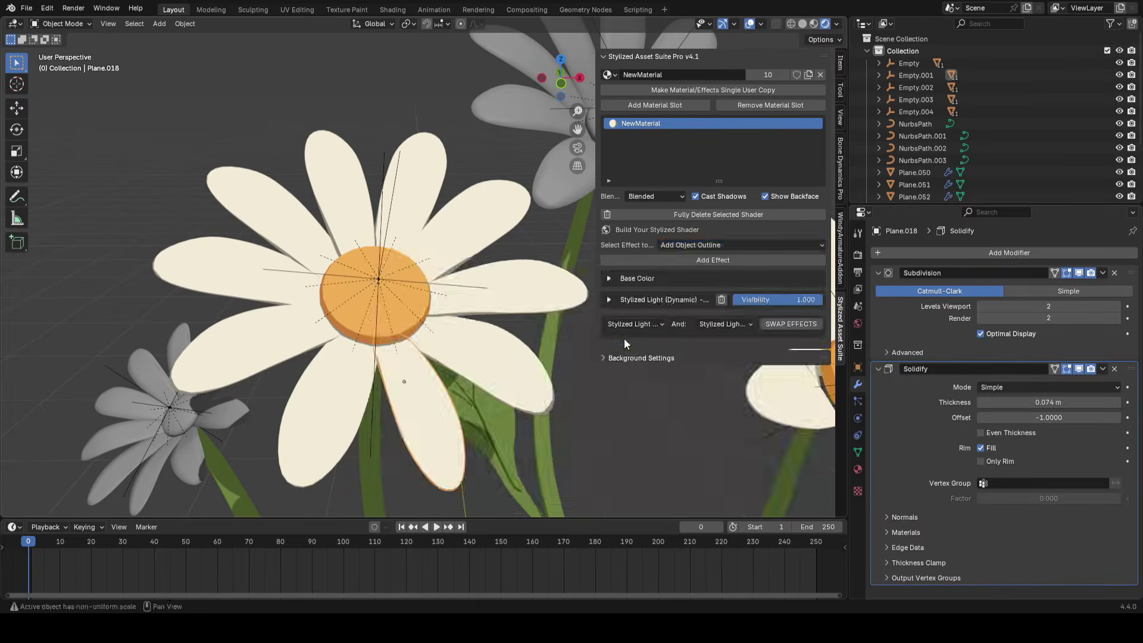
click(685, 244)
click(591, 344)
click(695, 246)
click(602, 342)
ctrl+middle_drag(438, 290, 458, 341)
click(691, 262)
key(shift+alt+z)
key(shift+alt+z)
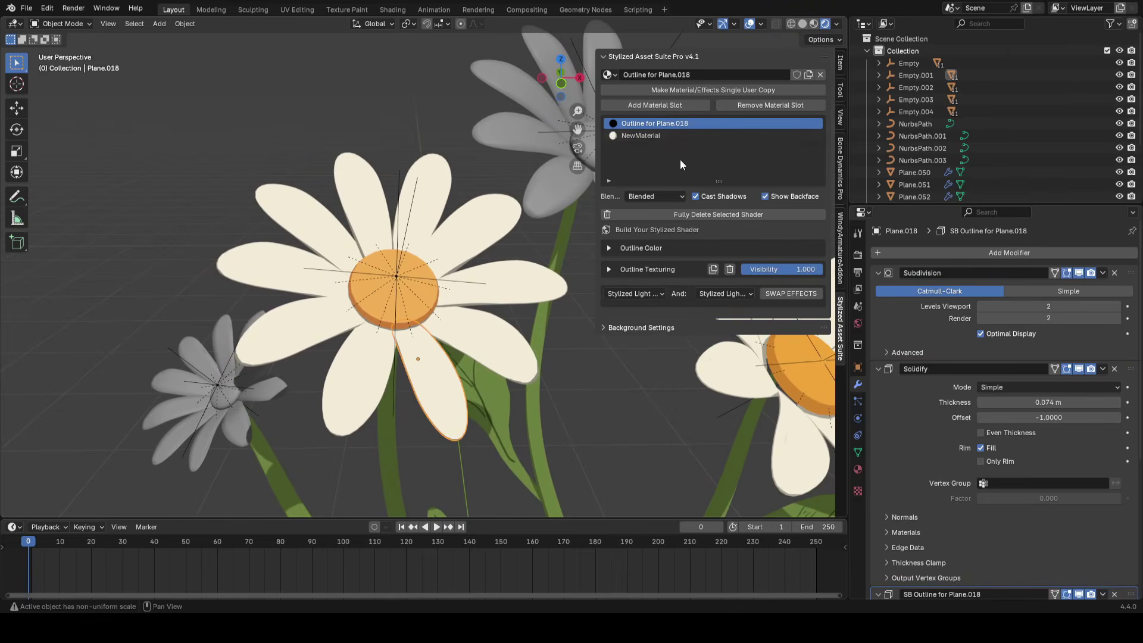
Set the thickness of the petal's black outline to about 0.186 m
click(642, 136)
click(652, 122)
click(653, 134)
click(646, 123)
click(615, 247)
drag(637, 281, 692, 280)
key(alt+shift+z)
middle_drag(429, 293, 410, 299)
drag(638, 280, 642, 281)
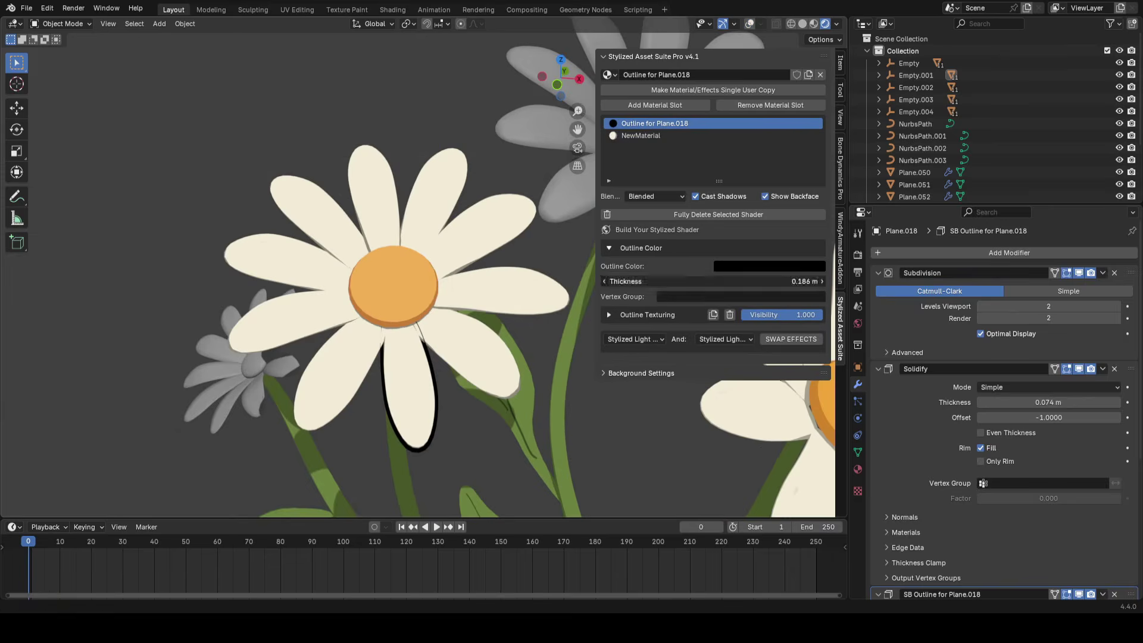
Add an object outline to the left daisy's centre and set its thickness to about 0.115 m
key(shift+alt+z)
click(426, 303)
key(shift+alt+z)
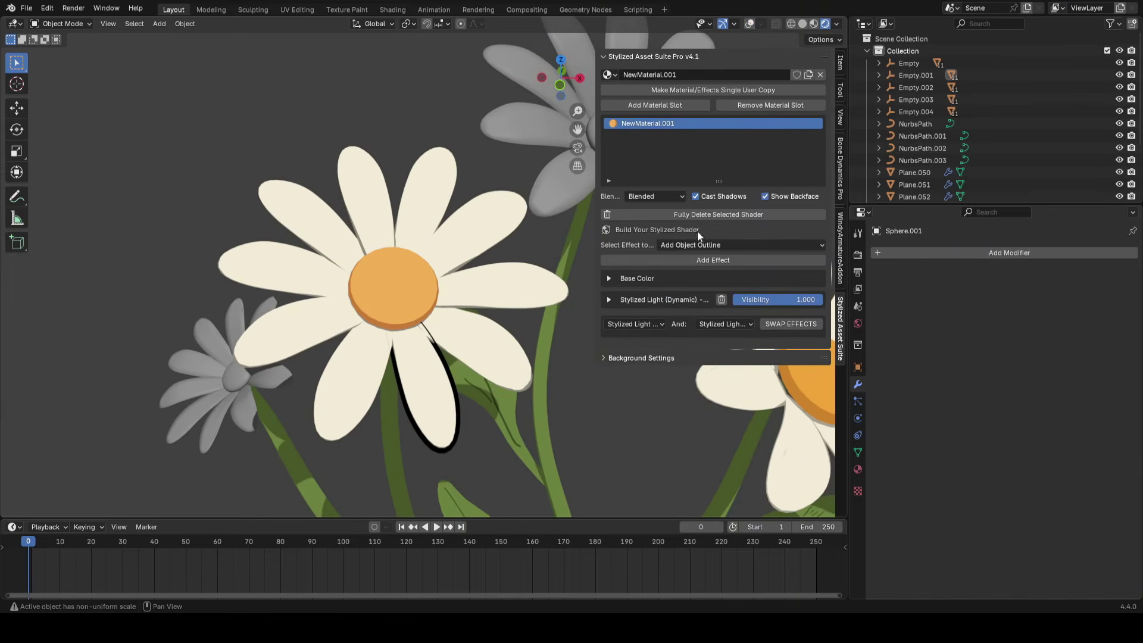
click(685, 260)
click(609, 248)
drag(708, 281, 726, 280)
drag(721, 281, 732, 281)
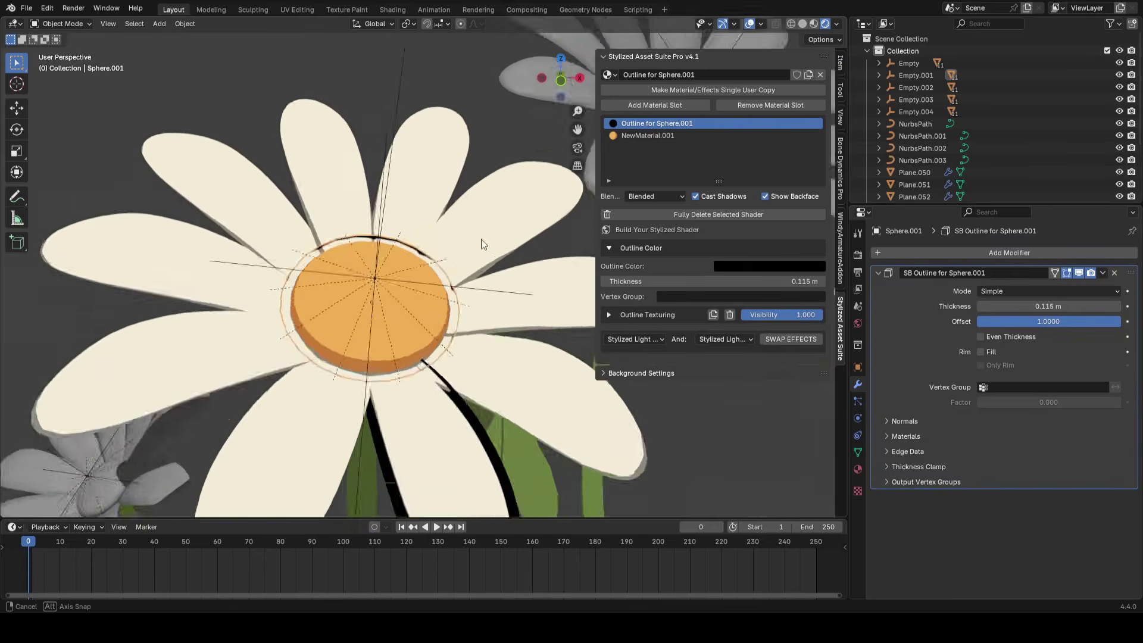
Move the daisy centre slightly along its local Z axis and scale it along that axis
middle_drag(481, 238, 507, 201)
key(g)
key(z)
key(z)
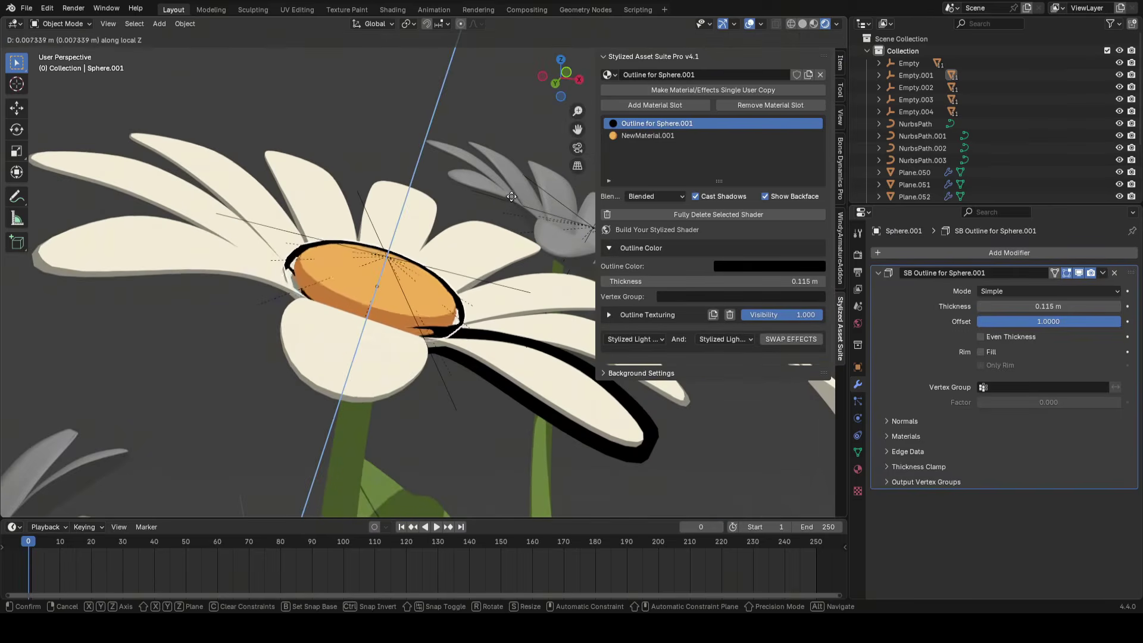
click(506, 198)
key(s)
key(z)
key(z)
click(490, 191)
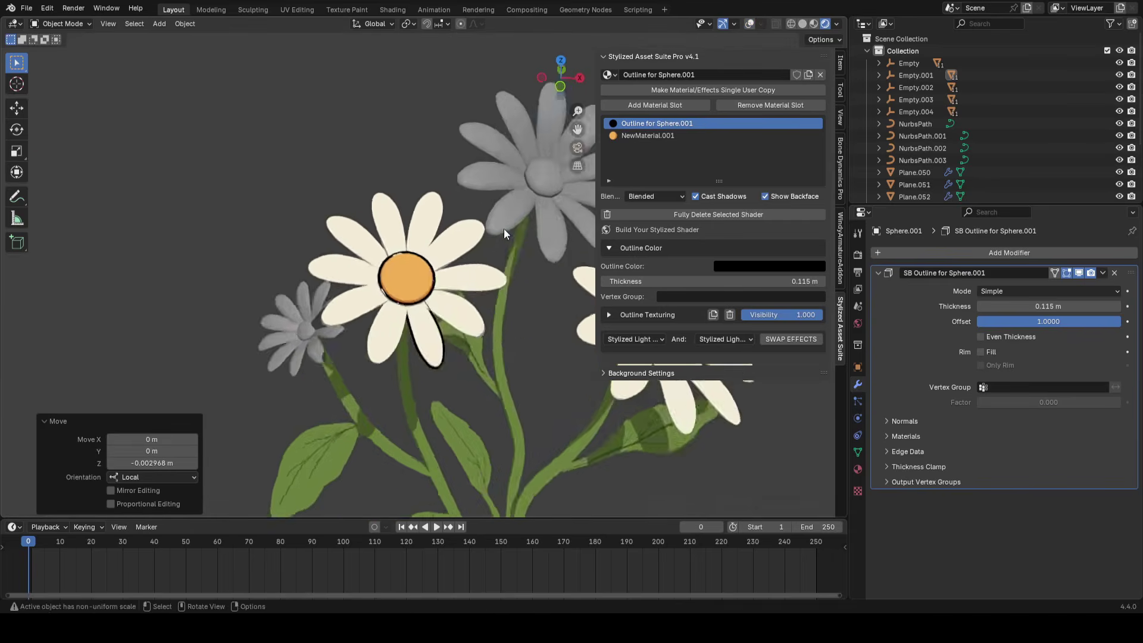
Inspect the outline around the daisy centre and fully delete its outline shader
middle_drag(503, 227, 521, 248)
scroll(495, 291, down, 3)
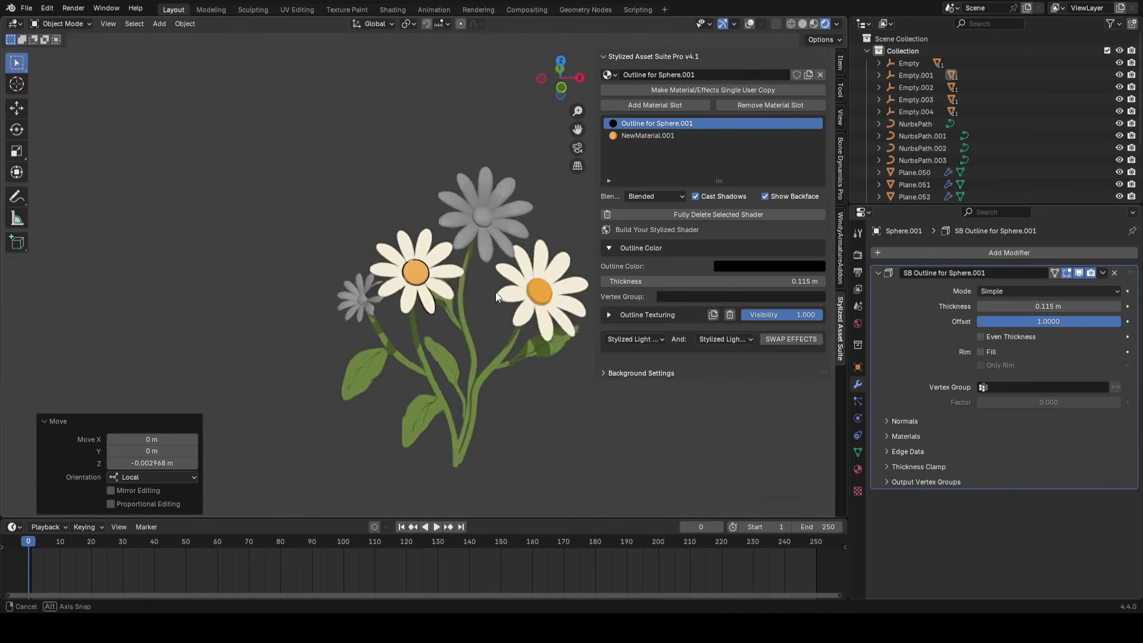
scroll(488, 287, up, 3)
scroll(488, 290, up, 3)
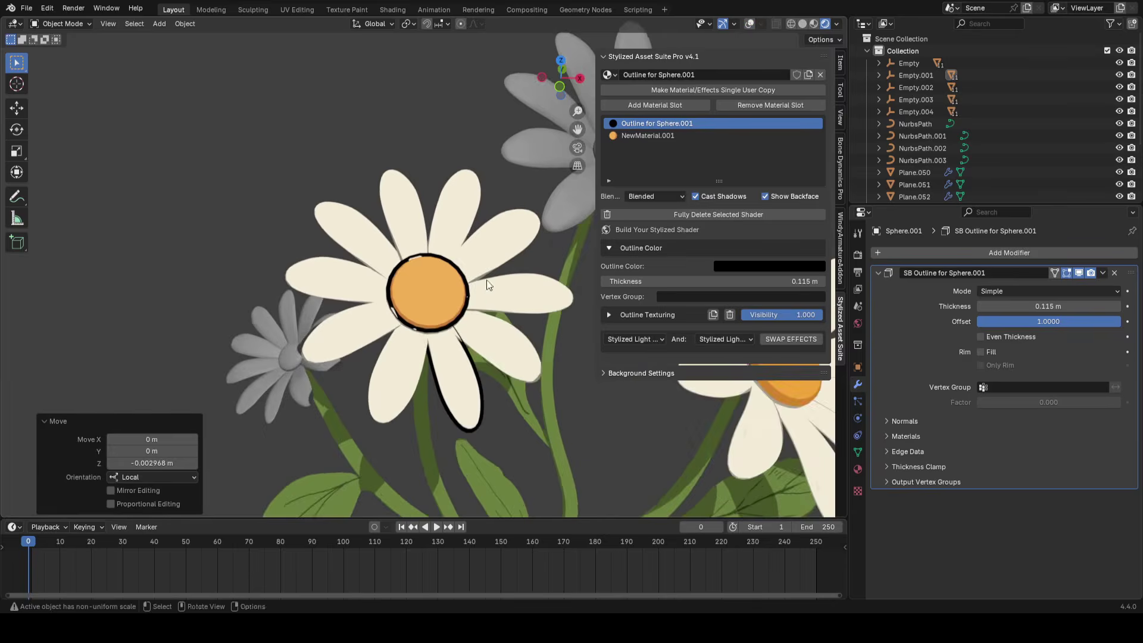
scroll(510, 251, up, 3)
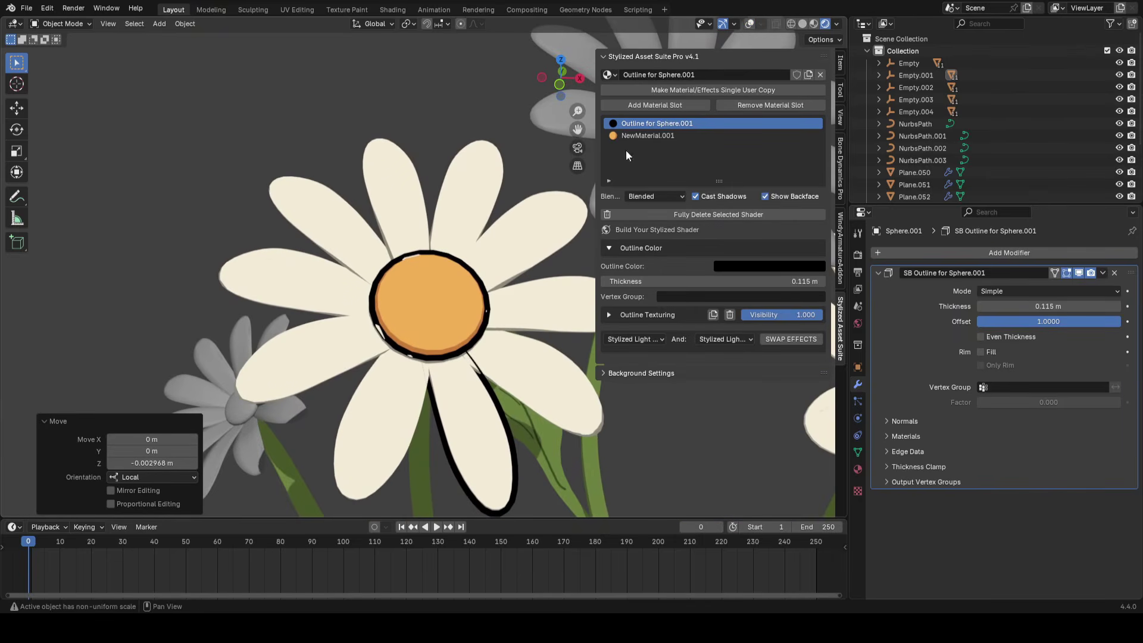
click(686, 213)
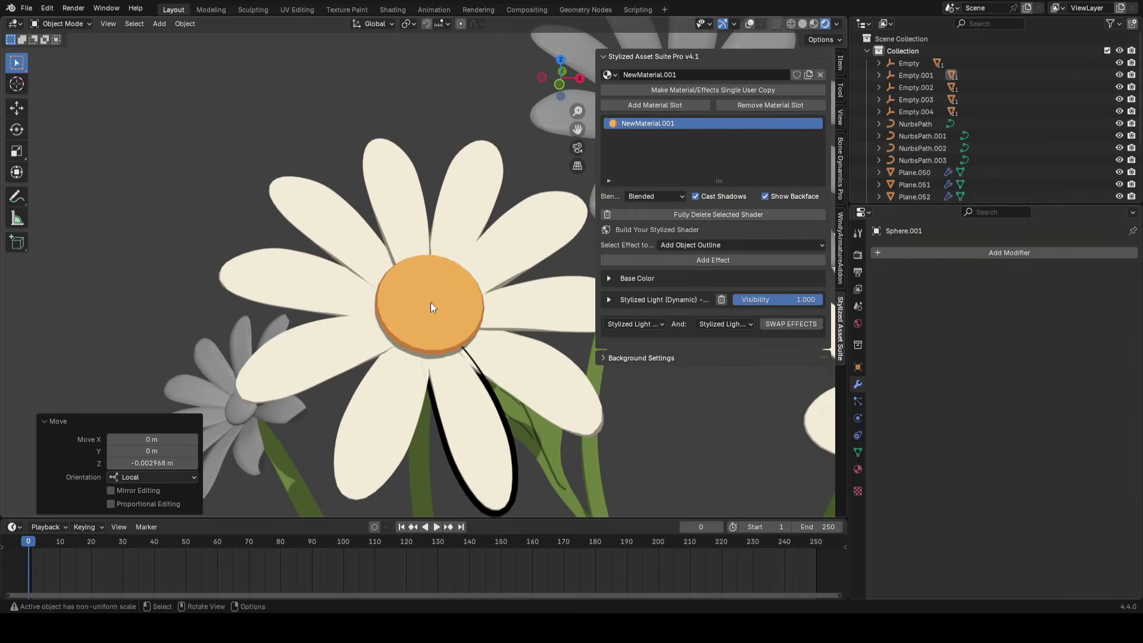
Duplicate the edge loop around the rim of the daisy centre in place
scroll(454, 286, up, 2)
key(Tab)
scroll(526, 380, up, 1)
key(2)
shift+middle_drag(513, 309, 482, 262)
alt+click(470, 306)
middle_drag(470, 306, 516, 328)
key(shift+d)
right_click(461, 278)
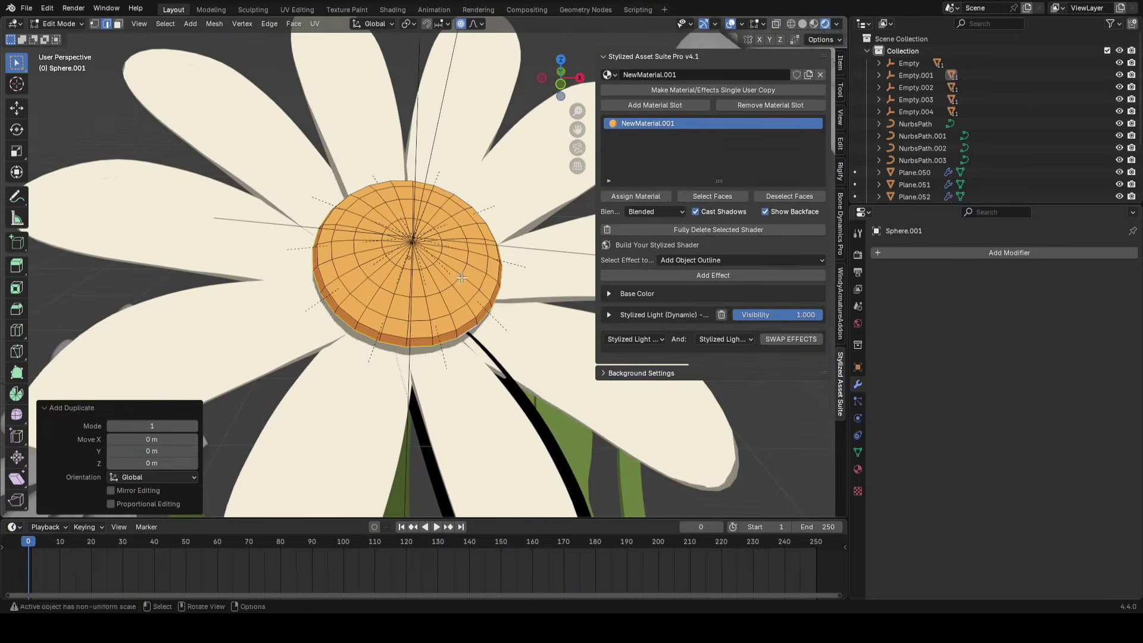
Separate the duplicated rim loop by selection into its own object
key(p)
click(466, 269)
key(Tab)
scroll(336, 371, up, 2)
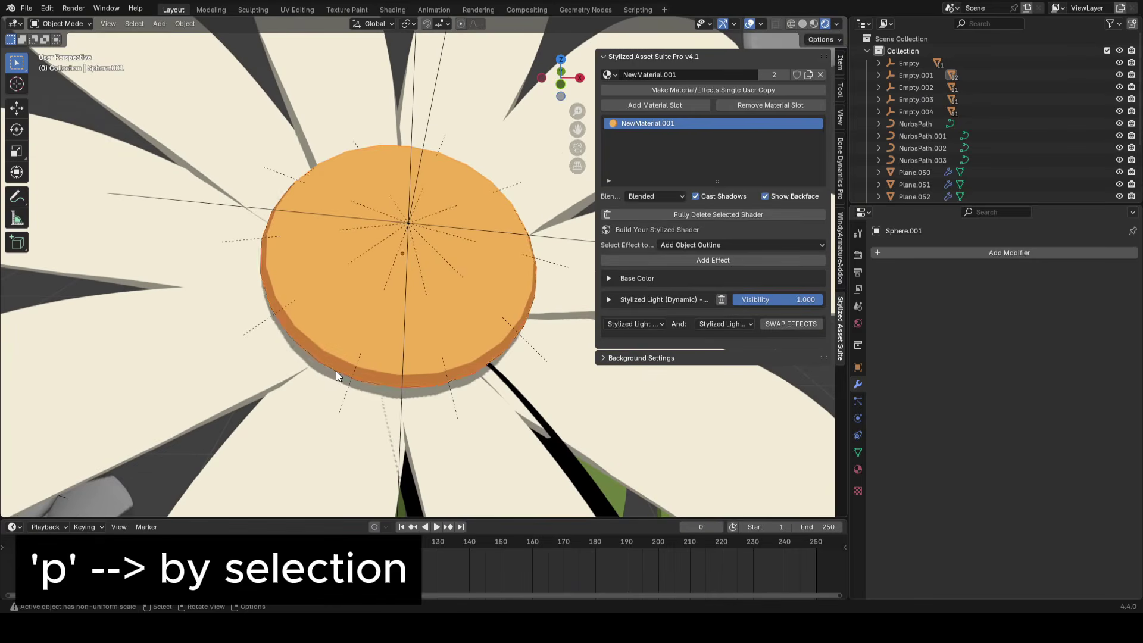
Convert the separated rim loop object to a curve
click(338, 370)
key(g)
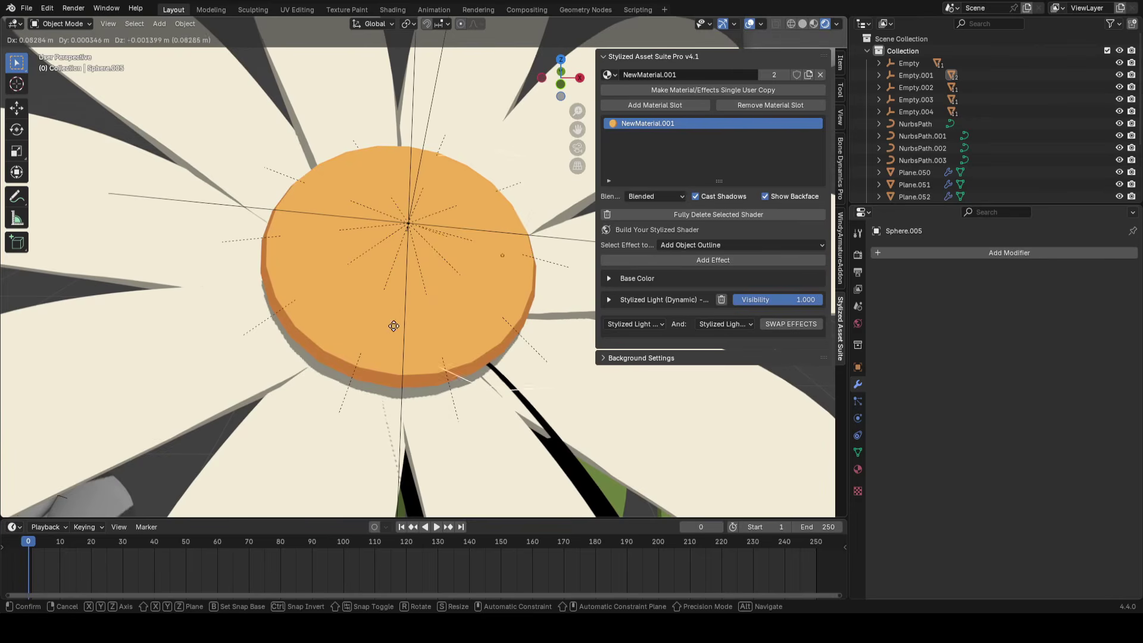
click(333, 370)
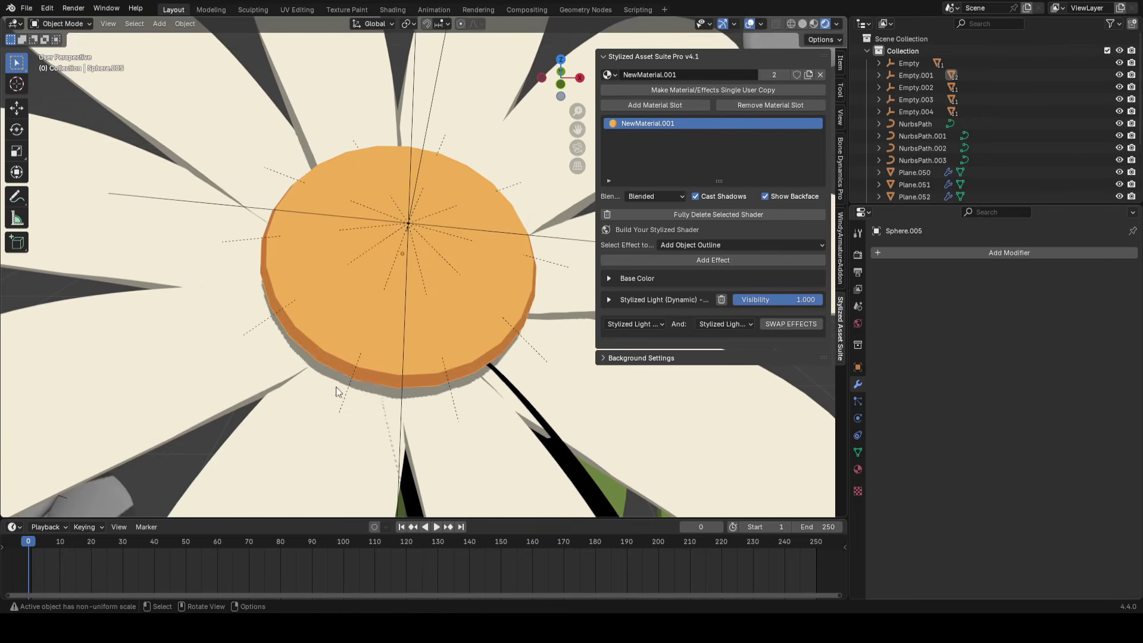
key(Tab)
key(Tab)
scroll(333, 371, down, 2)
click(185, 24)
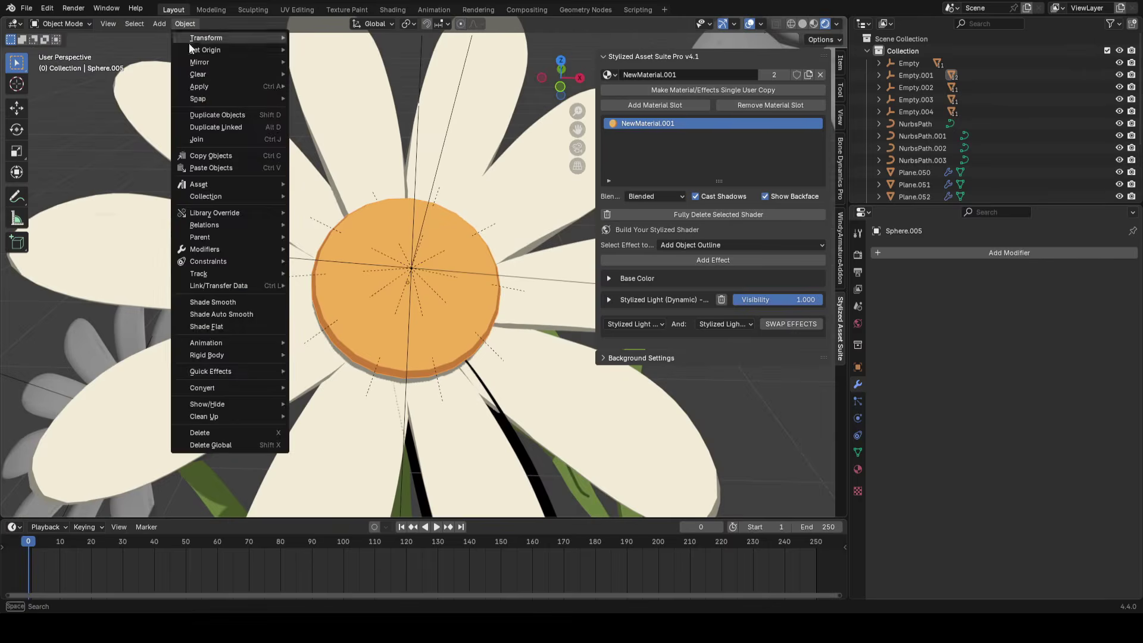
mouse_move(213, 388)
click(353, 400)
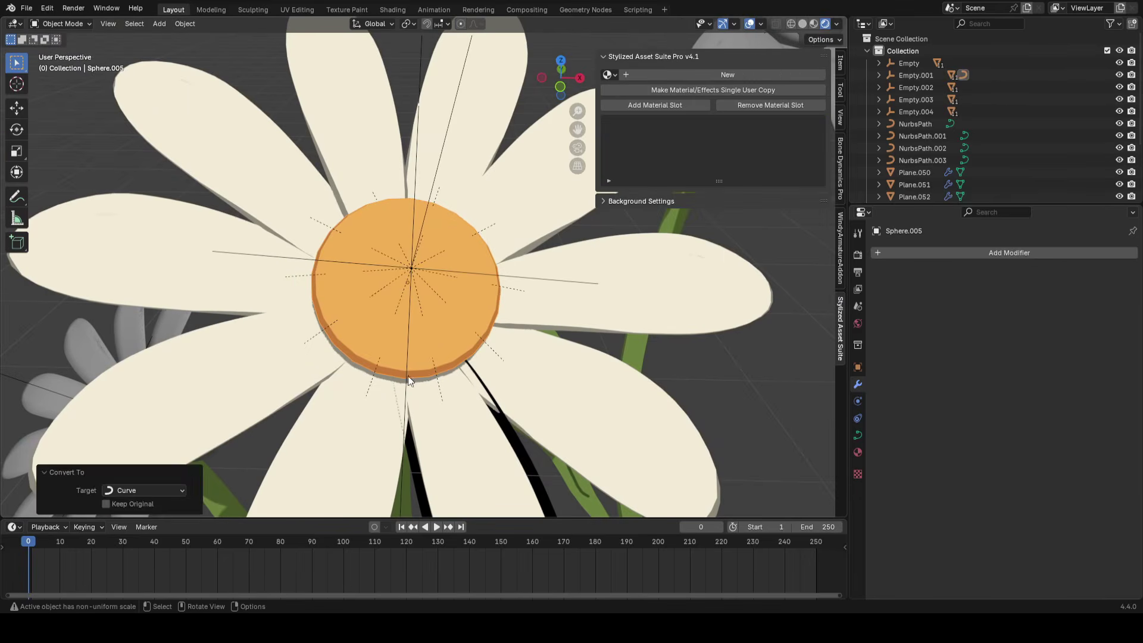
Give the rim curve a round bevel with a depth of 0.042 m
click(858, 435)
scroll(964, 452, down, 2)
drag(1025, 455, 1048, 454)
Create a new material for the rim curve and set its base color to black
click(727, 74)
click(609, 278)
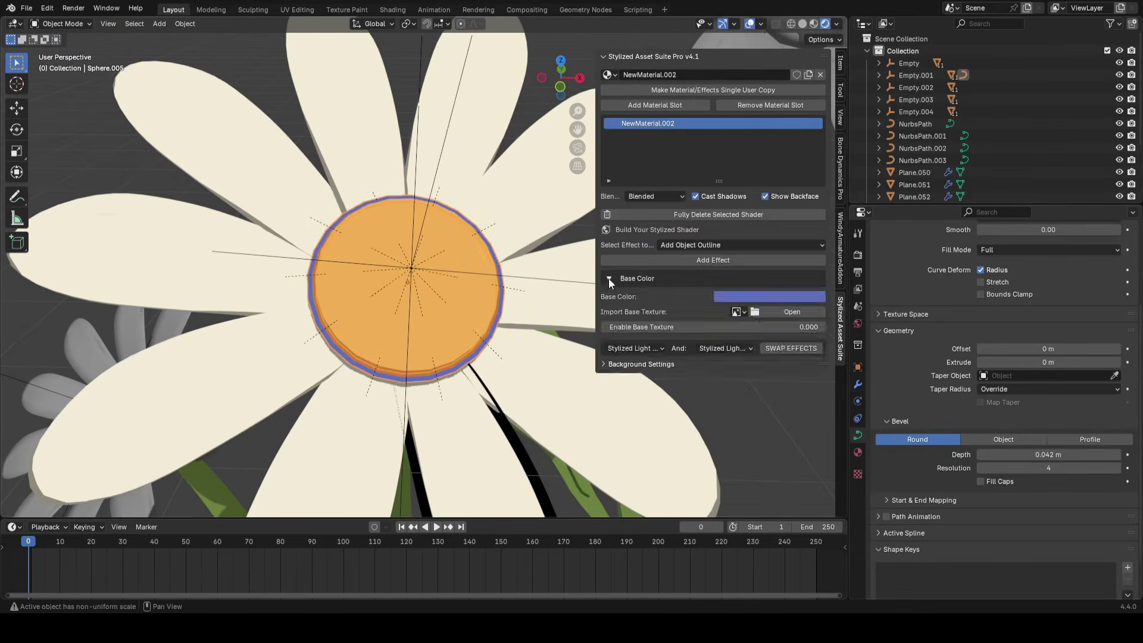
click(762, 300)
drag(819, 163, 819, 196)
Apply the rim curve's location, rotation and scale transforms
scroll(417, 259, down, 5)
key(alt+shift+z)
scroll(482, 262, up, 3)
key(alt+shift+z)
key(Tab)
middle_drag(473, 290, 530, 263)
key(alt+shift+z)
scroll(493, 233, up, 2)
key(Tab)
key(ctrl+a)
click(532, 263)
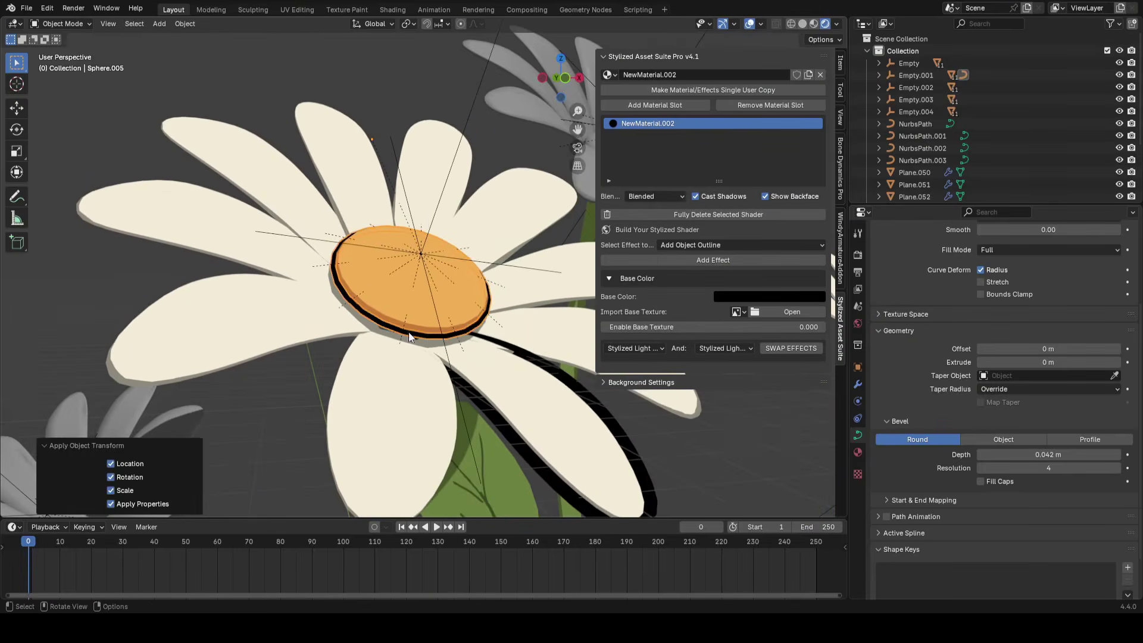
Move the rim curve aside along the X axis, well clear of the left daisy
click(184, 24)
mouse_move(233, 48)
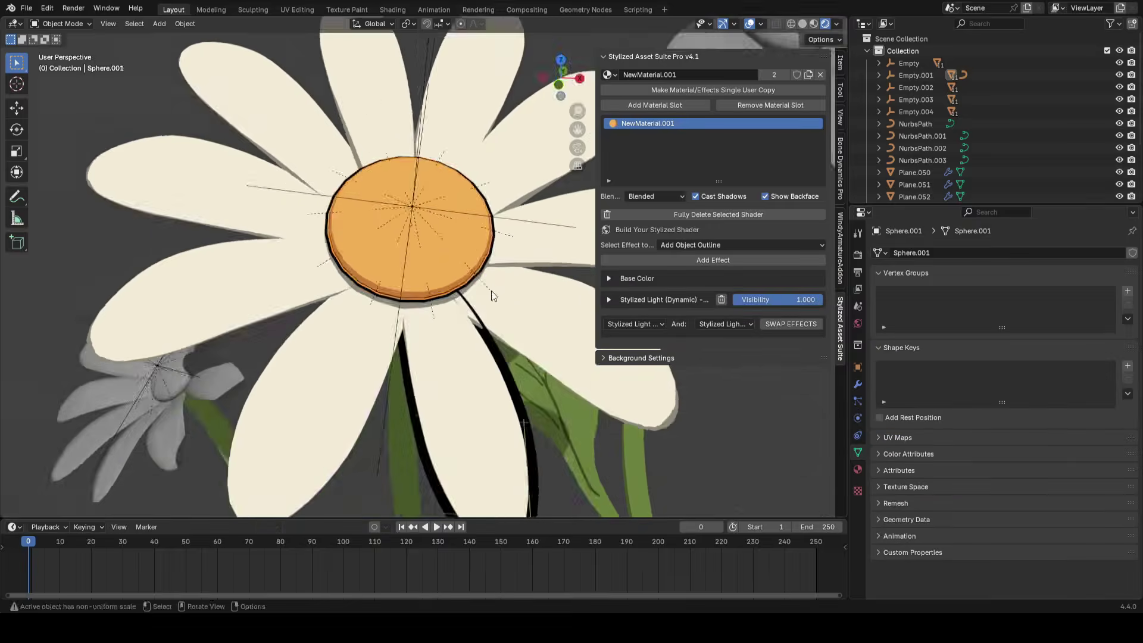
middle_drag(491, 290, 518, 232)
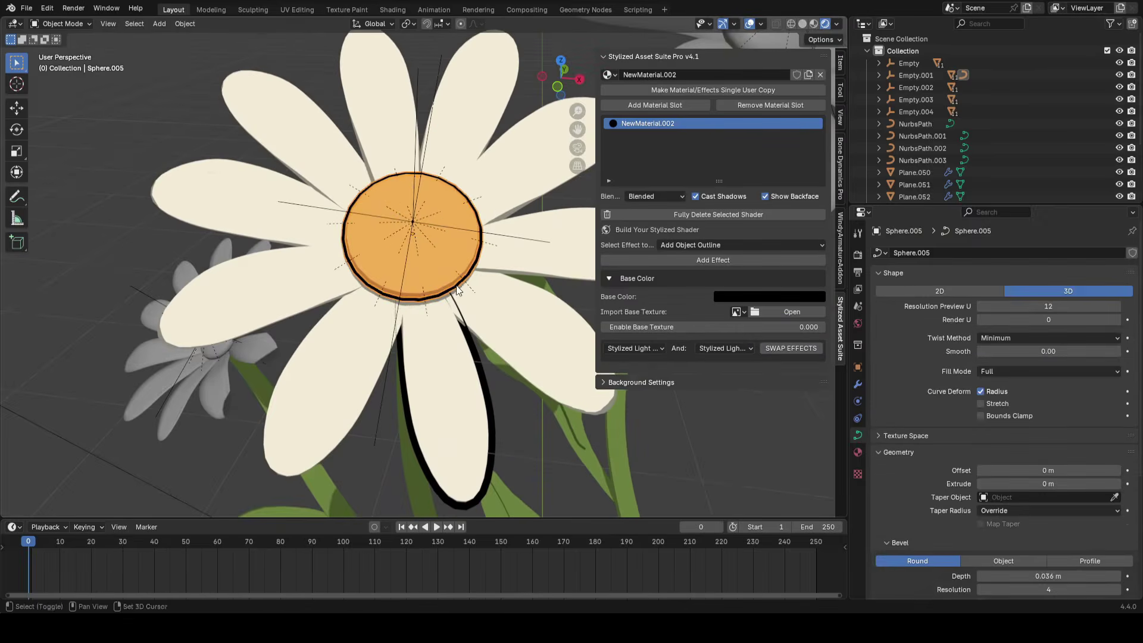
scroll(508, 277, down, 3)
key(g)
key(x)
click(113, 233)
scroll(440, 306, up, 4)
Give the left daisy's orange centre a black object outline with a thickness of 0.056 m
click(445, 316)
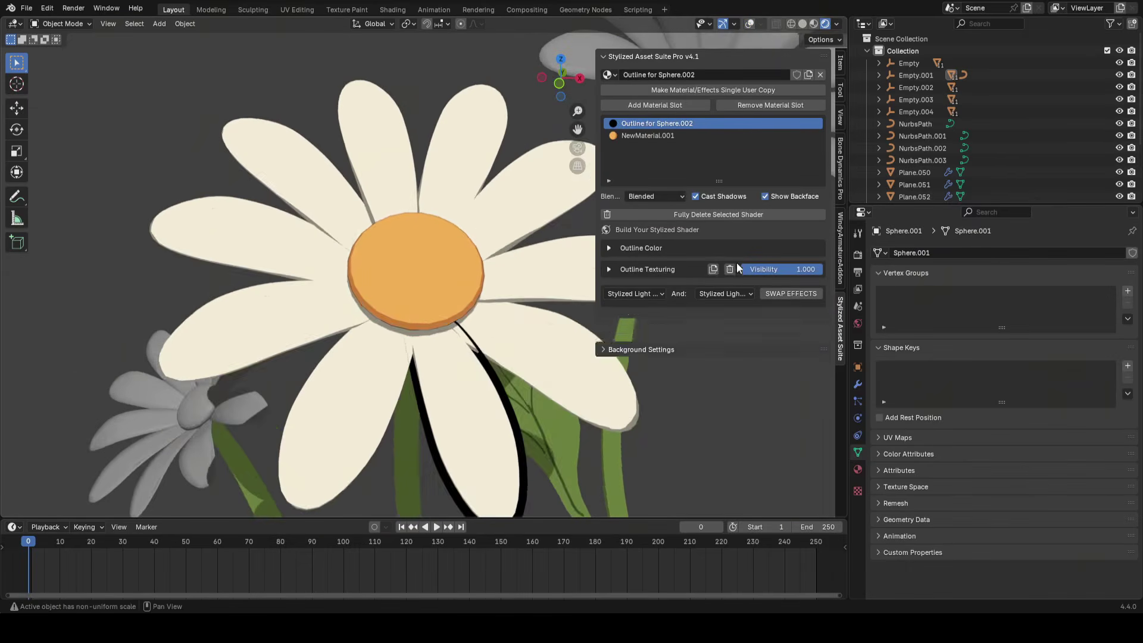
click(608, 247)
scroll(412, 225, down, 5)
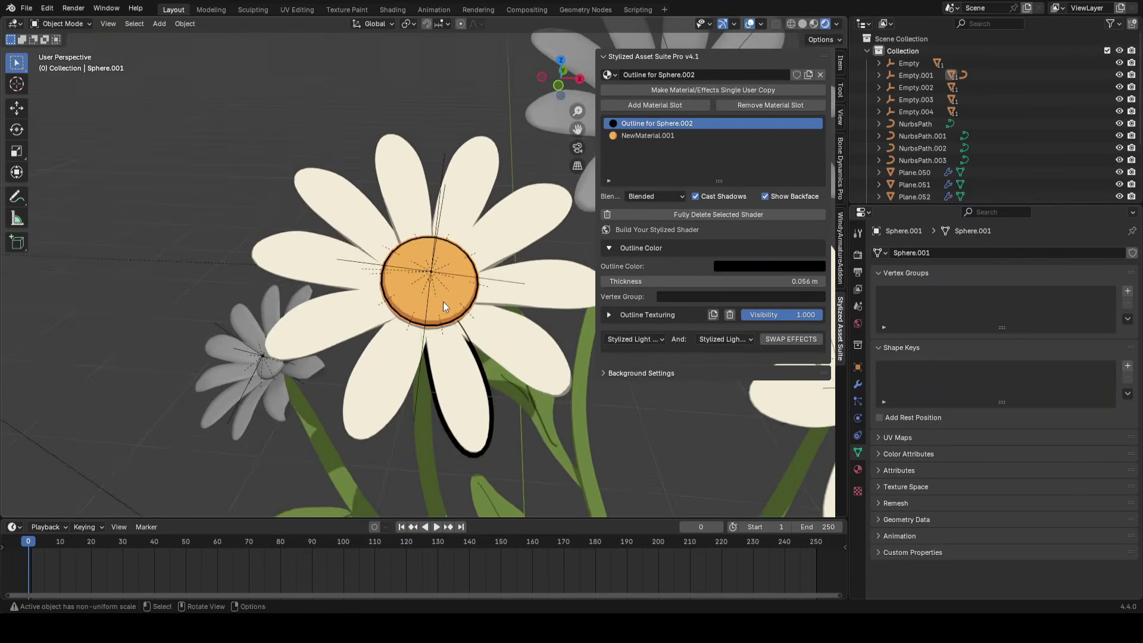
Select all petals of the left daisy and link the outlined petal's materials to the others
click(441, 388)
scroll(509, 369, up, 3)
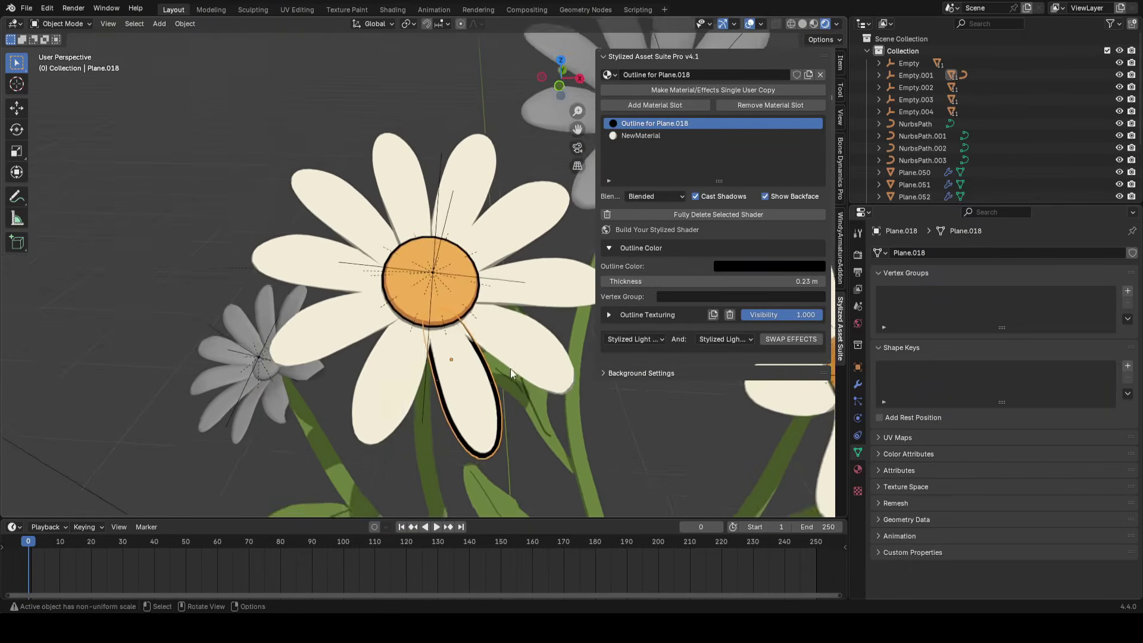
shift+click(500, 378)
shift+click(522, 303)
shift+click(502, 249)
shift+click(448, 192)
shift+click(381, 209)
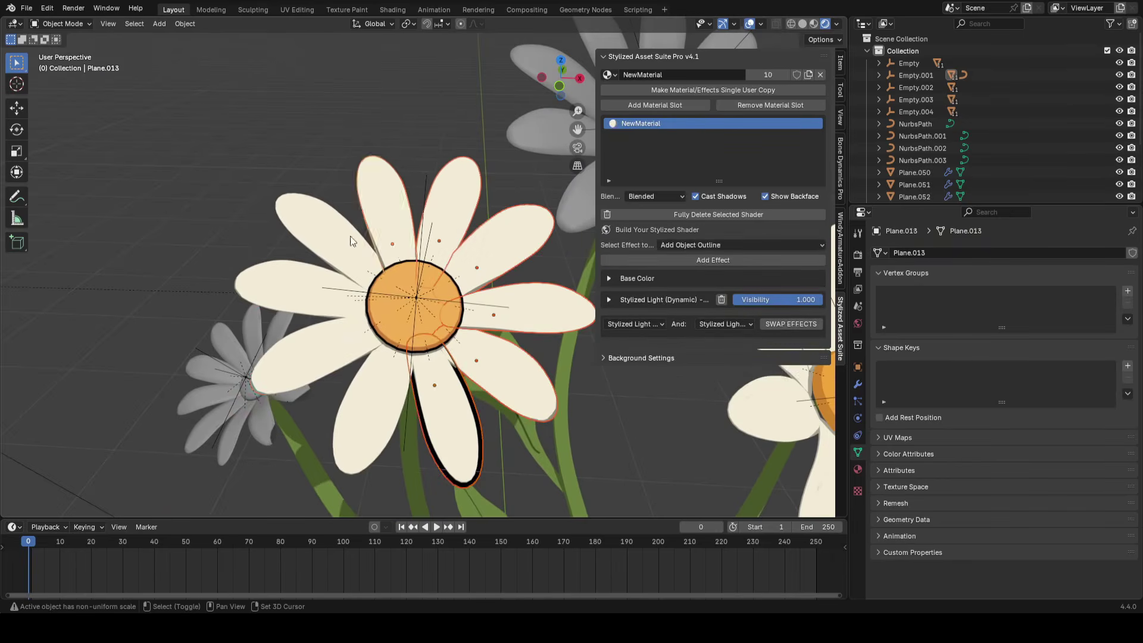
shift+click(349, 240)
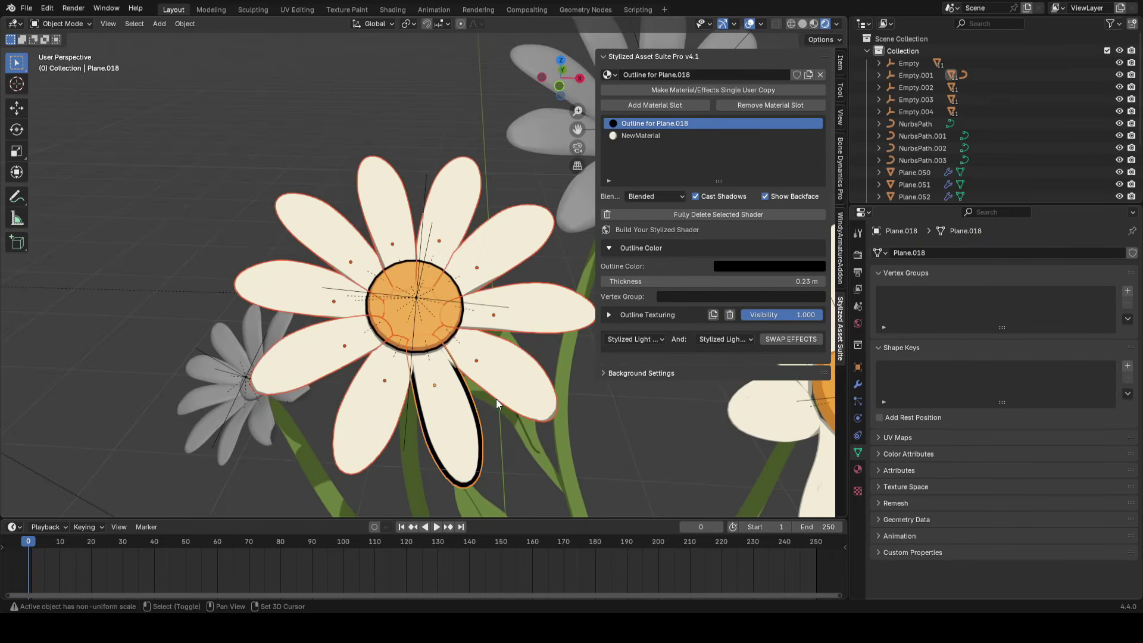
shift+middle_drag(495, 398, 485, 377)
key(ctrl+l)
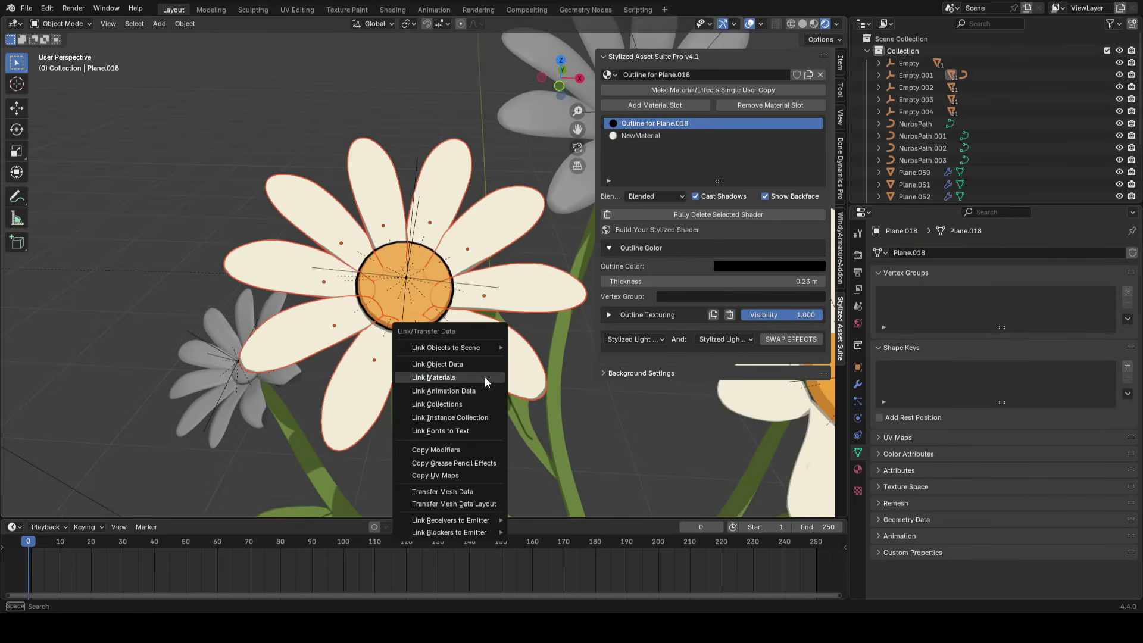
click(453, 378)
middle_drag(476, 288, 505, 297)
Assign the NewMaterial slot to all faces of the left daisy's petals in Edit Mode
key(Tab)
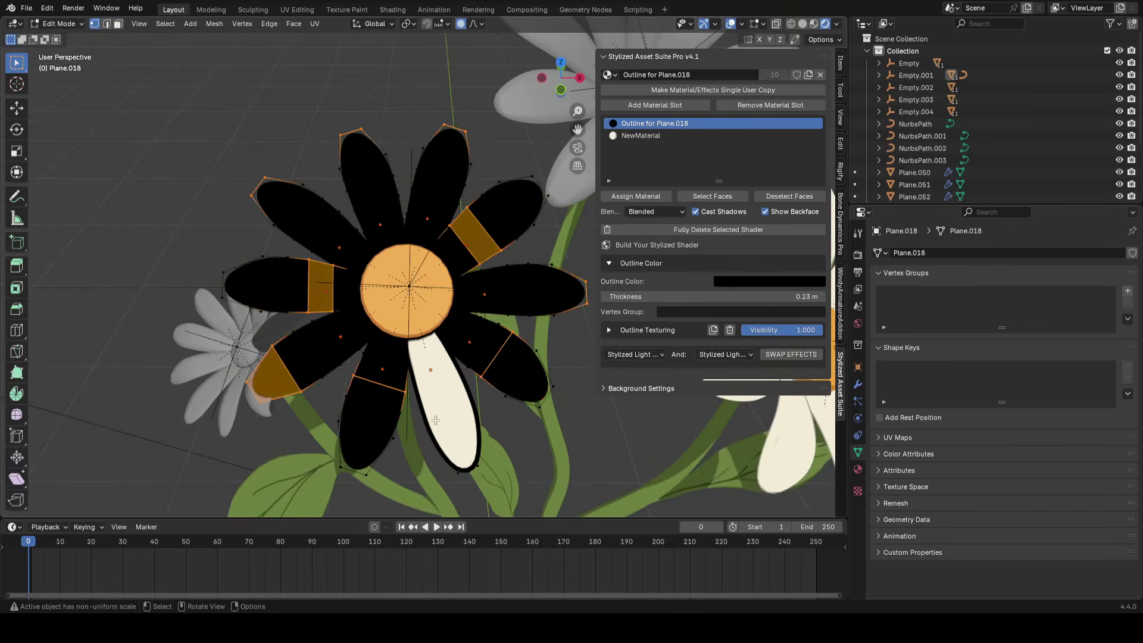
key(3)
key(a)
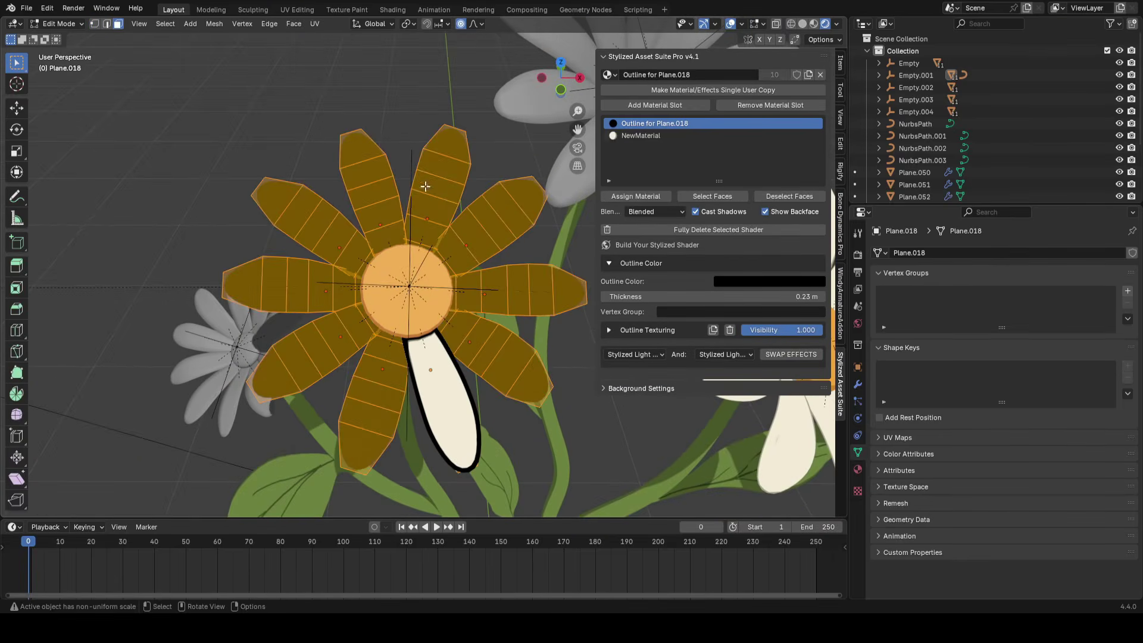
click(659, 136)
click(654, 197)
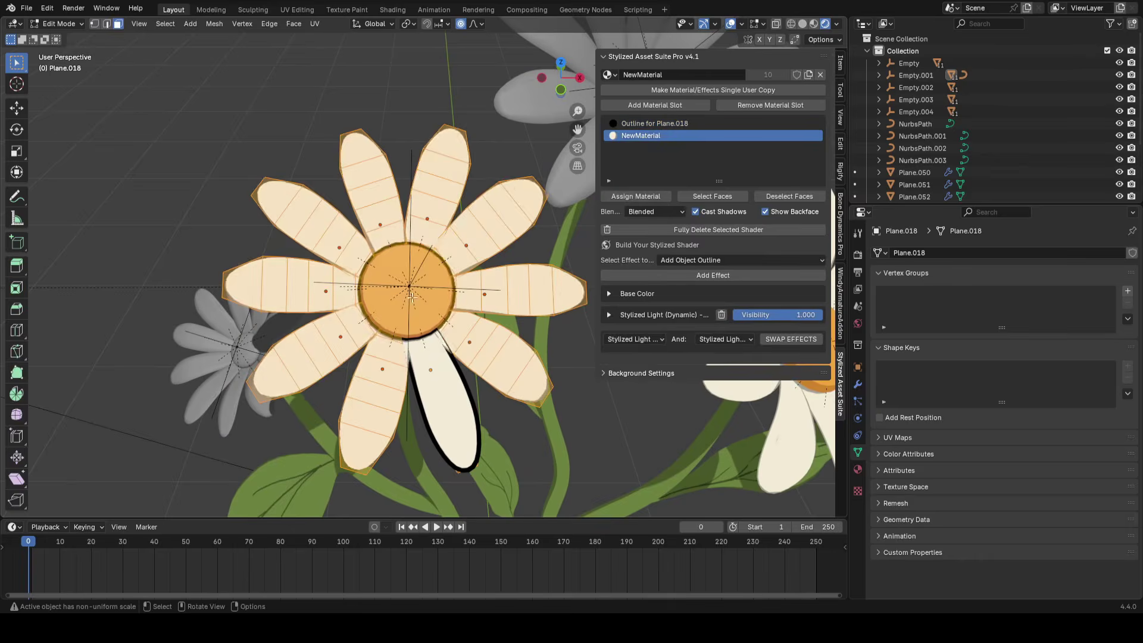
key(Tab)
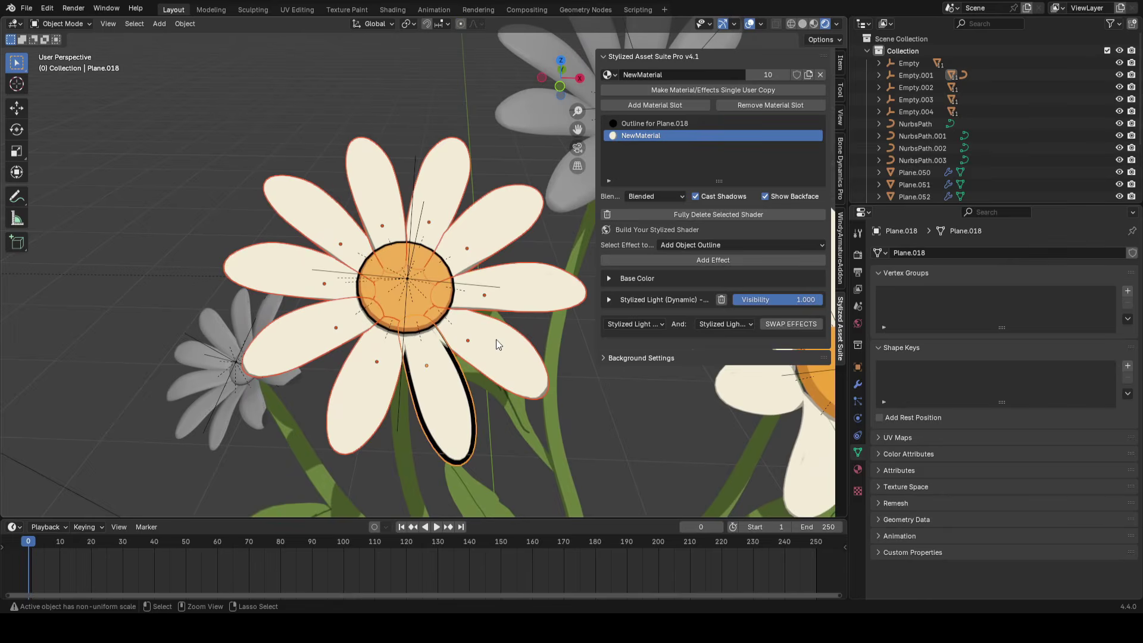
Copy the outlined petal's modifiers to the other selected petals
key(ctrl+l)
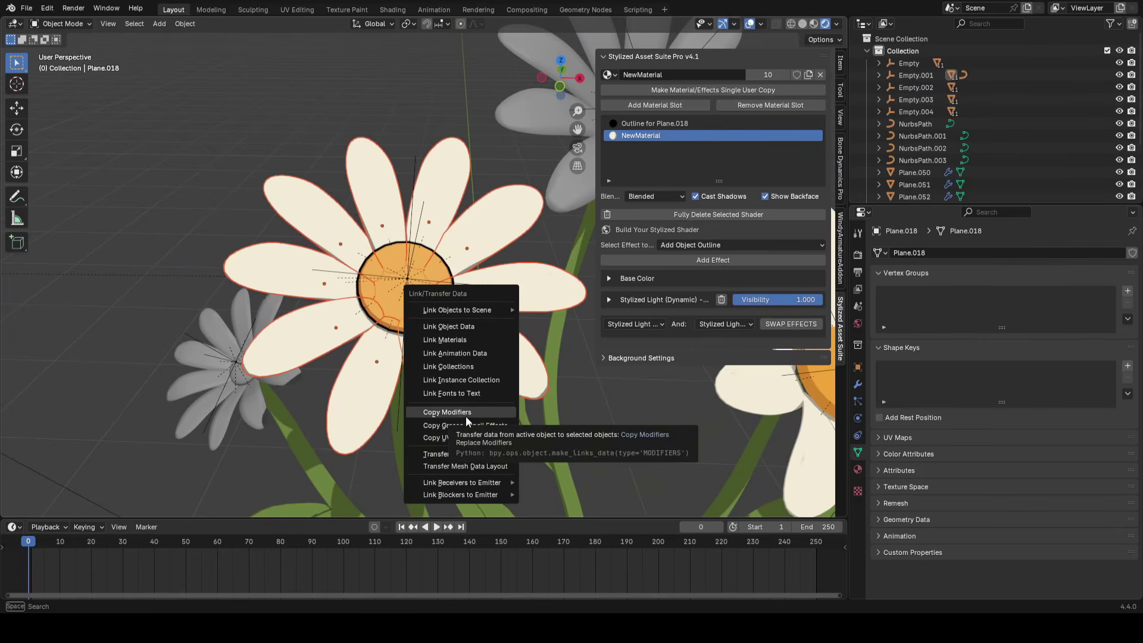
click(448, 411)
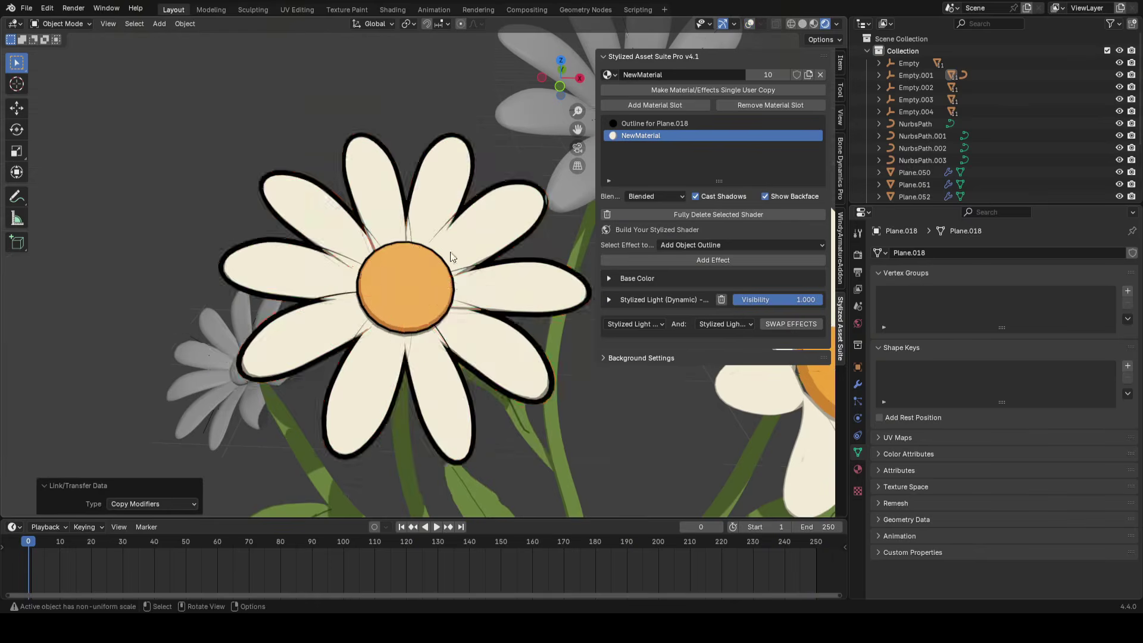
scroll(448, 262, down, 4)
scroll(446, 262, down, 2)
scroll(442, 290, up, 3)
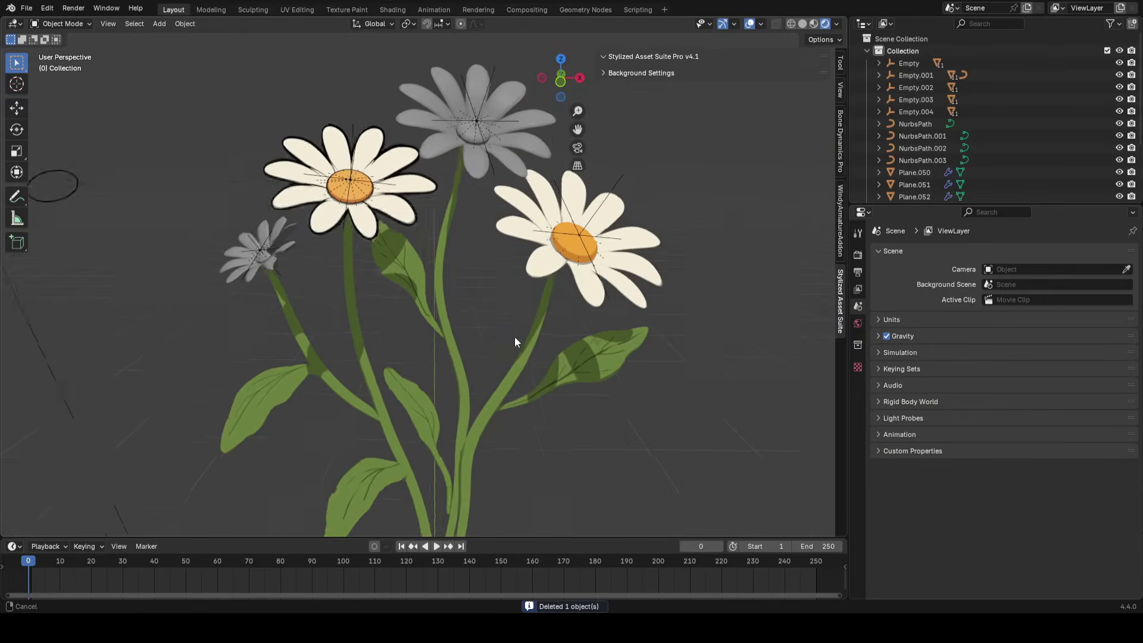
Select the leaf below the right daisy and replace the Timeline with an enlarged Shader Editor
middle_drag(515, 337, 458, 313)
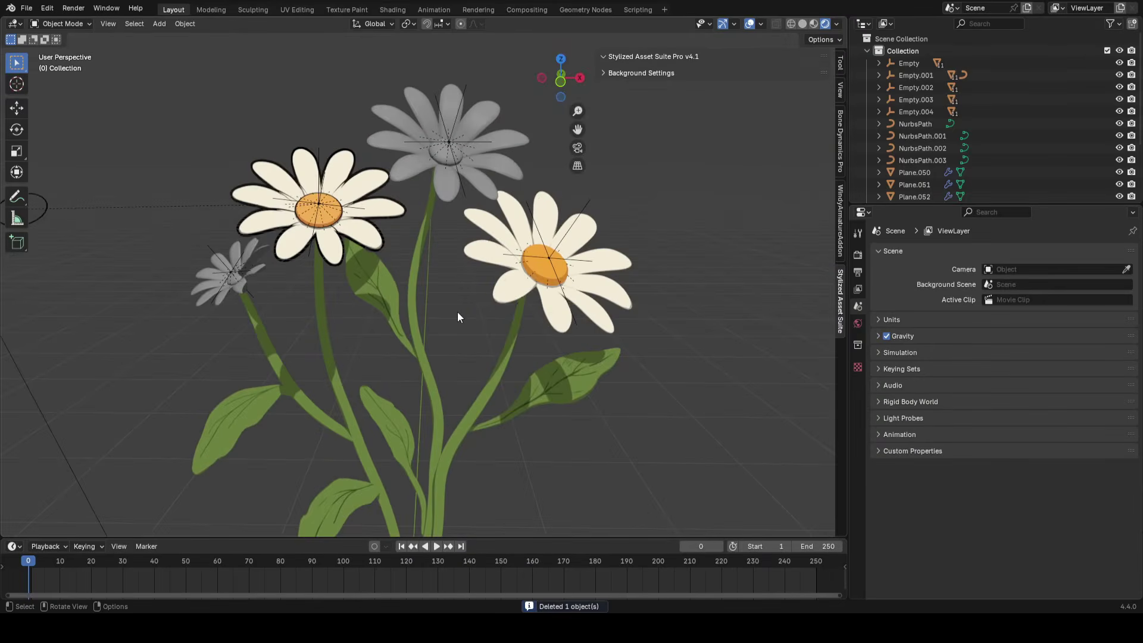
shift+middle_drag(580, 367, 383, 319)
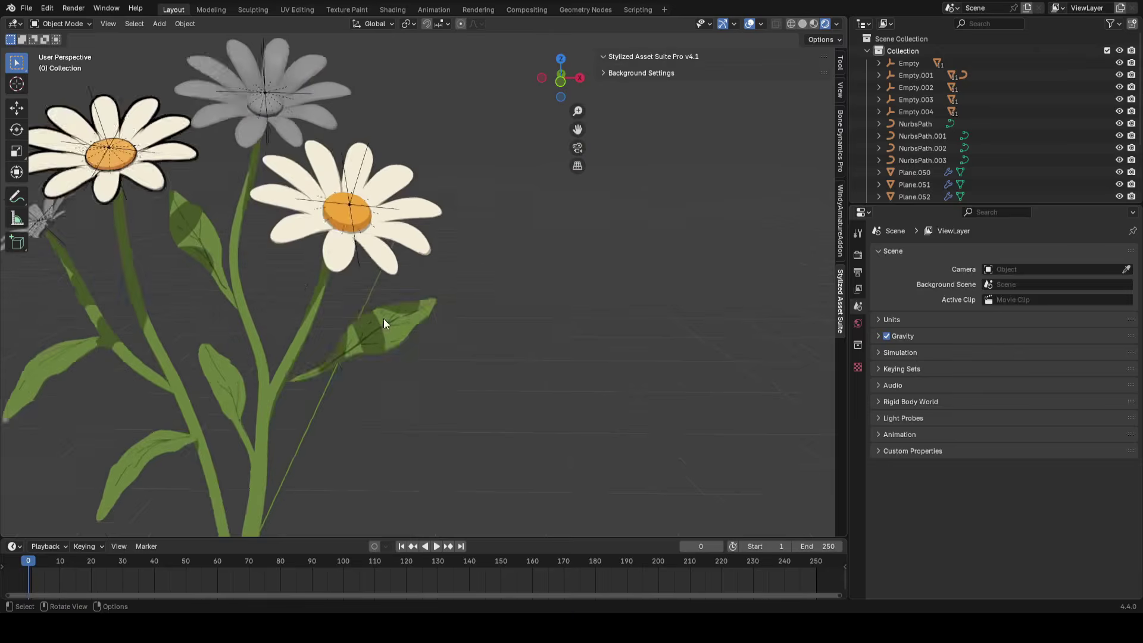
click(383, 319)
scroll(383, 319, up, 4)
key(Tab)
key(Tab)
click(12, 546)
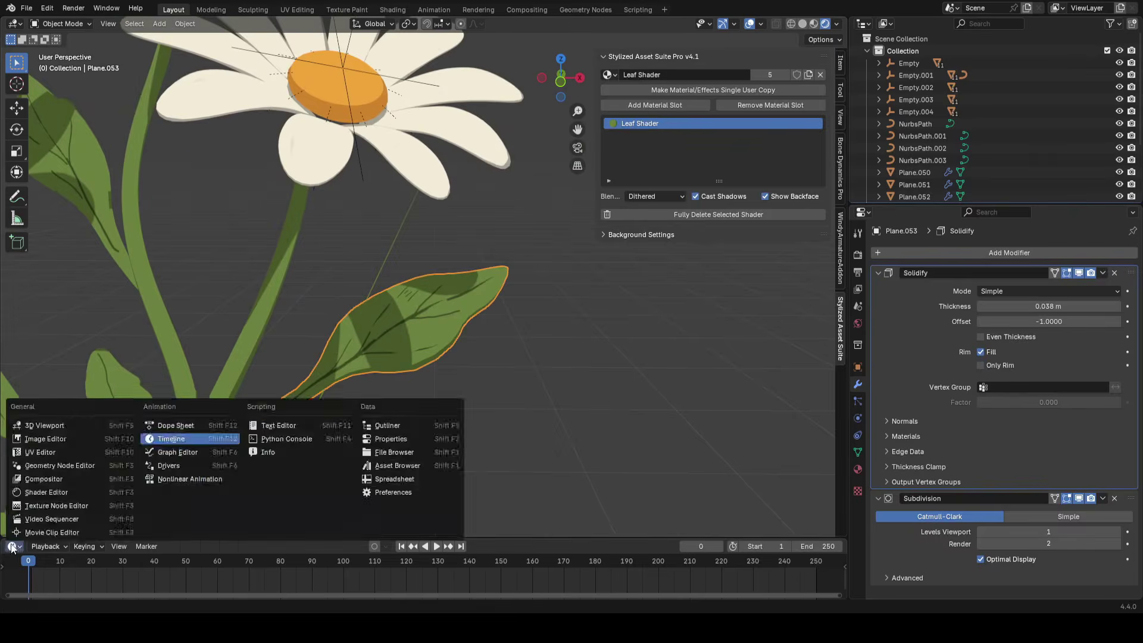
click(36, 491)
drag(180, 538, 180, 309)
scroll(471, 257, down, 1)
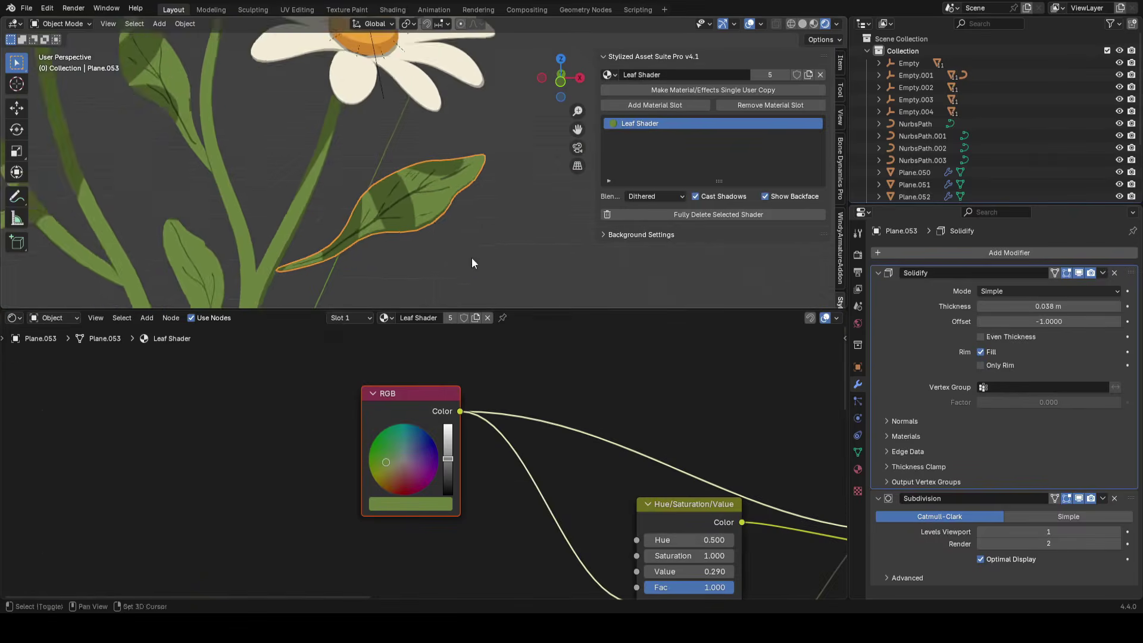
shift+middle_drag(472, 257, 446, 220)
scroll(434, 216, up, 2)
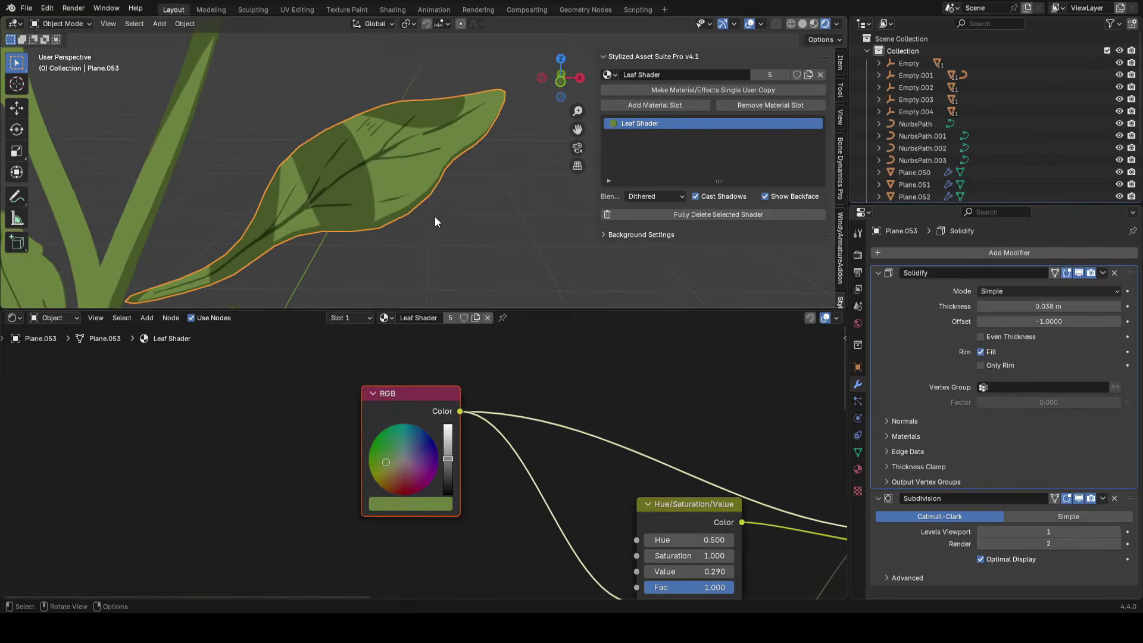
Add a second material slot to the leaf with a new material made of a blue RGB node feeding the Material Output
click(357, 322)
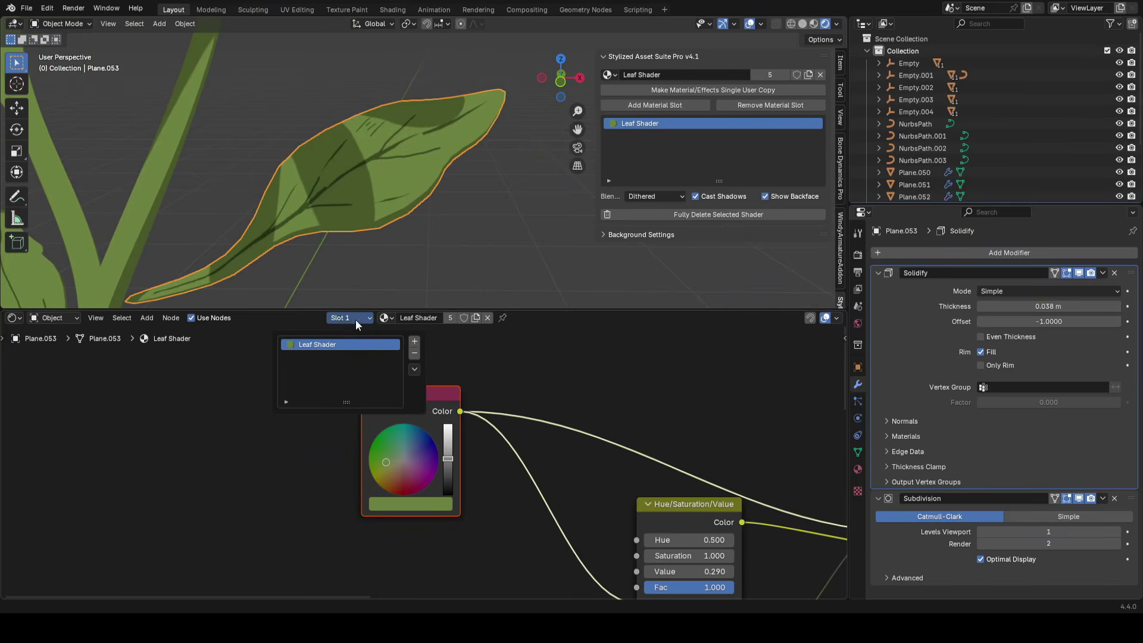
click(414, 344)
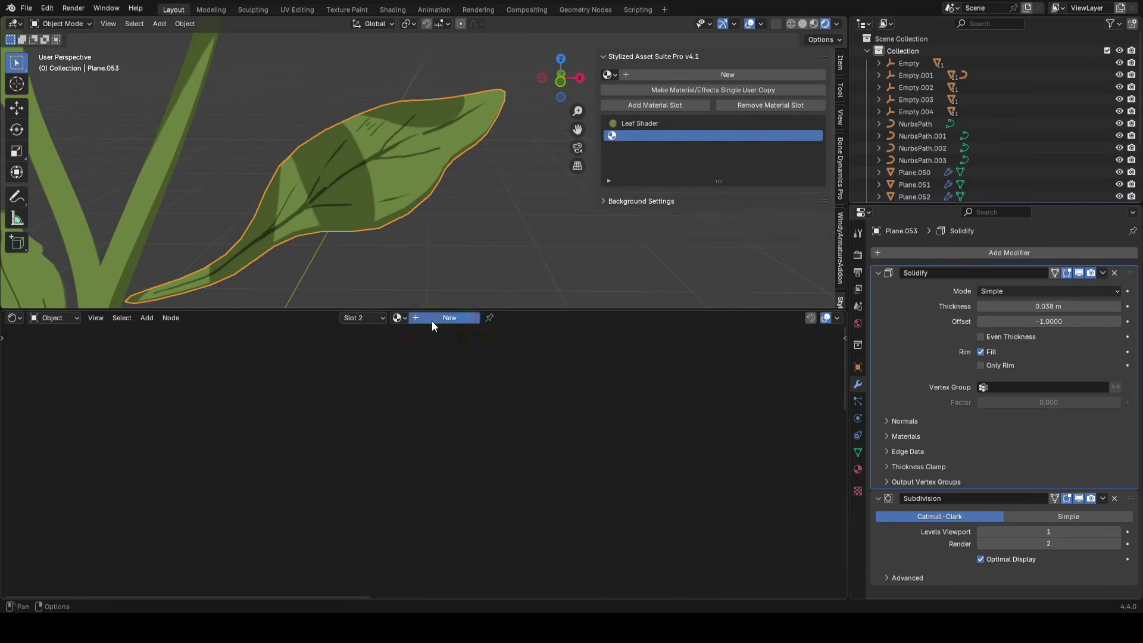
click(432, 318)
key(x)
key(shift+a)
text(rgb)
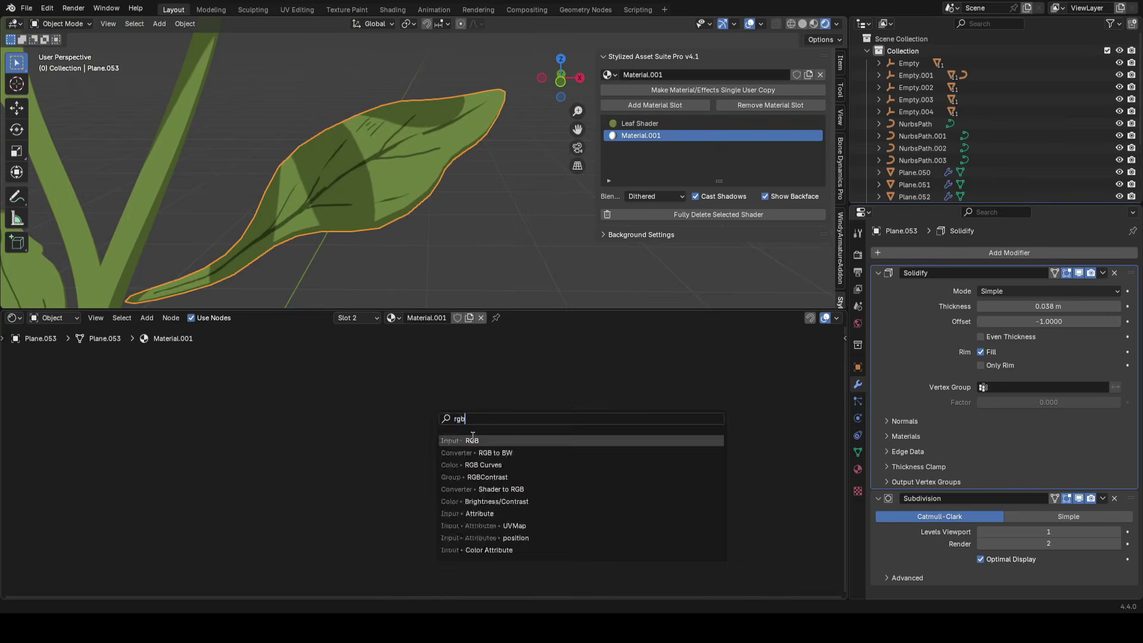
key(Return)
click(418, 459)
drag(420, 442, 480, 428)
Assign Material.001 to two adjacent faces in the broad middle part of the leaf
key(Tab)
shift+middle_drag(417, 187, 439, 157)
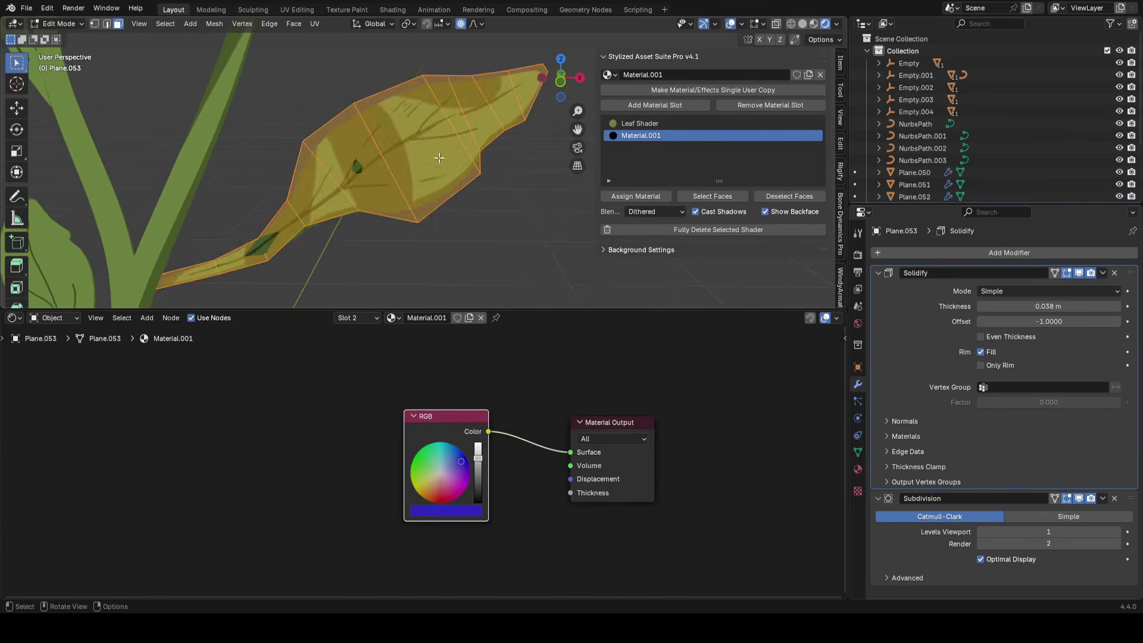
click(375, 164)
shift+click(333, 178)
middle_drag(411, 196, 344, 314)
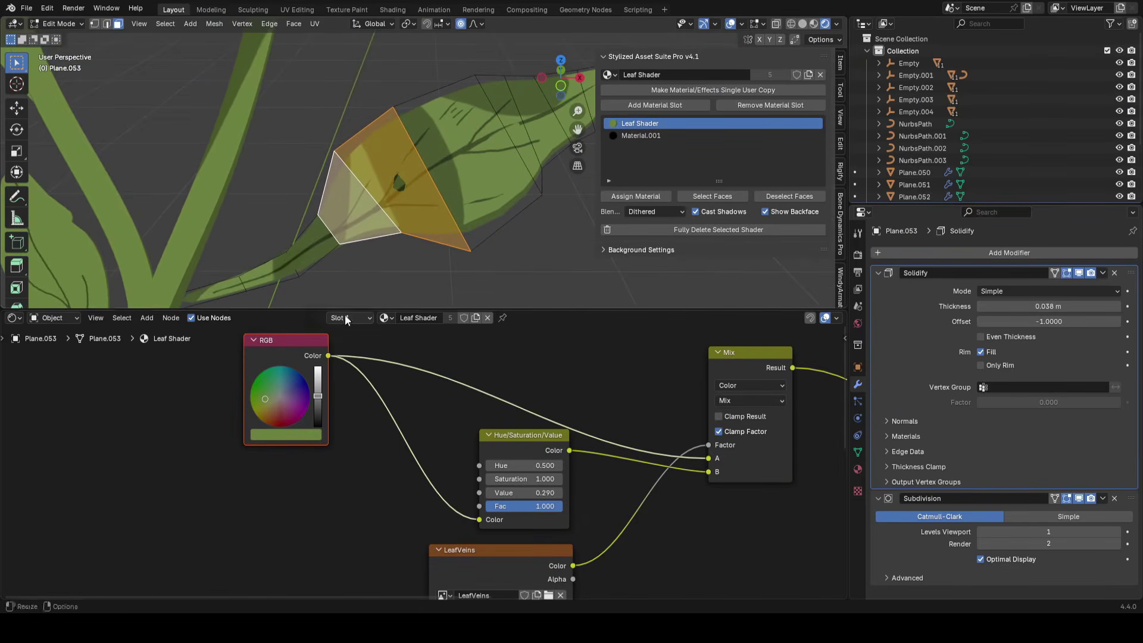
click(347, 316)
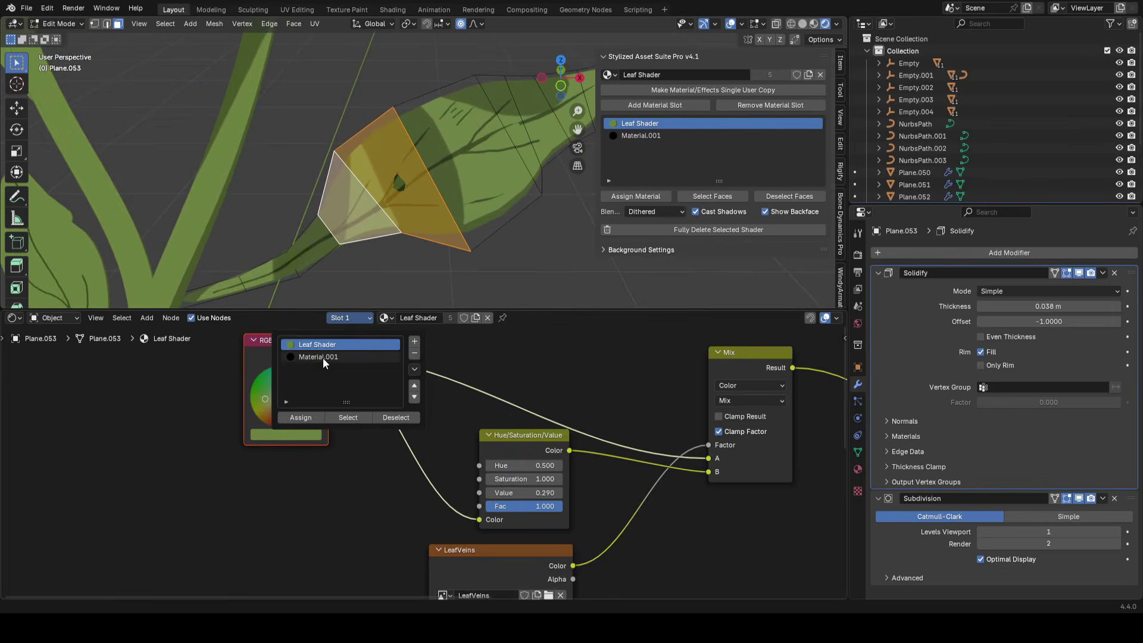
click(323, 357)
click(301, 417)
key(Tab)
mouse_move(506, 168)
middle_down()
mouse_move(409, 193)
mouse_move(538, 166)
mouse_move(524, 178)
middle_up()
Reassign Leaf Shader to the two selected leaf faces and shrink the Shader Editor area
key(Tab)
click(358, 318)
click(335, 345)
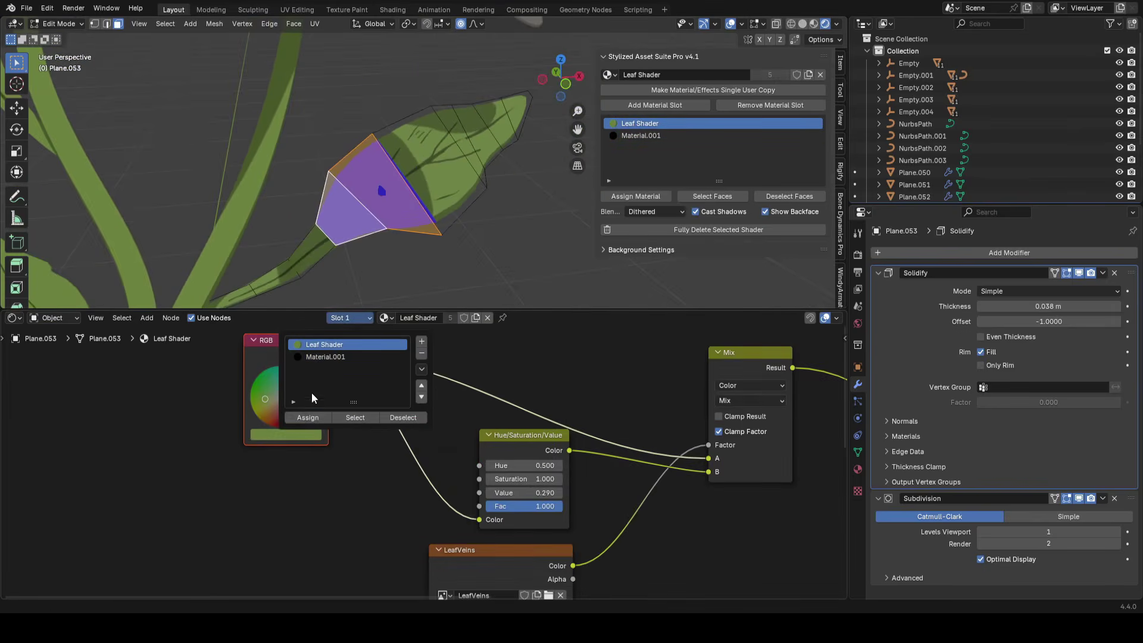
click(308, 417)
key(Tab)
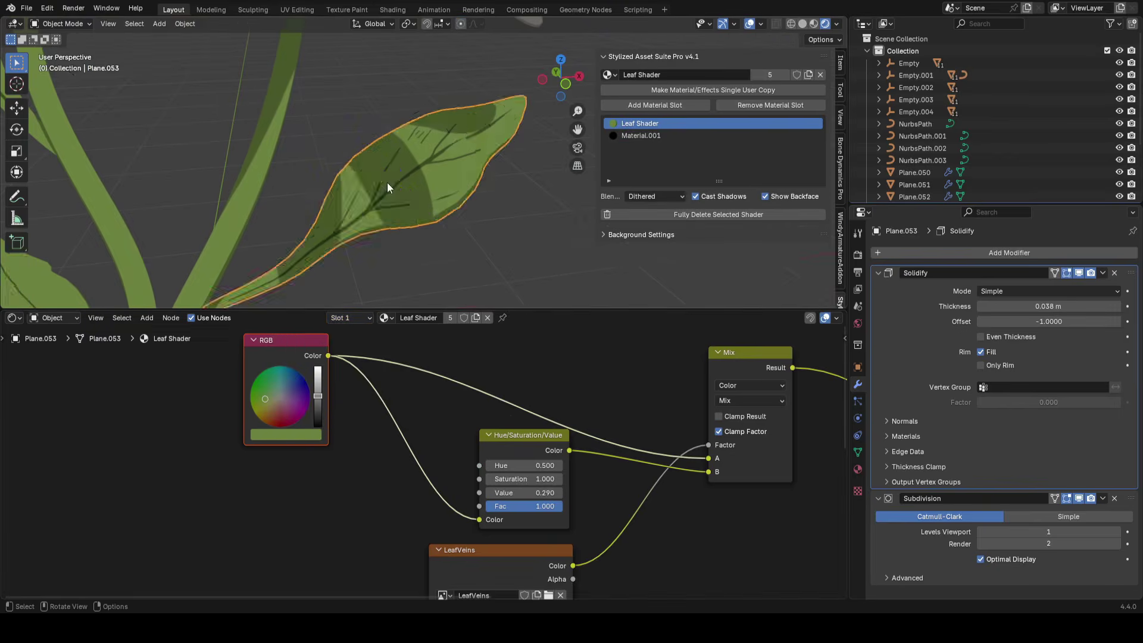
scroll(387, 182, down, 5)
drag(524, 310, 524, 516)
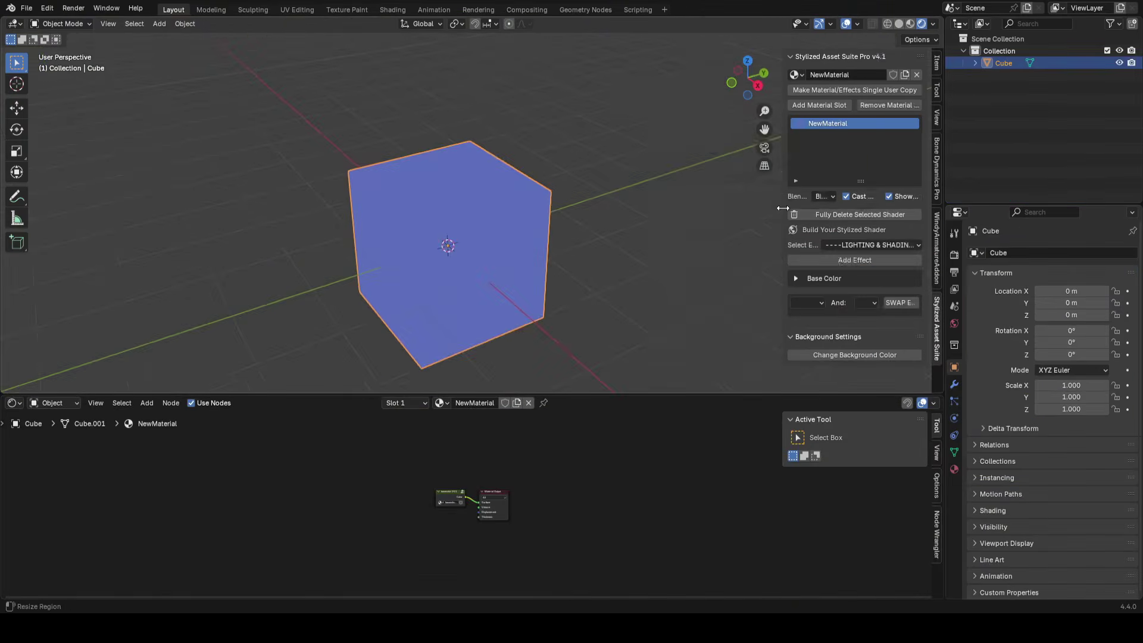
With the cube in Edit Mode, examine the Shader Editor's material slot list and its face assignment options
drag(782, 208, 676, 210)
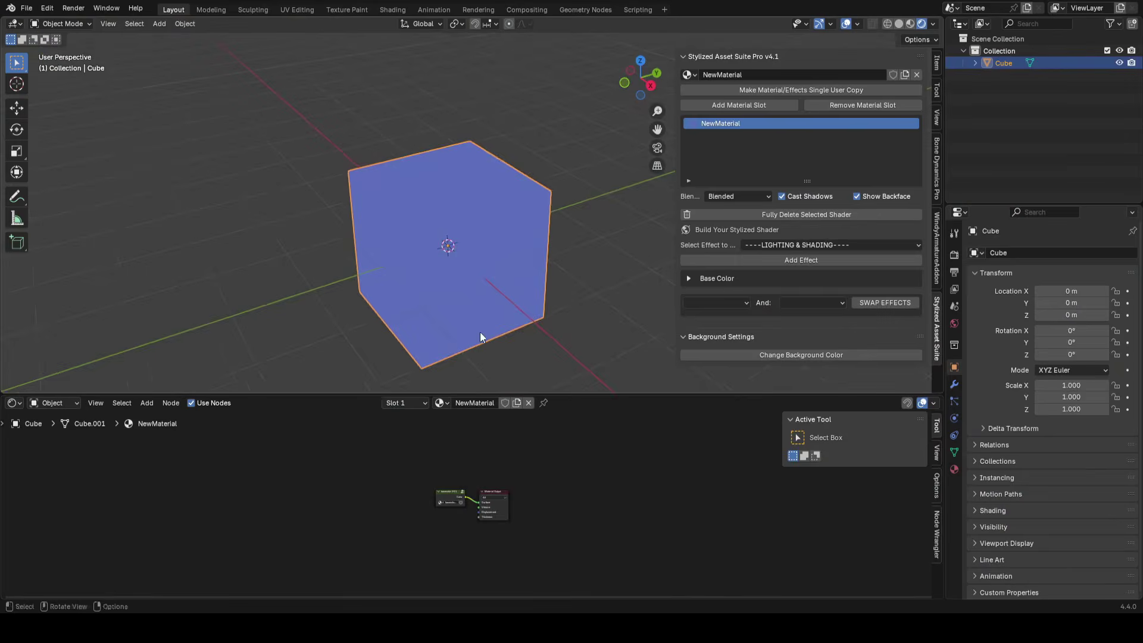
key(Tab)
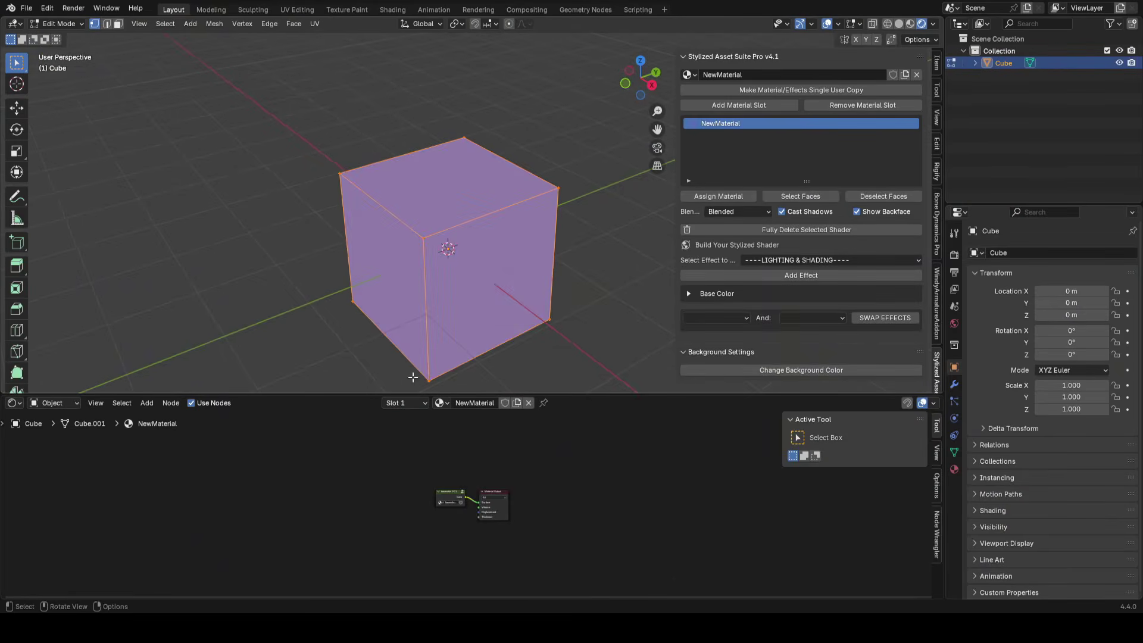
click(403, 403)
click(400, 403)
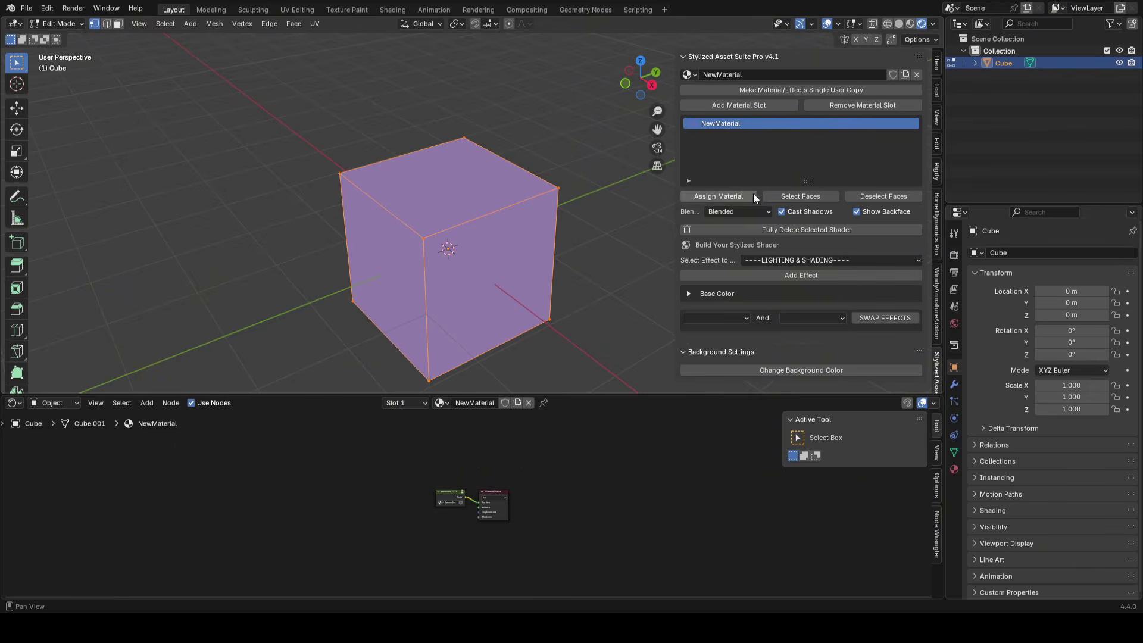
click(410, 404)
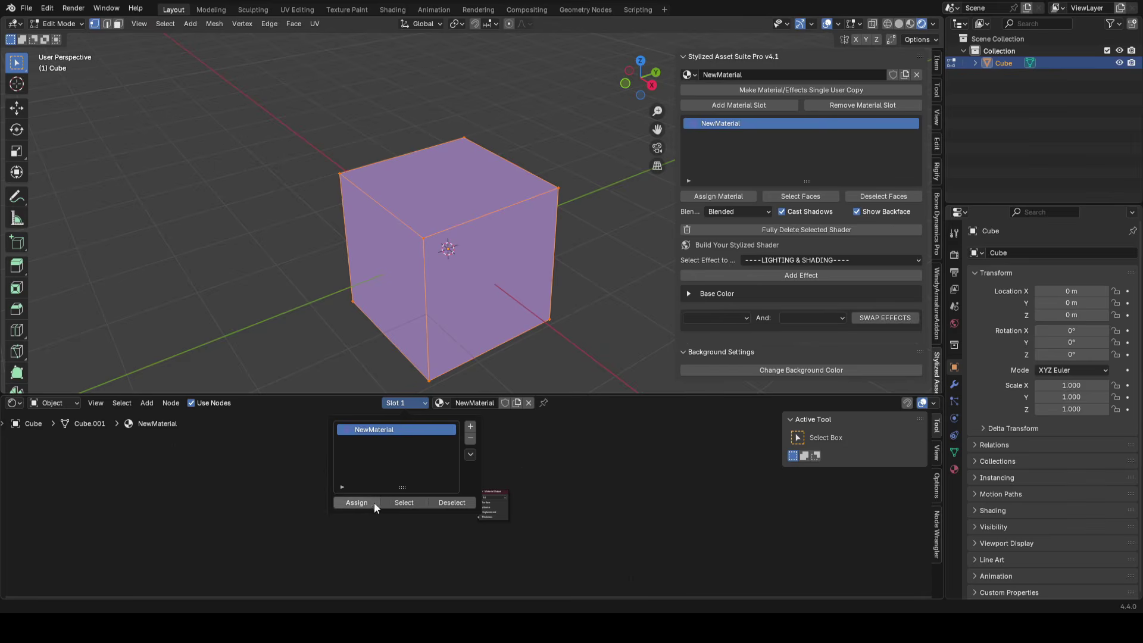
click(409, 402)
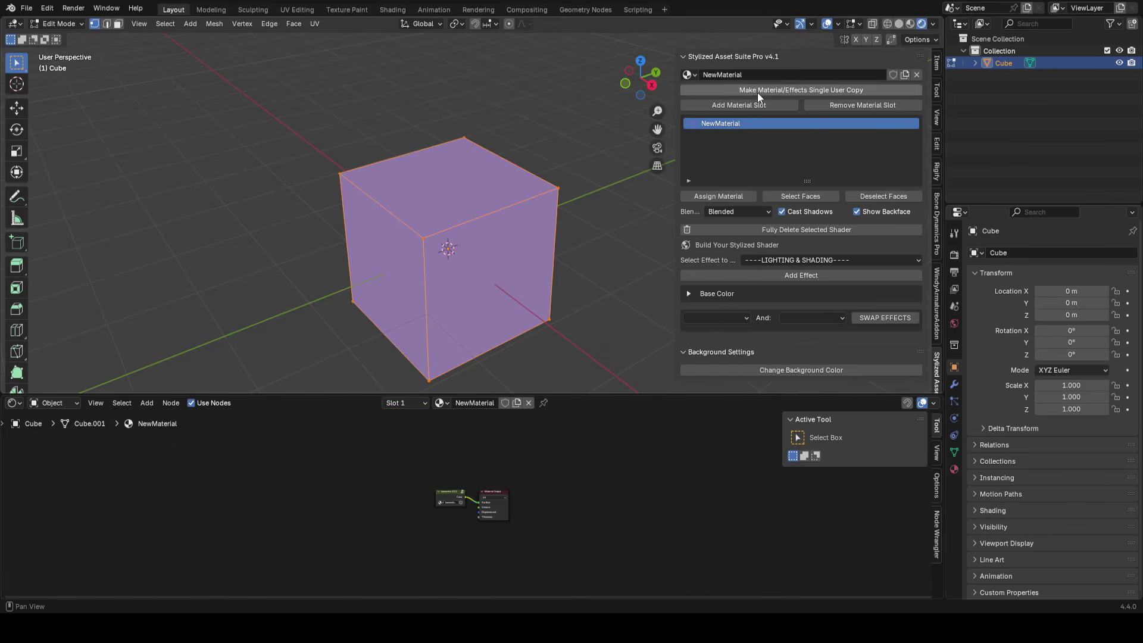
click(401, 404)
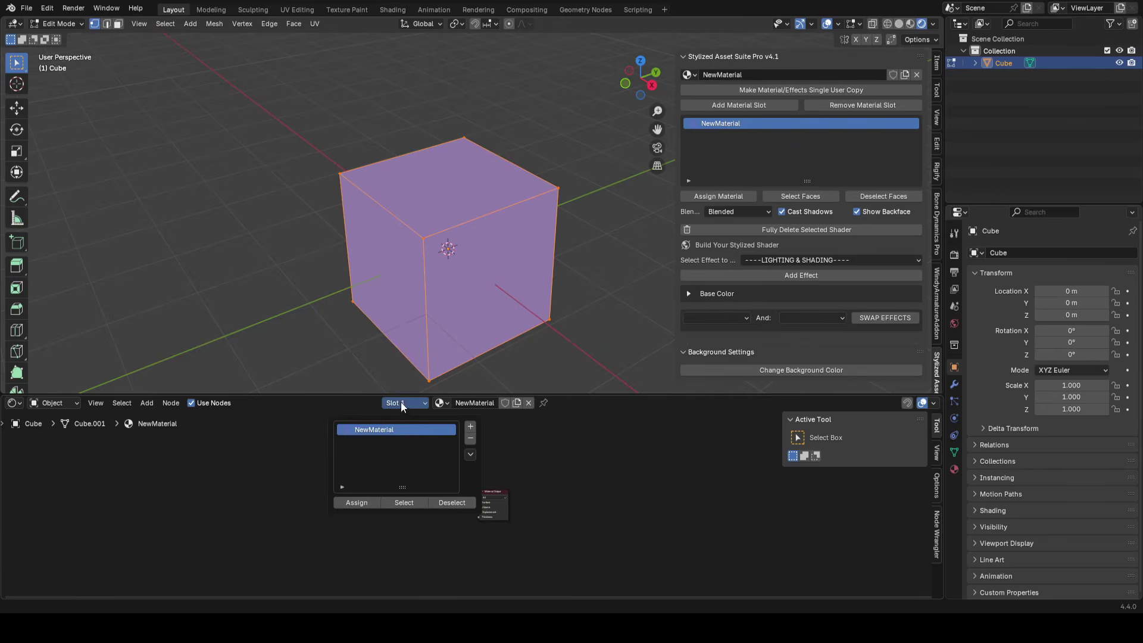
Assign NewMaterial to the cube's selected faces and leave Edit Mode
click(351, 502)
key(Tab)
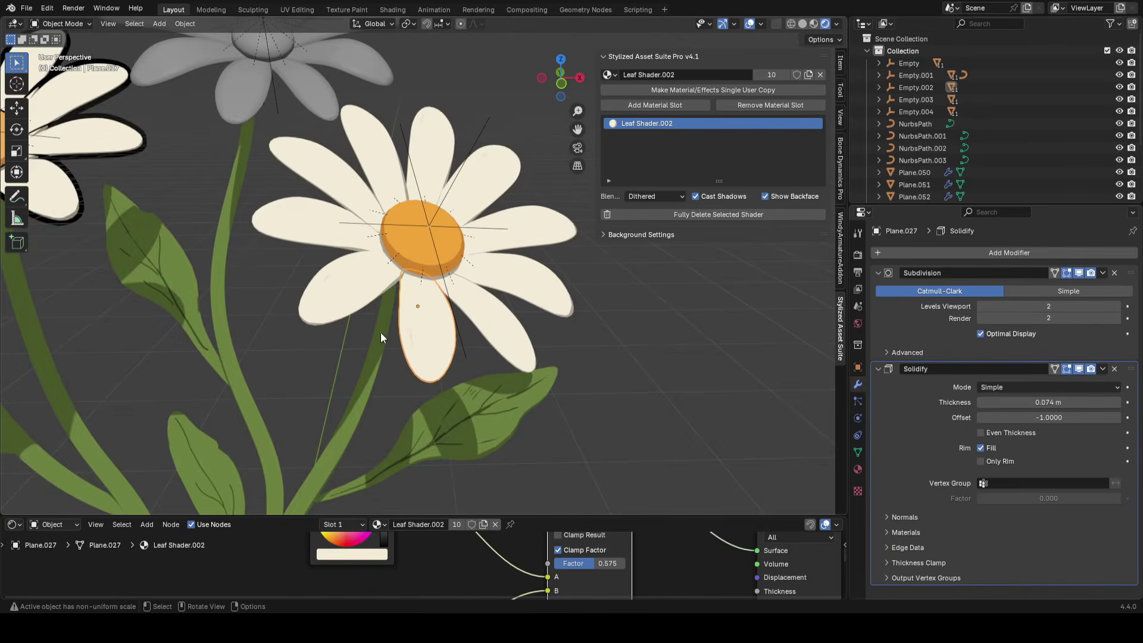
Add a second Solidify modifier to the lowest petal of the right daisy, with its existing modifiers collapsed
key(n)
click(877, 273)
click(878, 287)
click(984, 252)
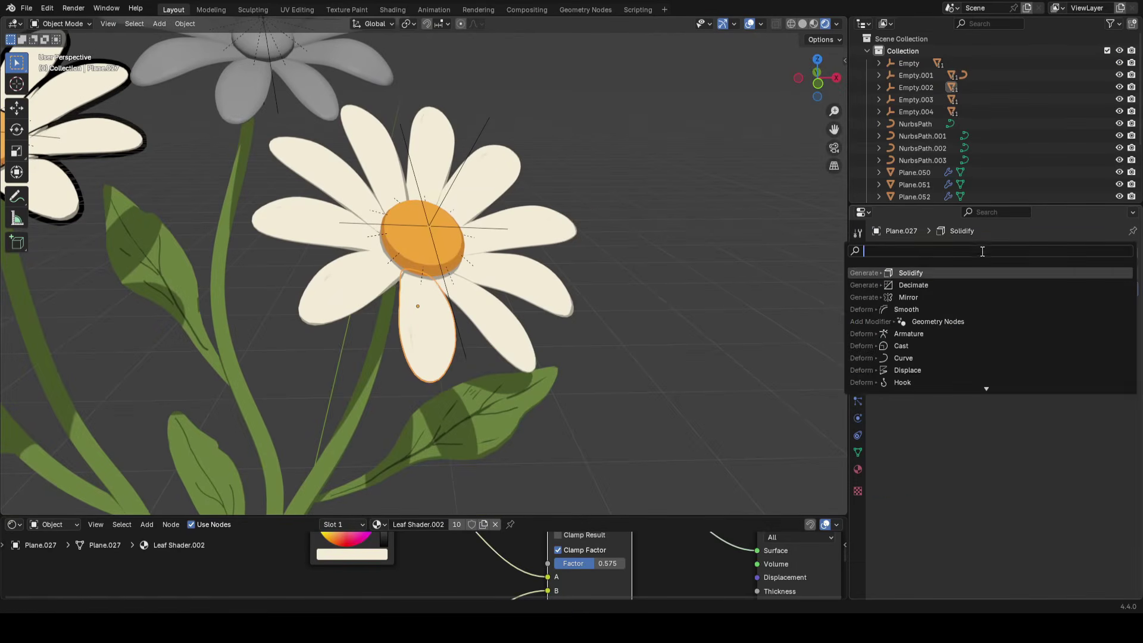
click(910, 272)
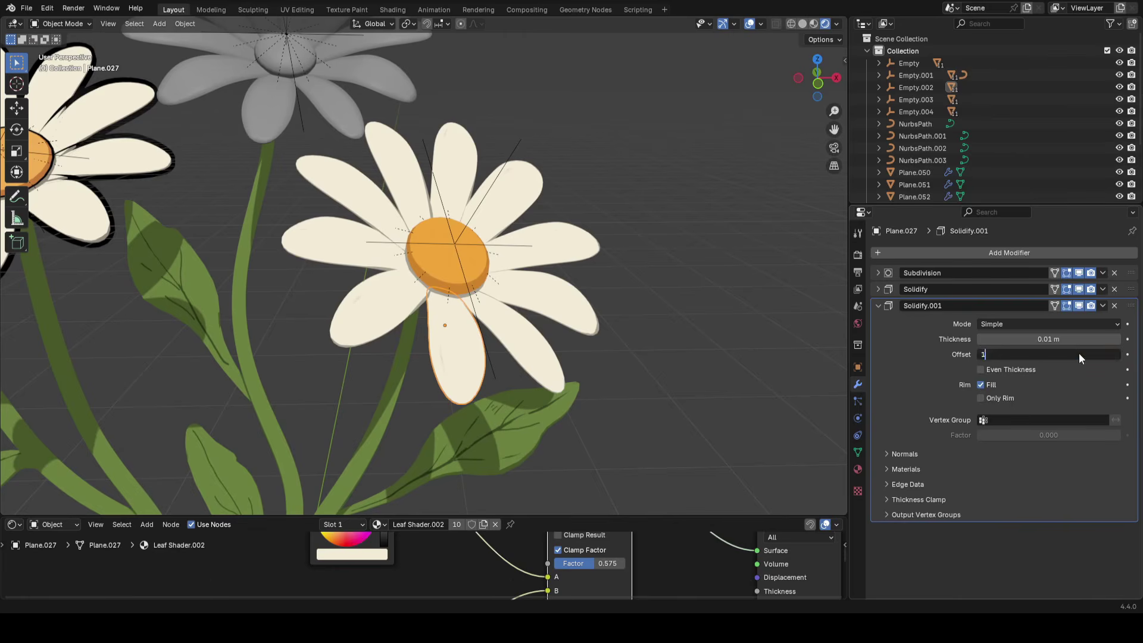
Configure the petal's new Solidify modifier with offset 1, Fill off, flipped normals and a material offset of -100
key(Return)
click(903, 455)
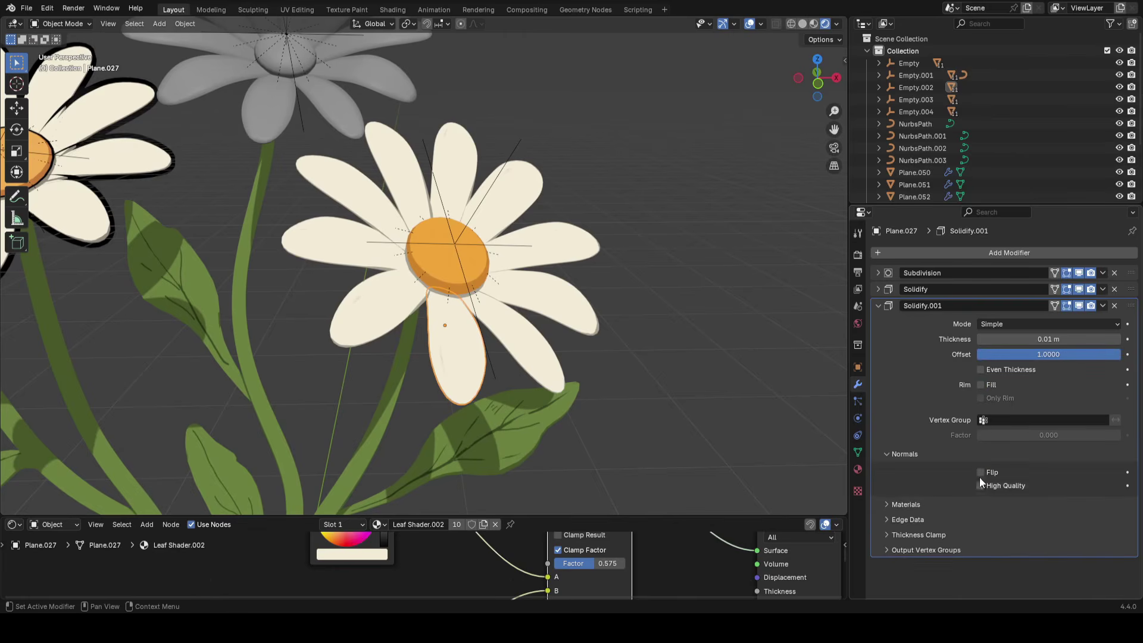
click(897, 506)
click(1048, 522)
text(-100)
key(Return)
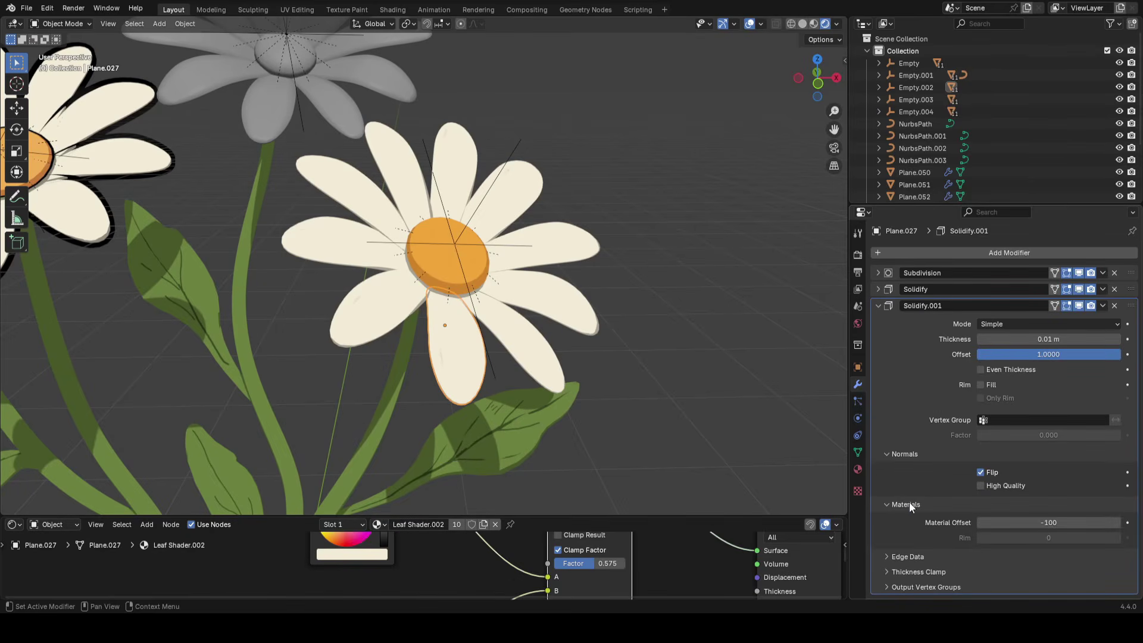
Create a new material for the petal in an added slot moved above Leaf Shader.002, with the Shader Editor area enlarged
click(344, 522)
click(407, 439)
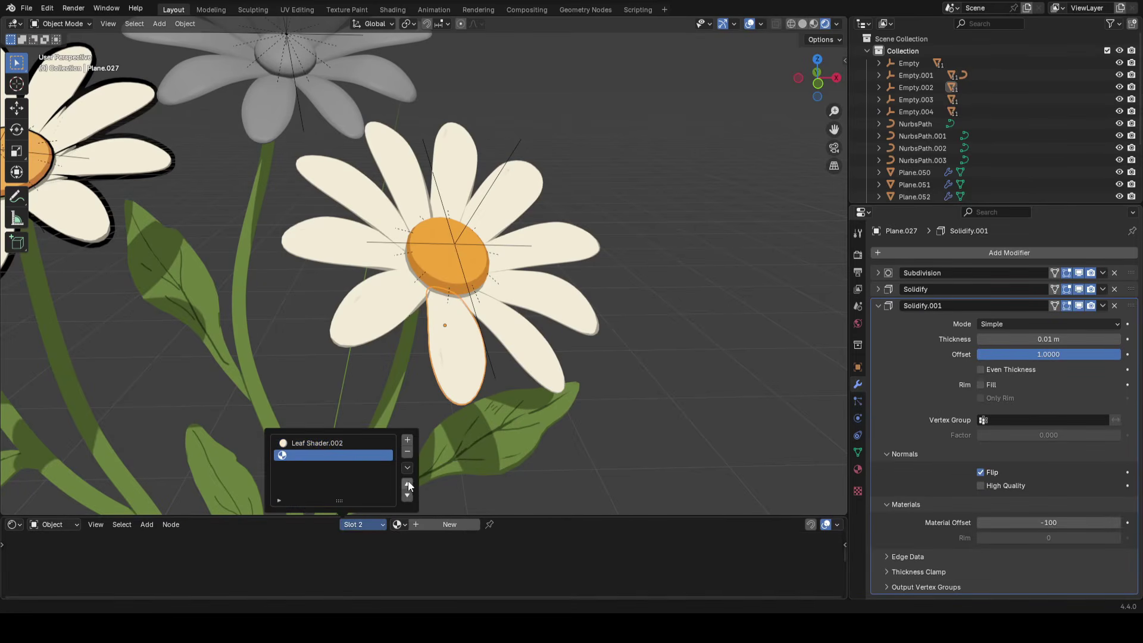
click(407, 483)
drag(492, 515, 465, 311)
click(465, 311)
scroll(456, 384, up, 4)
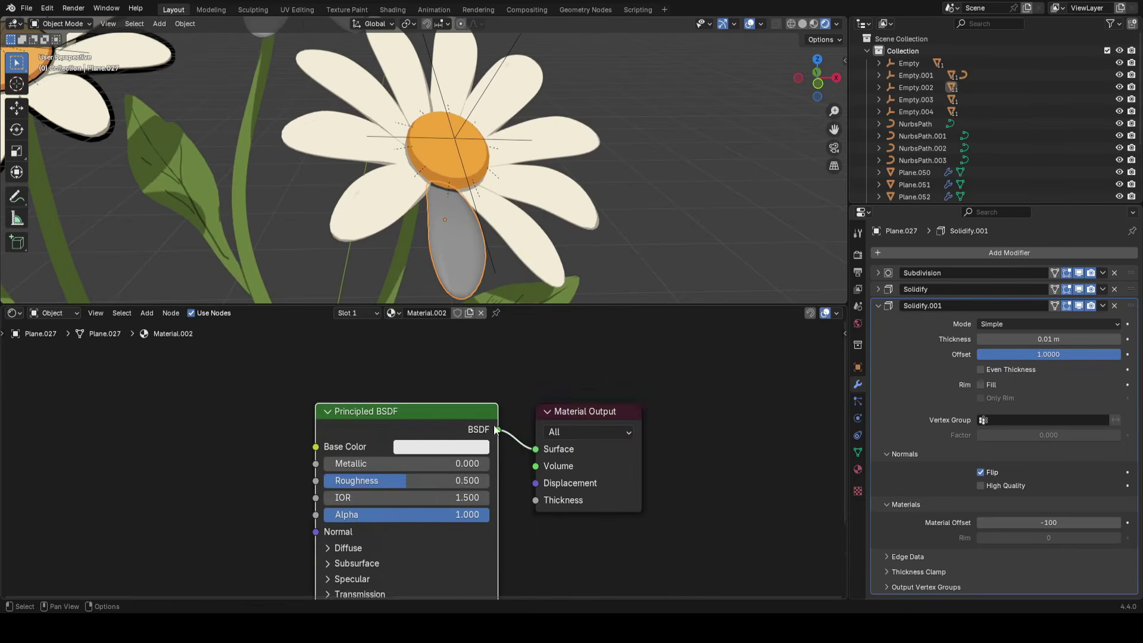
Replace the Principled BSDF with an RGB node feeding the Material Output's Surface, and set its colour to crimson red
key(x)
key(shift+a)
text(rgb)
key(Return)
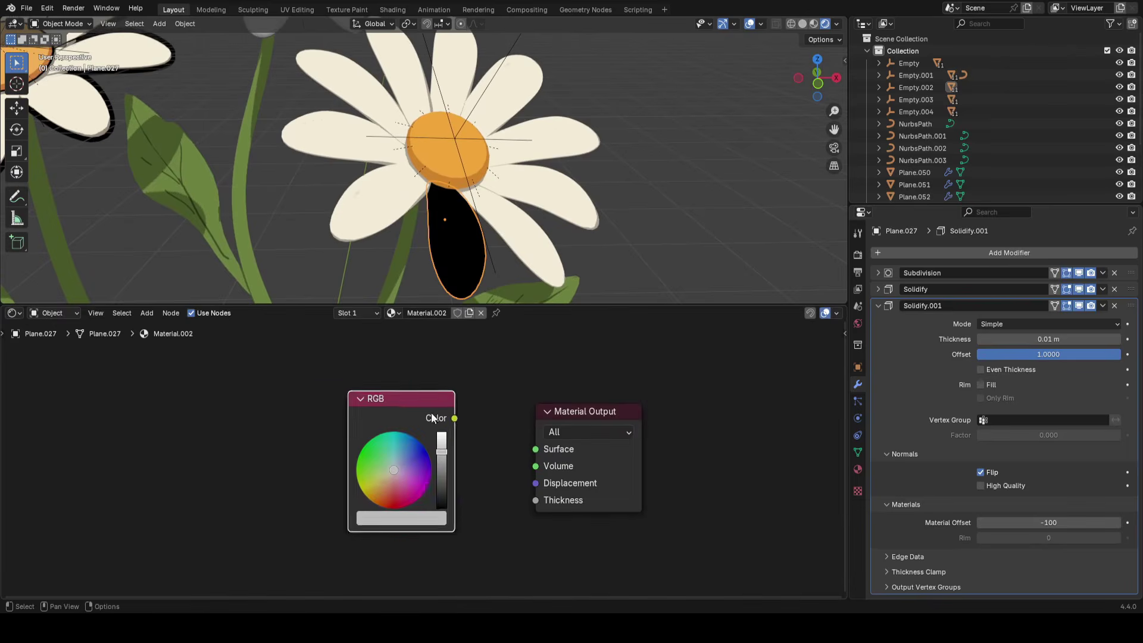
click(410, 415)
drag(540, 448, 537, 449)
drag(398, 419, 422, 418)
mouse_move(377, 464)
mouse_down()
mouse_move(388, 485)
mouse_move(371, 490)
mouse_move(383, 495)
mouse_up()
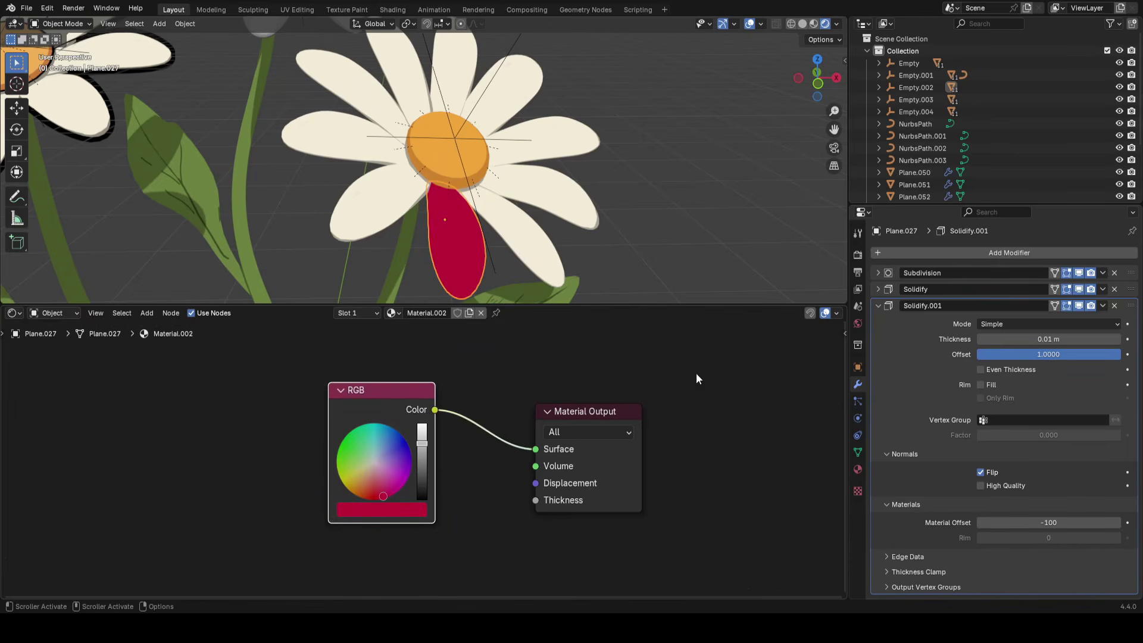
Enable backface culling for Camera and Shadow on the red outline material and hide the viewport overlays
key(n)
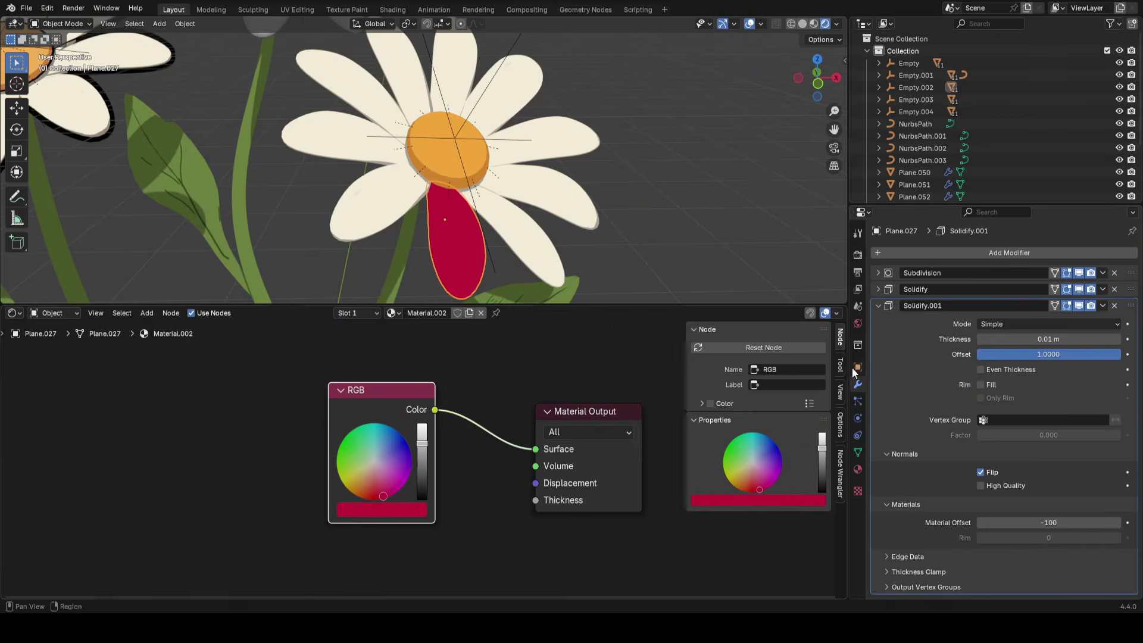
click(841, 424)
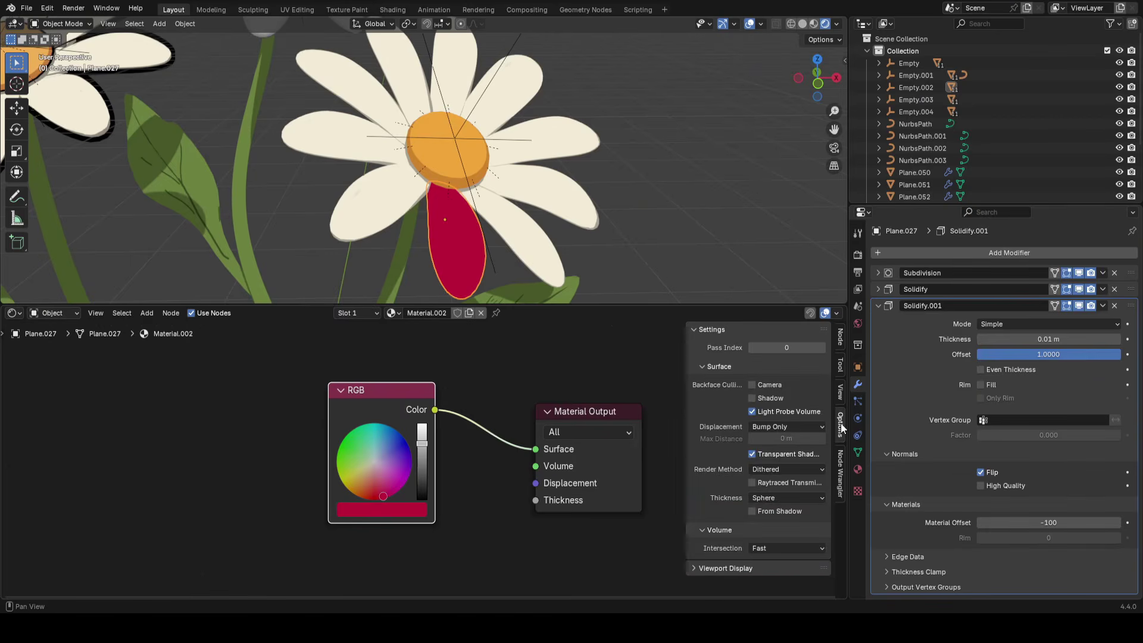
drag(758, 384, 761, 400)
key(shift+alt+z)
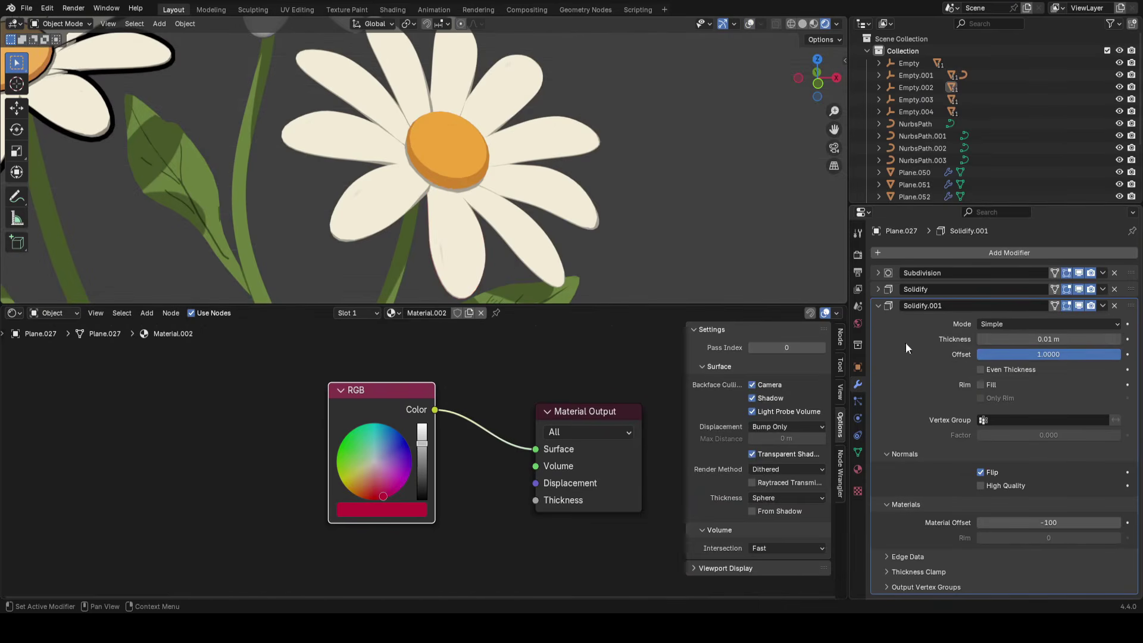
Set the thickness of the petal's second Solidify modifier to about 0.17 m
drag(1022, 337, 1066, 338)
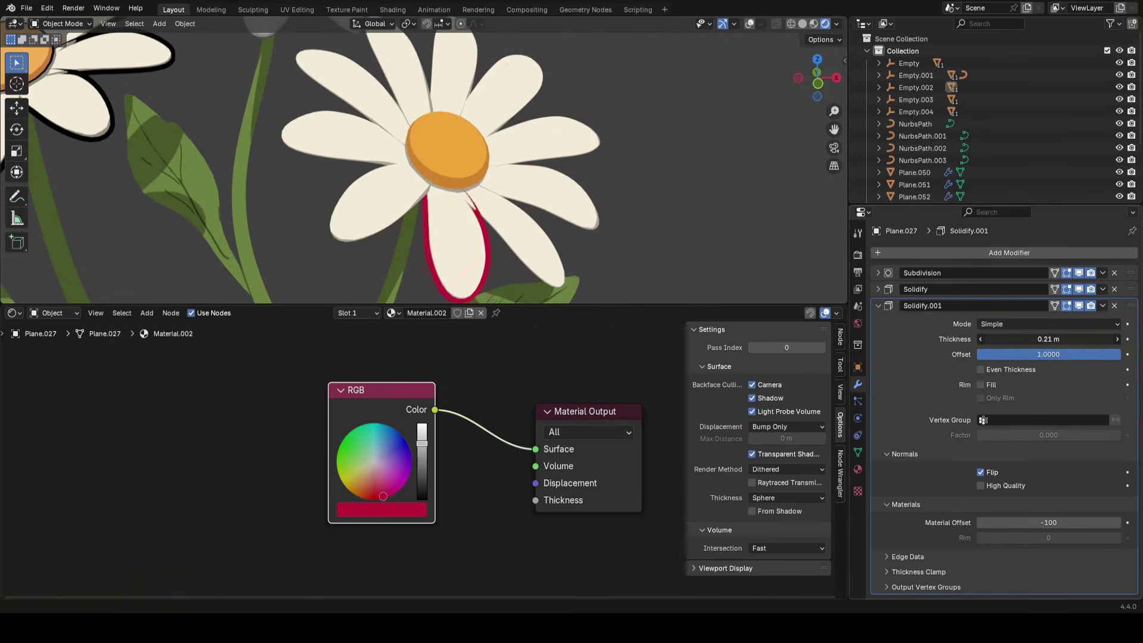
scroll(554, 185, down, 4)
middle_drag(554, 186, 532, 216)
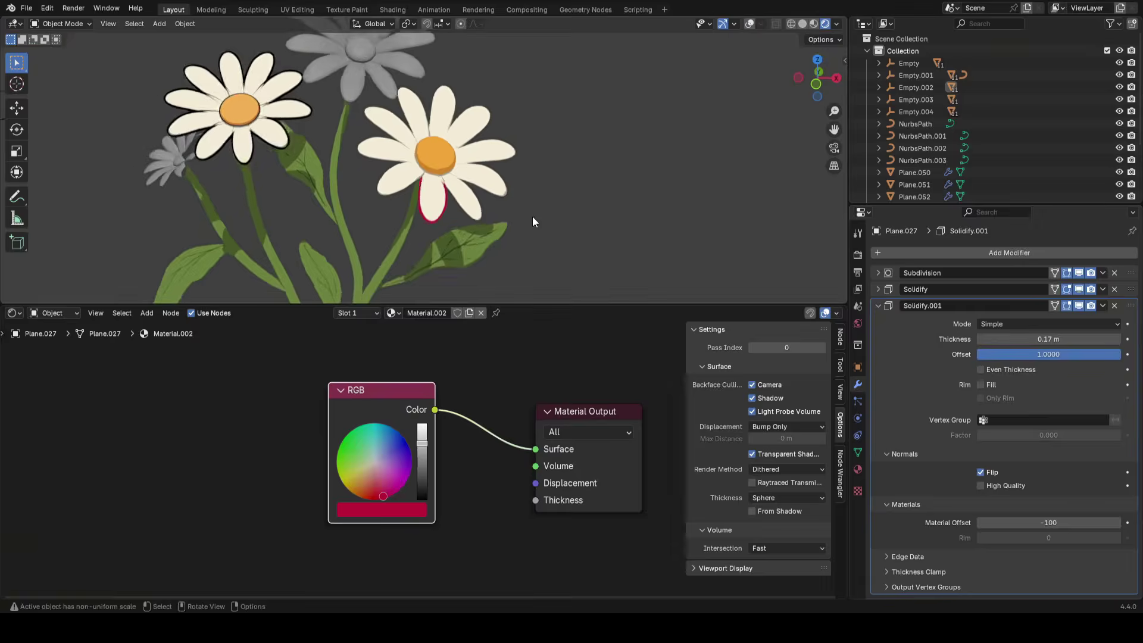
scroll(532, 216, up, 2)
Change the petal's outline colour to black and return the Shader Editor area to a small Timeline
drag(422, 444, 421, 498)
middle_drag(532, 183, 296, 271)
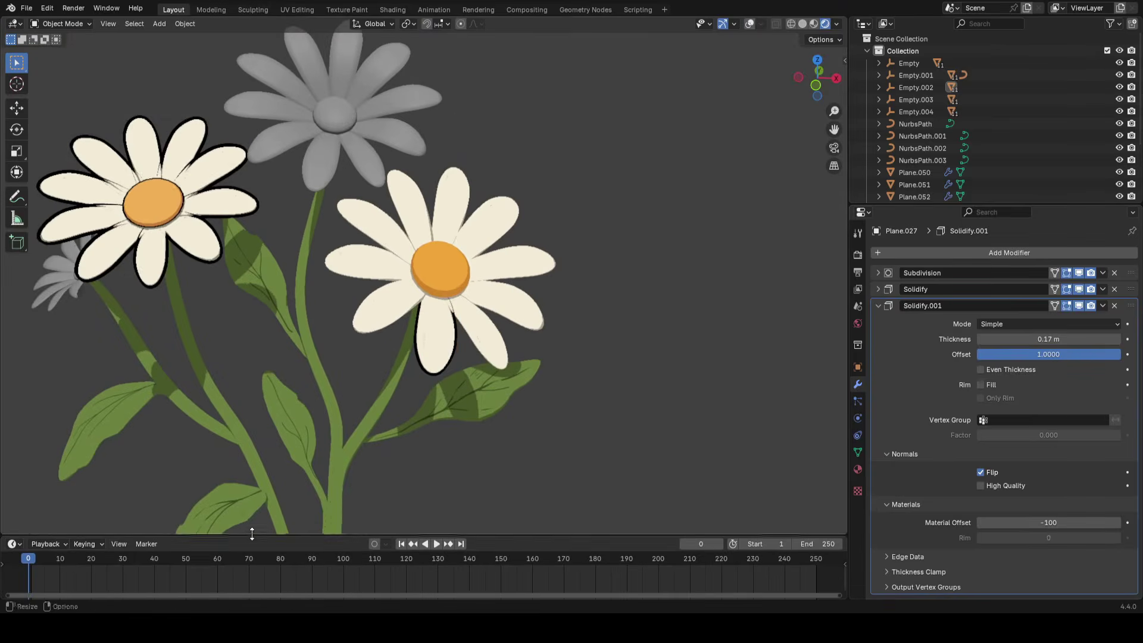
scroll(312, 254, down, 2)
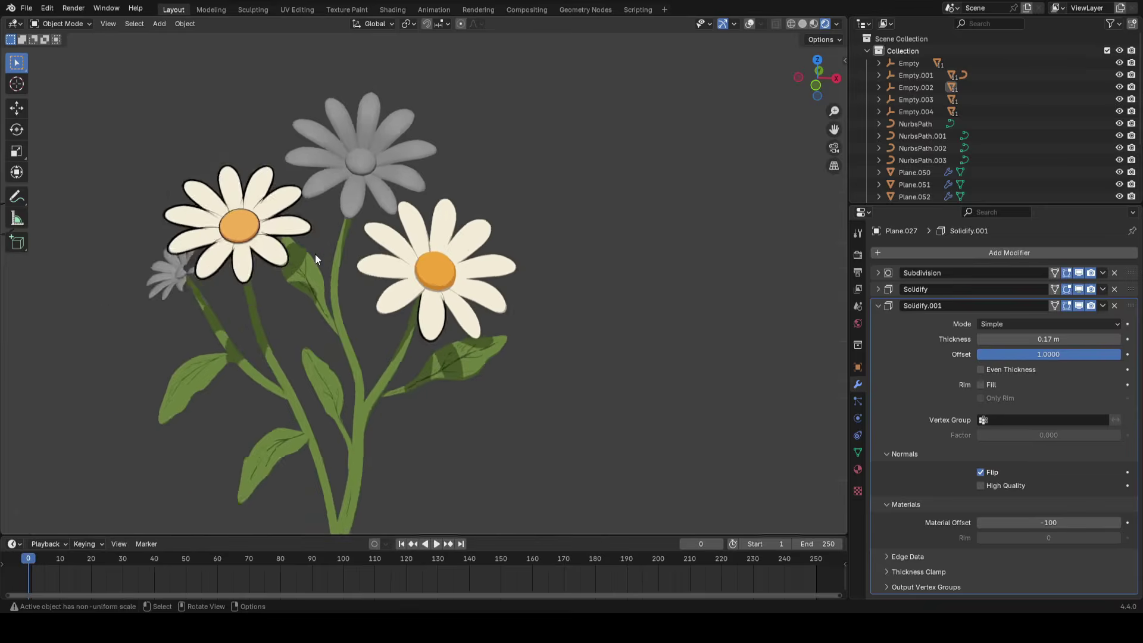
Link the materials and copy the modifiers of the outlined lowest petal to all other petals of the right daisy
scroll(505, 286, up, 4)
scroll(502, 348, up, 1)
shift+click(526, 323)
shift+click(574, 241)
shift+click(505, 170)
click(449, 395)
click(448, 395)
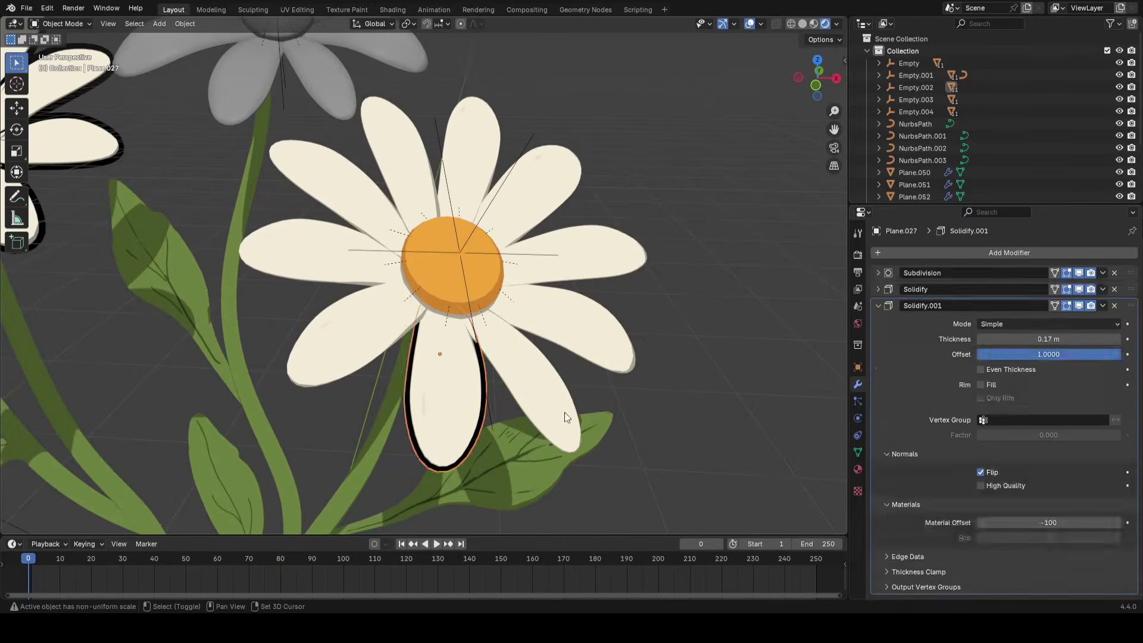
shift+click(566, 416)
shift+click(598, 335)
shift+click(615, 268)
shift+click(562, 193)
shift+click(470, 146)
shift+click(394, 146)
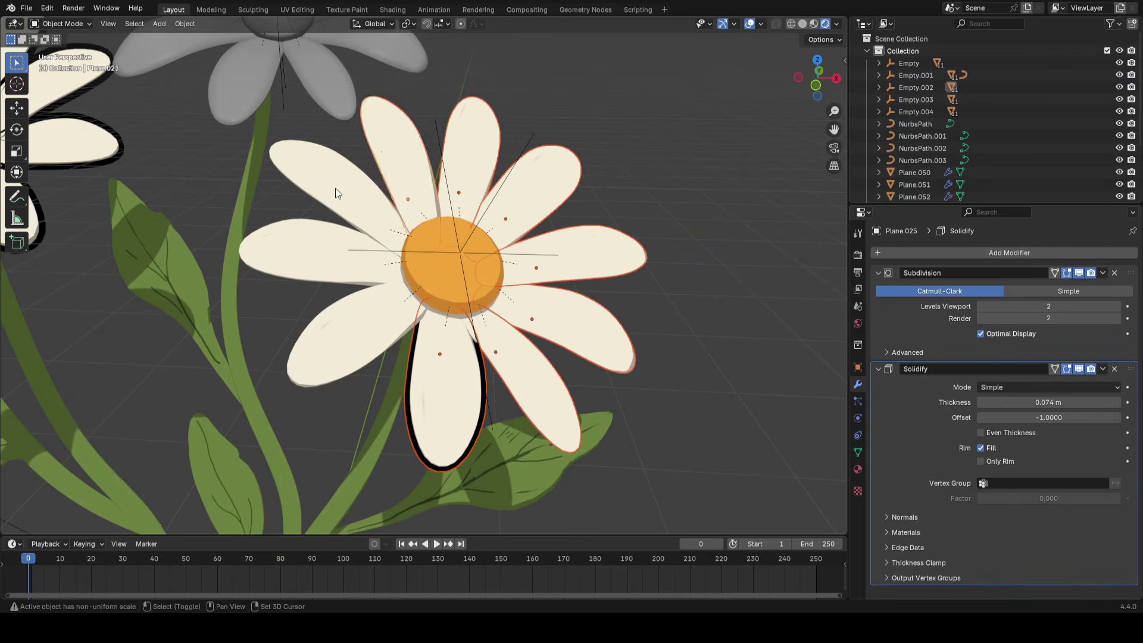
shift+click(300, 250)
shift+click(349, 338)
shift+click(423, 381)
scroll(416, 378, down, 5)
shift+middle_drag(412, 376, 511, 348)
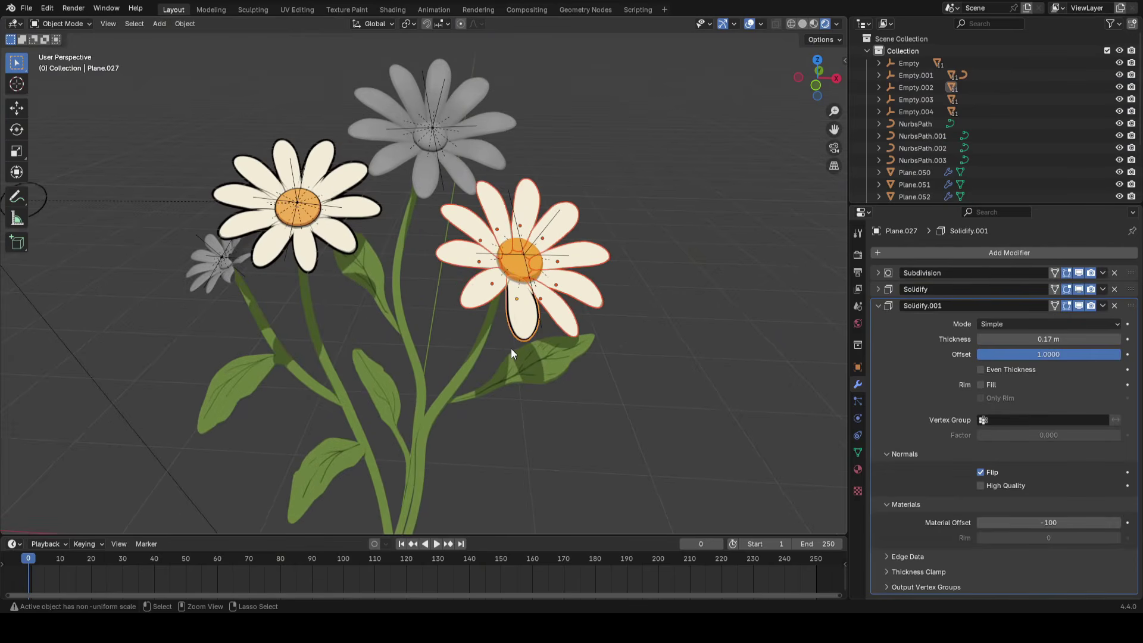
key(ctrl+l)
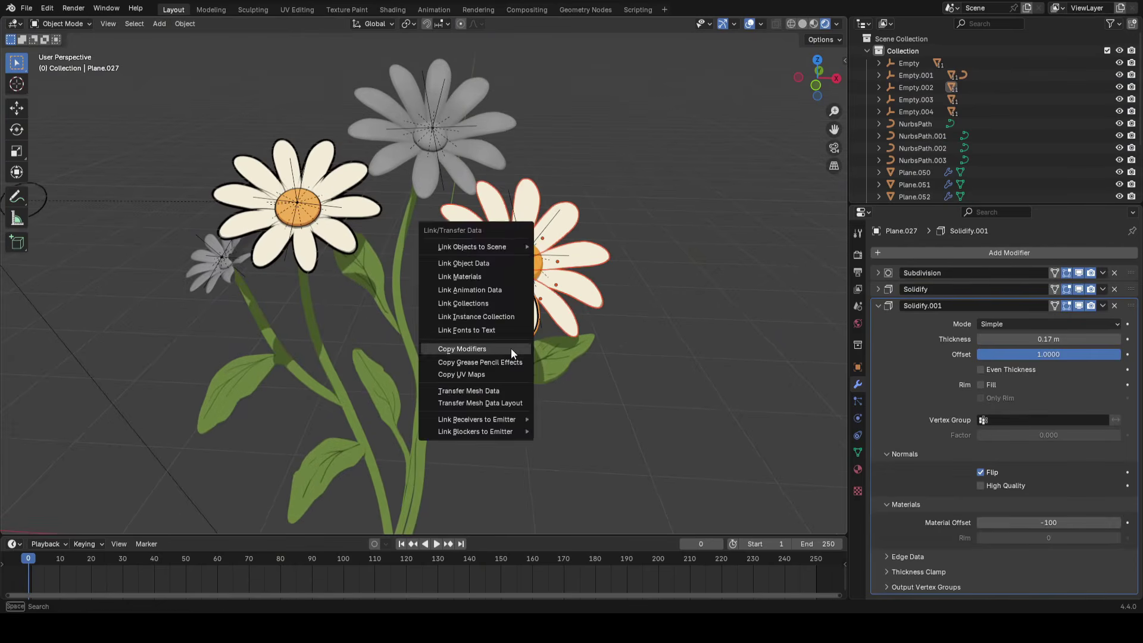
click(480, 277)
key(ctrl+l)
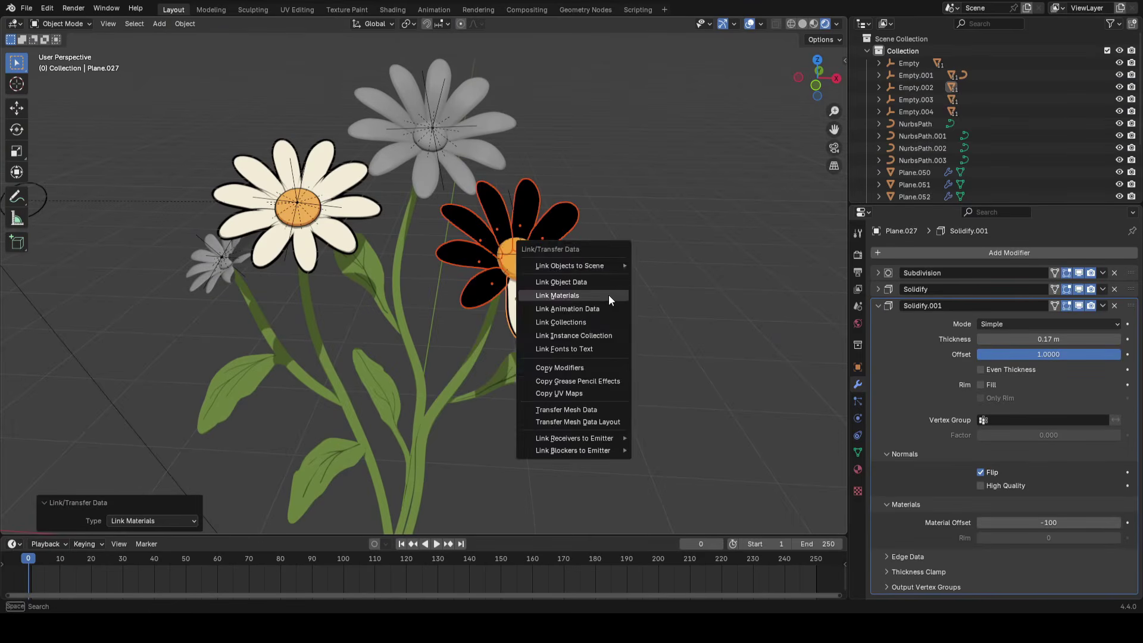
click(549, 382)
Assign Leaf Shader.002 to the faces of all the right daisy's petals in Edit Mode, then return to Object Mode
key(Tab)
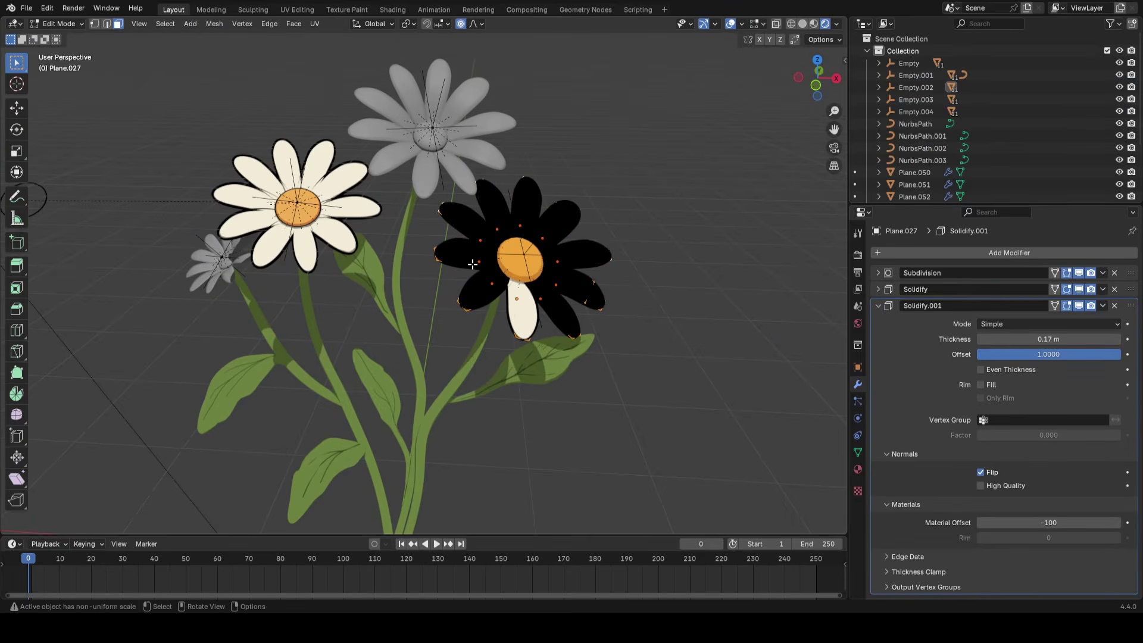
key(n)
click(640, 135)
click(636, 196)
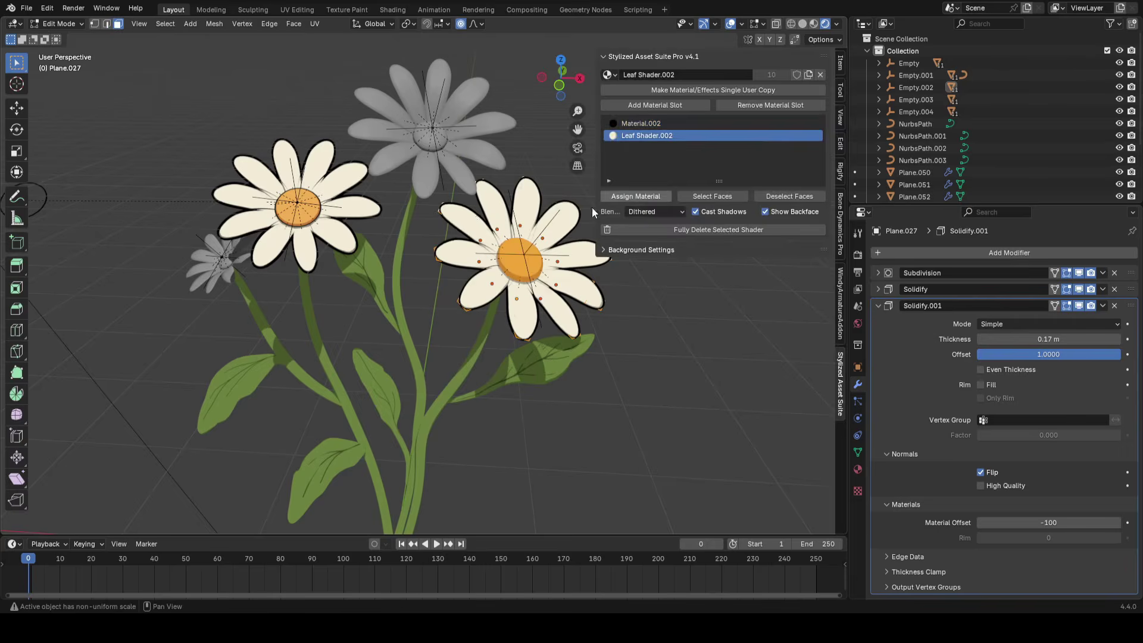
key(n)
key(Tab)
scroll(570, 315, up, 1)
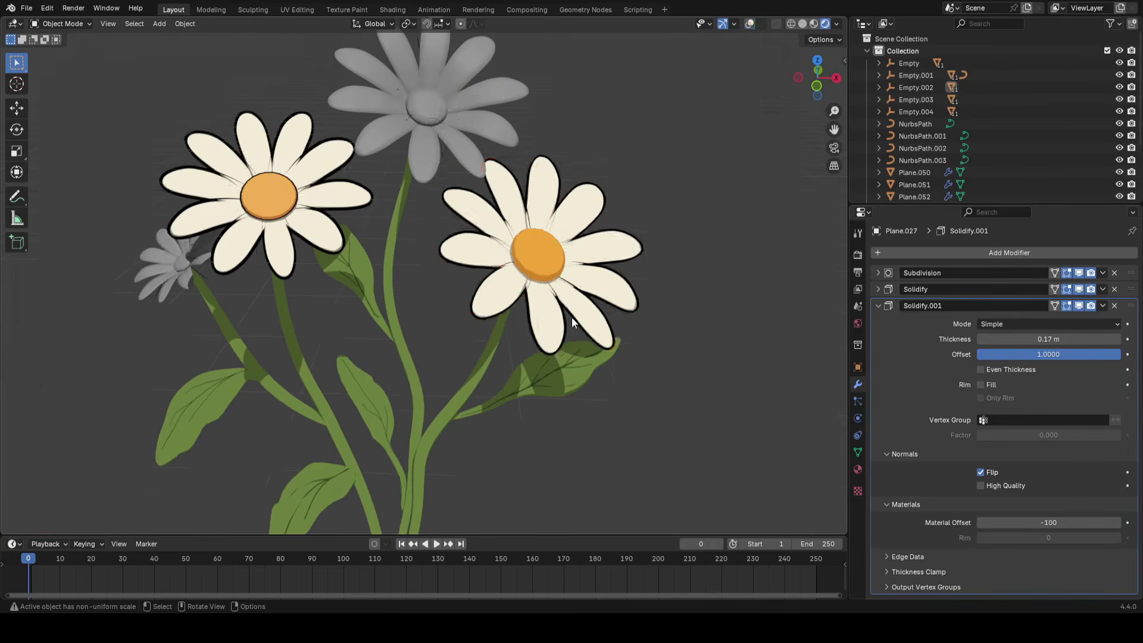
Reduce the active petal's outline thickness to about 0.124 m and copy its modifiers to the right daisy's other petals
key(shift+alt+z)
key(shift+alt+z)
key(shift+alt+z)
scroll(563, 330, up, 1)
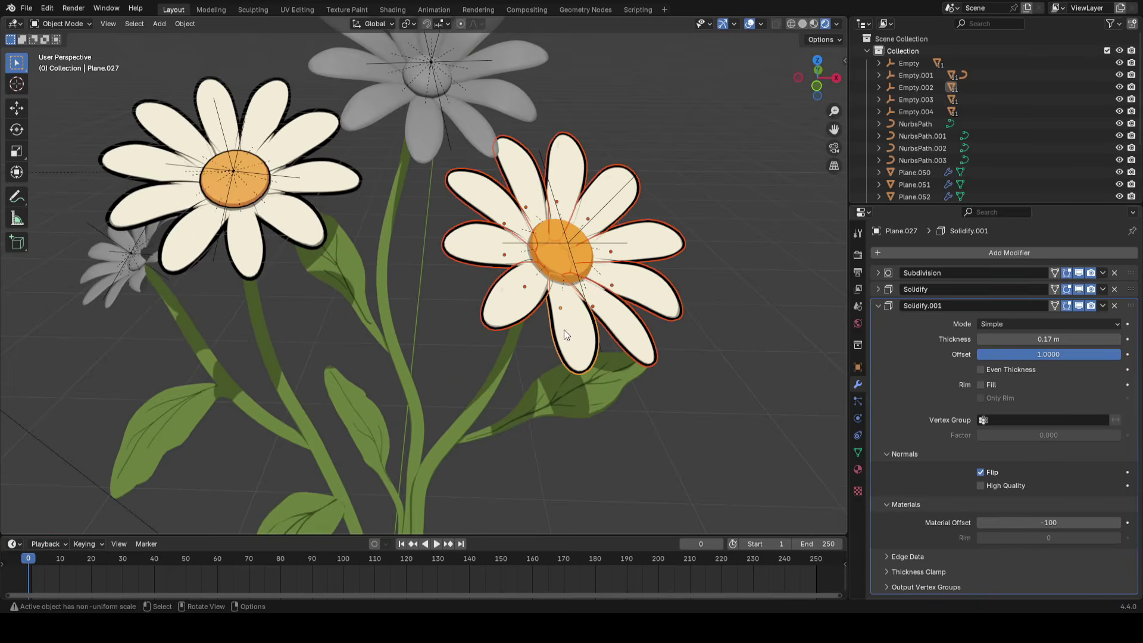
key(shift+alt+z)
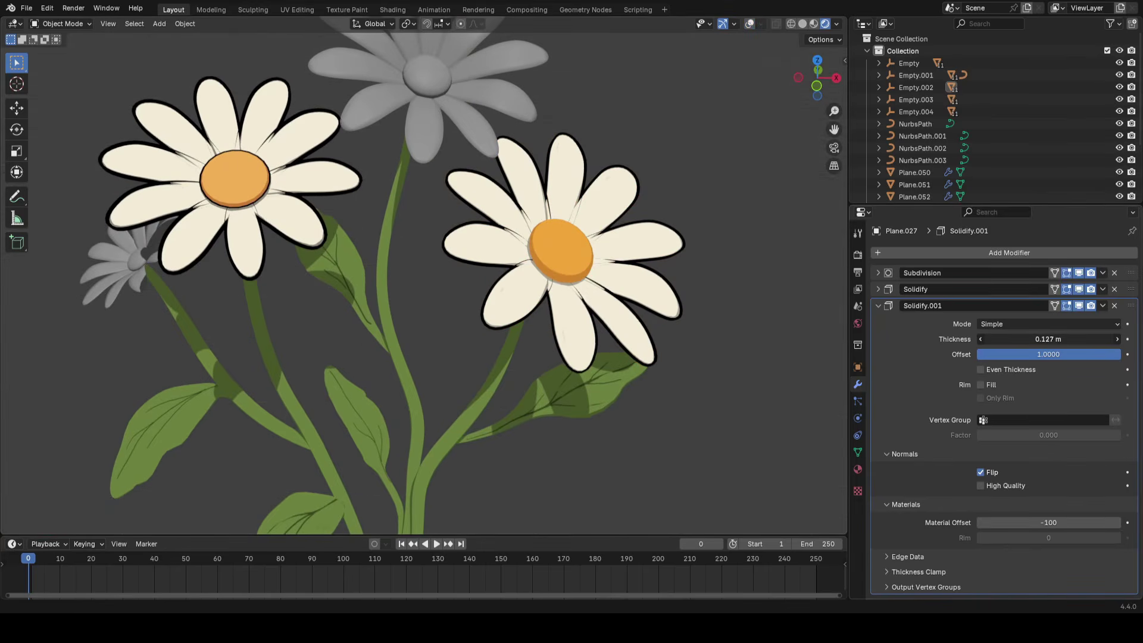
drag(1047, 339, 1065, 338)
key(shift+alt+z)
key(ctrl+l)
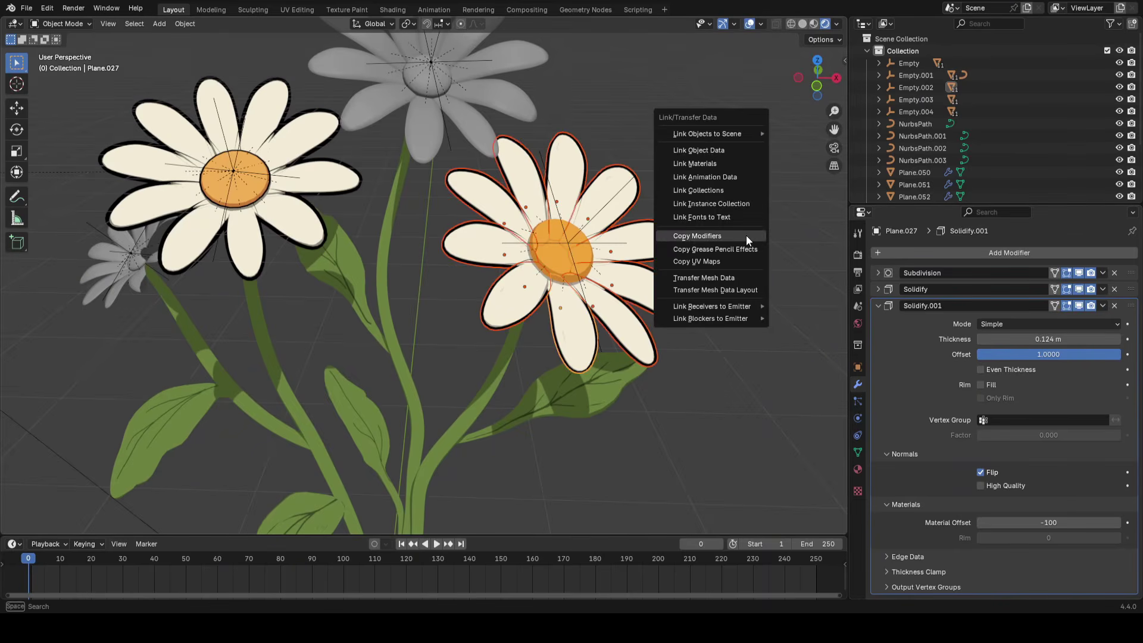
click(745, 236)
key(shift+alt+z)
key(KP_0)
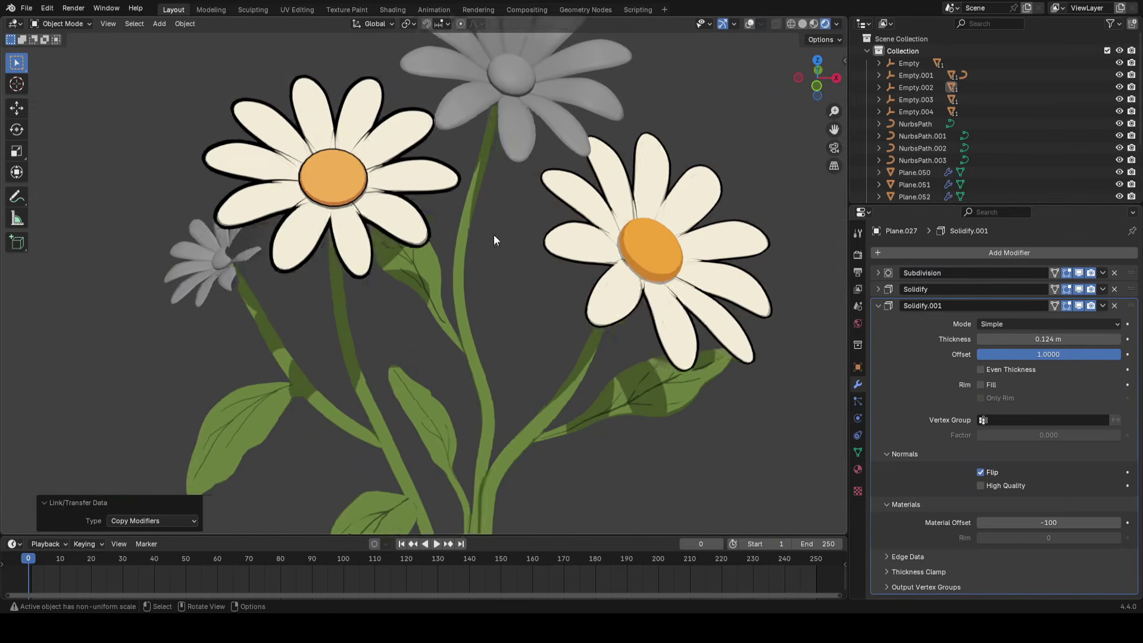
Select the left daisy's petals and set the active lower petal's outline thickness to about 0.189 m
scroll(494, 236, down, 2)
shift+middle_drag(494, 237, 496, 310)
scroll(496, 309, up, 2)
key(shift+alt+z)
click(365, 339)
shift+click(411, 309)
shift+click(431, 247)
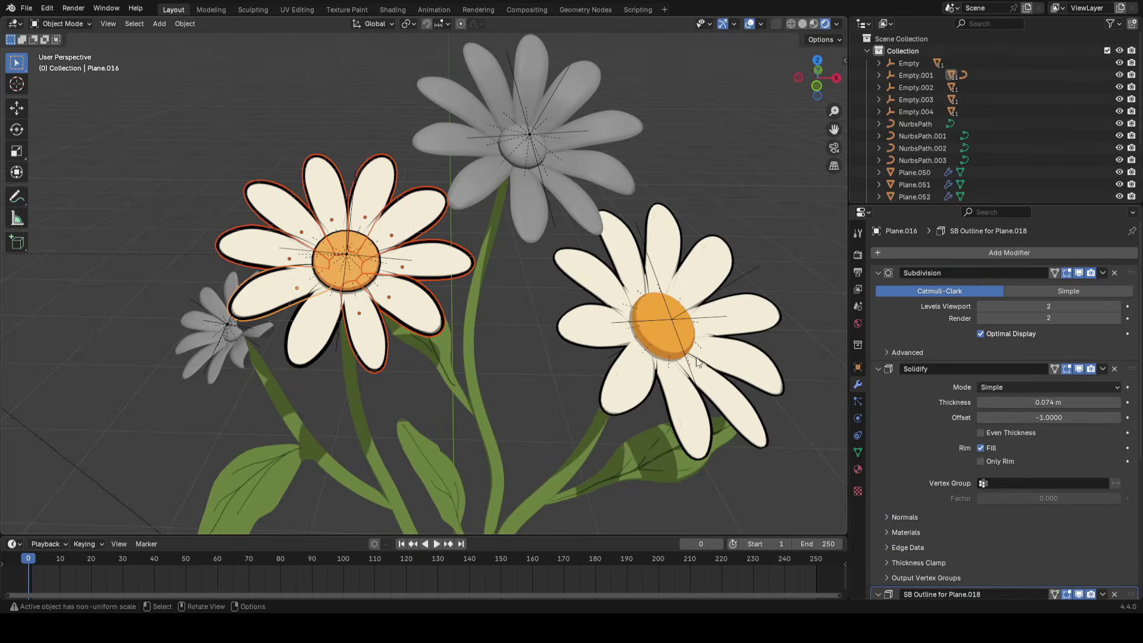
click(344, 380)
scroll(1015, 440, down, 7)
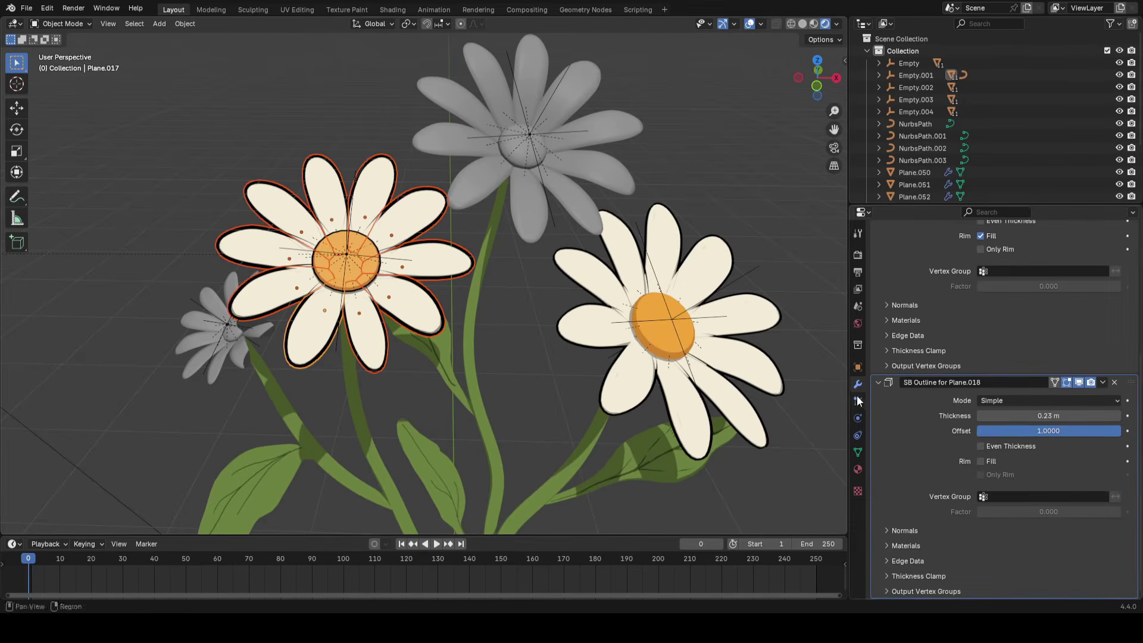
key(n)
drag(613, 281, 592, 281)
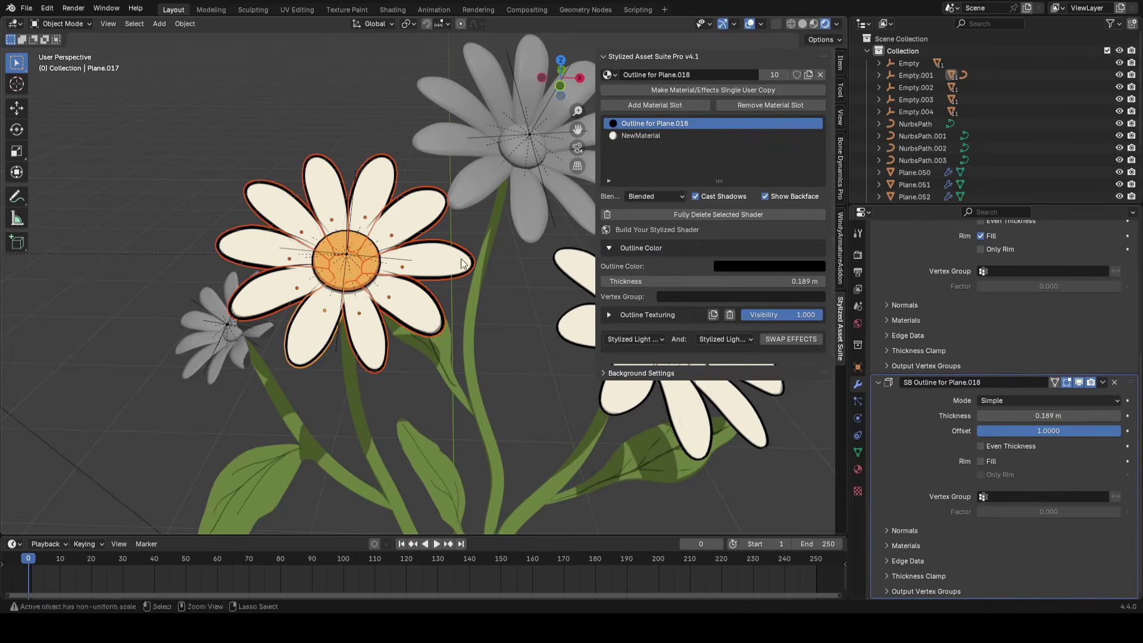
Copy the active petal's modifiers to the left daisy's other petals and save the file
key(ctrl+l)
click(434, 271)
key(shift+alt+z)
scroll(503, 271, down, 2)
shift+middle_drag(503, 271, 381, 238)
click(476, 279)
scroll(491, 342, down, 1)
key(ctrl+s)
Add a new material slot with the Add Object Outline effect to the right daisy's orange centre
scroll(490, 346, up, 2)
key(shift+alt+z)
scroll(490, 344, up, 3)
mouse_move(490, 344)
middle_down()
mouse_move(482, 334)
mouse_move(485, 359)
middle_up()
middle_drag(390, 290, 465, 321)
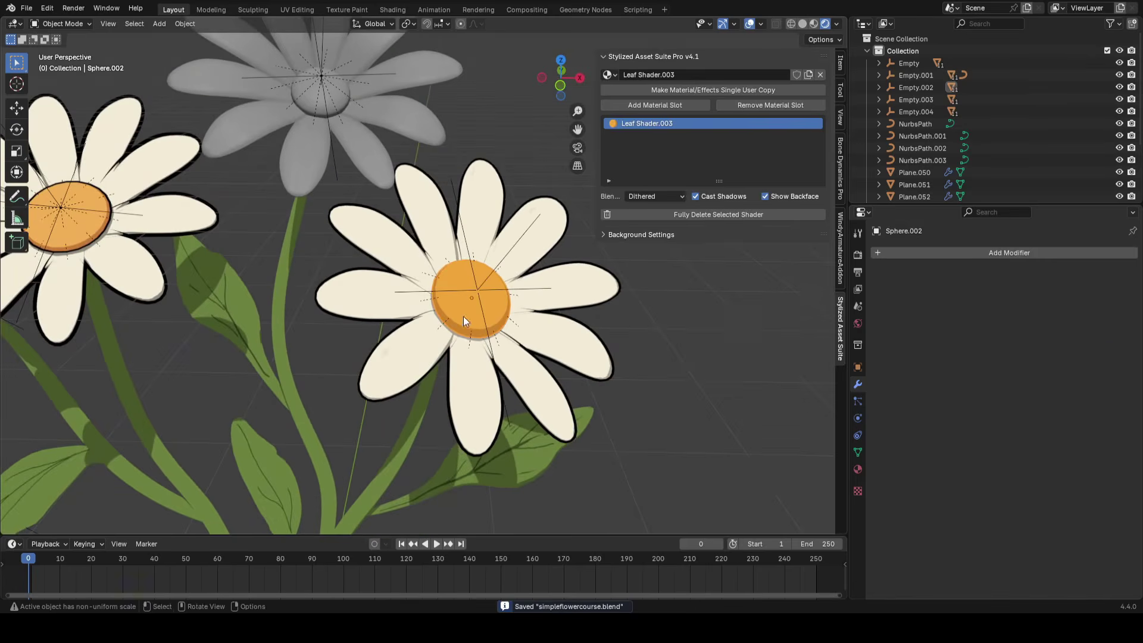
click(675, 105)
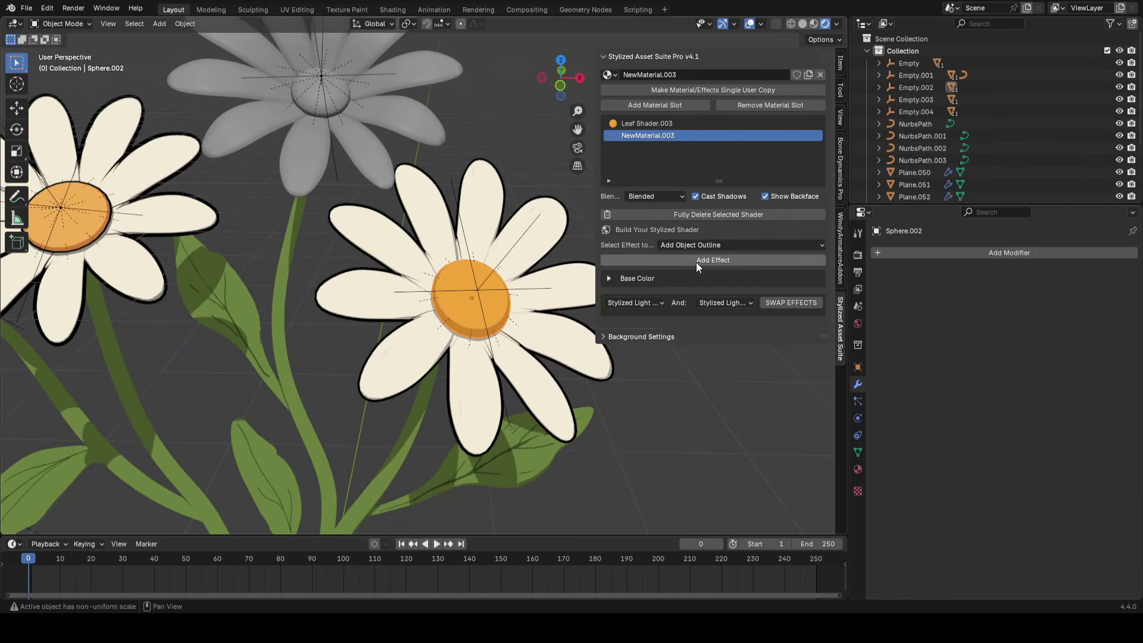
click(696, 262)
Remove the NewMaterial.003 slot from the daisy's centre and open the Outline Color settings of its outline material
click(669, 147)
click(737, 107)
click(699, 123)
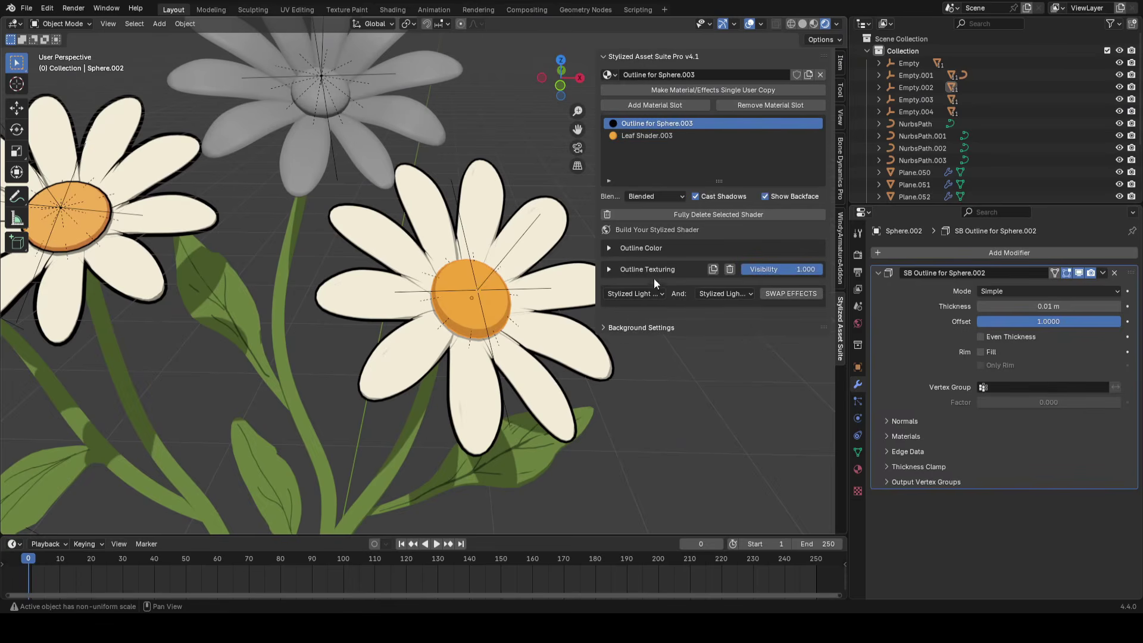
click(609, 248)
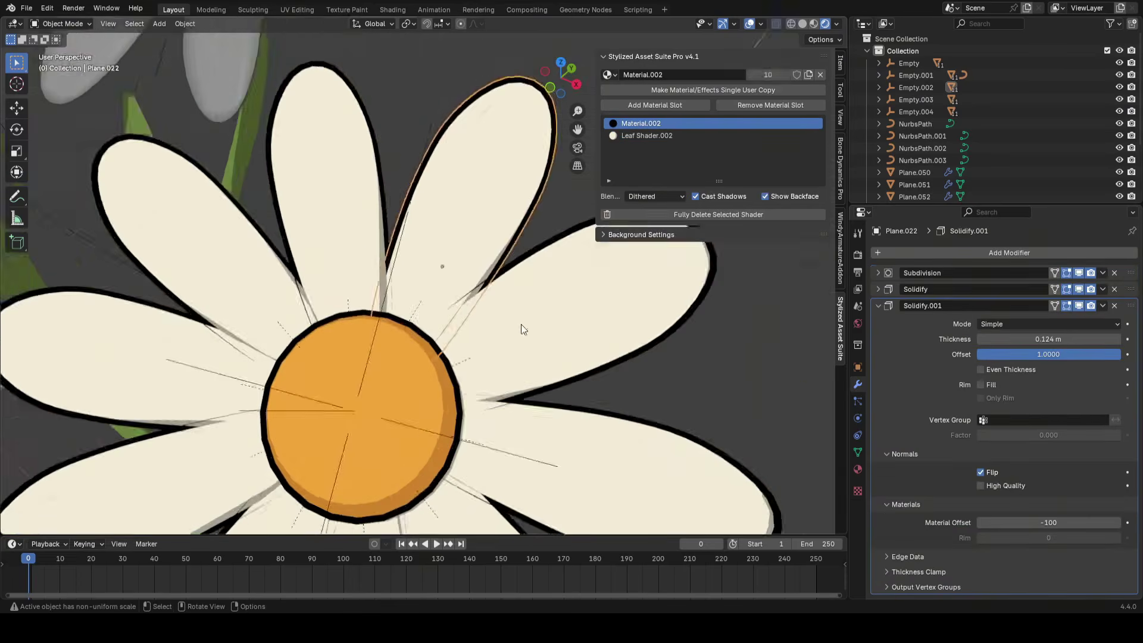
Shrink overlapping petals of the left daisy using Shrink/Fatten with proportional editing, offsetting the active upper-right petal's mesh by about -0.147 m
key(Tab)
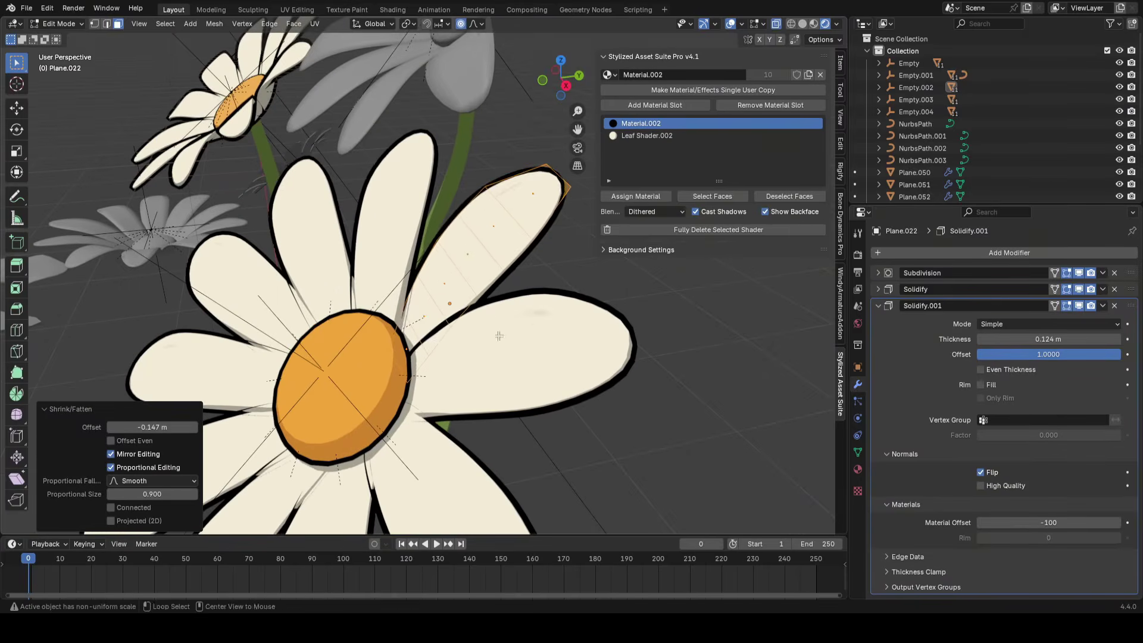
key(alt+s)
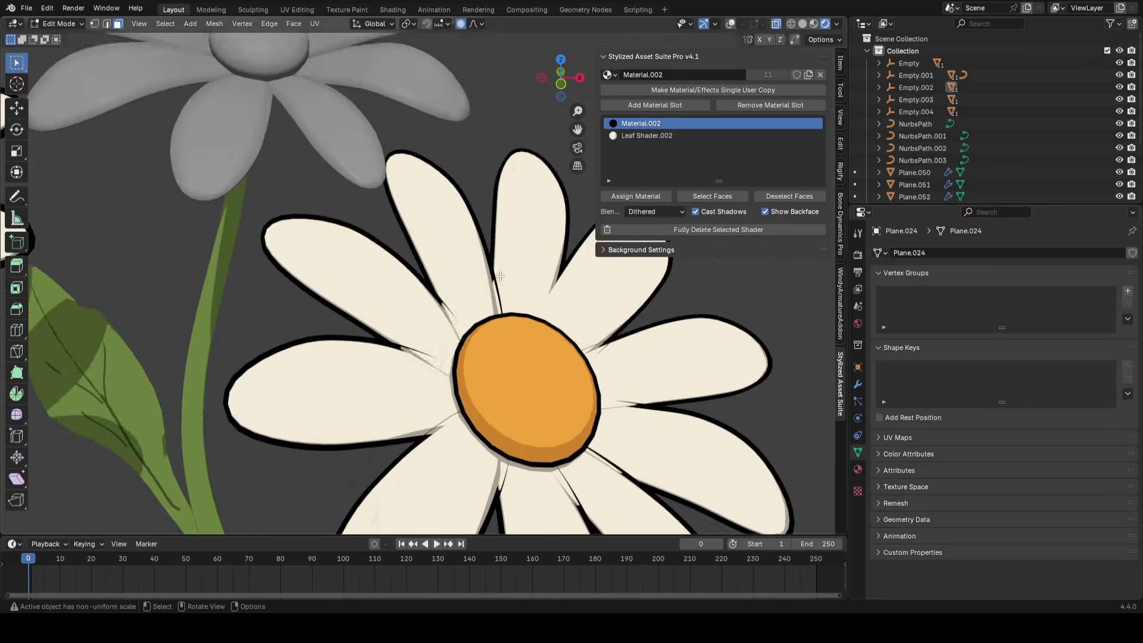
key(alt+s)
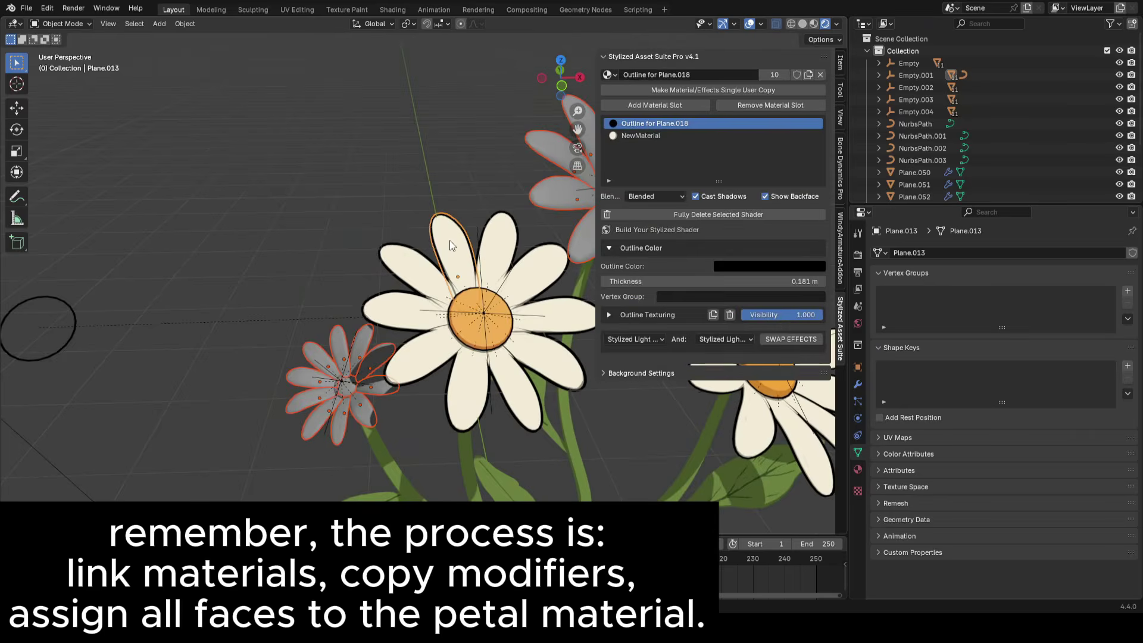
Link the active outlined petal's materials and copy its modifiers to the selected petals of the other two daisies, and select their faces in Edit Mode
key(ctrl+l)
click(409, 174)
key(ctrl+l)
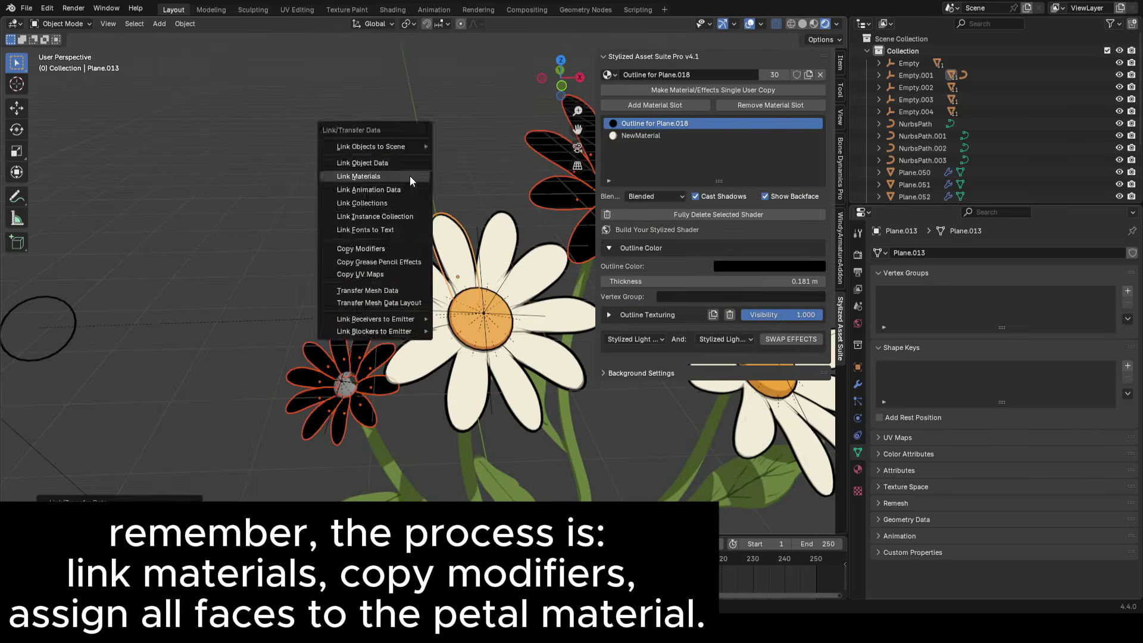
click(374, 250)
key(Tab)
key(a)
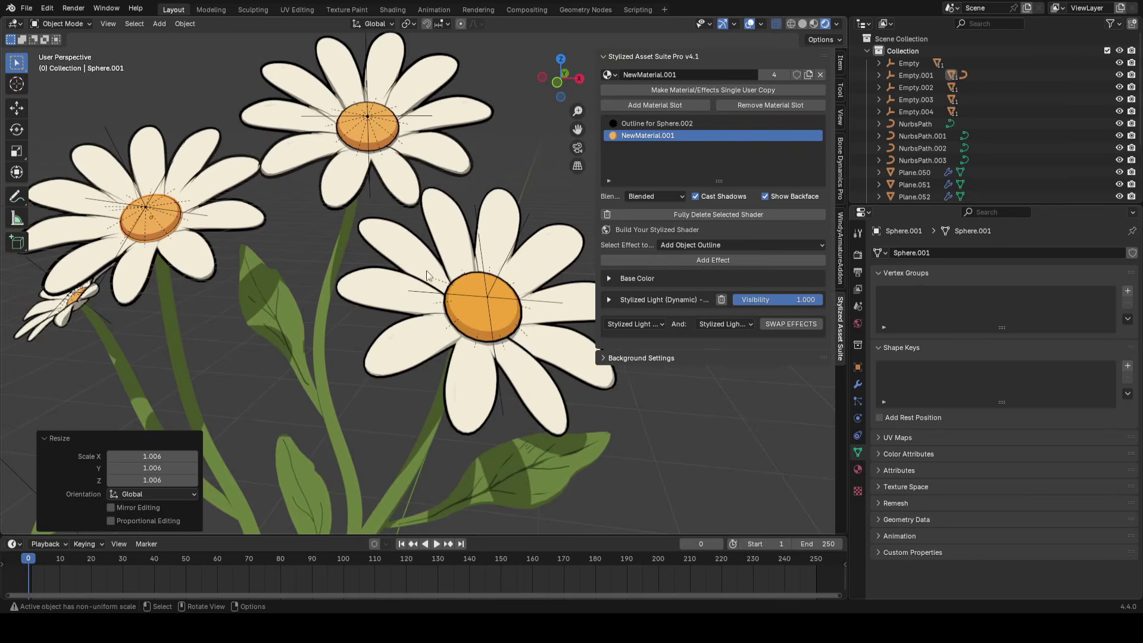
Link the outline and orange materials from the active daisy centre to the other selected daisy centre and switch to Edit Mode
click(466, 321)
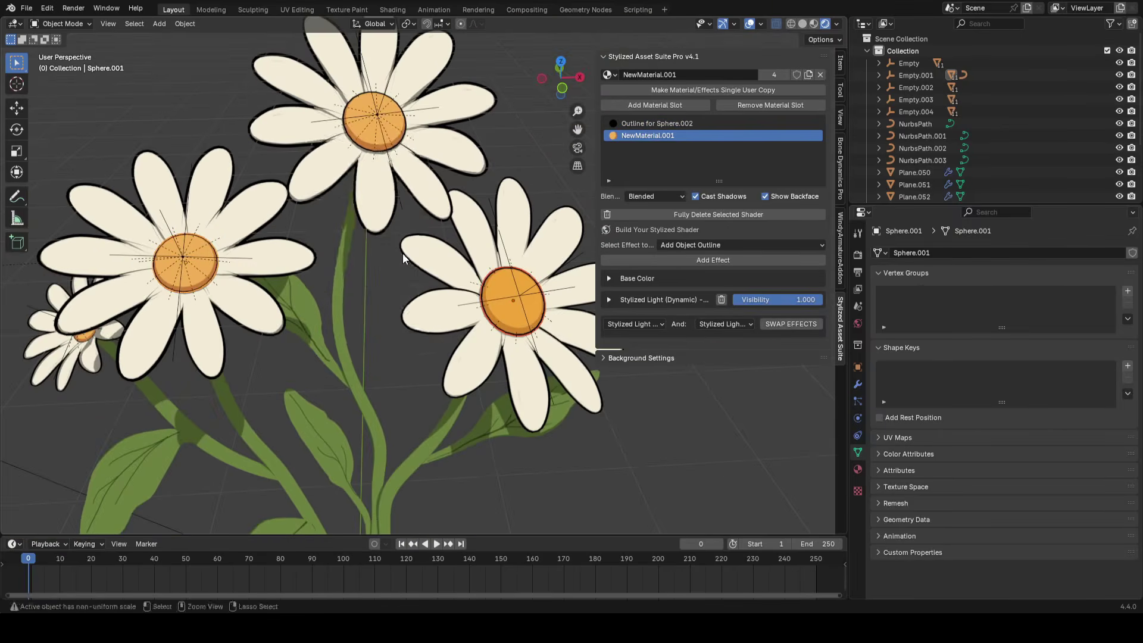
key(ctrl+l)
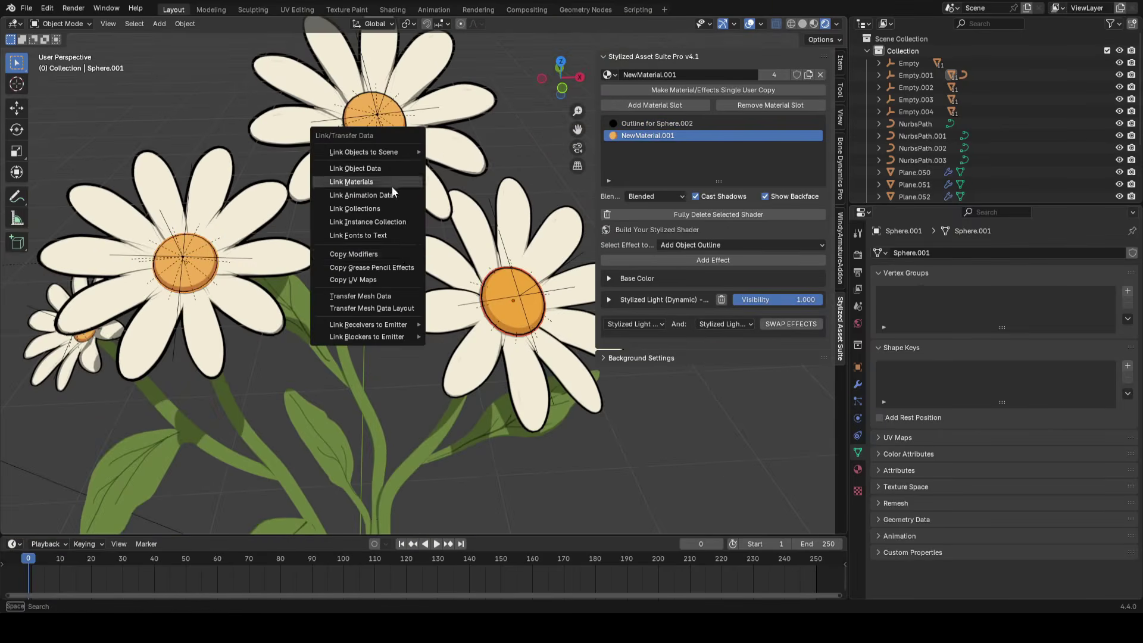
click(351, 182)
key(ctrl+l)
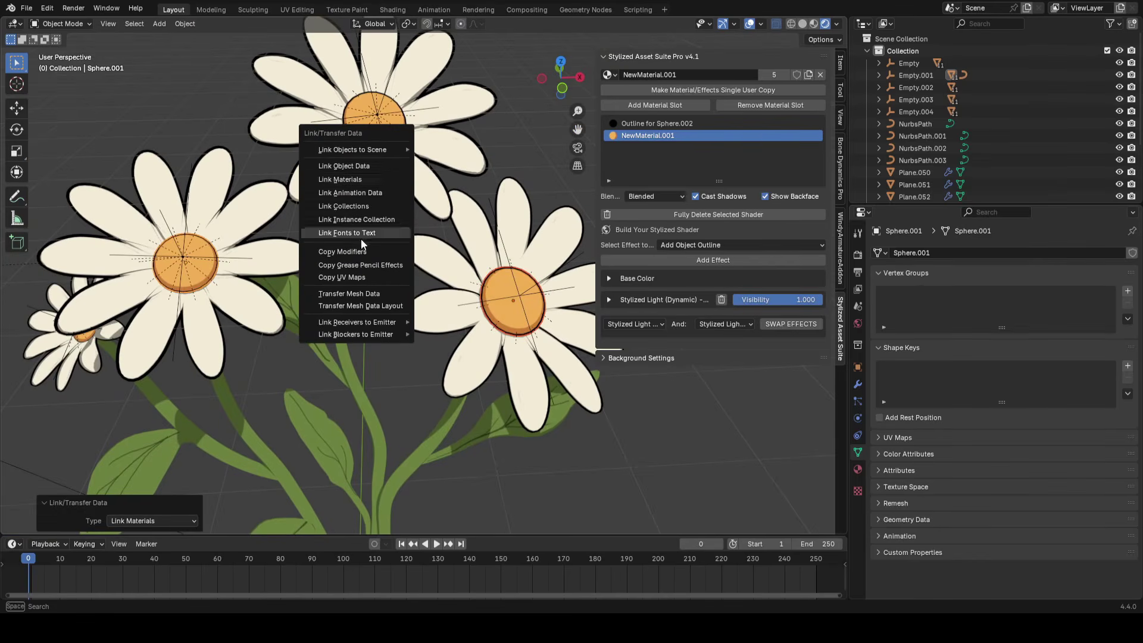
key(Escape)
key(Tab)
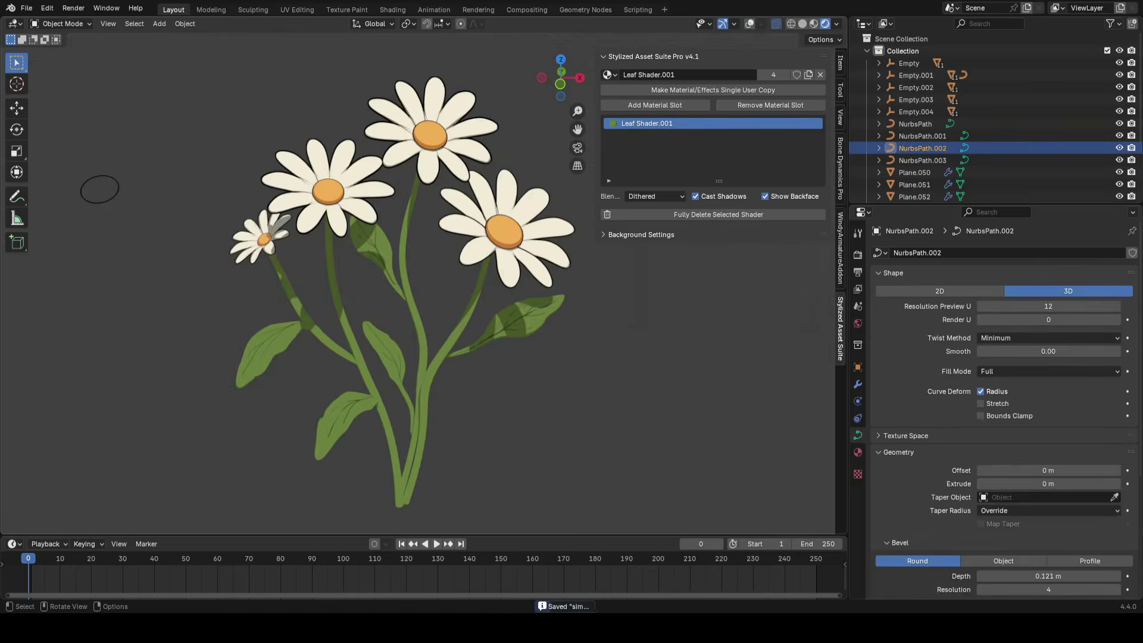
Add a new material slot with the Add Object Outline effect to the lowest leaf on the plant's left side
scroll(482, 332, up, 2)
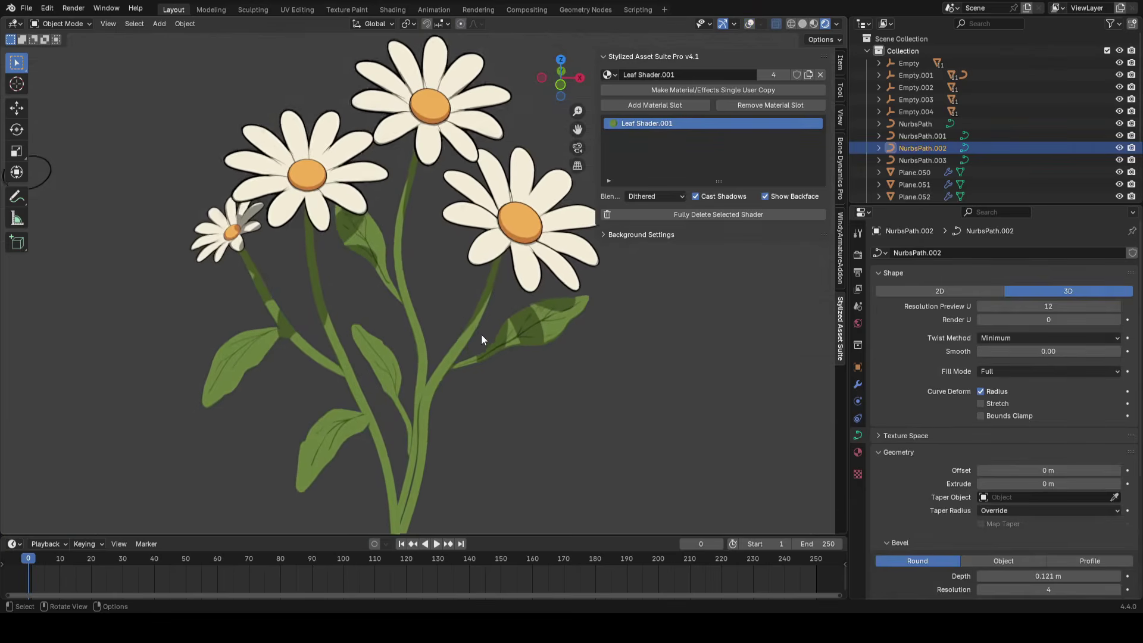
scroll(481, 334, up, 2)
middle_drag(456, 237, 466, 328)
click(330, 424)
middle_drag(331, 424, 488, 333)
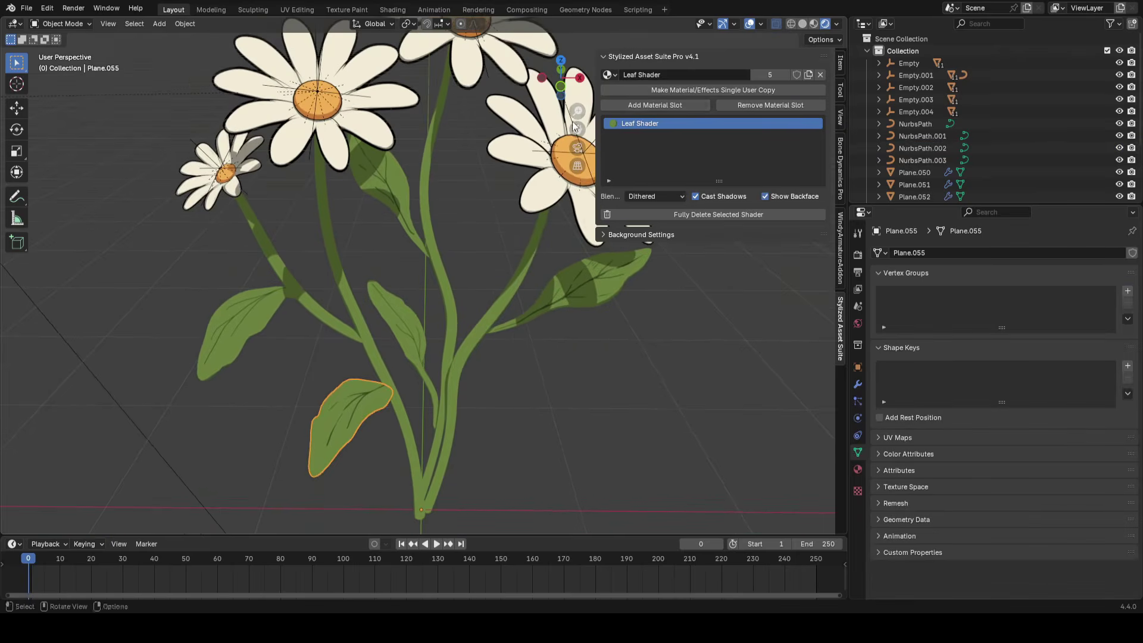
click(667, 104)
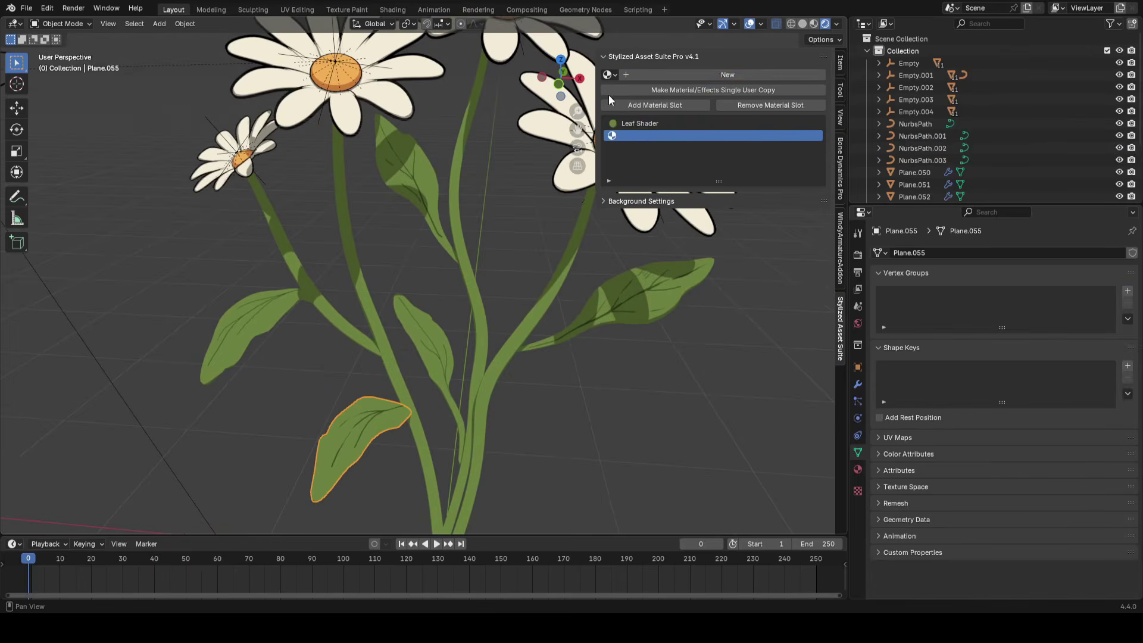
click(703, 73)
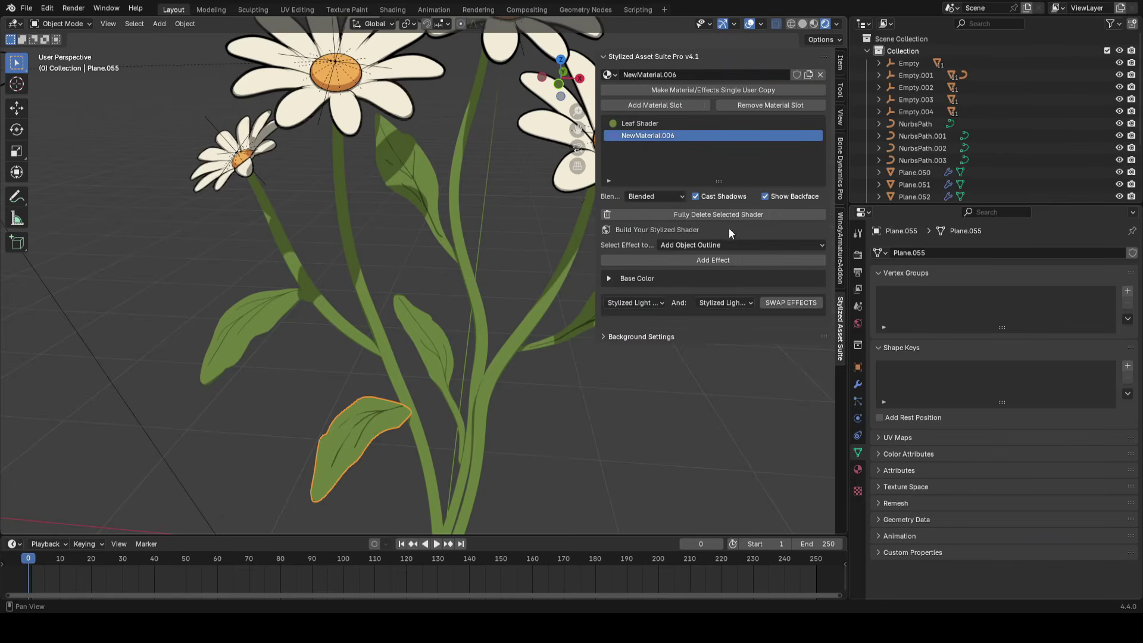
click(713, 260)
Remove the NewMaterial.006 slot from the lowest left leaf and open the settings of its outline material
click(663, 149)
click(752, 103)
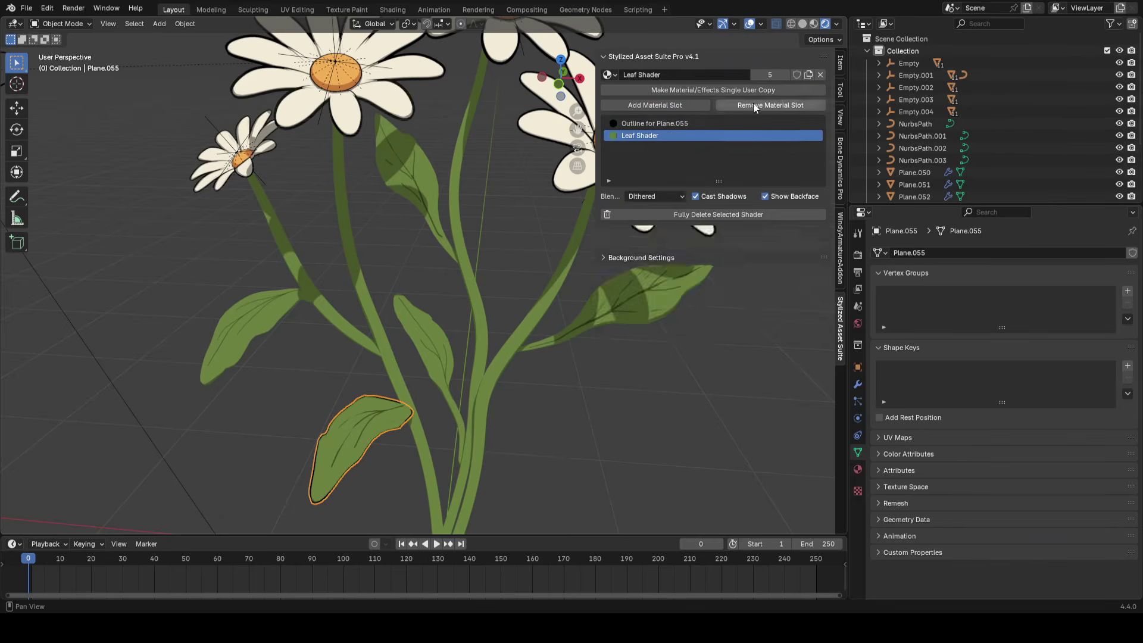
click(663, 122)
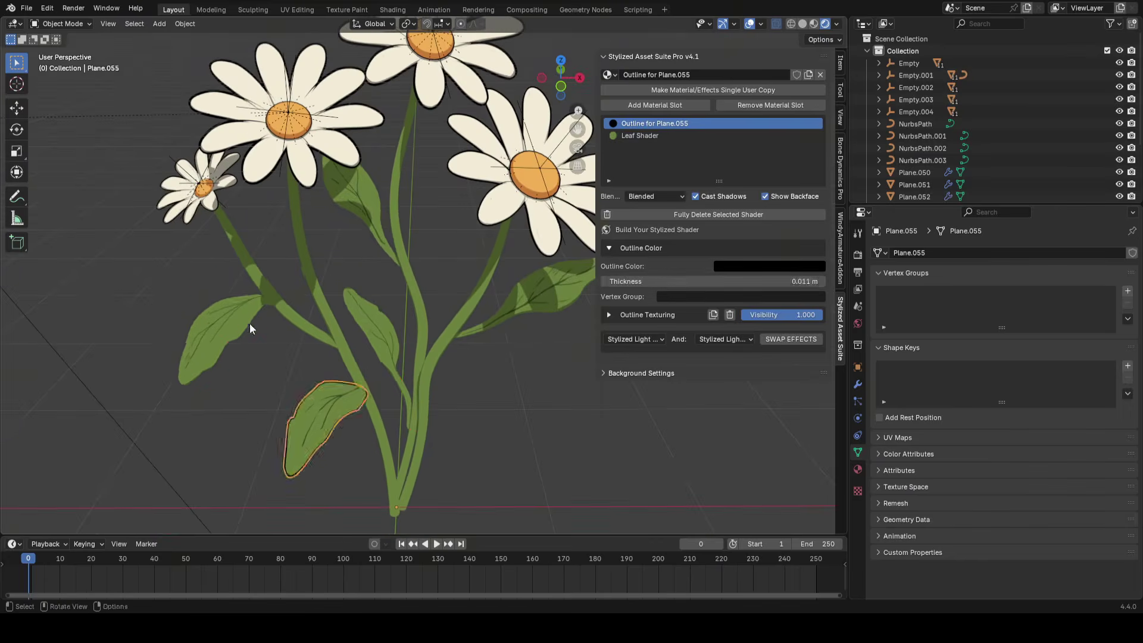
Select the other four leaves with the outlined leaf active, then copy its modifiers and link its materials to them
shift+click(258, 360)
shift+click(363, 303)
shift+click(359, 223)
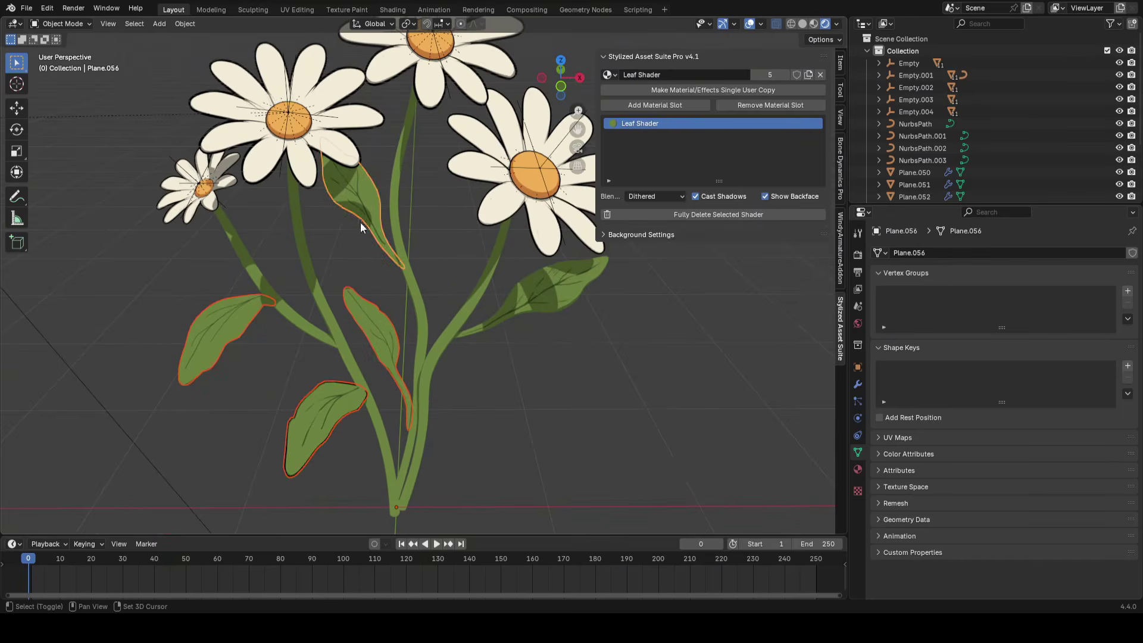
shift+click(558, 308)
shift+click(333, 411)
key(ctrl+l)
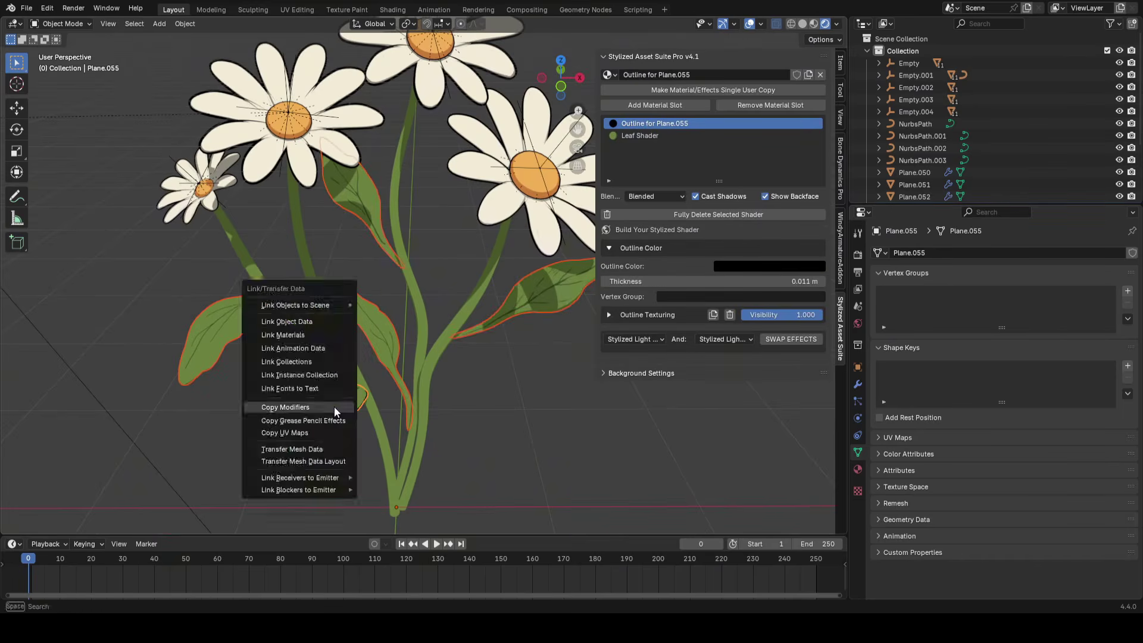
click(335, 409)
key(ctrl+l)
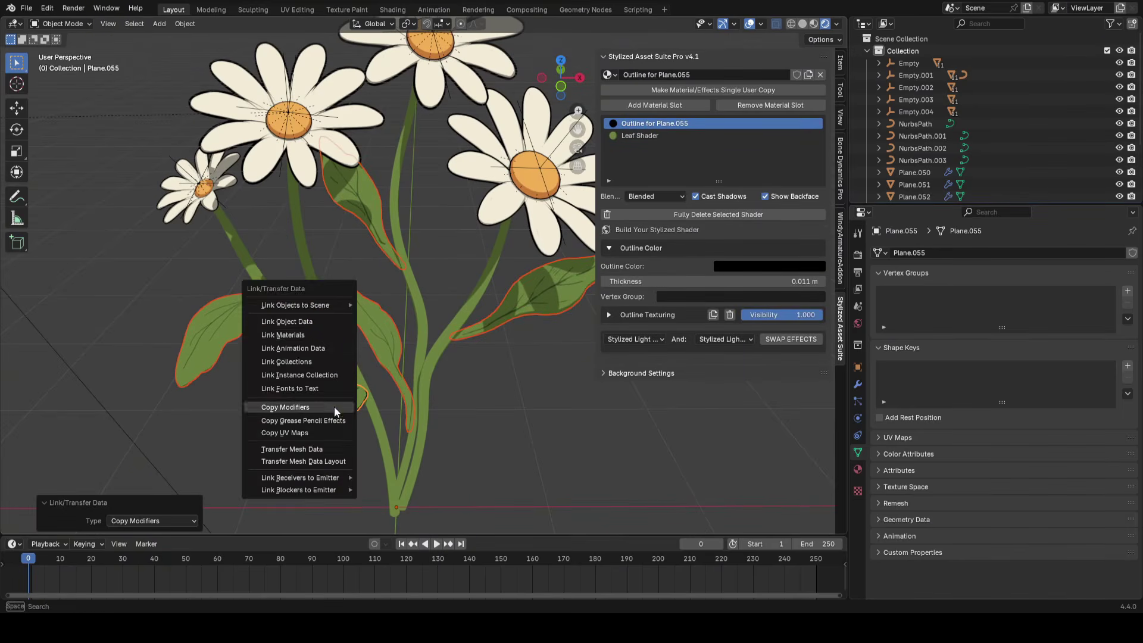
click(271, 334)
Assign the Leaf Shader material to all faces of the selected leaves and hide the viewport overlays
key(Tab)
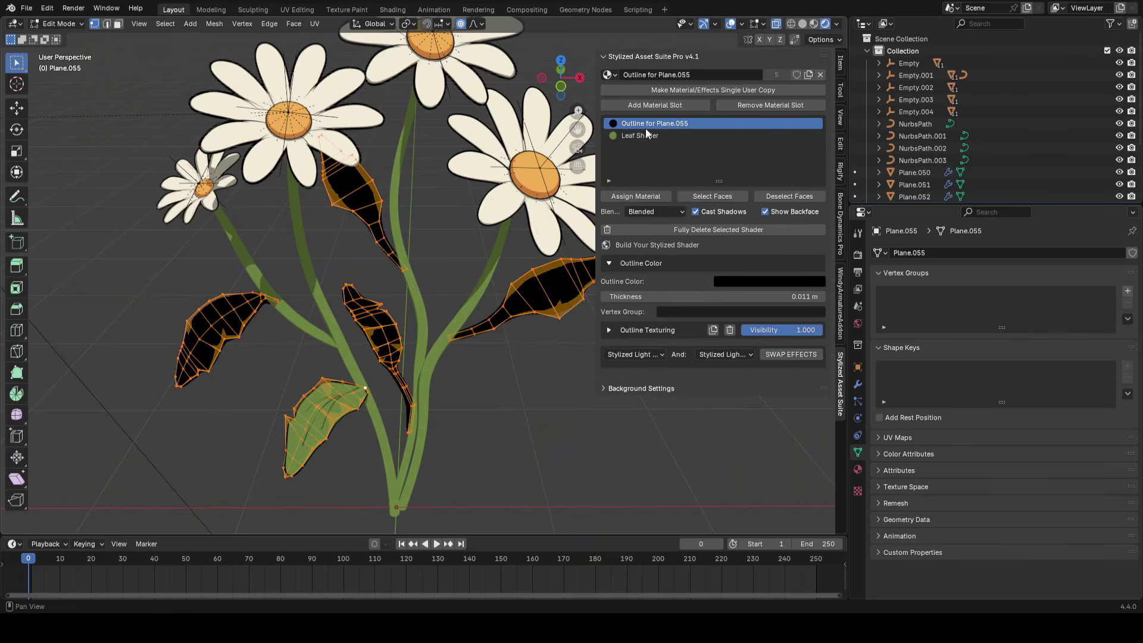
click(645, 132)
click(635, 196)
key(Tab)
key(alt+shift+z)
Give the right daisy's stem an Add Object Outline effect through a new material, and remove that material's leftover slot
middle_drag(409, 281, 494, 301)
click(485, 285)
click(683, 106)
click(716, 75)
click(680, 259)
click(703, 147)
click(750, 105)
click(732, 124)
Assign Leaf Shader.001 to the whole right stem curve and select its outline material in Object Mode
key(alt+shift+z)
shift+middle_drag(444, 415, 683, 206)
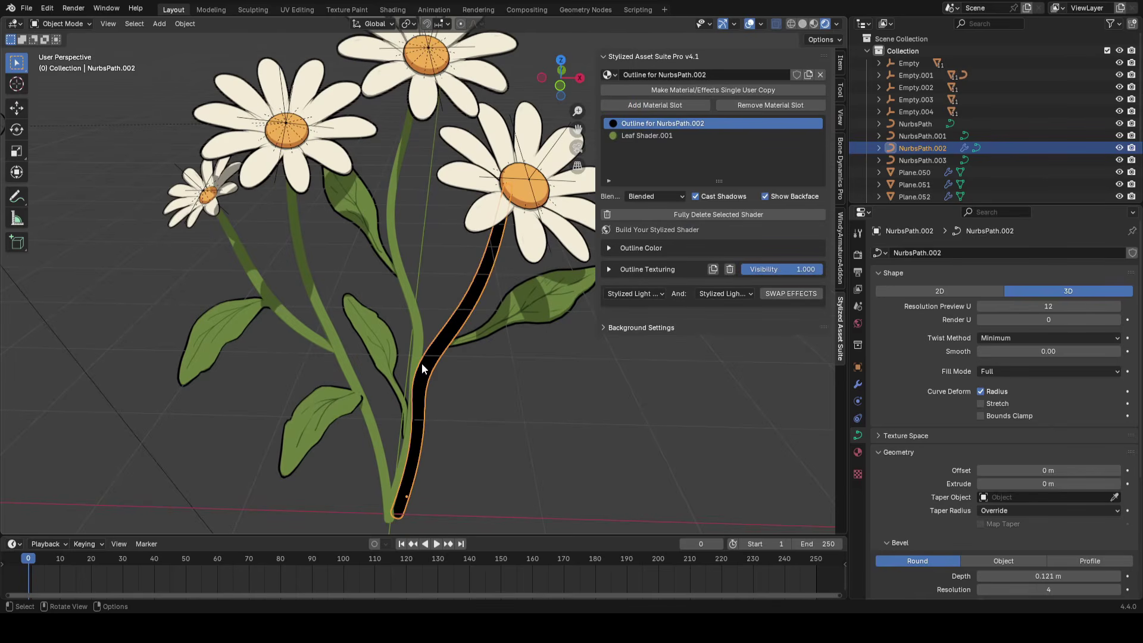
key(Tab)
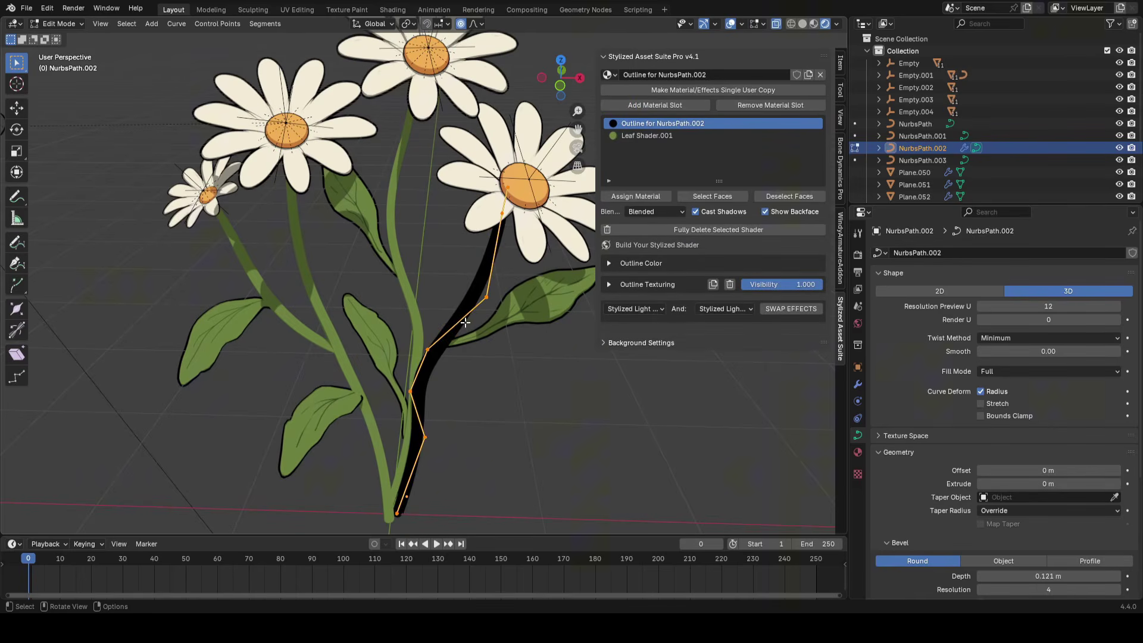
click(667, 135)
click(632, 197)
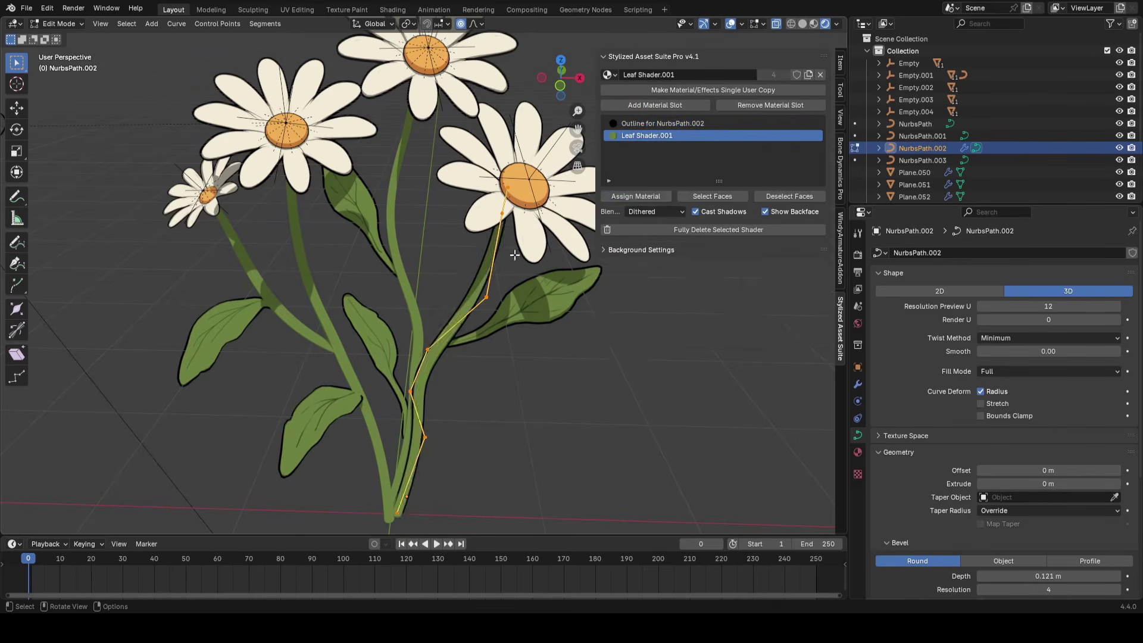
key(Tab)
click(664, 121)
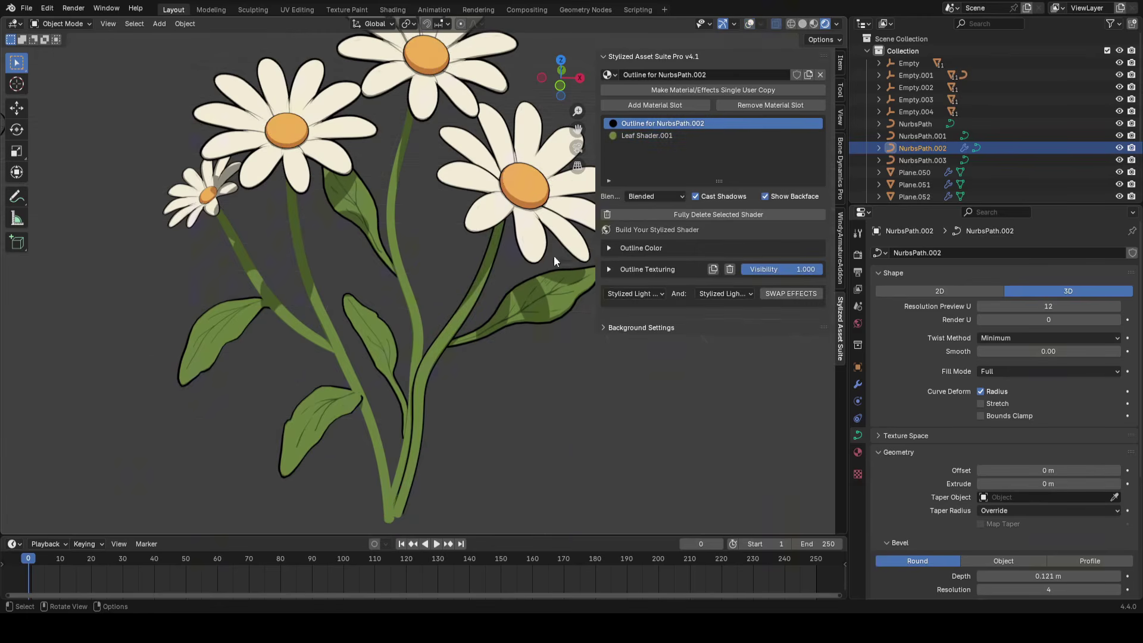
Select the other three stems with the outlined right stem active, and link its materials and copy its modifiers to them
shift+middle_drag(423, 308, 430, 318)
key(alt+shift+z)
shift+click(403, 195)
shift+click(315, 290)
shift+click(313, 342)
shift+click(470, 320)
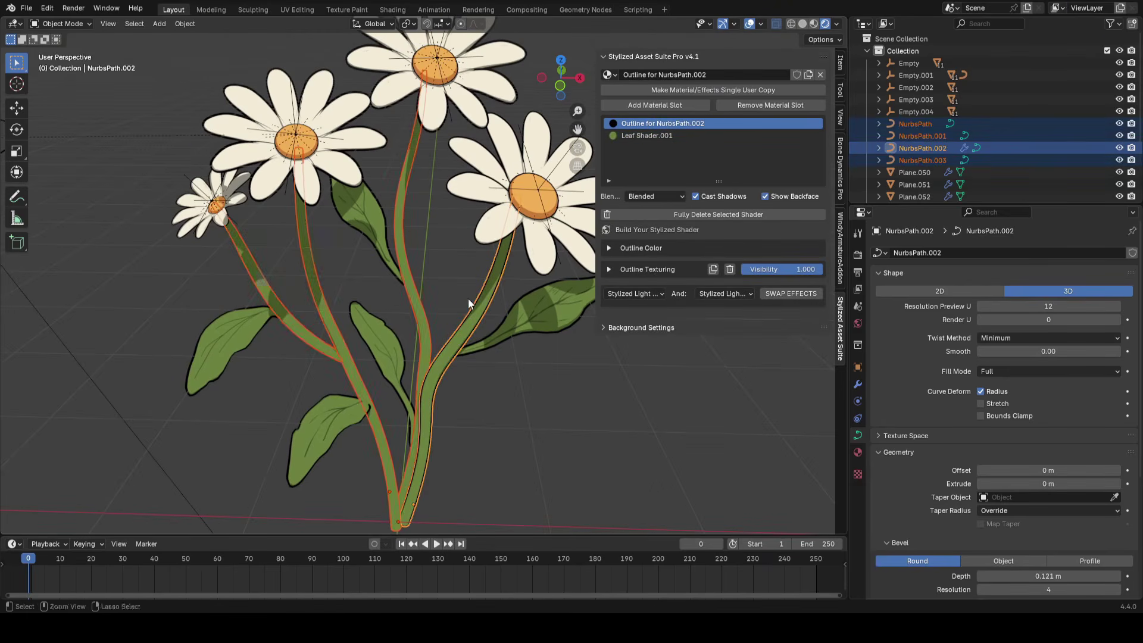
key(ctrl+l)
click(445, 223)
key(ctrl+l)
click(444, 296)
Assign Leaf Shader.001 to all of the selected stem curves and save the file
key(Tab)
click(657, 135)
click(633, 196)
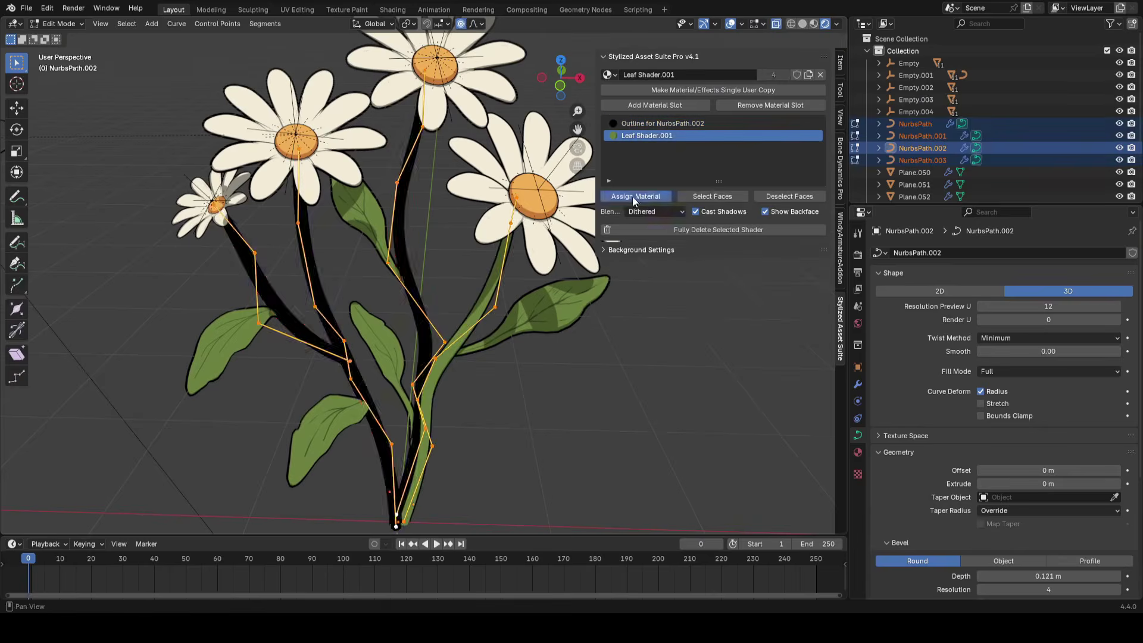
key(Tab)
key(alt+shift+z)
scroll(506, 230, down, 2)
scroll(512, 238, up, 1)
shift+middle_drag(530, 263, 524, 311)
key(ctrl+s)
key(alt+shift+z)
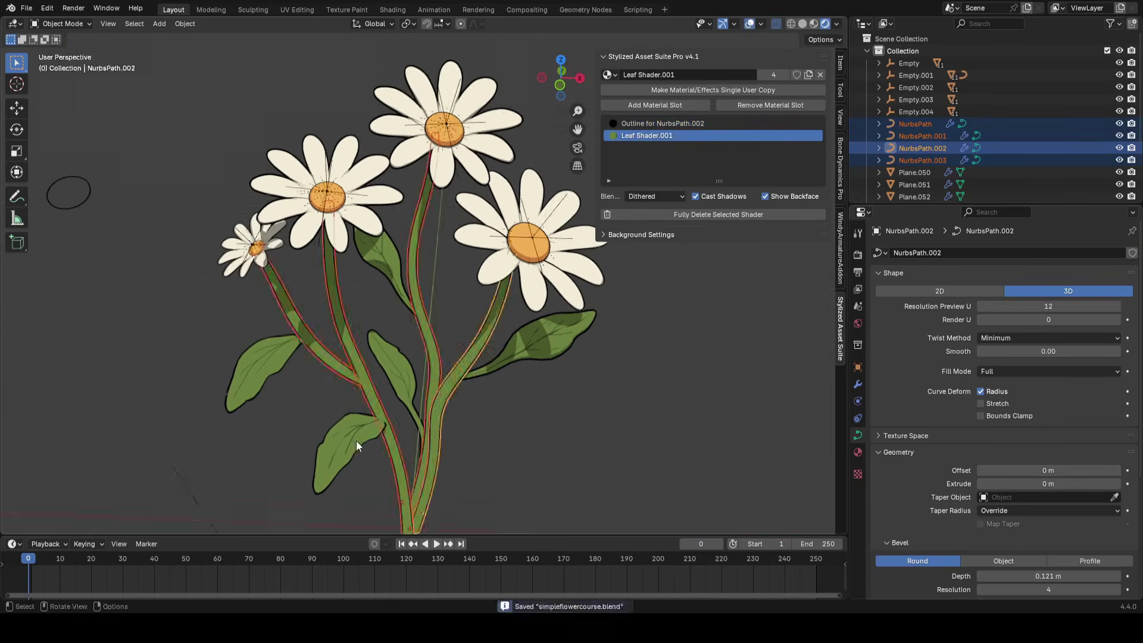
Select the lowest left leaf and move it slightly relative to its stem
click(357, 441)
key(g)
click(405, 447)
Extrude the base of the lowest left leaf toward the stem in two segments, scaling each to form a narrow stalk
key(Tab)
middle_drag(405, 446, 309, 464)
click(464, 329)
key(e)
mouse_move(463, 329)
shift+middle_down()
mouse_move(431, 321)
mouse_move(454, 314)
shift+middle_up()
key(s)
click(485, 316)
key(e)
key(s)
key(Tab)
key(alt+shift+z)
scroll(476, 303, down, 6)
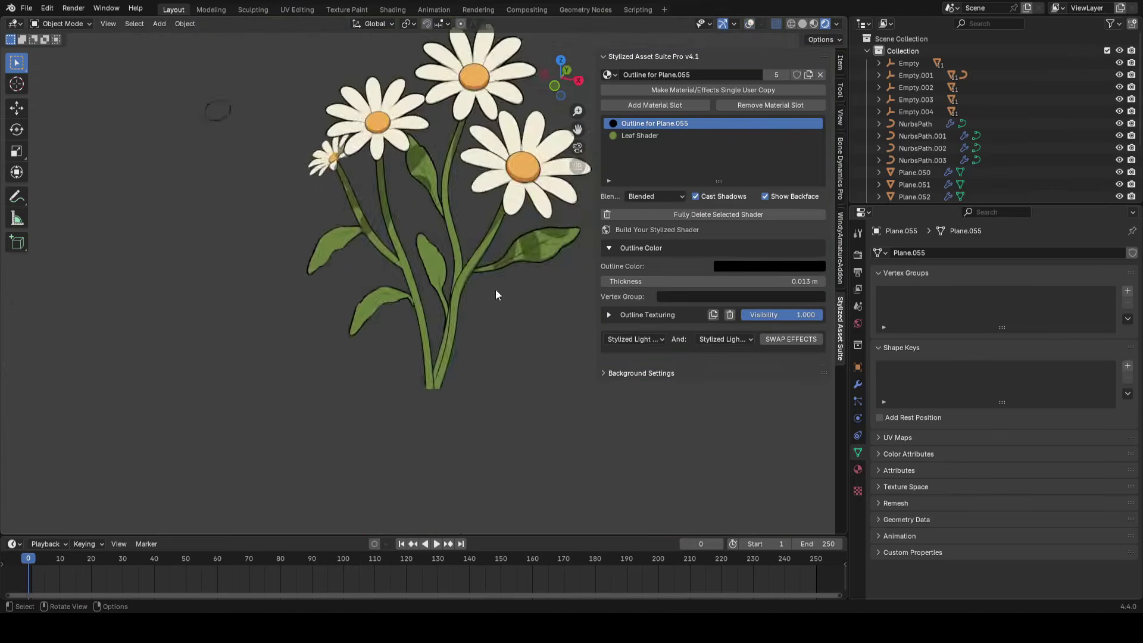
Move the vertices at the lowest left leaf's base with proportional editing so the stalk joins the stem
key(alt+shift+z)
scroll(476, 298, up, 6)
key(Tab)
drag(429, 283, 457, 313)
key(alt+shift+z)
key(g)
click(459, 312)
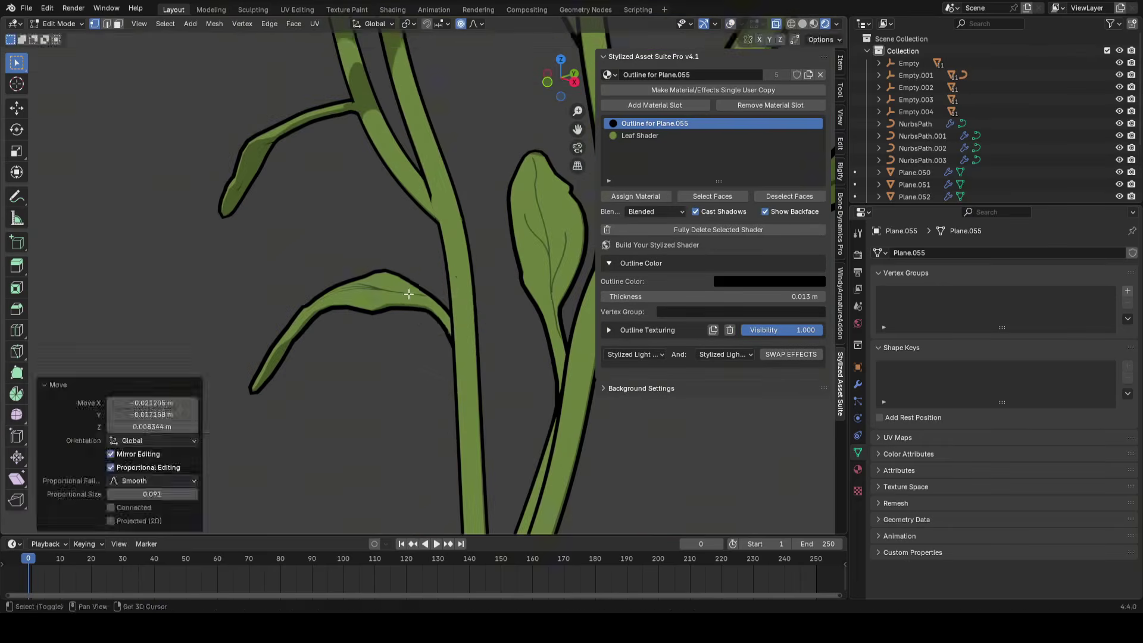
scroll(456, 322, down, 5)
scroll(444, 303, up, 5)
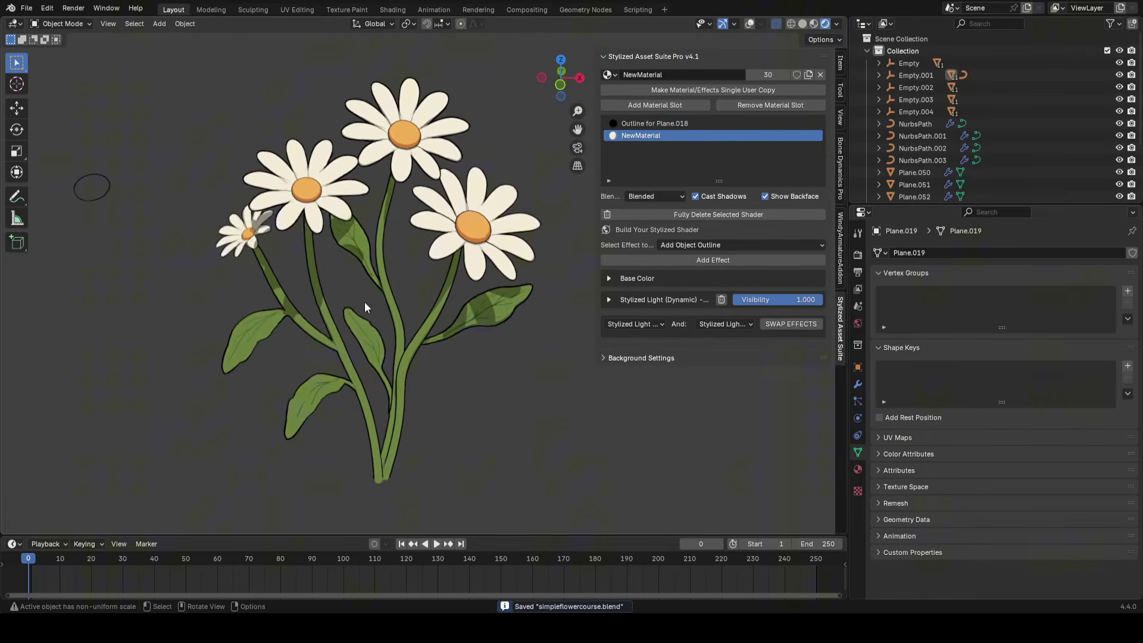
Save the file, then add the Add Object Randomization effect to the petals' NewMaterial and expand its Object Randomize #1 settings
scroll(365, 307, up, 2)
click(707, 244)
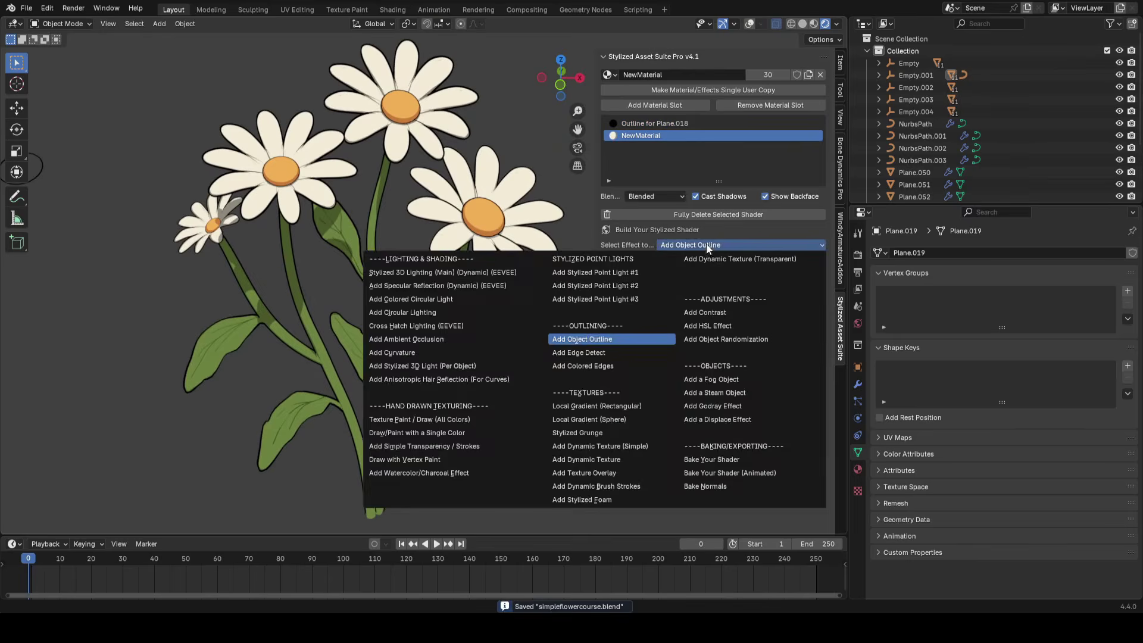
click(740, 342)
scroll(445, 318, up, 3)
key(ctrl+s)
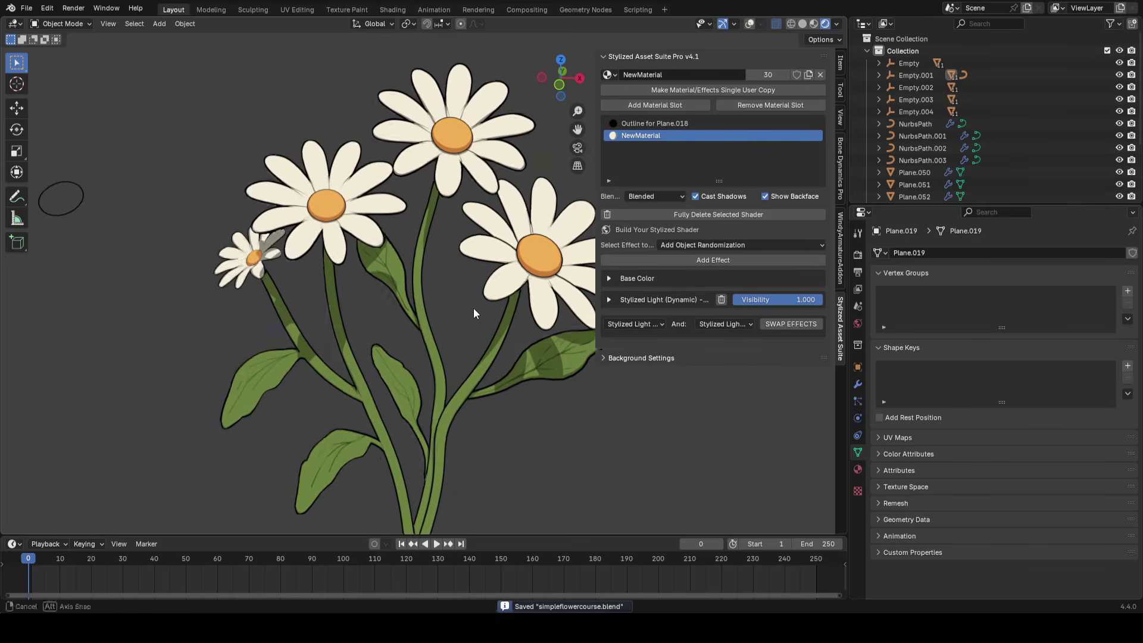
click(693, 260)
click(609, 321)
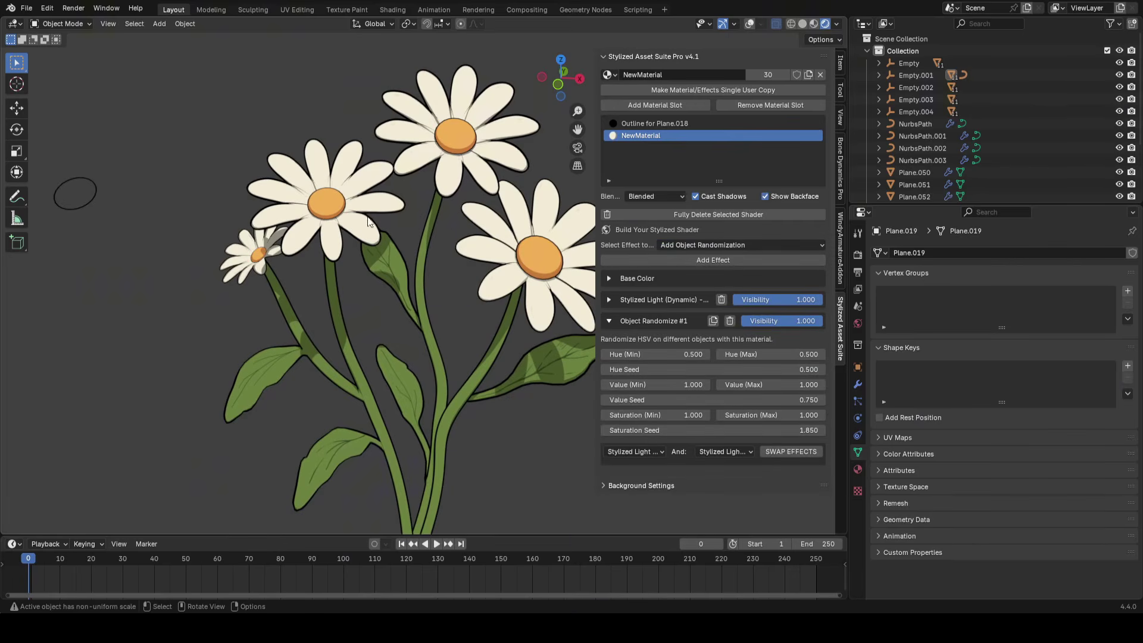
Adjust the minimum Value and minimum Hue of Object Randomize #1 to vary the petal colours
key(shift+alt+z)
scroll(365, 216, up, 1)
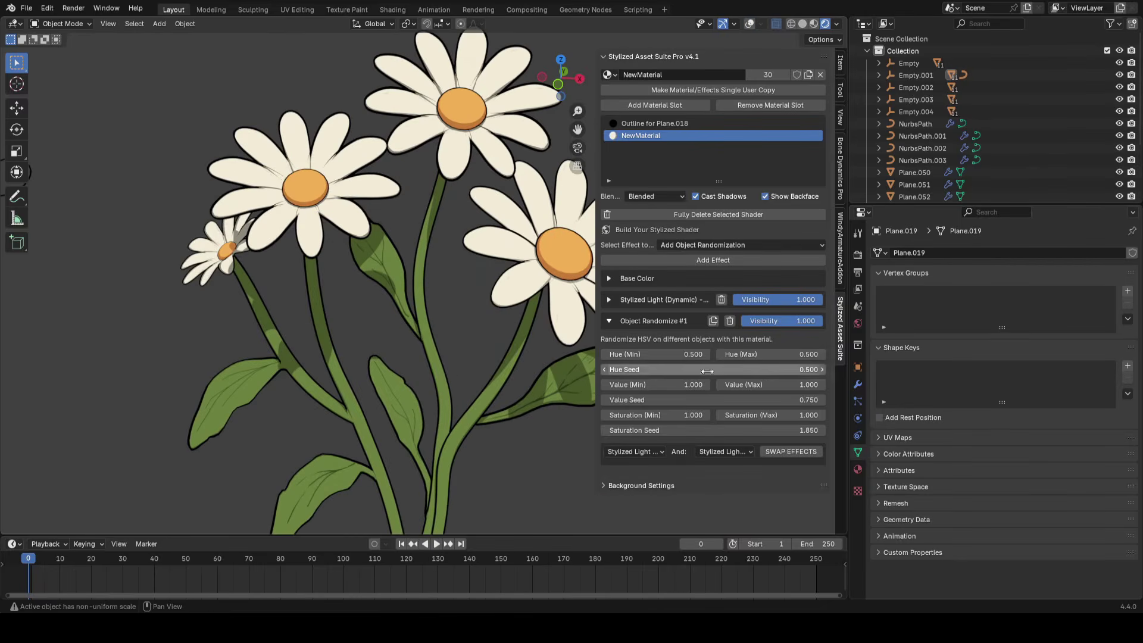
mouse_move(678, 385)
mouse_down()
mouse_move(624, 384)
mouse_move(679, 384)
mouse_up()
mouse_move(678, 384)
mouse_down()
mouse_move(668, 384)
mouse_move(706, 385)
mouse_up()
drag(661, 355, 670, 355)
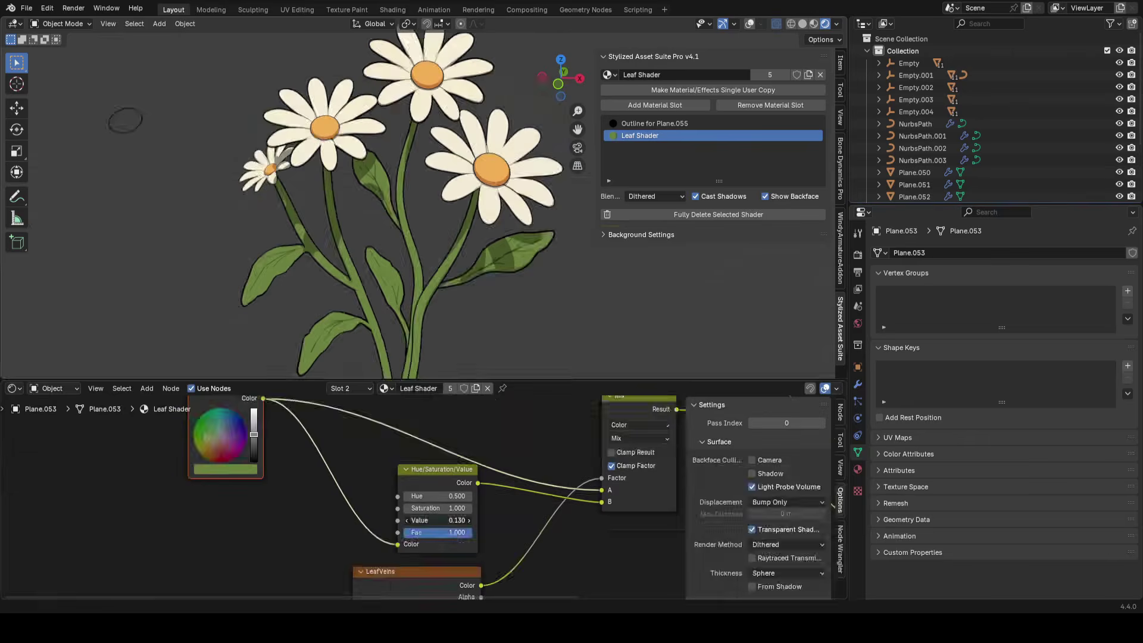
Reduce the node editor's height to enlarge the 3D viewport for texture painting
drag(522, 386, 522, 459)
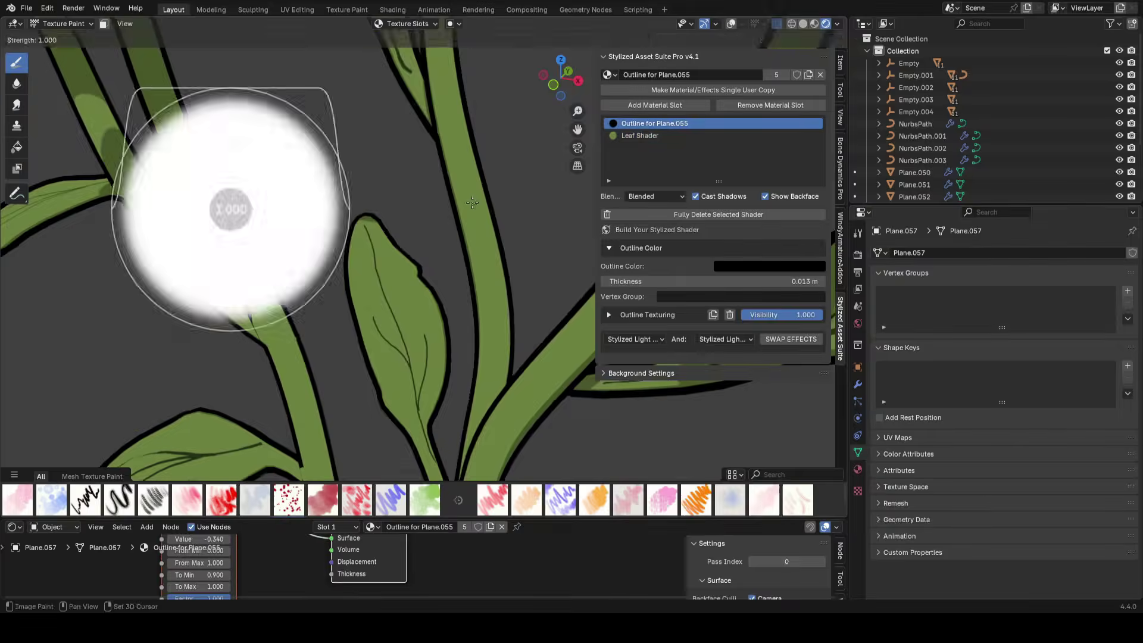
Select the Leaf Shader material so its LeafVeins image is the active paint texture
click(411, 24)
click(386, 83)
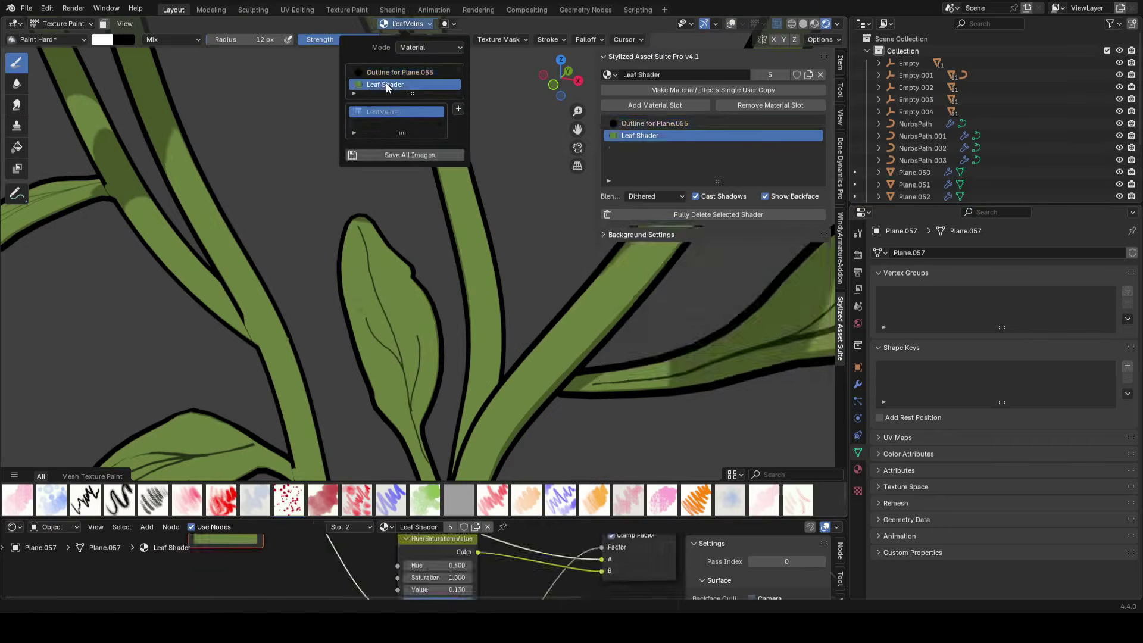
click(386, 72)
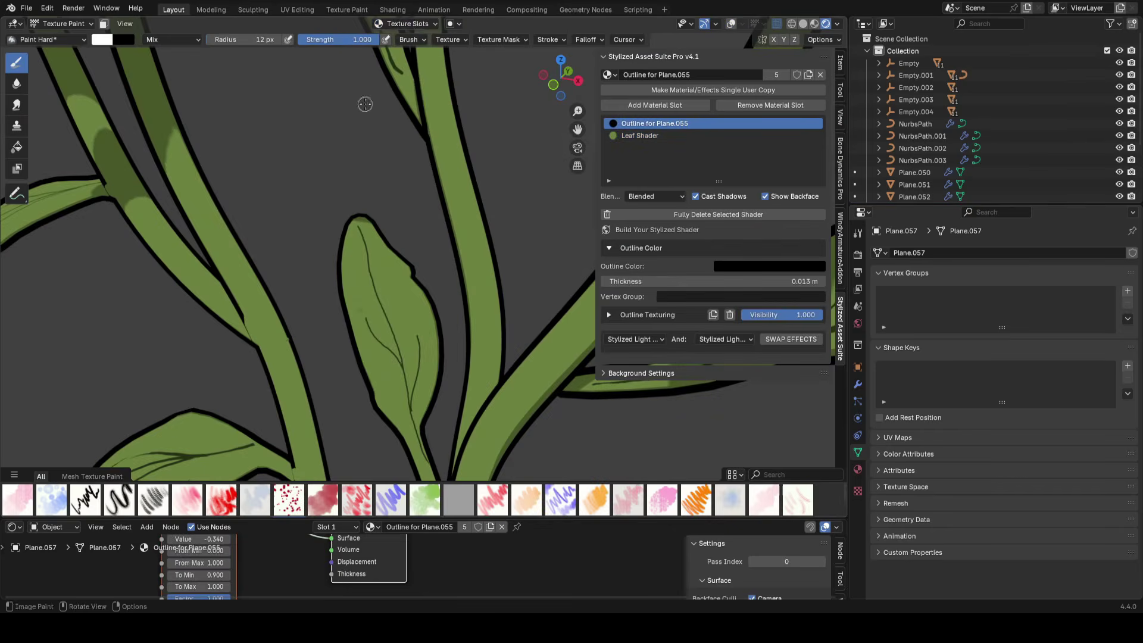
click(413, 25)
click(395, 84)
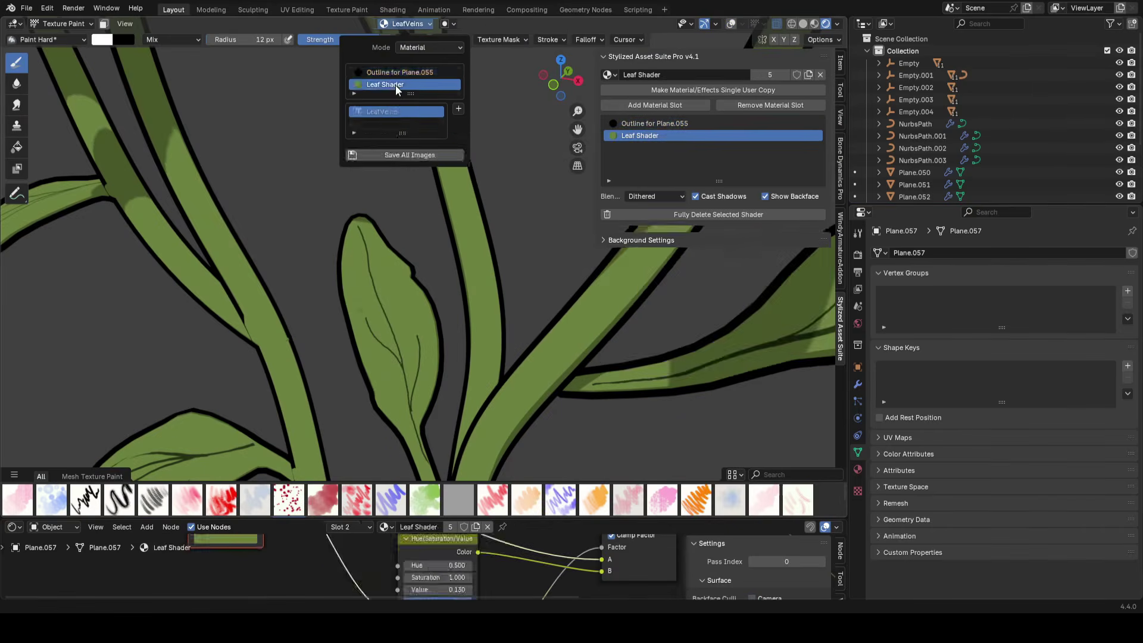
Undo the last stroke, reduce the brush radius to 3 px and paint a side vein on the middle leaf's upper half
scroll(457, 323, up, 4)
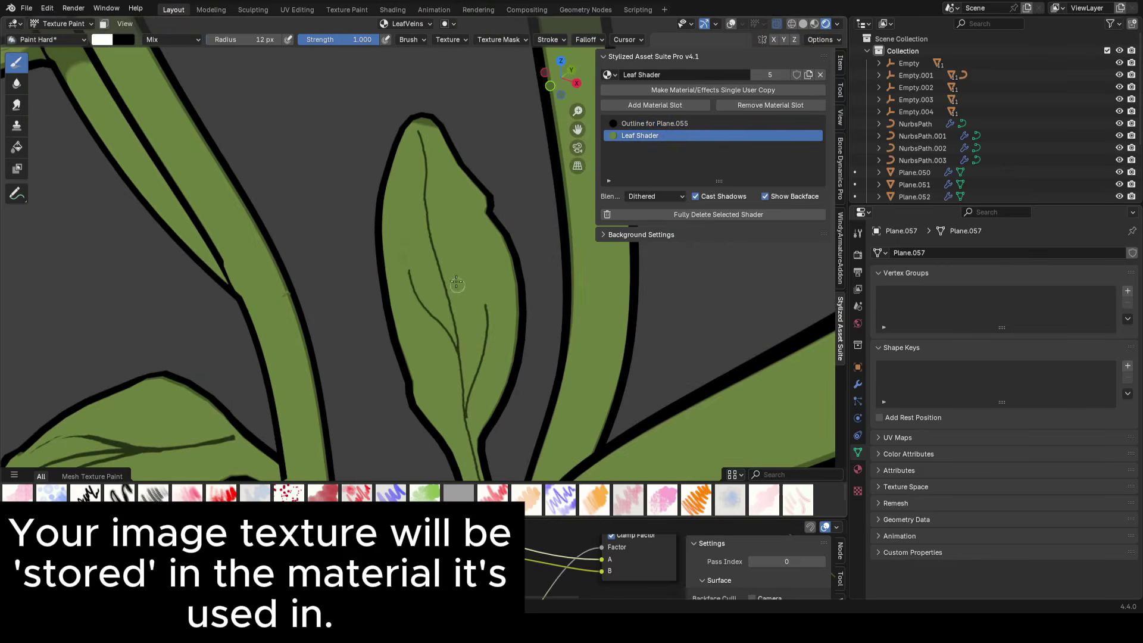
key(ctrl+z)
key(f)
click(448, 195)
drag(442, 282, 458, 201)
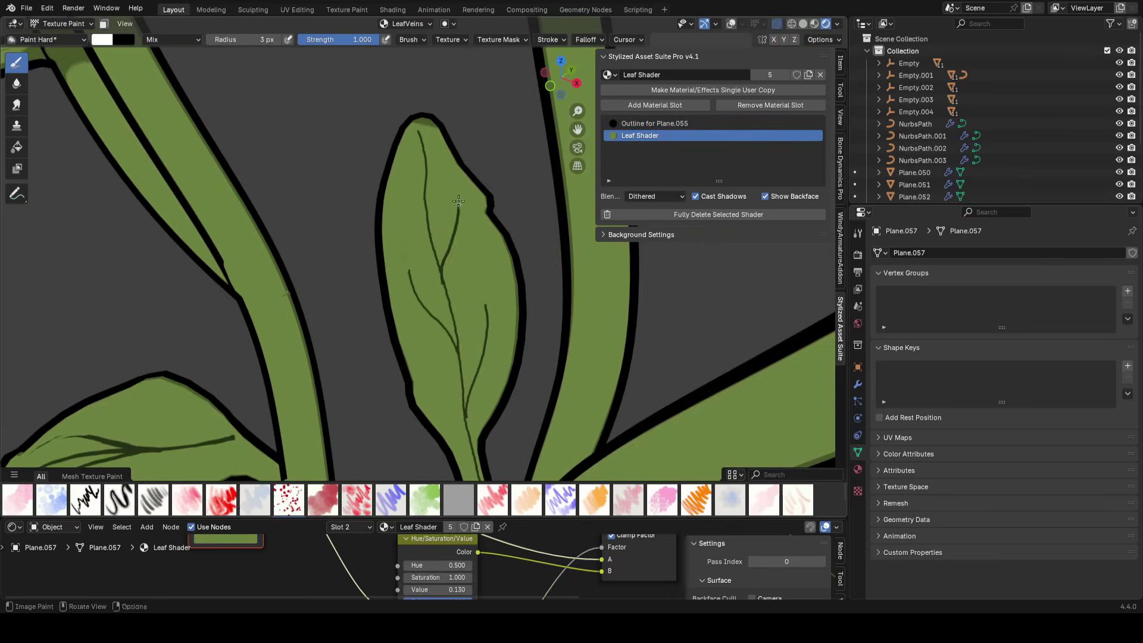
Switch texture painting to the large right-hand leaf, Plane.053, and raise the brush radius to 5 px
scroll(443, 297, down, 12)
middle_drag(450, 280, 481, 265)
scroll(476, 256, up, 6)
key(alt+q)
scroll(466, 309, up, 7)
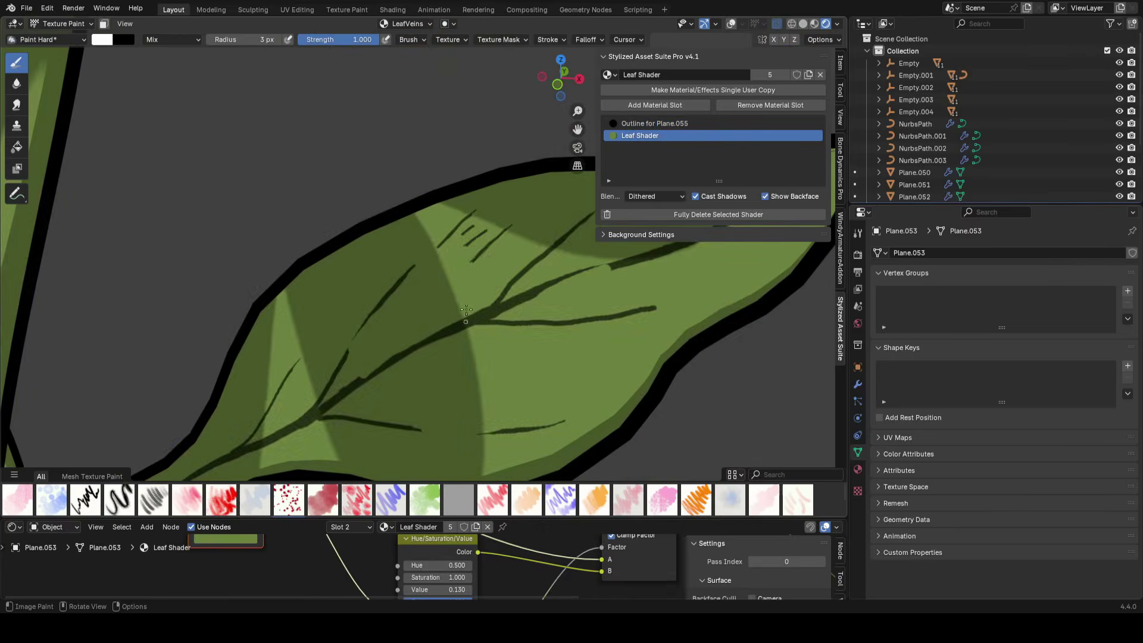
scroll(465, 222, down, 8)
scroll(429, 286, up, 10)
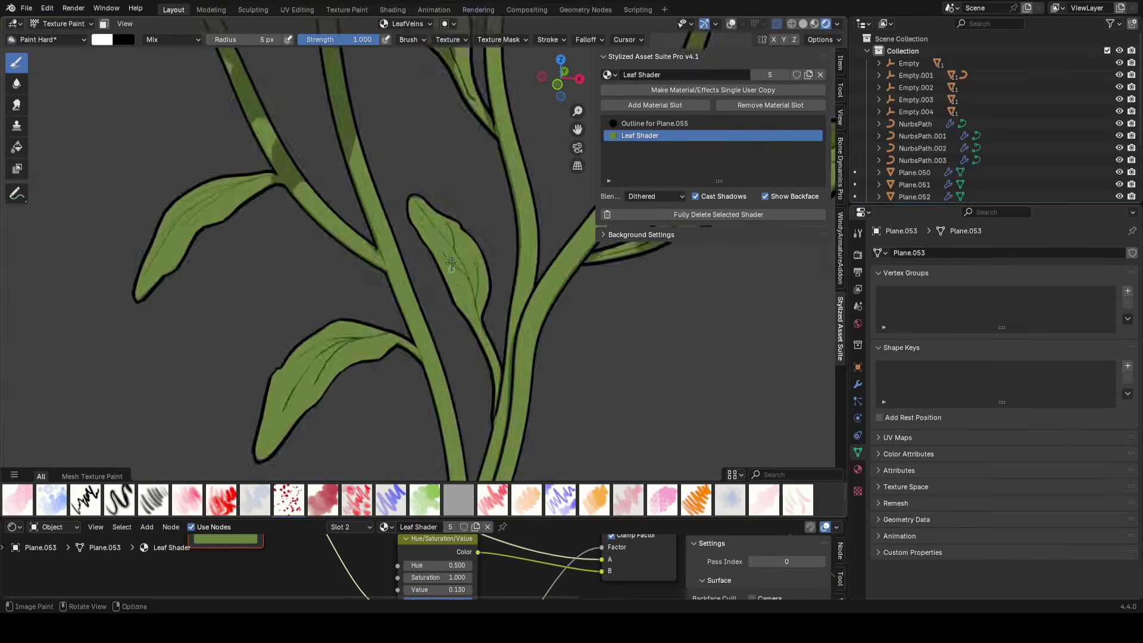
Switch texture painting back to the small middle leaf and add a short detail stroke beside its veins
key(alt+q)
drag(412, 287, 422, 304)
scroll(422, 302, down, 8)
scroll(393, 267, up, 8)
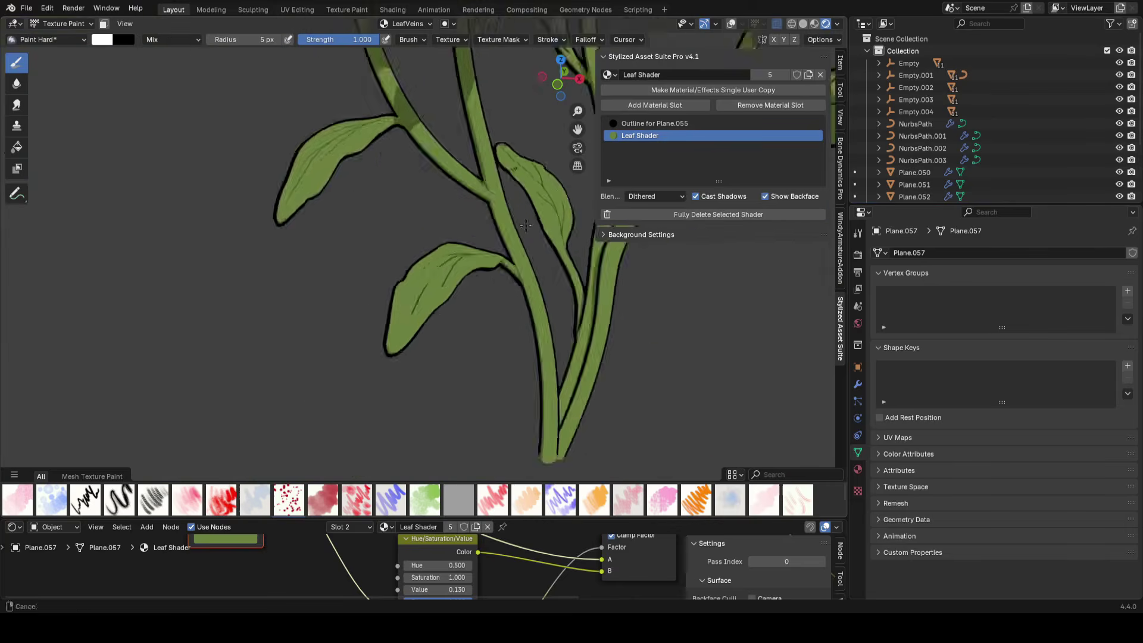
Switch texture painting to the upper left leaf, Plane.054, and paint a vein and short hatch strokes with a 4 px brush
key(alt+q)
scroll(361, 244, down, 8)
scroll(440, 279, up, 8)
key(alt+q)
drag(441, 318, 451, 285)
scroll(452, 345, down, 8)
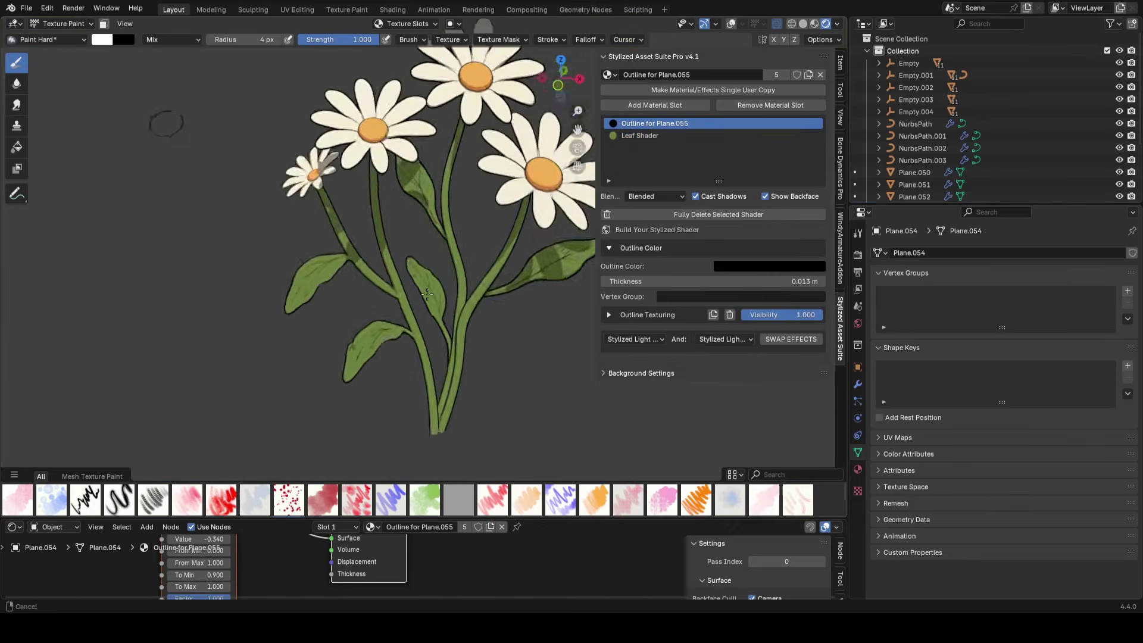
scroll(387, 286, up, 8)
drag(331, 326, 365, 255)
drag(359, 297, 371, 278)
drag(373, 308, 385, 293)
scroll(385, 293, down, 8)
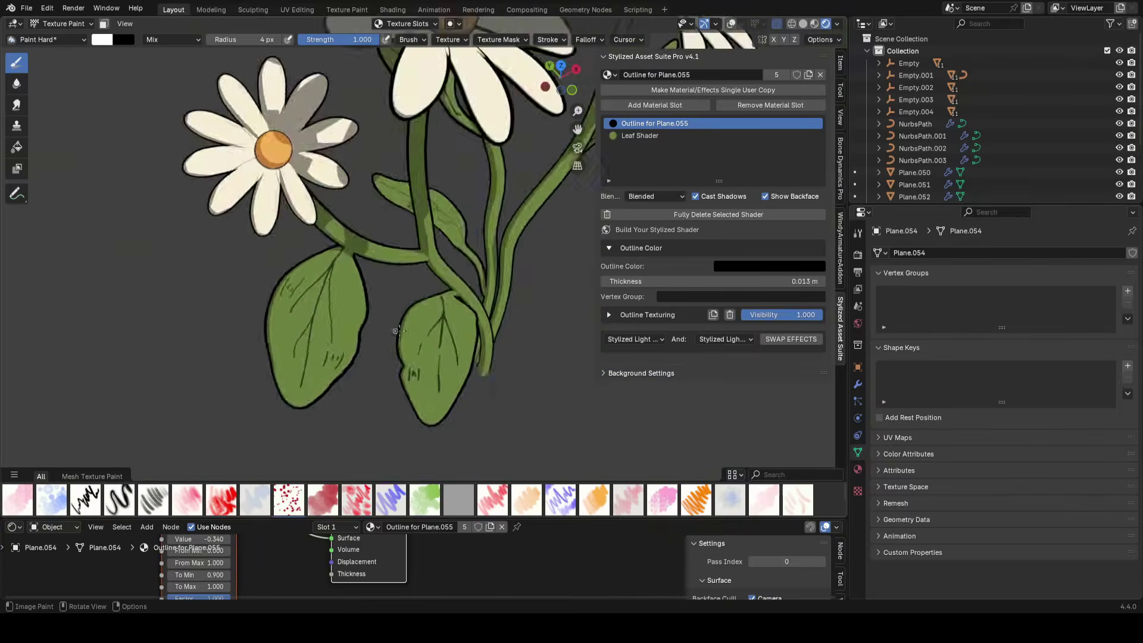
Save the file and paint a short hatch stroke on the lowest left leaf, Plane.055, with a 6 px brush
key(ctrl+s)
scroll(375, 321, up, 8)
drag(366, 351, 381, 328)
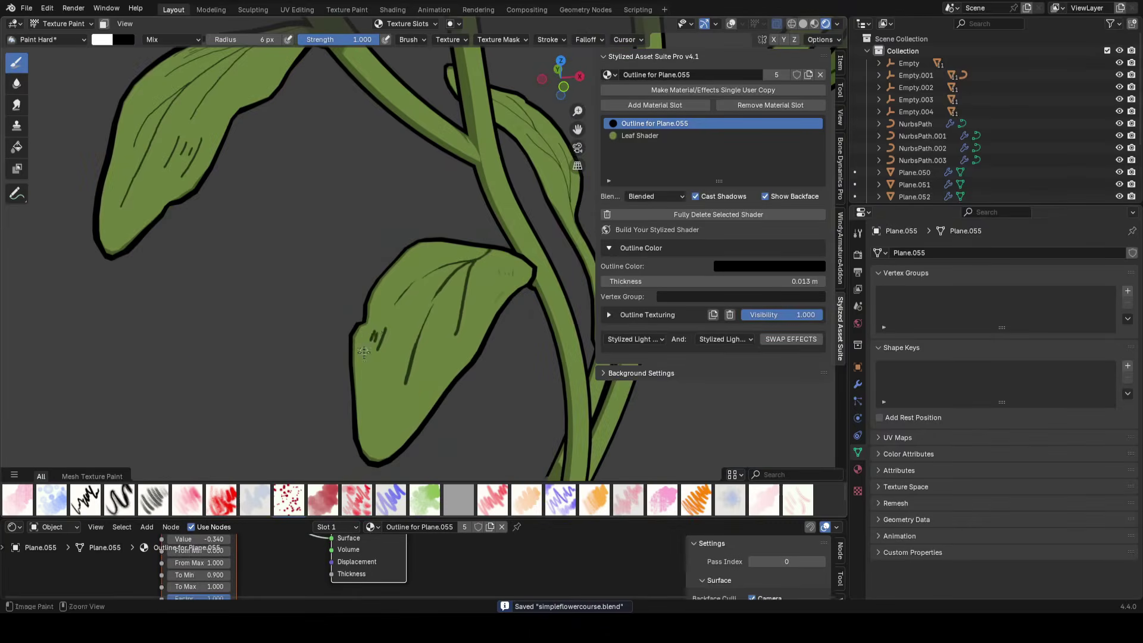
scroll(370, 344, down, 8)
key(alt+q)
middle_drag(480, 279, 489, 270)
Return to Object Mode and scale the right daisy's selected petals along their local X axis
click(63, 22)
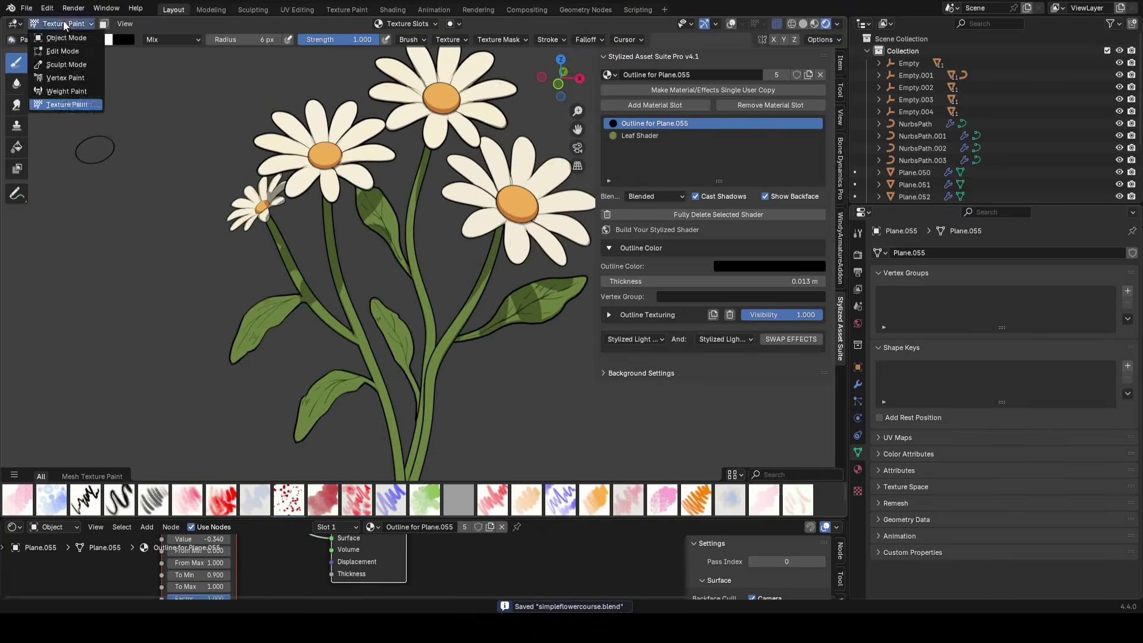
click(64, 38)
scroll(504, 306, up, 1)
scroll(505, 306, down, 2)
click(535, 292)
key(alt+shift+z)
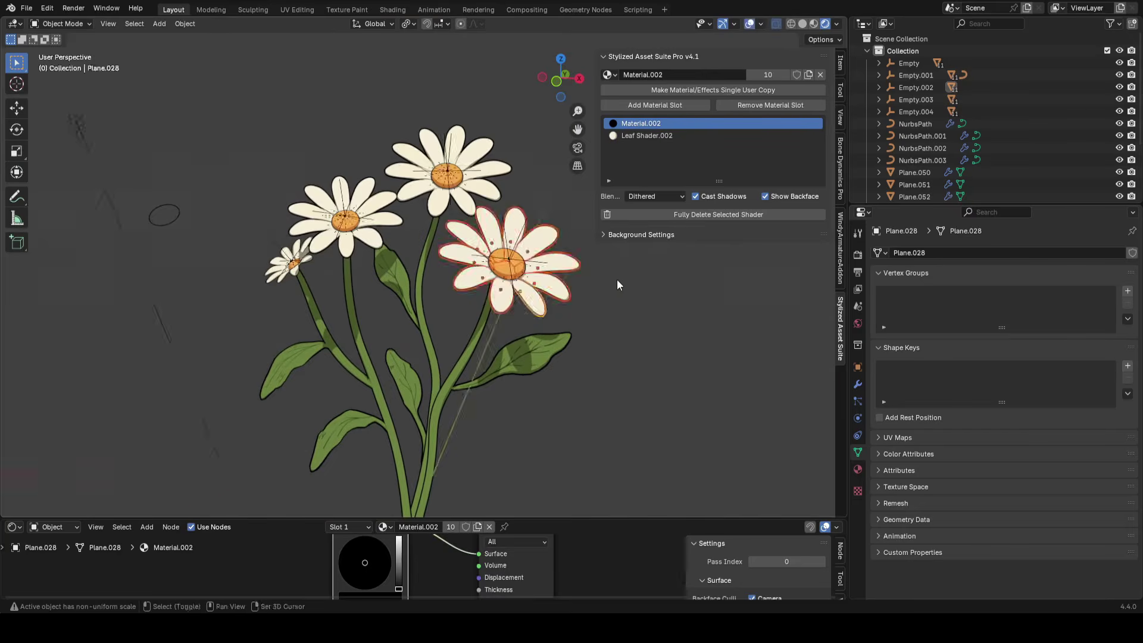
shift+middle_drag(616, 280, 608, 277)
key(s)
key(x)
key(x)
click(652, 321)
key(alt+shift+z)
Select the top daisy's petals and scale them along their local X axis in two passes
key(alt+shift+z)
click(446, 200)
shift+click(388, 174)
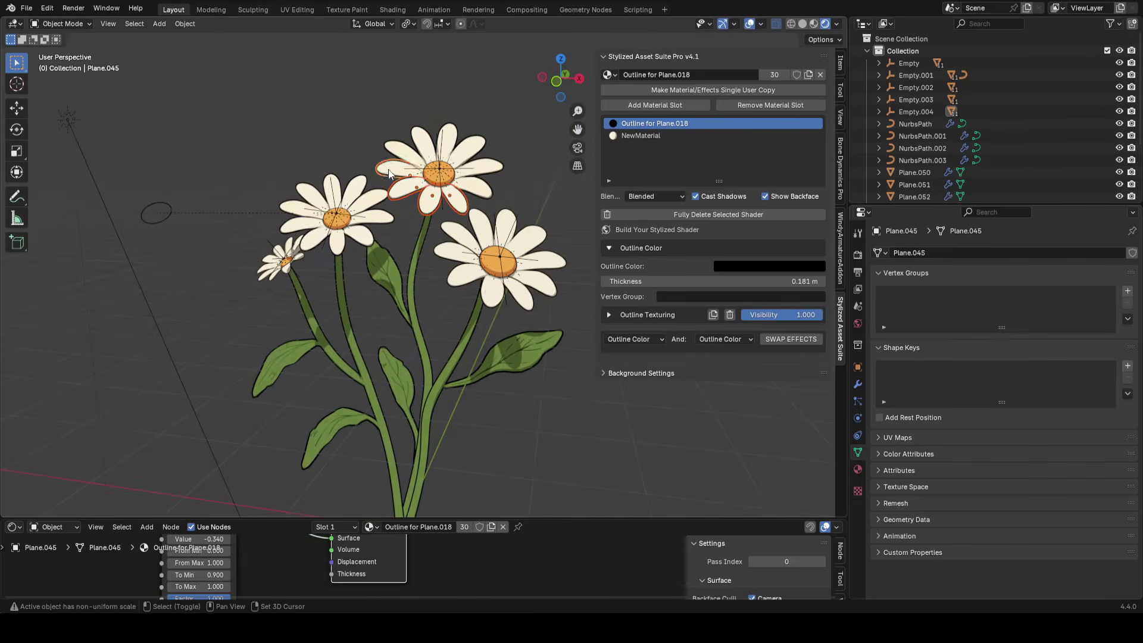
key(alt+shift+z)
key(alt+shift+z)
key(s)
key(x)
key(x)
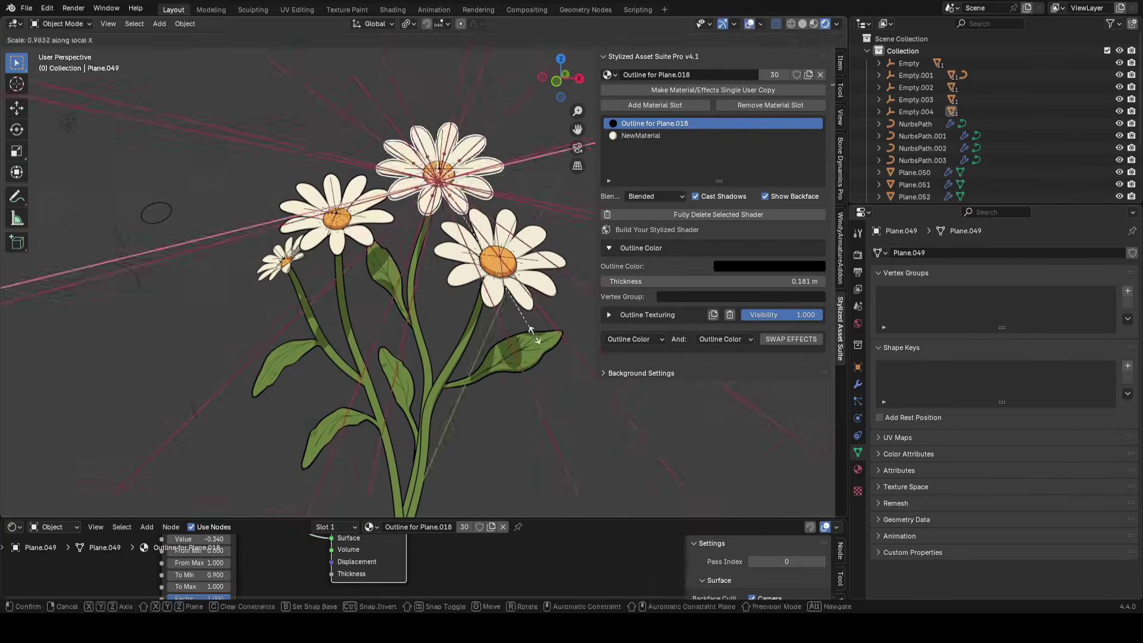
click(538, 352)
key(alt+shift+z)
key(s)
key(x)
key(x)
click(536, 352)
Select the petals of the daisy between the top and smallest ones and scale them twice along their local X axis
key(shift+alt+z)
shift+middle_drag(363, 244, 396, 257)
click(403, 252)
shift+click(358, 260)
shift+click(337, 244)
shift+click(343, 209)
shift+click(365, 202)
shift+click(407, 216)
shift+click(412, 234)
key(shift+alt+z)
key(s)
key(x)
key(x)
click(514, 292)
key(s)
key(x)
key(x)
click(506, 288)
middle_drag(503, 288, 436, 294)
Select one of that daisy's petals and open the Base Color of its NewMaterial for editing
click(510, 289)
click(636, 279)
click(747, 296)
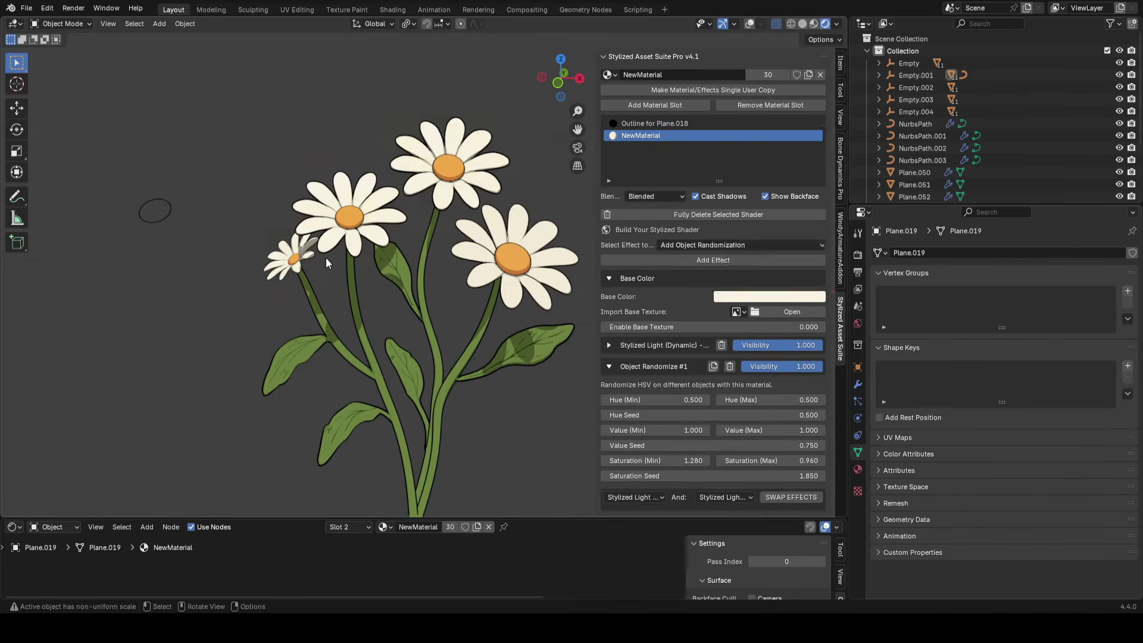
Select the smallest daisy's petals and scale them twice along their local X axis
click(278, 273)
key(shift+alt+z)
middle_drag(262, 270, 380, 294)
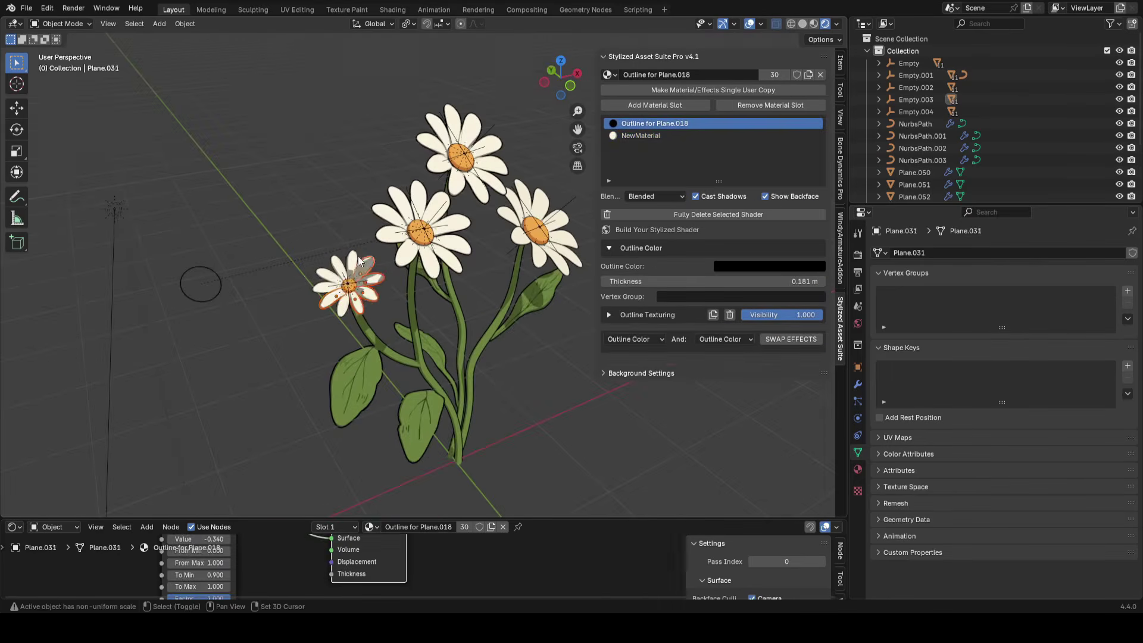
shift+click(320, 272)
key(shift+alt+z)
key(s)
key(x)
key(x)
click(436, 280)
scroll(411, 298, up, 2)
key(s)
key(x)
key(x)
click(395, 309)
Scale the smallest daisy's orange centre and move it along its local Z axis
middle_drag(416, 315, 421, 390)
scroll(509, 334, up, 2)
key(shift+alt+z)
click(352, 312)
key(shift+alt+z)
key(s)
click(494, 326)
key(g)
key(z)
key(z)
click(478, 234)
Select a petal of the smallest daisy, Plane.037, and reposition it around the centre
click(421, 391)
scroll(421, 390, down, 6)
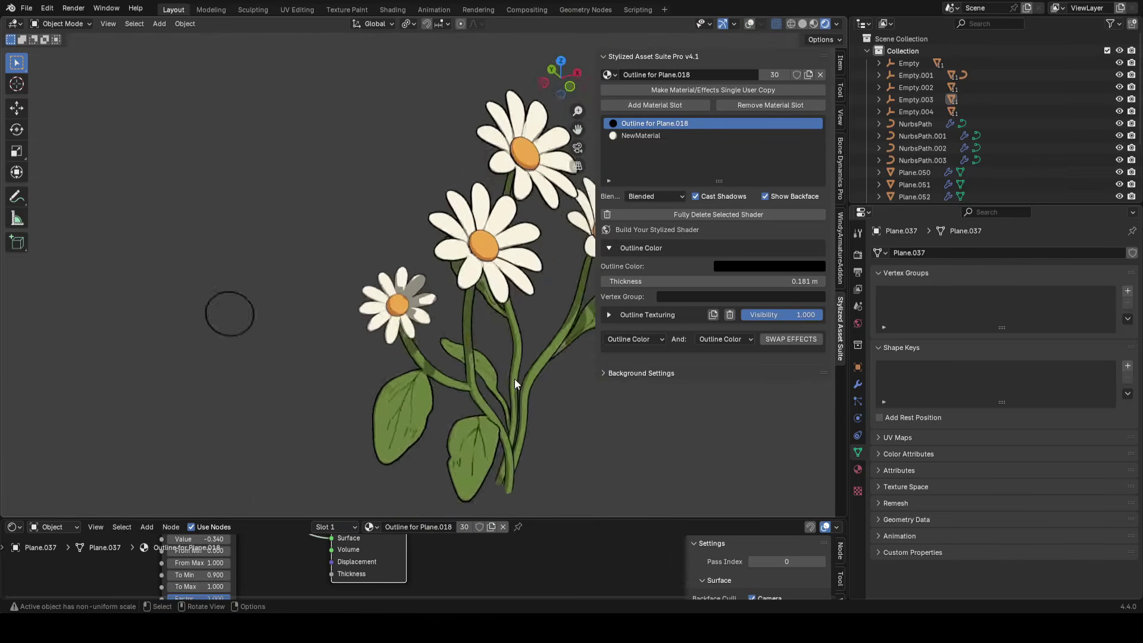
scroll(521, 392, up, 3)
key(g)
click(524, 370)
Scale the smallest daisy's centre along its local Z axis, shift it along that axis and save the file
middle_drag(524, 370, 426, 322)
click(333, 267)
key(s)
key(z)
key(z)
click(530, 244)
key(g)
key(z)
key(z)
click(499, 253)
scroll(521, 305, down, 3)
middle_drag(500, 252, 559, 277)
key(ctrl+s)
Try Shrink/Fatten with proportional editing on a petal of the smallest daisy in Edit Mode
scroll(558, 277, up, 8)
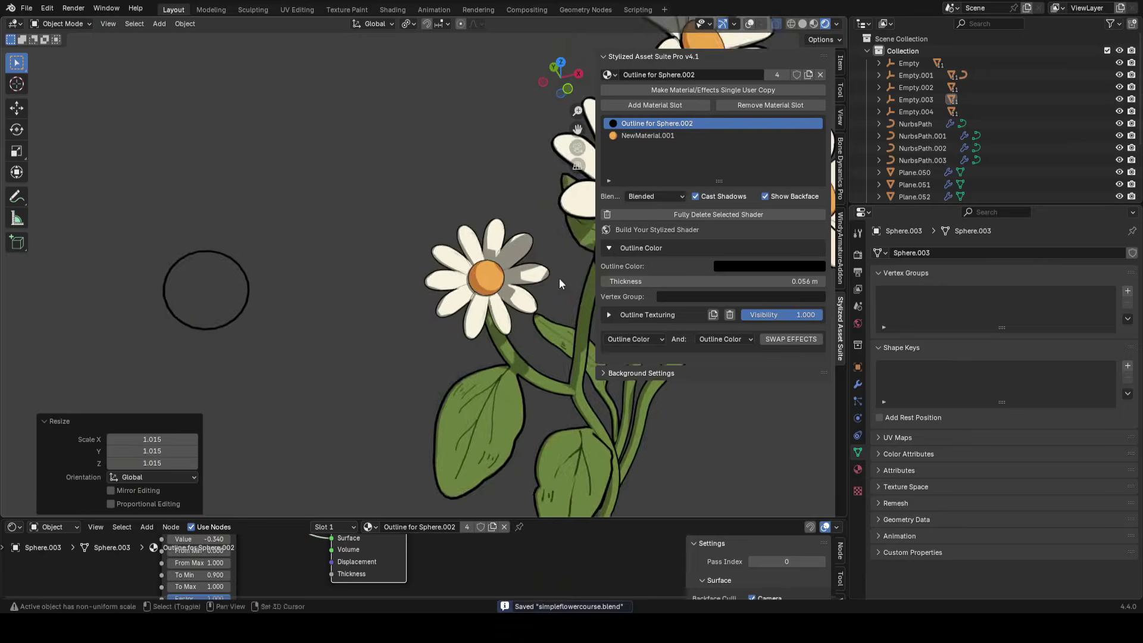
click(308, 194)
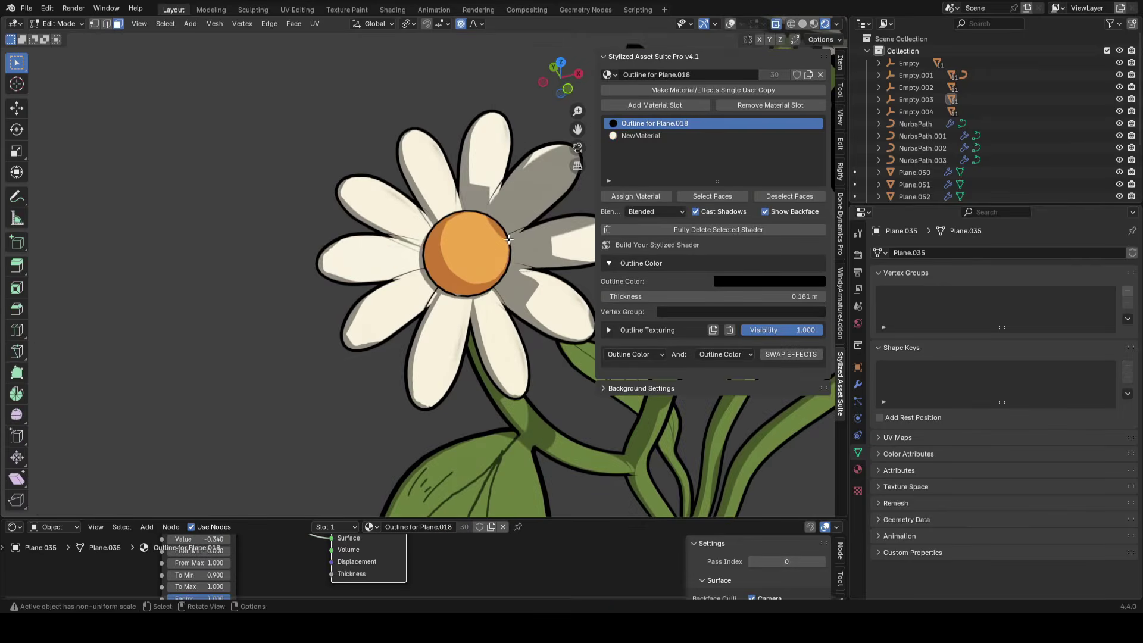
key(alt+s)
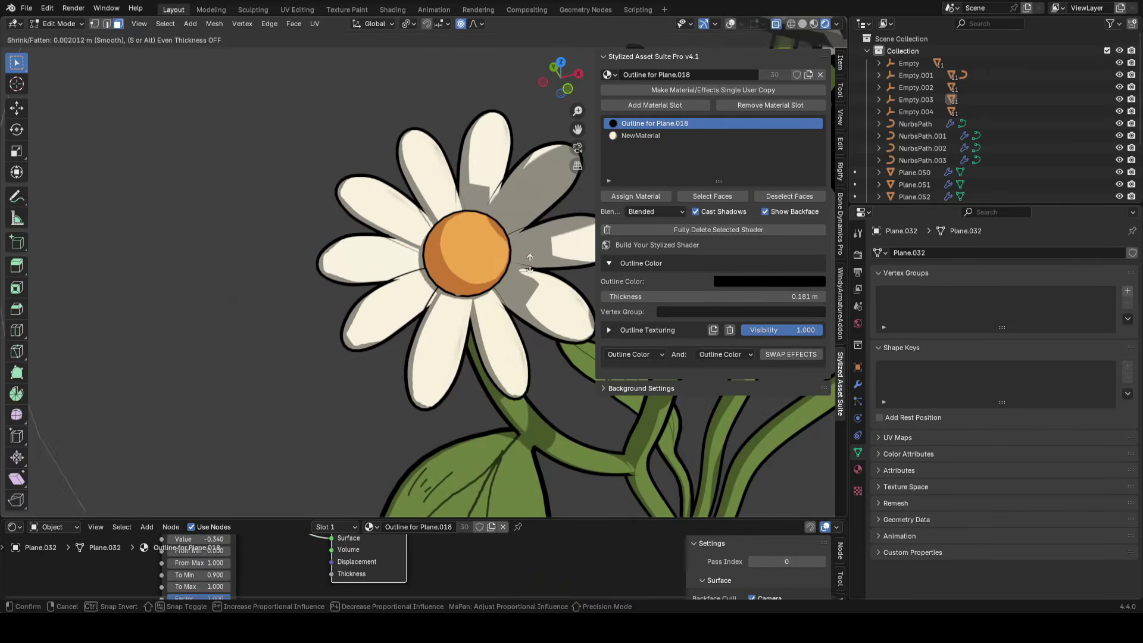
key(Escape)
key(Tab)
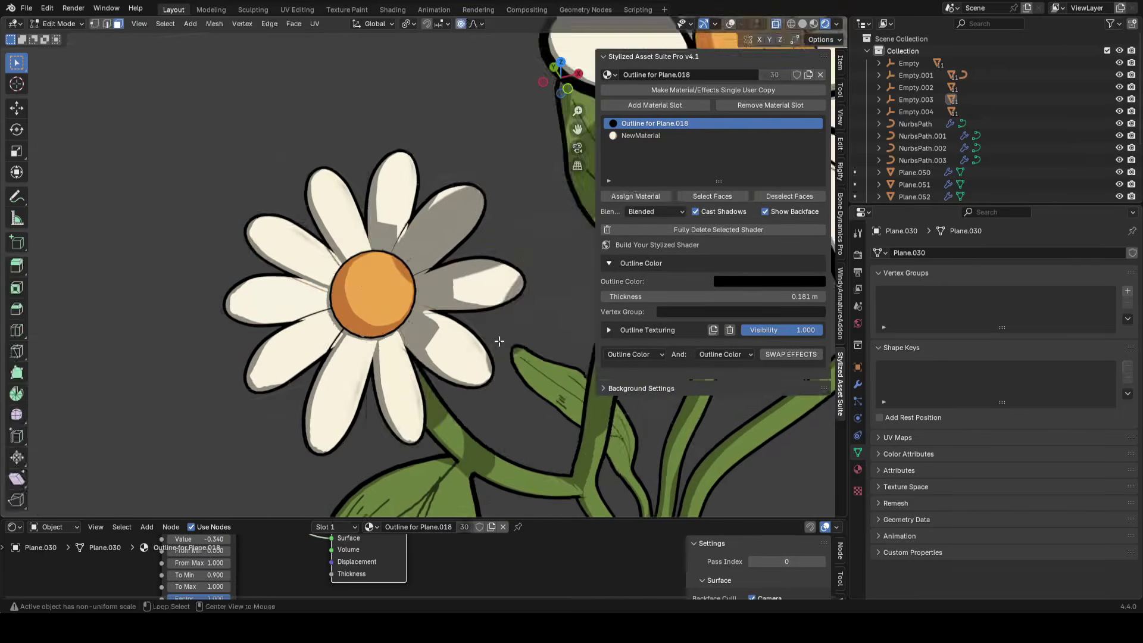
Slightly enlarge the base of the top daisy's petal Plane.044 in Edit Mode using proportional scaling
click(491, 291)
scroll(491, 290, up, 2)
middle_drag(512, 279, 537, 262)
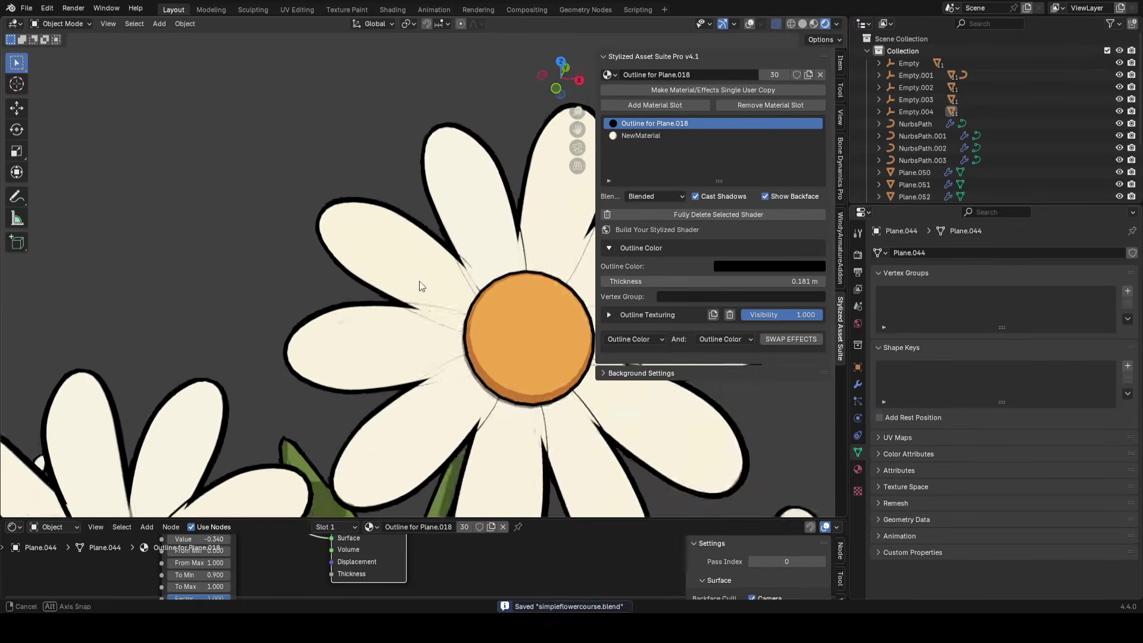
key(Tab)
key(s)
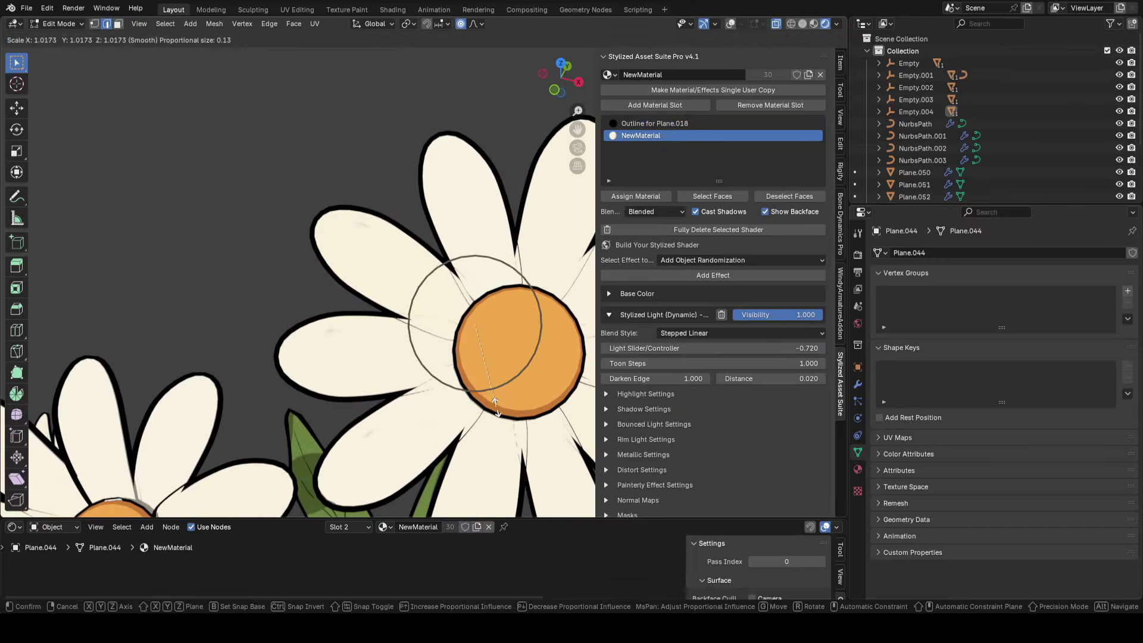
click(488, 363)
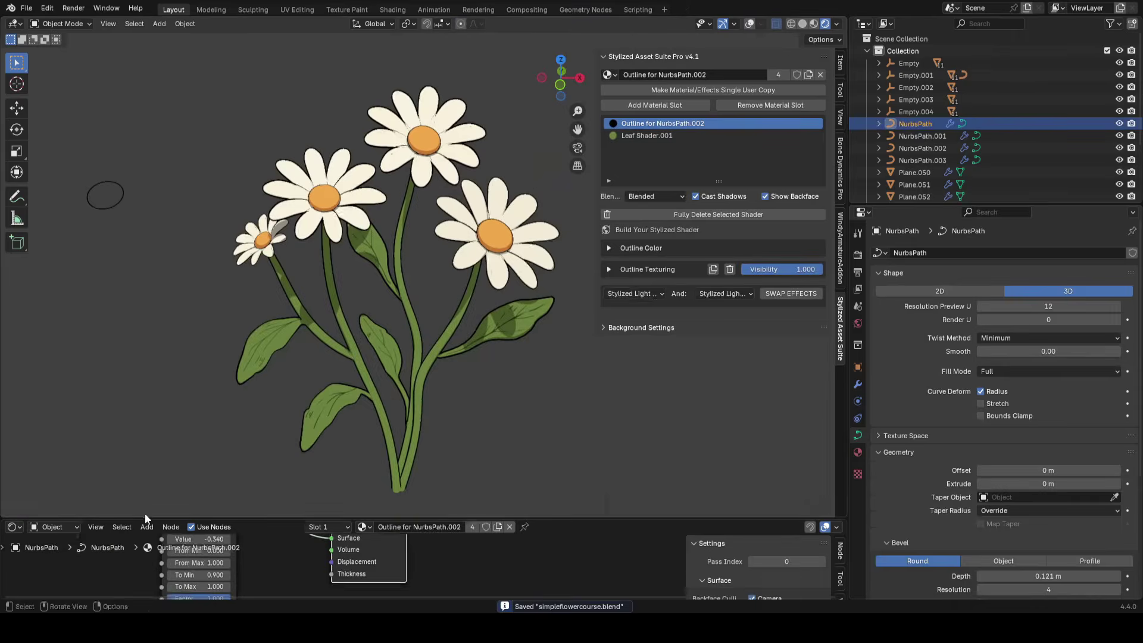
Enlarge the node editor and shift the RGB node colour in the lowest left leaf's Leaf Shader to a yellower olive green
drag(144, 517, 179, 394)
click(330, 340)
click(327, 404)
click(322, 441)
middle_drag(255, 452, 396, 504)
scroll(396, 504, up, 4)
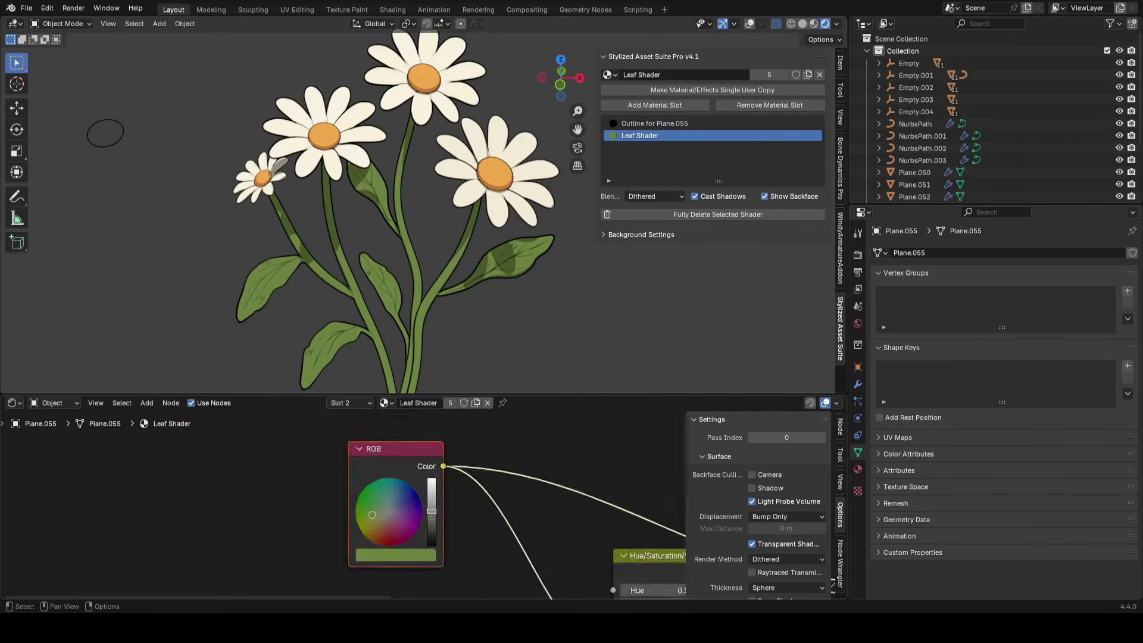
scroll(351, 519, up, 2)
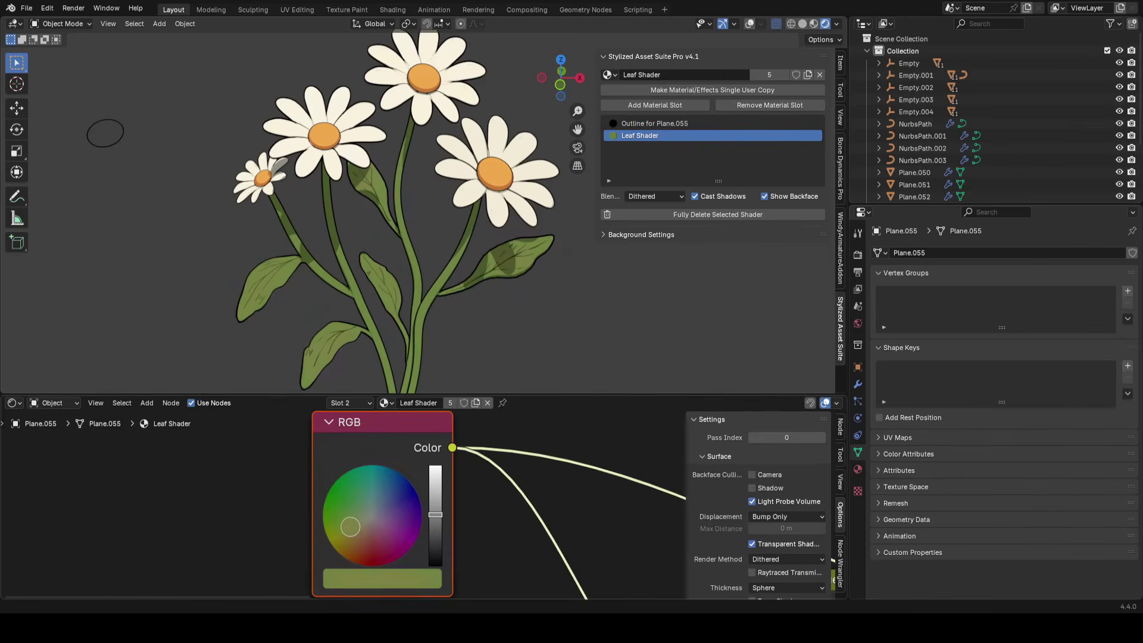
drag(350, 524, 347, 524)
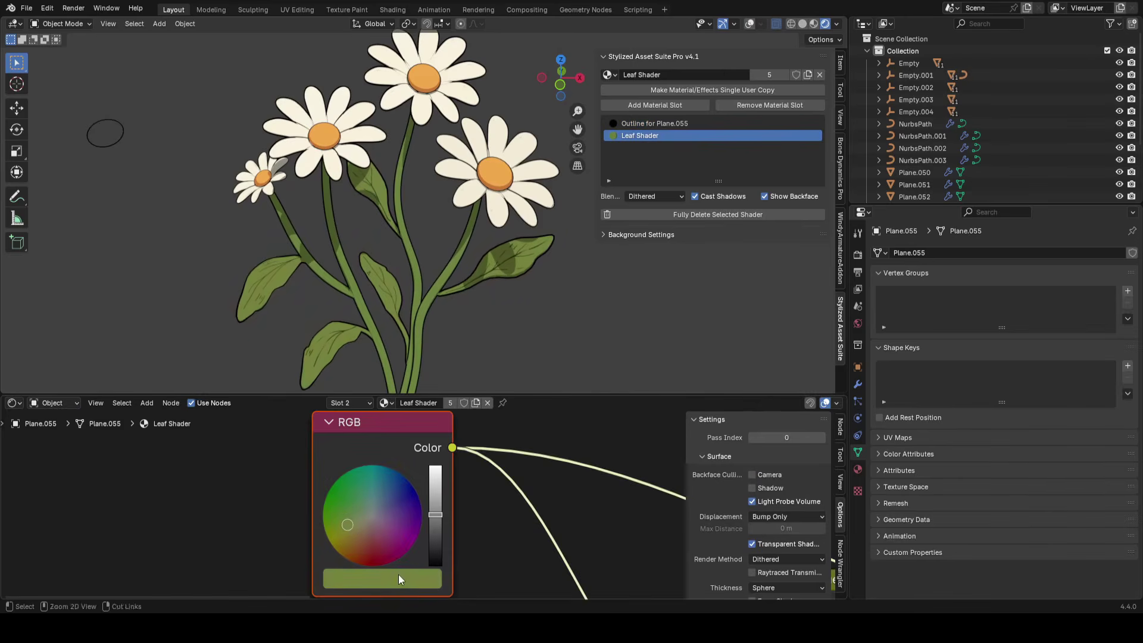
Select a stem and set the RGB node in its Leaf Shader.001 to a matching but brighter olive green
click(410, 363)
scroll(409, 476, down, 2)
click(319, 404)
click(313, 441)
middle_drag(464, 512, 392, 501)
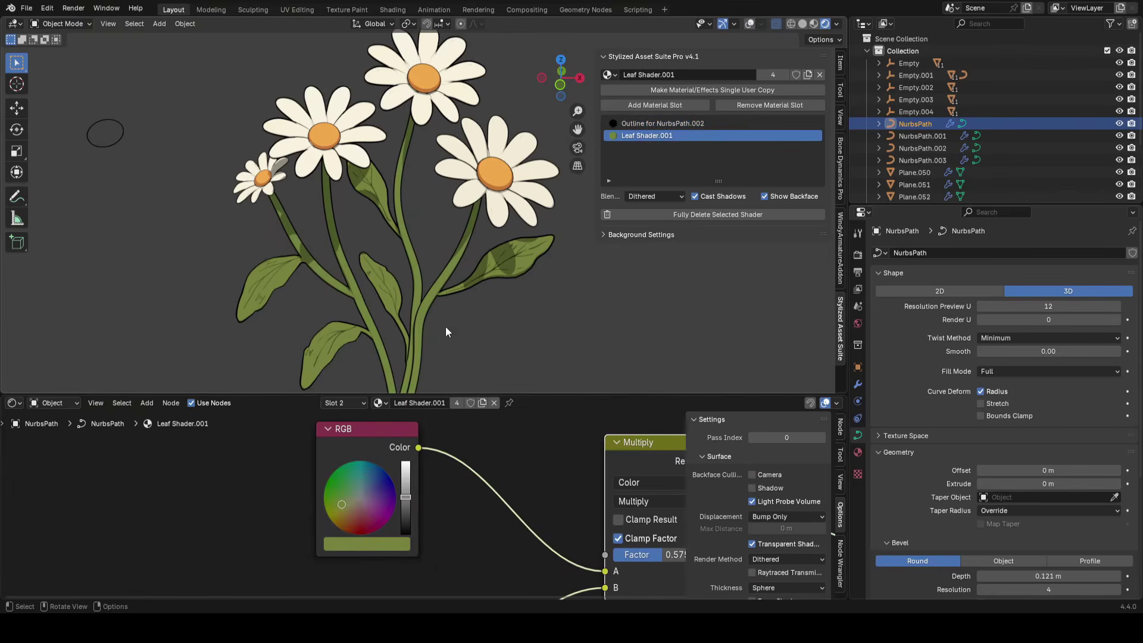
click(367, 543)
mouse_move(367, 487)
mouse_down()
mouse_move(387, 484)
mouse_move(372, 484)
mouse_up()
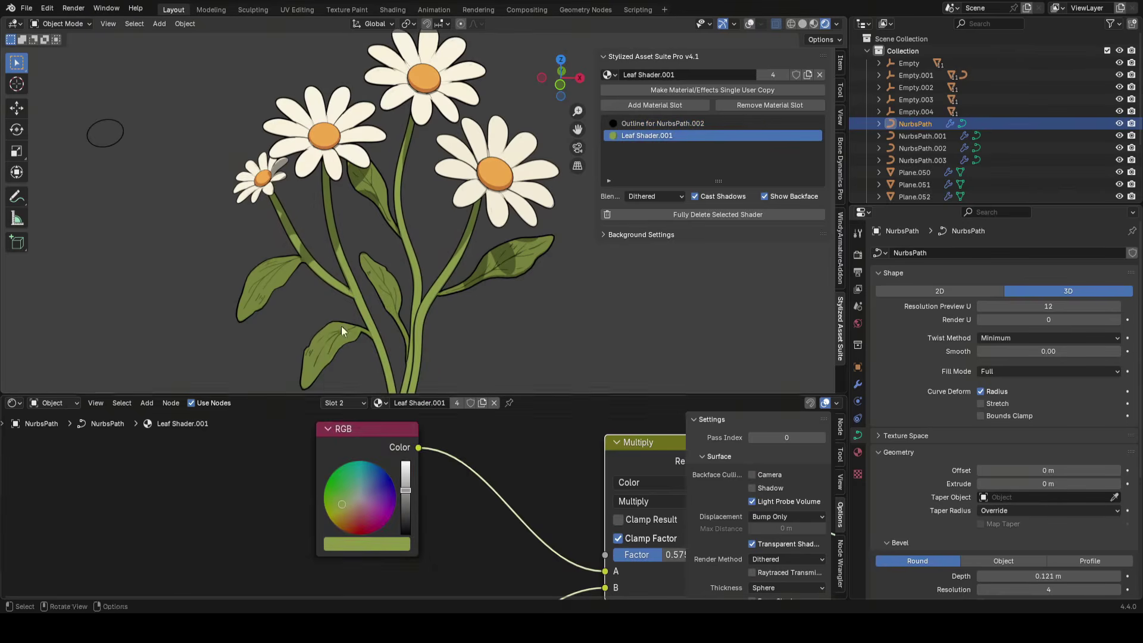
Select the lowest left leaf and brighten its Leaf Shader's RGB colour to match the stems' olive green
click(324, 353)
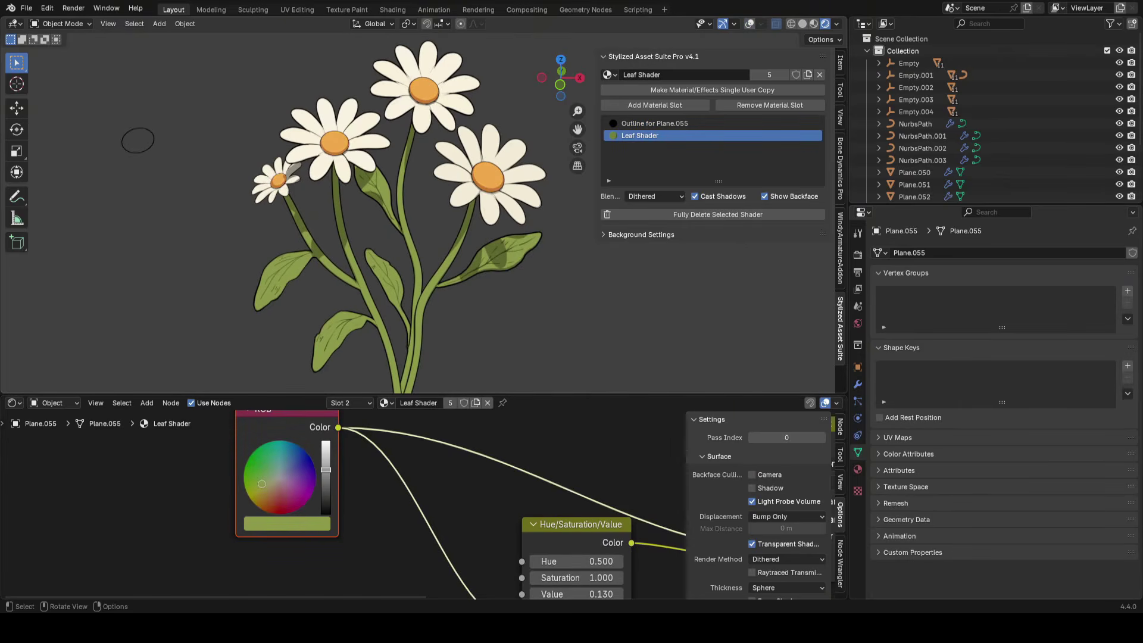
click(743, 296)
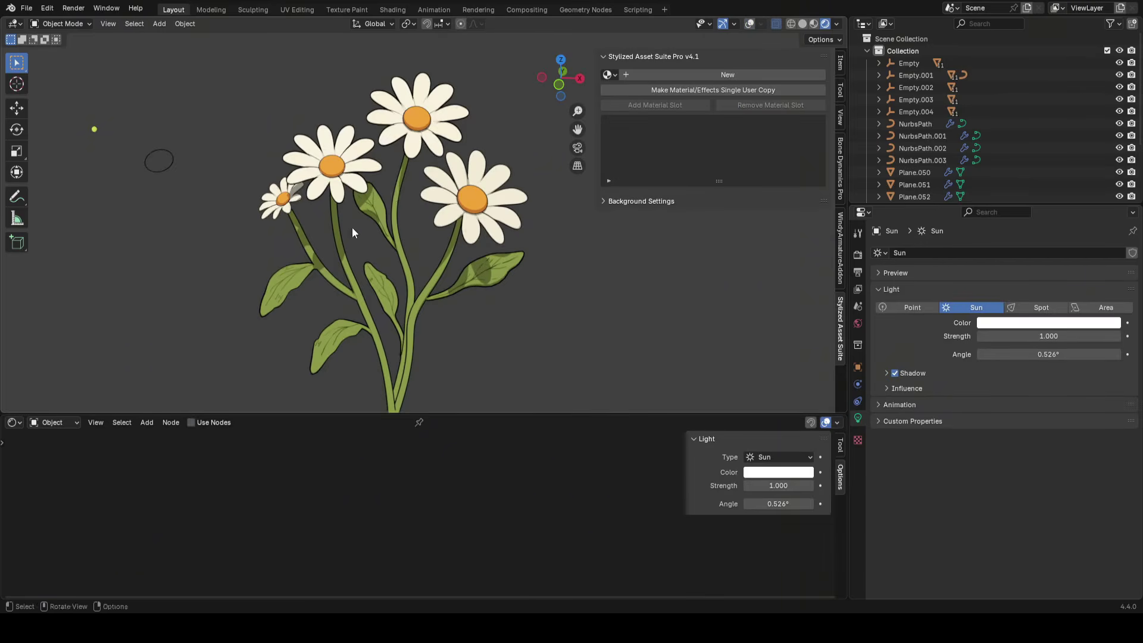
Enlarge the viewport and trackball-rotate the Sun light by about -7.45° and 11.5°, with a fine correction of about -1.72° and 1.15°
shift+middle_drag(394, 192, 398, 204)
drag(352, 413, 352, 486)
key(r)
key(r)
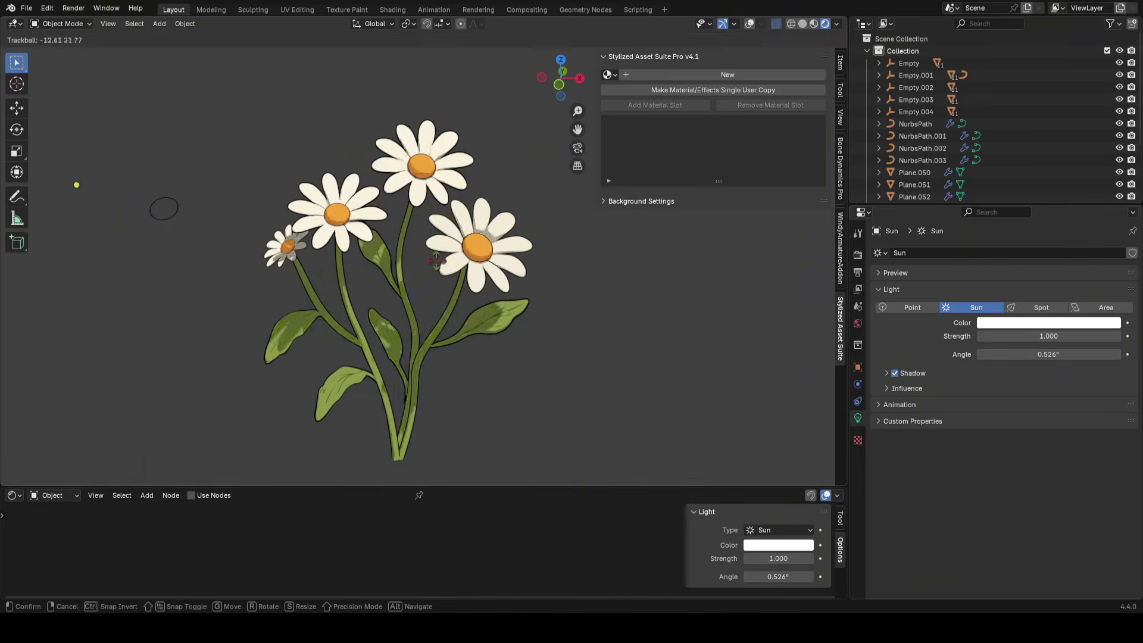
click(89, 181)
key(r)
key(r)
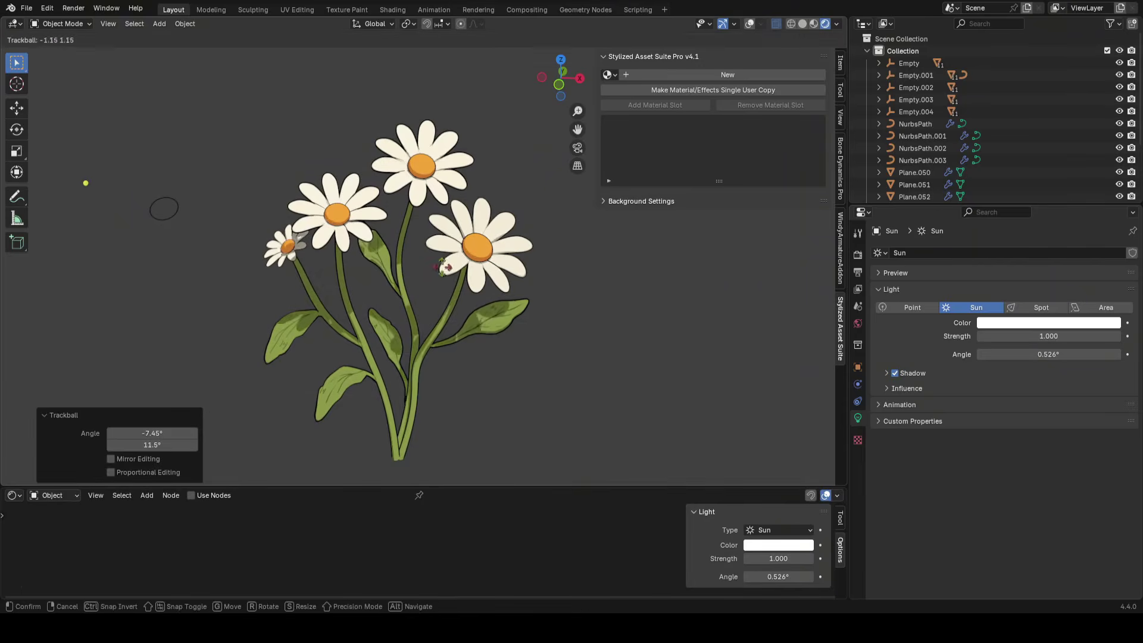
click(440, 266)
scroll(483, 280, up, 1)
key(r)
key(r)
right_click(491, 286)
key(r)
key(r)
key(Escape)
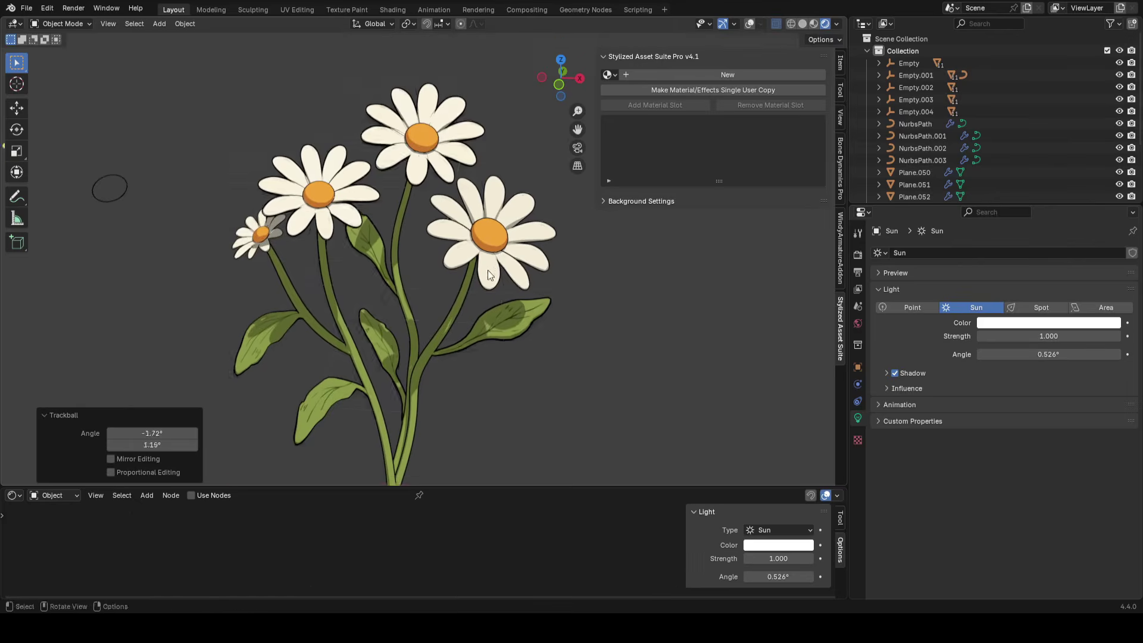
Select petal Plane.021 on the right daisy and adjust the dark stop colour of the Color Ramp in its Leaf Shader.002
click(512, 215)
drag(450, 484, 346, 379)
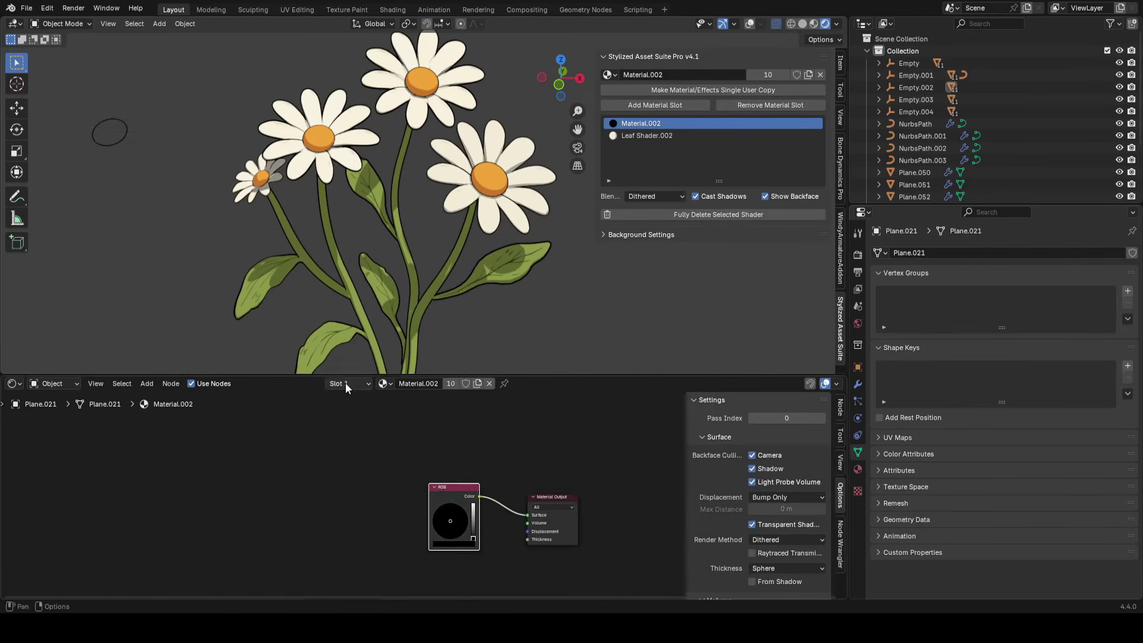
click(318, 422)
scroll(480, 461, up, 6)
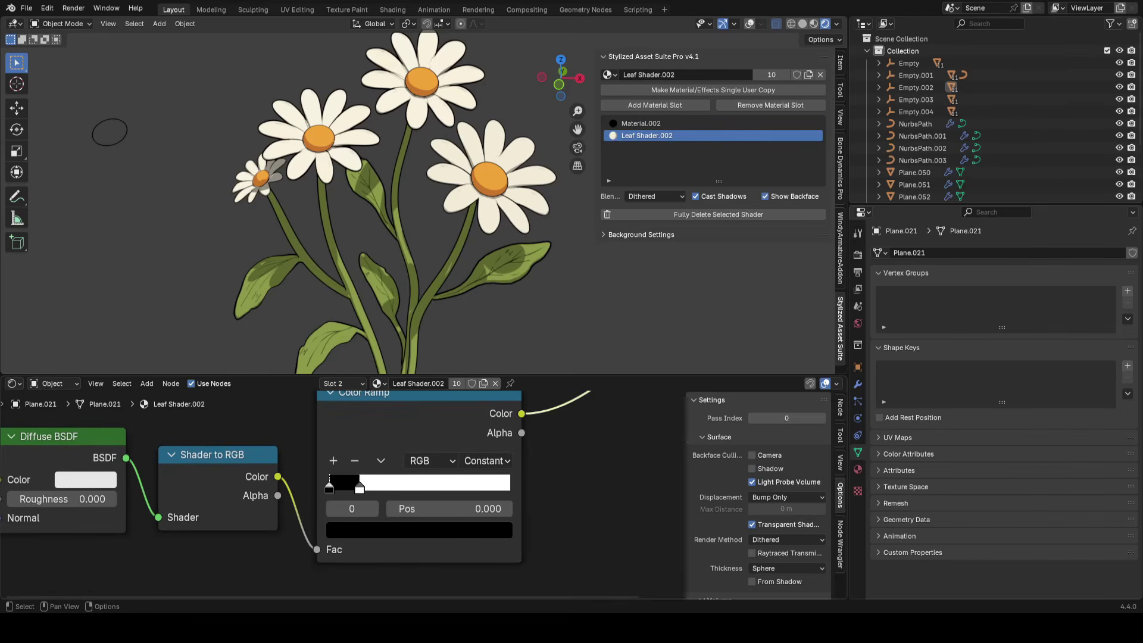
click(419, 530)
click(481, 354)
mouse_move(474, 353)
mouse_down()
mouse_move(481, 380)
mouse_move(487, 351)
mouse_up()
key(shift+alt+z)
key(shift+alt+z)
Select petal Plane.011 and set the Colorize Shadow colour of NewMaterial to orange-brown #A85E39FF, adjusting its Colorize Shadow Influence
click(339, 113)
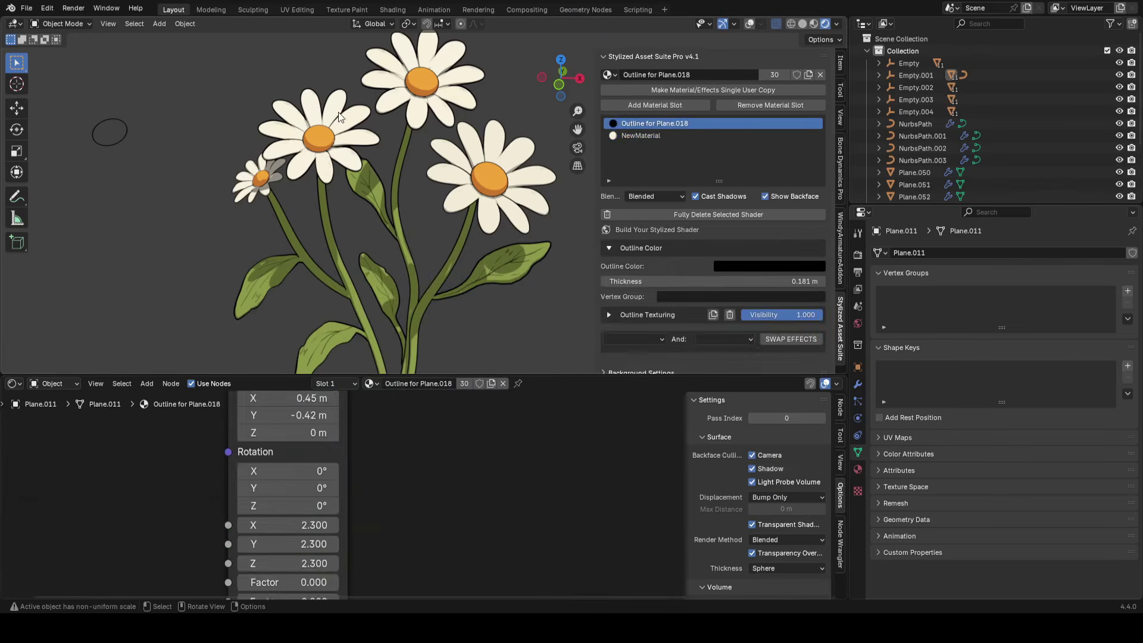
click(630, 137)
scroll(658, 258, down, 5)
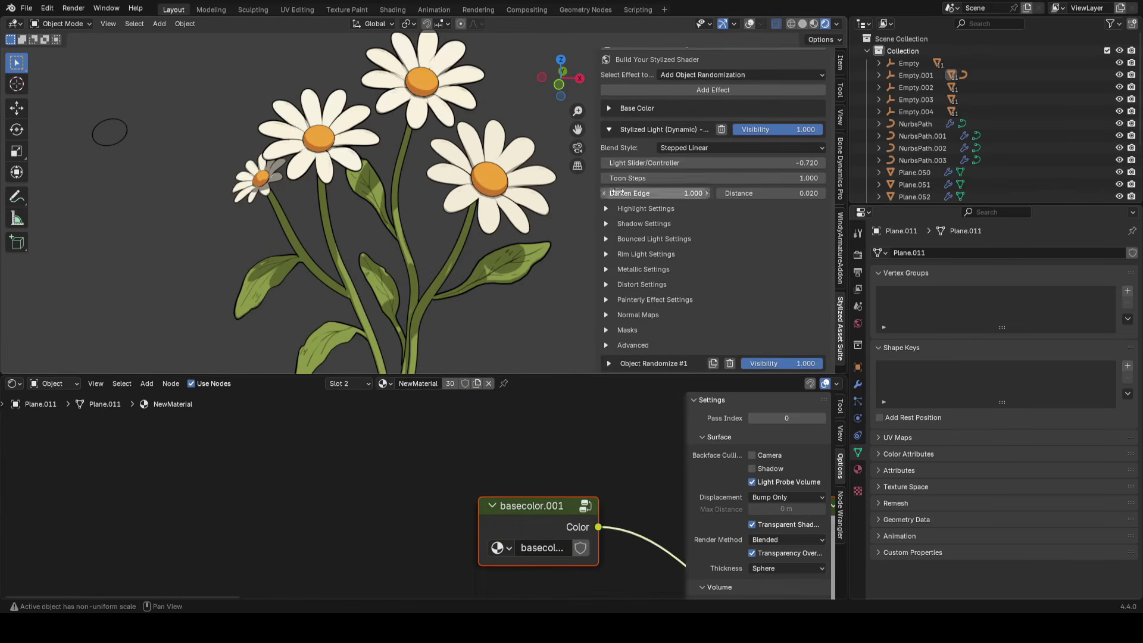
click(613, 223)
click(738, 256)
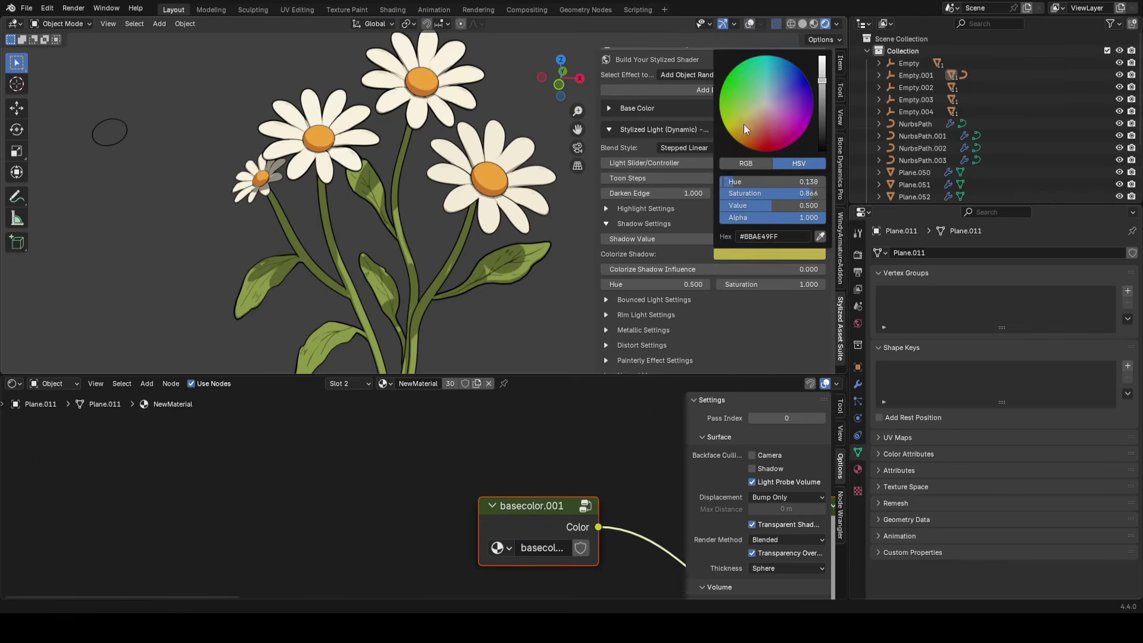
drag(823, 96, 822, 79)
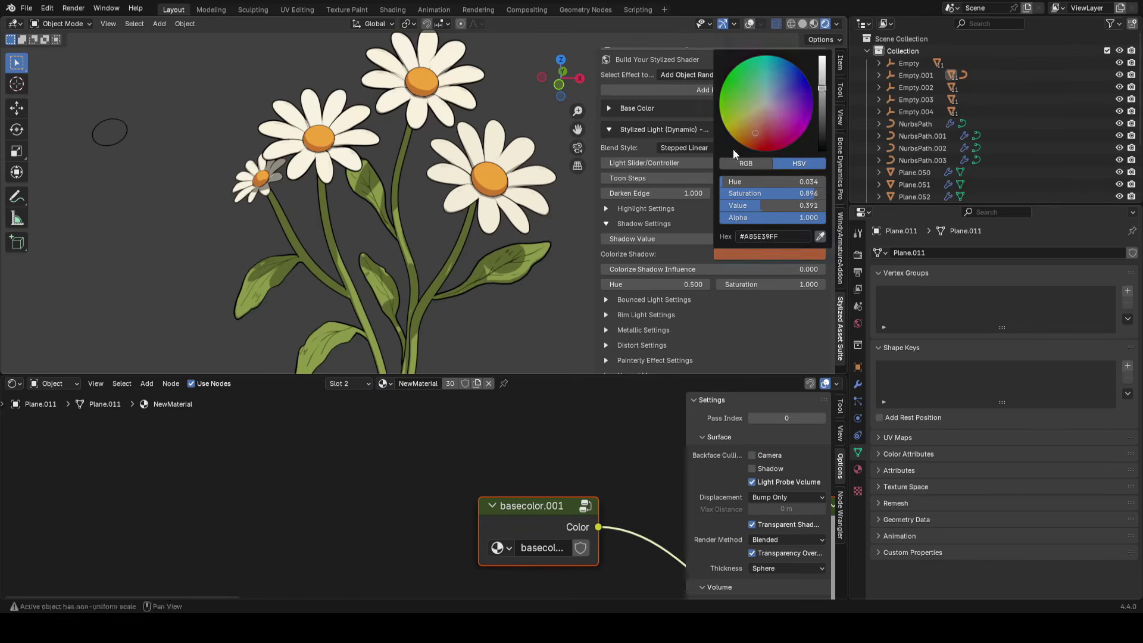
drag(732, 269, 739, 269)
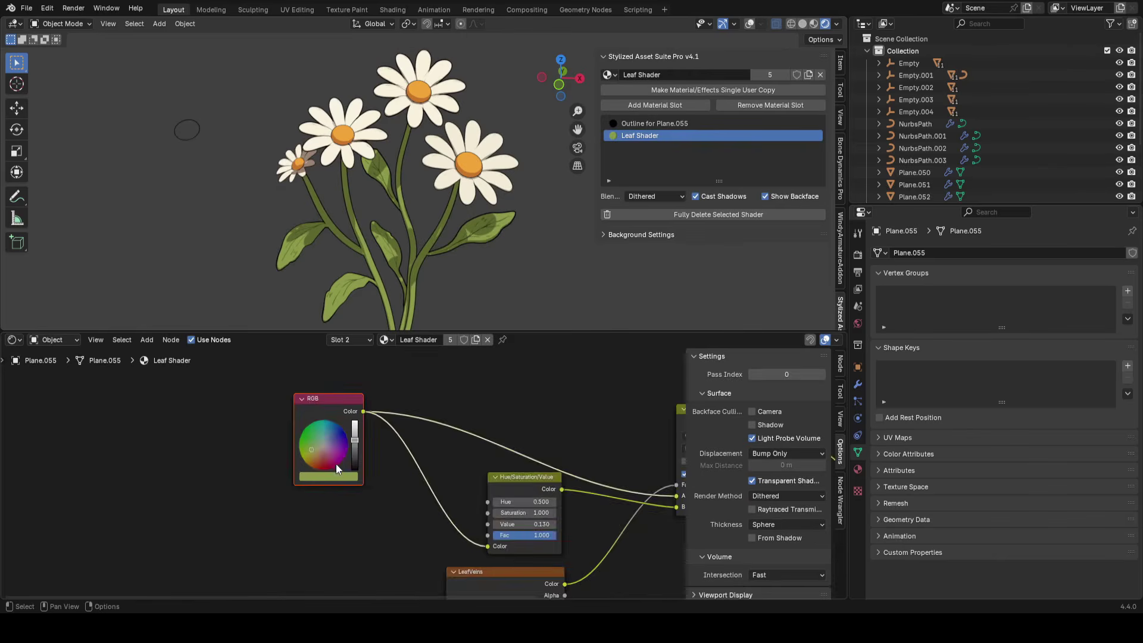
Trackball-rotate the Sun light by about 12.6° and -58.4° so it casts shadows across the flowers
scroll(336, 463, up, 3)
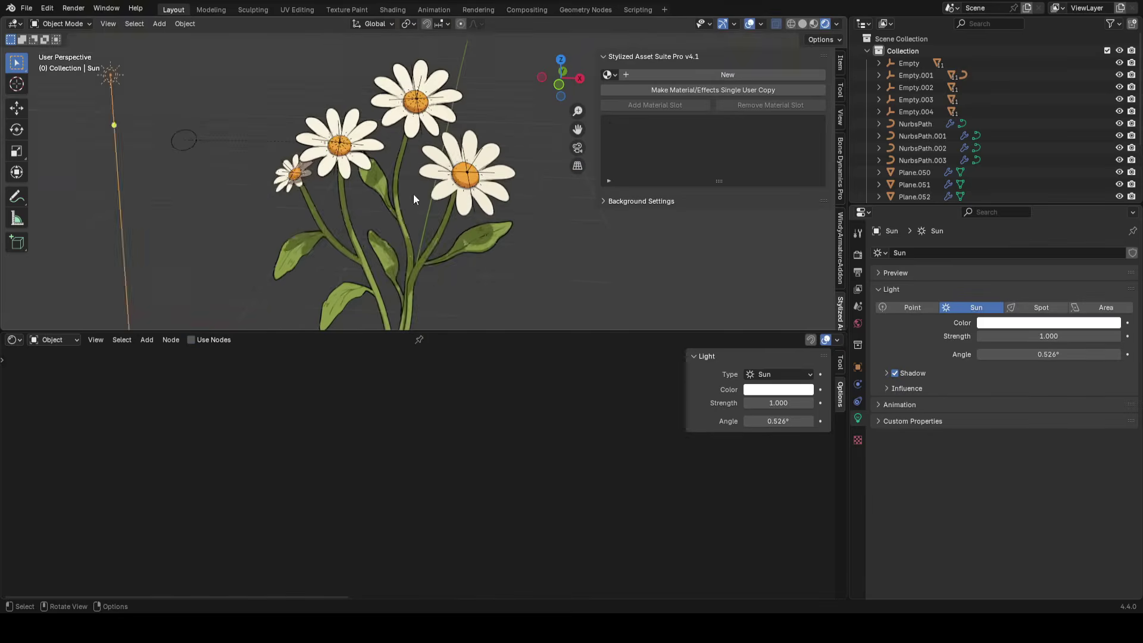
key(r)
key(r)
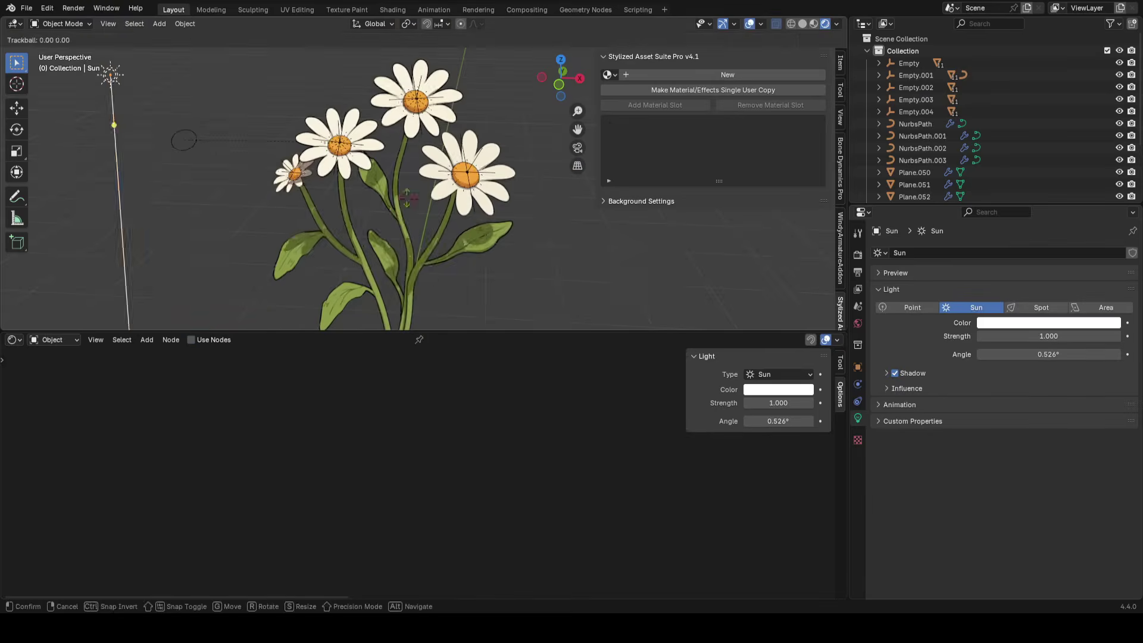
click(356, 185)
Select the right daisy's shaded petals, enter Edit Mode and add lengthwise loop cuts near both edges of the uppermost one
scroll(448, 170, up, 8)
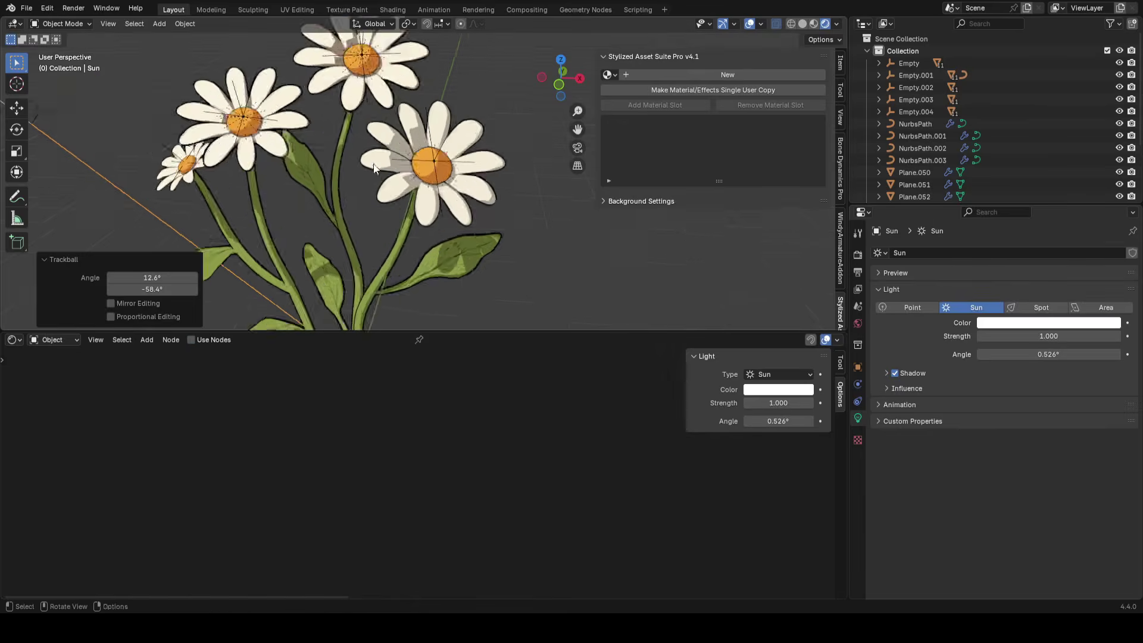
click(448, 146)
mouse_move(448, 146)
middle_down()
mouse_move(476, 167)
mouse_move(452, 165)
middle_up()
shift+click(350, 197)
key(Tab)
scroll(452, 167, up, 4)
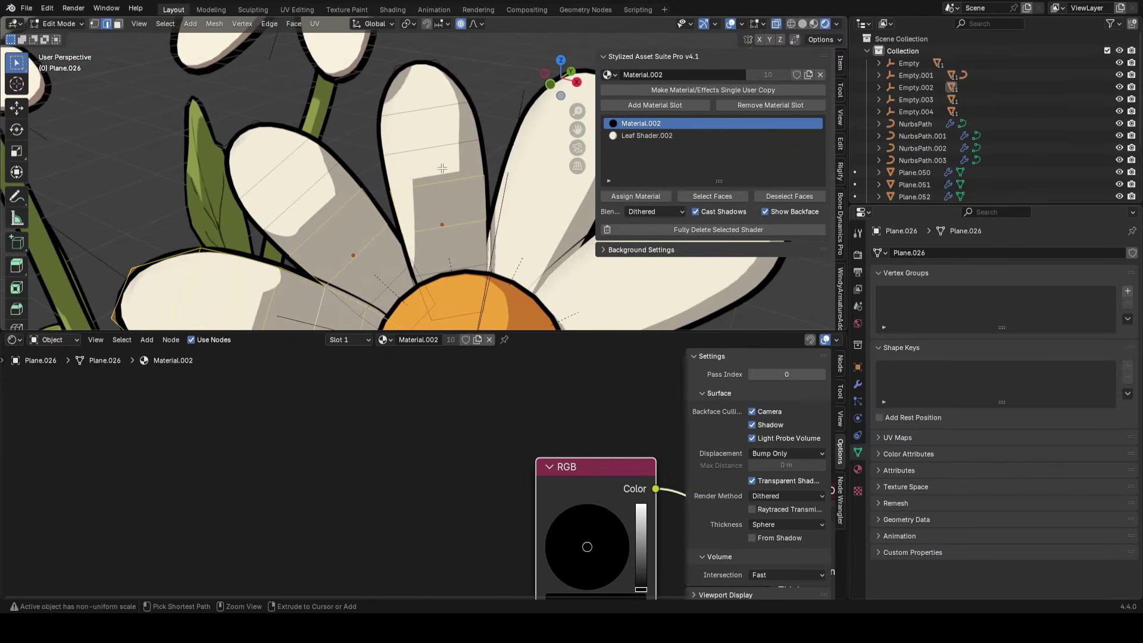
key(g)
key(g)
click(452, 169)
key(ctrl+r)
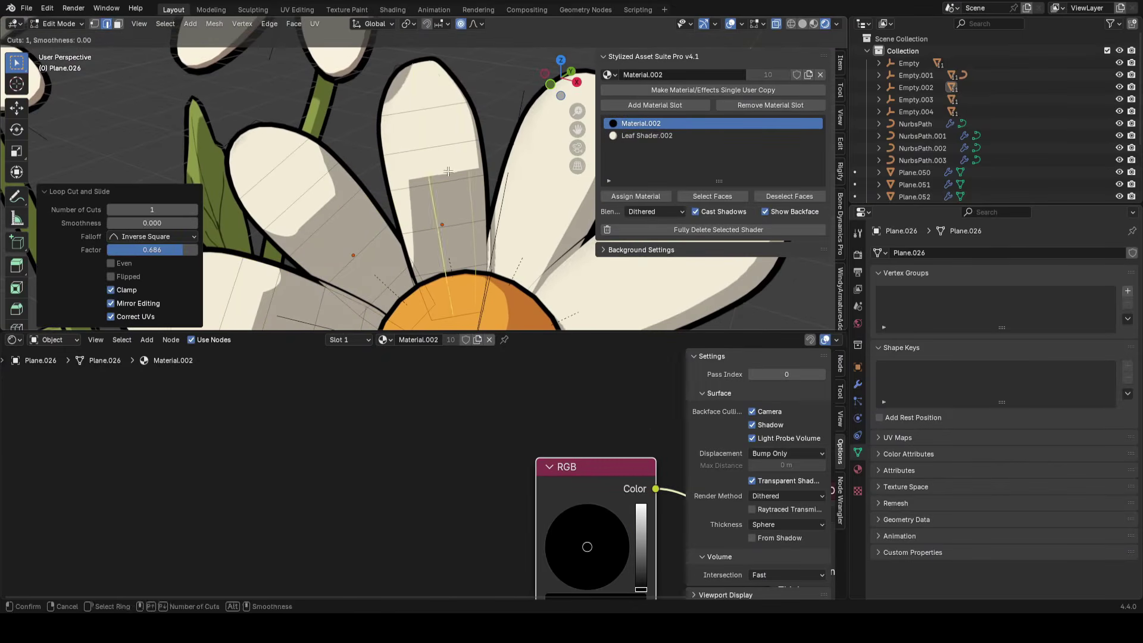
click(411, 178)
scroll(410, 179, down, 4)
middle_drag(411, 178, 393, 184)
Add lengthwise loop cuts close to the edges of the neighbouring selected petals on the right daisy
scroll(393, 185, up, 3)
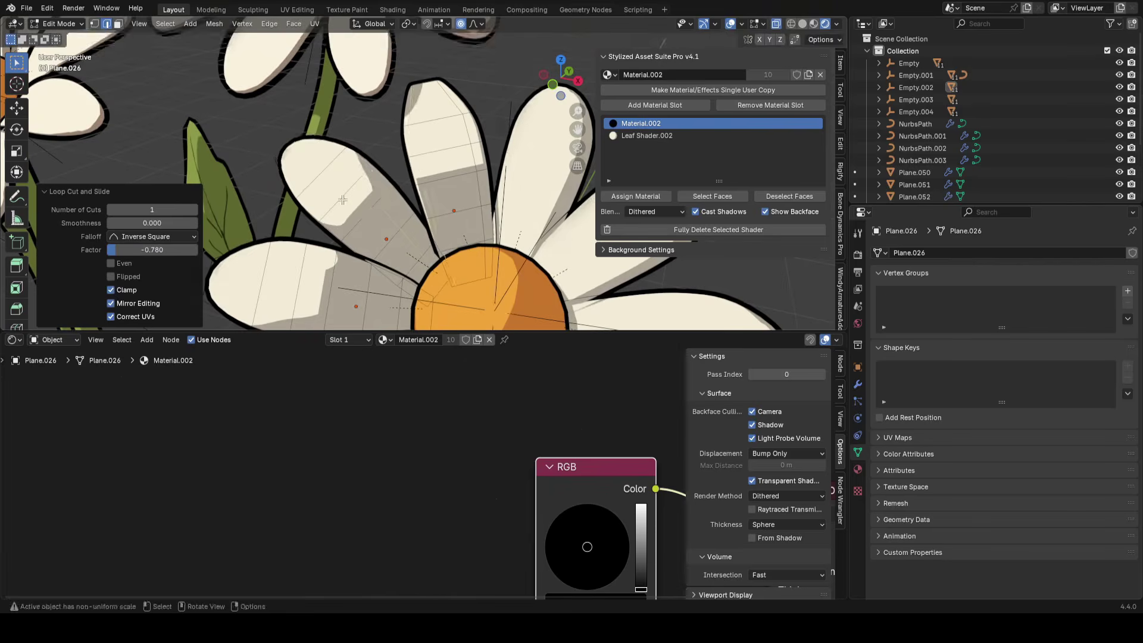
key(ctrl+r)
click(369, 216)
click(340, 228)
key(ctrl+r)
scroll(406, 171, down, 3)
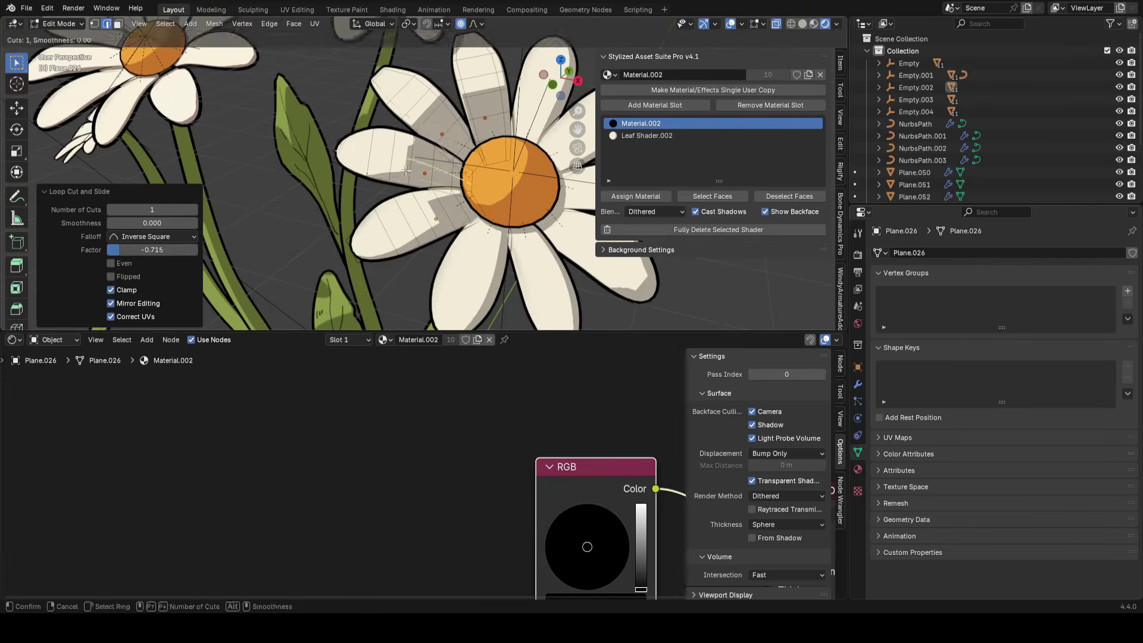
click(413, 148)
scroll(413, 157, down, 4)
scroll(405, 171, up, 7)
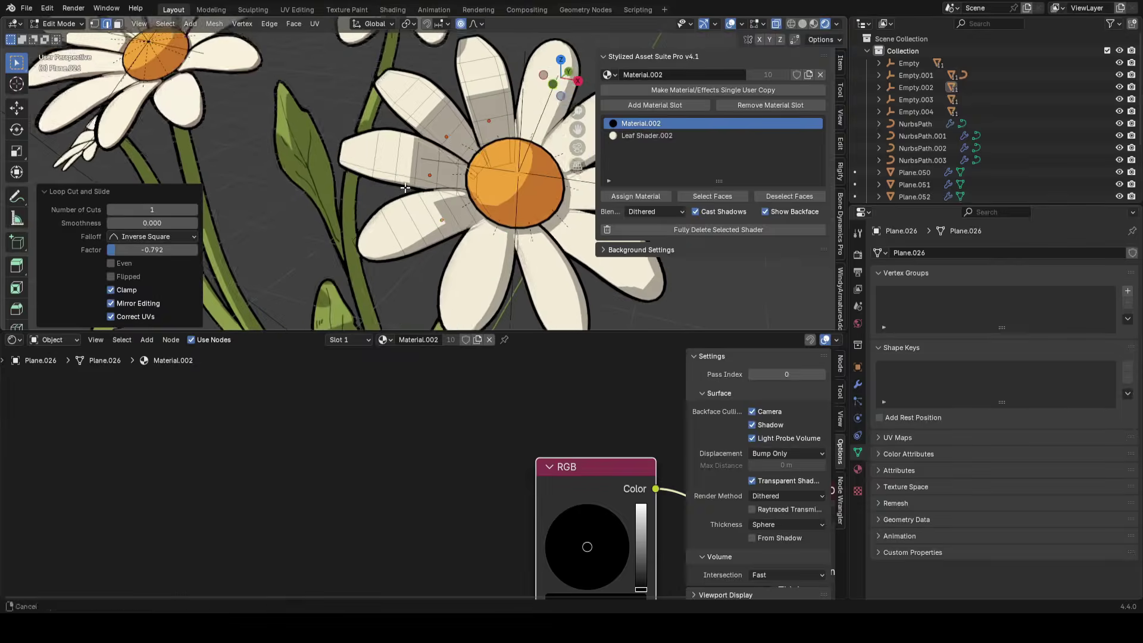
Slide the tip vertices of the right daisy's leftward petal Plane.025 to round its end, and leave Edit Mode
shift+middle_drag(353, 146, 438, 212)
key(1)
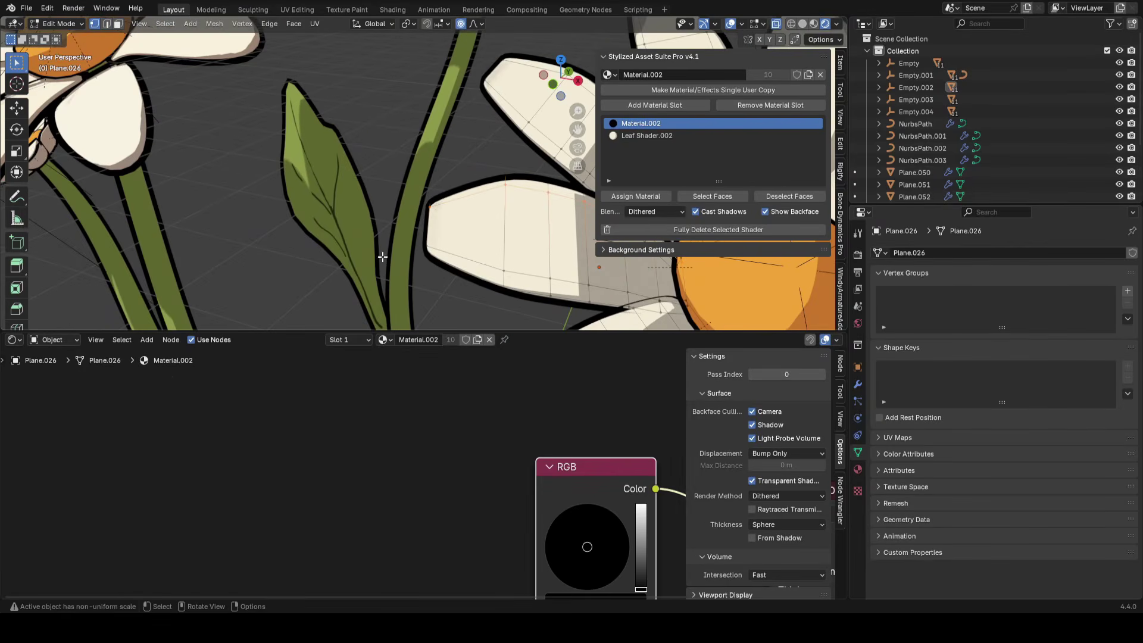
key(g)
key(g)
click(444, 268)
click(431, 201)
key(g)
key(g)
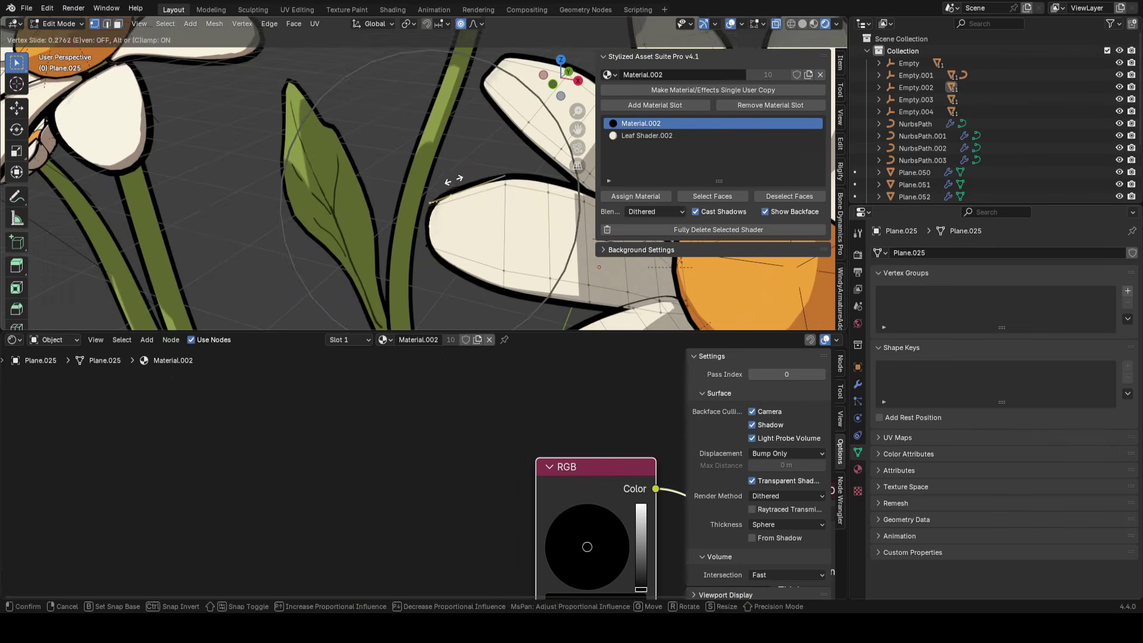
click(473, 231)
key(Tab)
scroll(474, 232, down, 3)
scroll(488, 227, down, 2)
Add two loop cuts to the right daisy's lower-left petal Plane.026 and slide its tip vertex to round the outline
click(506, 220)
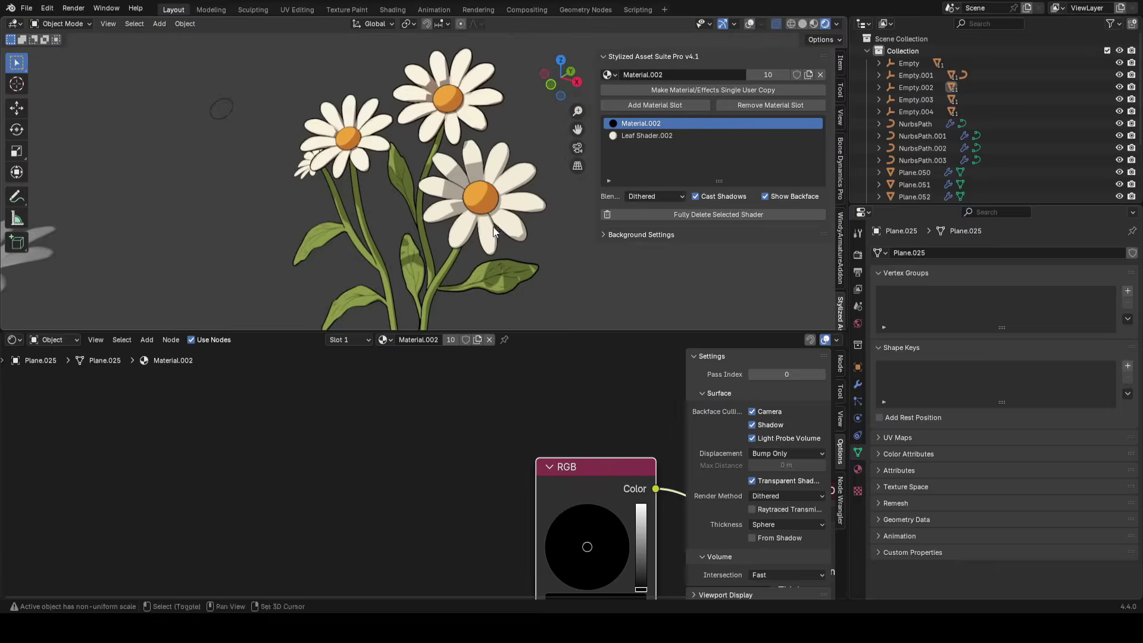
scroll(389, 233, up, 5)
key(Tab)
key(ctrl+r)
click(418, 205)
click(421, 217)
key(ctrl+r)
click(415, 199)
click(417, 203)
key(g)
click(416, 203)
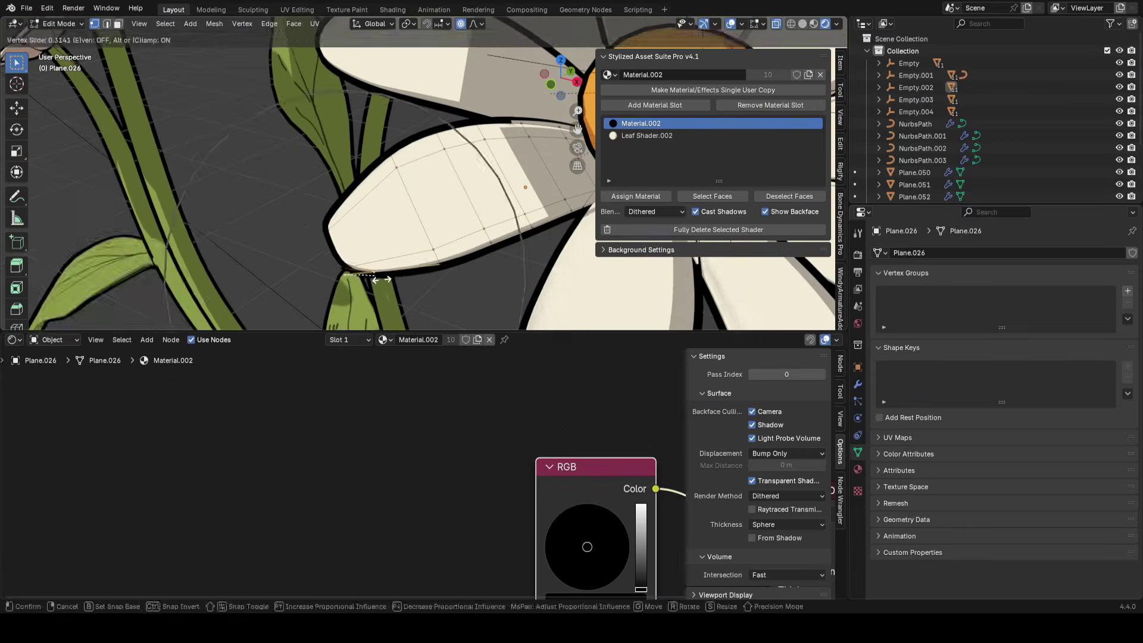
key(Tab)
Slide the tip vertices of the right daisy's upper-left petal Plane.024 to smooth its end shape
scroll(431, 195, down, 4)
click(457, 203)
scroll(457, 203, up, 5)
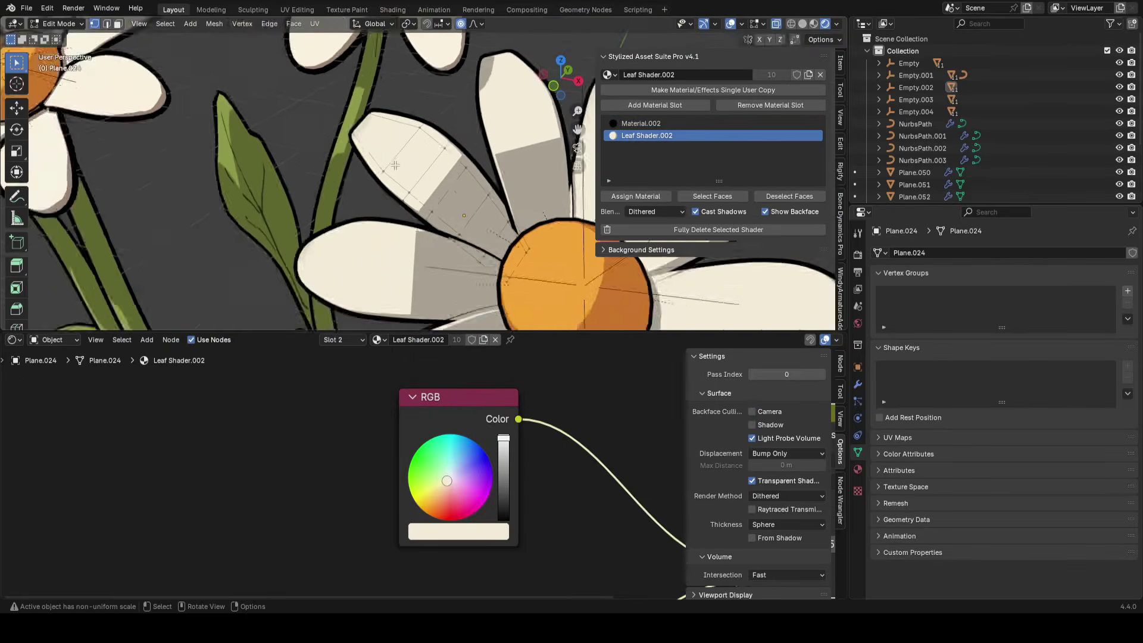
key(Tab)
key(g)
key(g)
shift+middle_drag(381, 132, 318, 182)
key(Tab)
click(427, 146)
key(Tab)
key(g)
key(g)
click(474, 108)
key(Tab)
Round the tip of the right daisy's upper petal Plane.023 by sliding and moving its corner vertices
scroll(487, 141, down, 5)
middle_drag(435, 164, 429, 186)
scroll(423, 187, up, 5)
key(Tab)
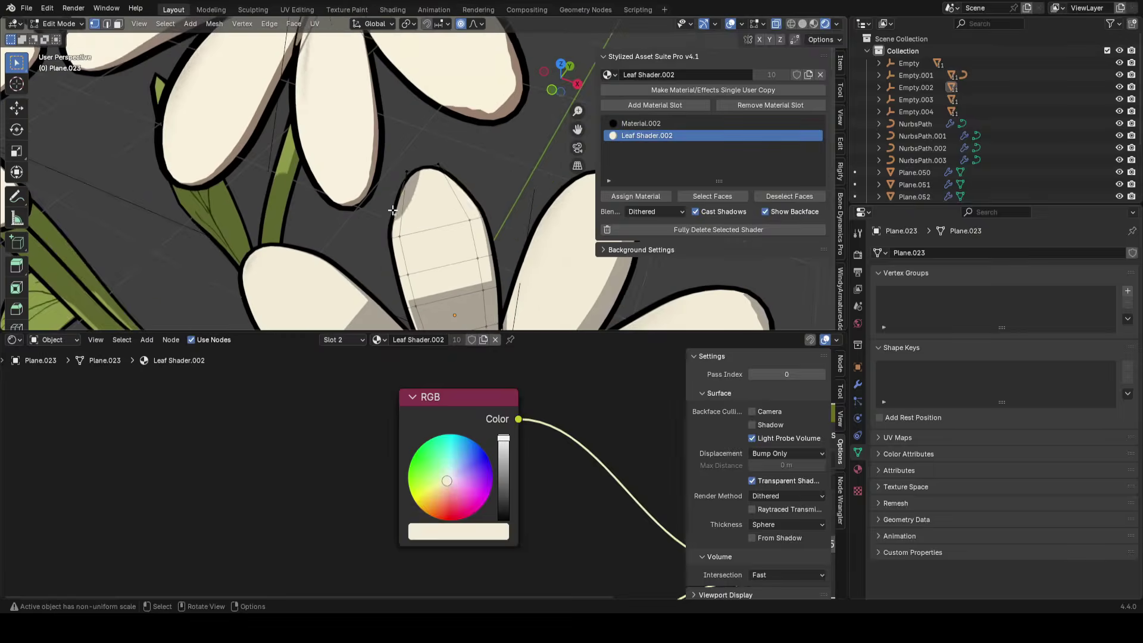
click(396, 208)
key(g)
key(g)
click(394, 204)
key(g)
click(390, 201)
click(476, 203)
key(g)
click(507, 172)
key(Tab)
Switch to the large left daisy and scale petal Plane.016 along local Y in Edit Mode with proportional editing
scroll(507, 172, down, 8)
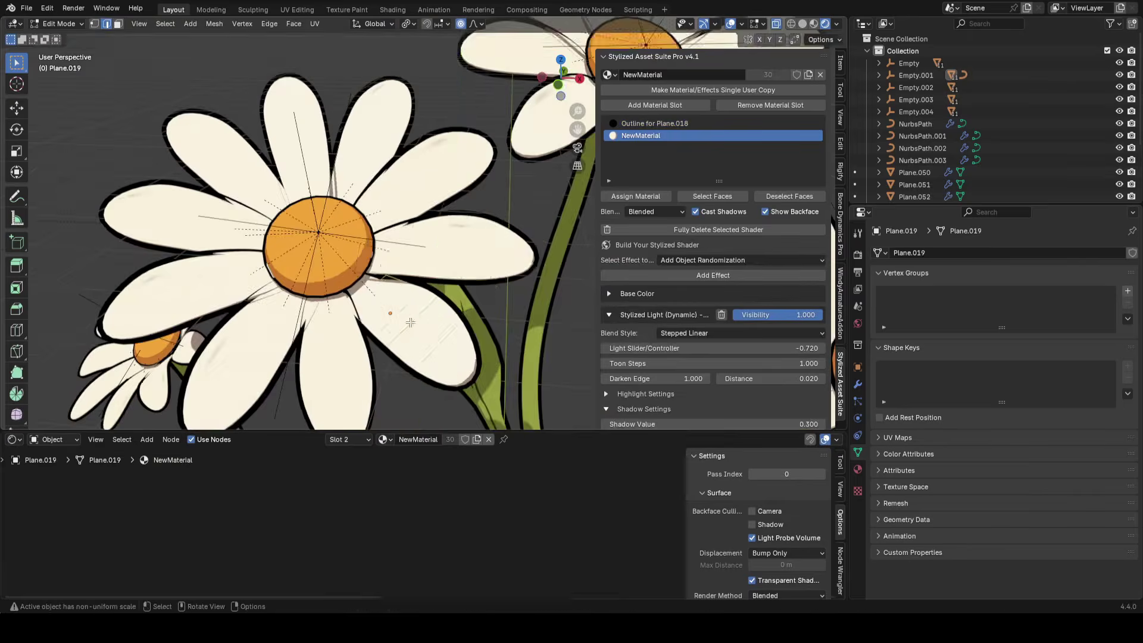
key(Tab)
click(431, 321)
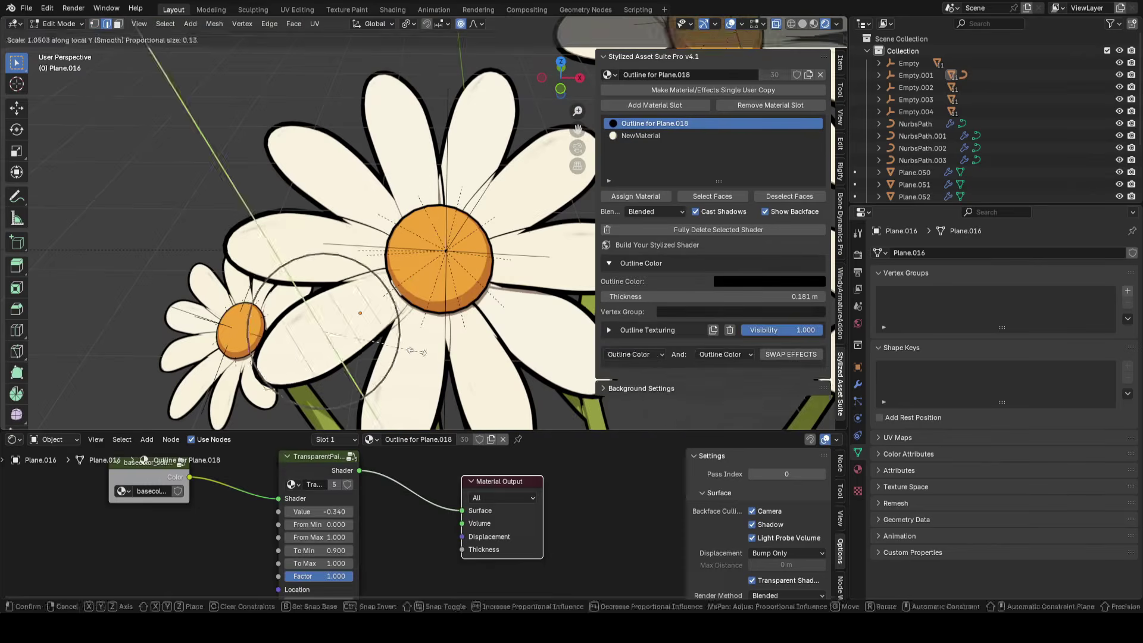
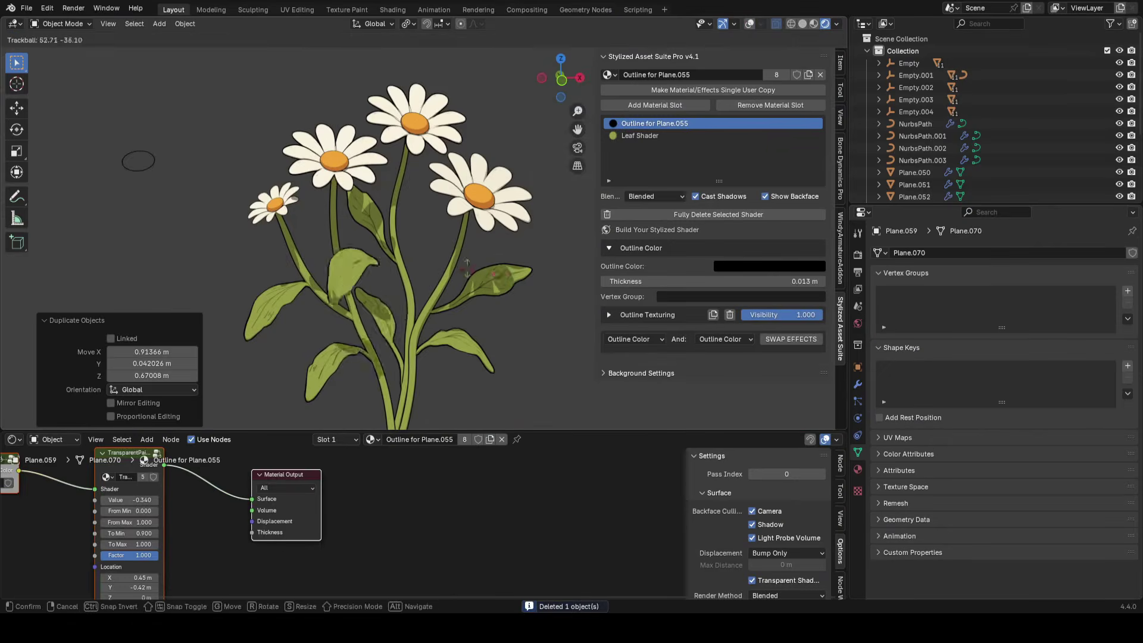
Trackball-rotate the duplicated leaf Plane.059 beneath the daisies and scale it along the X axis
click(185, 23)
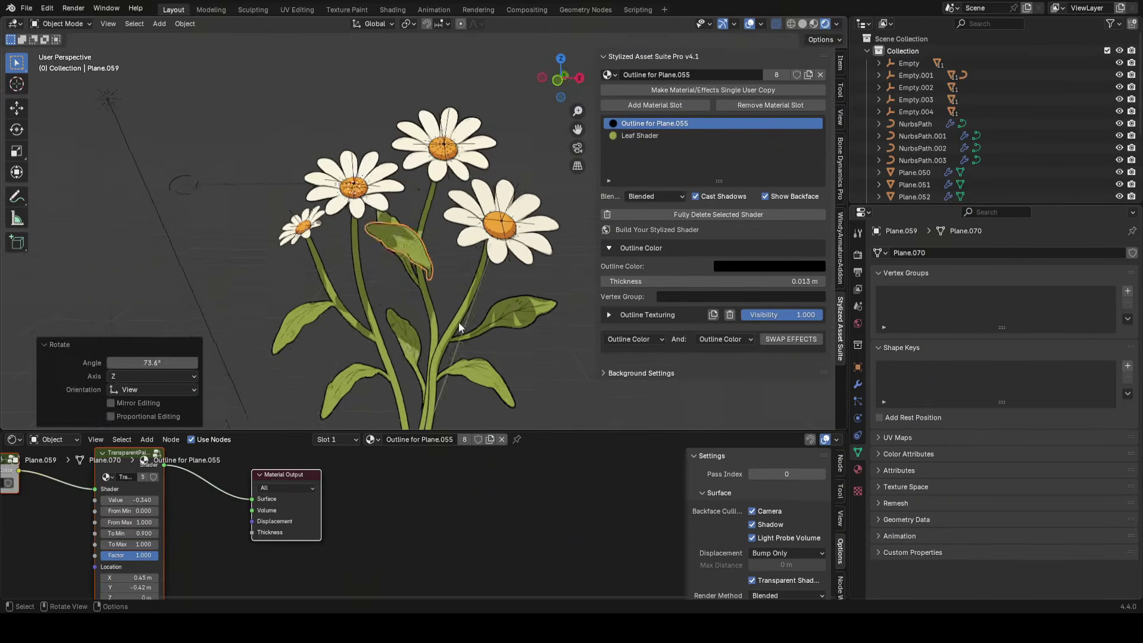
key(r)
key(r)
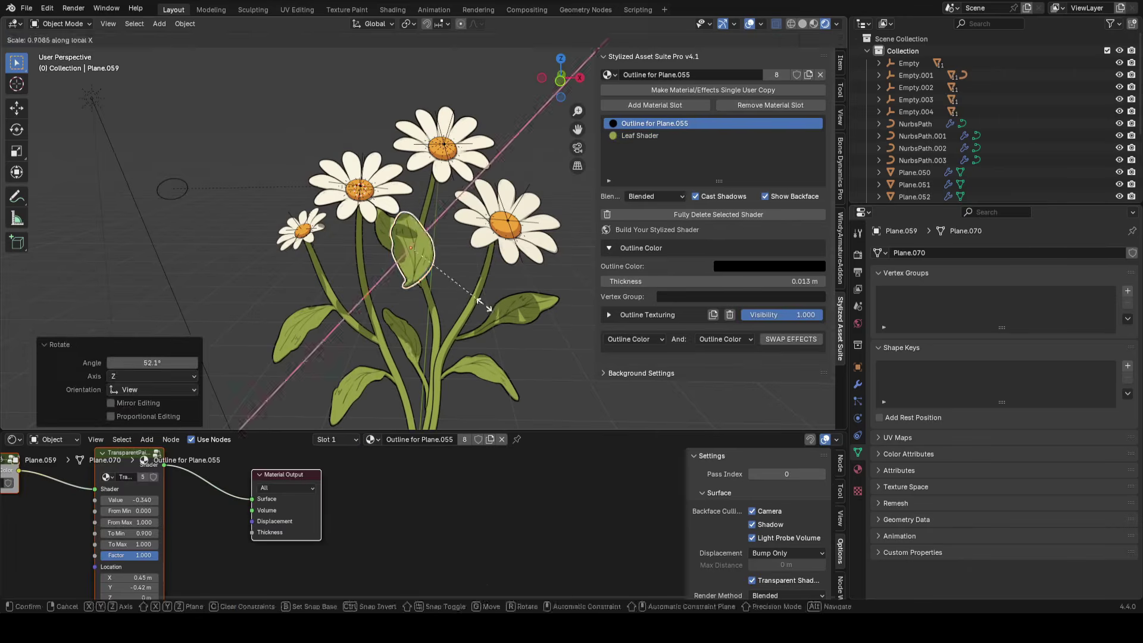
key(s)
key(x)
click(463, 283)
key(s)
key(x)
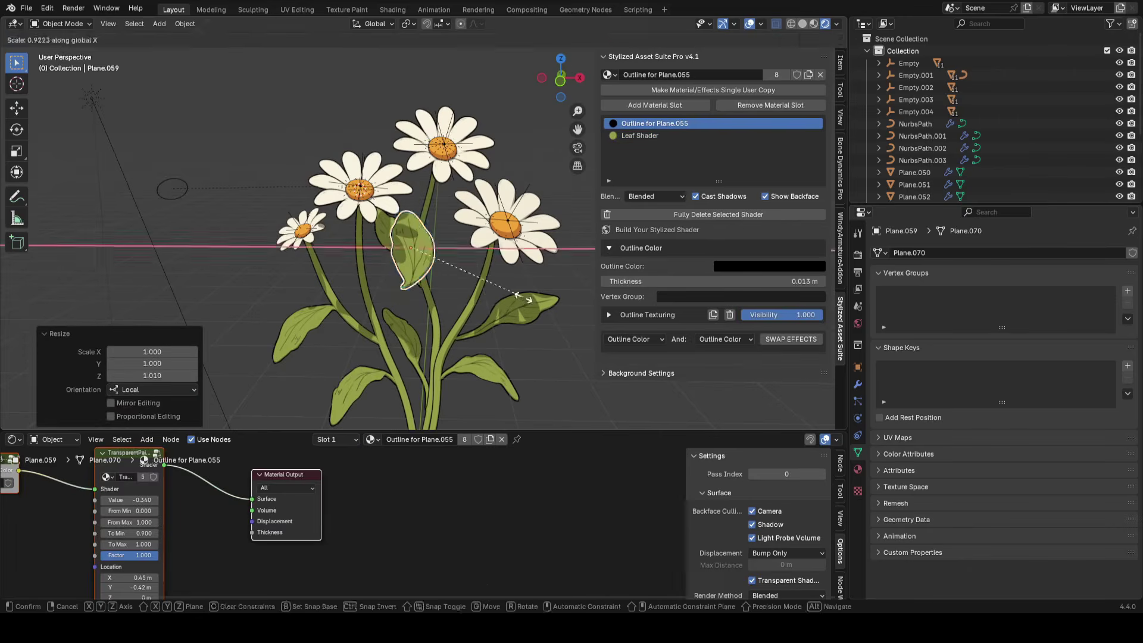
Bend the duplicated leaf beside the middle stem by moving its vertices with proportional editing in Edit Mode
scroll(522, 293, up, 3)
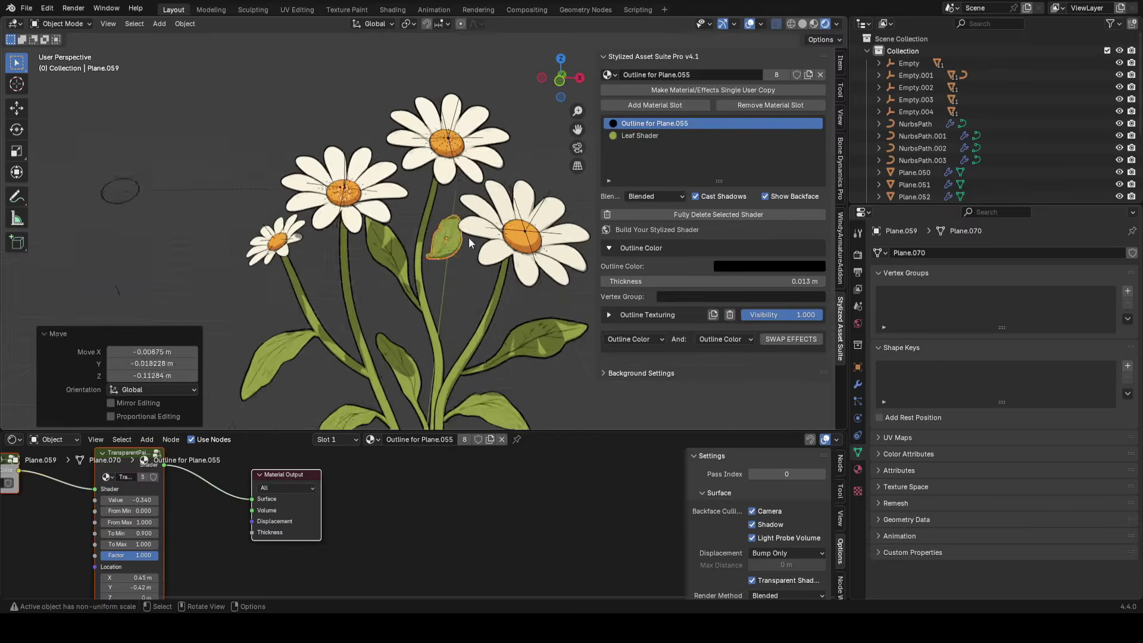
key(Tab)
key(g)
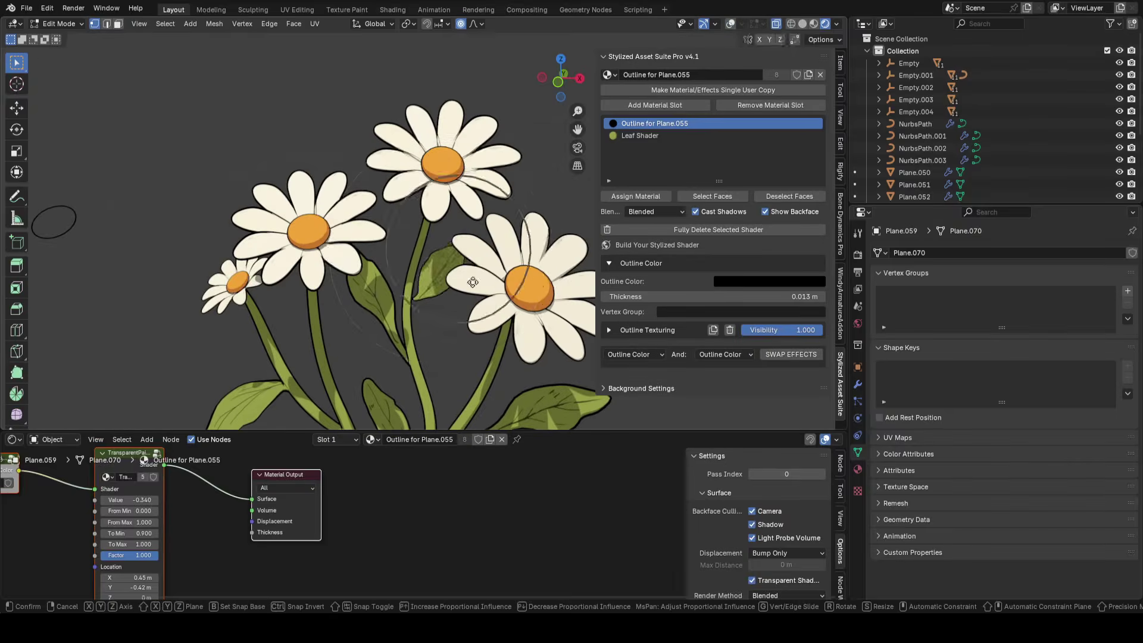
key(g)
click(434, 318)
key(g)
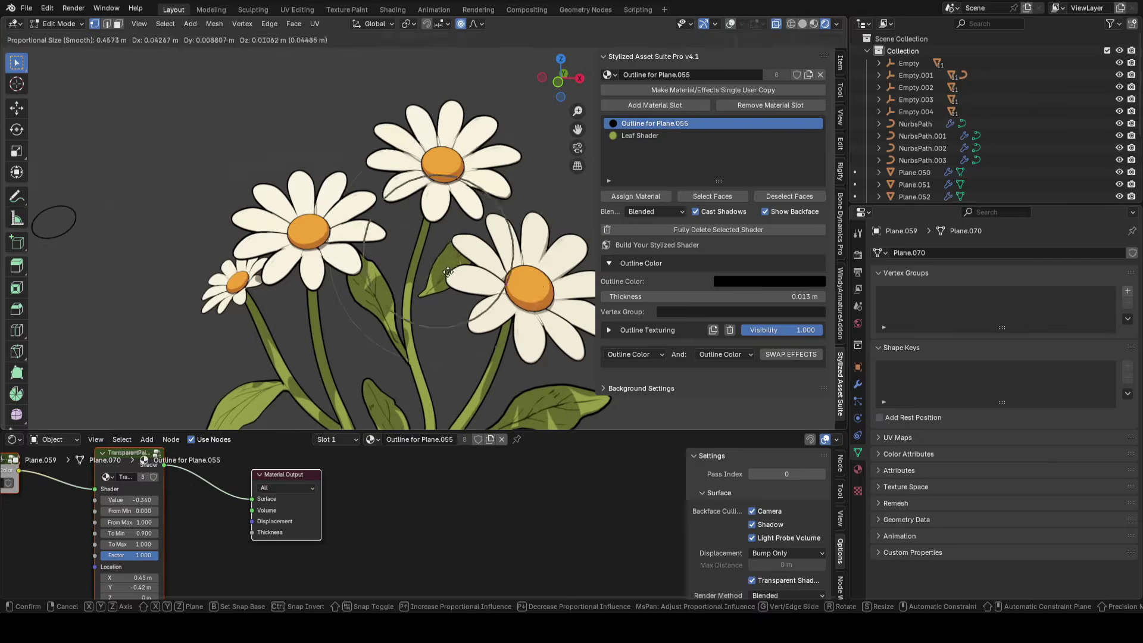
click(433, 317)
Move the duplicated leaf's base vertices with proportional editing to form a thin stalk attached to the middle stem
scroll(434, 321, up, 5)
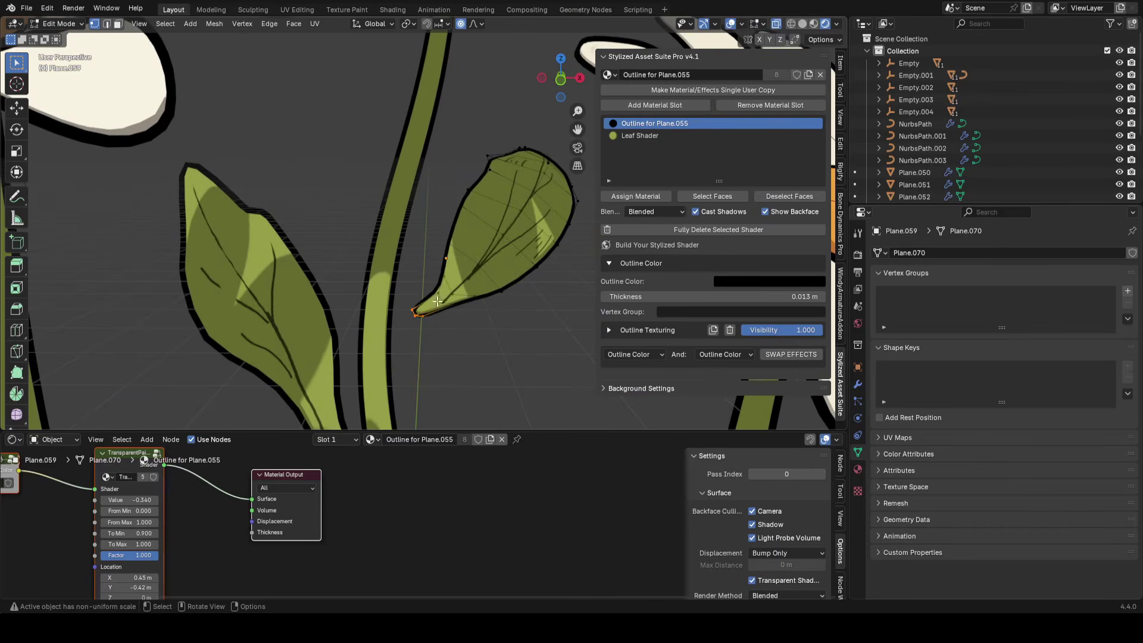
click(437, 357)
drag(420, 296, 390, 344)
key(g)
click(399, 339)
key(g)
click(458, 301)
drag(410, 291, 370, 344)
middle_drag(392, 339, 516, 321)
key(g)
click(514, 321)
scroll(426, 375, down, 8)
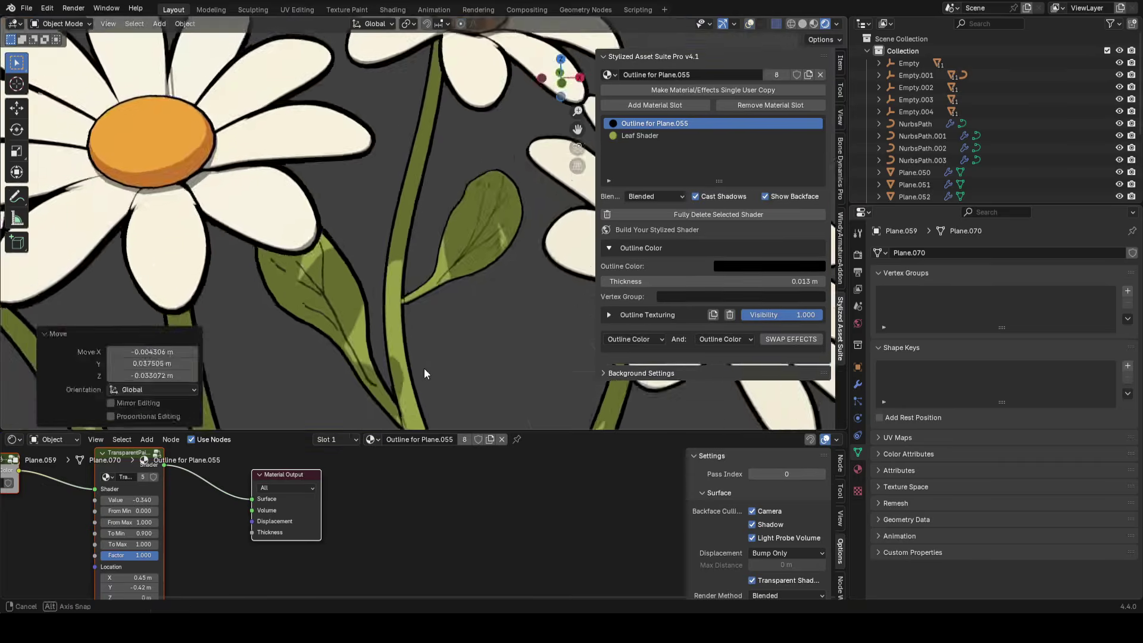
Rotate the duplicated leaf Plane.059 about -15.4° in the view plane and reposition it against the middle stem
key(g)
click(523, 235)
key(shift+alt+z)
scroll(535, 236, down, 4)
key(Tab)
key(r)
click(531, 244)
key(g)
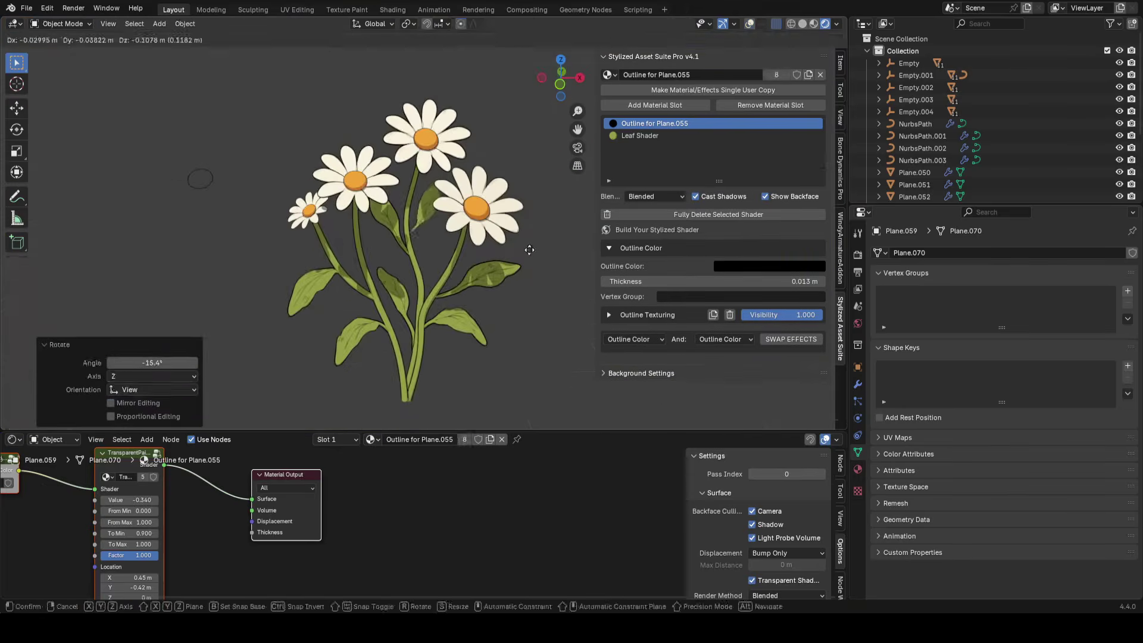
click(524, 254)
Move the base vertices of leaf Plane.059 with proportional editing in Edit Mode to join its stalk to the middle stem
key(Tab)
key(shift+alt+z)
scroll(422, 262, up, 5)
click(452, 301)
scroll(452, 301, down, 6)
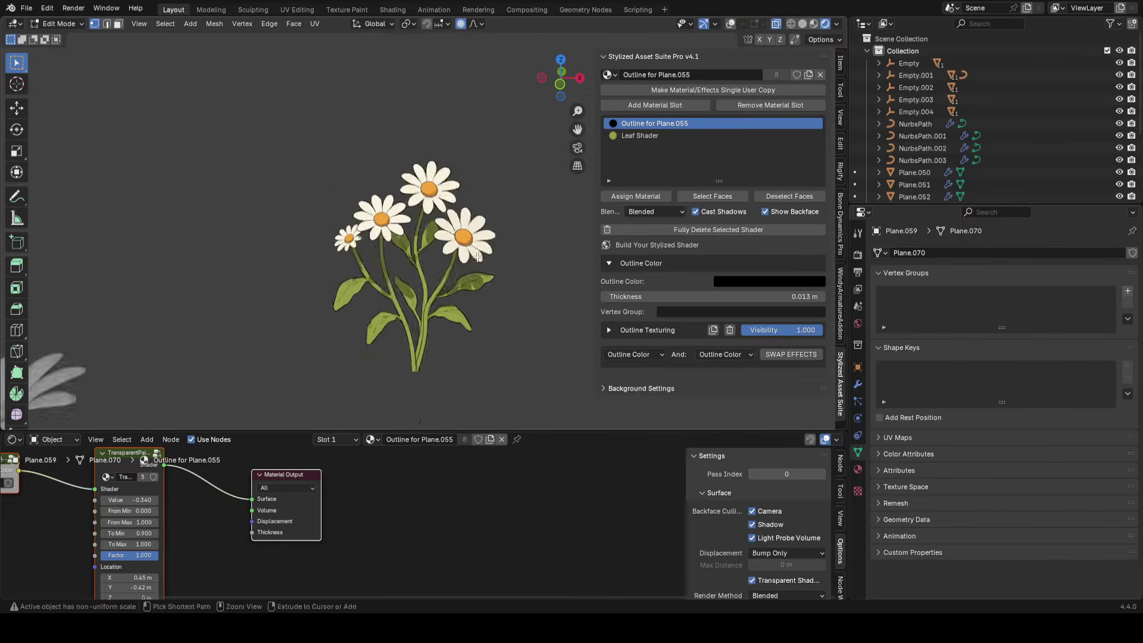
scroll(512, 250, up, 3)
key(g)
click(519, 253)
Fine-tune a stalk vertex of leaf Plane.059 where it meets the stem, and return to Object Mode
scroll(476, 280, up, 8)
key(shift+alt+z)
ctrl+click(439, 305)
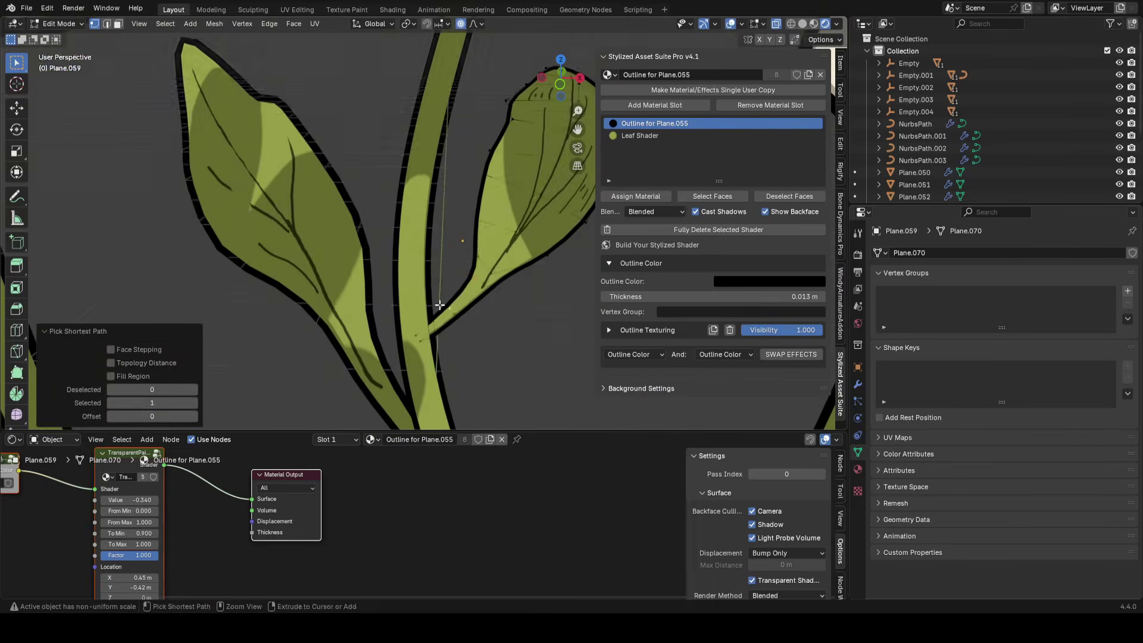
click(448, 308)
scroll(476, 295, down, 9)
key(Tab)
middle_drag(507, 282, 508, 282)
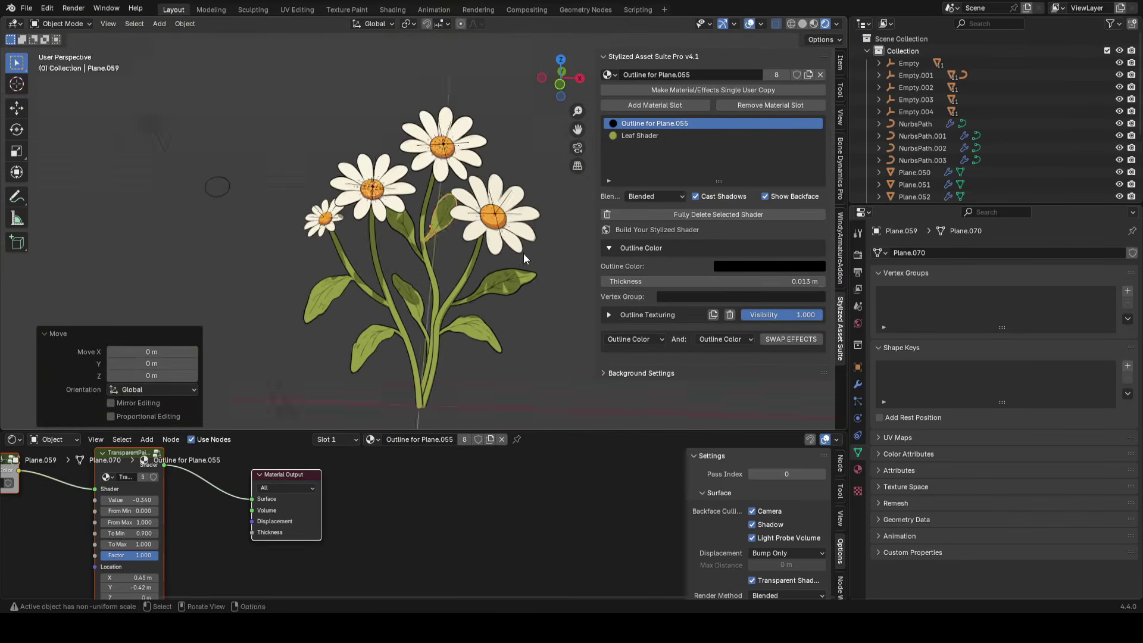
Reshape the left large daisy's stem curve NurbsPath by moving its control points with proportional editing
scroll(217, 186, up, 2)
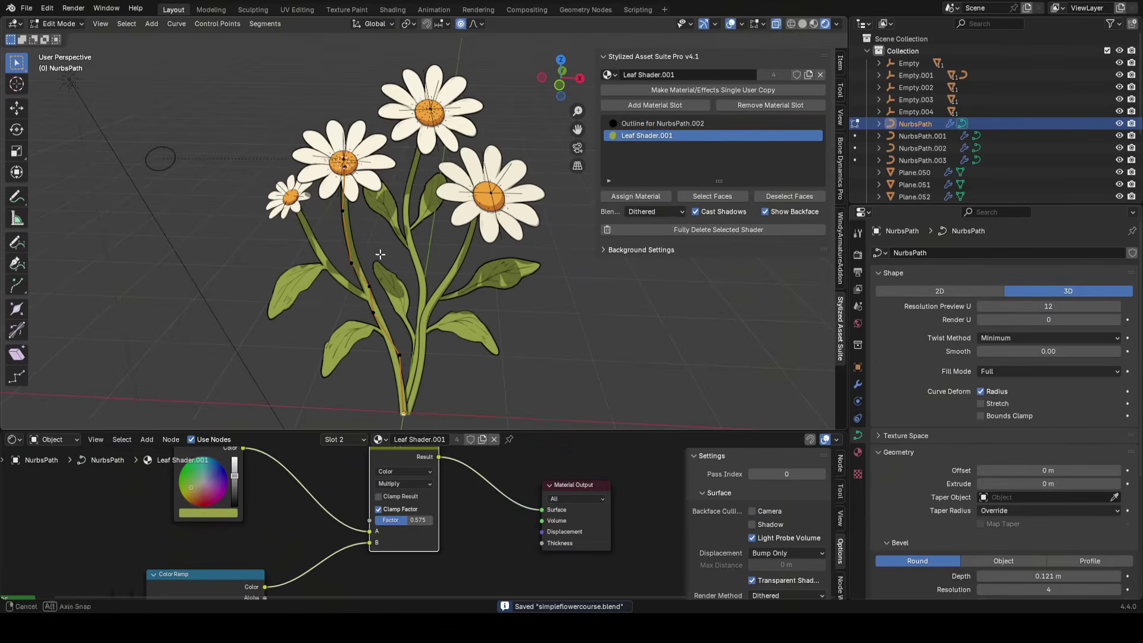
right_click(429, 217)
click(427, 217)
key(g)
click(355, 252)
key(g)
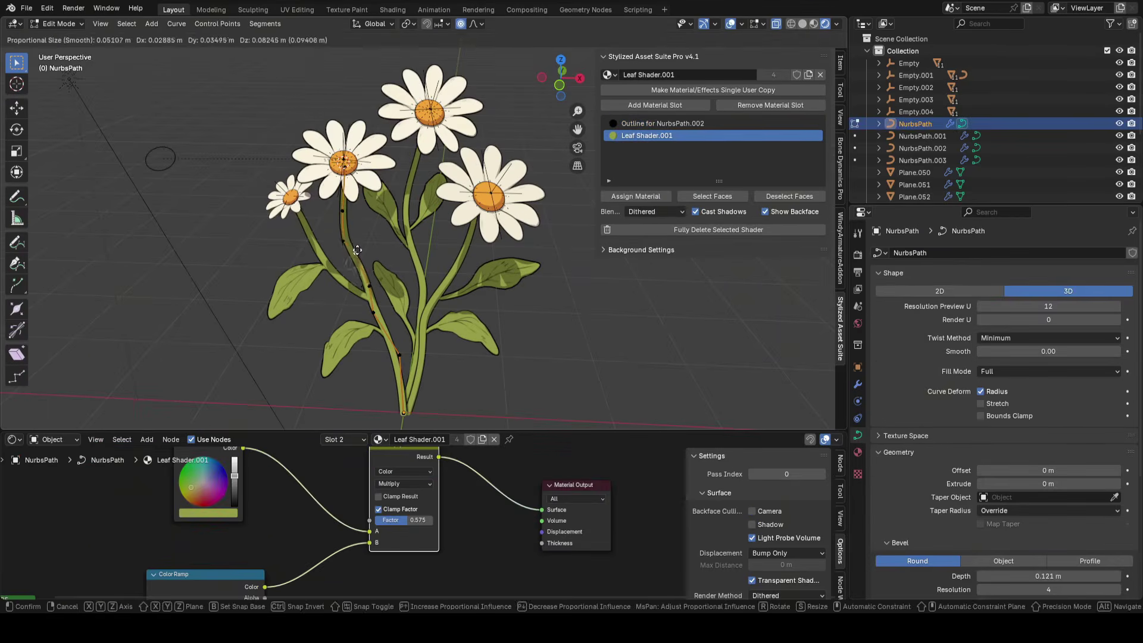
click(361, 261)
key(shift+alt+z)
key(shift+alt+z)
Switch to the right daisy's stem curve NurbsPath.002 and move its control points with proportional editing
key(alt+q)
scroll(469, 267, up, 2)
right_click(541, 277)
click(541, 277)
key(g)
click(466, 288)
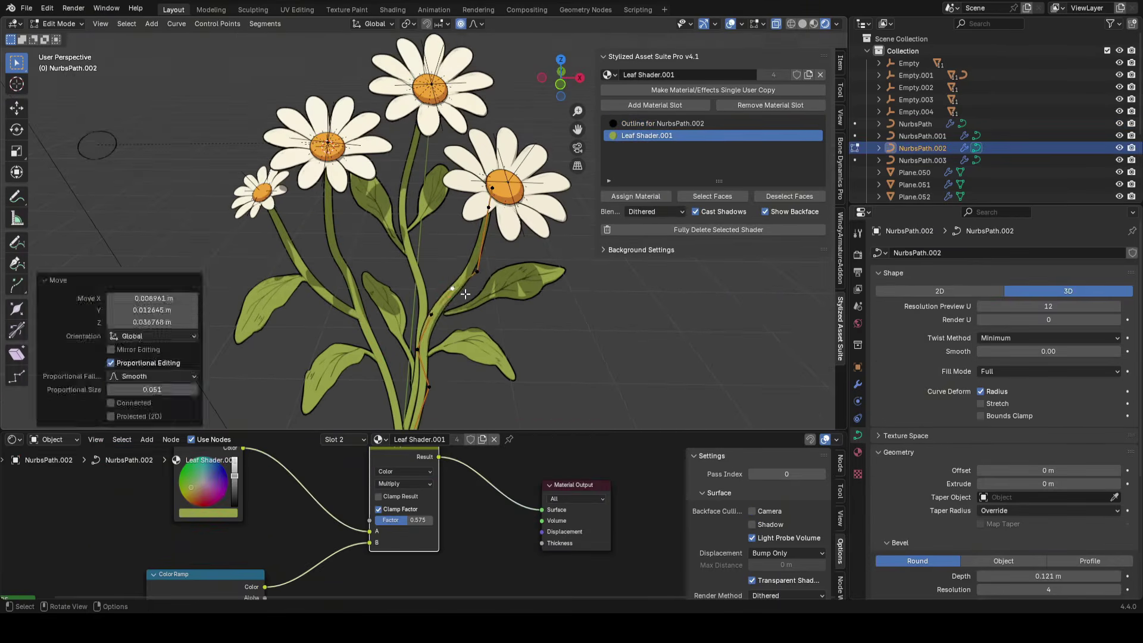
key(g)
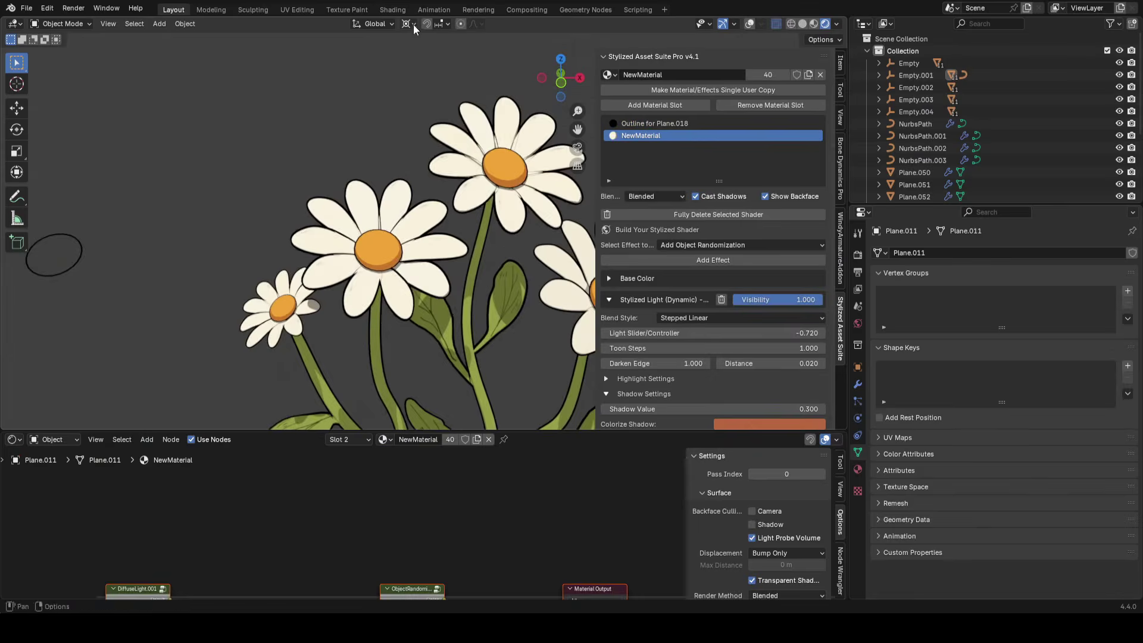
Narrow petal Plane.011 of the left large daisy by scaling it along its local Y axis
scroll(481, 189, up, 2)
key(s)
key(x)
key(x)
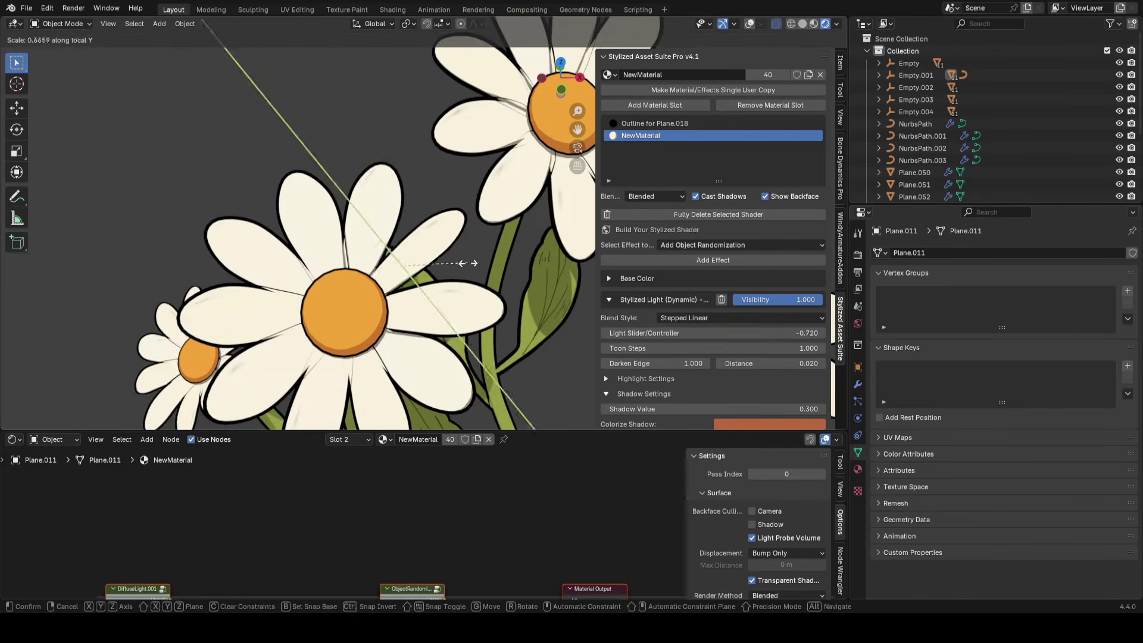
key(Escape)
Duplicate petal Plane.011, rotate the copy about -41.4° around Z, and move it into the gap beside the original
click(495, 275)
key(g)
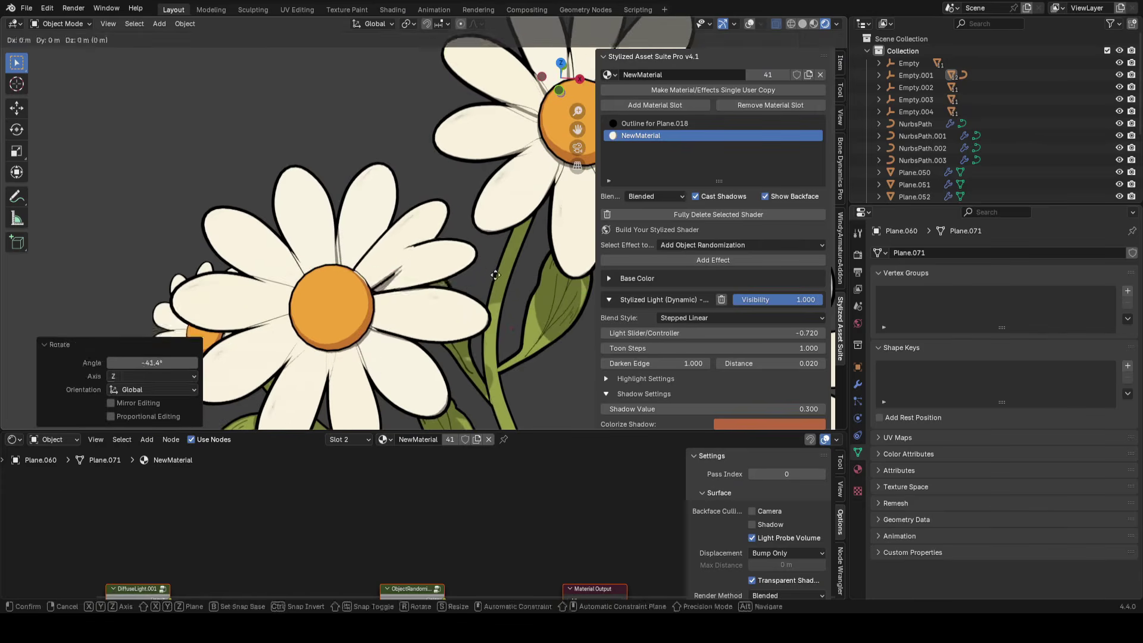
click(519, 327)
scroll(512, 280, down, 6)
scroll(504, 232, up, 4)
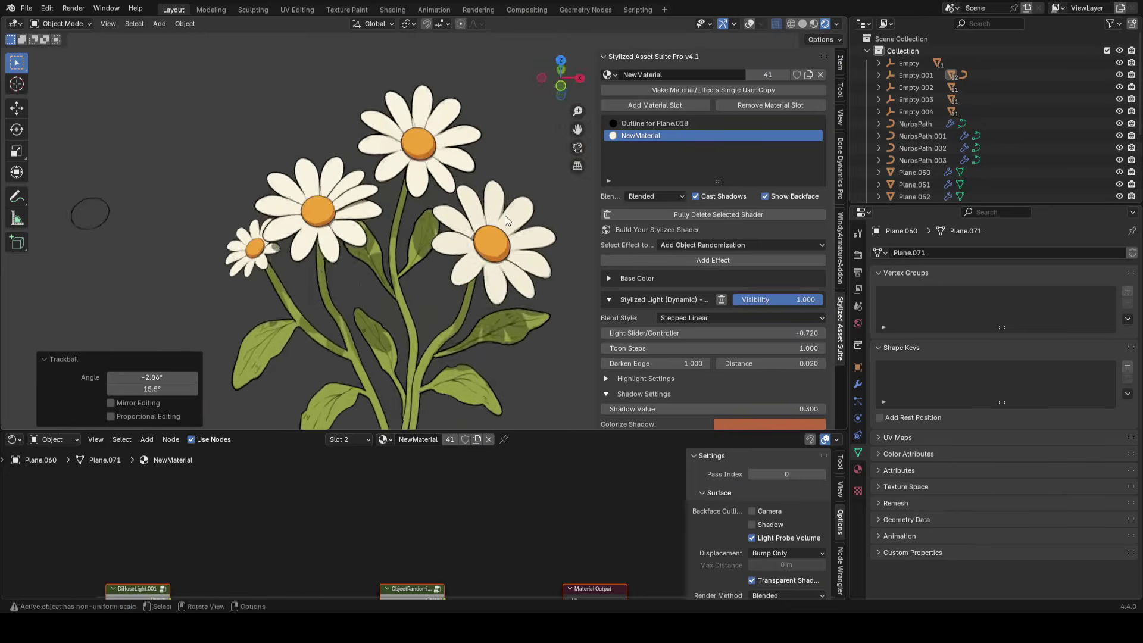
Rotate a daisy petal around the Z axis and move it into place around the flower centre
click(446, 208)
key(r)
key(z)
click(492, 270)
scroll(488, 262, up, 2)
key(g)
click(480, 259)
Rotate another daisy petal around the Z axis and shift it slightly to even out the petal spacing
click(381, 288)
key(r)
key(z)
click(410, 292)
key(g)
click(419, 289)
Reposition one more petal around the centre of the left large daisy
middle_drag(464, 268, 397, 227)
scroll(476, 255, up, 4)
click(479, 287)
key(g)
click(538, 263)
Scale petal Plane.015 of the left large daisy along its local Z axis, and save the file
click(476, 215)
key(s)
key(y)
key(y)
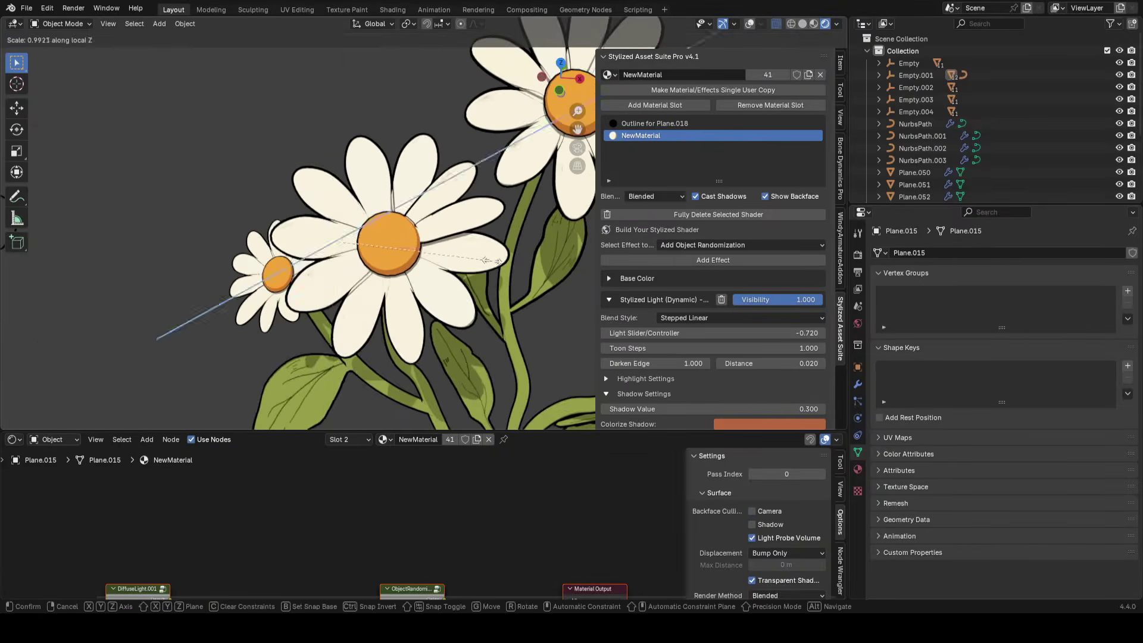
click(469, 259)
click(484, 227)
middle_drag(484, 227, 510, 247)
scroll(476, 250, down, 4)
key(ctrl+s)
Narrow petal Plane.025 of the right daisy along its local Y axis and rotate it
click(510, 244)
scroll(509, 247, up, 3)
key(s)
key(x)
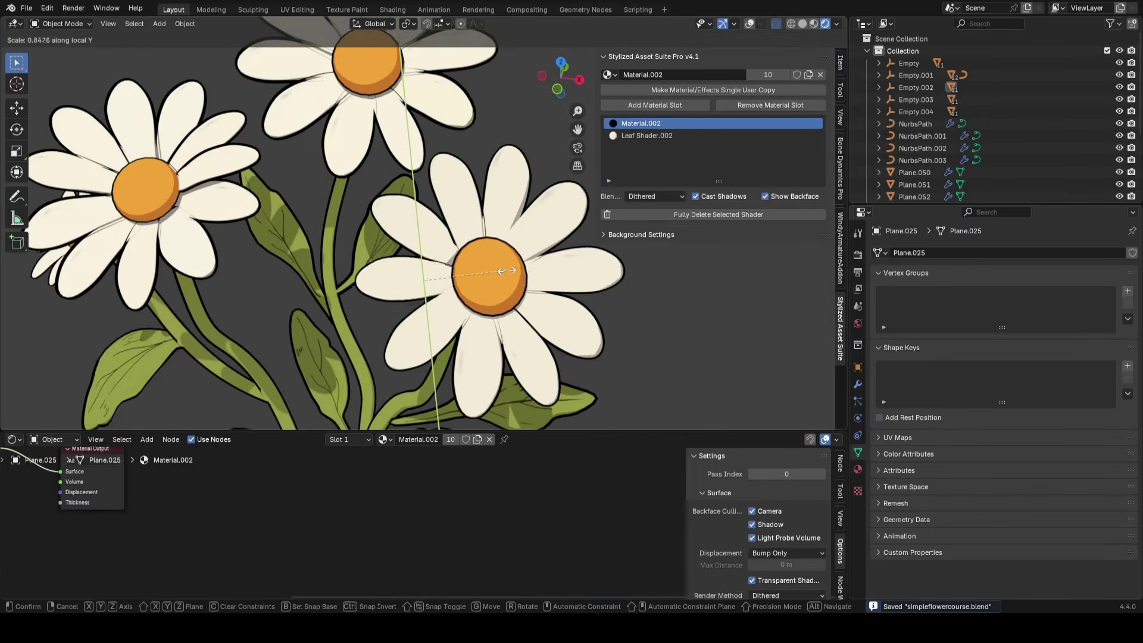
click(507, 271)
key(r)
click(534, 312)
Duplicate the right daisy's petal Plane.025, then rotate and trackball-rotate the copy to fill the petal gap
key(shift+d)
click(531, 320)
key(r)
mouse_move(530, 298)
middle_down()
mouse_move(583, 249)
mouse_move(484, 333)
mouse_move(598, 280)
mouse_move(463, 240)
mouse_move(535, 280)
middle_up()
key(r)
key(r)
click(463, 240)
Rotate and move the right daisy's new petal to seat it against the centre, and save the file
key(r)
click(548, 283)
key(g)
click(453, 319)
key(alt+shift+z)
scroll(505, 285, down, 5)
key(ctrl+s)
Select petal Plane.016 of the left large daisy and move it closer to the flower centre
middle_drag(452, 262, 523, 289)
click(488, 250)
scroll(494, 250, up, 4)
click(497, 253)
middle_drag(496, 253, 482, 297)
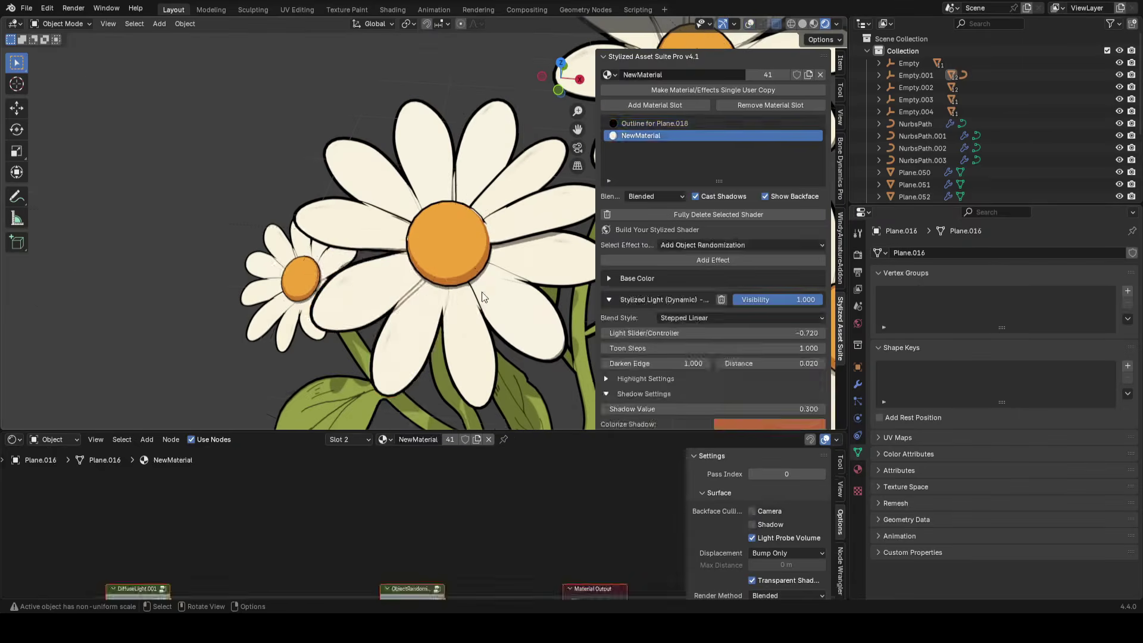
key(g)
click(470, 283)
Duplicate a lower petal of the left large daisy, rotate the copy about -19.1° around Z, move it, and trackball-rotate it
click(434, 337)
key(shift+d)
click(423, 328)
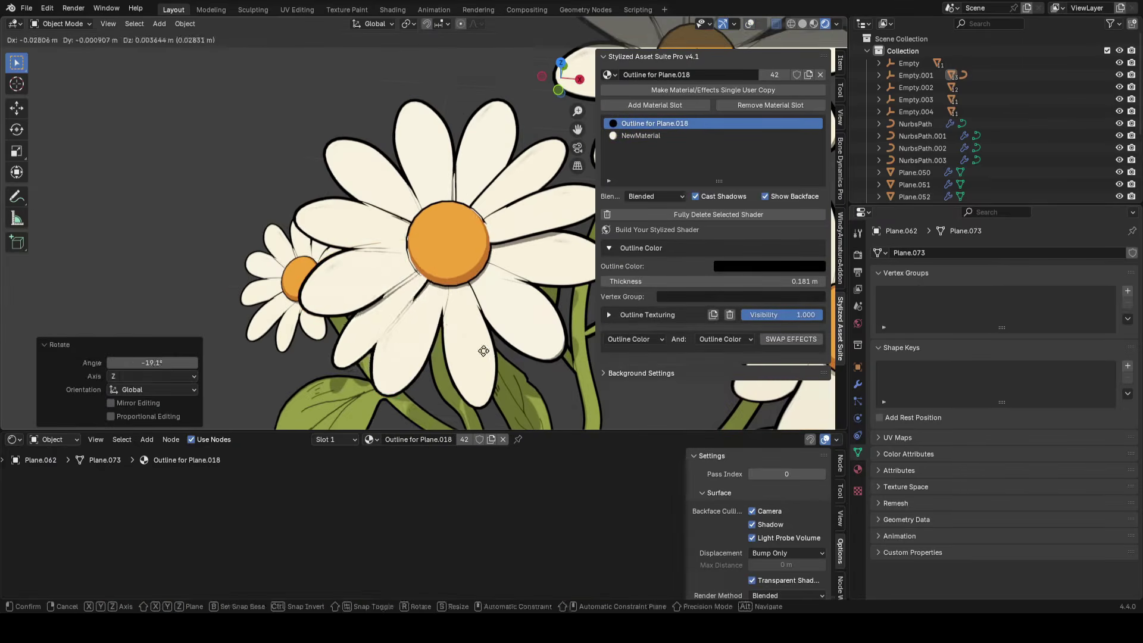
click(484, 350)
middle_drag(483, 351, 495, 332)
key(r)
key(r)
click(497, 328)
Adjust the position and rotation of petal Plane.016 on the left large daisy, and save the file
click(362, 266)
middle_drag(361, 265, 448, 238)
scroll(480, 256, down, 5)
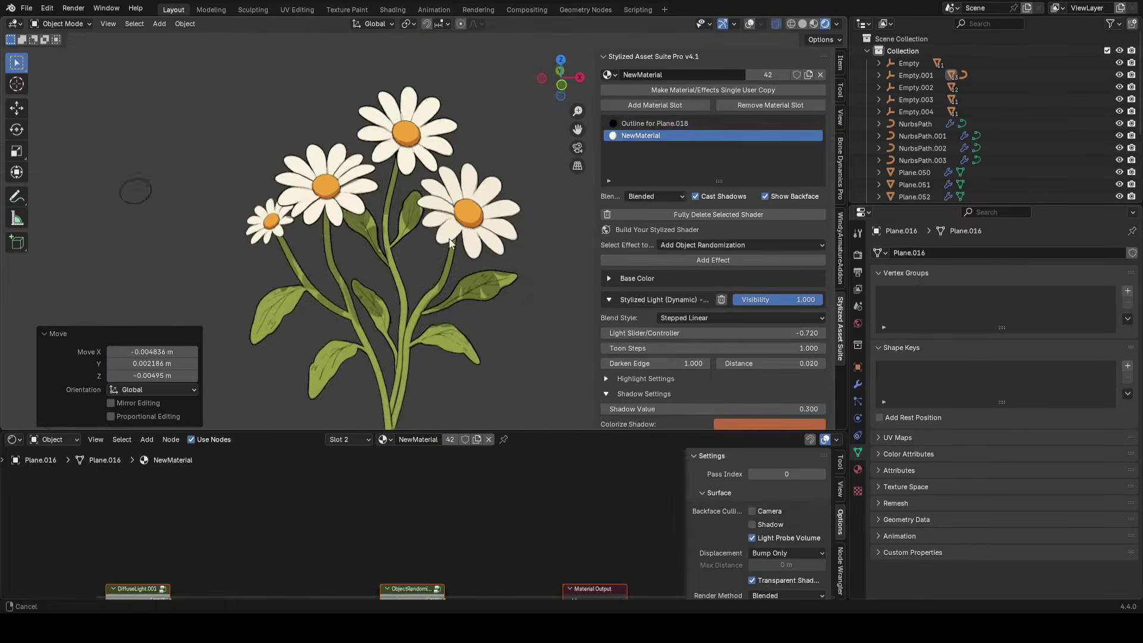
key(r)
click(490, 269)
key(ctrl+s)
middle_drag(491, 269, 432, 237)
Move petal Plane.026 of the right daisy and rotate it about -2.52° in the view plane to adjust its spacing
click(530, 262)
scroll(530, 262, up, 3)
key(g)
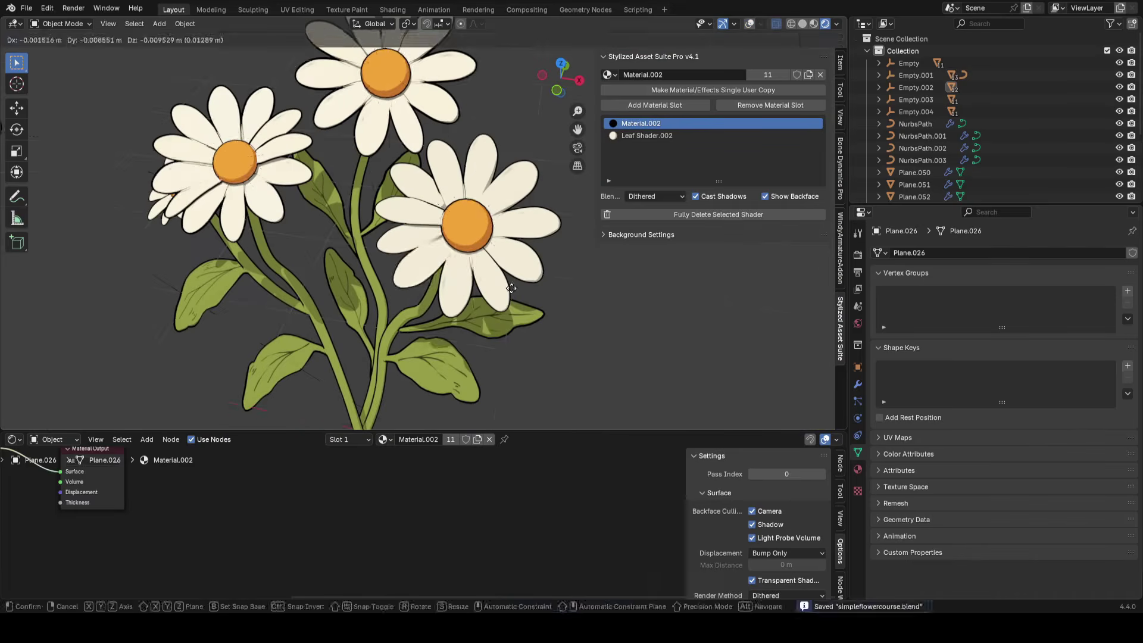
click(494, 273)
key(r)
click(538, 275)
key(g)
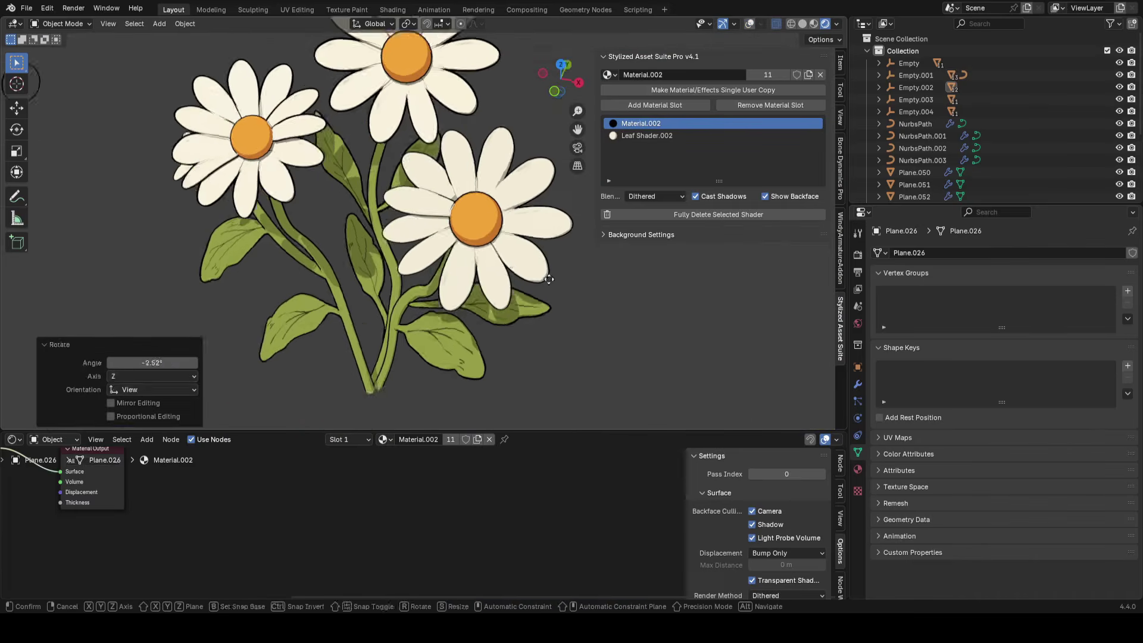
click(545, 276)
key(g)
click(528, 247)
Duplicate a petal of the right daisy, place and rotate the copy, and save the file
key(shift+d)
click(501, 285)
key(r)
click(505, 307)
scroll(506, 297, down, 3)
key(ctrl+s)
Rotate a petal of the right daisy and reposition it around the orange centre
middle_drag(562, 231, 551, 250)
scroll(551, 250, up, 5)
key(r)
click(486, 285)
middle_drag(486, 287, 431, 306)
click(424, 290)
key(g)
click(453, 286)
Refine the rotation and position of another right-daisy petal from an angled view
key(r)
middle_drag(512, 274, 504, 244)
click(536, 296)
key(g)
click(500, 274)
scroll(470, 263, down, 5)
scroll(488, 263, up, 3)
Duplicate petal Plane.021 of the right daisy, then rotate and move the copy into the gap beside it
click(498, 274)
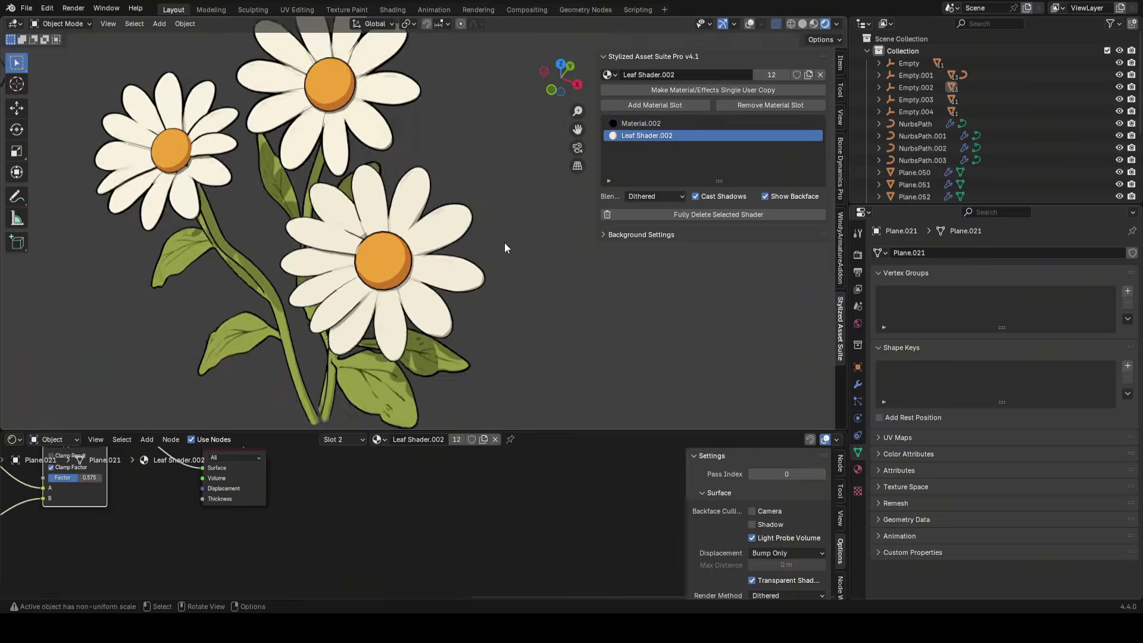
scroll(505, 247, up, 2)
key(shift+d)
click(518, 247)
key(r)
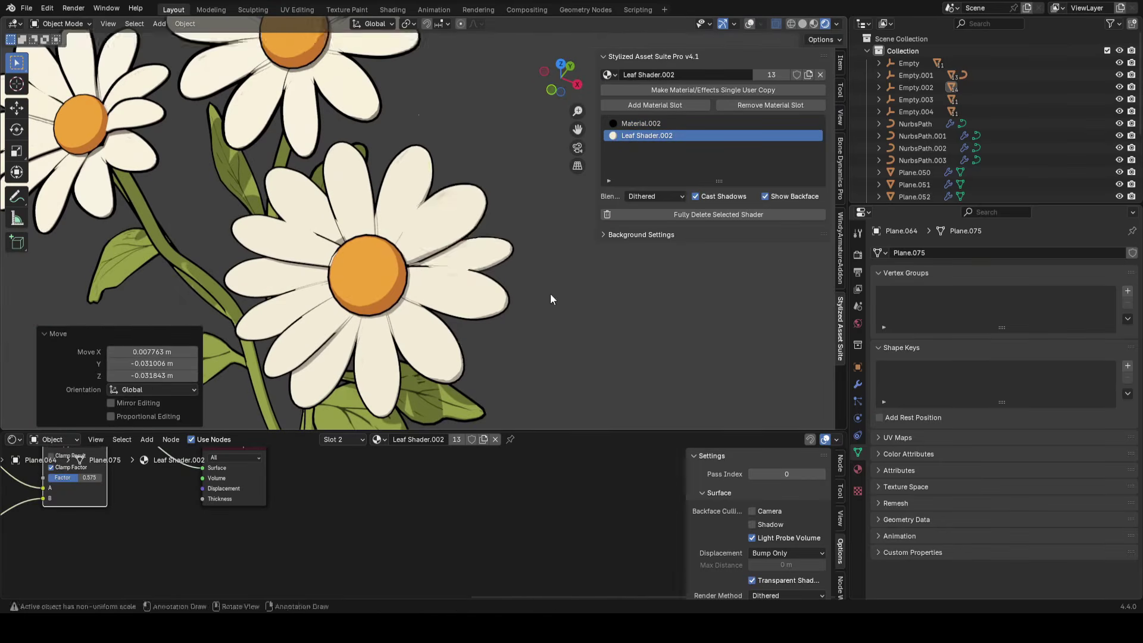
Save the file, then scale the lower-left petal of the right daisy (Plane.026) to 0.926 along its local Y axis
middle_drag(549, 294, 569, 244)
scroll(569, 244, down, 3)
key(alt+shift+z)
key(ctrl+s)
shift+middle_drag(440, 297, 539, 286)
click(500, 278)
key(s)
key(y)
key(y)
click(580, 309)
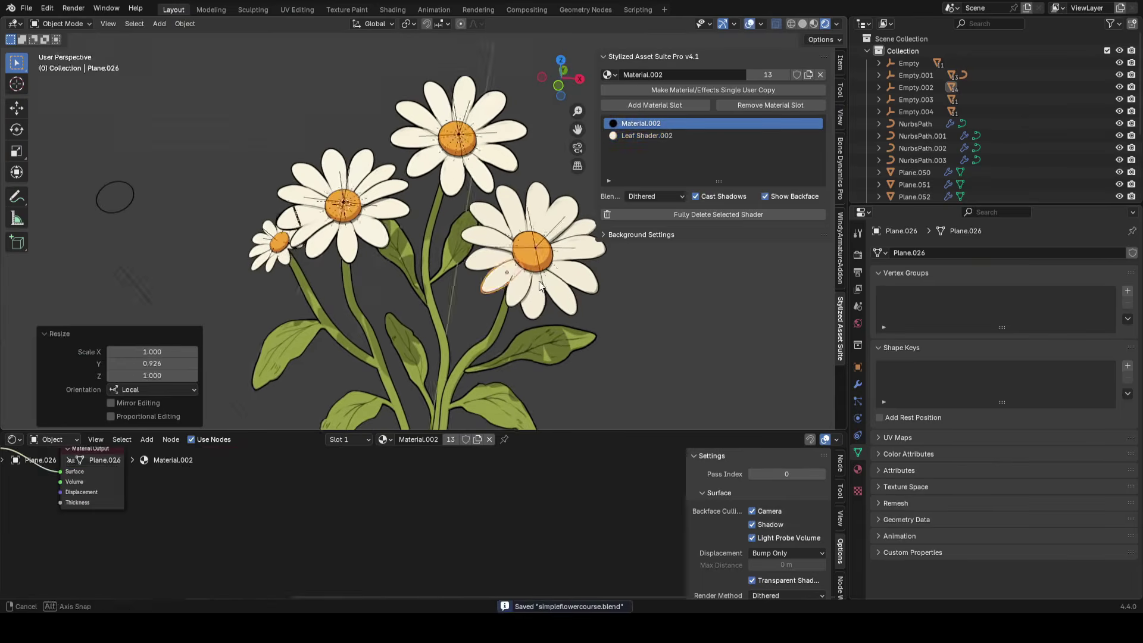
Bend the upper-right petal of the top daisy (Plane.041) down along global Z with proportional editing
click(575, 281)
key(Tab)
key(alt+shift+z)
middle_drag(614, 288, 603, 298)
key(alt+shift+z)
key(Tab)
click(492, 107)
key(Tab)
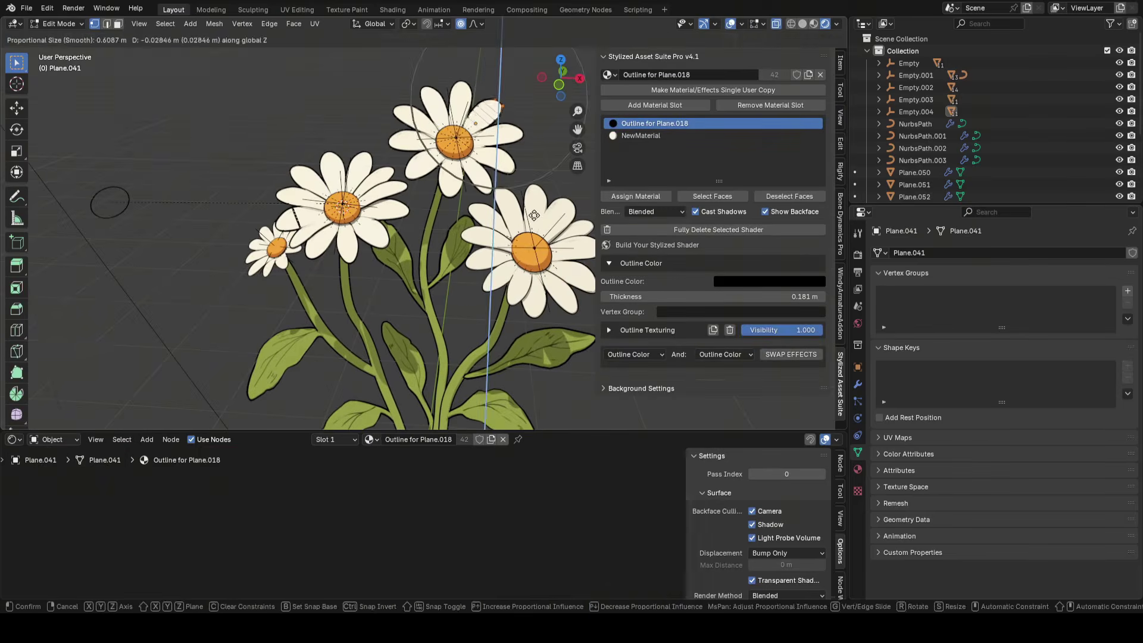
click(534, 256)
key(Tab)
Reshape the top daisy's uppermost petal (Plane.042) and upper-left petal (Plane.044) by adjusting their tips in Edit Mode
click(463, 104)
key(Tab)
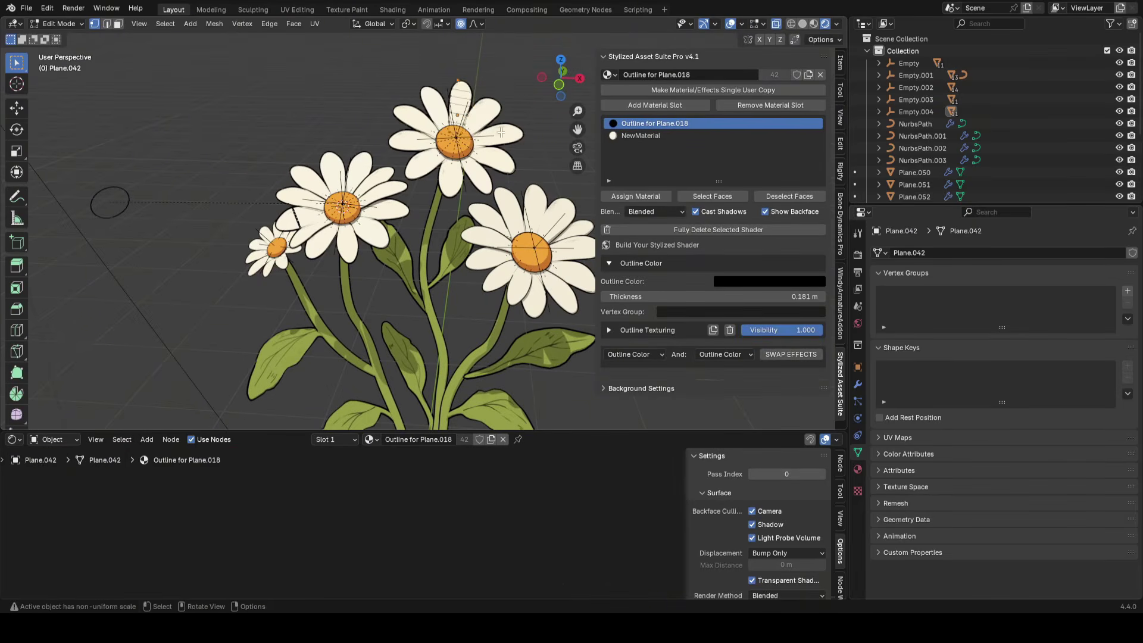
click(534, 175)
key(Tab)
middle_drag(524, 166, 510, 169)
click(412, 122)
key(Tab)
drag(393, 99, 377, 126)
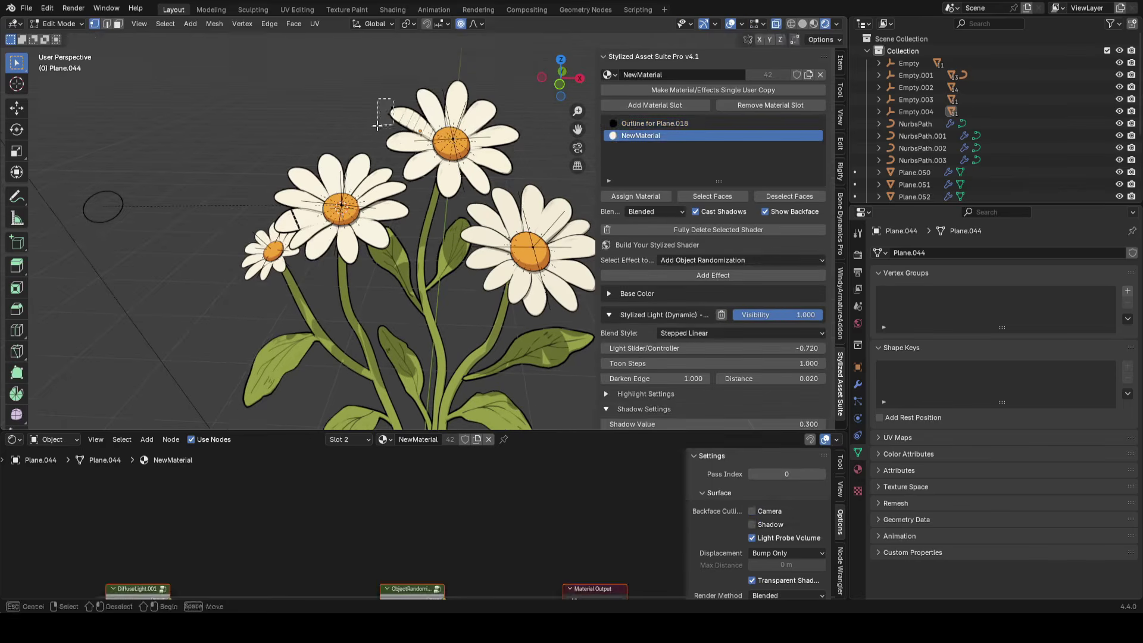
click(509, 158)
key(Tab)
Reshape the top daisy's lower petals, using Shrink/Fatten with proportional editing on the lower-right petal (Plane.049)
shift+middle_drag(508, 157, 505, 146)
click(416, 156)
key(Tab)
click(516, 202)
key(Tab)
click(387, 119)
key(Tab)
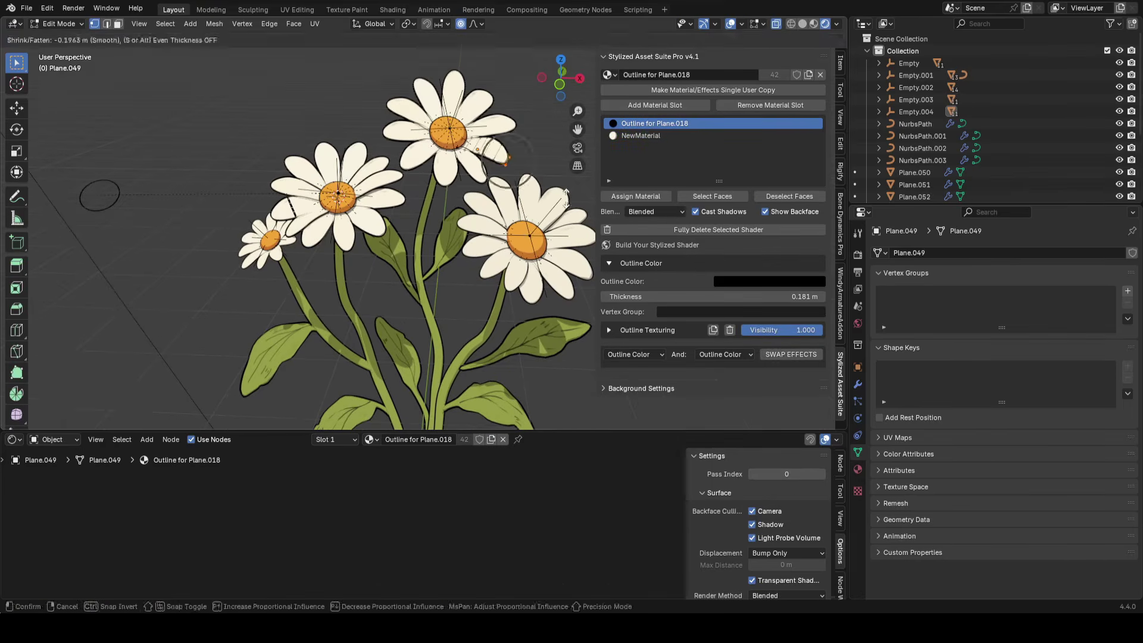
click(566, 198)
key(Tab)
Save the file, select a petal of the right daisy and hide the viewport overlays
key(alt+shift+z)
middle_drag(566, 198, 580, 188)
key(alt+shift+z)
key(ctrl+s)
click(551, 241)
key(alt+shift+z)
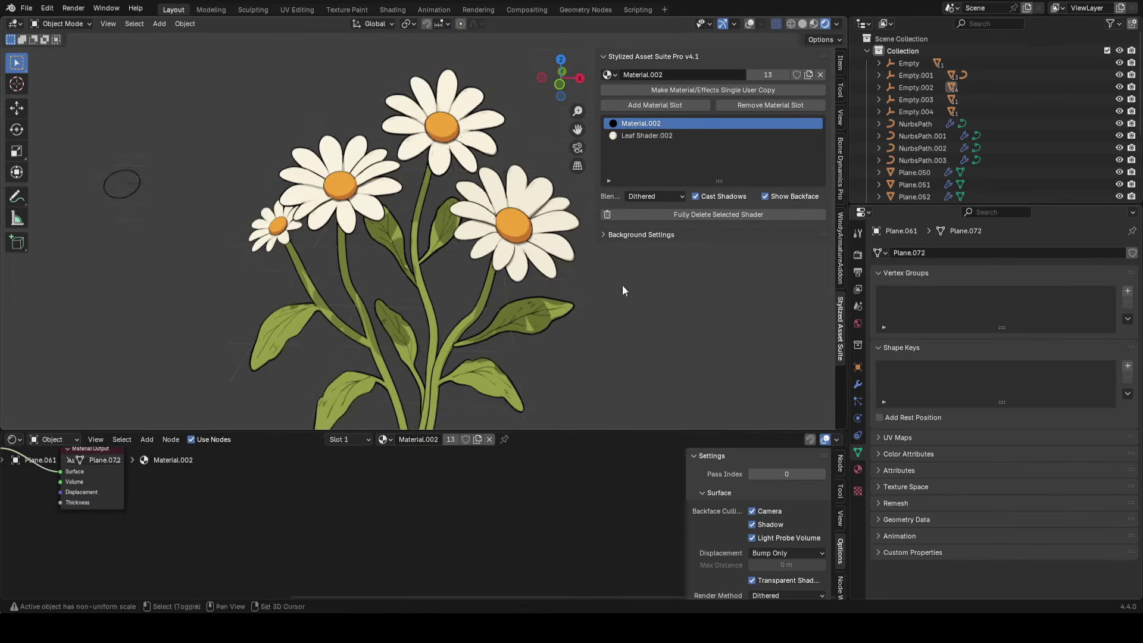
Adjust the lower-left petal of the right daisy (Plane.026) to sit better among its neighbours
shift+middle_drag(622, 284, 565, 309)
scroll(566, 309, up, 1)
click(479, 282)
click(562, 308)
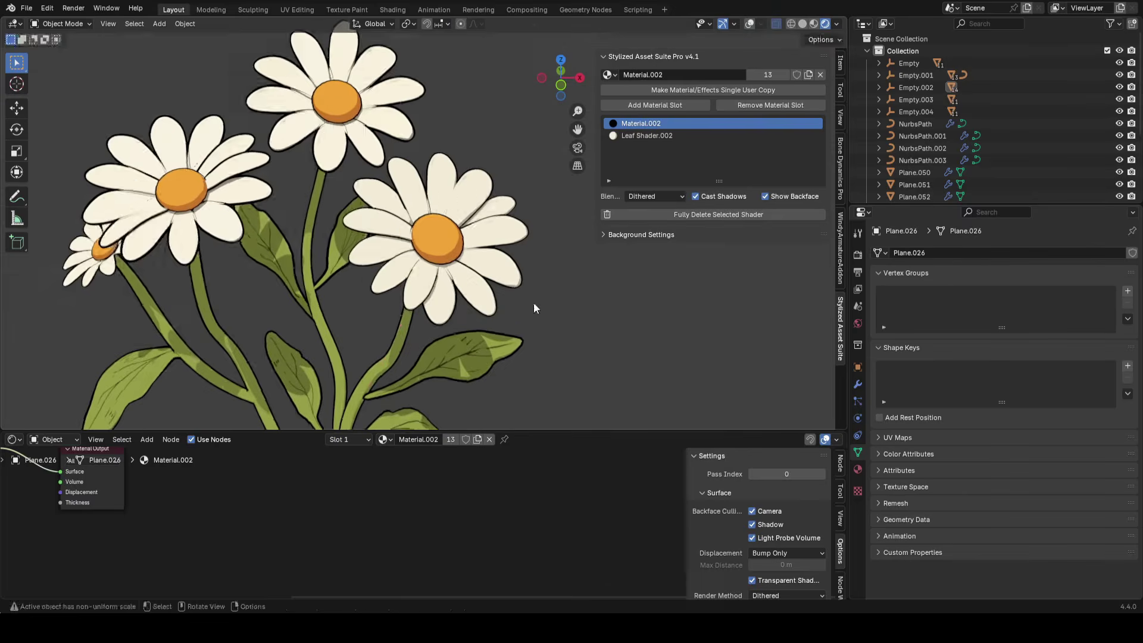
scroll(559, 317, up, 1)
click(574, 321)
middle_drag(575, 322, 568, 348)
Move a petal of the right daisy slightly to refine its spacing
click(444, 302)
middle_drag(443, 302, 405, 298)
click(553, 240)
key(g)
click(559, 244)
middle_drag(559, 244, 520, 244)
Reshape petal Plane.021 of the right daisy with Shrink/Fatten at an offset of about 0.27 m and proportional size 0.176
click(518, 238)
key(Tab)
click(564, 226)
scroll(560, 244, down, 3)
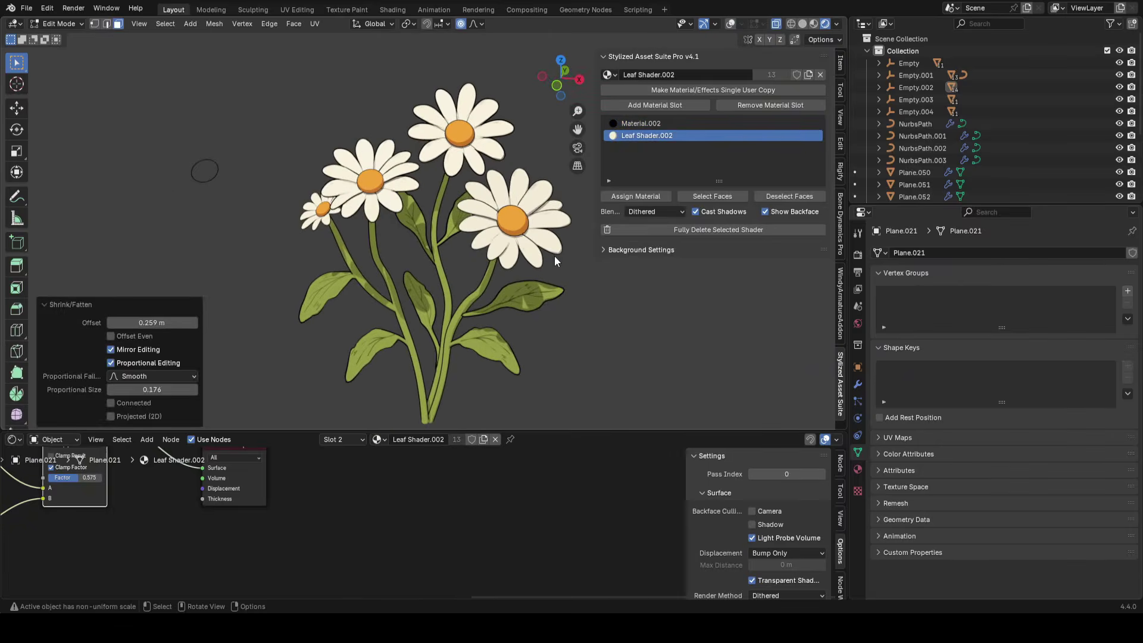
key(alt+s)
click(592, 286)
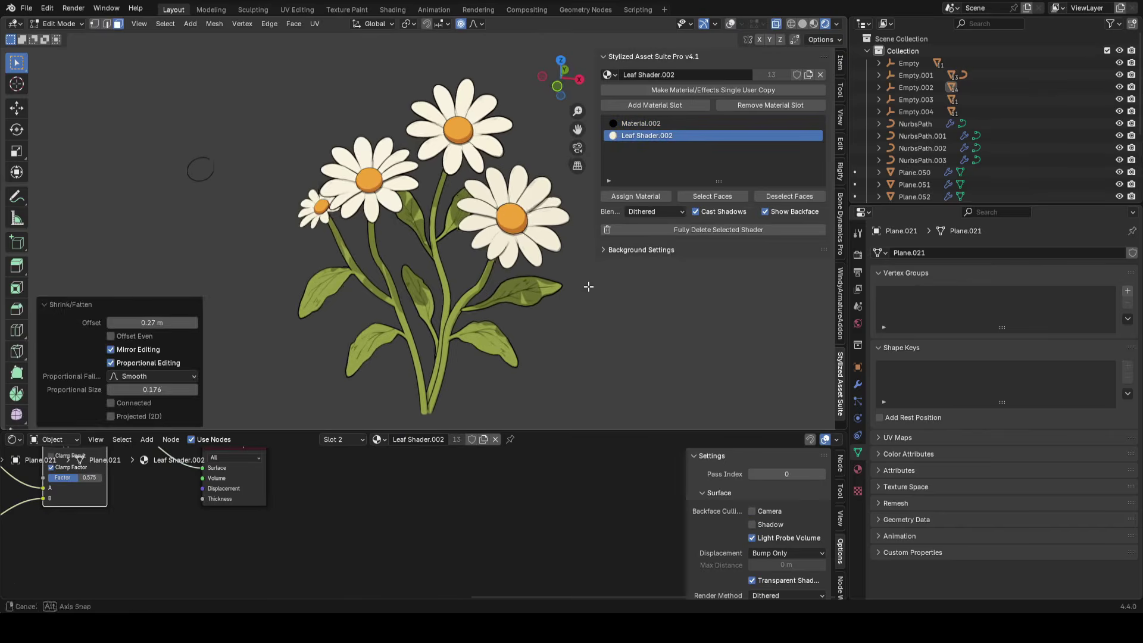
scroll(590, 287, up, 2)
key(Tab)
scroll(590, 287, down, 2)
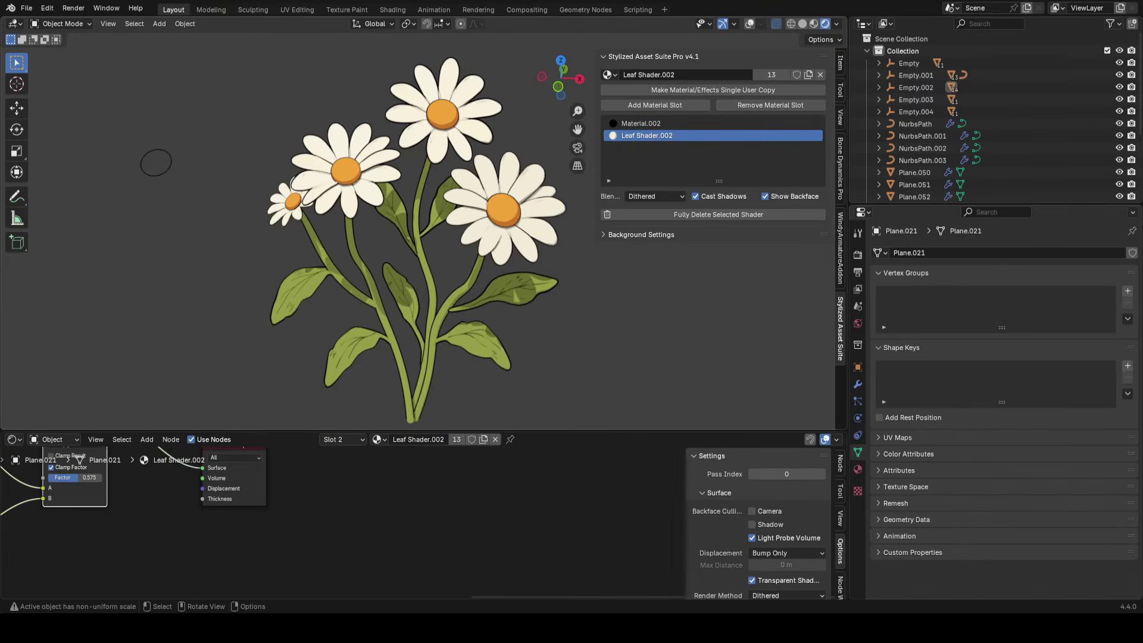
Save the file, then reshape petal Plane.063 of the right daisy with Shrink/Fatten and move it slightly
scroll(419, 229, up, 2)
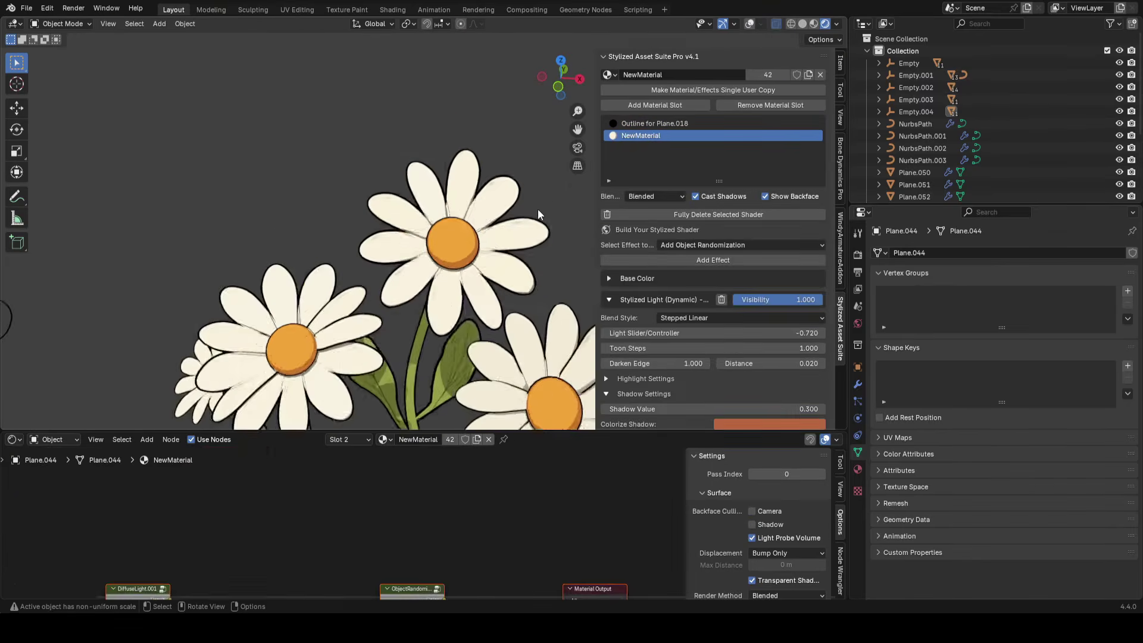
middle_drag(538, 208, 549, 212)
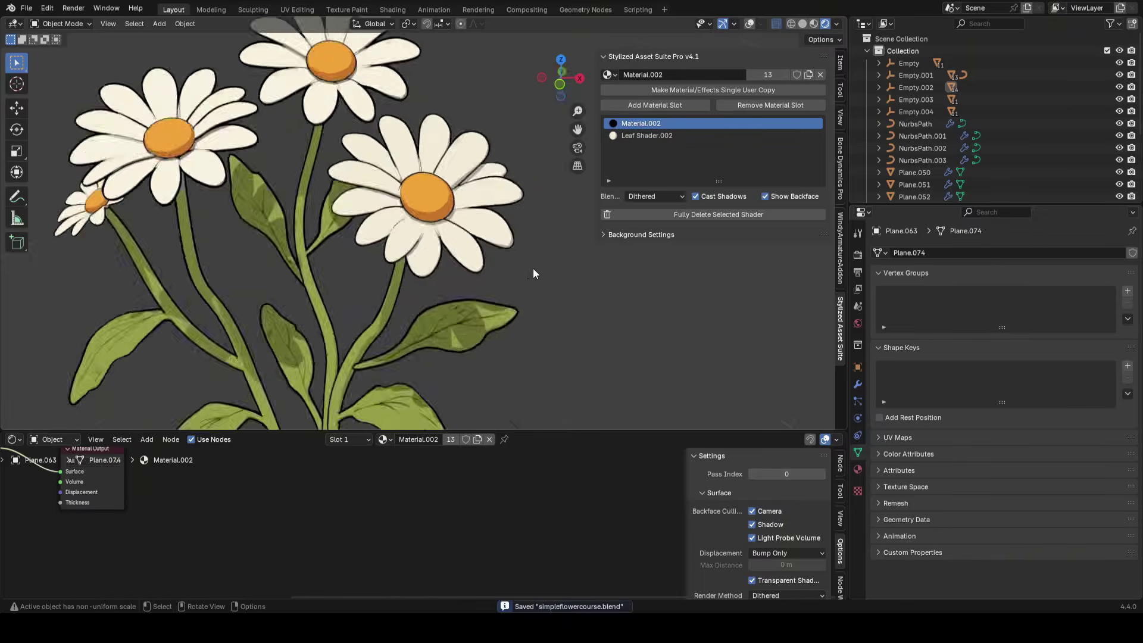
middle_drag(533, 273, 509, 338)
scroll(449, 290, up, 3)
key(alt+shift+z)
key(Tab)
key(alt+s)
click(594, 300)
key(Tab)
key(g)
click(593, 300)
Reshape petal Plane.016 of the large left daisy using Shrink/Fatten with proportional editing
scroll(591, 290, down, 1)
scroll(564, 316, up, 1)
click(508, 338)
click(565, 346)
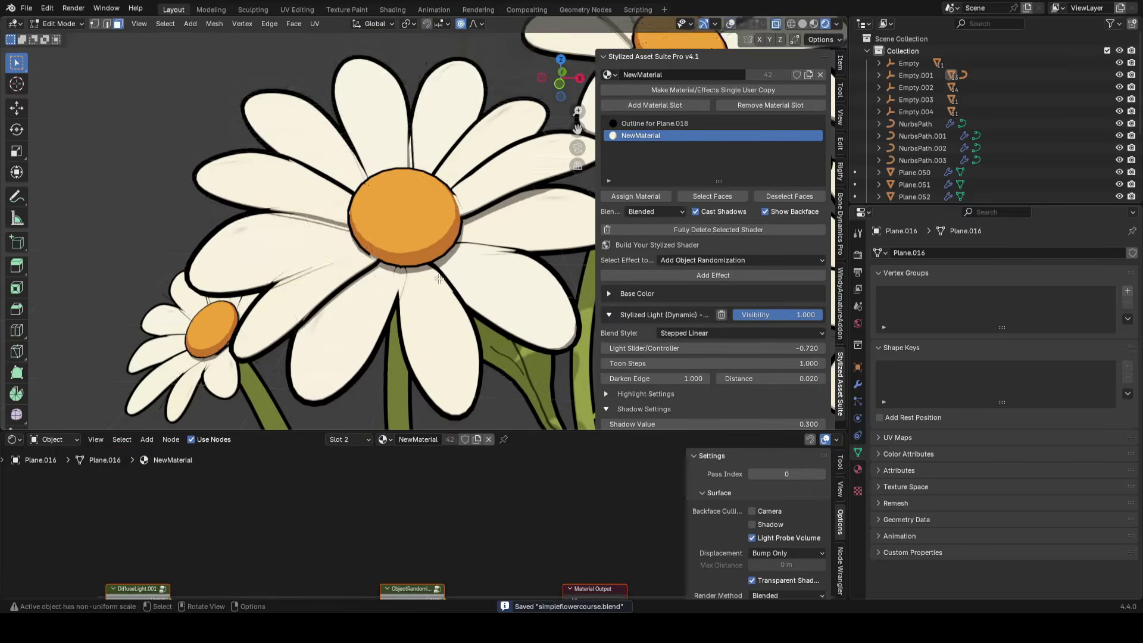
key(alt+s)
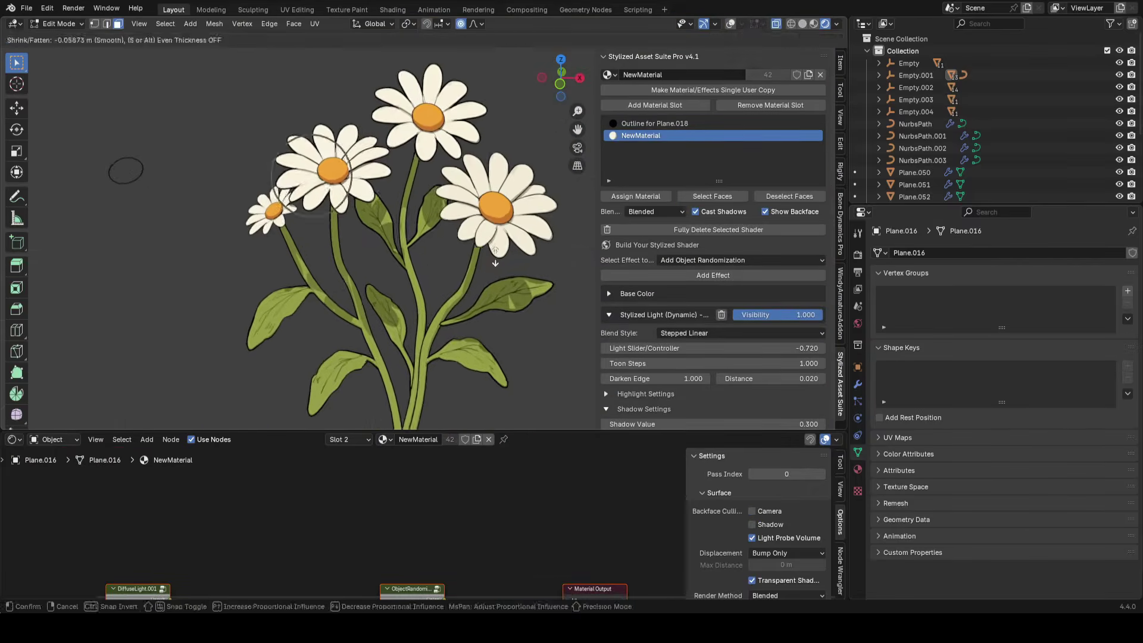
middle_drag(501, 256, 503, 258)
click(504, 258)
Show the leaf's modifier stack and move the upper-left leaf closer to its stem
click(858, 384)
scroll(1015, 429, down, 6)
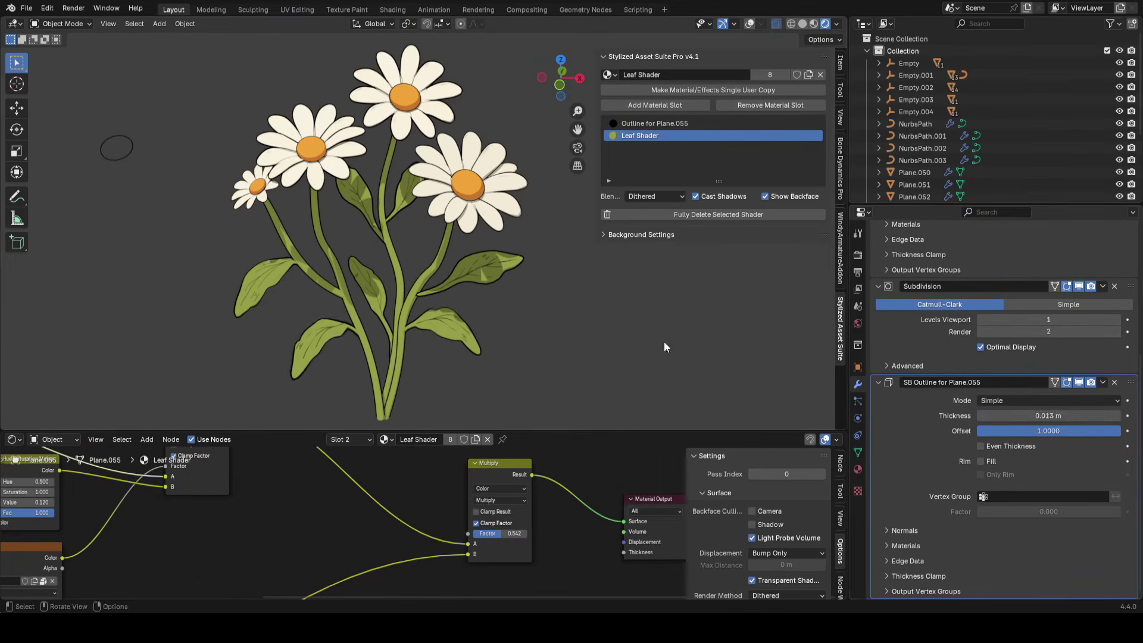
shift+middle_drag(482, 319, 512, 330)
click(300, 286)
key(g)
click(345, 271)
Move the mesh of leaf Plane.054 slightly with proportional editing at size 0.132, then save the file
key(Tab)
key(alt+shift+z)
click(391, 295)
key(alt+shift+z)
key(a)
key(g)
click(334, 351)
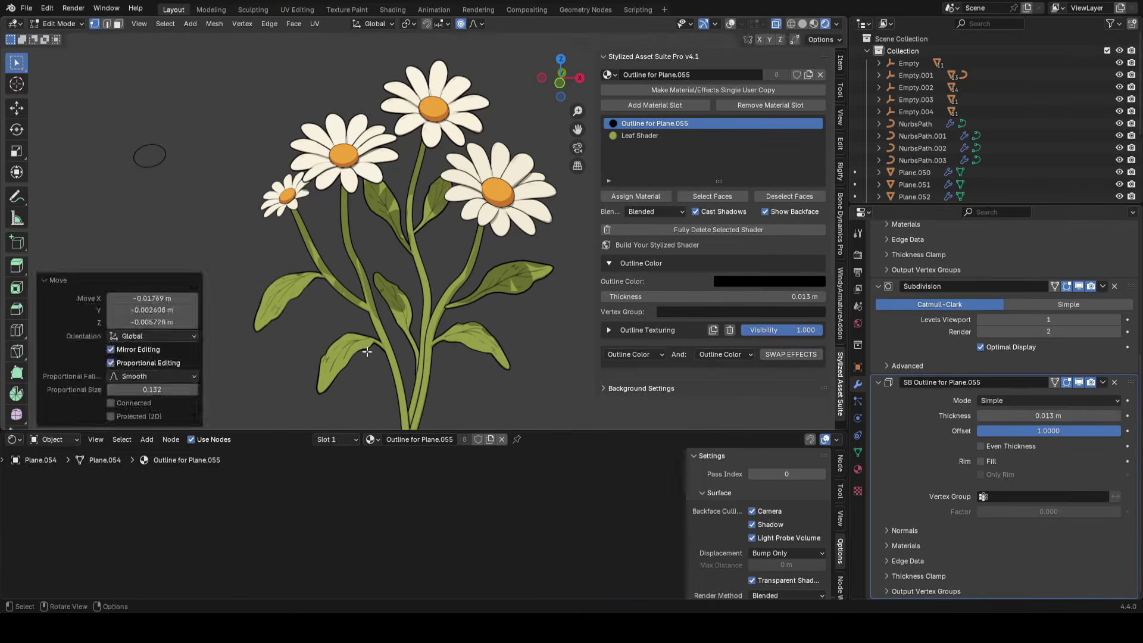
key(Tab)
key(ctrl+s)
Rotate and move petal Plane.062 of the large left daisy, then undo the last change
click(470, 215)
middle_drag(441, 245, 499, 252)
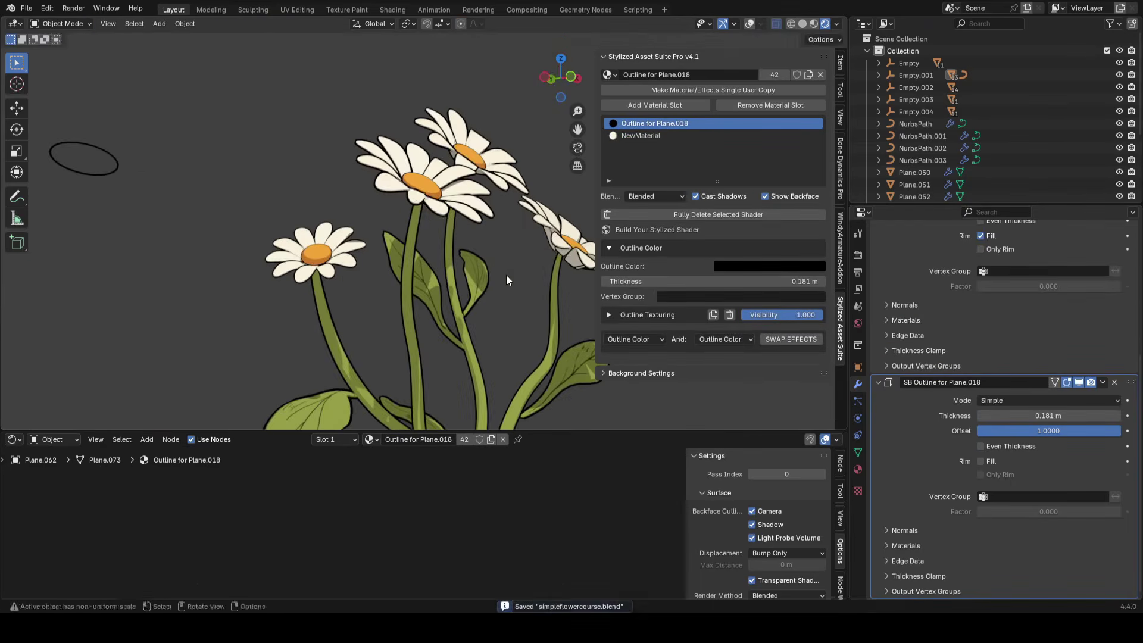
key(r)
click(513, 303)
key(g)
click(517, 321)
middle_drag(518, 321, 477, 294)
scroll(477, 294, down, 3)
key(ctrl+z)
Shift the tip of petal Plane.062 with proportional editing and save the file
scroll(494, 309, up, 8)
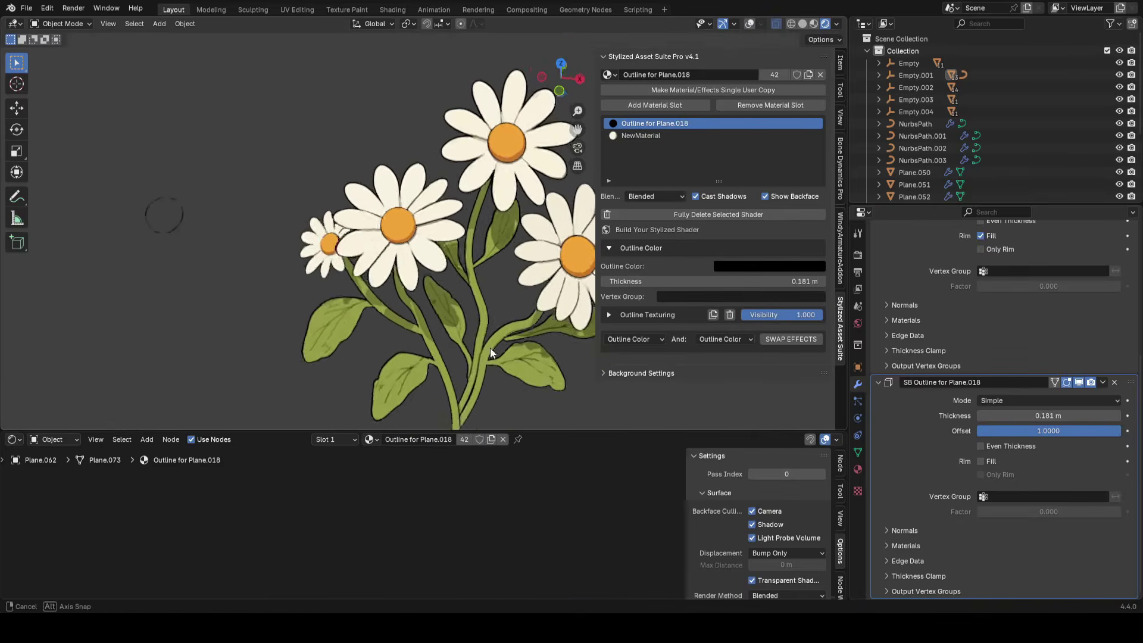
key(Tab)
key(g)
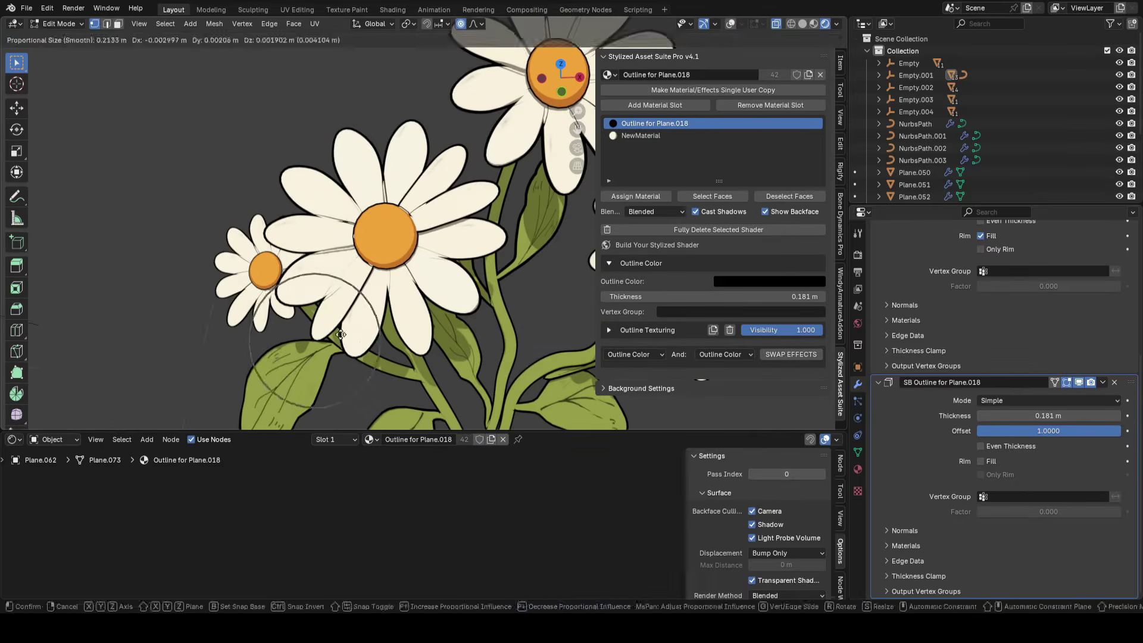
click(340, 335)
key(Tab)
scroll(444, 318, down, 8)
key(ctrl+s)
Select leaf Plane.055 and enter Texture Paint mode on its LeafVeins texture with the Paint Hard brush
middle_drag(444, 318, 465, 262)
scroll(465, 262, up, 4)
key(alt+shift+z)
click(444, 287)
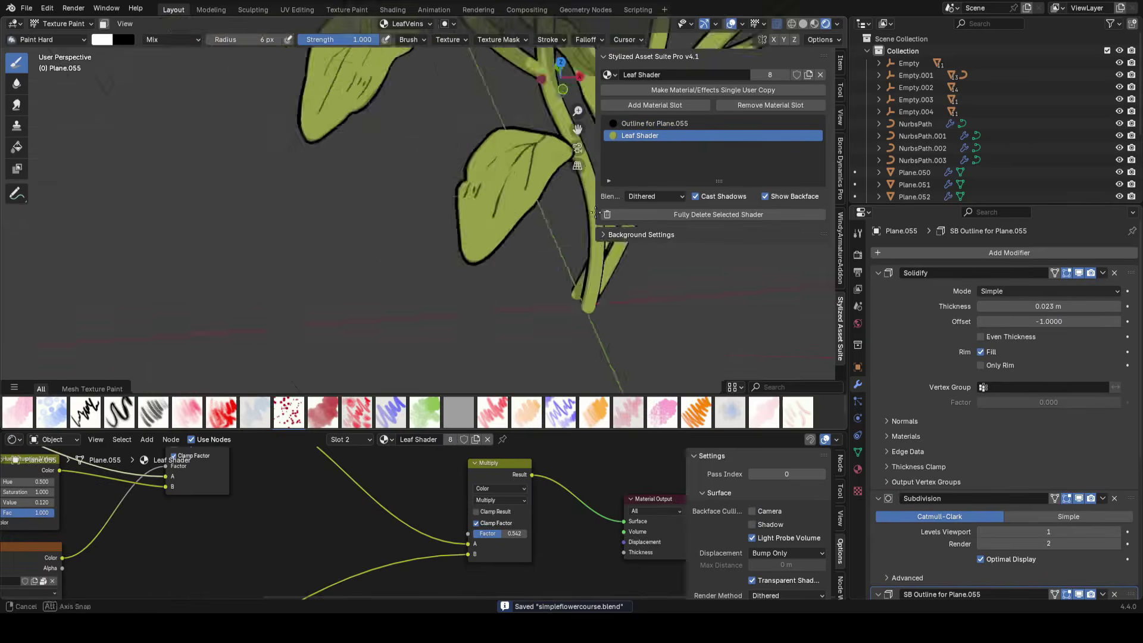
key(Tab)
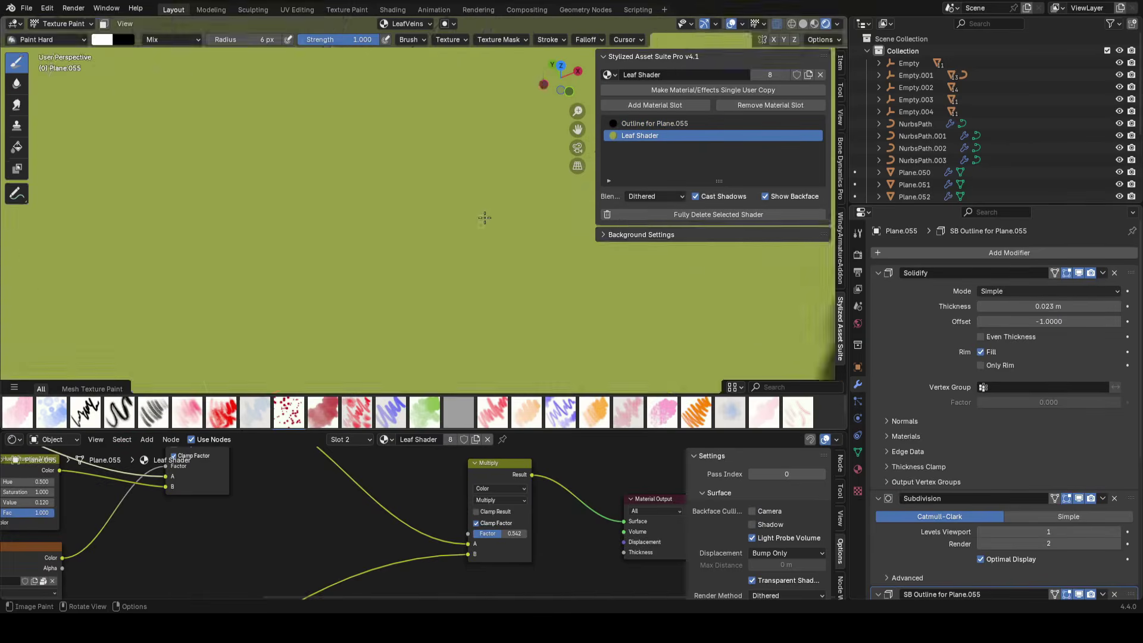
scroll(447, 210, down, 2)
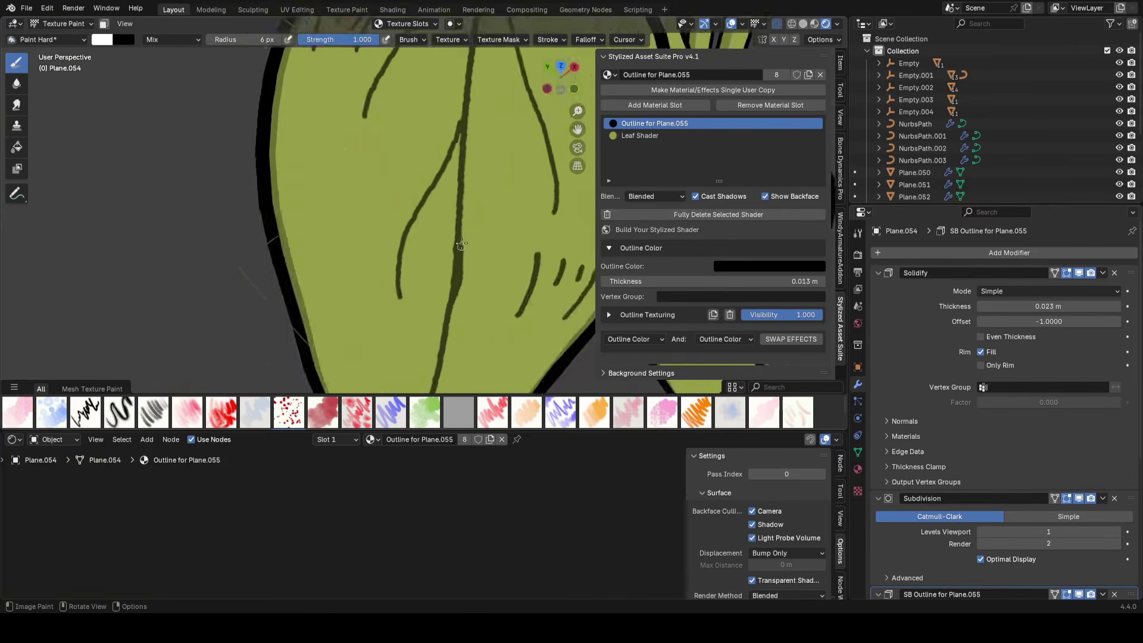
Paint over the midrib of leaf Plane.054 with a 6 px Paint Hard brush, leave Texture Paint mode and save the file
drag(463, 238, 466, 191)
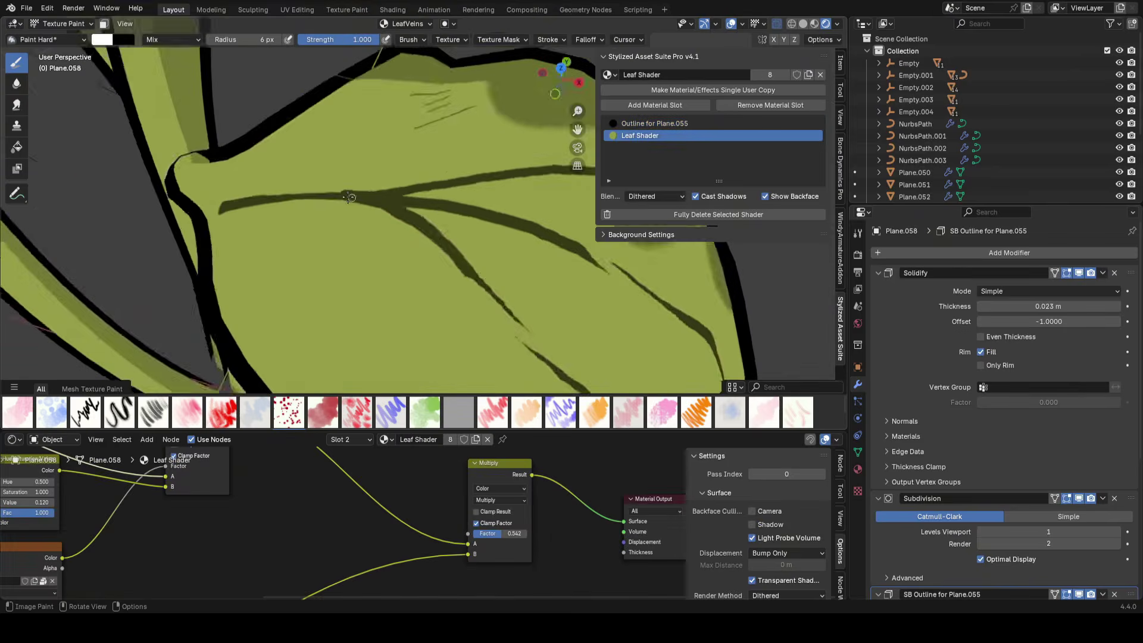
middle_drag(348, 197, 379, 192)
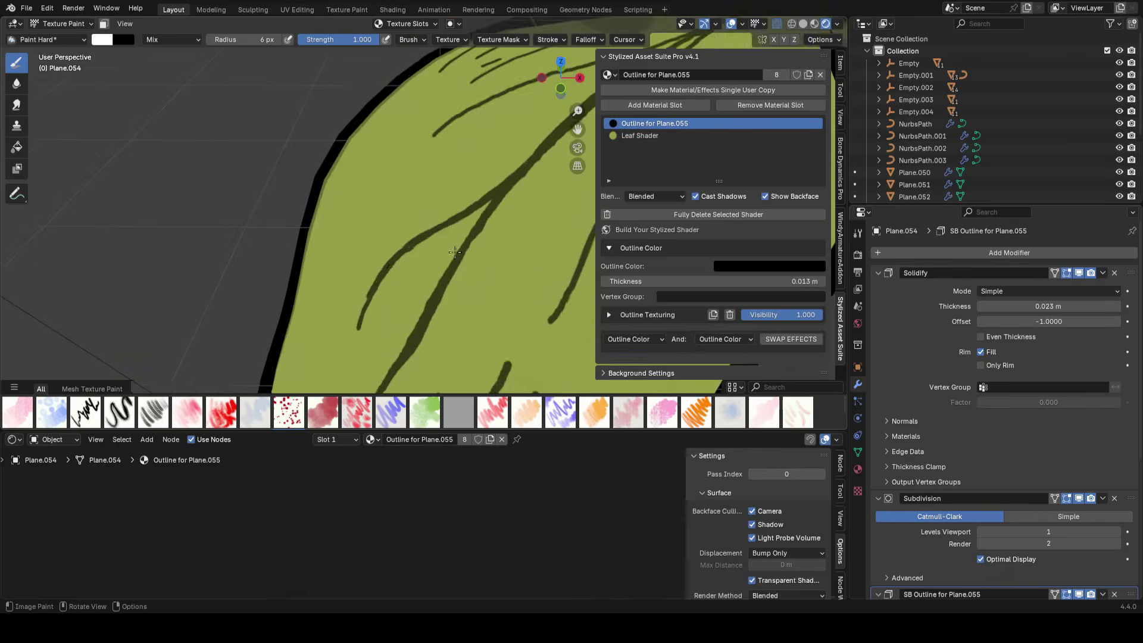
ctrl+middle_drag(454, 252, 426, 241)
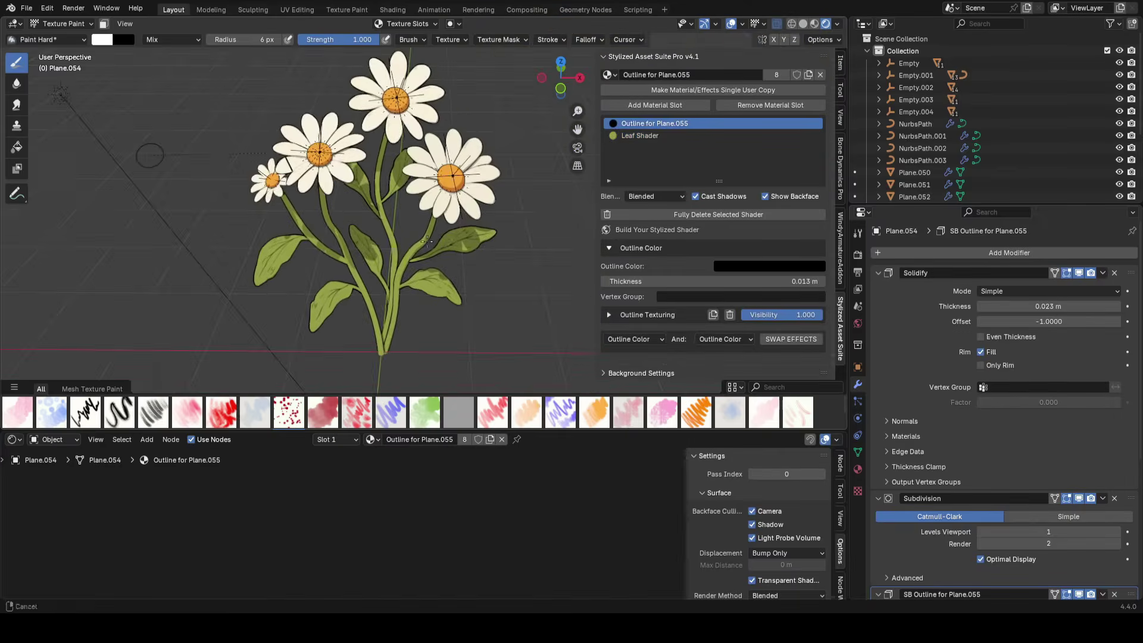
click(65, 37)
scroll(494, 173, up, 3)
key(ctrl+s)
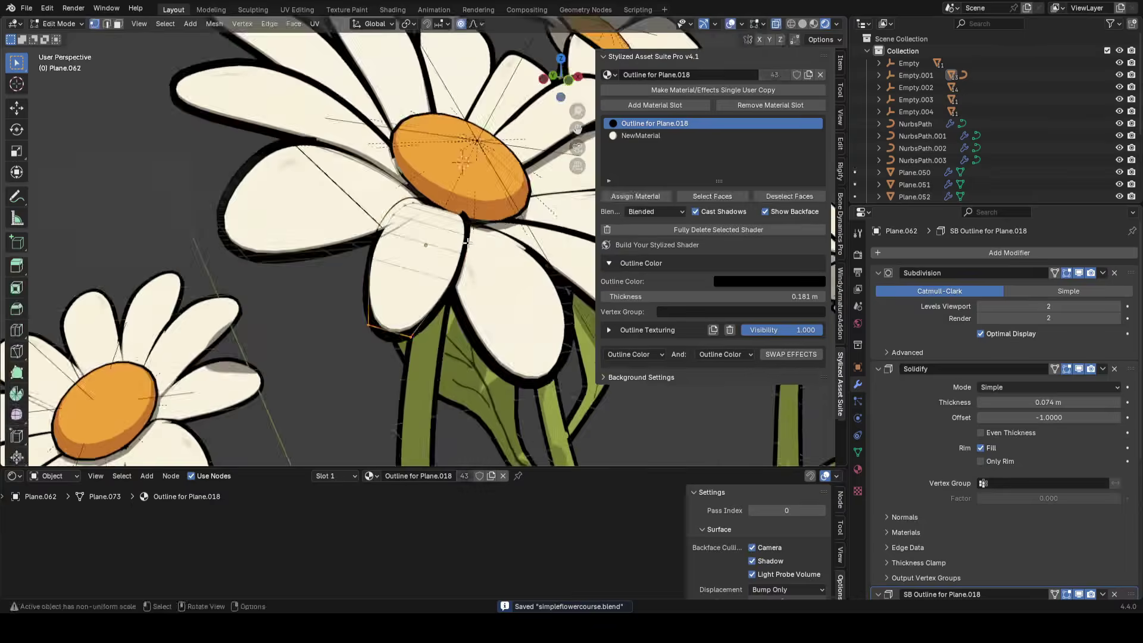
Scale the selected part of petal Plane.062 to 0.612 with proportional editing
middle_drag(520, 230, 519, 205)
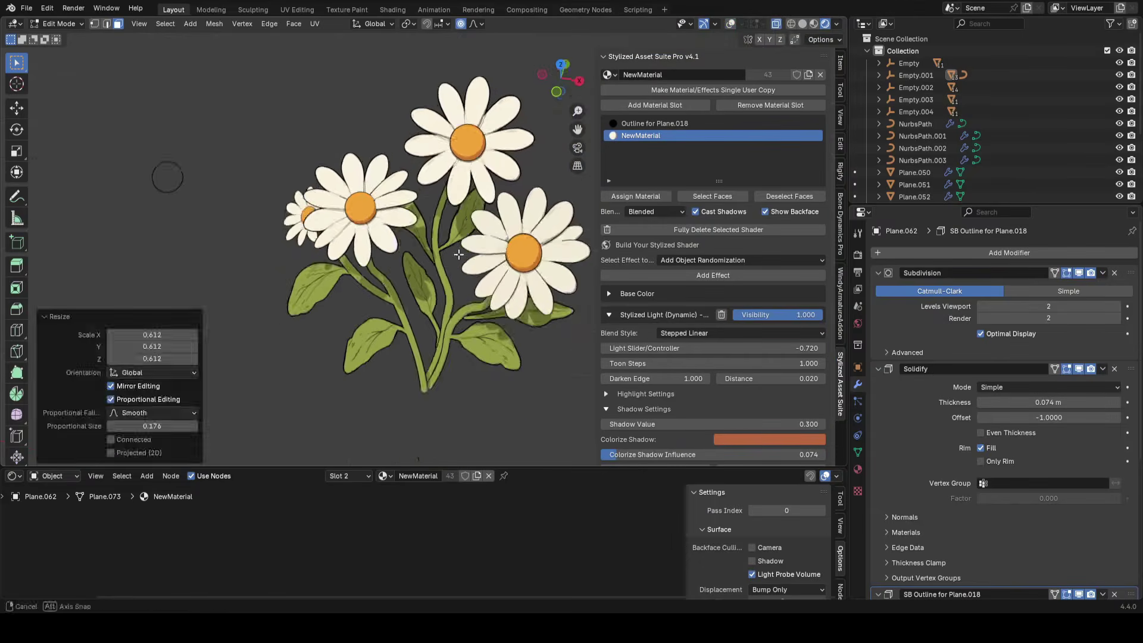
key(s)
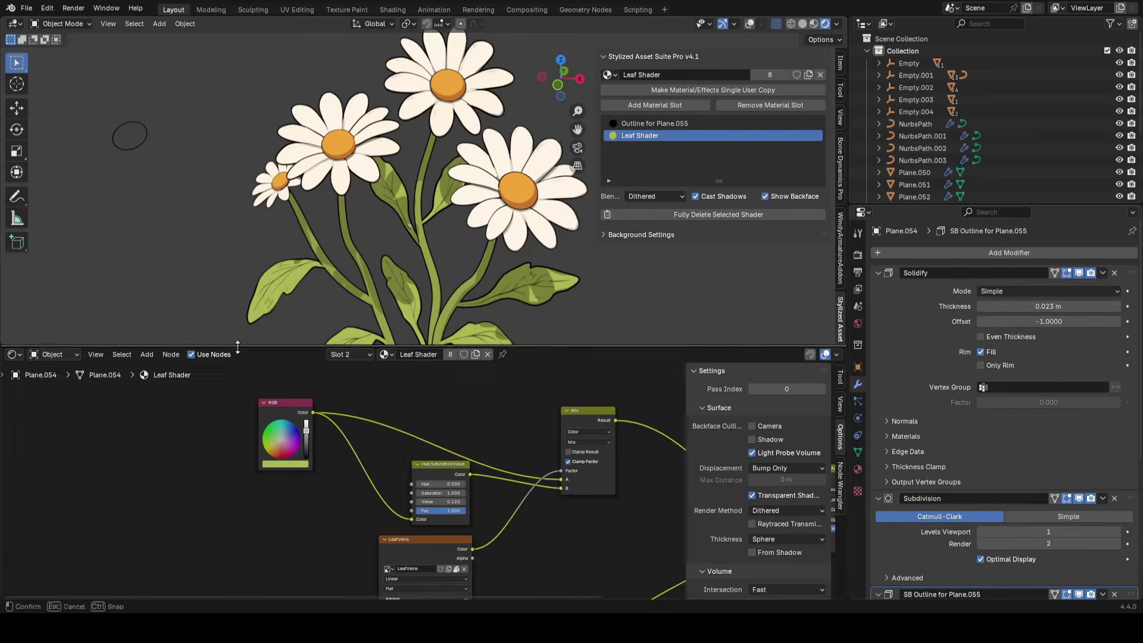
Shift the Leaf Shader's base colour to a yellower olive green, enlarge the 3D viewport and save the file
drag(237, 345, 237, 454)
middle_drag(309, 518, 416, 548)
scroll(416, 548, up, 8)
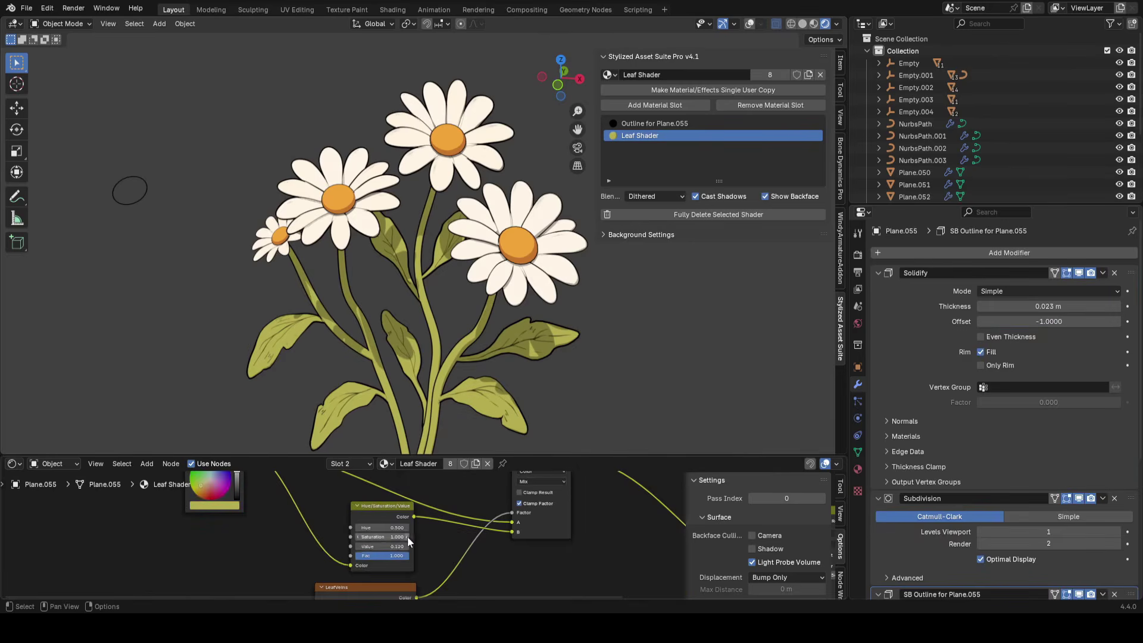
scroll(456, 541, down, 2)
key(ctrl+s)
middle_drag(481, 588, 440, 471)
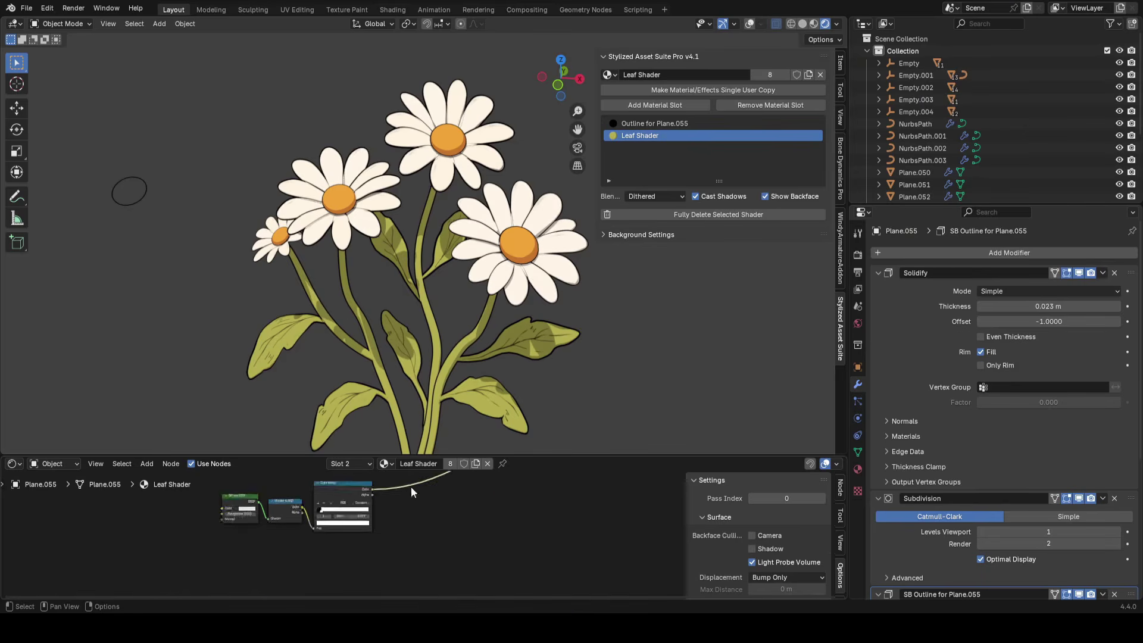
scroll(427, 539, up, 4)
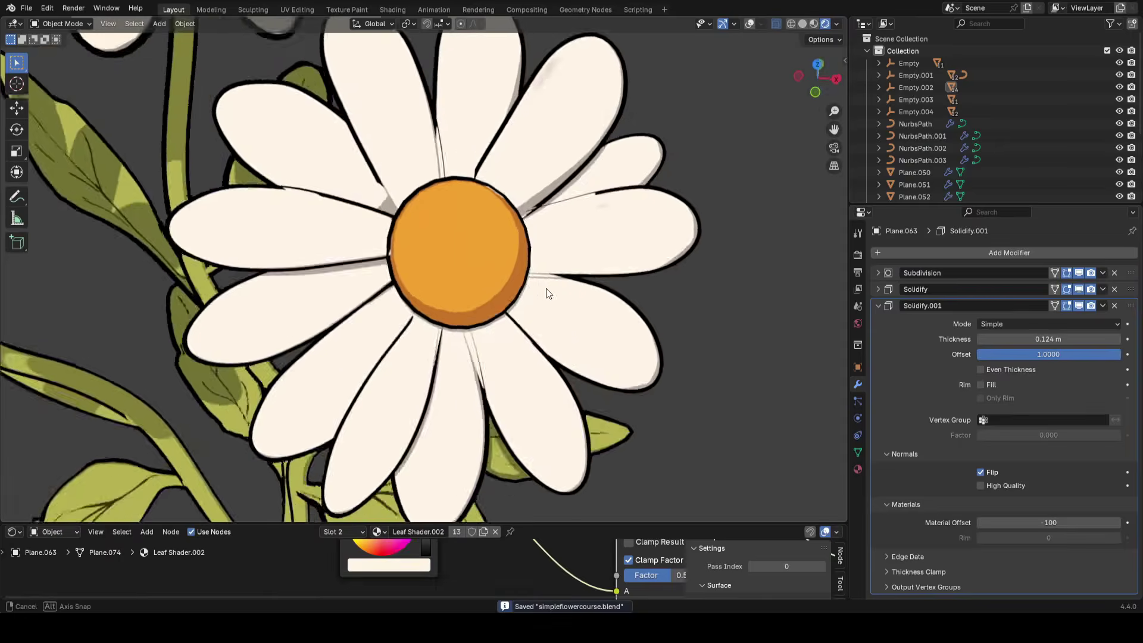
Select petal Plane.024 of the right daisy and apply Shrink/Fatten to its edge near the orange centre in vertex mode
scroll(545, 288, up, 4)
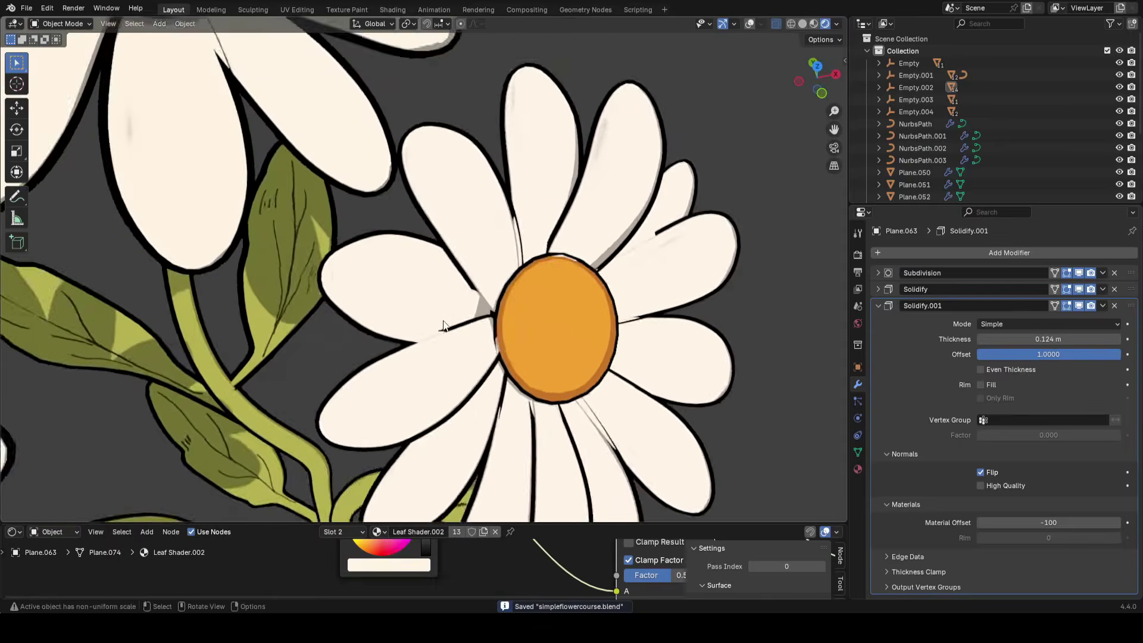
scroll(443, 326, up, 1)
key(alt+shift+z)
click(426, 326)
scroll(445, 373, up, 2)
key(1)
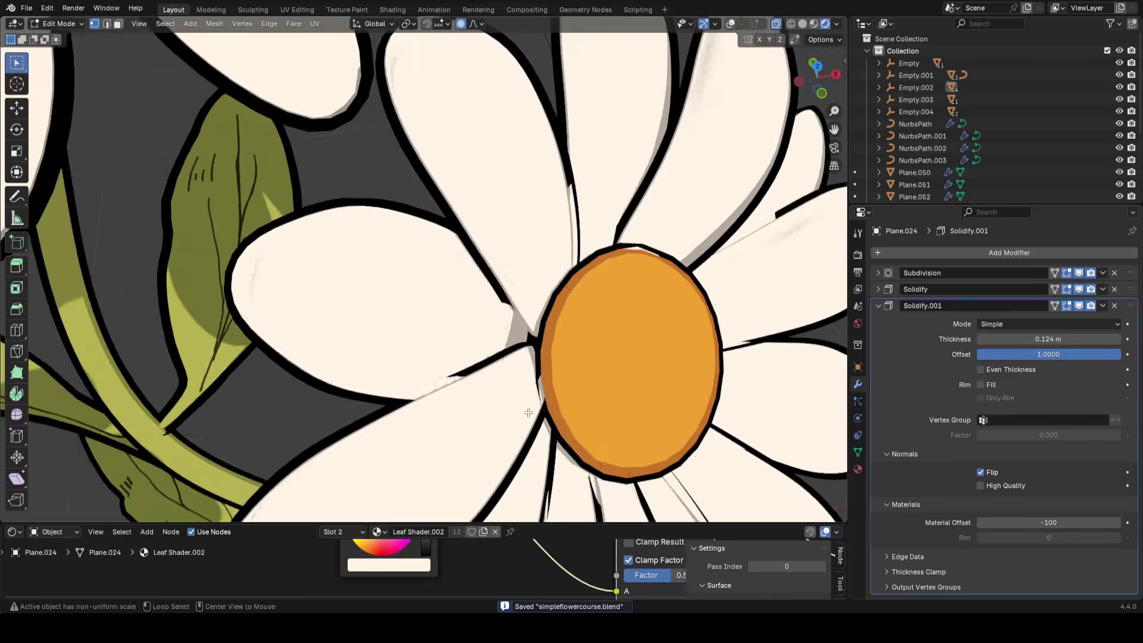
scroll(528, 412, up, 1)
key(alt+s)
scroll(523, 406, up, 9)
click(523, 409)
Apply a second Shrink/Fatten with a small proportional radius to petal Plane.024's lower edge and return to Object Mode
key(alt+s)
scroll(523, 409, up, 7)
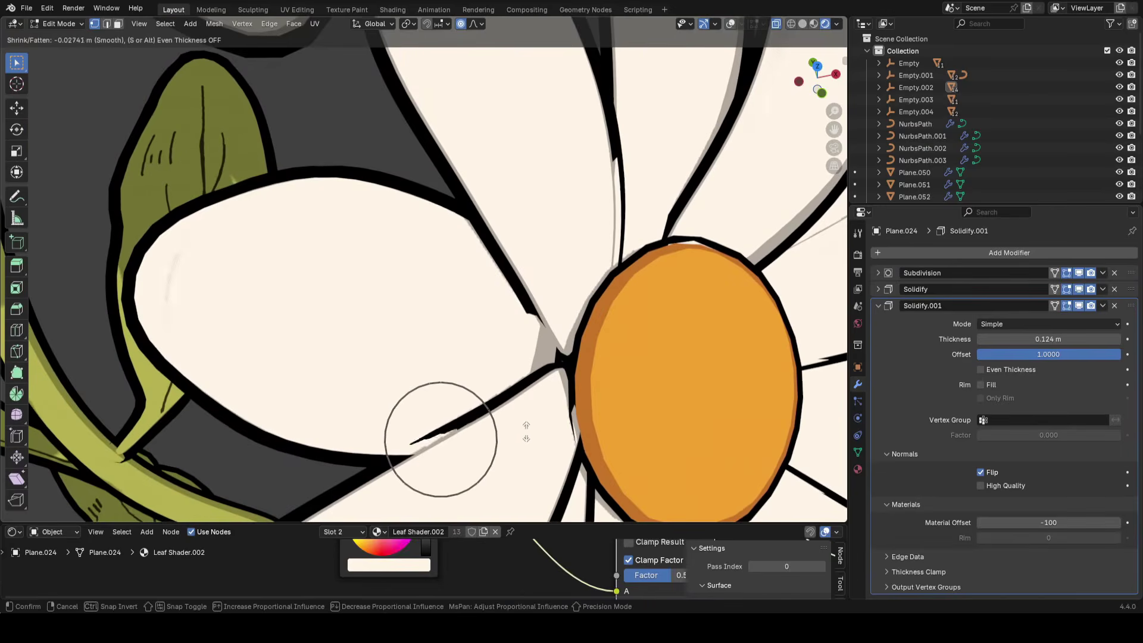
click(523, 458)
scroll(522, 242, down, 10)
key(Tab)
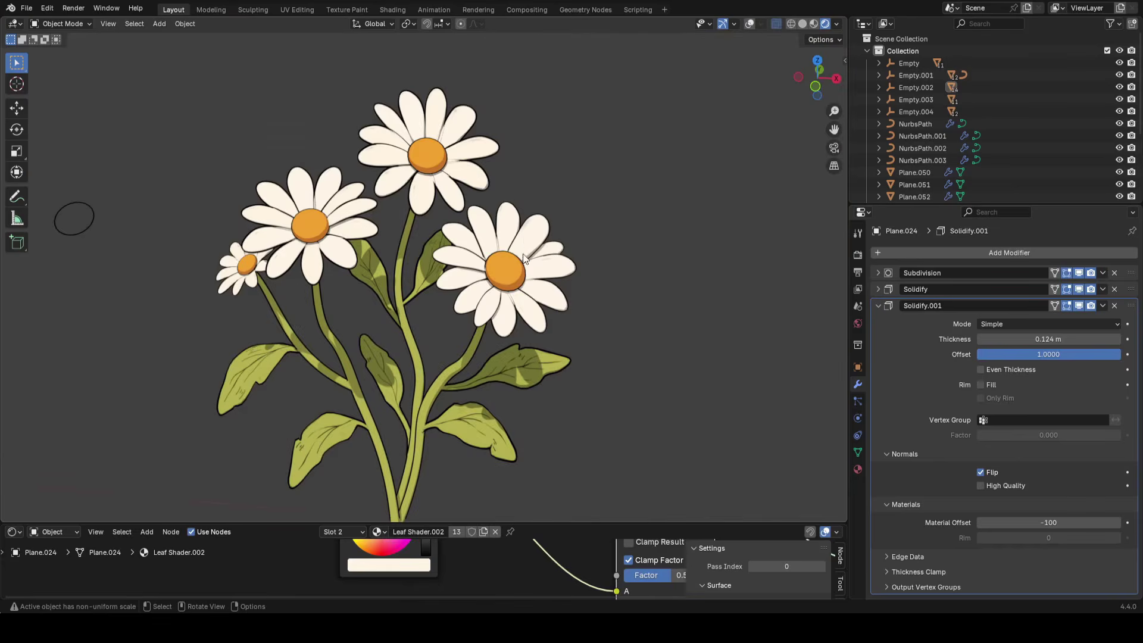
click(521, 262)
scroll(521, 262, up, 2)
key(g)
right_click(532, 292)
shift+middle_drag(561, 308, 591, 289)
Select all the white petals of the right daisy together, starting from petal Plane.026 and ending with Plane.061 active
click(419, 320)
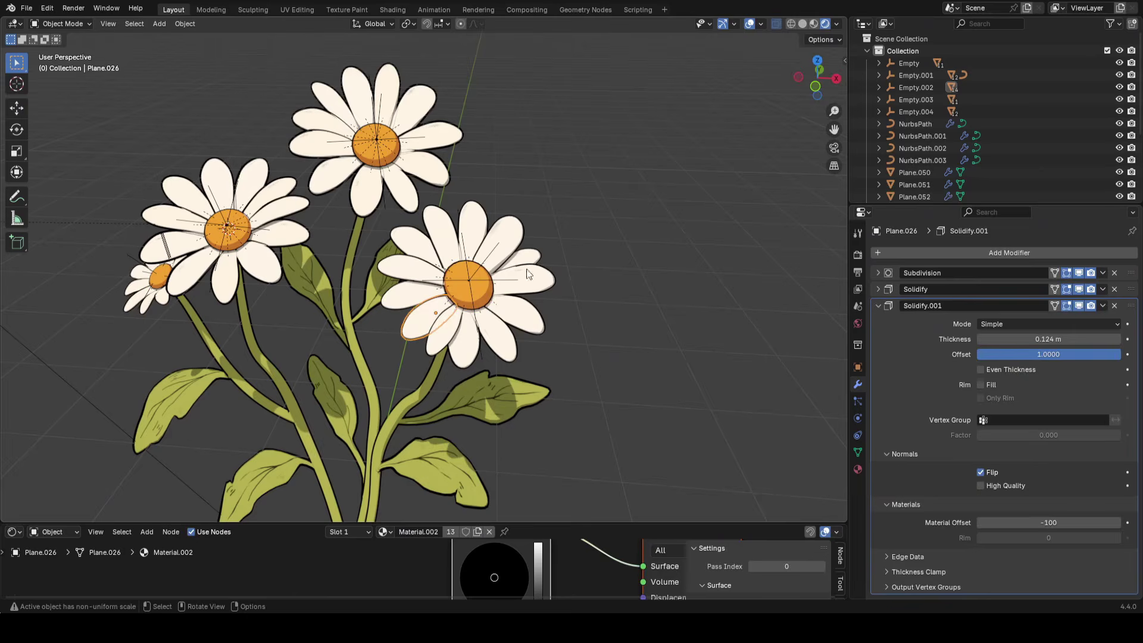
key(g)
right_click(527, 286)
scroll(612, 293, up, 1)
shift+middle_drag(612, 293, 585, 302)
scroll(471, 291, down, 2)
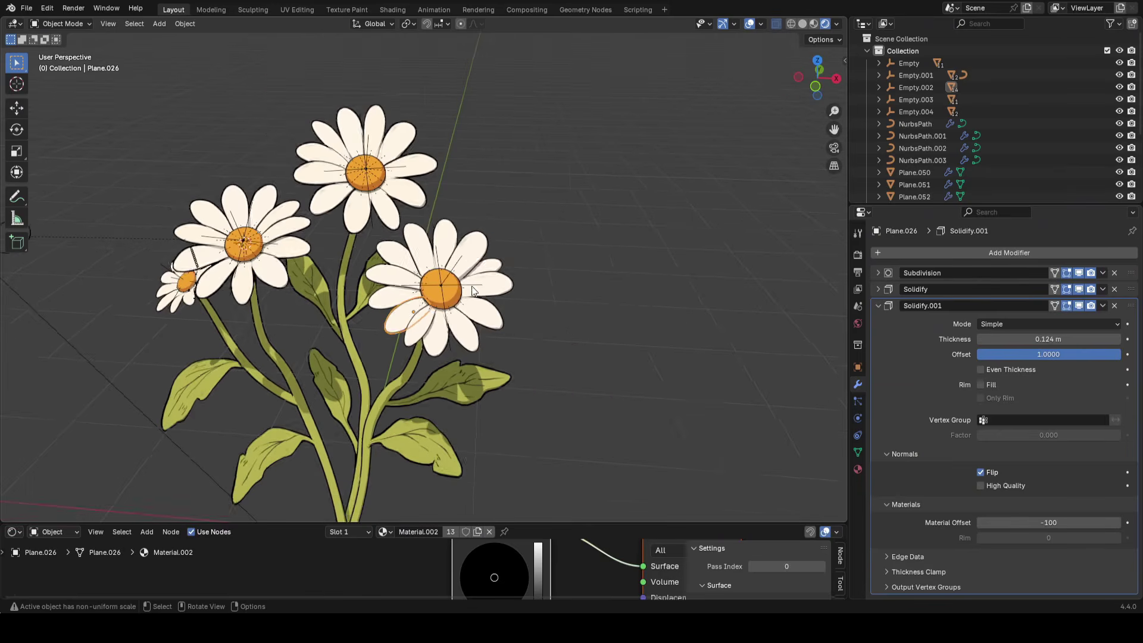
scroll(512, 345, up, 5)
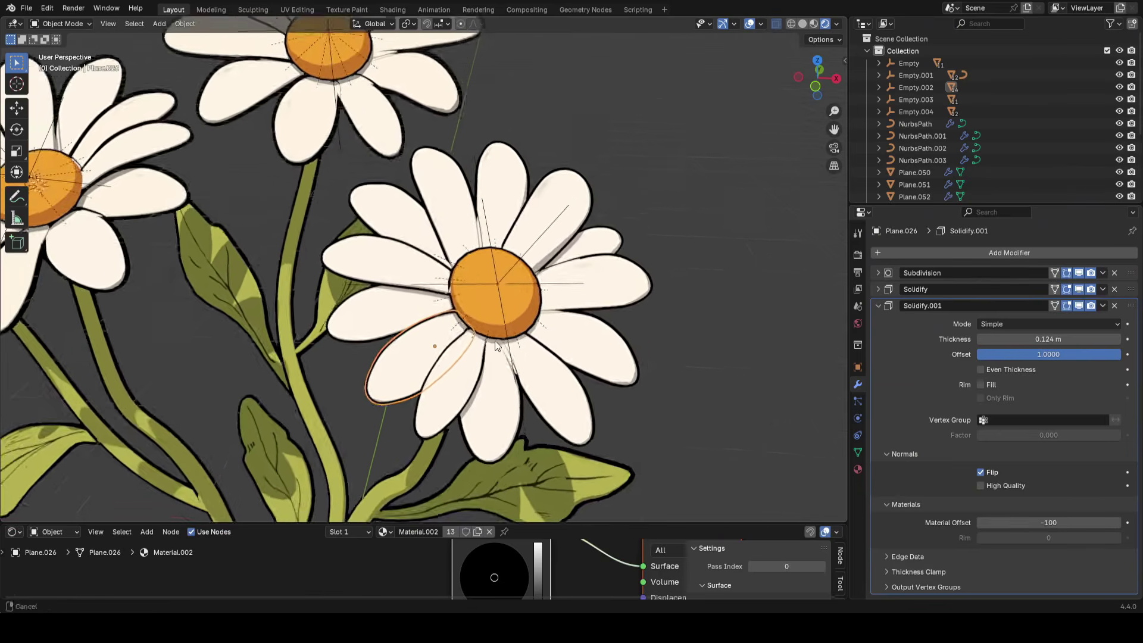
shift+click(476, 360)
shift+click(518, 381)
shift+click(575, 367)
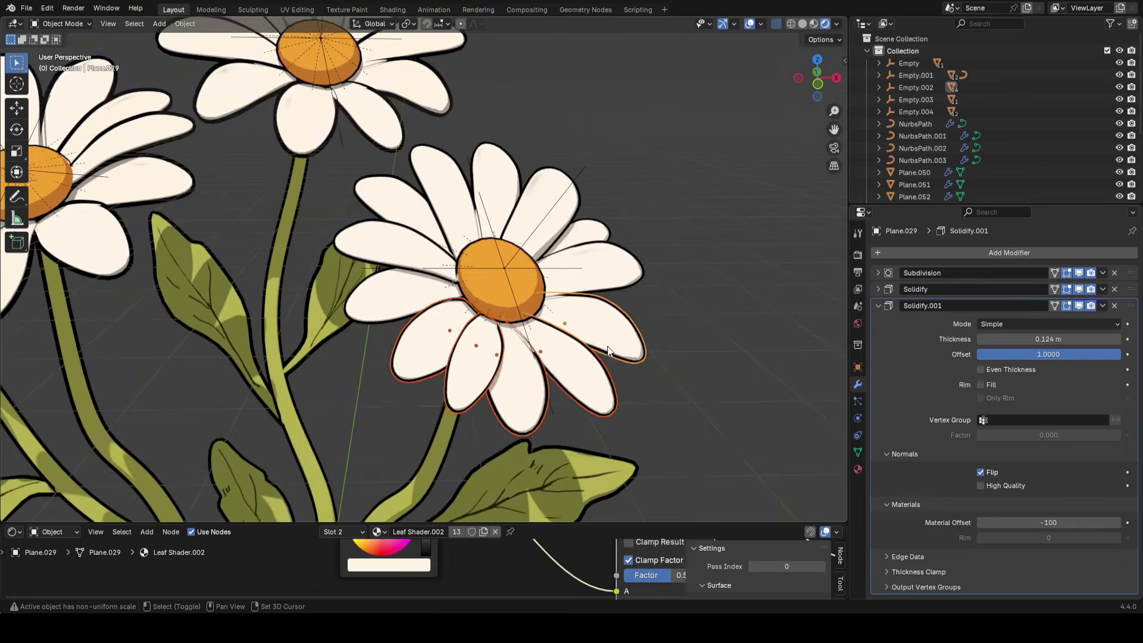
middle_drag(607, 352, 582, 380)
middle_drag(666, 335, 561, 326)
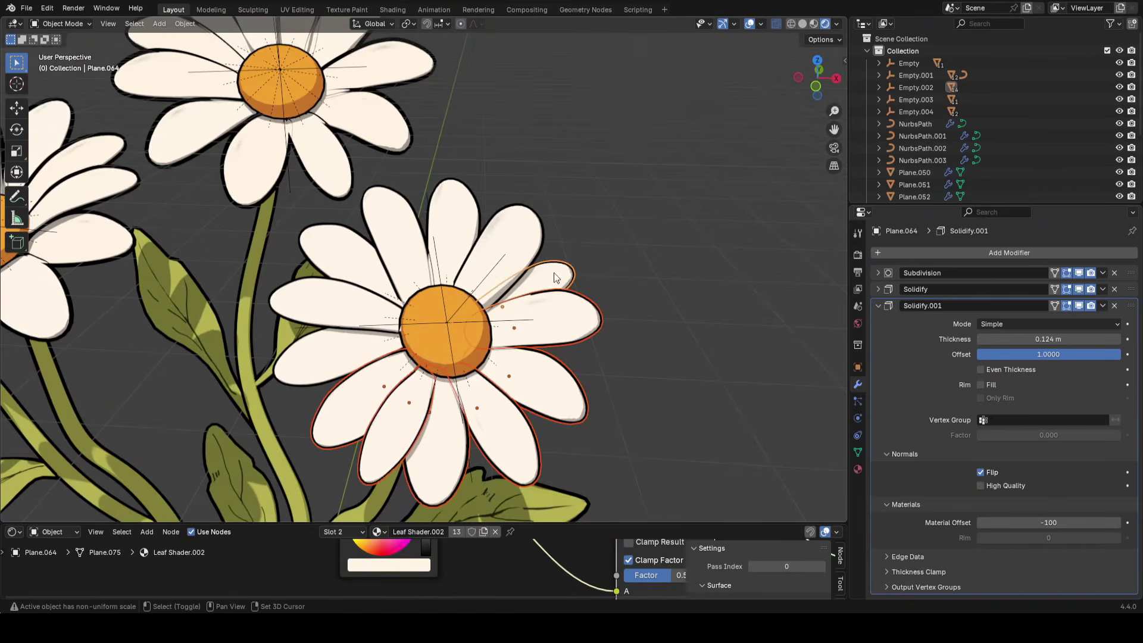
shift+click(333, 309)
shift+click(333, 355)
Unwrap the meshes of the selected right daisy petals together in Edit Mode and return to Object Mode
key(Tab)
middle_drag(619, 348, 583, 304)
scroll(628, 331, up, 1)
key(Tab)
scroll(599, 248, down, 5)
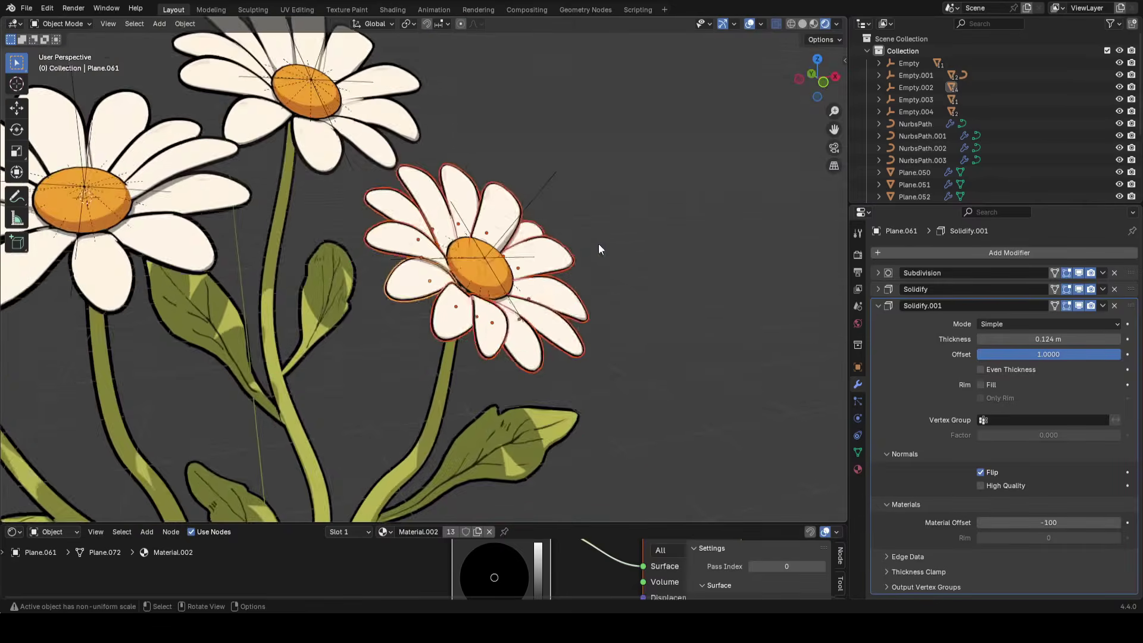
scroll(579, 301, up, 6)
key(Tab)
scroll(584, 284, down, 2)
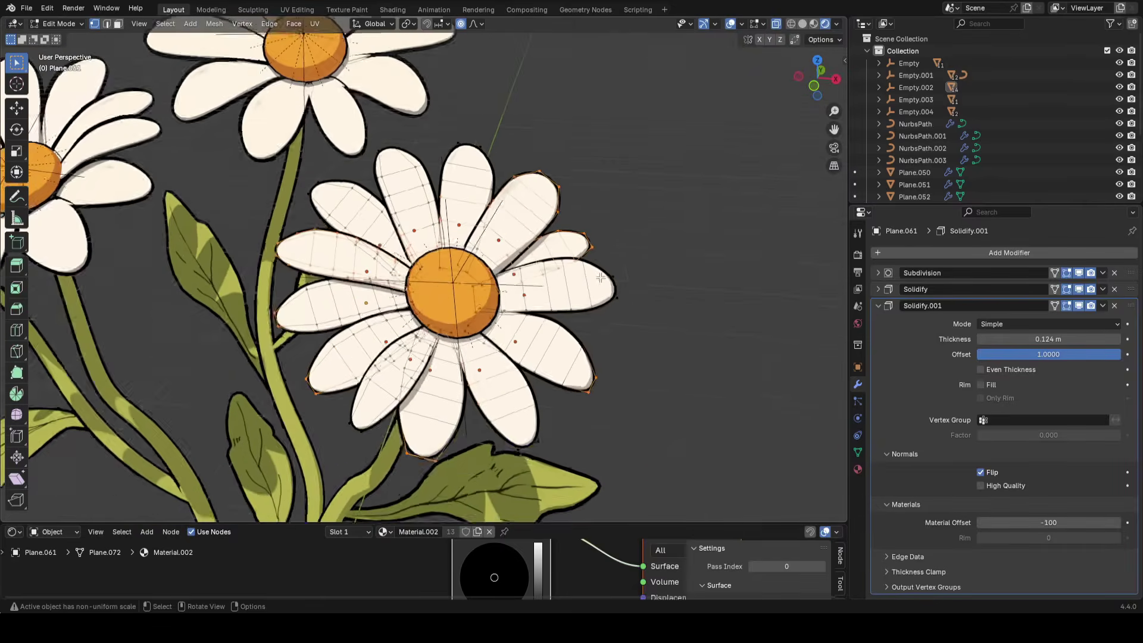
scroll(600, 286, up, 1)
middle_drag(616, 214, 617, 299)
key(u)
click(617, 301)
key(Tab)
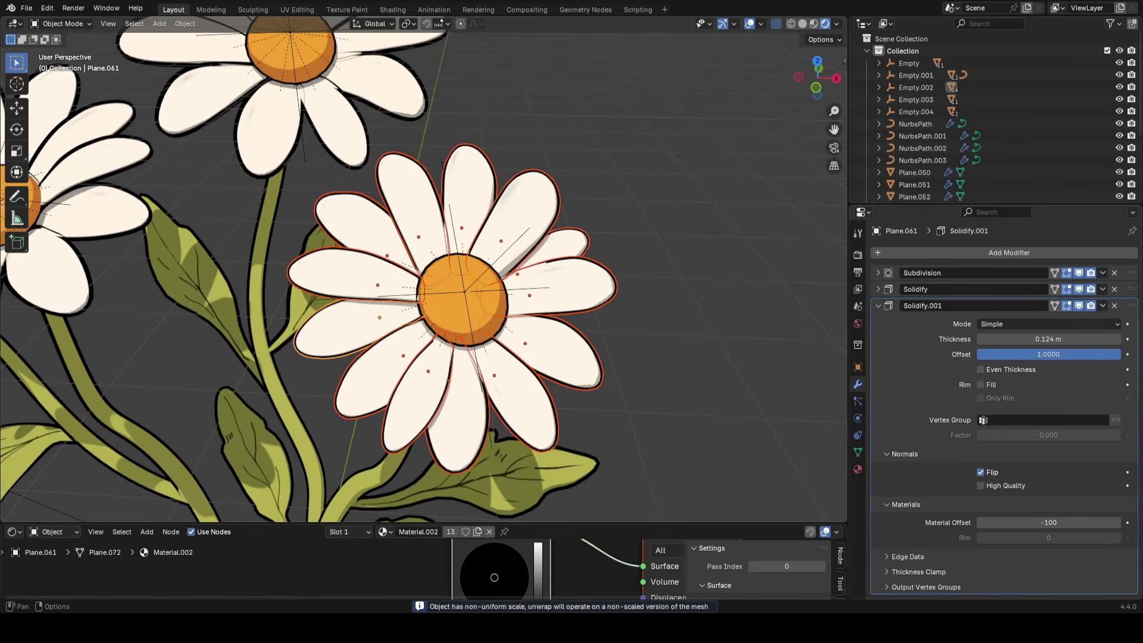
Examine the petals' unwrapped islands in the UV Editing workspace, then go back to the Layout workspace
key(Tab)
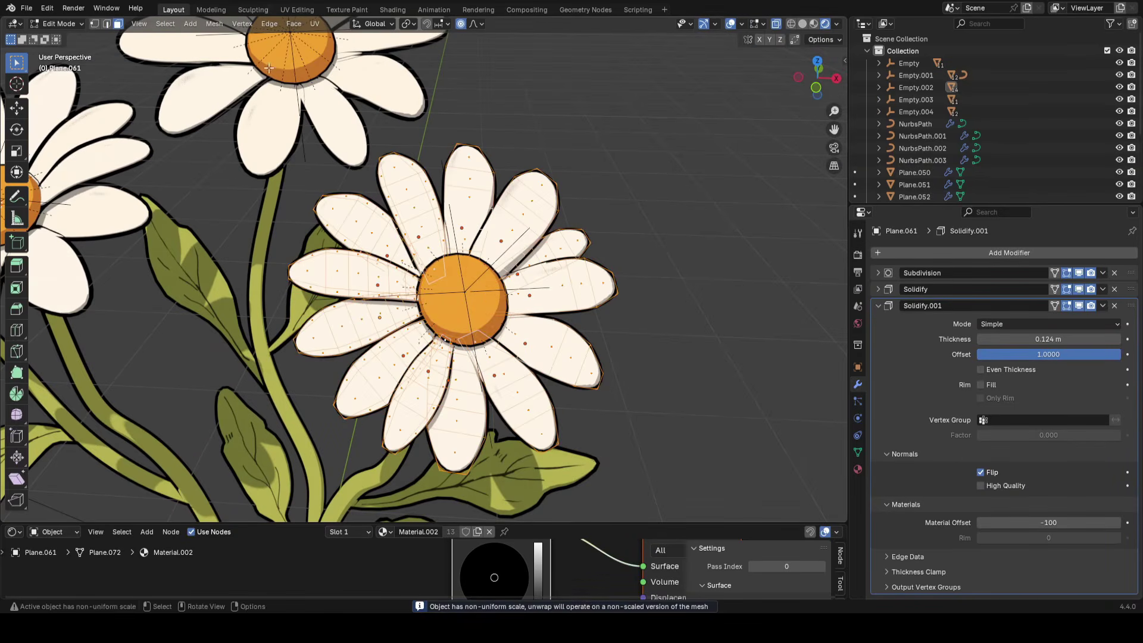
click(296, 10)
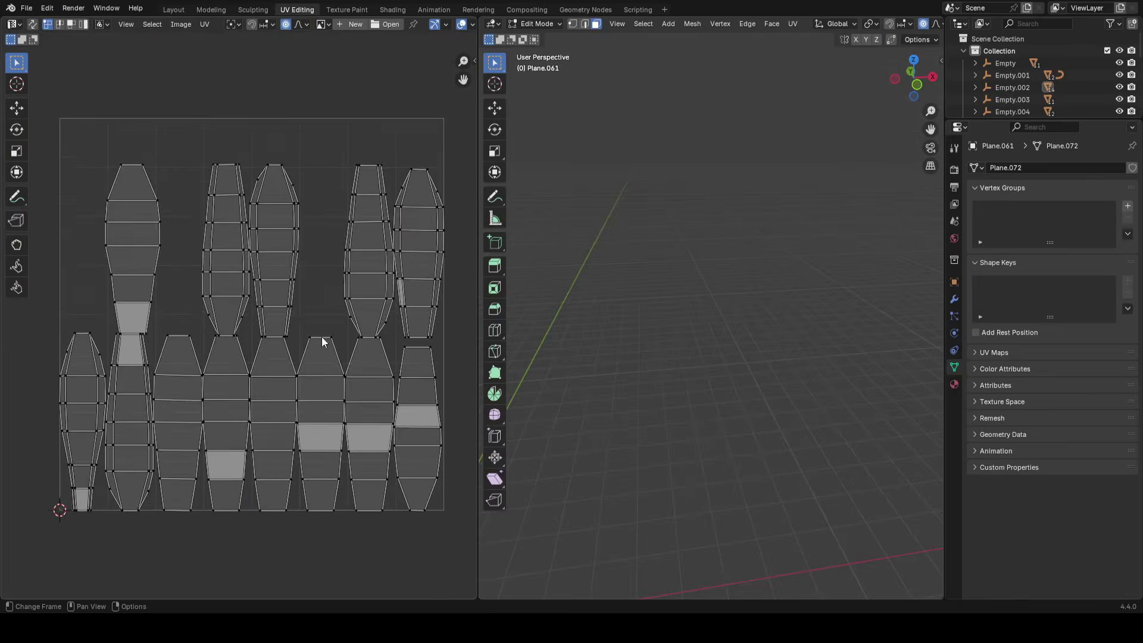
scroll(322, 342, up, 1)
middle_drag(300, 337, 280, 339)
scroll(298, 363, down, 2)
scroll(277, 402, up, 1)
middle_drag(262, 293, 277, 295)
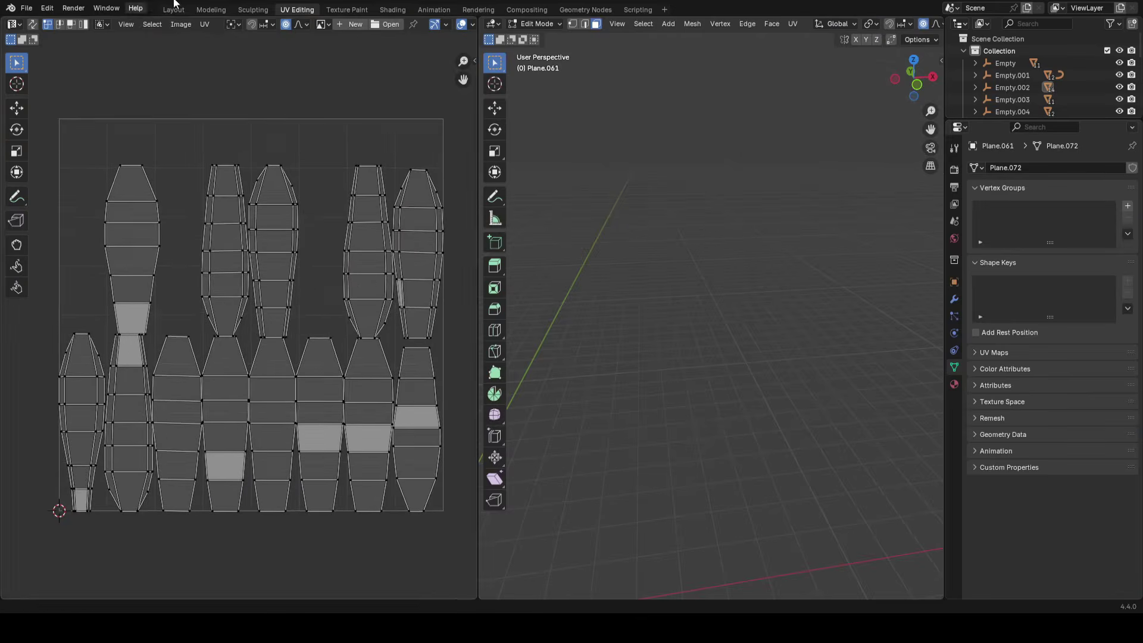
click(174, 11)
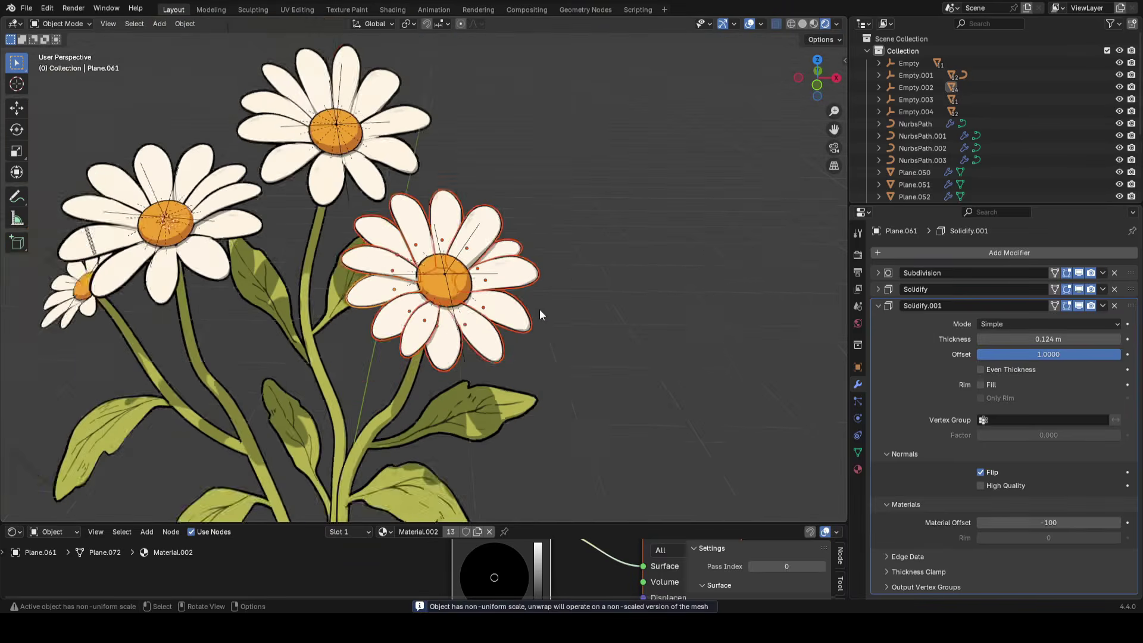
Select the right-hand leaf Plane.053 and display its Leaf Shader nodes in an enlarged shader editor
click(546, 348)
scroll(546, 348, up, 2)
drag(533, 530, 527, 262)
scroll(458, 472, down, 3)
middle_drag(458, 472, 365, 444)
key(alt+shift+z)
scroll(399, 134, down, 5)
shift+middle_drag(381, 221, 412, 120)
click(444, 128)
scroll(437, 357, up, 3)
middle_drag(452, 381, 429, 314)
scroll(357, 416, up, 3)
drag(345, 430, 340, 441)
drag(461, 258, 461, 171)
scroll(473, 263, up, 2)
middle_drag(473, 263, 475, 325)
Examine how the RGB, Hue/Saturation/Value, LeafVeins and Mix nodes are connected in the Leaf Shader, then enlarge the 3D viewport
drag(111, 234, 178, 262)
drag(428, 319, 381, 381)
key(g)
right_click(467, 395)
drag(613, 447, 589, 366)
key(g)
right_click(548, 487)
drag(483, 469, 375, 506)
key(g)
right_click(528, 497)
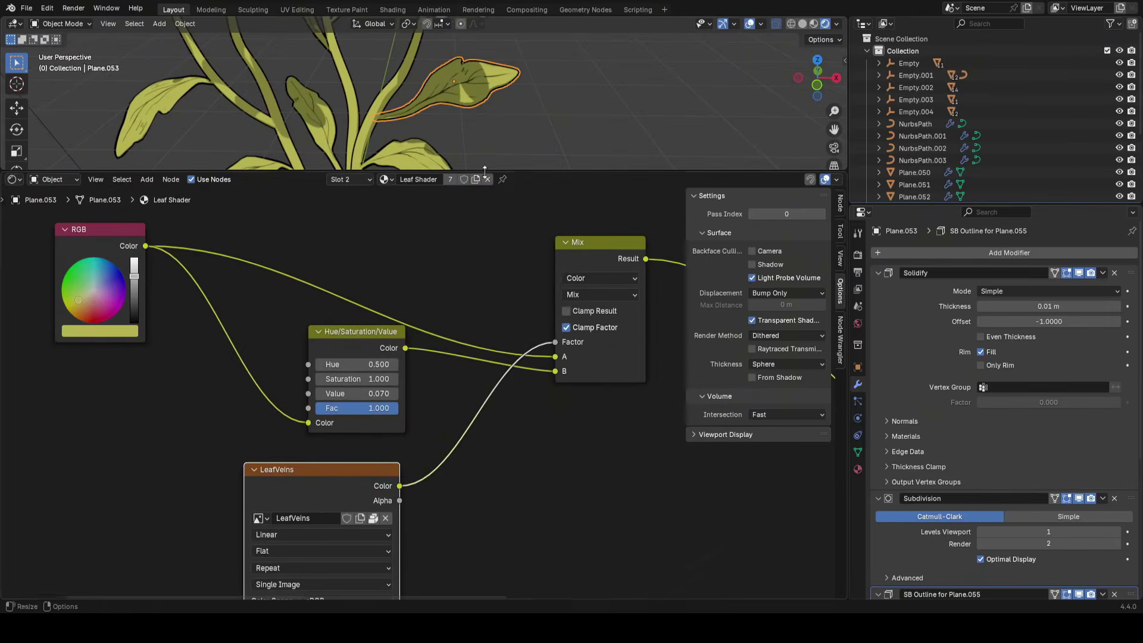
drag(512, 174, 494, 506)
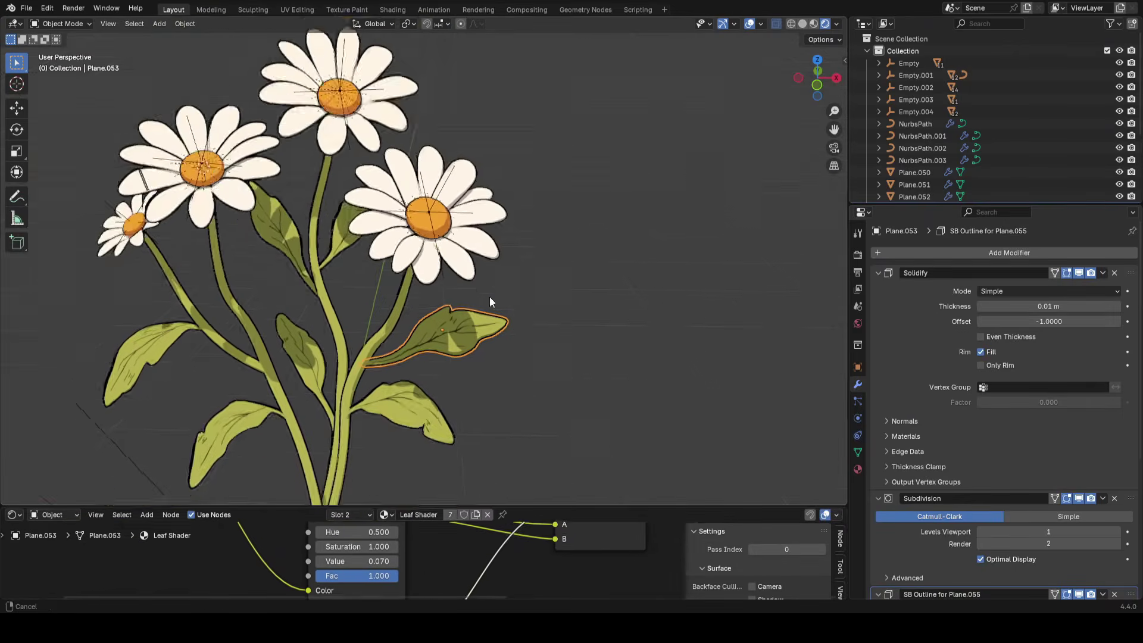
Select the right daisy's lower petal Plane.027 and show its Leaf Shader.002 nodes in an enlarged shader editor
ctrl+middle_drag(489, 297, 438, 259)
click(438, 258)
scroll(498, 390, up, 1)
shift+middle_drag(498, 390, 494, 423)
drag(547, 505, 538, 70)
middle_drag(538, 148, 573, 256)
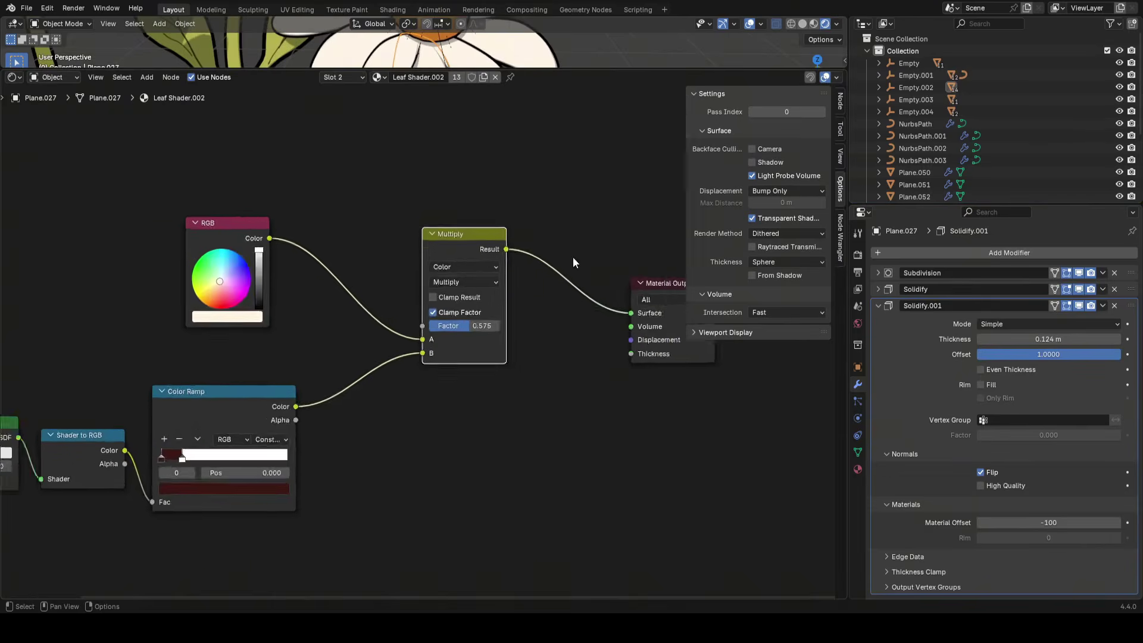
Spread out the Leaf Shader.002 nodes to make room between the RGB node and the Multiply node
scroll(573, 262, down, 2)
shift+drag(466, 361, 109, 466)
key(g)
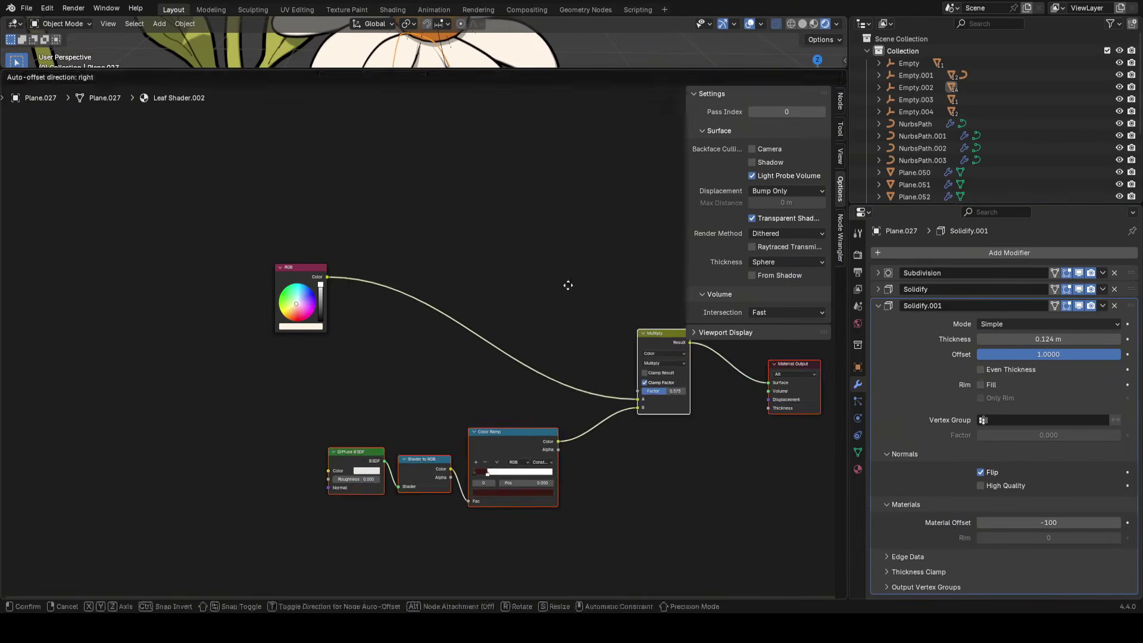
click(568, 285)
middle_drag(463, 267, 430, 308)
scroll(430, 324, up, 4)
drag(280, 282, 147, 395)
key(g)
click(392, 343)
scroll(408, 351, up, 2)
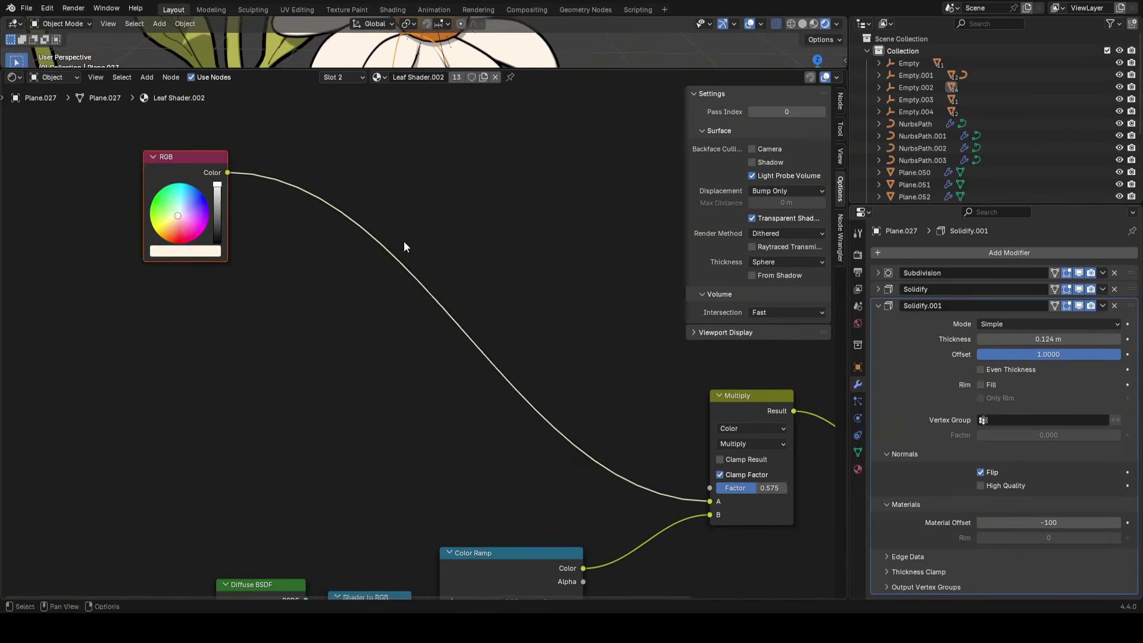
Add an Image Texture node below the RGB node in Leaf Shader.002
key(shift+a)
text(image te)
key(Return)
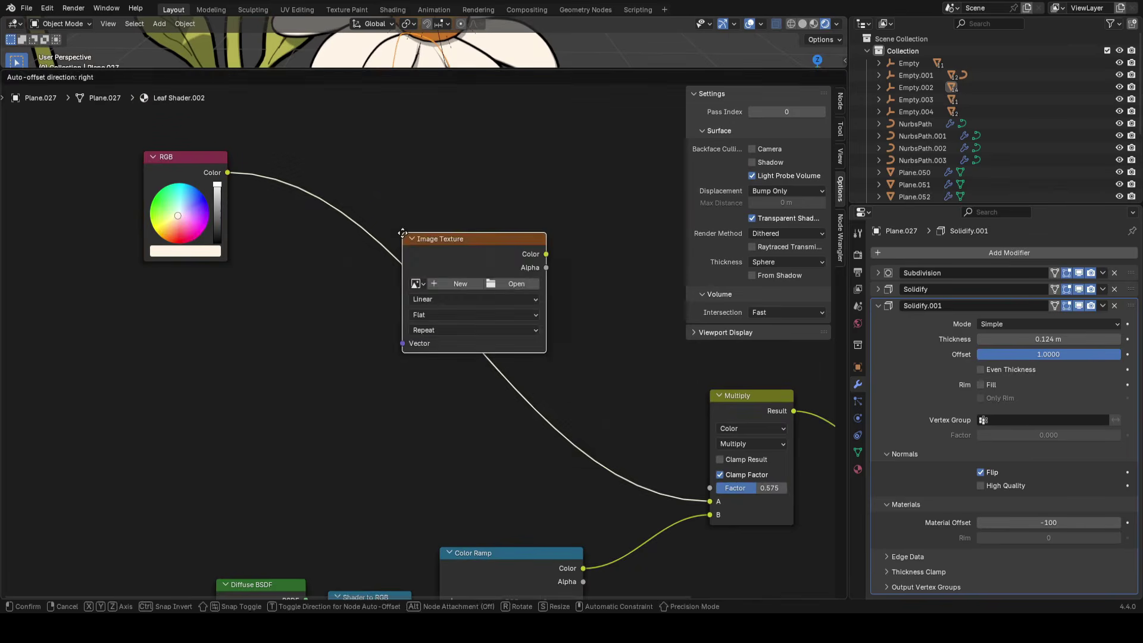
click(134, 357)
Add a Mix node set to Color and insert it on the link between the RGB node and Multiply's A input
key(shift+a)
text(mix)
key(Return)
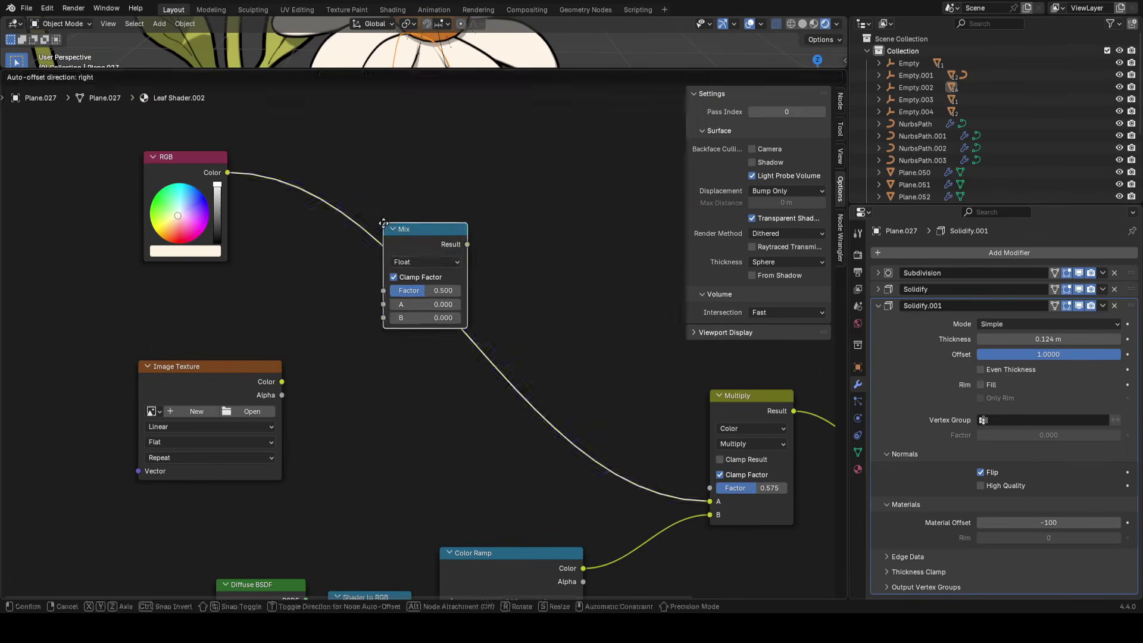
click(334, 343)
click(375, 382)
click(365, 439)
key(g)
click(403, 374)
middle_drag(430, 381, 438, 394)
key(g)
click(524, 298)
key(g)
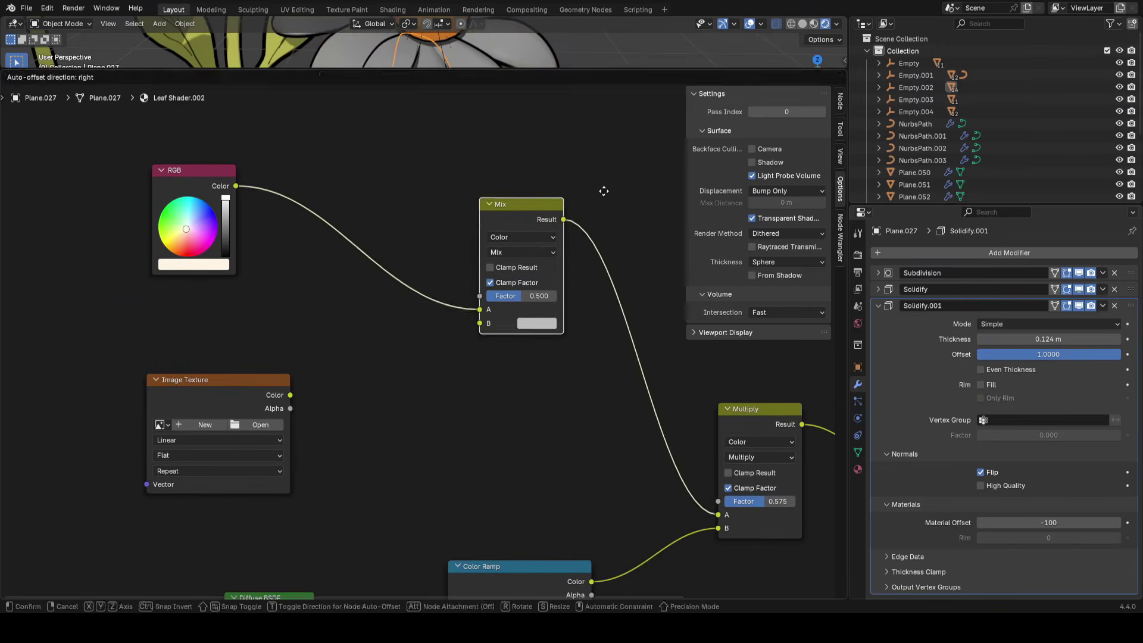
click(604, 188)
Create a new black 1024 × 1024 px image named rightflowerpetals in the Image Texture node
middle_drag(374, 356, 466, 370)
scroll(455, 364, up, 2)
drag(277, 401, 331, 369)
scroll(416, 368, up, 1)
middle_drag(467, 368, 476, 364)
scroll(476, 365, up, 1)
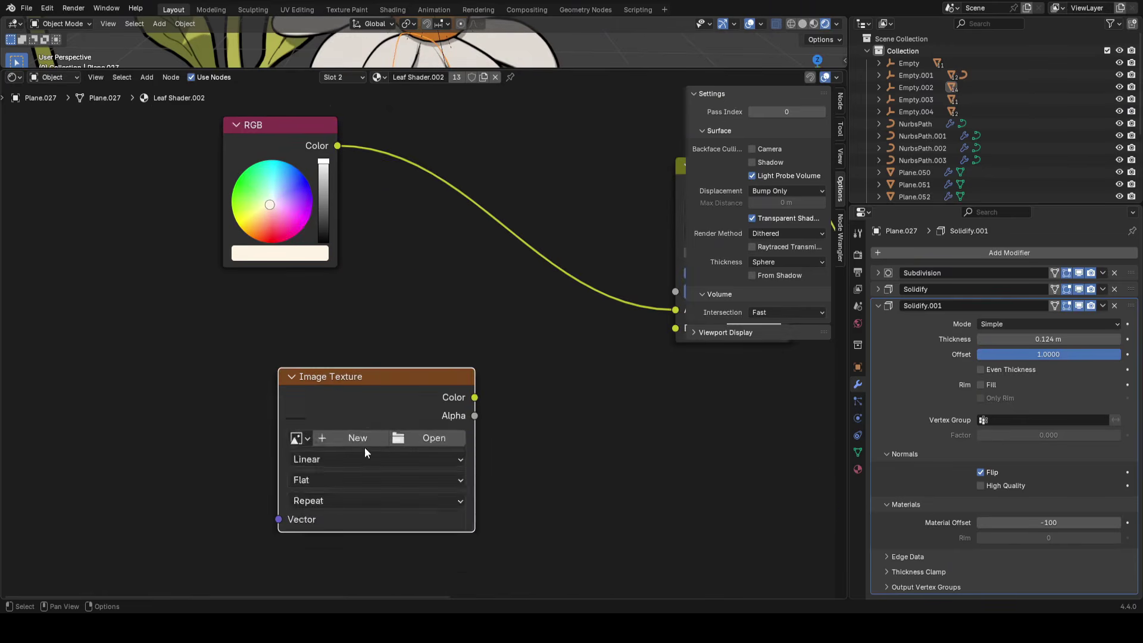
click(361, 440)
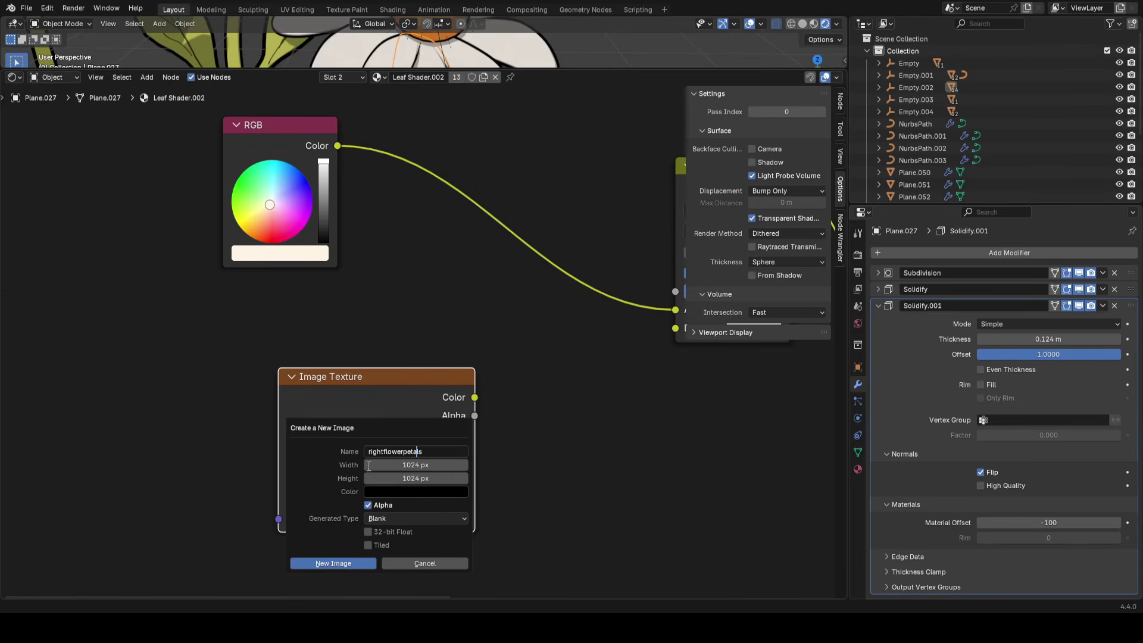
click(332, 561)
drag(465, 394, 436, 406)
middle_drag(491, 389, 344, 490)
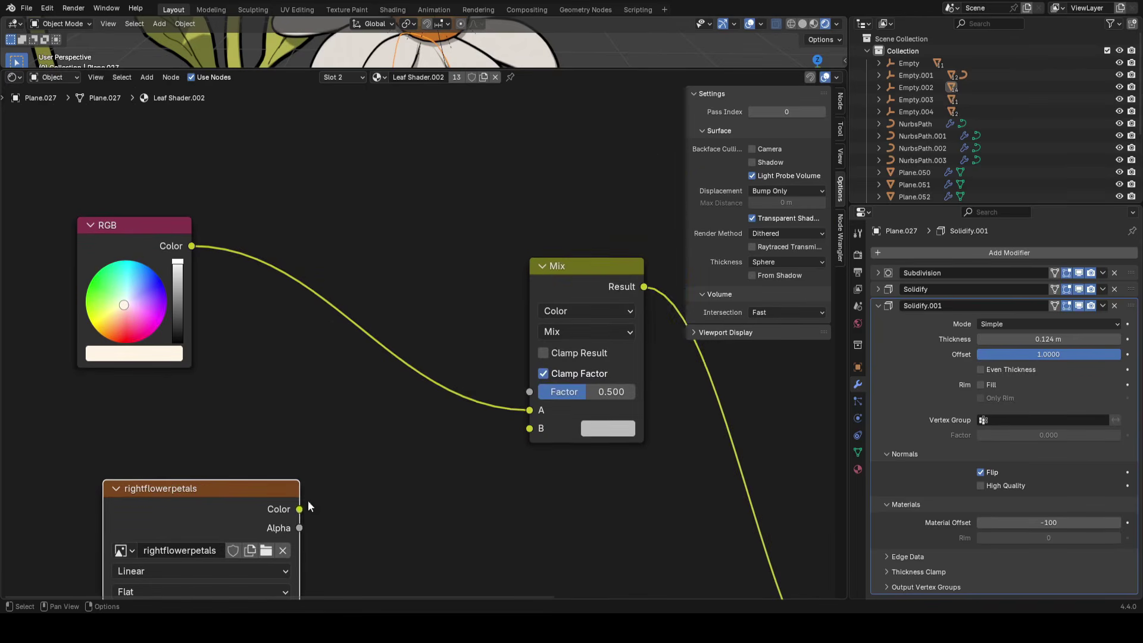
Connect the rightflowerpetals Color output to the Mix factor and add a Hue/Saturation/Value node between RGB and Mix's B input
drag(299, 509, 529, 391)
drag(562, 262, 511, 269)
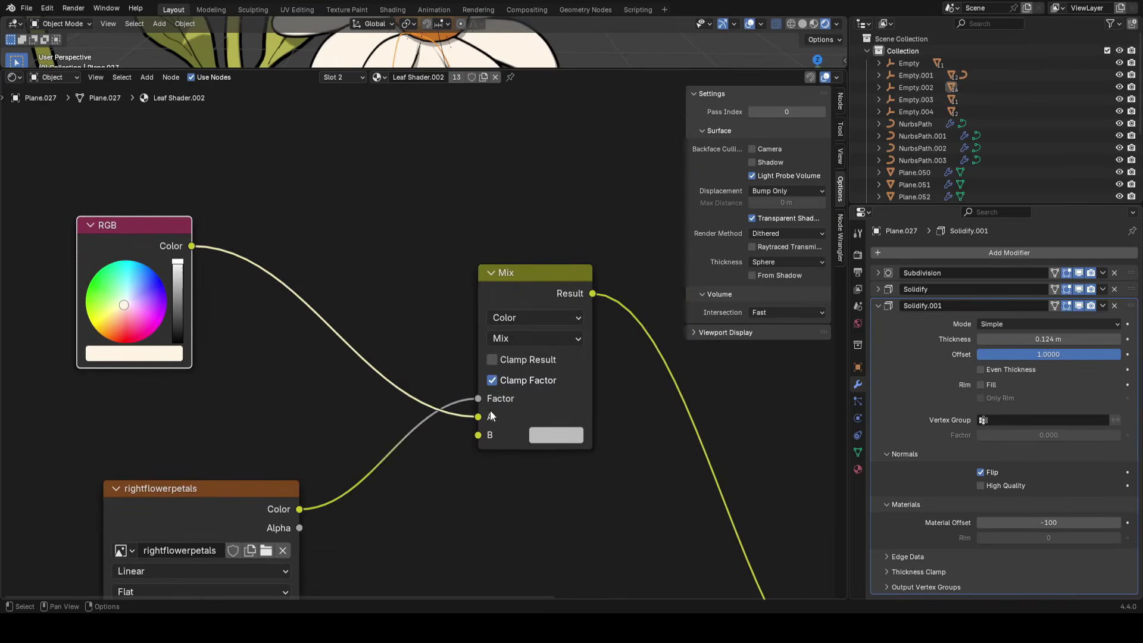
drag(451, 454, 420, 373)
text(hue)
key(Return)
click(246, 318)
drag(326, 400, 253, 400)
Enlarge the 3D viewport, put petal Plane.027 into Texture Paint mode and reduce the Paint Hard brush radius to 1 px
drag(309, 69, 301, 496)
click(65, 24)
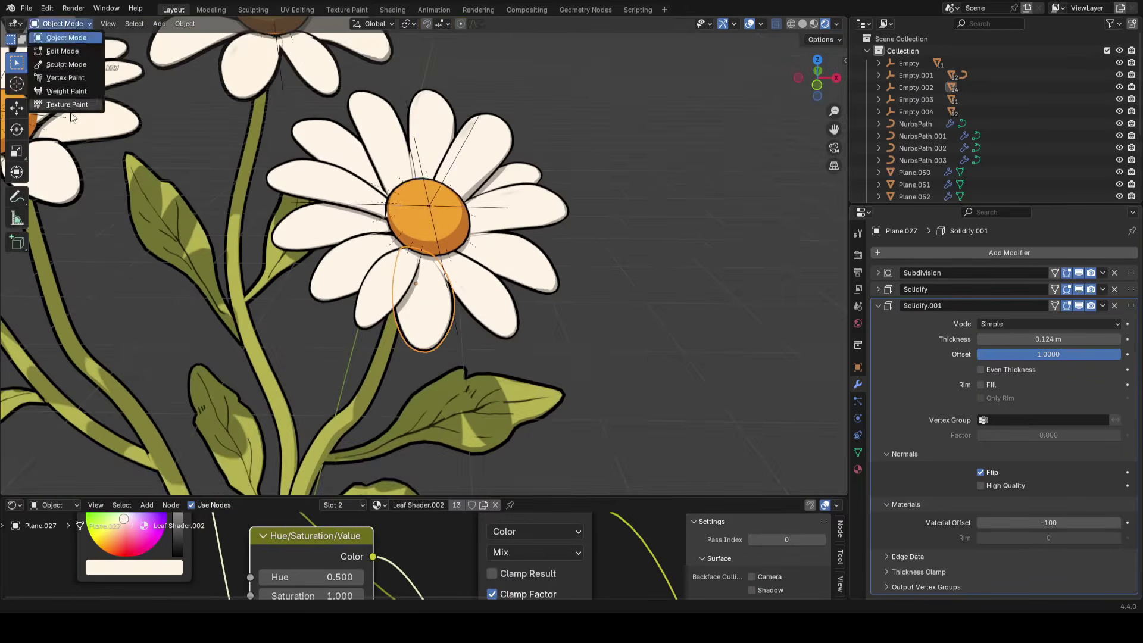
click(72, 108)
scroll(418, 200, up, 1)
scroll(418, 201, up, 3)
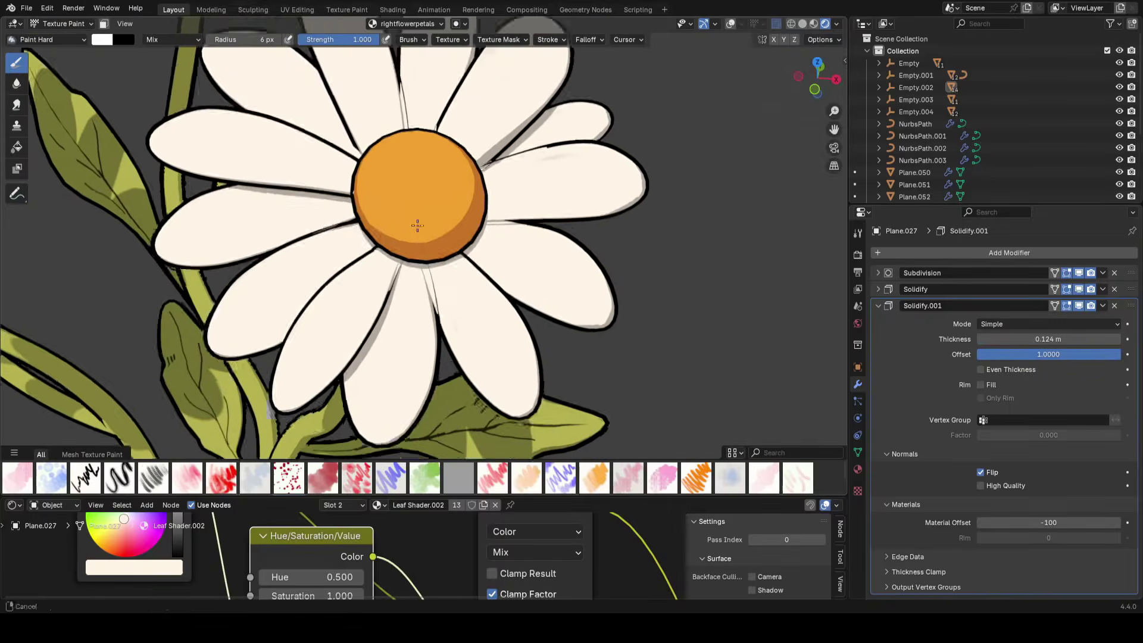
key(bracketleft)
key(bracketleft)
key(bracketleft)
key(bracketleft)
key(bracketleft)
drag(517, 496, 517, 561)
scroll(413, 370, up, 3)
Try a zigzag test stroke on lower petal Plane.027 with the 1 px brush and undo it
drag(431, 241, 431, 265)
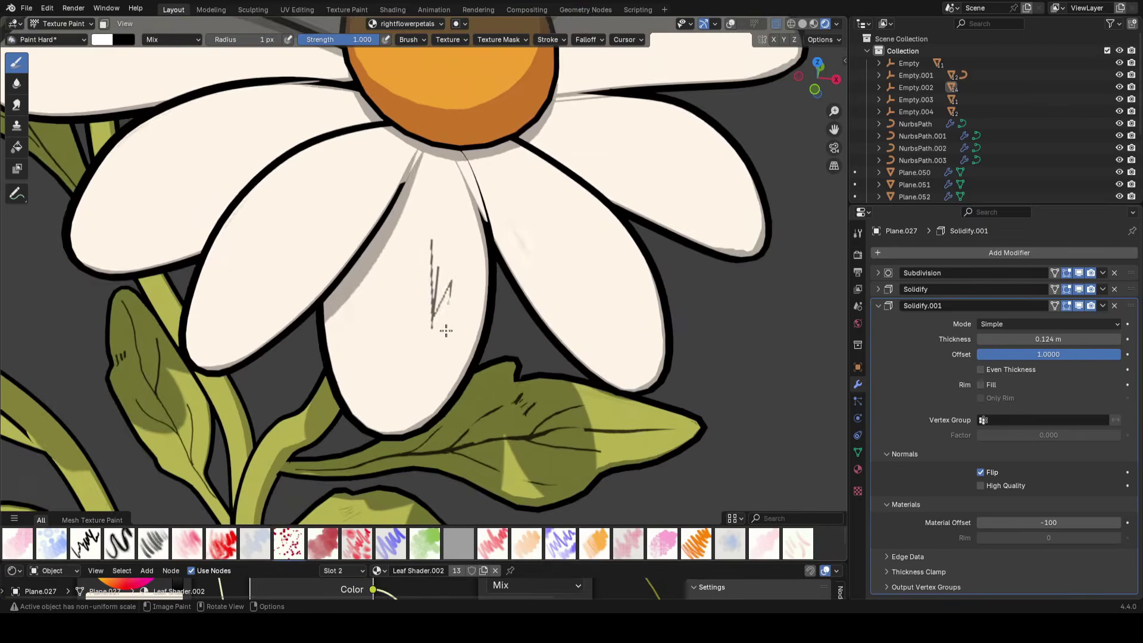
scroll(464, 268, up, 2)
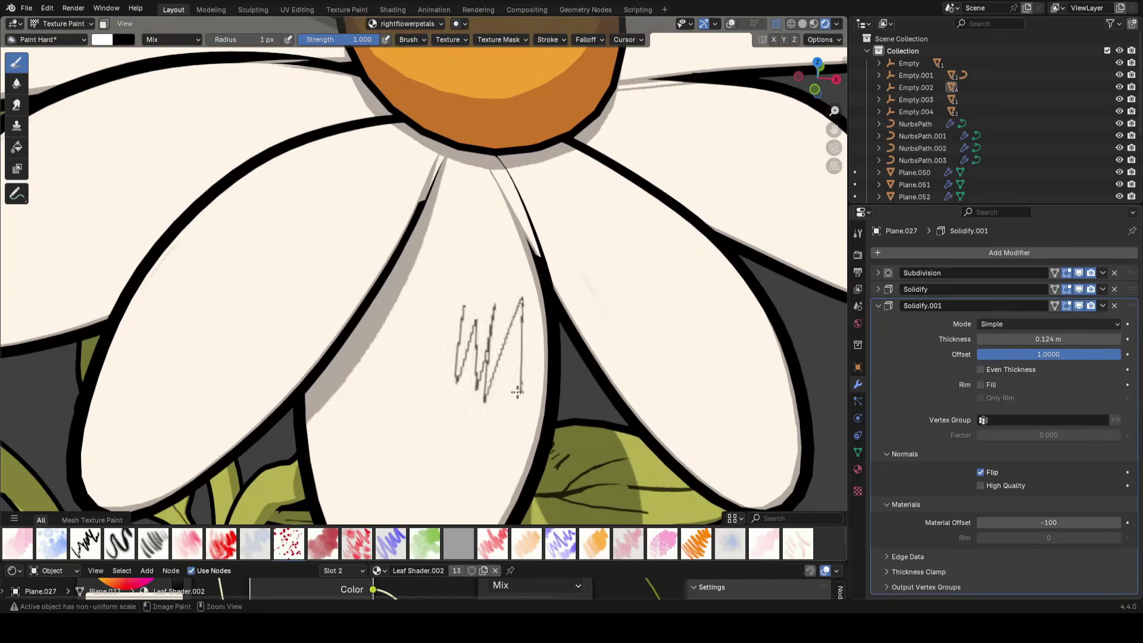
key(ctrl+z)
scroll(518, 391, down, 5)
scroll(461, 312, up, 2)
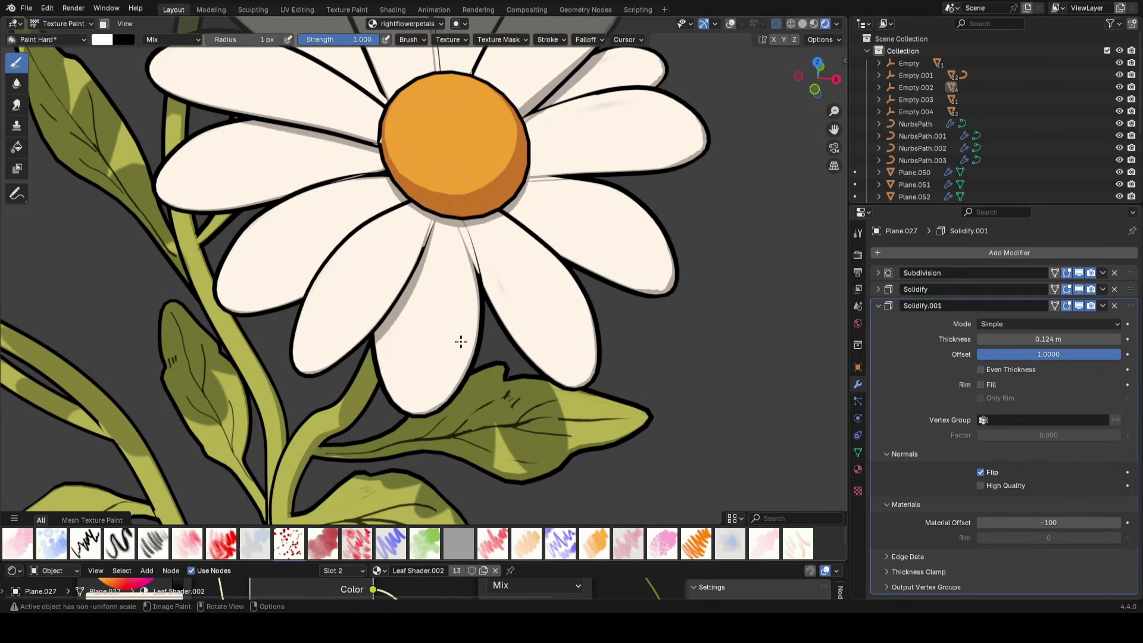
Set the brush radius to 2 px and paint short lengthwise hatch lines on lower petal Plane.027
shift+middle_drag(473, 216, 467, 284)
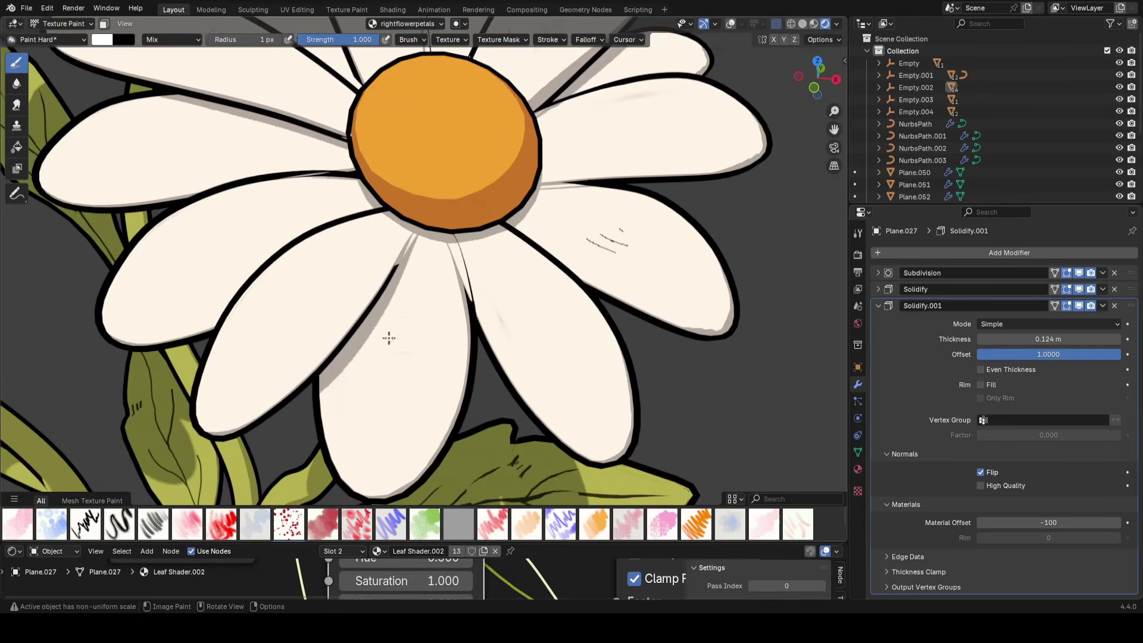
key(f)
click(399, 330)
mouse_move(401, 260)
mouse_down()
mouse_move(400, 274)
mouse_move(446, 277)
mouse_up()
shift+middle_drag(424, 353, 429, 301)
scroll(428, 301, up, 3)
key(ctrl+z)
drag(423, 260, 414, 319)
drag(480, 260, 472, 327)
shift+middle_drag(473, 327, 524, 257)
drag(388, 252, 393, 321)
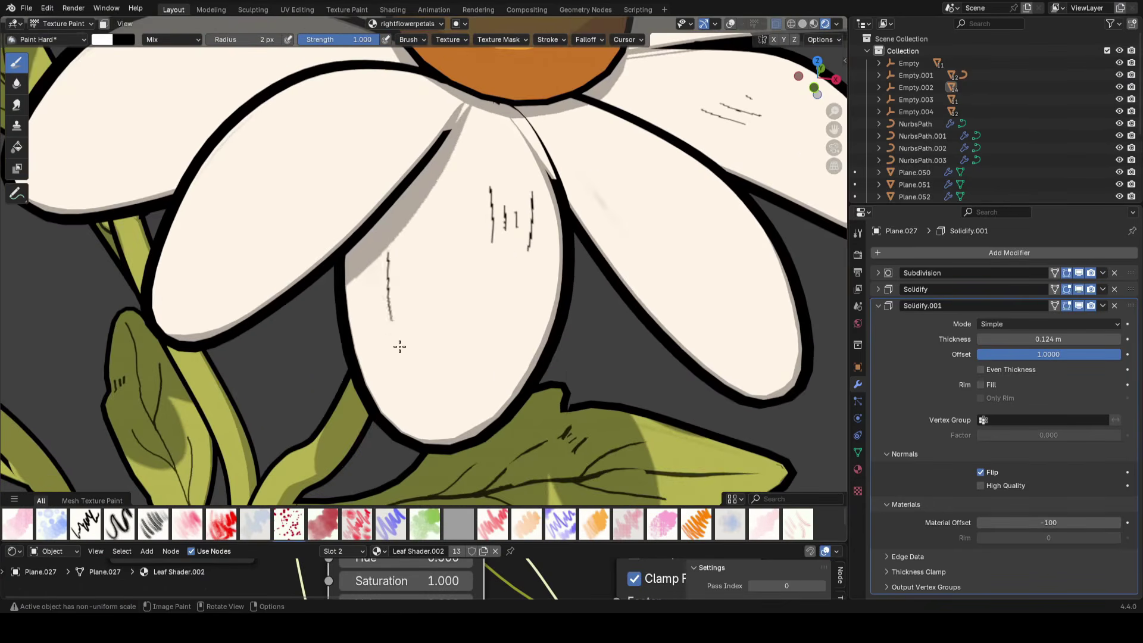
Transfer texture painting to a left petal of the right daisy and paint short hatch lines along it
scroll(388, 351, down, 8)
scroll(411, 275, up, 3)
shift+middle_drag(410, 196, 411, 295)
key(alt+q)
scroll(405, 309, up, 6)
mouse_move(351, 256)
shift+middle_down()
mouse_move(406, 275)
mouse_move(504, 256)
shift+middle_up()
drag(347, 293, 398, 278)
scroll(399, 307, down, 8)
scroll(502, 316, up, 10)
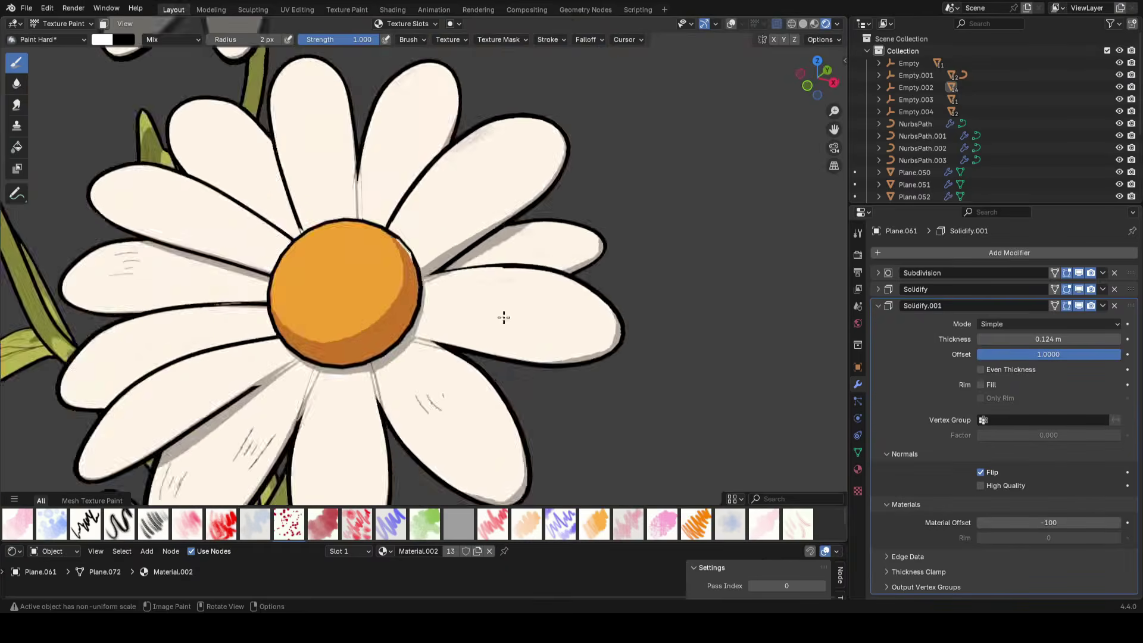
Transfer texture painting to the right daisy's upper petals Plane.021 and Plane.023 and paint short lengthwise hatch lines on each
key(alt+q)
scroll(653, 383, down, 8)
scroll(510, 281, up, 8)
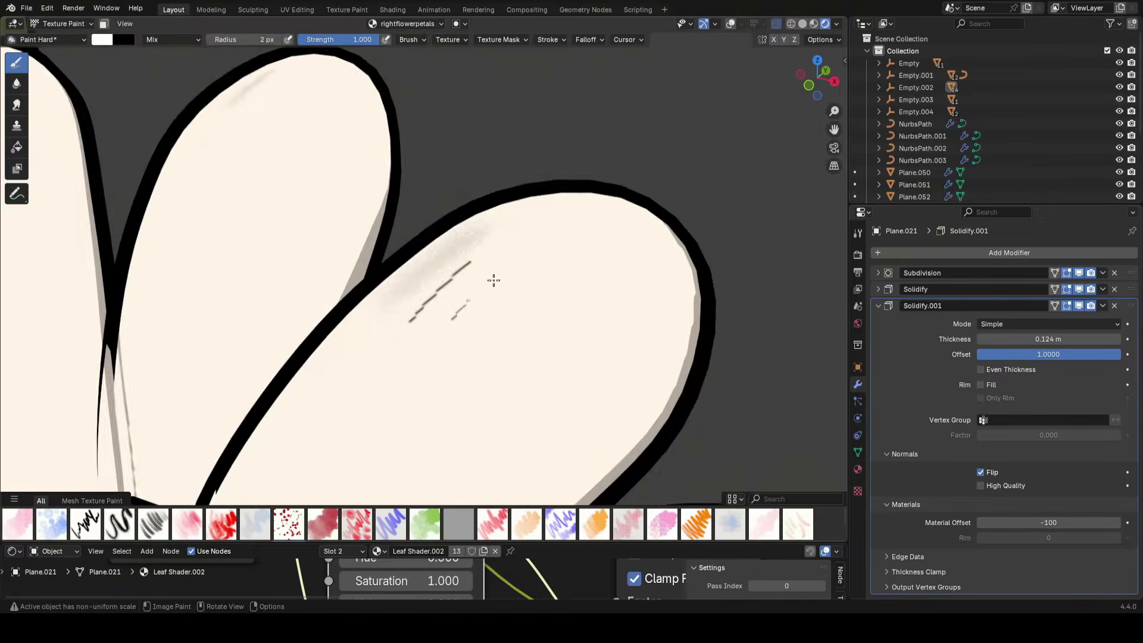
key(alt+q)
scroll(580, 334, down, 8)
scroll(416, 256, up, 11)
drag(452, 213, 506, 367)
drag(432, 260, 449, 305)
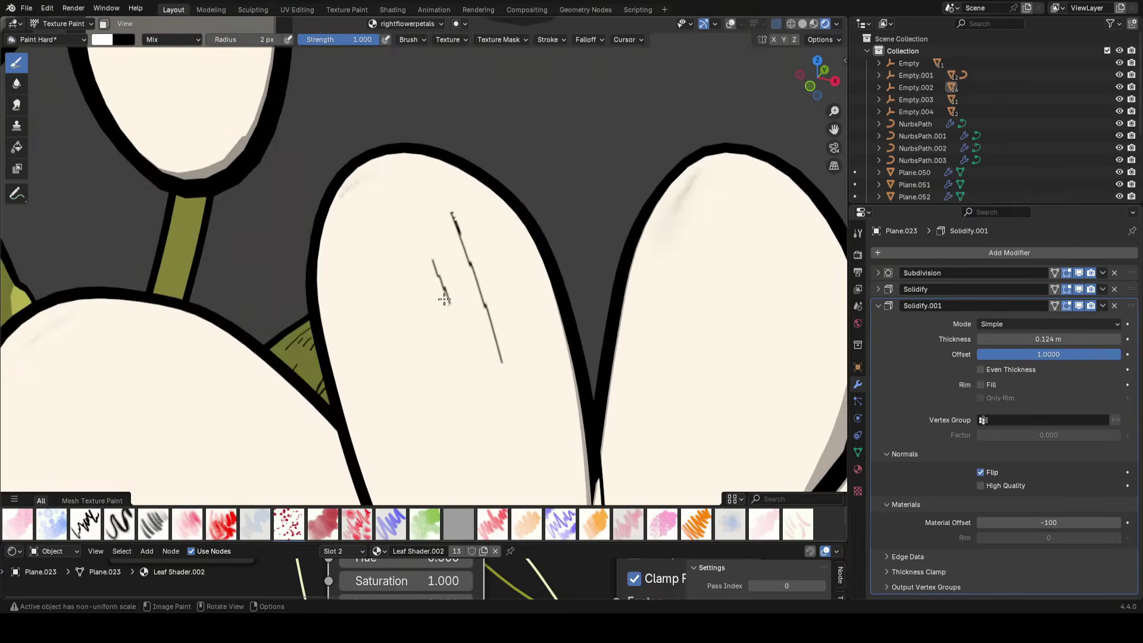
drag(382, 251, 427, 344)
Transfer texture painting to upper-left petal Plane.024 of the right daisy and paint short hatch lines along it
scroll(464, 333, down, 6)
scroll(339, 256, up, 3)
key(alt+q)
drag(343, 269, 396, 336)
scroll(399, 249, down, 8)
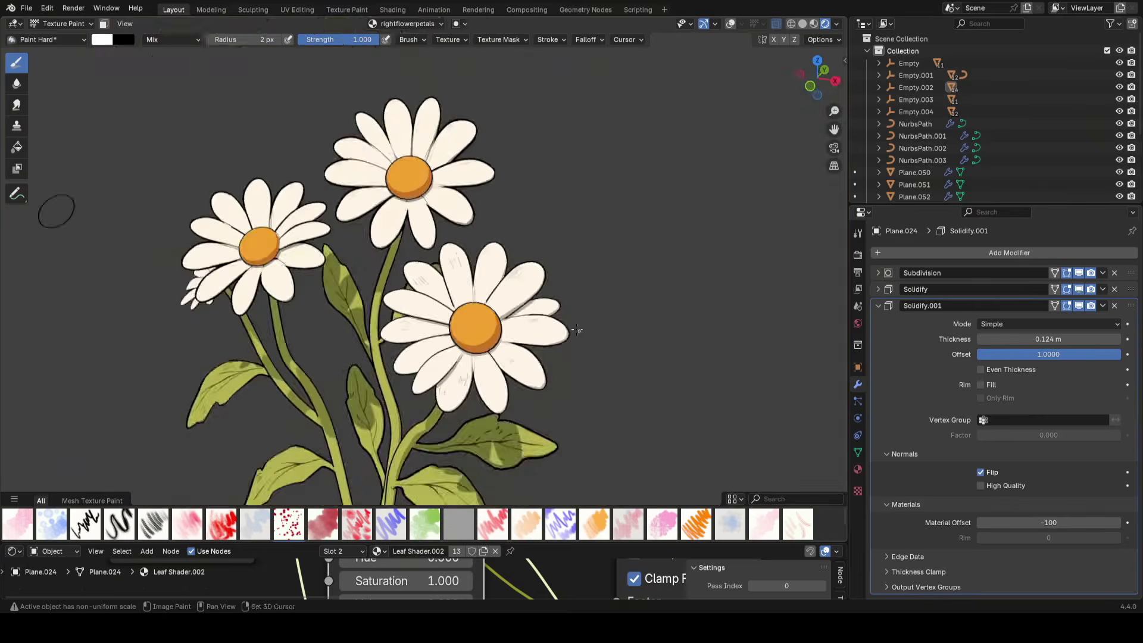
Undo a test stroke on the right daisy's petal Plane.025, reduce the brush radius to 1 px and save the file
scroll(581, 331, up, 8)
scroll(547, 296, down, 8)
scroll(454, 322, up, 12)
key(alt+q)
mouse_move(327, 319)
mouse_down()
mouse_move(395, 317)
mouse_move(375, 311)
mouse_move(381, 337)
mouse_up()
key(ctrl+z)
key(f)
scroll(430, 321, down, 9)
key(ctrl+s)
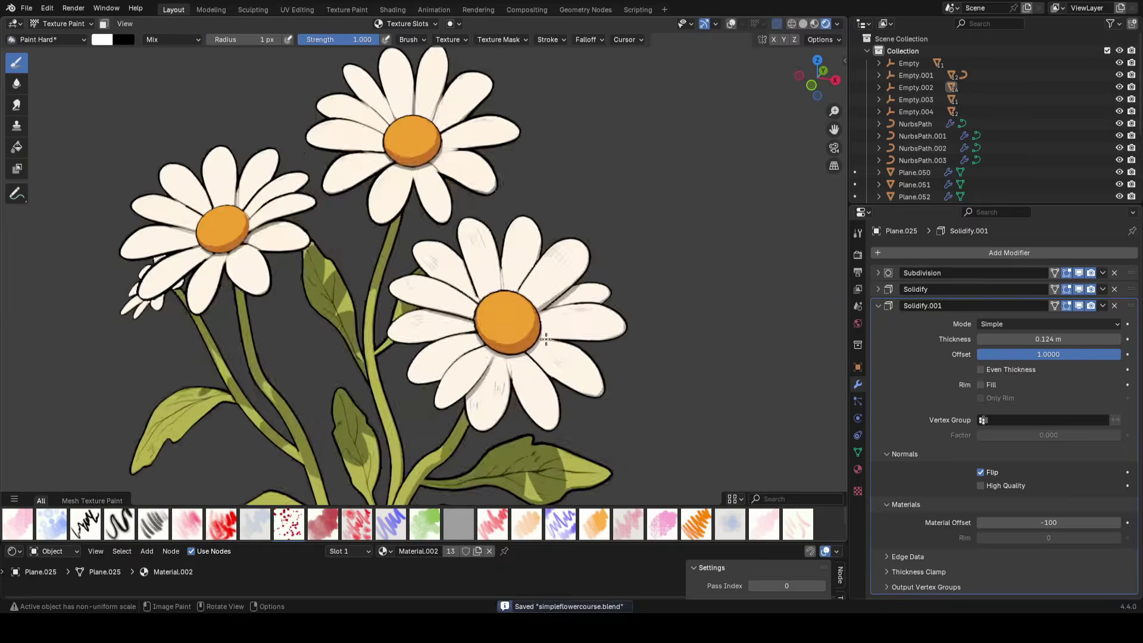
Transfer texture painting to another petal of the right daisy and paint short hatch lines with the 1 px brush
scroll(477, 333, up, 8)
scroll(449, 284, down, 8)
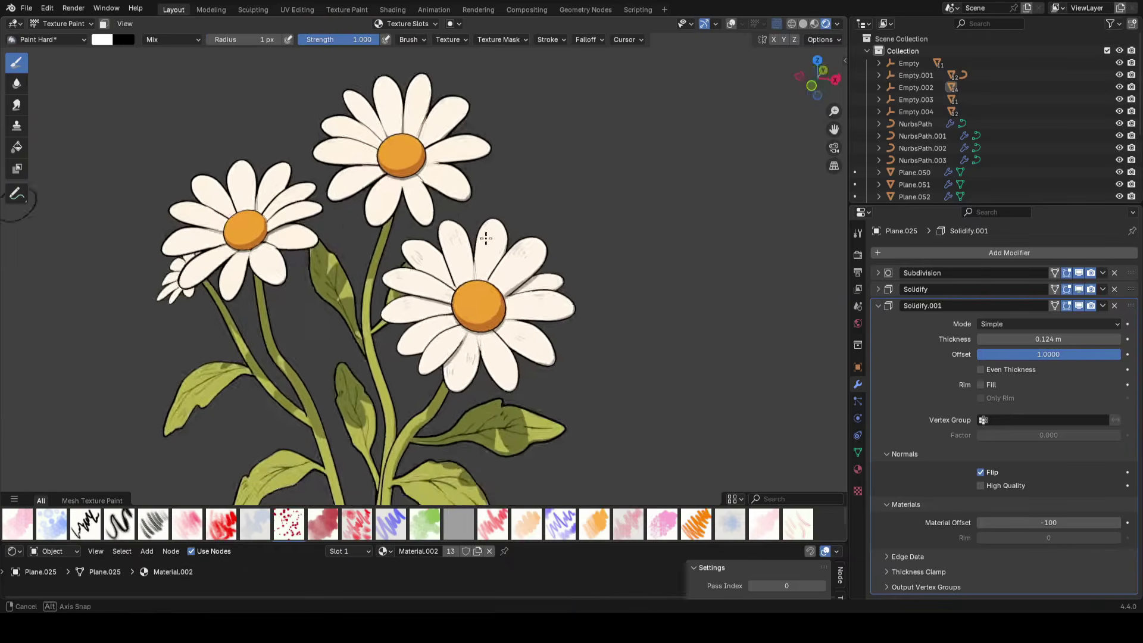
scroll(485, 238, up, 10)
key(alt+q)
drag(393, 304, 426, 296)
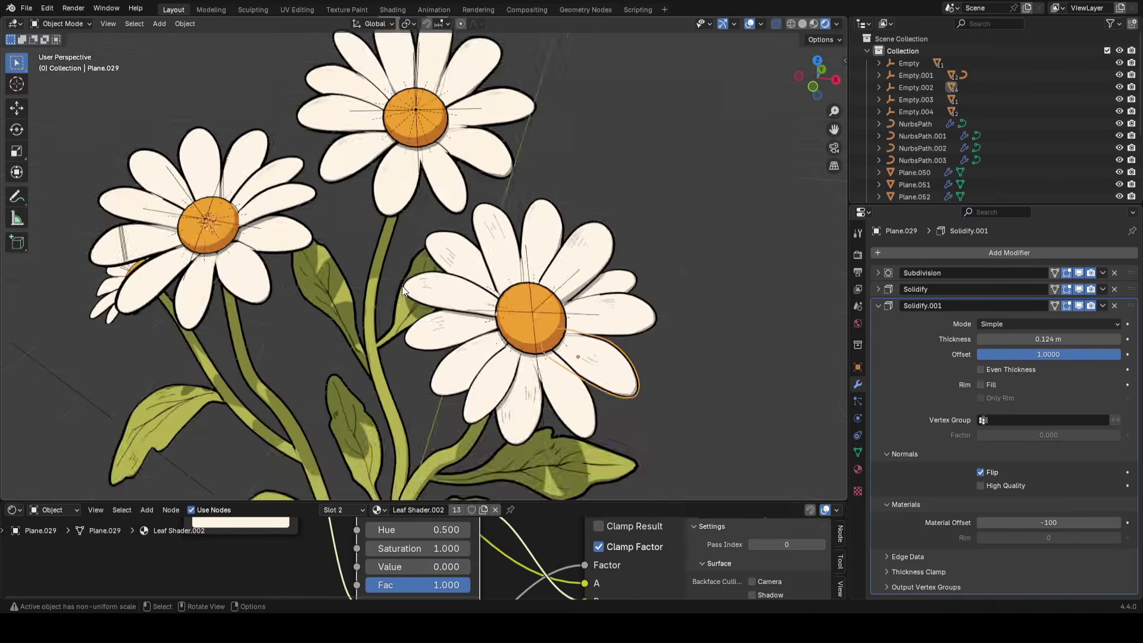
Select petal Plane.010 on the left daisy and add a Draw/Paint with a Single Color effect to its NewMaterial shader
mouse_move(405, 289)
middle_down()
mouse_move(485, 260)
mouse_move(574, 345)
middle_up()
click(421, 341)
shift+middle_drag(542, 193, 562, 171)
mouse_move(471, 275)
middle_down()
mouse_move(501, 241)
mouse_move(620, 273)
mouse_move(479, 260)
middle_up()
key(n)
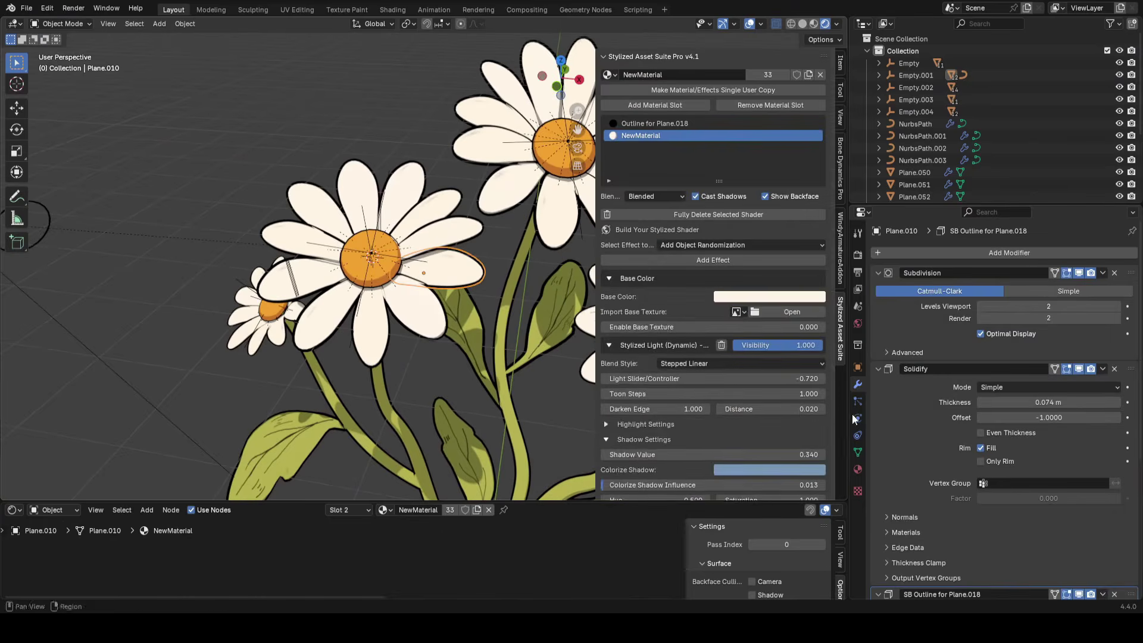
click(619, 261)
scroll(535, 321, up, 2)
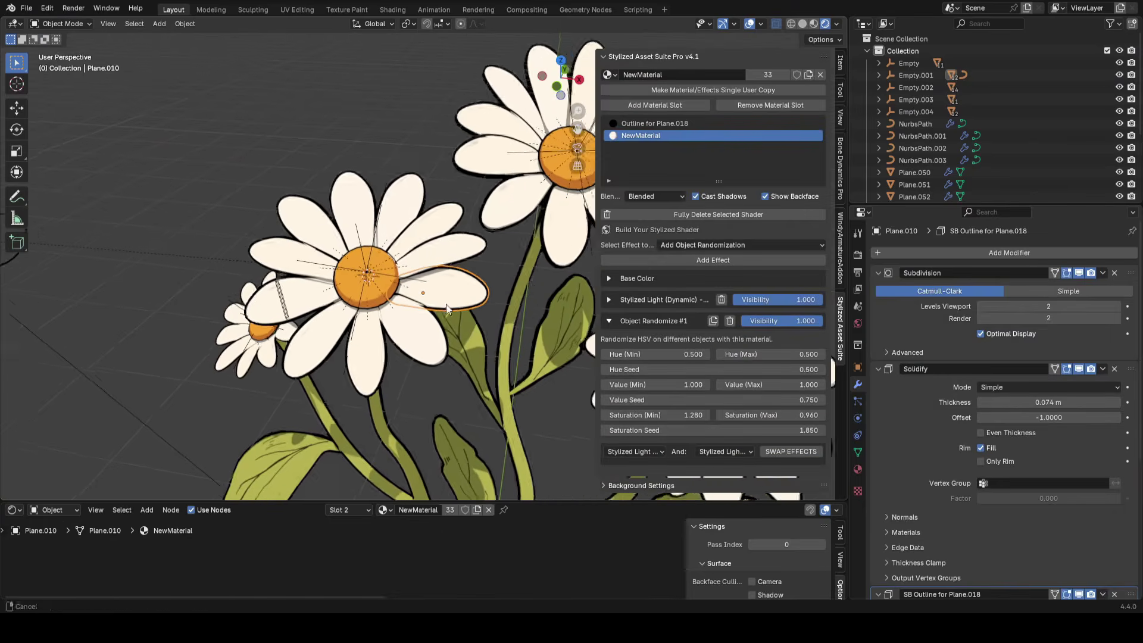
click(612, 320)
click(710, 246)
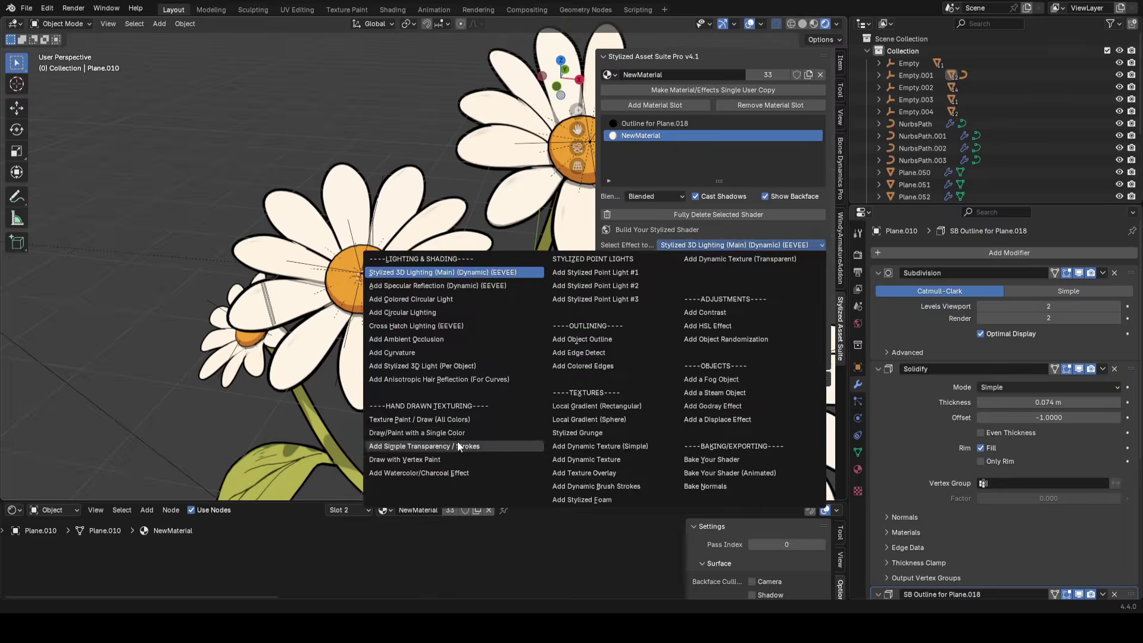
click(428, 432)
click(795, 262)
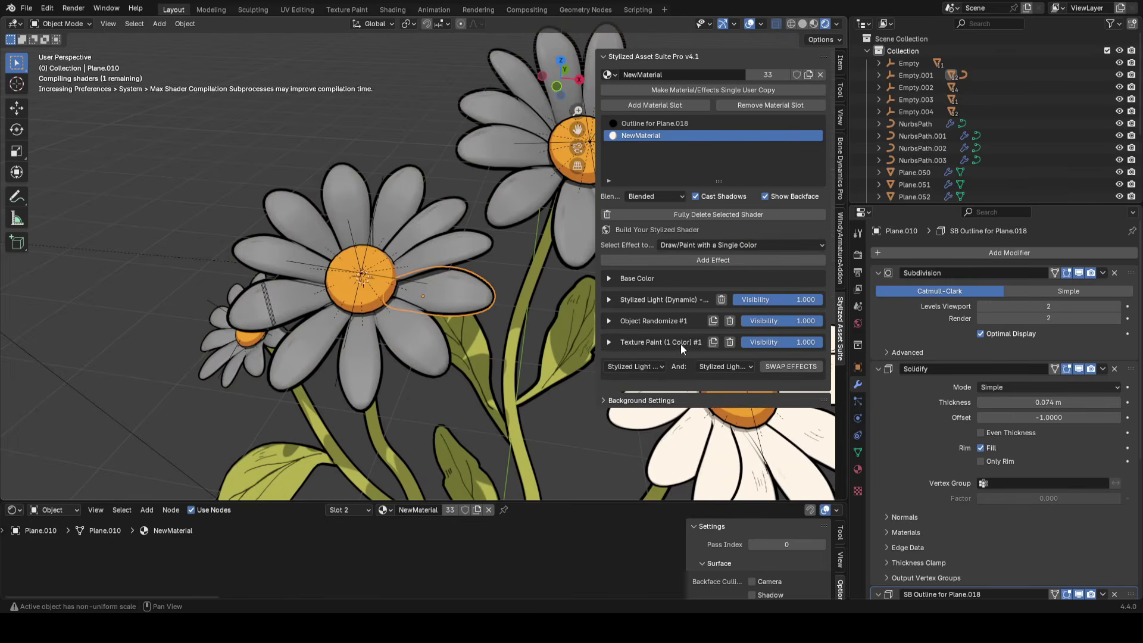
Select all petals of the left daisy together and unwrap their faces in Edit Mode with the Angle Based method
scroll(446, 322, up, 1)
middle_drag(447, 333, 461, 334)
shift+click(468, 375)
shift+click(392, 405)
shift+click(336, 387)
shift+click(280, 321)
shift+click(269, 253)
shift+click(463, 219)
shift+click(494, 244)
middle_drag(494, 250, 482, 262)
key(Tab)
scroll(481, 279, down, 2)
scroll(481, 279, up, 2)
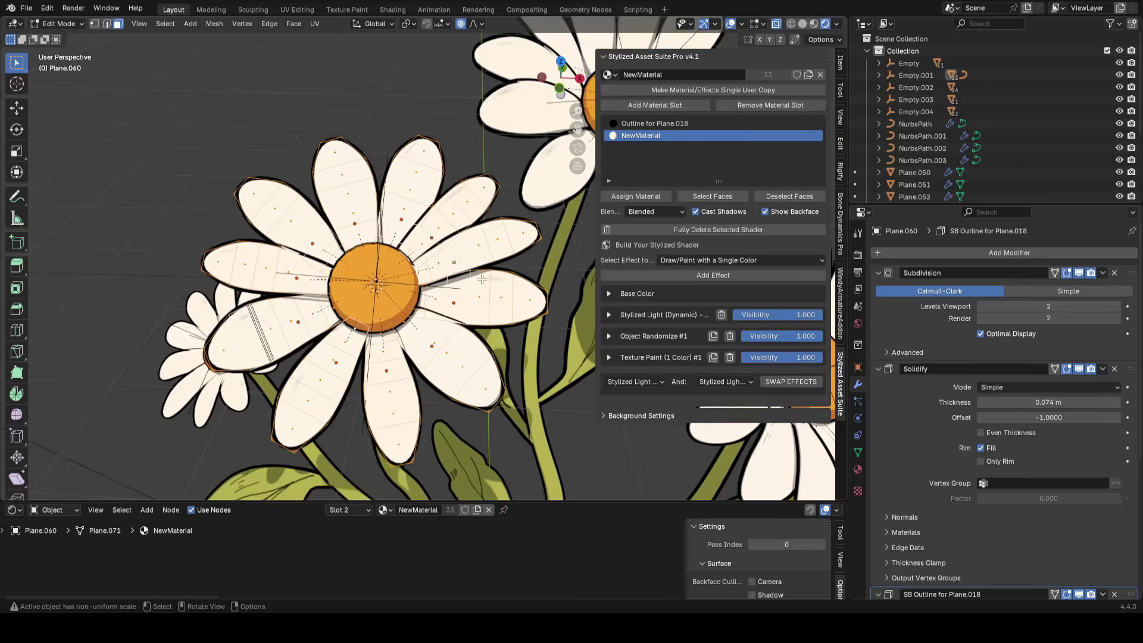
key(u)
click(440, 279)
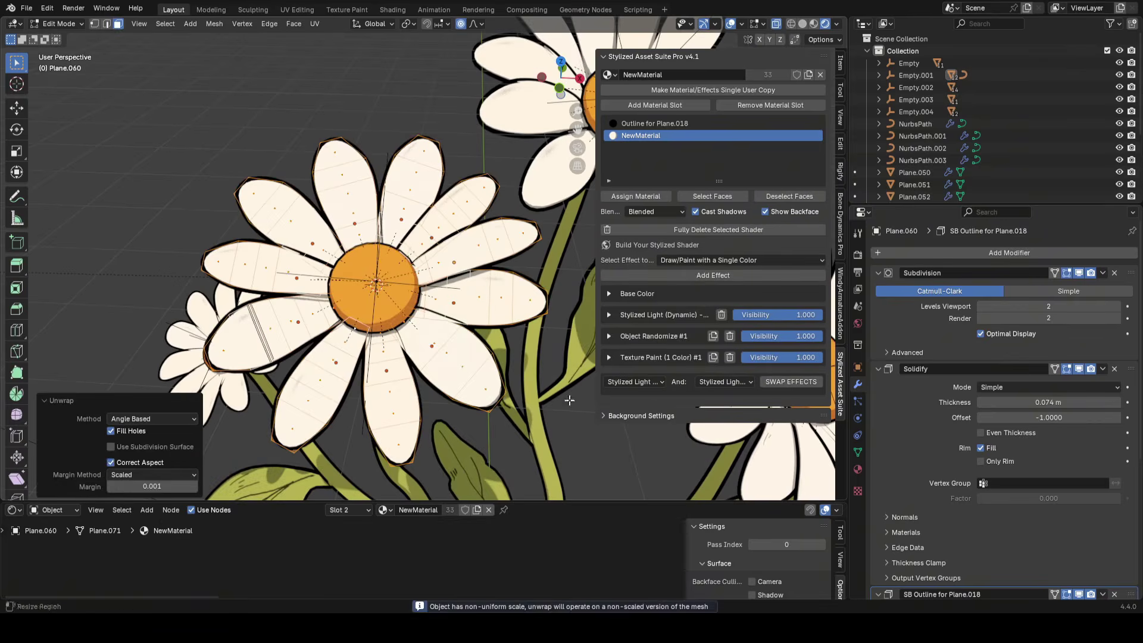
key(Tab)
scroll(462, 303, down, 2)
key(alt+shift+z)
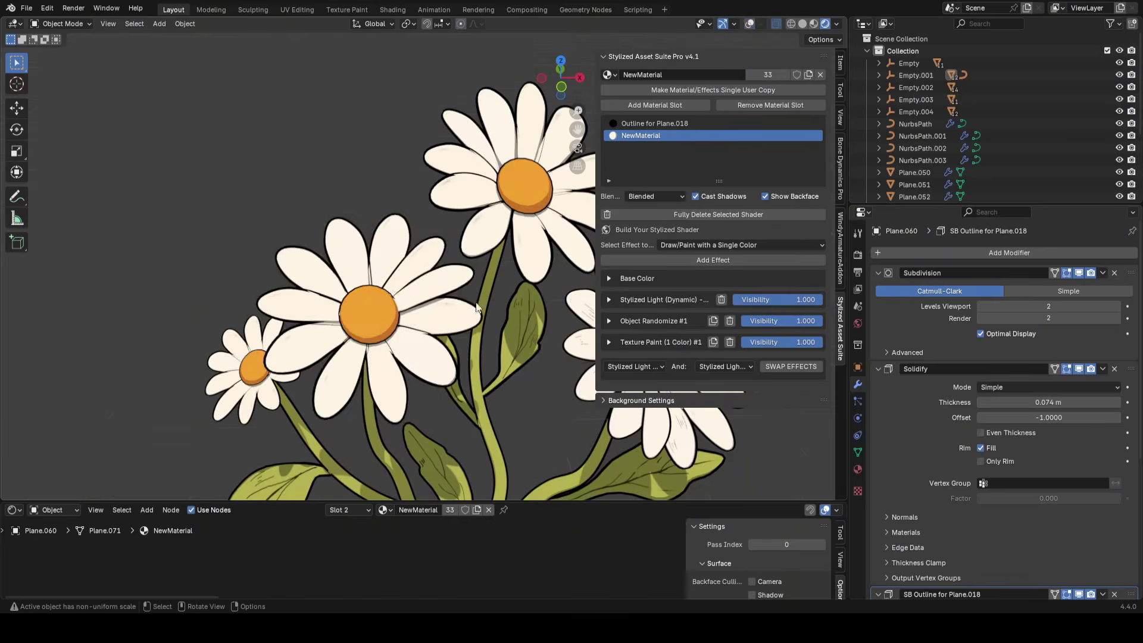
key(shift+alt+z)
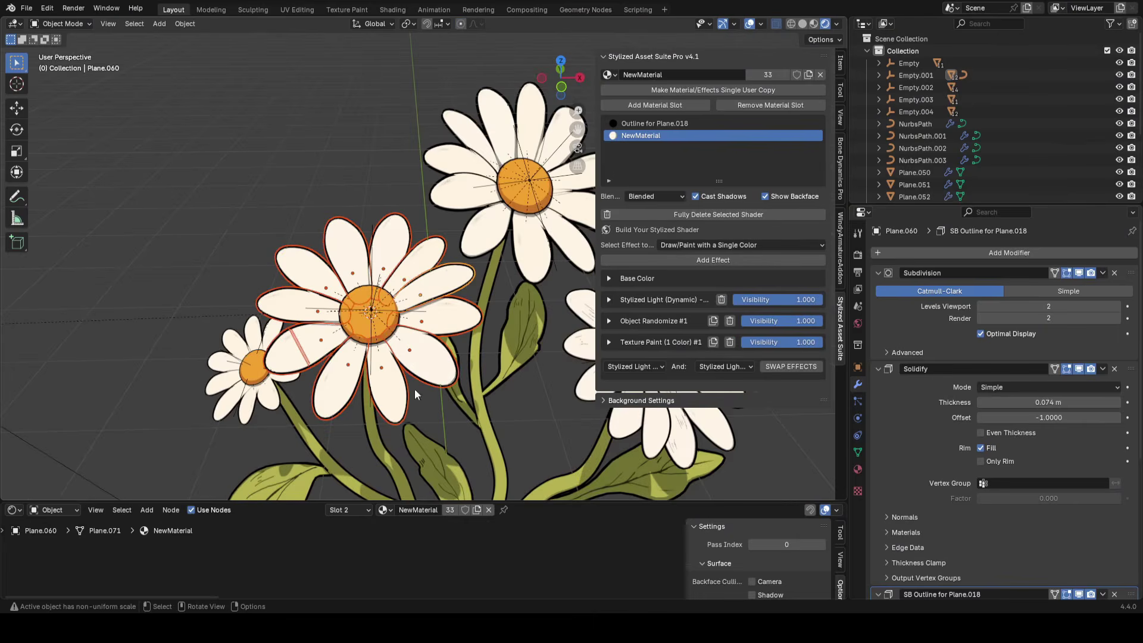
shift+middle_drag(562, 185, 492, 255)
scroll(476, 255, up, 2)
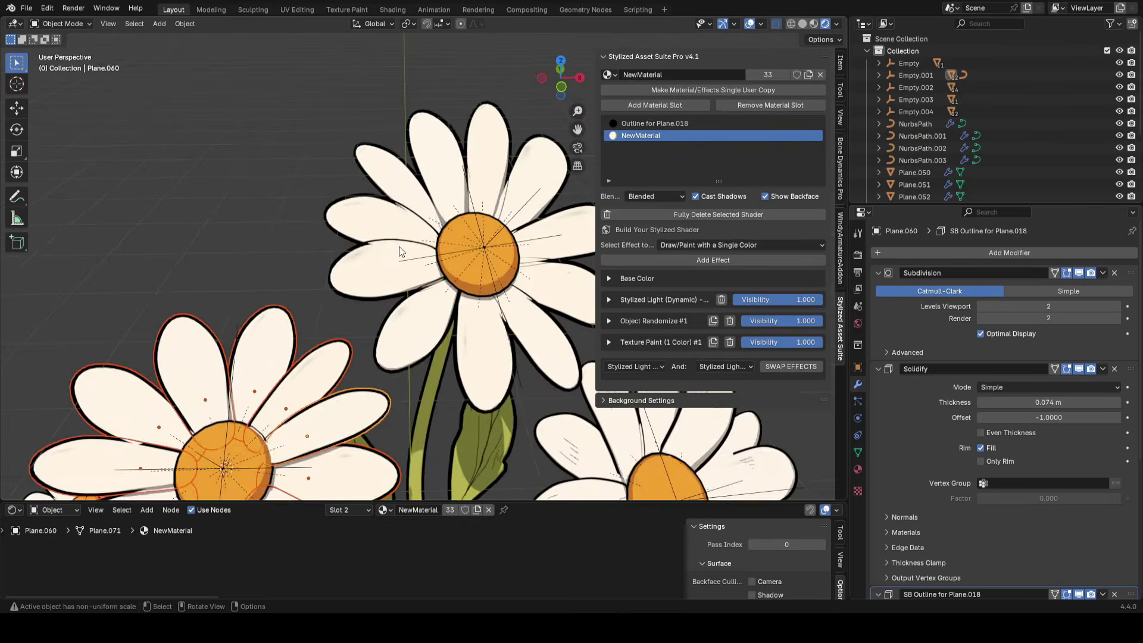
click(400, 251)
shift+middle_drag(362, 373, 333, 333)
click(473, 245)
scroll(473, 245, down, 2)
click(474, 340)
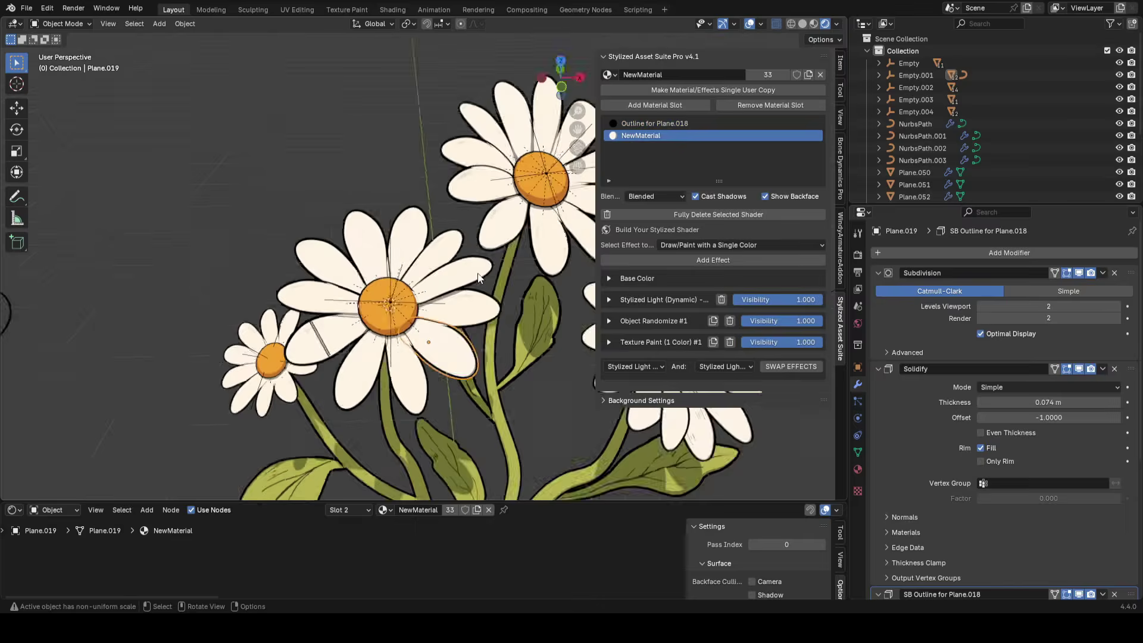
middle_drag(429, 225, 439, 226)
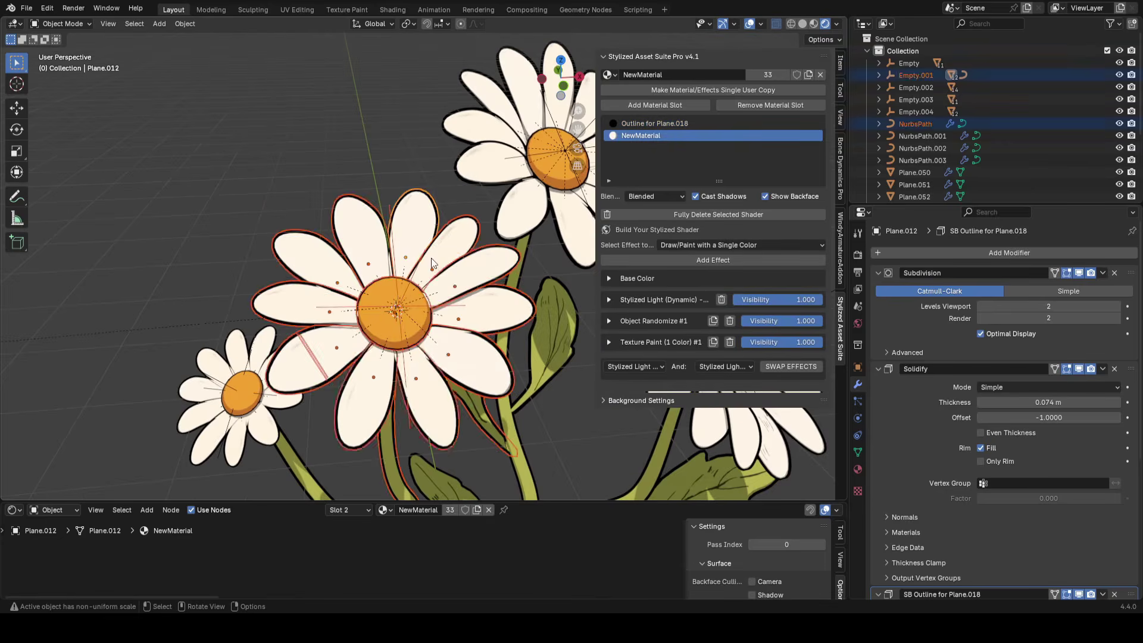
Reselect all petals of the left daisy with Plane.060 active and make its material and effects a single-user copy
click(454, 314)
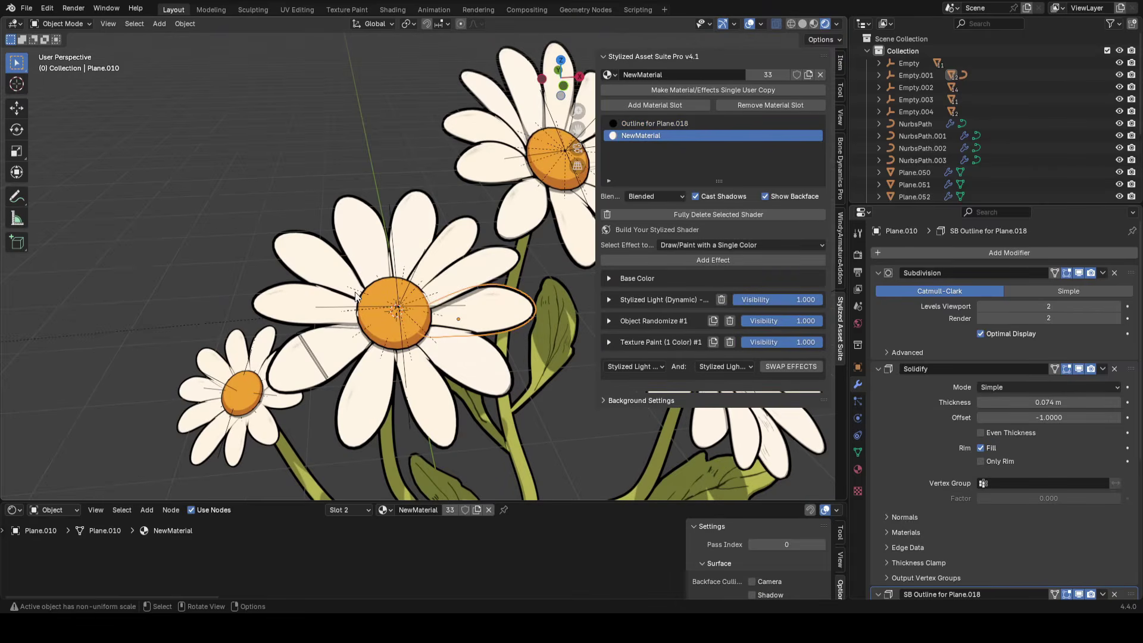
scroll(384, 351, up, 3)
shift+middle_drag(494, 283, 506, 238)
scroll(420, 351, down, 3)
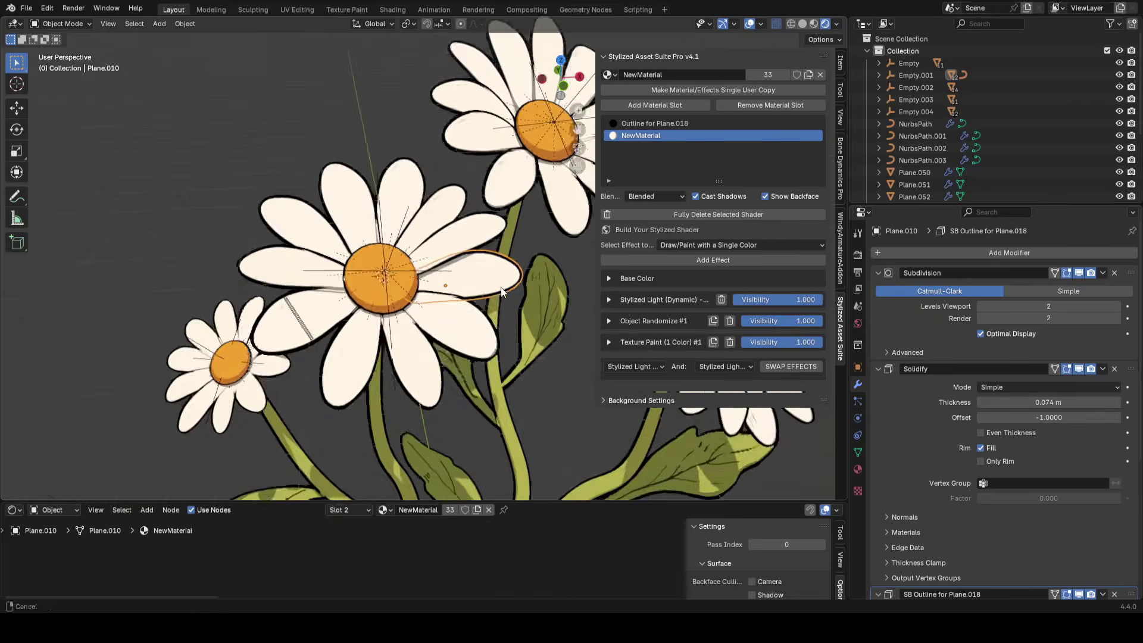
scroll(450, 370, up, 3)
scroll(450, 369, down, 2)
shift+click(406, 370)
shift+click(321, 351)
shift+click(280, 268)
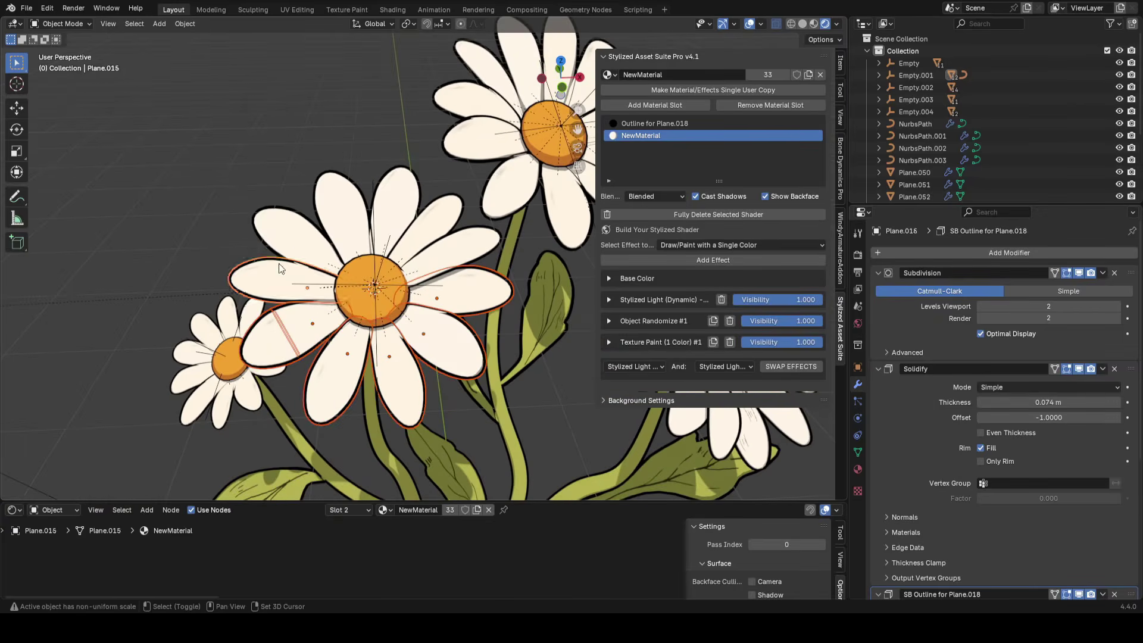
shift+click(445, 277)
scroll(452, 284, up, 2)
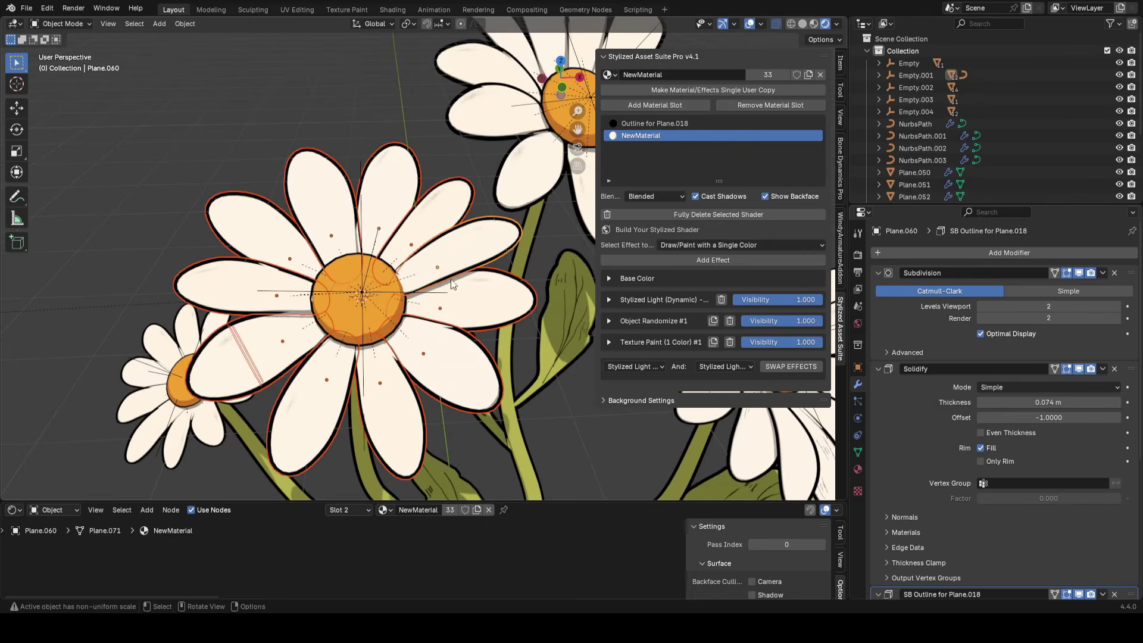
click(733, 87)
scroll(452, 276, down, 1)
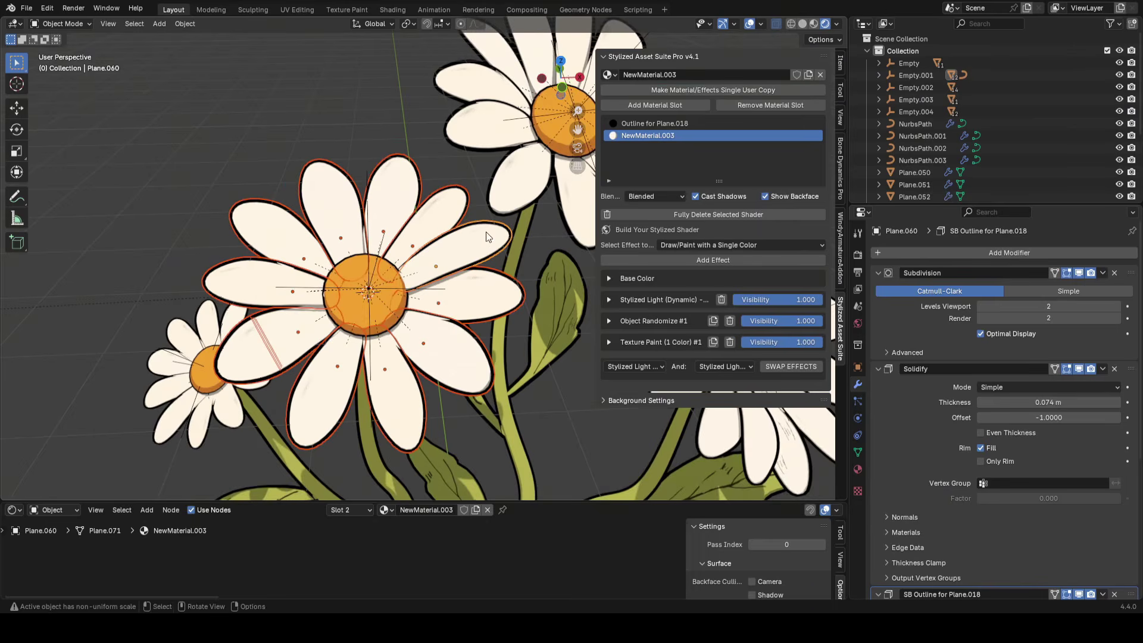
Try adjusting the copied material's base color and link NewMaterial.003 to all selected left-daisy petals
click(608, 278)
click(770, 297)
mouse_move(767, 158)
mouse_down()
mouse_move(768, 194)
mouse_move(721, 131)
mouse_move(759, 152)
mouse_up()
click(637, 278)
key(ctrl+l)
click(523, 105)
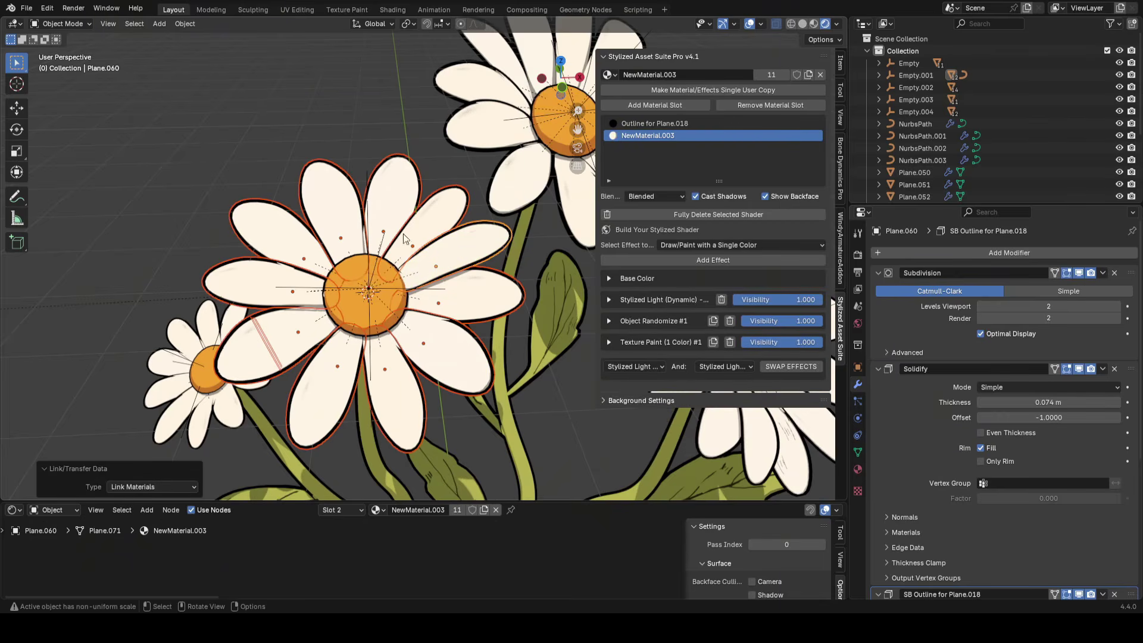
Try a different base color on the left daisy's NewMaterial.003 petals and cancel the change
click(610, 278)
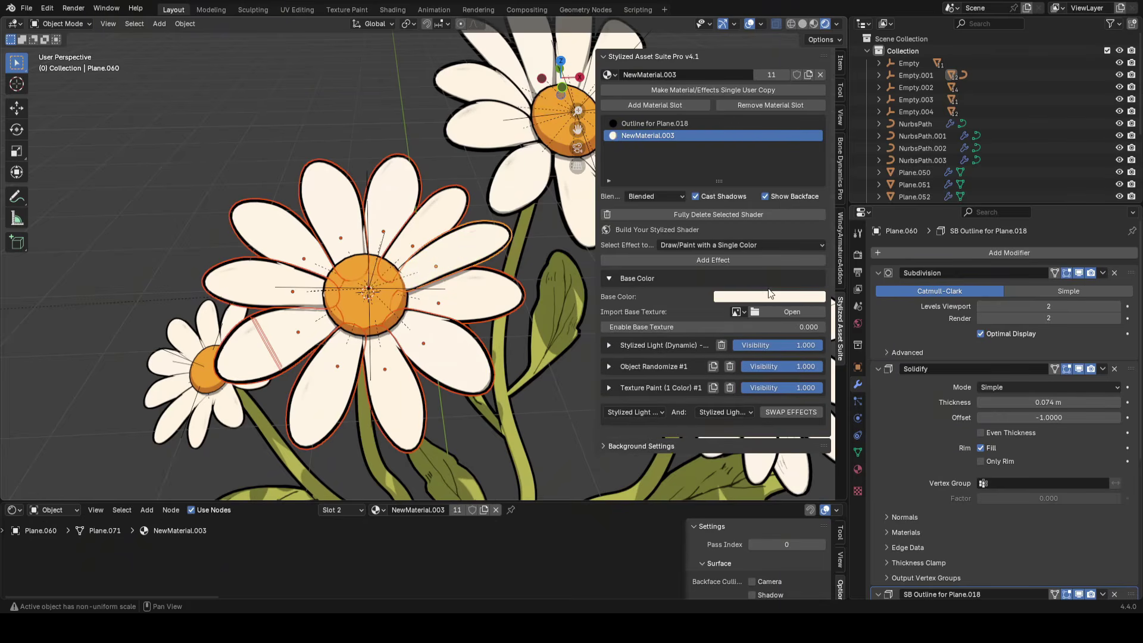
click(770, 297)
drag(770, 166, 801, 163)
key(Escape)
click(608, 277)
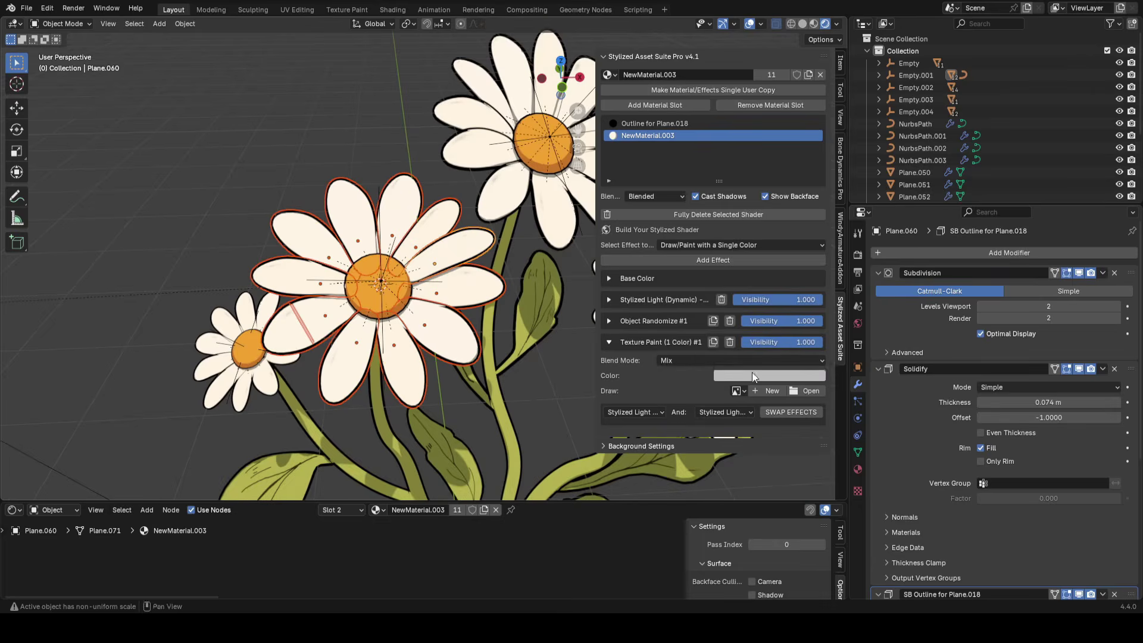
Set the Texture Paint (1 Color) effect's color to black and create a 1024 px blank image named leftpetaldrawings for it
click(752, 375)
drag(810, 245, 815, 274)
click(774, 391)
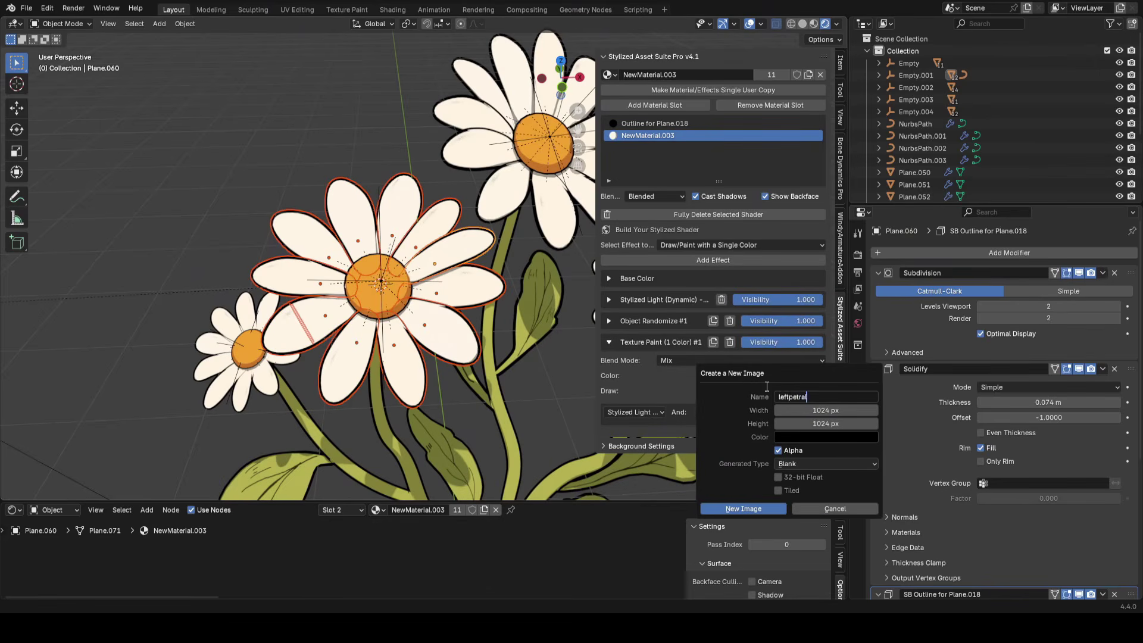
key(Return)
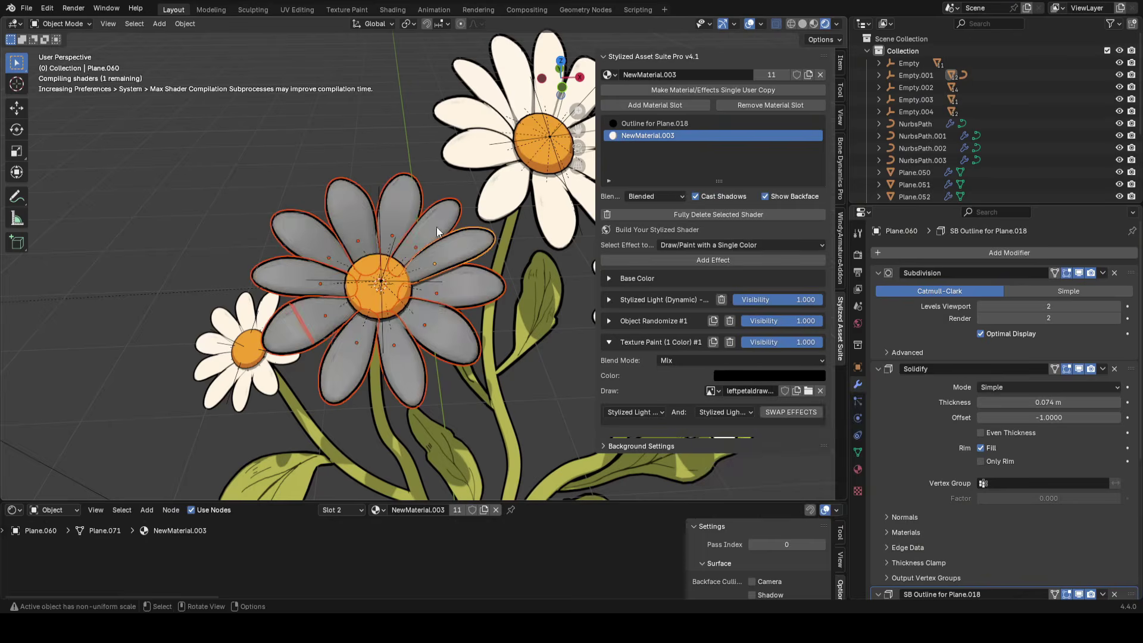
Put the left daisy's lower-right petal Plane.019 into Texture Paint mode and choose leftpetaldrawings as the paint slot
click(70, 24)
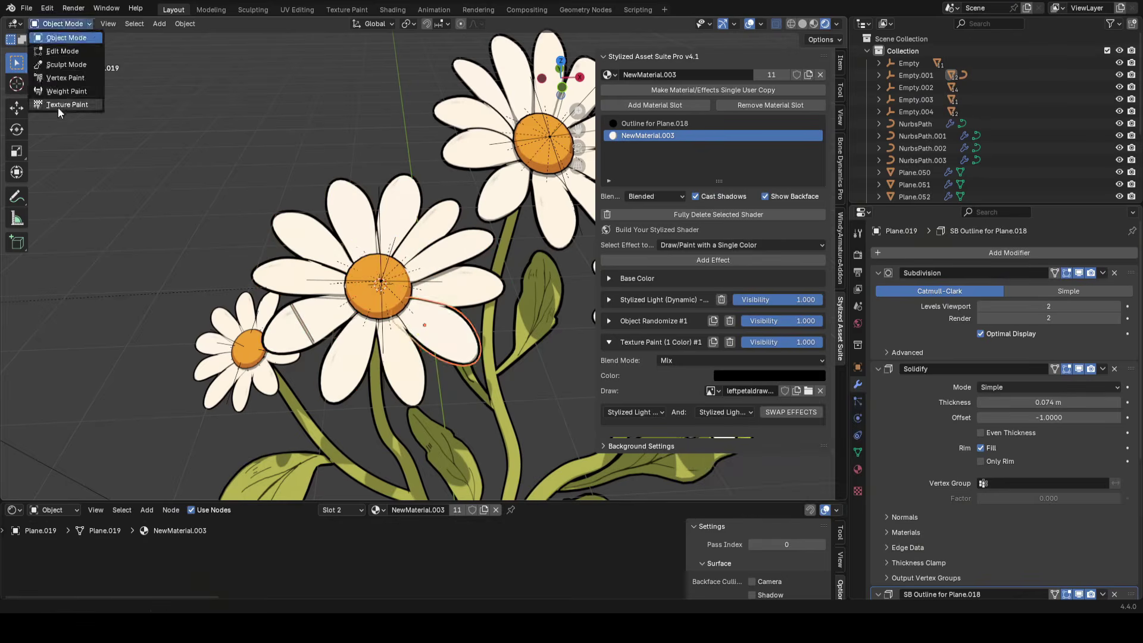
click(56, 106)
key(Tab)
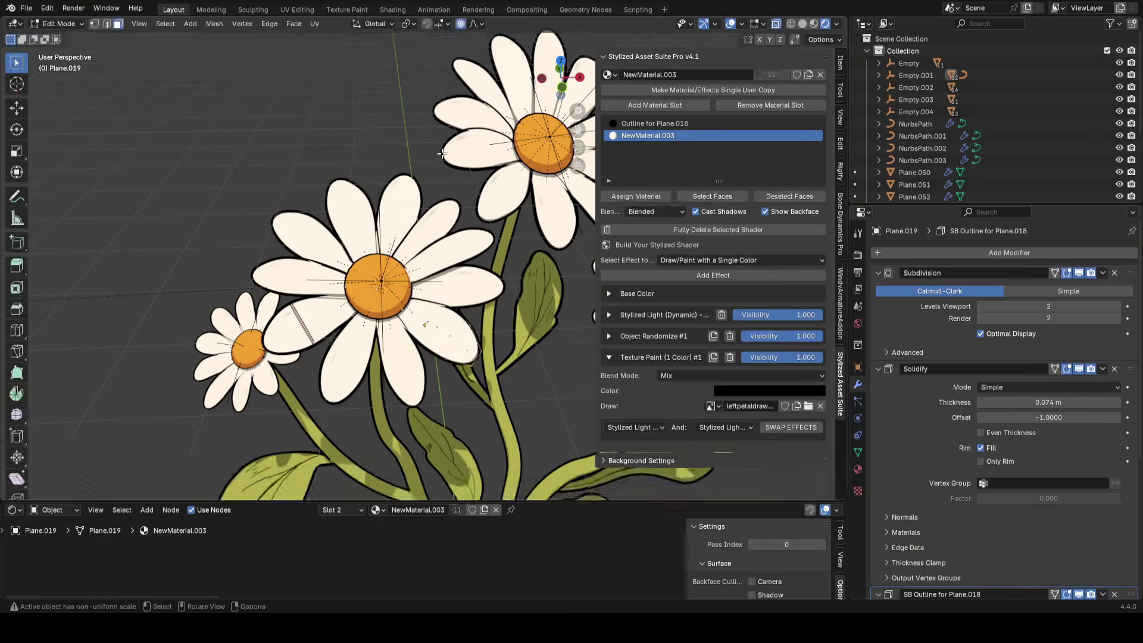
key(Tab)
click(394, 23)
click(391, 123)
Hide the sidebar and paint short hatch lines on the left daisy's right-hand petals Plane.019 and Plane.010
shift+middle_drag(436, 303, 447, 278)
key(n)
scroll(473, 291, up, 5)
drag(404, 316, 444, 342)
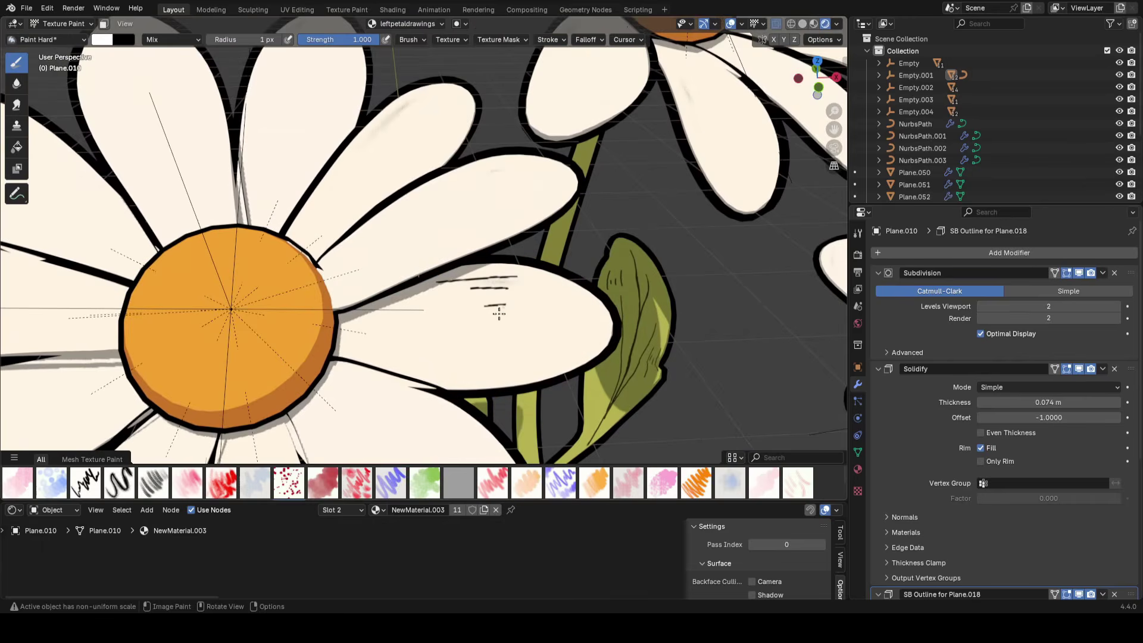
Transfer texture painting to petal Plane.060 and the upper petals of the left daisy and paint short hatch lines on each
key(alt+q)
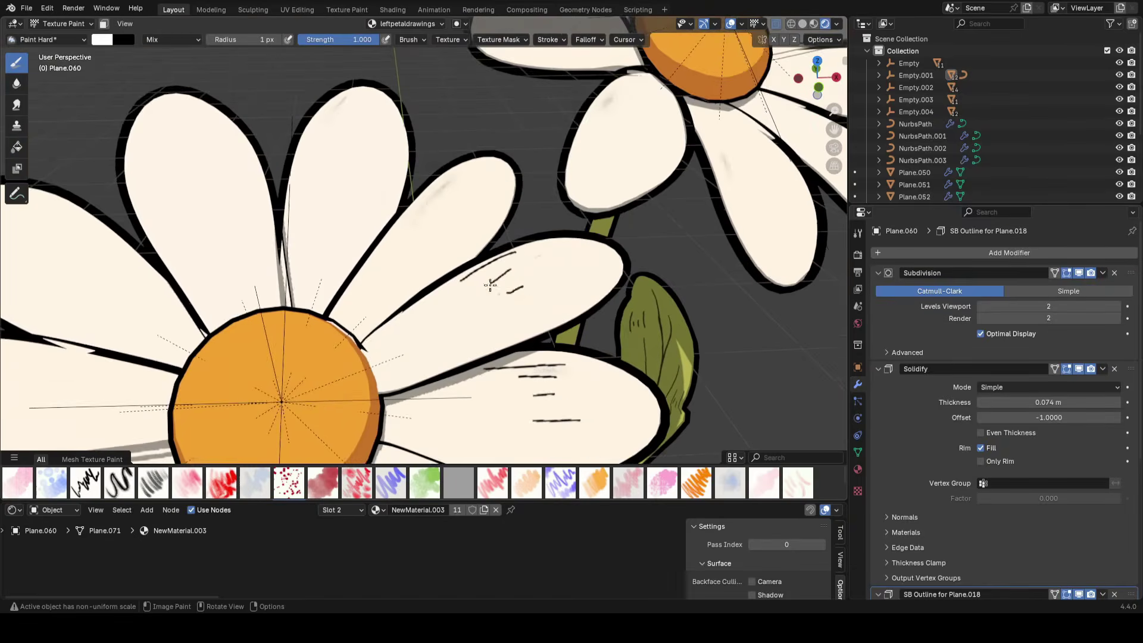
shift+middle_drag(490, 285, 607, 350)
key(alt+q)
drag(419, 233, 417, 257)
shift+middle_drag(418, 257, 512, 257)
key(alt+q)
drag(384, 245, 392, 268)
Hide the viewport overlays and paint short lengthwise hatch lines on the left daisy's lower-left and left petals
scroll(400, 276, down, 10)
shift+middle_drag(400, 277, 511, 283)
key(alt+shift+z)
scroll(357, 271, up, 10)
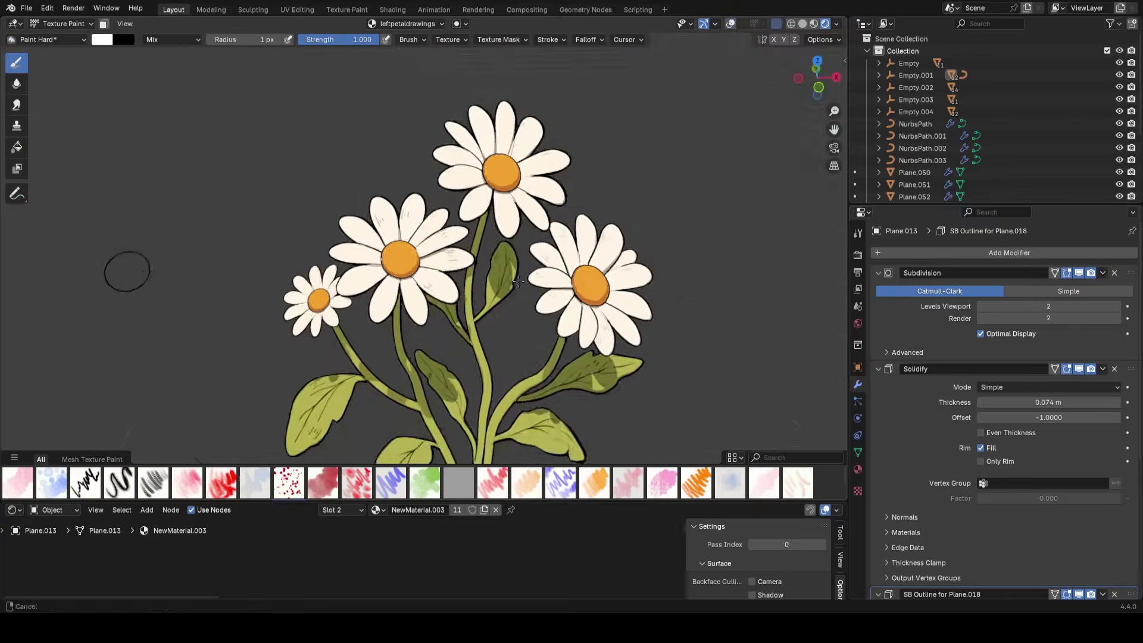
key(alt+q)
drag(348, 321, 425, 280)
shift+middle_drag(508, 280, 505, 412)
key(alt+q)
drag(357, 274, 440, 293)
mouse_move(382, 298)
mouse_down()
mouse_move(417, 306)
mouse_move(428, 328)
mouse_up()
Transfer texture painting to upper-left petal Plane.014 of the left daisy and paint short hatch lines along it
shift+middle_drag(380, 188, 367, 250)
key(alt+q)
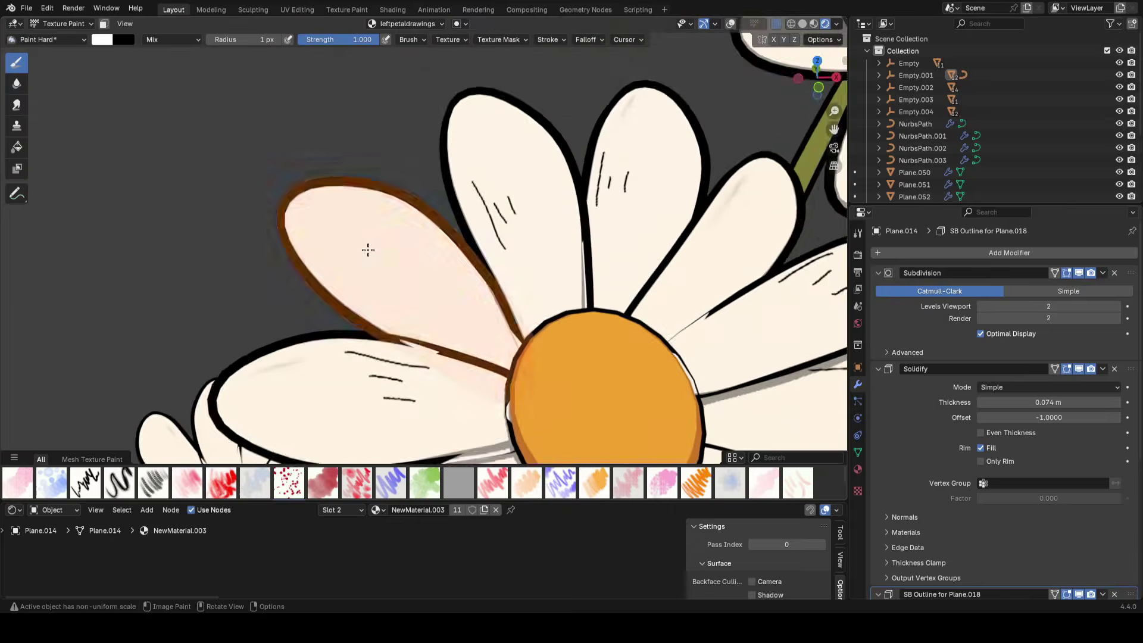
drag(372, 276, 421, 314)
scroll(306, 143, down, 6)
scroll(367, 255, up, 6)
shift+middle_drag(532, 348, 417, 309)
Paint short hatch lines on the left daisy's lower petal Plane.018 and return texture painting to petal Plane.014
key(alt+q)
drag(382, 293, 396, 317)
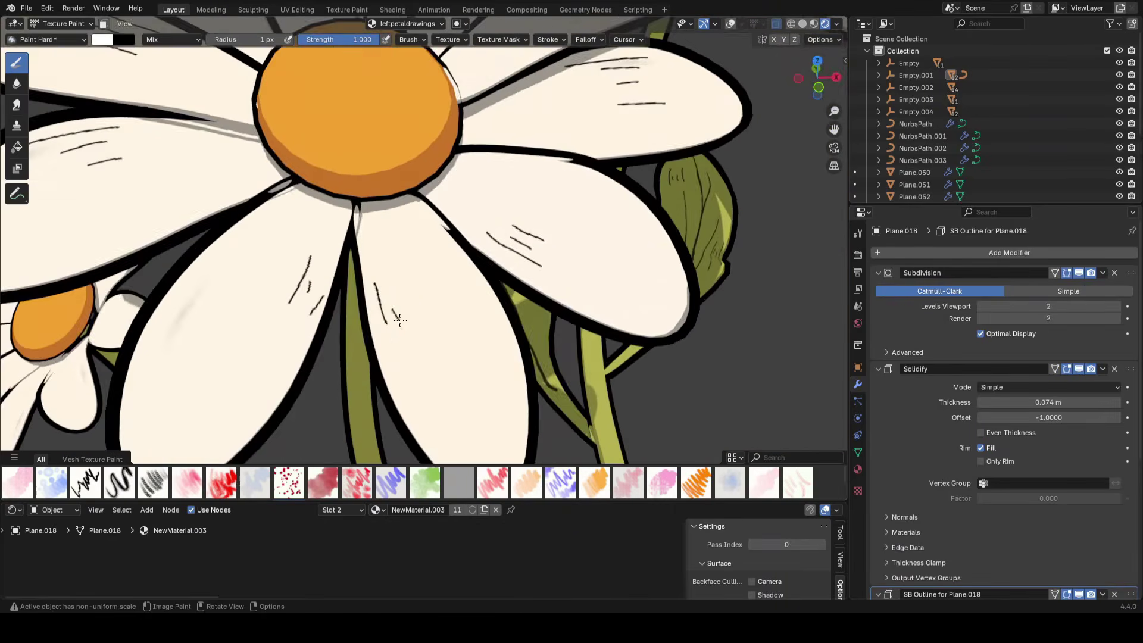
scroll(367, 130, down, 1)
shift+middle_drag(367, 131, 559, 352)
scroll(429, 283, up, 1)
key(alt+q)
scroll(524, 283, down, 8)
scroll(523, 284, down, 3)
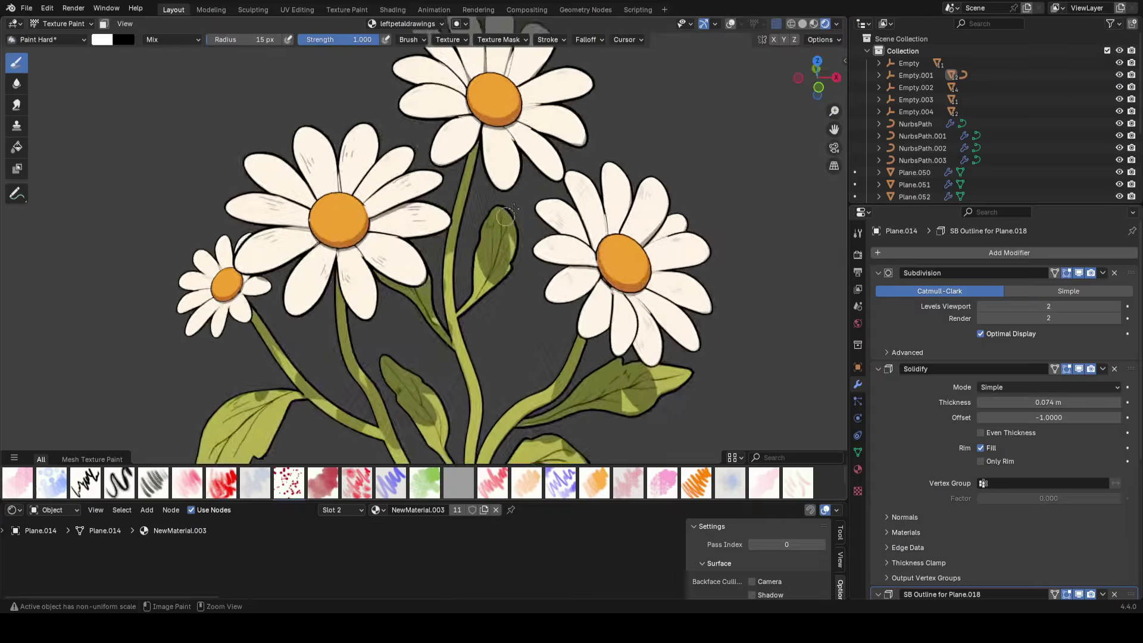
Save the file and return from texture painting to Object Mode
key(ctrl+s)
click(53, 23)
click(57, 30)
scroll(442, 159, up, 2)
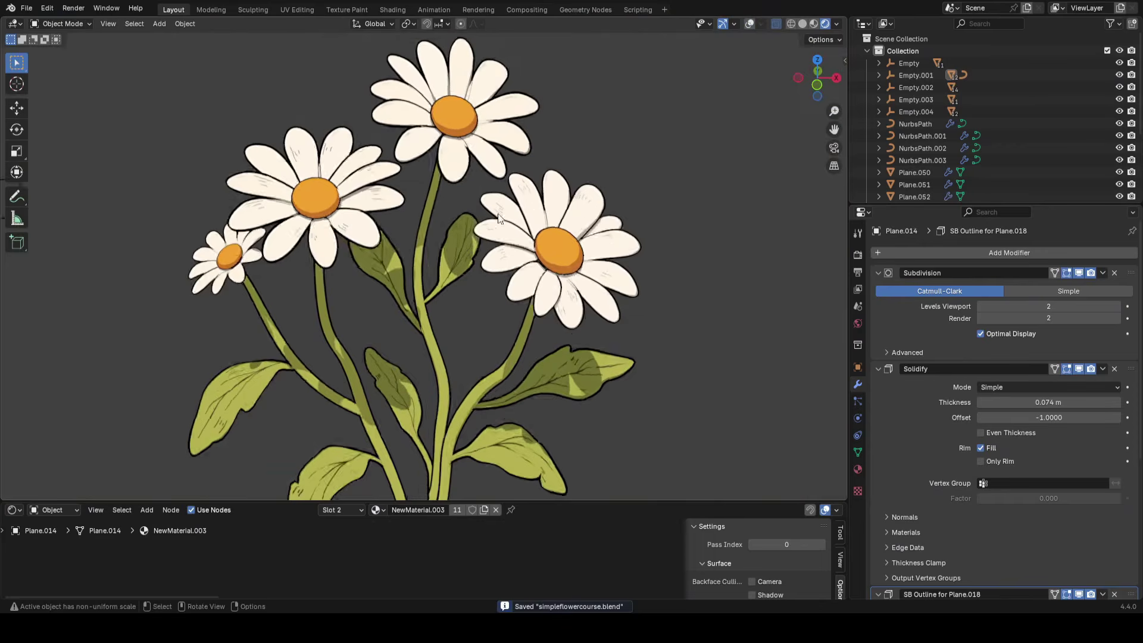
Reopen simpleflowercourse.blend from the recent files and display the viewport in rendered shading
click(25, 7)
mouse_move(73, 46)
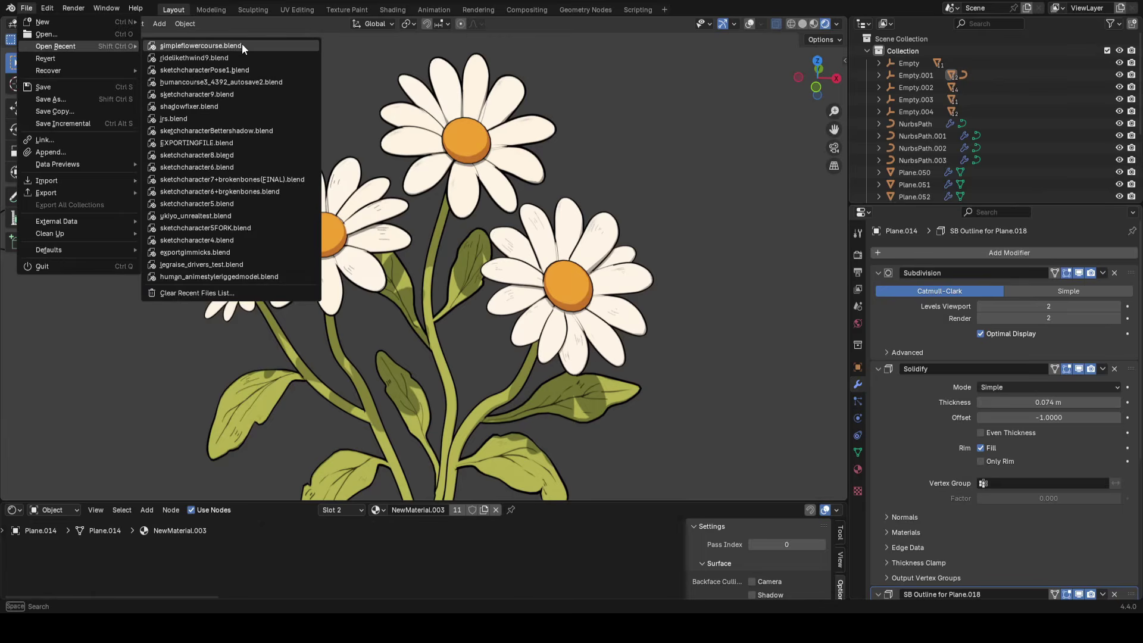
click(242, 46)
click(535, 336)
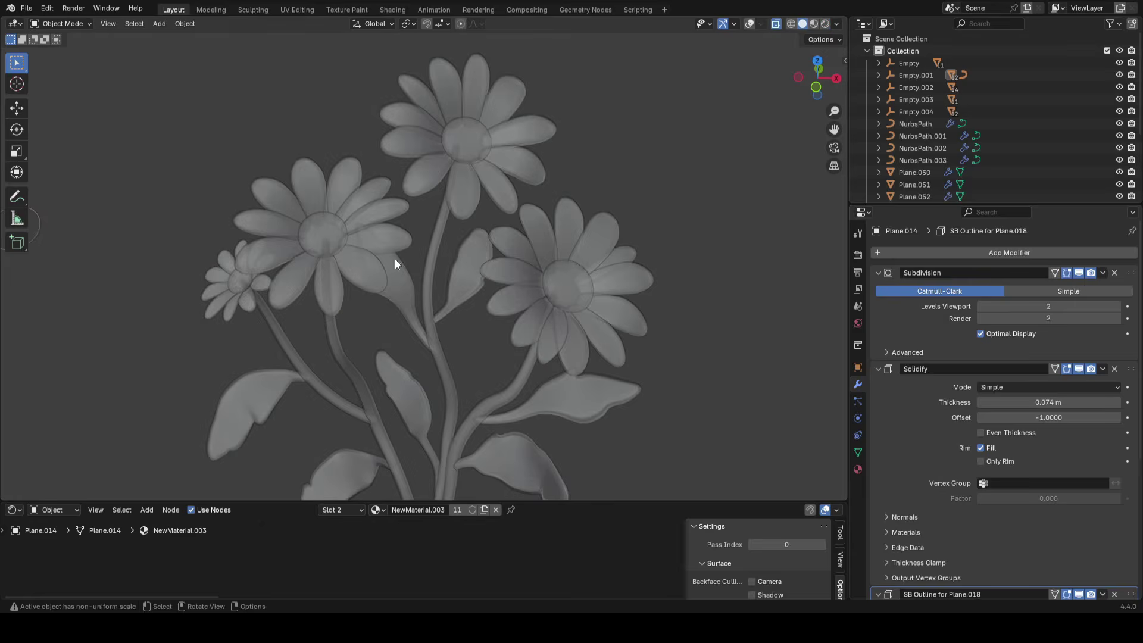
click(825, 24)
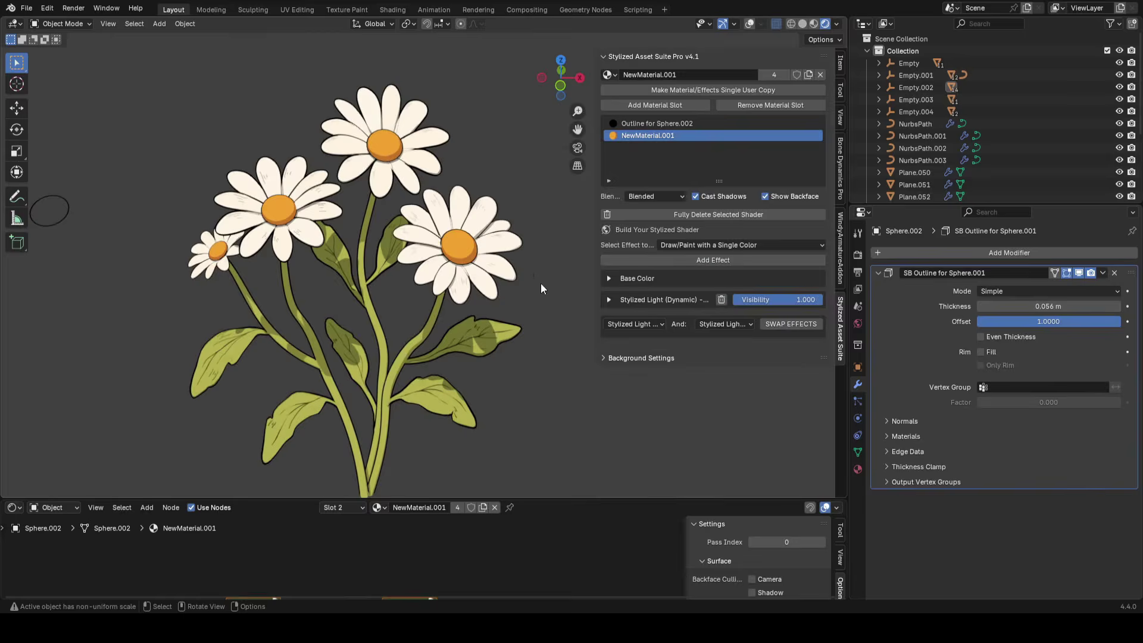
Examine the right daisy's orange centre up close and expand the Base Color settings of its NewMaterial.001 shader
scroll(524, 283, up, 3)
scroll(555, 245, up, 5)
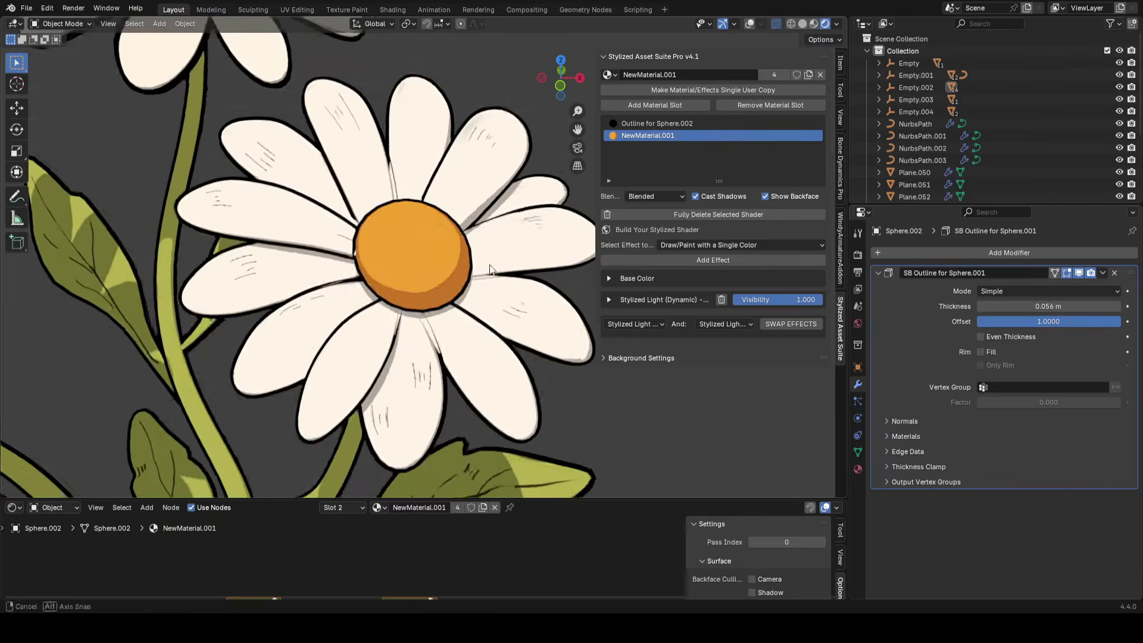
key(g)
right_click(495, 238)
scroll(406, 312, up, 6)
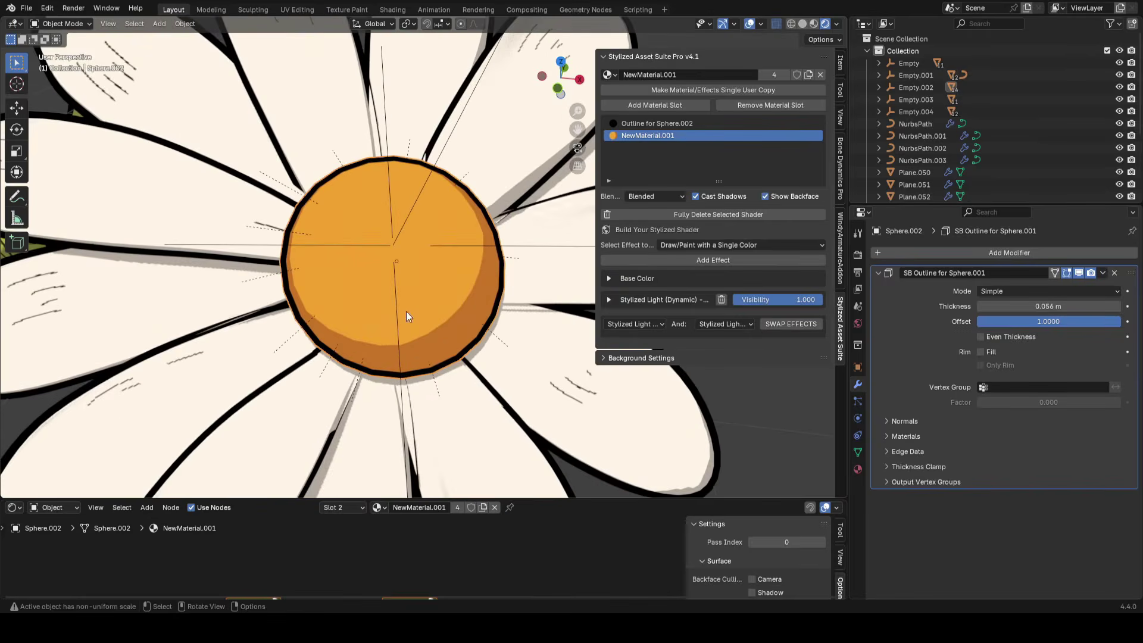
scroll(515, 260, down, 4)
middle_drag(516, 260, 509, 300)
scroll(619, 397, up, 1)
scroll(618, 402, down, 8)
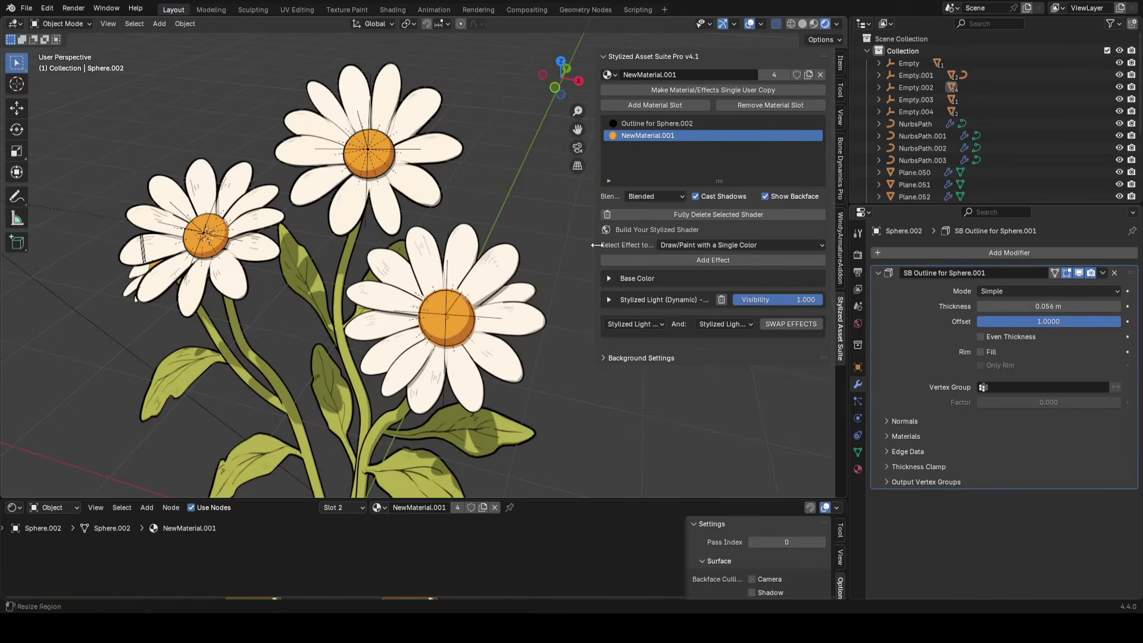
click(613, 279)
click(752, 294)
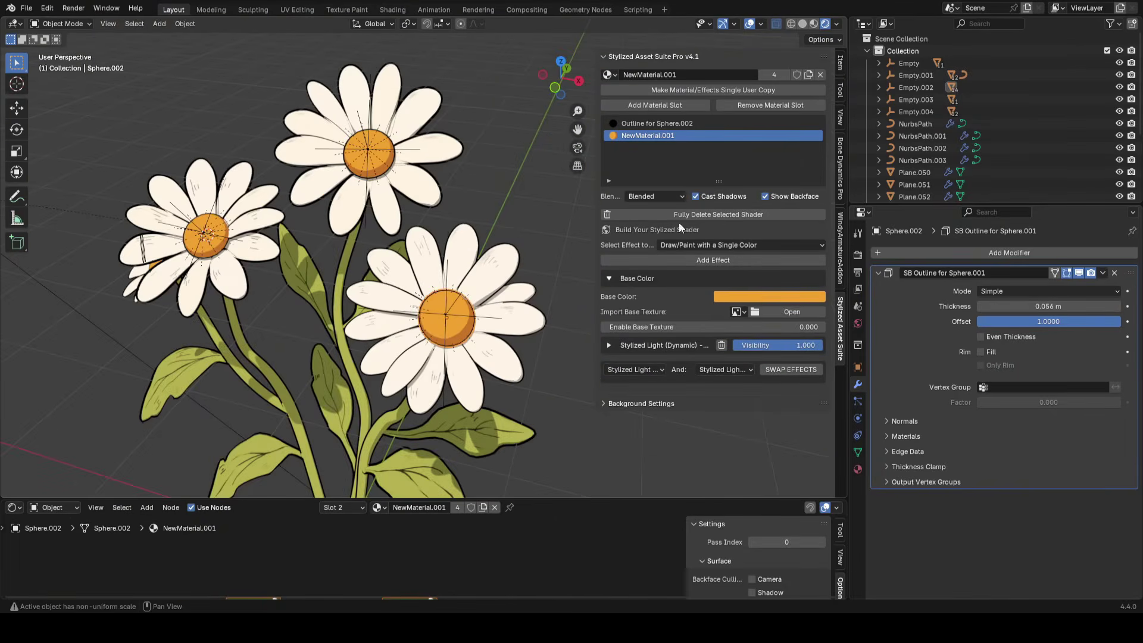
Select a lower-left petal of the right daisy and examine the Leaf Shader.002 nodes that mix in the rightflowerpetals image
scroll(384, 333, up, 5)
click(384, 333)
drag(349, 499, 353, 194)
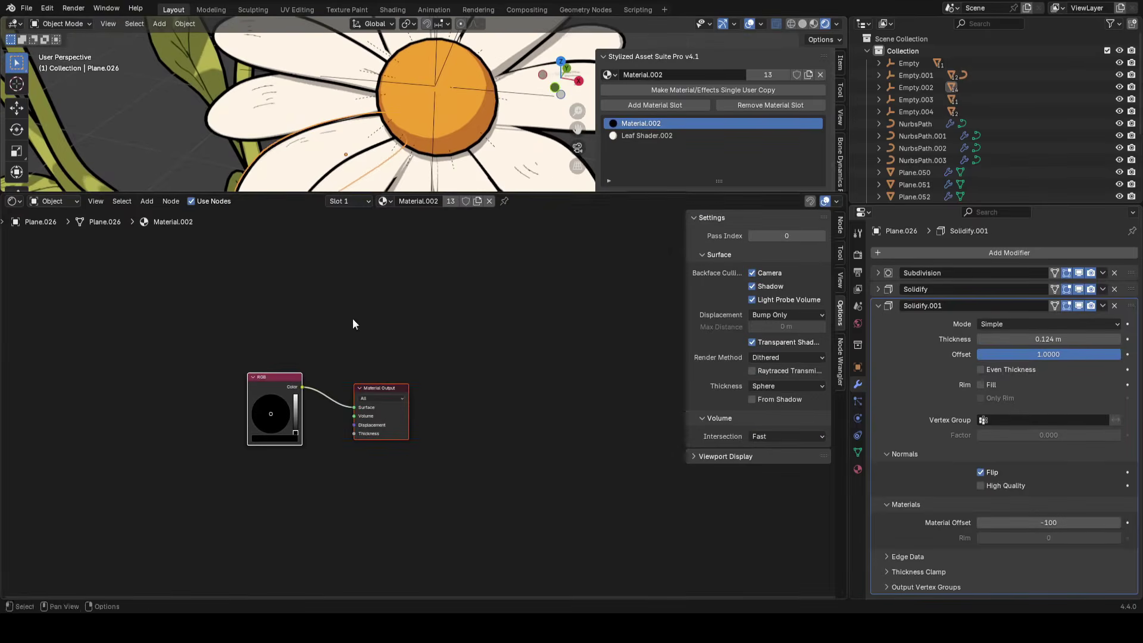
click(345, 201)
click(327, 238)
scroll(615, 464, up, 3)
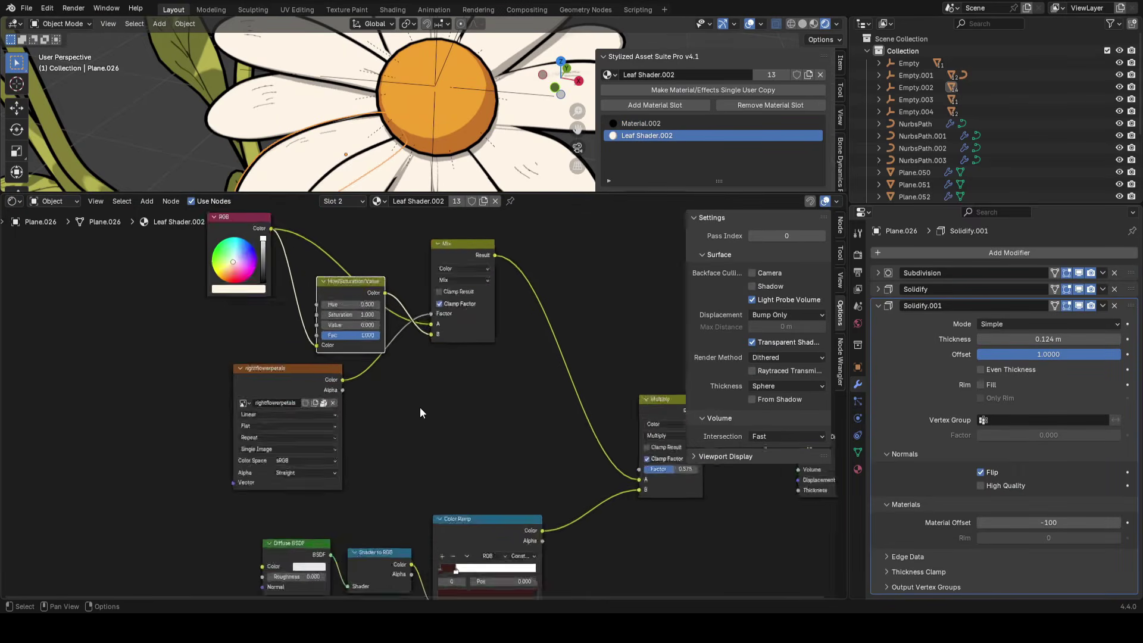
scroll(474, 383, up, 2)
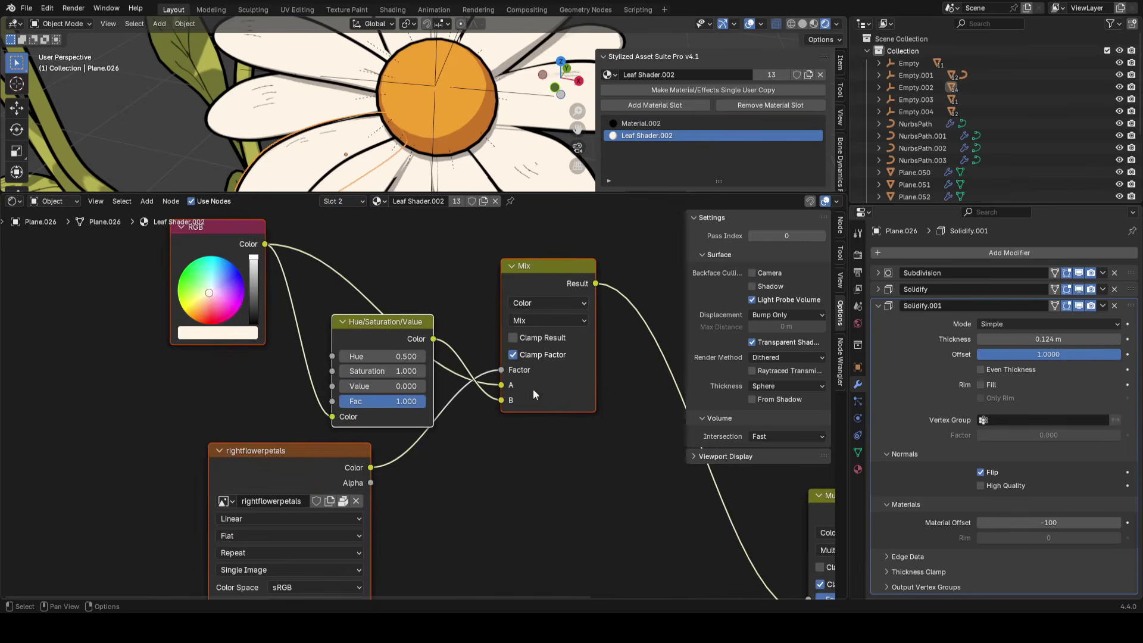
Replace the Shader Editor below the viewport with the Timeline
click(615, 467)
click(23, 201)
click(191, 261)
click(15, 200)
click(179, 248)
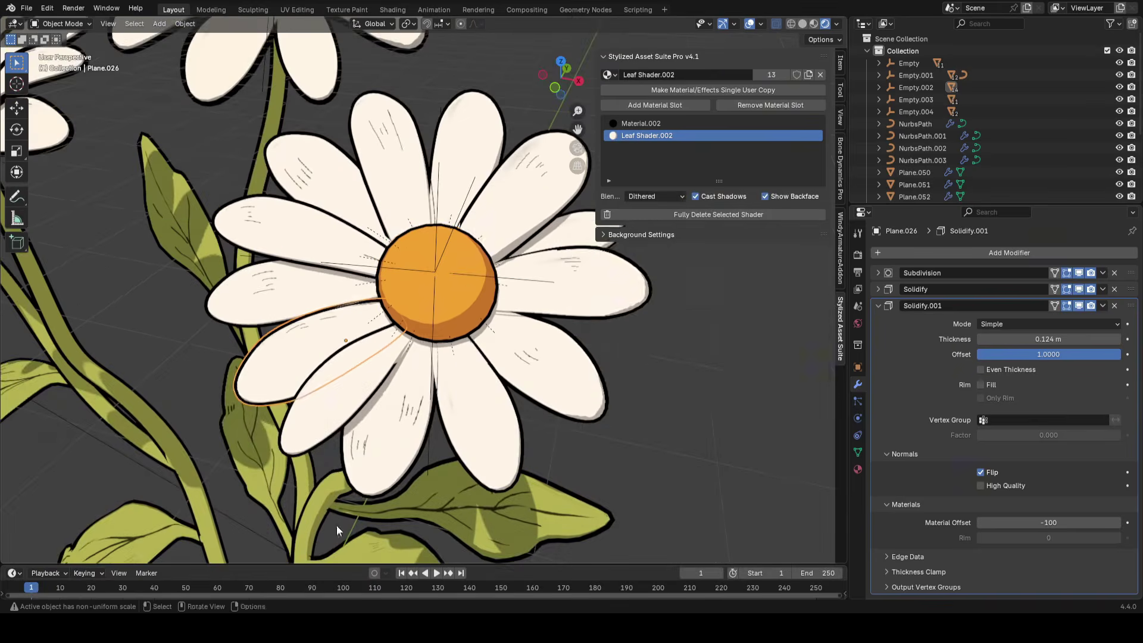
Add a Draw/Paint with a Single Color effect to the right daisy centre's NewMaterial.001 and set its colour to dark red
scroll(479, 297, up, 2)
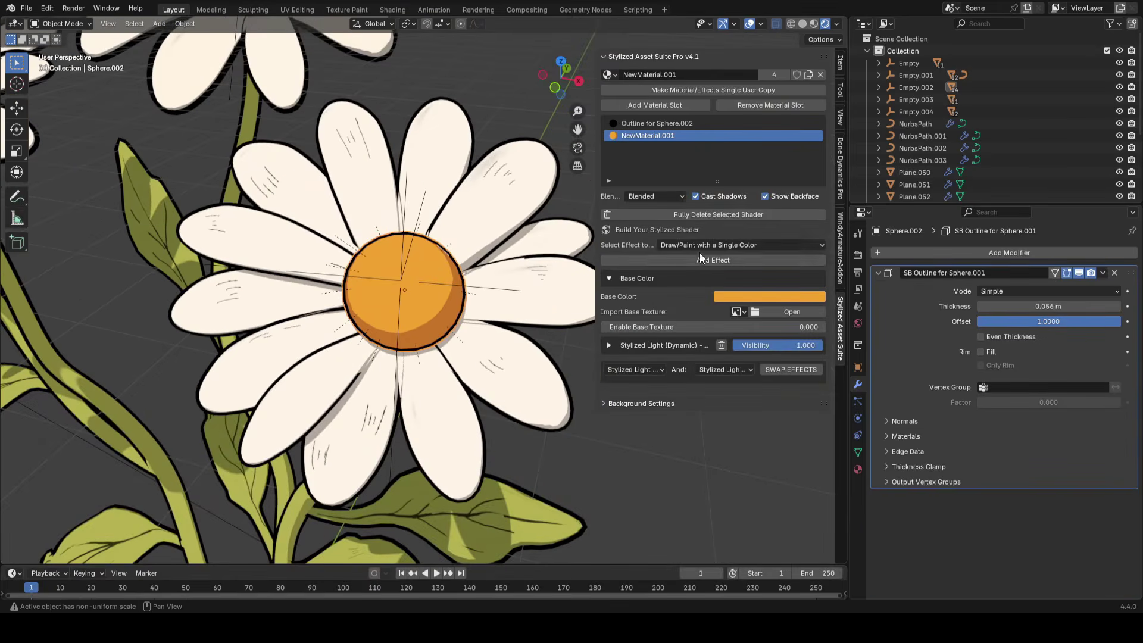
click(708, 260)
click(768, 354)
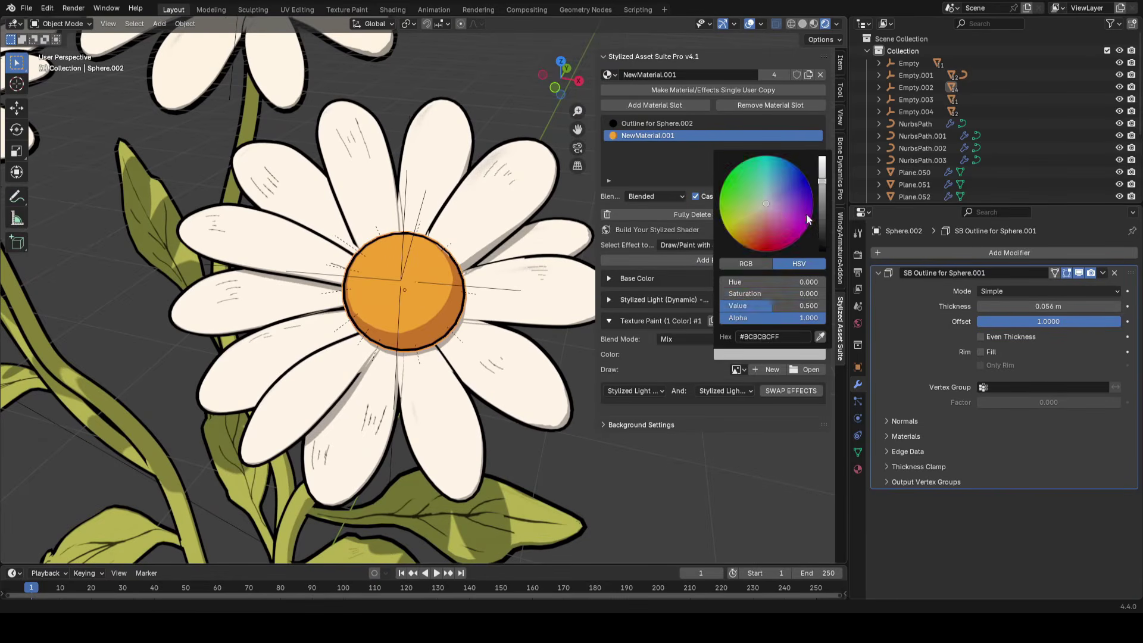
click(820, 235)
drag(763, 234, 763, 240)
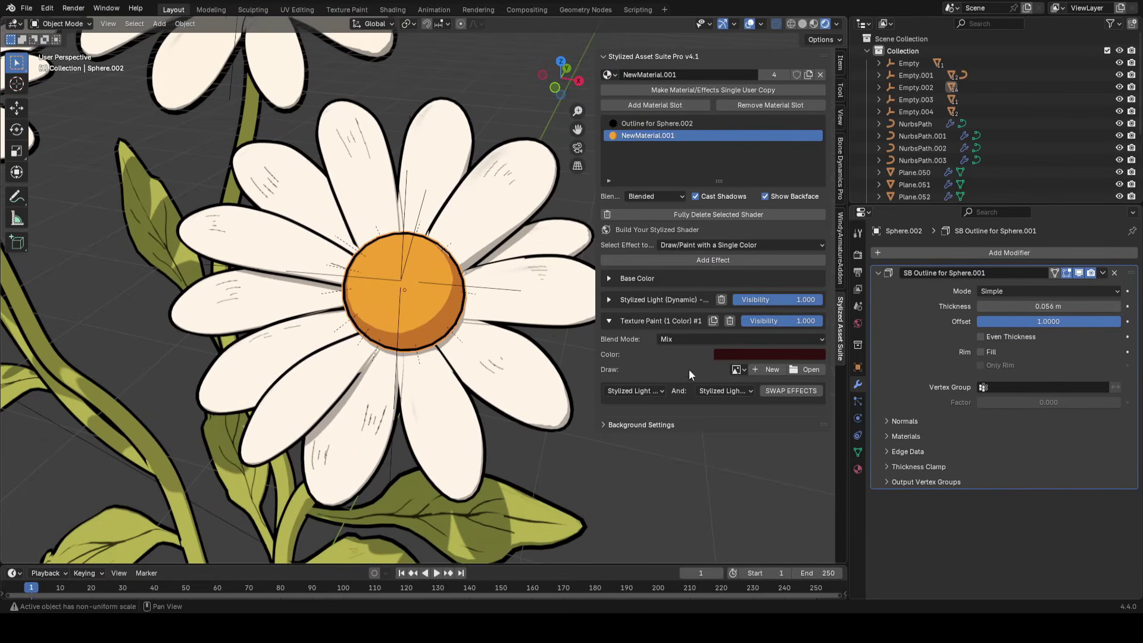
Create a 2048 × 2048 px paint image named flowerbasedots for the new Texture Paint effect
click(772, 369)
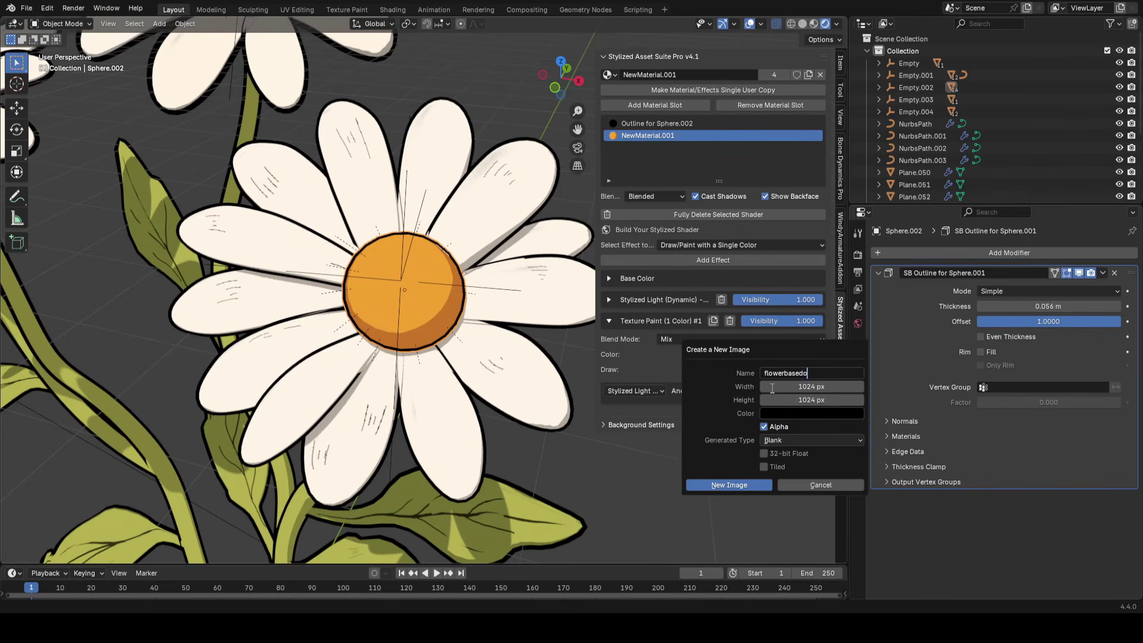
click(832, 386)
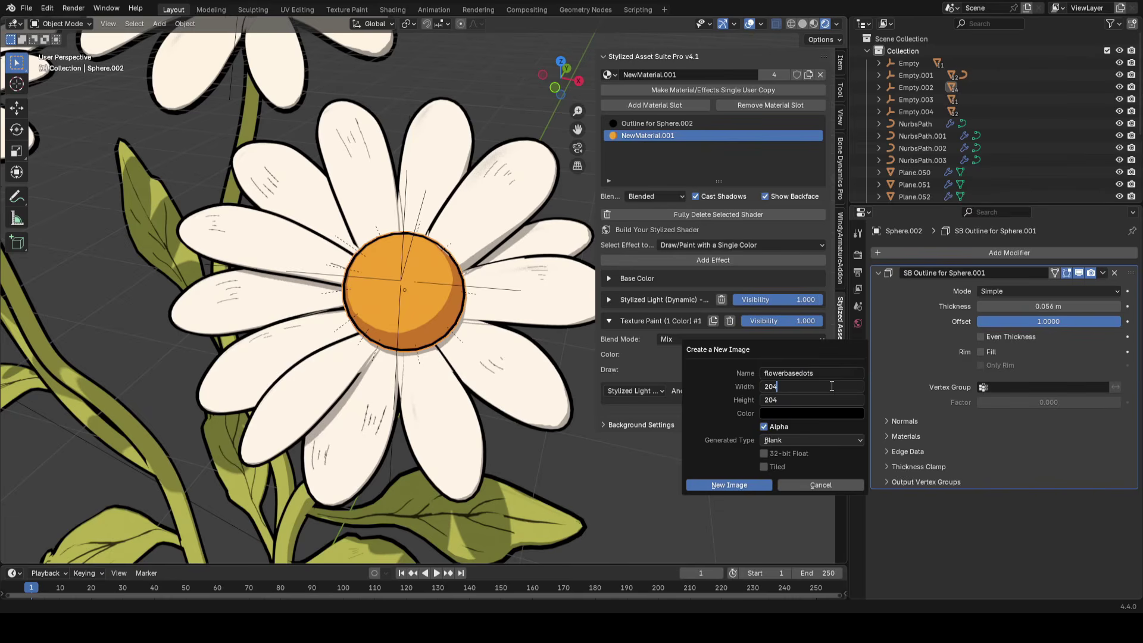
text(20488)
key(BackSpace)
key(Return)
key(Return)
Edit the right daisy's centre in wireframe and mark the edge loop around its rim as a seam
shift+middle_drag(435, 269, 427, 305)
key(Tab)
scroll(523, 307, up, 1)
key(2)
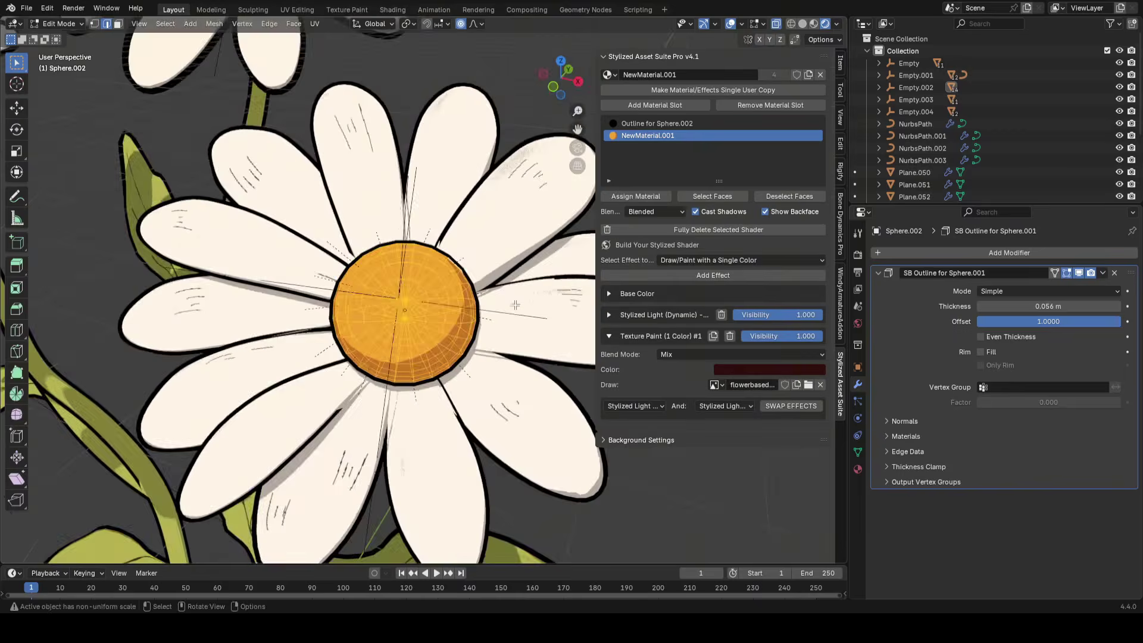
scroll(537, 310, up, 2)
middle_drag(537, 310, 511, 269)
scroll(512, 231, up, 1)
scroll(512, 269, up, 1)
click(803, 23)
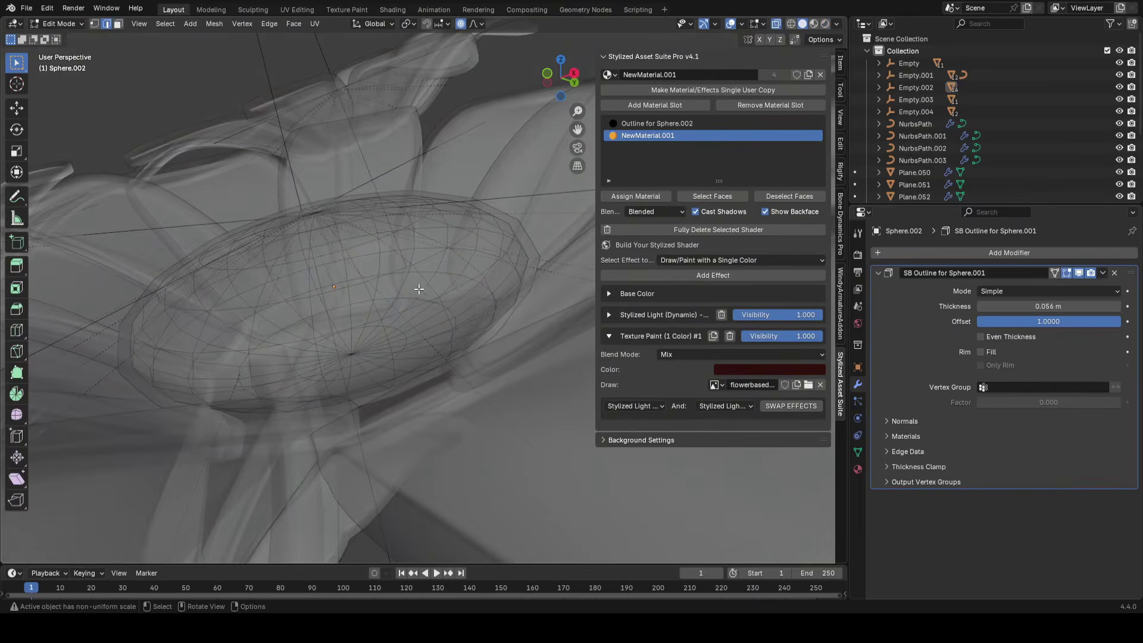
middle_drag(460, 304, 232, 391)
middle_drag(401, 193, 527, 251)
key(ctrl+e)
click(461, 264)
Unwrap all faces of the daisy centre with the Angle Based method and check the layout in the UV Editor
key(3)
key(u)
click(527, 251)
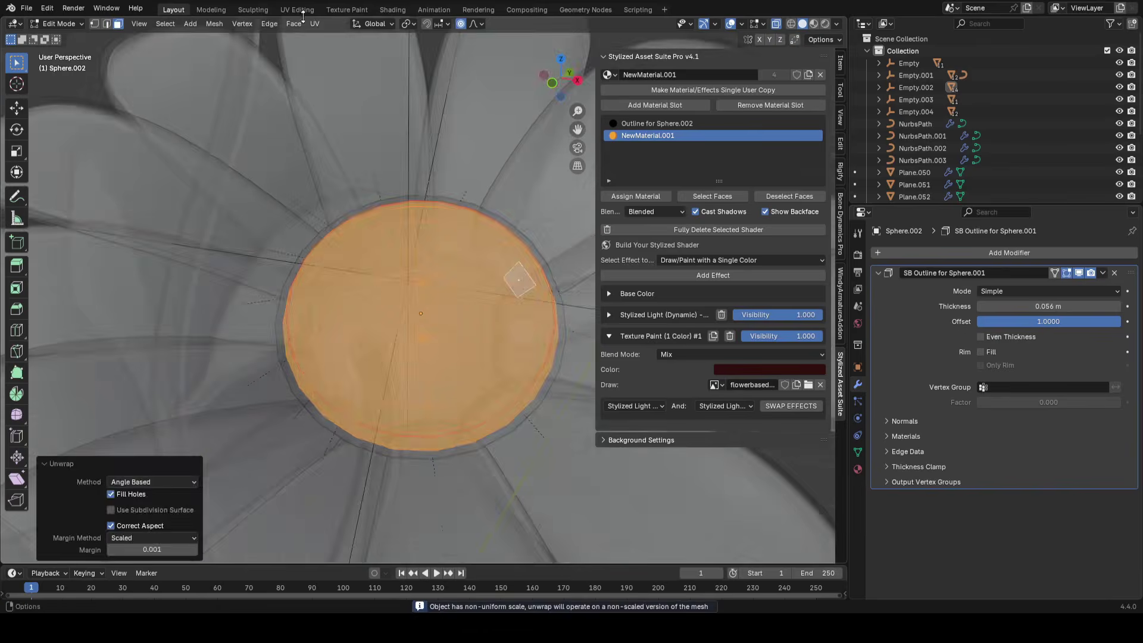
click(297, 10)
scroll(312, 334, up, 2)
drag(459, 184, 37, 528)
click(173, 10)
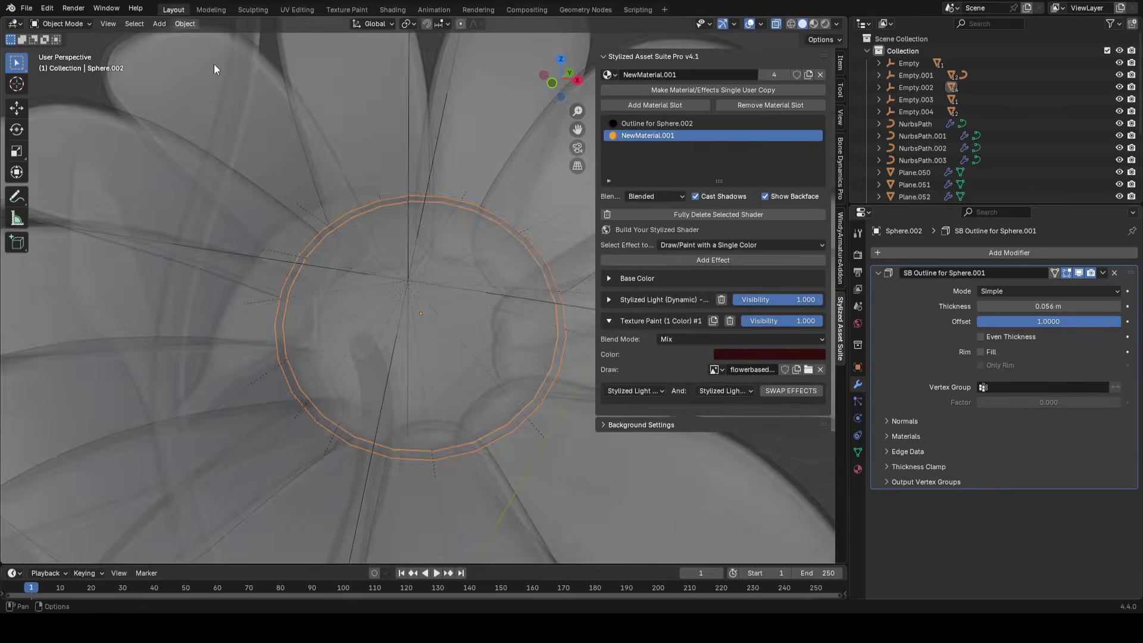
Examine the two circular UV islands of the daisy centre and their dense middle vertices in the UV Editor
key(Tab)
middle_drag(484, 327, 434, 306)
key(Tab)
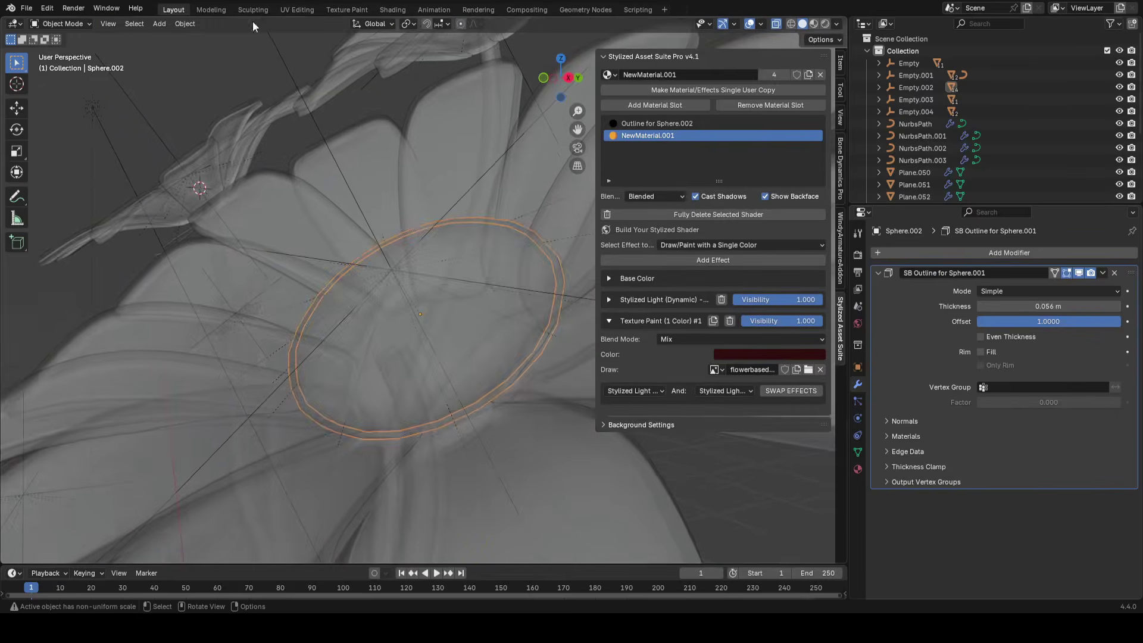
click(287, 10)
scroll(377, 381, up, 1)
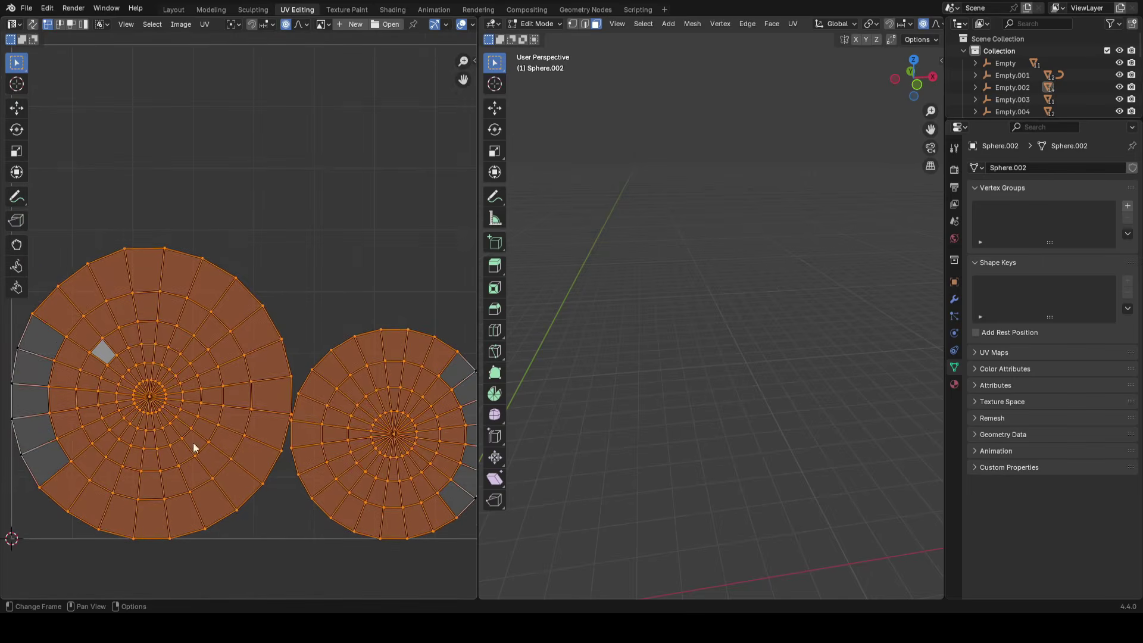
drag(340, 162, 48, 434)
click(345, 164)
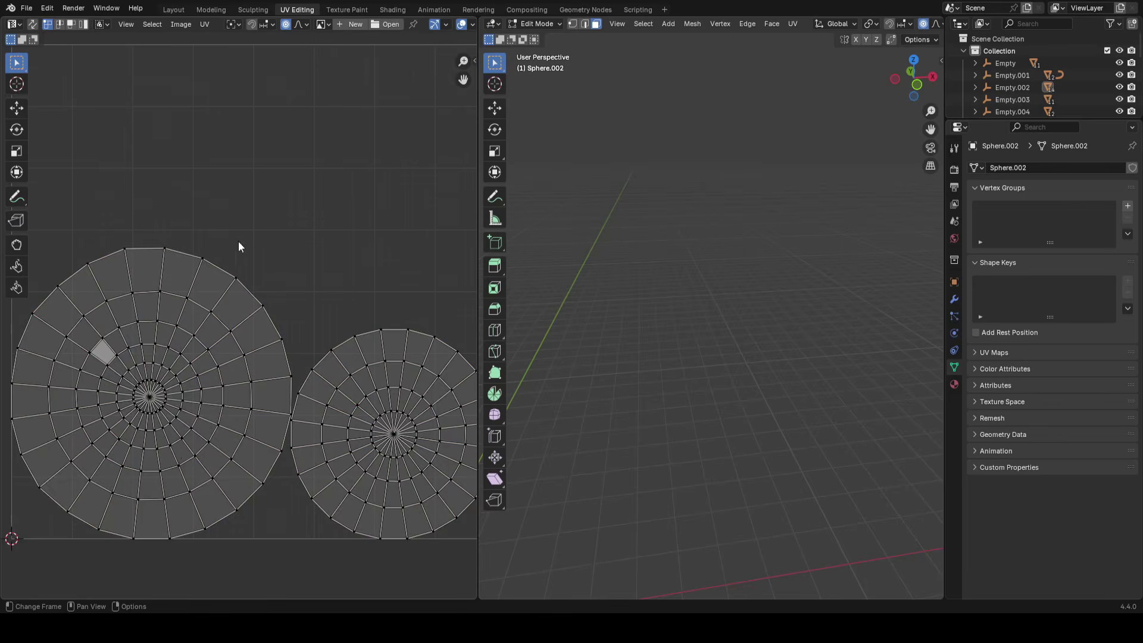
scroll(319, 266, down, 2)
scroll(355, 393, up, 5)
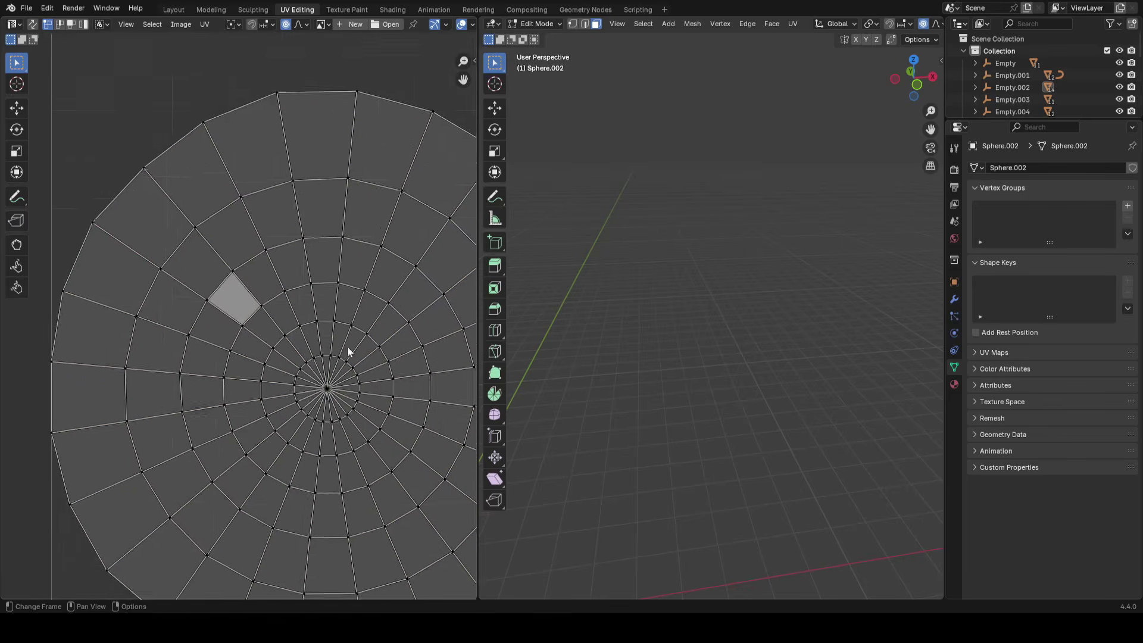
scroll(337, 387, up, 3)
scroll(387, 354, up, 1)
middle_drag(386, 354, 362, 332)
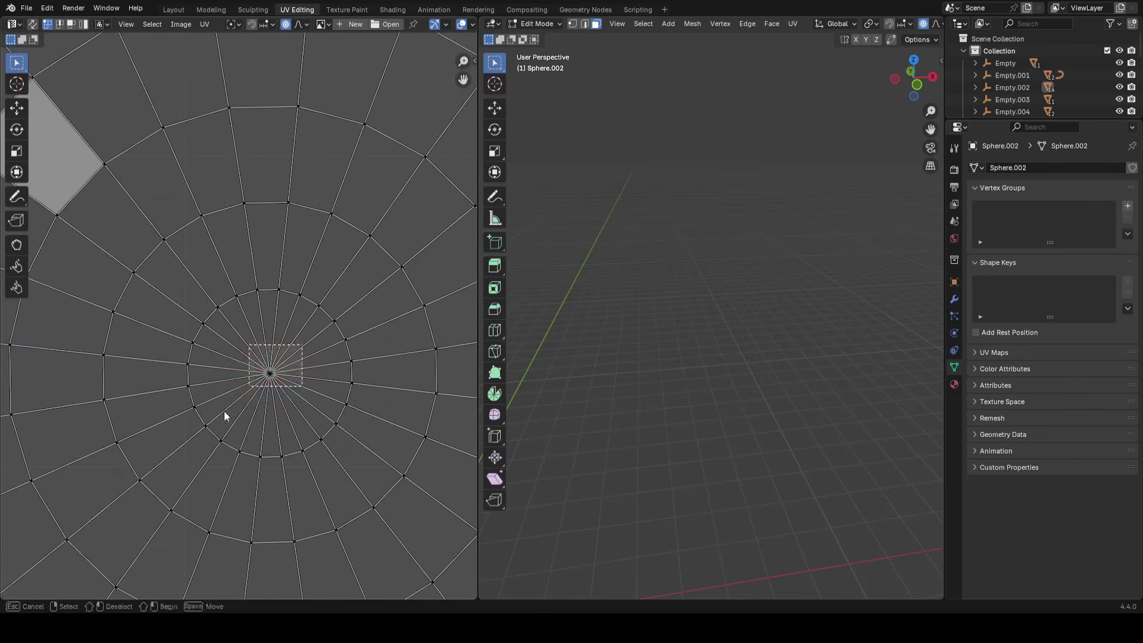
scroll(254, 339, down, 5)
scroll(339, 283, up, 4)
scroll(413, 326, down, 4)
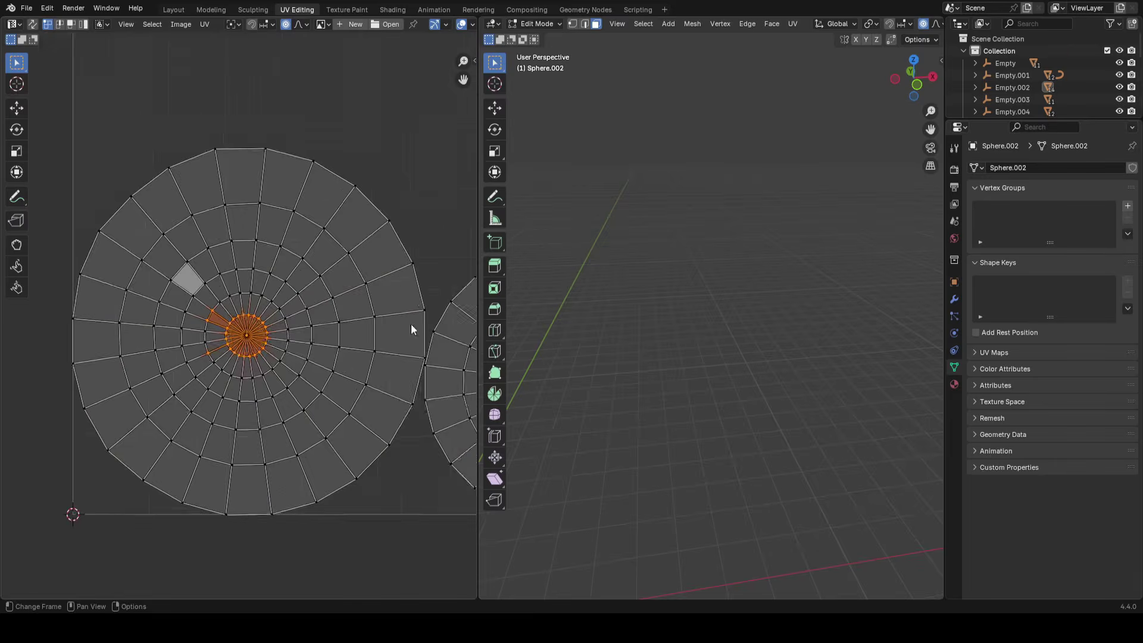
scroll(304, 406, down, 2)
scroll(304, 406, down, 1)
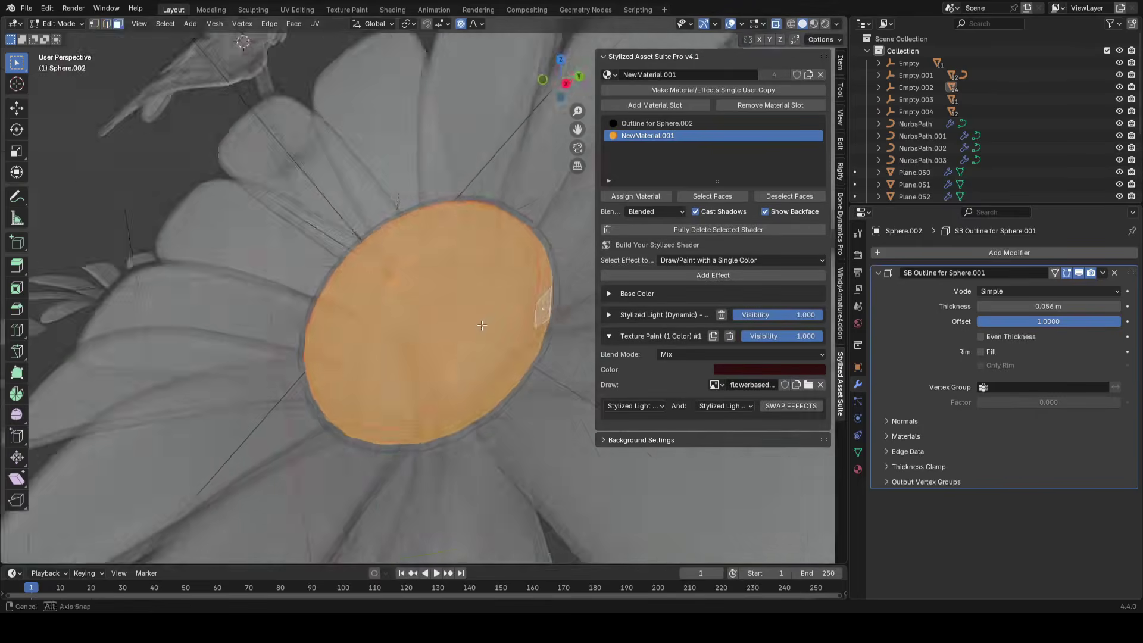
Mark a pole-to-pole edge loop across the daisy centre as a seam
middle_drag(405, 342, 488, 252)
key(alt+a)
key(alt+z)
key(alt+z)
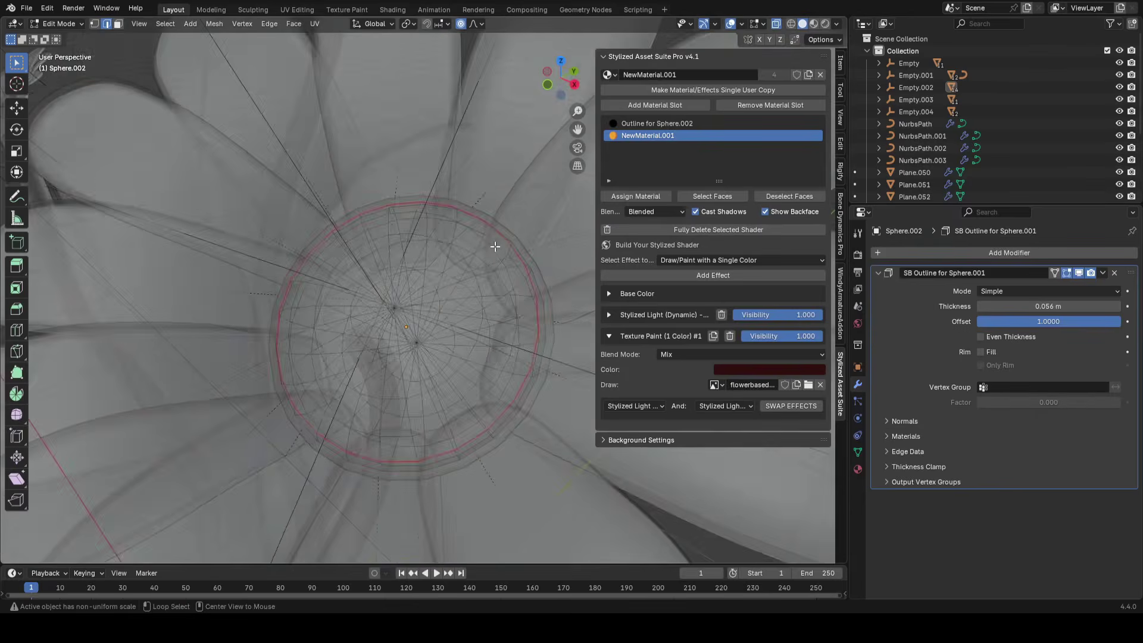
scroll(464, 280, up, 2)
shift+middle_drag(453, 304, 404, 241)
alt+shift+click(362, 347)
scroll(387, 321, down, 2)
key(ctrl+e)
click(446, 266)
Mark a second pole-to-pole edge loop, crossing the first one, as a seam on the daisy centre
scroll(438, 324, up, 2)
alt+shift+click(332, 266)
key(ctrl+e)
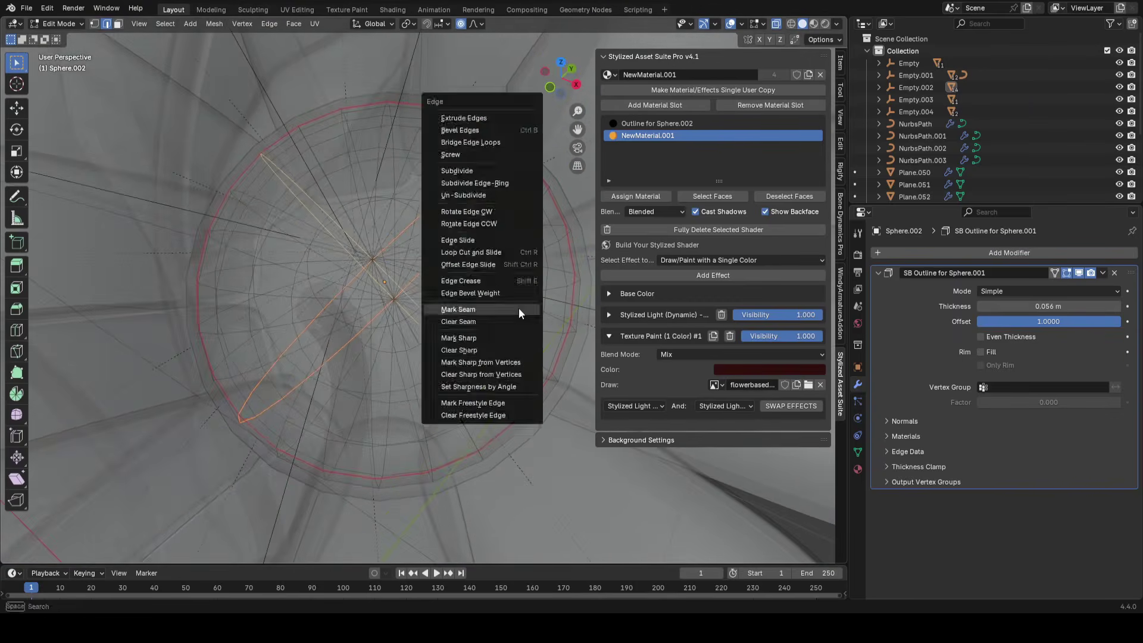
click(519, 309)
Unwrap all faces of the daisy centre again with Angle Based along the added seams and review the wedge-shaped islands
scroll(519, 309, down, 2)
middle_drag(515, 304, 485, 286)
key(3)
key(a)
key(u)
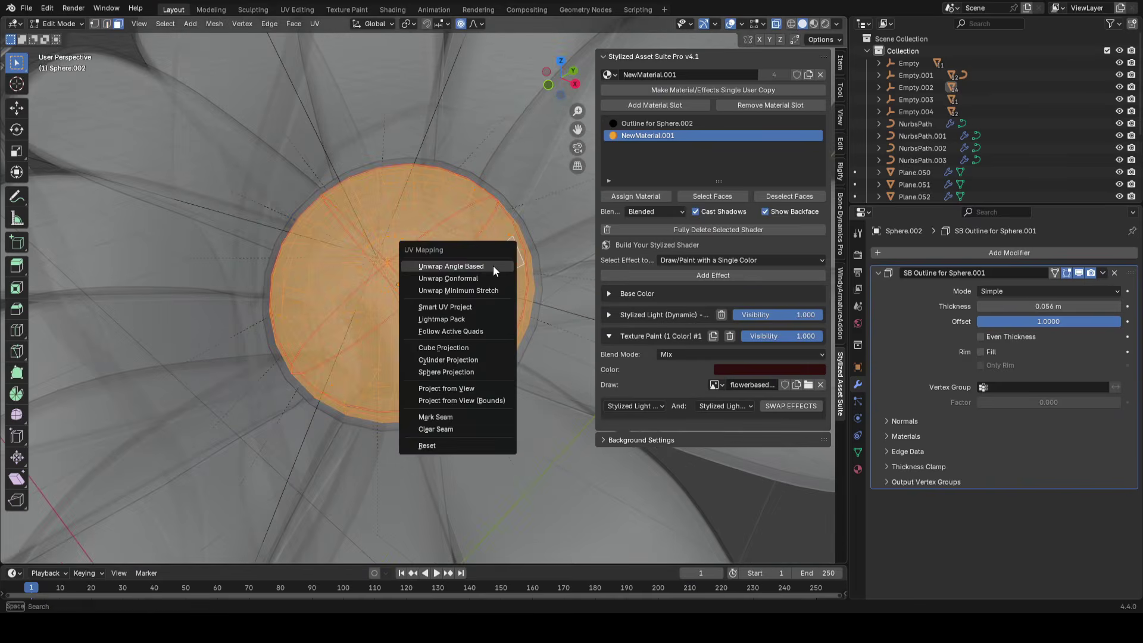
click(493, 265)
click(297, 10)
scroll(325, 364, down, 2)
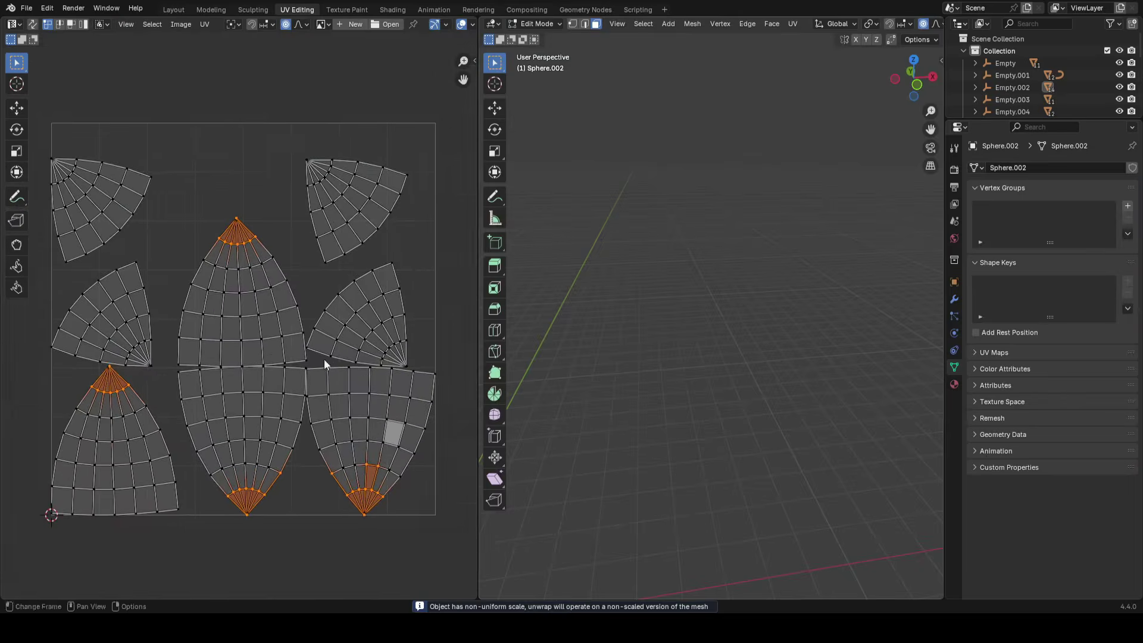
scroll(167, 401, up, 1)
click(286, 152)
middle_drag(285, 152, 312, 175)
click(174, 10)
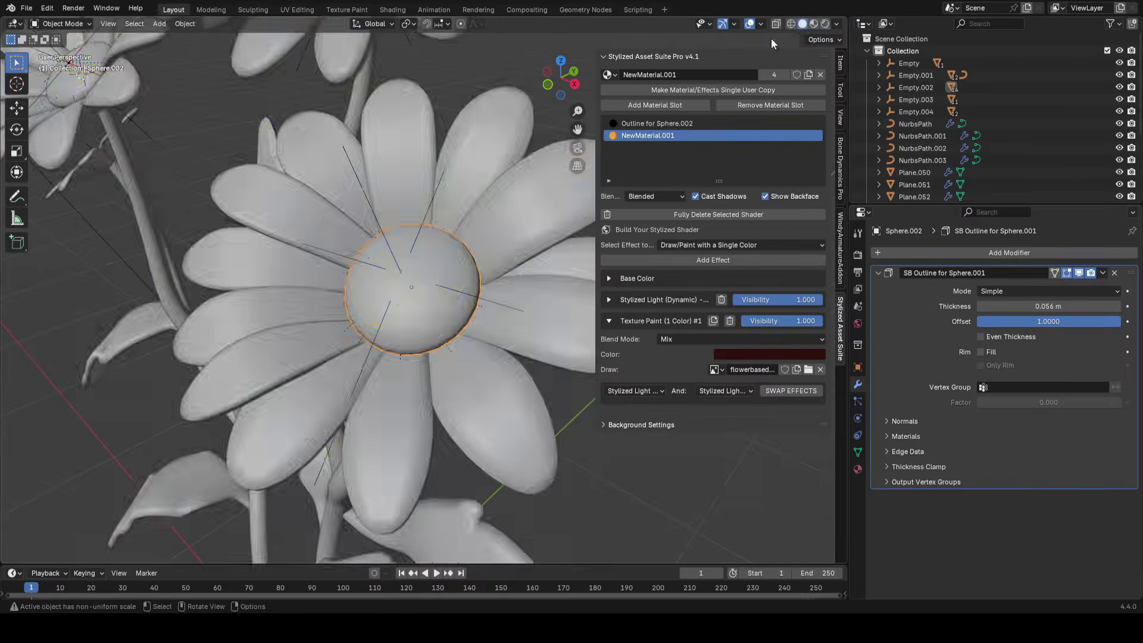
Put the right daisy's centre into Texture Paint mode in rendered shading with flowerbasedots as the image to paint
scroll(434, 276, up, 4)
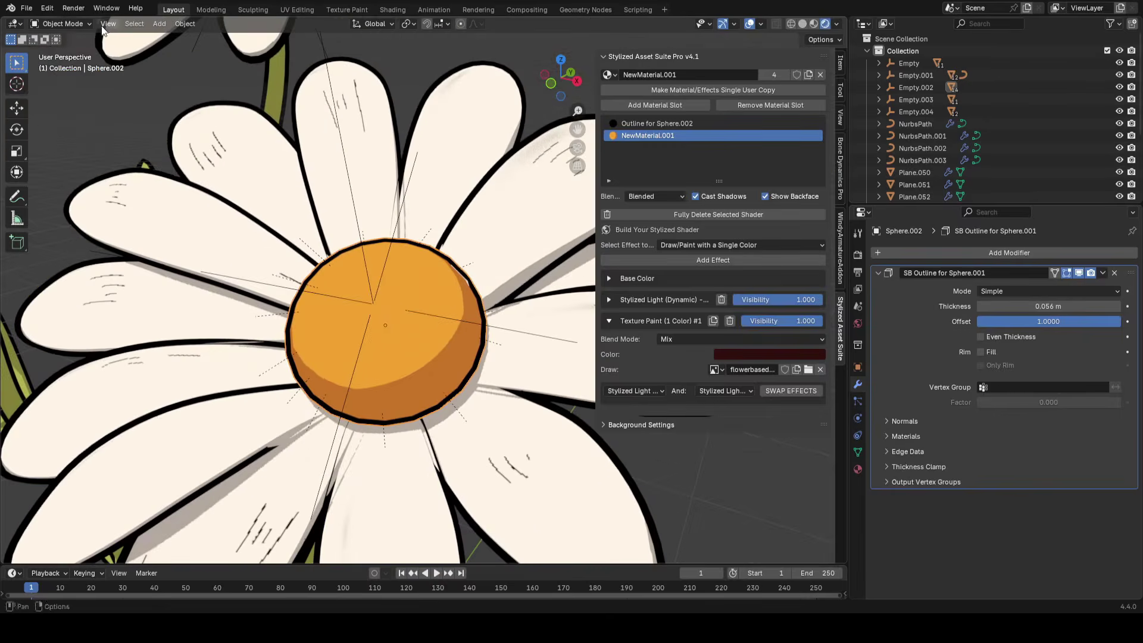
click(62, 23)
click(60, 103)
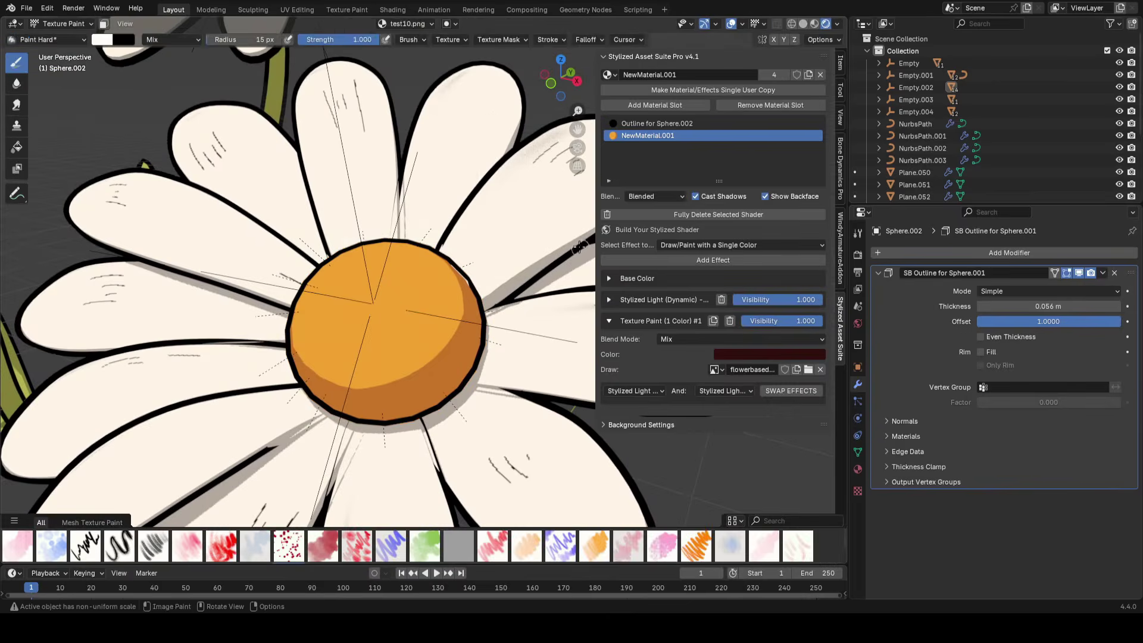
click(407, 24)
click(399, 124)
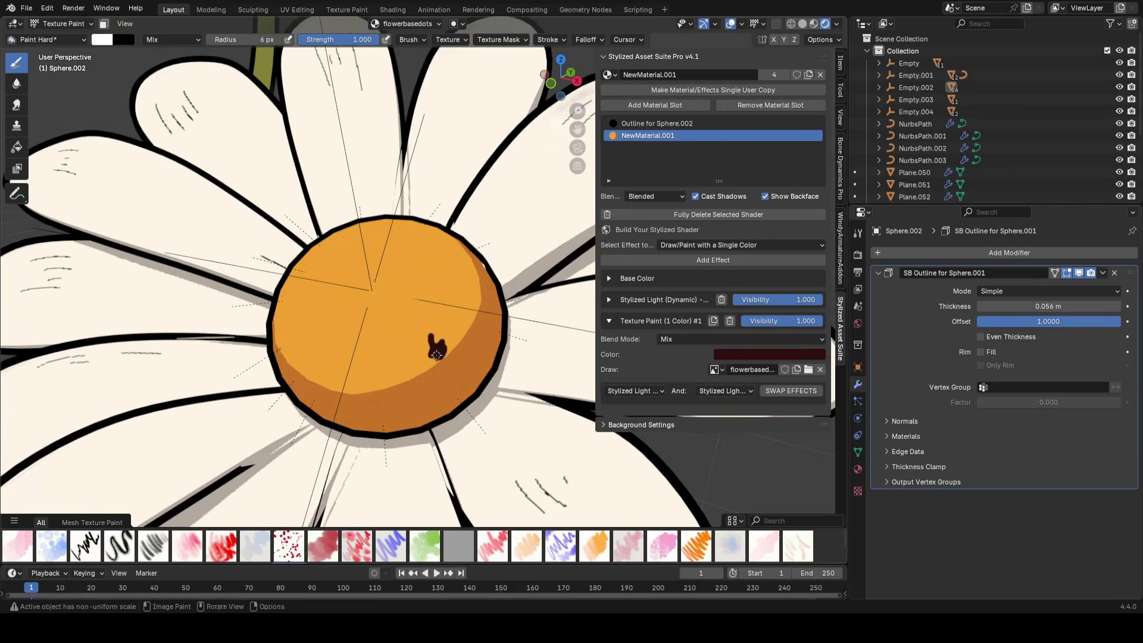
Set the brush radius to 8 px and paint small dark dots scattered over the right daisy's orange centre
mouse_move(443, 356)
shift+middle_down()
mouse_move(413, 302)
mouse_move(286, 296)
shift+middle_up()
scroll(444, 341, up, 2)
key(f)
click(466, 333)
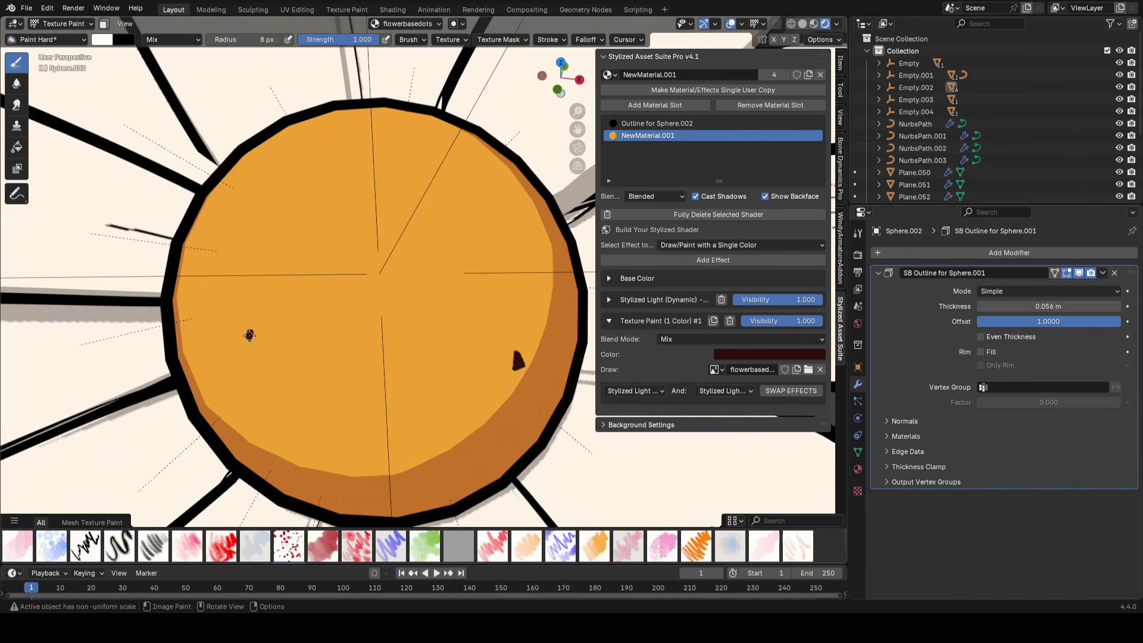
shift+middle_drag(312, 296, 392, 408)
drag(350, 256, 345, 266)
shift+middle_drag(494, 312, 408, 299)
drag(410, 243, 418, 249)
mouse_move(479, 357)
middle_down()
mouse_move(454, 370)
mouse_move(499, 191)
middle_up()
drag(409, 367, 405, 360)
middle_drag(406, 361, 482, 306)
scroll(482, 305, down, 1)
shift+middle_drag(307, 175, 148, 256)
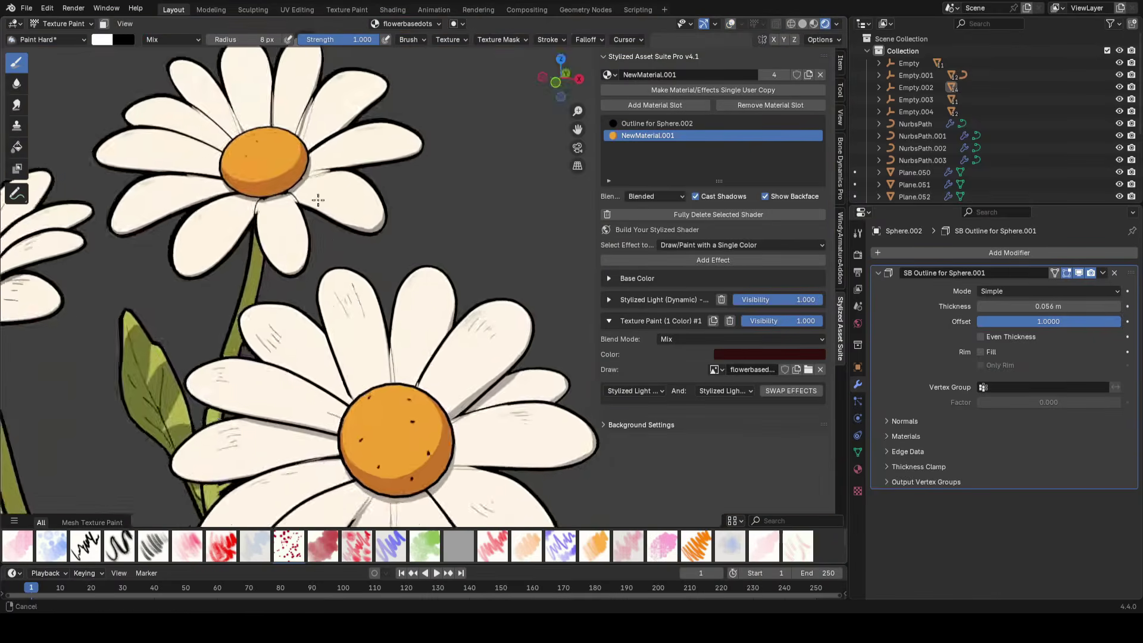
Leave texture painting for Object Mode and turn the viewport overlays back on
scroll(386, 238, up, 3)
scroll(376, 302, down, 5)
middle_drag(293, 291, 68, 443)
shift+middle_drag(291, 255, 172, 354)
middle_drag(467, 298, 390, 298)
mouse_move(391, 298)
shift+middle_down()
mouse_move(472, 233)
mouse_move(443, 273)
shift+middle_up()
key(ctrl+Tab)
key(shift+alt+z)
Select the flower centres with the dotted centre of the right flower active and copy its UV maps to the others
click(358, 177)
click(358, 180)
key(Tab)
key(Tab)
shift+middle_drag(286, 204, 418, 220)
shift+click(326, 313)
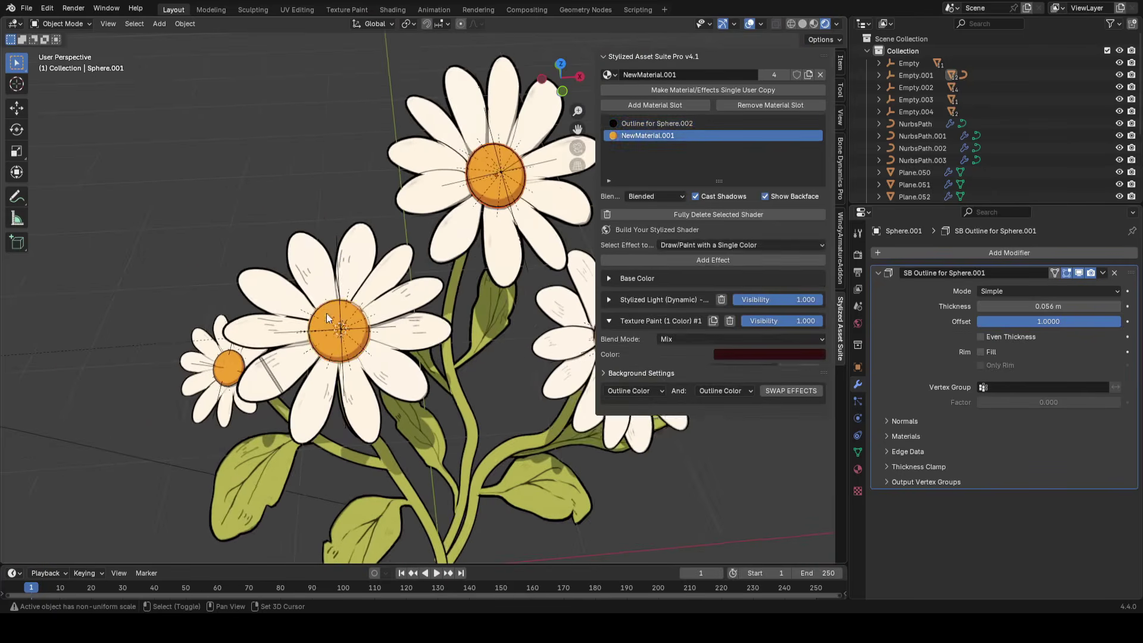
scroll(339, 261, up, 5)
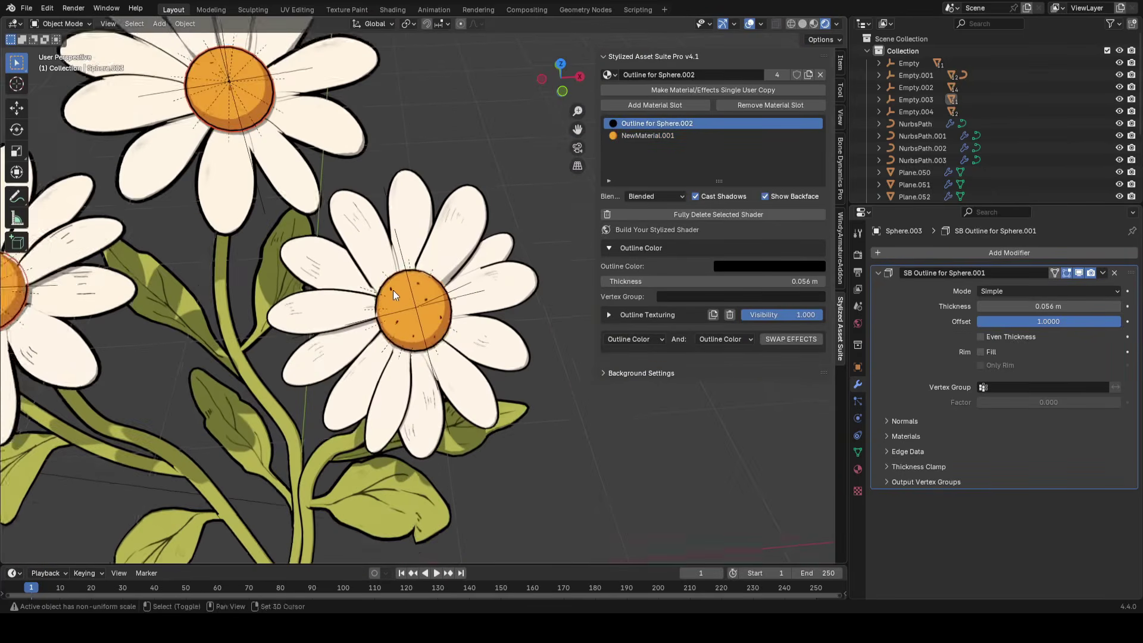
click(404, 291)
key(ctrl+l)
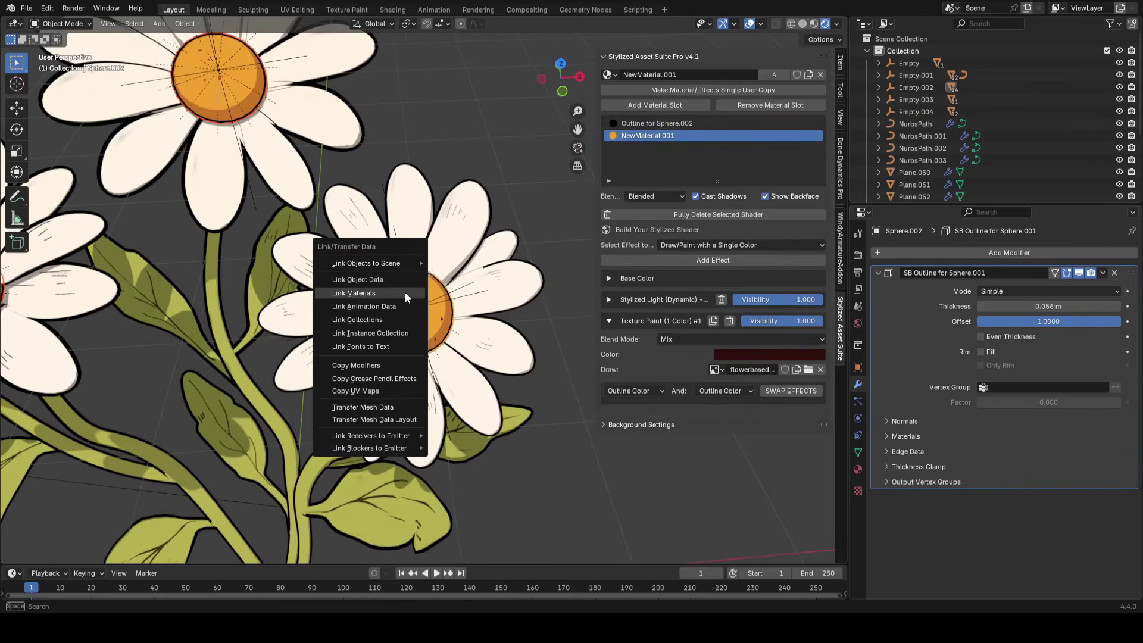
click(363, 392)
Examine the UV layout of the top flower's centre in the UV Editing workspace and return to Layout
click(245, 95)
scroll(245, 95, down, 2)
shift+middle_drag(245, 95, 511, 148)
key(Tab)
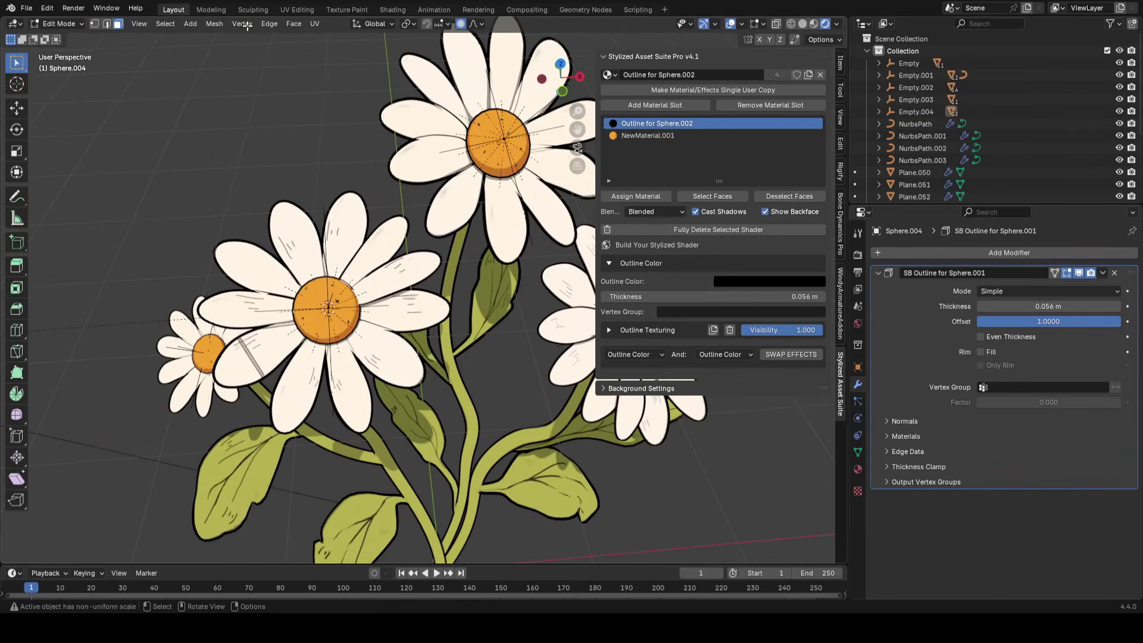
click(302, 11)
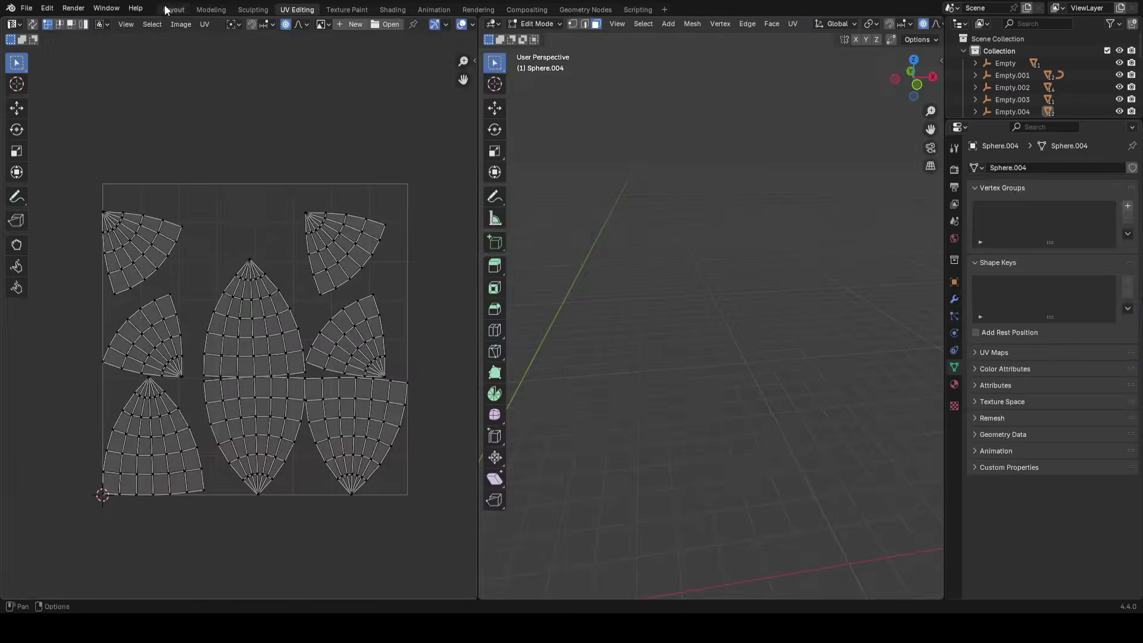
click(172, 10)
Inspect the painted dots on all flower centres across the whole bouquet with the overlays hidden
key(KP_Decimal)
scroll(240, 333, down, 10)
shift+middle_drag(240, 333, 95, 355)
scroll(416, 292, up, 4)
key(alt+shift+z)
middle_drag(501, 271, 514, 265)
scroll(501, 260, down, 3)
mouse_move(405, 351)
middle_down()
mouse_move(381, 363)
mouse_move(398, 358)
middle_up()
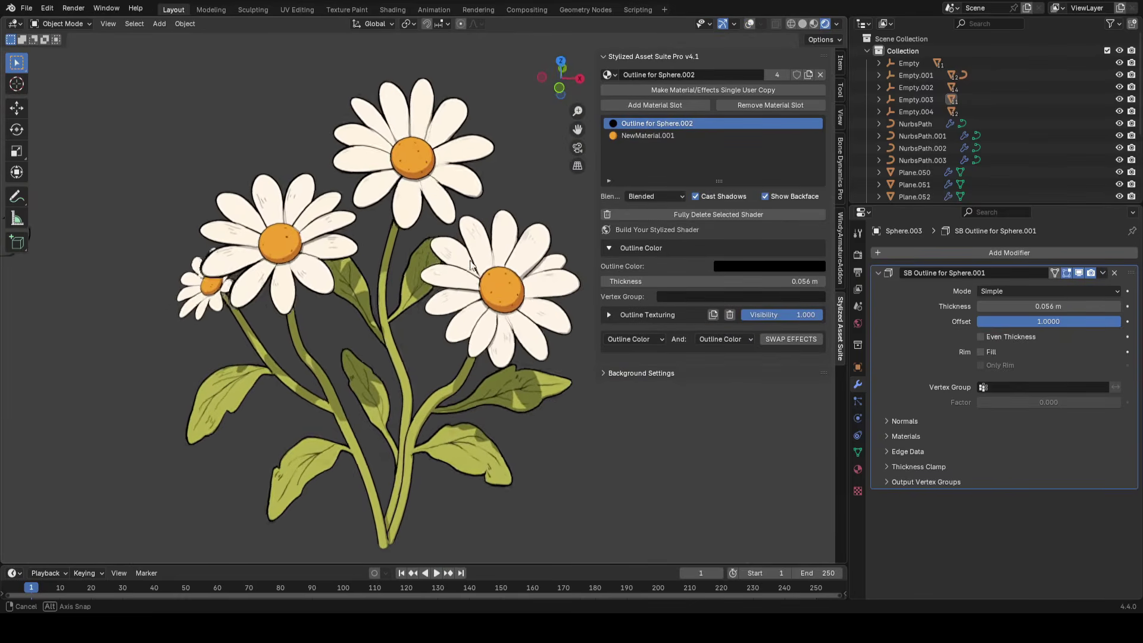
scroll(417, 345, up, 1)
scroll(494, 274, down, 2)
scroll(522, 300, up, 1)
middle_drag(494, 275, 447, 293)
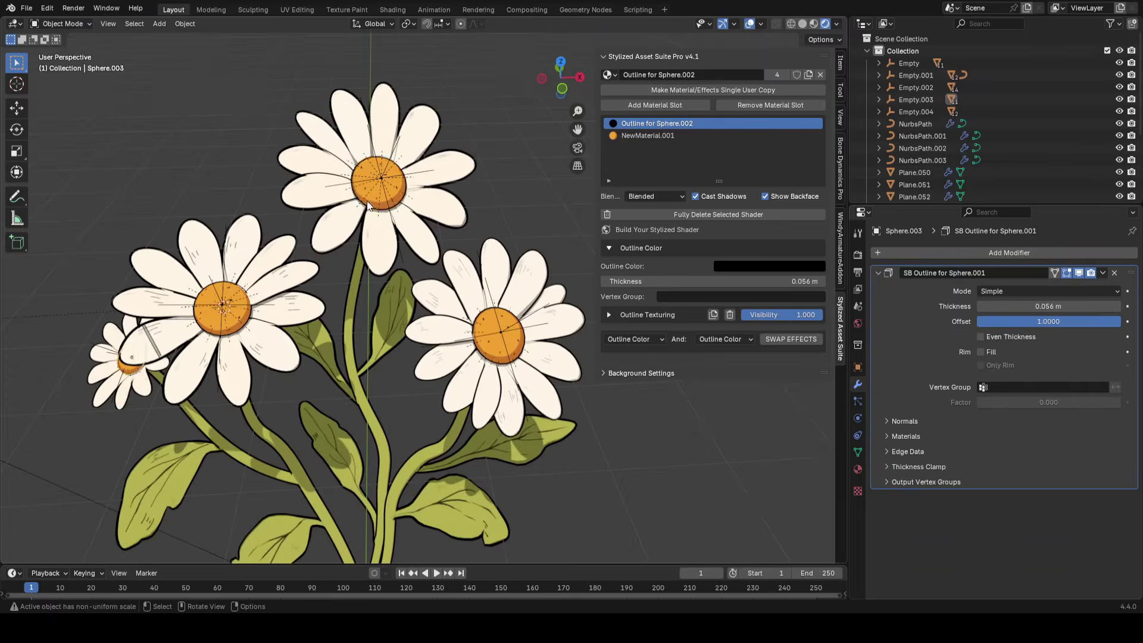
Select the right flower's centre among the flower centres and enter Texture Paint mode on it
click(368, 205)
click(212, 323)
click(133, 373)
click(477, 344)
click(480, 345)
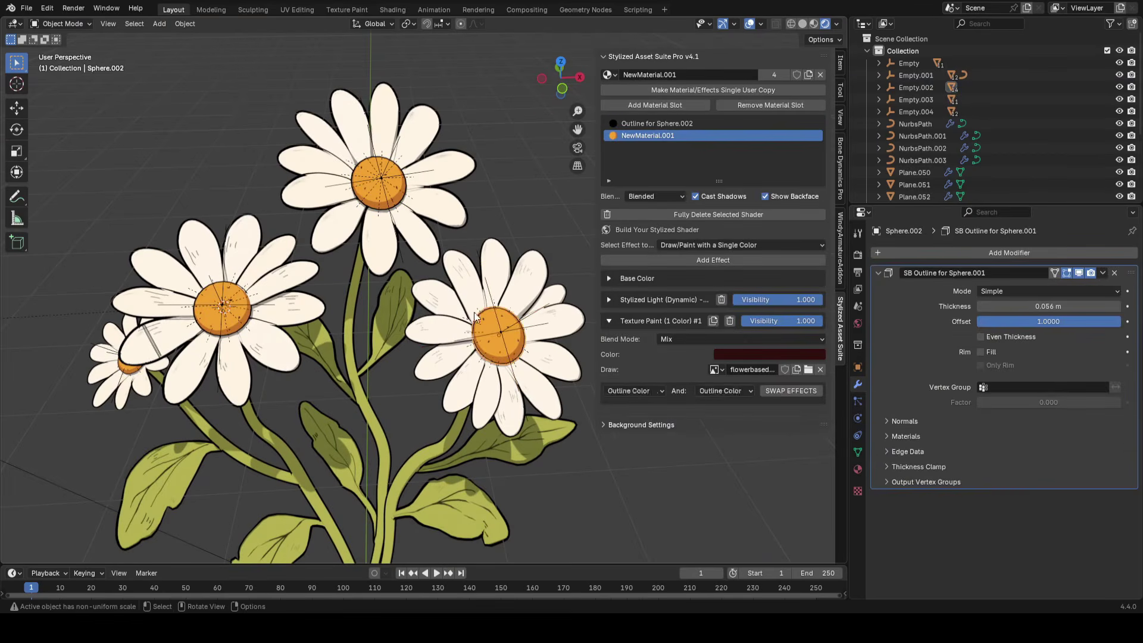
shift+middle_drag(509, 299, 302, 359)
scroll(428, 300, up, 3)
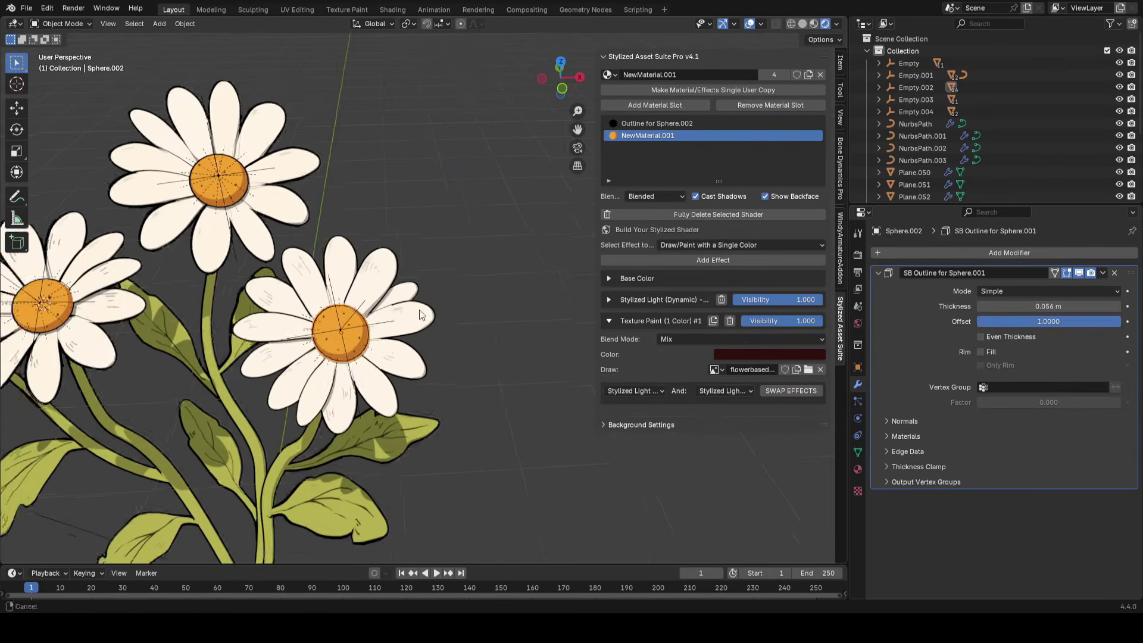
shift+middle_drag(388, 316, 331, 126)
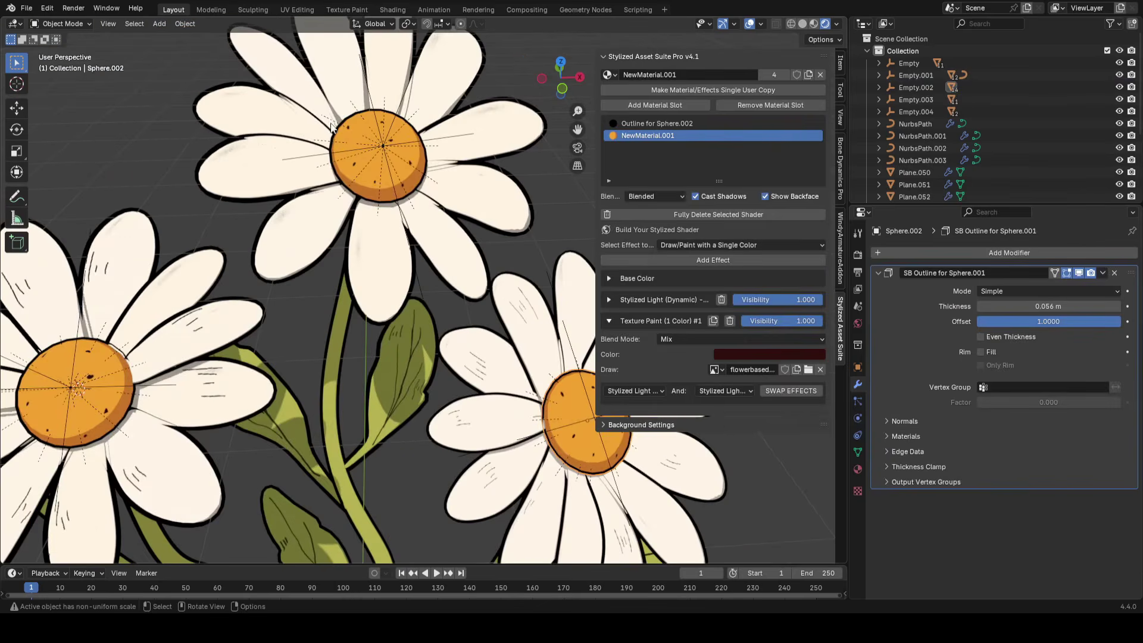
mouse_move(574, 440)
shift+middle_down()
mouse_move(484, 341)
mouse_move(334, 360)
shift+middle_up()
click(64, 25)
click(57, 107)
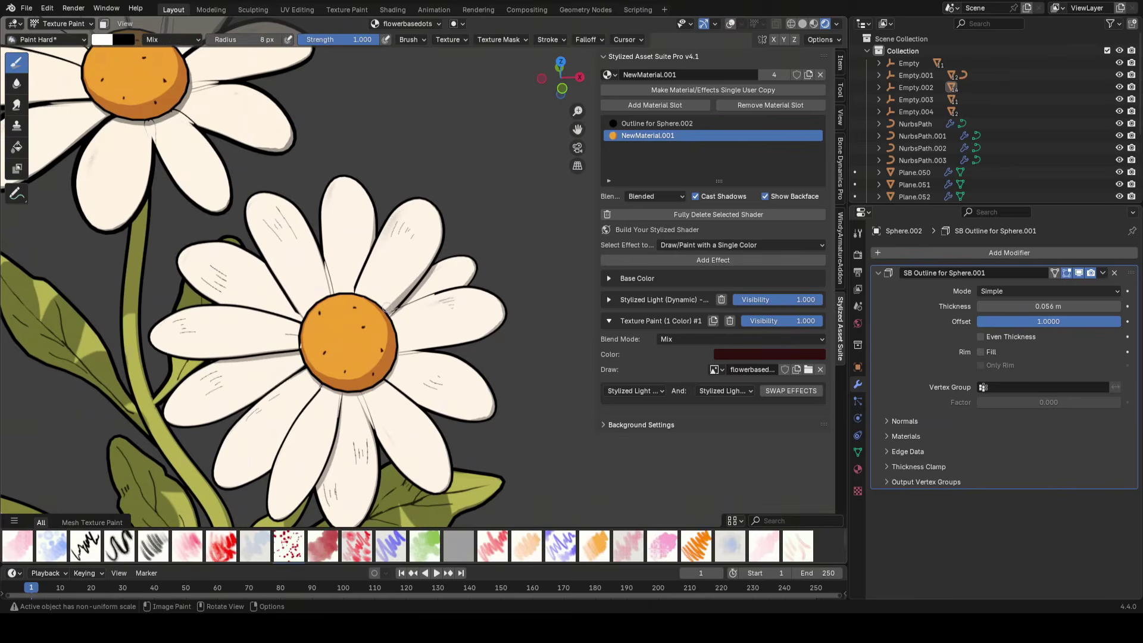
Paint a small extra dot on the right flower's centre with the 8 px brush
scroll(372, 273, up, 8)
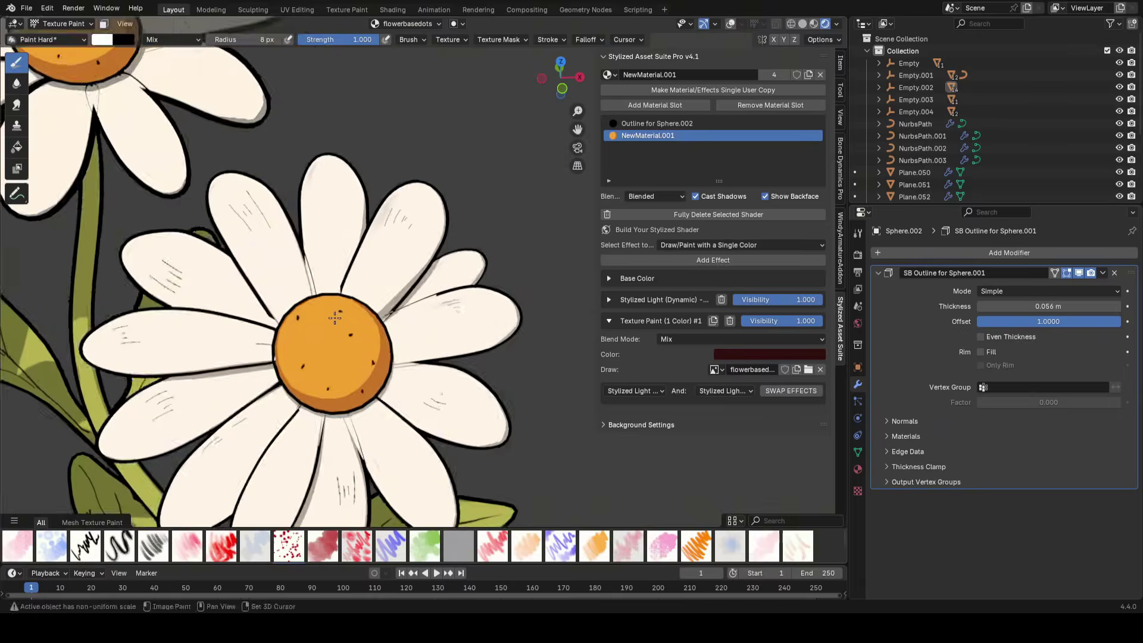
mouse_move(573, 364)
middle_down()
mouse_move(458, 371)
mouse_move(380, 280)
mouse_move(349, 330)
mouse_move(462, 306)
middle_up()
scroll(380, 280, down, 3)
scroll(380, 281, up, 4)
scroll(349, 329, down, 5)
scroll(416, 256, up, 8)
drag(382, 215, 385, 208)
scroll(385, 208, down, 9)
scroll(444, 291, up, 3)
scroll(448, 291, down, 5)
middle_drag(449, 291, 517, 277)
scroll(528, 279, up, 1)
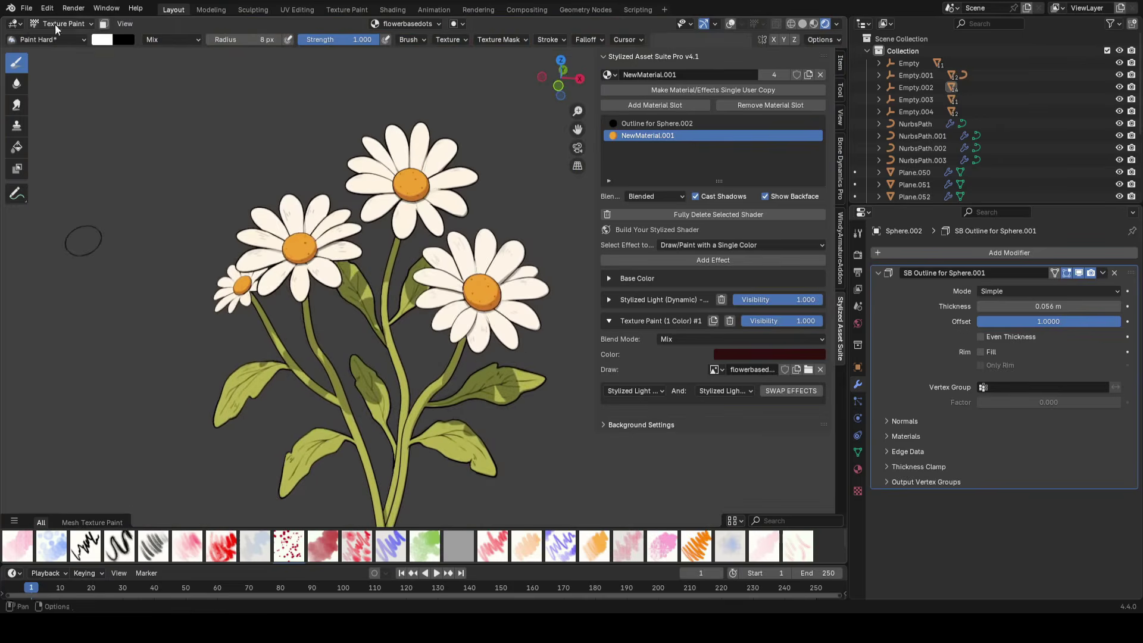
Return to Object Mode and lower the Texture Paint effect's visibility on the flower-centre material to about 0.63
click(55, 24)
click(60, 33)
scroll(515, 363, up, 4)
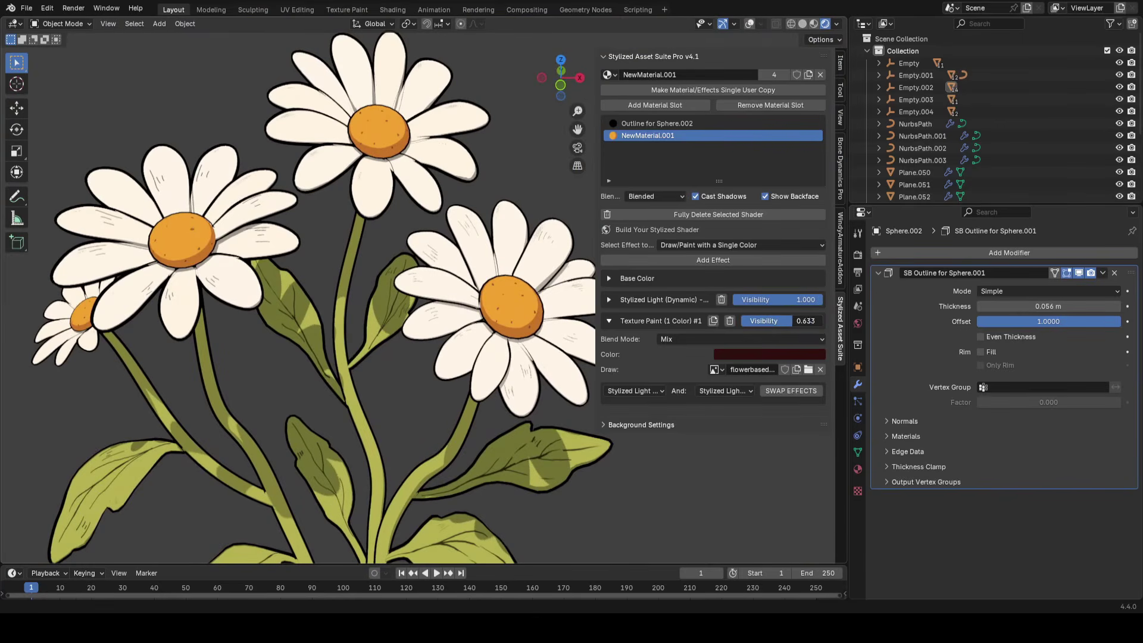
scroll(477, 302, down, 2)
scroll(484, 286, up, 3)
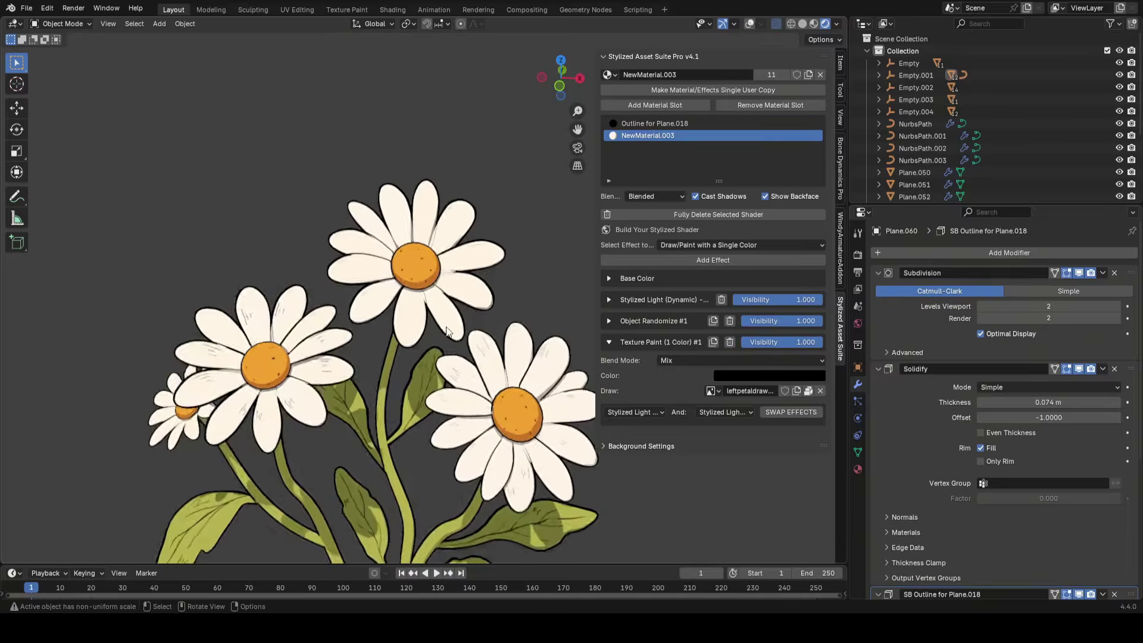
Show the overlays and select all petals of the top flower
key(shift+alt+z)
scroll(445, 316, up, 3)
middle_drag(441, 298, 438, 319)
scroll(422, 386, up, 1)
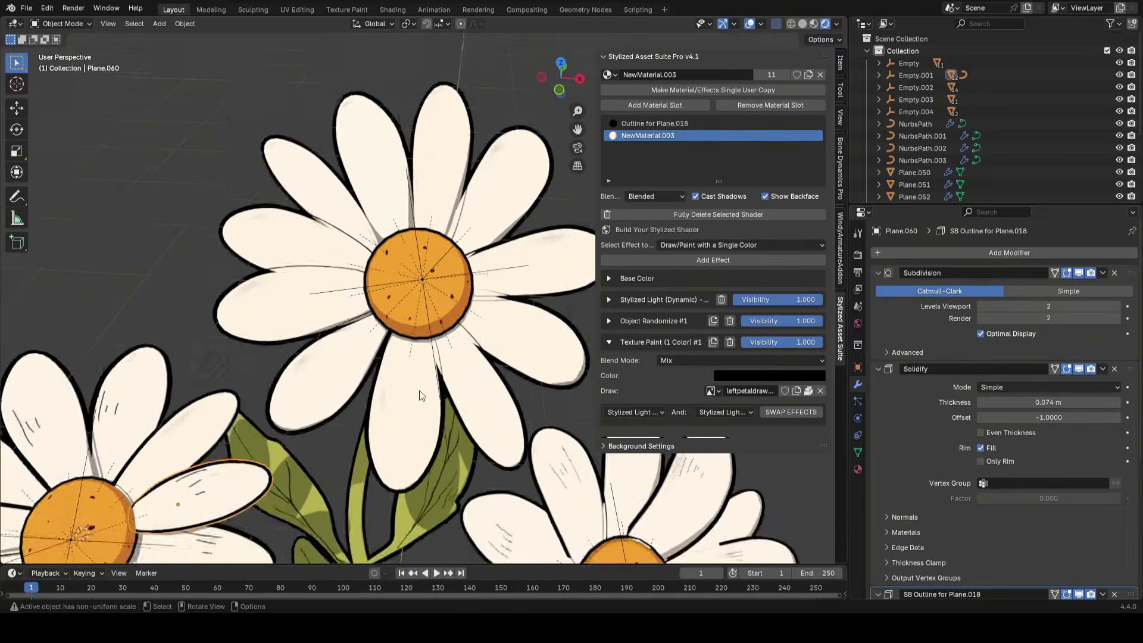
click(412, 395)
scroll(409, 395, down, 1)
shift+middle_drag(336, 358, 331, 401)
shift+click(330, 399)
shift+click(301, 348)
shift+click(298, 285)
shift+click(324, 240)
shift+click(381, 211)
shift+click(438, 220)
click(470, 413)
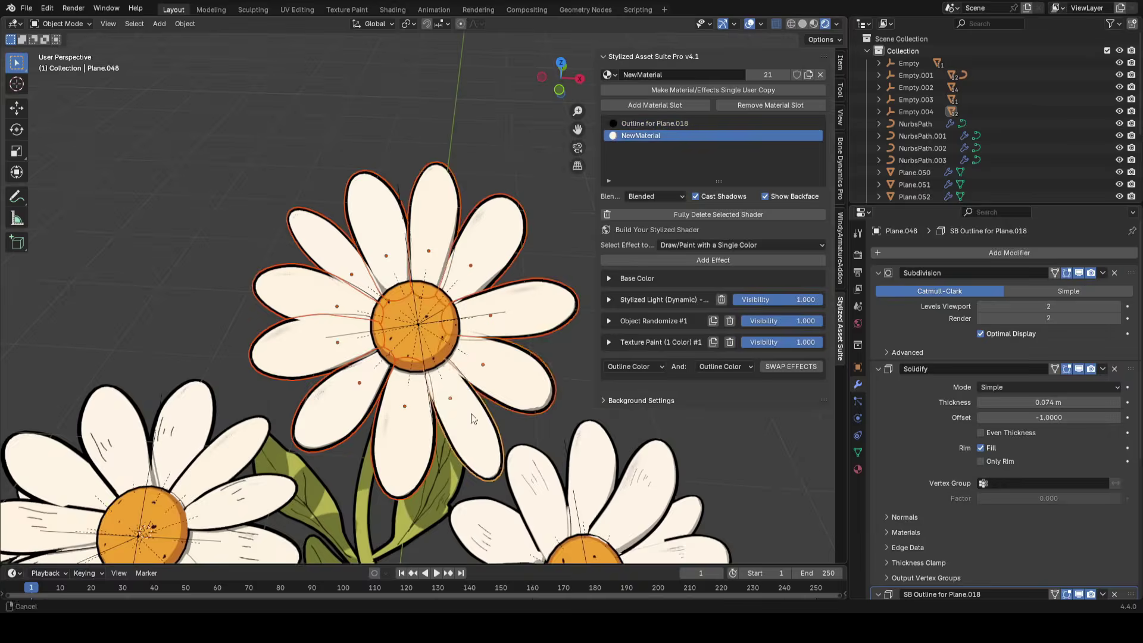
Make the active petal's material a single-user copy and link it to the other selected petals
scroll(410, 396, up, 2)
scroll(416, 268, down, 2)
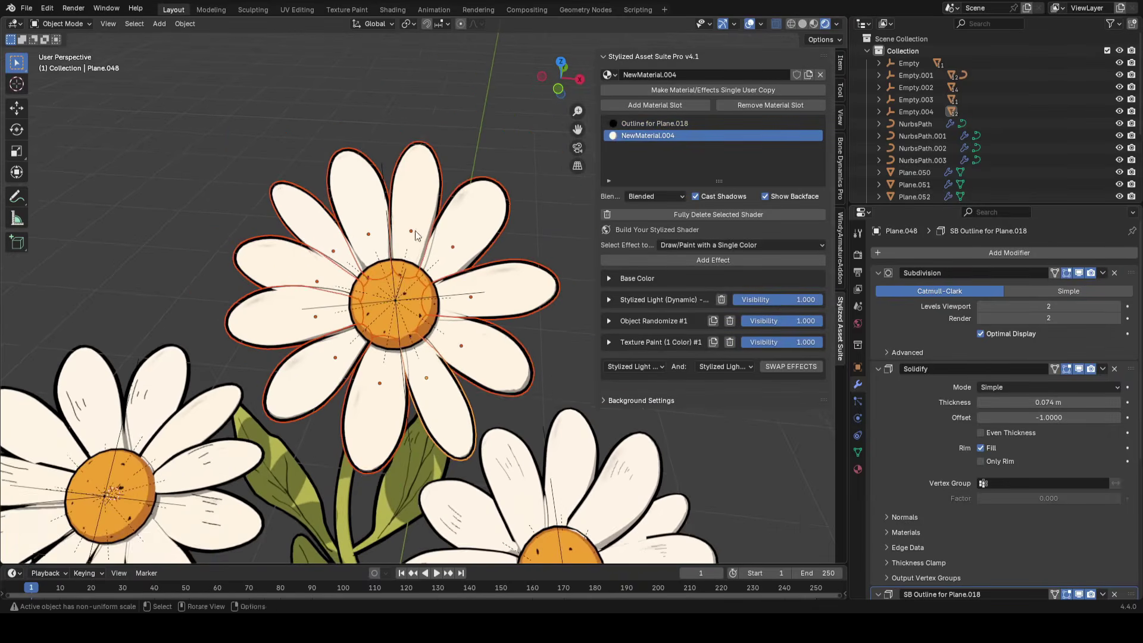
scroll(466, 232, up, 1)
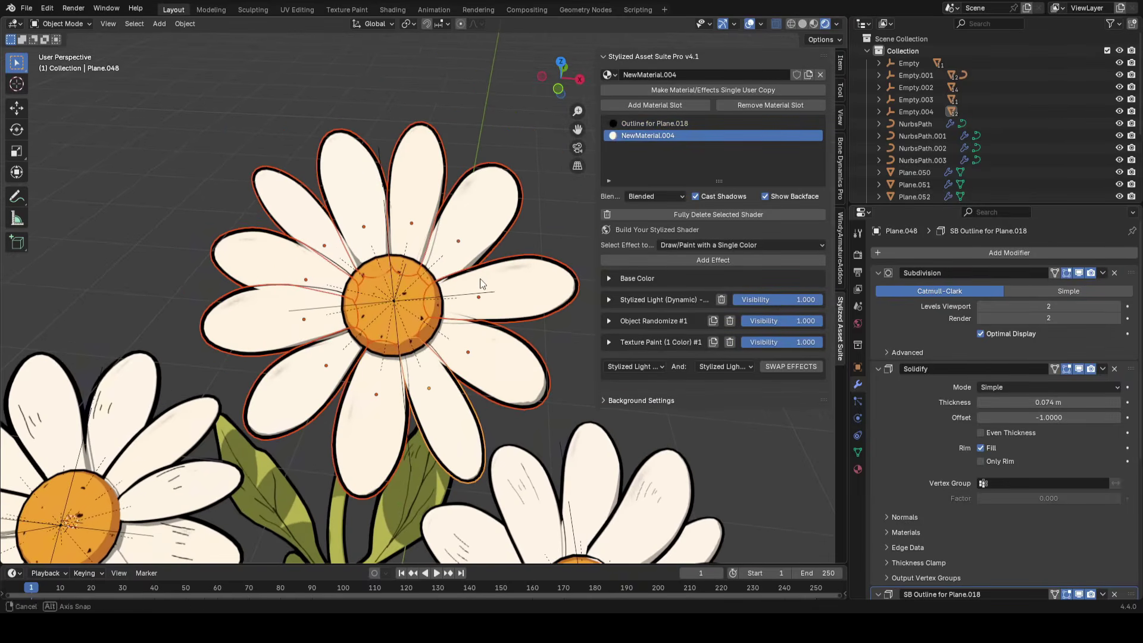
middle_drag(482, 284, 483, 272)
key(ctrl+l)
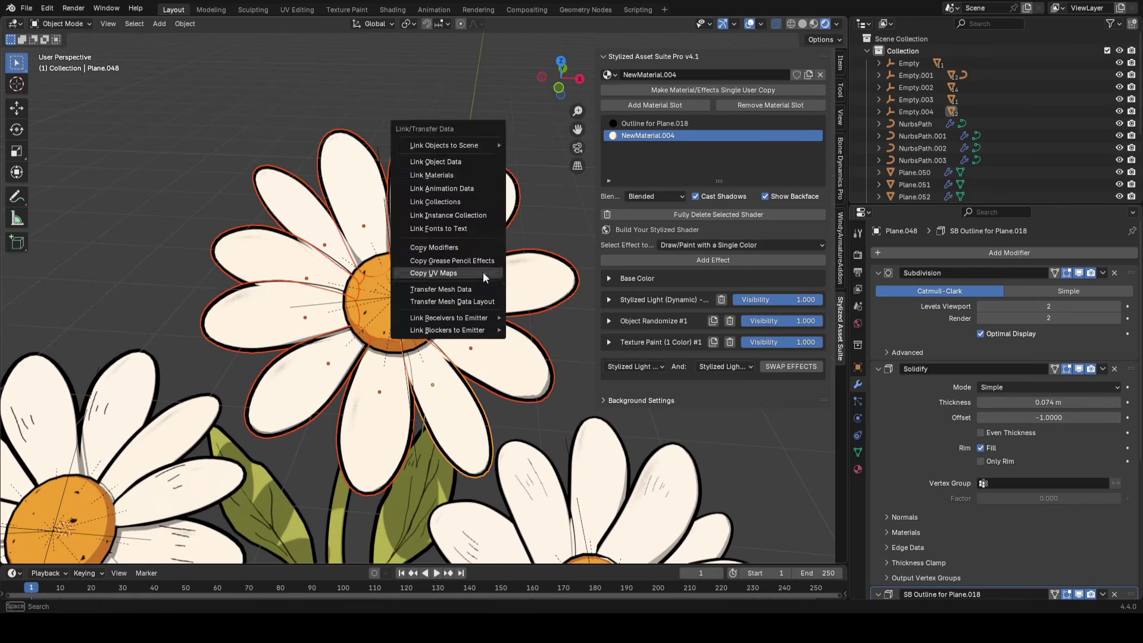
click(468, 176)
click(625, 278)
click(751, 297)
drag(773, 167, 761, 143)
key(Escape)
click(609, 276)
Create a new 1024 px image named topflowerstrokes for the petals' Texture Paint effect and set its colour to black
click(613, 341)
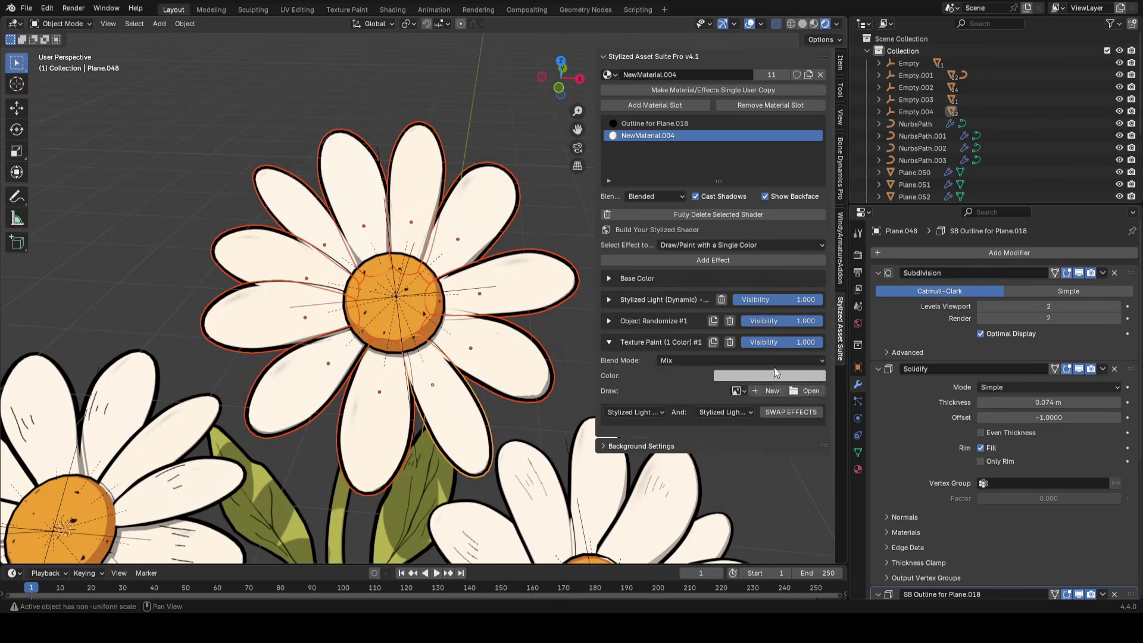
click(772, 390)
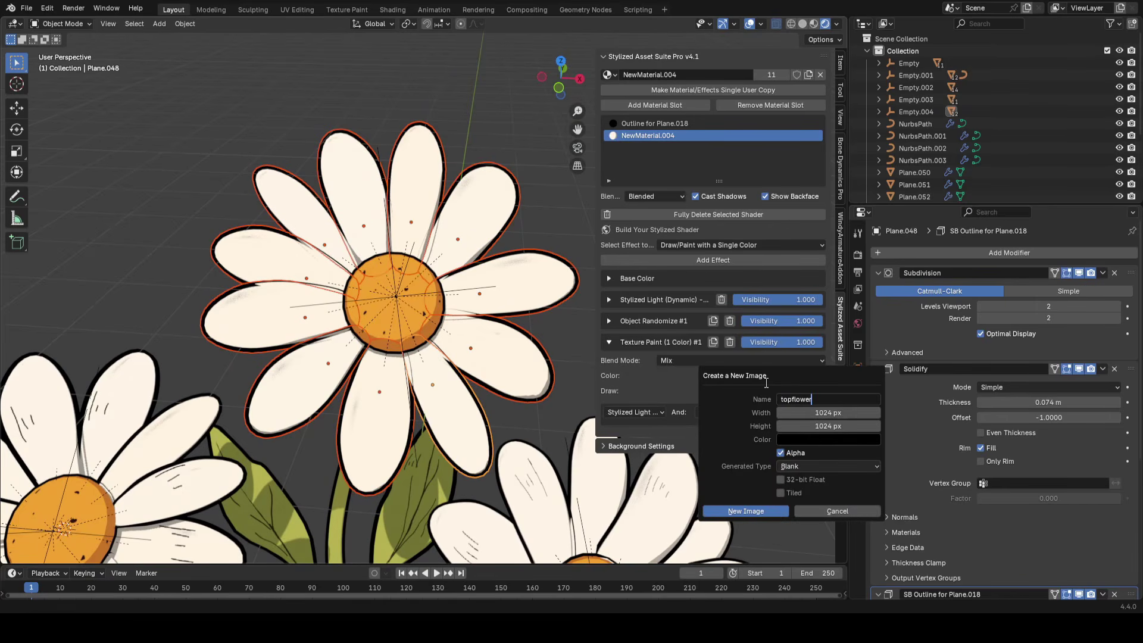
key(Return)
click(766, 376)
click(812, 276)
Enter Texture Paint mode on the active petal and make topflowerstrokes the image being painted
click(62, 24)
click(73, 105)
shift+middle_drag(369, 304, 326, 163)
click(400, 24)
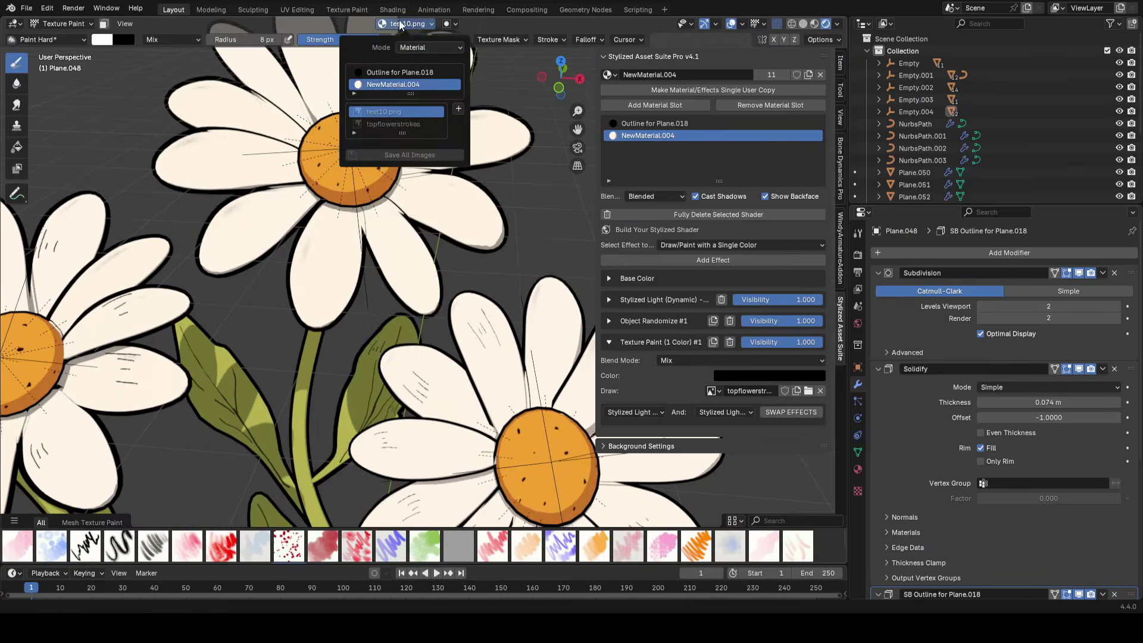
click(406, 125)
Try painting strokes on a lower petal of the top flower with a 4 px brush, and undo the last stroke
scroll(328, 258, up, 8)
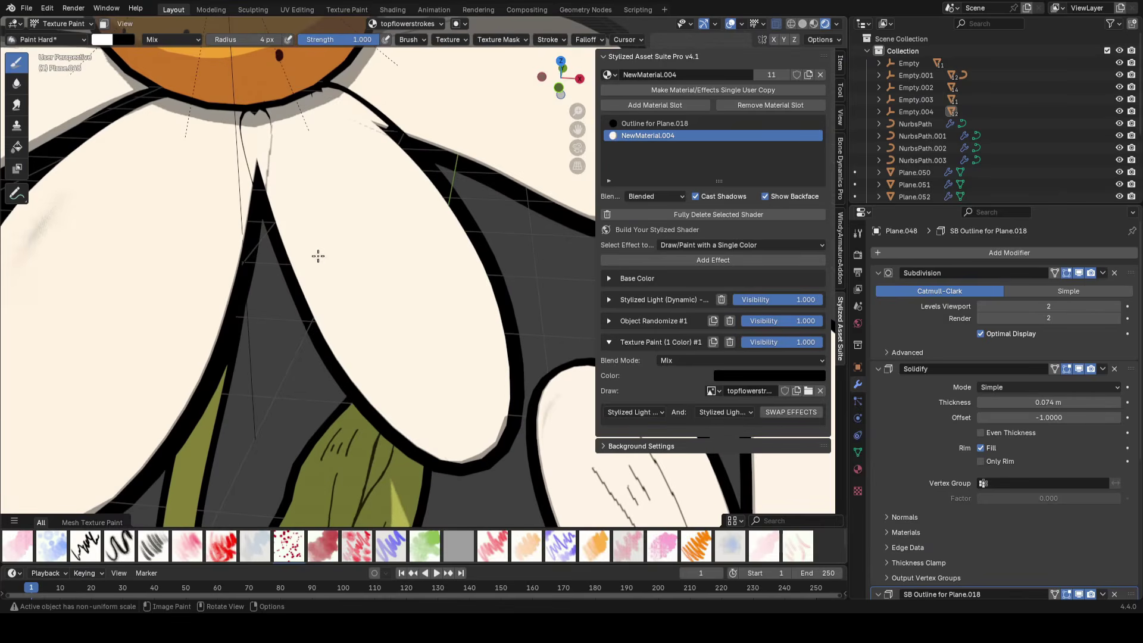
drag(320, 309, 472, 345)
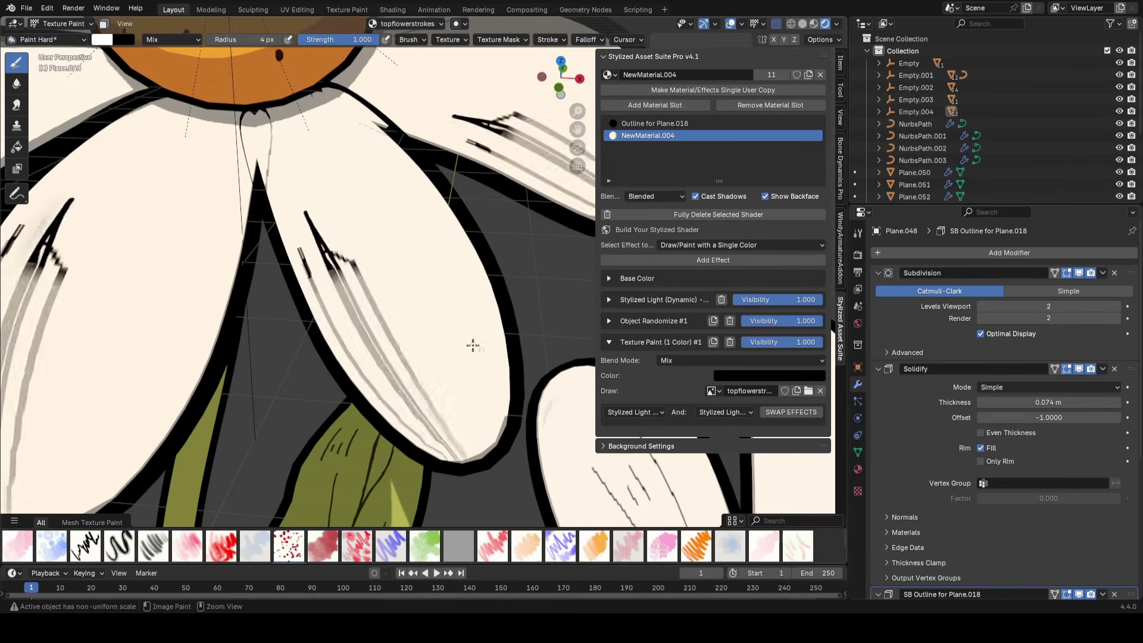
key(ctrl+z)
Return to Object Mode and select all petals of the top flower for shared editing
scroll(391, 274, down, 7)
key(Tab)
mouse_move(419, 196)
shift+middle_down()
mouse_move(421, 288)
mouse_move(449, 356)
shift+middle_up()
click(86, 27)
click(70, 39)
shift+click(343, 444)
shift+click(292, 404)
shift+click(258, 338)
shift+click(256, 277)
shift+click(284, 222)
shift+click(340, 203)
click(508, 220)
Unwrap all faces of the selected petals together with the Angle Based method and check the resulting UV layout
key(Tab)
key(a)
key(u)
click(491, 364)
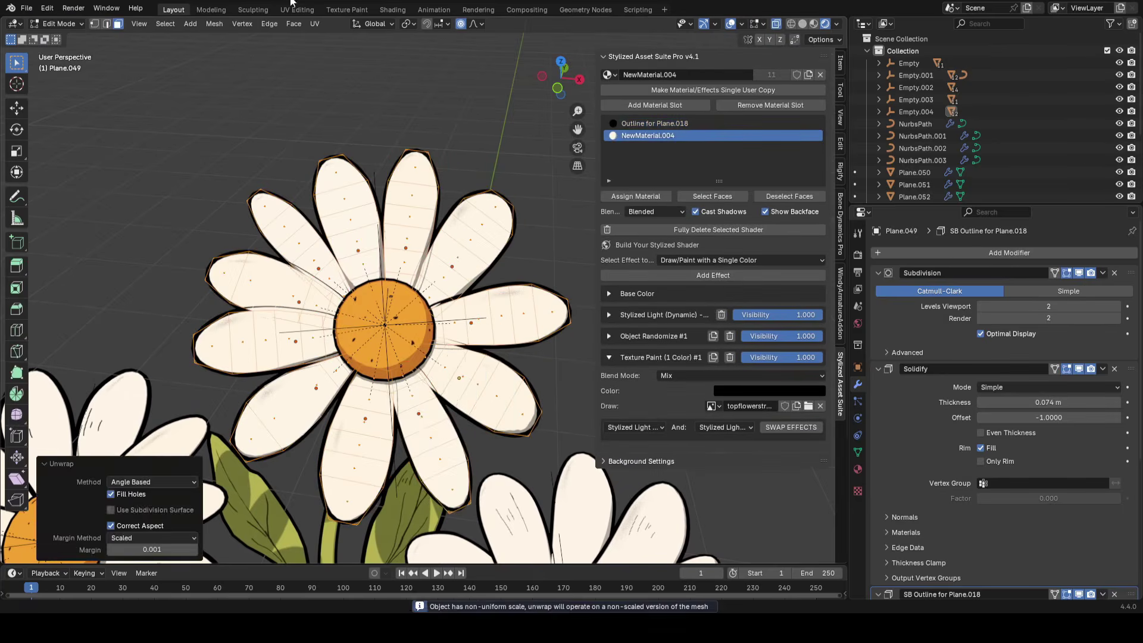
click(298, 9)
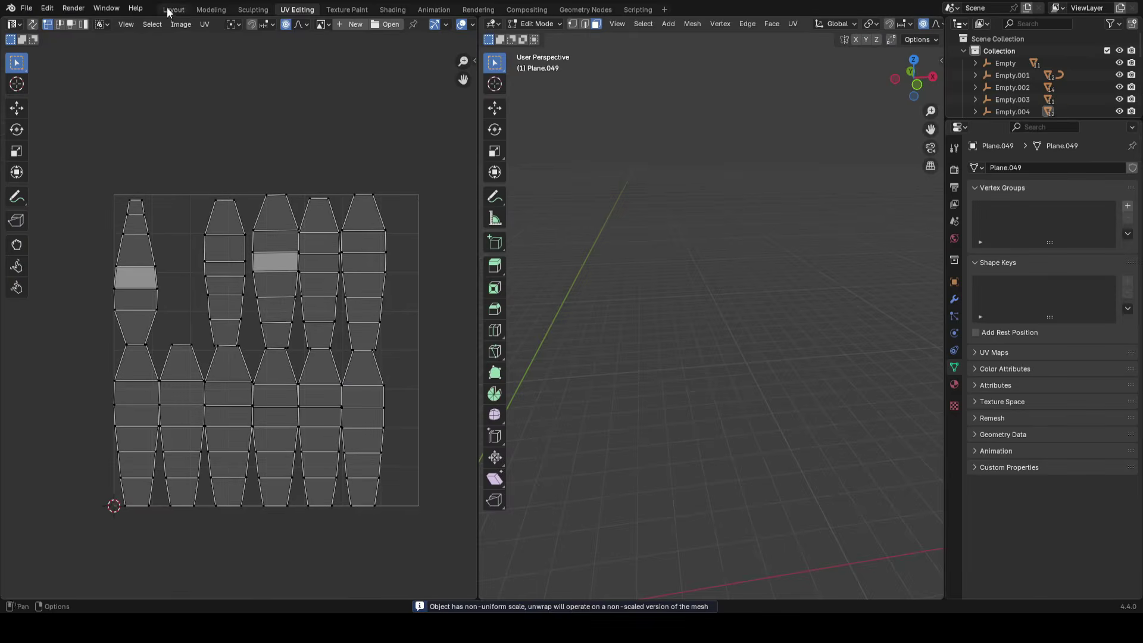
click(172, 10)
Enter Texture Paint mode and paint short hatch strokes on the top flower's petals with a 3 px brush
click(66, 24)
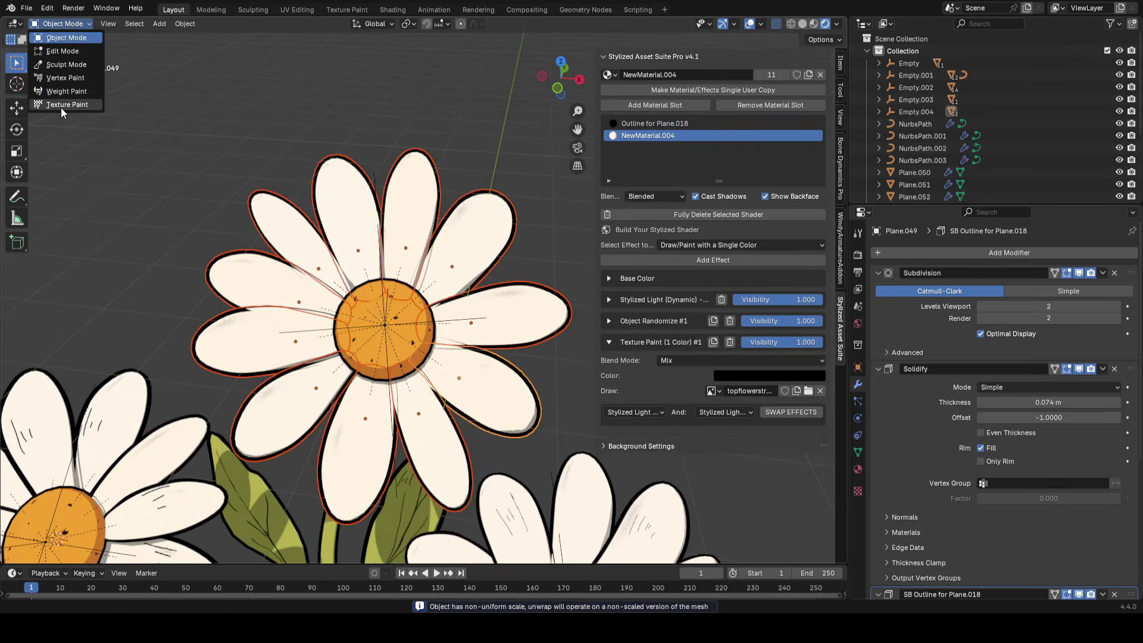
click(60, 111)
scroll(350, 367, up, 6)
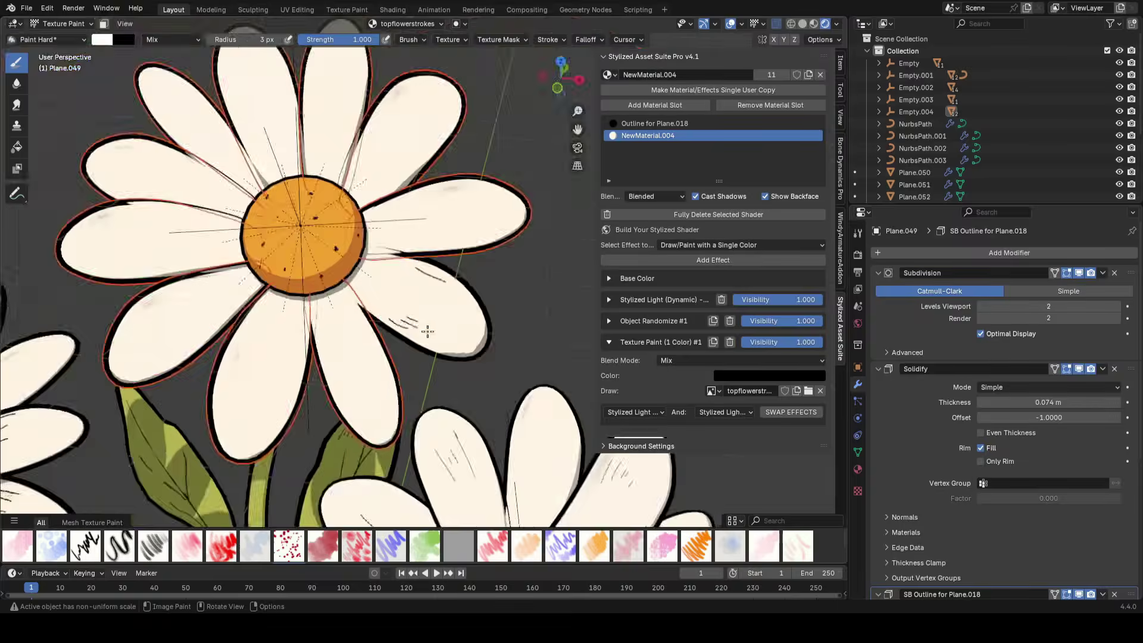
scroll(434, 321, up, 4)
drag(407, 339, 428, 383)
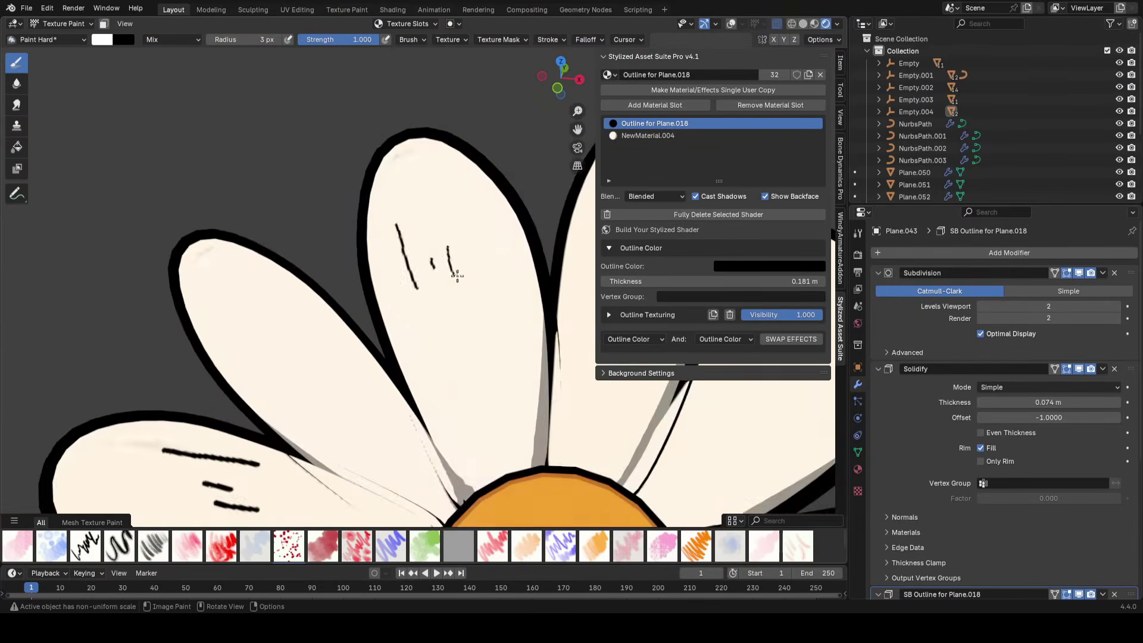
drag(478, 289, 459, 316)
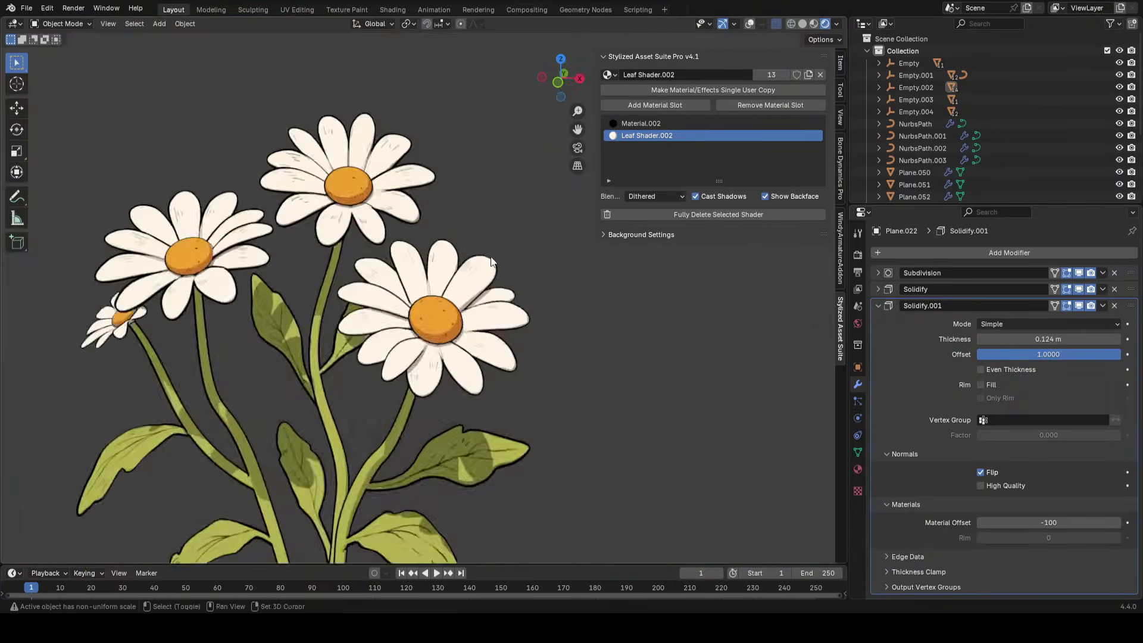
Paint short horizontal hatch strokes on the right flower's left petal in the rightflowerpetals image with a 3 px brush
click(26, 8)
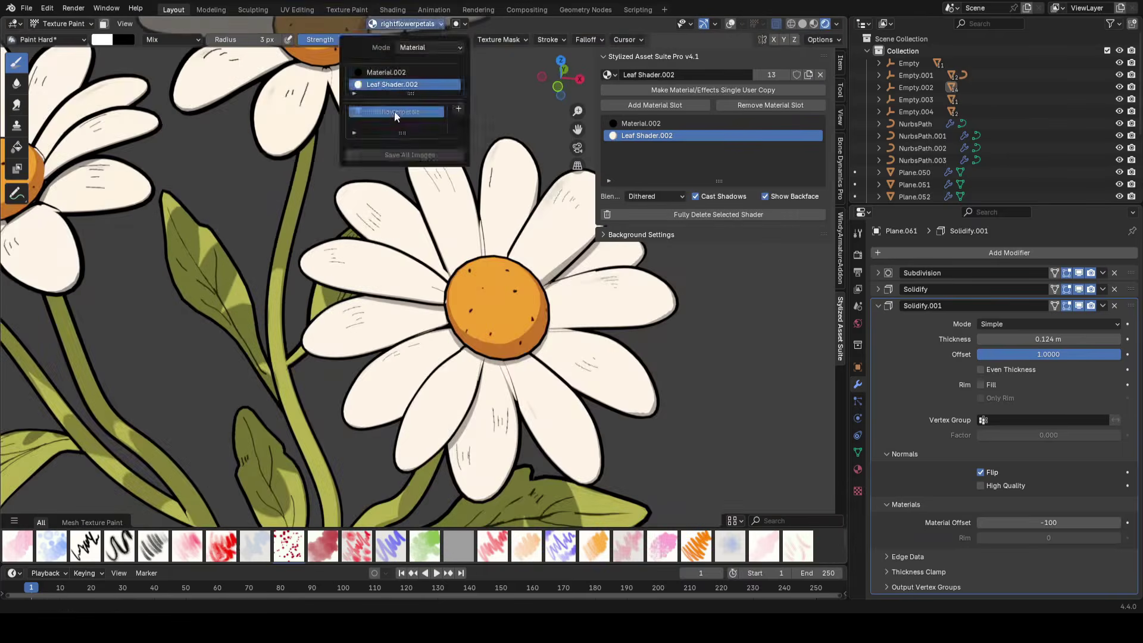
scroll(374, 304, up, 8)
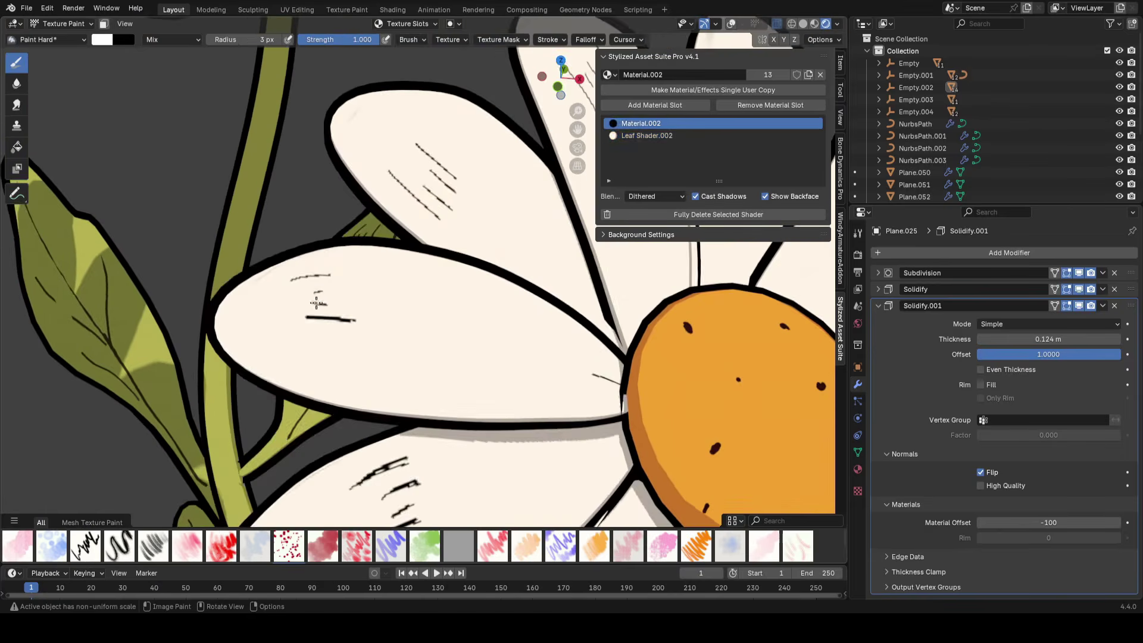
drag(316, 303, 333, 303)
drag(313, 289, 326, 289)
drag(294, 274, 330, 272)
Switch painting to the right flower's two neighbouring upper-left petals and add diagonal hatch strokes to each
shift+middle_drag(330, 238, 296, 341)
key(alt+q)
drag(347, 266, 405, 328)
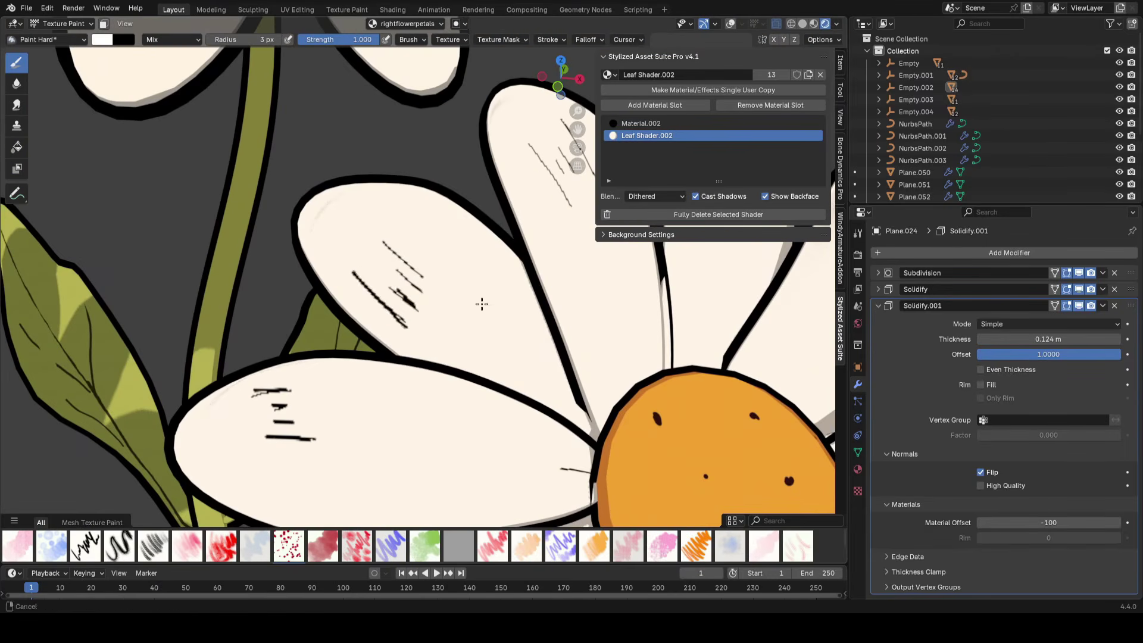
shift+middle_drag(482, 304, 302, 390)
key(alt+q)
drag(366, 239, 398, 282)
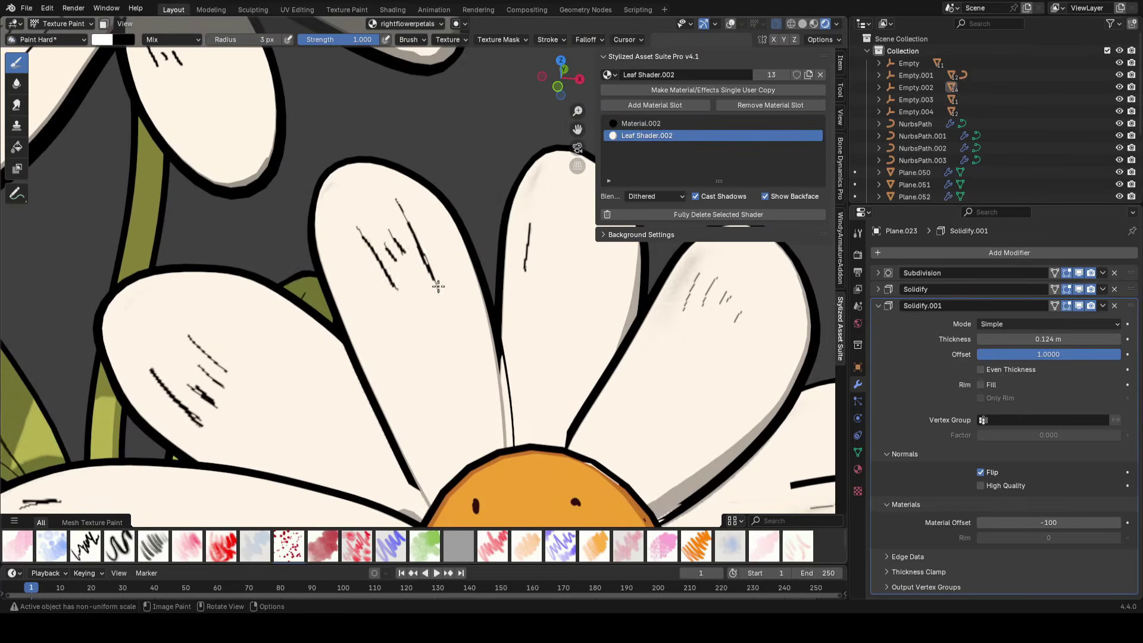
Switch painting to the right flower's upper-right petal and add a short diagonal hatch stroke
shift+middle_drag(717, 278, 578, 273)
key(alt+q)
drag(597, 278, 582, 302)
shift+middle_drag(583, 301, 373, 112)
Paint short hatch strokes on the right flower's lower petals with the 3 px brush
key(alt+q)
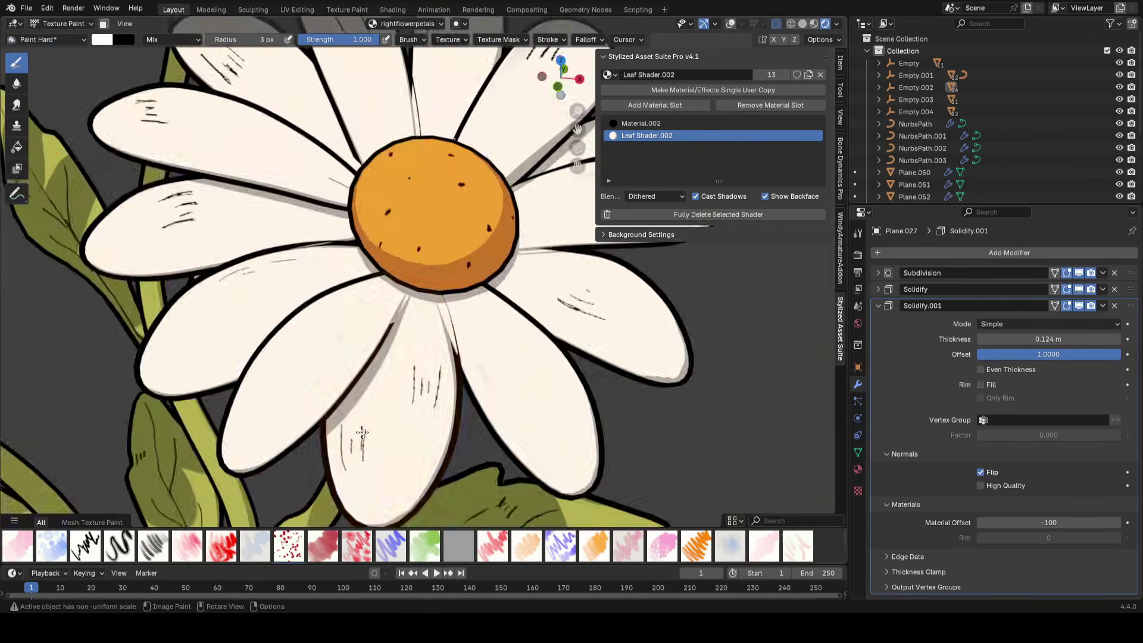
scroll(393, 421, down, 8)
scroll(484, 332, up, 9)
key(alt+q)
mouse_move(421, 333)
shift+middle_down()
mouse_move(458, 308)
mouse_move(444, 348)
shift+middle_up()
scroll(445, 348, up, 2)
drag(406, 327, 370, 360)
Switch painting to the left flower, add hatch strokes to its lower petals in the leftpetaldrawings image, and undo the last stroke
scroll(416, 321, down, 9)
scroll(250, 232, up, 5)
mouse_move(250, 233)
shift+middle_down()
mouse_move(285, 268)
mouse_move(369, 307)
shift+middle_up()
key(alt+q)
key(alt+q)
scroll(369, 307, up, 2)
mouse_move(431, 295)
mouse_down()
mouse_move(387, 335)
mouse_move(416, 320)
mouse_up()
scroll(422, 330, down, 5)
scroll(433, 326, up, 5)
shift+middle_drag(434, 326, 353, 306)
drag(318, 328, 295, 365)
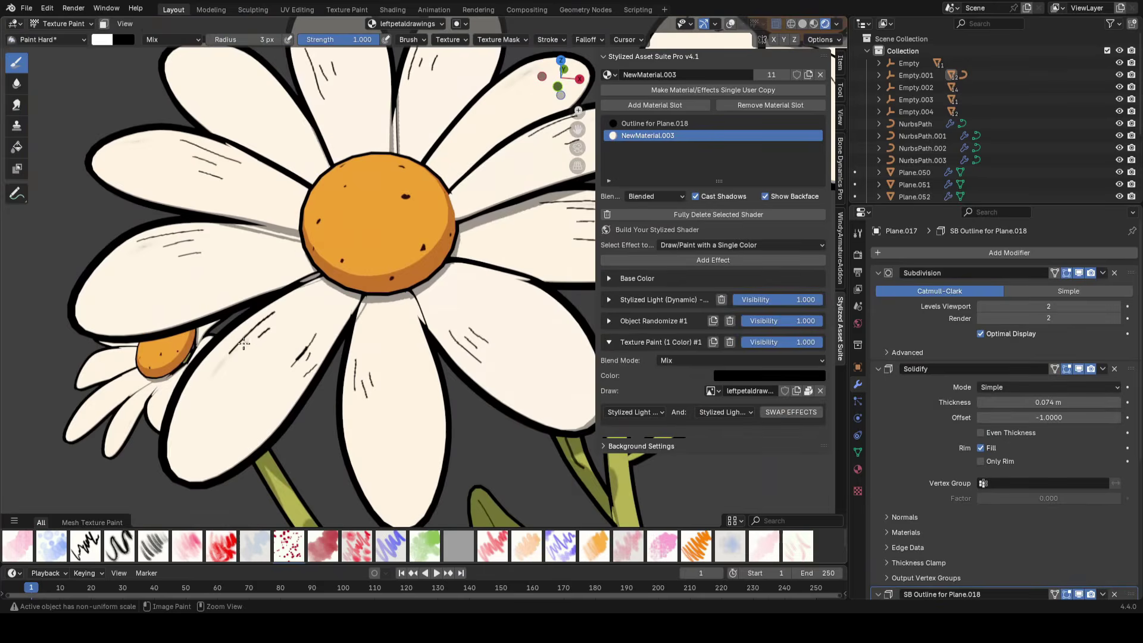
key(ctrl+z)
Paint a hatch stroke on another petal of the left flower and save the file
scroll(244, 343, down, 7)
middle_drag(244, 344, 268, 366)
scroll(417, 279, up, 8)
key(alt+q)
shift+middle_drag(357, 250, 341, 316)
drag(341, 316, 356, 305)
scroll(473, 341, down, 6)
scroll(400, 273, up, 7)
scroll(382, 284, down, 9)
middle_drag(426, 262, 423, 241)
shift+middle_drag(423, 241, 288, 238)
key(ctrl+s)
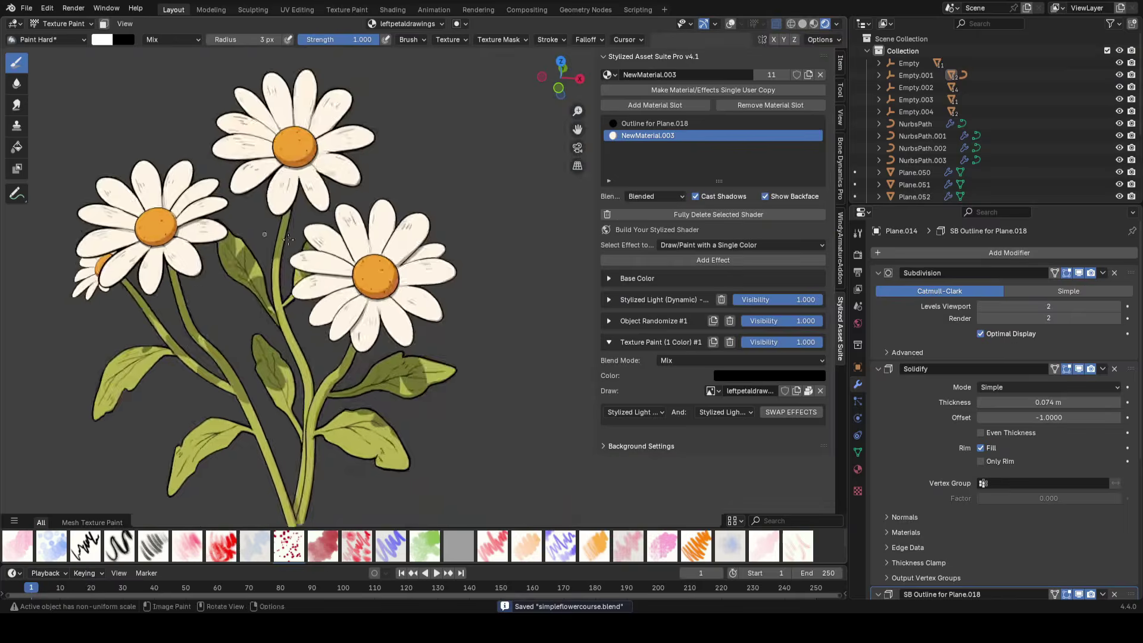
Switch to the top flower and enter Texture Paint mode on its upper petal
scroll(288, 238, up, 5)
scroll(389, 303, down, 6)
scroll(470, 378, up, 3)
key(alt+q)
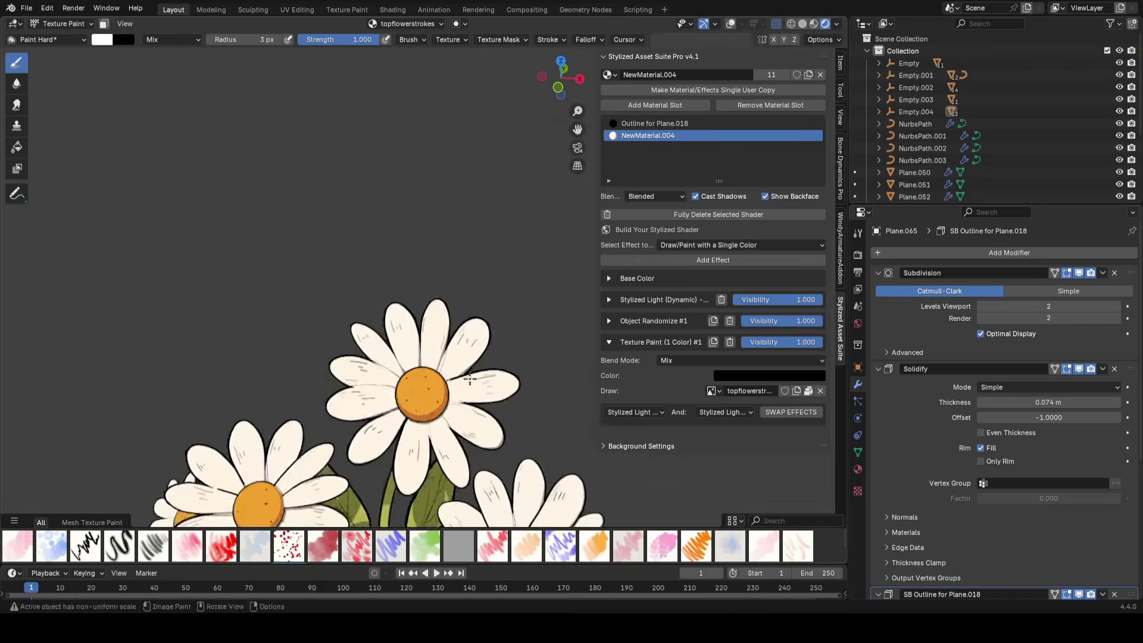
scroll(470, 378, up, 4)
scroll(26, 408, down, 7)
scroll(26, 408, up, 2)
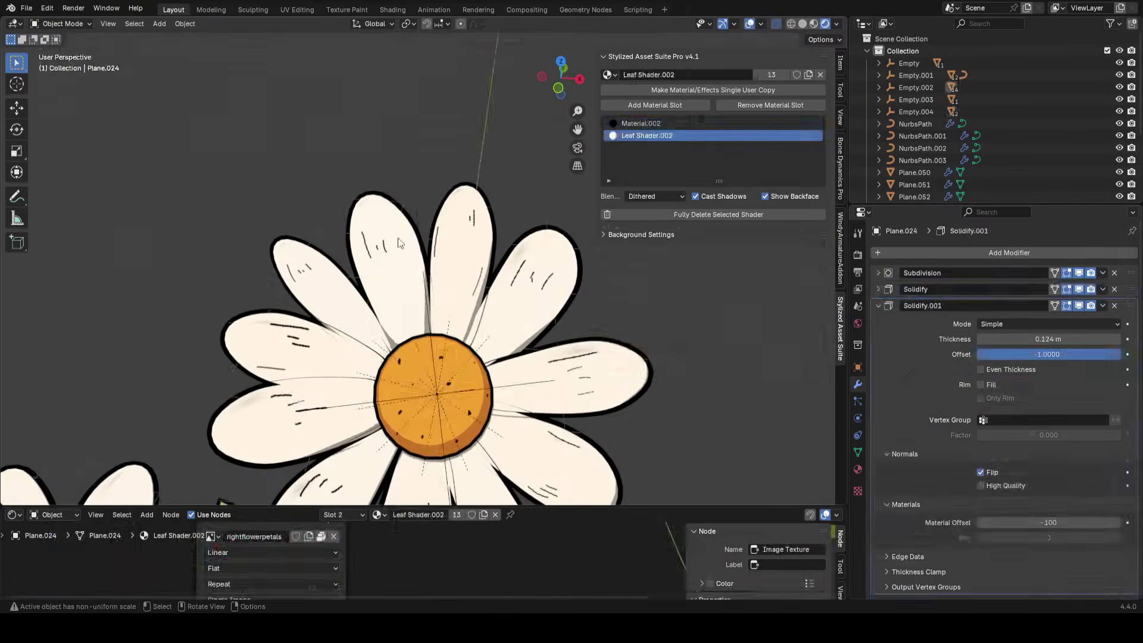
click(61, 24)
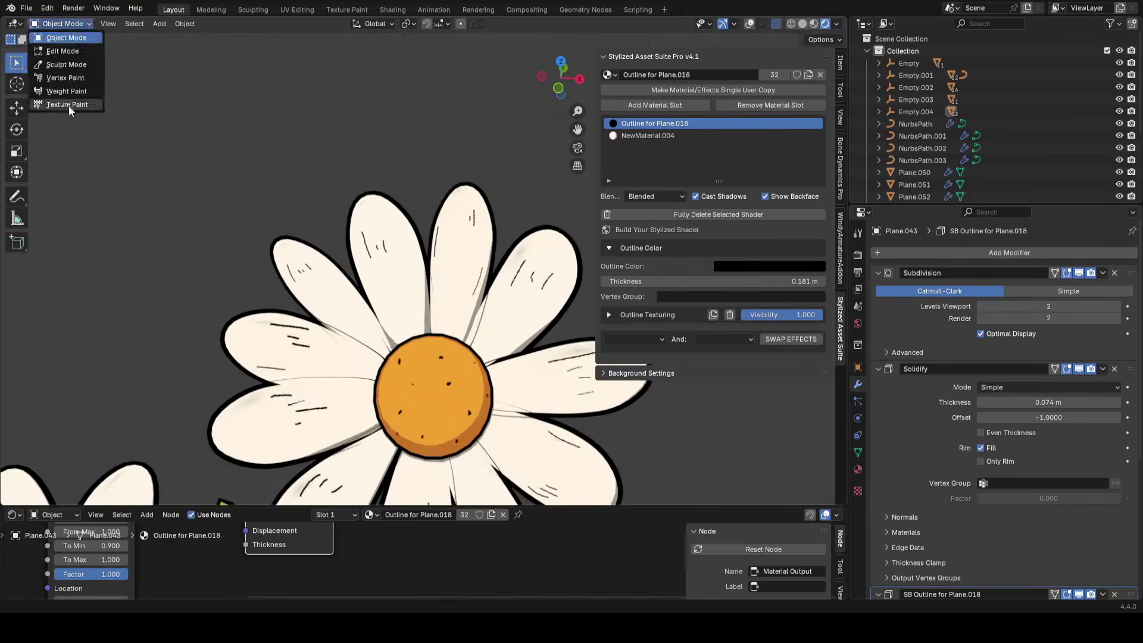
click(70, 105)
scroll(430, 298, up, 3)
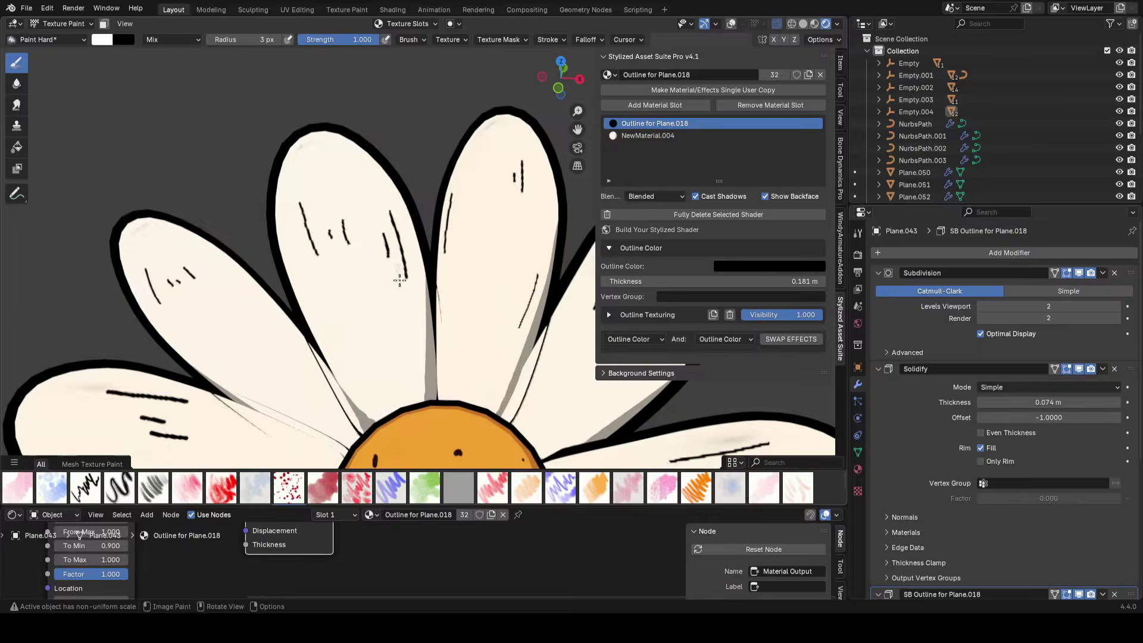
Undo the last change on the top flower, save the file and return to Object Mode
scroll(400, 280, down, 6)
scroll(423, 254, up, 5)
key(ctrl+z)
scroll(423, 245, down, 10)
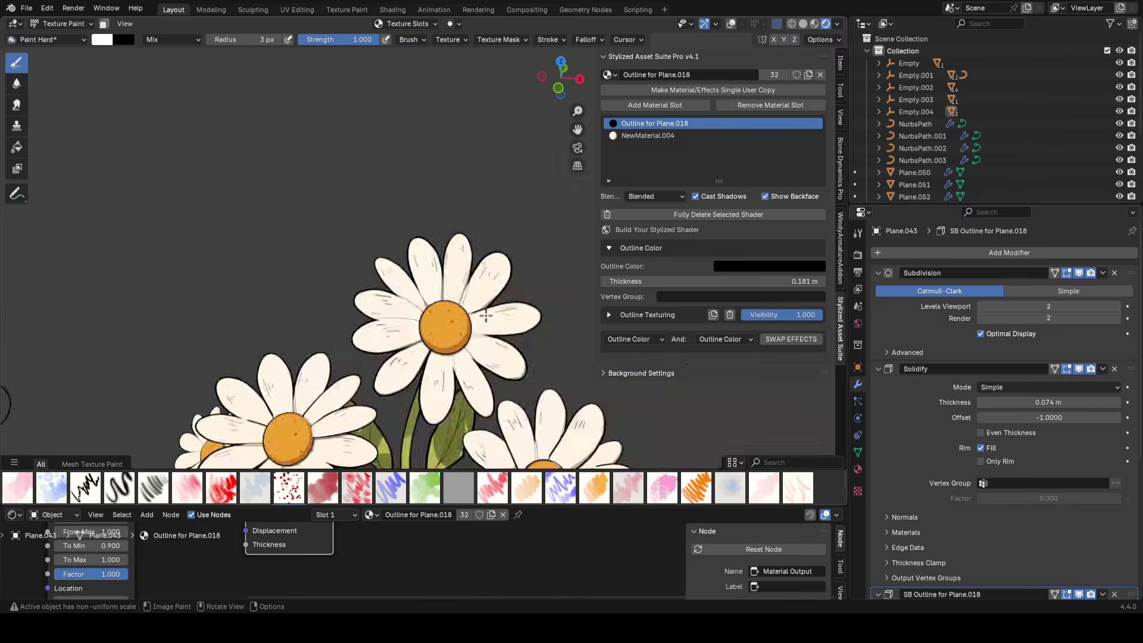
shift+middle_drag(504, 256, 499, 230)
scroll(417, 245, up, 1)
key(ctrl+s)
key(ctrl+Tab)
scroll(318, 181, up, 9)
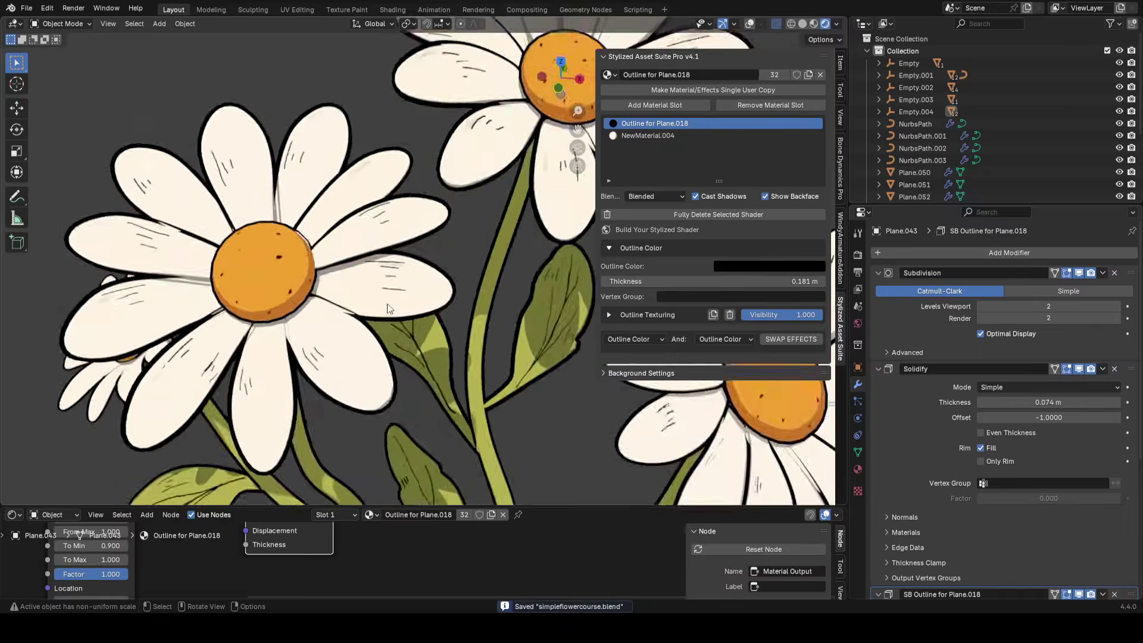
Try Shrink/Fatten with smooth proportional editing on a right-hand petal of the left flower and check the petal below it in Edit Mode
click(318, 181)
key(Tab)
key(alt+shift+z)
key(alt+s)
key(alt+shift+z)
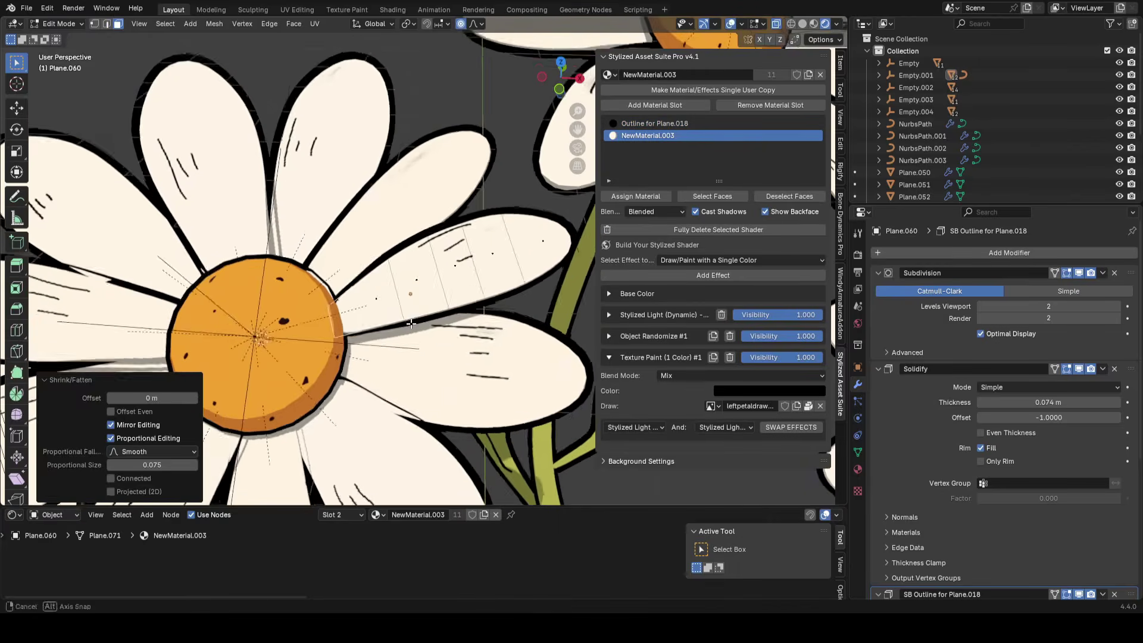
key(Tab)
click(454, 369)
key(Tab)
key(alt+shift+z)
key(Tab)
scroll(505, 353, down, 10)
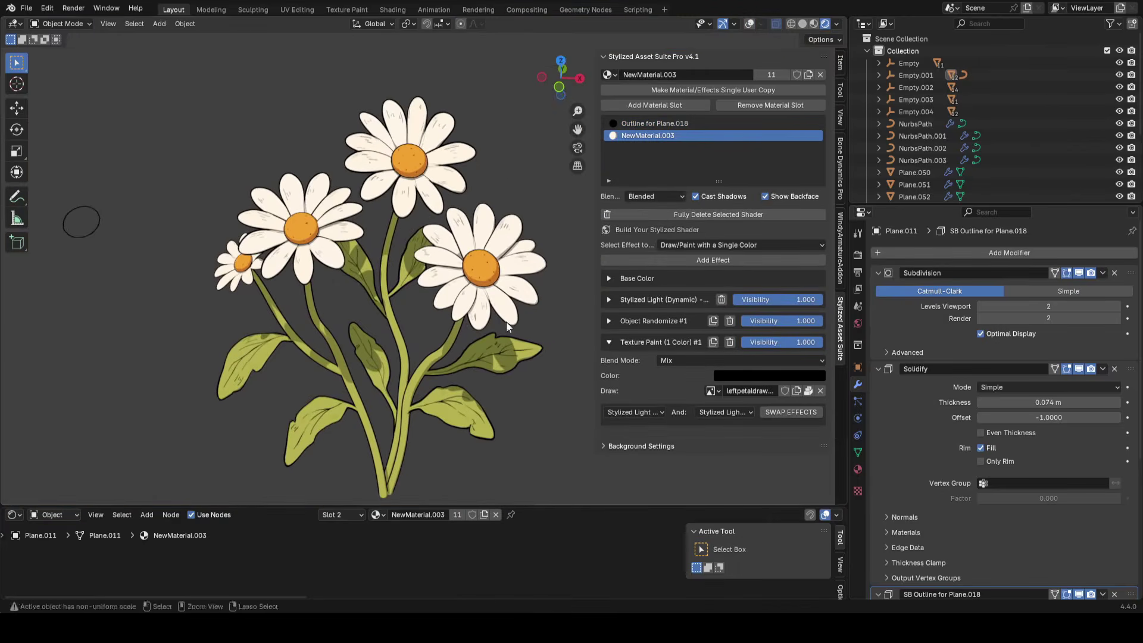
Enlarge the node area and open the dark Color Ramp stop's colour in the Leaf Shader and Leaf Shader.001 materials
drag(271, 404, 271, 390)
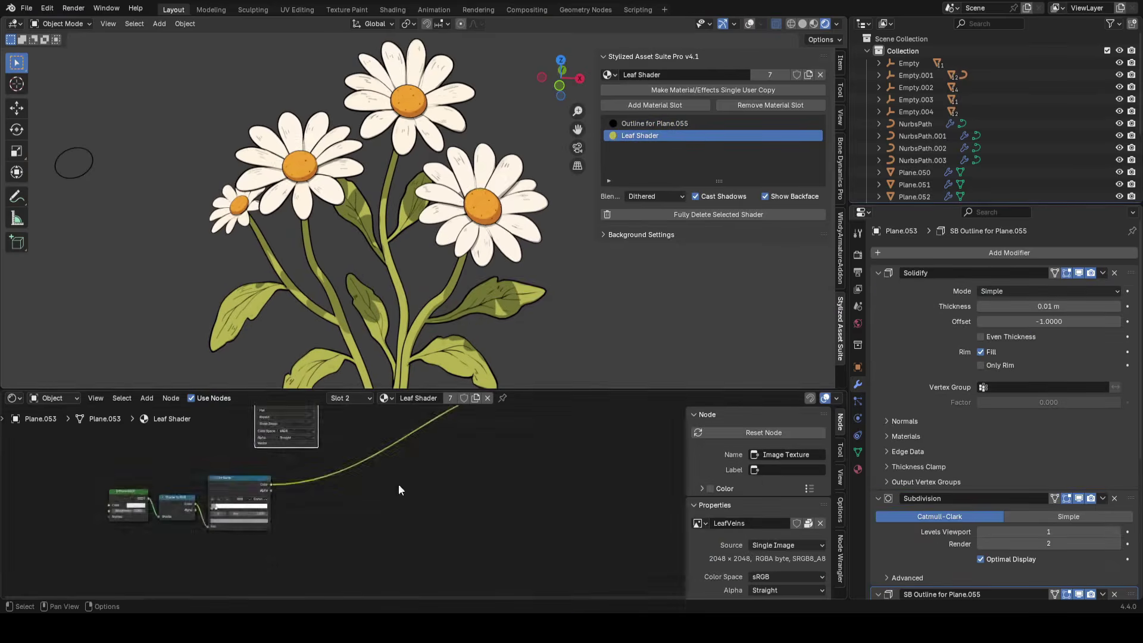
scroll(313, 505, up, 3)
click(296, 529)
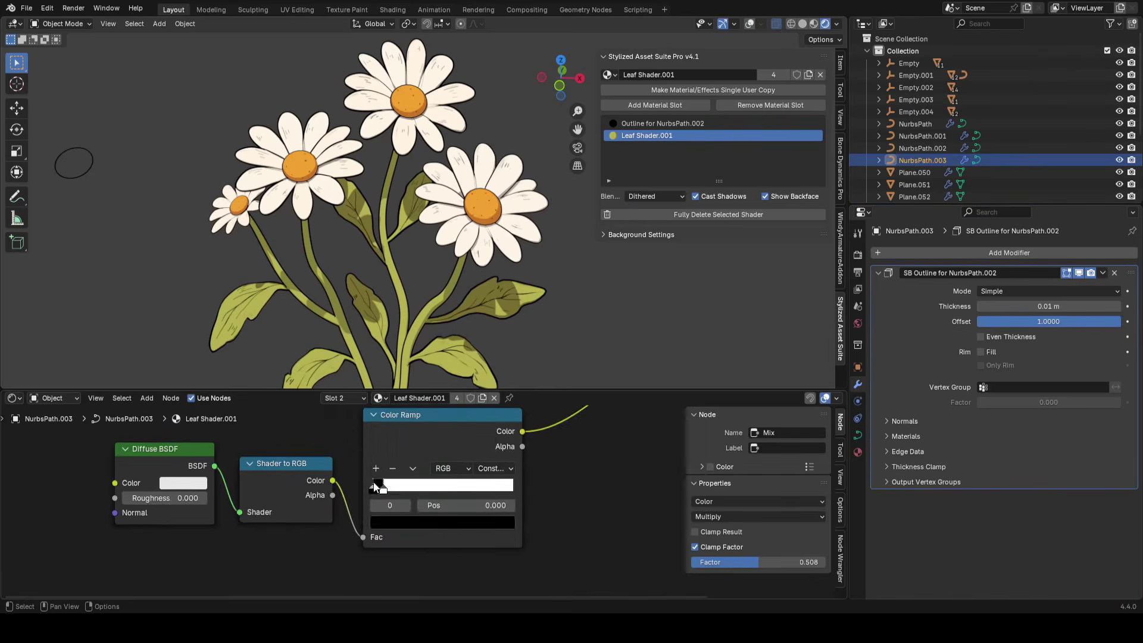
click(382, 523)
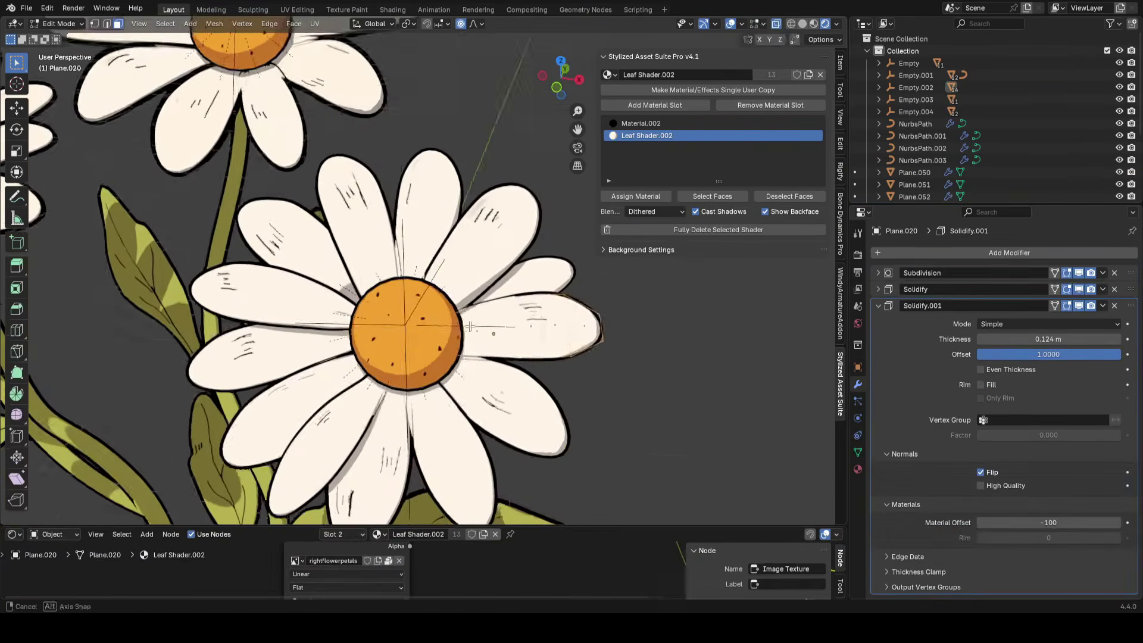
Scale the inner end of the right flower's right petal in Edit Mode with smooth proportional editing
key(s)
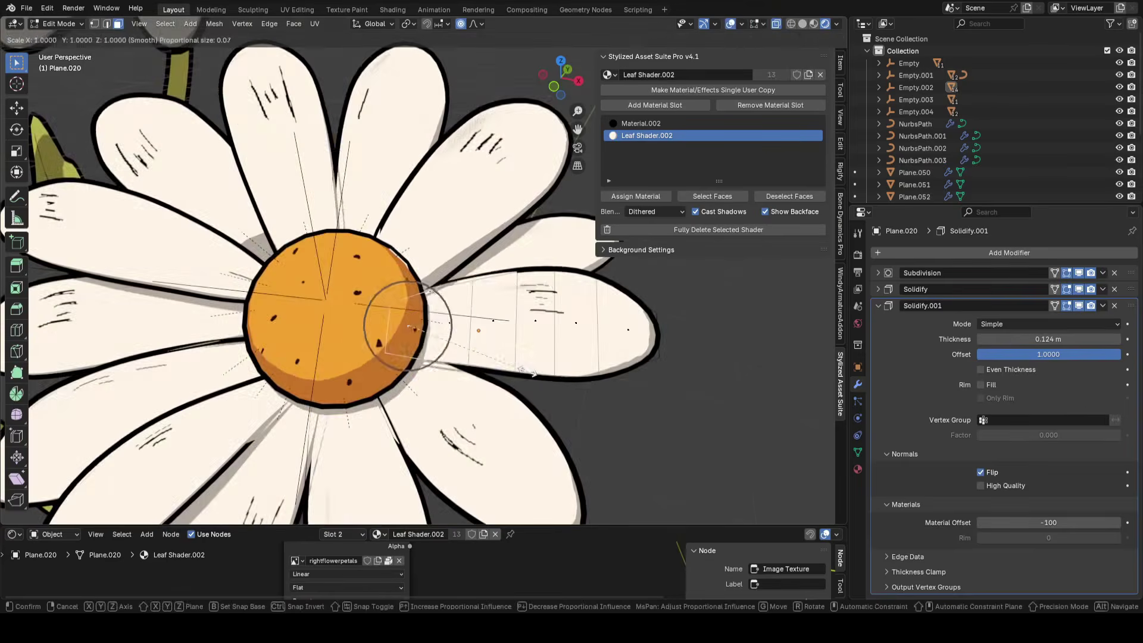
click(508, 364)
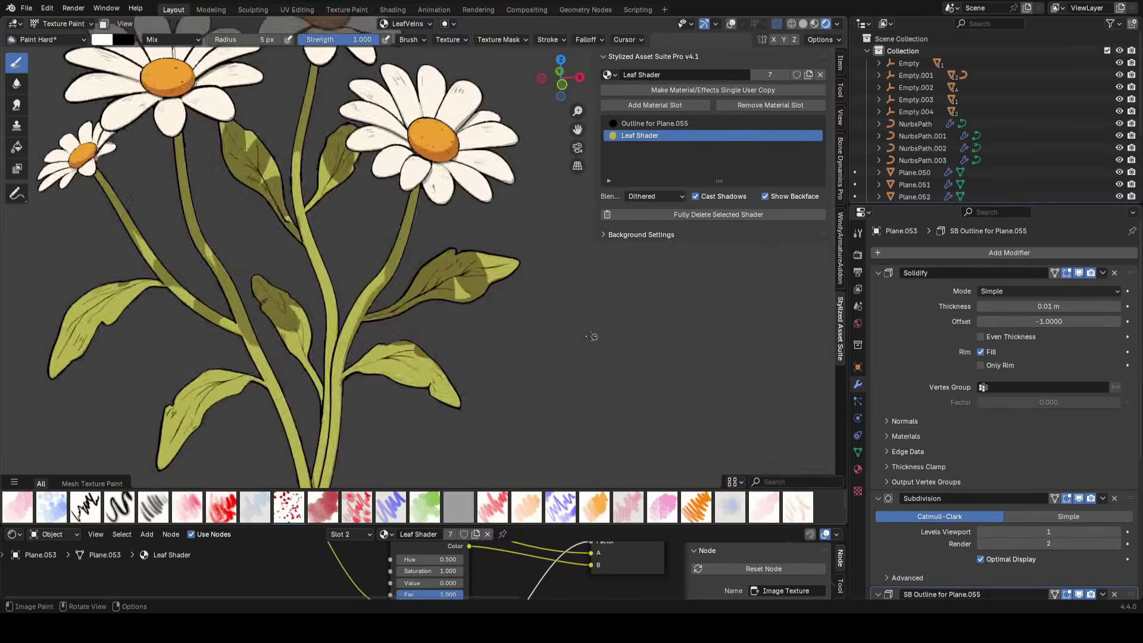
Save the finished bouquet in simpleflowercourse.blend
key(ctrl+s)
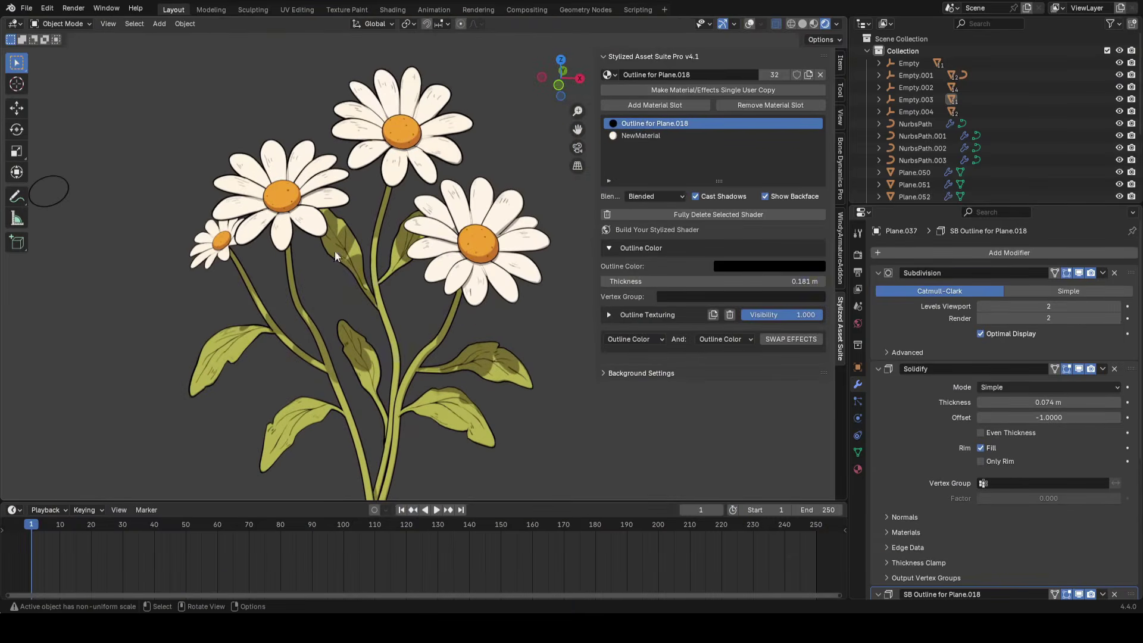
middle_drag(334, 251, 358, 247)
key(ctrl+s)
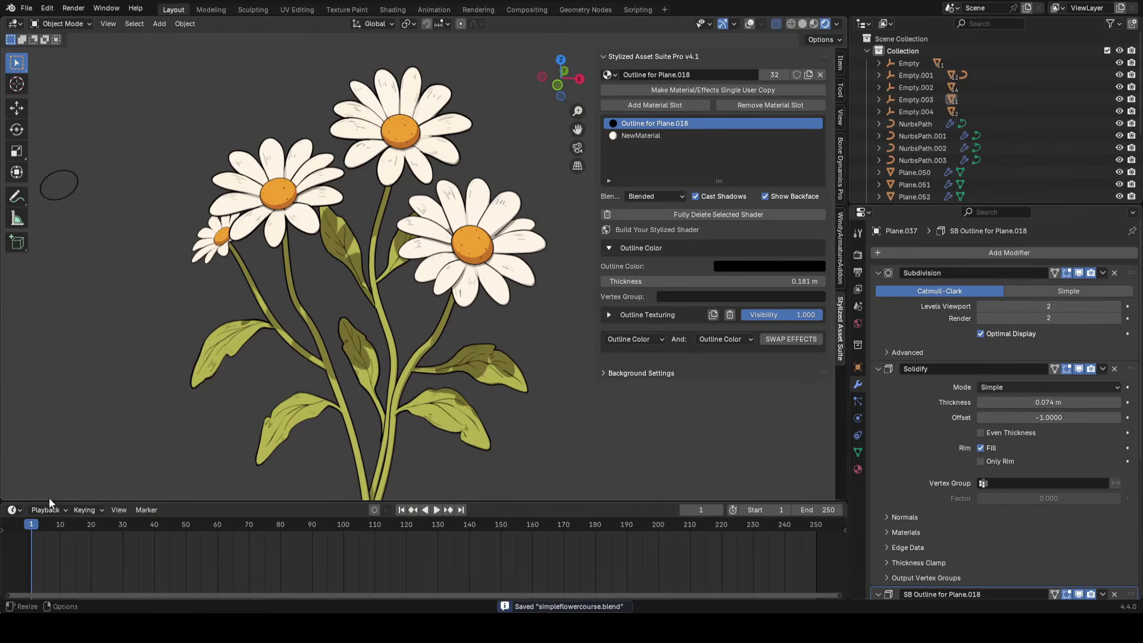
Replace the timeline with an enlarged Compositor, enable Use Nodes and move the Render Layers node away from Composite
click(11, 510)
click(54, 442)
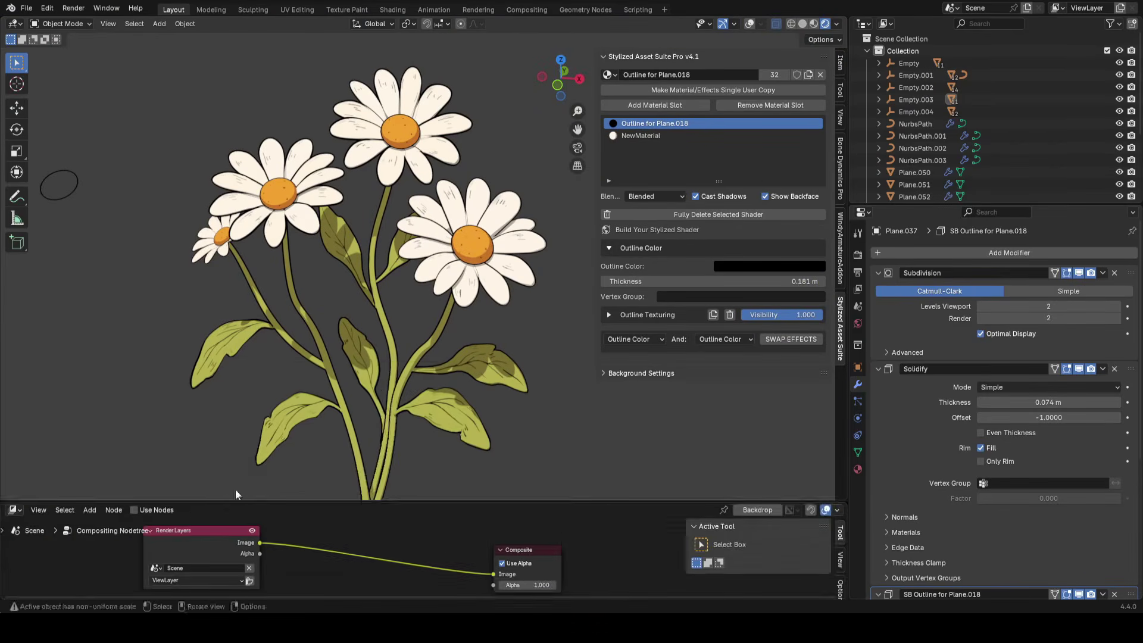
drag(205, 504, 119, 331)
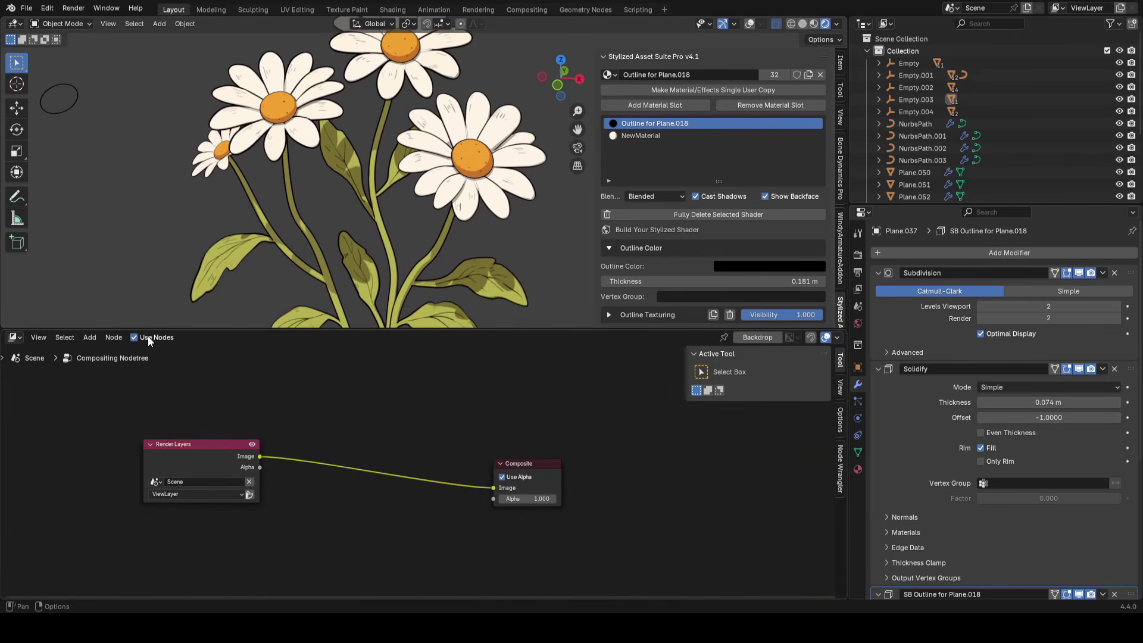
middle_drag(348, 426, 438, 405)
scroll(438, 405, up, 4)
drag(279, 410, 214, 422)
middle_drag(383, 376, 350, 374)
Add a Filter node between the Render Layers and Composite nodes
key(shift+a)
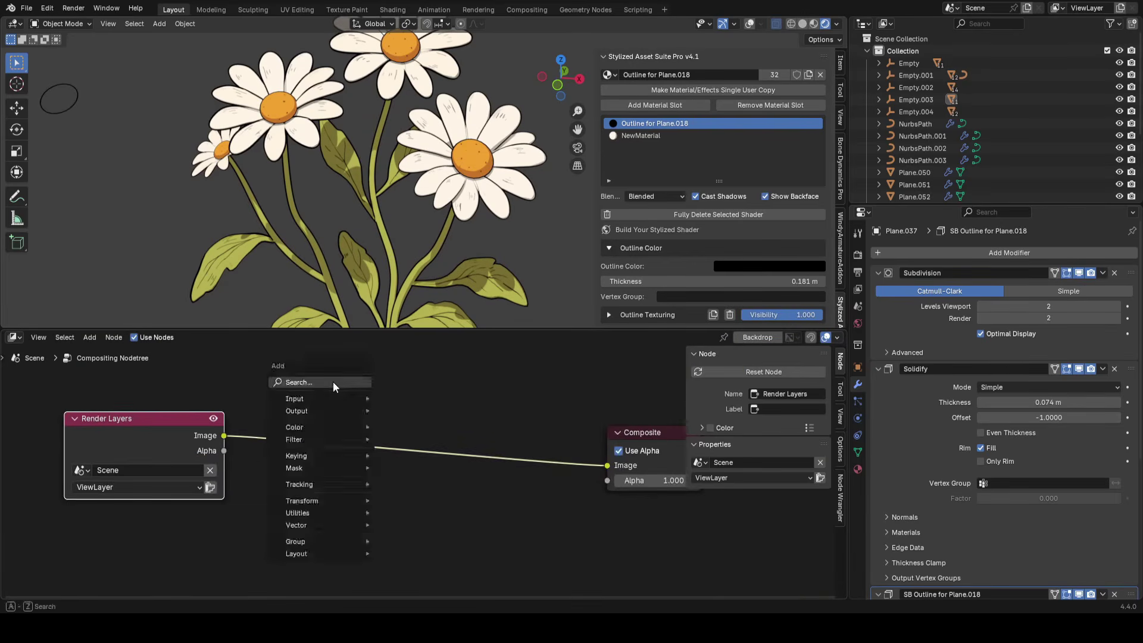
text(filte)
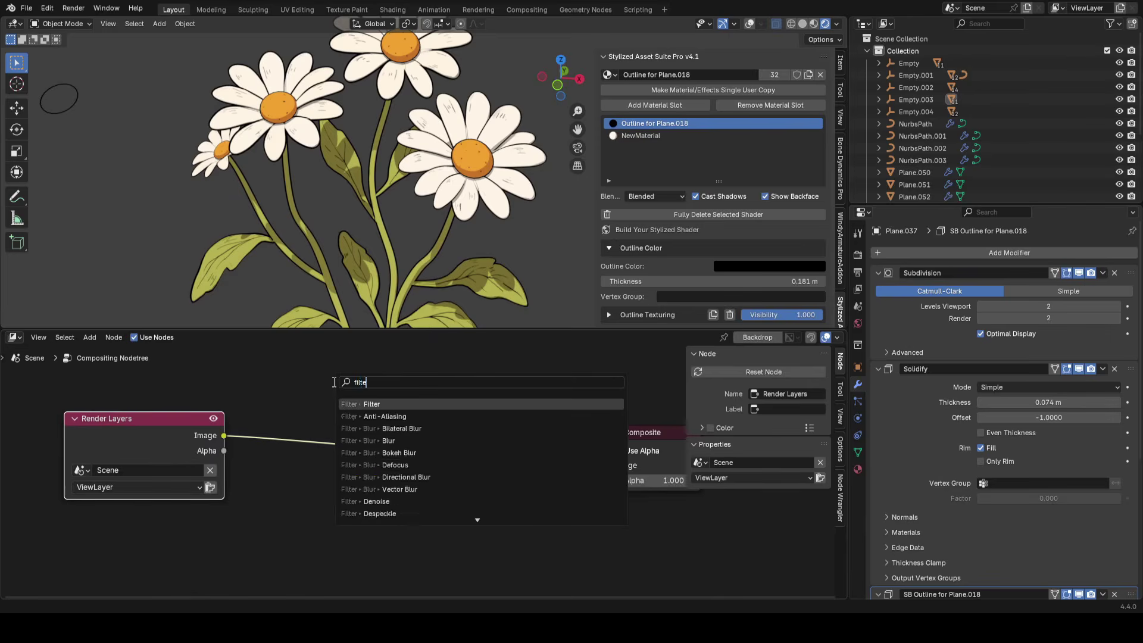
key(Return)
click(284, 409)
middle_drag(391, 410, 321, 420)
scroll(259, 441, up, 1)
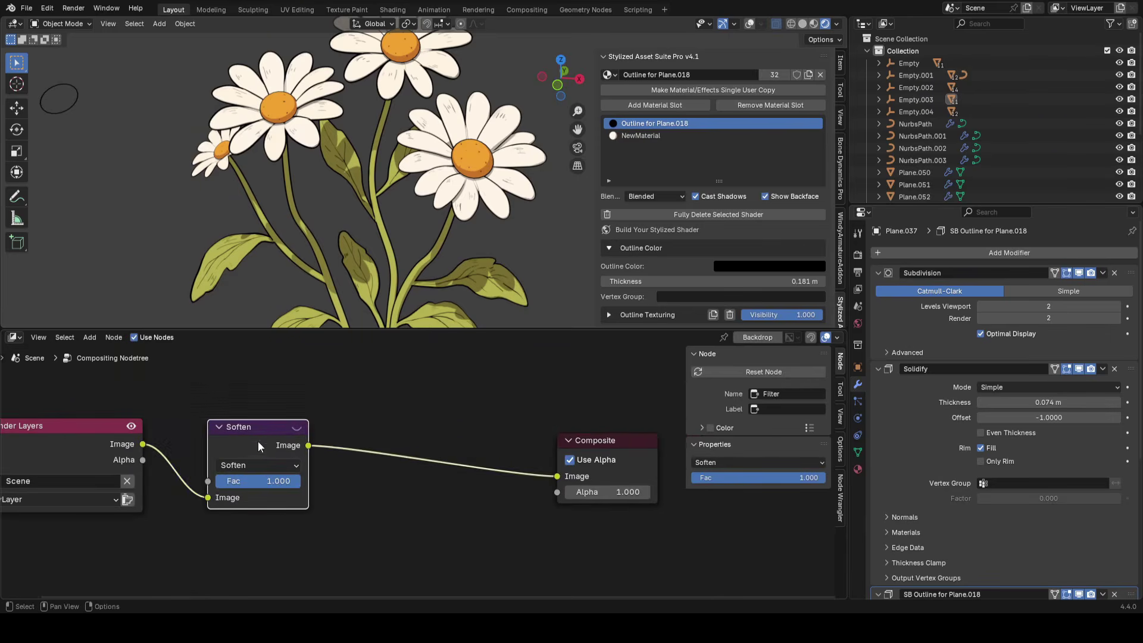
Duplicate the Soften filter, insert the copy before the Composite node and align both filters
key(shift+d)
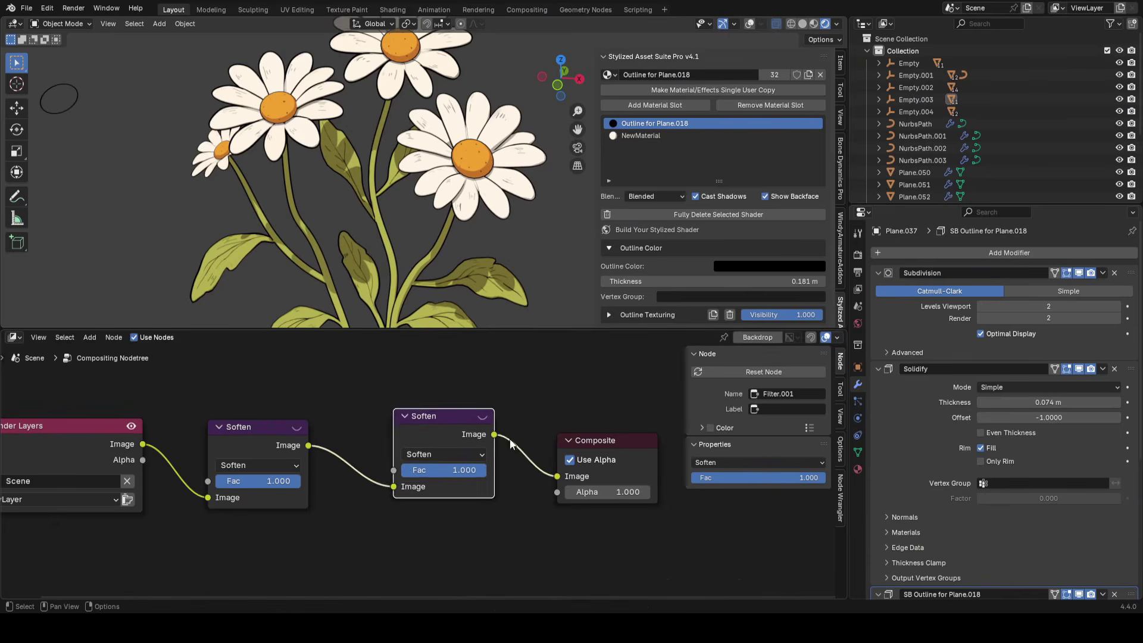
click(512, 457)
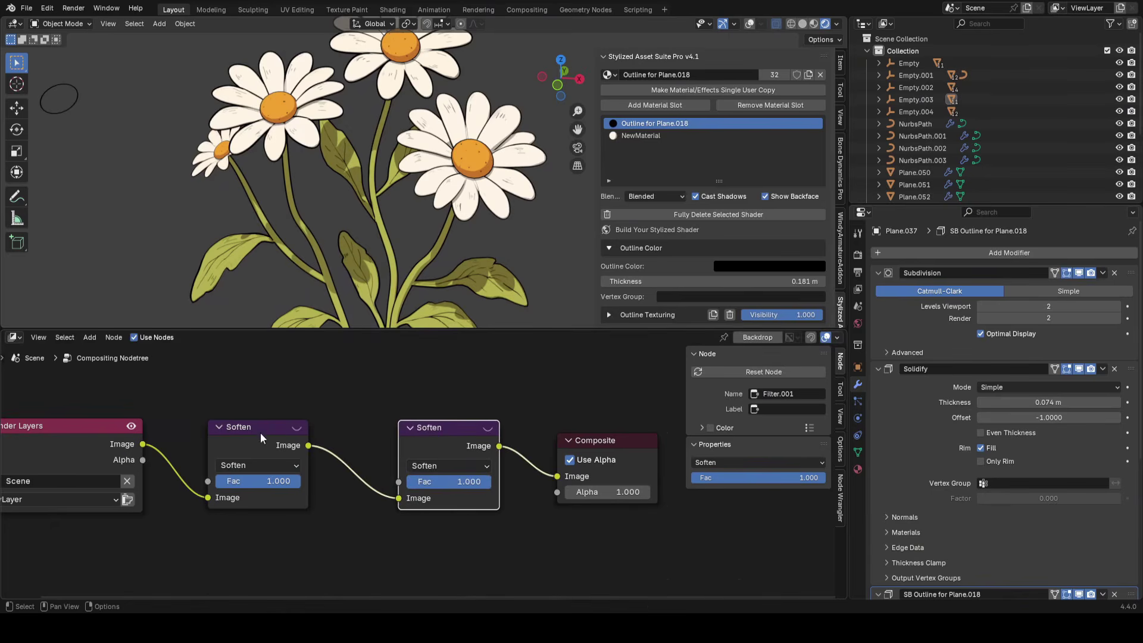
drag(260, 433, 258, 437)
drag(447, 422, 441, 425)
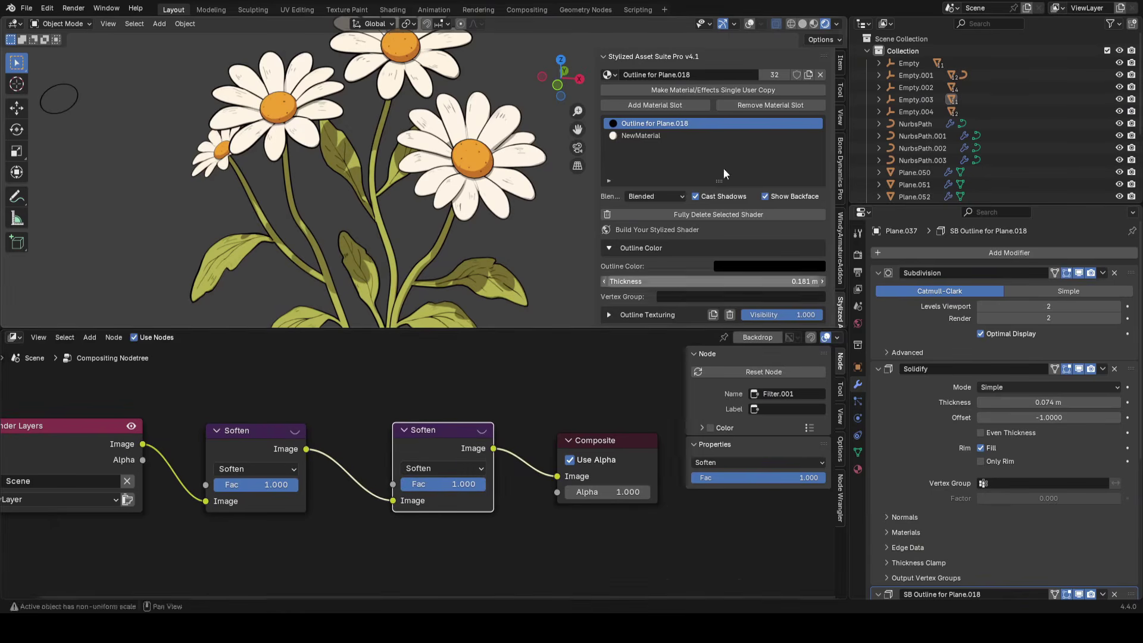
Set the viewport compositor to Always and the first Soften node's factor to 0.450
click(837, 24)
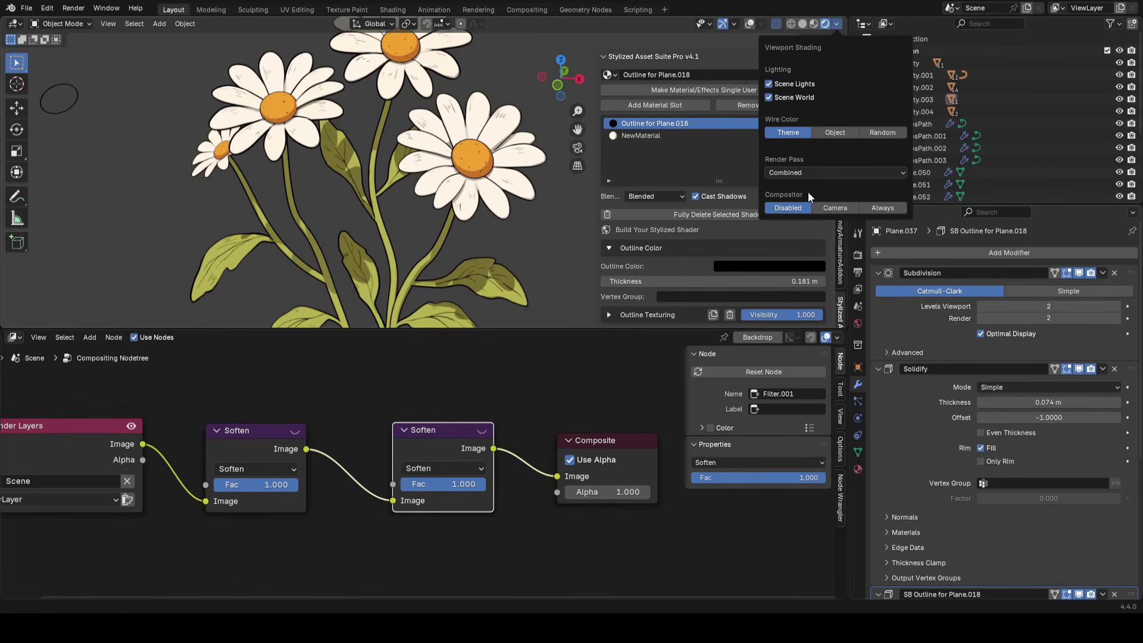
click(881, 207)
mouse_move(252, 440)
mouse_down()
mouse_move(252, 430)
mouse_move(251, 443)
mouse_up()
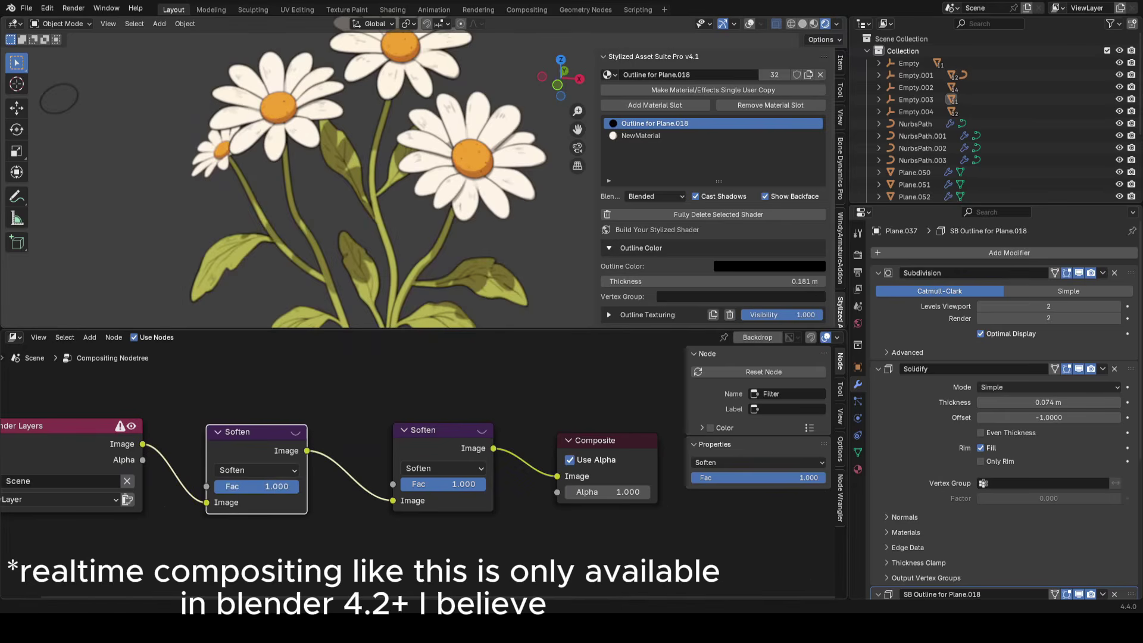
text(0.450)
Change the second filter to Diamond Sharpen with a factor of 0.825 and resize the compositor area
drag(443, 474, 415, 489)
click(440, 479)
click(443, 377)
drag(476, 329, 483, 492)
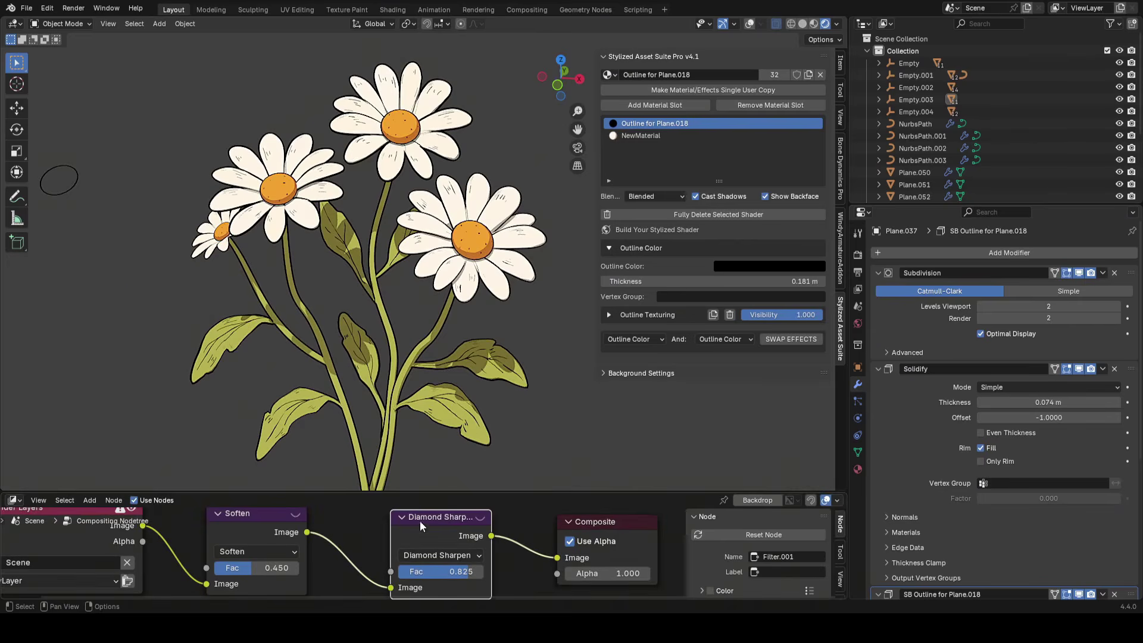
drag(396, 493, 416, 429)
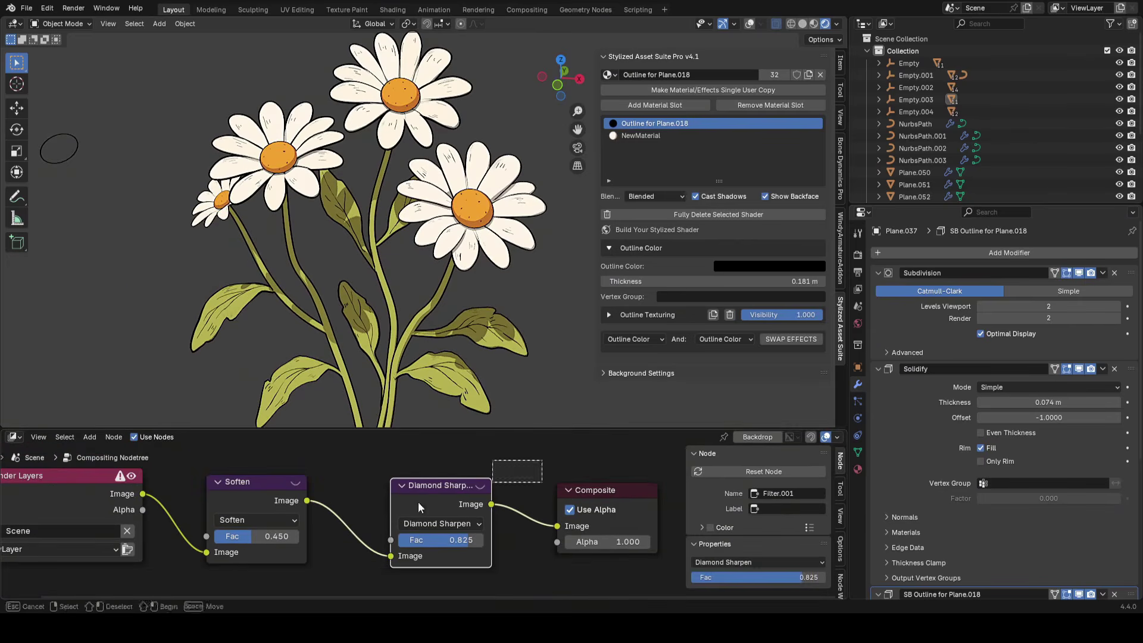
Select both filter nodes and repeatedly mute and unmute them to compare the bouquet with and without filtering
drag(418, 501, 219, 559)
key(m)
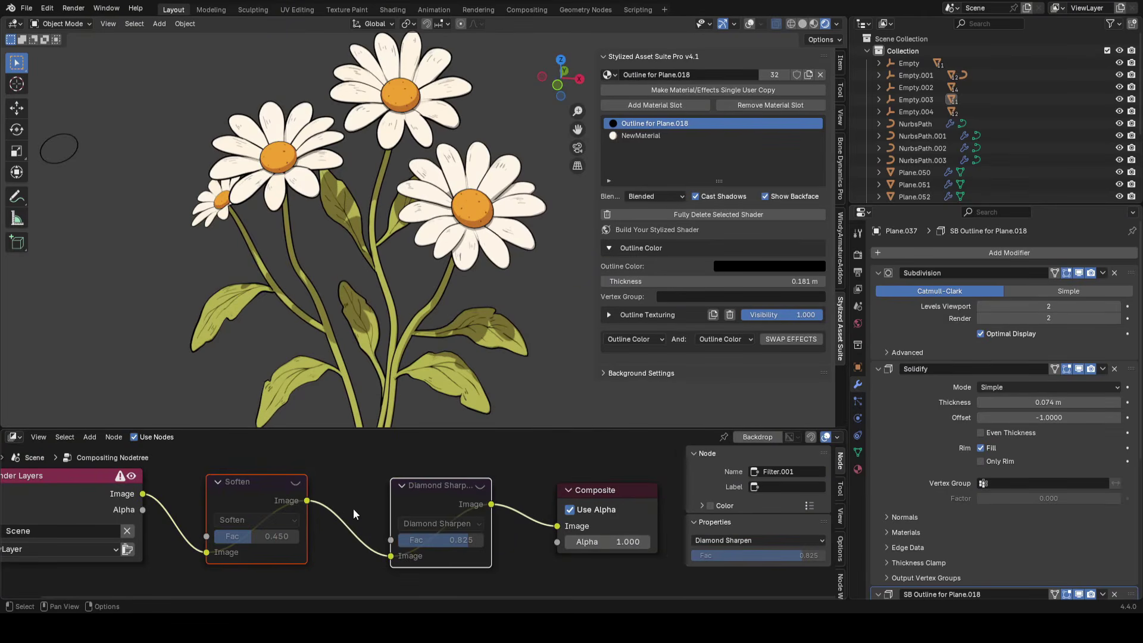
key(m)
key(m)
key(m)
key(m)
key(m)
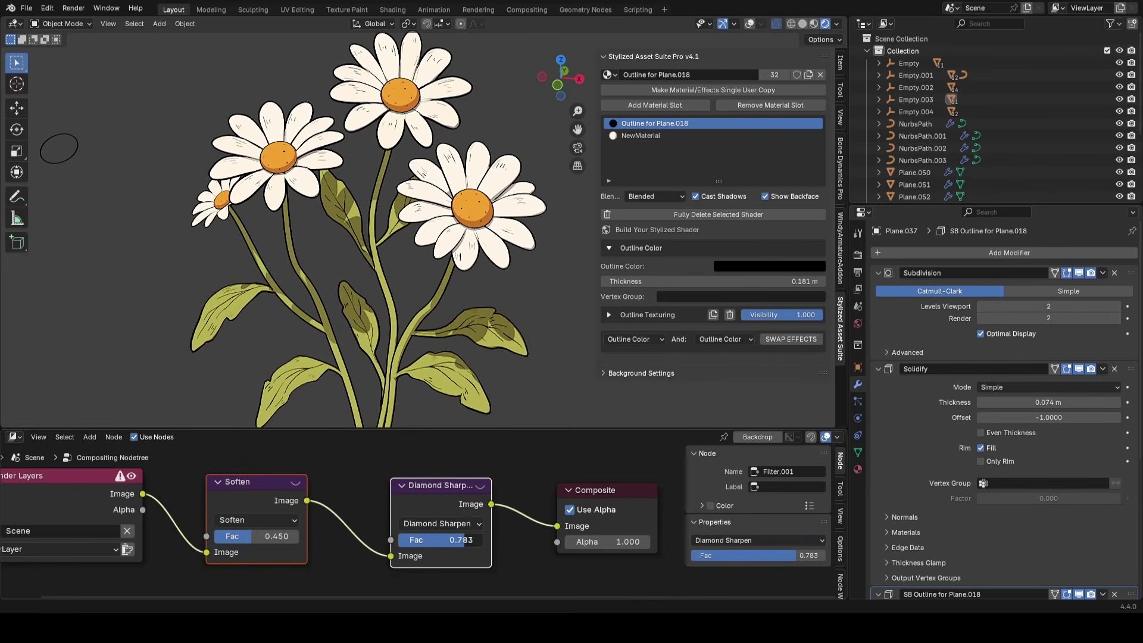
key(m)
key(m)
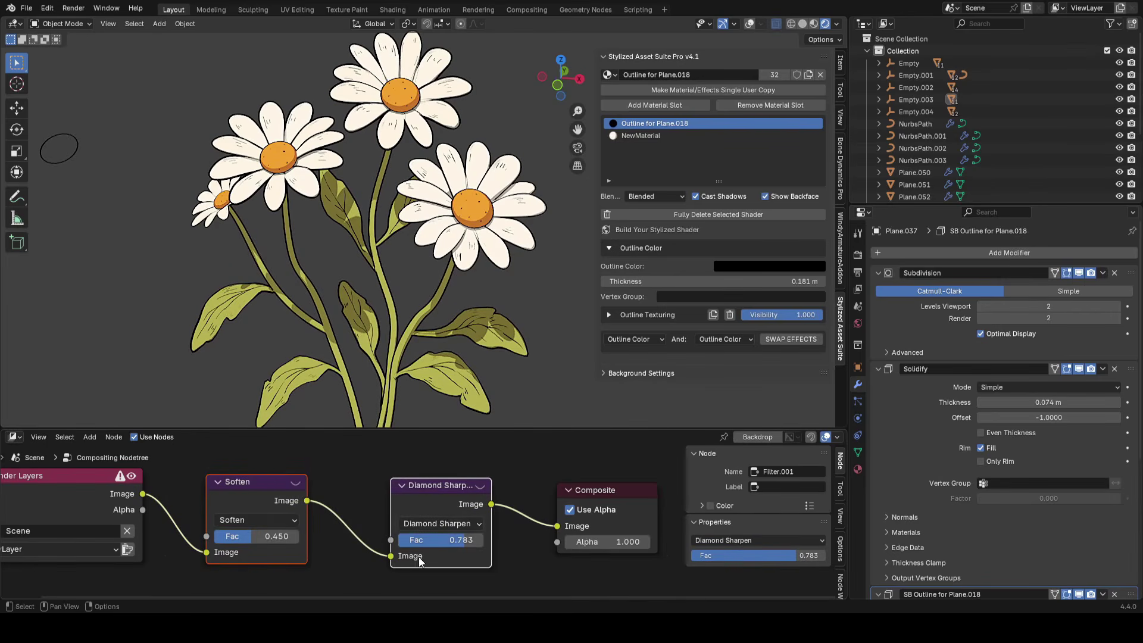
Set the Diamond Sharpen factor to 0.775 and switch the compositor area back to the Timeline
click(14, 437)
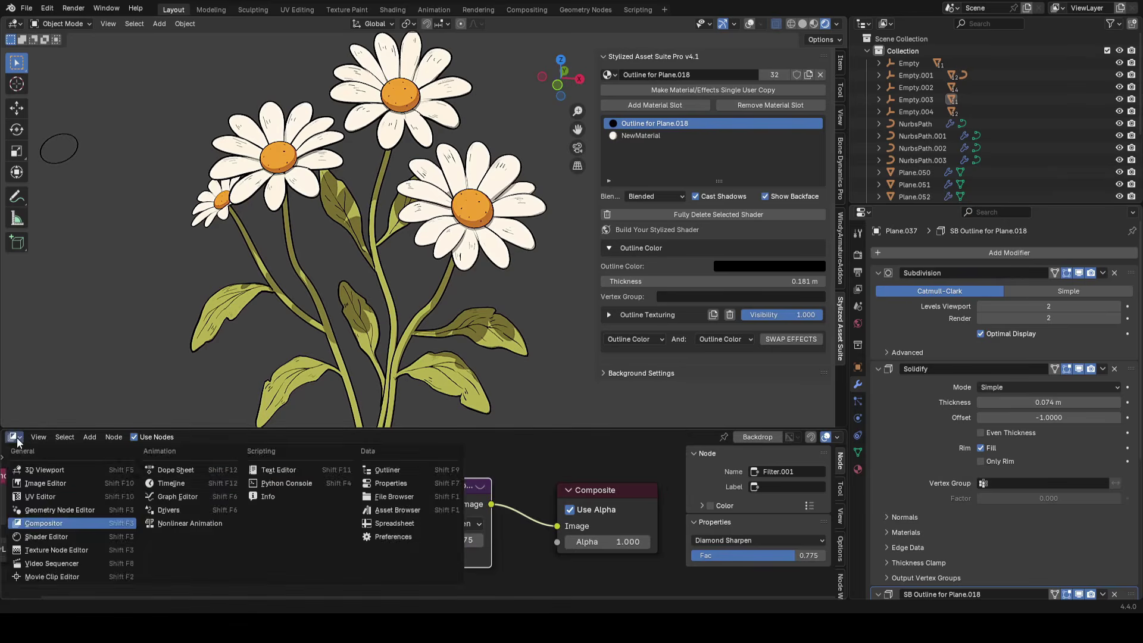
click(160, 484)
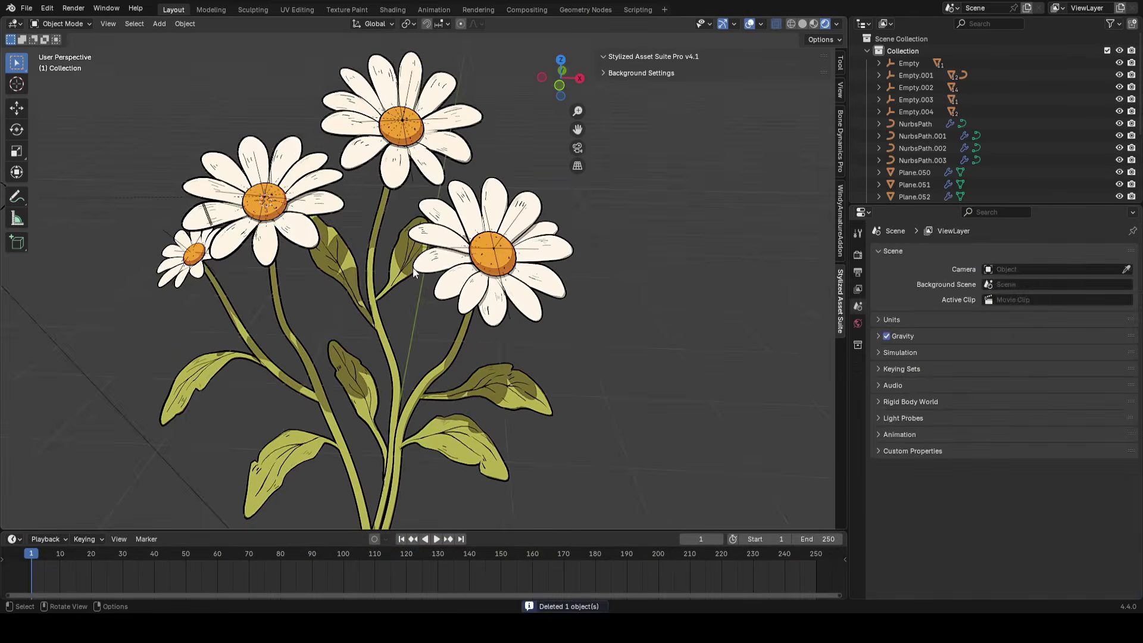
Duplicate the leaf on the right side of the central stem, rotate the copy, and recenter its origin
click(410, 272)
key(shift+d)
click(424, 331)
key(r)
click(537, 336)
click(187, 24)
mouse_move(211, 48)
click(327, 64)
Rotate and shrink the copied leaf and move it into the gap below the right daisy
key(d)
scroll(466, 311, up, 2)
key(g)
click(508, 298)
key(r)
click(547, 315)
key(s)
click(530, 317)
key(g)
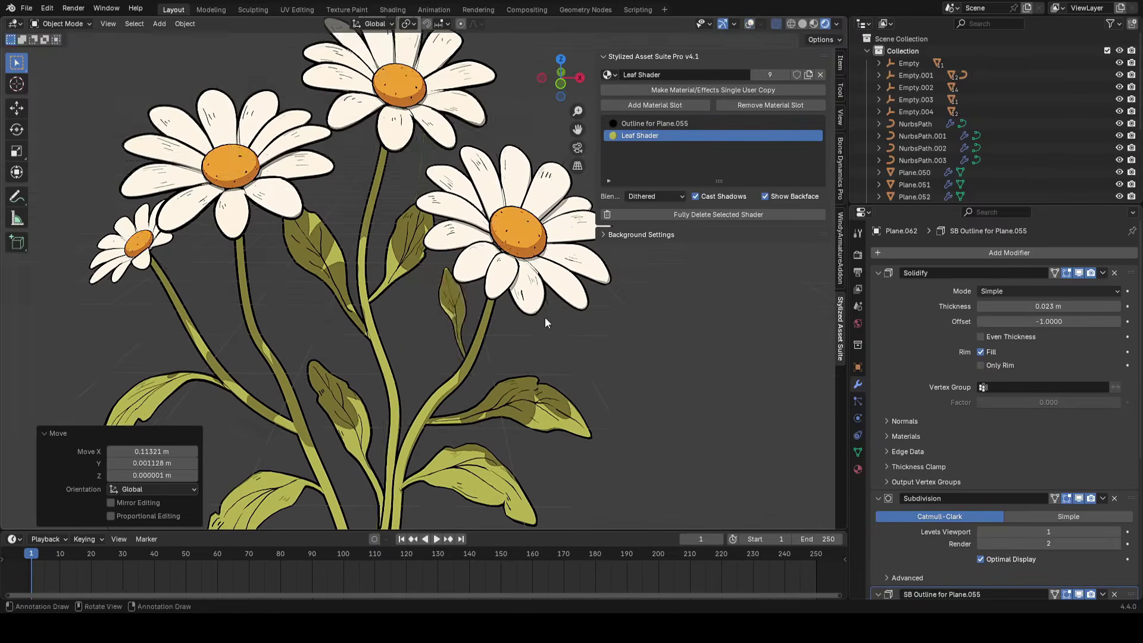
key(g)
click(532, 286)
Align the copied leaf in depth with the right daisy's stem and scale it to 0.805
middle_drag(512, 304, 569, 353)
key(r)
click(427, 298)
key(g)
click(503, 350)
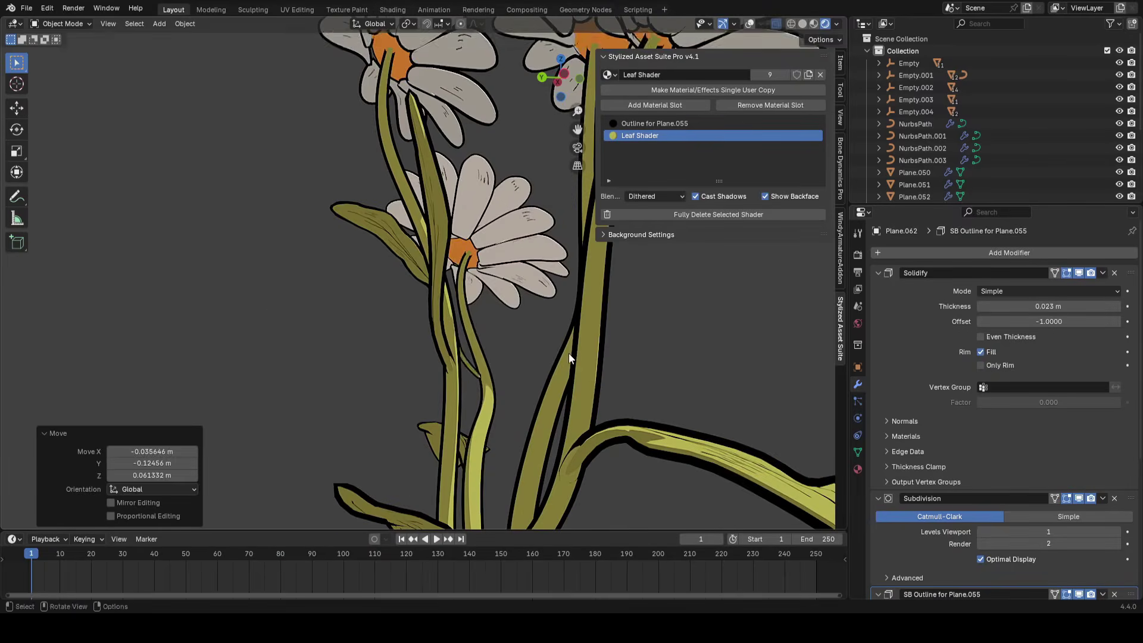
middle_drag(593, 390, 444, 409)
key(s)
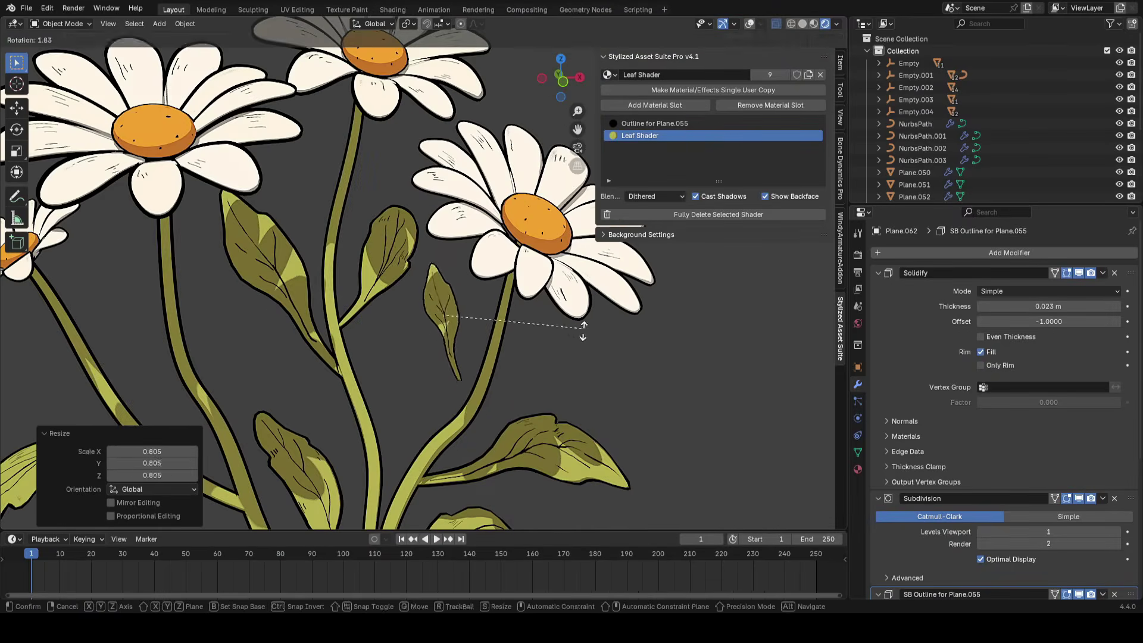
click(571, 358)
Reshape the lower stalk of the small leaf beside the right daisy's stem in Edit Mode
key(Tab)
scroll(466, 387, up, 3)
key(e)
mouse_move(472, 365)
middle_down()
mouse_move(526, 380)
mouse_move(528, 345)
mouse_move(540, 384)
mouse_move(440, 376)
mouse_move(475, 382)
middle_up()
click(524, 395)
key(Tab)
Move and rotate the small leaf so its stalk meets the right daisy's stem
key(g)
click(435, 377)
key(r)
click(486, 388)
key(g)
click(463, 400)
key(g)
key(shift+z)
click(480, 370)
Fit the base of the small leaf's stalk onto the stem in Edit Mode using proportional editing
scroll(484, 321, down, 8)
scroll(485, 321, up, 1)
mouse_move(485, 321)
middle_down()
mouse_move(500, 348)
mouse_move(476, 313)
middle_up()
scroll(476, 314, up, 6)
key(Tab)
key(s)
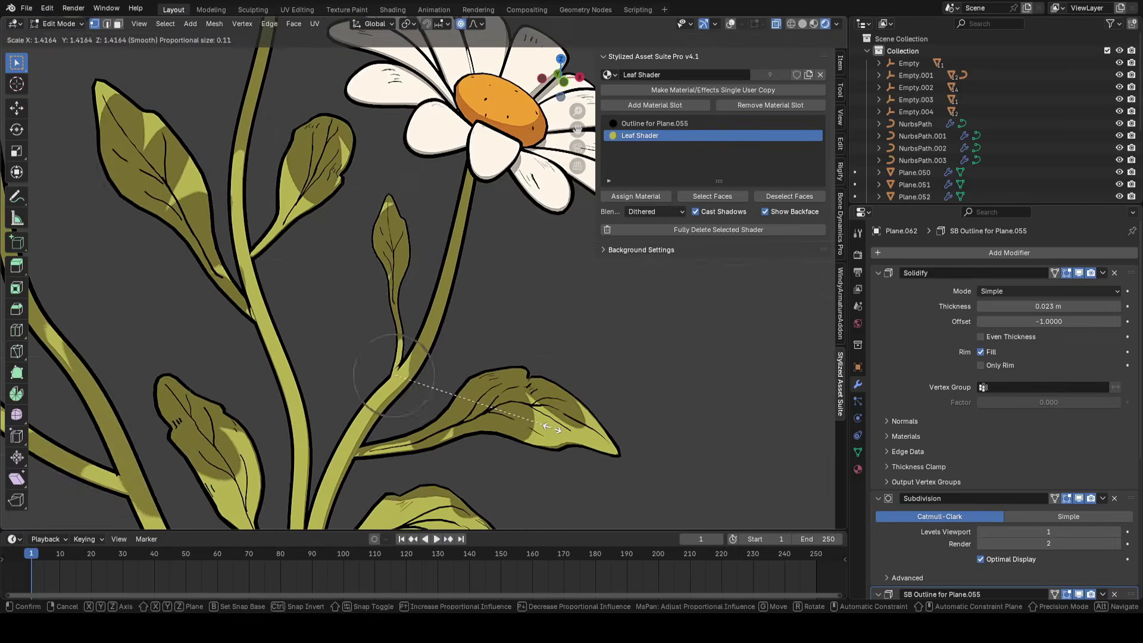
click(444, 403)
scroll(443, 404, up, 2)
key(ctrl+z)
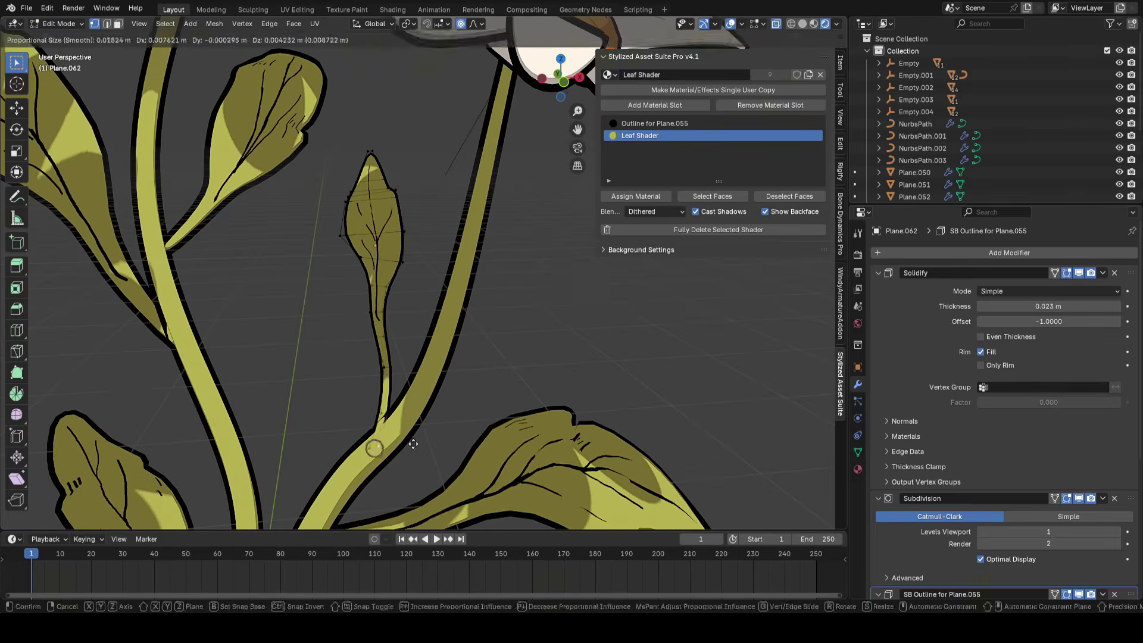
click(395, 383)
key(Tab)
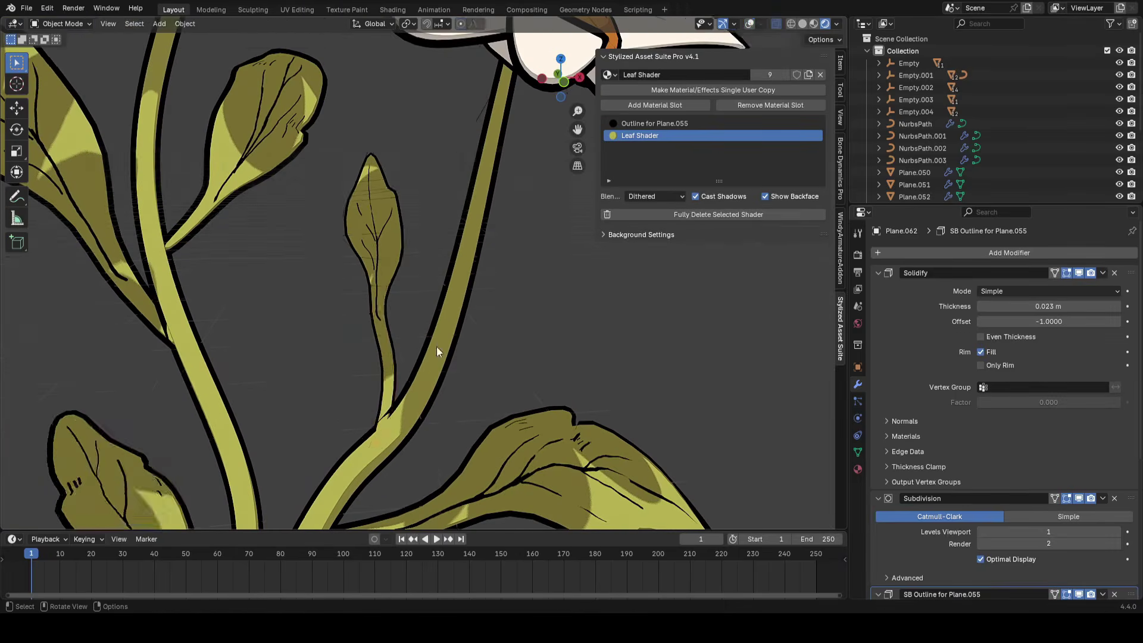
Refine the small leaf's position and blade shape with proportional editing, and save the file
scroll(437, 346, down, 3)
key(g)
click(472, 334)
middle_drag(485, 334, 388, 347)
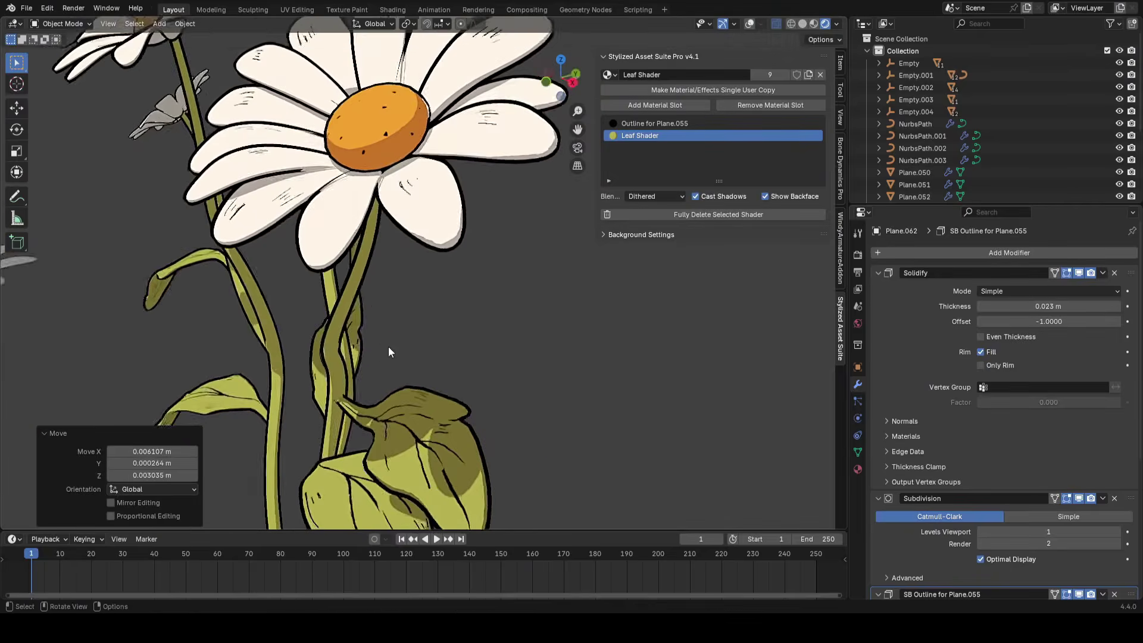
key(Tab)
scroll(388, 351, down, 6)
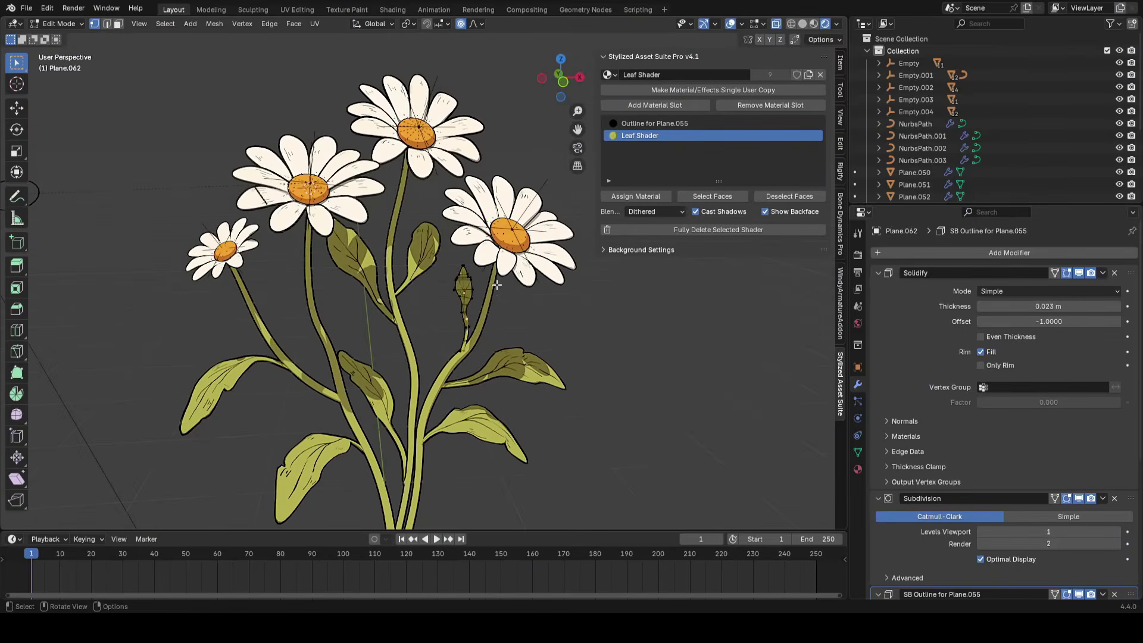
click(605, 449)
key(s)
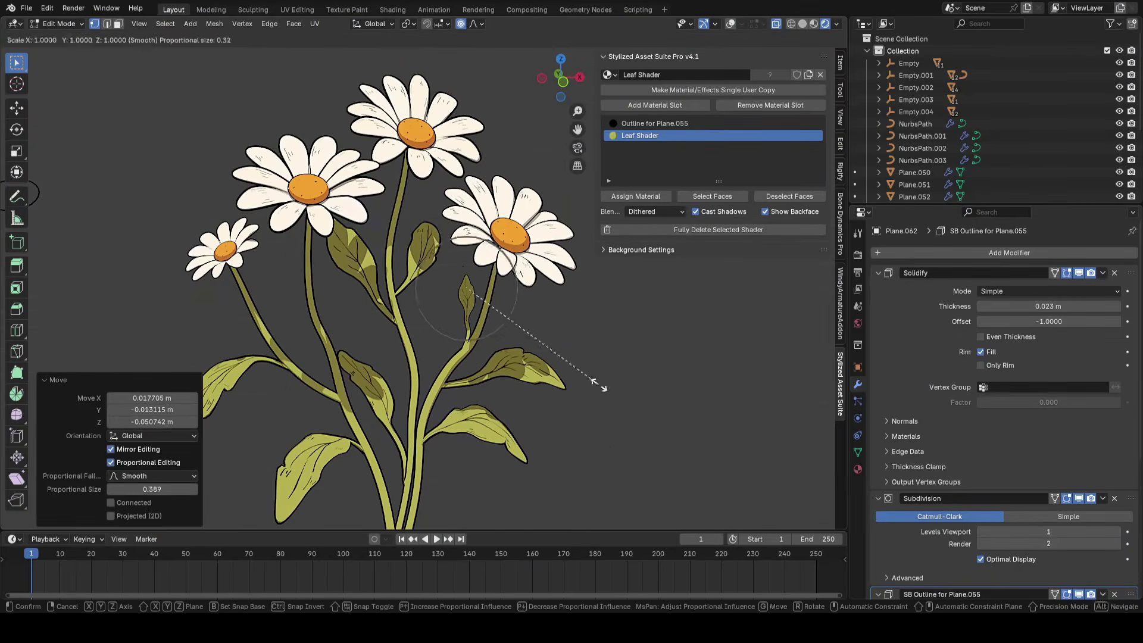
middle_drag(564, 392, 503, 408)
key(Tab)
key(ctrl+s)
Duplicate the small leaf and turn the copy outward across the right daisy's stem
scroll(531, 388, up, 1)
key(alt+shift+z)
scroll(518, 375, up, 3)
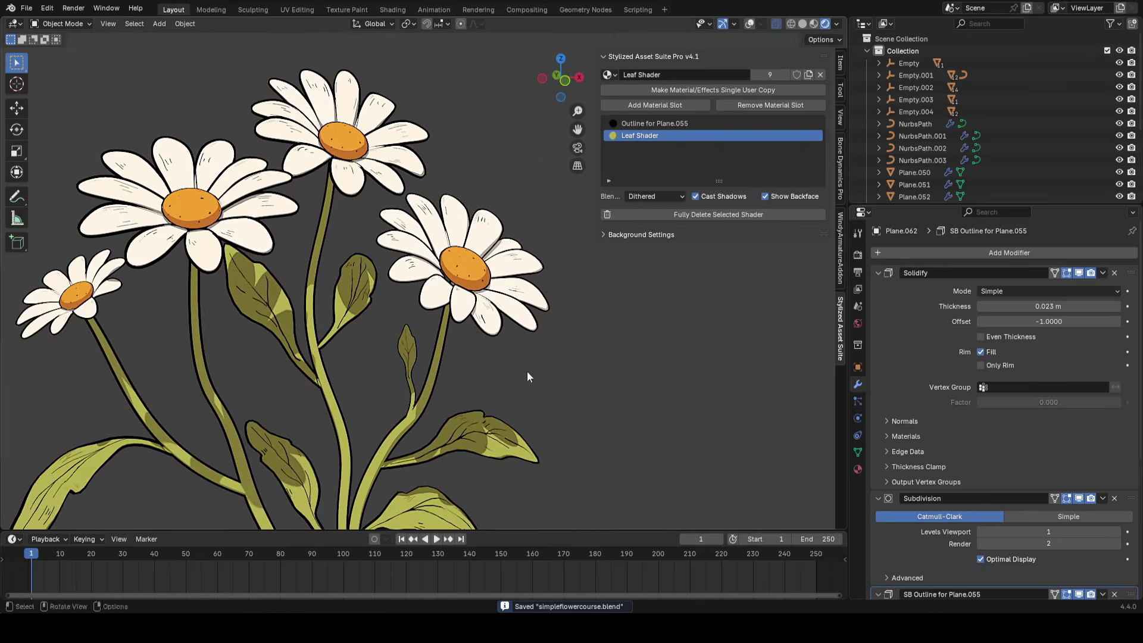
scroll(1023, 505, down, 5)
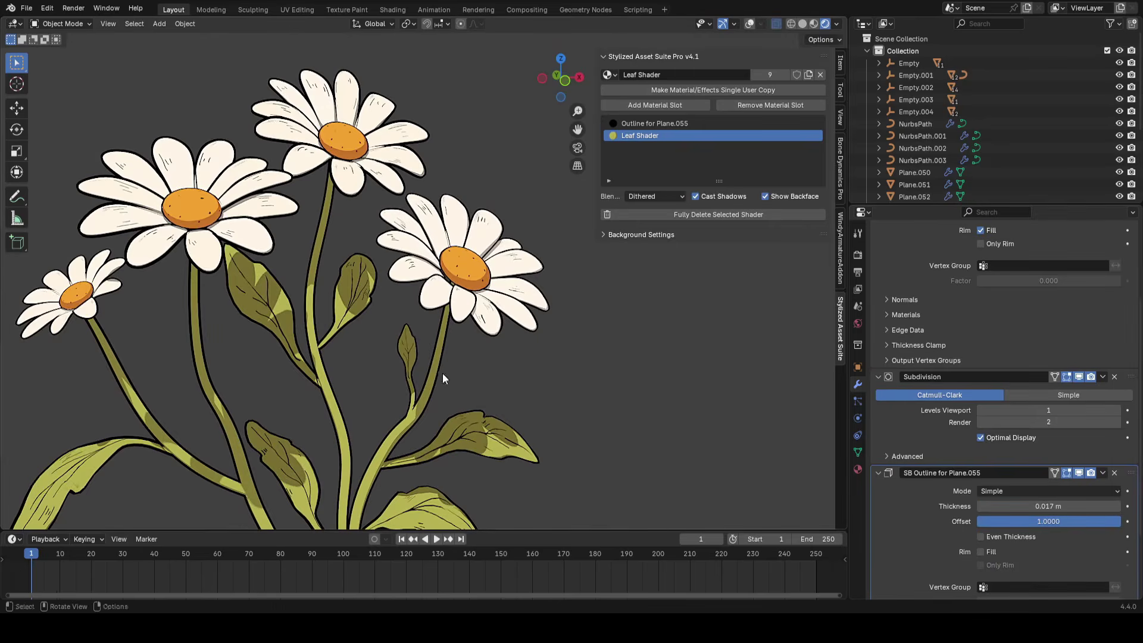
middle_drag(442, 373, 455, 364)
key(shift+d)
click(561, 318)
click(523, 384)
Position the second small leaf so its stalk attaches to the outer side of the right daisy's stem
key(g)
click(535, 381)
mouse_move(534, 380)
middle_down()
mouse_move(423, 373)
mouse_move(535, 389)
middle_up()
key(g)
click(433, 379)
key(g)
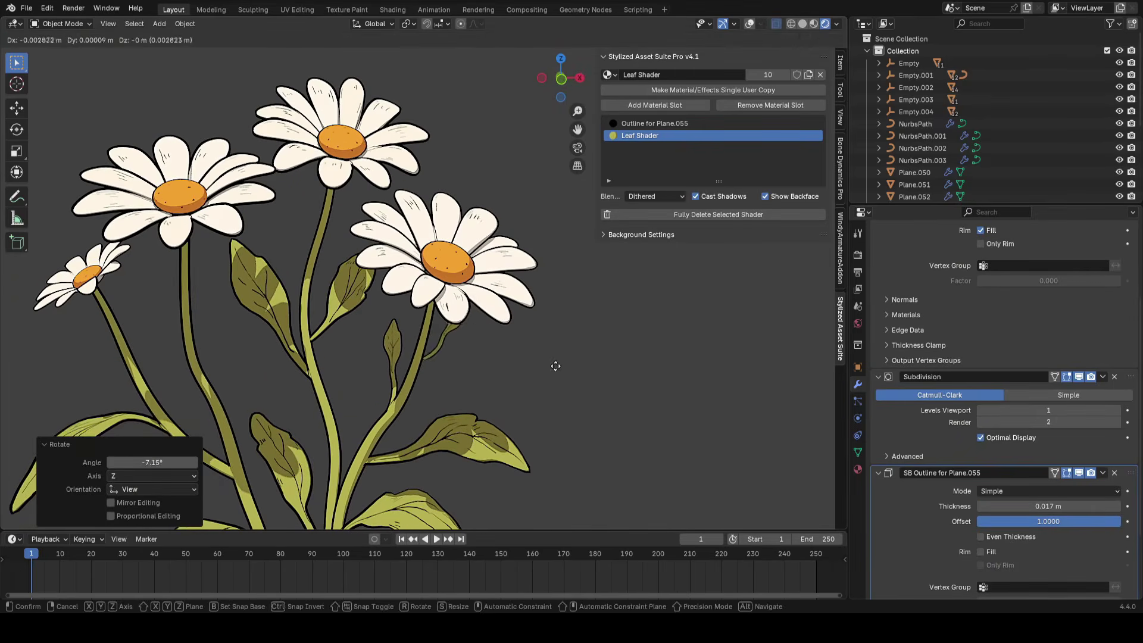
click(539, 408)
scroll(546, 388, down, 4)
shift+middle_drag(546, 388, 445, 352)
Box-select the second small leaf's blade vertices in Edit Mode and move them with proportional editing
scroll(445, 352, up, 3)
key(Tab)
key(alt+shift+z)
drag(452, 285, 497, 331)
key(alt+shift+z)
key(g)
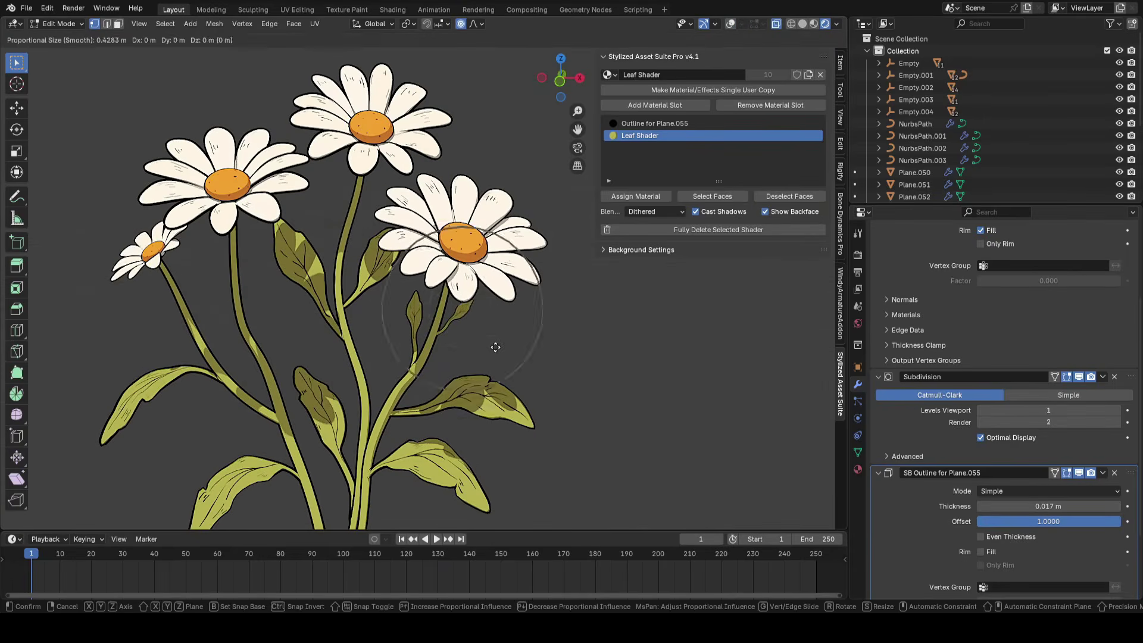
click(499, 372)
Finish shaping the second small leaf below the right daisy and save the file
key(alt+shift+z)
click(434, 374)
click(474, 366)
click(481, 348)
click(513, 405)
key(Tab)
scroll(476, 386, down, 1)
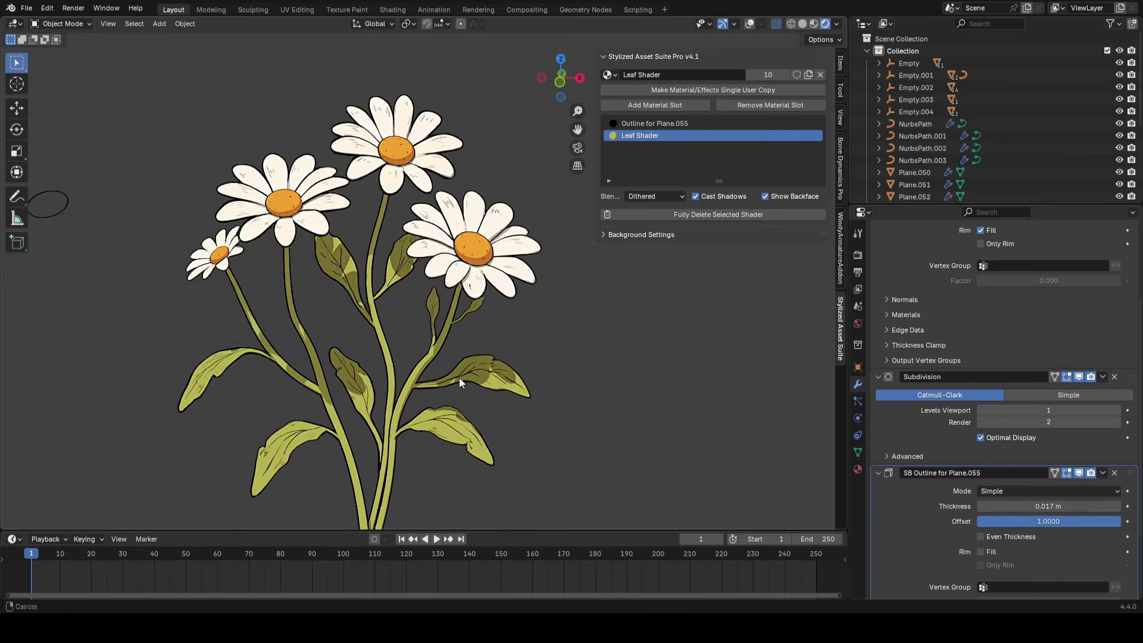
shift+middle_drag(459, 378, 489, 383)
key(ctrl+s)
Duplicate a large leaf from the central stem and place the copy beneath the large left daisy
key(alt+shift+z)
click(448, 339)
key(alt+shift+z)
shift+middle_drag(449, 331, 487, 349)
key(shift+d)
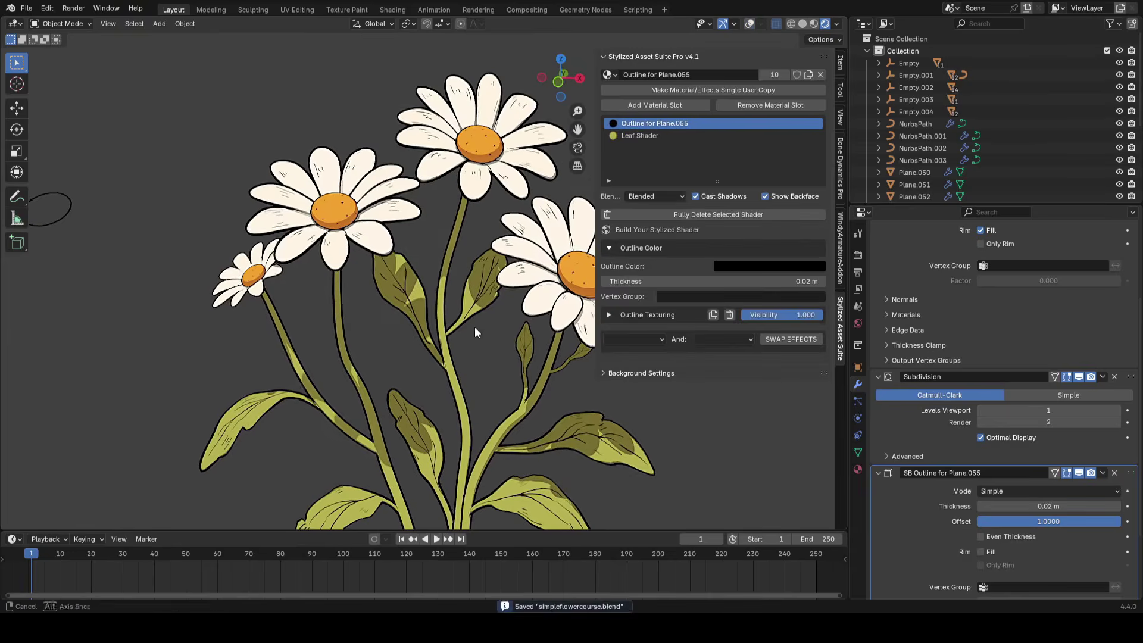
click(478, 388)
middle_drag(478, 388, 369, 355)
middle_drag(461, 266, 471, 333)
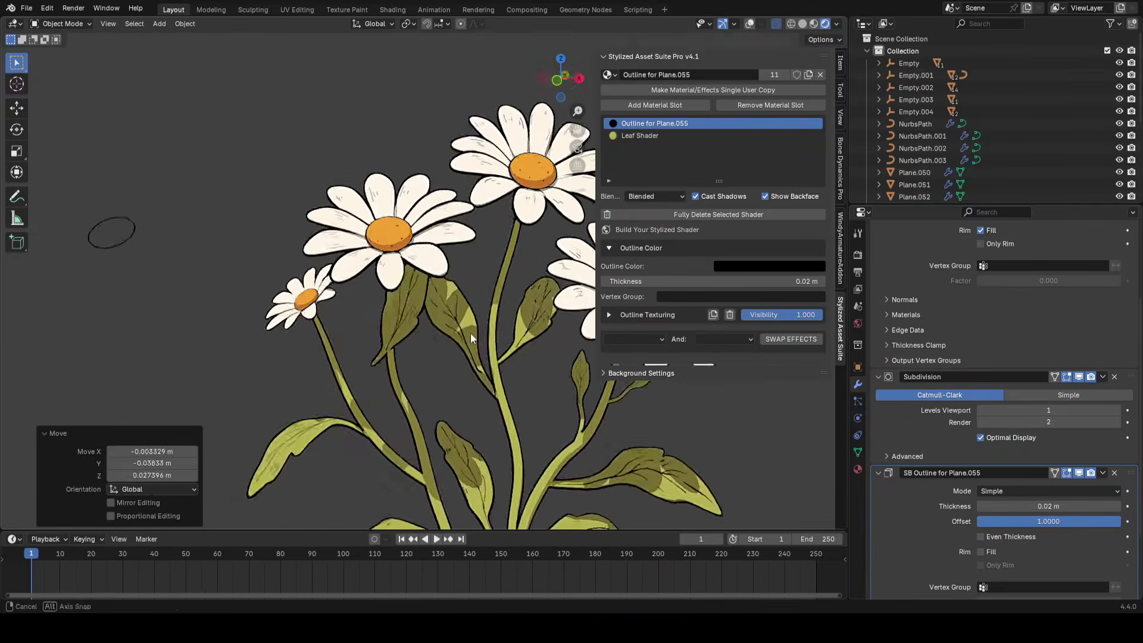
Scale the new leaf to 0.359 and move it next to the large left daisy's stem
key(Tab)
scroll(430, 404, up, 3)
middle_drag(349, 440, 405, 393)
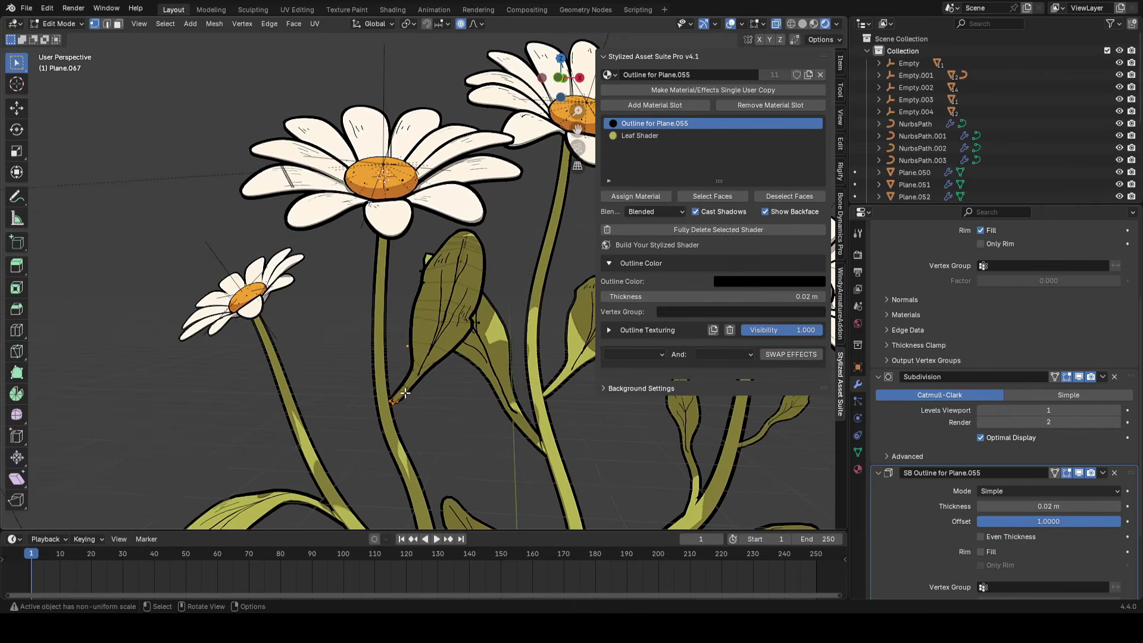
click(450, 402)
key(s)
click(490, 409)
key(Tab)
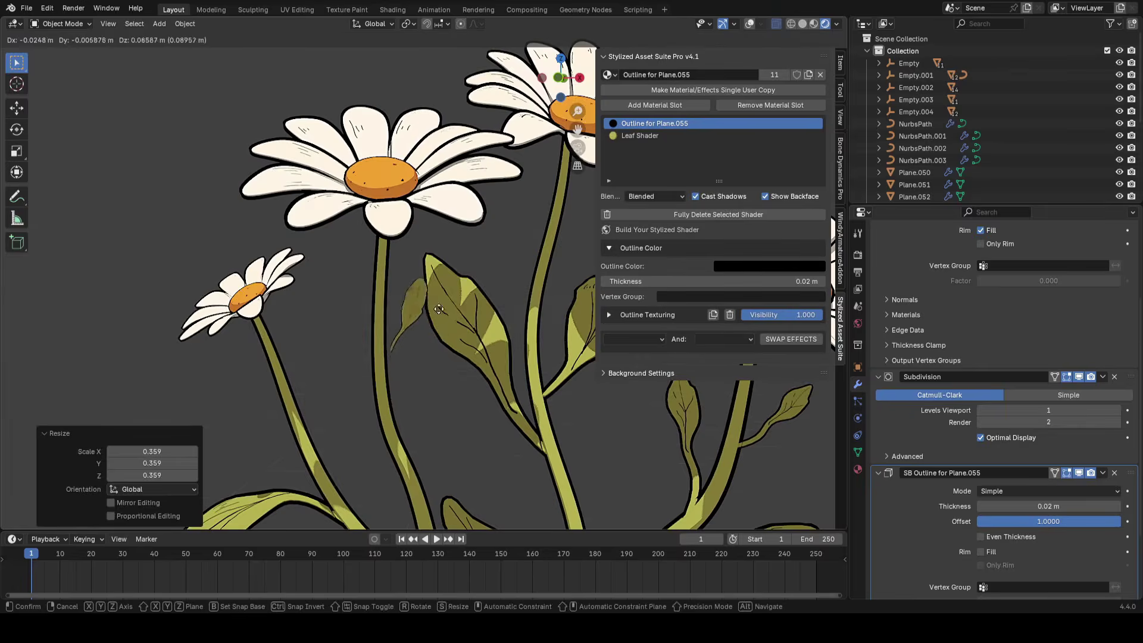
click(434, 352)
Nudge the new leaf against the left daisy's stem and adjust its mesh with proportional editing
scroll(434, 351, down, 4)
scroll(434, 352, up, 3)
mouse_move(445, 351)
middle_down()
mouse_move(418, 340)
mouse_move(445, 333)
middle_up()
key(g)
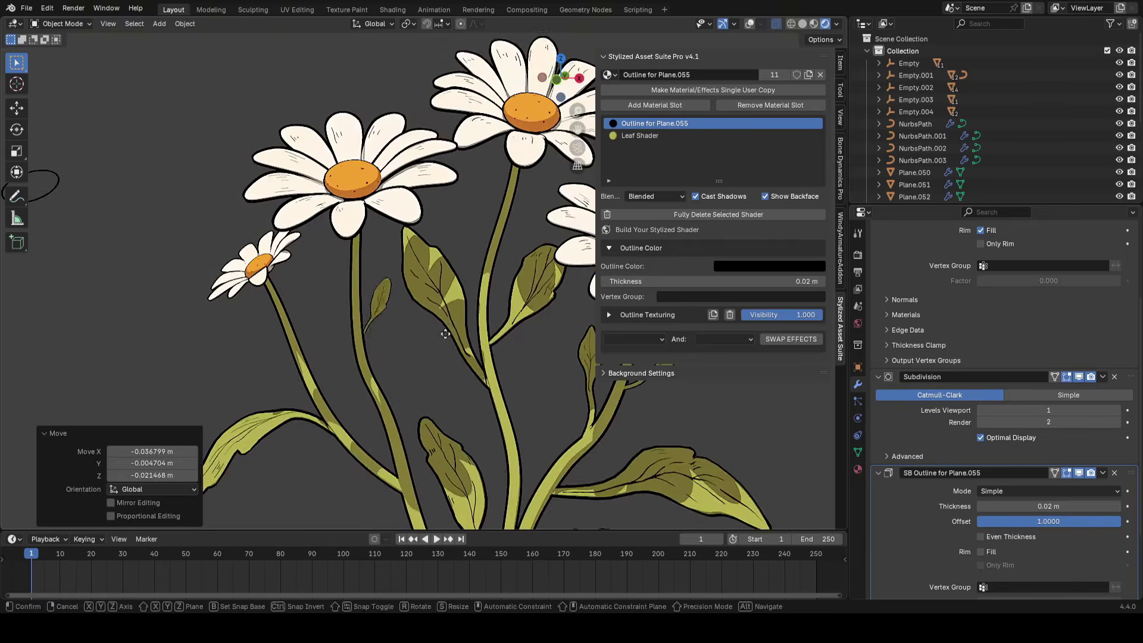
key(Tab)
scroll(470, 359, up, 2)
click(470, 335)
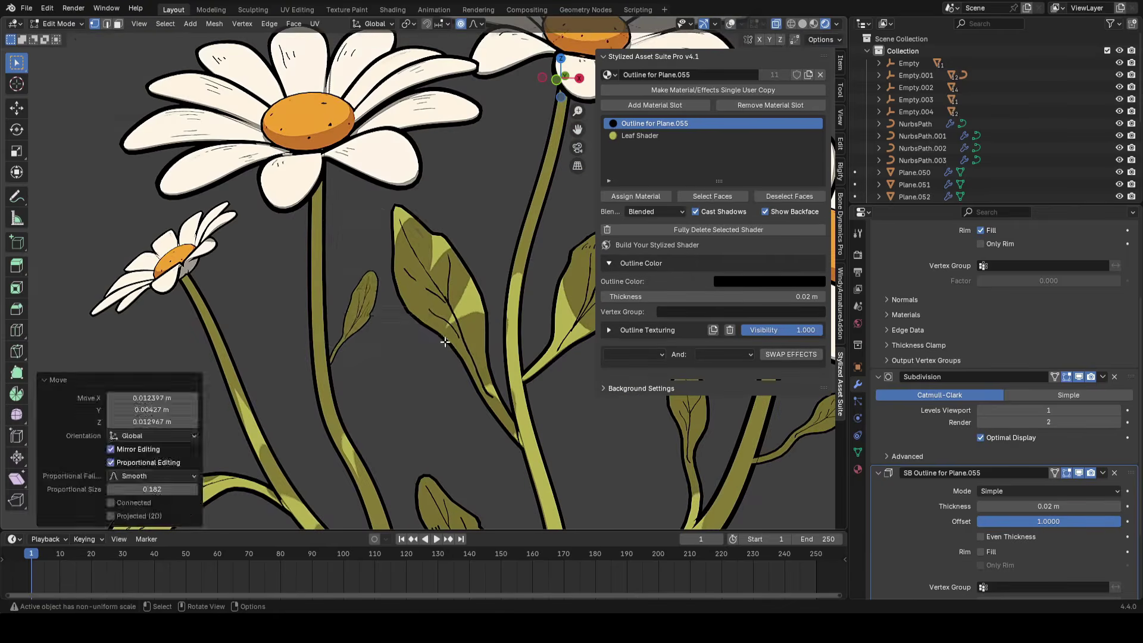
key(Tab)
scroll(386, 387, up, 6)
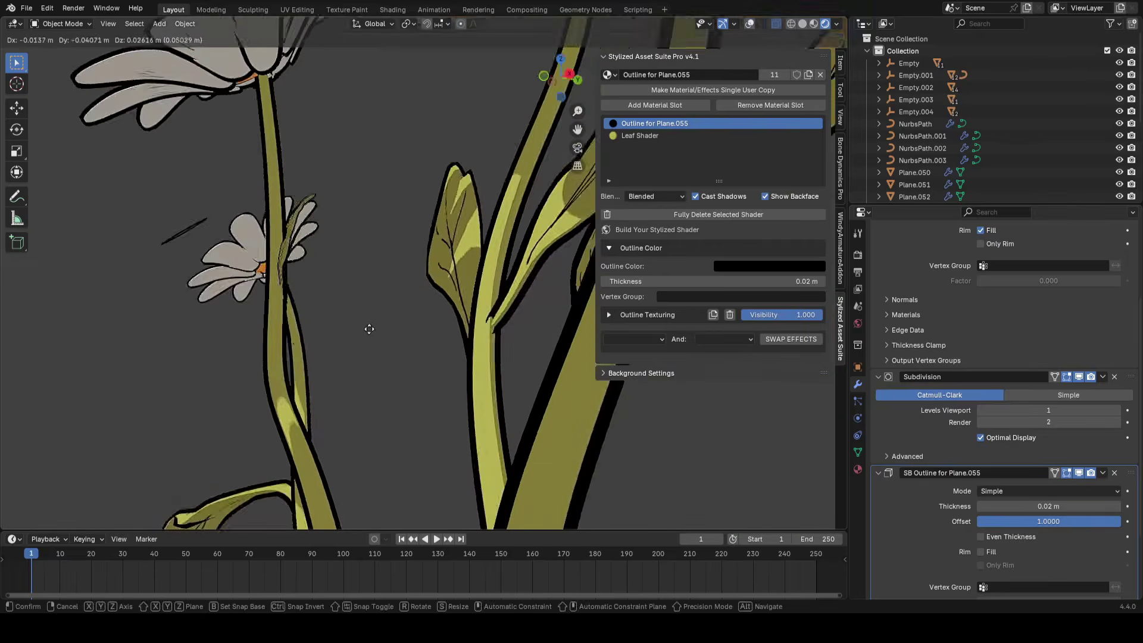
Align the new leaf in depth with the left daisy's stem and move its stalk base onto it
click(370, 329)
middle_drag(370, 329, 441, 377)
key(Tab)
key(g)
click(456, 364)
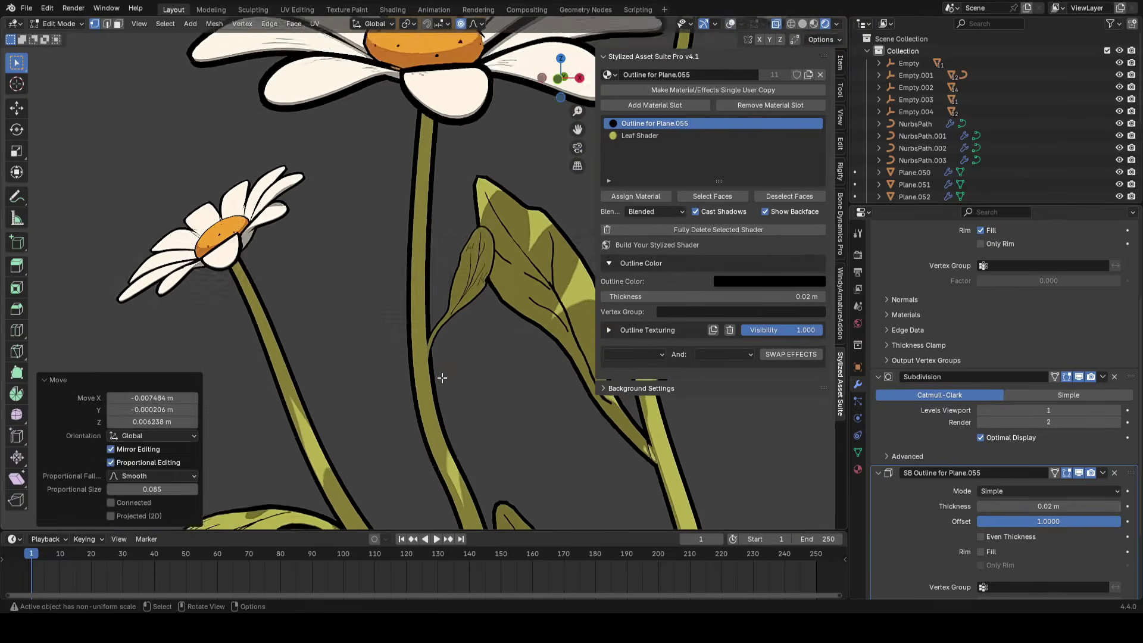
key(g)
click(448, 367)
scroll(456, 341, down, 3)
click(452, 247)
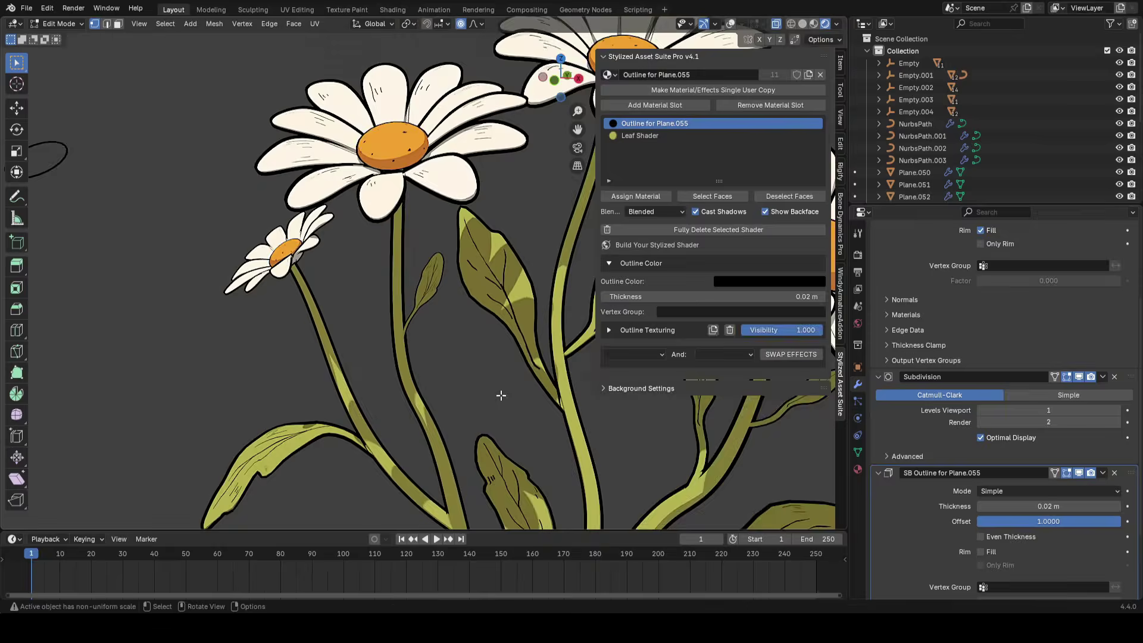
Rotate the leaf's blade, scale it to 0.974 with proportional editing, and save the file
scroll(498, 392, up, 1)
key(r)
scroll(497, 382, down, 5)
click(515, 341)
key(g)
scroll(516, 341, down, 4)
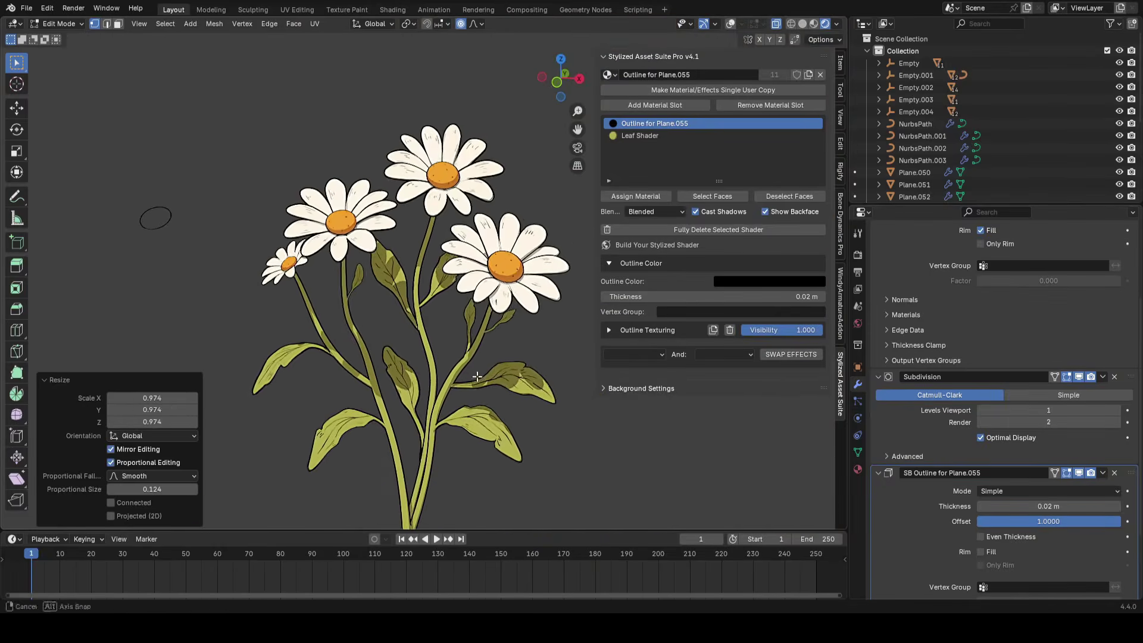
key(Tab)
key(ctrl+s)
scroll(480, 372, up, 5)
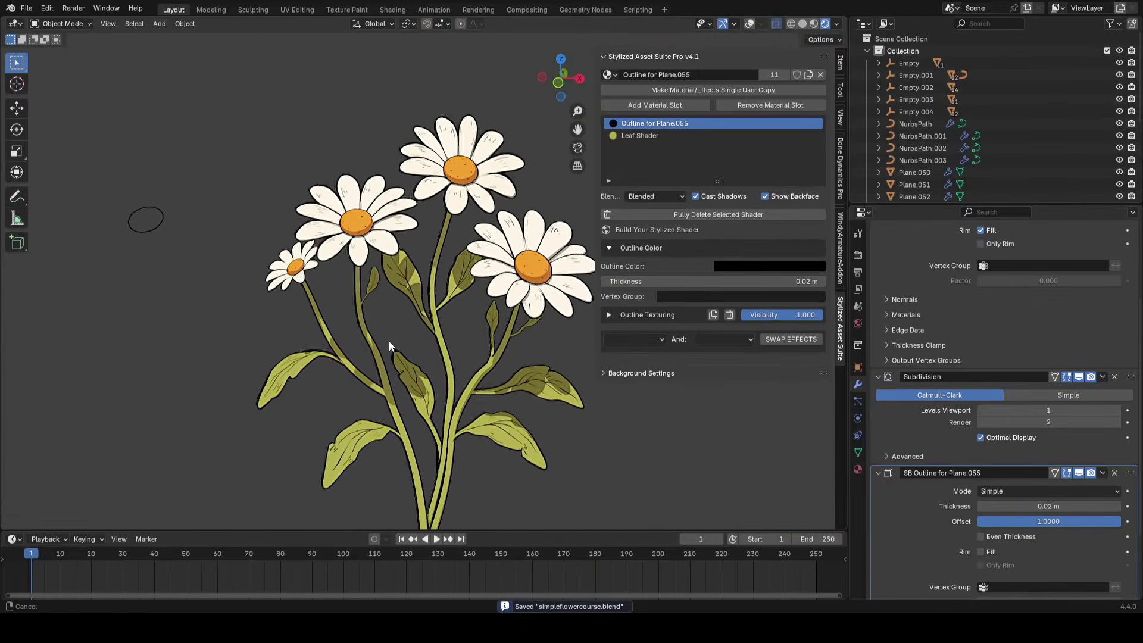
Shift the left daisy's small leaf slightly along its stem in Edit Mode without proportional editing
scroll(432, 366, up, 2)
key(Tab)
scroll(400, 395, up, 5)
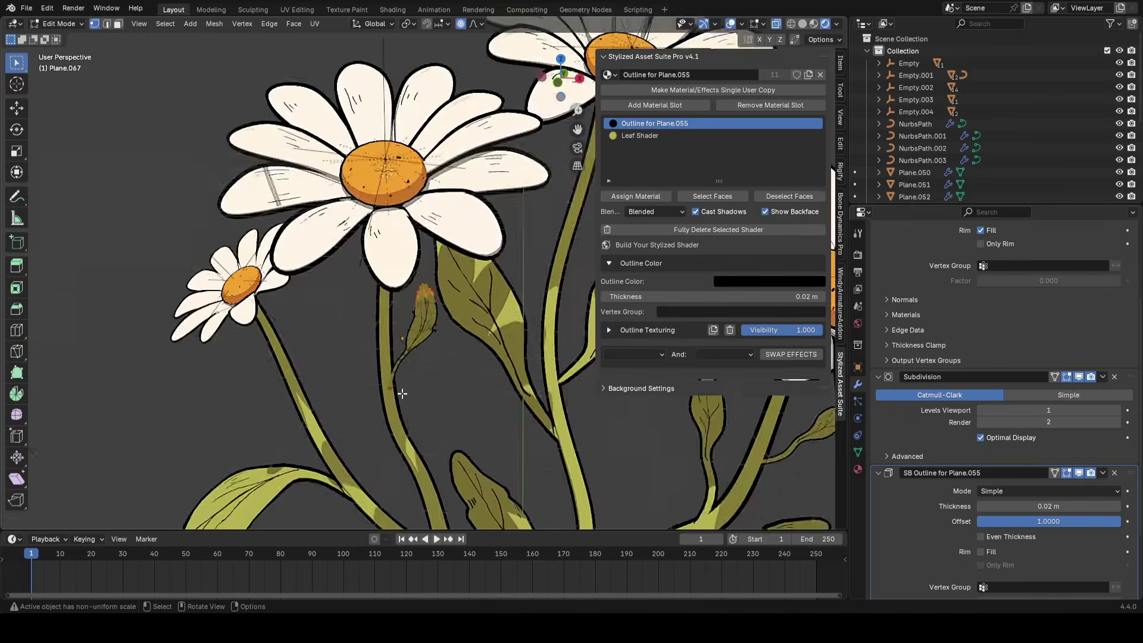
ctrl+click(346, 296)
middle_drag(346, 296, 352, 296)
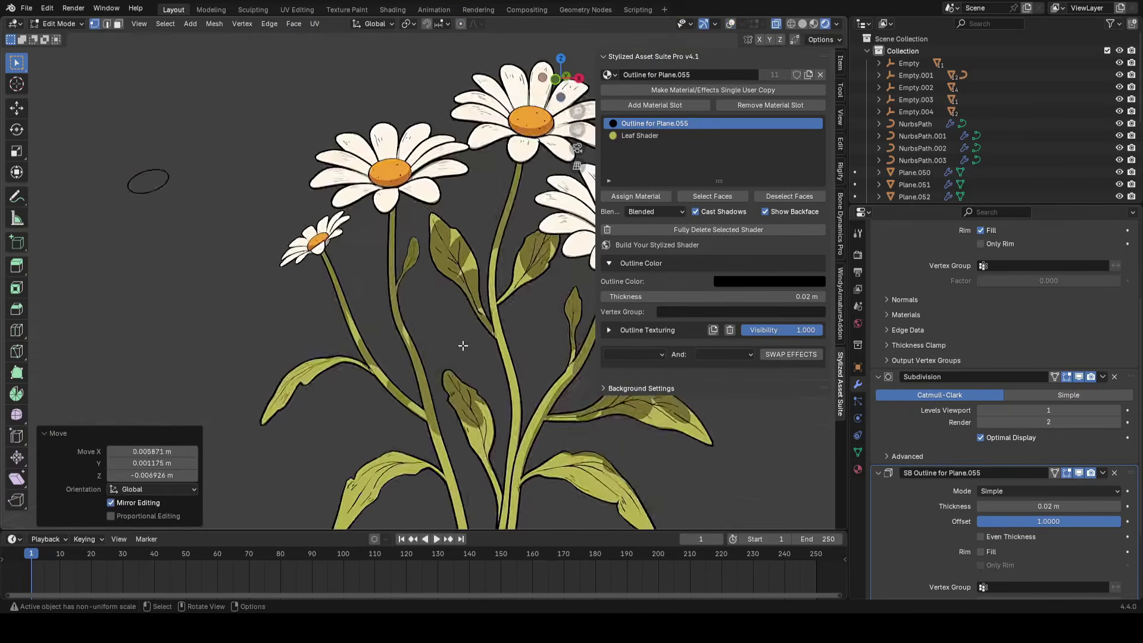
scroll(416, 343, up, 6)
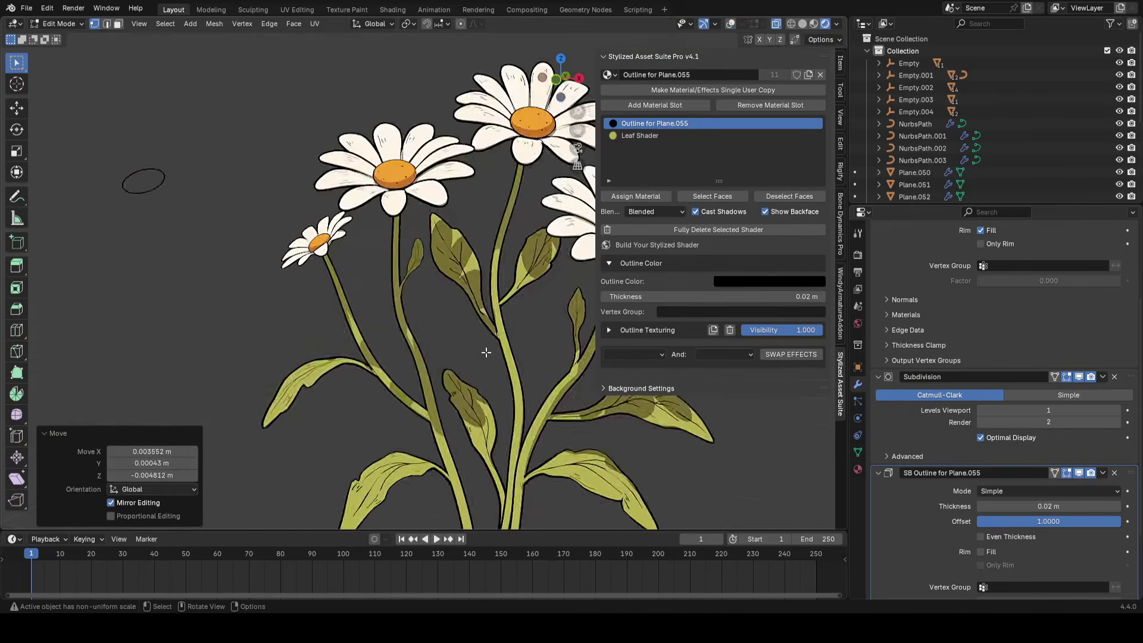
Duplicate the left daisy's small leaf, rotate the copy, and place it on the opposite side of the stem
scroll(406, 334, up, 1)
shift+middle_drag(406, 334, 431, 321)
key(shift+d)
click(378, 319)
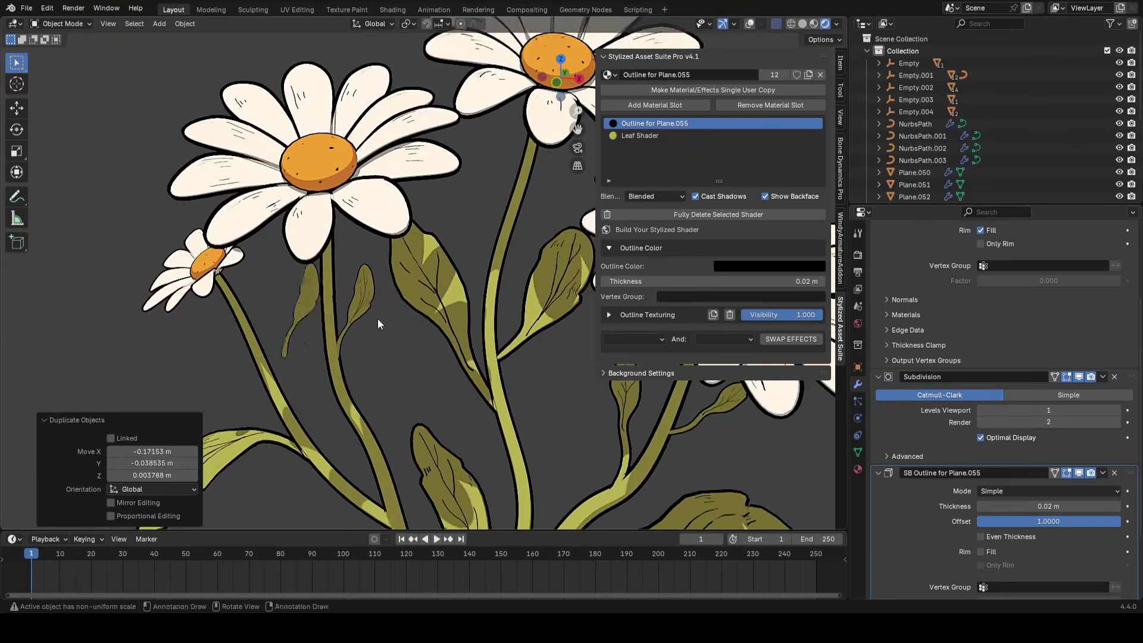
click(460, 389)
scroll(467, 345, down, 6)
scroll(469, 331, up, 4)
key(g)
click(421, 326)
Move the copied small leaf's stalk points onto the left daisy's stem in Edit Mode
middle_drag(421, 326, 439, 303)
scroll(439, 303, up, 3)
key(Tab)
key(g)
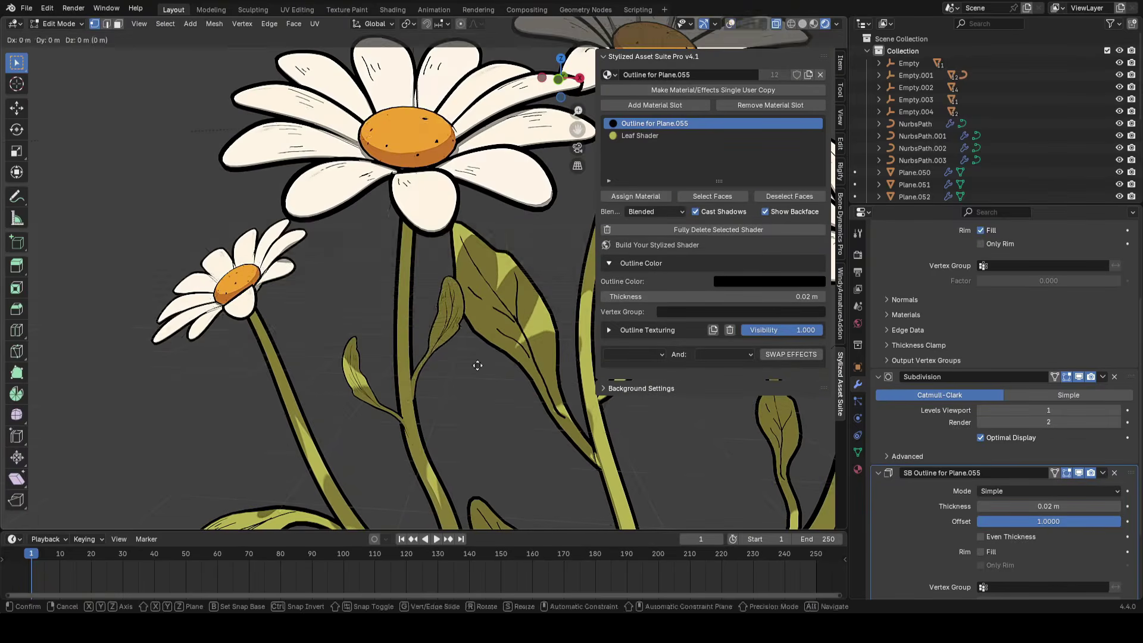
click(398, 424)
click(444, 427)
click(351, 353)
key(g)
click(332, 391)
Reshape the left daisy's copied leaf and its stalk with proportional editing so it curves naturally from the stem
click(351, 395)
key(g)
scroll(359, 419, up, 7)
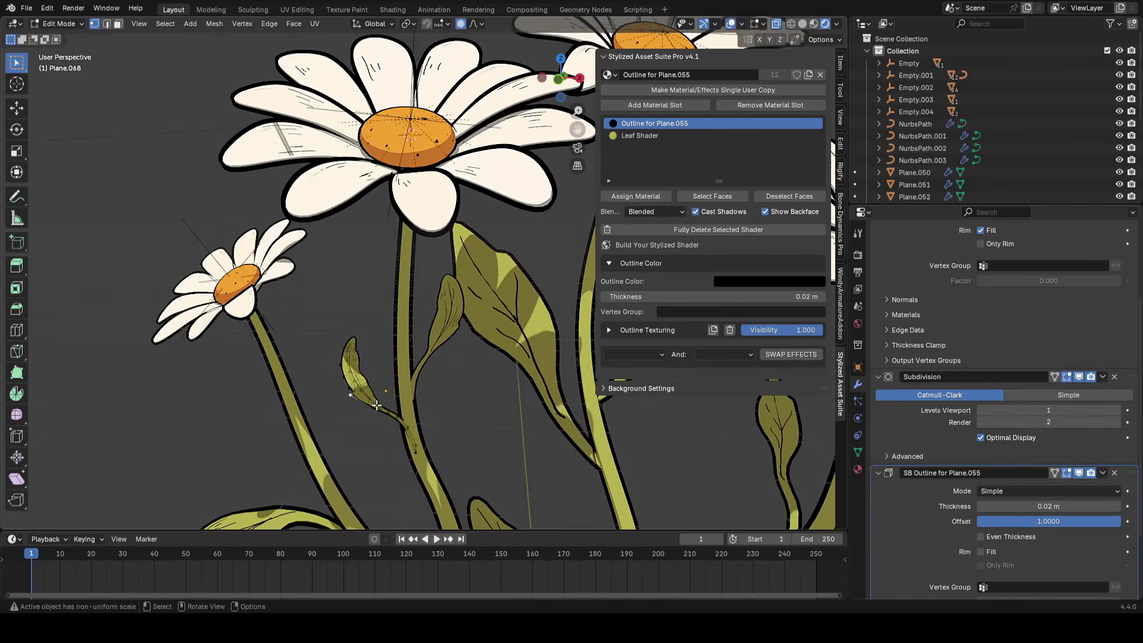
click(398, 435)
scroll(492, 363, down, 5)
scroll(297, 361, up, 2)
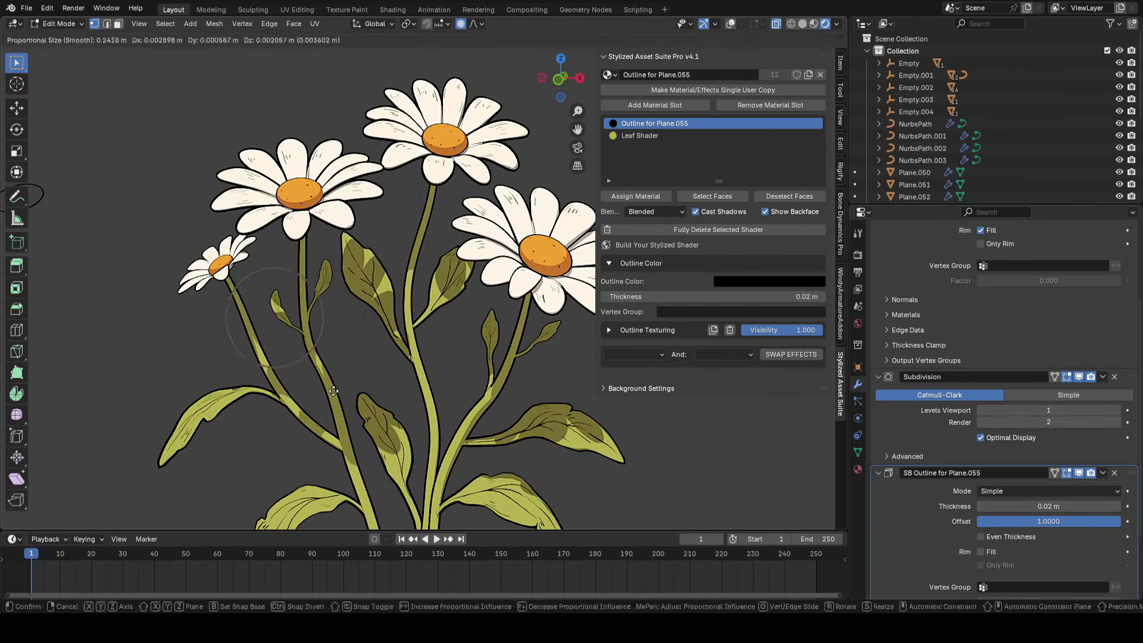
click(347, 403)
key(g)
scroll(313, 384, up, 15)
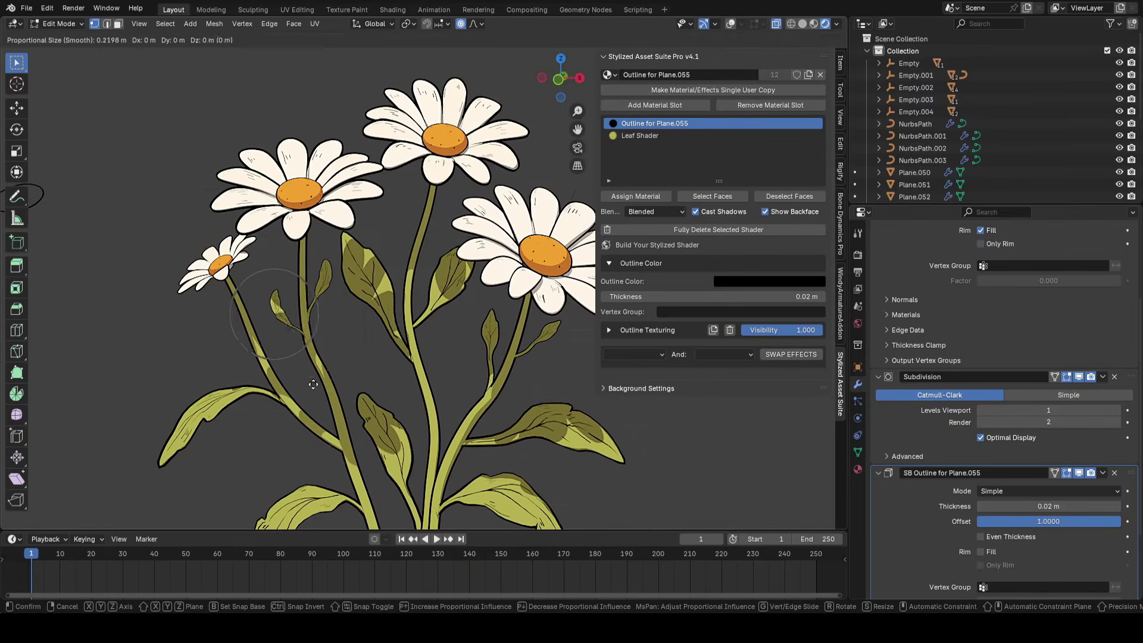
click(294, 313)
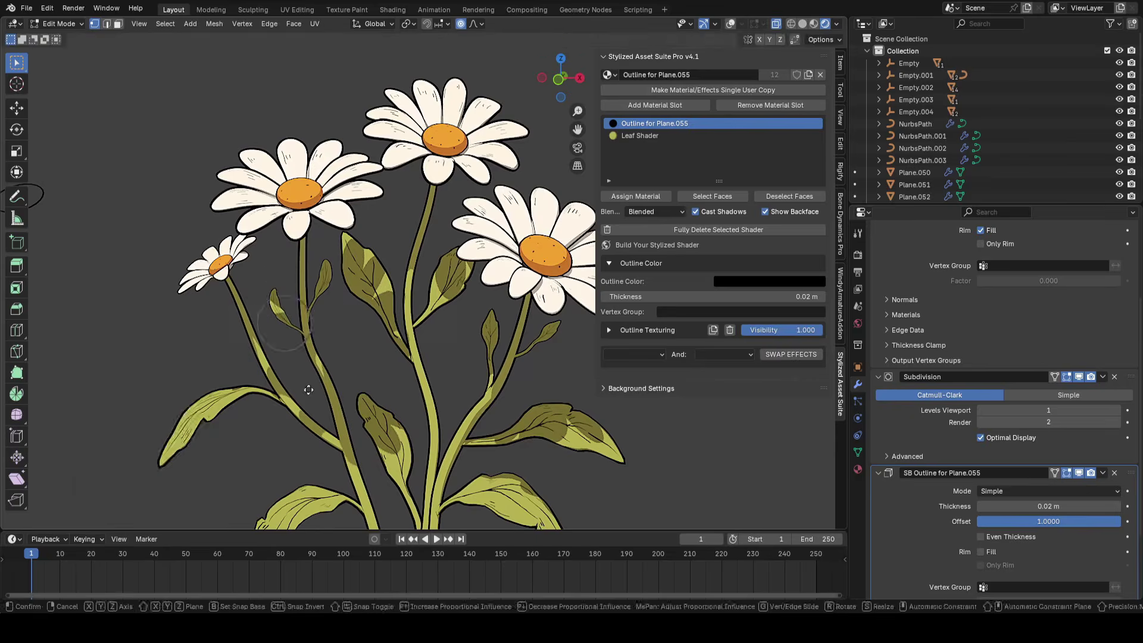
key(Tab)
scroll(390, 388, down, 3)
scroll(505, 370, up, 6)
scroll(505, 365, down, 3)
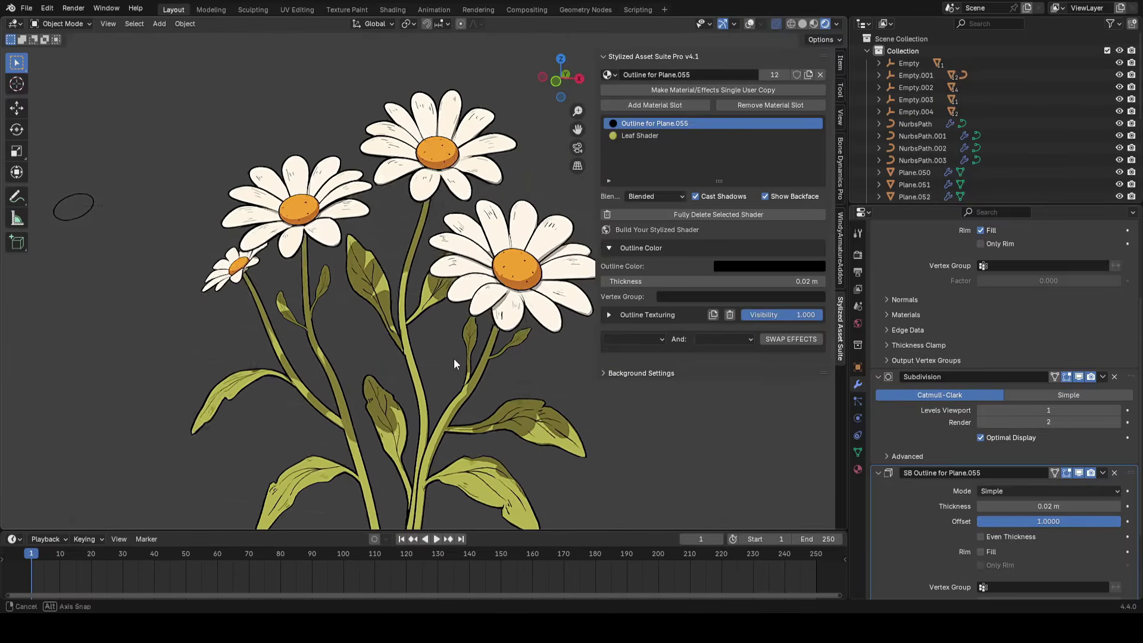
click(534, 328)
key(shift+d)
click(198, 330)
key(Delete)
Duplicate the right daisy's small leaf, rotate the copy, and place it against the smallest daisy's stem
click(502, 357)
key(shift+d)
click(291, 349)
scroll(444, 388, up, 2)
key(r)
click(521, 292)
shift+middle_drag(290, 349, 417, 373)
click(464, 364)
key(g)
click(452, 376)
key(g)
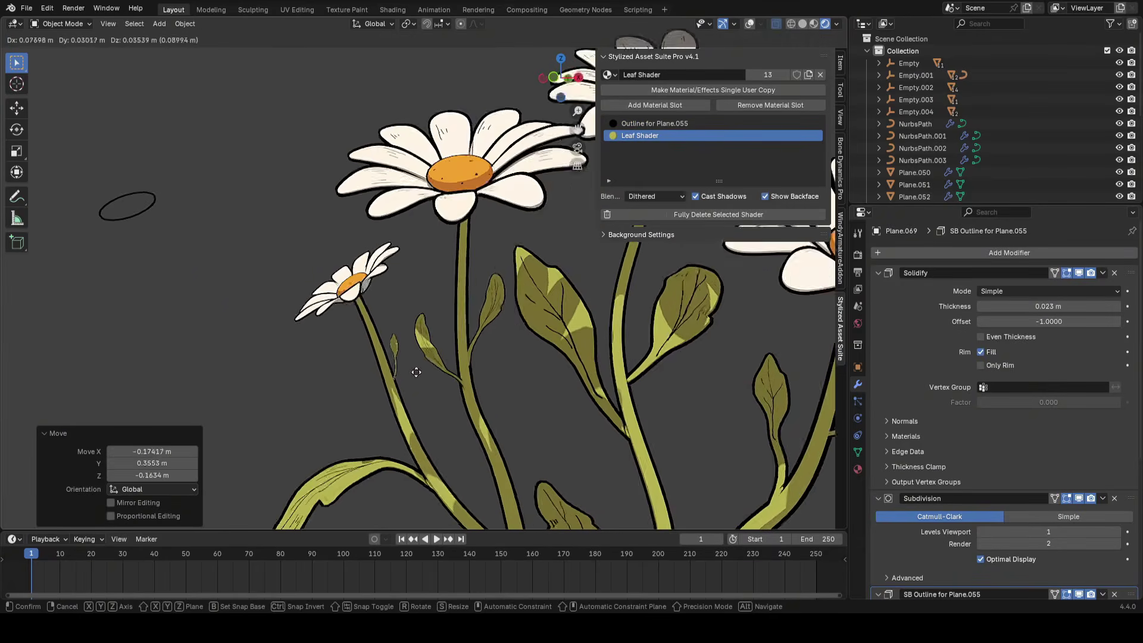
click(417, 373)
click(498, 395)
Scale the smallest daisy's new leaf by about 1.2 and rotate it to suit the stem
key(Tab)
key(Tab)
key(s)
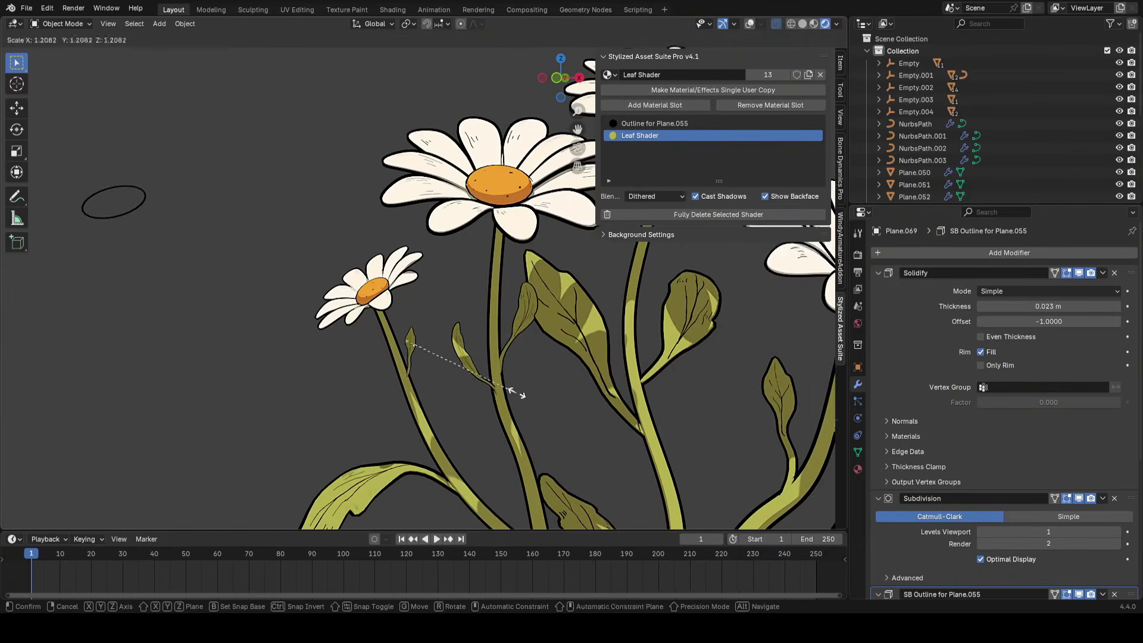
click(513, 393)
scroll(515, 393, down, 3)
shift+middle_drag(625, 399, 513, 383)
key(r)
click(477, 362)
Select the new leaf's stalk vertices in Edit Mode and move them onto the smallest daisy's stem with proportional editing
scroll(475, 351, up, 3)
key(Tab)
click(474, 330)
scroll(423, 333, up, 5)
key(shift+alt+z)
click(376, 453)
ctrl+click(401, 385)
key(g)
scroll(443, 451, up, 3)
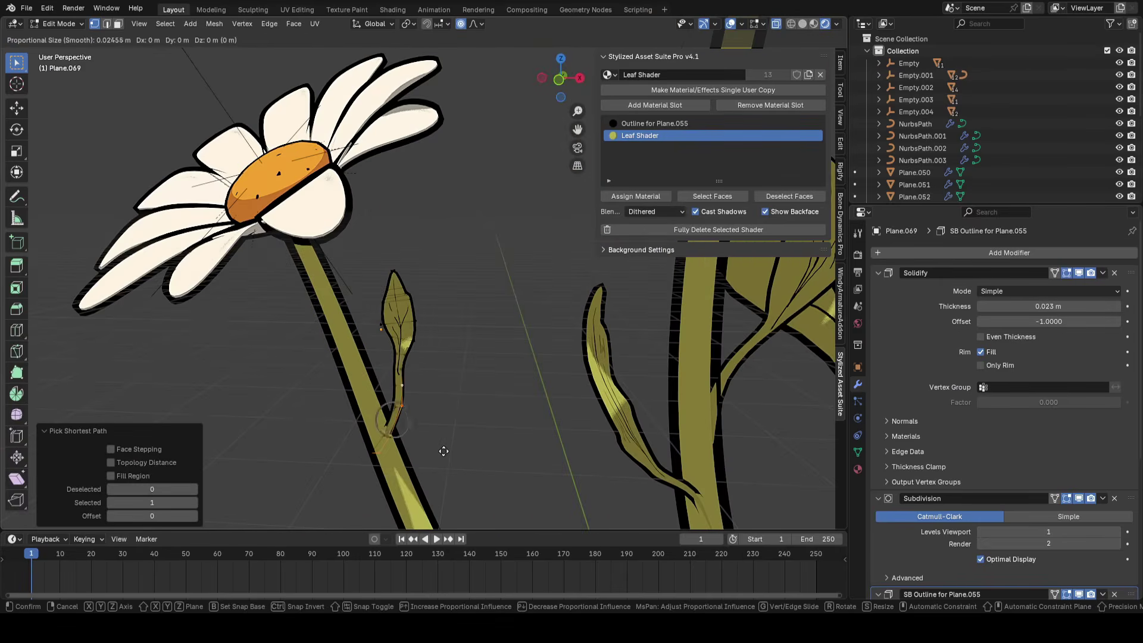
scroll(443, 451, up, 10)
click(445, 452)
Rescale the smallest daisy's leaf, nudge it along the stem, and save the file
key(s)
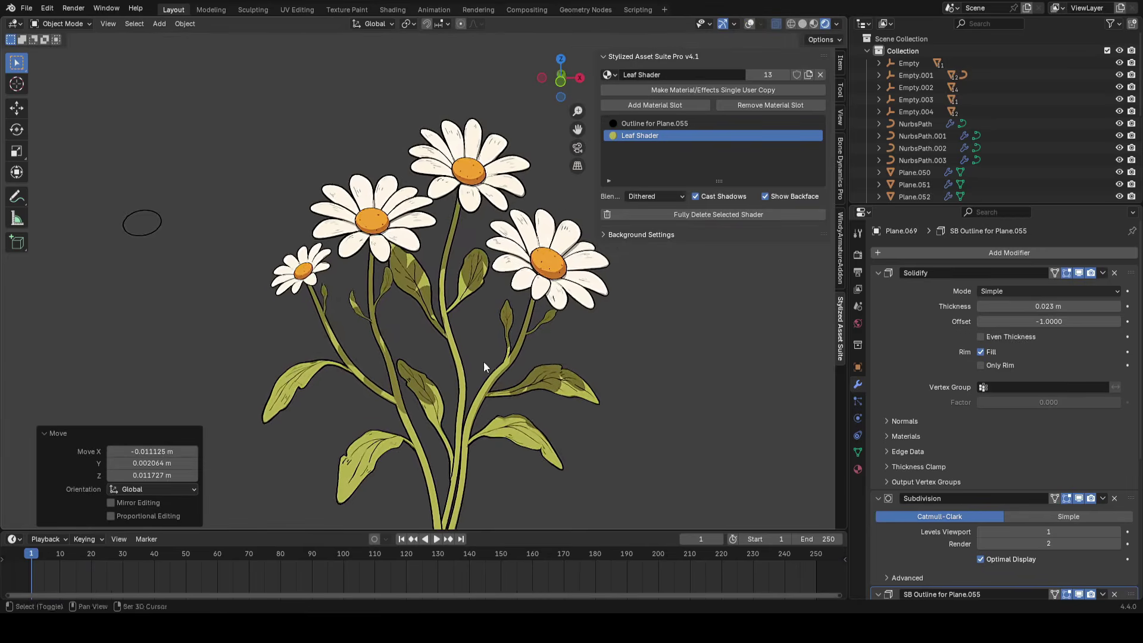
key(ctrl+s)
key(s)
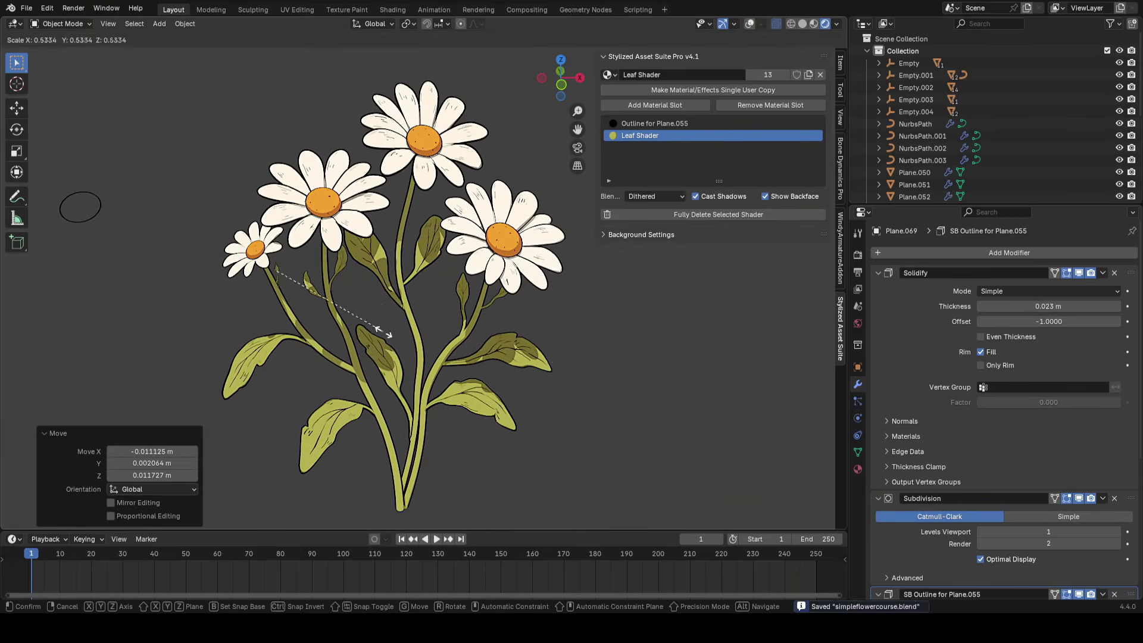
click(534, 398)
click(540, 384)
middle_drag(541, 384, 548, 369)
key(g)
click(540, 384)
key(ctrl+s)
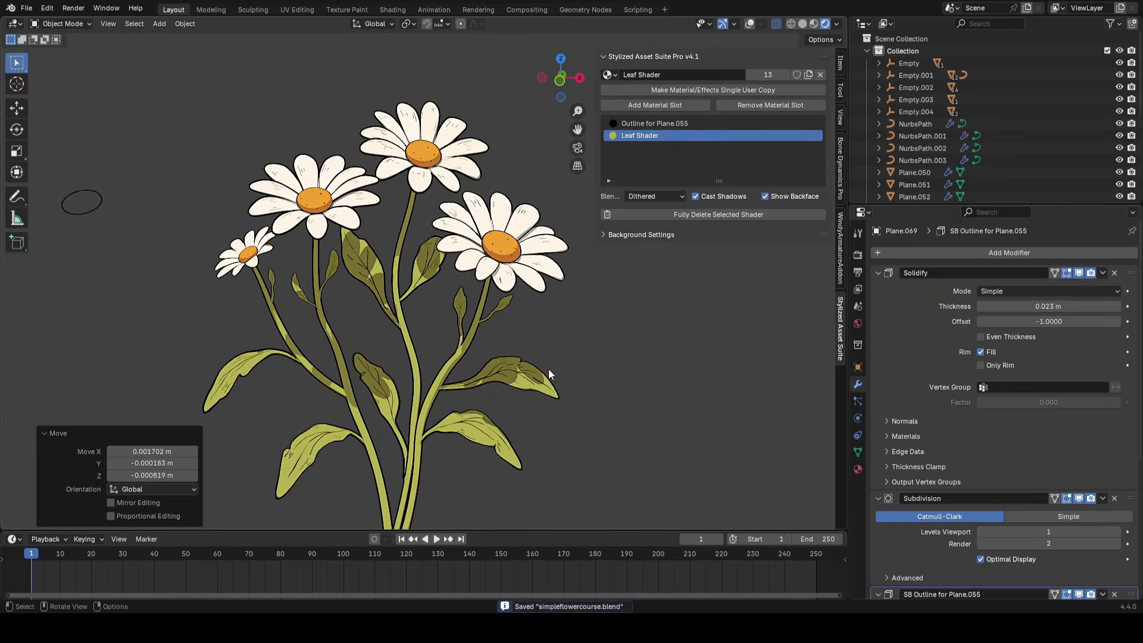
Duplicate the small leaf and move the copy up to the top daisy, aligning it in depth with the stem
scroll(548, 369, up, 3)
key(shift+d)
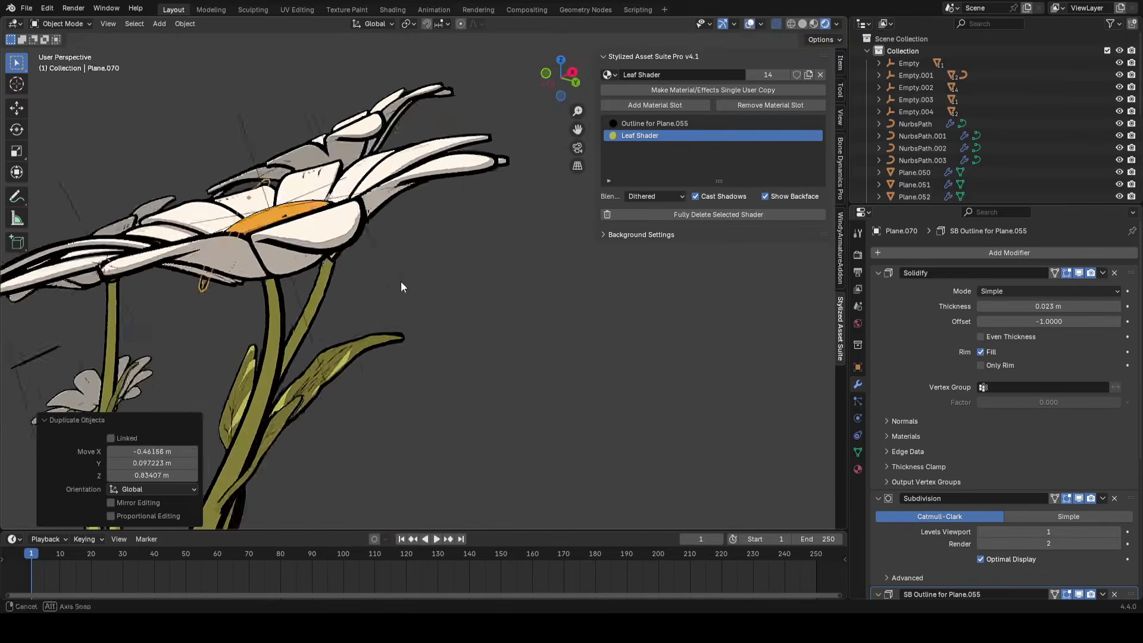
key(g)
click(405, 334)
middle_drag(405, 334, 422, 351)
scroll(423, 351, up, 3)
key(g)
click(503, 341)
Rotate the copied leaf and position its stalk against the side of the top daisy's stem
key(r)
middle_drag(504, 342, 393, 316)
click(453, 331)
key(g)
click(419, 352)
key(g)
click(426, 357)
Adjust the top daisy's small leaf in Edit Mode to join its stalk to the stem, and save the file
key(Tab)
key(g)
click(418, 392)
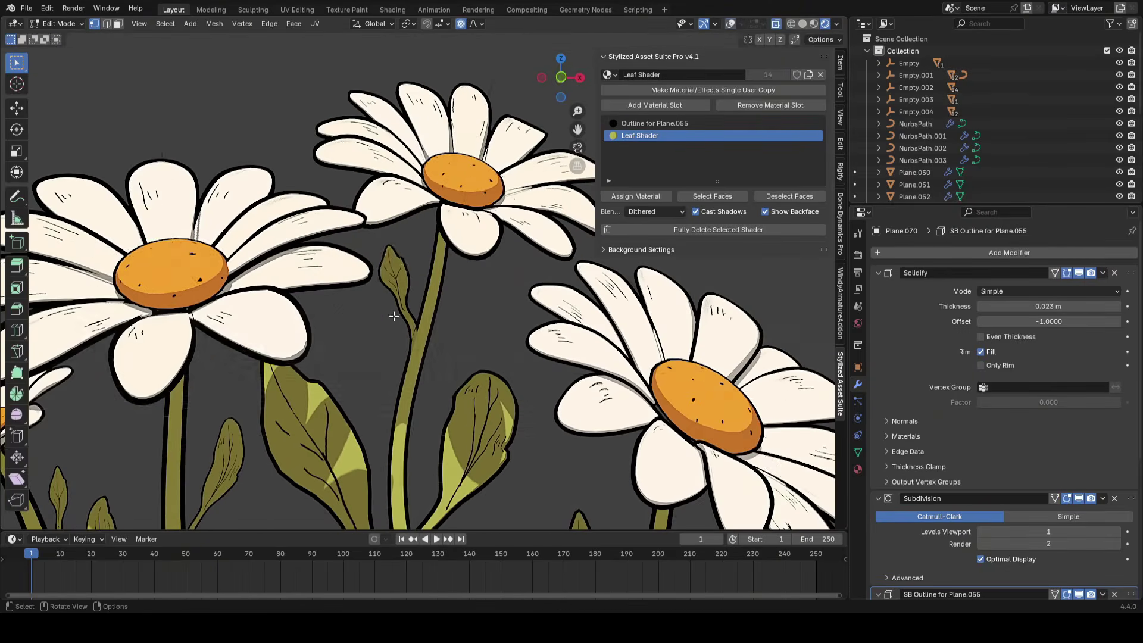
click(381, 315)
scroll(465, 301, down, 5)
scroll(465, 301, up, 4)
key(ctrl+s)
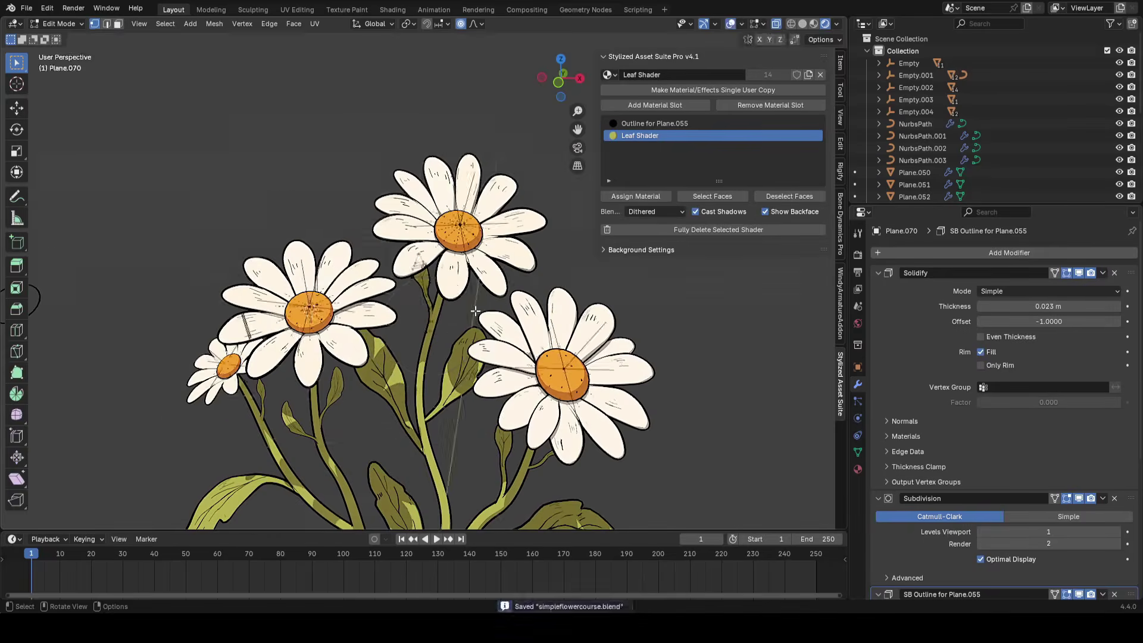
Scale the top daisy's small leaf to 0.989 in Object Mode and fine-tune its position
click(449, 398)
scroll(449, 398, down, 3)
key(Tab)
shift+middle_drag(528, 401, 545, 339)
key(s)
scroll(545, 340, up, 1)
key(s)
click(529, 370)
key(g)
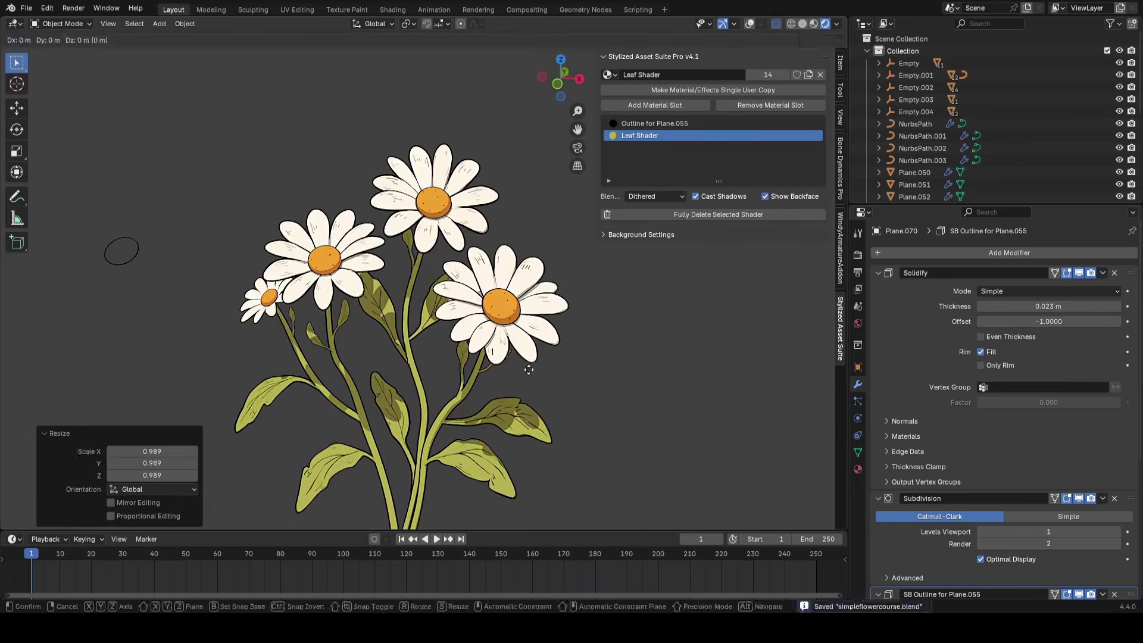
click(528, 369)
Try to scale down the bouquet's lowest left leaf in Edit Mode with proportional editing
scroll(521, 328, up, 4)
scroll(526, 360, down, 6)
shift+middle_drag(496, 364, 500, 355)
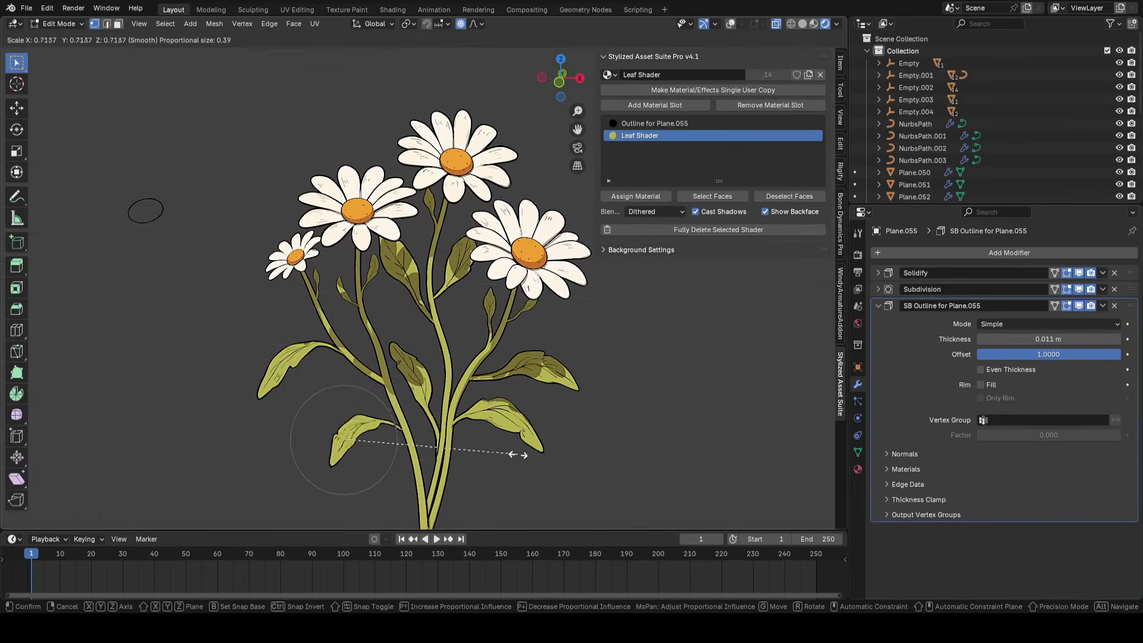
click(540, 456)
middle_drag(463, 455, 471, 452)
key(Tab)
Duplicate the bouquet's lowest left leaf, scale the copy to 0.759, and place it just below the original
key(shift+d)
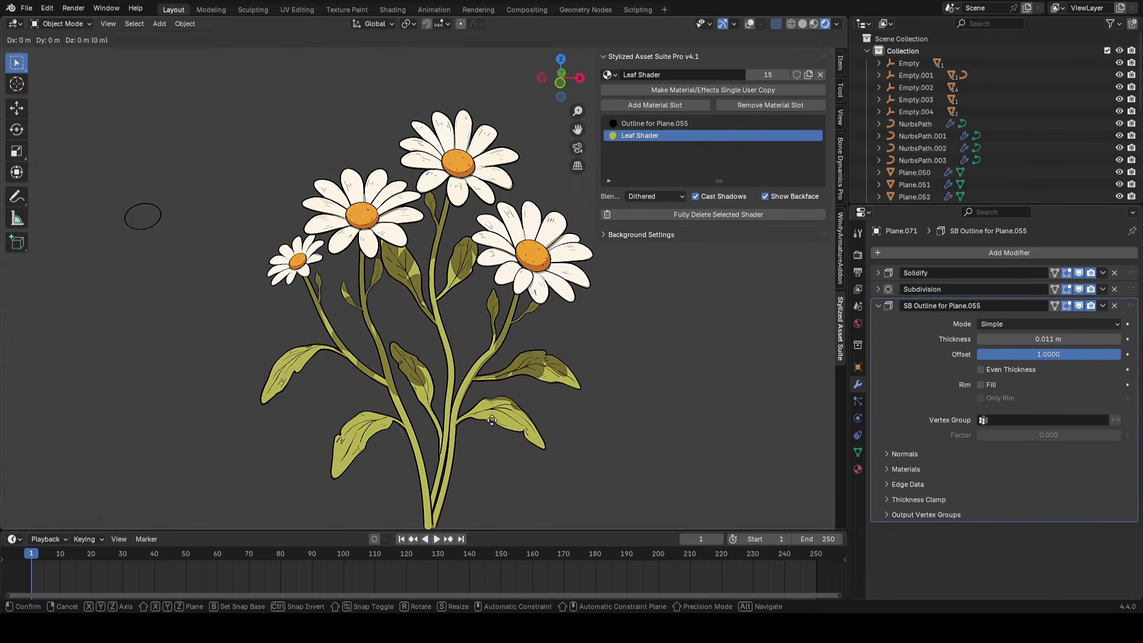
click(492, 426)
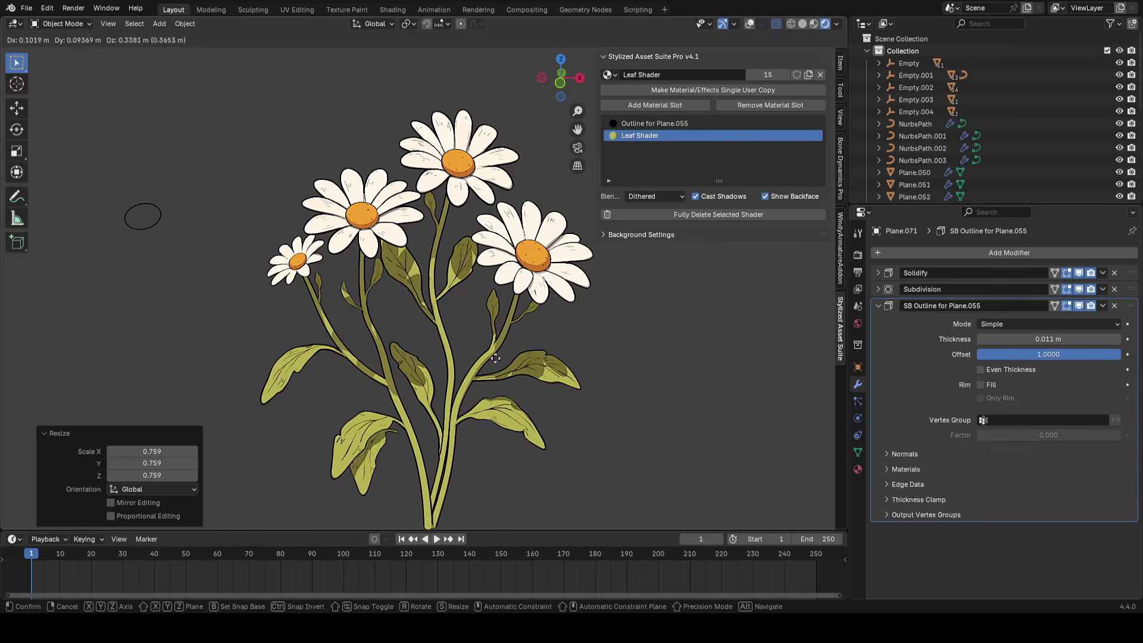
Set the leaf copy's origin to its geometry, then scale it down and trackball-rotate it
click(184, 24)
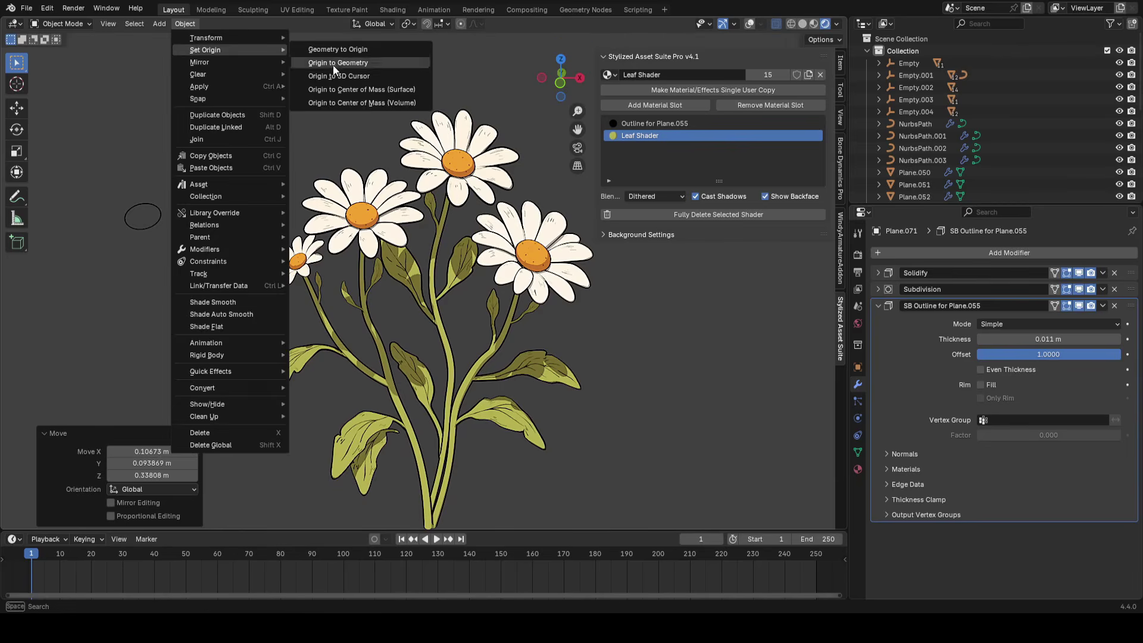
click(336, 63)
key(s)
click(532, 324)
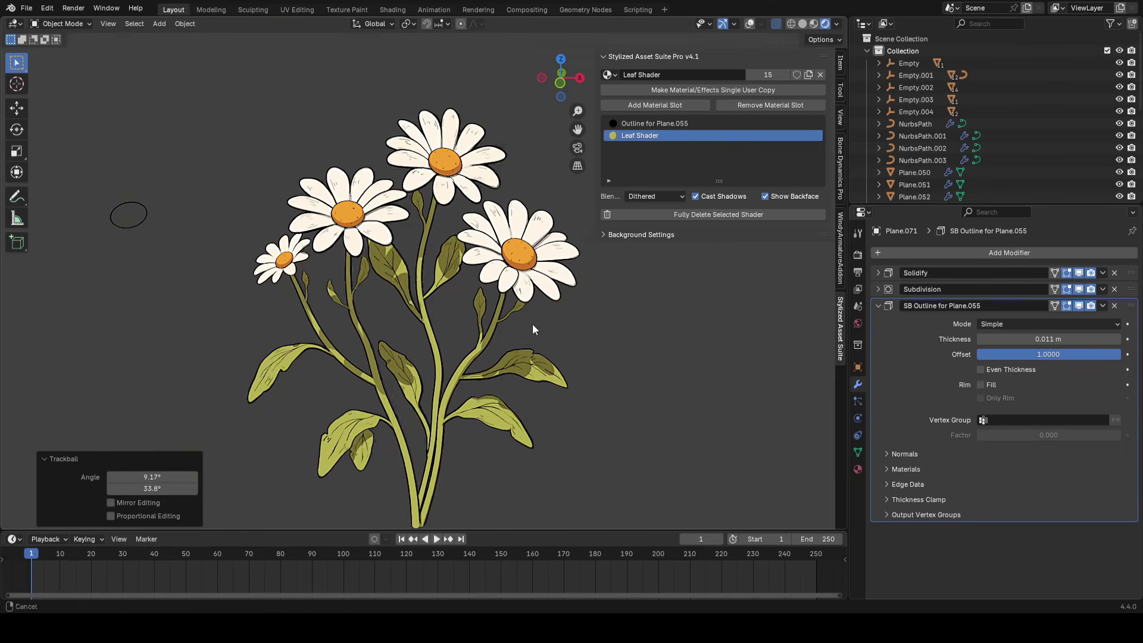
Reposition the lower leaf copy's vertices in Edit Mode to bend its stalk toward the left stem
middle_drag(528, 322, 685, 363)
key(KP_Decimal)
key(Tab)
middle_drag(452, 410, 346, 247)
key(g)
click(372, 392)
click(357, 283)
key(g)
click(331, 330)
click(385, 444)
Refine the lower leaf copy's blade and stalk shape by moving more of its vertices
key(g)
click(345, 246)
click(464, 208)
middle_drag(465, 209, 511, 373)
key(g)
click(528, 267)
Save the file and move the lower leaf copy slightly closer to the stem in Object Mode
key(Tab)
scroll(528, 267, down, 8)
key(ctrl+s)
key(g)
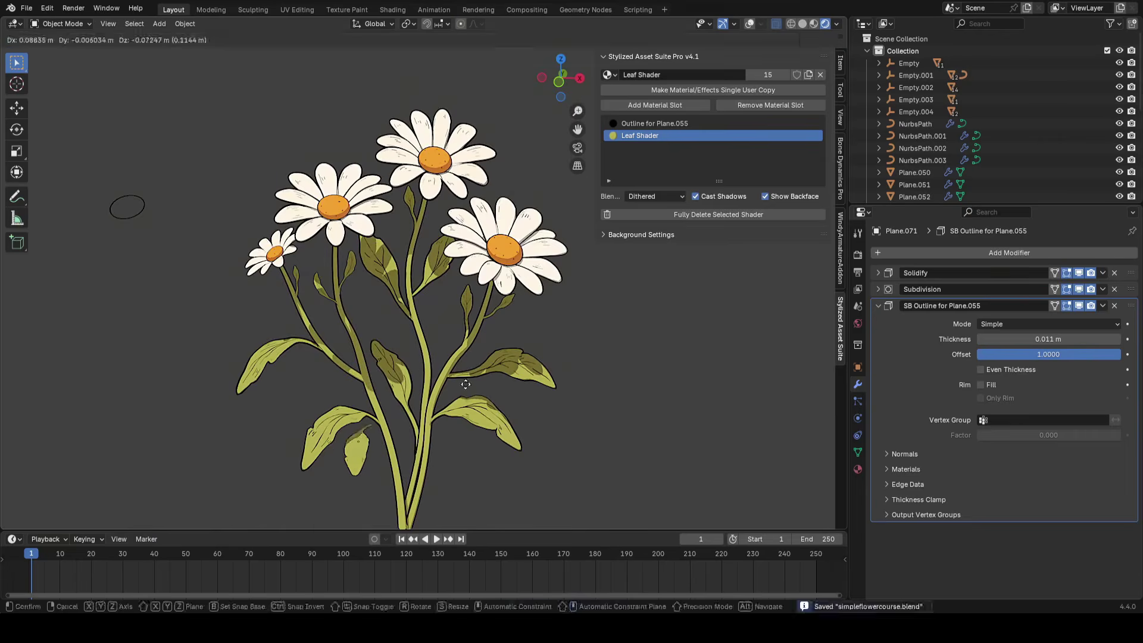
click(468, 384)
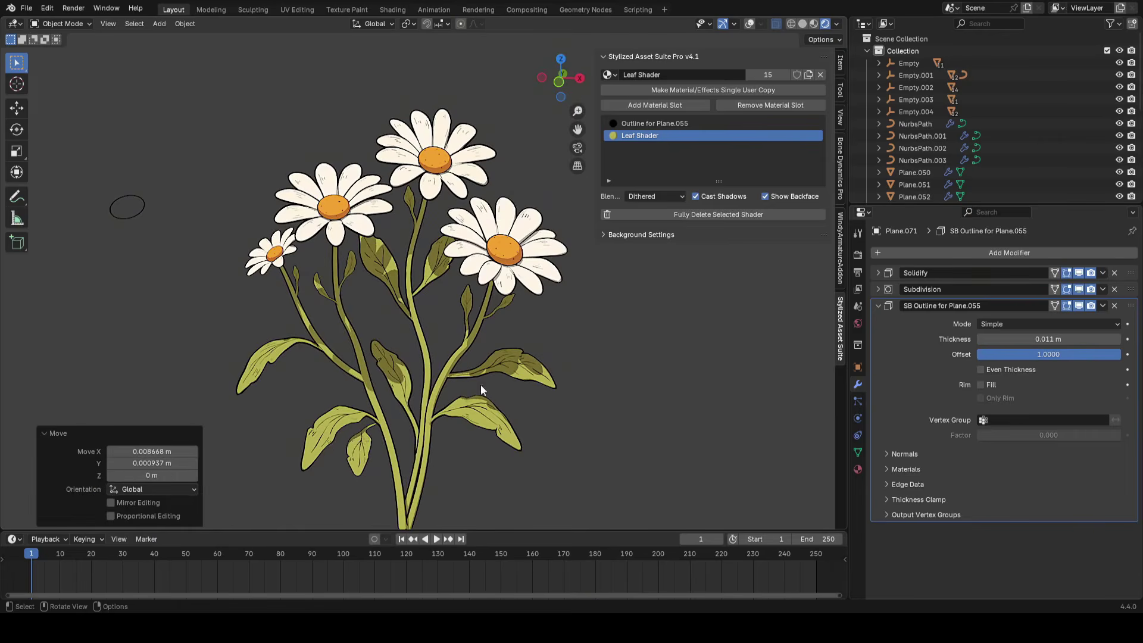
Move the lower leaf copy's stalk end toward the stem in Edit Mode and undo the last move
scroll(480, 390, up, 5)
key(Tab)
key(shift+alt+z)
middle_drag(477, 377, 505, 393)
key(g)
click(467, 411)
key(g)
click(500, 395)
scroll(506, 398, up, 3)
key(ctrl+z)
Extrude the lower leaf copy's stalk end and move the extruded part into the left stem
key(shift+alt+z)
scroll(538, 408, up, 6)
scroll(490, 385, down, 3)
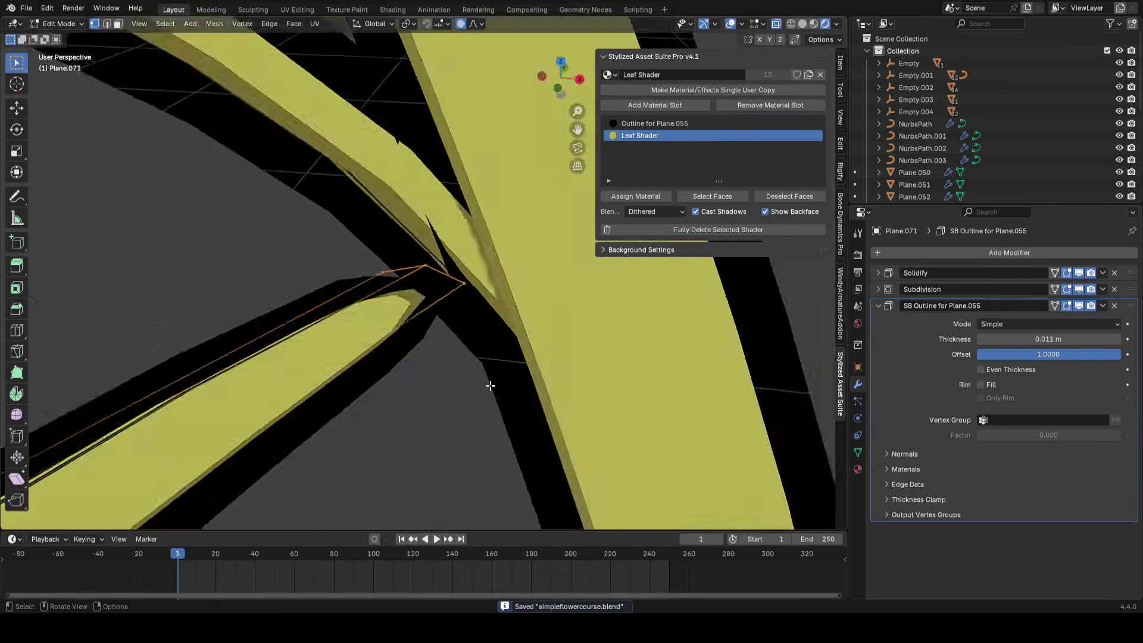
scroll(488, 357, down, 6)
key(e)
click(506, 319)
middle_drag(530, 329, 551, 351)
key(g)
click(548, 352)
key(Tab)
key(shift+alt+z)
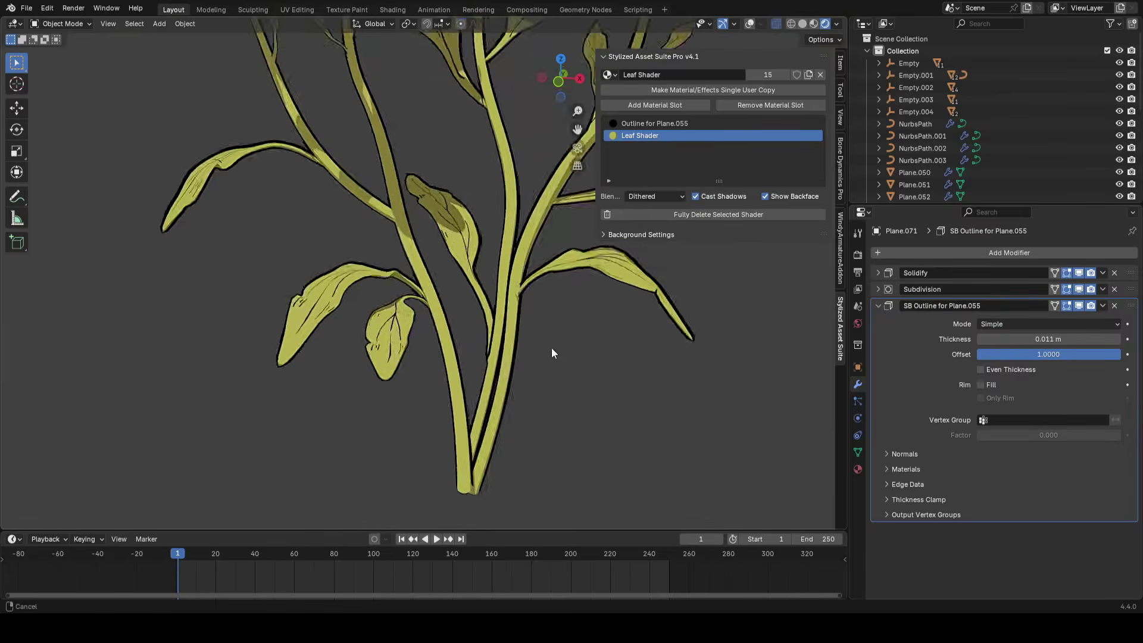
Narrow the lower leaf copy's blade along X to about 0.8 with proportional editing and save the file
scroll(477, 381, down, 4)
key(shift+alt+z)
click(547, 433)
shift+middle_drag(547, 432, 529, 462)
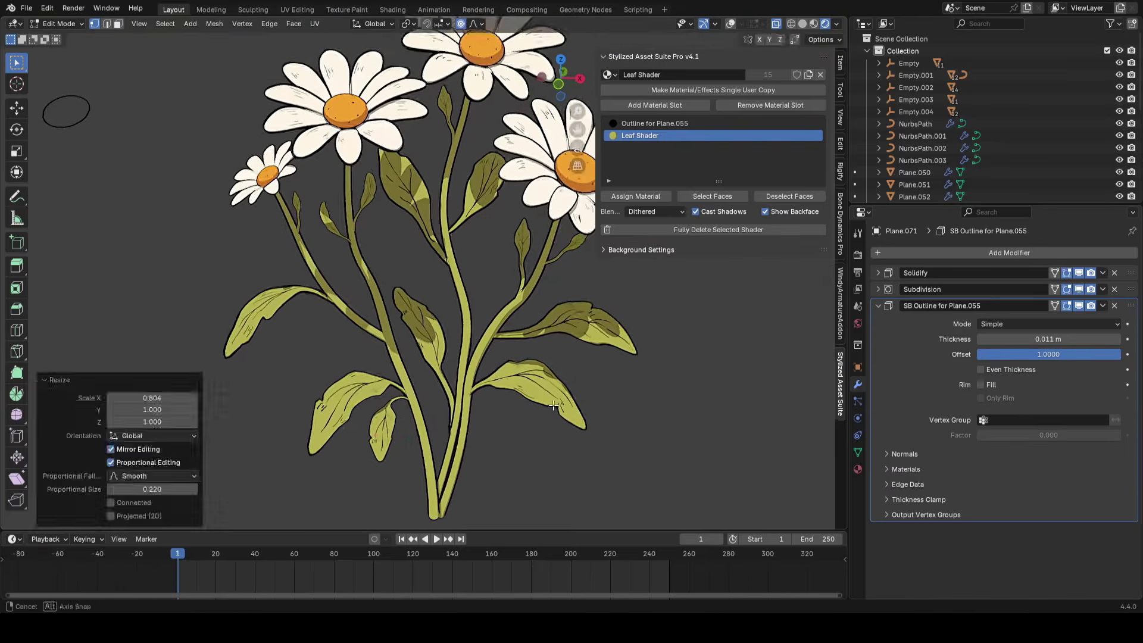
key(Tab)
scroll(555, 402, down, 2)
scroll(554, 400, up, 2)
key(Tab)
key(s)
key(x)
click(555, 395)
key(Tab)
key(ctrl+s)
Save the file, then rotate the lower leaf copy's blade tip about -0.9° and move it with proportional editing
shift+middle_drag(561, 380, 554, 346)
key(shift+alt+z)
key(Tab)
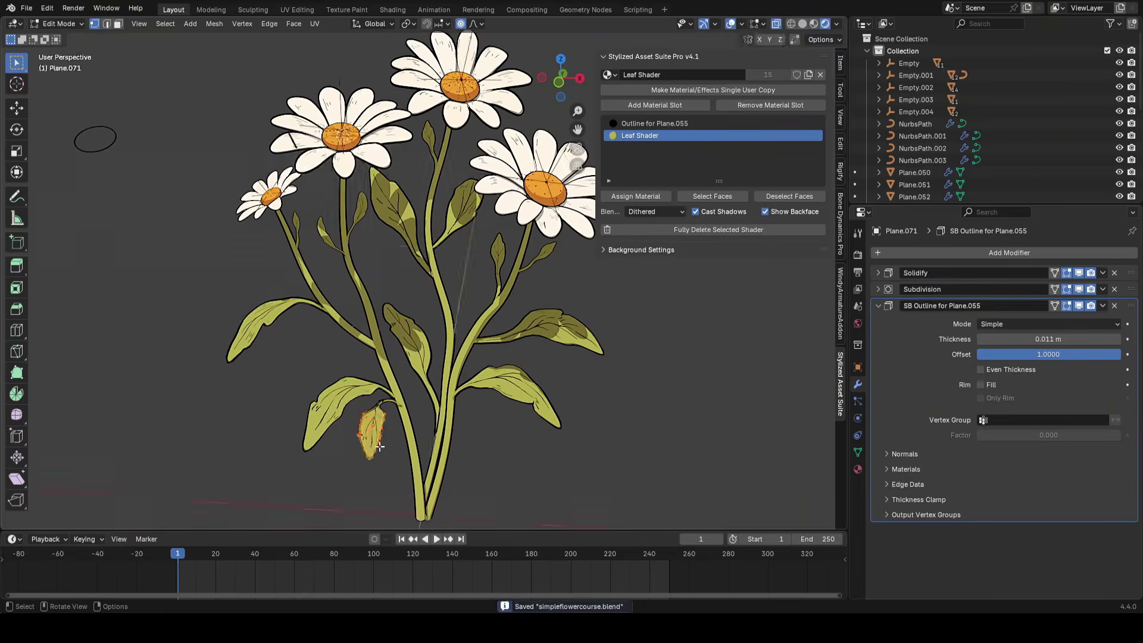
scroll(358, 473, up, 7)
click(357, 474)
key(ctrl+s)
key(Tab)
key(shift+alt+z)
shift+middle_drag(401, 464, 395, 473)
key(Tab)
key(shift+alt+z)
key(g)
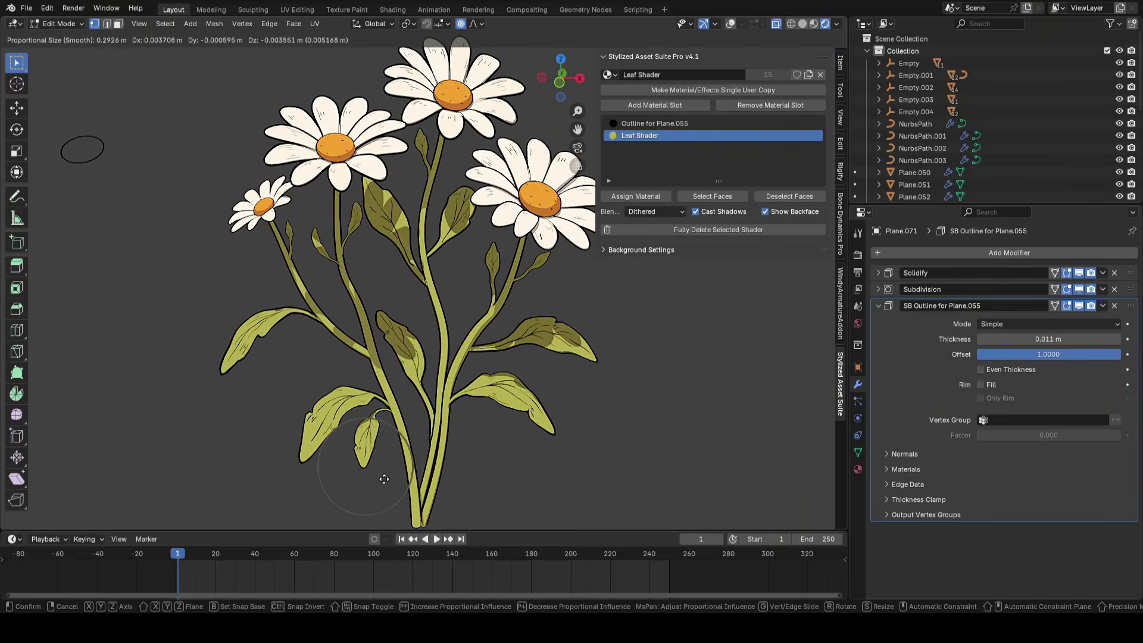
key(r)
key(g)
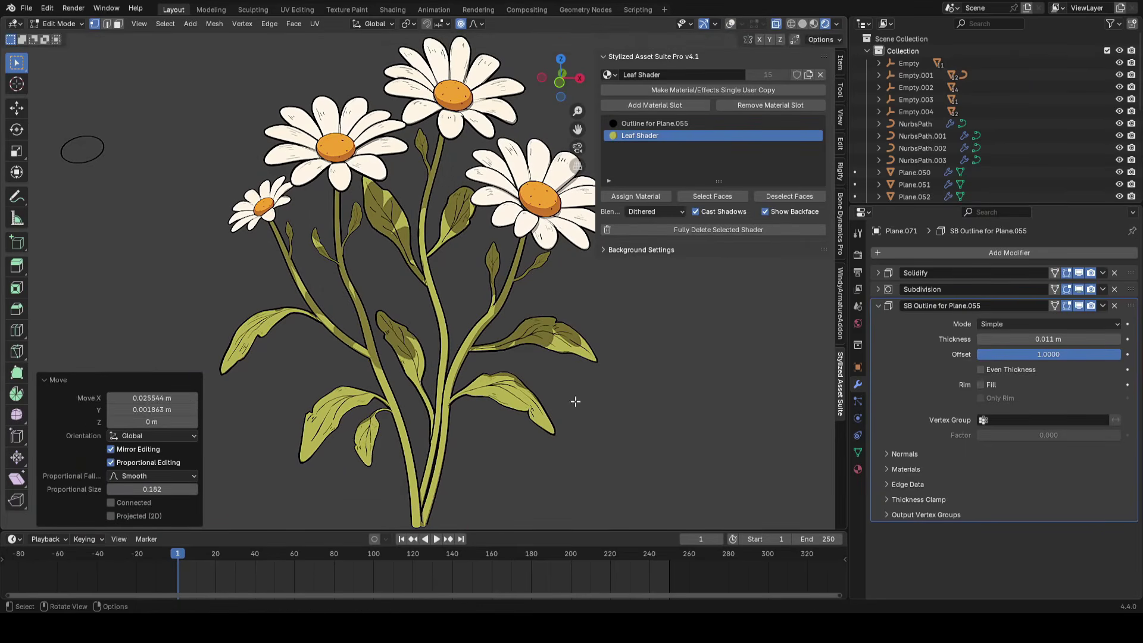
Undo the last move of the lower leaf copy's tip, return to Object Mode and save the file
key(ctrl+z)
click(498, 332)
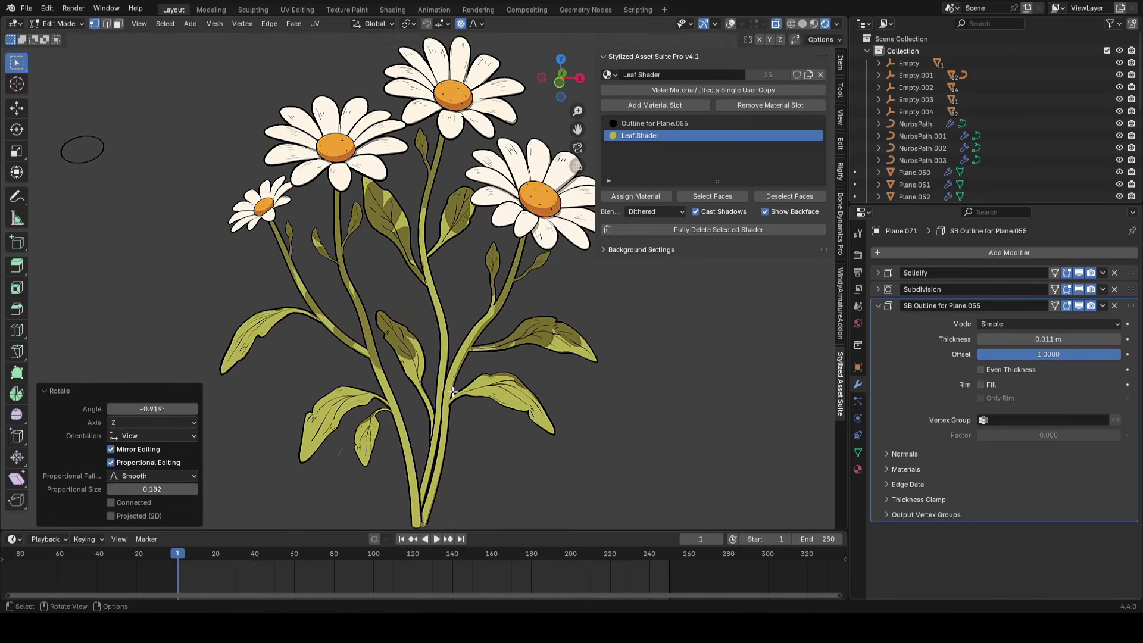
key(Tab)
key(ctrl+s)
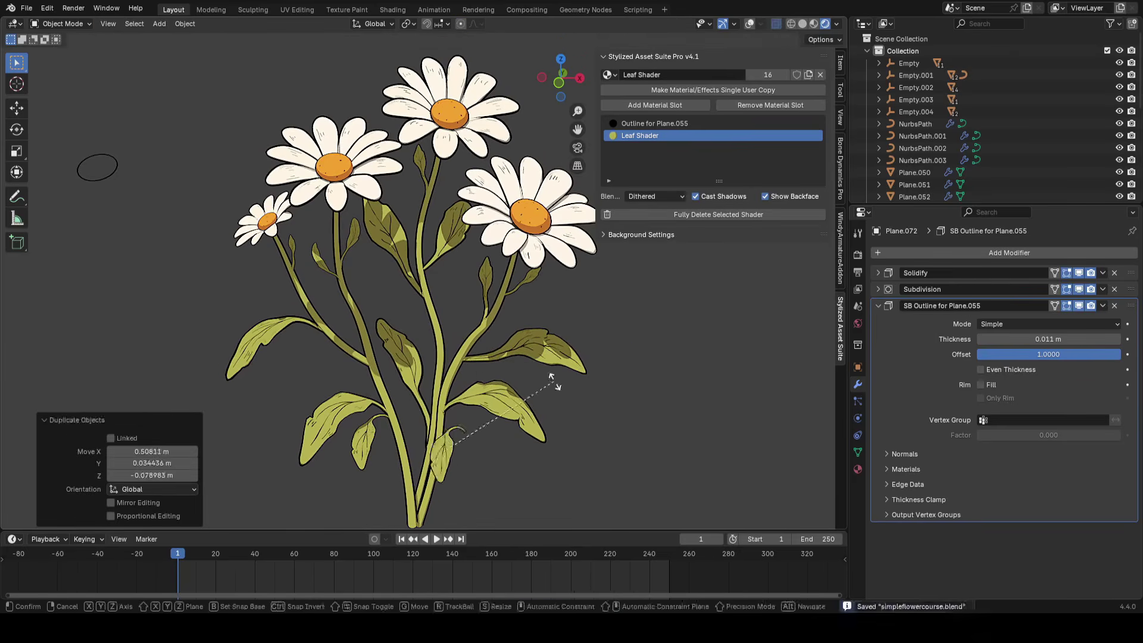
Duplicate the leaf beneath the lower right leaf, rotate it about Z, scale it and move its stalk onto the right stem
middle_drag(630, 355, 540, 481)
key(g)
click(512, 256)
key(r)
key(z)
click(571, 285)
key(r)
key(z)
key(g)
click(503, 258)
key(s)
click(601, 345)
Duplicate a small leaf and place the copy on the left stem, just below the large left leaf's stalk
scroll(549, 353, down, 3)
key(shift+d)
click(406, 394)
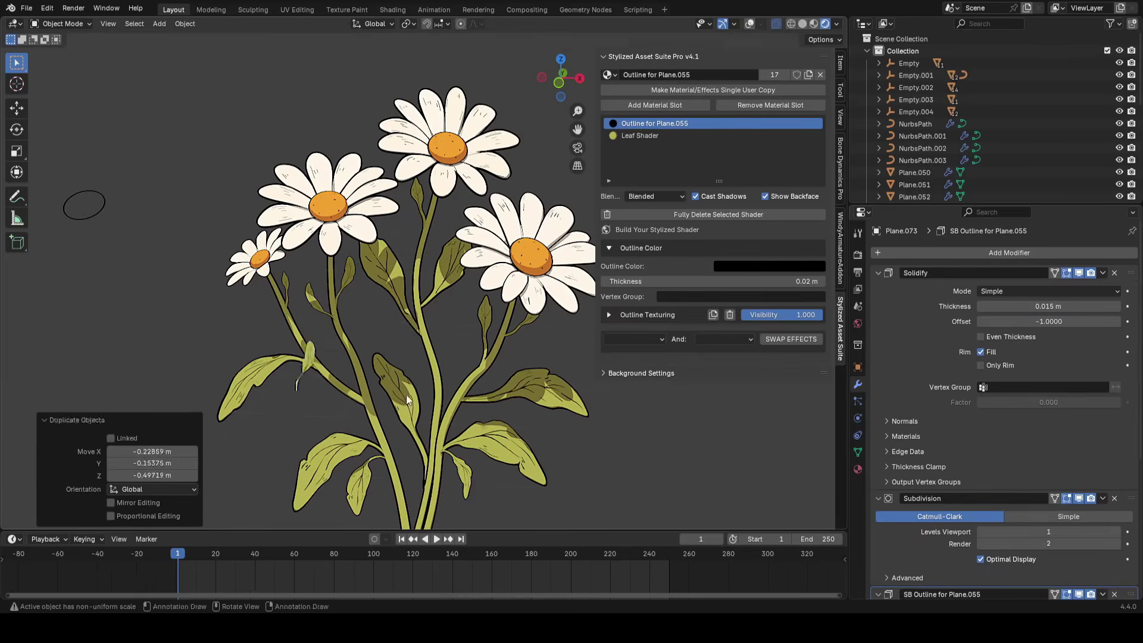
click(260, 175)
scroll(298, 386, up, 3)
shift+middle_drag(298, 404, 476, 358)
key(g)
click(483, 345)
scroll(494, 353, down, 5)
shift+middle_drag(366, 458, 446, 374)
Reshape the small leaf copy below the large left leaf by moving its blade vertices in Edit Mode
scroll(445, 375, up, 8)
key(Tab)
key(shift+alt+z)
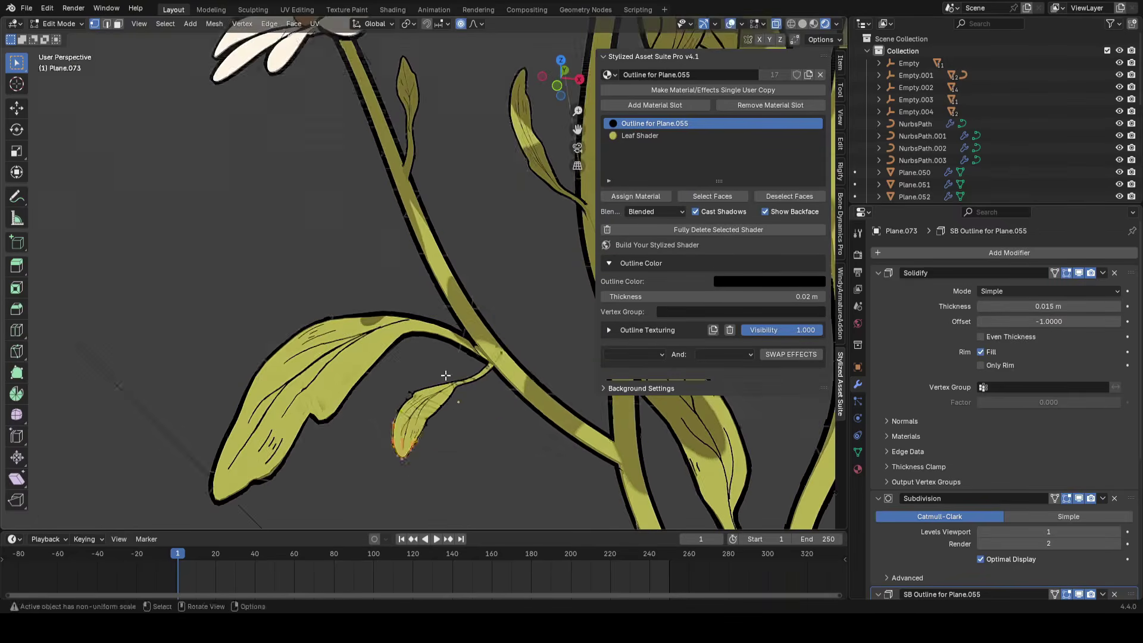
click(455, 415)
middle_drag(455, 415, 385, 400)
key(g)
scroll(418, 414, up, 3)
click(412, 412)
key(g)
click(428, 385)
Switch to editing the large left leaf and move its vertices in depth, checking from above
key(Tab)
click(375, 324)
key(Tab)
drag(526, 313, 494, 347)
middle_drag(458, 375, 459, 423)
key(g)
click(622, 413)
key(shift+alt+z)
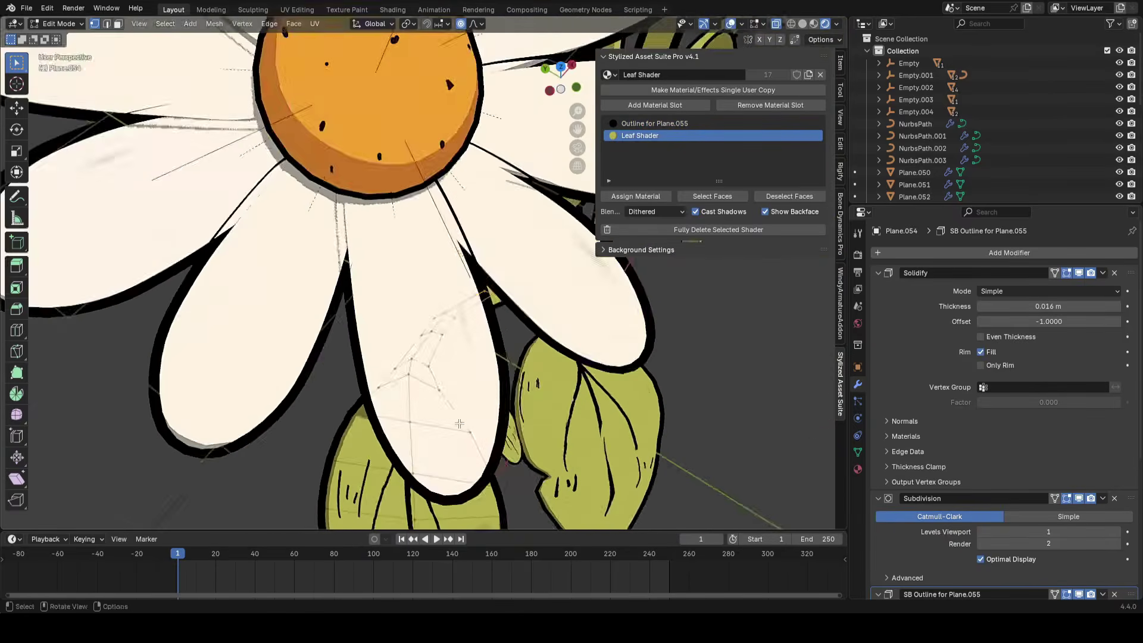
middle_drag(437, 331, 411, 339)
key(g)
click(551, 351)
Select further vertices of the large left leaf and adjust their depth relative to the stem
drag(387, 306, 436, 336)
middle_drag(436, 337, 507, 310)
key(g)
click(571, 344)
drag(507, 310, 429, 379)
key(g)
middle_drag(504, 315, 440, 353)
click(494, 374)
Return to the small leaf copy below the large left leaf and refine its stalk by moving and rotating its vertices
key(Tab)
click(426, 384)
key(Tab)
key(g)
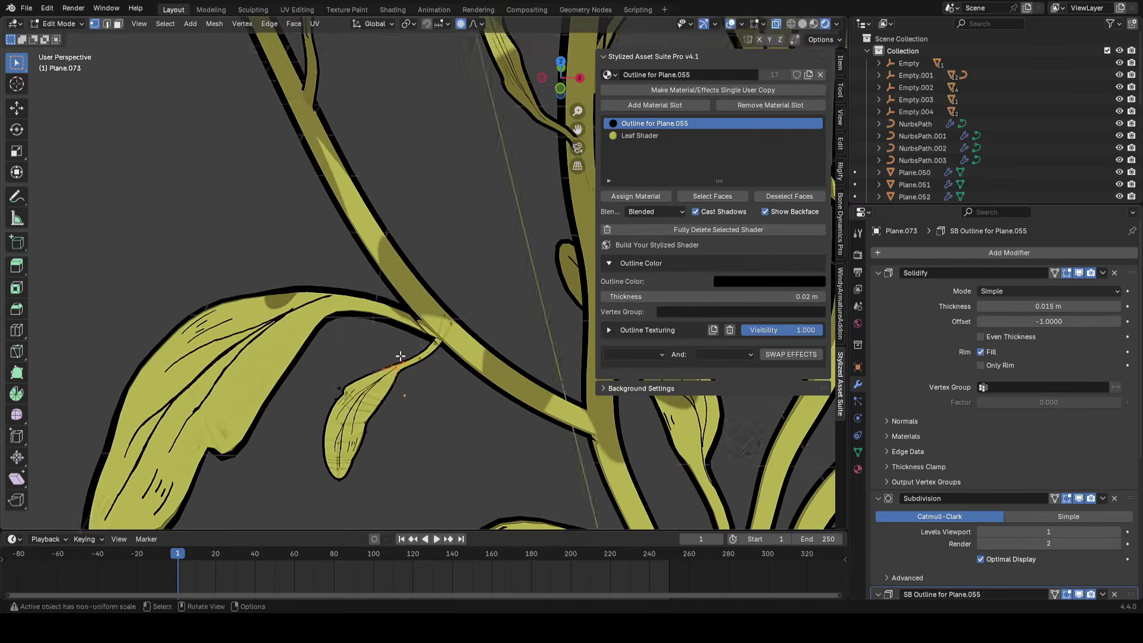
click(523, 364)
key(r)
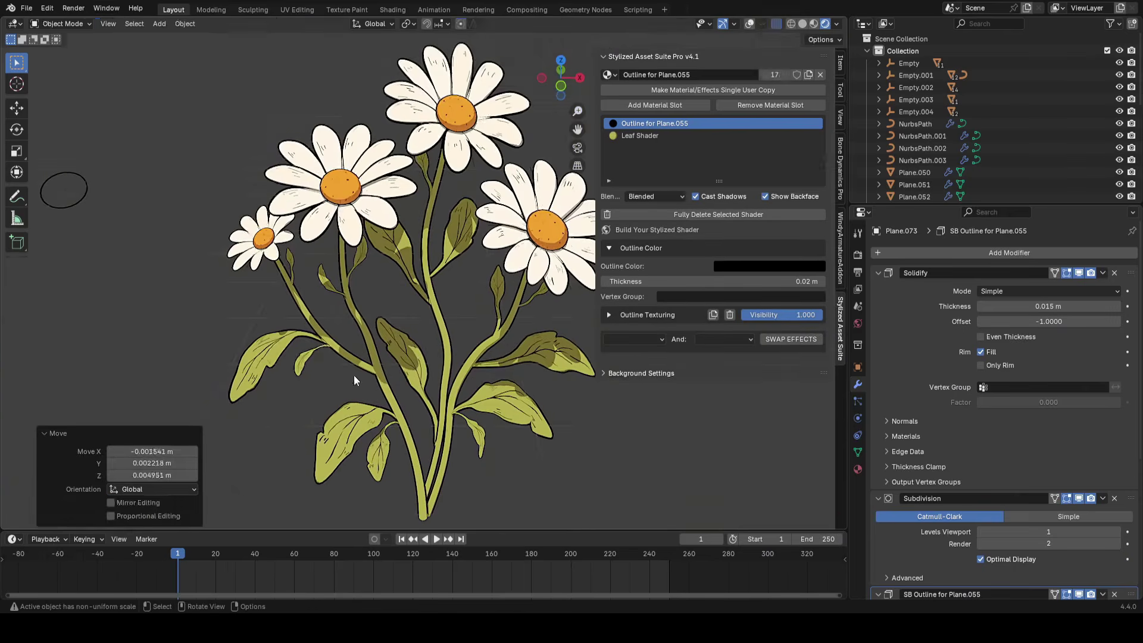
key(Tab)
key(s)
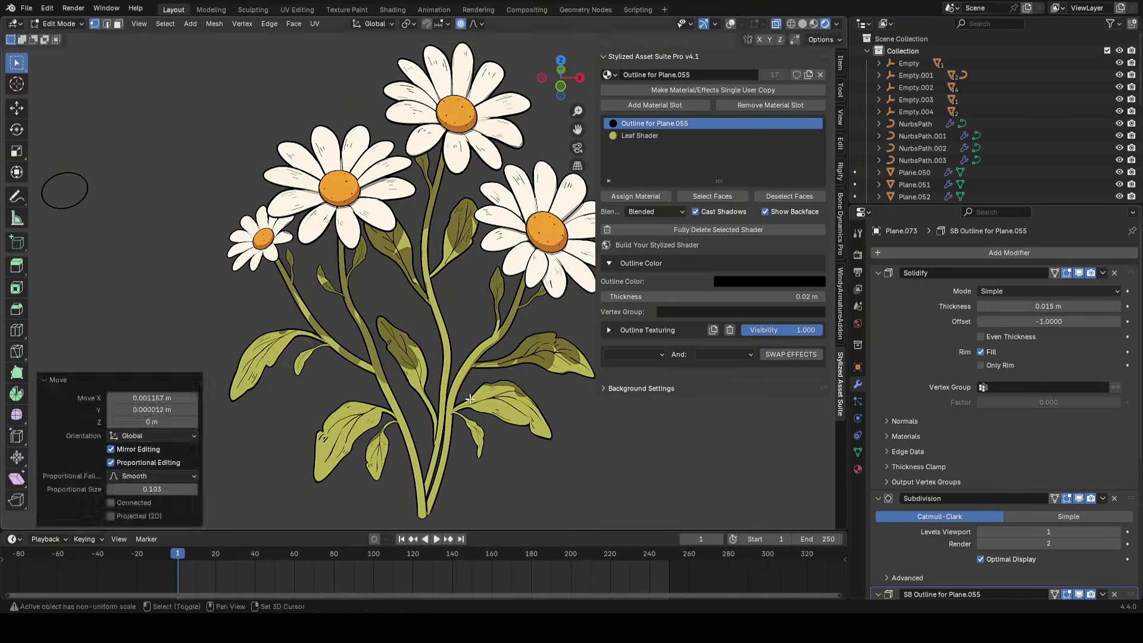
key(Tab)
key(s)
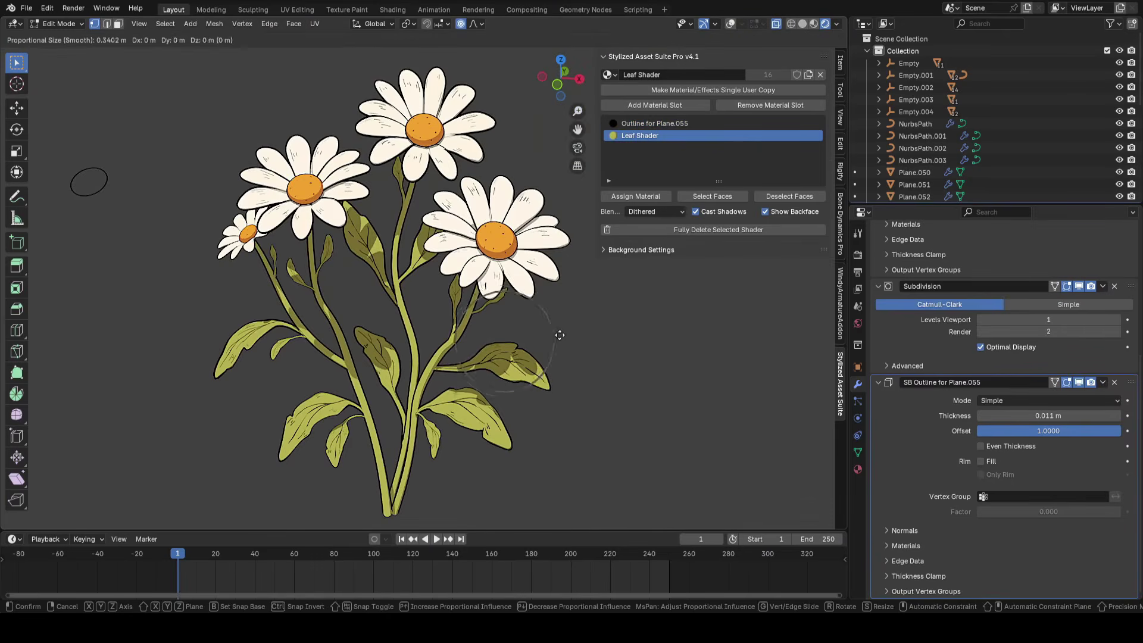
Move the blade and stalk vertices of the upper large leaf on the right stem with proportional editing
click(521, 340)
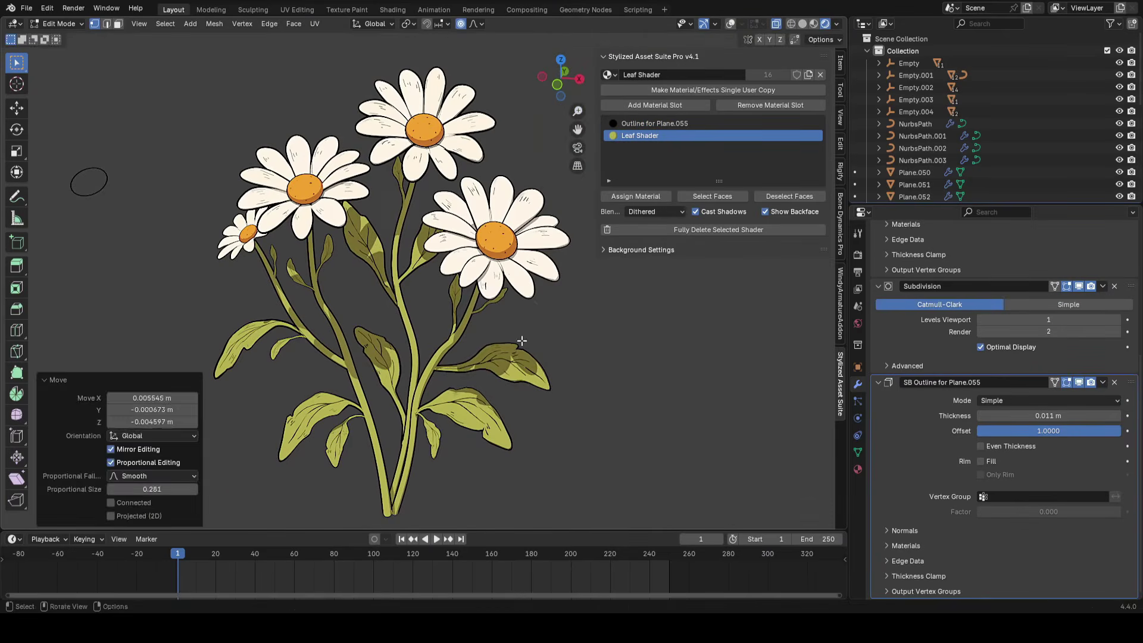
click(559, 362)
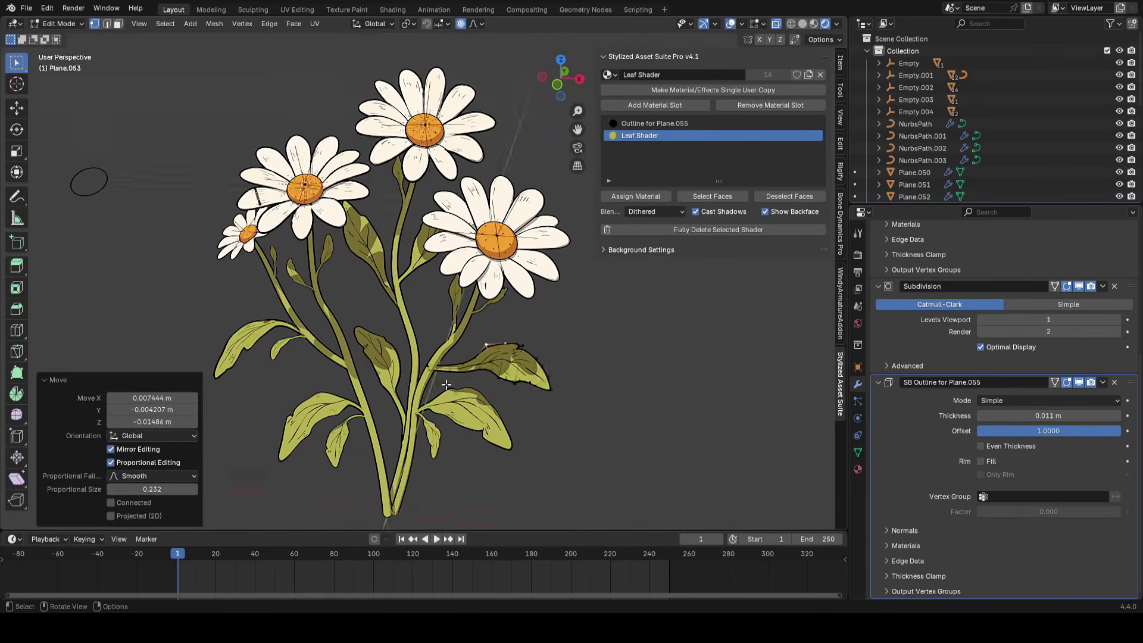
key(g)
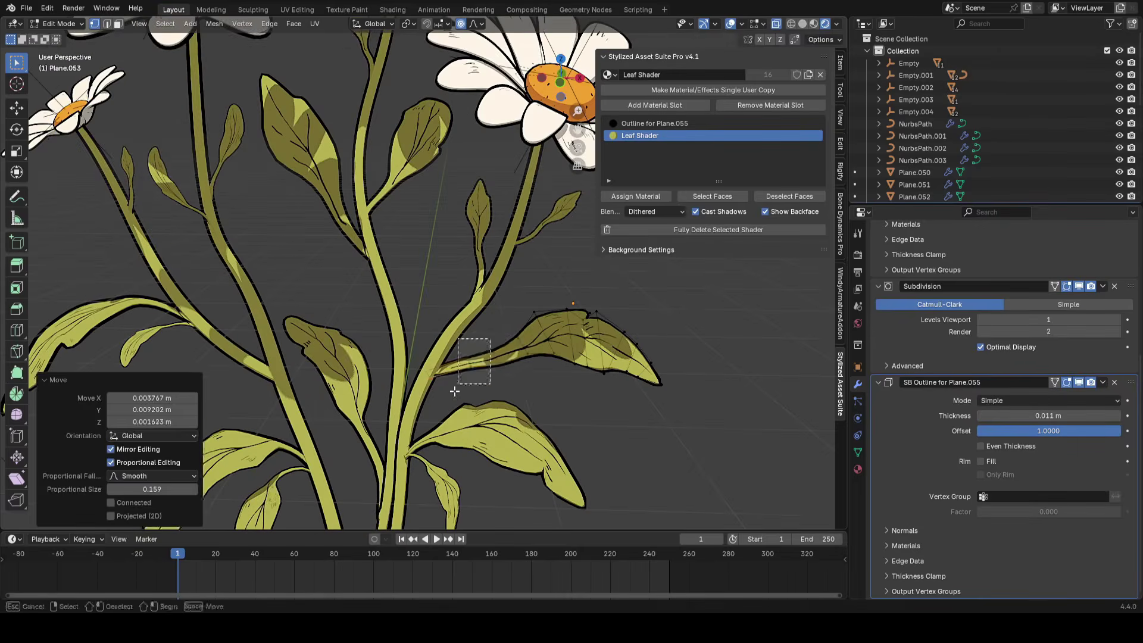
drag(509, 338, 409, 410)
click(558, 383)
click(544, 280)
key(g)
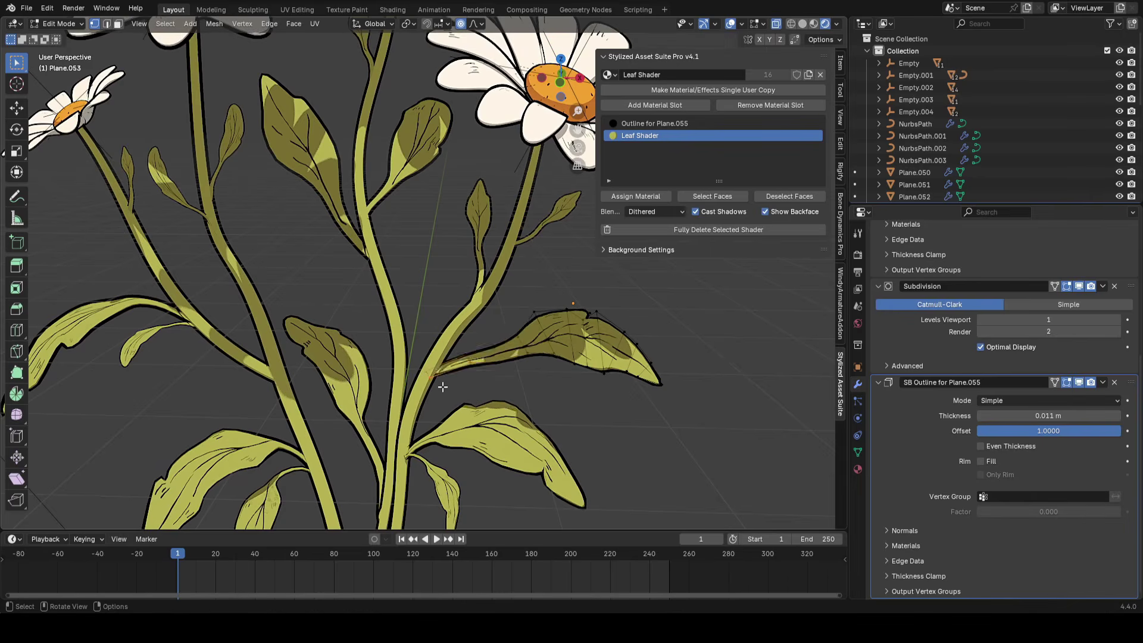
Extrude the upper right leaf's stalk end toward the right stem, then move and scale the extruded part
key(e)
click(464, 394)
key(g)
middle_drag(464, 395, 474, 335)
click(420, 382)
key(s)
key(g)
scroll(513, 398, down, 4)
click(511, 396)
Adjust the upper right leaf's stalk by moving its vertices to blend it into the right stem
key(g)
click(397, 372)
scroll(397, 373, down, 3)
scroll(476, 358, up, 1)
key(shift+alt+z)
click(420, 345)
key(shift+alt+z)
key(g)
scroll(429, 357, up, 7)
click(437, 370)
key(g)
key(g)
click(274, 365)
scroll(508, 362, down, 2)
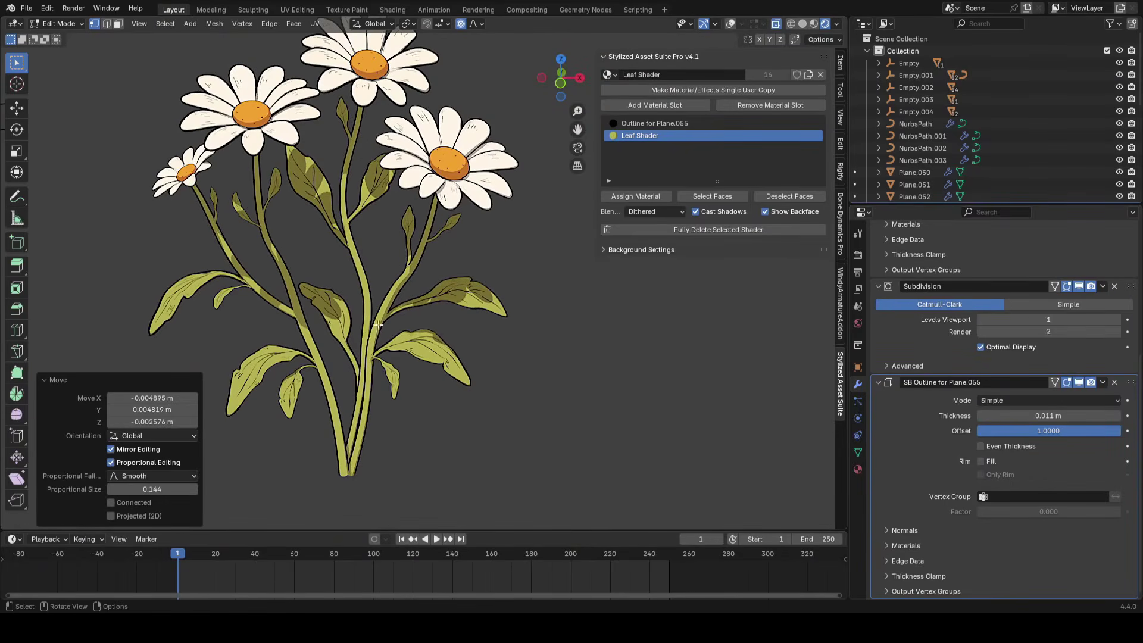
Move the upper right leaf's stalk once more and shift a vertex on the blade's outer upper edge
scroll(431, 296, up, 2)
key(g)
click(579, 334)
middle_drag(579, 333, 593, 330)
key(shift+alt+z)
click(544, 282)
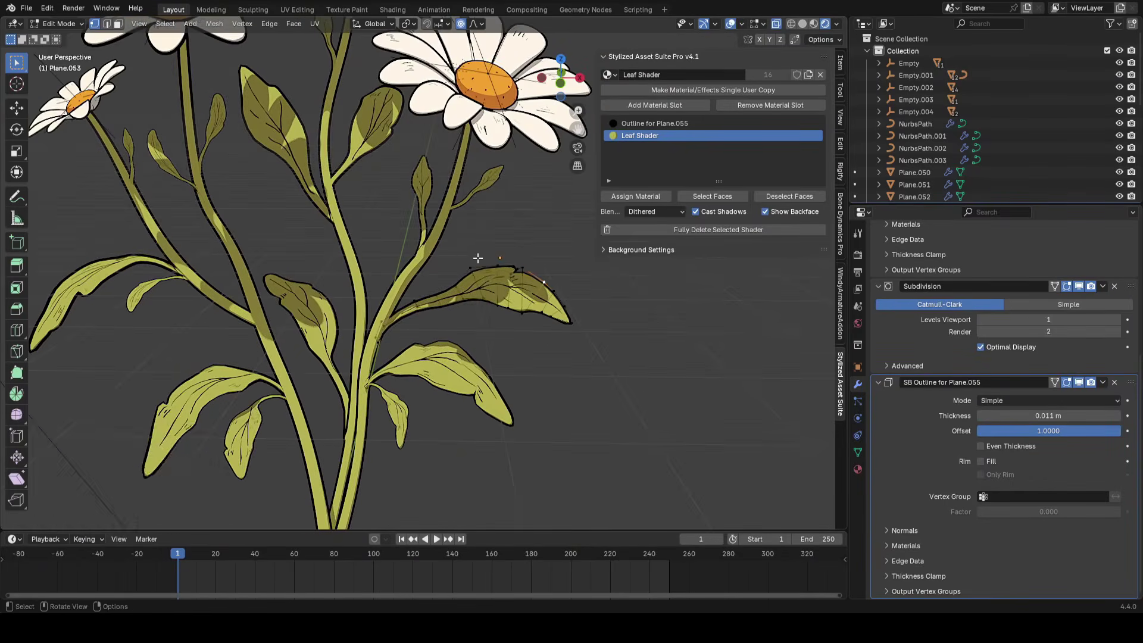
key(g)
click(549, 364)
Move a top edge vertex and the tip vertex of the upper right leaf's blade
click(529, 267)
key(g)
click(527, 281)
click(569, 322)
key(g)
click(575, 333)
scroll(575, 333, down, 2)
key(shift+alt+z)
scroll(561, 345, up, 2)
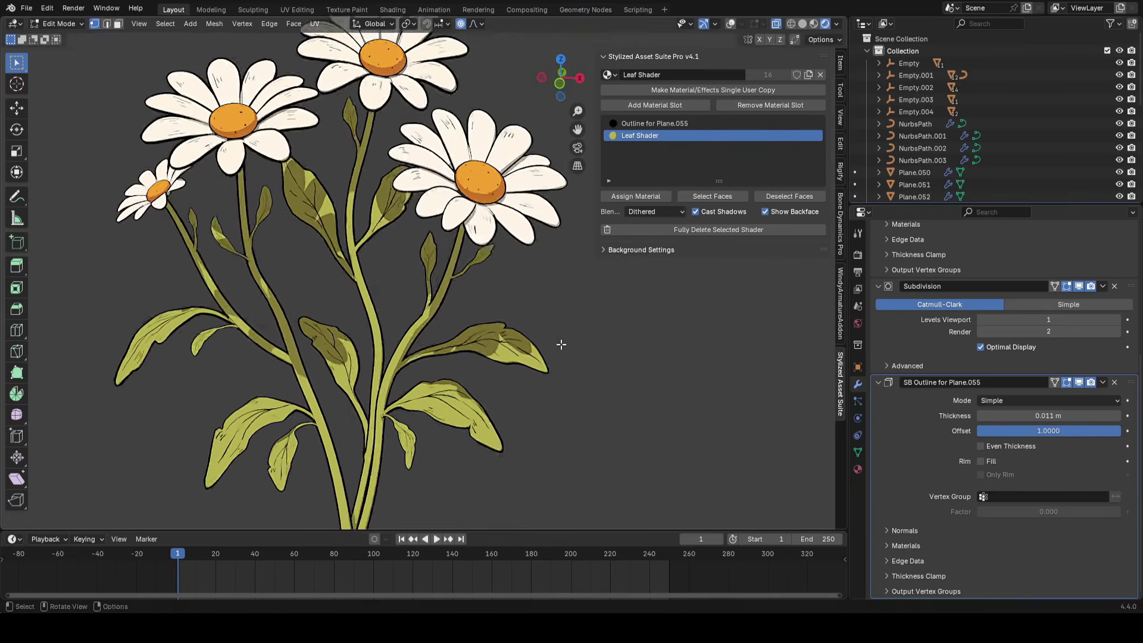
Refine the upper right leaf's silhouette with further proportional moves of its tip and upper edge
scroll(561, 349, down, 2)
key(g)
click(561, 359)
click(528, 327)
key(g)
click(502, 305)
click(527, 328)
key(g)
scroll(528, 329, down, 8)
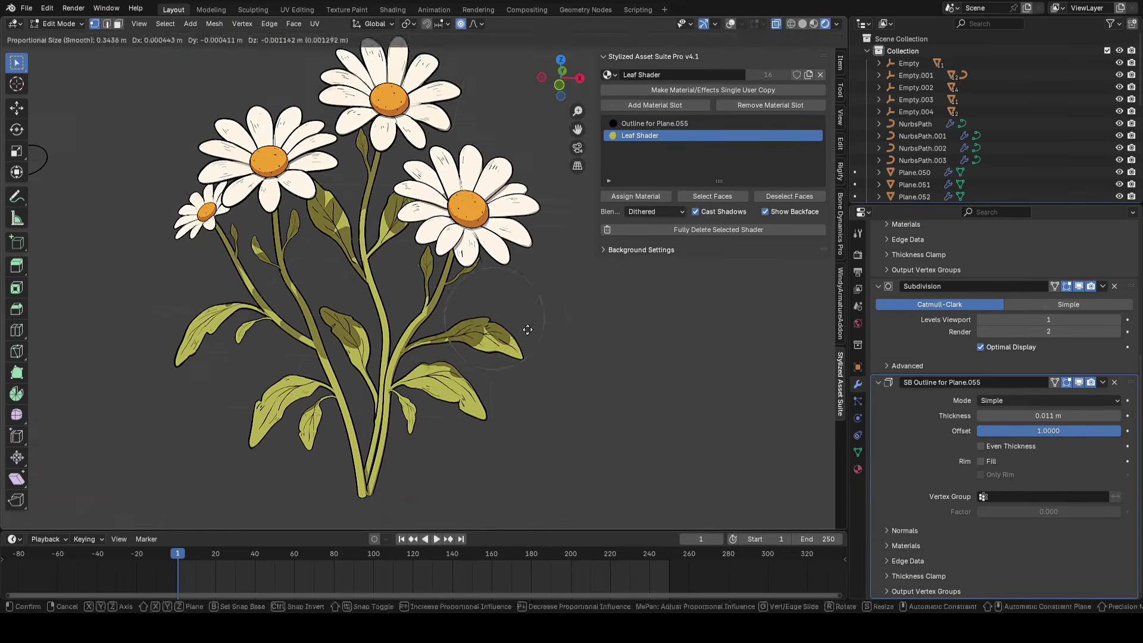
click(527, 330)
Switch Edit Mode to the large lower right leaf
key(shift+alt+z)
shift+middle_drag(519, 333, 537, 327)
key(shift+alt+z)
key(alt+q)
scroll(463, 382, up, 1)
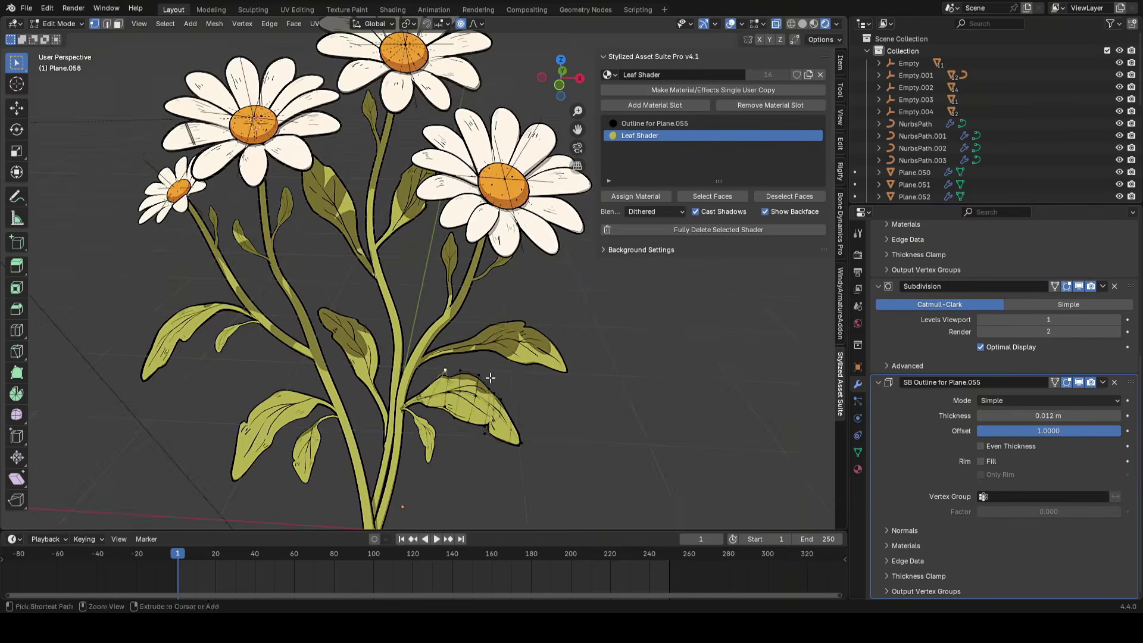
Move two upper-edge vertices of the large lower right leaf with proportional editing to refine its silhouette
key(g)
click(491, 379)
middle_drag(517, 399, 443, 345)
key(shift+alt+z)
ctrl+click(524, 357)
key(shift+alt+z)
key(g)
click(443, 351)
Switch Edit Mode to the small leaf below the right daisy and shift its tip with proportional editing
key(Tab)
key(shift+alt+z)
click(439, 341)
key(Tab)
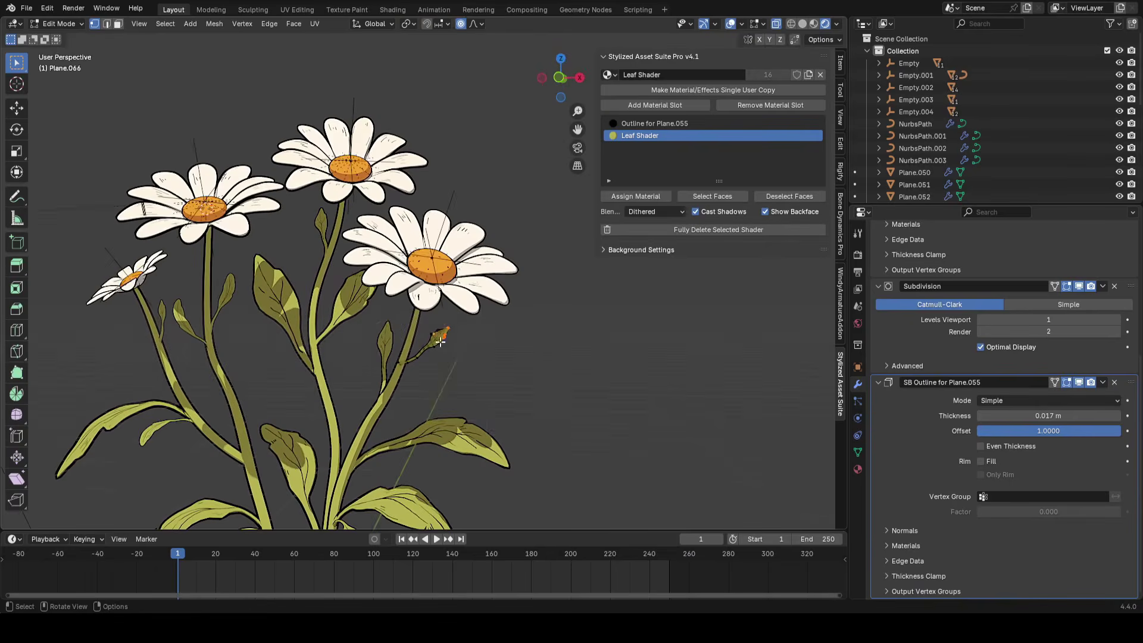
click(495, 354)
key(g)
scroll(476, 354, up, 1)
click(461, 354)
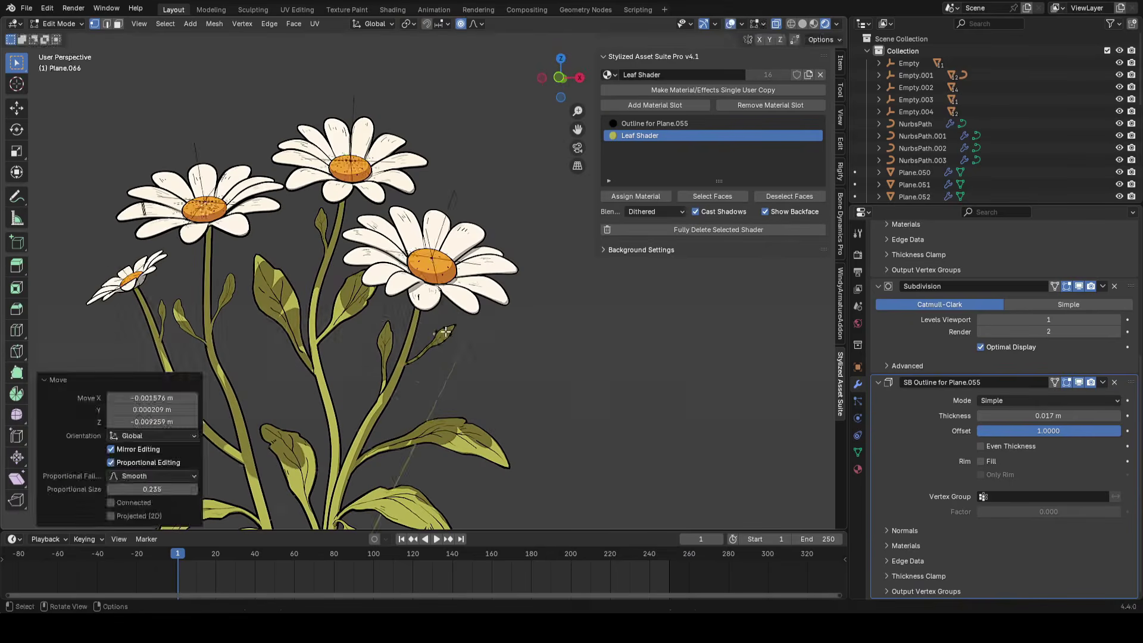
Reposition the small leaf's tip and blade below the right daisy with further proportional moves over a smaller influence area
key(g)
right_click(495, 357)
key(g)
click(442, 374)
key(g)
scroll(500, 357, down, 3)
click(517, 359)
key(g)
click(541, 372)
Rotate the small leaf's blade by about -7°, scale it up to about 1.23 and move it under the right daisy
ctrl+middle_drag(542, 324, 543, 366)
ctrl+middle_drag(542, 333, 543, 349)
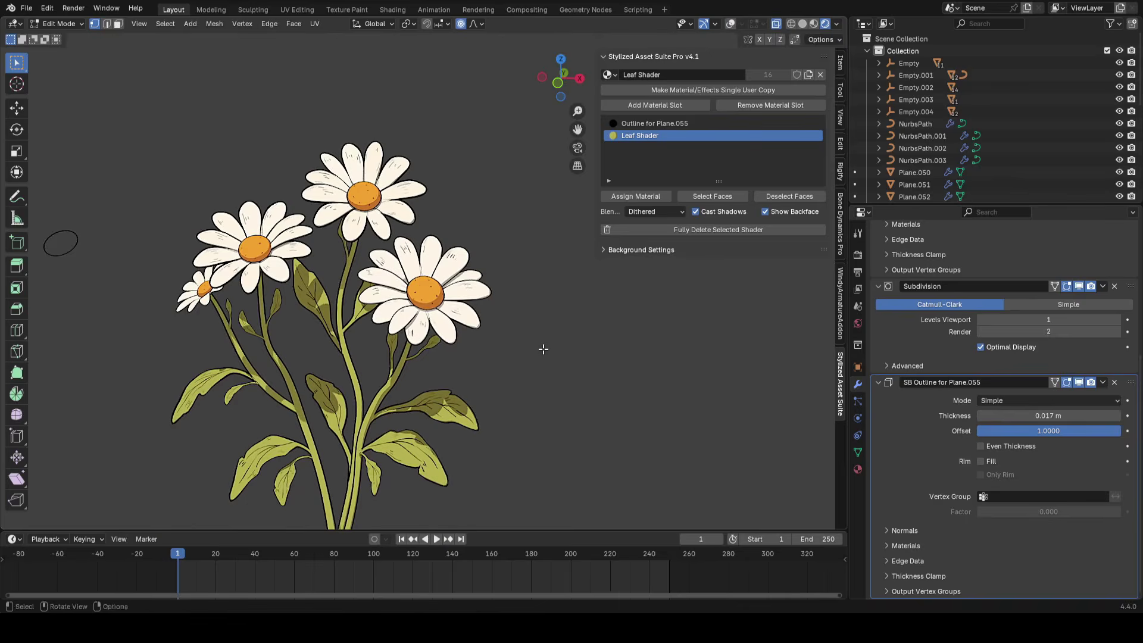
scroll(542, 349, up, 2)
key(r)
click(590, 363)
key(s)
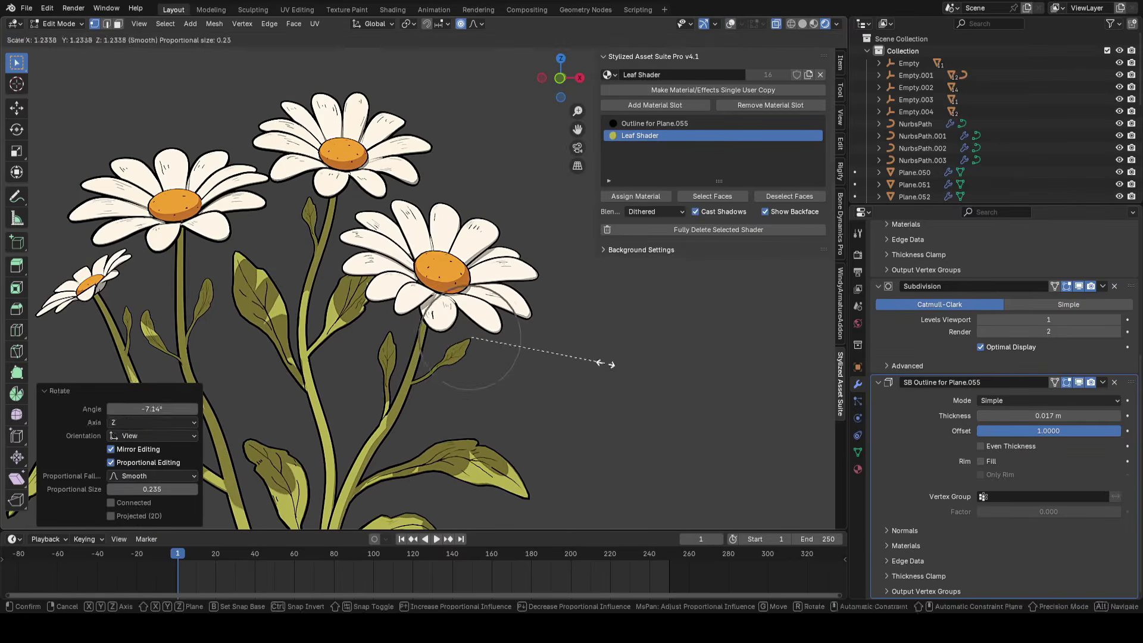
click(605, 364)
key(g)
click(591, 326)
scroll(589, 329, down, 2)
middle_drag(586, 329, 557, 344)
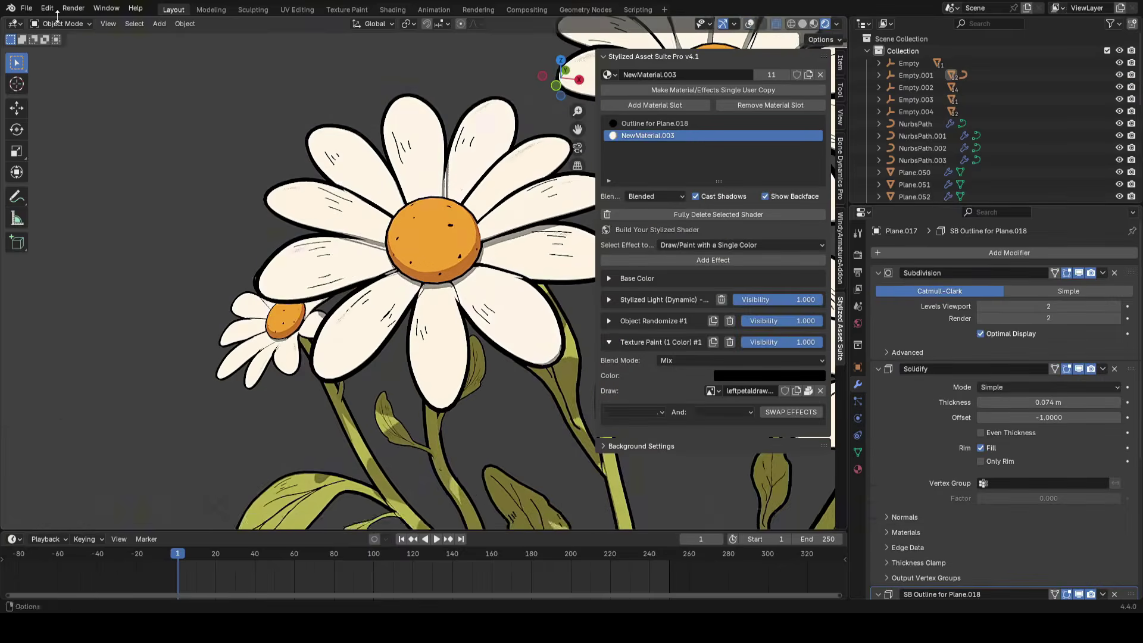
Switch a left daisy petal to Texture Paint mode, transfer the mode to neighbouring petals and save the file
click(59, 23)
click(79, 112)
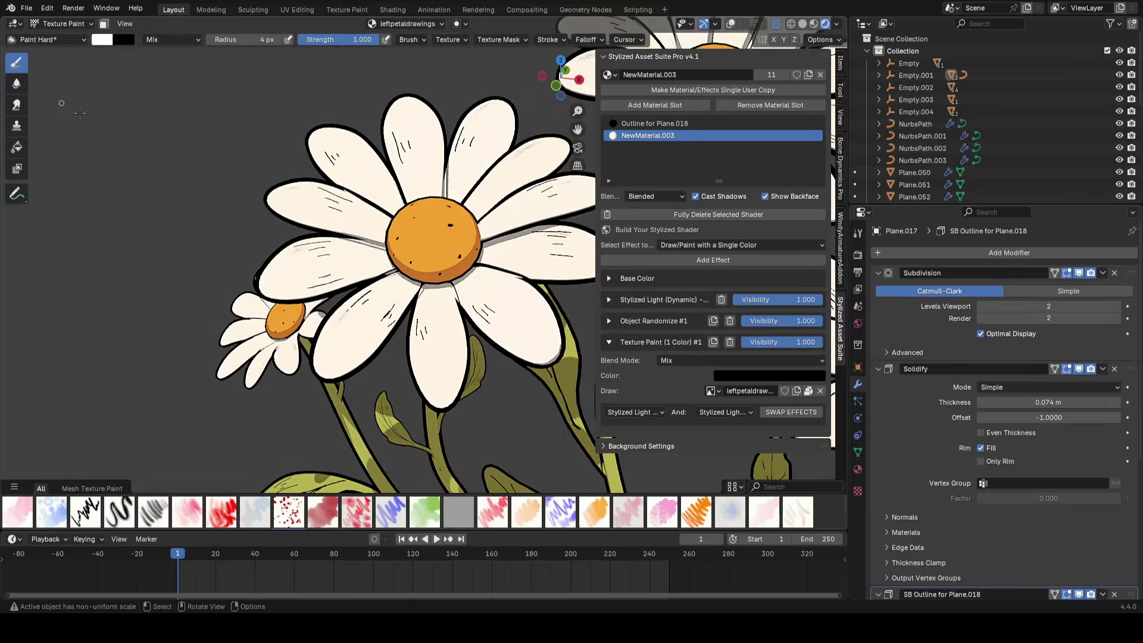
scroll(370, 319, up, 7)
mouse_move(476, 317)
ctrl+middle_down()
mouse_move(446, 453)
mouse_move(447, 349)
mouse_move(476, 405)
mouse_move(457, 288)
mouse_move(476, 417)
ctrl+middle_up()
key(alt+q)
middle_drag(483, 351, 448, 296)
scroll(397, 331, down, 5)
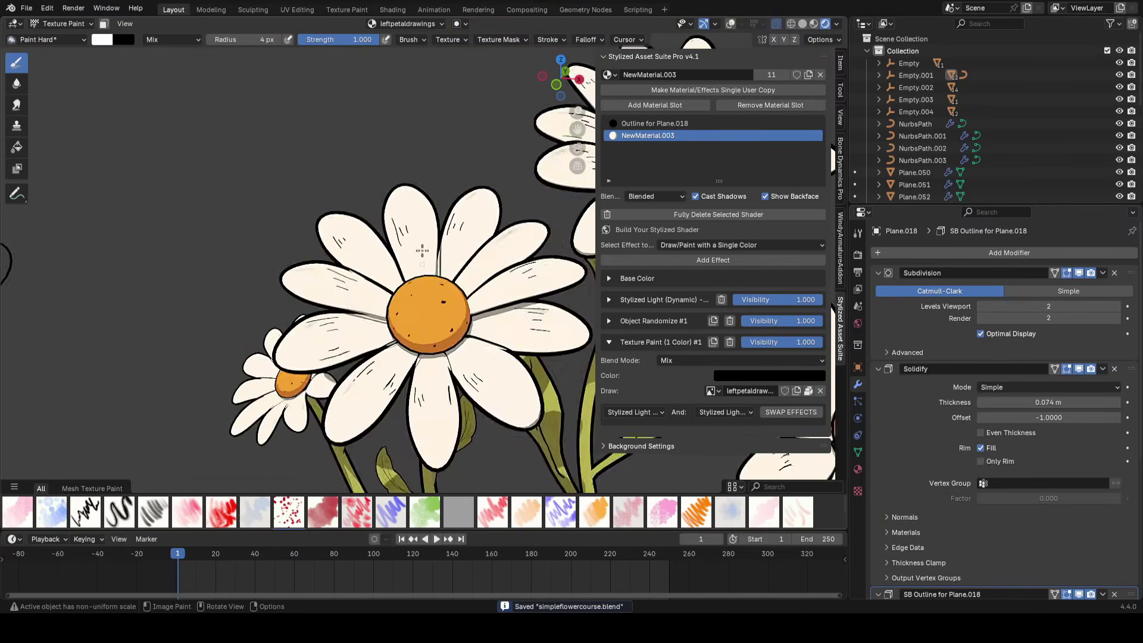
scroll(453, 234, up, 7)
scroll(466, 235, down, 7)
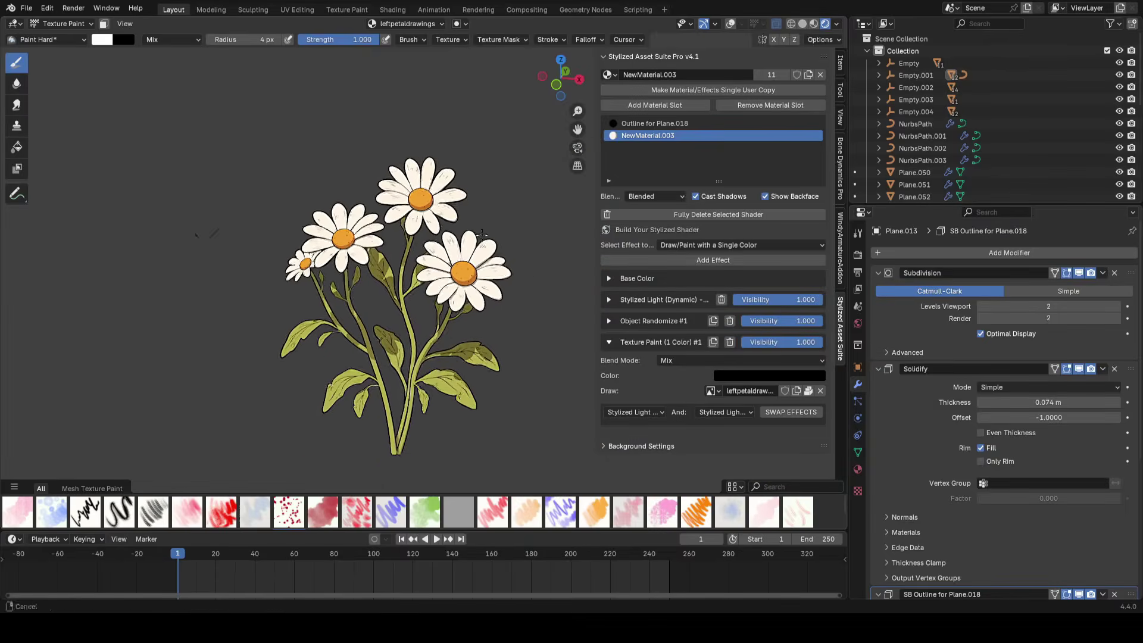
key(ctrl+s)
Try short black hatch strokes on the middle of the right daisy's lower left petal
scroll(493, 303, up, 7)
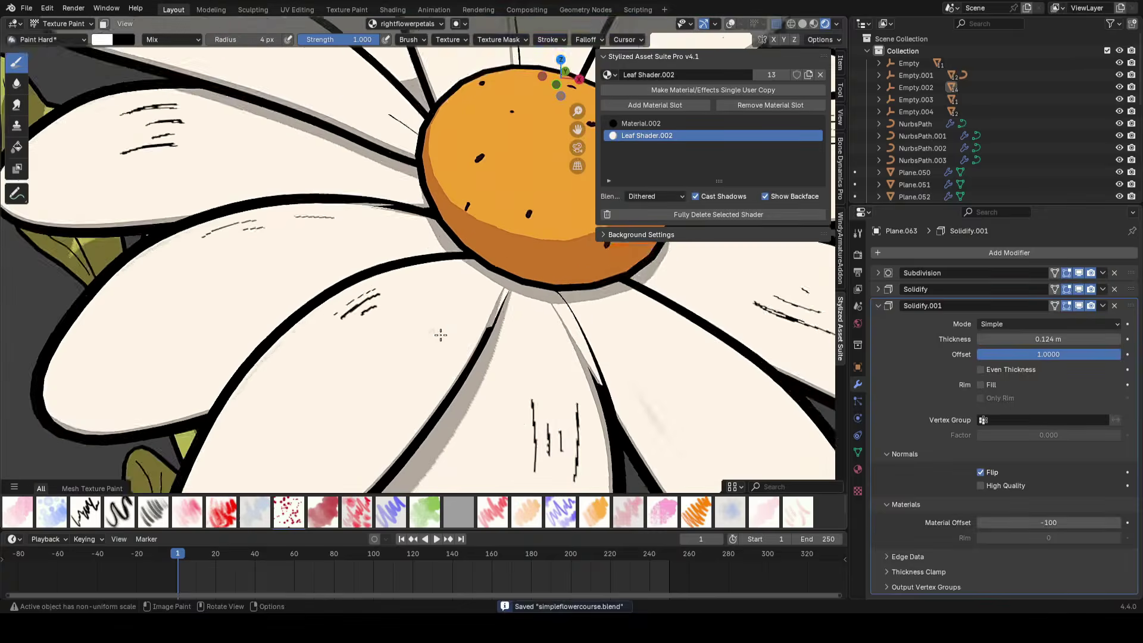
scroll(461, 313, down, 7)
scroll(439, 300, up, 7)
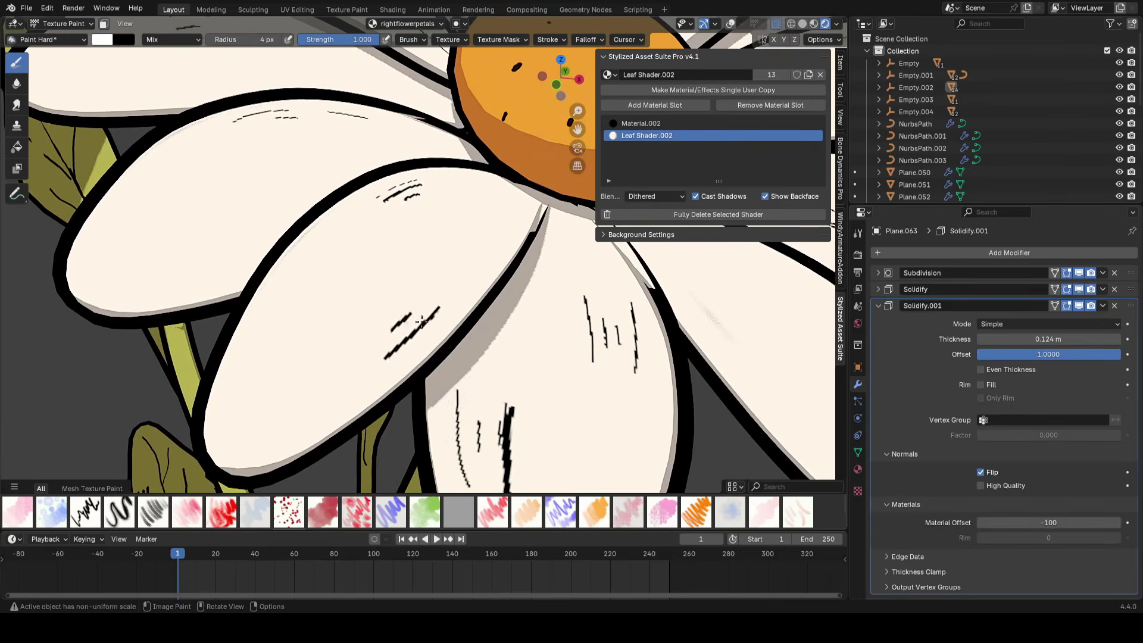
scroll(421, 321, down, 7)
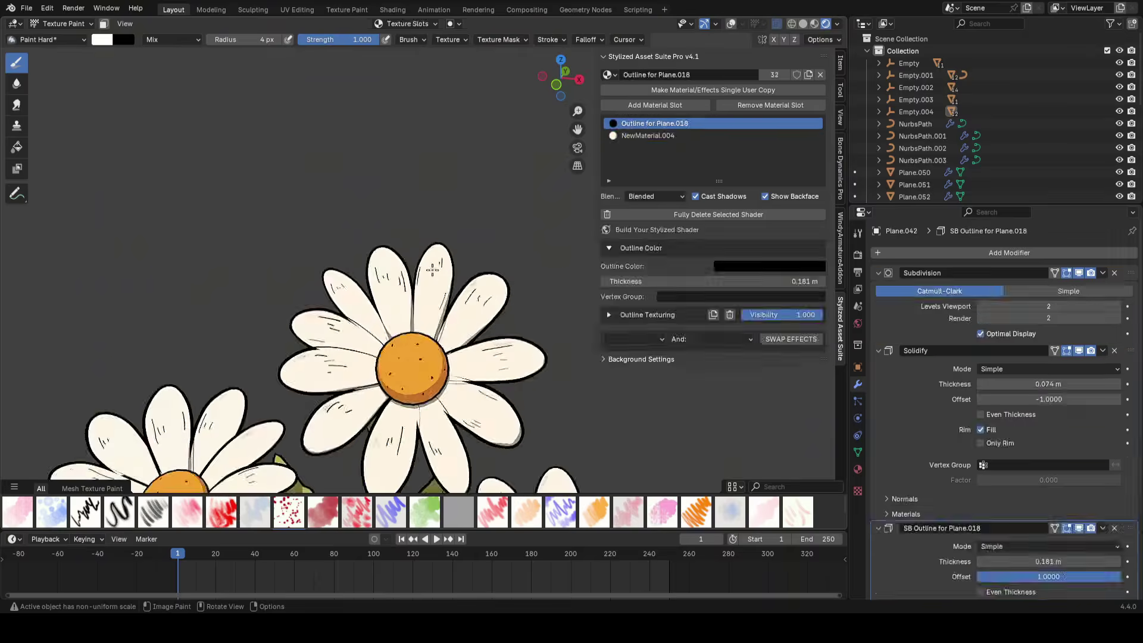
scroll(416, 201, up, 7)
scroll(454, 355, down, 6)
scroll(500, 177, up, 7)
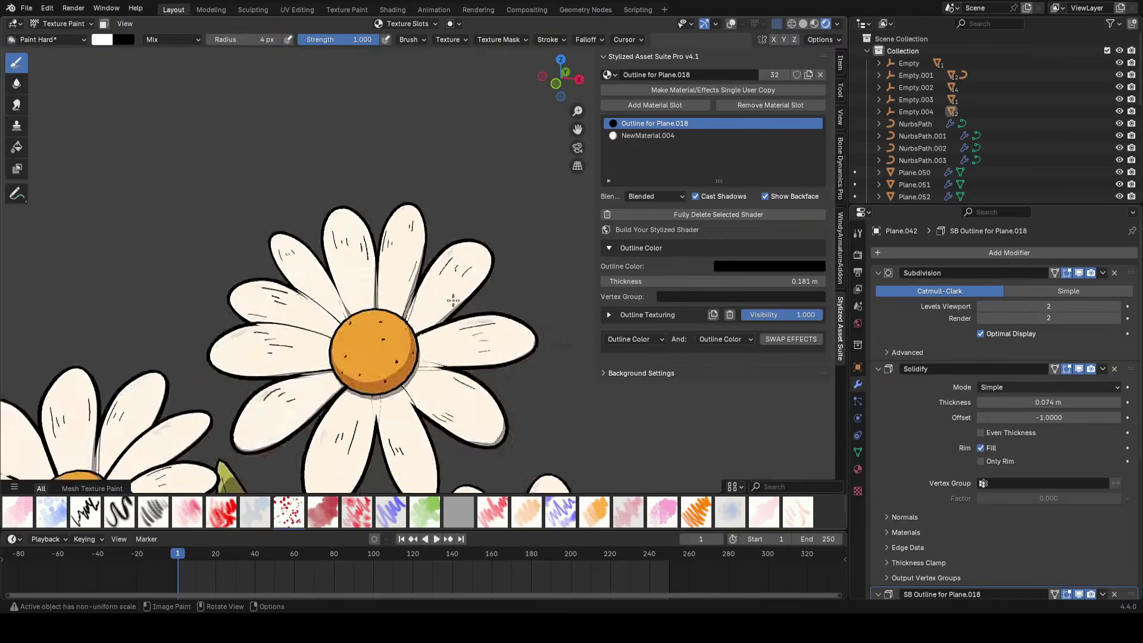
scroll(447, 365, down, 6)
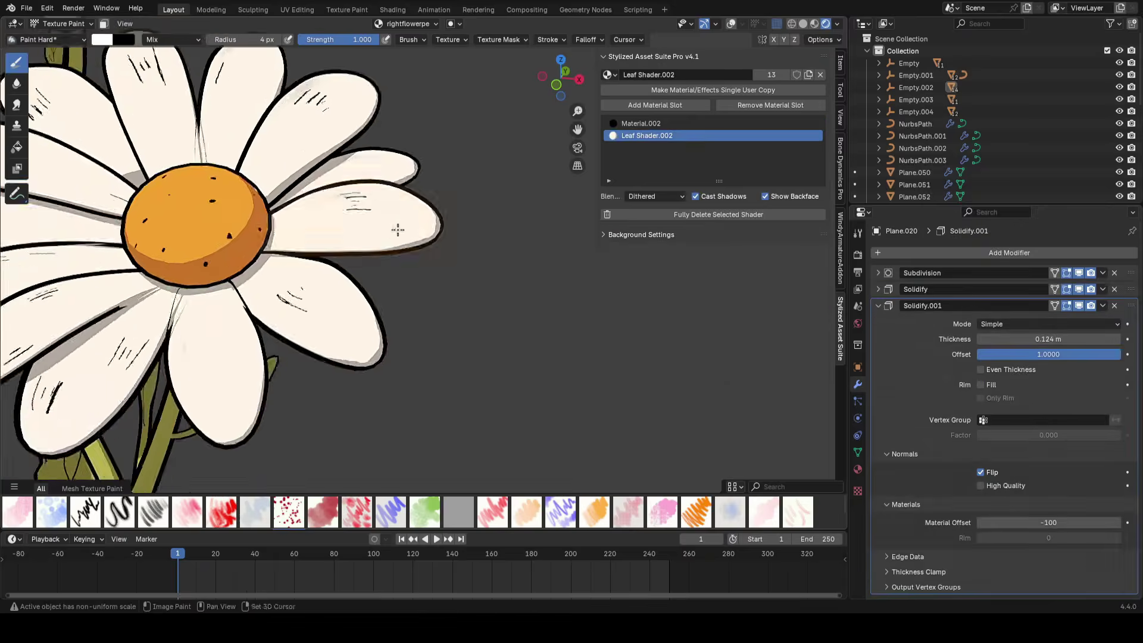
Paint a short black hatch stroke near the lower edge of the right daisy's right-hand petal and save the file
scroll(384, 360, up, 3)
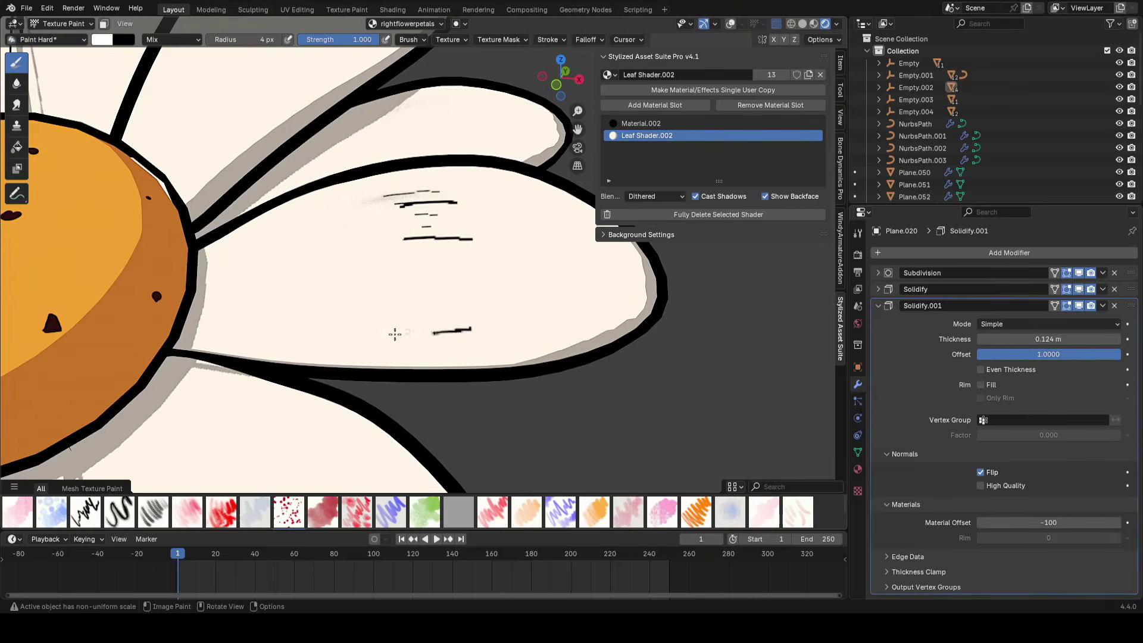
scroll(504, 272, down, 8)
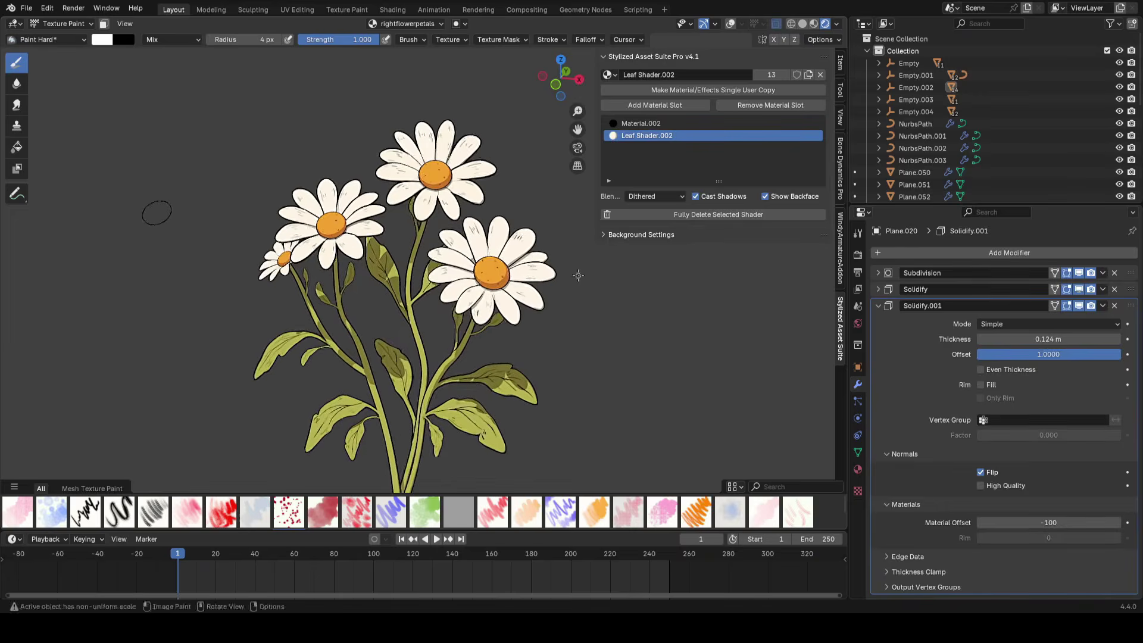
scroll(472, 334, up, 6)
scroll(536, 275, down, 7)
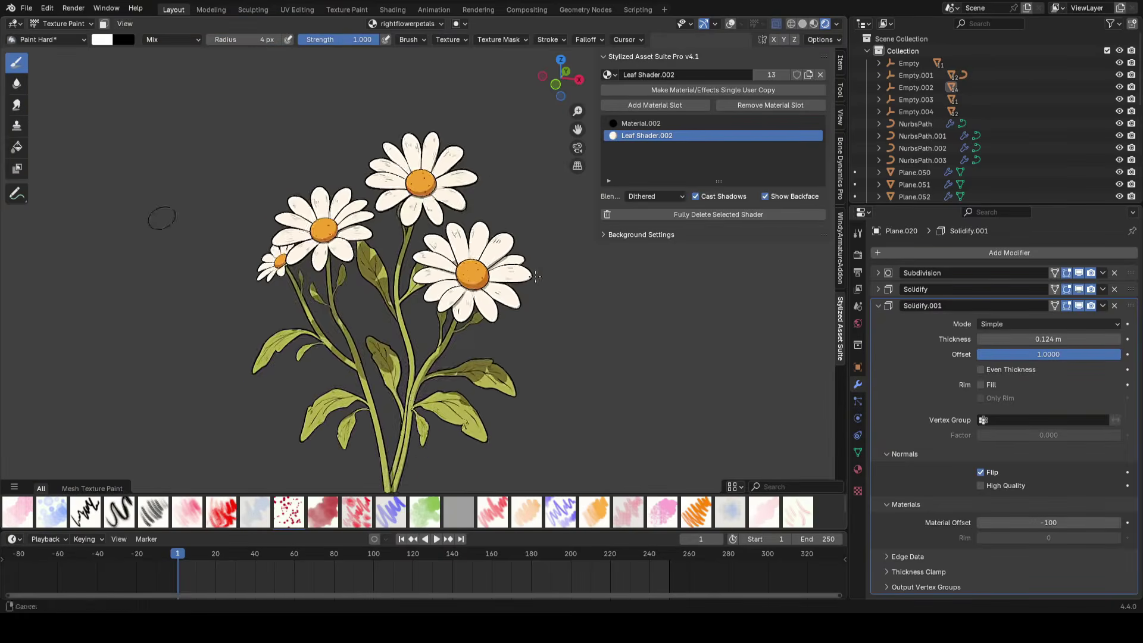
scroll(550, 278, up, 5)
scroll(548, 299, down, 6)
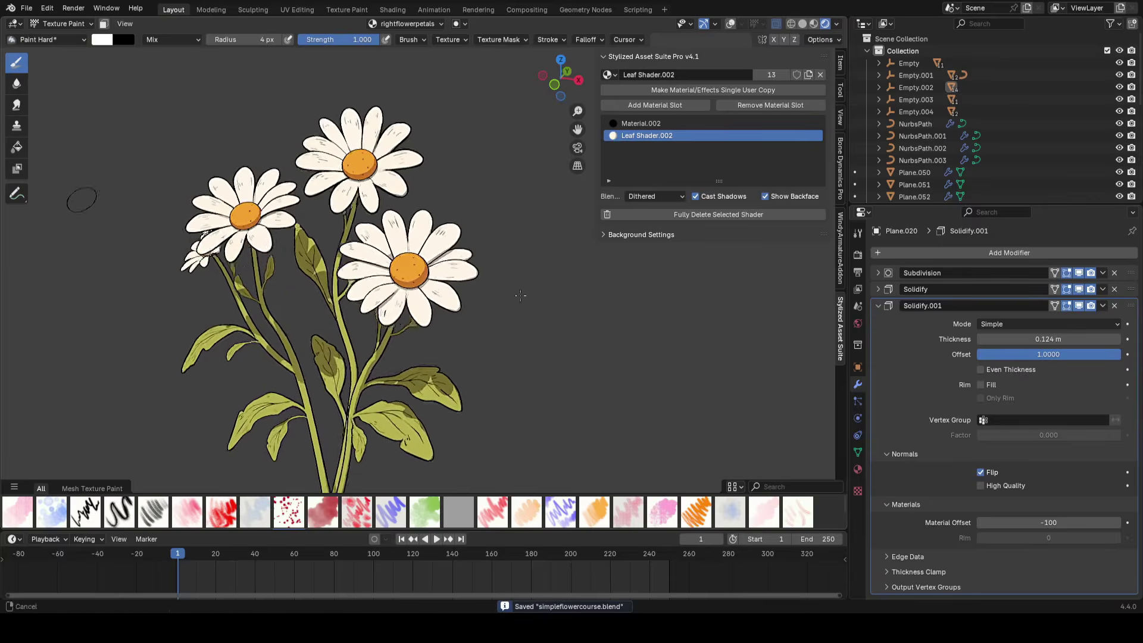
scroll(411, 299, up, 8)
scroll(466, 279, down, 8)
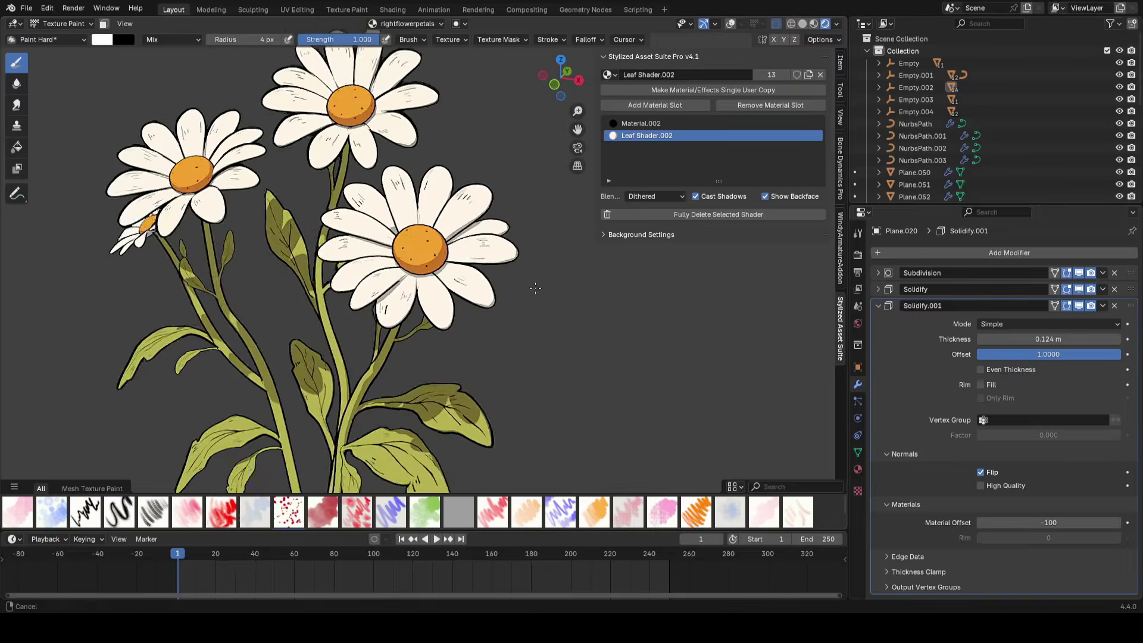
key(ctrl+s)
Transfer Texture Paint mode to the right daisy's orange centre, dab a small dark dot on its upper left and save
shift+middle_drag(131, 181, 79, 194)
key(alt+q)
scroll(448, 310, up, 8)
scroll(447, 310, up, 3)
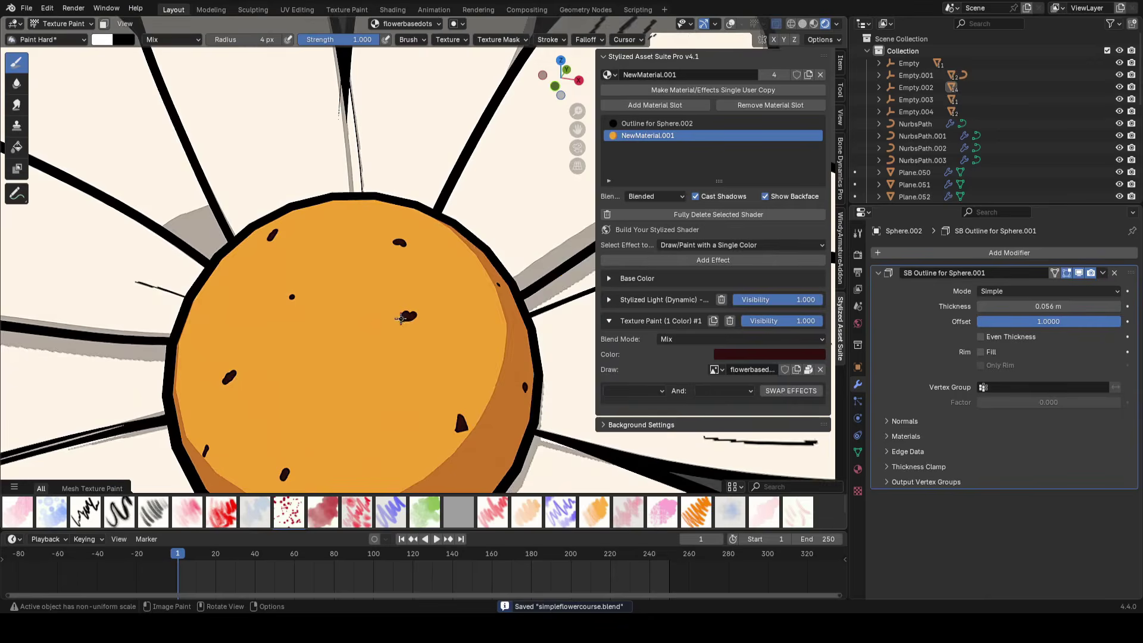
shift+middle_drag(547, 449, 352, 348)
scroll(352, 348, up, 1)
shift+middle_drag(250, 339, 400, 326)
scroll(353, 366, down, 8)
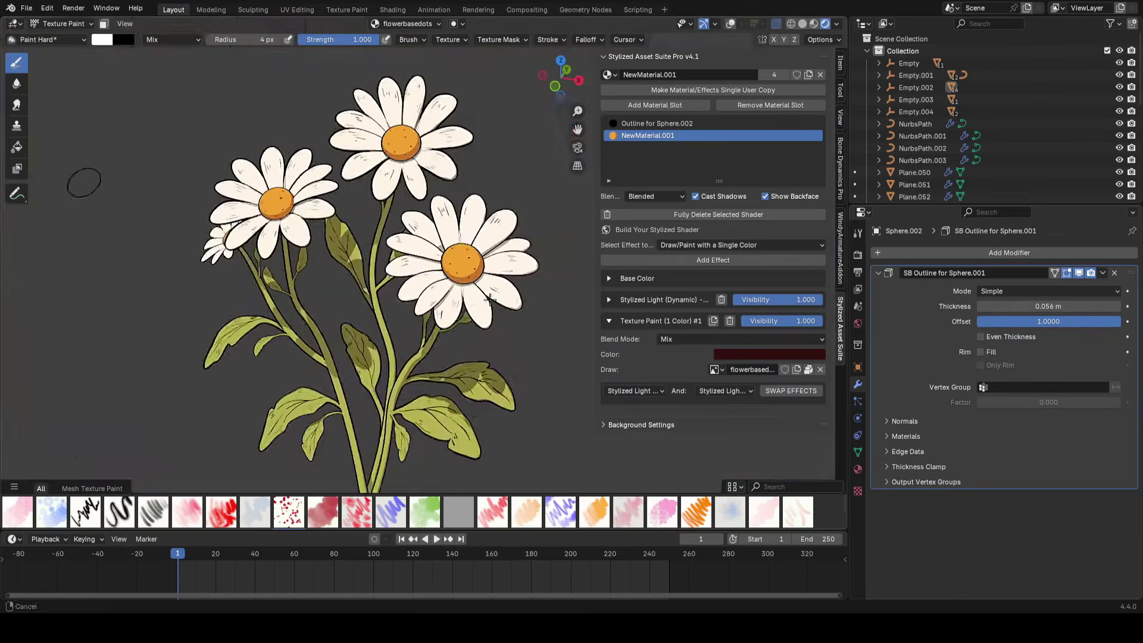
key(ctrl+s)
Thicken the small dark dots on the upper left and shaded upper right edge of the right daisy's centre
scroll(369, 346, up, 10)
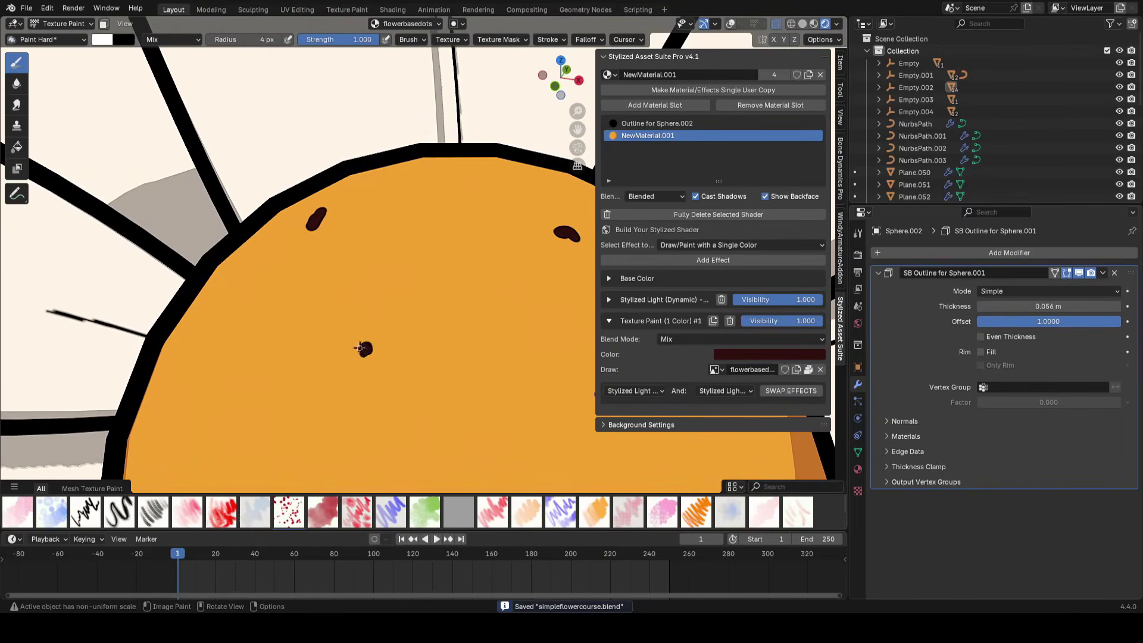
scroll(457, 347, down, 7)
scroll(352, 278, up, 2)
mouse_move(456, 347)
shift+middle_down()
mouse_move(353, 278)
mouse_move(339, 301)
shift+middle_up()
scroll(383, 321, up, 6)
drag(390, 276, 392, 270)
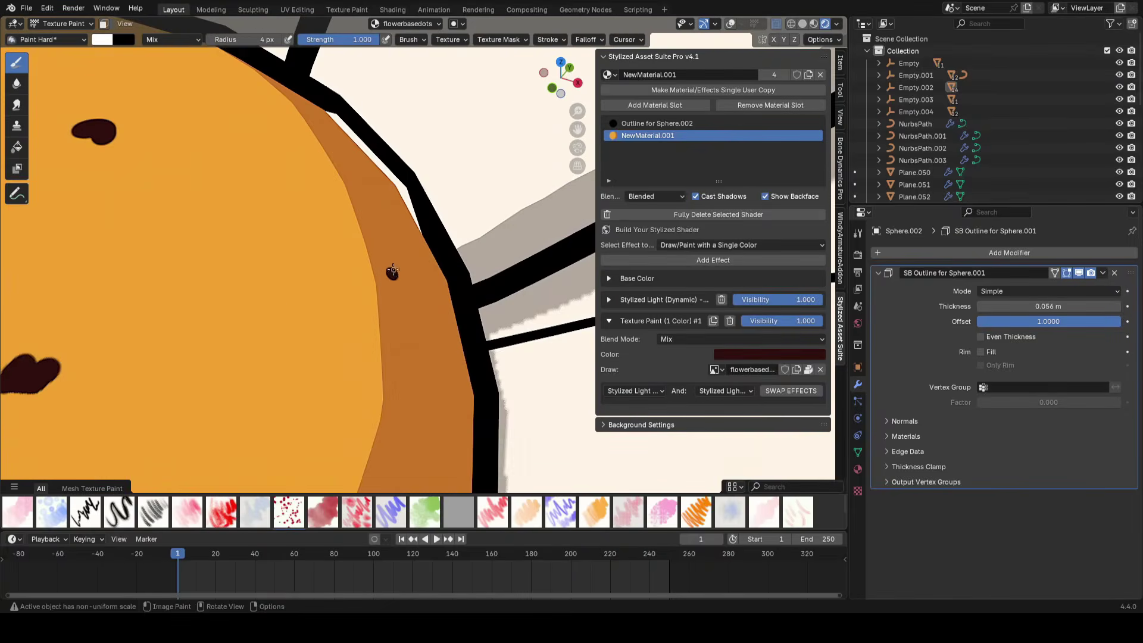
scroll(386, 275, down, 8)
middle_drag(455, 295, 461, 298)
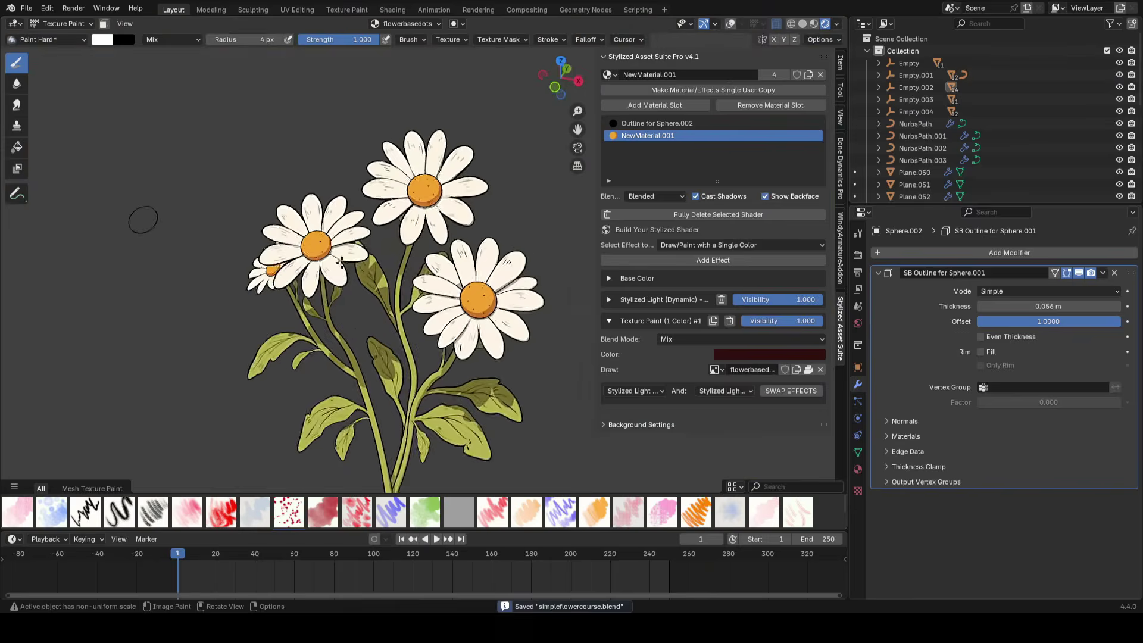
Transfer Texture Paint mode to the left daisy's orange centre, paint a small dark dot there and save the file
key(alt+q)
middle_drag(342, 262, 357, 268)
scroll(357, 268, up, 14)
shift+middle_drag(417, 296, 480, 251)
drag(474, 300, 473, 302)
mouse_move(472, 302)
middle_down()
mouse_move(474, 268)
mouse_move(370, 263)
mouse_move(382, 310)
middle_up()
scroll(382, 310, up, 1)
scroll(400, 293, down, 7)
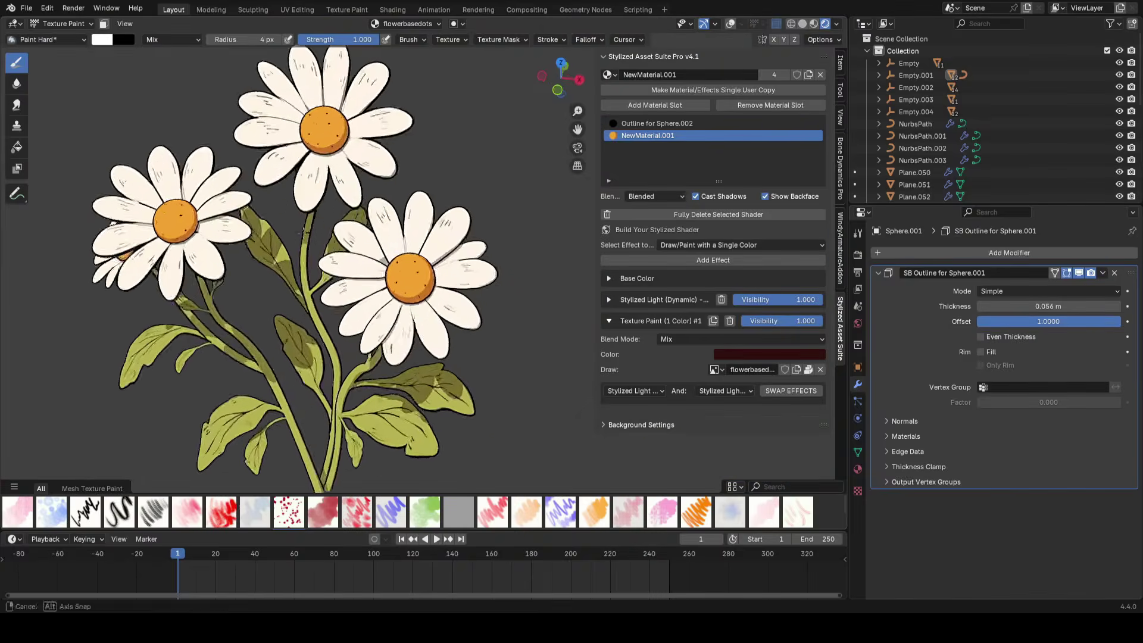
key(ctrl+s)
scroll(468, 271, up, 7)
scroll(467, 272, up, 10)
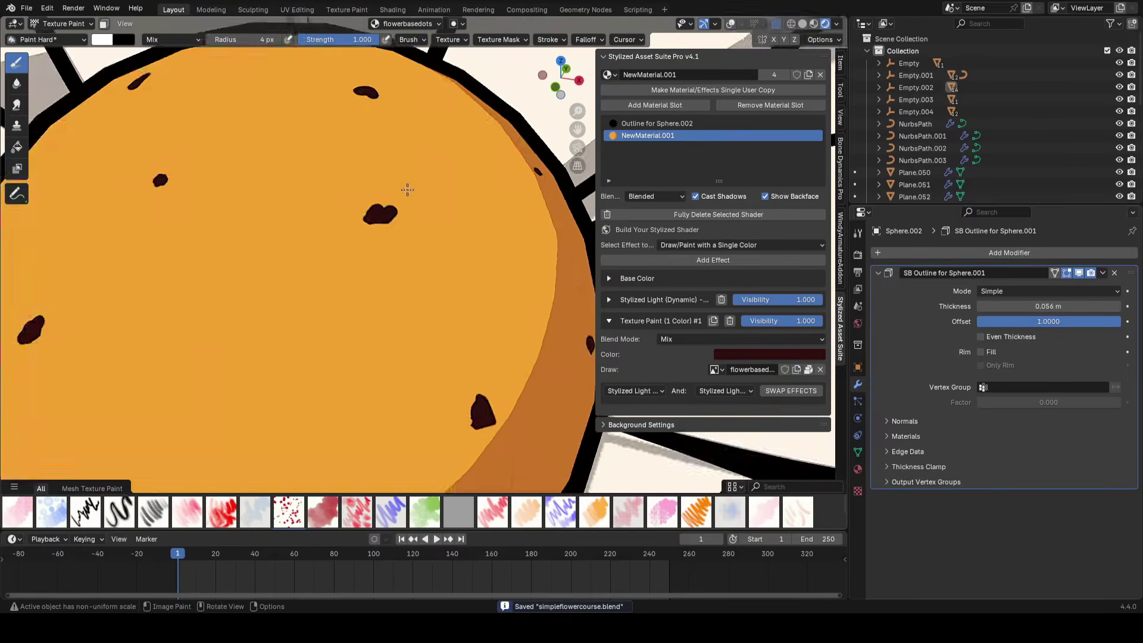
scroll(398, 207, down, 10)
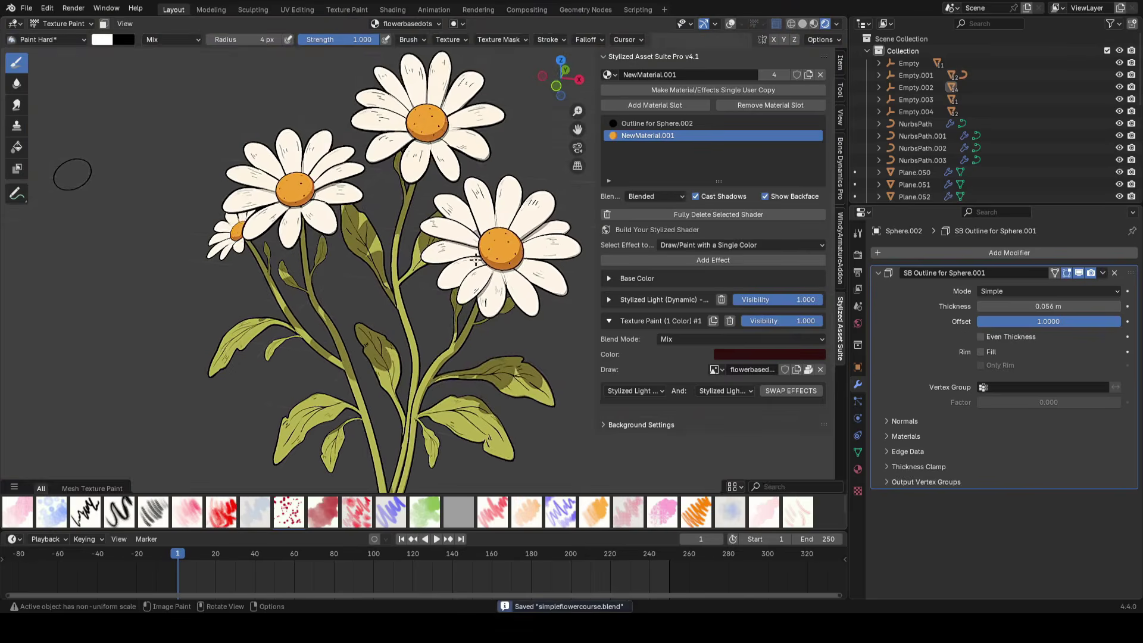
Return to Object Mode, show the overlays and scale the upper right leaf's tip to about 0.91 with proportional editing
click(66, 24)
click(60, 39)
click(730, 24)
click(516, 377)
key(Tab)
key(s)
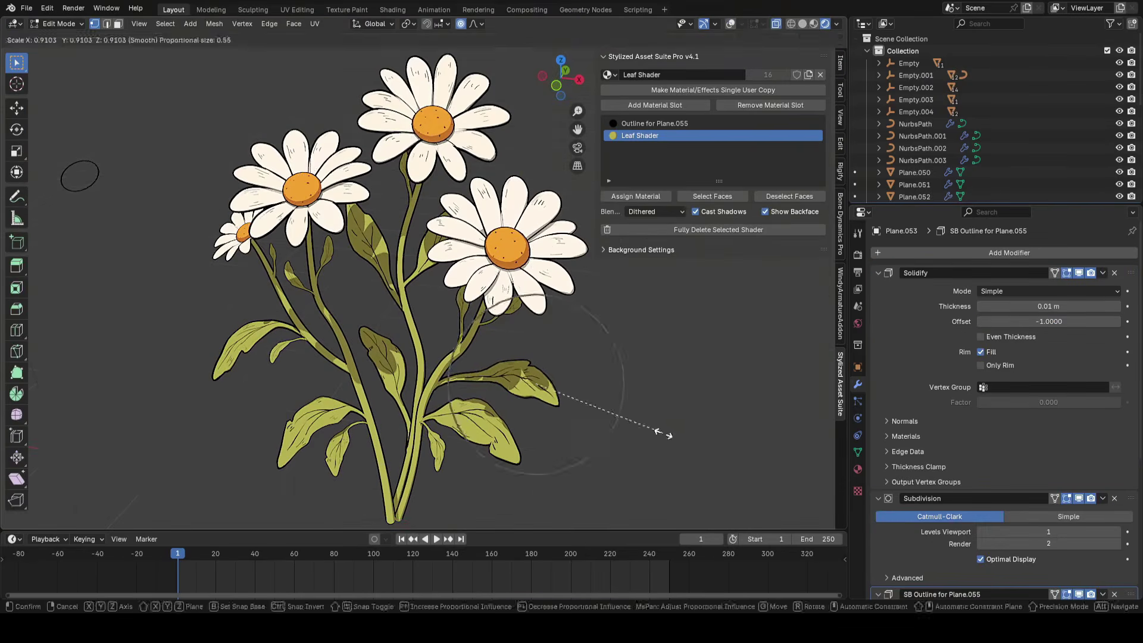
click(663, 432)
Rescale the small leaf's blade below the right daisy in Edit Mode, return to Object Mode and save the file
scroll(538, 353, up, 1)
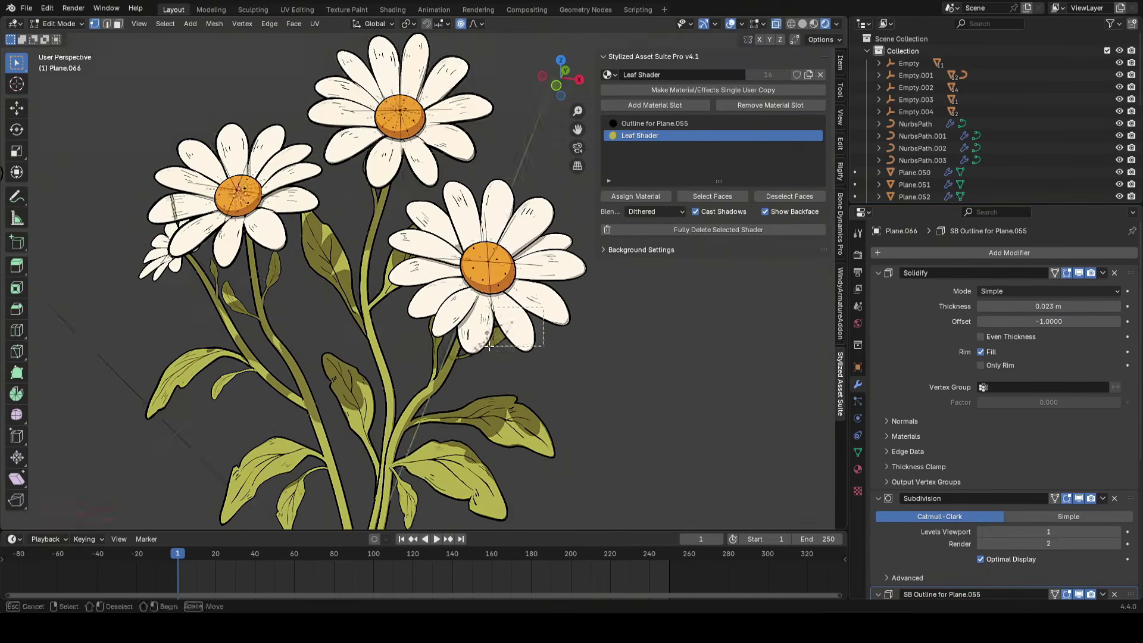
key(shift+alt+z)
middle_drag(550, 348, 559, 342)
key(s)
click(598, 401)
scroll(425, 309, down, 3)
key(Tab)
key(shift+alt+z)
middle_drag(454, 289, 460, 304)
scroll(464, 305, up, 2)
key(ctrl+s)
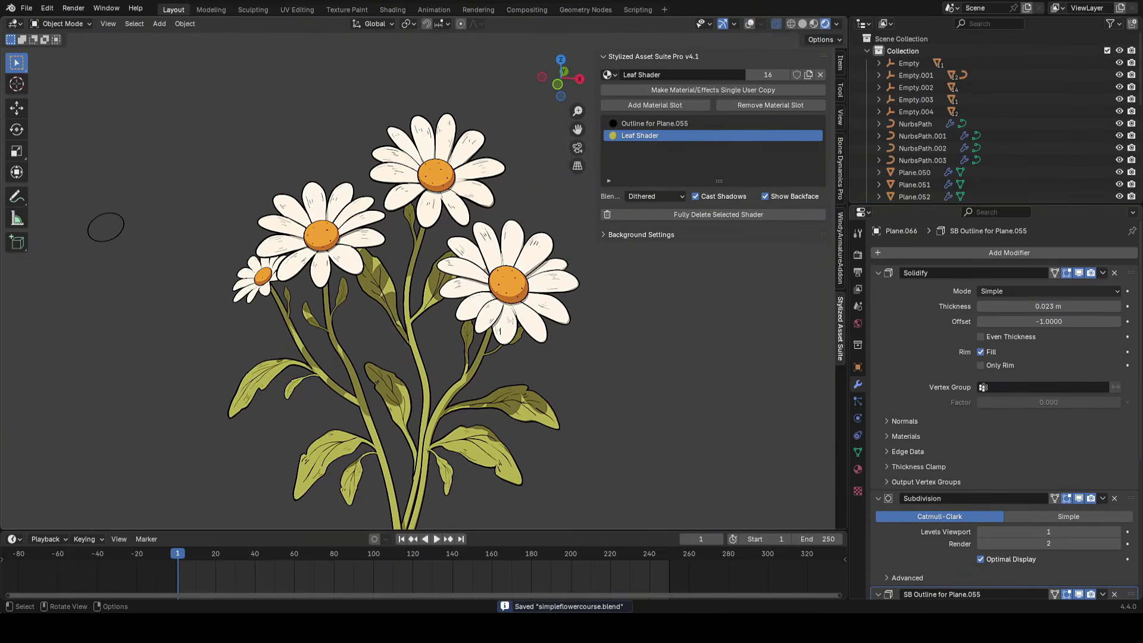
Return to Texture Paint and paint two short hatch strokes near the inner edge of the right daisy's lower left petal
scroll(440, 268, up, 3)
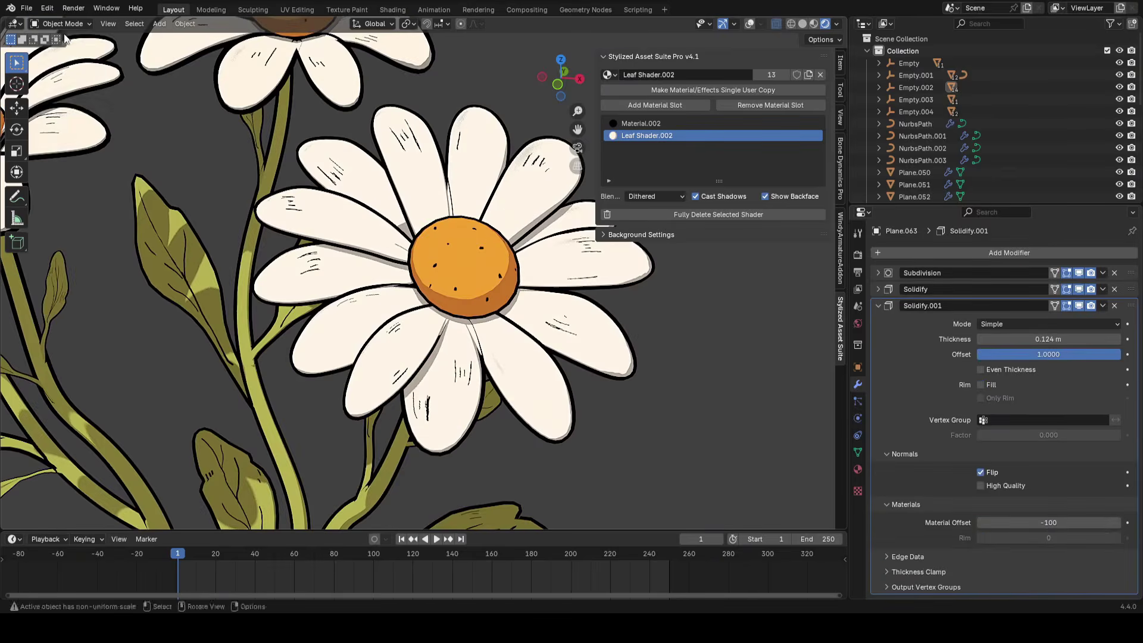
scroll(430, 352, up, 3)
key(ctrl+z)
scroll(449, 360, up, 4)
drag(439, 382, 475, 332)
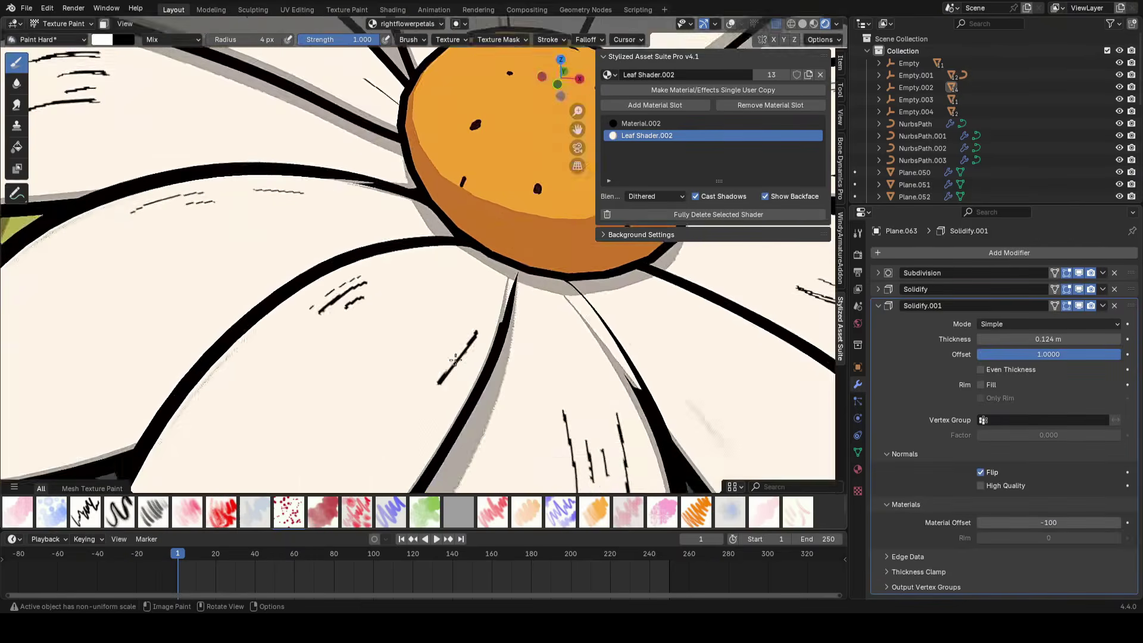
drag(433, 363, 455, 338)
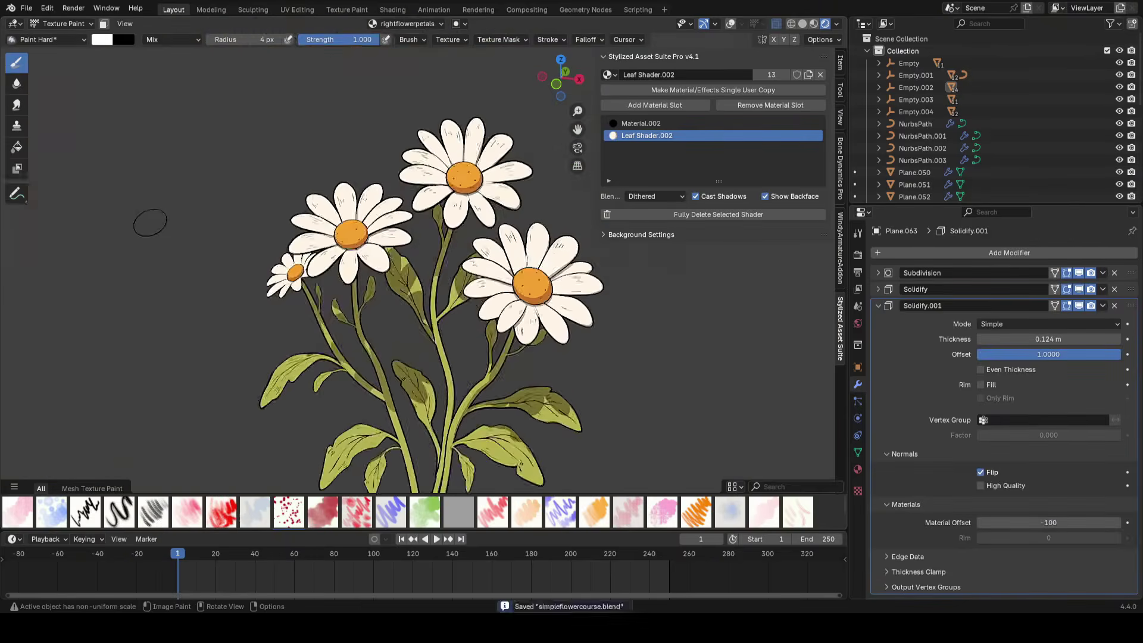
Save the file and transfer Texture Paint mode to the right daisy's top petal
scroll(368, 356, up, 8)
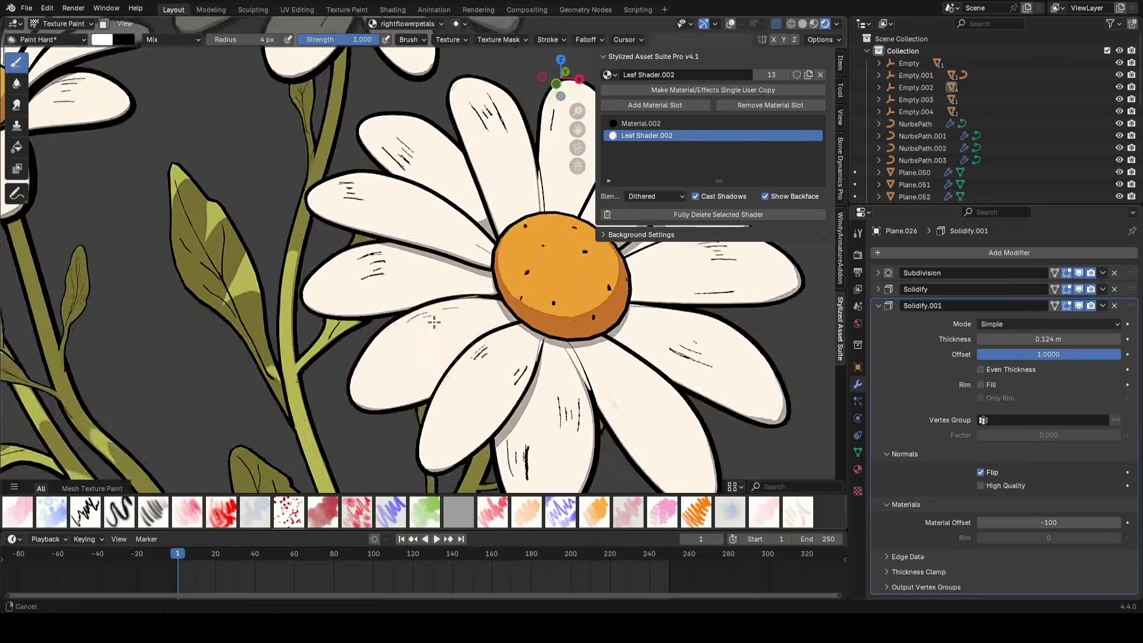
scroll(408, 340, down, 10)
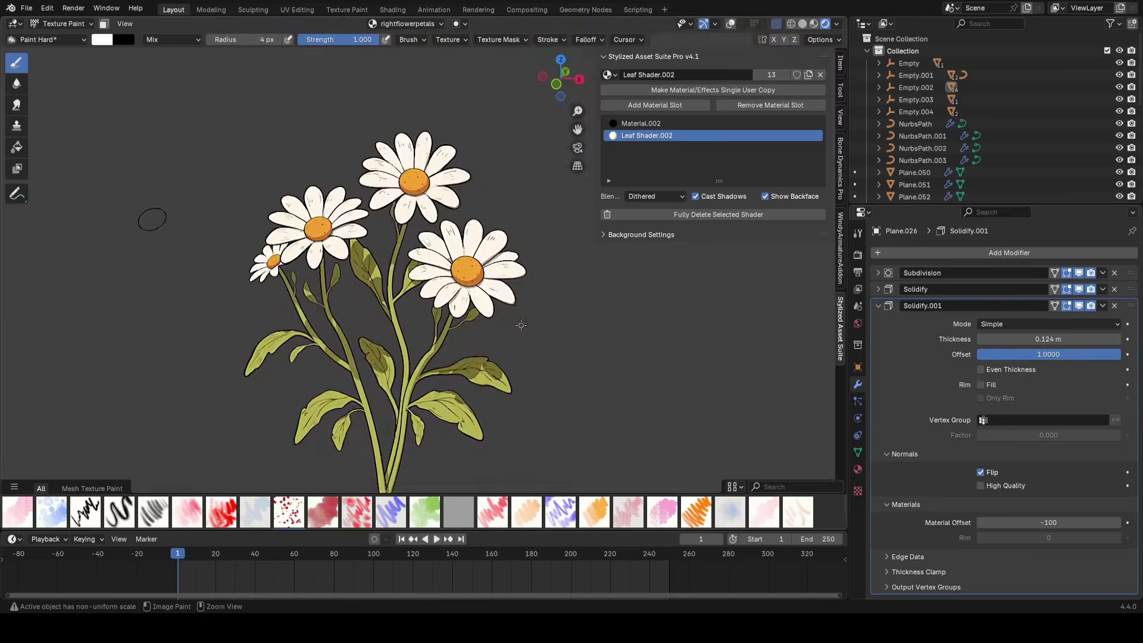
key(ctrl+s)
scroll(449, 364, up, 12)
scroll(392, 420, down, 10)
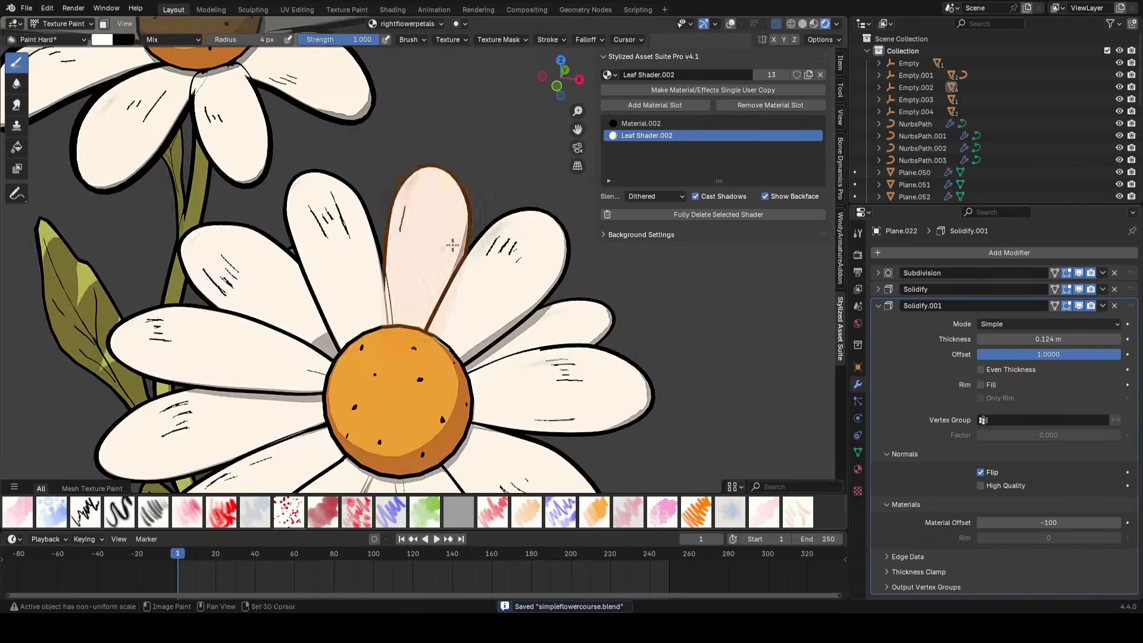
Check the right daisy's top petal against the whole bouquet and save the file
scroll(457, 245, up, 10)
scroll(482, 249, down, 10)
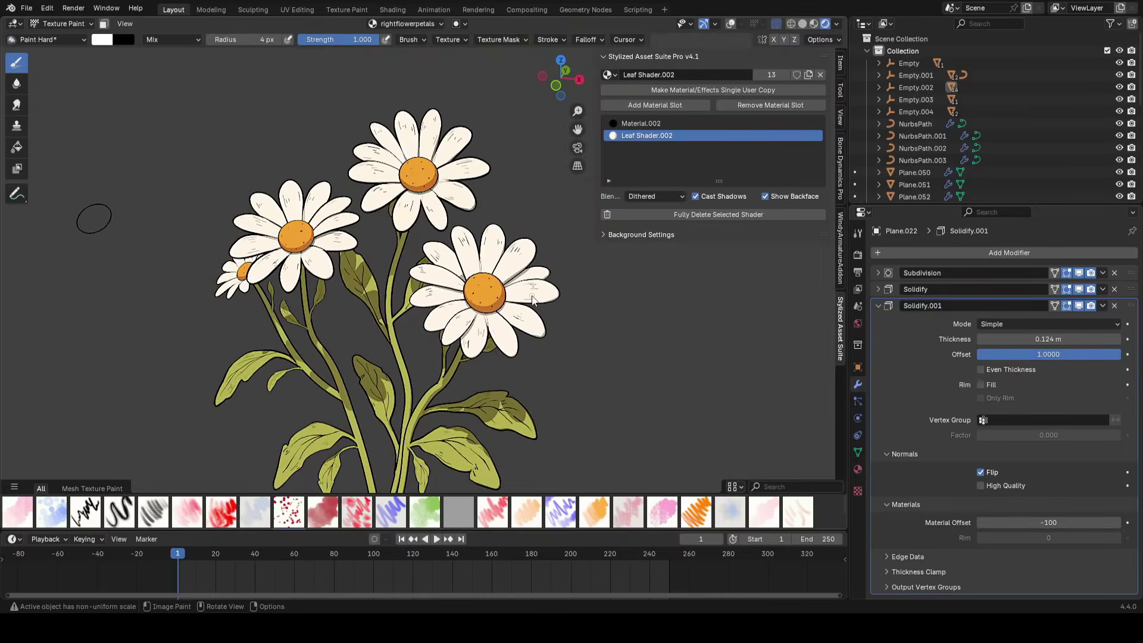
scroll(543, 329, up, 5)
scroll(510, 309, down, 5)
key(ctrl+s)
Transfer Texture Paint mode to the large lower left leaf and paint a group of short hatch strokes near its stem
scroll(464, 280, up, 6)
scroll(428, 333, down, 4)
key(alt+q)
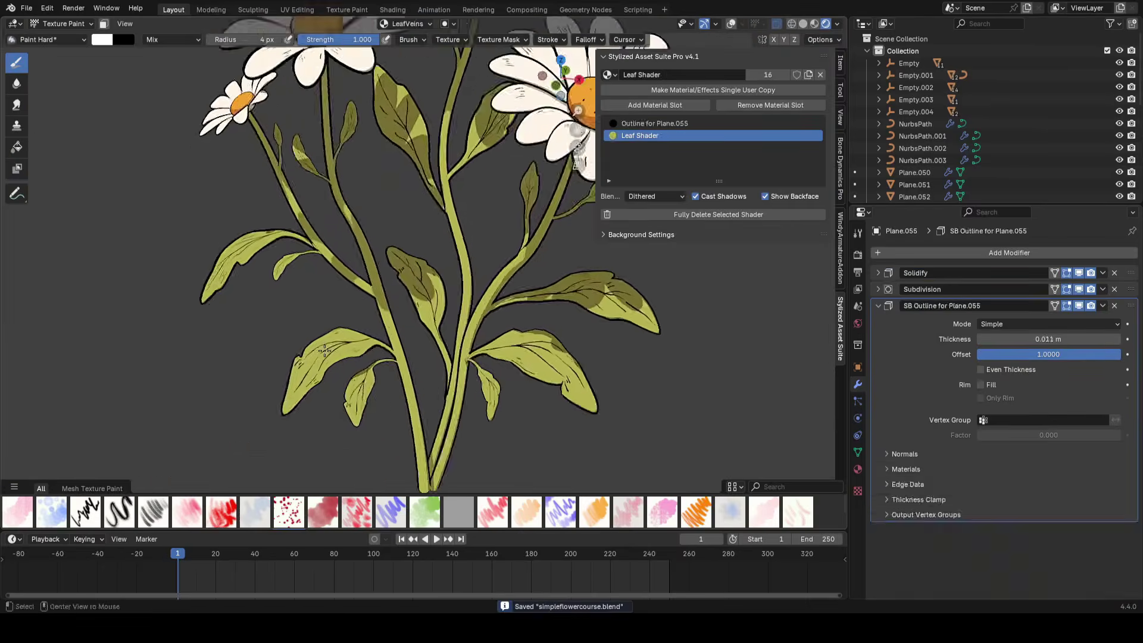
scroll(395, 364, down, 4)
scroll(364, 359, up, 8)
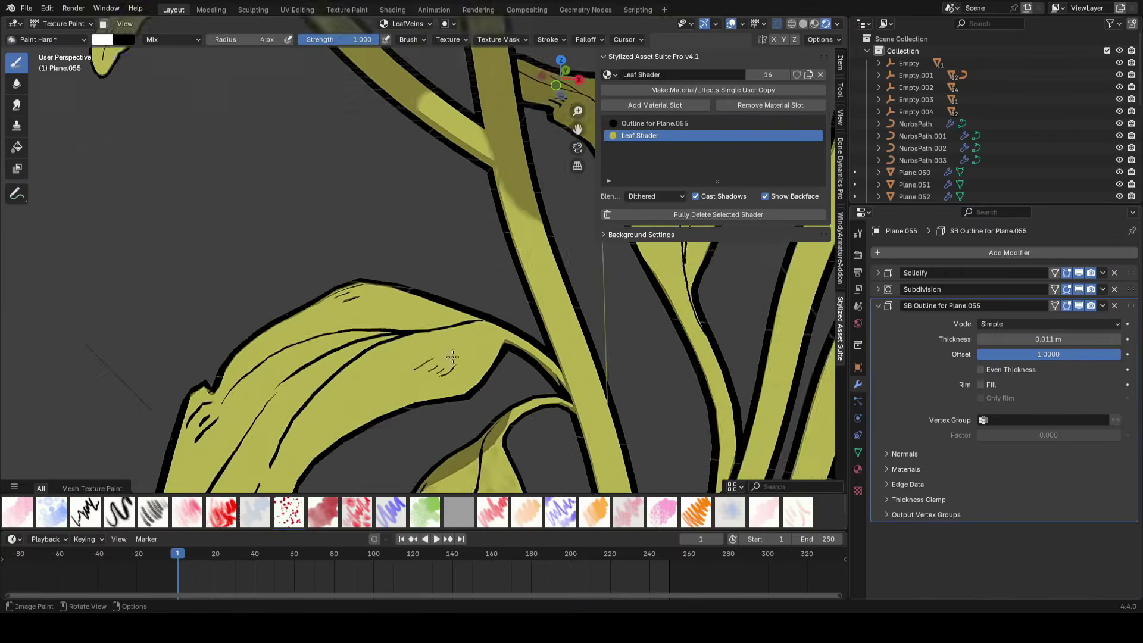
mouse_move(442, 367)
middle_down()
mouse_move(417, 333)
mouse_move(452, 309)
mouse_move(429, 286)
mouse_move(439, 295)
mouse_move(398, 340)
middle_up()
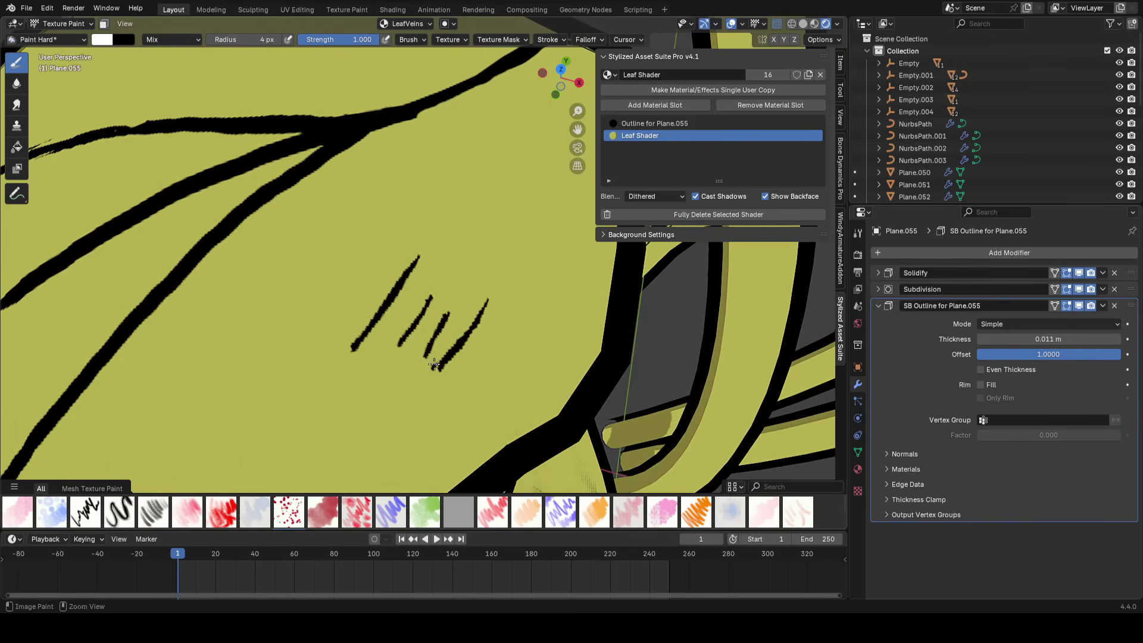
scroll(454, 350, down, 8)
middle_drag(454, 350, 483, 281)
scroll(417, 305, up, 8)
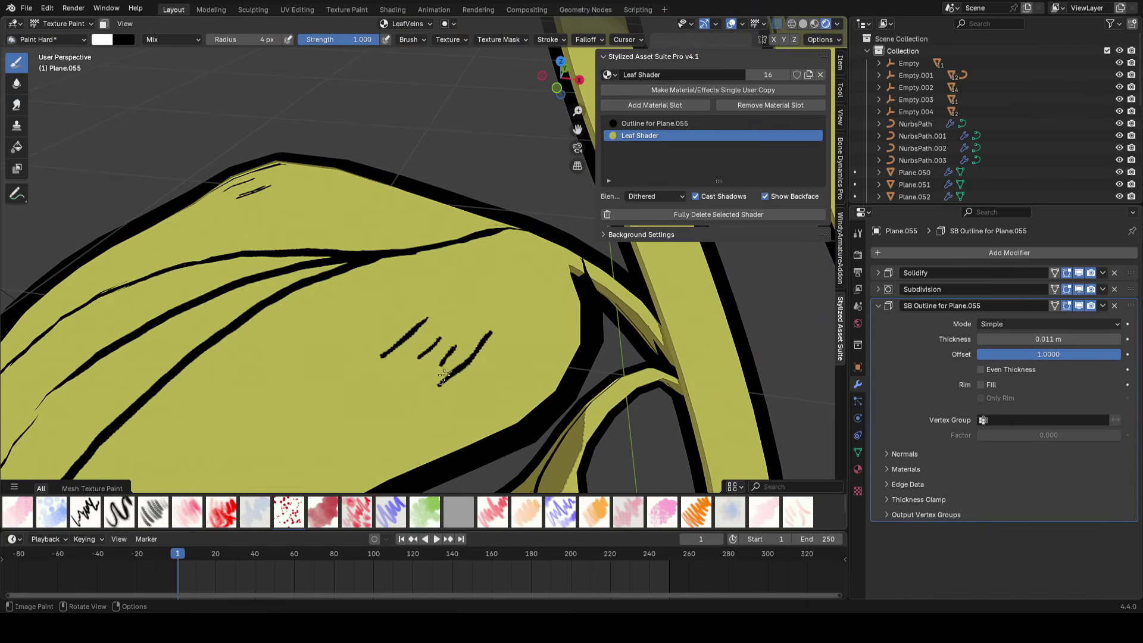
scroll(431, 315, down, 8)
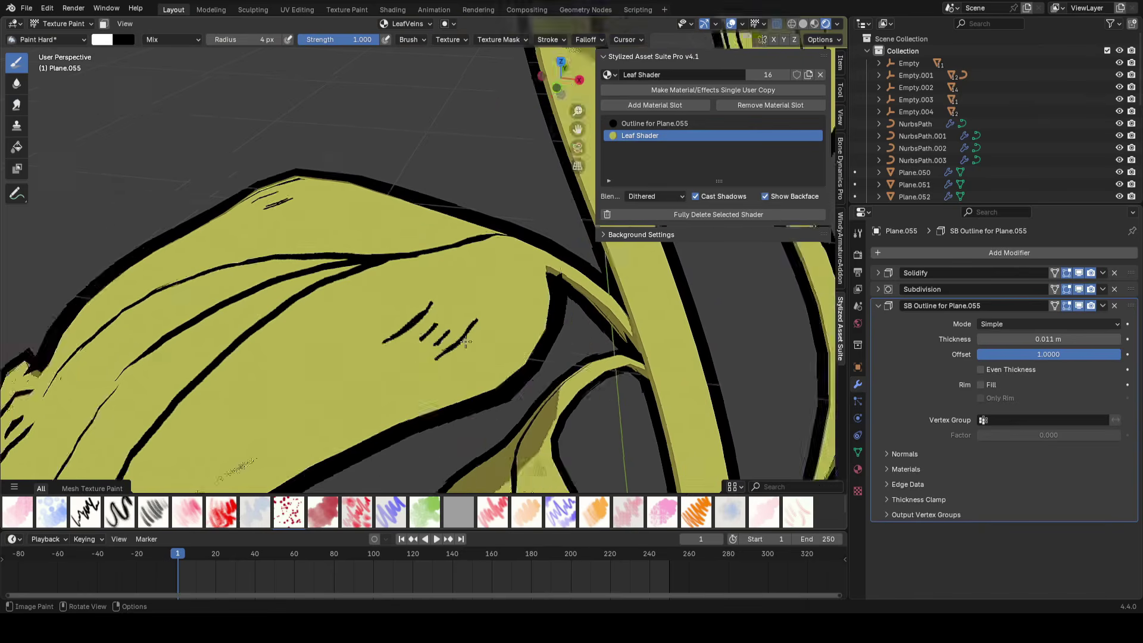
scroll(404, 344, up, 8)
Transfer Texture Paint mode to the large lower right leaf and paint short hatch strokes above its lower edge
key(alt+q)
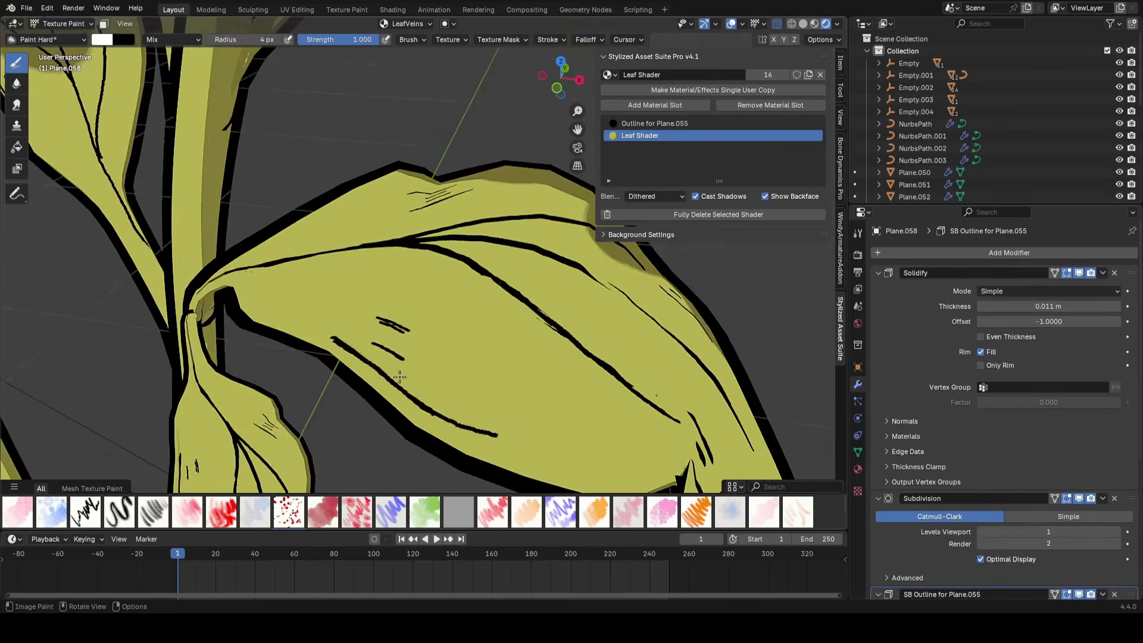
scroll(403, 357, down, 8)
scroll(489, 374, up, 8)
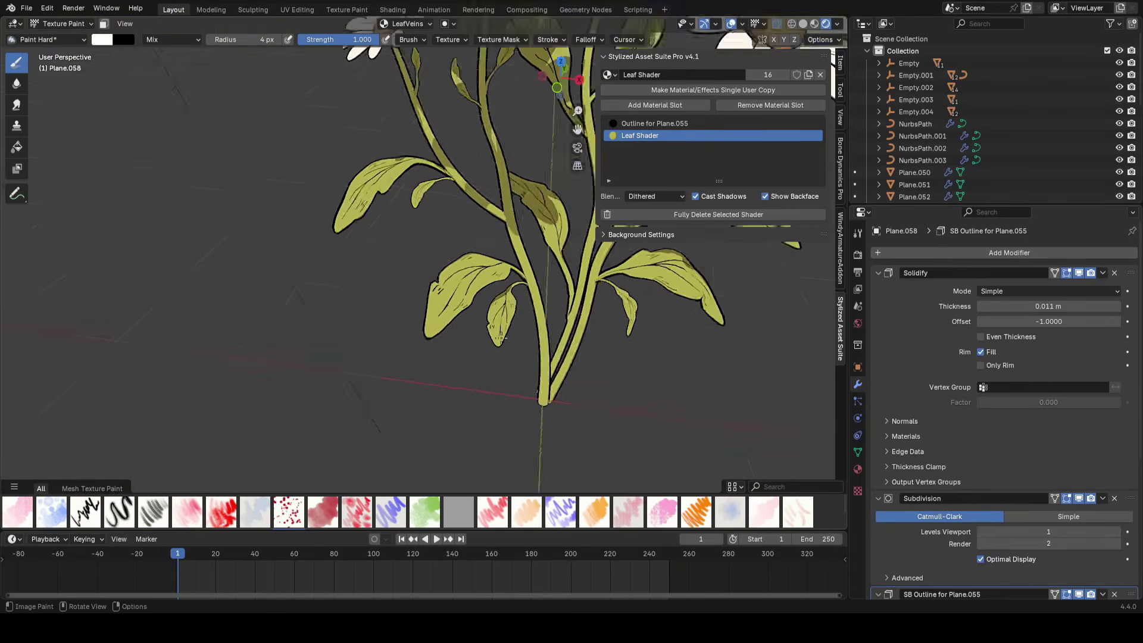
Transfer Texture Paint mode back to the lower left leaf and paint short hatch strokes near the middle of its lower edge
scroll(489, 374, up, 1)
key(alt+q)
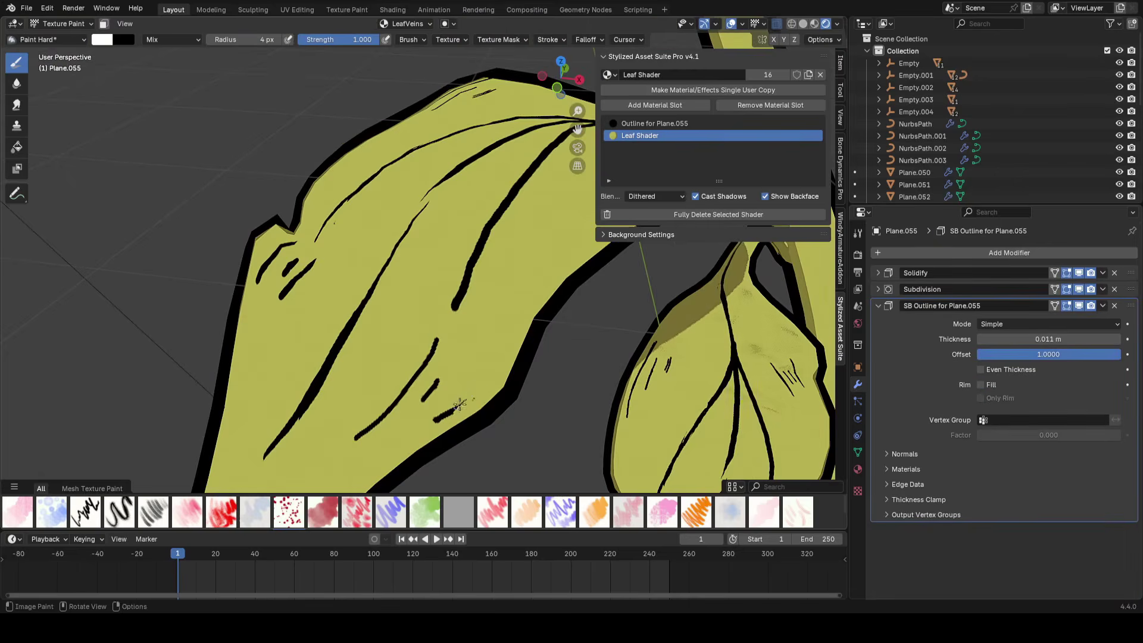
scroll(442, 399, down, 7)
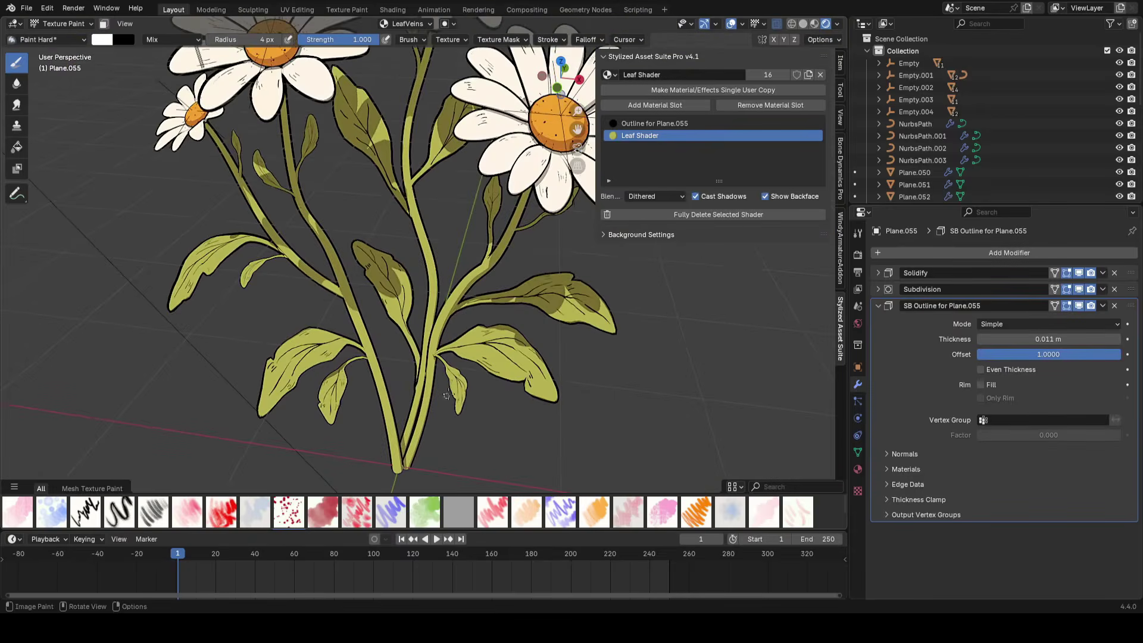
Transfer Texture Paint mode to the lower right leaf again and touch up its hatch strokes
scroll(548, 347, up, 6)
key(alt+q)
scroll(479, 357, down, 6)
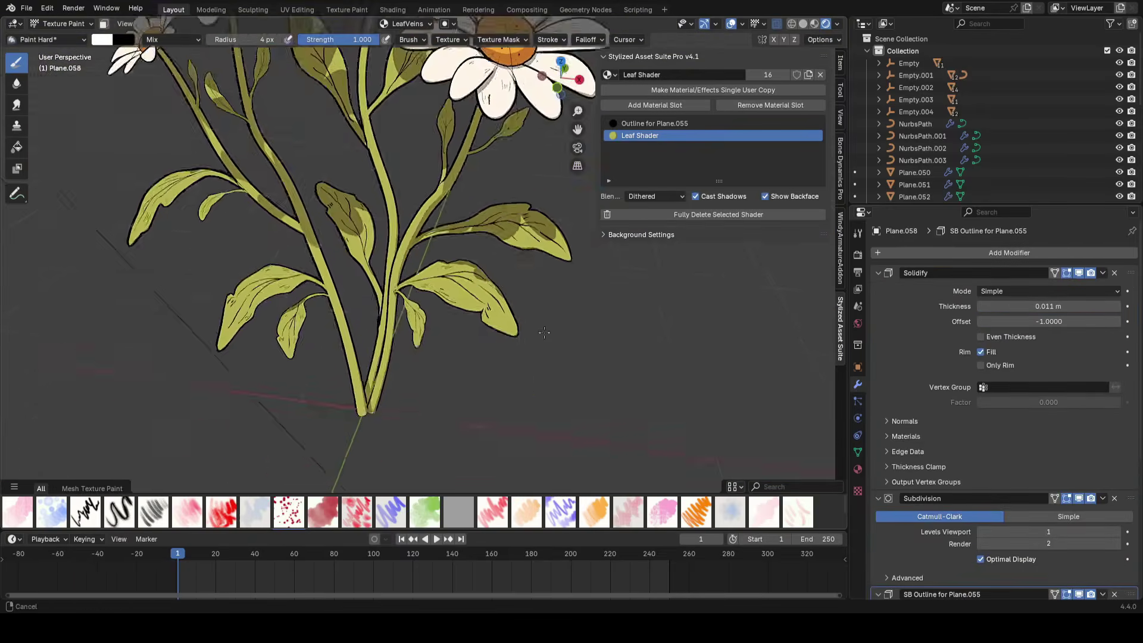
Transfer Texture Paint mode to the shaded leaf above the lower right leaf and paint a short stroke below its veins
scroll(484, 322, up, 4)
scroll(484, 323, up, 5)
key(alt+q)
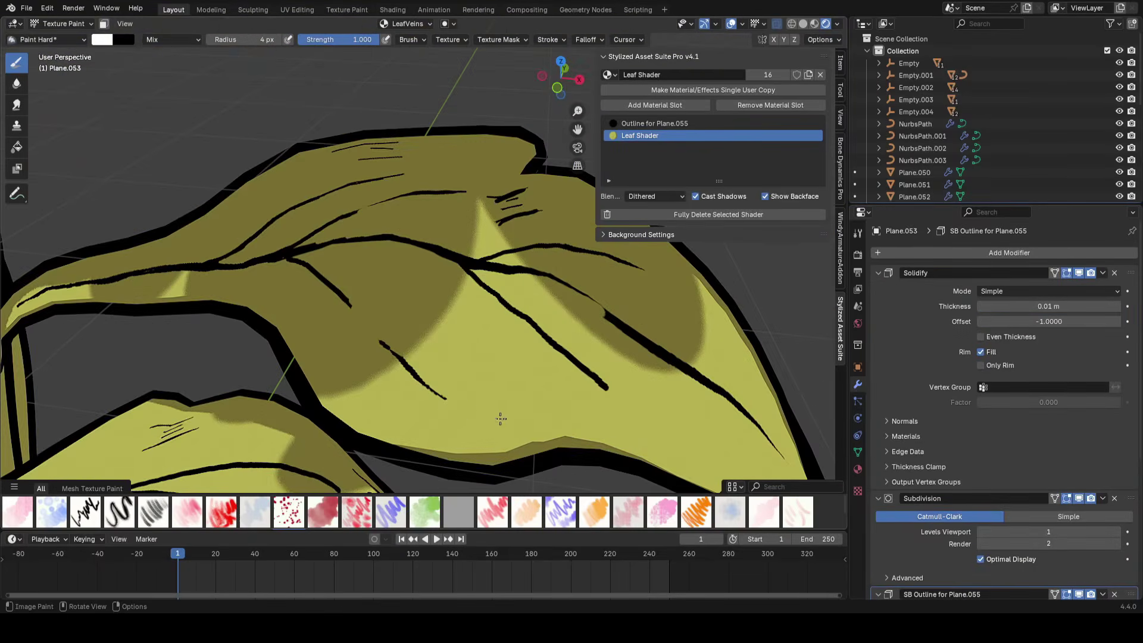
scroll(634, 432, down, 7)
Transfer Texture Paint mode to the lower left leaf, touch up the hatch strokes near its stem and save the file
scroll(436, 333, up, 7)
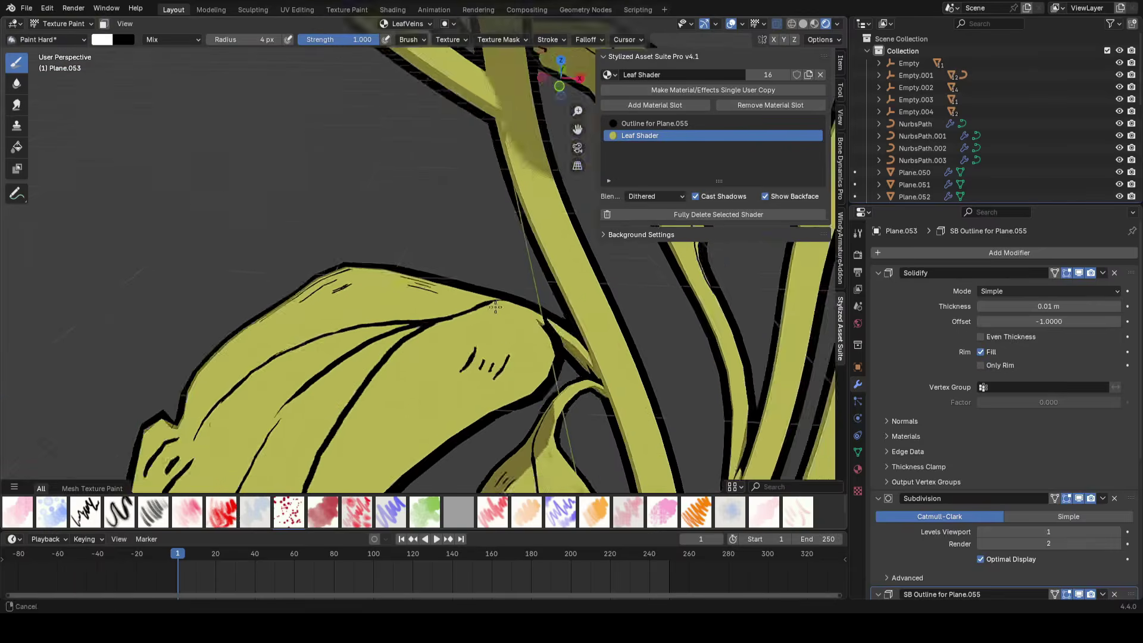
key(alt+q)
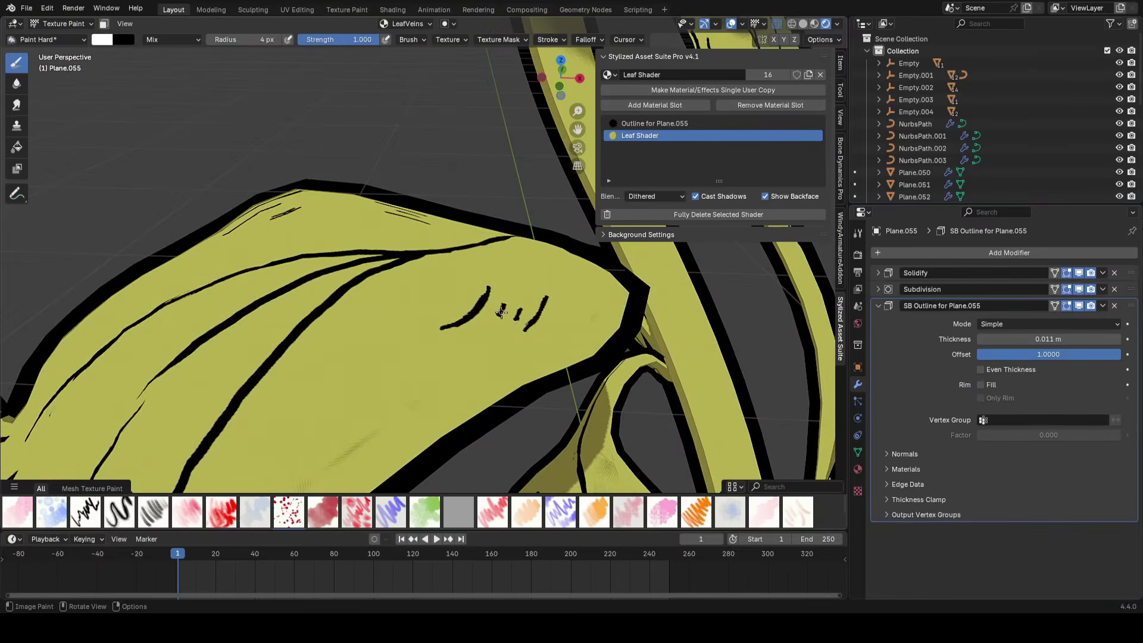
scroll(501, 312, down, 7)
scroll(399, 300, up, 3)
key(ctrl+s)
scroll(399, 299, up, 3)
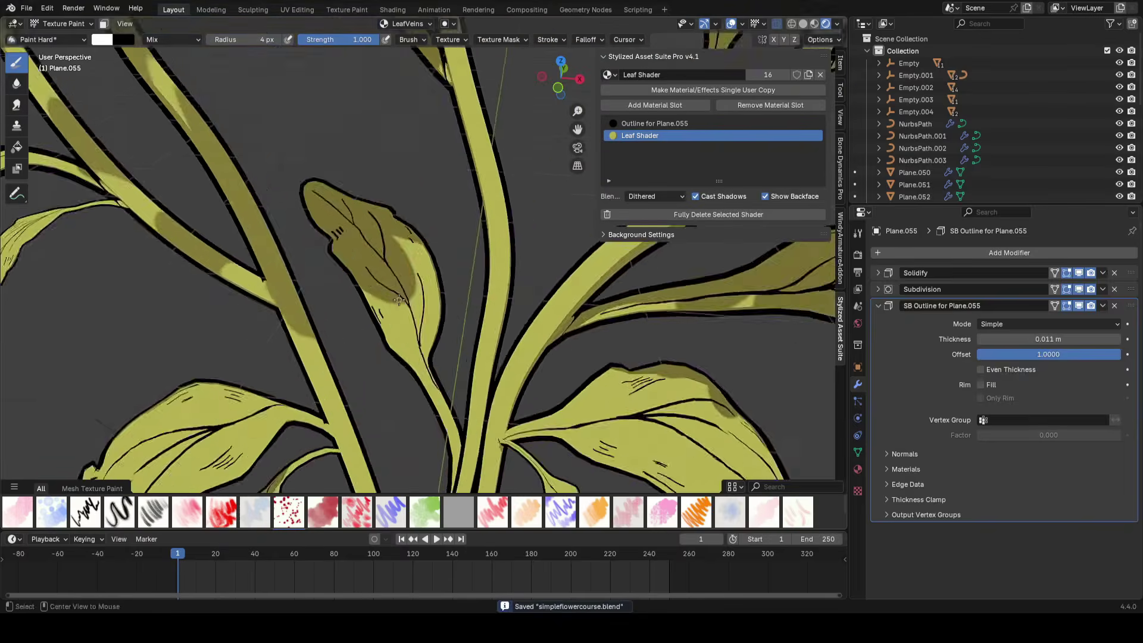
Touch up the strokes on the upright leaf between the stems, and transfer Texture Paint mode to another small leaf
key(alt+q)
scroll(399, 299, up, 4)
scroll(347, 288, down, 6)
scroll(412, 327, up, 7)
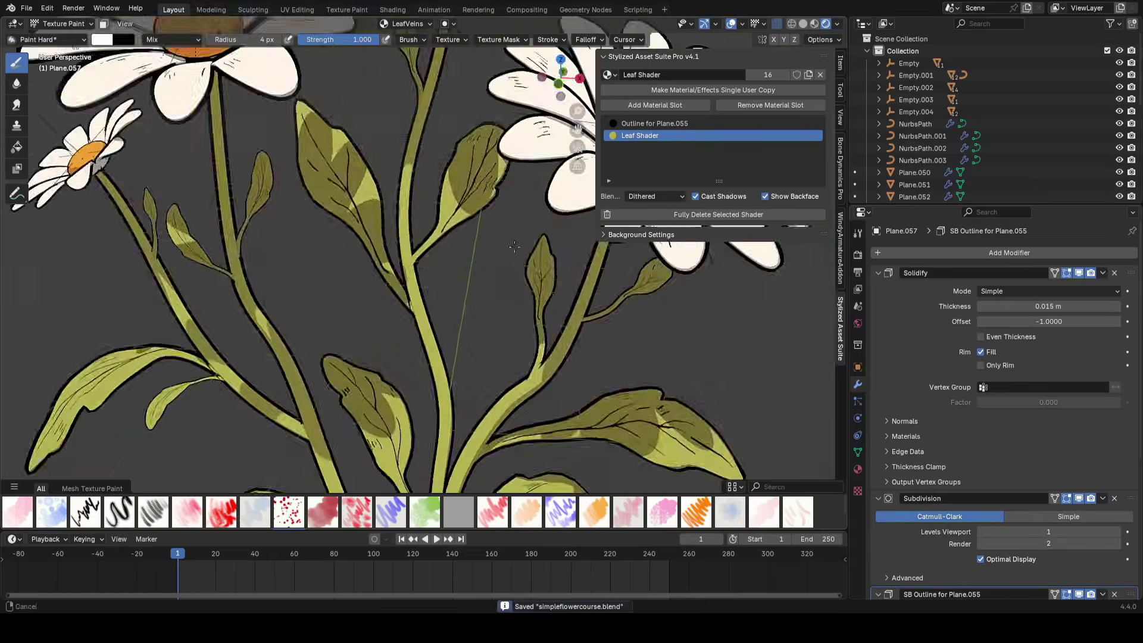
key(alt+q)
scroll(530, 276, down, 6)
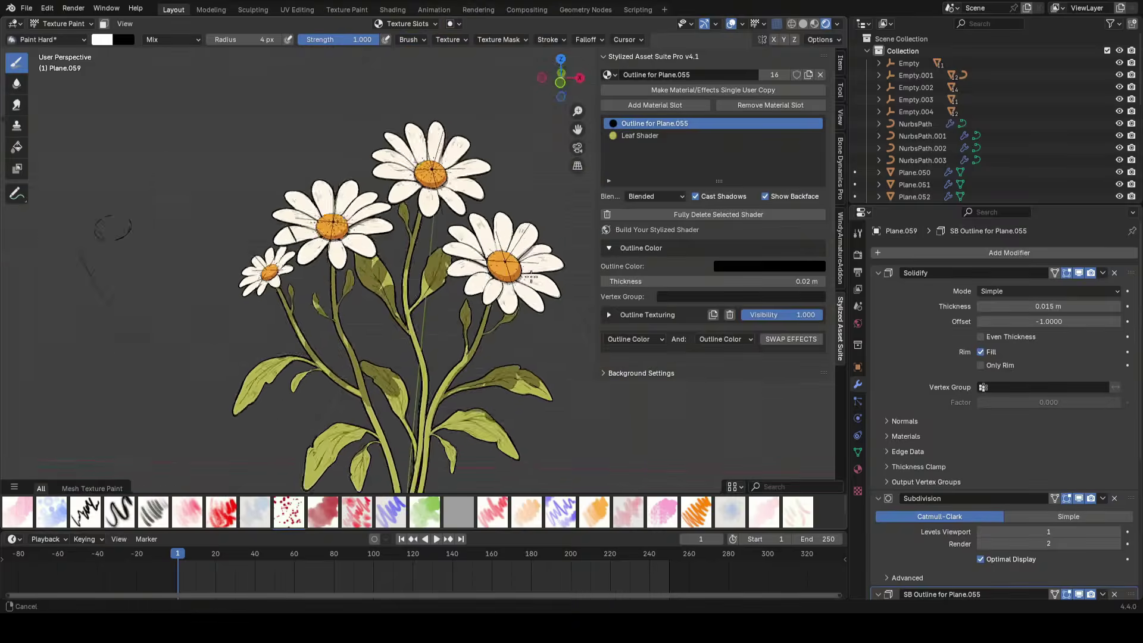
Add further hatch strokes beside the existing ones near the lower left leaf's lower edge and save the file
key(alt+q)
scroll(463, 316, up, 7)
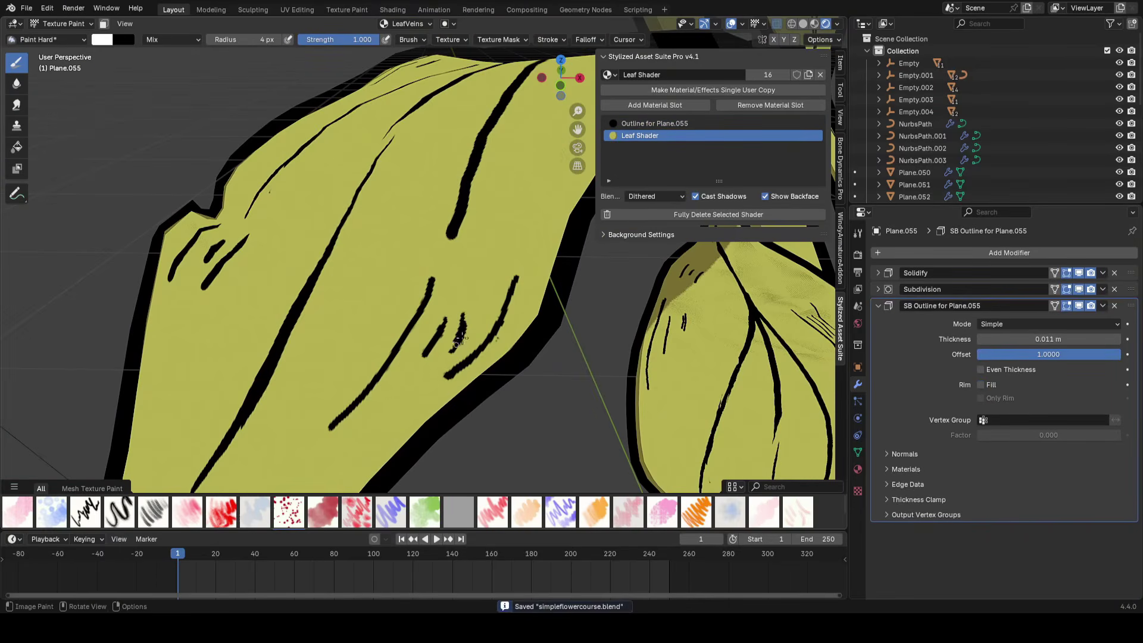
scroll(508, 254, down, 6)
key(ctrl+s)
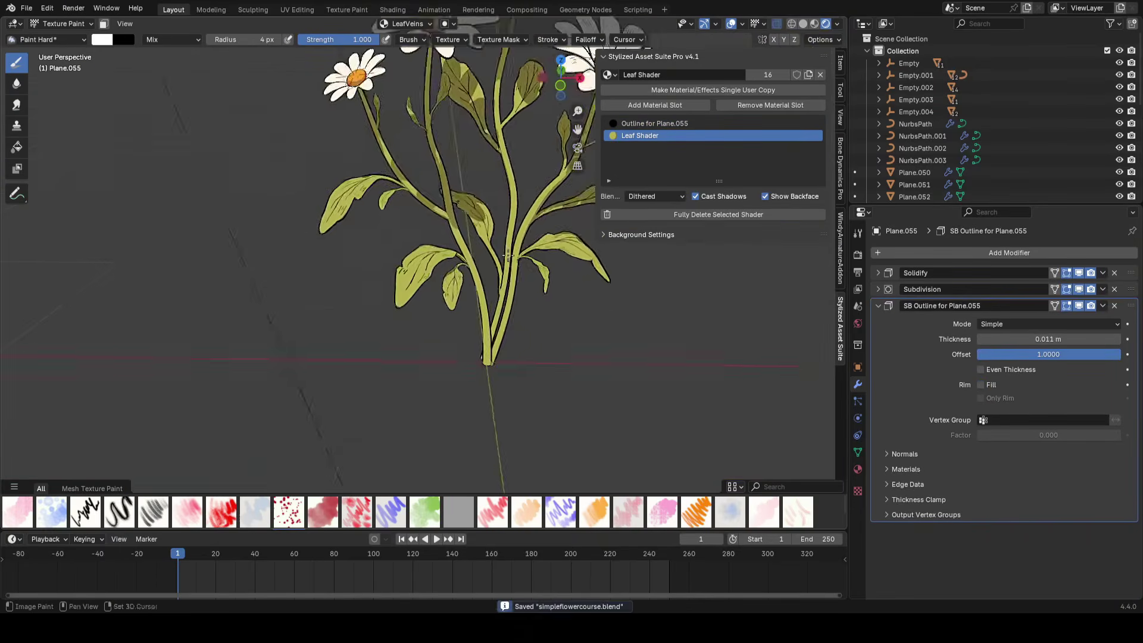
Transfer Texture Paint mode to the right daisy's front lower left petal, paint short hatch strokes near its inner end and save the file
scroll(517, 285, up, 5)
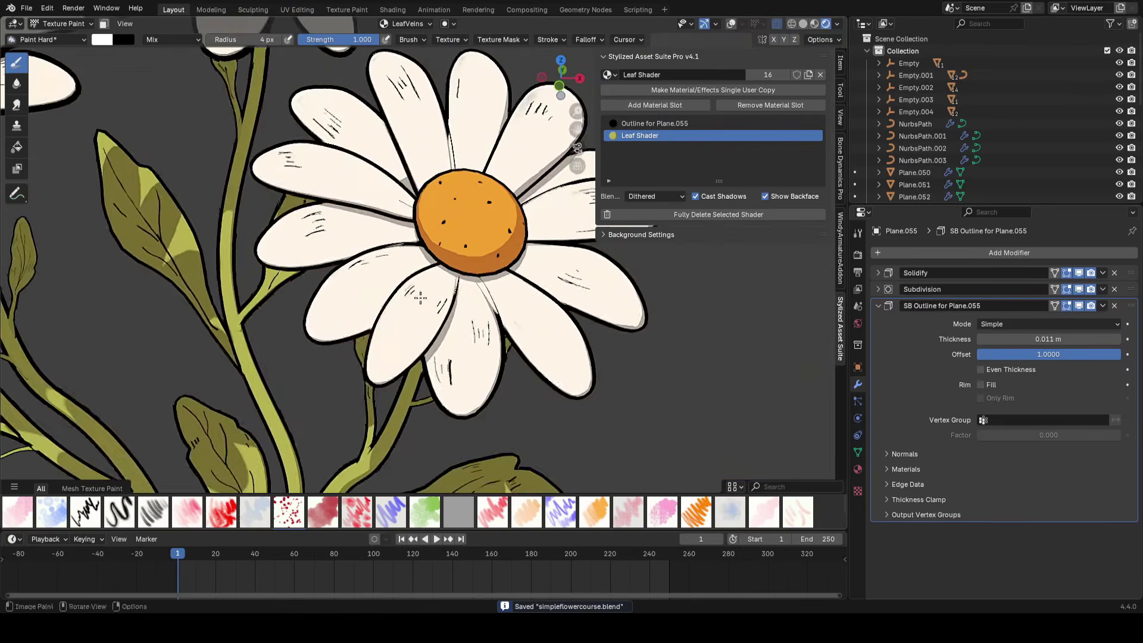
key(alt+q)
scroll(351, 391, up, 3)
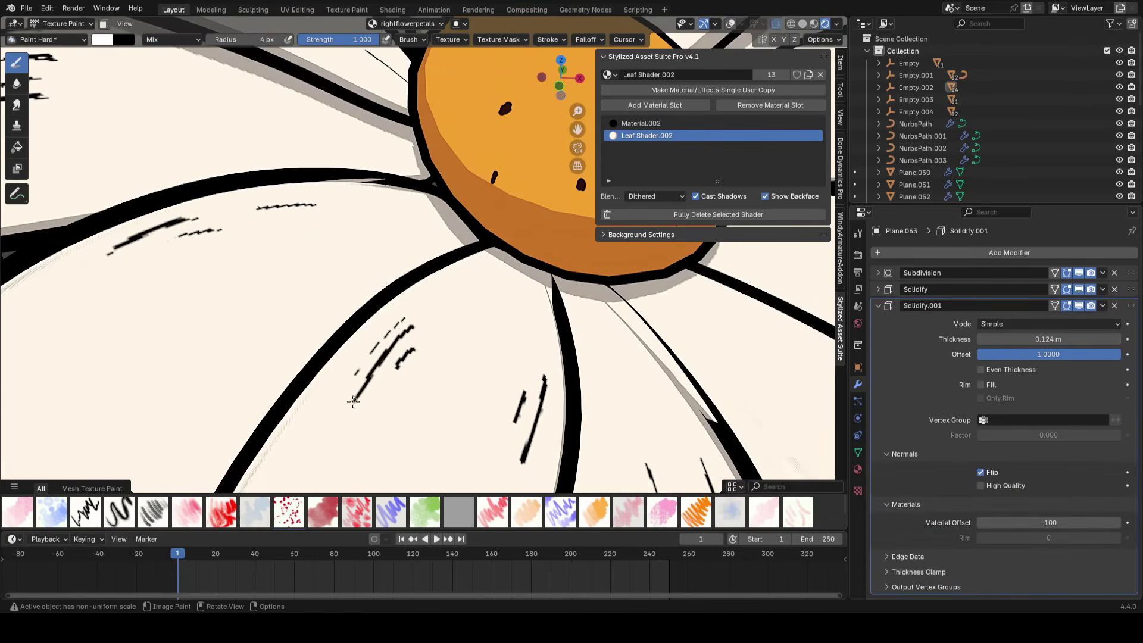
drag(405, 360, 379, 392)
middle_drag(476, 408, 477, 345)
drag(494, 338, 476, 360)
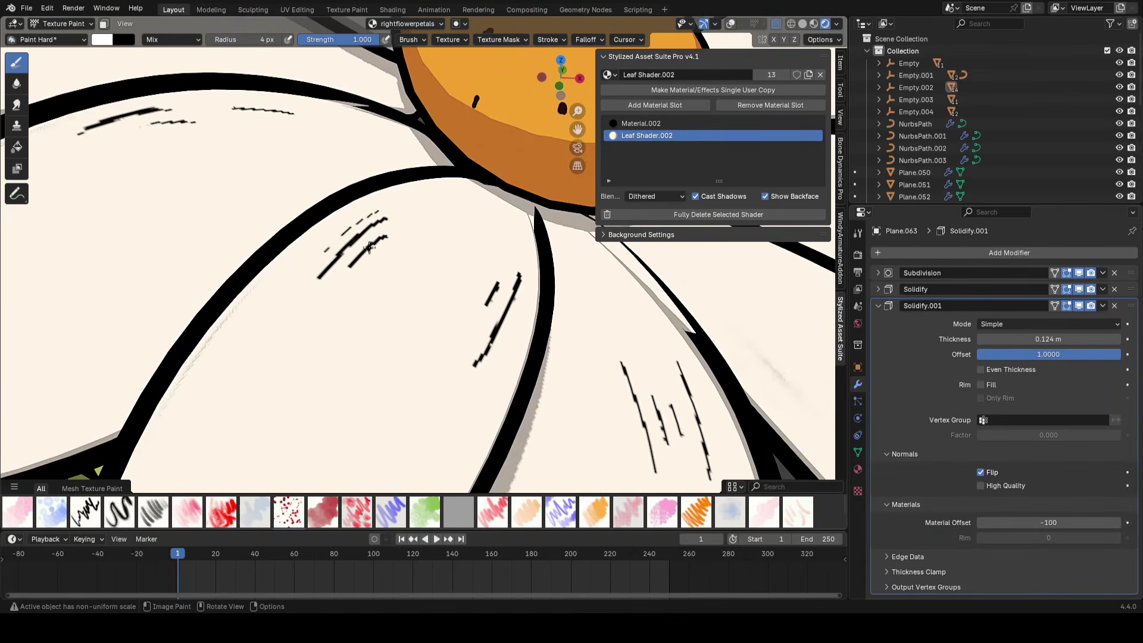
scroll(337, 240, down, 10)
key(ctrl+s)
Transfer Texture Paint mode to the right daisy's lower right petal and touch up its short hatch strokes
scroll(484, 313, up, 3)
key(alt+q)
scroll(462, 313, up, 10)
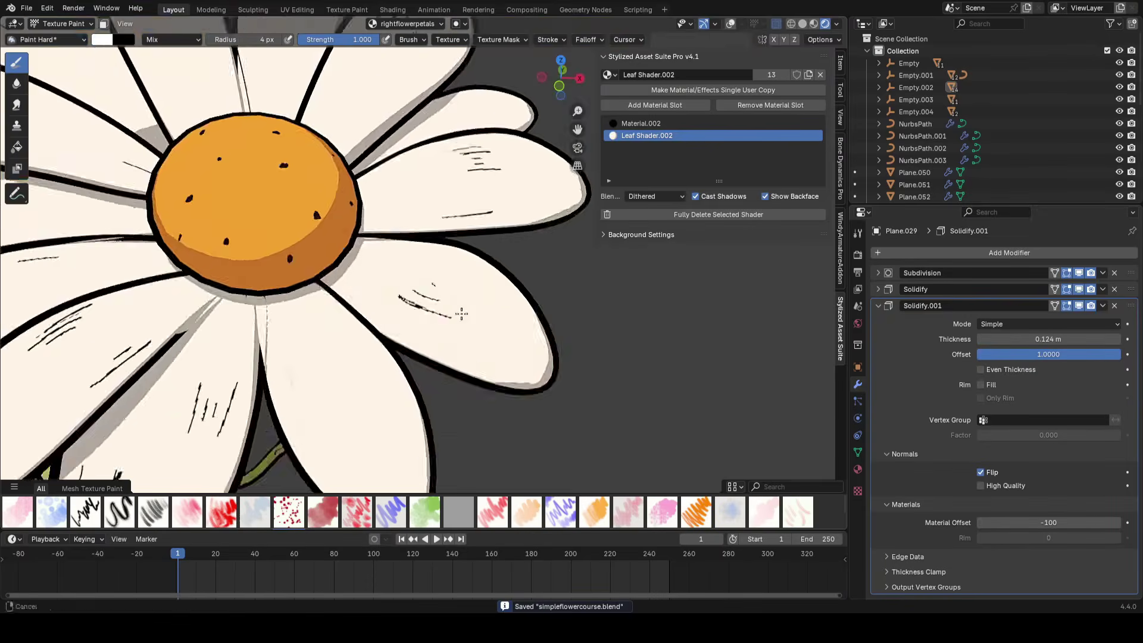
scroll(417, 351, down, 10)
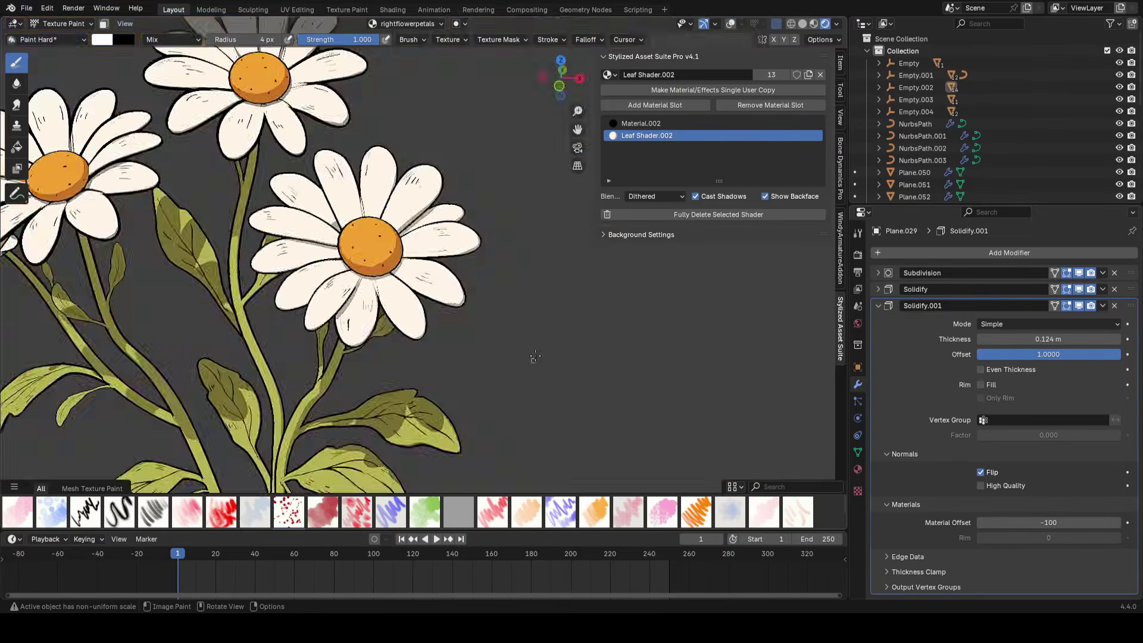
Transfer Texture Paint mode to the petal behind the right daisy's front lower left petal, paint hatch strokes near its upper edge and save
scroll(493, 296, up, 8)
scroll(493, 296, up, 5)
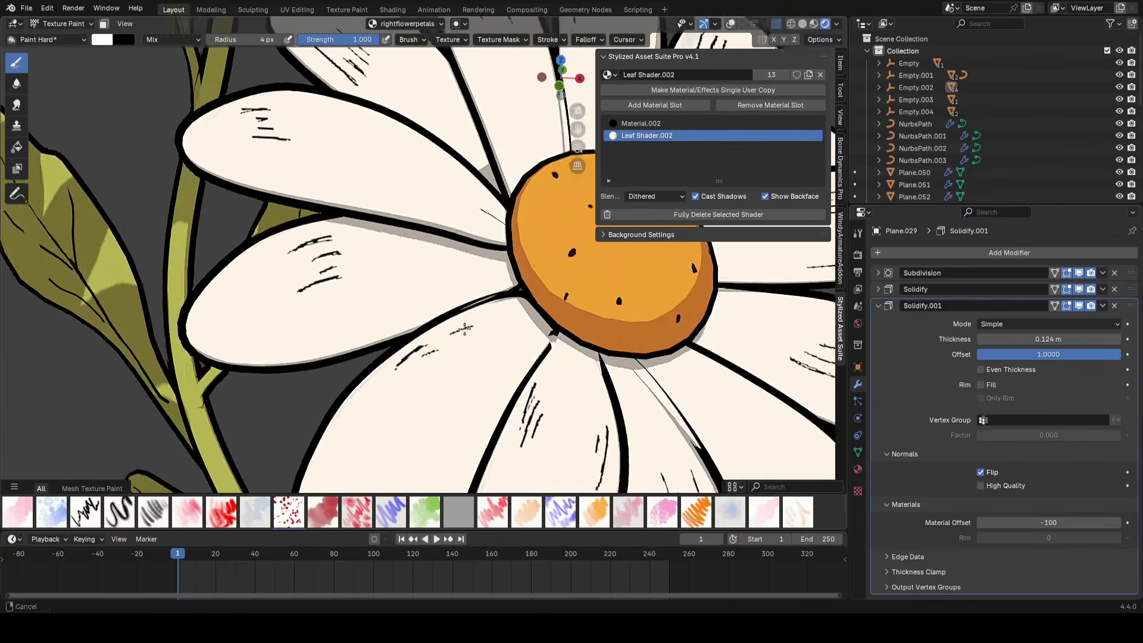
key(alt+q)
scroll(446, 342, up, 2)
scroll(447, 342, down, 2)
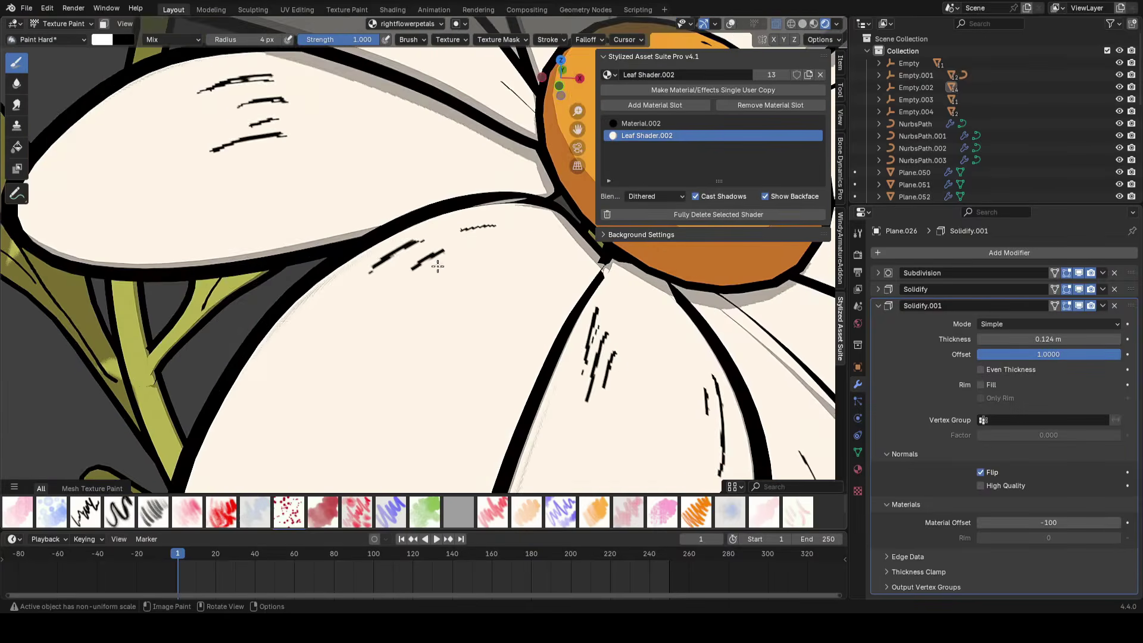
scroll(547, 275, down, 8)
scroll(511, 285, up, 8)
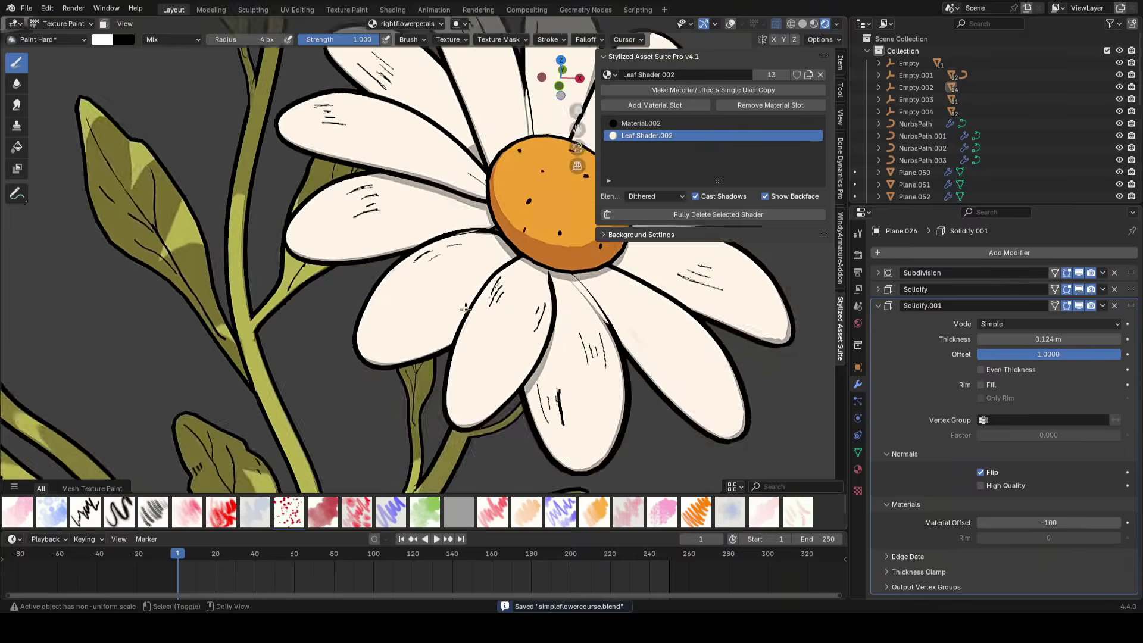
scroll(515, 279, down, 3)
shift+middle_drag(515, 278, 444, 400)
key(ctrl+s)
Paint thin short hatch strokes near the tip of the right daisy's top petal and save the file
key(alt+q)
scroll(428, 319, up, 10)
drag(462, 156, 466, 250)
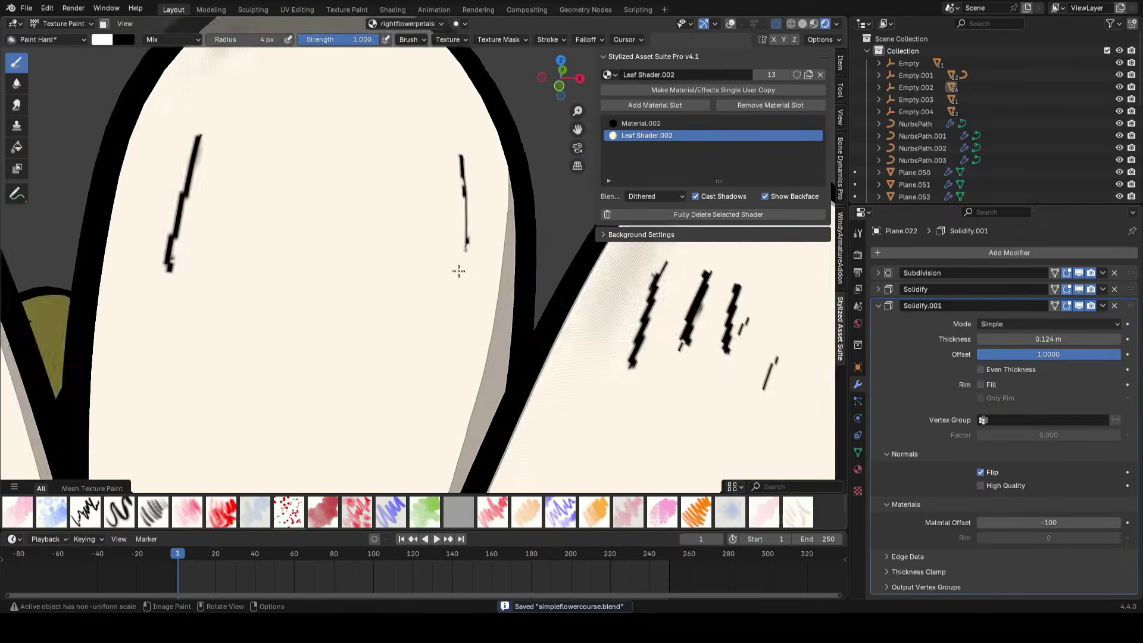
scroll(459, 271, down, 14)
scroll(396, 278, up, 10)
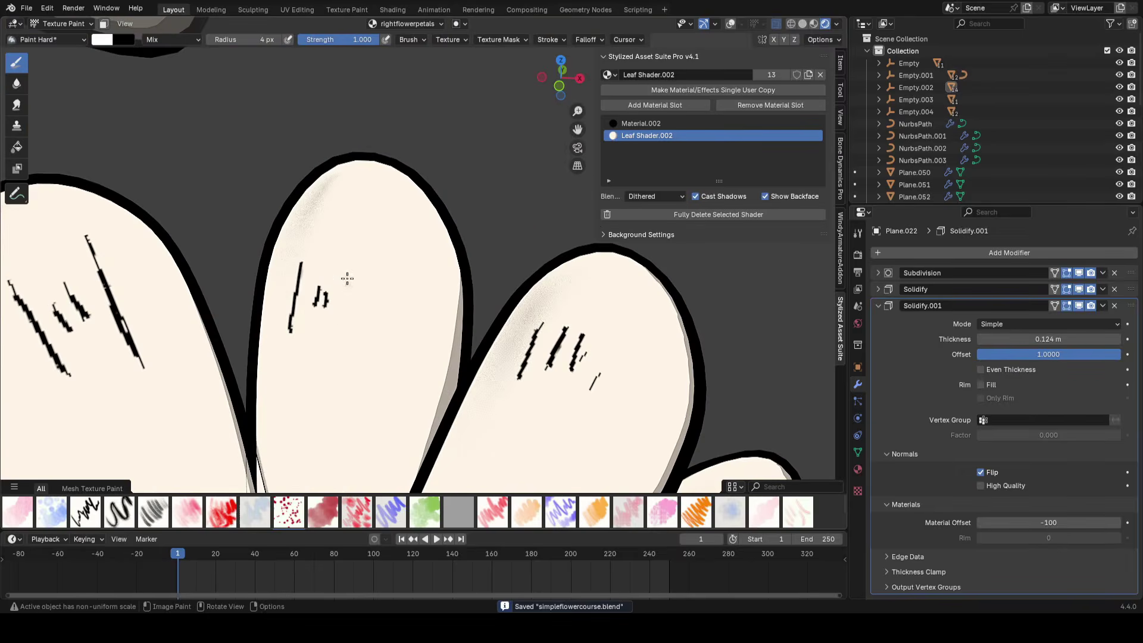
scroll(347, 279, up, 2)
scroll(378, 332, down, 14)
key(ctrl+s)
Check the hatch strokes across the daisies' petals, return to Object Mode and save the file
shift+middle_drag(357, 178, 417, 298)
scroll(417, 279, up, 8)
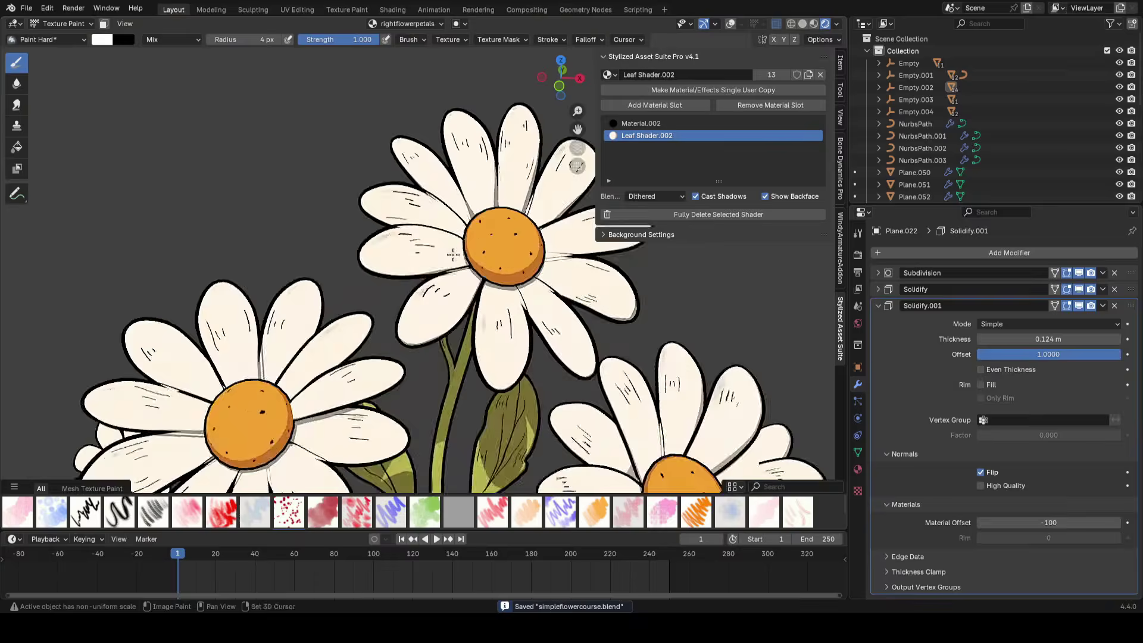
shift+middle_drag(417, 238, 422, 381)
key(alt+q)
scroll(396, 357, up, 10)
ctrl+drag(330, 367, 432, 378)
scroll(424, 358, down, 14)
shift+middle_drag(452, 351, 435, 250)
key(ctrl+Tab)
click(483, 245)
scroll(483, 244, up, 1)
key(ctrl+s)
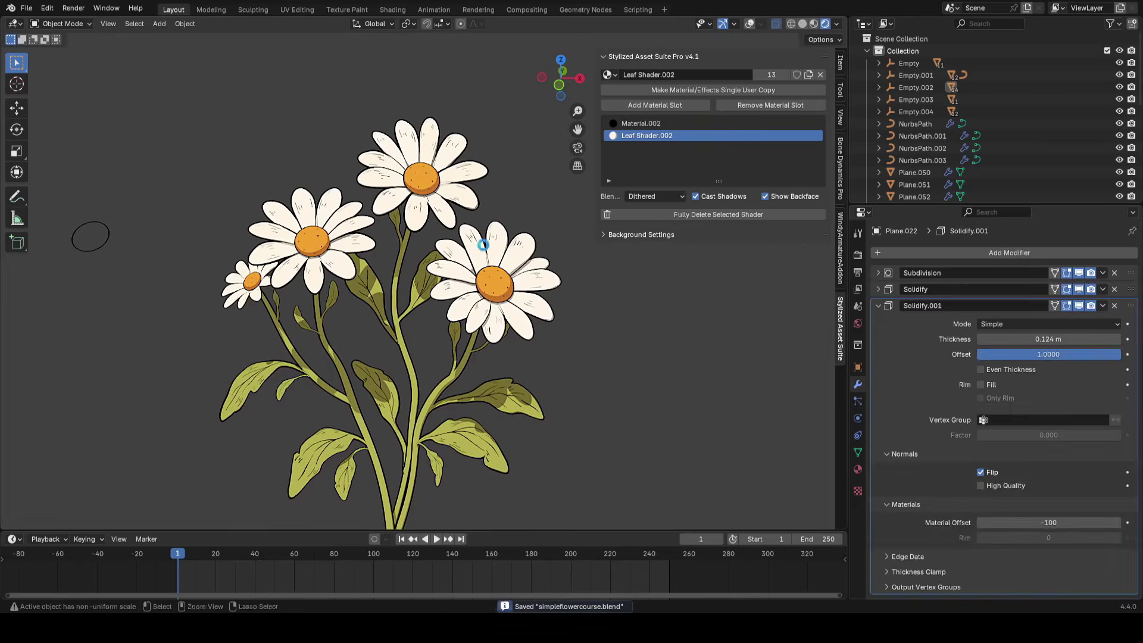
Select the large lower right leaf and switch it to Texture Paint mode
click(473, 434)
click(26, 8)
click(70, 36)
click(659, 334)
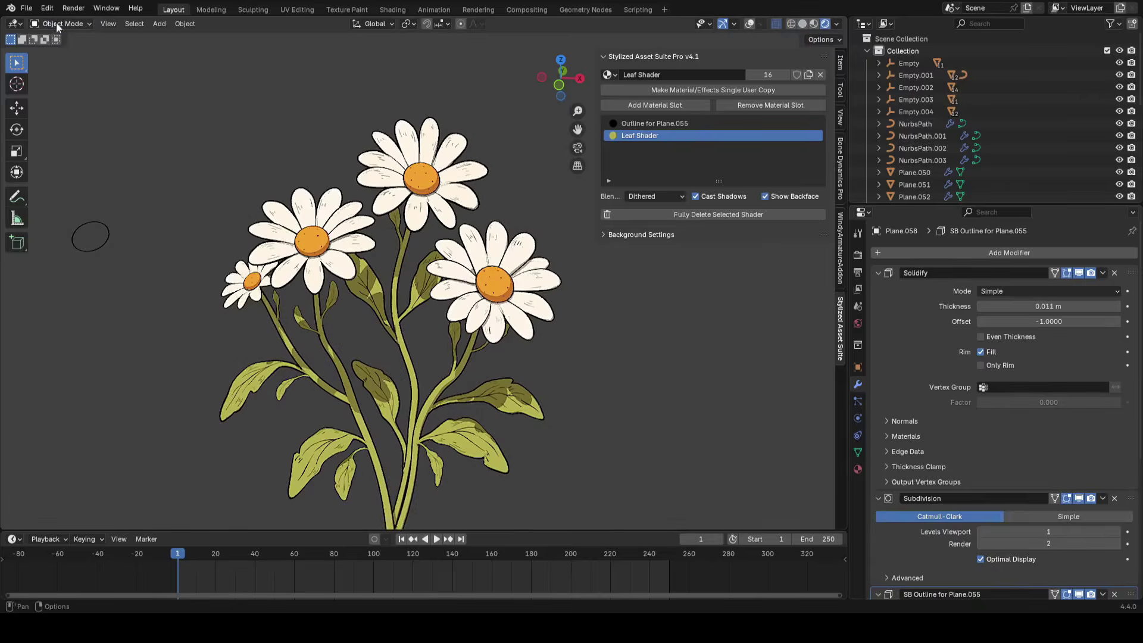
click(60, 23)
click(63, 103)
Paint short hatch strokes on the lower right leaf near its stem and lower edge, and save the file
scroll(317, 308, up, 10)
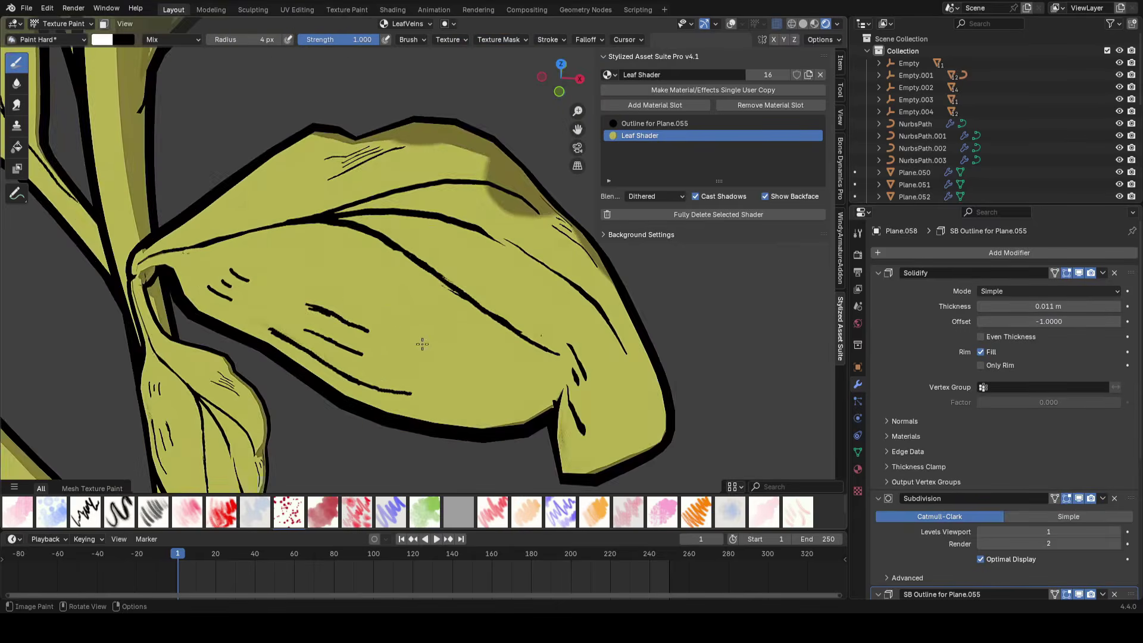
scroll(383, 308, down, 12)
key(ctrl+s)
Transfer Texture Paint mode to the upright leaf between the stems and paint short hatch strokes near its lower edges
scroll(584, 334, up, 9)
key(alt+q)
middle_drag(466, 323, 456, 415)
scroll(456, 415, down, 8)
scroll(359, 227, up, 10)
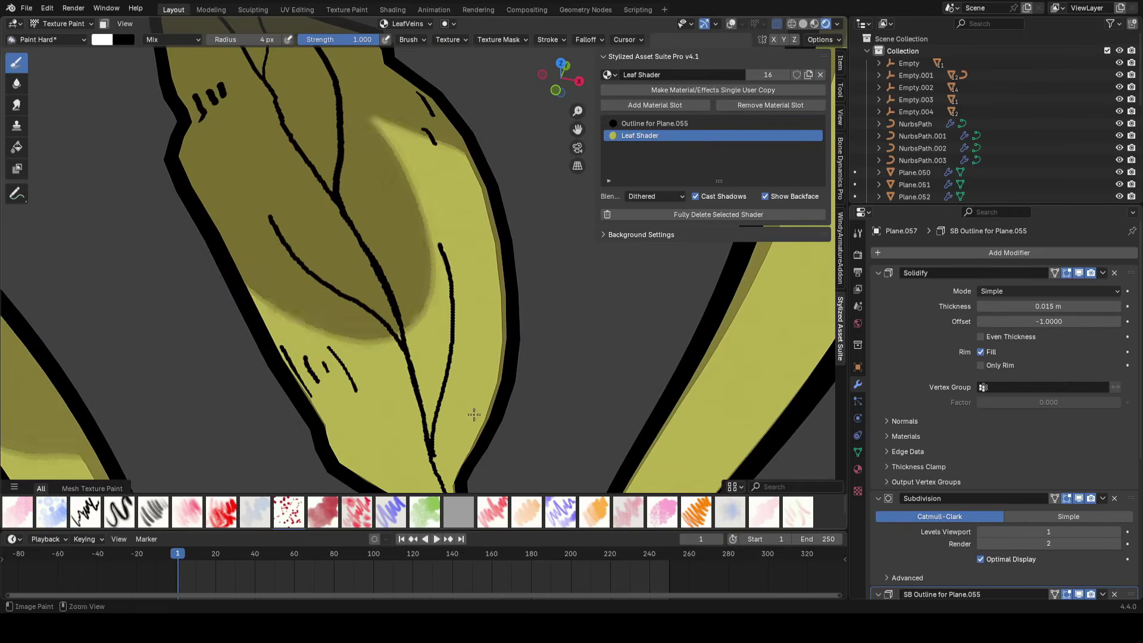
middle_drag(474, 414, 420, 371)
scroll(336, 172, down, 10)
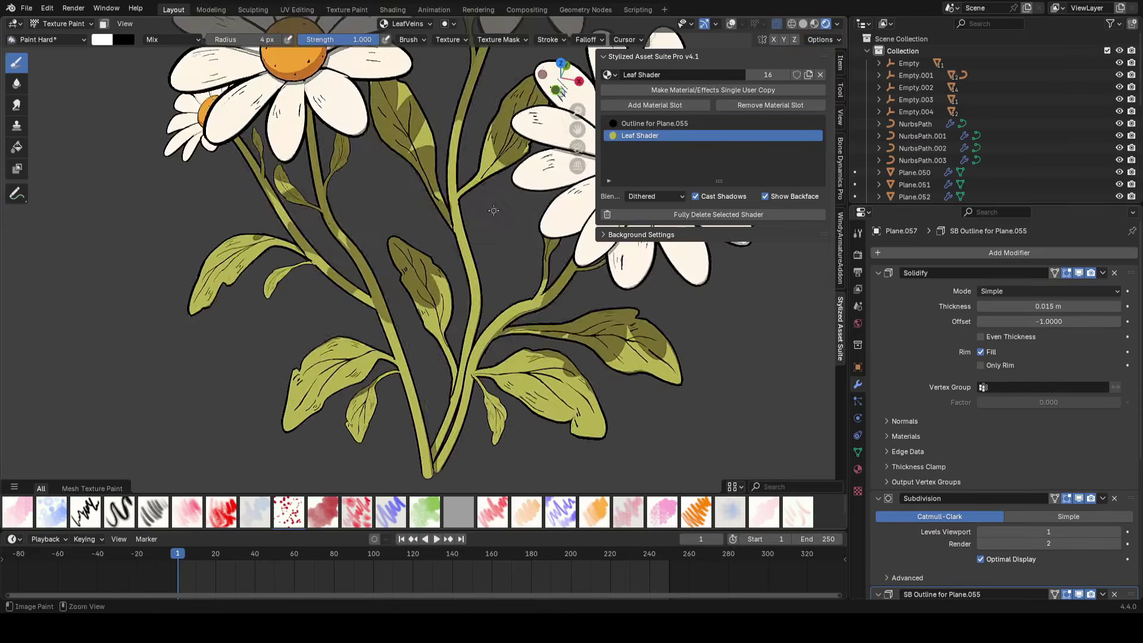
Touch up the short hatch strokes along the tip and lower edge of the lower right leaf and save the file
key(ctrl+s)
scroll(426, 319, up, 8)
scroll(470, 357, up, 4)
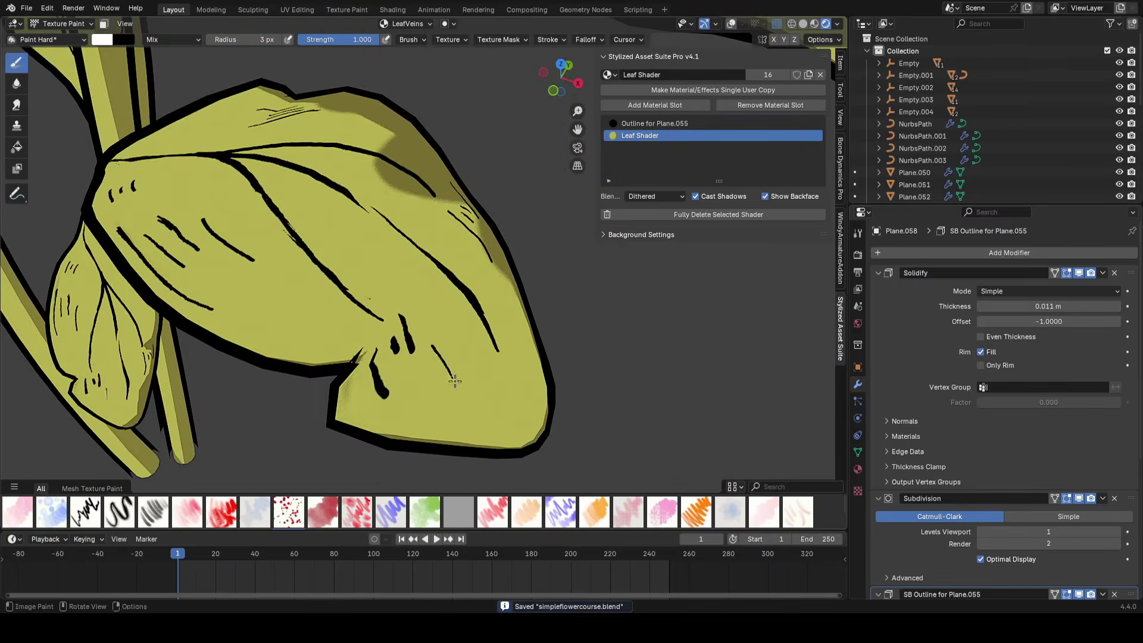
scroll(477, 403, down, 8)
middle_drag(477, 357, 472, 314)
scroll(472, 314, up, 6)
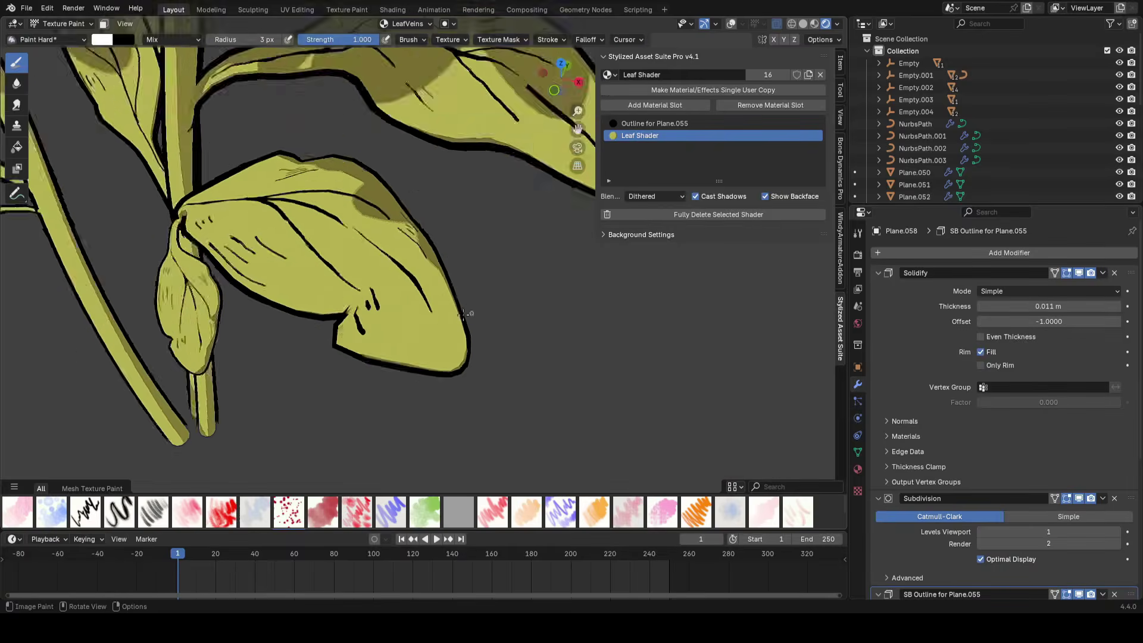
scroll(469, 309, down, 4)
scroll(466, 304, down, 4)
key(ctrl+s)
scroll(448, 331, up, 8)
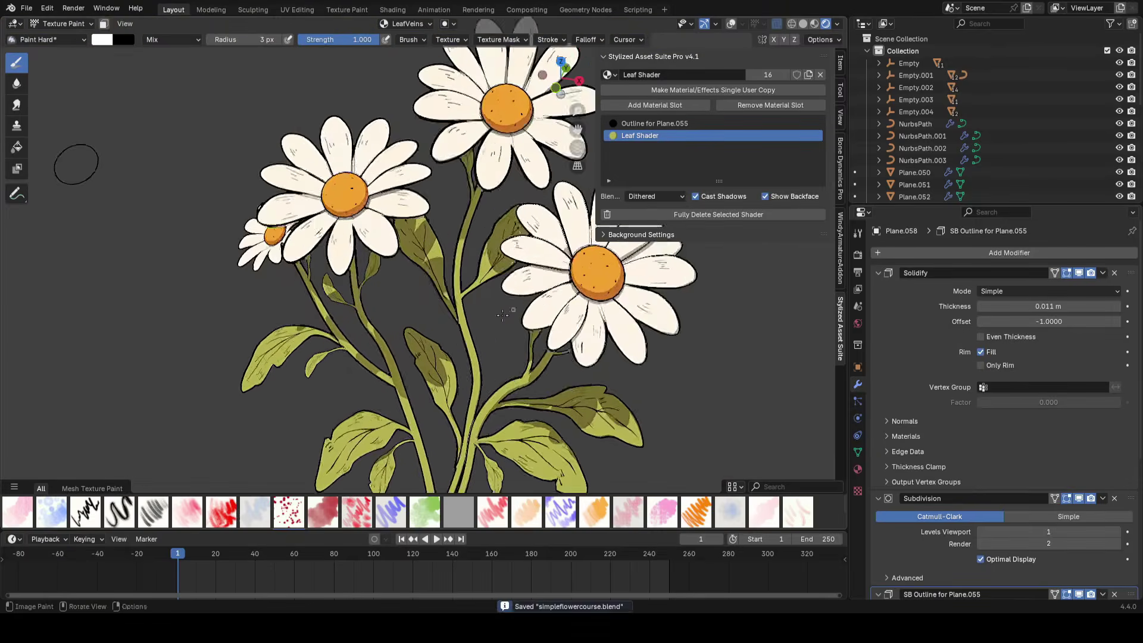
Paint short hatch strokes on the lit patch of the upper leaf beside the central stem and save the file
scroll(448, 331, down, 8)
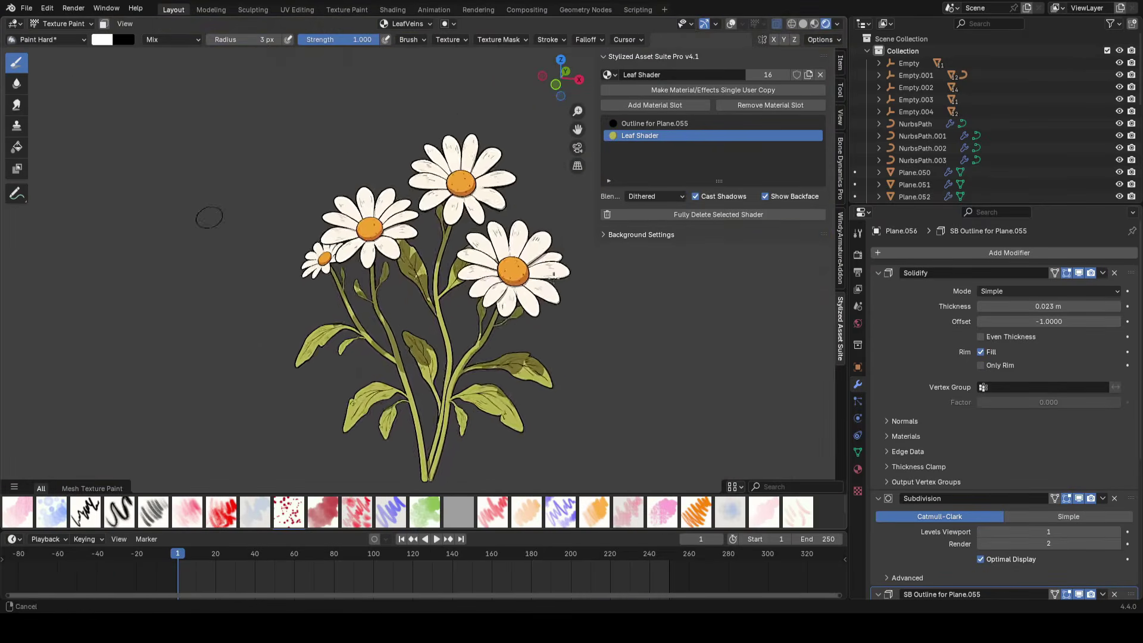
scroll(474, 352, up, 6)
scroll(474, 353, down, 6)
scroll(439, 279, up, 8)
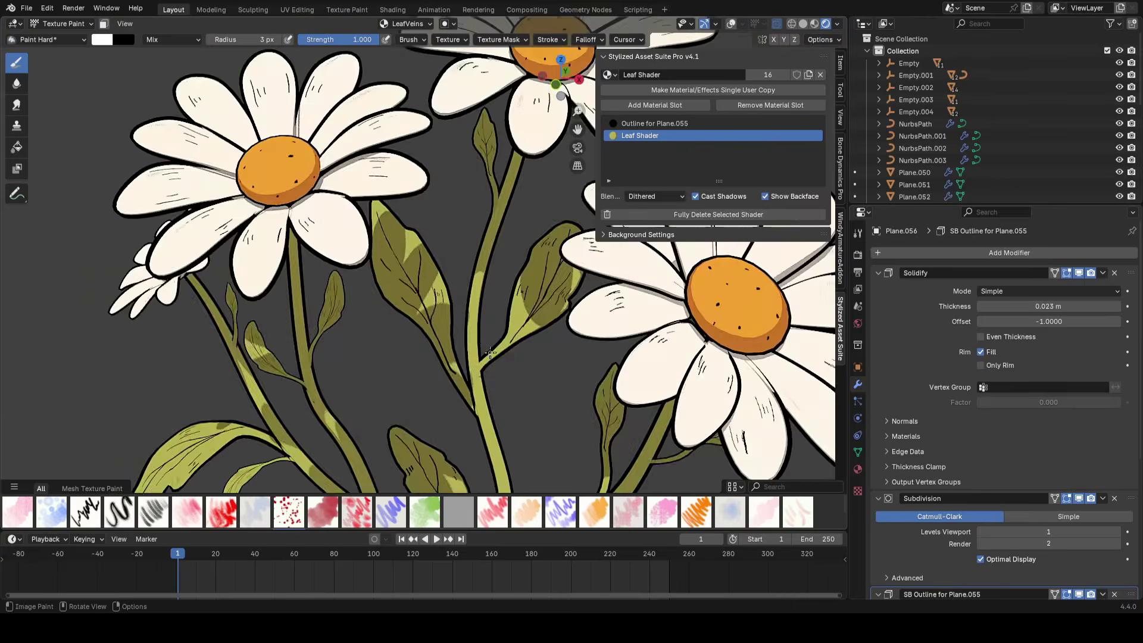
scroll(439, 279, up, 2)
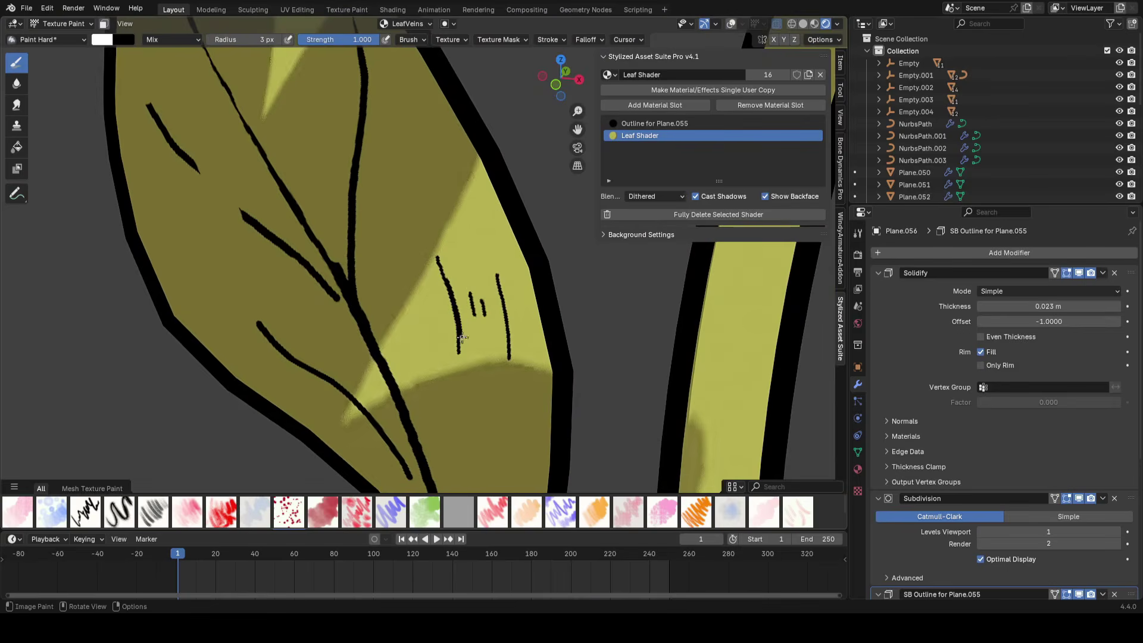
scroll(490, 317, down, 8)
key(ctrl+s)
Transfer Texture Paint mode between petals of the right daisy and touch up their hatch strokes
key(alt+q)
scroll(446, 263, up, 5)
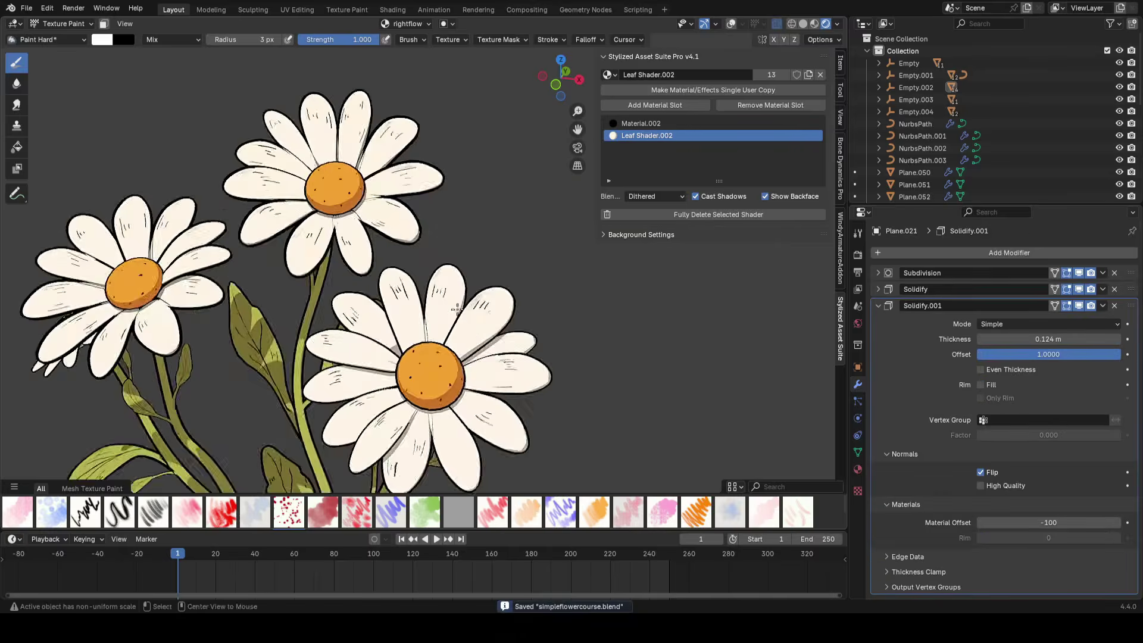
scroll(446, 263, down, 8)
key(alt+q)
scroll(480, 341, up, 8)
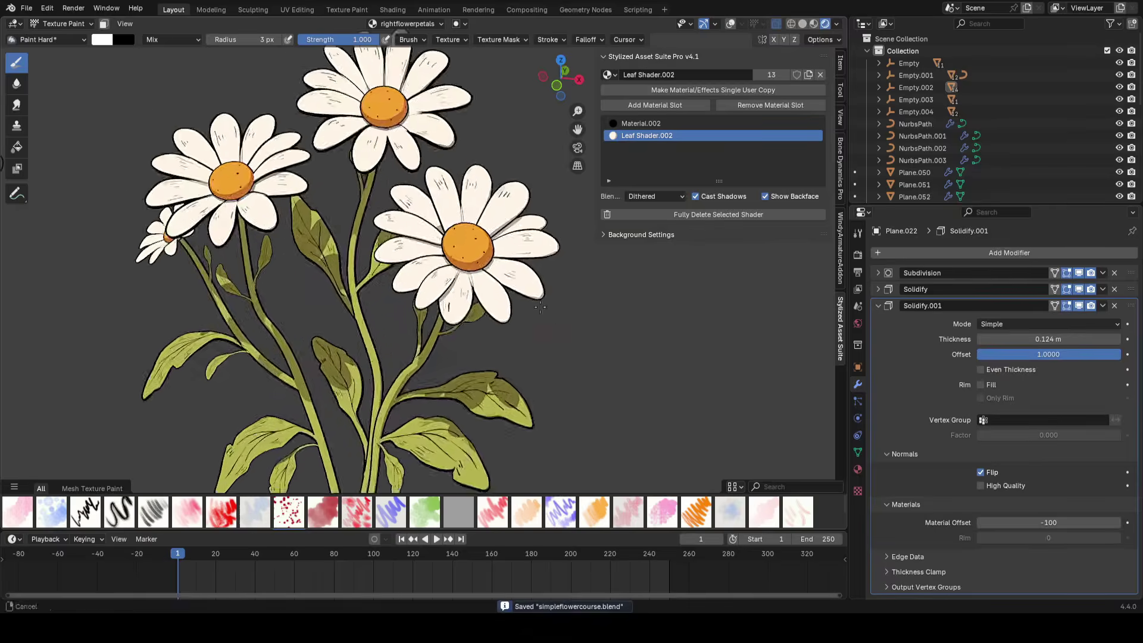
scroll(481, 340, up, 4)
scroll(481, 340, down, 10)
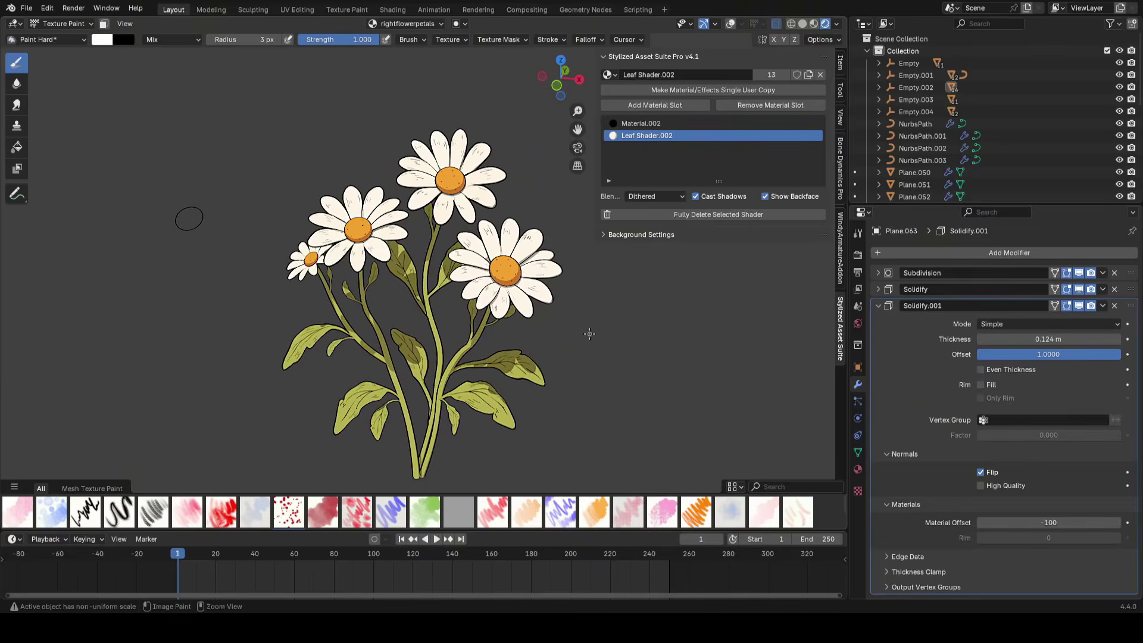
Transfer Texture Paint mode to a petal of the left daisy and check its hatch strokes
key(alt+q)
scroll(505, 266, up, 8)
scroll(505, 266, down, 6)
scroll(482, 250, up, 3)
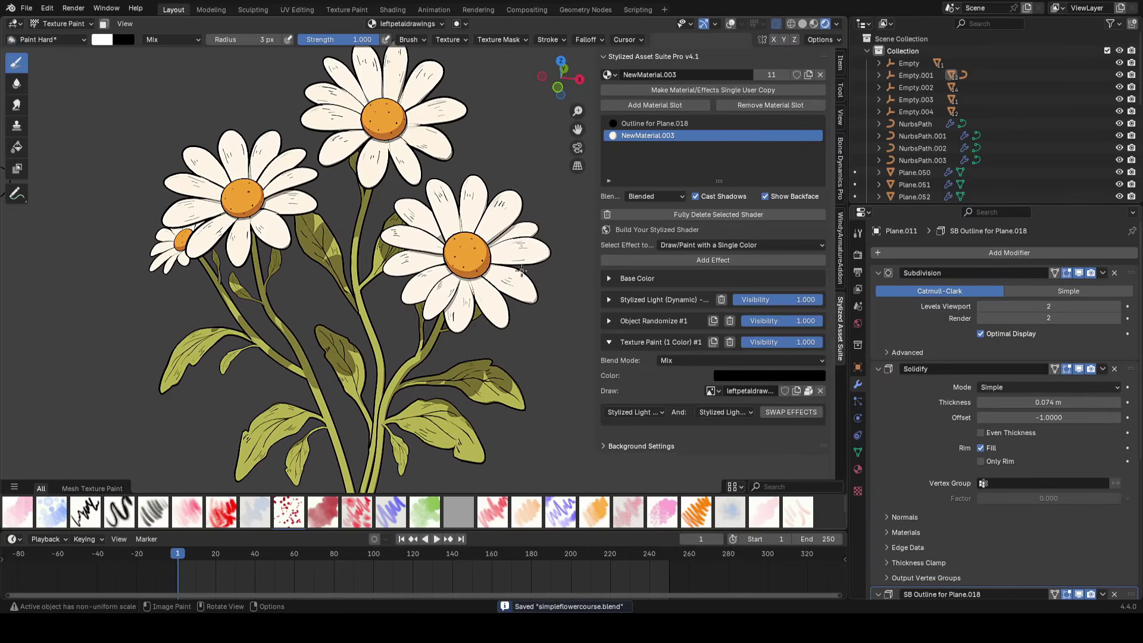
Return to Object Mode, then reopen the flower file from the recent files and show it in Rendered shading
key(alt+q)
click(62, 24)
click(58, 38)
click(26, 8)
mouse_move(90, 47)
click(179, 46)
click(520, 332)
click(824, 23)
shift+middle_drag(474, 219, 481, 235)
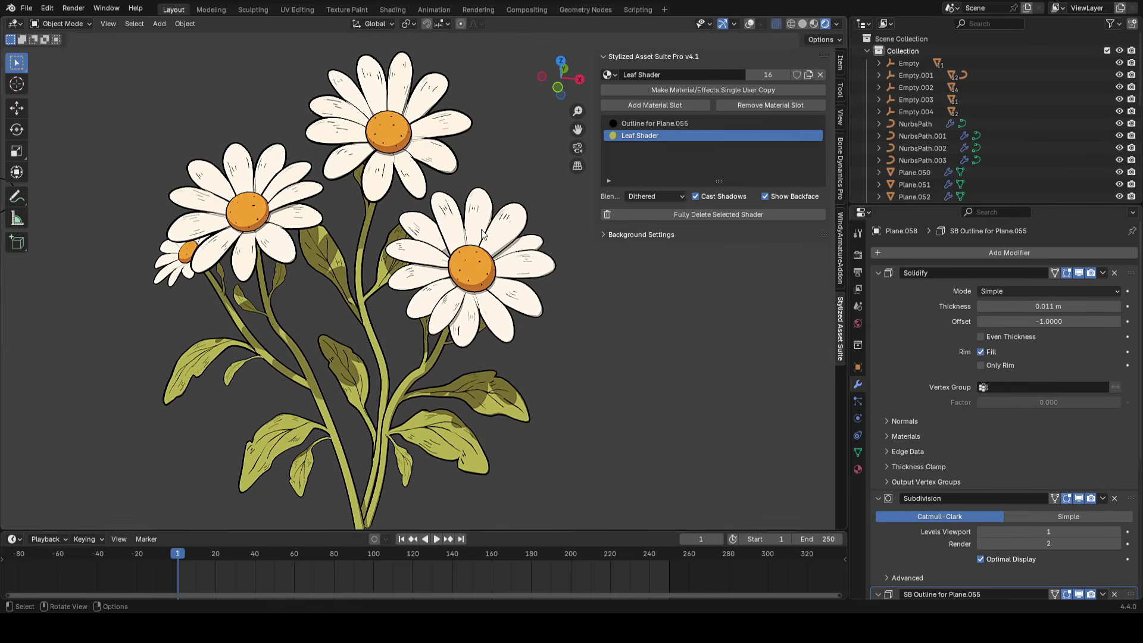
Select a petal of the left daisy and switch it to Texture Paint mode
shift+middle_drag(267, 208, 429, 308)
scroll(429, 307, up, 4)
click(429, 308)
key(ctrl+Tab)
click(494, 271)
shift+middle_drag(422, 410, 303, 344)
scroll(303, 344, up, 3)
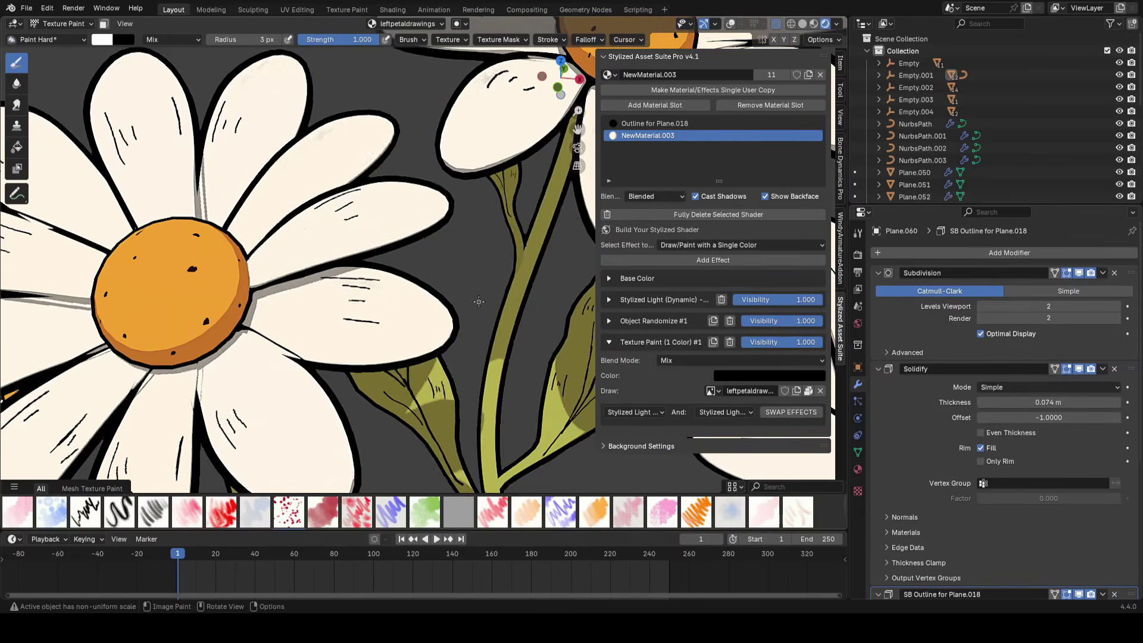
Paint short hatch strokes on the right-hand petals of the left daisy and save the file
scroll(357, 298, up, 6)
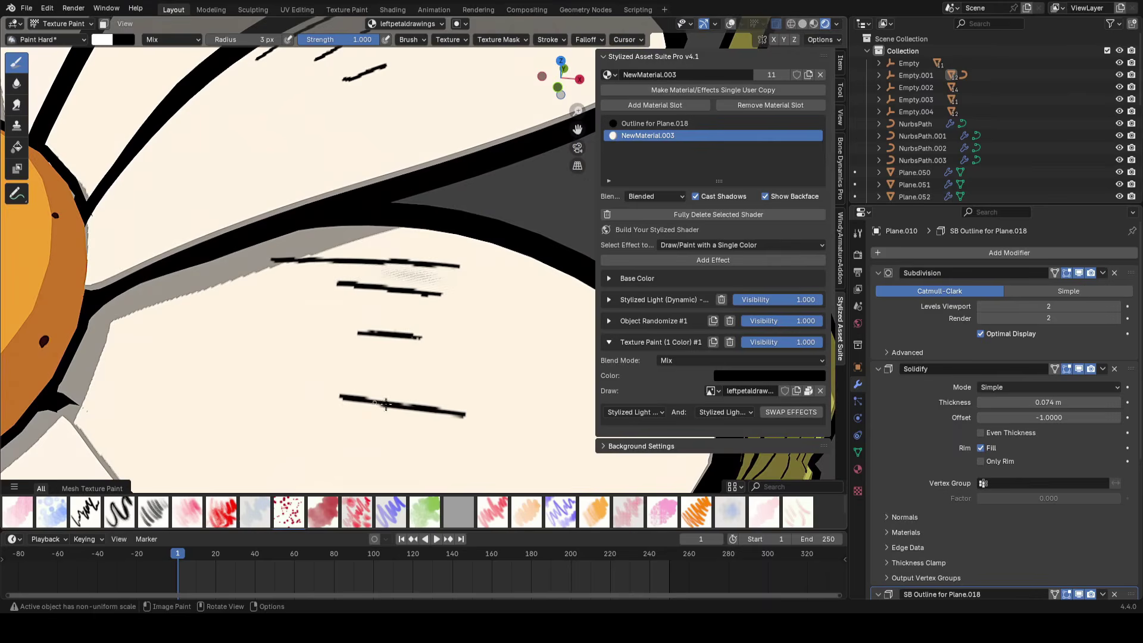
shift+middle_drag(388, 263, 396, 327)
key(alt+q)
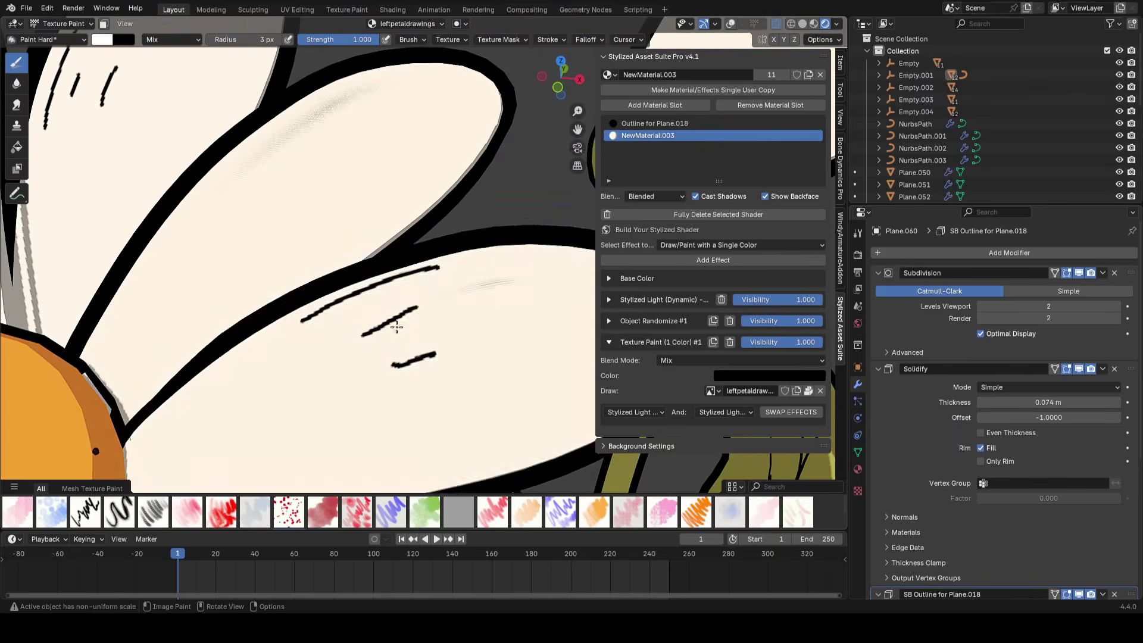
scroll(445, 349, down, 12)
key(ctrl+s)
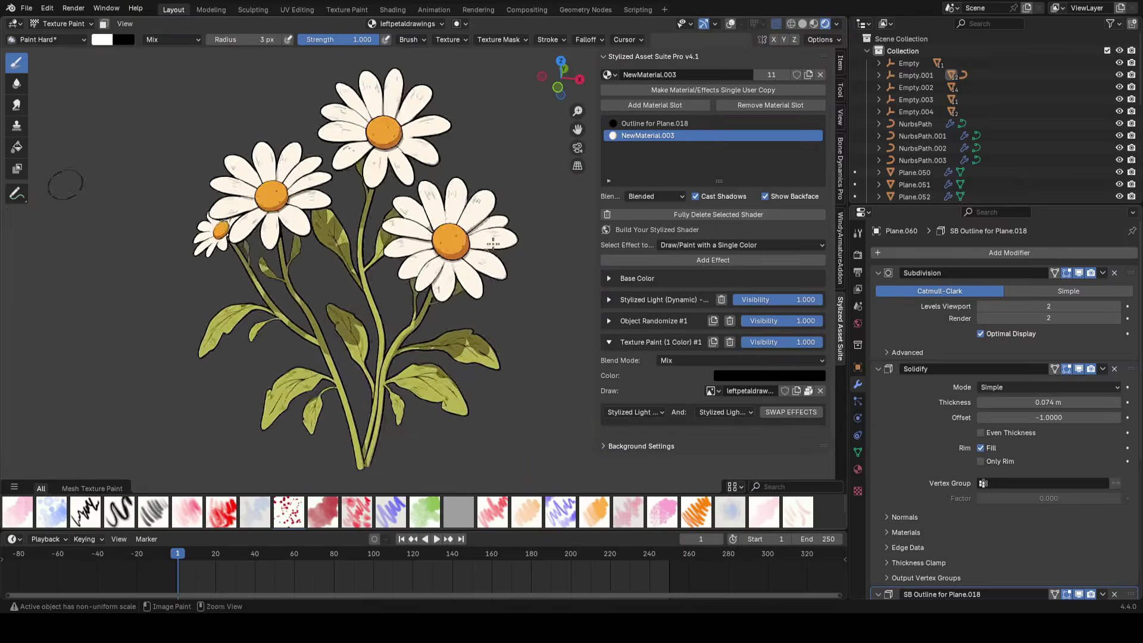
Transfer Texture Paint mode to an upper petal of the right daisy, touch up its hatch strokes and save the file
scroll(514, 254, up, 2)
scroll(421, 255, down, 3)
key(alt+q)
scroll(416, 238, up, 15)
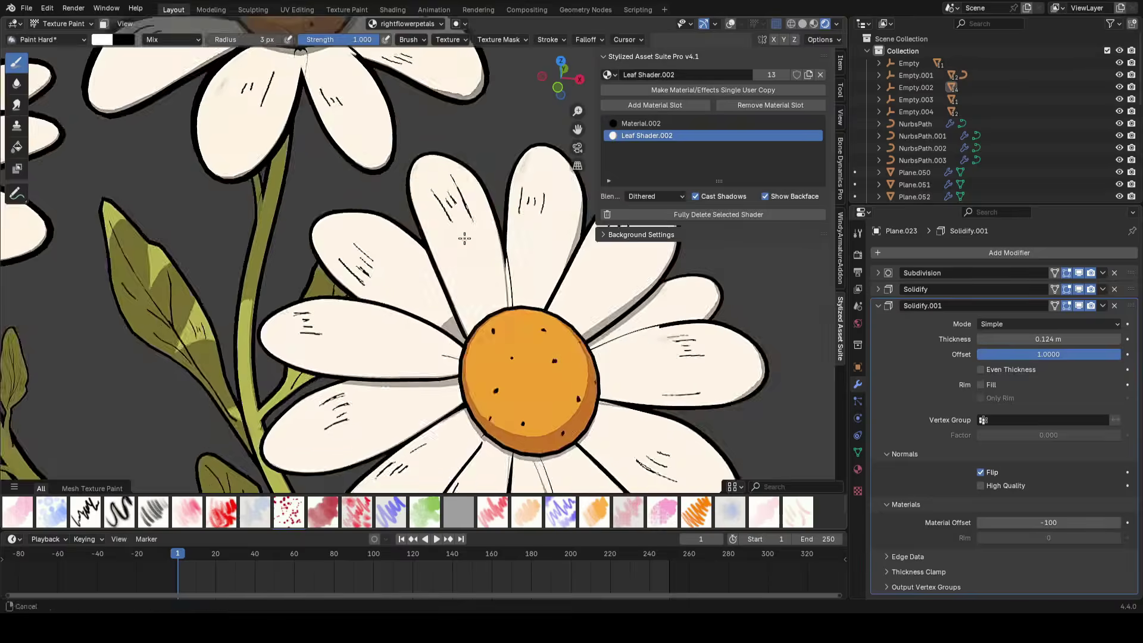
scroll(396, 199, down, 10)
key(ctrl+s)
scroll(555, 305, up, 3)
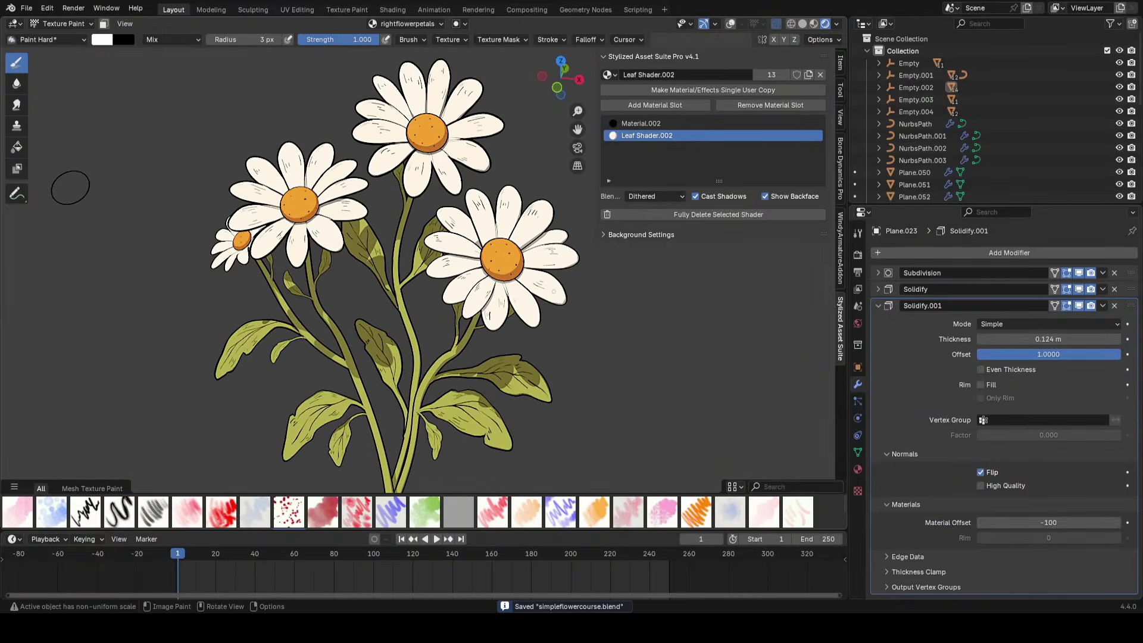
Transfer Texture Paint mode to a lower petal of the top daisy, touch up its hatch strokes and save the file
key(alt+q)
scroll(493, 205, up, 10)
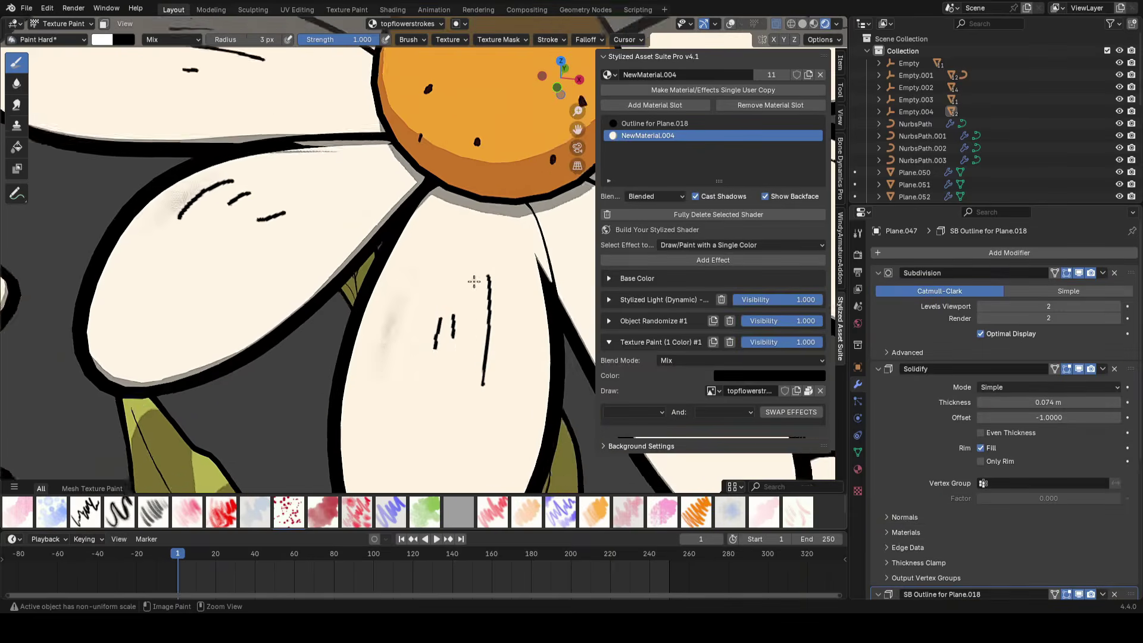
scroll(462, 333, down, 10)
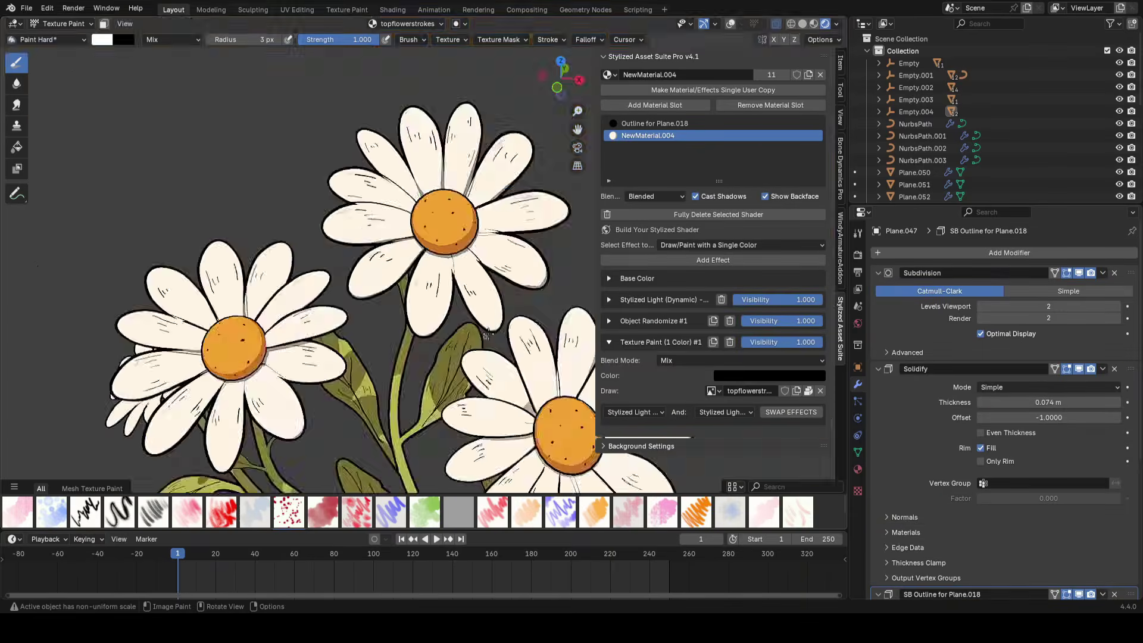
key(ctrl+s)
Transfer Texture Paint mode back to the right daisy's upper petal and extend its longer hatch strokes
key(alt+q)
scroll(515, 307, up, 10)
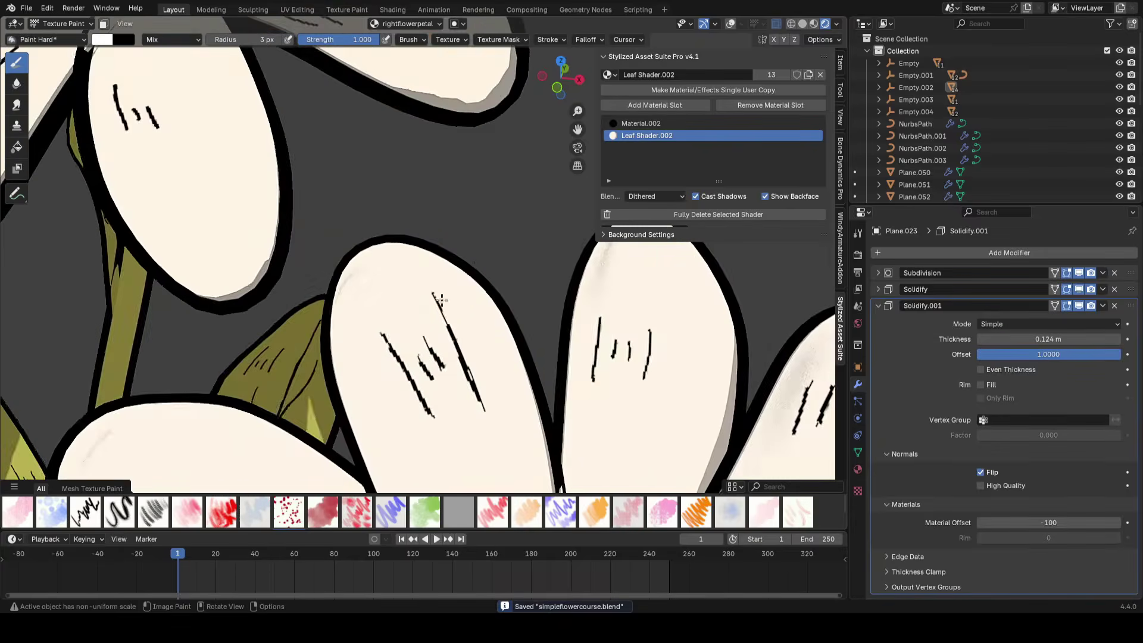
scroll(515, 307, down, 12)
scroll(515, 308, up, 4)
Transfer Texture Paint mode across the left-hand petals of the right daisy and touch up their hatch strokes
key(alt+q)
scroll(516, 307, up, 8)
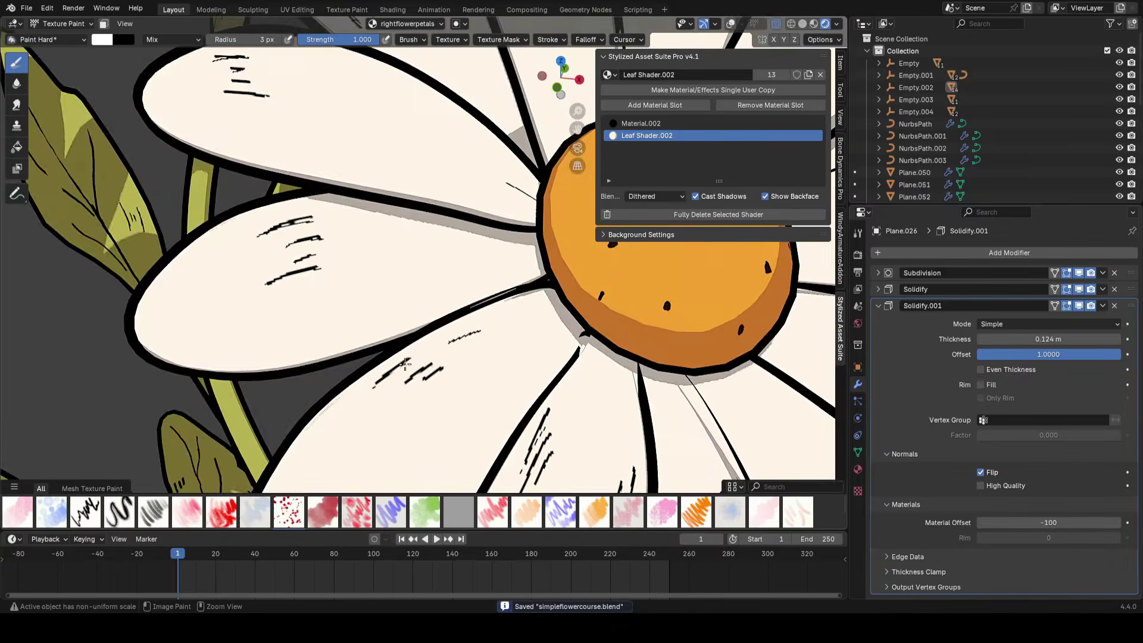
key(alt+q)
scroll(402, 370, down, 10)
scroll(385, 268, up, 11)
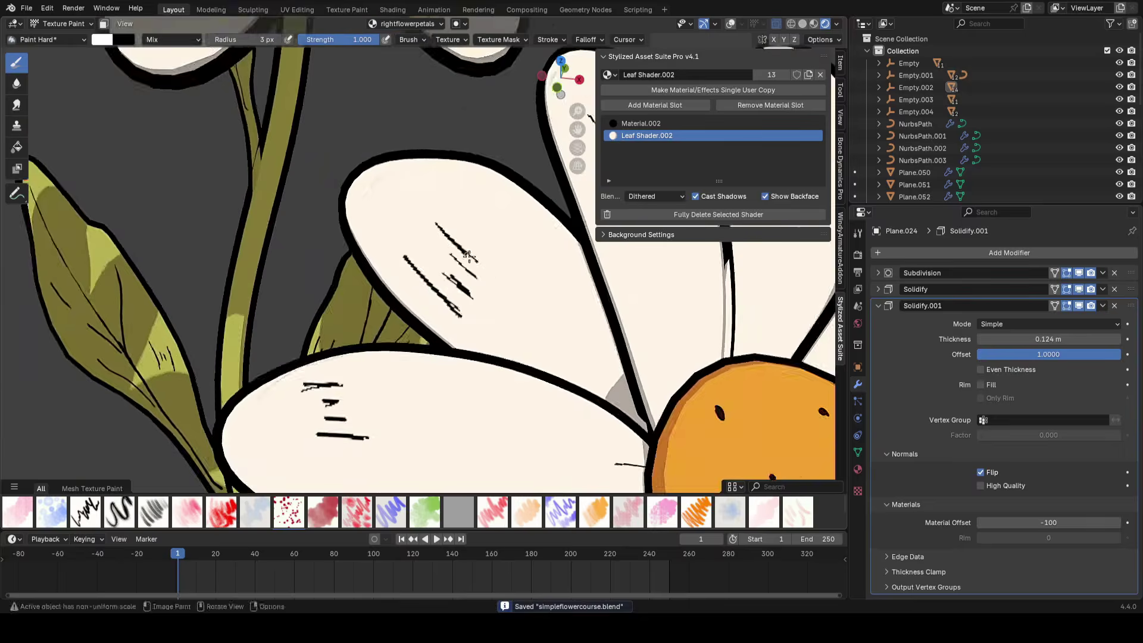
scroll(403, 278, down, 10)
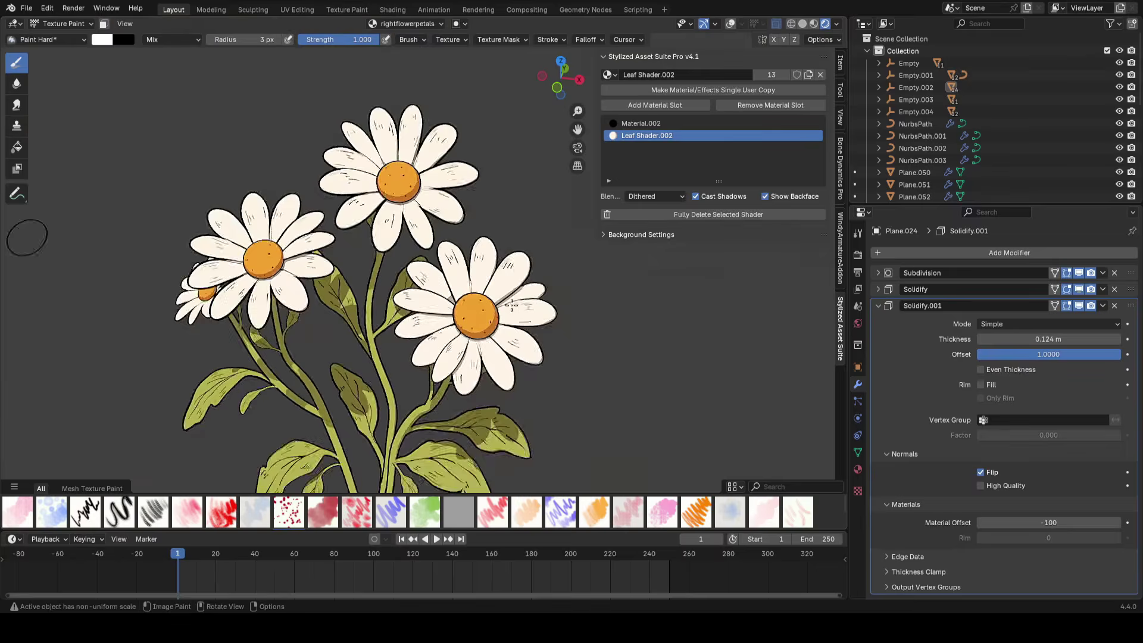
Transfer Texture Paint mode to the top daisy's right-hand petal, touch up its hatch strokes and save the file
scroll(504, 279, up, 11)
scroll(445, 251, down, 10)
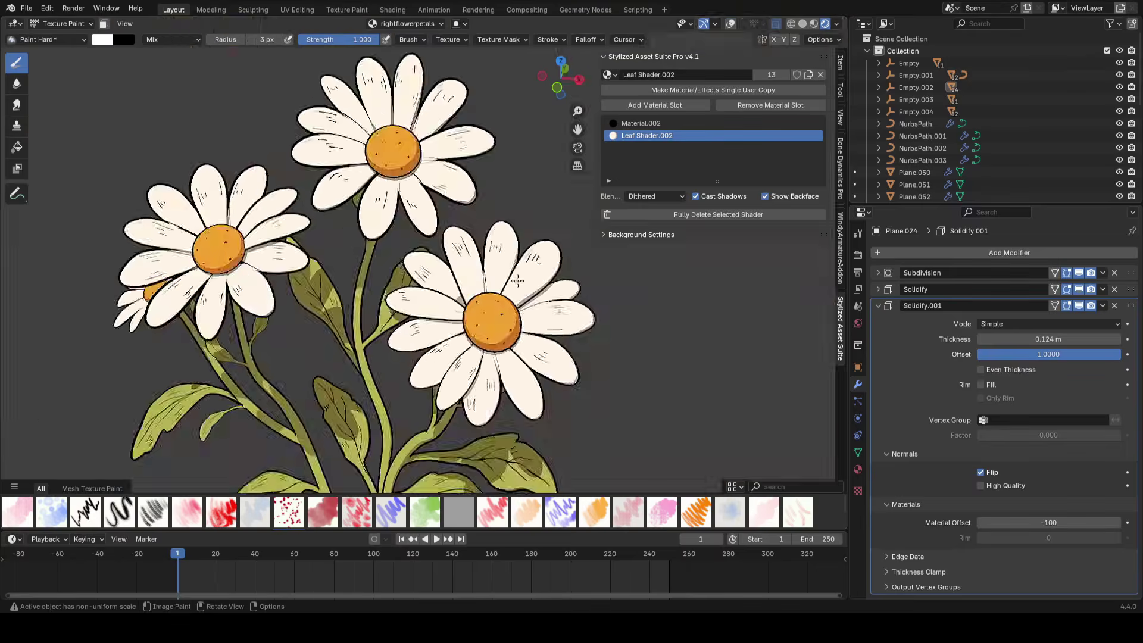
scroll(332, 335, up, 11)
key(alt+q)
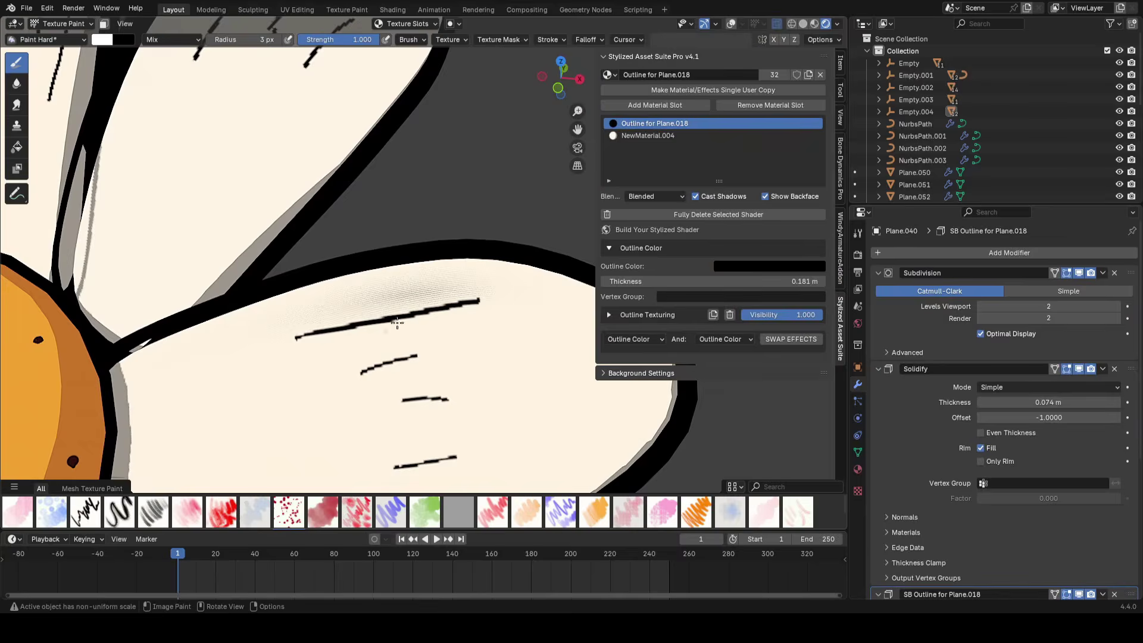
scroll(397, 323, down, 10)
scroll(484, 301, up, 10)
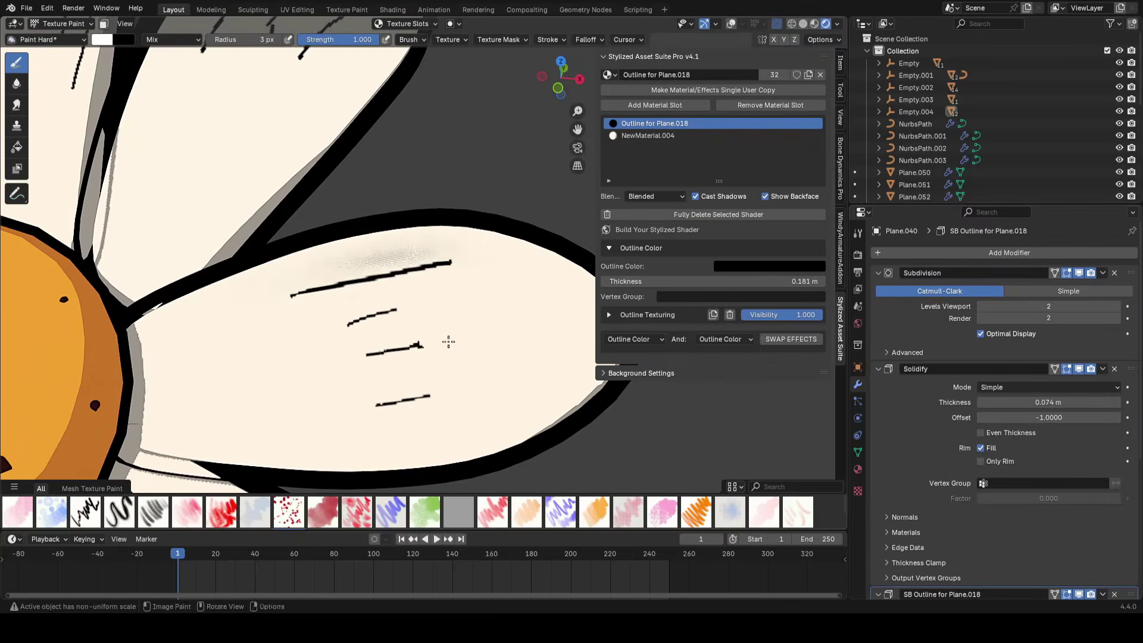
scroll(448, 341, down, 10)
key(ctrl+s)
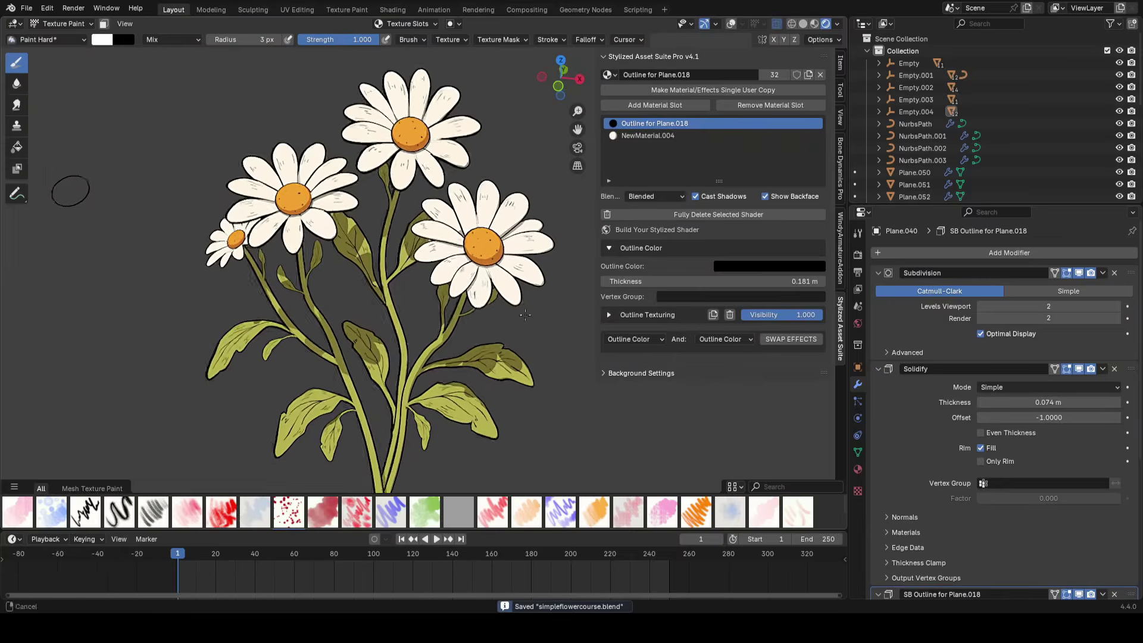
Return to Object Mode and apply the add-on's customizable background color to the scene
scroll(518, 295, up, 1)
click(64, 24)
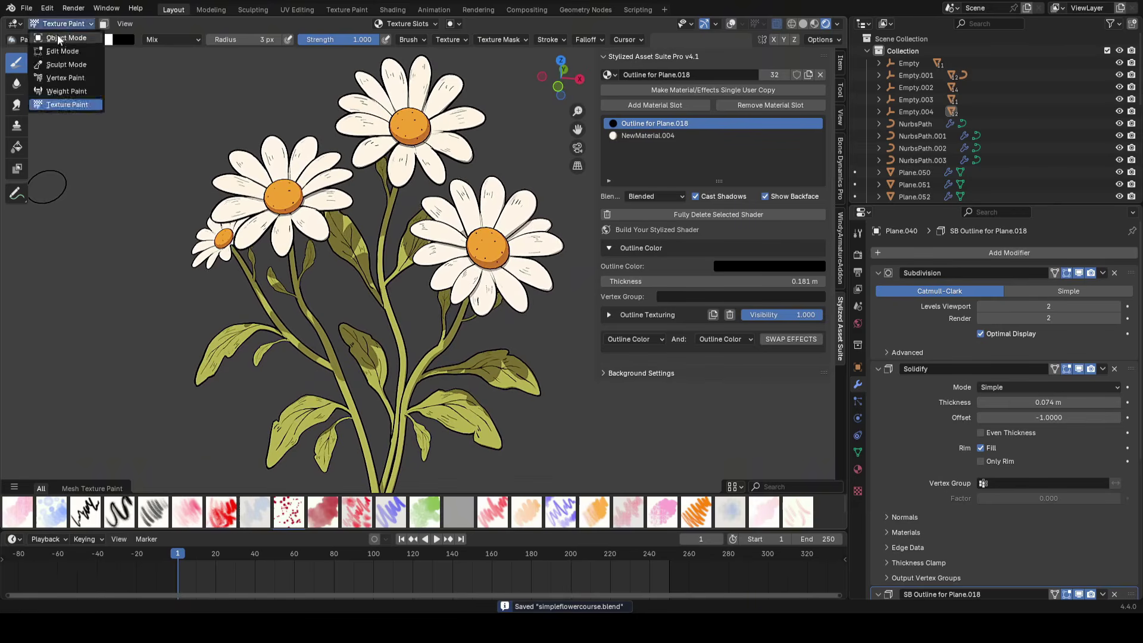
click(53, 36)
click(713, 392)
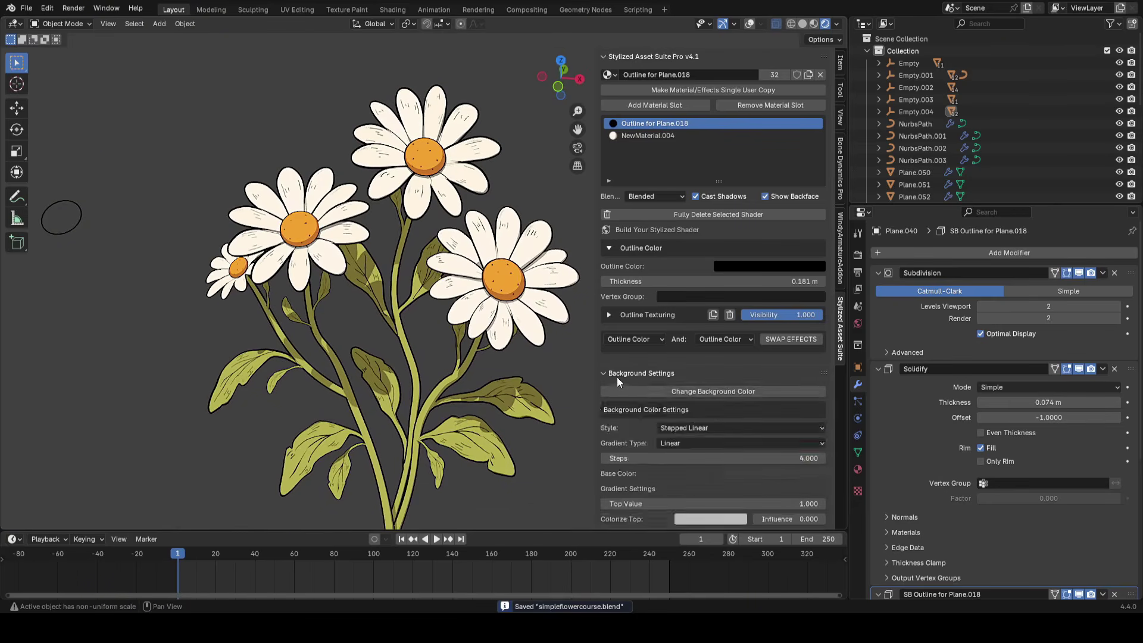
Set the background's base color to light blue and save the file
scroll(684, 369, down, 5)
click(763, 352)
mouse_move(747, 303)
mouse_down()
mouse_move(825, 303)
mouse_move(754, 303)
mouse_up()
drag(766, 202, 776, 178)
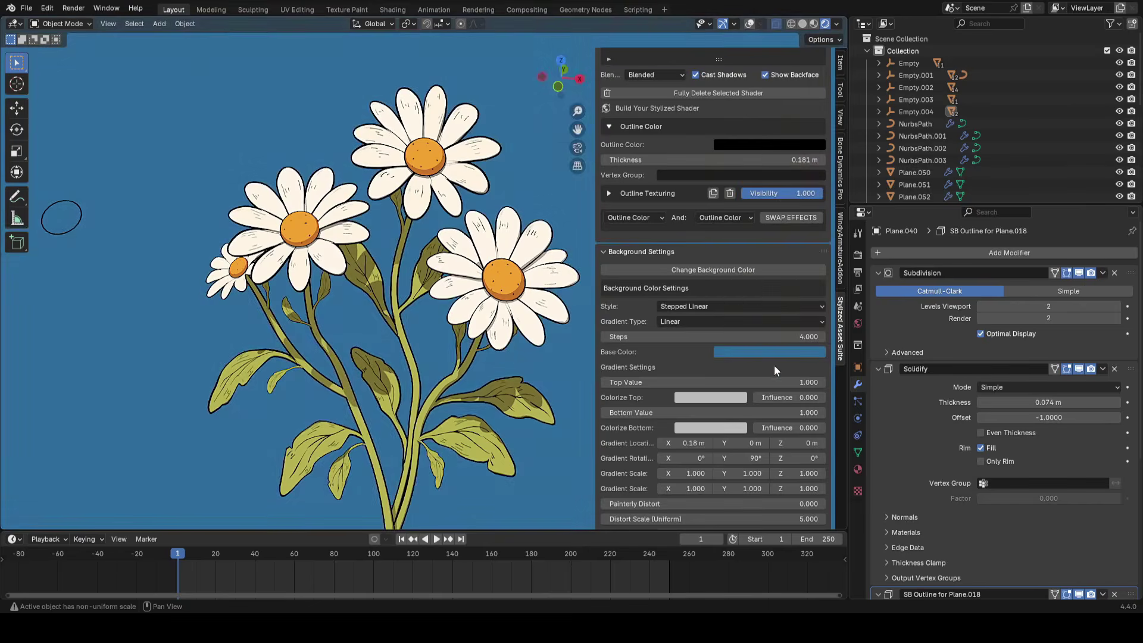
key(ctrl+v)
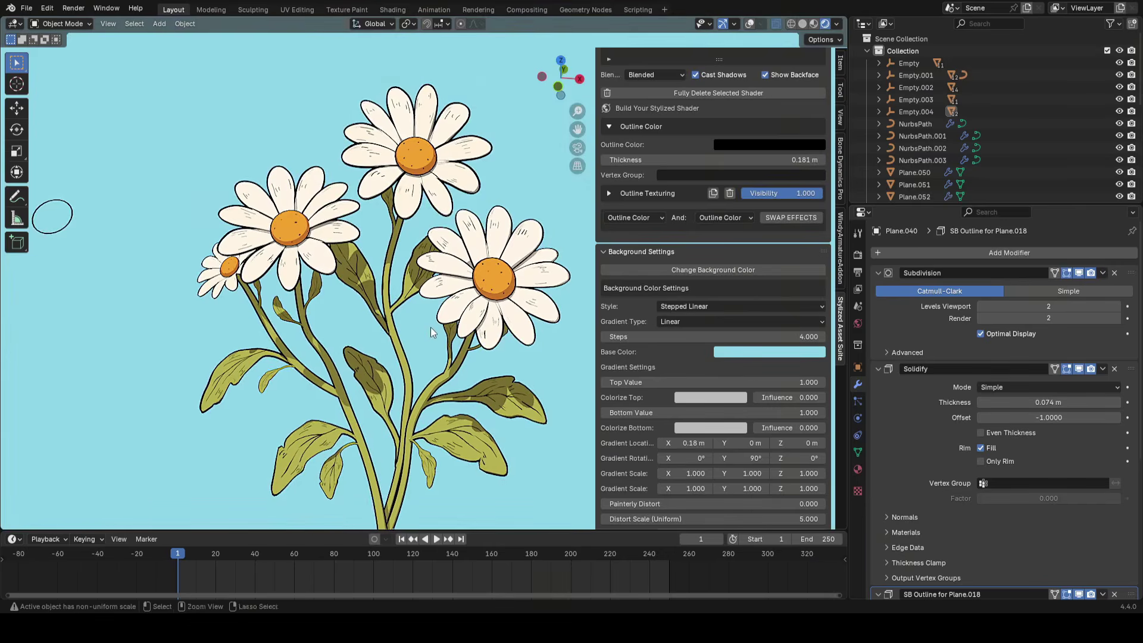
key(ctrl+s)
Examine the finished daisy bouquet against the blue background from several angles and check the background's base color
middle_drag(430, 327, 124, 203)
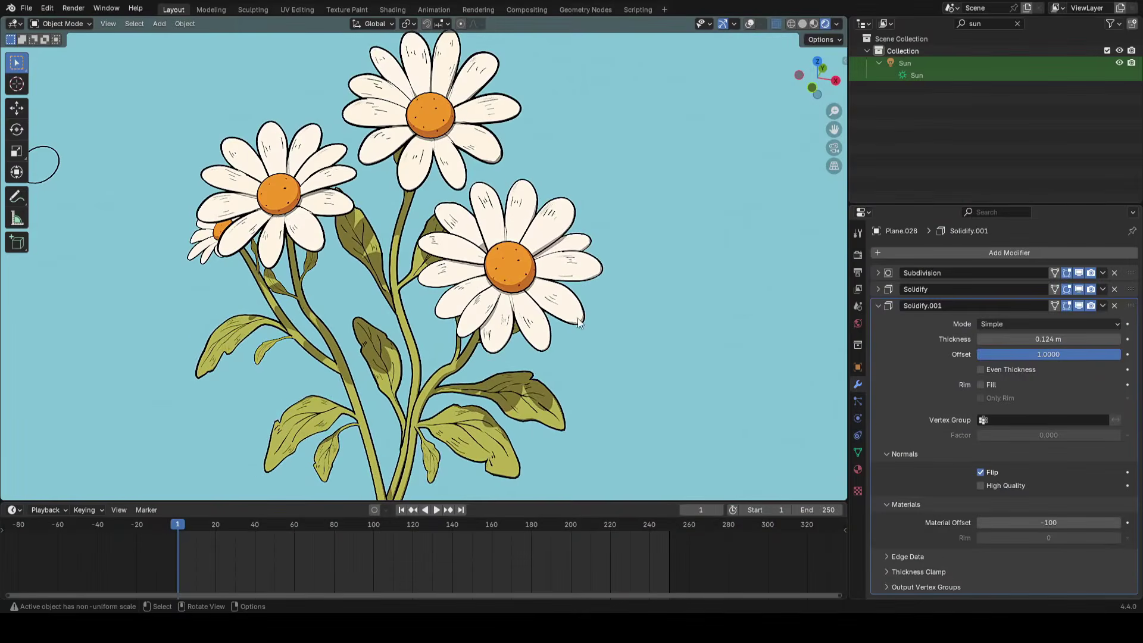
middle_drag(580, 321, 595, 307)
key(n)
click(773, 336)
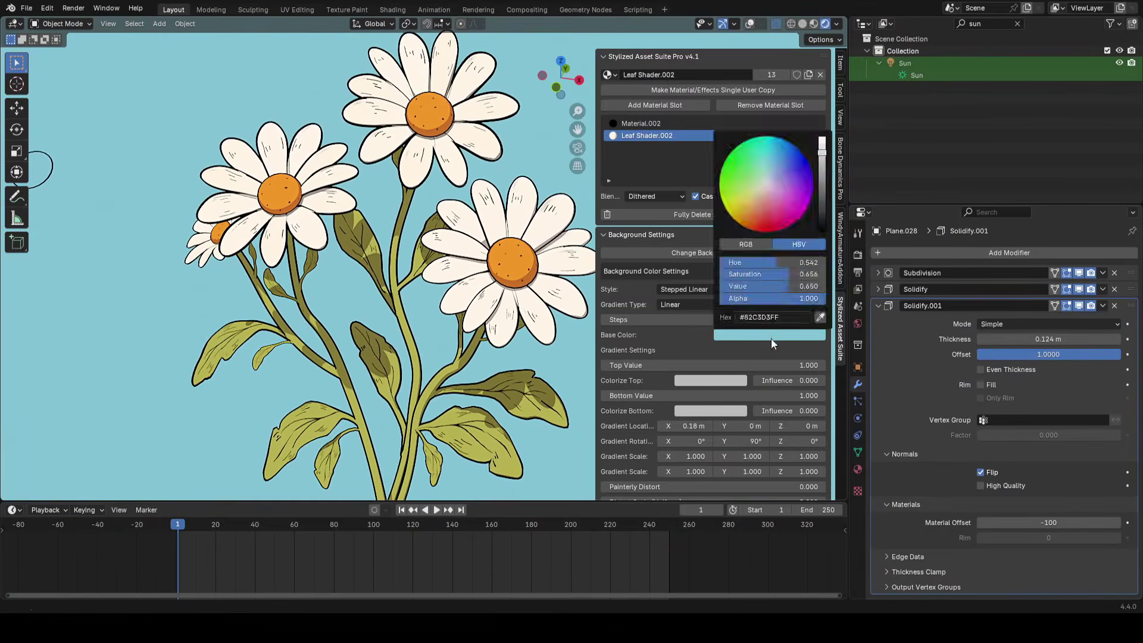
key(n)
scroll(564, 250, down, 6)
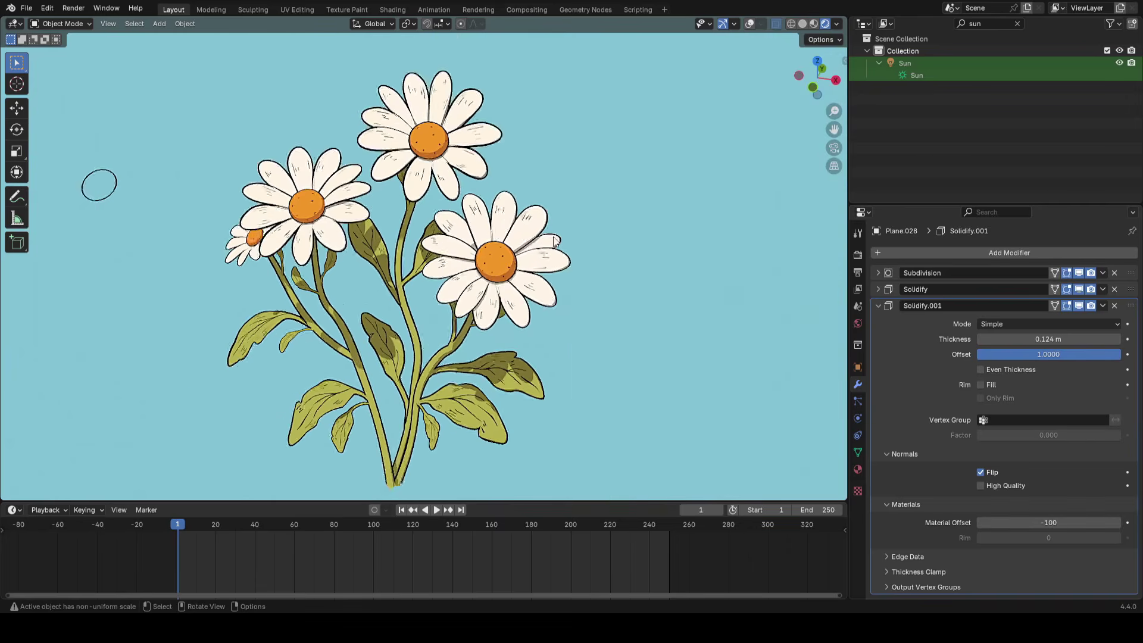
mouse_move(560, 263)
middle_down()
mouse_move(633, 242)
mouse_move(521, 273)
mouse_move(527, 301)
mouse_move(616, 274)
mouse_move(635, 280)
mouse_move(646, 311)
mouse_move(630, 331)
mouse_move(648, 287)
middle_up()
scroll(520, 275, up, 5)
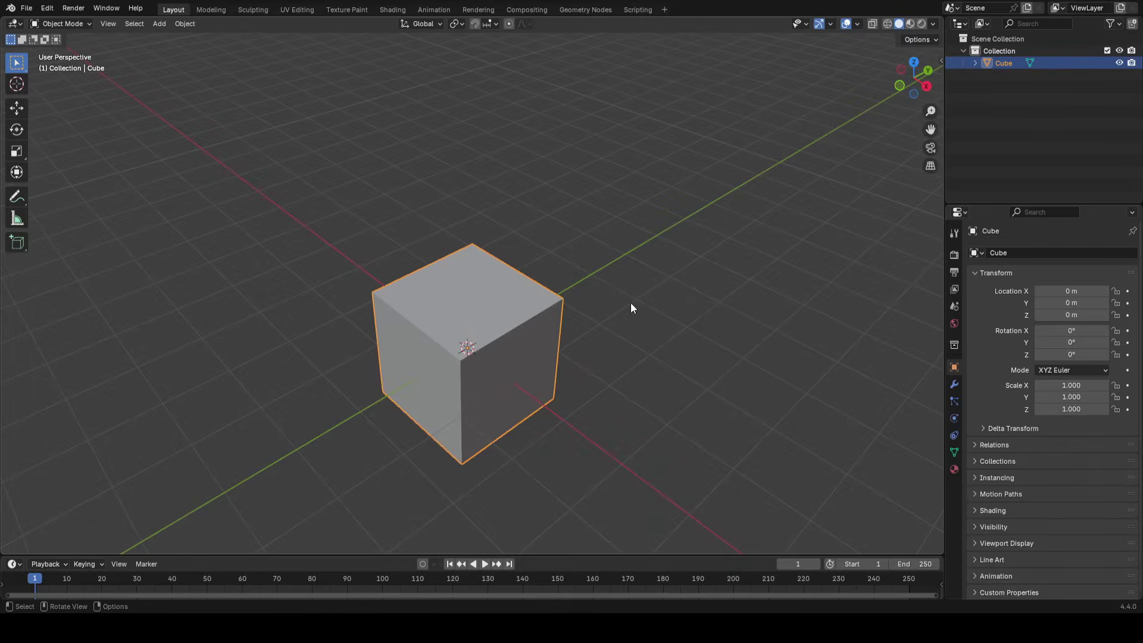
Switch the cube from Object Mode to Sculpt Mode and choose the Grab brush
middle_drag(651, 306, 529, 369)
key(g)
right_click(405, 280)
middle_drag(415, 298, 410, 305)
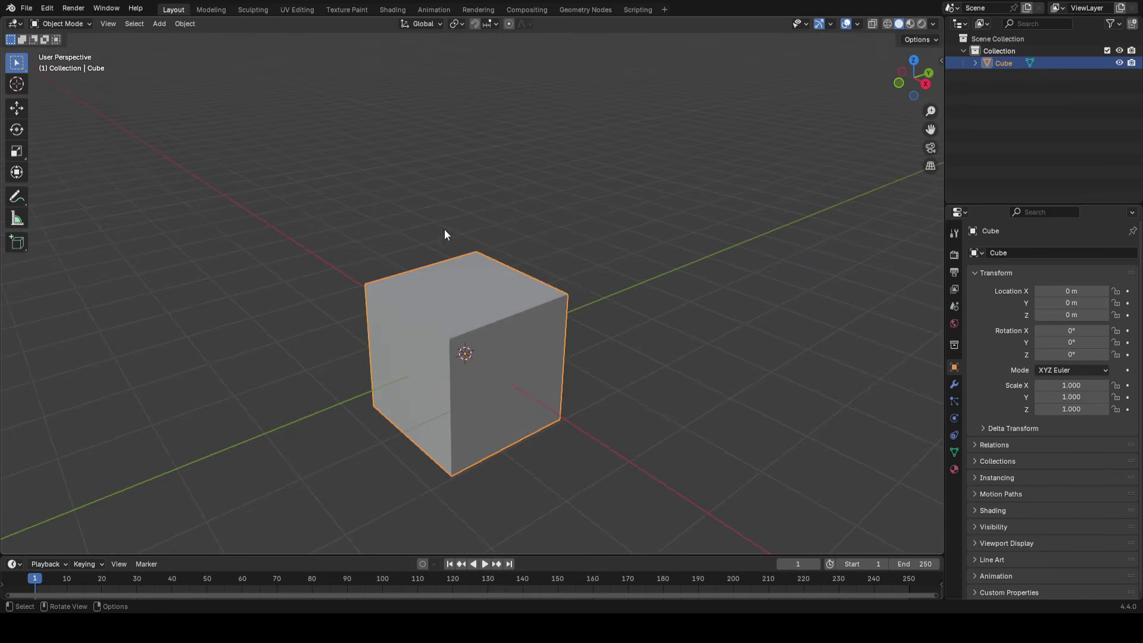
click(55, 24)
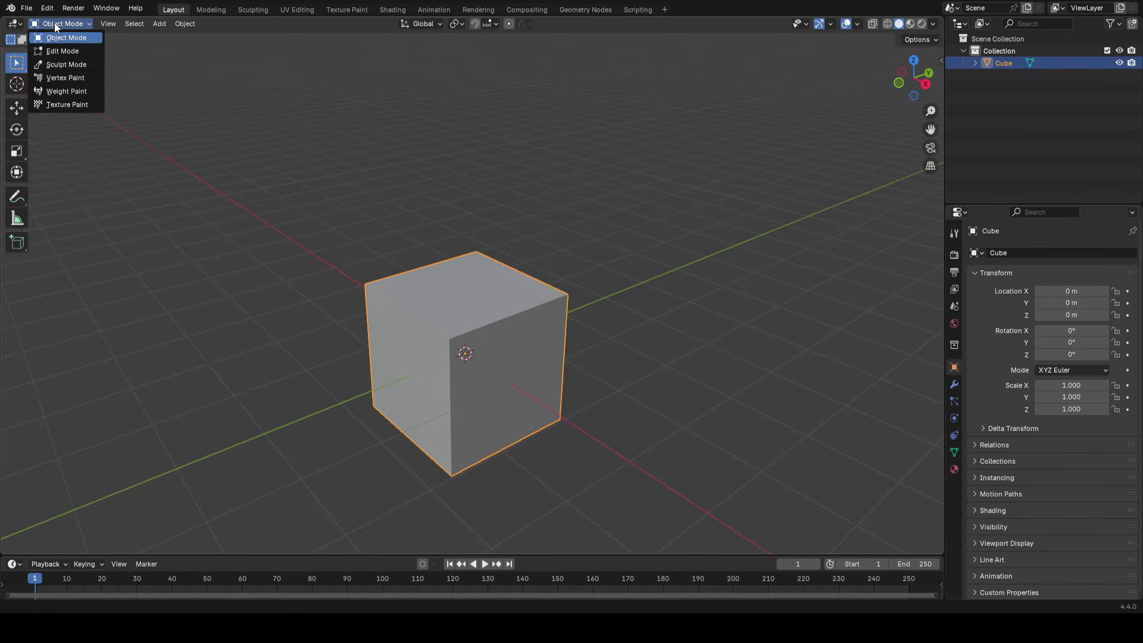
click(66, 64)
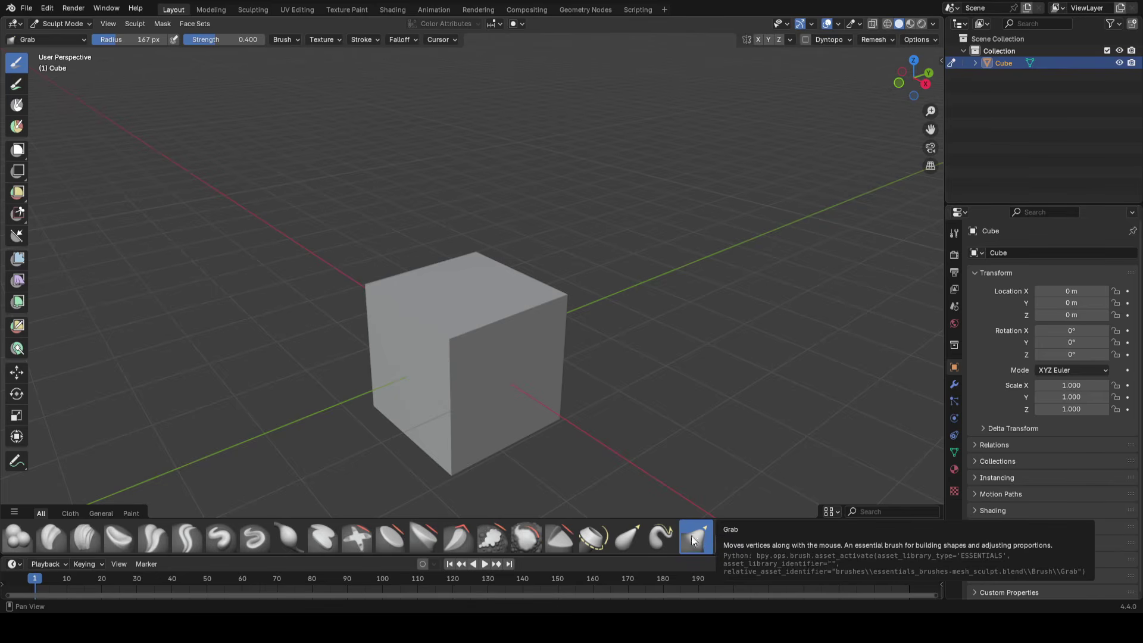
Set the Grab brush radius to about 141 px and its strength to 0.527
key(f)
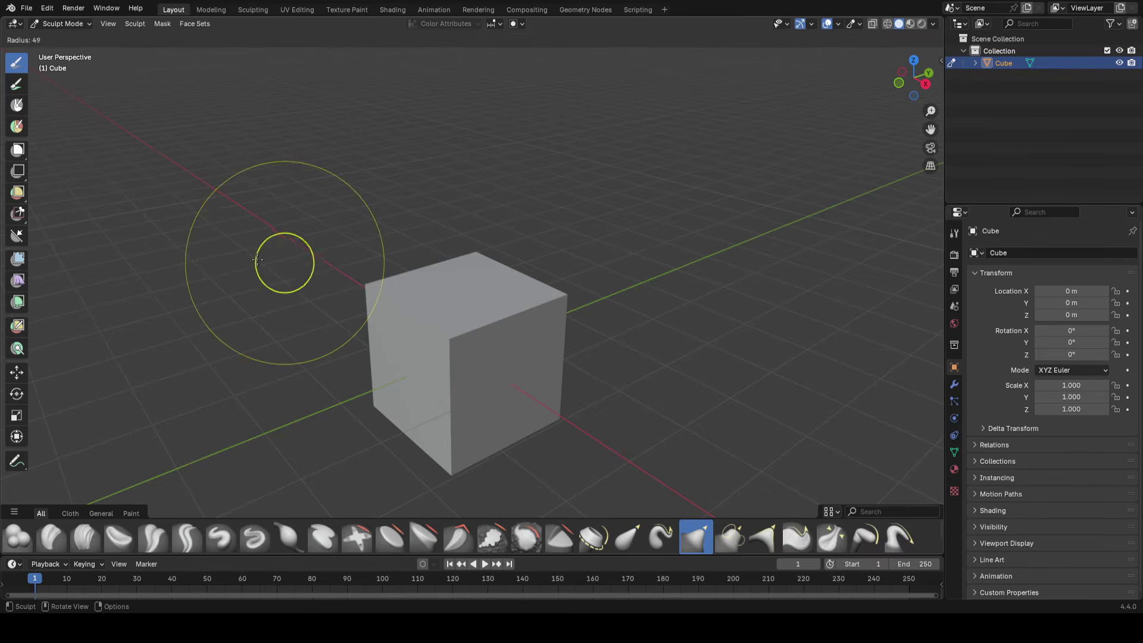
click(268, 259)
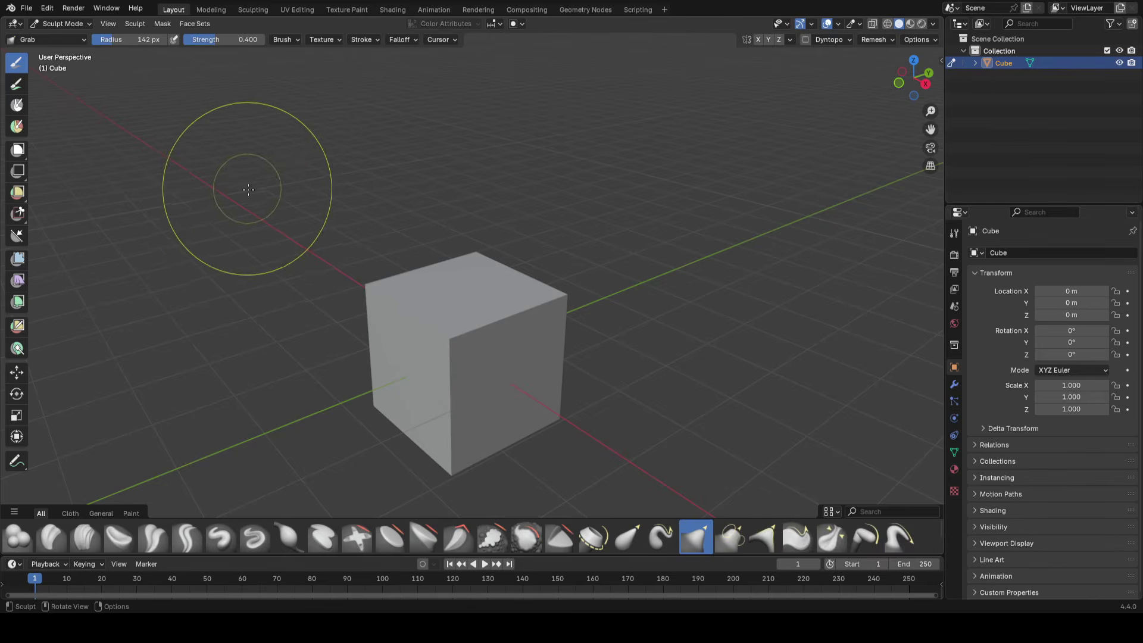
shift+middle_drag(245, 190, 245, 195)
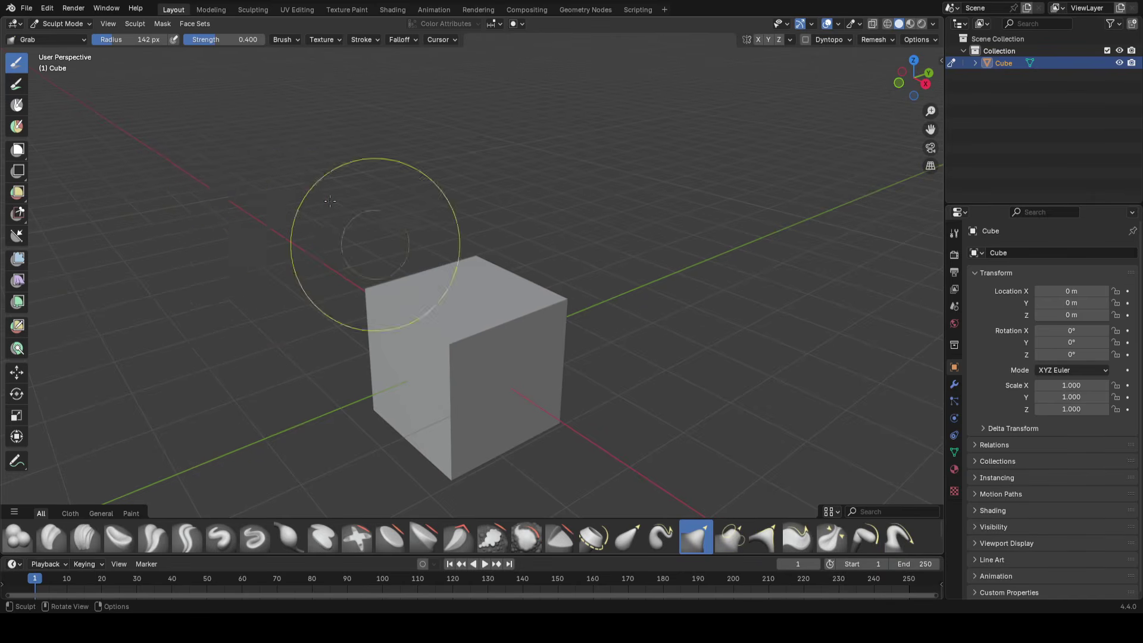
key(f)
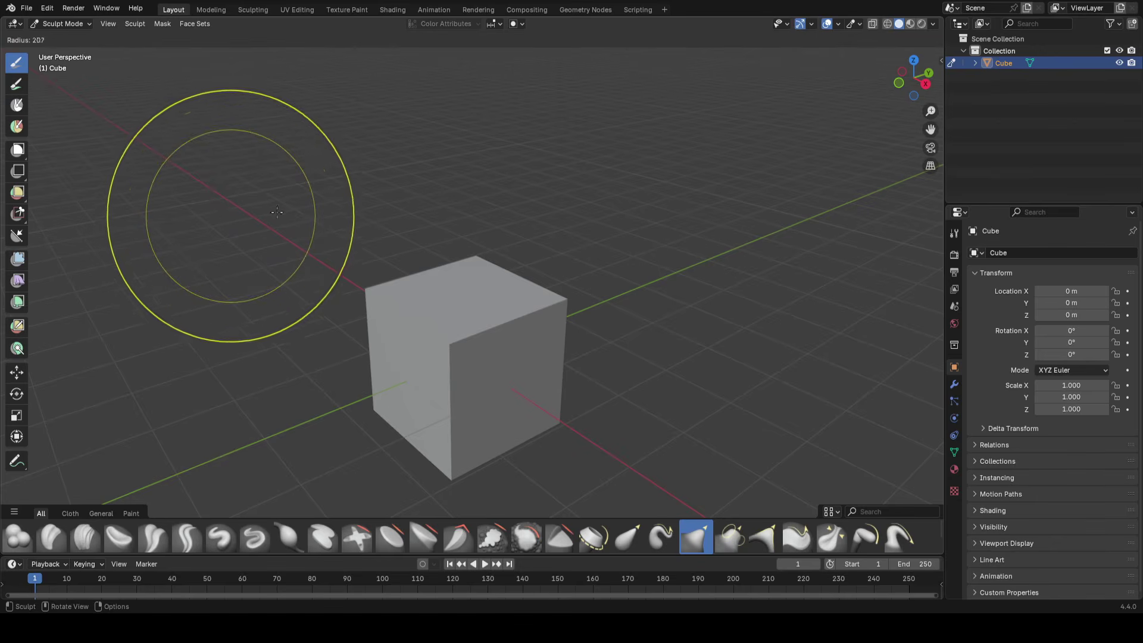
click(235, 213)
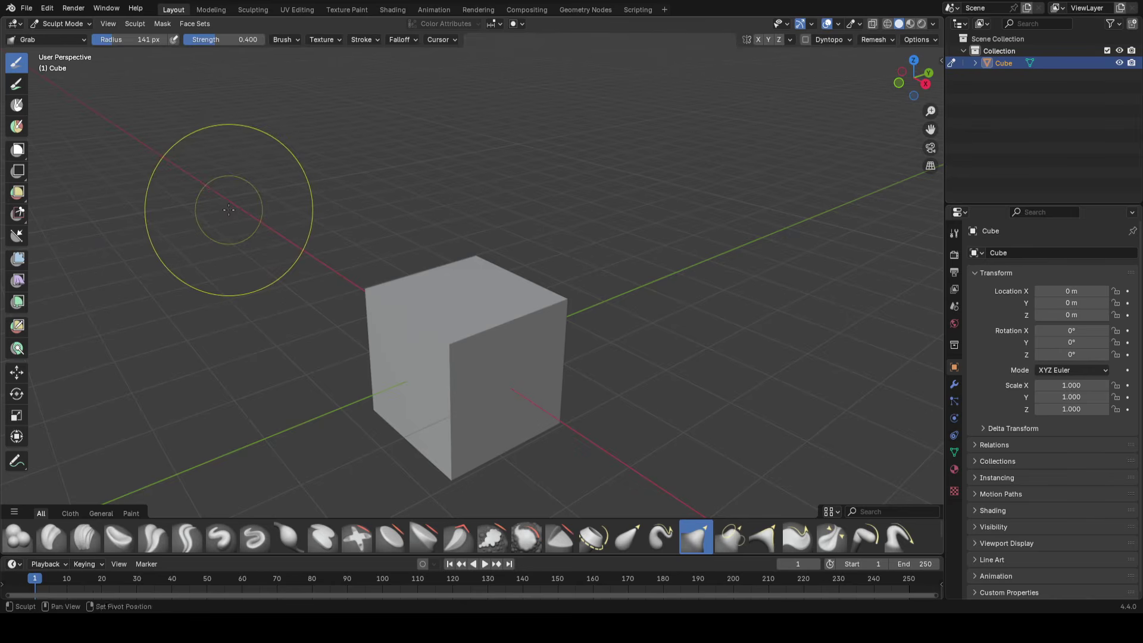
key(shift+f)
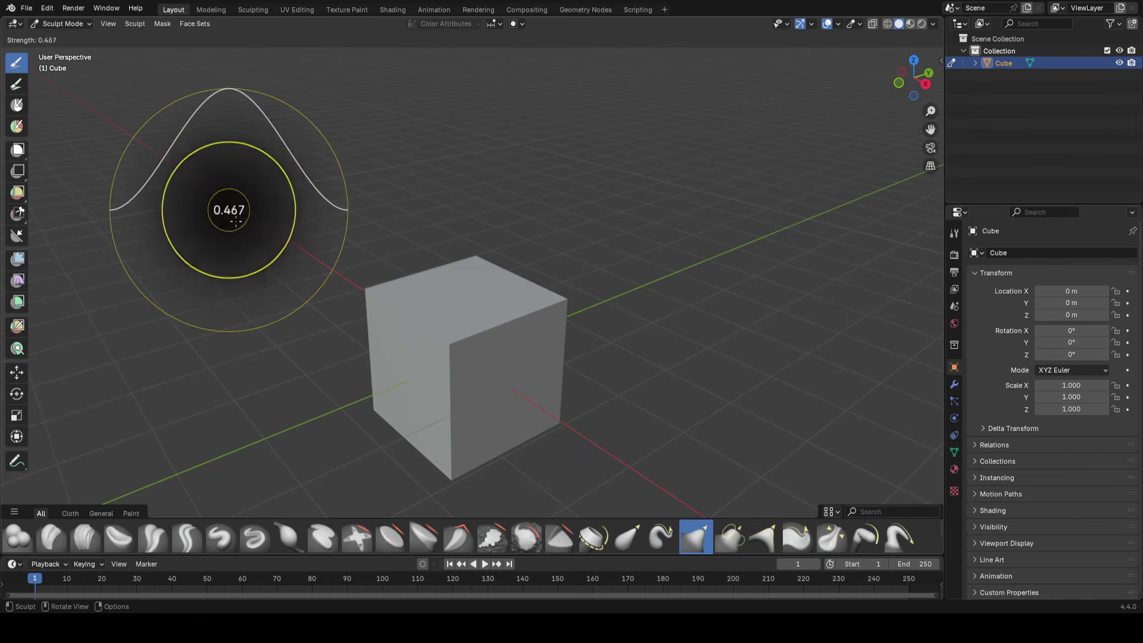
click(238, 225)
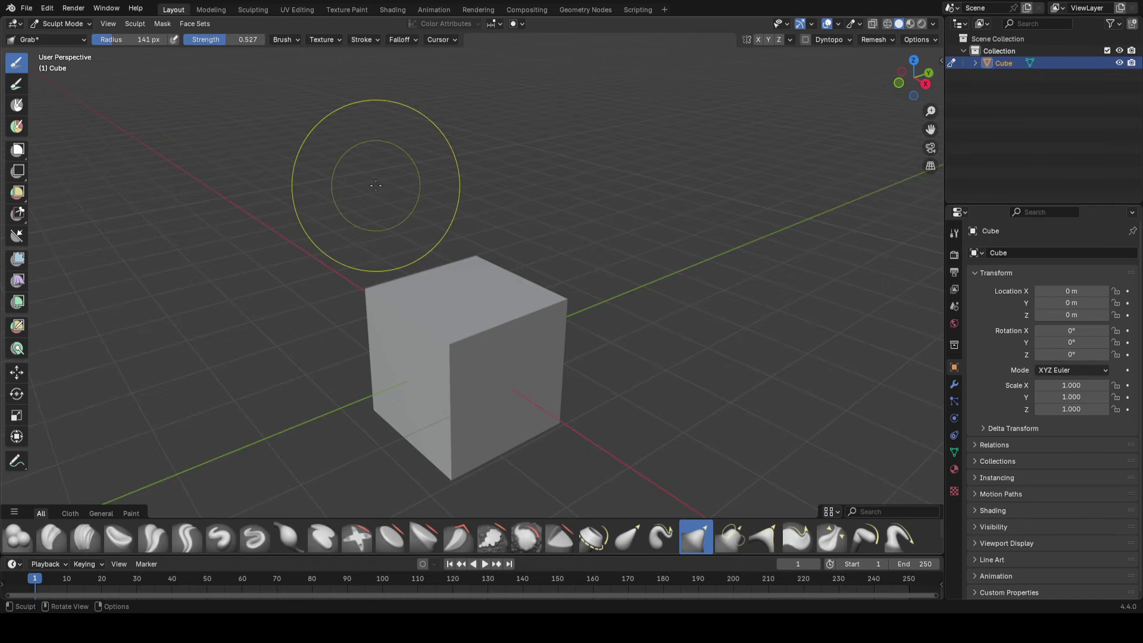
Examine the cube's few faces and corners from several angles and distances in Sculpt Mode
key(Tab)
mouse_move(553, 344)
middle_down()
mouse_move(510, 331)
mouse_move(498, 306)
mouse_move(470, 297)
mouse_move(568, 219)
mouse_move(476, 306)
mouse_move(453, 295)
mouse_move(494, 321)
mouse_move(539, 325)
mouse_move(491, 171)
mouse_move(516, 292)
mouse_move(409, 221)
mouse_move(464, 260)
mouse_move(423, 331)
mouse_move(449, 383)
middle_up()
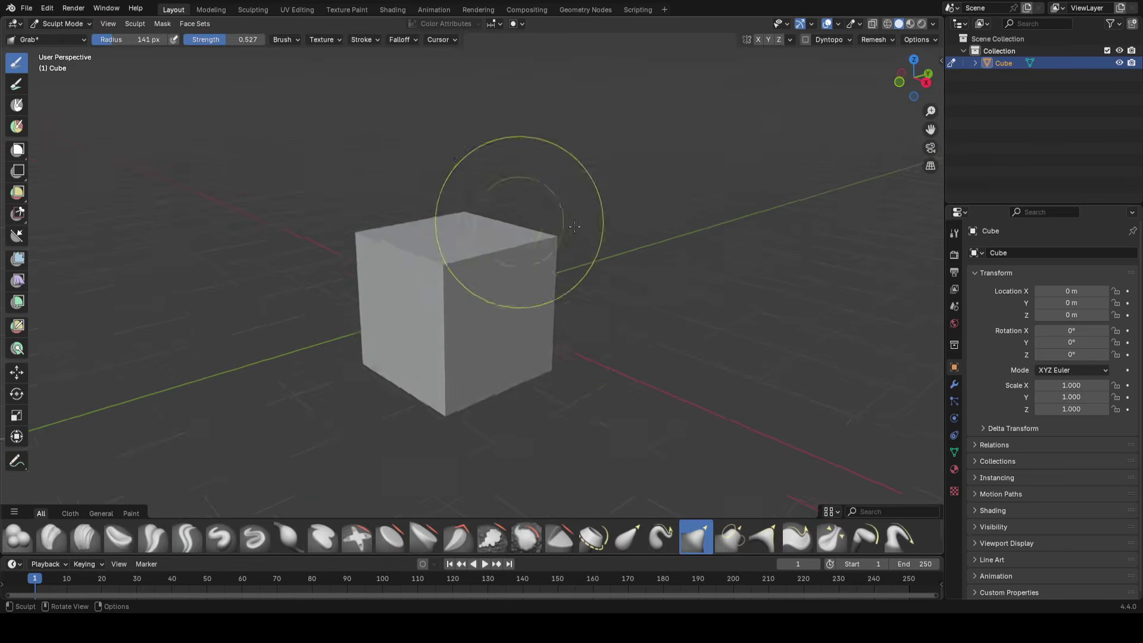
middle_drag(574, 226, 614, 289)
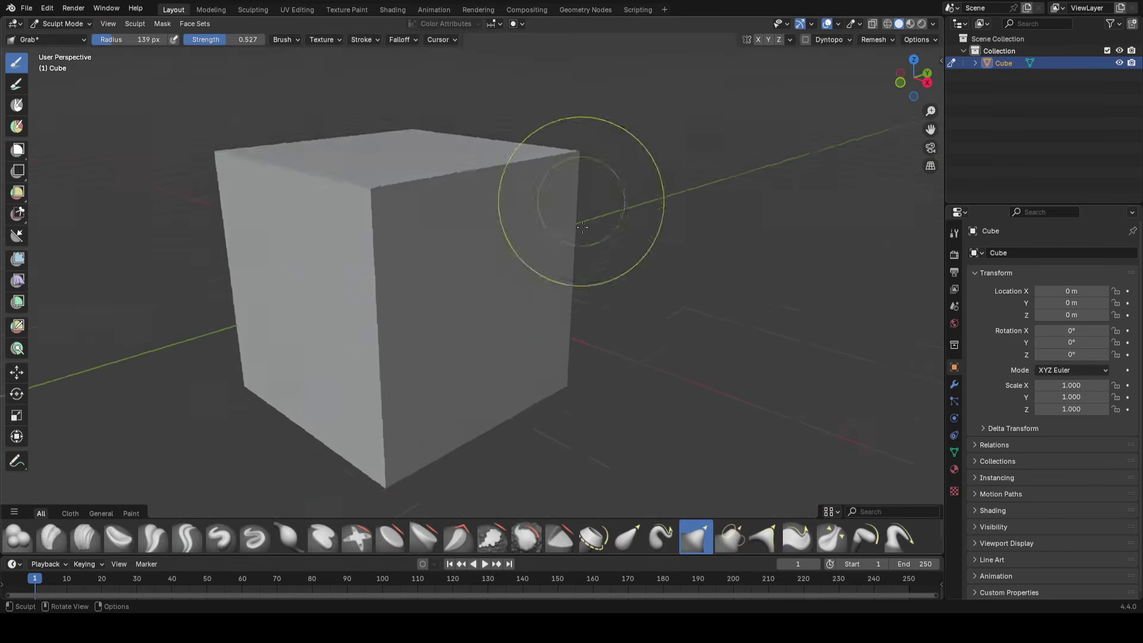
middle_drag(582, 227, 636, 224)
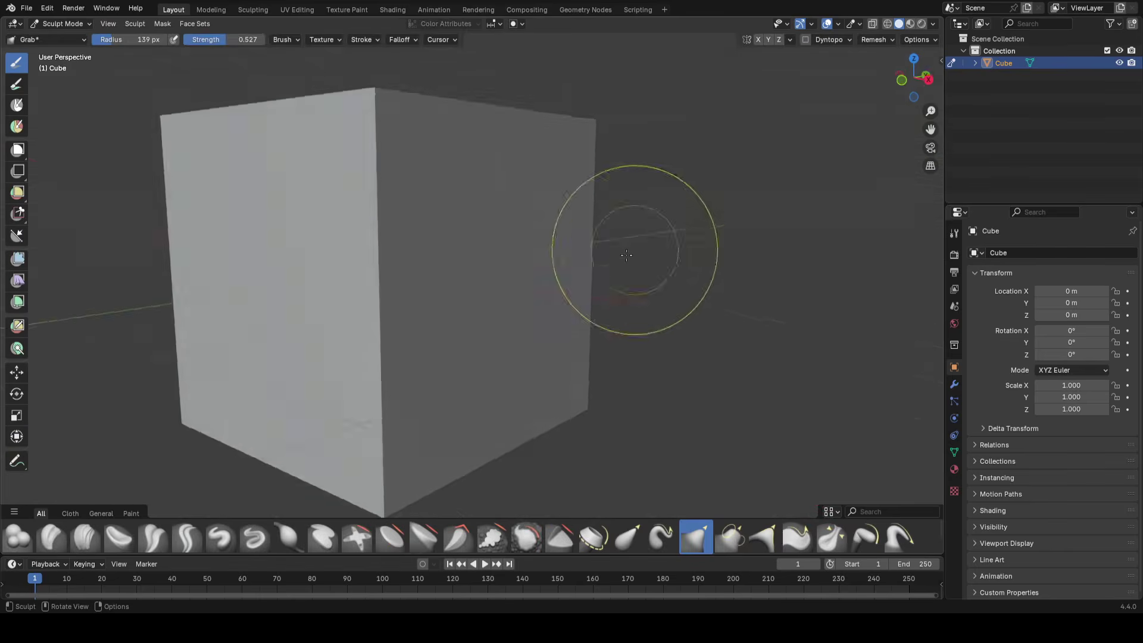
middle_drag(520, 296, 539, 342)
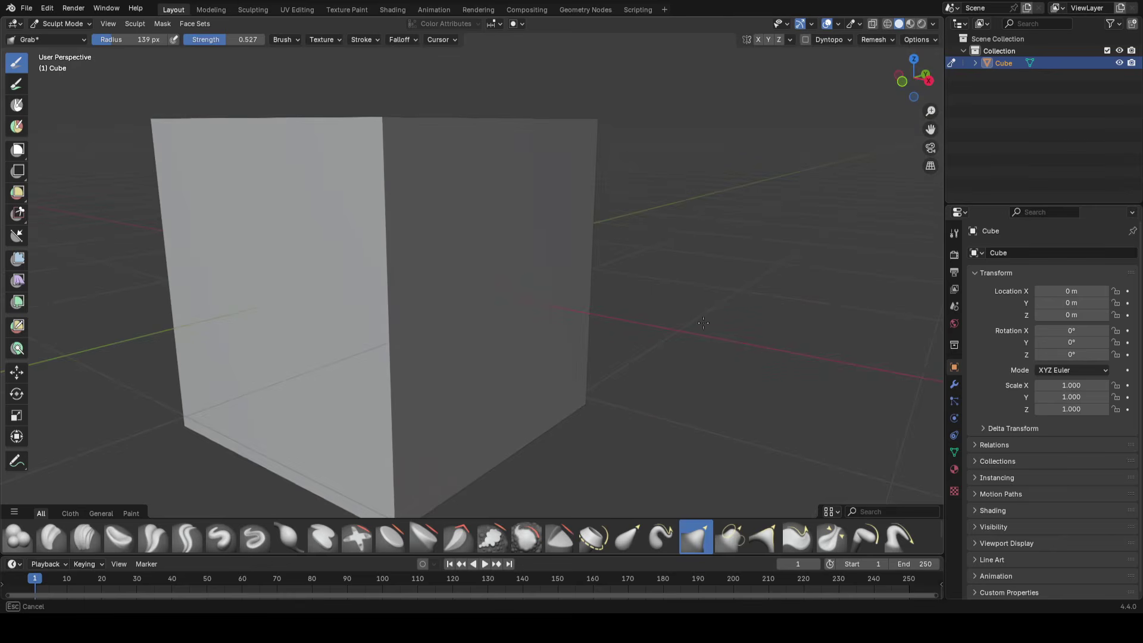
scroll(576, 240, down, 2)
shift+middle_drag(613, 247, 598, 311)
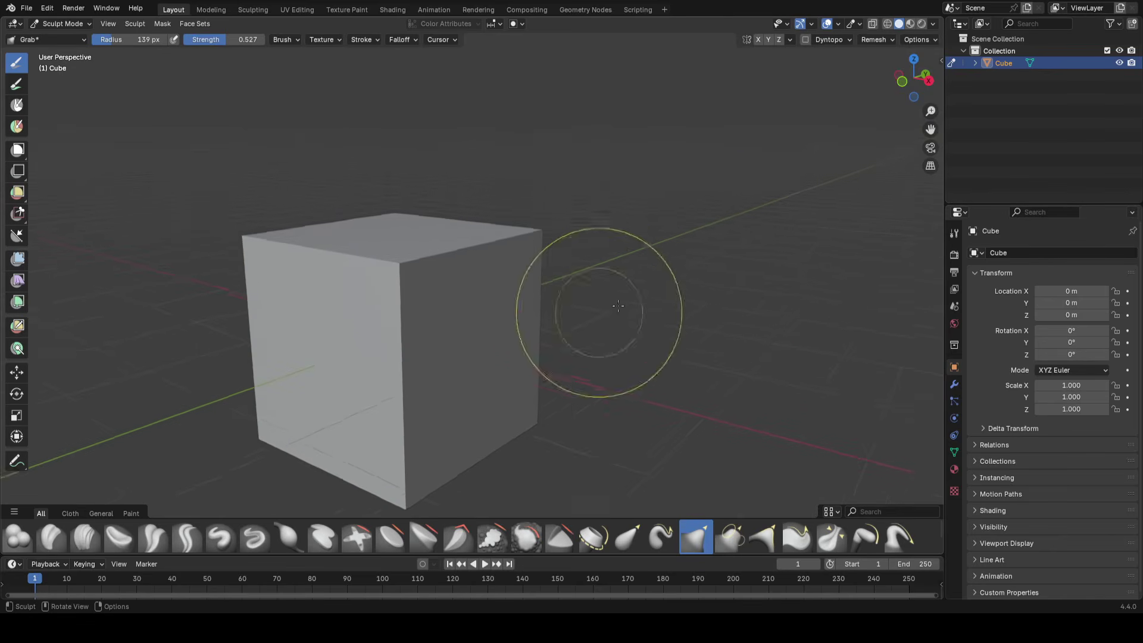
scroll(649, 212, up, 1)
middle_drag(523, 190, 607, 240)
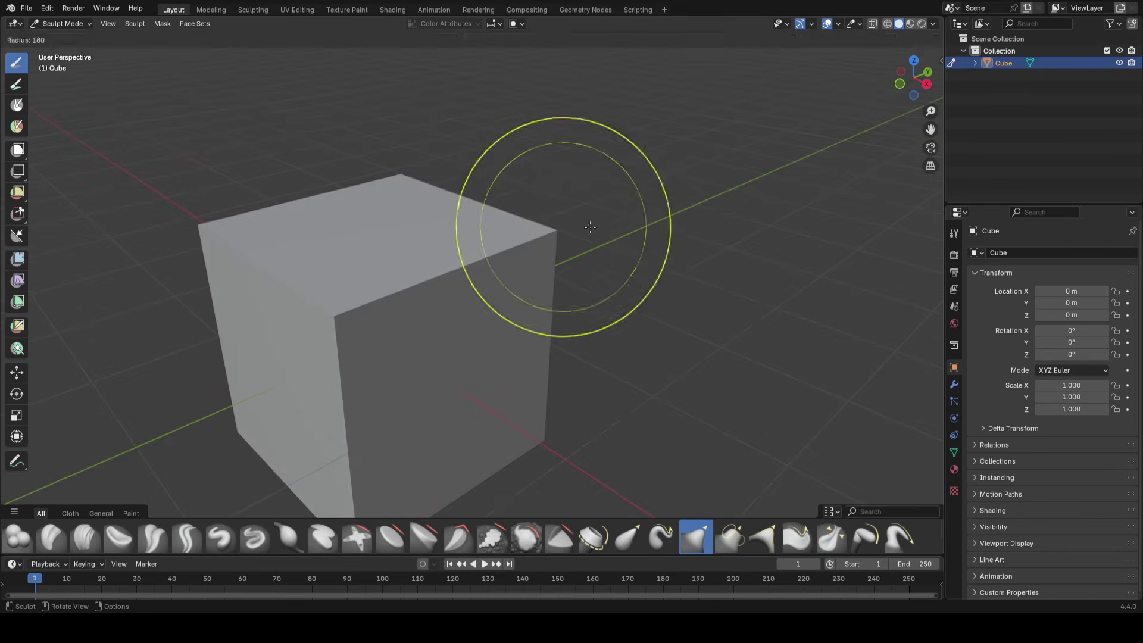
Enlarge the Grab brush radius to 187 px and pull several of the cube's corners to new positions
scroll(587, 218, up, 2)
mouse_move(571, 226)
mouse_down()
mouse_move(678, 214)
mouse_move(622, 216)
mouse_up()
scroll(595, 216, down, 2)
scroll(542, 345, up, 2)
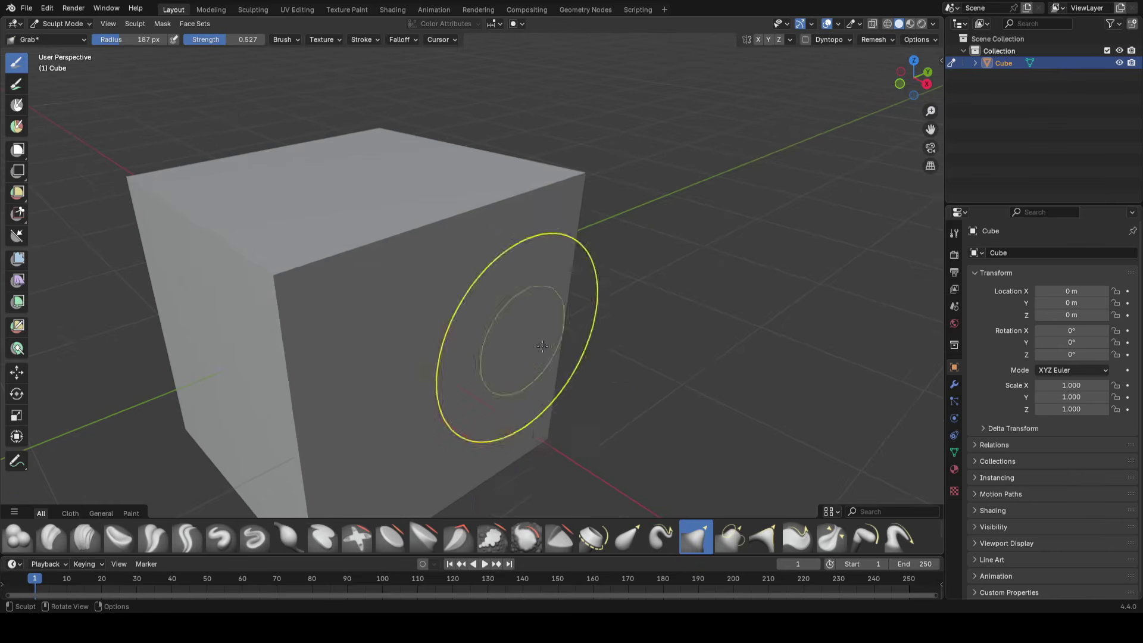
mouse_move(540, 437)
mouse_down()
mouse_move(586, 440)
mouse_move(564, 426)
mouse_move(596, 441)
mouse_up()
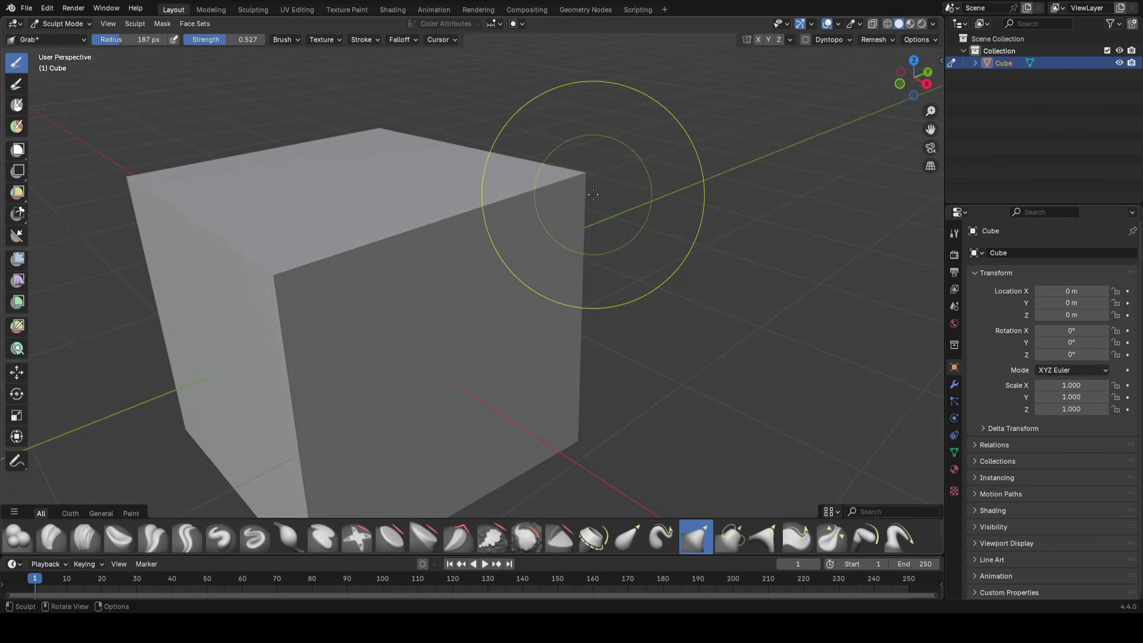
drag(373, 147, 365, 155)
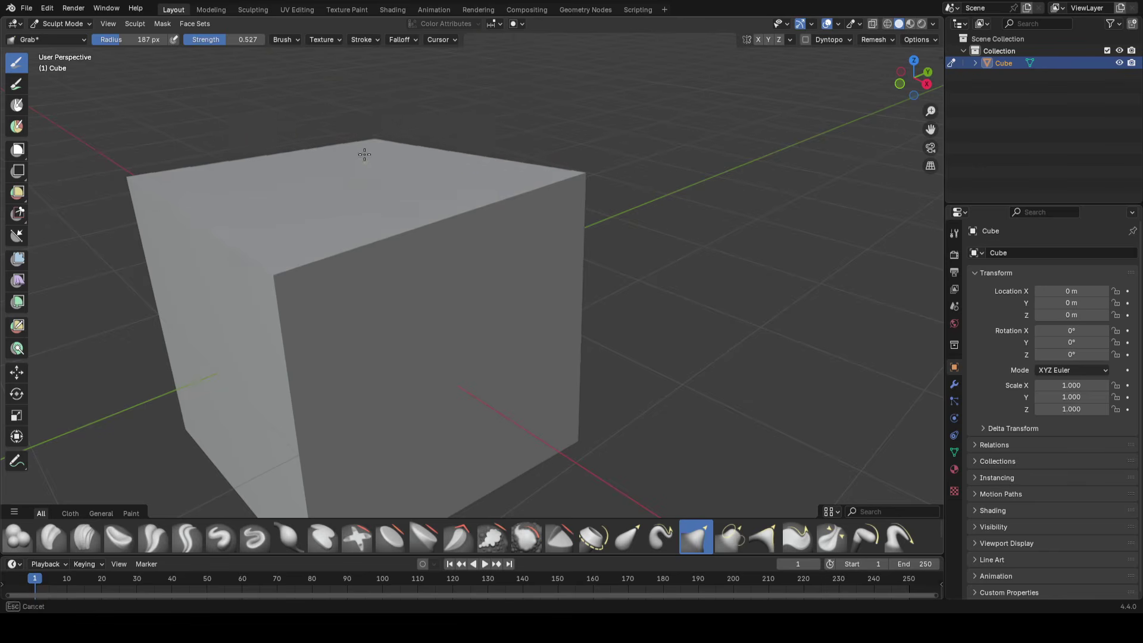
scroll(410, 148, down, 1)
middle_drag(410, 149, 548, 186)
drag(235, 231, 176, 193)
Add two centred, perpendicular vertical loop cuts around the cube in Edit Mode
key(Tab)
mouse_move(499, 206)
middle_down()
mouse_move(488, 258)
mouse_move(514, 265)
middle_up()
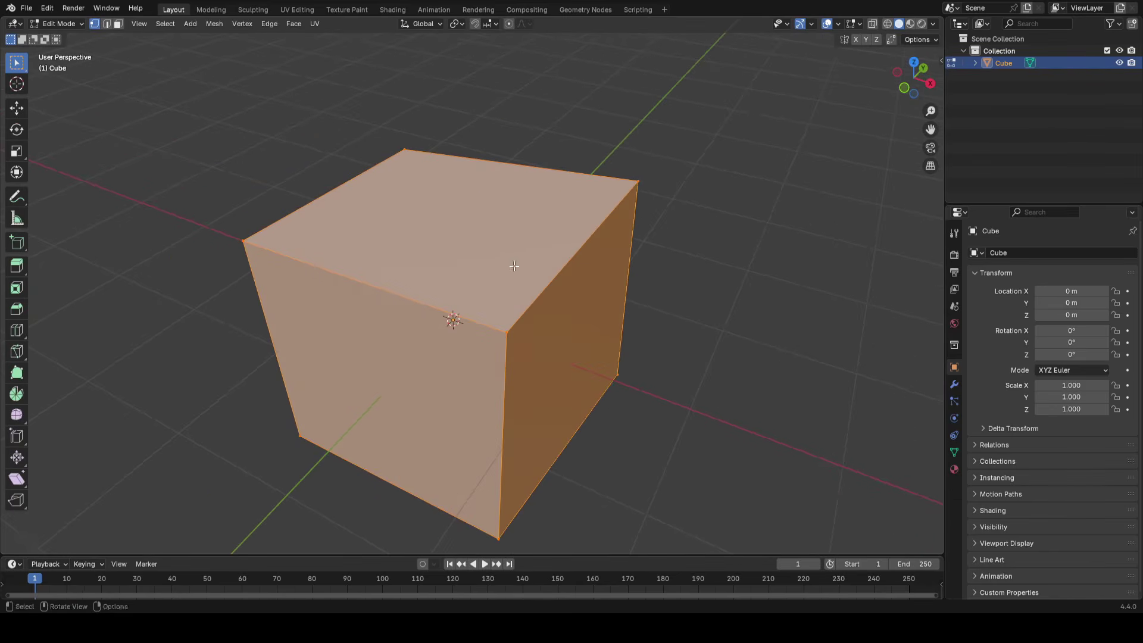
key(ctrl+r)
click(399, 300)
right_click(399, 300)
middle_drag(490, 318, 424, 343)
key(ctrl+r)
click(452, 345)
right_click(453, 344)
Return to Sculpt Mode and pull the cube's corners and new loop-cut vertices into an irregular block with the Grab brush
mouse_move(499, 321)
middle_down()
mouse_move(472, 263)
mouse_move(555, 269)
middle_up()
key(ctrl+Tab)
mouse_move(509, 232)
middle_down()
mouse_move(524, 238)
mouse_move(555, 348)
mouse_move(556, 312)
middle_up()
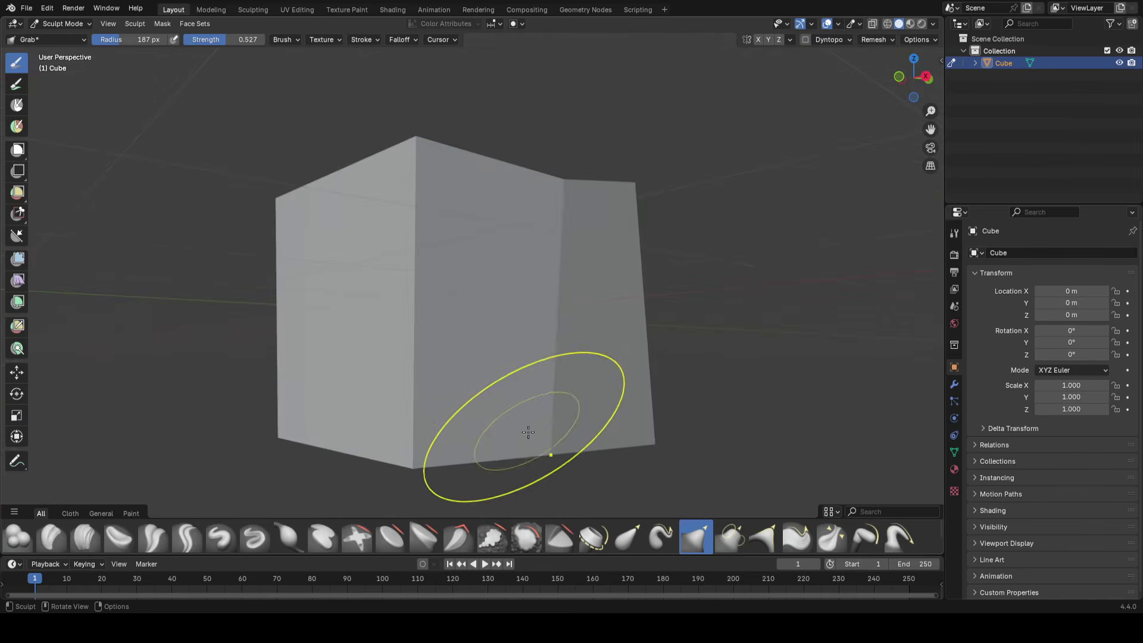
middle_drag(584, 483, 431, 169)
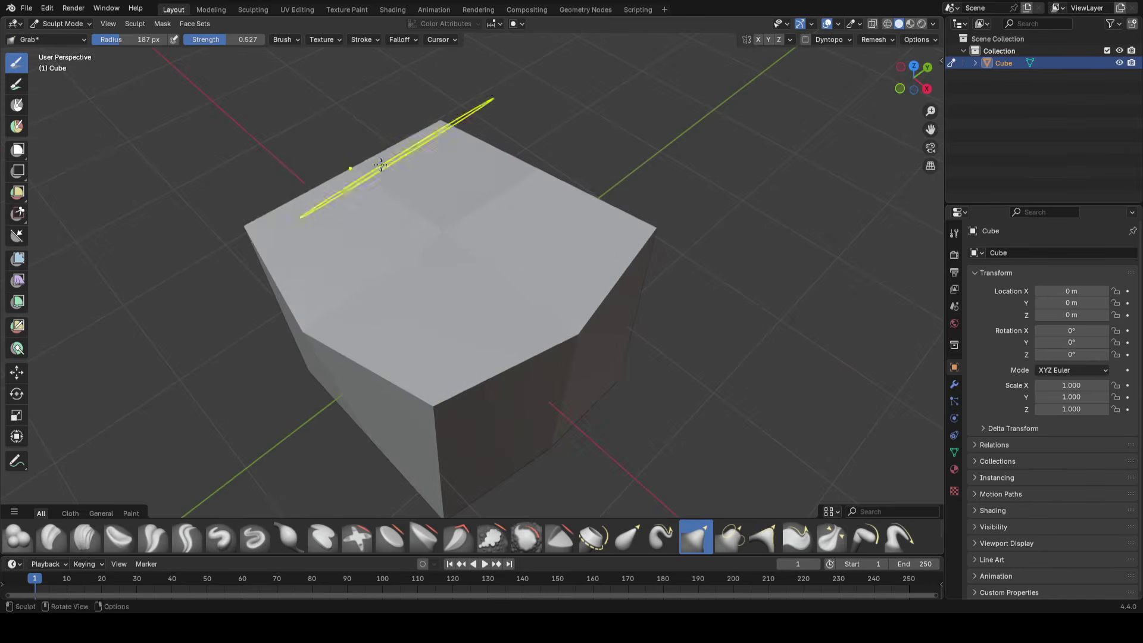
mouse_move(348, 122)
middle_down()
mouse_move(507, 173)
mouse_move(520, 219)
mouse_move(483, 375)
mouse_move(517, 224)
mouse_move(530, 234)
mouse_move(459, 224)
mouse_move(494, 279)
mouse_move(434, 196)
mouse_move(510, 222)
middle_up()
key(Tab)
mouse_move(508, 277)
middle_down()
mouse_move(346, 223)
mouse_move(457, 334)
middle_up()
key(Tab)
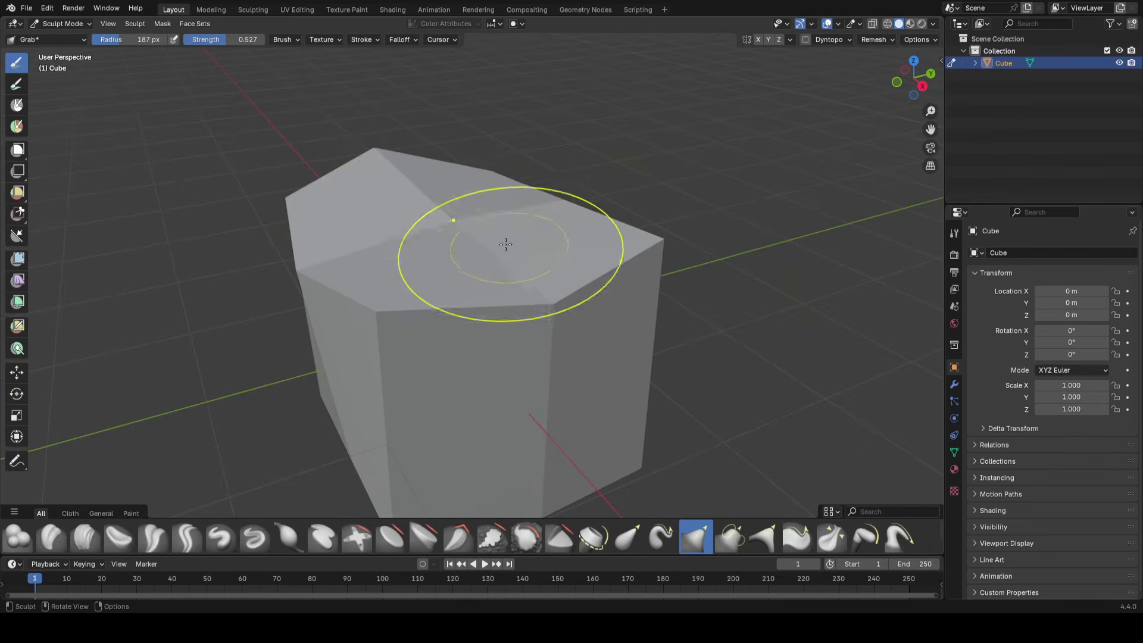
mouse_move(503, 215)
middle_down()
mouse_move(482, 209)
mouse_move(548, 217)
middle_up()
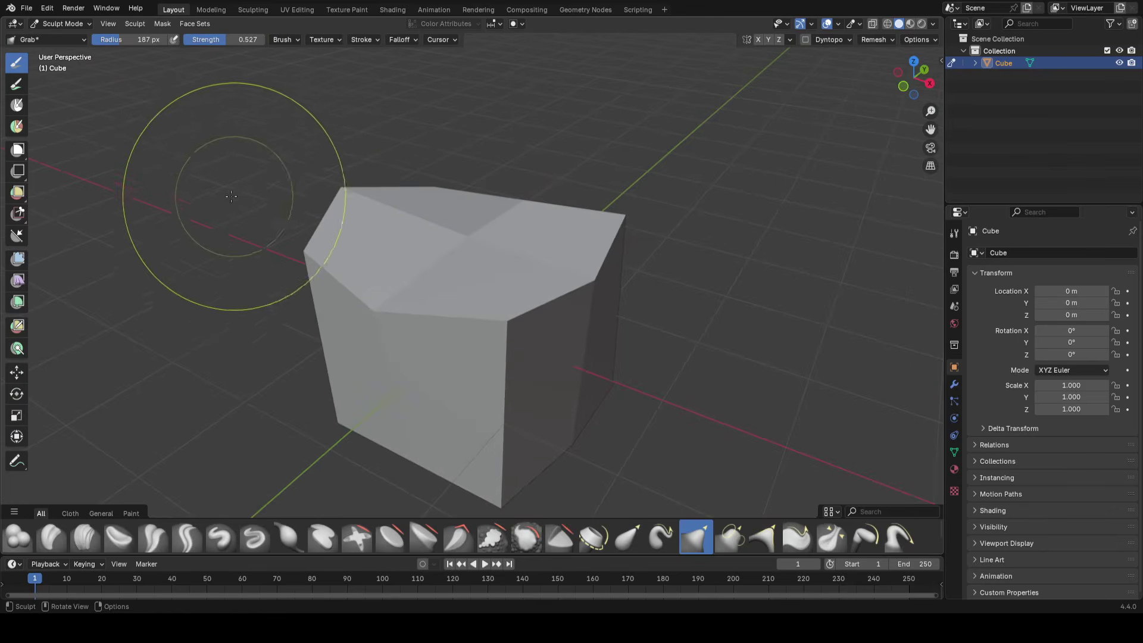
Set the Grab brush radius to 216 px and nudge the left corner of the block's top face
key(f)
click(595, 187)
key(f)
click(451, 181)
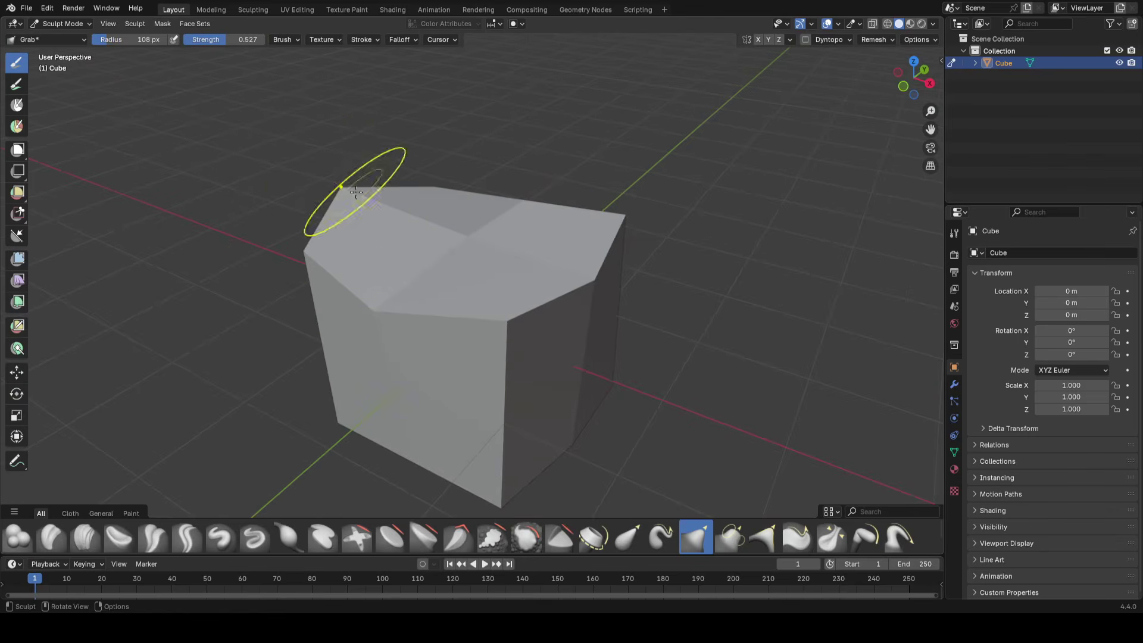
key(f)
click(384, 264)
key(f)
click(224, 230)
key(f)
click(322, 250)
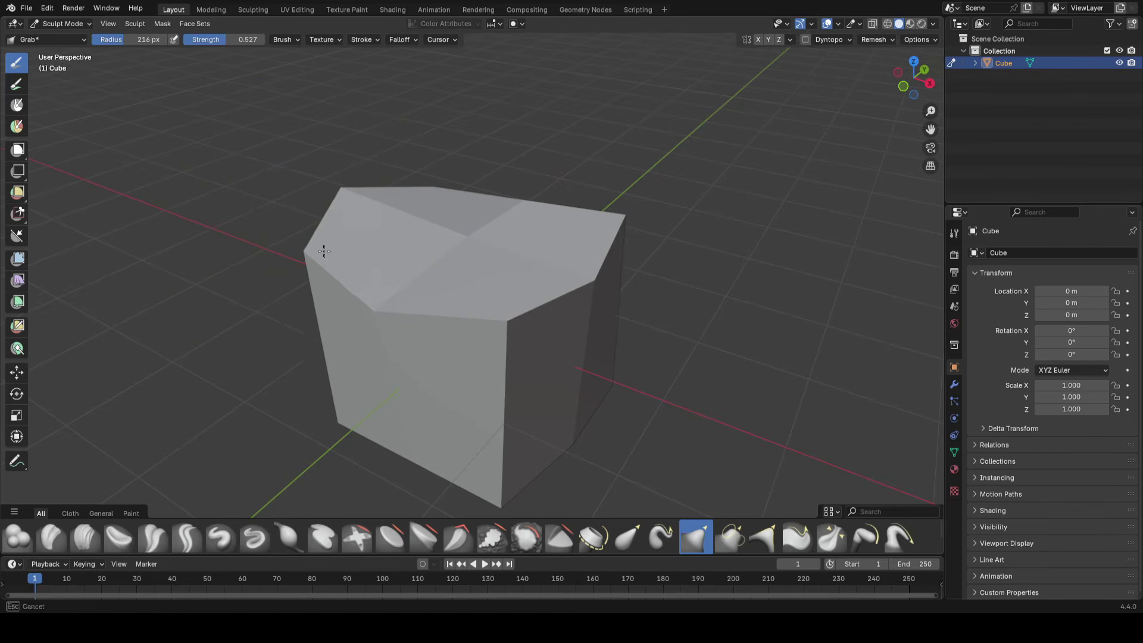
Return to Object Mode and add a Subdivision Surface modifier to the block with 3 viewport levels
click(60, 24)
click(60, 36)
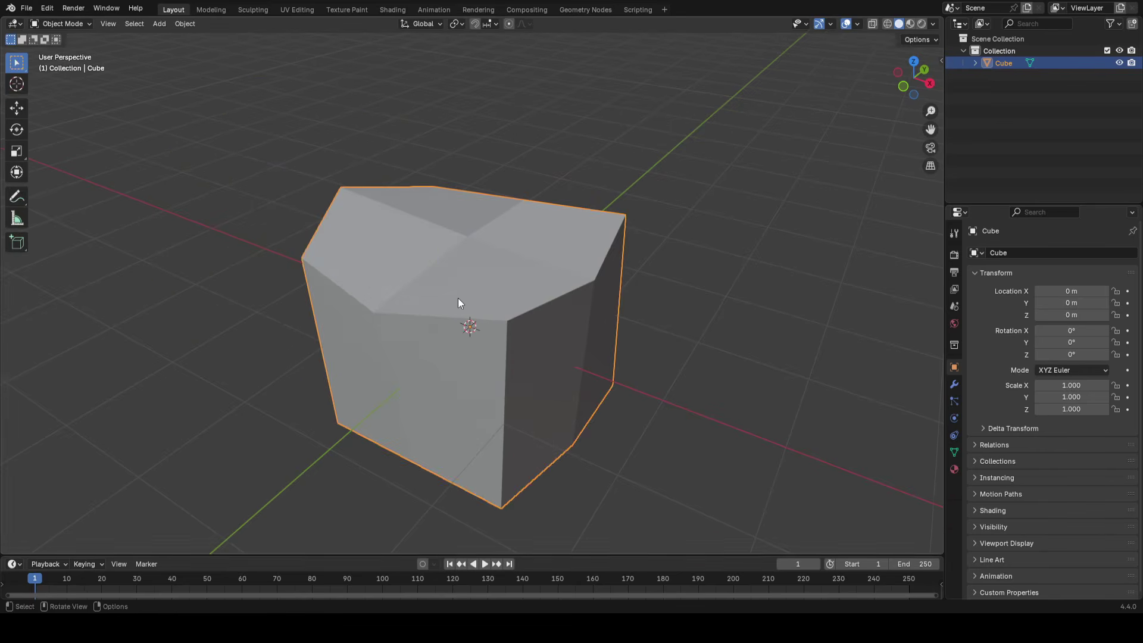
click(954, 384)
click(1032, 256)
text(subd)
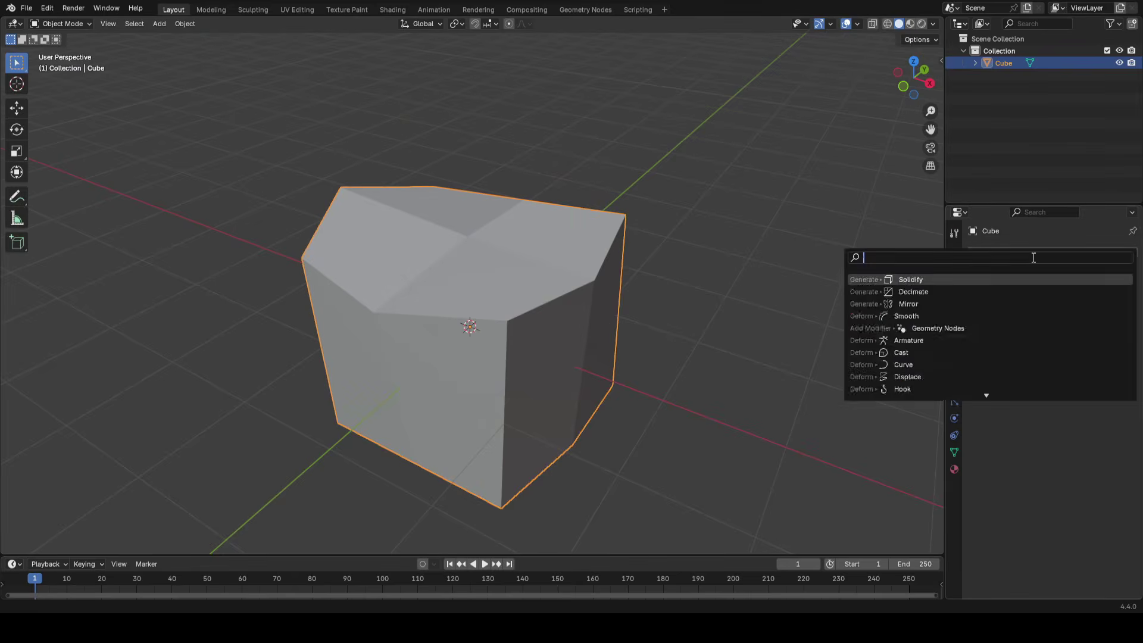
key(Return)
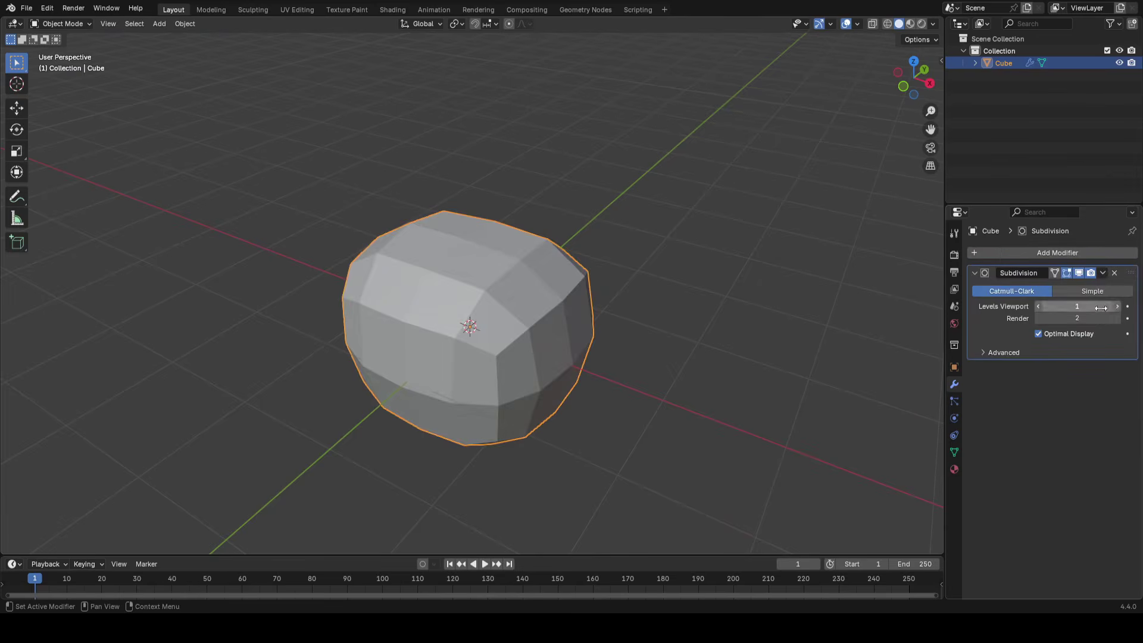
click(1119, 307)
click(1119, 307)
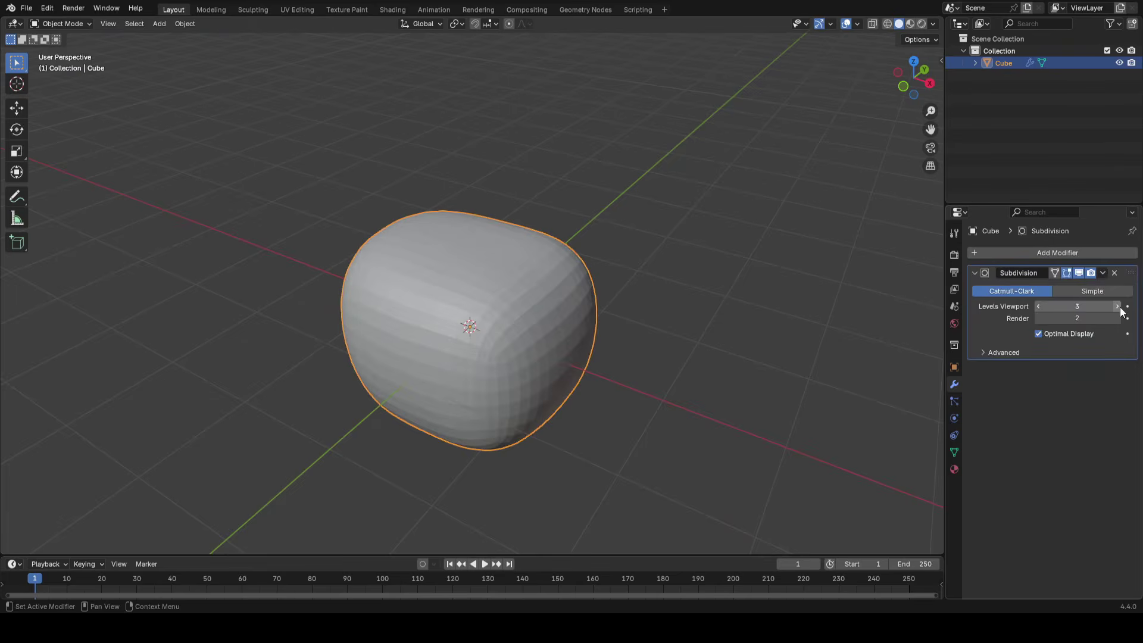
Try the Simple subdivision type on the modifier and switch back to Catmull-Clark
middle_drag(714, 342, 555, 327)
click(1106, 289)
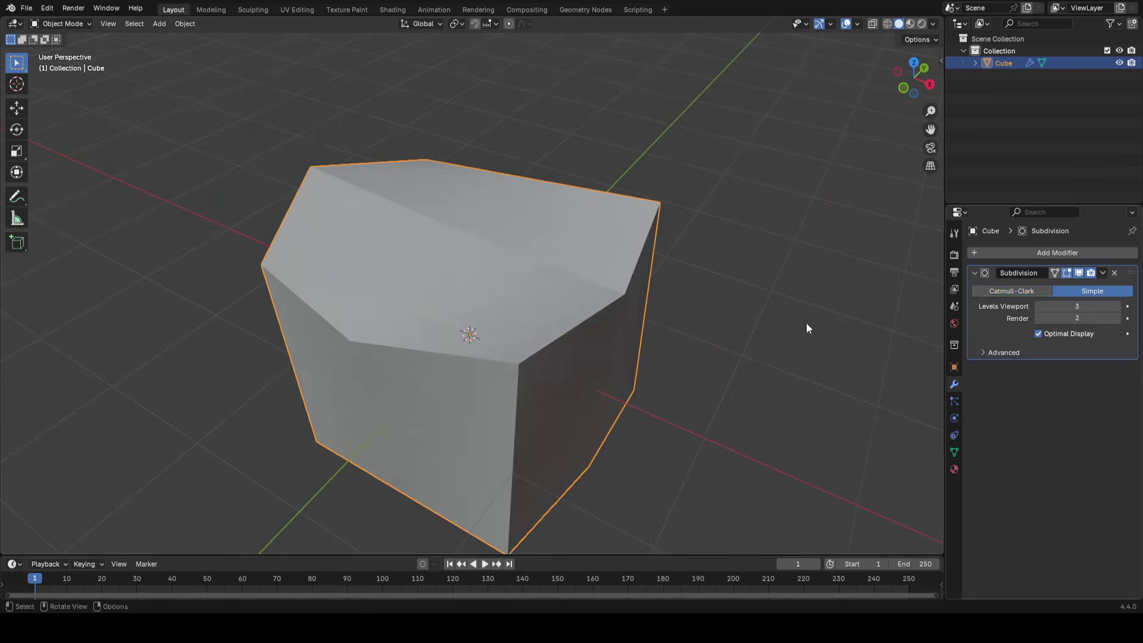
click(1027, 291)
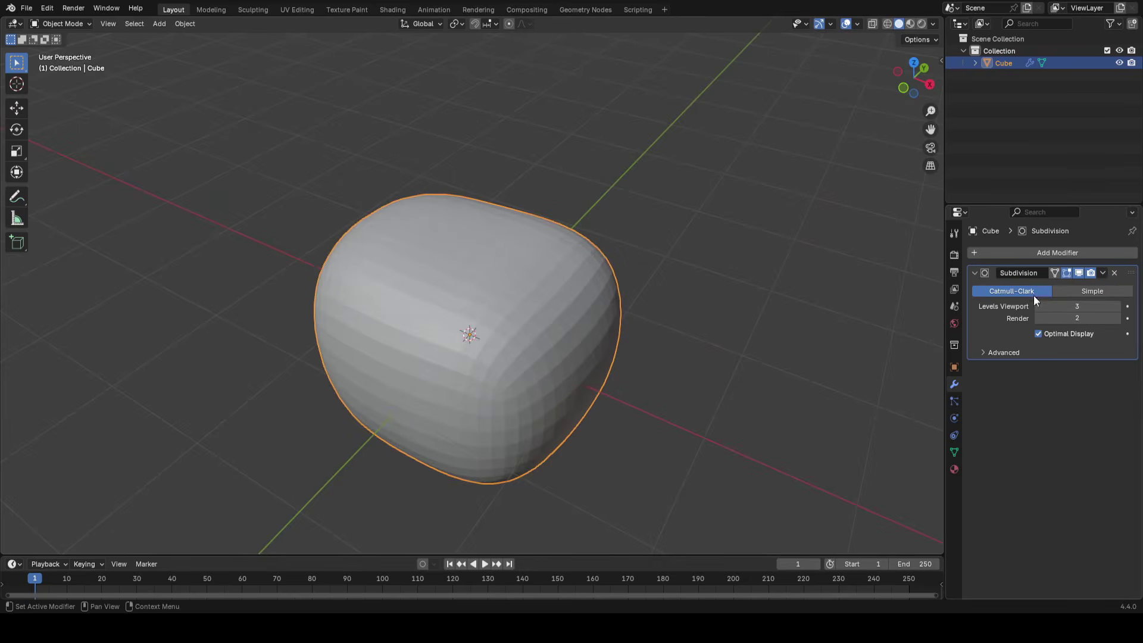
Apply the Subdivision modifier to the mesh and put the smoothed block back into Sculpt Mode
middle_drag(712, 323, 695, 321)
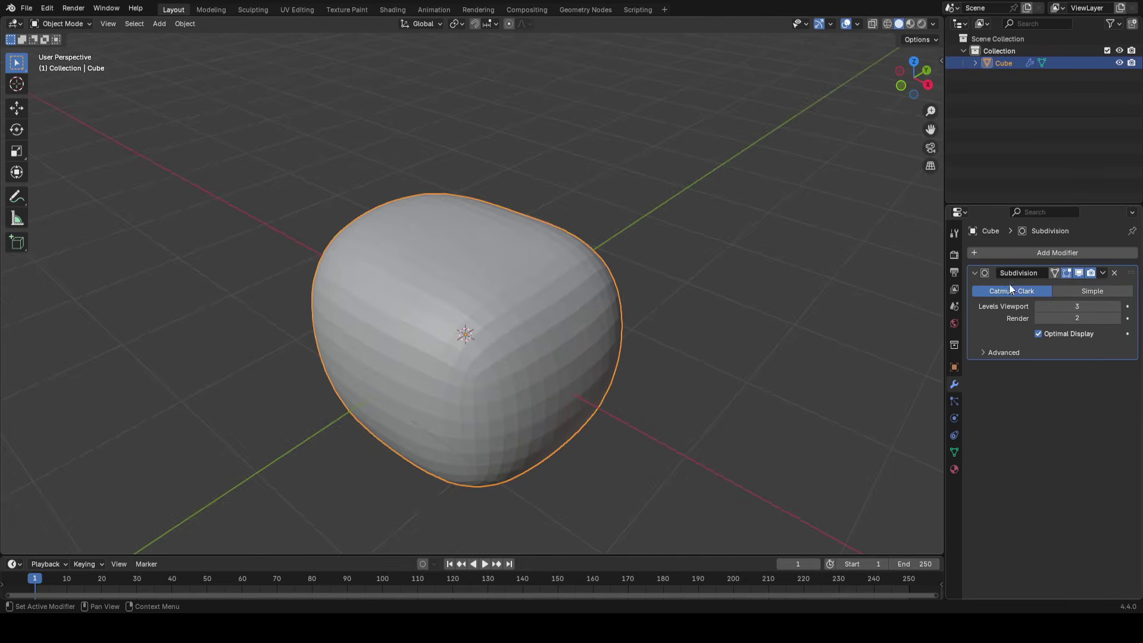
key(ctrl+a)
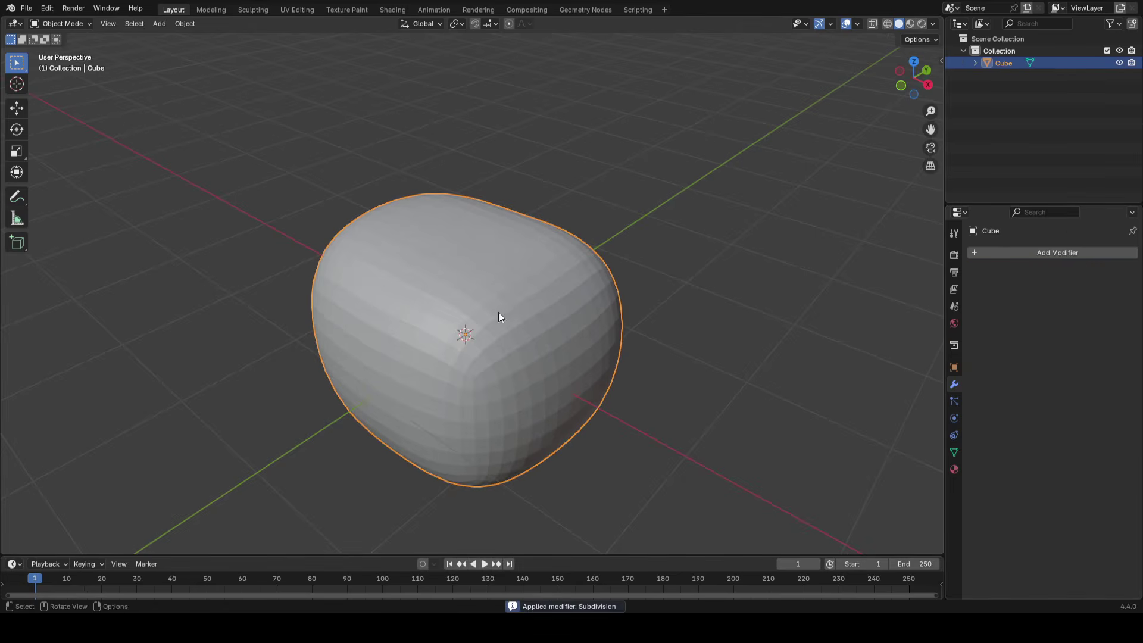
click(61, 23)
click(57, 65)
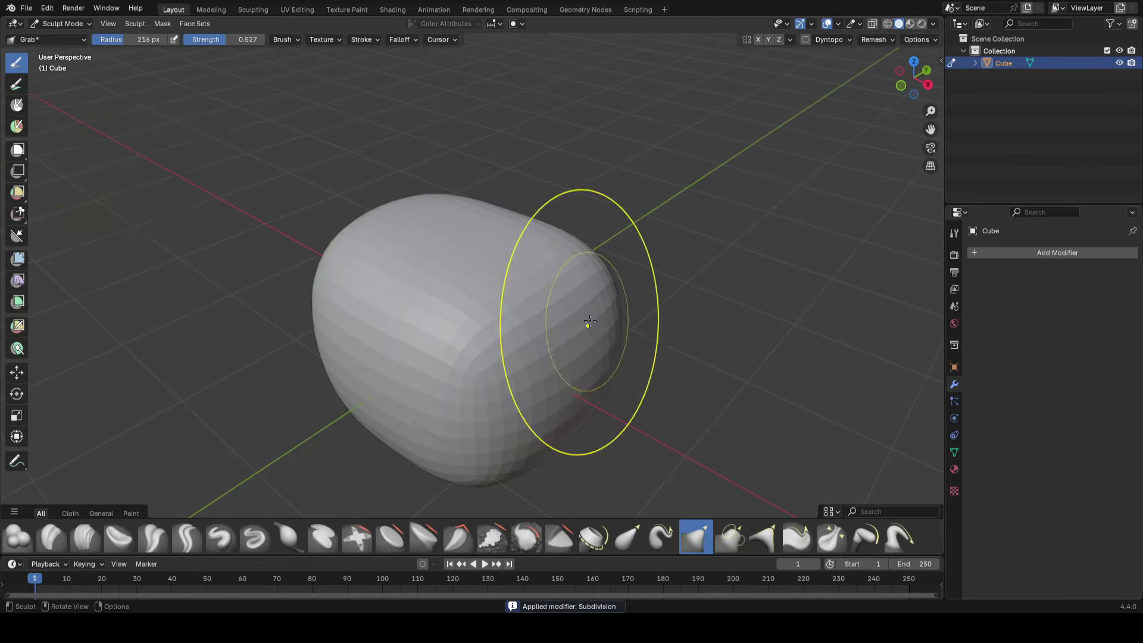
Resize the Grab brush and pull the upper right side of the smoothed block upward
key(f)
click(574, 291)
key(f)
click(599, 295)
mouse_move(600, 286)
mouse_down()
mouse_move(669, 247)
mouse_move(620, 247)
mouse_up()
Set the Grab brush radius to 183 px, stretch the left corner outward into a point and lift the top into a bump
key(f)
click(325, 225)
drag(324, 247, 225, 230)
drag(466, 225, 477, 209)
middle_drag(663, 395, 702, 293)
mouse_move(608, 352)
mouse_down()
mouse_move(711, 369)
mouse_move(621, 325)
mouse_move(638, 291)
mouse_up()
mouse_move(729, 291)
middle_down()
mouse_move(714, 342)
mouse_move(704, 342)
middle_up()
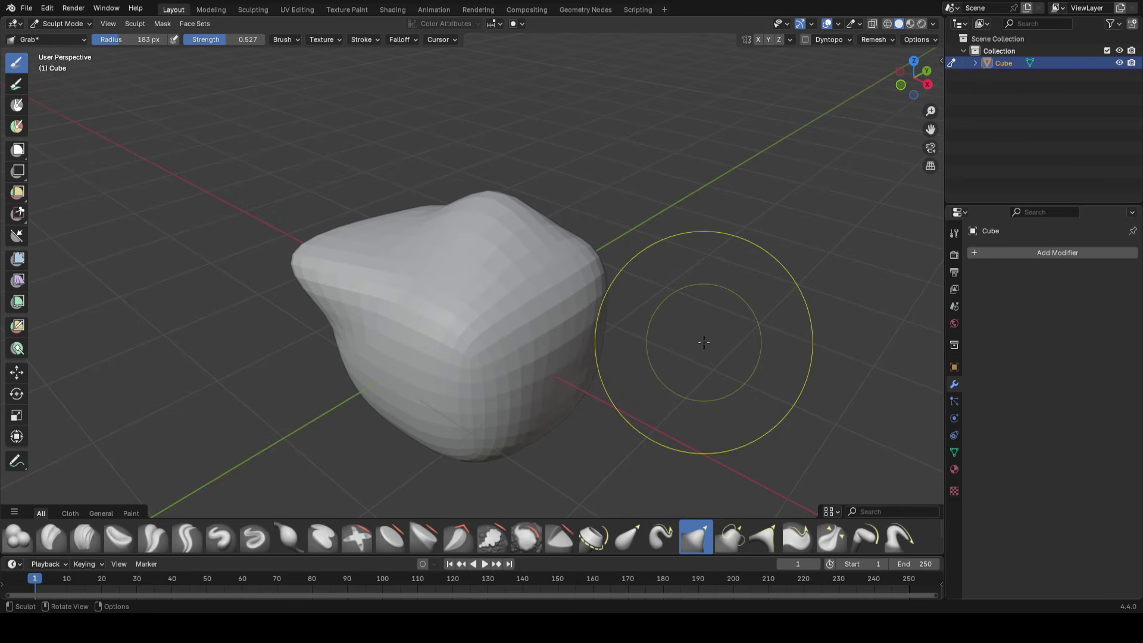
Switch to the Draw brush, raise its strength to 0.685 and paint a stroke down the pointed side of the mesh
key(x)
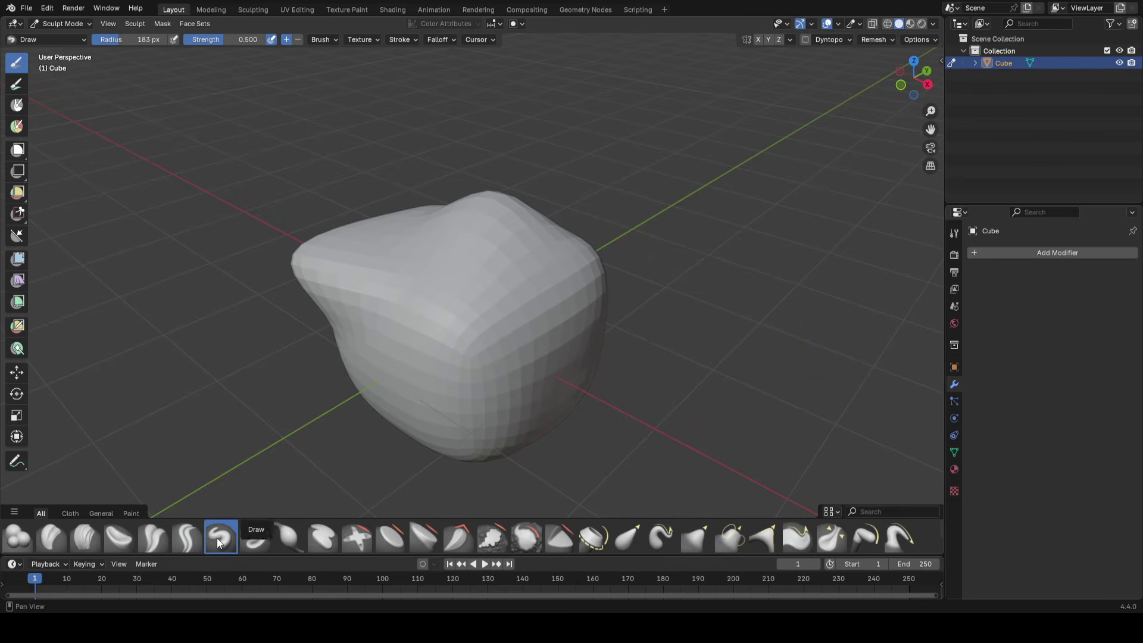
scroll(467, 298, up, 2)
key(f)
click(409, 290)
key(shift+f)
click(416, 268)
key(f)
click(441, 268)
mouse_move(417, 250)
mouse_down()
mouse_move(398, 252)
mouse_move(357, 315)
mouse_up()
Resize the Draw brush and build up a long vertical ridge down the side of the mesh
middle_drag(536, 289, 502, 270)
key(f)
click(474, 267)
mouse_move(539, 194)
mouse_down()
mouse_move(601, 372)
mouse_move(581, 387)
mouse_up()
Set the Draw brush radius to 102 px and carve an inverted groove down the side, replacing the first attempt
mouse_move(583, 325)
middle_down()
mouse_move(484, 337)
mouse_move(488, 313)
middle_up()
key(f)
click(501, 337)
mouse_move(497, 229)
ctrl+mouse_down()
mouse_move(454, 372)
mouse_move(484, 384)
ctrl+mouse_up()
middle_drag(508, 377, 458, 357)
middle_drag(521, 287, 531, 322)
key(ctrl+z)
ctrl+drag(513, 219, 344, 381)
mouse_move(344, 385)
middle_down()
mouse_move(557, 272)
mouse_move(506, 202)
middle_up()
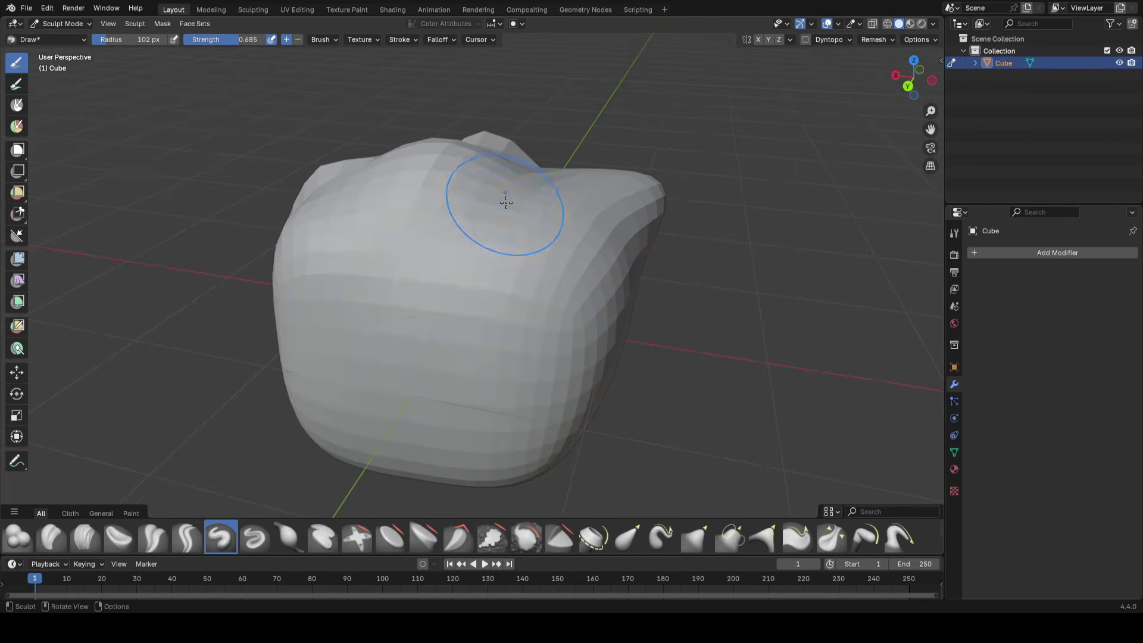
Paint several Draw strokes down the smooth face to build up thick ridges
mouse_move(480, 238)
mouse_down()
mouse_move(374, 357)
mouse_move(411, 447)
mouse_move(529, 334)
mouse_up()
mouse_move(529, 333)
middle_down()
mouse_move(523, 307)
mouse_move(551, 285)
mouse_move(555, 201)
middle_up()
middle_drag(547, 311, 512, 305)
drag(557, 206, 533, 232)
drag(452, 362, 417, 384)
middle_drag(410, 248, 475, 251)
drag(476, 212, 498, 254)
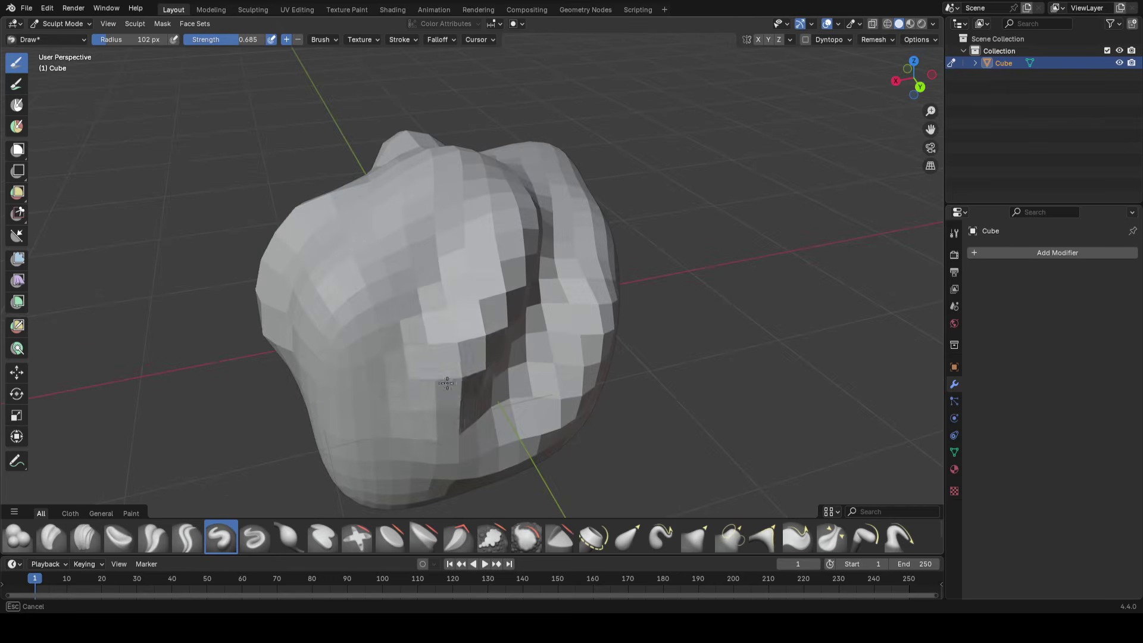
drag(447, 383, 439, 408)
Undo the Draw strokes on the smooth face
middle_drag(648, 311, 617, 311)
scroll(618, 312, down, 2)
scroll(535, 314, up, 1)
key(ctrl+z)
key(ctrl+z)
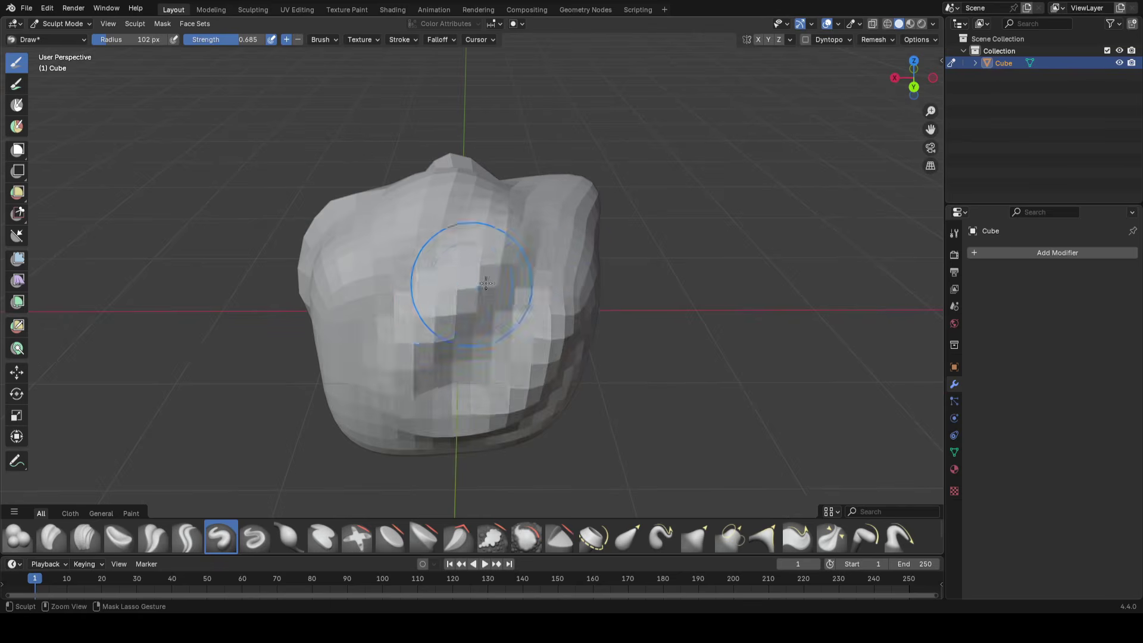
mouse_move(548, 357)
middle_down()
mouse_move(428, 324)
mouse_move(607, 340)
mouse_move(578, 289)
mouse_move(528, 280)
middle_up()
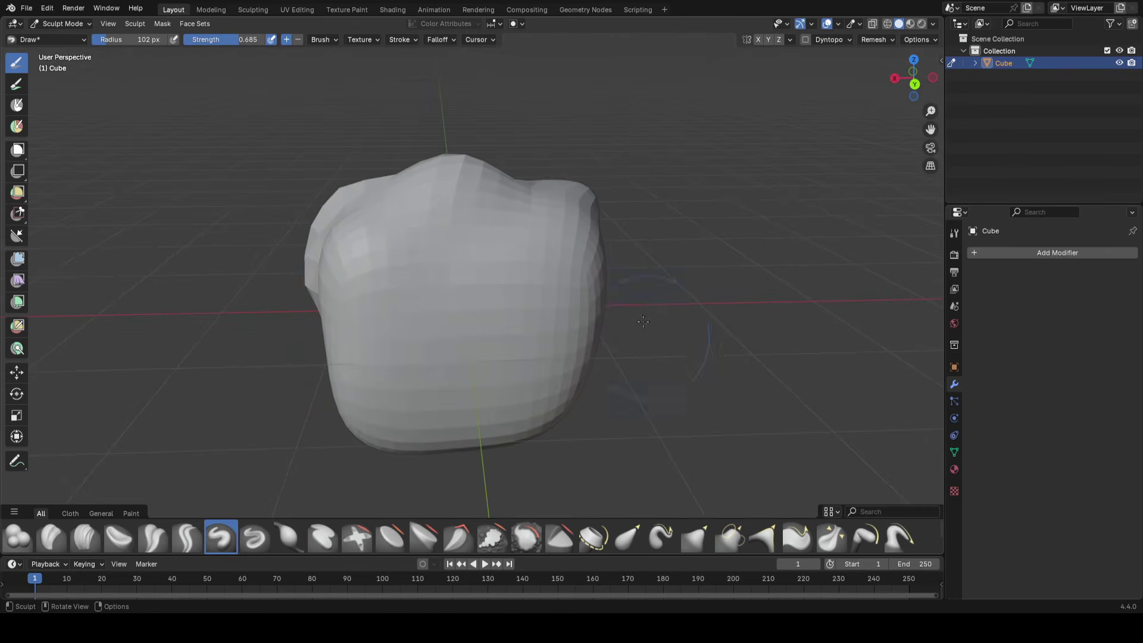
Carve diagonal creases across the smooth face and the neighbouring side with the Crease Polish brush at 100 px radius
key(shift+c)
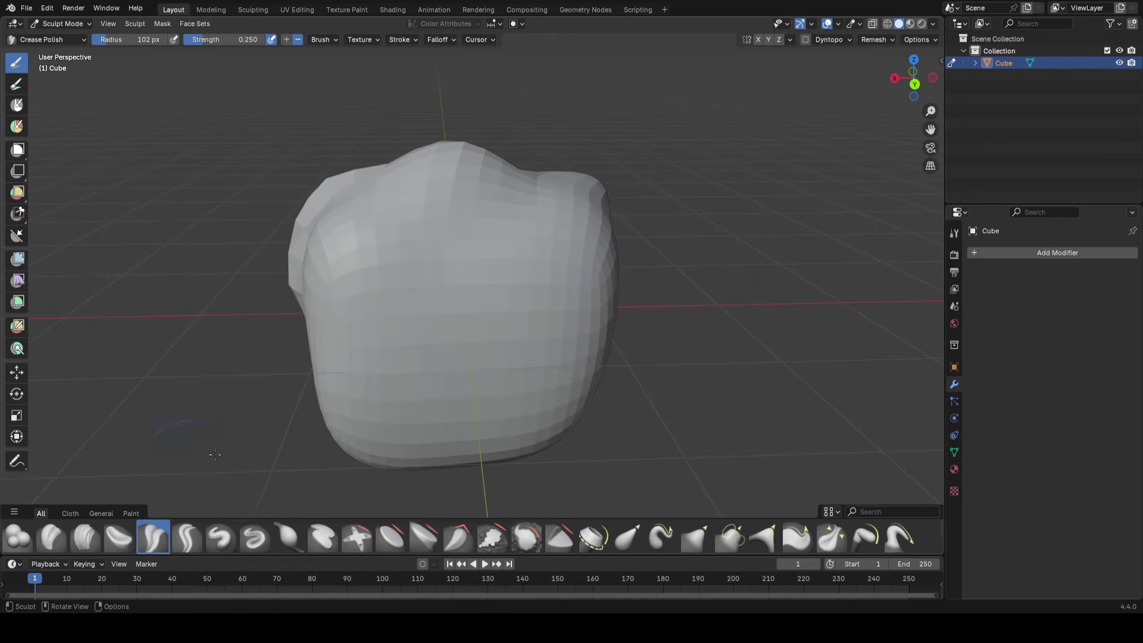
key(f)
click(442, 303)
drag(533, 223, 537, 216)
middle_drag(529, 299, 500, 280)
key(f)
click(541, 285)
drag(452, 379, 589, 285)
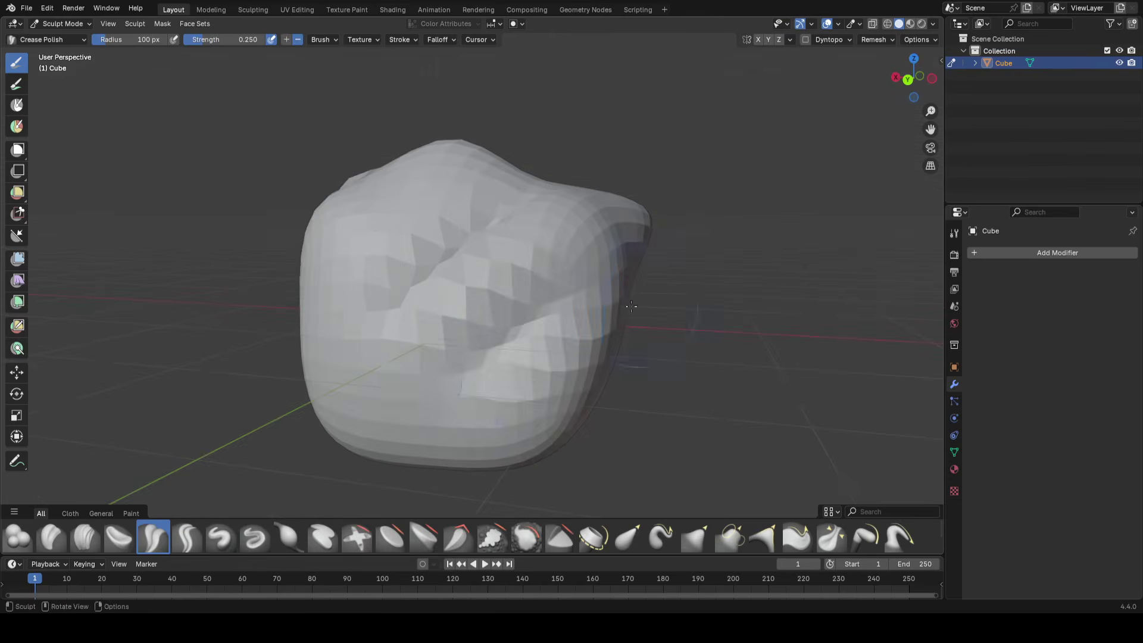
middle_drag(631, 306, 515, 256)
mouse_move(520, 408)
middle_down()
mouse_move(546, 298)
mouse_move(608, 277)
middle_up()
middle_drag(469, 418, 552, 336)
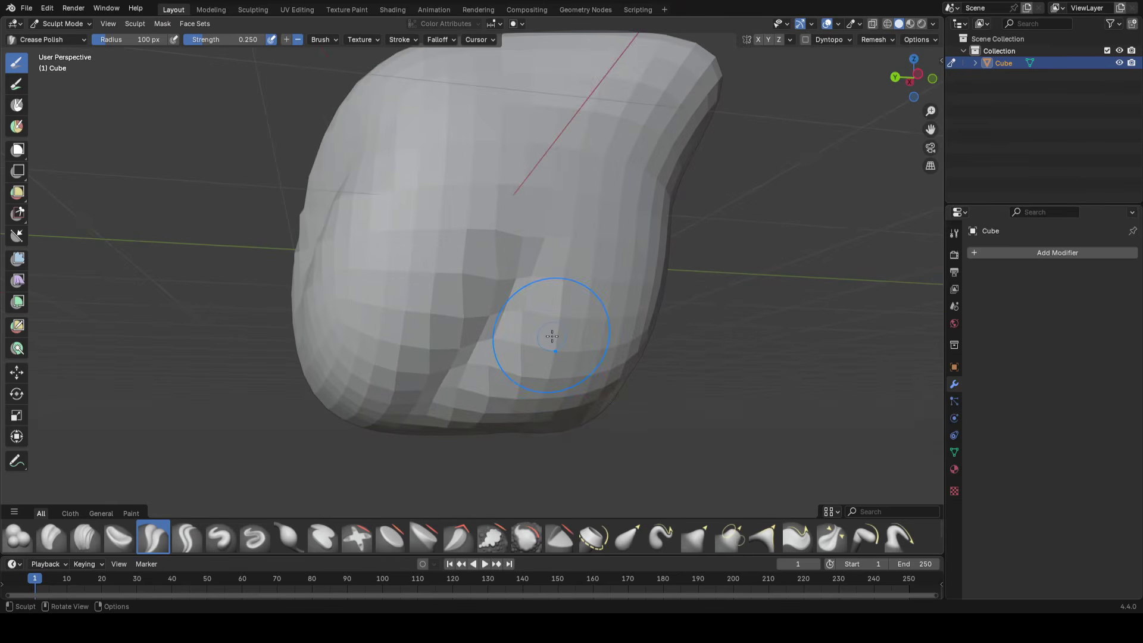
Tighten the side crease with the Pinch/Magnify brush and enlarge the brush radius to 181 px
key(p)
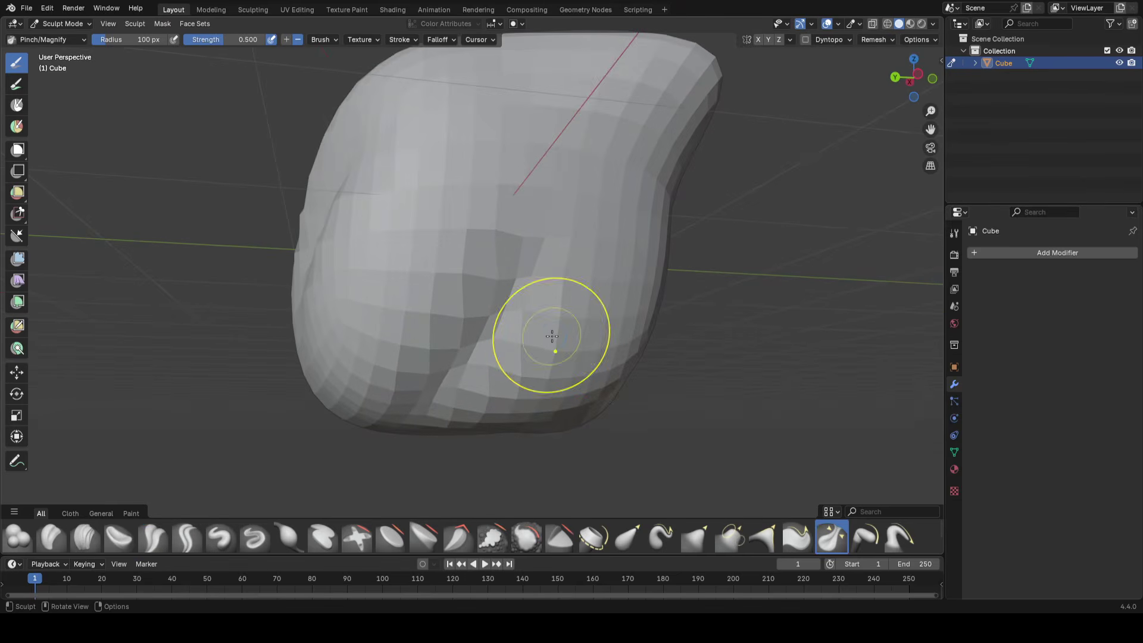
middle_drag(525, 237, 541, 202)
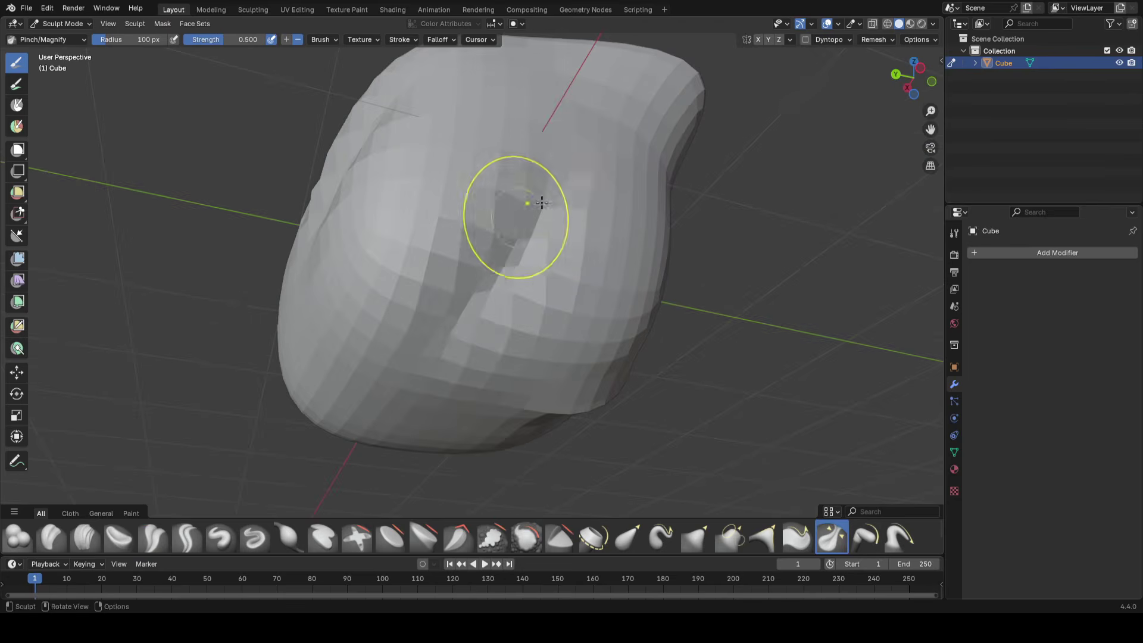
mouse_move(550, 248)
middle_down()
mouse_move(506, 268)
mouse_move(488, 299)
mouse_move(587, 275)
middle_up()
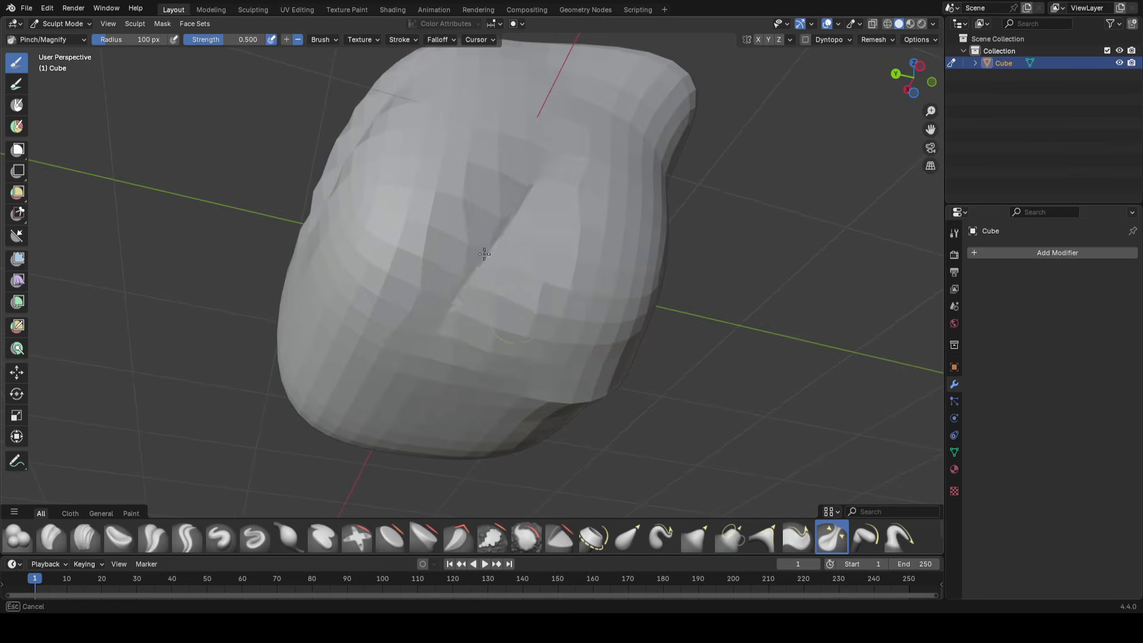
mouse_move(560, 124)
middle_down()
mouse_move(528, 291)
mouse_move(342, 311)
mouse_move(428, 276)
mouse_move(464, 275)
mouse_move(459, 243)
middle_up()
scroll(465, 275, down, 4)
key(f)
click(465, 275)
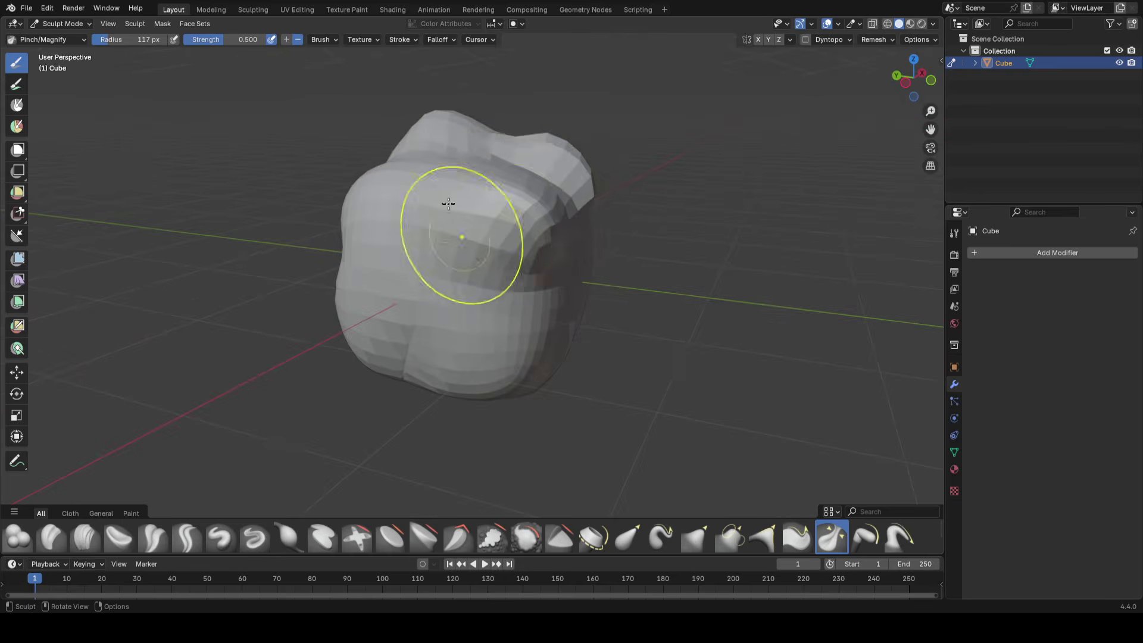
key(f)
click(566, 196)
mouse_move(518, 212)
middle_down()
mouse_move(416, 249)
mouse_move(704, 225)
mouse_move(700, 282)
mouse_move(536, 316)
mouse_move(563, 315)
mouse_move(565, 303)
middle_up()
Inspect the mesh topology in Edit Mode and return to Sculpt Mode
key(Tab)
click(712, 303)
mouse_move(711, 303)
middle_down()
mouse_move(538, 331)
mouse_move(301, 288)
mouse_move(605, 324)
mouse_move(709, 315)
mouse_move(660, 295)
mouse_move(650, 363)
mouse_move(595, 387)
middle_up()
key(Tab)
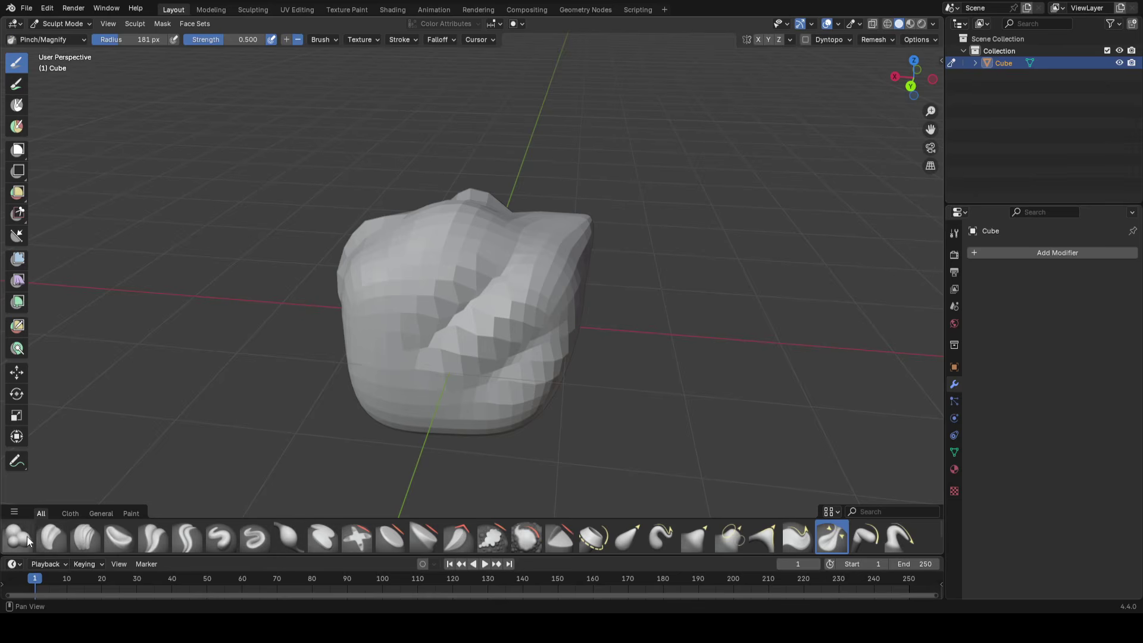
Choose the Draw Sharp brush and cut a diagonal groove across the creased face
click(221, 537)
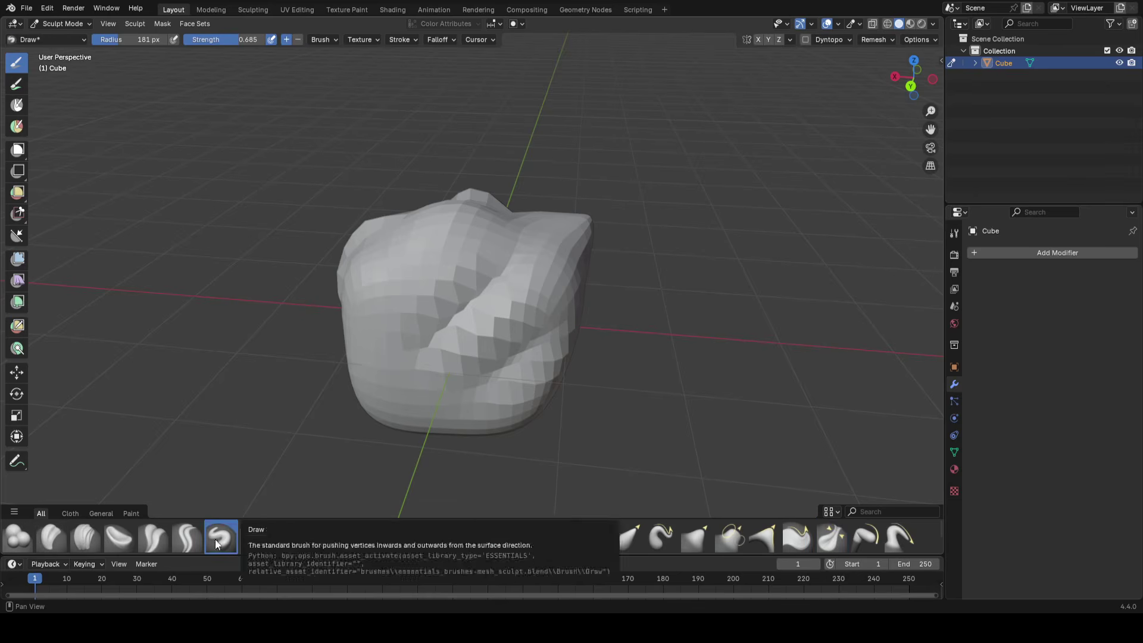
click(258, 538)
scroll(503, 284, up, 1)
middle_drag(503, 284, 528, 301)
mouse_move(491, 247)
mouse_down()
mouse_move(372, 293)
mouse_move(347, 339)
mouse_up()
middle_drag(530, 268, 589, 303)
mouse_move(593, 364)
middle_down()
mouse_move(520, 237)
mouse_move(582, 279)
mouse_move(505, 275)
middle_up()
Shrink the Draw Sharp brush and add two more diagonal grooves on the mesh
key(f)
click(439, 276)
drag(393, 322, 452, 249)
middle_drag(355, 362, 381, 375)
drag(420, 309, 367, 388)
Set the Draw Sharp radius to 104 px and raise a long ridge down the mesh with the brush direction inverted
scroll(465, 319, up, 2)
scroll(479, 321, down, 3)
key(f)
mouse_move(464, 319)
middle_down()
mouse_move(482, 321)
mouse_move(521, 252)
middle_up()
click(506, 325)
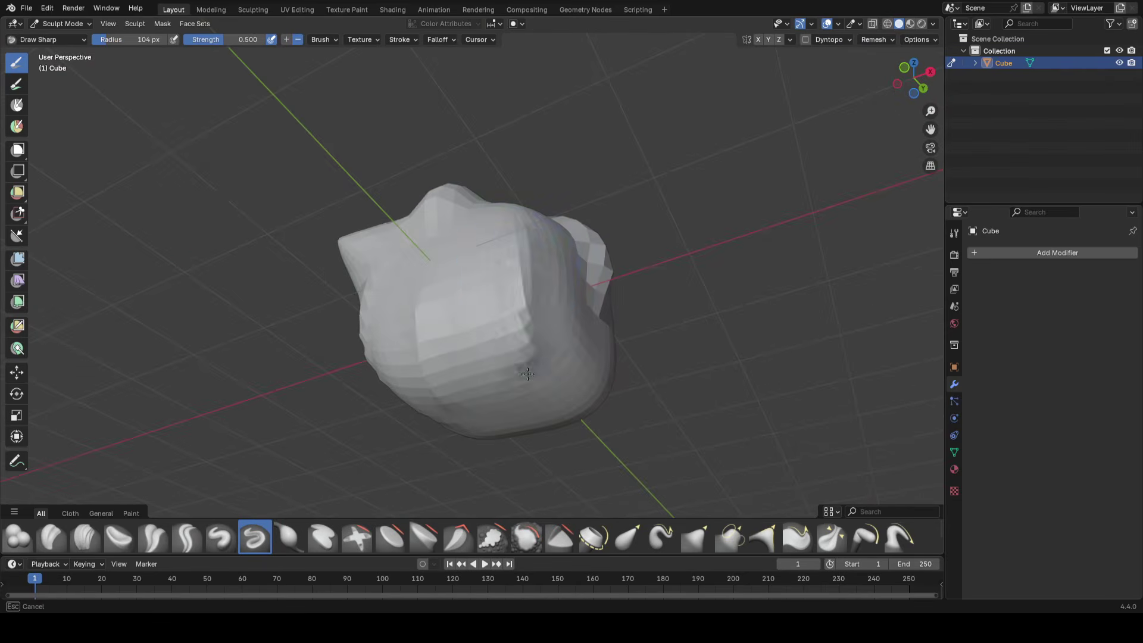
middle_drag(590, 366, 483, 265)
mouse_move(597, 277)
middle_down()
mouse_move(561, 311)
mouse_move(456, 173)
middle_up()
ctrl+drag(551, 140, 489, 423)
scroll(489, 405, down, 2)
middle_drag(485, 363, 482, 380)
scroll(479, 357, up, 2)
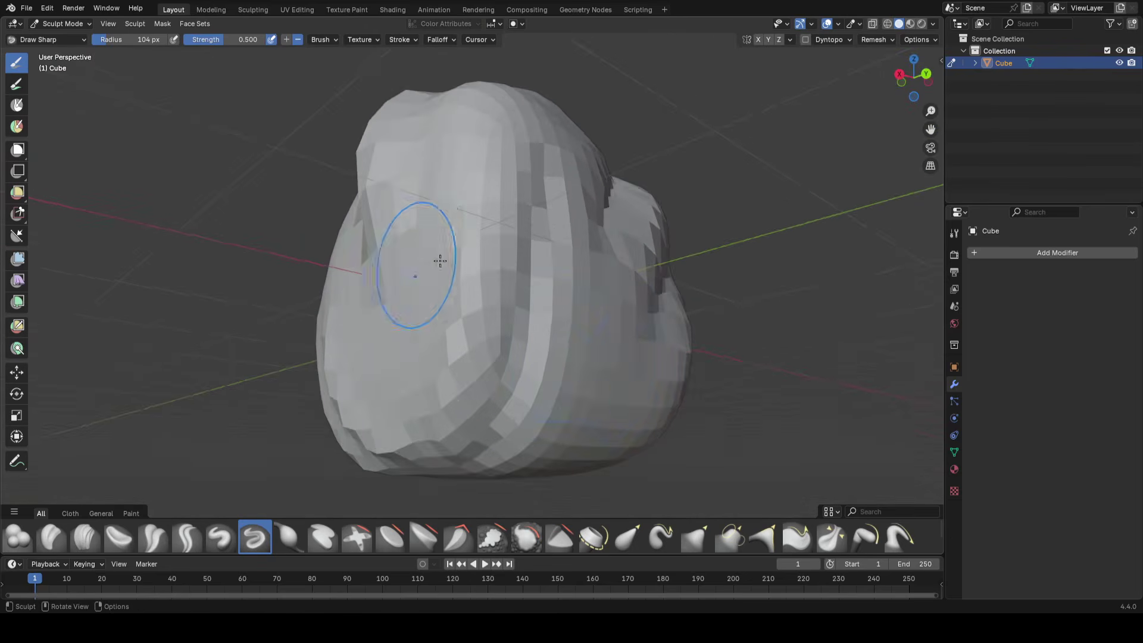
Examine the Draw Sharp grooves and ridge from several sides of the mesh
scroll(440, 261, down, 1)
middle_drag(440, 260, 472, 252)
scroll(472, 252, up, 2)
middle_drag(602, 349, 588, 223)
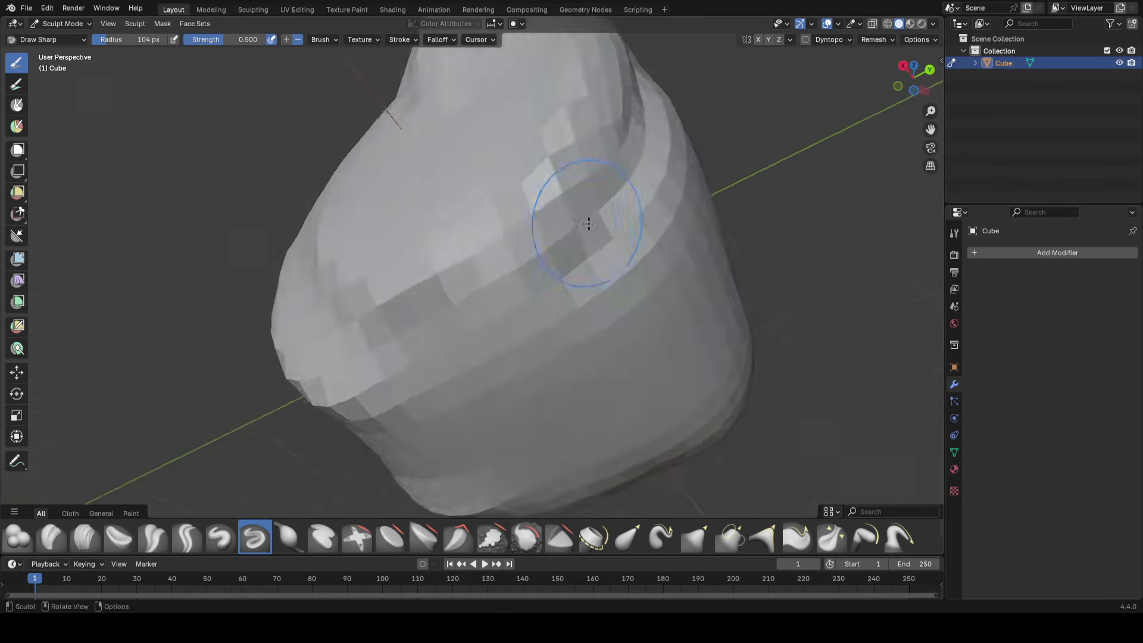
scroll(611, 217, down, 2)
mouse_move(559, 178)
middle_down()
mouse_move(476, 238)
mouse_move(510, 219)
mouse_move(505, 307)
mouse_move(470, 273)
mouse_move(607, 309)
middle_up()
mouse_move(527, 252)
middle_down()
mouse_move(365, 273)
mouse_move(531, 269)
middle_up()
middle_drag(429, 284, 416, 382)
scroll(562, 272, up, 1)
scroll(505, 288, down, 2)
middle_drag(527, 291, 541, 293)
scroll(416, 260, down, 3)
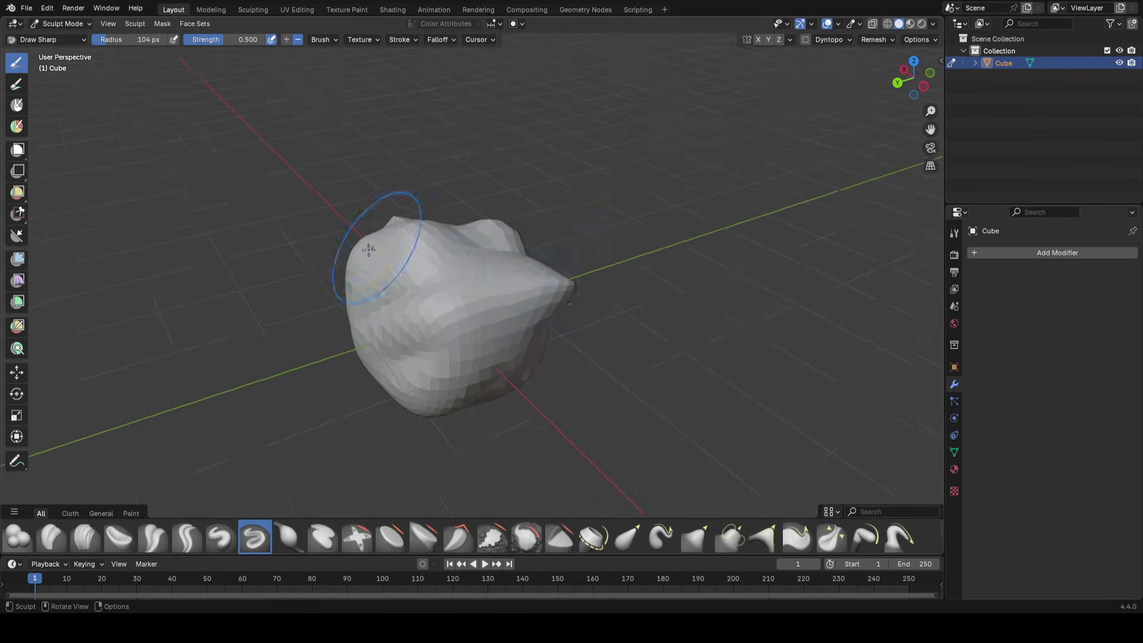
scroll(536, 285, up, 1)
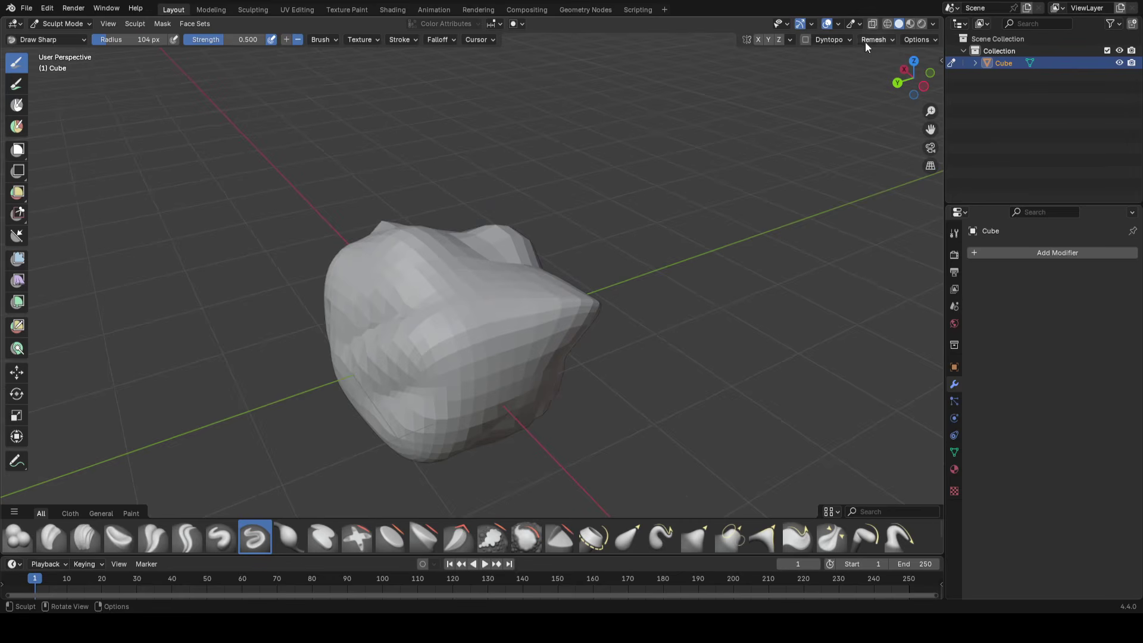
Enable Dyntopo for the mesh, accepting the attribute data warning, and activate the Draw brush
click(806, 39)
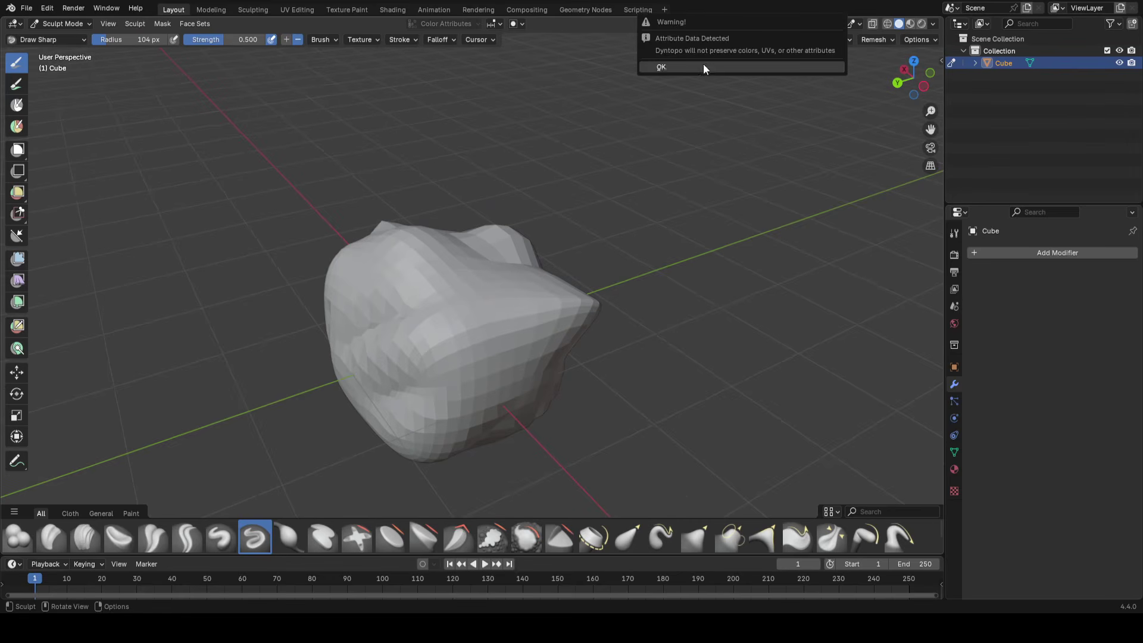
click(659, 67)
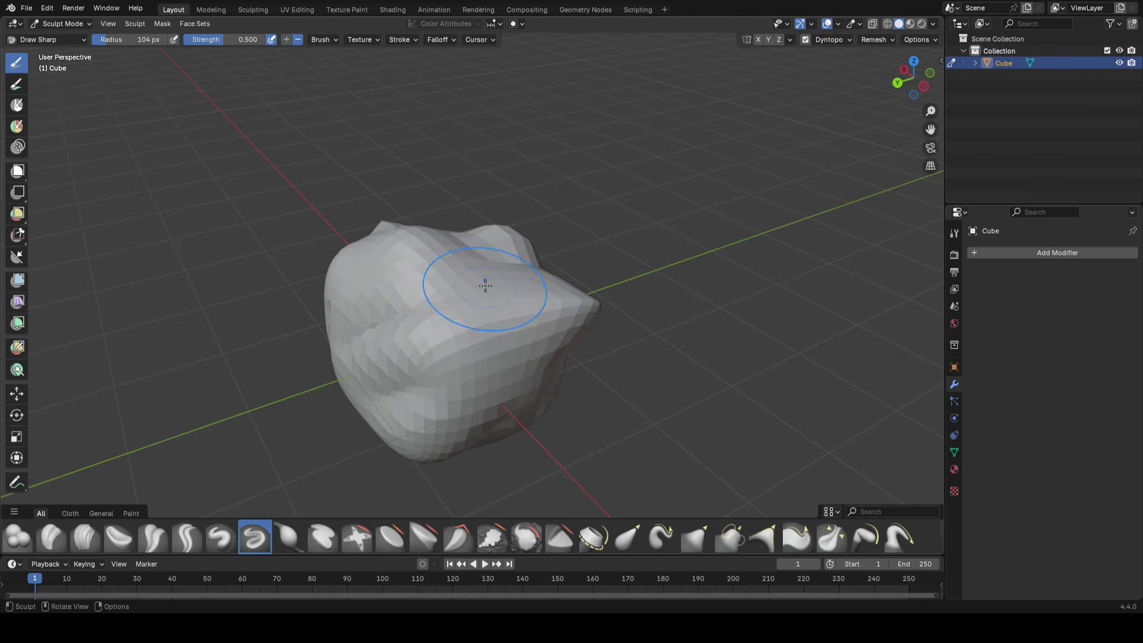
click(220, 535)
mouse_move(409, 344)
middle_down()
mouse_move(428, 369)
mouse_move(281, 432)
middle_up()
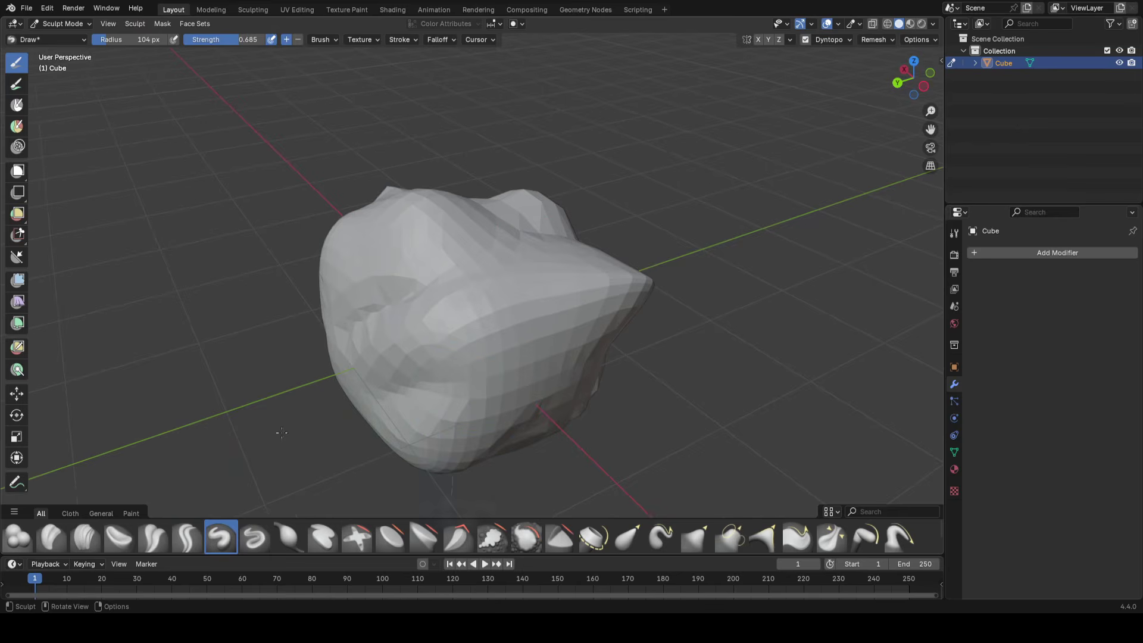
click(221, 533)
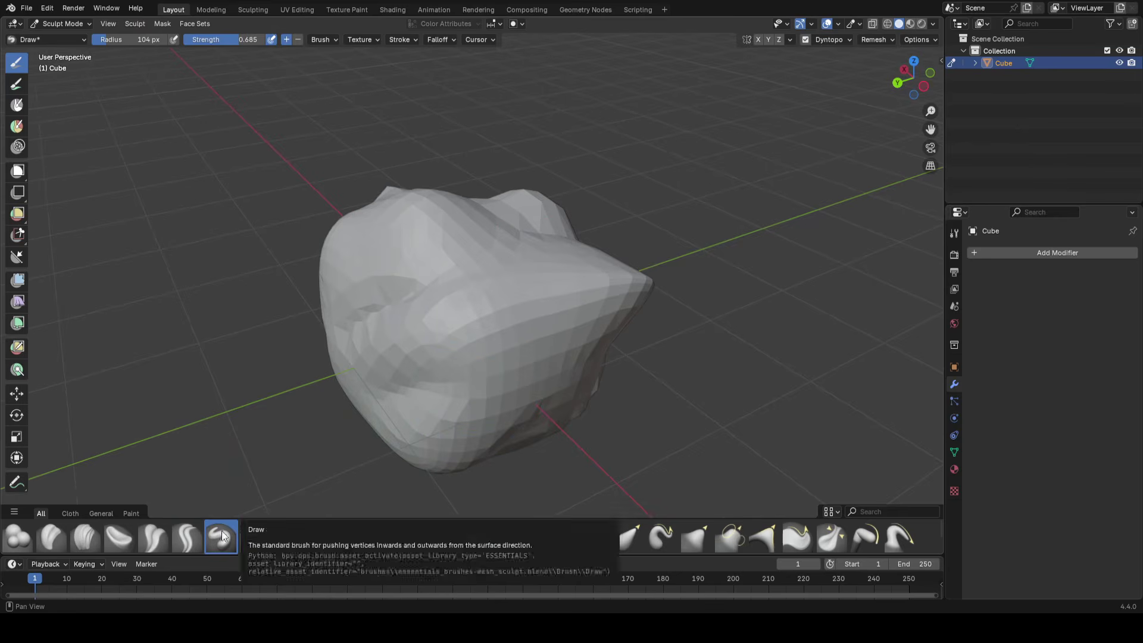
Paint a Draw stroke along the upper surface toward the pointed corner with Dyntopo on
mouse_move(536, 262)
middle_down()
mouse_move(518, 278)
mouse_move(488, 255)
mouse_move(494, 332)
mouse_move(363, 298)
middle_up()
scroll(462, 239, up, 2)
mouse_move(570, 322)
mouse_down()
mouse_move(625, 327)
mouse_move(663, 349)
mouse_up()
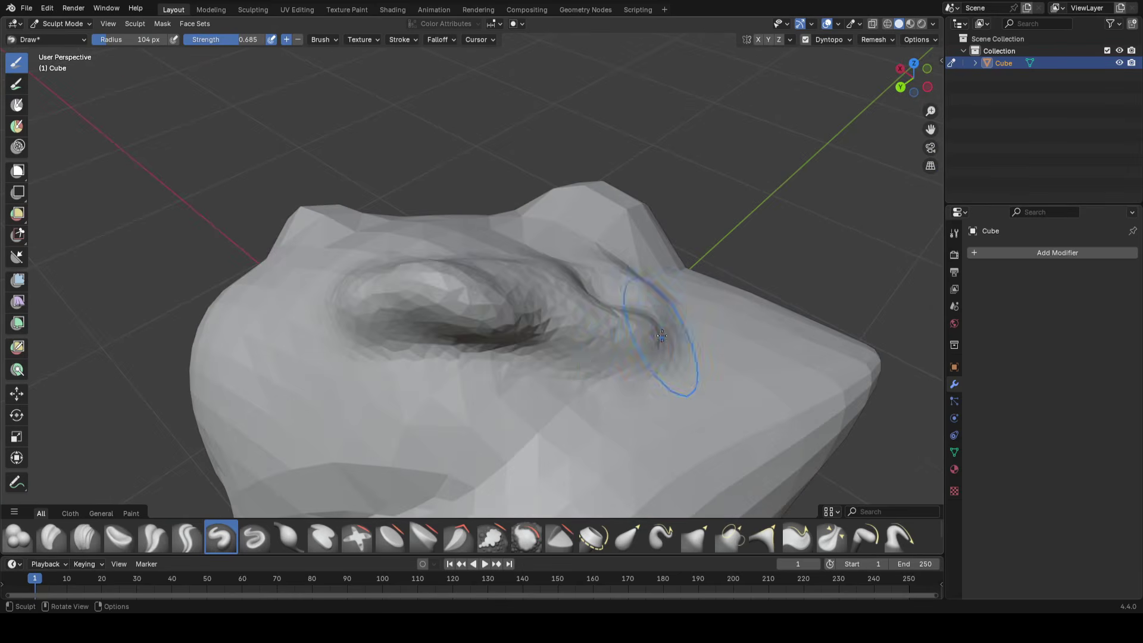
middle_drag(663, 349, 543, 363)
Paint a finer-detailed diagonal Draw stroke on the mesh from a close-up view
scroll(468, 324, up, 2)
mouse_move(539, 221)
middle_down()
mouse_move(514, 307)
mouse_move(524, 339)
middle_up()
scroll(518, 298, up, 1)
scroll(524, 297, up, 2)
mouse_move(580, 193)
mouse_down()
mouse_move(319, 336)
mouse_move(631, 259)
mouse_move(381, 351)
mouse_up()
Brush over the mesh with Draw from a distant view to coarsen its Dyntopo detail
scroll(631, 324, down, 2)
middle_drag(630, 324, 659, 218)
scroll(510, 286, down, 10)
mouse_move(510, 286)
middle_down()
mouse_move(525, 269)
mouse_move(505, 336)
middle_up()
scroll(530, 341, down, 3)
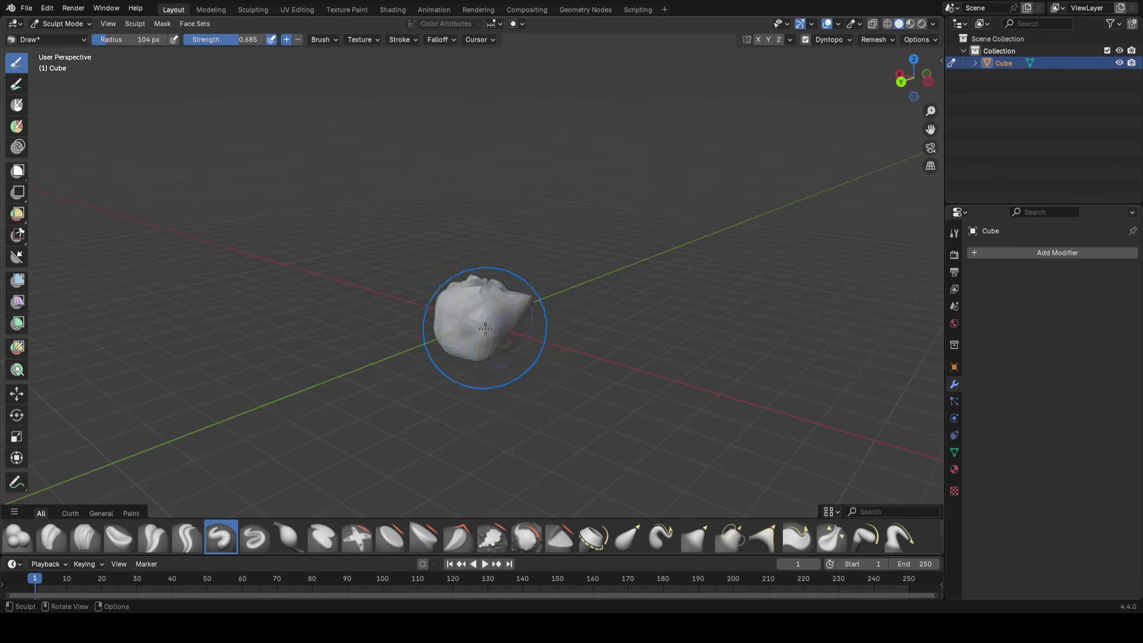
scroll(503, 325, up, 5)
Paint a detailed raised Draw stroke near the pointed corner from close range
middle_drag(503, 325, 306, 307)
scroll(475, 303, up, 6)
mouse_move(524, 250)
mouse_down()
mouse_move(375, 348)
mouse_move(369, 390)
mouse_up()
mouse_move(513, 265)
middle_down()
mouse_move(746, 234)
mouse_move(694, 193)
mouse_move(694, 156)
mouse_move(694, 192)
middle_up()
scroll(746, 234, down, 2)
Review the Dyntopo refine methods and detailing modes, keeping Subdivide Collapse and Relative Detail
click(832, 38)
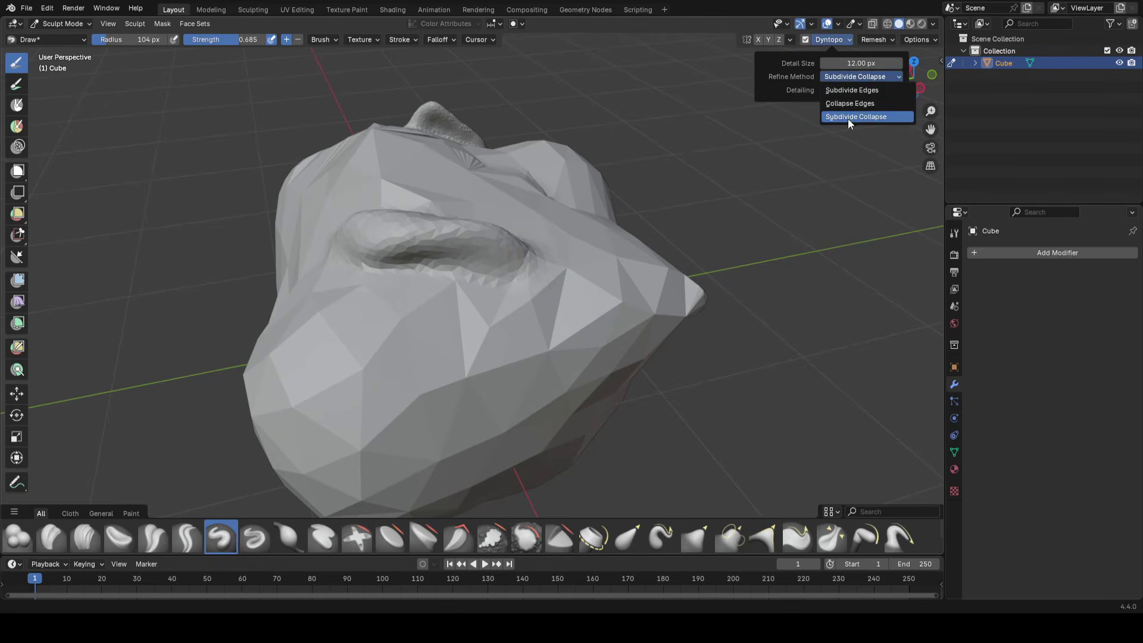
click(867, 117)
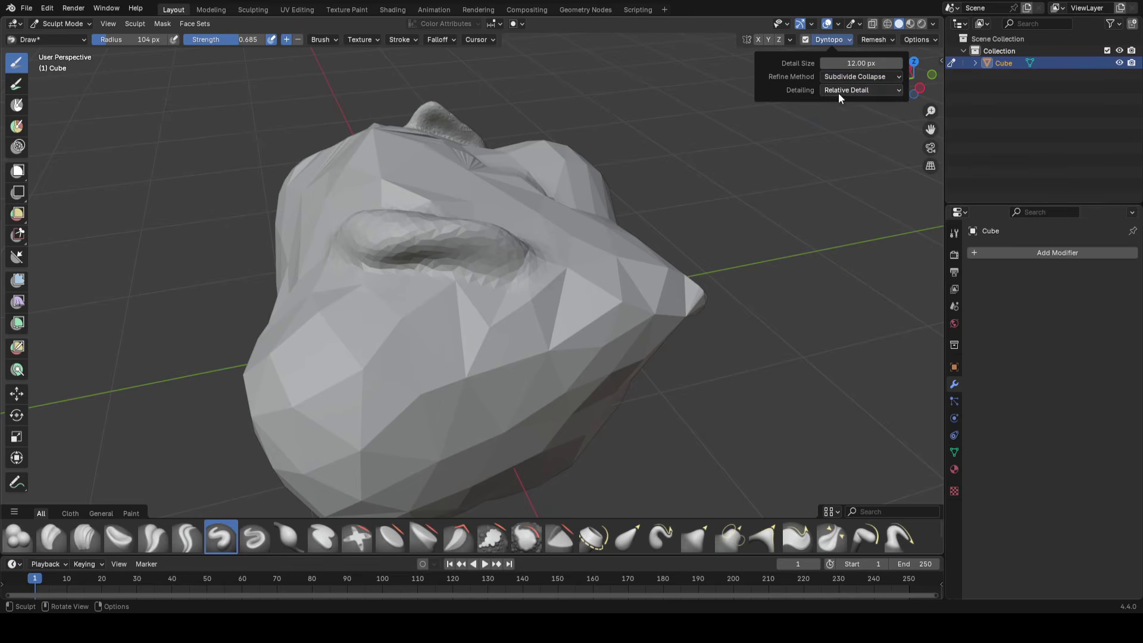
click(840, 91)
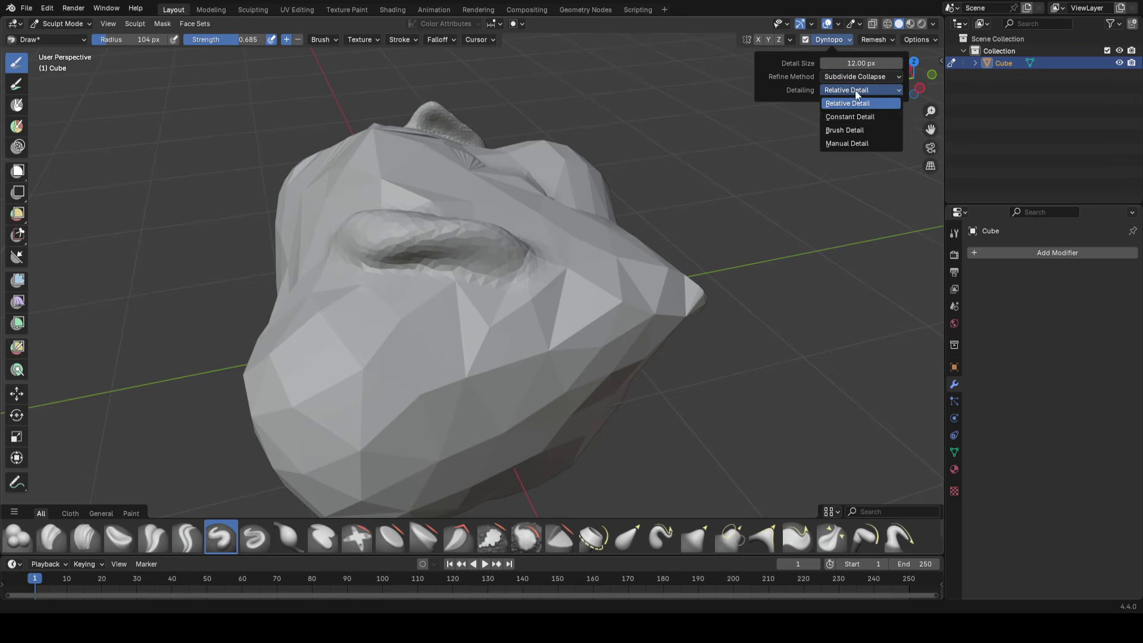
click(855, 91)
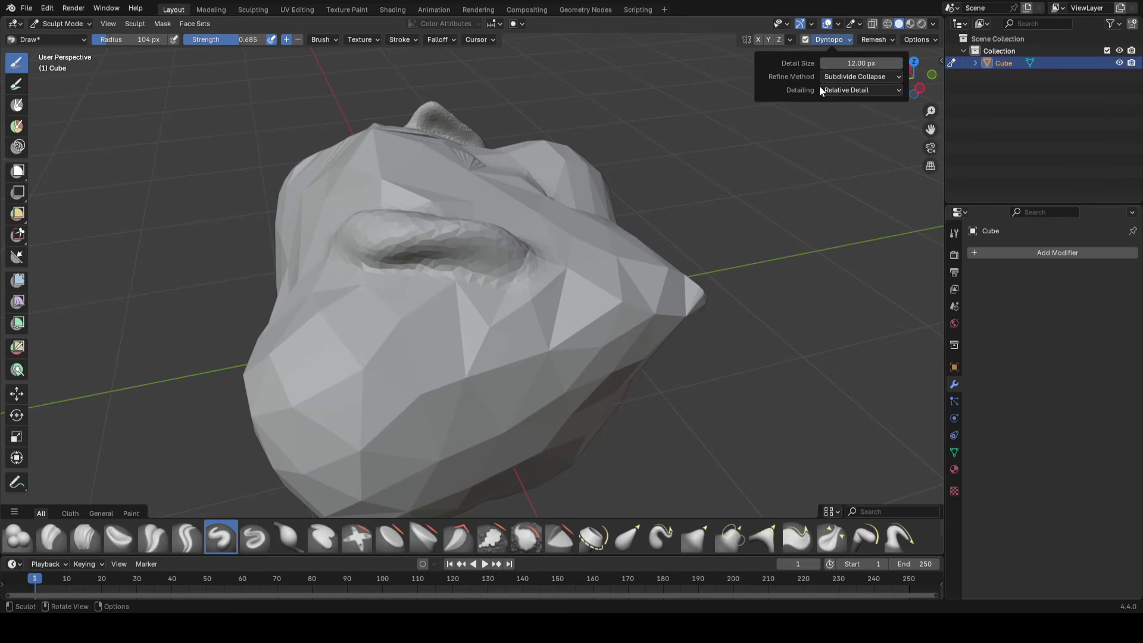
Carve diagonal creases across the coarse face with the Crease Polish brush and switch to the Pinch/Magnify brush
middle_drag(510, 226, 631, 256)
scroll(818, 97, down, 3)
mouse_move(357, 244)
middle_down()
mouse_move(524, 232)
mouse_move(368, 229)
mouse_move(787, 30)
middle_up()
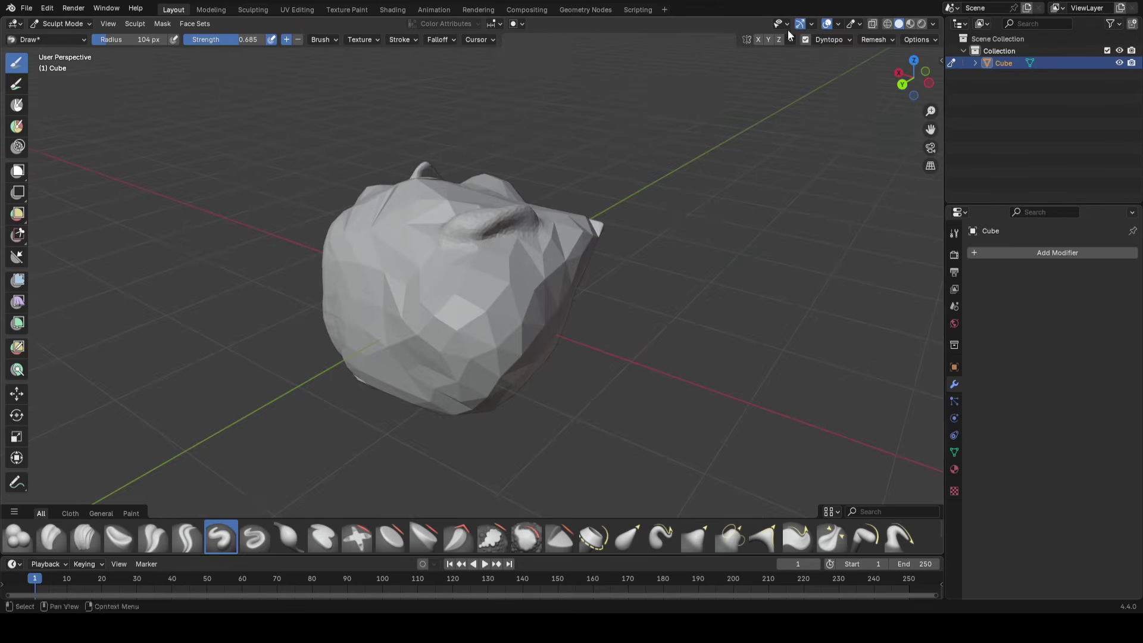
scroll(500, 312, up, 2)
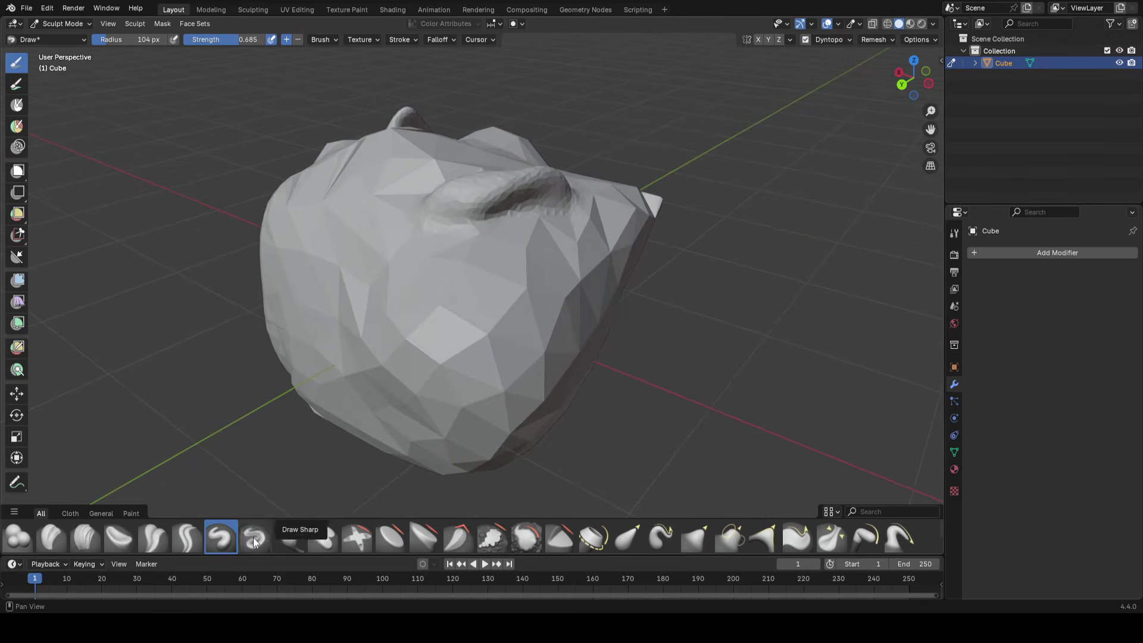
click(153, 536)
scroll(534, 276, up, 3)
mouse_move(566, 279)
mouse_down()
mouse_move(389, 454)
mouse_move(601, 247)
mouse_up()
middle_drag(560, 307, 526, 297)
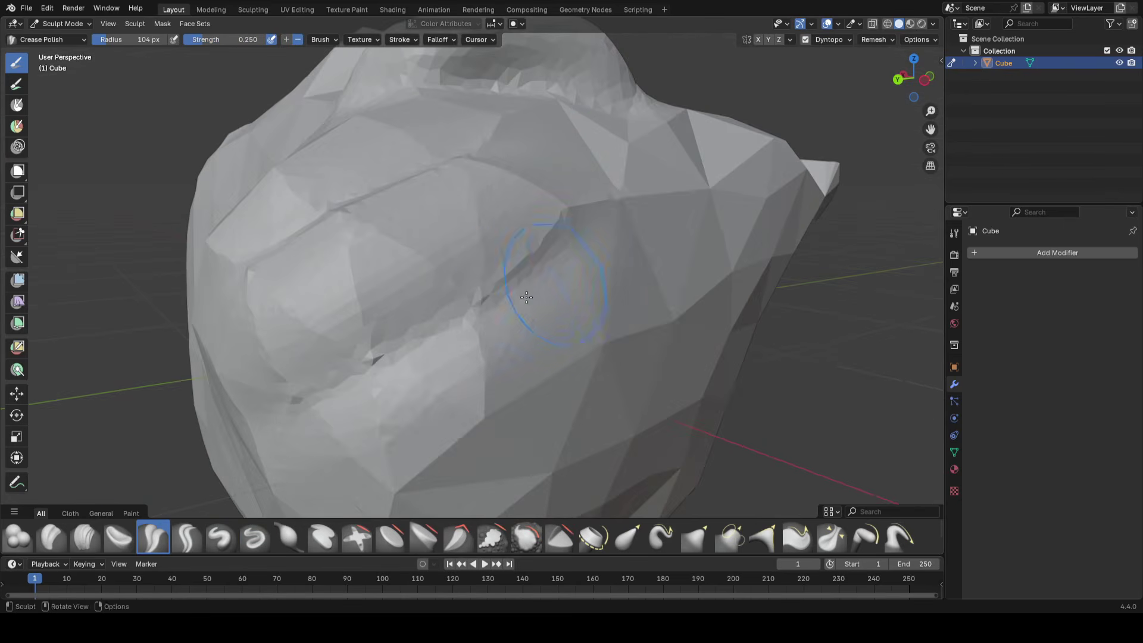
drag(382, 514, 612, 316)
middle_drag(612, 316, 584, 317)
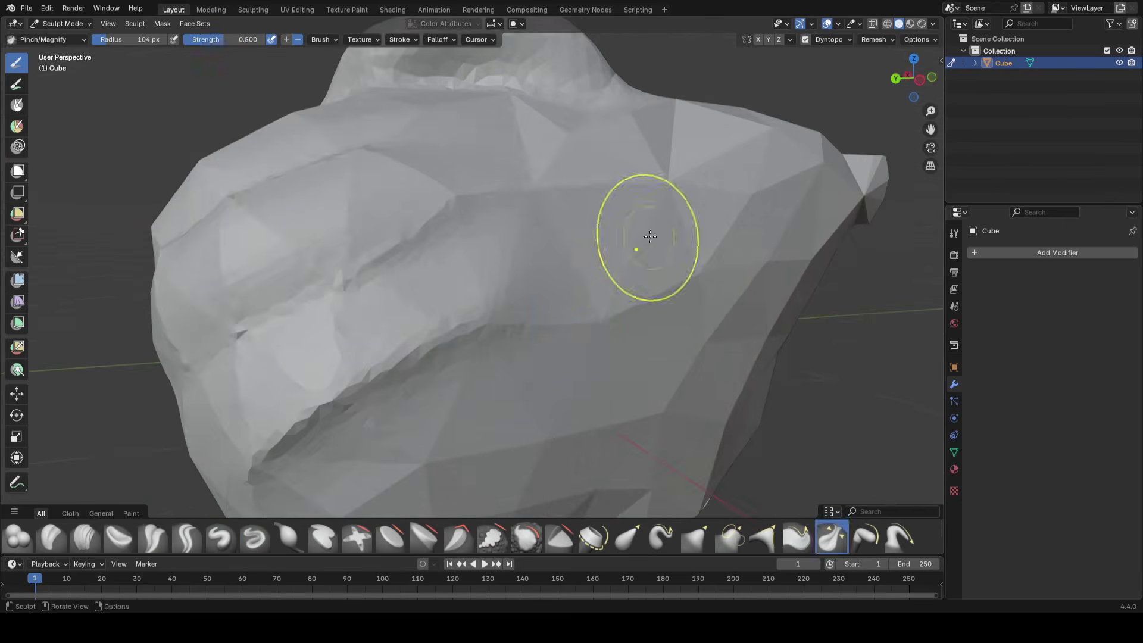
scroll(563, 316, down, 2)
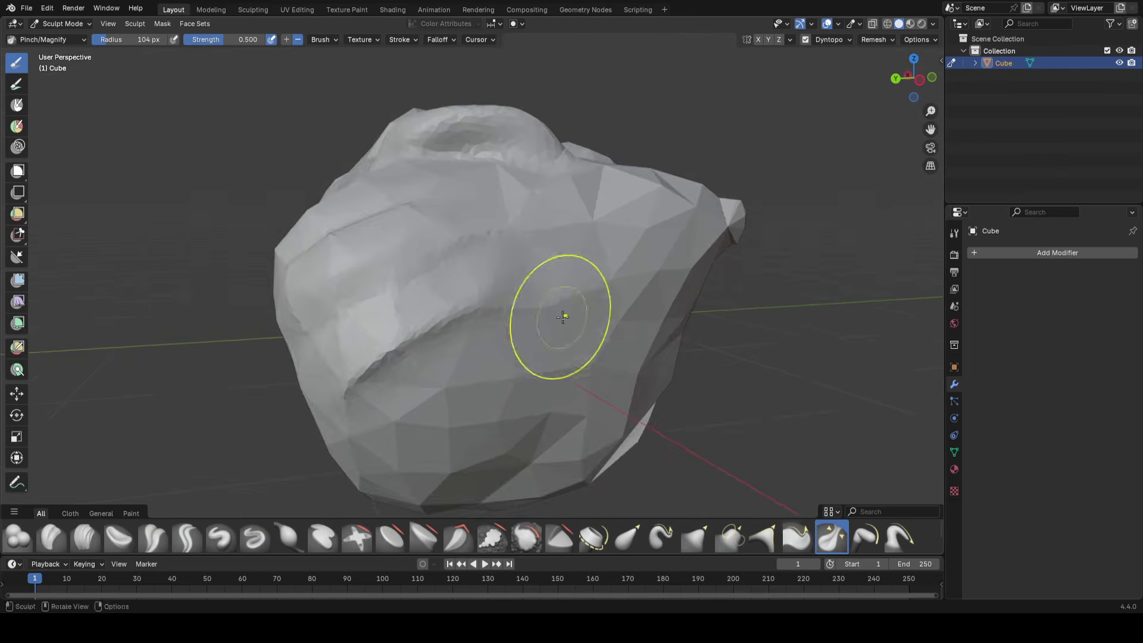
Pull one side of the mesh outward into a bulging corner with the Grab brush enlarged to a 228 px radius
key(g)
scroll(557, 239, up, 1)
mouse_move(565, 235)
middle_down()
mouse_move(555, 243)
mouse_move(691, 241)
middle_up()
key(f)
click(689, 225)
scroll(576, 209, down, 3)
key(f)
click(437, 214)
mouse_move(306, 247)
mouse_down()
mouse_move(261, 216)
mouse_move(133, 276)
mouse_move(143, 291)
mouse_up()
shift+middle_drag(580, 257, 592, 324)
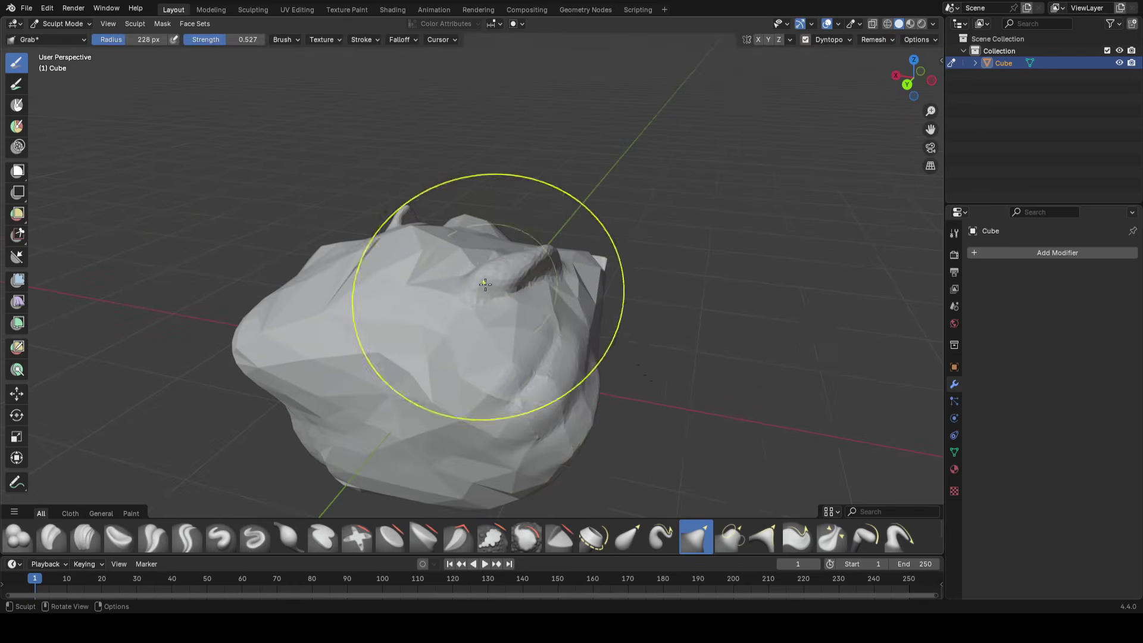
Pull an upward-curving horn out of the mesh's pointed corner with the Snake Hook brush at a 121 px radius
key(k)
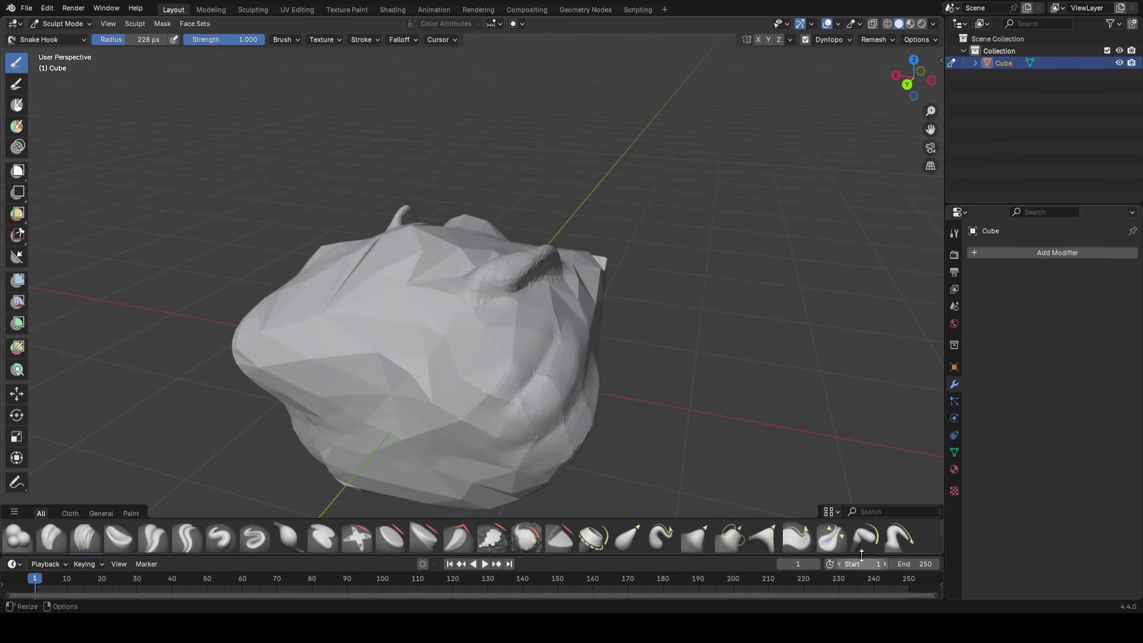
scroll(834, 544, down, 3)
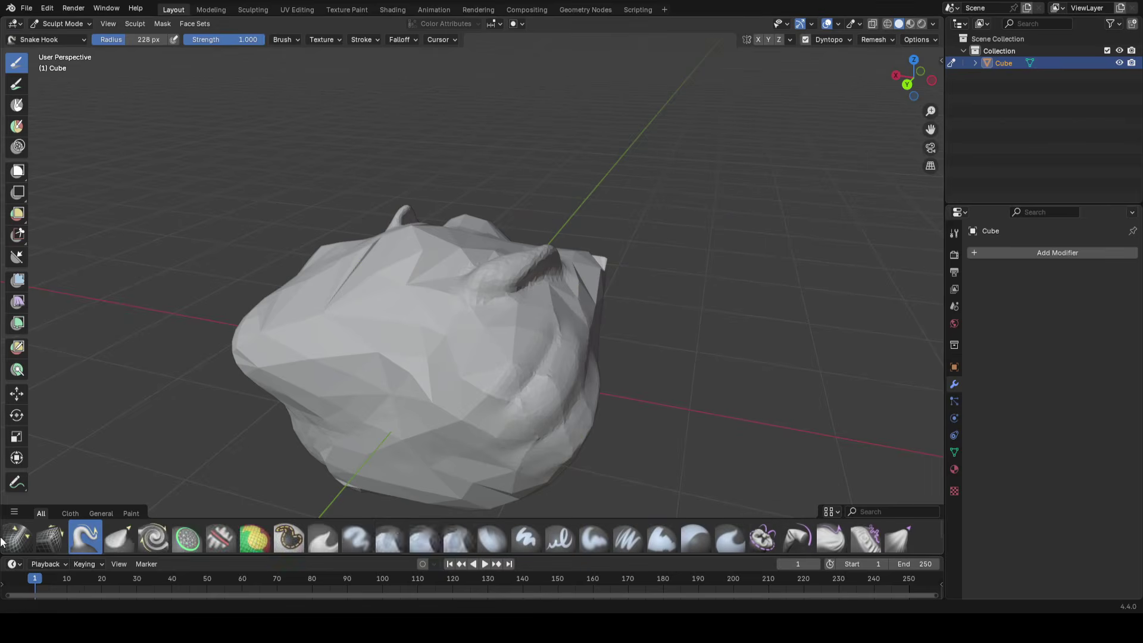
scroll(91, 534, up, 3)
scroll(117, 537, down, 3)
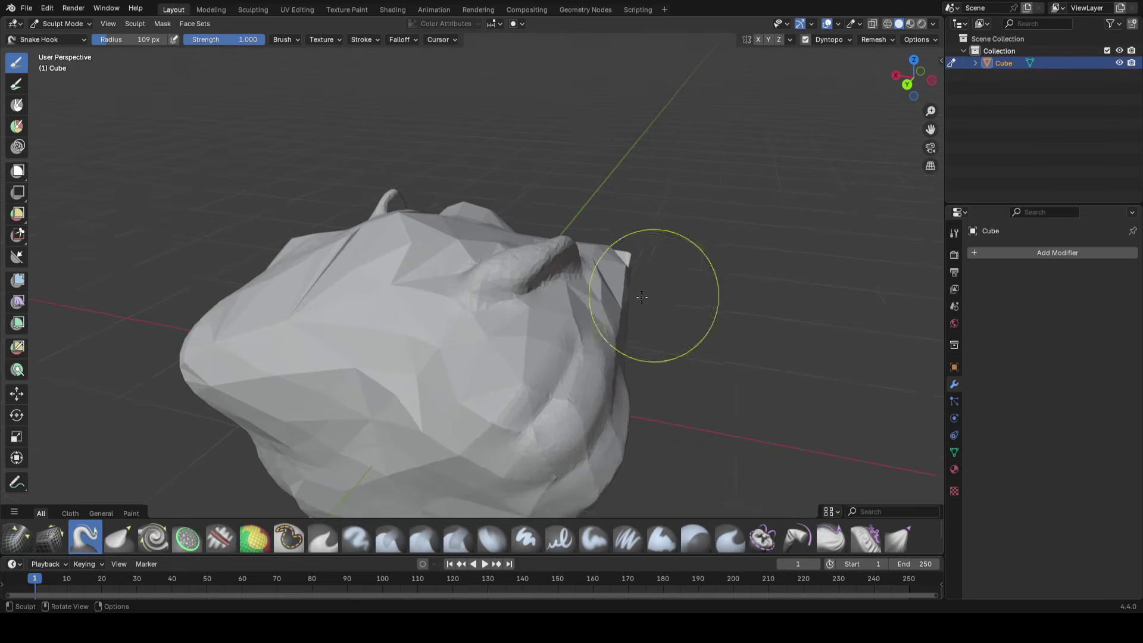
mouse_move(641, 298)
middle_down()
mouse_move(601, 280)
mouse_move(683, 258)
mouse_move(655, 265)
mouse_move(683, 260)
mouse_move(644, 312)
middle_up()
drag(643, 312, 702, 284)
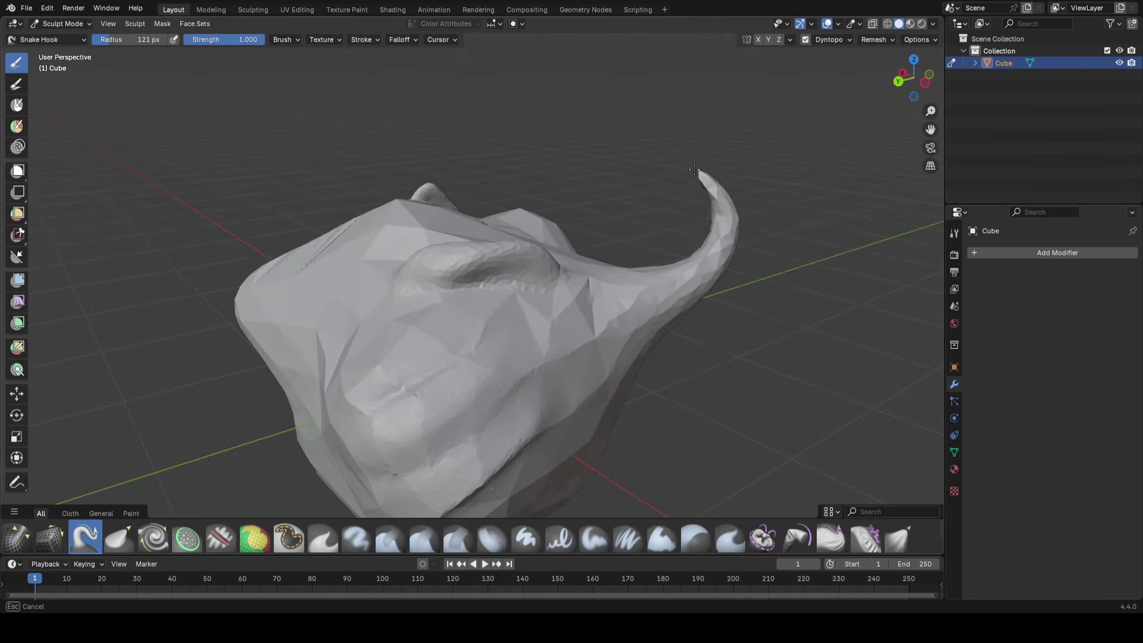
Extend the horn's tip inward into a tight spiral with further Snake Hook strokes
shift+middle_drag(739, 192, 584, 259)
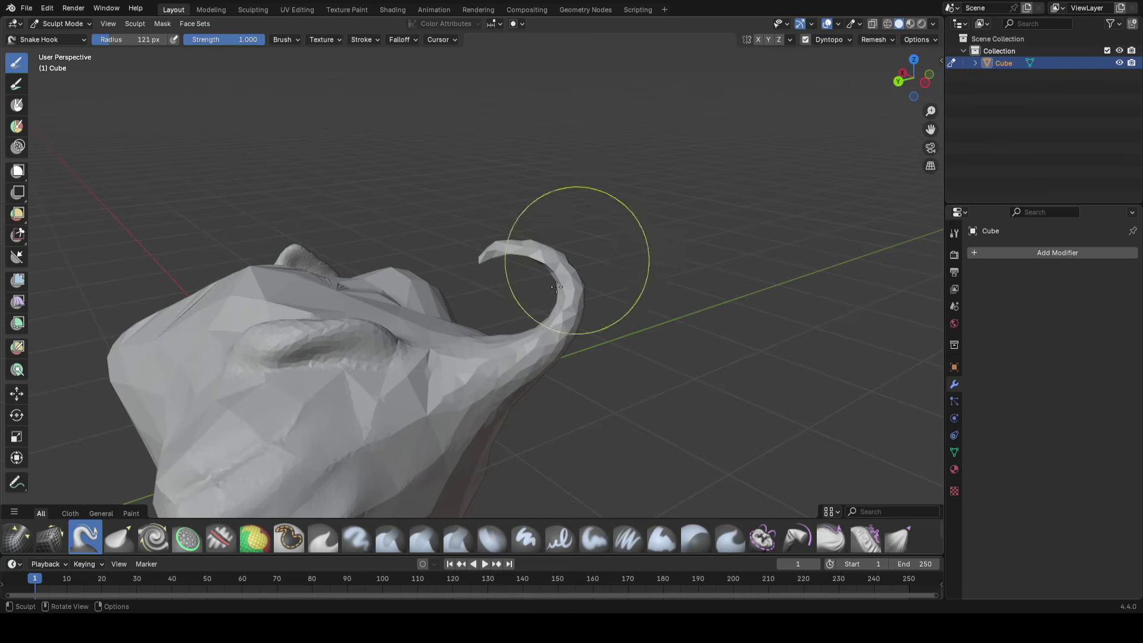
scroll(576, 224, up, 3)
drag(544, 192, 506, 210)
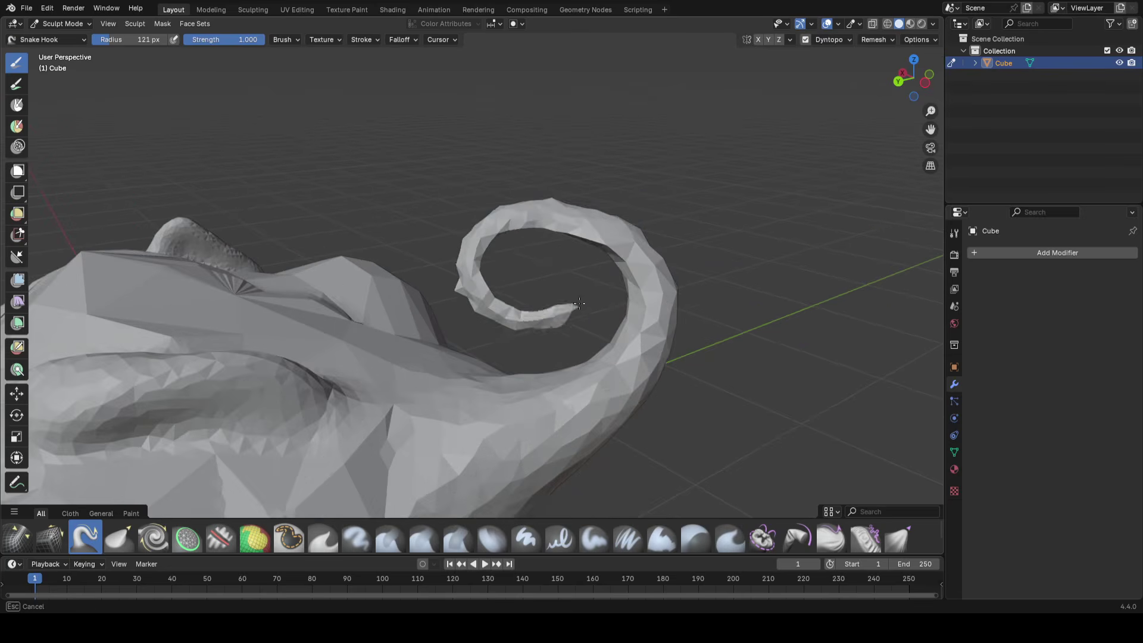
drag(579, 303, 586, 285)
scroll(650, 302, up, 3)
mouse_move(619, 324)
mouse_down()
mouse_move(642, 267)
mouse_move(548, 231)
mouse_move(521, 258)
mouse_up()
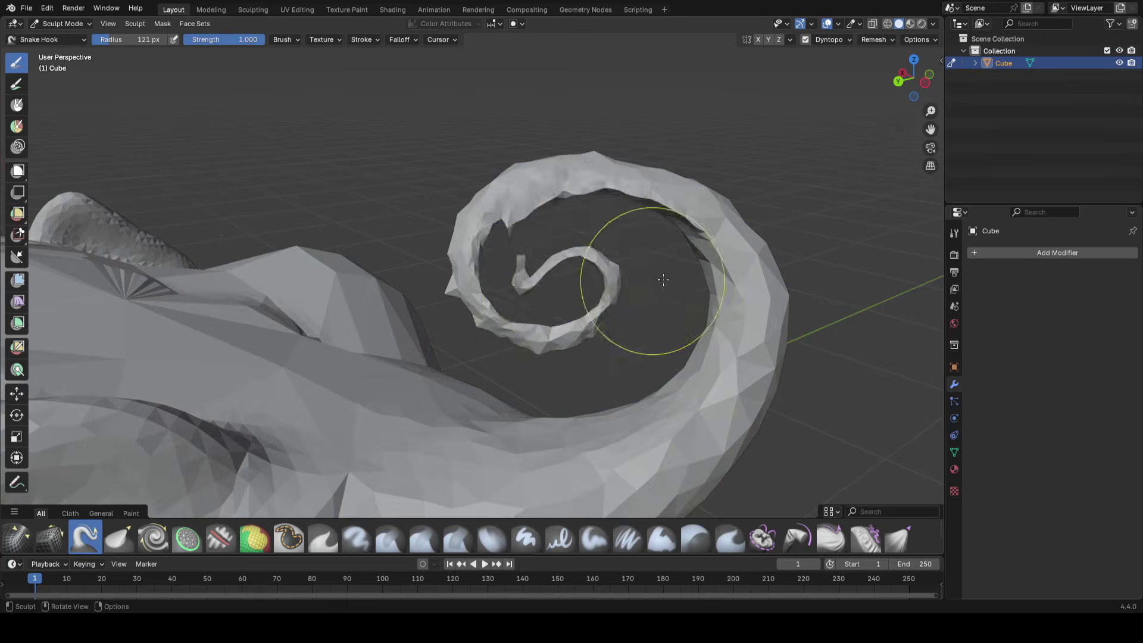
Pull a second horn from the bulging opposite side and curl its tip with Snake Hook
scroll(693, 287, down, 7)
shift+middle_drag(440, 368, 680, 254)
drag(504, 214, 296, 195)
drag(444, 72, 447, 80)
shift+middle_drag(452, 129, 501, 228)
scroll(393, 297, up, 1)
drag(337, 250, 365, 156)
mouse_move(468, 197)
mouse_down()
mouse_move(447, 247)
mouse_move(417, 253)
mouse_move(377, 218)
mouse_up()
Shape another curled horn on the mesh with Snake Hook strokes
mouse_move(514, 215)
middle_down()
mouse_move(466, 316)
mouse_move(500, 365)
mouse_move(490, 274)
middle_up()
mouse_move(461, 259)
mouse_down()
mouse_move(491, 326)
mouse_move(597, 342)
mouse_move(684, 302)
mouse_up()
drag(612, 241, 619, 305)
mouse_move(629, 291)
middle_down()
mouse_move(800, 275)
mouse_move(508, 306)
middle_up()
mouse_move(652, 357)
ctrl+middle_down()
mouse_move(690, 258)
mouse_move(576, 331)
mouse_move(636, 290)
mouse_move(559, 271)
ctrl+middle_up()
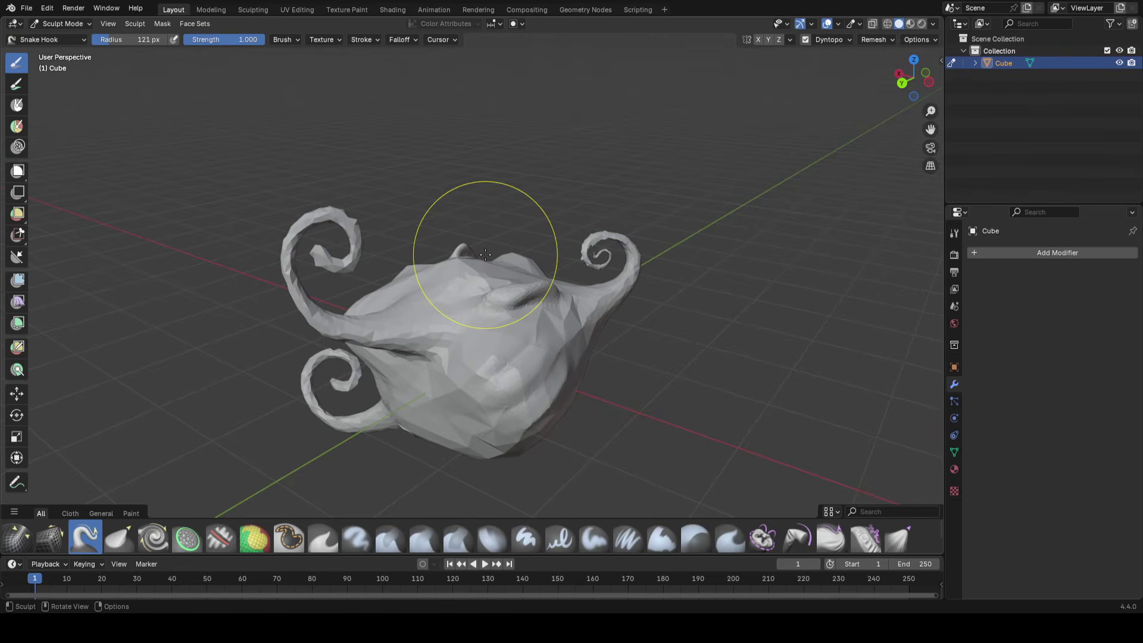
Switch to the Mask brush and set its strength to 10
key(m)
shift+middle_drag(475, 286, 529, 301)
scroll(489, 273, up, 1)
key(shift+f)
click(509, 294)
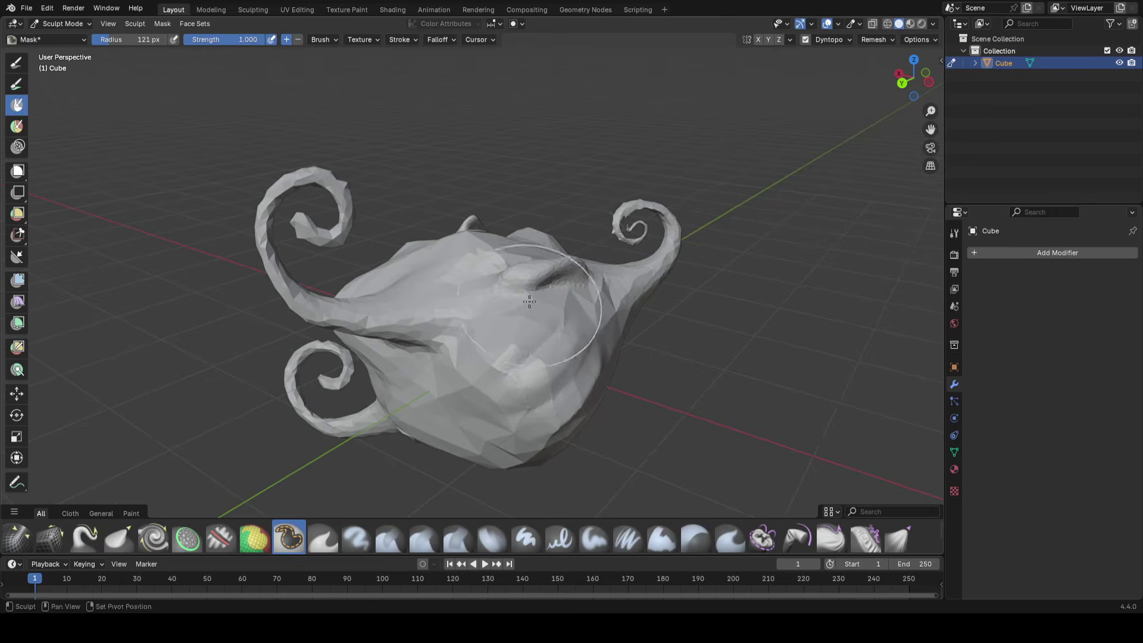
key(shift+f)
key(Escape)
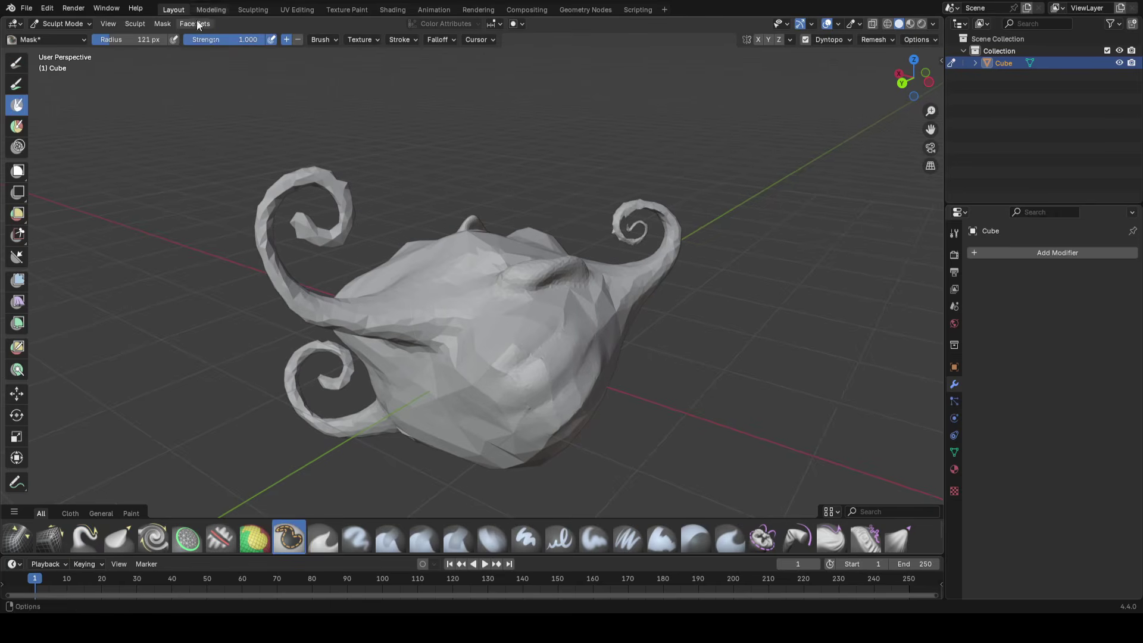
double_click(215, 41)
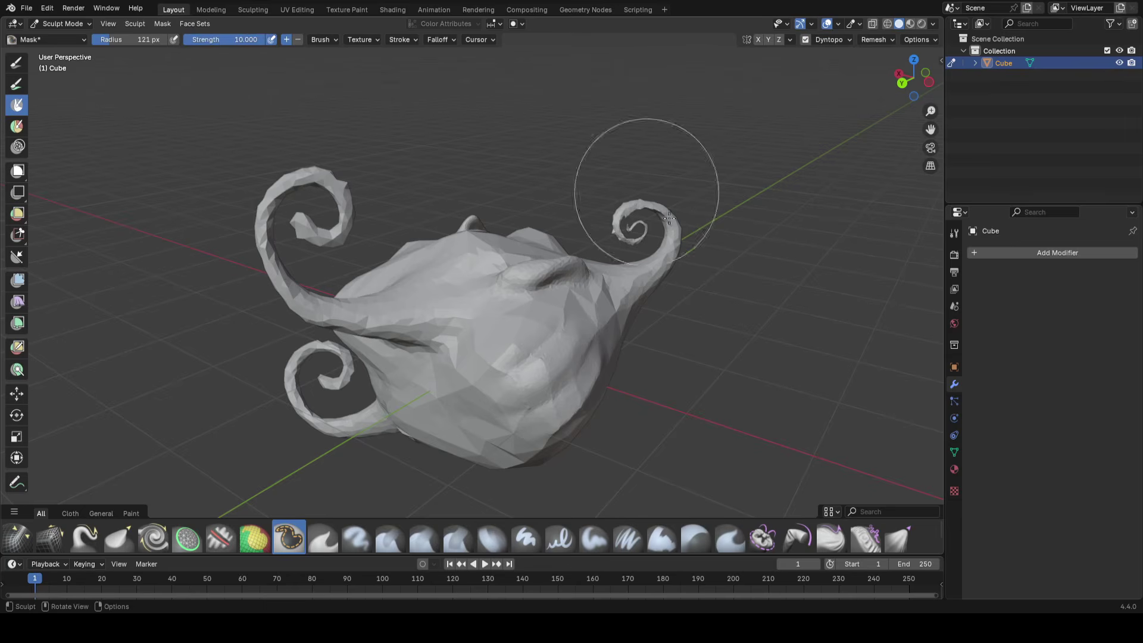
Resize the Mask brush and paint a mask over the front of the mesh, beside the raised stroke
shift+middle_drag(646, 268, 641, 220)
scroll(565, 297, up, 2)
key(f)
click(516, 287)
scroll(521, 286, up, 1)
key(f)
click(520, 287)
drag(521, 286, 513, 312)
mouse_move(519, 232)
mouse_down()
mouse_move(495, 208)
mouse_move(454, 203)
mouse_up()
scroll(561, 220, down, 1)
middle_drag(561, 221, 475, 243)
mouse_move(421, 217)
middle_down()
mouse_move(579, 222)
mouse_move(518, 265)
mouse_move(529, 276)
middle_up()
Pull the surface around the masked area with the Grab brush at a 212 px radius to test the mask
key(g)
drag(529, 276, 514, 412)
key(f)
click(650, 280)
mouse_move(485, 280)
middle_down()
mouse_move(544, 287)
mouse_move(564, 306)
mouse_move(516, 257)
middle_up()
scroll(536, 280, up, 1)
drag(585, 319, 580, 265)
drag(638, 345, 655, 264)
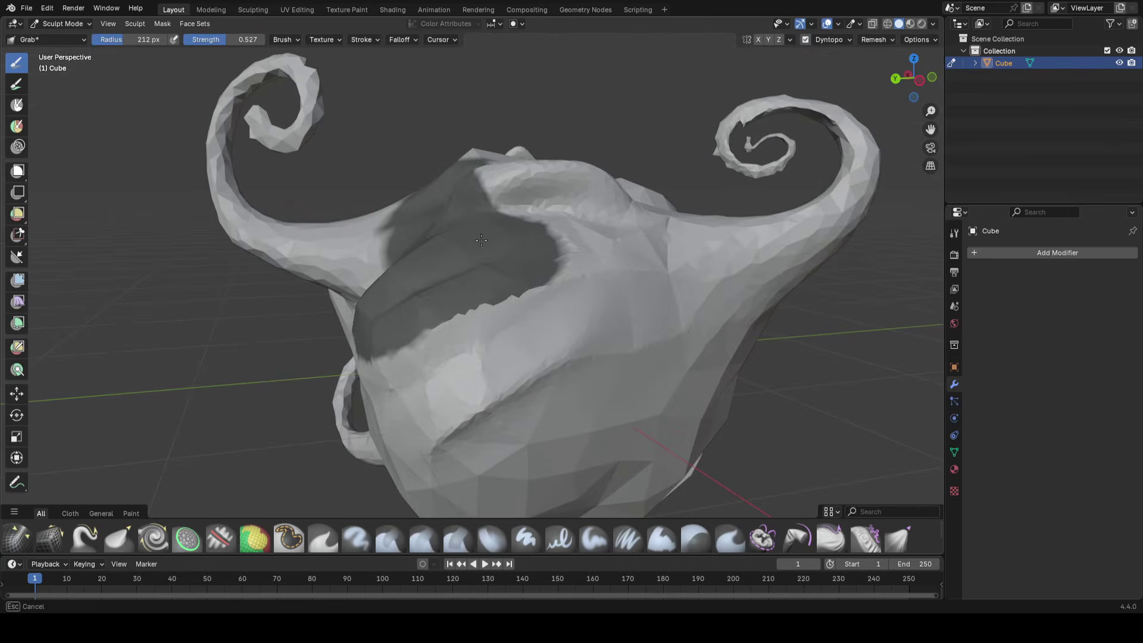
Build up a raised rim along the upper edge of the mask with the Draw brush
mouse_move(456, 236)
middle_down()
mouse_move(560, 292)
mouse_move(548, 276)
mouse_move(547, 296)
middle_up()
key(v)
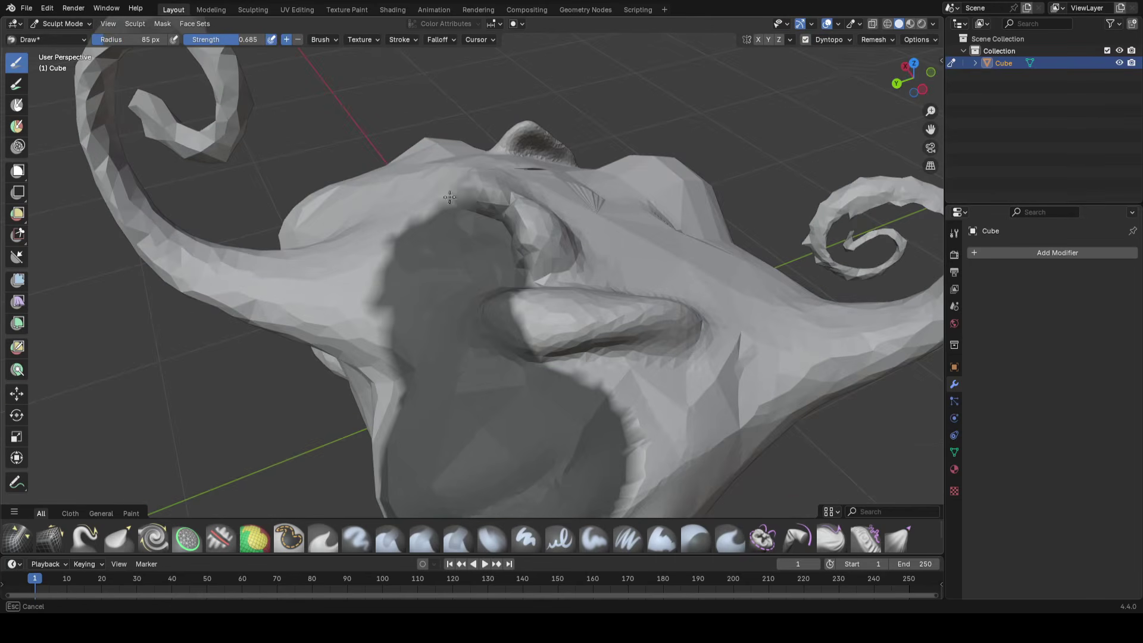
drag(371, 257, 369, 313)
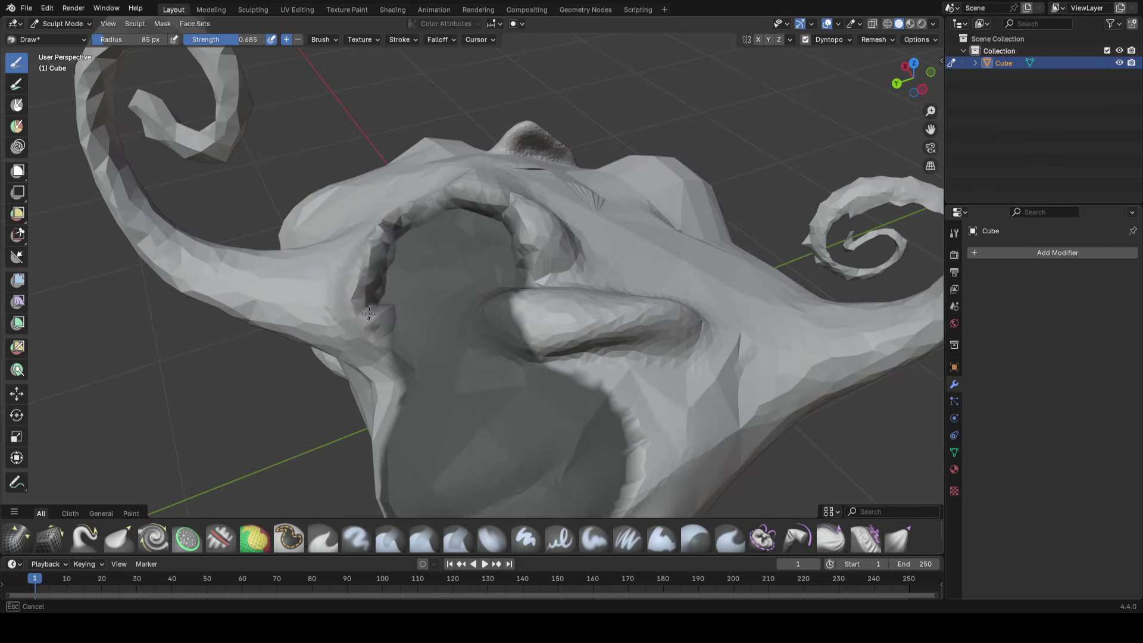
Hide the viewport overlays, inspect the rim around the masked area, and show the overlays again
middle_drag(523, 232, 595, 251)
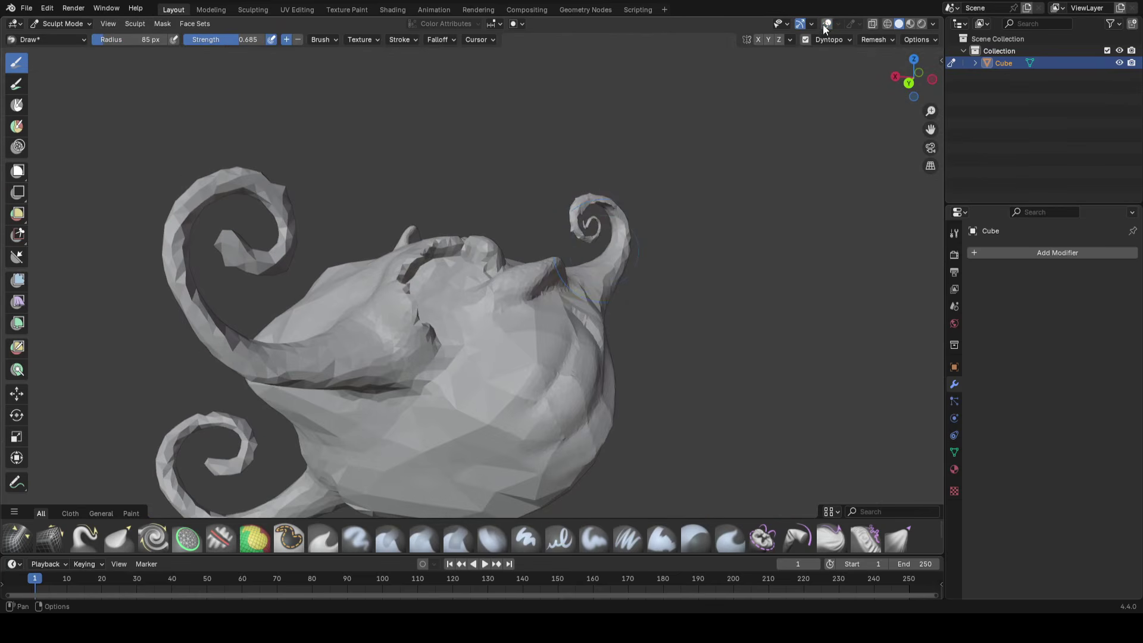
mouse_move(714, 149)
middle_down()
mouse_move(552, 400)
mouse_move(658, 309)
mouse_move(766, 306)
mouse_move(510, 306)
middle_up()
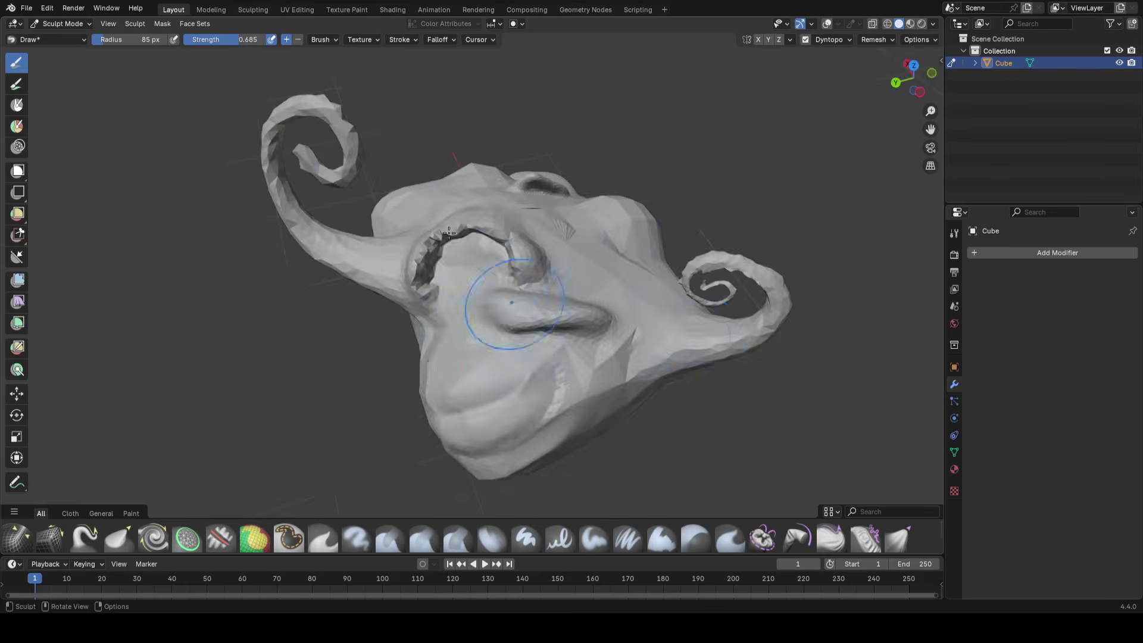
mouse_move(696, 332)
middle_down()
mouse_move(671, 170)
mouse_move(646, 235)
middle_up()
key(alt+shift+z)
Continue the raised Draw rim around the lower edge of the masked area
scroll(527, 268, up, 1)
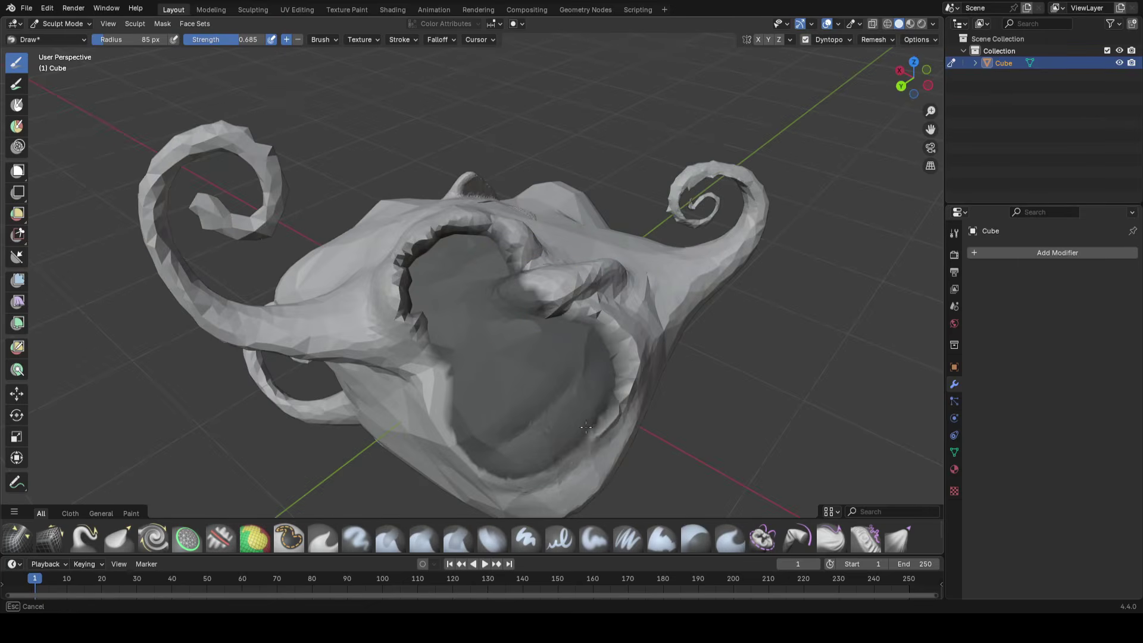
drag(514, 481, 569, 467)
scroll(602, 280, down, 4)
mouse_move(601, 280)
middle_down()
mouse_move(669, 249)
mouse_move(506, 250)
mouse_move(548, 229)
mouse_move(529, 211)
mouse_move(628, 221)
middle_up()
scroll(628, 221, up, 2)
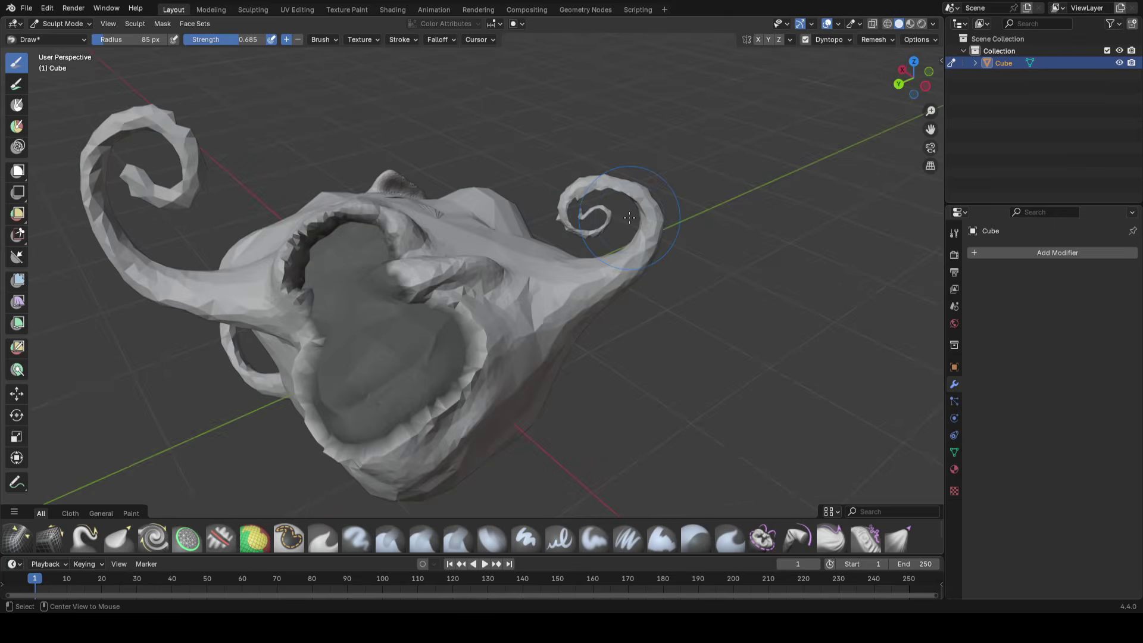
Clear the mask, paint a new mask patch on another side of the mesh and invert it
key(alt+m)
mouse_move(500, 278)
shift+middle_down()
mouse_move(526, 329)
mouse_move(498, 311)
mouse_move(551, 365)
mouse_move(472, 327)
mouse_move(434, 260)
shift+middle_up()
key(m)
scroll(472, 326, up, 4)
scroll(360, 278, down, 4)
mouse_move(360, 278)
mouse_down()
mouse_move(358, 369)
mouse_move(342, 348)
mouse_up()
scroll(559, 290, down, 1)
mouse_move(545, 309)
middle_down()
mouse_move(559, 289)
mouse_move(544, 288)
middle_up()
key(ctrl+i)
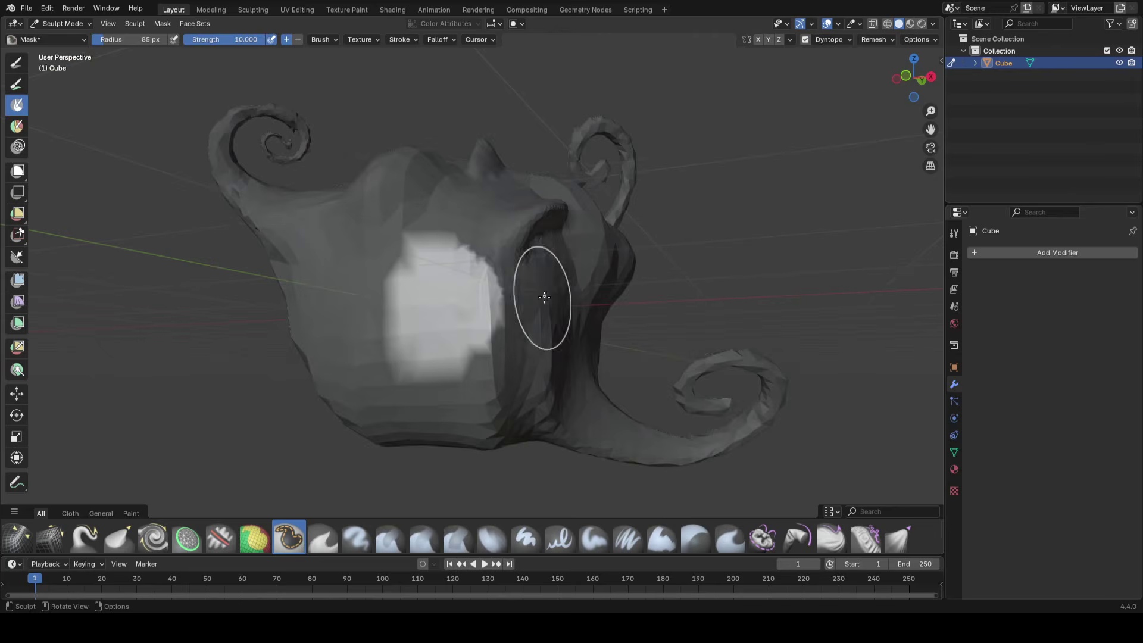
Pull the unmasked patch outward into a bulge with the Grab brush at a 203 px radius
middle_drag(290, 408, 291, 443)
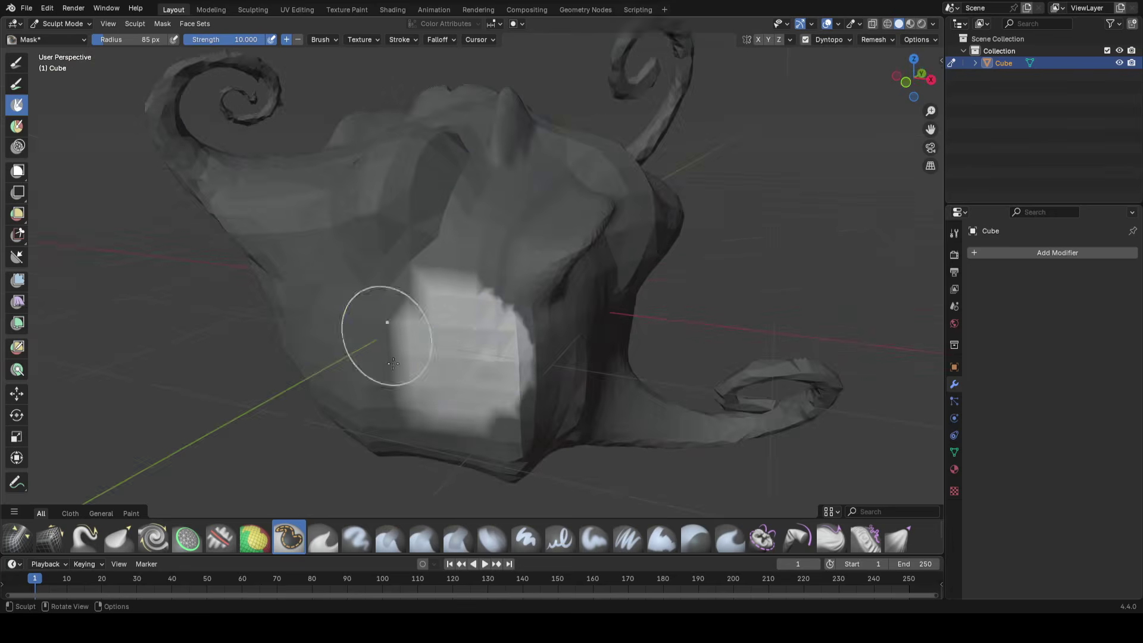
key(g)
key(f)
click(509, 371)
mouse_move(498, 331)
middle_down()
mouse_move(441, 357)
mouse_move(420, 316)
middle_up()
mouse_move(277, 299)
middle_down()
mouse_move(513, 163)
mouse_move(425, 321)
middle_up()
middle_drag(417, 253, 527, 238)
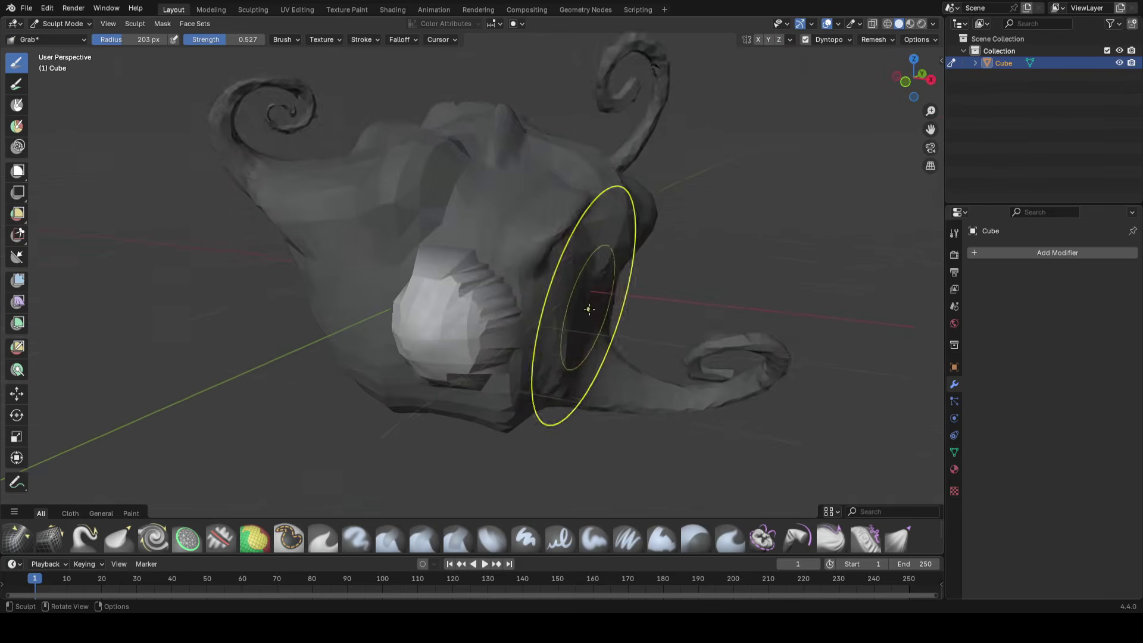
middle_drag(588, 309, 548, 234)
Clear the whole mask through the Mask Edit options
key(alt+a)
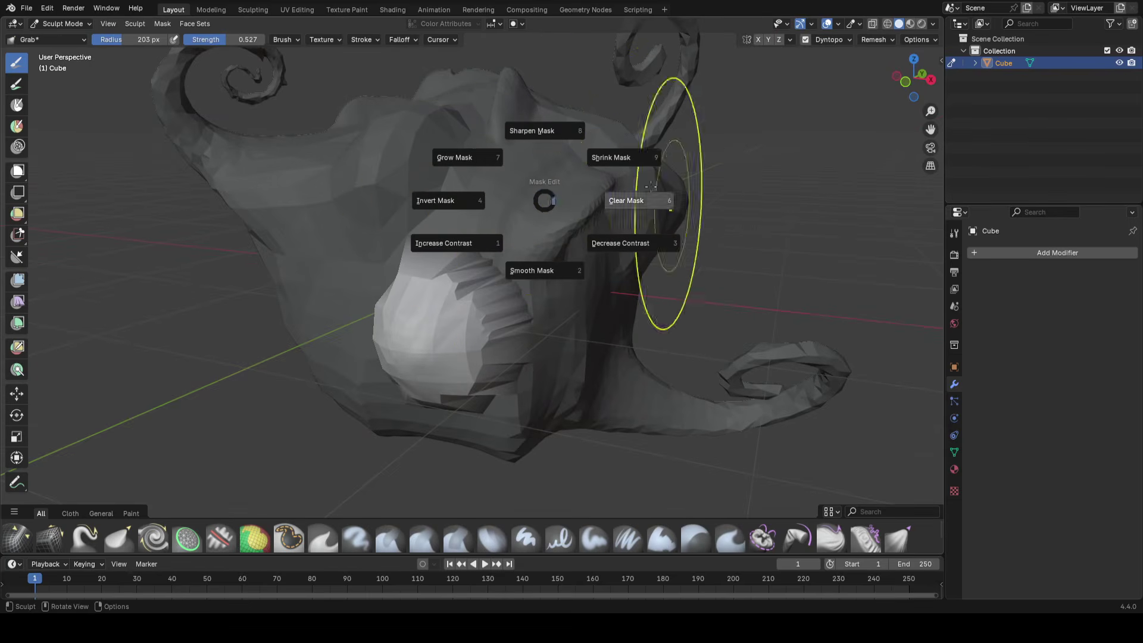
click(714, 232)
mouse_move(701, 191)
middle_down()
mouse_move(537, 232)
mouse_move(625, 301)
mouse_move(341, 295)
mouse_move(239, 312)
mouse_move(172, 291)
middle_up()
scroll(242, 516, down, 1)
scroll(323, 536, down, 1)
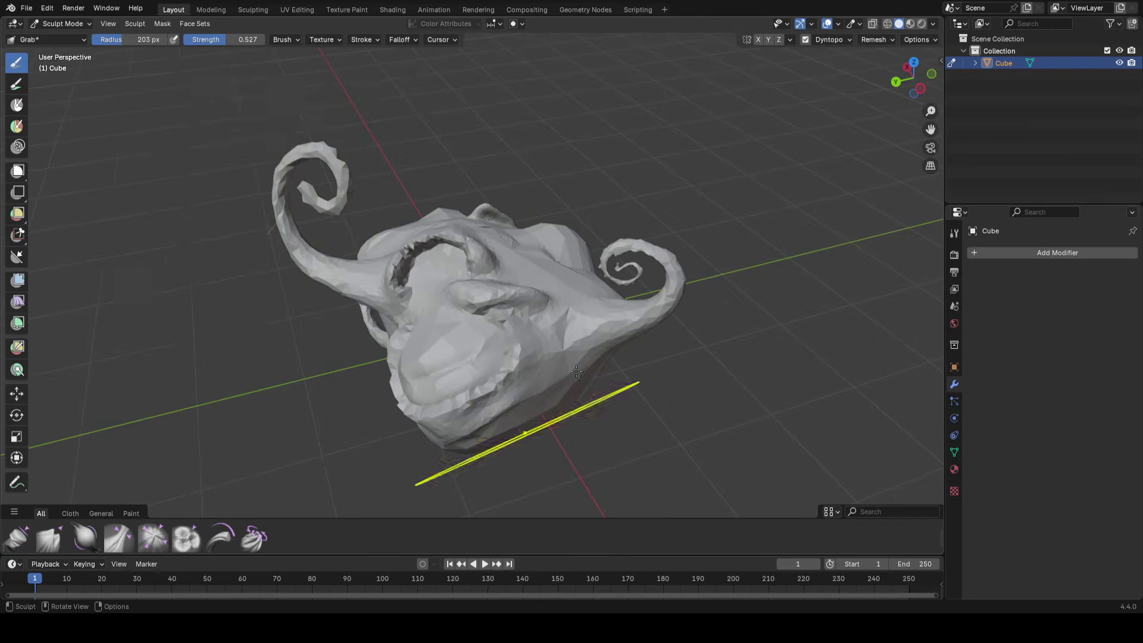
Switch to Object Mode and move the sculpted cube aside along the X axis
click(69, 26)
click(55, 39)
mouse_move(562, 279)
shift+middle_down()
mouse_move(516, 313)
mouse_move(608, 304)
shift+middle_up()
scroll(609, 304, down, 3)
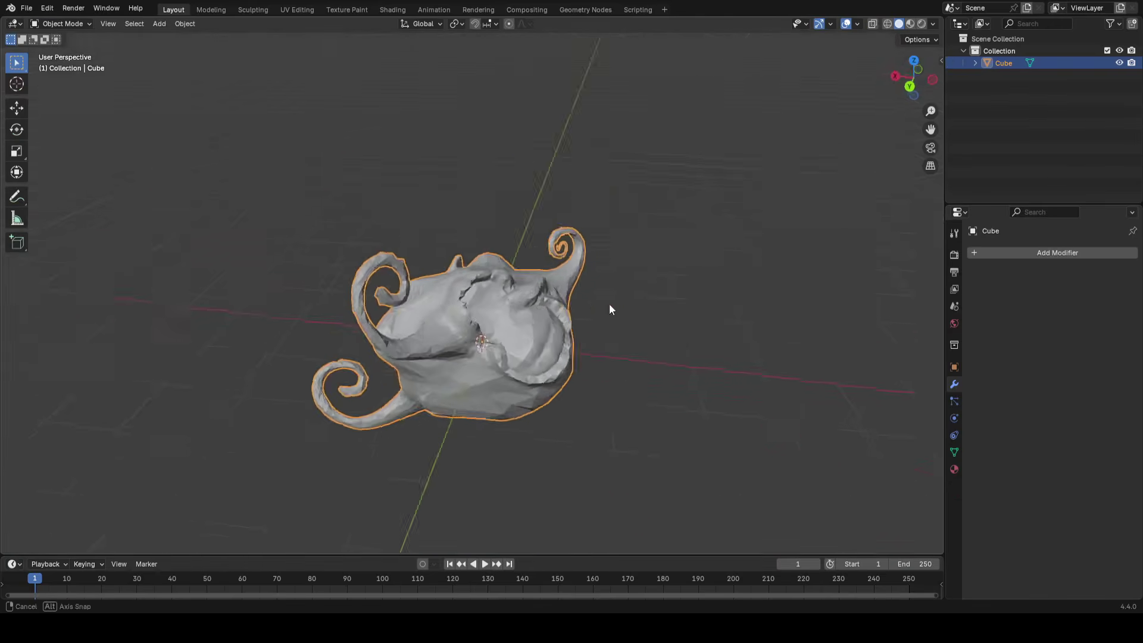
key(g)
key(x)
click(280, 241)
Add a Monkey mesh and give it a level 1 Subdivision modifier
key(shift+a)
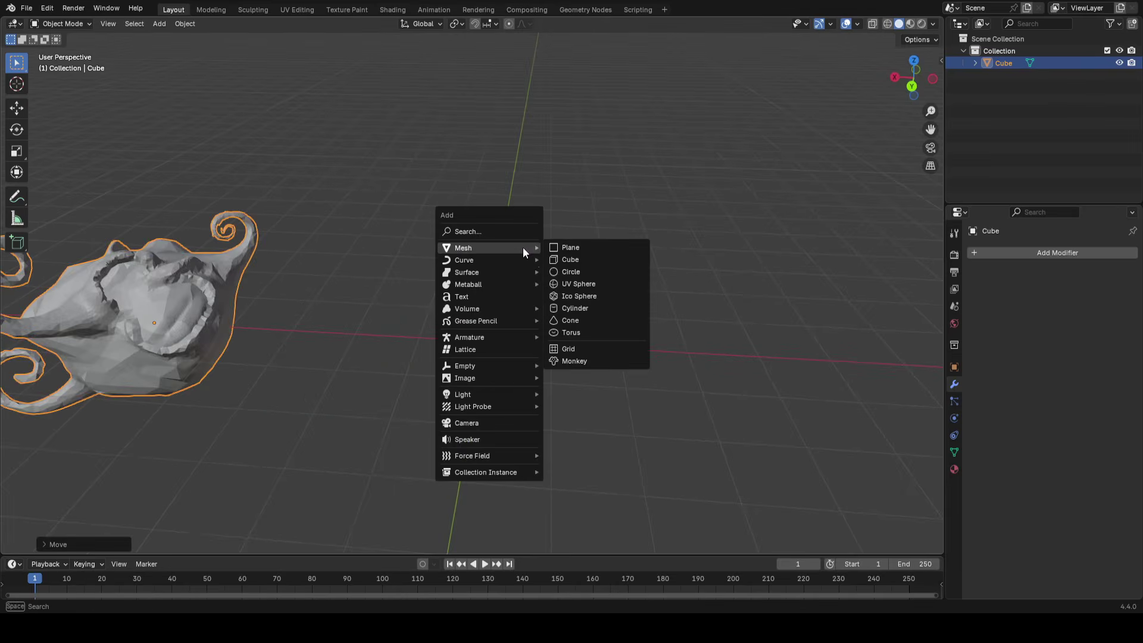
click(574, 361)
middle_drag(650, 342, 373, 344)
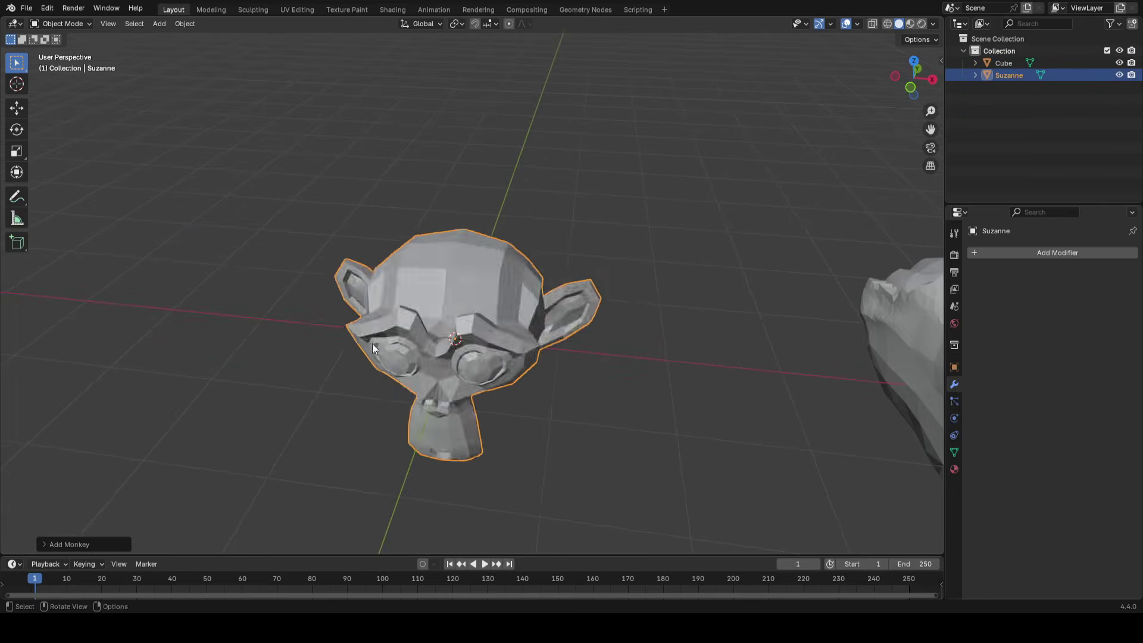
key(ctrl+1)
scroll(524, 357, up, 4)
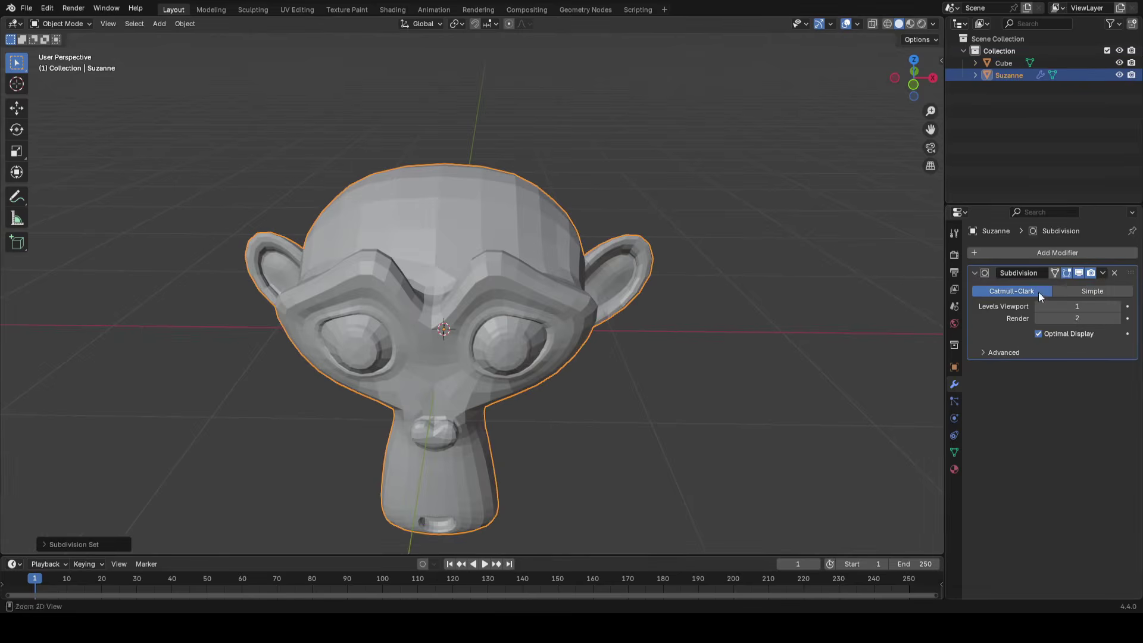
Apply the monkey's Subdivision modifier and check its denser mesh in Edit Mode
key(ctrl+a)
key(Tab)
middle_drag(591, 290, 355, 330)
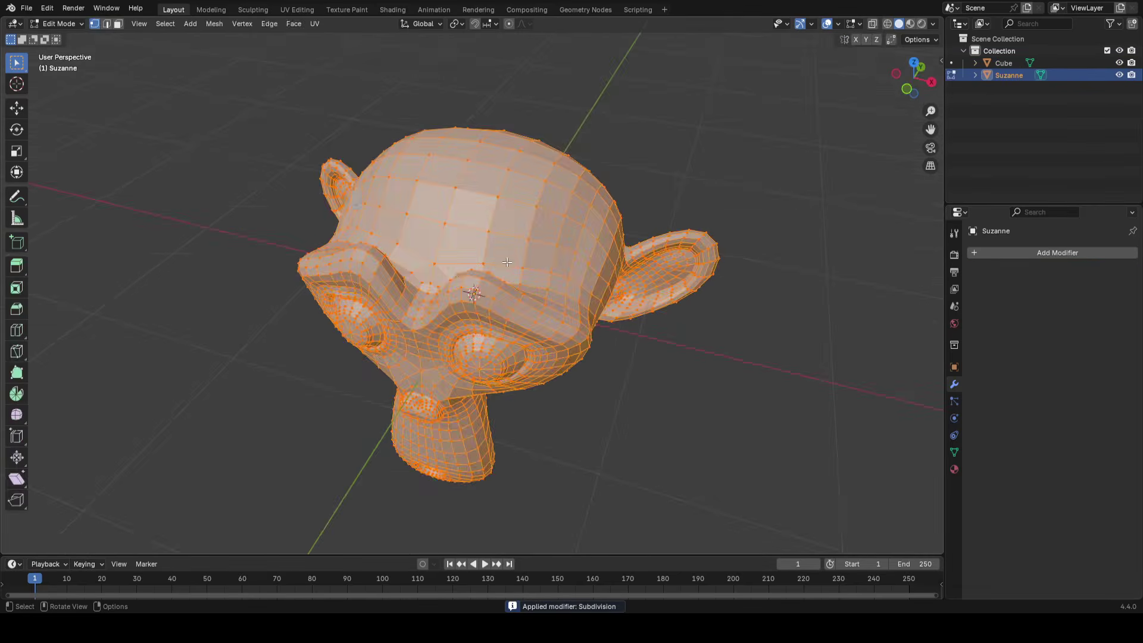
key(Tab)
middle_drag(506, 261, 573, 273)
Enter Sculpt Mode on the monkey, enable X symmetry and pull the outer brow corners outward with Grab
click(57, 24)
click(60, 66)
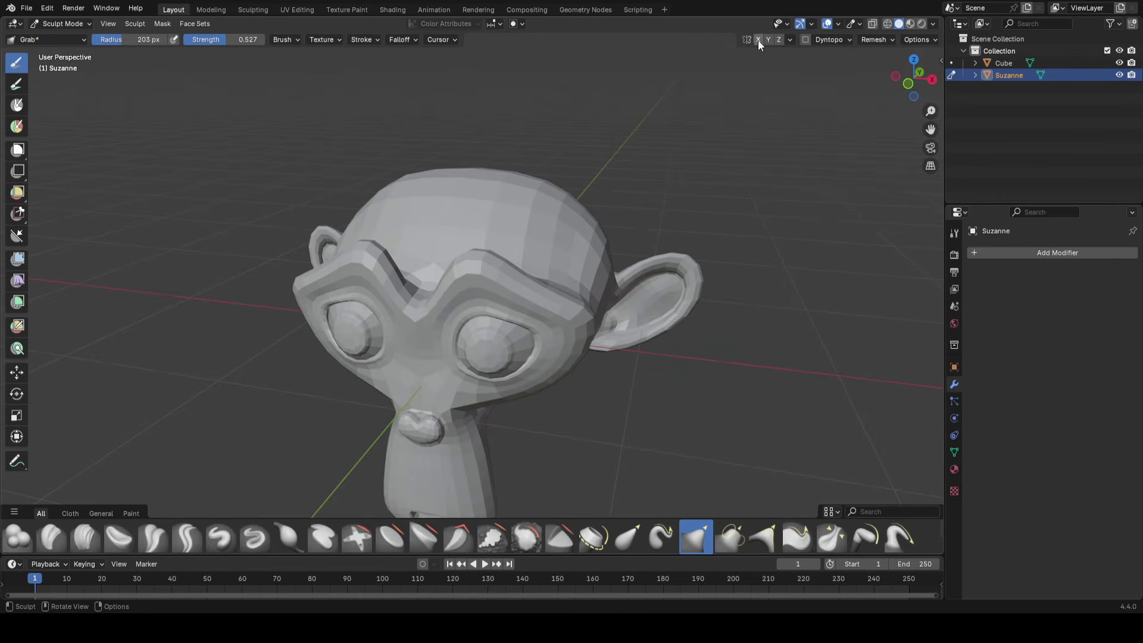
key(f)
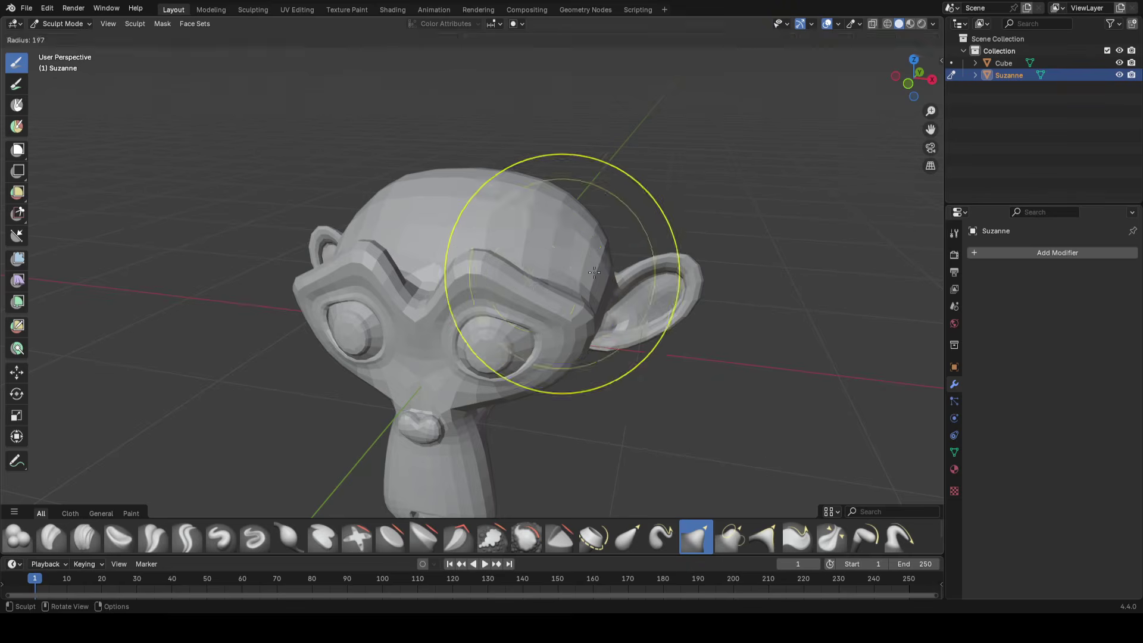
click(595, 271)
middle_drag(596, 270, 612, 253)
drag(596, 299, 639, 237)
scroll(617, 252, down, 1)
mouse_move(617, 251)
middle_down()
mouse_move(626, 237)
mouse_move(601, 268)
middle_up()
Refine the monkey's brow and eye area with symmetrical Grab strokes, starting at a 130 px radius
key(f)
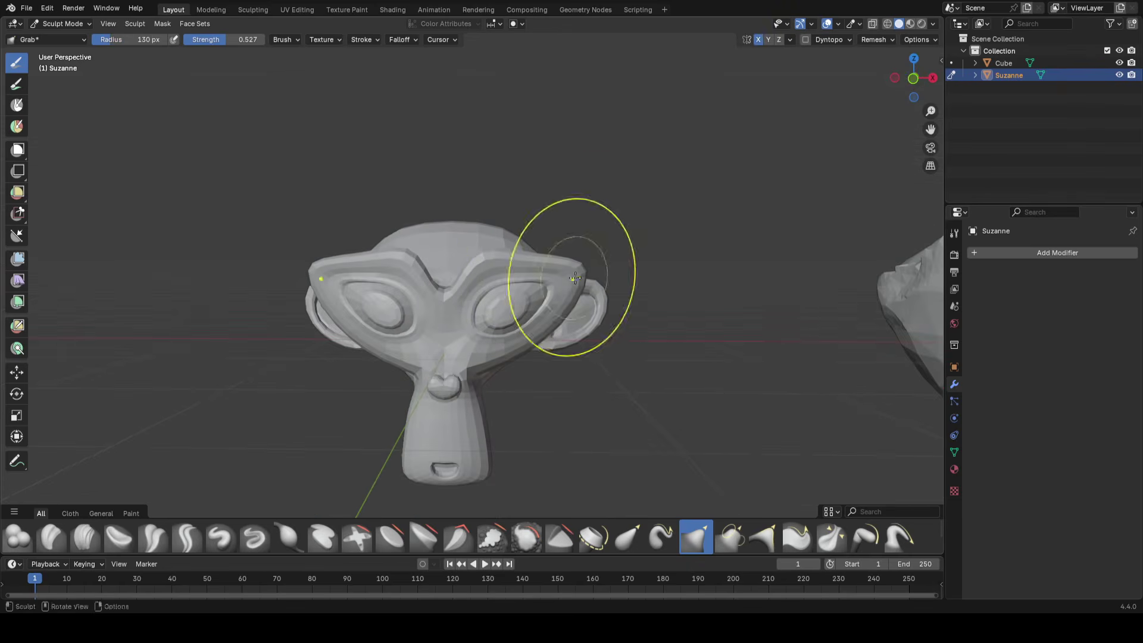
click(597, 272)
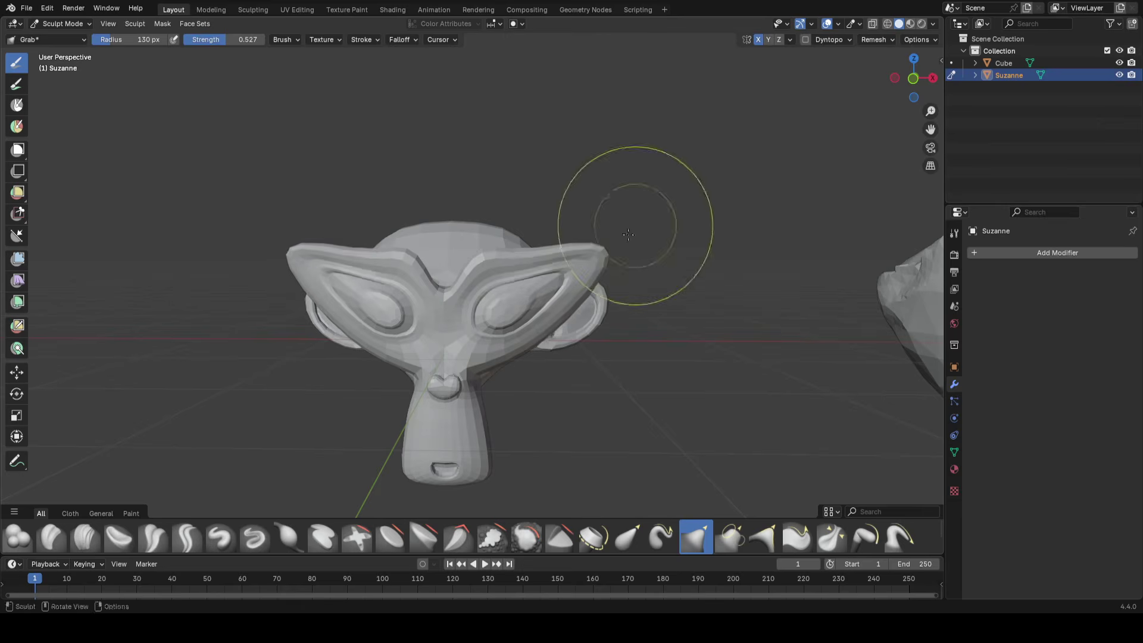
scroll(595, 239, up, 3)
key(f)
click(573, 238)
drag(574, 236, 566, 255)
Reshape more of the monkey head with symmetrical Grab strokes, resizing the brush between strokes
scroll(571, 252, down, 3)
middle_drag(631, 200, 592, 237)
drag(592, 237, 640, 128)
mouse_move(641, 188)
middle_down()
mouse_move(667, 209)
mouse_move(691, 191)
middle_up()
key(f)
click(584, 107)
drag(463, 126, 470, 190)
Leave Sculpt Mode on the monkey head and select the sculpted cube in Object Mode
scroll(574, 247, down, 4)
mouse_move(571, 256)
middle_down()
mouse_move(428, 214)
mouse_move(586, 285)
middle_up()
scroll(571, 290, up, 3)
mouse_move(447, 306)
middle_down()
mouse_move(519, 253)
mouse_move(459, 277)
mouse_move(496, 278)
middle_up()
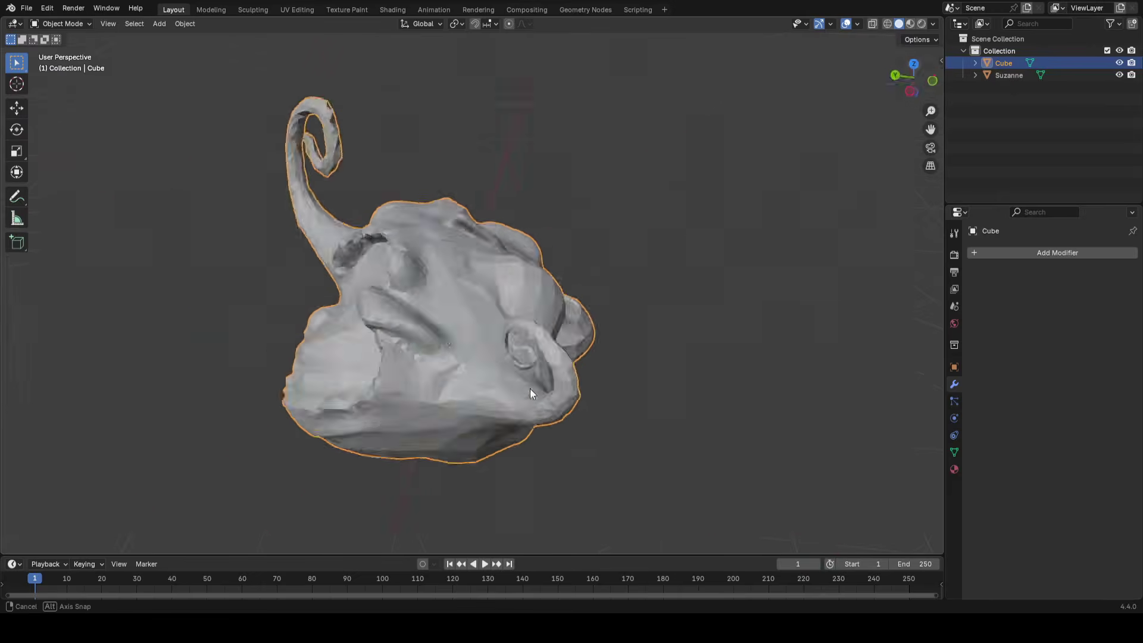
mouse_move(531, 389)
middle_down()
mouse_move(409, 432)
mouse_move(574, 425)
mouse_move(624, 370)
mouse_move(512, 372)
middle_up()
Add a Decimate modifier to the sculpted cube and set its Collapse ratio to 0.2
click(1035, 253)
text(decima)
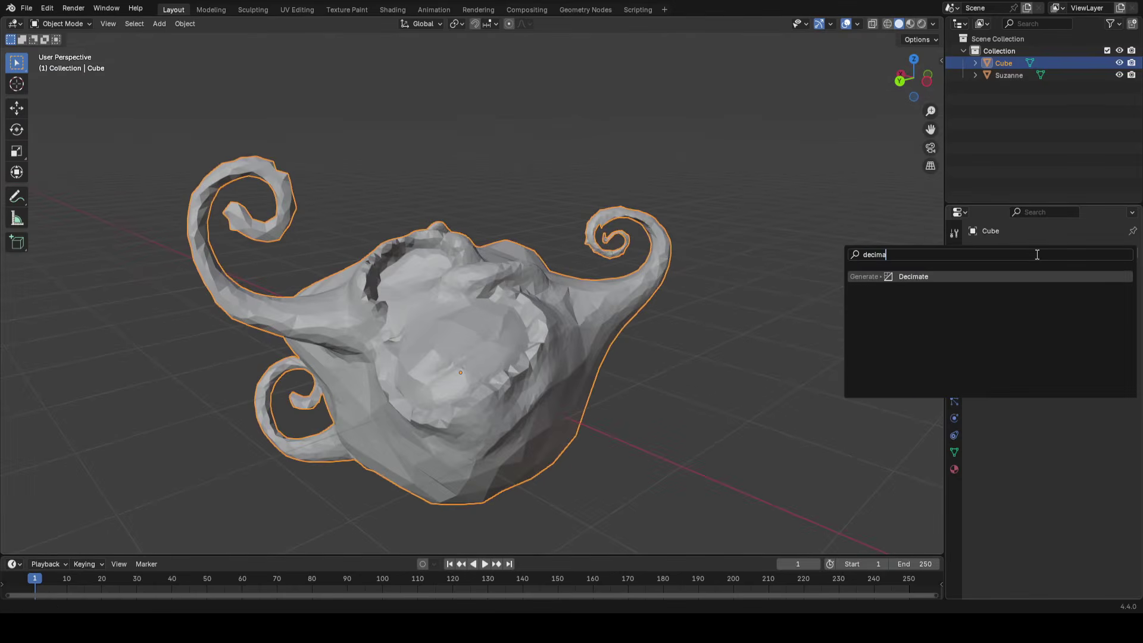
key(Return)
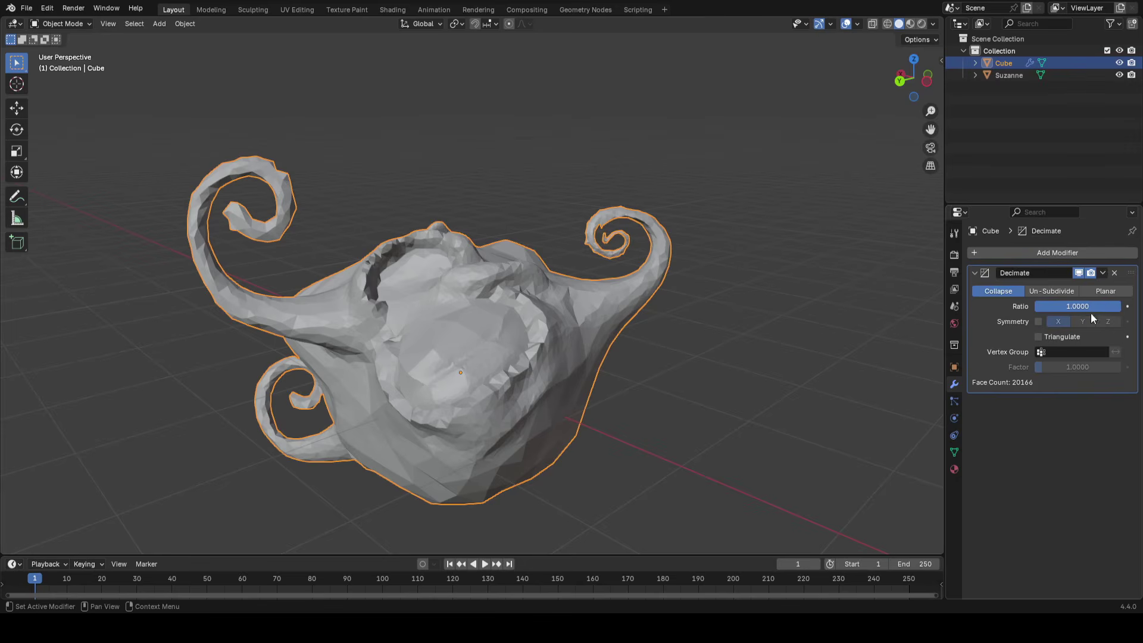
mouse_move(583, 256)
middle_down()
mouse_move(516, 261)
mouse_move(491, 319)
mouse_move(681, 290)
mouse_move(474, 253)
mouse_move(472, 276)
mouse_move(485, 247)
mouse_move(612, 269)
middle_up()
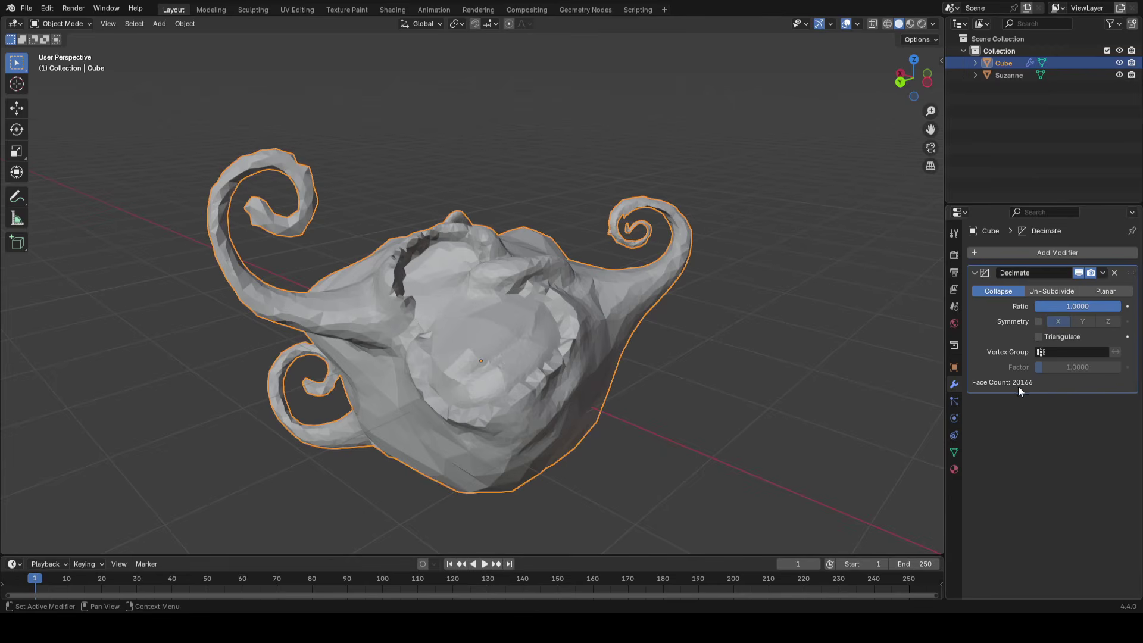
middle_drag(751, 356, 740, 358)
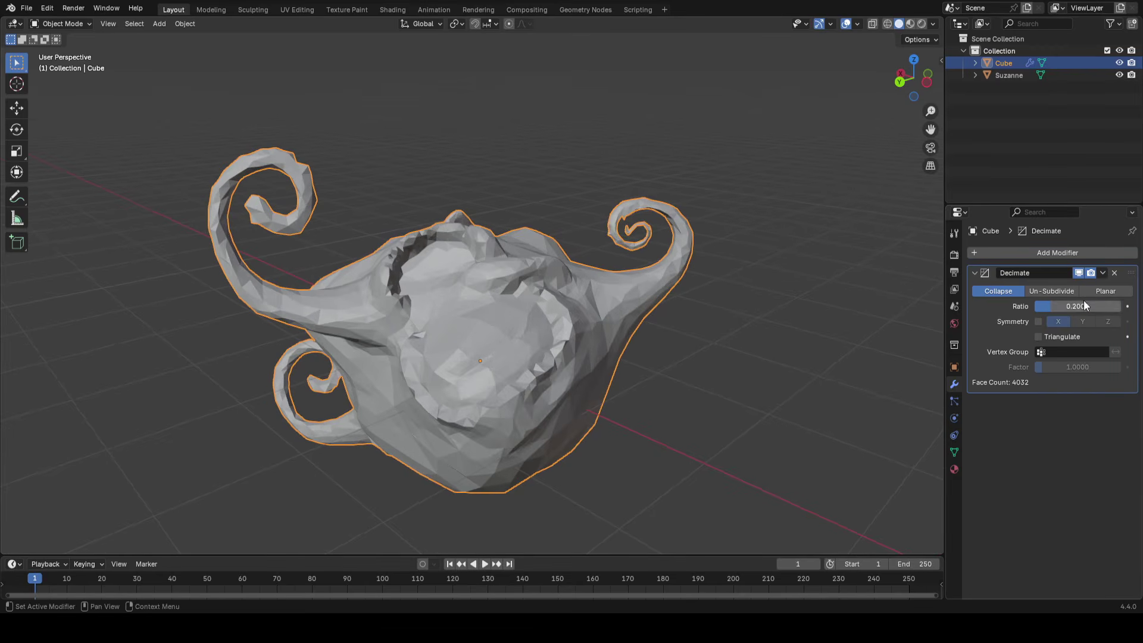
middle_drag(516, 355, 650, 338)
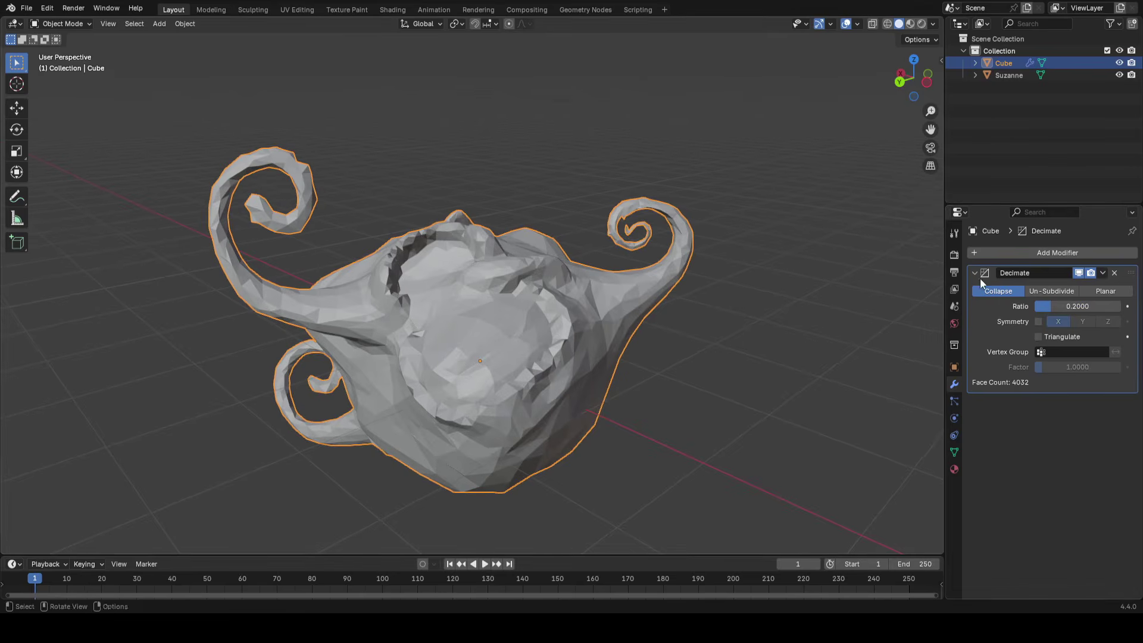
Apply the cube's Decimate modifier, inspect the reduced mesh in Edit Mode, and undo the application
key(ctrl+a)
key(Tab)
middle_drag(625, 289, 666, 281)
key(Tab)
key(ctrl+z)
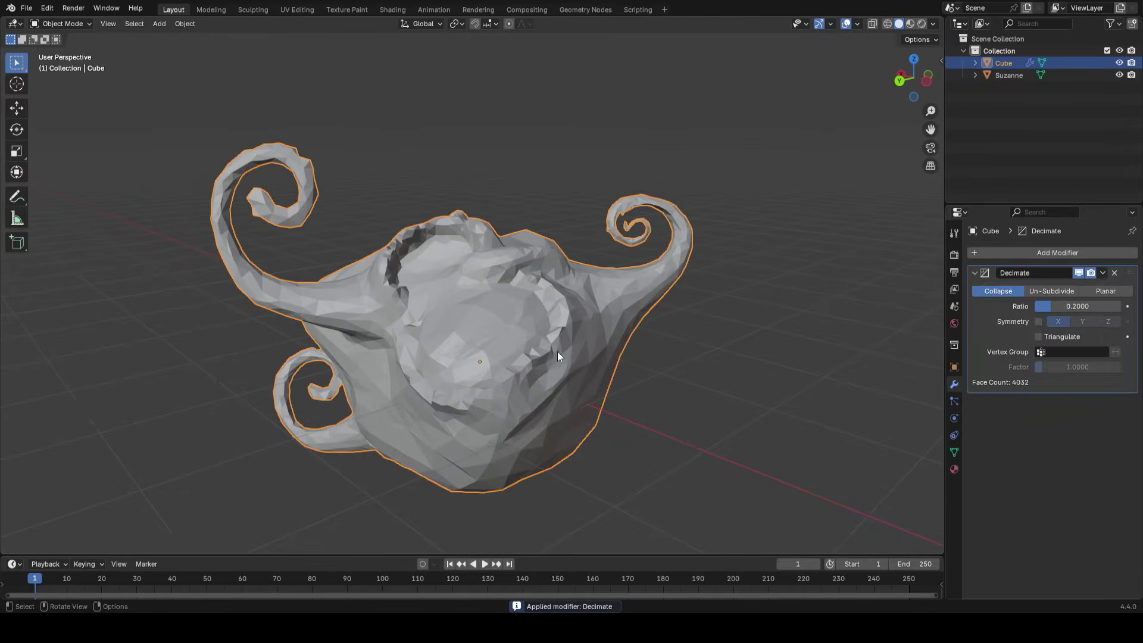
Apply the Decimate modifier again, recheck the mesh in Edit Mode, and restore the undecimated cube without the modifier
key(ctrl+a)
key(Tab)
middle_drag(559, 297, 601, 254)
key(Tab)
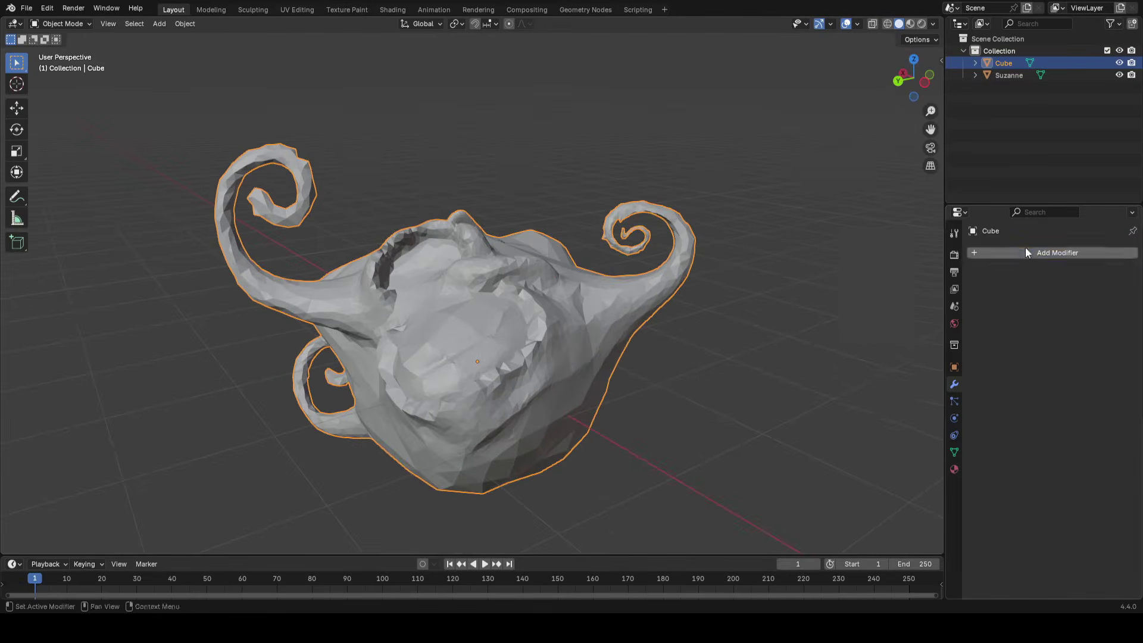
Add a new Decimate modifier to the sculpted cube and lower its Collapse ratio to 0.1837
click(1025, 252)
text(de)
click(962, 268)
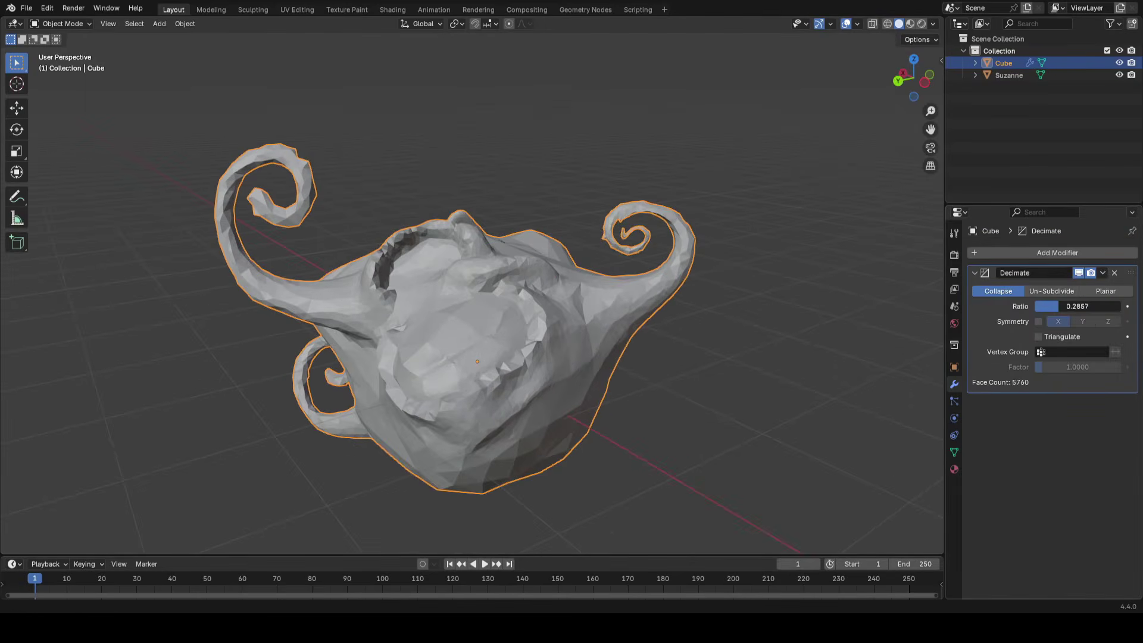
drag(1077, 306, 1083, 306)
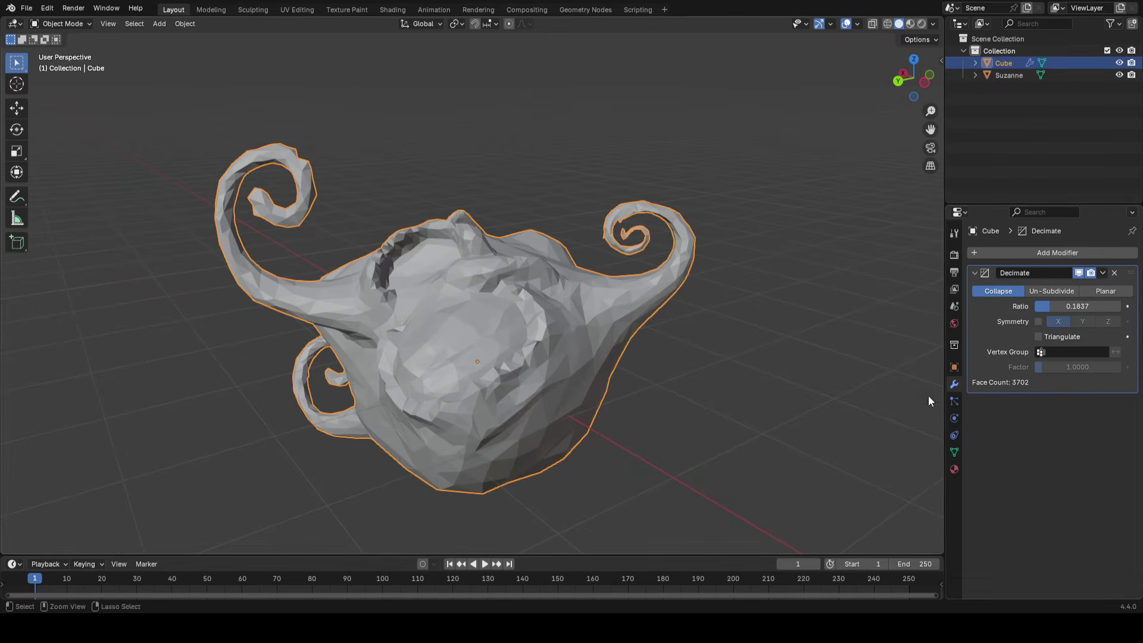
middle_drag(668, 341, 675, 341)
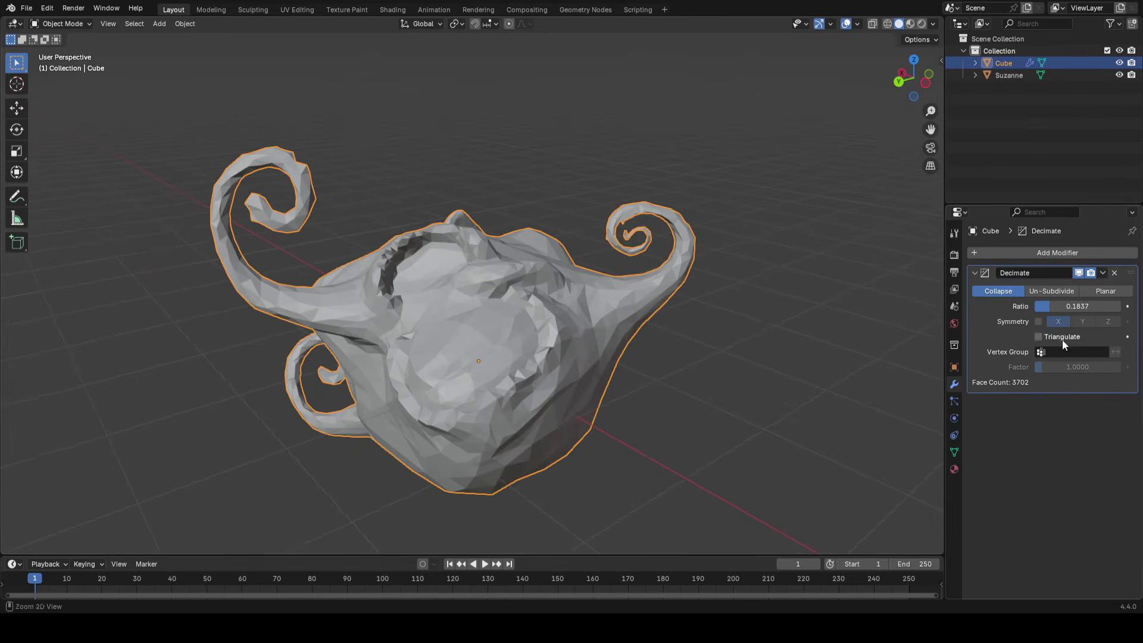
Apply the Decimate modifier with the 0.1837 ratio and check the cube's simplified mesh in Edit Mode
key(ctrl+a)
key(Tab)
middle_drag(328, 271, 559, 287)
key(Tab)
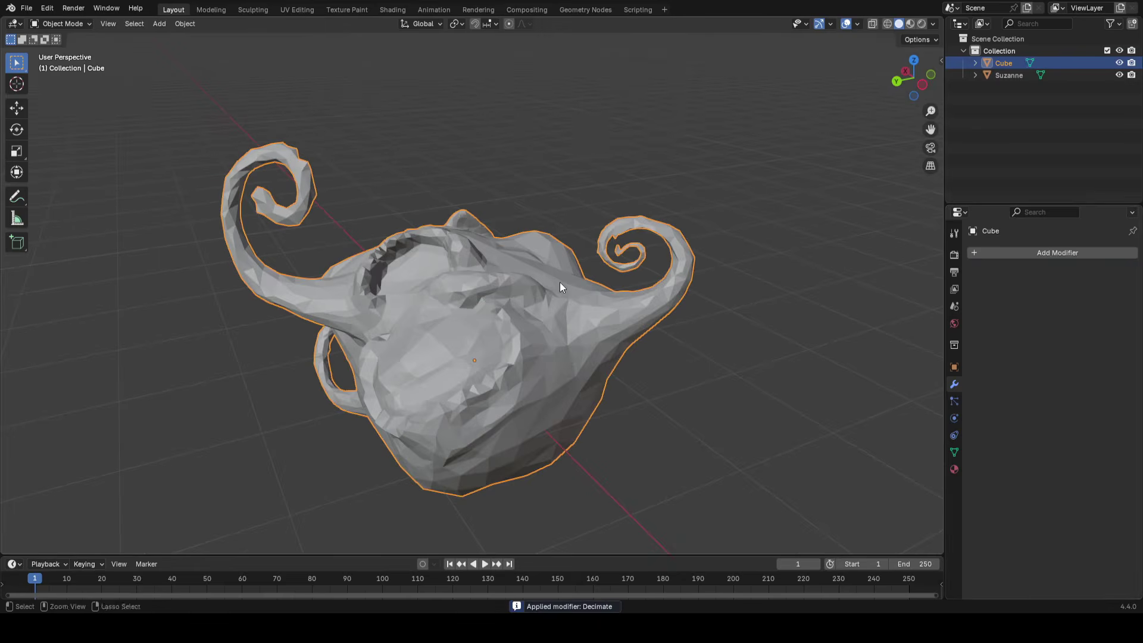
key(Tab)
key(Tab)
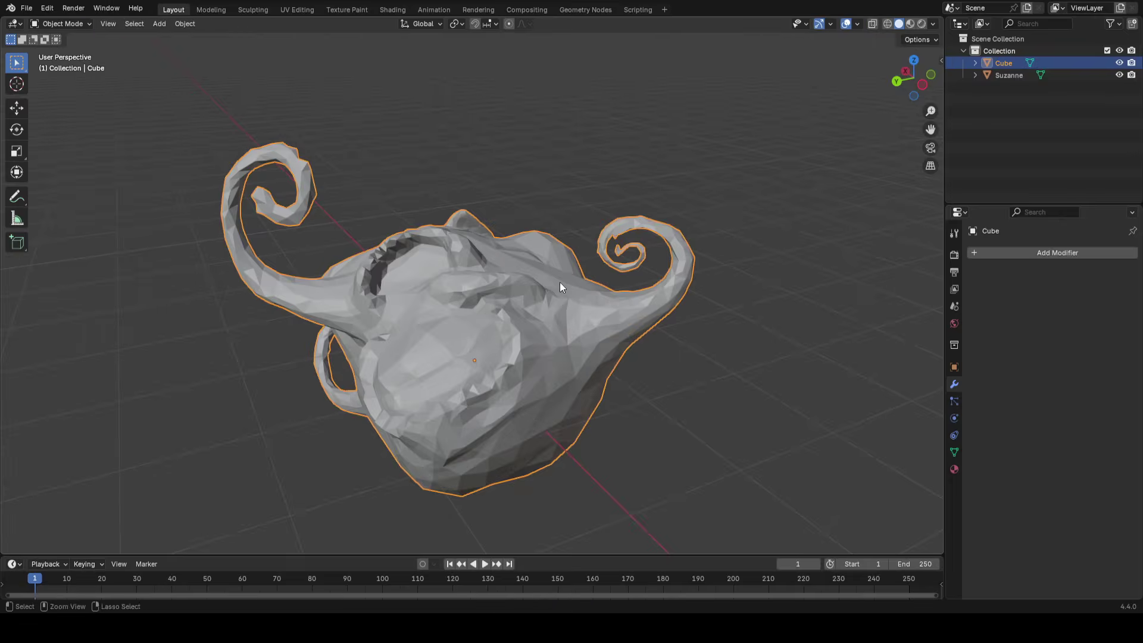